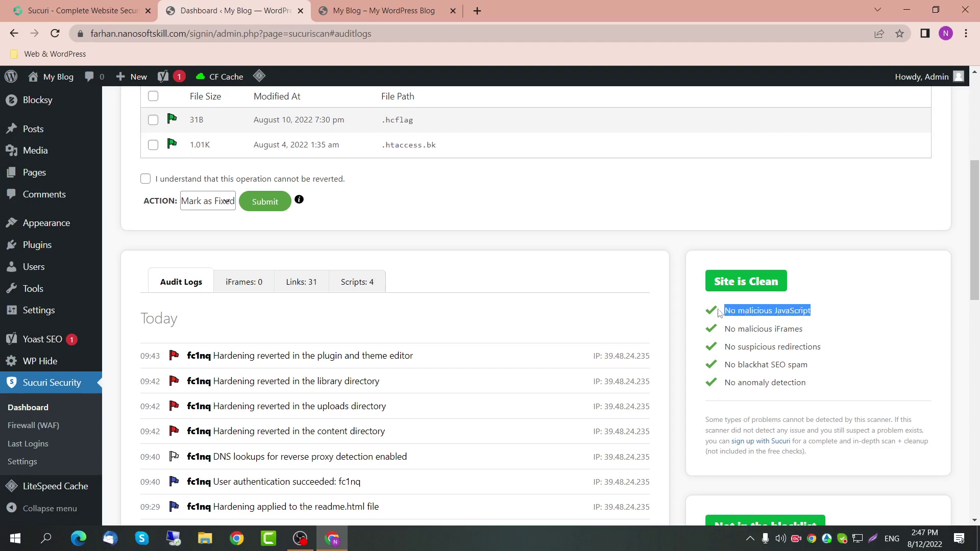
Step: Open Sucuri's Last Logins page listing the site's successful logins
{"action": "scroll", "coordinate": [753, 386], "scroll_direction": "down", "scroll_amount": 3}
{"action": "left_click_drag", "start_coordinate": [752, 385], "coordinate": [744, 430]}
{"action": "scroll", "coordinate": [744, 430], "scroll_direction": "down", "scroll_amount": 2}
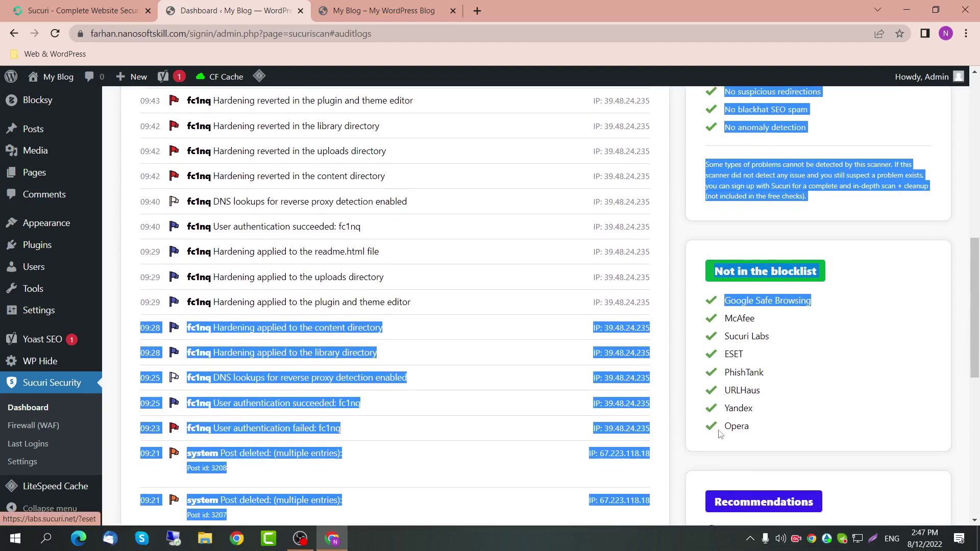
{"action": "left_click", "coordinate": [589, 384]}
{"action": "scroll", "coordinate": [405, 350], "scroll_direction": "up", "scroll_amount": 1}
{"action": "scroll", "coordinate": [405, 350], "scroll_direction": "down", "scroll_amount": 2}
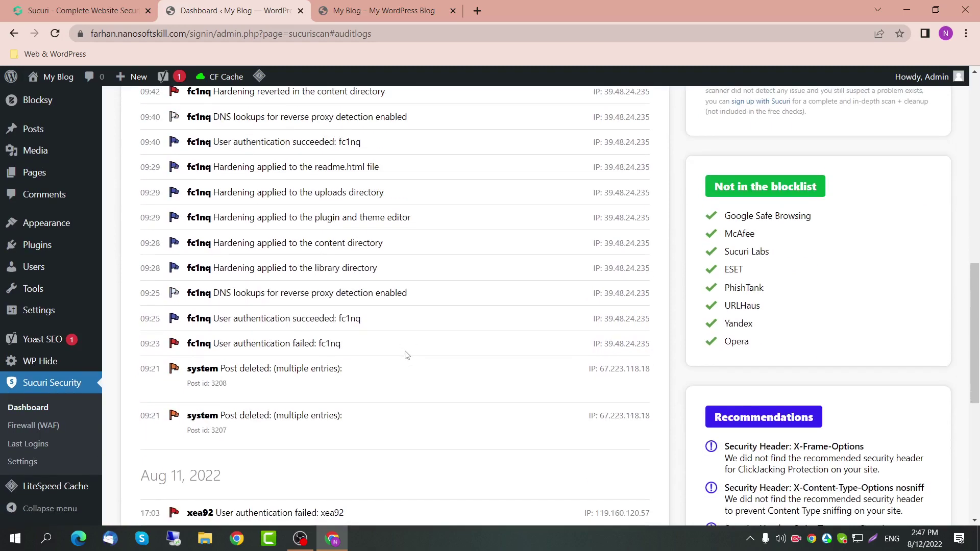
{"action": "scroll", "coordinate": [394, 324], "scroll_direction": "up", "scroll_amount": 10}
{"action": "scroll", "coordinate": [394, 326], "scroll_direction": "down", "scroll_amount": 2}
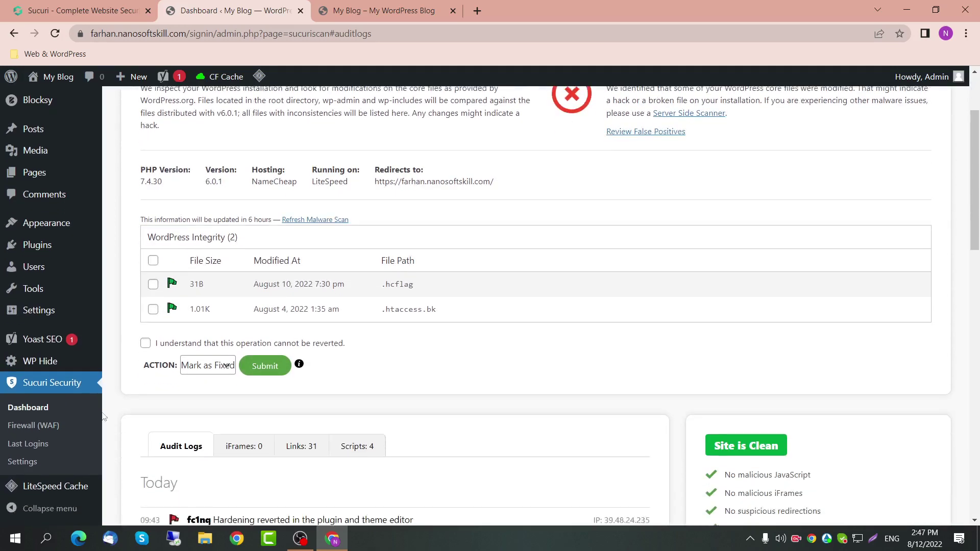
{"action": "left_click", "coordinate": [50, 451]}
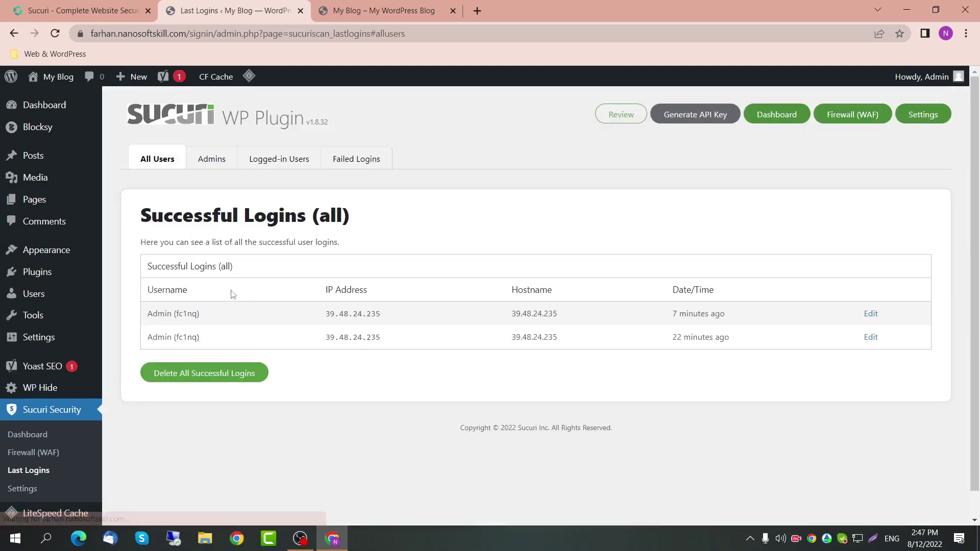
Step: Inspect the admin usernames in the login rows and the logged-in users' last activity time
{"action": "left_click_drag", "start_coordinate": [225, 337], "coordinate": [146, 336]}
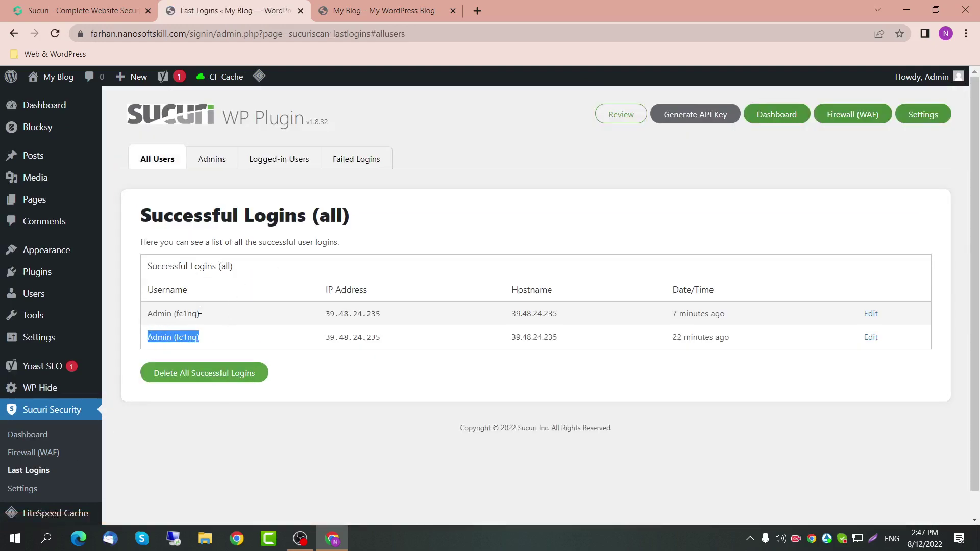
{"action": "left_click_drag", "start_coordinate": [199, 312], "coordinate": [156, 315]}
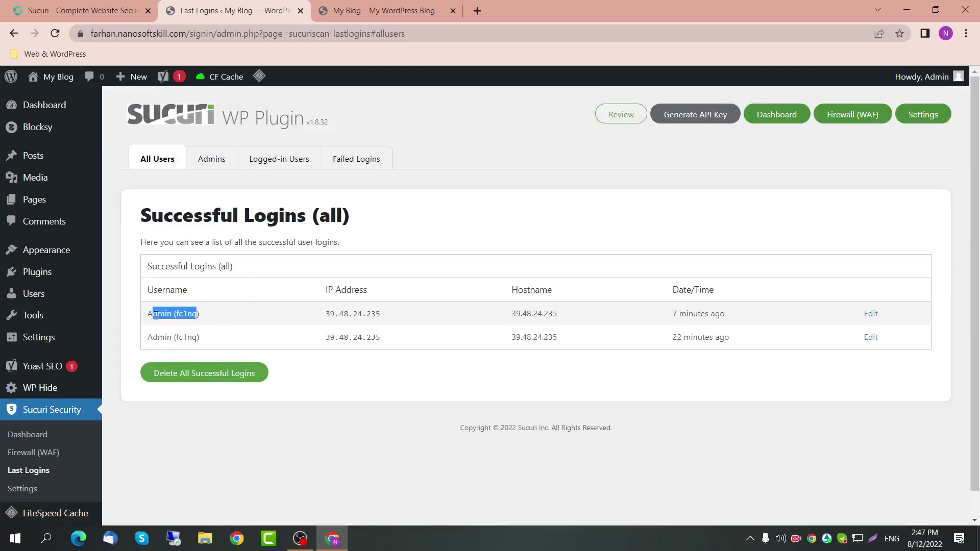
{"action": "double_click", "coordinate": [187, 315]}
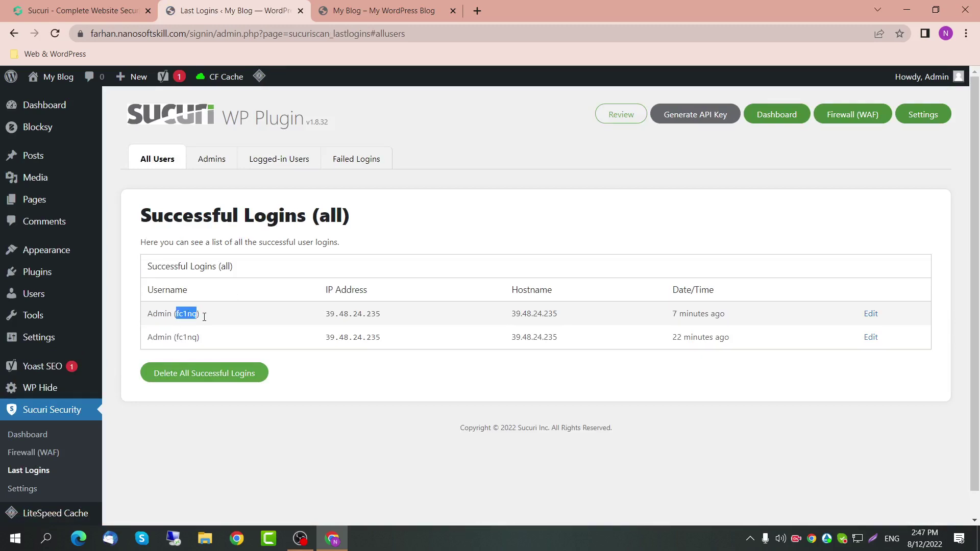
{"action": "left_click", "coordinate": [300, 161]}
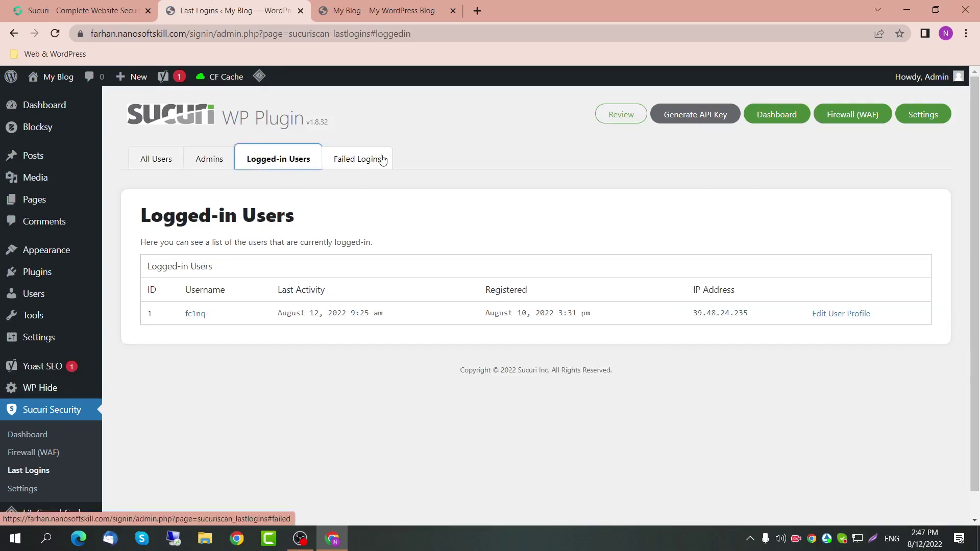
{"action": "left_click_drag", "start_coordinate": [277, 314], "coordinate": [440, 318]}
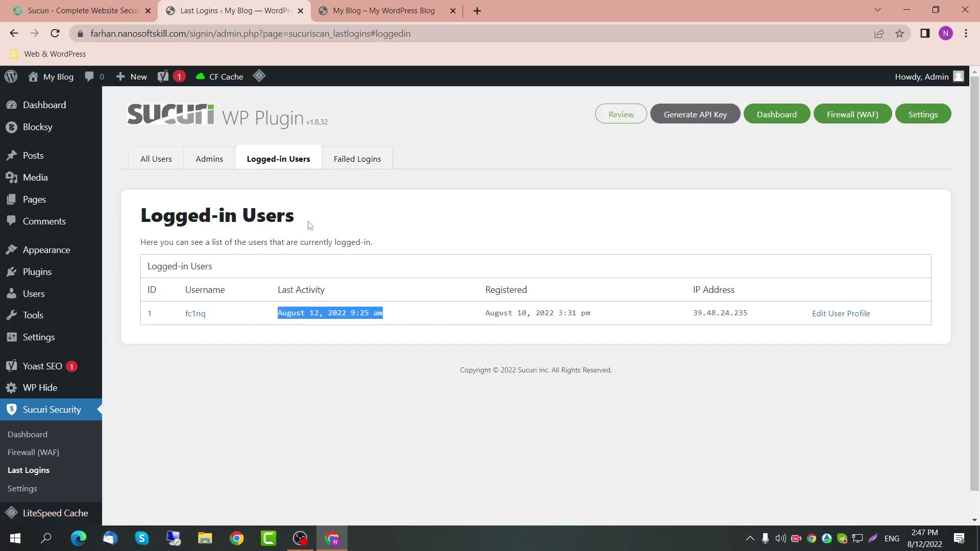
Step: Review the three failed login attempts, then go back to the successful logins list
{"action": "left_click", "coordinate": [357, 159]}
{"action": "left_click_drag", "start_coordinate": [356, 416], "coordinate": [143, 327]}
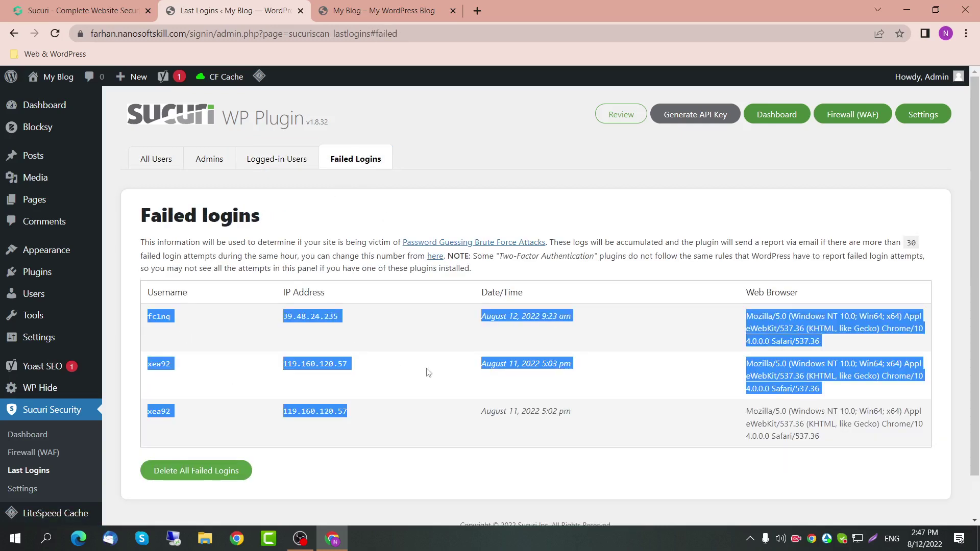
{"action": "left_click_drag", "start_coordinate": [816, 434], "coordinate": [157, 299]}
{"action": "left_click", "coordinate": [156, 156]}
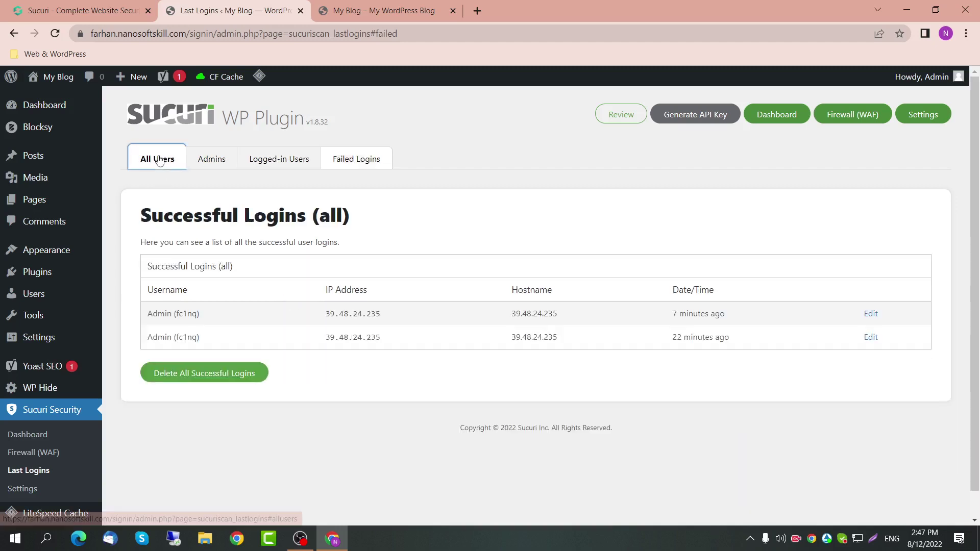
{"action": "left_click", "coordinate": [43, 489]}
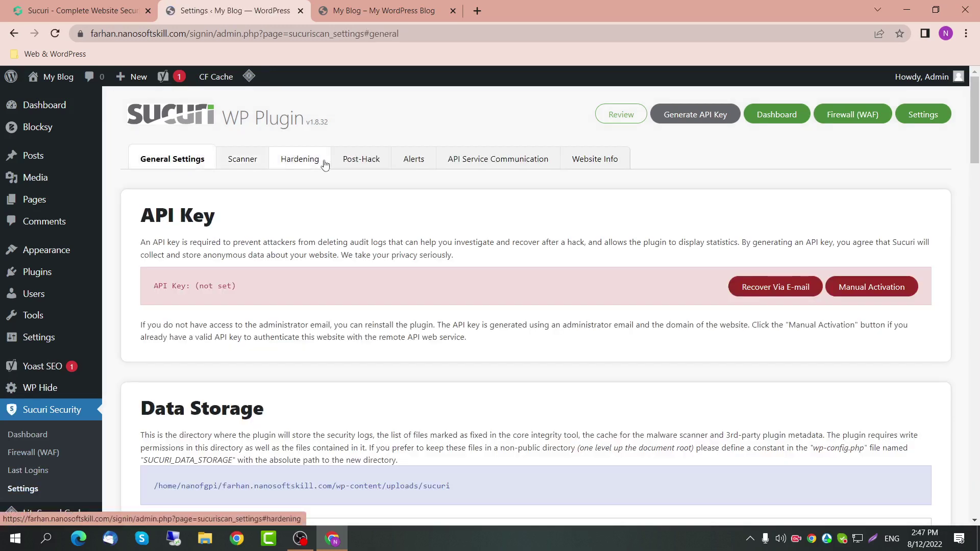
Step: Apply the Disable Plugin and Theme Editor hardening on Sucuri's Hardening tab
{"action": "left_click", "coordinate": [312, 162]}
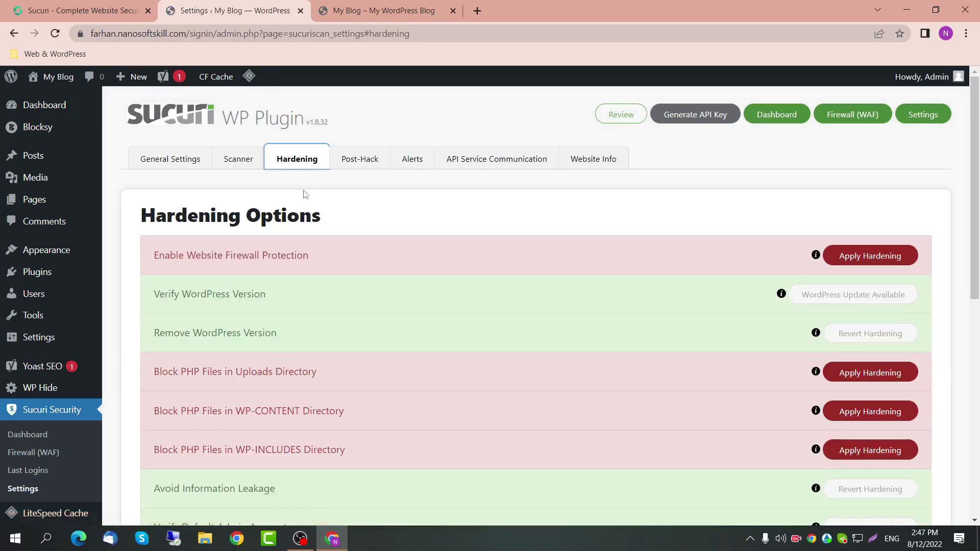
{"action": "scroll", "coordinate": [379, 306], "scroll_direction": "down", "scroll_amount": 2}
{"action": "scroll", "coordinate": [224, 289], "scroll_direction": "down", "scroll_amount": 2}
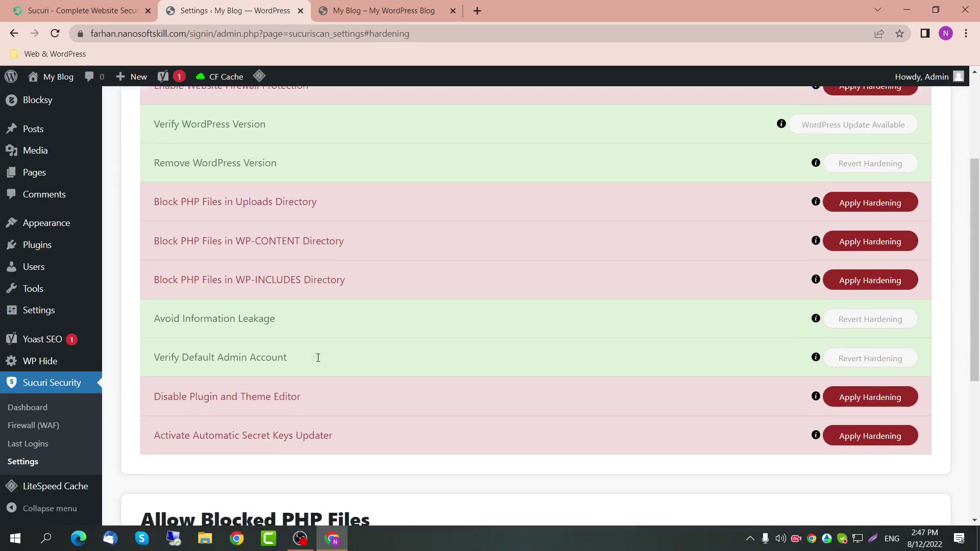
{"action": "mouse_move", "coordinate": [59, 251]}
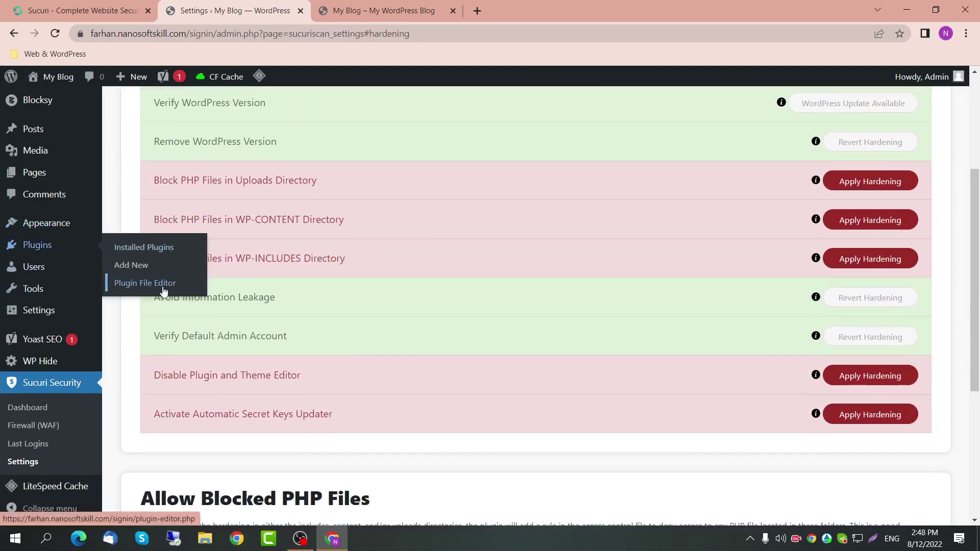
{"action": "mouse_move", "coordinate": [30, 223]}
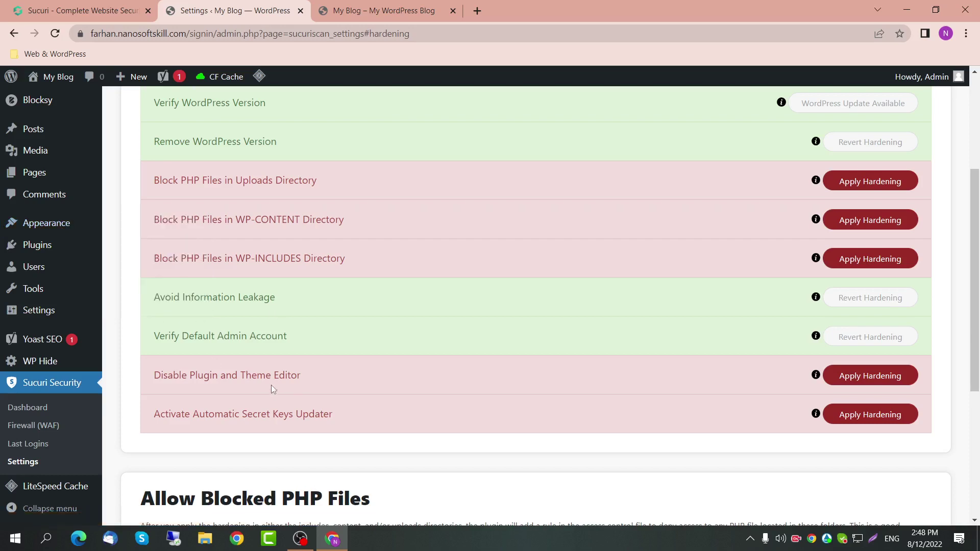
{"action": "left_click_drag", "start_coordinate": [310, 383], "coordinate": [136, 381]}
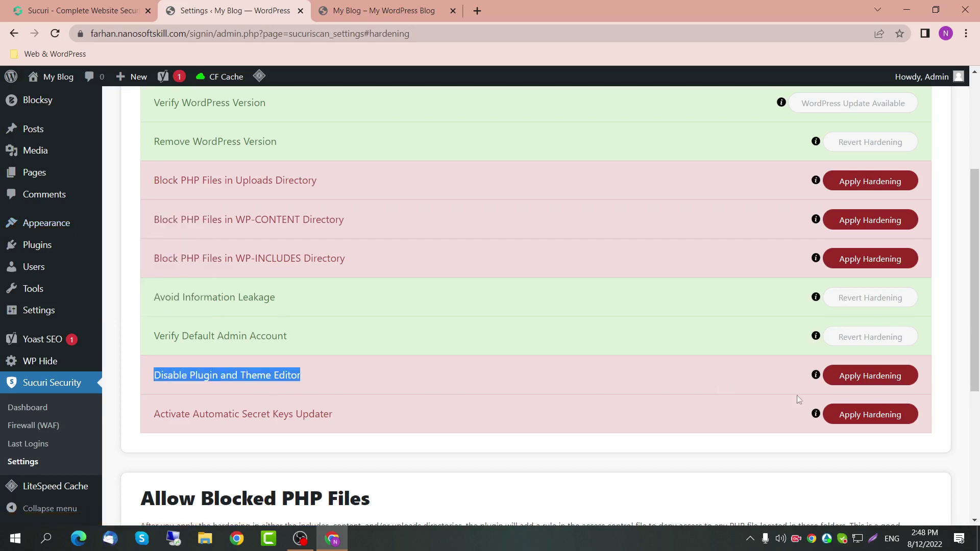
{"action": "left_click", "coordinate": [874, 381]}
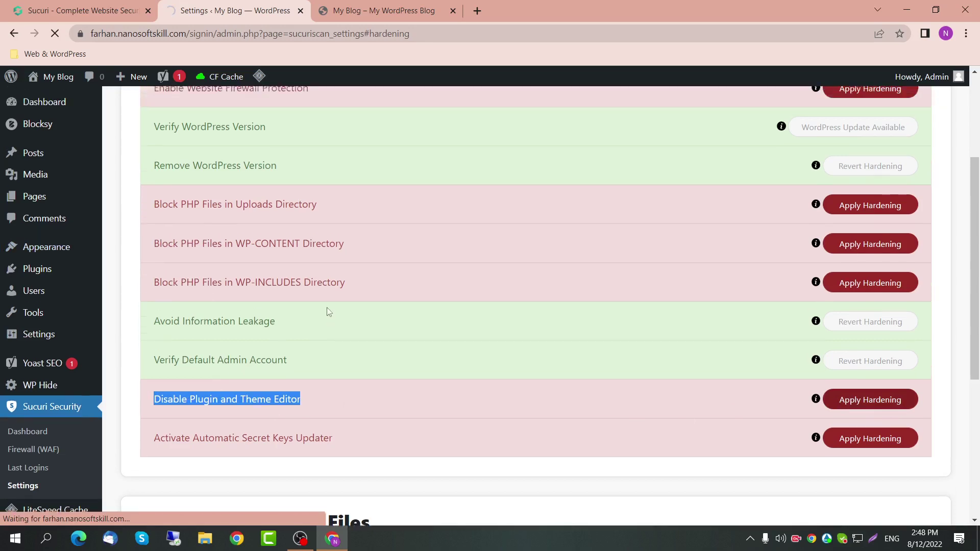
Step: Examine the three Block PHP Files options for Uploads, WP-CONTENT and WP-INCLUDES
{"action": "scroll", "coordinate": [347, 309], "scroll_direction": "down", "scroll_amount": 3}
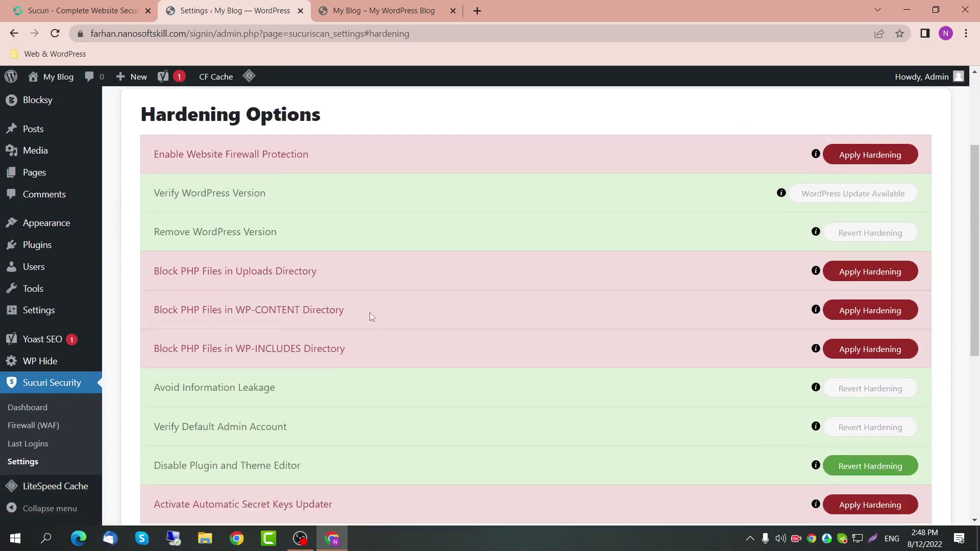
{"action": "left_click_drag", "start_coordinate": [370, 313], "coordinate": [238, 308]}
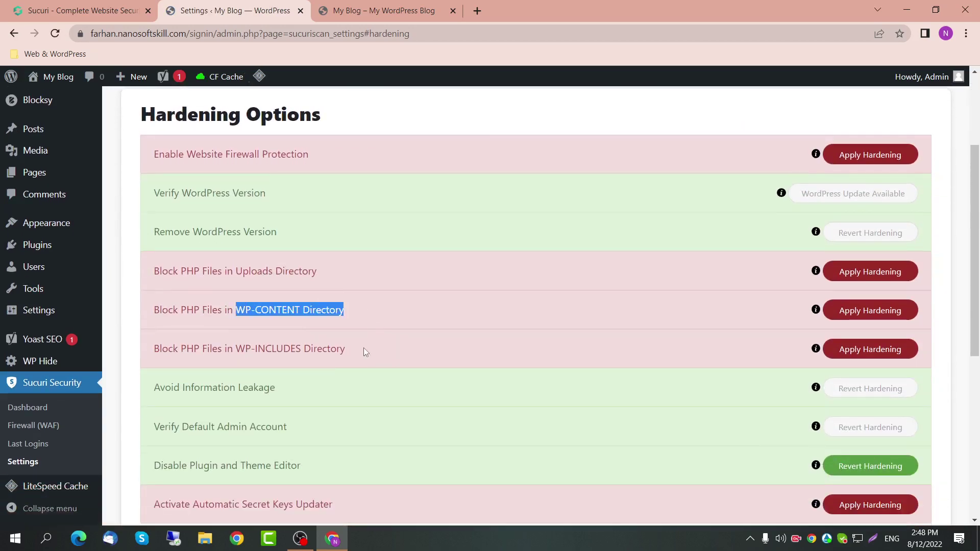
{"action": "left_click_drag", "start_coordinate": [365, 352], "coordinate": [238, 350]}
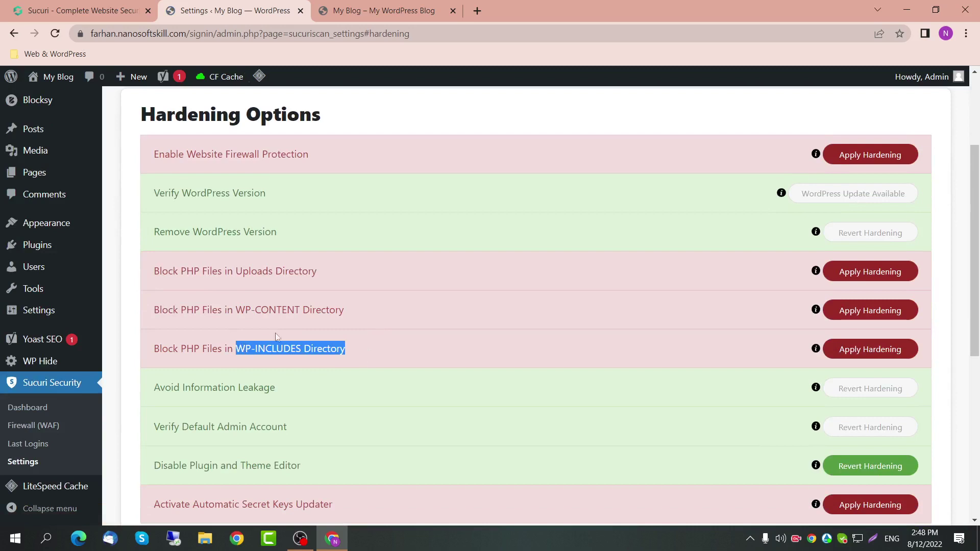
{"action": "left_click_drag", "start_coordinate": [317, 271], "coordinate": [234, 276]}
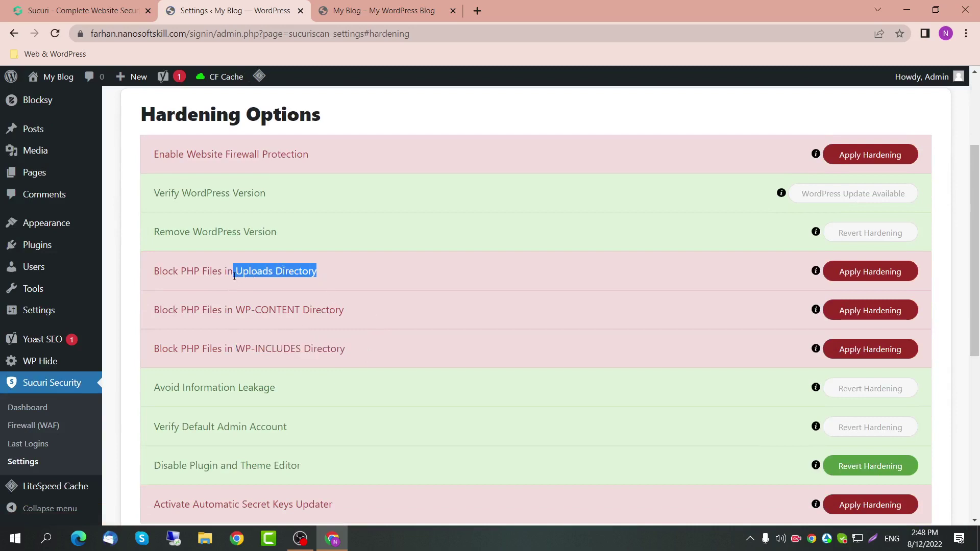
{"action": "left_click_drag", "start_coordinate": [355, 349], "coordinate": [161, 289]}
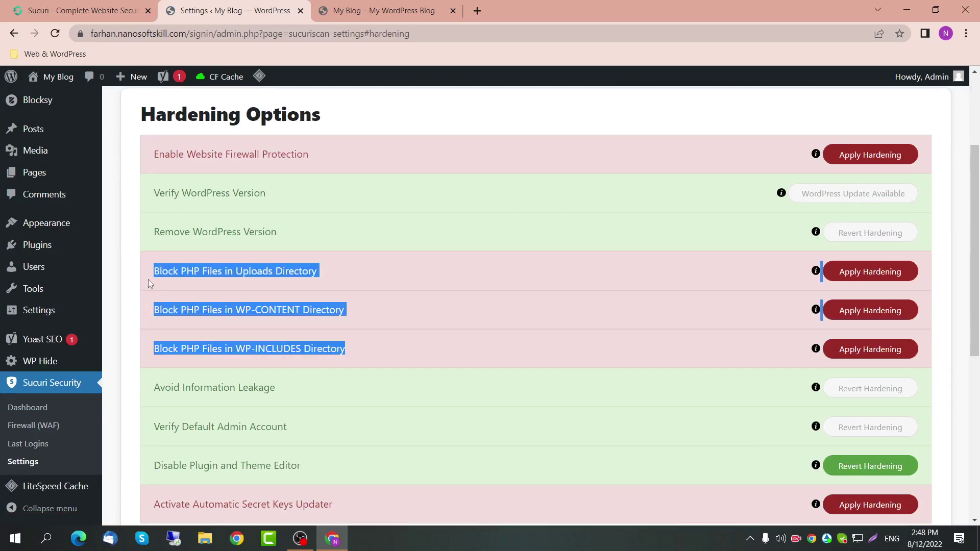
Step: Block PHP files in the WP-CONTENT directory, undoing and then reapplying it
{"action": "left_click", "coordinate": [365, 321]}
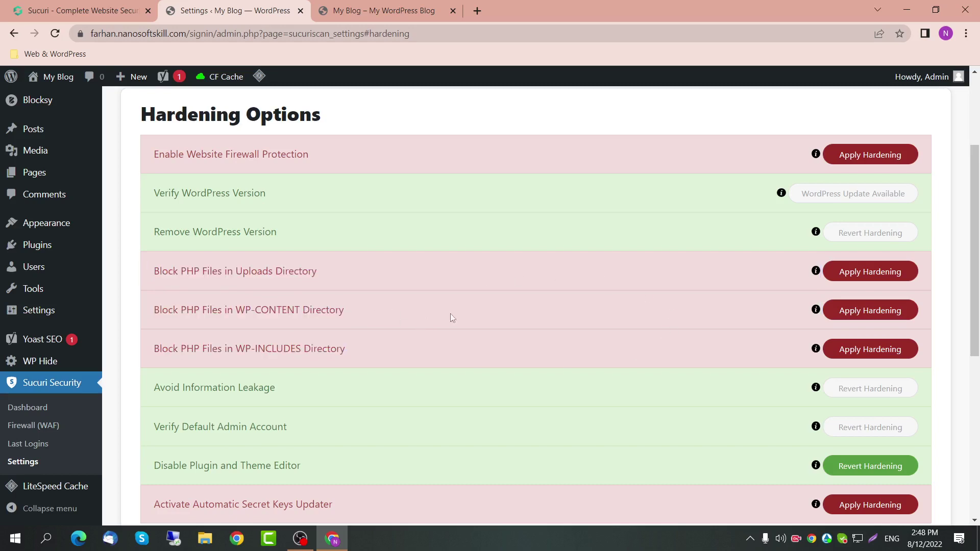
{"action": "left_click", "coordinate": [876, 312]}
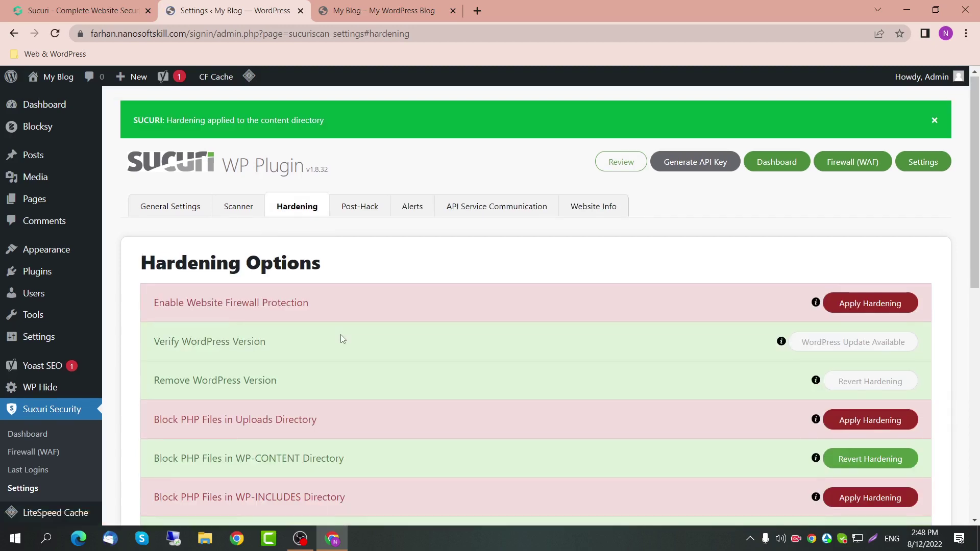
{"action": "scroll", "coordinate": [341, 378], "scroll_direction": "down", "scroll_amount": 2}
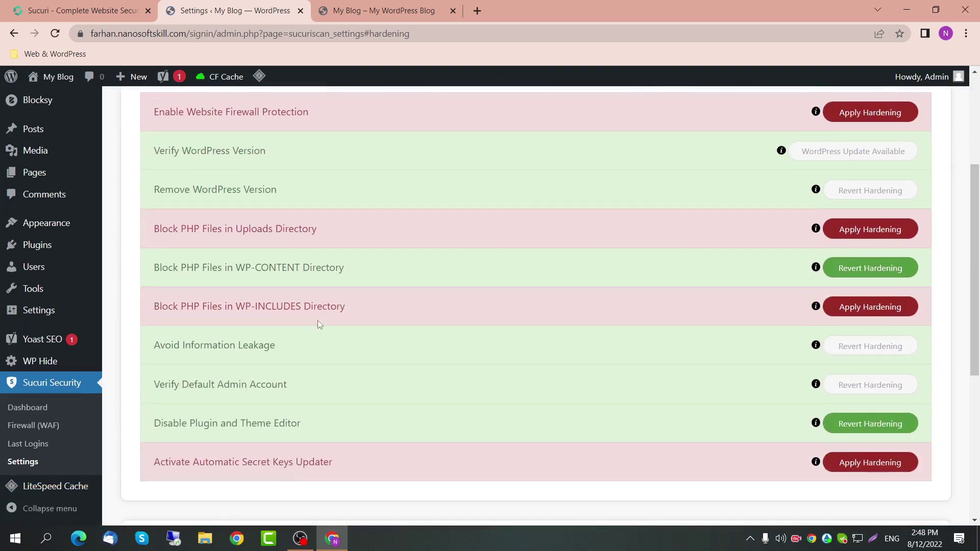
{"action": "left_click", "coordinate": [837, 281]}
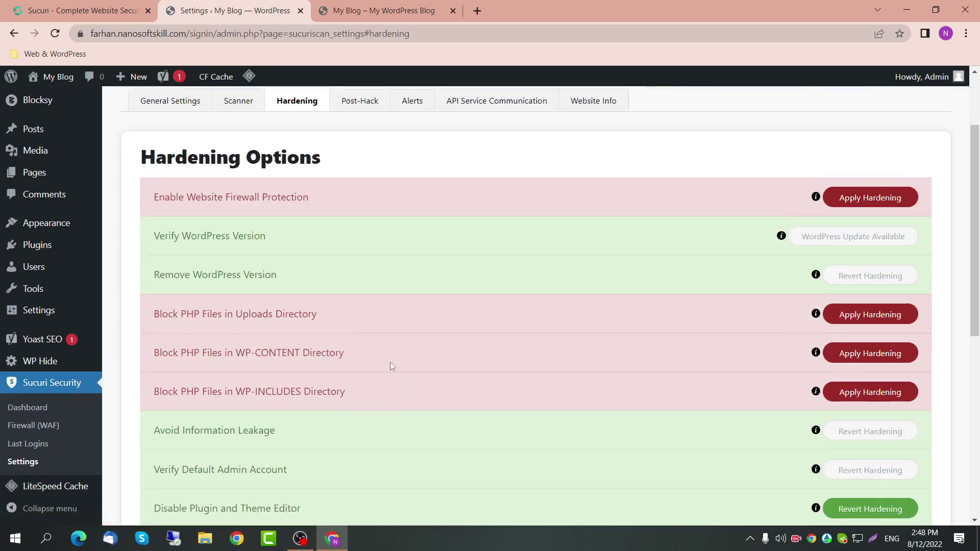
{"action": "scroll", "coordinate": [287, 317], "scroll_direction": "down", "scroll_amount": 2}
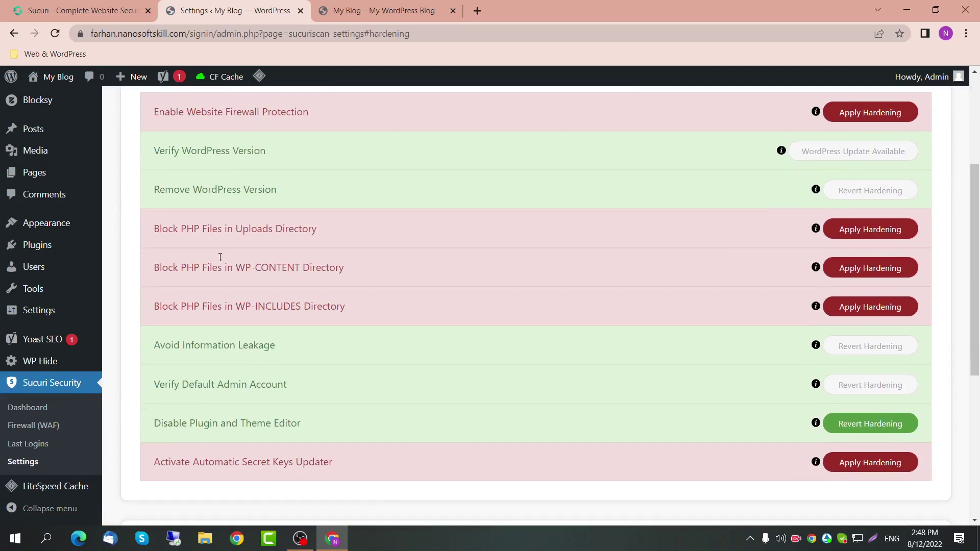
{"action": "left_click", "coordinate": [898, 270]}
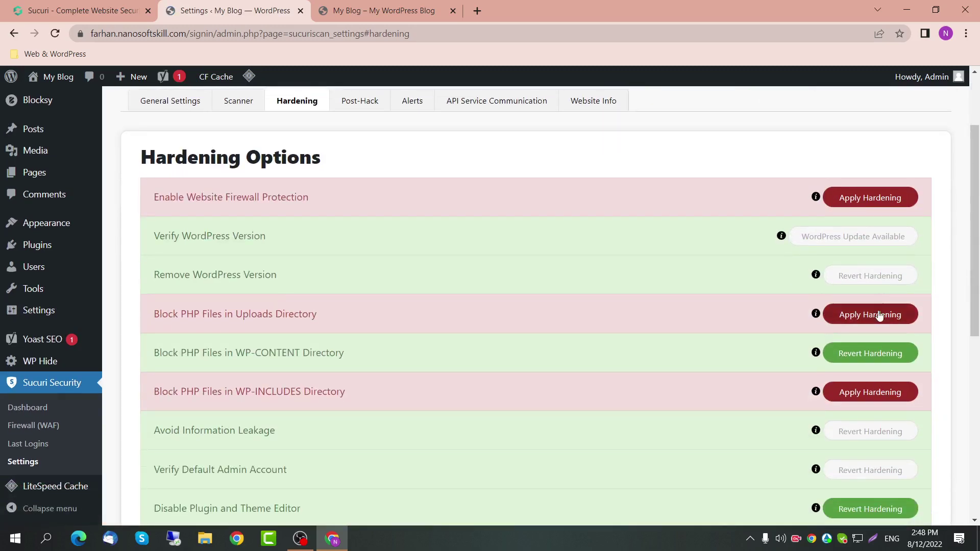
Step: Block PHP files in the Uploads and WP-INCLUDES directories and scroll through the hardening list
{"action": "left_click", "coordinate": [881, 313]}
{"action": "scroll", "coordinate": [706, 326], "scroll_direction": "down", "scroll_amount": 10}
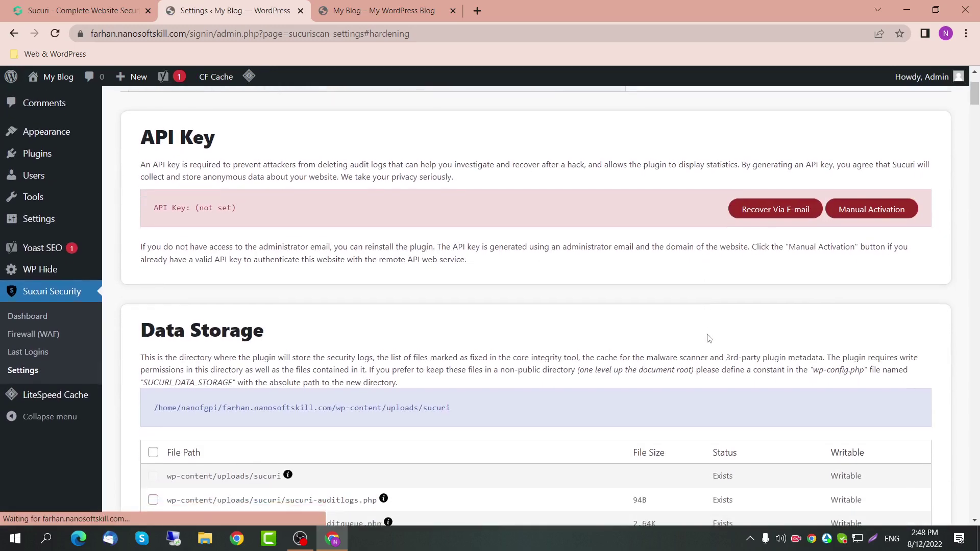
{"action": "left_click", "coordinate": [870, 199]}
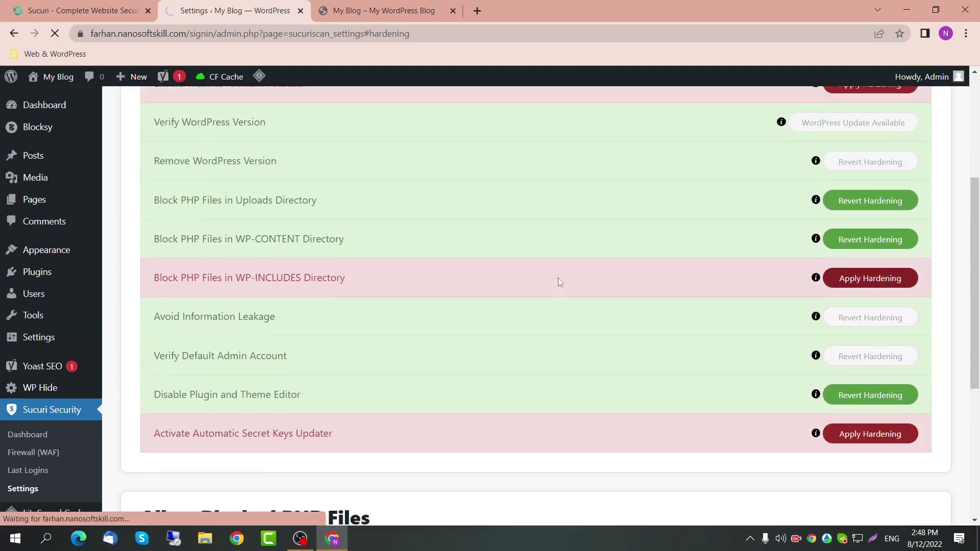
{"action": "scroll", "coordinate": [470, 313], "scroll_direction": "down", "scroll_amount": 5}
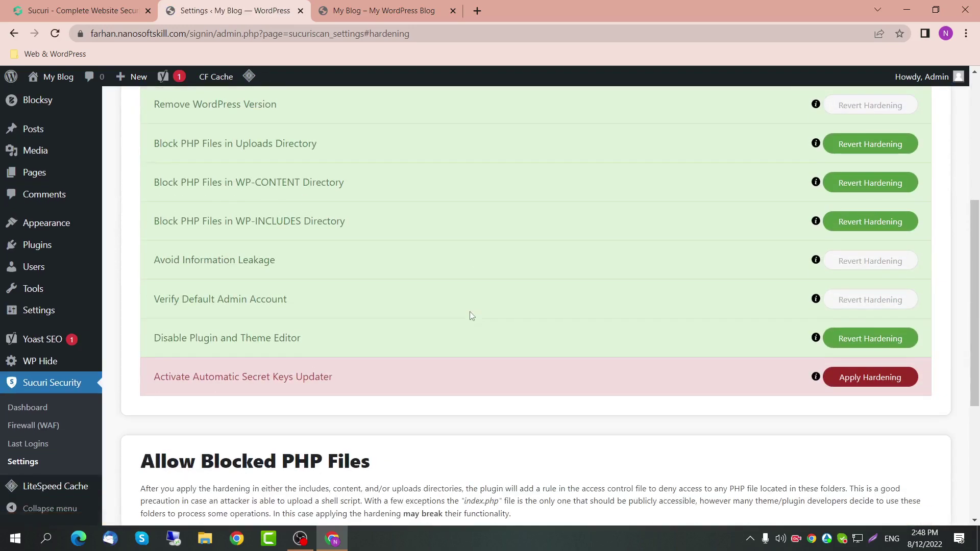
{"action": "scroll", "coordinate": [470, 315], "scroll_direction": "up", "scroll_amount": 4}
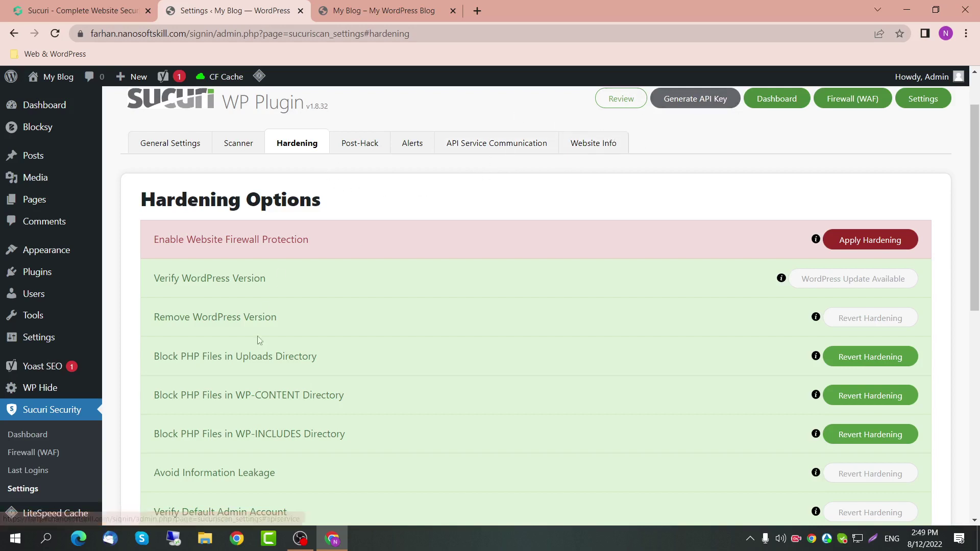
{"action": "scroll", "coordinate": [256, 342], "scroll_direction": "down", "scroll_amount": 2}
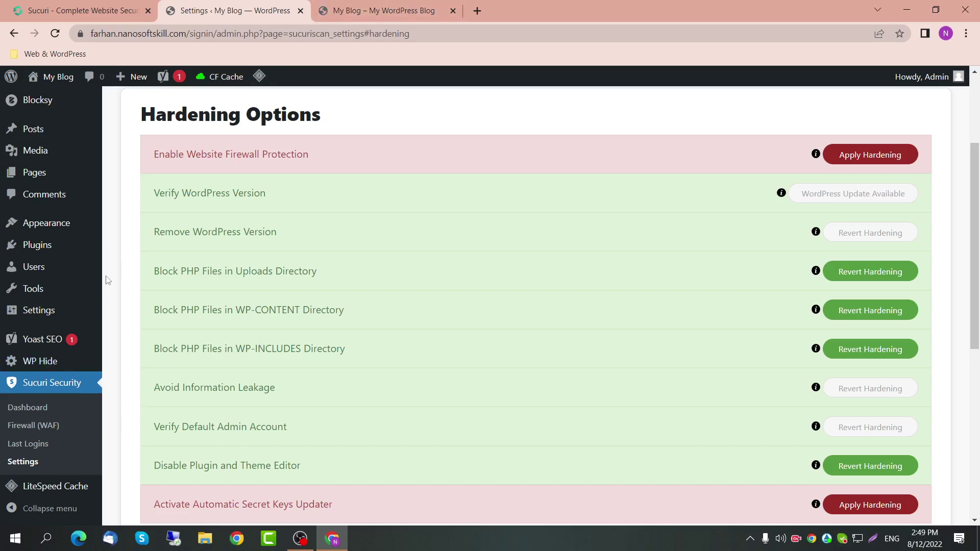
Step: Open WP Hide's Admin settings page and its Admin URL tab
{"action": "mouse_move", "coordinate": [46, 361]}
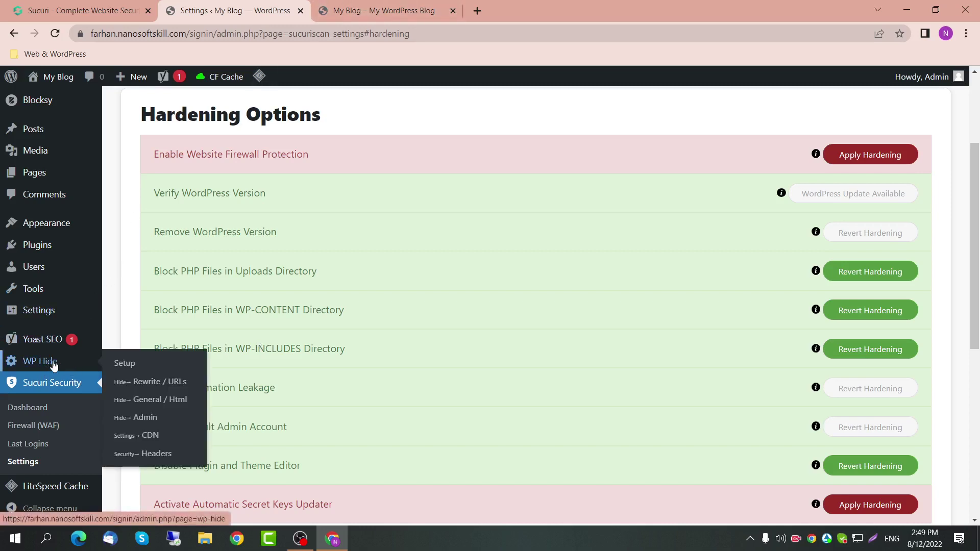
{"action": "left_click", "coordinate": [175, 421]}
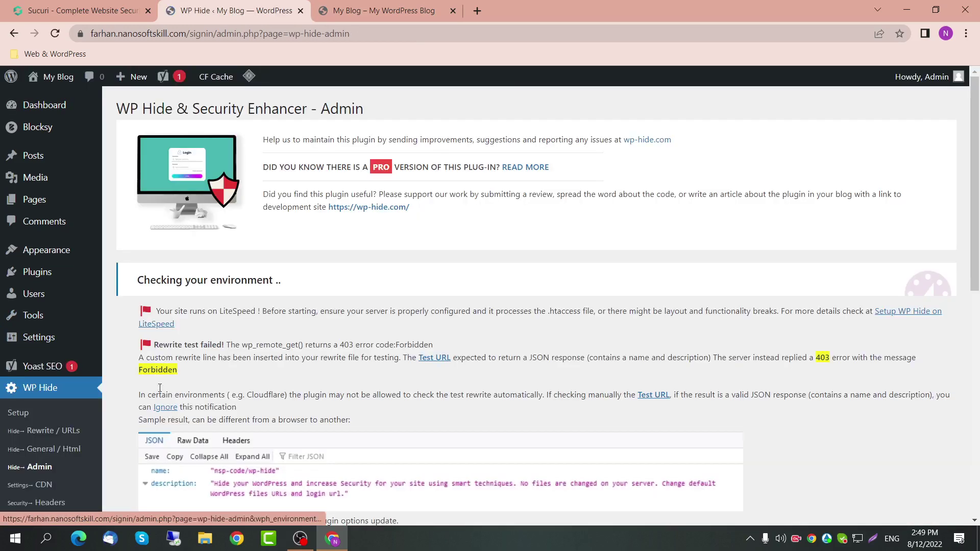
{"action": "scroll", "coordinate": [258, 357], "scroll_direction": "down", "scroll_amount": 5}
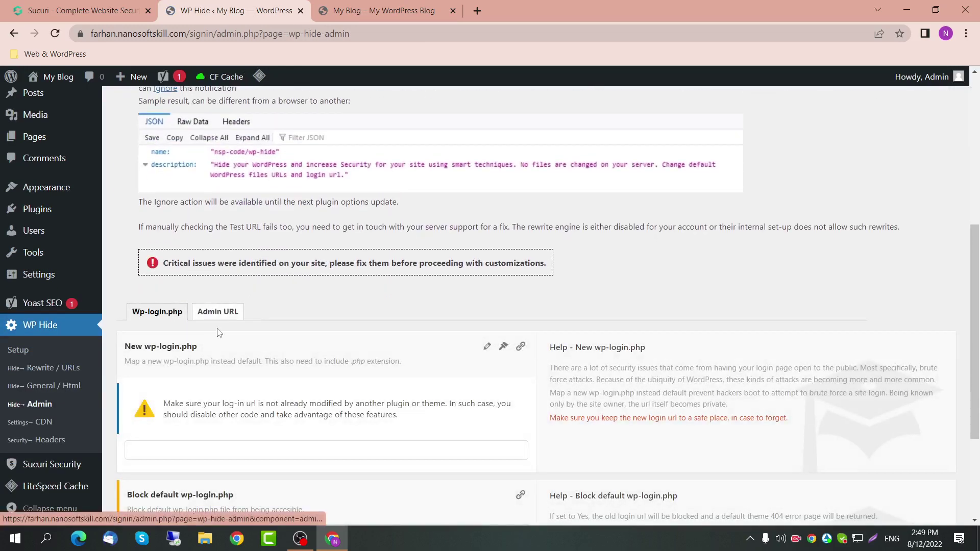
{"action": "left_click", "coordinate": [220, 313]}
{"action": "scroll", "coordinate": [258, 375], "scroll_direction": "down", "scroll_amount": 6}
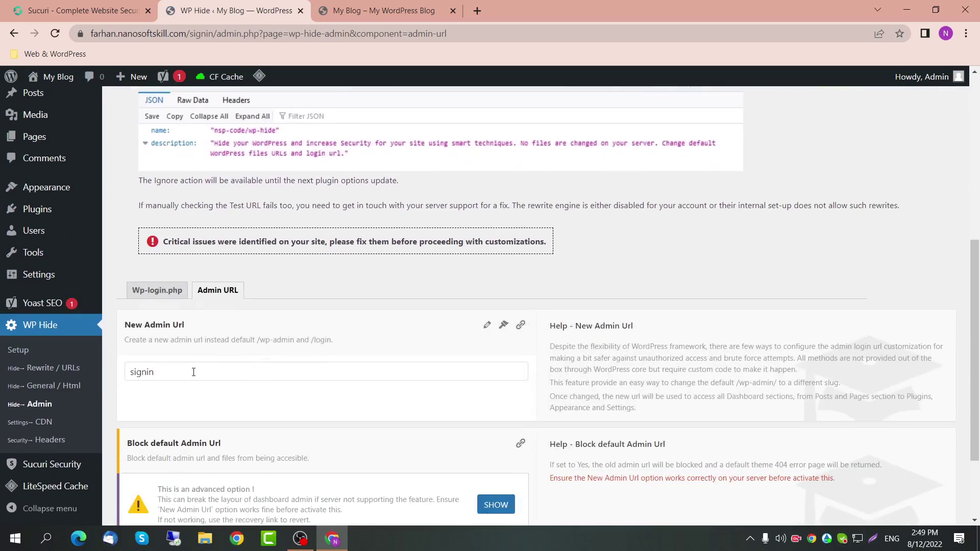
Step: Confirm the New Admin Url is 'signin' and scroll back to the top
{"action": "double_click", "coordinate": [192, 372]}
{"action": "scroll", "coordinate": [190, 372], "scroll_direction": "down", "scroll_amount": 3}
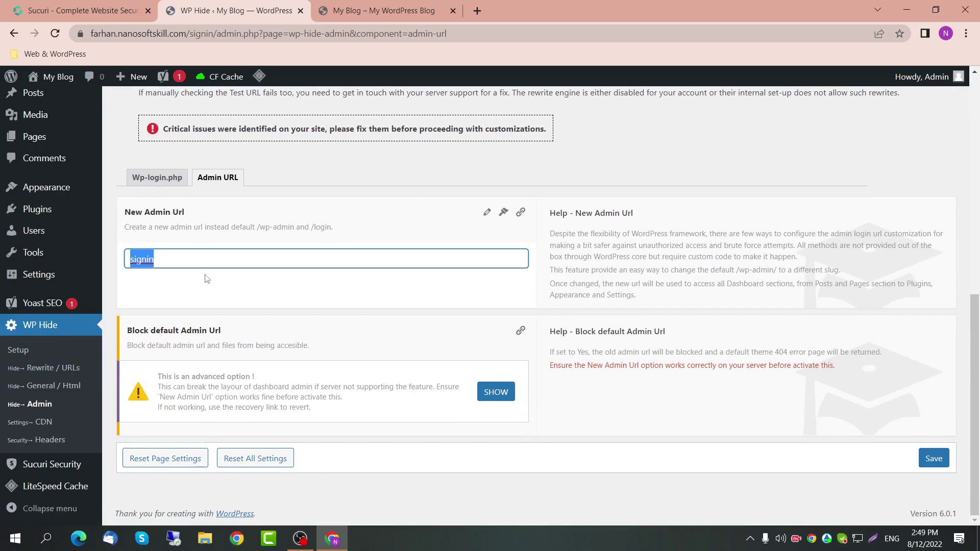
{"action": "left_click", "coordinate": [173, 263]}
{"action": "double_click", "coordinate": [172, 262]}
{"action": "scroll", "coordinate": [200, 239], "scroll_direction": "up", "scroll_amount": 6}
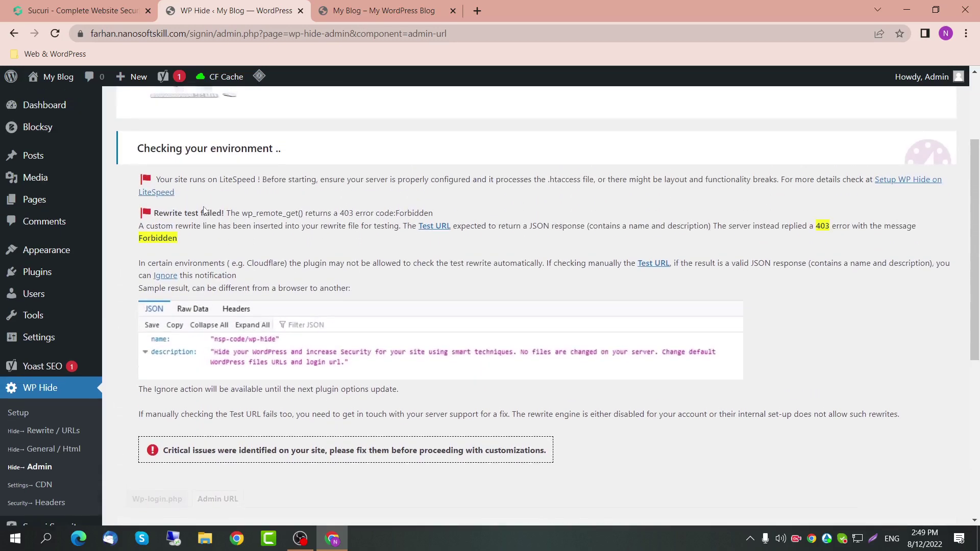
{"action": "scroll", "coordinate": [204, 209], "scroll_direction": "up", "scroll_amount": 3}
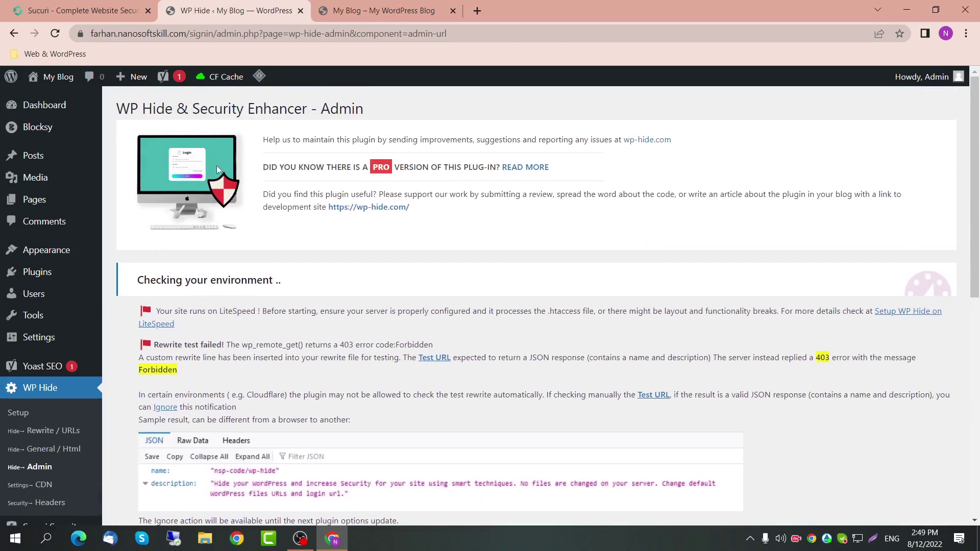
Step: Browse the Popular plugins list under Plugins > Add New
{"action": "left_click", "coordinate": [45, 271]}
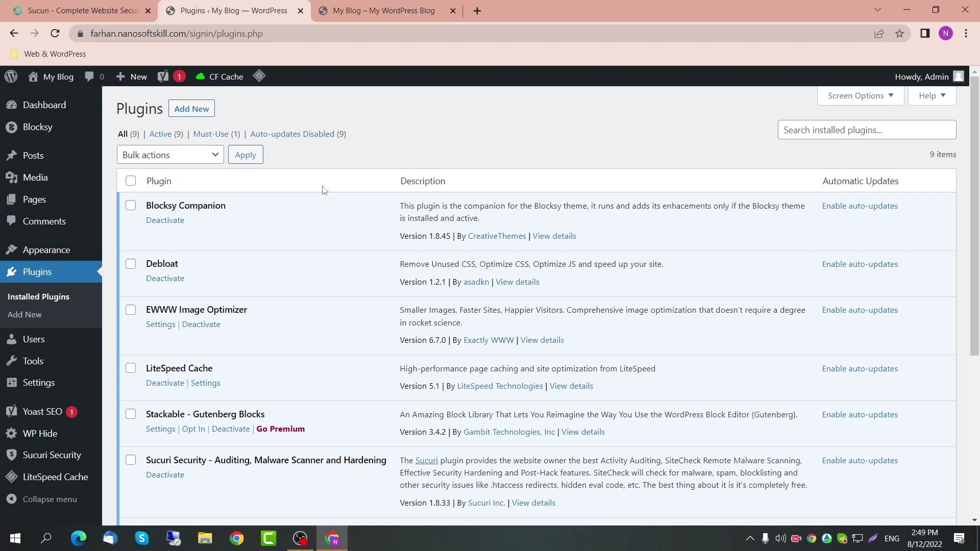
{"action": "left_click", "coordinate": [192, 113]}
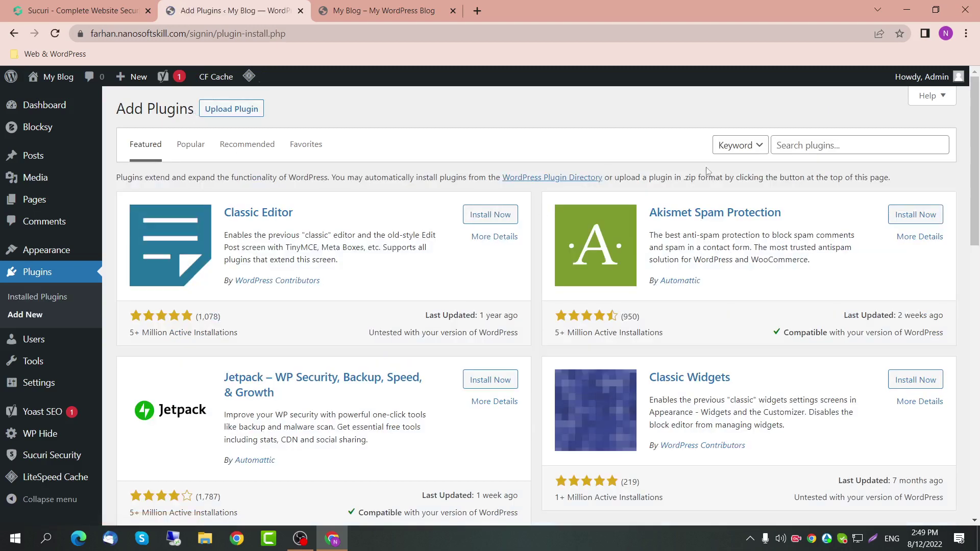
{"action": "left_click", "coordinate": [801, 143]}
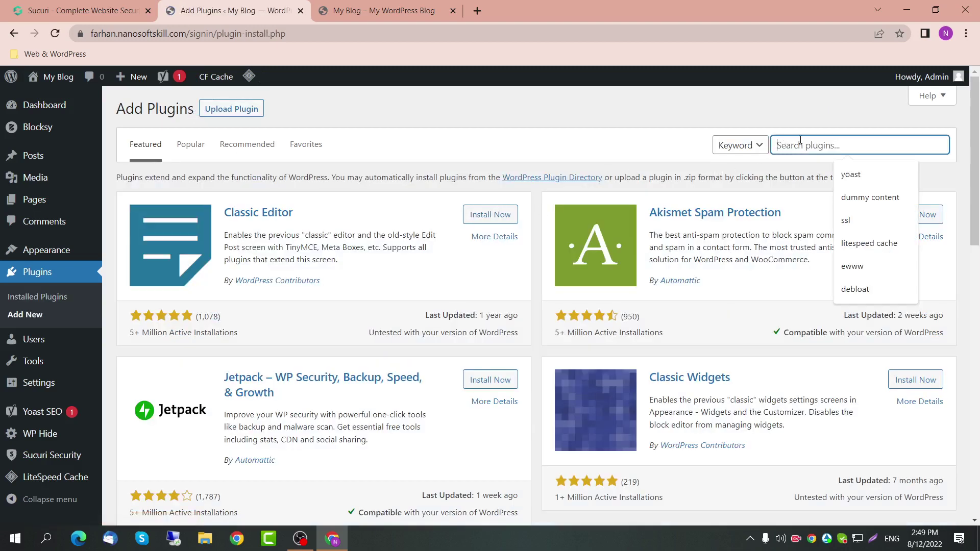
{"action": "left_click", "coordinate": [211, 153]}
{"action": "left_click", "coordinate": [191, 147]}
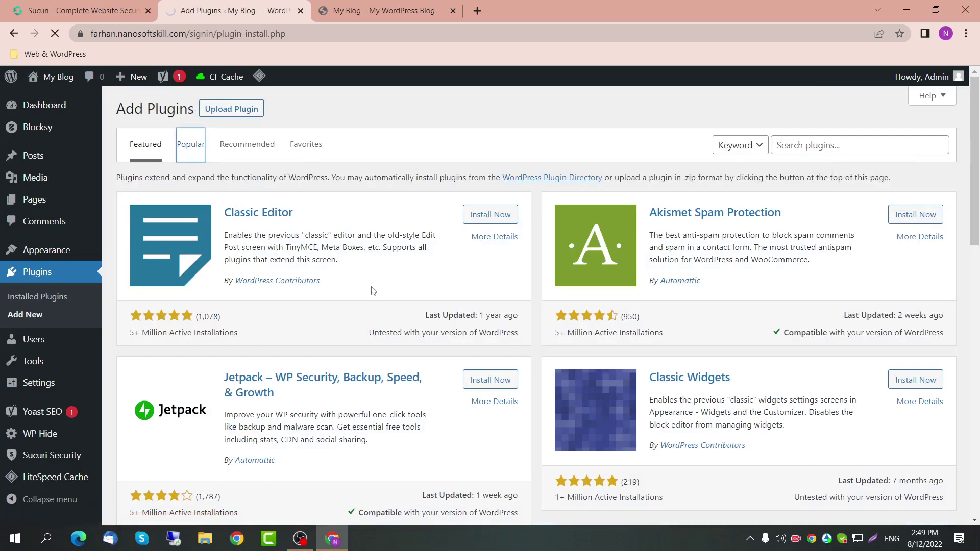
{"action": "scroll", "coordinate": [374, 296], "scroll_direction": "down", "scroll_amount": 10}
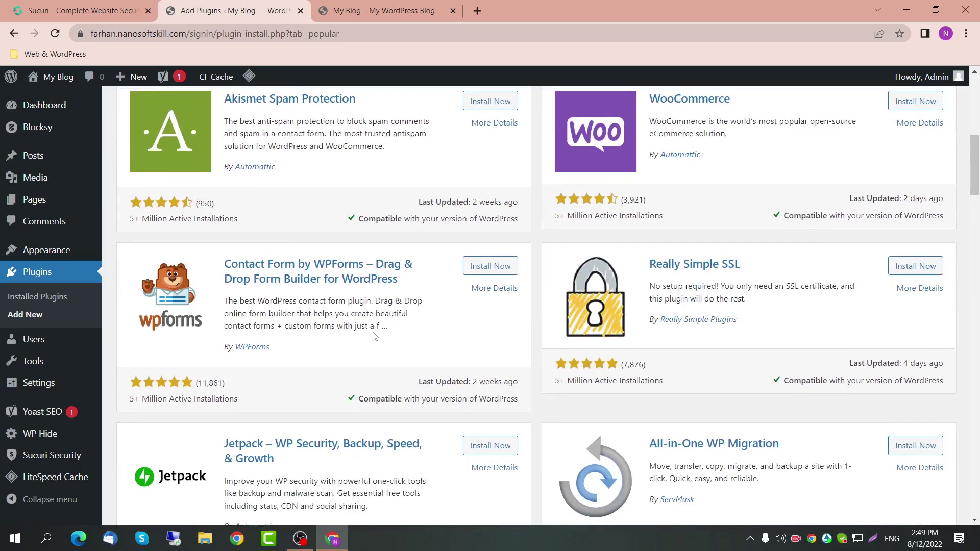
{"action": "scroll", "coordinate": [374, 345], "scroll_direction": "down", "scroll_amount": 4}
Step: Install the Wordfence Security plugin and activate it
{"action": "left_click", "coordinate": [488, 270]}
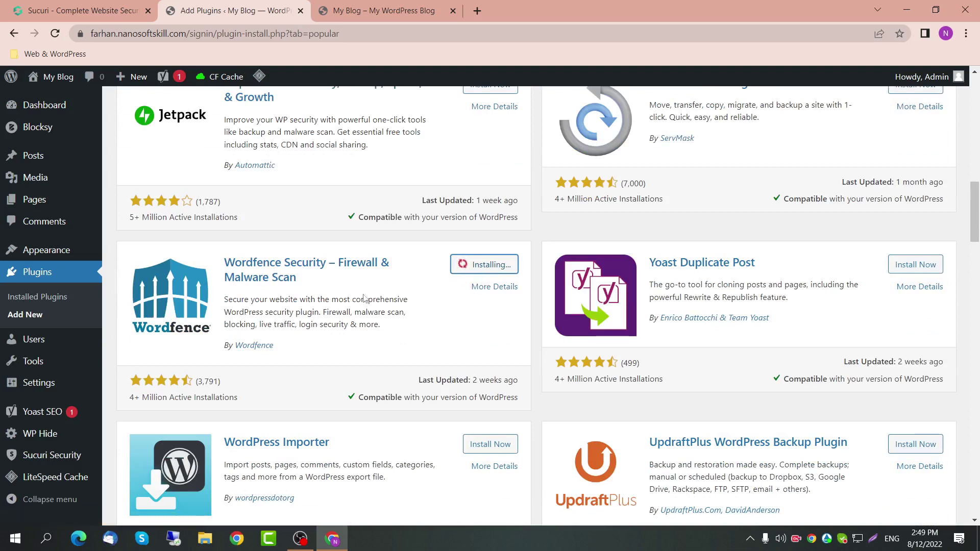
{"action": "left_click_drag", "start_coordinate": [130, 398], "coordinate": [216, 402]}
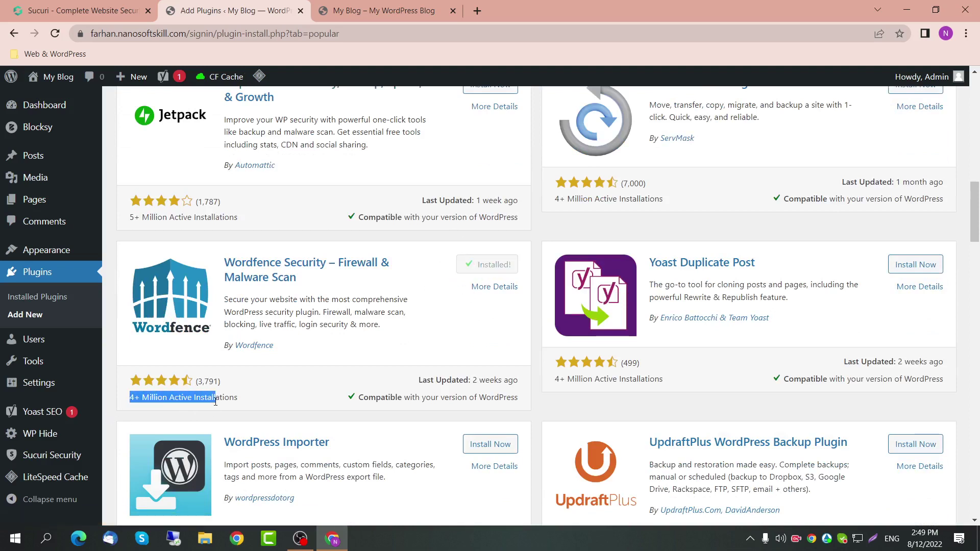
{"action": "left_click_drag", "start_coordinate": [418, 380], "coordinate": [513, 381]}
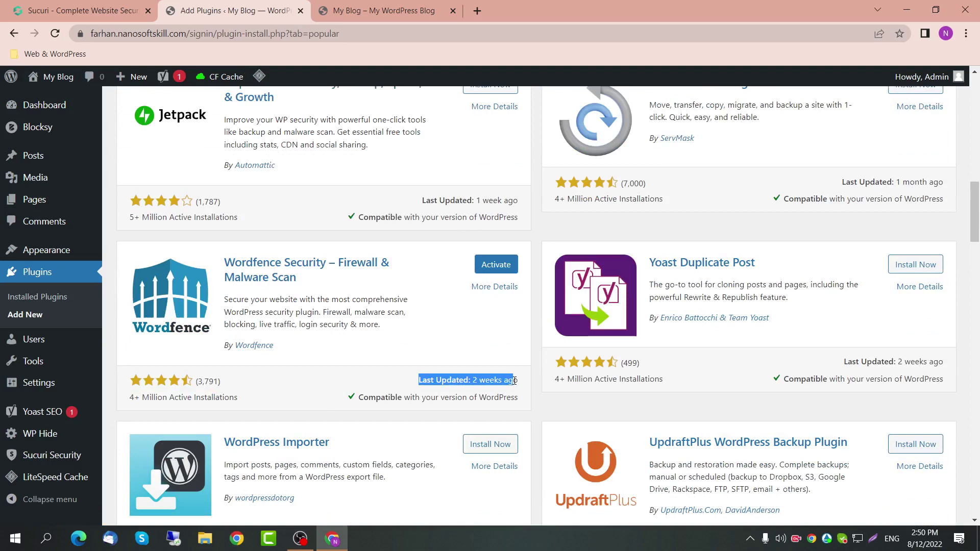
{"action": "left_click", "coordinate": [505, 271]}
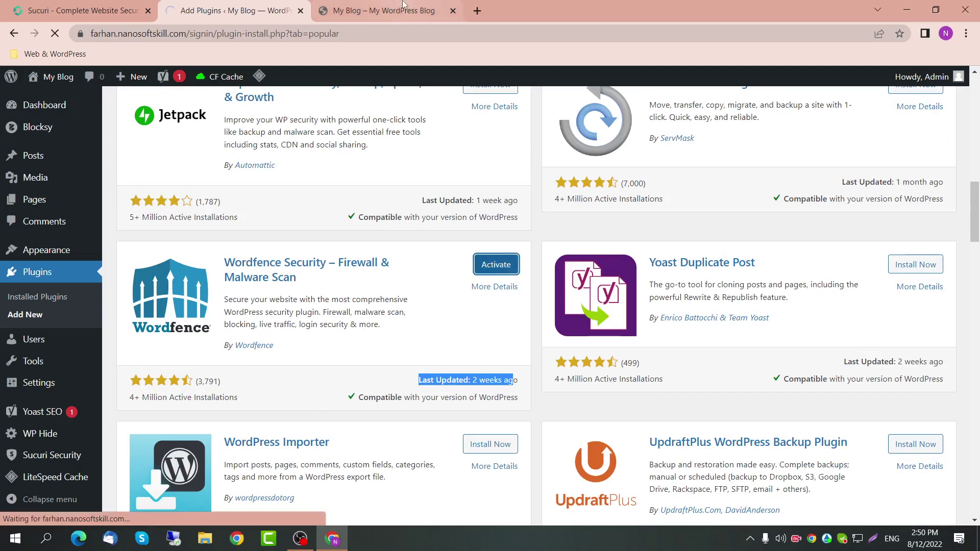
Step: Close the My Blog and Sucuri website browser tabs
{"action": "mouse_move", "coordinate": [381, 4]}
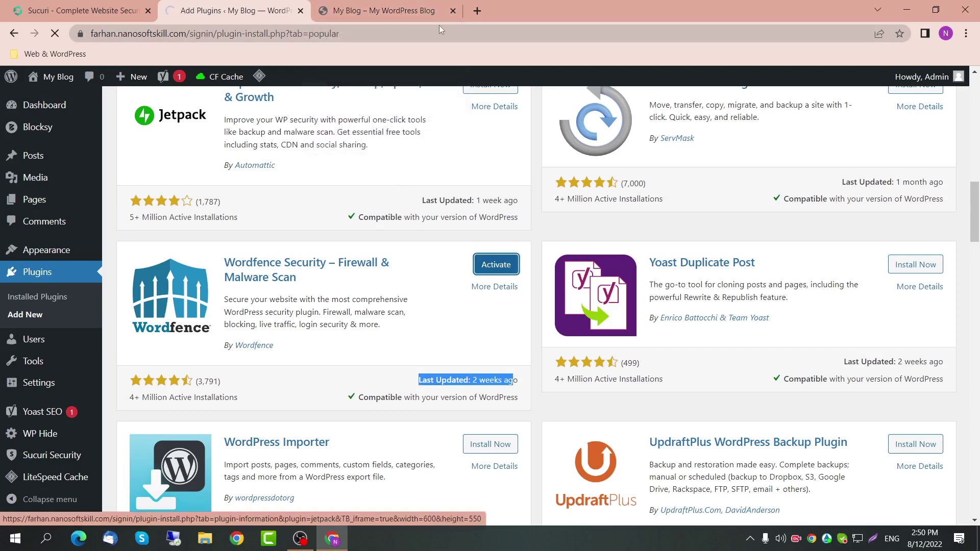
{"action": "left_click", "coordinate": [453, 10]}
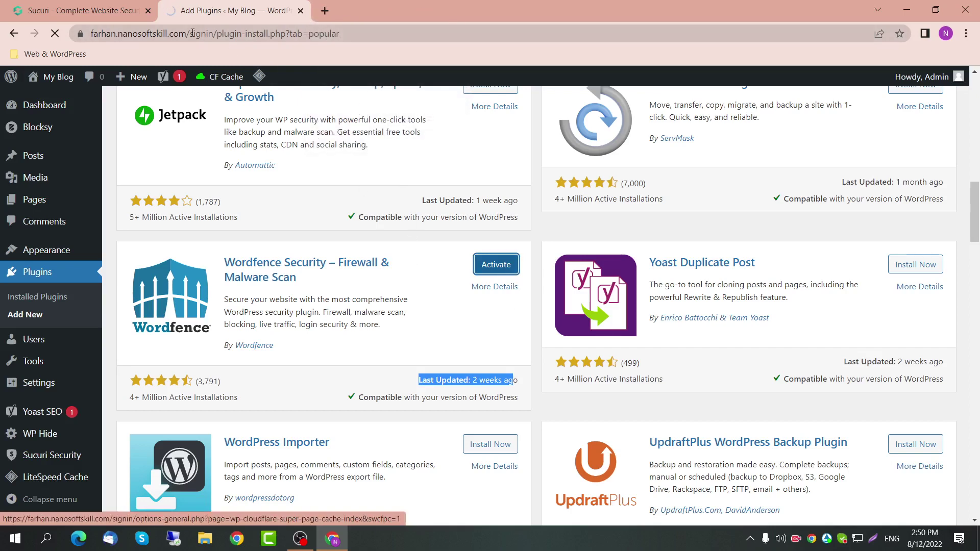
{"action": "left_click", "coordinate": [147, 10]}
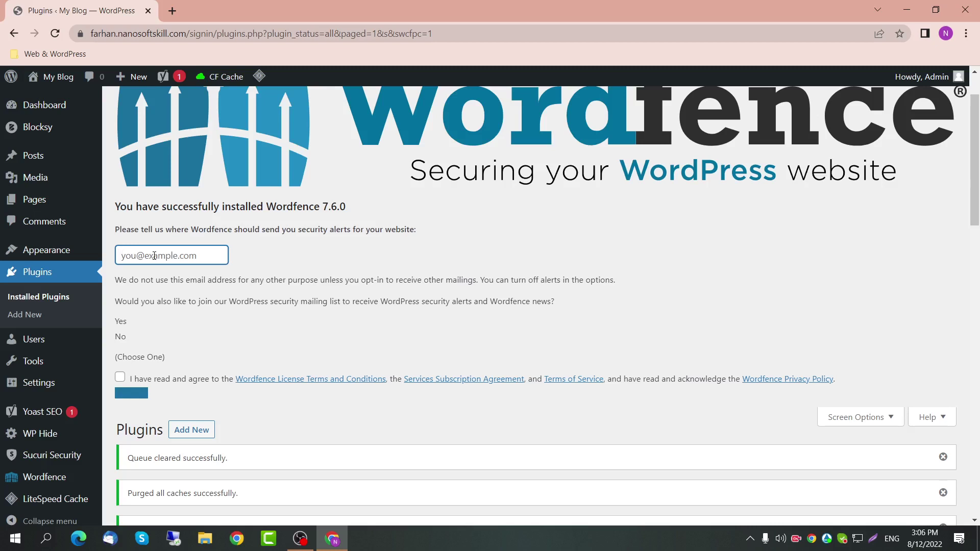
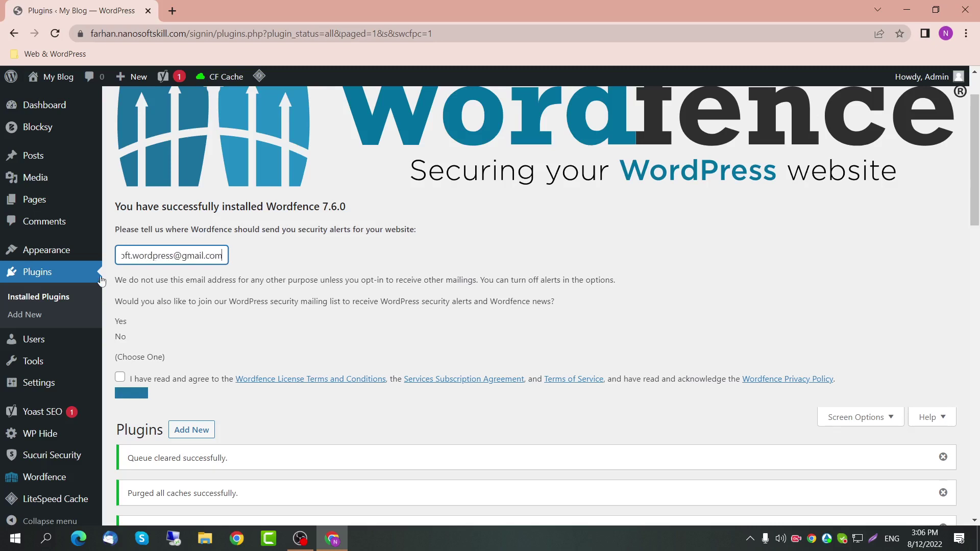
Step: Enter the alert e-mail address, agree to the Wordfence license terms, and submit
{"action": "left_click", "coordinate": [121, 377]}
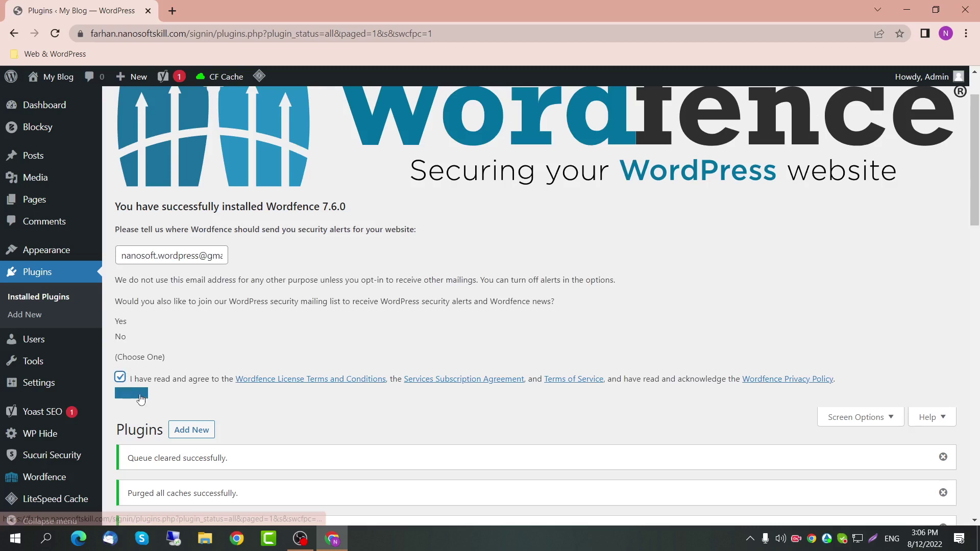
{"action": "left_click", "coordinate": [135, 394]}
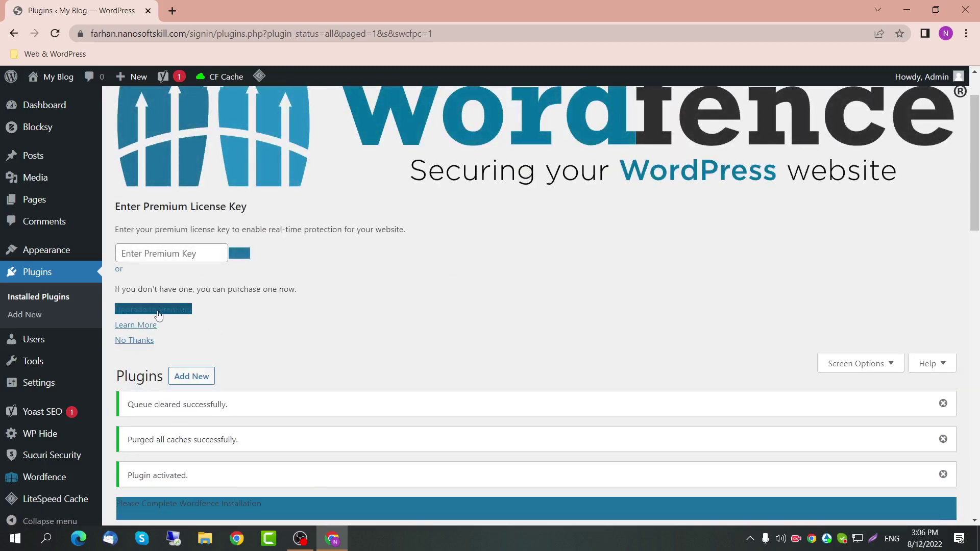
Step: Decline the Wordfence premium licence key with No Thanks
{"action": "left_click", "coordinate": [146, 345]}
{"action": "scroll", "coordinate": [236, 305], "scroll_direction": "down", "scroll_amount": 7}
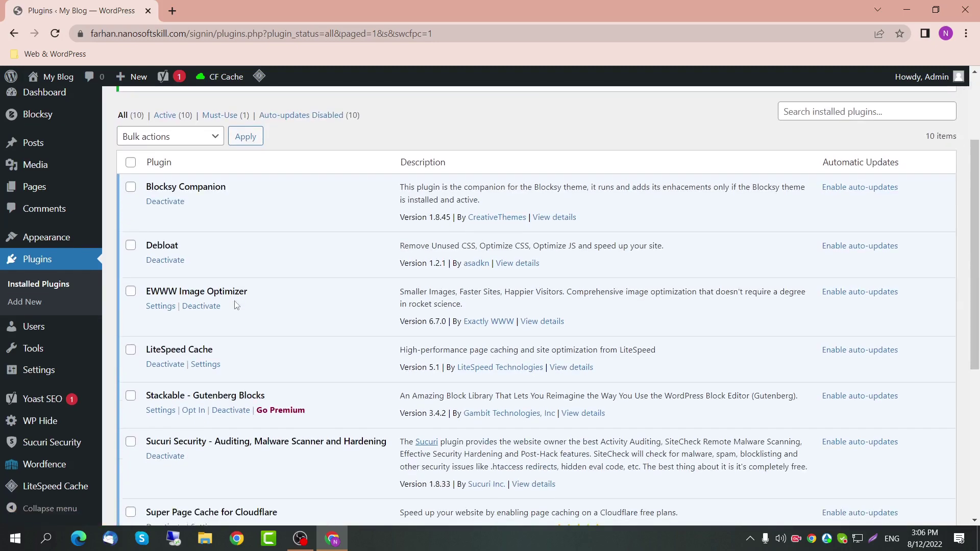
{"action": "scroll", "coordinate": [231, 295], "scroll_direction": "down", "scroll_amount": 2}
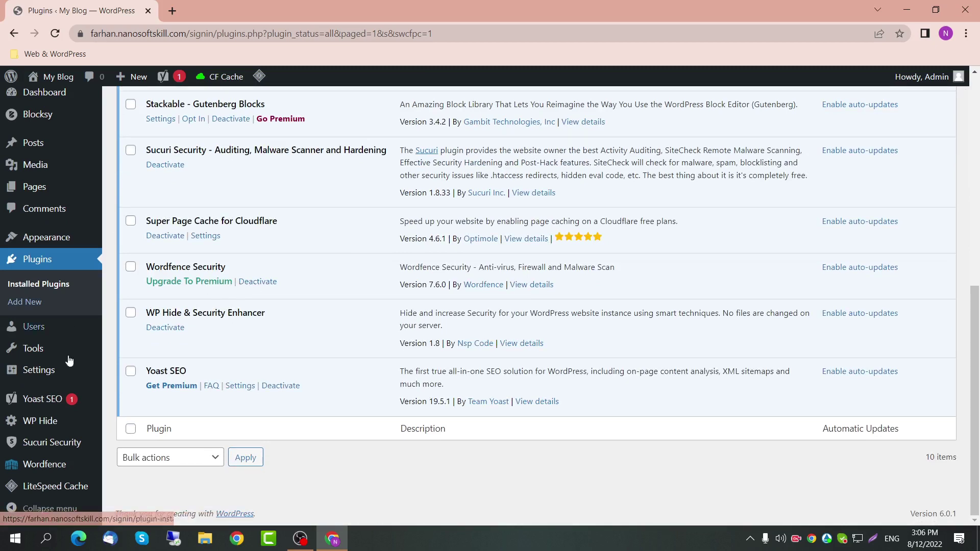
{"action": "mouse_move", "coordinate": [55, 478]}
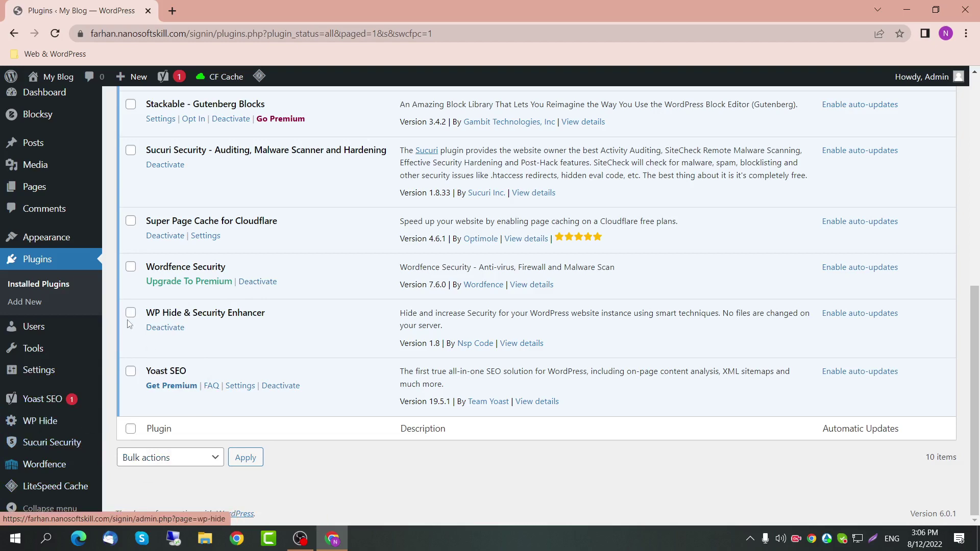
{"action": "scroll", "coordinate": [174, 242], "scroll_direction": "up", "scroll_amount": 2}
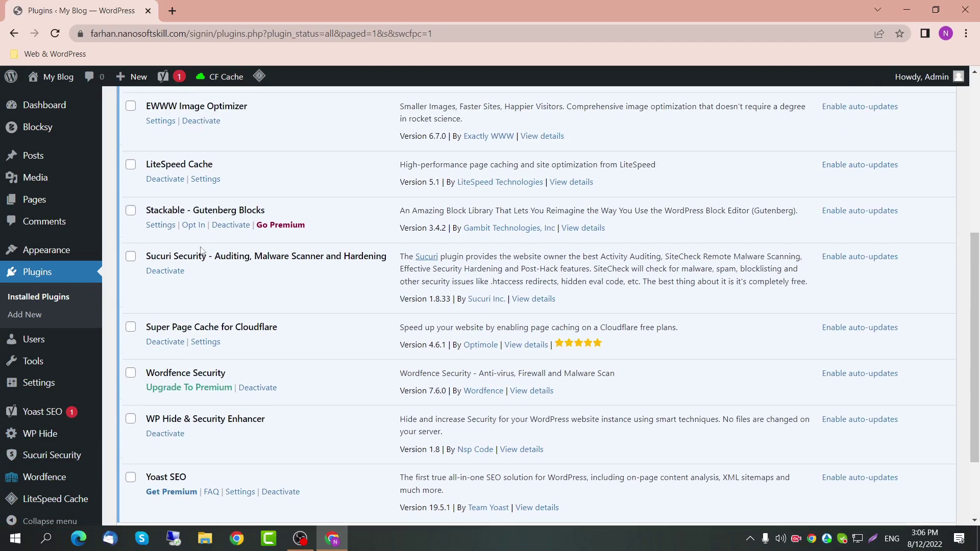
Step: Deactivate the Sucuri Security plugin and delete it along with its data
{"action": "left_click", "coordinate": [165, 271]}
{"action": "scroll", "coordinate": [277, 281], "scroll_direction": "down", "scroll_amount": 3}
{"action": "scroll", "coordinate": [277, 291], "scroll_direction": "down", "scroll_amount": 3}
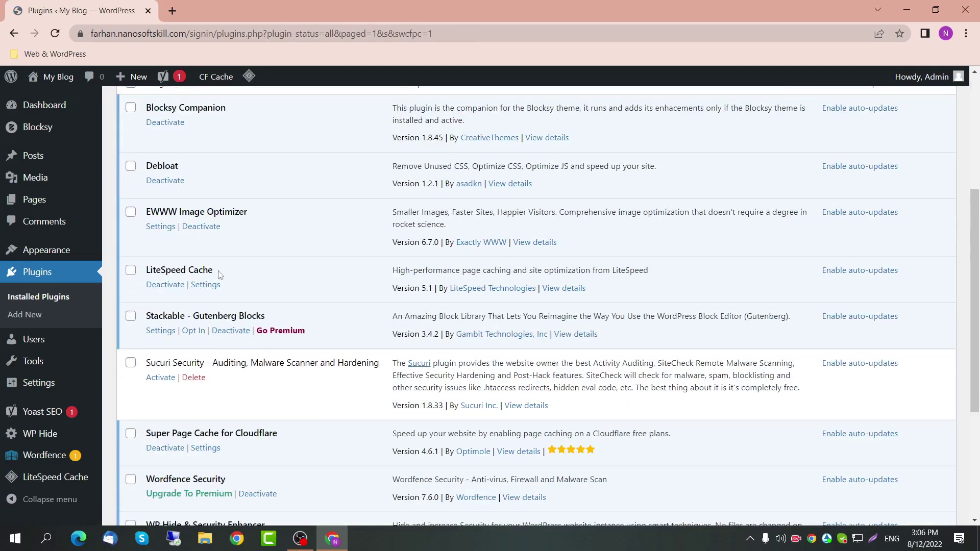
{"action": "left_click", "coordinate": [196, 315]}
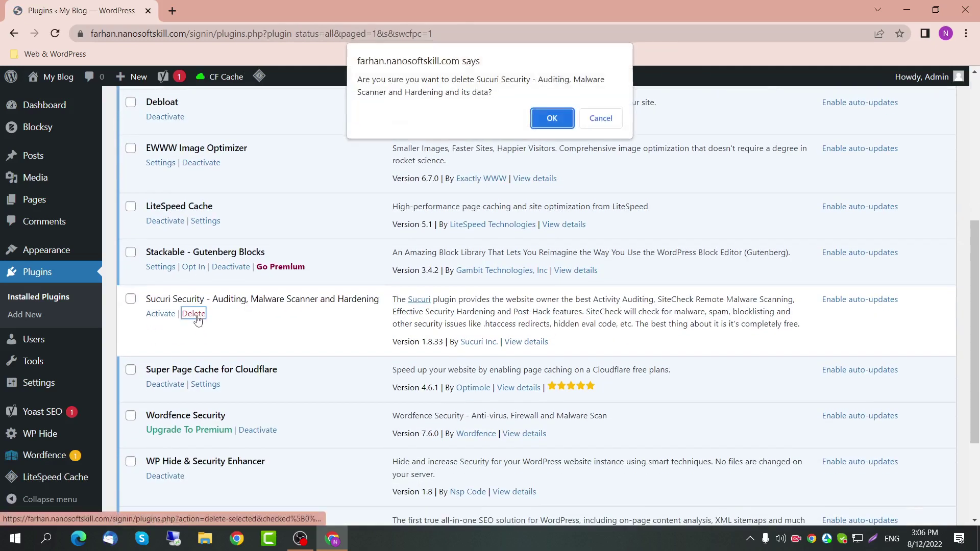
{"action": "left_click", "coordinate": [538, 118]}
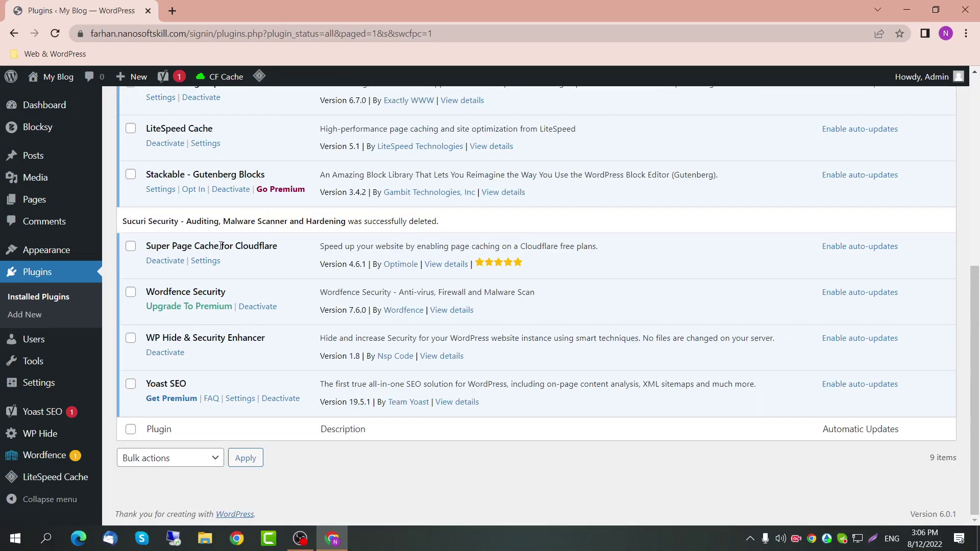
Step: Go to the Wordfence Dashboard
{"action": "left_click_drag", "start_coordinate": [151, 296], "coordinate": [219, 290]}
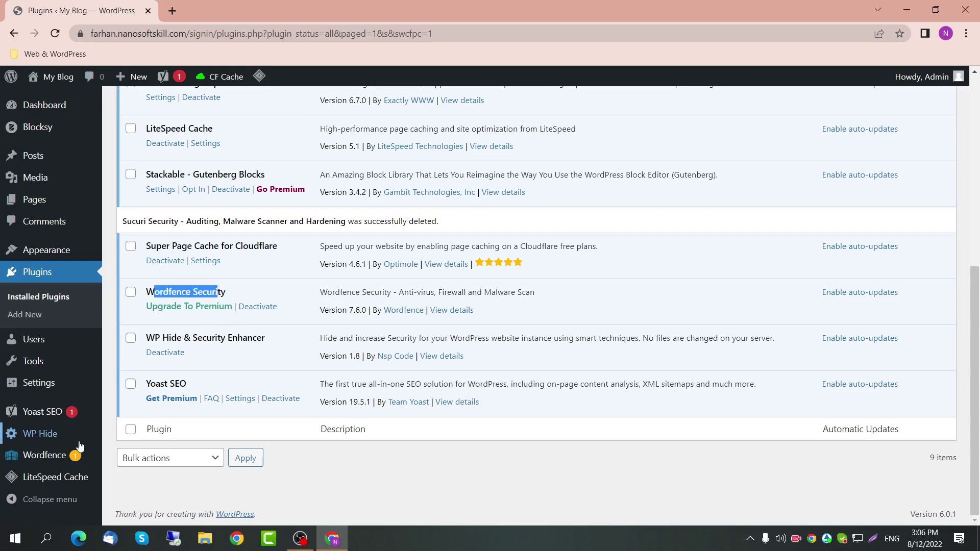
{"action": "mouse_move", "coordinate": [51, 455]}
{"action": "left_click", "coordinate": [137, 356]}
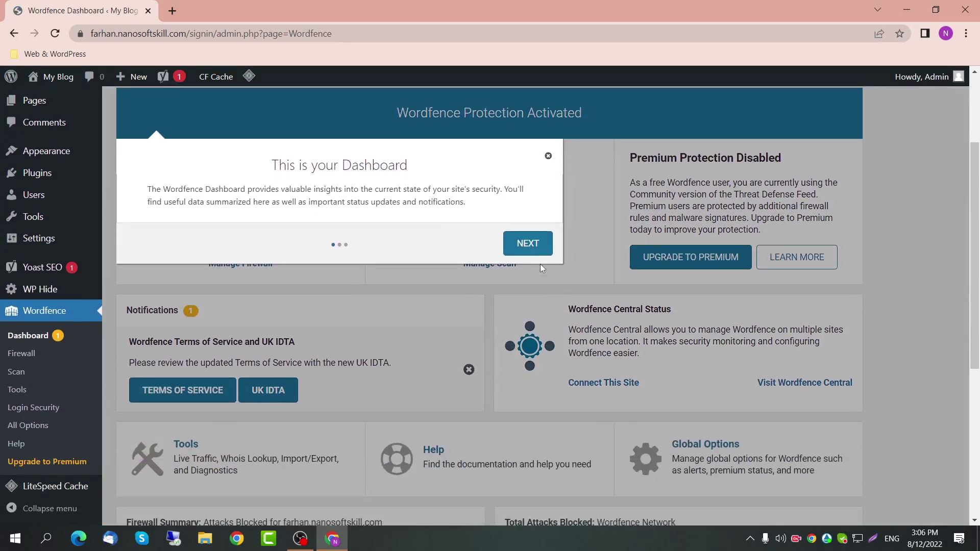
Step: Step through the Wordfence dashboard tour with NEXT, NEXT and GOT IT
{"action": "left_click", "coordinate": [534, 253]}
{"action": "left_click", "coordinate": [533, 302]}
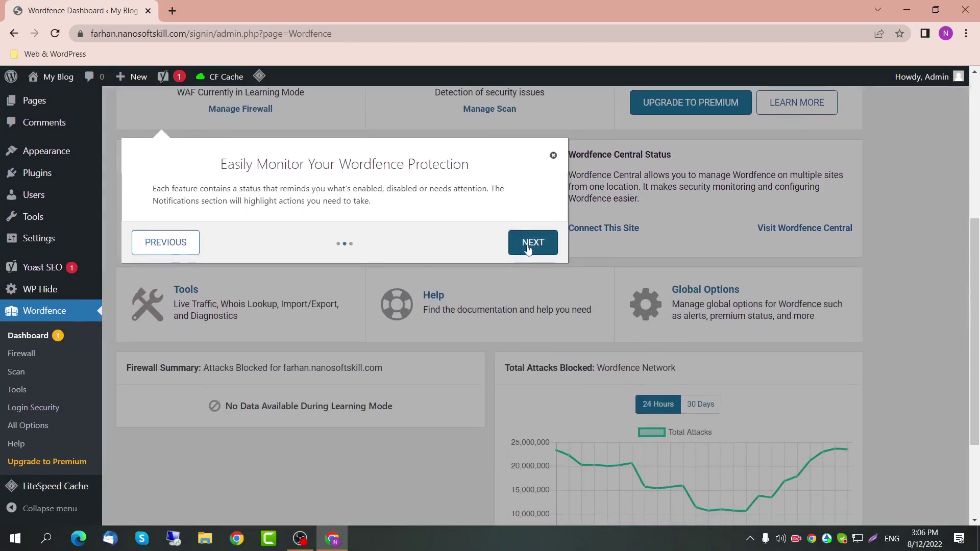
{"action": "left_click", "coordinate": [584, 301]}
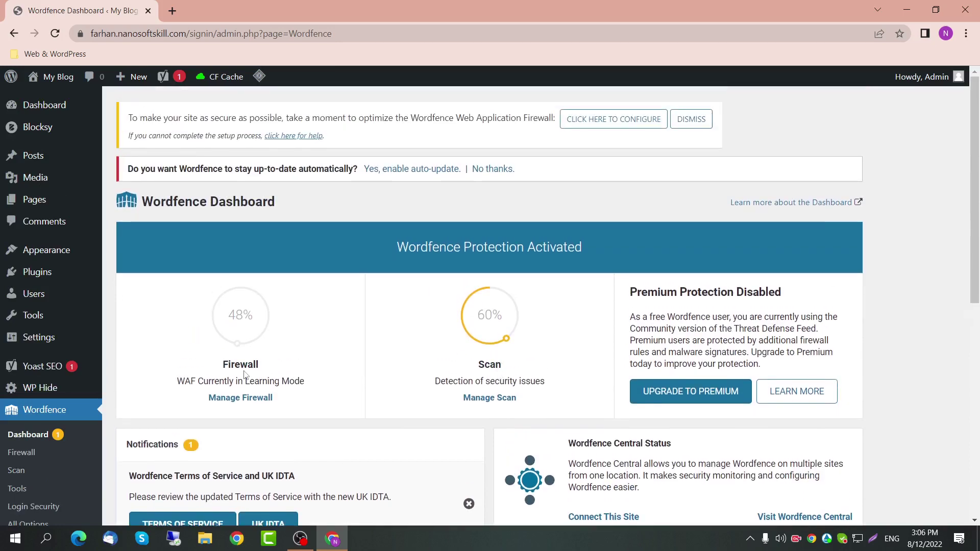
{"action": "left_click_drag", "start_coordinate": [238, 360], "coordinate": [272, 381]}
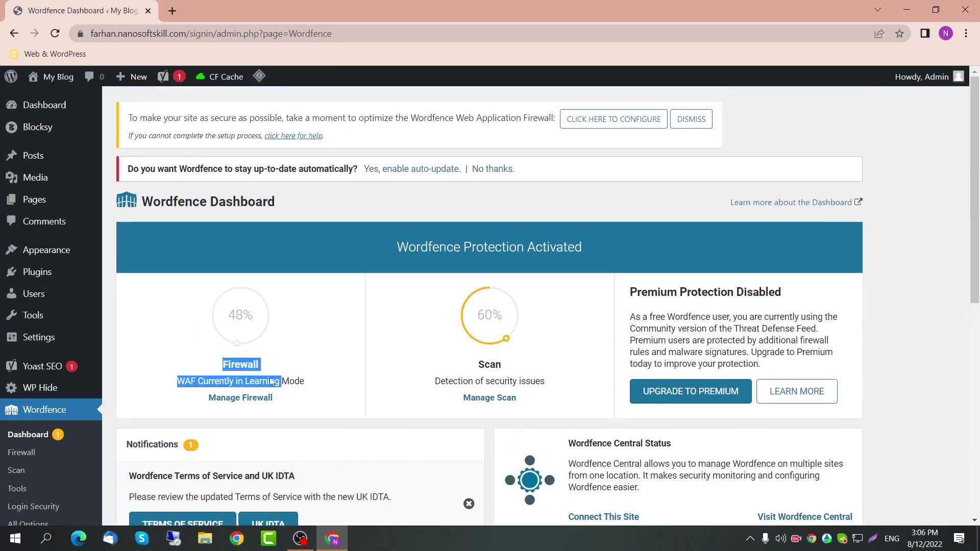
Step: Open Manage Firewall and start Optimize the Wordfence Firewall
{"action": "left_click", "coordinate": [244, 403]}
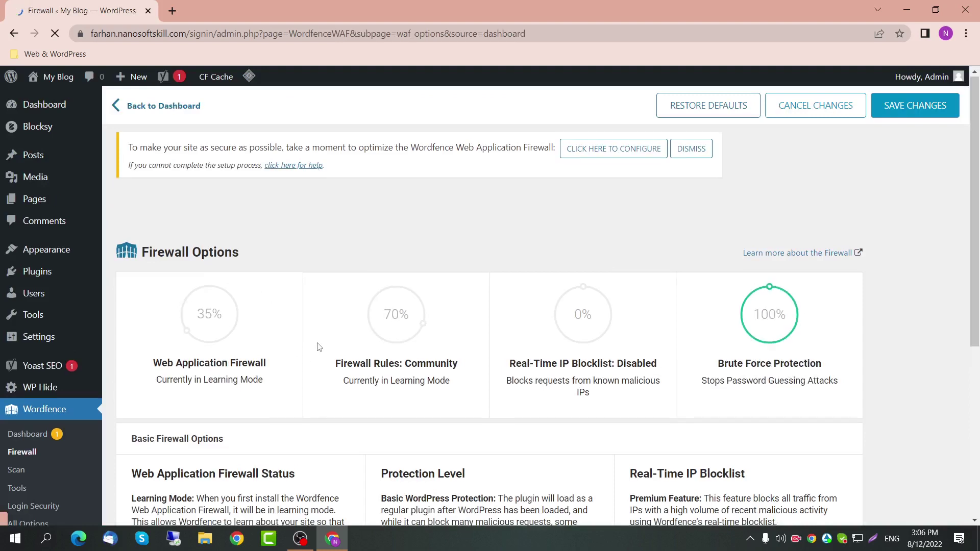
{"action": "scroll", "coordinate": [319, 347], "scroll_direction": "down", "scroll_amount": 2}
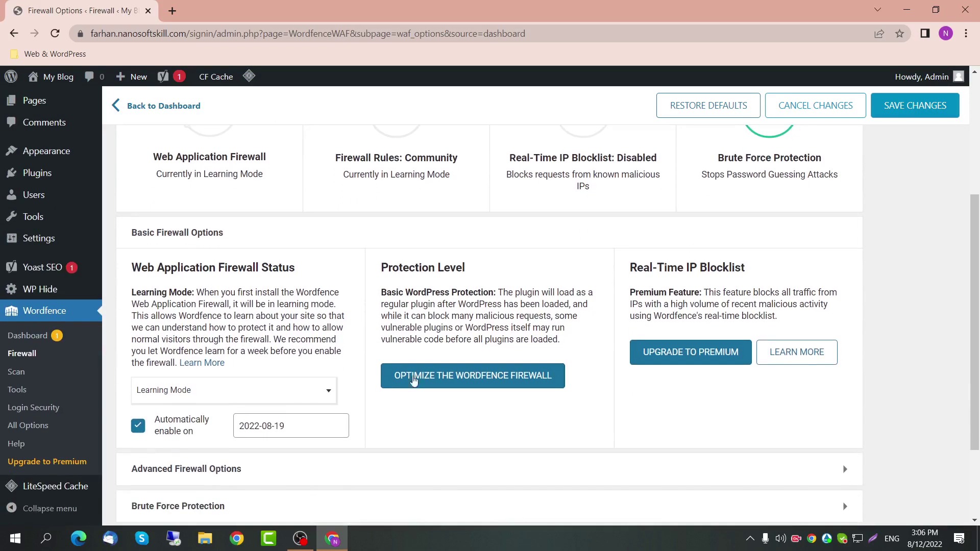
{"action": "scroll", "coordinate": [473, 387], "scroll_direction": "down", "scroll_amount": 1}
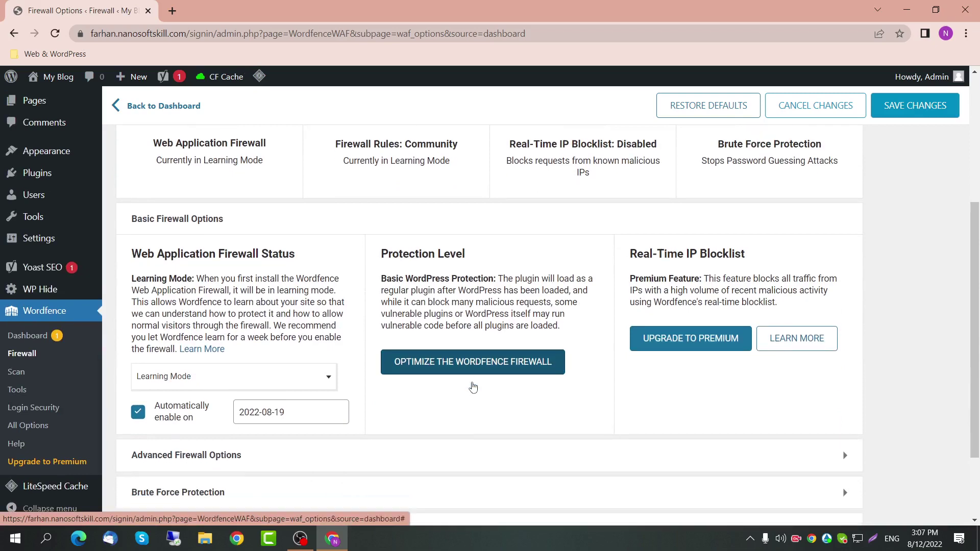
{"action": "scroll", "coordinate": [270, 369], "scroll_direction": "down", "scroll_amount": 2}
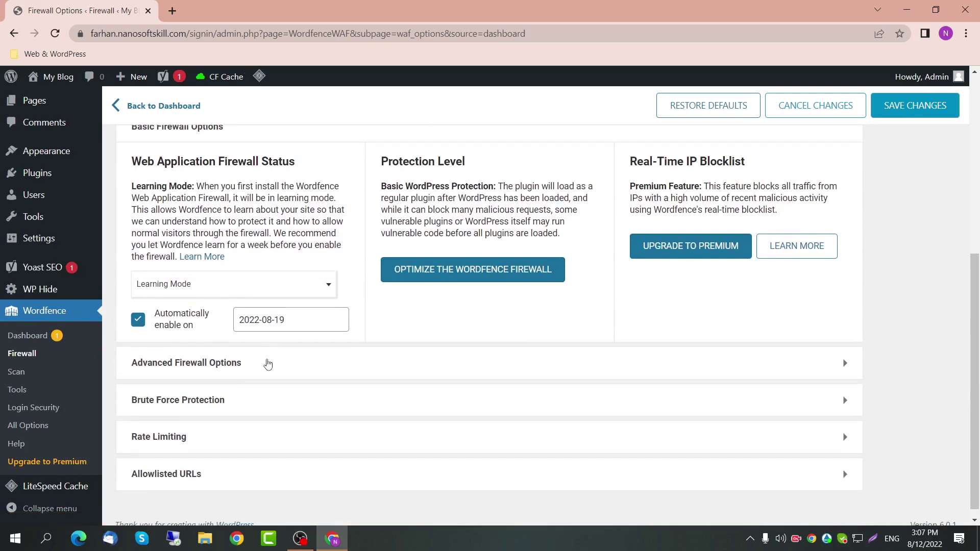
{"action": "left_click", "coordinate": [412, 263]}
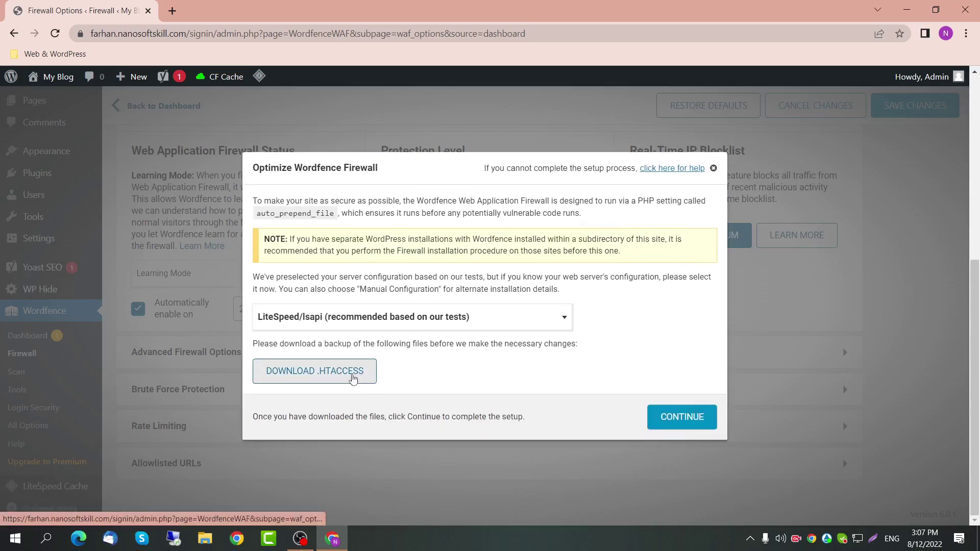
Step: Keep LiteSpeed/lsapi, download the .htaccess backup, and complete the firewall optimization install
{"action": "left_click", "coordinate": [341, 326]}
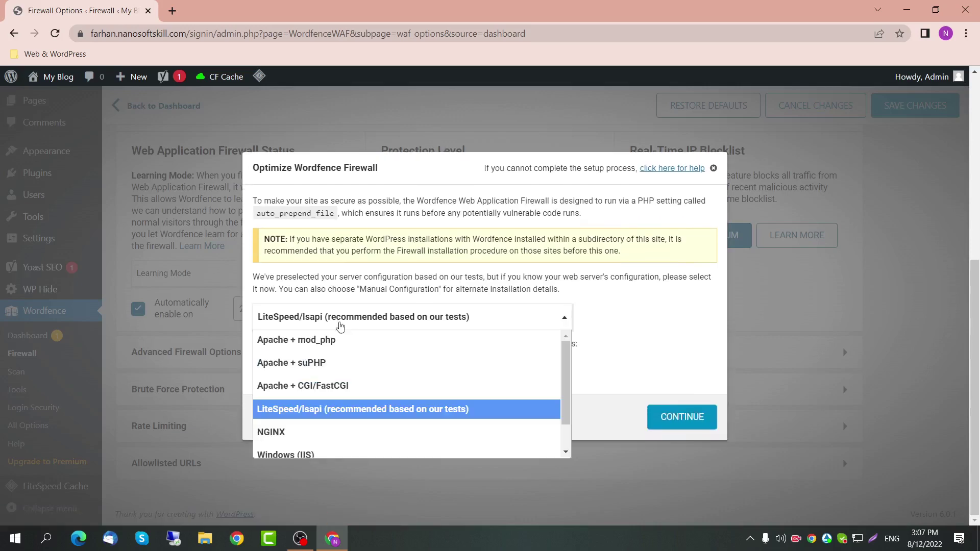
{"action": "left_click", "coordinate": [340, 327]}
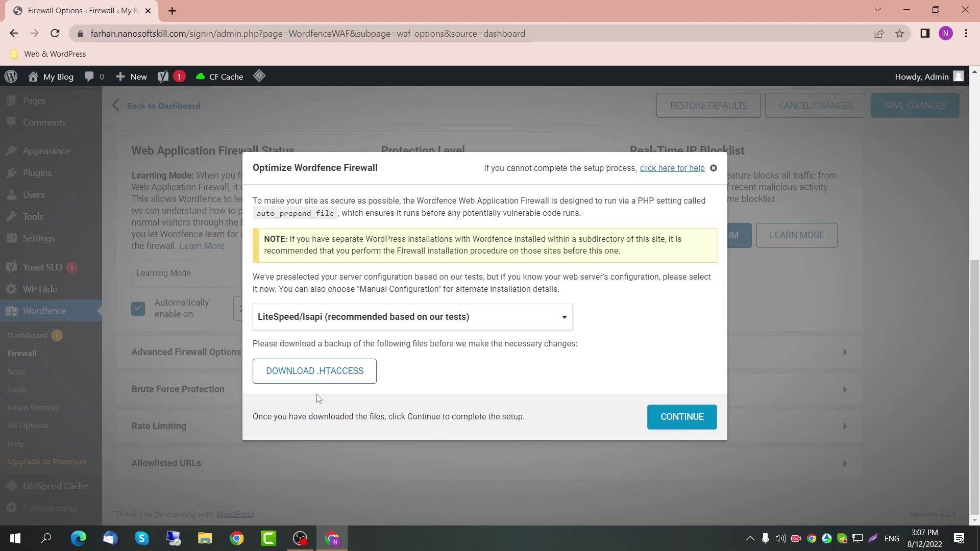
{"action": "left_click", "coordinate": [324, 375]}
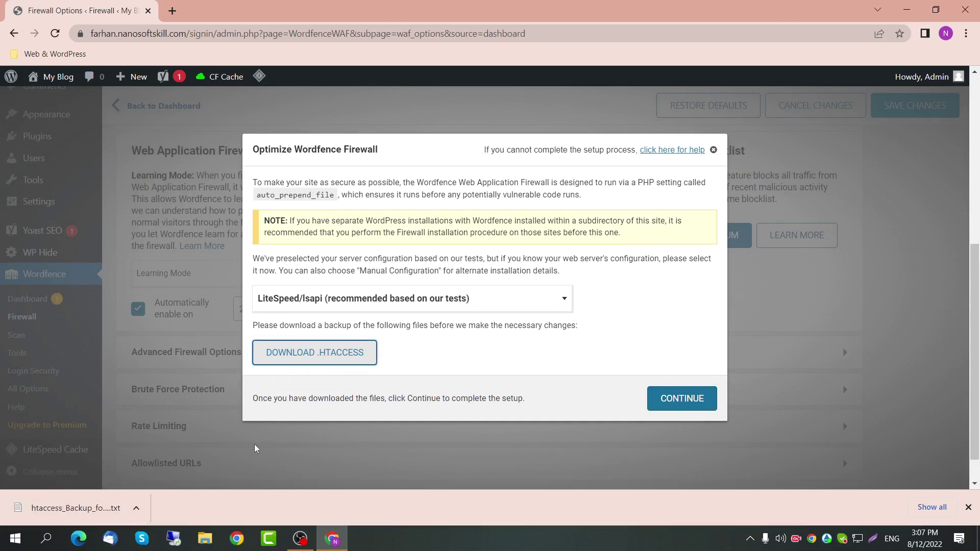
{"action": "left_click", "coordinate": [688, 398]}
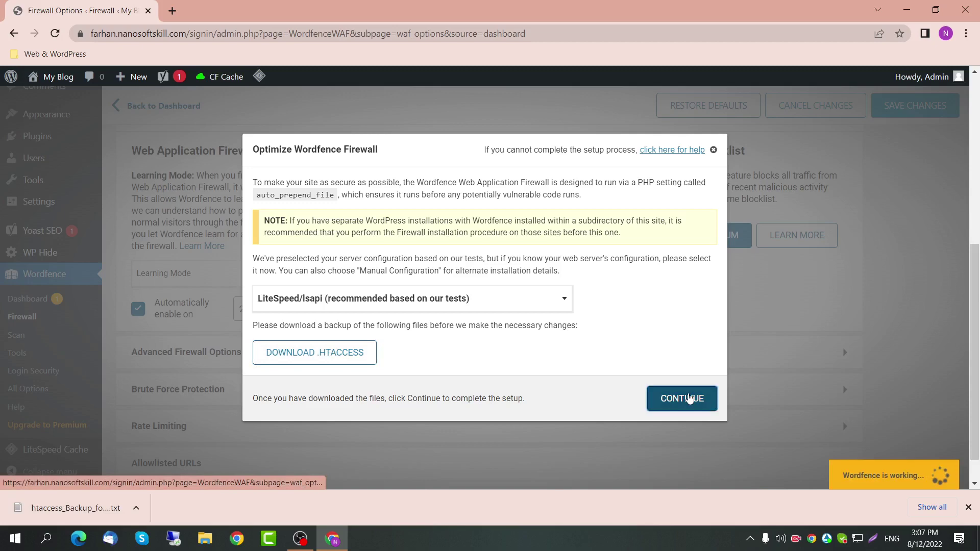
{"action": "left_click", "coordinate": [686, 335]}
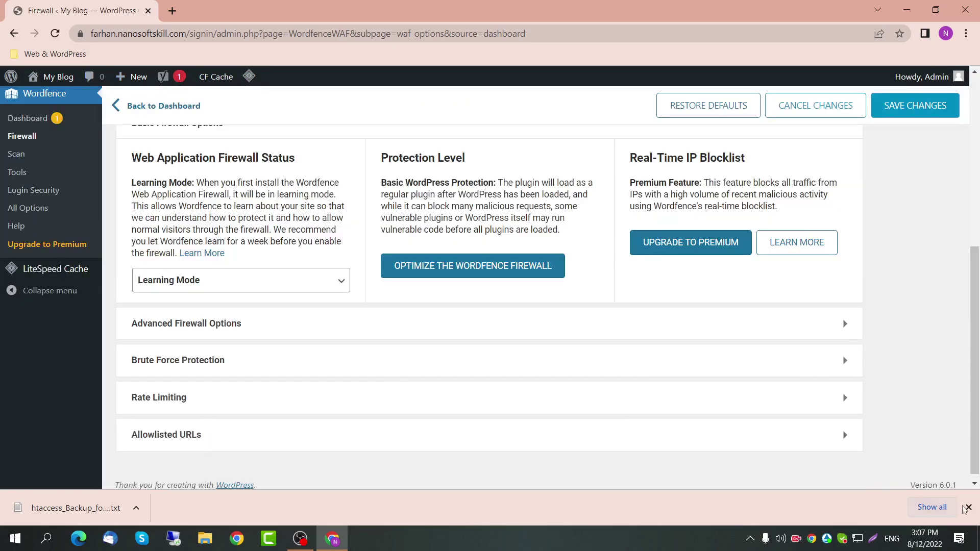
Step: Expand and scroll through the Advanced Firewall Options and Brute Force Protection sections
{"action": "left_click", "coordinate": [969, 508]}
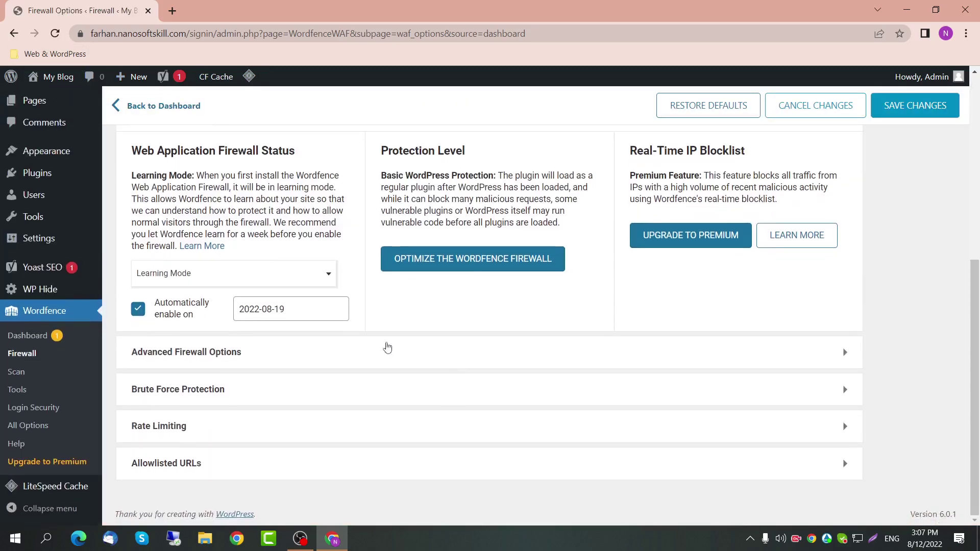
{"action": "left_click", "coordinate": [332, 368]}
{"action": "scroll", "coordinate": [328, 368], "scroll_direction": "down", "scroll_amount": 5}
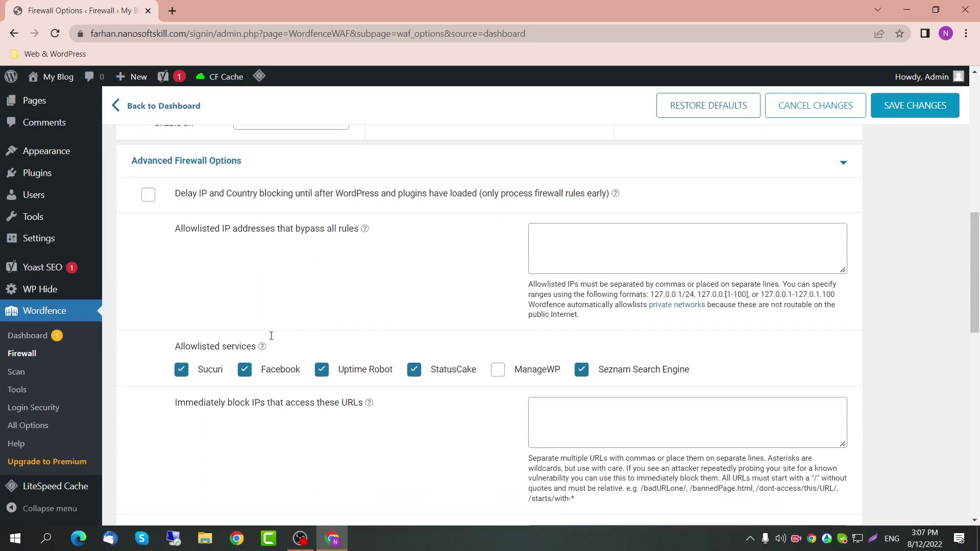
{"action": "scroll", "coordinate": [463, 319], "scroll_direction": "down", "scroll_amount": 7}
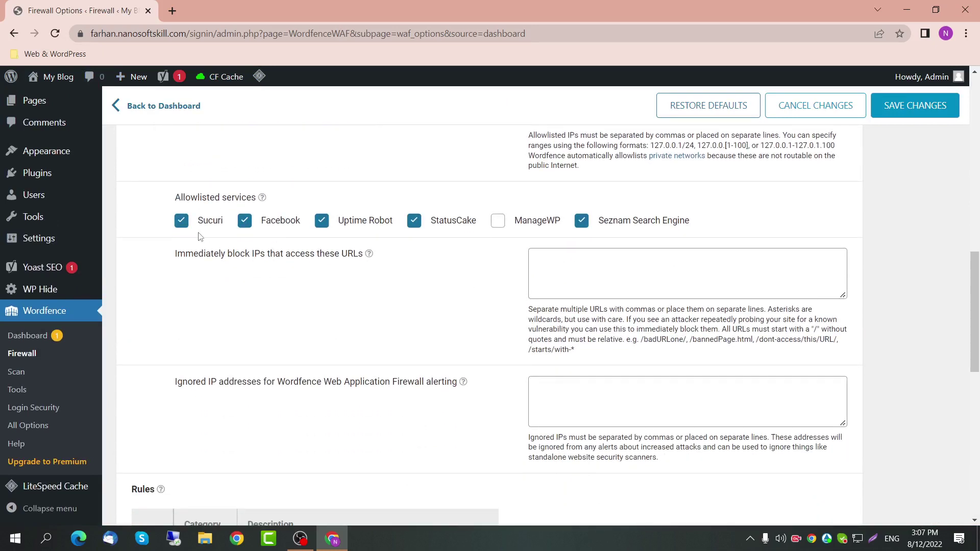
{"action": "scroll", "coordinate": [226, 332], "scroll_direction": "down", "scroll_amount": 6}
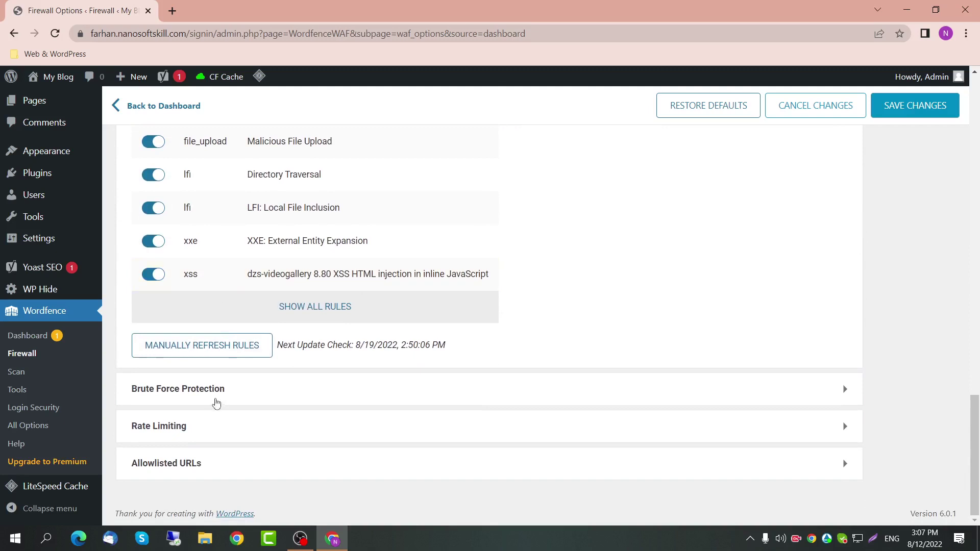
{"action": "left_click", "coordinate": [208, 391]}
{"action": "scroll", "coordinate": [242, 365], "scroll_direction": "down", "scroll_amount": 4}
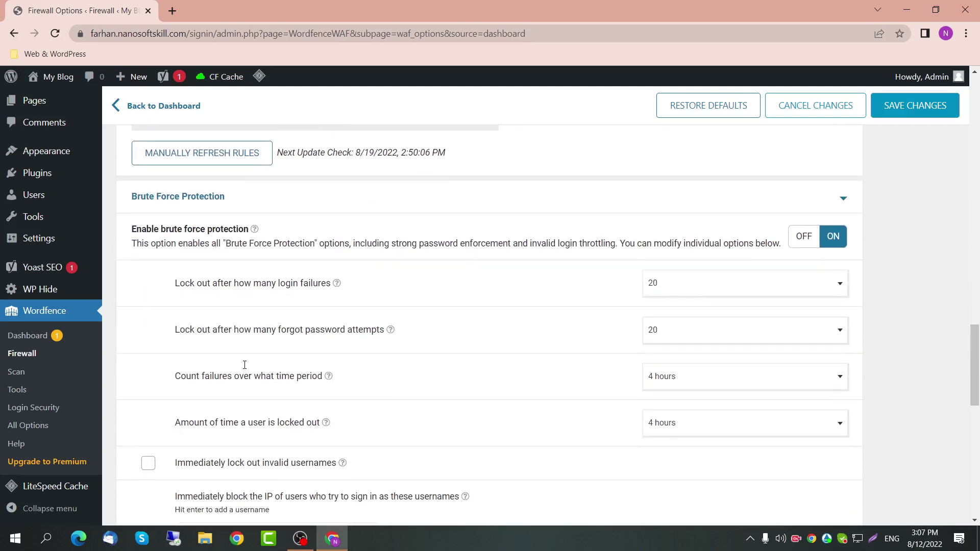
{"action": "scroll", "coordinate": [240, 377], "scroll_direction": "down", "scroll_amount": 10}
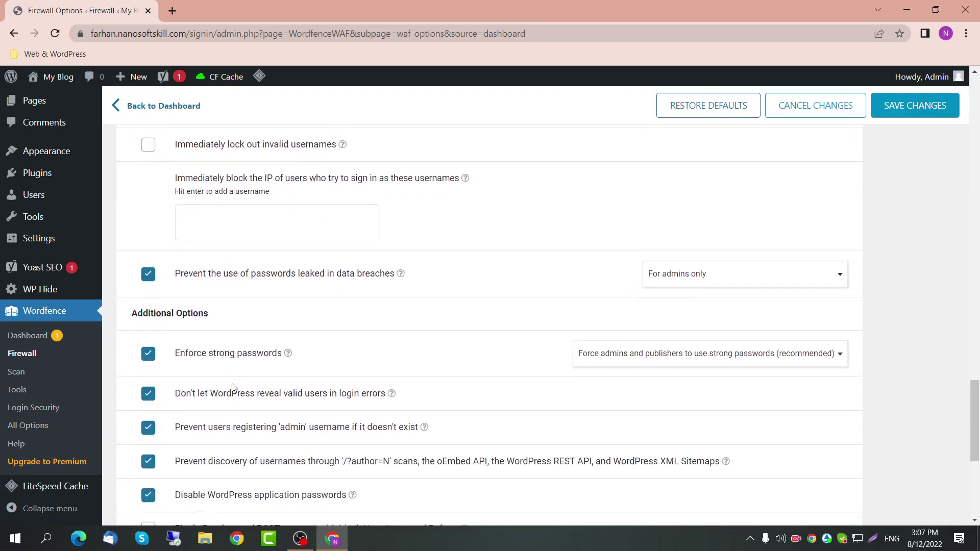
{"action": "scroll", "coordinate": [231, 385], "scroll_direction": "down", "scroll_amount": 4}
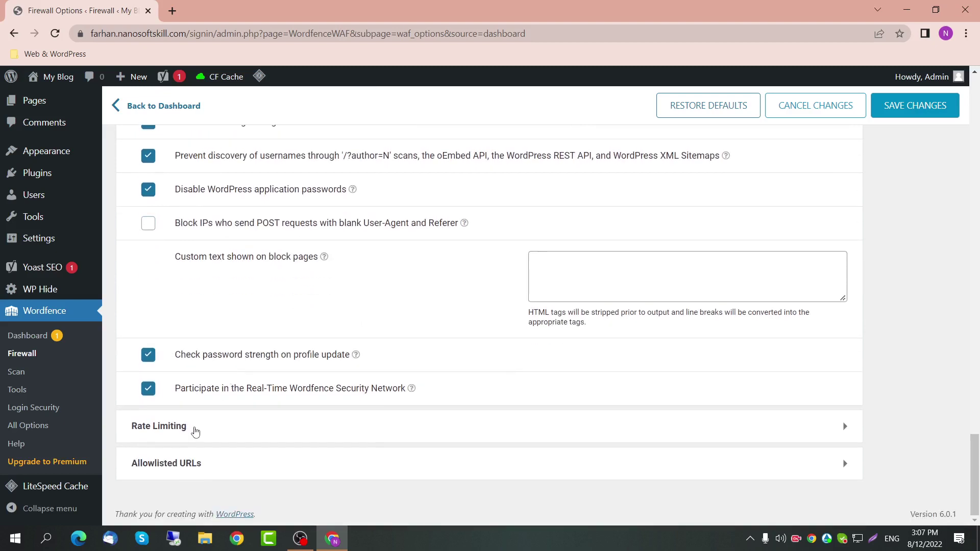
Step: Return to the Wordfence Dashboard showing Firewall at 64% and Scan at 60%
{"action": "left_click", "coordinate": [13, 337]}
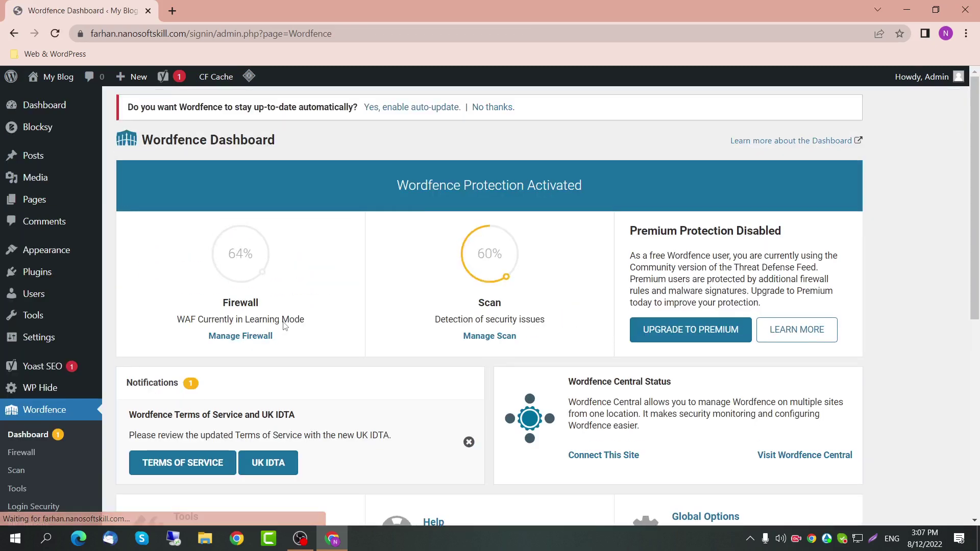
{"action": "scroll", "coordinate": [415, 355], "scroll_direction": "down", "scroll_amount": 4}
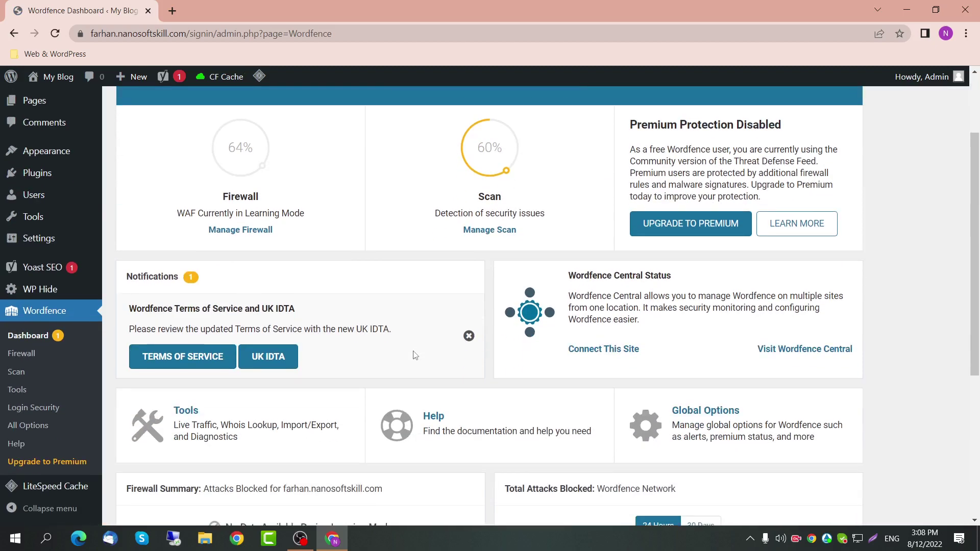
{"action": "scroll", "coordinate": [415, 354], "scroll_direction": "down", "scroll_amount": 2}
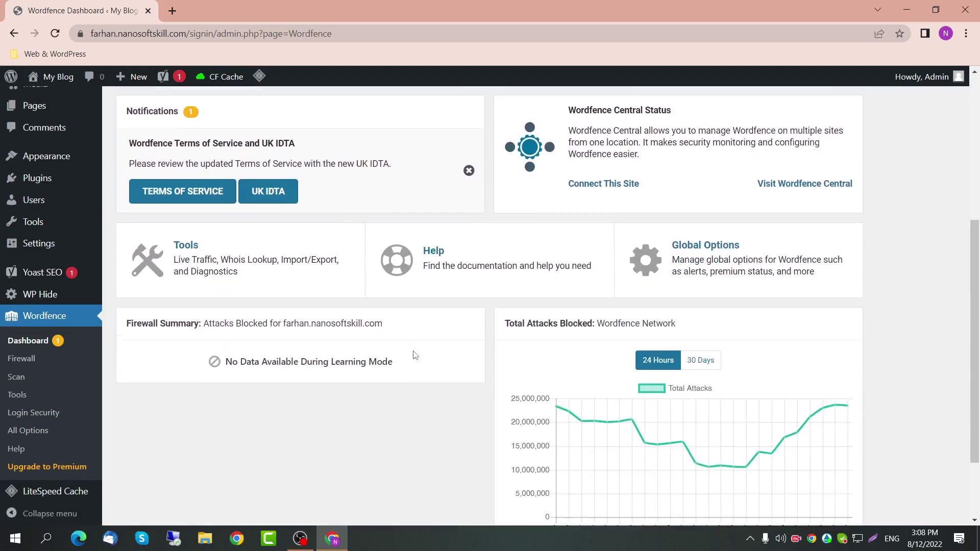
{"action": "scroll", "coordinate": [383, 329], "scroll_direction": "up", "scroll_amount": 4}
{"action": "scroll", "coordinate": [322, 322], "scroll_direction": "up", "scroll_amount": 1}
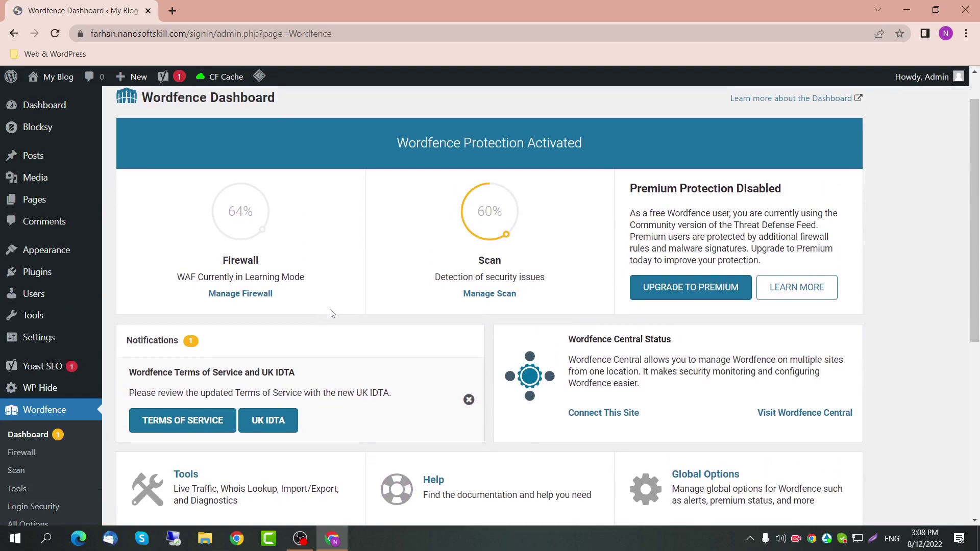
{"action": "scroll", "coordinate": [328, 319], "scroll_direction": "down", "scroll_amount": 2}
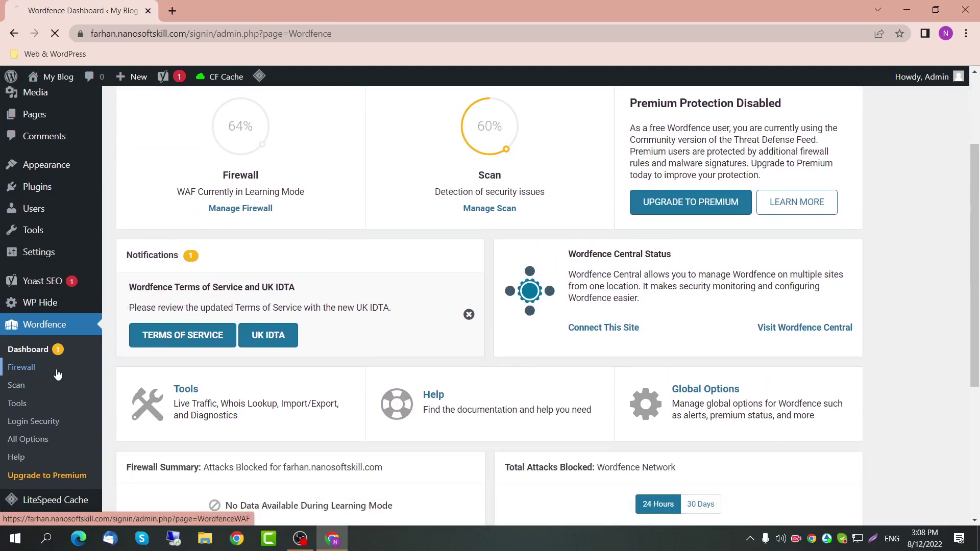
Step: Read the firewall's Extended Protection explanation, highlighting the sentence about PHP requests
{"action": "scroll", "coordinate": [339, 338], "scroll_direction": "up", "scroll_amount": 4}
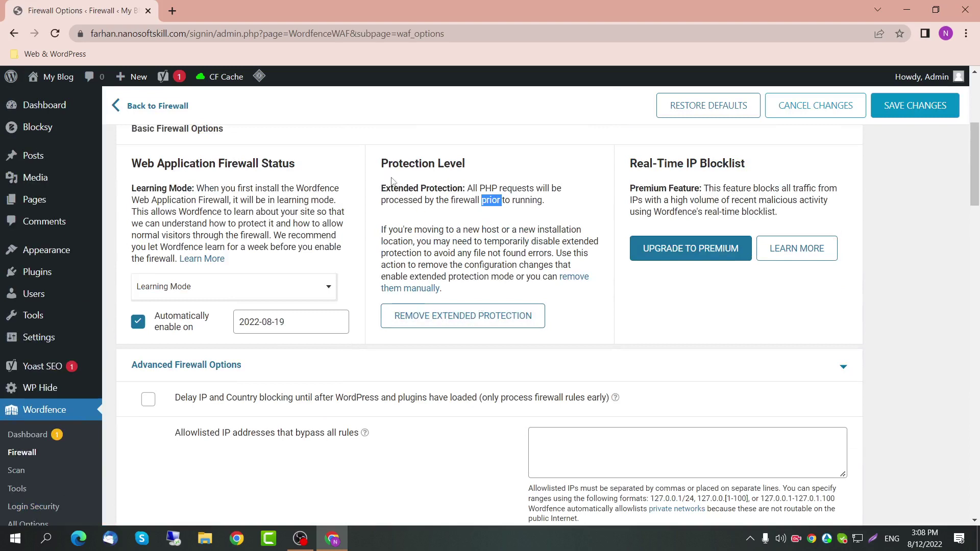
{"action": "left_click_drag", "start_coordinate": [381, 187], "coordinate": [528, 254]}
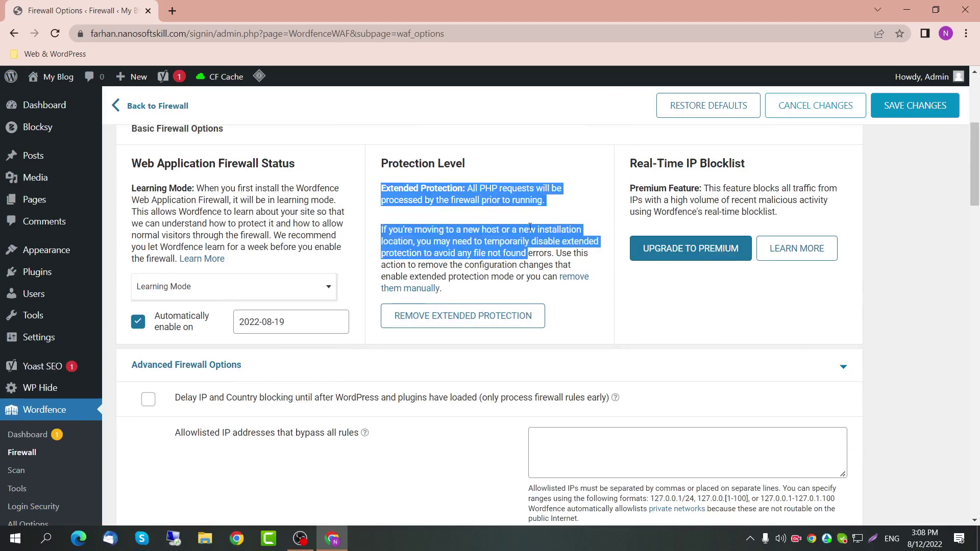
{"action": "left_click", "coordinate": [538, 214]}
{"action": "left_click_drag", "start_coordinate": [546, 201], "coordinate": [481, 190]}
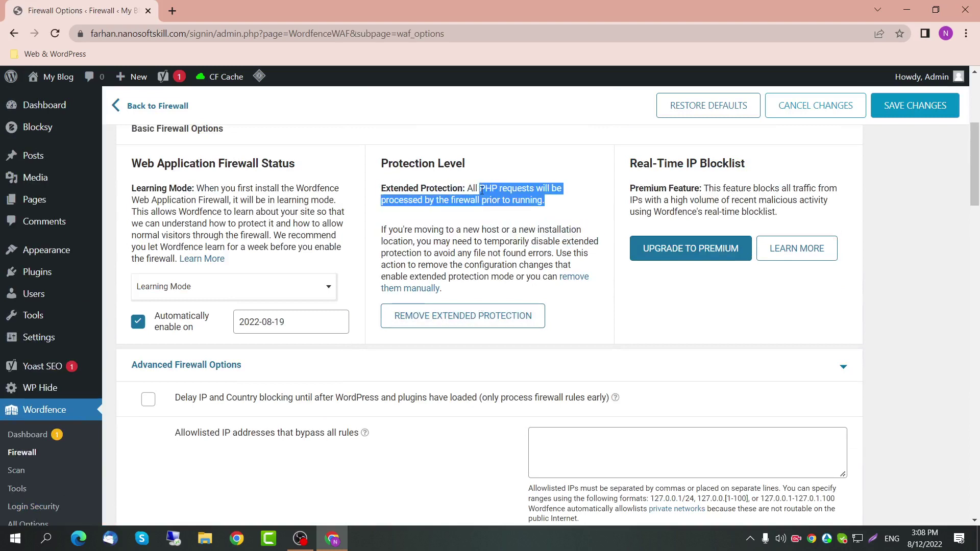
{"action": "double_click", "coordinate": [537, 193]}
{"action": "double_click", "coordinate": [466, 200]}
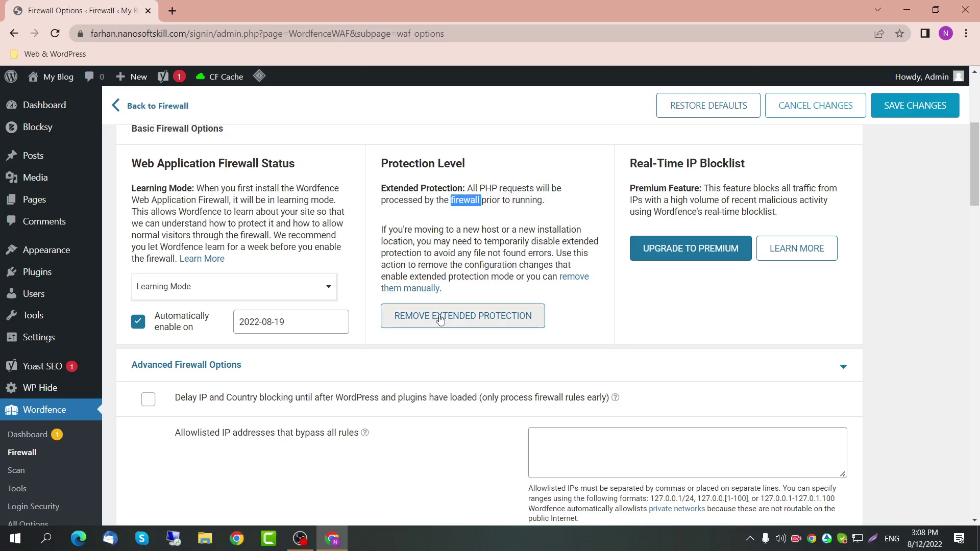
Step: Scroll through the remaining firewall options and go to the Wordfence Scan page
{"action": "scroll", "coordinate": [435, 322], "scroll_direction": "down", "scroll_amount": 5}
{"action": "scroll", "coordinate": [435, 323], "scroll_direction": "down", "scroll_amount": 7}
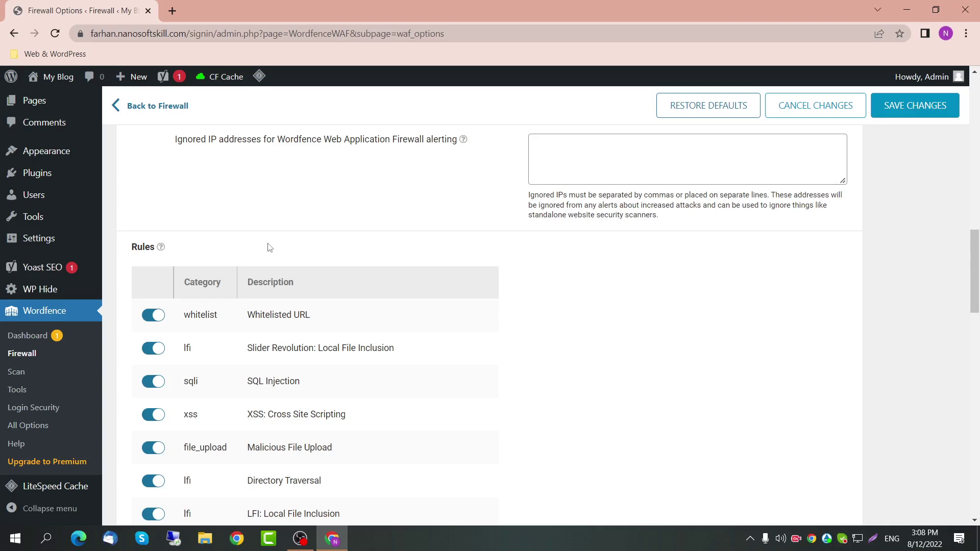
{"action": "scroll", "coordinate": [270, 248], "scroll_direction": "down", "scroll_amount": 1}
{"action": "left_click", "coordinate": [28, 372]}
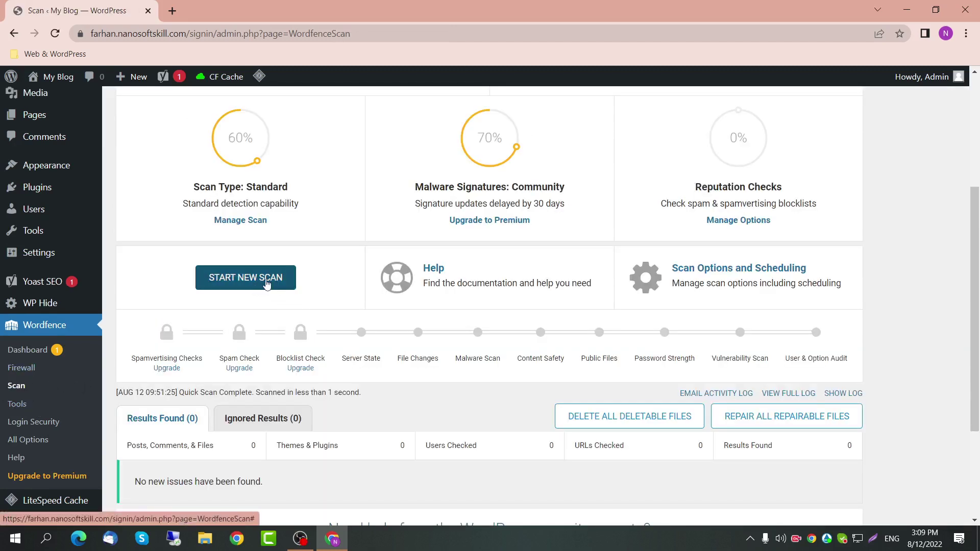
Step: Start a new Wordfence security scan and review the locked premium scan steps
{"action": "left_click", "coordinate": [266, 284]}
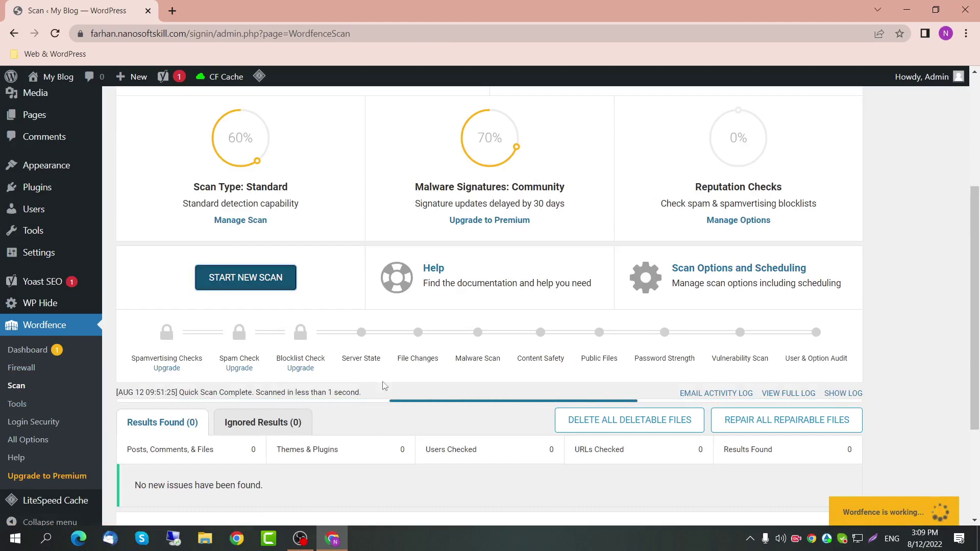
{"action": "left_click_drag", "start_coordinate": [325, 359], "coordinate": [131, 358]}
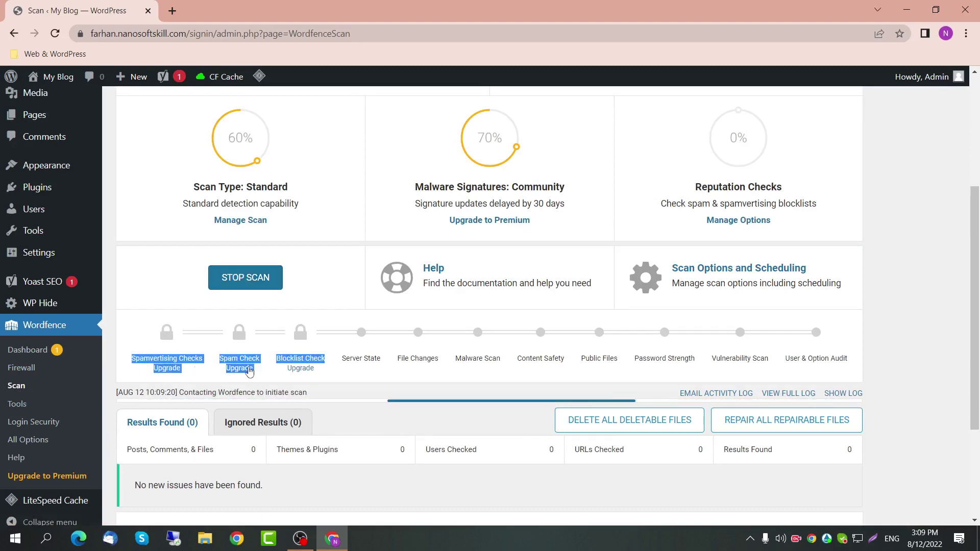
{"action": "double_click", "coordinate": [313, 357]}
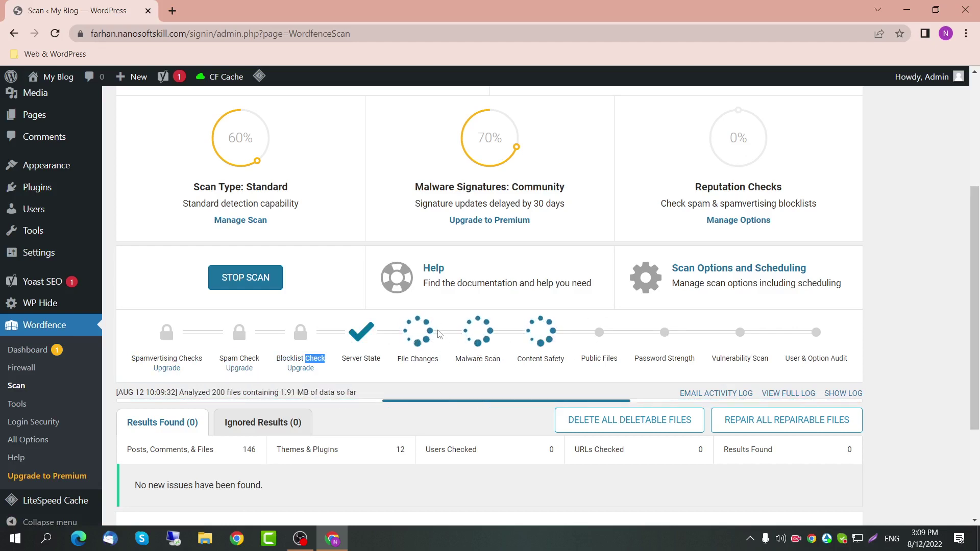
{"action": "scroll", "coordinate": [439, 333], "scroll_direction": "down", "scroll_amount": 1}
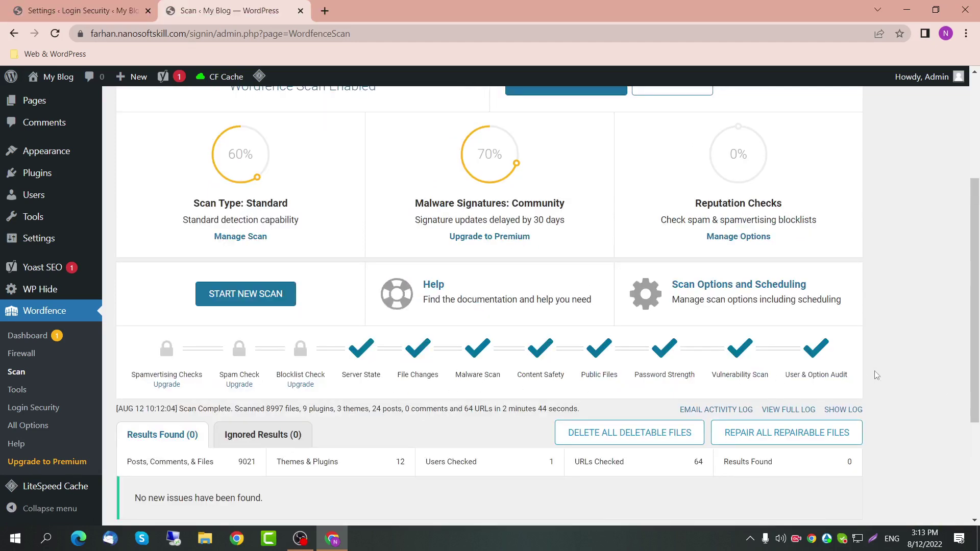
Step: Confirm every free scan step completed with no new issues, then go to the Firewall page
{"action": "left_click_drag", "start_coordinate": [875, 375], "coordinate": [365, 400]}
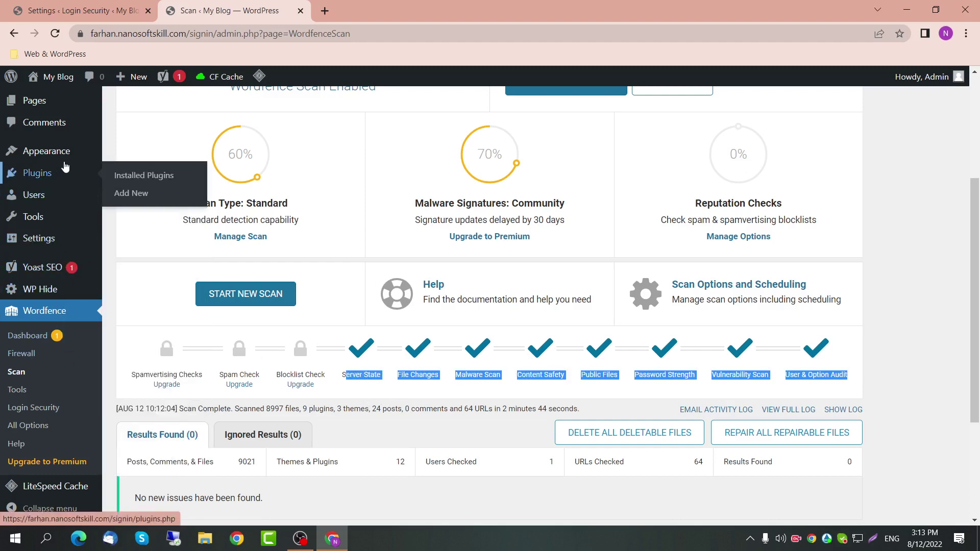
{"action": "mouse_move", "coordinate": [66, 153]}
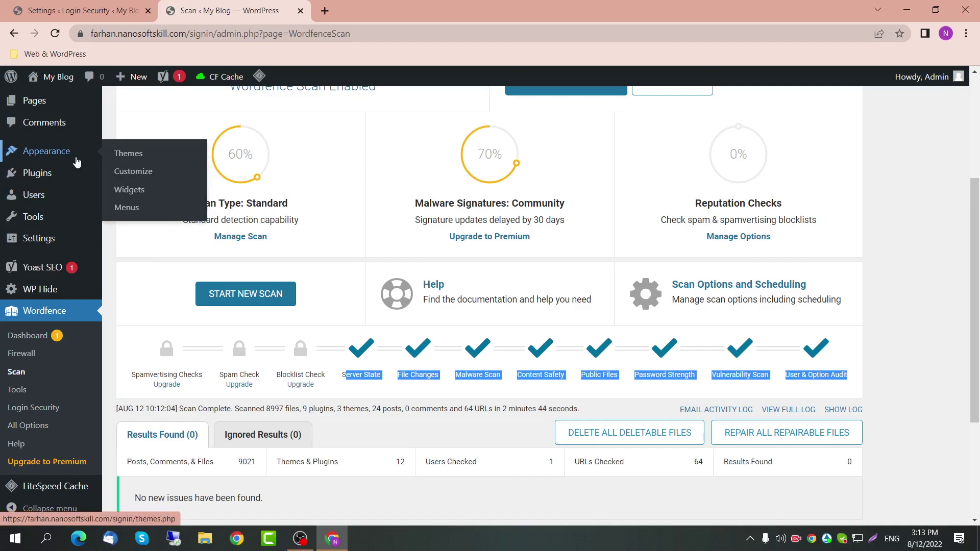
{"action": "scroll", "coordinate": [190, 311], "scroll_direction": "down", "scroll_amount": 3}
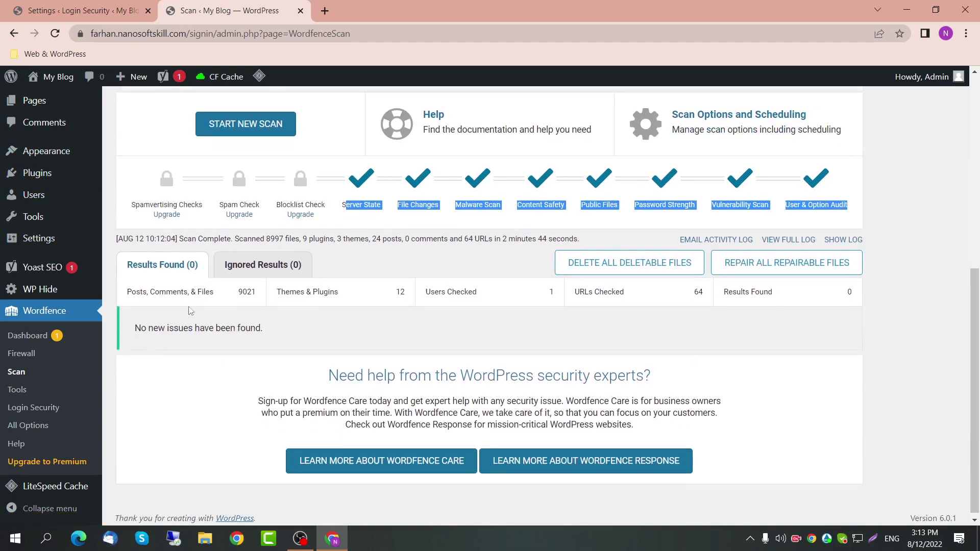
{"action": "left_click", "coordinate": [51, 358]}
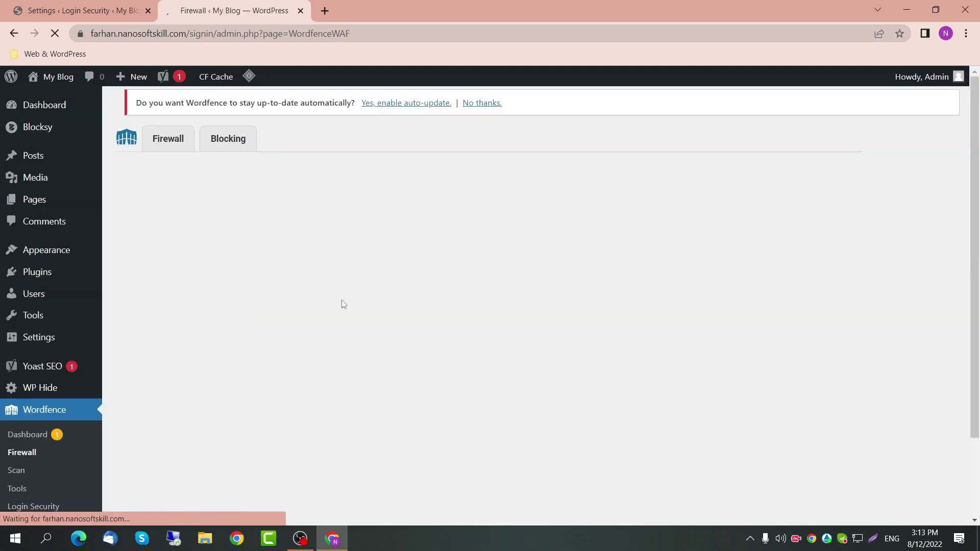
Step: Expand All Firewall Options and review status, protection level and advanced settings before leaving for Plugins
{"action": "scroll", "coordinate": [490, 308], "scroll_direction": "down", "scroll_amount": 5}
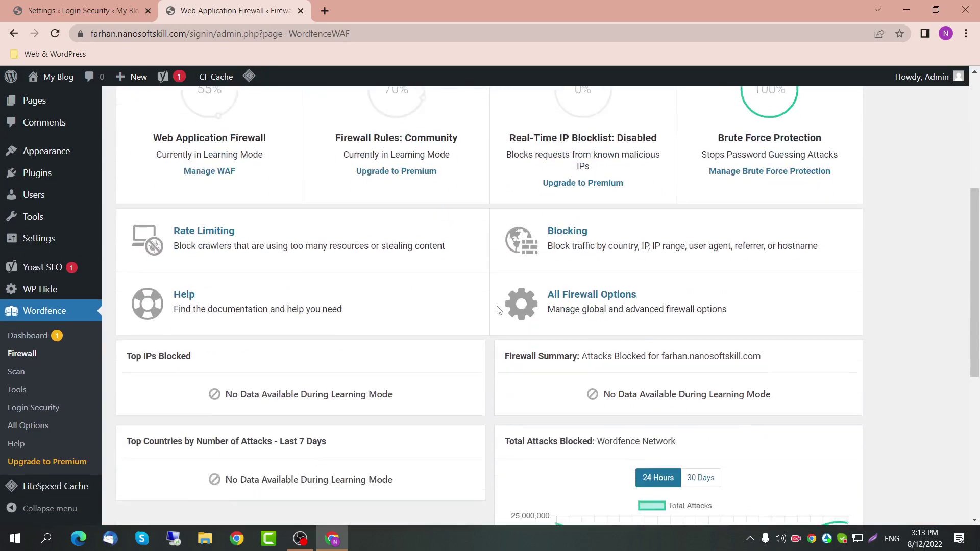
{"action": "left_click", "coordinate": [599, 276]}
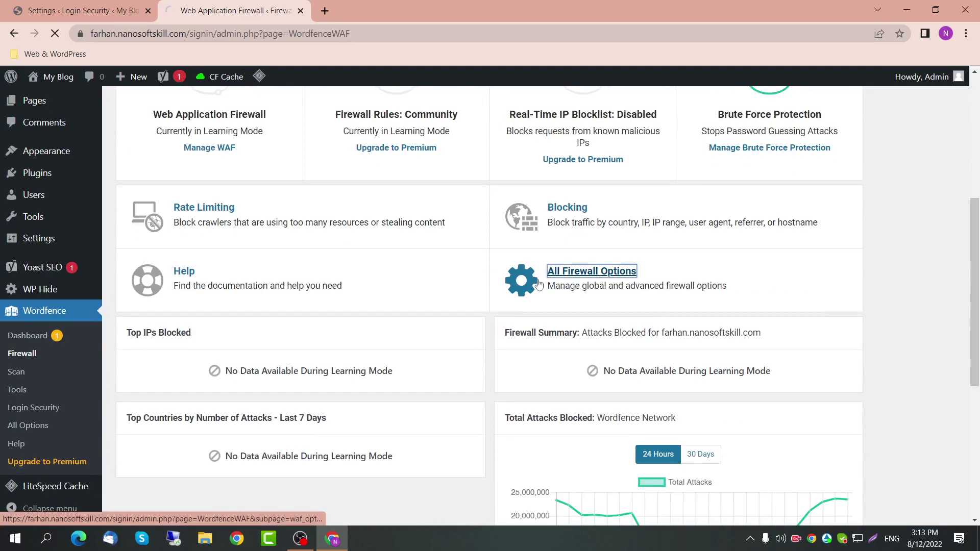
{"action": "scroll", "coordinate": [504, 299], "scroll_direction": "down", "scroll_amount": 2}
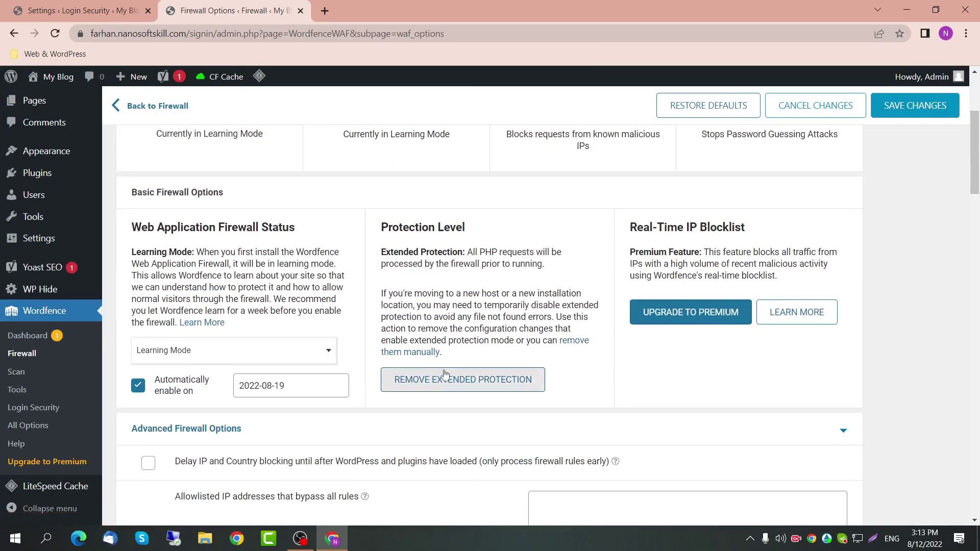
{"action": "scroll", "coordinate": [367, 339], "scroll_direction": "down", "scroll_amount": 3}
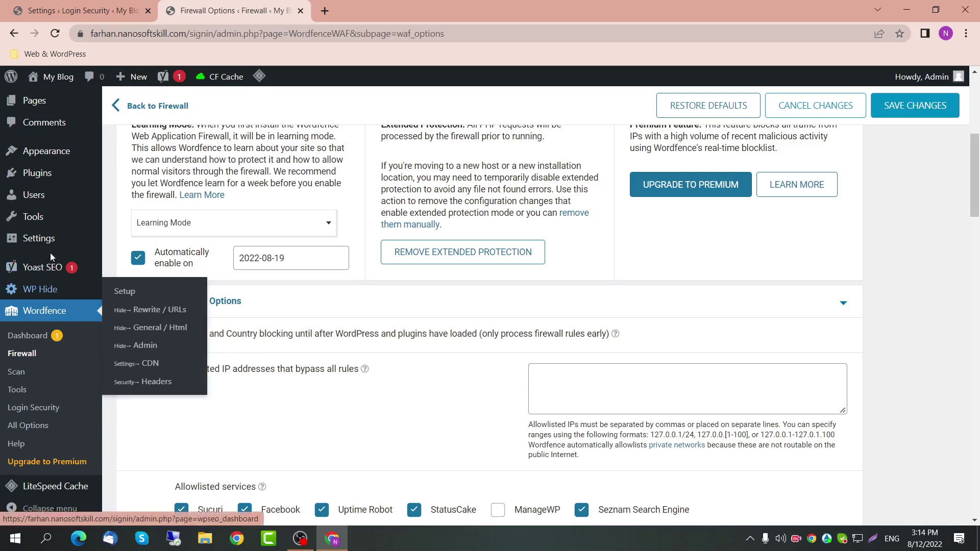
{"action": "left_click", "coordinate": [44, 181]}
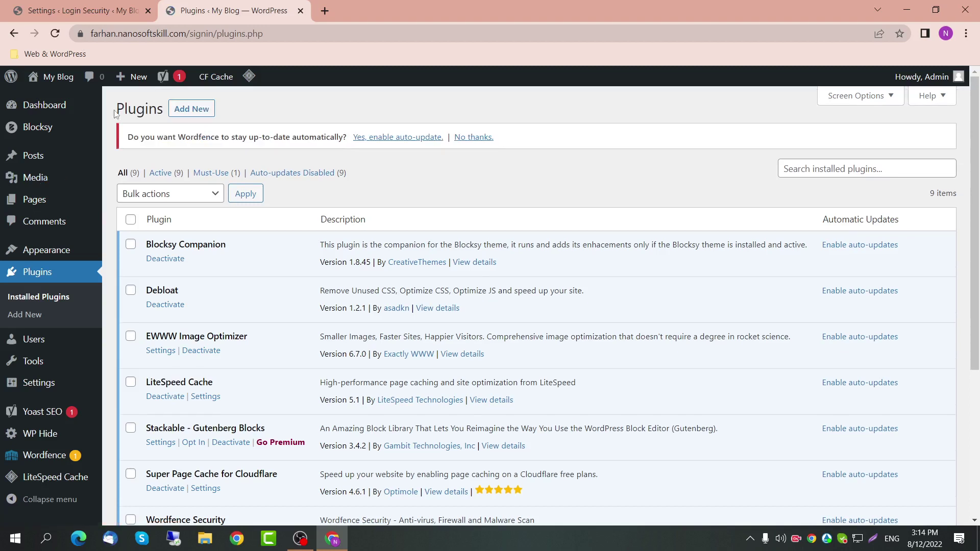
Step: Select all installed plugins and bulk-deactivate them
{"action": "left_click", "coordinate": [130, 219]}
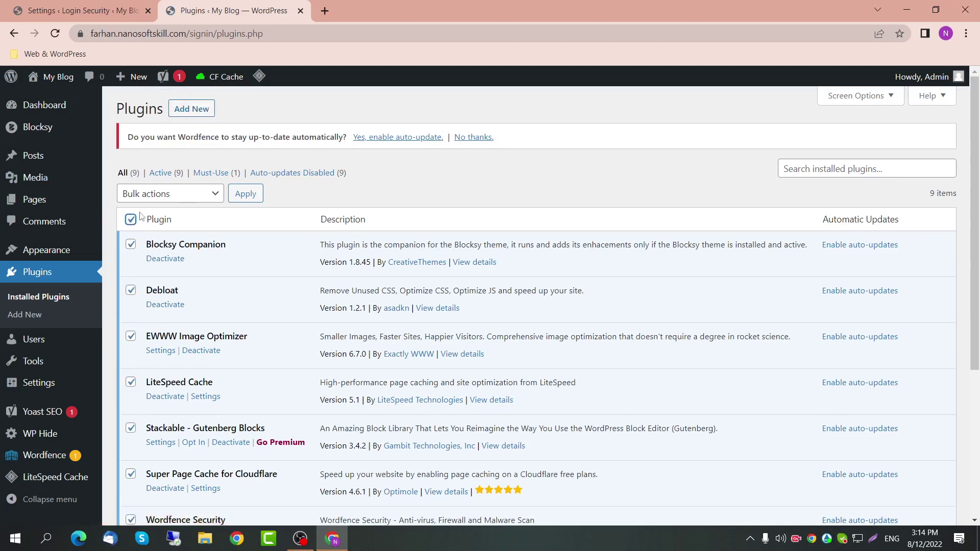
{"action": "left_click", "coordinate": [146, 199]}
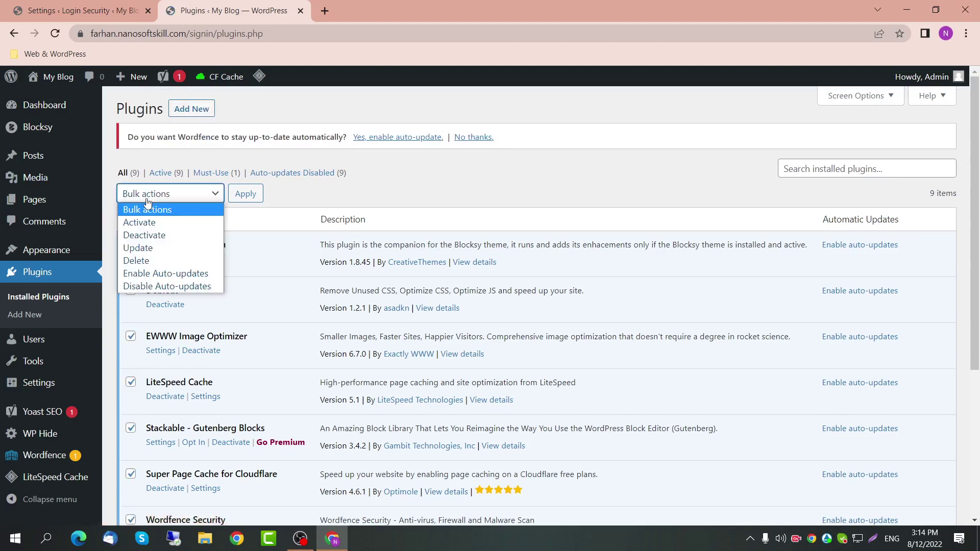
{"action": "left_click", "coordinate": [163, 236]}
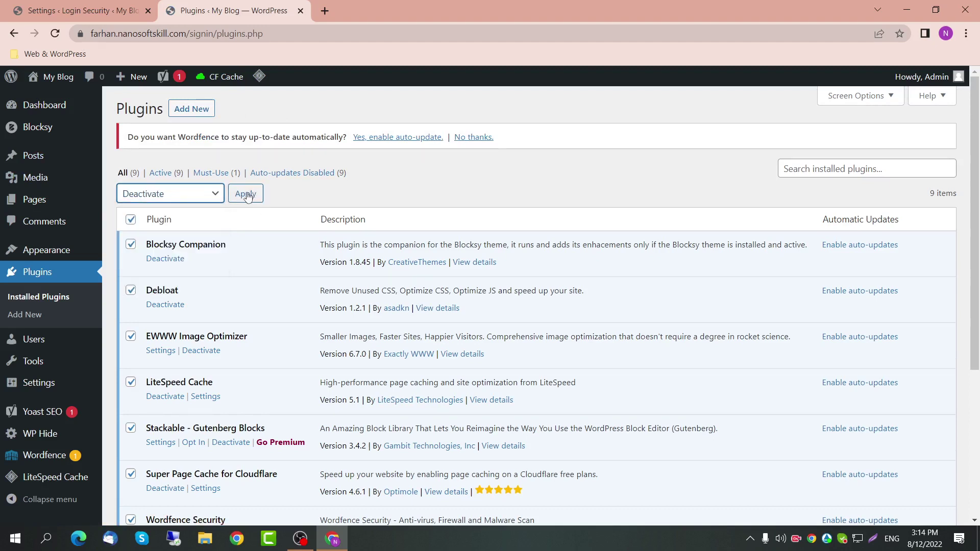
{"action": "left_click", "coordinate": [246, 194]}
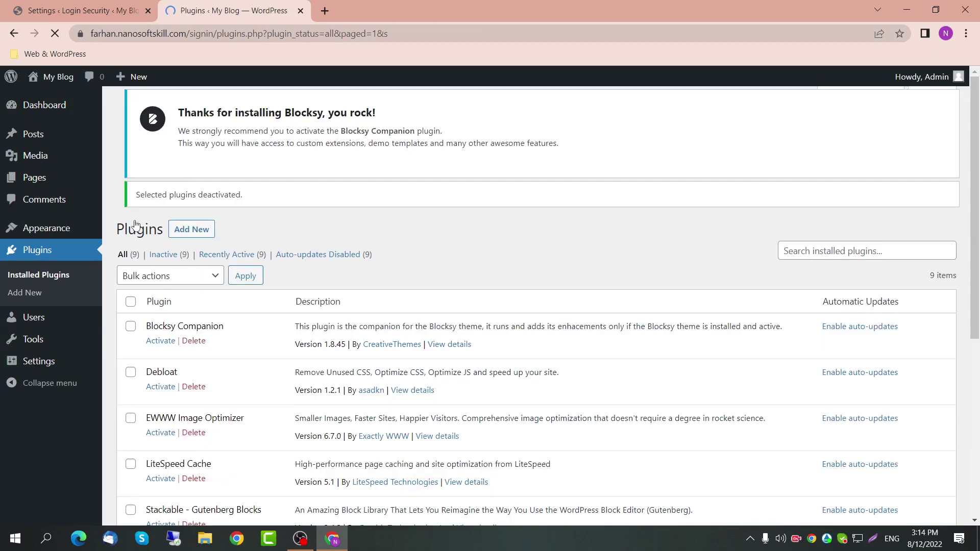
Step: Bulk-delete all the selected plugins, confirming removal of their data
{"action": "left_click", "coordinate": [151, 319]}
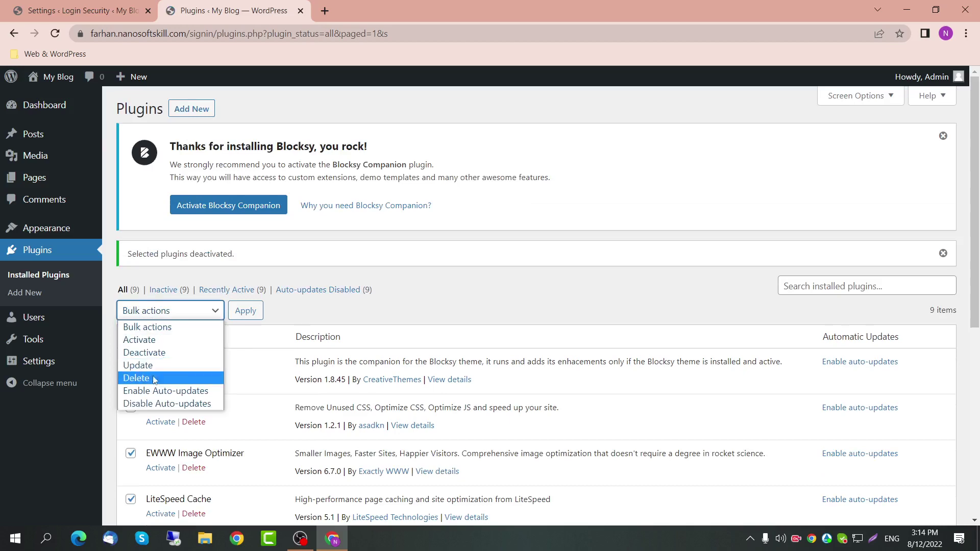
{"action": "left_click", "coordinate": [153, 377]}
{"action": "left_click", "coordinate": [233, 313]}
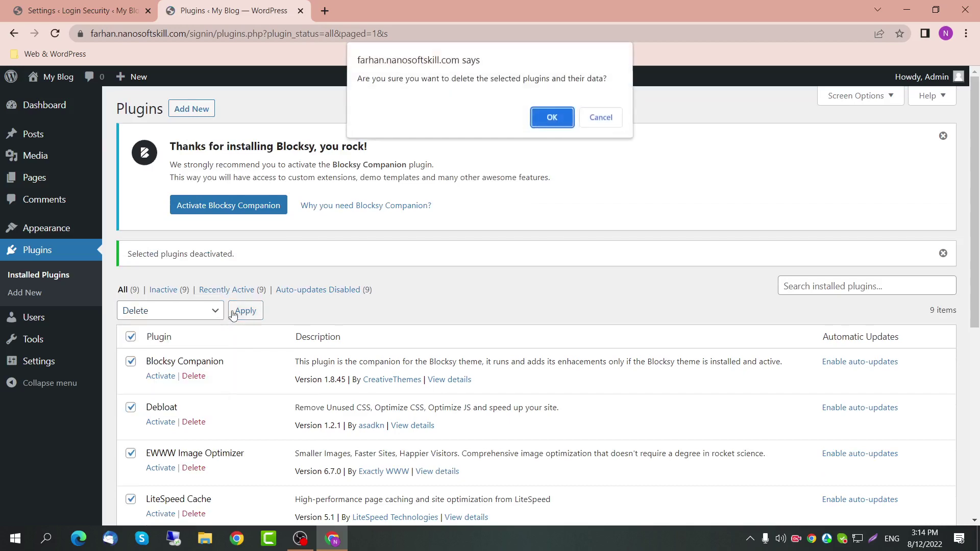
{"action": "left_click", "coordinate": [553, 117]}
{"action": "scroll", "coordinate": [412, 366], "scroll_direction": "down", "scroll_amount": 5}
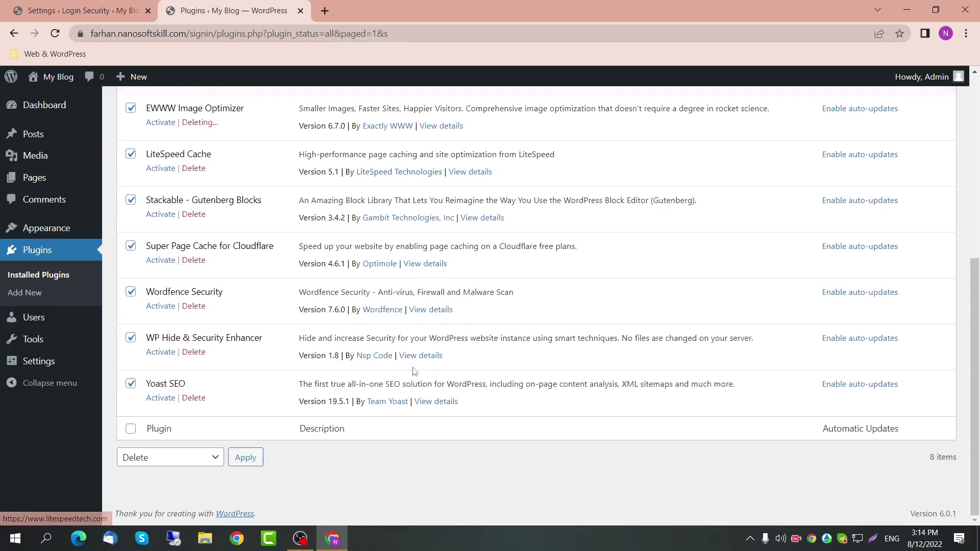
{"action": "scroll", "coordinate": [414, 372], "scroll_direction": "up", "scroll_amount": 5}
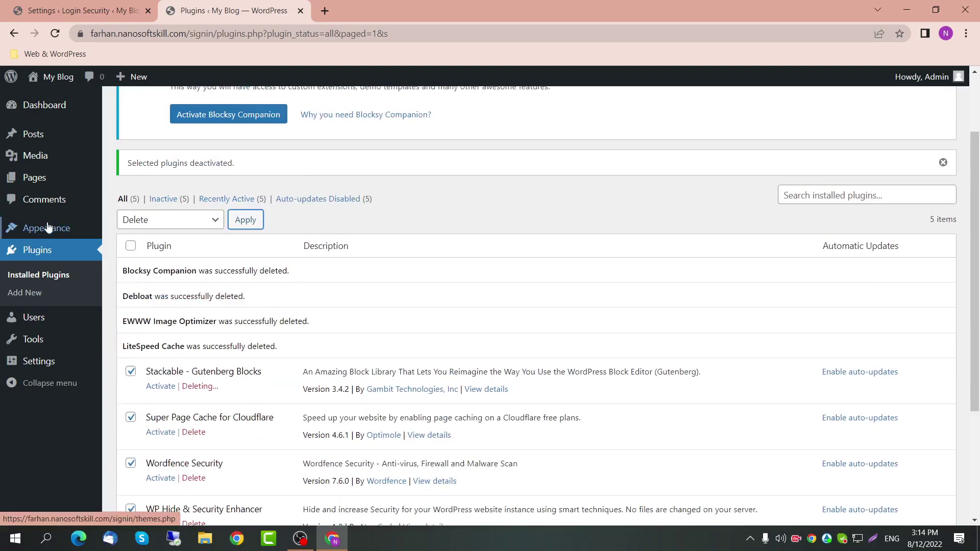
Step: Leave the page for Themes, then try reaching the Plugins page from the sidebar
{"action": "mouse_move", "coordinate": [47, 228]}
{"action": "left_click", "coordinate": [149, 232]}
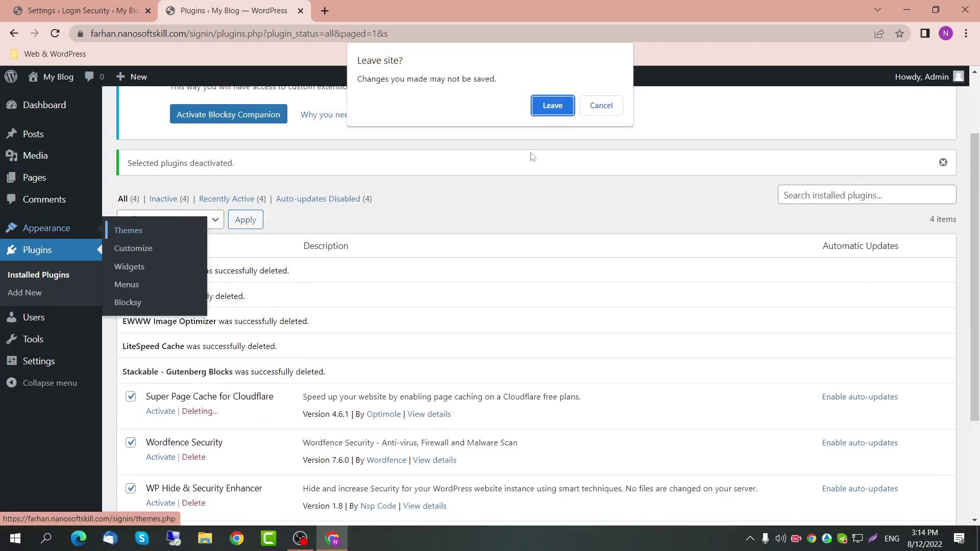
{"action": "left_click", "coordinate": [552, 105]}
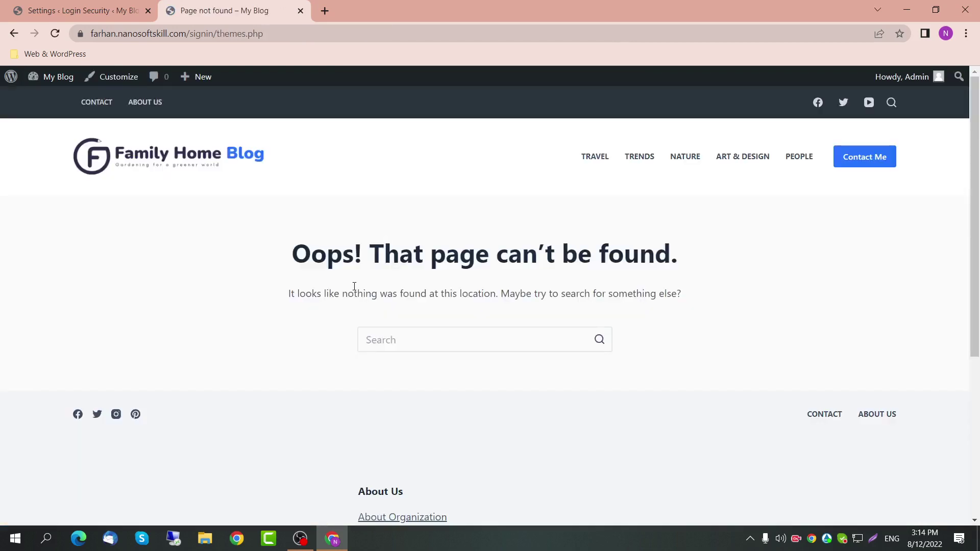
{"action": "left_click", "coordinate": [108, 11]}
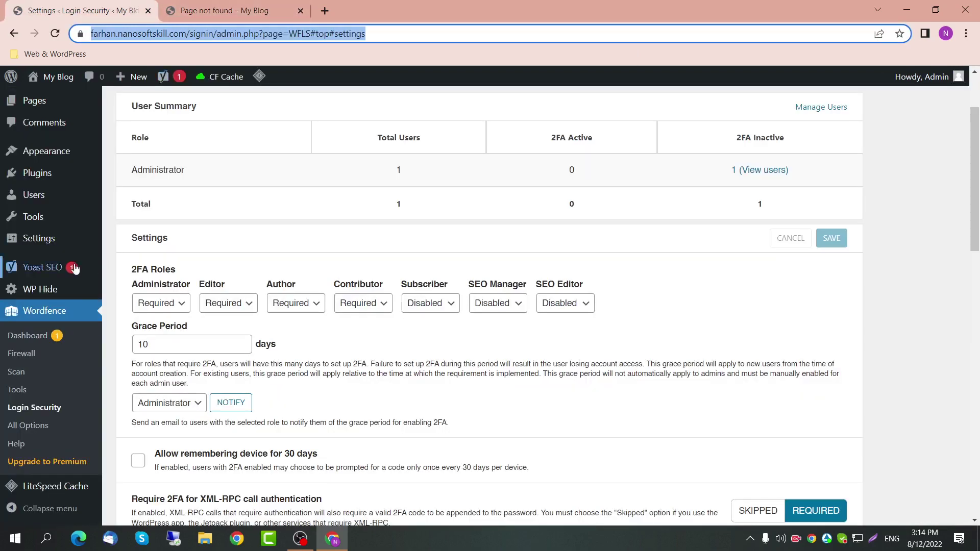
{"action": "mouse_move", "coordinate": [59, 240]}
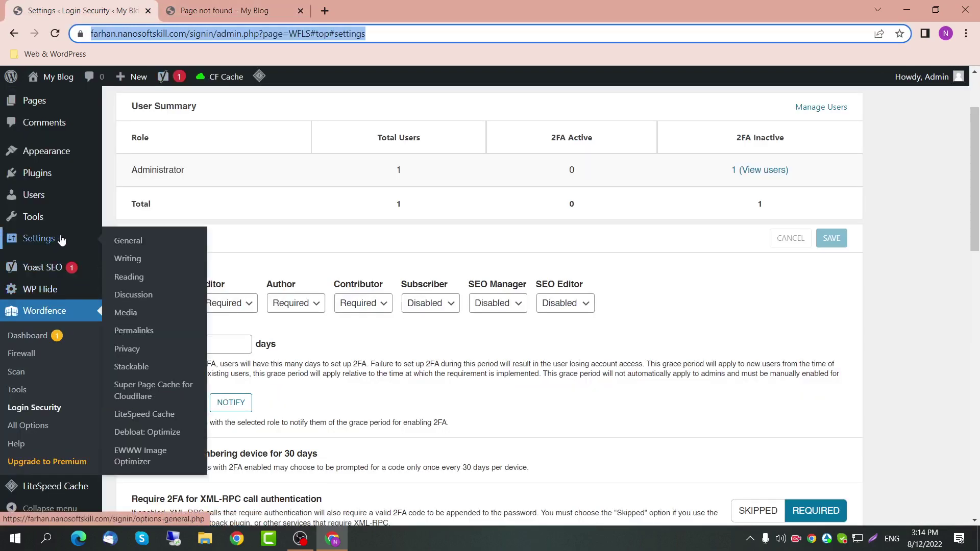
{"action": "scroll", "coordinate": [305, 347], "scroll_direction": "down", "scroll_amount": 10}
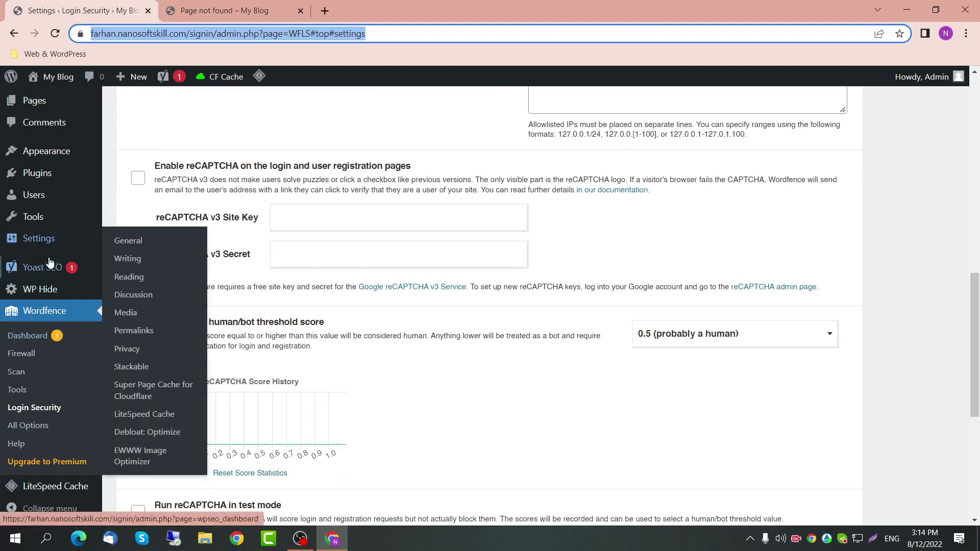
{"action": "left_click", "coordinate": [37, 172]}
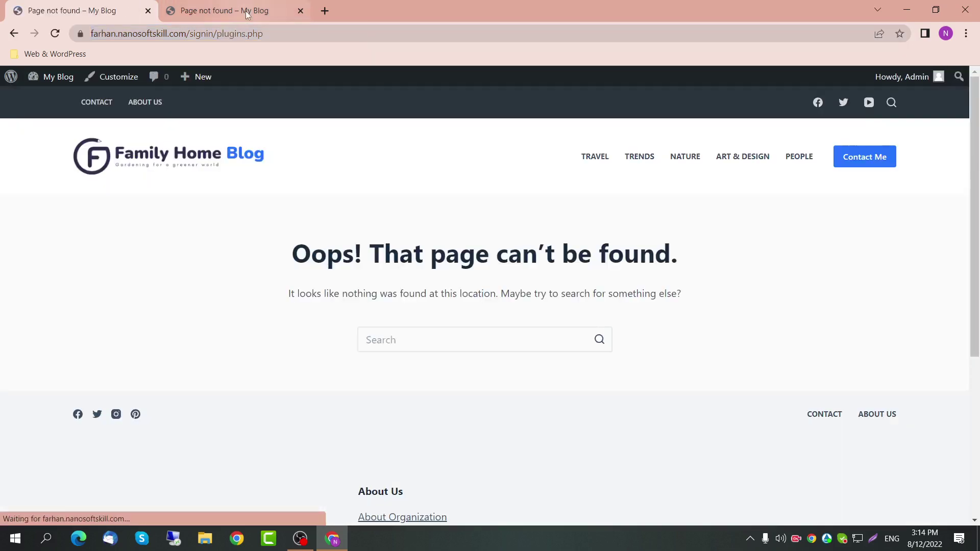
Step: Check the page-not-found message and reload the former signin admin address
{"action": "left_click_drag", "start_coordinate": [375, 240], "coordinate": [705, 255]}
{"action": "left_click_drag", "start_coordinate": [740, 291], "coordinate": [205, 291]}
{"action": "left_click", "coordinate": [282, 34]}
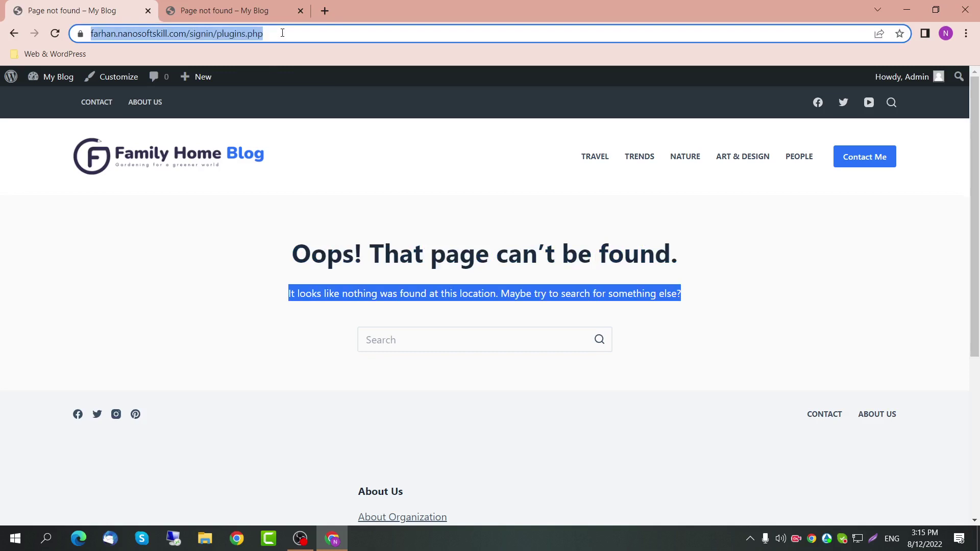
{"action": "key", "text": "Return"}
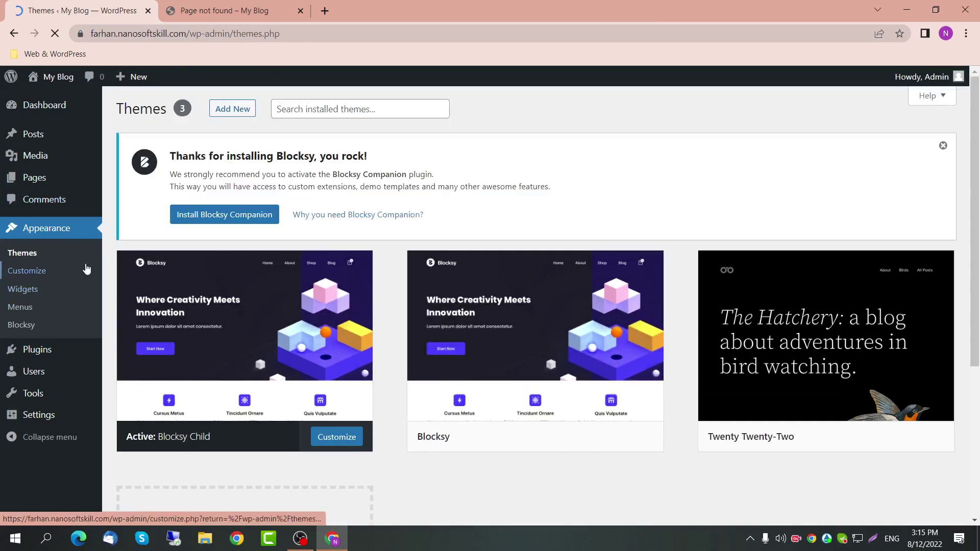
{"action": "left_click", "coordinate": [265, 7]}
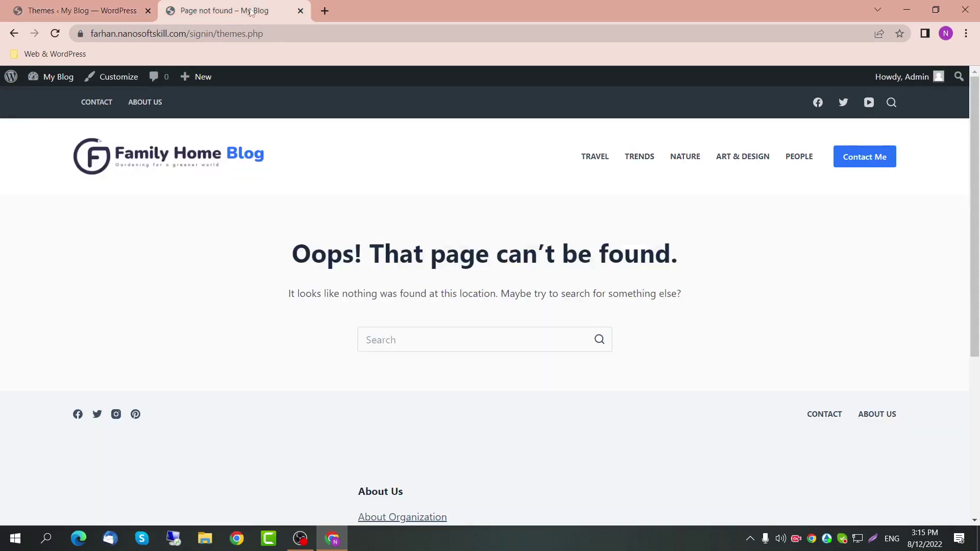
Step: Replace 'signin' with 'login' in the address to reach the login page and pick the saved password
{"action": "left_click_drag", "start_coordinate": [263, 34], "coordinate": [217, 34]}
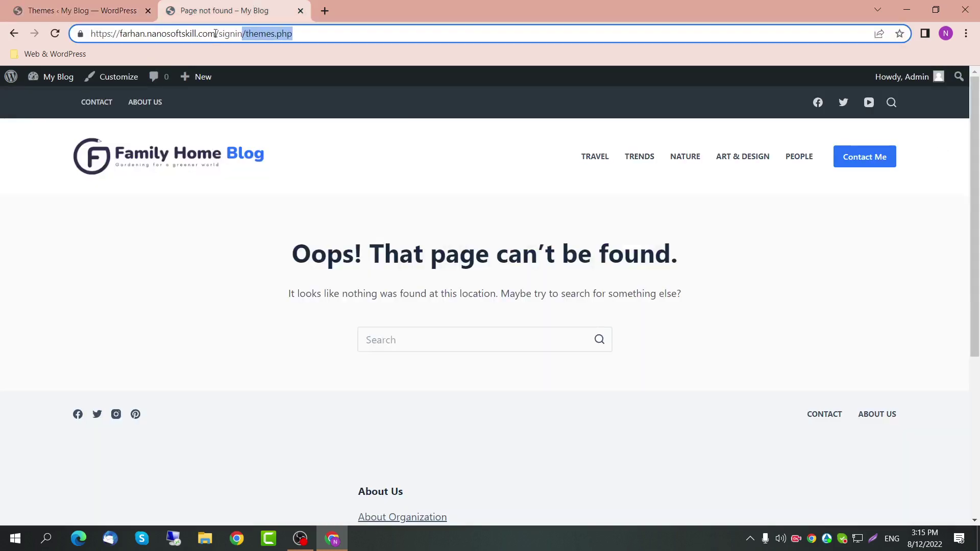
{"action": "key", "text": "BackSpace"}
{"action": "key", "text": "BackSpace"}
{"action": "key", "text": "ctrl+shift+Left"}
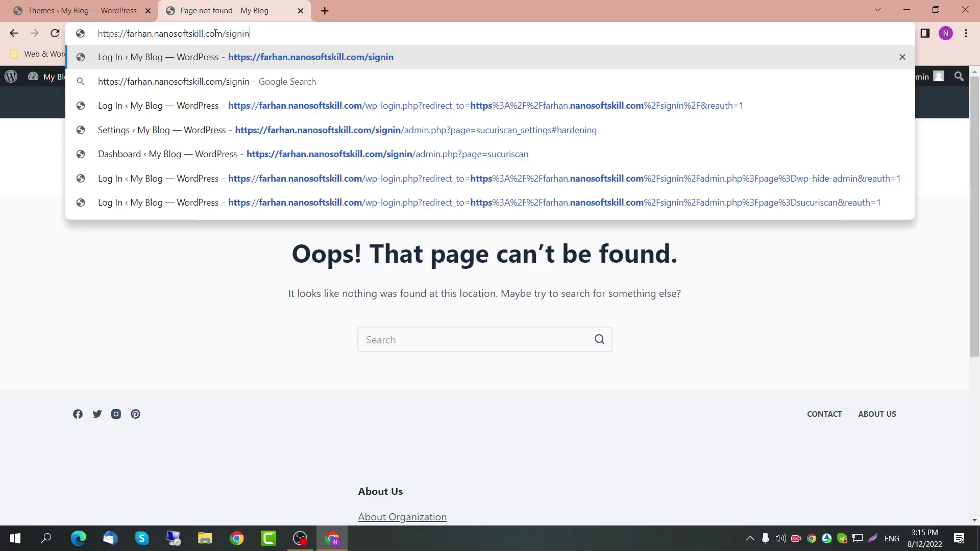
{"action": "type", "text": "login"}
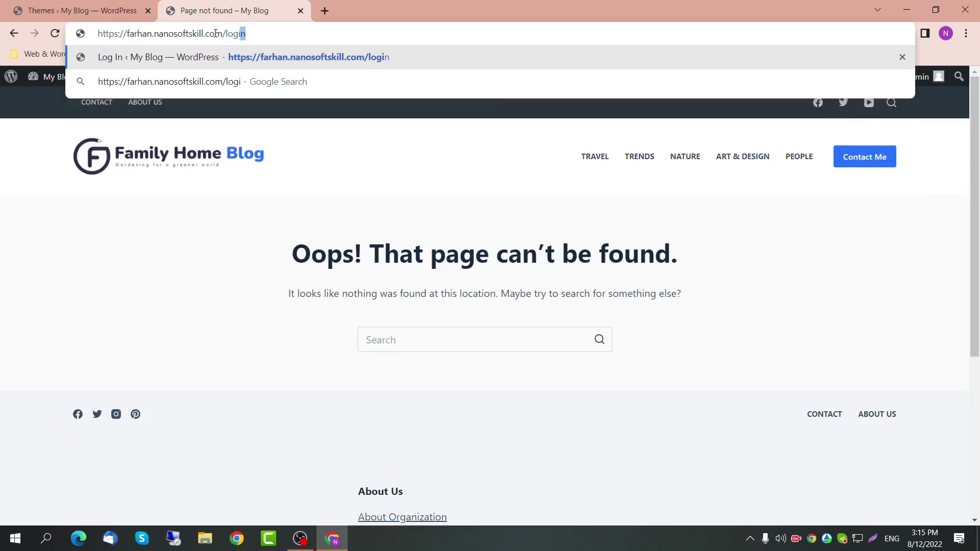
{"action": "key", "text": "Return"}
{"action": "left_click", "coordinate": [468, 290]}
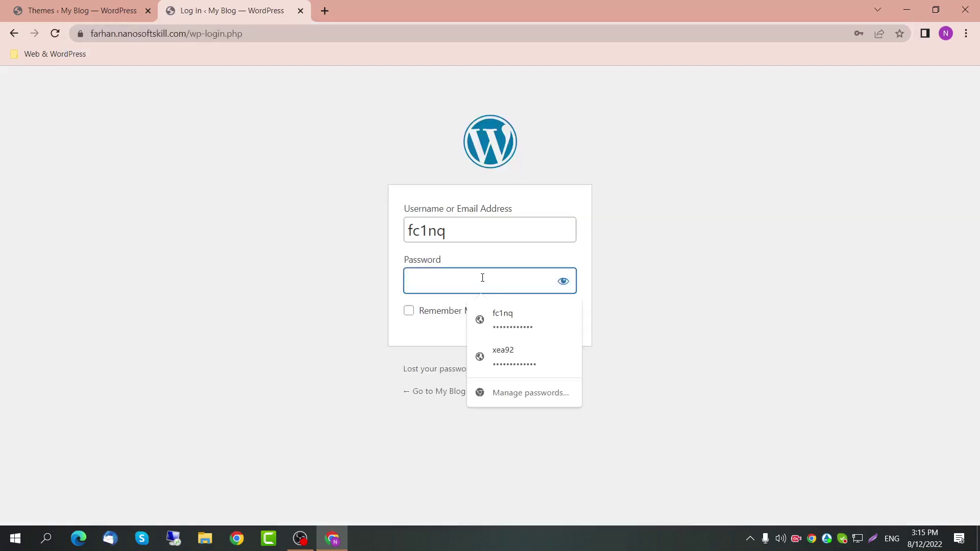
Step: Return to the Themes page and look over the Blocksy theme's details
{"action": "left_click", "coordinate": [300, 10]}
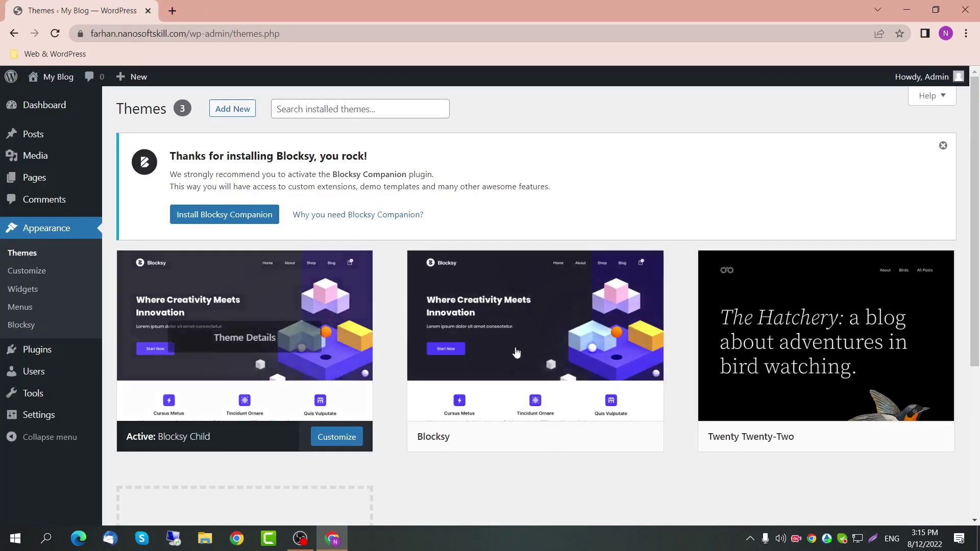
{"action": "scroll", "coordinate": [518, 346], "scroll_direction": "down", "scroll_amount": 2}
{"action": "left_click", "coordinate": [558, 253]}
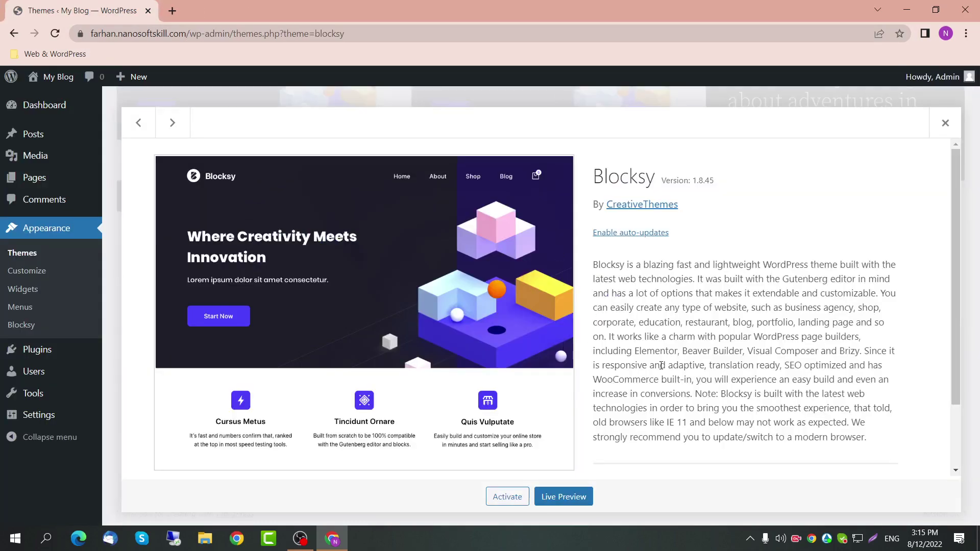
{"action": "left_click", "coordinate": [945, 122]}
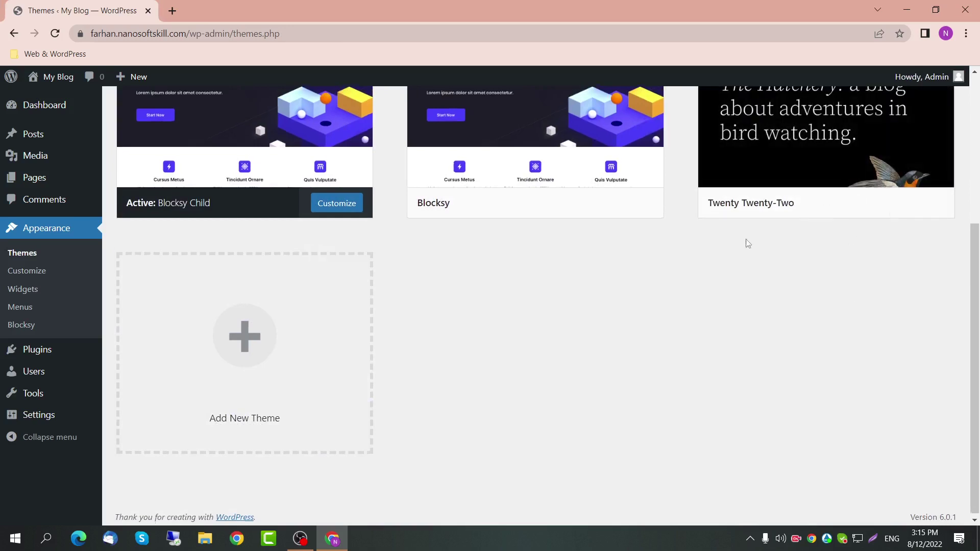
{"action": "scroll", "coordinate": [816, 302], "scroll_direction": "up", "scroll_amount": 1}
{"action": "scroll", "coordinate": [816, 301], "scroll_direction": "up", "scroll_amount": 2}
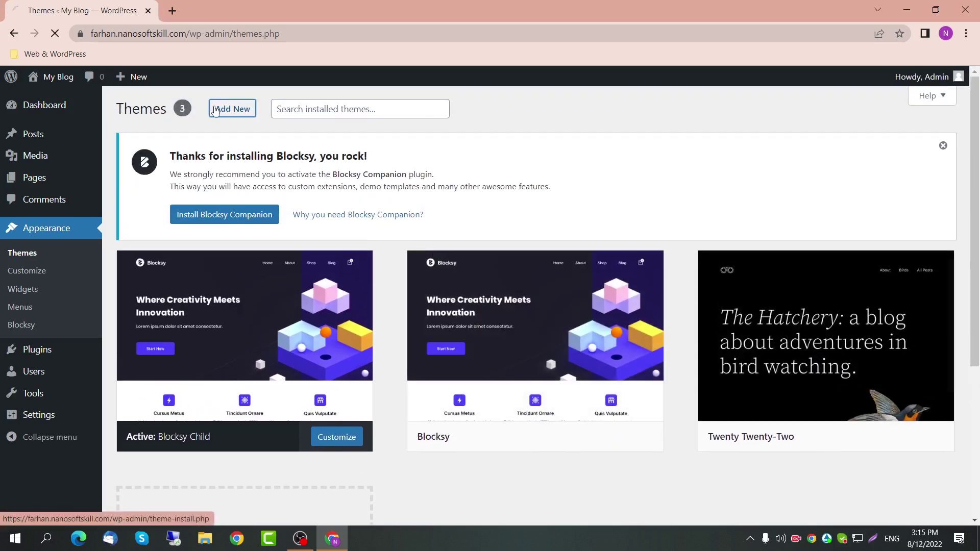
Step: Install the Hello Elementor theme from Add New and activate it
{"action": "left_click", "coordinate": [232, 107]}
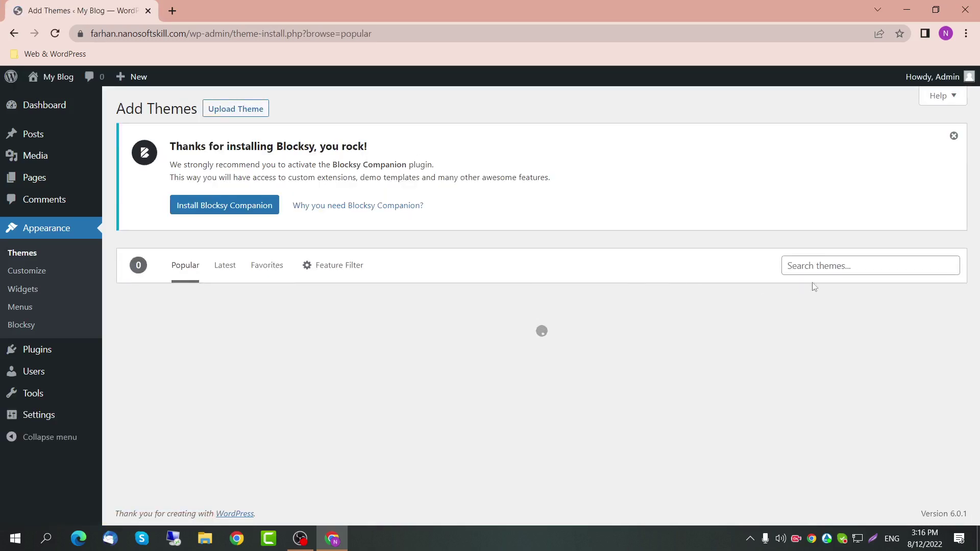
{"action": "scroll", "coordinate": [768, 308], "scroll_direction": "down", "scroll_amount": 2}
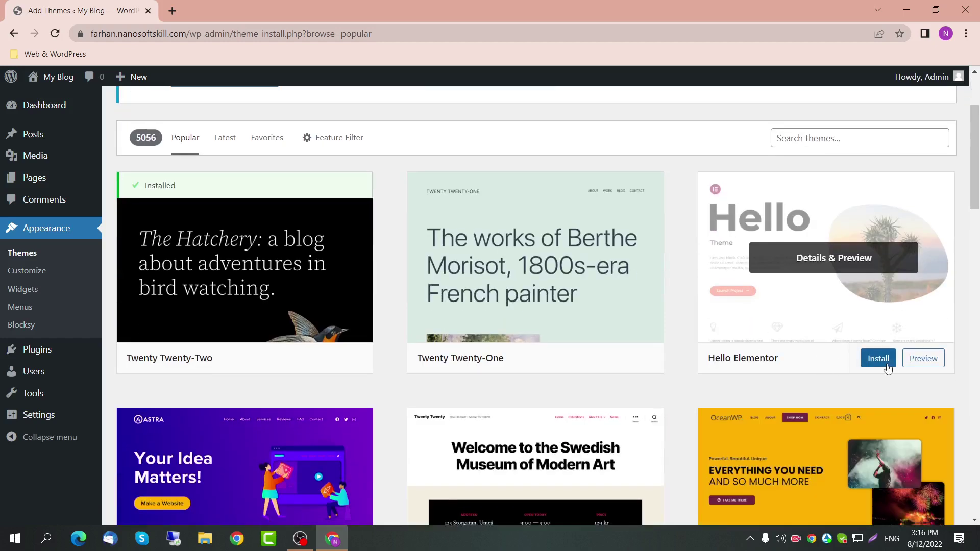
{"action": "left_click", "coordinate": [885, 360]}
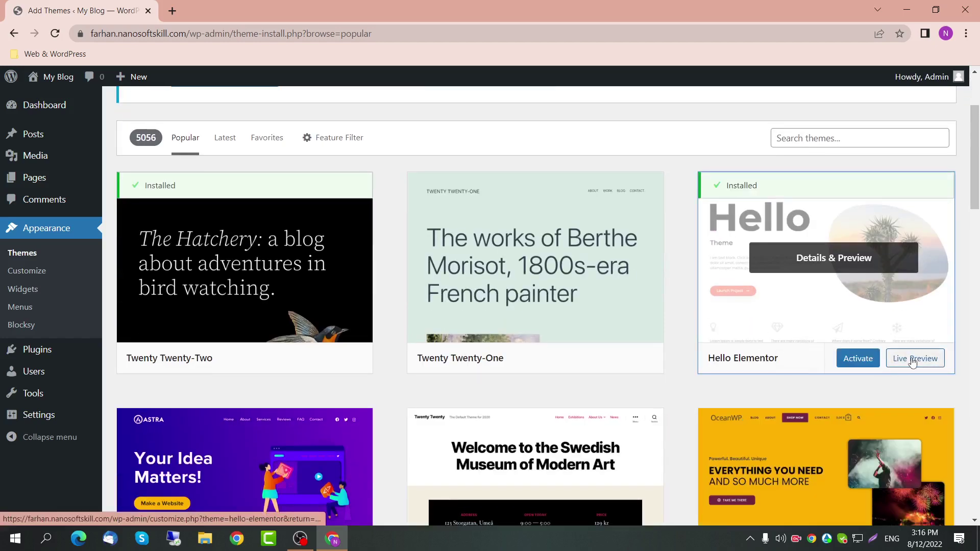
{"action": "left_click", "coordinate": [870, 362]}
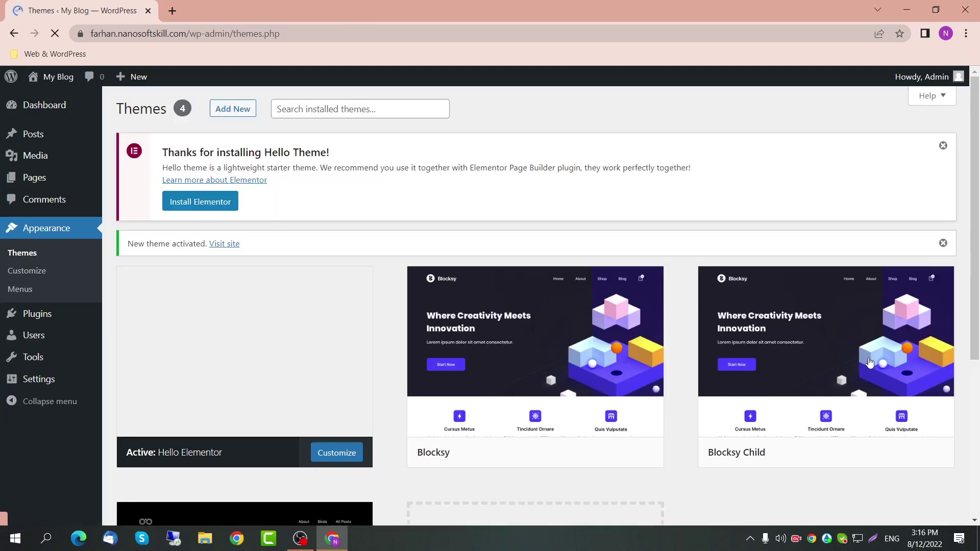
Step: Delete the Blocksy theme from its Theme Details, confirming with OK
{"action": "scroll", "coordinate": [398, 332], "scroll_direction": "down", "scroll_amount": 2}
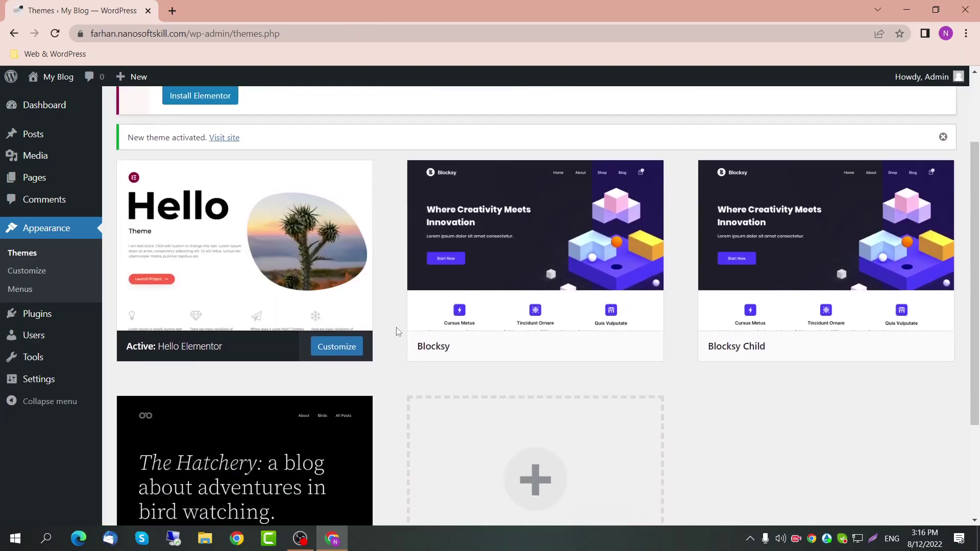
{"action": "scroll", "coordinate": [536, 229], "scroll_direction": "down", "scroll_amount": 2}
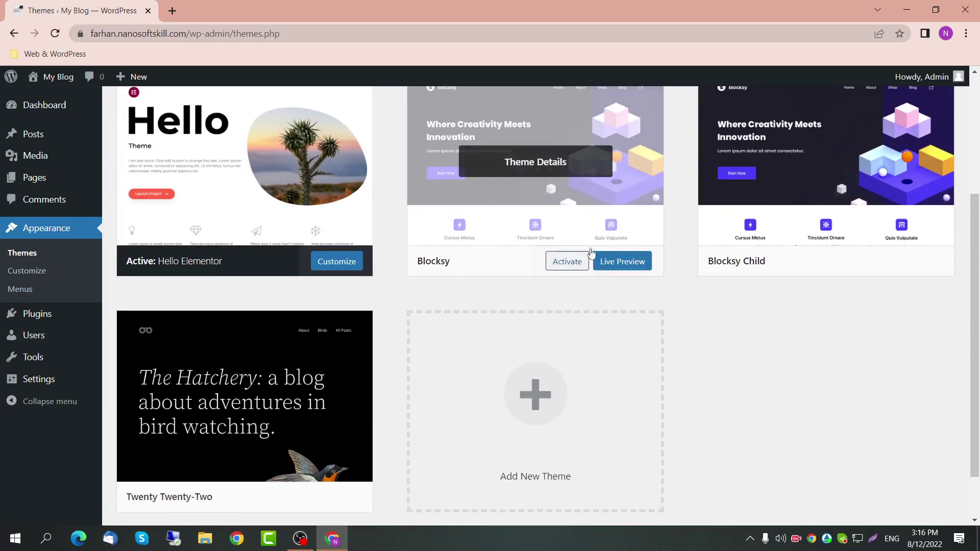
{"action": "left_click", "coordinate": [595, 216]}
{"action": "scroll", "coordinate": [908, 431], "scroll_direction": "down", "scroll_amount": 2}
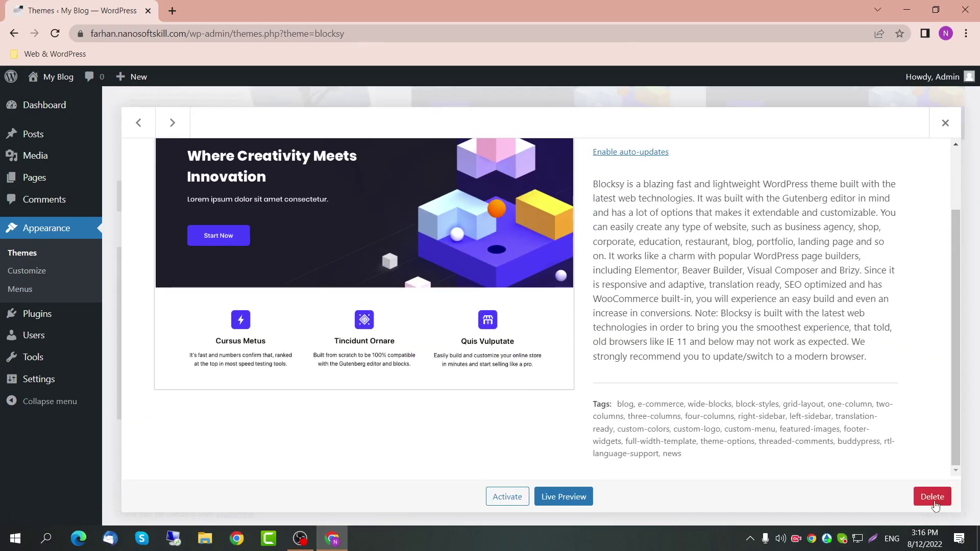
{"action": "left_click", "coordinate": [933, 496]}
{"action": "left_click", "coordinate": [551, 130]}
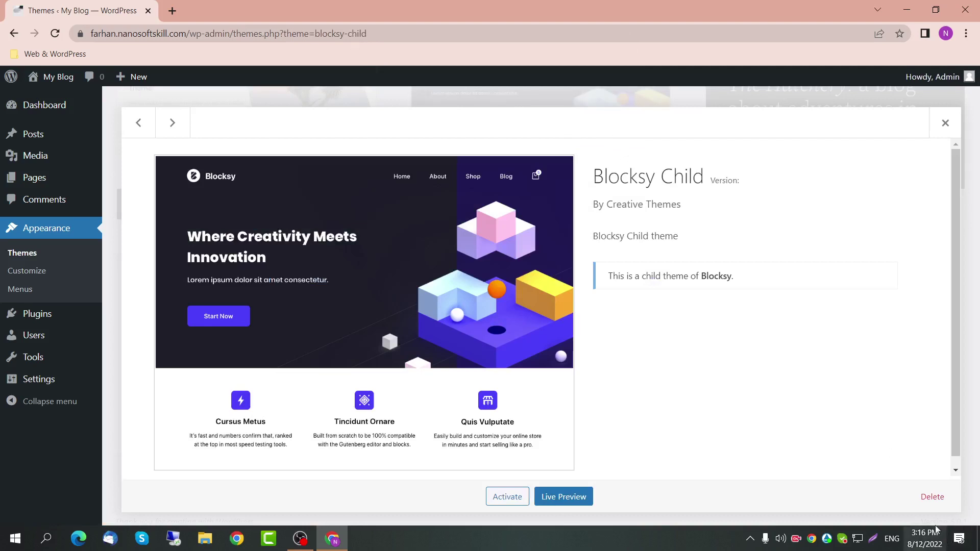
Step: Delete the Blocksy Child theme too, leaving only Hello Elementor and Twenty Twenty-Two
{"action": "left_click", "coordinate": [932, 496]}
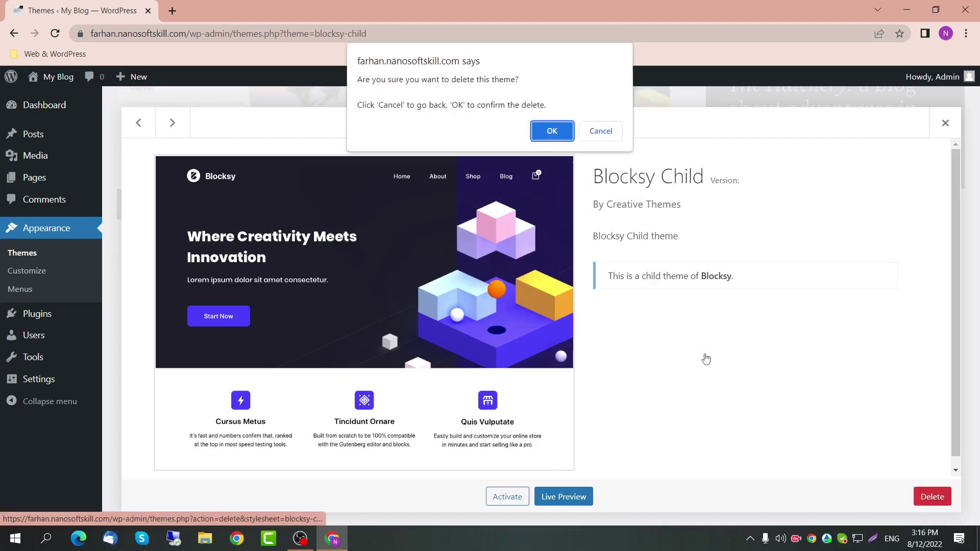
{"action": "left_click", "coordinate": [550, 129]}
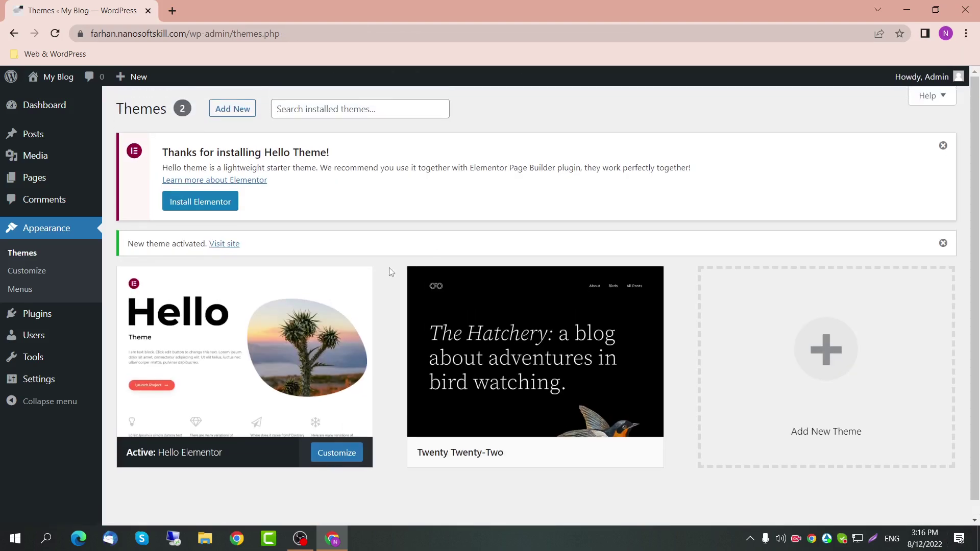
{"action": "scroll", "coordinate": [345, 257], "scroll_direction": "down", "scroll_amount": 1}
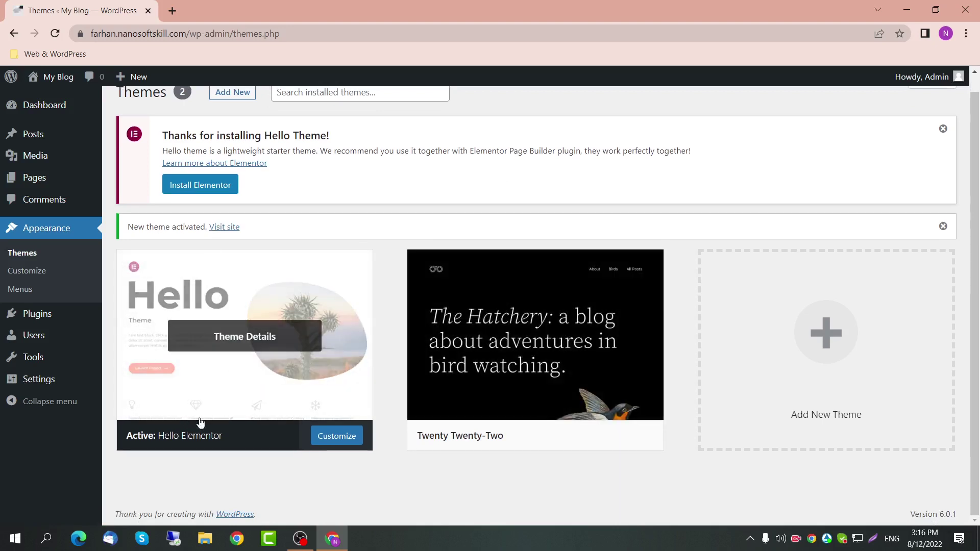
{"action": "scroll", "coordinate": [232, 337], "scroll_direction": "up", "scroll_amount": 1}
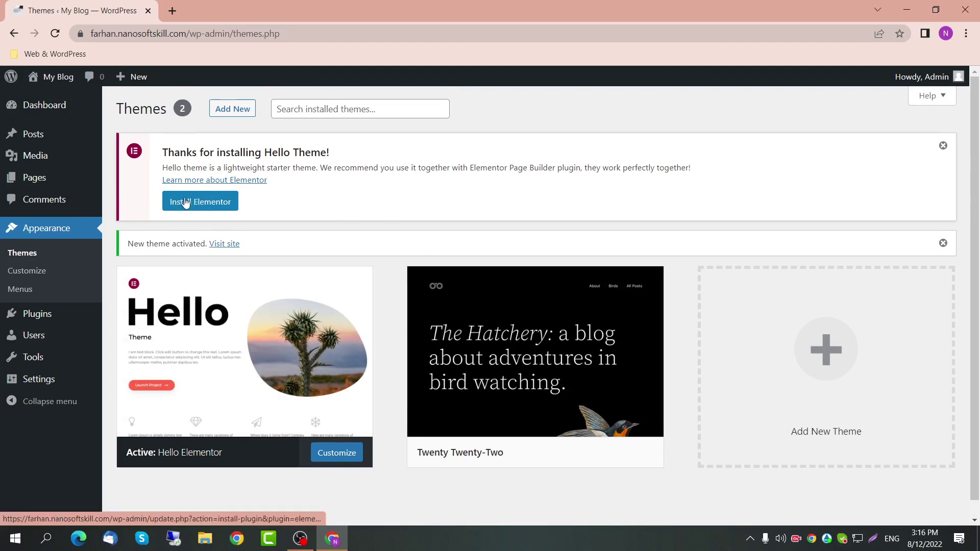
Step: Search the plugin directory for 'elem', then install and activate Elementor Website Builder
{"action": "mouse_move", "coordinate": [17, 312]}
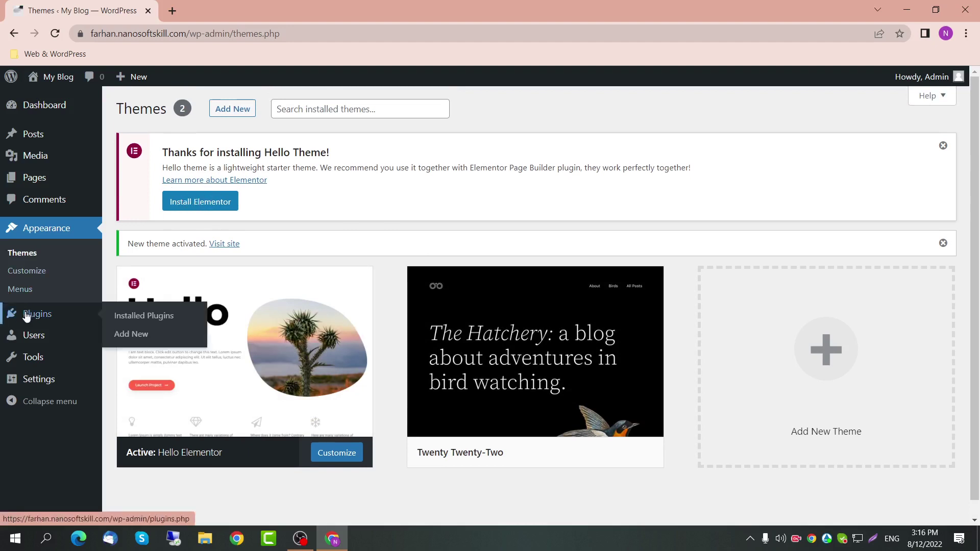
{"action": "left_click", "coordinate": [137, 316]}
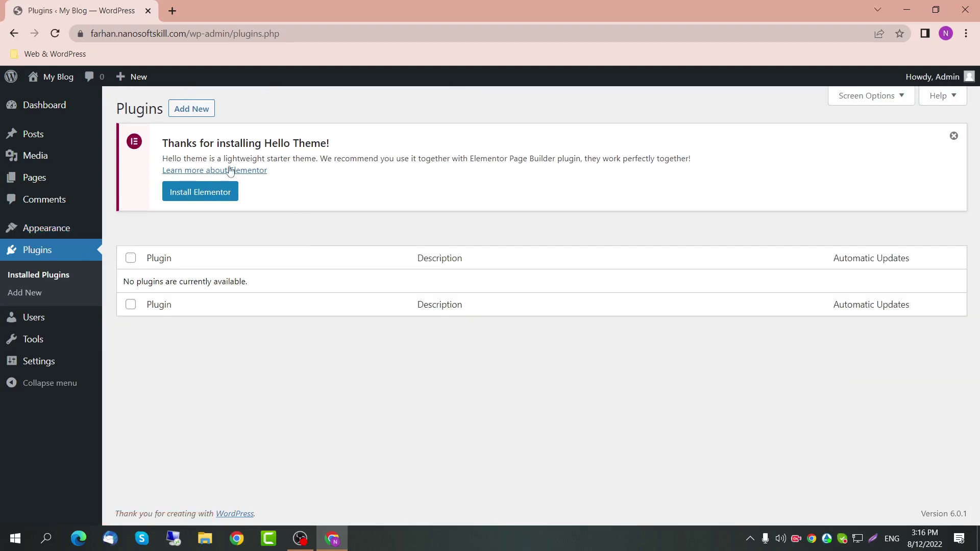
{"action": "left_click", "coordinate": [192, 109]}
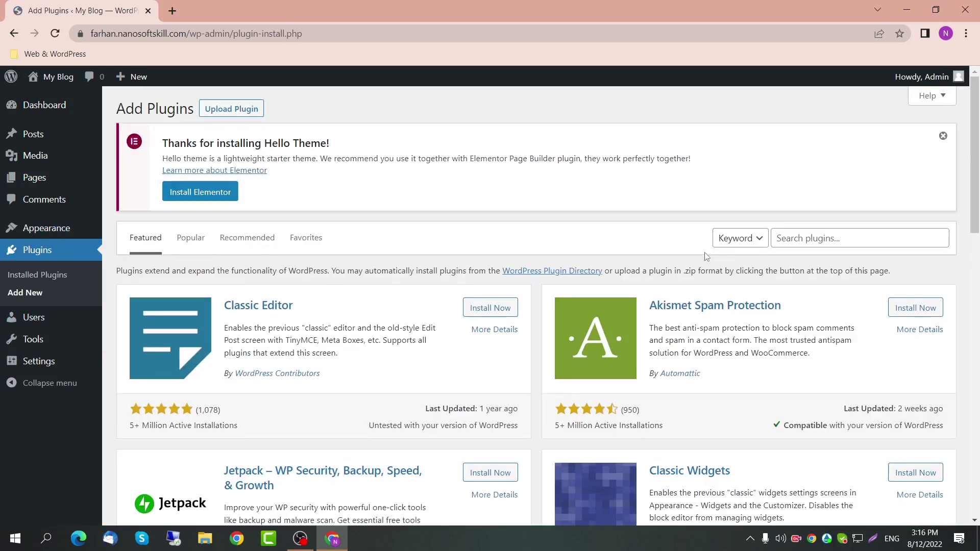
{"action": "left_click", "coordinate": [825, 239]}
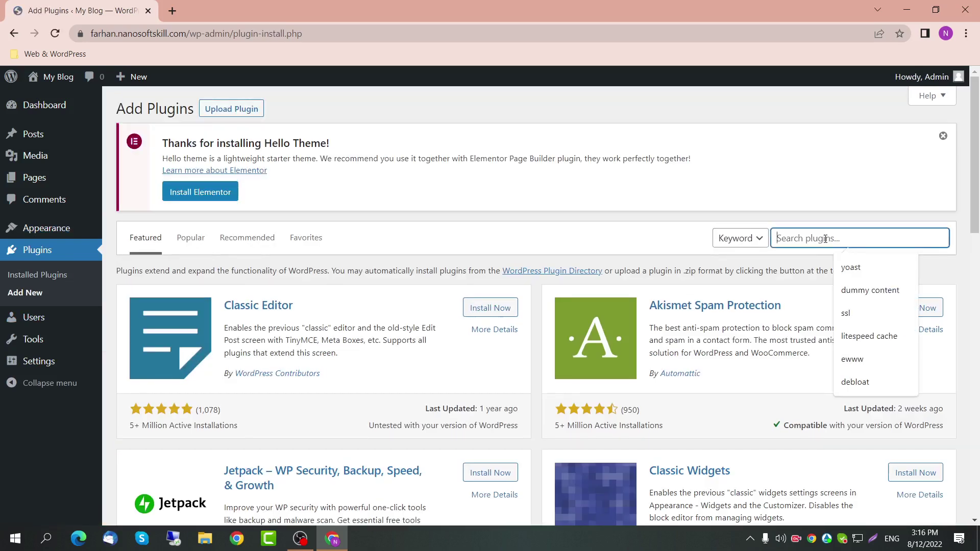
{"action": "type", "text": "elementor"}
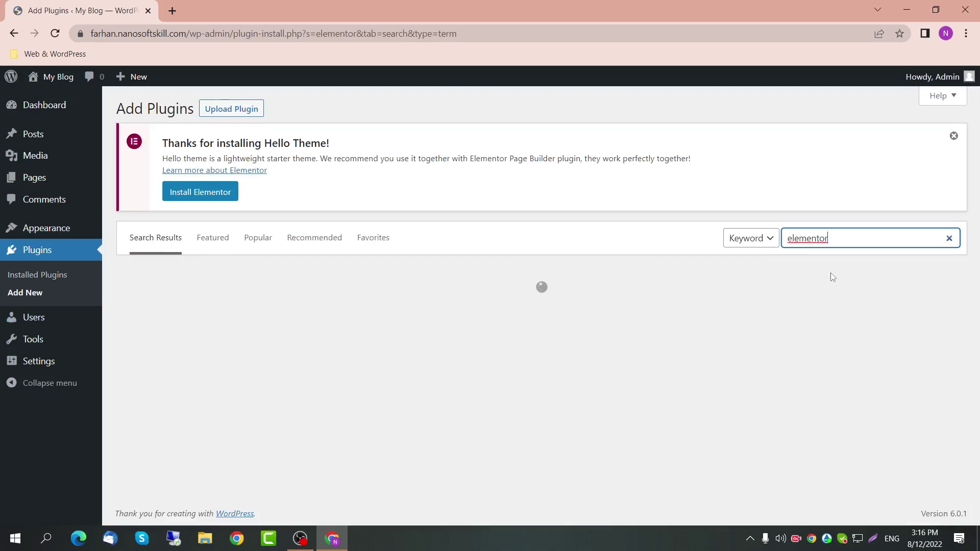
{"action": "left_click", "coordinate": [513, 310]}
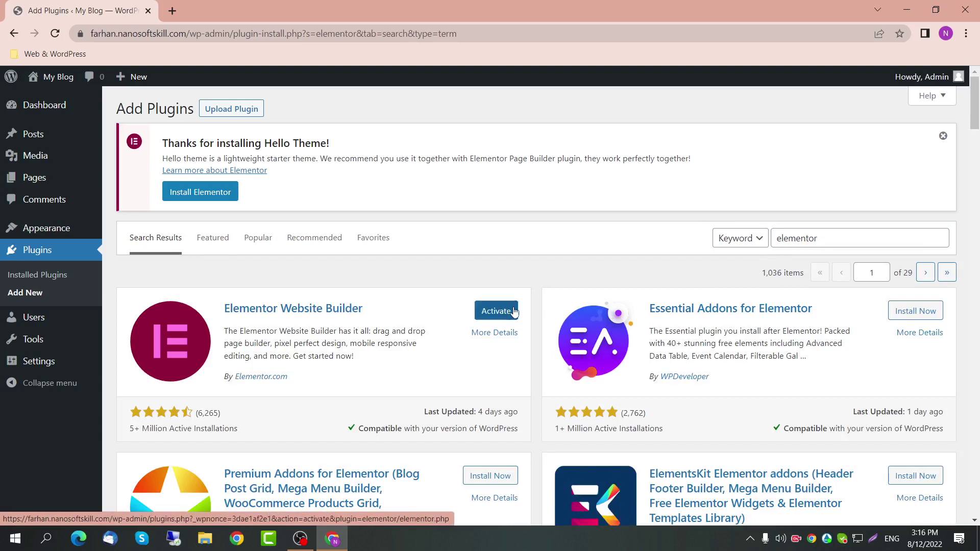
{"action": "left_click", "coordinate": [512, 311]}
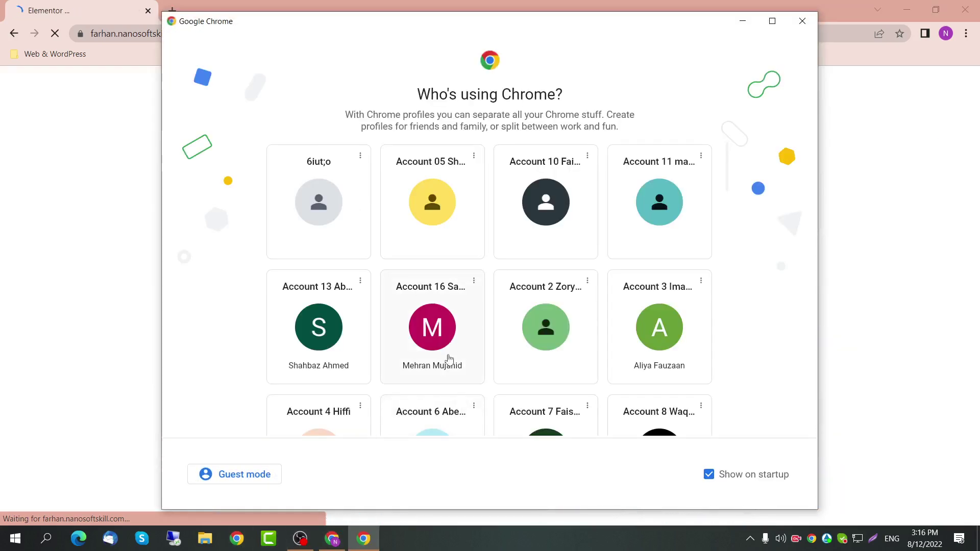
Step: Open the GPLKey website in a new browser window and log in to the account
{"action": "scroll", "coordinate": [434, 316], "scroll_direction": "down", "scroll_amount": 10}
{"action": "left_click", "coordinate": [434, 315]}
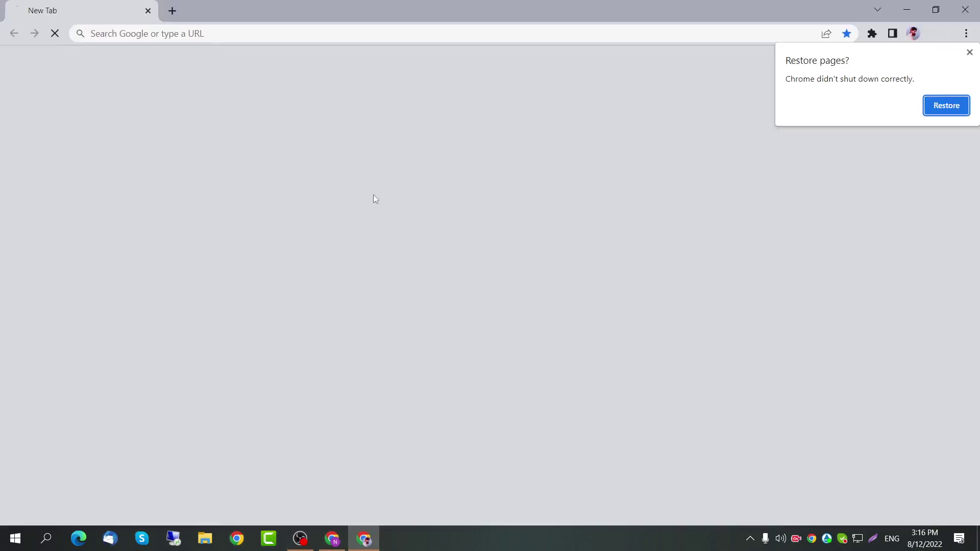
{"action": "left_click", "coordinate": [312, 31]}
{"action": "type", "text": "gpl"}
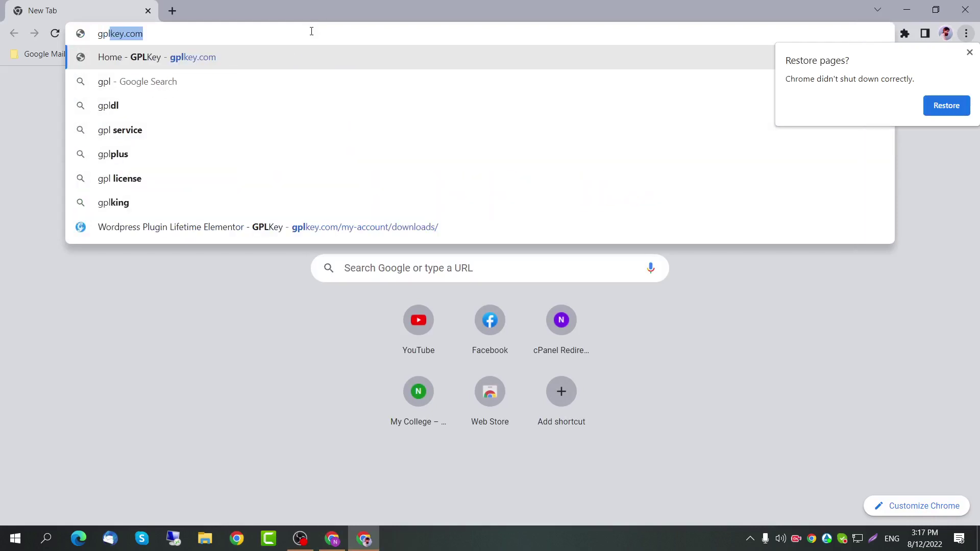
{"action": "key", "text": "Return"}
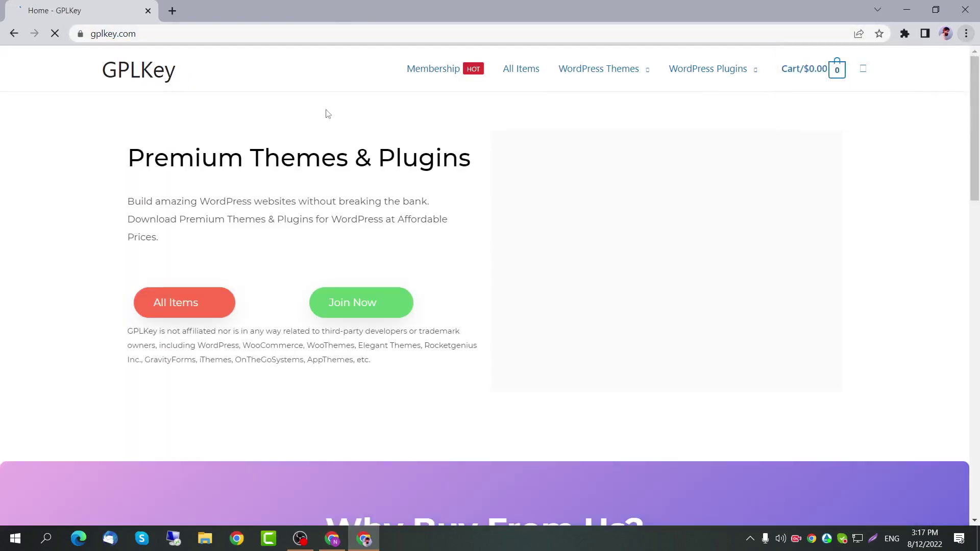
{"action": "scroll", "coordinate": [682, 211], "scroll_direction": "down", "scroll_amount": 15}
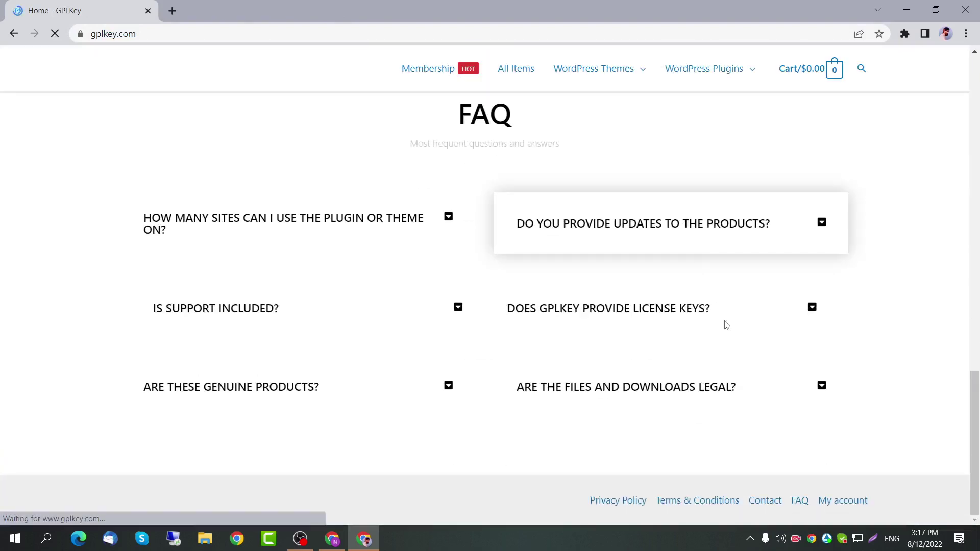
{"action": "left_click", "coordinate": [842, 501]}
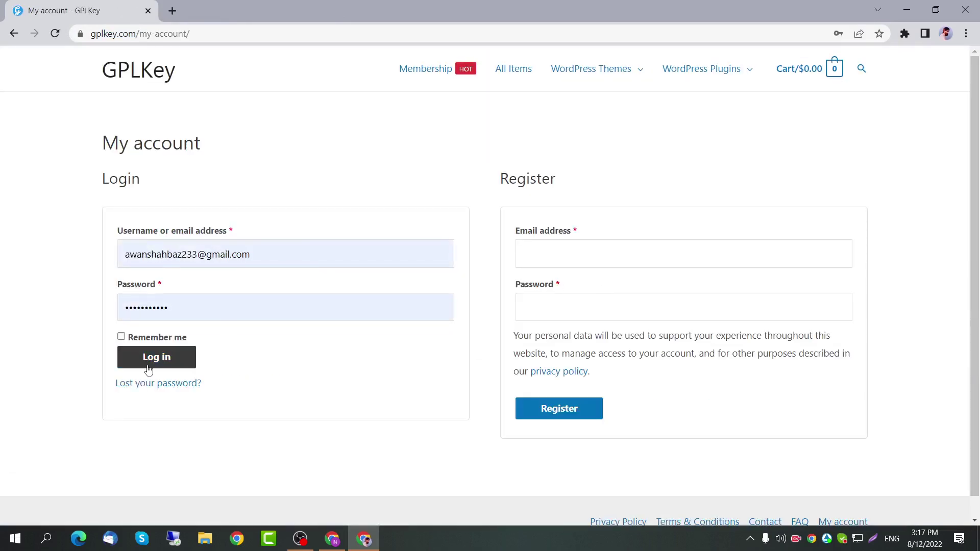
{"action": "left_click", "coordinate": [148, 369]}
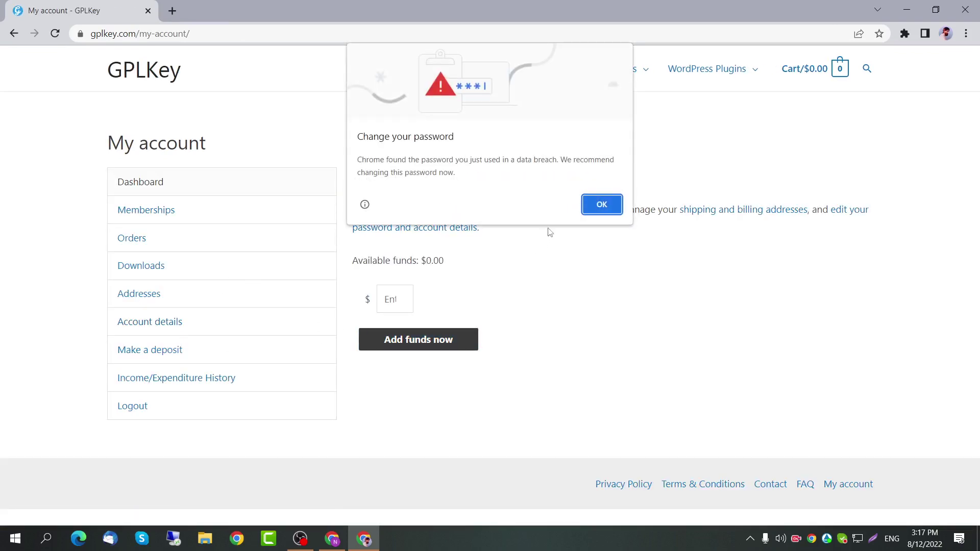
{"action": "left_click", "coordinate": [595, 205]}
Step: Download Elementor Pro from the account's downloads, save the file, and close the store window
{"action": "left_click", "coordinate": [174, 266]}
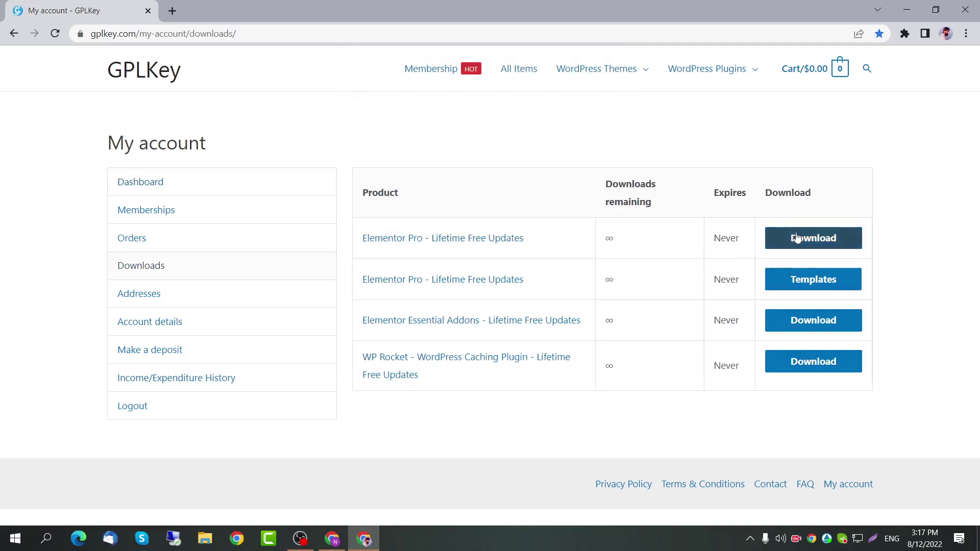
{"action": "left_click", "coordinate": [816, 242]}
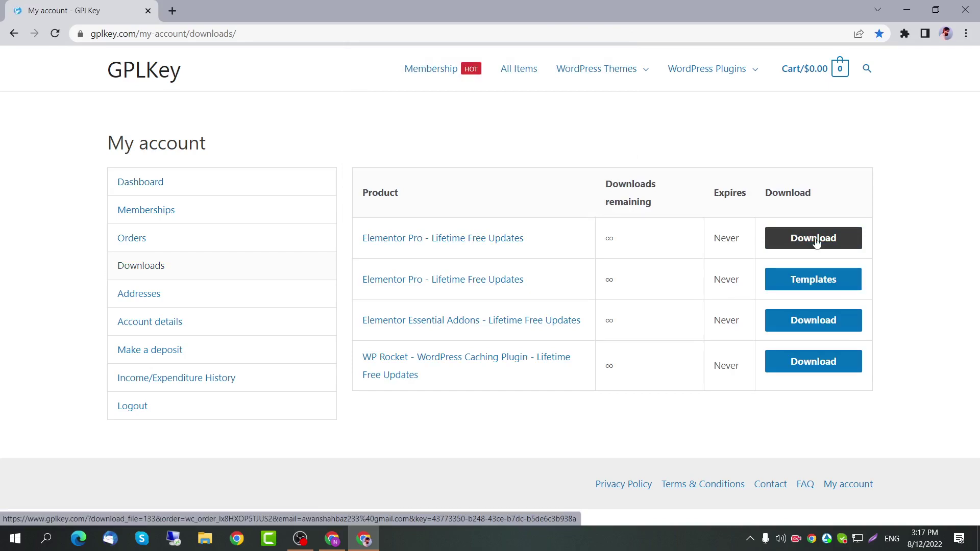
{"action": "key", "text": "Return"}
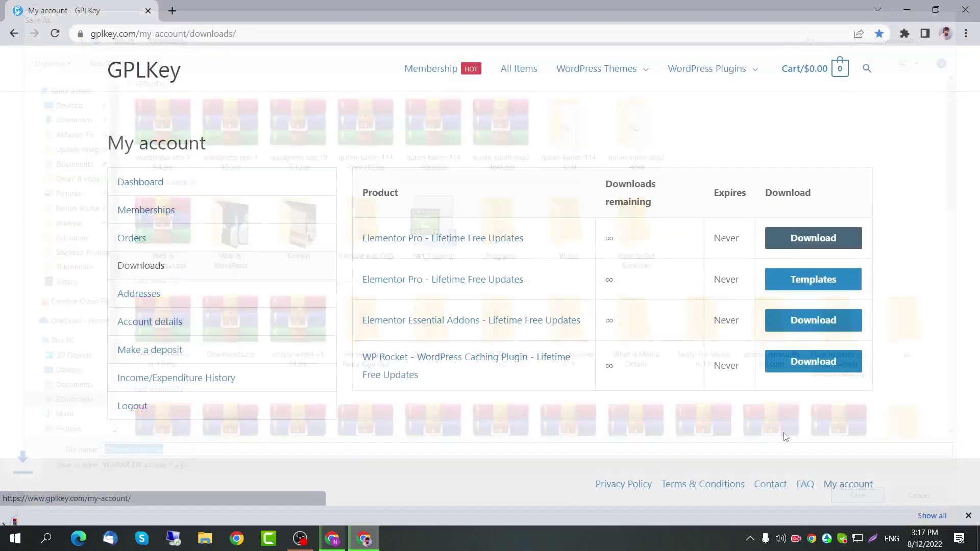
{"action": "left_click", "coordinate": [964, 7]}
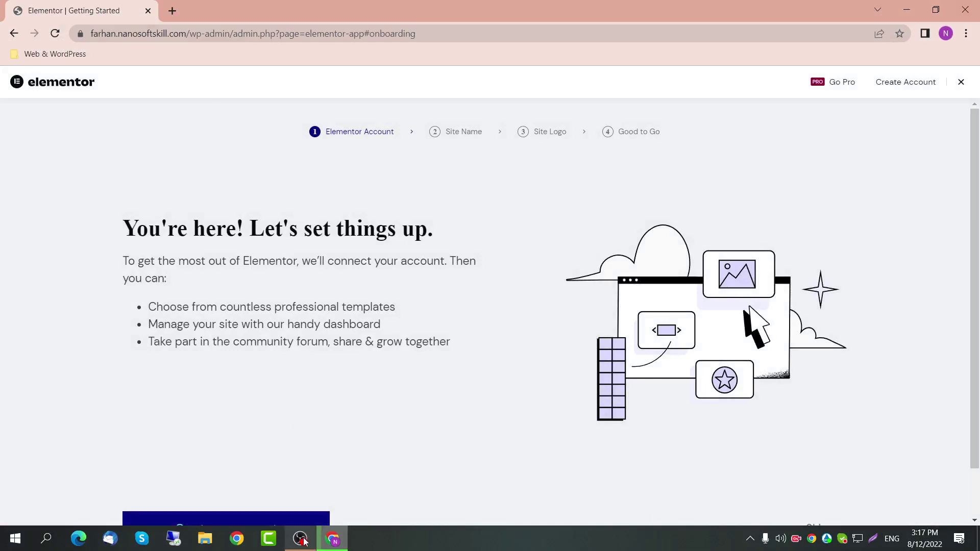
Step: Return to the Elementor setup wizard and skip connecting an account
{"action": "scroll", "coordinate": [250, 390], "scroll_direction": "down", "scroll_amount": 2}
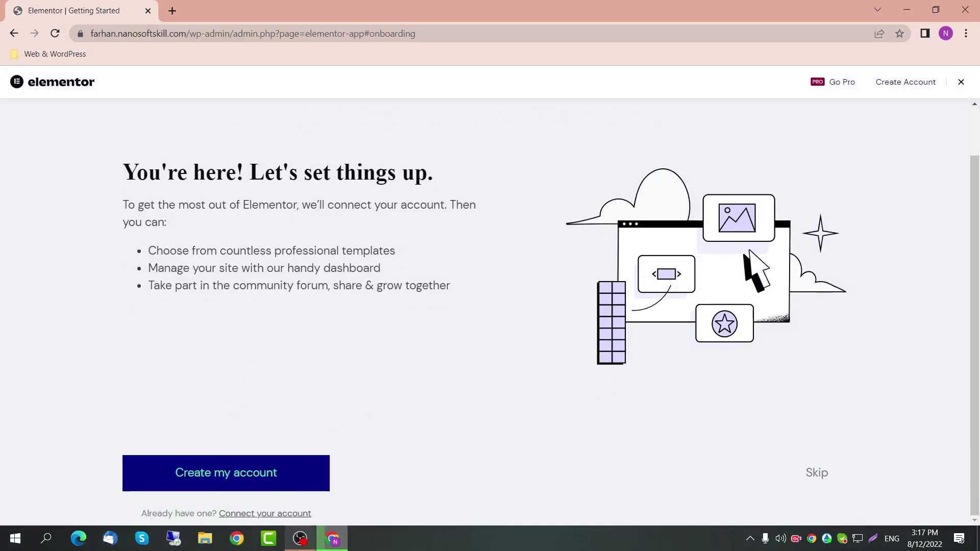
{"action": "left_click", "coordinate": [339, 546]}
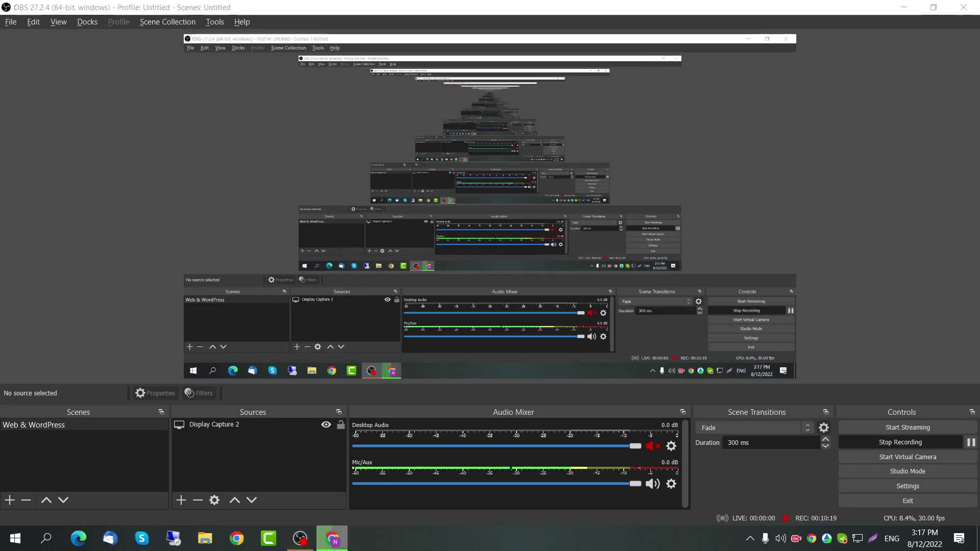
{"action": "left_click", "coordinate": [335, 541]}
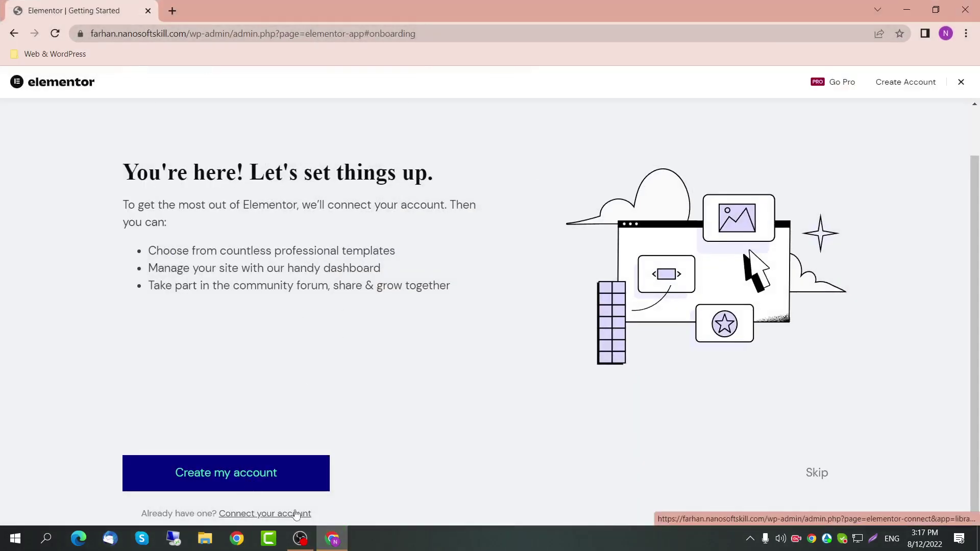
{"action": "left_click", "coordinate": [820, 476]}
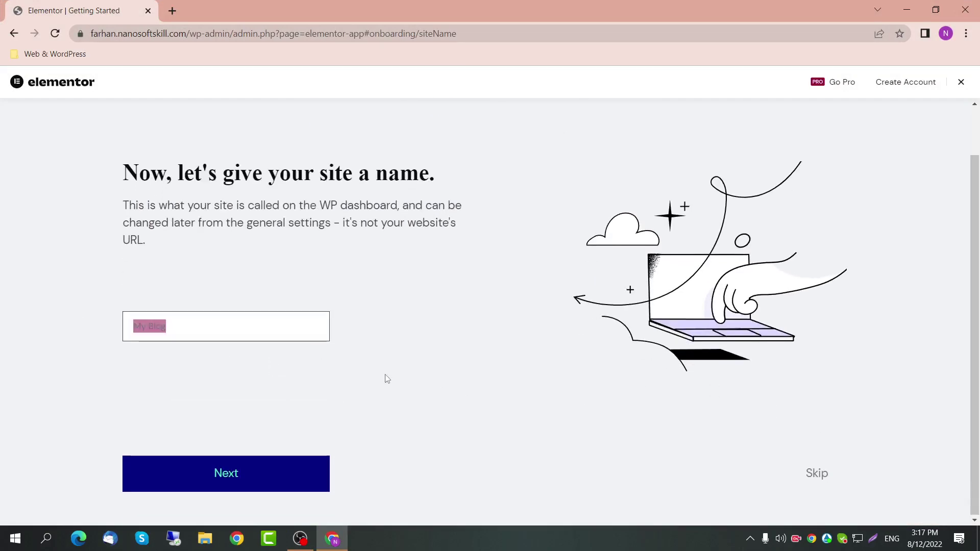
Step: Name the site 'Fara' and accept the Family Home Blog logo to reach the final step
{"action": "left_click_drag", "start_coordinate": [103, 225], "coordinate": [496, 225]}
{"action": "scroll", "coordinate": [304, 367], "scroll_direction": "down", "scroll_amount": 1}
{"action": "left_click_drag", "start_coordinate": [216, 325], "coordinate": [104, 330]}
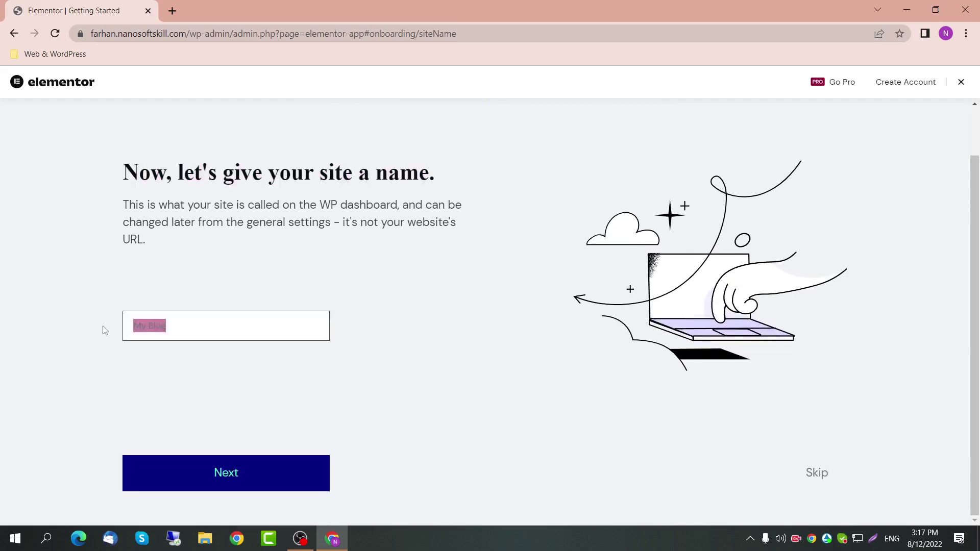
{"action": "type", "text": "Fara"}
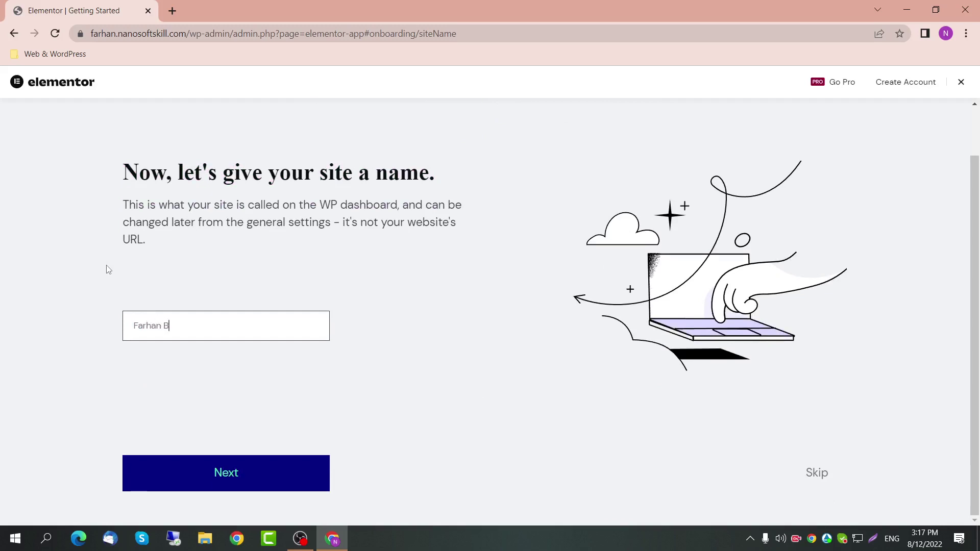
{"action": "left_click", "coordinate": [224, 477]}
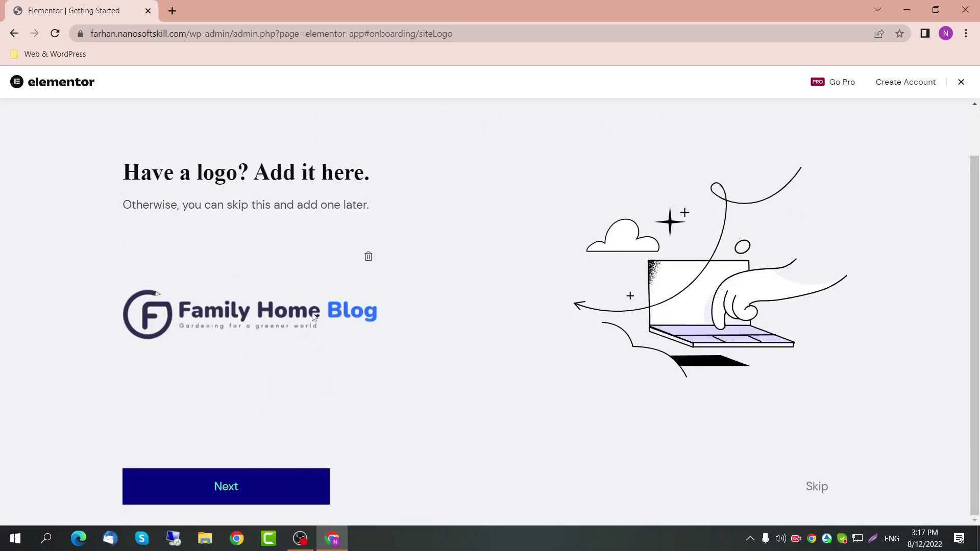
{"action": "left_click", "coordinate": [181, 487]}
{"action": "scroll", "coordinate": [339, 428], "scroll_direction": "down", "scroll_amount": 1}
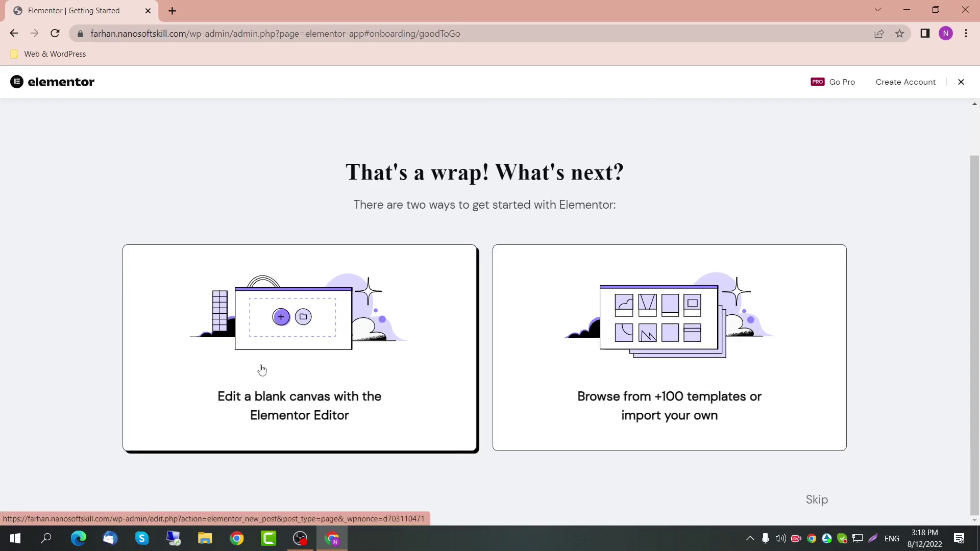
Step: Browse the Elementor Kit Library of 100+ templates, then close it to return to the Dashboard
{"action": "left_click", "coordinate": [722, 393]}
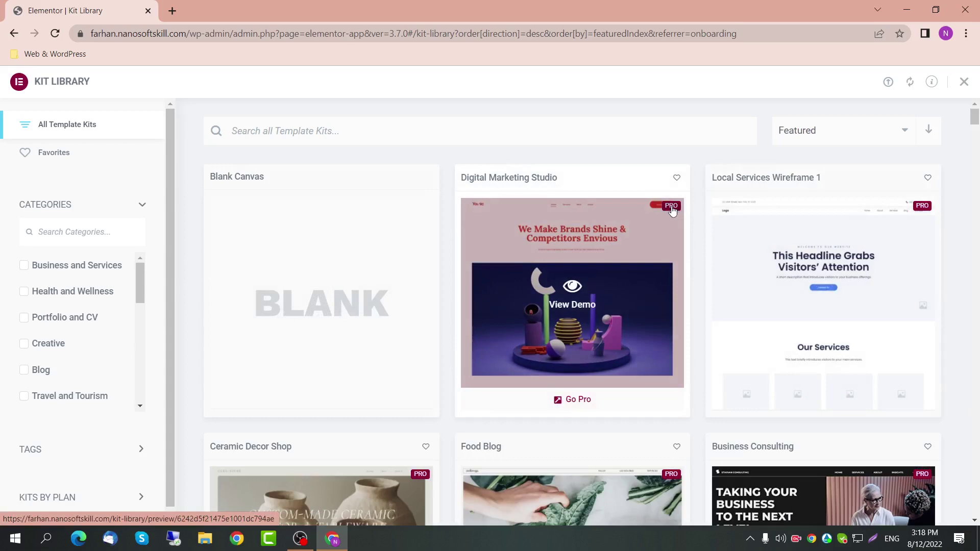
{"action": "scroll", "coordinate": [696, 268], "scroll_direction": "down", "scroll_amount": 5}
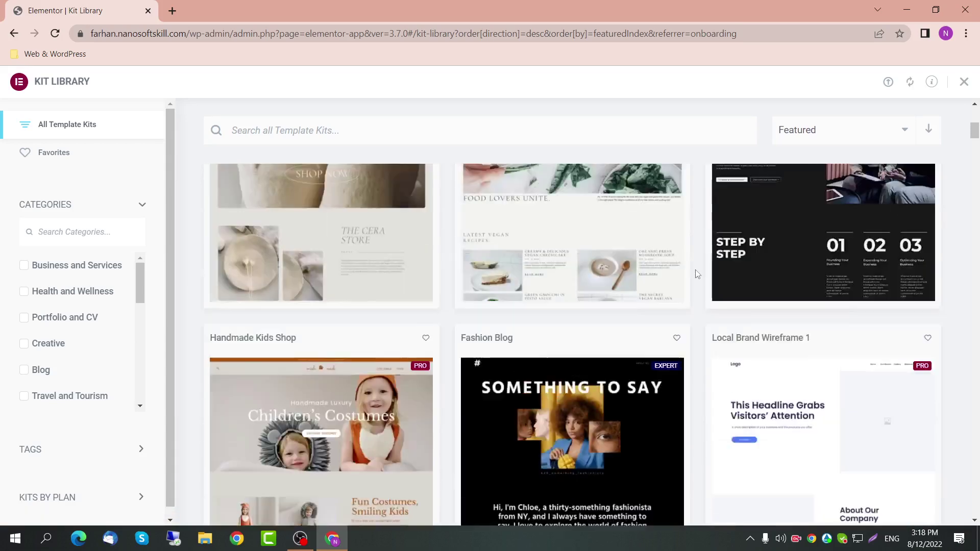
{"action": "scroll", "coordinate": [696, 273], "scroll_direction": "up", "scroll_amount": 5}
{"action": "scroll", "coordinate": [102, 332], "scroll_direction": "down", "scroll_amount": 4}
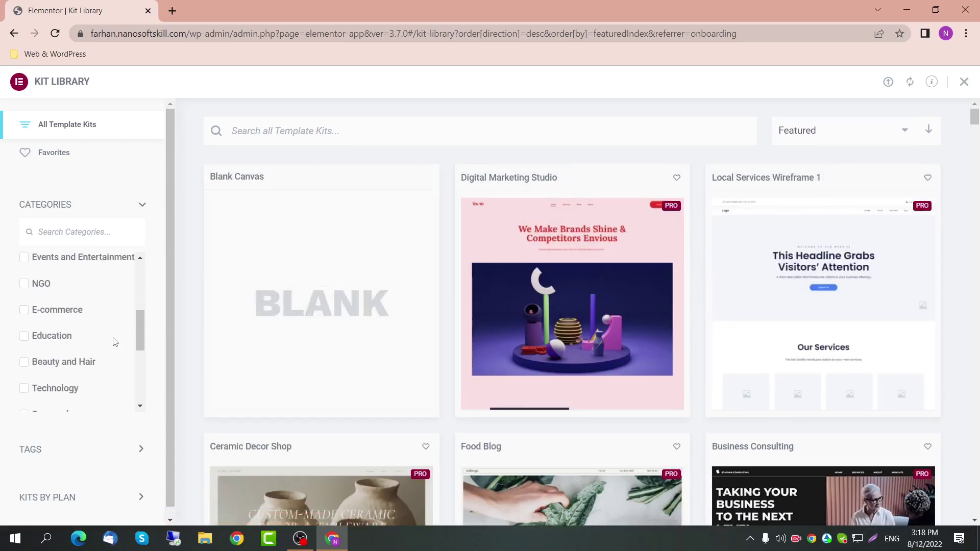
{"action": "scroll", "coordinate": [116, 341], "scroll_direction": "down", "scroll_amount": 4}
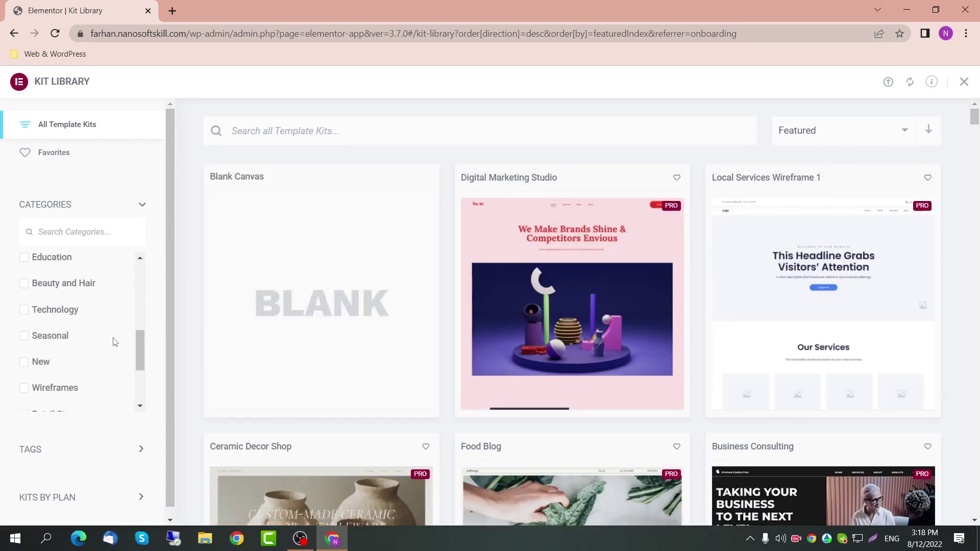
{"action": "left_click", "coordinate": [964, 83]}
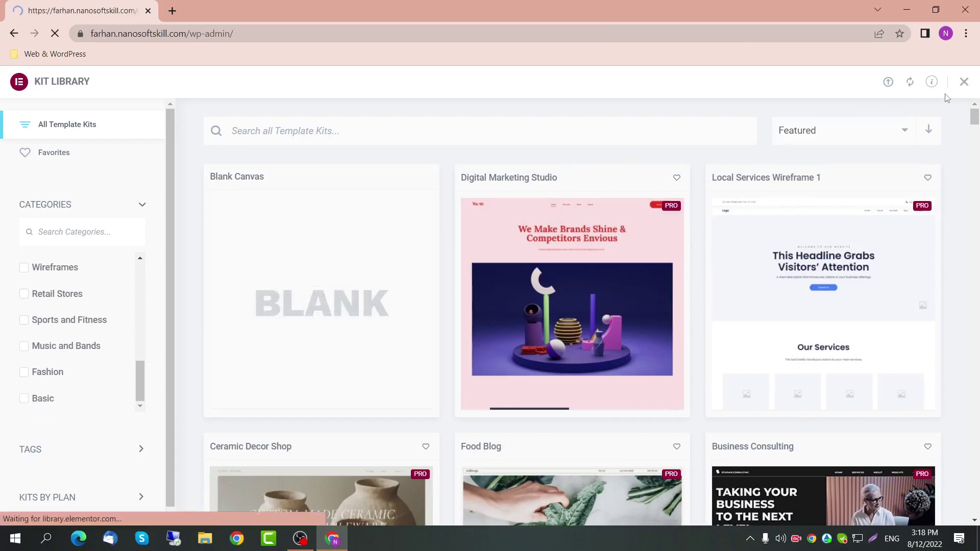
{"action": "scroll", "coordinate": [335, 313], "scroll_direction": "down", "scroll_amount": 4}
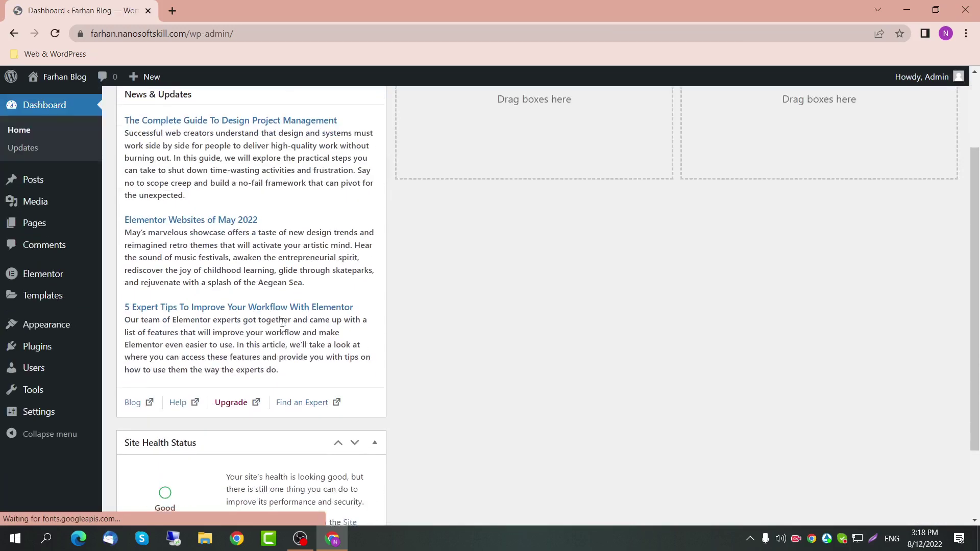
{"action": "scroll", "coordinate": [281, 326], "scroll_direction": "up", "scroll_amount": 4}
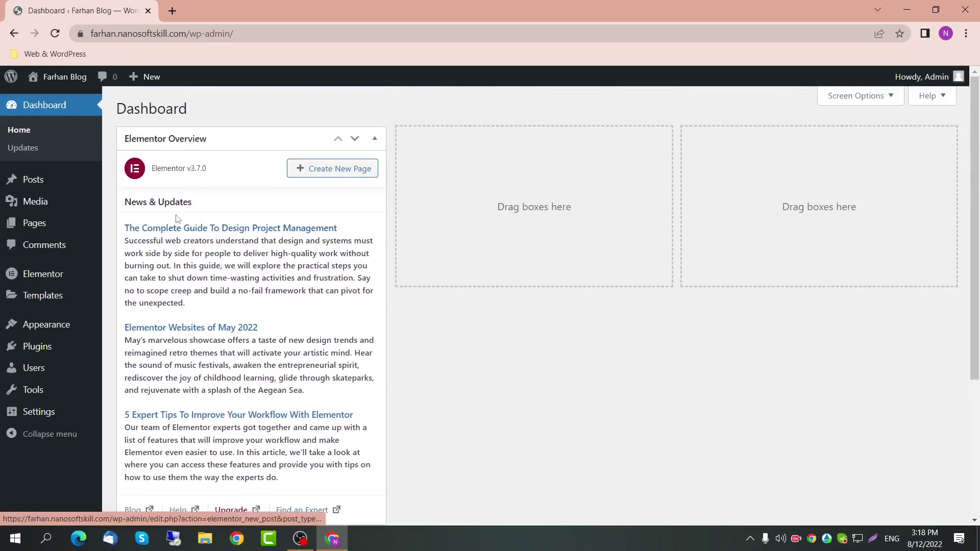
Step: Go to Plugins > Add New > Upload Plugin and extract the Elementor pro.zip archive
{"action": "left_click", "coordinate": [38, 347]}
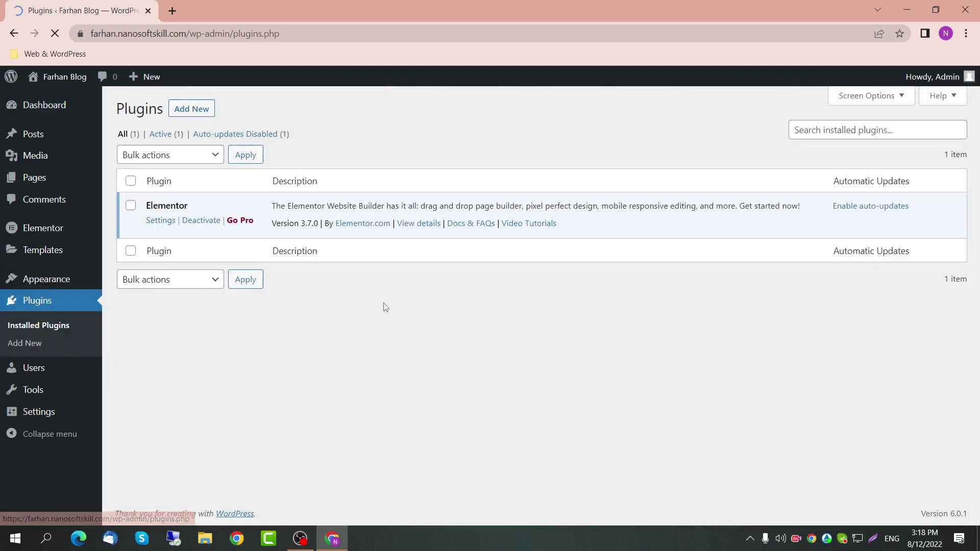
{"action": "left_click", "coordinate": [199, 109]}
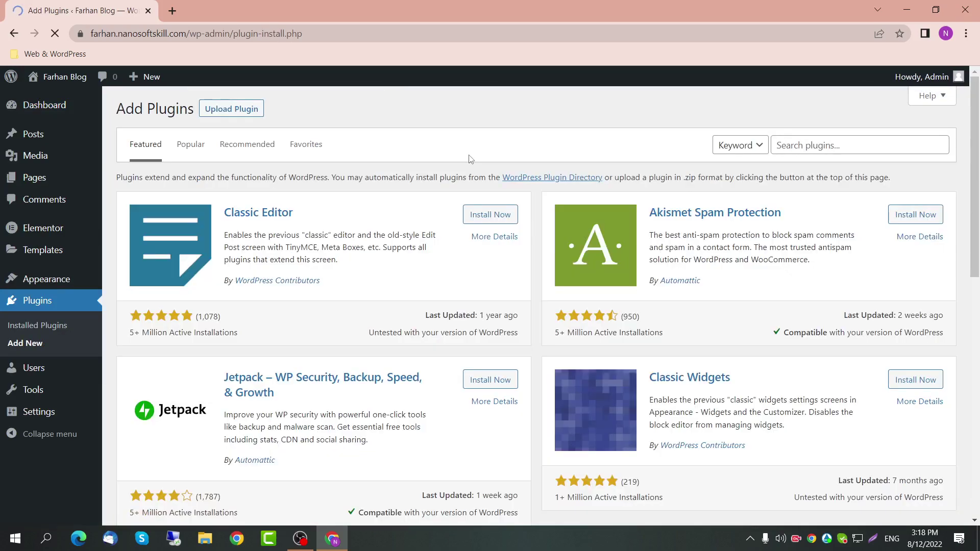
{"action": "left_click", "coordinate": [238, 109]}
{"action": "left_click", "coordinate": [462, 223]}
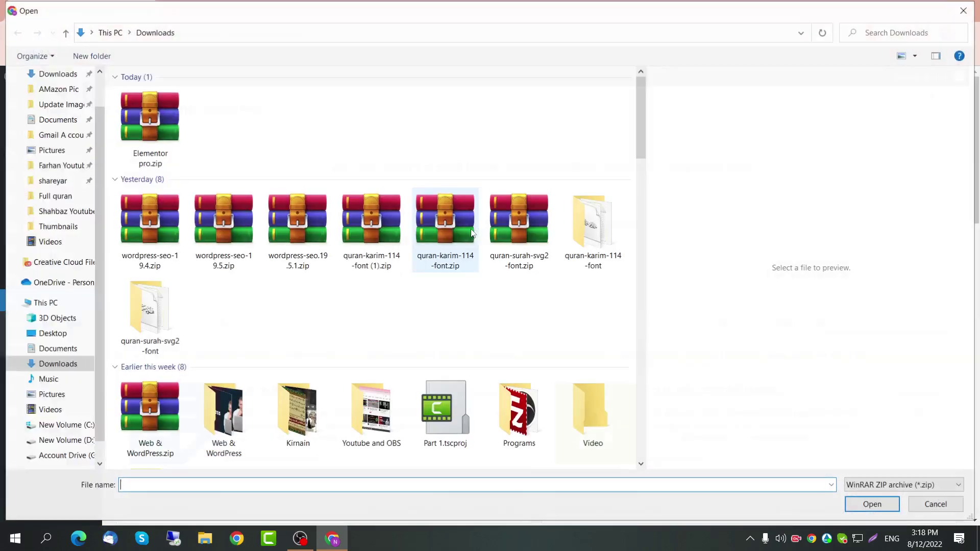
{"action": "right_click", "coordinate": [156, 121]}
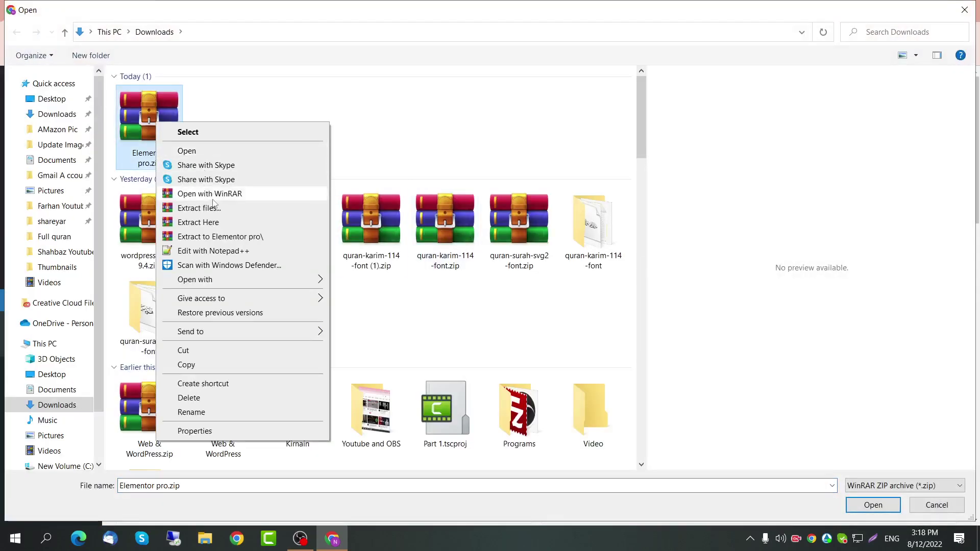
{"action": "left_click", "coordinate": [215, 208]}
{"action": "key", "text": "Return"}
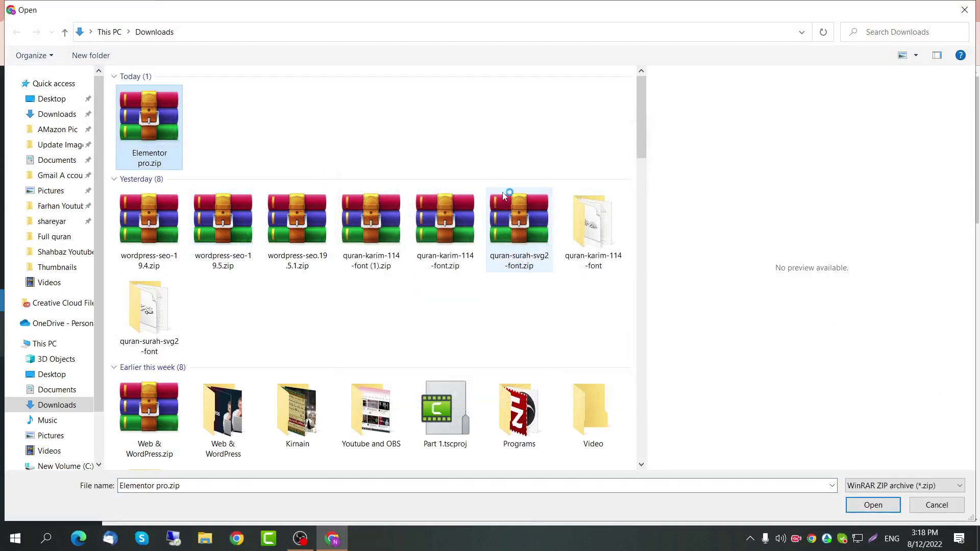
Step: Upload elementor.3.6.8.zip from the extracted Elementor pro folder and install it
{"action": "left_click", "coordinate": [223, 146]}
{"action": "double_click", "coordinate": [223, 145]}
{"action": "left_click", "coordinate": [179, 109]}
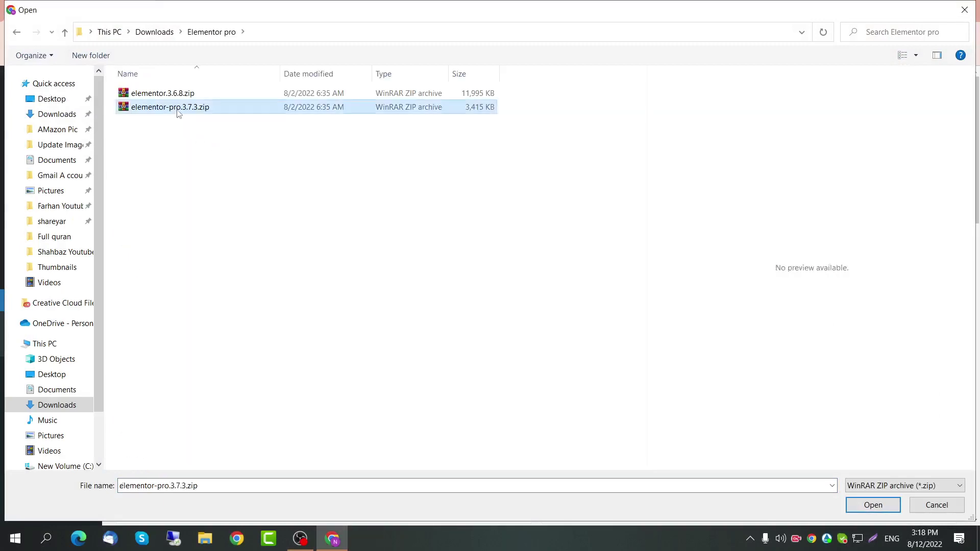
{"action": "left_click", "coordinate": [172, 96]}
{"action": "left_click", "coordinate": [176, 109]}
{"action": "left_click", "coordinate": [163, 96]}
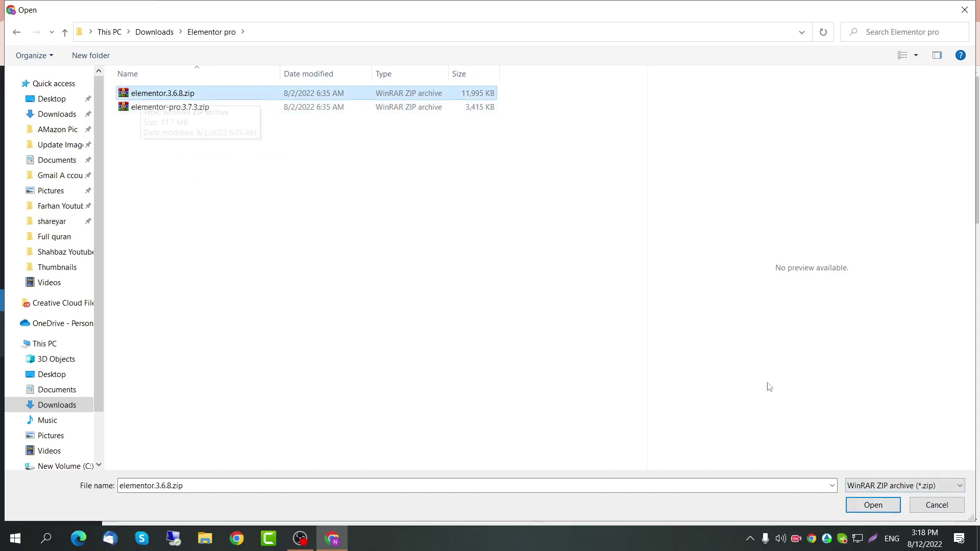
{"action": "left_click", "coordinate": [861, 506]}
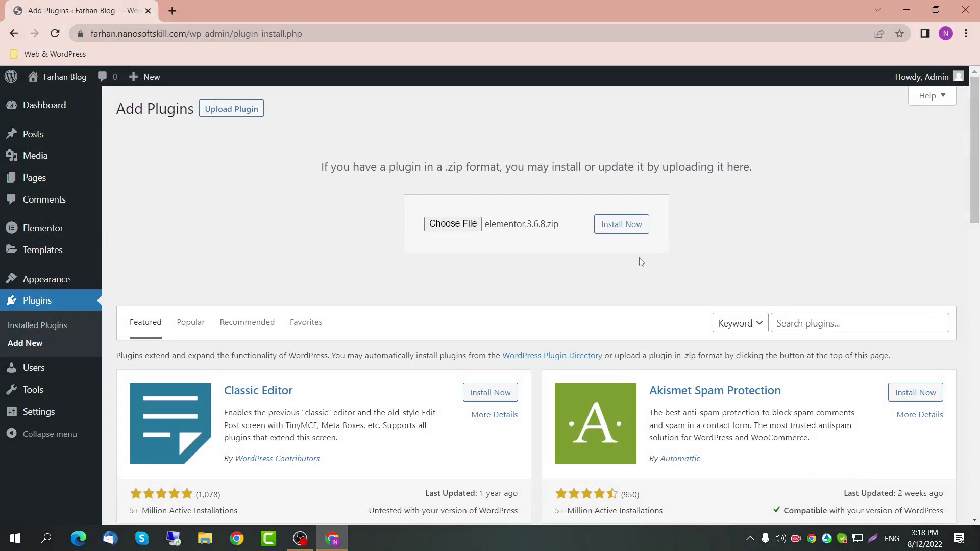
{"action": "left_click", "coordinate": [635, 237]}
Step: Upload and install the elementor-pro.3.7.3.zip plugin package instead
{"action": "left_click", "coordinate": [470, 225]}
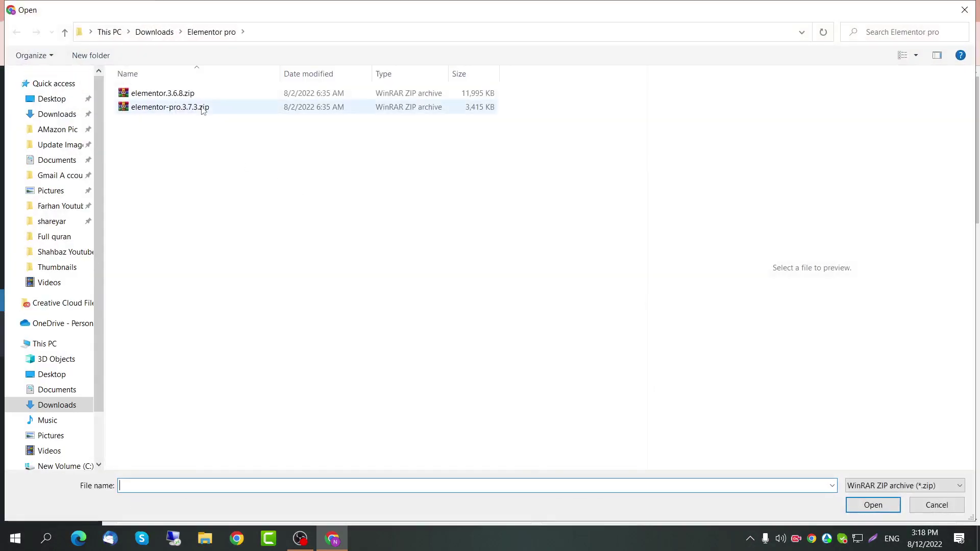
{"action": "left_click", "coordinate": [203, 107]}
{"action": "left_click", "coordinate": [873, 505]}
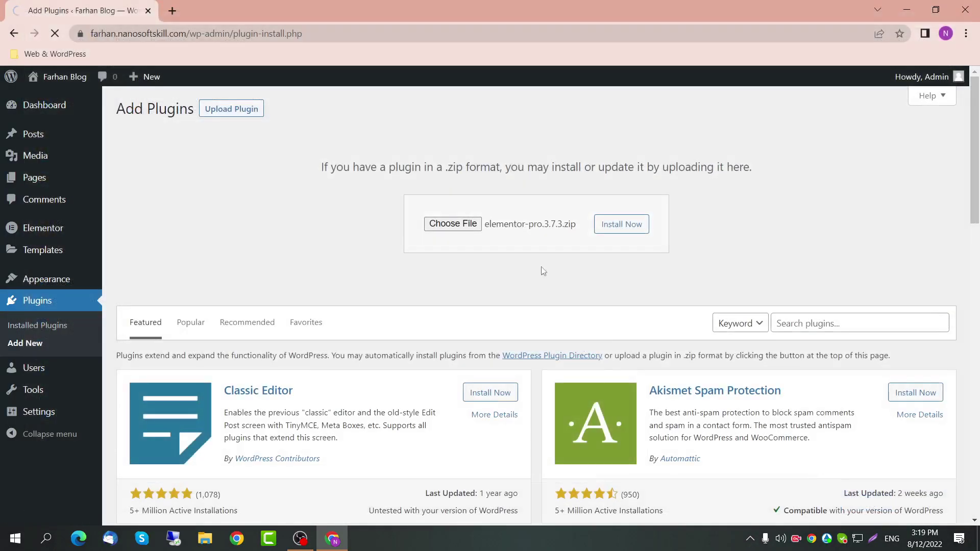
{"action": "left_click", "coordinate": [607, 225]}
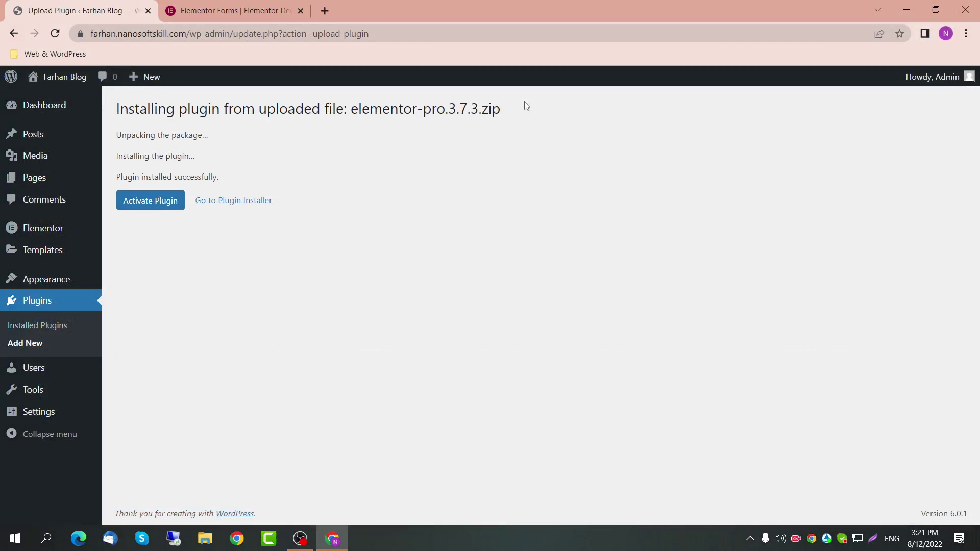
Step: Activate Elementor Pro, then open Templates > Theme Builder in a new background tab
{"action": "left_click_drag", "start_coordinate": [525, 102], "coordinate": [345, 110]}
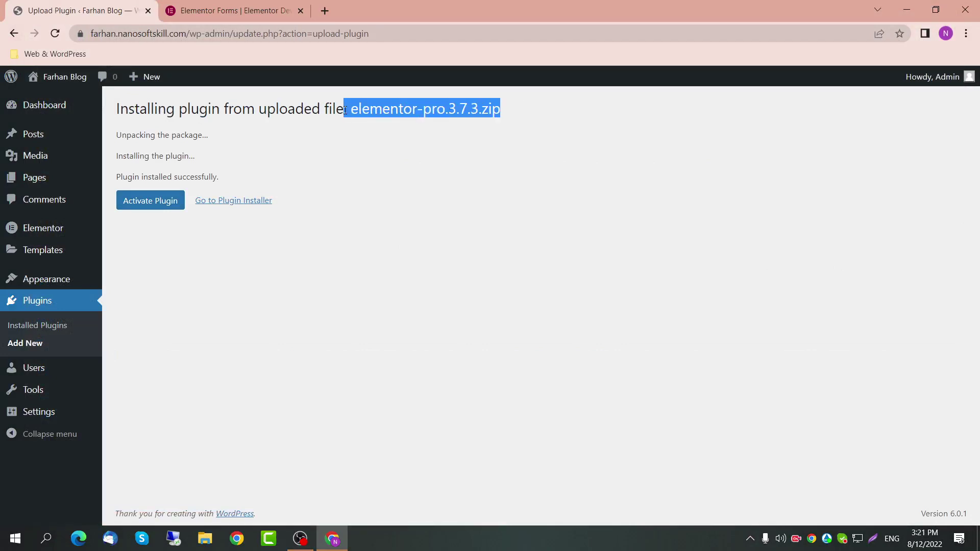
{"action": "left_click", "coordinate": [149, 204]}
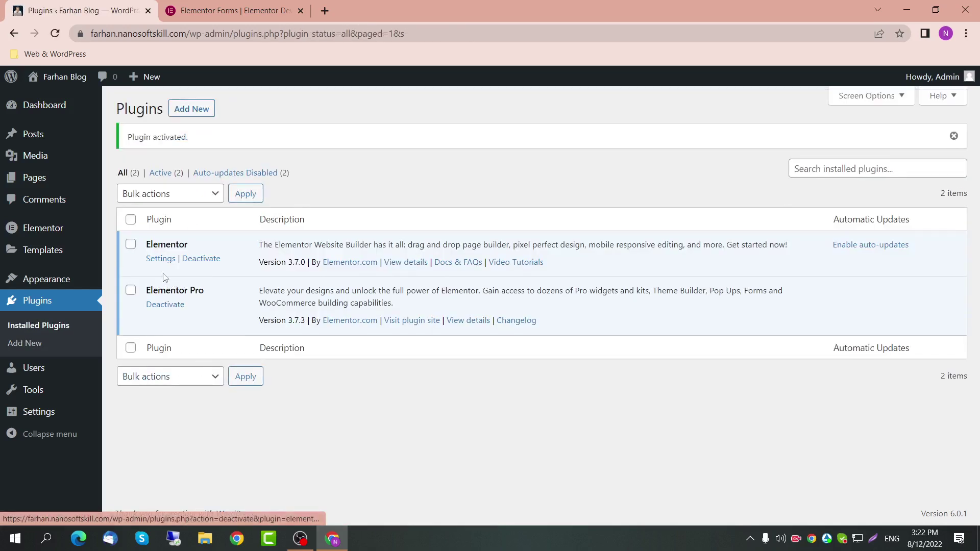
{"action": "left_click_drag", "start_coordinate": [192, 245], "coordinate": [134, 251]}
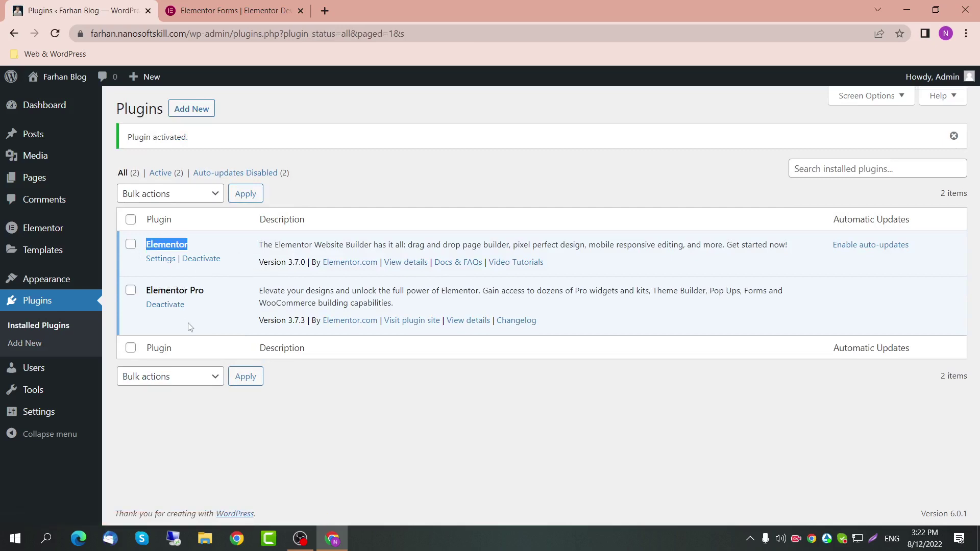
{"action": "mouse_move", "coordinate": [58, 256]}
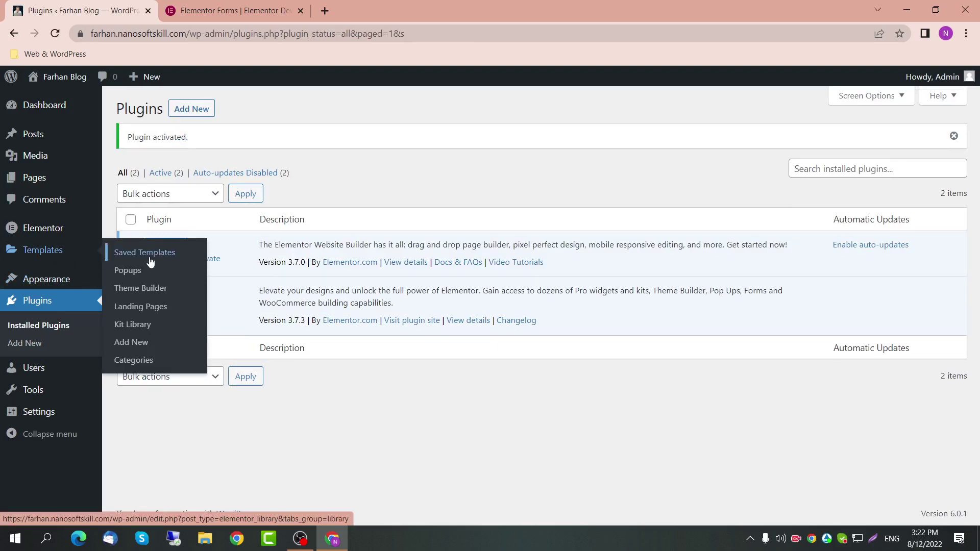
{"action": "middle_click", "coordinate": [140, 288]}
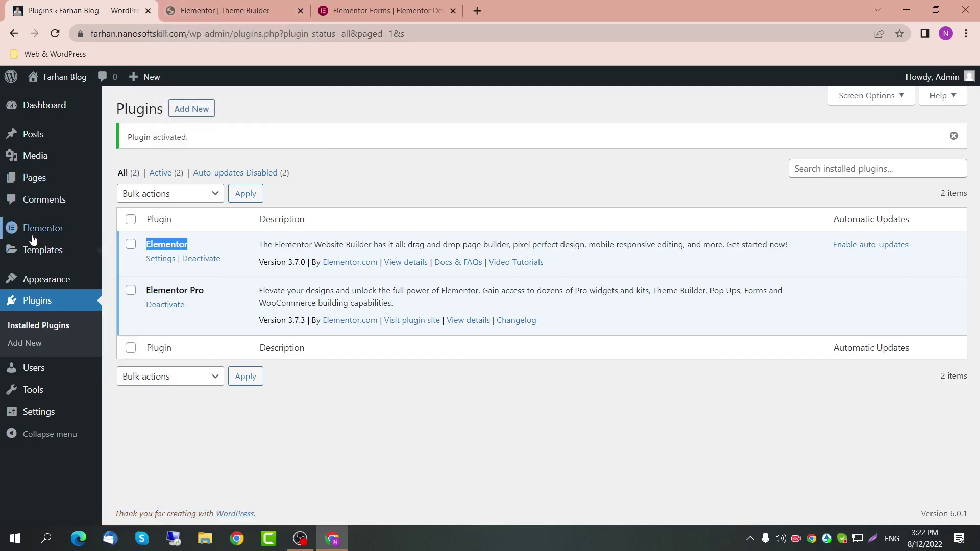
Step: In the Theme Builder tab, add a new template from the Header card's +
{"action": "mouse_move", "coordinate": [36, 230]}
{"action": "left_click", "coordinate": [132, 231]}
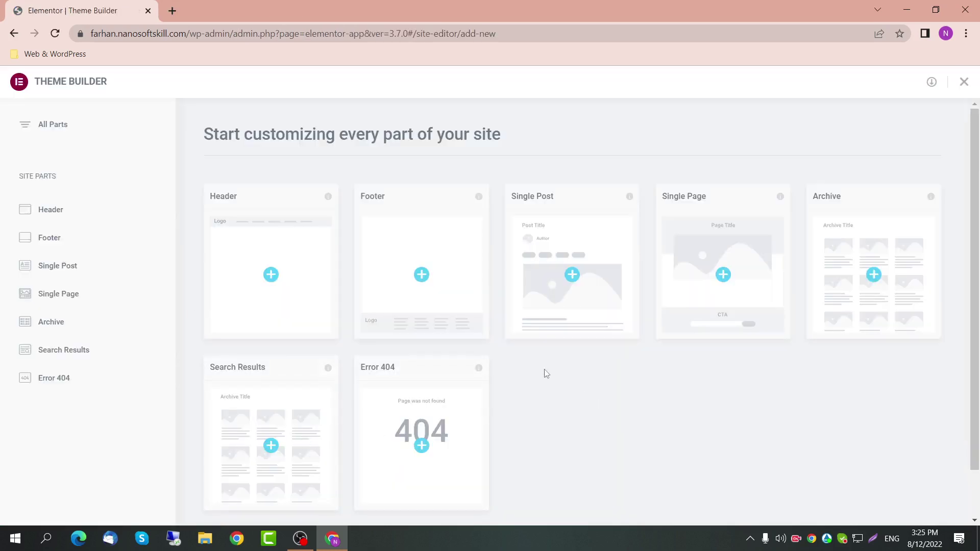
{"action": "scroll", "coordinate": [334, 351], "scroll_direction": "down", "scroll_amount": 1}
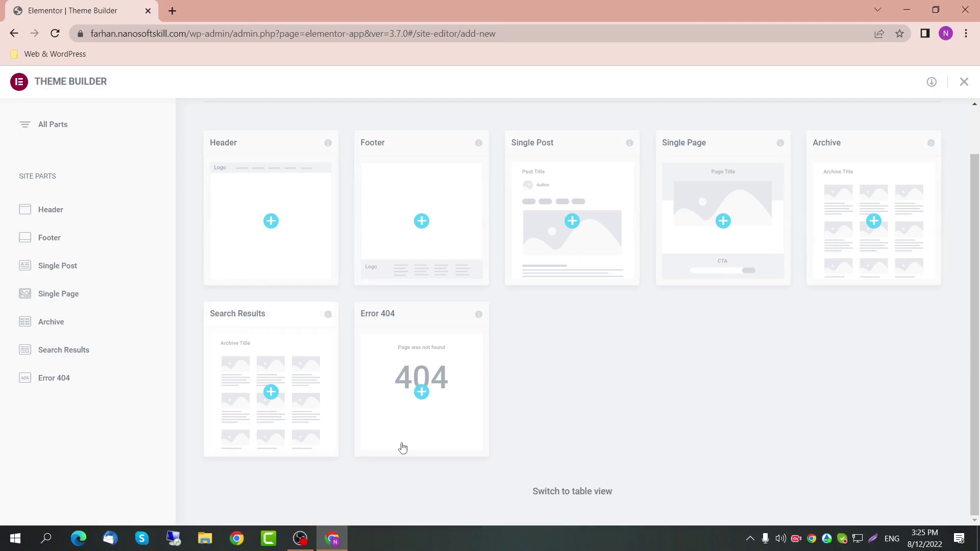
{"action": "left_click", "coordinate": [271, 237]}
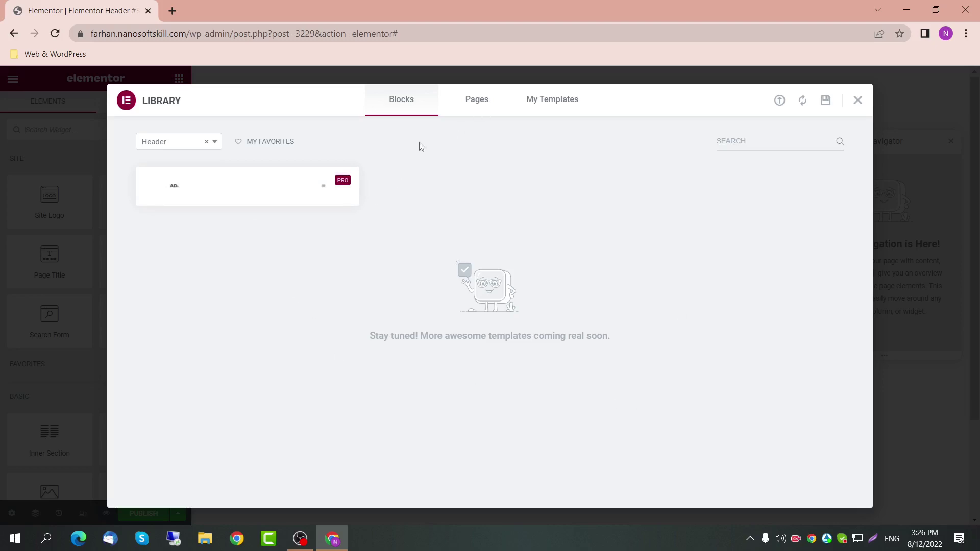
Step: Look through the Pages and My Templates library tabs, then try inserting the ready-made header block
{"action": "left_click", "coordinate": [481, 100]}
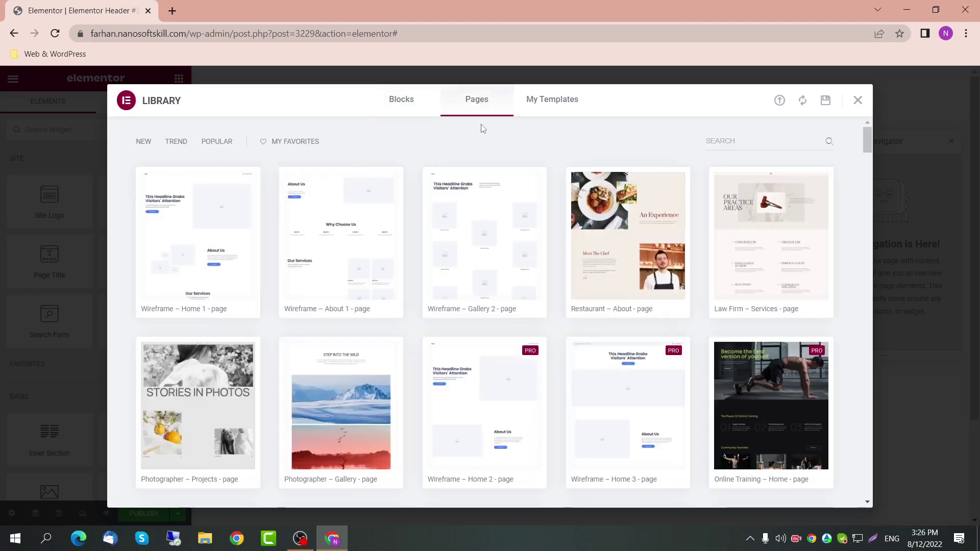
{"action": "scroll", "coordinate": [317, 332], "scroll_direction": "down", "scroll_amount": 10}
{"action": "scroll", "coordinate": [314, 358], "scroll_direction": "up", "scroll_amount": 5}
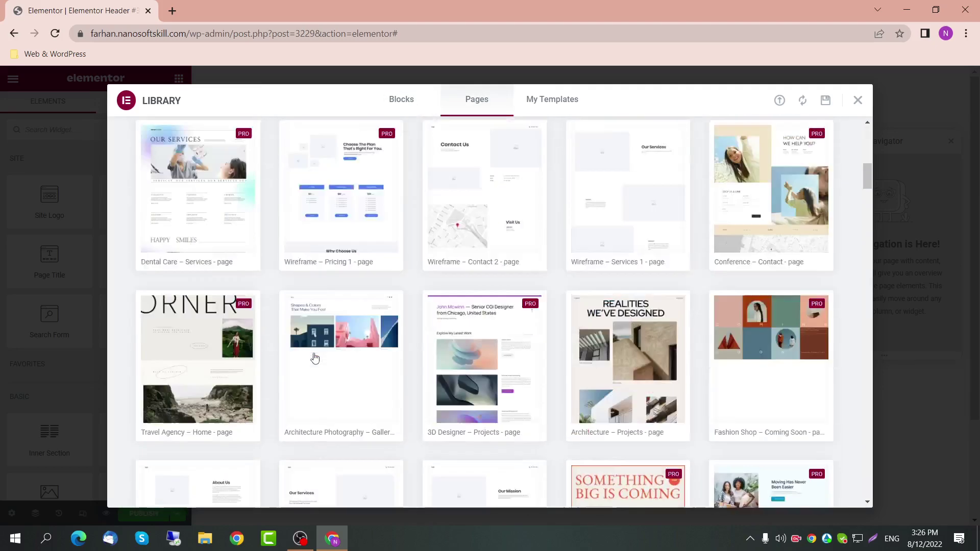
{"action": "scroll", "coordinate": [315, 359], "scroll_direction": "up", "scroll_amount": 5}
{"action": "left_click", "coordinate": [553, 102]}
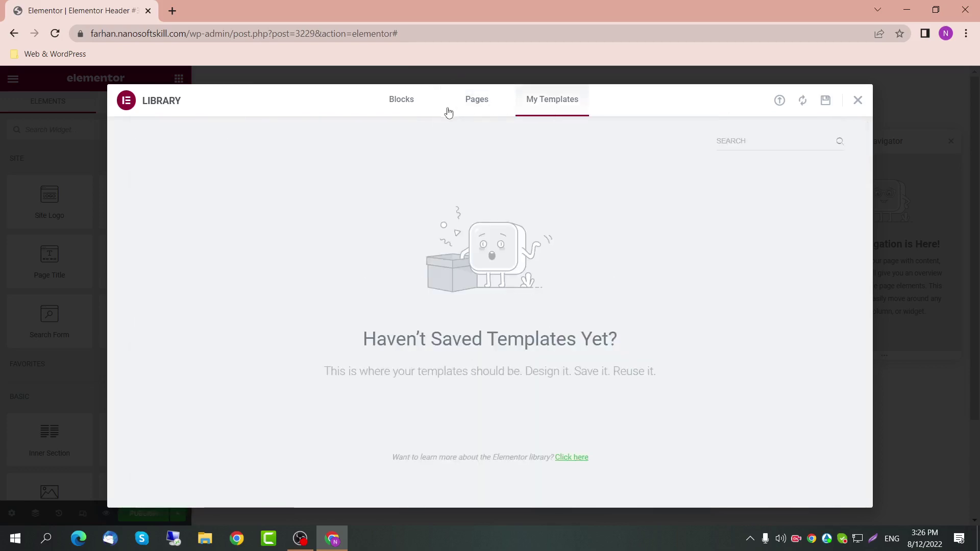
{"action": "left_click", "coordinate": [401, 99]}
{"action": "left_click", "coordinate": [158, 198]}
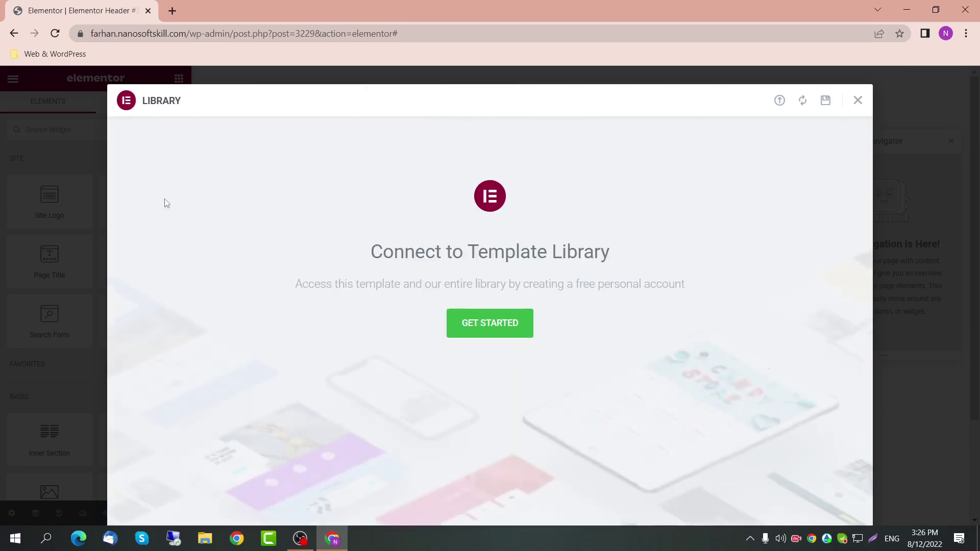
Step: Try signing in to Elementor with Google and with the saved account e-mail
{"action": "left_click", "coordinate": [509, 332]}
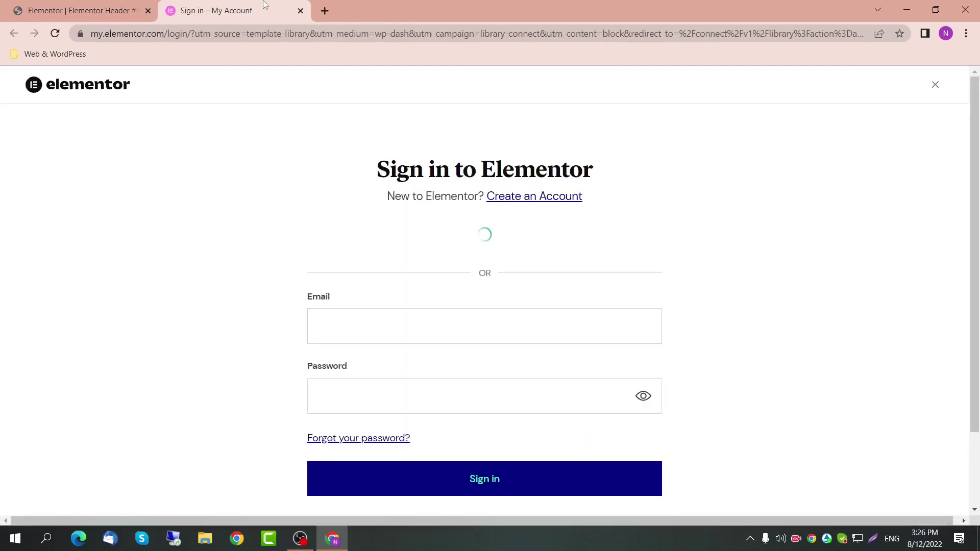
{"action": "scroll", "coordinate": [449, 338], "scroll_direction": "down", "scroll_amount": 1}
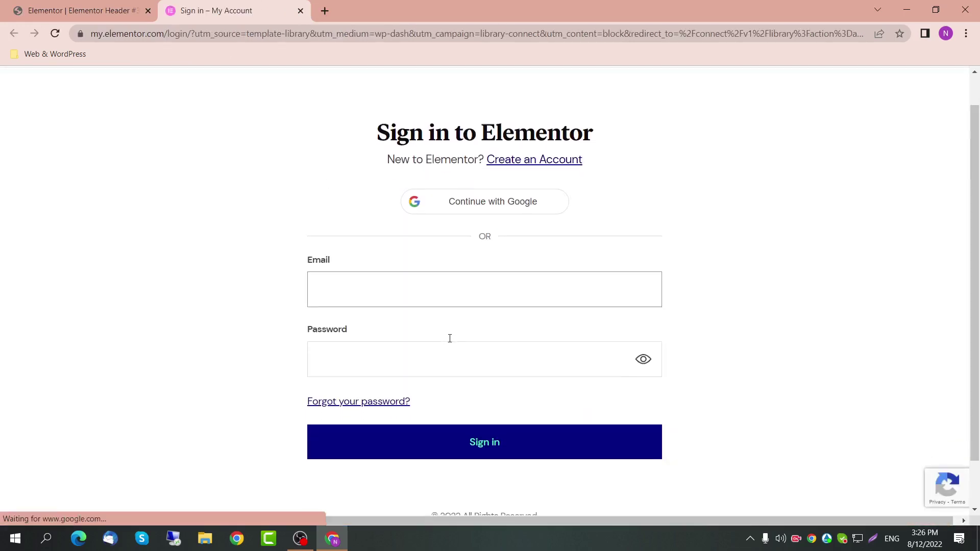
{"action": "left_click", "coordinate": [505, 207]}
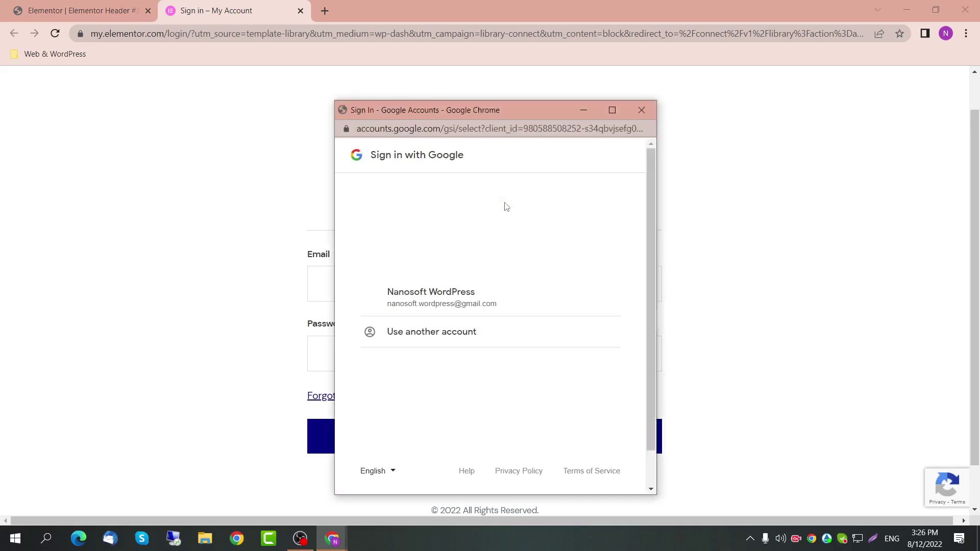
{"action": "left_click", "coordinate": [498, 302]}
{"action": "left_click", "coordinate": [591, 390]}
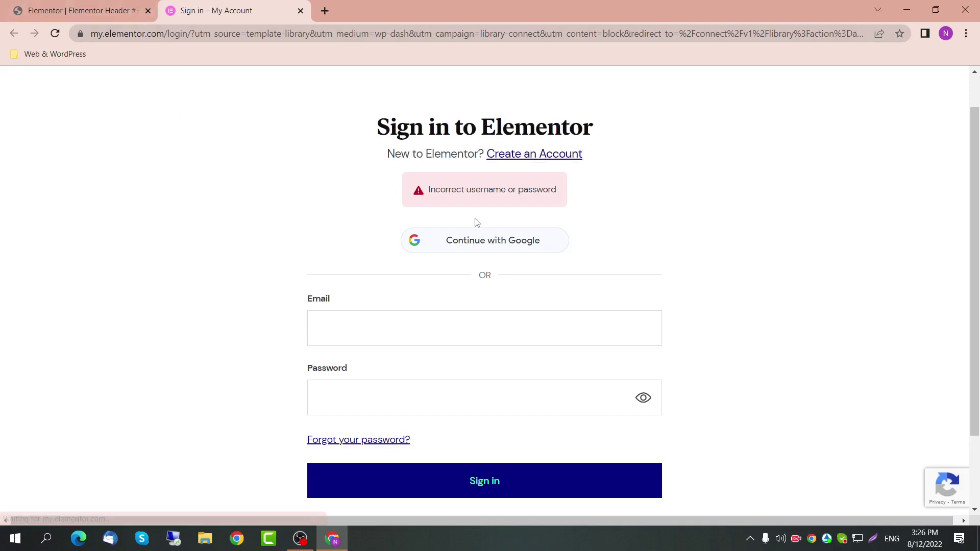
{"action": "left_click_drag", "start_coordinate": [430, 190], "coordinate": [570, 190]}
{"action": "scroll", "coordinate": [600, 250], "scroll_direction": "down", "scroll_amount": 2}
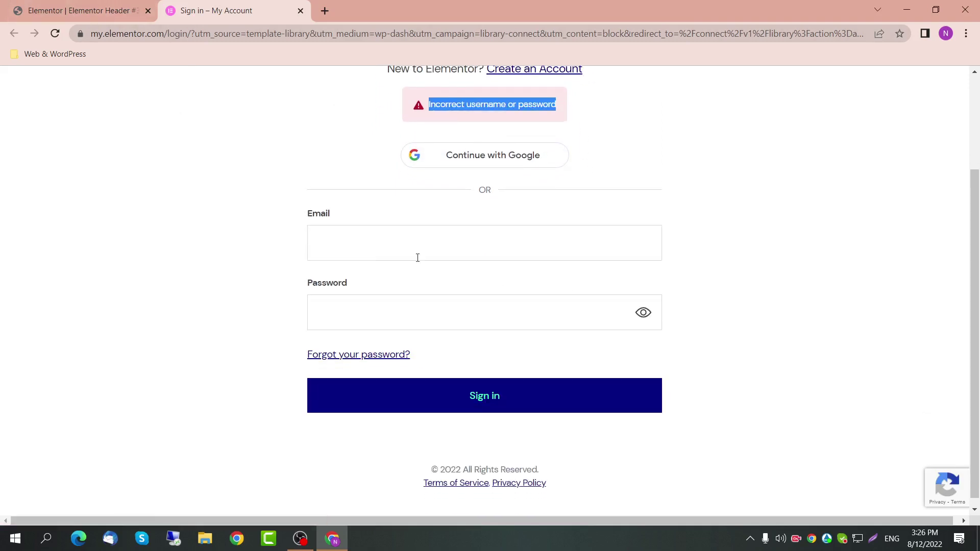
{"action": "left_click", "coordinate": [389, 258]}
{"action": "left_click", "coordinate": [433, 280]}
{"action": "left_click", "coordinate": [389, 317]}
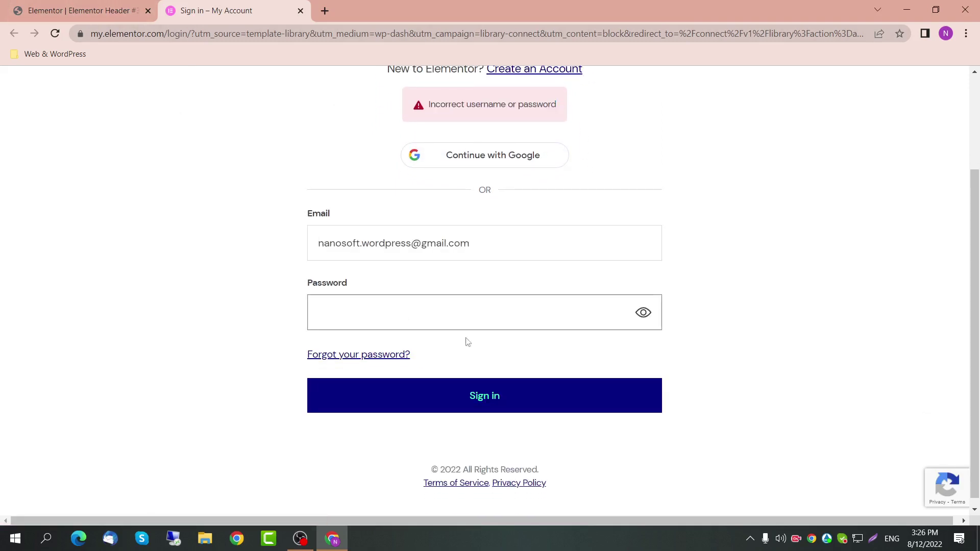
{"action": "scroll", "coordinate": [470, 330], "scroll_direction": "up", "scroll_amount": 2}
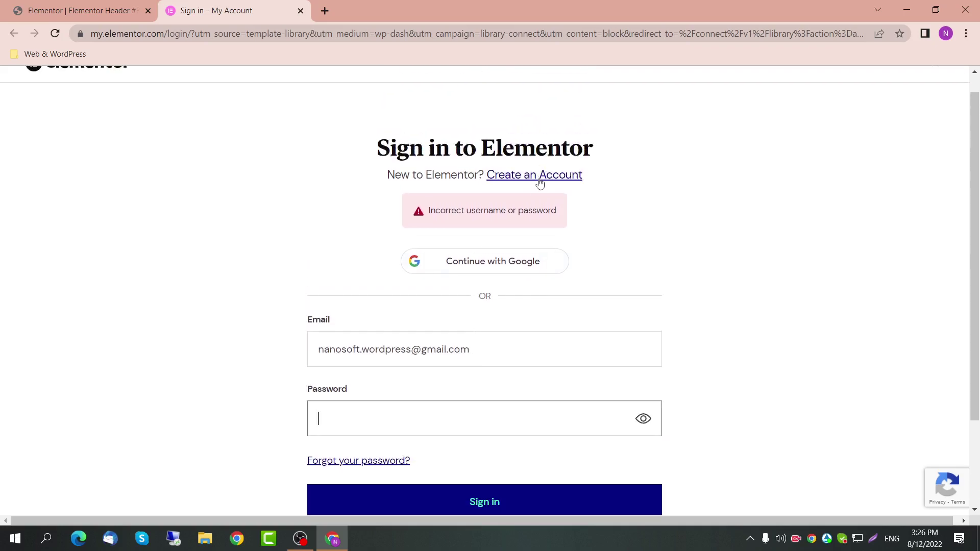
Step: Create an Elementor account with Google and connect the site to the template library
{"action": "left_click", "coordinate": [538, 178]}
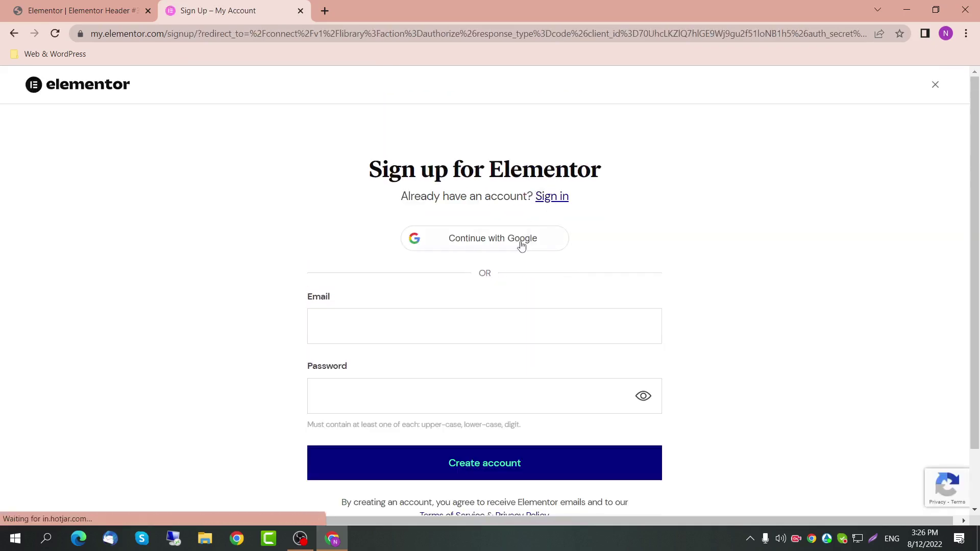
{"action": "left_click", "coordinate": [521, 242]}
{"action": "left_click", "coordinate": [501, 300]}
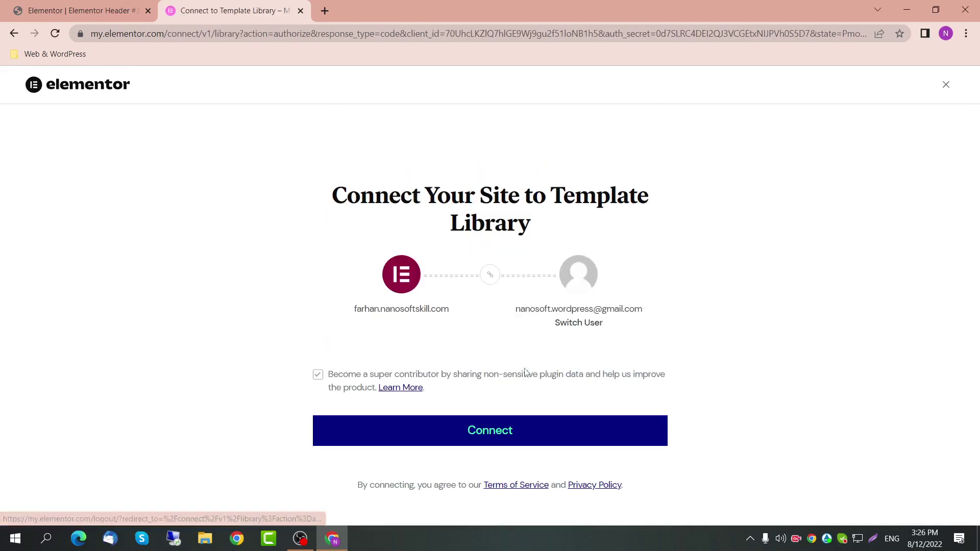
{"action": "left_click", "coordinate": [487, 436]}
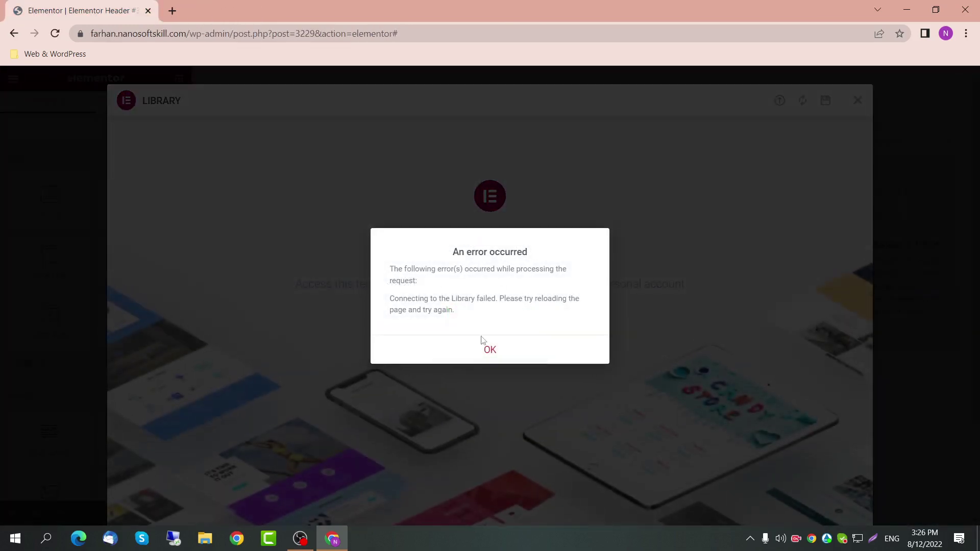
Step: Dismiss the connection error, close the Library and Navigator, and view the empty Elementor Header #3229 canvas
{"action": "left_click", "coordinate": [488, 349]}
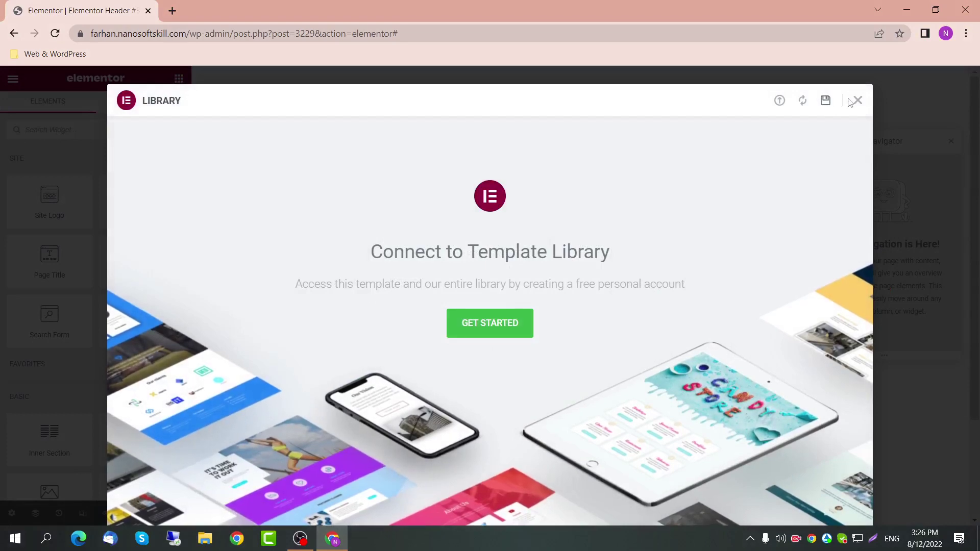
{"action": "left_click", "coordinate": [857, 100]}
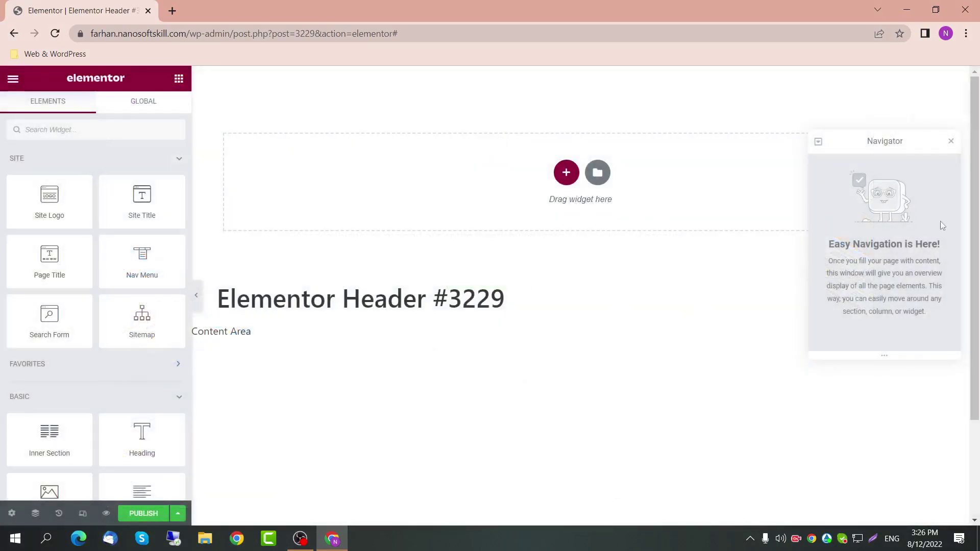
{"action": "left_click", "coordinate": [951, 142]}
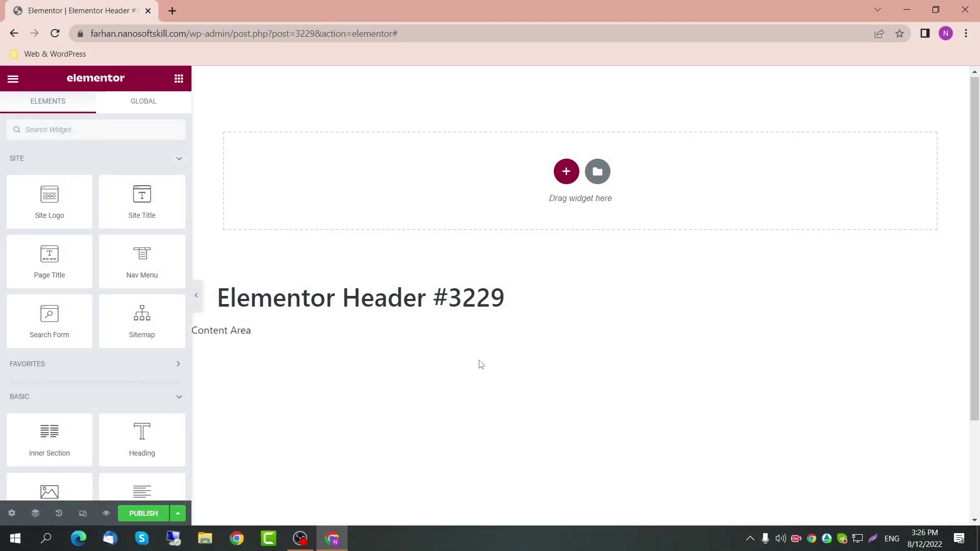
{"action": "scroll", "coordinate": [479, 363], "scroll_direction": "down", "scroll_amount": 3}
{"action": "scroll", "coordinate": [77, 269], "scroll_direction": "down", "scroll_amount": 20}
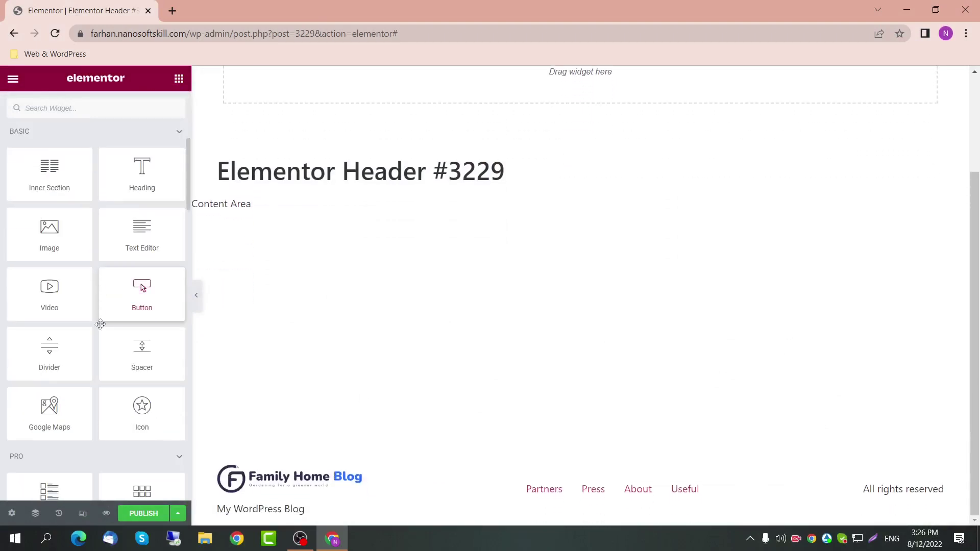
Step: Retitle the template from Elementor Header #3229 to 'Header' in its settings, keeping the status Draft
{"action": "scroll", "coordinate": [100, 326], "scroll_direction": "up", "scroll_amount": 20}
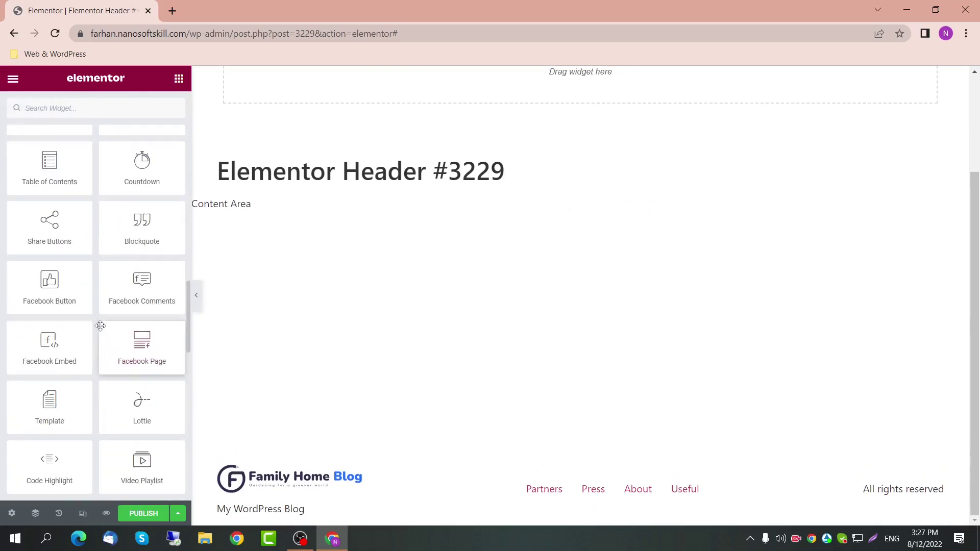
{"action": "scroll", "coordinate": [100, 322], "scroll_direction": "up", "scroll_amount": 3}
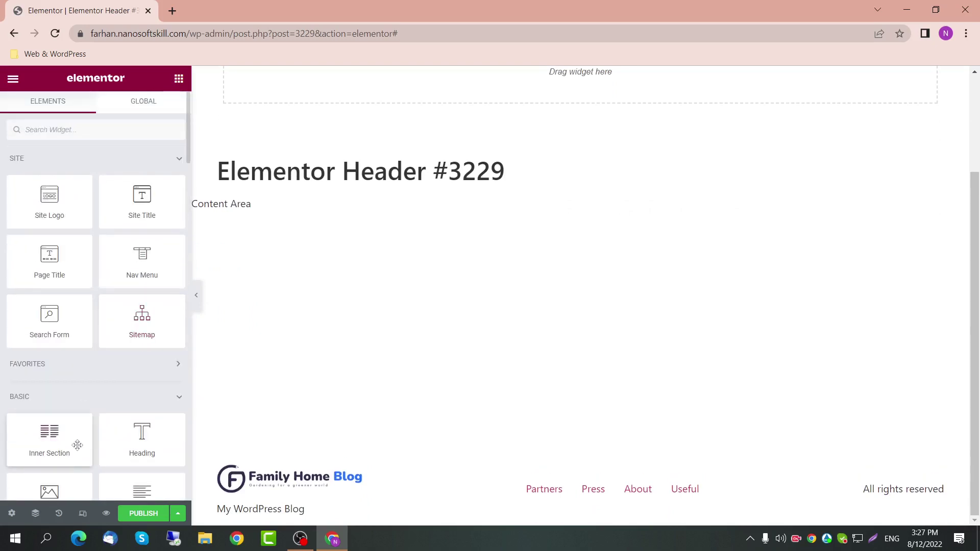
{"action": "left_click", "coordinate": [12, 514]}
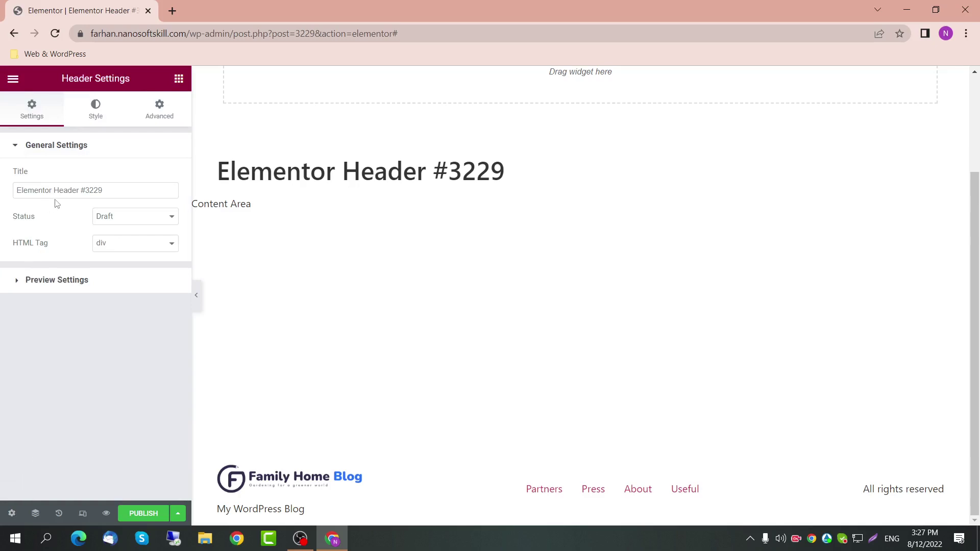
{"action": "left_click_drag", "start_coordinate": [136, 192], "coordinate": [1, 199]}
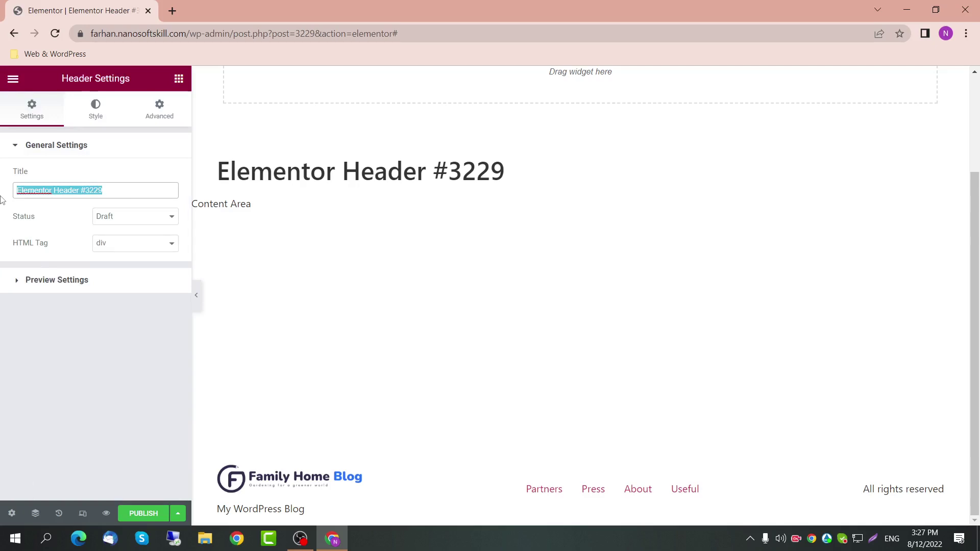
{"action": "type", "text": "Header"}
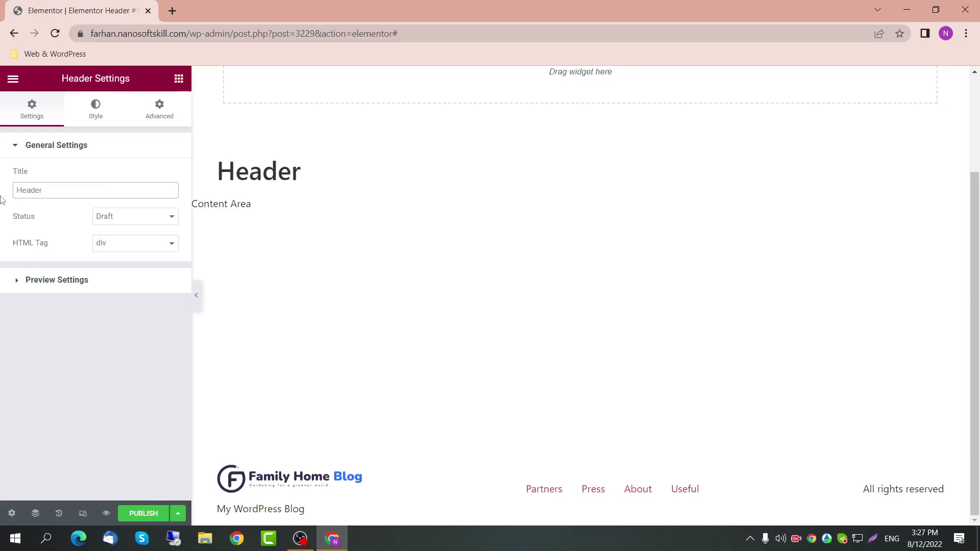
{"action": "left_click", "coordinate": [129, 220]}
{"action": "left_click", "coordinate": [128, 221]}
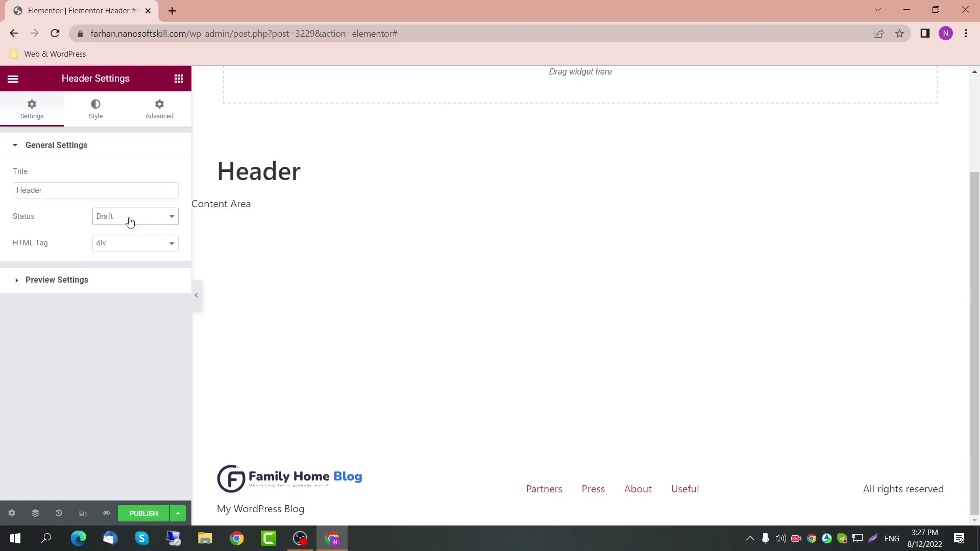
{"action": "left_click", "coordinate": [100, 283]}
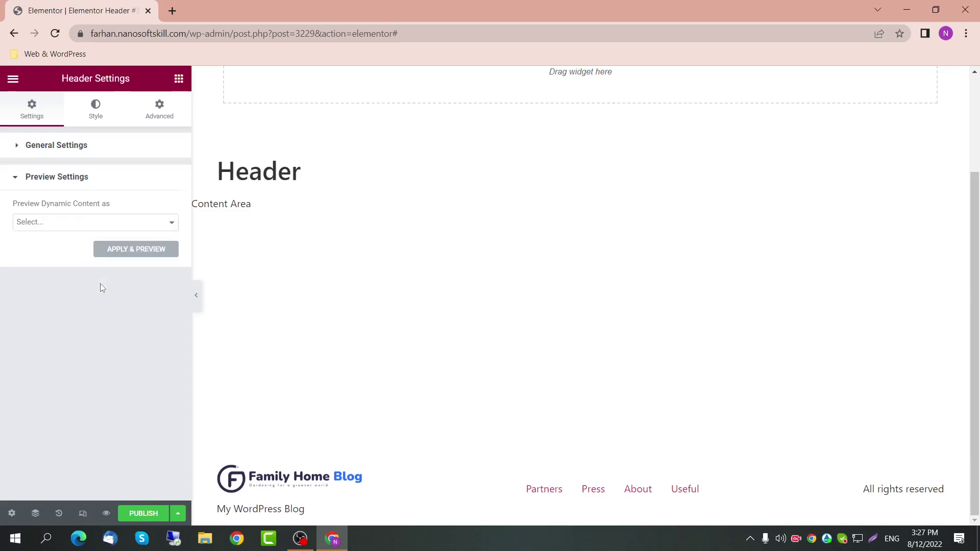
{"action": "left_click", "coordinate": [16, 176]}
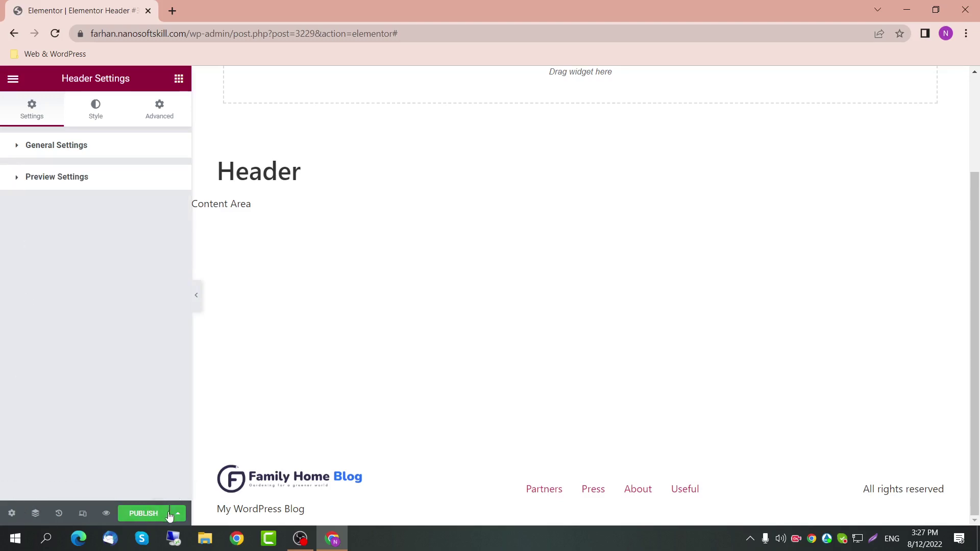
{"action": "left_click", "coordinate": [179, 79]}
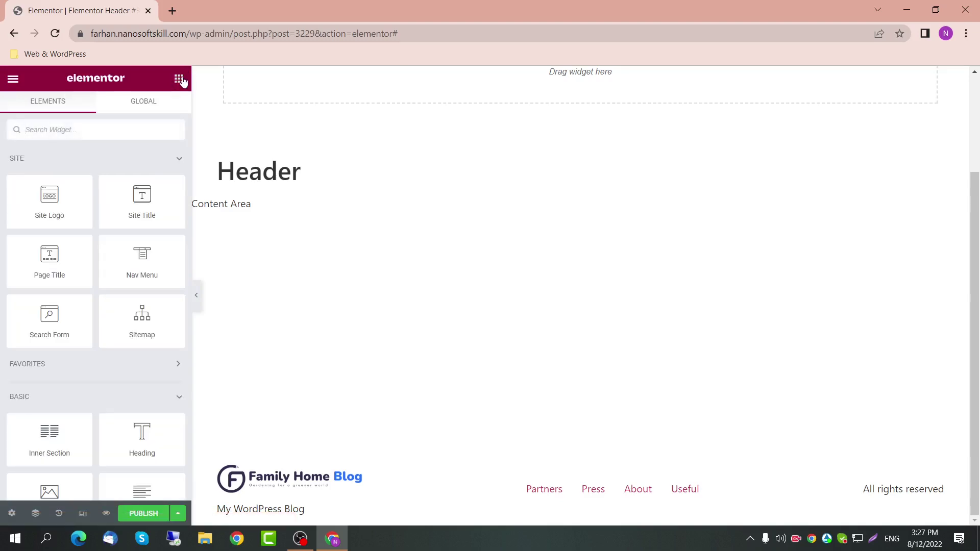
Step: Add a single-column section in the empty drop area and open its section settings
{"action": "scroll", "coordinate": [341, 271], "scroll_direction": "up", "scroll_amount": 3}
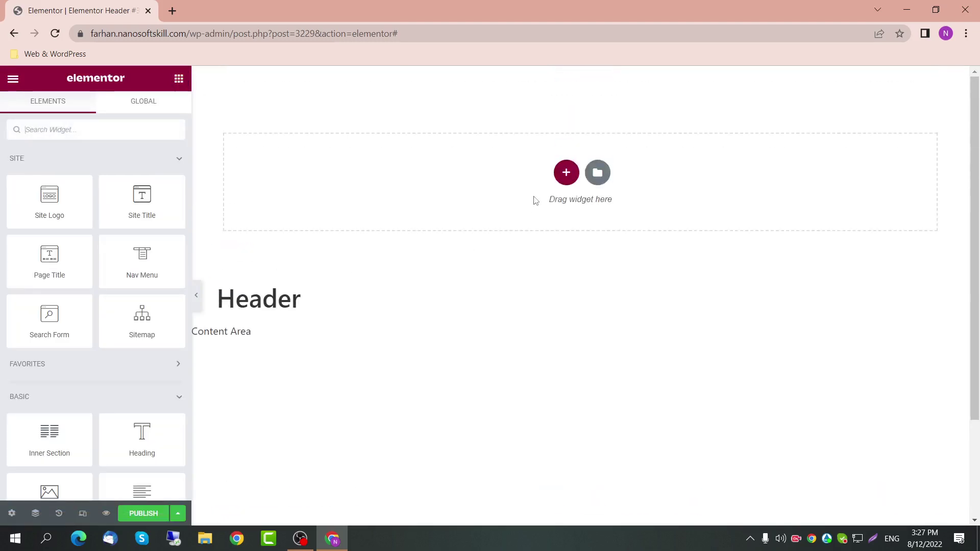
{"action": "left_click", "coordinate": [566, 173]}
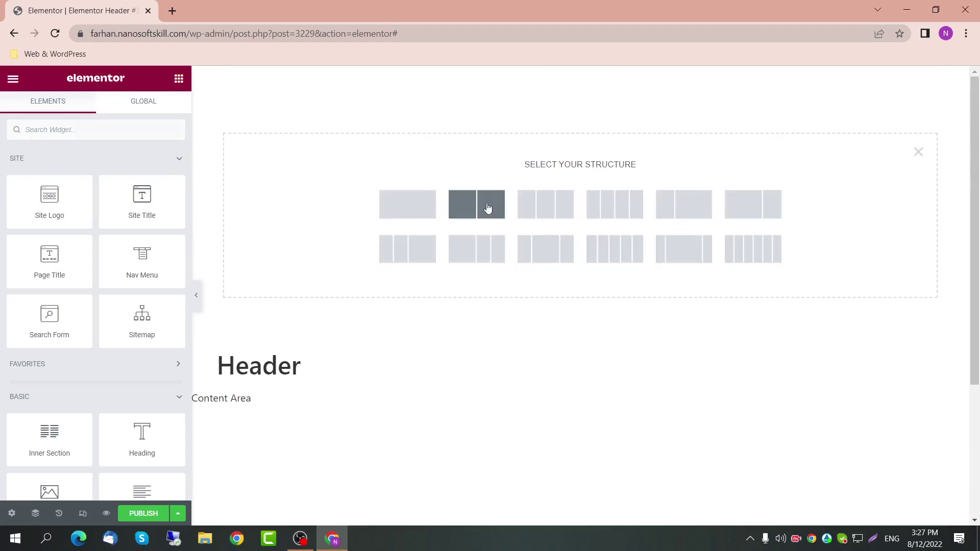
{"action": "left_click", "coordinate": [416, 212]}
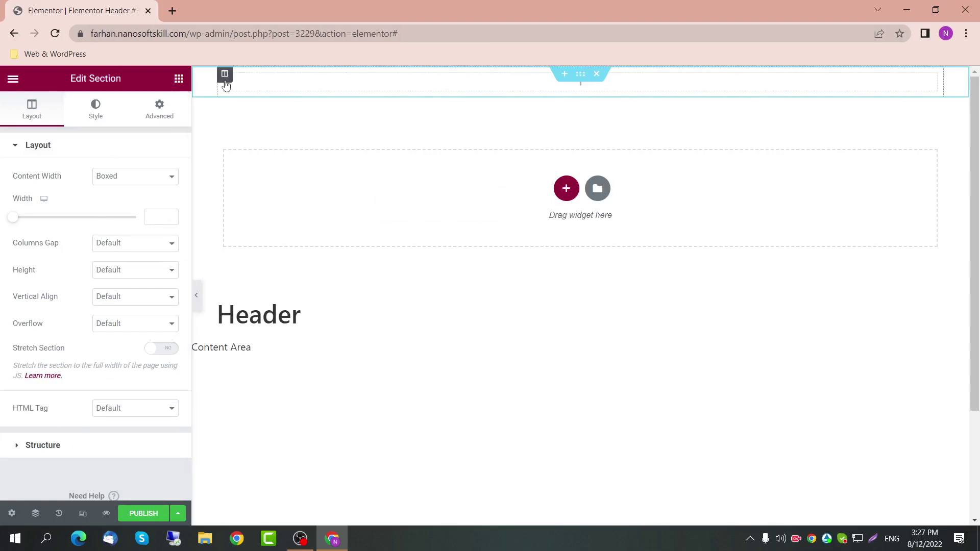
{"action": "left_click", "coordinate": [225, 75]}
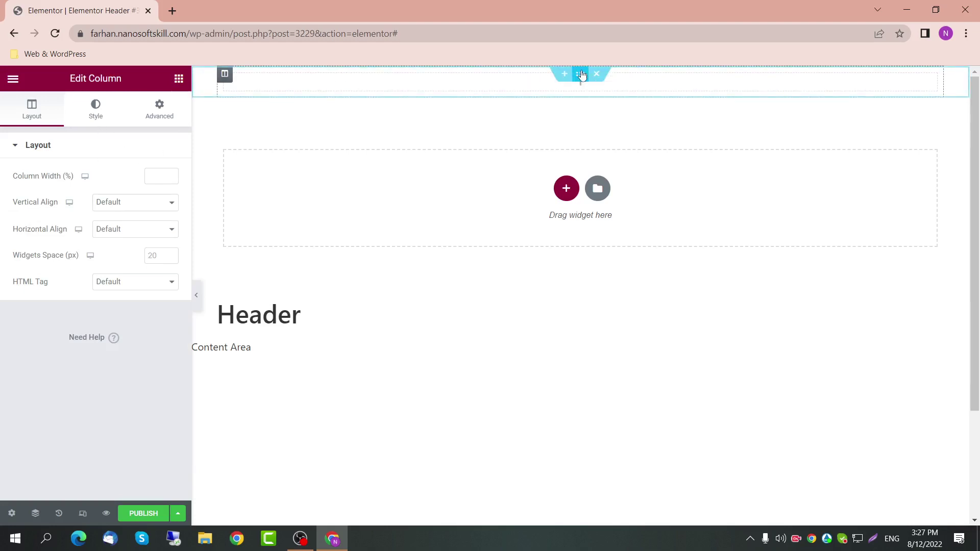
{"action": "left_click", "coordinate": [581, 74]}
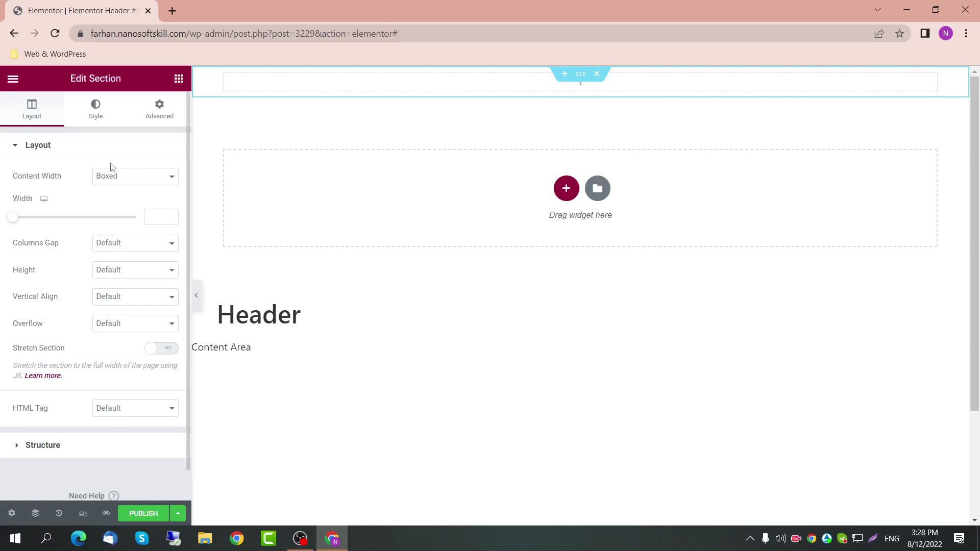
Step: Look through the section's Style, Layout and Advanced settings tabs
{"action": "left_click", "coordinate": [101, 114]}
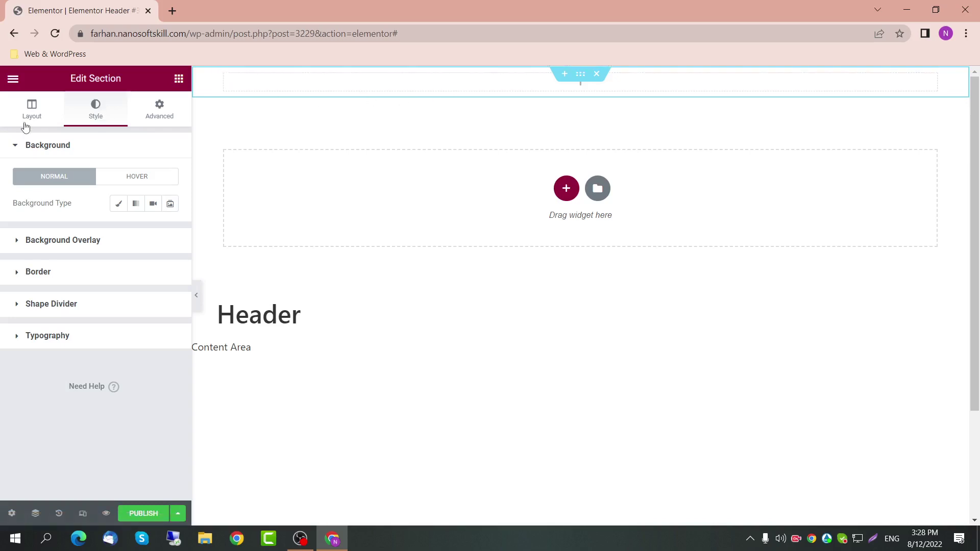
{"action": "left_click", "coordinate": [42, 120]}
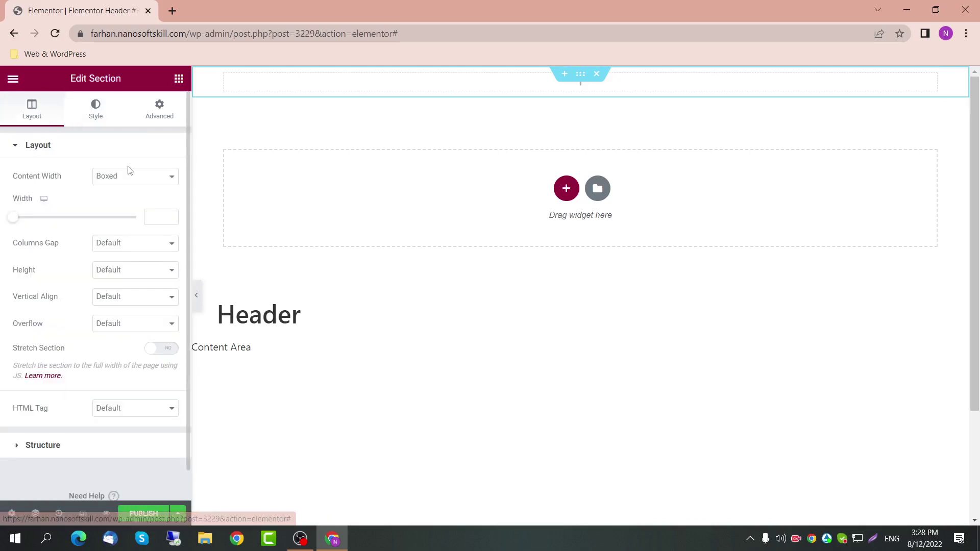
{"action": "left_click", "coordinate": [97, 111]}
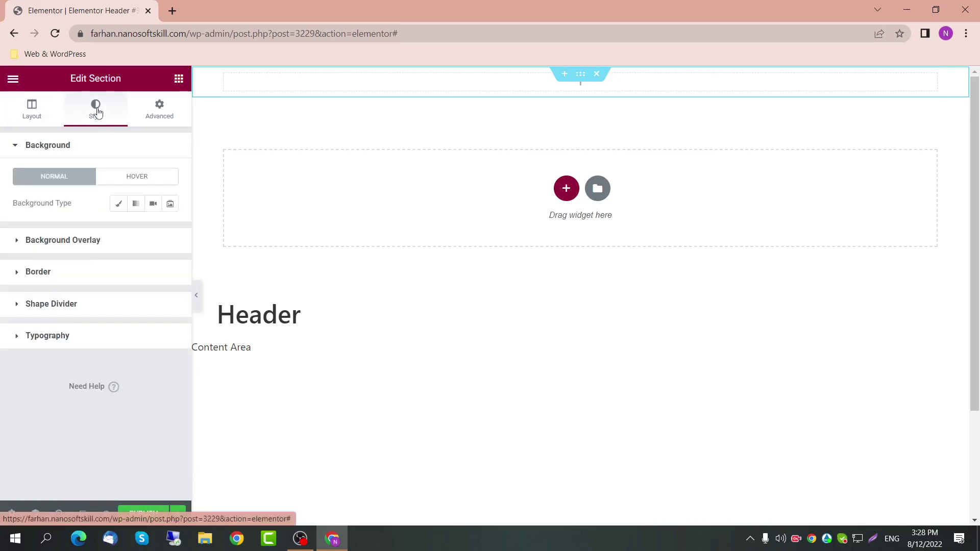
{"action": "left_click", "coordinate": [160, 115]}
{"action": "scroll", "coordinate": [118, 339], "scroll_direction": "down", "scroll_amount": 1}
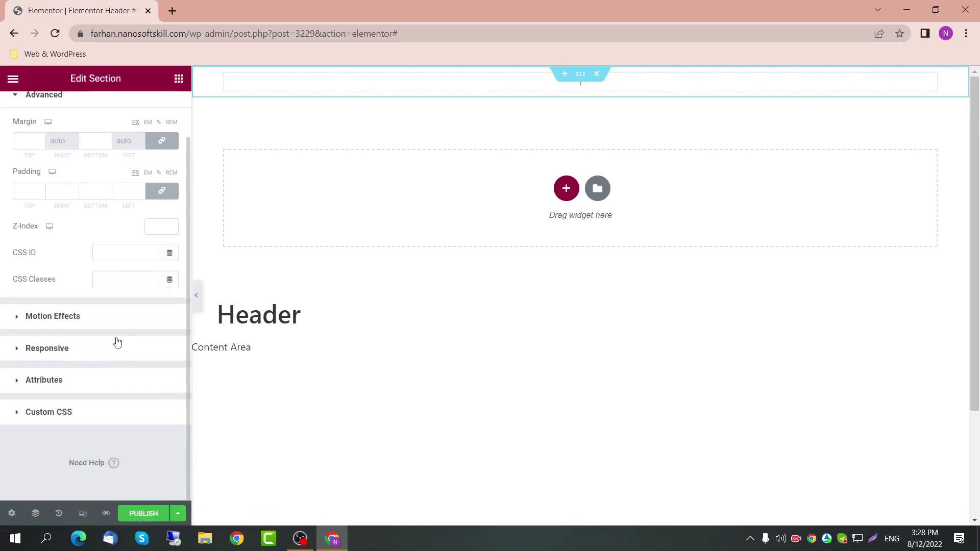
{"action": "scroll", "coordinate": [116, 339], "scroll_direction": "up", "scroll_amount": 1}
{"action": "left_click", "coordinate": [97, 114]}
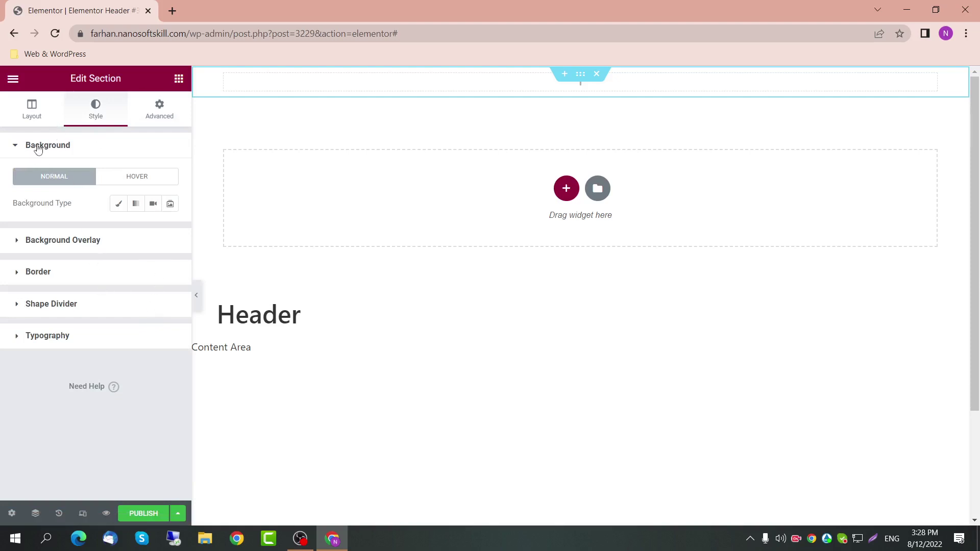
Step: Give the section a Classic background using the Primary global colour (#6EC1E4)
{"action": "left_click", "coordinate": [119, 205]}
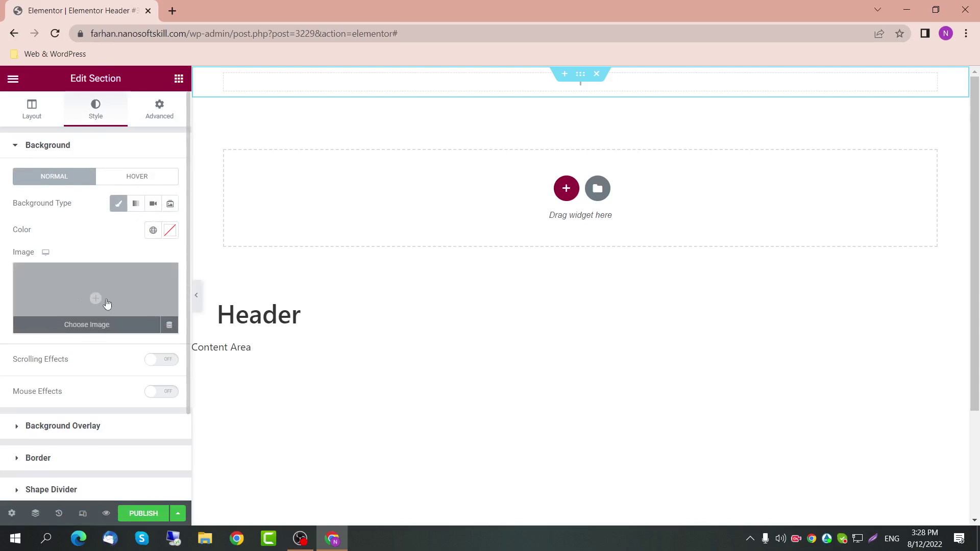
{"action": "left_click", "coordinate": [153, 230]}
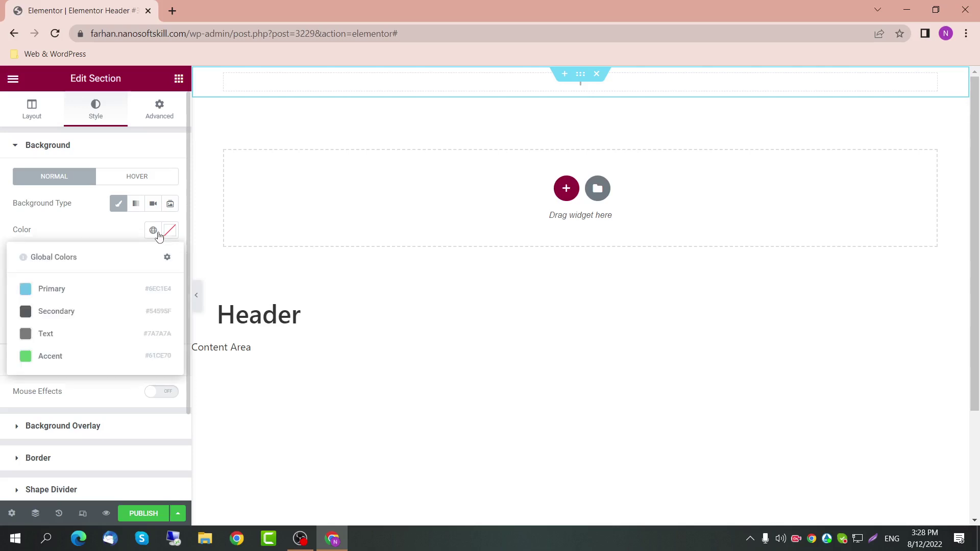
{"action": "left_click", "coordinate": [125, 284]}
{"action": "left_click", "coordinate": [196, 295]}
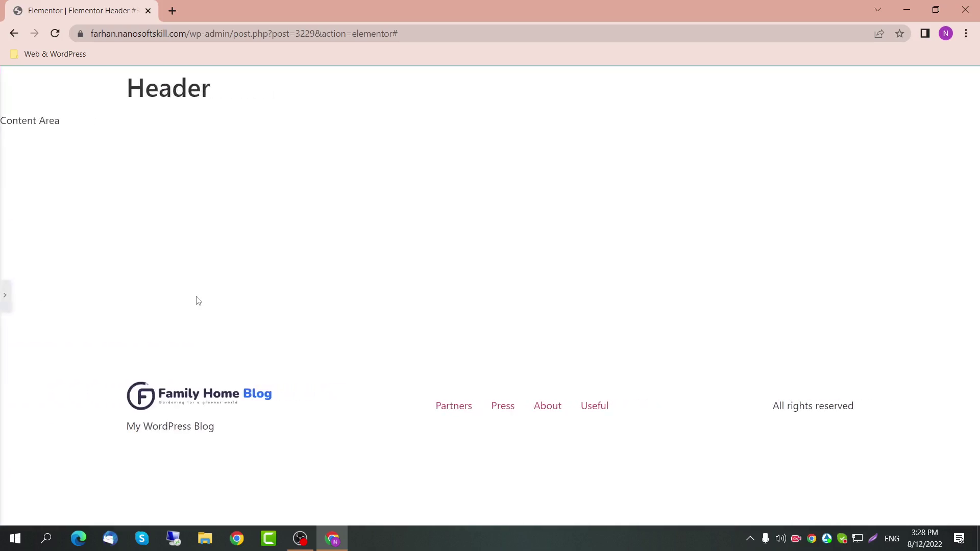
{"action": "left_click", "coordinate": [7, 290]}
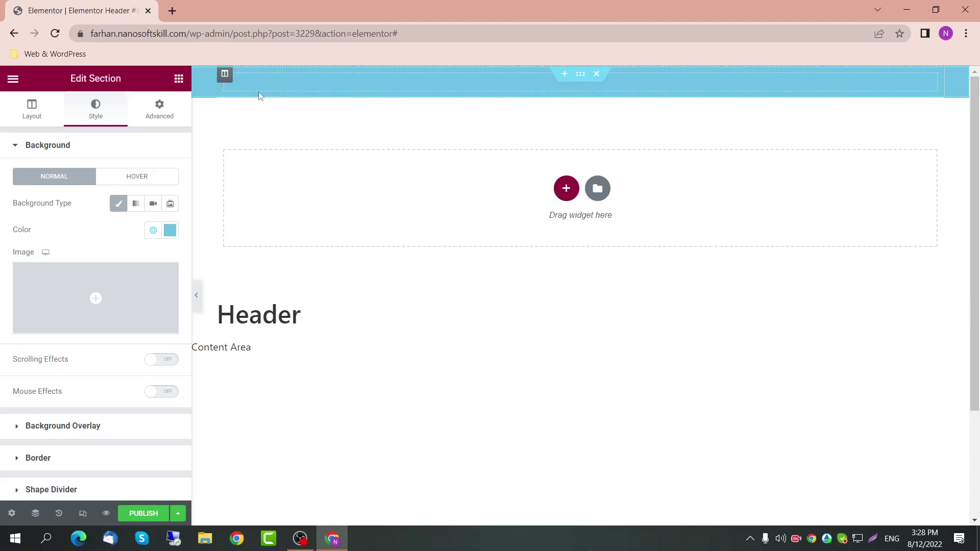
{"action": "left_click", "coordinate": [178, 81]}
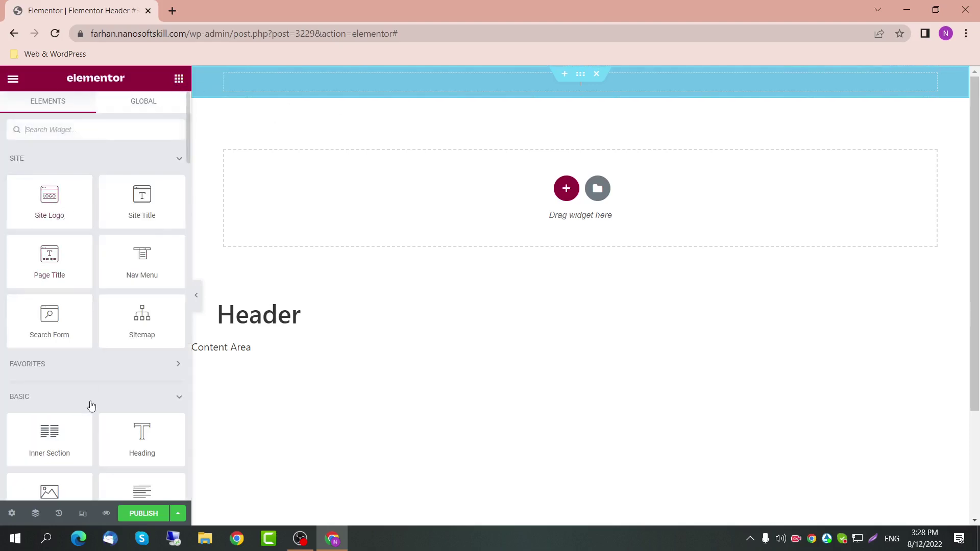
Step: Drop a Heading widget reading 'Add Your Heading Text Here' into the blue section and preview it
{"action": "left_click_drag", "start_coordinate": [144, 460], "coordinate": [544, 90]}
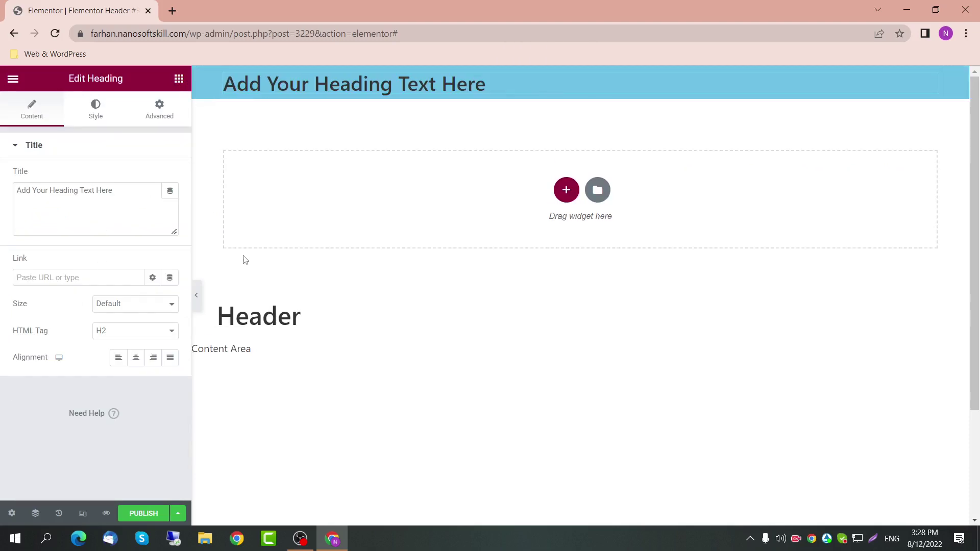
{"action": "left_click", "coordinate": [196, 306]}
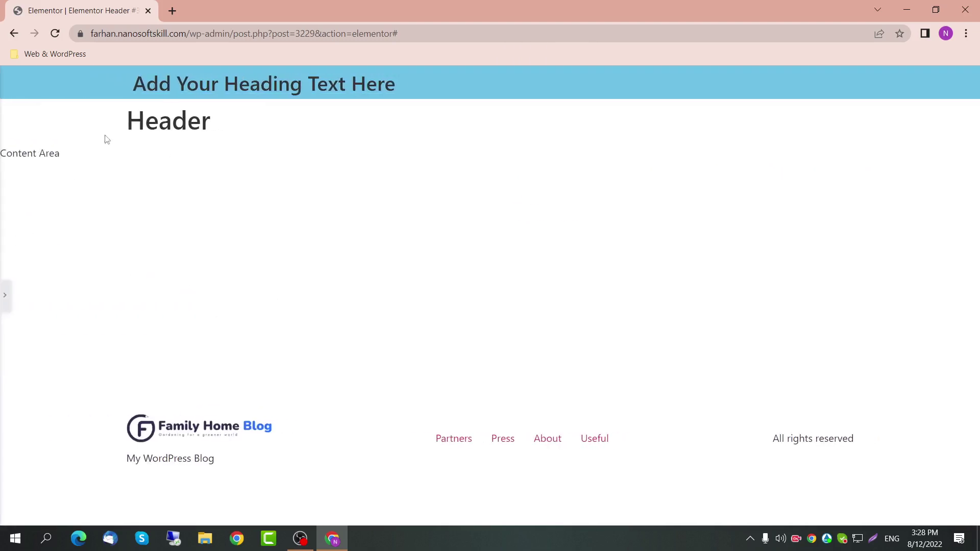
{"action": "left_click_drag", "start_coordinate": [143, 85], "coordinate": [396, 84]}
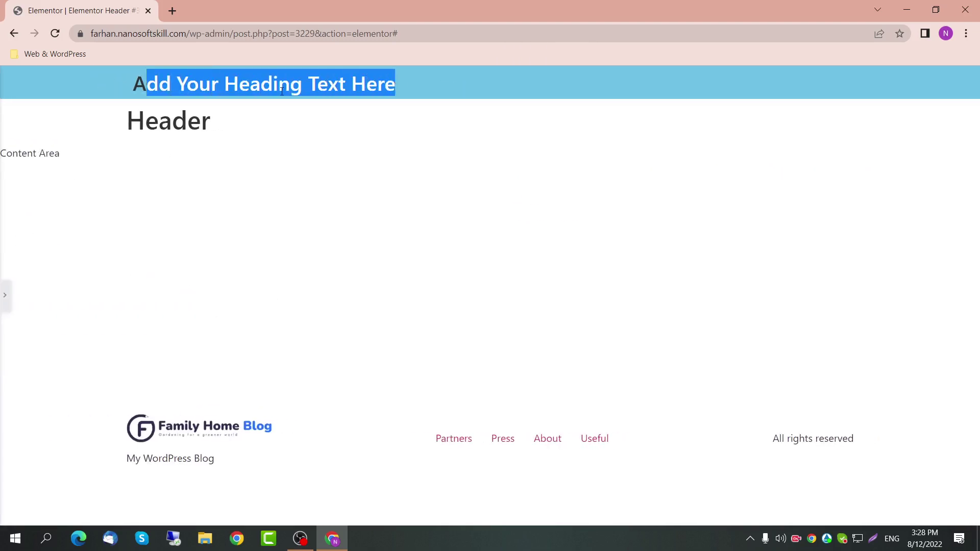
{"action": "left_click", "coordinate": [198, 91]}
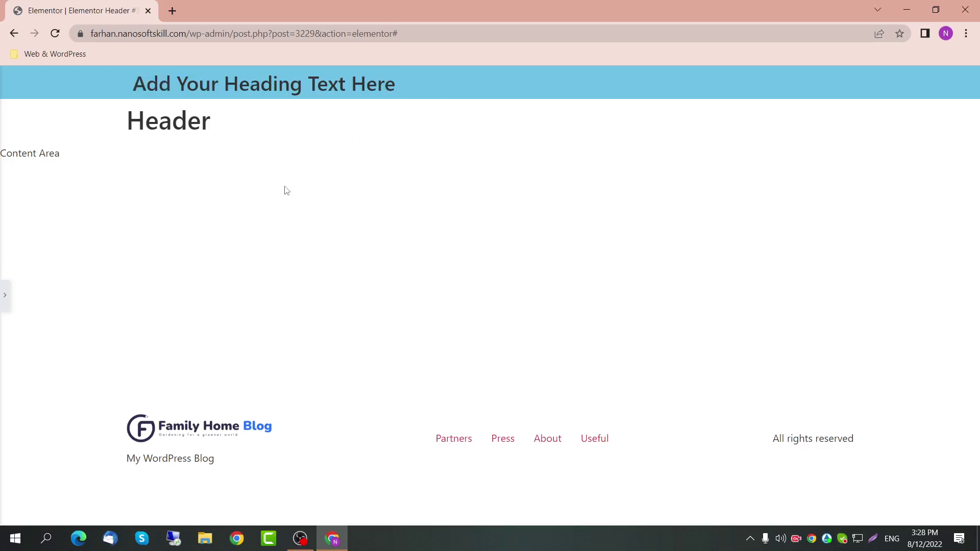
{"action": "left_click", "coordinate": [4, 295]}
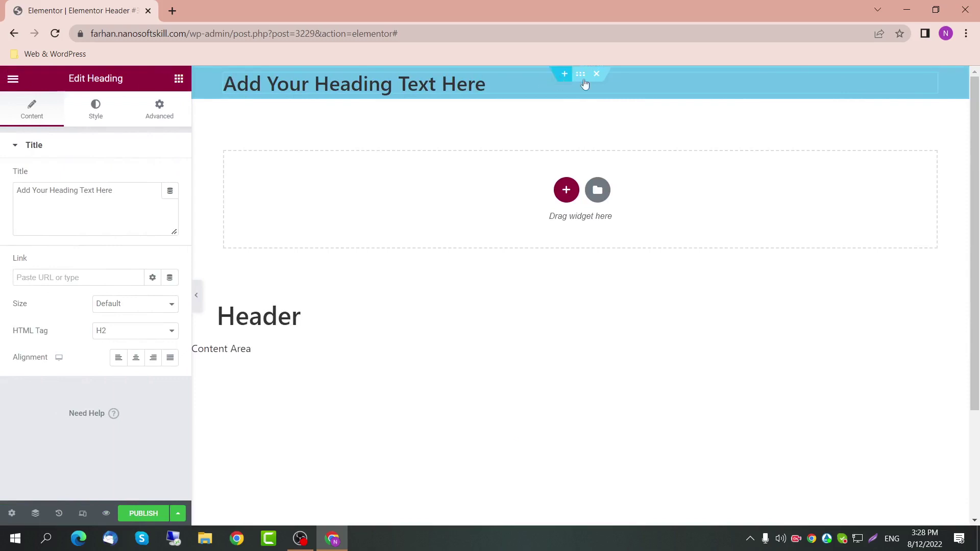
{"action": "left_click", "coordinate": [580, 74]}
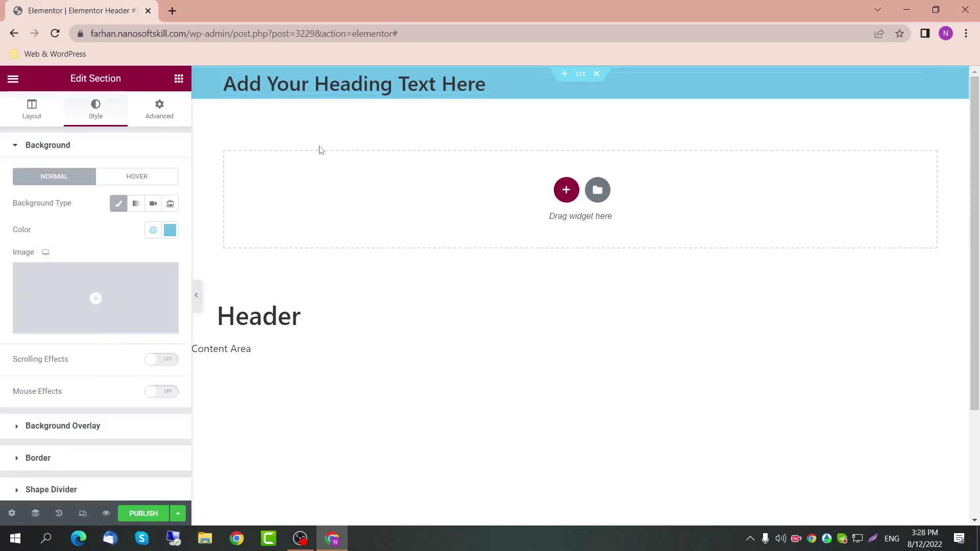
Step: Try Full Width content width on the blue section and preview the heading's span
{"action": "left_click", "coordinate": [31, 109]}
{"action": "left_click", "coordinate": [153, 177]}
{"action": "left_click", "coordinate": [122, 200]}
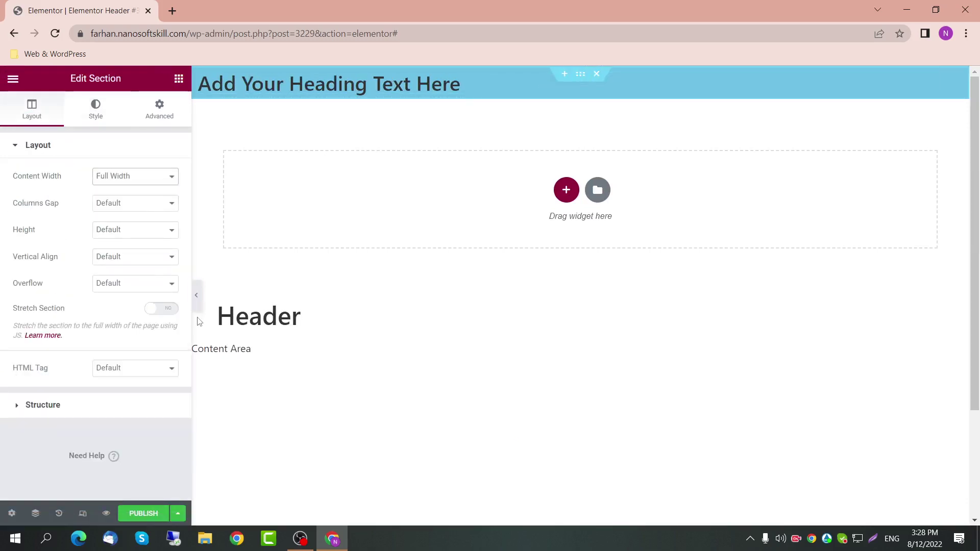
{"action": "left_click", "coordinate": [197, 305]}
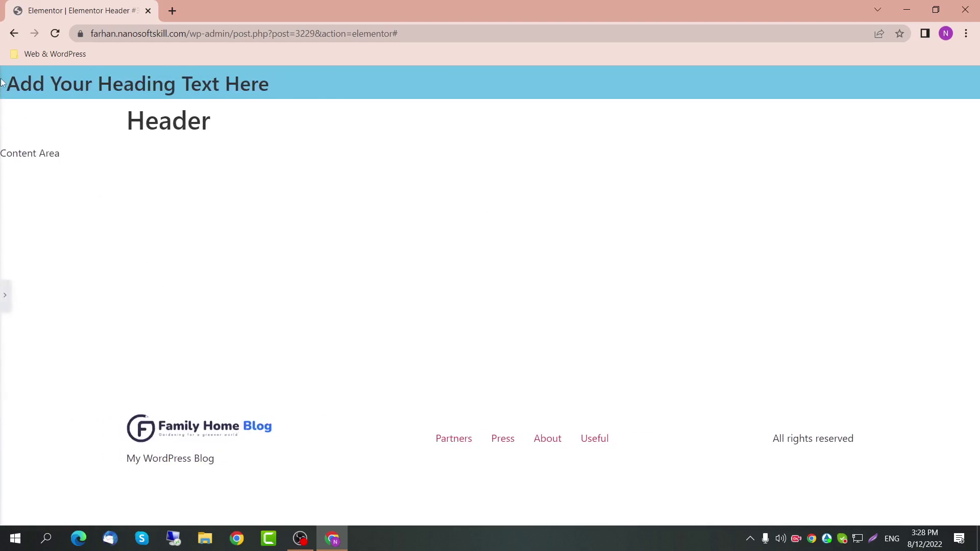
{"action": "left_click_drag", "start_coordinate": [13, 84], "coordinate": [289, 90]}
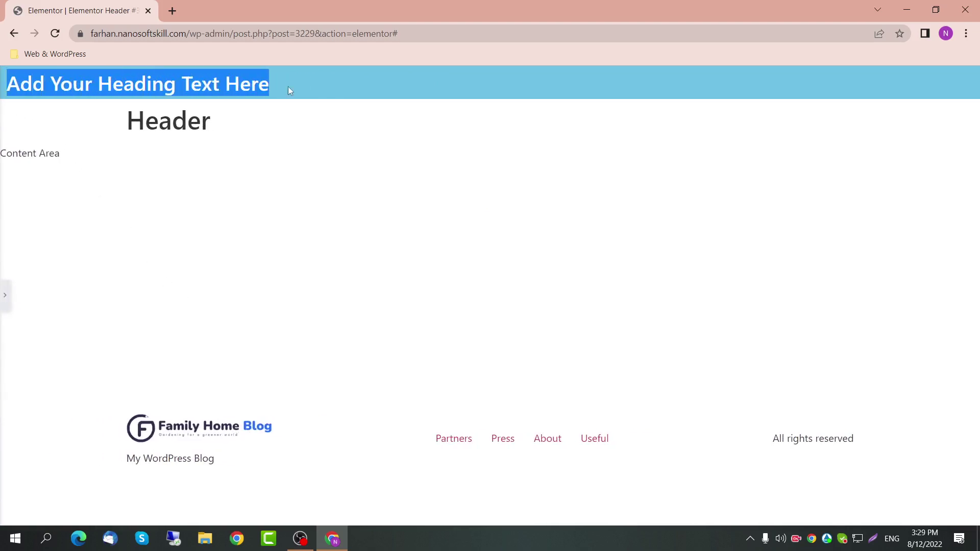
{"action": "left_click", "coordinate": [5, 295]}
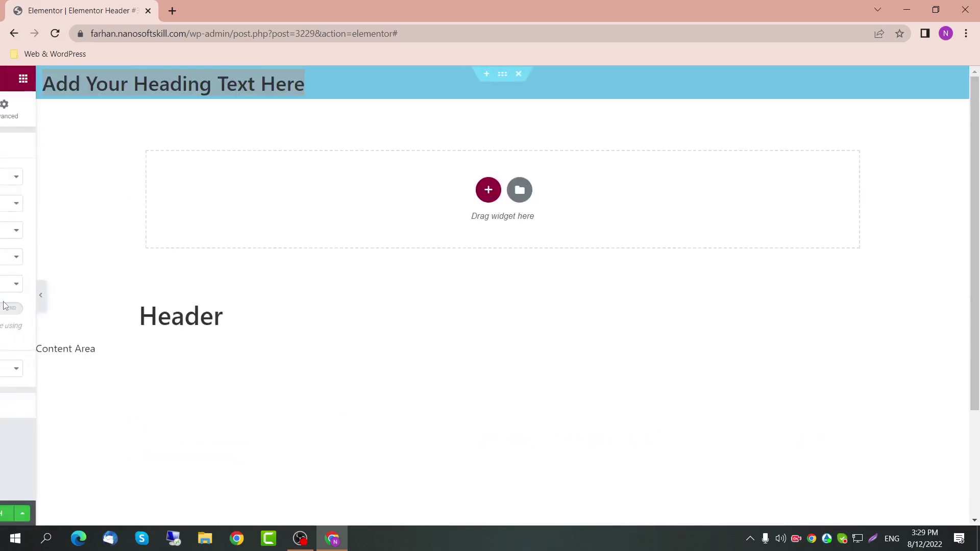
Step: Switch the section back to Boxed with a width of 1400 and preview the result
{"action": "left_click", "coordinate": [143, 176]}
{"action": "left_click", "coordinate": [142, 191]}
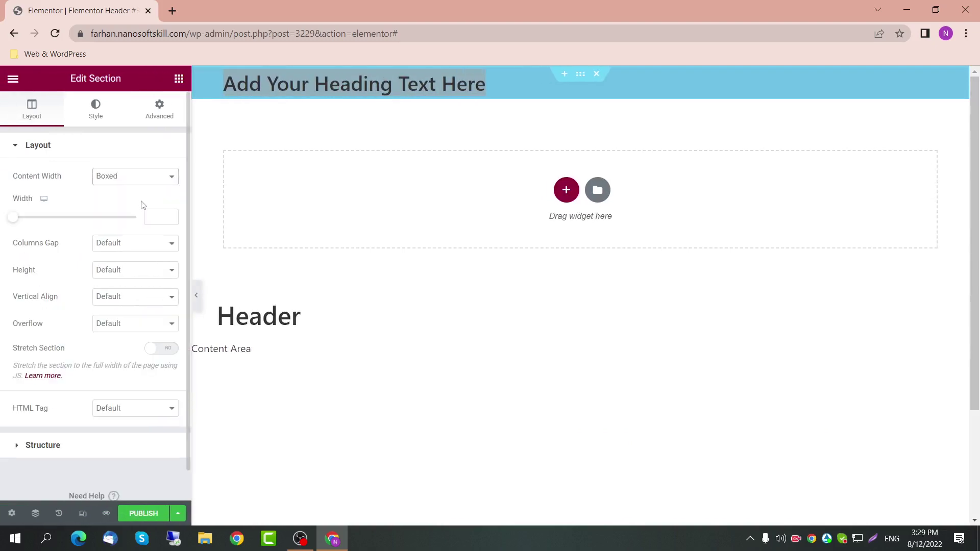
{"action": "left_click", "coordinate": [153, 215]}
{"action": "type", "text": "1400"}
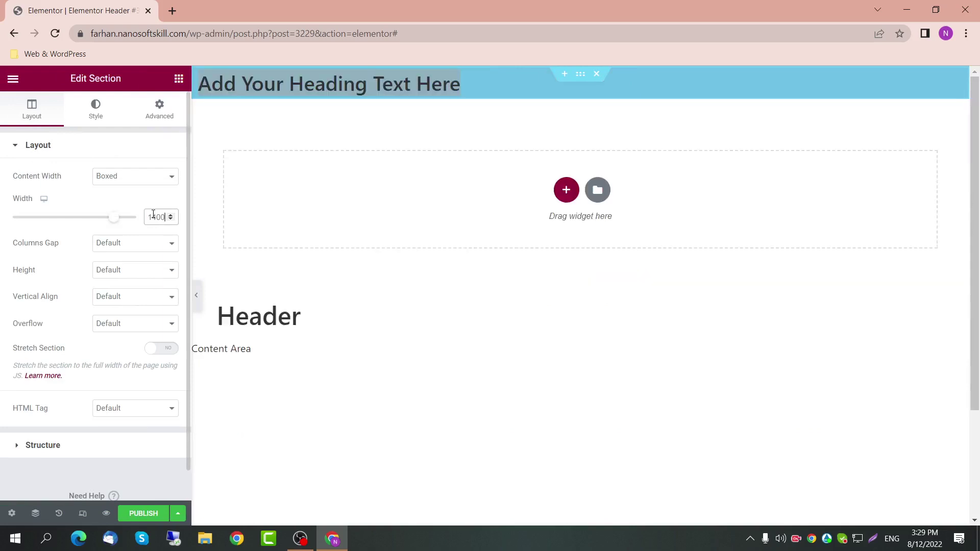
{"action": "left_click", "coordinate": [196, 295]}
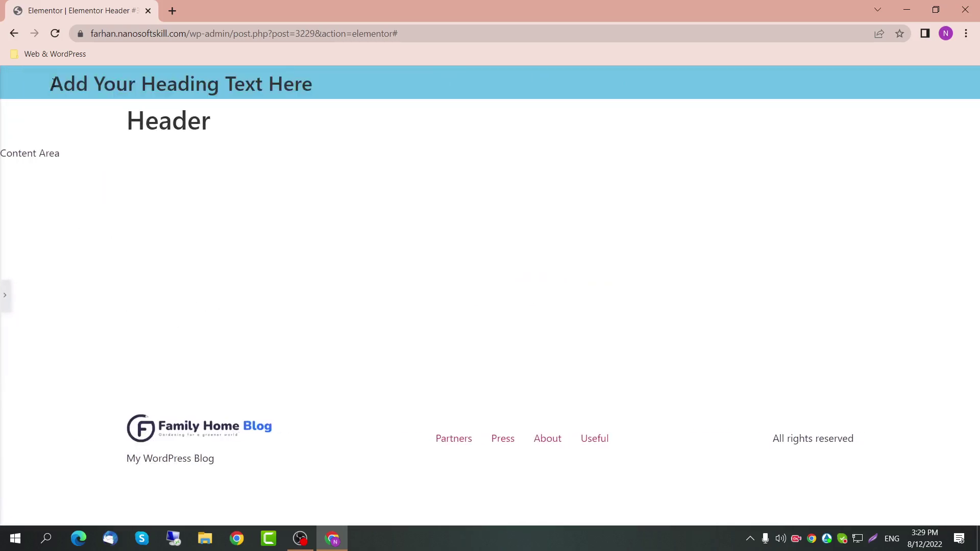
{"action": "left_click", "coordinate": [4, 295]}
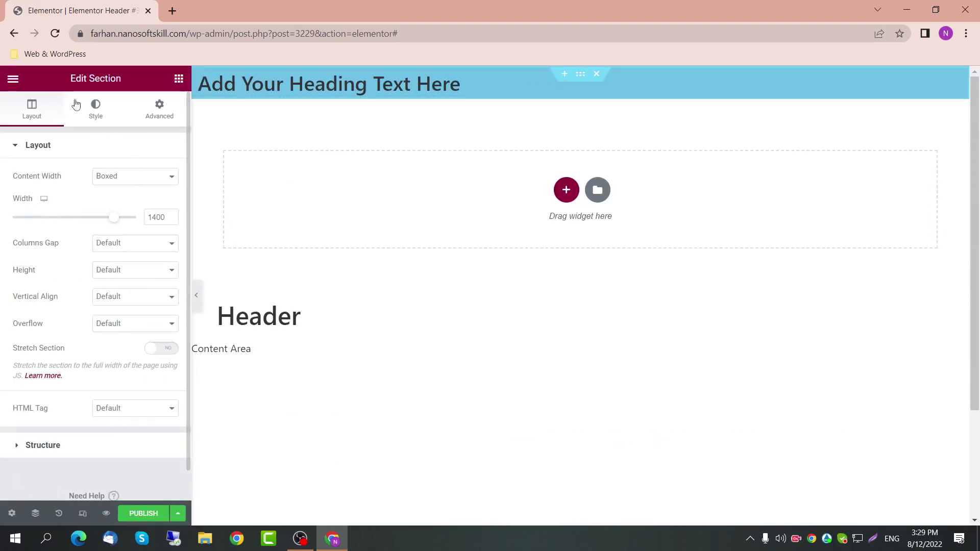
{"action": "left_click", "coordinate": [122, 121]}
{"action": "left_click", "coordinate": [330, 75]}
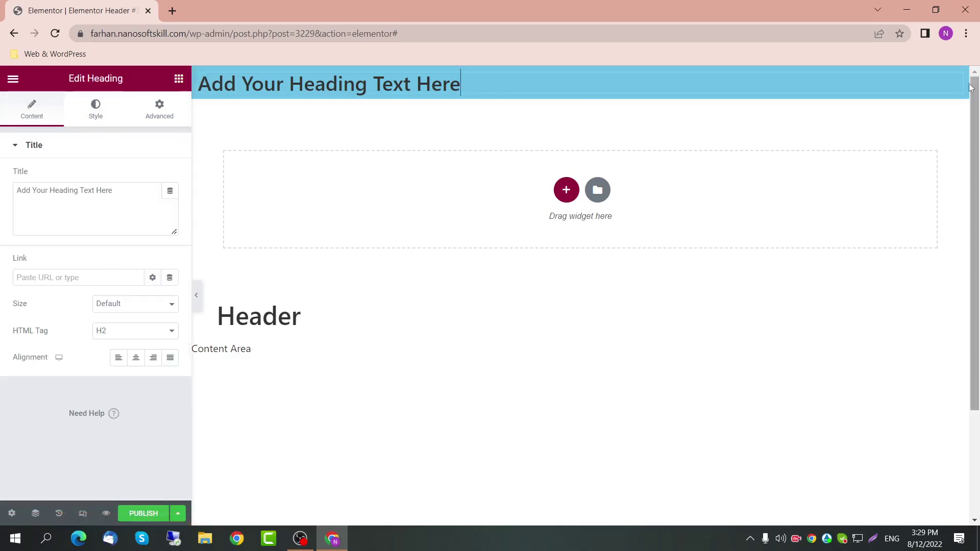
Step: Delete the placeholder heading and drag the Site Logo widget into the blue section
{"action": "key", "text": "Delete"}
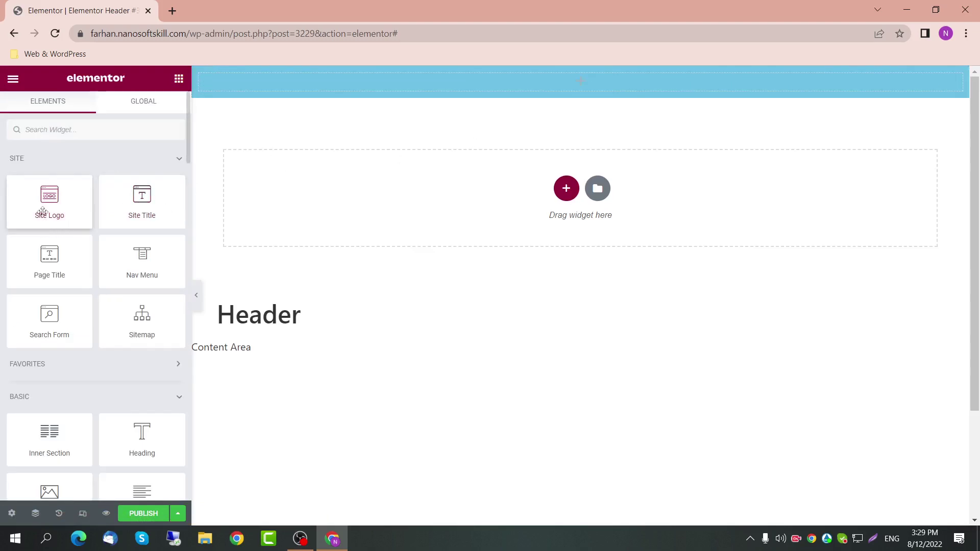
{"action": "left_click_drag", "start_coordinate": [43, 211], "coordinate": [246, 87]}
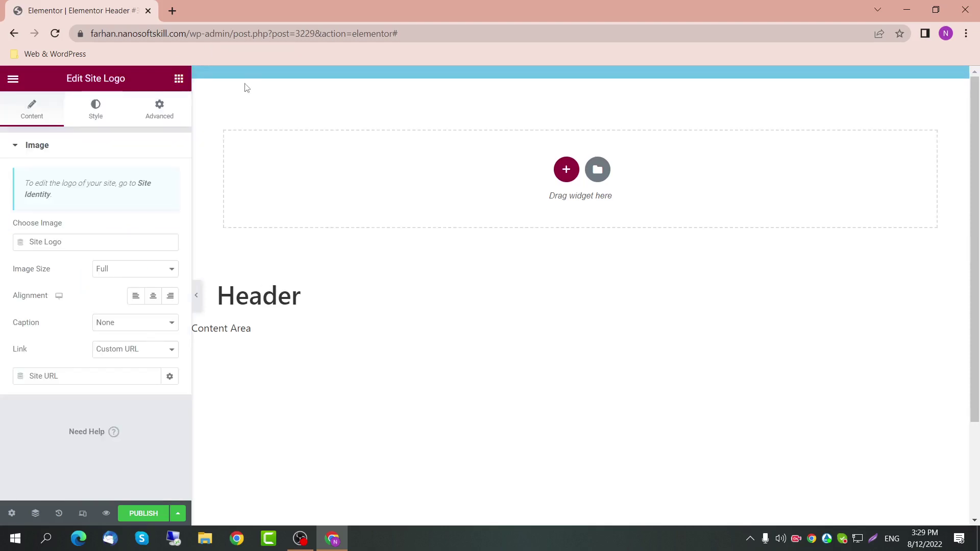
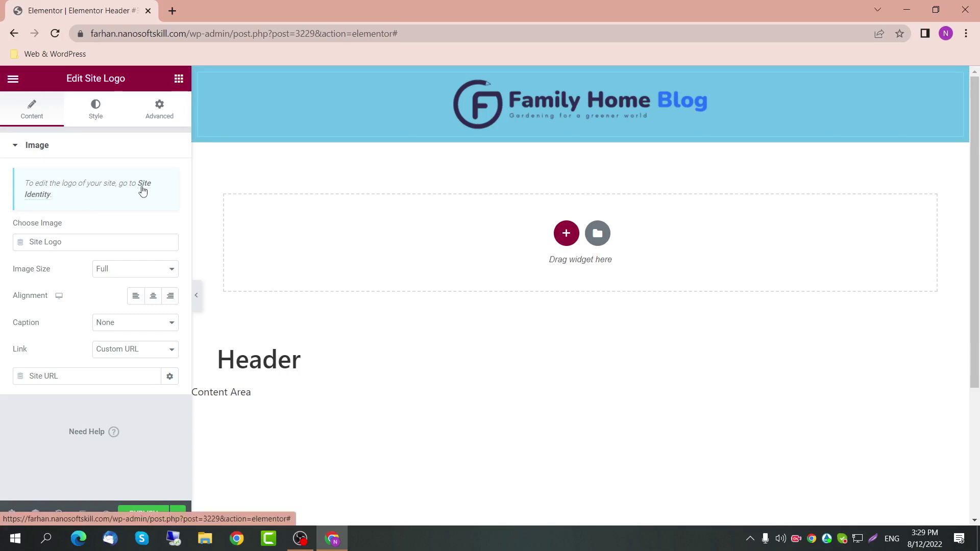
Step: Keep the site logo at Full image size and give it a custom width of 25%
{"action": "left_click", "coordinate": [140, 276]}
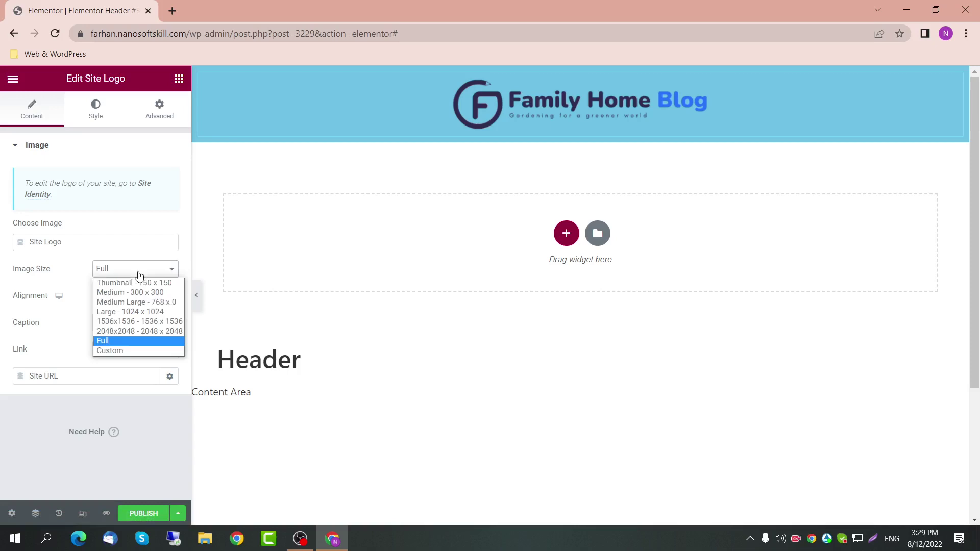
{"action": "left_click", "coordinate": [139, 276]}
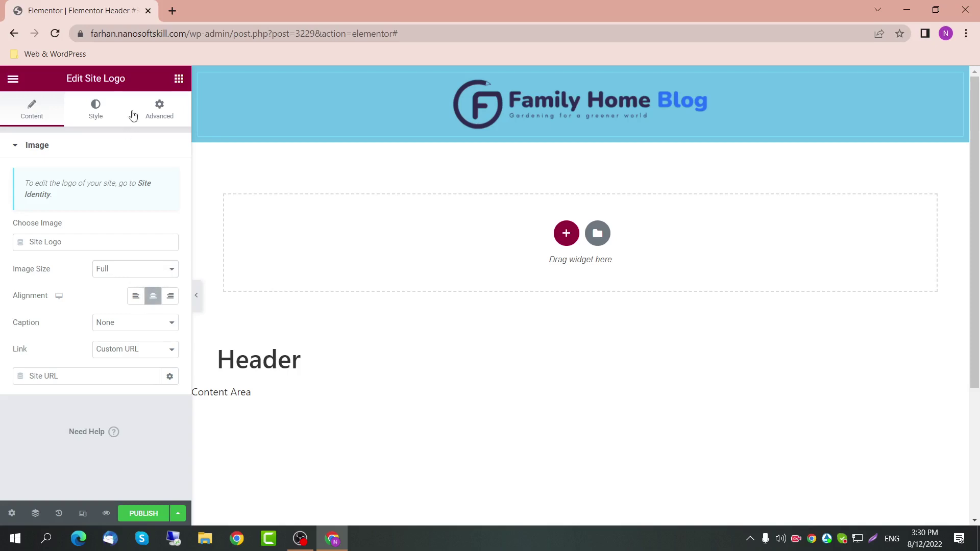
{"action": "left_click", "coordinate": [148, 117]}
{"action": "left_click", "coordinate": [144, 282]}
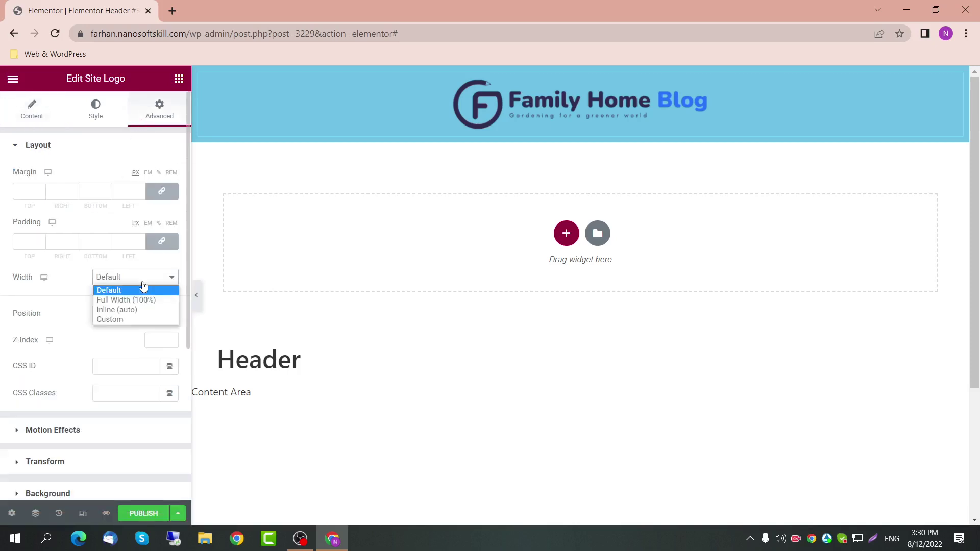
{"action": "left_click", "coordinate": [139, 319]}
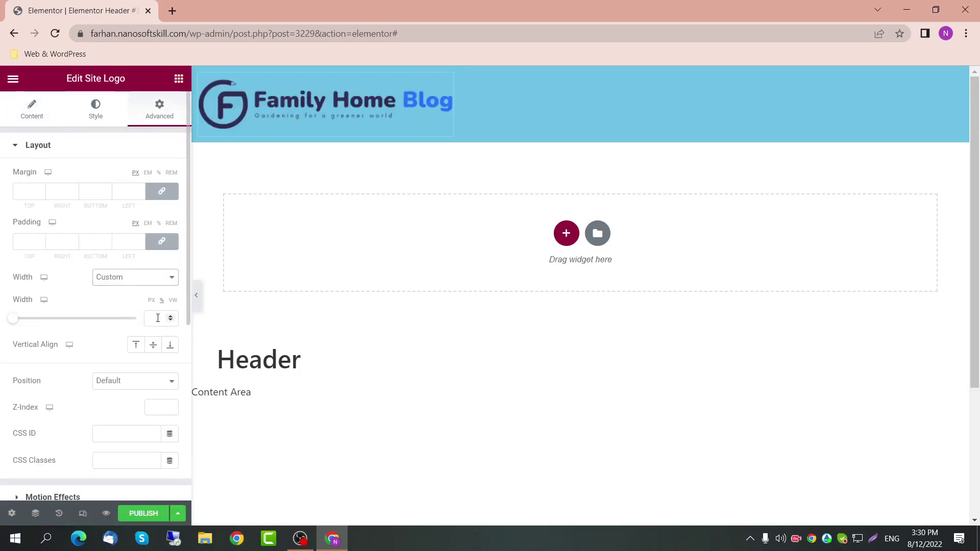
{"action": "left_click", "coordinate": [158, 319]}
{"action": "type", "text": "25"}
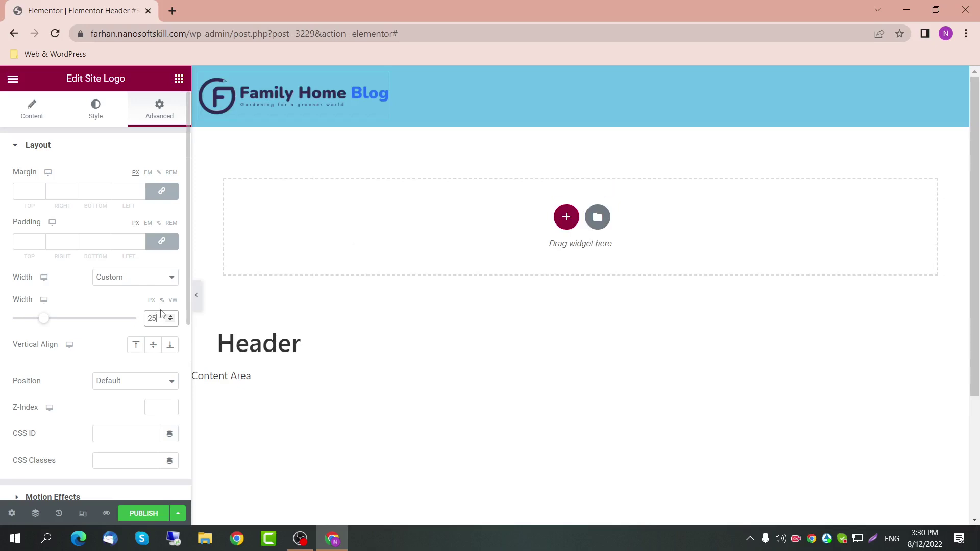
{"action": "left_click", "coordinate": [36, 113]}
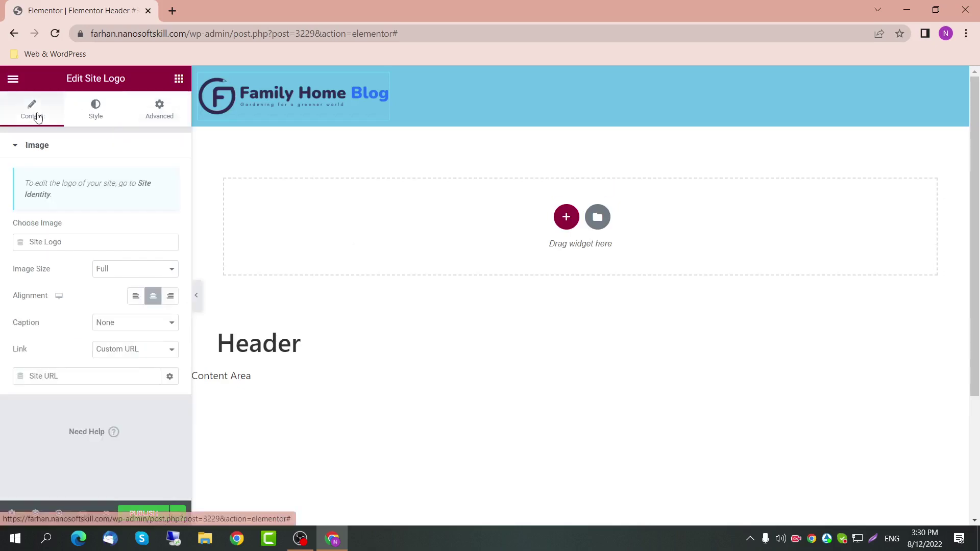
Step: Leave image size at Full and raise the logo's Style image width from 25 to about 70%
{"action": "left_click", "coordinate": [136, 271]}
{"action": "left_click", "coordinate": [136, 277]}
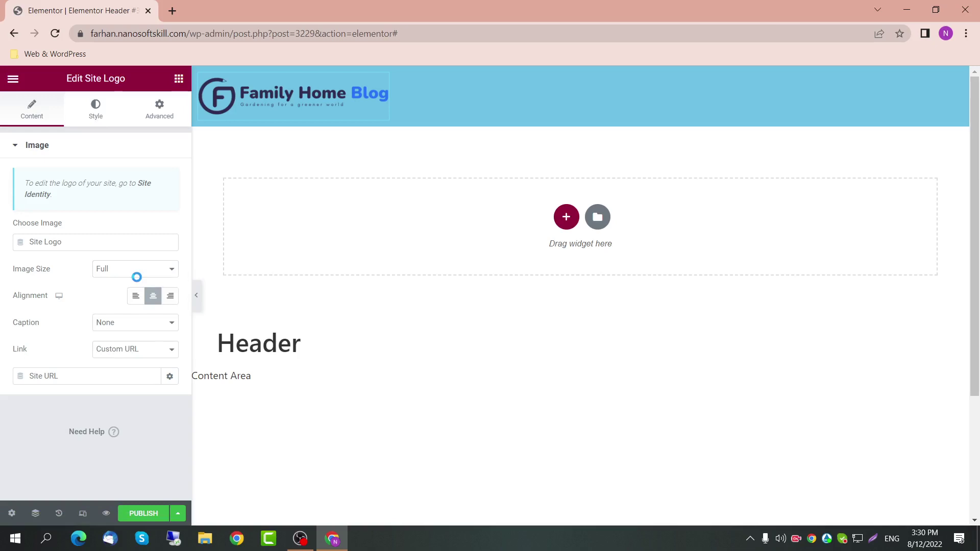
{"action": "left_click", "coordinate": [95, 109]}
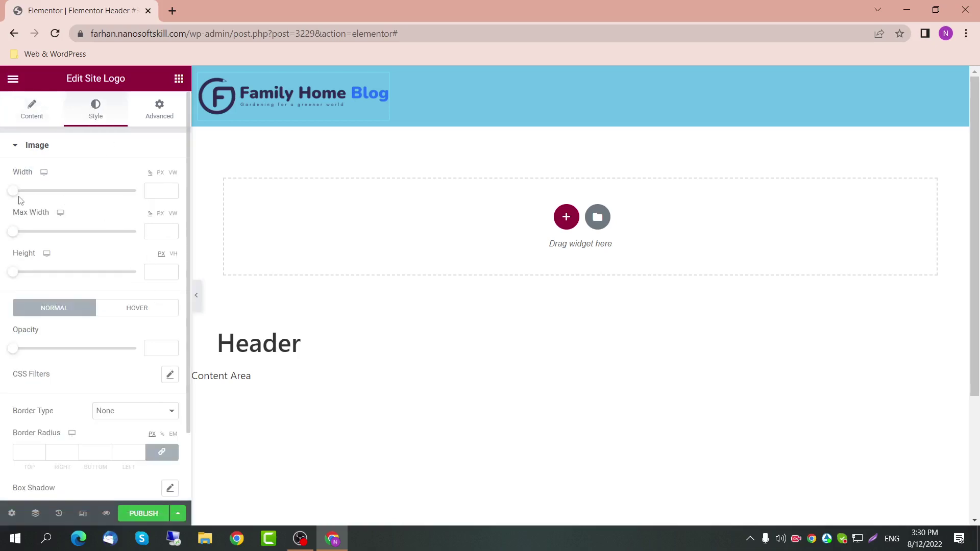
{"action": "left_click", "coordinate": [158, 109]}
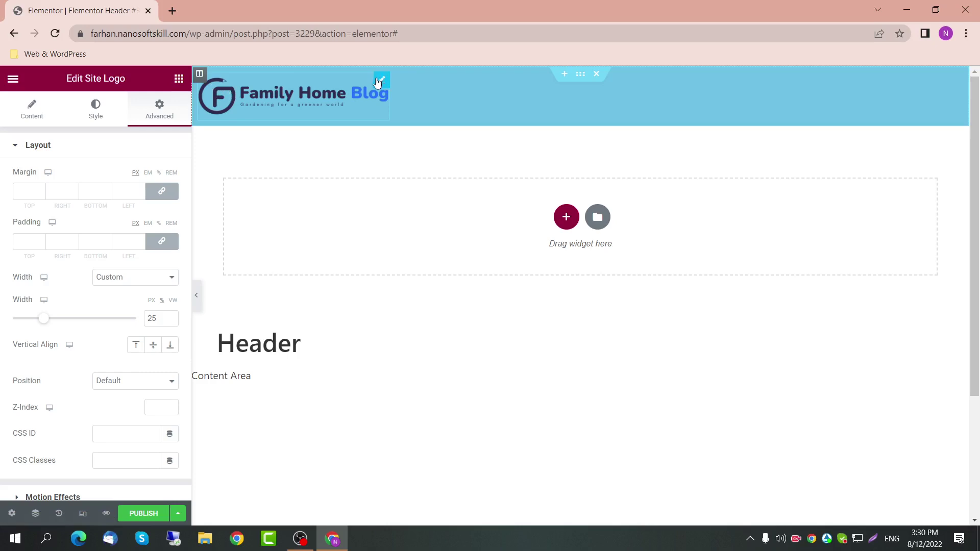
{"action": "left_click", "coordinate": [96, 112]}
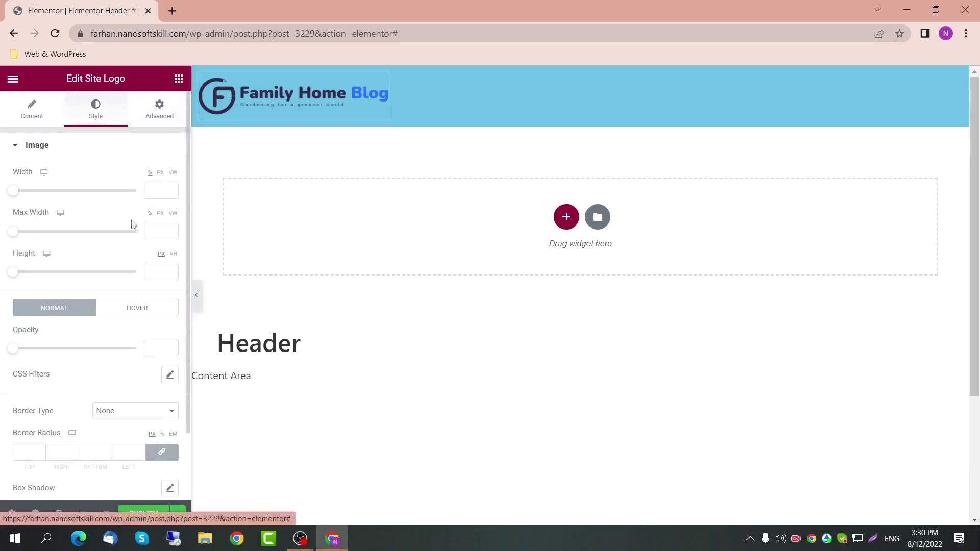
{"action": "left_click", "coordinate": [155, 189]}
{"action": "type", "text": "25"}
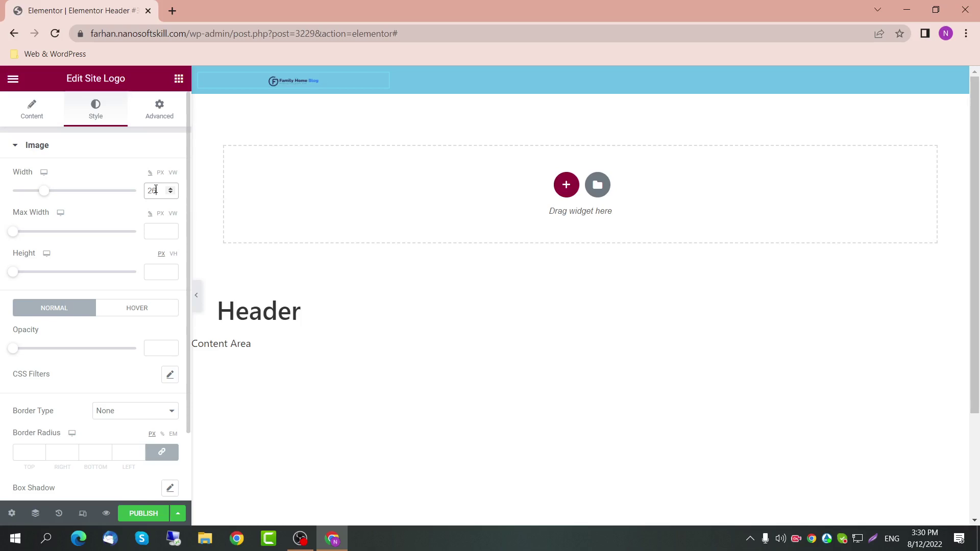
{"action": "key", "text": "Up"}
{"action": "key", "text": "Up"}
{"action": "key", "text": "Up"}
{"action": "key", "text": "Up"}
{"action": "key", "text": "Up"}
{"action": "key", "text": "Up"}
{"action": "key", "text": "Up"}
{"action": "key", "text": "Up"}
{"action": "key", "text": "Up"}
{"action": "key", "text": "Up"}
{"action": "key", "text": "Up"}
{"action": "key", "text": "Up"}
{"action": "key", "text": "Up"}
{"action": "key", "text": "Up"}
{"action": "key", "text": "Up"}
{"action": "key", "text": "Up"}
{"action": "key", "text": "Up"}
{"action": "key", "text": "Up"}
{"action": "key", "text": "Up"}
{"action": "key", "text": "Up"}
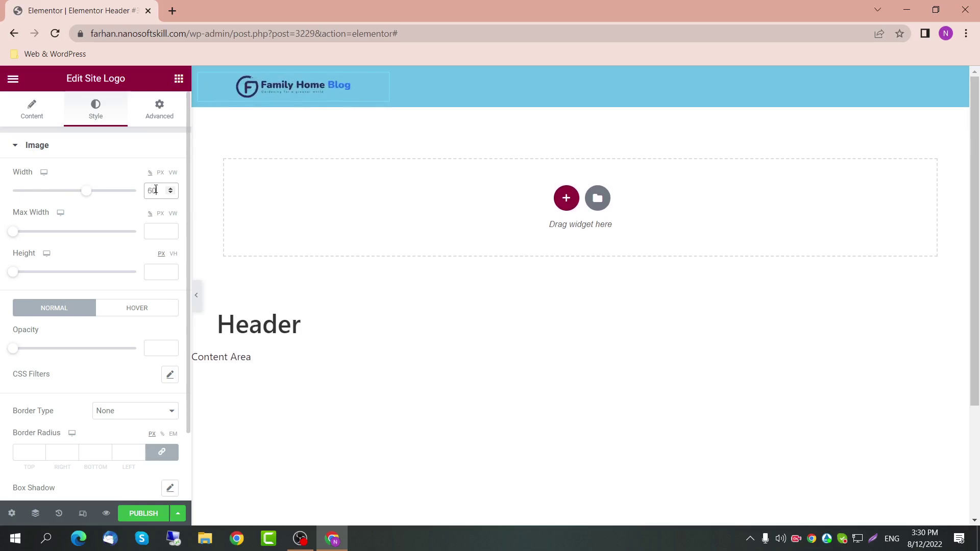
{"action": "key", "text": "Up"}
{"action": "key", "text": "Up"}
{"action": "key", "text": "Up"}
{"action": "key", "text": "Up"}
{"action": "key", "text": "Up"}
{"action": "key", "text": "Up"}
{"action": "key", "text": "Up"}
{"action": "key", "text": "Up"}
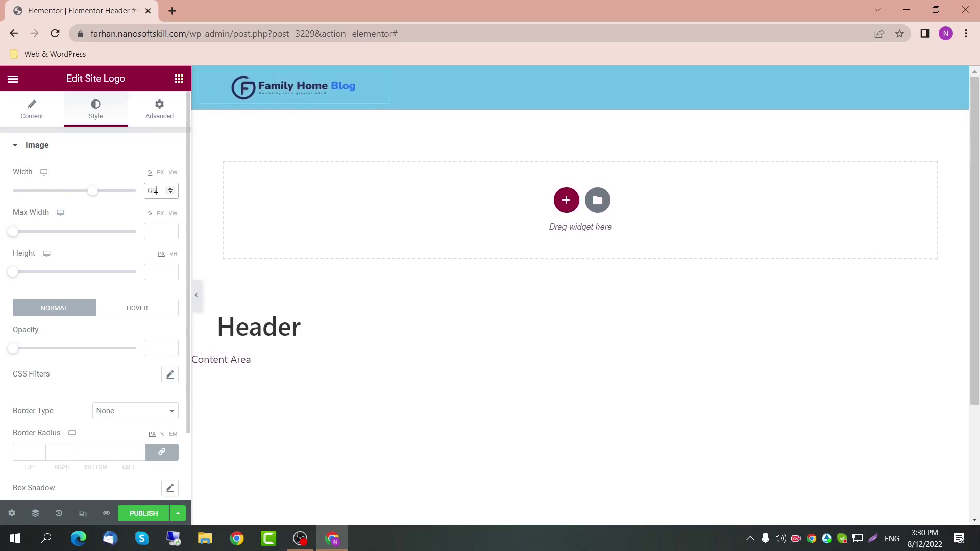
{"action": "key", "text": "Up"}
{"action": "key", "text": "Up"}
{"action": "key", "text": "Up"}
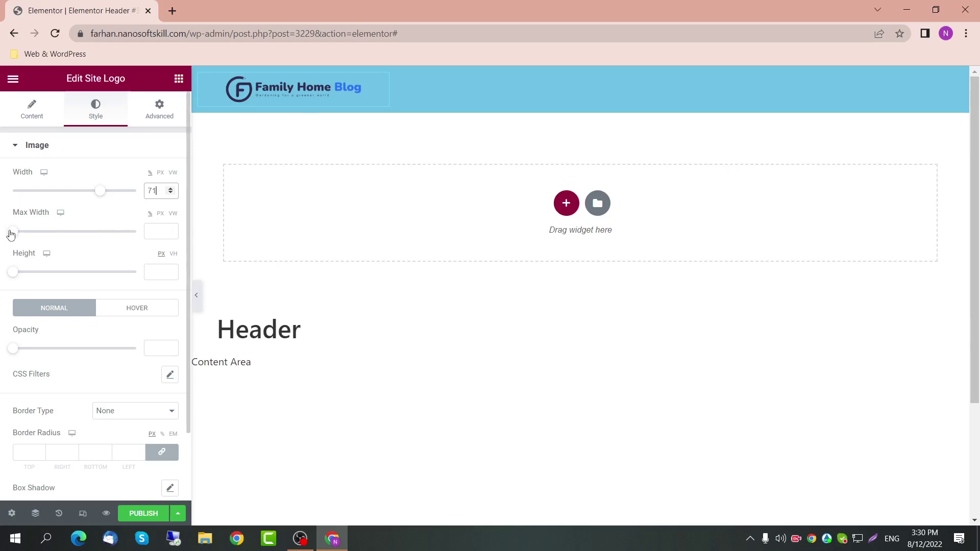
{"action": "key", "text": "Down"}
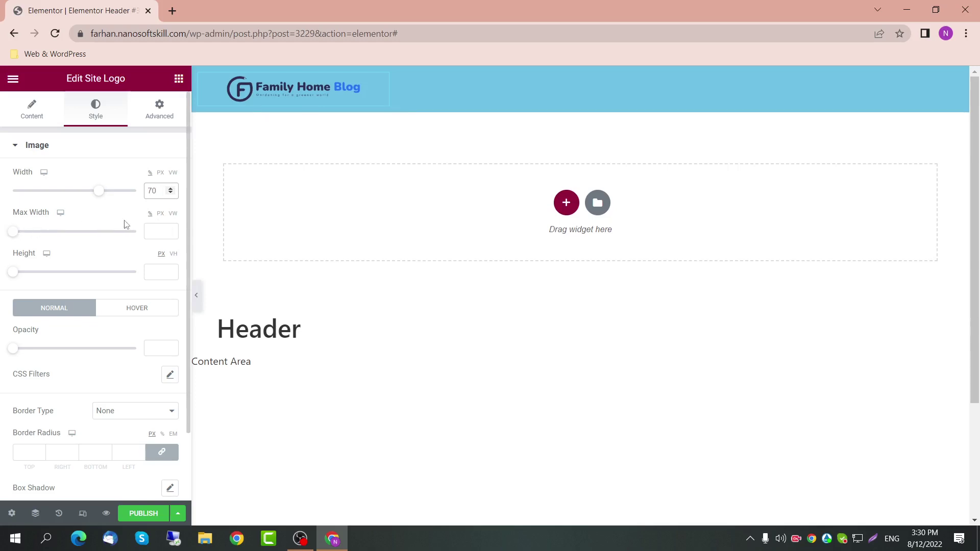
{"action": "left_click", "coordinate": [11, 238]}
Step: Settle the logo image width near 80% and clear the Max Width and Height fields
{"action": "left_click_drag", "start_coordinate": [10, 236], "coordinate": [109, 233]}
{"action": "left_click_drag", "start_coordinate": [98, 194], "coordinate": [138, 193]}
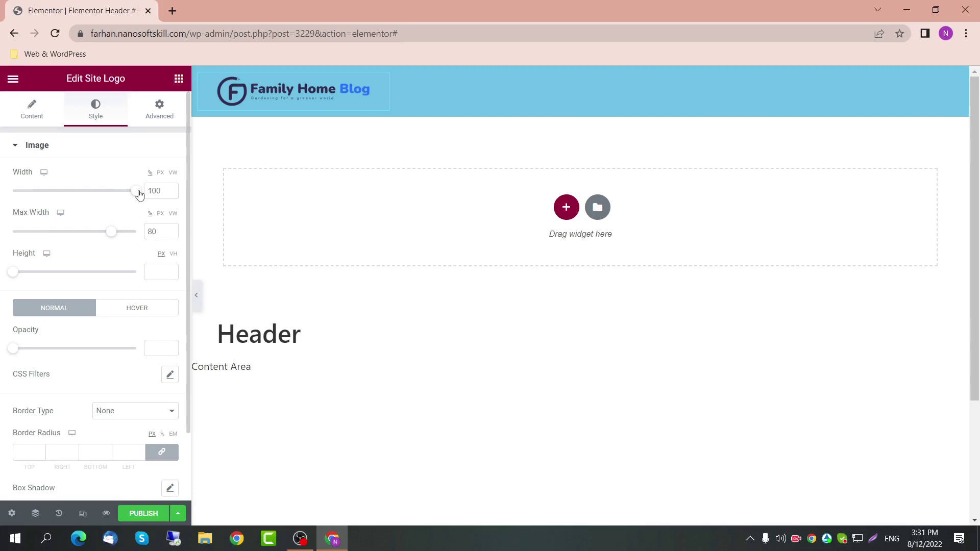
{"action": "left_click_drag", "start_coordinate": [109, 235], "coordinate": [109, 235]}
{"action": "left_click_drag", "start_coordinate": [137, 192], "coordinate": [108, 201]}
{"action": "double_click", "coordinate": [151, 231]}
{"action": "key", "text": "BackSpace"}
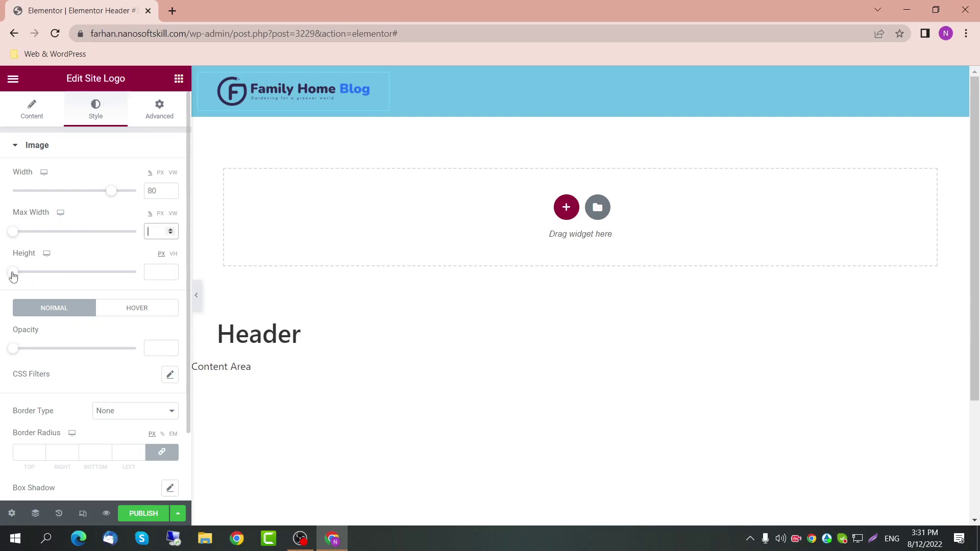
{"action": "mouse_move", "coordinate": [13, 274]}
{"action": "left_mouse_down"}
{"action": "mouse_move", "coordinate": [75, 269]}
{"action": "mouse_move", "coordinate": [18, 272]}
{"action": "left_mouse_up"}
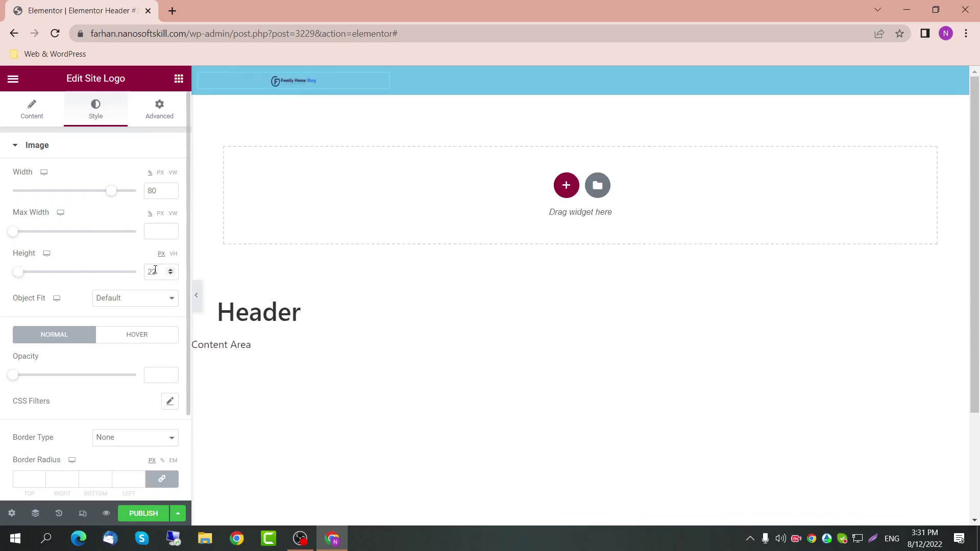
{"action": "left_click_drag", "start_coordinate": [155, 270], "coordinate": [141, 276]}
{"action": "key", "text": "BackSpace"}
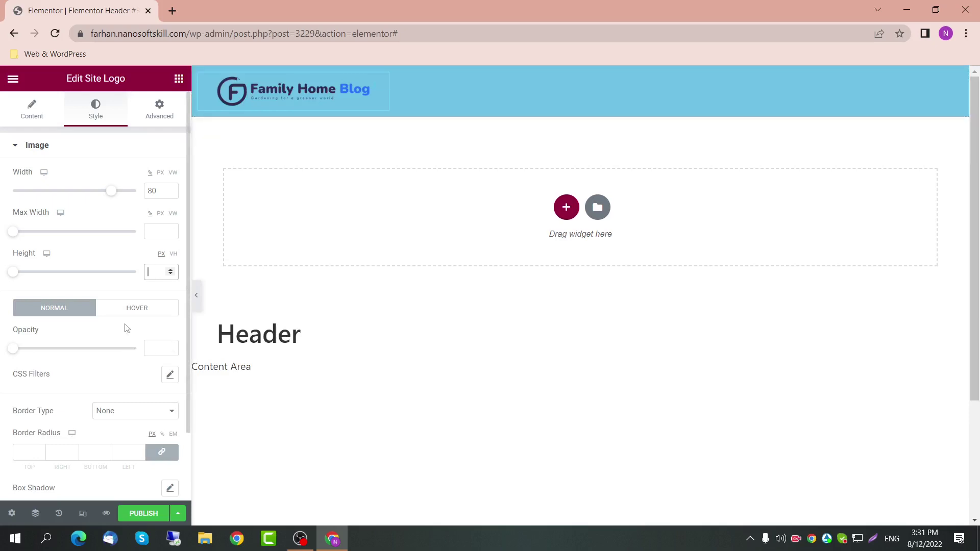
Step: Apply the Grow hover animation to the site logo in its Hover state
{"action": "scroll", "coordinate": [79, 264], "scroll_direction": "down", "scroll_amount": 2}
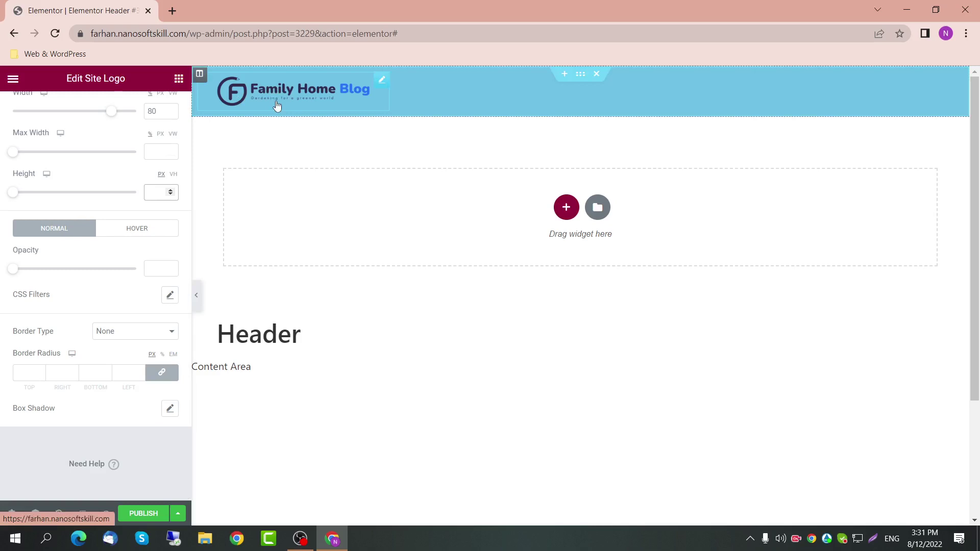
{"action": "left_click", "coordinate": [126, 233]}
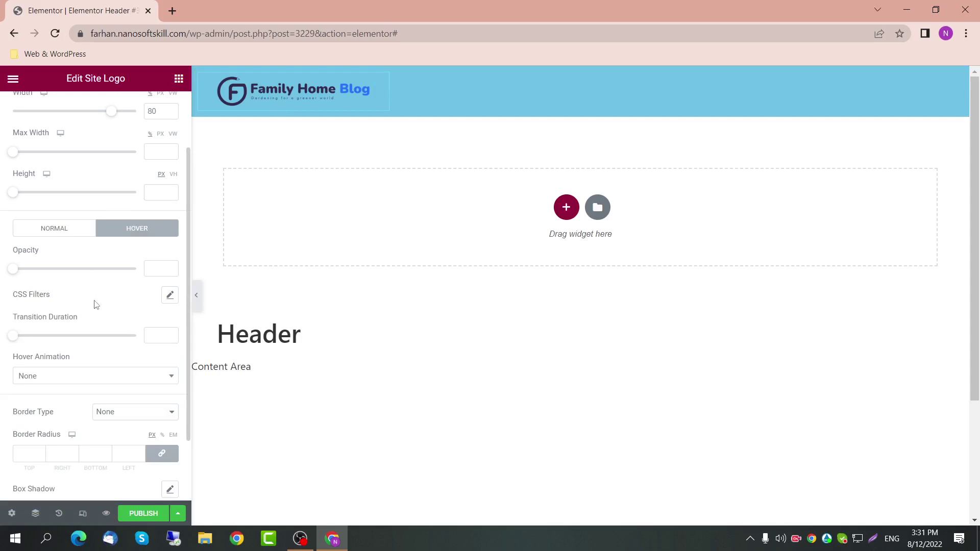
{"action": "left_click", "coordinate": [48, 378]}
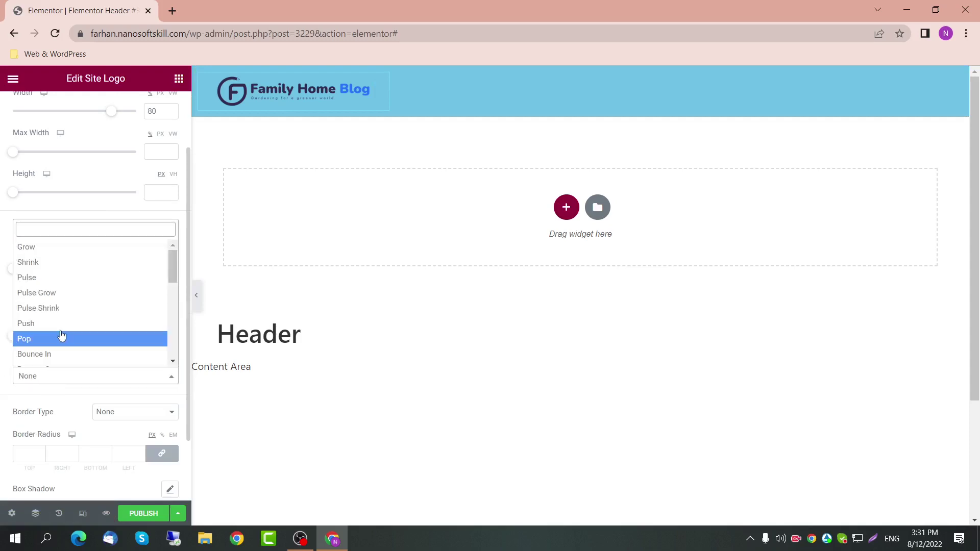
{"action": "left_click", "coordinate": [69, 248]}
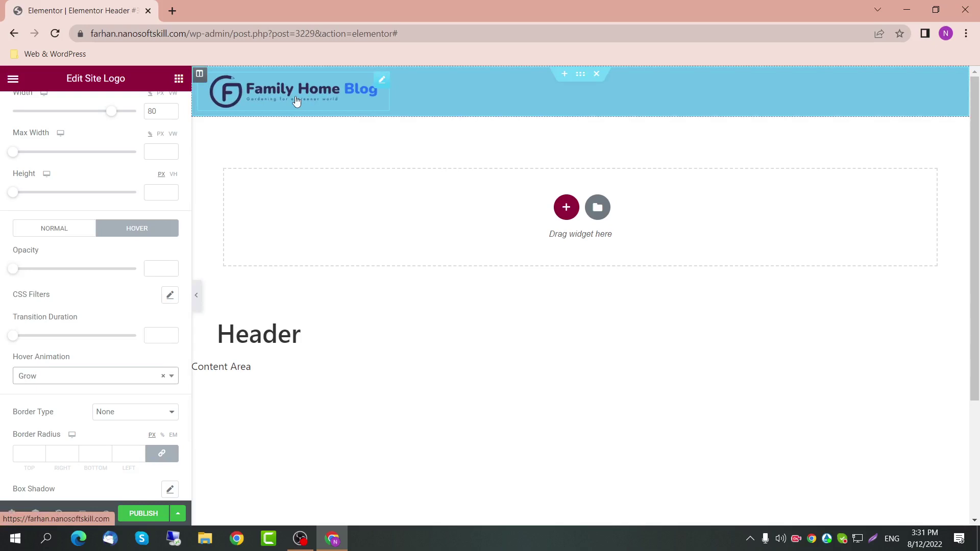
{"action": "scroll", "coordinate": [81, 380], "scroll_direction": "down", "scroll_amount": 2}
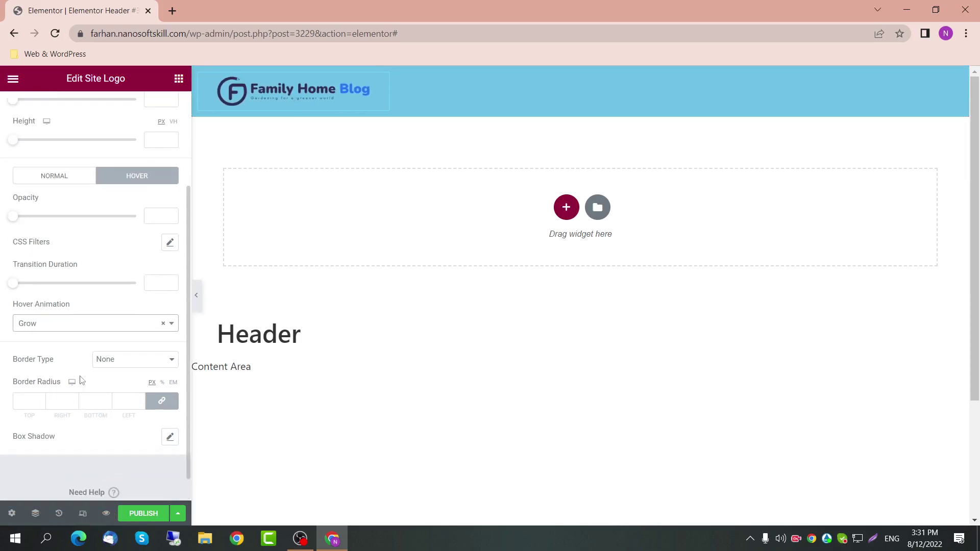
{"action": "scroll", "coordinate": [81, 380], "scroll_direction": "up", "scroll_amount": 3}
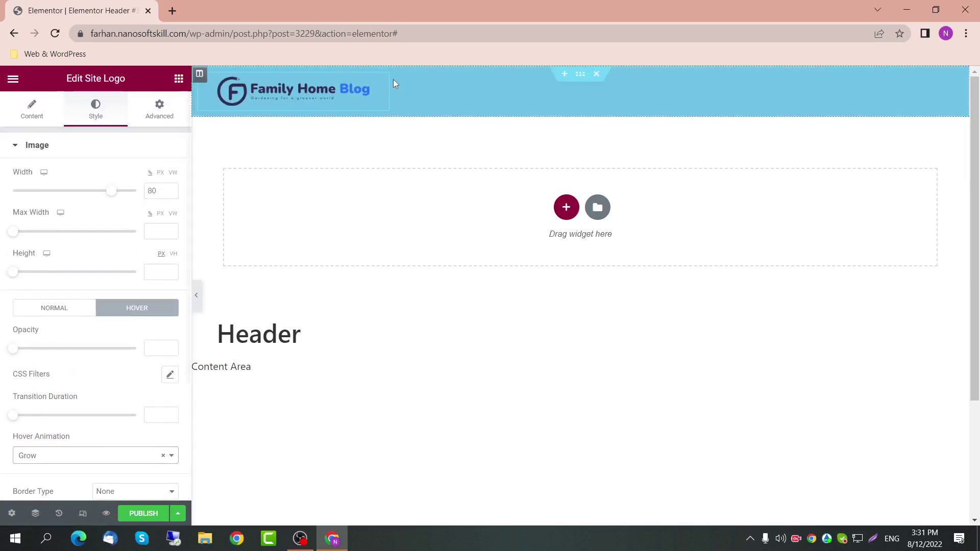
Step: Drag a Nav Menu widget into the header and give it a custom width
{"action": "left_click", "coordinate": [178, 79]}
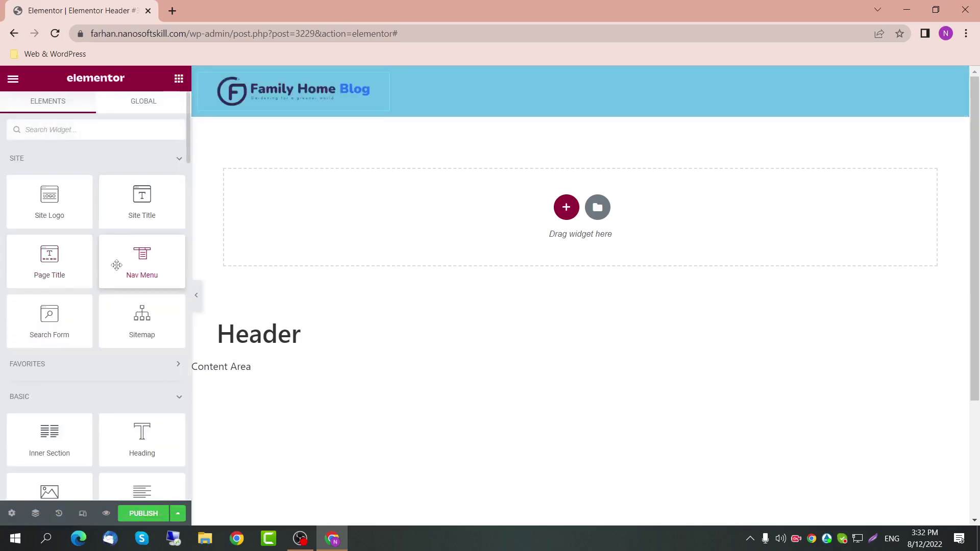
{"action": "left_click_drag", "start_coordinate": [116, 265], "coordinate": [386, 98]}
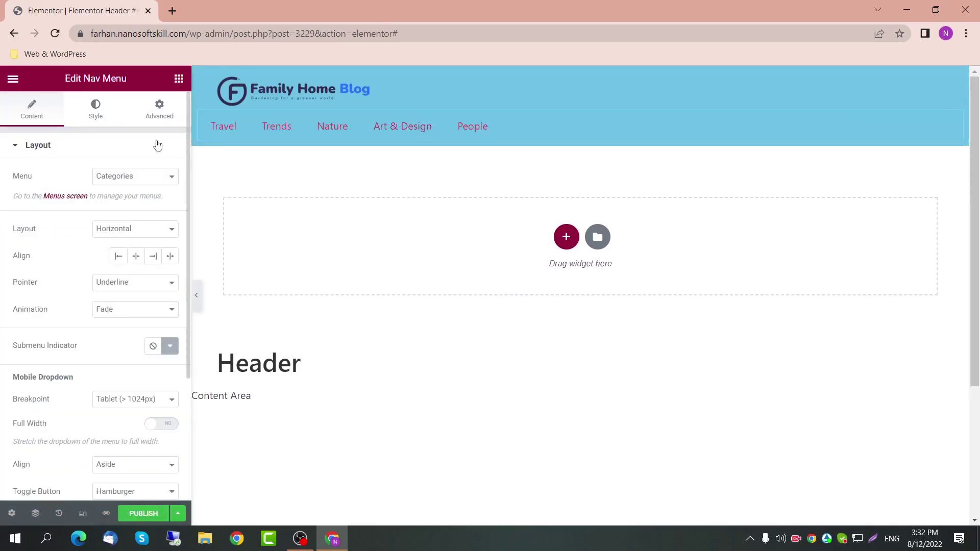
{"action": "left_click", "coordinate": [159, 108]}
{"action": "left_click", "coordinate": [143, 279]}
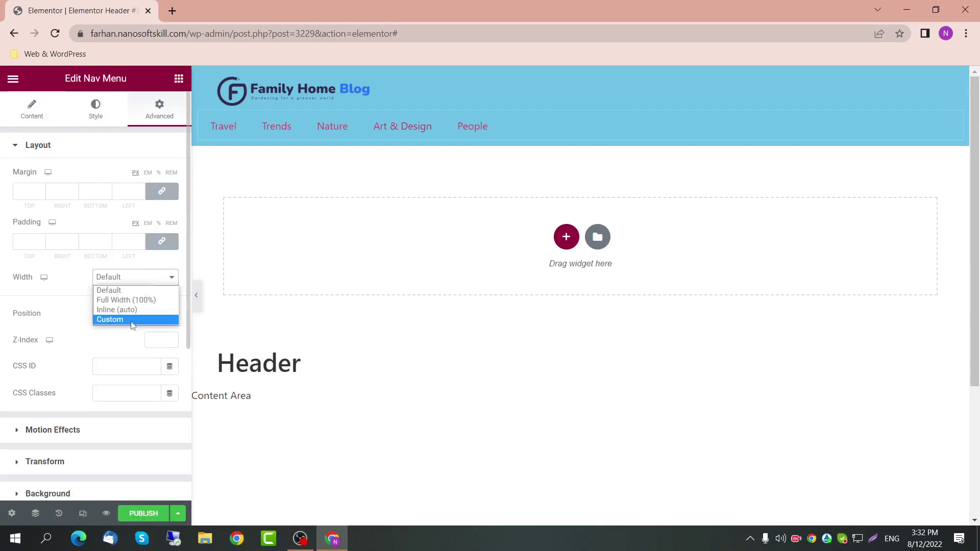
{"action": "left_click", "coordinate": [134, 319]}
{"action": "left_click", "coordinate": [153, 284]}
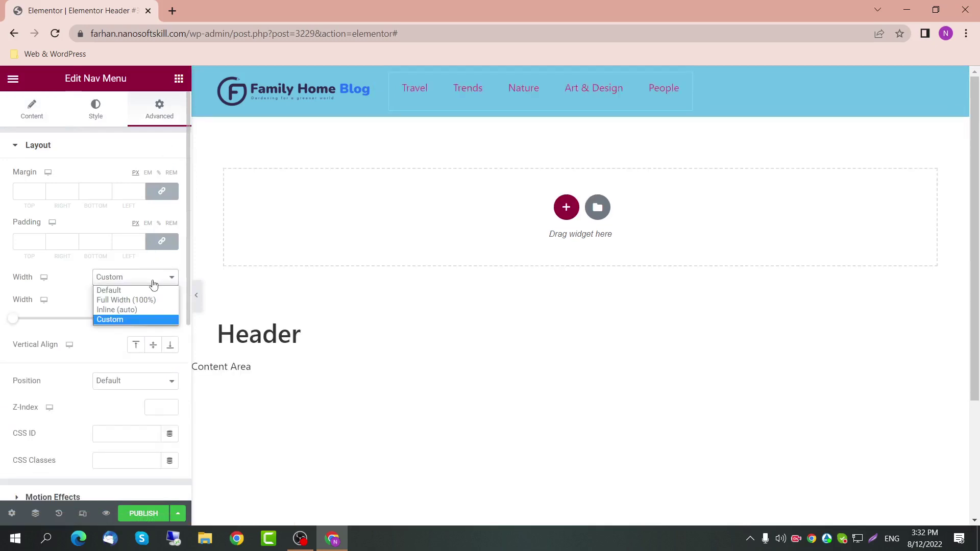
{"action": "left_click", "coordinate": [154, 285]}
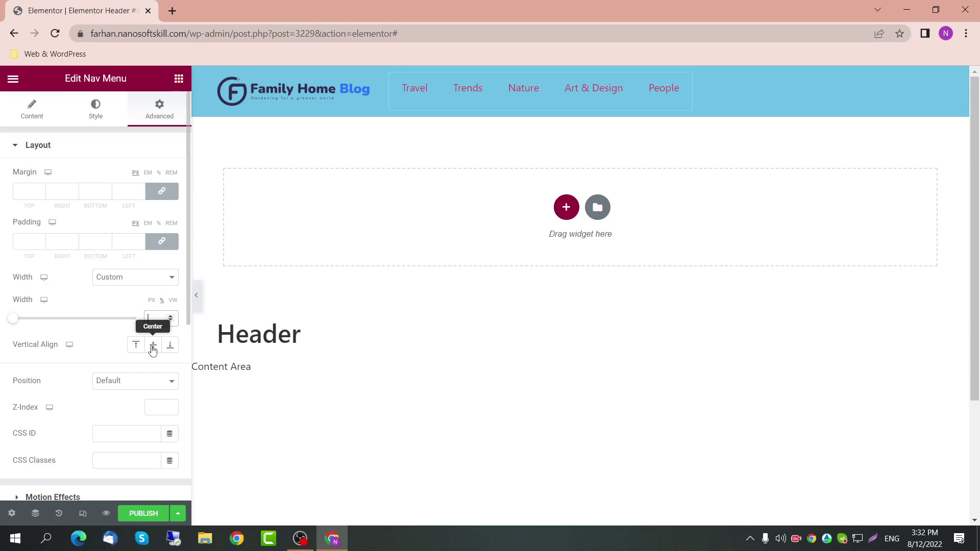
Step: Confirm the logo's 25% width, then set the nav menu's custom width to 65%
{"action": "left_click", "coordinate": [239, 91]}
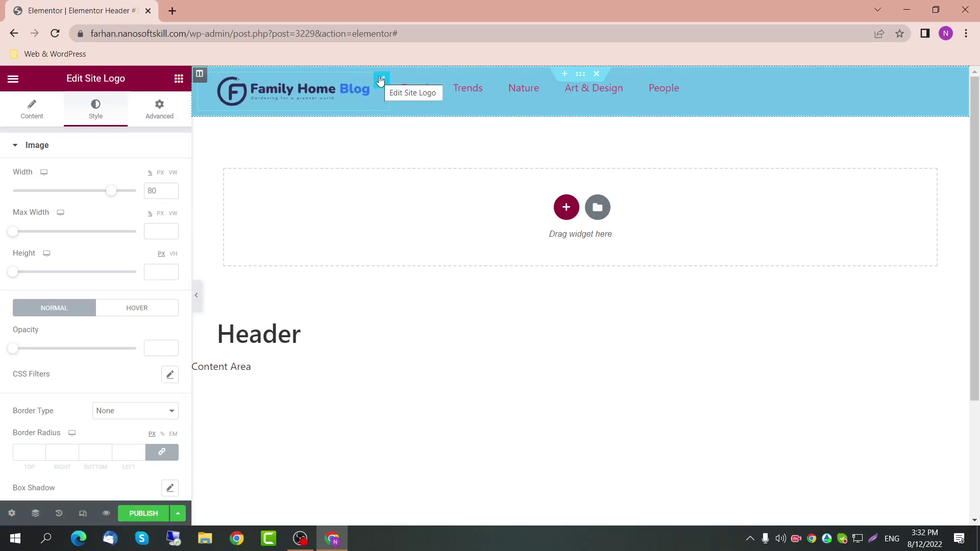
{"action": "left_click", "coordinate": [159, 108]}
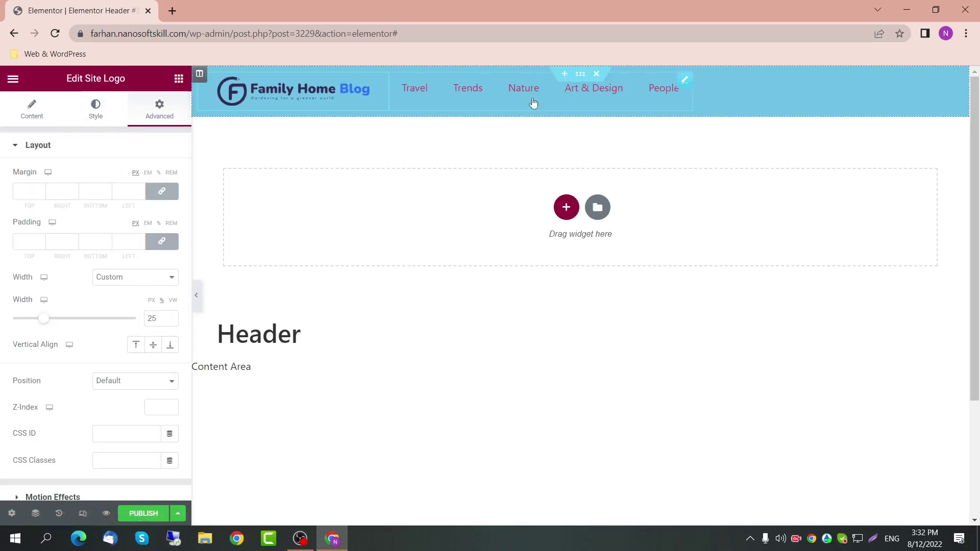
{"action": "left_click", "coordinate": [684, 80]}
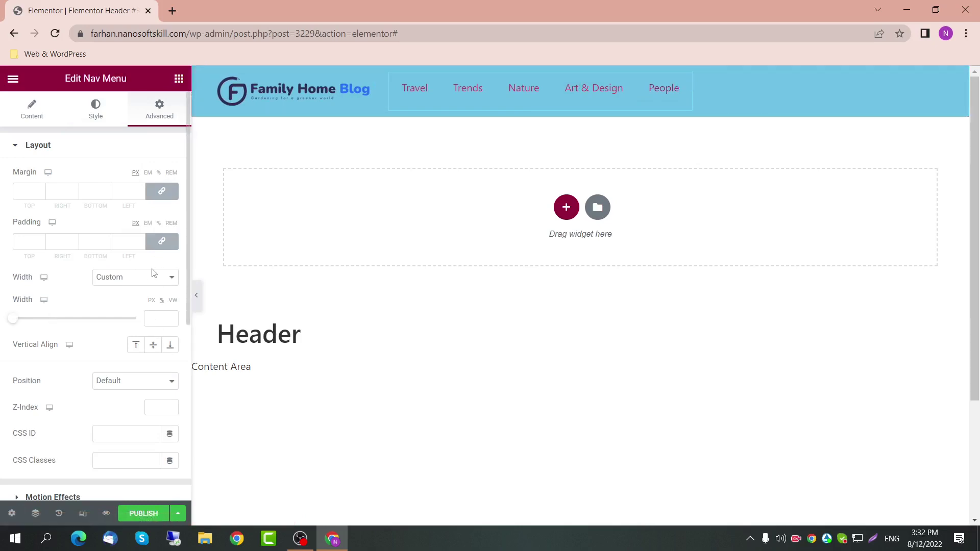
{"action": "left_click", "coordinate": [162, 321]}
{"action": "type", "text": "70"}
{"action": "left_click_drag", "start_coordinate": [158, 316], "coordinate": [138, 327]}
{"action": "type", "text": "65"}
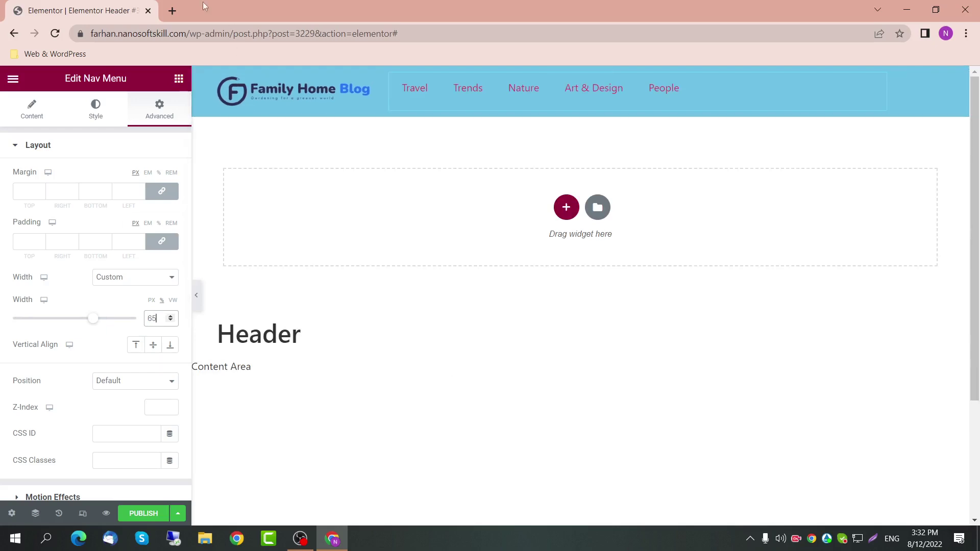
{"action": "left_click", "coordinate": [172, 10]}
Step: Total 25+65 in a spare tab's address bar, then return to the Elementor editor
{"action": "type", "text": "25+65"}
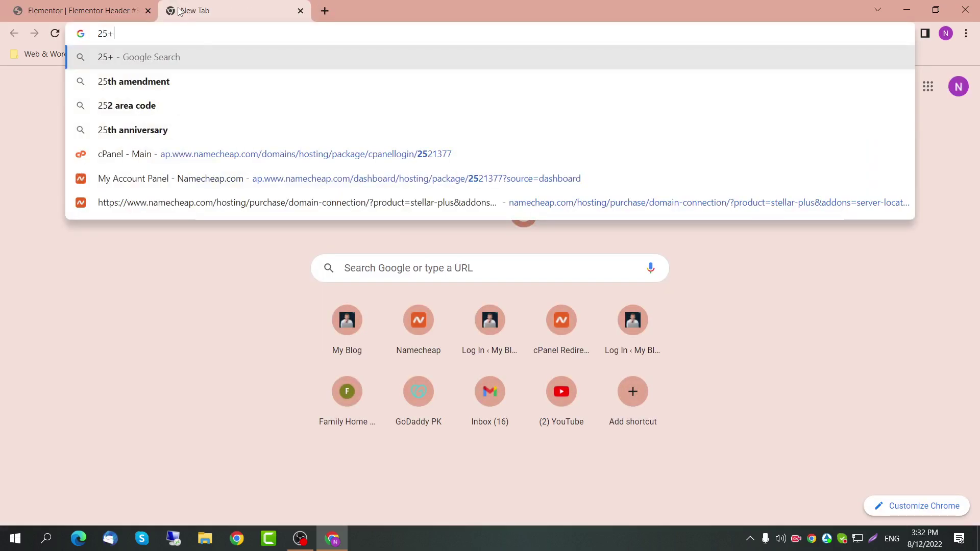
{"action": "left_click", "coordinate": [128, 11]}
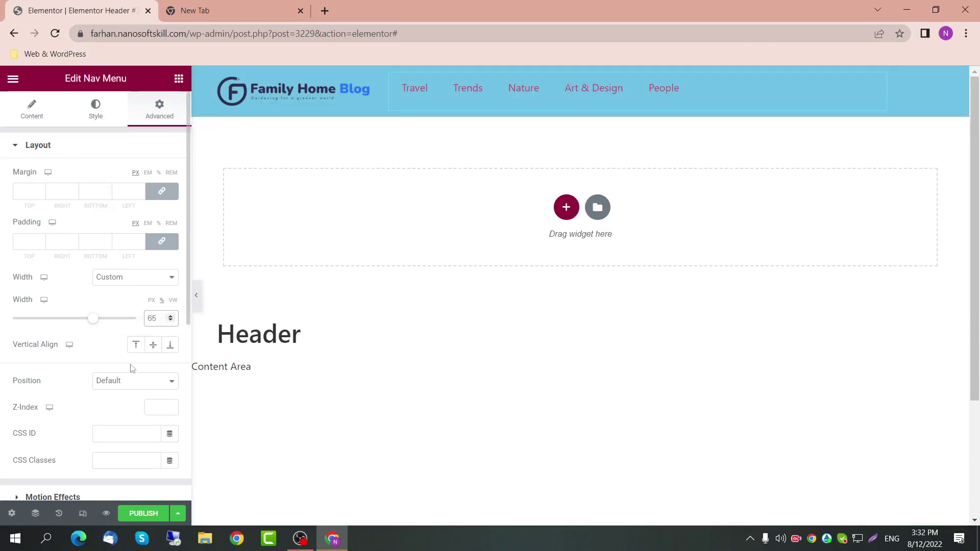
Step: Vertically centre the nav menu and align its items to the right
{"action": "left_click", "coordinate": [154, 345]}
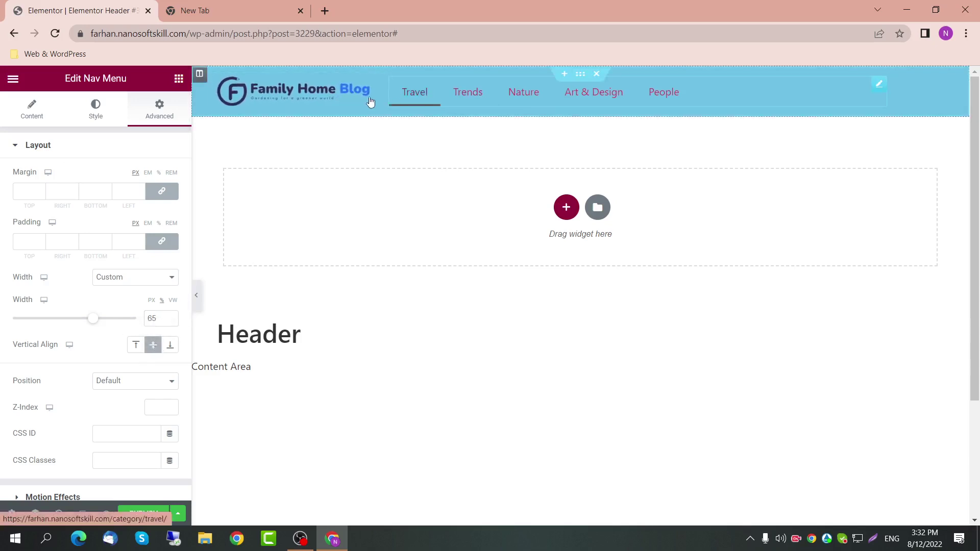
{"action": "left_click", "coordinate": [153, 347]}
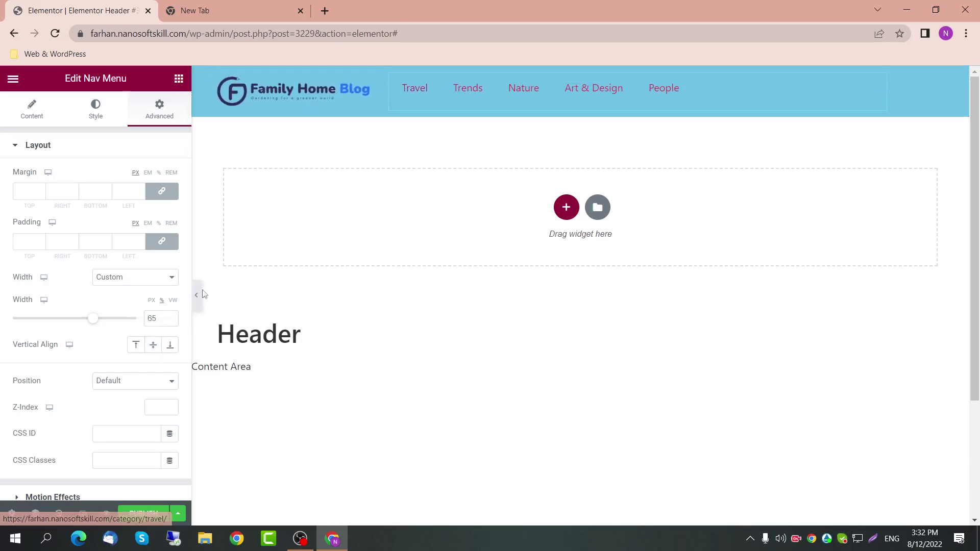
{"action": "left_click", "coordinate": [152, 345]}
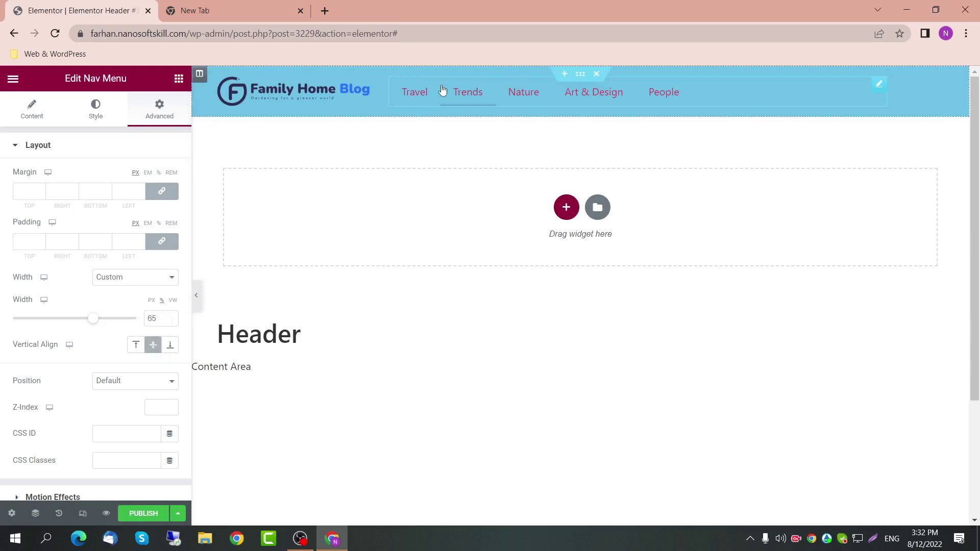
{"action": "left_click", "coordinate": [52, 116]}
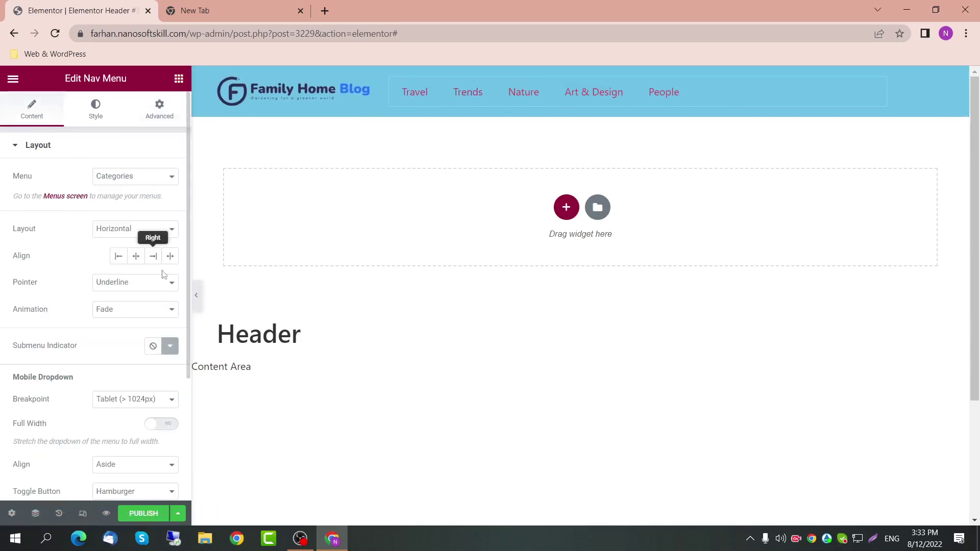
{"action": "left_click", "coordinate": [137, 257]}
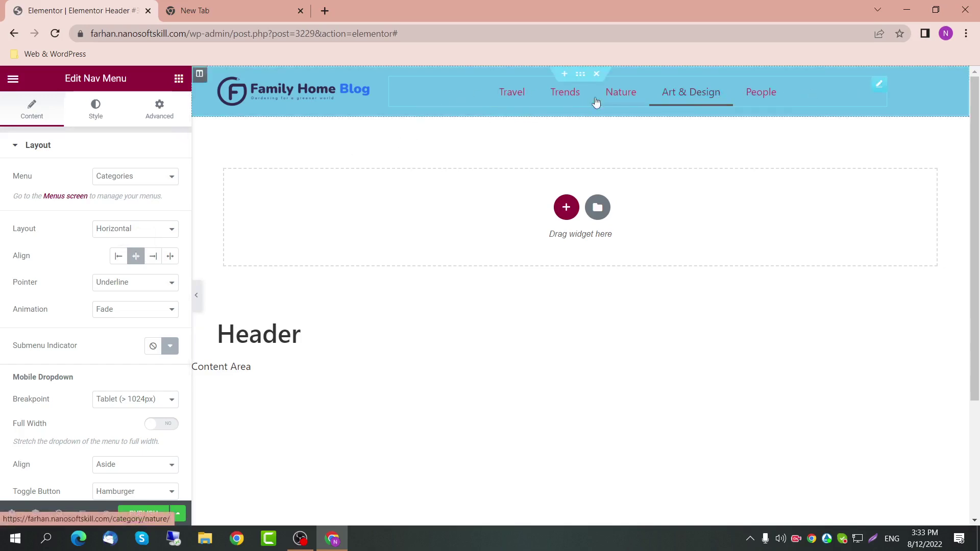
{"action": "left_click", "coordinate": [158, 260]}
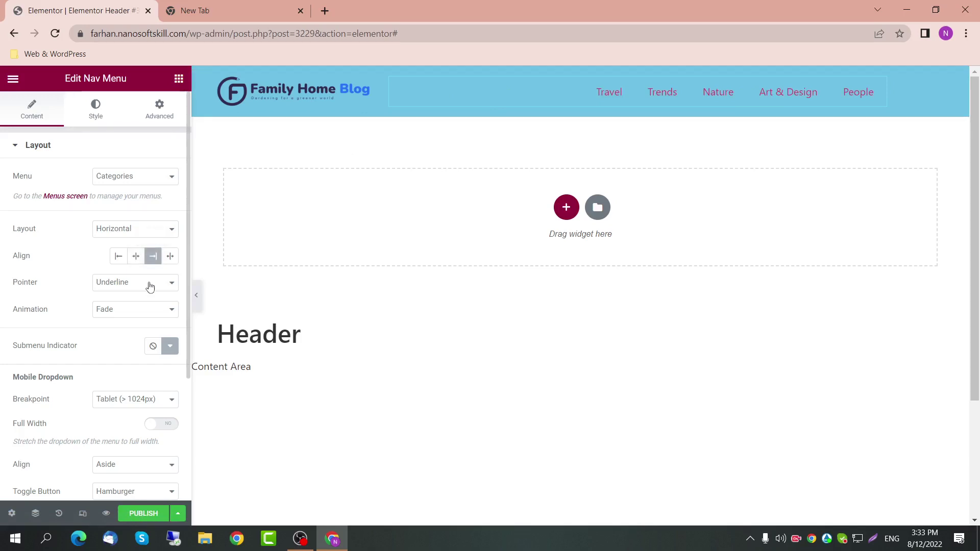
{"action": "left_click", "coordinate": [170, 257]}
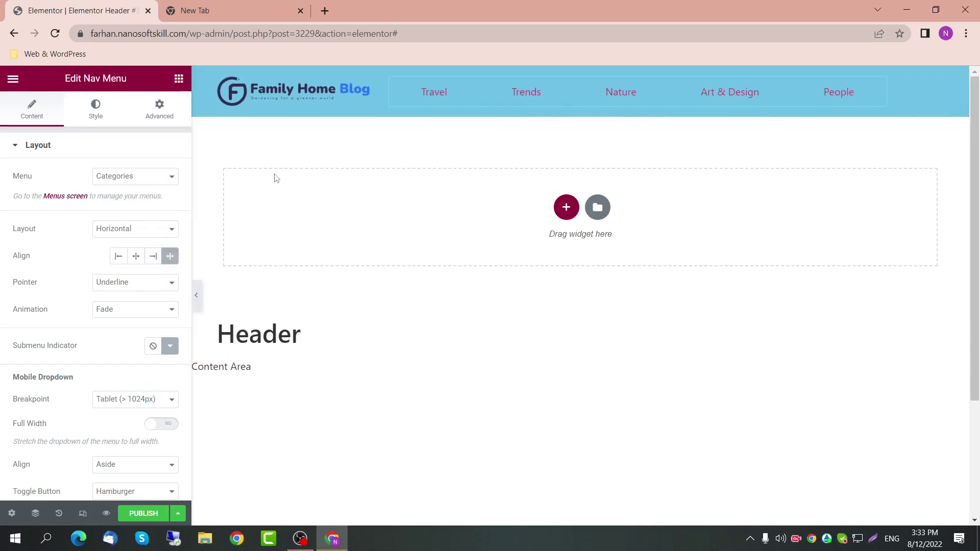
{"action": "left_click", "coordinate": [139, 260]}
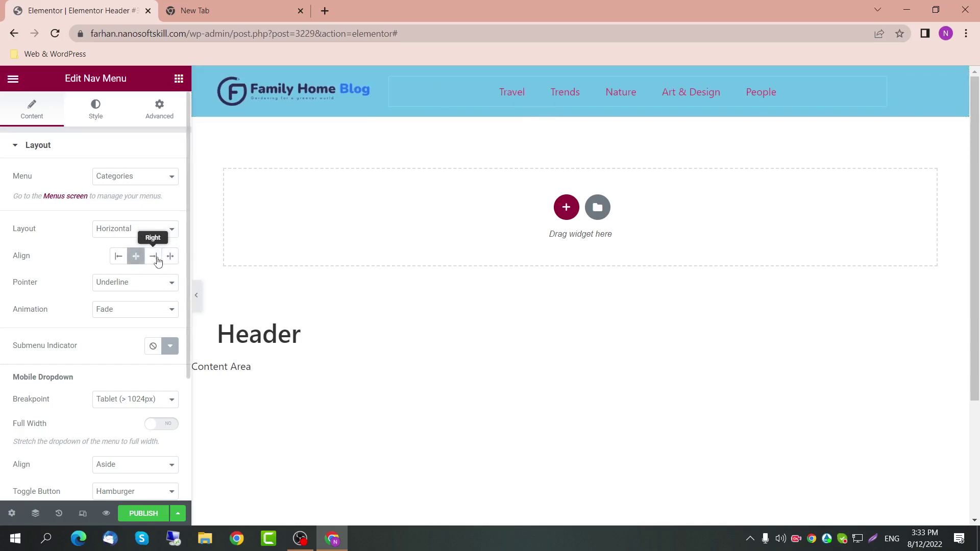
{"action": "left_click", "coordinate": [156, 260]}
Step: Give the menu items a Double Line hover pointer with Fade animation
{"action": "left_click", "coordinate": [138, 289]}
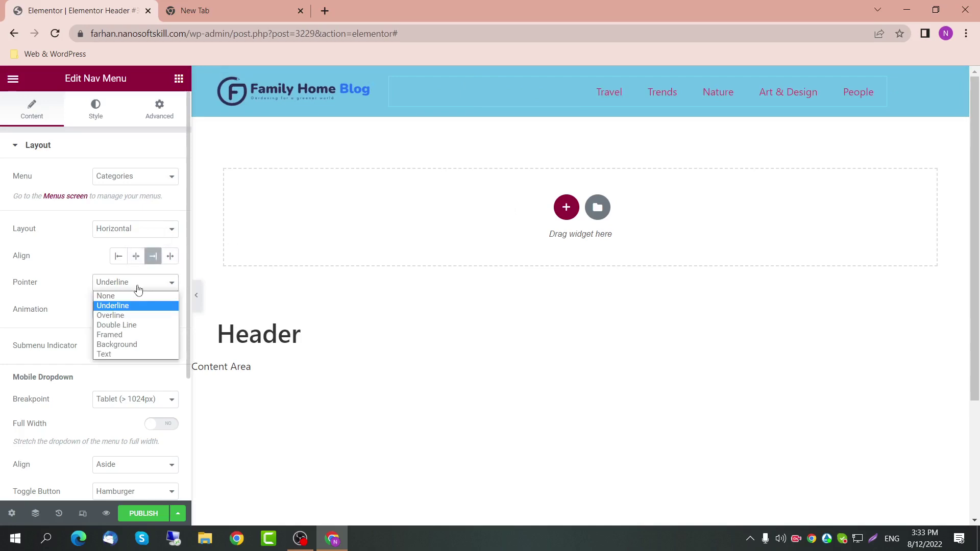
{"action": "left_click", "coordinate": [138, 315]}
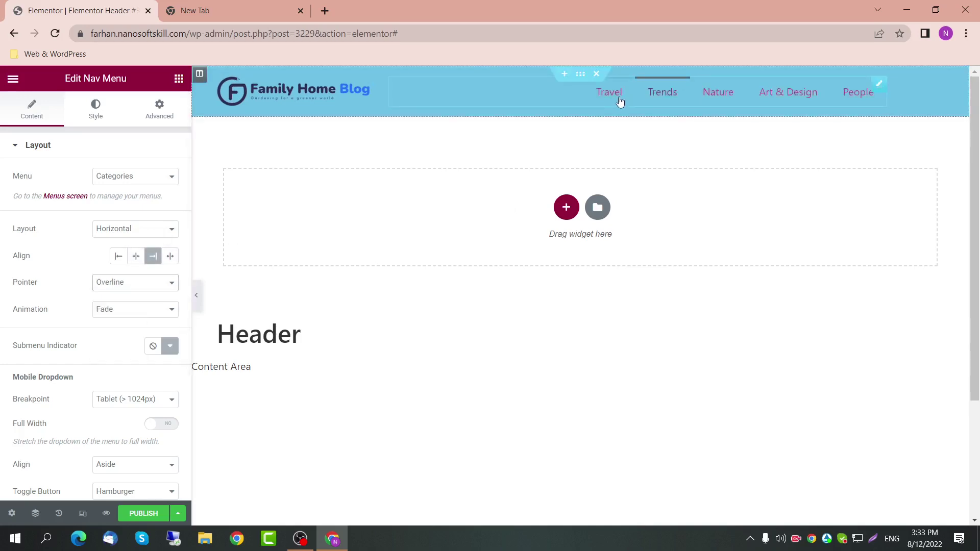
{"action": "left_click", "coordinate": [145, 285]}
{"action": "left_click", "coordinate": [118, 324]}
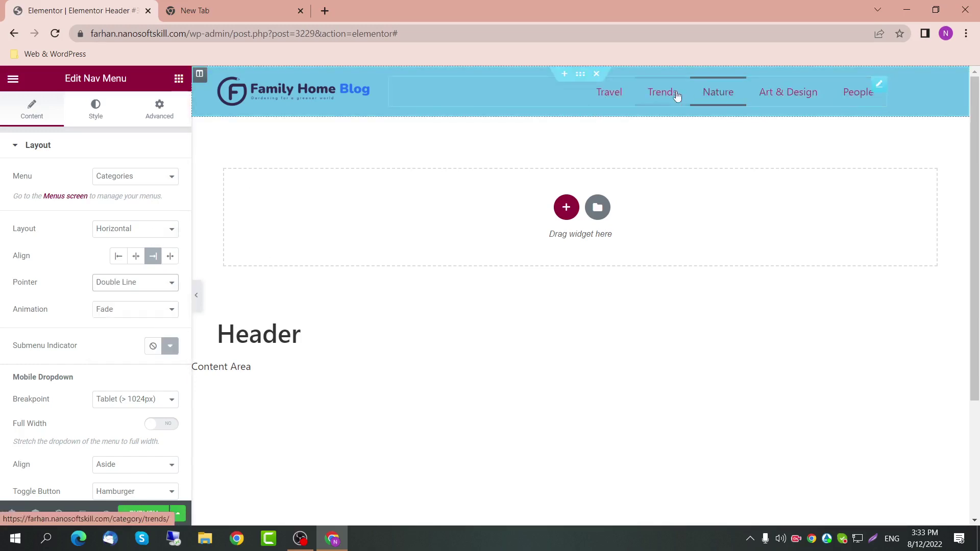
{"action": "left_click", "coordinate": [163, 313]}
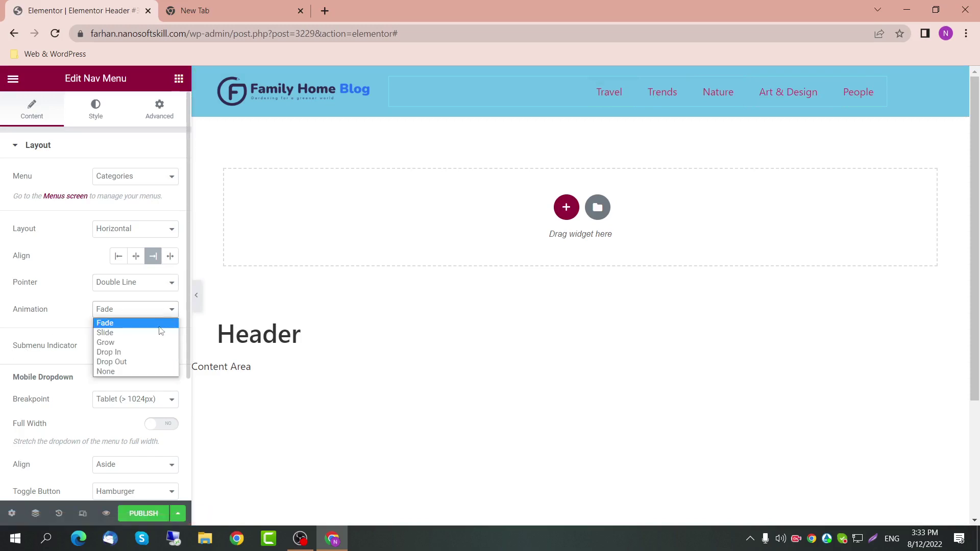
{"action": "left_click", "coordinate": [158, 332]}
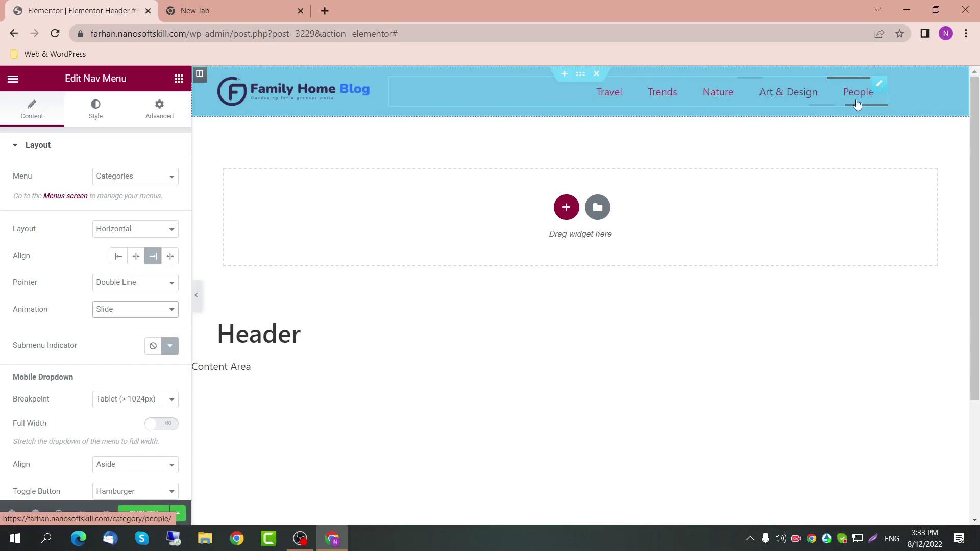
{"action": "left_click", "coordinate": [135, 309]}
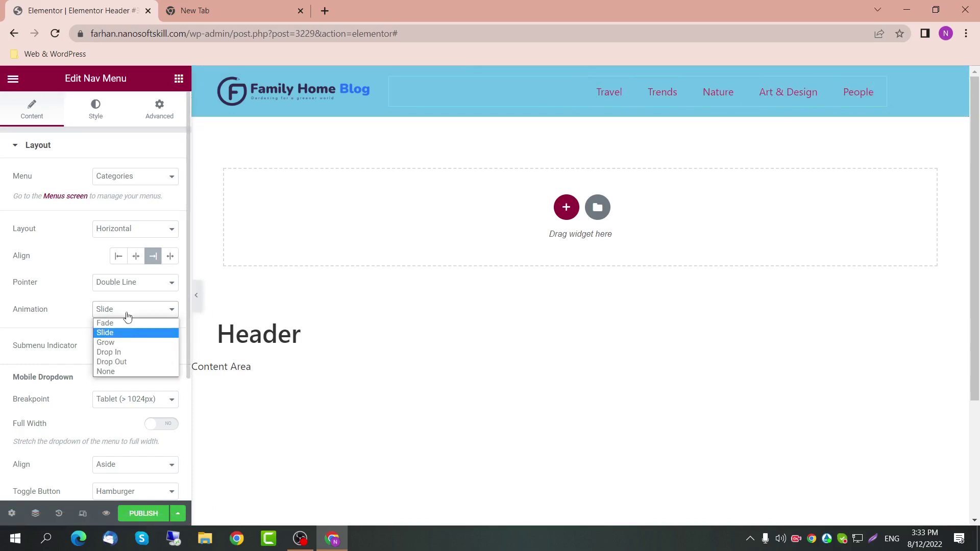
{"action": "left_click", "coordinate": [118, 341]}
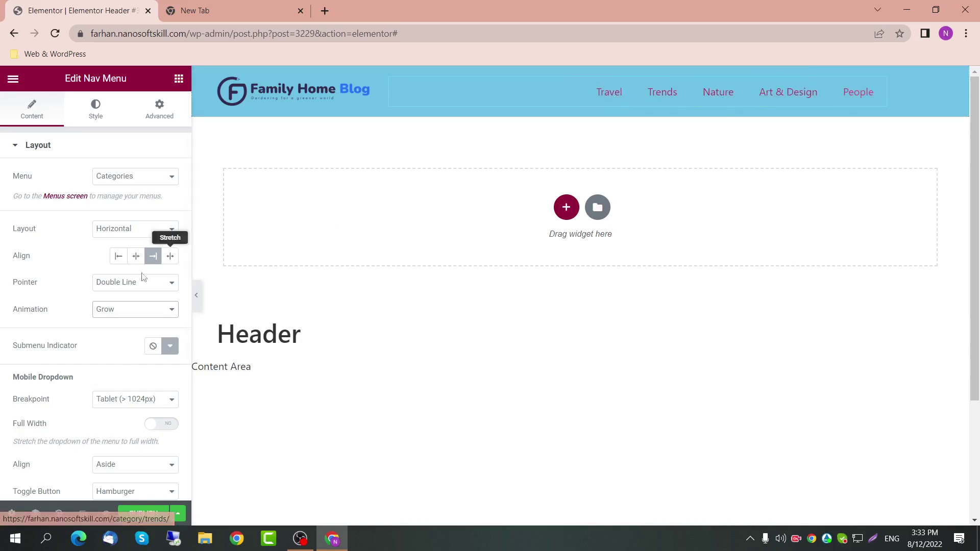
{"action": "left_click", "coordinate": [117, 310]}
{"action": "left_click", "coordinate": [120, 322]}
{"action": "scroll", "coordinate": [137, 332], "scroll_direction": "down", "scroll_amount": 2}
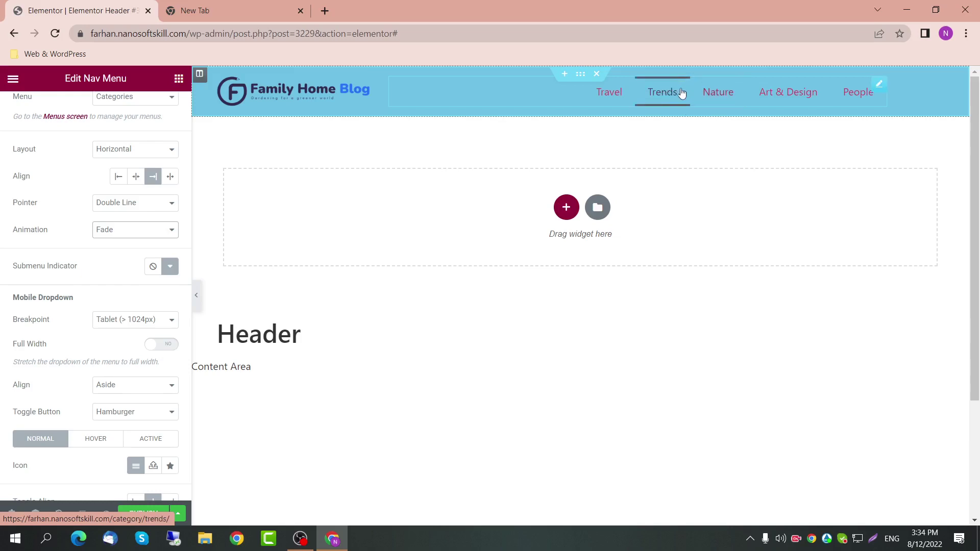
Step: Set the submenu indicator icon to Caret down from the icon library
{"action": "left_click", "coordinate": [170, 266]}
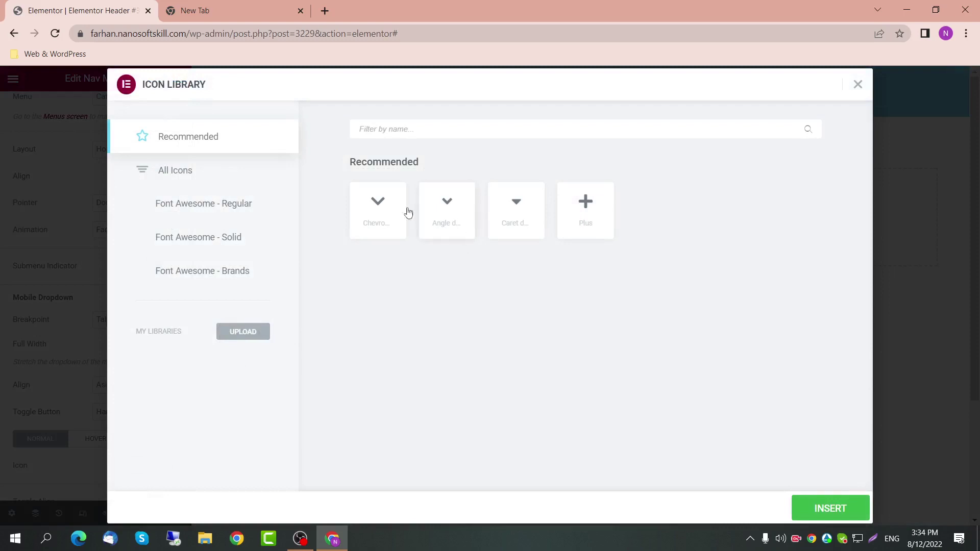
{"action": "left_click", "coordinate": [384, 220]}
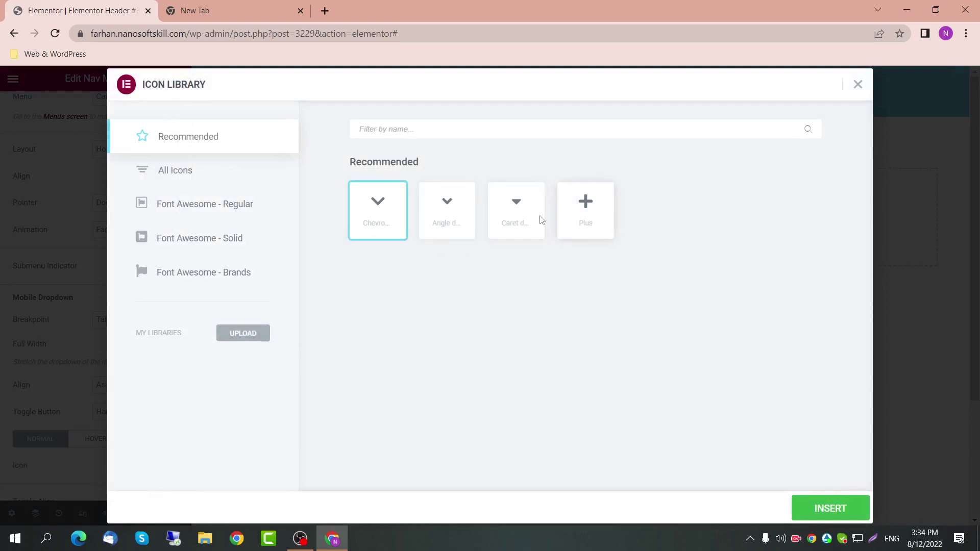
{"action": "left_click", "coordinate": [519, 225]}
{"action": "left_click", "coordinate": [821, 509]}
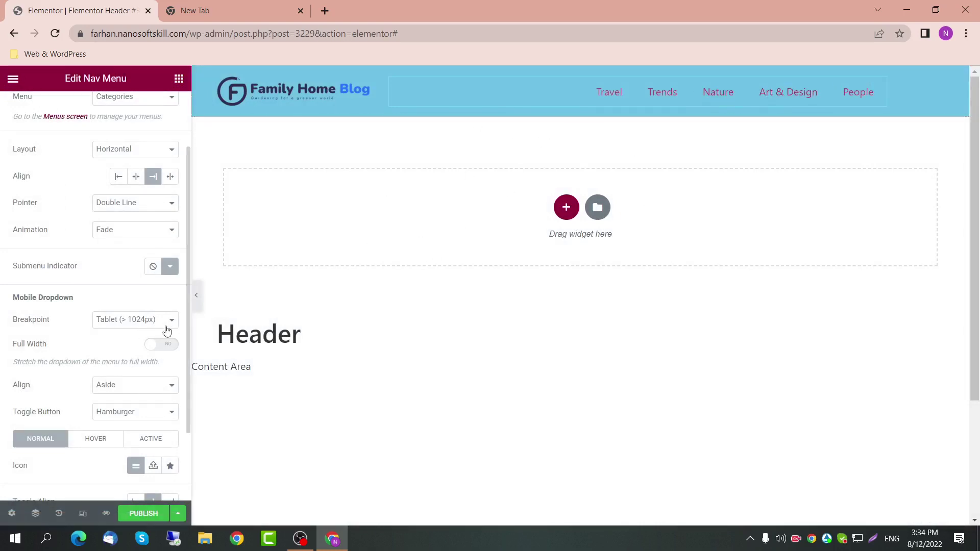
Step: Review the nav menu's Breakpoint setting and turn on responsive device preview
{"action": "left_click_drag", "start_coordinate": [15, 327], "coordinate": [52, 326]}
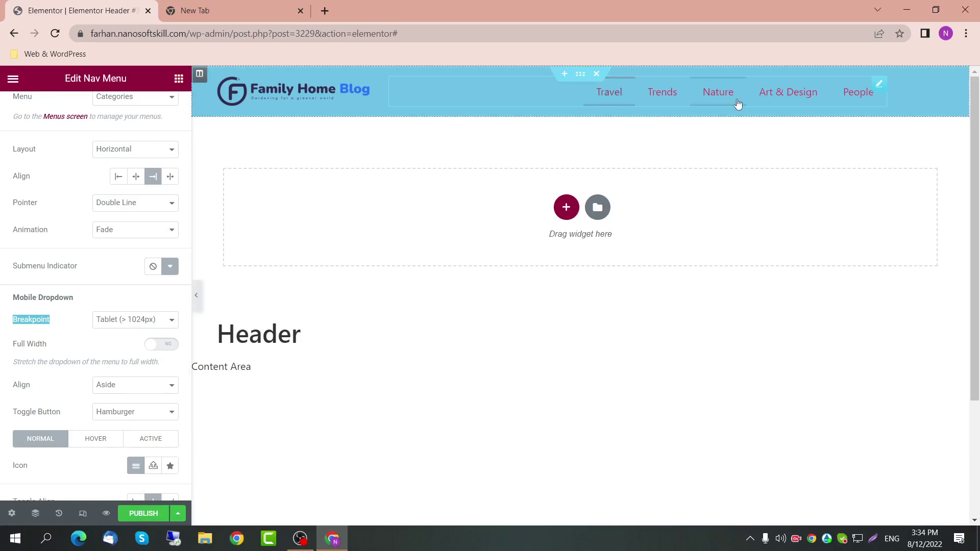
{"action": "left_click", "coordinate": [130, 324]}
{"action": "left_click", "coordinate": [130, 325]}
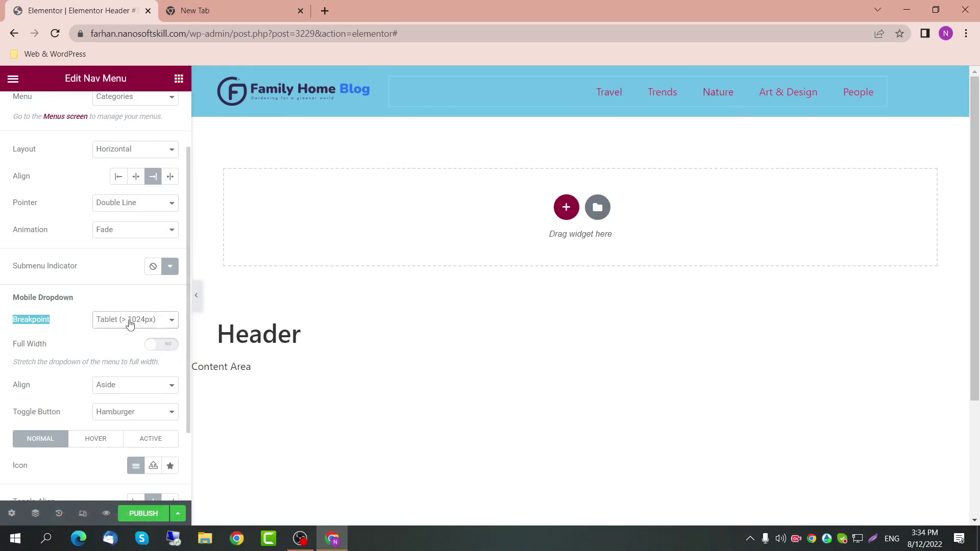
{"action": "left_click", "coordinate": [83, 513]}
Step: Check the tablet hamburger menu, set the breakpoint to Mobile (> 767px), and preview at mobile width
{"action": "left_click", "coordinate": [530, 78]}
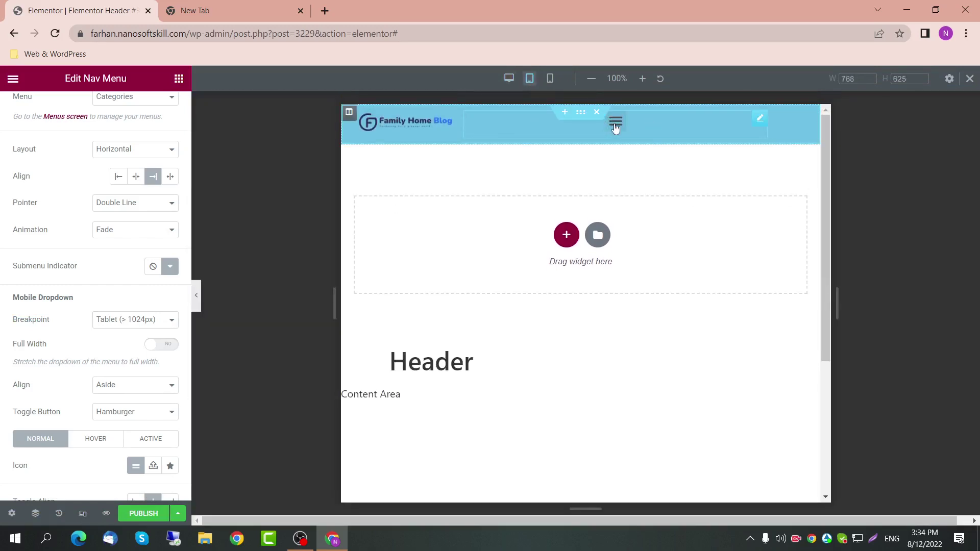
{"action": "left_click", "coordinate": [615, 128]}
{"action": "left_click", "coordinate": [613, 129]}
{"action": "left_click", "coordinate": [156, 324]}
{"action": "left_click", "coordinate": [146, 334]}
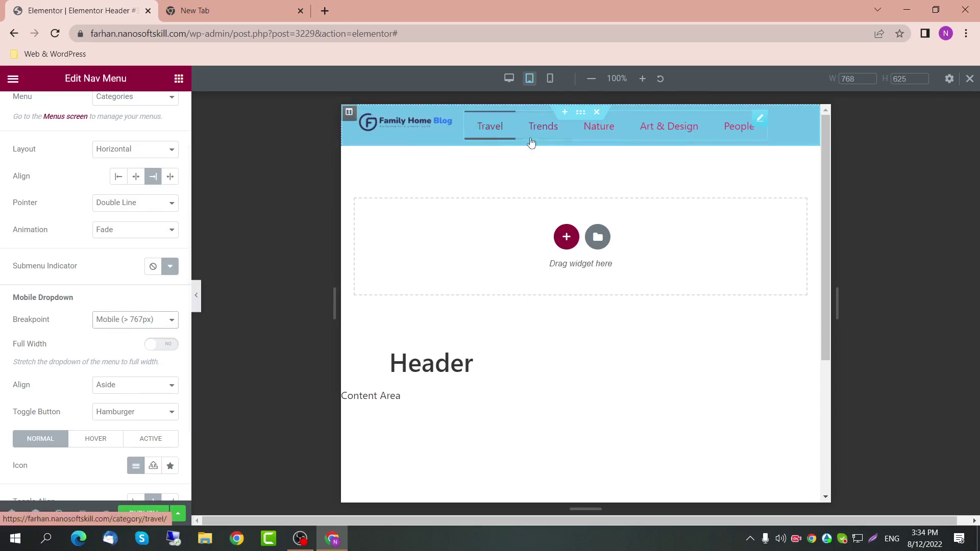
{"action": "left_click", "coordinate": [508, 78]}
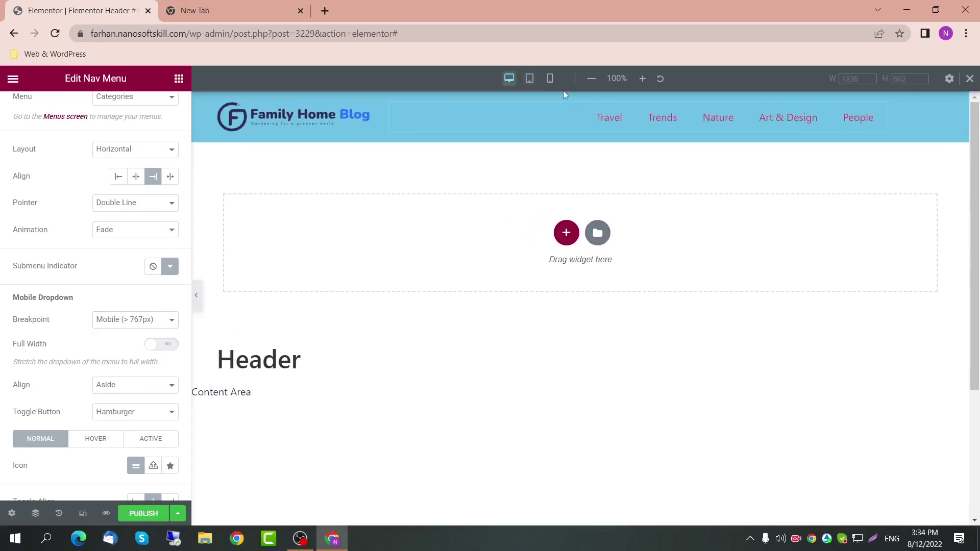
{"action": "left_click", "coordinate": [553, 83]}
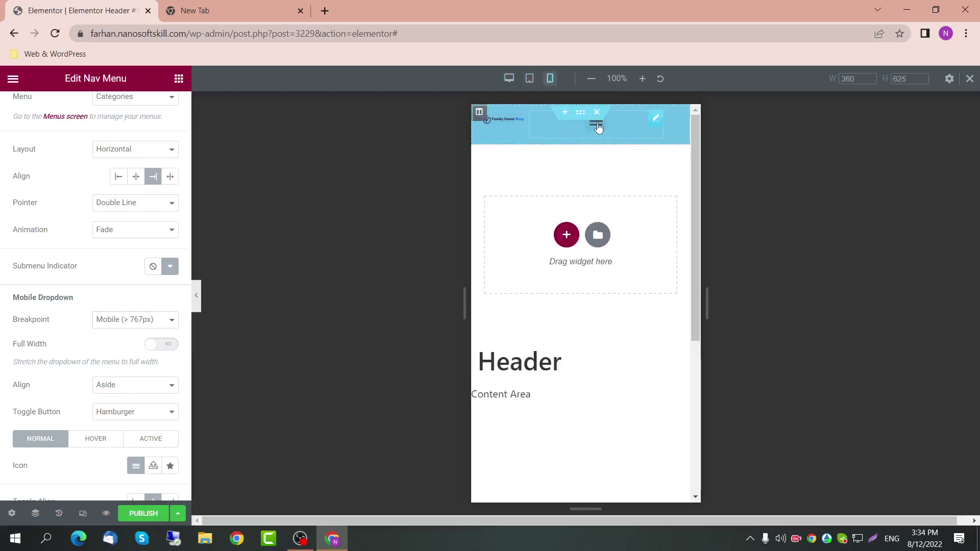
Step: Vertically center the nav menu on mobile and set the logo's Style image width to 100
{"action": "scroll", "coordinate": [171, 104], "scroll_direction": "up", "scroll_amount": 2}
{"action": "scroll", "coordinate": [169, 107], "scroll_direction": "up", "scroll_amount": 1}
{"action": "left_click", "coordinate": [163, 108]}
{"action": "scroll", "coordinate": [158, 301], "scroll_direction": "down", "scroll_amount": 2}
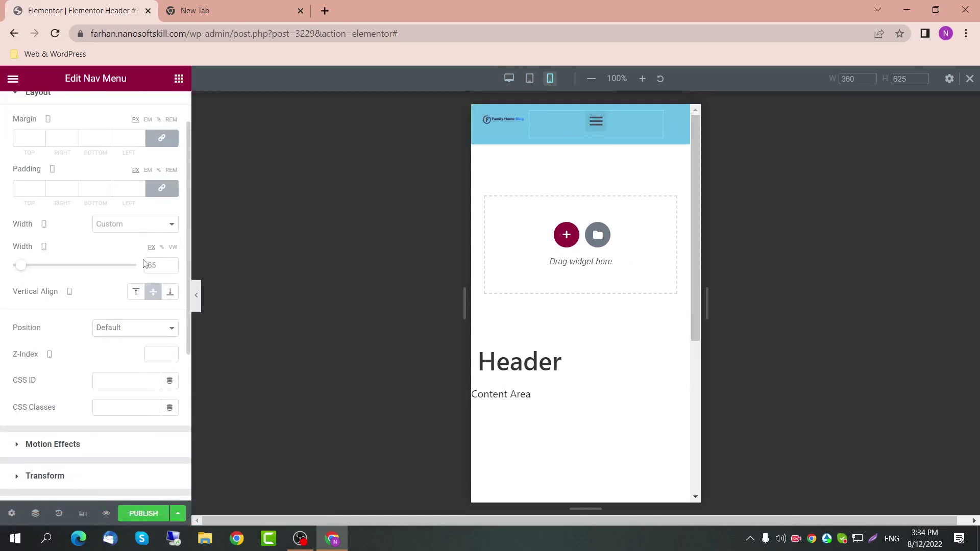
{"action": "left_click", "coordinate": [153, 293]}
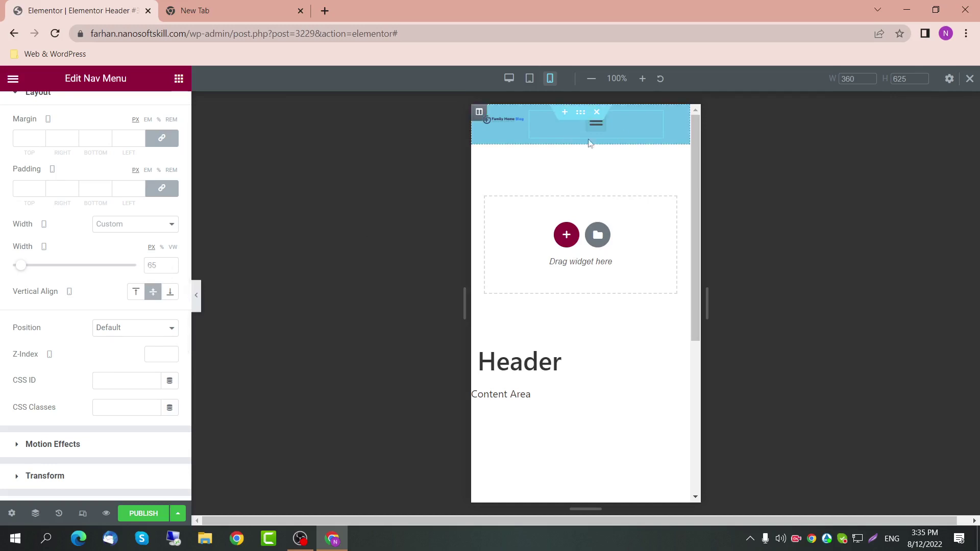
{"action": "left_click", "coordinate": [518, 119]}
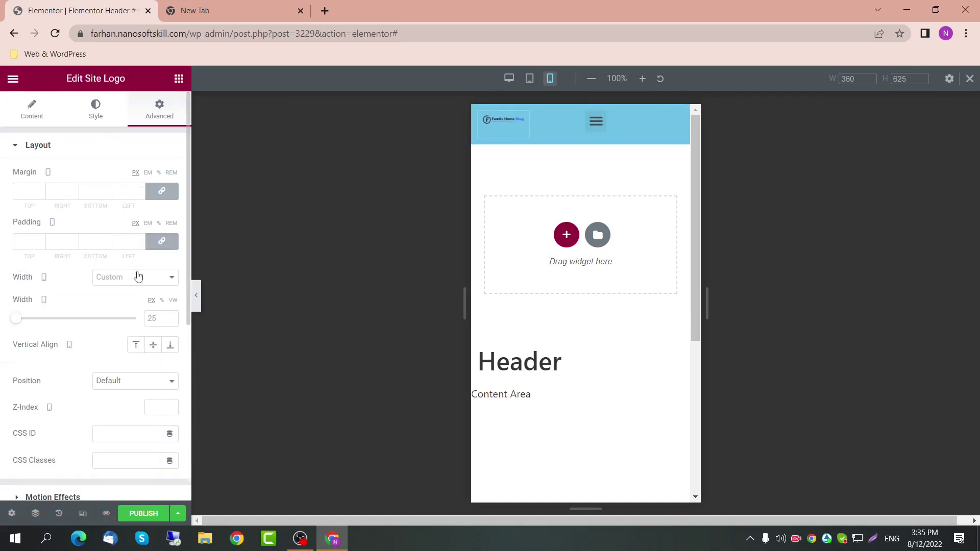
{"action": "left_click", "coordinate": [92, 111]}
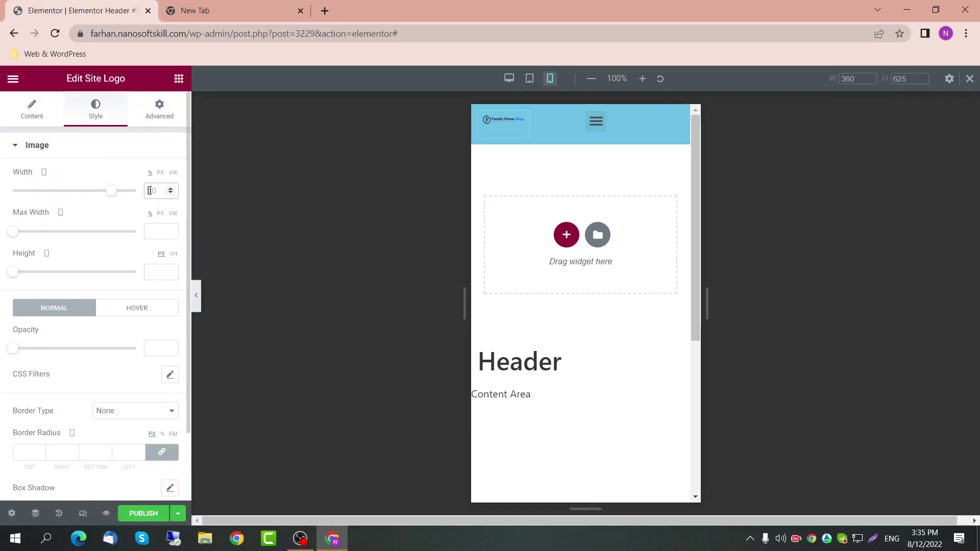
{"action": "double_click", "coordinate": [150, 190]}
{"action": "type", "text": "100"}
Step: Give the site logo a 75% custom width in its Advanced layout settings
{"action": "left_click", "coordinate": [138, 108]}
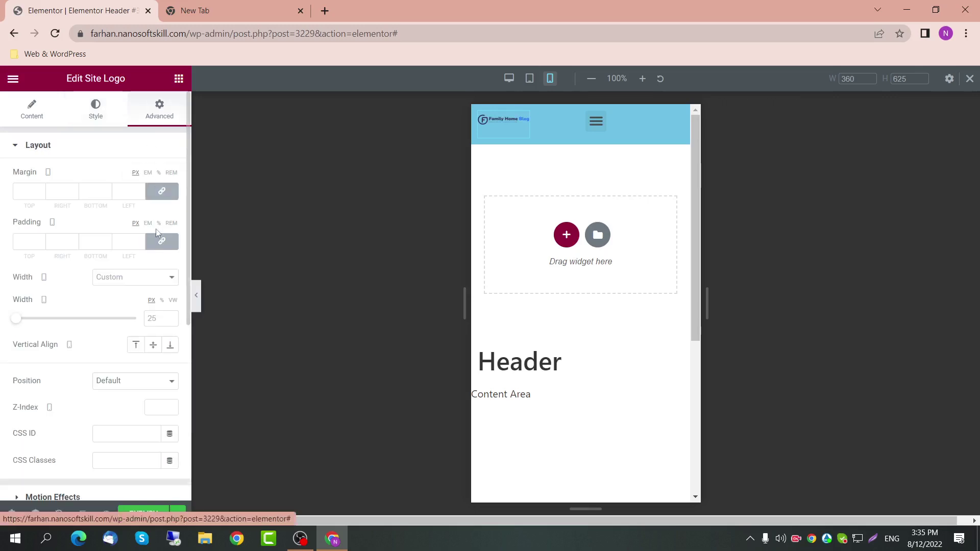
{"action": "left_click", "coordinate": [162, 318]}
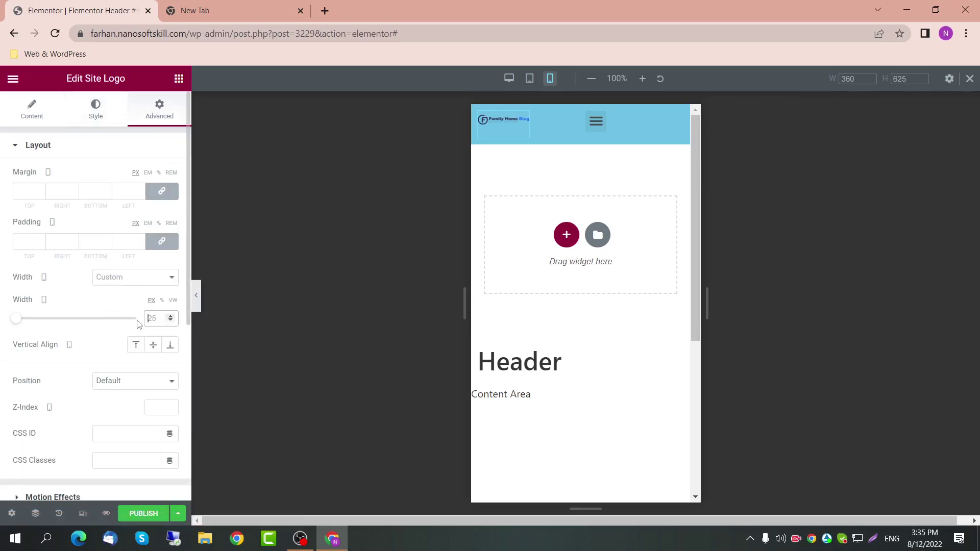
{"action": "type", "text": "75"}
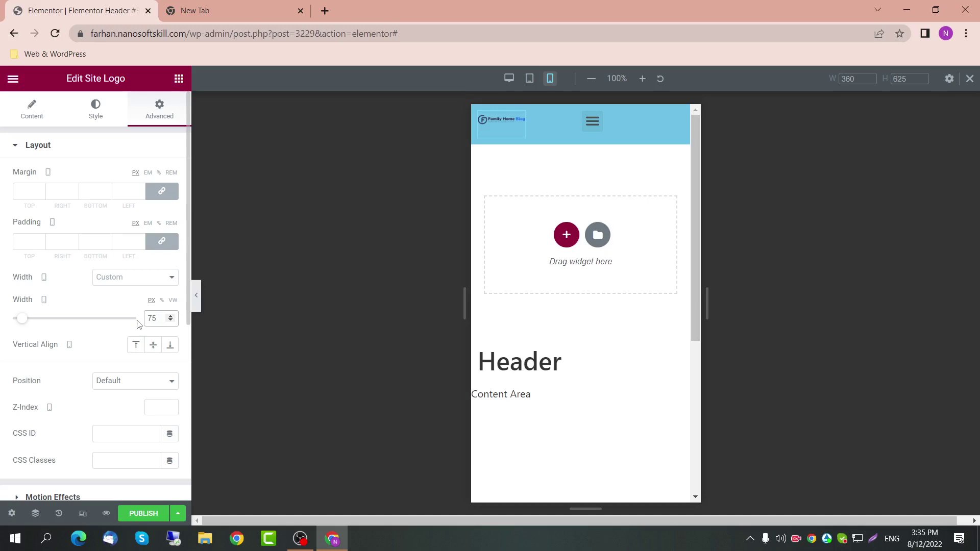
{"action": "left_click", "coordinate": [162, 300]}
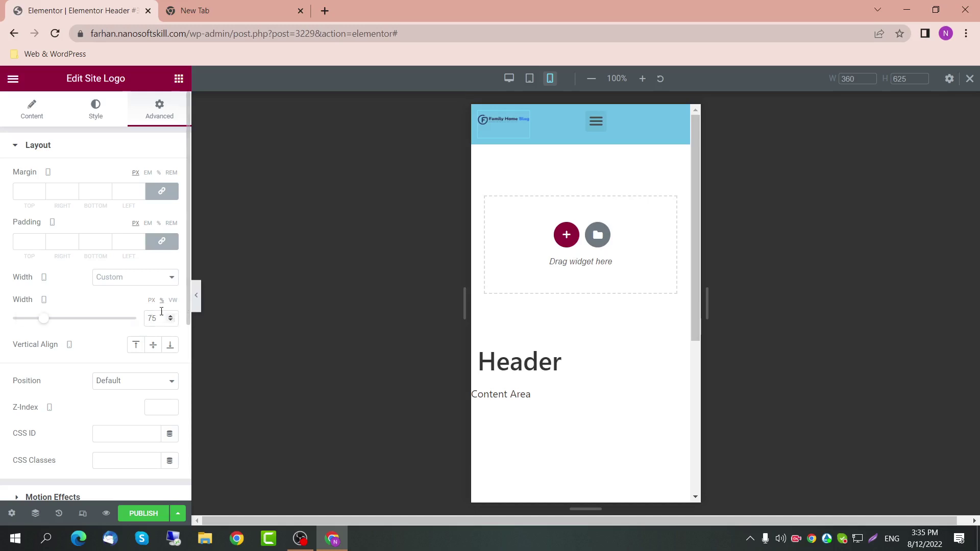
{"action": "left_click", "coordinate": [159, 317]}
{"action": "key", "text": "Return"}
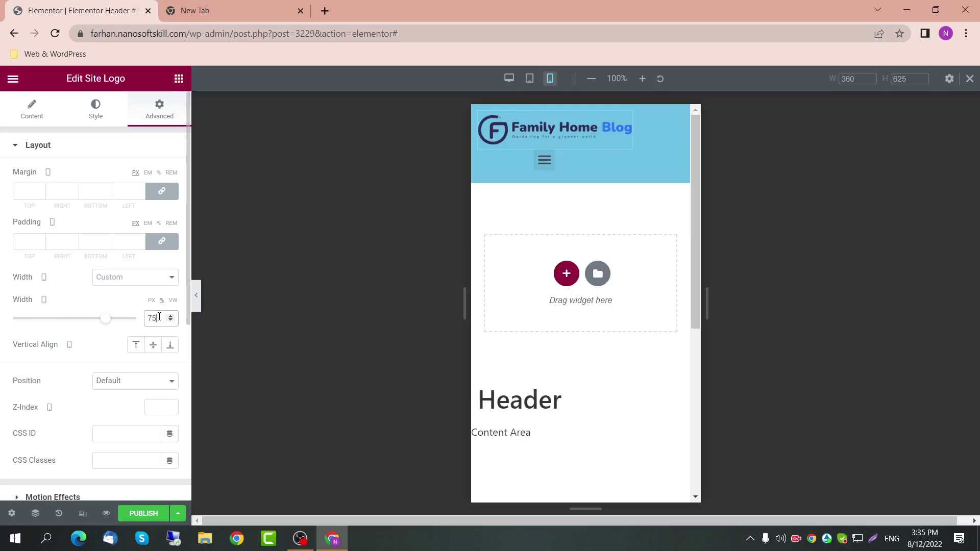
{"action": "key", "text": "Down"}
{"action": "key", "text": "Down"}
{"action": "key", "text": "Up"}
{"action": "key", "text": "Up"}
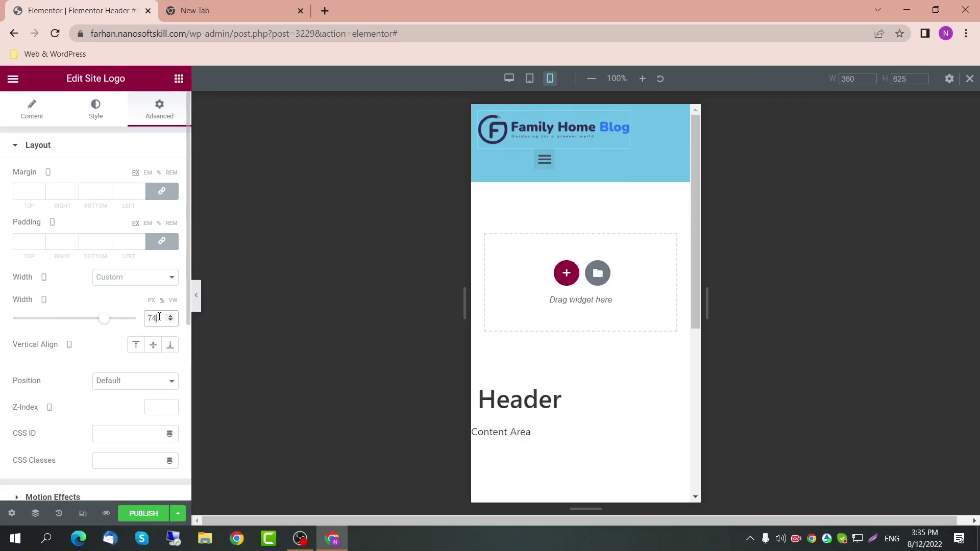
{"action": "left_click", "coordinate": [602, 156]}
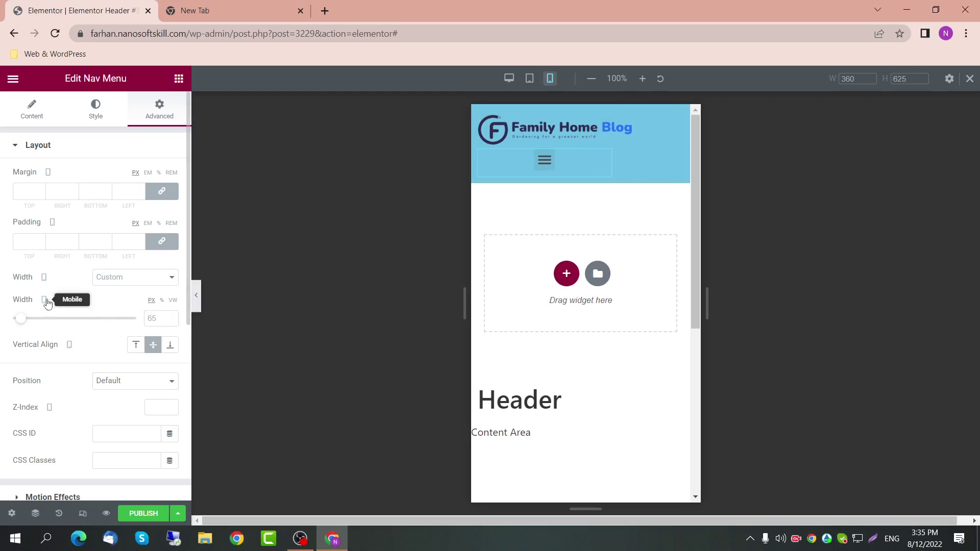
Step: Switch the nav menu's mobile width unit to % and set it to 25
{"action": "left_click", "coordinate": [162, 300]}
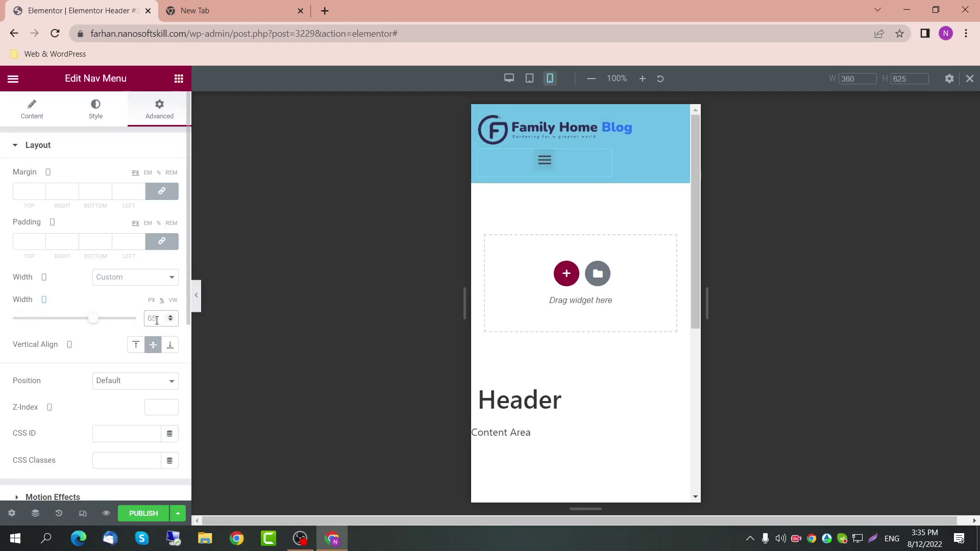
{"action": "type", "text": "10"}
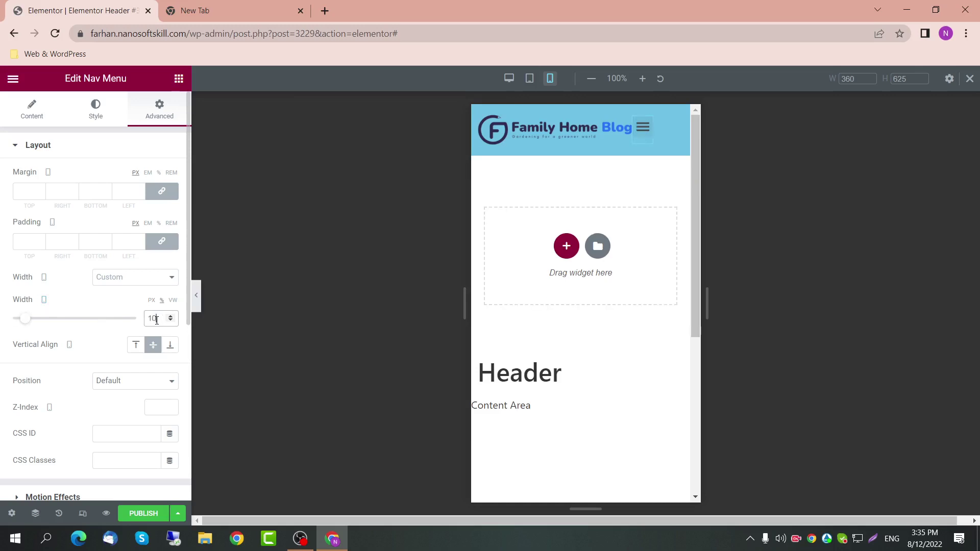
{"action": "key", "text": "Up"}
{"action": "key", "text": "Up"}
{"action": "key", "text": "Up"}
{"action": "key", "text": "Up"}
{"action": "left_click_drag", "start_coordinate": [156, 318], "coordinate": [142, 320]}
{"action": "left_click", "coordinate": [556, 129]}
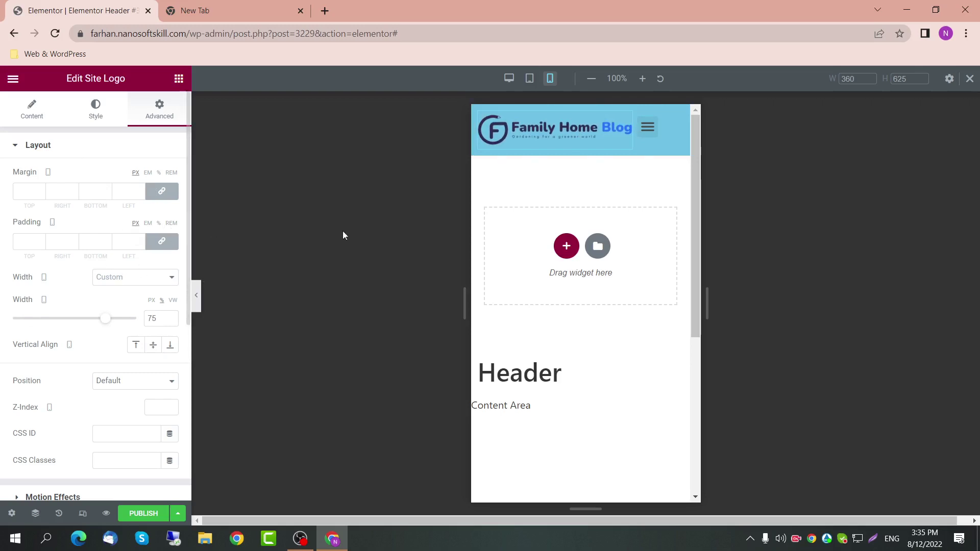
{"action": "left_click", "coordinate": [648, 128]}
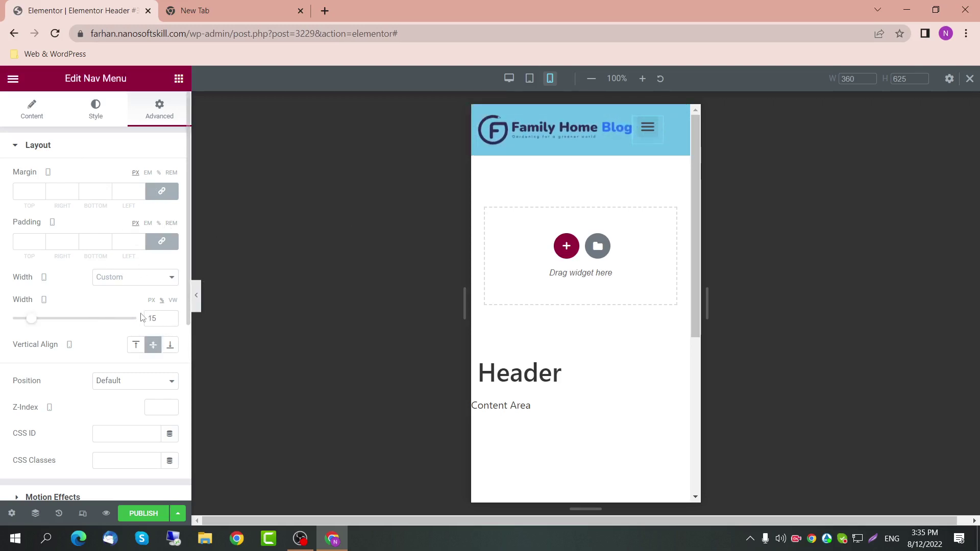
{"action": "left_click_drag", "start_coordinate": [156, 318], "coordinate": [146, 317]}
{"action": "type", "text": "25"}
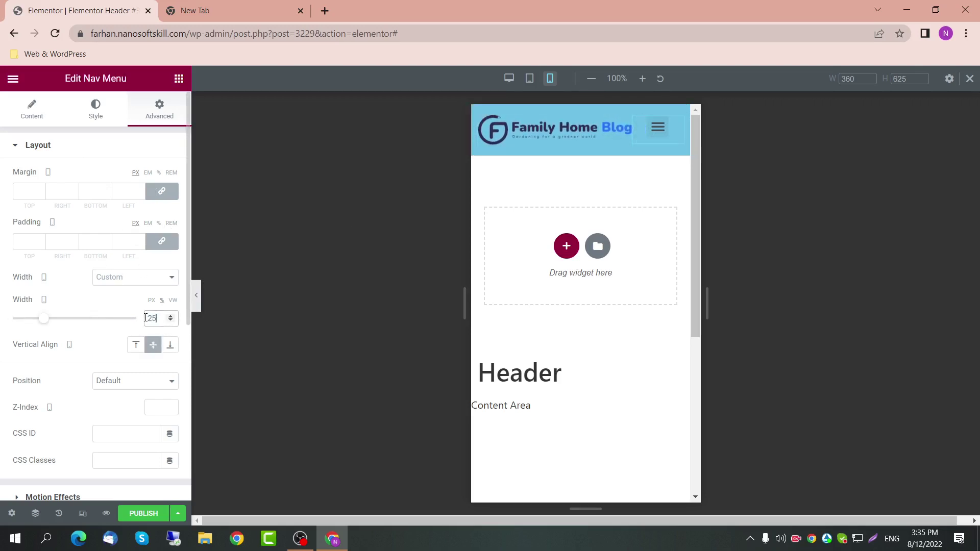
{"action": "left_click", "coordinate": [104, 113]}
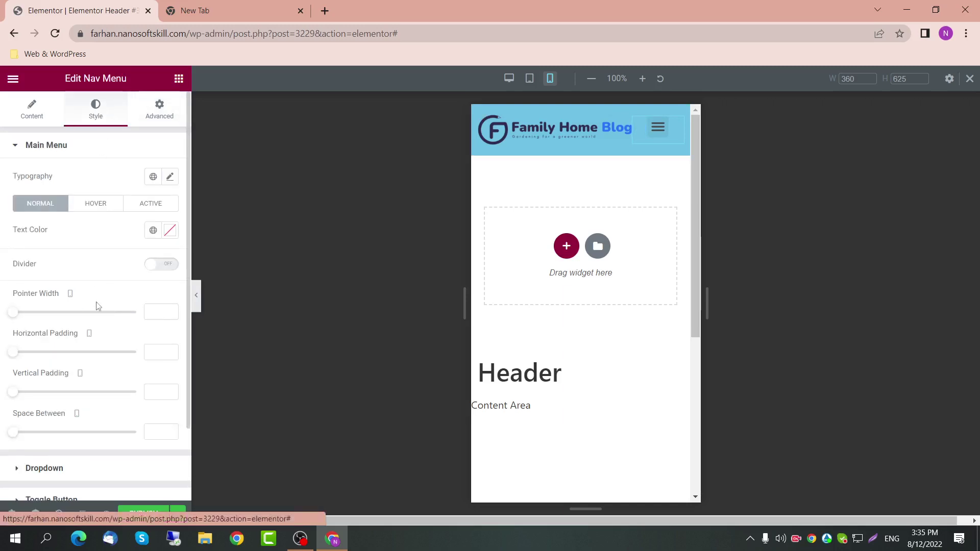
Step: Keep the nav menu right-aligned after trying Stretch, and preview the mobile dropdown
{"action": "left_click", "coordinate": [31, 108]}
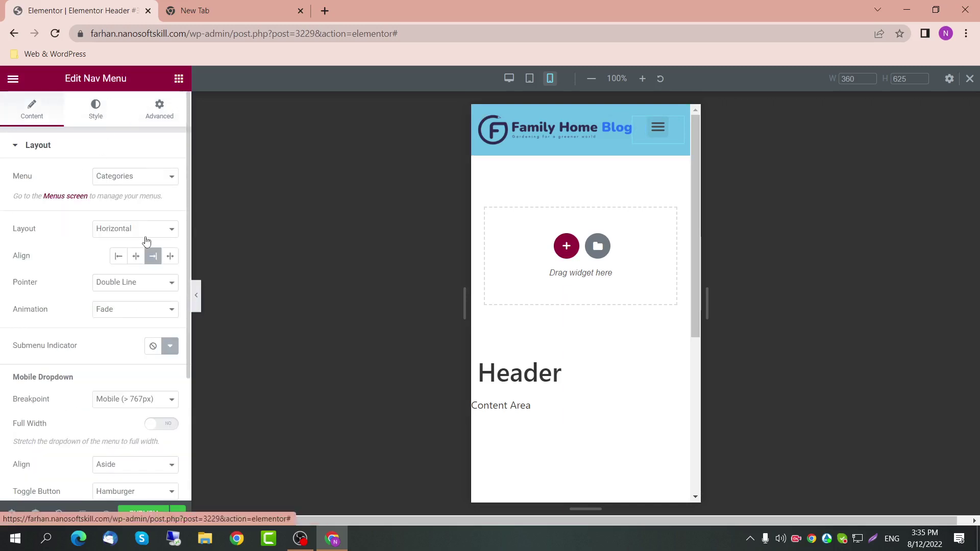
{"action": "left_click", "coordinate": [169, 256]}
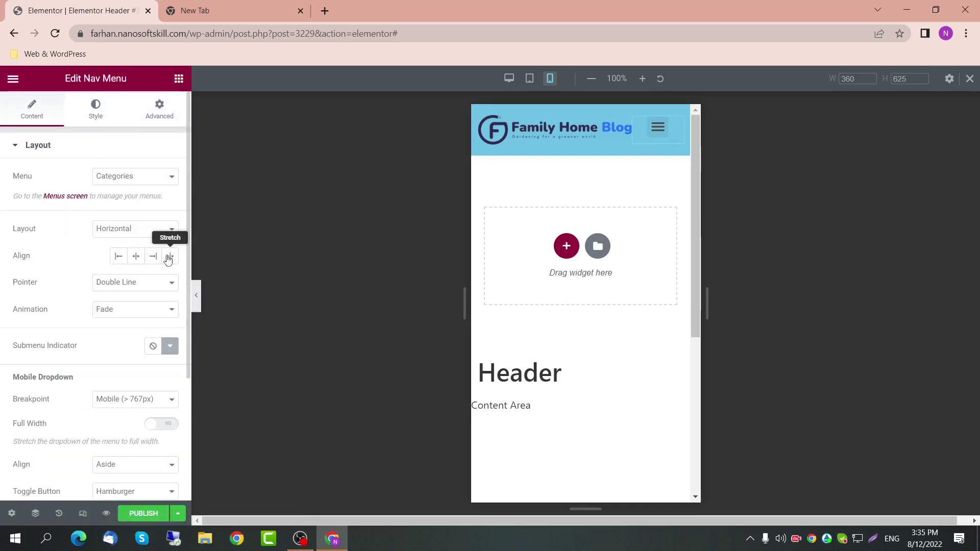
{"action": "left_click", "coordinate": [153, 256]}
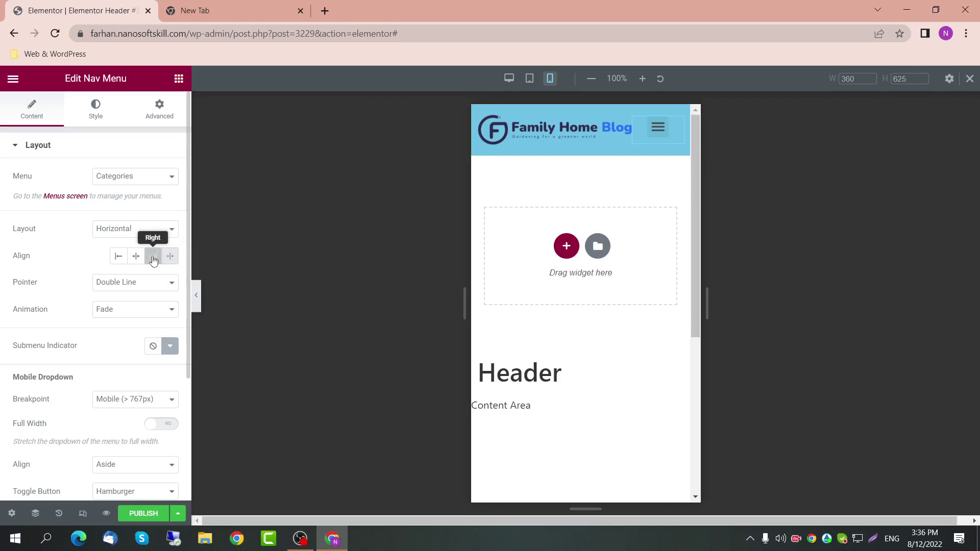
{"action": "left_click", "coordinate": [650, 134]}
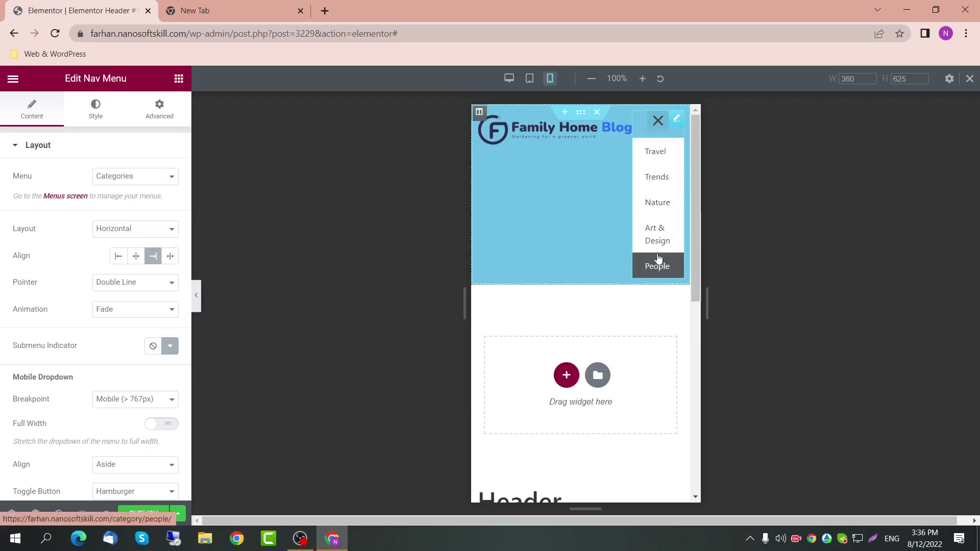
{"action": "left_click", "coordinate": [657, 121]}
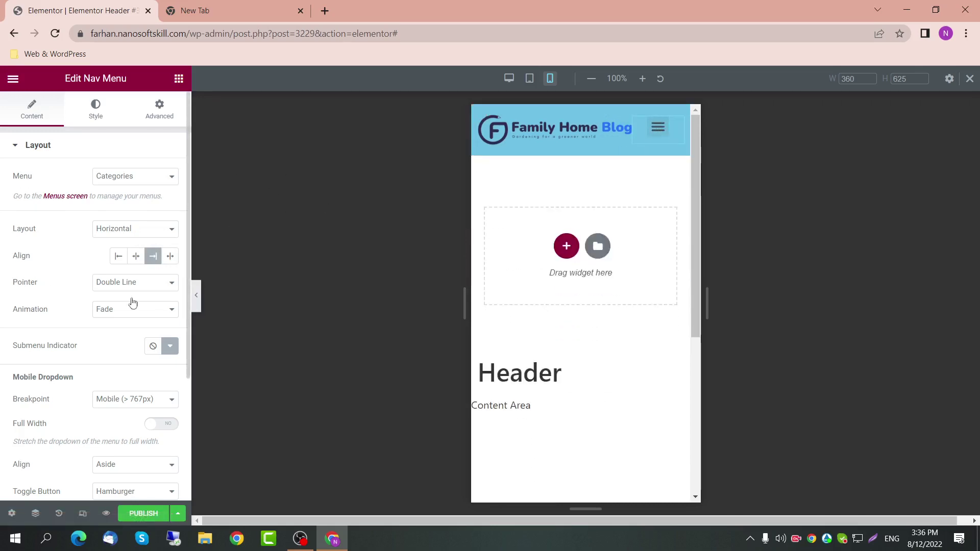
Step: Center the mobile dropdown menu and keep the hamburger toggle button style
{"action": "scroll", "coordinate": [148, 405], "scroll_direction": "down", "scroll_amount": 2}
{"action": "scroll", "coordinate": [145, 364], "scroll_direction": "down", "scroll_amount": 1}
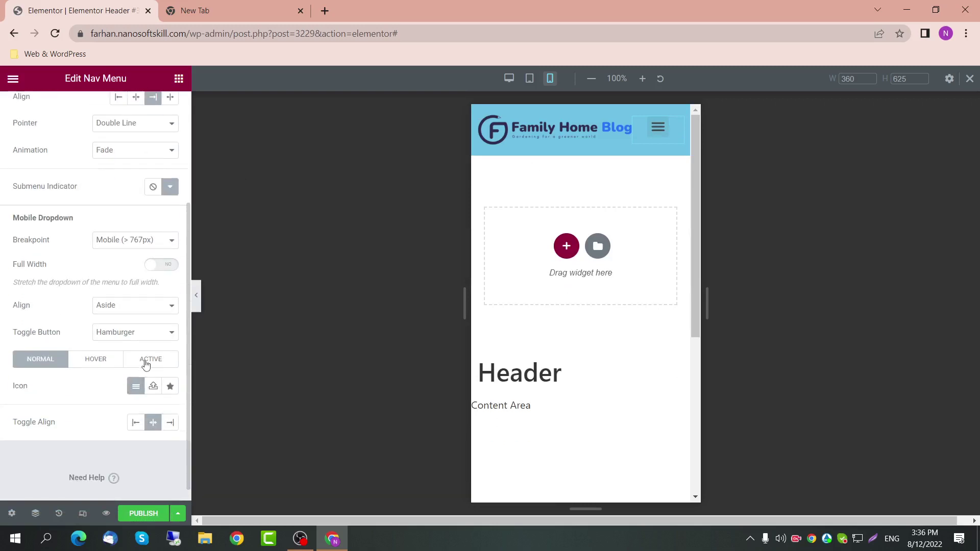
{"action": "left_click", "coordinate": [168, 302]}
{"action": "left_click", "coordinate": [169, 302]}
{"action": "left_click", "coordinate": [167, 305]}
{"action": "left_click", "coordinate": [155, 328]}
{"action": "left_click", "coordinate": [163, 334]}
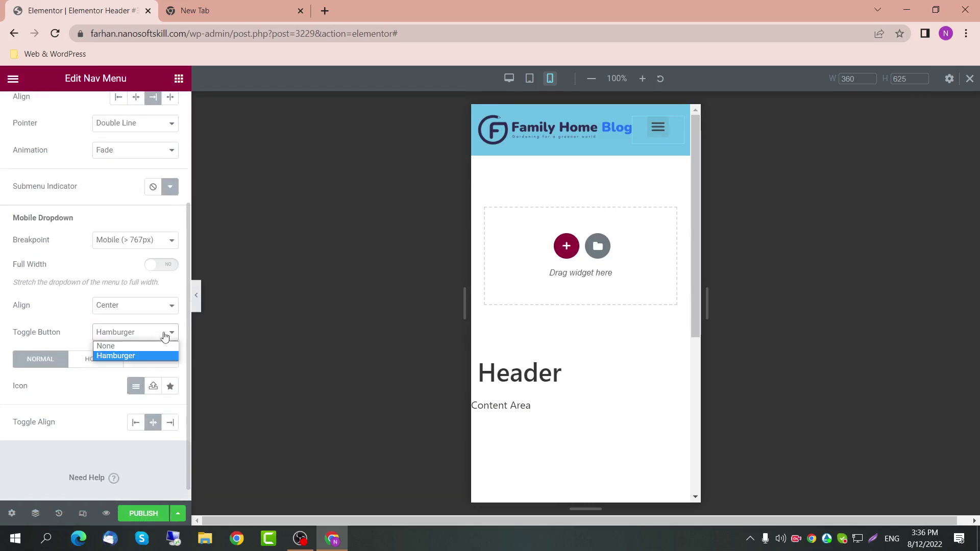
{"action": "left_click", "coordinate": [165, 337]}
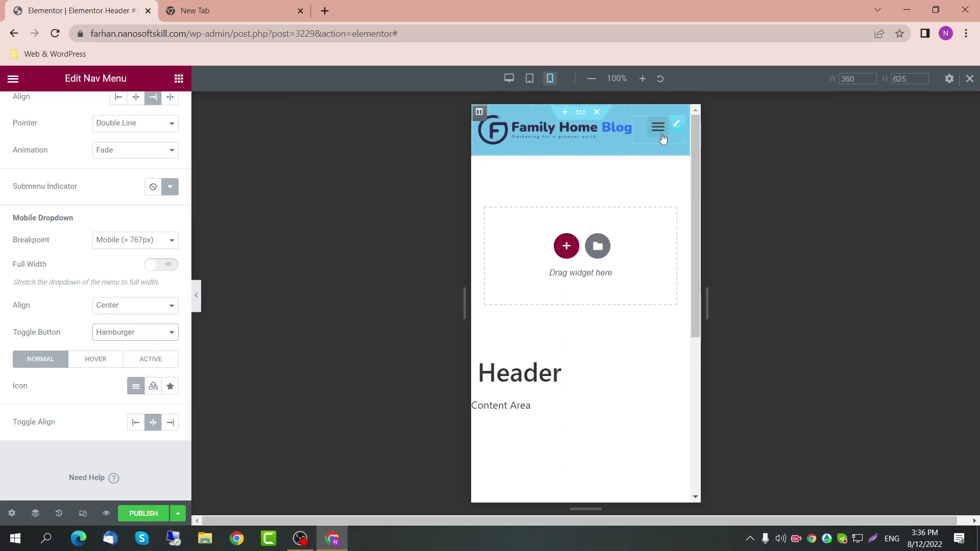
Step: Try a plus-circle toggle icon, then switch back to the hamburger icon aligned right
{"action": "left_click", "coordinate": [170, 387]}
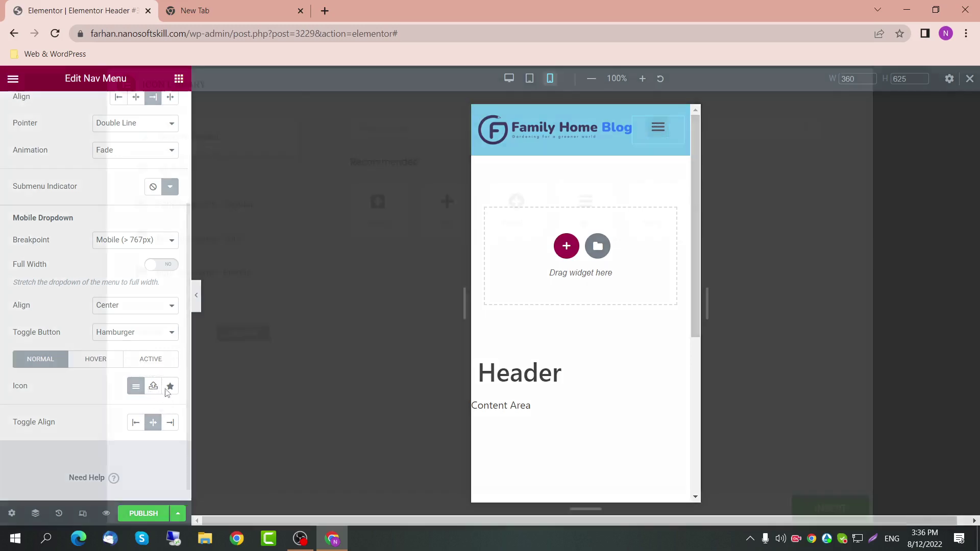
{"action": "left_click", "coordinate": [523, 218]}
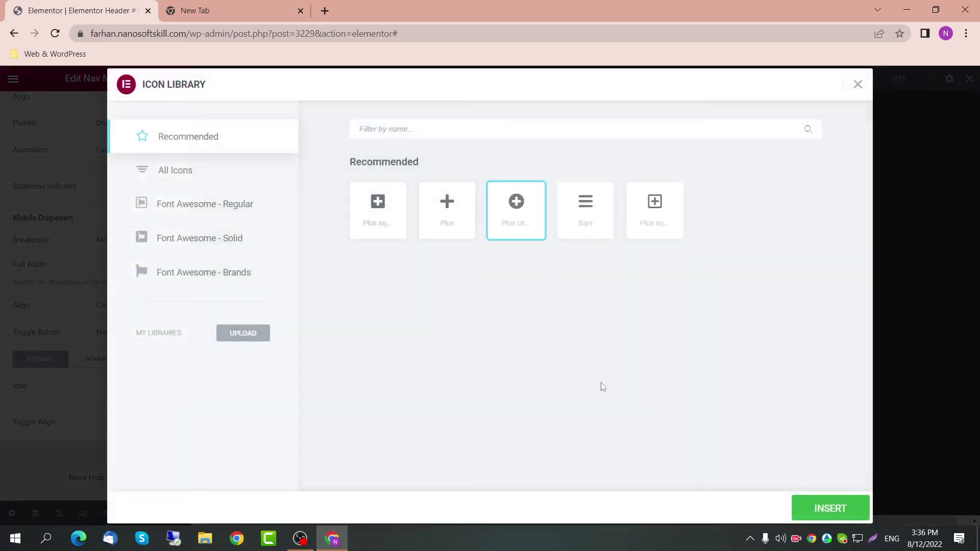
{"action": "left_click", "coordinate": [830, 509]}
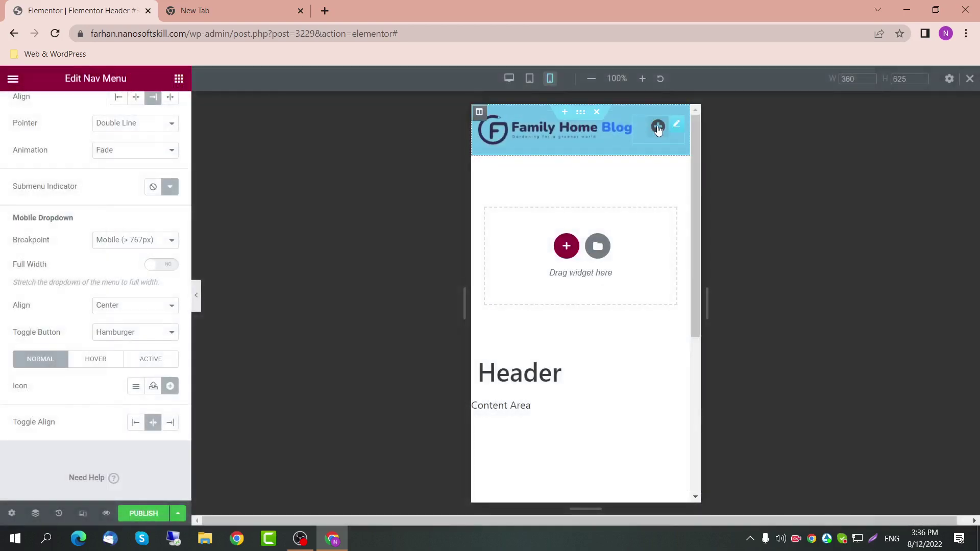
{"action": "left_click", "coordinate": [658, 129]}
{"action": "left_click", "coordinate": [658, 128]}
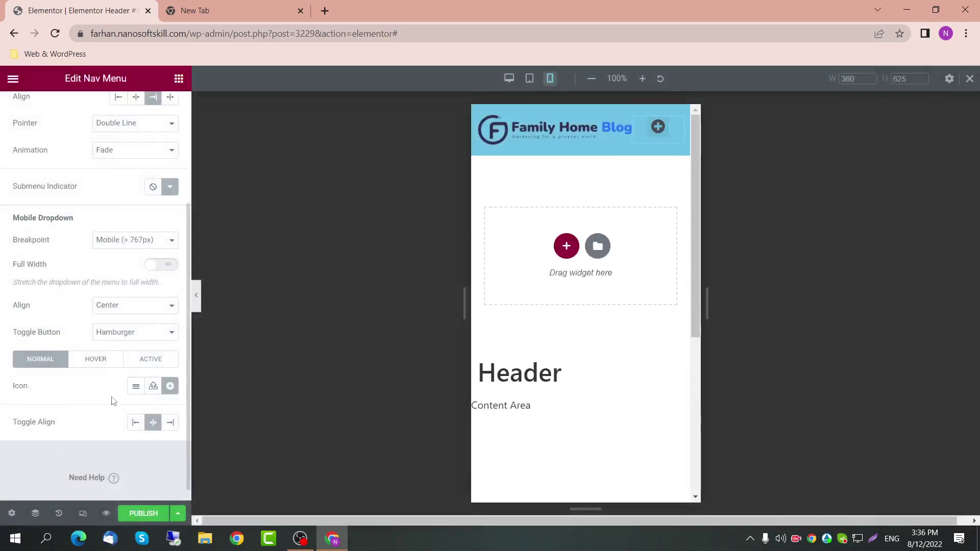
{"action": "left_click", "coordinate": [132, 389]}
{"action": "left_click", "coordinate": [166, 427]}
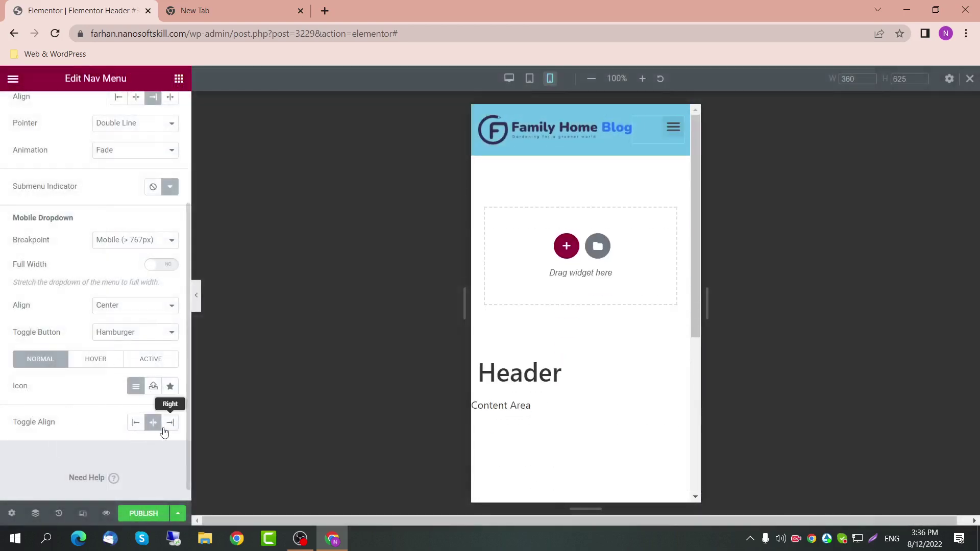
Step: Set the toggle's hover animation to None after trying Pop and Bounce In
{"action": "scroll", "coordinate": [164, 433], "scroll_direction": "up", "scroll_amount": 2}
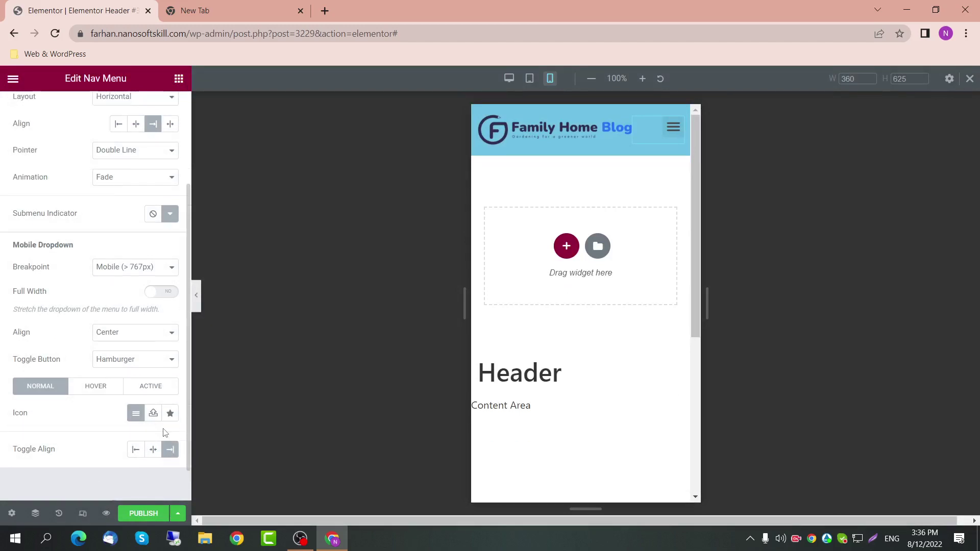
{"action": "scroll", "coordinate": [164, 433], "scroll_direction": "down", "scroll_amount": 2}
{"action": "scroll", "coordinate": [164, 432], "scroll_direction": "up", "scroll_amount": 3}
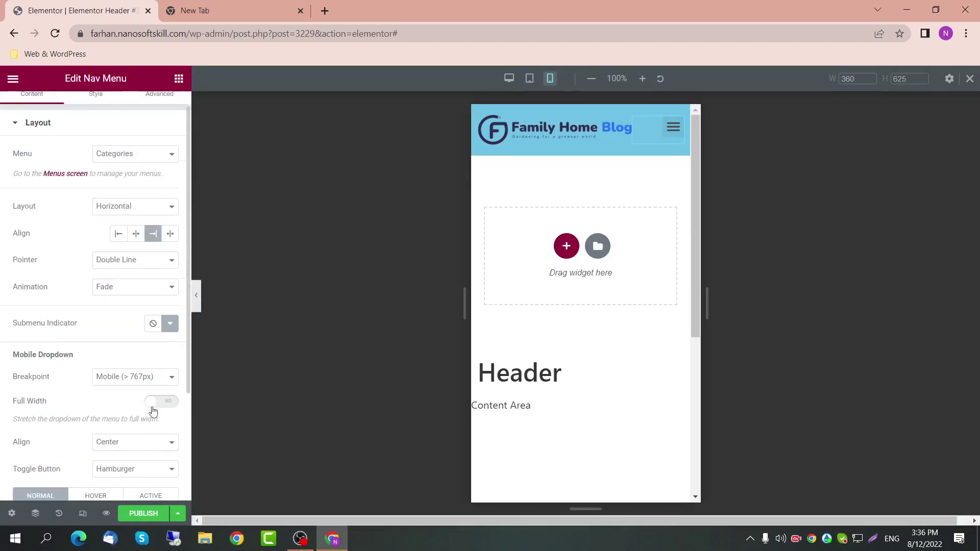
{"action": "scroll", "coordinate": [151, 407], "scroll_direction": "down", "scroll_amount": 3}
{"action": "left_click", "coordinate": [82, 359]}
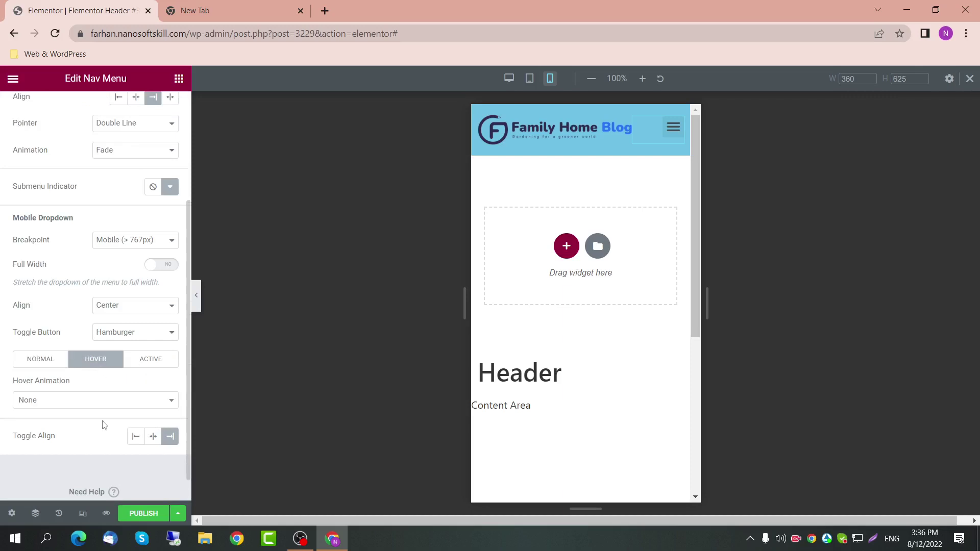
{"action": "left_click", "coordinate": [113, 401]}
{"action": "left_click", "coordinate": [82, 365]}
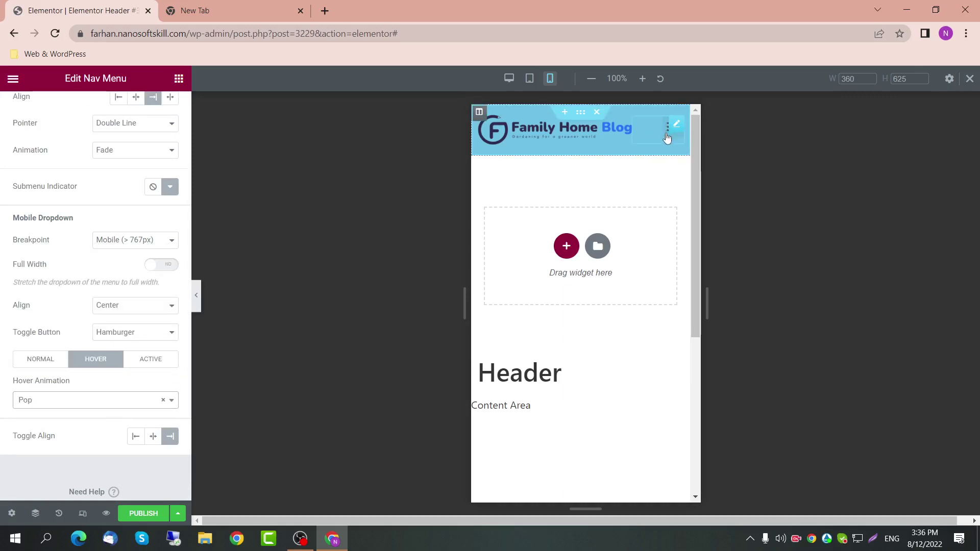
{"action": "left_click", "coordinate": [67, 403]}
{"action": "left_click", "coordinate": [34, 378]}
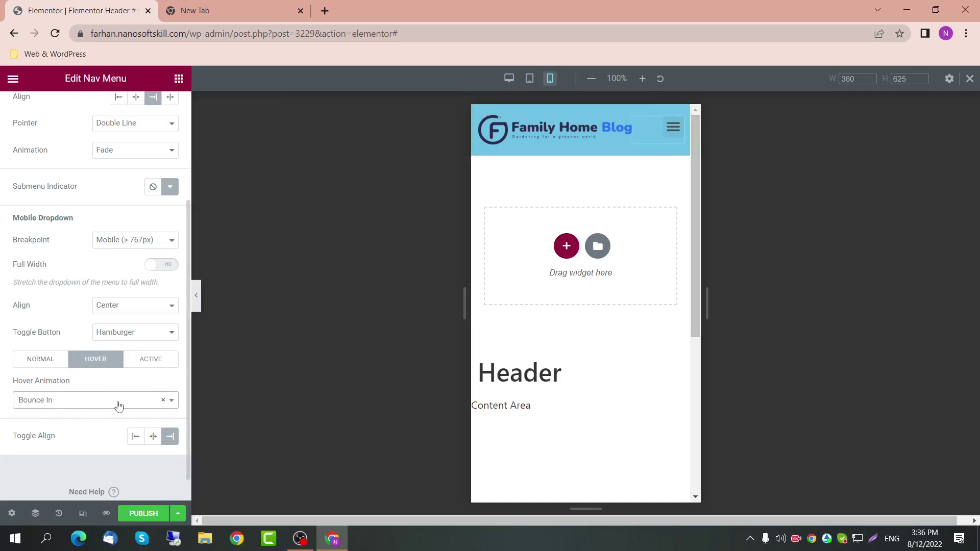
{"action": "left_click", "coordinate": [163, 401]}
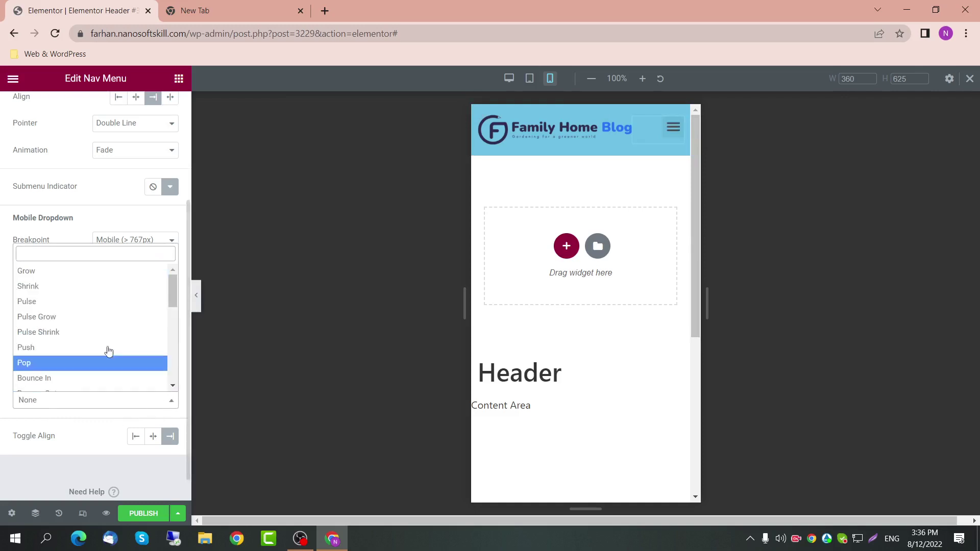
{"action": "left_click", "coordinate": [89, 415]}
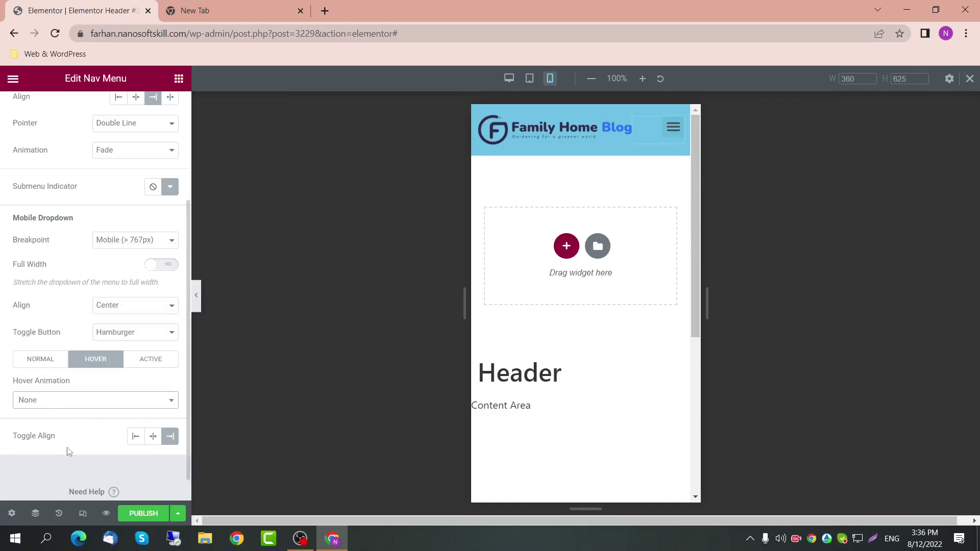
{"action": "left_click", "coordinate": [147, 359]}
{"action": "left_click", "coordinate": [41, 363]}
{"action": "scroll", "coordinate": [125, 373], "scroll_direction": "up", "scroll_amount": 3}
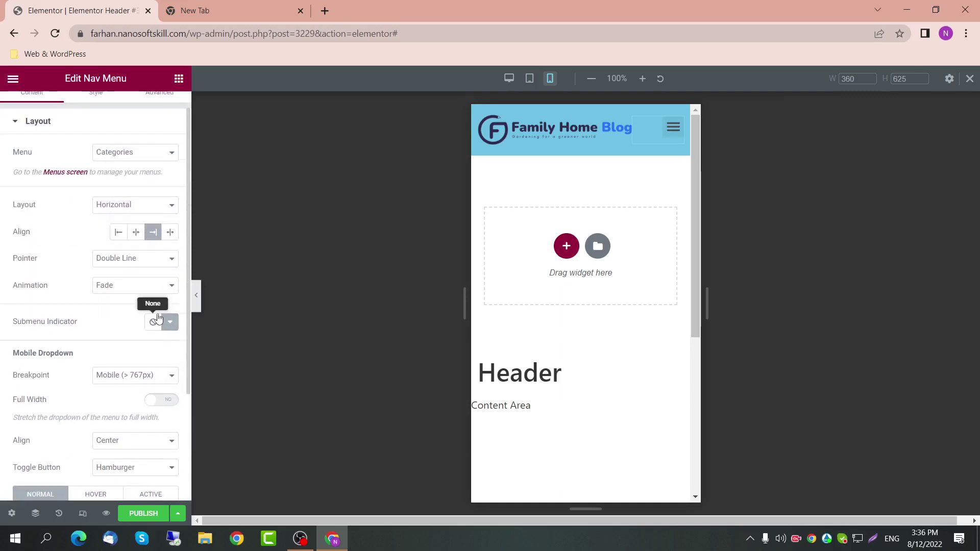
Step: Preview the header at desktop, tablet and mobile widths, then set the Site Logo width to 35%
{"action": "left_click", "coordinate": [93, 110]}
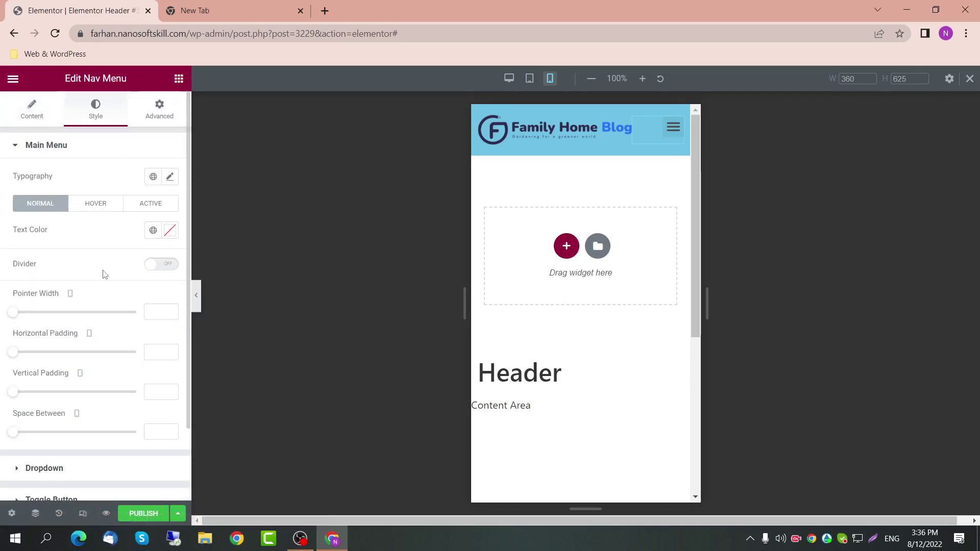
{"action": "left_click", "coordinate": [508, 82]}
{"action": "left_click", "coordinate": [529, 82]}
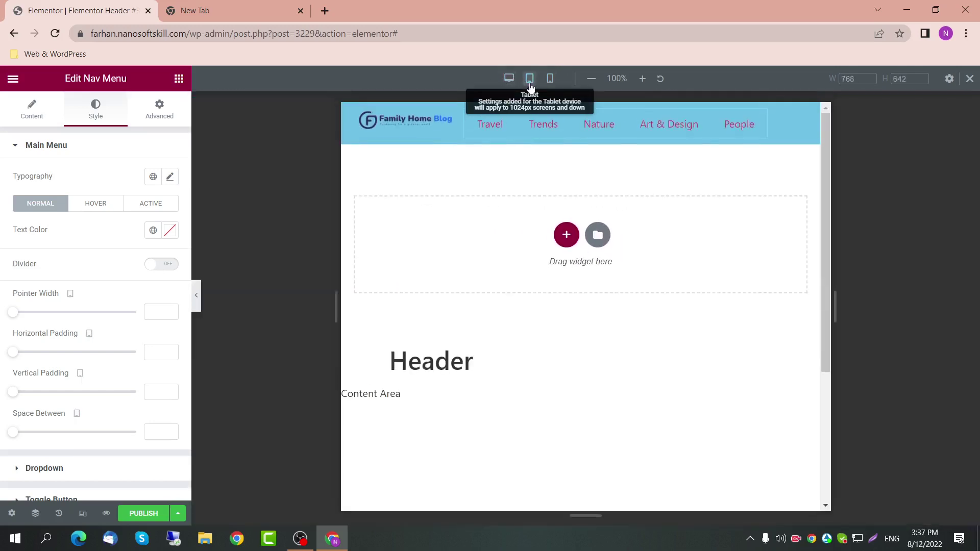
{"action": "left_click", "coordinate": [550, 79]}
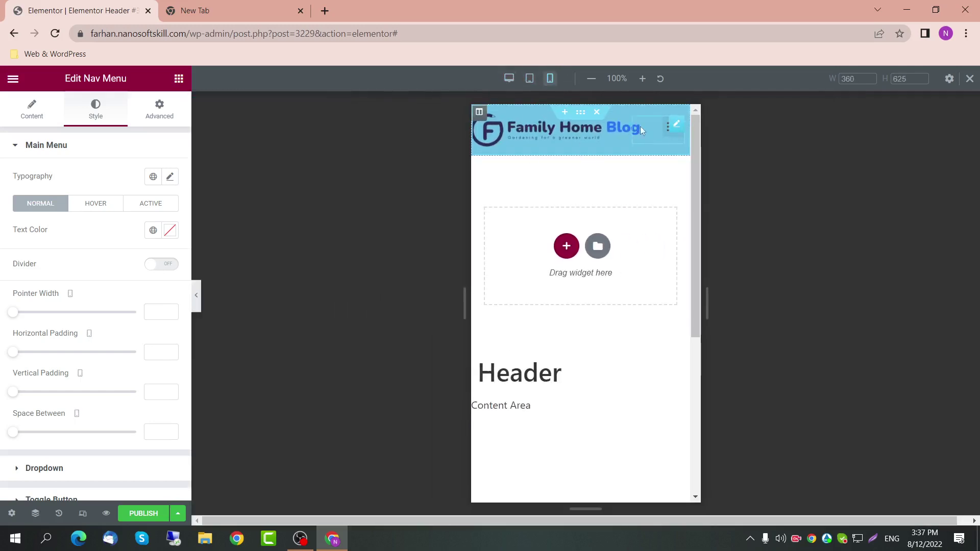
{"action": "left_click", "coordinate": [529, 80]}
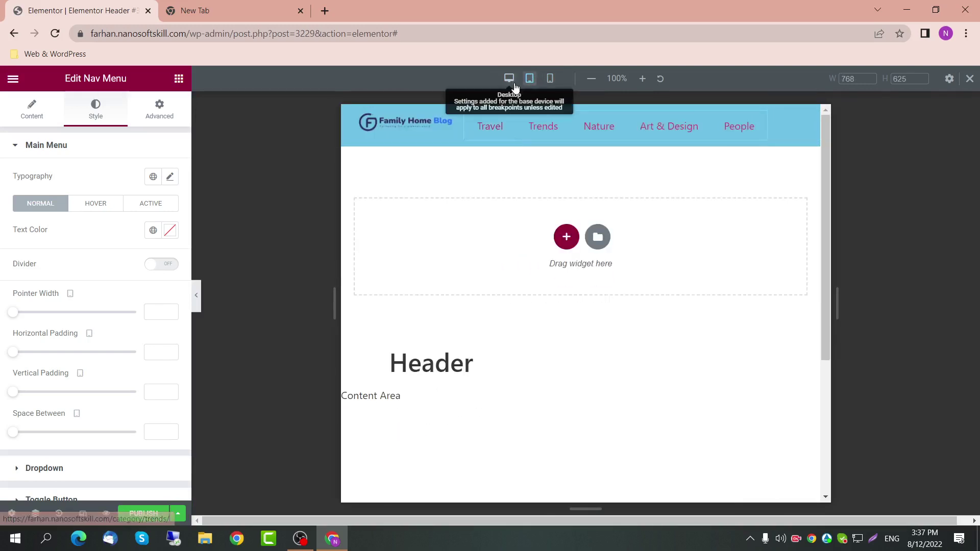
{"action": "left_click", "coordinate": [408, 123]}
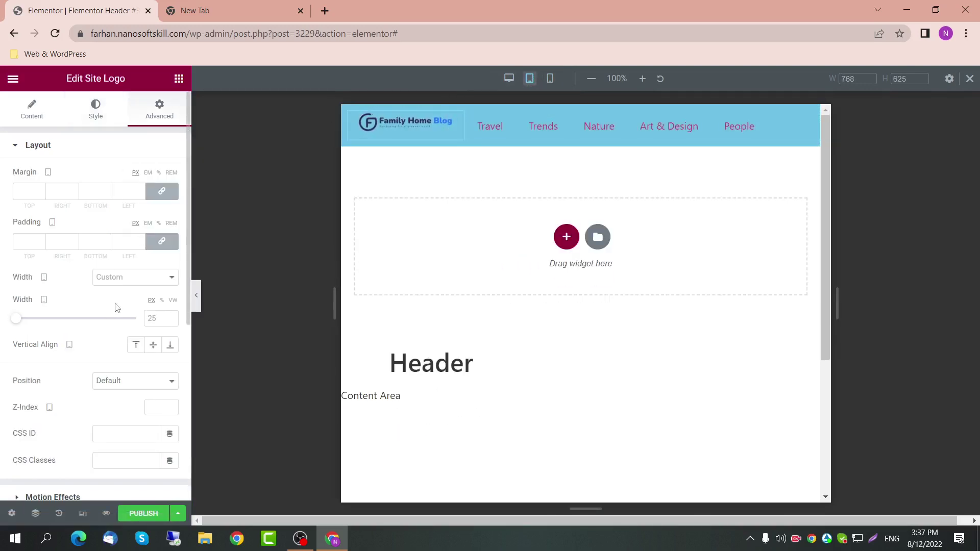
{"action": "left_click", "coordinate": [162, 301]}
{"action": "type", "text": "35"}
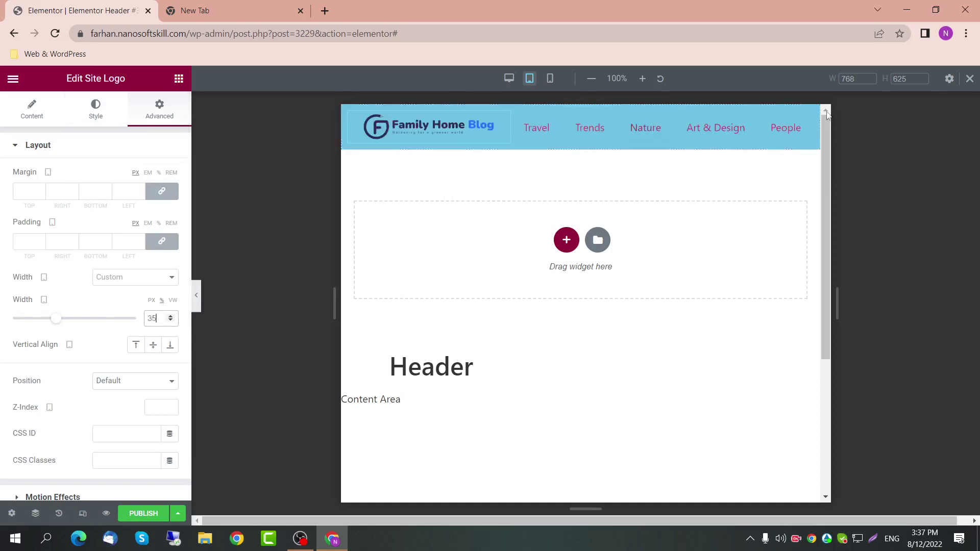
Step: Set the nav menu's custom width to 65% and return to the desktop preview
{"action": "left_click", "coordinate": [807, 121]}
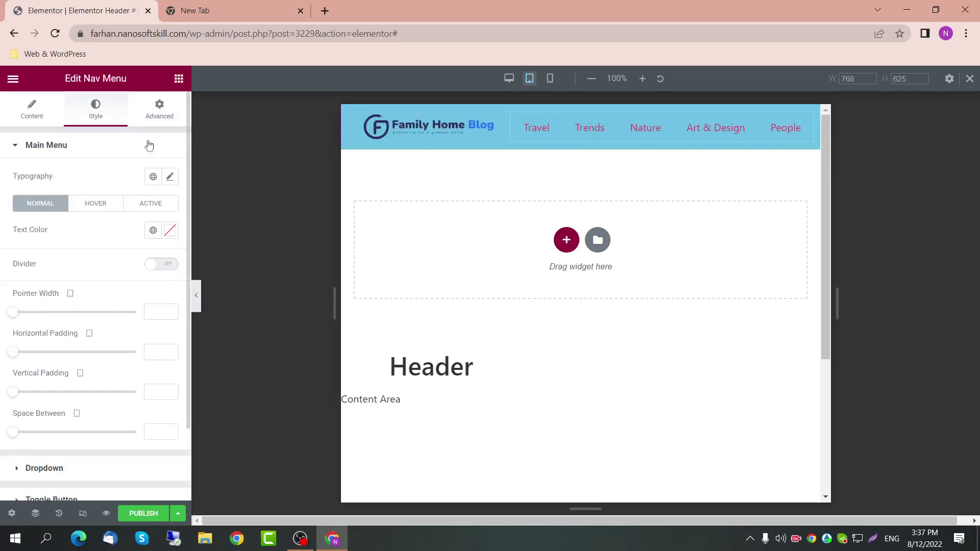
{"action": "left_click", "coordinate": [163, 117]}
{"action": "left_click", "coordinate": [162, 300]}
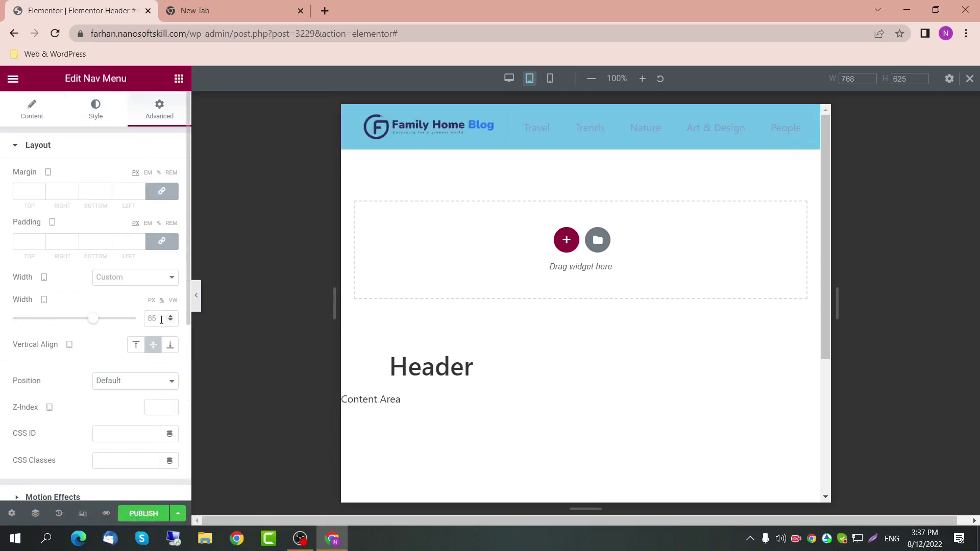
{"action": "left_click", "coordinate": [160, 319]}
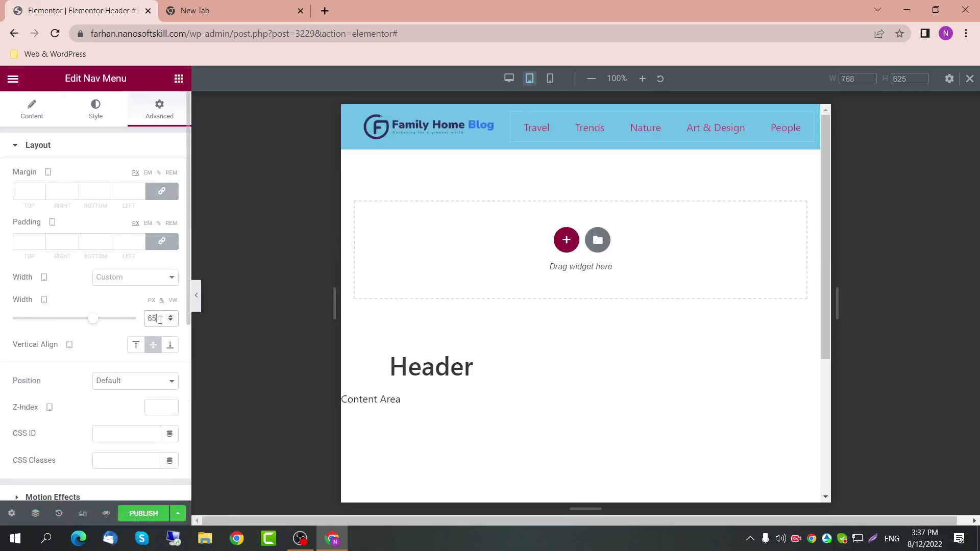
{"action": "left_click", "coordinate": [511, 80]}
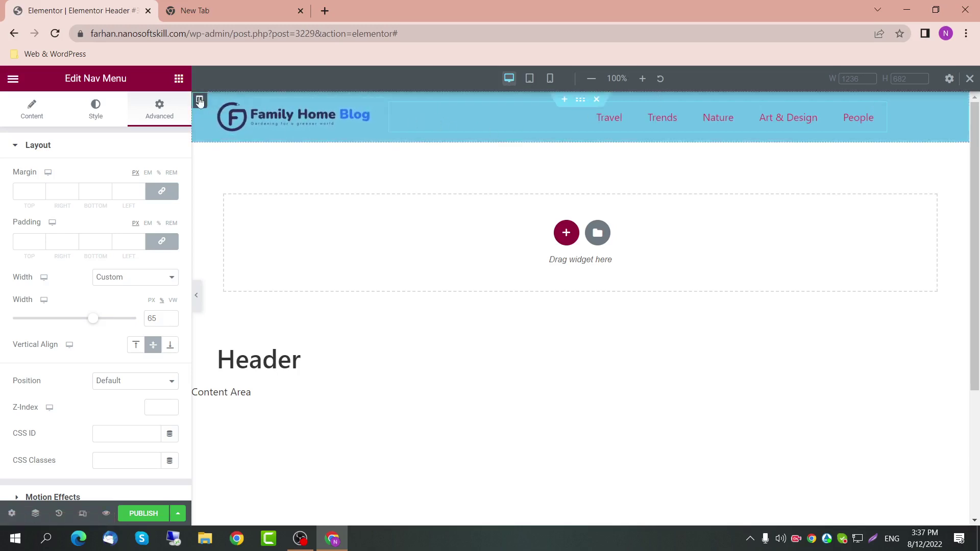
Step: Select the nav menu and bring up its Style settings
{"action": "left_click", "coordinate": [212, 113]}
{"action": "left_click", "coordinate": [178, 78]}
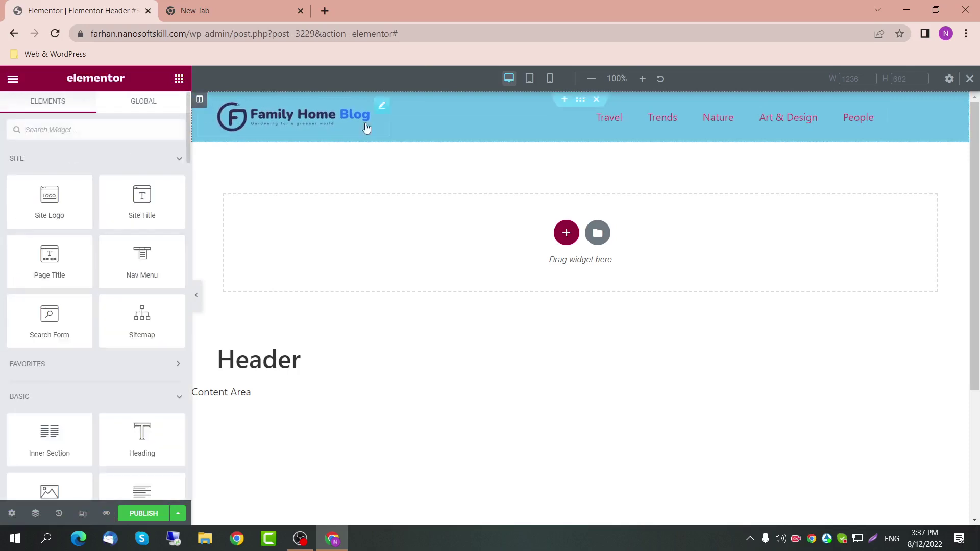
{"action": "scroll", "coordinate": [35, 443], "scroll_direction": "down", "scroll_amount": 1}
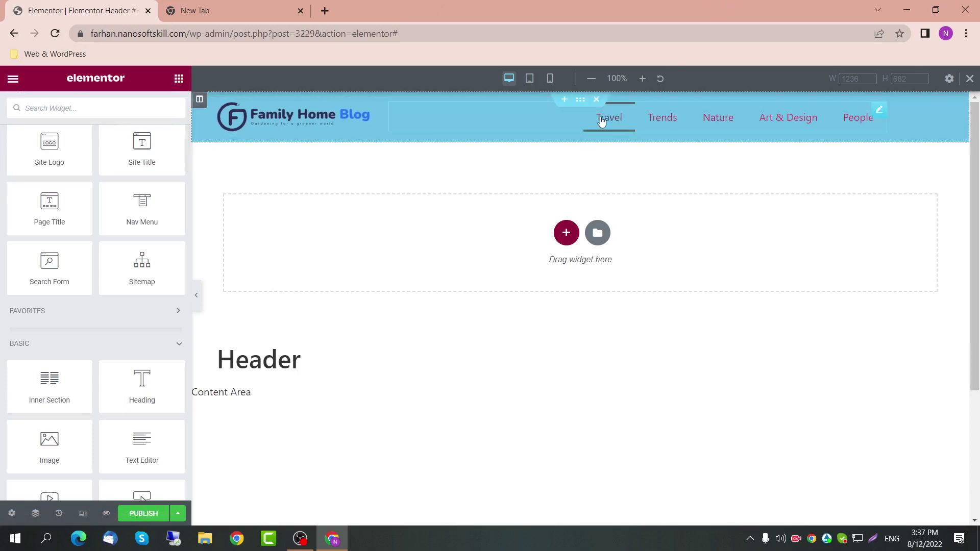
{"action": "left_click", "coordinate": [876, 113]}
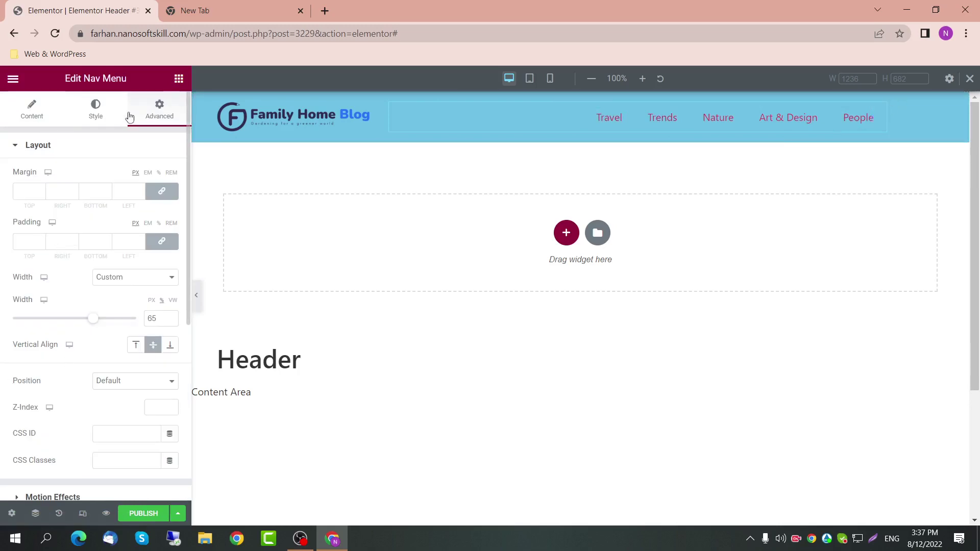
{"action": "left_click", "coordinate": [110, 121]}
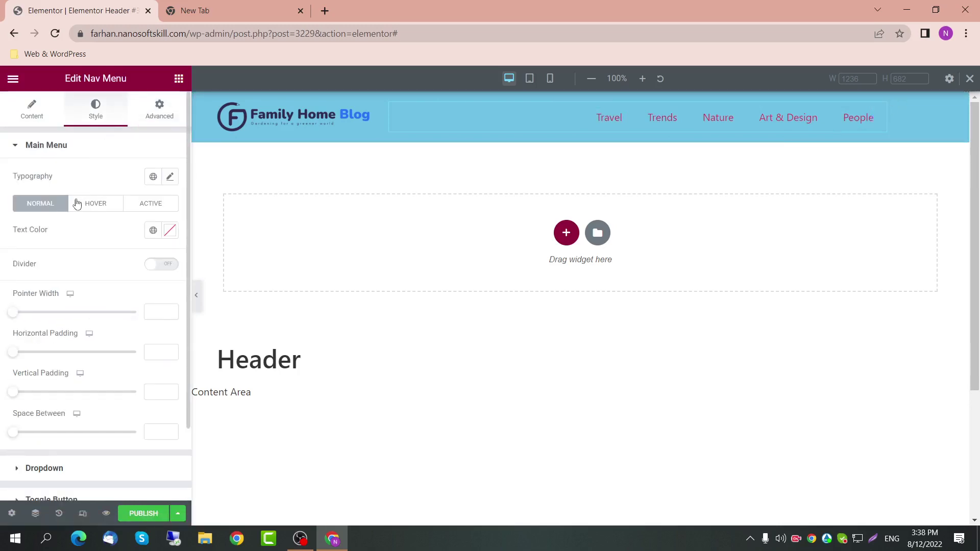
{"action": "scroll", "coordinate": [59, 275], "scroll_direction": "down", "scroll_amount": 2}
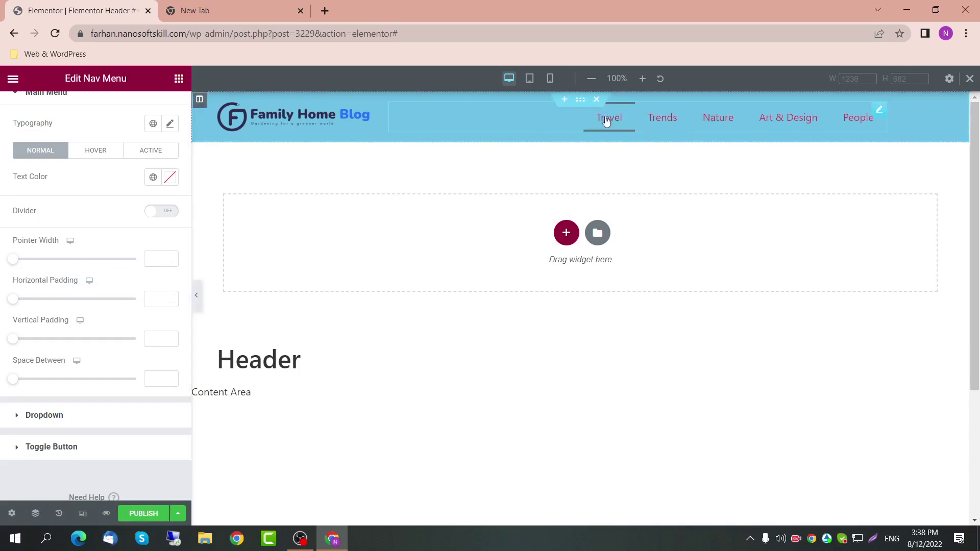
Step: Test Main Menu pointer width values, then clear the field back to default
{"action": "left_click", "coordinate": [161, 260]}
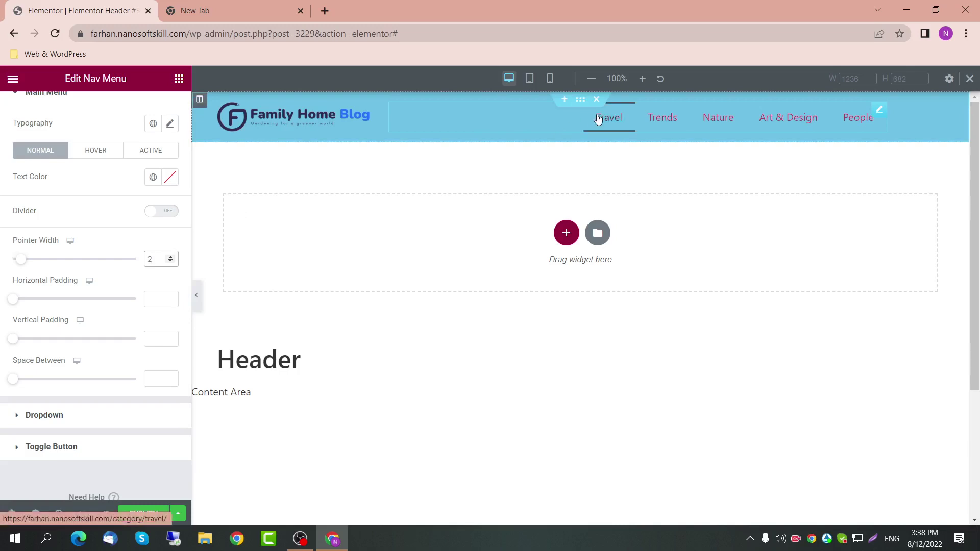
{"action": "key", "text": "Down"}
{"action": "key", "text": "Down"}
{"action": "key", "text": "Up"}
{"action": "key", "text": "Up"}
{"action": "key", "text": "Up"}
{"action": "key", "text": "Up"}
{"action": "key", "text": "Up"}
{"action": "key", "text": "Up"}
{"action": "key", "text": "Up"}
{"action": "key", "text": "Up"}
{"action": "key", "text": "Up"}
{"action": "key", "text": "Up"}
{"action": "key", "text": "Up"}
{"action": "key", "text": "Up"}
{"action": "key", "text": "Up"}
{"action": "key", "text": "Up"}
{"action": "key", "text": "Up"}
{"action": "key", "text": "Up"}
{"action": "key", "text": "Up"}
{"action": "key", "text": "Up"}
{"action": "key", "text": "Up"}
{"action": "key", "text": "Up"}
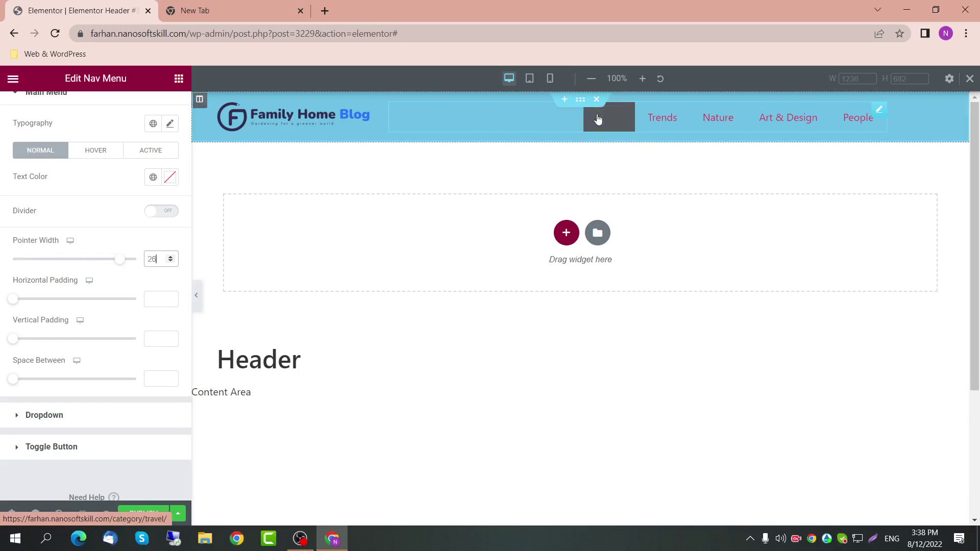
{"action": "key", "text": "Down"}
{"action": "key", "text": "Down"}
{"action": "key", "text": "Down"}
{"action": "key", "text": "Down"}
{"action": "key", "text": "Down"}
{"action": "key", "text": "Down"}
{"action": "key", "text": "Down"}
{"action": "key", "text": "Down"}
{"action": "key", "text": "Down"}
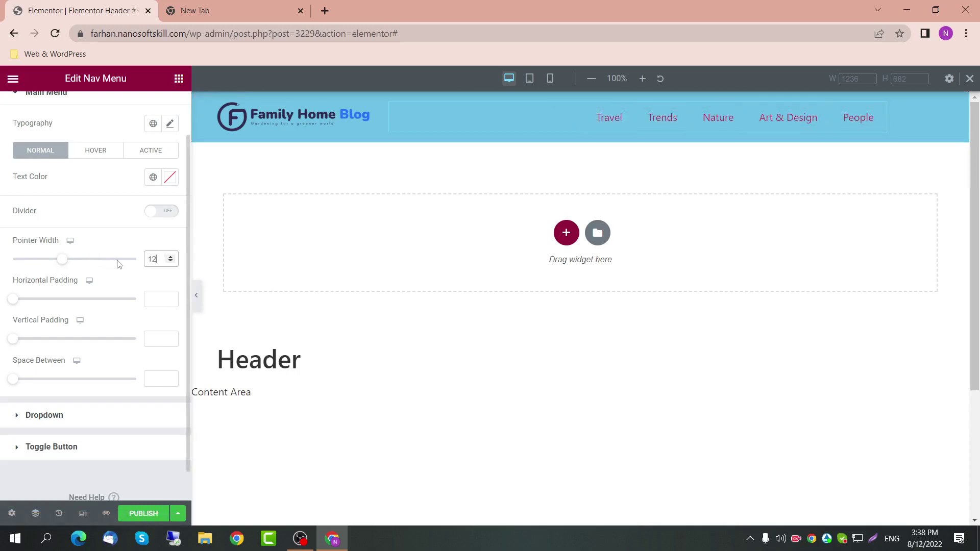
{"action": "key", "text": "BackSpace"}
Step: Reopen the Main Menu styling and apply the Accent colour to the menu text
{"action": "left_click", "coordinate": [51, 415]}
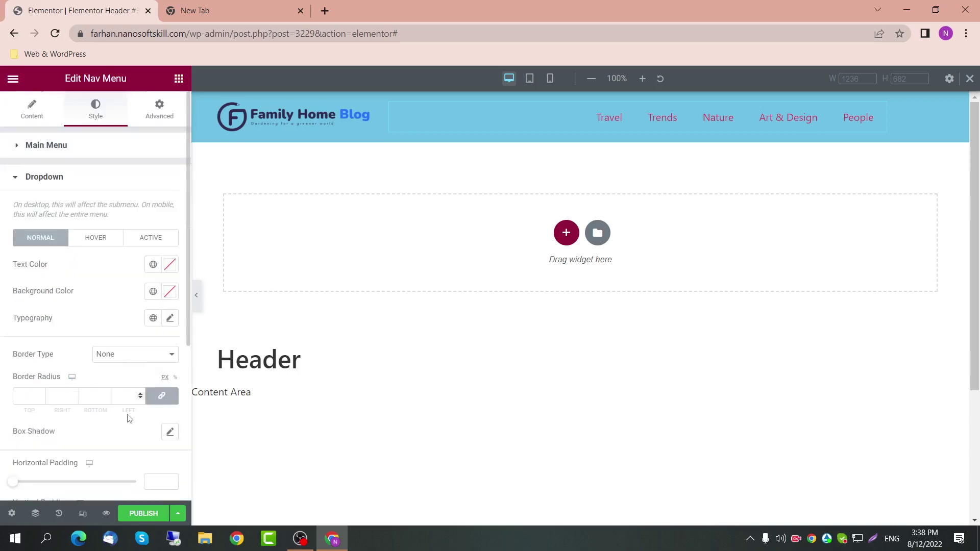
{"action": "scroll", "coordinate": [70, 394], "scroll_direction": "down", "scroll_amount": 5}
{"action": "scroll", "coordinate": [70, 394], "scroll_direction": "up", "scroll_amount": 5}
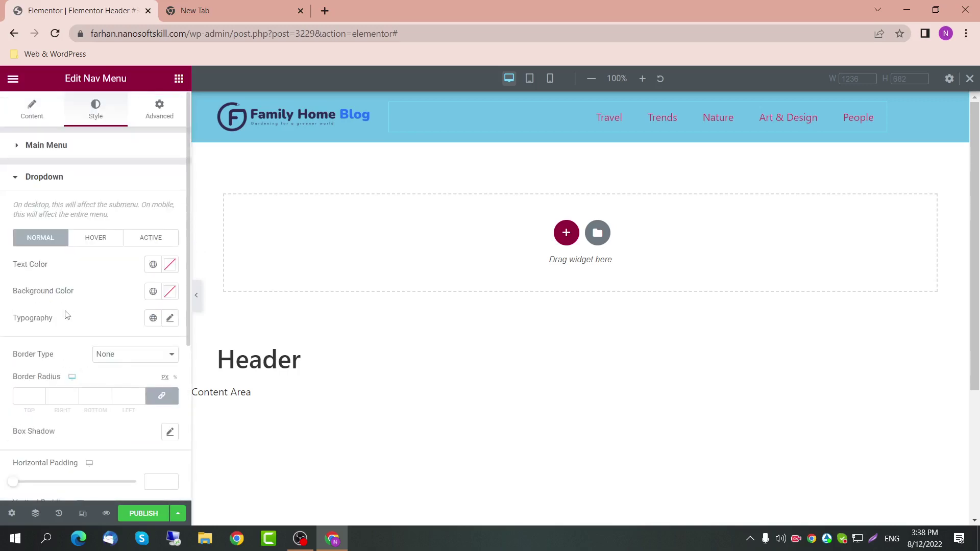
{"action": "left_click", "coordinate": [66, 148]}
{"action": "scroll", "coordinate": [153, 306], "scroll_direction": "down", "scroll_amount": 1}
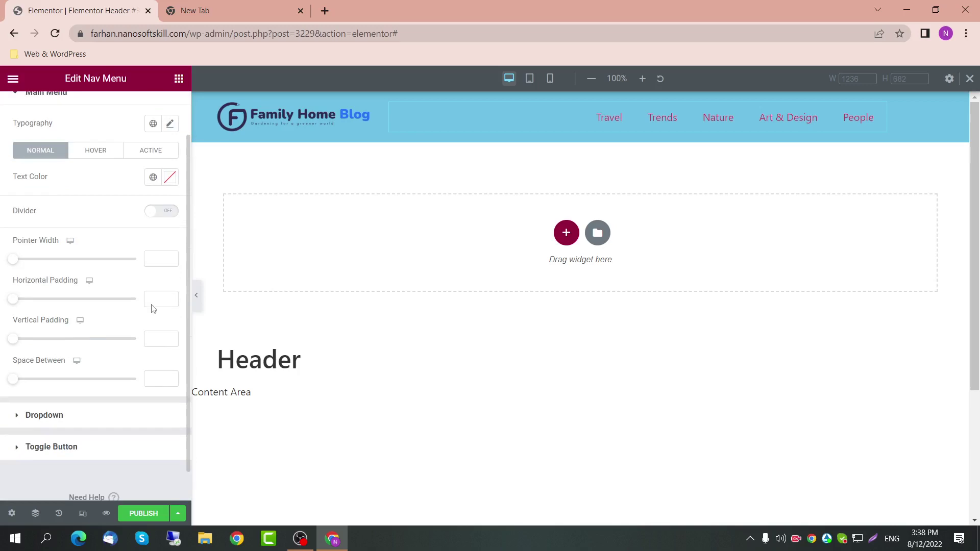
{"action": "left_click", "coordinate": [154, 178]}
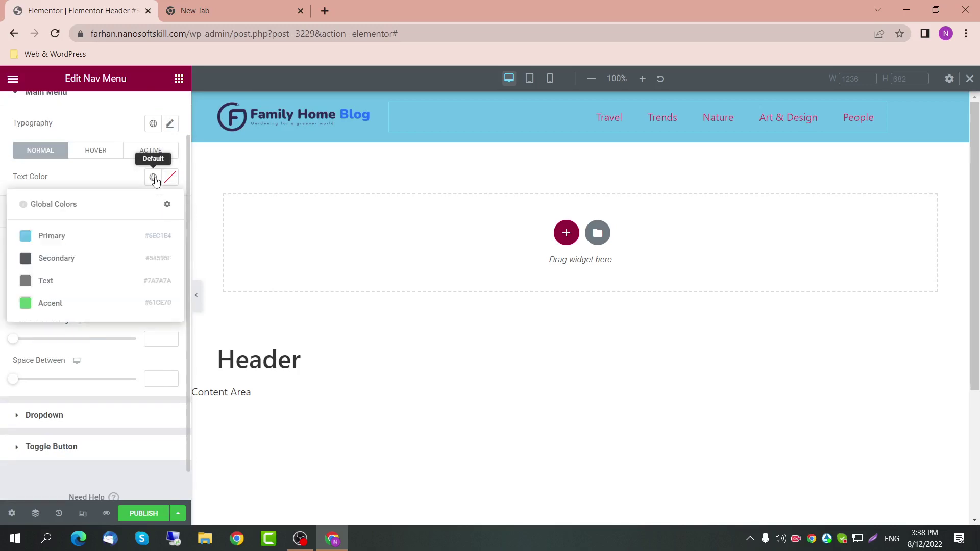
{"action": "left_click", "coordinate": [98, 303]}
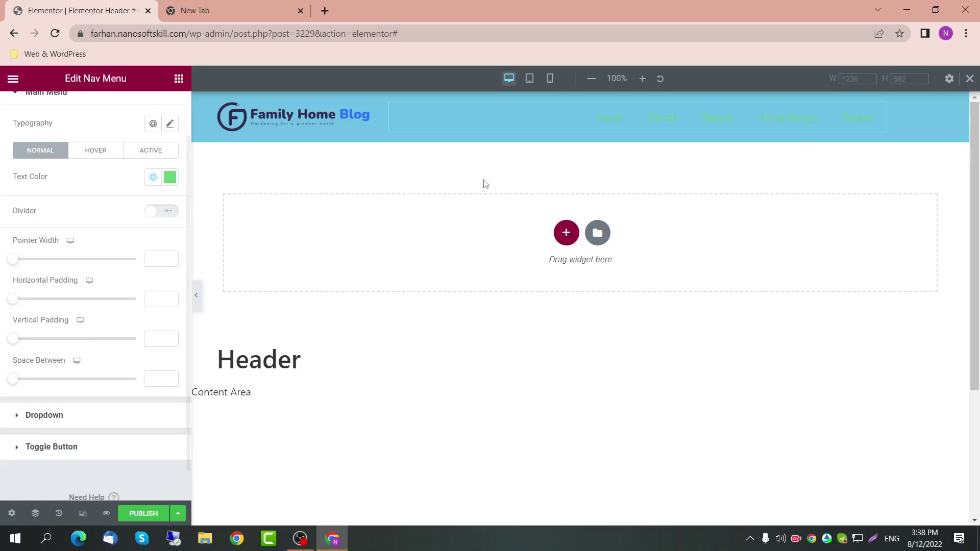
Step: Use the colour picker's hue bar to settle the menu text on yellow #FFE200
{"action": "left_click", "coordinate": [170, 177]}
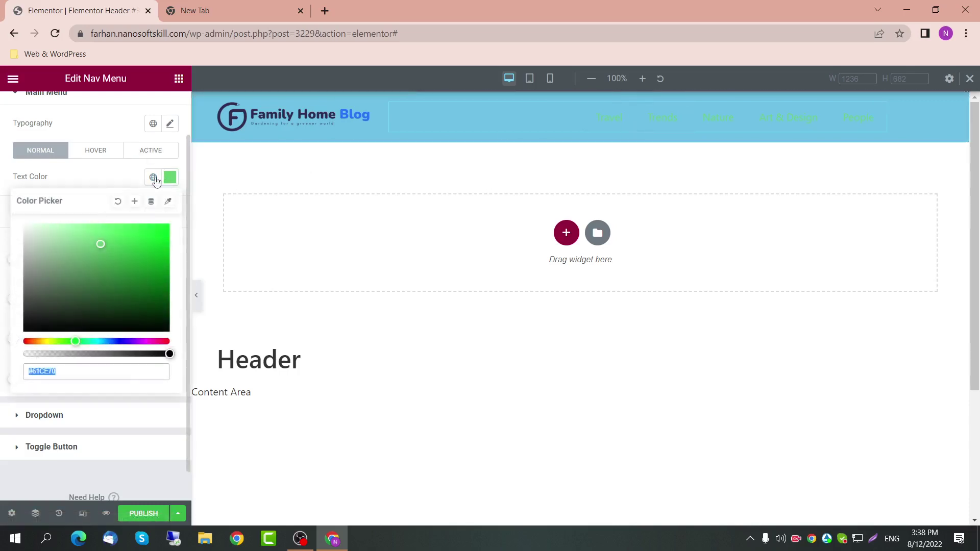
{"action": "left_click", "coordinate": [109, 341]}
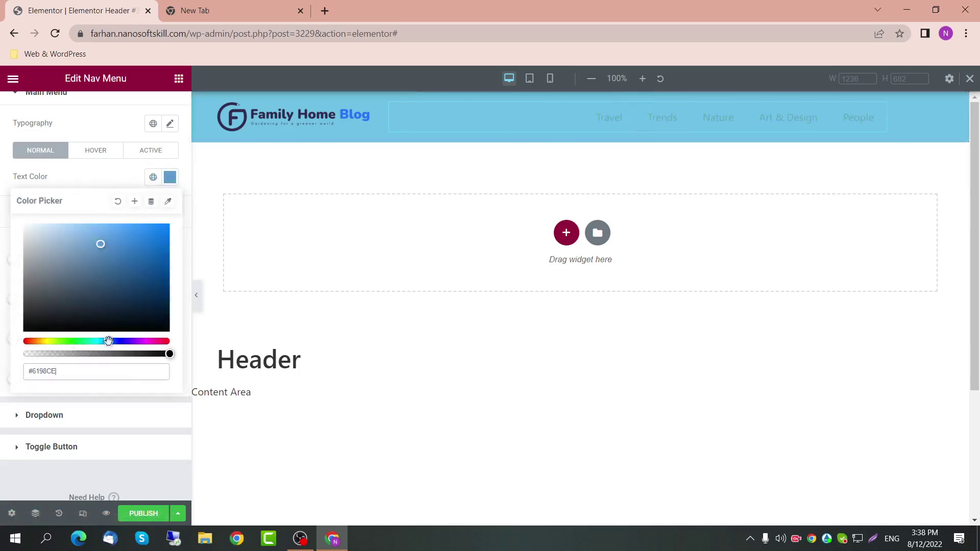
{"action": "left_click_drag", "start_coordinate": [140, 341], "coordinate": [164, 341]}
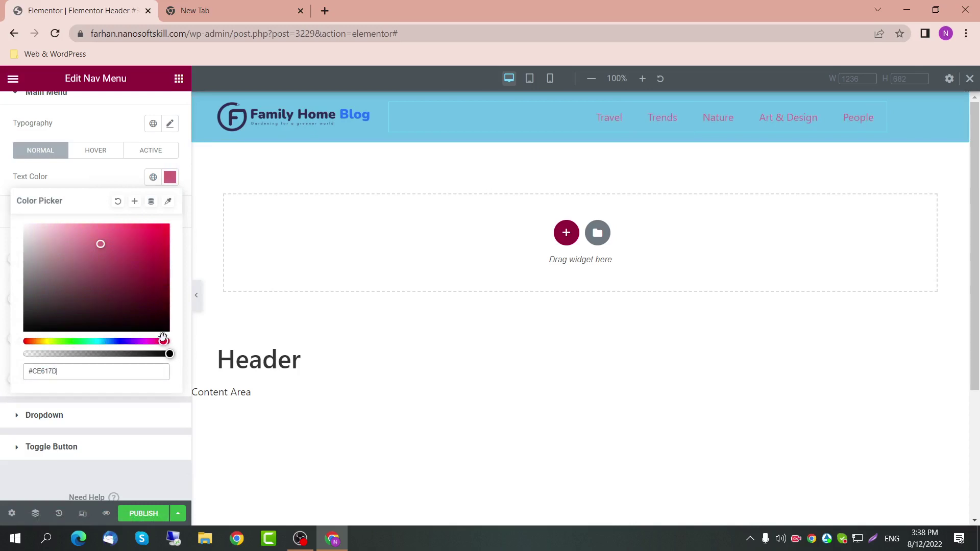
{"action": "left_click", "coordinate": [163, 226]}
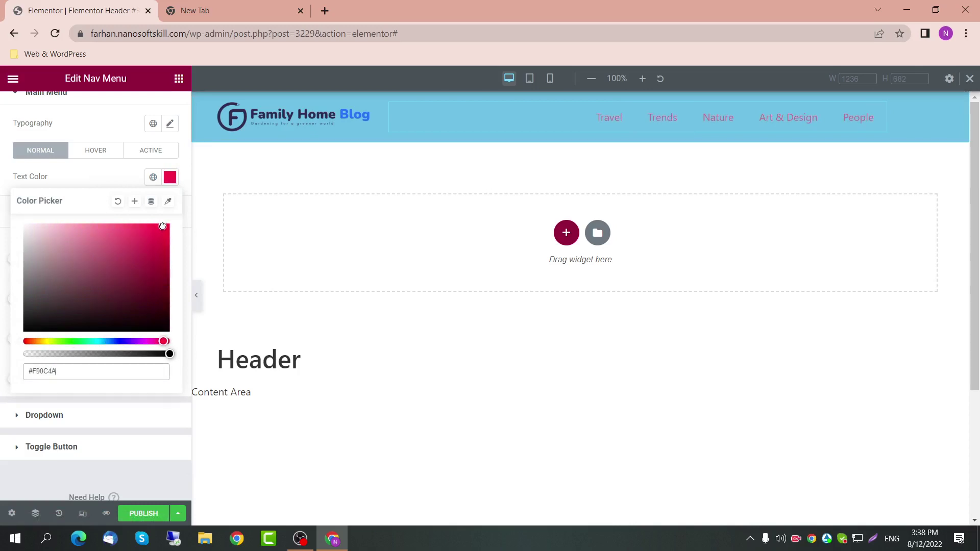
{"action": "left_click", "coordinate": [53, 341]}
{"action": "left_click", "coordinate": [64, 341]}
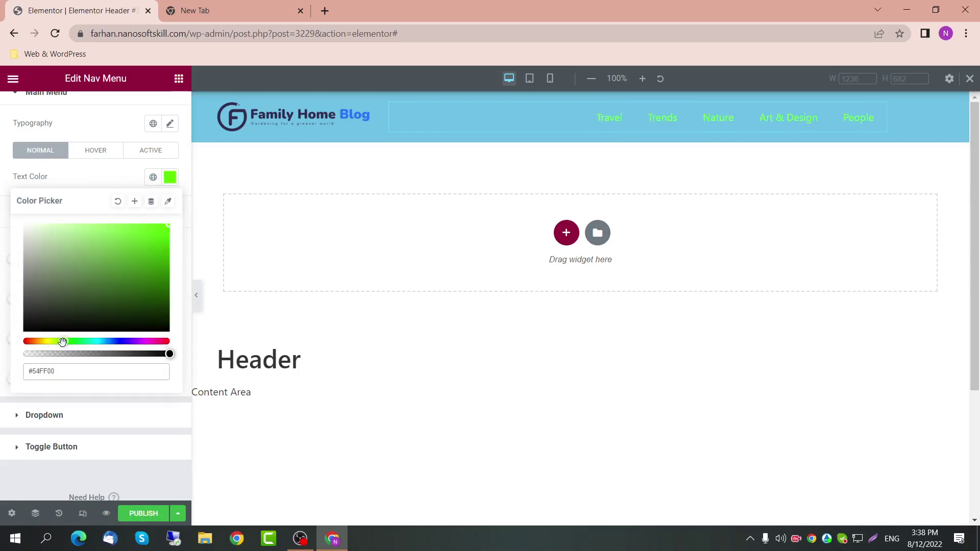
{"action": "mouse_move", "coordinate": [62, 341]}
{"action": "left_mouse_down"}
{"action": "mouse_move", "coordinate": [31, 341]}
{"action": "mouse_move", "coordinate": [44, 341]}
{"action": "left_mouse_up"}
{"action": "left_click", "coordinate": [34, 187]}
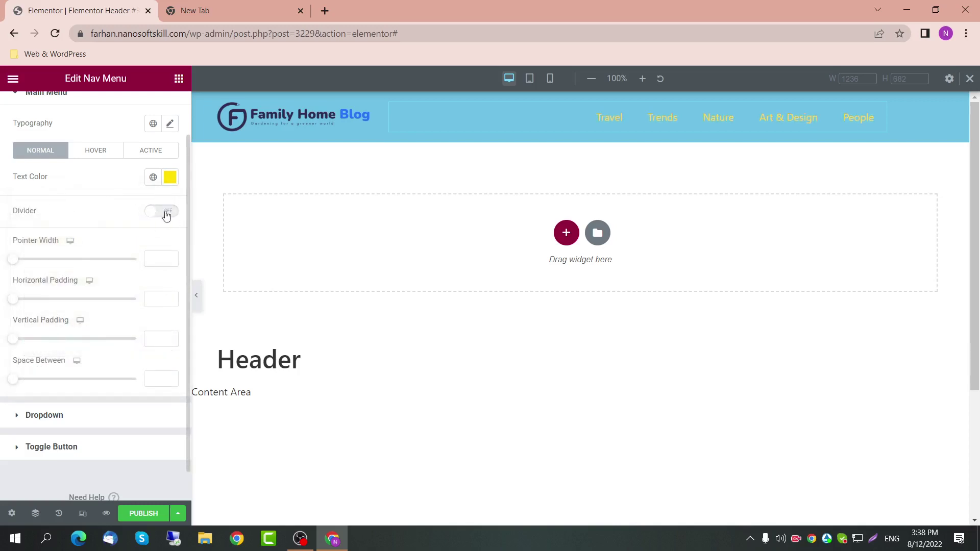
Step: Turn on menu dividers and set their style to Dashed after trying Double
{"action": "left_click", "coordinate": [166, 211]}
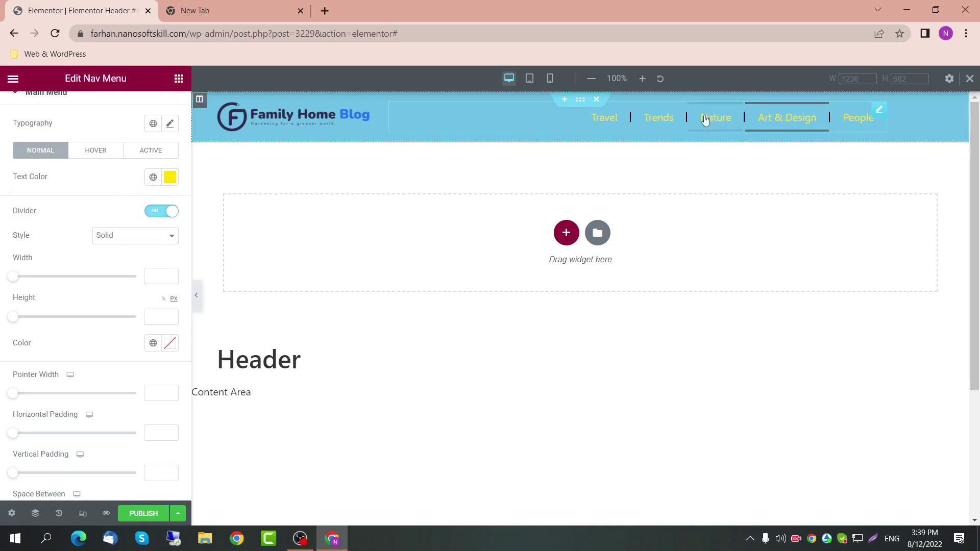
{"action": "left_click", "coordinate": [151, 236]}
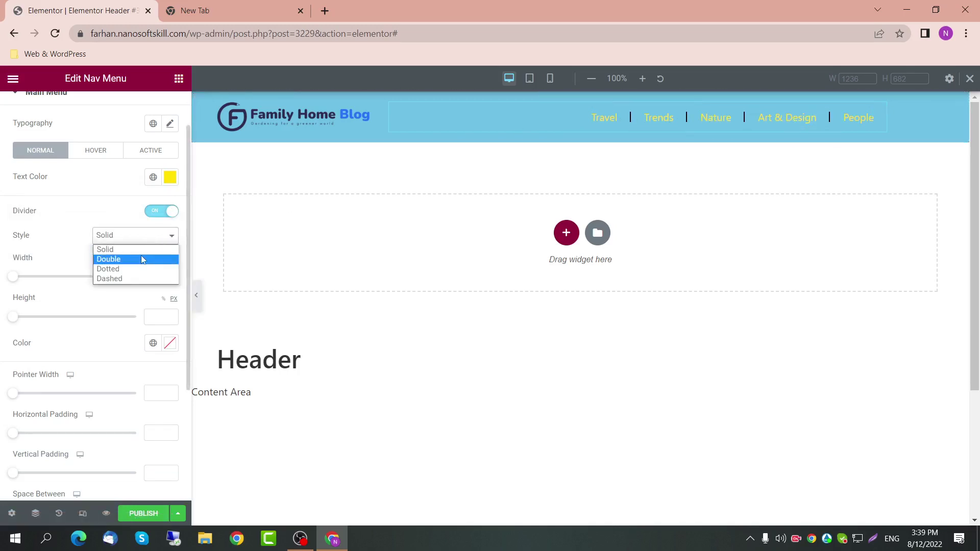
{"action": "left_click", "coordinate": [142, 260]}
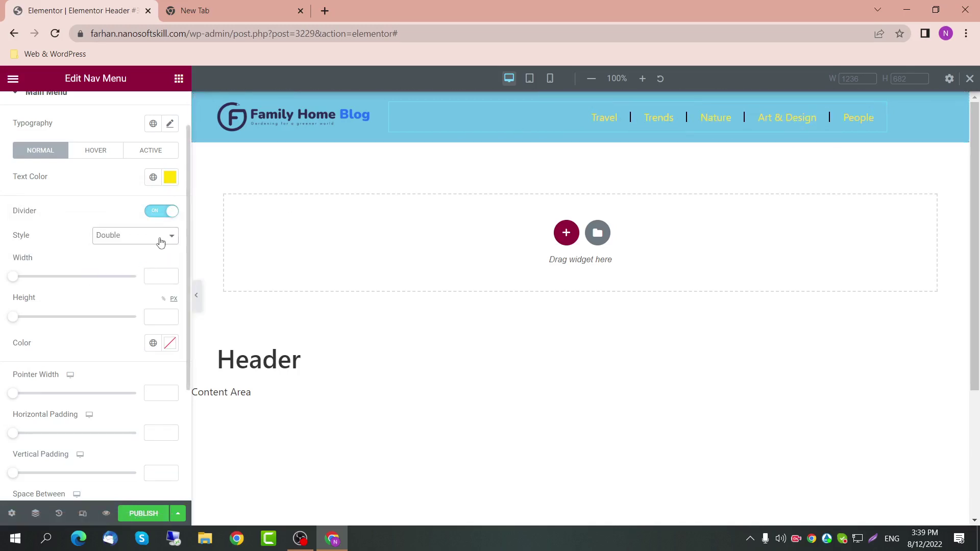
{"action": "left_click", "coordinate": [159, 242]}
{"action": "left_click", "coordinate": [145, 280]}
{"action": "left_click", "coordinate": [167, 241]}
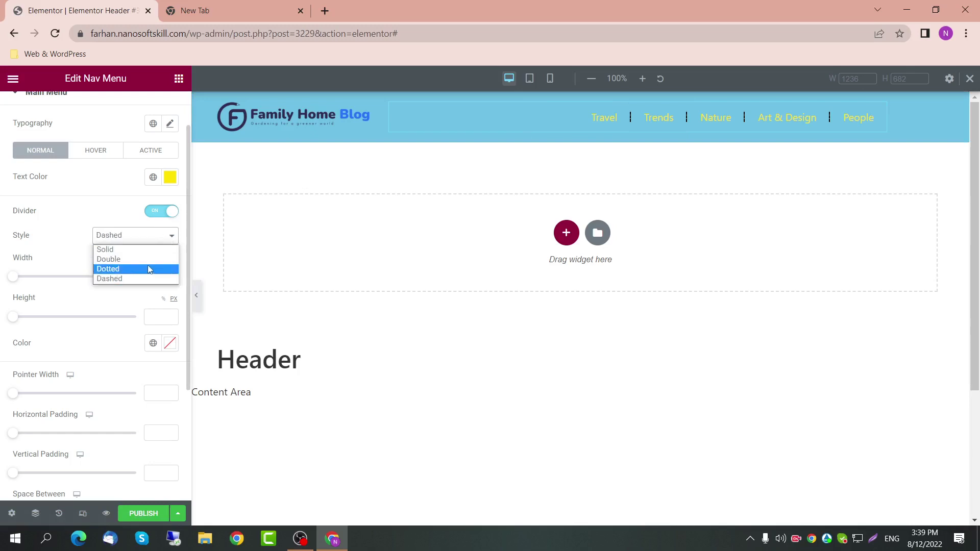
{"action": "left_click", "coordinate": [51, 298]}
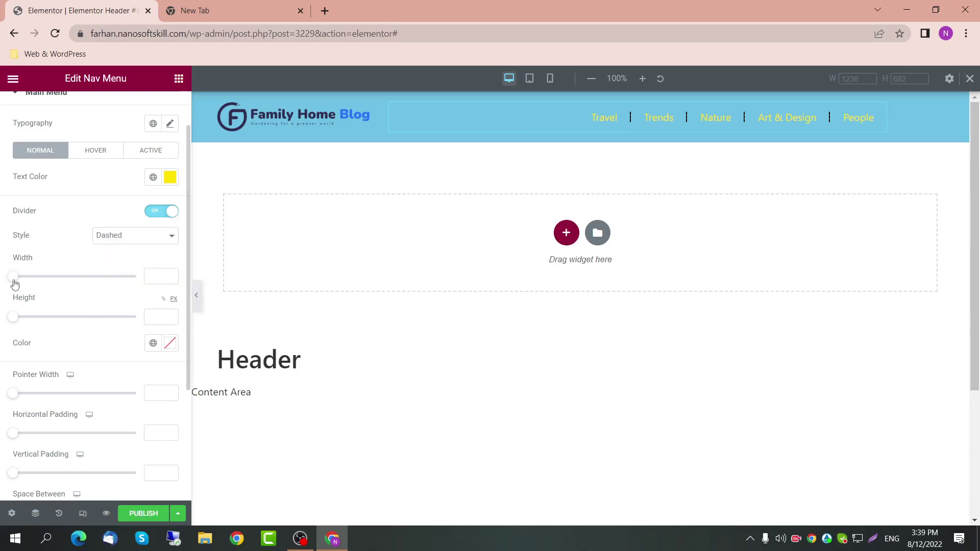
Step: Adjust the divider width, then clear it back to the default
{"action": "mouse_move", "coordinate": [14, 285]}
{"action": "left_mouse_down"}
{"action": "mouse_move", "coordinate": [41, 280]}
{"action": "mouse_move", "coordinate": [16, 287]}
{"action": "left_mouse_up"}
{"action": "double_click", "coordinate": [157, 275]}
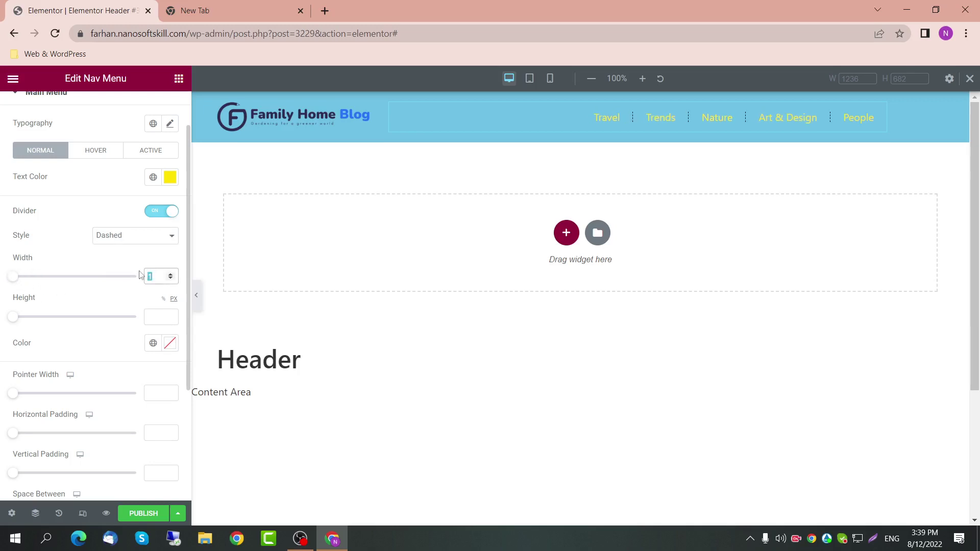
{"action": "key", "text": "BackSpace"}
{"action": "scroll", "coordinate": [84, 306], "scroll_direction": "up", "scroll_amount": 1}
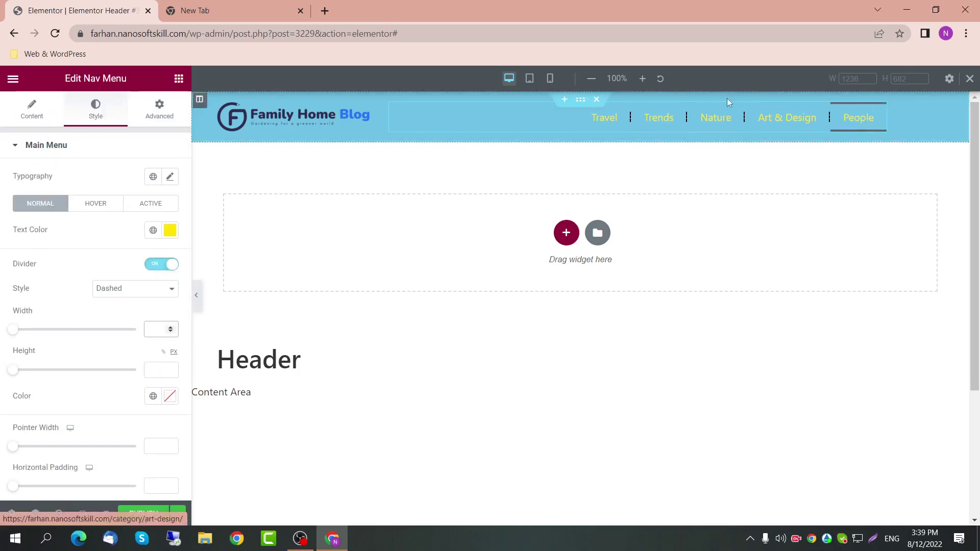
Step: Exit responsive preview, switch the dividers off, and add a single-column section below the header
{"action": "left_click", "coordinate": [970, 78]}
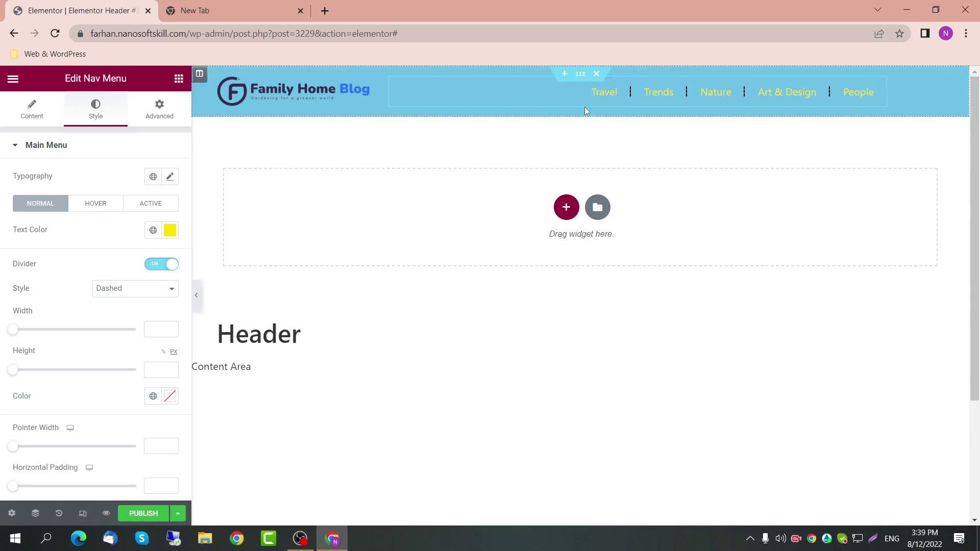
{"action": "left_click", "coordinate": [159, 267]}
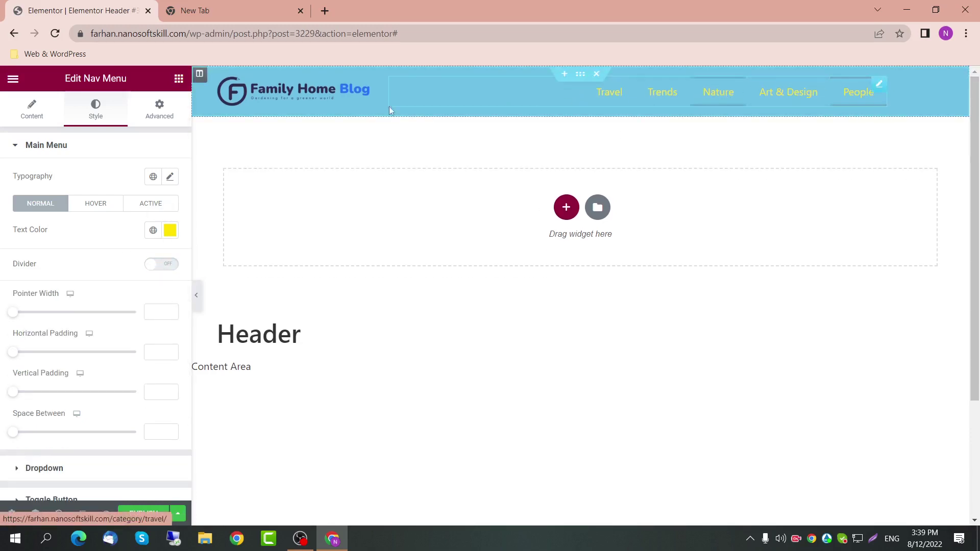
{"action": "scroll", "coordinate": [330, 269], "scroll_direction": "down", "scroll_amount": 1}
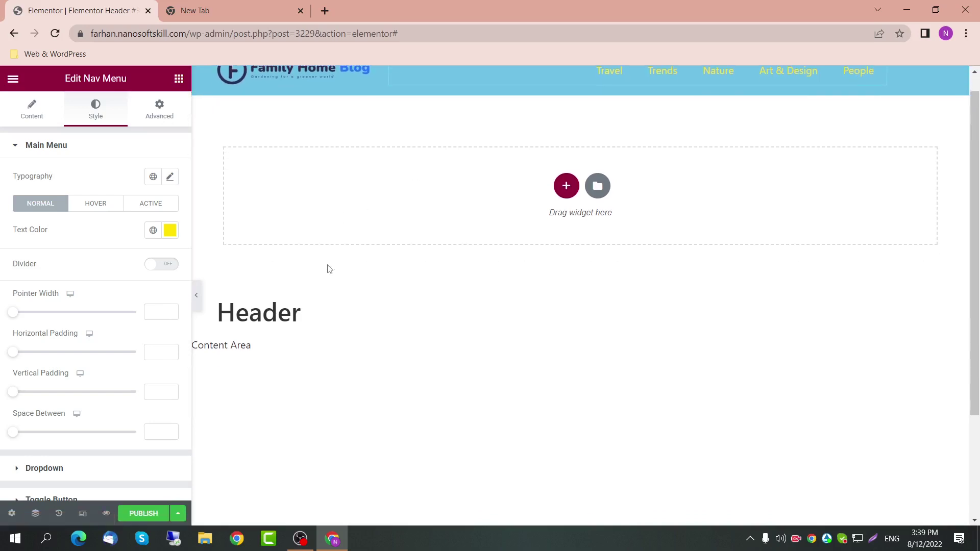
{"action": "scroll", "coordinate": [323, 283], "scroll_direction": "up", "scroll_amount": 1}
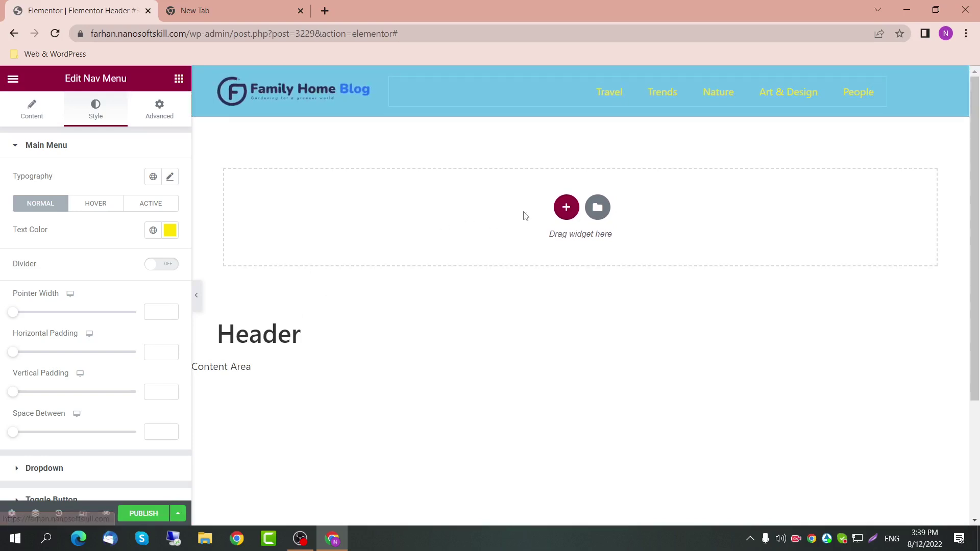
{"action": "left_click", "coordinate": [566, 207]}
{"action": "left_click", "coordinate": [408, 240]}
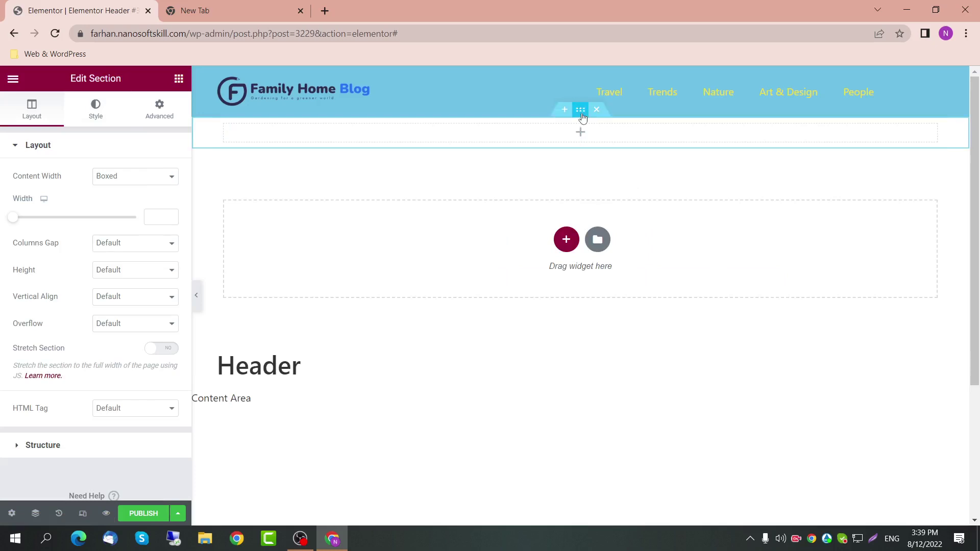
Step: Use the Navigator to drag the empty section above the logo-and-menu header section
{"action": "left_click_drag", "start_coordinate": [579, 117], "coordinate": [580, 147]}
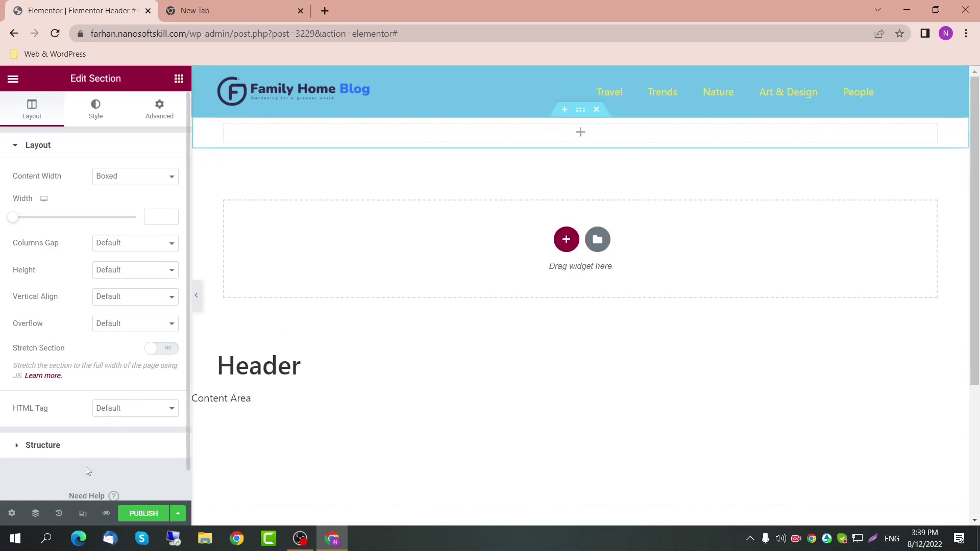
{"action": "left_click", "coordinate": [35, 515]}
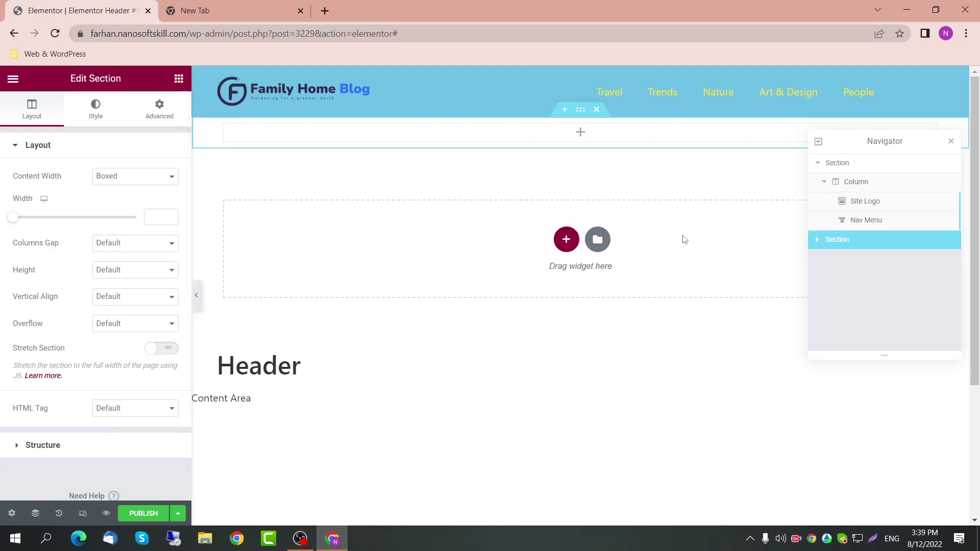
{"action": "left_click", "coordinate": [824, 183]}
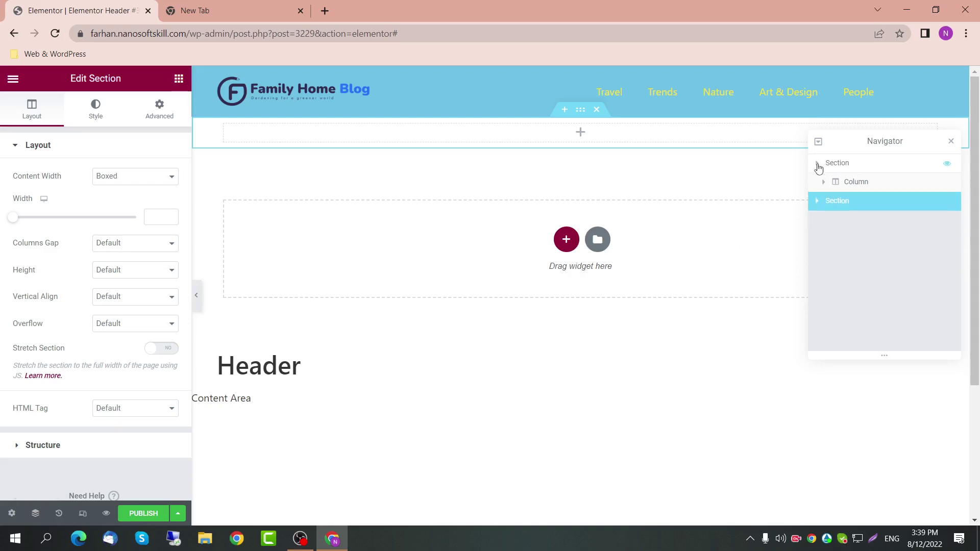
{"action": "left_click", "coordinate": [817, 163]}
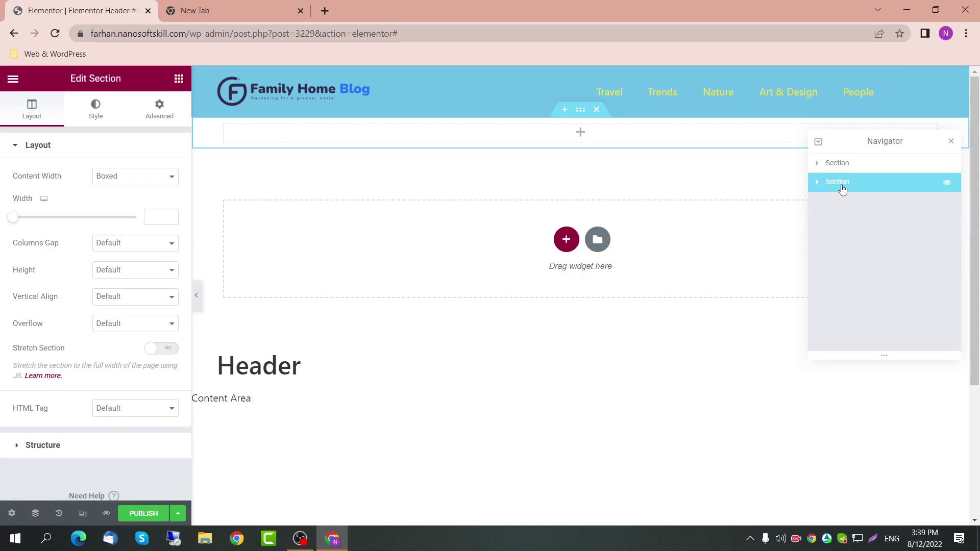
{"action": "left_click_drag", "start_coordinate": [843, 190], "coordinate": [840, 168]}
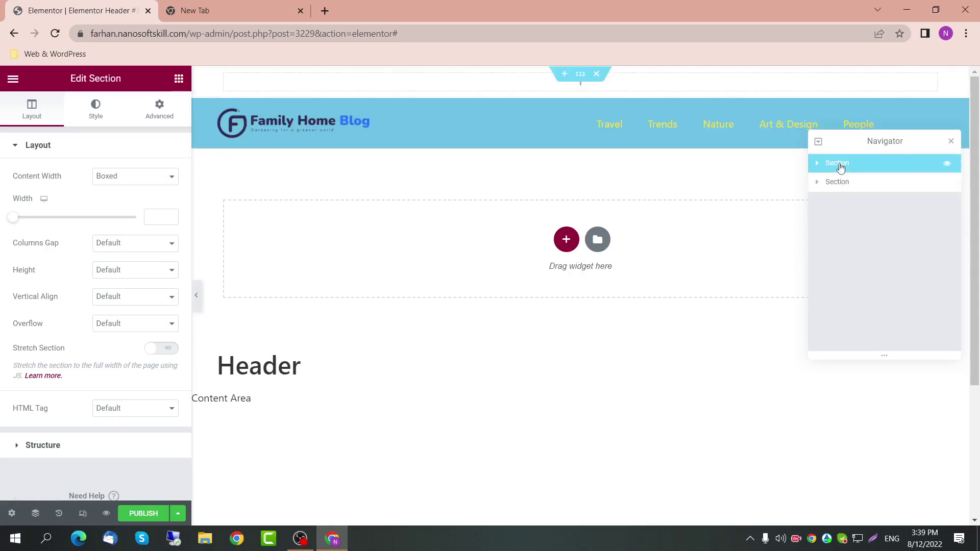
{"action": "left_click", "coordinate": [950, 143]}
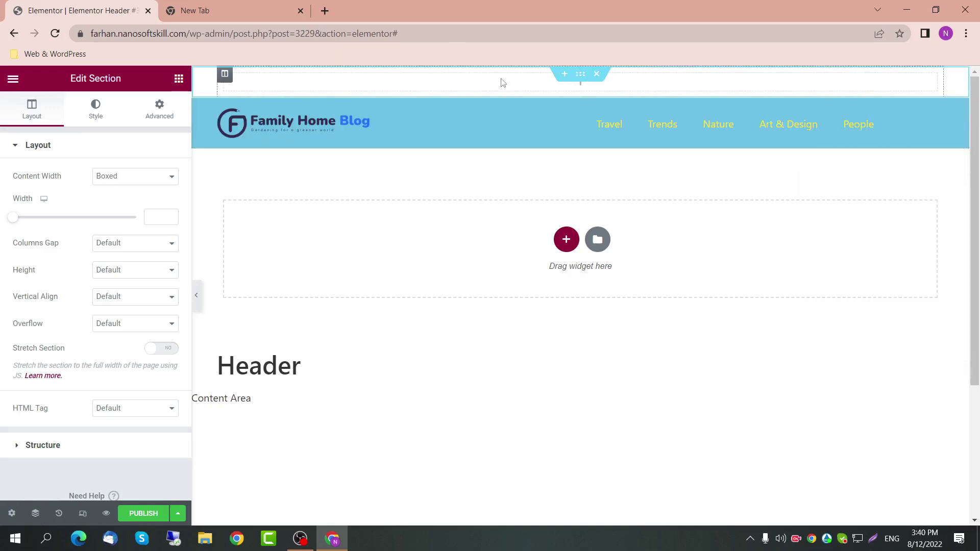
Step: Give the top section a classic dark grey Secondary background colour
{"action": "left_click", "coordinate": [84, 111]}
{"action": "left_click", "coordinate": [118, 203]}
{"action": "left_click", "coordinate": [153, 230]}
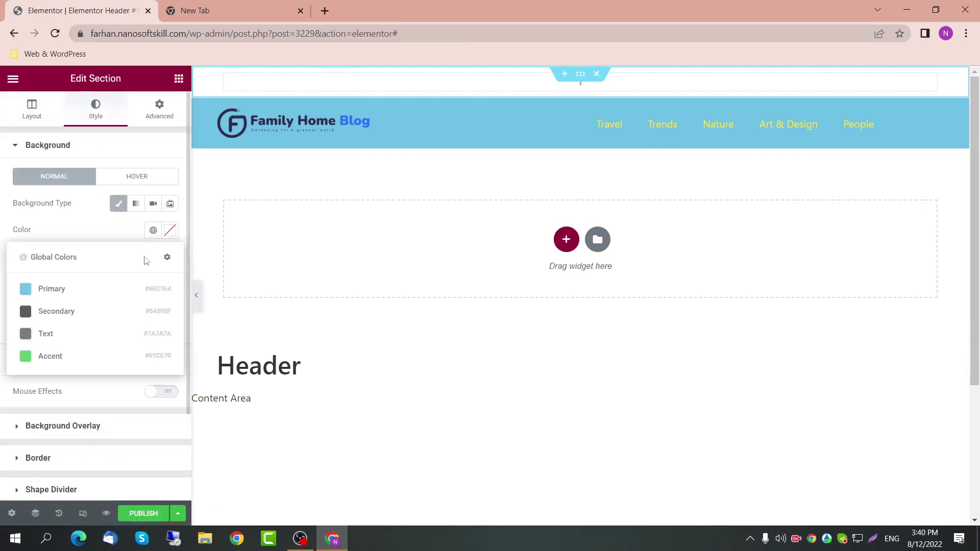
{"action": "left_click", "coordinate": [105, 313]}
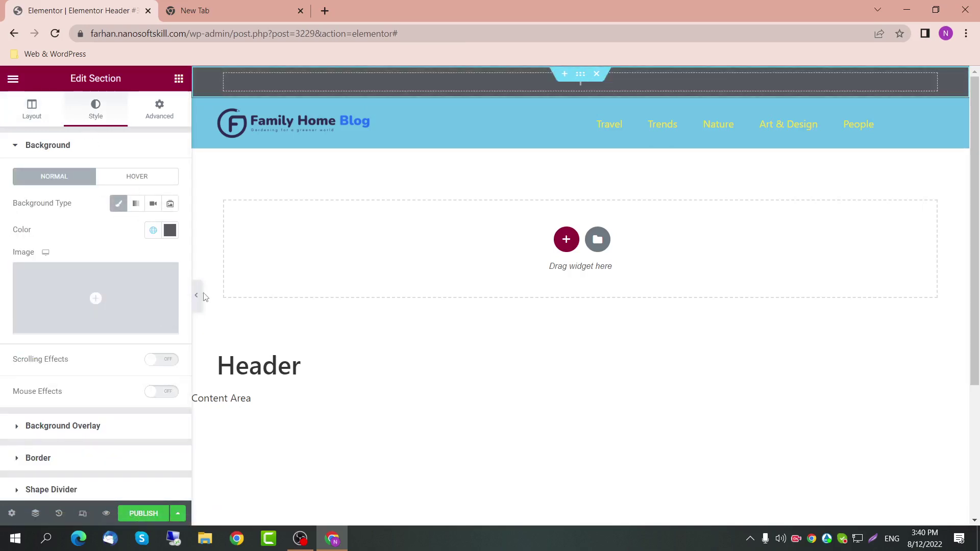
Step: Set the top section's content width to Full Width
{"action": "left_click", "coordinate": [60, 102]}
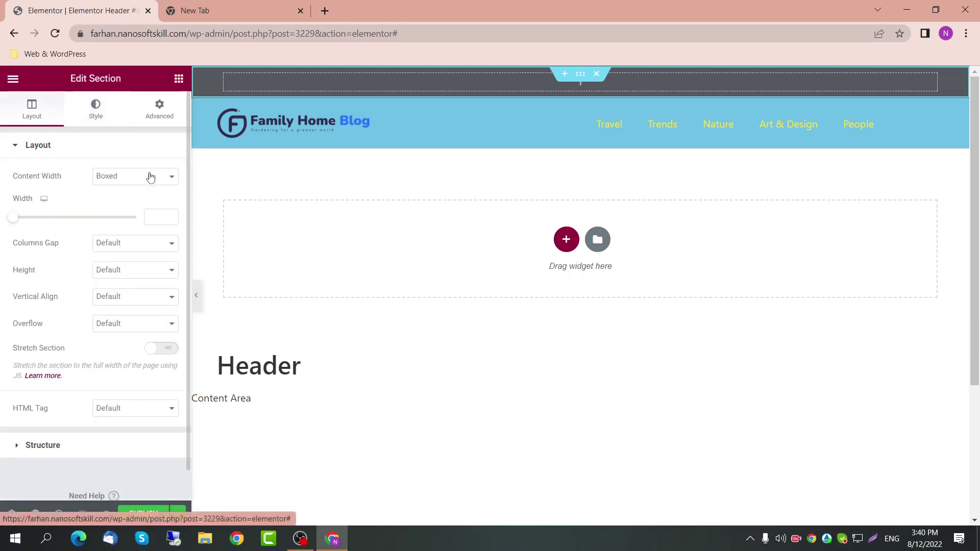
{"action": "left_click", "coordinate": [150, 177]}
{"action": "left_click", "coordinate": [148, 200]}
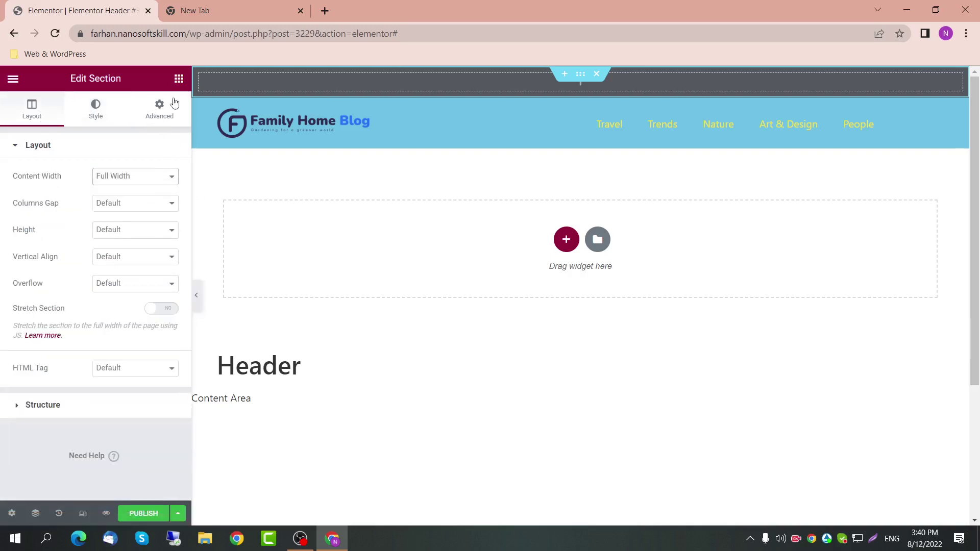
{"action": "left_click", "coordinate": [177, 81]}
{"action": "scroll", "coordinate": [83, 331], "scroll_direction": "down", "scroll_amount": 2}
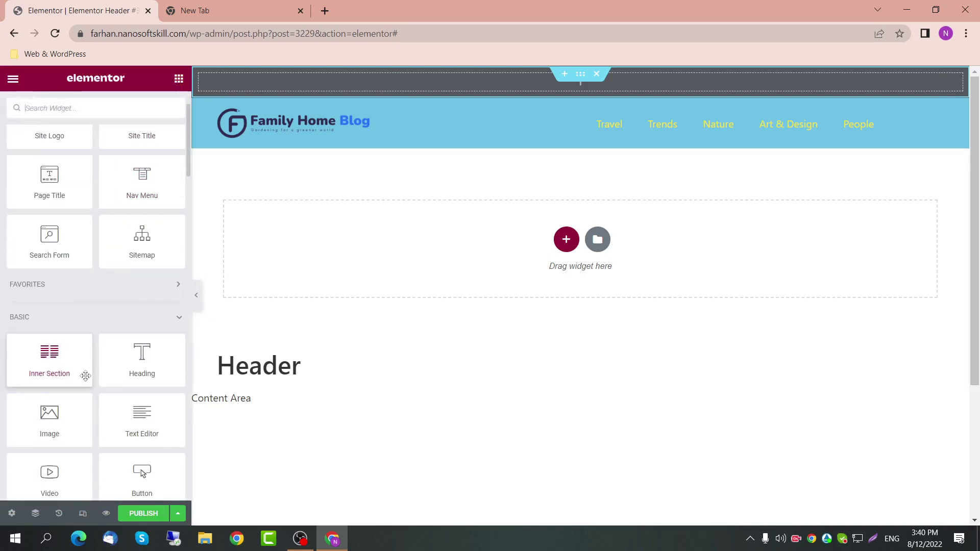
Step: Add a Social Icons widget to the top bar with custom width 50%, vertically centred
{"action": "scroll", "coordinate": [91, 269], "scroll_direction": "up", "scroll_amount": 2}
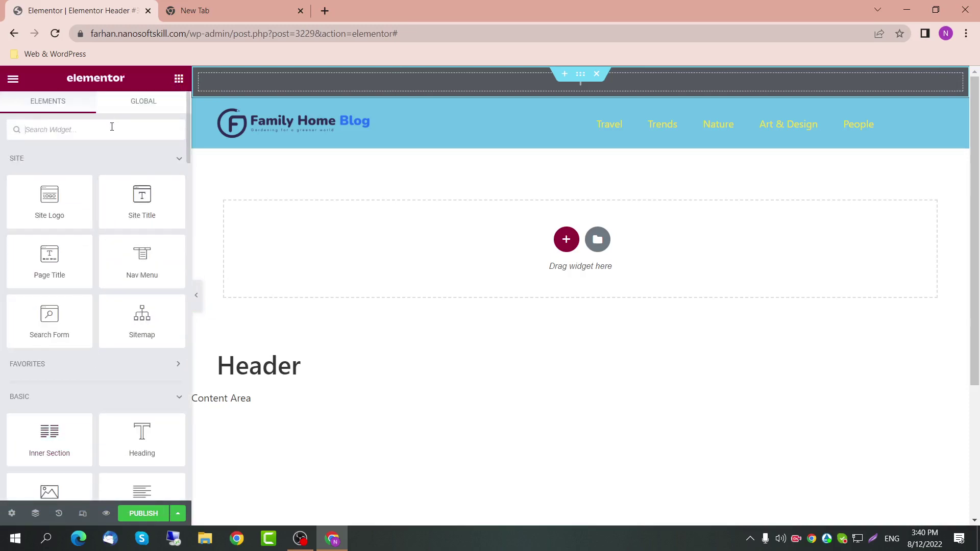
{"action": "type", "text": "soci"}
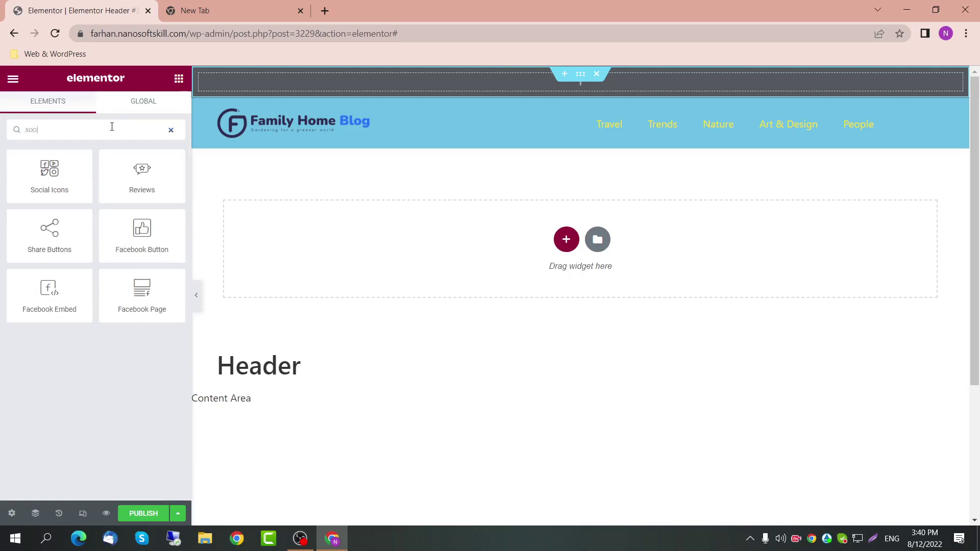
{"action": "left_click_drag", "start_coordinate": [49, 171], "coordinate": [323, 84]}
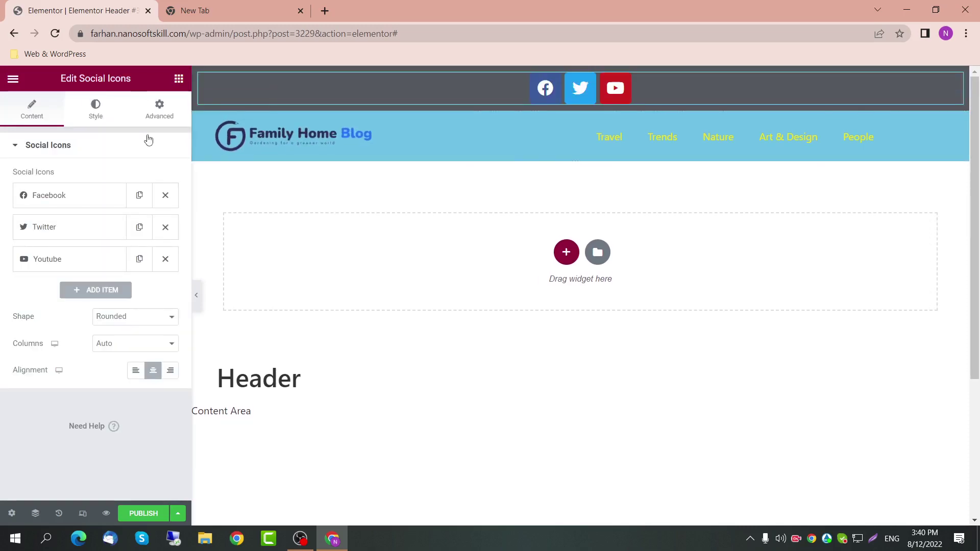
{"action": "left_click", "coordinate": [160, 110]}
{"action": "left_click", "coordinate": [164, 282]}
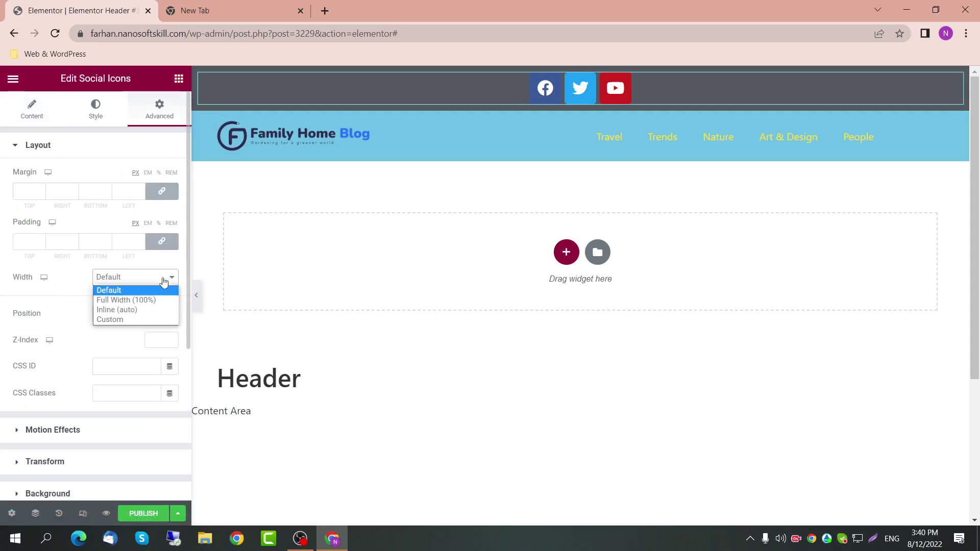
{"action": "left_click", "coordinate": [156, 320]}
{"action": "left_click", "coordinate": [162, 317]}
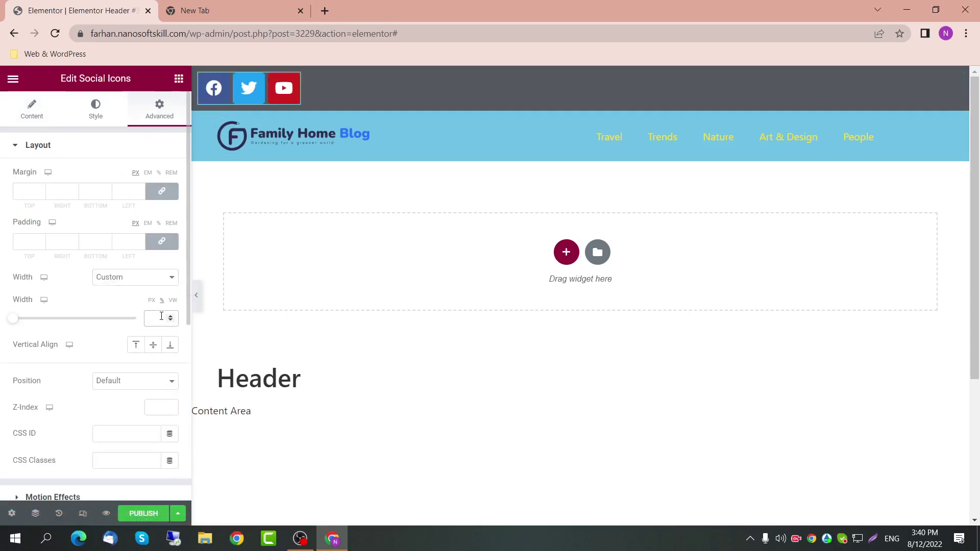
{"action": "type", "text": "50"}
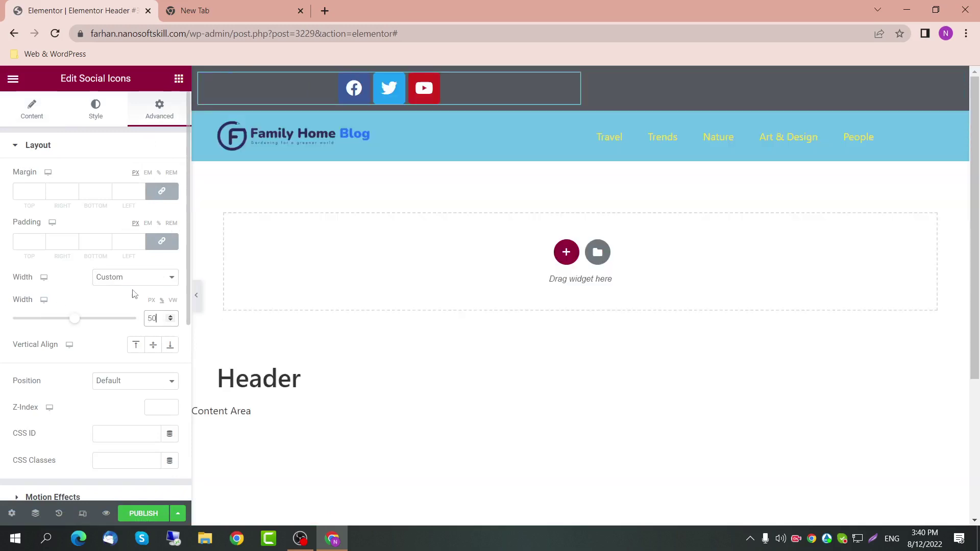
{"action": "left_click", "coordinate": [154, 352]}
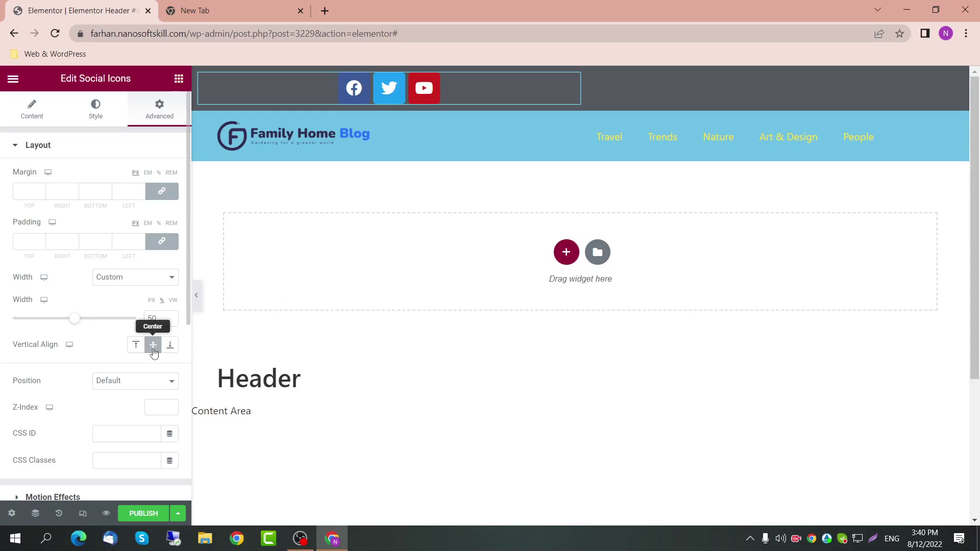
Step: Align the social icons to the right, leaving columns on Auto
{"action": "left_click", "coordinate": [45, 117]}
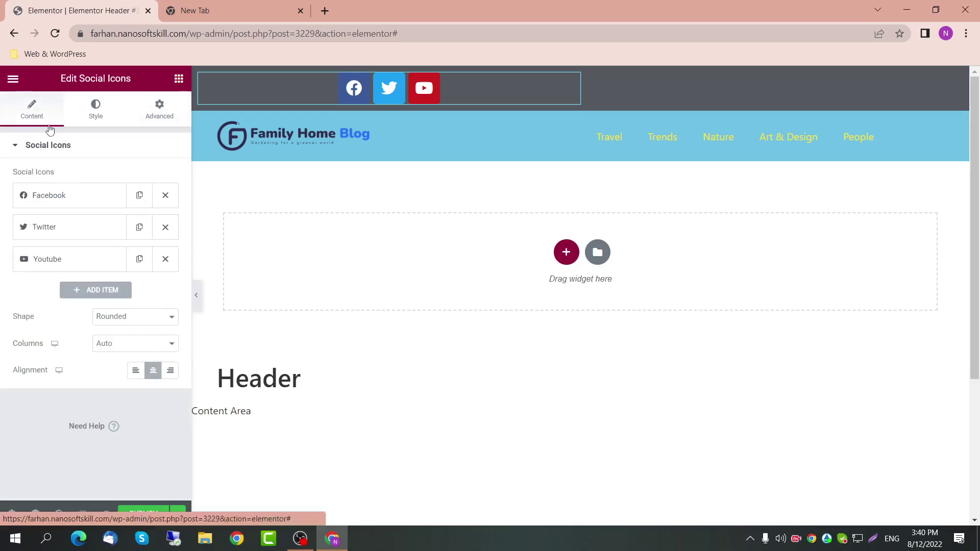
{"action": "left_click", "coordinate": [167, 373]}
{"action": "left_click", "coordinate": [153, 344]}
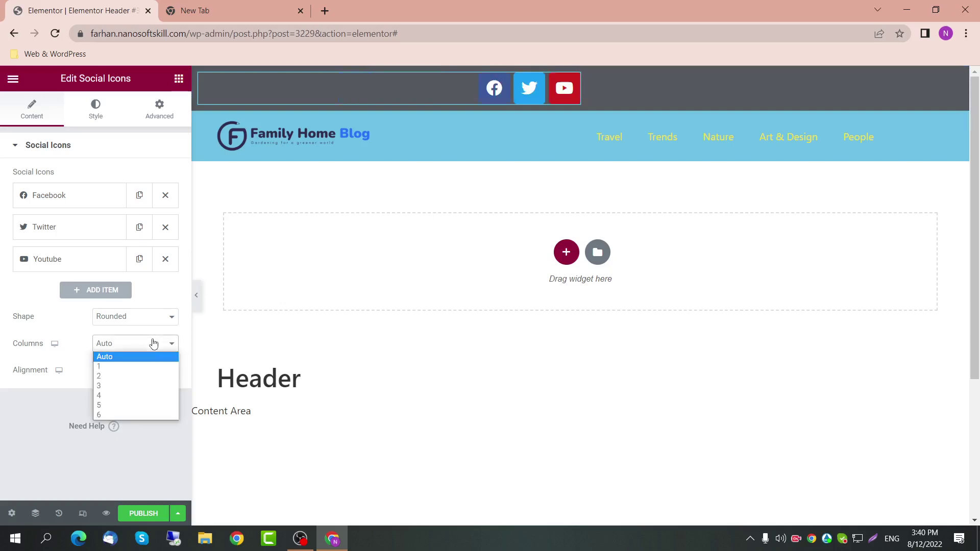
{"action": "left_click", "coordinate": [153, 345]}
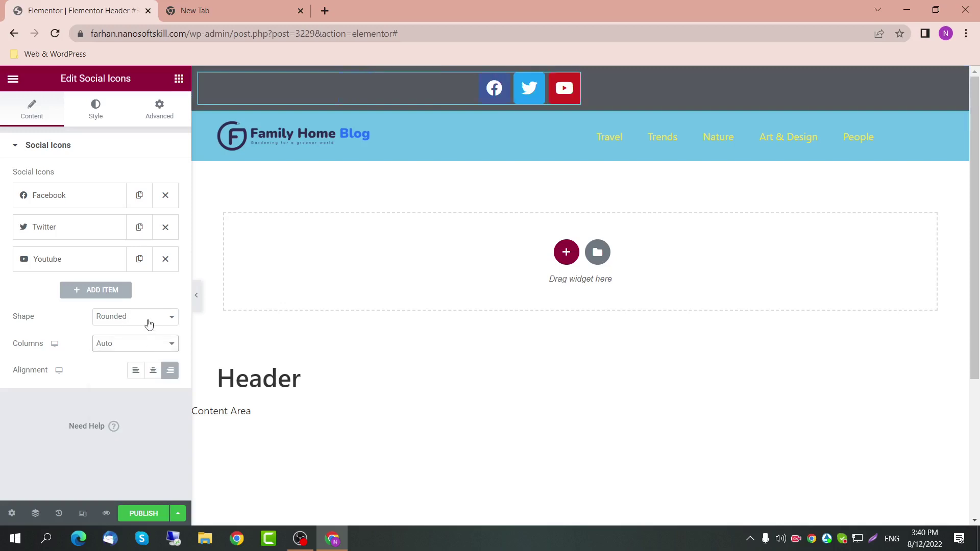
{"action": "left_click", "coordinate": [96, 108]}
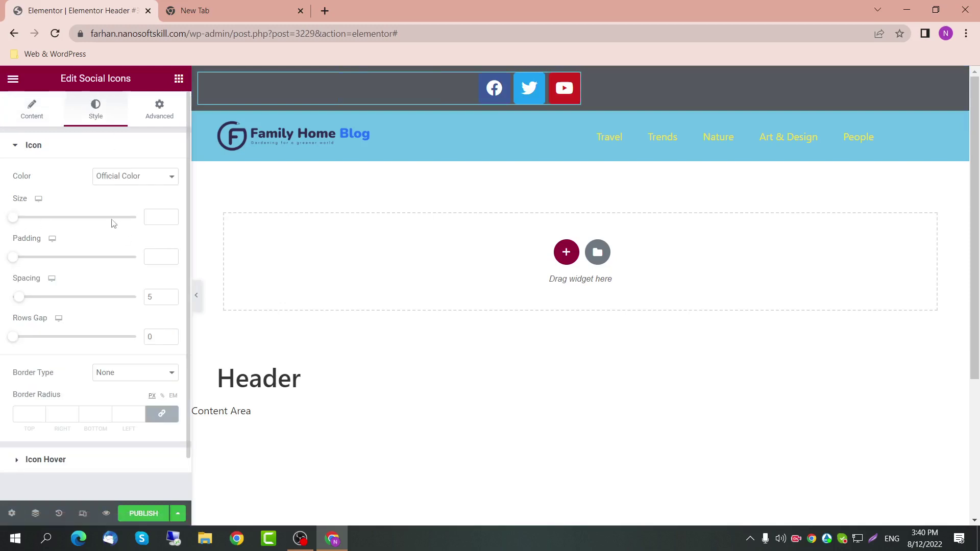
Step: Set the icon size to 15 and try custom global Primary and Accent colours
{"action": "left_click", "coordinate": [156, 217]}
{"action": "type", "text": "25"}
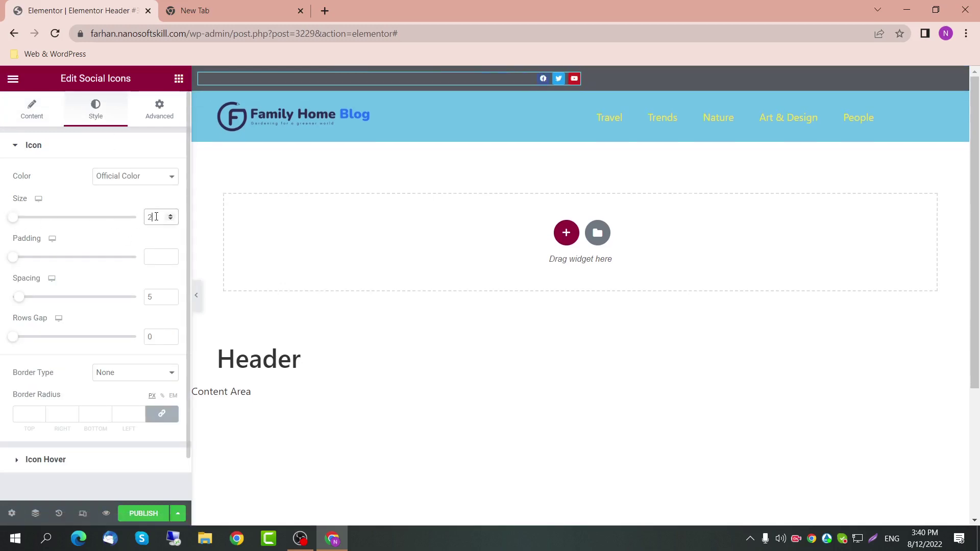
{"action": "key", "text": "Down"}
{"action": "key", "text": "Down"}
{"action": "key", "text": "Down"}
{"action": "key", "text": "Down"}
{"action": "key", "text": "Down"}
{"action": "key", "text": "Down"}
{"action": "key", "text": "Down"}
{"action": "key", "text": "Down"}
{"action": "key", "text": "Down"}
{"action": "key", "text": "Down"}
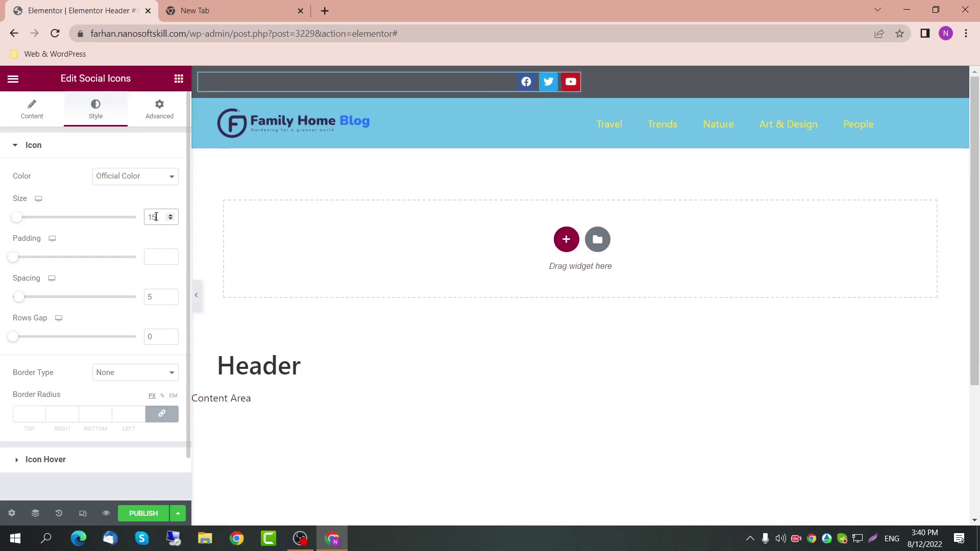
{"action": "left_click", "coordinate": [163, 175]}
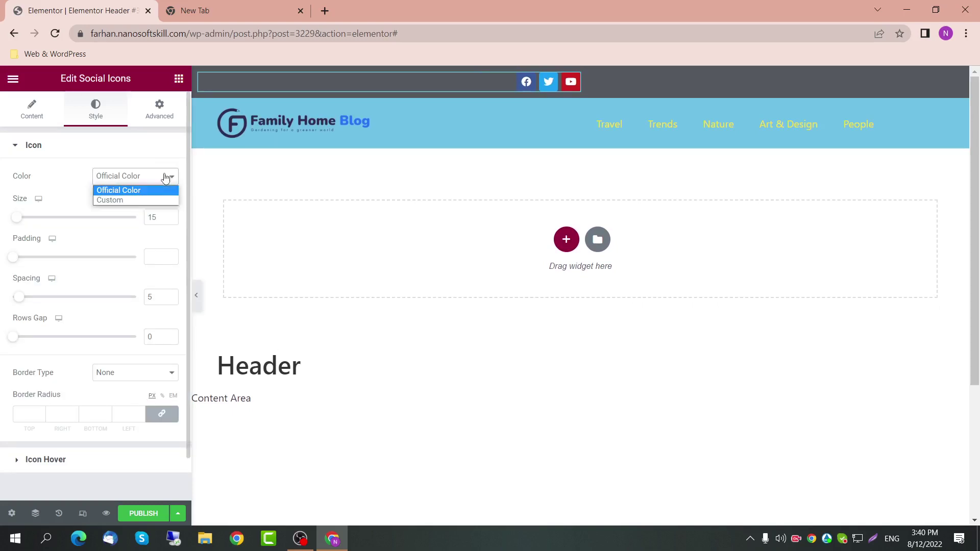
{"action": "left_click", "coordinate": [162, 200]}
{"action": "left_click", "coordinate": [153, 205]}
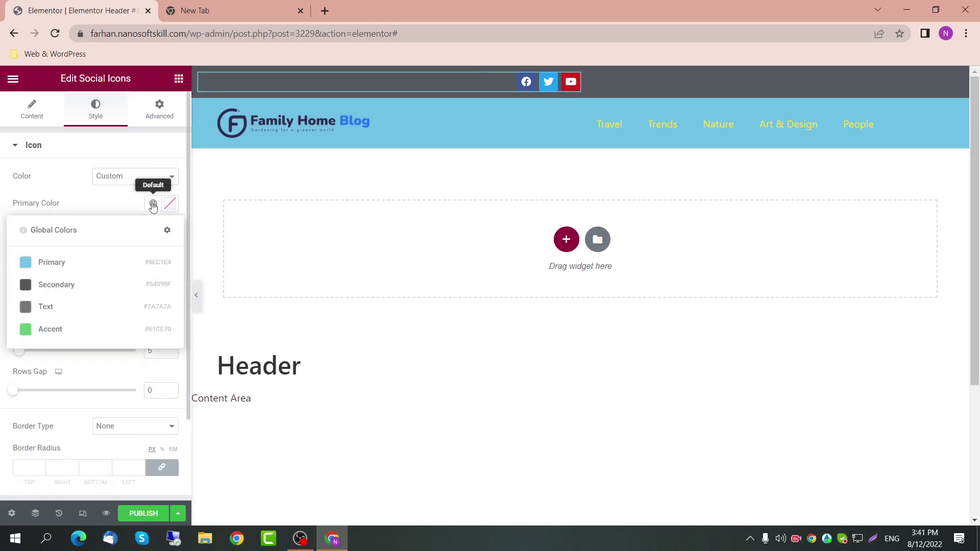
{"action": "left_click", "coordinate": [114, 264]}
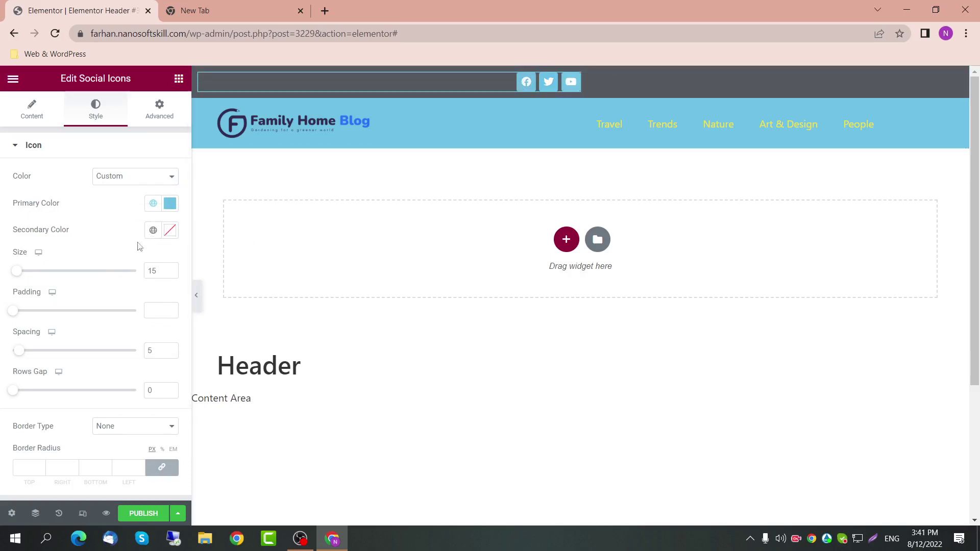
{"action": "left_click", "coordinate": [154, 230]}
{"action": "left_click", "coordinate": [79, 354]}
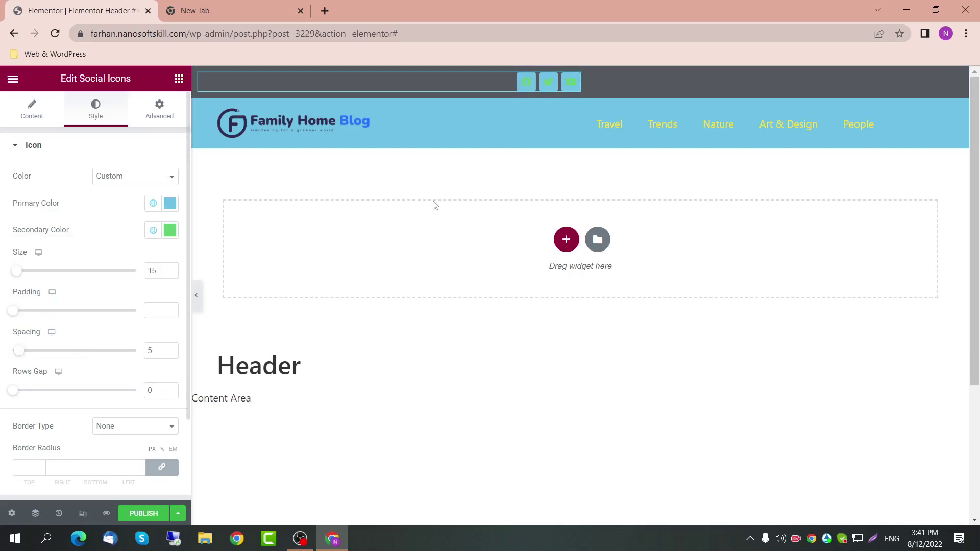
Step: Clear both custom icon colours and revert the icons to Official Color
{"action": "left_click", "coordinate": [153, 230]}
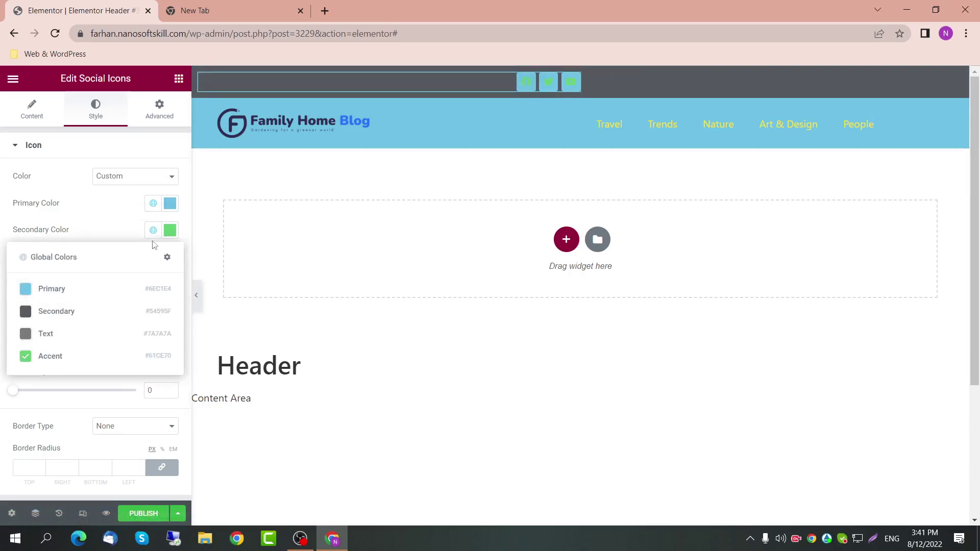
{"action": "left_click", "coordinate": [170, 232]}
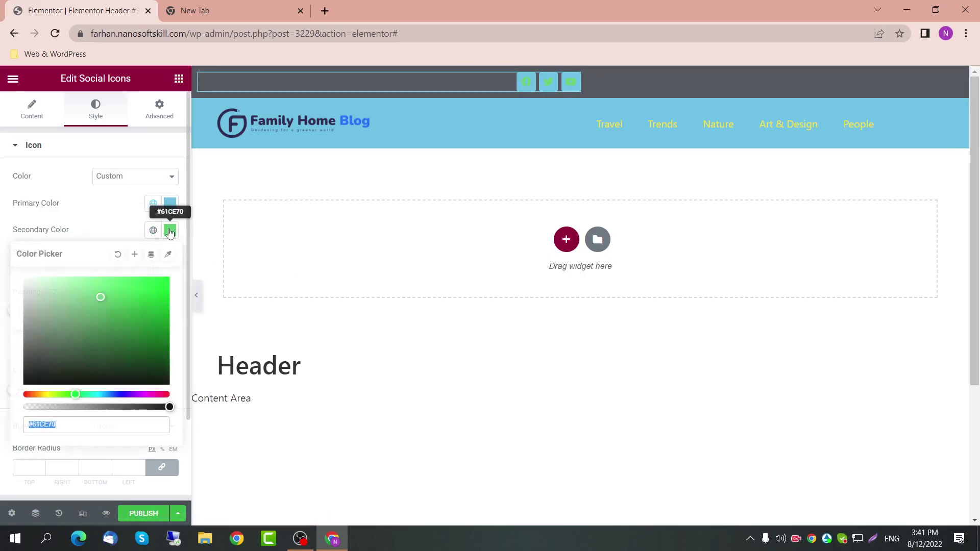
{"action": "left_click", "coordinate": [118, 254]}
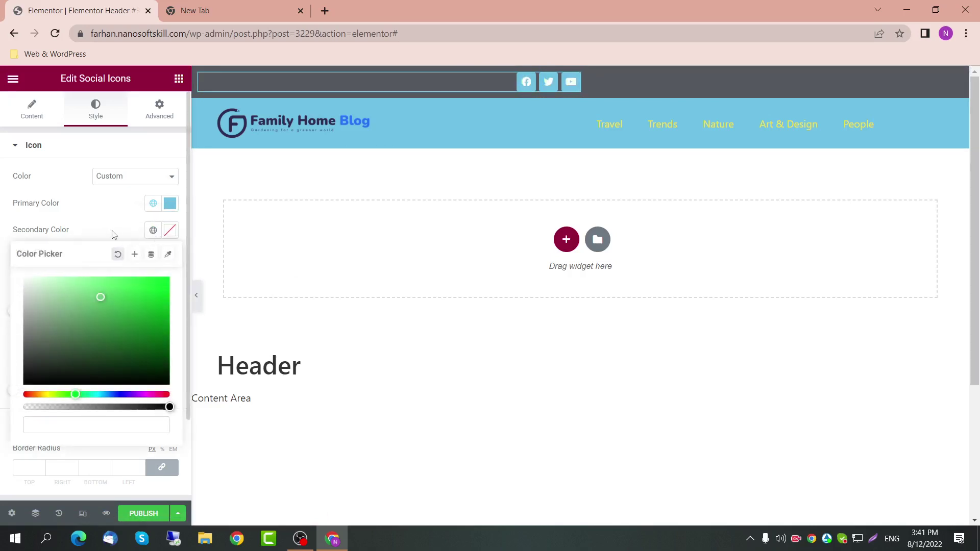
{"action": "left_click", "coordinate": [170, 203]}
{"action": "left_click", "coordinate": [170, 203]}
{"action": "left_click", "coordinate": [117, 227]}
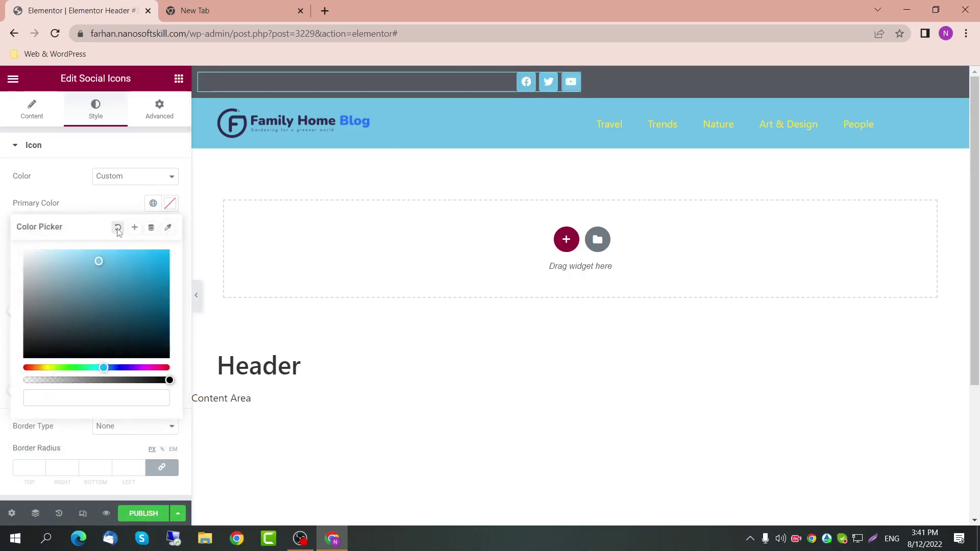
{"action": "left_click", "coordinate": [130, 216]}
{"action": "left_click", "coordinate": [153, 179]}
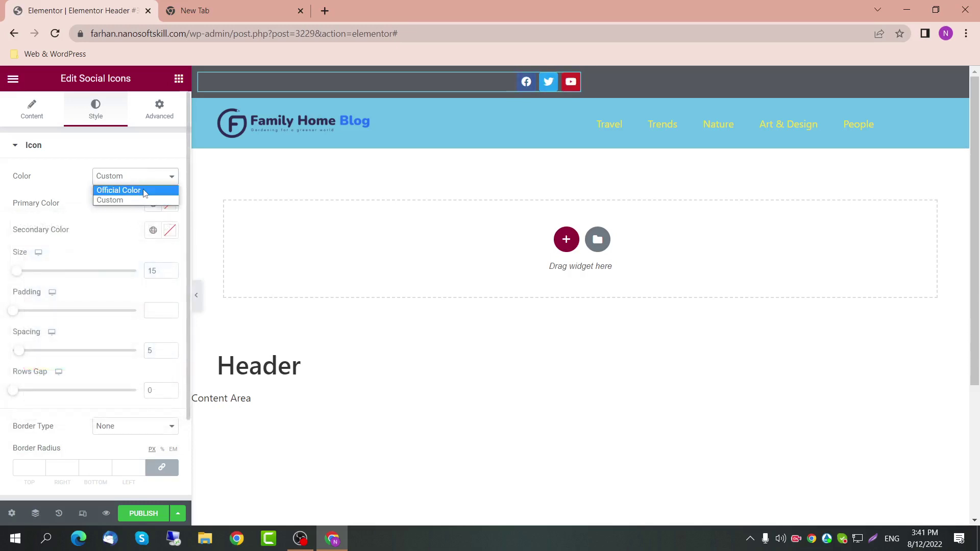
{"action": "left_click", "coordinate": [134, 192]}
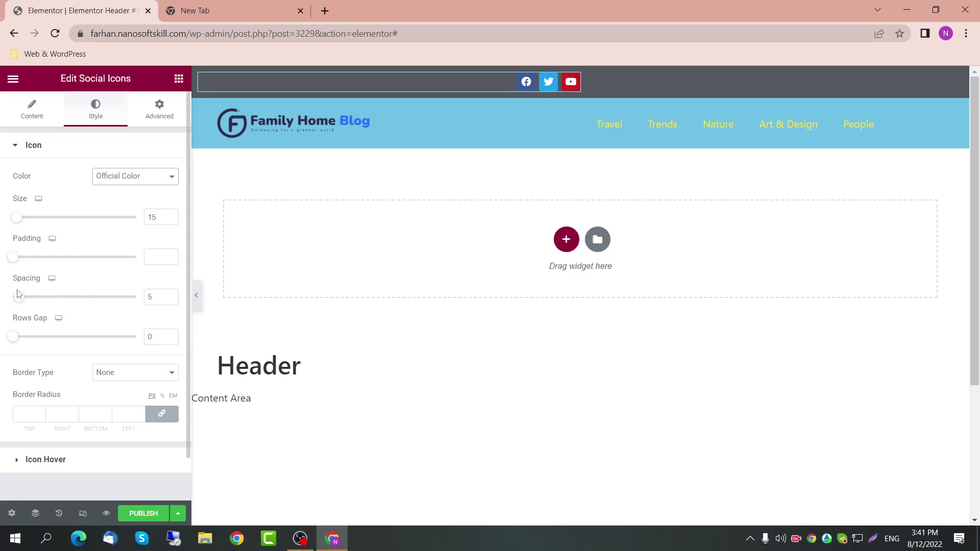
Step: Spread the social icons further apart by entering 5 as their spacing
{"action": "left_click_drag", "start_coordinate": [18, 296], "coordinate": [57, 298]}
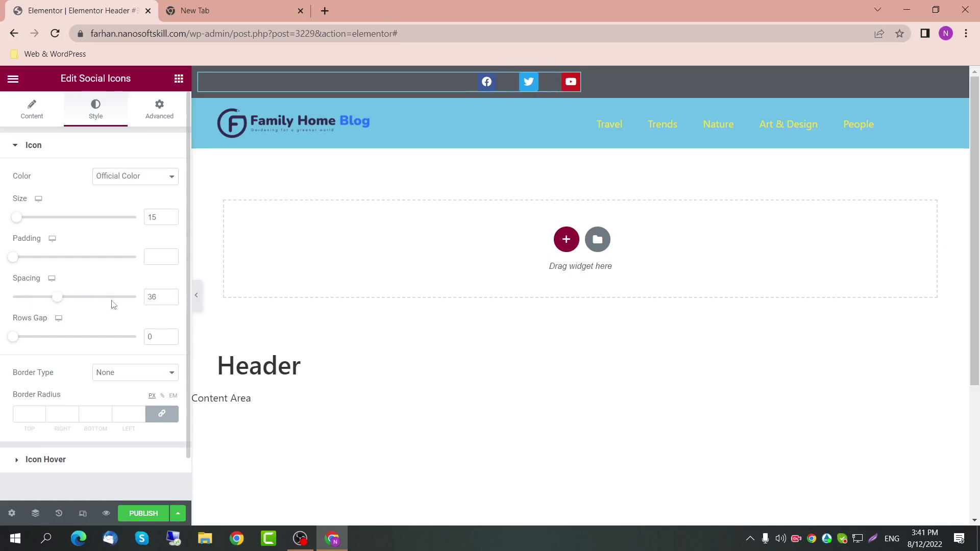
{"action": "left_click_drag", "start_coordinate": [169, 302], "coordinate": [137, 301]}
{"action": "type", "text": "5"}
Step: Give the icons a solid border in the Accent green global colour
{"action": "scroll", "coordinate": [46, 347], "scroll_direction": "down", "scroll_amount": 1}
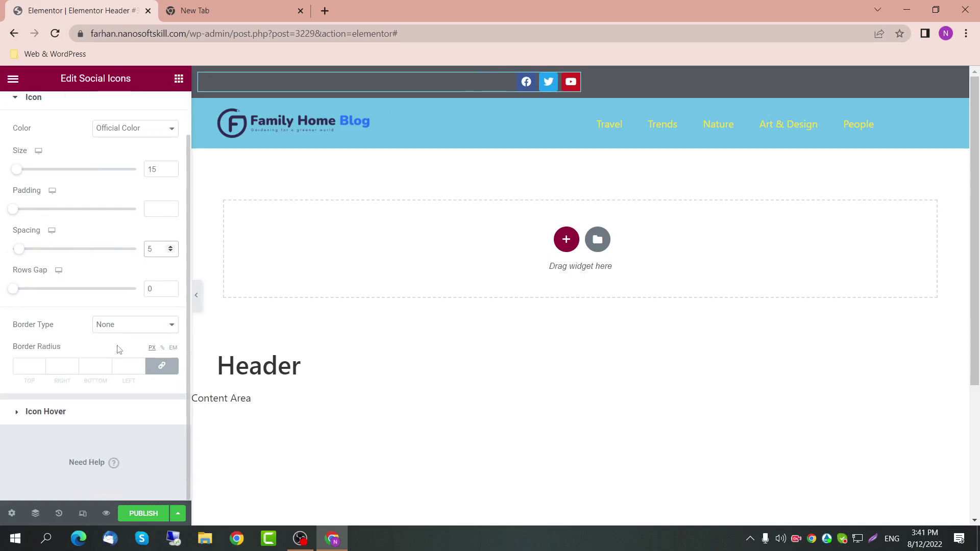
{"action": "left_click", "coordinate": [134, 324]}
{"action": "left_click", "coordinate": [133, 342]}
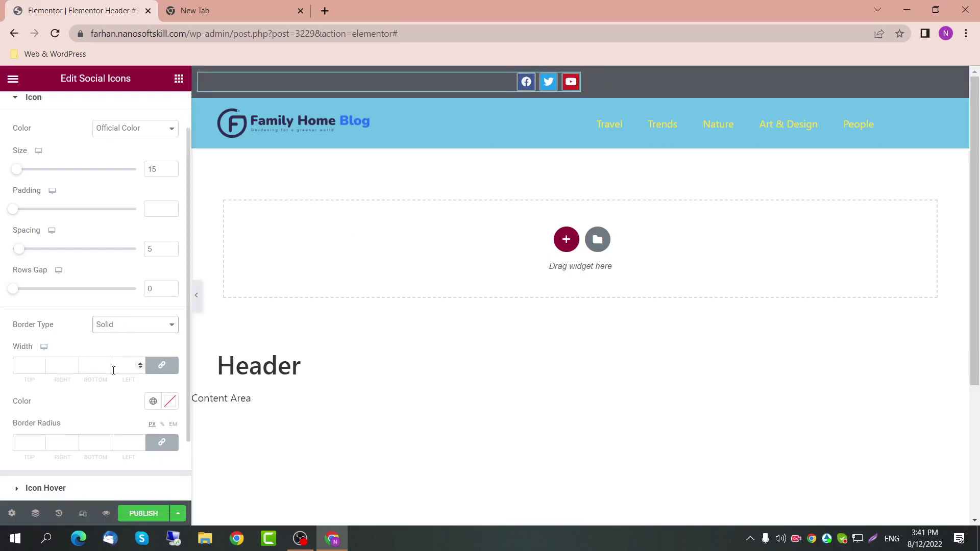
{"action": "scroll", "coordinate": [109, 368], "scroll_direction": "down", "scroll_amount": 1}
{"action": "left_click", "coordinate": [154, 377]}
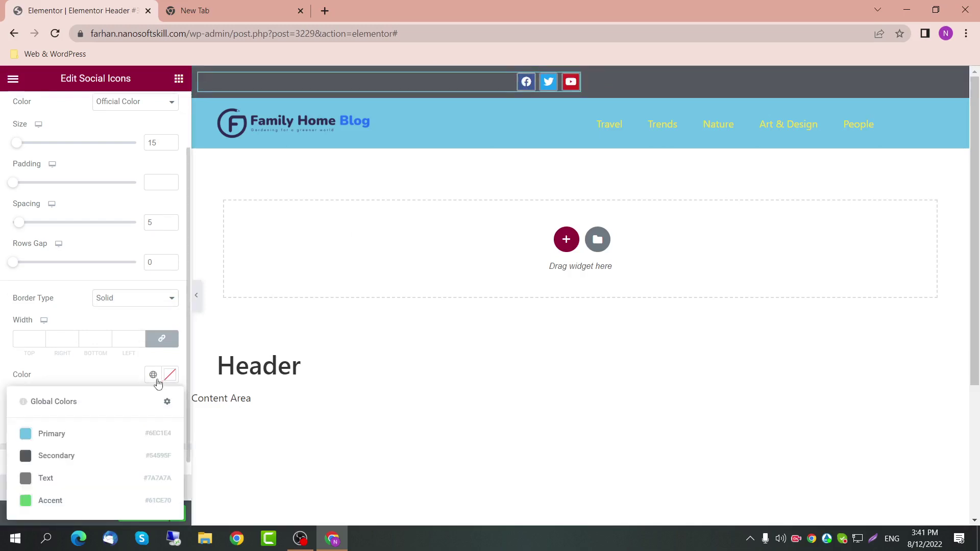
{"action": "left_click", "coordinate": [64, 500]}
Step: Round the icon corners to 5 px and set the border type back to None
{"action": "scroll", "coordinate": [106, 389], "scroll_direction": "down", "scroll_amount": 2}
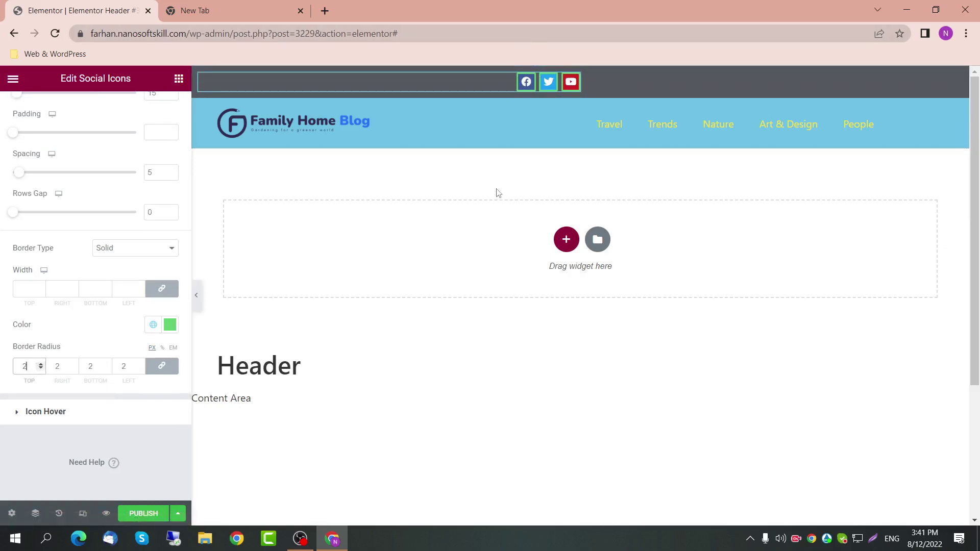
{"action": "type", "text": "6"}
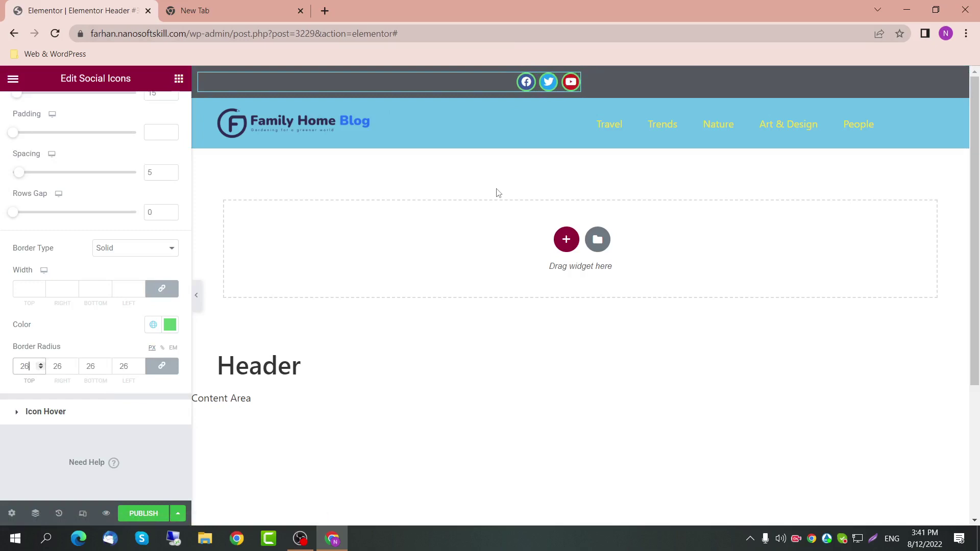
{"action": "key", "text": "Up"}
{"action": "key", "text": "Up"}
{"action": "key", "text": "Up"}
{"action": "key", "text": "Up"}
{"action": "key", "text": "Up"}
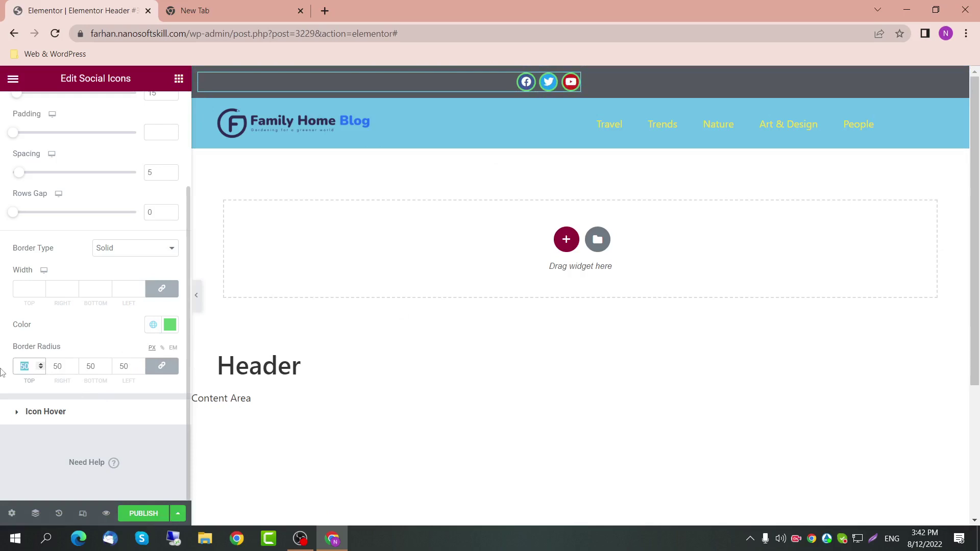
{"action": "left_click_drag", "start_coordinate": [70, 348], "coordinate": [19, 366]}
{"action": "key", "text": "BackSpace"}
{"action": "key", "text": "BackSpace"}
{"action": "type", "text": "7"}
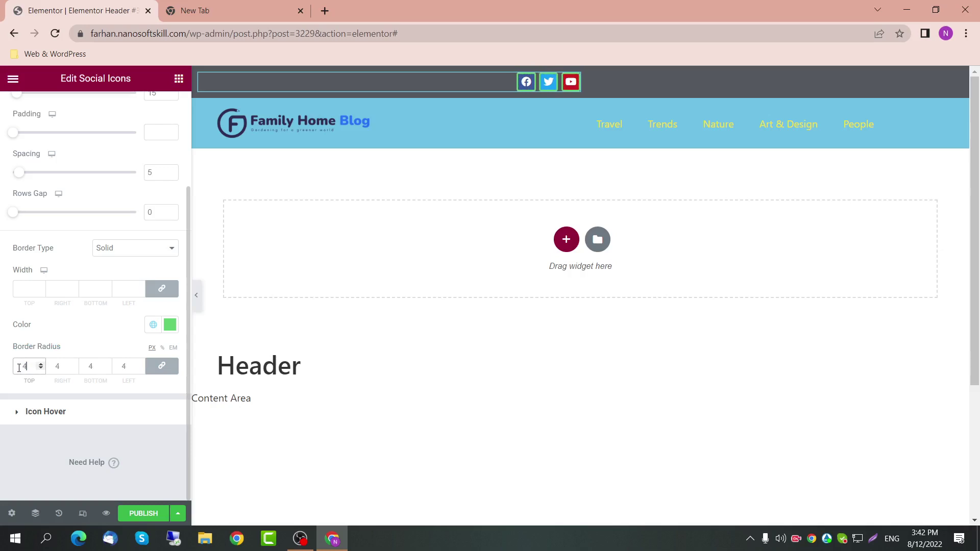
{"action": "left_click", "coordinate": [139, 249]}
{"action": "left_click", "coordinate": [136, 262]}
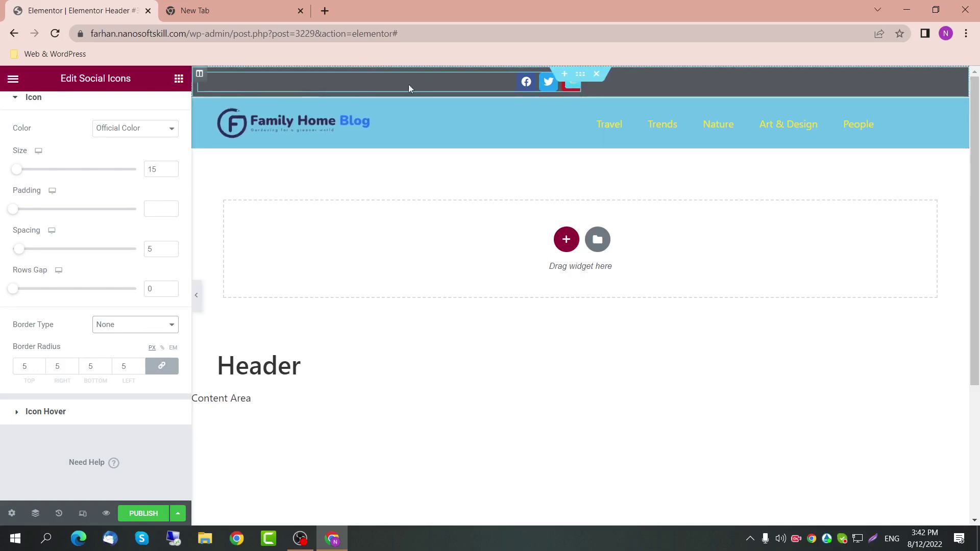
Step: Go back to the Elements panel, find Text Editor and drag it into the dark top bar
{"action": "left_click", "coordinate": [179, 78]}
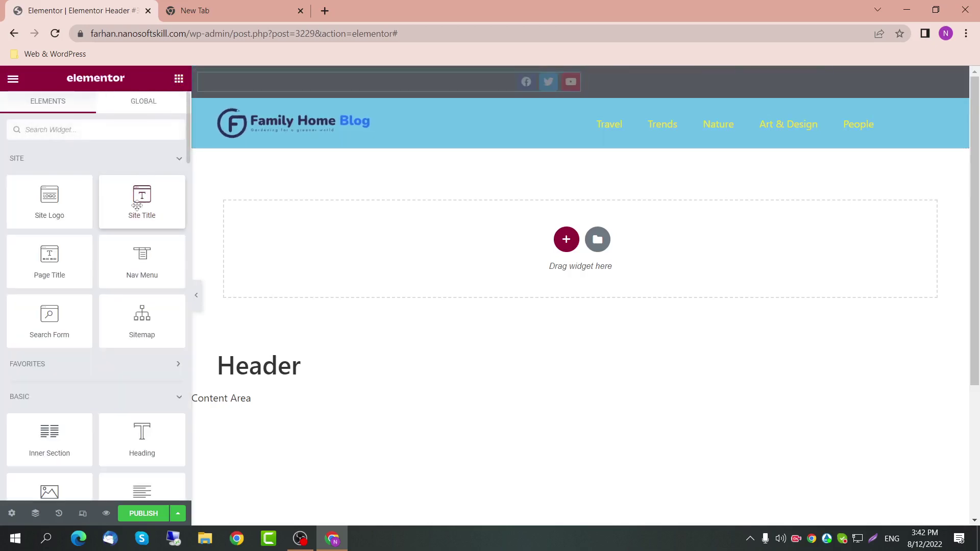
{"action": "scroll", "coordinate": [152, 454], "scroll_direction": "down", "scroll_amount": 1}
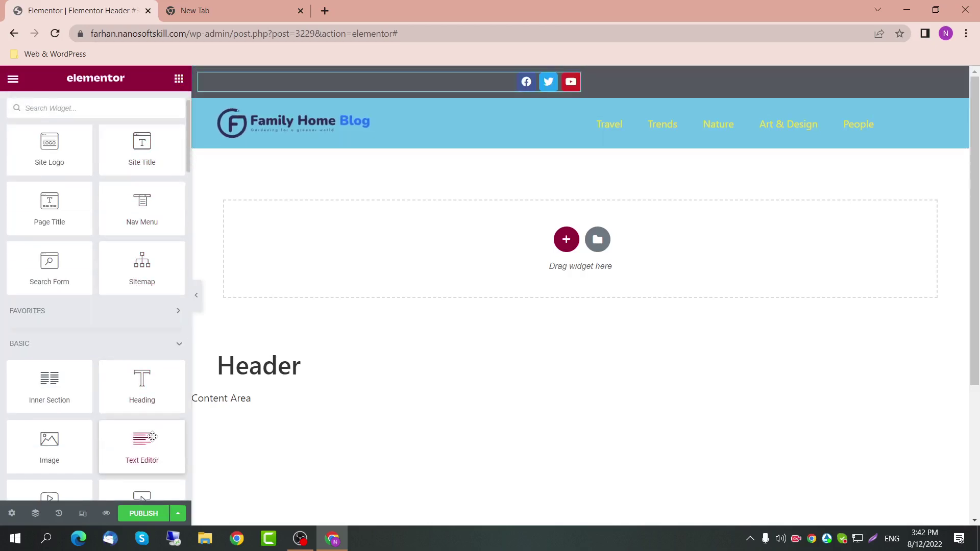
{"action": "scroll", "coordinate": [151, 438], "scroll_direction": "down", "scroll_amount": 4}
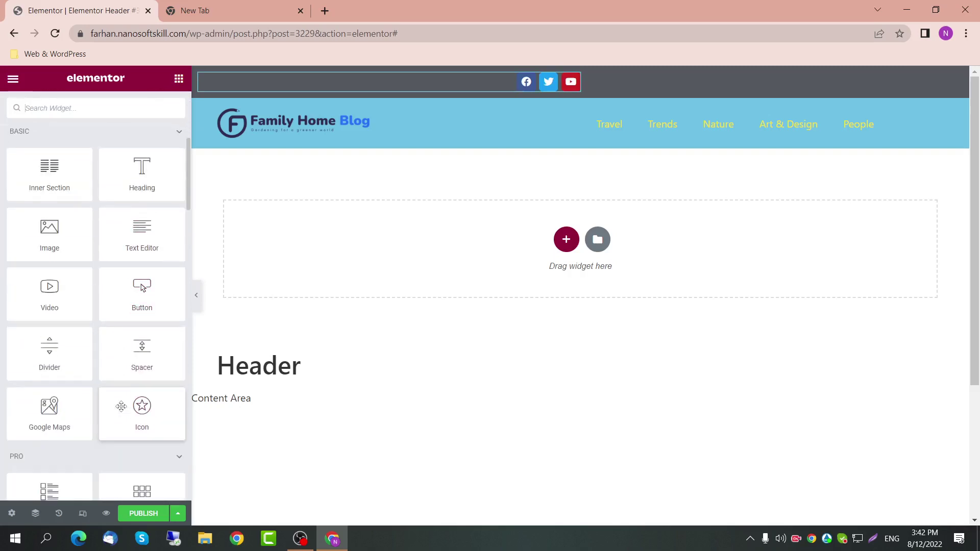
{"action": "scroll", "coordinate": [100, 393], "scroll_direction": "down", "scroll_amount": 6}
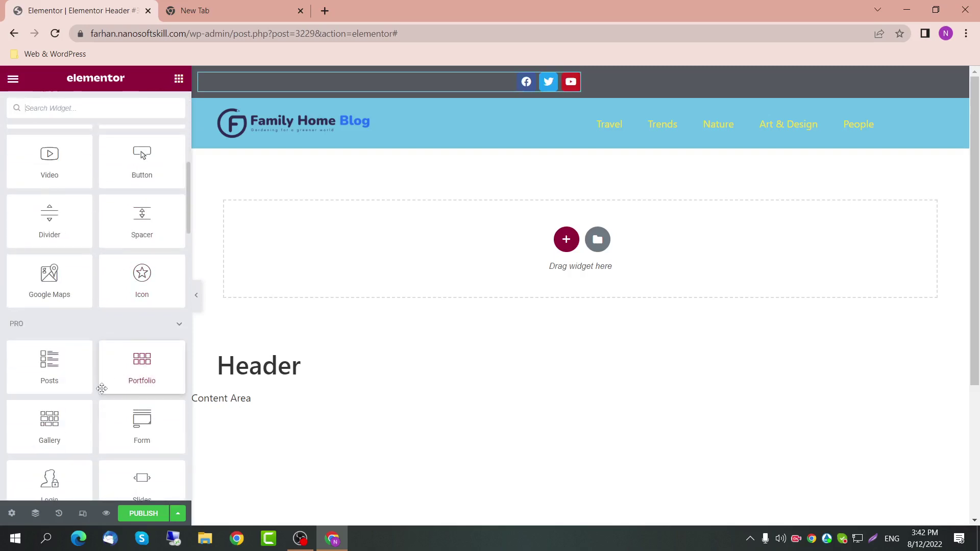
{"action": "scroll", "coordinate": [102, 384], "scroll_direction": "down", "scroll_amount": 3}
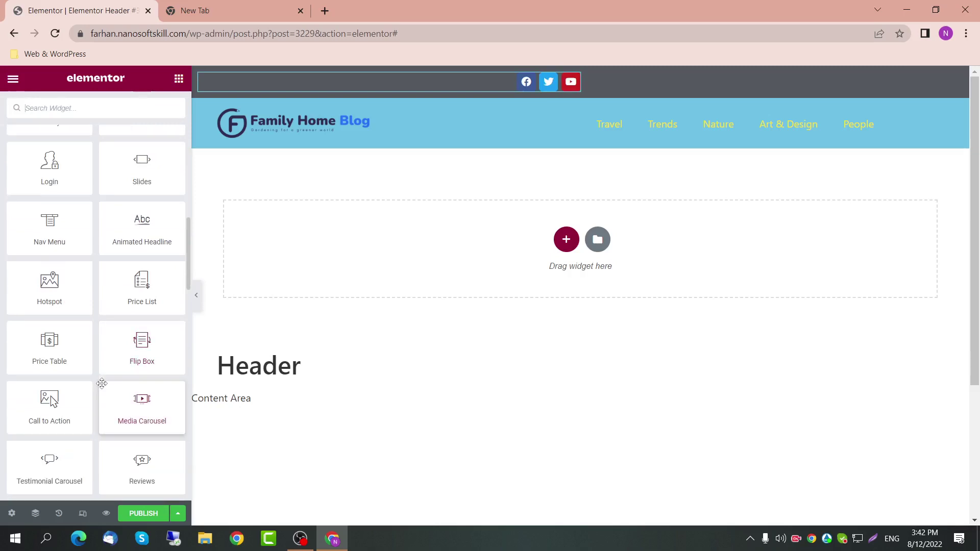
{"action": "scroll", "coordinate": [102, 380], "scroll_direction": "down", "scroll_amount": 4}
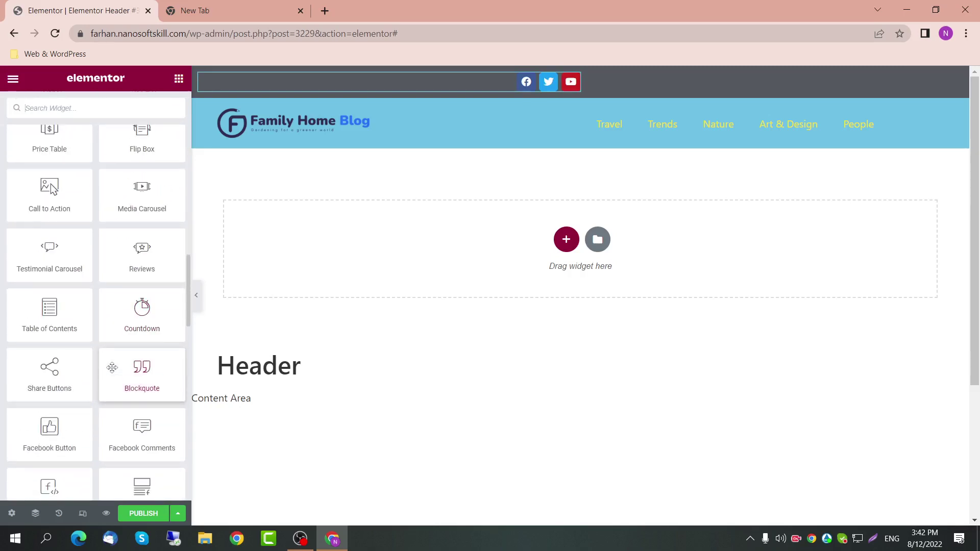
{"action": "scroll", "coordinate": [111, 367], "scroll_direction": "down", "scroll_amount": 7}
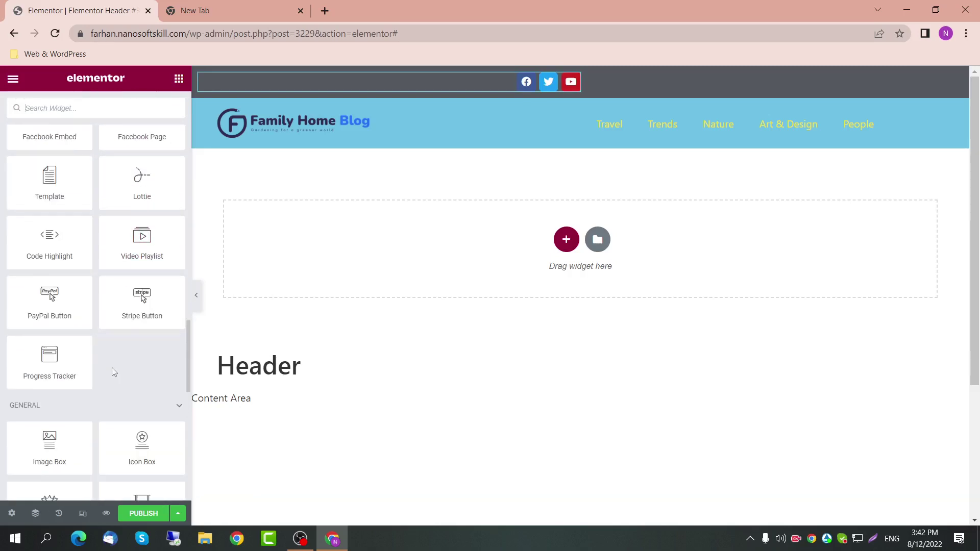
{"action": "scroll", "coordinate": [112, 367], "scroll_direction": "down", "scroll_amount": 4}
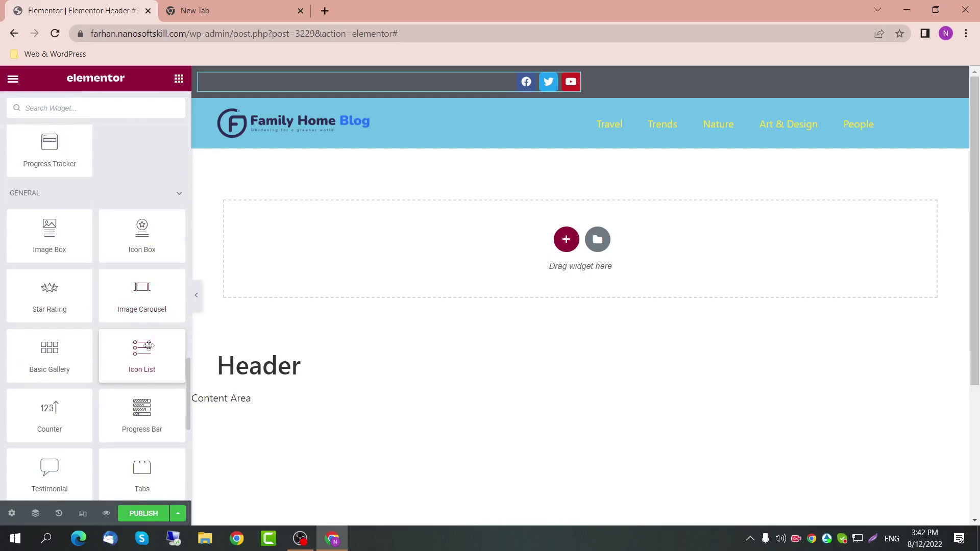
{"action": "scroll", "coordinate": [148, 353], "scroll_direction": "up", "scroll_amount": 15}
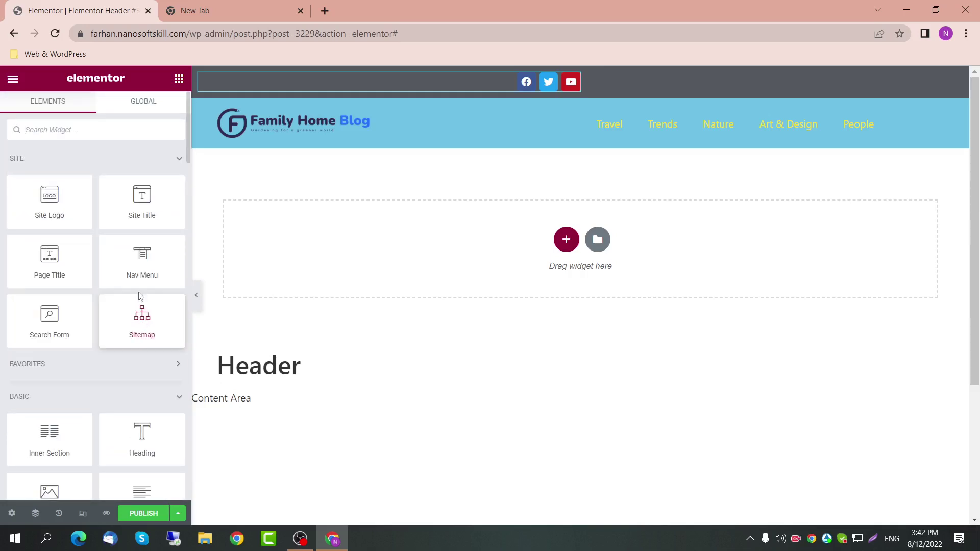
{"action": "scroll", "coordinate": [133, 314], "scroll_direction": "down", "scroll_amount": 2}
{"action": "left_click_drag", "start_coordinate": [145, 391], "coordinate": [199, 86]}
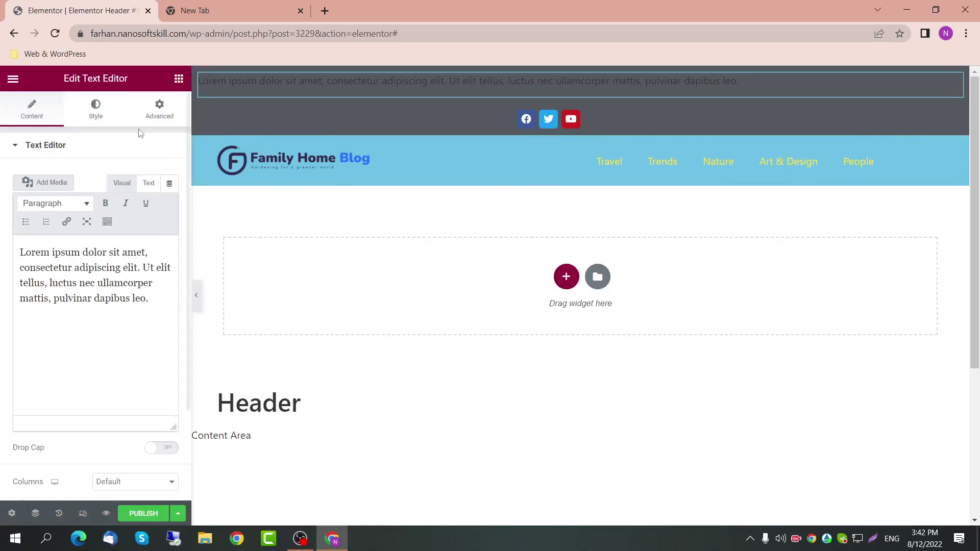
Step: Set the Text Editor's Advanced width to Custom 50%
{"action": "left_click", "coordinate": [153, 112]}
{"action": "left_click", "coordinate": [153, 277]}
{"action": "left_click", "coordinate": [153, 320]}
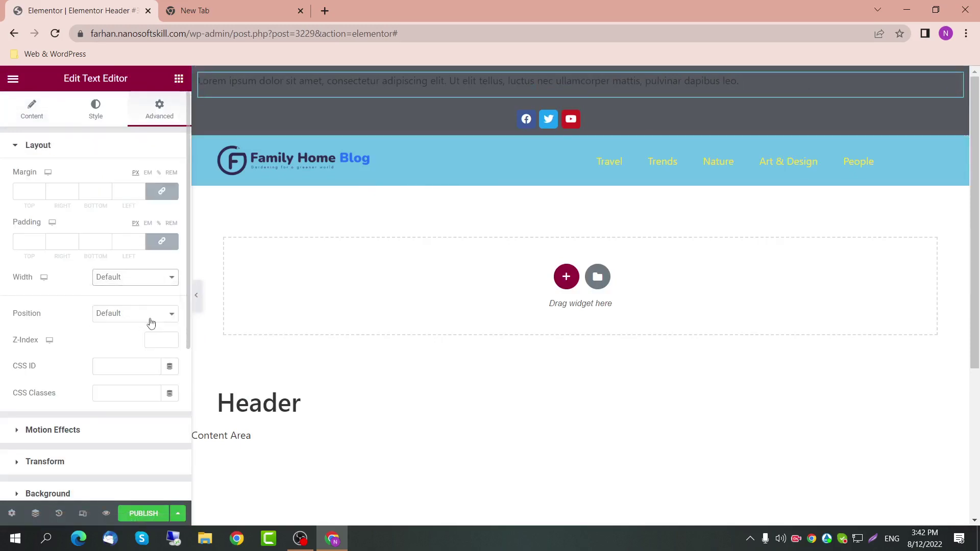
{"action": "left_click", "coordinate": [159, 317]}
{"action": "type", "text": "50"}
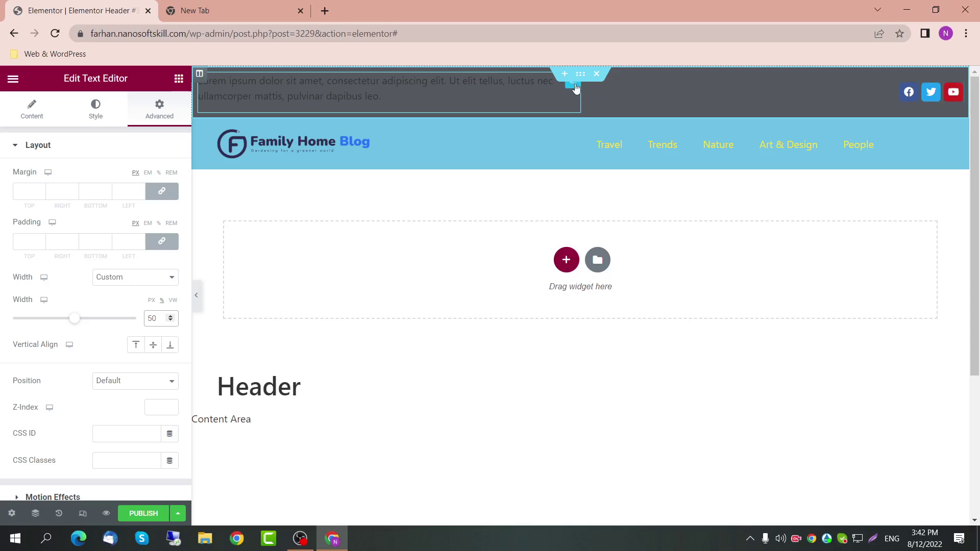
Step: Move the text block left of the social icons, centre it vertically, and select its placeholder text
{"action": "left_click_drag", "start_coordinate": [572, 92], "coordinate": [664, 102]}
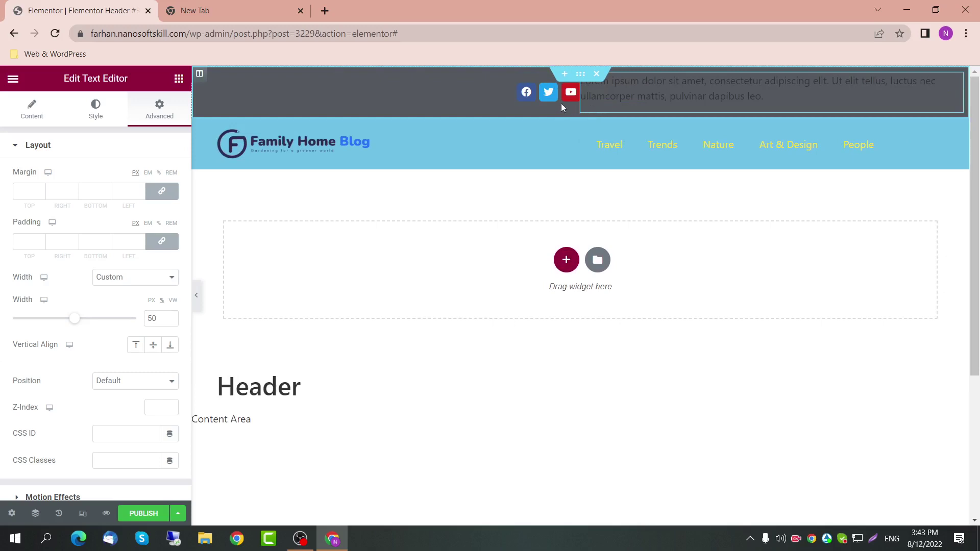
{"action": "left_click_drag", "start_coordinate": [955, 82], "coordinate": [513, 94]}
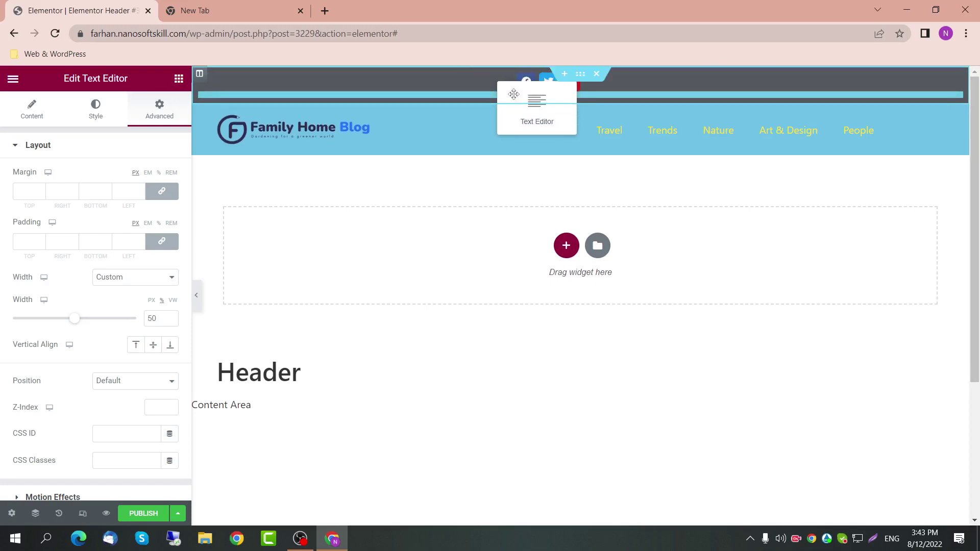
{"action": "left_click_drag", "start_coordinate": [514, 94], "coordinate": [513, 94]}
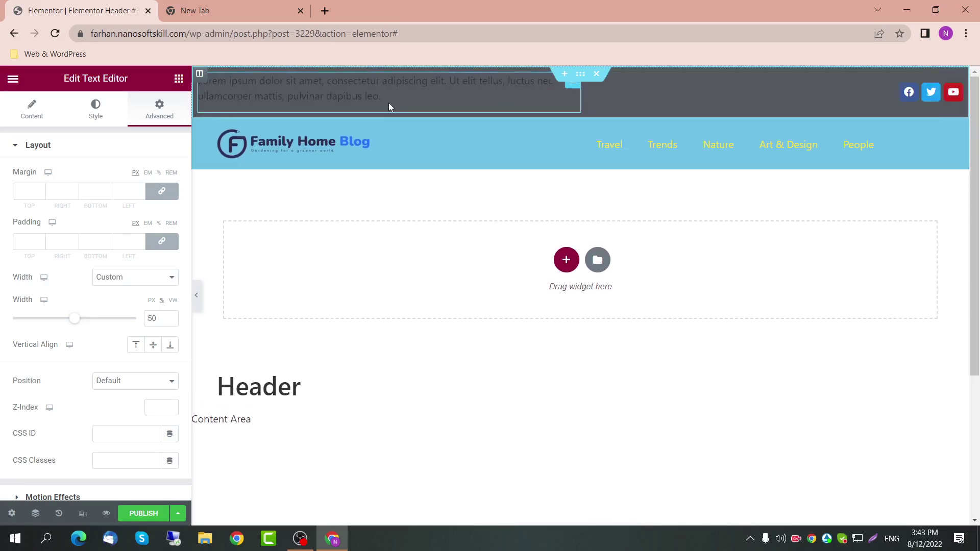
{"action": "left_click", "coordinate": [154, 346]}
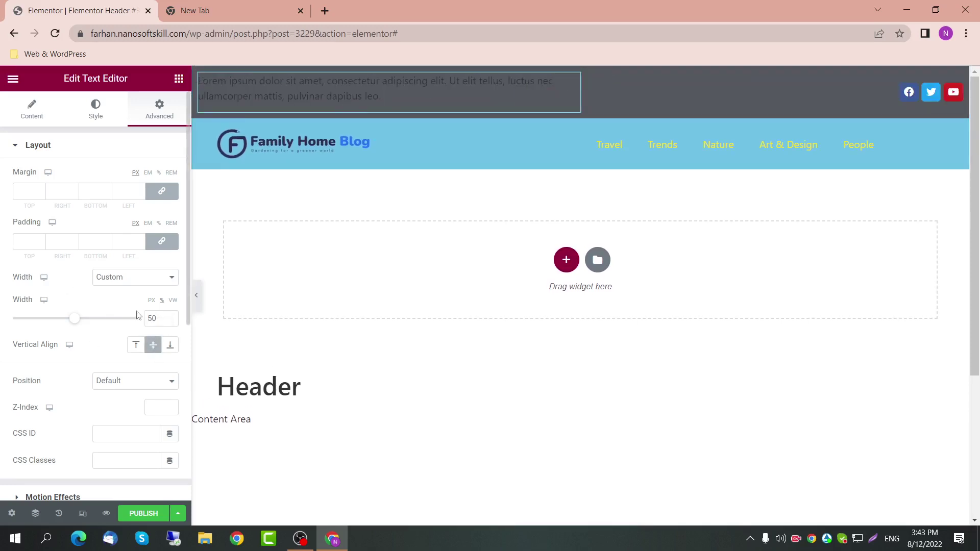
{"action": "left_click", "coordinate": [38, 111]}
{"action": "left_click_drag", "start_coordinate": [160, 299], "coordinate": [29, 253]}
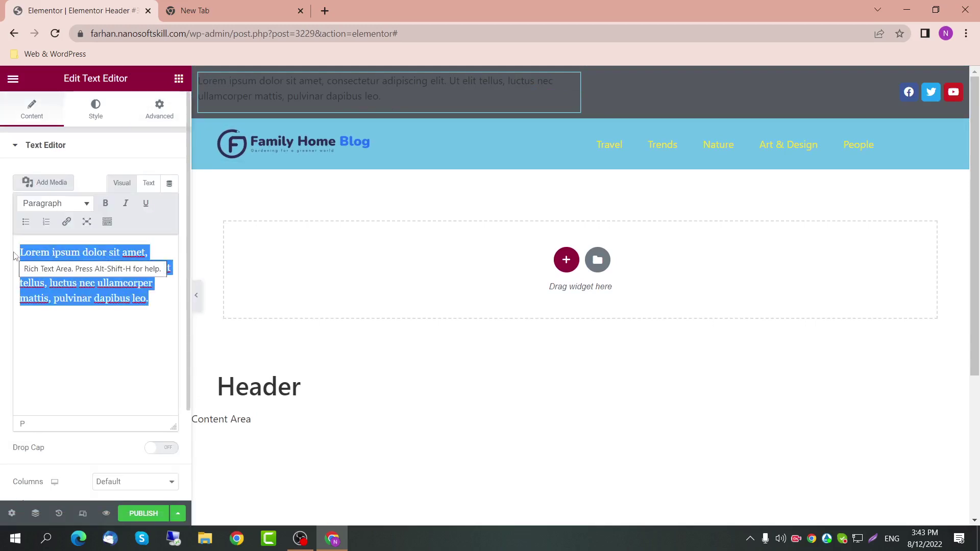
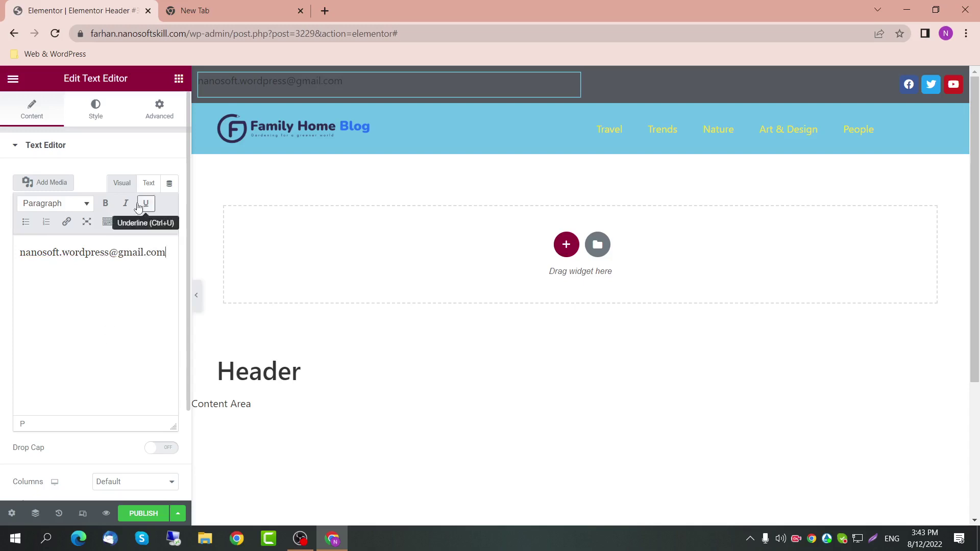
Step: Link the email as a mailto address set to open in a new tab
{"action": "left_click_drag", "start_coordinate": [165, 252], "coordinate": [18, 255]}
{"action": "left_click", "coordinate": [67, 222]}
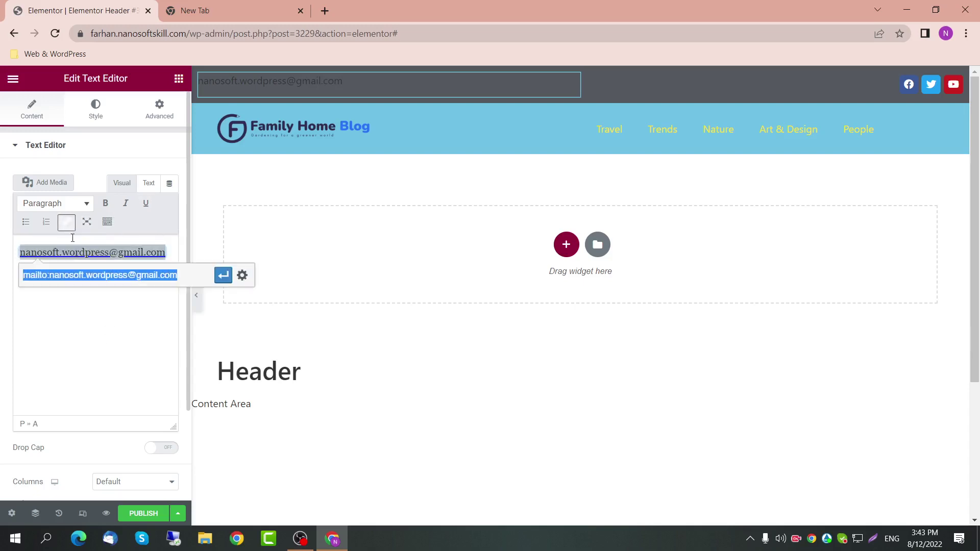
{"action": "left_click", "coordinate": [223, 276]}
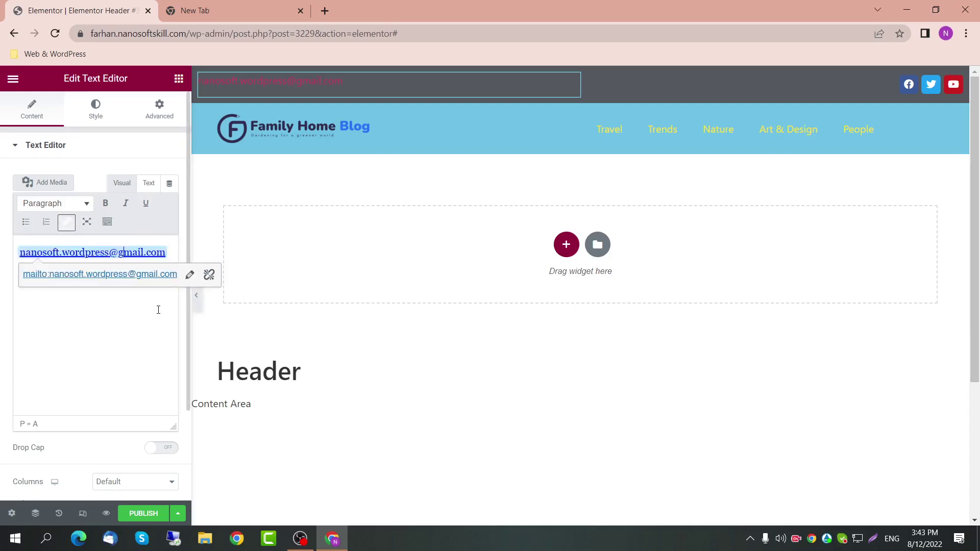
{"action": "left_click", "coordinate": [189, 274]}
{"action": "left_click", "coordinate": [223, 276]}
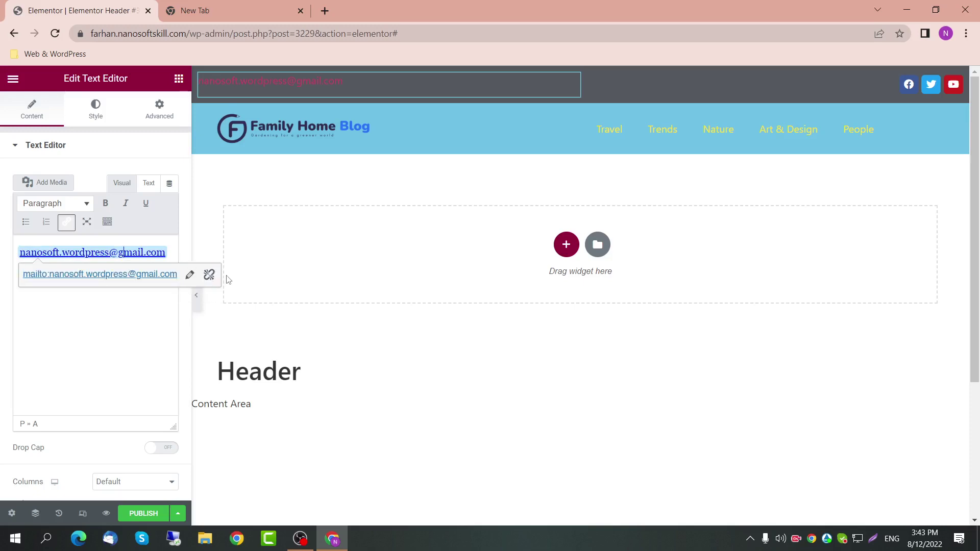
{"action": "left_click", "coordinate": [189, 274]}
{"action": "left_click", "coordinate": [242, 275]}
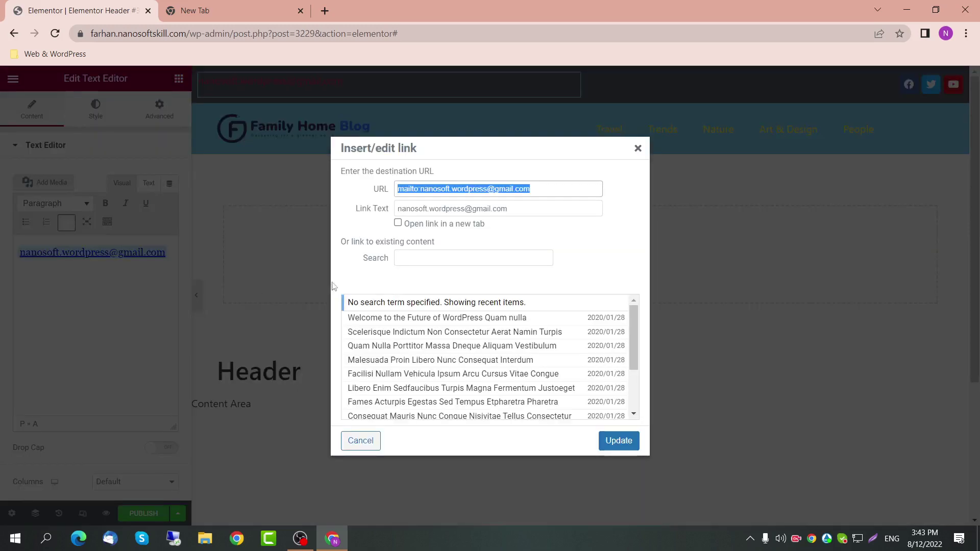
{"action": "left_click", "coordinate": [399, 224]}
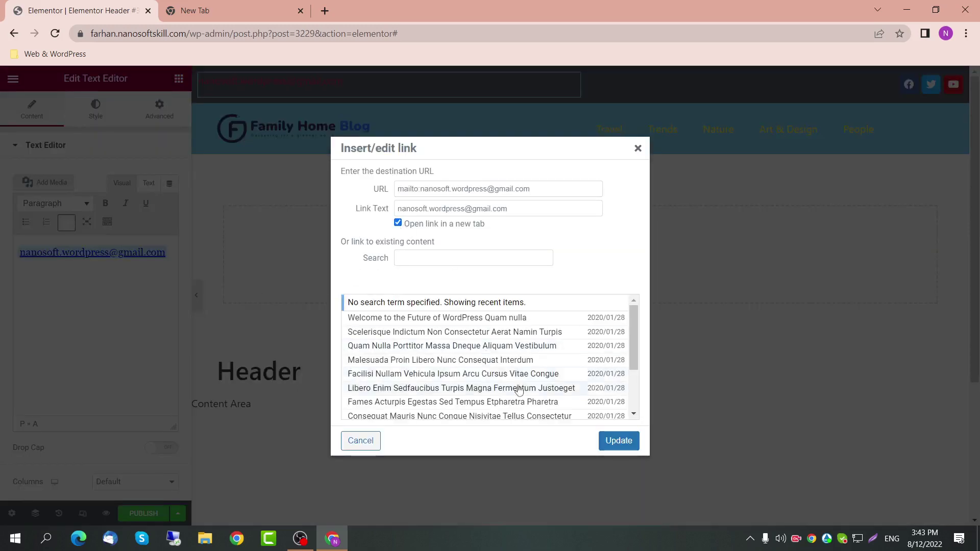
{"action": "left_click", "coordinate": [618, 441]}
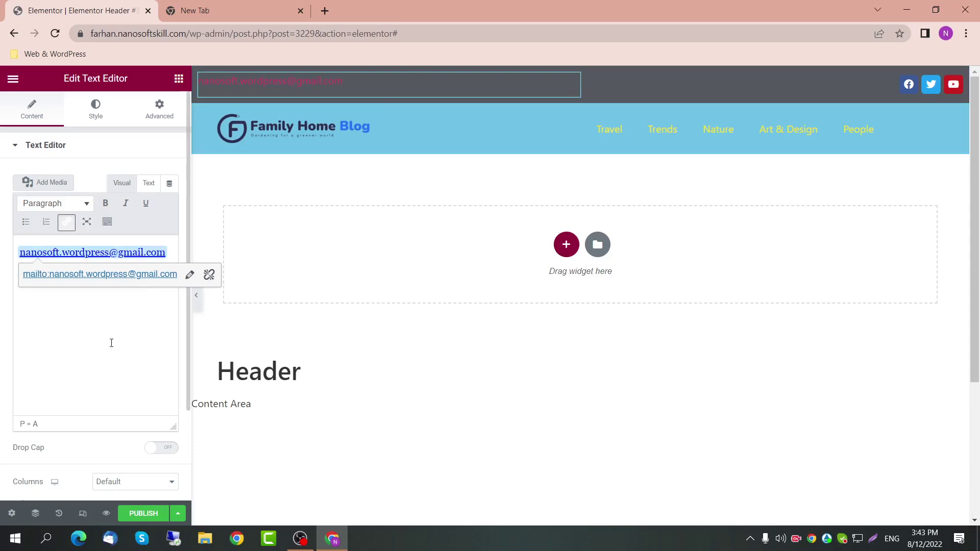
{"action": "scroll", "coordinate": [109, 468], "scroll_direction": "down", "scroll_amount": 1}
{"action": "scroll", "coordinate": [109, 468], "scroll_direction": "down", "scroll_amount": 2}
Step: Keep the email text left-aligned and colour it with the Primary global colour
{"action": "left_click", "coordinate": [127, 367]}
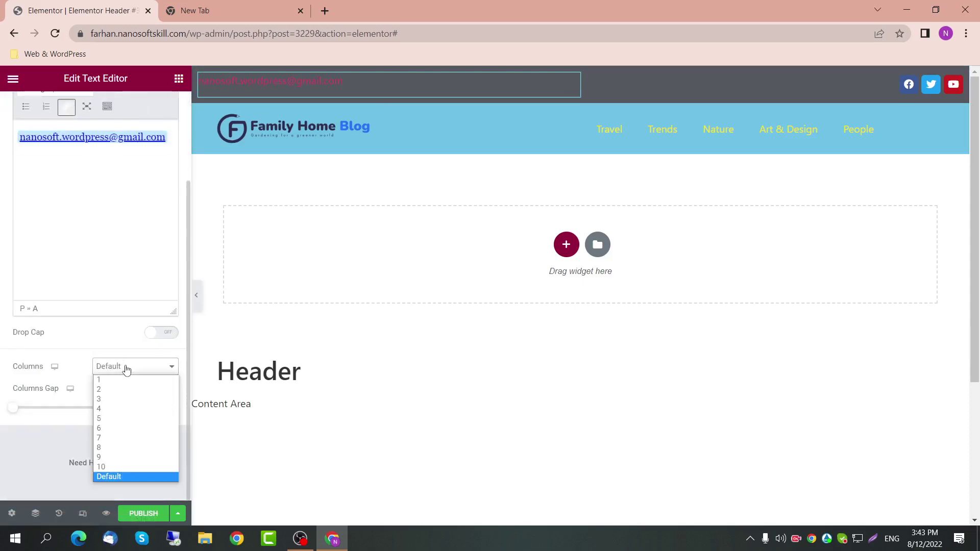
{"action": "left_click", "coordinate": [126, 367]}
{"action": "scroll", "coordinate": [61, 352], "scroll_direction": "up", "scroll_amount": 3}
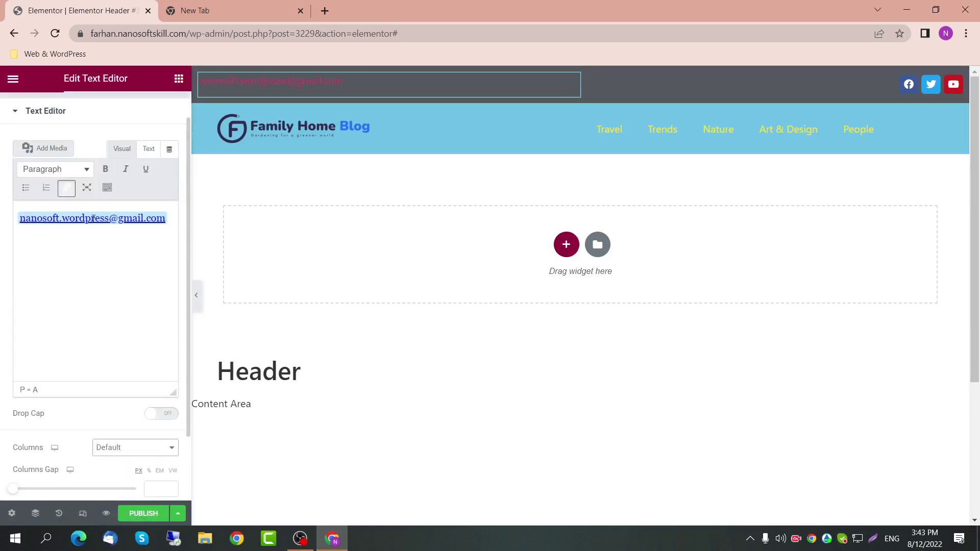
{"action": "scroll", "coordinate": [90, 116], "scroll_direction": "up", "scroll_amount": 1}
{"action": "left_click", "coordinate": [91, 116]}
{"action": "left_click", "coordinate": [134, 180]}
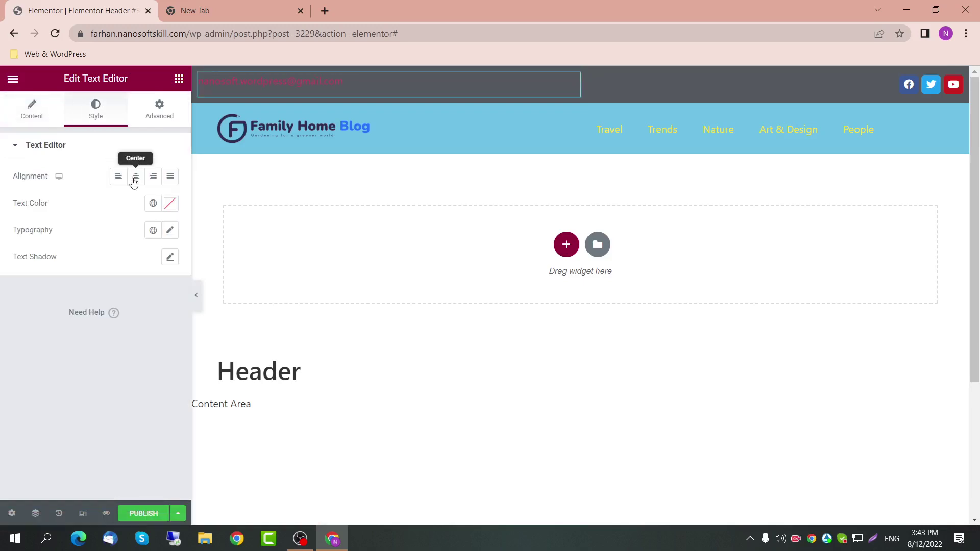
{"action": "left_click", "coordinate": [118, 179]}
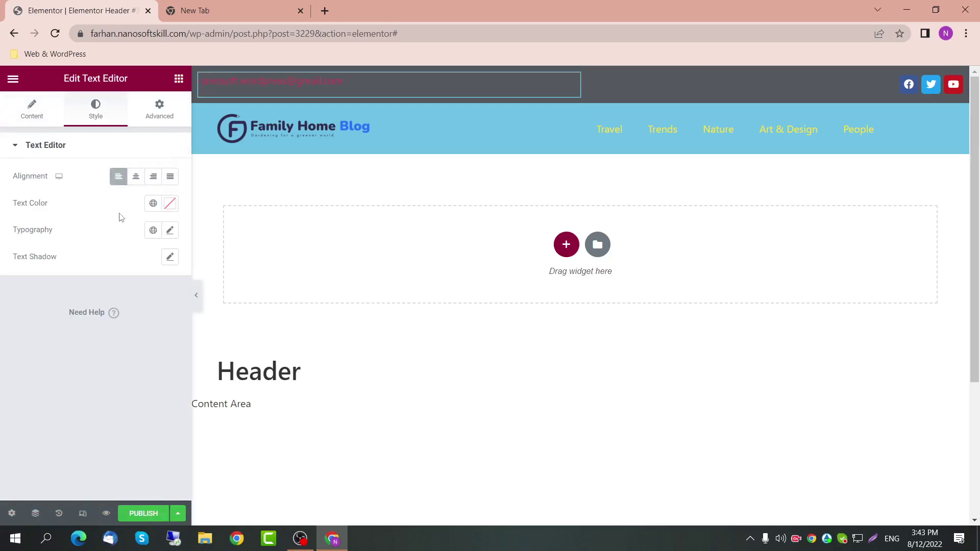
{"action": "left_click", "coordinate": [153, 203]}
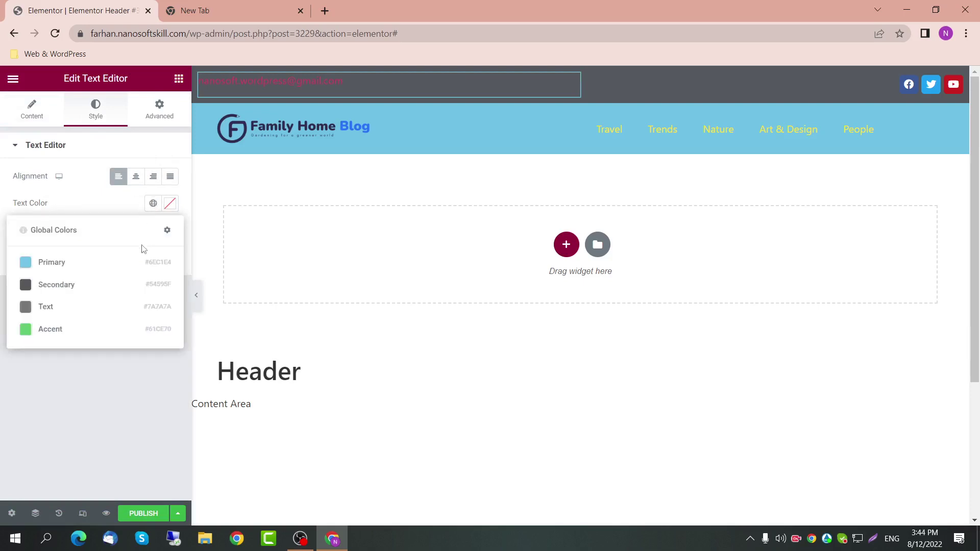
{"action": "left_click", "coordinate": [121, 273]}
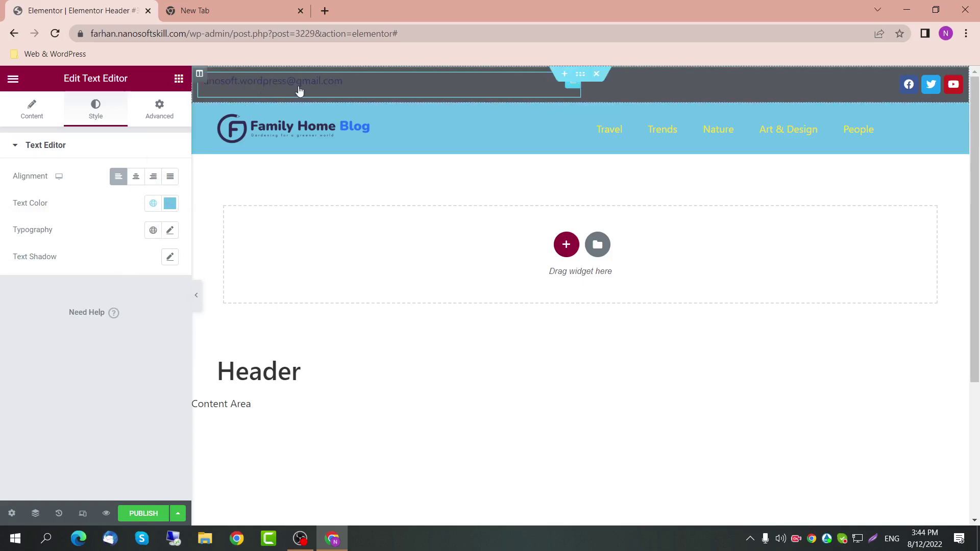
Step: Check the email link's raw HTML in the Text view, then return to the visual view
{"action": "left_click", "coordinate": [23, 115]}
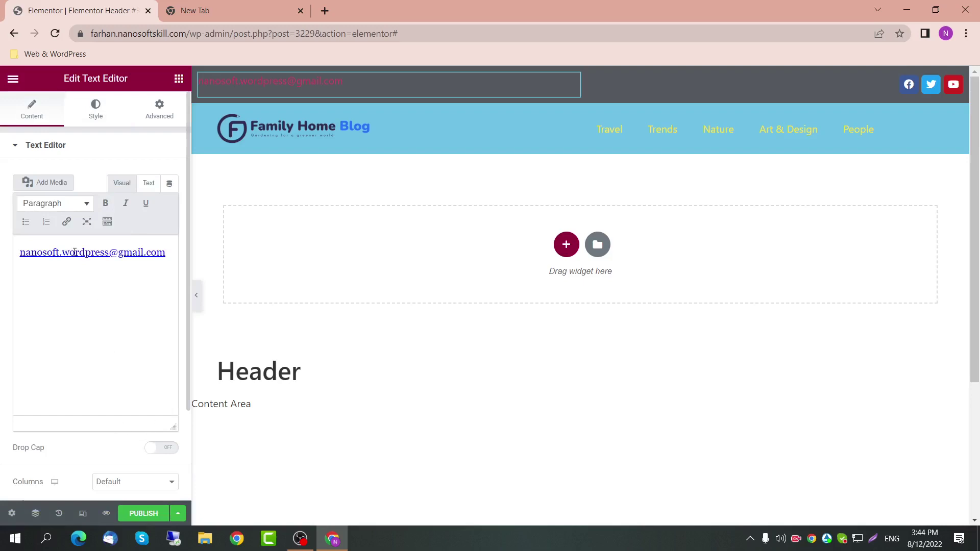
{"action": "left_click", "coordinate": [148, 185]}
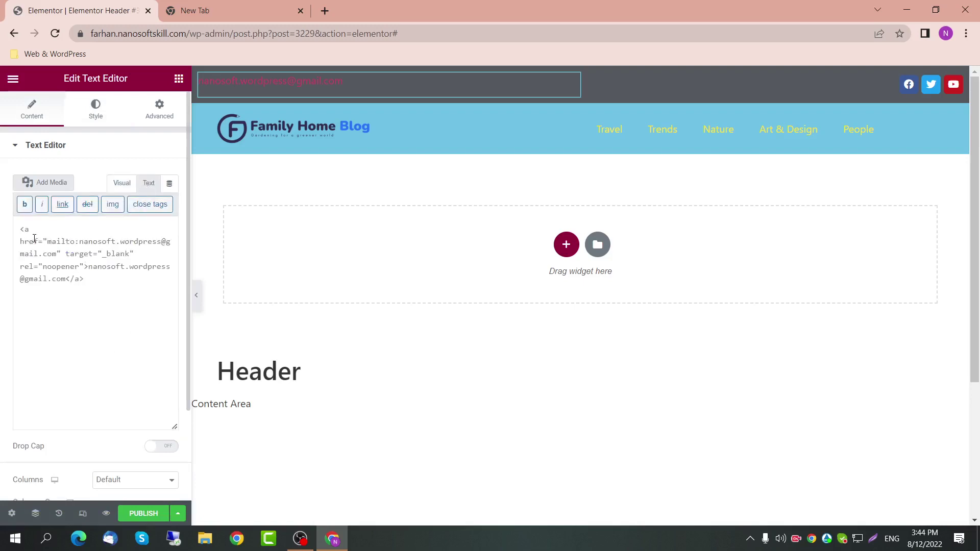
{"action": "left_click", "coordinate": [117, 185]}
{"action": "left_click", "coordinate": [144, 185]}
{"action": "left_click", "coordinate": [126, 185]}
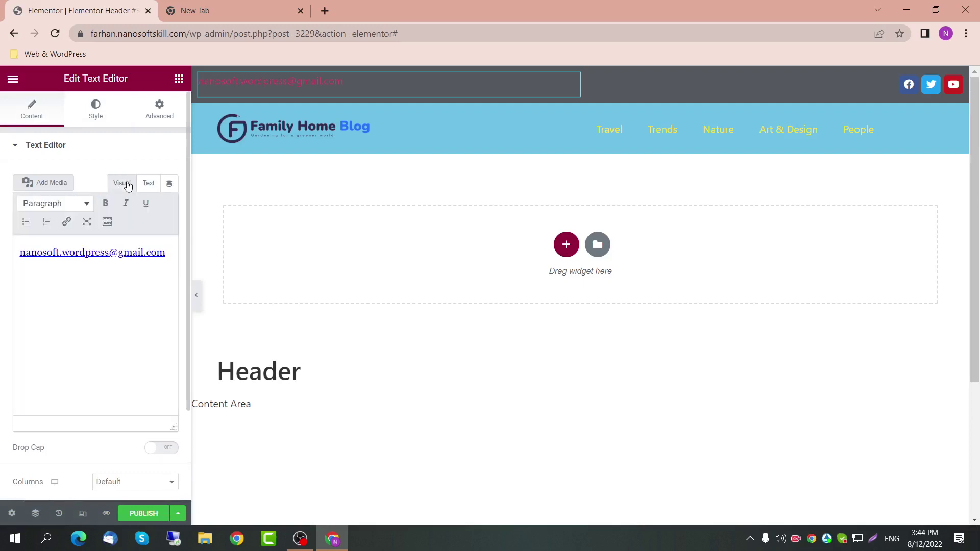
Step: Try the grey Text global colour on the email, then restore Primary
{"action": "left_click", "coordinate": [158, 108]}
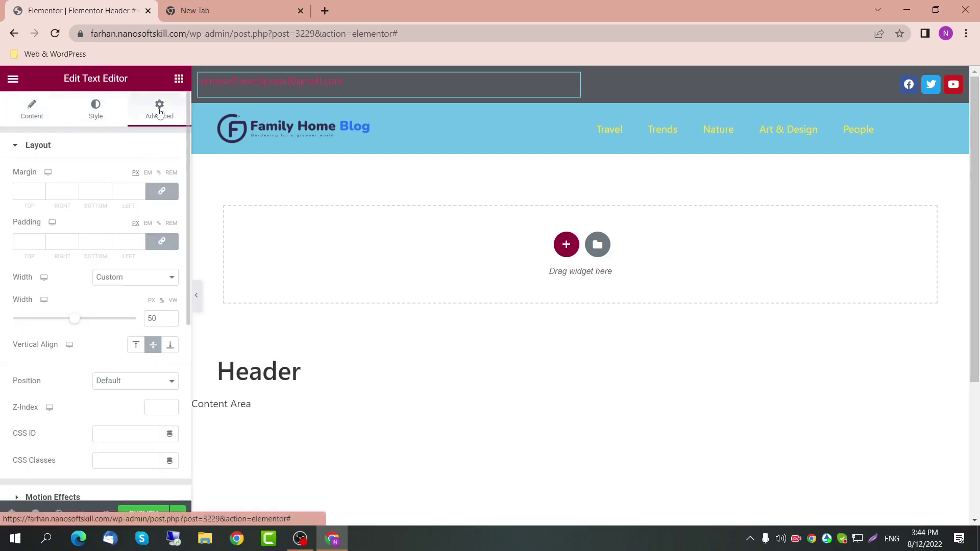
{"action": "left_click", "coordinate": [45, 116]}
{"action": "left_click", "coordinate": [96, 110]}
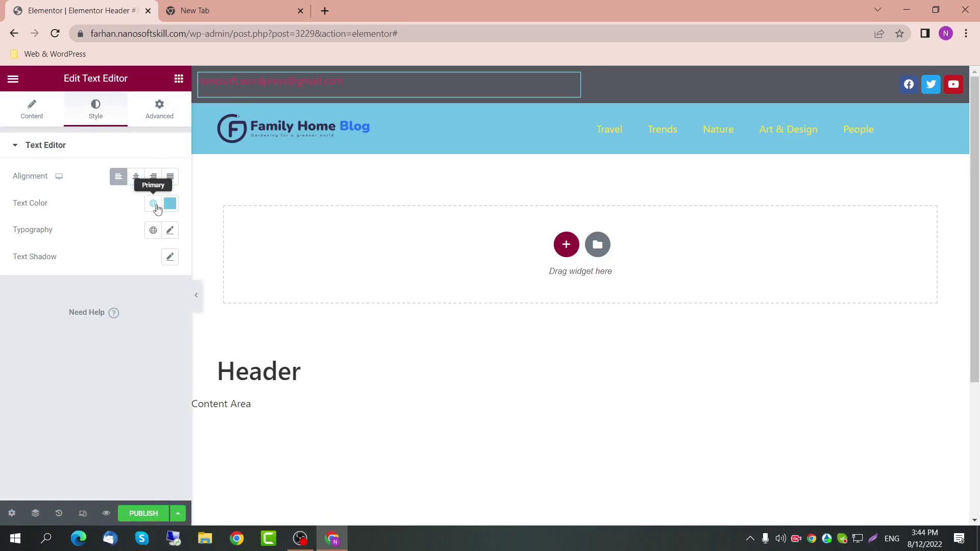
{"action": "left_click", "coordinate": [155, 205]}
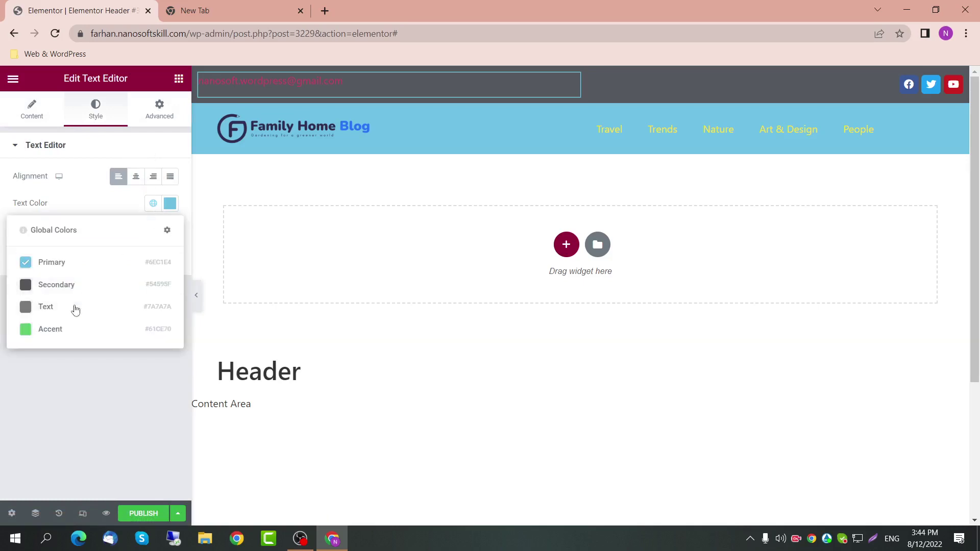
{"action": "left_click", "coordinate": [72, 306]}
{"action": "left_click", "coordinate": [153, 203]}
{"action": "left_click", "coordinate": [97, 262]}
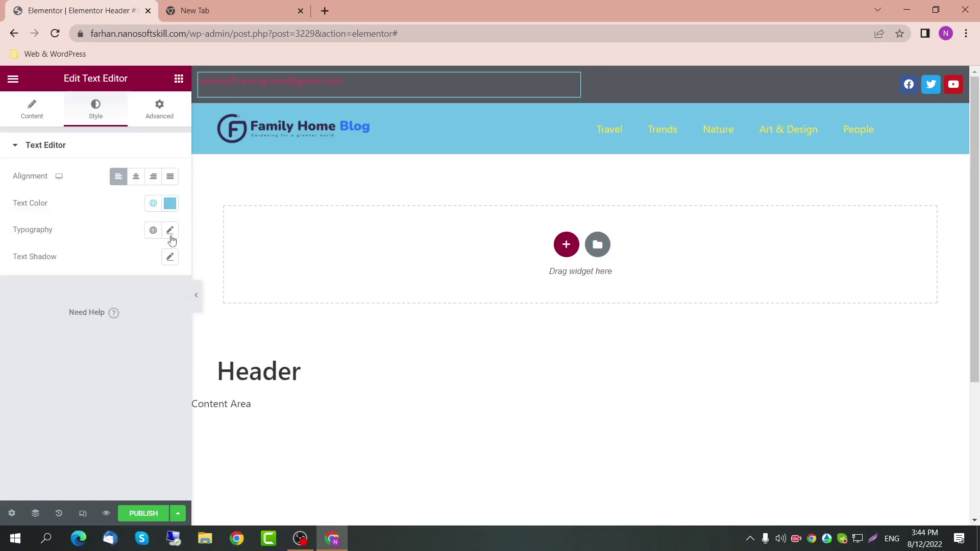
{"action": "left_click", "coordinate": [159, 109]}
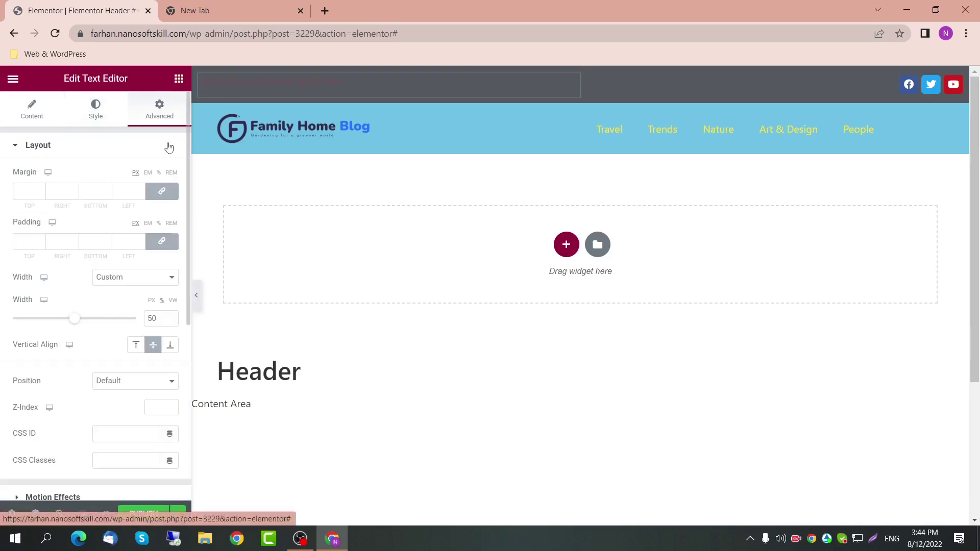
Step: Expand the widget's Custom CSS section and start a 'selector' rule
{"action": "scroll", "coordinate": [102, 347], "scroll_direction": "down", "scroll_amount": 4}
{"action": "scroll", "coordinate": [87, 413], "scroll_direction": "down", "scroll_amount": 2}
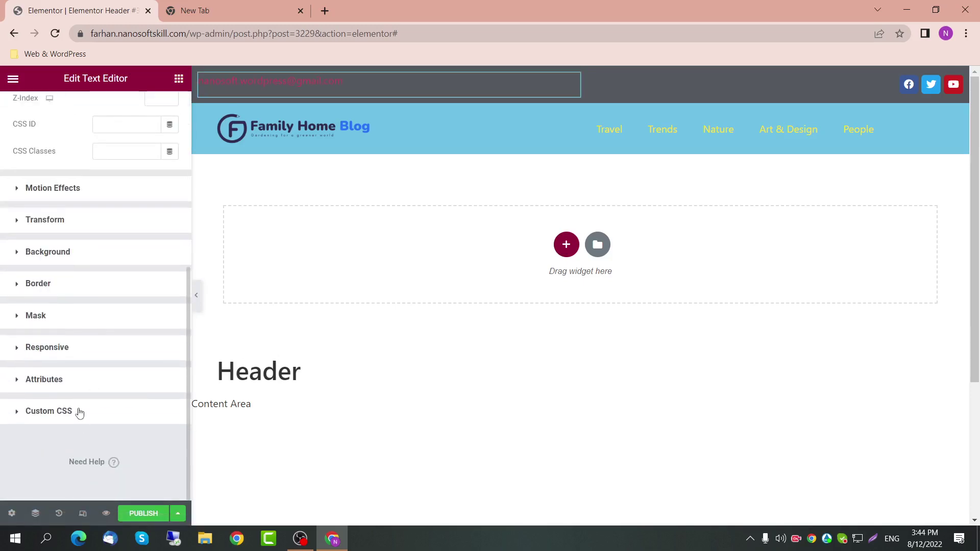
{"action": "left_click", "coordinate": [79, 412]}
{"action": "scroll", "coordinate": [79, 411], "scroll_direction": "down", "scroll_amount": 2}
{"action": "scroll", "coordinate": [79, 408], "scroll_direction": "down", "scroll_amount": 1}
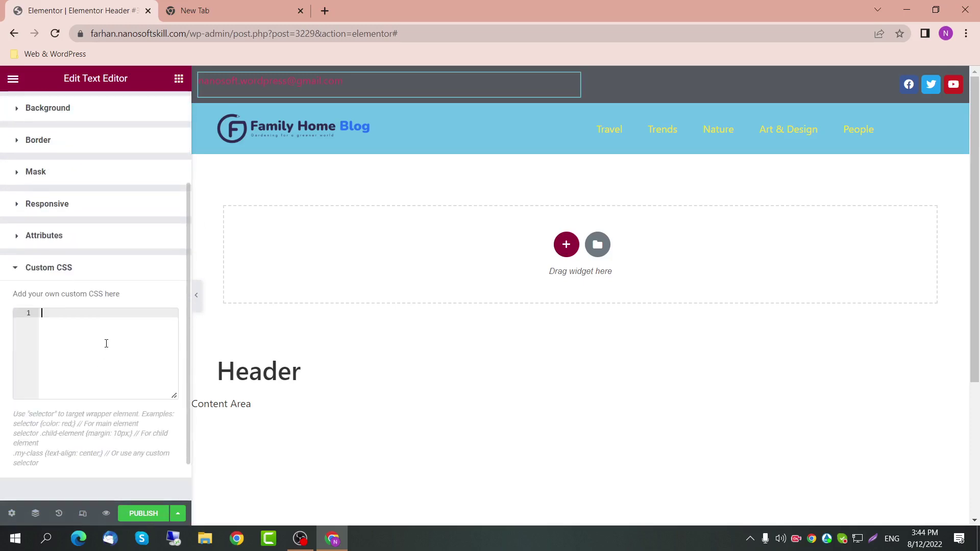
{"action": "type", "text": "selector"}
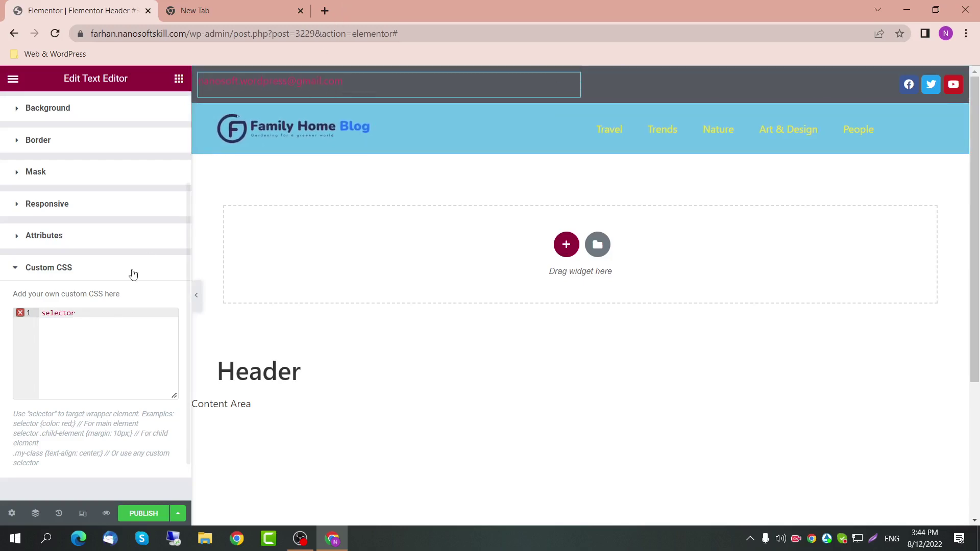
{"action": "left_click", "coordinate": [106, 334]}
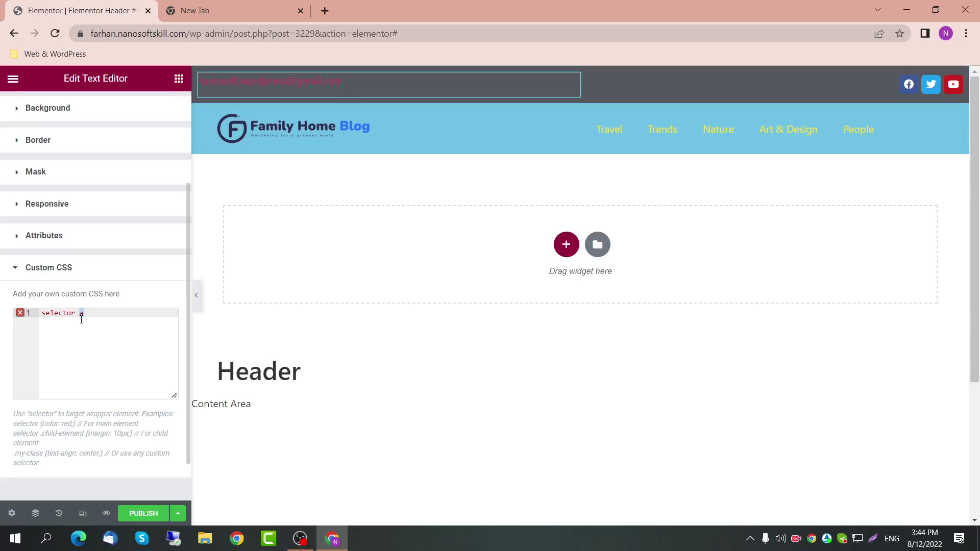
{"action": "key", "text": "Return"}
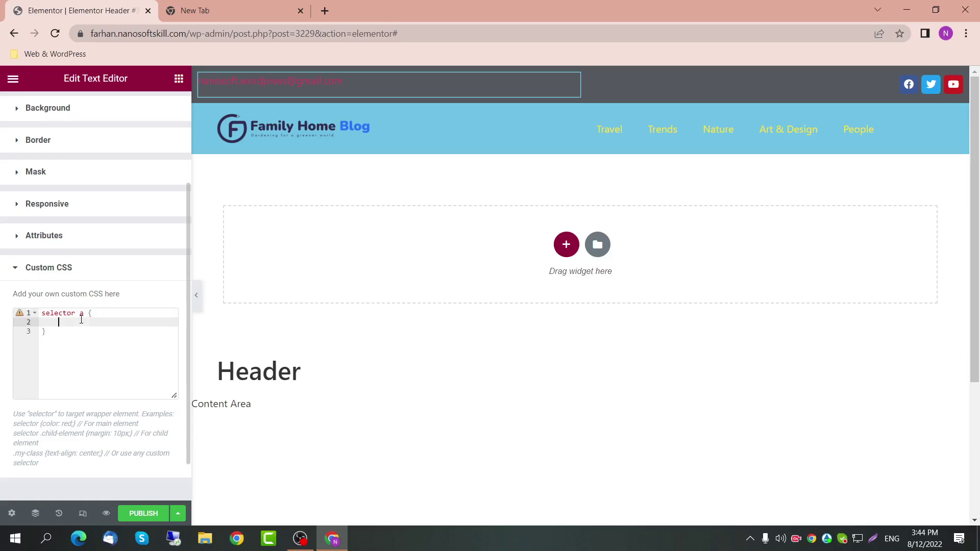
Step: Write the link colour declaration, removing the stray colon and replacing 'blue' with #2fa
{"action": "type", "text": "color:"}
{"action": "type", "text": "important;"}
{"action": "key", "text": "Down"}
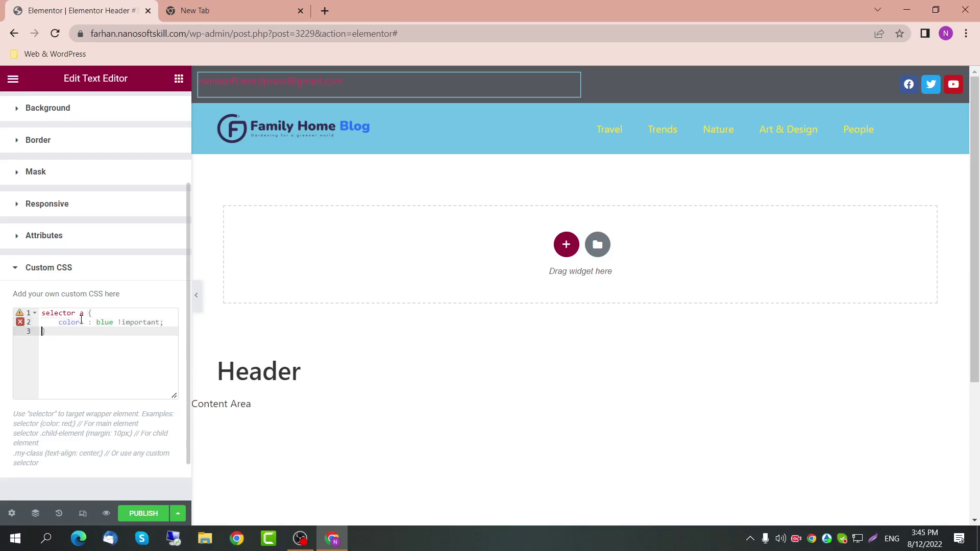
{"action": "key", "text": "Up"}
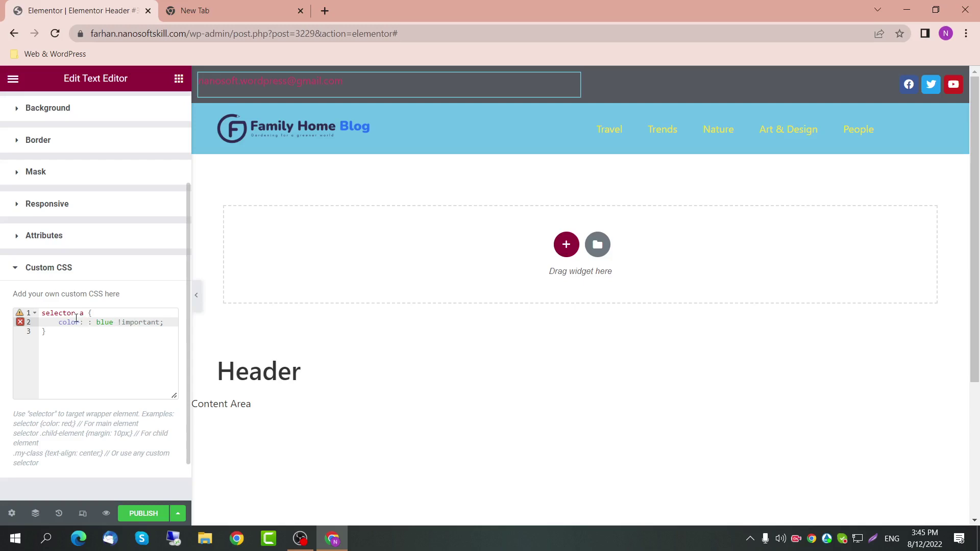
{"action": "mouse_move", "coordinate": [17, 324]}
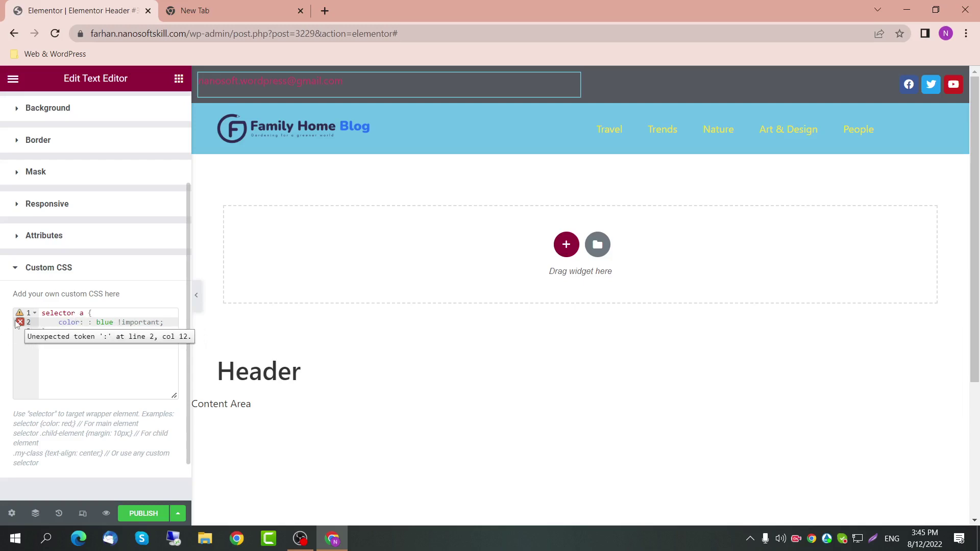
{"action": "left_click", "coordinate": [91, 324]}
{"action": "key", "text": "BackSpace"}
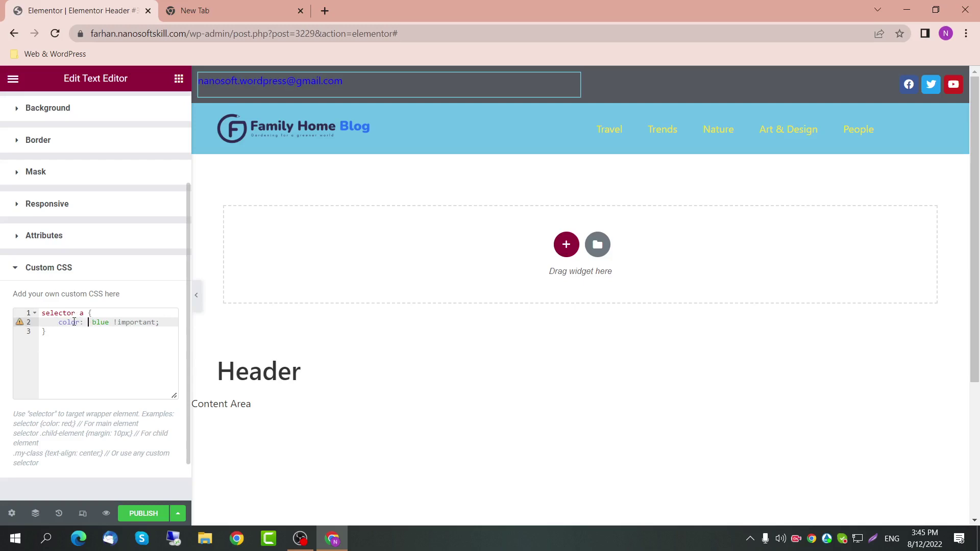
{"action": "double_click", "coordinate": [101, 322]}
{"action": "type", "text": "#"}
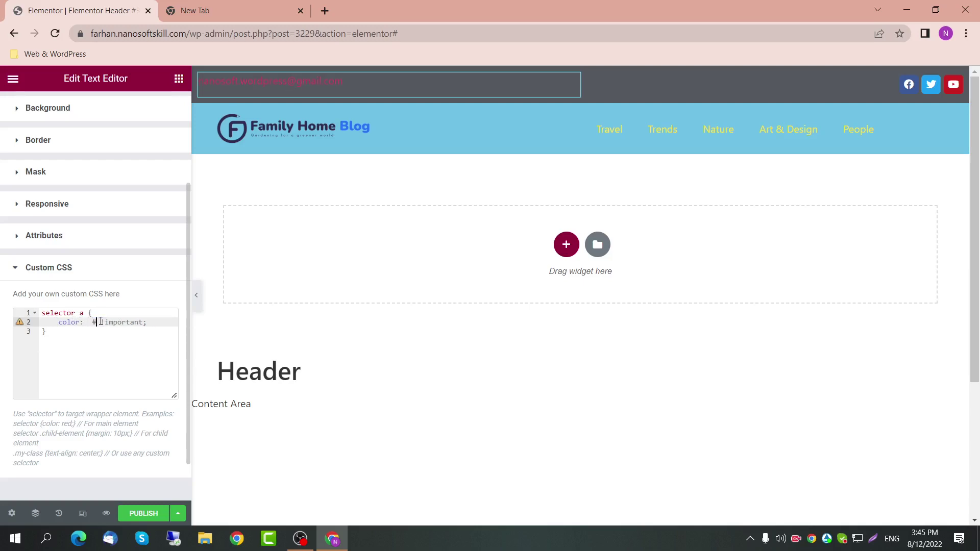
{"action": "type", "text": "2fa"}
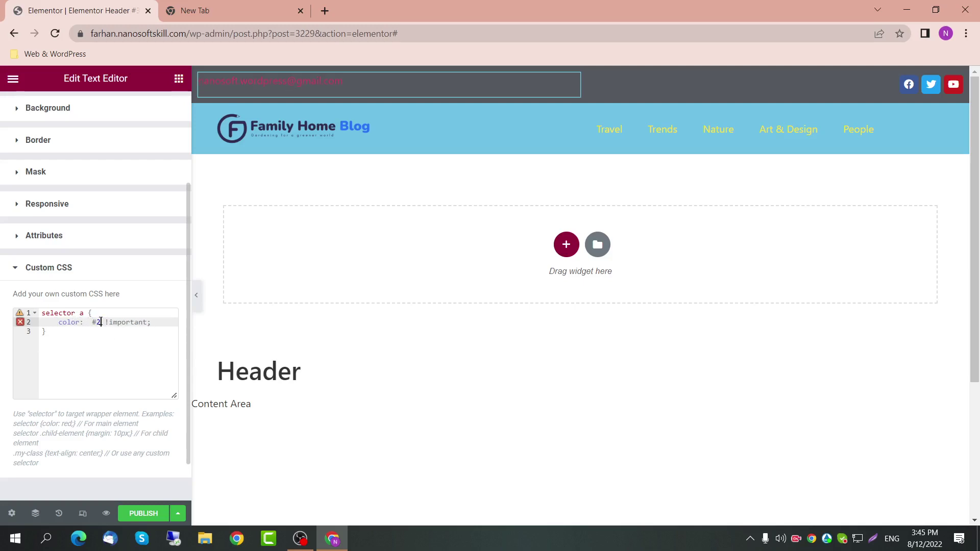
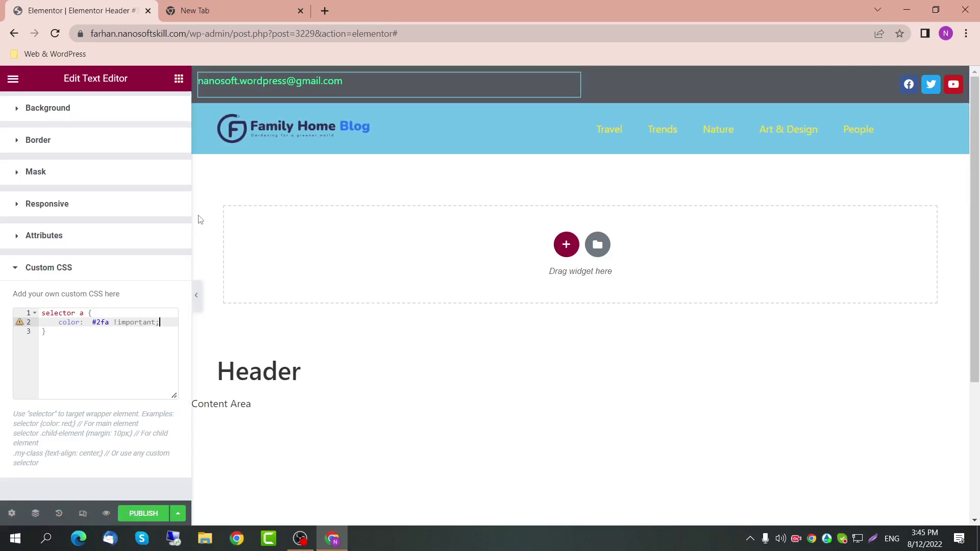
Step: Scroll the email widget's Advanced panel up and expand its Layout section
{"action": "scroll", "coordinate": [148, 209], "scroll_direction": "up", "scroll_amount": 3}
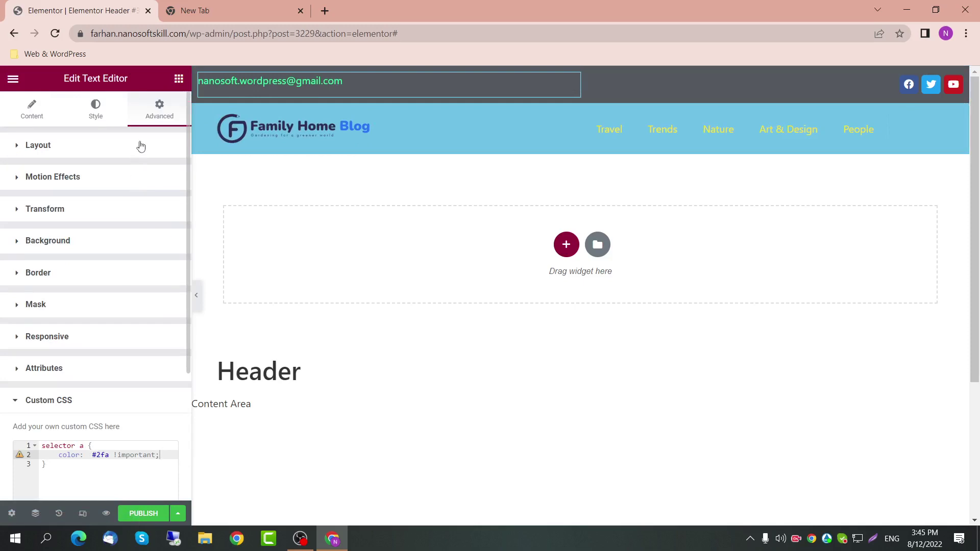
{"action": "left_click", "coordinate": [140, 145]}
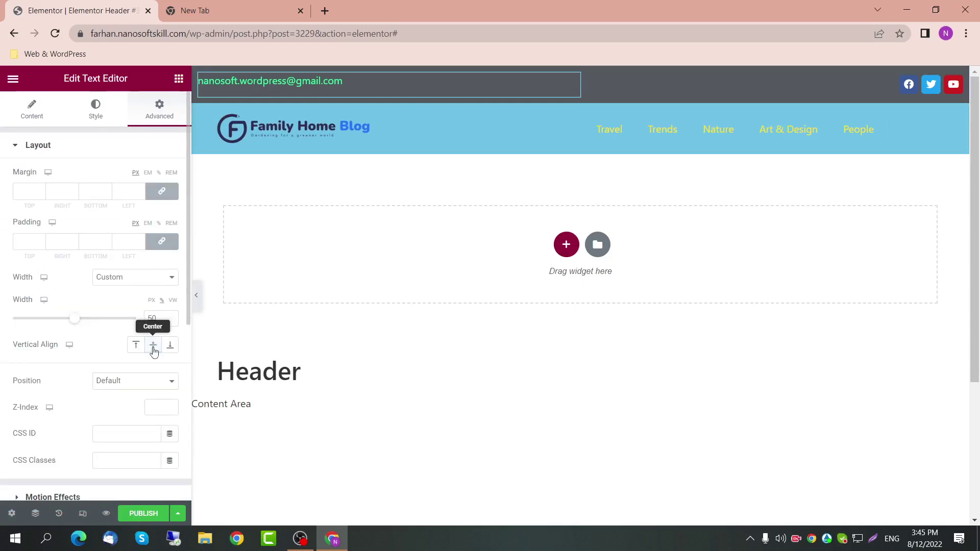
{"action": "scroll", "coordinate": [149, 377], "scroll_direction": "down", "scroll_amount": 1}
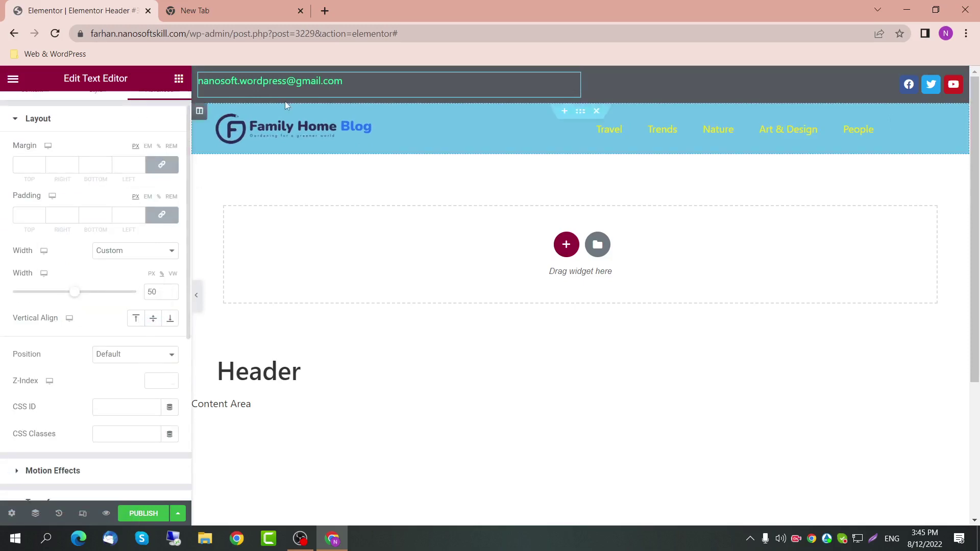
{"action": "scroll", "coordinate": [79, 158], "scroll_direction": "up", "scroll_amount": 1}
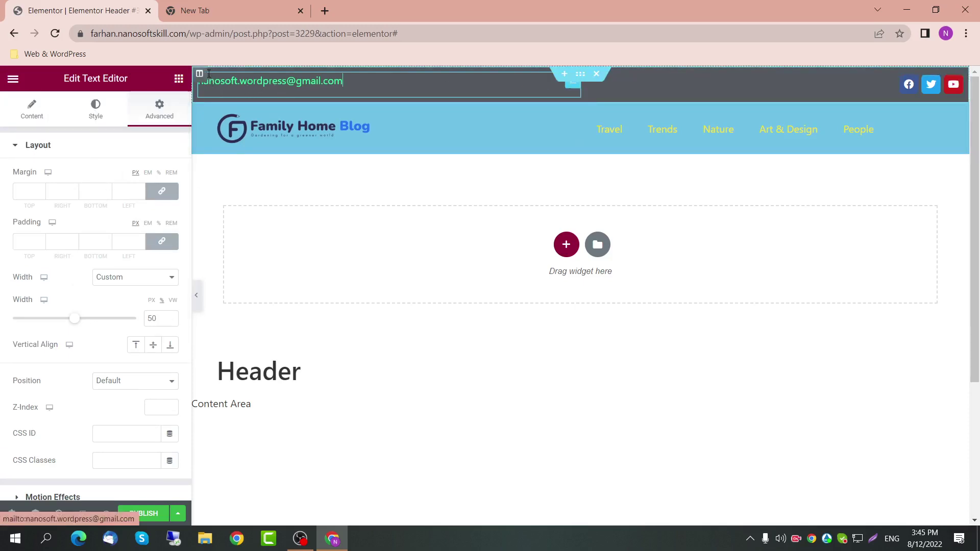
Step: Set the top bar column's Vertical Align to Middle and Horizontal Align to Center
{"action": "left_click", "coordinate": [200, 74]}
{"action": "left_click", "coordinate": [130, 203]}
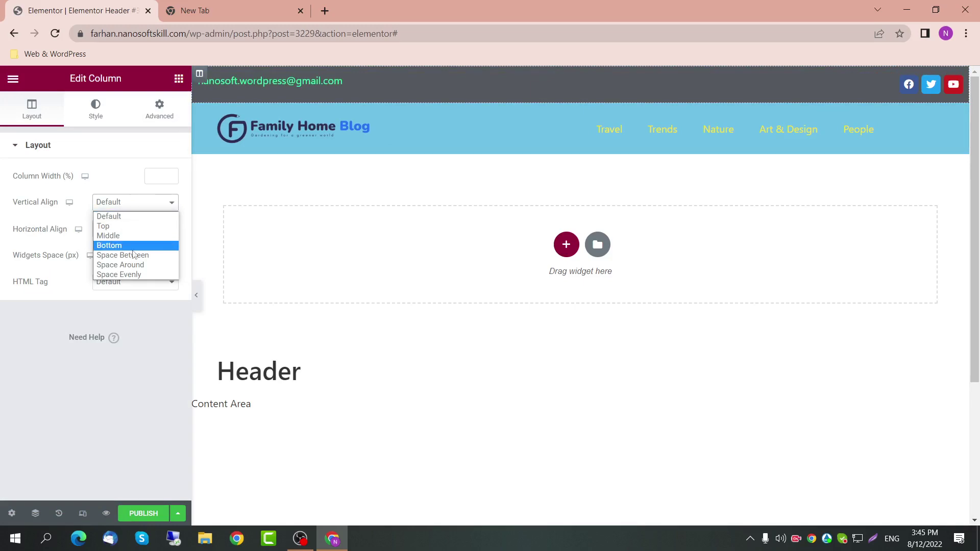
{"action": "left_click", "coordinate": [134, 236]}
{"action": "left_click", "coordinate": [138, 230]}
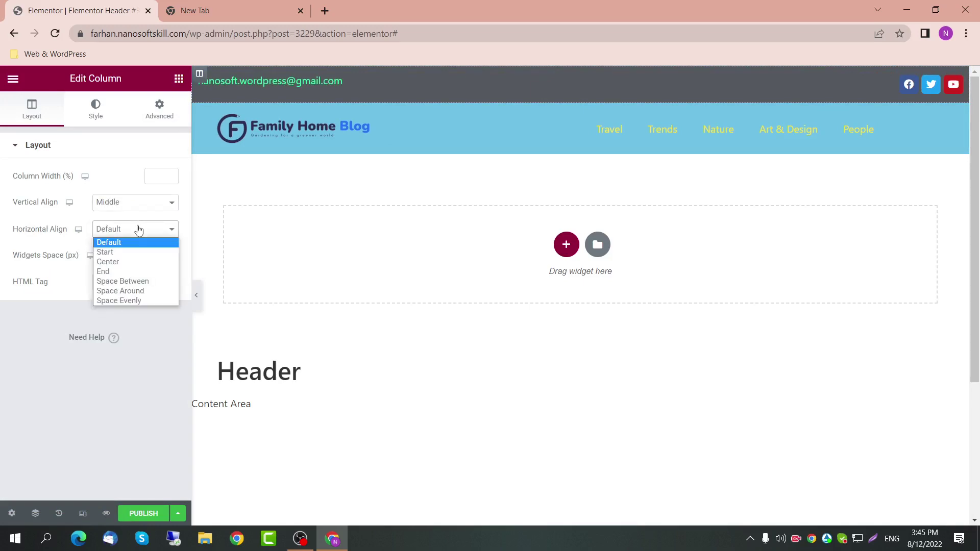
{"action": "left_click", "coordinate": [130, 257]}
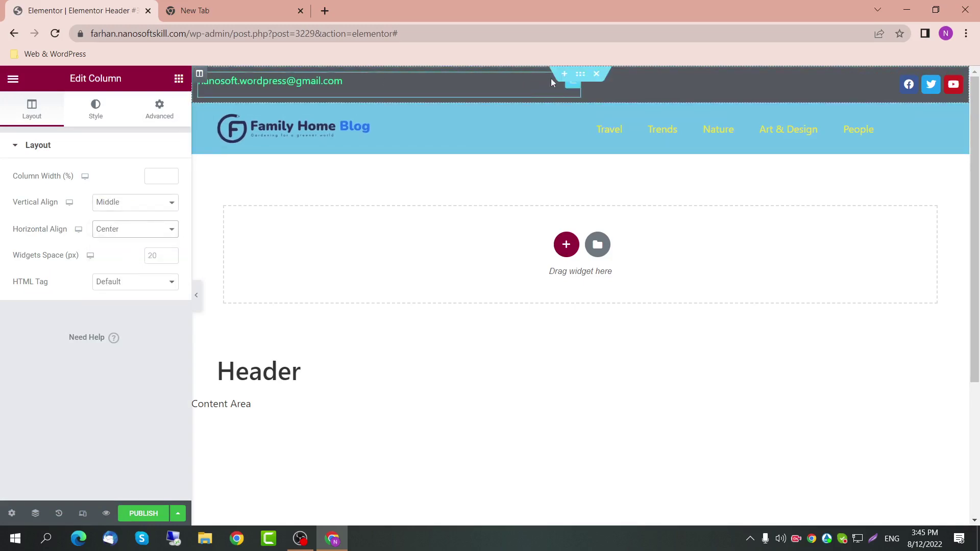
Step: Set the whole top bar section's Vertical Align to Middle
{"action": "left_click", "coordinate": [580, 74]}
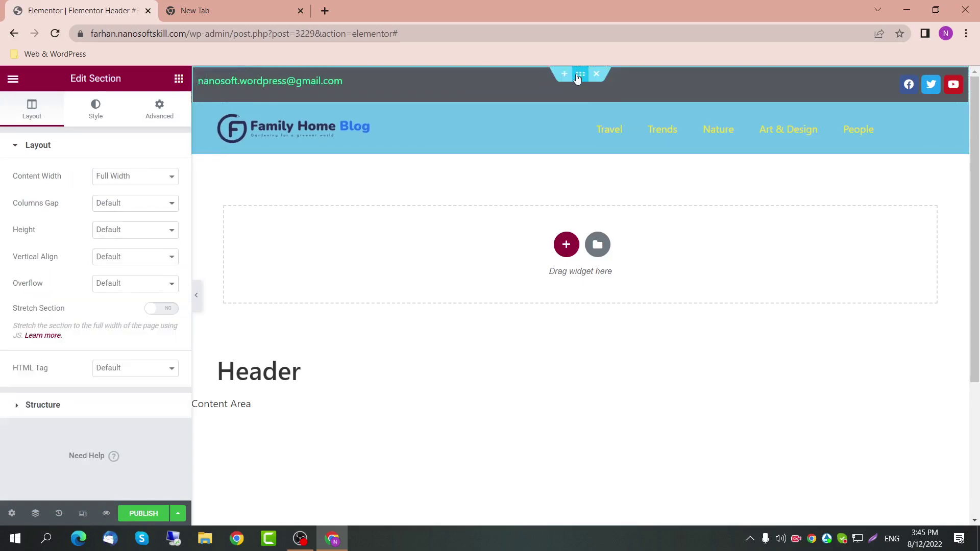
{"action": "left_click", "coordinate": [135, 257]}
{"action": "left_click", "coordinate": [131, 289]}
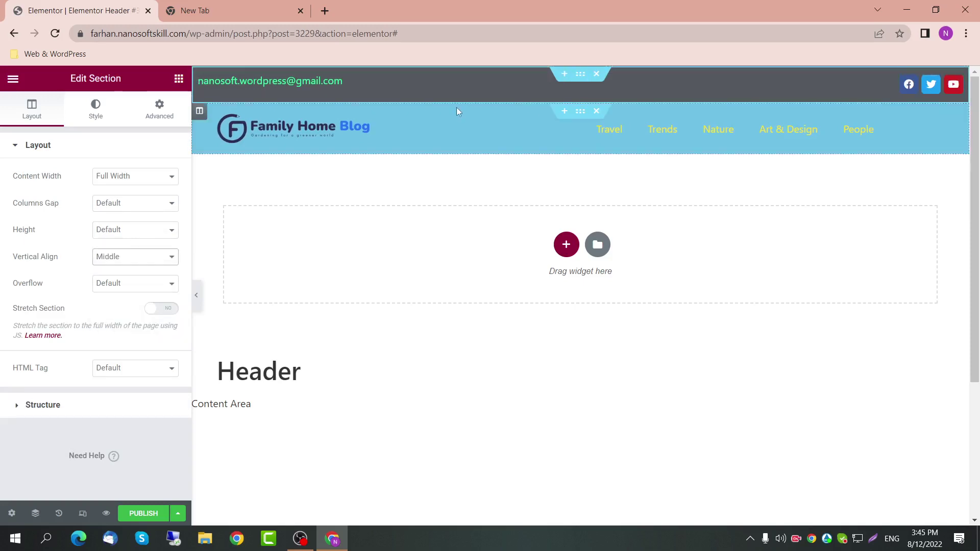
Step: Inspect the email link in the text widget's content, then reselect the top bar section
{"action": "left_click", "coordinate": [572, 87]}
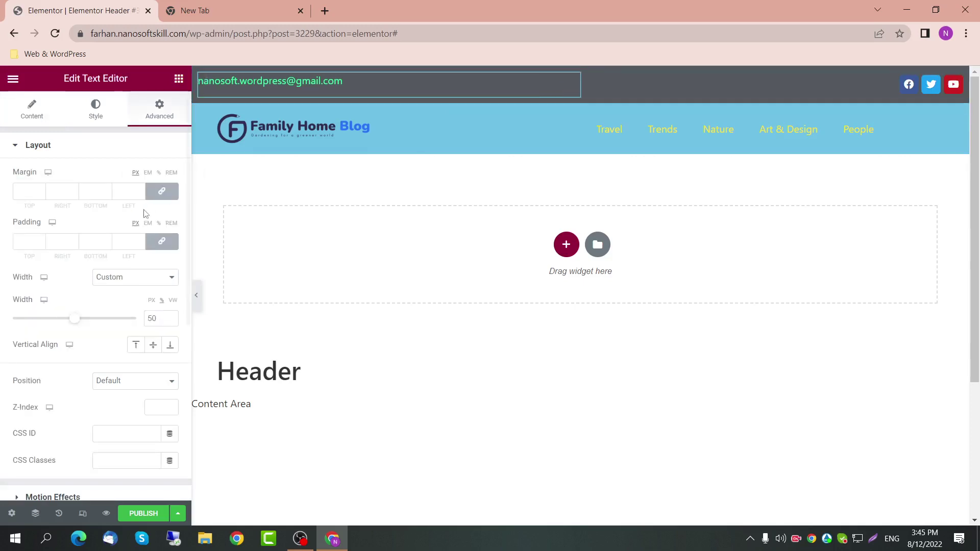
{"action": "left_click", "coordinate": [10, 119]}
{"action": "left_click", "coordinate": [99, 273]}
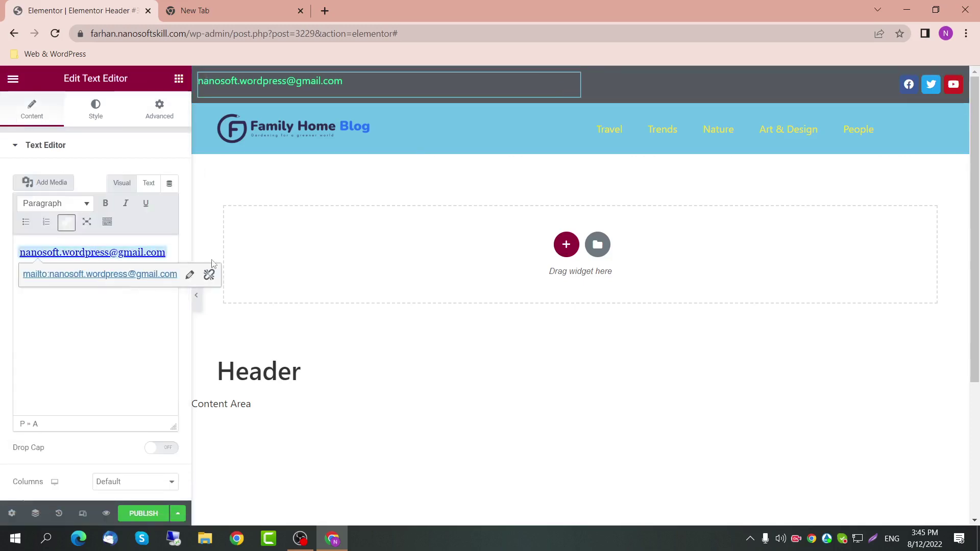
{"action": "left_click", "coordinate": [168, 251]}
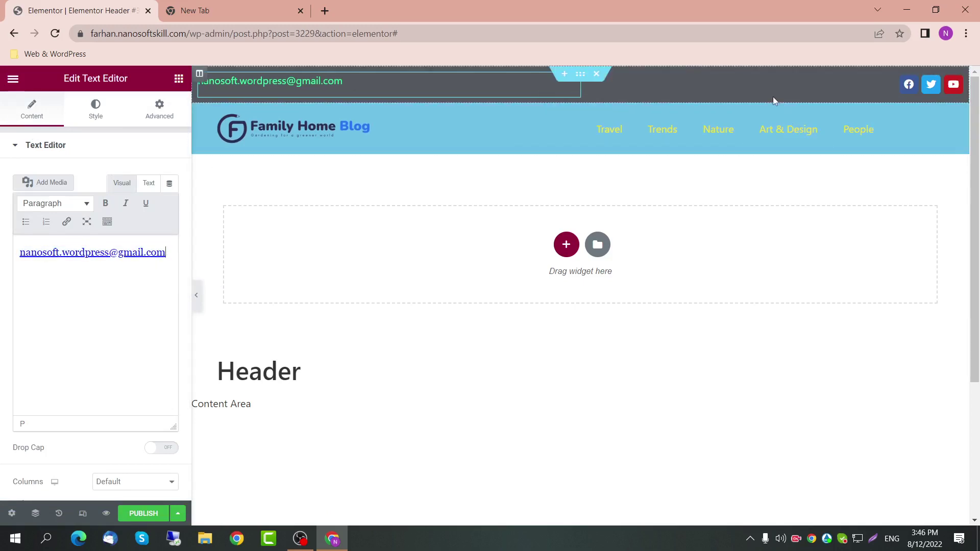
{"action": "left_click", "coordinate": [579, 75]}
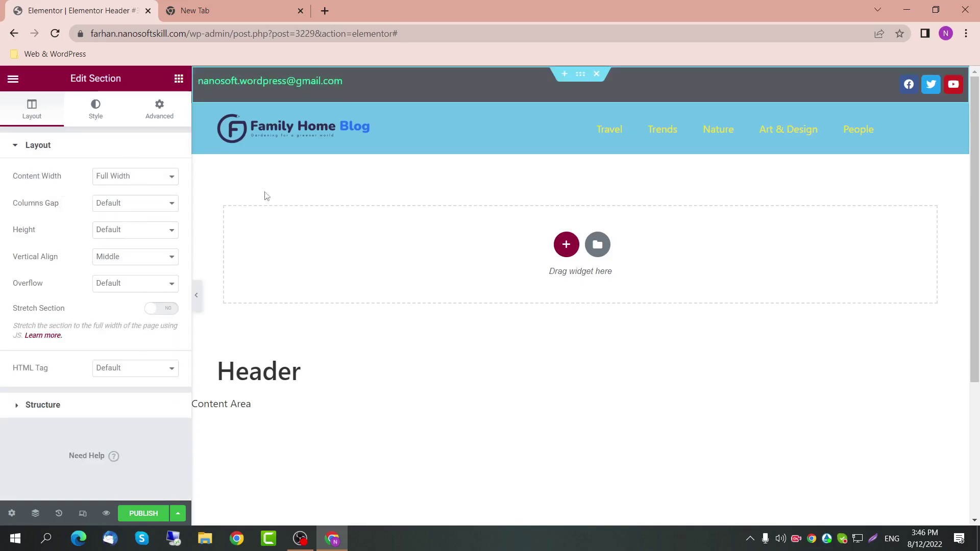
Step: Try a Min Height of 15 on the section, then return Height to Default
{"action": "left_click", "coordinate": [121, 236]}
{"action": "left_click", "coordinate": [126, 263]}
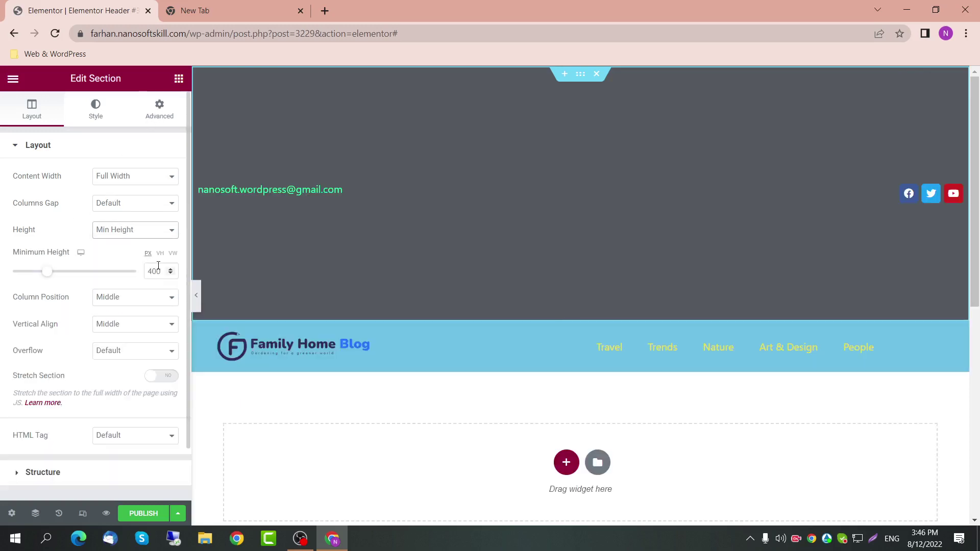
{"action": "left_click_drag", "start_coordinate": [161, 271], "coordinate": [146, 274]}
{"action": "type", "text": "15"}
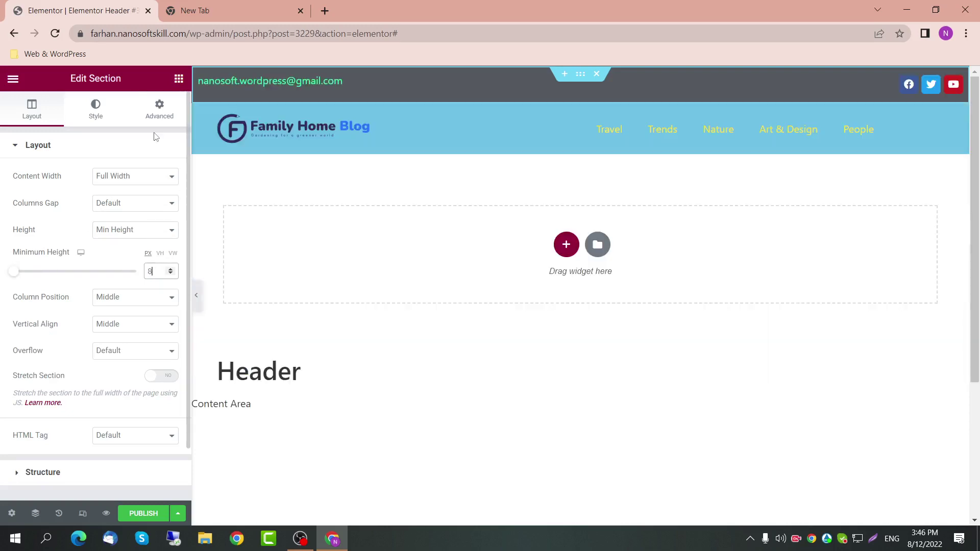
{"action": "key", "text": "BackSpace"}
{"action": "left_click", "coordinate": [133, 230]}
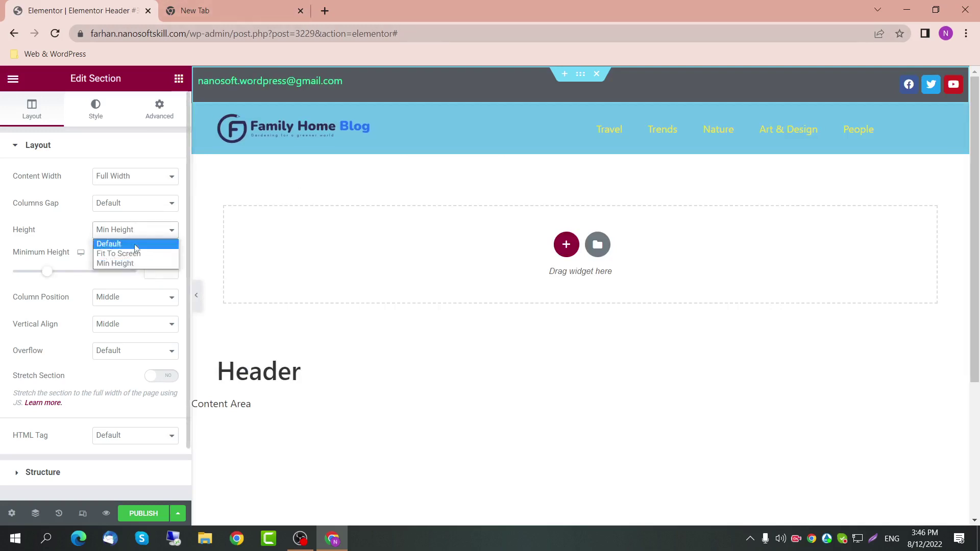
{"action": "left_click", "coordinate": [109, 244]}
Step: Set the section's bottom margin to -13 and, with sides unlinked, top margin to 0
{"action": "left_click", "coordinate": [156, 104]}
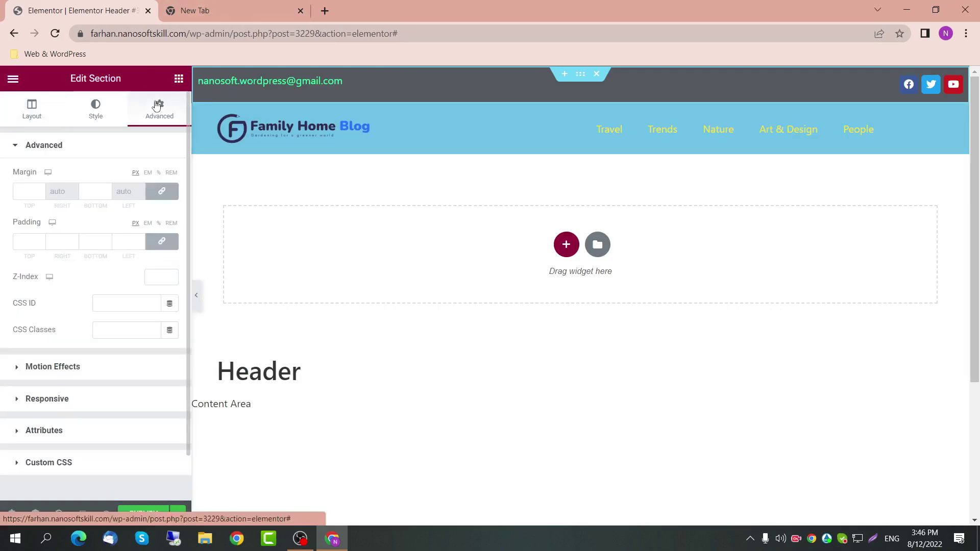
{"action": "left_click", "coordinate": [97, 190]}
{"action": "type", "text": "-11"}
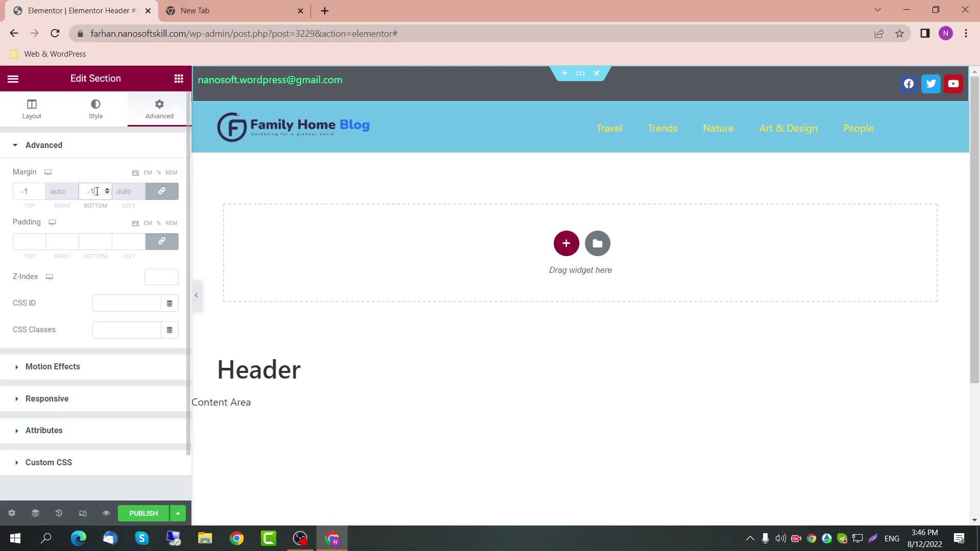
{"action": "key", "text": "Down"}
{"action": "key", "text": "Down"}
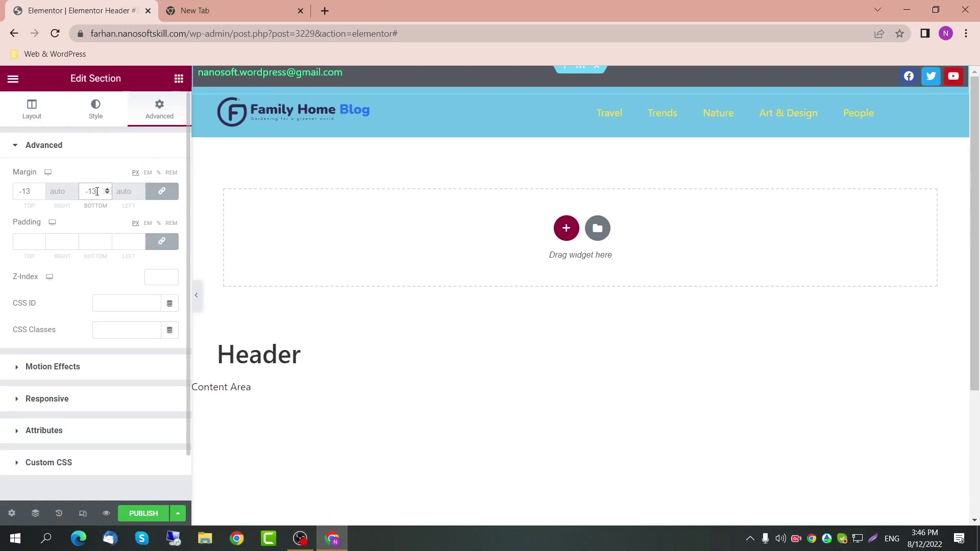
{"action": "left_click", "coordinate": [163, 193]}
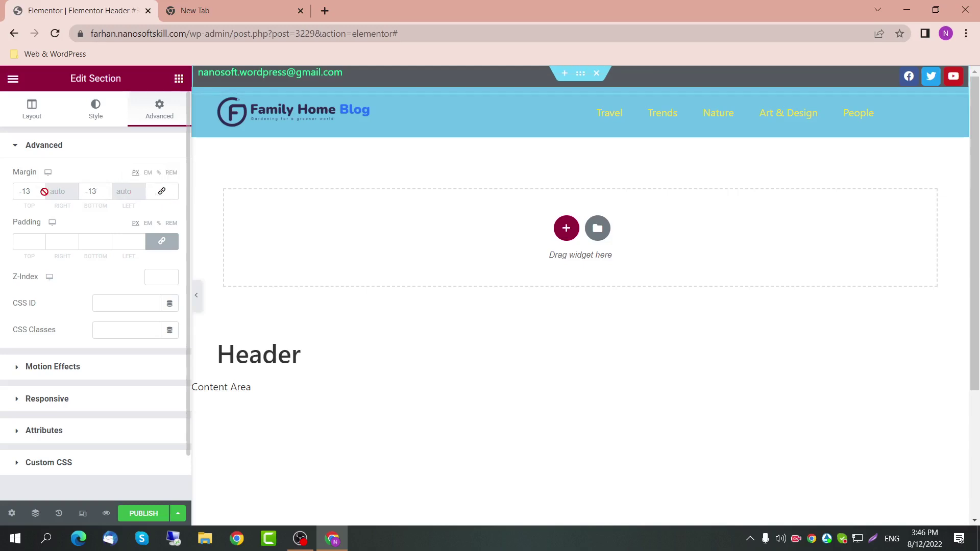
{"action": "left_click_drag", "start_coordinate": [31, 192], "coordinate": [11, 198]}
{"action": "type", "text": "0"}
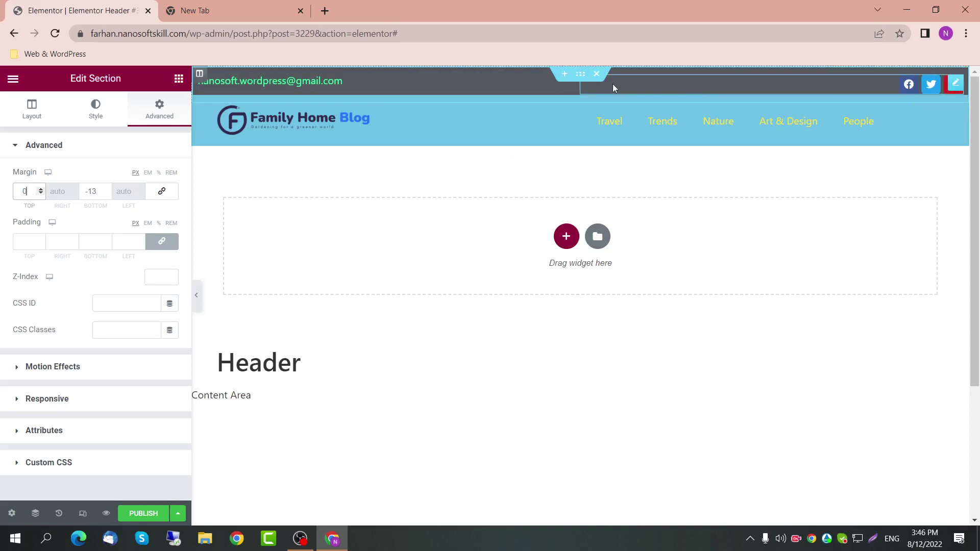
Step: Review the social icons' layout, then reset the top bar section's Vertical Align to Default
{"action": "left_click", "coordinate": [955, 83]}
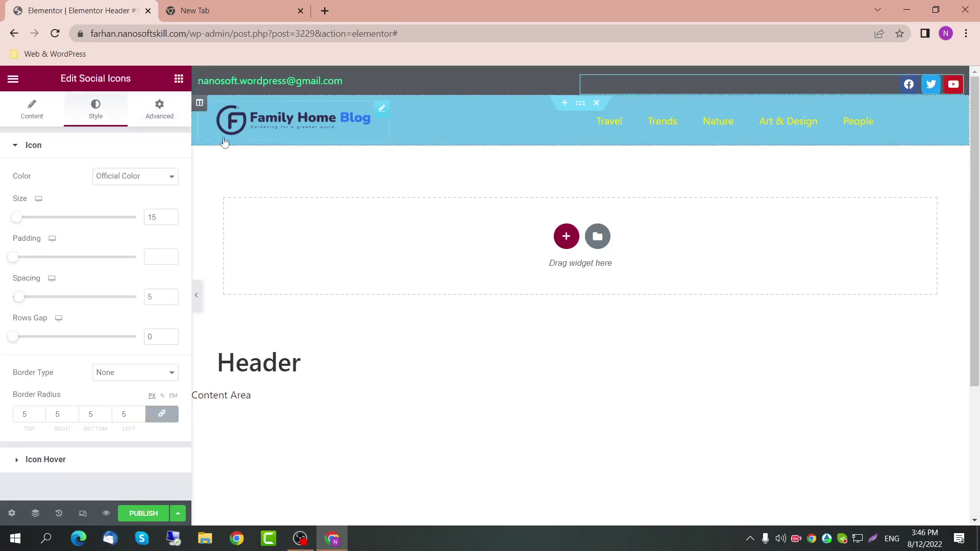
{"action": "left_click", "coordinate": [168, 118]}
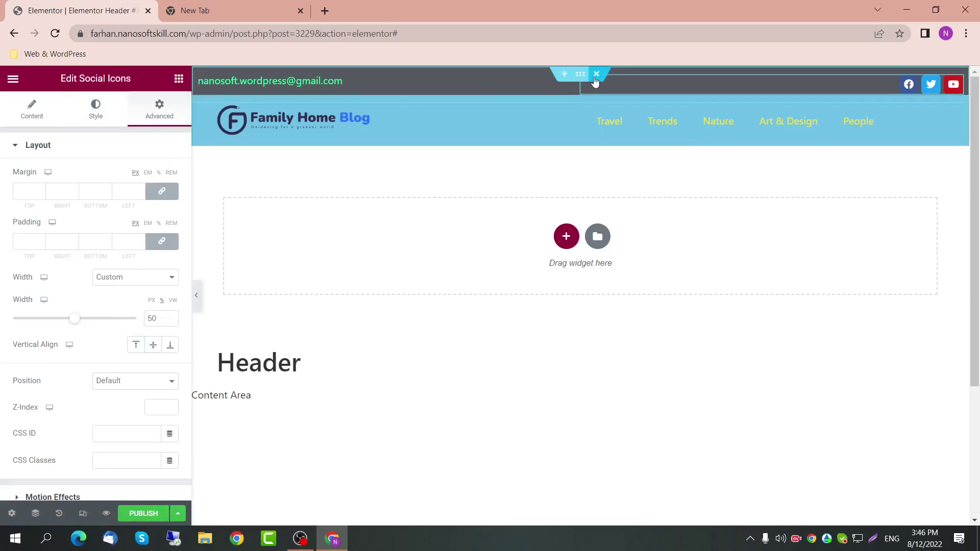
{"action": "left_click", "coordinate": [578, 76]}
{"action": "left_click", "coordinate": [23, 117]}
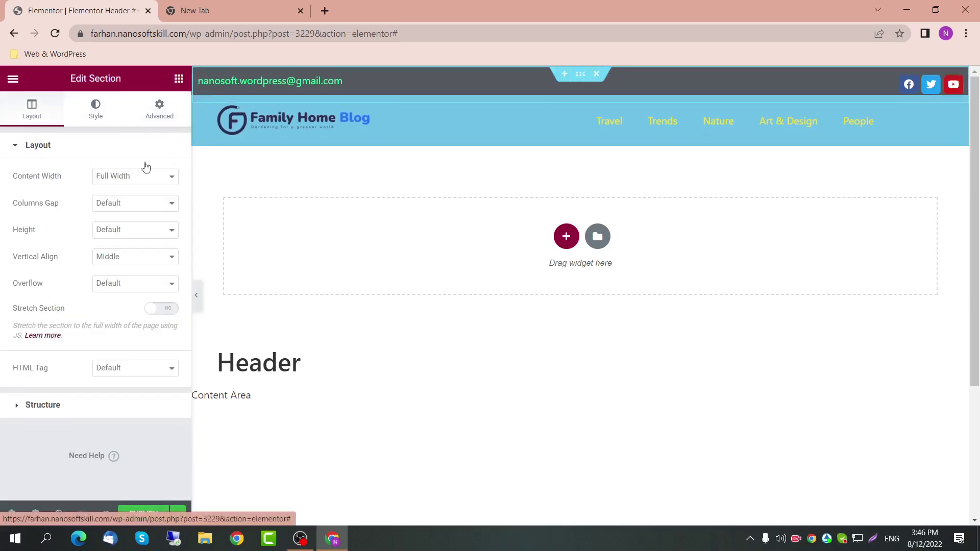
{"action": "left_click", "coordinate": [148, 257]}
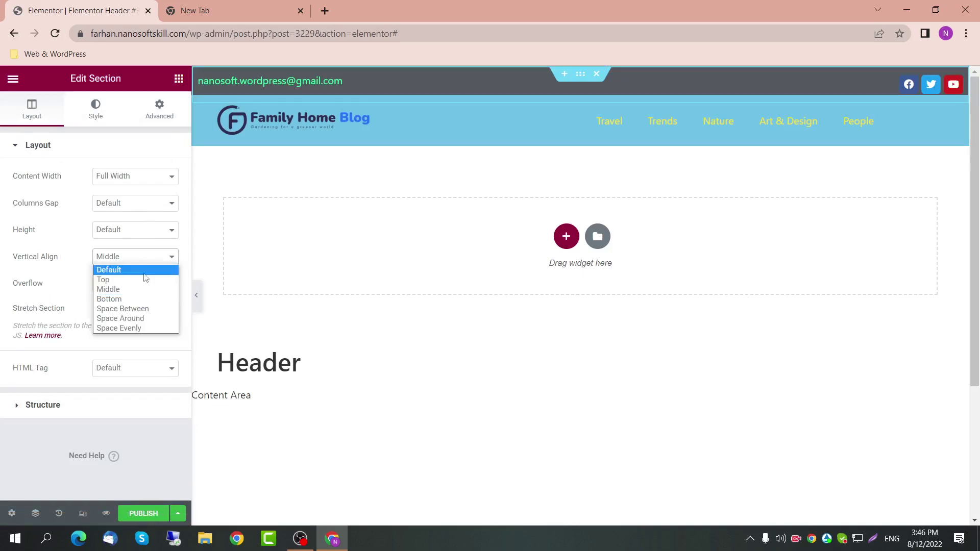
{"action": "left_click", "coordinate": [153, 268]}
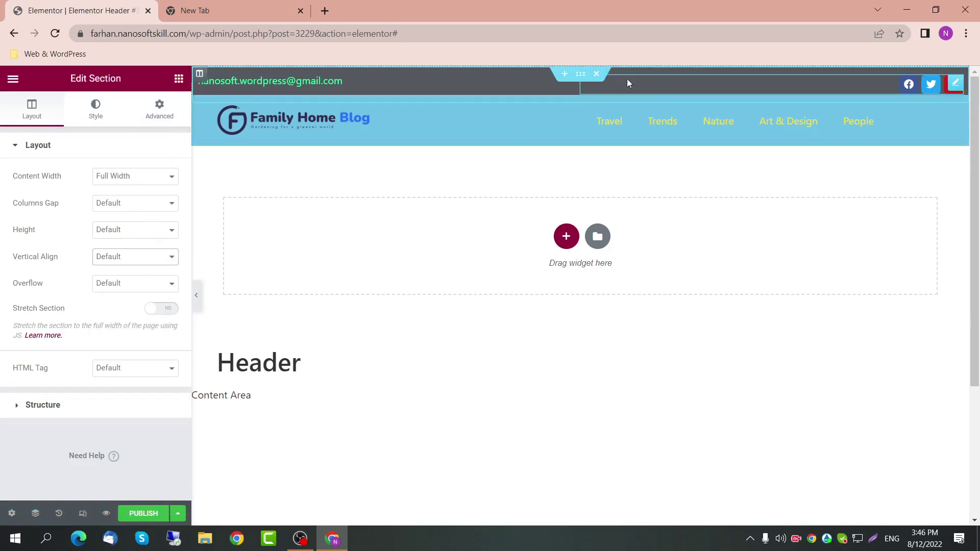
{"action": "left_click", "coordinate": [128, 259]}
{"action": "key", "text": "Escape"}
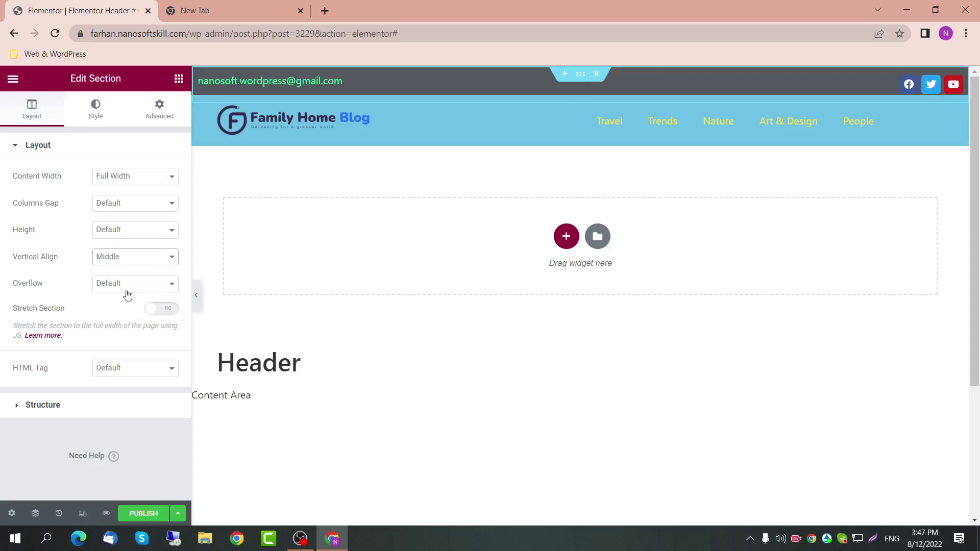
{"action": "left_click", "coordinate": [127, 262]}
{"action": "left_click", "coordinate": [125, 269]}
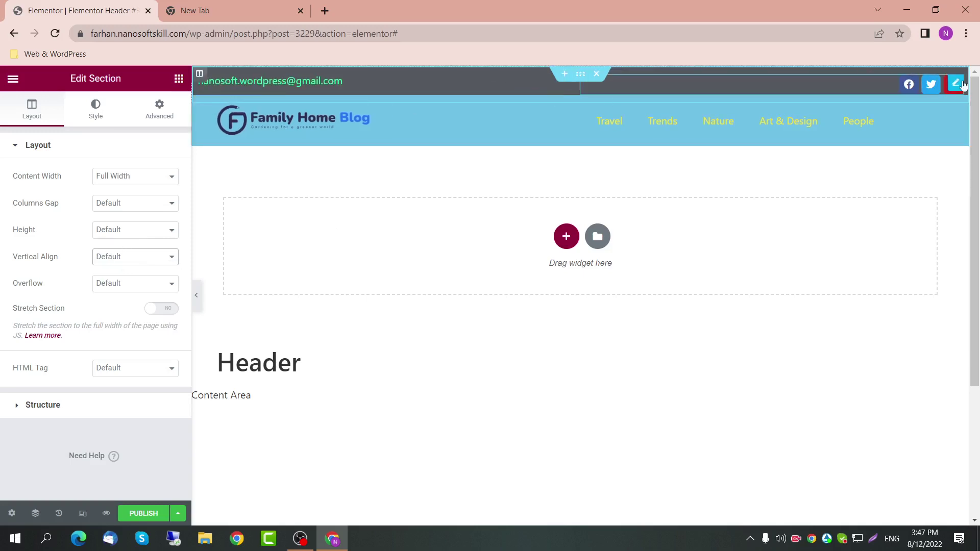
Step: Unlink the social icons' margins, set the bottom margin to 8, and preview full width
{"action": "left_click", "coordinate": [957, 84]}
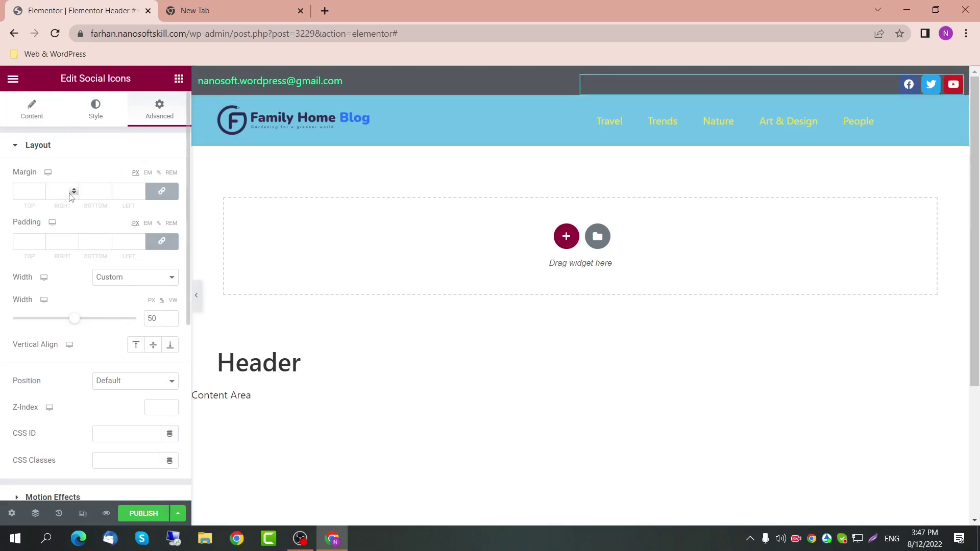
{"action": "left_click", "coordinate": [161, 191]}
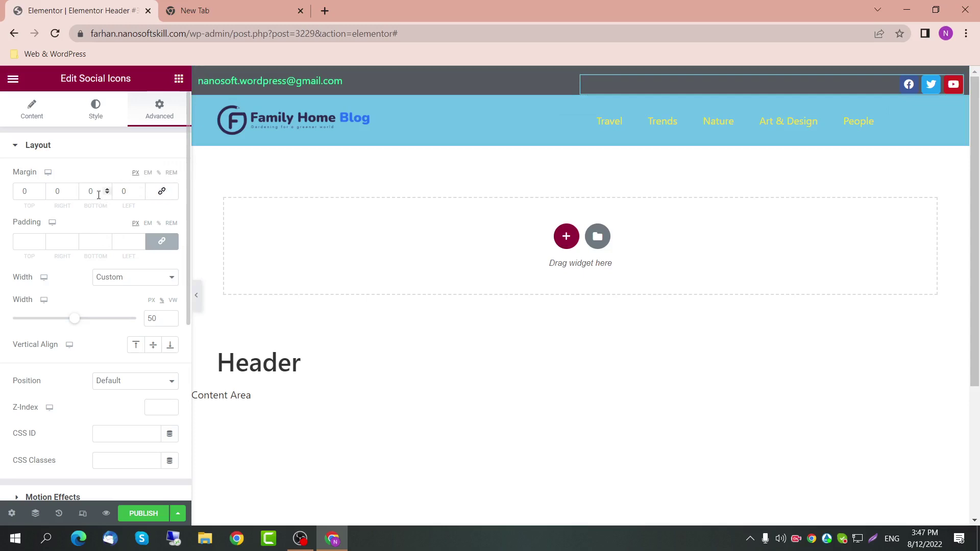
{"action": "left_click", "coordinate": [104, 197]}
{"action": "type", "text": "4"}
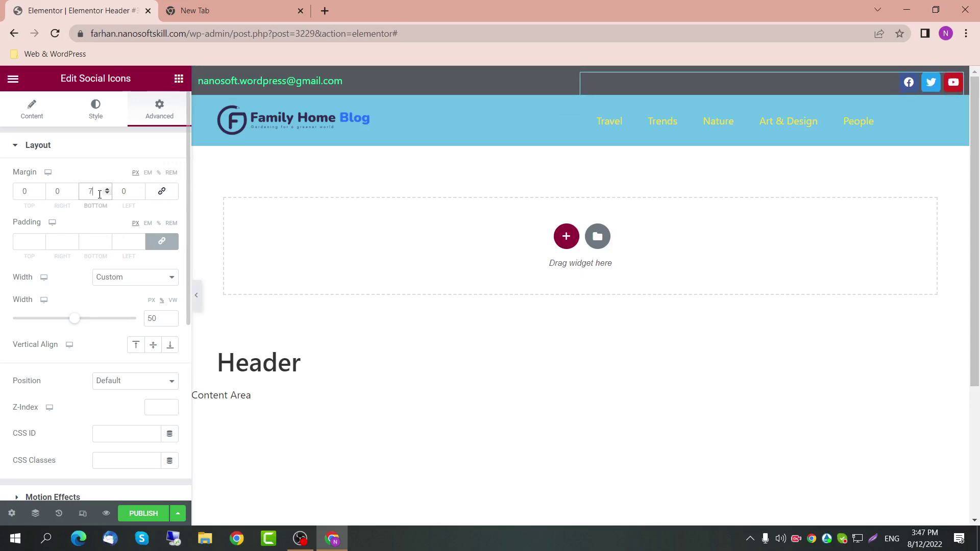
{"action": "scroll", "coordinate": [100, 194], "scroll_direction": "up", "scroll_amount": 3}
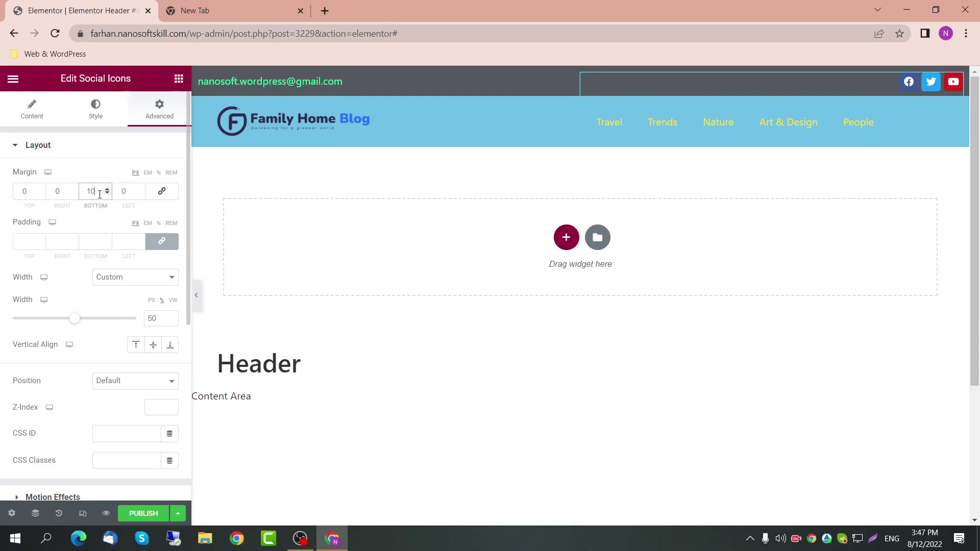
{"action": "scroll", "coordinate": [99, 194], "scroll_direction": "down", "scroll_amount": 1}
{"action": "scroll", "coordinate": [100, 194], "scroll_direction": "down", "scroll_amount": 1}
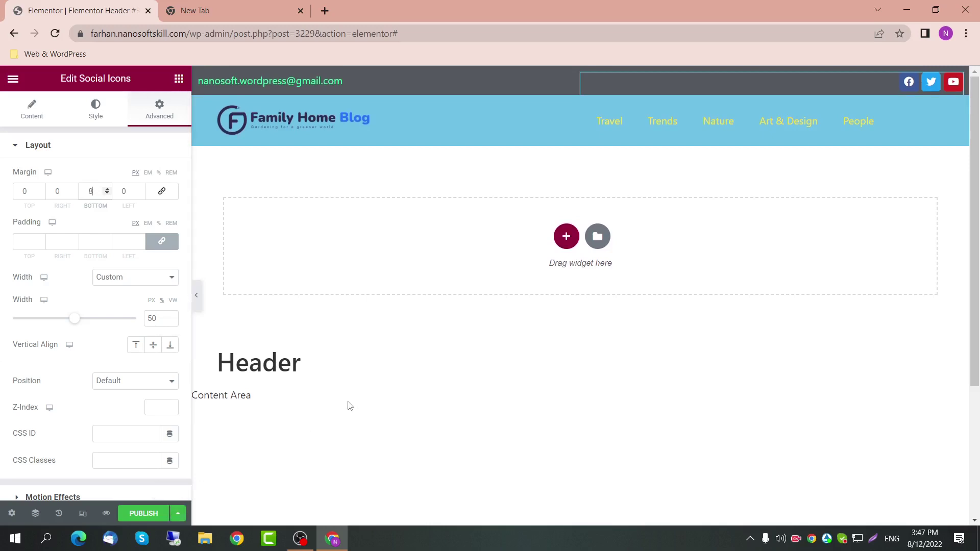
{"action": "left_click", "coordinate": [196, 293]}
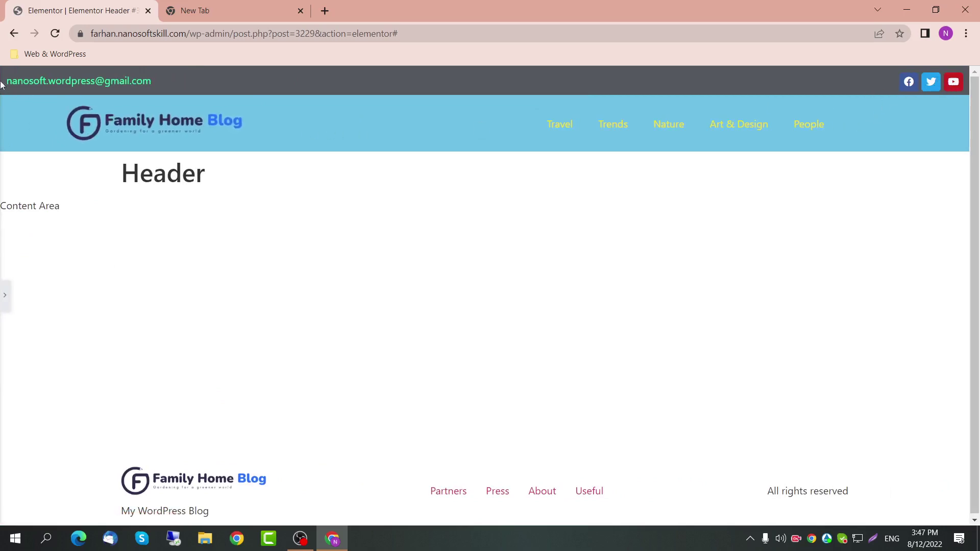
Step: Switch the top bar section's Content Width to Boxed and preview it
{"action": "left_click_drag", "start_coordinate": [1, 84], "coordinate": [209, 89]}
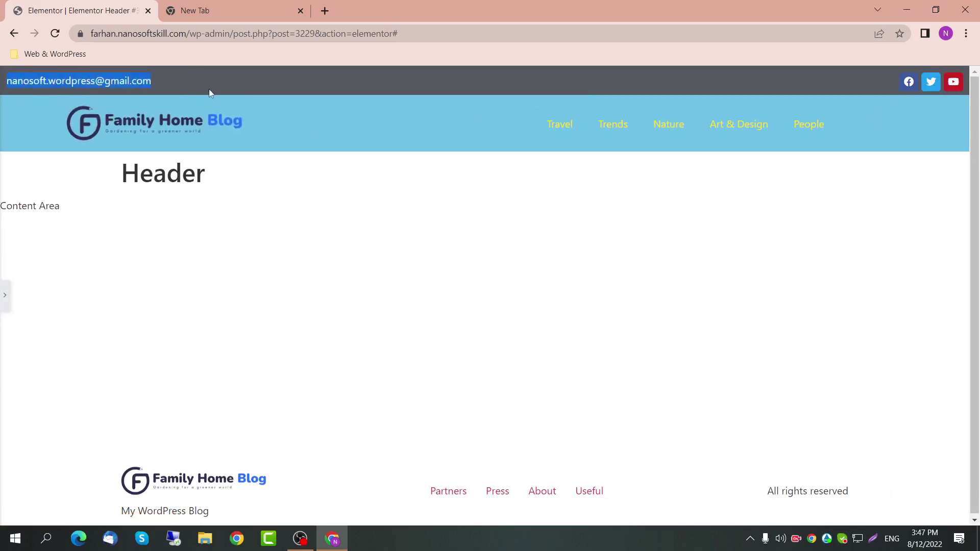
{"action": "left_click", "coordinate": [115, 171]}
{"action": "left_click", "coordinate": [4, 295]}
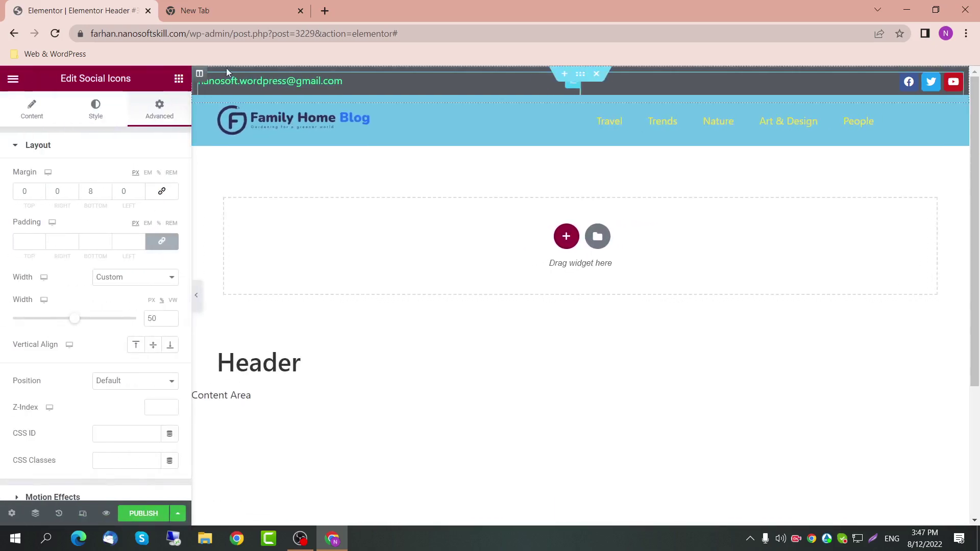
{"action": "left_click", "coordinate": [572, 78]}
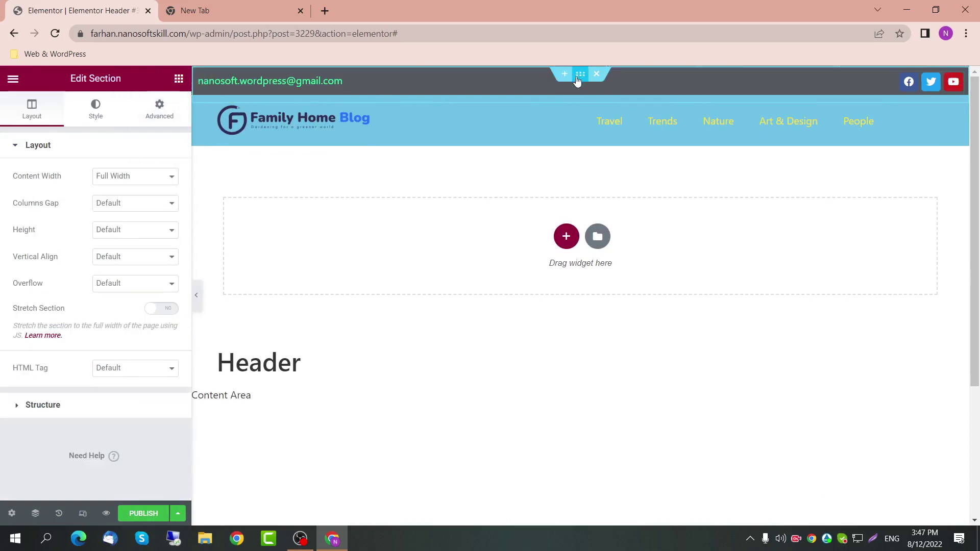
{"action": "left_click", "coordinate": [102, 180]}
{"action": "left_click", "coordinate": [112, 189]}
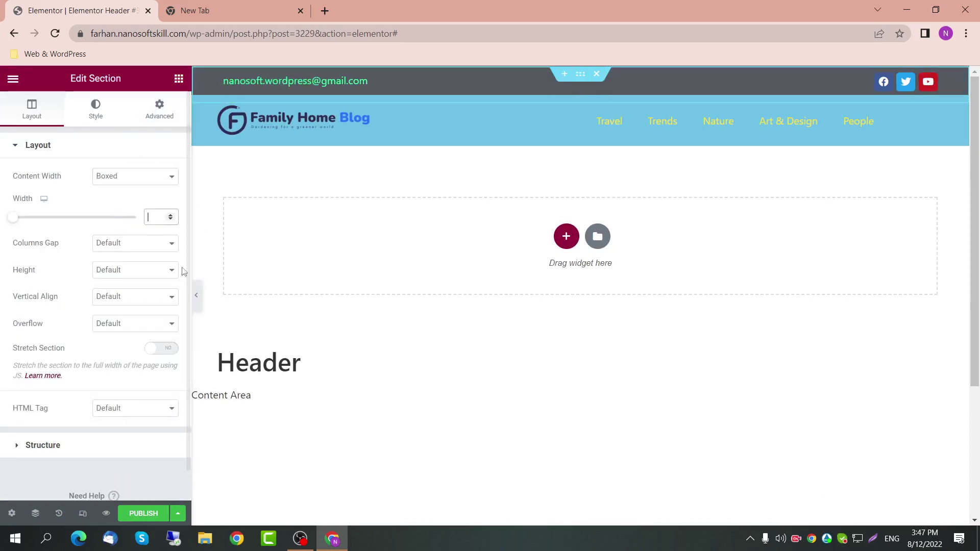
{"action": "left_click", "coordinate": [196, 296]}
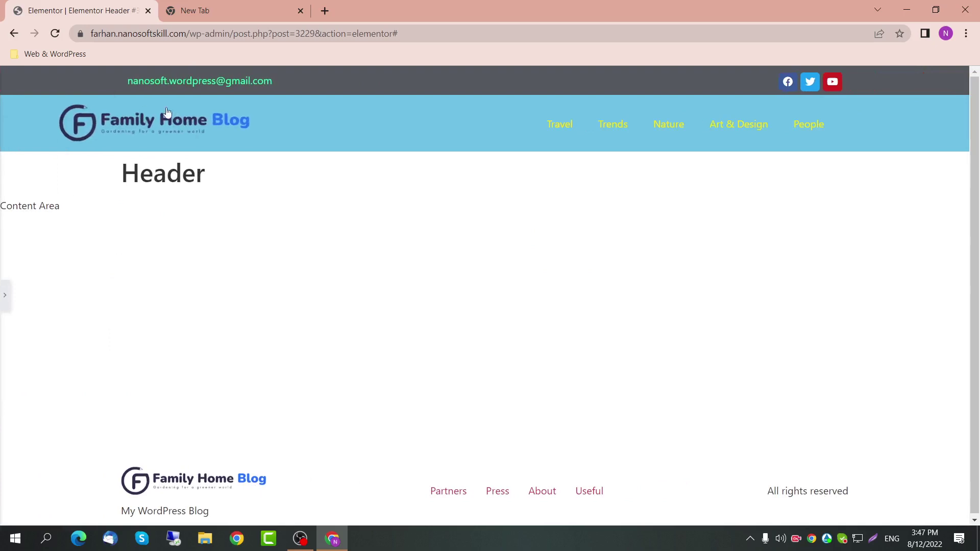
Step: Set the boxed section's Width to 1400 and preview the result
{"action": "left_click", "coordinate": [6, 294]}
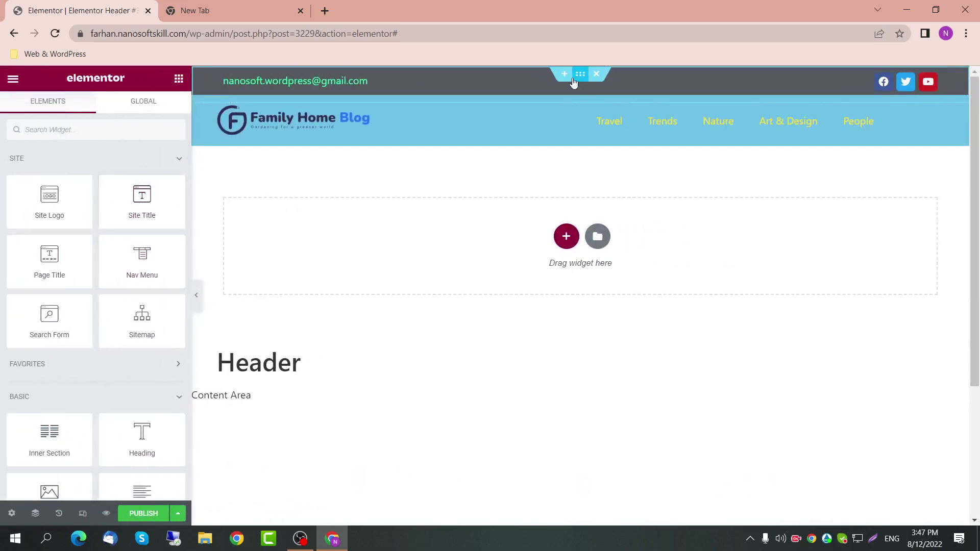
{"action": "left_click", "coordinate": [580, 74]}
{"action": "left_click", "coordinate": [147, 217]}
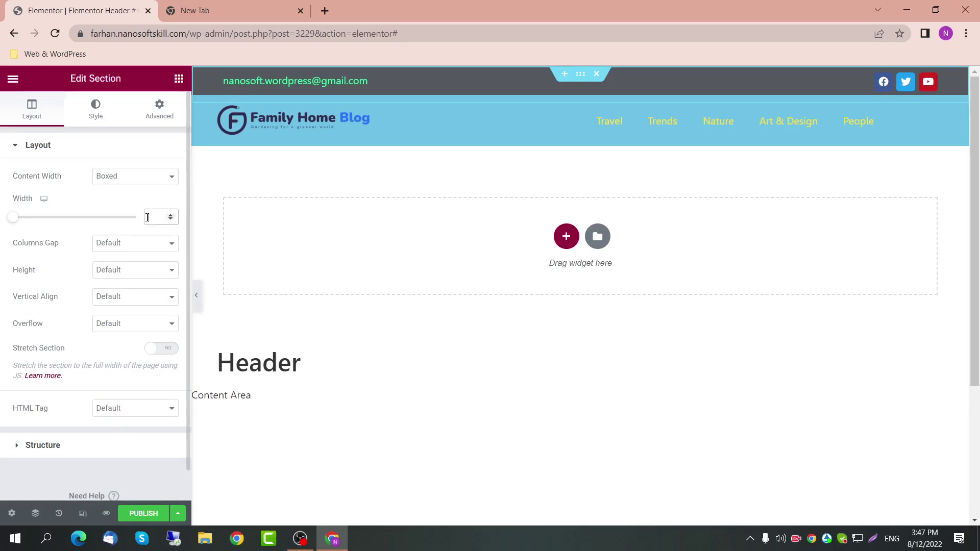
{"action": "type", "text": "140"}
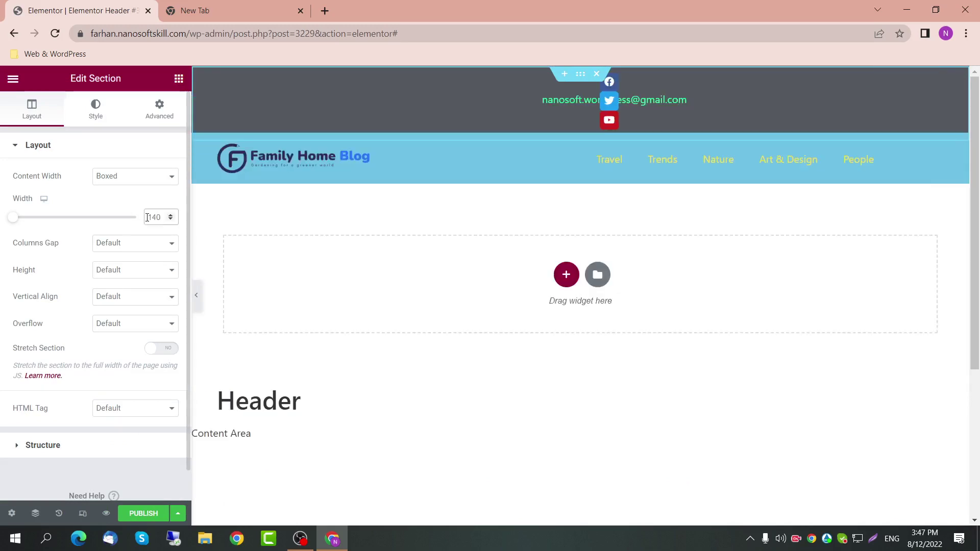
{"action": "type", "text": "0"}
{"action": "key", "text": "ctrl+p"}
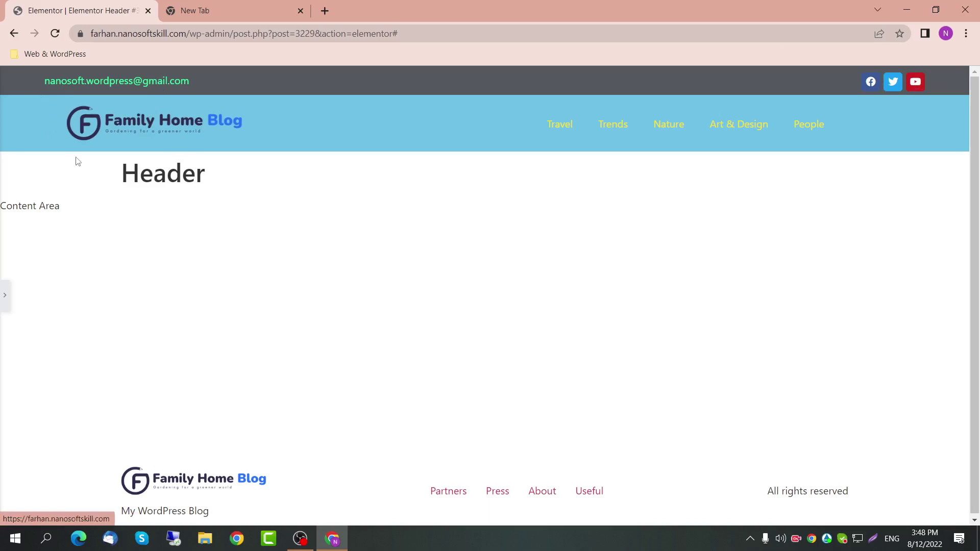
{"action": "left_click", "coordinate": [10, 294]}
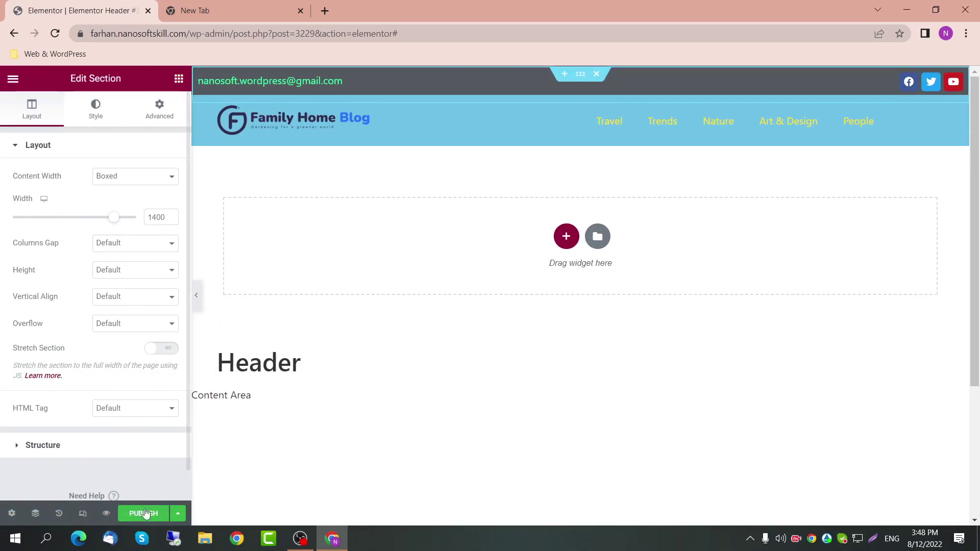
Step: Start publishing the header and add an Include Entire Site display condition
{"action": "left_click", "coordinate": [144, 513]}
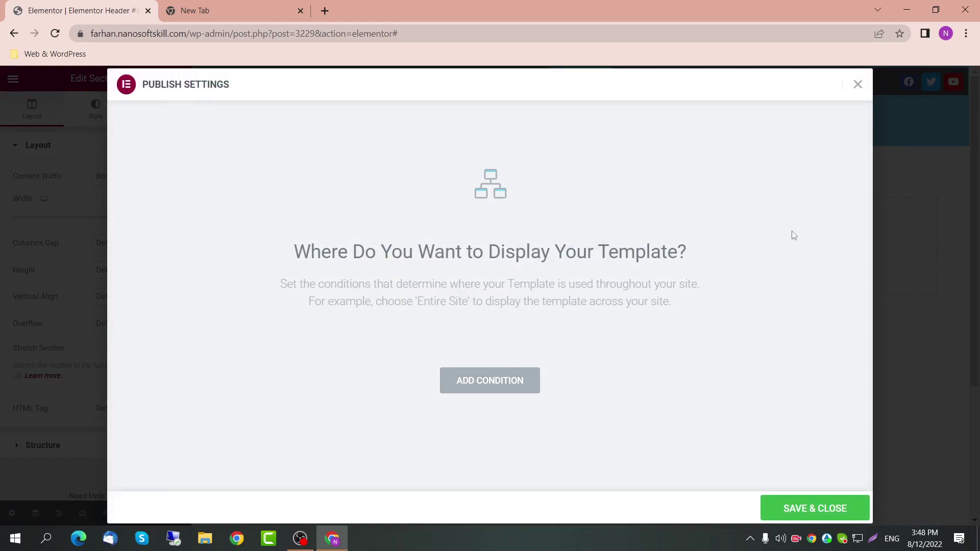
{"action": "left_click", "coordinate": [525, 382]}
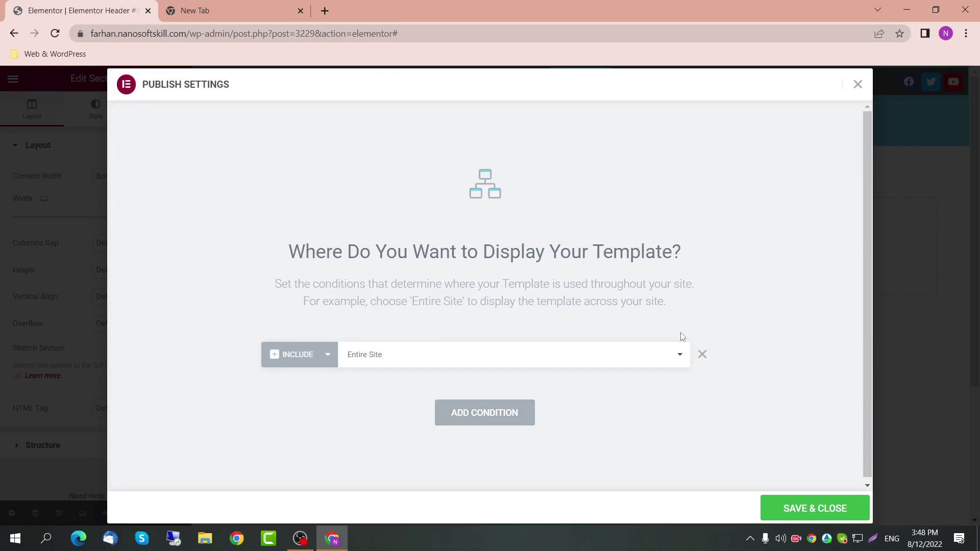
{"action": "left_click", "coordinate": [302, 361]}
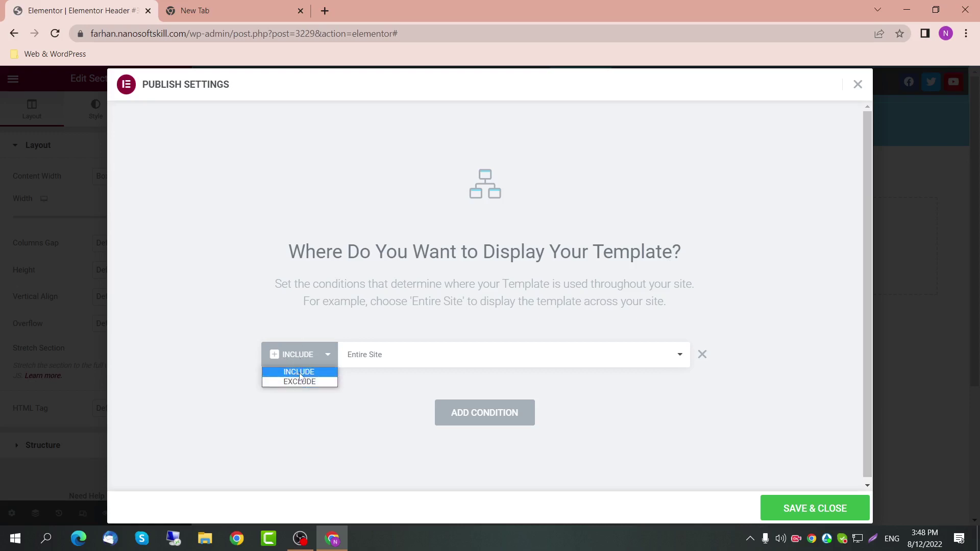
{"action": "left_click", "coordinate": [300, 373]}
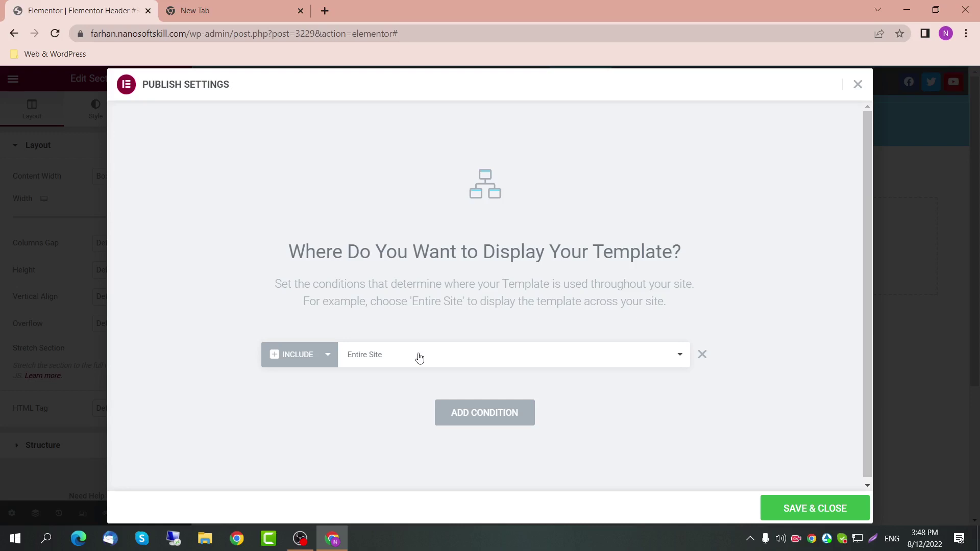
Step: Check the blog's home page in the second tab, then save and close the conditions
{"action": "left_click", "coordinate": [235, 6]}
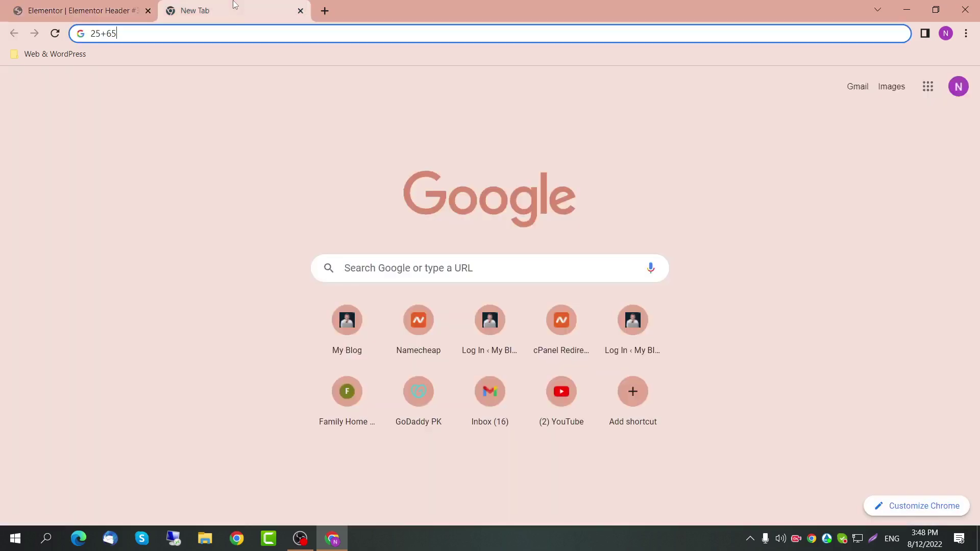
{"action": "left_click_drag", "start_coordinate": [239, 30], "coordinate": [53, 26]}
{"action": "type", "text": "farhan.nanosoftskill.com"}
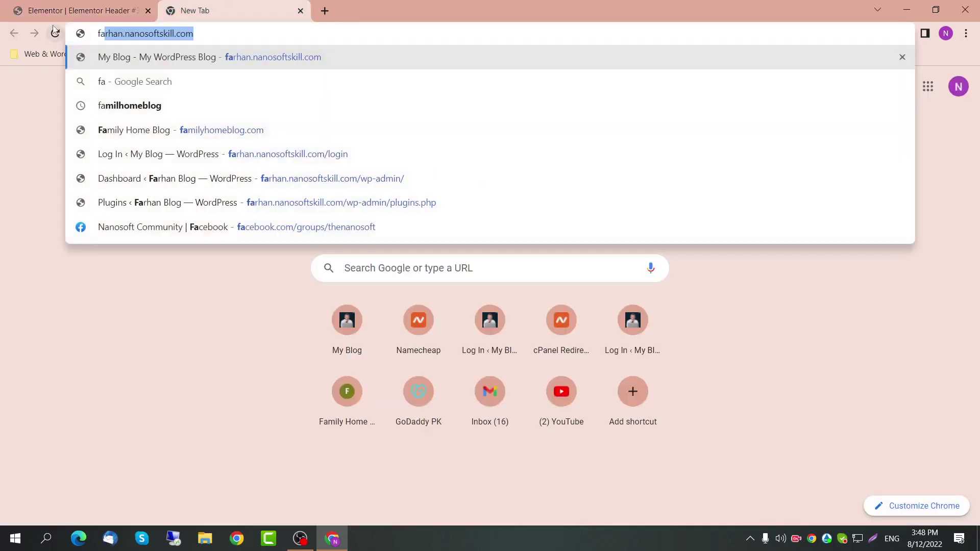
{"action": "key", "text": "Return"}
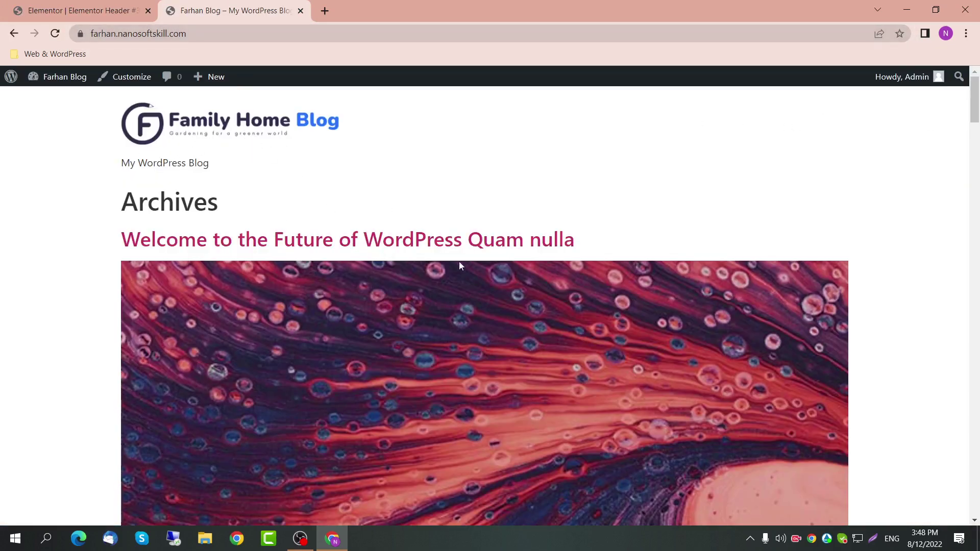
{"action": "scroll", "coordinate": [458, 262], "scroll_direction": "down", "scroll_amount": 15}
{"action": "scroll", "coordinate": [445, 268], "scroll_direction": "up", "scroll_amount": 5}
{"action": "scroll", "coordinate": [444, 268], "scroll_direction": "up", "scroll_amount": 10}
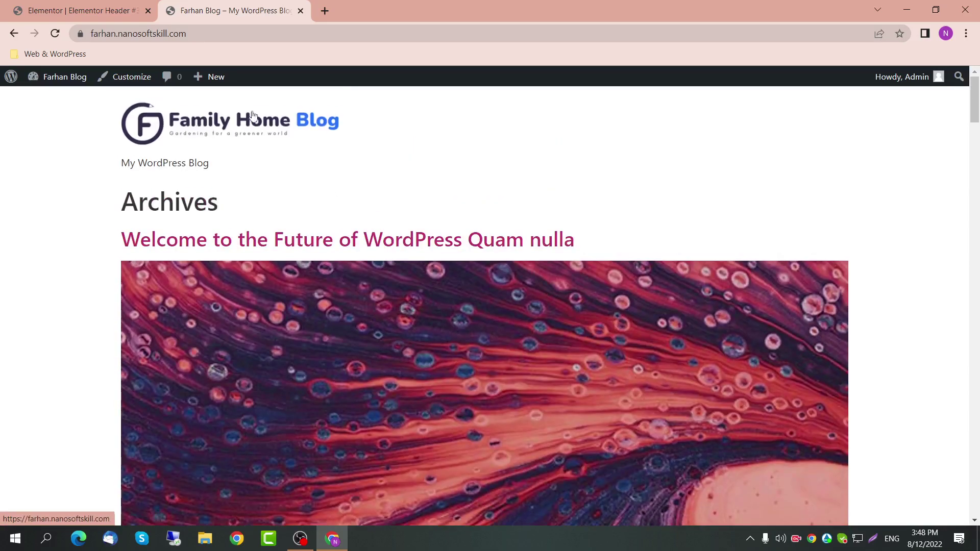
{"action": "left_click", "coordinate": [109, 15]}
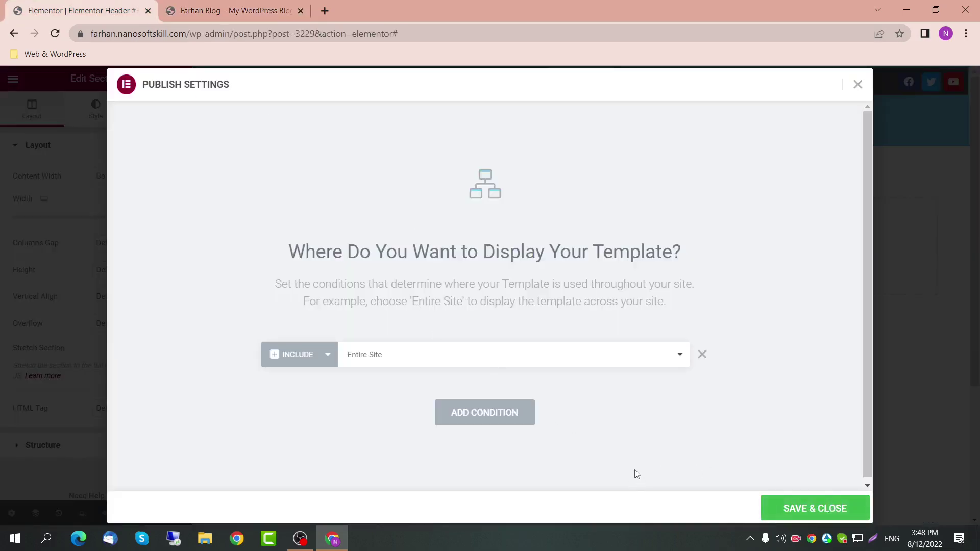
{"action": "left_click", "coordinate": [820, 509]}
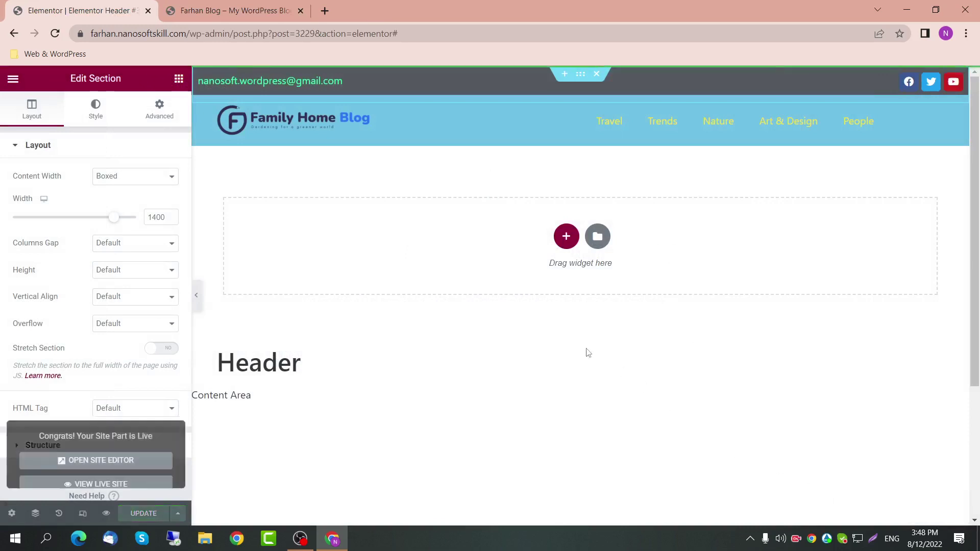
{"action": "left_click", "coordinate": [232, 8]}
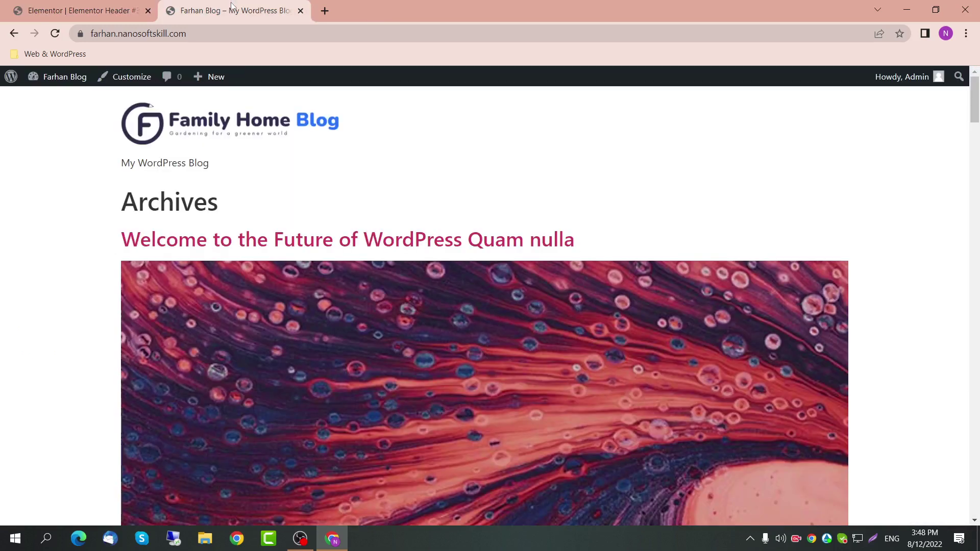
{"action": "left_click", "coordinate": [243, 43]}
{"action": "key", "text": "Return"}
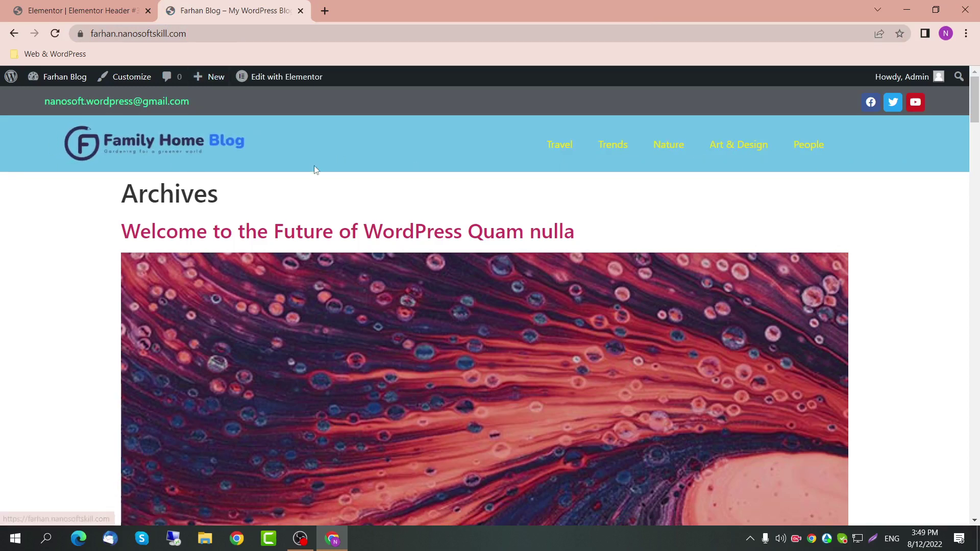
{"action": "left_click", "coordinate": [619, 150]}
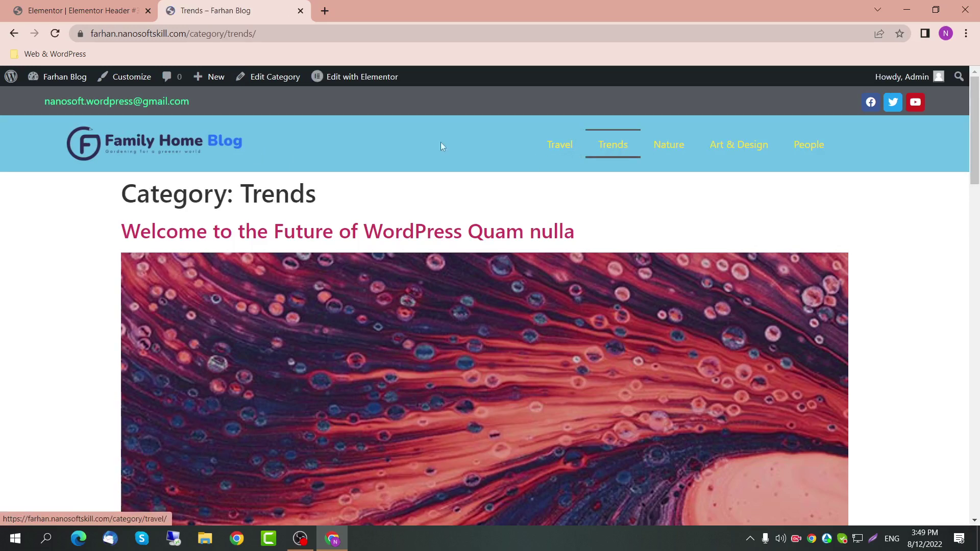
{"action": "left_click", "coordinate": [690, 159]}
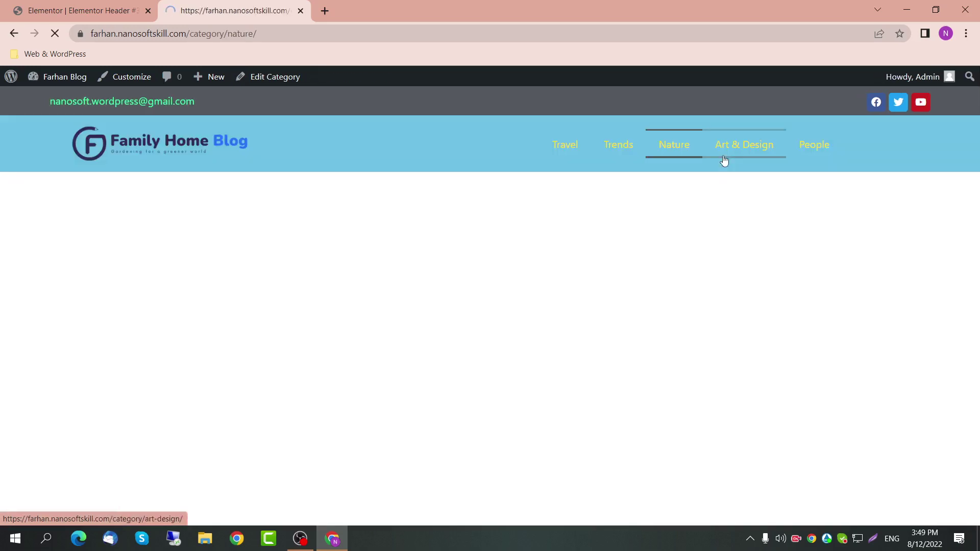
{"action": "left_click", "coordinate": [727, 160]}
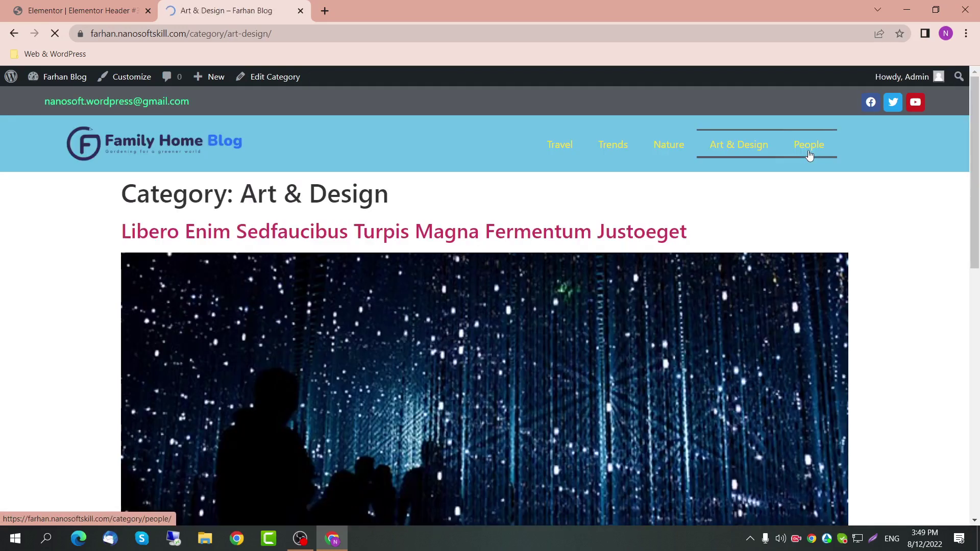
{"action": "left_click", "coordinate": [809, 154]}
{"action": "left_click", "coordinate": [560, 145]}
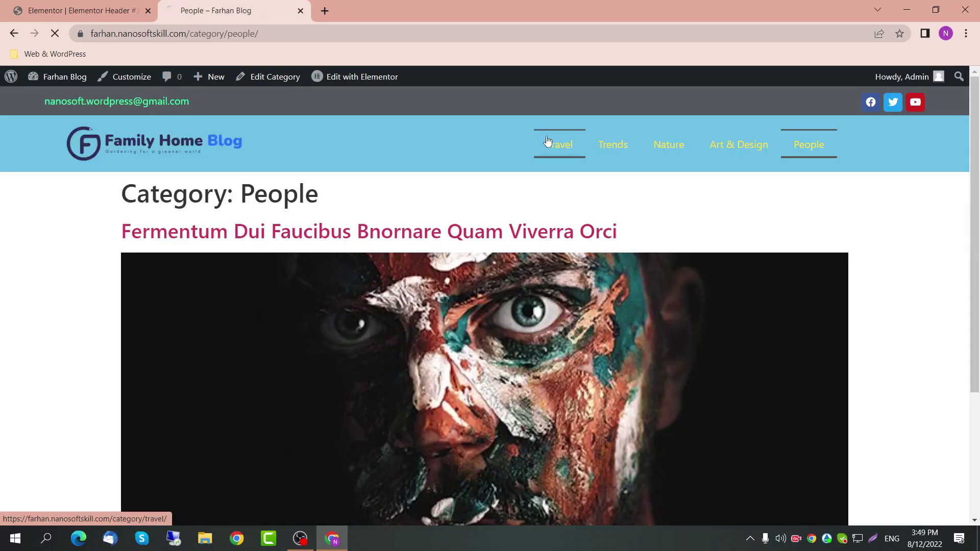
{"action": "left_click", "coordinate": [60, 15]}
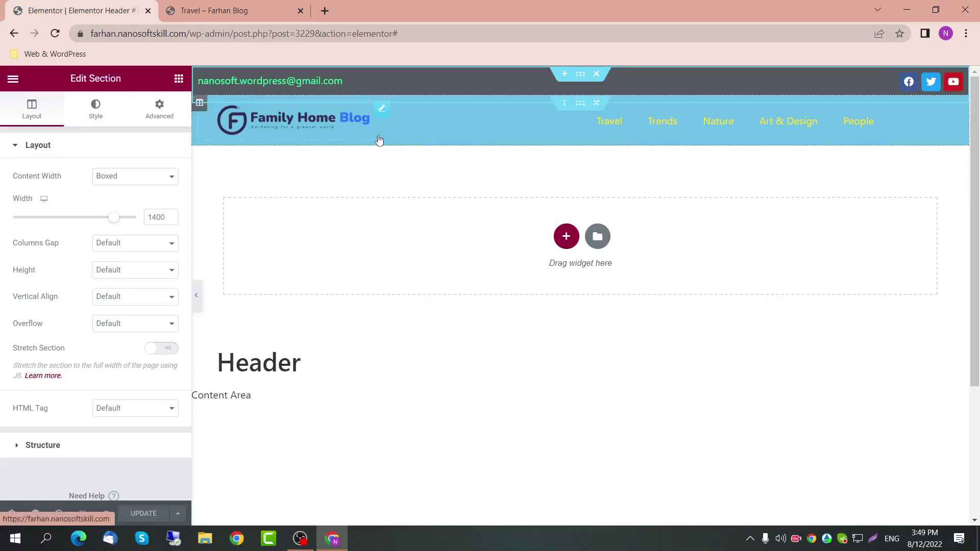
Step: Change the header's display condition to Exclude Entire Site and save it
{"action": "left_click", "coordinate": [178, 513]}
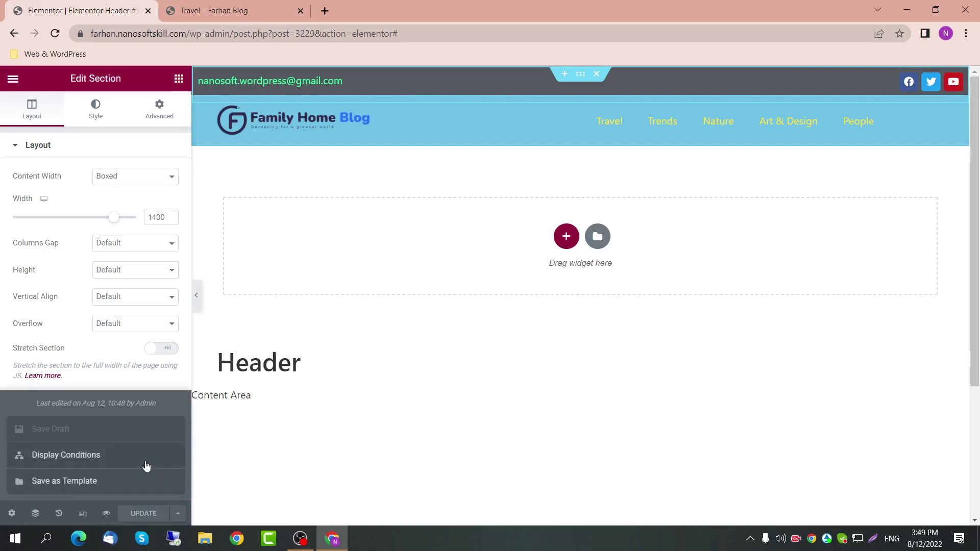
{"action": "left_click", "coordinate": [146, 466]}
{"action": "left_click", "coordinate": [304, 358]}
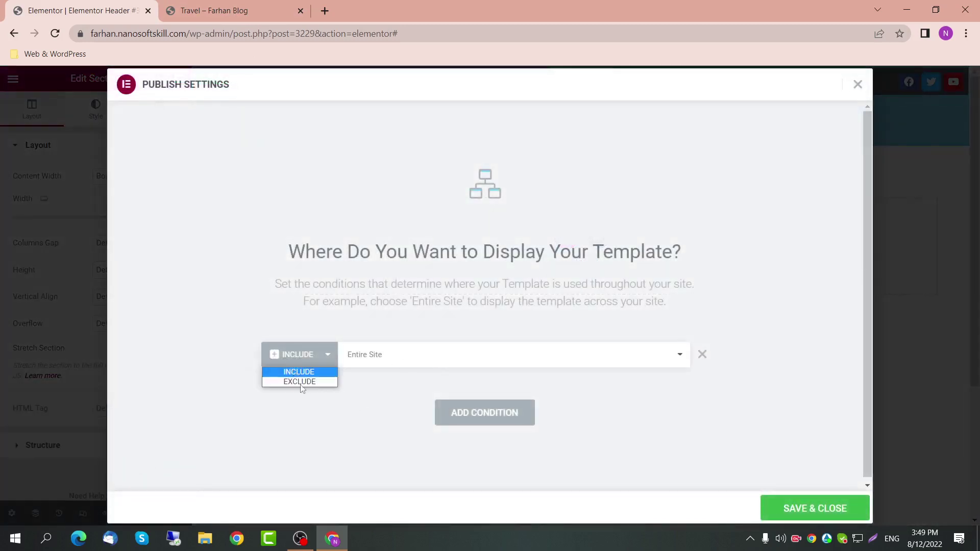
{"action": "left_click", "coordinate": [305, 382]}
{"action": "left_click", "coordinate": [791, 509]}
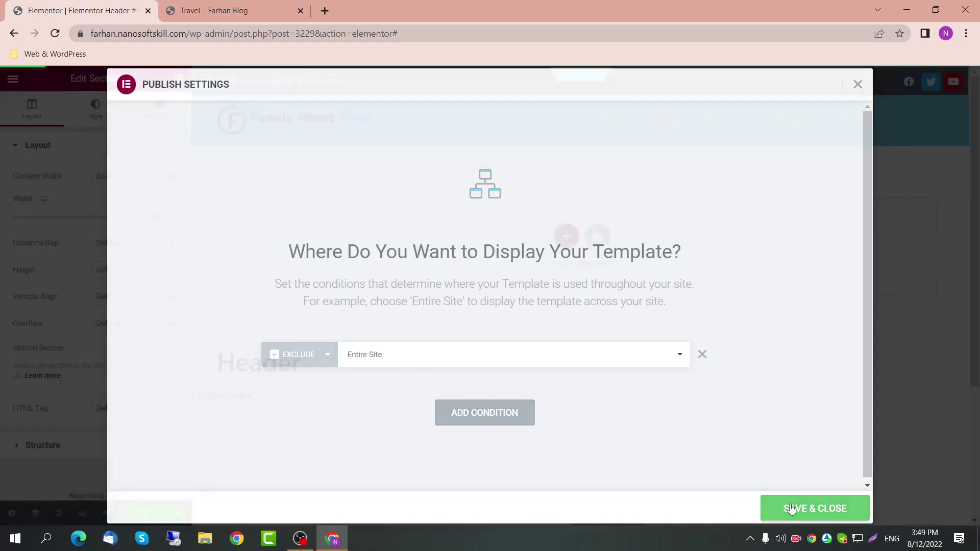
Step: Reload the Travel category page to confirm the default header, then return to Elementor
{"action": "left_click", "coordinate": [237, 10]}
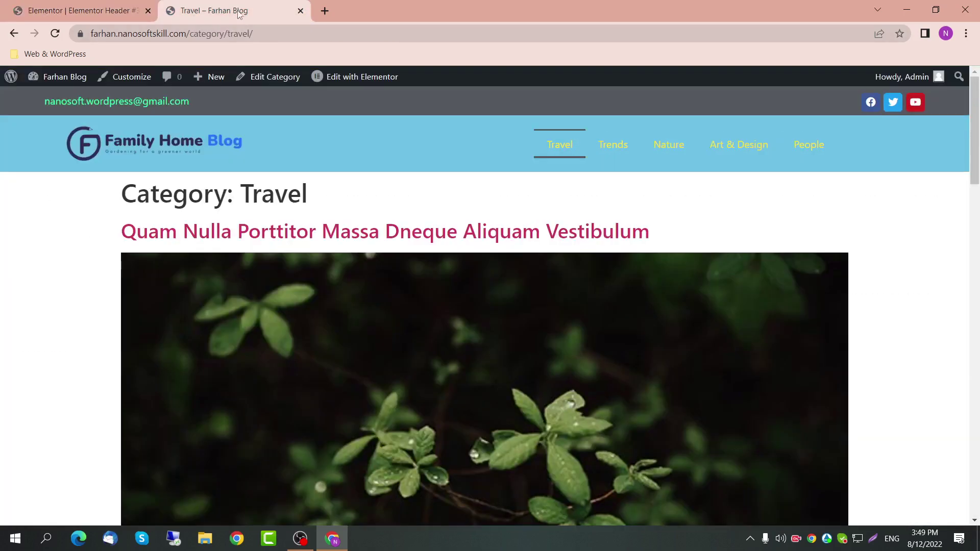
{"action": "left_click", "coordinate": [259, 35]}
{"action": "key", "text": "Return"}
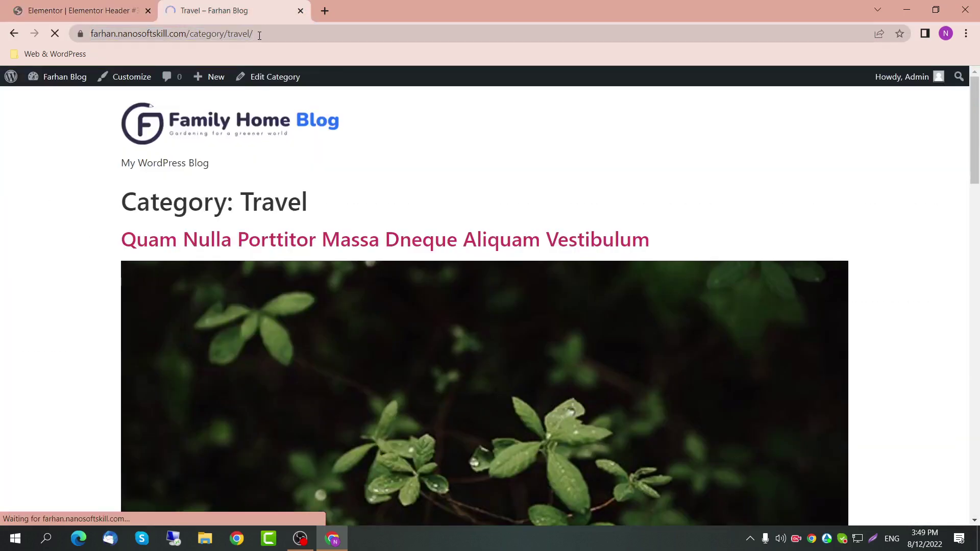
{"action": "left_click", "coordinate": [79, 4]}
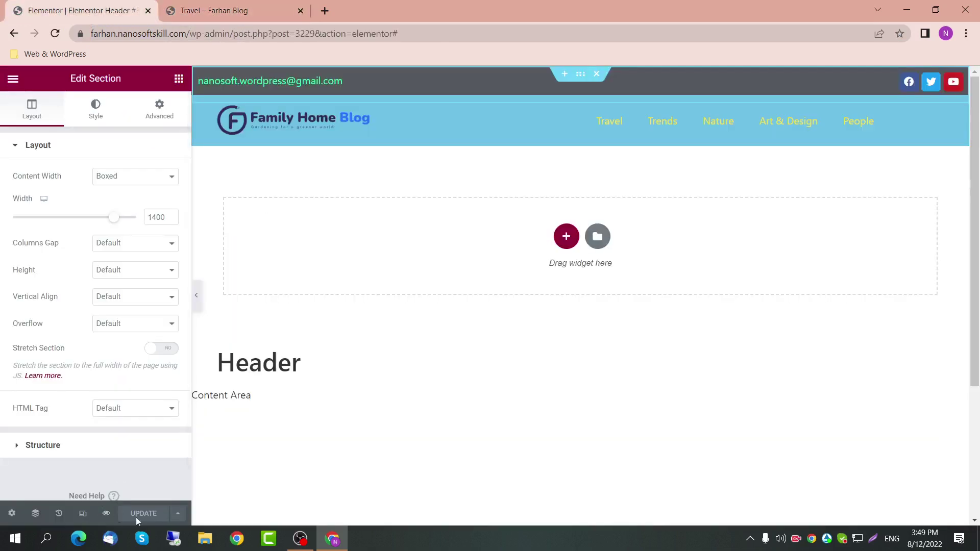
Step: Replace the Exclude condition with Include Singular Front Page and save the conditions
{"action": "left_click", "coordinate": [182, 516]}
{"action": "left_click", "coordinate": [133, 459]}
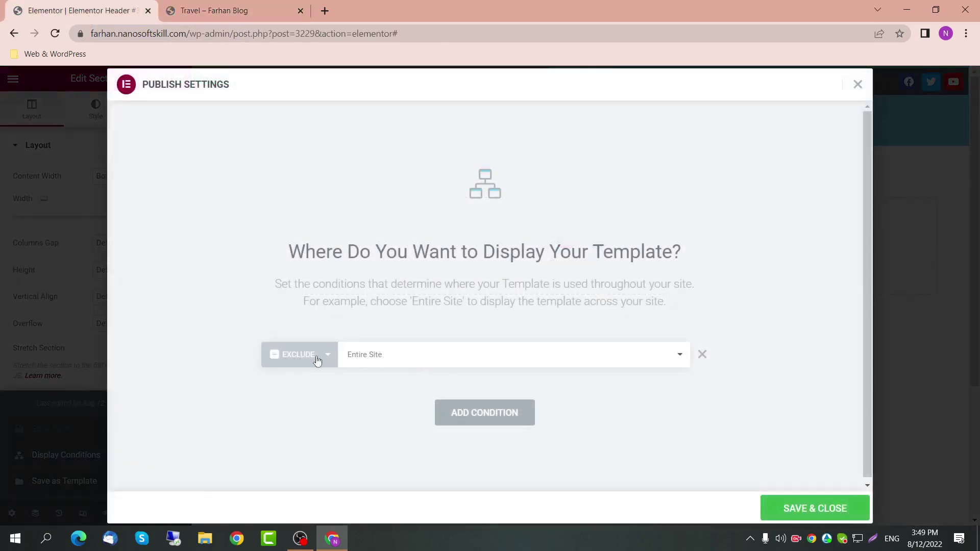
{"action": "left_click", "coordinate": [702, 354]}
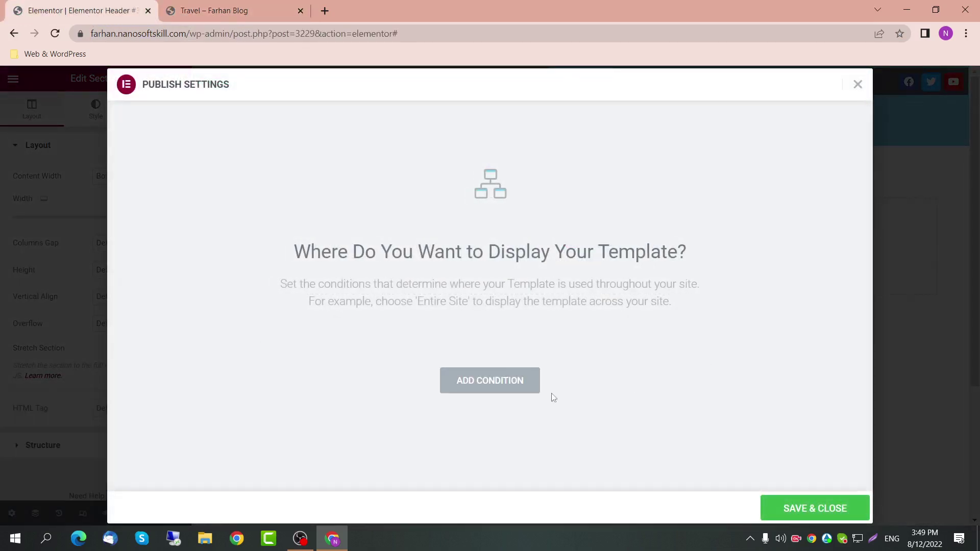
{"action": "left_click", "coordinate": [482, 383]}
{"action": "left_click", "coordinate": [452, 357]}
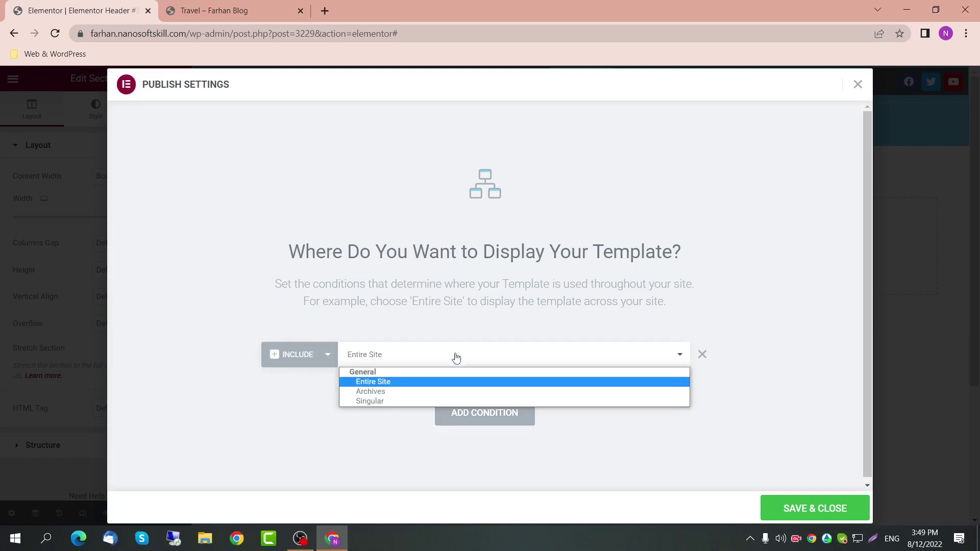
{"action": "left_click", "coordinate": [421, 401]}
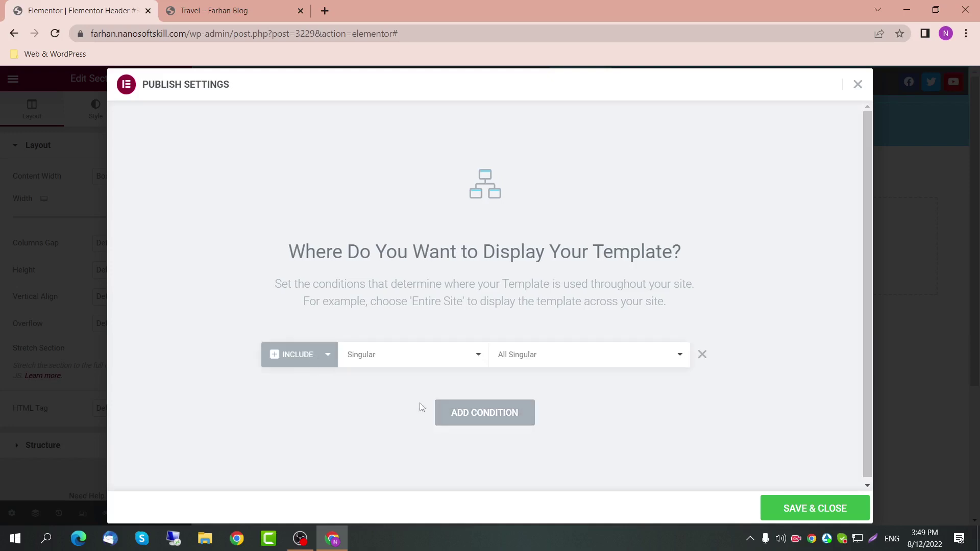
{"action": "left_click", "coordinate": [534, 350]}
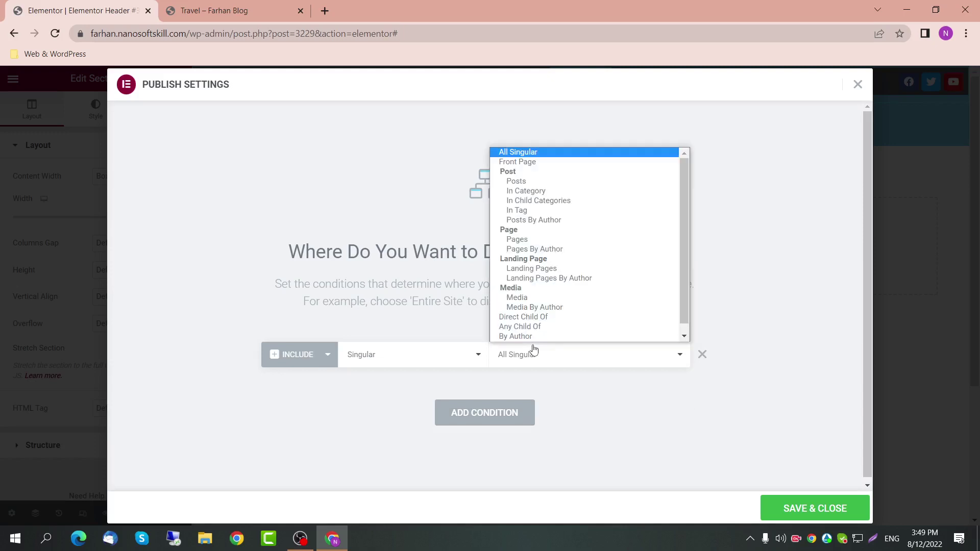
{"action": "left_click", "coordinate": [563, 161]}
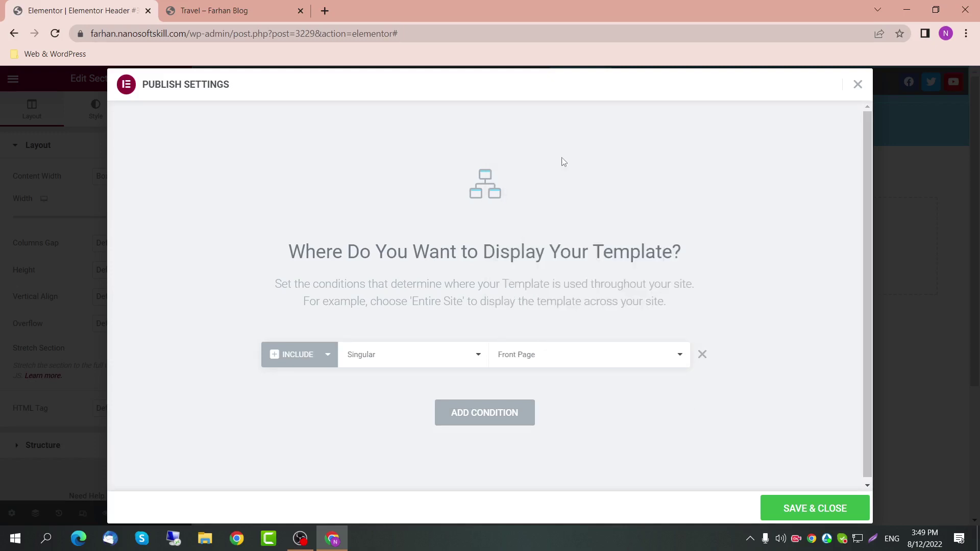
{"action": "left_click", "coordinate": [794, 508]}
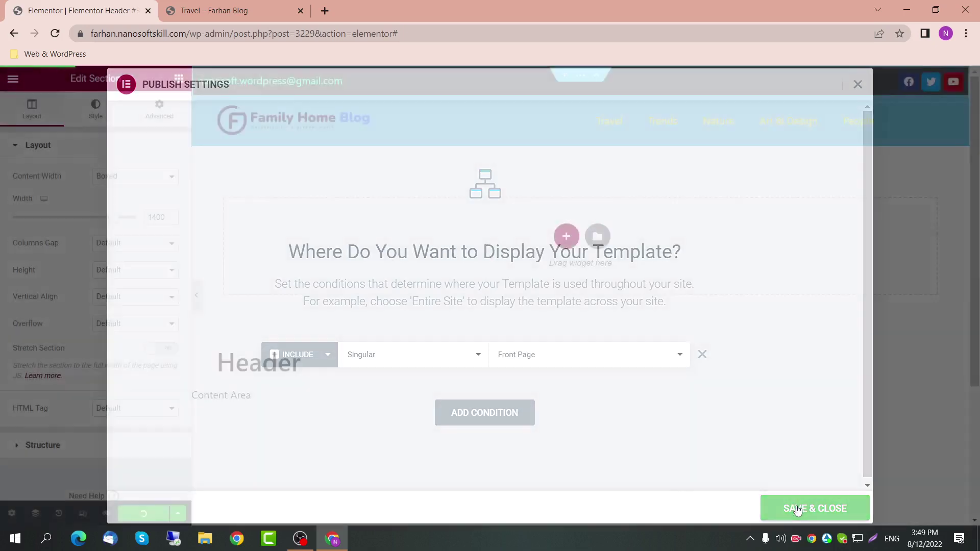
Step: Reload the Travel category page to check its header
{"action": "left_click", "coordinate": [236, 11]}
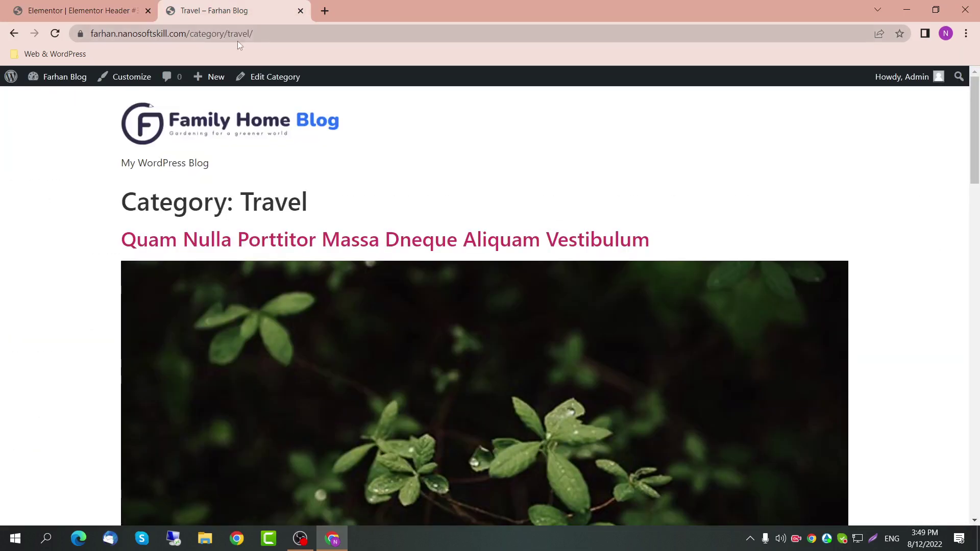
{"action": "left_click", "coordinate": [253, 35]}
{"action": "key", "text": "Return"}
Step: Open the homepage, then load the site's /home address and go back to Elementor
{"action": "left_click", "coordinate": [219, 120]}
{"action": "left_click", "coordinate": [219, 120]}
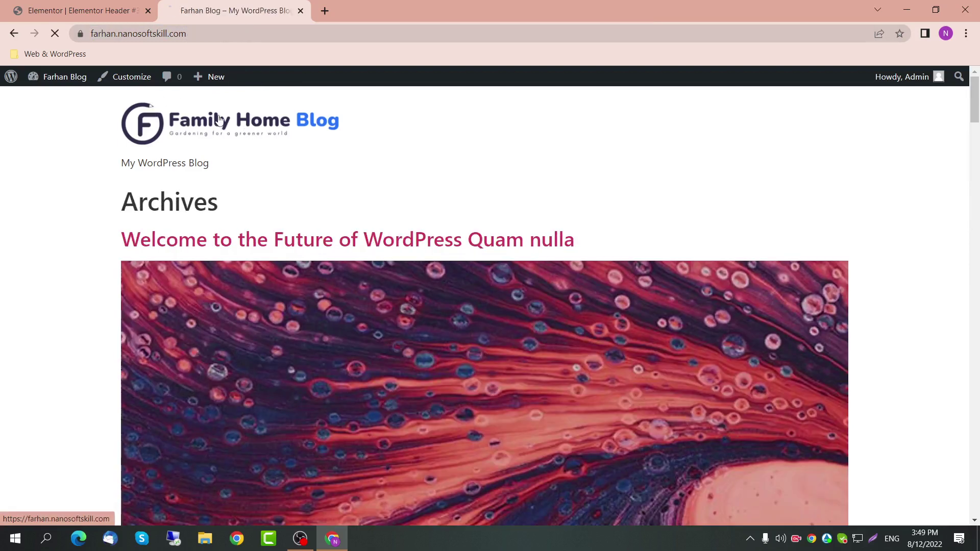
{"action": "left_click", "coordinate": [223, 33]}
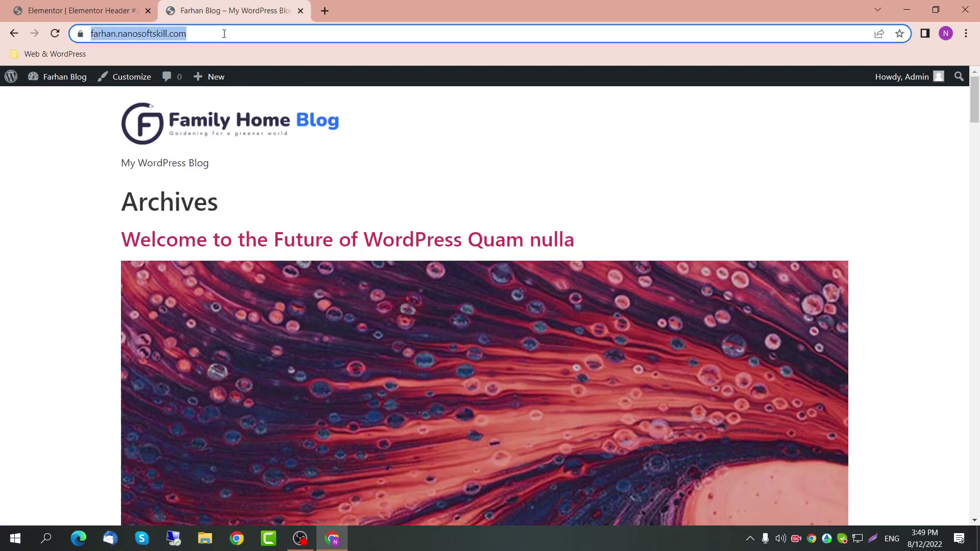
{"action": "left_click", "coordinate": [224, 33]}
{"action": "type", "text": "/home"}
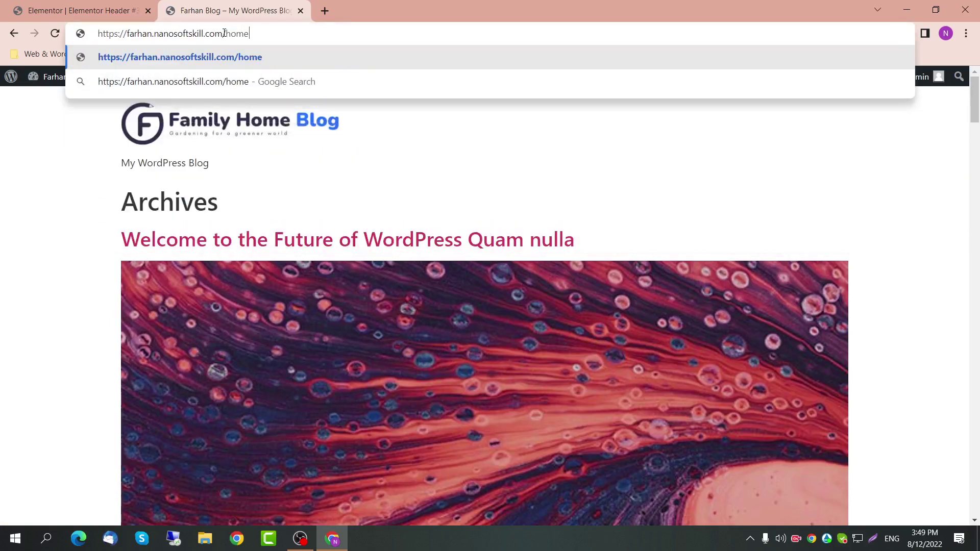
{"action": "key", "text": "Return"}
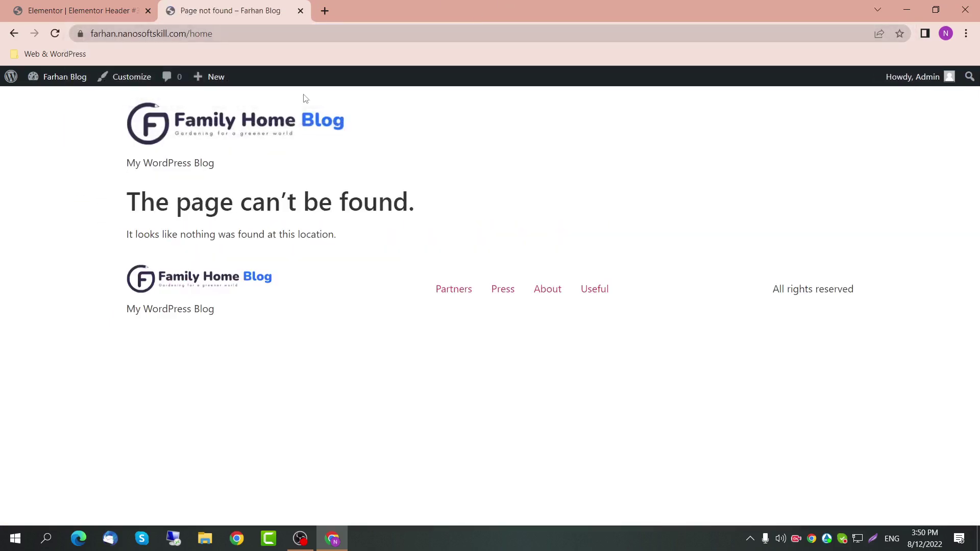
{"action": "left_click", "coordinate": [76, 10]}
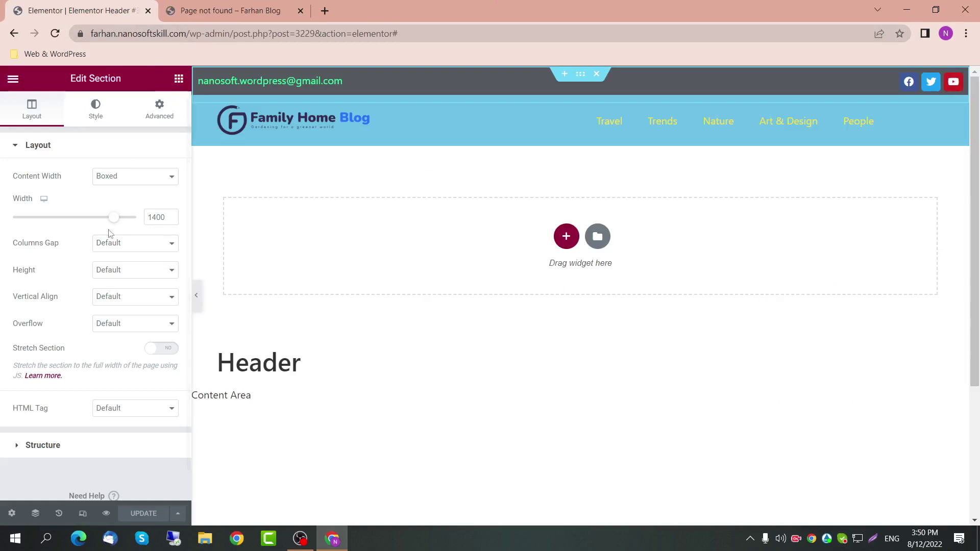
Step: Try a Landing Pages display condition, briefly searching for 'home'
{"action": "key", "text": "ctrl+Tab"}
{"action": "left_click", "coordinate": [4, 7]}
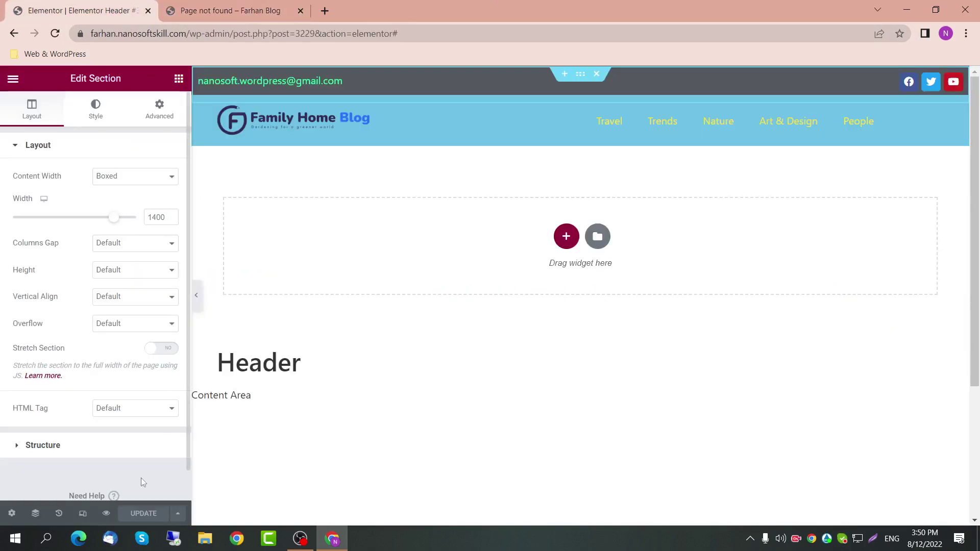
{"action": "left_click", "coordinate": [177, 513]}
{"action": "left_click", "coordinate": [137, 462]}
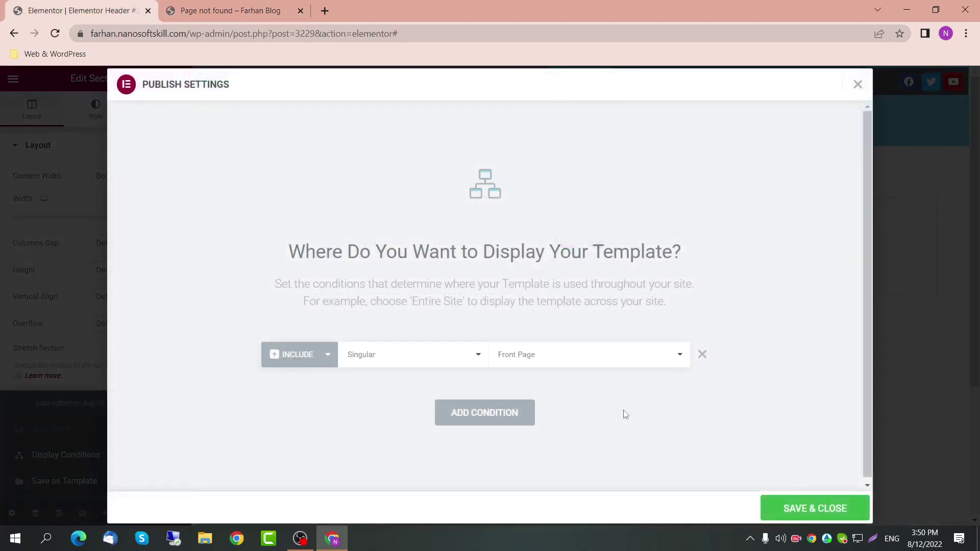
{"action": "left_click", "coordinate": [680, 358]}
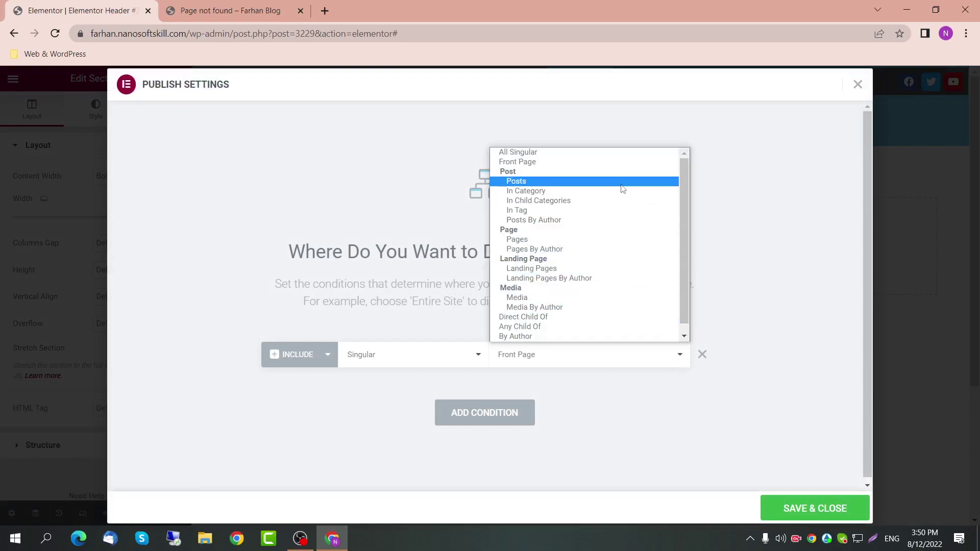
{"action": "scroll", "coordinate": [613, 317], "scroll_direction": "down", "scroll_amount": 1}
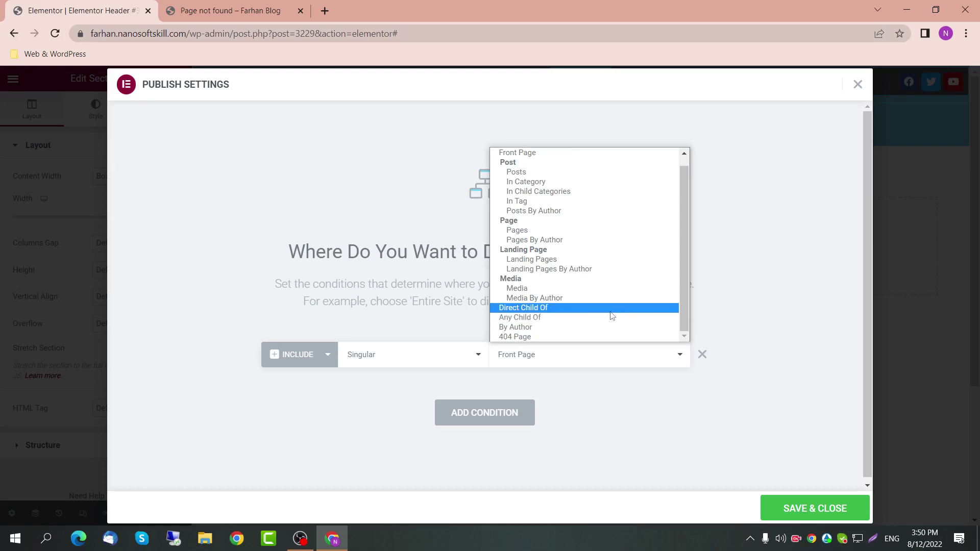
{"action": "scroll", "coordinate": [612, 319], "scroll_direction": "up", "scroll_amount": 1}
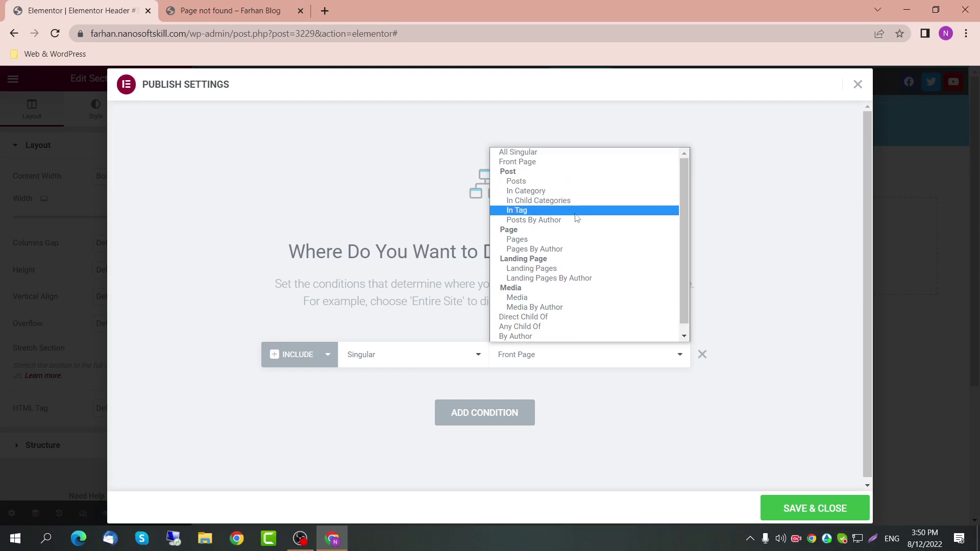
{"action": "left_click", "coordinate": [565, 269]}
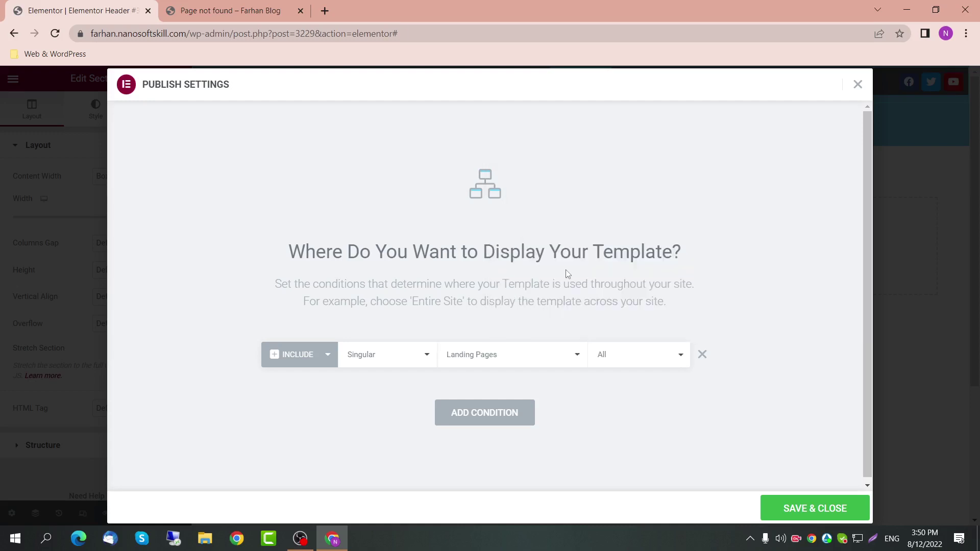
{"action": "left_click", "coordinate": [609, 366]}
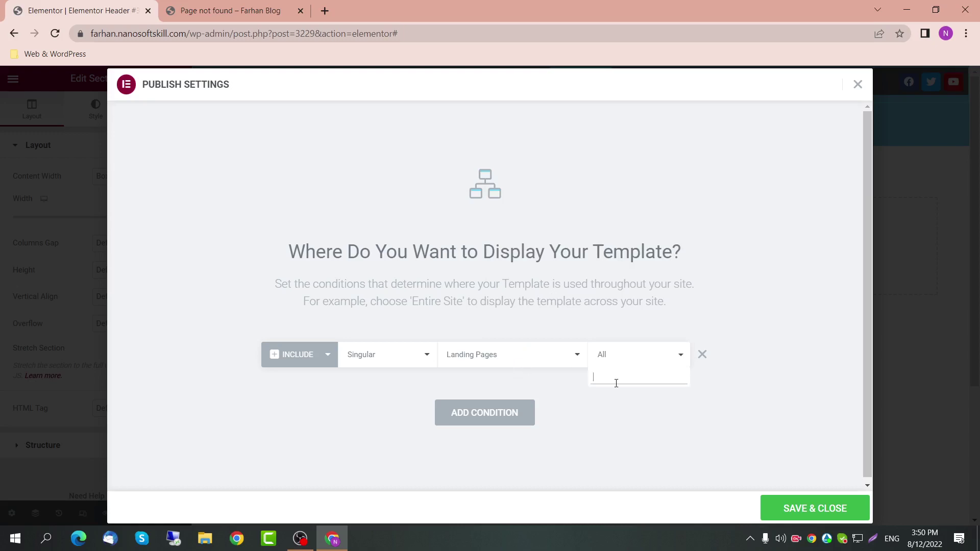
{"action": "type", "text": "home"}
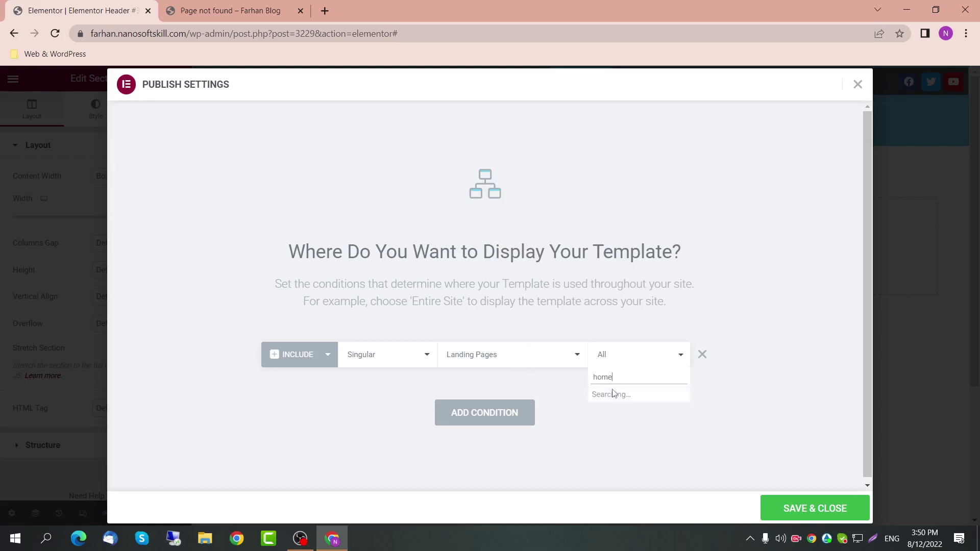
{"action": "key", "text": "BackSpace"}
{"action": "key", "text": "BackSpace"}
{"action": "key", "text": "BackSpace"}
{"action": "key", "text": "BackSpace"}
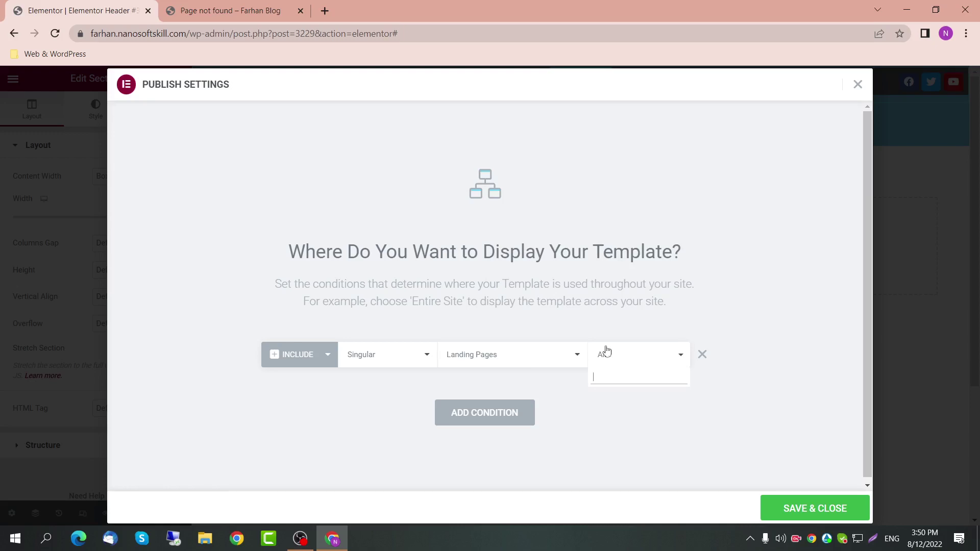
Step: Replace it with an Include Archives, All Archives condition and view the page-not-found tab
{"action": "left_click", "coordinate": [699, 358]}
{"action": "left_click", "coordinate": [478, 380]}
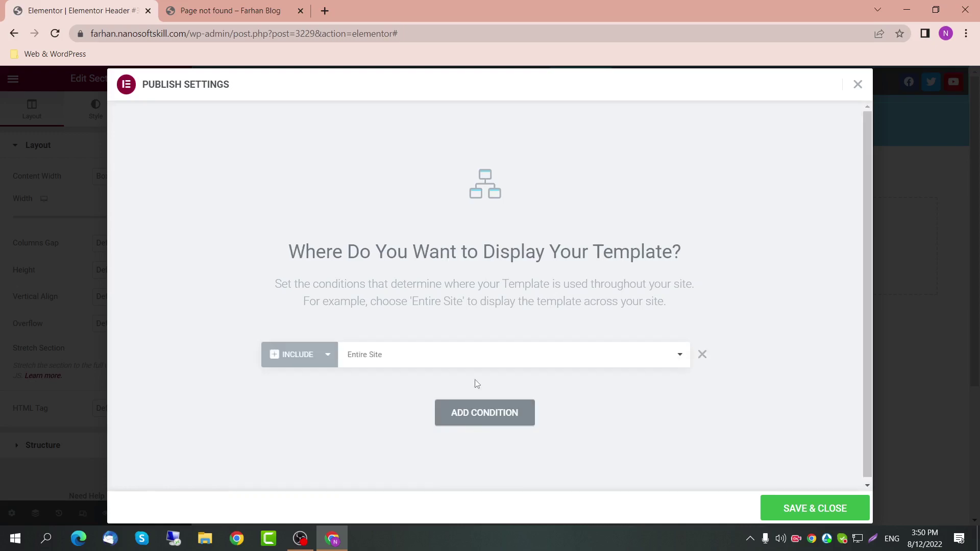
{"action": "left_click", "coordinate": [399, 364]}
{"action": "left_click", "coordinate": [394, 385]}
{"action": "left_click", "coordinate": [551, 354]}
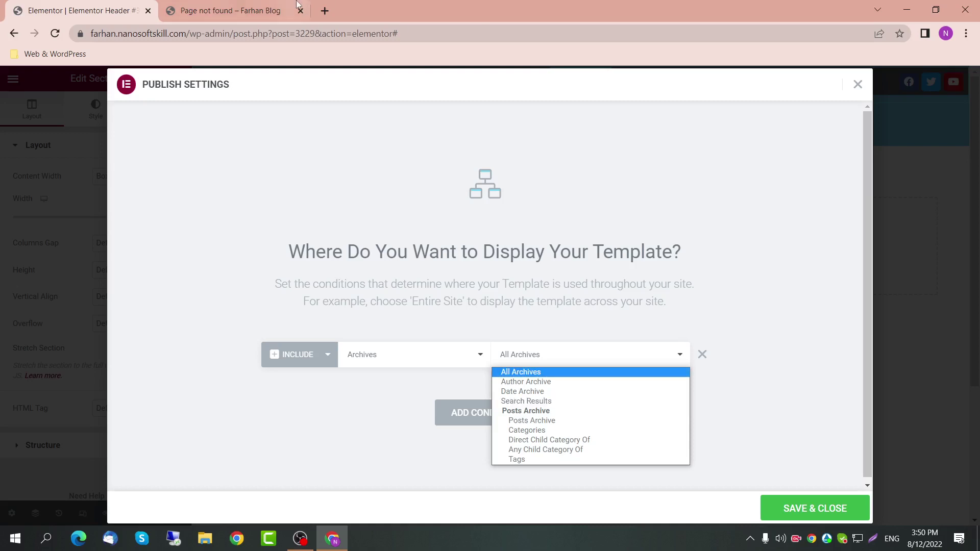
{"action": "left_click", "coordinate": [199, 6]}
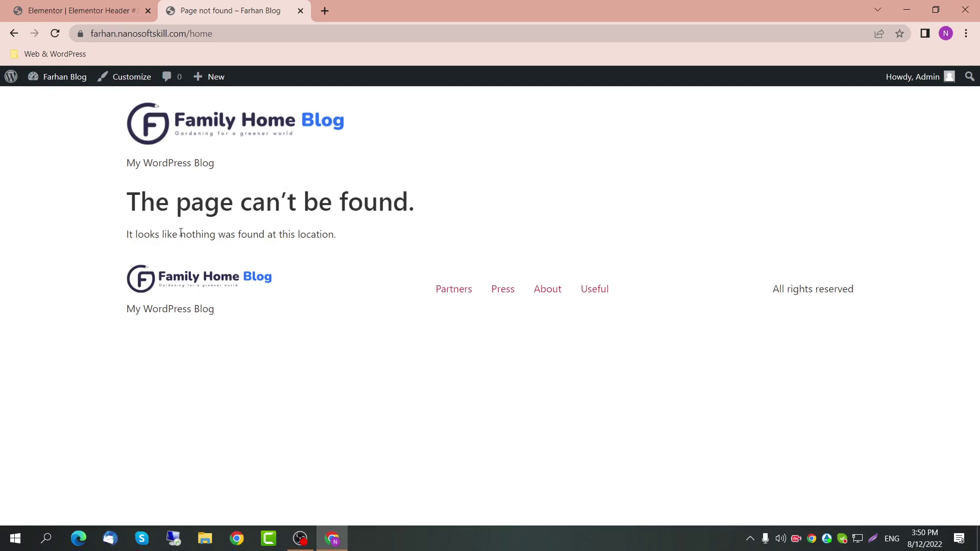
Step: From the site homepage, open the Fermentum Dui Faucibus Bnornare Quam Viverra Orci post
{"action": "left_click_drag", "start_coordinate": [180, 234], "coordinate": [336, 234]}
{"action": "left_click", "coordinate": [196, 204]}
{"action": "left_click", "coordinate": [226, 127]}
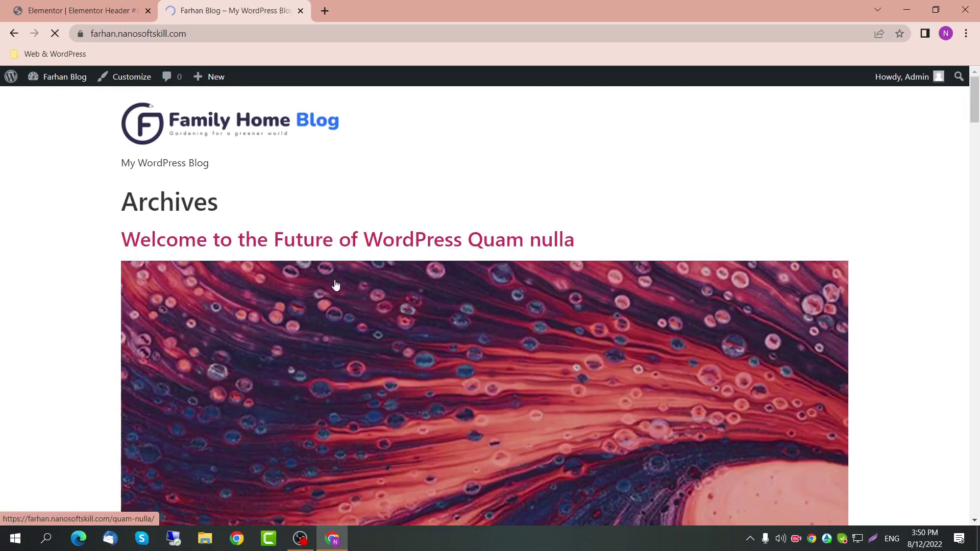
{"action": "scroll", "coordinate": [335, 285], "scroll_direction": "down", "scroll_amount": 20}
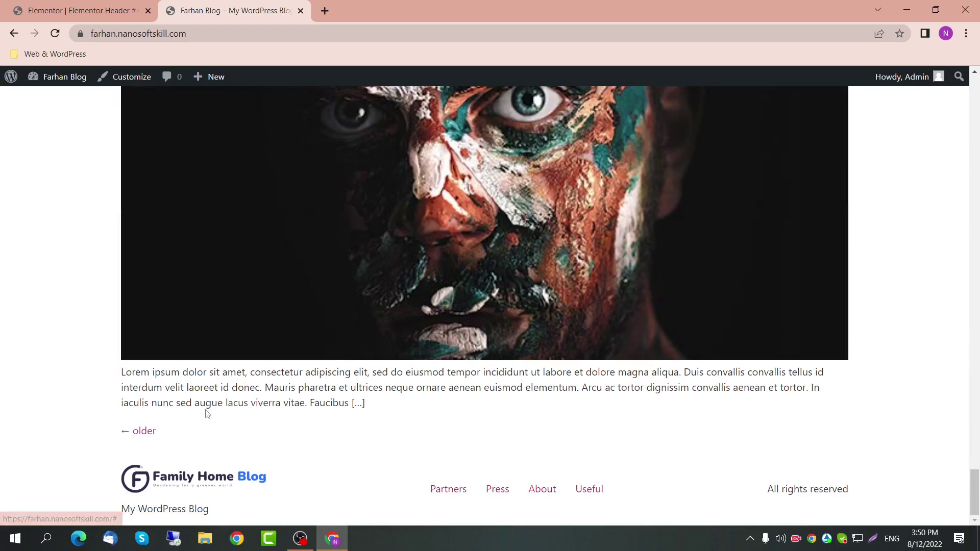
{"action": "left_click", "coordinate": [327, 337]}
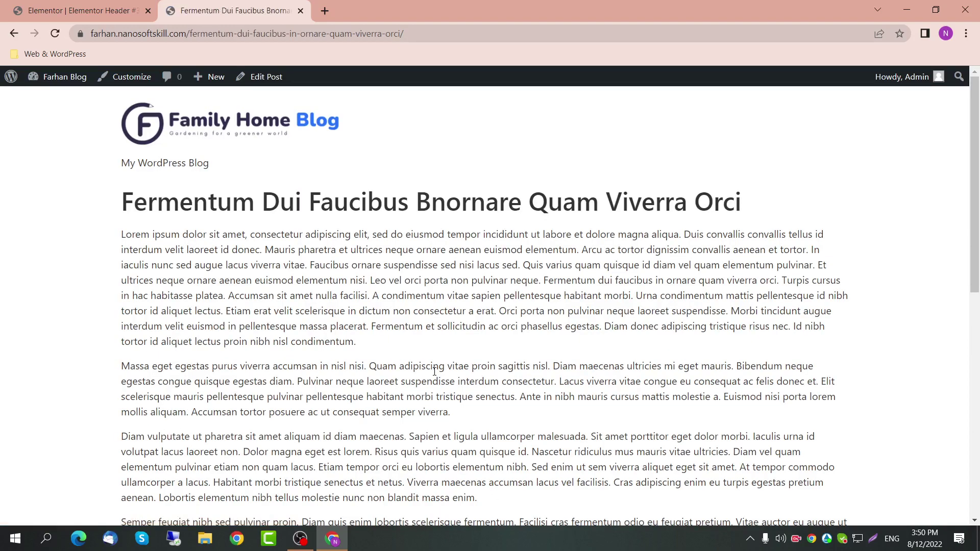
Step: Back in the template's display conditions, open the All Archives list of archive types
{"action": "scroll", "coordinate": [435, 371], "scroll_direction": "down", "scroll_amount": 10}
{"action": "scroll", "coordinate": [278, 364], "scroll_direction": "up", "scroll_amount": 10}
{"action": "left_click", "coordinate": [81, 10]}
{"action": "left_click", "coordinate": [562, 363]}
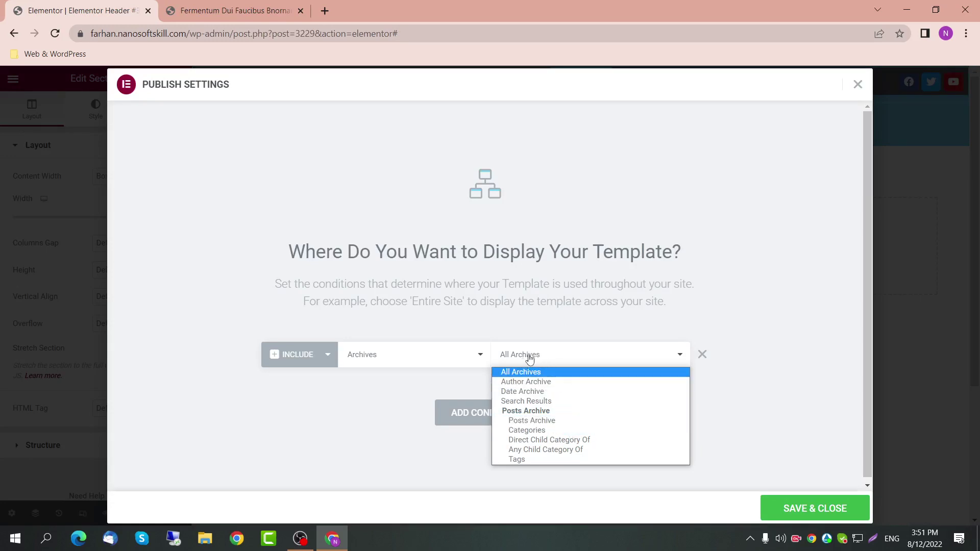
Step: Set the archive condition to Categories and open the specific-category list
{"action": "left_click", "coordinate": [538, 432]}
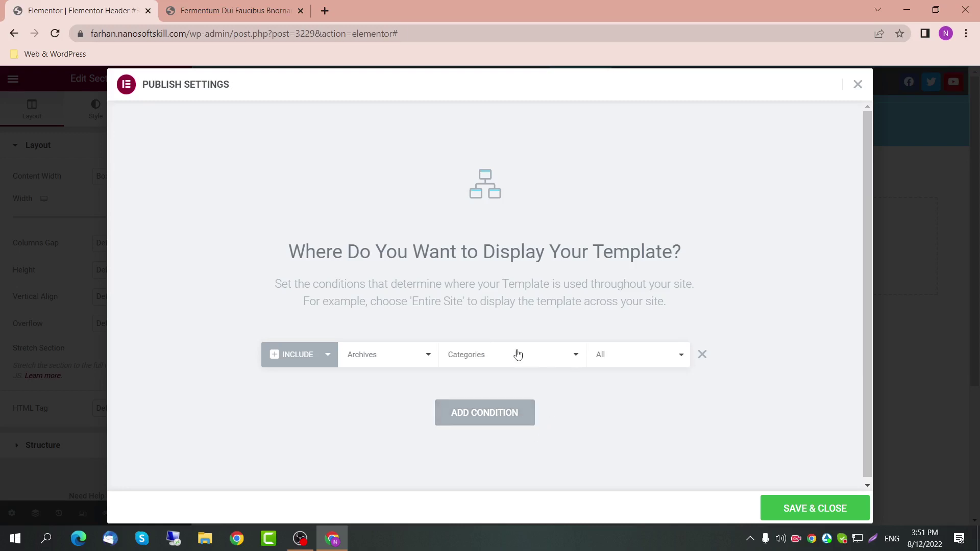
{"action": "left_click", "coordinate": [636, 352]}
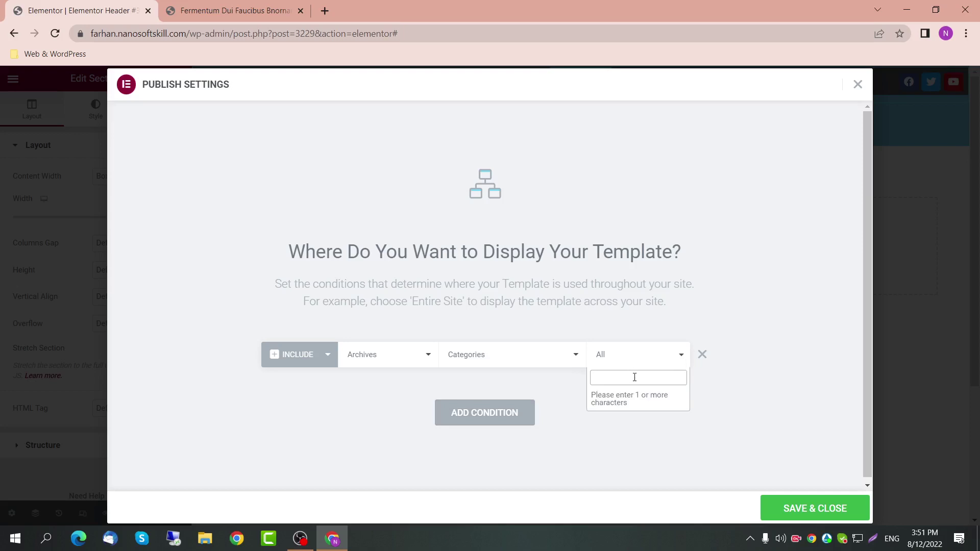
{"action": "left_click", "coordinate": [204, 11]}
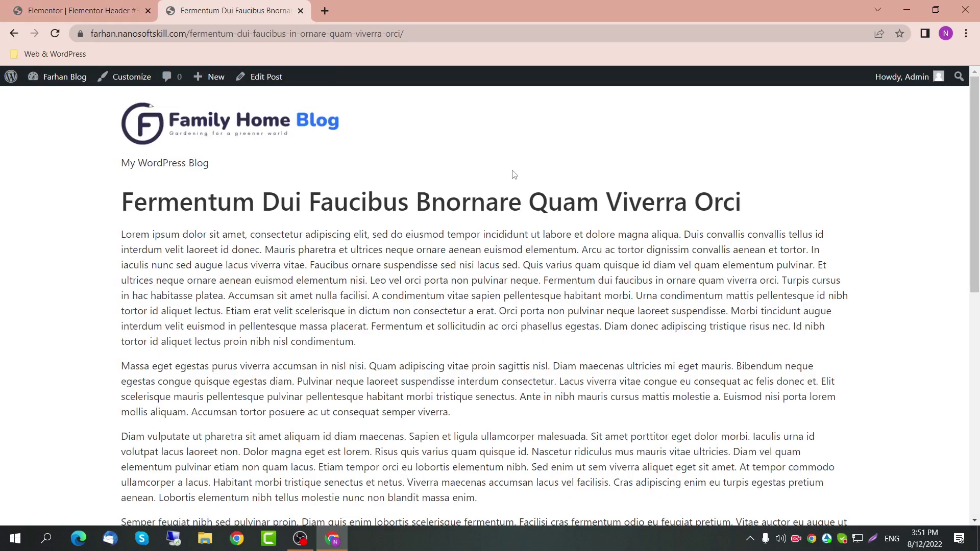
Step: From the blog homepage, open the Quam Nulla Porttitor post to check it
{"action": "left_click", "coordinate": [275, 133]}
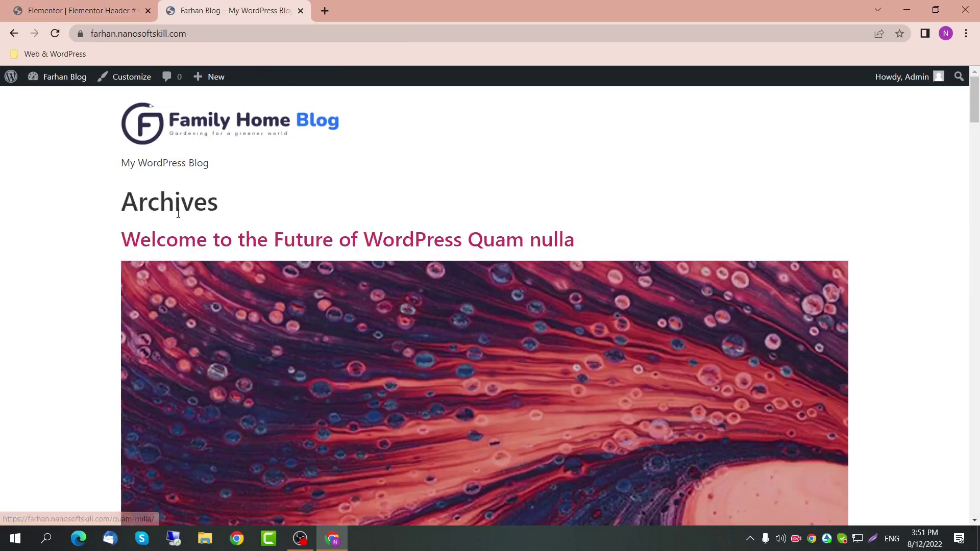
{"action": "scroll", "coordinate": [263, 235], "scroll_direction": "down", "scroll_amount": 2}
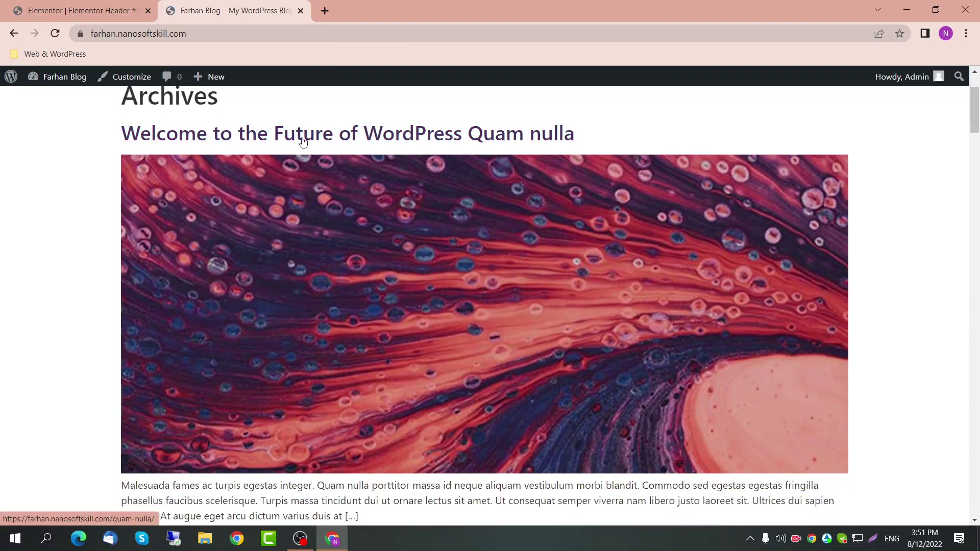
{"action": "scroll", "coordinate": [303, 153], "scroll_direction": "down", "scroll_amount": 15}
{"action": "scroll", "coordinate": [299, 175], "scroll_direction": "up", "scroll_amount": 3}
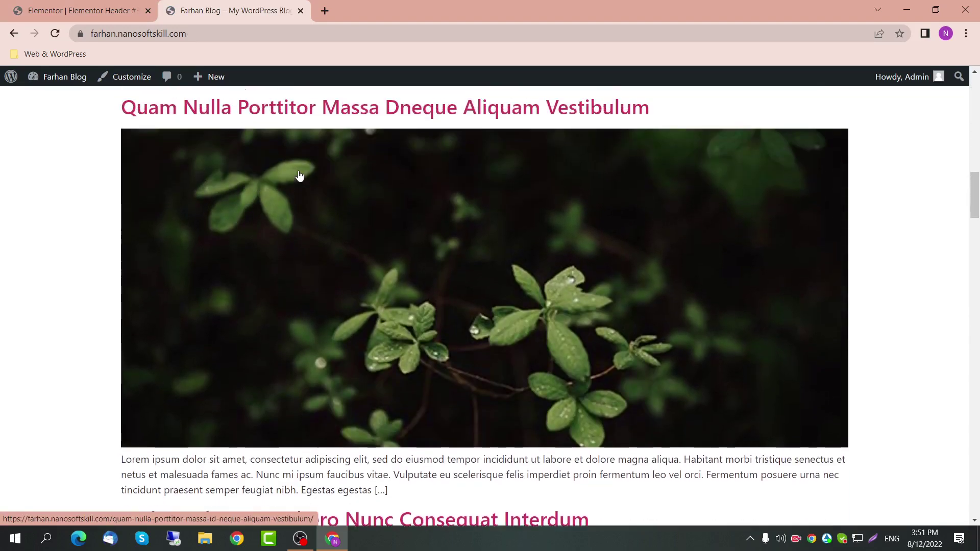
{"action": "scroll", "coordinate": [299, 175], "scroll_direction": "up", "scroll_amount": 1}
{"action": "left_click", "coordinate": [299, 175]}
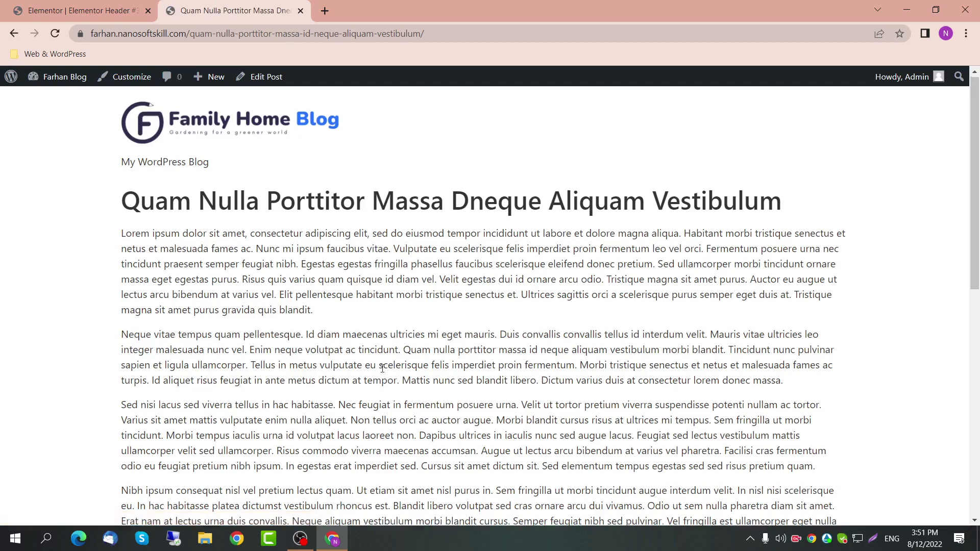
{"action": "scroll", "coordinate": [382, 367], "scroll_direction": "down", "scroll_amount": 10}
Step: Return to the Elementor editor and reopen the Display Conditions settings
{"action": "left_click", "coordinate": [52, 4]}
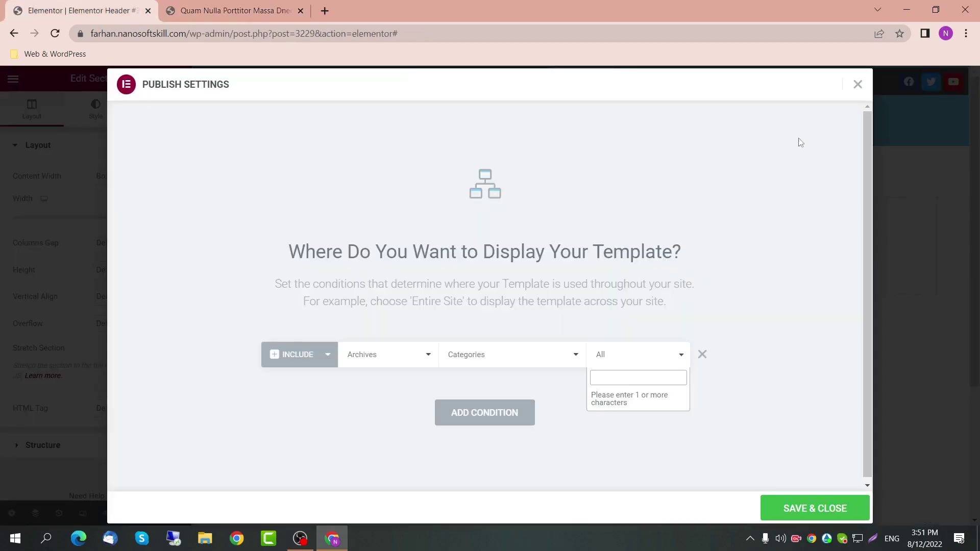
{"action": "left_click", "coordinate": [853, 86]}
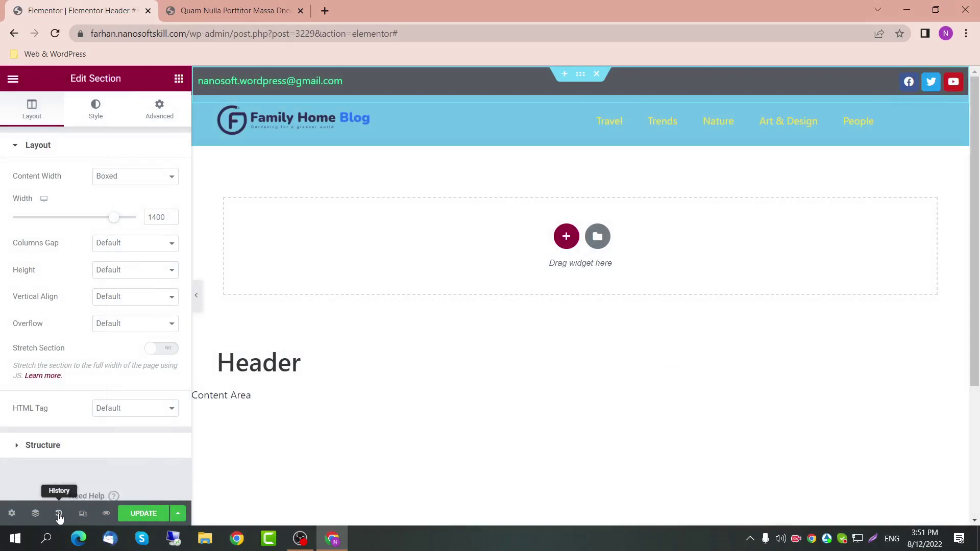
{"action": "left_click", "coordinate": [178, 513]}
{"action": "left_click", "coordinate": [144, 460]}
Step: Search 'travel', restrict the condition to the Travel category, and Save & Close
{"action": "left_click", "coordinate": [654, 364]}
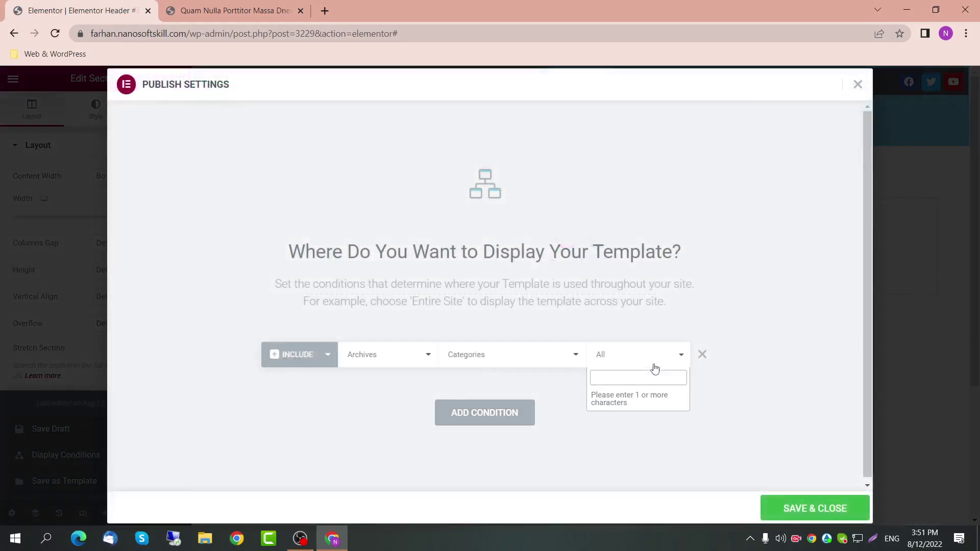
{"action": "type", "text": "tra"}
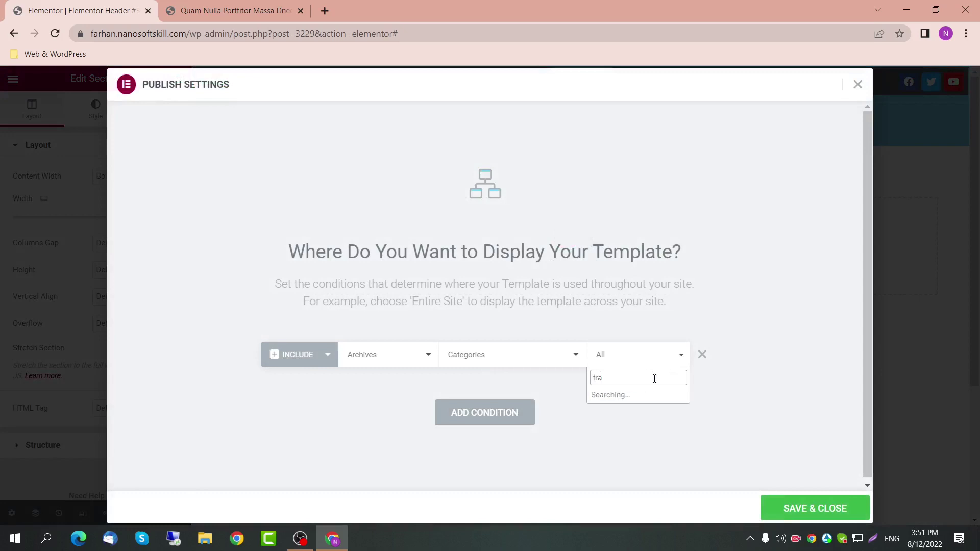
{"action": "type", "text": "vel"}
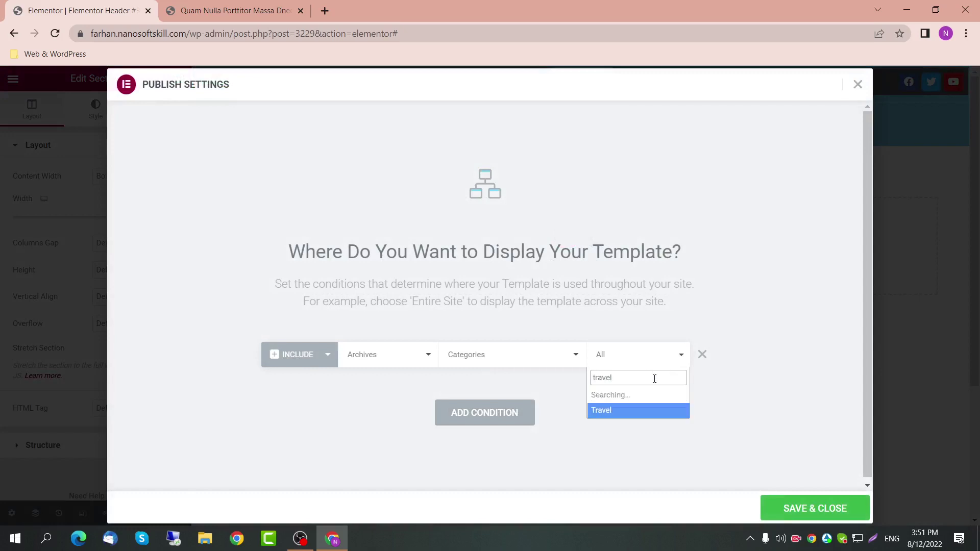
{"action": "left_click", "coordinate": [620, 397]}
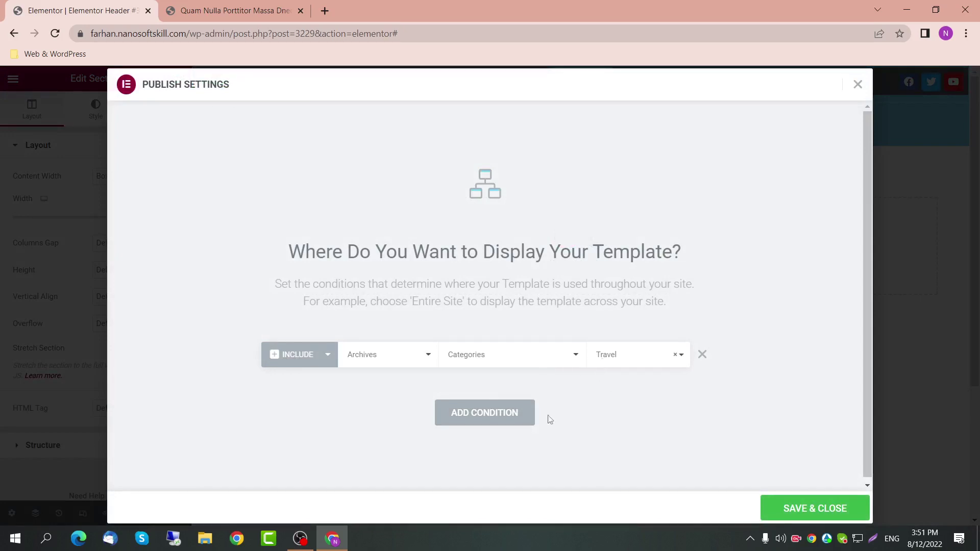
{"action": "left_click", "coordinate": [814, 505]}
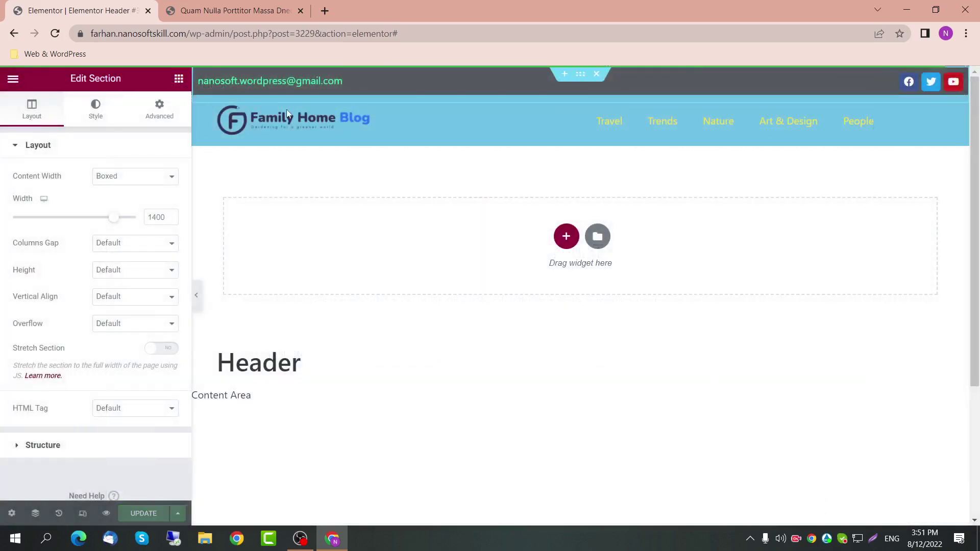
{"action": "left_click", "coordinate": [257, 9]}
{"action": "left_click", "coordinate": [260, 40]}
{"action": "key", "text": "Return"}
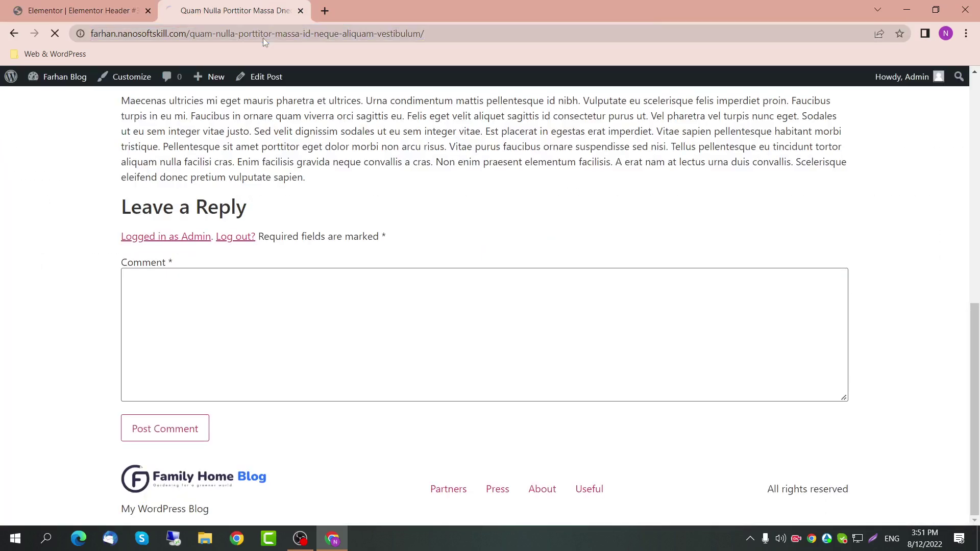
{"action": "scroll", "coordinate": [336, 159], "scroll_direction": "up", "scroll_amount": 15}
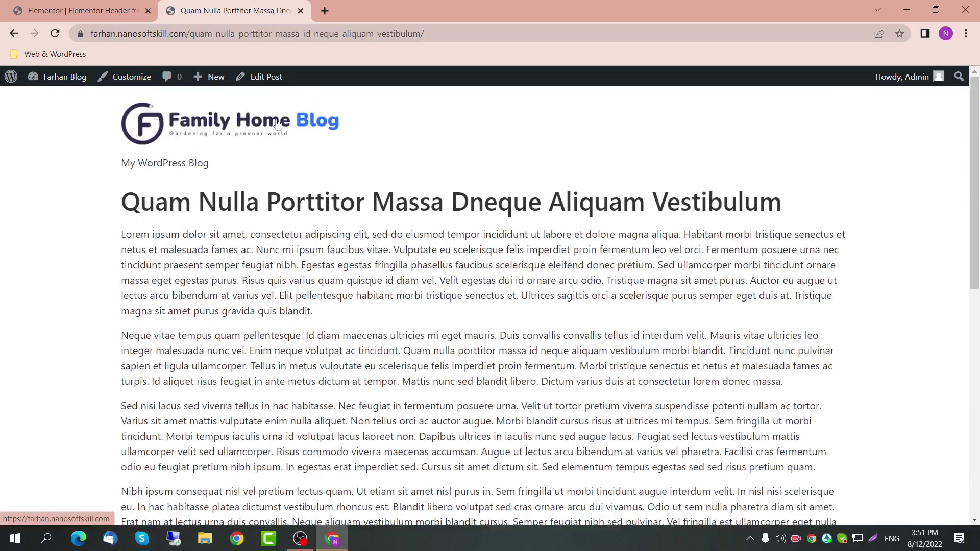
{"action": "left_click", "coordinate": [276, 127]}
{"action": "left_click", "coordinate": [230, 28]}
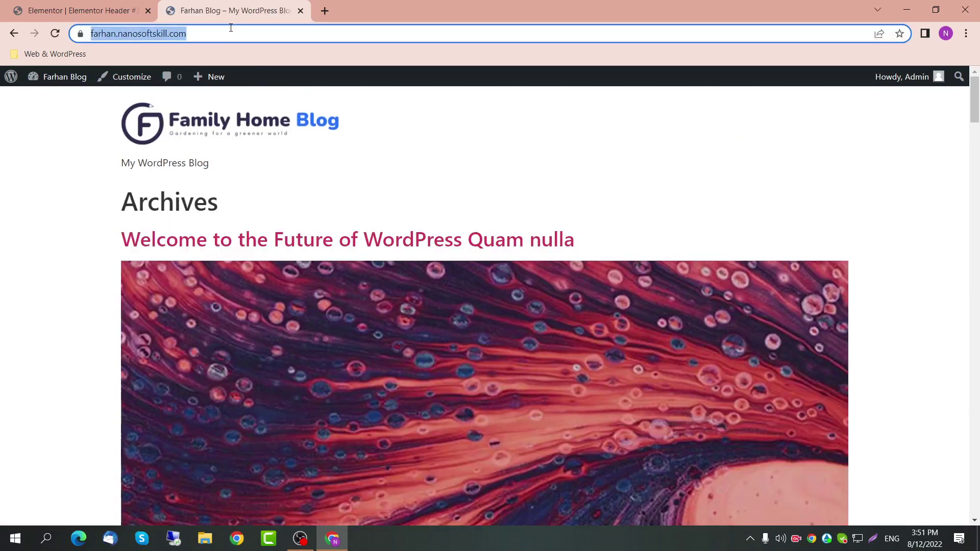
{"action": "left_click", "coordinate": [231, 28]}
{"action": "type", "text": "/ca"}
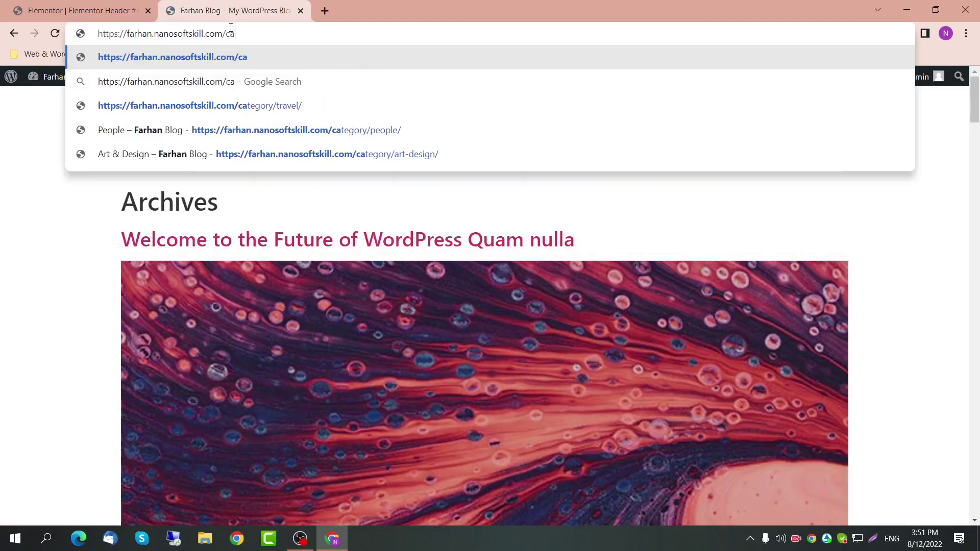
{"action": "key", "text": "Down"}
{"action": "key", "text": "Down"}
{"action": "key", "text": "Down"}
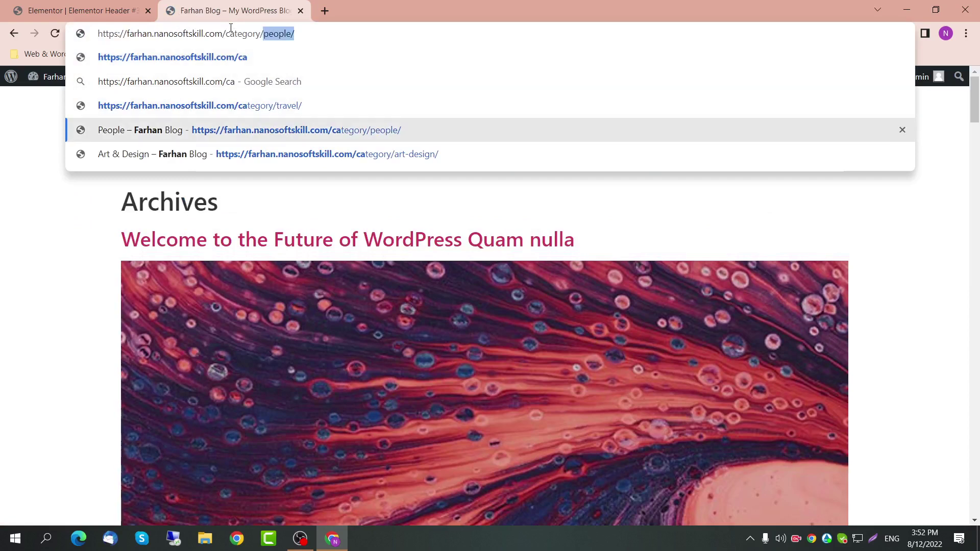
{"action": "type", "text": "trave"}
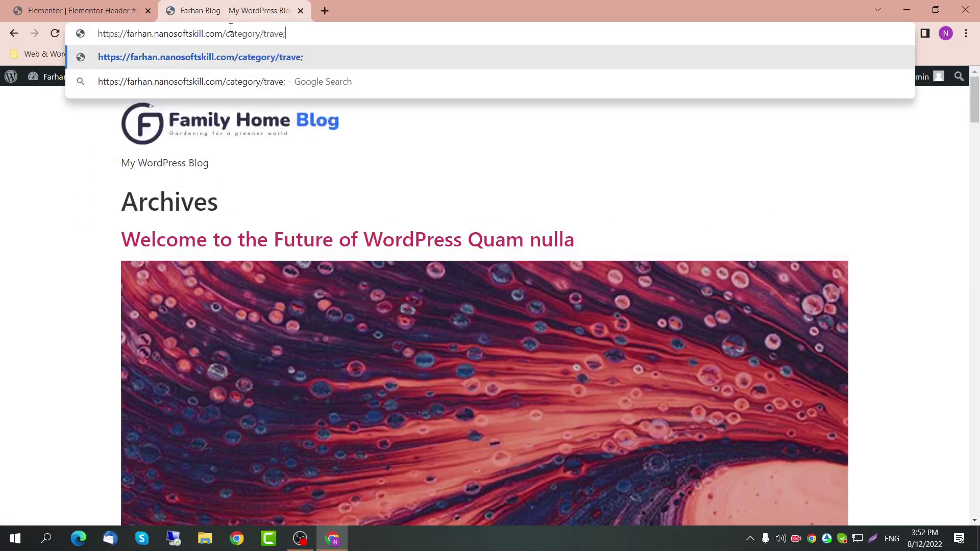
{"action": "type", "text": "l"}
{"action": "key", "text": "Return"}
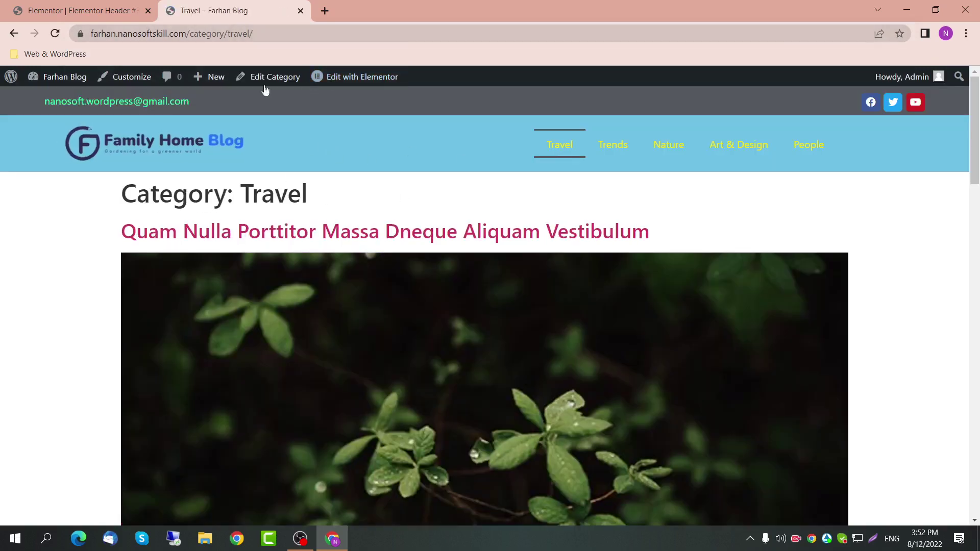
{"action": "left_click", "coordinate": [256, 34]}
{"action": "left_click_drag", "start_coordinate": [282, 34], "coordinate": [230, 33]}
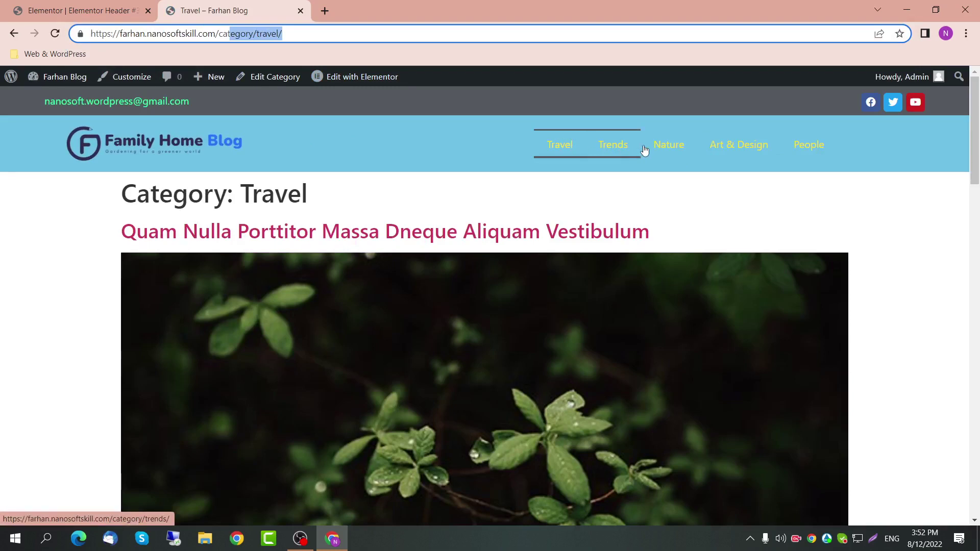
{"action": "left_click", "coordinate": [620, 151]}
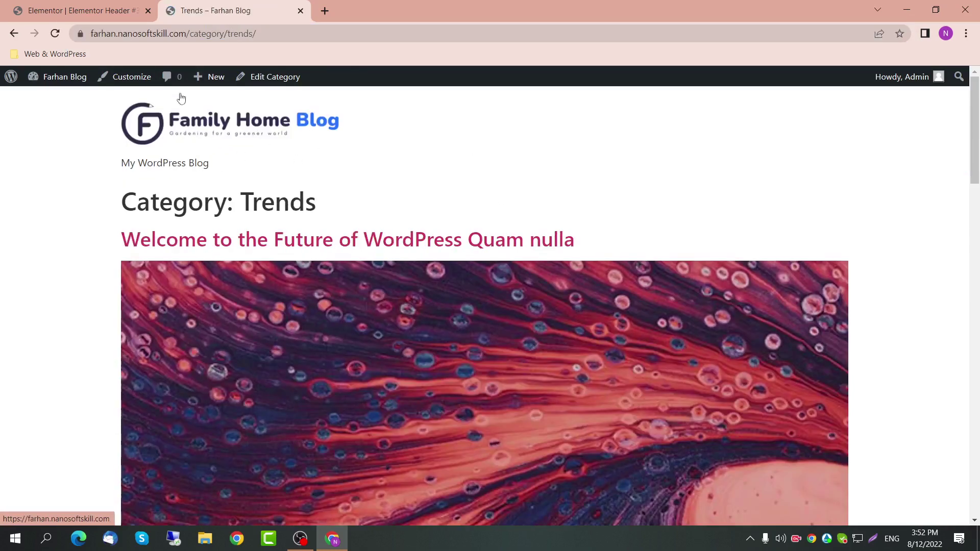
{"action": "left_click", "coordinate": [82, 10]}
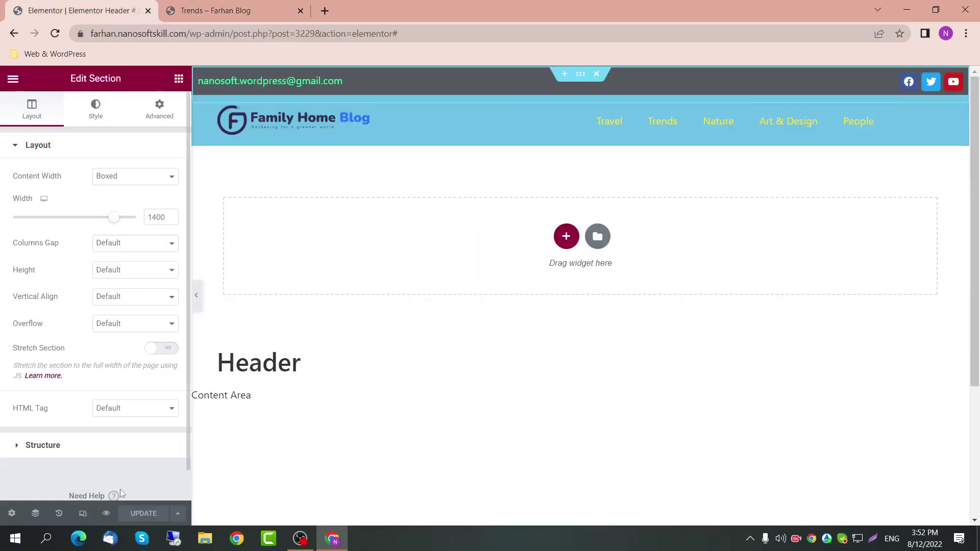
Step: Replace the Travel category condition with Include Entire Site and save
{"action": "left_click", "coordinate": [177, 511]}
{"action": "left_click", "coordinate": [139, 460]}
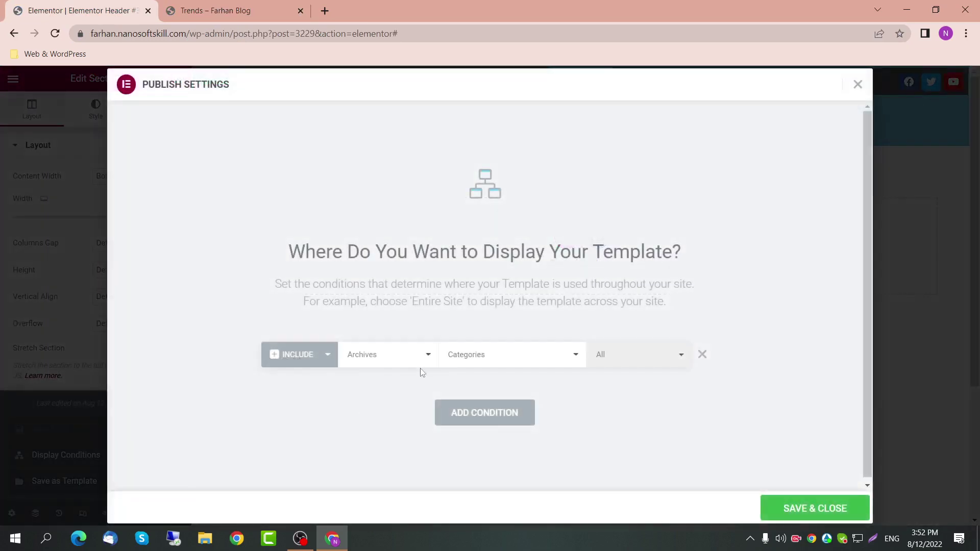
{"action": "left_click", "coordinate": [702, 354]}
{"action": "left_click", "coordinate": [498, 390]}
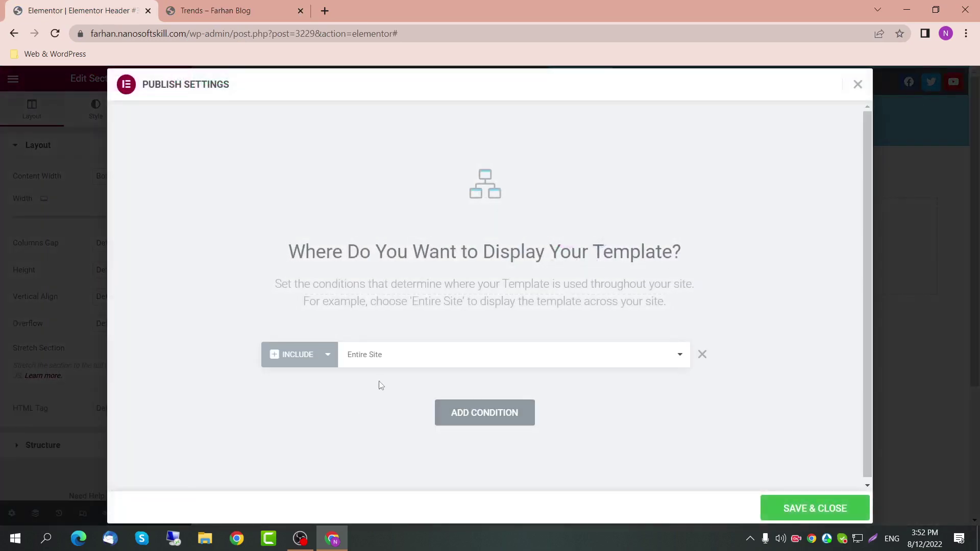
{"action": "left_click", "coordinate": [812, 509]}
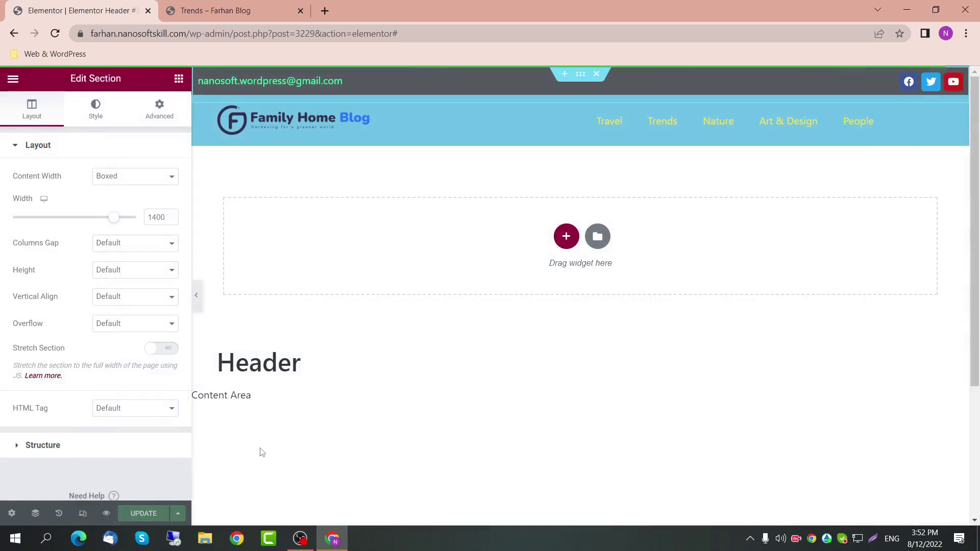
Step: Add a second display condition set to Archives > Categories
{"action": "left_click", "coordinate": [180, 513]}
{"action": "left_click", "coordinate": [132, 456]}
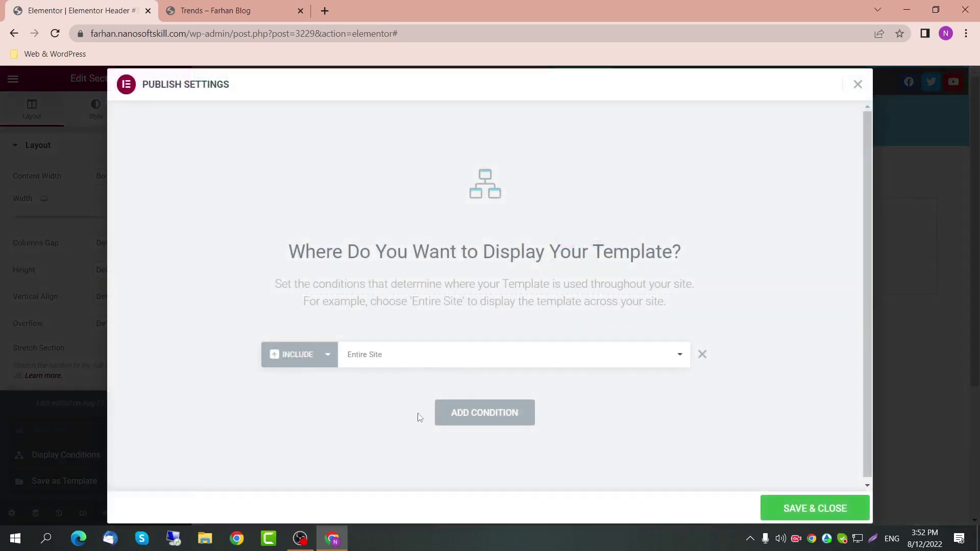
{"action": "left_click", "coordinate": [443, 415]}
{"action": "left_click", "coordinate": [355, 393]}
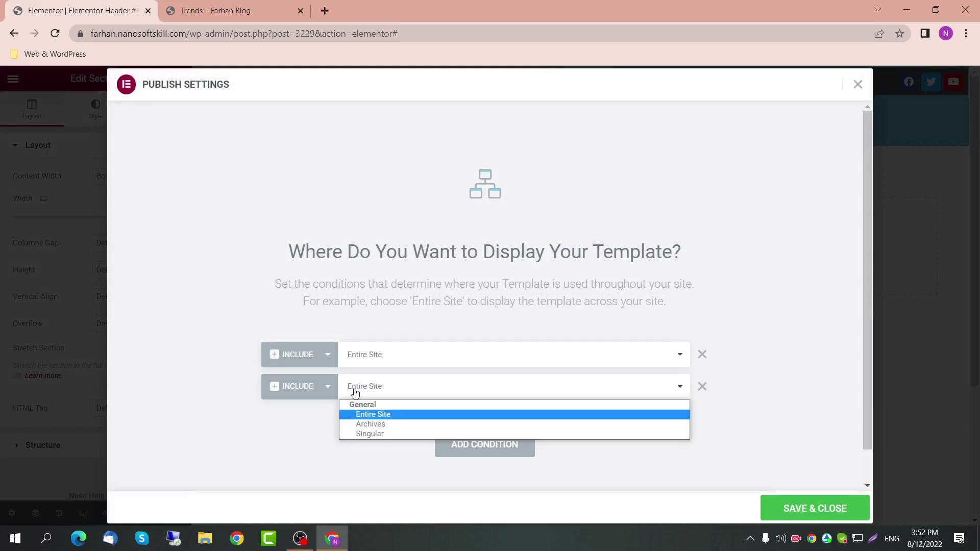
{"action": "left_click", "coordinate": [382, 426]}
{"action": "left_click", "coordinate": [531, 388]}
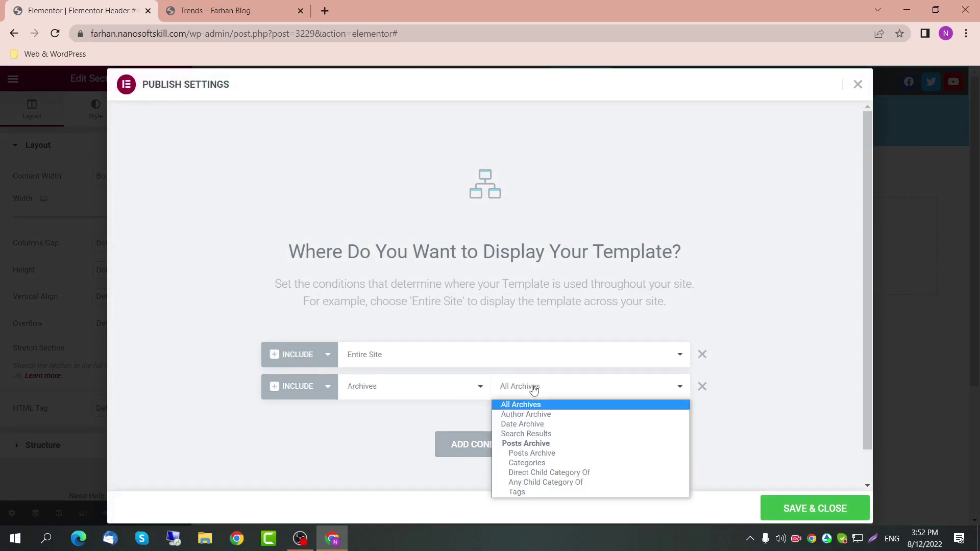
{"action": "left_click", "coordinate": [543, 463]}
{"action": "left_click", "coordinate": [658, 392]}
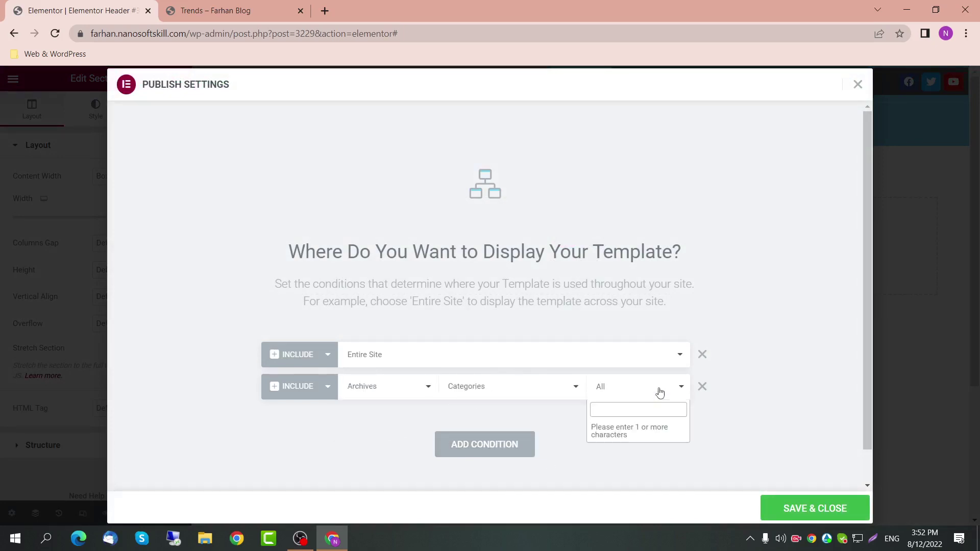
Step: Pick the Travel category, make the condition Exclude, and Save & Close
{"action": "type", "text": "ta"}
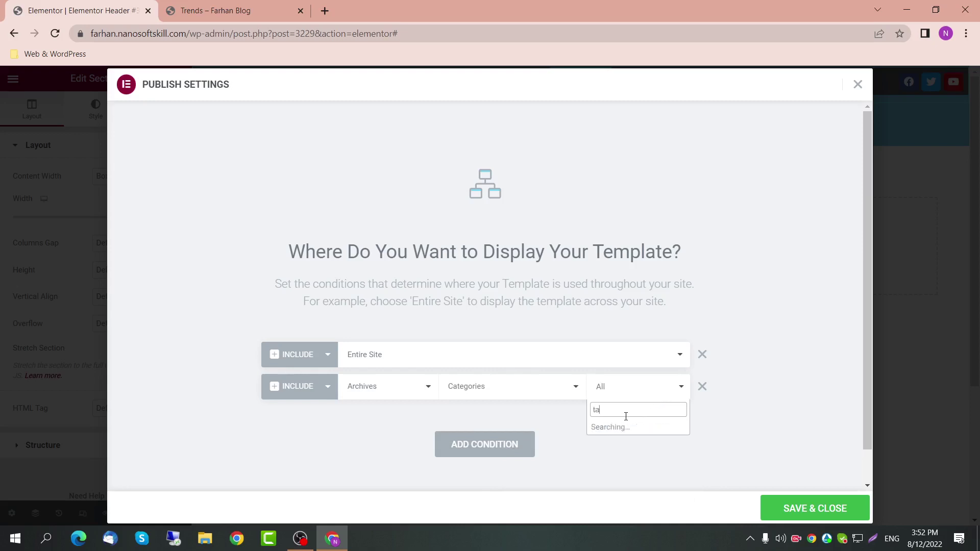
{"action": "type", "text": "rave;"}
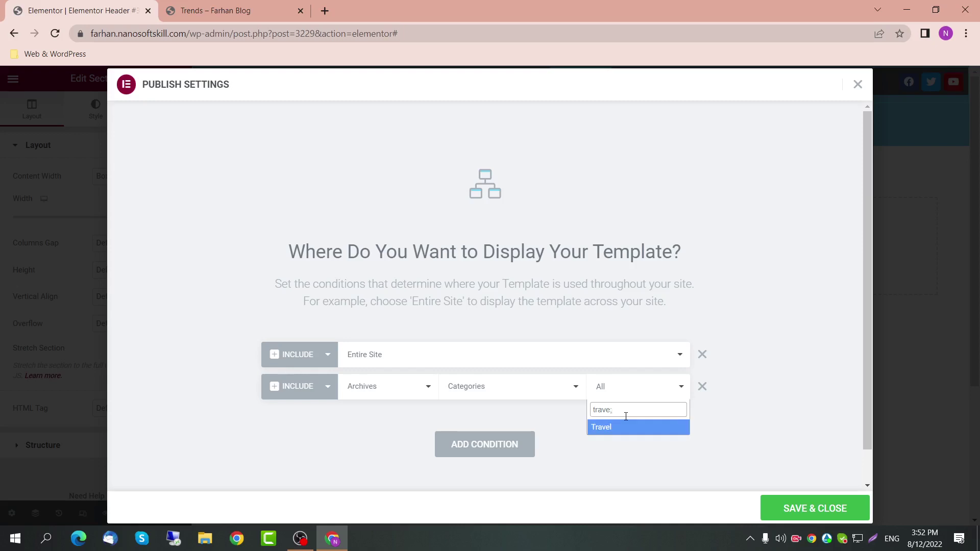
{"action": "key", "text": "BackSpace"}
{"action": "key", "text": "XF86AudioLowerVolume"}
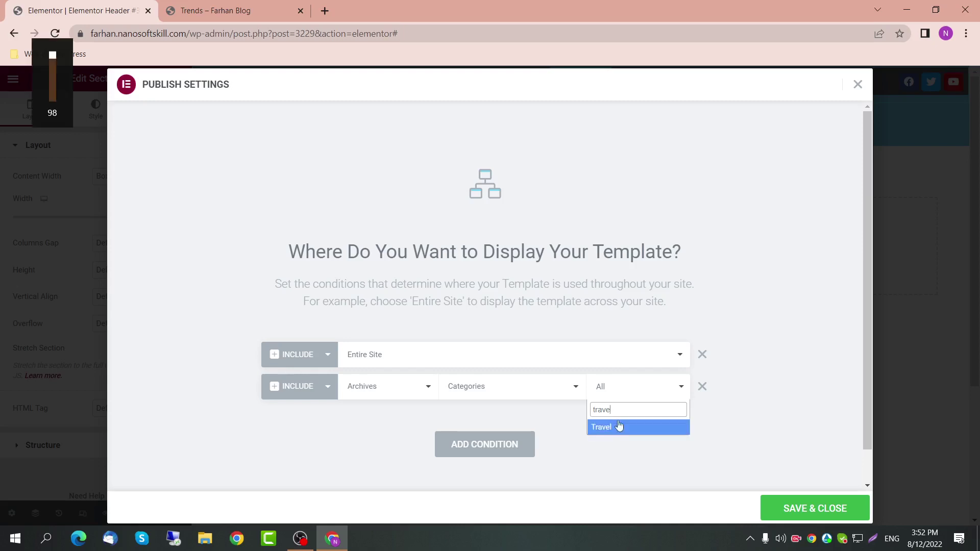
{"action": "left_click", "coordinate": [622, 427]}
{"action": "left_click", "coordinate": [278, 387]}
{"action": "left_click", "coordinate": [299, 415]}
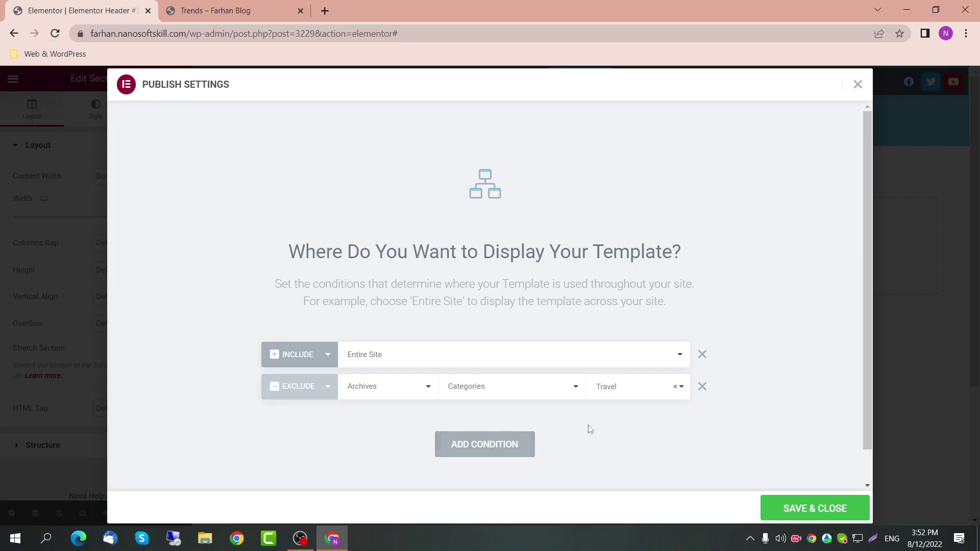
{"action": "left_click", "coordinate": [814, 510]}
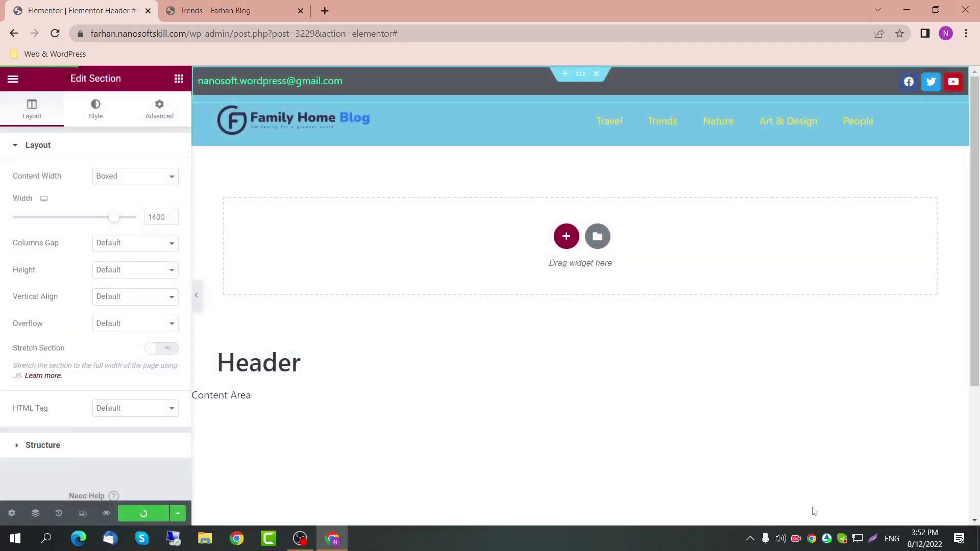
Step: Delete the Travel exclusion row, close Display Conditions, and Update the Header template
{"action": "left_click", "coordinate": [177, 513]}
{"action": "left_click", "coordinate": [150, 459]}
{"action": "left_click", "coordinate": [702, 387]}
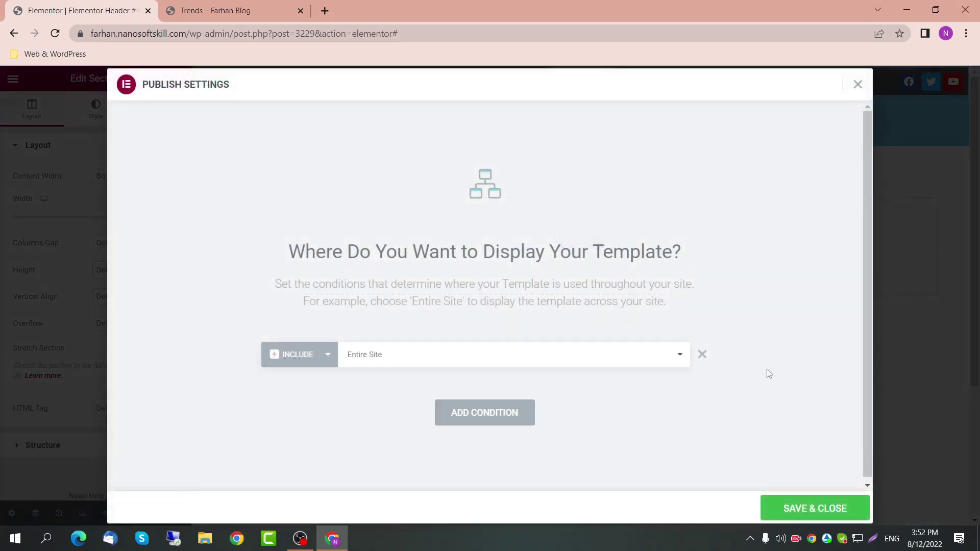
{"action": "left_click", "coordinate": [858, 84]}
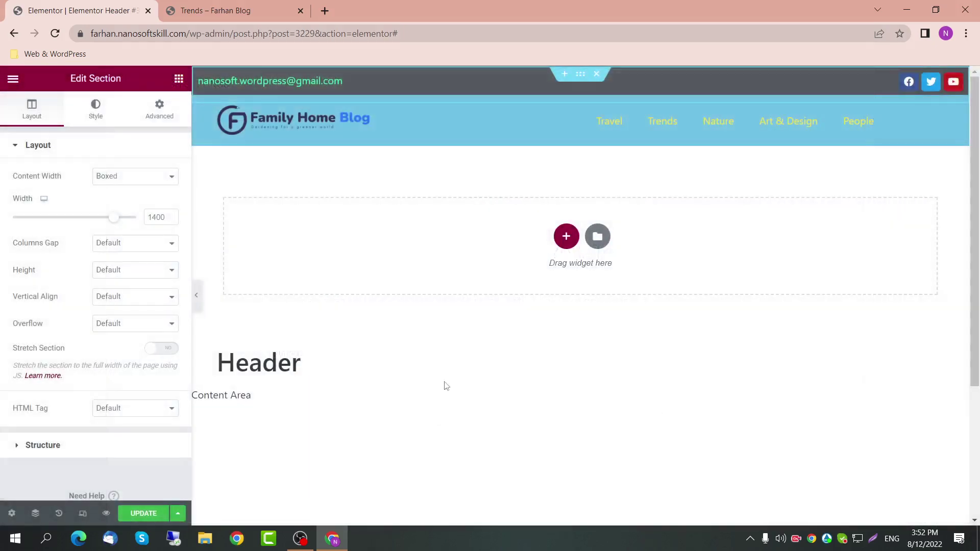
{"action": "left_click", "coordinate": [138, 517]}
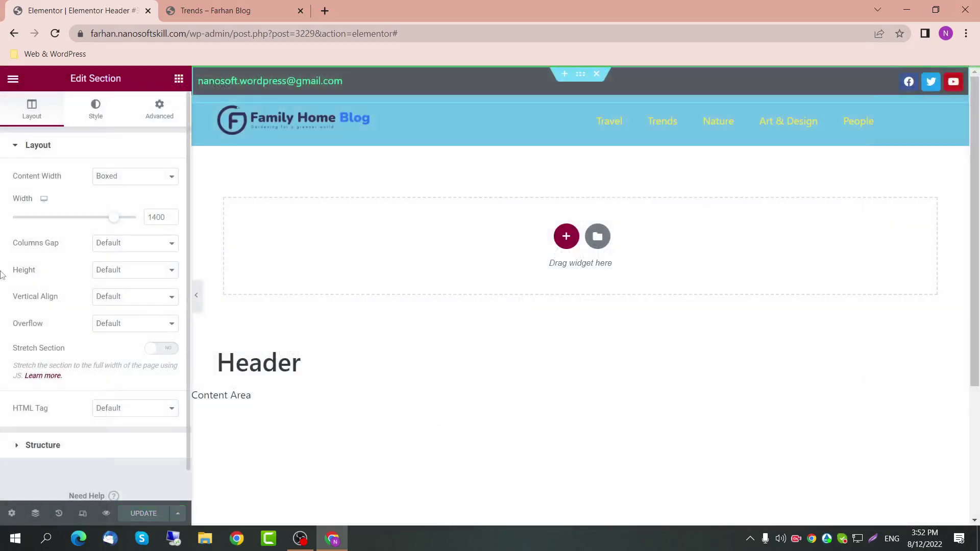
Step: Exit Elementor and start a new Footer template from Templates > Theme Builder
{"action": "left_click", "coordinate": [13, 78]}
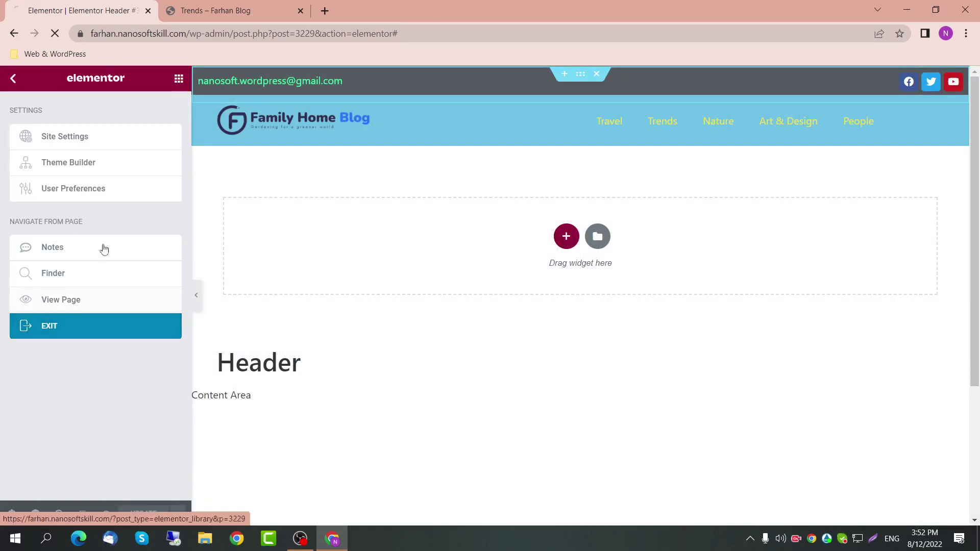
{"action": "left_click", "coordinate": [234, 15]}
{"action": "left_click", "coordinate": [212, 33]}
{"action": "key", "text": "ctrl+shift+Tab"}
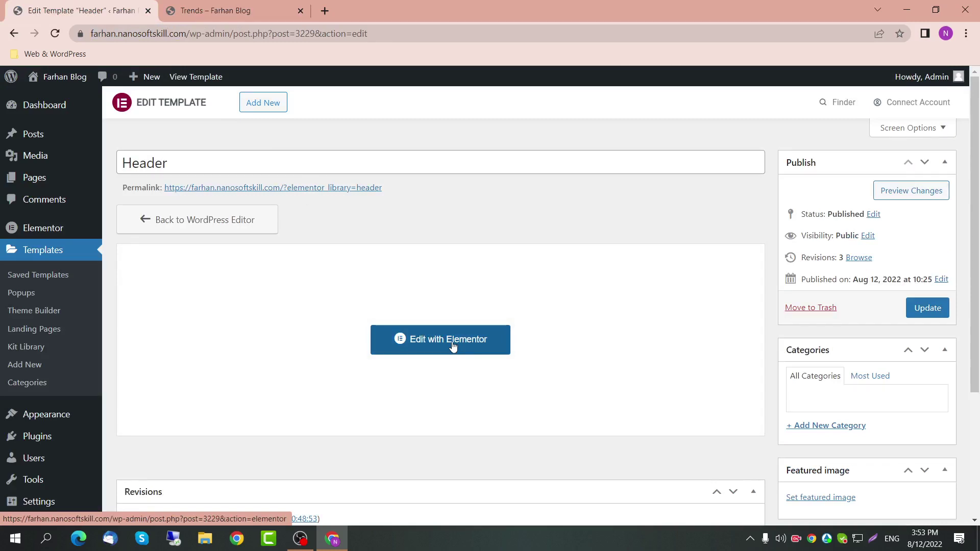
{"action": "left_click", "coordinate": [59, 316]}
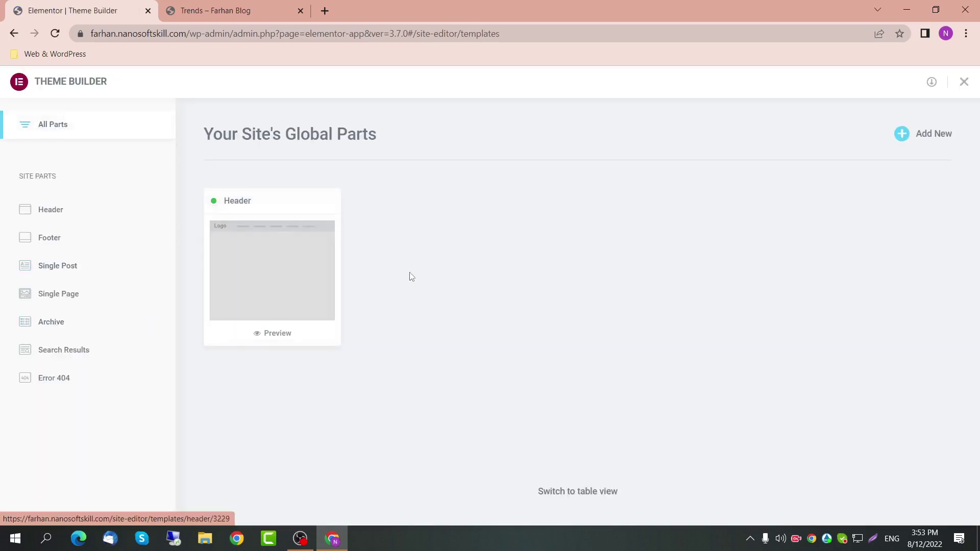
{"action": "left_click", "coordinate": [43, 240]}
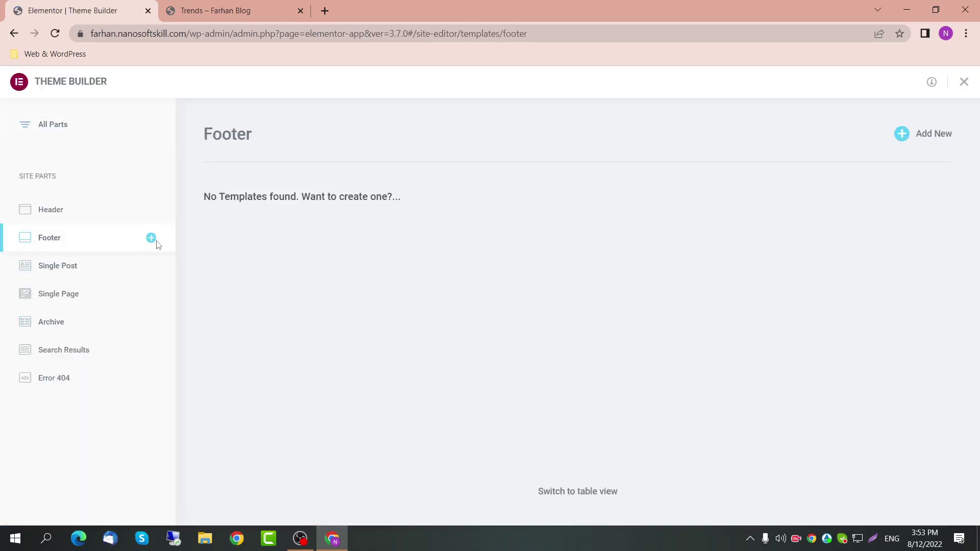
{"action": "left_click", "coordinate": [935, 143]}
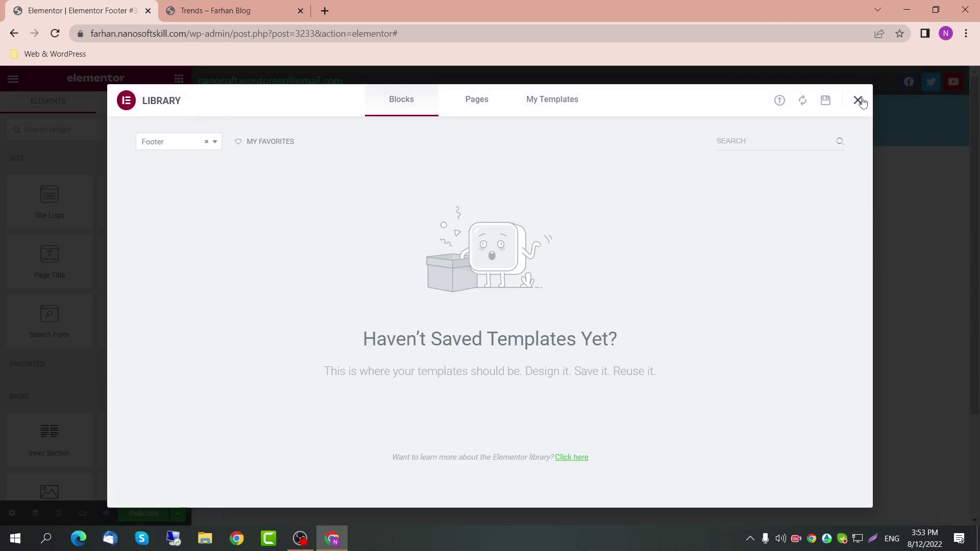
Step: Close the template library and change the template title to 'Footer' in page settings
{"action": "left_click", "coordinate": [580, 99]}
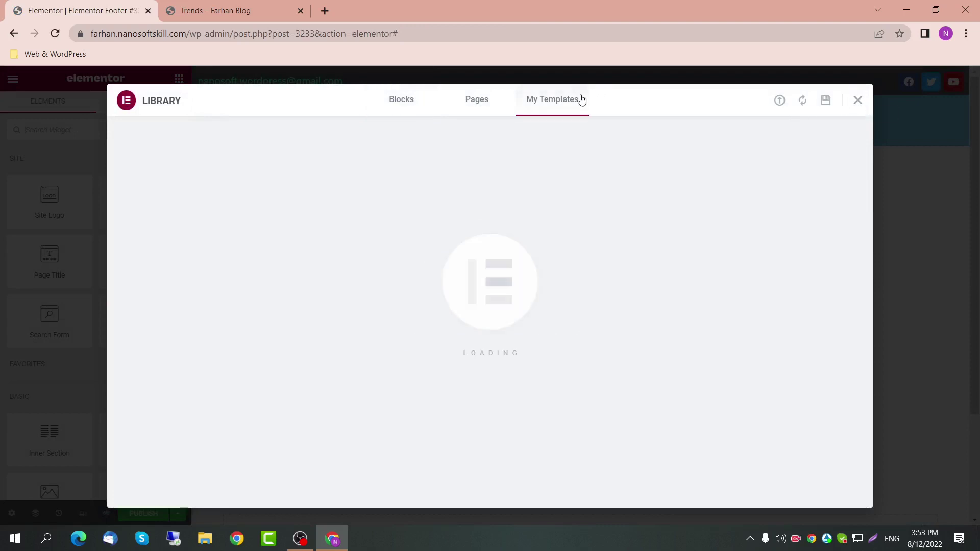
{"action": "left_click", "coordinate": [858, 101]}
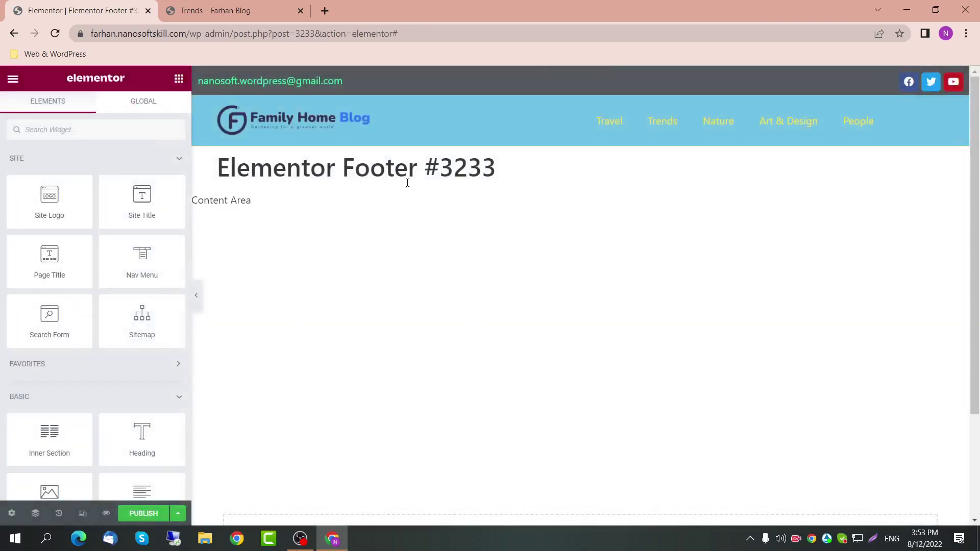
{"action": "left_click", "coordinate": [11, 513]}
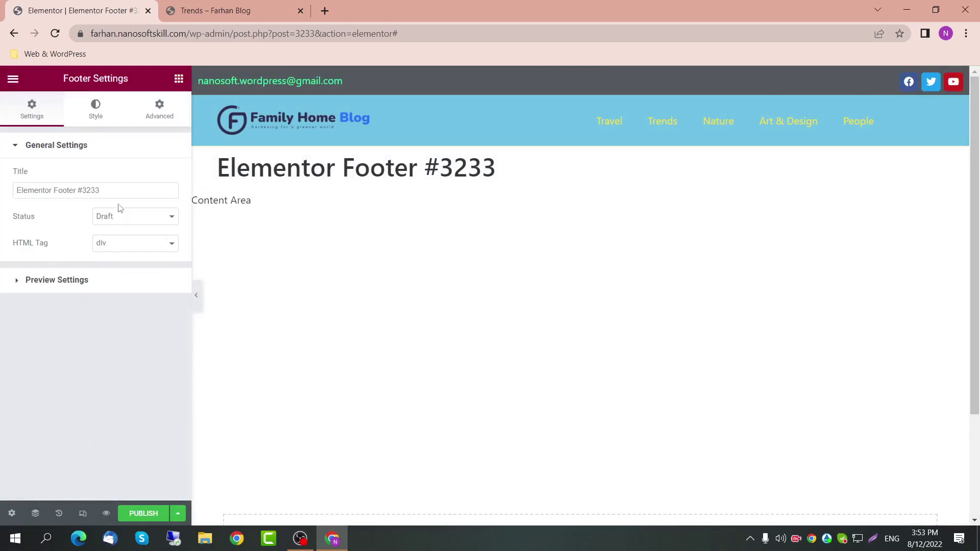
{"action": "left_click_drag", "start_coordinate": [105, 190], "coordinate": [2, 179]}
{"action": "type", "text": "Footer"}
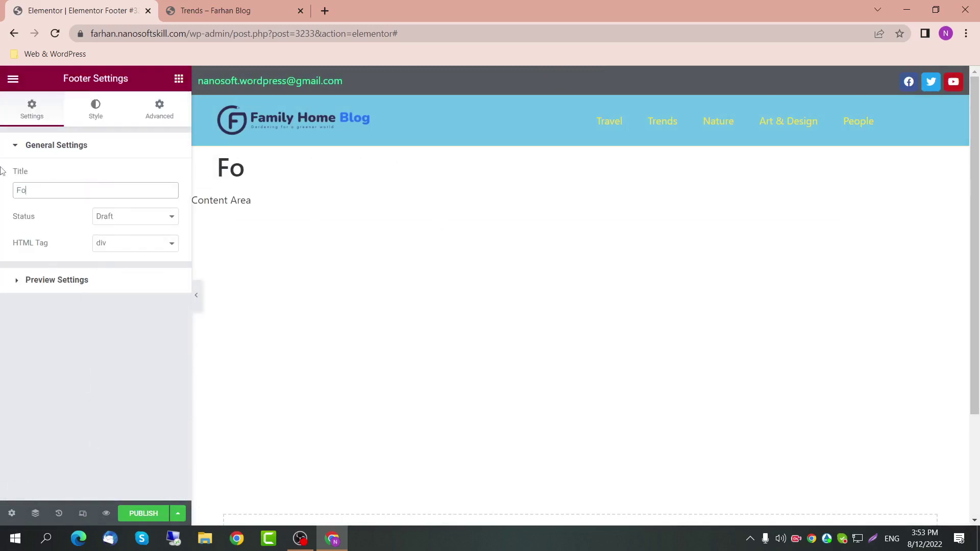
{"action": "left_click", "coordinate": [238, 275]}
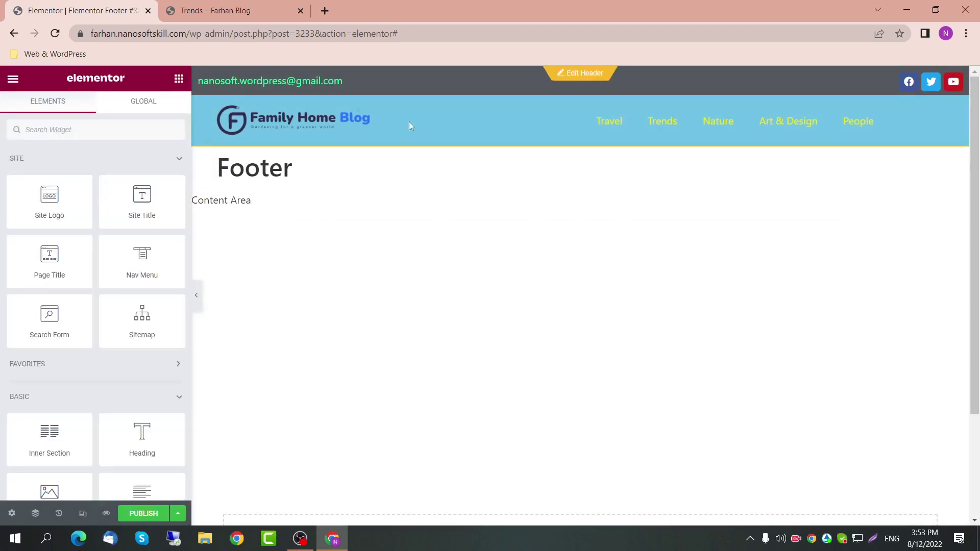
{"action": "scroll", "coordinate": [588, 377], "scroll_direction": "down", "scroll_amount": 3}
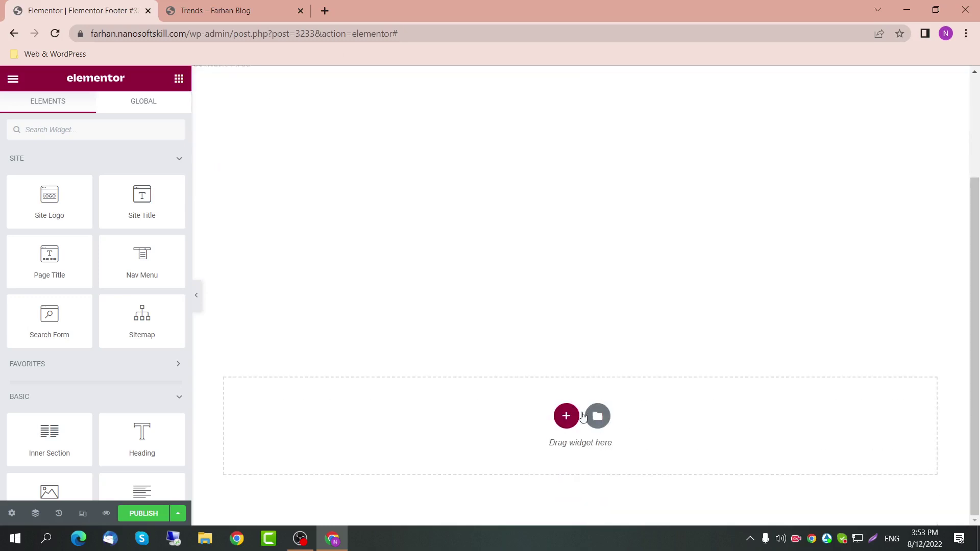
Step: Add a one-column boxed section with content width 1400
{"action": "left_click", "coordinate": [565, 416]}
{"action": "left_click", "coordinate": [414, 449]}
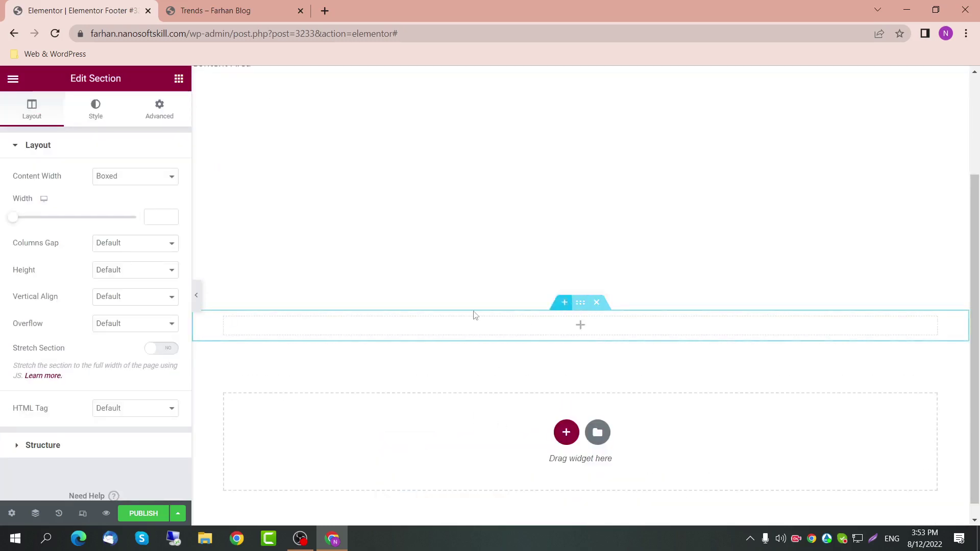
{"action": "left_click", "coordinate": [143, 177]}
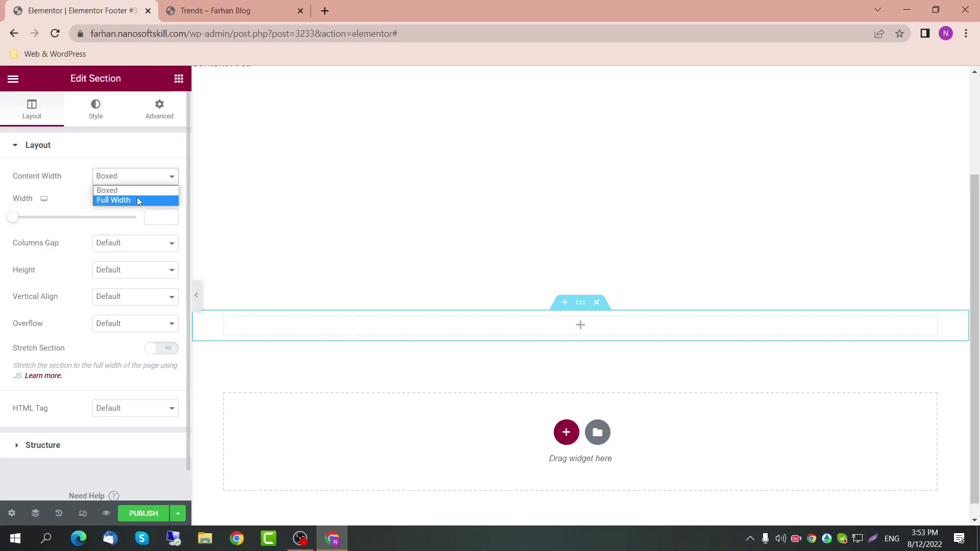
{"action": "left_click", "coordinate": [166, 217]}
{"action": "type", "text": "1400"}
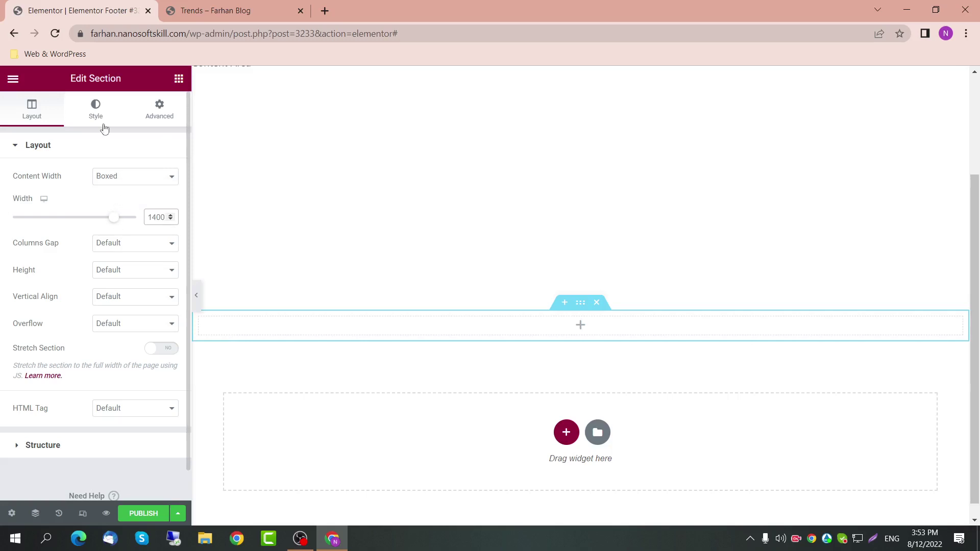
{"action": "left_click", "coordinate": [178, 78]}
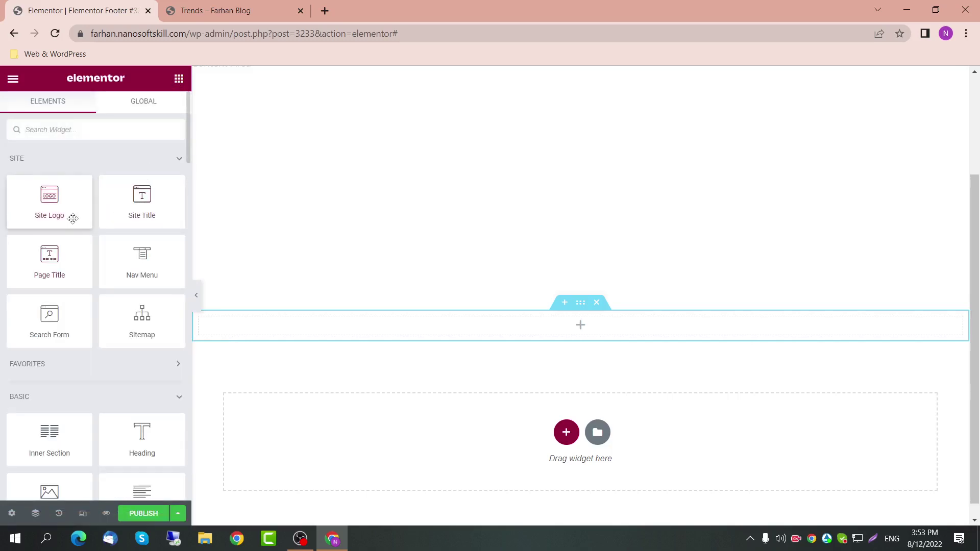
Step: Place a Site Logo in the section, align it left, and give it custom width 25
{"action": "left_click_drag", "start_coordinate": [72, 217], "coordinate": [487, 332]}
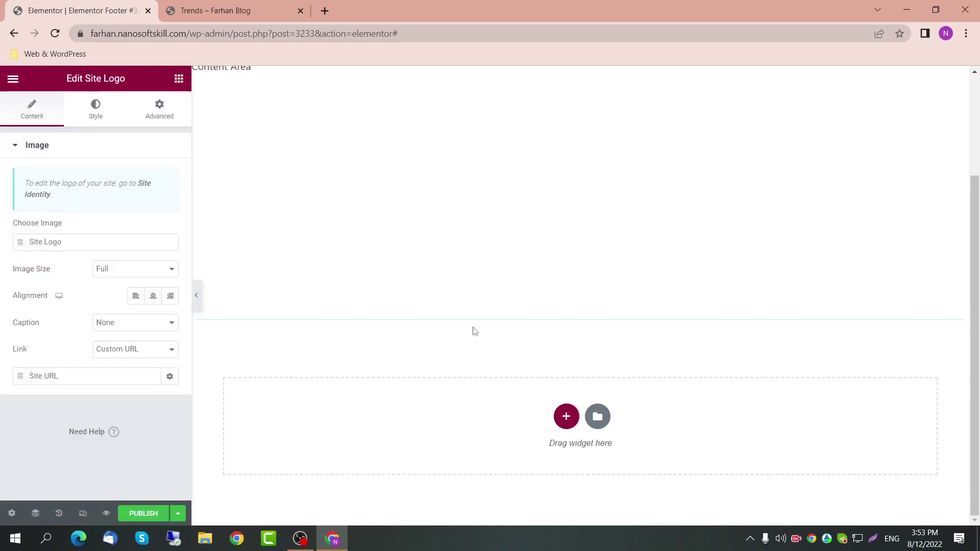
{"action": "left_click", "coordinate": [134, 297]}
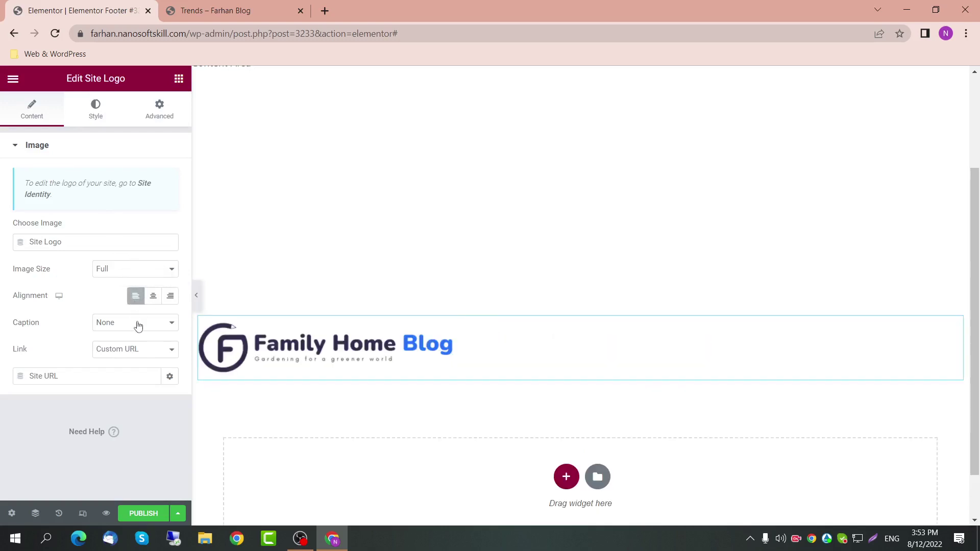
{"action": "left_click", "coordinate": [153, 109]}
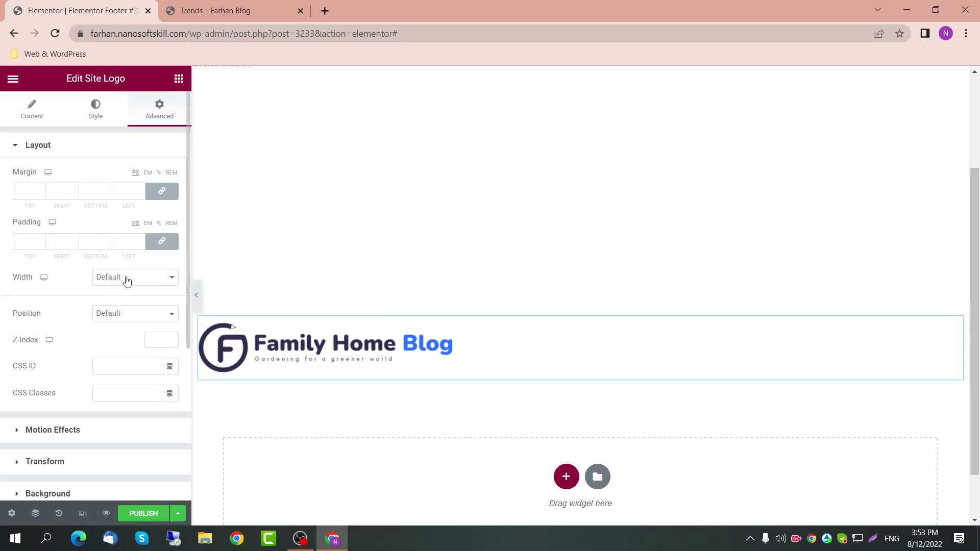
{"action": "left_click", "coordinate": [143, 279]}
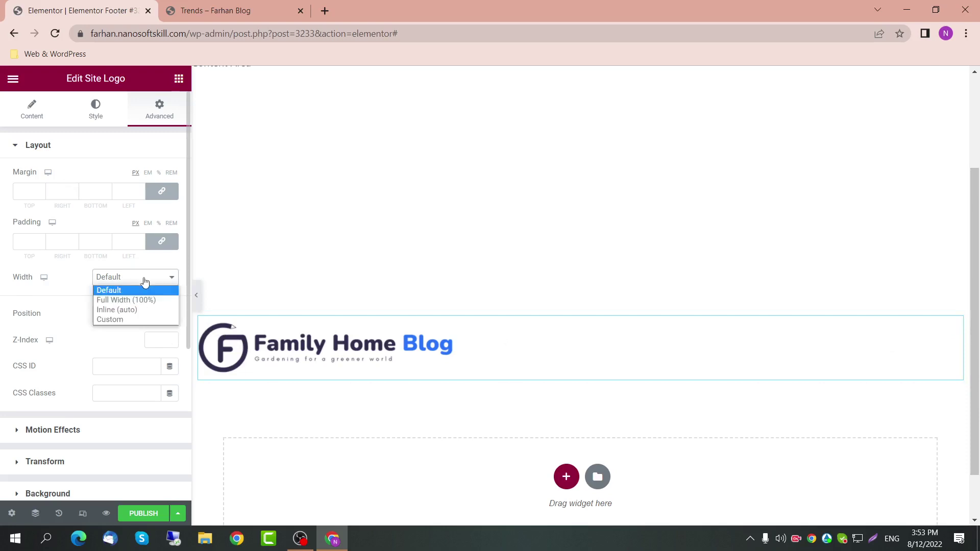
{"action": "left_click", "coordinate": [146, 319]}
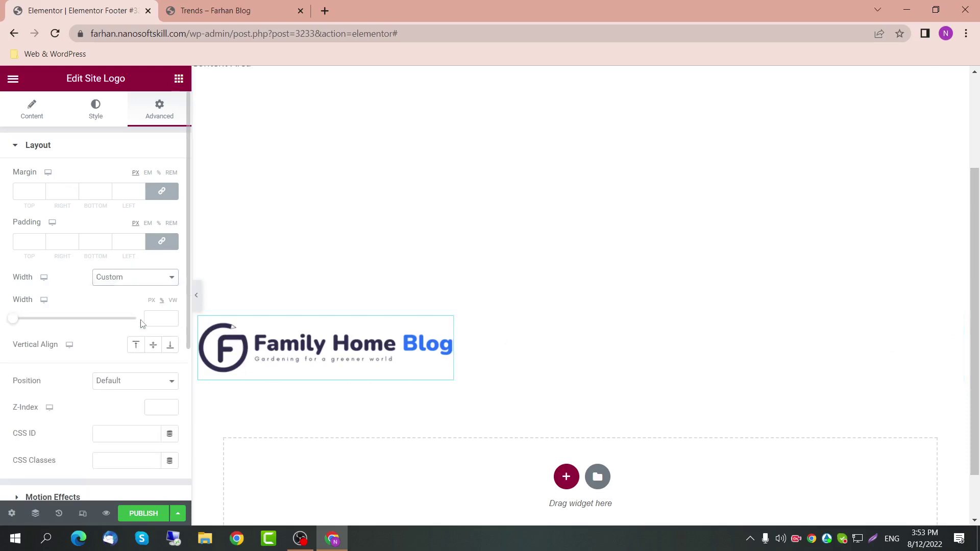
{"action": "left_click", "coordinate": [152, 318]}
{"action": "type", "text": "25"}
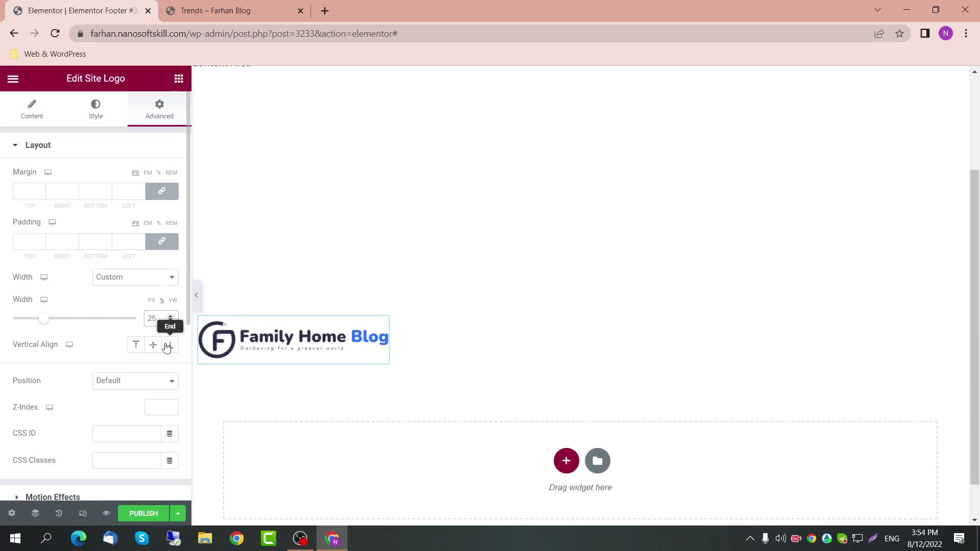
{"action": "left_click", "coordinate": [179, 78]}
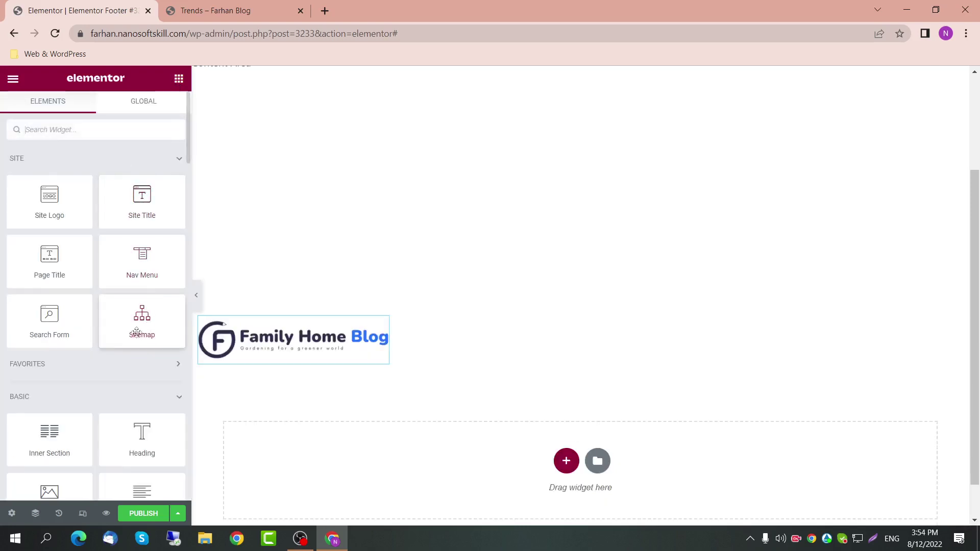
Step: Search 'post' and place a Posts widget with the Classic skin beside the logo
{"action": "scroll", "coordinate": [95, 348], "scroll_direction": "down", "scroll_amount": 4}
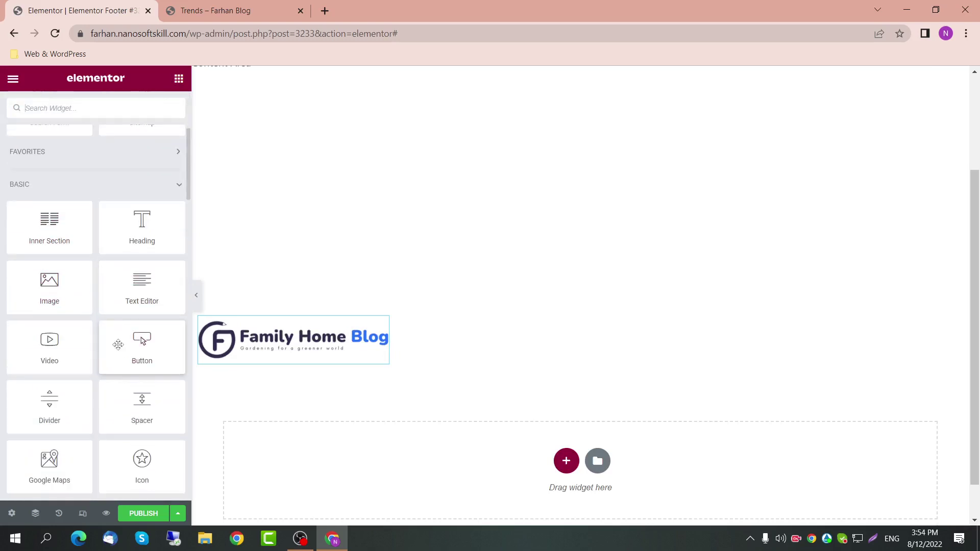
{"action": "scroll", "coordinate": [118, 345], "scroll_direction": "up", "scroll_amount": 4}
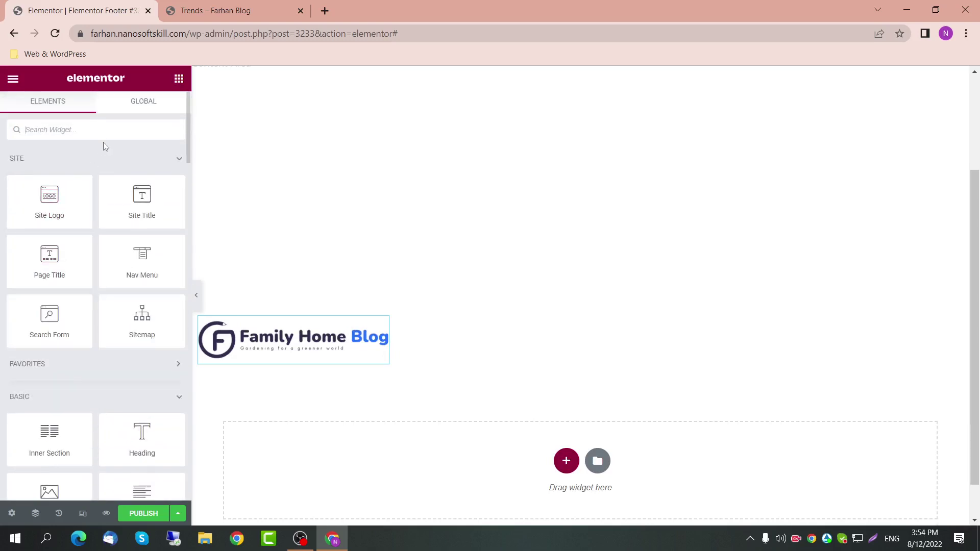
{"action": "type", "text": "posy"}
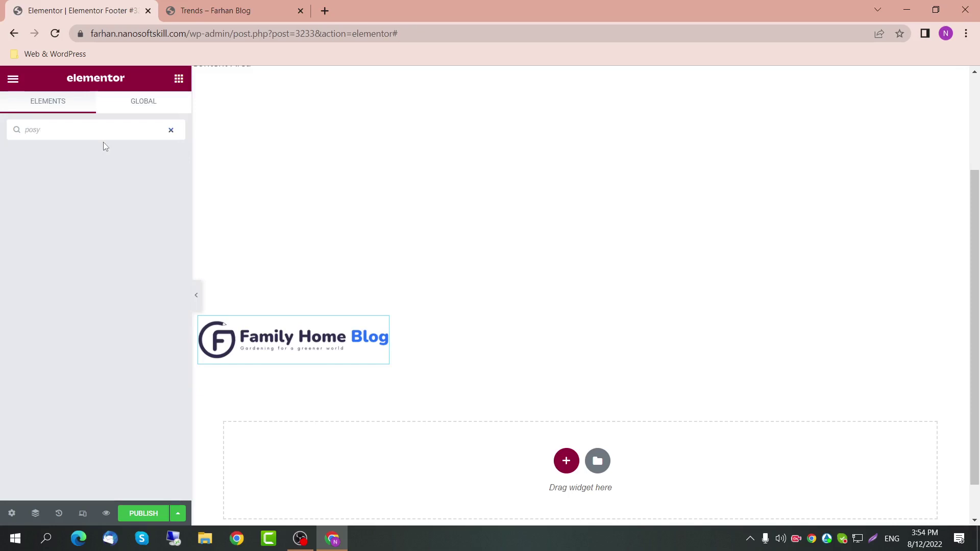
{"action": "key", "text": "BackSpace"}
{"action": "type", "text": "t"}
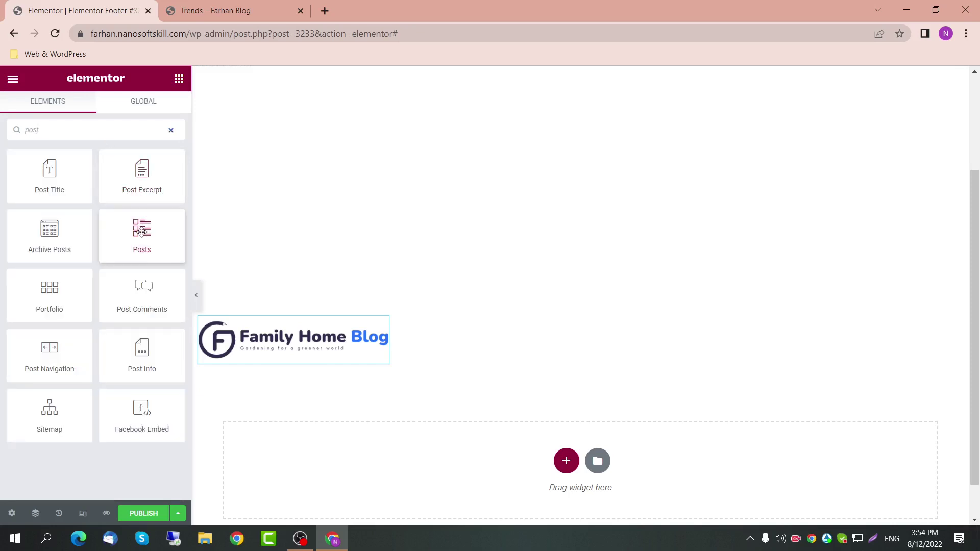
{"action": "left_click_drag", "start_coordinate": [142, 230], "coordinate": [385, 352]}
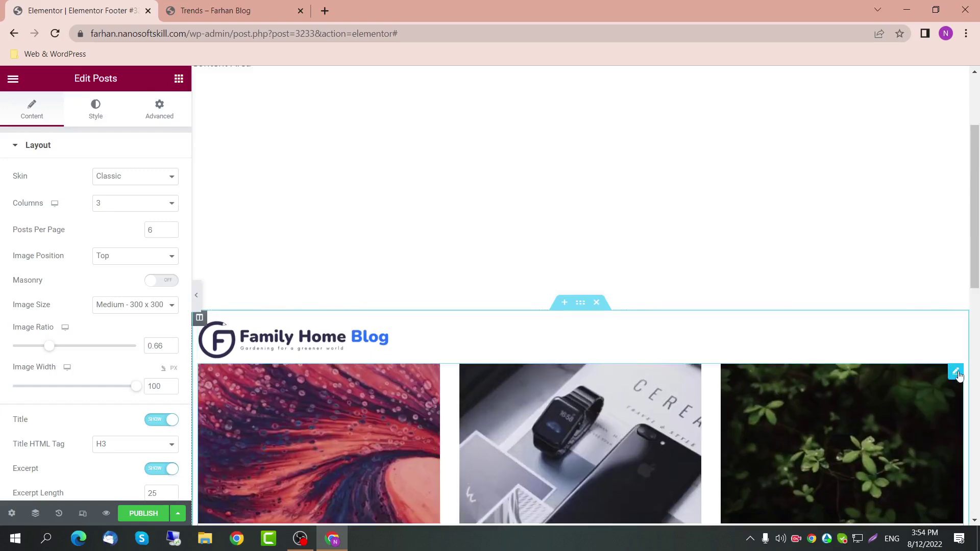
{"action": "left_click", "coordinate": [148, 177]}
{"action": "left_click", "coordinate": [142, 189]}
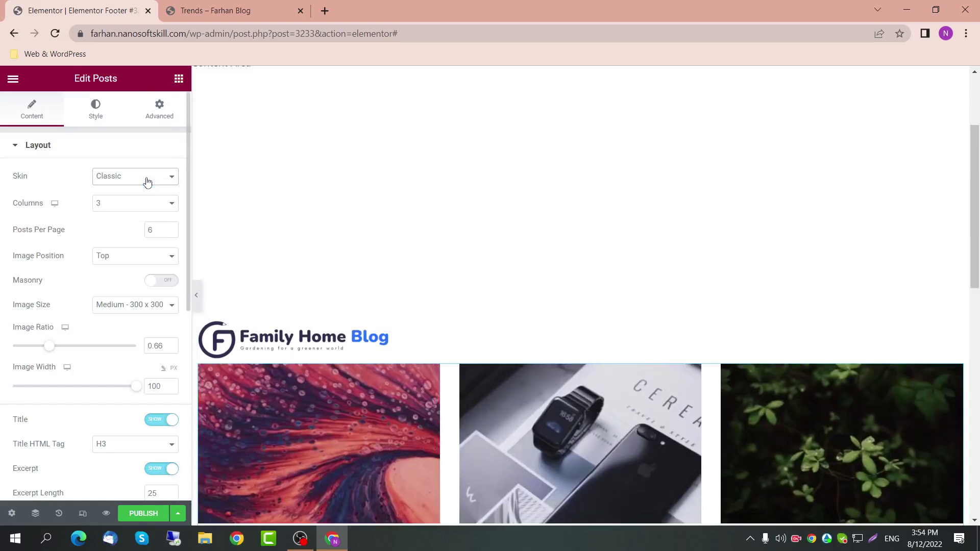
Step: Set the Posts widget's Advanced width to Custom 25
{"action": "left_click", "coordinate": [159, 109]}
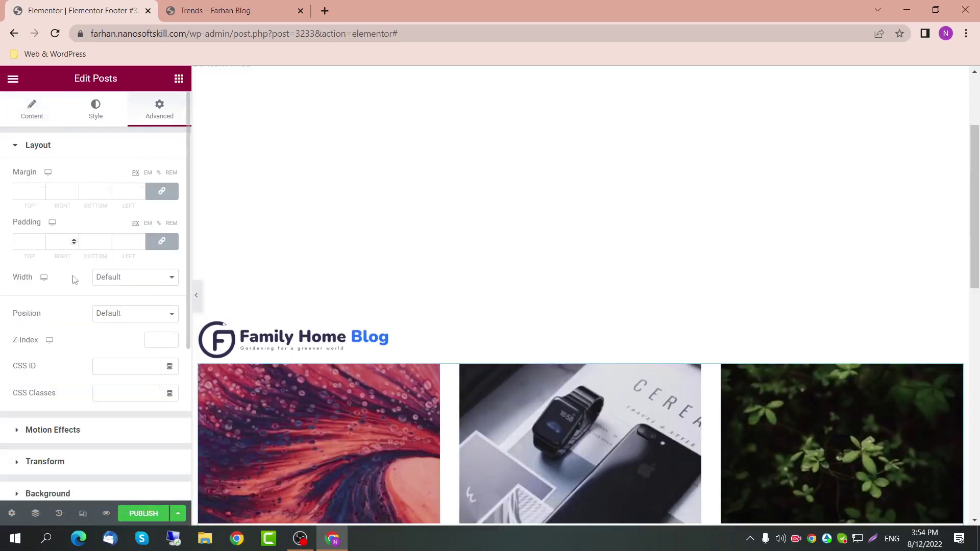
{"action": "left_click", "coordinate": [153, 280]}
{"action": "left_click", "coordinate": [133, 322]}
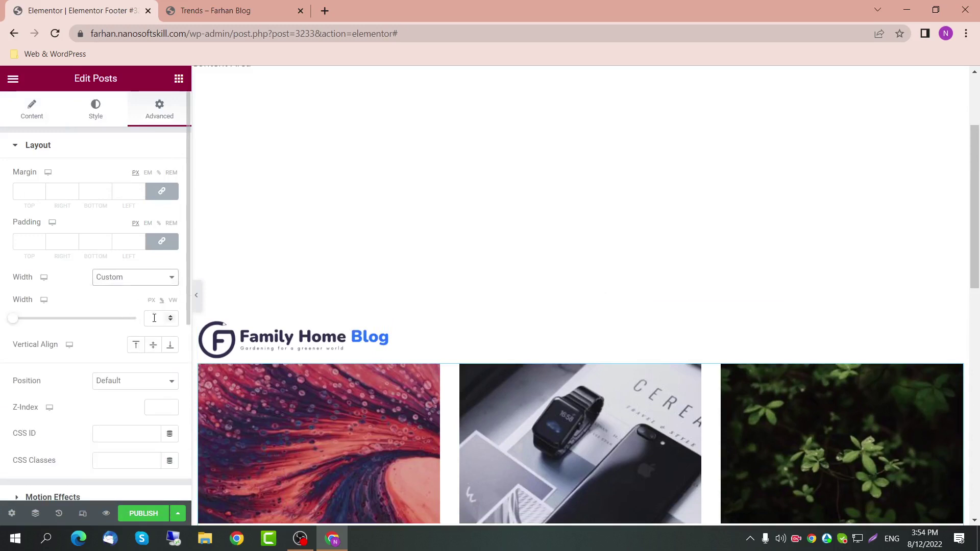
{"action": "left_click", "coordinate": [154, 318]}
{"action": "type", "text": "25"}
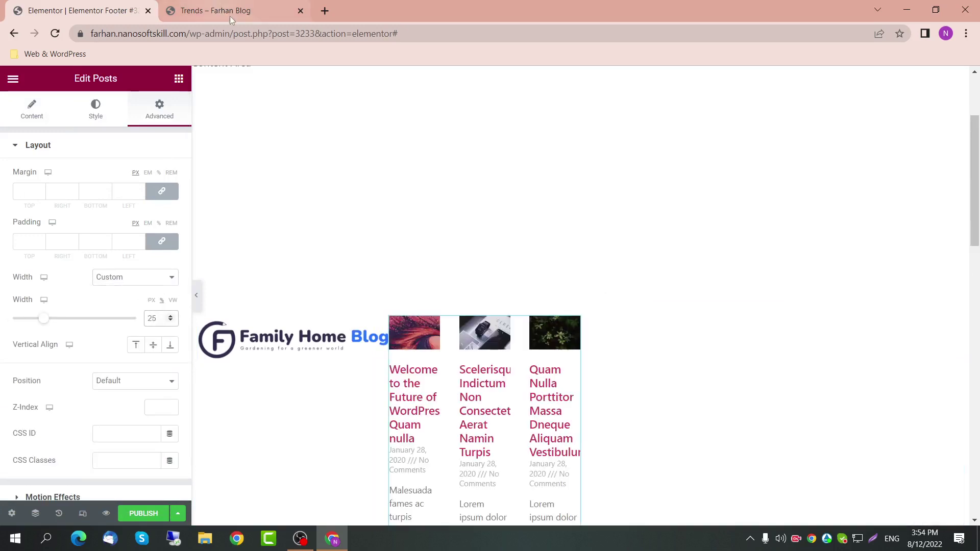
Step: Show the posts in 1 column with 5 posts per page
{"action": "left_click", "coordinate": [32, 108]}
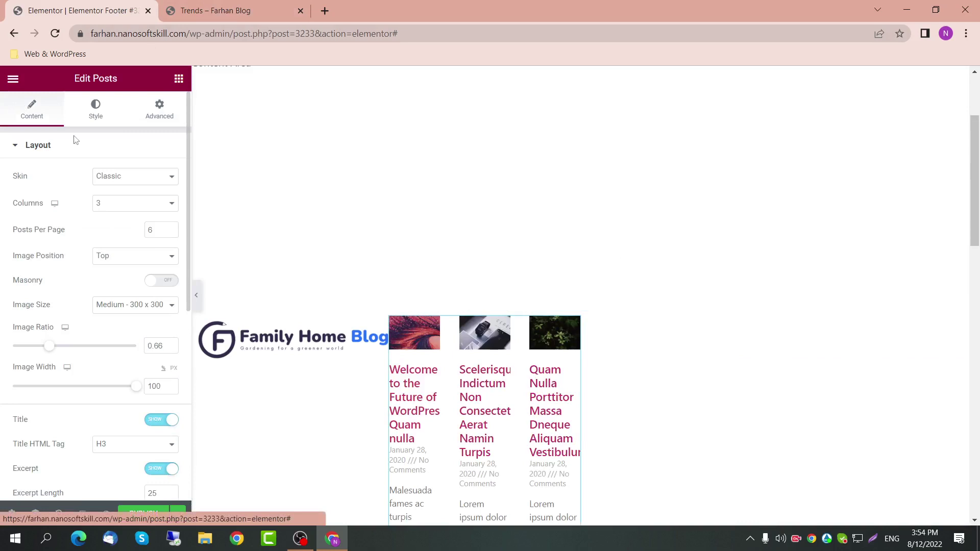
{"action": "left_click", "coordinate": [136, 203]}
{"action": "left_click", "coordinate": [134, 219]}
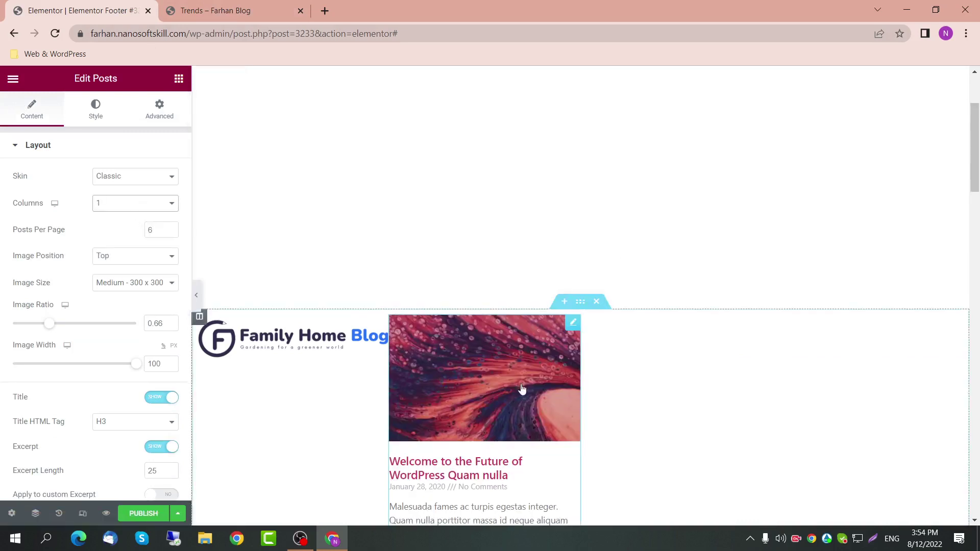
{"action": "left_click_drag", "start_coordinate": [158, 234], "coordinate": [147, 233]}
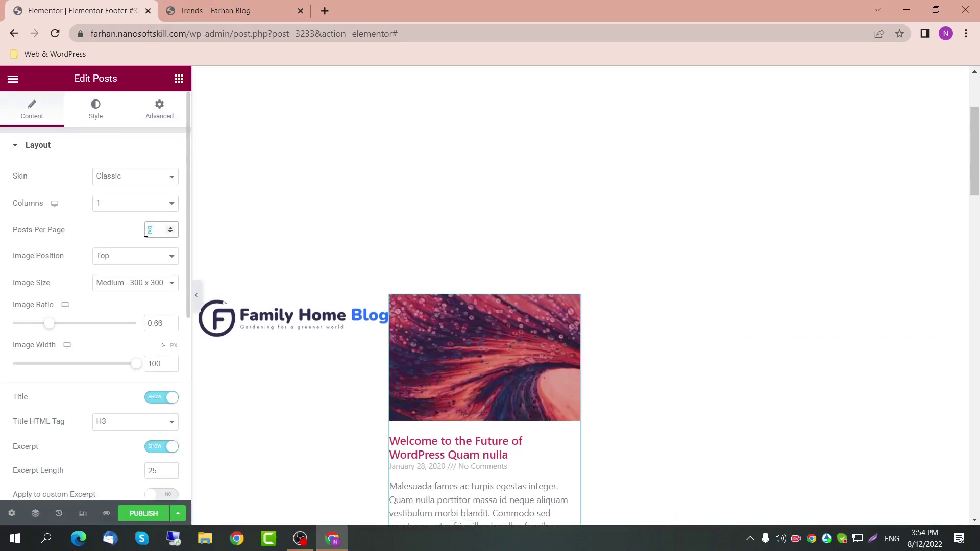
{"action": "type", "text": "5"}
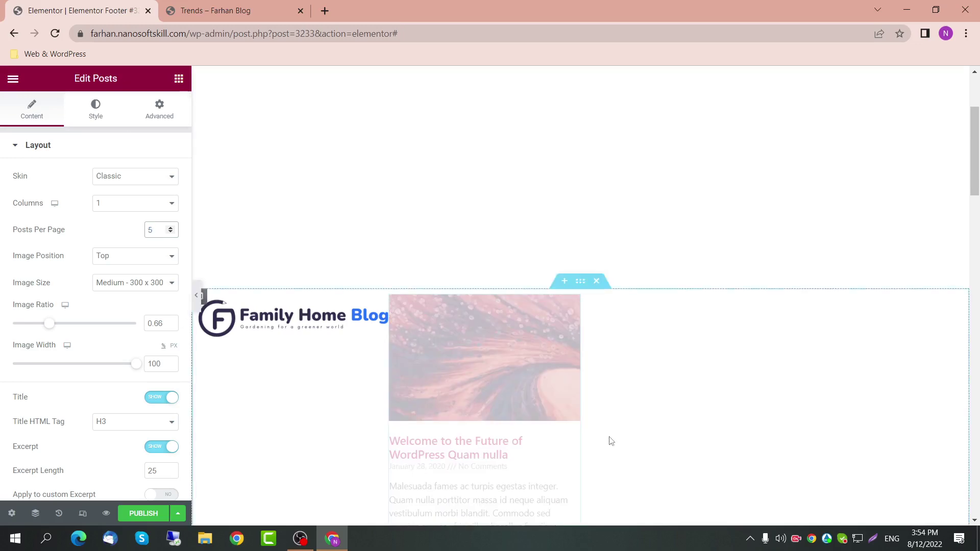
Step: Keep the medium image size and review the remaining Posts settings
{"action": "scroll", "coordinate": [599, 424], "scroll_direction": "down", "scroll_amount": 10}
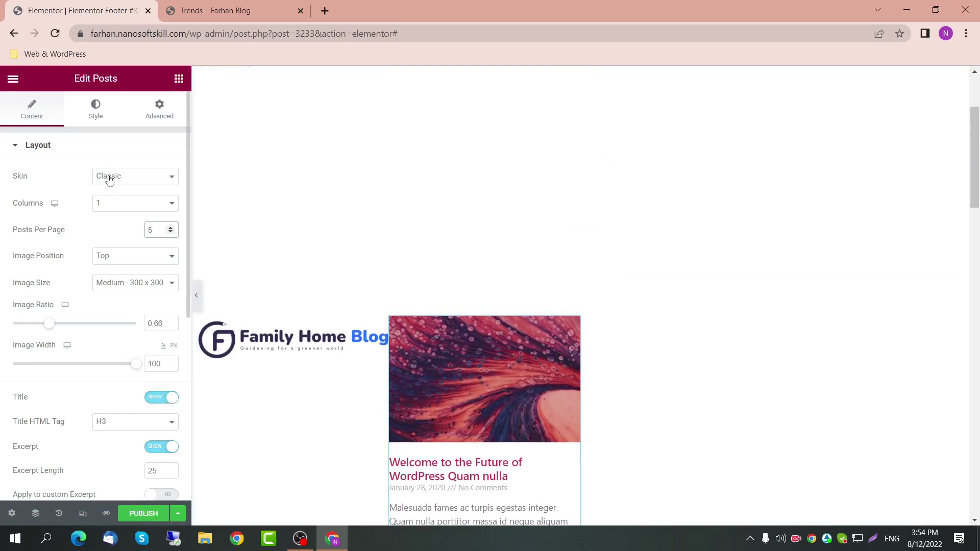
{"action": "left_click", "coordinate": [143, 282]}
{"action": "left_click", "coordinate": [143, 281]}
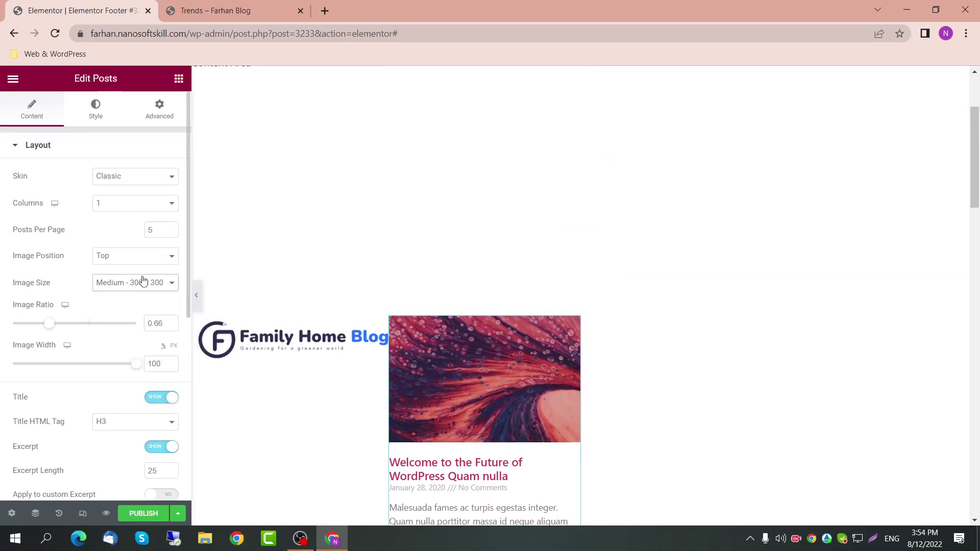
{"action": "scroll", "coordinate": [145, 352], "scroll_direction": "down", "scroll_amount": 1}
{"action": "scroll", "coordinate": [143, 350], "scroll_direction": "down", "scroll_amount": 1}
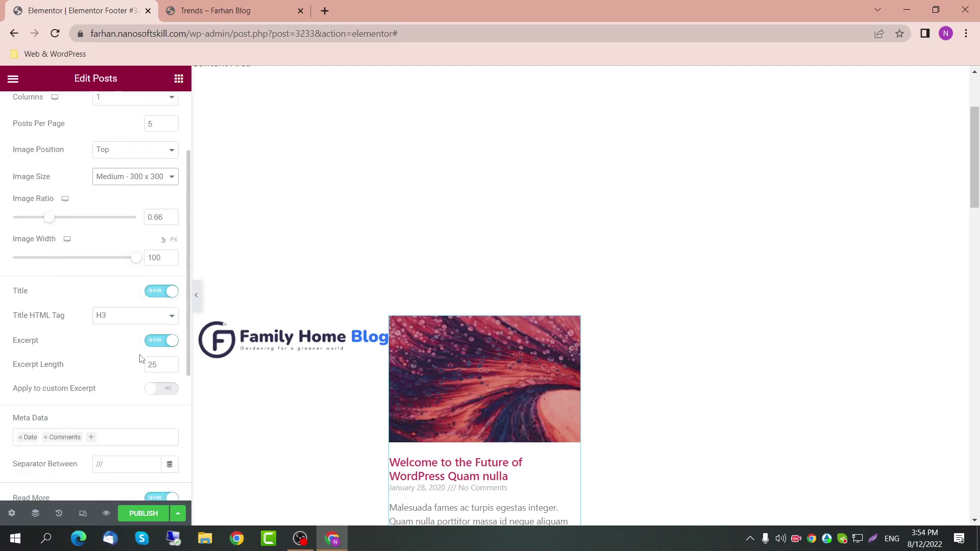
{"action": "scroll", "coordinate": [157, 354], "scroll_direction": "down", "scroll_amount": 1}
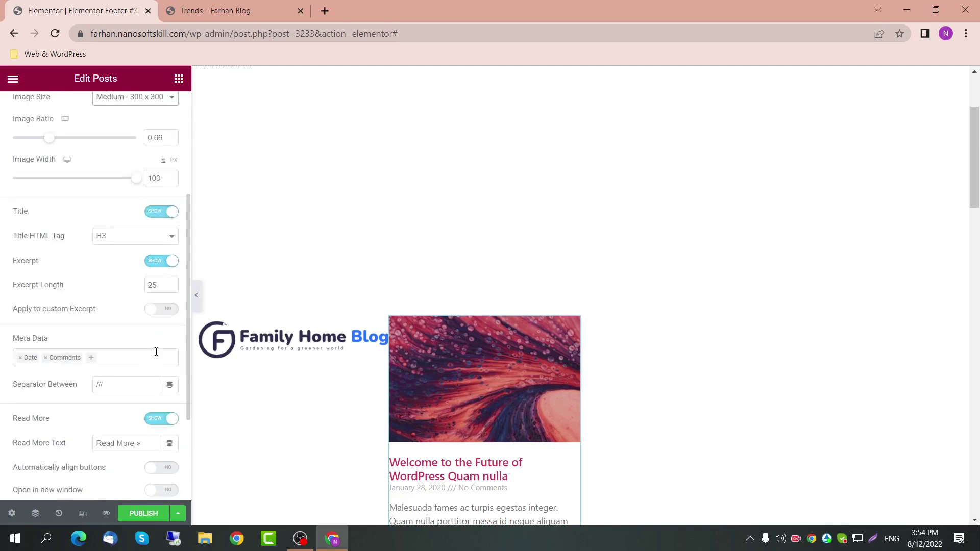
{"action": "scroll", "coordinate": [149, 204], "scroll_direction": "up", "scroll_amount": 4}
{"action": "scroll", "coordinate": [149, 177], "scroll_direction": "down", "scroll_amount": 1}
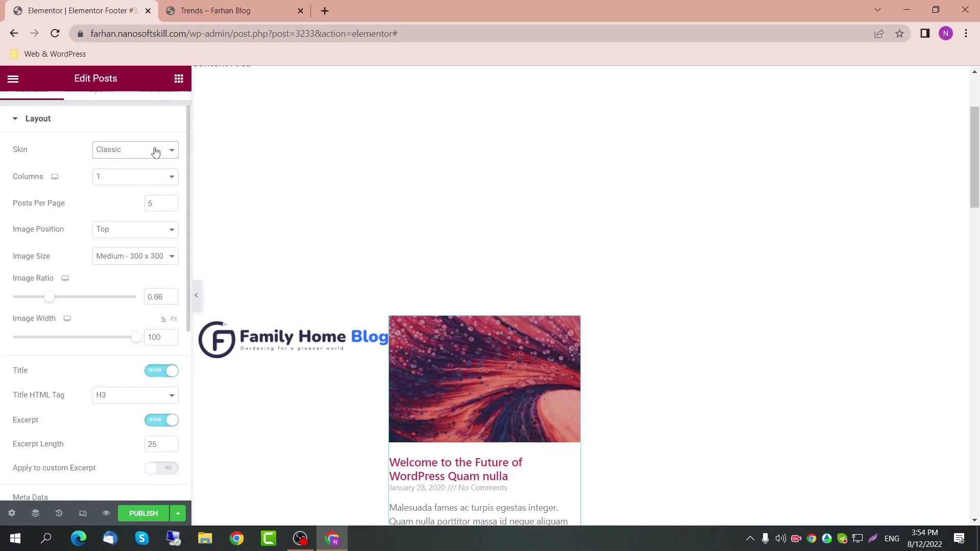
Step: Switch the posts list to the Cards skin: no images, one column, 5 posts per page
{"action": "left_click", "coordinate": [152, 150]}
{"action": "left_click", "coordinate": [145, 171]}
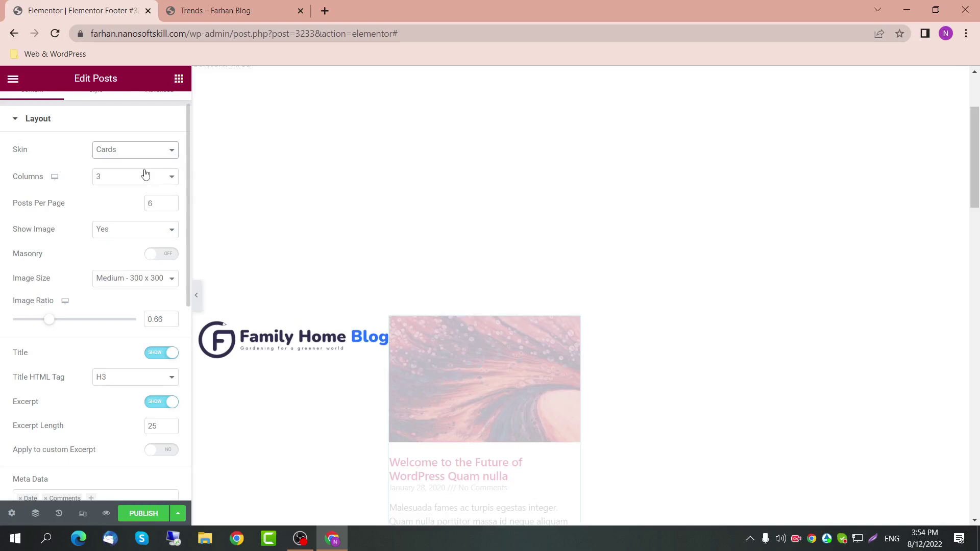
{"action": "left_click", "coordinate": [149, 233]}
{"action": "left_click", "coordinate": [151, 252]}
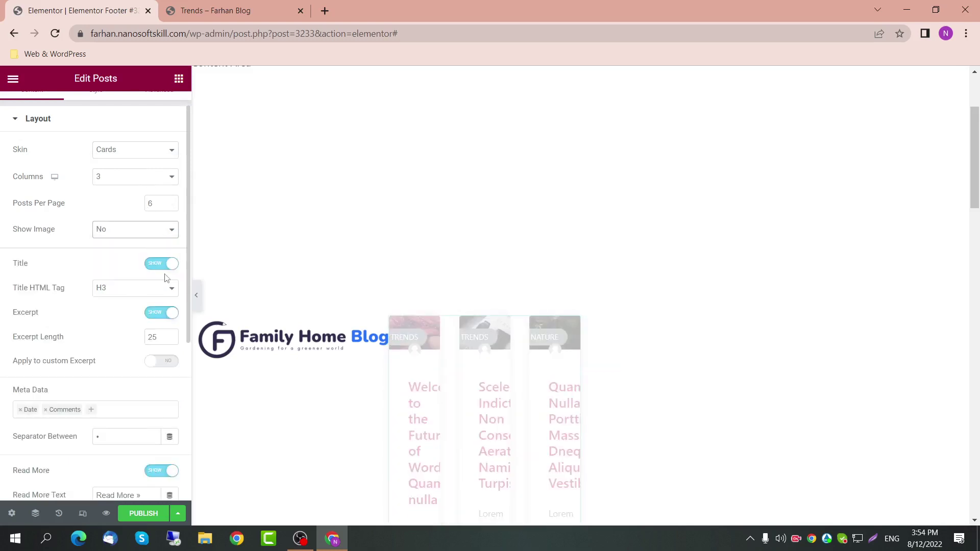
{"action": "left_click", "coordinate": [153, 177]}
{"action": "left_click", "coordinate": [151, 193]}
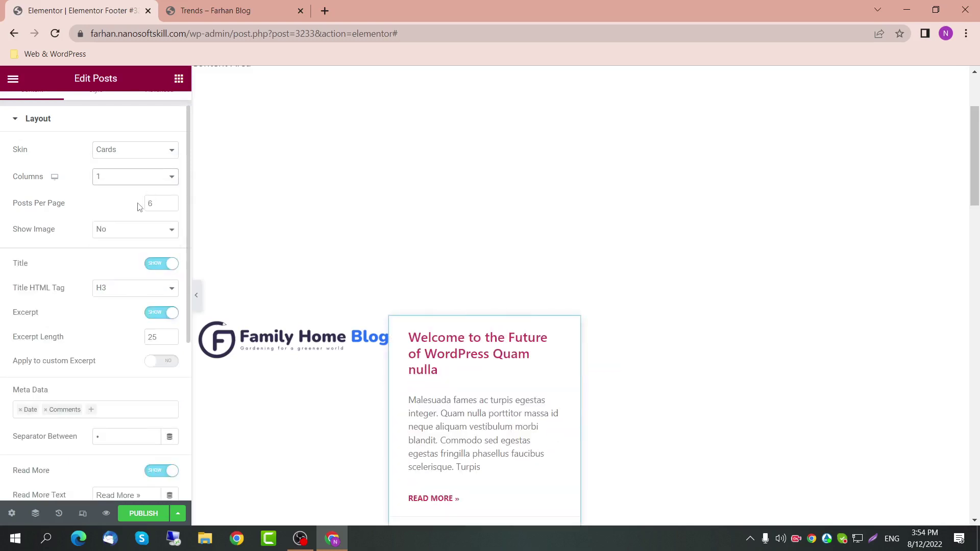
{"action": "double_click", "coordinate": [150, 204]}
{"action": "type", "text": "5"}
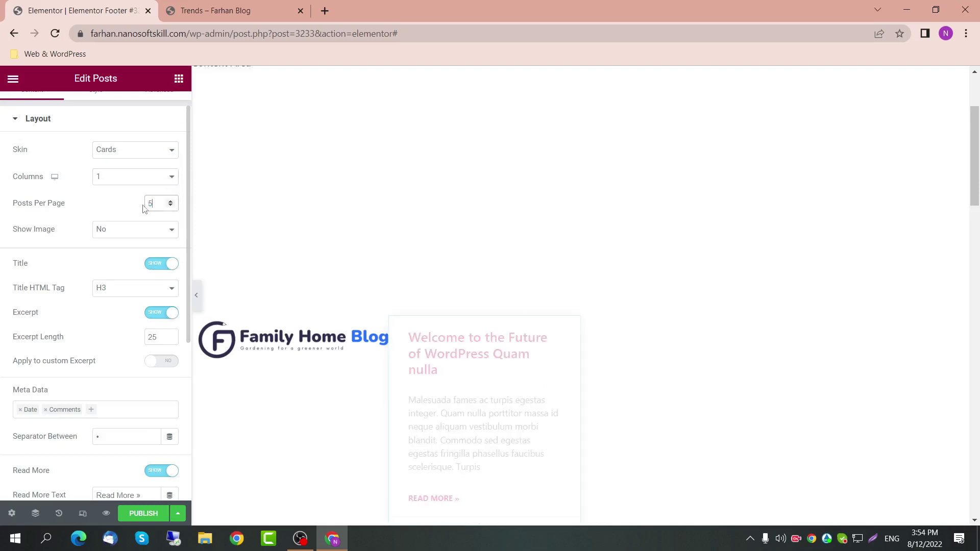
Step: Hide the excerpts, Read More links and category badges on the cards
{"action": "scroll", "coordinate": [146, 227], "scroll_direction": "down", "scroll_amount": 1}
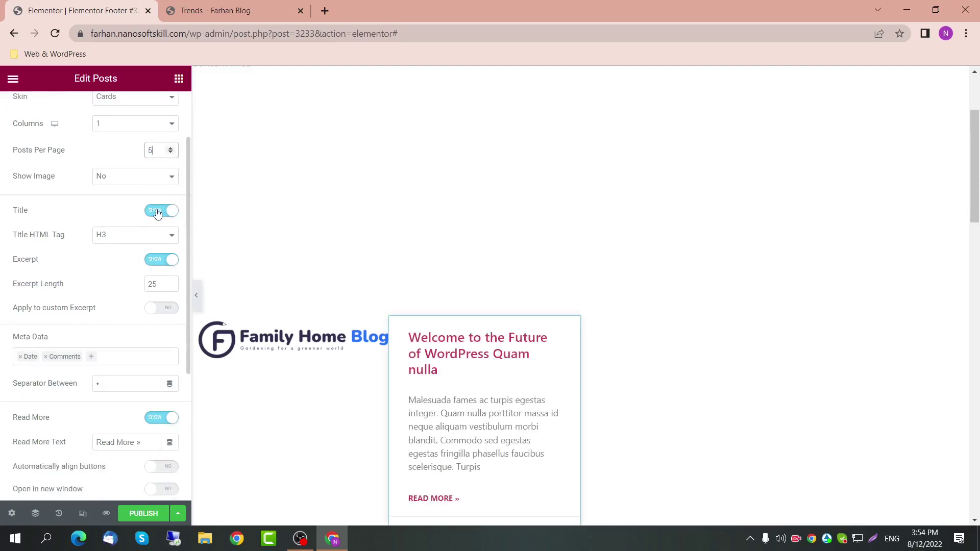
{"action": "left_click", "coordinate": [158, 267]}
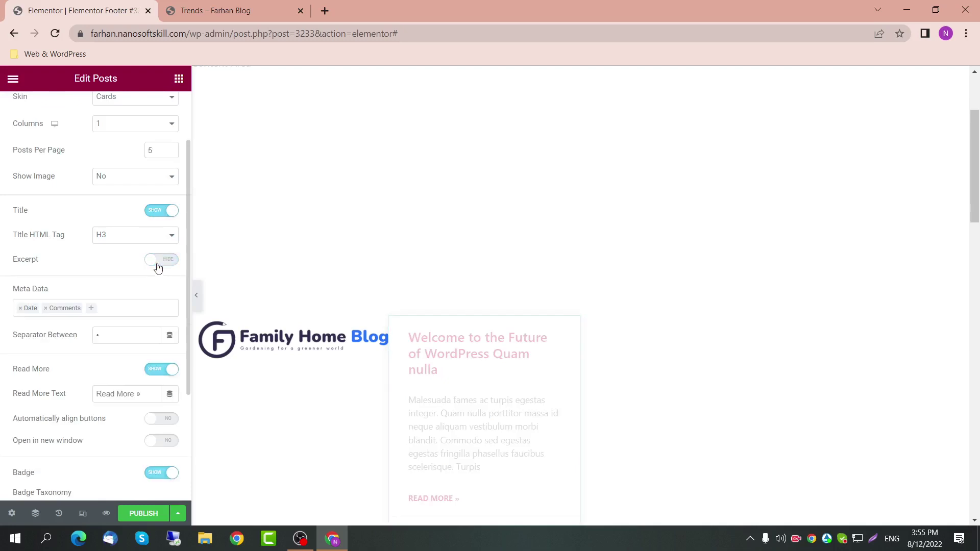
{"action": "scroll", "coordinate": [141, 281], "scroll_direction": "down", "scroll_amount": 1}
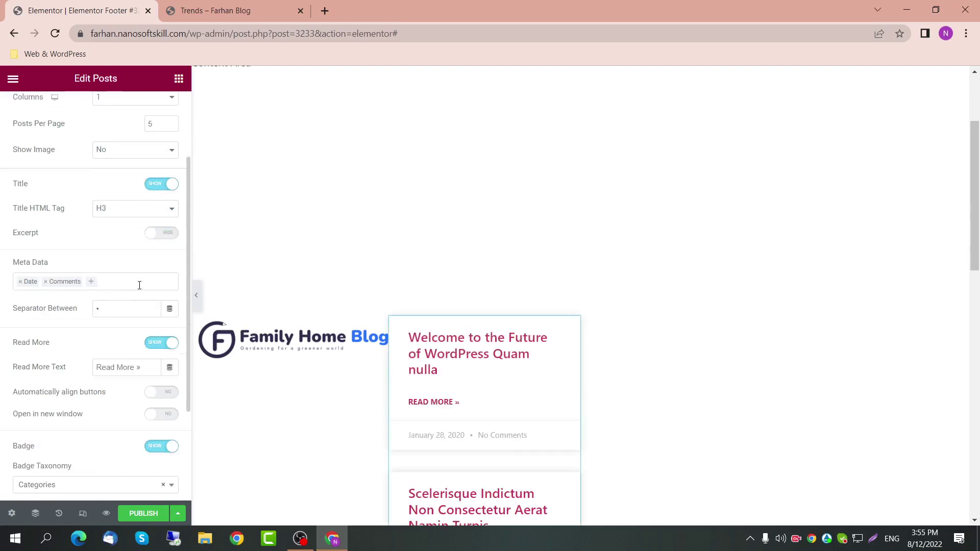
{"action": "left_click", "coordinate": [156, 318]}
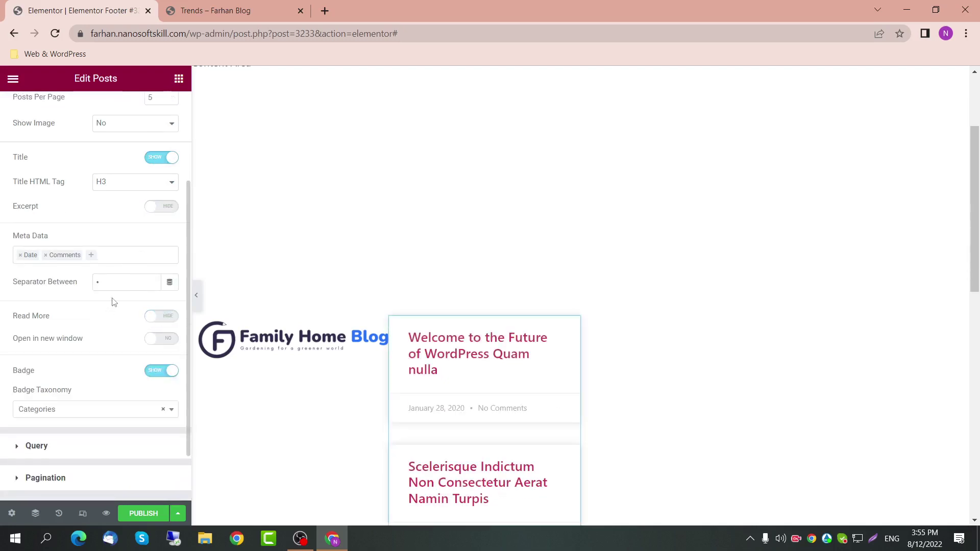
{"action": "left_click", "coordinate": [123, 253]}
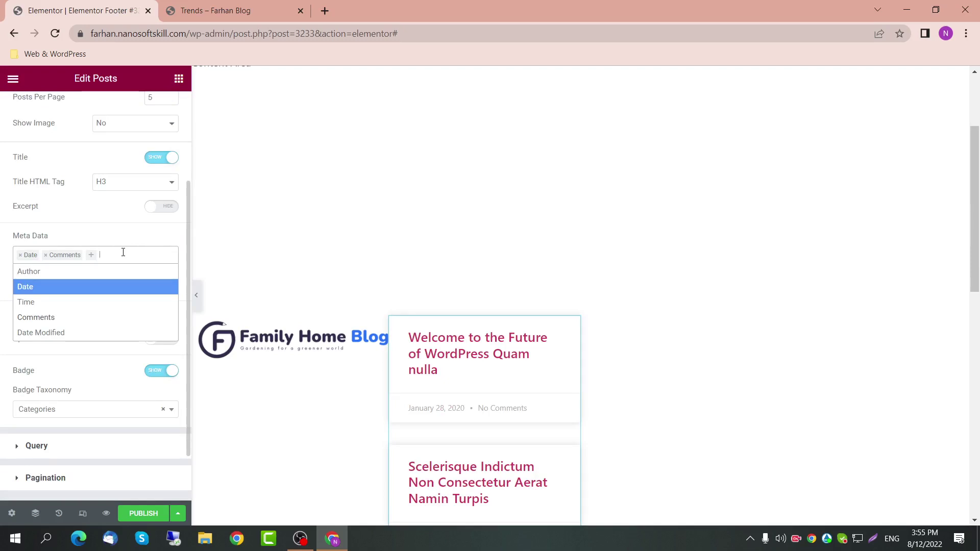
{"action": "right_click", "coordinate": [123, 252]}
{"action": "left_click", "coordinate": [150, 238]}
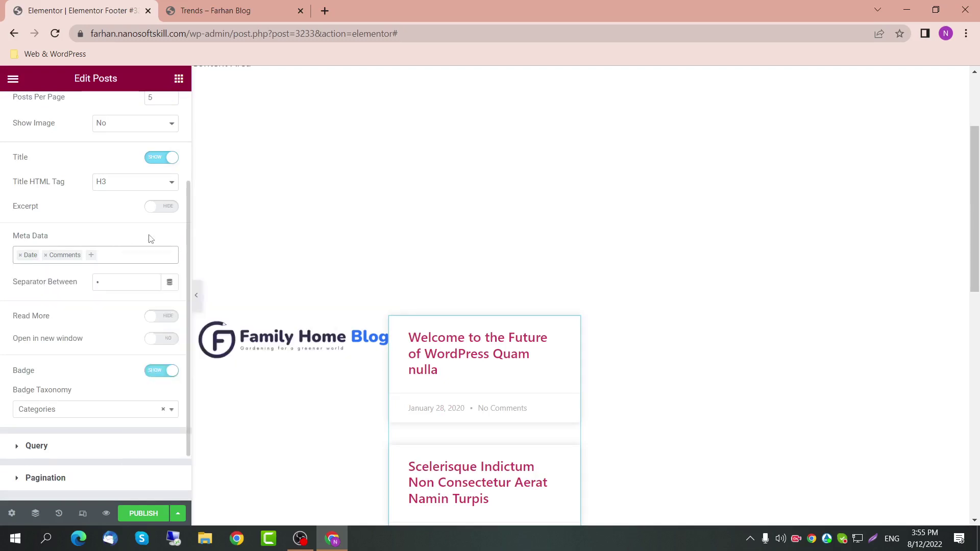
{"action": "scroll", "coordinate": [143, 330], "scroll_direction": "down", "scroll_amount": 1}
{"action": "scroll", "coordinate": [144, 331], "scroll_direction": "down", "scroll_amount": 1}
{"action": "left_click", "coordinate": [163, 319]}
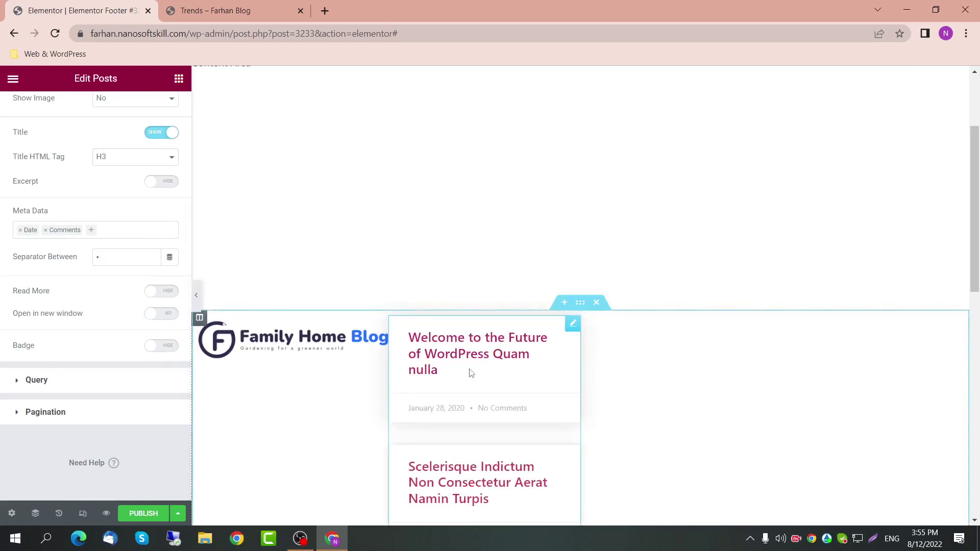
Step: Switch the posts list back to the Classic skin and reset image ratio to default
{"action": "left_click", "coordinate": [99, 388]}
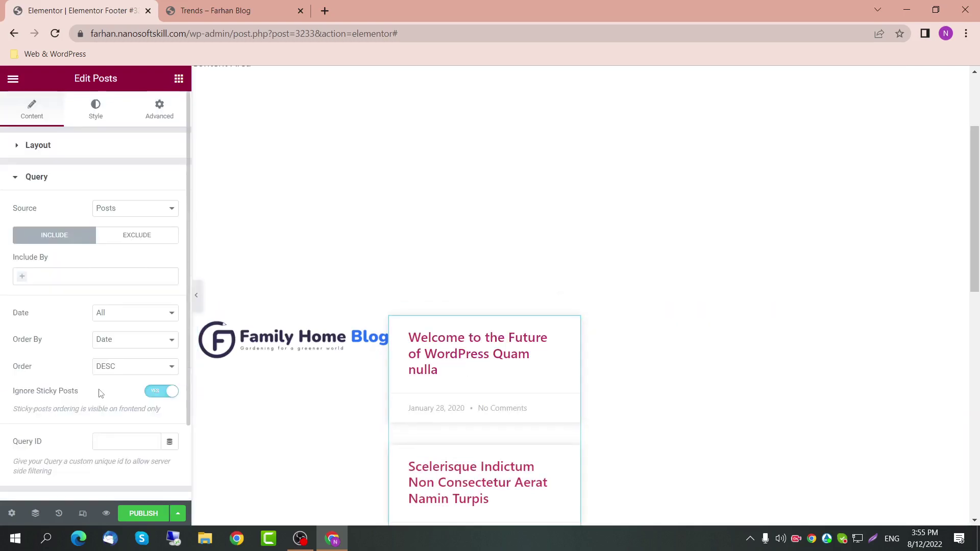
{"action": "left_click", "coordinate": [23, 144]}
{"action": "left_click", "coordinate": [132, 176]}
{"action": "left_click", "coordinate": [132, 191]}
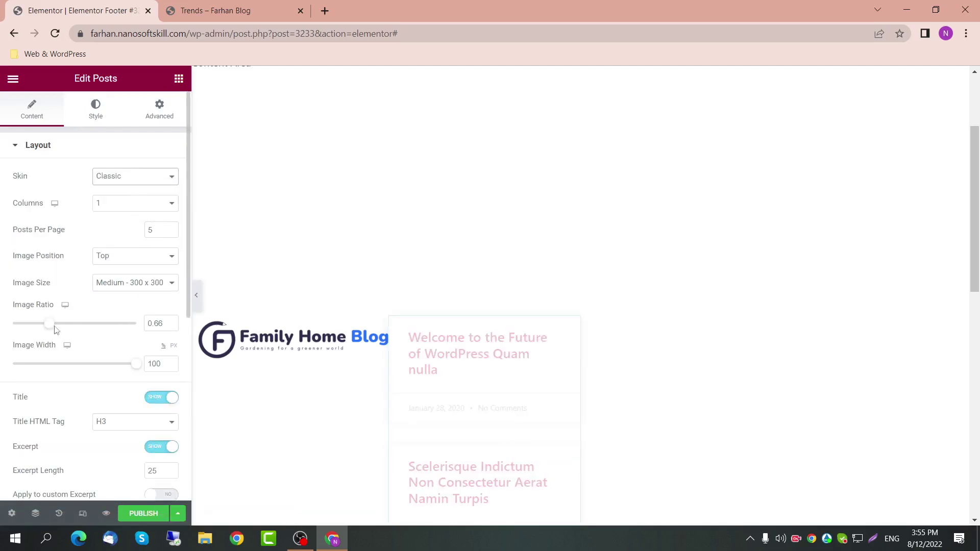
{"action": "left_click_drag", "start_coordinate": [48, 324], "coordinate": [1, 332]}
{"action": "double_click", "coordinate": [168, 328]}
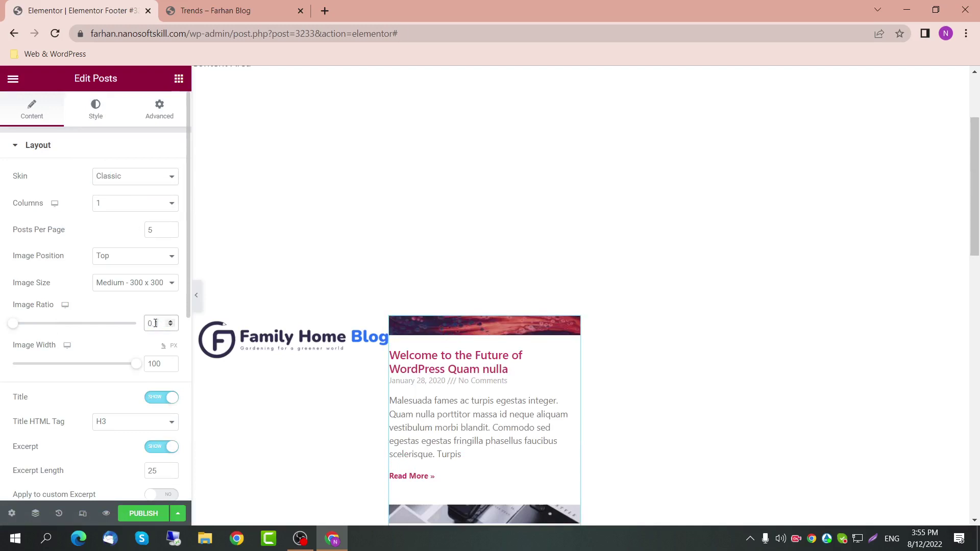
{"action": "type", "text": "0"}
{"action": "key", "text": "BackSpace"}
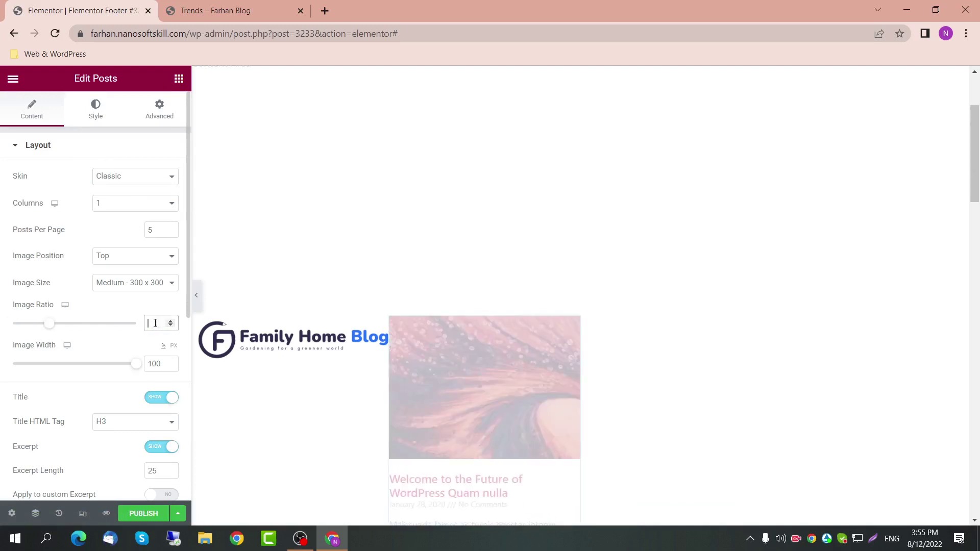
Step: Keep Medium image size, set Image Position to None, and turn off Excerpt and Read More
{"action": "left_click", "coordinate": [156, 284]}
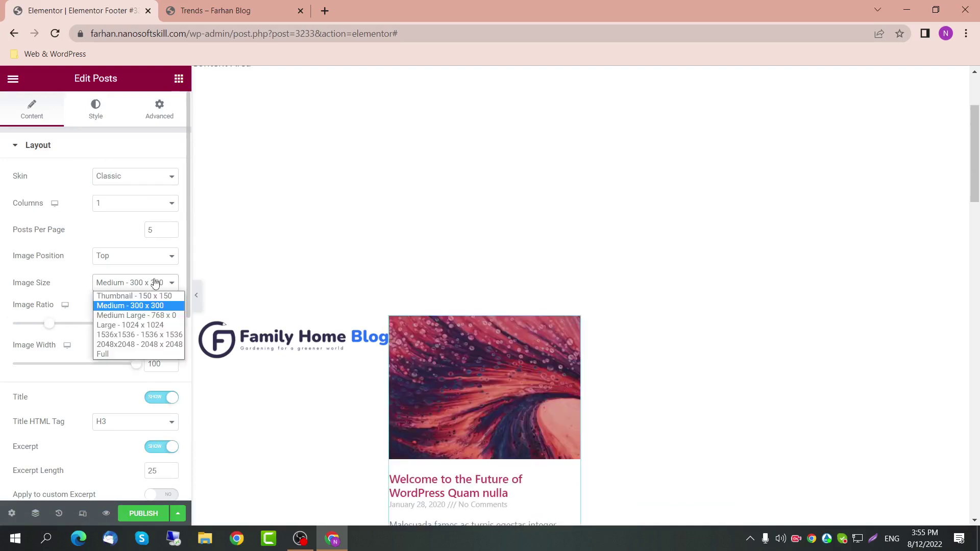
{"action": "left_click", "coordinate": [156, 284]}
{"action": "left_click", "coordinate": [155, 257]}
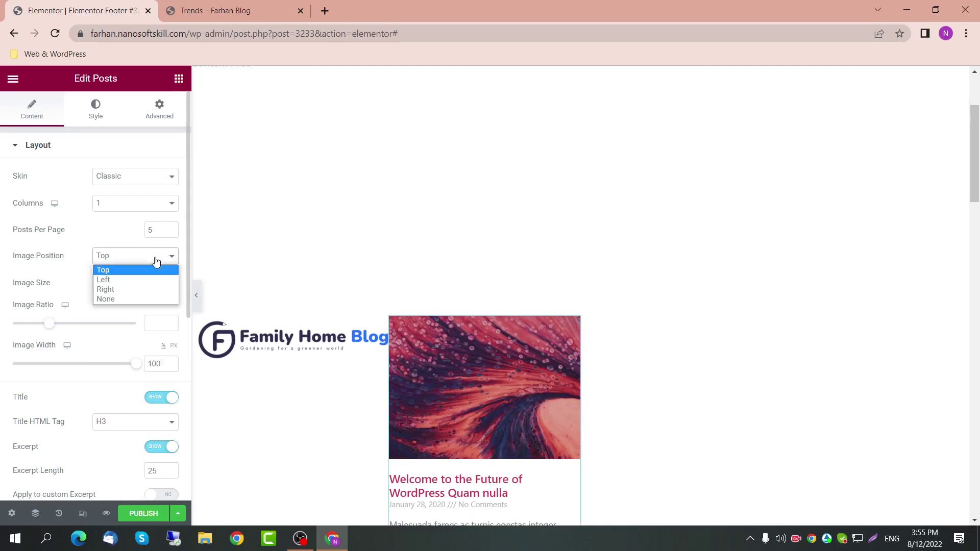
{"action": "left_click", "coordinate": [137, 300]}
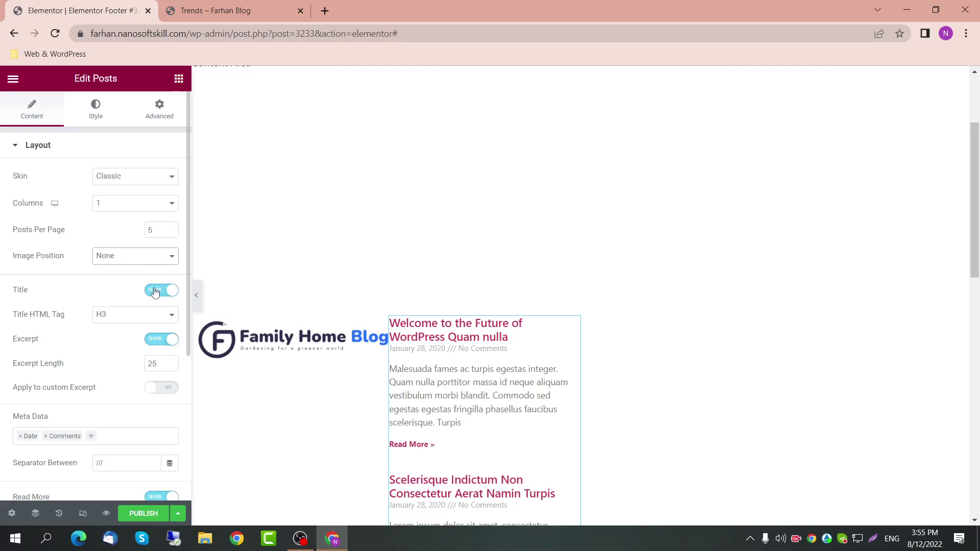
{"action": "left_click", "coordinate": [159, 341]}
{"action": "scroll", "coordinate": [158, 367], "scroll_direction": "down", "scroll_amount": 2}
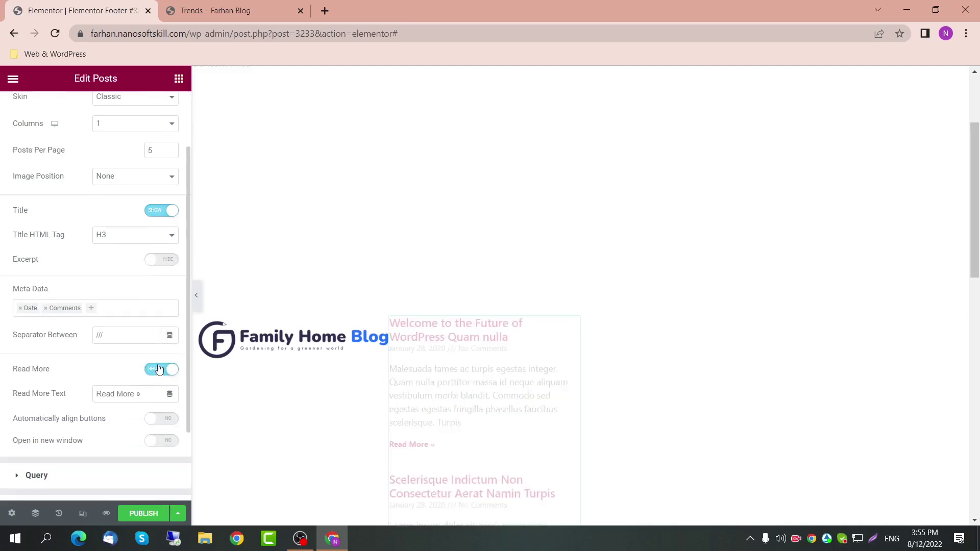
{"action": "left_click", "coordinate": [158, 370]}
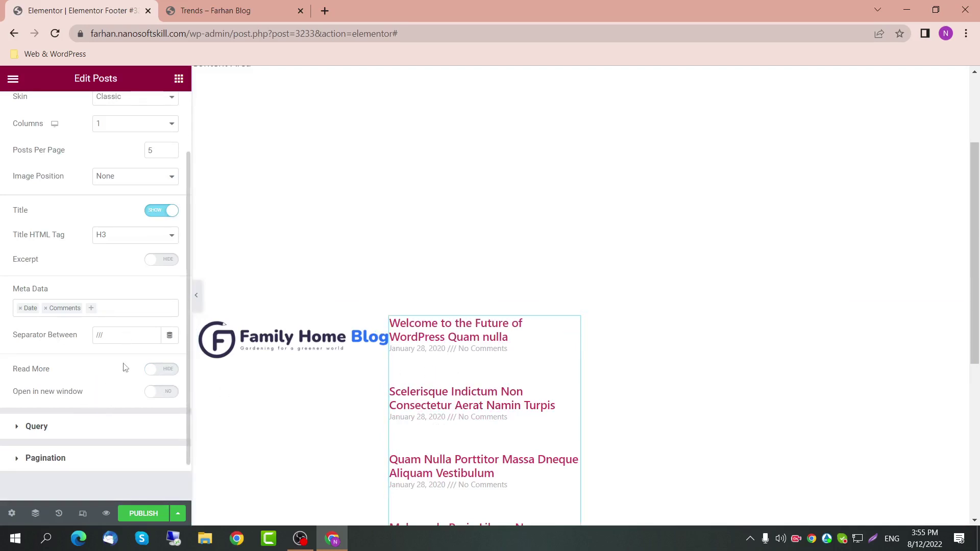
Step: Set the separator between date and comments to '-'
{"action": "left_click", "coordinate": [105, 336]}
{"action": "type", "text": "-"}
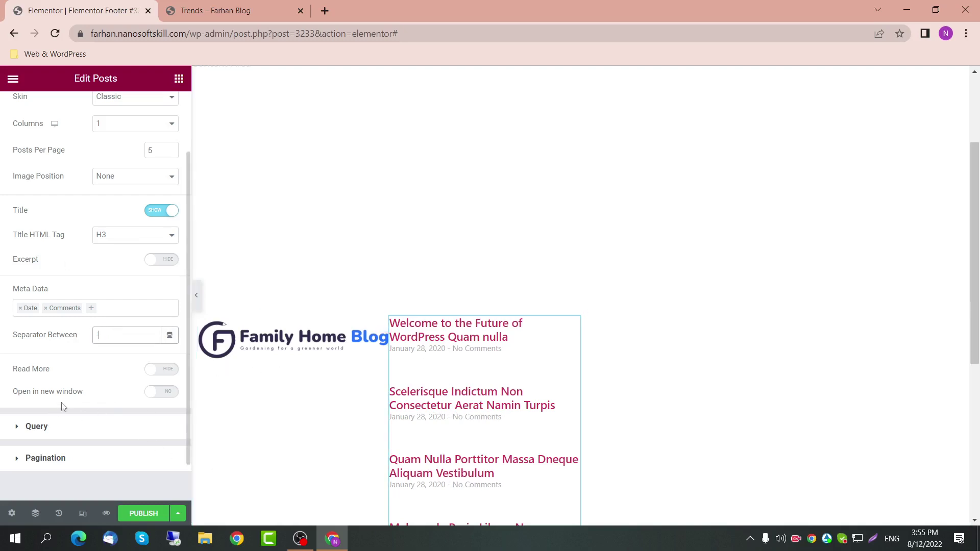
{"action": "left_click", "coordinate": [65, 428]}
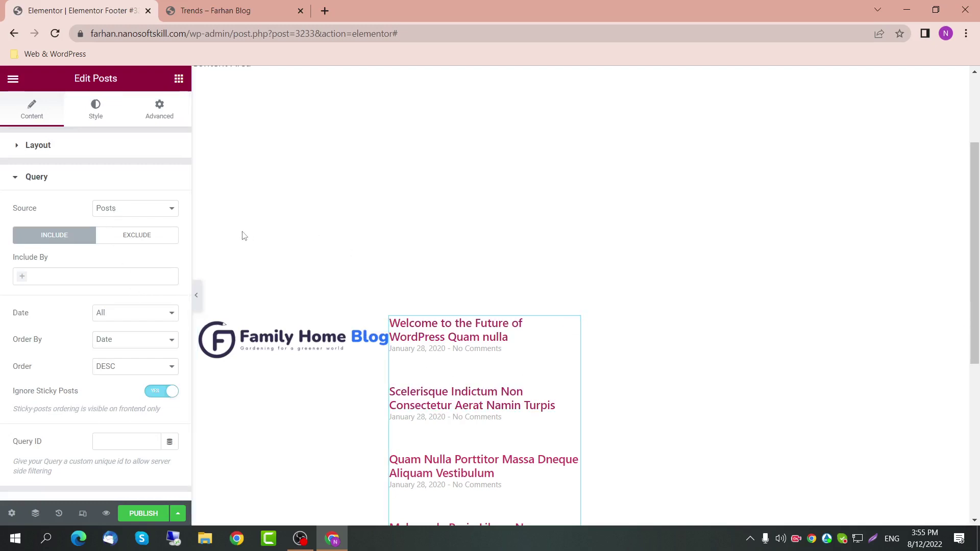
{"action": "left_click", "coordinate": [156, 213]}
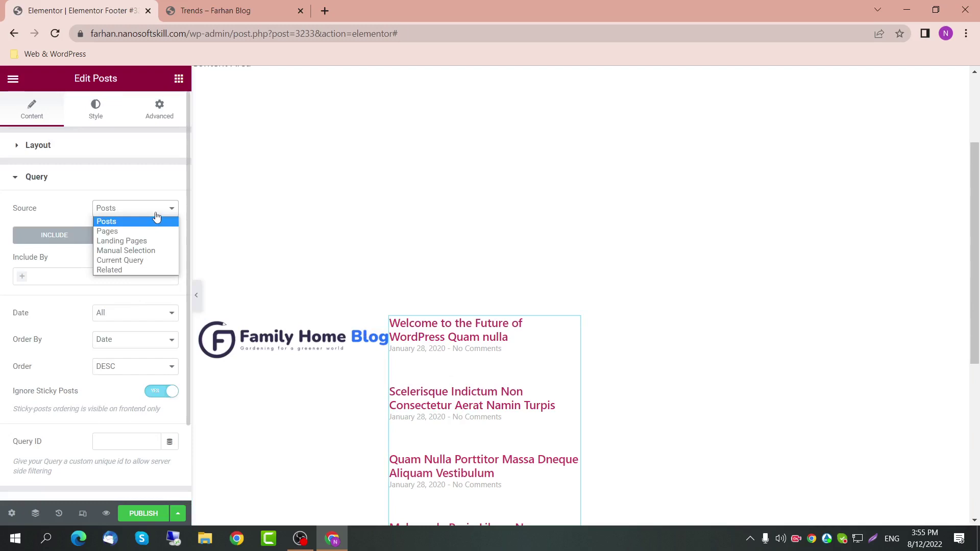
{"action": "left_click", "coordinate": [152, 222]}
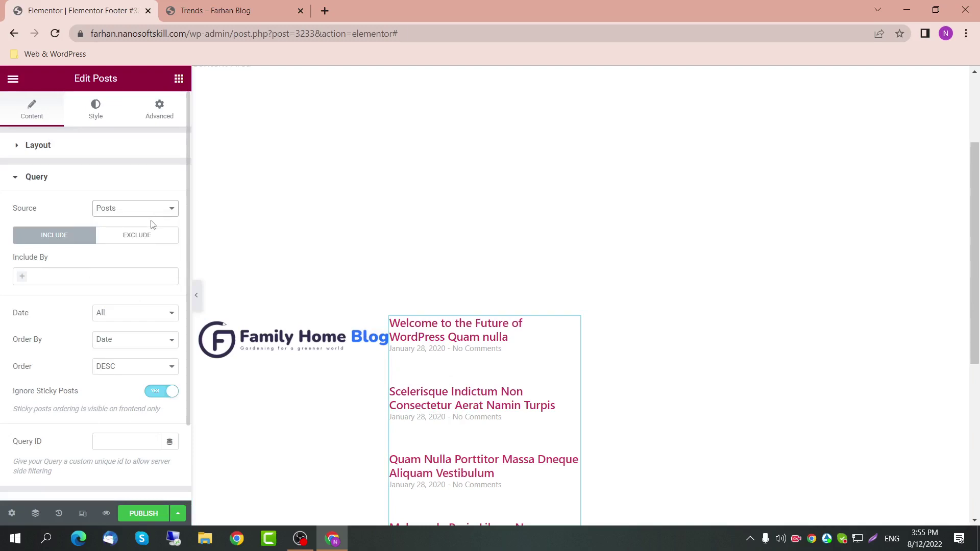
{"action": "left_click", "coordinate": [86, 276]}
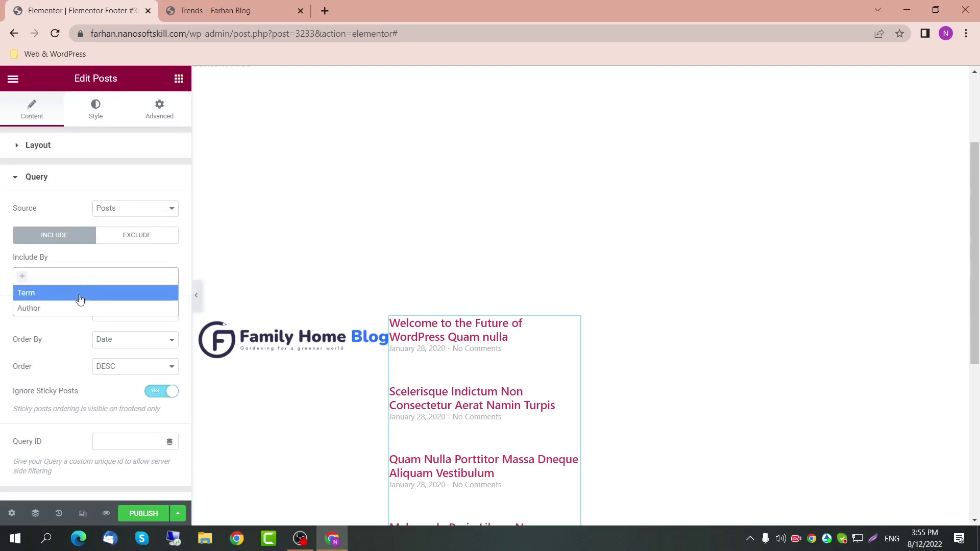
{"action": "left_click", "coordinate": [80, 293]}
{"action": "left_click", "coordinate": [63, 315]}
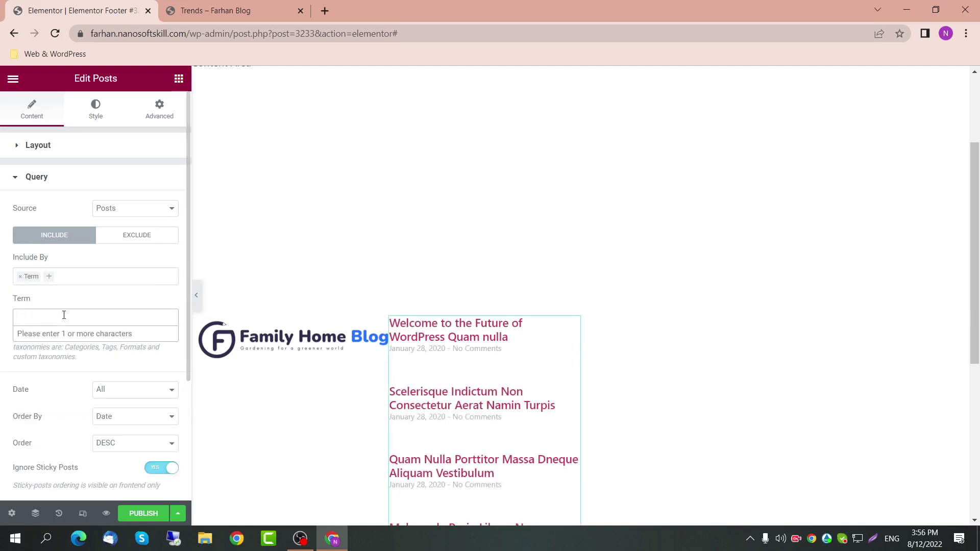
{"action": "type", "text": "ca"}
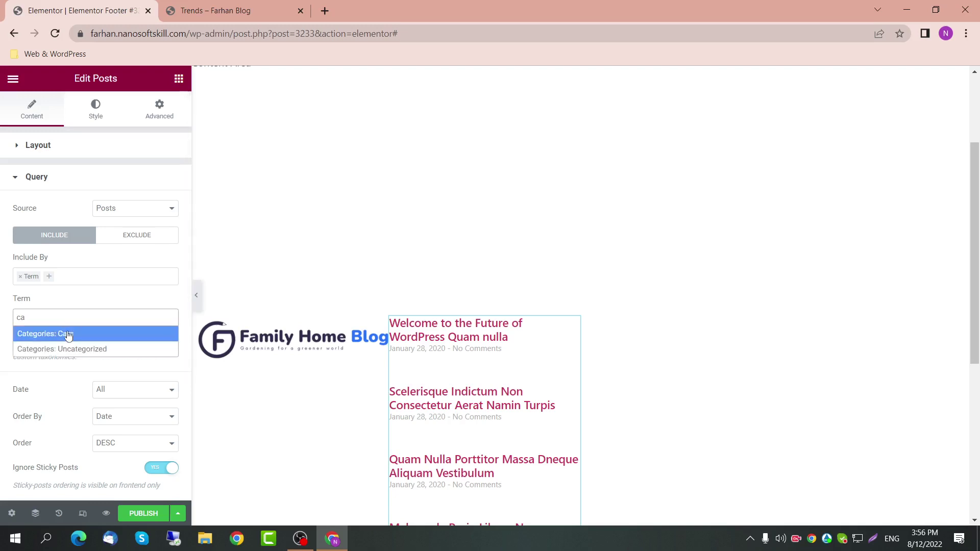
{"action": "key", "text": "BackSpace"}
{"action": "key", "text": "BackSpace"}
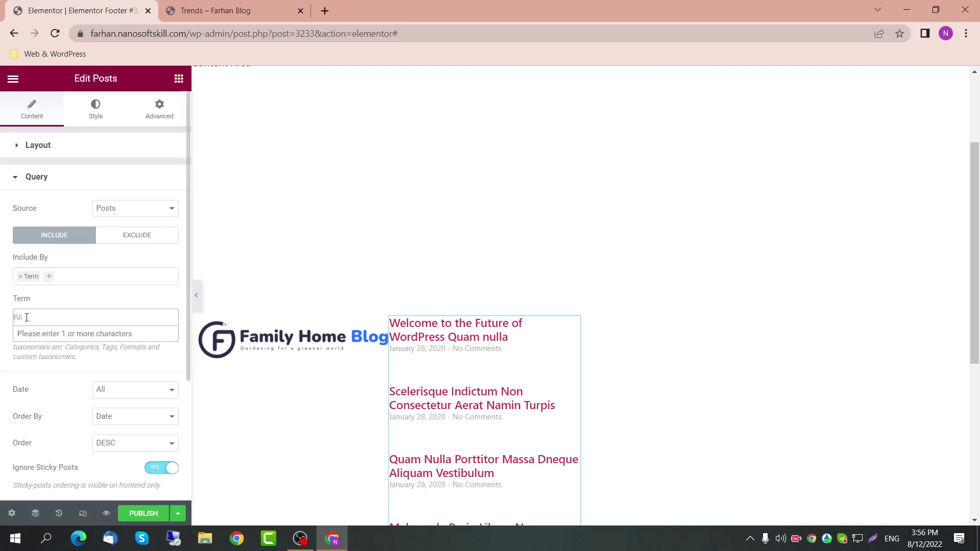
{"action": "type", "text": "tra"}
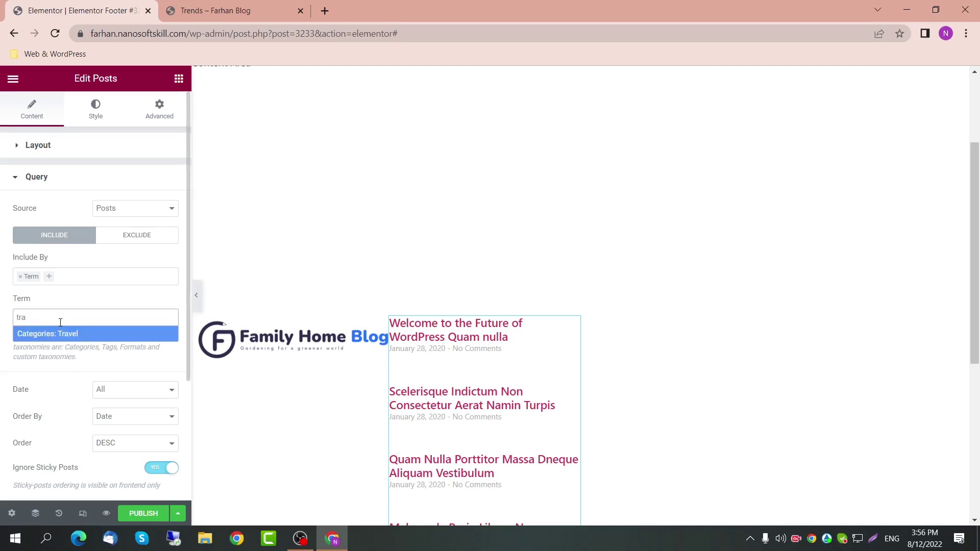
{"action": "left_click", "coordinate": [97, 335]}
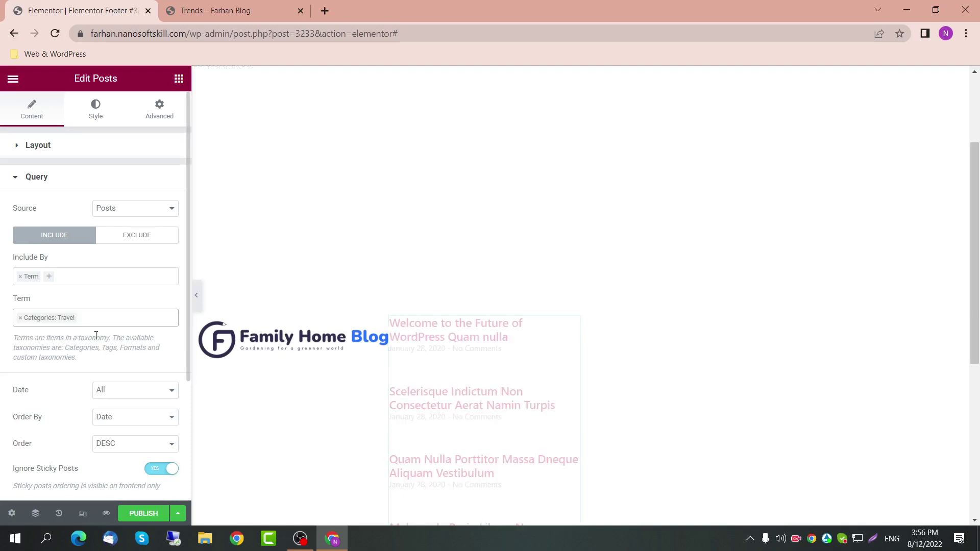
{"action": "scroll", "coordinate": [551, 360], "scroll_direction": "down", "scroll_amount": 3}
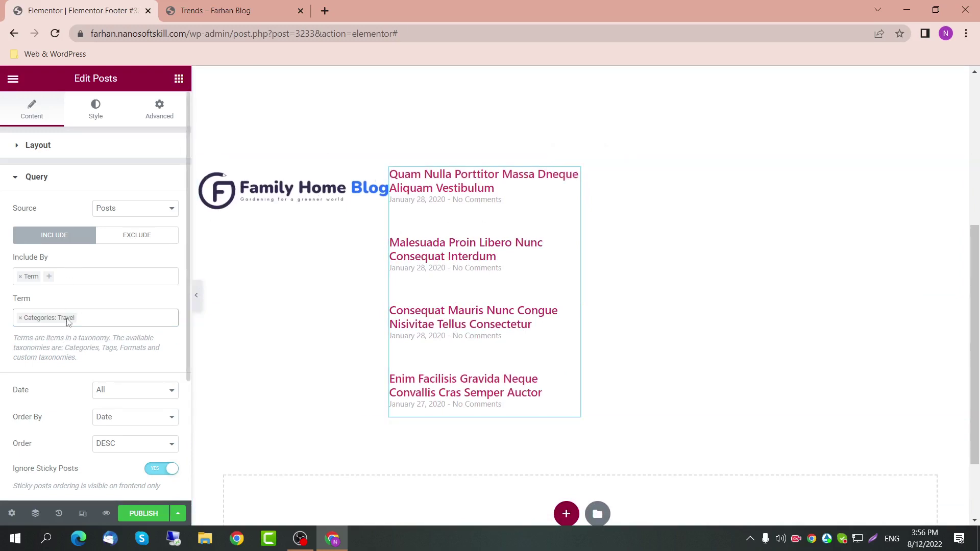
{"action": "left_click", "coordinate": [89, 318]}
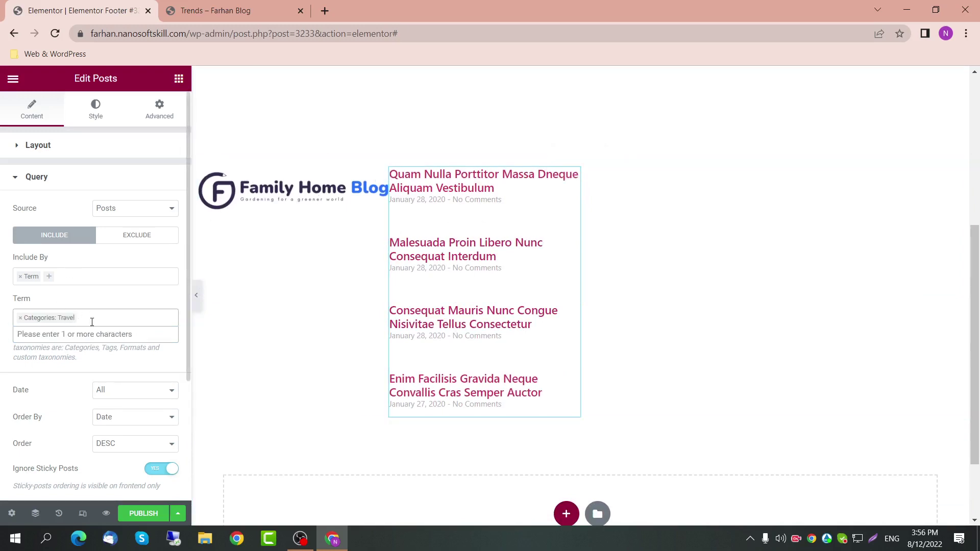
{"action": "type", "text": "card"}
{"action": "key", "text": "BackSpace"}
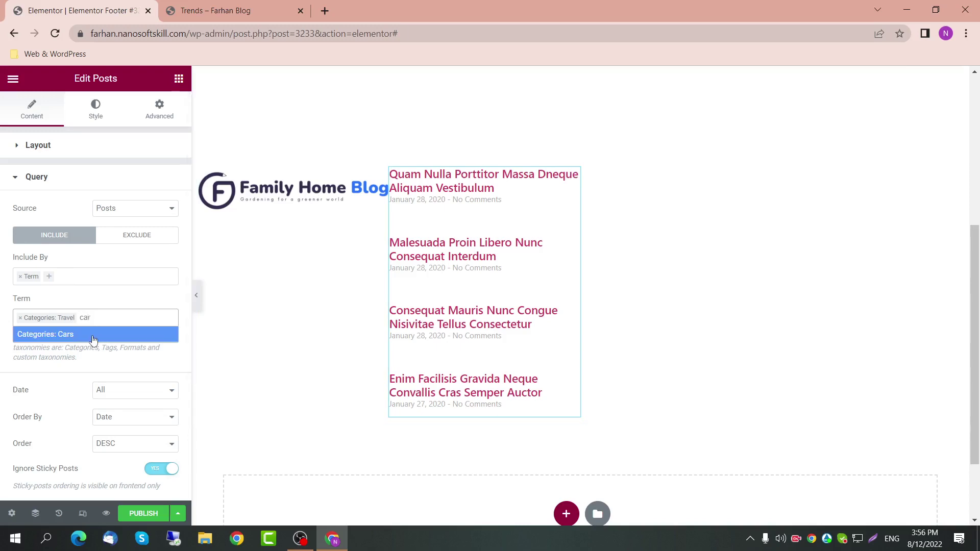
{"action": "left_click", "coordinate": [101, 329]}
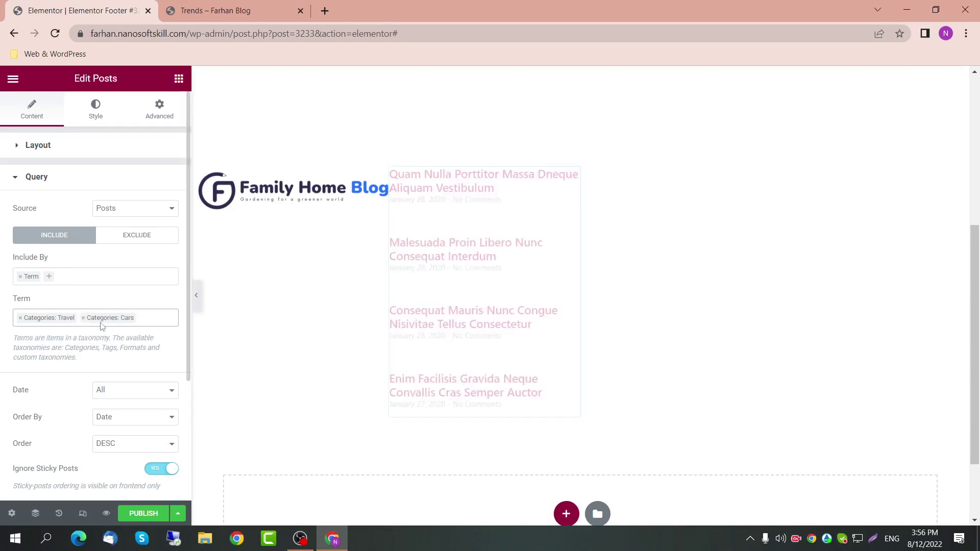
{"action": "left_click", "coordinate": [19, 278]}
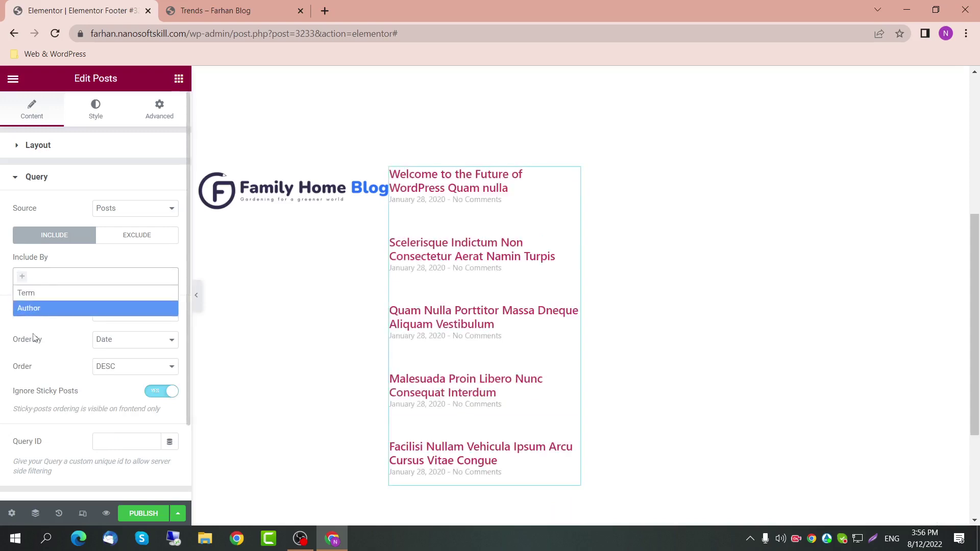
Step: Try limiting the posts to one author, then remove the author filter
{"action": "left_click", "coordinate": [10, 334]}
{"action": "left_click", "coordinate": [54, 278]}
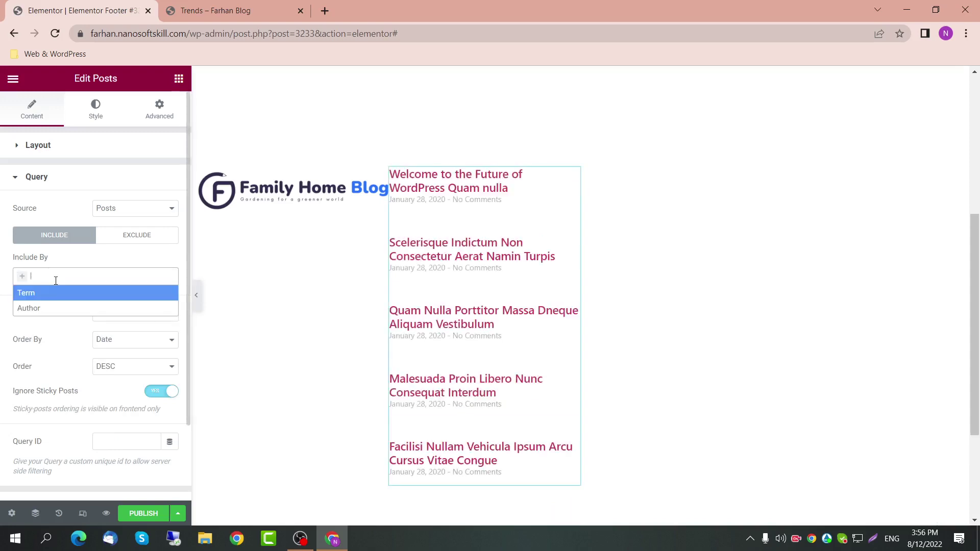
{"action": "left_click", "coordinate": [43, 311]}
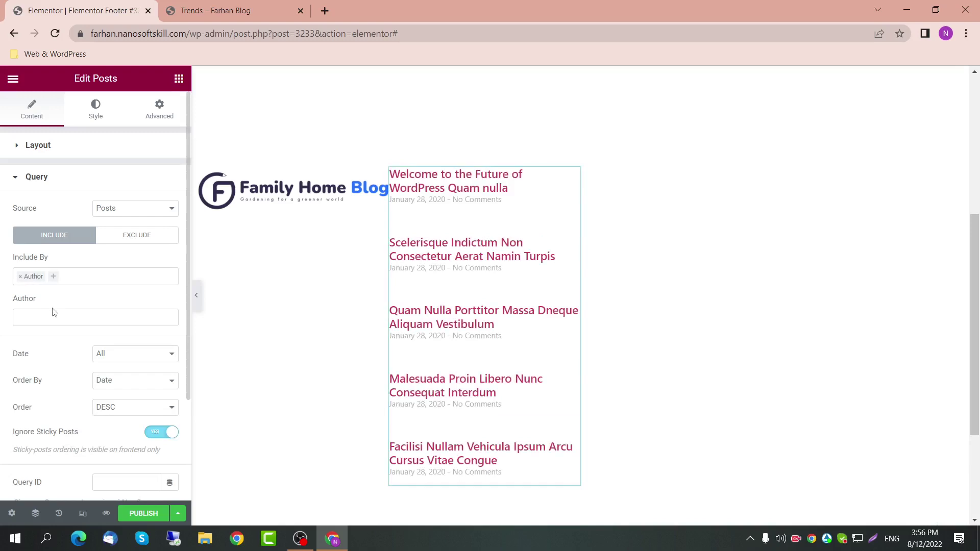
{"action": "left_click", "coordinate": [53, 316]}
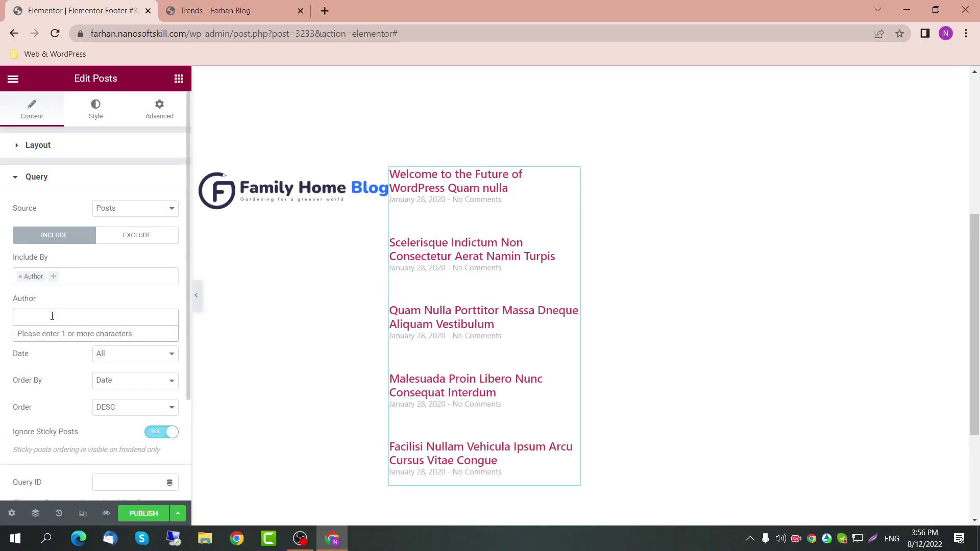
{"action": "type", "text": "f"}
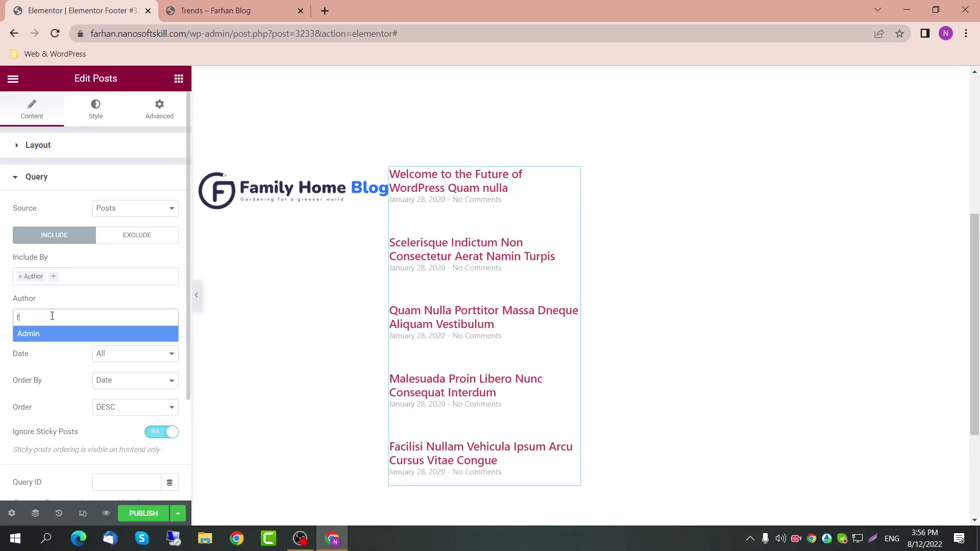
{"action": "key", "text": "Return"}
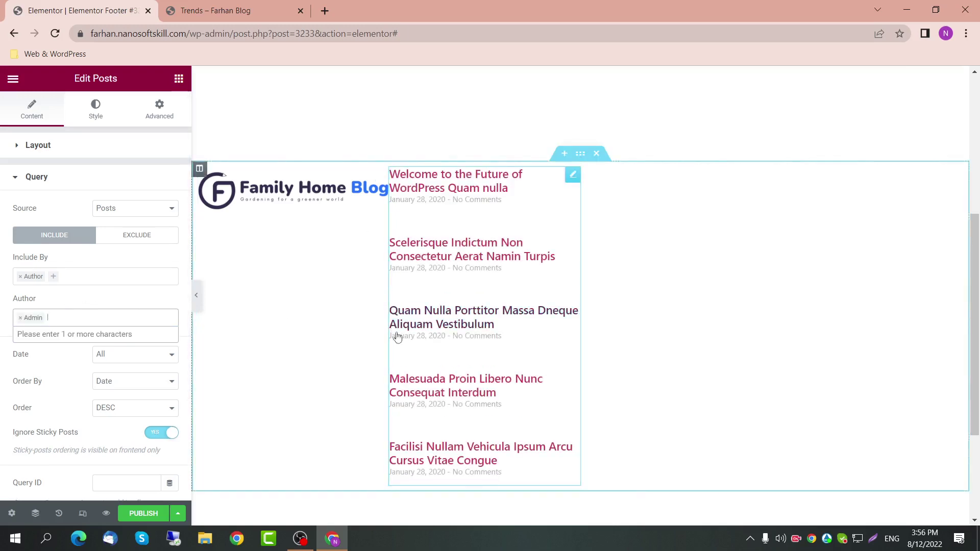
{"action": "left_click", "coordinate": [21, 318]}
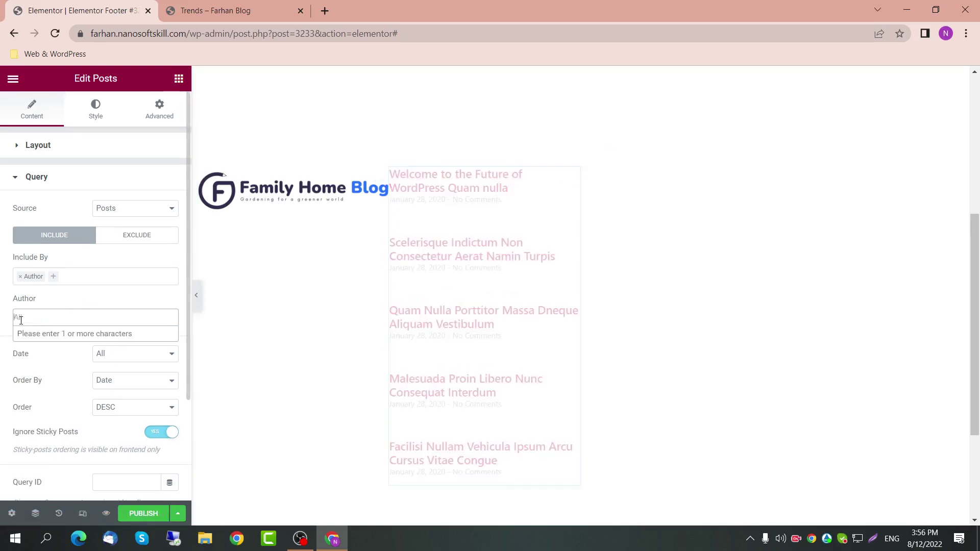
{"action": "left_click", "coordinate": [21, 276]}
{"action": "left_click", "coordinate": [58, 350]}
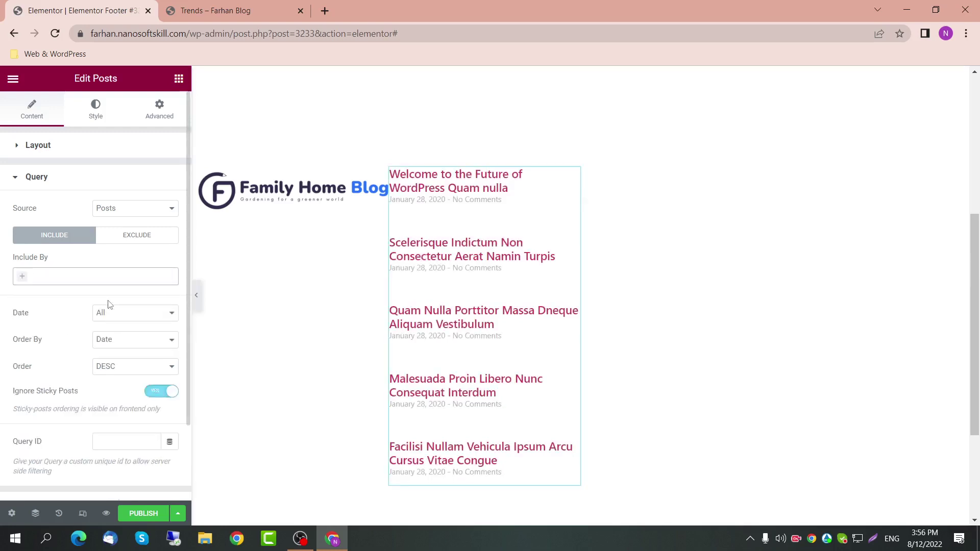
Step: Keep Date range at All and order the posts by Date
{"action": "left_click", "coordinate": [108, 315]}
{"action": "left_click", "coordinate": [108, 316]}
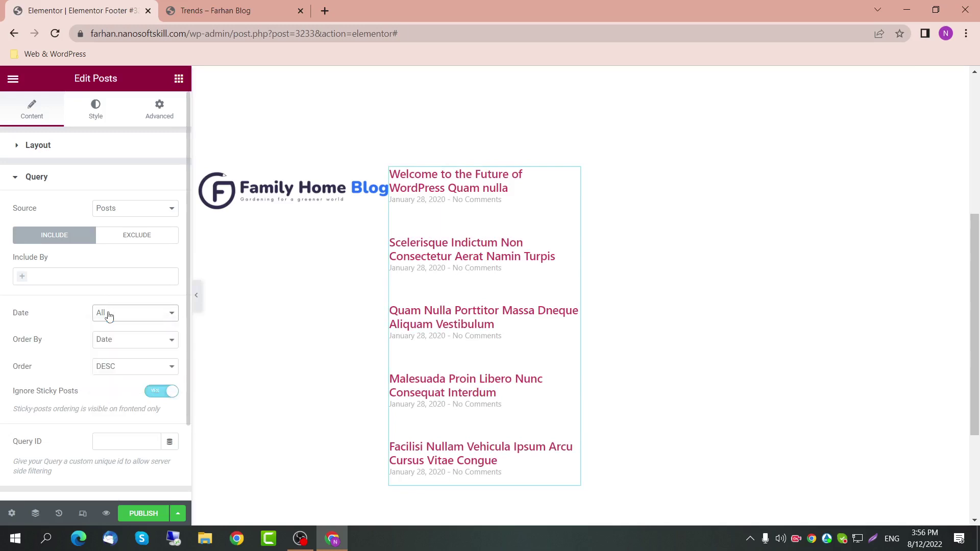
{"action": "left_click", "coordinate": [125, 340]}
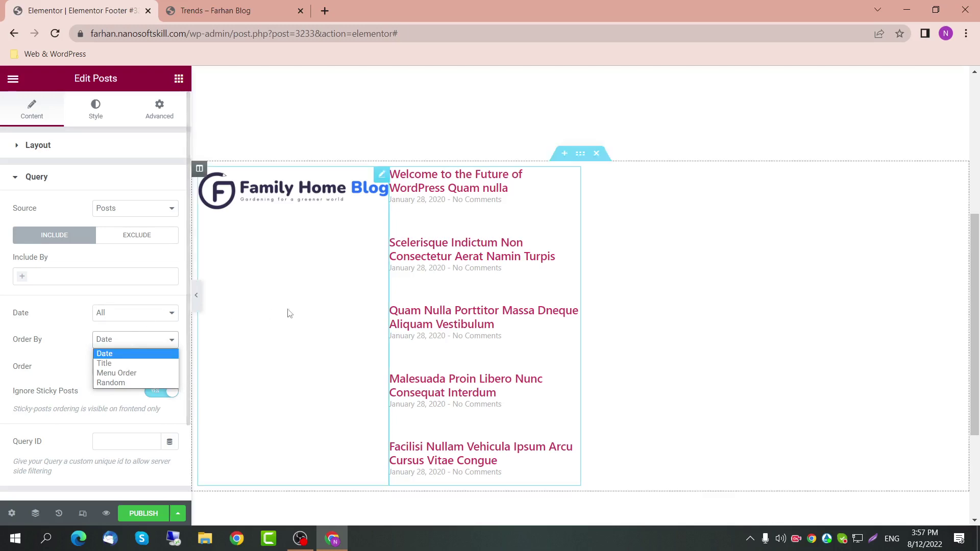
{"action": "left_click", "coordinate": [131, 364]}
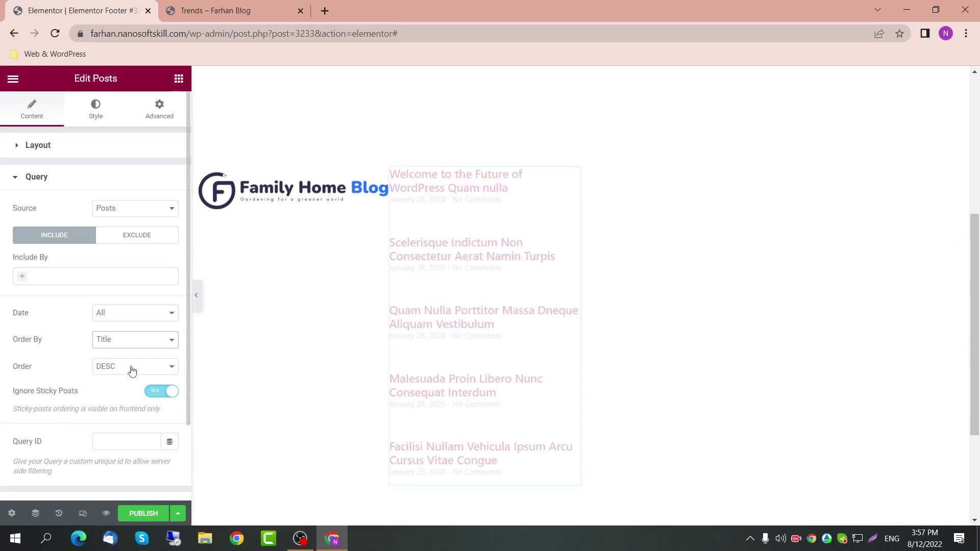
{"action": "left_click", "coordinate": [128, 348]}
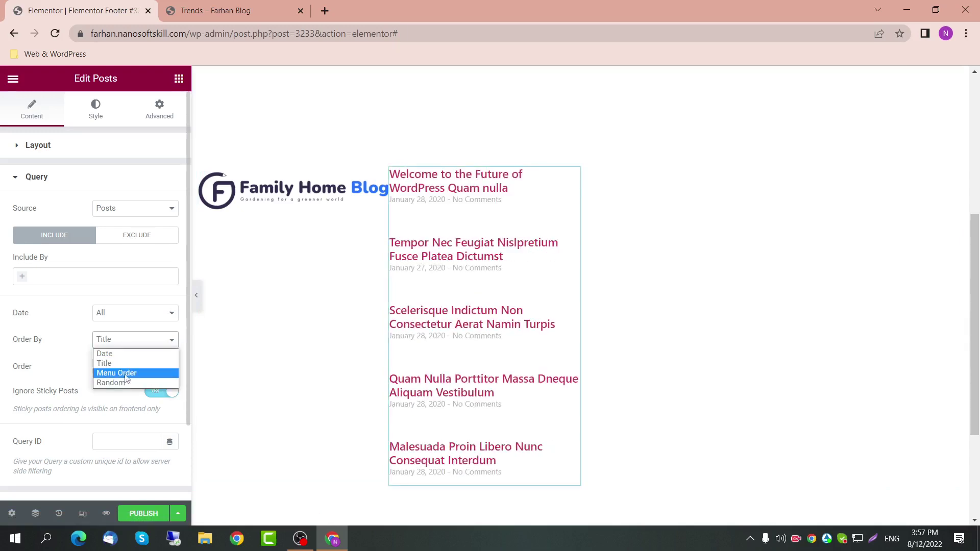
{"action": "left_click", "coordinate": [128, 354]}
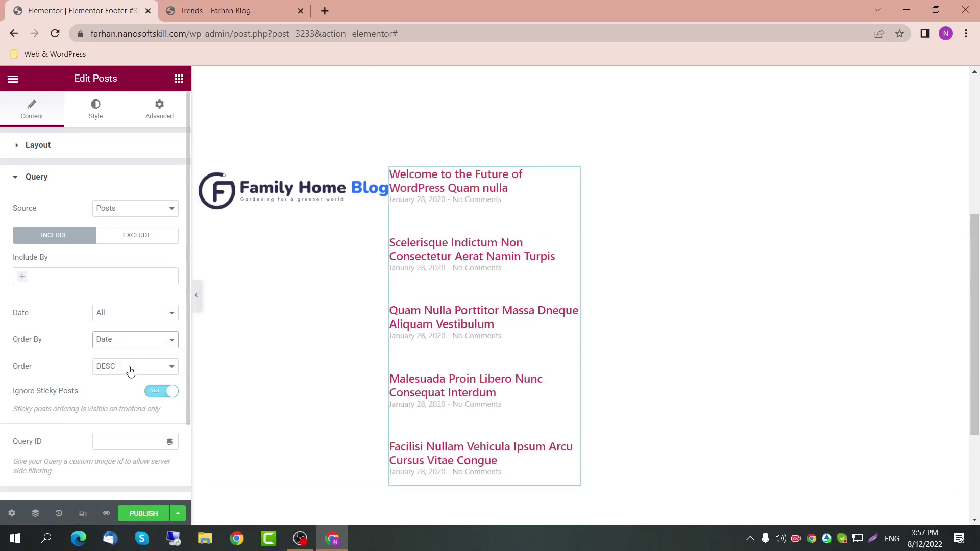
Step: Set Order to DESC and switch Ignore Sticky Posts to NO
{"action": "left_click", "coordinate": [130, 371]}
{"action": "left_click", "coordinate": [127, 385]}
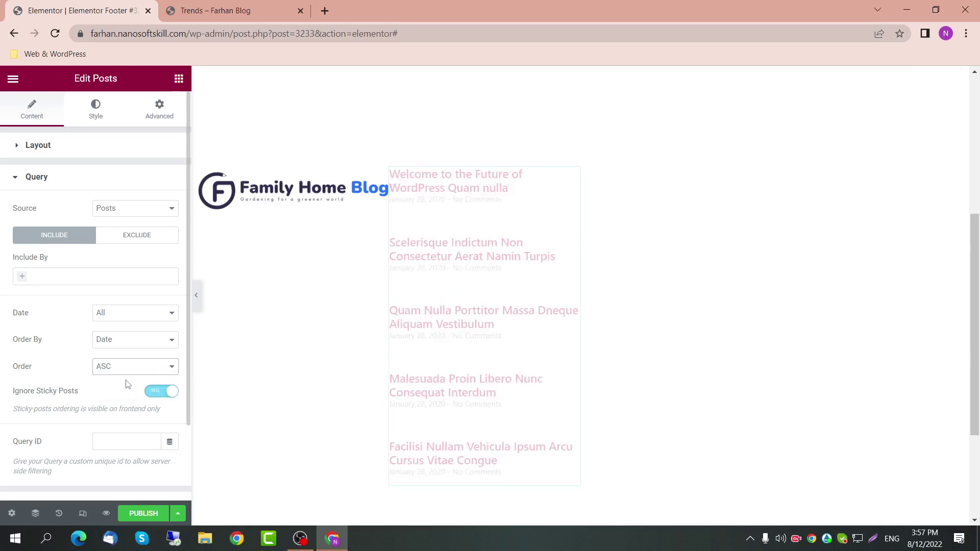
{"action": "left_click", "coordinate": [129, 374]}
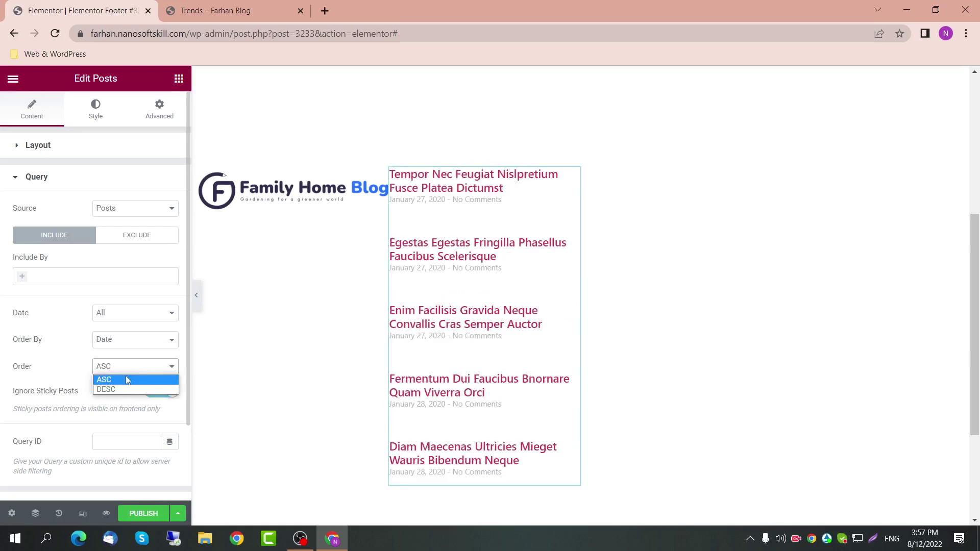
{"action": "left_click", "coordinate": [125, 389]}
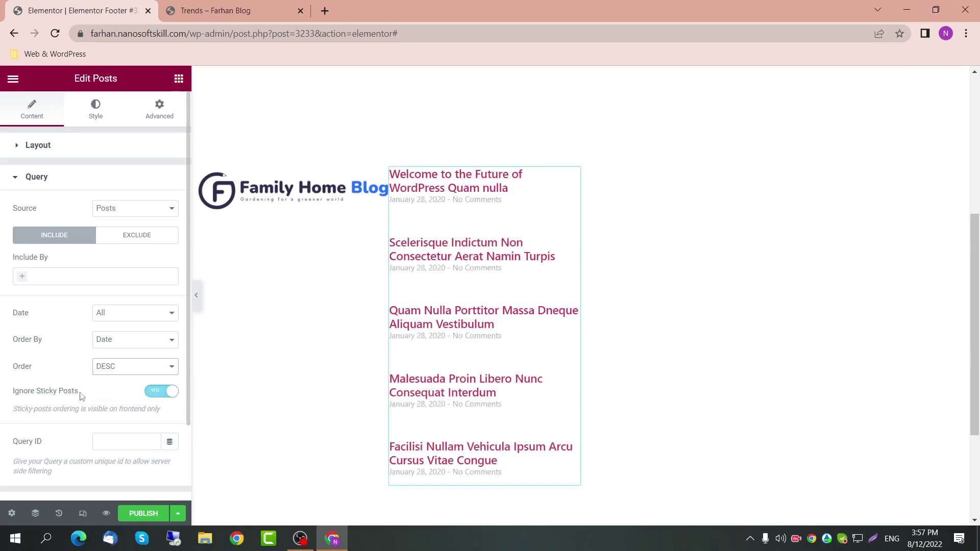
{"action": "left_click_drag", "start_coordinate": [77, 393], "coordinate": [3, 394]}
{"action": "left_click", "coordinate": [158, 392]}
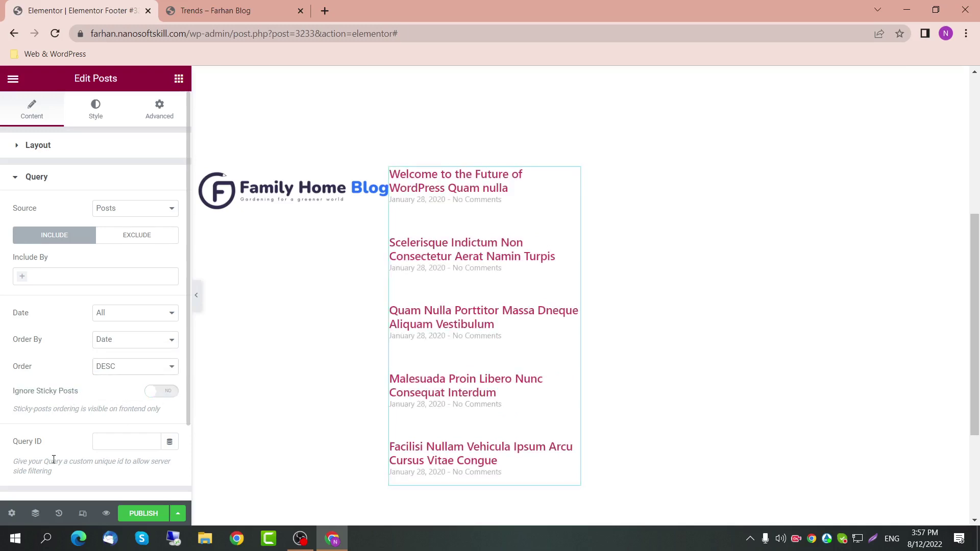
{"action": "left_click", "coordinate": [97, 187]}
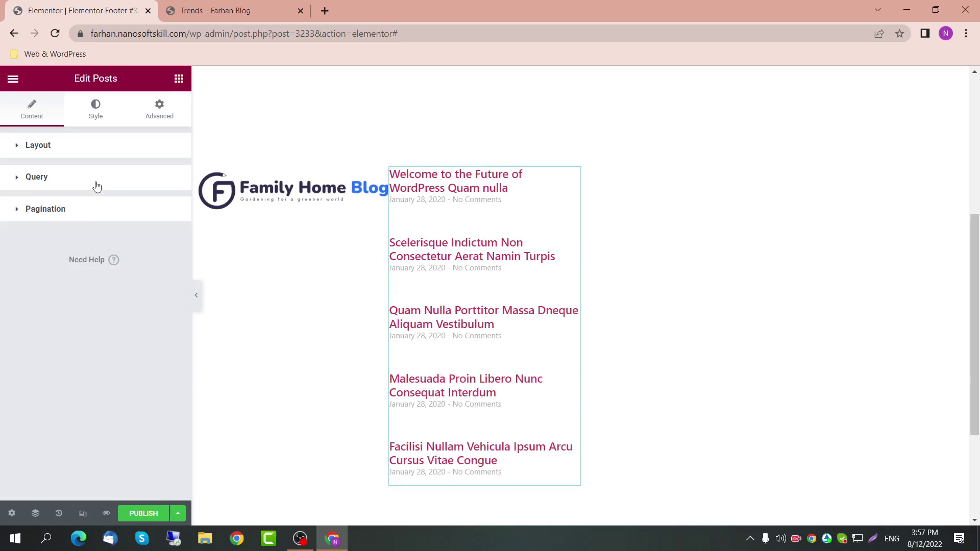
Step: Leave pagination turned off for the posts list
{"action": "left_click", "coordinate": [87, 217]}
{"action": "left_click", "coordinate": [144, 241]}
{"action": "left_click", "coordinate": [138, 254]}
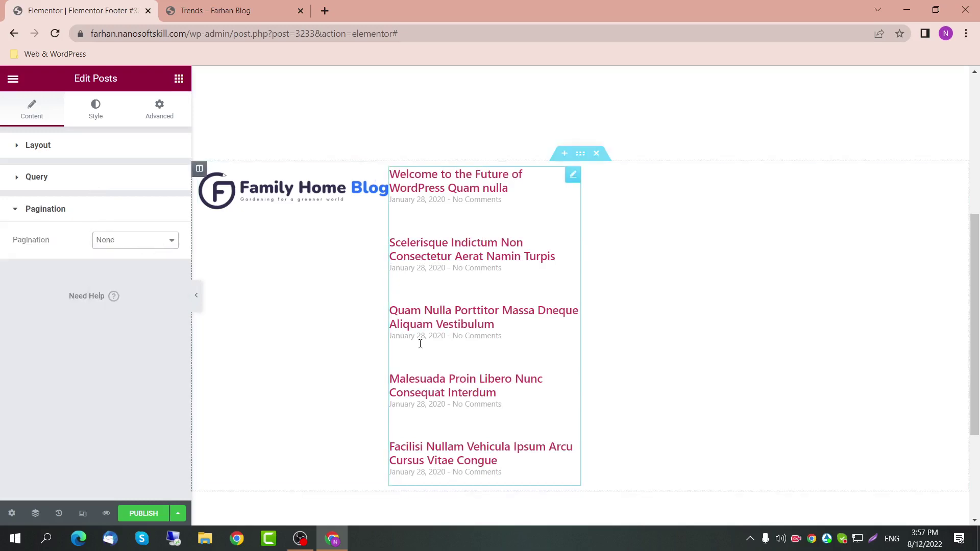
Step: Reset the posts list's columns and rows gaps to their defaults
{"action": "left_click", "coordinate": [95, 113]}
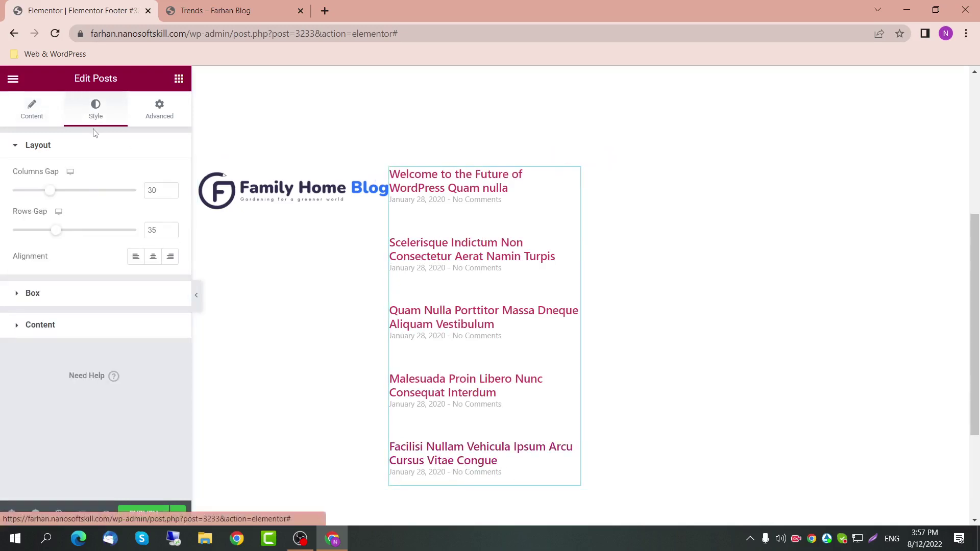
{"action": "left_click_drag", "start_coordinate": [47, 195], "coordinate": [2, 199]}
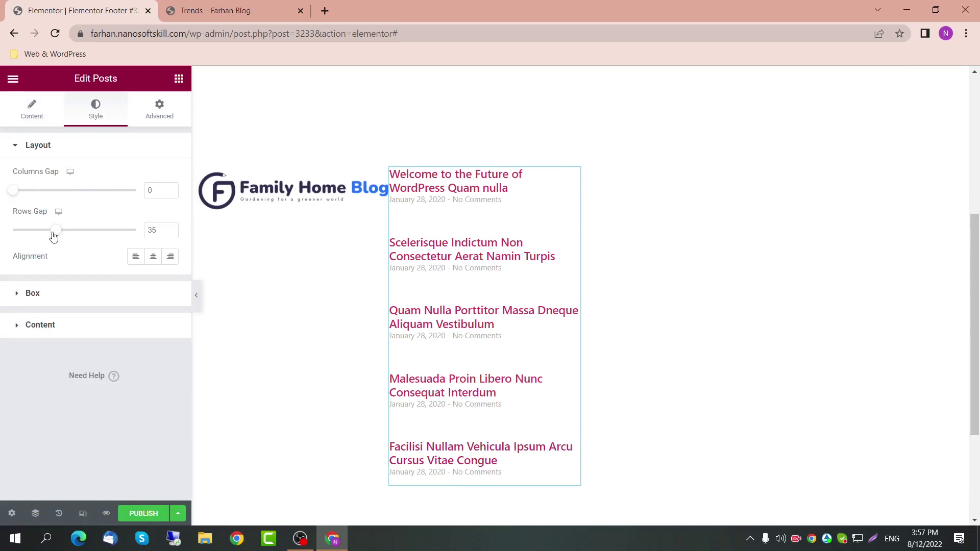
{"action": "left_click_drag", "start_coordinate": [53, 231], "coordinate": [11, 238]}
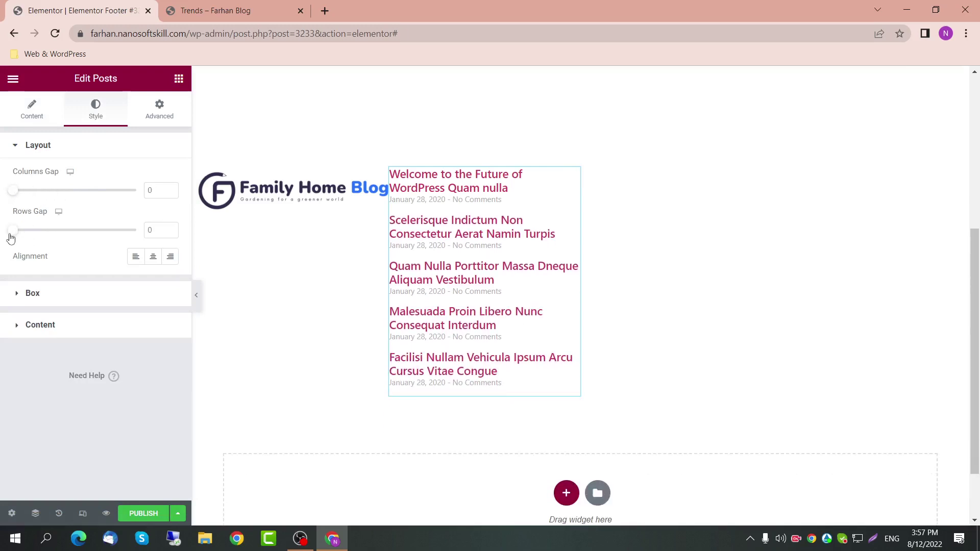
{"action": "left_click_drag", "start_coordinate": [156, 194], "coordinate": [143, 198]}
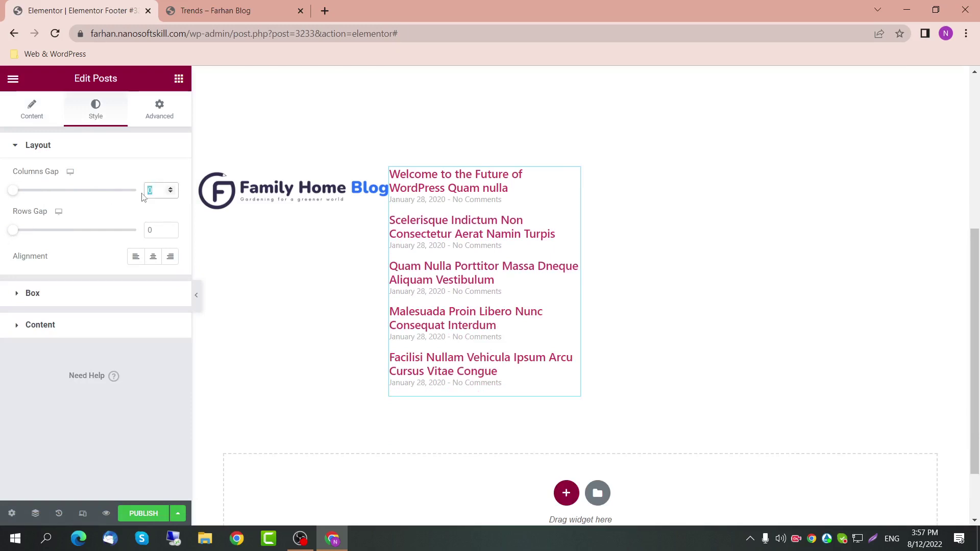
{"action": "key", "text": "BackSpace"}
{"action": "double_click", "coordinate": [153, 230]}
{"action": "key", "text": "BackSpace"}
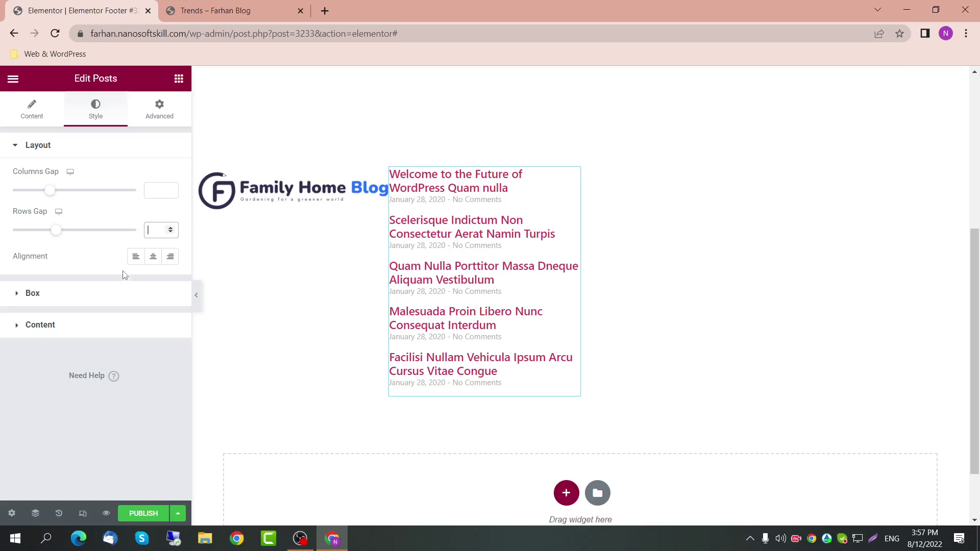
Step: Set the post title typography size to 12 px
{"action": "left_click", "coordinate": [58, 293]}
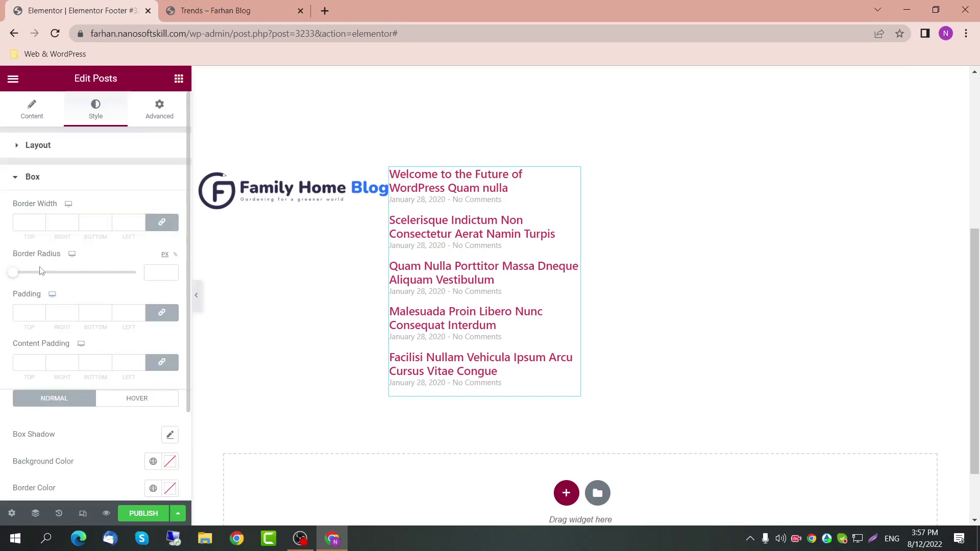
{"action": "left_click", "coordinate": [34, 182]}
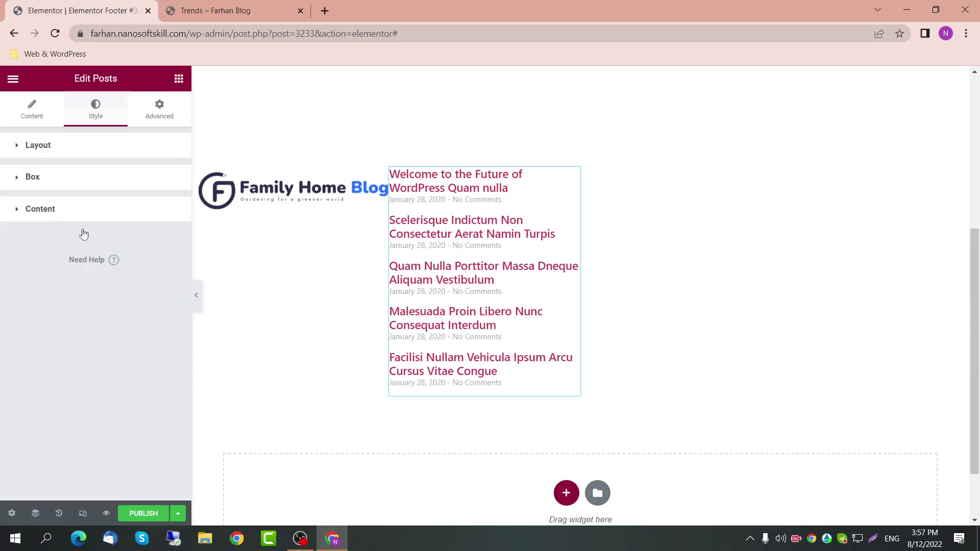
{"action": "left_click", "coordinate": [83, 213]}
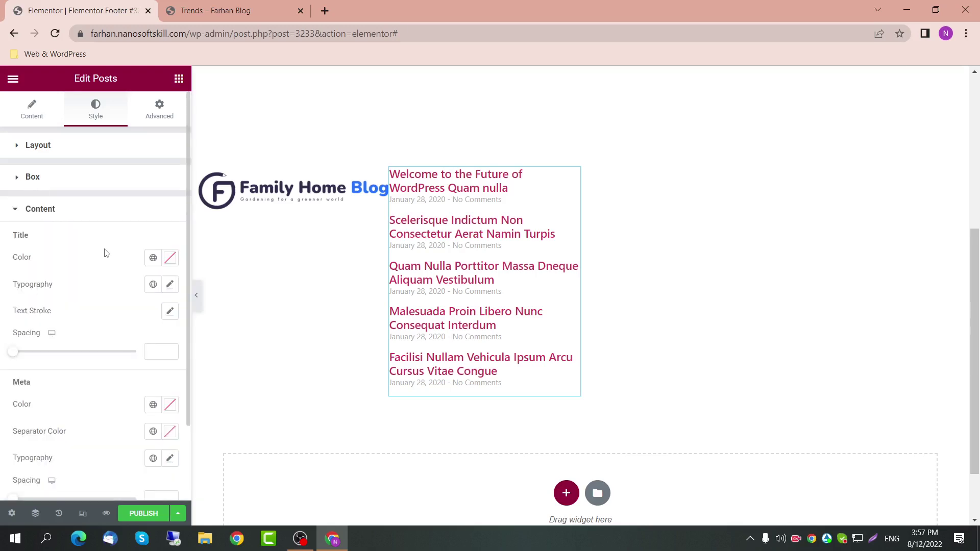
{"action": "left_click", "coordinate": [170, 284]}
{"action": "scroll", "coordinate": [147, 388], "scroll_direction": "down", "scroll_amount": 1}
{"action": "left_click", "coordinate": [146, 356]}
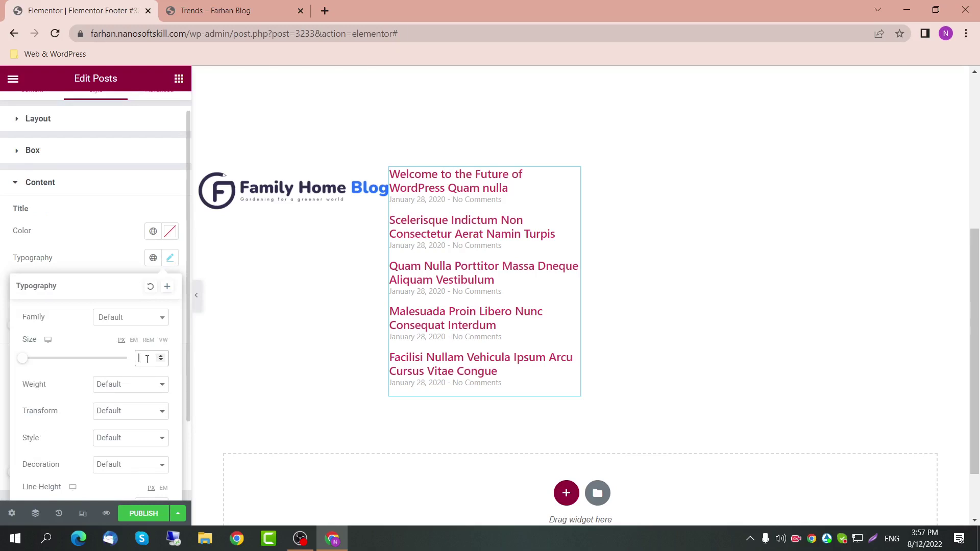
{"action": "type", "text": "12"}
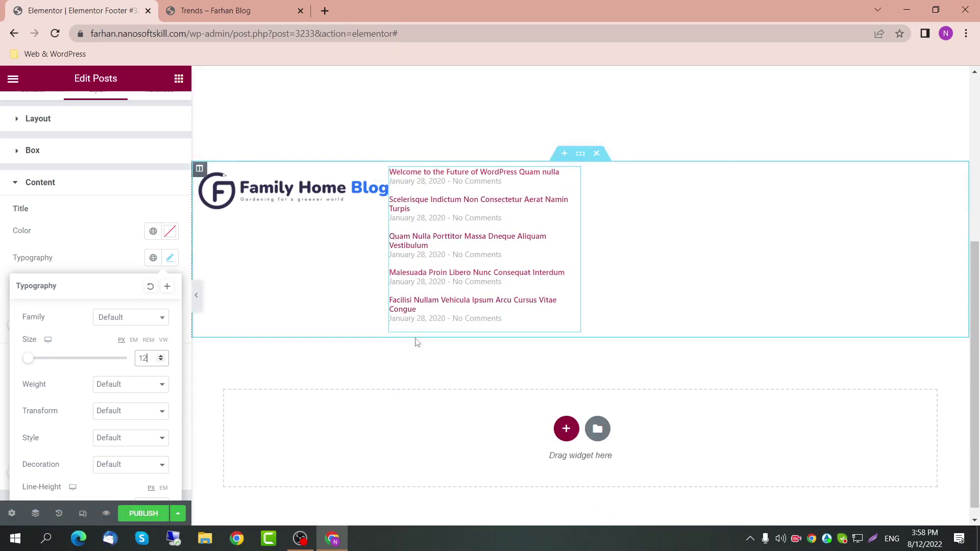
{"action": "left_click", "coordinate": [572, 178]}
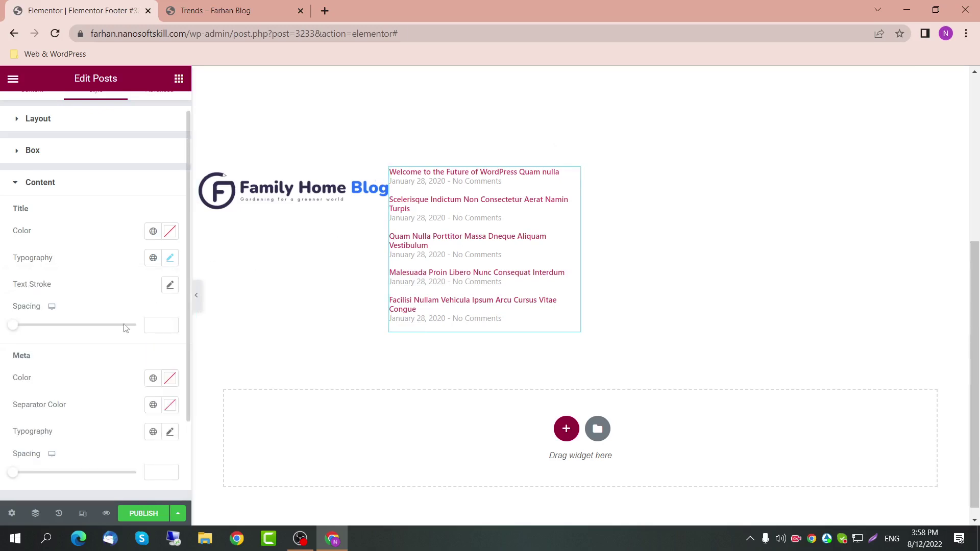
Step: Clear Title Spacing back to default and drag Meta Spacing to 18
{"action": "left_click", "coordinate": [13, 325]}
{"action": "left_click_drag", "start_coordinate": [14, 325], "coordinate": [18, 325]}
{"action": "left_click_drag", "start_coordinate": [160, 324], "coordinate": [147, 328]}
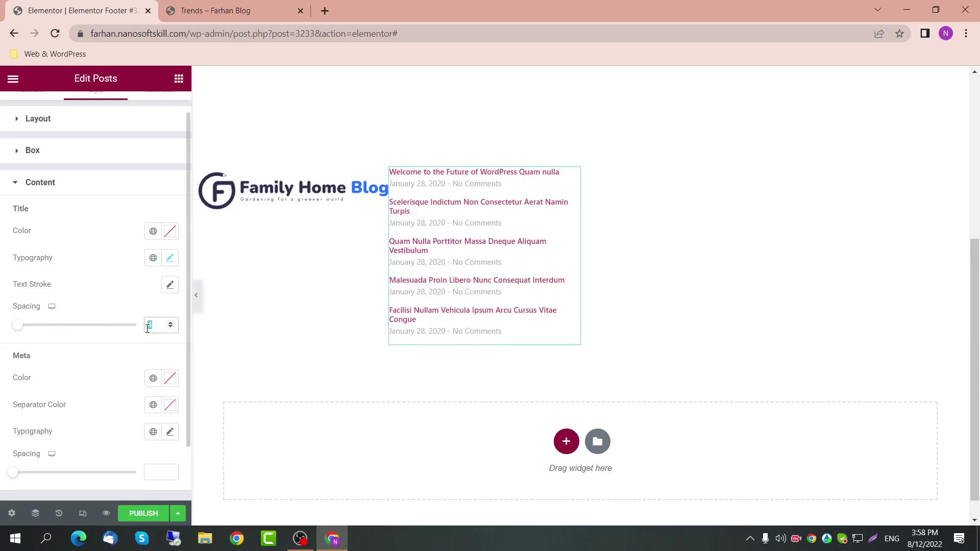
{"action": "key", "text": "BackSpace"}
{"action": "scroll", "coordinate": [110, 376], "scroll_direction": "down", "scroll_amount": 2}
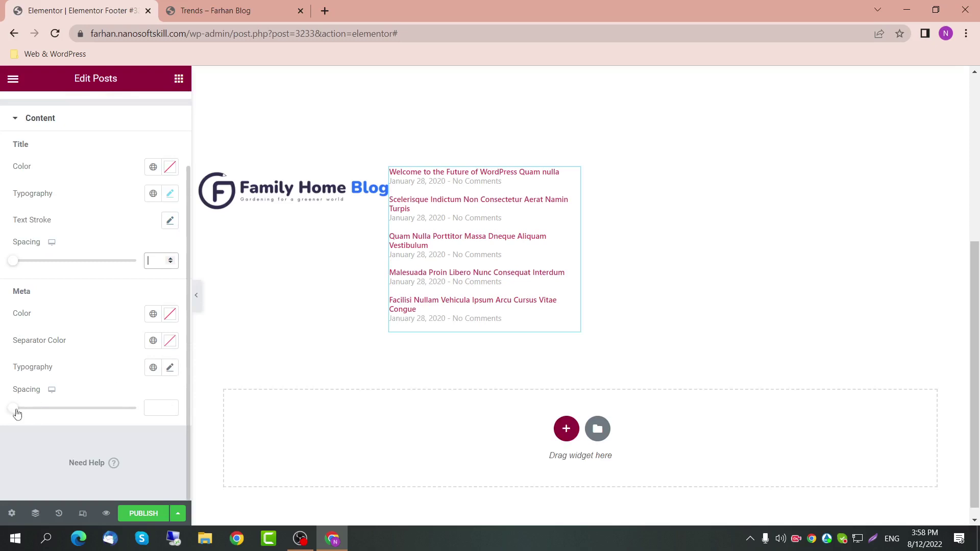
{"action": "mouse_move", "coordinate": [17, 414]}
{"action": "left_mouse_down"}
{"action": "mouse_move", "coordinate": [43, 418]}
{"action": "mouse_move", "coordinate": [35, 415]}
{"action": "left_mouse_up"}
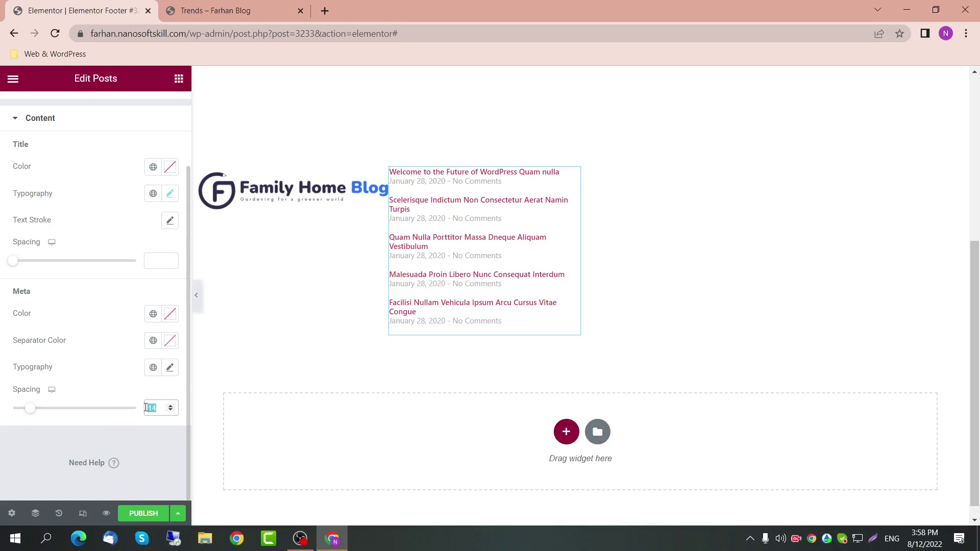
{"action": "scroll", "coordinate": [97, 286], "scroll_direction": "up", "scroll_amount": 2}
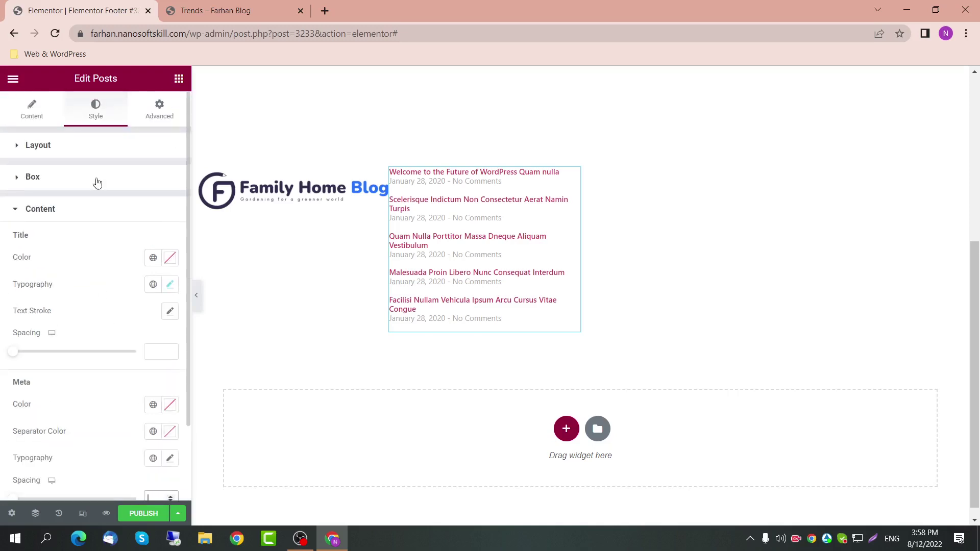
Step: Unlink the posts widget's margins and set the left margin to 10
{"action": "left_click", "coordinate": [91, 204]}
{"action": "left_click", "coordinate": [145, 118]}
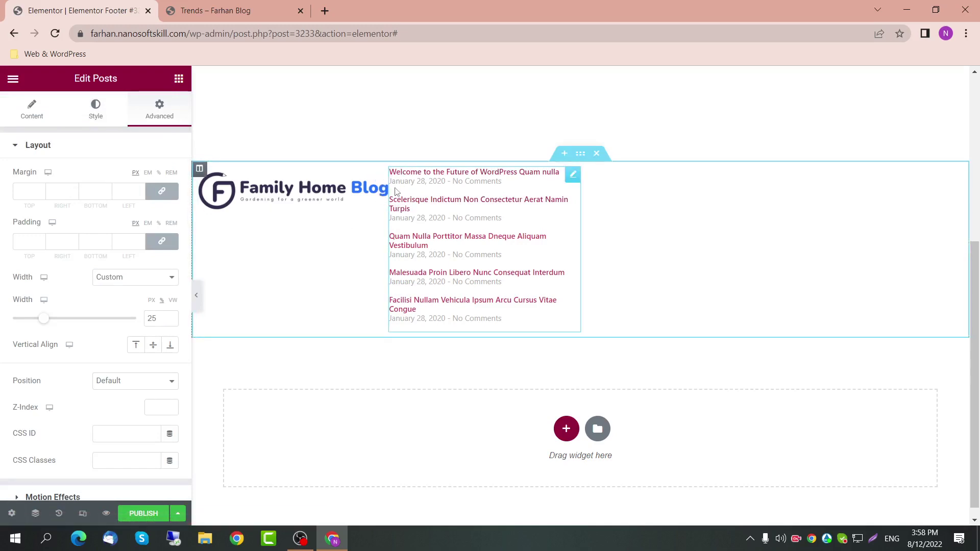
{"action": "left_click", "coordinate": [162, 192]}
{"action": "double_click", "coordinate": [118, 190]}
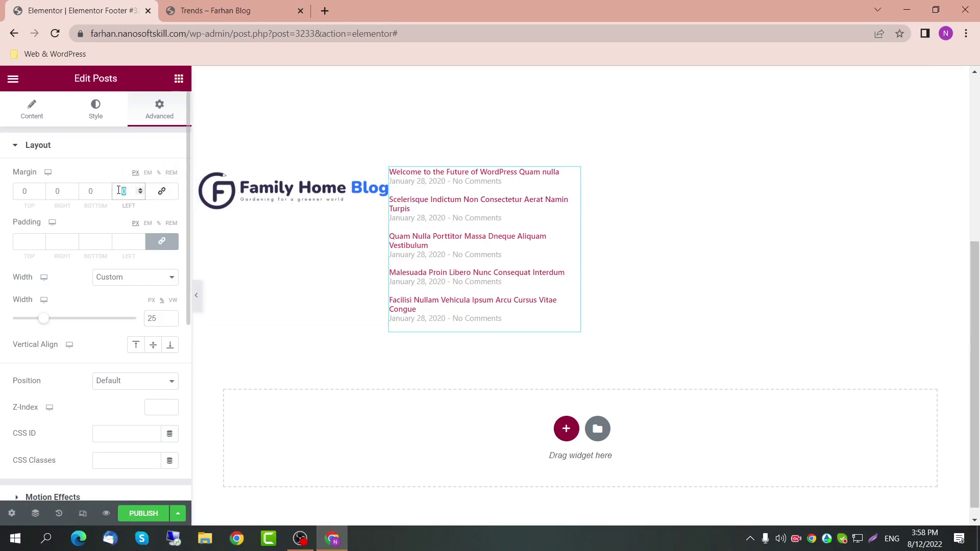
{"action": "type", "text": "5"}
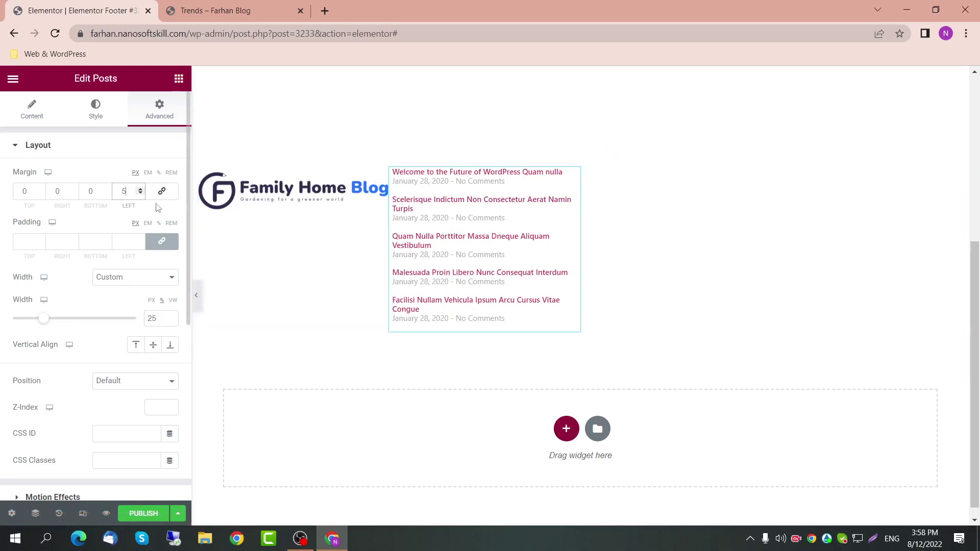
{"action": "key", "text": "BackSpace"}
{"action": "type", "text": "0"}
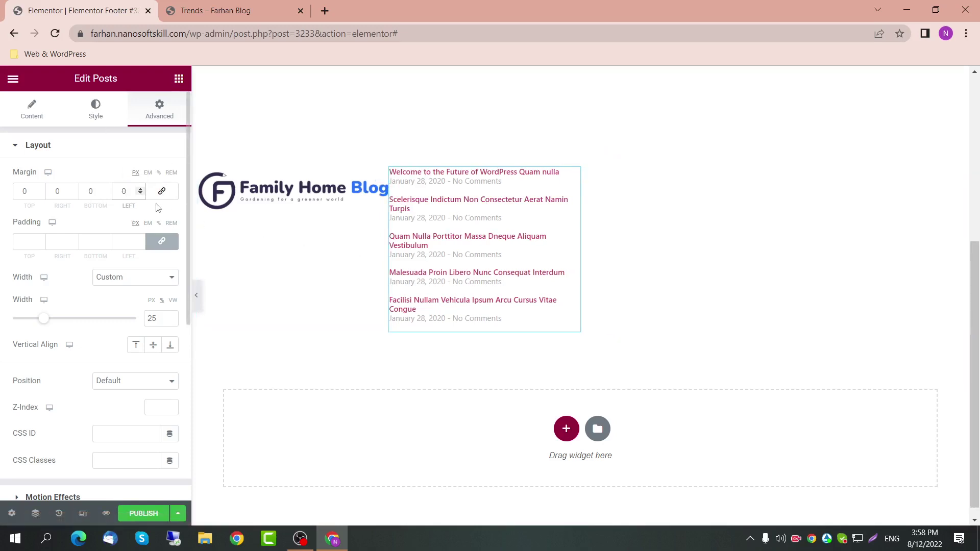
{"action": "type", "text": "10"}
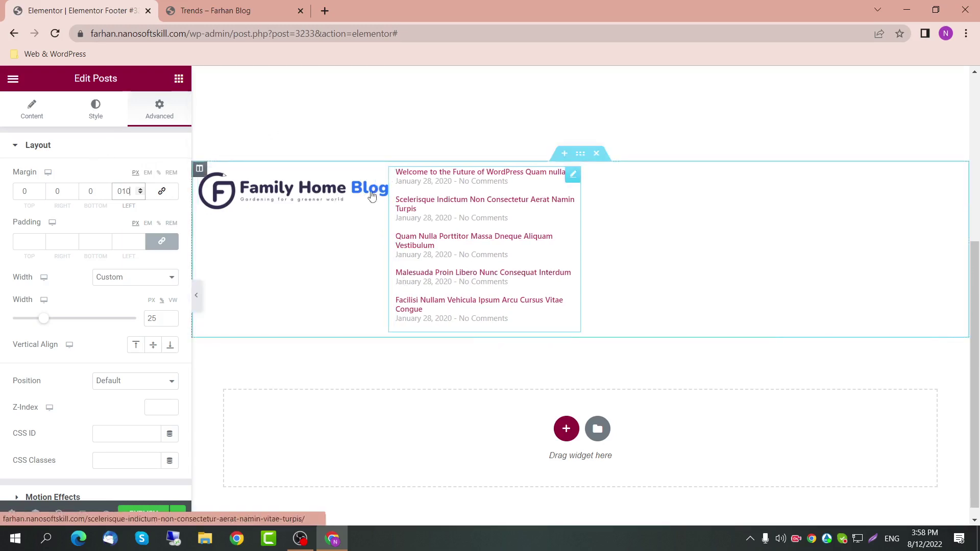
{"action": "left_click", "coordinate": [178, 78]}
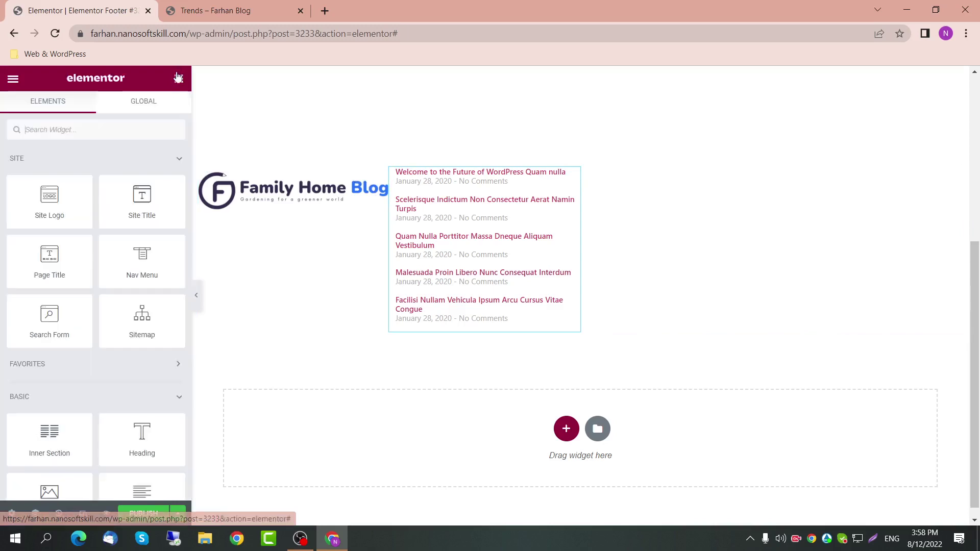
Step: Add a Heading widget above the posts list titled 'Latest Posts'
{"action": "left_click_drag", "start_coordinate": [141, 434], "coordinate": [415, 176]}
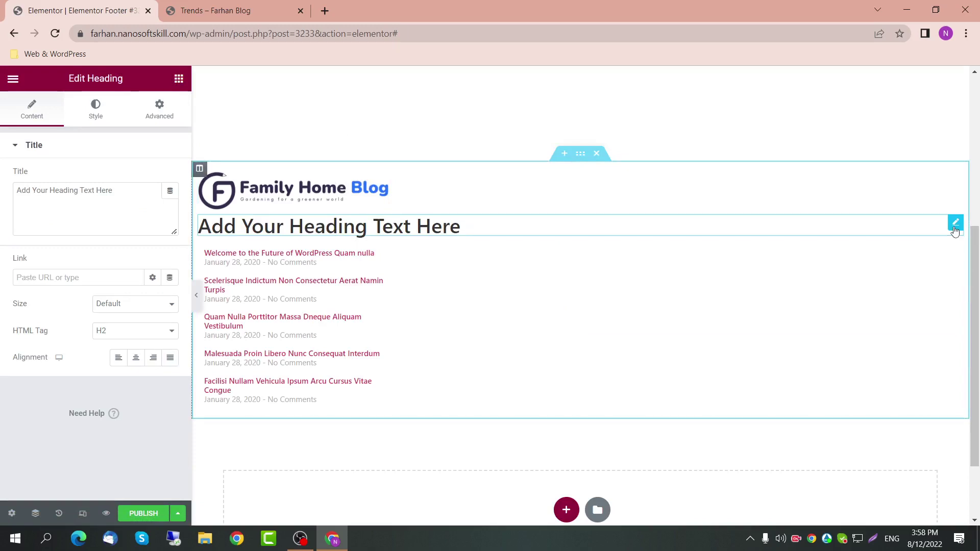
{"action": "left_click", "coordinate": [132, 193]}
{"action": "left_click_drag", "start_coordinate": [132, 193], "coordinate": [1, 201]}
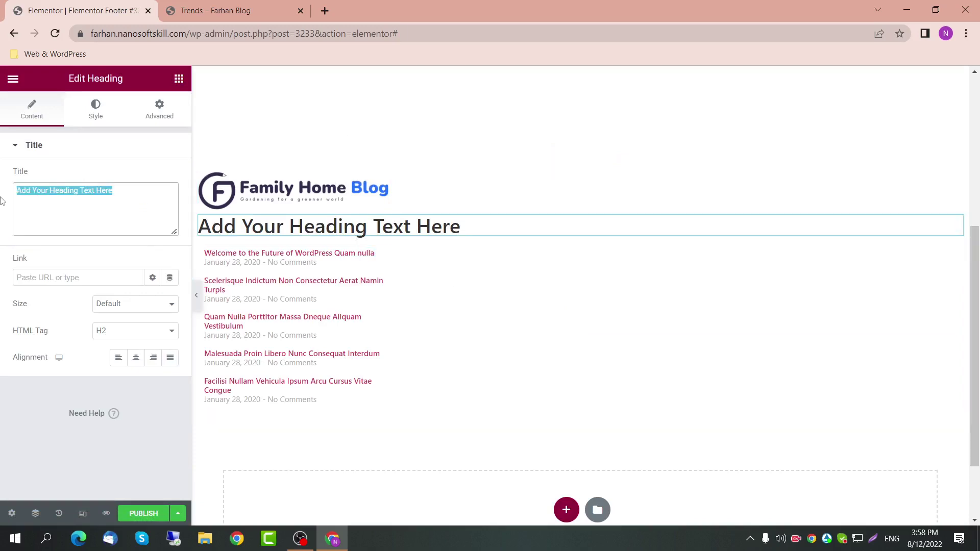
{"action": "type", "text": "Lates"}
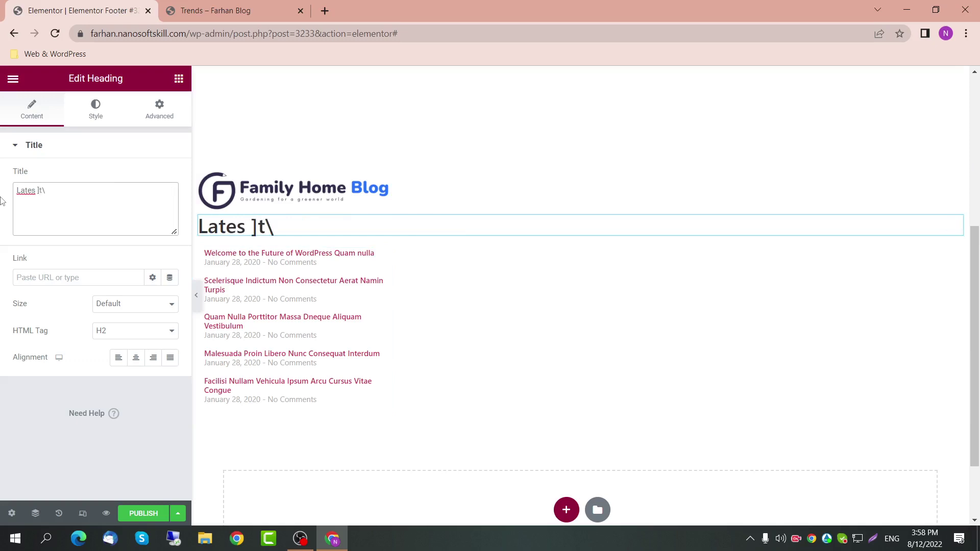
{"action": "type", "text": "t posts"}
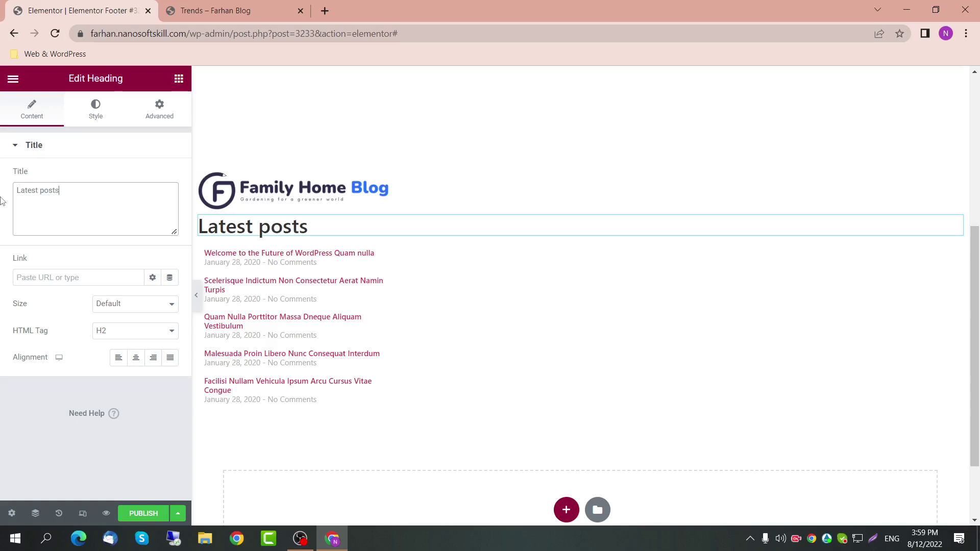
{"action": "key", "text": "BackSpace"}
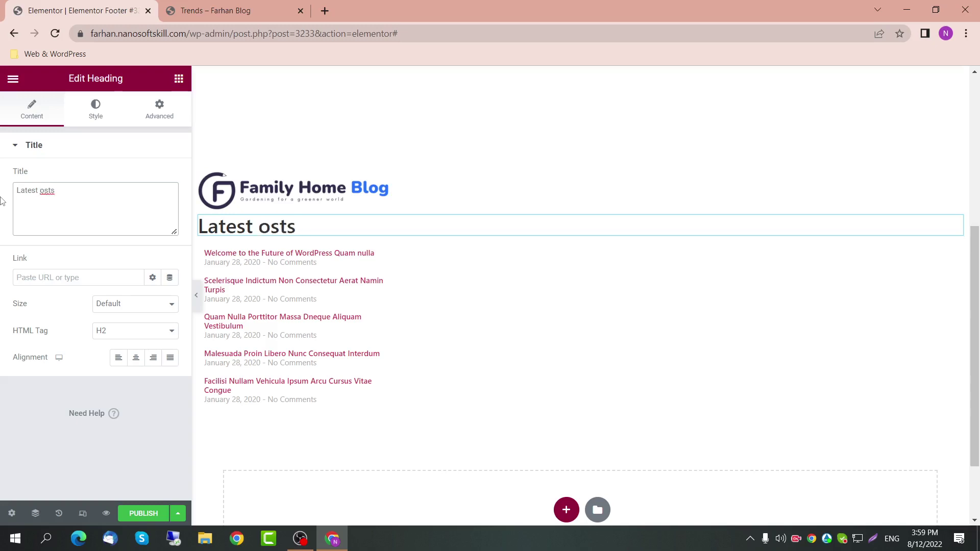
{"action": "type", "text": "P"}
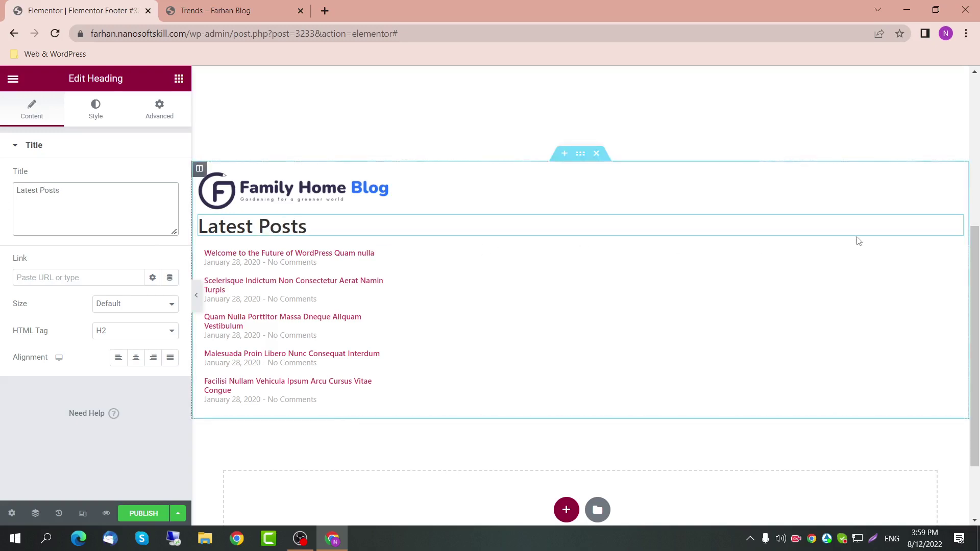
Step: Set the Latest Posts heading's width to Custom 25%
{"action": "left_click", "coordinate": [134, 105]}
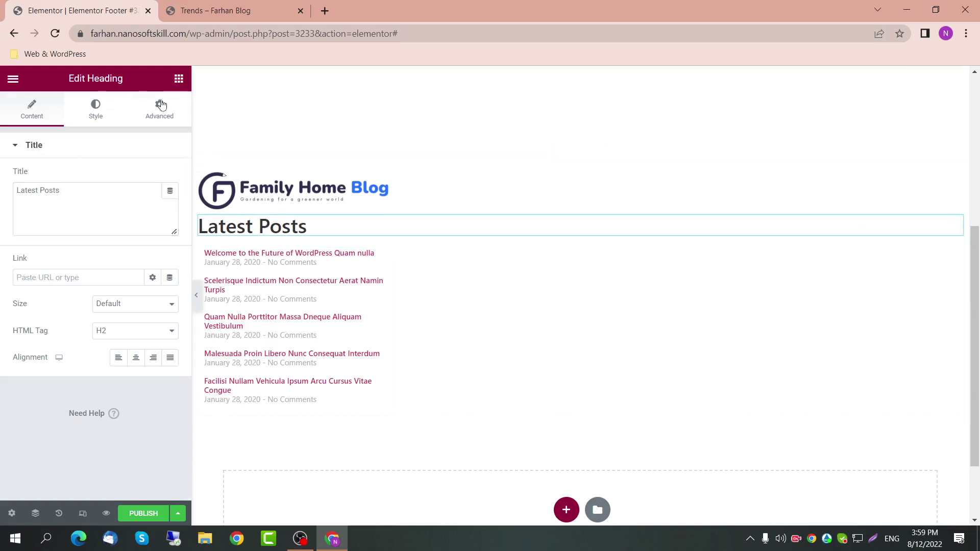
{"action": "left_click", "coordinate": [146, 278]}
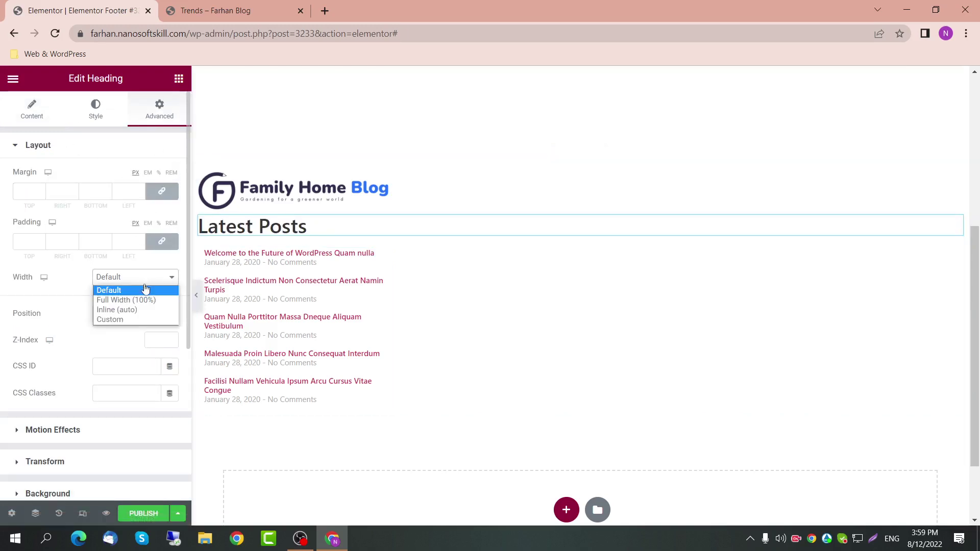
{"action": "left_click", "coordinate": [151, 319]}
{"action": "left_click", "coordinate": [162, 318]}
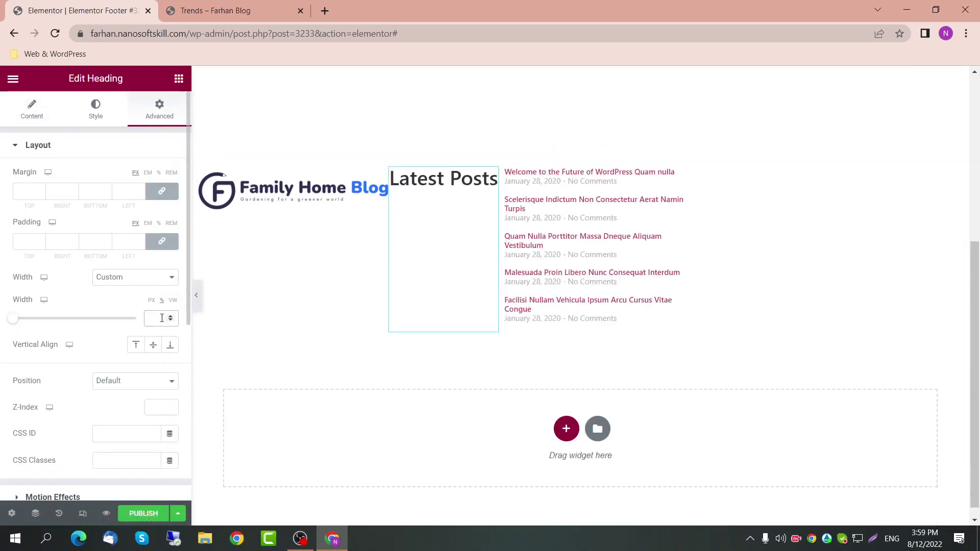
{"action": "type", "text": "25"}
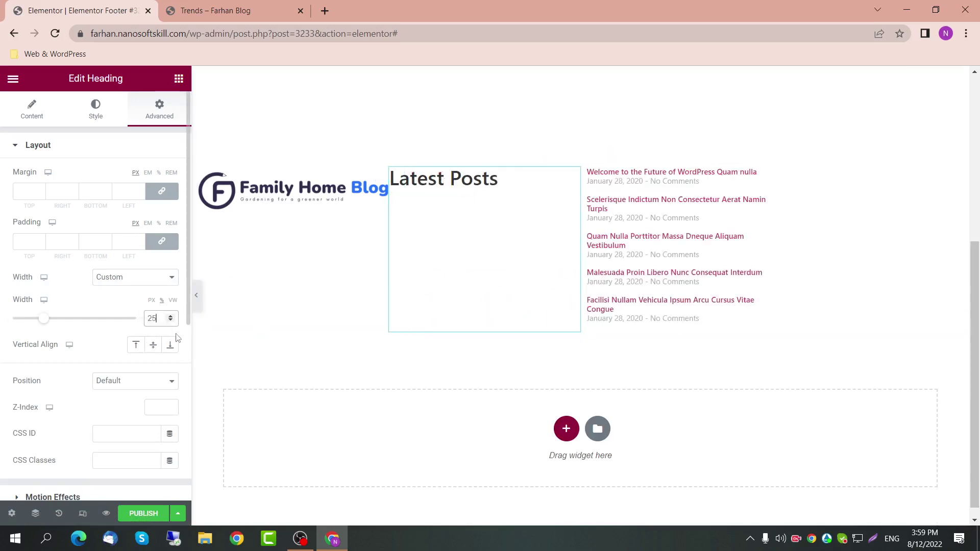
{"action": "left_click", "coordinate": [765, 176]}
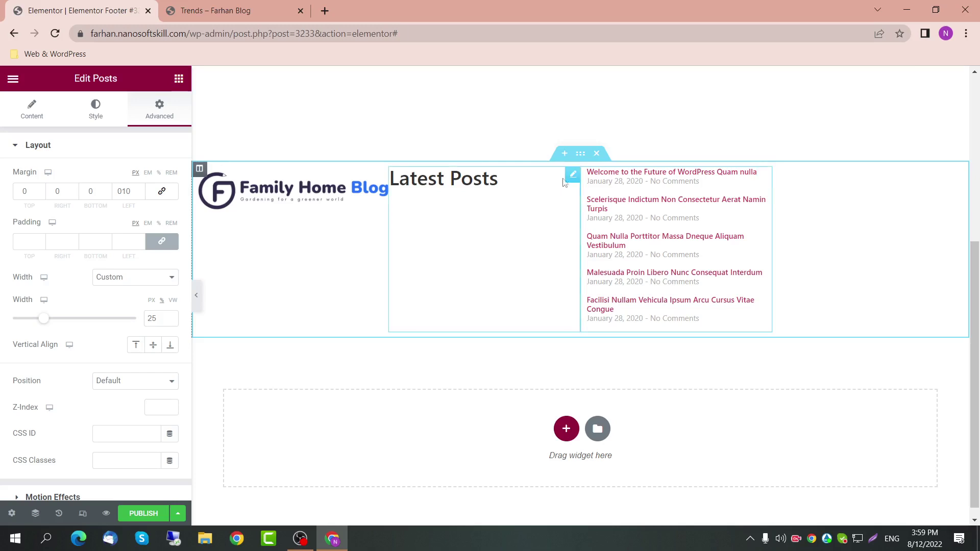
{"action": "left_click", "coordinate": [570, 177]}
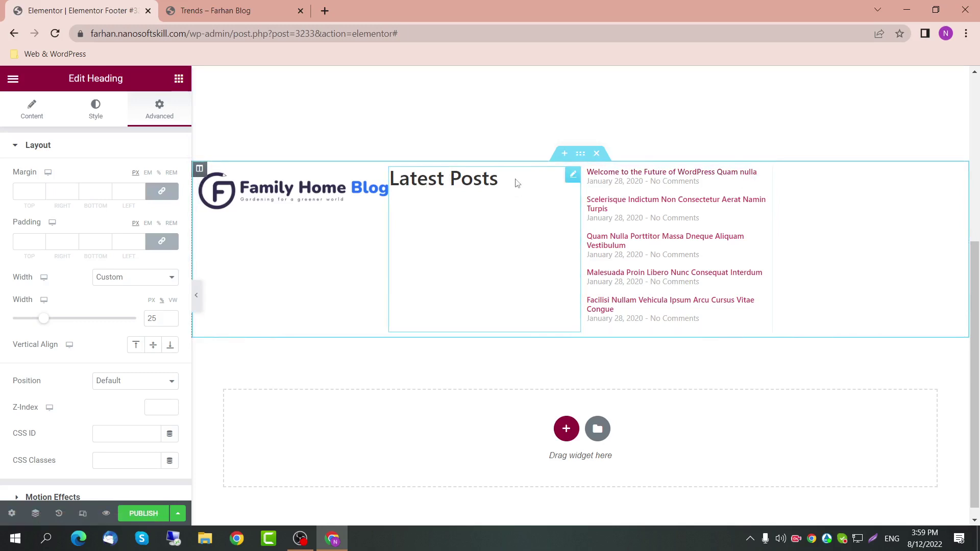
Step: Duplicate the heading into the third column and retitle it 'Menu'
{"action": "mouse_move", "coordinate": [573, 182]}
{"action": "left_mouse_down"}
{"action": "mouse_move", "coordinate": [657, 183]}
{"action": "mouse_move", "coordinate": [571, 188]}
{"action": "left_mouse_up"}
{"action": "left_click_drag", "start_coordinate": [60, 192], "coordinate": [3, 199]}
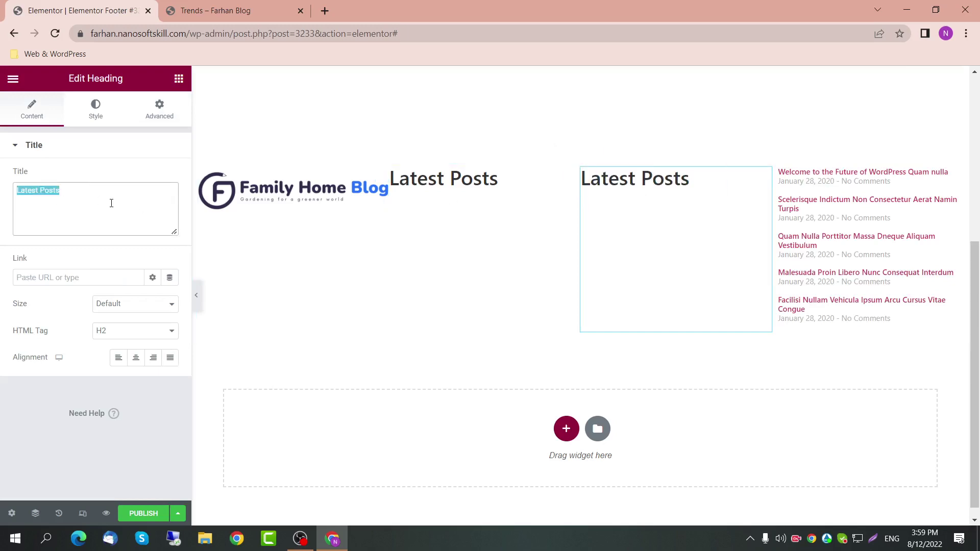
{"action": "type", "text": "m"}
{"action": "key", "text": "BackSpace"}
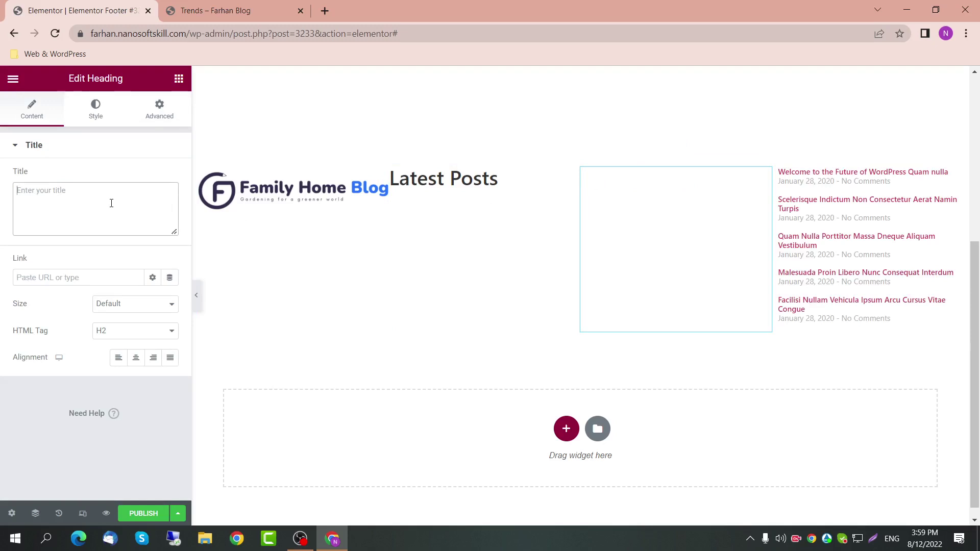
{"action": "type", "text": "Menu"}
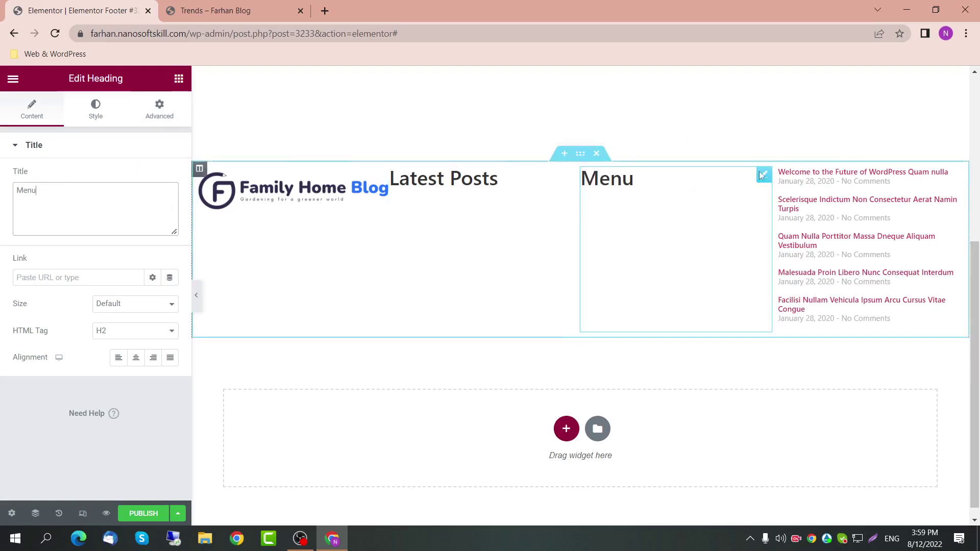
Step: Copy the heading into the fourth column and retitle it 'Contact Us'
{"action": "left_click_drag", "start_coordinate": [769, 177], "coordinate": [863, 188]}
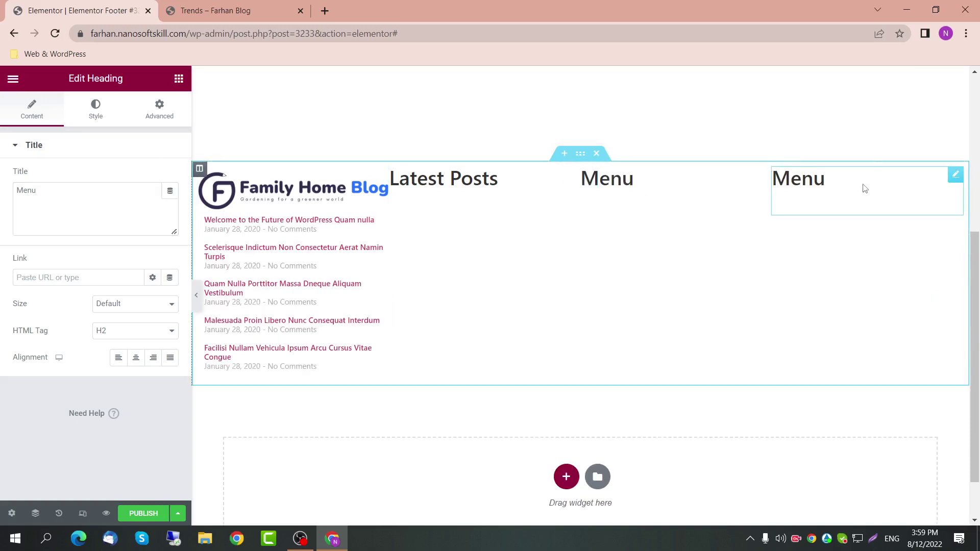
{"action": "double_click", "coordinate": [804, 179]}
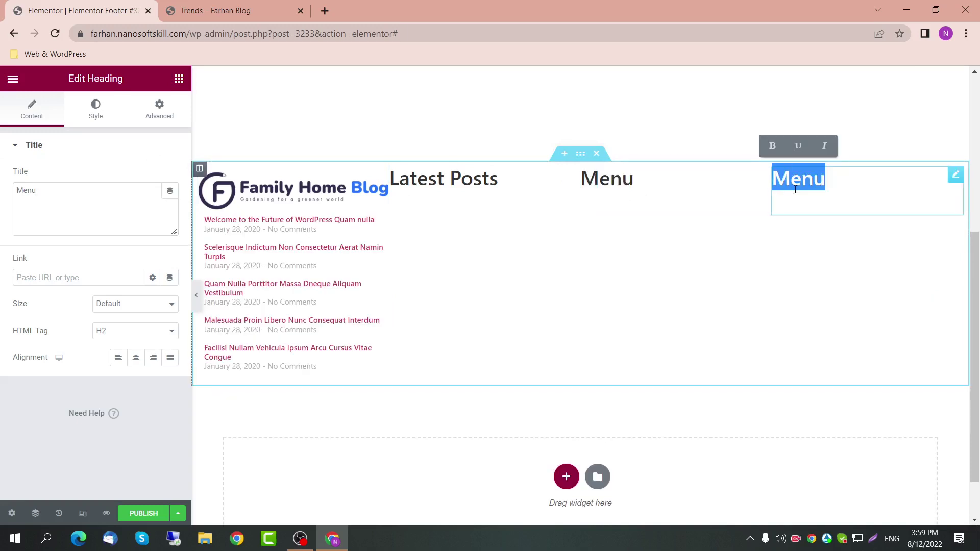
{"action": "type", "text": "Contact Us"}
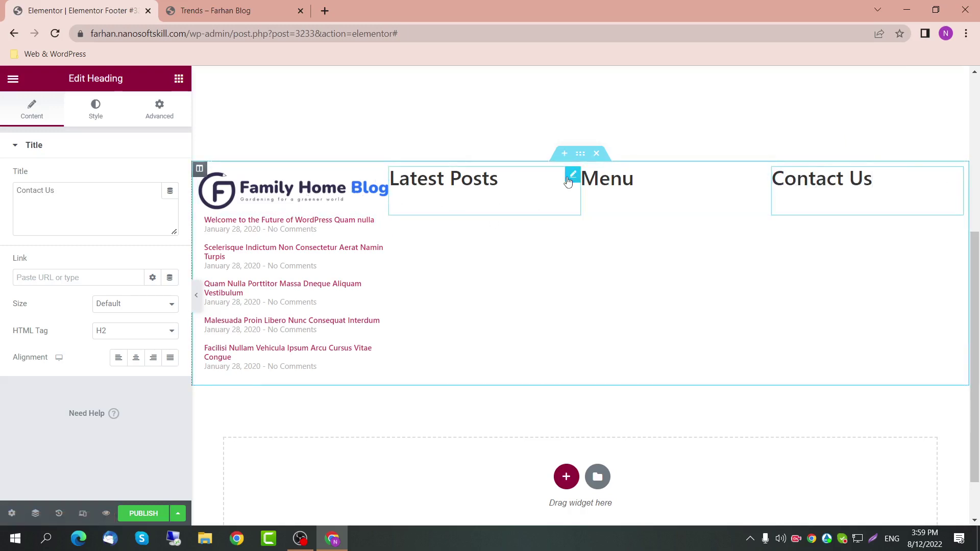
{"action": "left_click", "coordinate": [570, 176]}
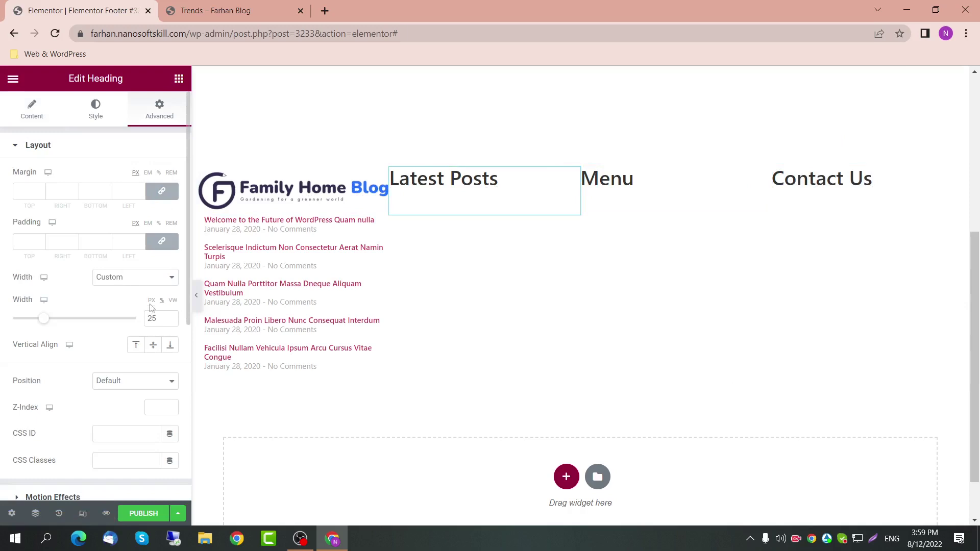
{"action": "left_click", "coordinate": [381, 222]}
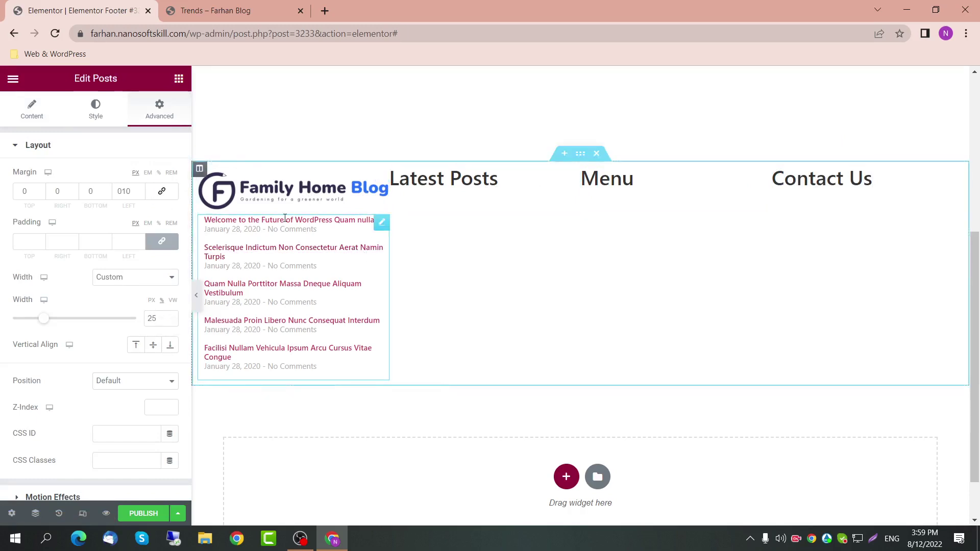
{"action": "left_click", "coordinate": [178, 78]}
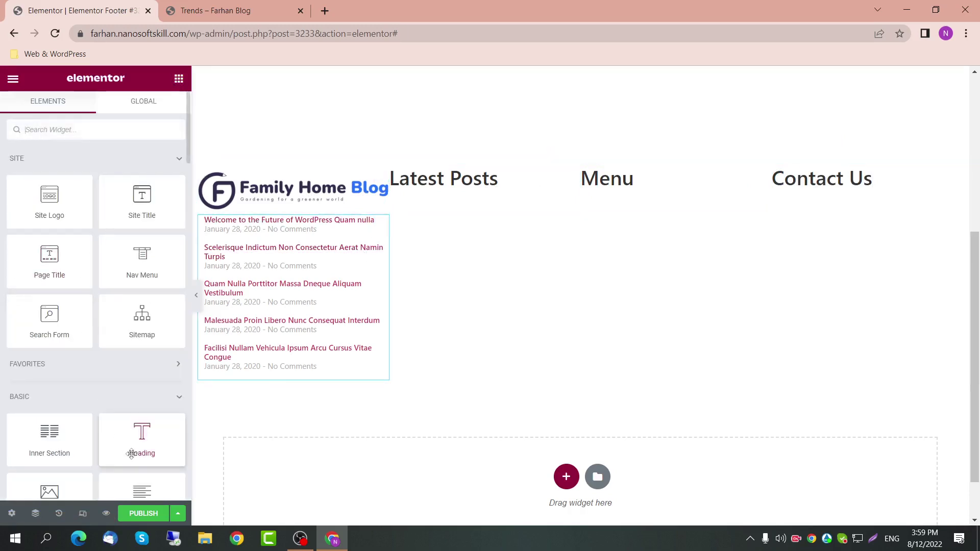
Step: Add a Text Editor Lorem ipsum paragraph and move it below the logo
{"action": "left_click_drag", "start_coordinate": [142, 490], "coordinate": [230, 197]}
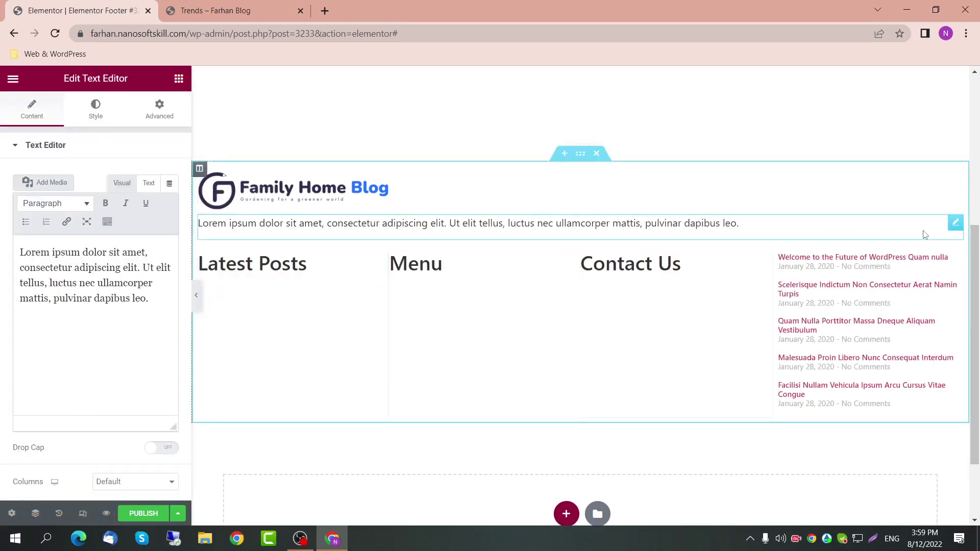
{"action": "left_click_drag", "start_coordinate": [955, 222], "coordinate": [239, 286]}
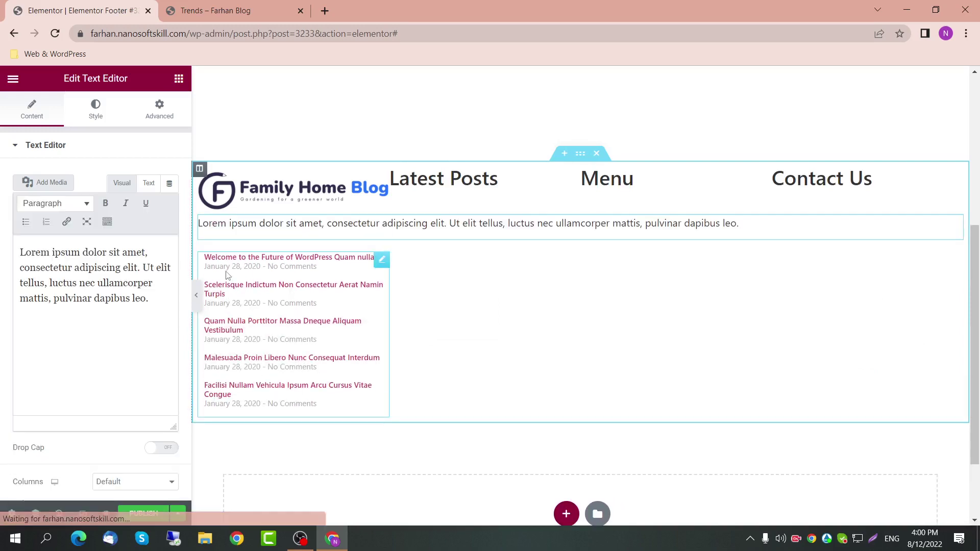
{"action": "left_click", "coordinate": [383, 262]}
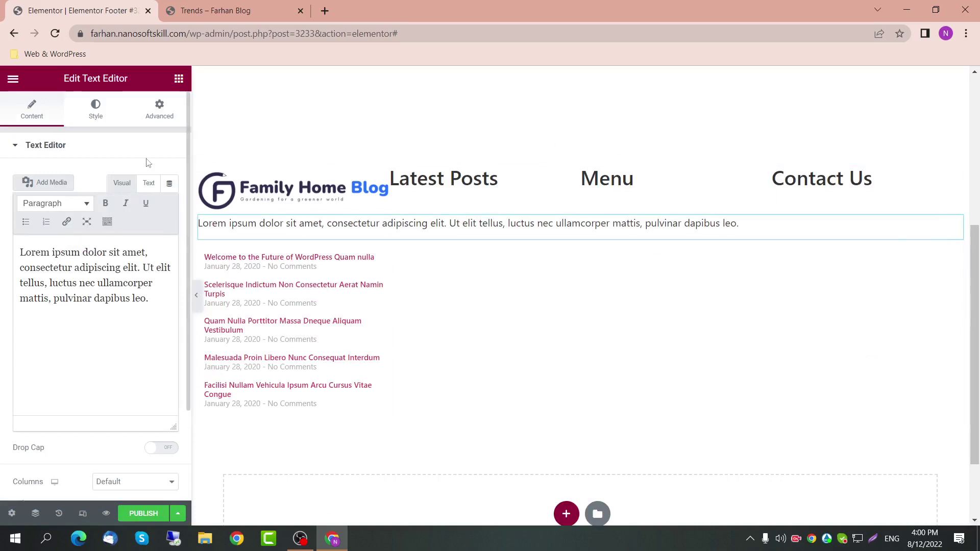
Step: Set the paragraph's width to Custom 25%
{"action": "left_click", "coordinate": [159, 109]}
{"action": "left_click", "coordinate": [153, 277]}
{"action": "left_click", "coordinate": [151, 319]}
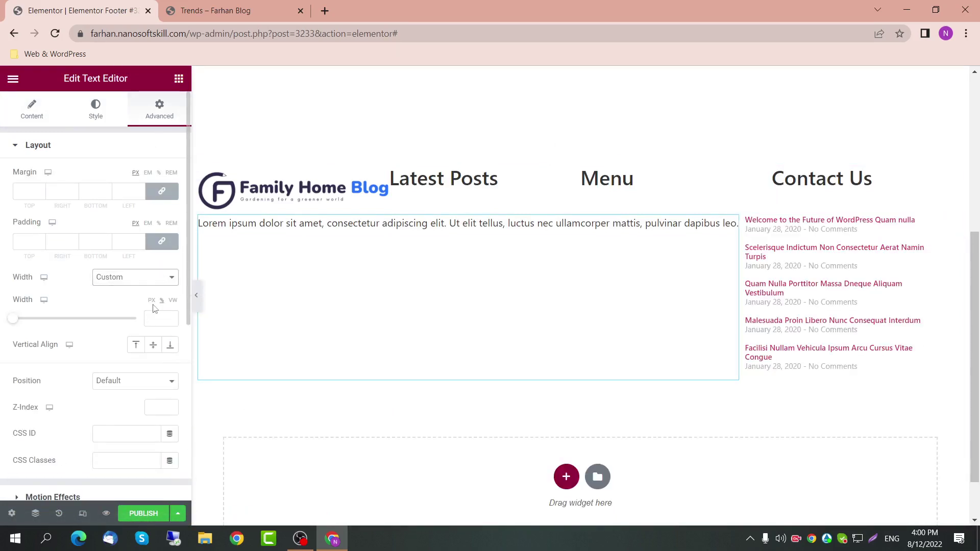
{"action": "left_click", "coordinate": [154, 319]}
{"action": "type", "text": "25"}
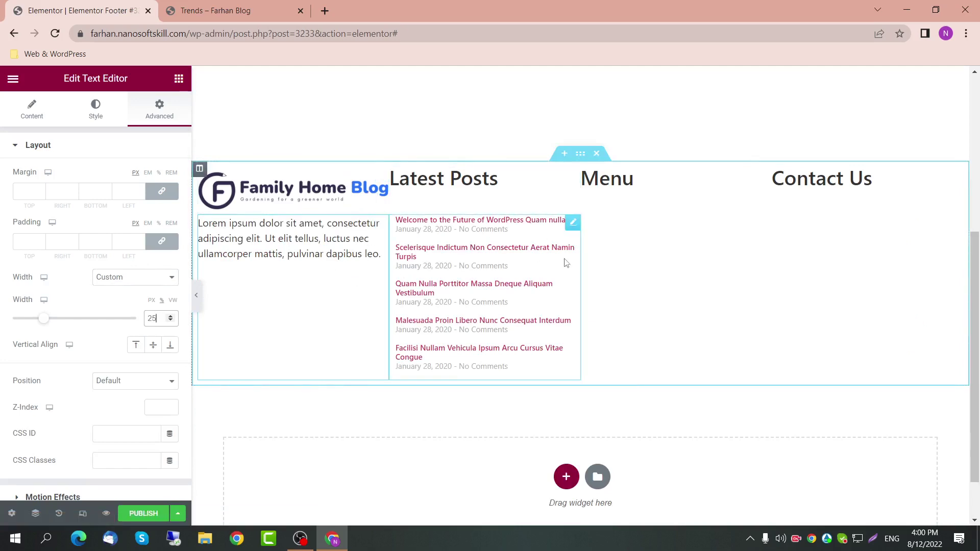
{"action": "left_click", "coordinate": [557, 243]}
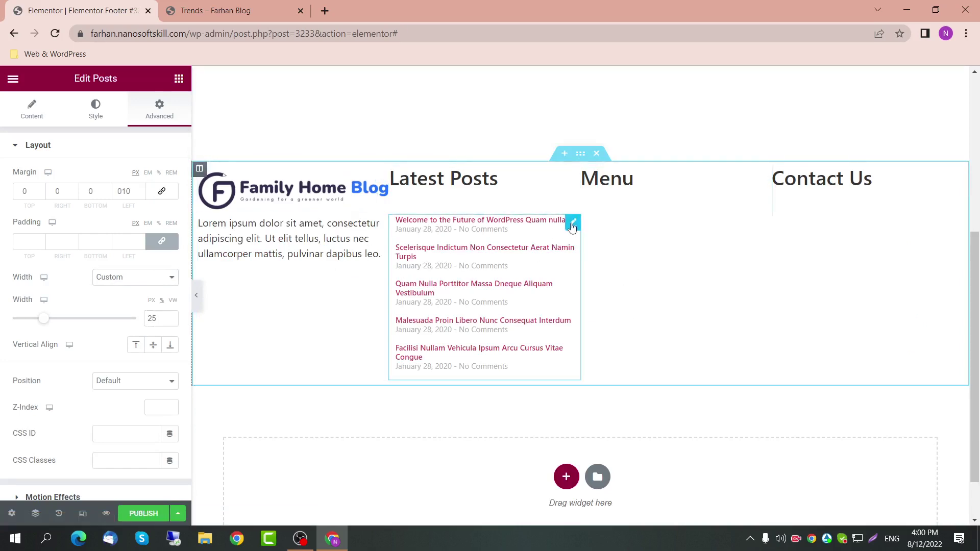
{"action": "left_click", "coordinate": [178, 78]}
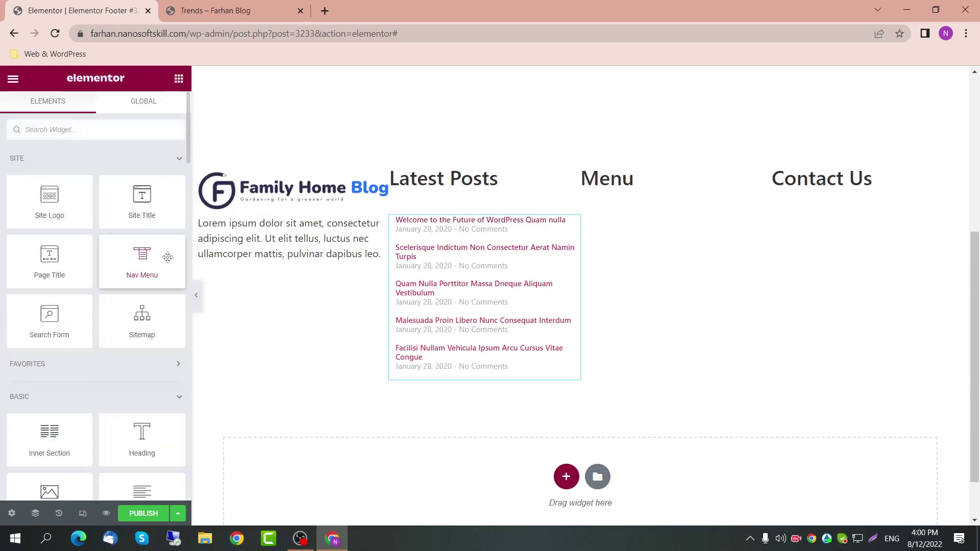
Step: Add a Nav Menu widget under the Menu heading with a Vertical layout
{"action": "left_click_drag", "start_coordinate": [150, 258], "coordinate": [555, 344]}
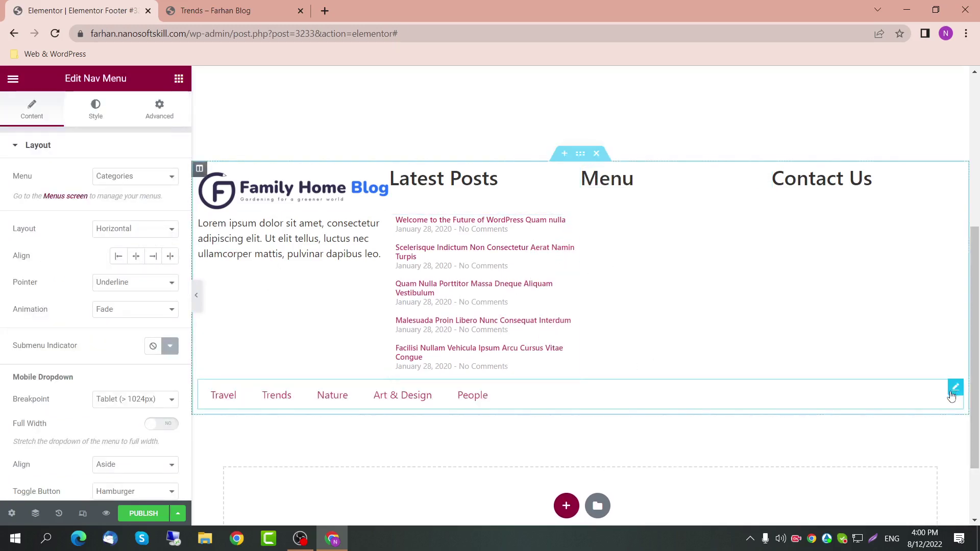
{"action": "left_click", "coordinate": [160, 230]}
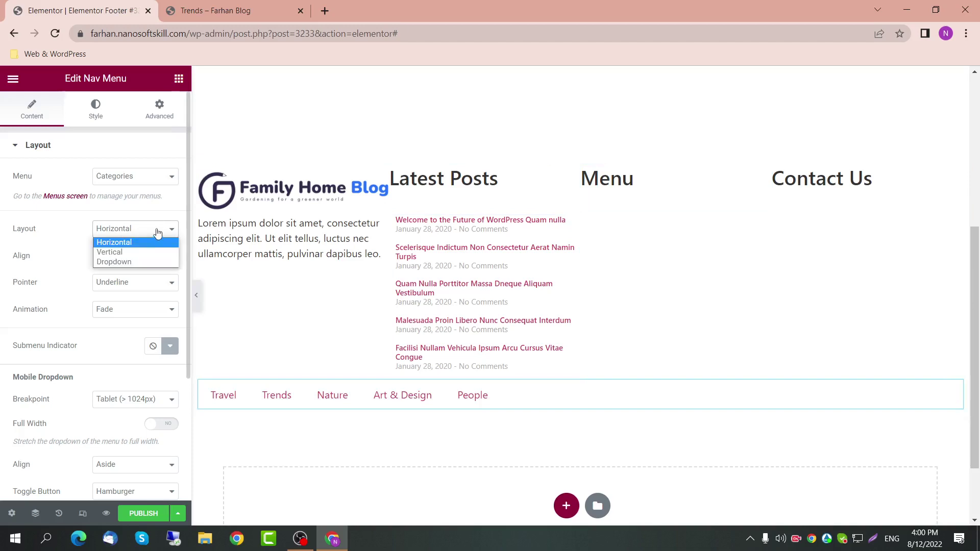
{"action": "left_click", "coordinate": [144, 256]}
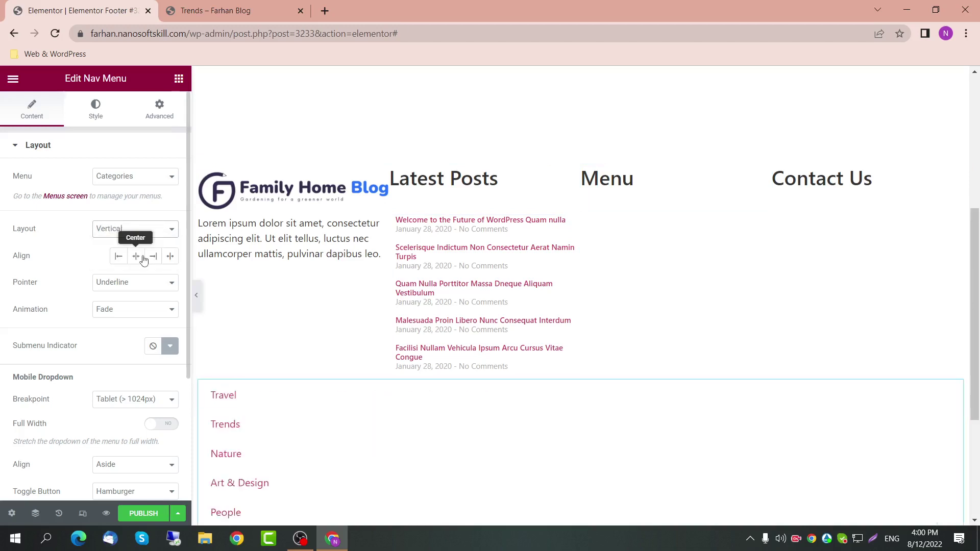
{"action": "scroll", "coordinate": [138, 283], "scroll_direction": "down", "scroll_amount": 1}
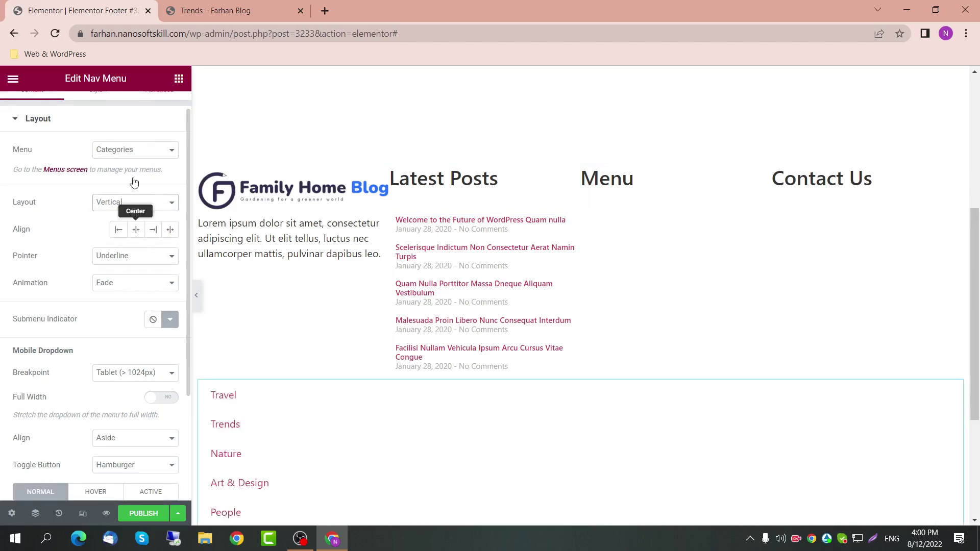
{"action": "scroll", "coordinate": [137, 228], "scroll_direction": "up", "scroll_amount": 1}
Step: Set the menu's width to Custom 25%
{"action": "left_click", "coordinate": [159, 109]}
{"action": "left_click", "coordinate": [135, 278]}
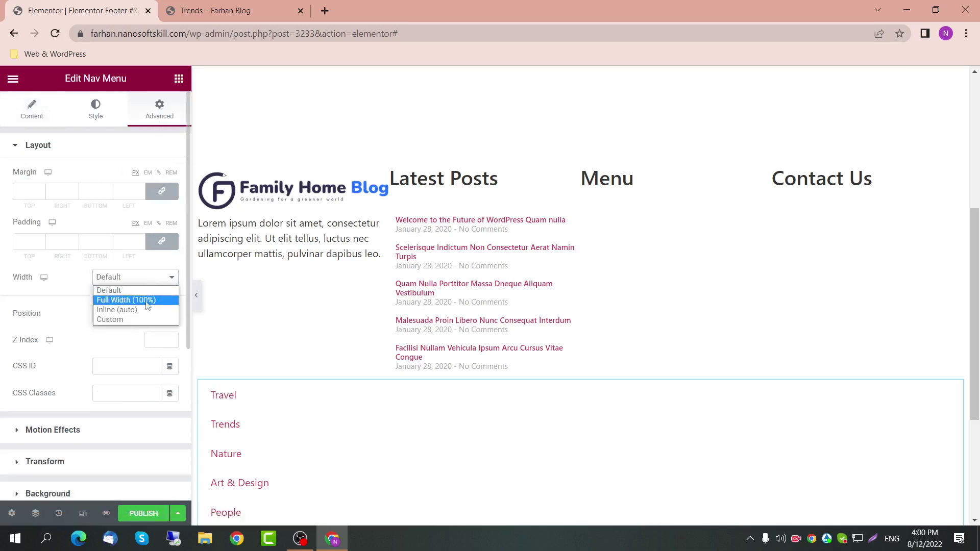
{"action": "left_click", "coordinate": [142, 321]}
{"action": "left_click", "coordinate": [156, 318]}
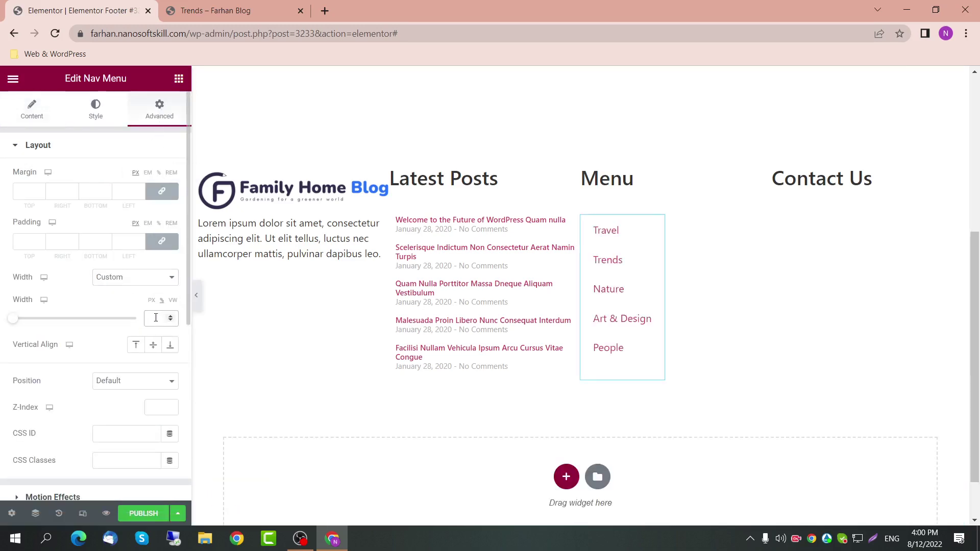
{"action": "type", "text": "25"}
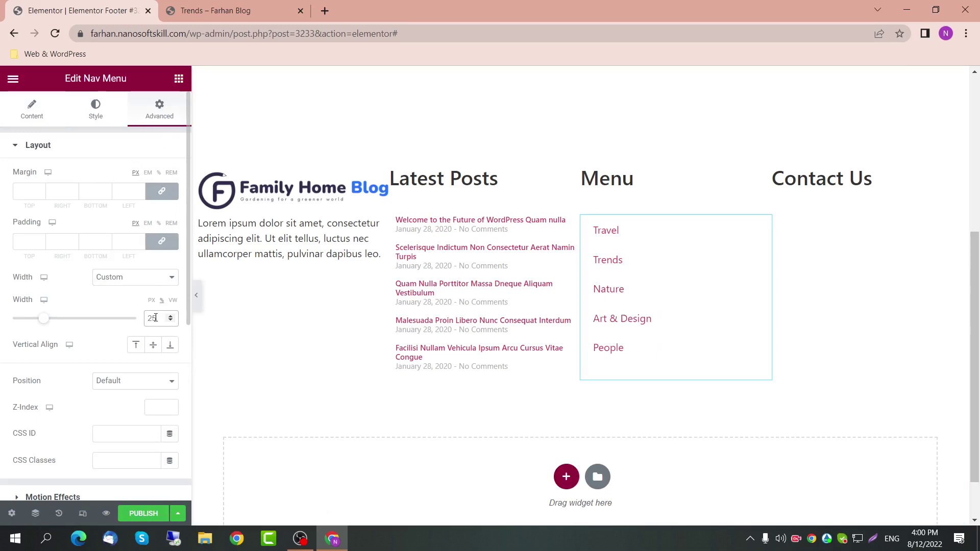
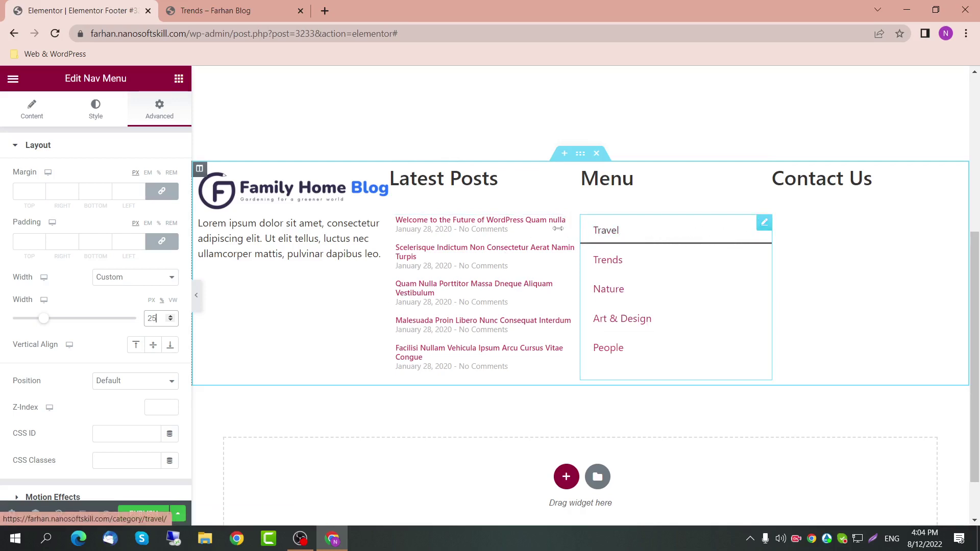
Step: Set the Nav Menu's hover Pointer to None and duplicate the category menu widget
{"action": "left_click", "coordinate": [32, 113]}
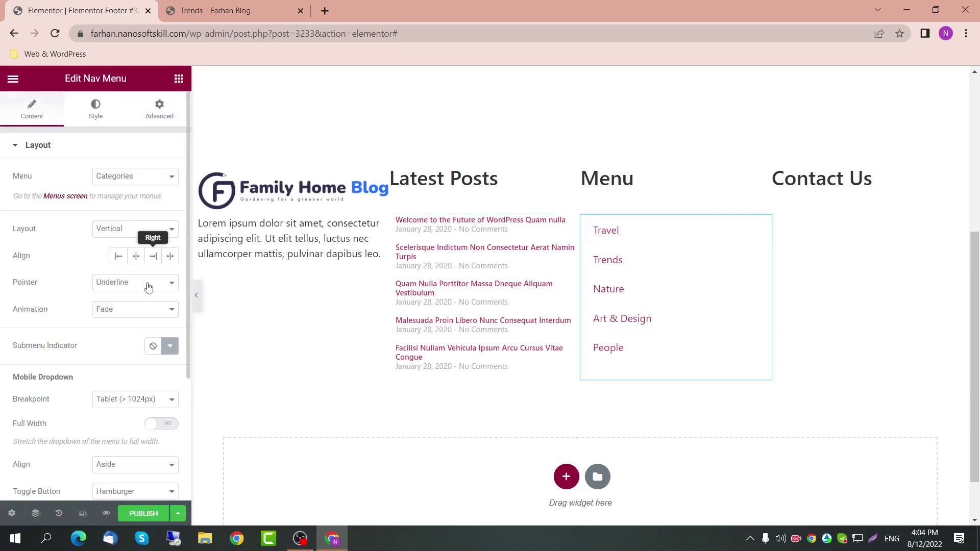
{"action": "scroll", "coordinate": [135, 292], "scroll_direction": "down", "scroll_amount": 1}
{"action": "left_click", "coordinate": [136, 256]}
{"action": "left_click", "coordinate": [133, 269]}
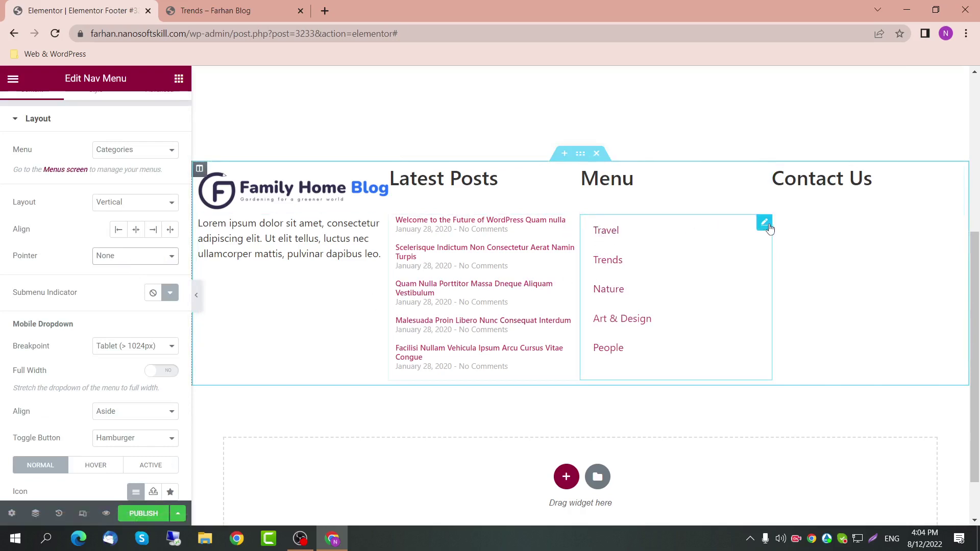
{"action": "key", "text": "ctrl+d"}
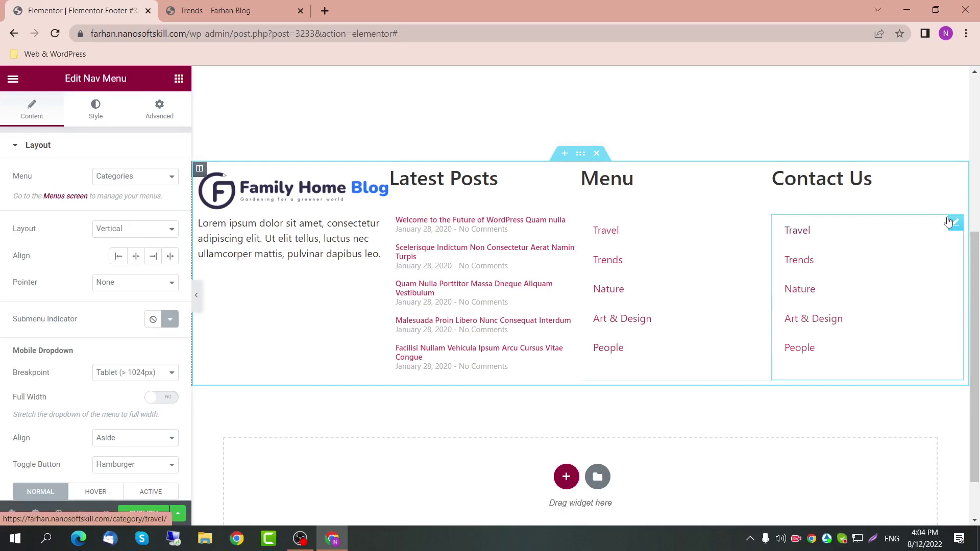
{"action": "left_click", "coordinate": [178, 79]}
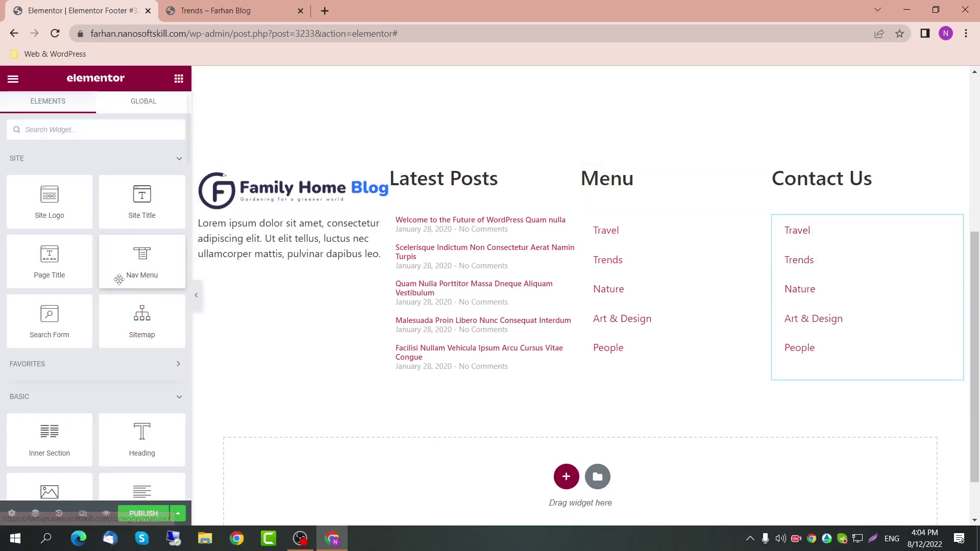
Step: Search the widgets for 'icon' and drag an Icon List onto the footer below the columns
{"action": "scroll", "coordinate": [118, 332], "scroll_direction": "down", "scroll_amount": 3}
{"action": "scroll", "coordinate": [118, 331], "scroll_direction": "down", "scroll_amount": 1}
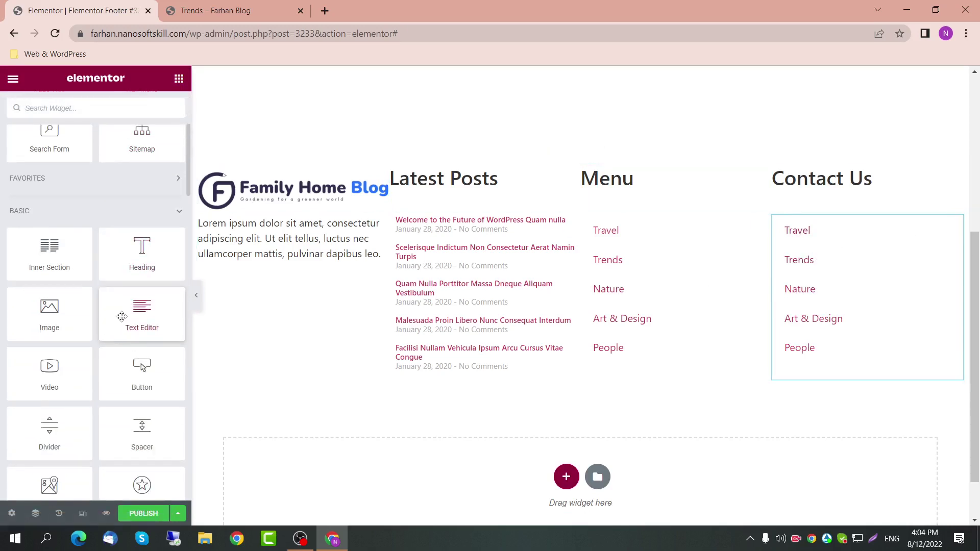
{"action": "scroll", "coordinate": [121, 316], "scroll_direction": "down", "scroll_amount": 1}
{"action": "scroll", "coordinate": [121, 306], "scroll_direction": "down", "scroll_amount": 4}
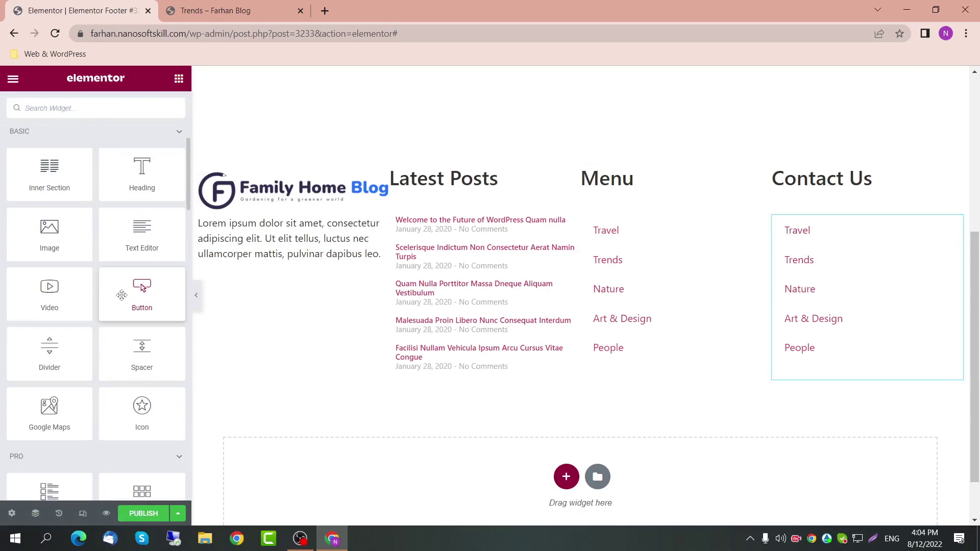
{"action": "scroll", "coordinate": [121, 331], "scroll_direction": "down", "scroll_amount": 9}
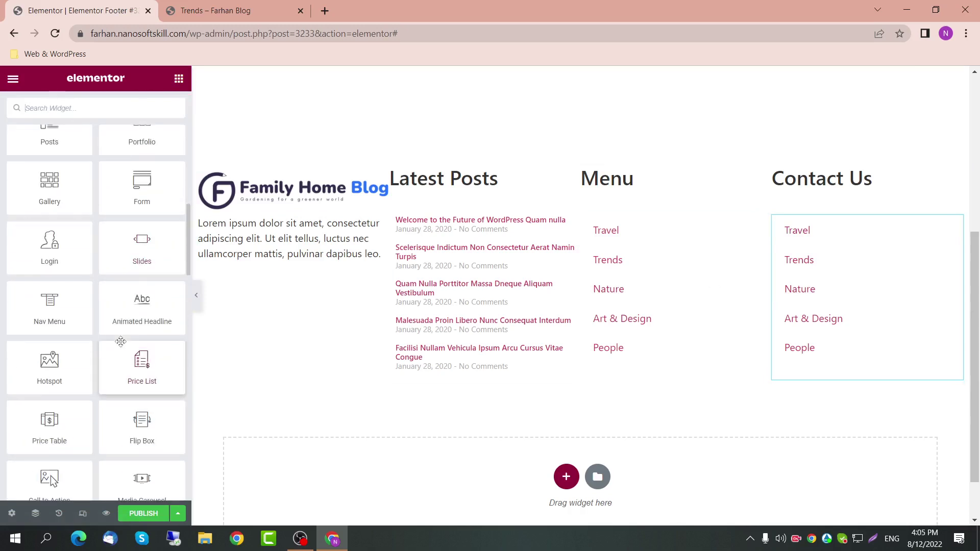
{"action": "scroll", "coordinate": [119, 342], "scroll_direction": "up", "scroll_amount": 15}
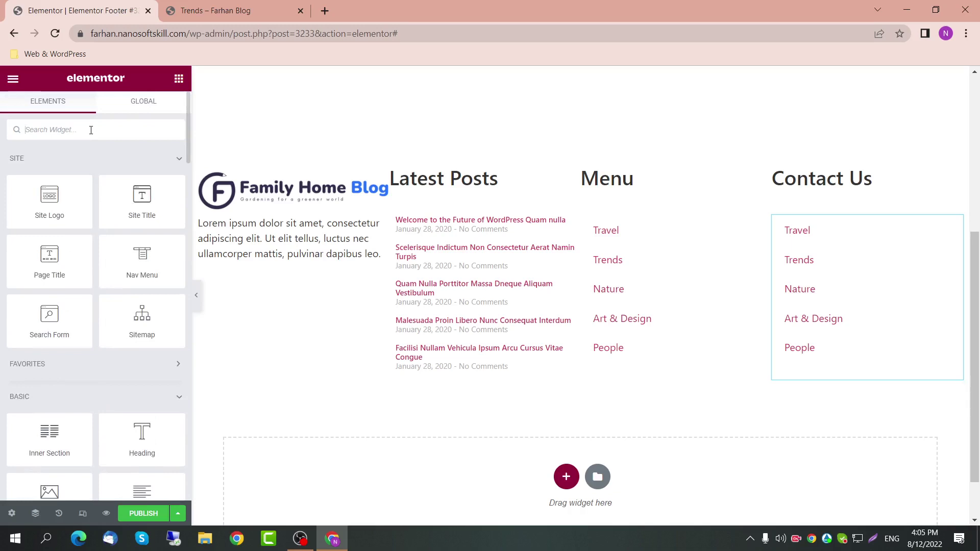
{"action": "type", "text": "iud"}
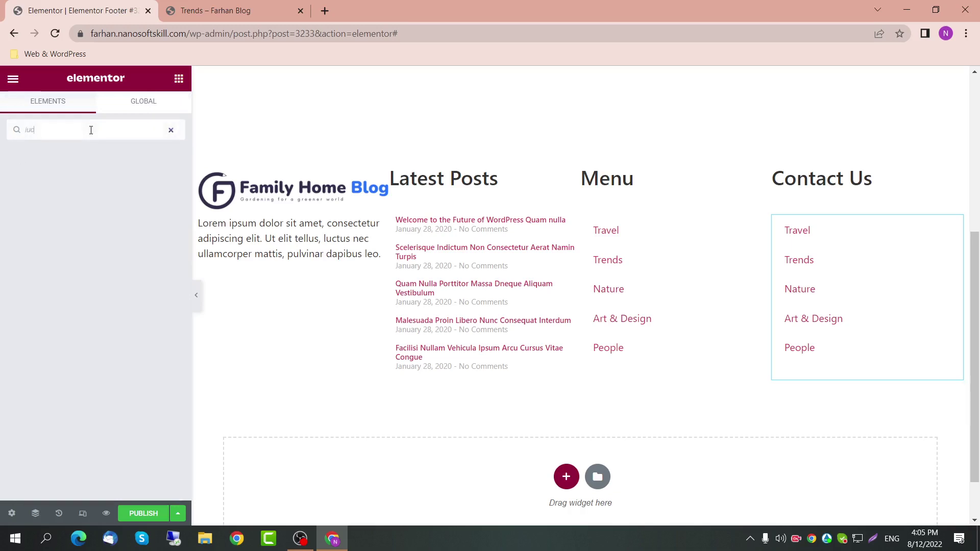
{"action": "key", "text": "BackSpace"}
{"action": "key", "text": "BackSpace"}
{"action": "type", "text": "cons"}
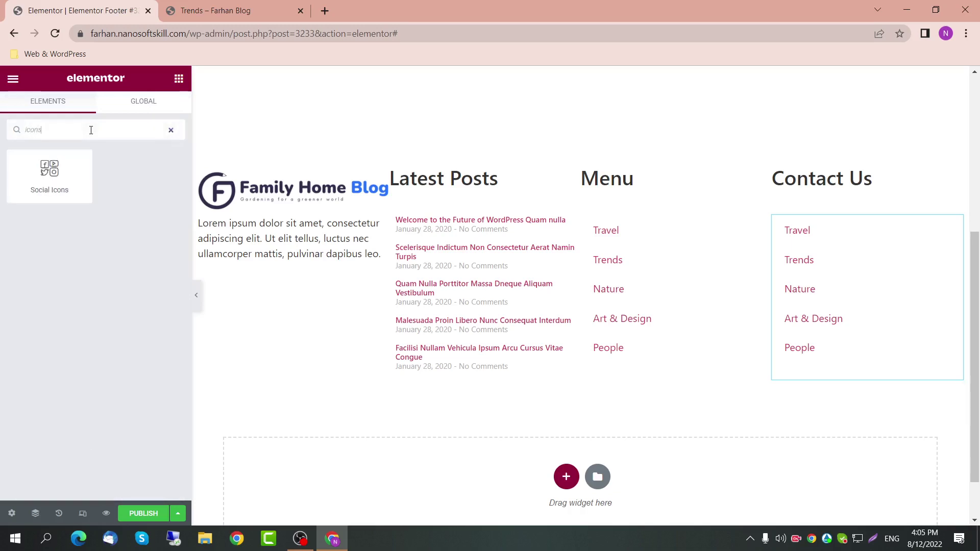
{"action": "key", "text": "BackSpace"}
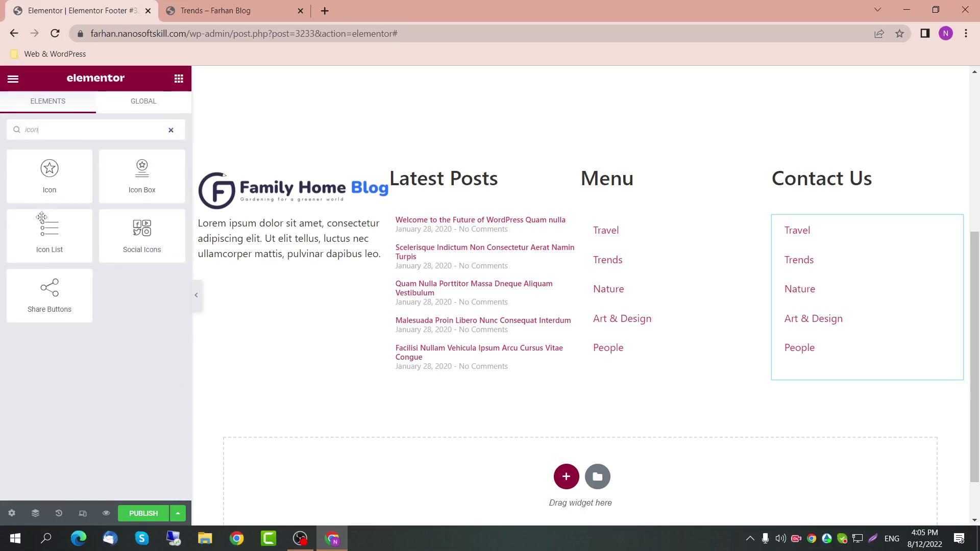
{"action": "left_click_drag", "start_coordinate": [49, 233], "coordinate": [868, 269]}
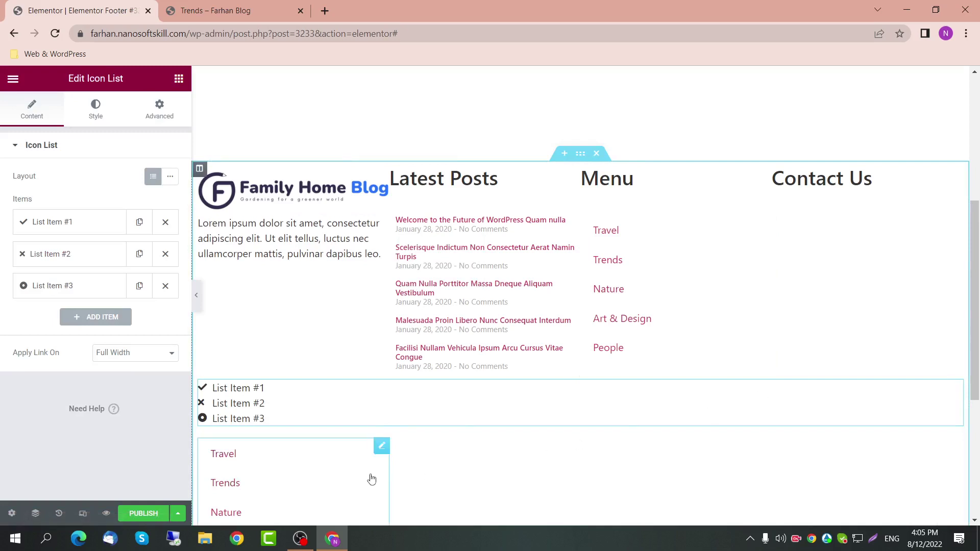
{"action": "left_click", "coordinate": [383, 447]}
Step: Delete the duplicated menu and set the Icon List width to Custom 25%
{"action": "key", "text": "Delete"}
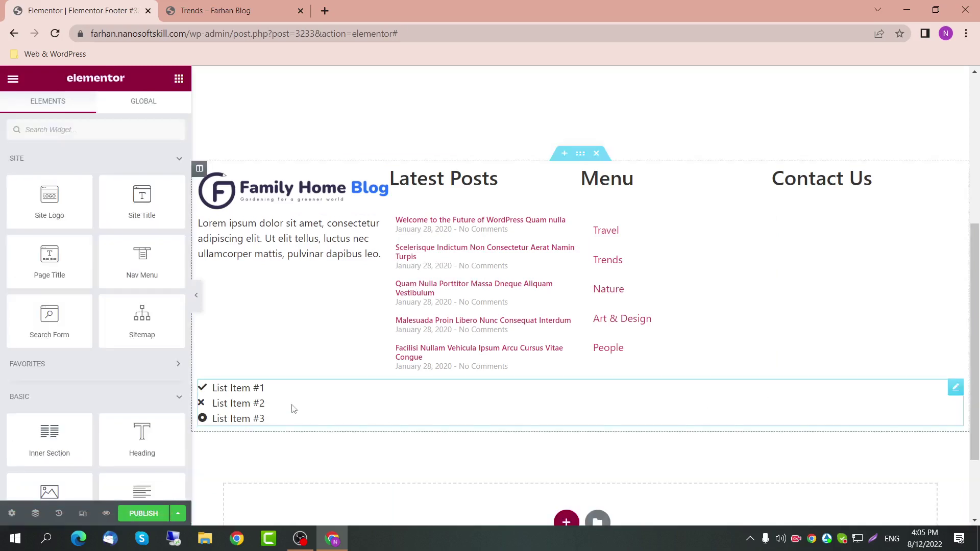
{"action": "left_click", "coordinate": [291, 407]}
{"action": "left_click", "coordinate": [159, 113]}
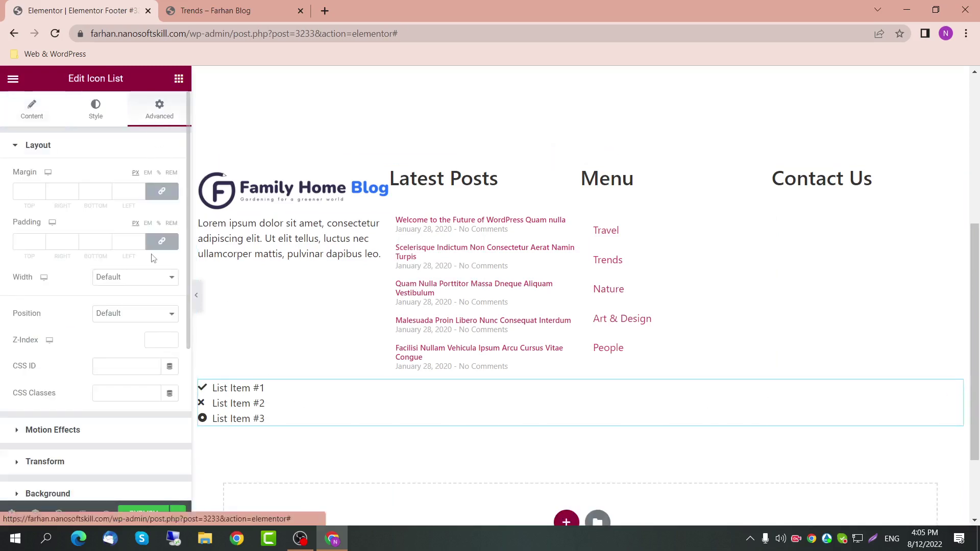
{"action": "left_click", "coordinate": [153, 278]}
{"action": "left_click", "coordinate": [147, 320]}
{"action": "left_click", "coordinate": [153, 319]}
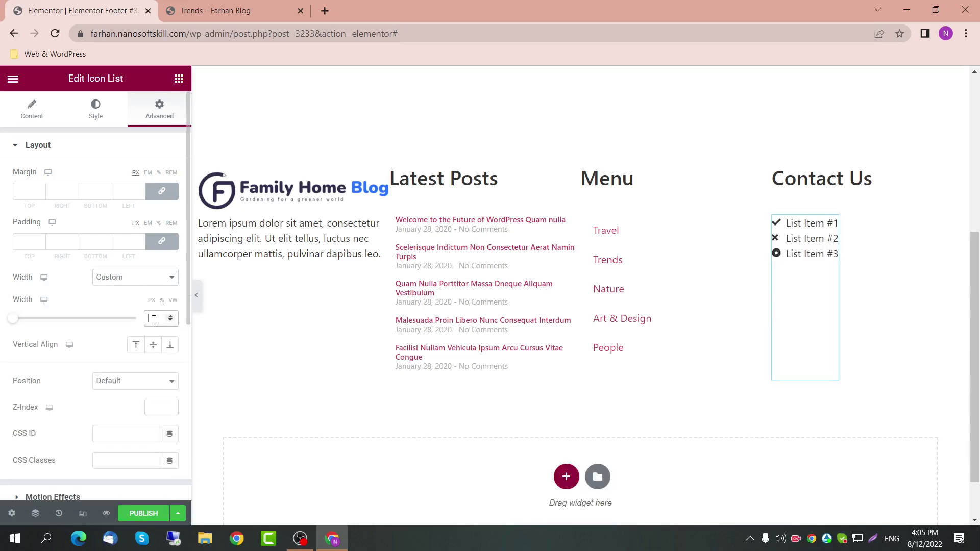
{"action": "type", "text": "25"}
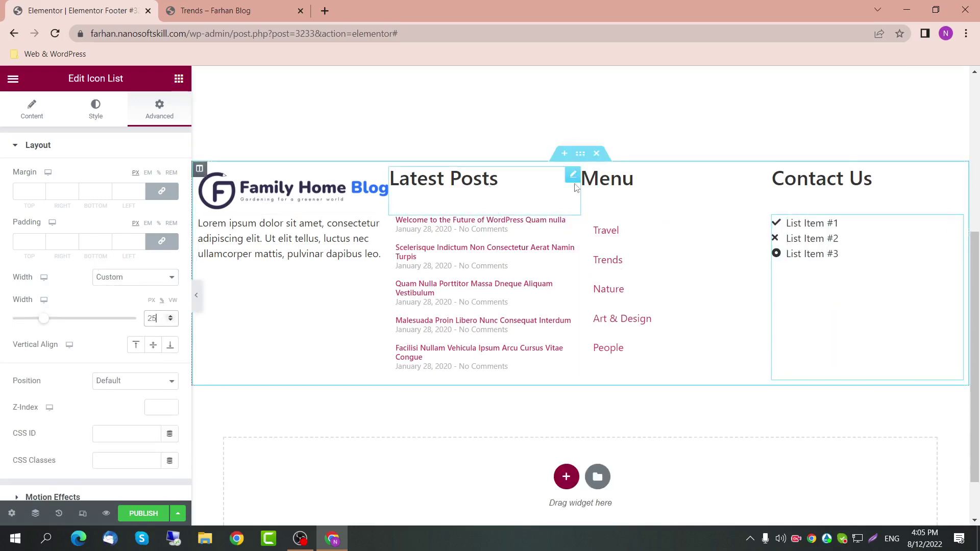
Step: Unlink the Latest Posts heading's margins and raise its left margin to 10
{"action": "left_click", "coordinate": [576, 187]}
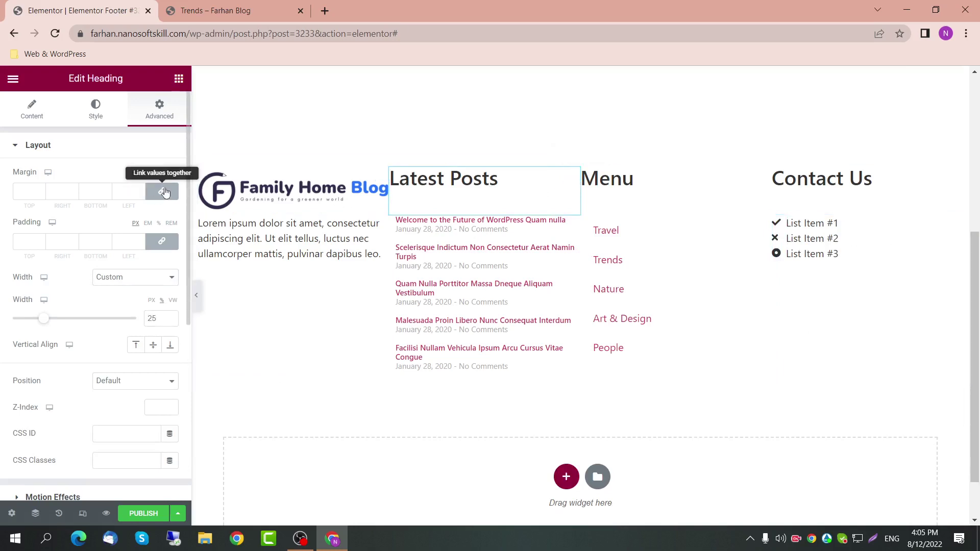
{"action": "left_click", "coordinate": [165, 192]}
{"action": "left_click", "coordinate": [140, 189]}
{"action": "left_click", "coordinate": [141, 190]}
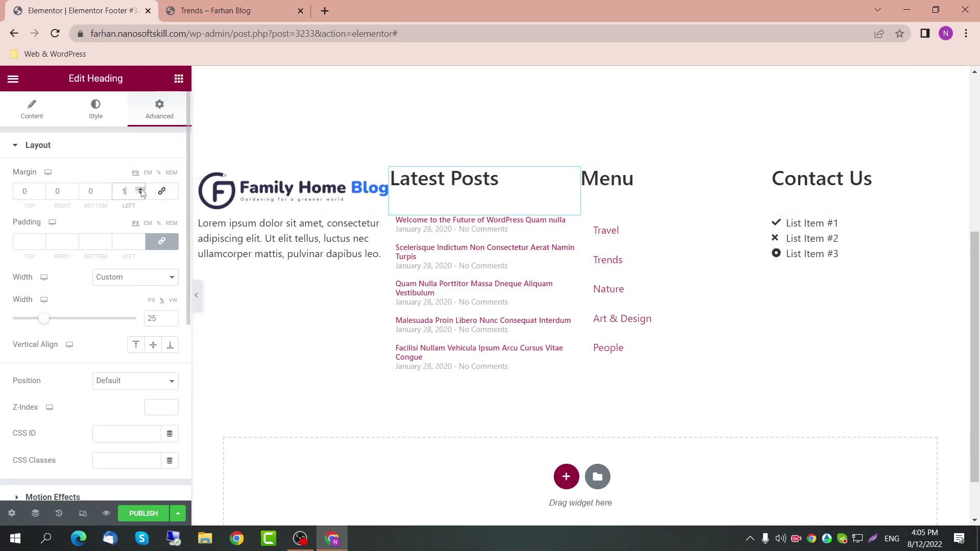
{"action": "left_click", "coordinate": [141, 189]}
{"action": "left_click", "coordinate": [141, 189]}
{"action": "left_click", "coordinate": [141, 189]}
{"action": "left_click", "coordinate": [141, 189]}
{"action": "left_click", "coordinate": [141, 189]}
{"action": "left_click", "coordinate": [140, 189]}
{"action": "left_click", "coordinate": [141, 189]}
{"action": "left_click", "coordinate": [141, 190]}
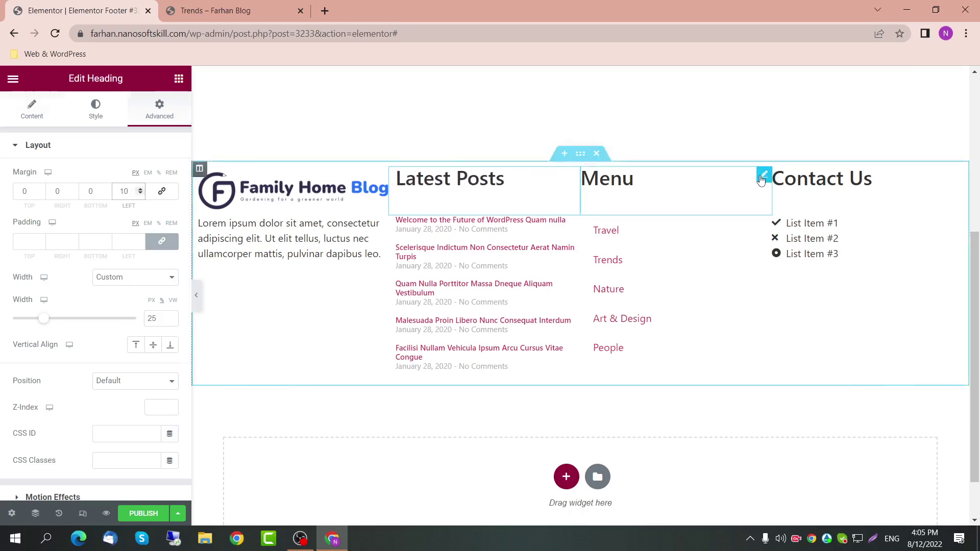
Step: Set the Menu heading's left margin to 10, clearing the trial padding and bottom margin
{"action": "left_click", "coordinate": [763, 175]}
{"action": "left_click", "coordinate": [170, 105]}
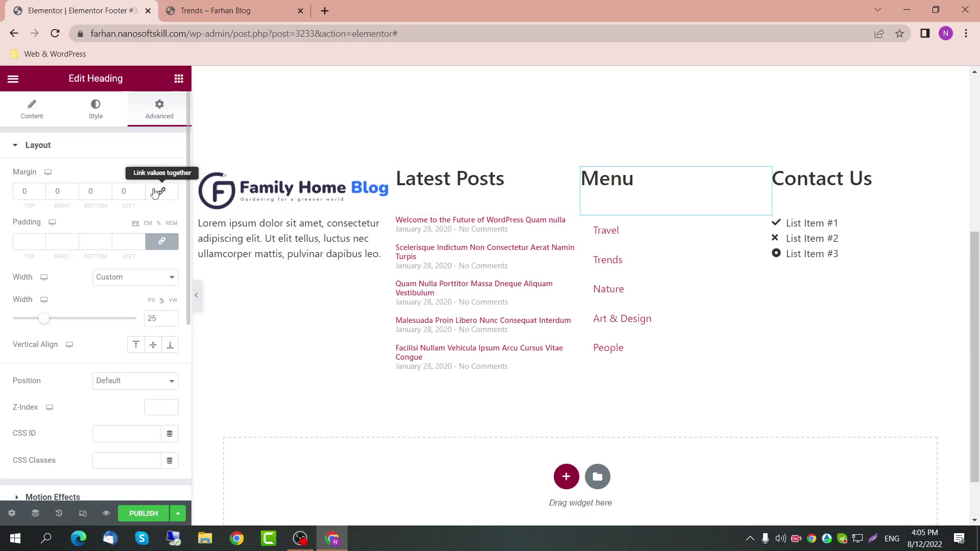
{"action": "double_click", "coordinate": [129, 191]}
{"action": "type", "text": "4"}
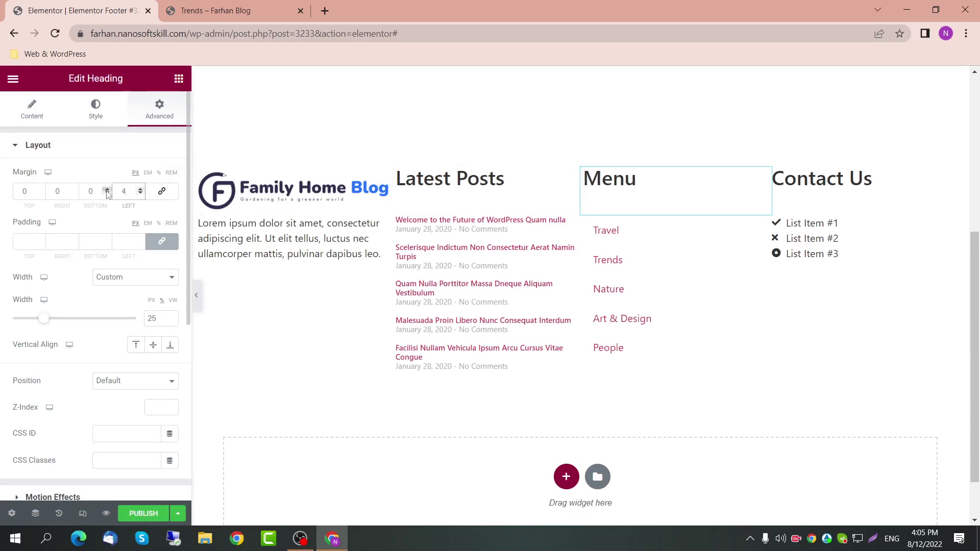
{"action": "double_click", "coordinate": [108, 190]}
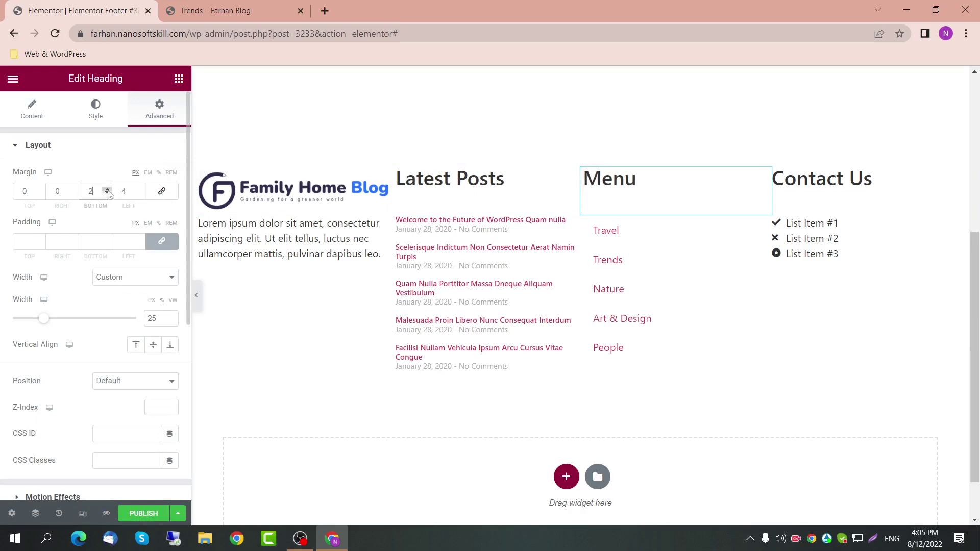
{"action": "left_click", "coordinate": [133, 242]}
{"action": "type", "text": "4"}
{"action": "left_click", "coordinate": [141, 241]}
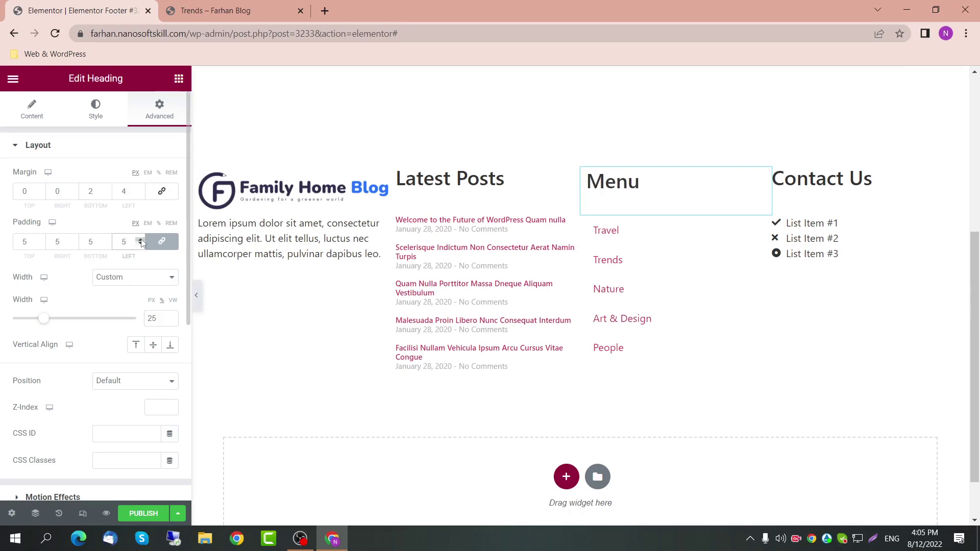
{"action": "key", "text": "BackSpace"}
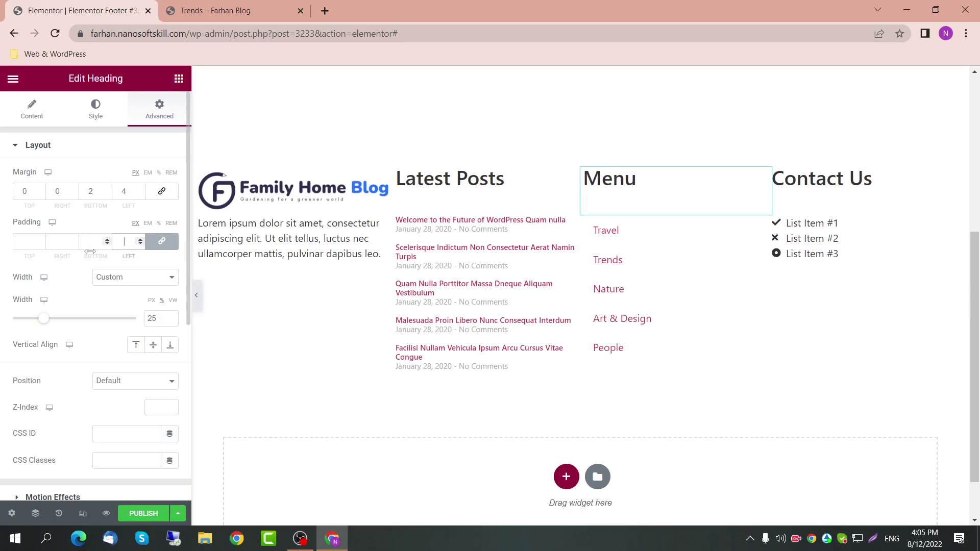
{"action": "double_click", "coordinate": [108, 195]}
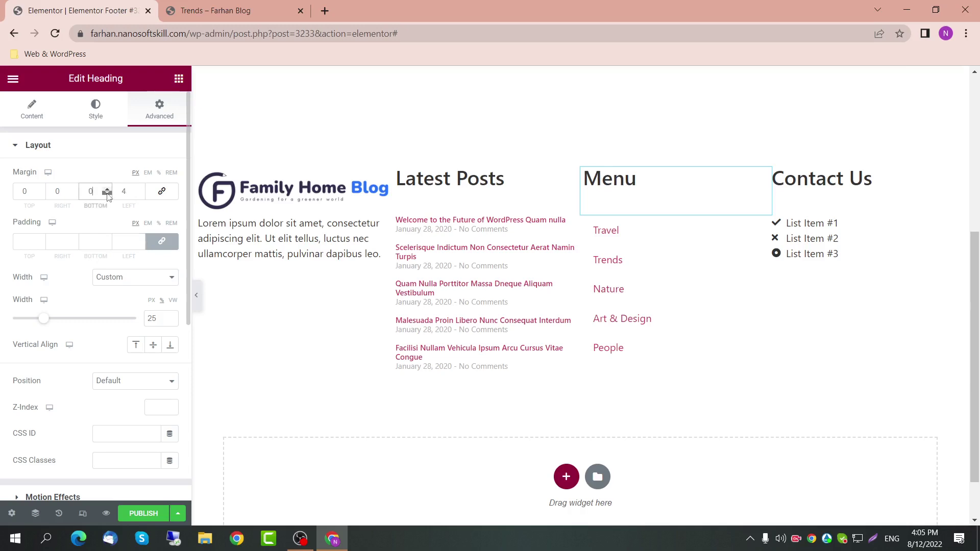
{"action": "left_click", "coordinate": [140, 190]}
{"action": "left_click", "coordinate": [140, 189]}
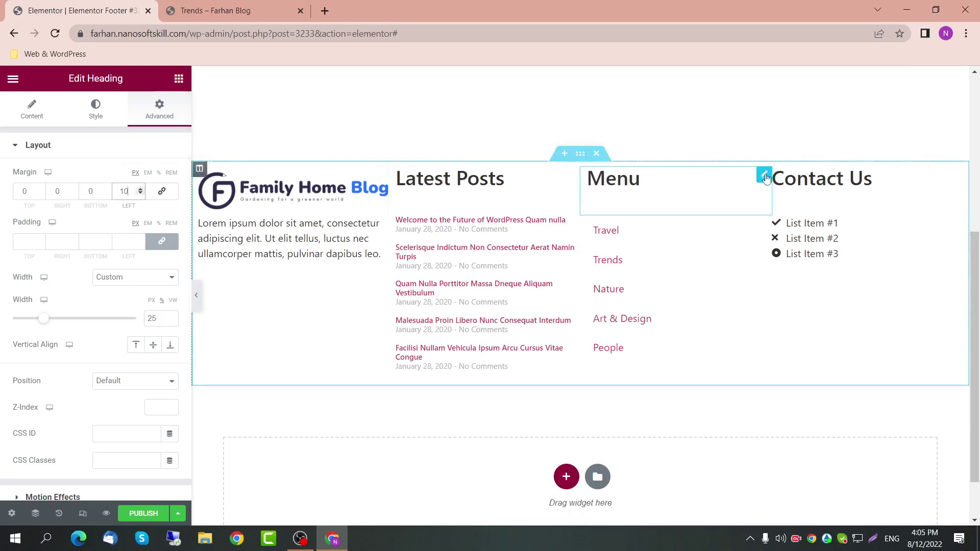
Step: Raise the Contact Us heading's left margin to 10
{"action": "left_click", "coordinate": [911, 179]}
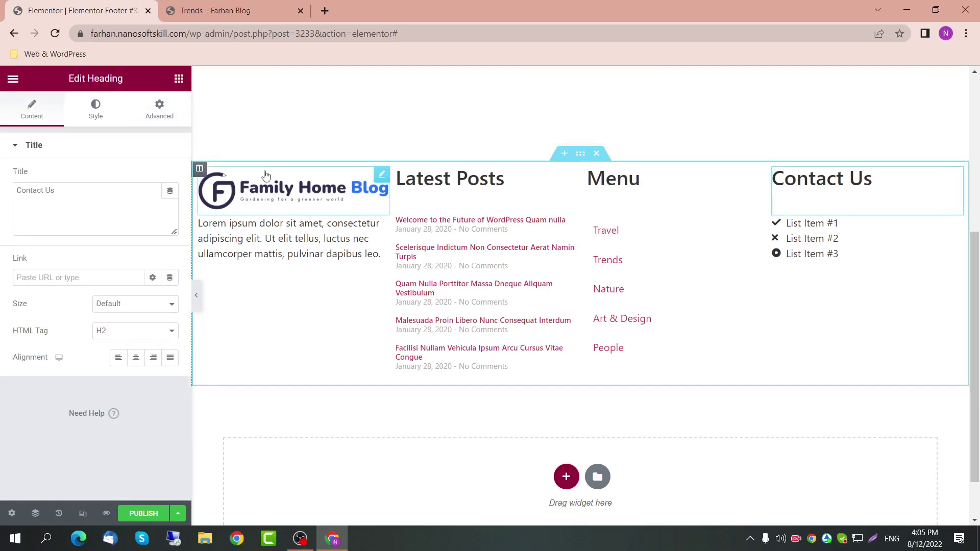
{"action": "left_click", "coordinate": [159, 108]}
{"action": "left_click", "coordinate": [141, 190]}
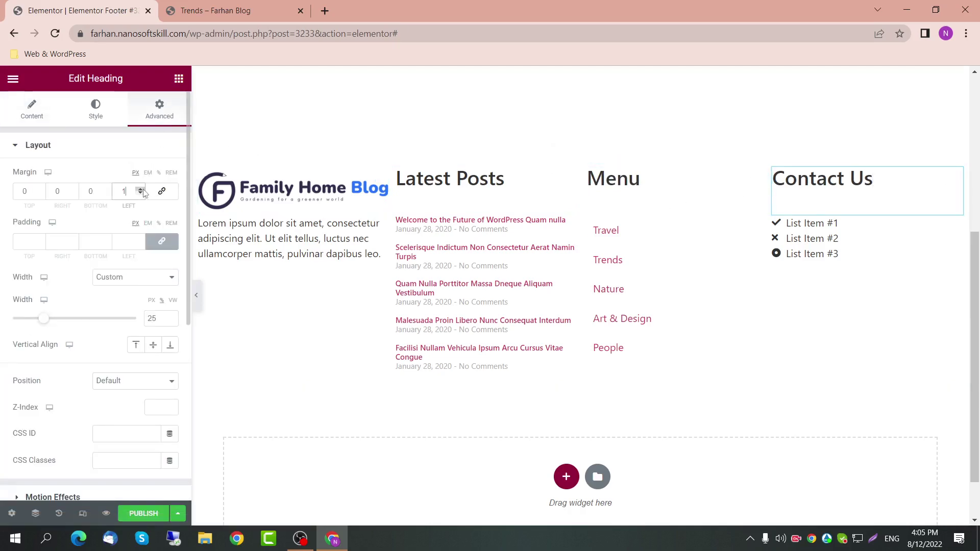
{"action": "left_click", "coordinate": [141, 190]}
{"action": "left_click", "coordinate": [140, 189]}
{"action": "left_click", "coordinate": [140, 189]}
{"action": "left_click", "coordinate": [141, 190]}
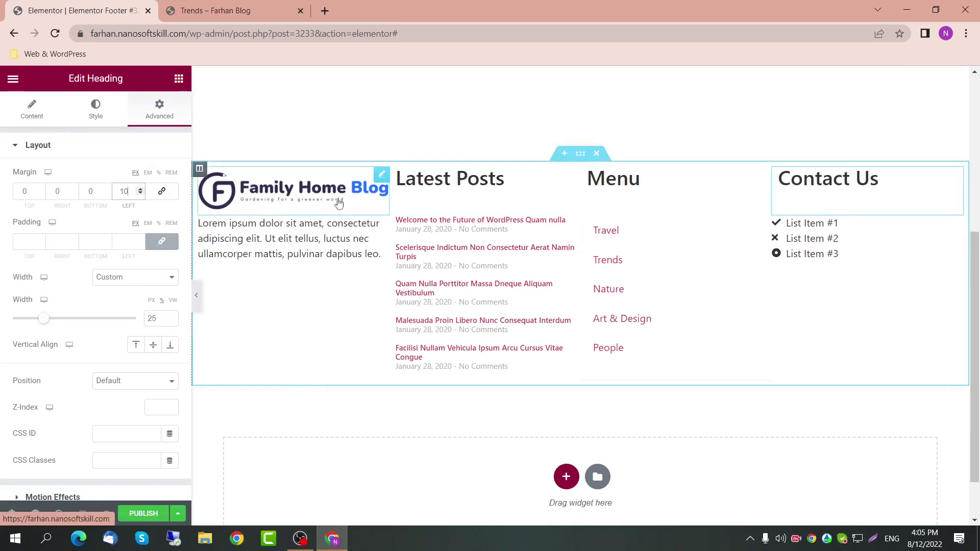
Step: Select the intro text block, then the Latest Posts, Menu and Contact Us list widgets in turn
{"action": "left_click", "coordinate": [361, 255]}
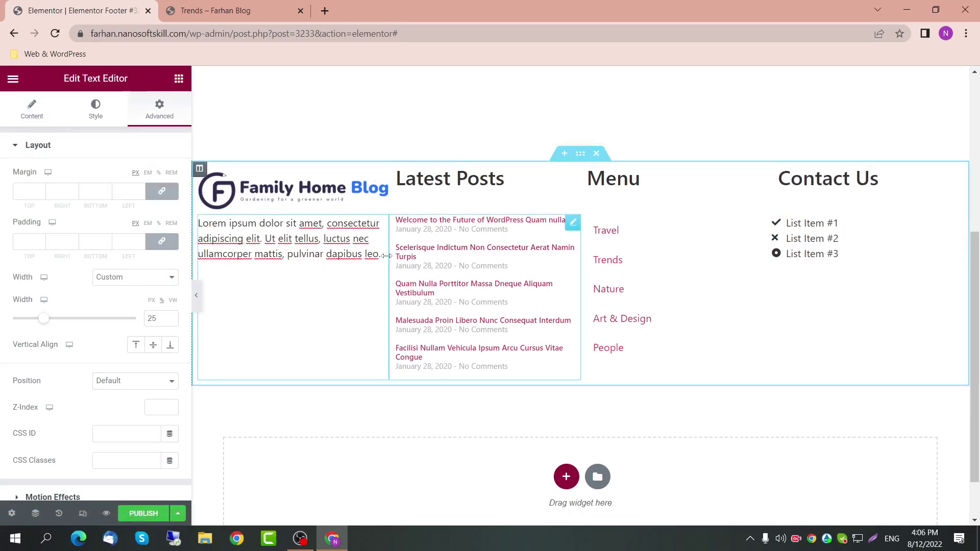
{"action": "left_click_drag", "start_coordinate": [381, 256], "coordinate": [202, 223]}
{"action": "left_click", "coordinate": [476, 266]}
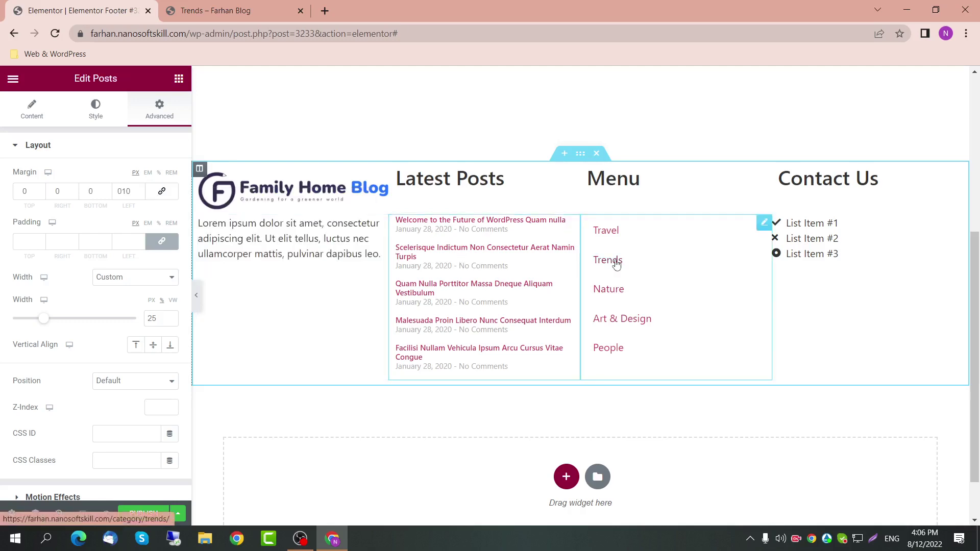
{"action": "left_click", "coordinate": [629, 258]}
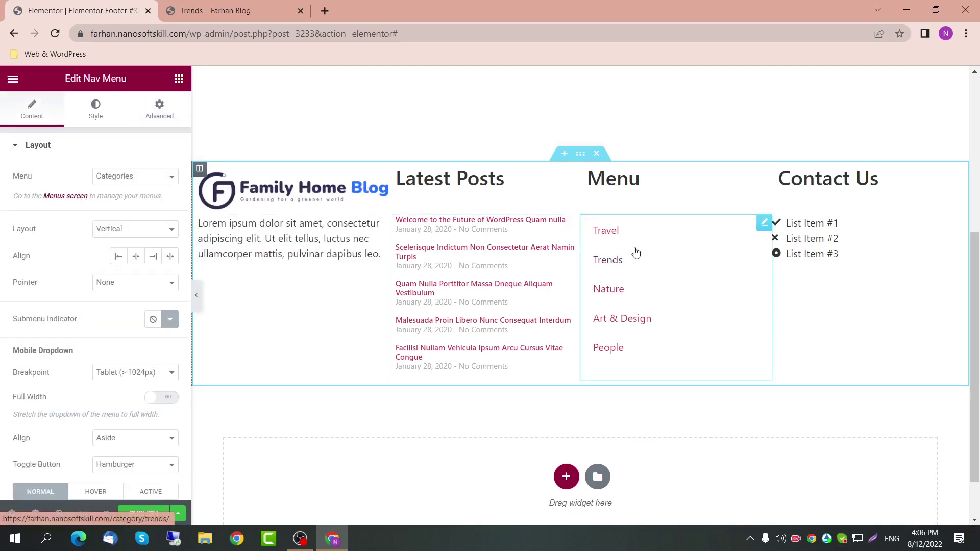
{"action": "left_click", "coordinate": [840, 253]}
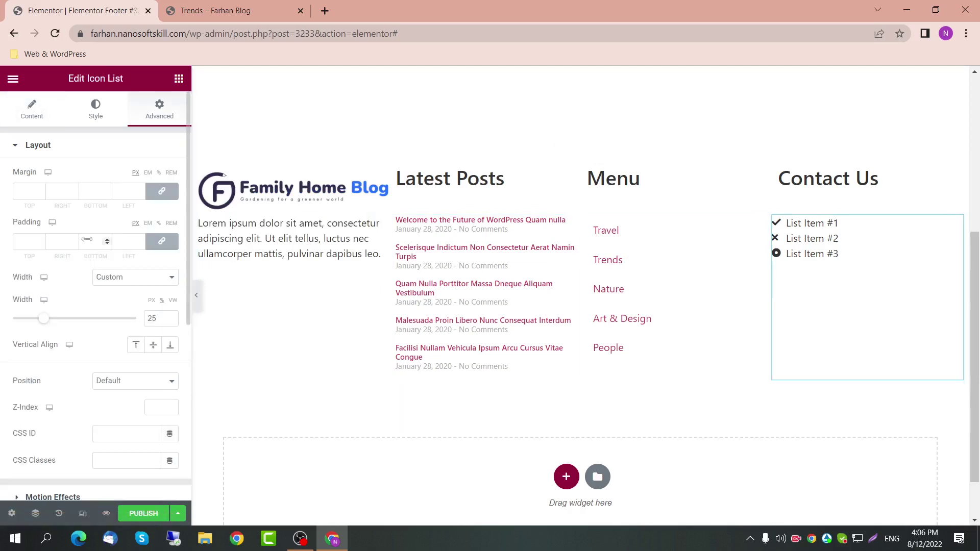
Step: Replace List Item #1's placeholder text with a phone number
{"action": "left_click", "coordinate": [32, 109]}
{"action": "left_click", "coordinate": [90, 233]}
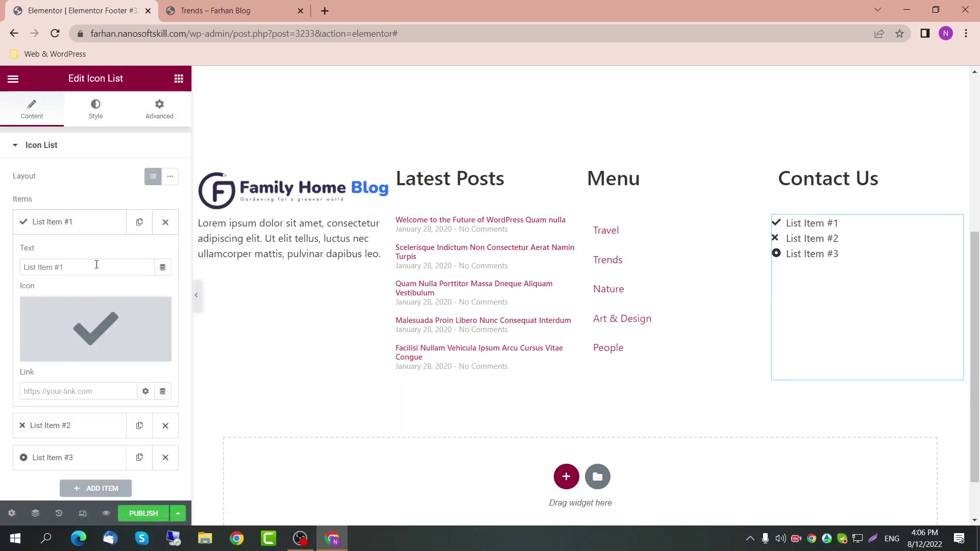
{"action": "left_click_drag", "start_coordinate": [96, 265], "coordinate": [18, 271]}
{"action": "type", "text": "P"}
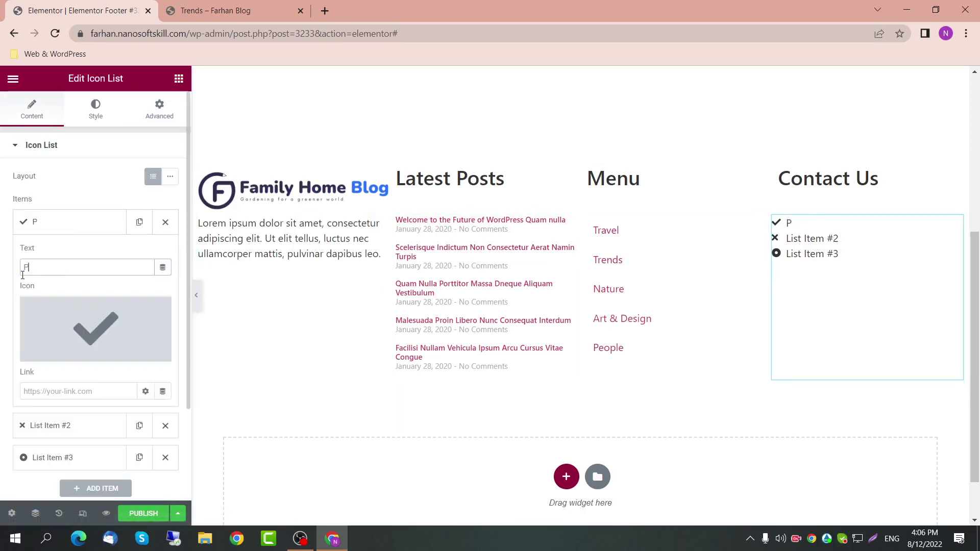
{"action": "type", "text": "hone Numb"}
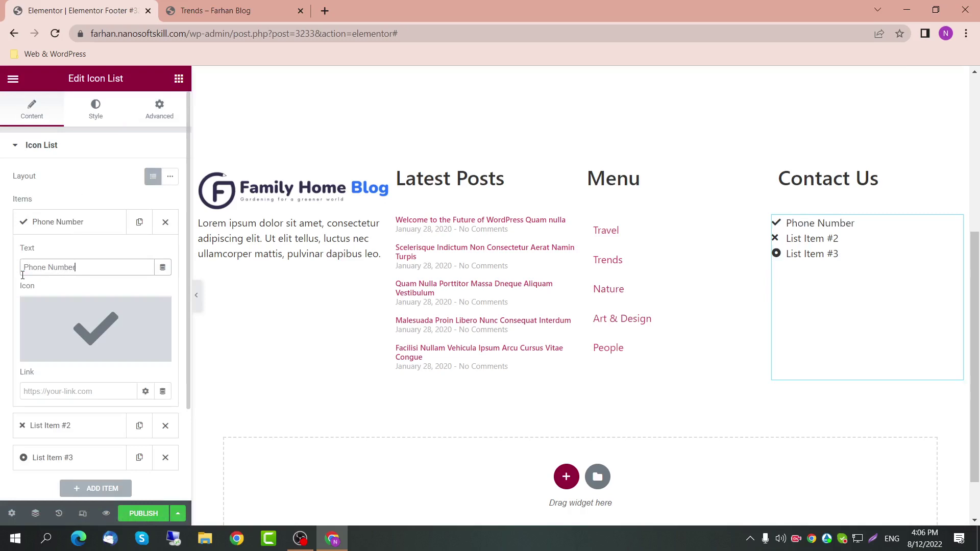
{"action": "type", "text": "er"}
{"action": "key", "text": "ctrl+shift+Left"}
{"action": "key", "text": "ctrl+shift+Left"}
{"action": "type", "text": "++6"}
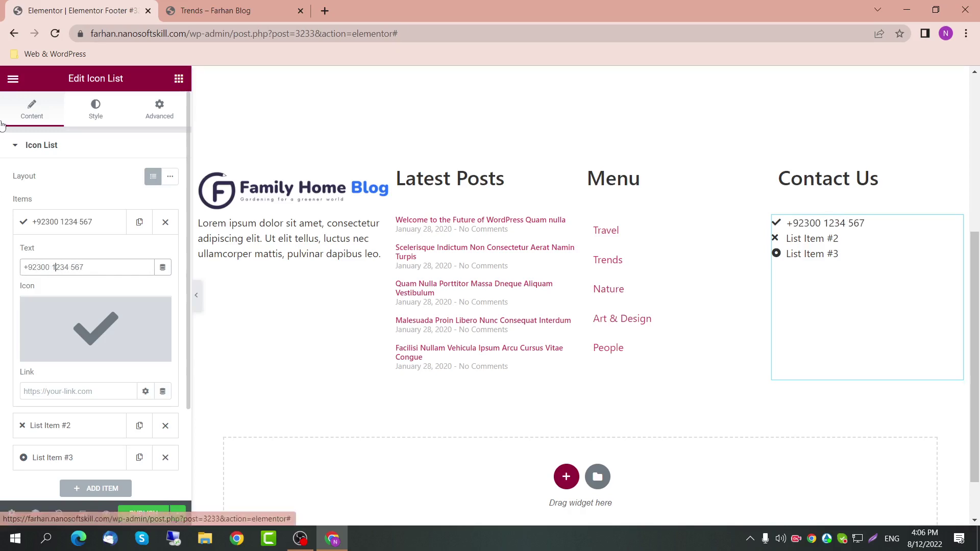
Step: Give the phone item the Mobile icon from the Icon Library, replacing the Phone icon
{"action": "left_click", "coordinate": [133, 324]}
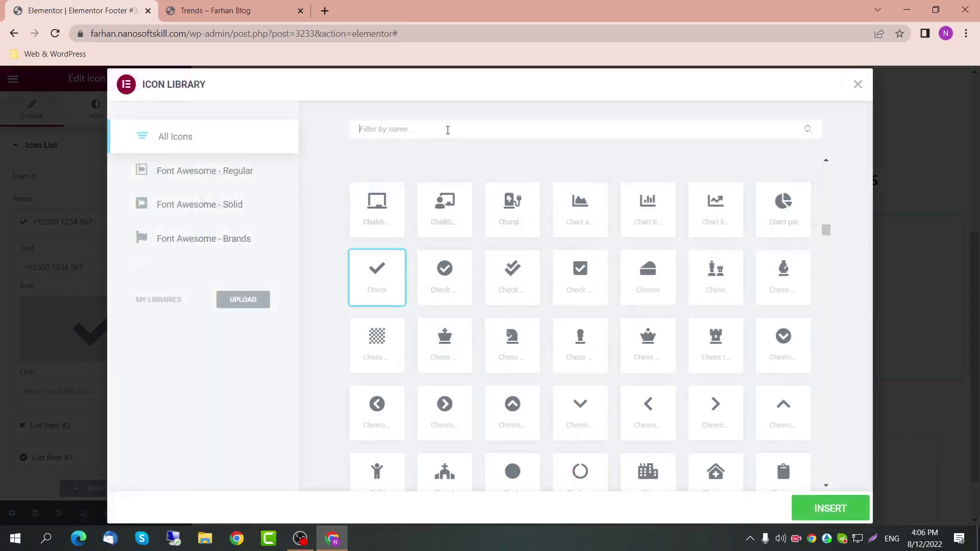
{"action": "left_click", "coordinate": [447, 130]}
{"action": "type", "text": "phoner"}
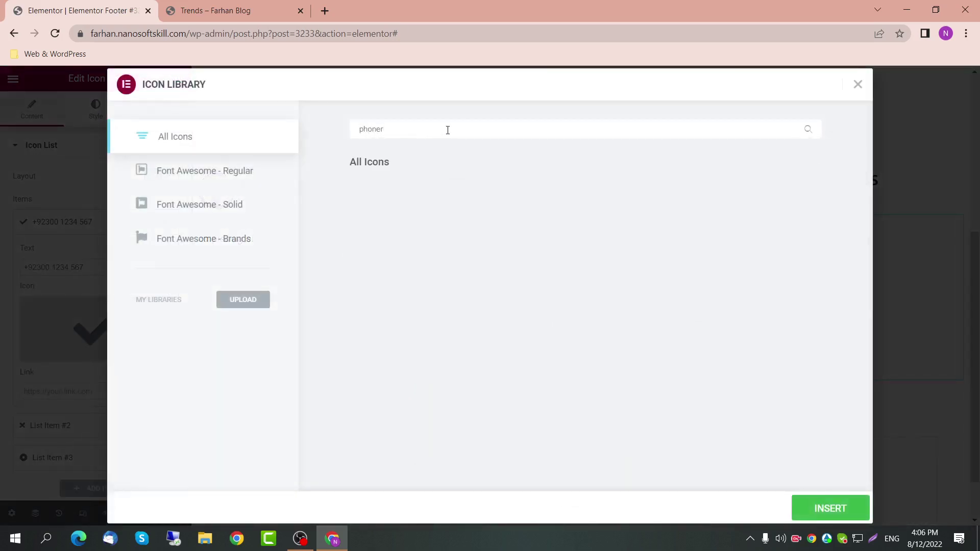
{"action": "key", "text": "BackSpace"}
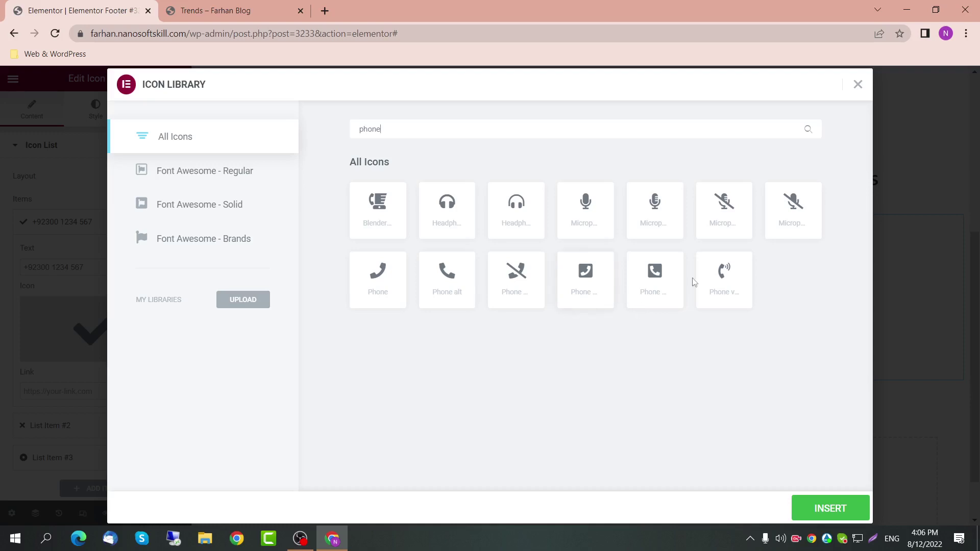
{"action": "left_click", "coordinate": [400, 292]}
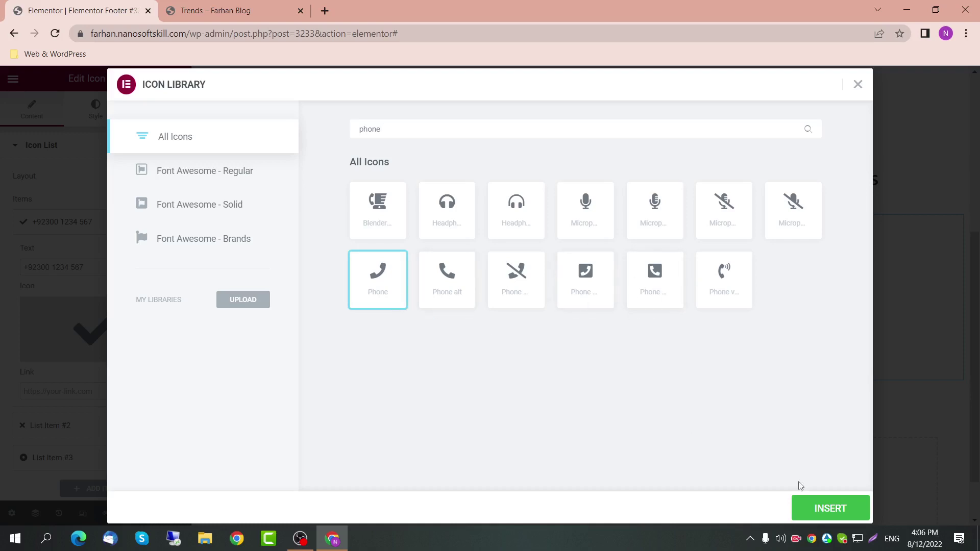
{"action": "left_click", "coordinate": [828, 508]}
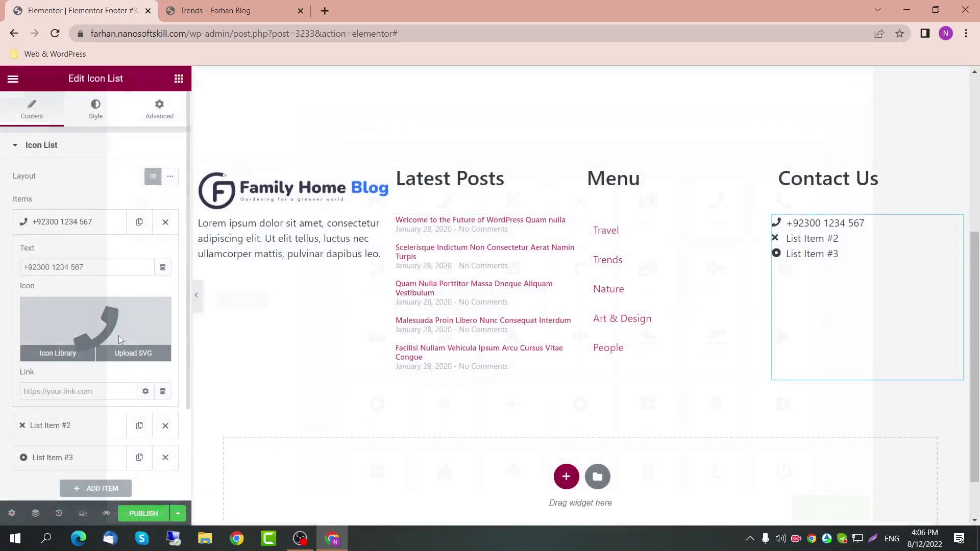
{"action": "left_click", "coordinate": [119, 335]}
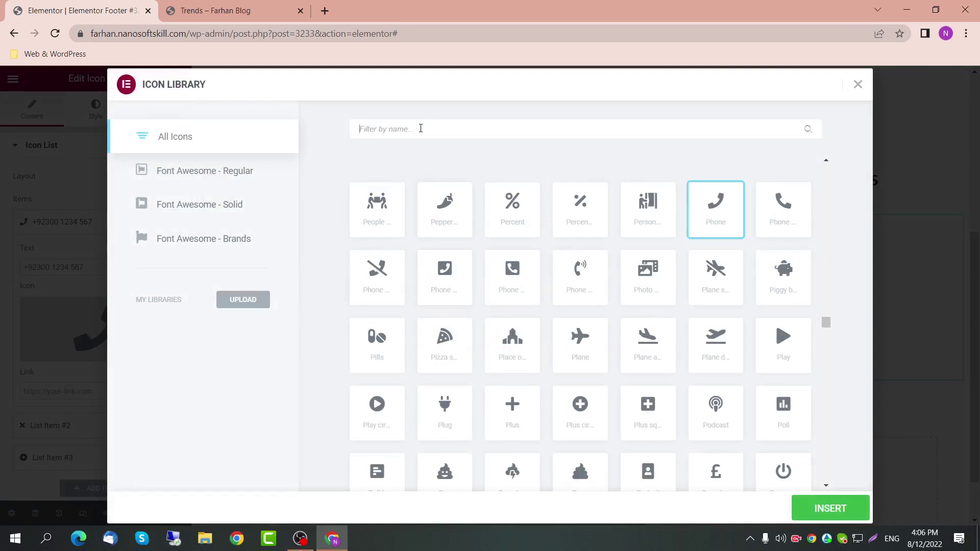
{"action": "type", "text": "cell"}
{"action": "key", "text": "BackSpace"}
{"action": "key", "text": "BackSpace"}
{"action": "key", "text": "BackSpace"}
{"action": "key", "text": "BackSpace"}
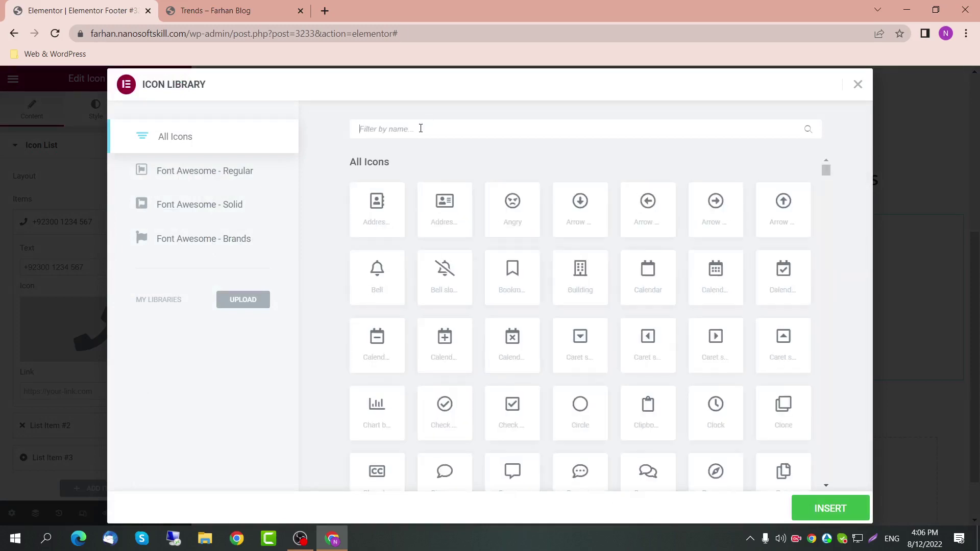
{"action": "type", "text": "n"}
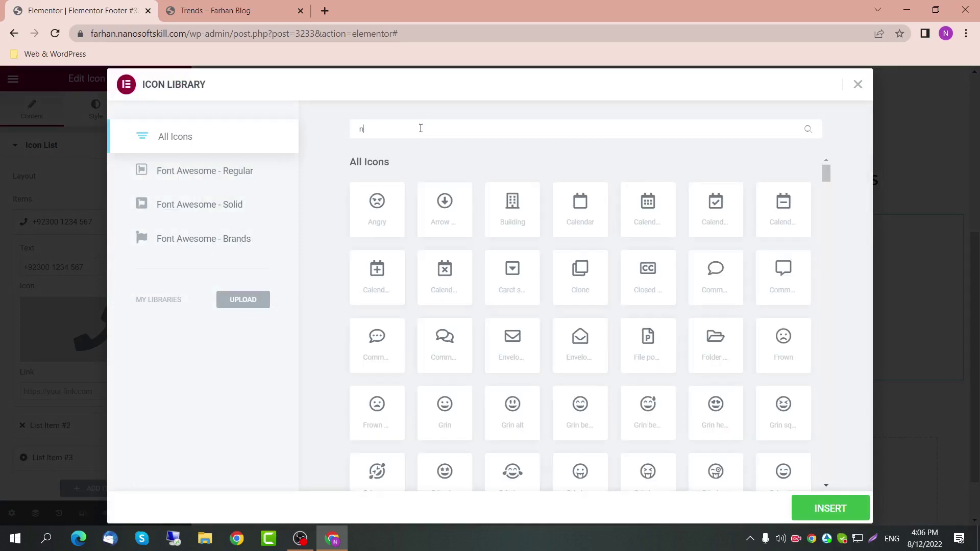
{"action": "type", "text": "ob"}
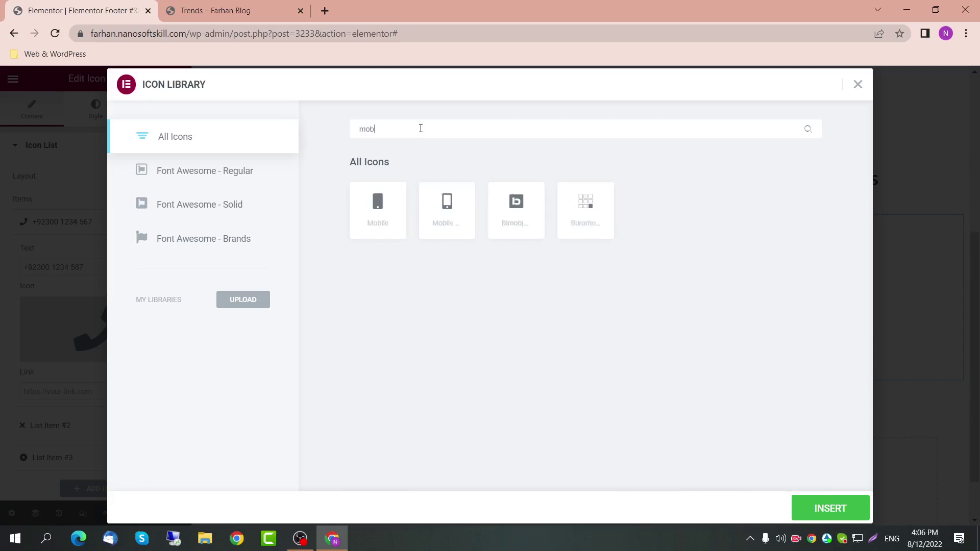
{"action": "left_click", "coordinate": [472, 200]}
{"action": "left_click", "coordinate": [826, 508]}
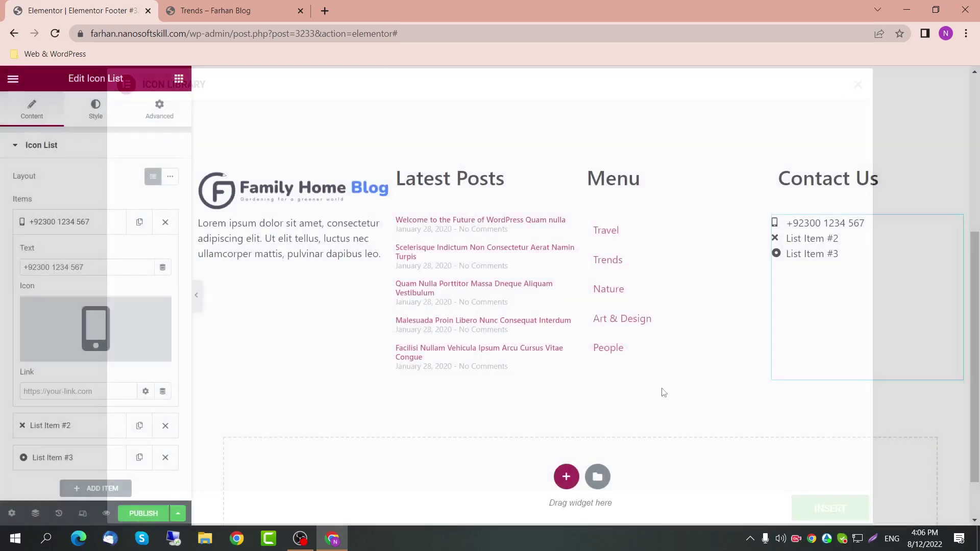
Step: Add a tel: link to the phone number item
{"action": "left_click", "coordinate": [82, 386]}
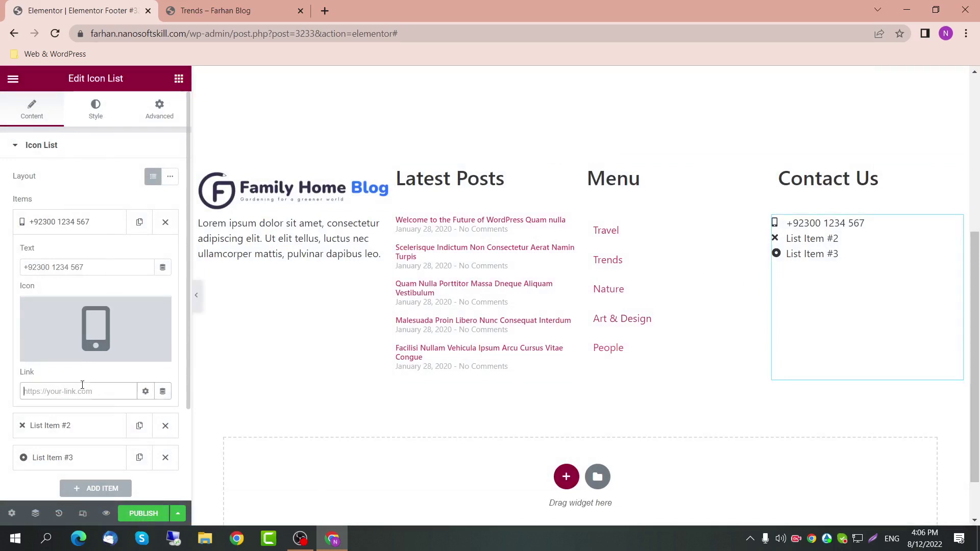
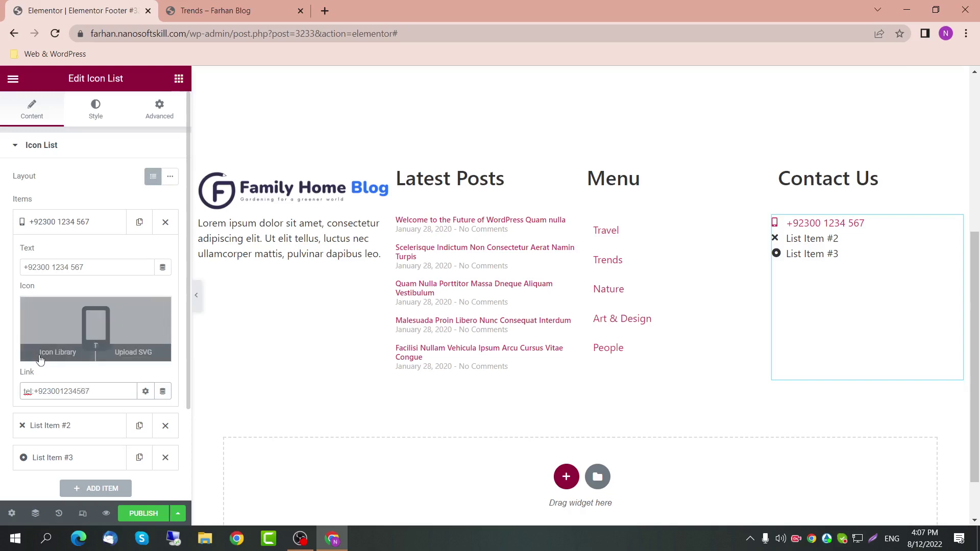
{"action": "left_click", "coordinate": [94, 222]}
Step: Enter an e-mail address as the second item's text and link it with mailto:
{"action": "left_click", "coordinate": [95, 251]}
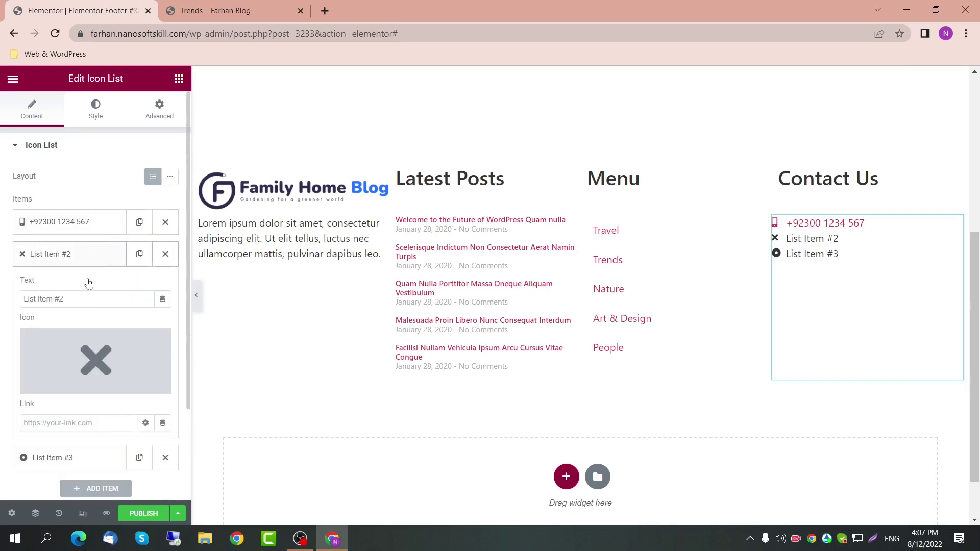
{"action": "triple_click", "coordinate": [87, 299]}
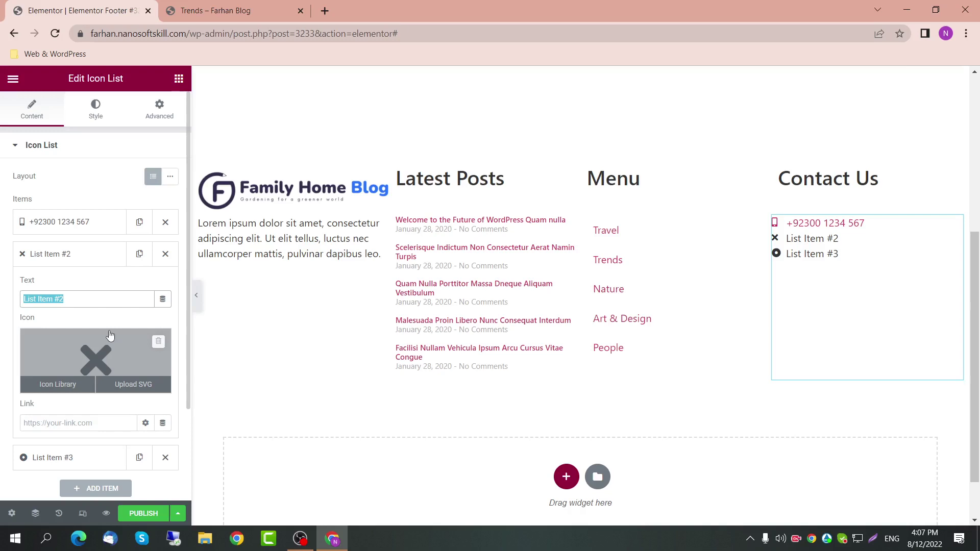
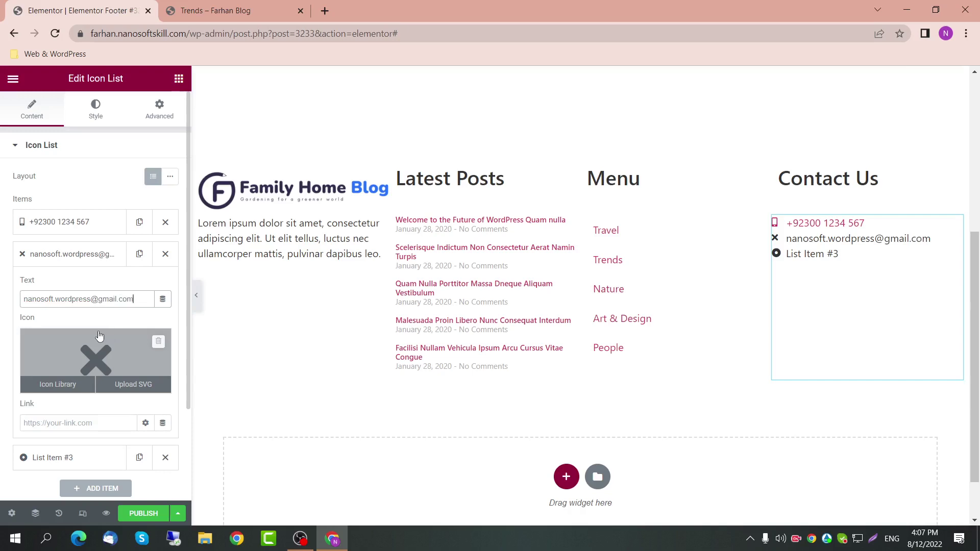
{"action": "key", "text": "ctrl+a"}
{"action": "key", "text": "ctrl+c"}
{"action": "left_click", "coordinate": [66, 423]}
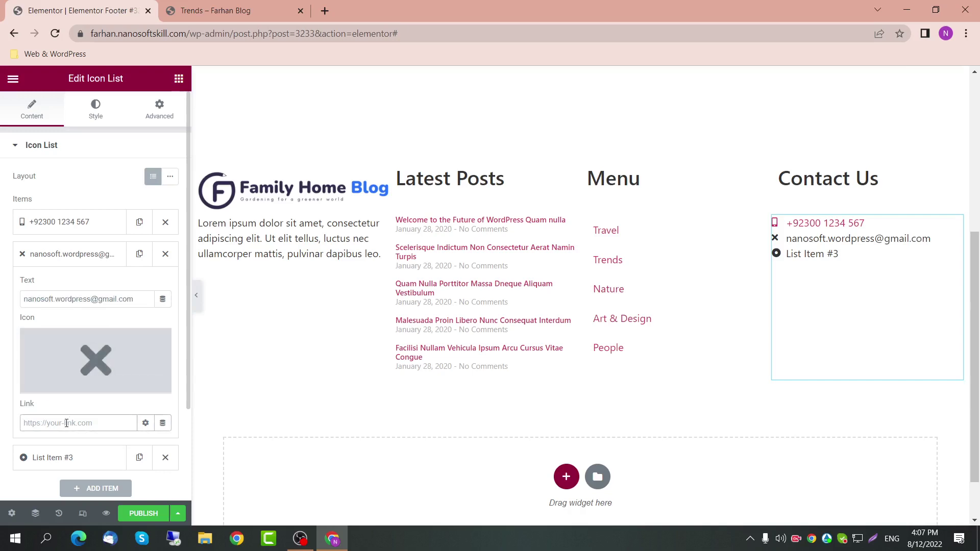
{"action": "type", "text": "mailto:"}
{"action": "key", "text": "ctrl+v"}
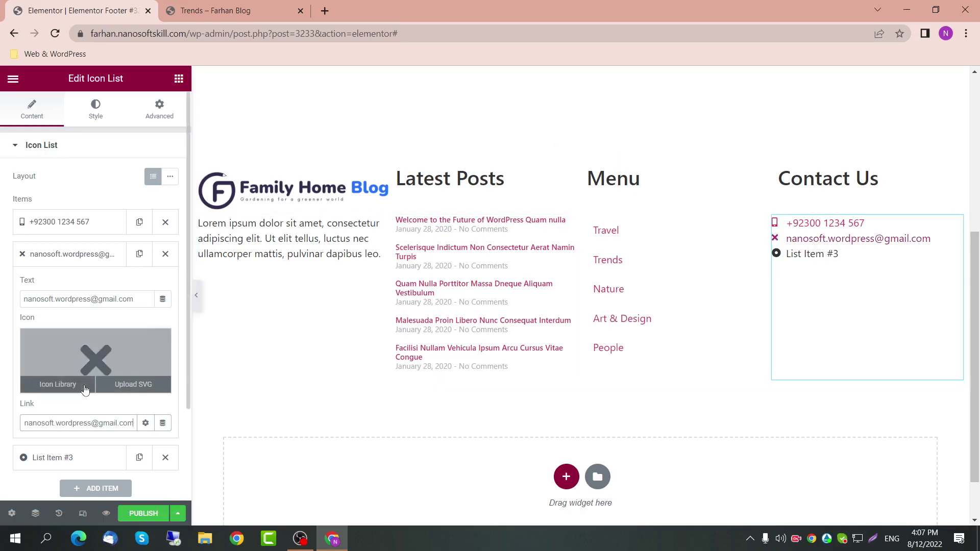
Step: Give the e-mail item the Envelope icon found by searching 'enve'
{"action": "left_click", "coordinate": [62, 384]}
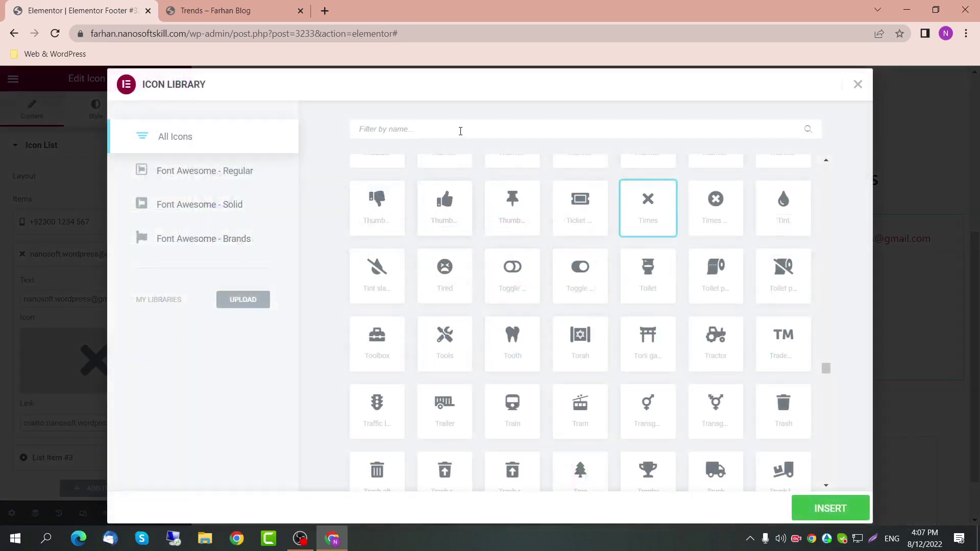
{"action": "left_click", "coordinate": [460, 131]}
{"action": "type", "text": "ene"}
{"action": "key", "text": "BackSpace"}
{"action": "type", "text": "l"}
{"action": "key", "text": "BackSpace"}
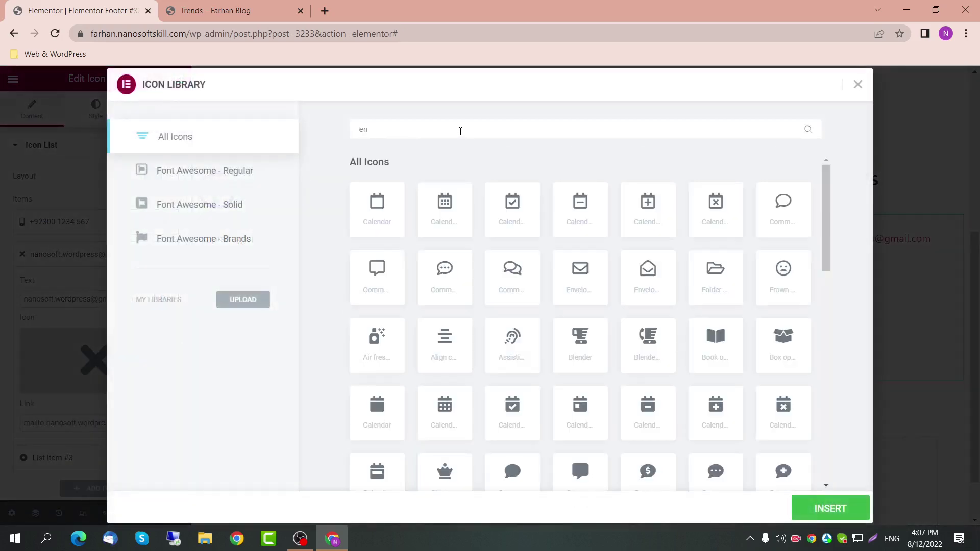
{"action": "type", "text": "ve"}
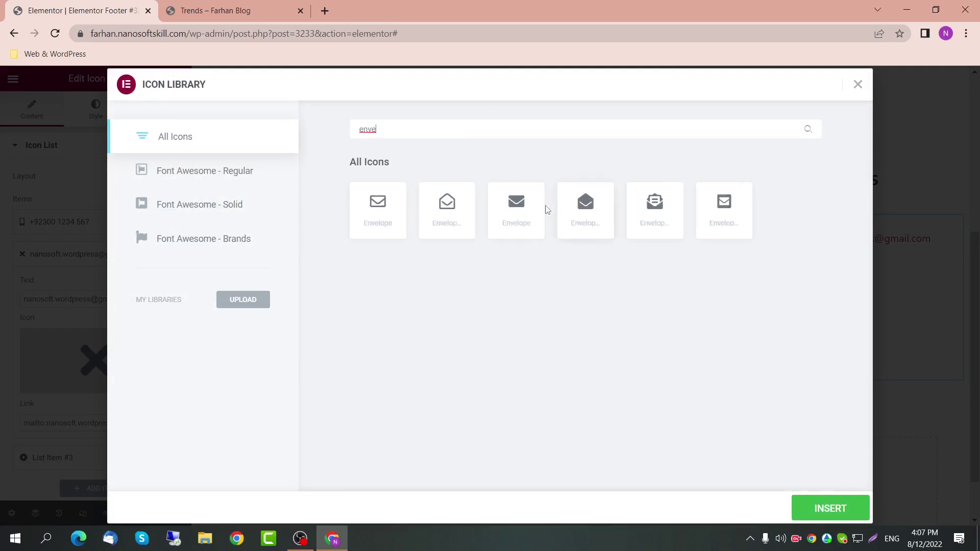
{"action": "left_click", "coordinate": [529, 211]}
{"action": "left_click", "coordinate": [801, 507]}
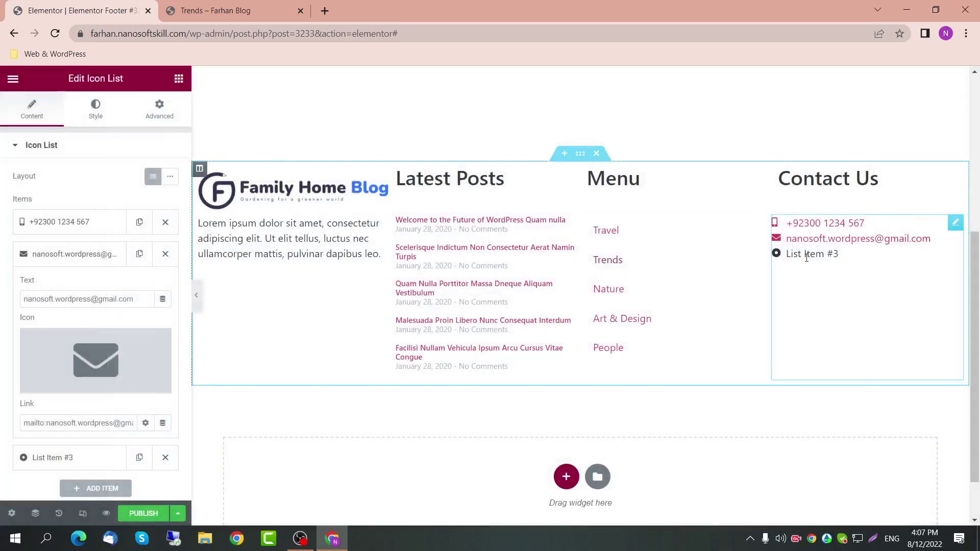
Step: Replace List Item #3's placeholder text with a Pakistan address
{"action": "left_click", "coordinate": [77, 253]}
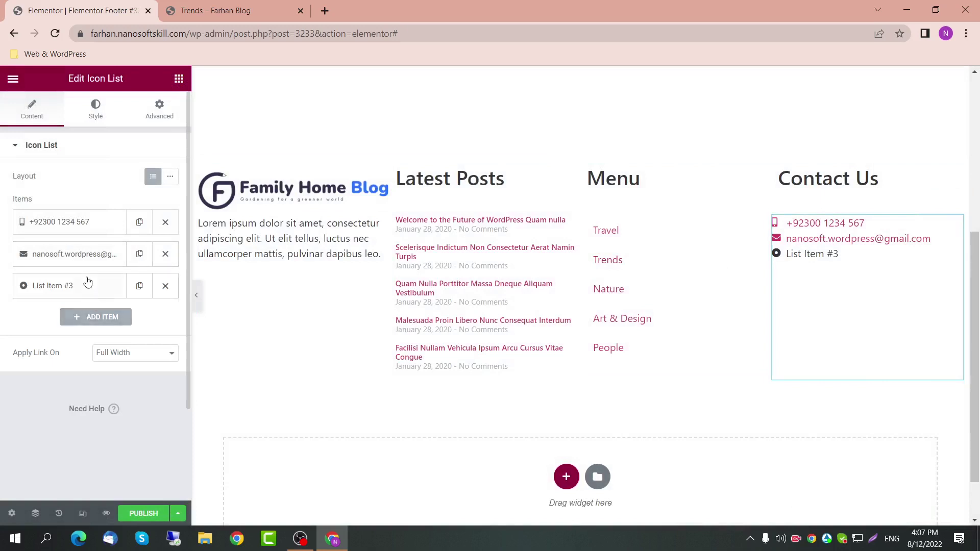
{"action": "left_click", "coordinate": [71, 285]}
{"action": "left_click_drag", "start_coordinate": [69, 332], "coordinate": [2, 336]}
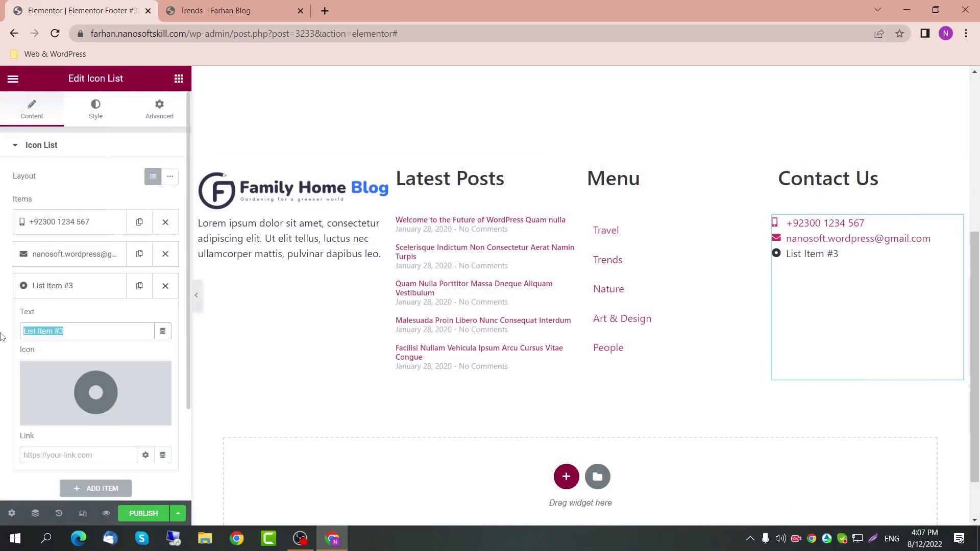
{"action": "type", "text": "Punjba"}
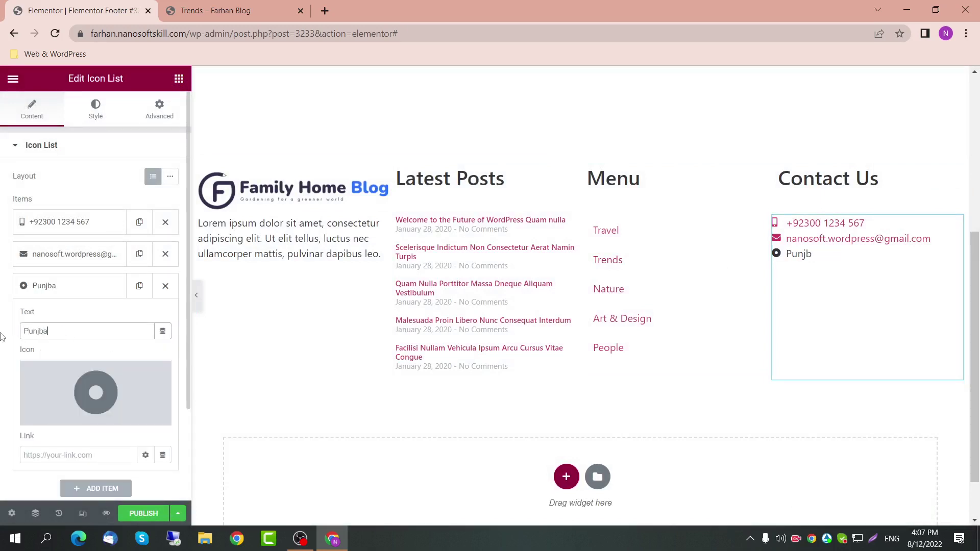
{"action": "key", "text": "BackSpace"}
{"action": "key", "text": "BackSpace"}
{"action": "type", "text": "ab Nahi"}
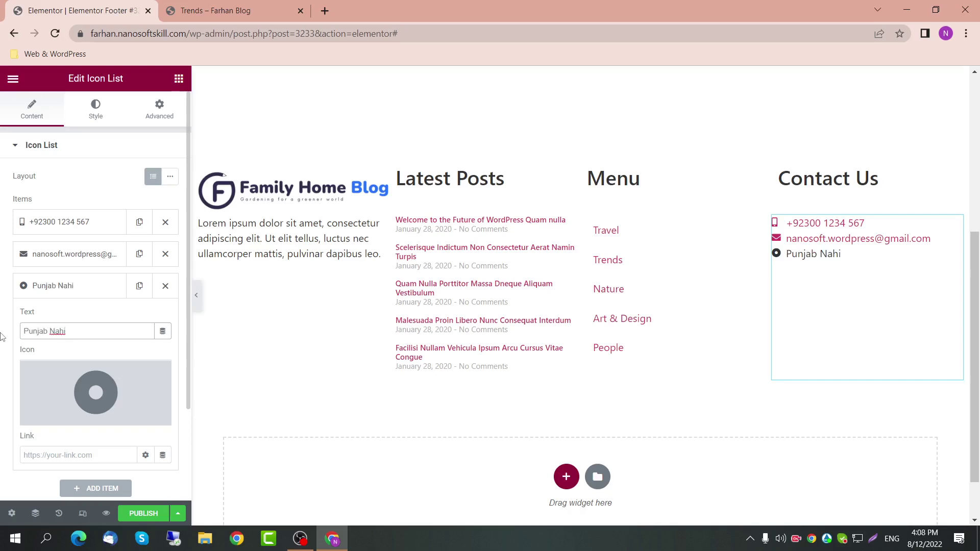
{"action": "type", "text": " Jaunf"}
{"action": "type", "text": " pakistan"}
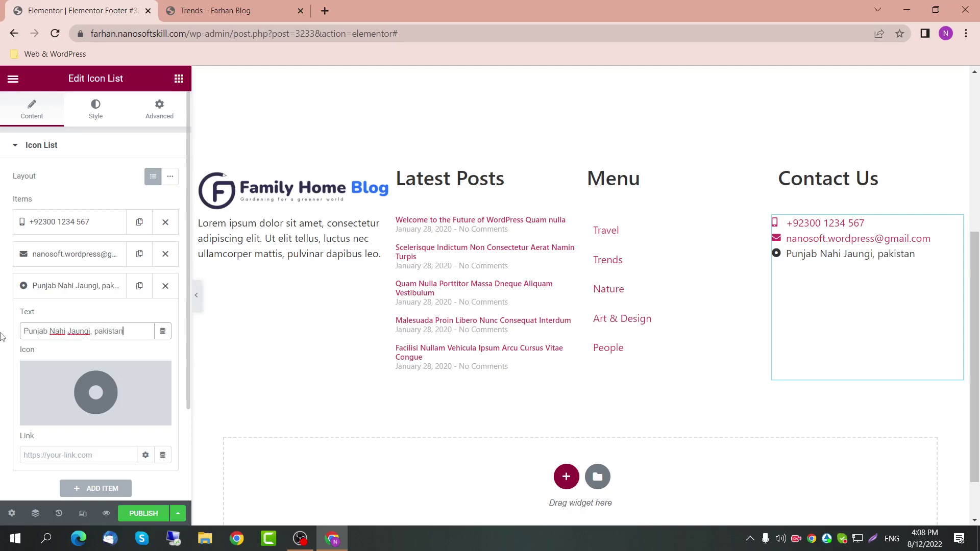
{"action": "key", "text": "Delete"}
{"action": "type", "text": "P"}
Step: Give the address item the Location icon, after trying the Map pin icon
{"action": "left_click", "coordinate": [96, 393]}
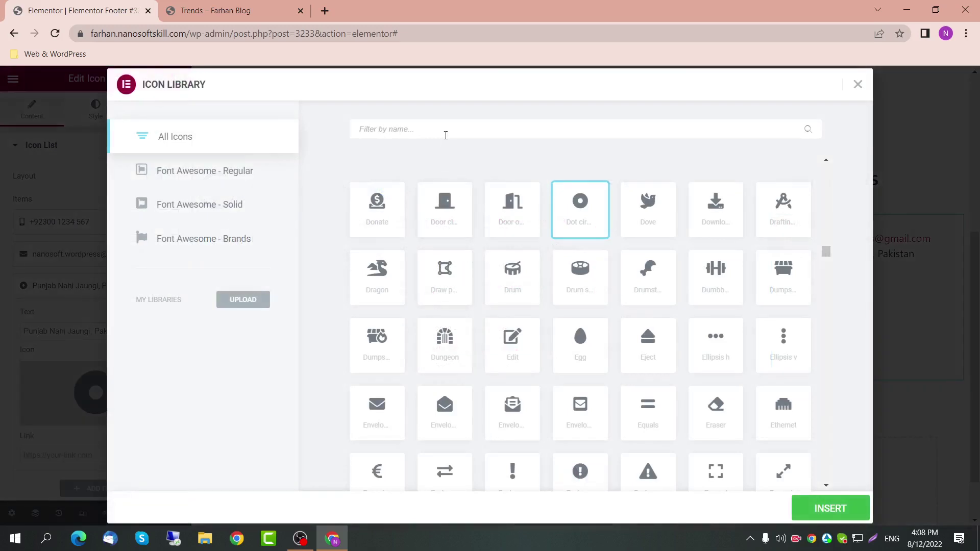
{"action": "left_click", "coordinate": [445, 133]}
{"action": "type", "text": "loc"}
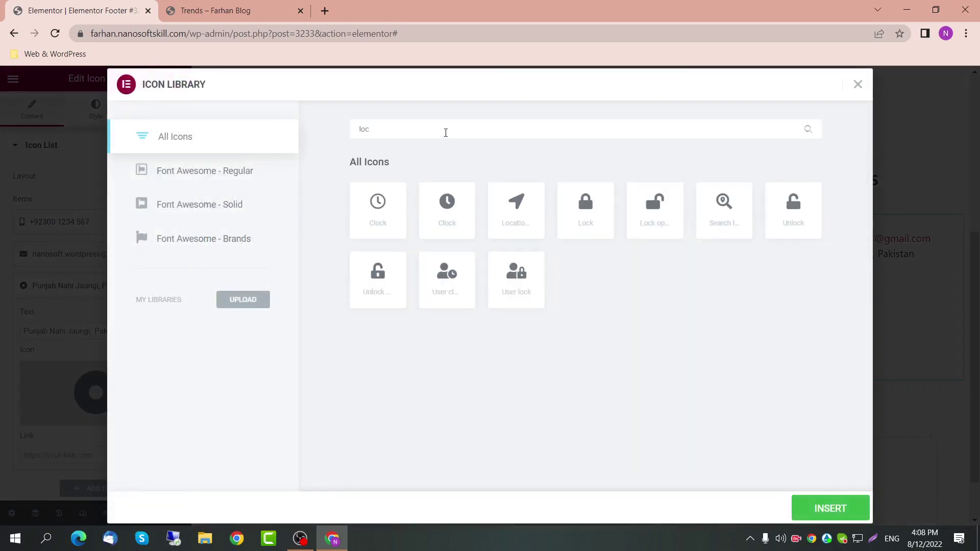
{"action": "key", "text": "BackSpace"}
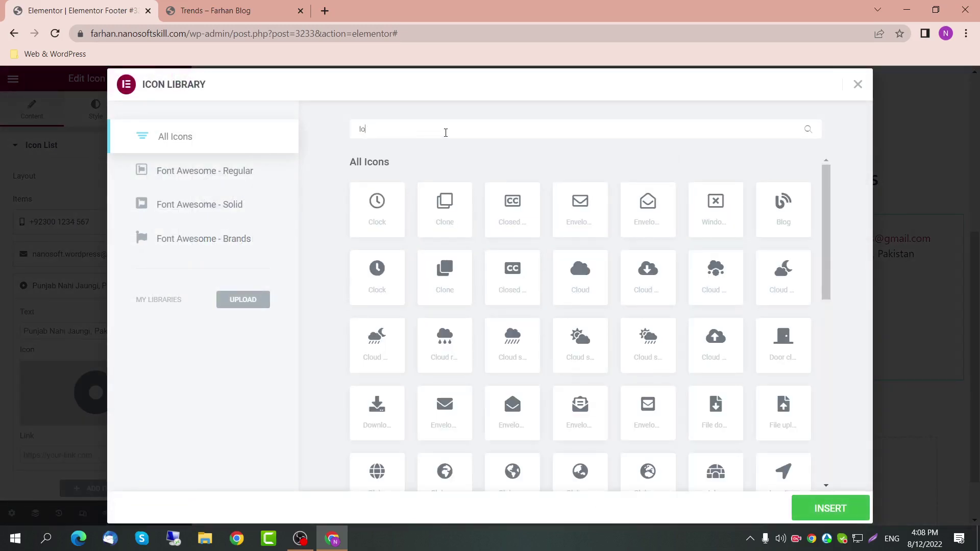
{"action": "key", "text": "BackSpace"}
{"action": "key", "text": "BackSpace"}
{"action": "type", "text": "pin"}
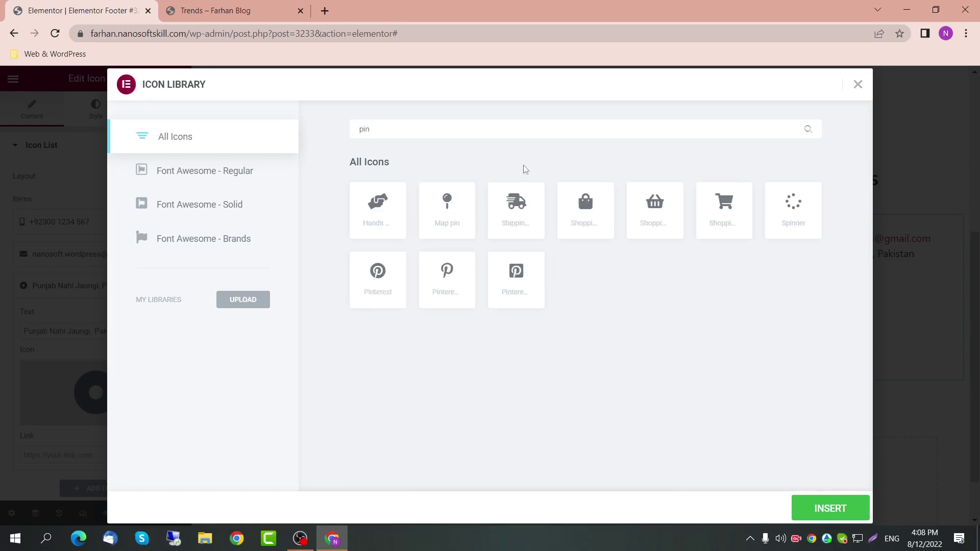
{"action": "left_click", "coordinate": [430, 231]}
{"action": "left_click_drag", "start_coordinate": [454, 131], "coordinate": [342, 142]}
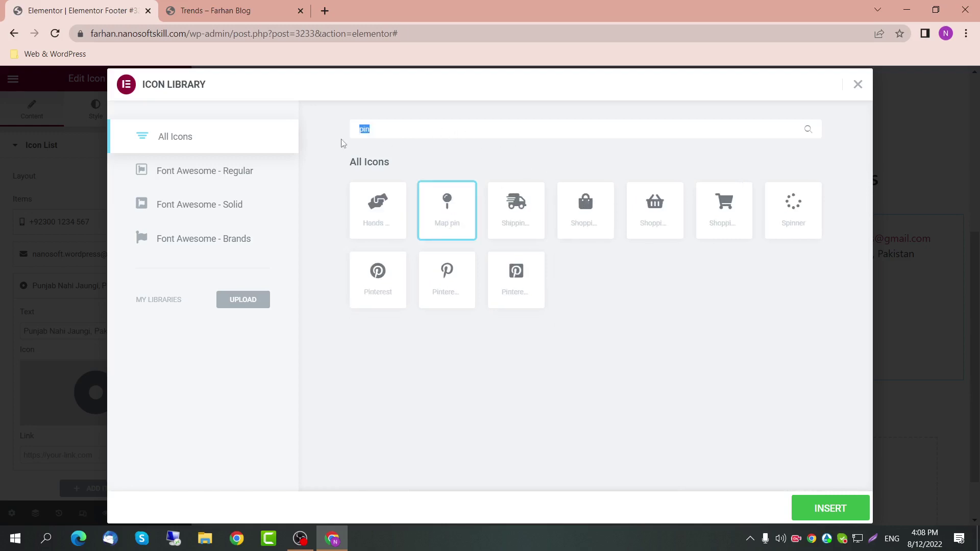
{"action": "type", "text": "loc"}
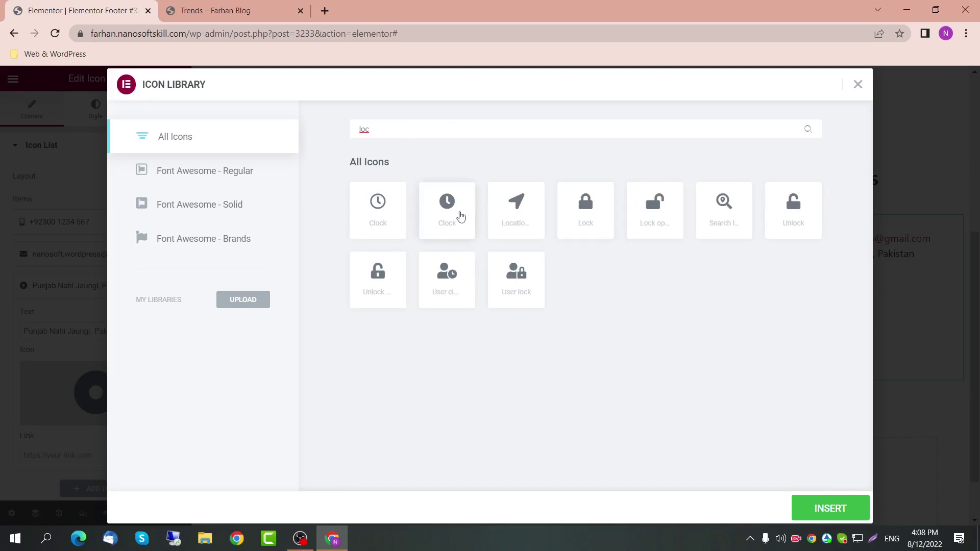
{"action": "left_click", "coordinate": [518, 219]}
{"action": "double_click", "coordinate": [412, 123]}
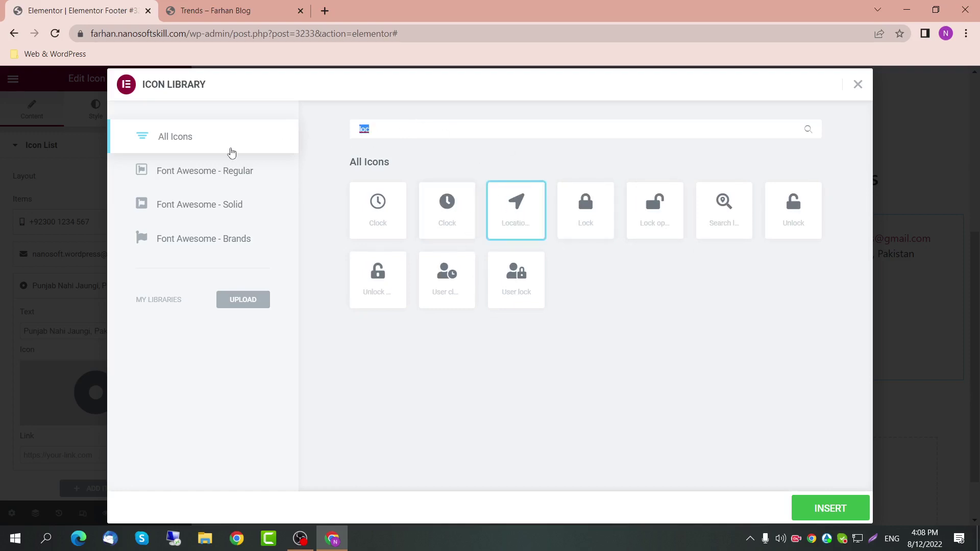
{"action": "type", "text": "navi"}
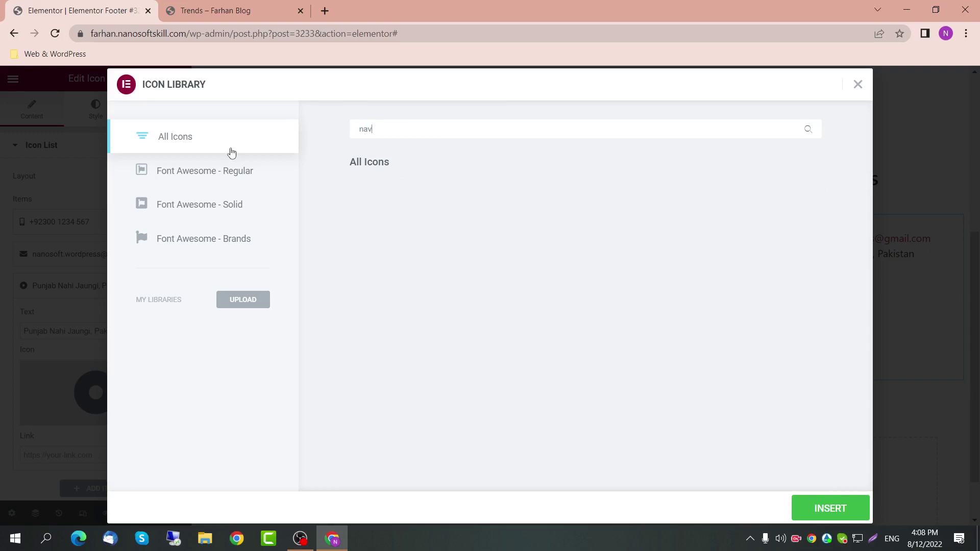
{"action": "key", "text": "BackSpace"}
{"action": "key", "text": "BackSpace"}
{"action": "key", "text": "BackSpace"}
{"action": "key", "text": "BackSpace"}
{"action": "key", "text": "BackSpace"}
{"action": "key", "text": "BackSpace"}
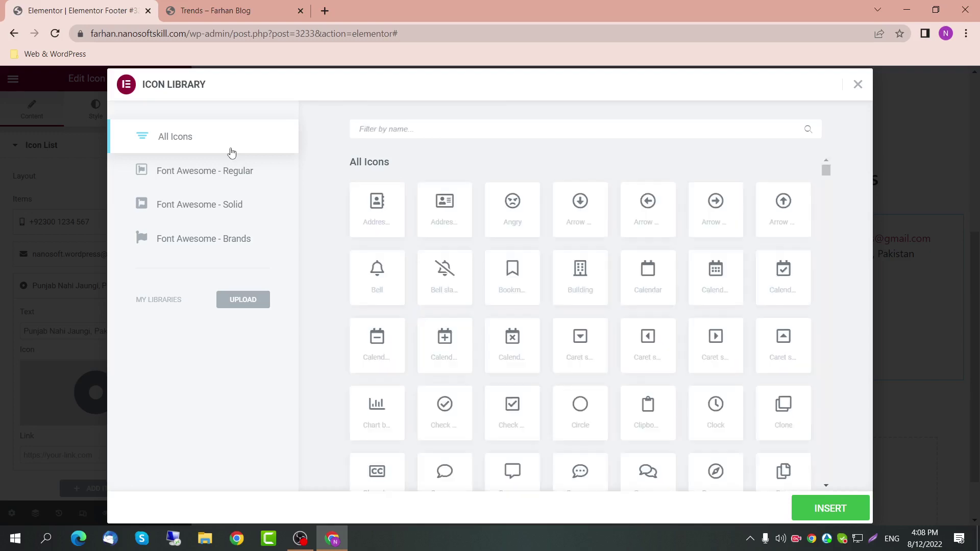
{"action": "type", "text": "loc"}
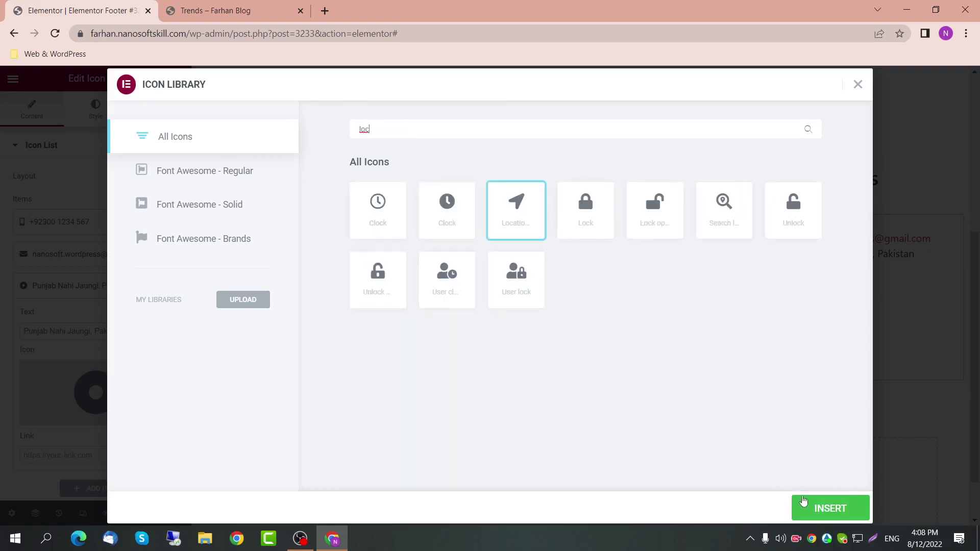
{"action": "left_click", "coordinate": [804, 501]}
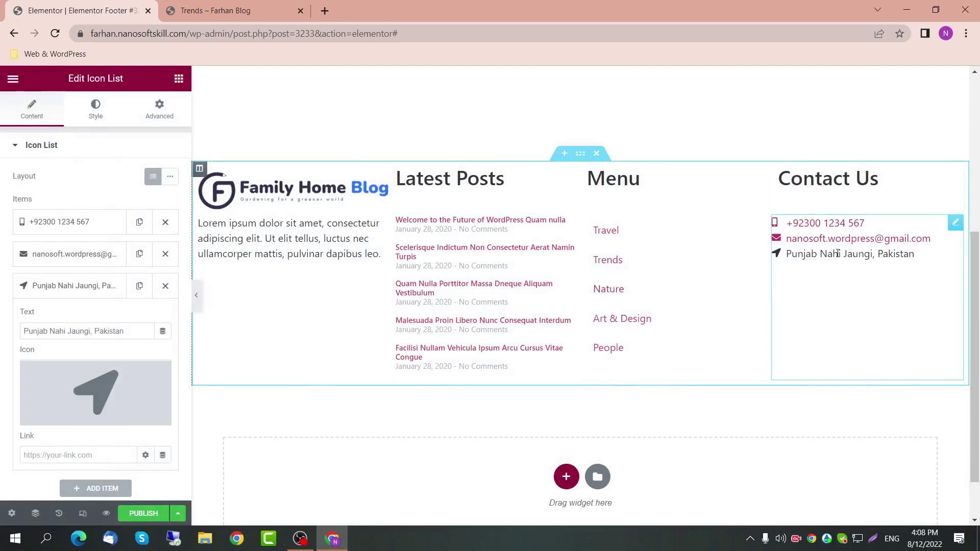
{"action": "scroll", "coordinate": [127, 409], "scroll_direction": "down", "scroll_amount": 3}
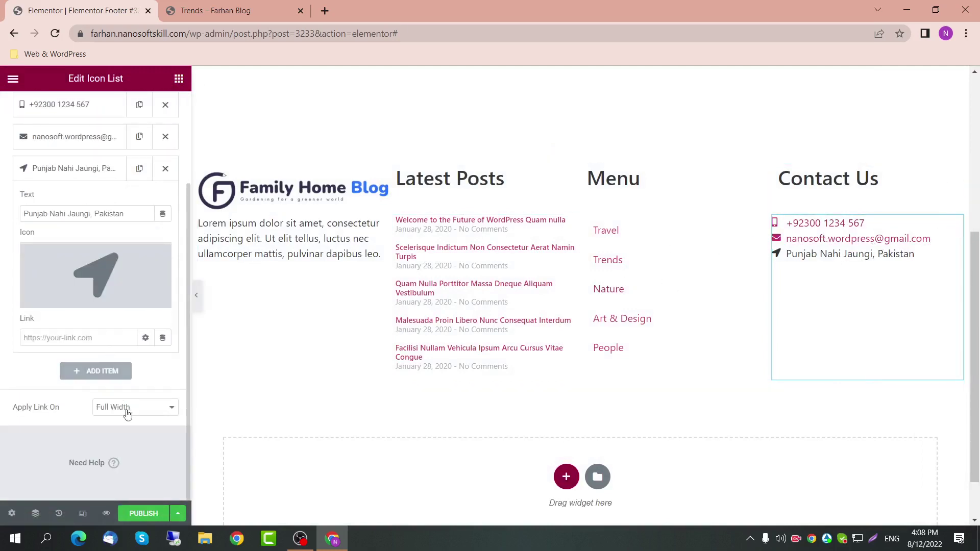
Step: In the list's Style settings, set Space Between to 20 and turn on dividers
{"action": "scroll", "coordinate": [93, 173], "scroll_direction": "up", "scroll_amount": 3}
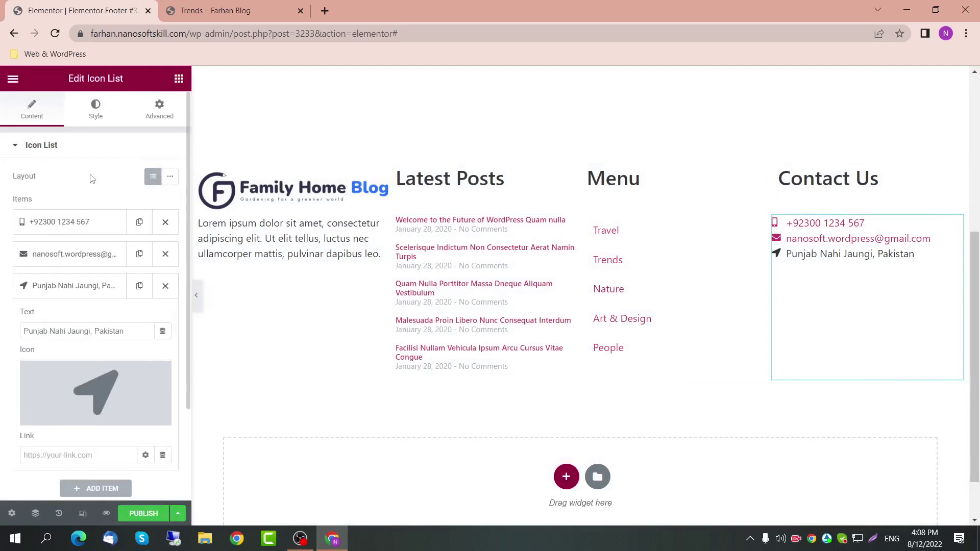
{"action": "left_click", "coordinate": [96, 110]}
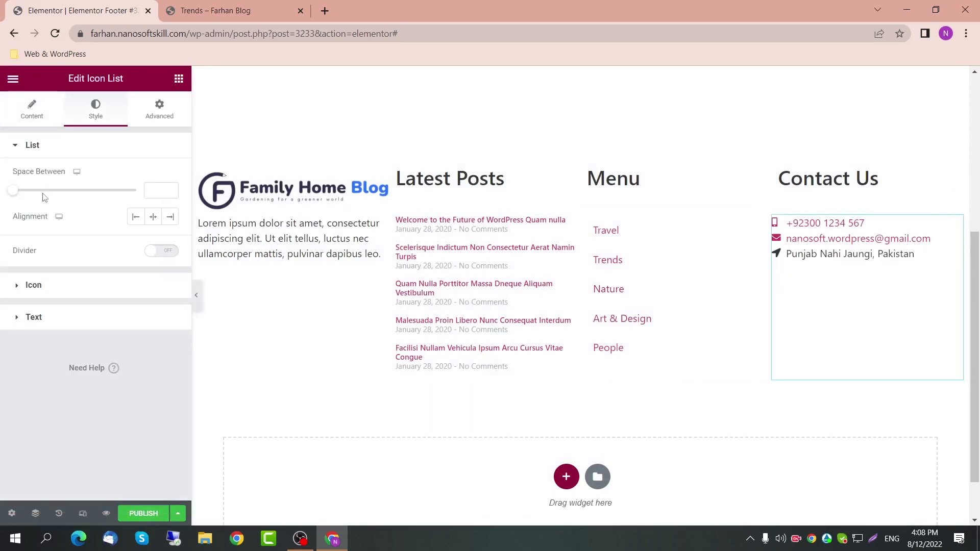
{"action": "left_click_drag", "start_coordinate": [19, 195], "coordinate": [55, 193]}
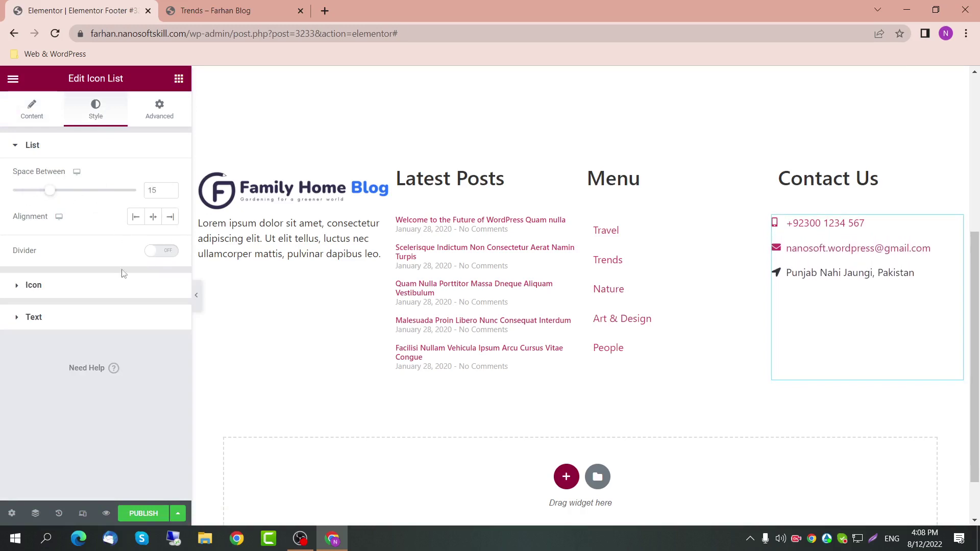
{"action": "left_click", "coordinate": [154, 253]}
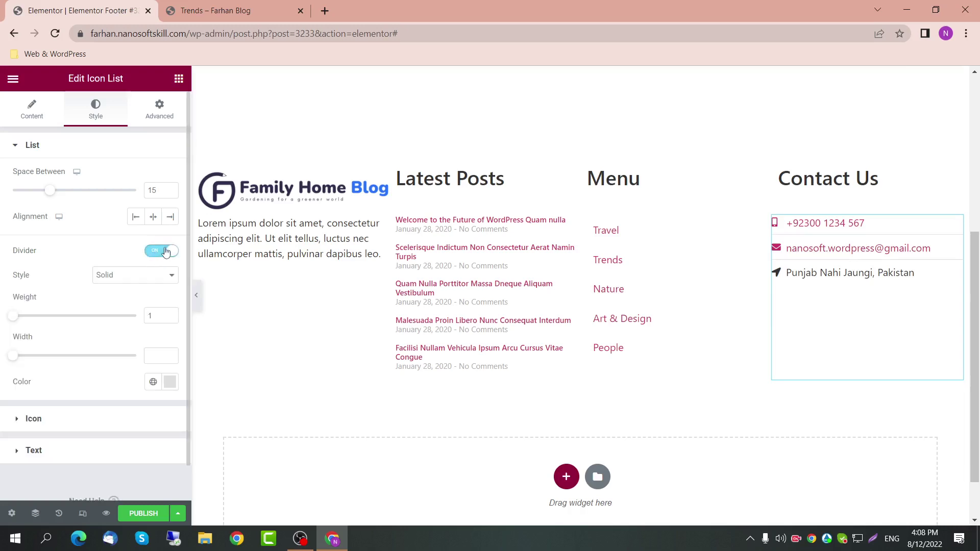
{"action": "double_click", "coordinate": [149, 192]}
{"action": "type", "text": "20"}
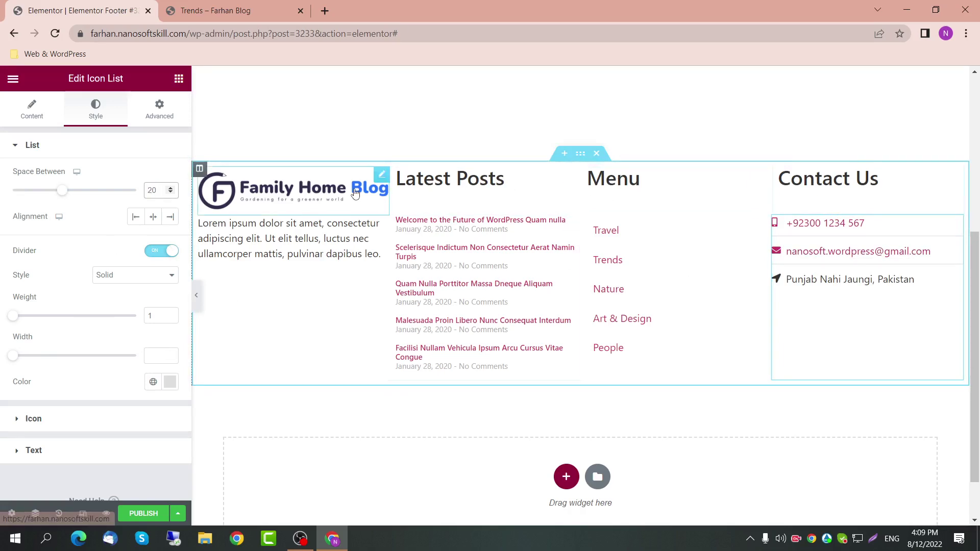
Step: Publish the footer template with an Entire Site display condition
{"action": "left_click", "coordinate": [141, 514]}
{"action": "left_click", "coordinate": [494, 386]}
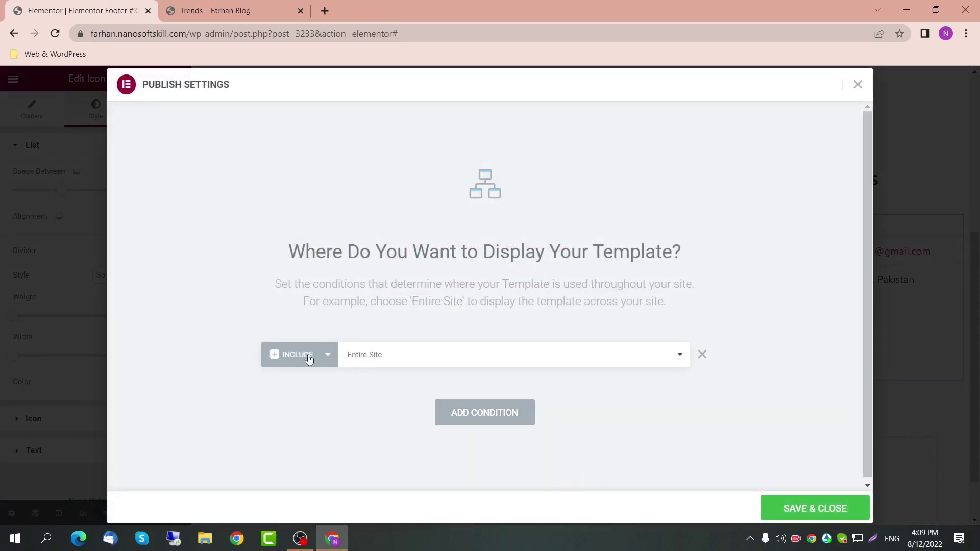
{"action": "left_click", "coordinate": [791, 503]}
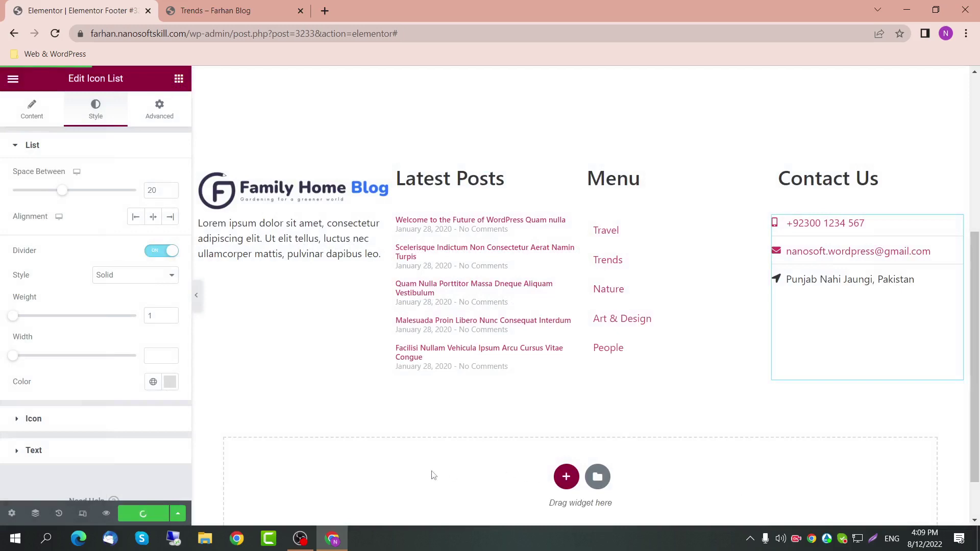
Step: Reload the Trends category page and scroll to check the new footer
{"action": "left_click", "coordinate": [216, 10]}
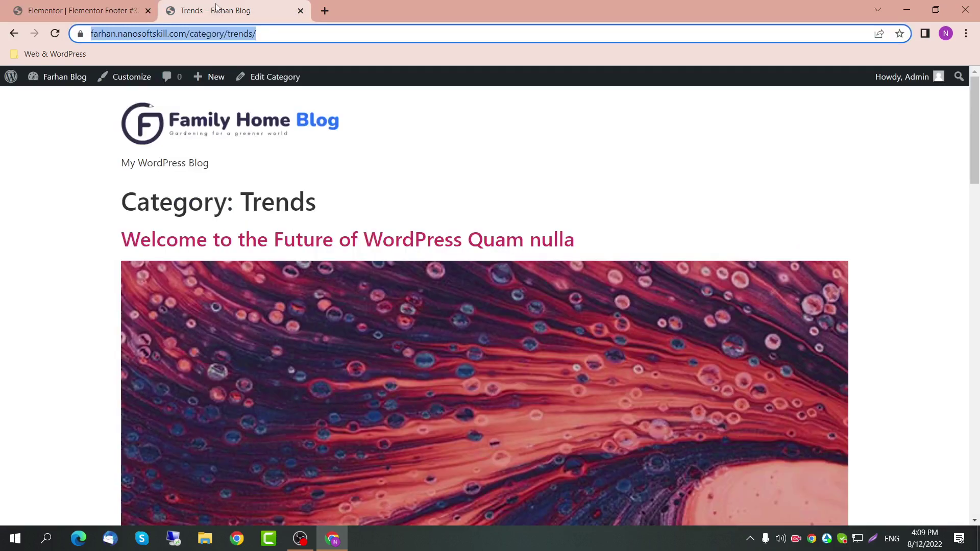
{"action": "scroll", "coordinate": [458, 309], "scroll_direction": "down", "scroll_amount": 10}
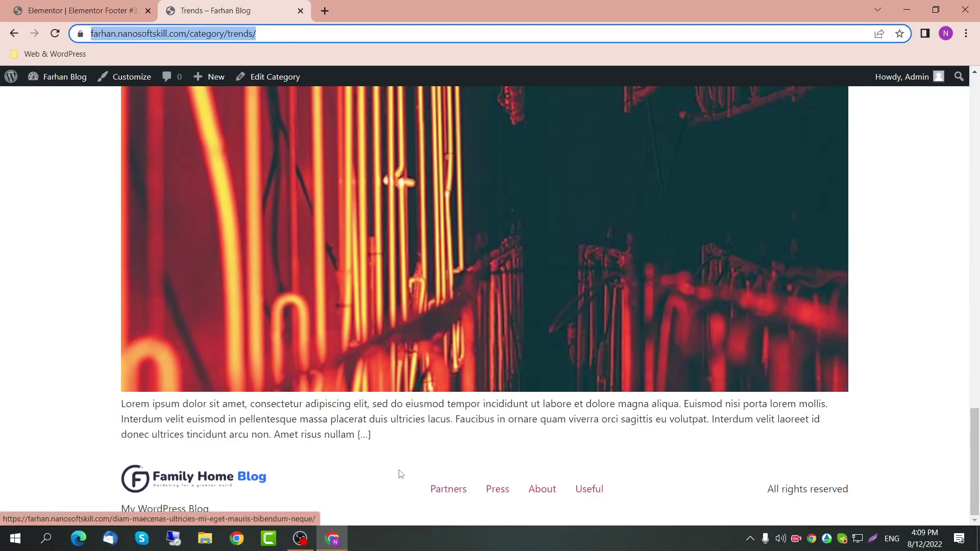
{"action": "scroll", "coordinate": [397, 470], "scroll_direction": "up", "scroll_amount": 1}
{"action": "left_click", "coordinate": [274, 32]}
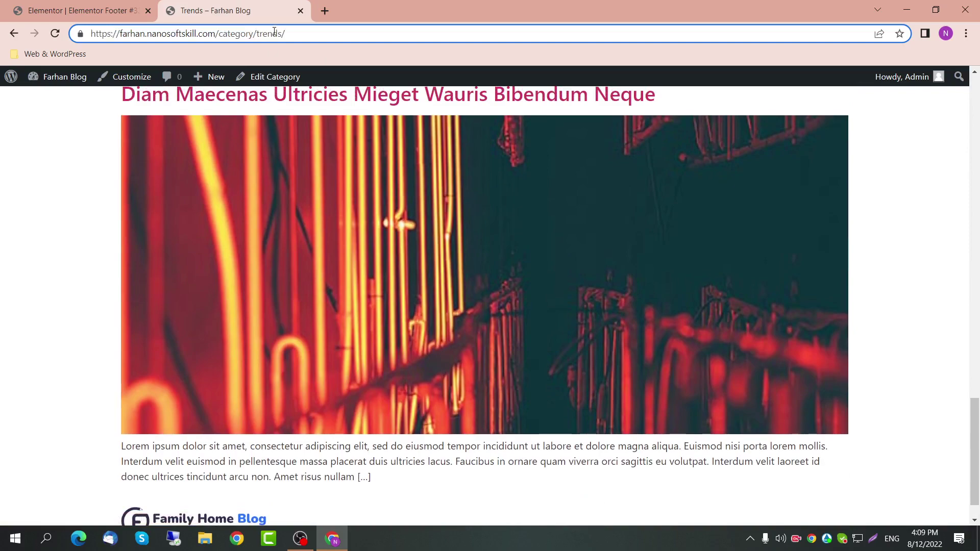
{"action": "key", "text": "Return"}
{"action": "scroll", "coordinate": [349, 162], "scroll_direction": "up", "scroll_amount": 15}
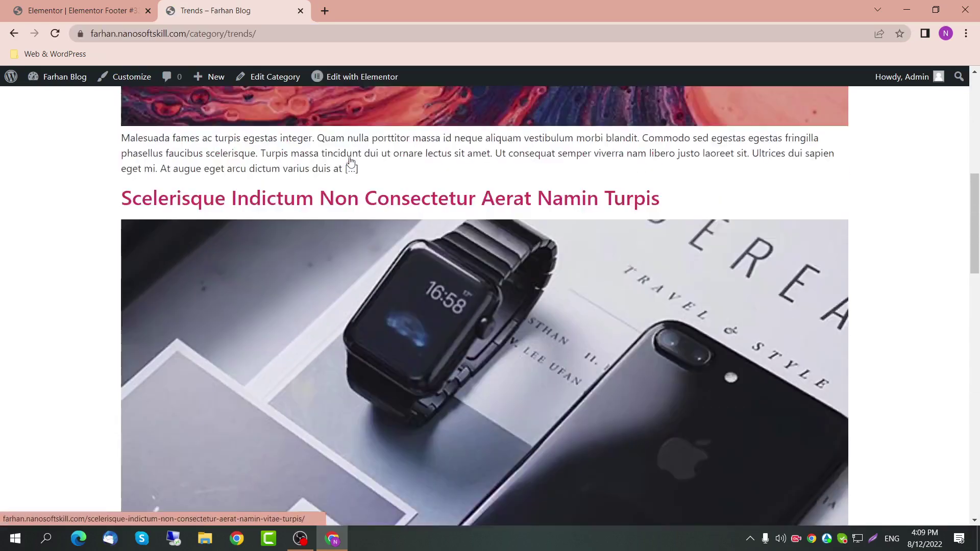
{"action": "scroll", "coordinate": [459, 154], "scroll_direction": "down", "scroll_amount": 15}
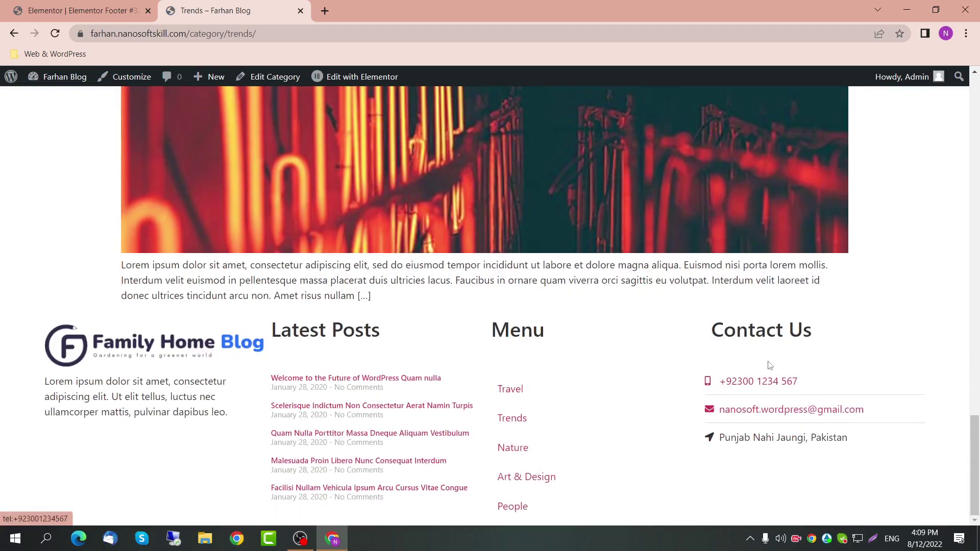
Step: Back in Elementor, select the footer section and open its settings
{"action": "key", "text": "ctrl+shift+Tab"}
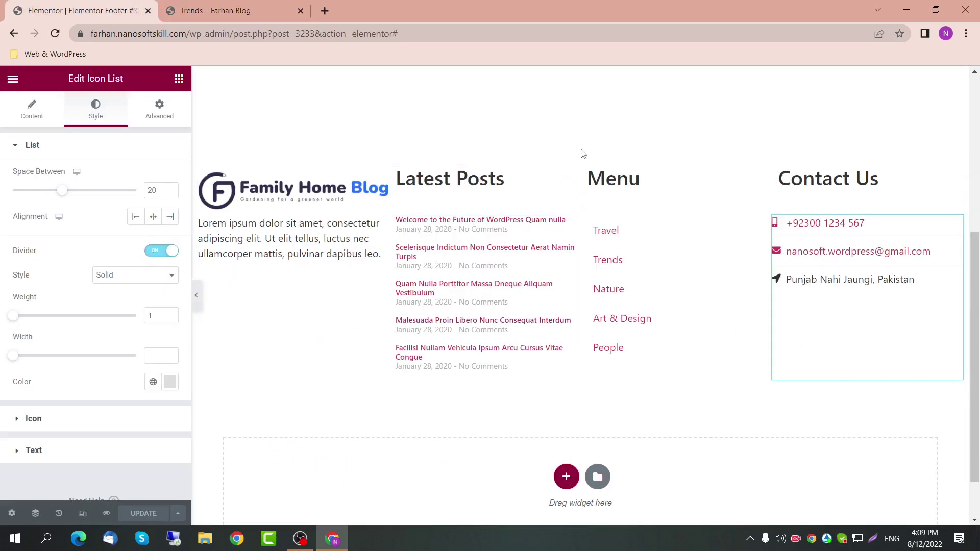
{"action": "left_click", "coordinate": [580, 153]}
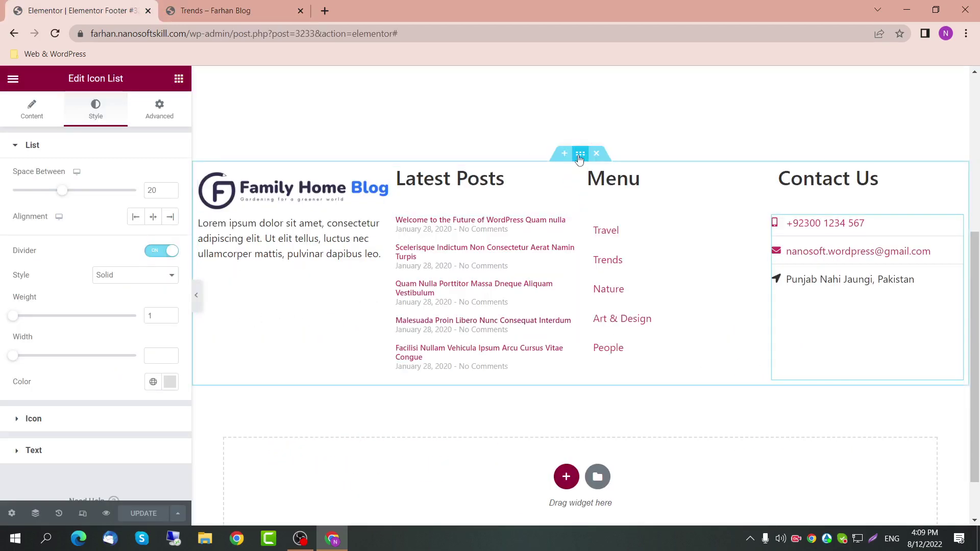
{"action": "left_click", "coordinate": [112, 117]}
Step: Give the footer section a Classic background in the Text global grey
{"action": "left_click", "coordinate": [118, 203]}
{"action": "left_click", "coordinate": [153, 230]}
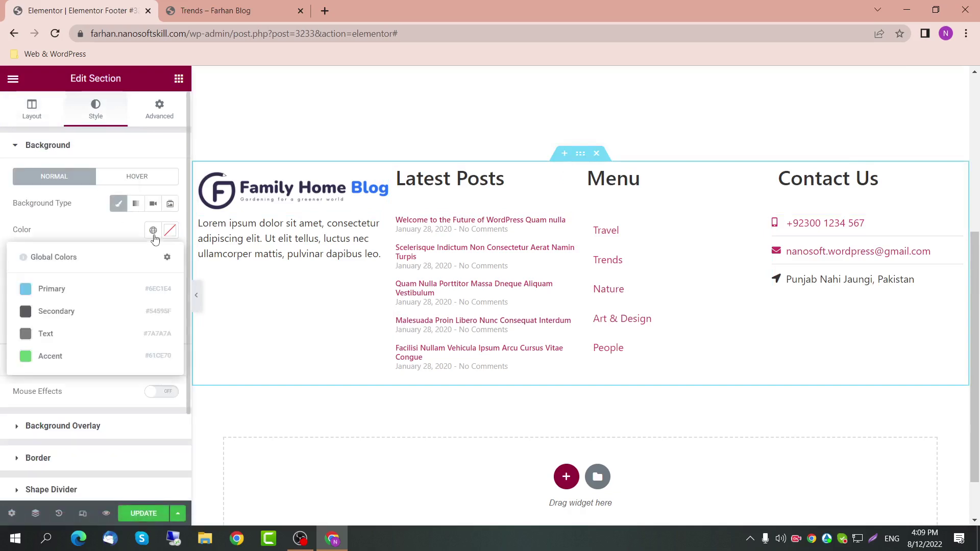
{"action": "left_click", "coordinate": [120, 314]}
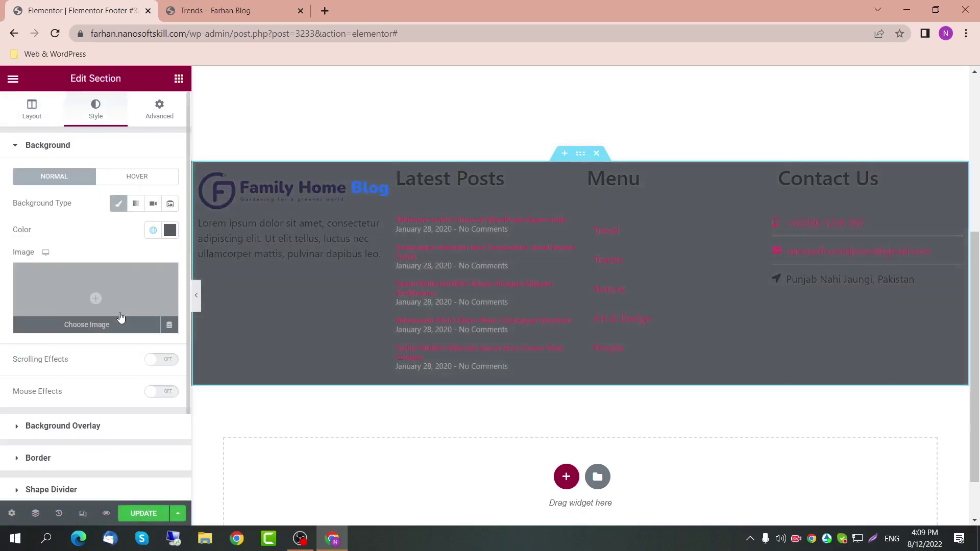
{"action": "left_click", "coordinate": [153, 230]}
{"action": "left_click", "coordinate": [116, 335]}
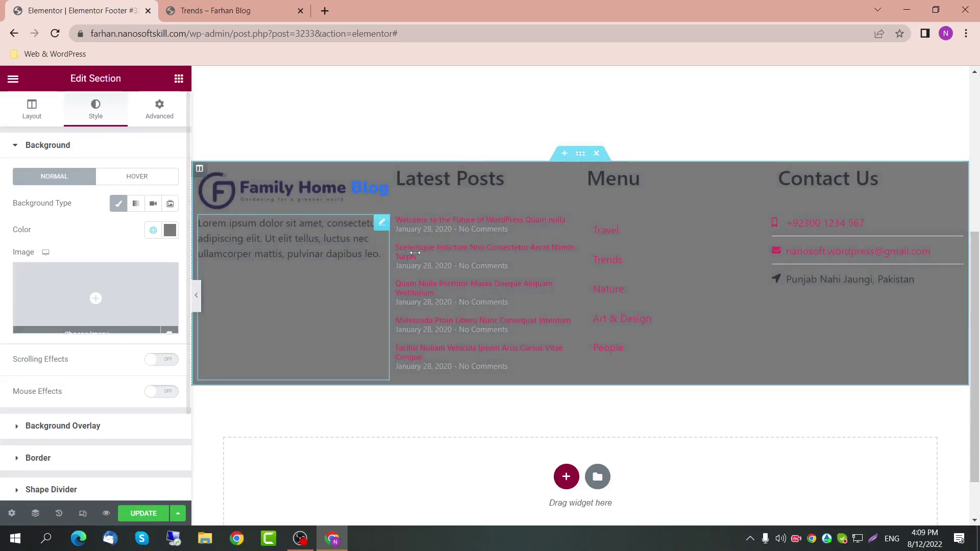
Step: Colour the paragraph under the logo white (#FFFFFF) and save the footer with Update
{"action": "left_click", "coordinate": [331, 233]}
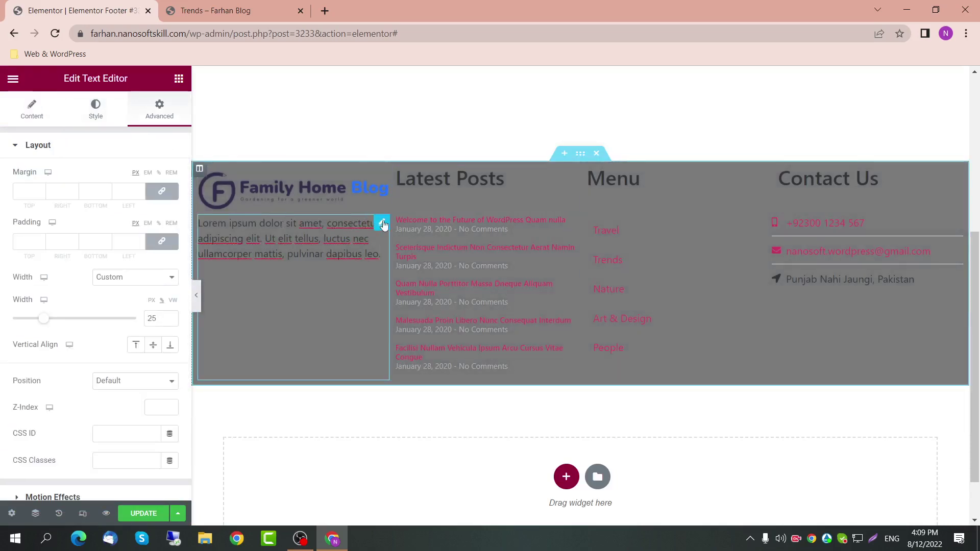
{"action": "left_click", "coordinate": [87, 119]}
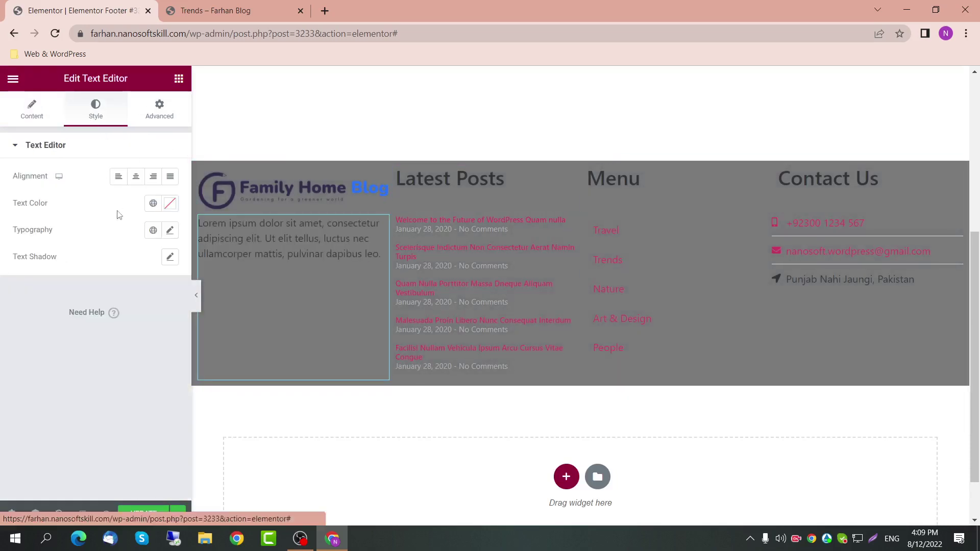
{"action": "left_click", "coordinate": [153, 203]}
{"action": "left_click", "coordinate": [121, 263]}
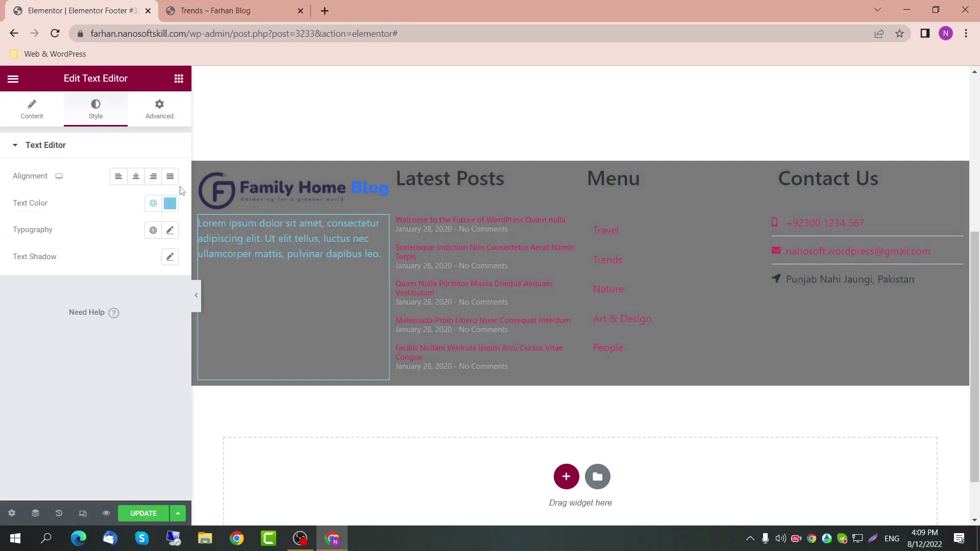
{"action": "left_click", "coordinate": [170, 204]}
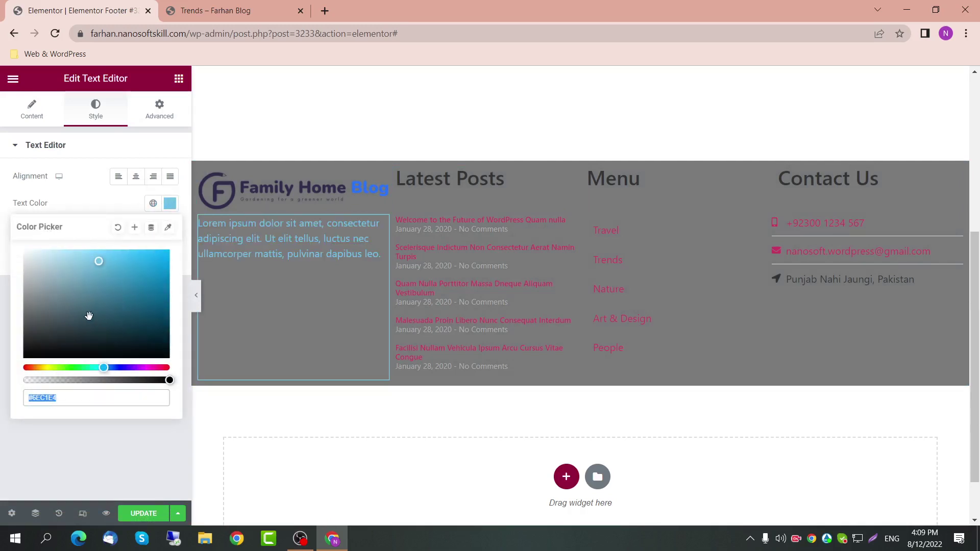
{"action": "type", "text": "#FFFFFF"}
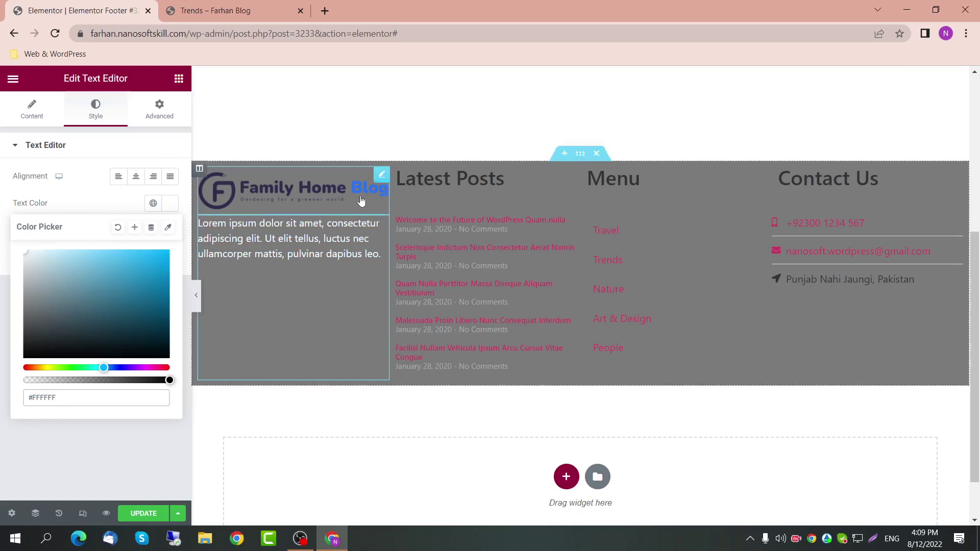
{"action": "left_click", "coordinate": [570, 223]}
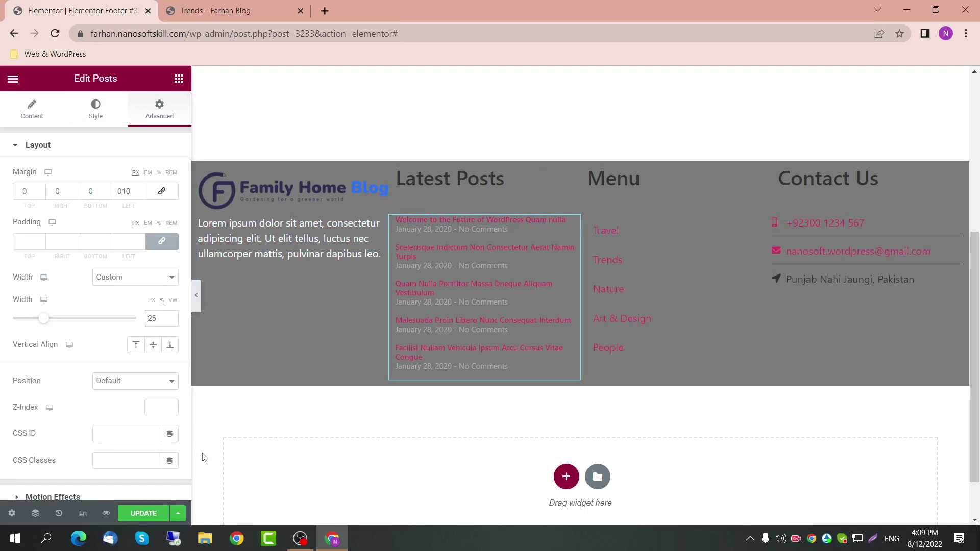
{"action": "left_click", "coordinate": [158, 519]}
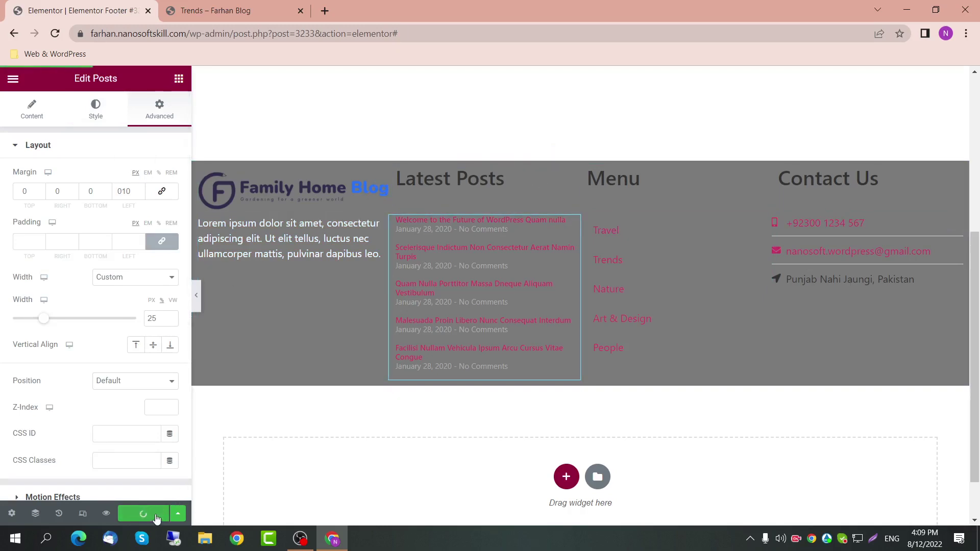
{"action": "left_click", "coordinate": [219, 11]}
{"action": "left_click", "coordinate": [280, 32]}
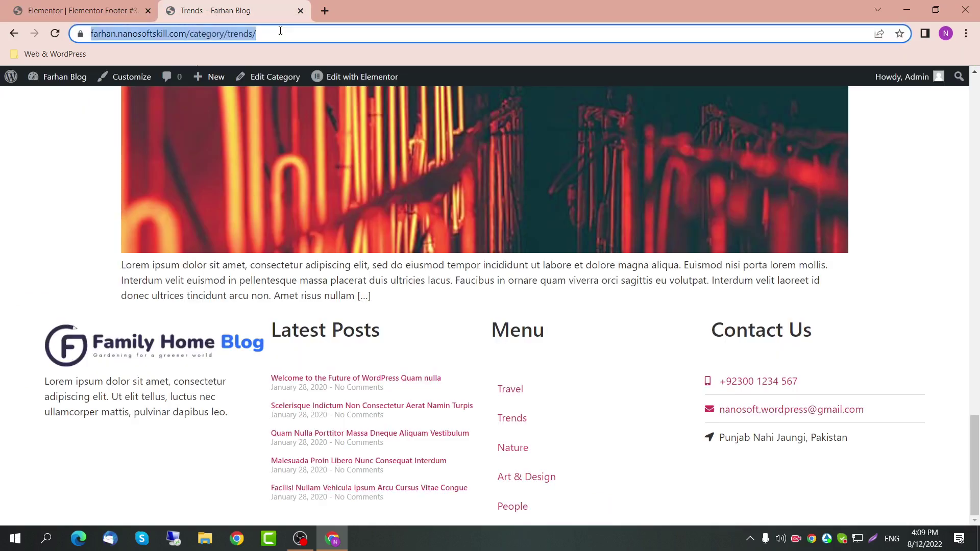
{"action": "key", "text": "Return"}
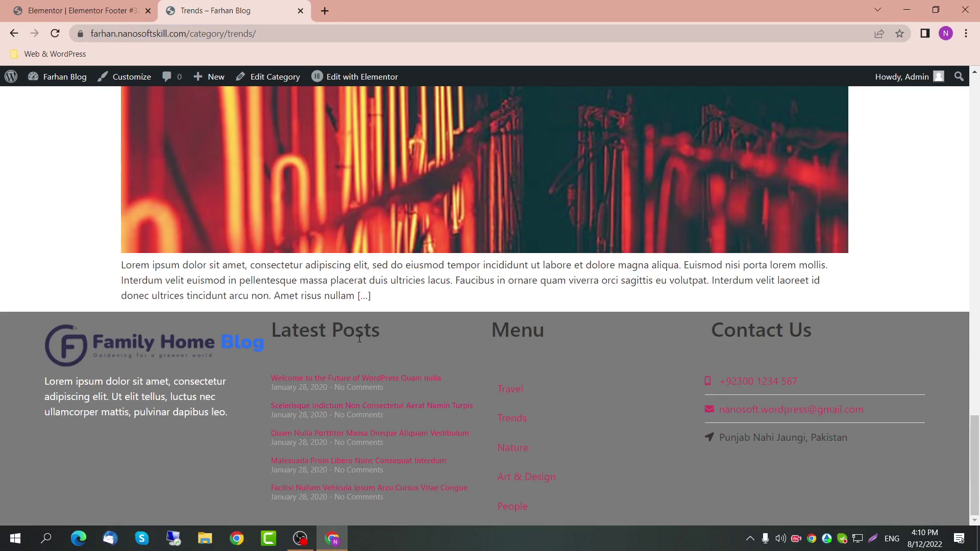
{"action": "left_click_drag", "start_coordinate": [269, 334], "coordinate": [423, 340]}
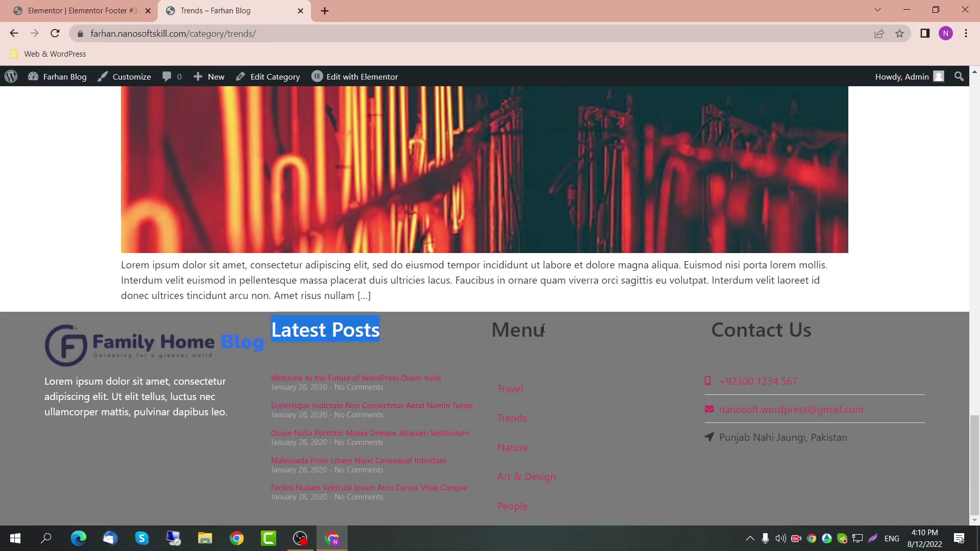
{"action": "left_click_drag", "start_coordinate": [487, 326], "coordinate": [546, 332]}
{"action": "left_click", "coordinate": [82, 10]}
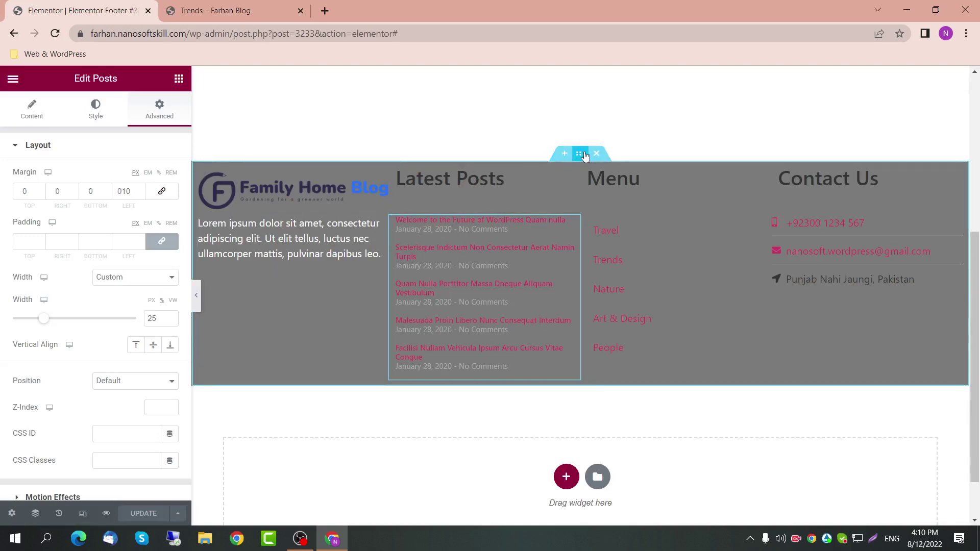
Step: Try a full-width single-column section below the footer, then delete it
{"action": "left_click", "coordinate": [566, 476]}
{"action": "scroll", "coordinate": [538, 461], "scroll_direction": "down", "scroll_amount": 2}
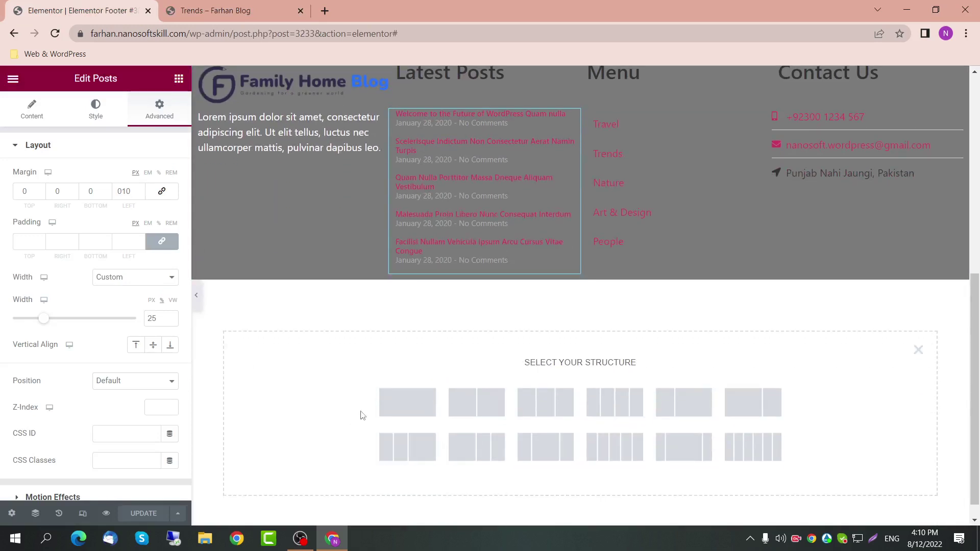
{"action": "left_click", "coordinate": [380, 403]}
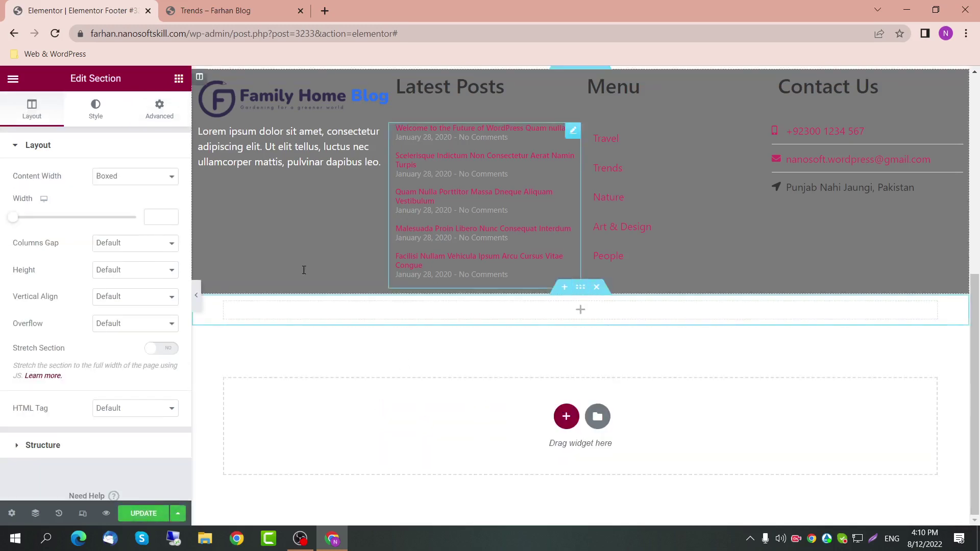
{"action": "left_click", "coordinate": [134, 176]}
{"action": "left_click", "coordinate": [133, 201]}
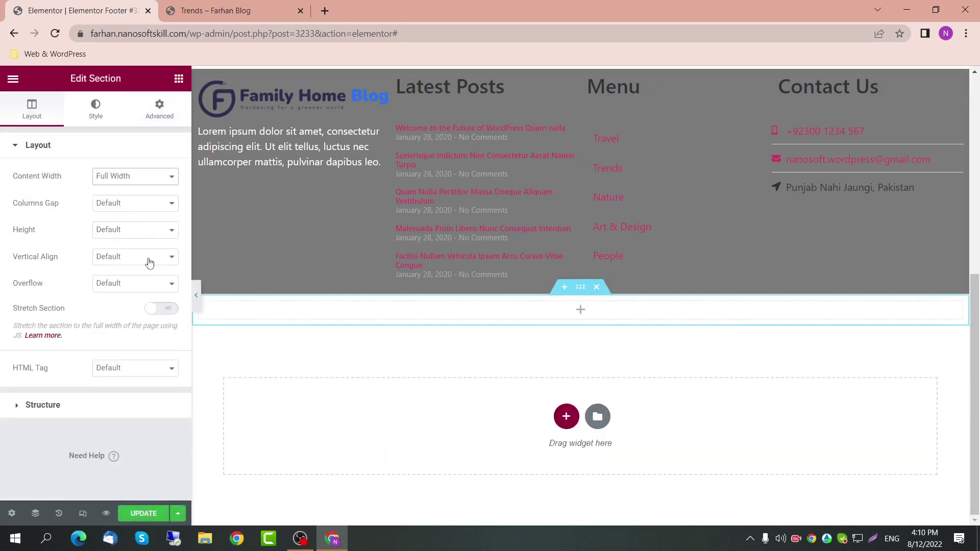
{"action": "left_click", "coordinate": [179, 78]}
{"action": "scroll", "coordinate": [50, 266], "scroll_direction": "down", "scroll_amount": 1}
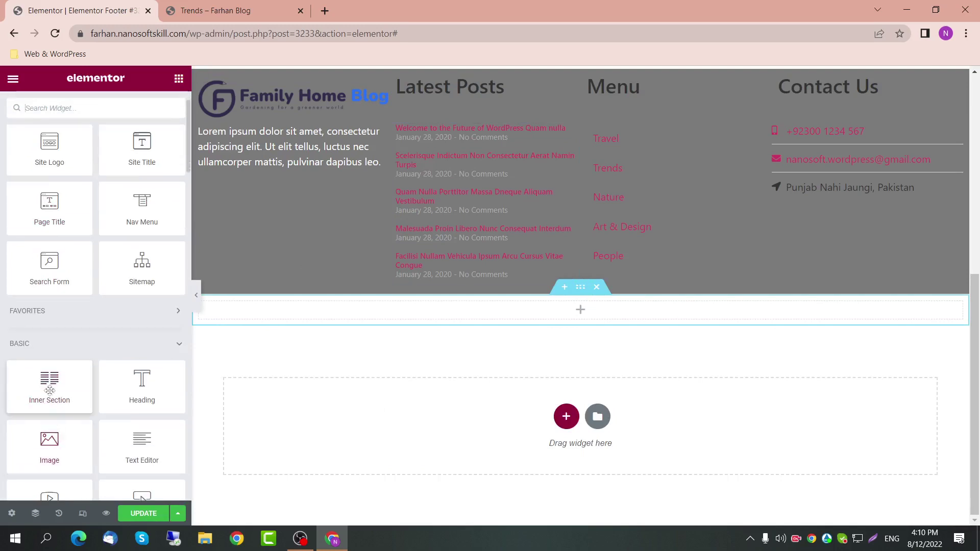
{"action": "left_click_drag", "start_coordinate": [49, 380], "coordinate": [131, 331]}
{"action": "left_click", "coordinate": [580, 287]}
{"action": "left_click", "coordinate": [596, 287]}
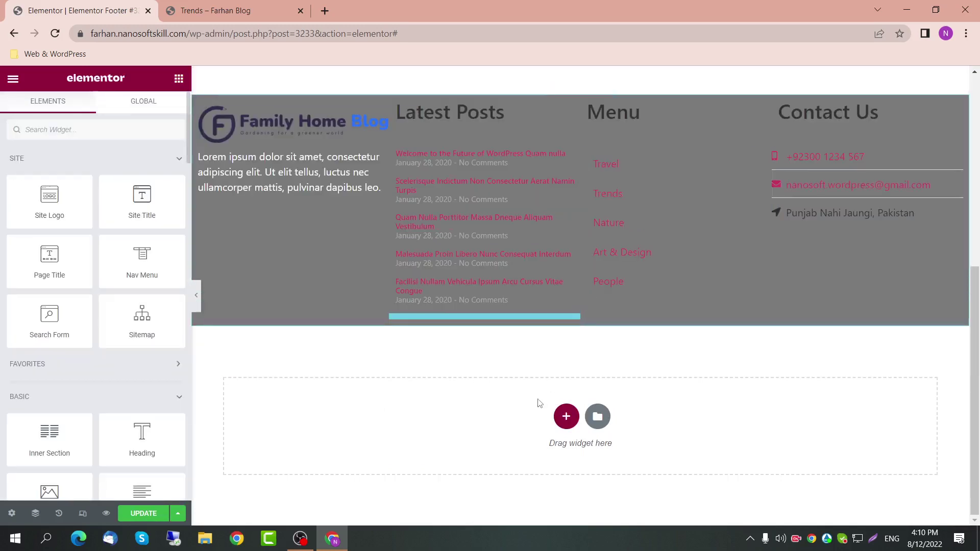
Step: Insert a four-column section below the footer, boxed to a width of 1400
{"action": "left_click", "coordinate": [566, 415]}
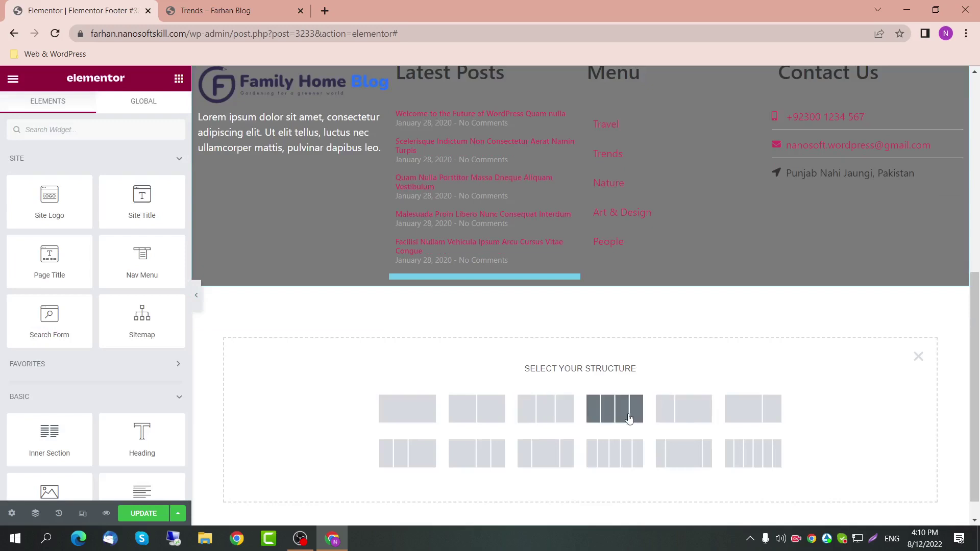
{"action": "left_click", "coordinate": [629, 418]}
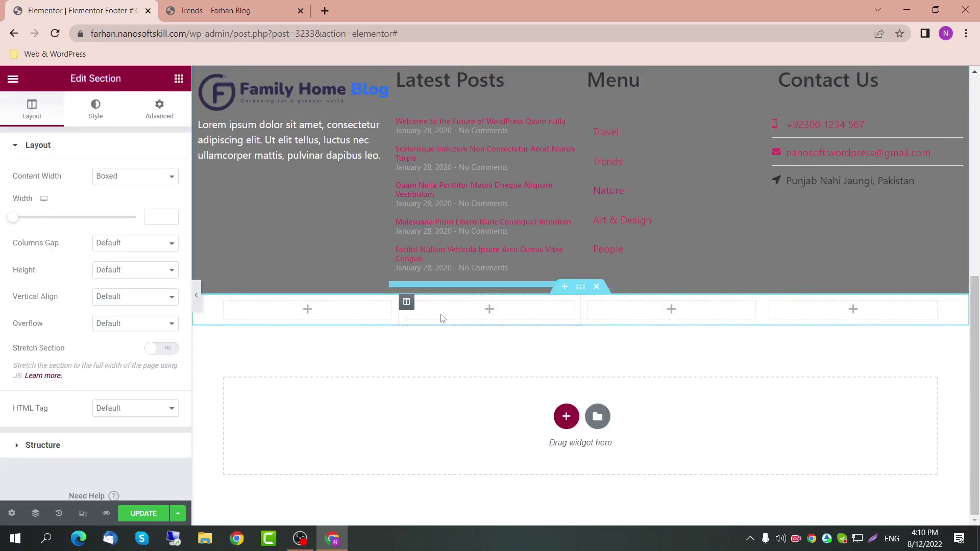
{"action": "left_click", "coordinate": [159, 218]}
{"action": "type", "text": "1400"}
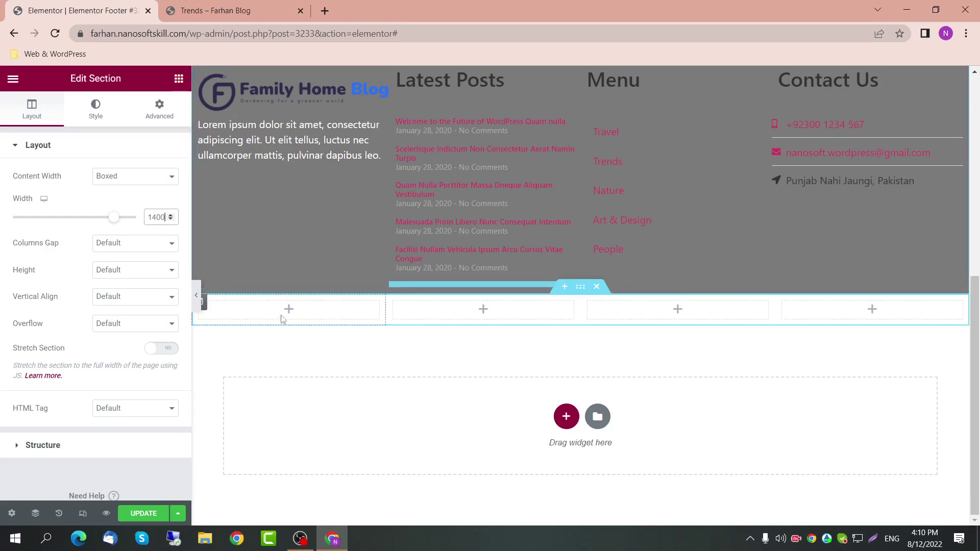
{"action": "left_click", "coordinate": [179, 78]}
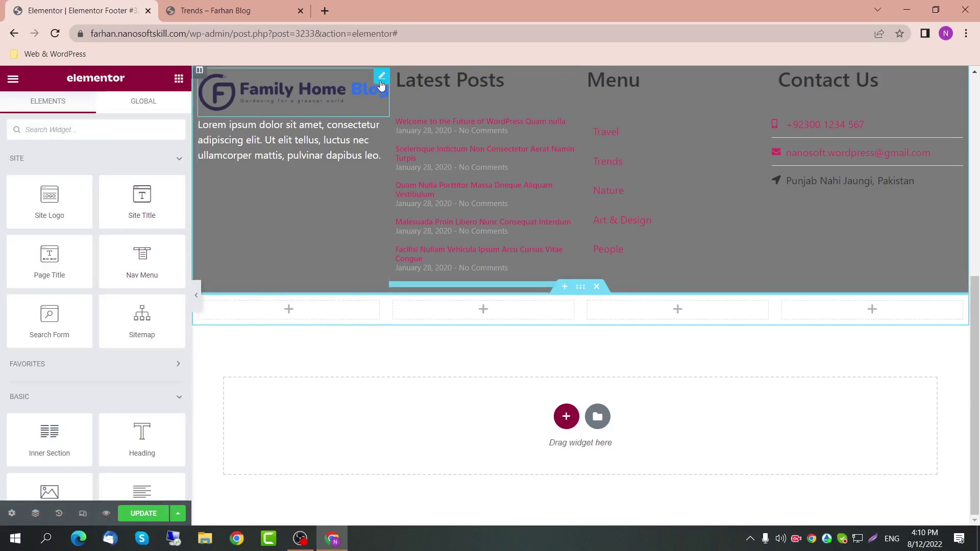
Step: Duplicate the Family Home Blog logo into the new first column at Default width
{"action": "left_click", "coordinate": [379, 86]}
{"action": "key", "text": "ctrl+d"}
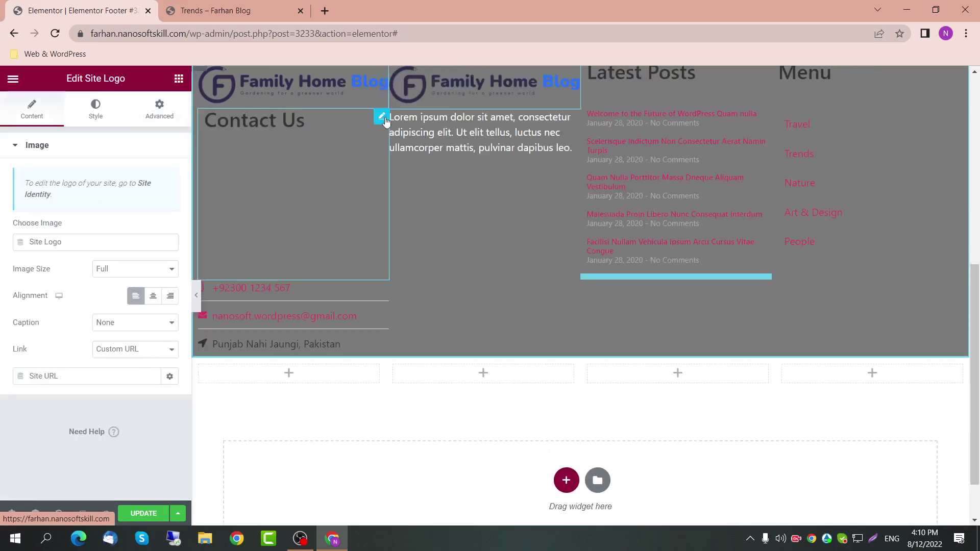
{"action": "left_click_drag", "start_coordinate": [573, 75], "coordinate": [275, 357]}
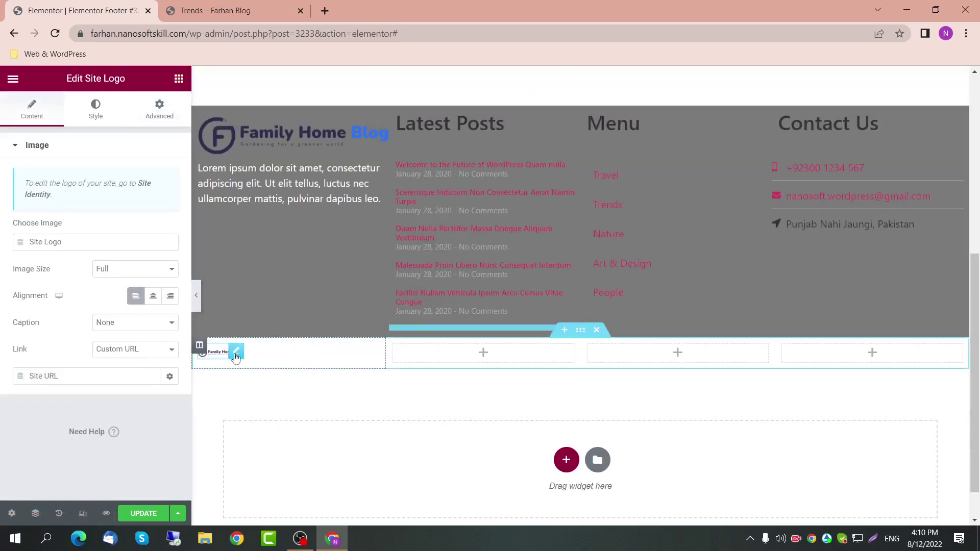
{"action": "left_click", "coordinate": [159, 109]}
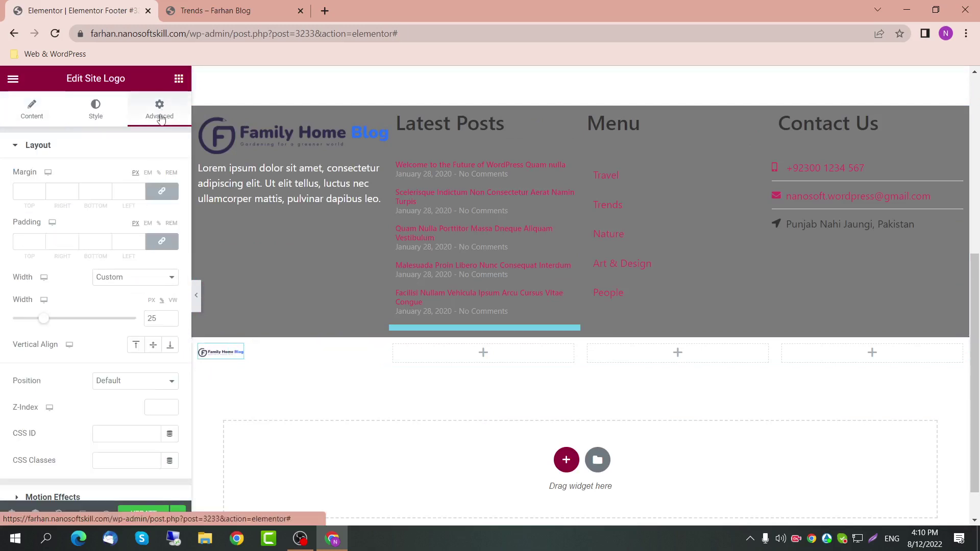
{"action": "left_click", "coordinate": [135, 277]}
{"action": "key", "text": "Escape"}
{"action": "left_click", "coordinate": [153, 291]}
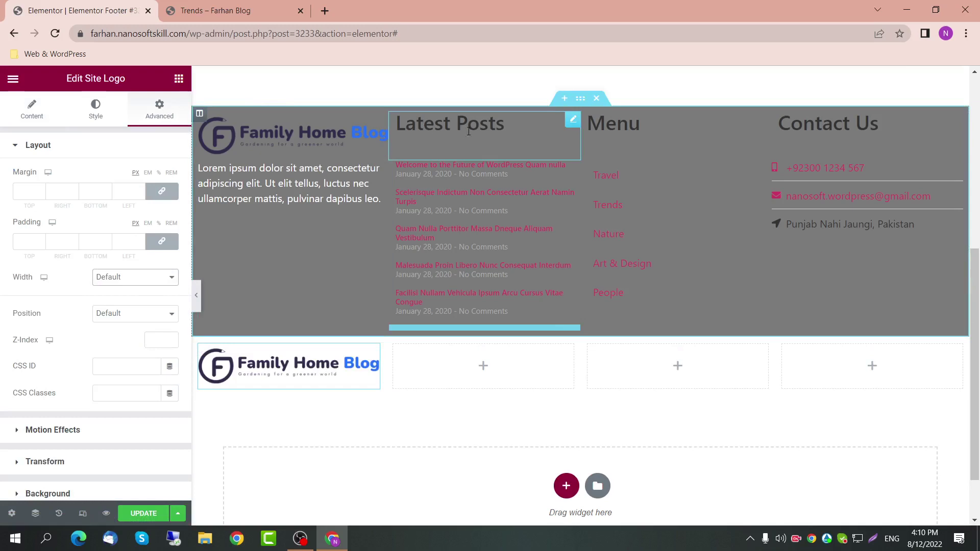
{"action": "left_click", "coordinate": [179, 81]}
{"action": "left_click", "coordinate": [372, 351]}
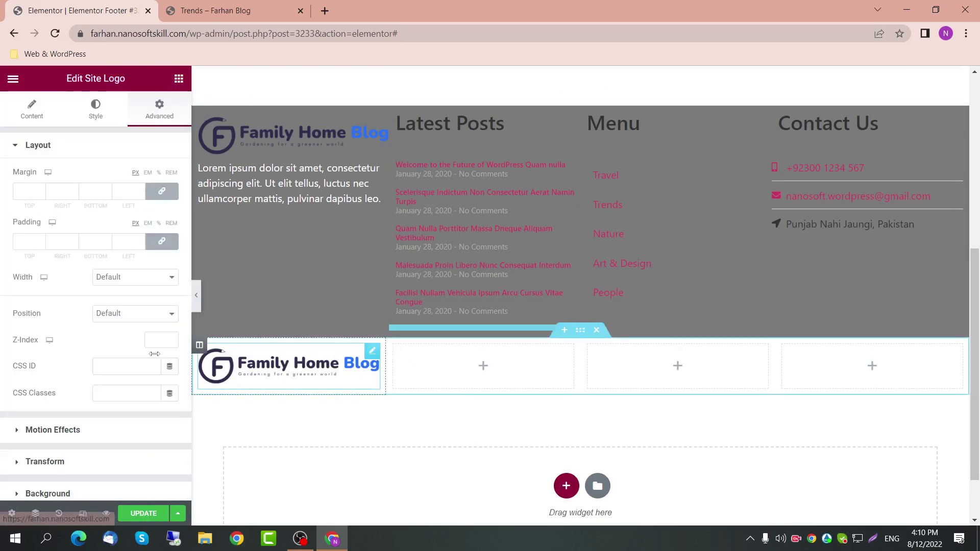
{"action": "left_click", "coordinate": [31, 109]}
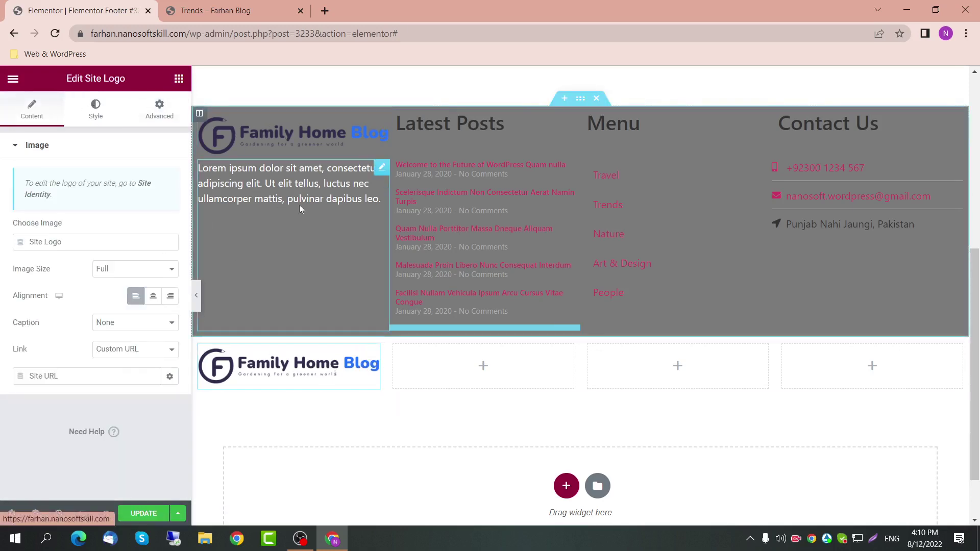
Step: Place a copy of the Lorem text block under the logo with Default width
{"action": "left_click", "coordinate": [367, 179]}
{"action": "key", "text": "ctrl+d"}
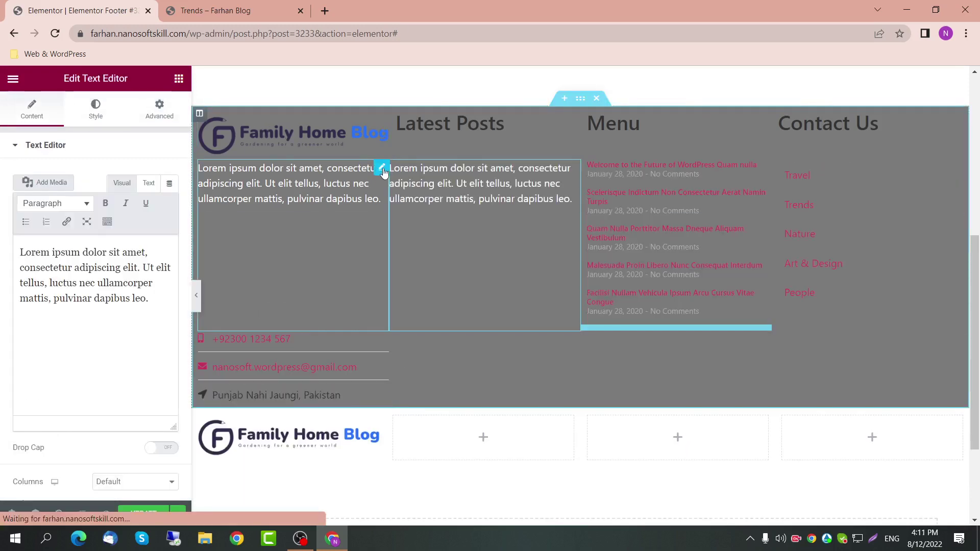
{"action": "left_click_drag", "start_coordinate": [573, 169], "coordinate": [275, 389]}
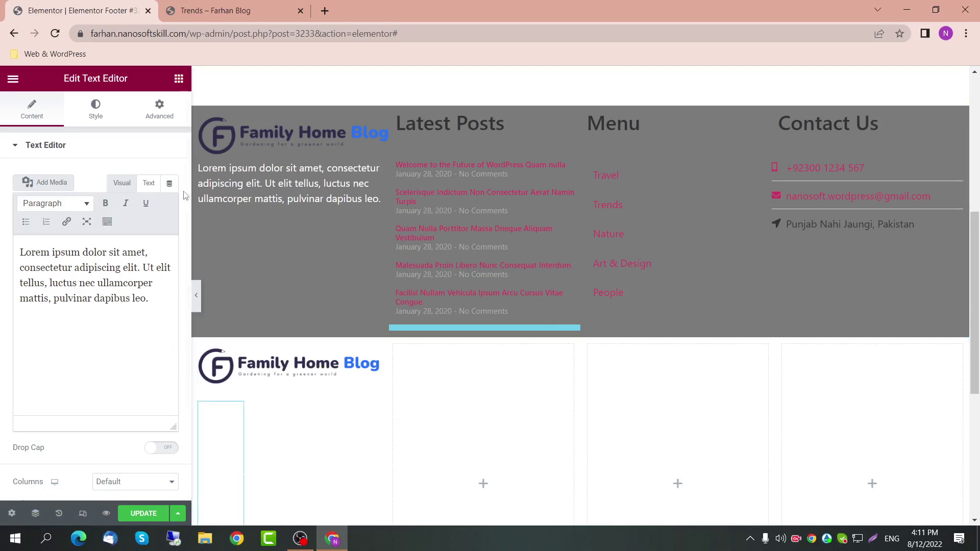
{"action": "left_click", "coordinate": [168, 117]}
{"action": "left_click", "coordinate": [158, 278]}
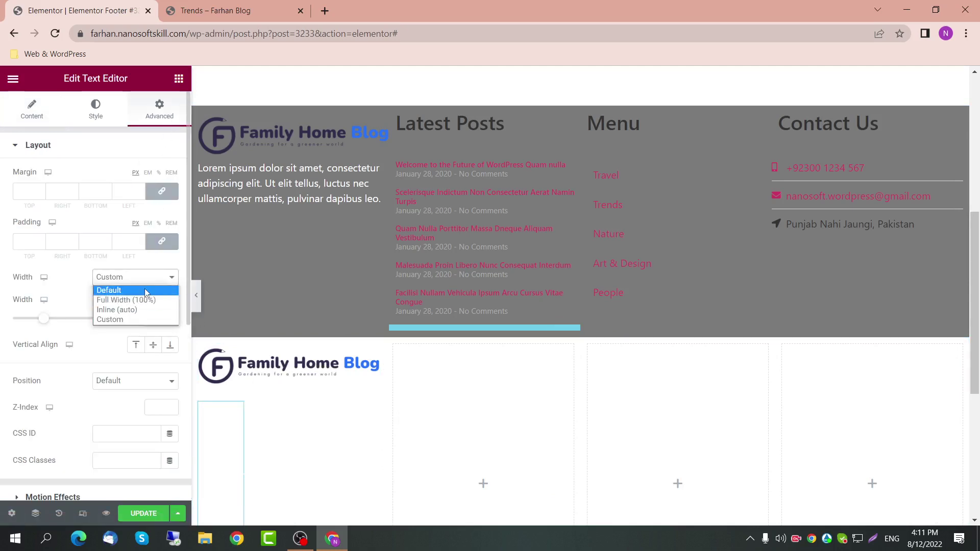
{"action": "left_click", "coordinate": [145, 289]}
{"action": "scroll", "coordinate": [245, 418], "scroll_direction": "down", "scroll_amount": 1}
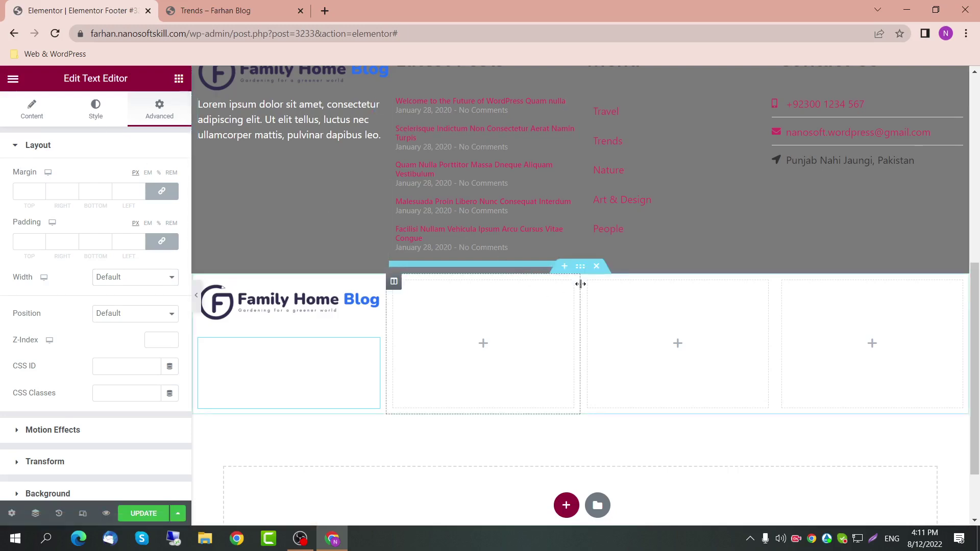
{"action": "left_click", "coordinate": [579, 268]}
{"action": "left_click", "coordinate": [94, 107]}
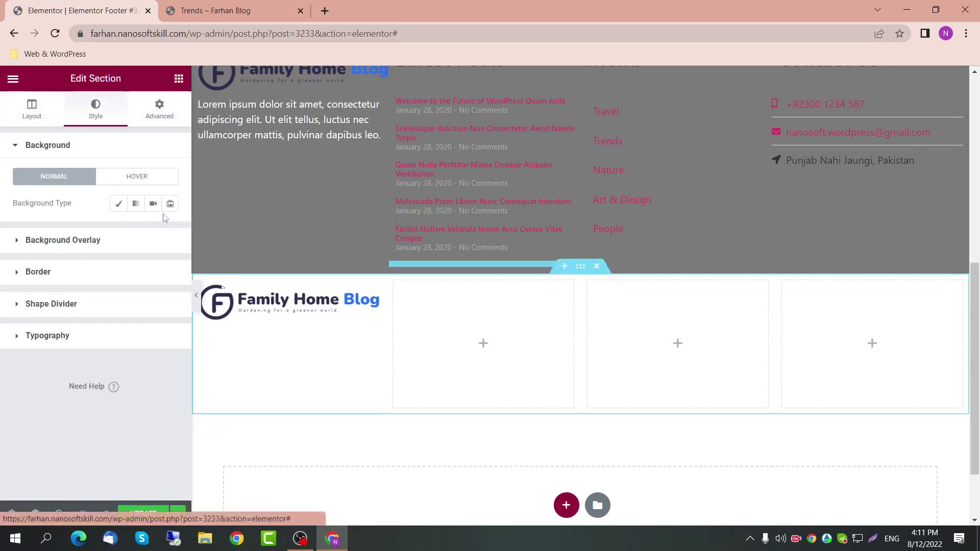
Step: Give the new section a Classic background in the Primary light blue
{"action": "left_click", "coordinate": [118, 203]}
{"action": "left_click", "coordinate": [150, 230]}
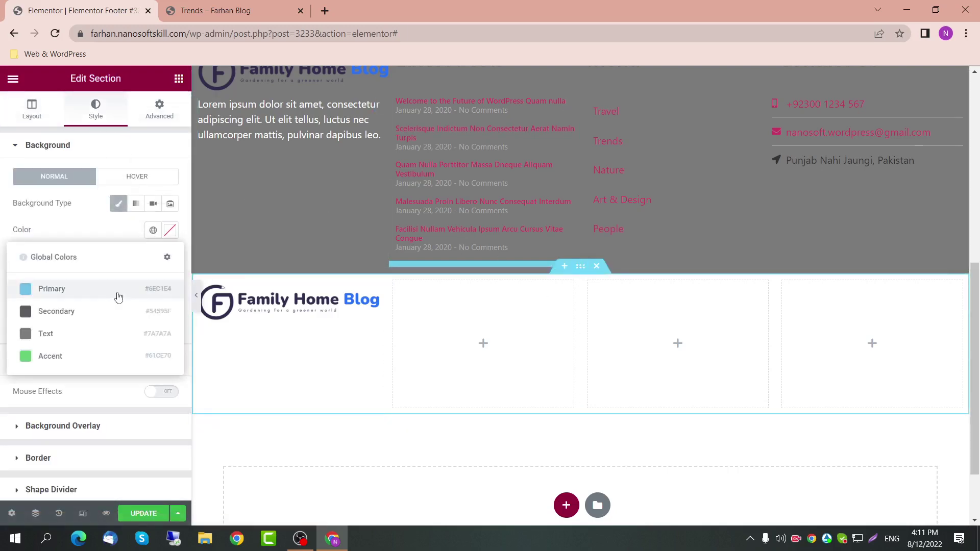
{"action": "left_click", "coordinate": [120, 291]}
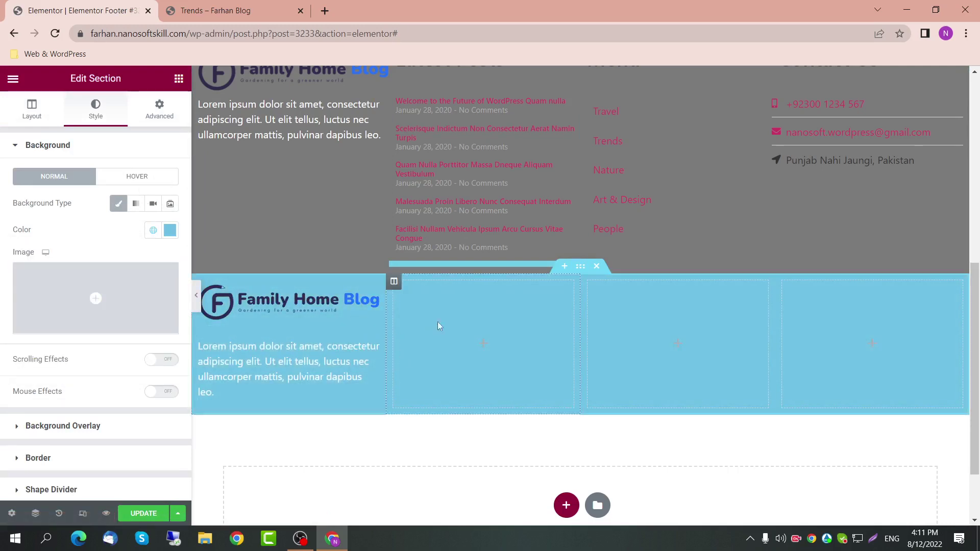
{"action": "scroll", "coordinate": [476, 366], "scroll_direction": "up", "scroll_amount": 1}
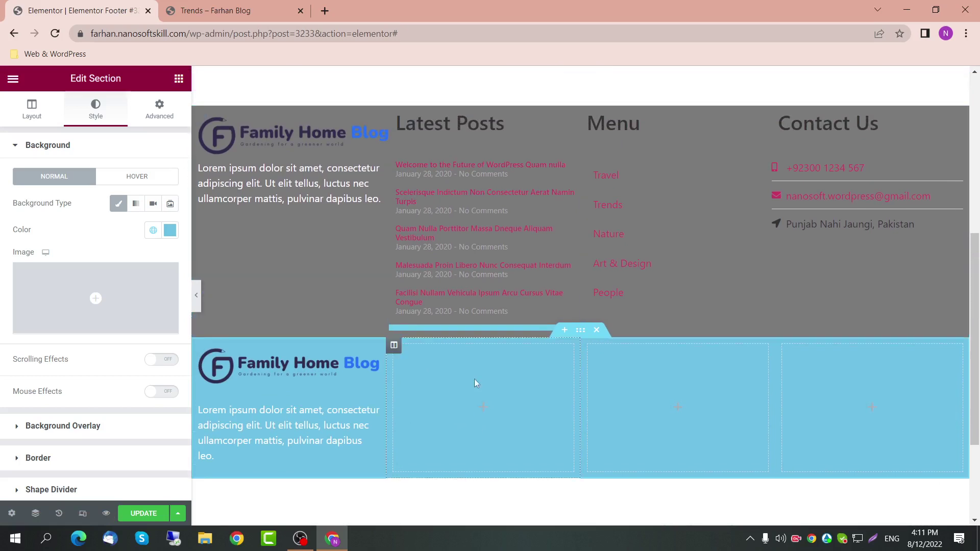
Step: Add a Latest Posts heading to the section's second column
{"action": "left_click", "coordinate": [178, 79]}
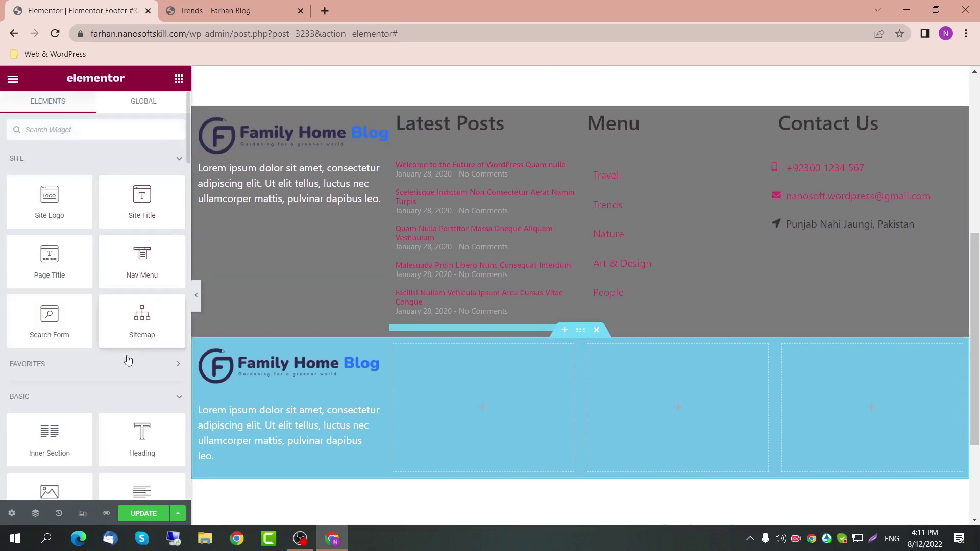
{"action": "left_click_drag", "start_coordinate": [142, 434], "coordinate": [477, 373]}
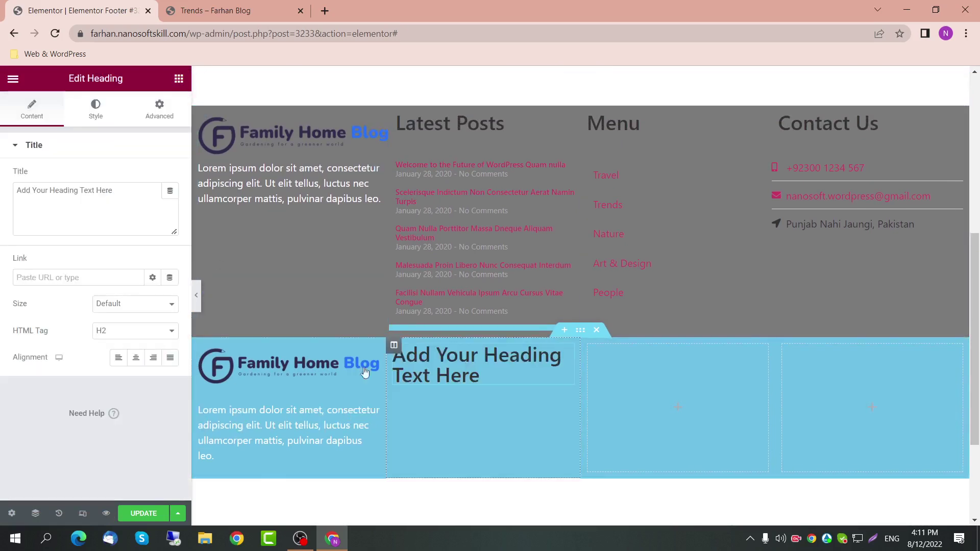
{"action": "left_click_drag", "start_coordinate": [123, 196], "coordinate": [3, 196]}
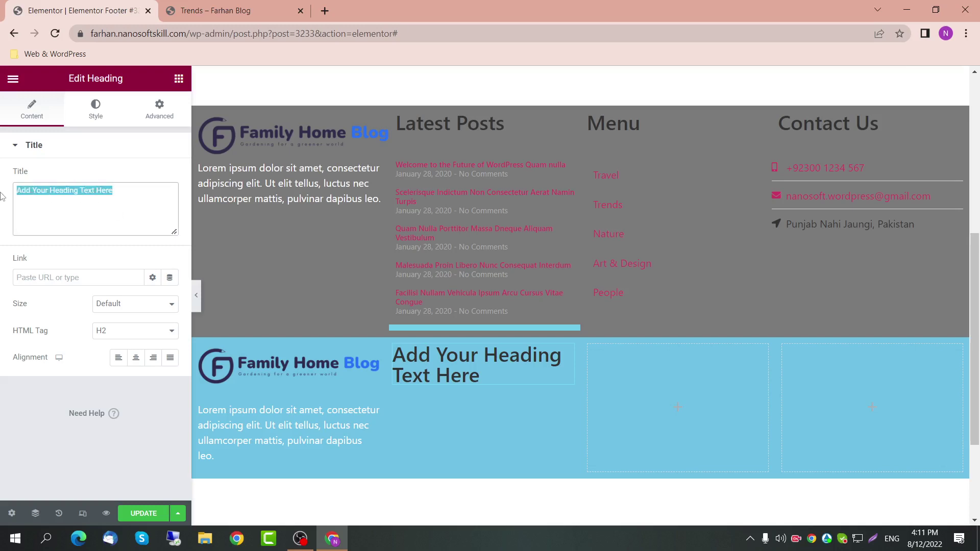
{"action": "type", "text": "Latest Posts"}
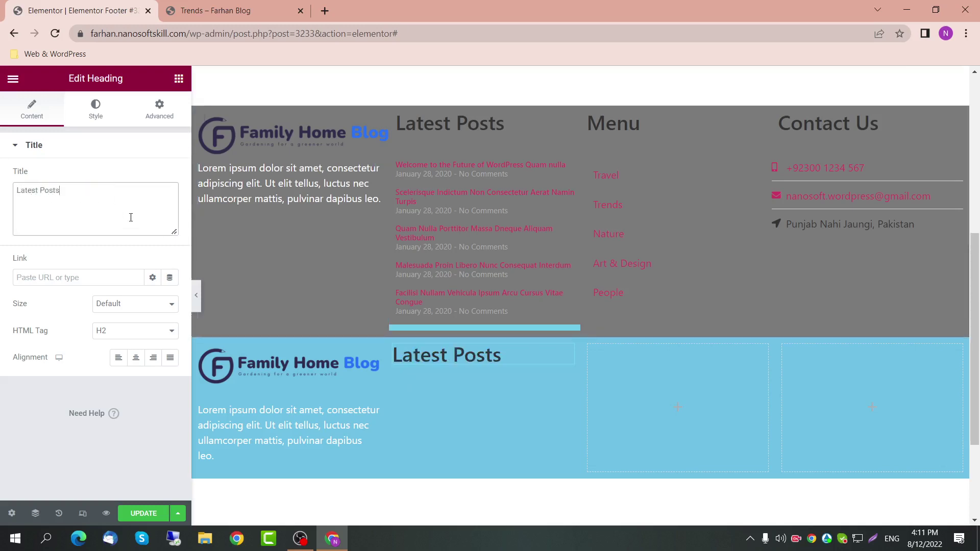
Step: Copy the posts list under the Latest Posts heading and set its width to Default
{"action": "left_click", "coordinate": [178, 80]}
{"action": "scroll", "coordinate": [175, 287], "scroll_direction": "down", "scroll_amount": 1}
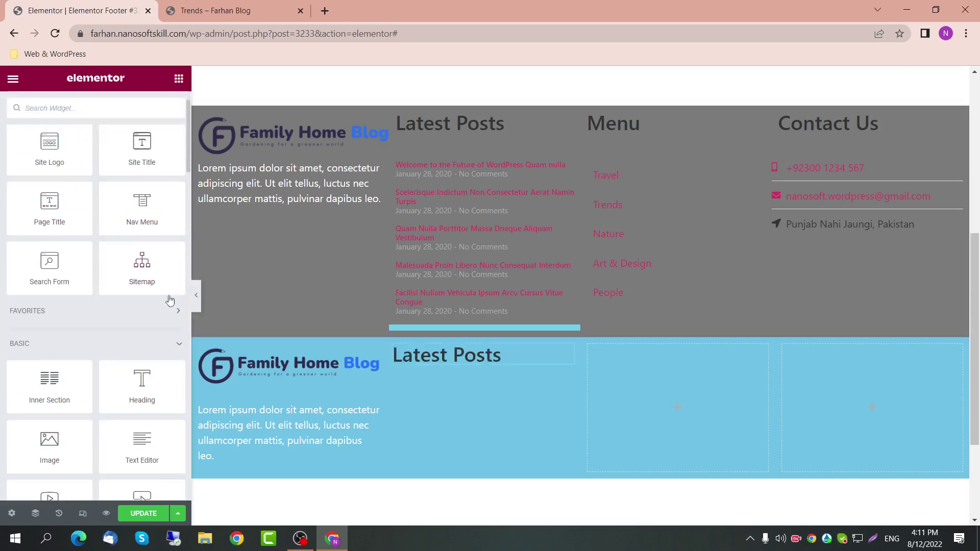
{"action": "left_click", "coordinate": [568, 173]}
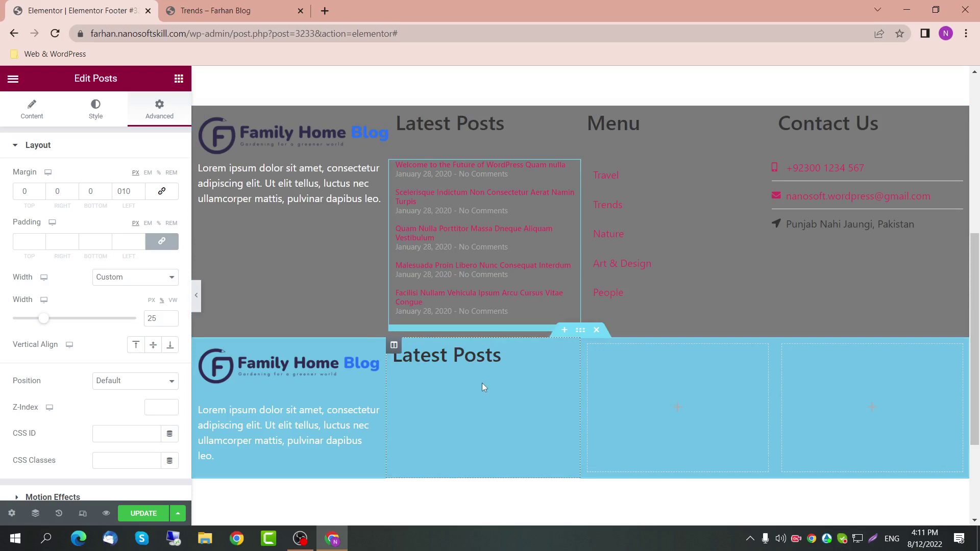
{"action": "key", "text": "ctrl+d"}
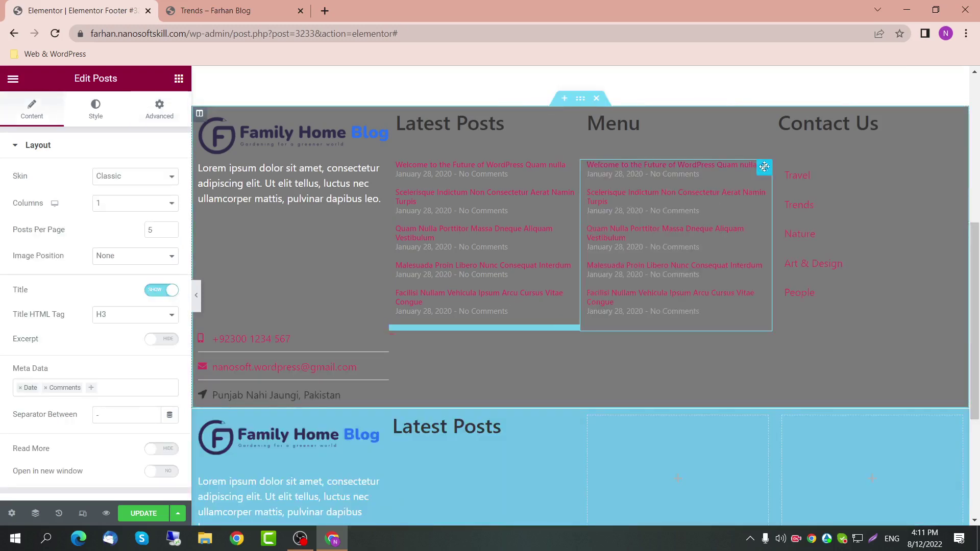
{"action": "left_click_drag", "start_coordinate": [764, 167], "coordinate": [452, 406]}
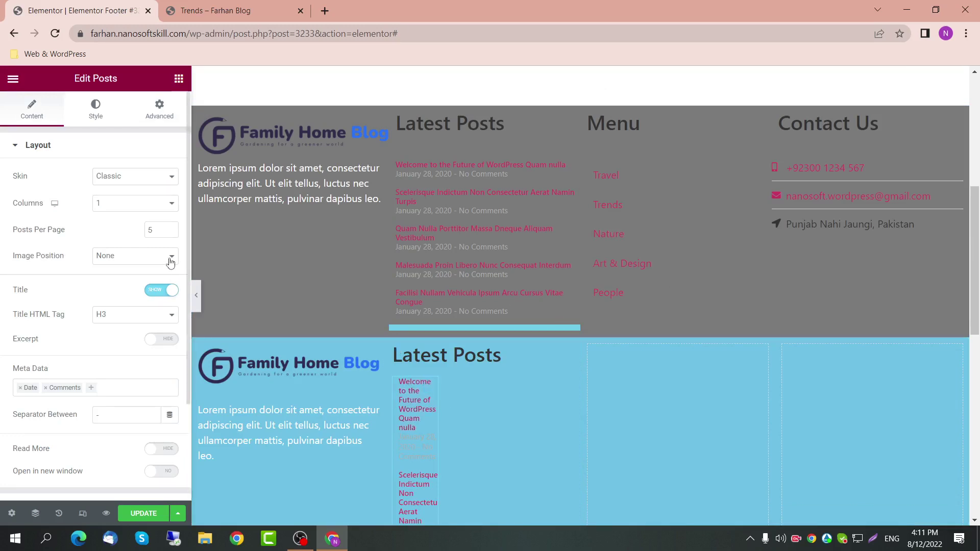
{"action": "left_click", "coordinate": [159, 110]}
{"action": "left_click", "coordinate": [164, 278]}
{"action": "left_click", "coordinate": [153, 285]}
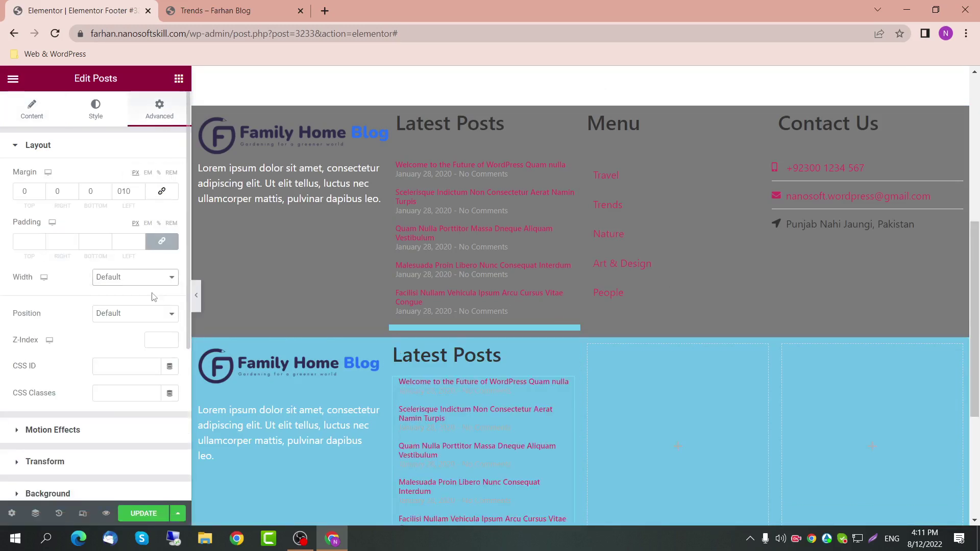
{"action": "scroll", "coordinate": [435, 346], "scroll_direction": "down", "scroll_amount": 2}
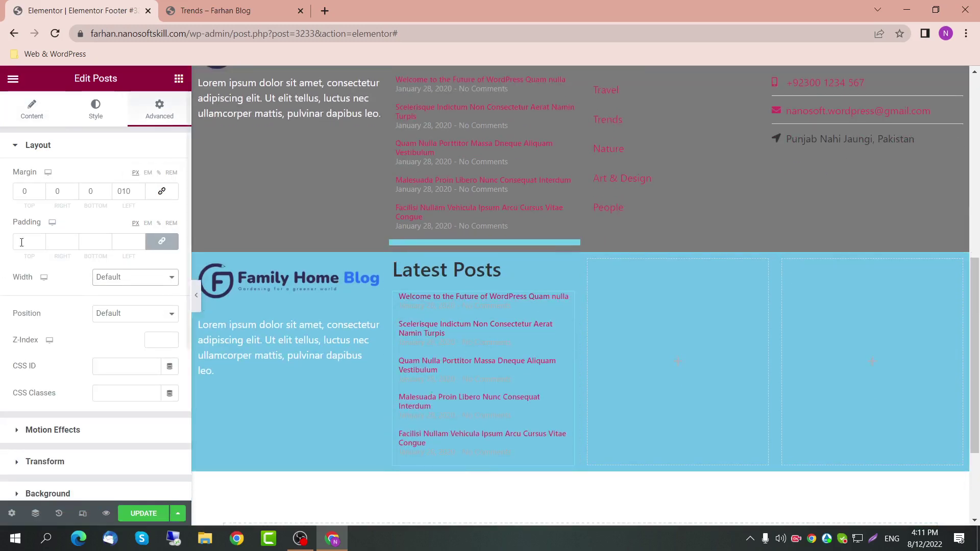
Step: Set the posts list's Meta Color for dates and comments to the Secondary dark grey
{"action": "left_click", "coordinate": [95, 109]}
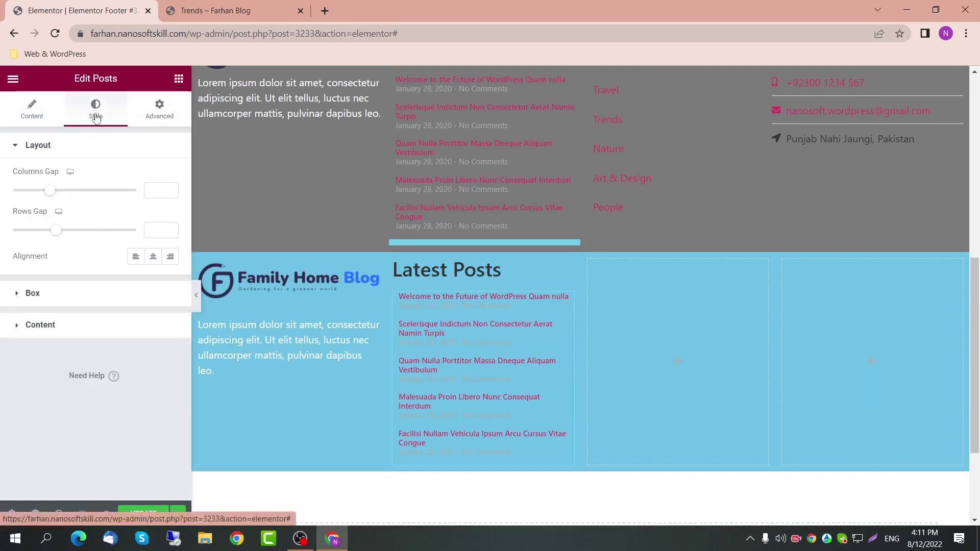
{"action": "left_click", "coordinate": [57, 330]}
{"action": "left_click", "coordinate": [153, 314]}
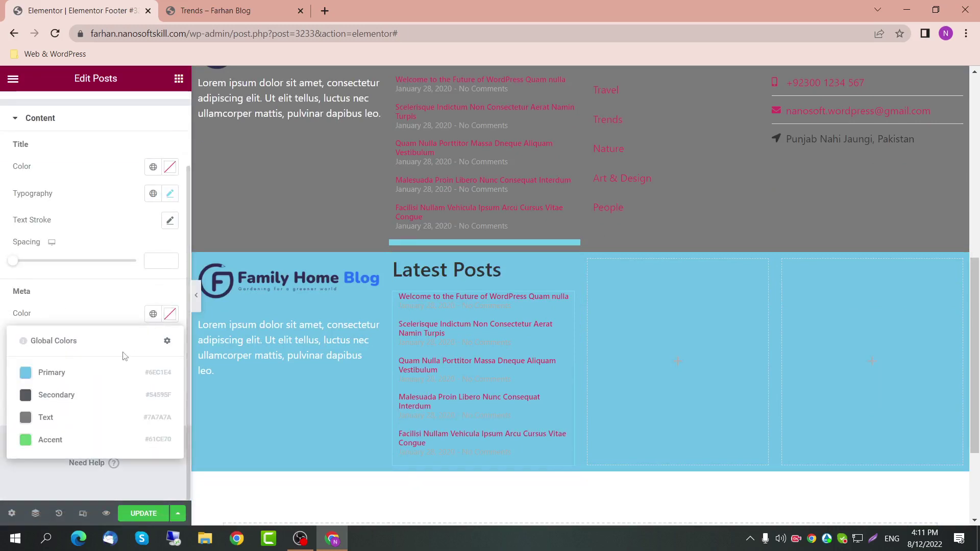
{"action": "left_click", "coordinate": [72, 439]}
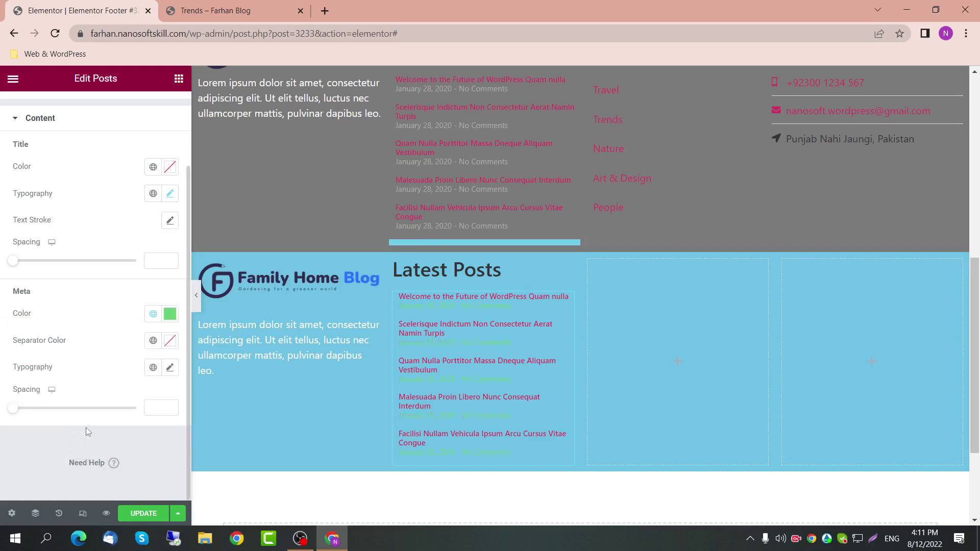
{"action": "left_click", "coordinate": [149, 317]}
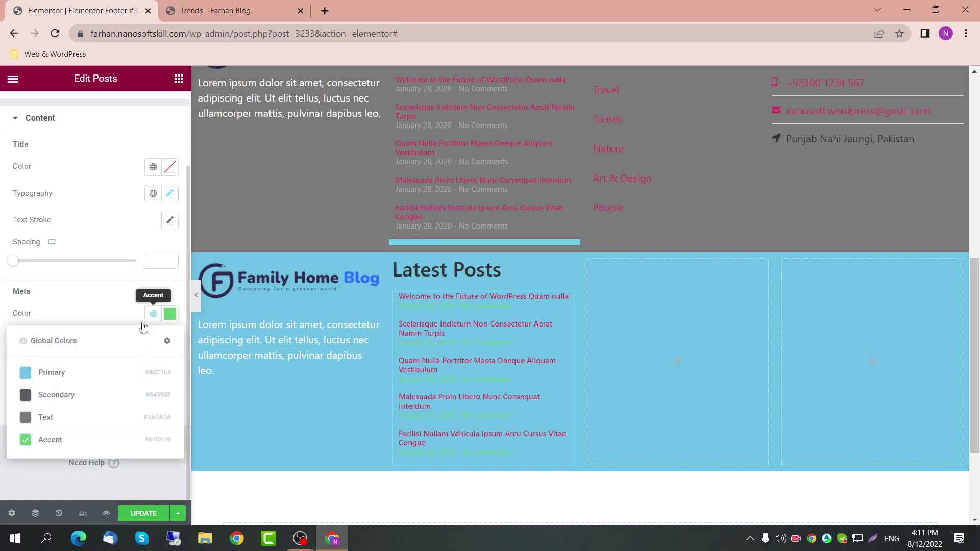
{"action": "left_click", "coordinate": [86, 396]}
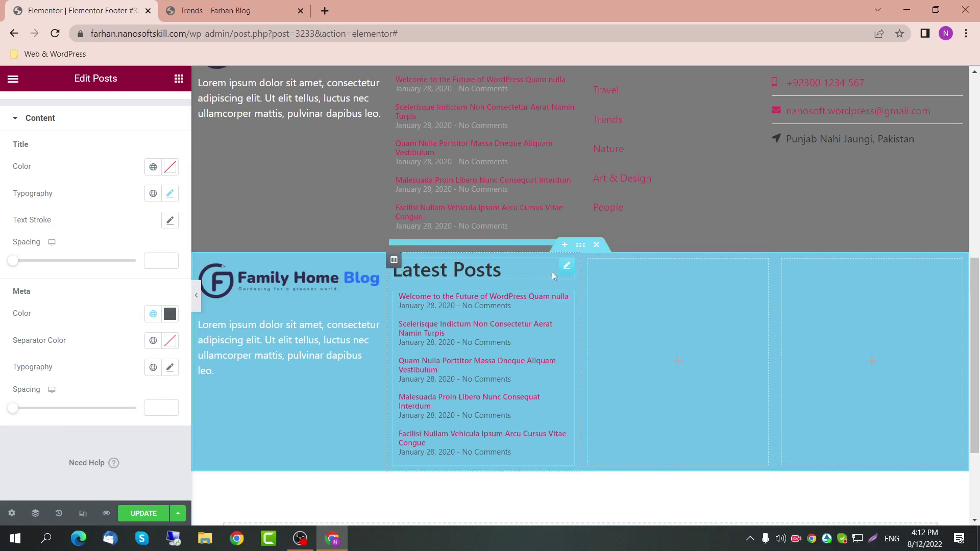
{"action": "left_click", "coordinate": [564, 269]}
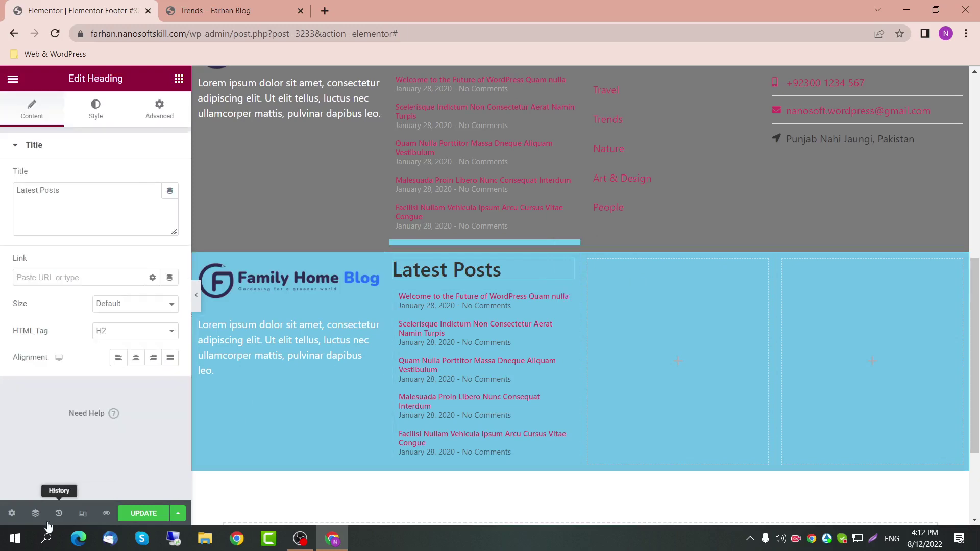
Step: Duplicate the Latest Posts heading into the third column and retitle it Menu
{"action": "left_click", "coordinate": [35, 513]}
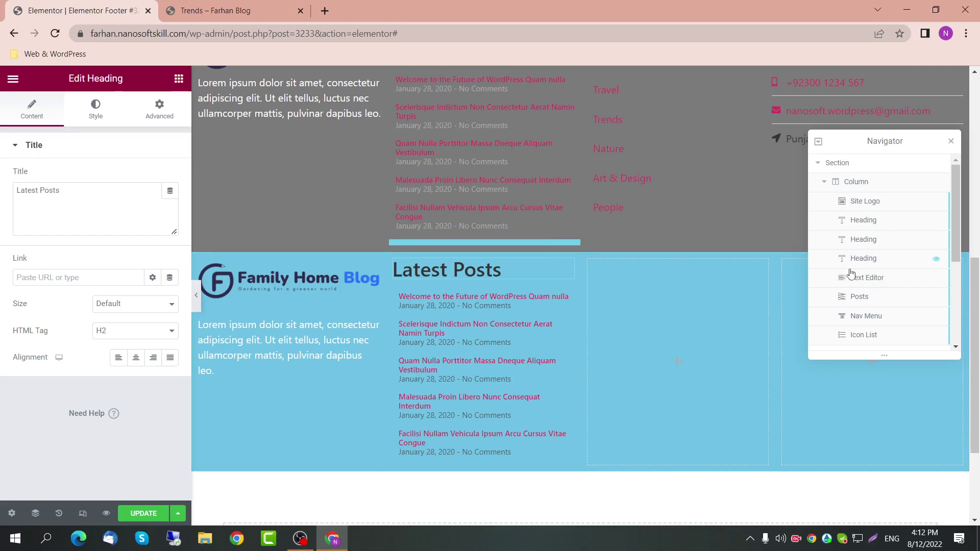
{"action": "scroll", "coordinate": [863, 265], "scroll_direction": "down", "scroll_amount": 3}
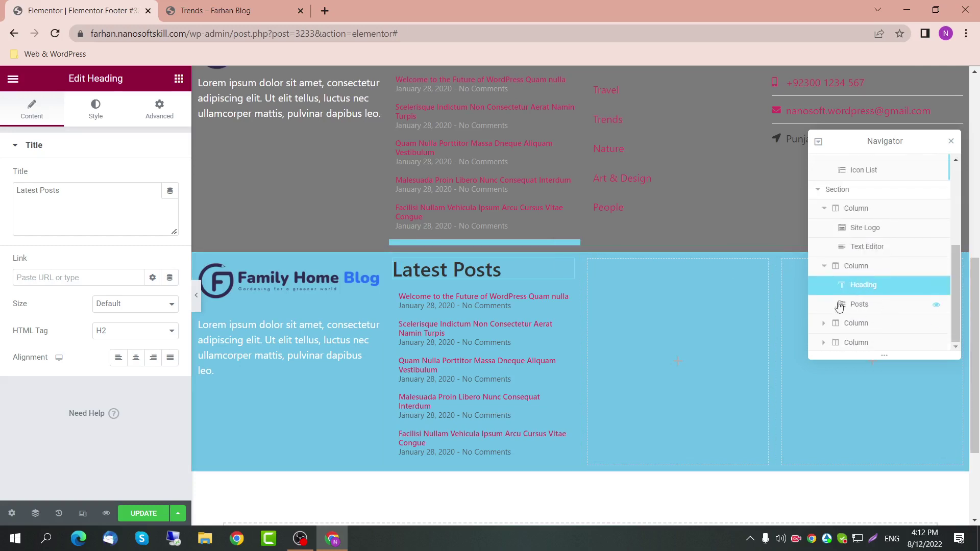
{"action": "left_click", "coordinate": [565, 301]}
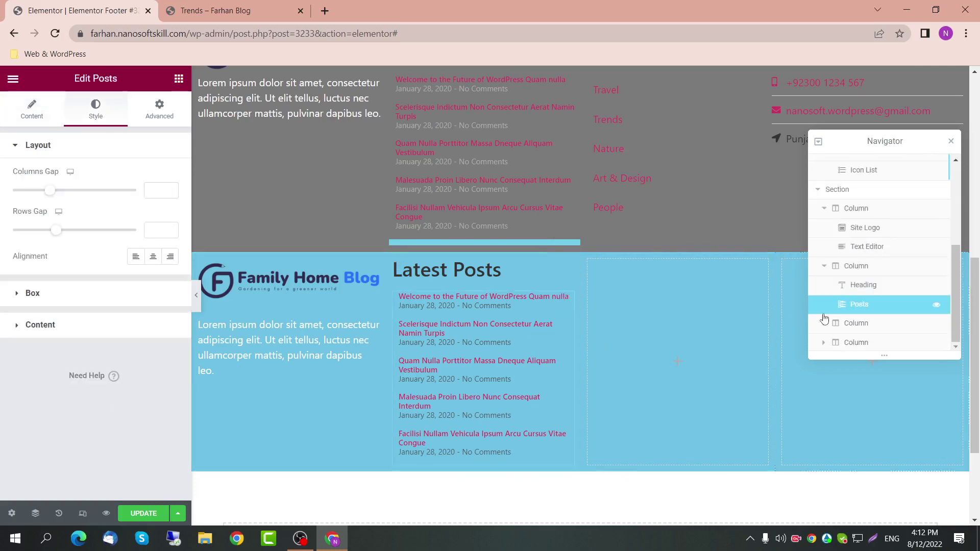
{"action": "left_click", "coordinate": [849, 292]}
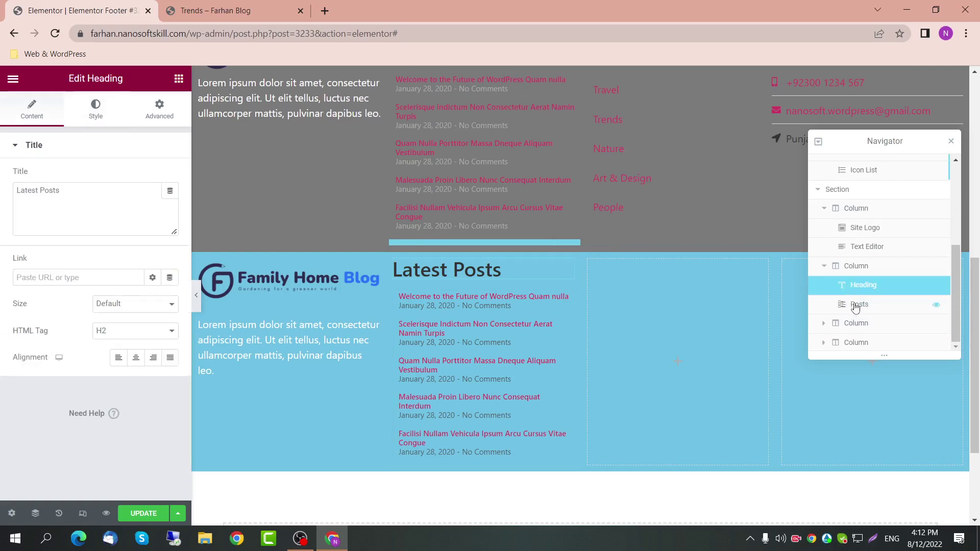
{"action": "left_click", "coordinate": [855, 308]}
{"action": "left_click", "coordinate": [867, 287]}
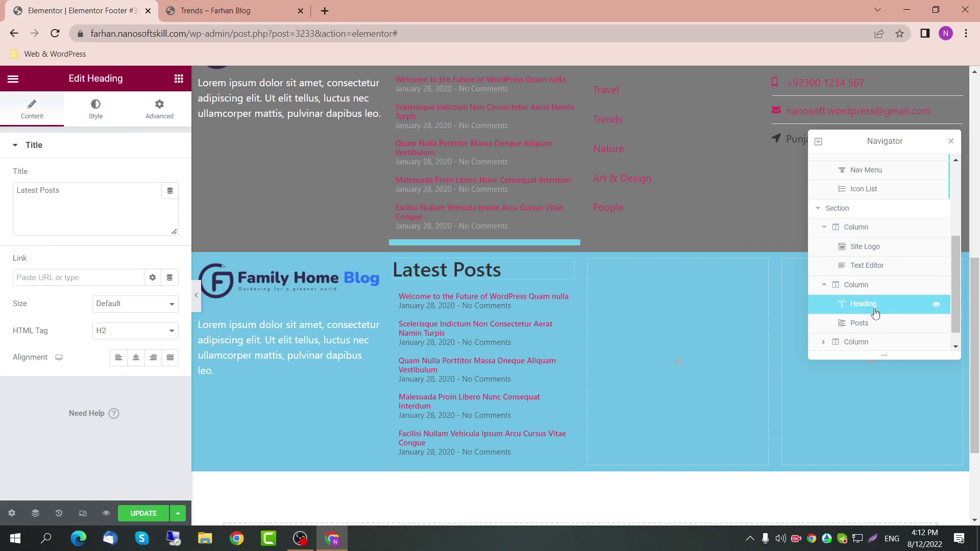
{"action": "key", "text": "ctrl+d"}
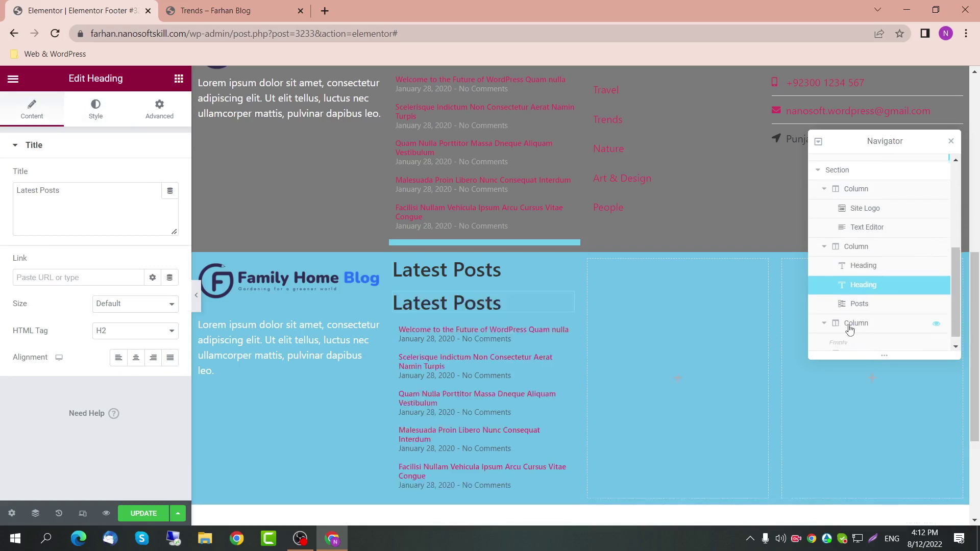
{"action": "left_click_drag", "start_coordinate": [875, 266], "coordinate": [857, 327]}
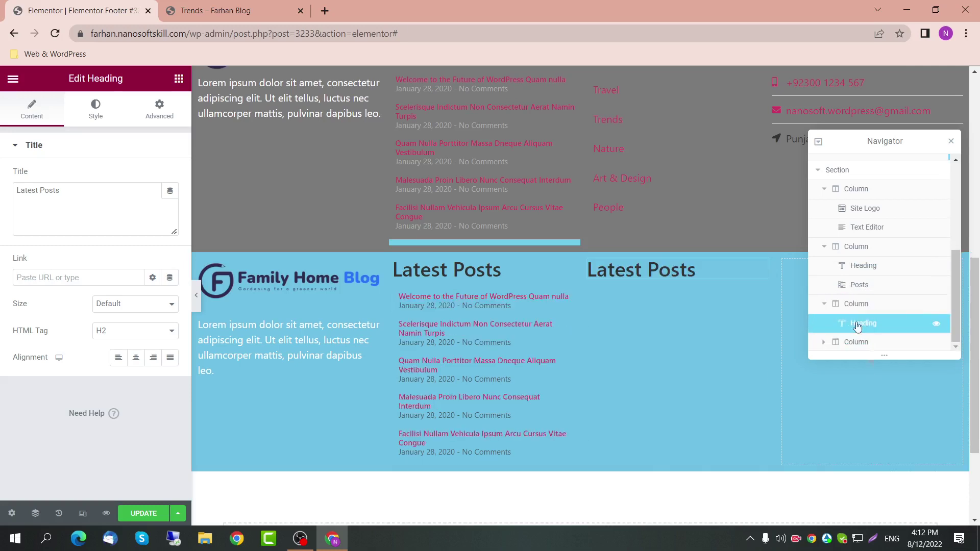
{"action": "triple_click", "coordinate": [681, 269]}
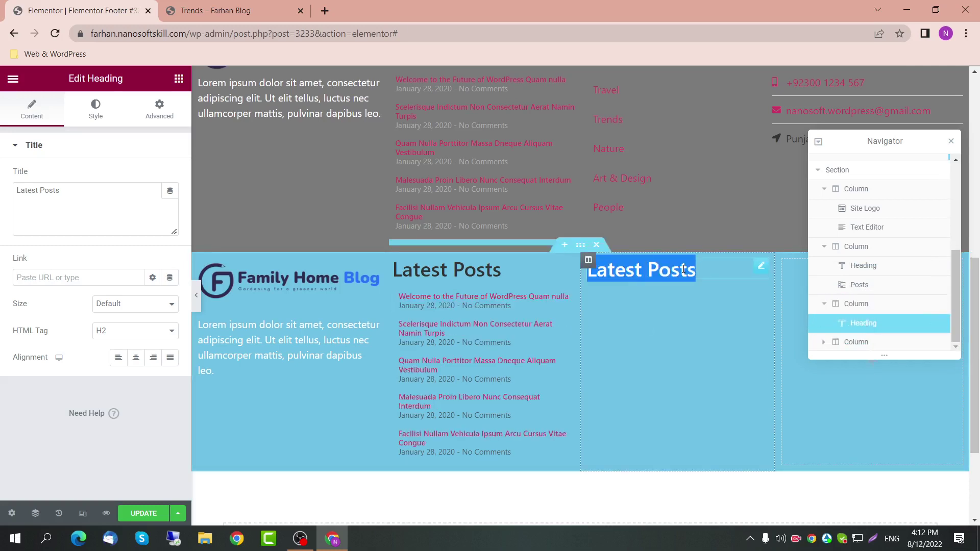
{"action": "type", "text": "Menu"}
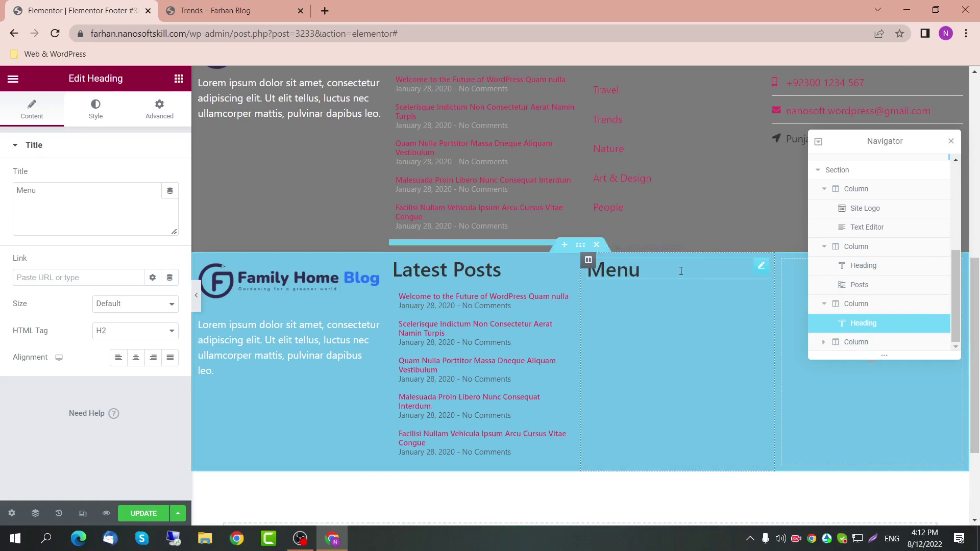
{"action": "left_click", "coordinate": [765, 84]}
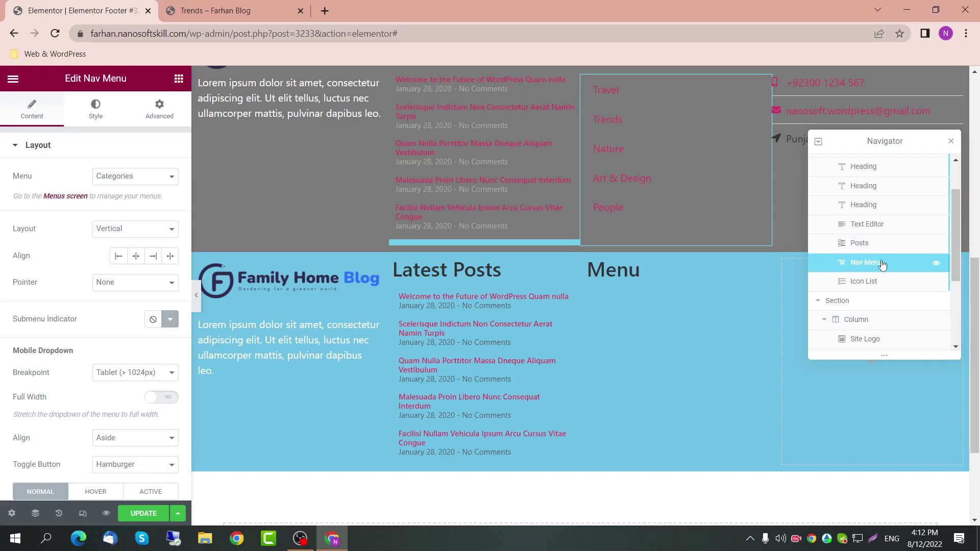
Step: Move the Travel-to-People category menu under the Menu heading and delete the stray copy
{"action": "left_click_drag", "start_coordinate": [882, 265], "coordinate": [614, 404]}
{"action": "left_click_drag", "start_coordinate": [644, 361], "coordinate": [730, 157]}
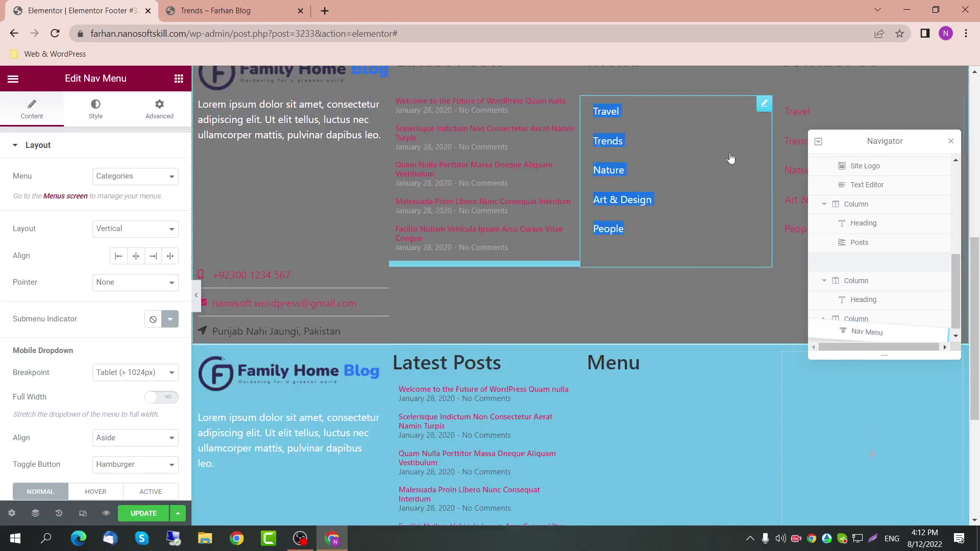
{"action": "left_click_drag", "start_coordinate": [763, 104], "coordinate": [754, 132]}
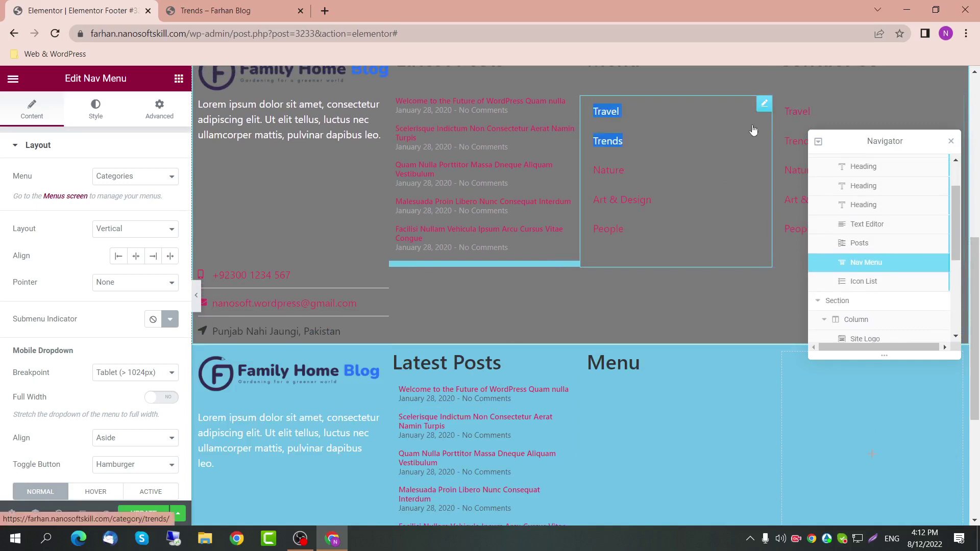
{"action": "left_click", "coordinate": [951, 145]}
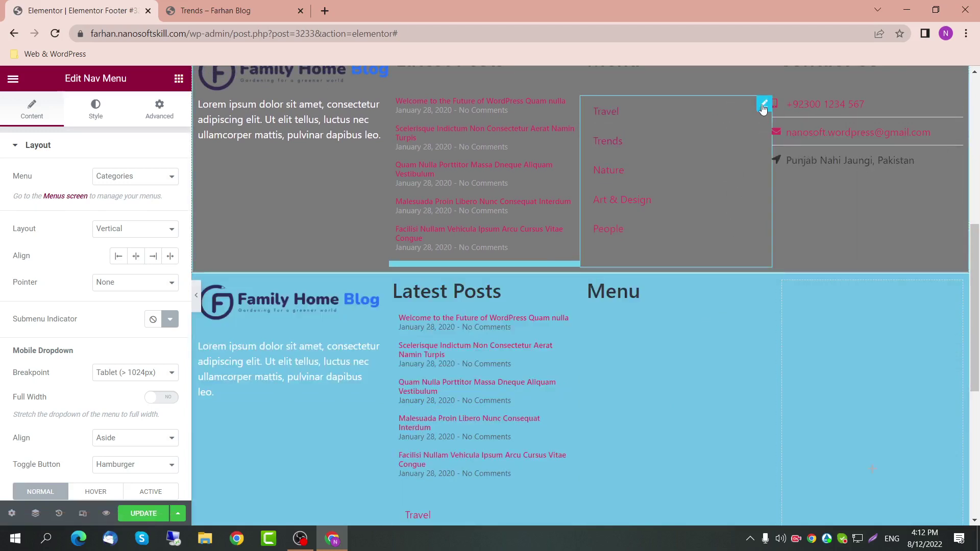
{"action": "left_click_drag", "start_coordinate": [764, 107], "coordinate": [653, 341]}
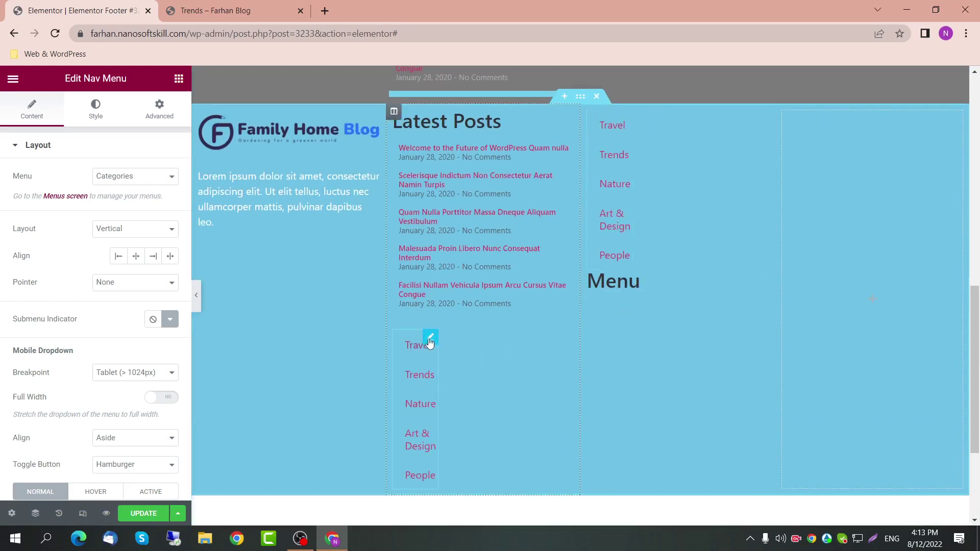
{"action": "key", "text": "Delete"}
{"action": "scroll", "coordinate": [647, 183], "scroll_direction": "up", "scroll_amount": 1}
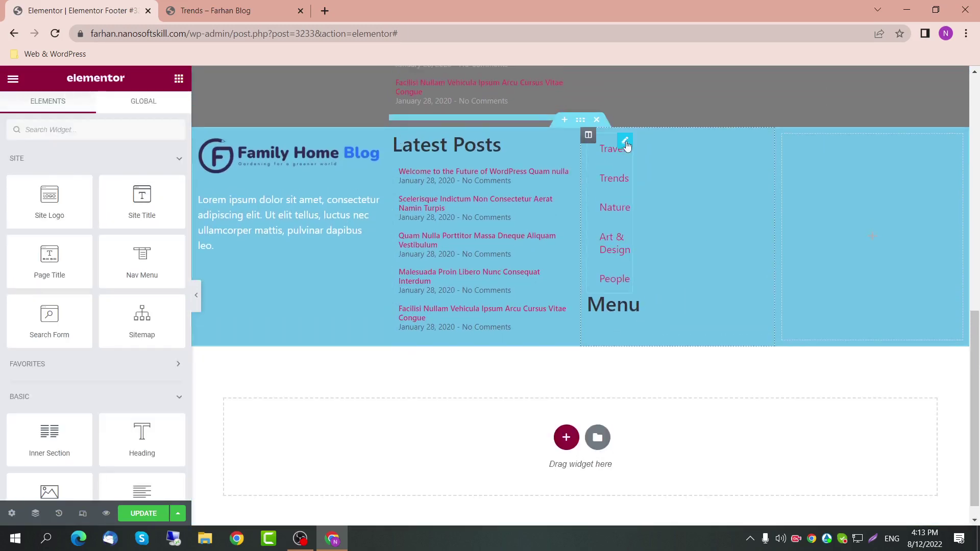
{"action": "left_click_drag", "start_coordinate": [627, 147], "coordinate": [617, 297]}
{"action": "scroll", "coordinate": [617, 298], "scroll_direction": "up", "scroll_amount": 2}
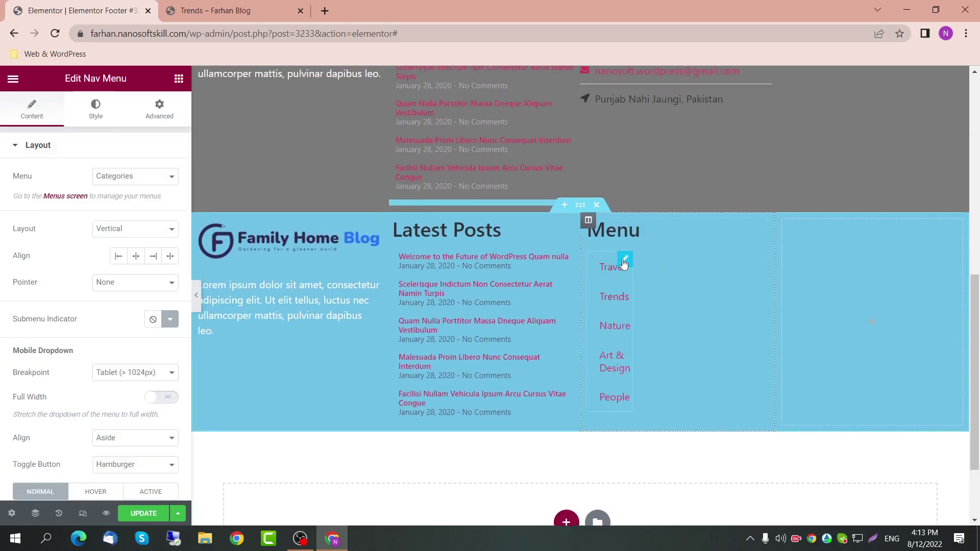
Step: Reset the category menu's width to Default so it spans the column
{"action": "left_click", "coordinate": [159, 110]}
{"action": "left_click", "coordinate": [157, 278]}
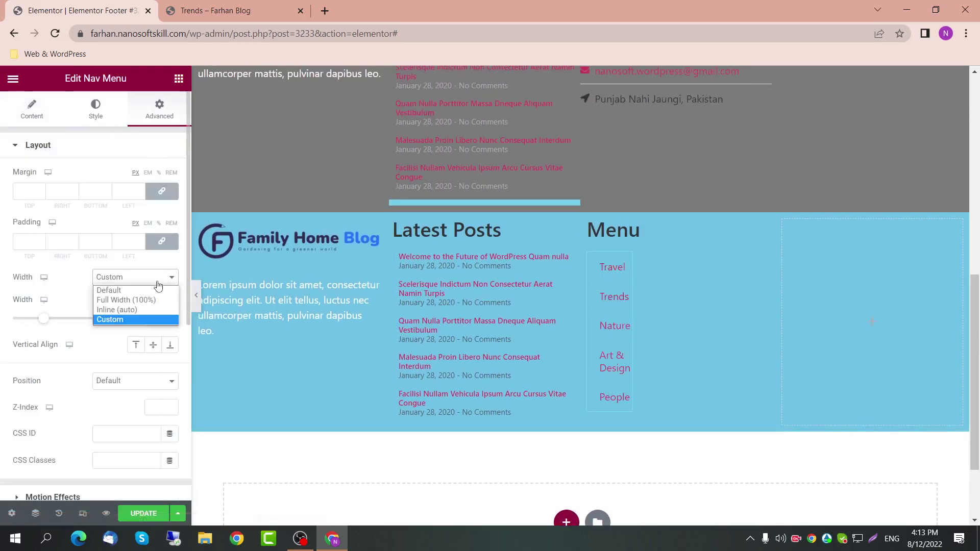
{"action": "left_click", "coordinate": [134, 290]}
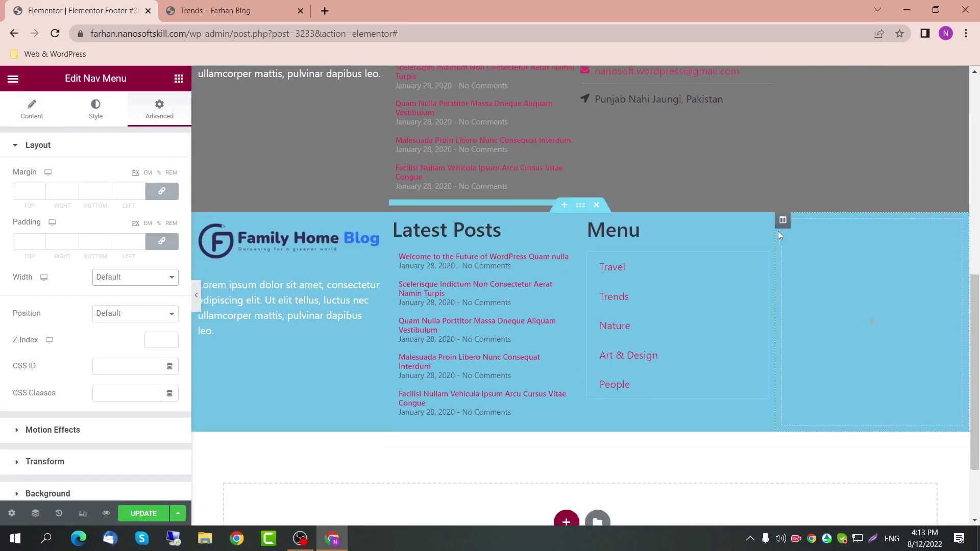
{"action": "scroll", "coordinate": [765, 220], "scroll_direction": "up", "scroll_amount": 2}
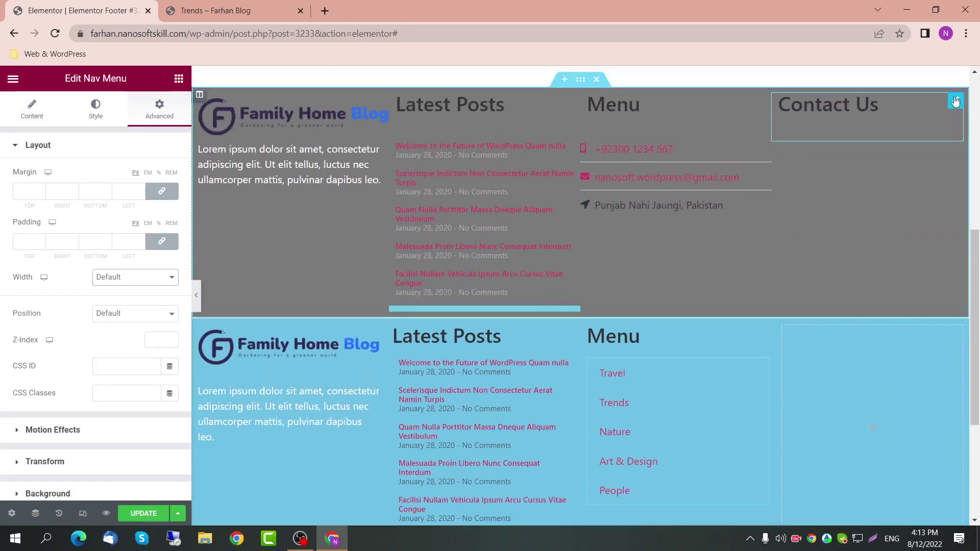
Step: Move the Contact Us heading into the blue section's fourth column and delete the grey section
{"action": "left_click", "coordinate": [955, 101]}
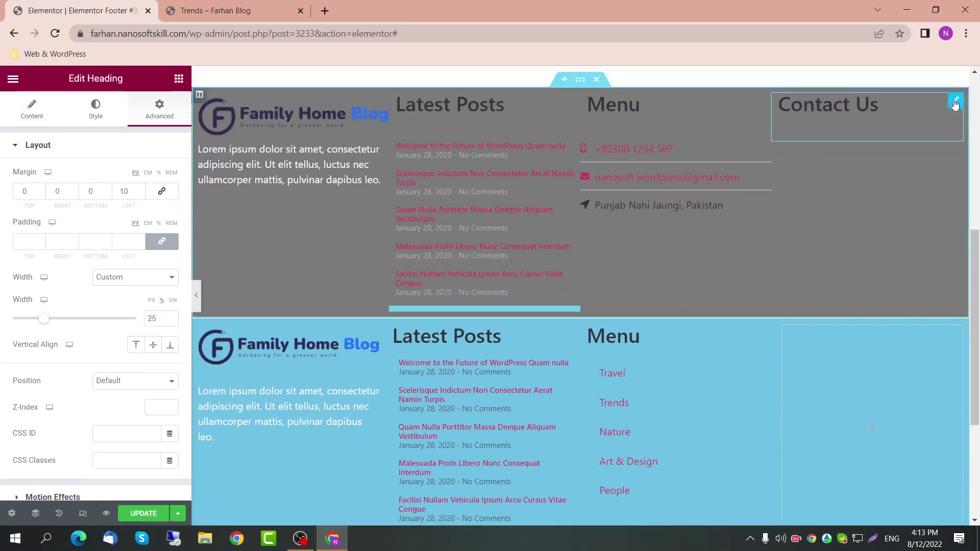
{"action": "left_click_drag", "start_coordinate": [956, 103], "coordinate": [820, 352]}
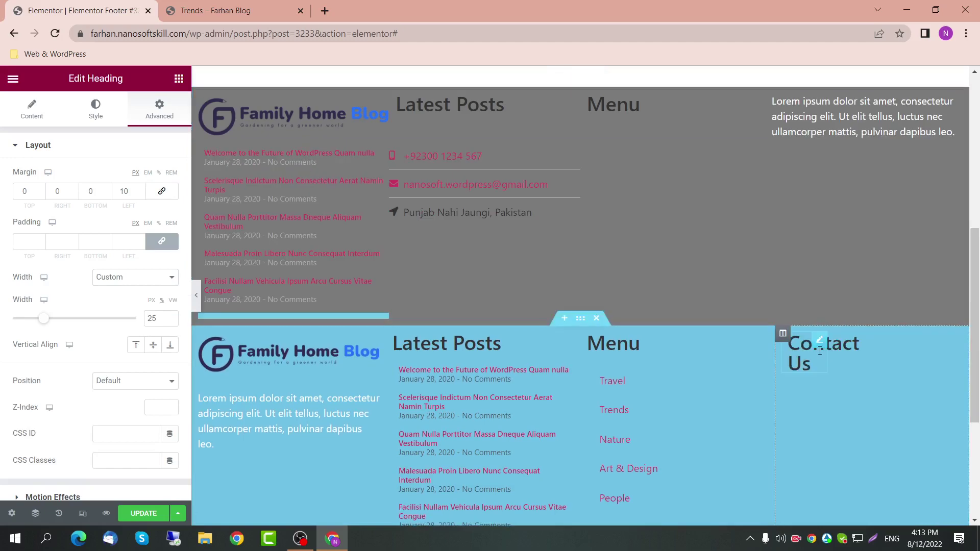
{"action": "scroll", "coordinate": [643, 158], "scroll_direction": "up", "scroll_amount": 2}
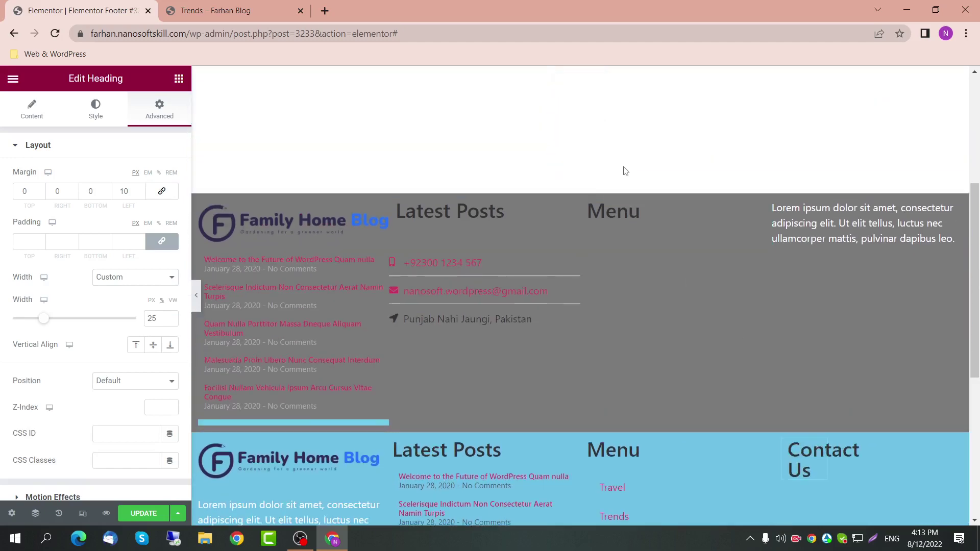
{"action": "left_click", "coordinate": [596, 186]}
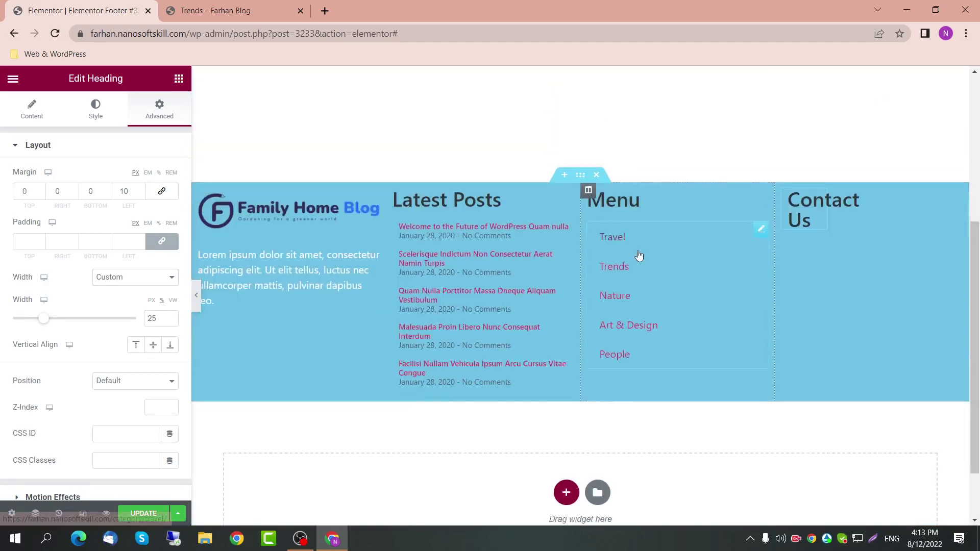
{"action": "scroll", "coordinate": [638, 255], "scroll_direction": "down", "scroll_amount": 1}
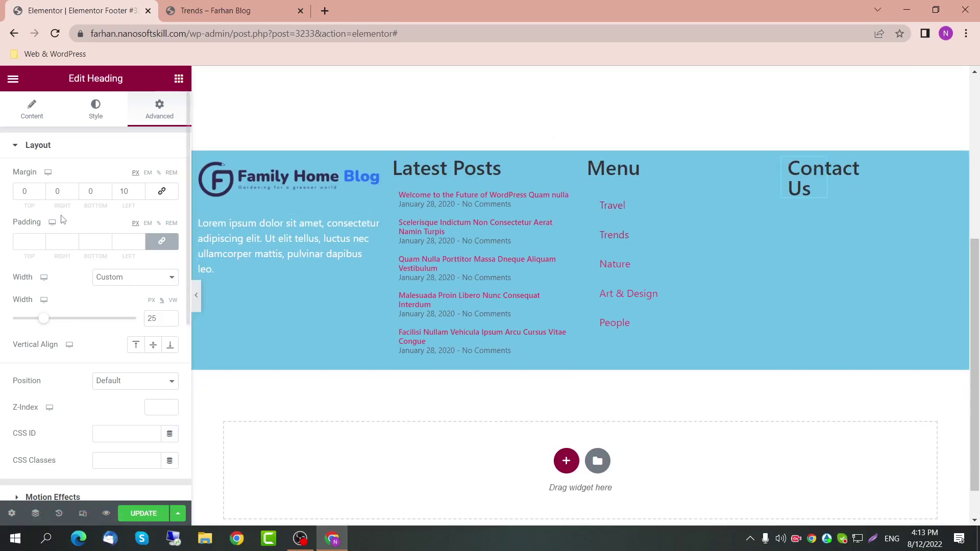
Step: Set the Contact Us heading's width to Default and compare it with the other headings
{"action": "left_click", "coordinate": [148, 278]}
{"action": "left_click", "coordinate": [118, 287]}
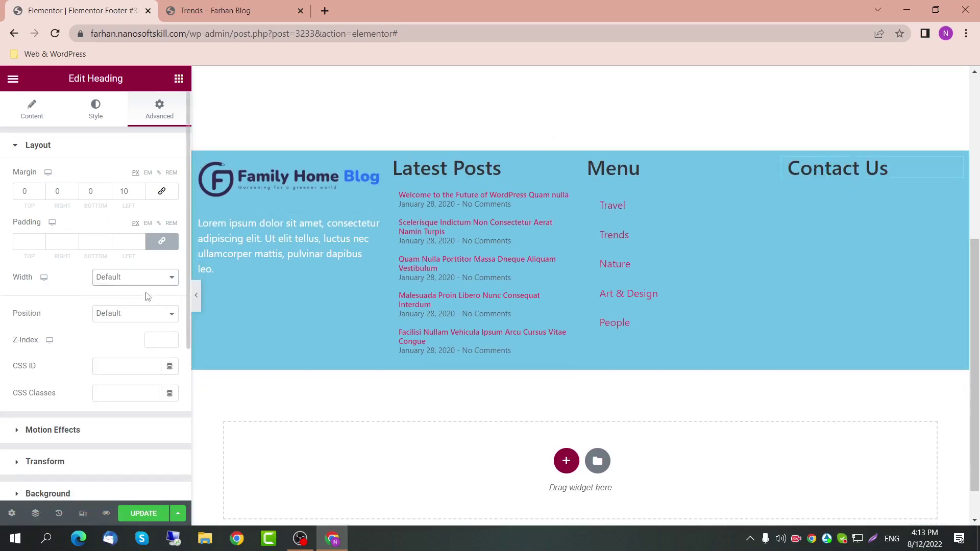
{"action": "left_click", "coordinate": [670, 168]}
{"action": "left_click", "coordinate": [908, 170]}
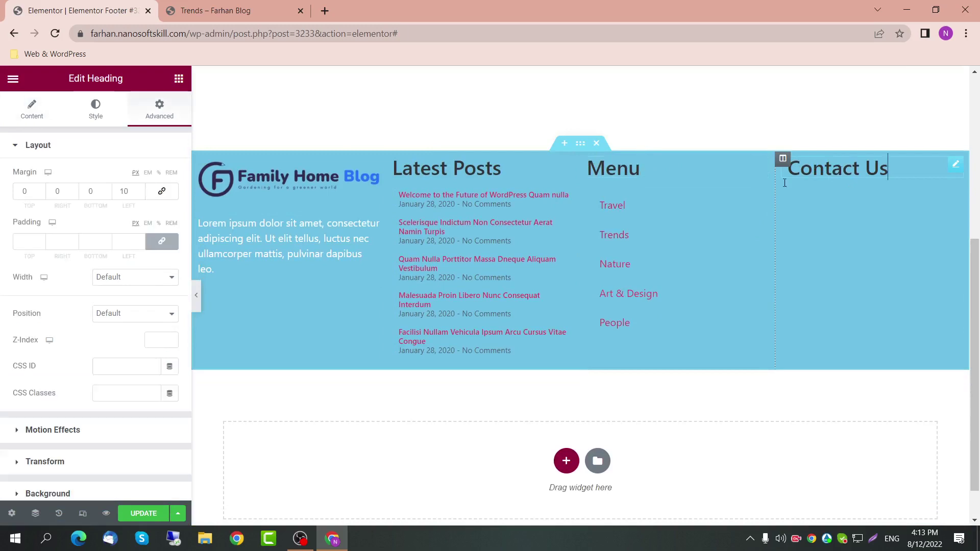
{"action": "left_click", "coordinate": [662, 170]}
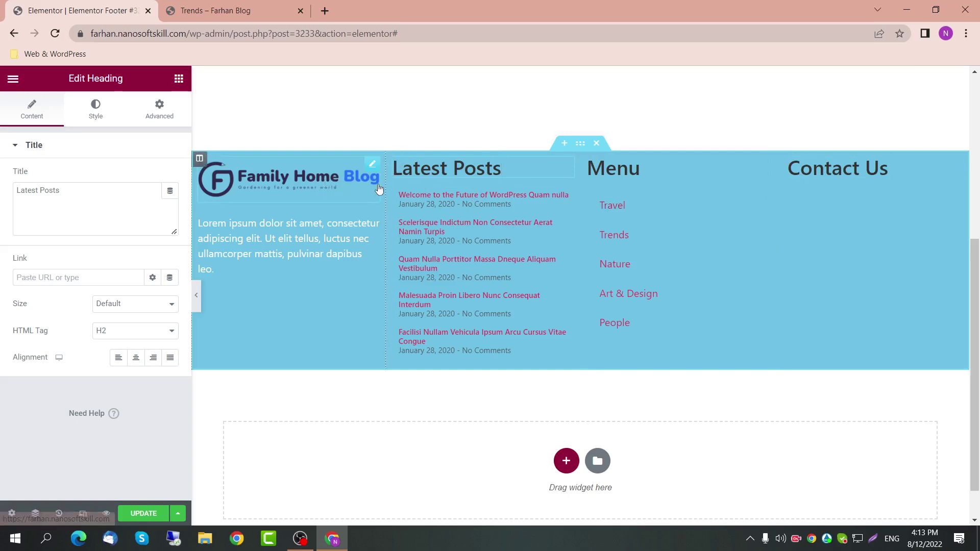
{"action": "scroll", "coordinate": [372, 207], "scroll_direction": "up", "scroll_amount": 1}
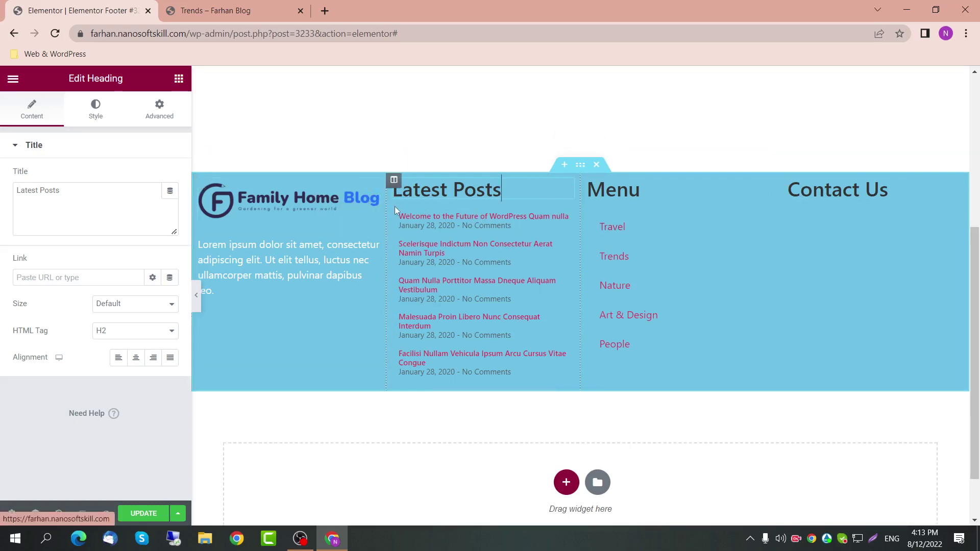
{"action": "left_click", "coordinate": [412, 163]}
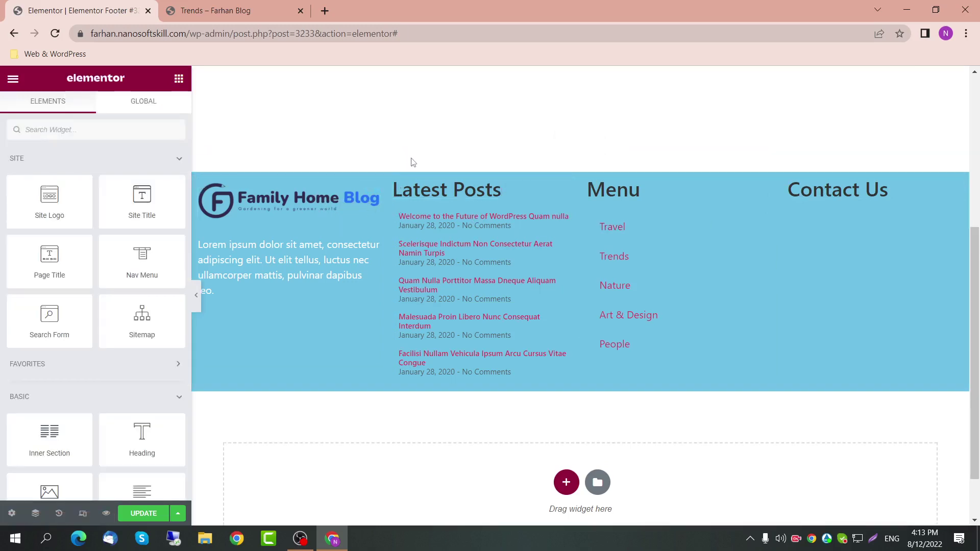
{"action": "key", "text": "ctrl+z"}
{"action": "scroll", "coordinate": [416, 220], "scroll_direction": "down", "scroll_amount": 1}
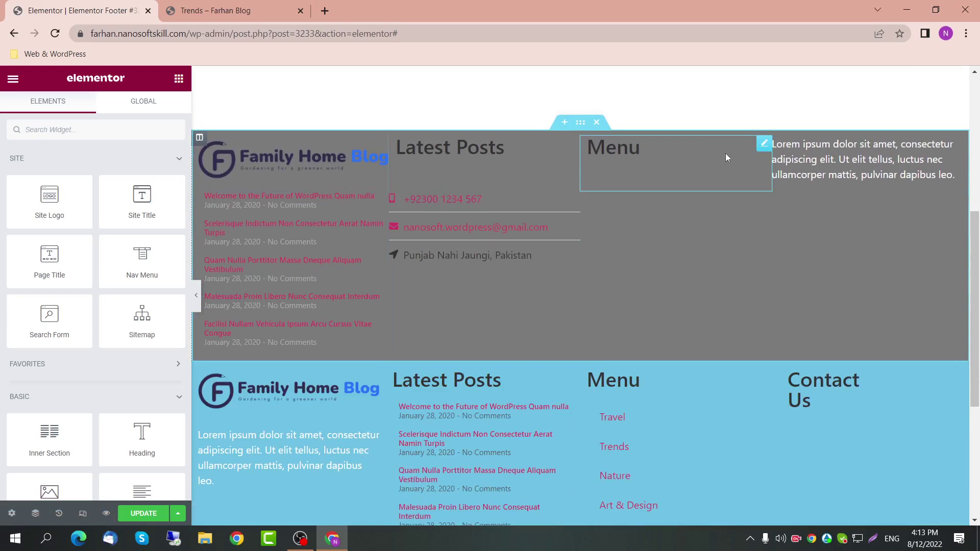
{"action": "scroll", "coordinate": [459, 266], "scroll_direction": "down", "scroll_amount": 1}
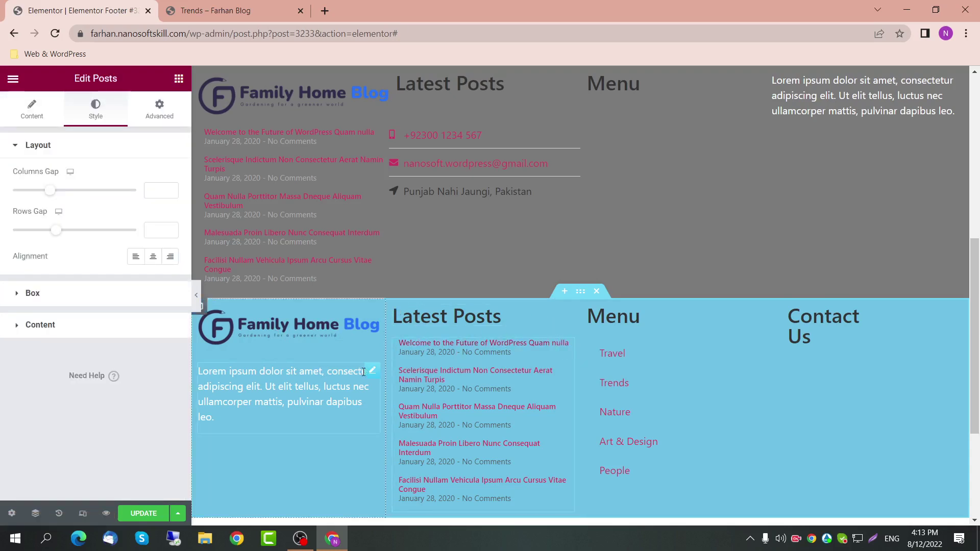
{"action": "left_click", "coordinate": [159, 110]}
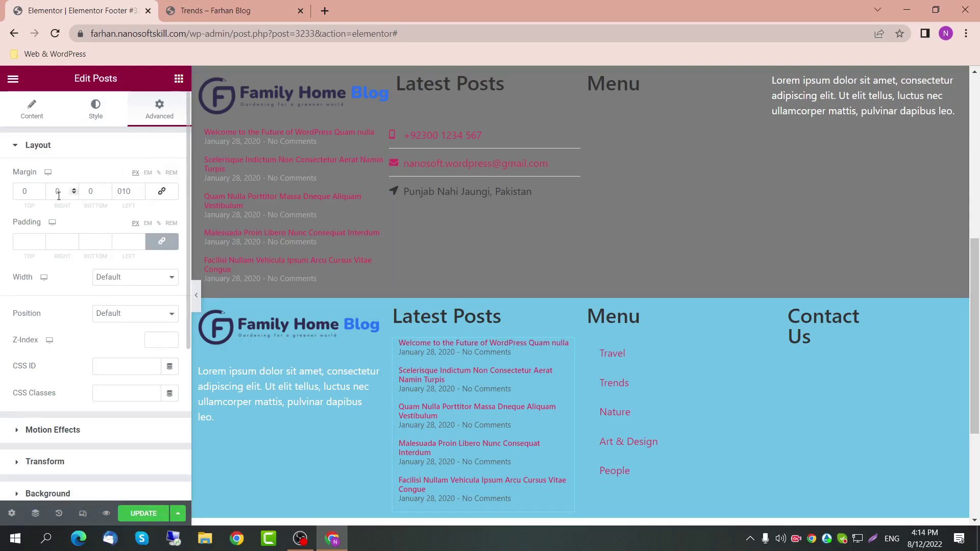
{"action": "left_click", "coordinate": [40, 188]}
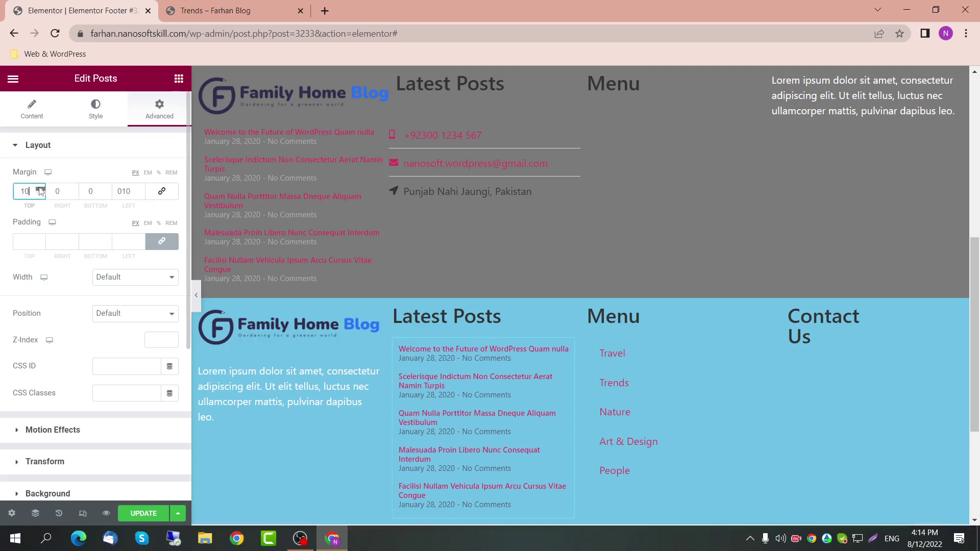
{"action": "left_click", "coordinate": [40, 189]}
{"action": "left_click", "coordinate": [41, 189]}
{"action": "left_click", "coordinate": [40, 188]}
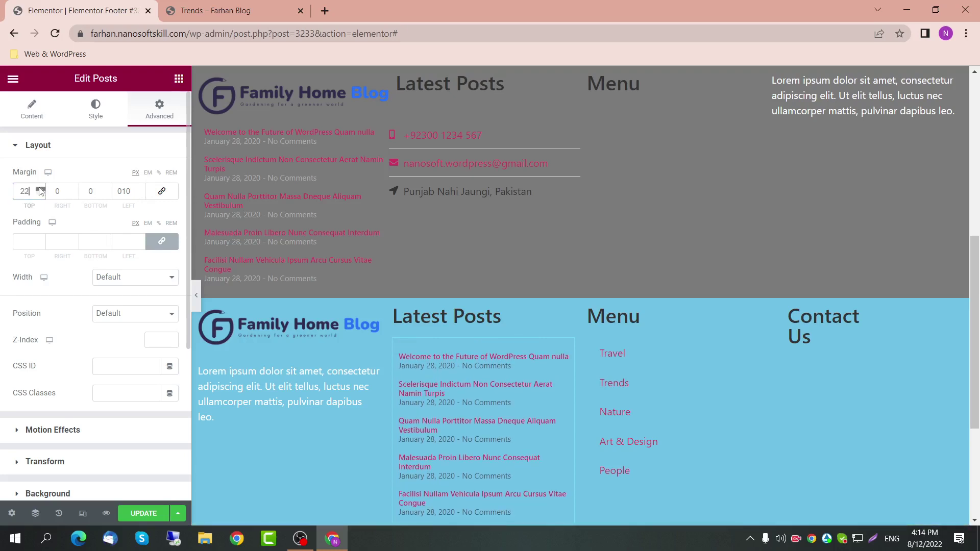
{"action": "left_click", "coordinate": [41, 188]}
{"action": "left_click", "coordinate": [40, 188]}
{"action": "left_click", "coordinate": [40, 188]}
{"action": "left_click", "coordinate": [39, 189]}
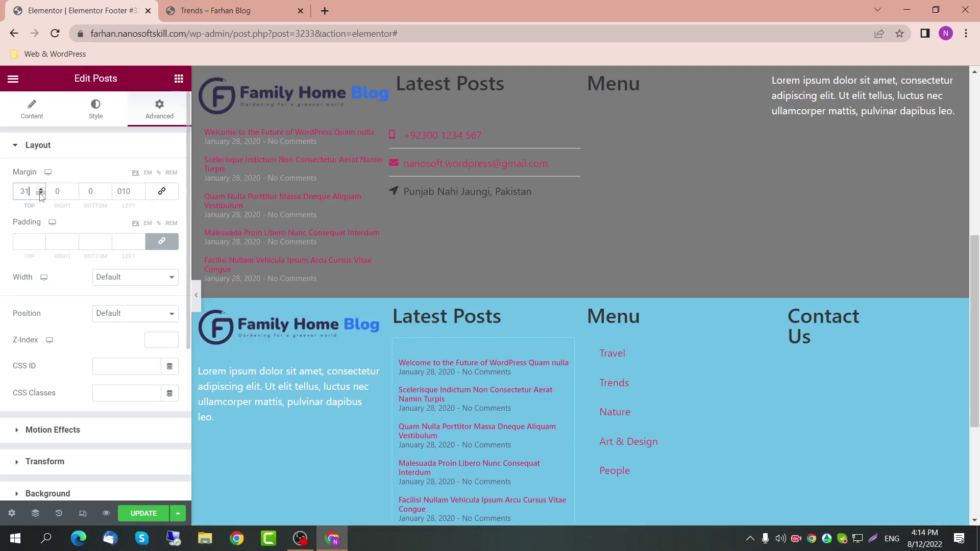
{"action": "left_click", "coordinate": [40, 189]}
{"action": "left_click", "coordinate": [40, 188]}
{"action": "left_click", "coordinate": [41, 188]}
{"action": "left_click", "coordinate": [40, 189]}
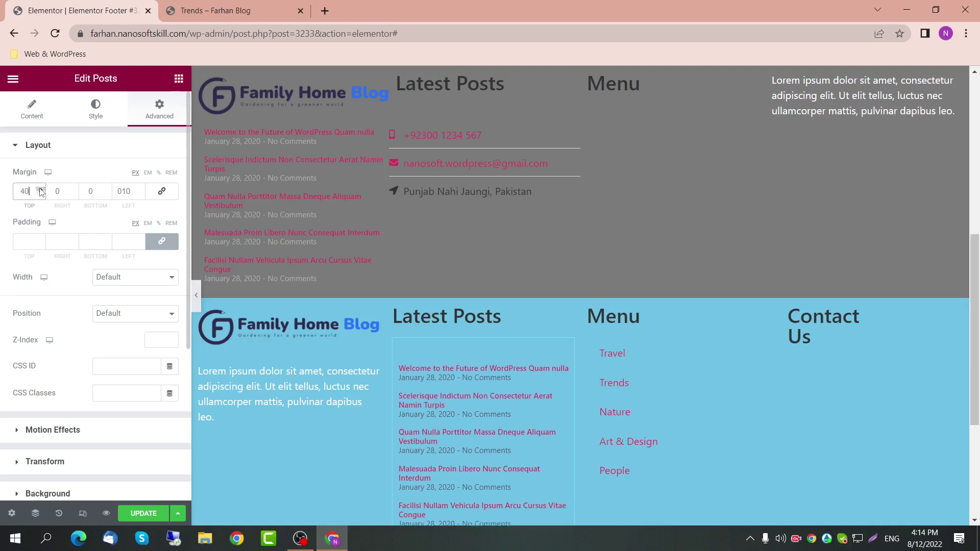
{"action": "left_click", "coordinate": [41, 188]}
{"action": "left_click", "coordinate": [41, 193]}
{"action": "left_click", "coordinate": [759, 346]}
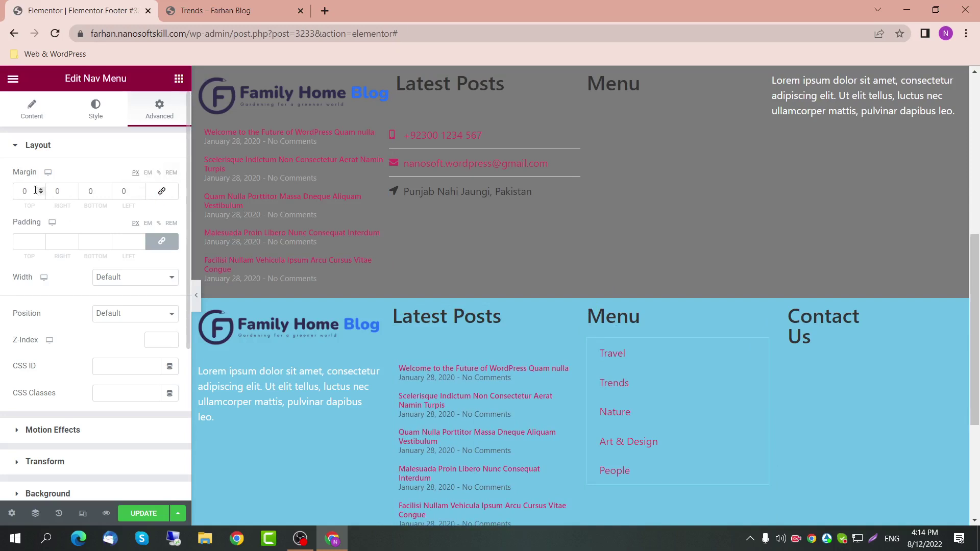
{"action": "left_click_drag", "start_coordinate": [36, 190], "coordinate": [19, 194]}
{"action": "type", "text": "40"}
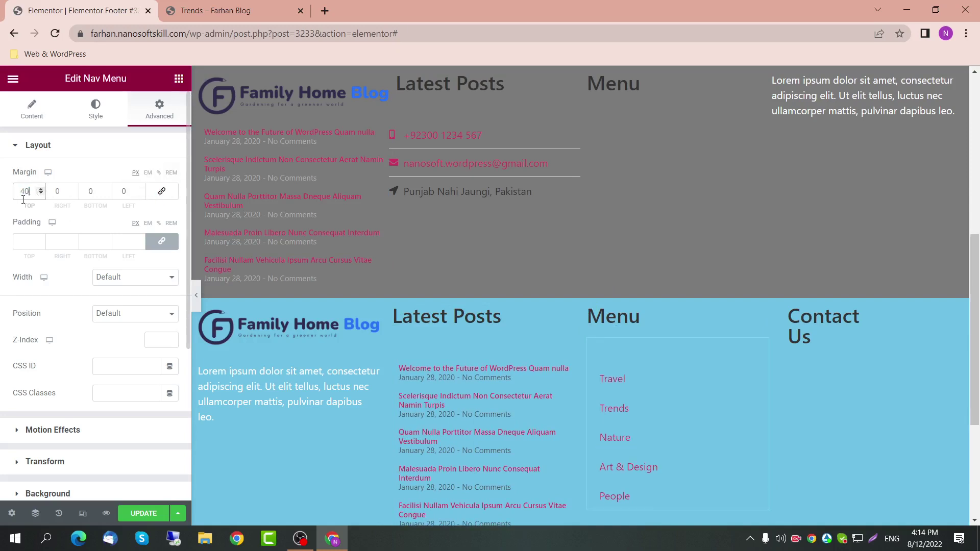
{"action": "key", "text": "Down"}
{"action": "key", "text": "Down"}
{"action": "key", "text": "Down"}
{"action": "key", "text": "Down"}
{"action": "key", "text": "Down"}
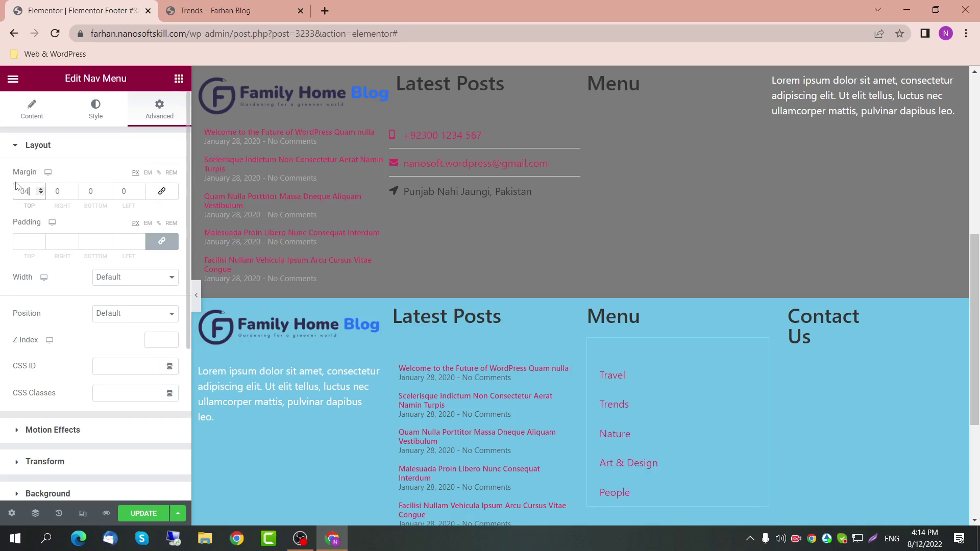
{"action": "key", "text": "Down"}
{"action": "key", "text": "Down"}
{"action": "key", "text": "Down"}
{"action": "key", "text": "Down"}
{"action": "key", "text": "Down"}
{"action": "key", "text": "Down"}
{"action": "key", "text": "Down"}
{"action": "key", "text": "Down"}
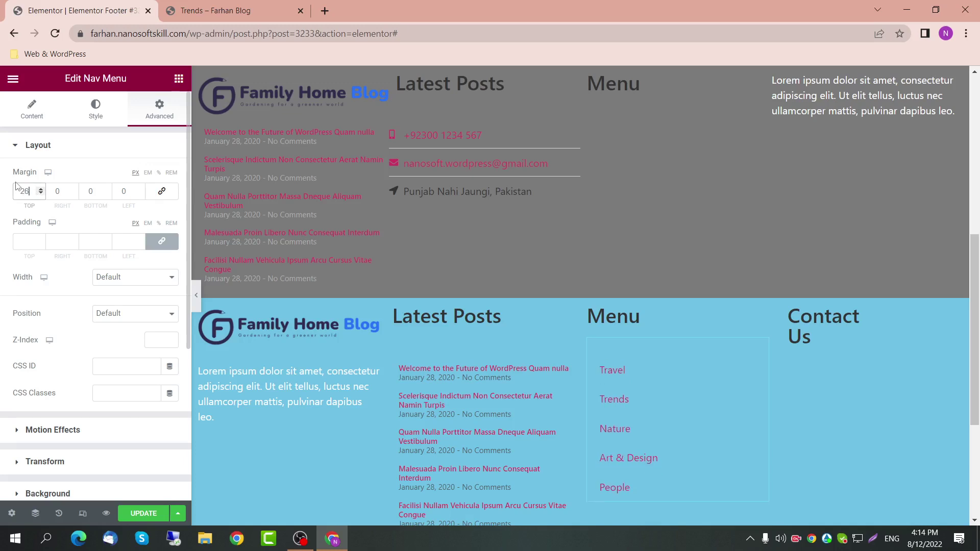
{"action": "key", "text": "Down"}
{"action": "key", "text": "Down"}
{"action": "key", "text": "Down"}
{"action": "key", "text": "Down"}
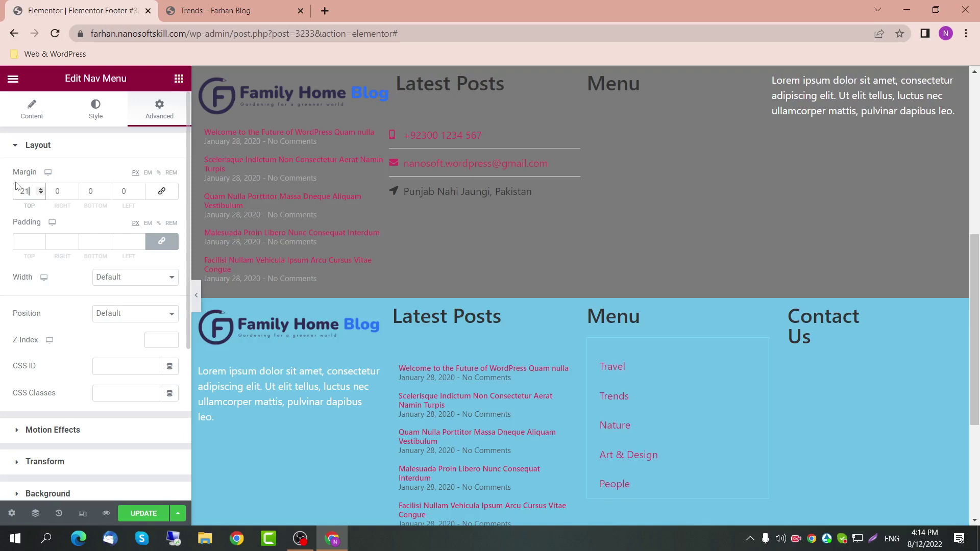
{"action": "key", "text": "Up"}
{"action": "key", "text": "Up"}
{"action": "key", "text": "Up"}
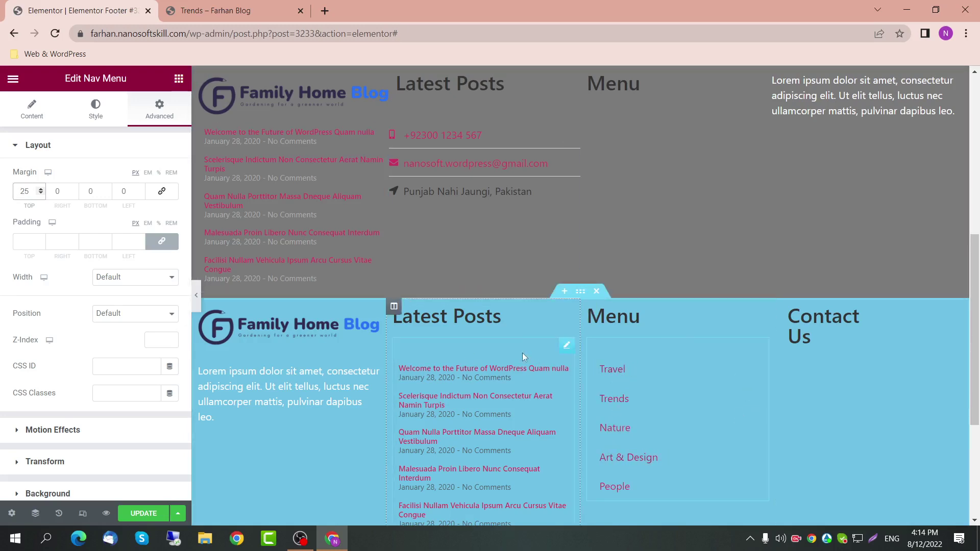
{"action": "left_click", "coordinate": [565, 347]}
{"action": "left_click_drag", "start_coordinate": [32, 193], "coordinate": [2, 205]}
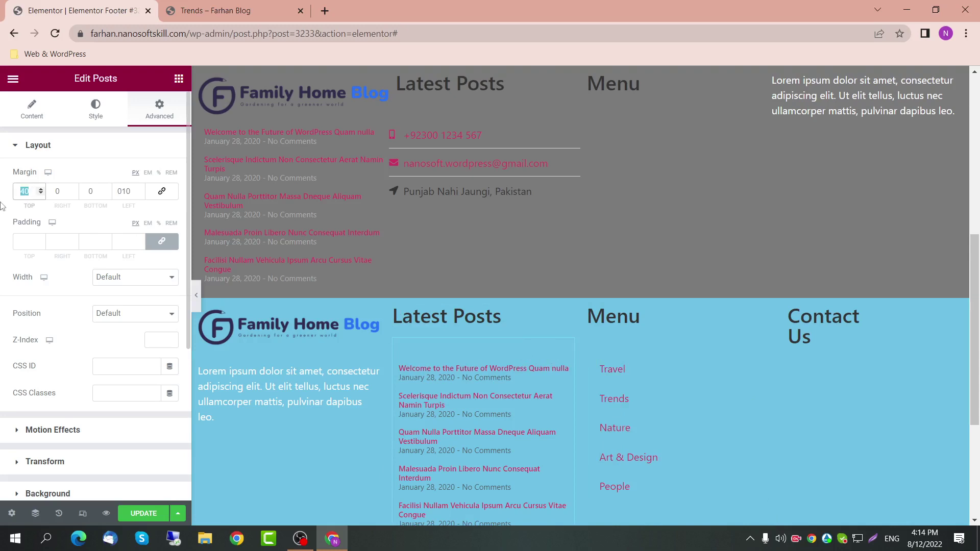
{"action": "type", "text": "0"}
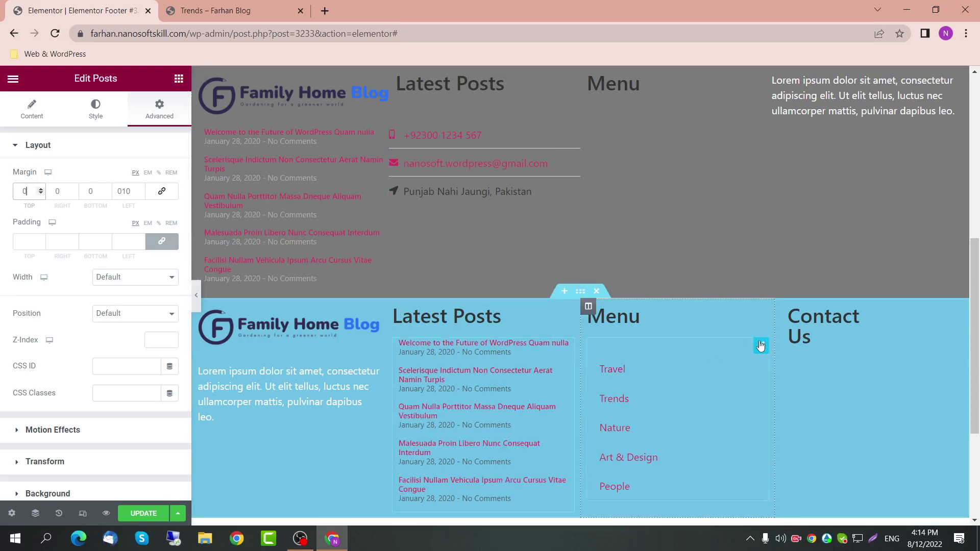
{"action": "left_click", "coordinate": [761, 345]}
{"action": "type", "text": "0"}
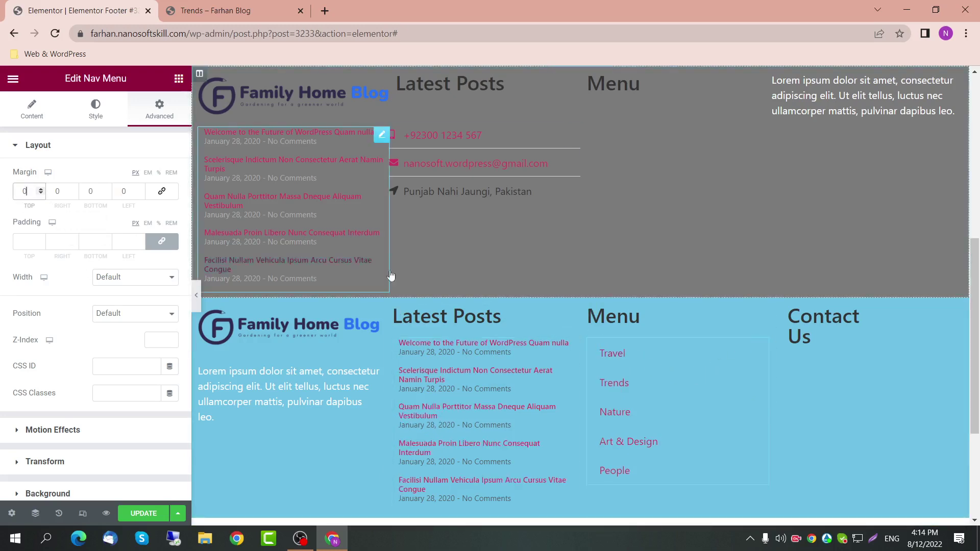
{"action": "scroll", "coordinate": [761, 343], "scroll_direction": "down", "scroll_amount": 1}
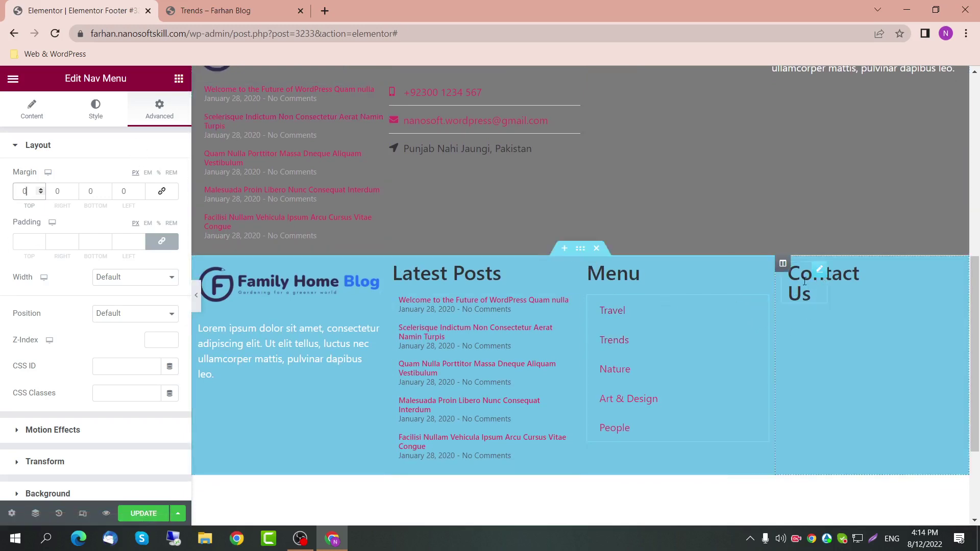
{"action": "left_click", "coordinate": [804, 280]}
Step: Set the Contact Us heading's width to Default so it fits on one line
{"action": "left_click", "coordinate": [153, 276]}
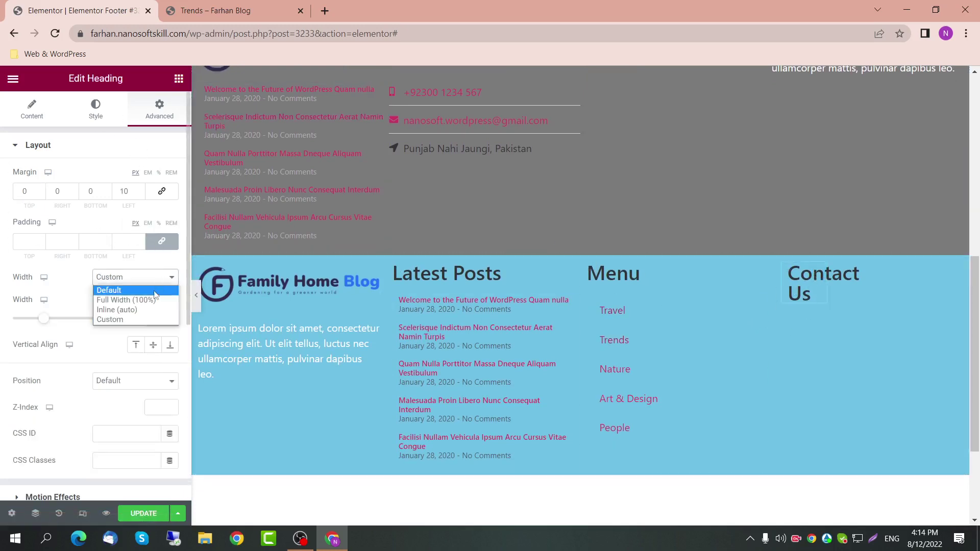
{"action": "left_click", "coordinate": [154, 293]}
{"action": "scroll", "coordinate": [829, 170], "scroll_direction": "up", "scroll_amount": 2}
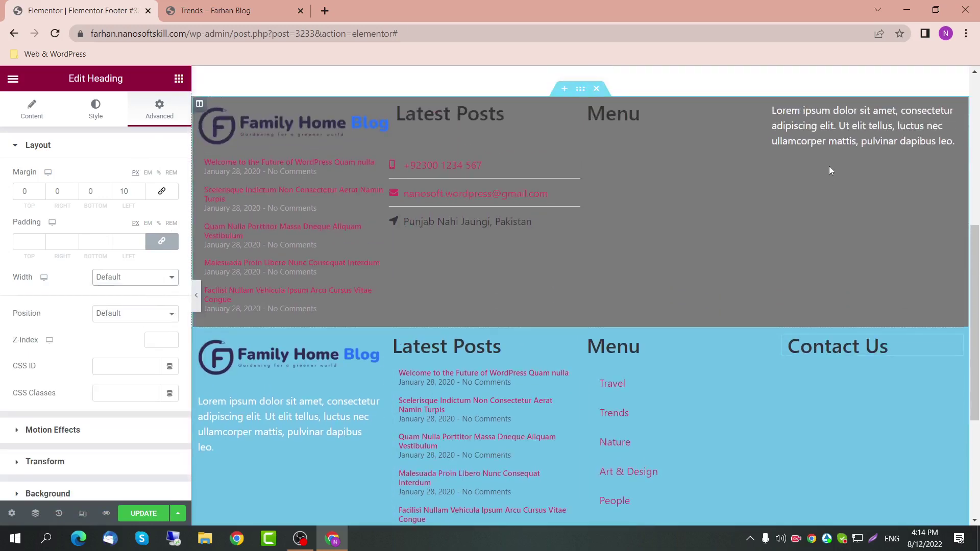
{"action": "scroll", "coordinate": [829, 170], "scroll_direction": "up", "scroll_amount": 1}
Step: Move the phone/email/address list under Contact Us at Default width and delete the grey footer
{"action": "left_click_drag", "start_coordinate": [573, 200], "coordinate": [863, 460]}
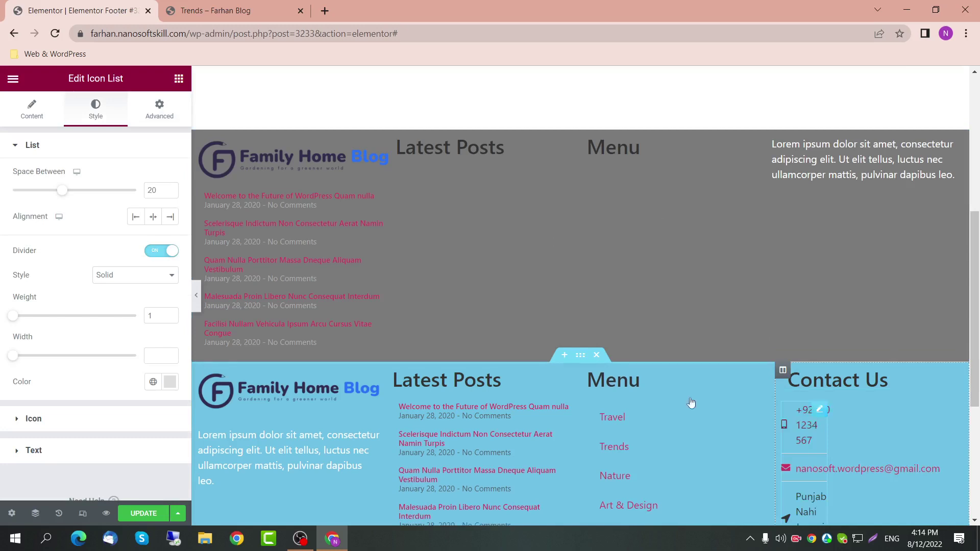
{"action": "left_click", "coordinate": [159, 109]}
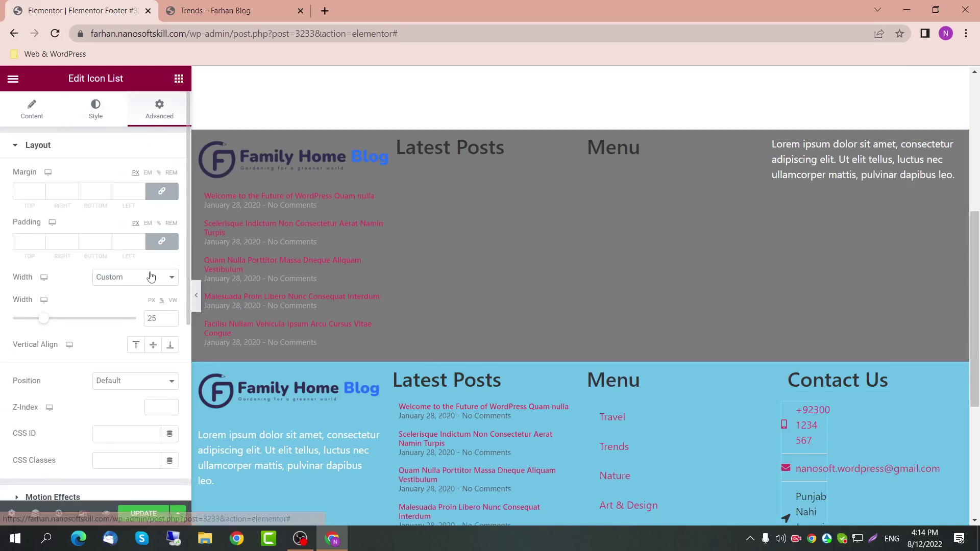
{"action": "left_click", "coordinate": [135, 277]}
{"action": "left_click", "coordinate": [117, 287]}
{"action": "scroll", "coordinate": [706, 382], "scroll_direction": "down", "scroll_amount": 2}
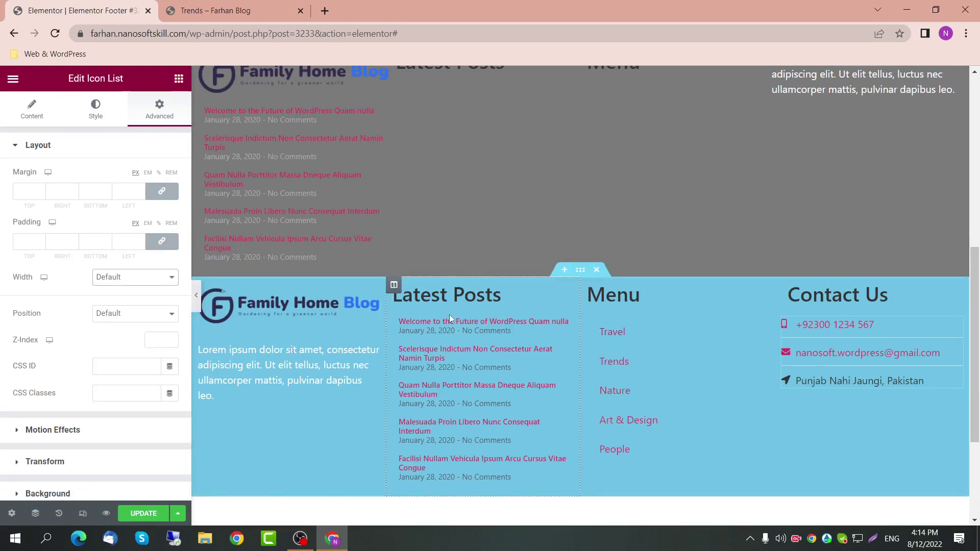
{"action": "scroll", "coordinate": [364, 335], "scroll_direction": "up", "scroll_amount": 2}
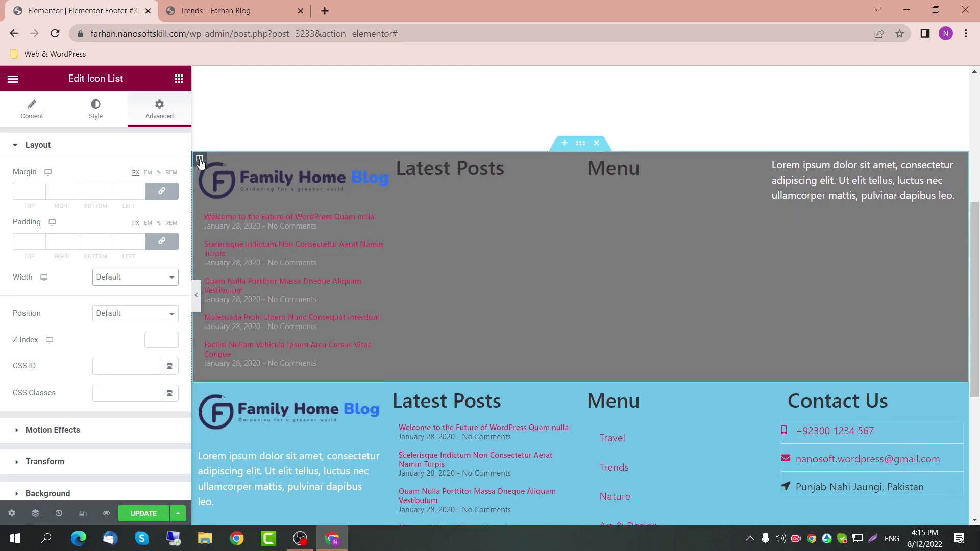
{"action": "left_click", "coordinate": [596, 143]}
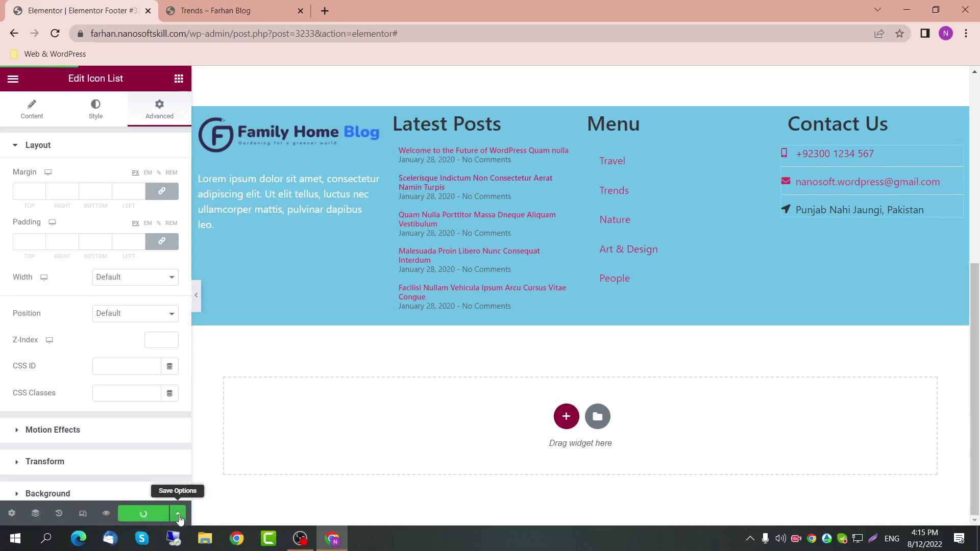
Step: Review the footer template's Display Conditions from the Update menu
{"action": "left_click", "coordinate": [177, 513]}
{"action": "left_click", "coordinate": [138, 465]}
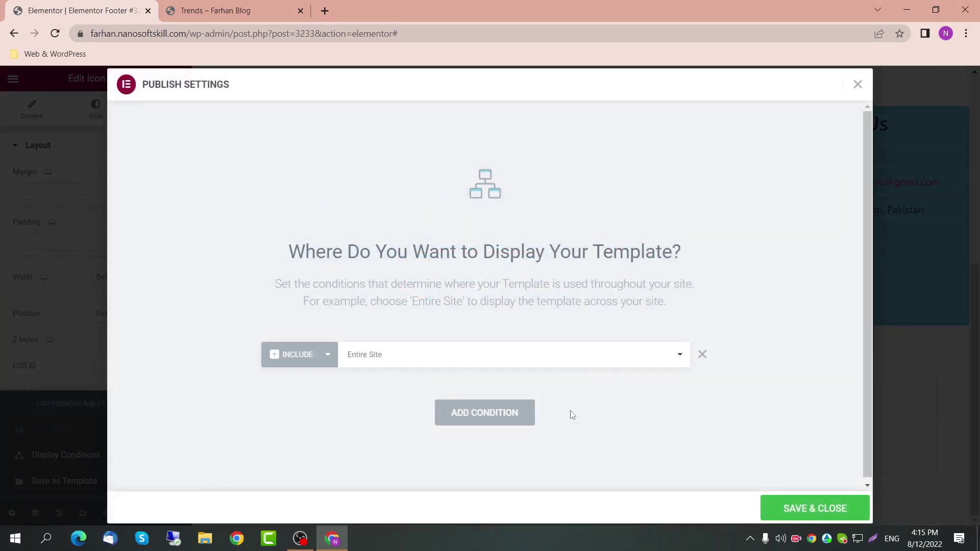
{"action": "left_click", "coordinate": [858, 85]}
Step: Reload the live Trends page and inspect the new footer's Latest Posts heading
{"action": "left_click", "coordinate": [220, 10]}
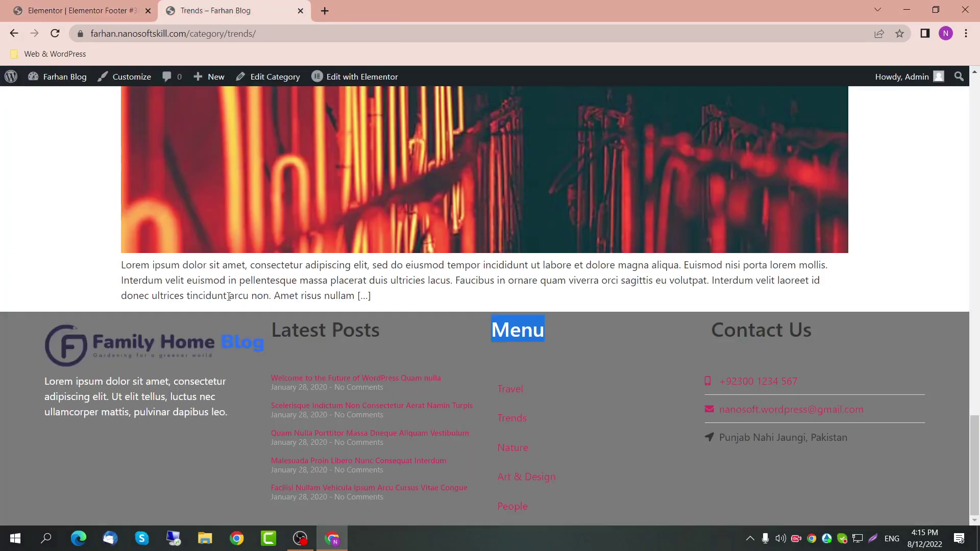
{"action": "left_click", "coordinate": [190, 34]}
{"action": "key", "text": "Return"}
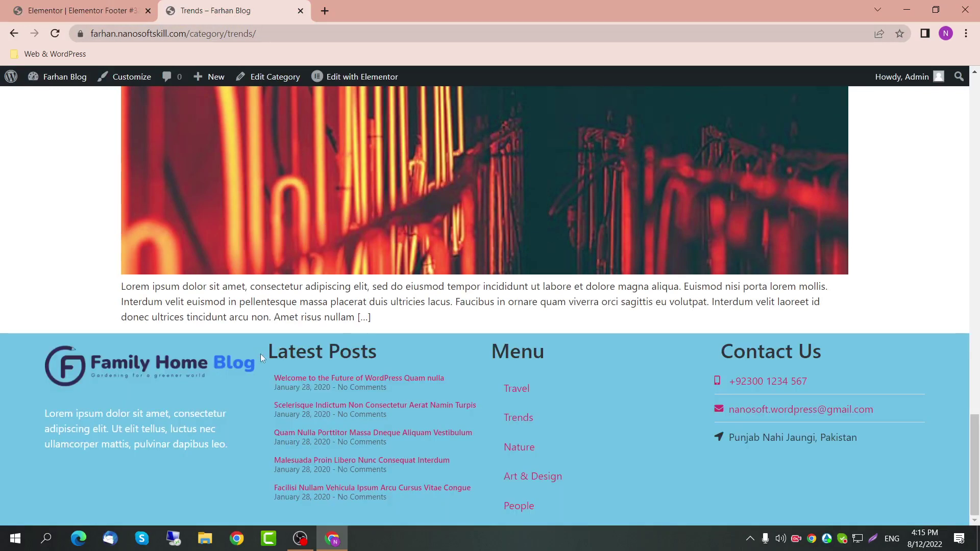
{"action": "left_click_drag", "start_coordinate": [260, 353], "coordinate": [392, 357]}
{"action": "left_click", "coordinate": [321, 353]}
{"action": "left_click_drag", "start_coordinate": [278, 352], "coordinate": [384, 354]}
{"action": "double_click", "coordinate": [368, 352]}
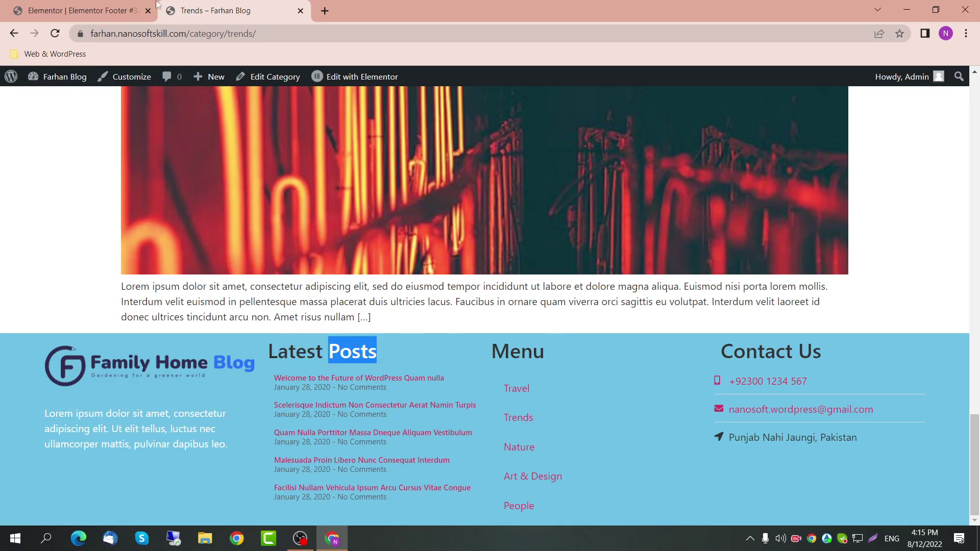
{"action": "left_click", "coordinate": [154, 6]}
Step: Set the Latest Posts heading's typography to Poppins at size 20
{"action": "left_click", "coordinate": [468, 115]}
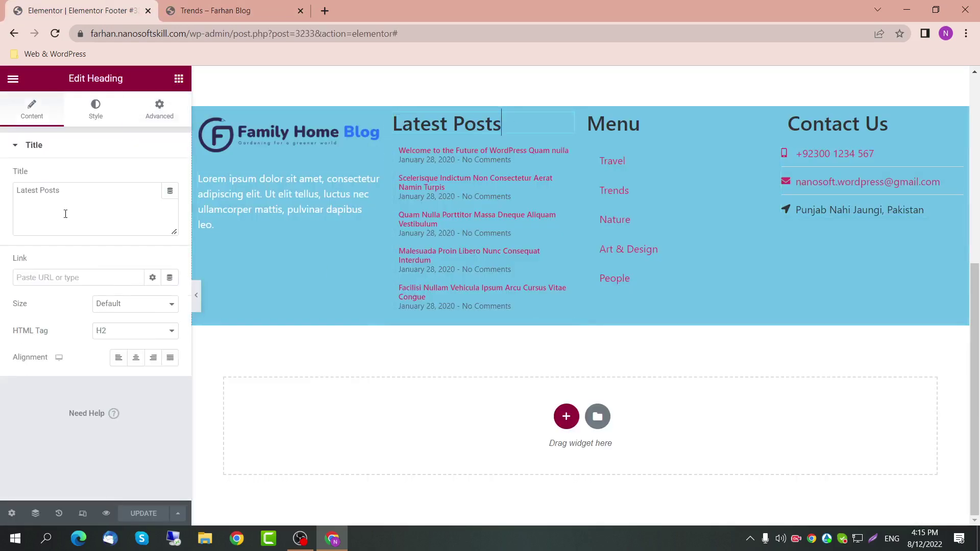
{"action": "left_click", "coordinate": [111, 106]}
{"action": "left_click", "coordinate": [170, 203]}
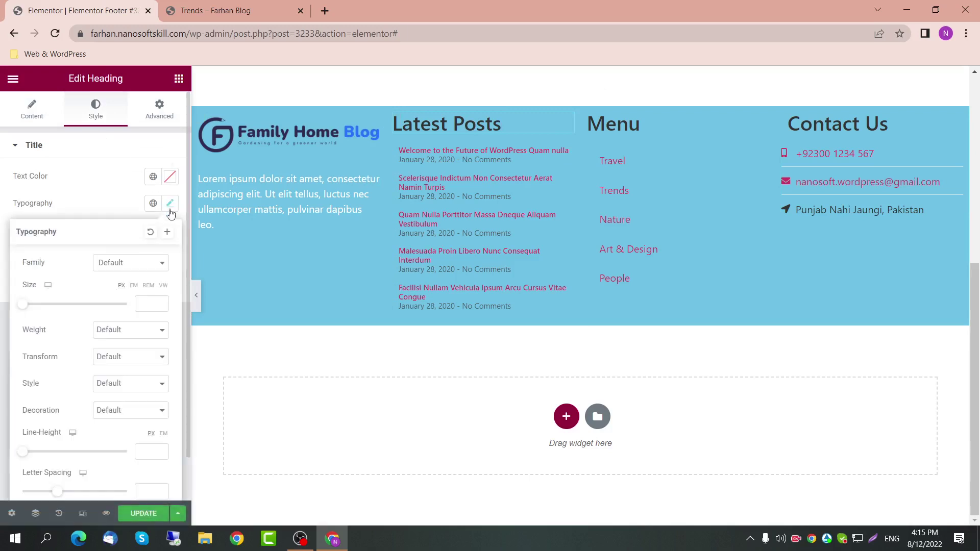
{"action": "left_click", "coordinate": [158, 267]}
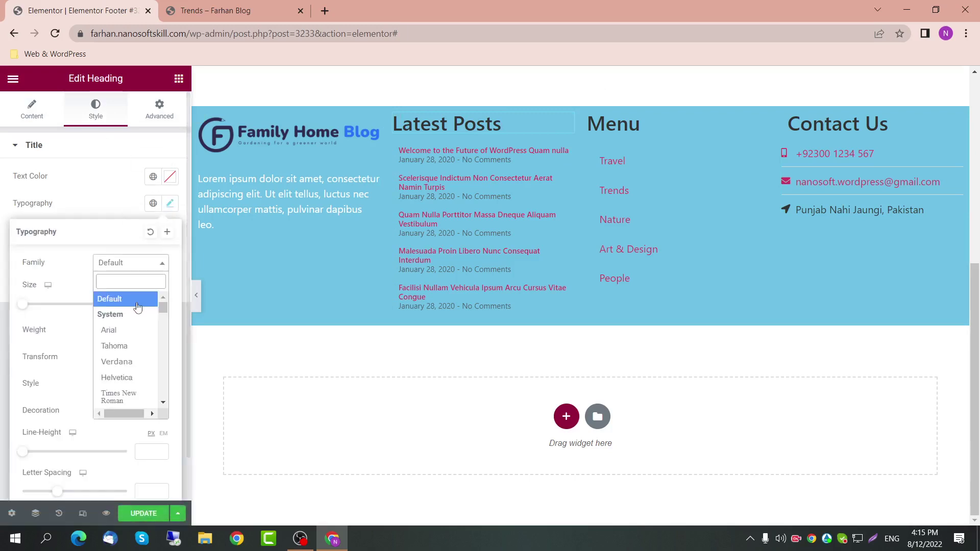
{"action": "scroll", "coordinate": [128, 381], "scroll_direction": "down", "scroll_amount": 2}
{"action": "scroll", "coordinate": [127, 382], "scroll_direction": "down", "scroll_amount": 3}
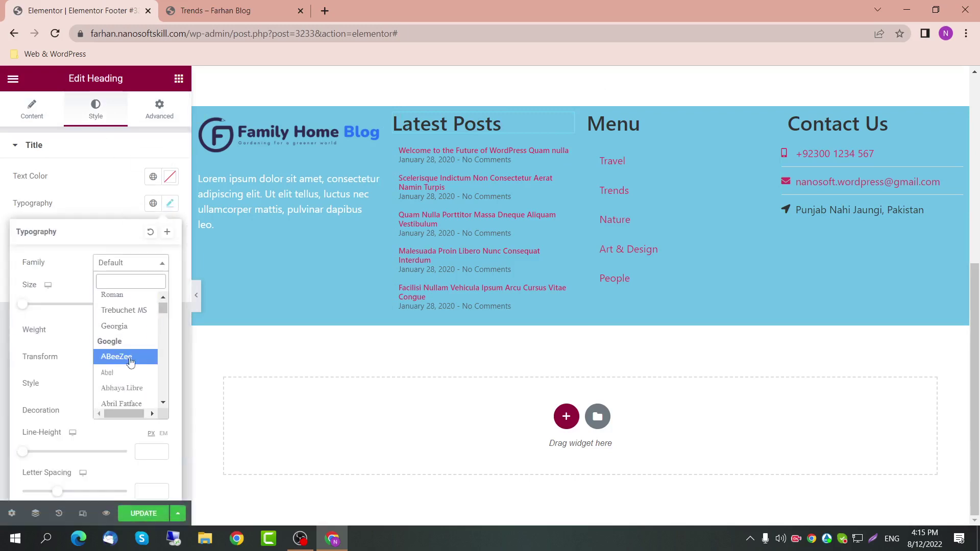
{"action": "scroll", "coordinate": [131, 372], "scroll_direction": "down", "scroll_amount": 4}
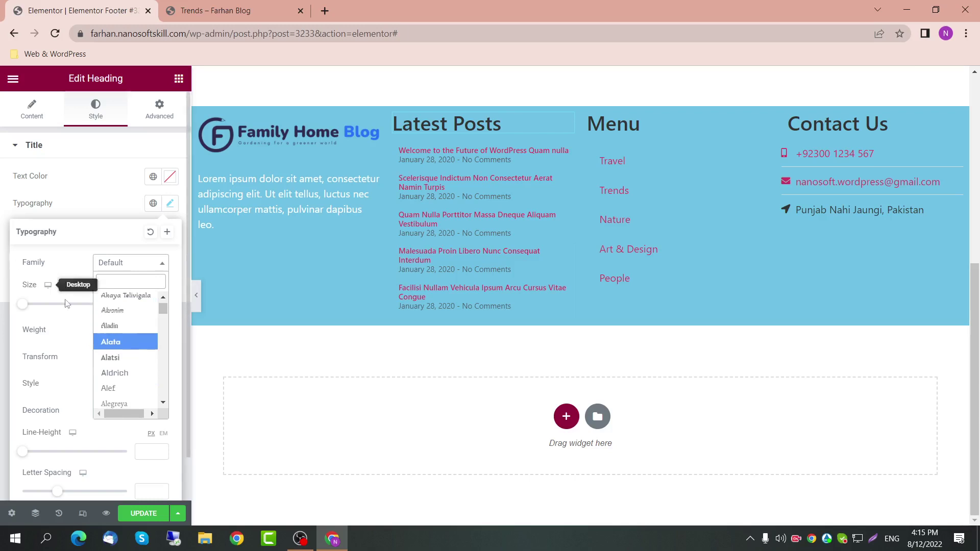
{"action": "type", "text": "pop"}
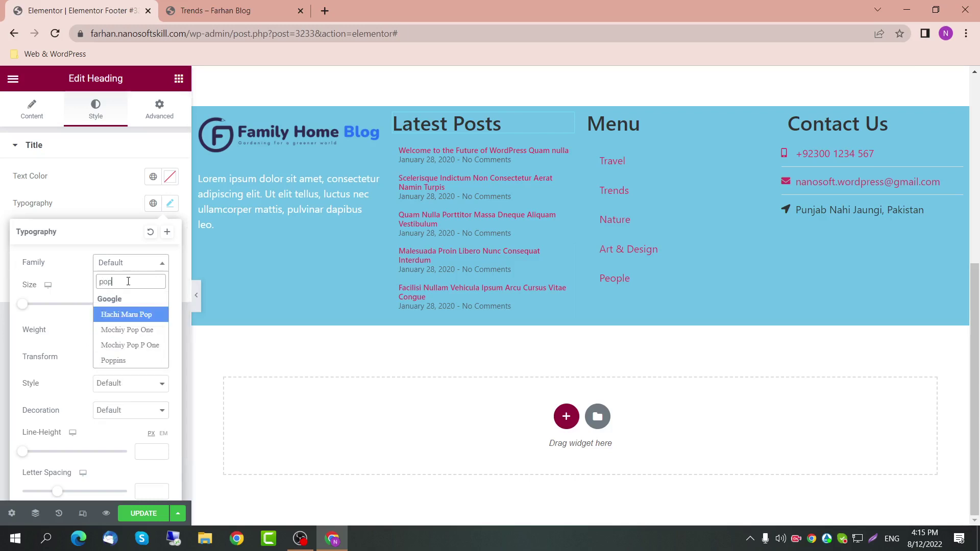
{"action": "key", "text": "Return"}
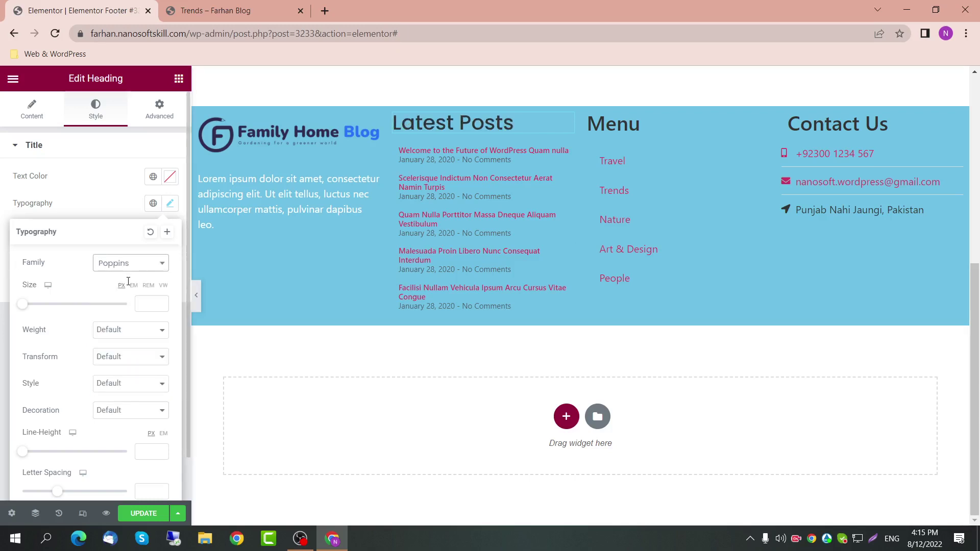
{"action": "left_click", "coordinate": [148, 302]}
{"action": "type", "text": "15"}
{"action": "key", "text": "Up"}
{"action": "key", "text": "Up"}
{"action": "key", "text": "Up"}
{"action": "key", "text": "Up"}
{"action": "key", "text": "Up"}
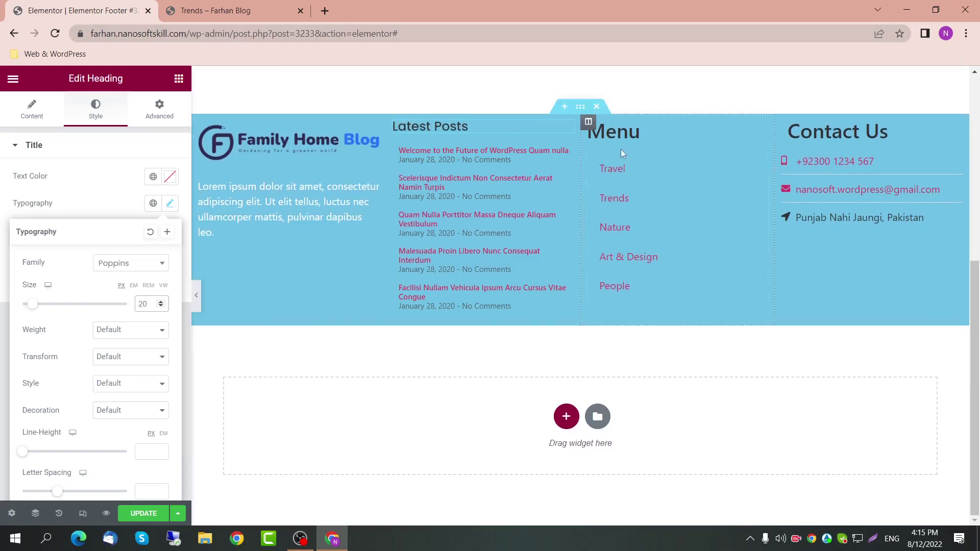
Step: Give the Menu heading Poppins font at size 20
{"action": "left_click", "coordinate": [697, 127]}
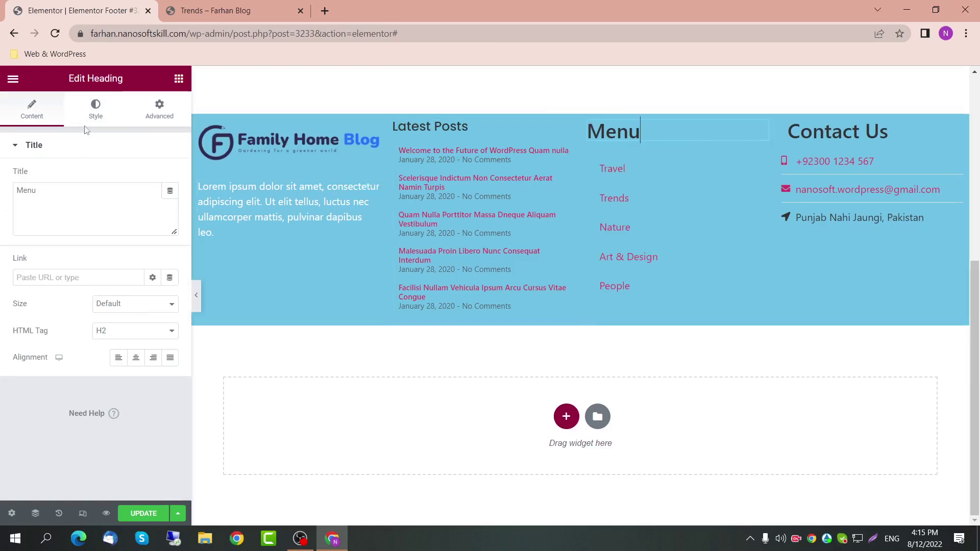
{"action": "left_click", "coordinate": [94, 111]}
{"action": "left_click", "coordinate": [170, 204]}
{"action": "left_click", "coordinate": [152, 263]}
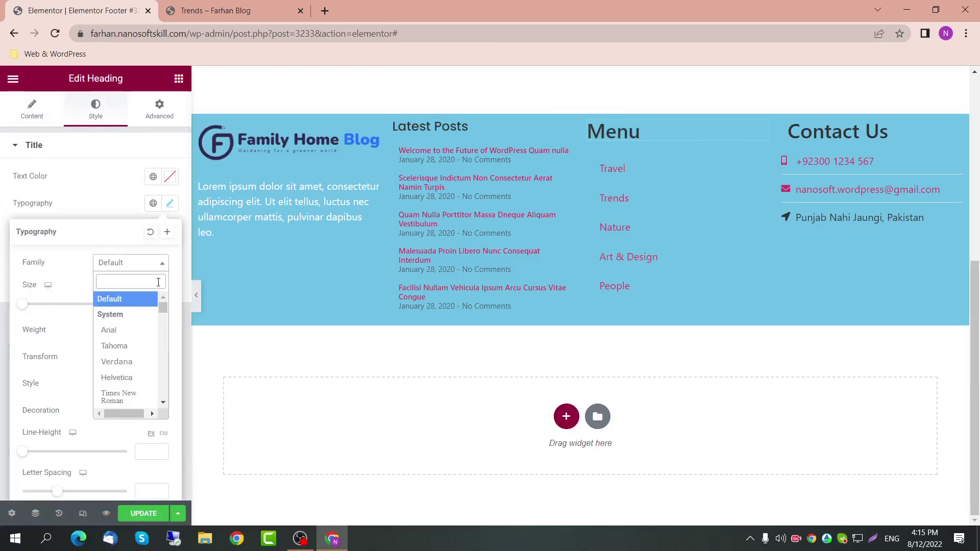
{"action": "type", "text": "pop"}
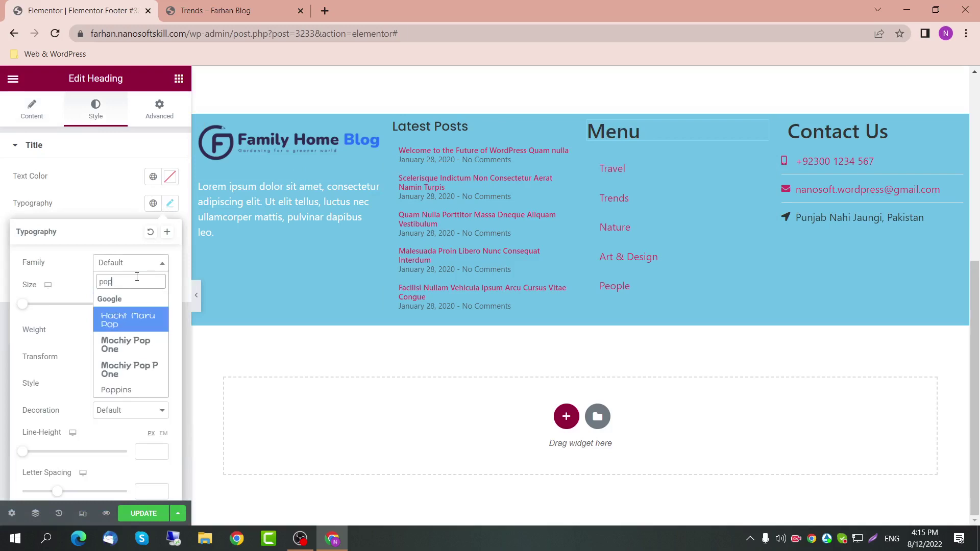
{"action": "key", "text": "Return"}
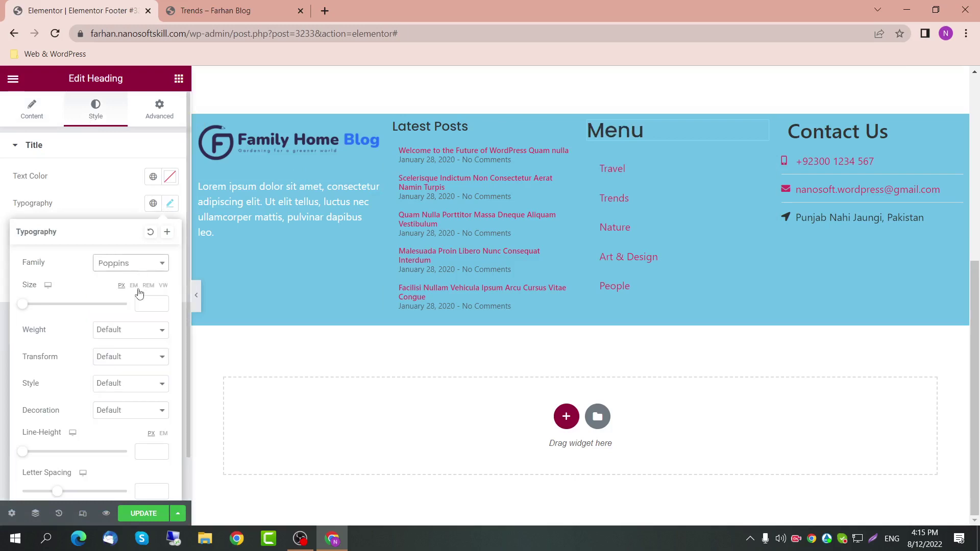
{"action": "left_click", "coordinate": [145, 303]}
{"action": "type", "text": "15"}
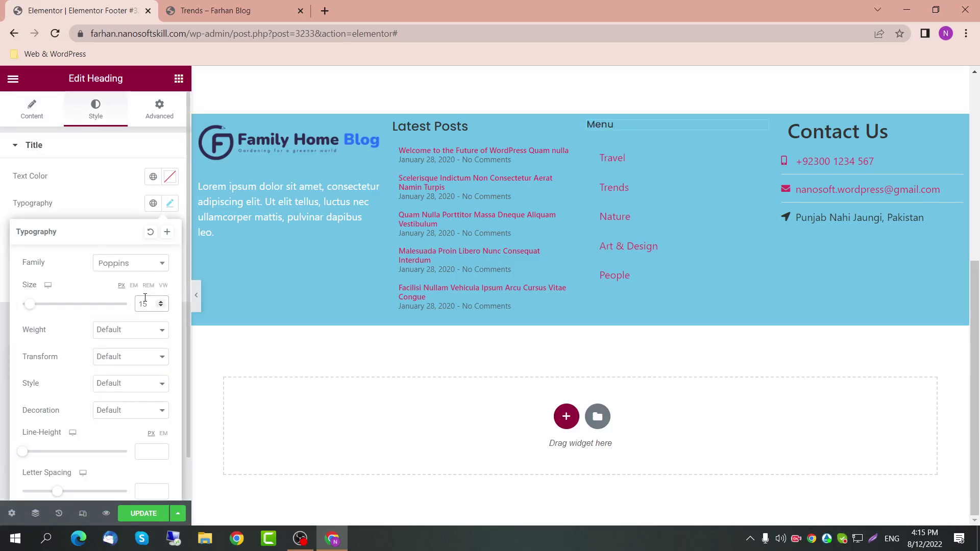
{"action": "key", "text": "ctrl+a"}
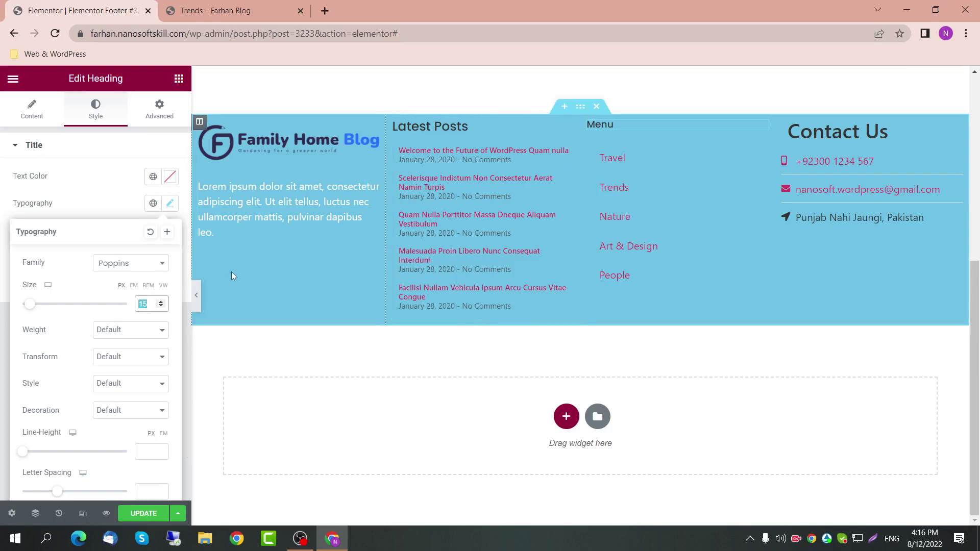
{"action": "type", "text": "20"}
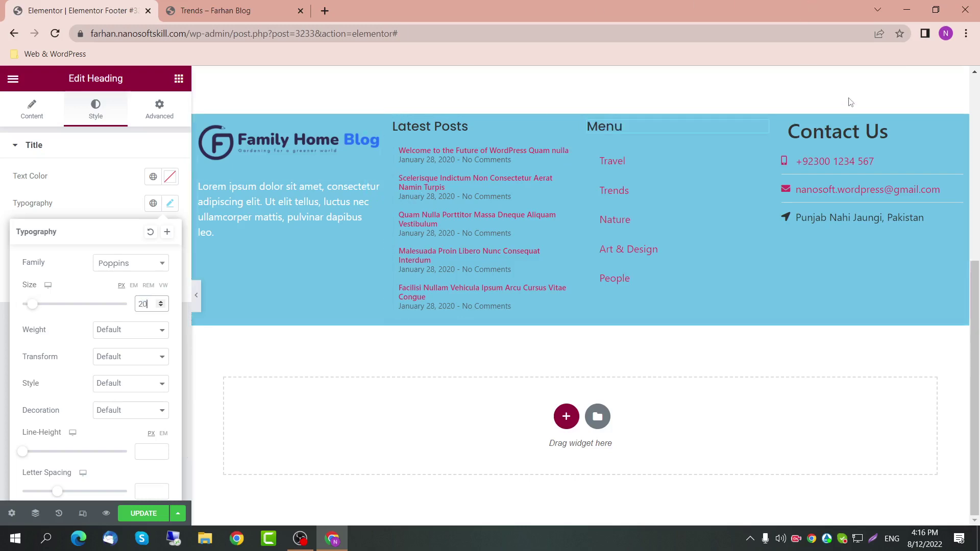
Step: Set the Contact Us heading to Poppins at size 20
{"action": "left_click", "coordinate": [956, 127]}
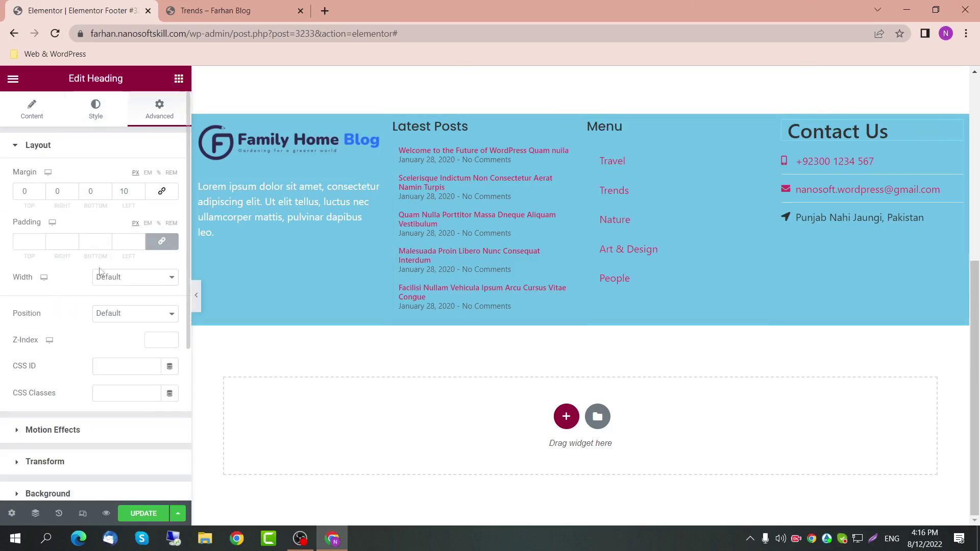
{"action": "left_click", "coordinate": [95, 108]}
{"action": "left_click", "coordinate": [170, 203]}
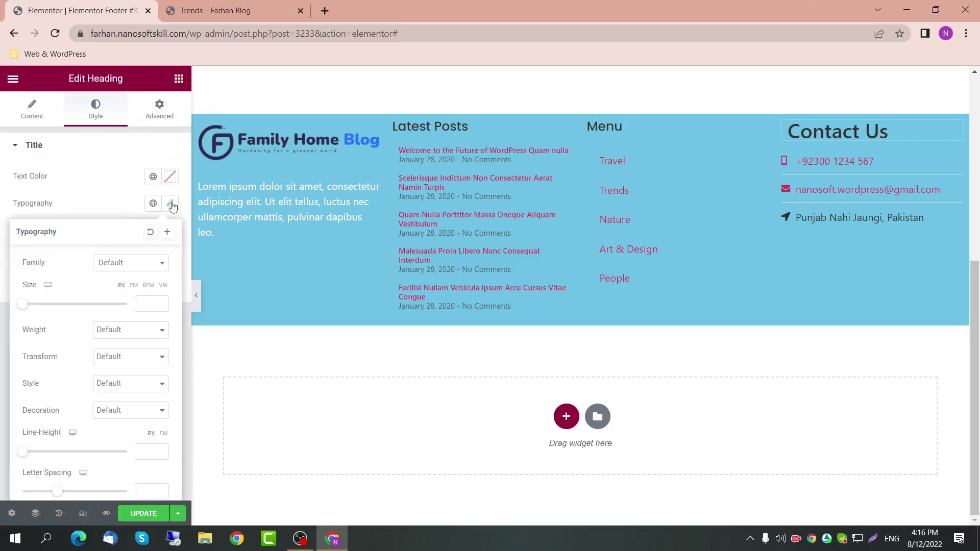
{"action": "left_click", "coordinate": [154, 267]}
{"action": "type", "text": "pop"}
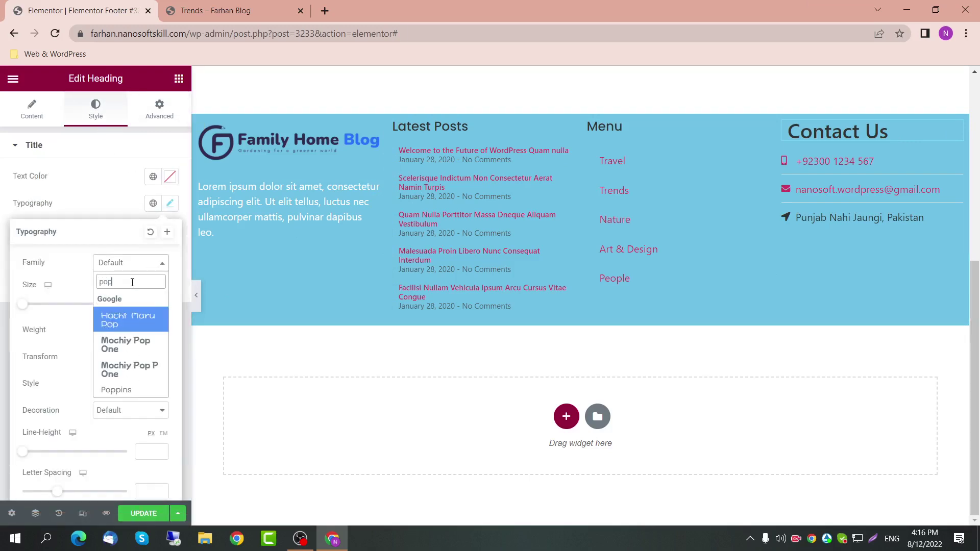
{"action": "key", "text": "Down"}
{"action": "key", "text": "Down"}
{"action": "key", "text": "Down"}
{"action": "key", "text": "Return"}
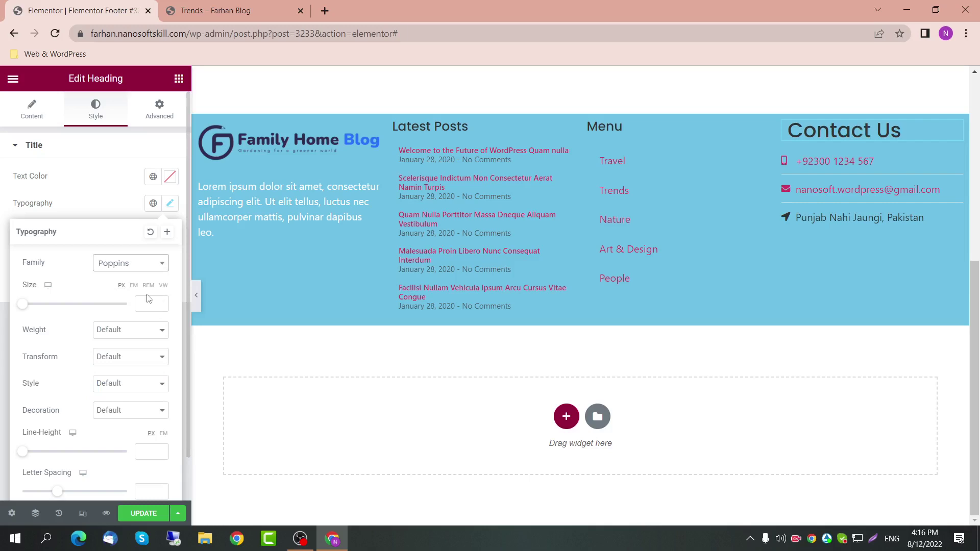
{"action": "left_click", "coordinate": [147, 302]}
{"action": "type", "text": "20"}
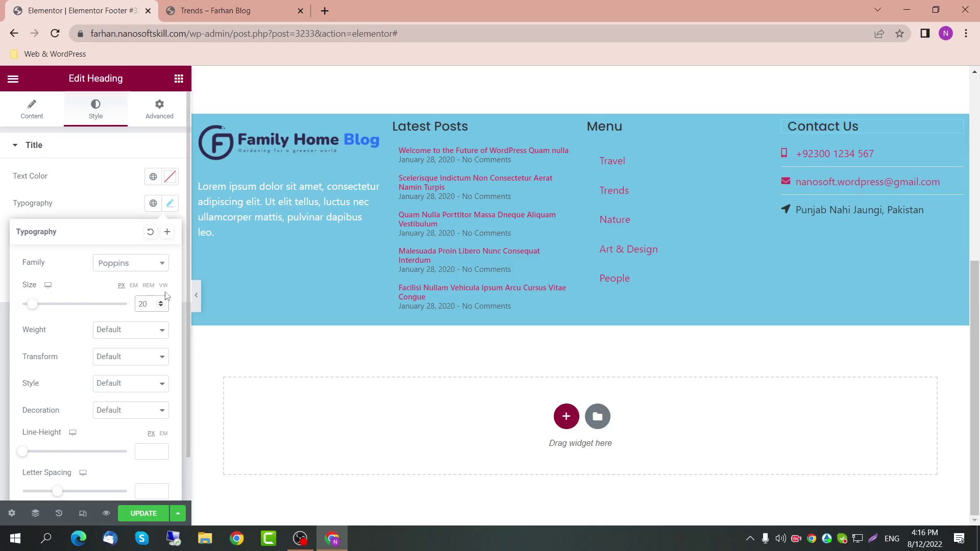
Step: Preview Contact Us weights 900, 100, 400 and 600, then reset the weight to Default
{"action": "left_click", "coordinate": [134, 341]}
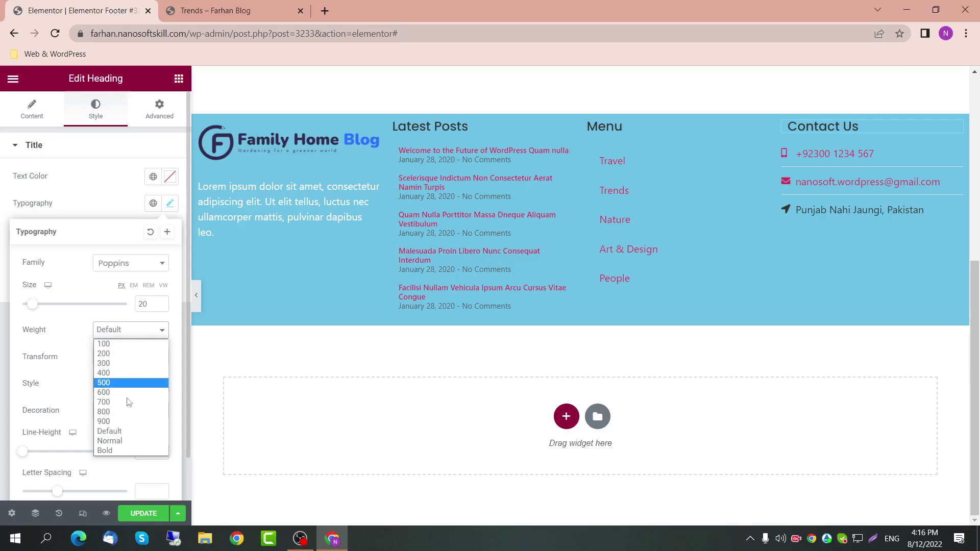
{"action": "left_click", "coordinate": [121, 422]}
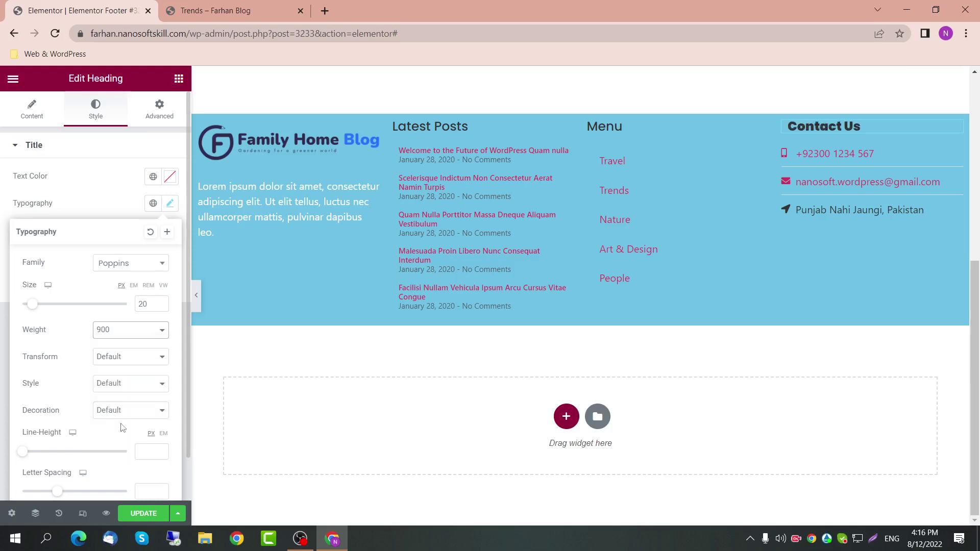
{"action": "left_click", "coordinate": [132, 340]}
{"action": "left_click", "coordinate": [134, 346]}
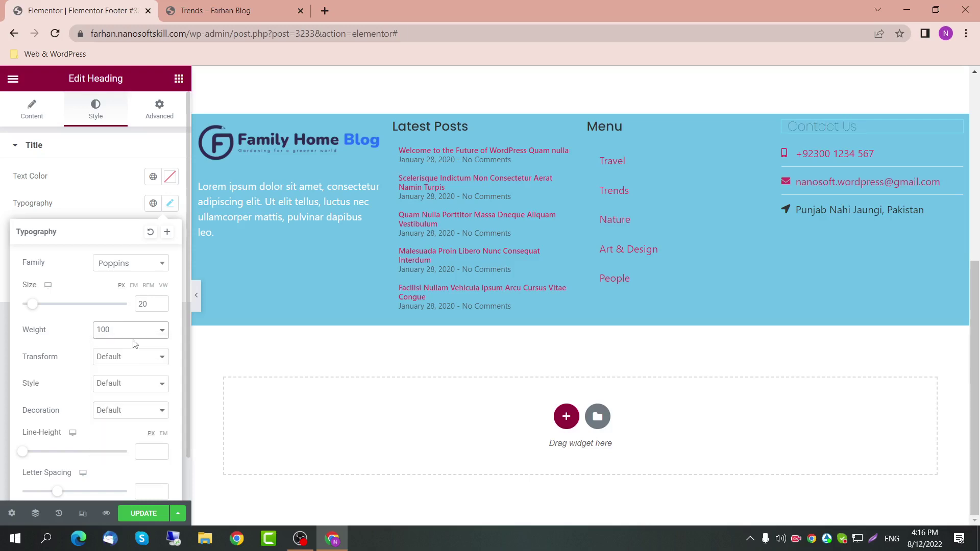
{"action": "left_click", "coordinate": [137, 334]}
{"action": "left_click", "coordinate": [123, 375]}
{"action": "left_click", "coordinate": [141, 330]}
{"action": "left_click", "coordinate": [127, 396]}
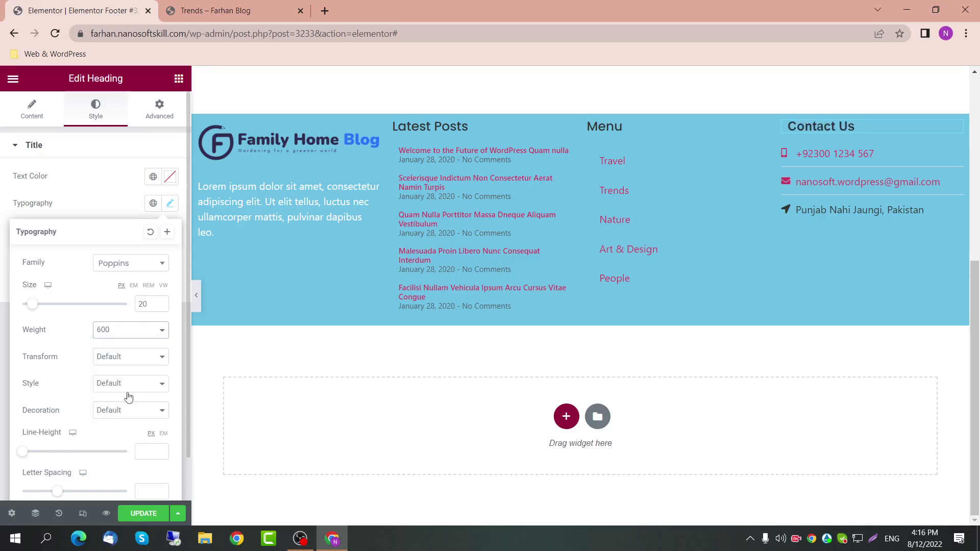
{"action": "left_click", "coordinate": [135, 336]}
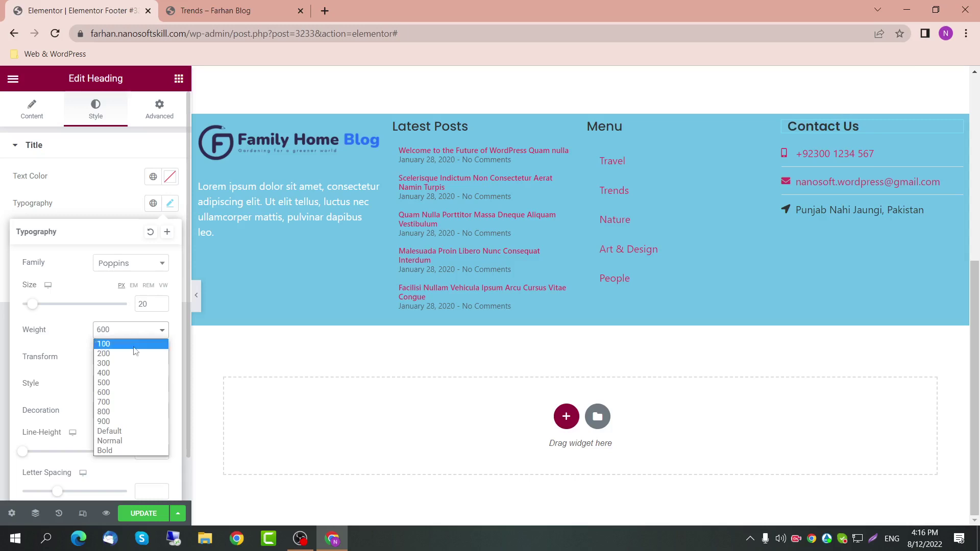
{"action": "left_click", "coordinate": [133, 432]}
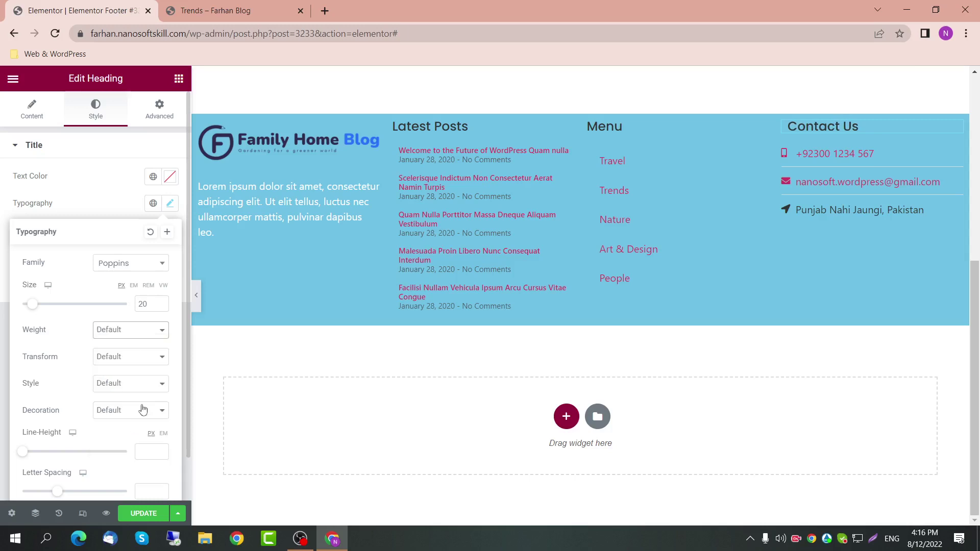
{"action": "left_click", "coordinate": [136, 363]}
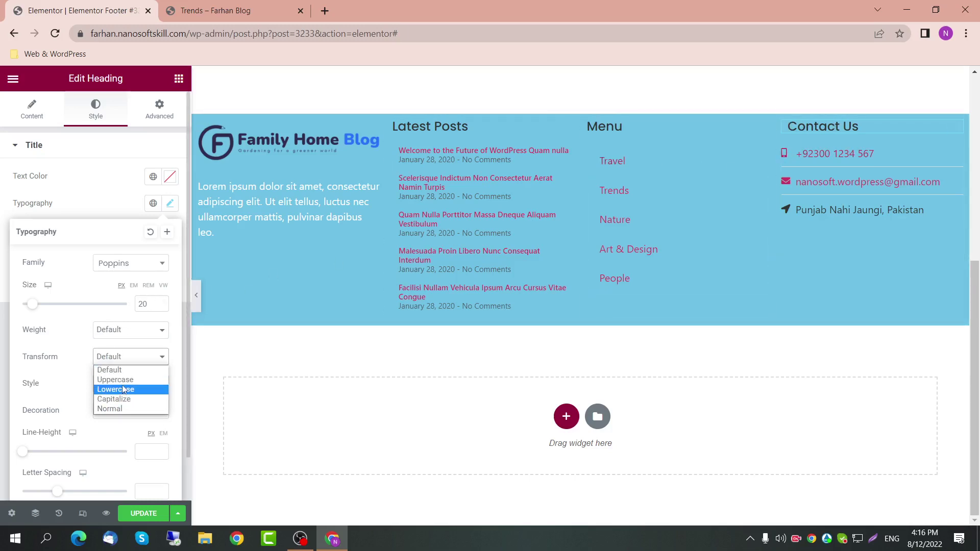
Step: Preview uppercase and lowercase on the Contact Us heading, then reset its case to Default
{"action": "left_click", "coordinate": [131, 380]}
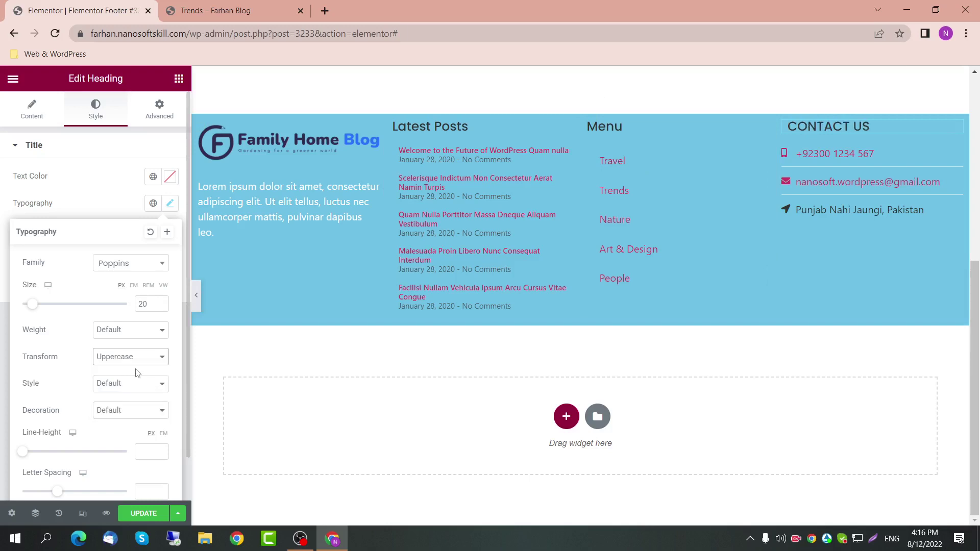
{"action": "left_click", "coordinate": [137, 363]}
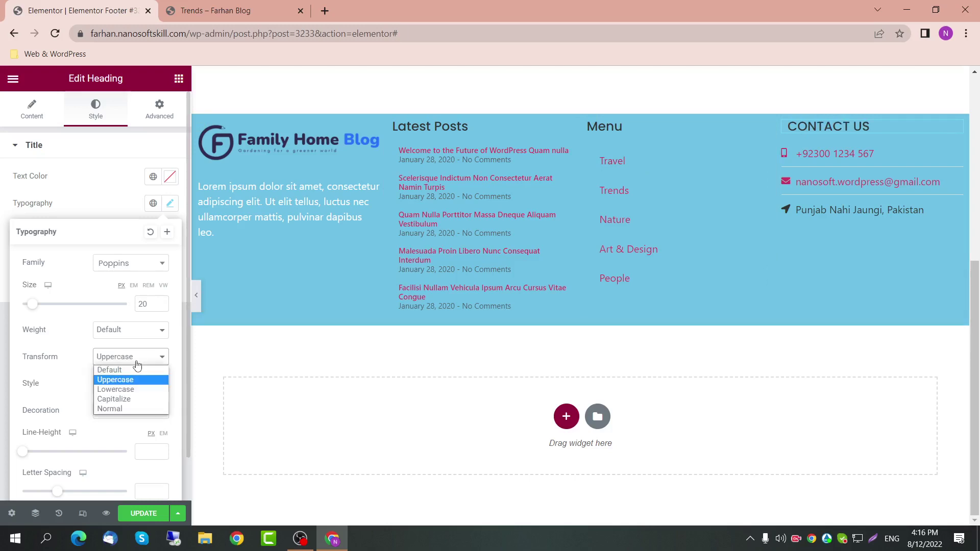
{"action": "left_click", "coordinate": [134, 389]}
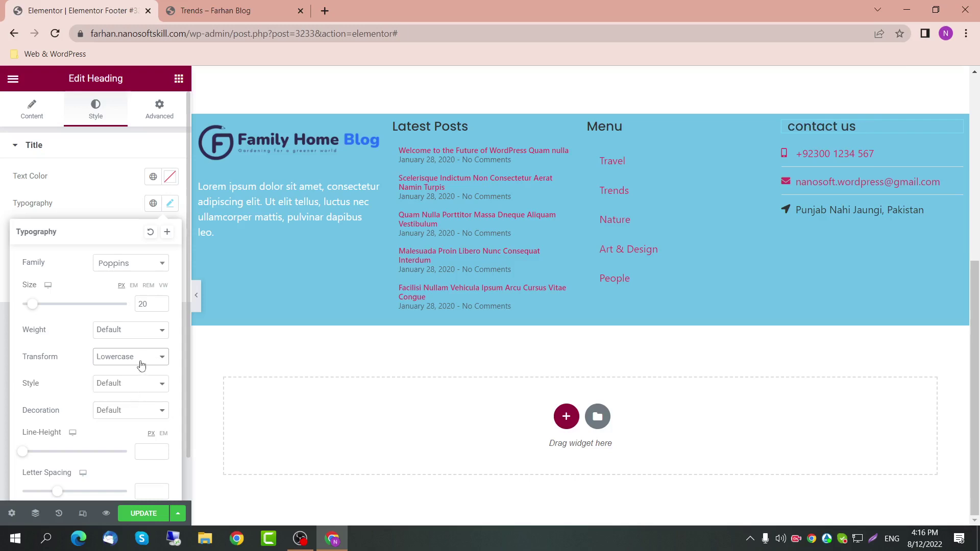
{"action": "left_click", "coordinate": [141, 363]}
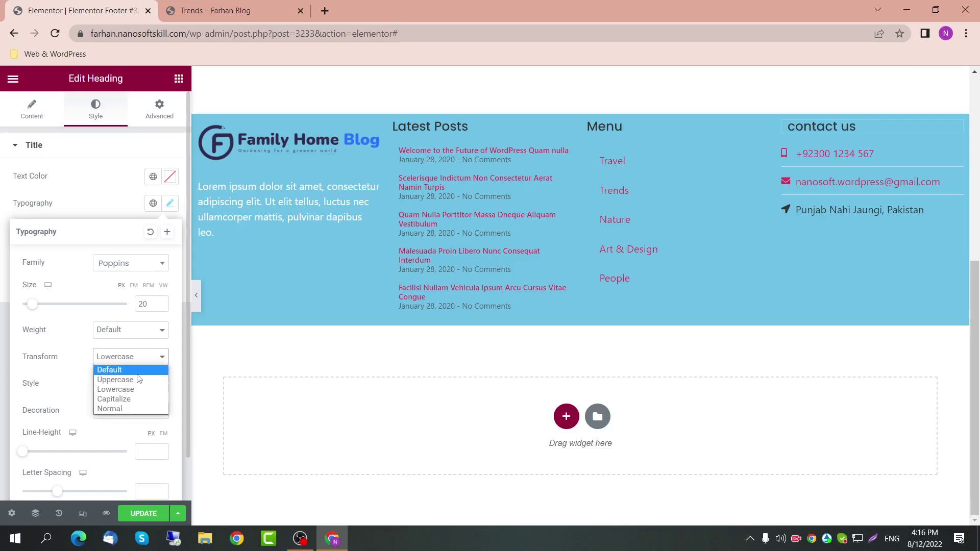
{"action": "left_click", "coordinate": [137, 371]}
Step: Try italic, oblique and normal styles on the heading, then reset the style to Default
{"action": "left_click", "coordinate": [127, 389]}
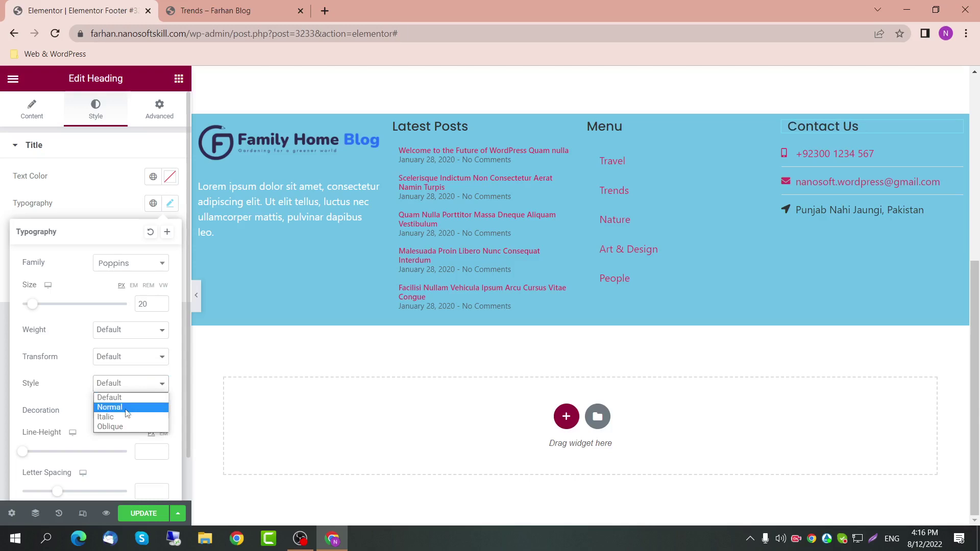
{"action": "left_click", "coordinate": [127, 417]}
{"action": "left_click", "coordinate": [130, 384]}
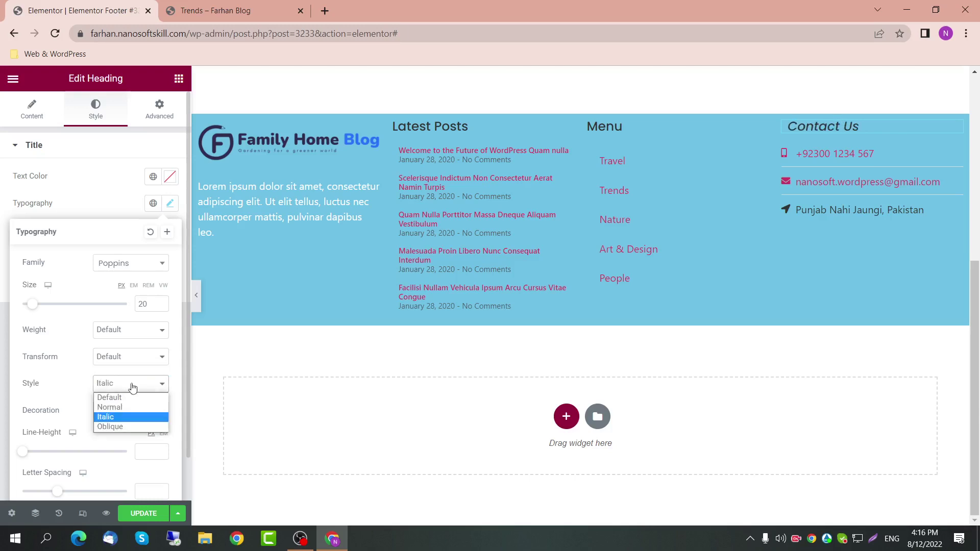
{"action": "left_click", "coordinate": [128, 427]}
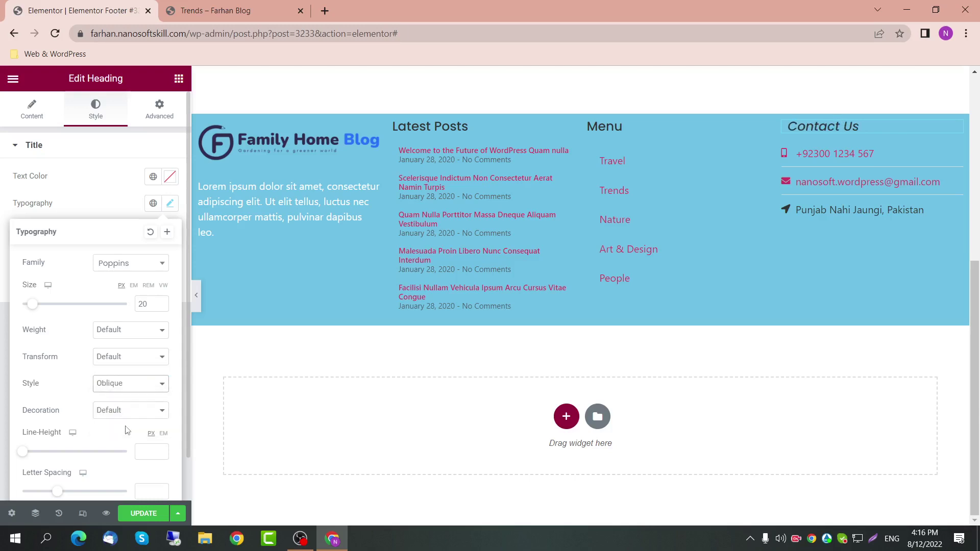
{"action": "left_click", "coordinate": [149, 382]}
{"action": "left_click", "coordinate": [145, 408]}
{"action": "left_click", "coordinate": [149, 389]}
{"action": "left_click", "coordinate": [147, 395]}
Step: Preview underline, overline and line-through decorations, then set decoration back to Default
{"action": "left_click", "coordinate": [138, 414]}
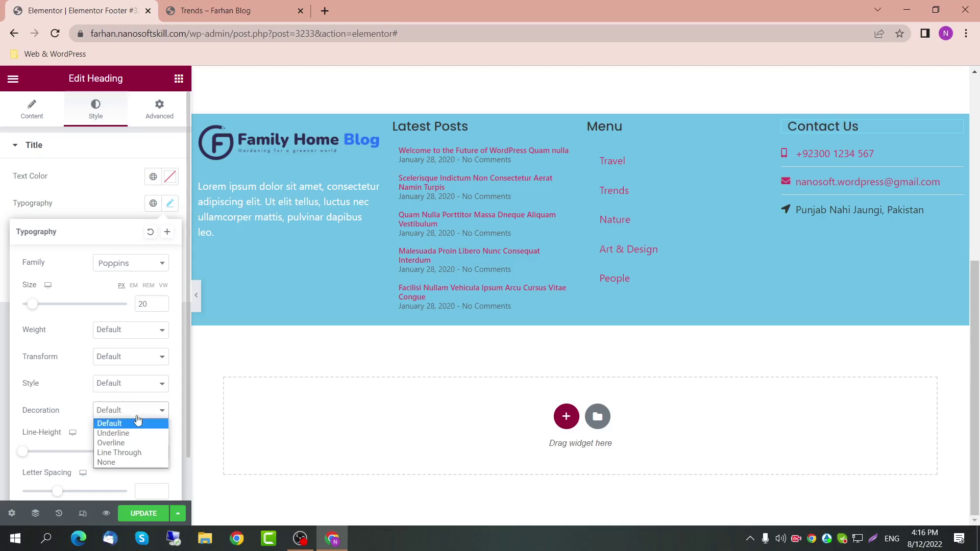
{"action": "left_click", "coordinate": [138, 433]}
{"action": "left_click", "coordinate": [135, 410]}
{"action": "left_click", "coordinate": [135, 443]}
{"action": "left_click", "coordinate": [146, 413]}
{"action": "left_click", "coordinate": [137, 453]}
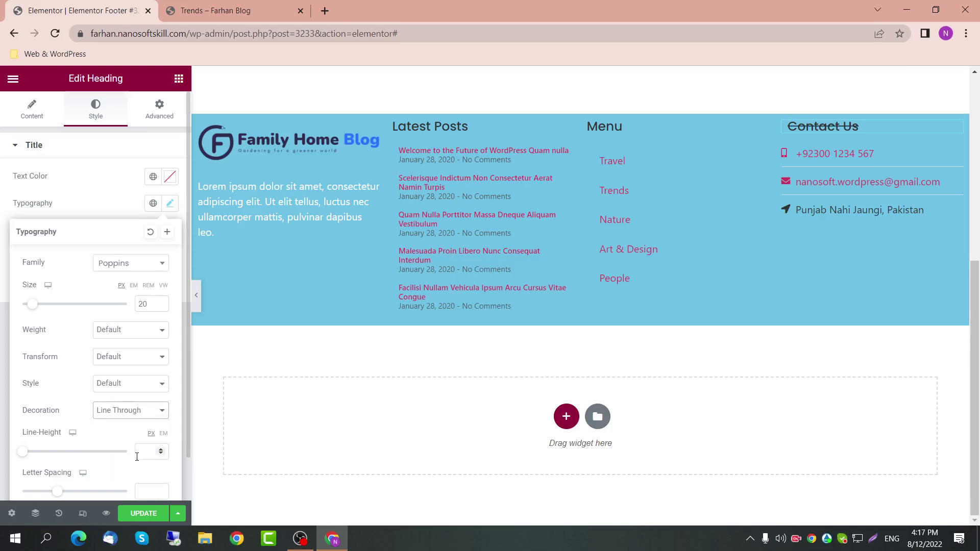
{"action": "left_click", "coordinate": [147, 414]}
{"action": "left_click", "coordinate": [143, 425]}
Step: Save the footer template with UPDATE
{"action": "scroll", "coordinate": [63, 458], "scroll_direction": "down", "scroll_amount": 1}
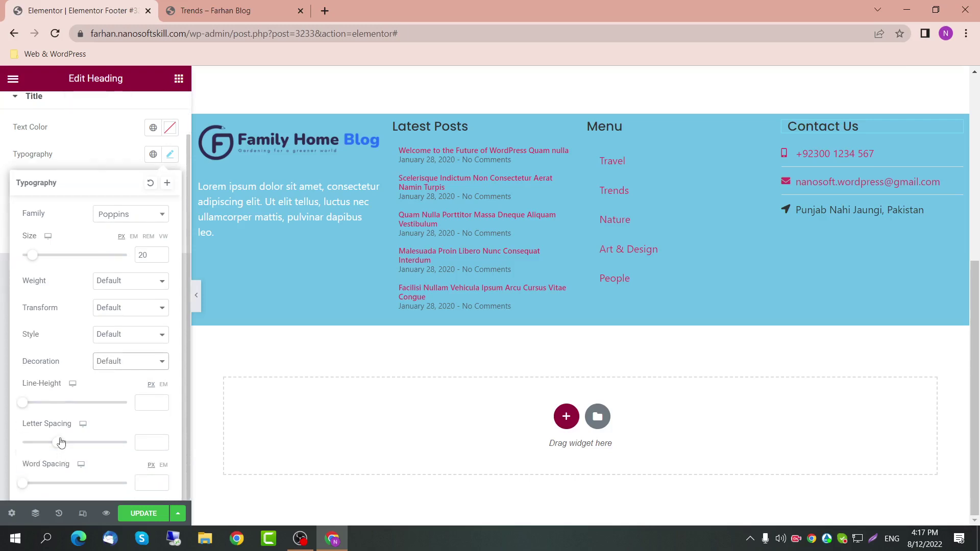
{"action": "scroll", "coordinate": [77, 444], "scroll_direction": "up", "scroll_amount": 1}
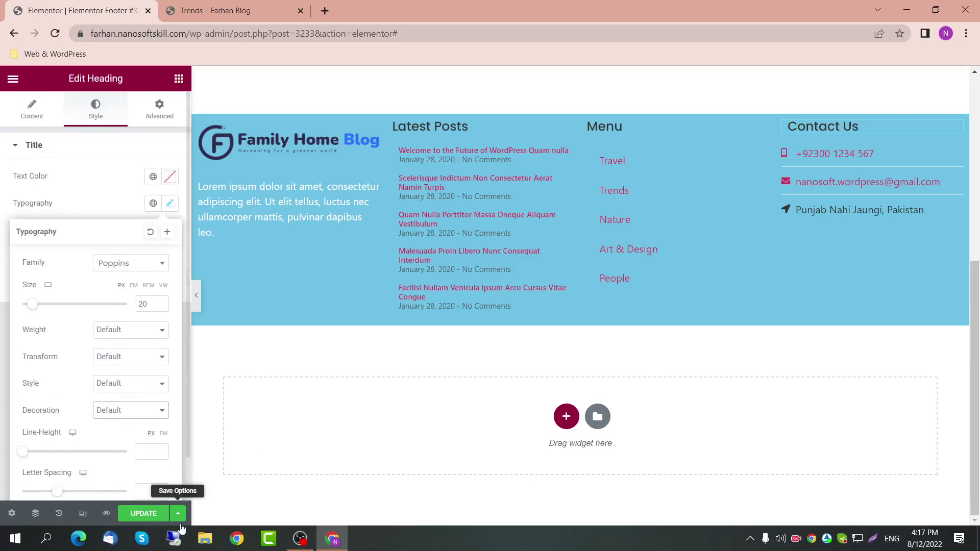
{"action": "left_click", "coordinate": [152, 521]}
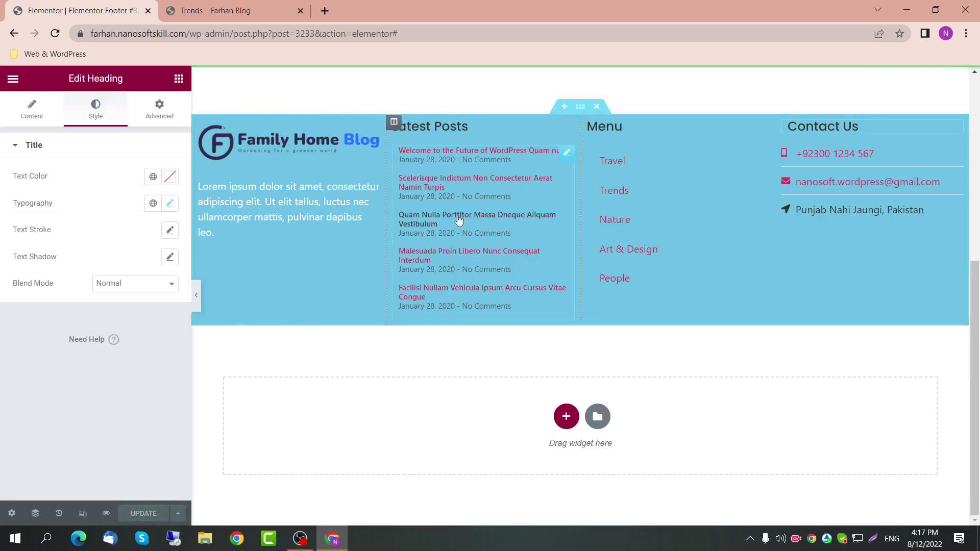
{"action": "left_click", "coordinate": [241, 14]}
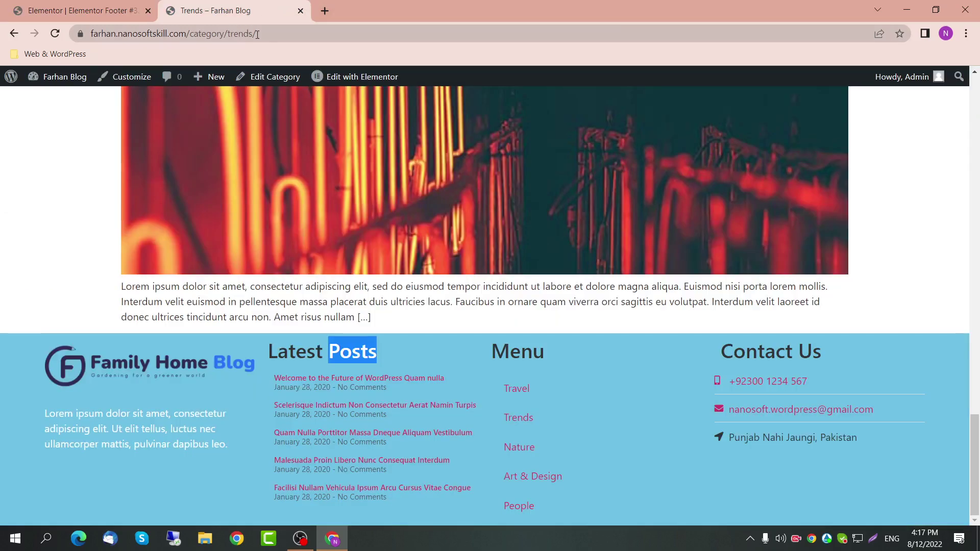
{"action": "left_click", "coordinate": [275, 31]}
{"action": "key", "text": "Return"}
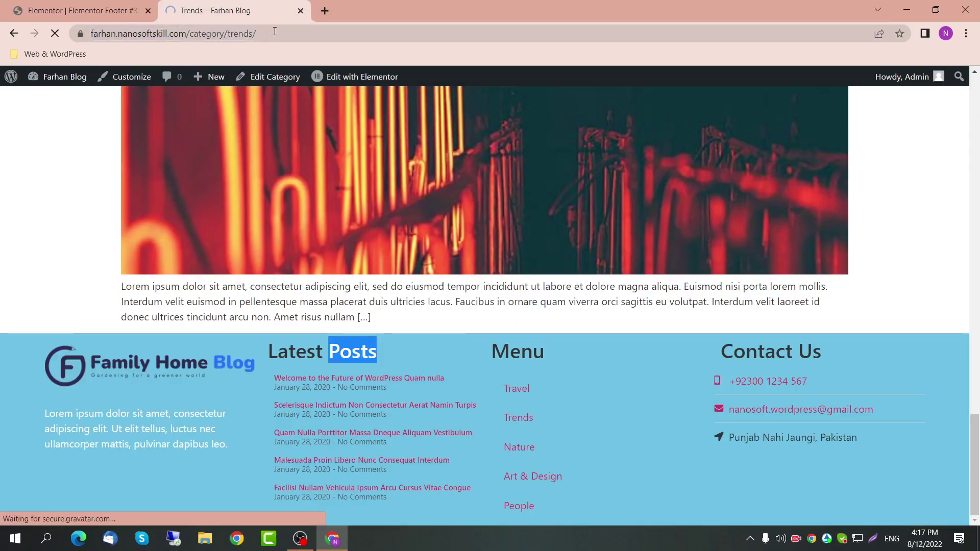
{"action": "scroll", "coordinate": [417, 433], "scroll_direction": "up", "scroll_amount": 1}
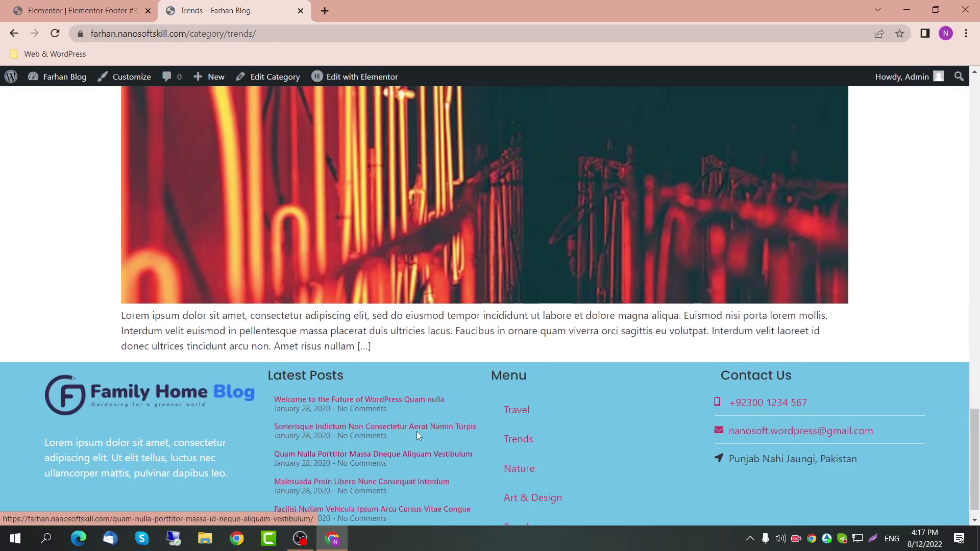
{"action": "scroll", "coordinate": [416, 433], "scroll_direction": "down", "scroll_amount": 1}
{"action": "left_click", "coordinate": [82, 10]}
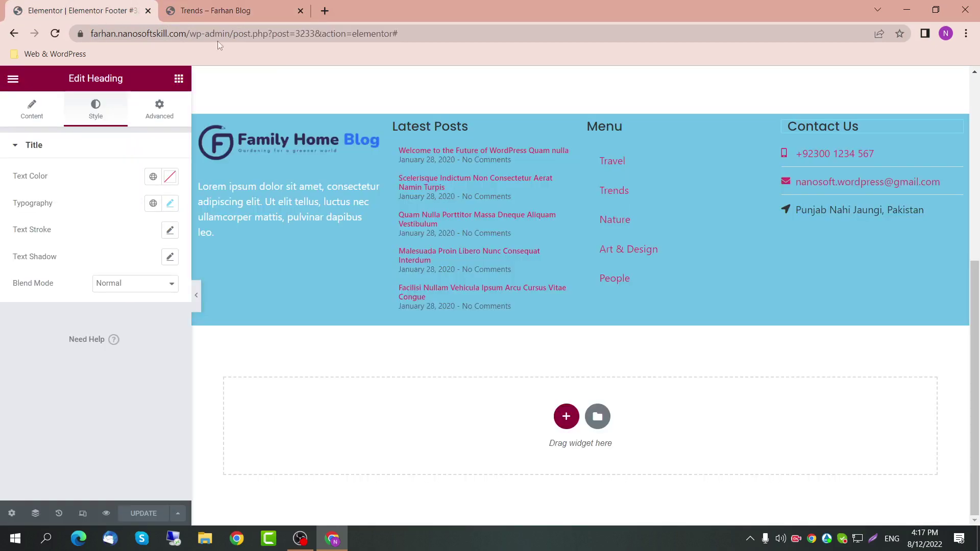
Step: Set the footer section's padding to 50, discarding a trial 20 bottom margin
{"action": "left_click", "coordinate": [580, 108]}
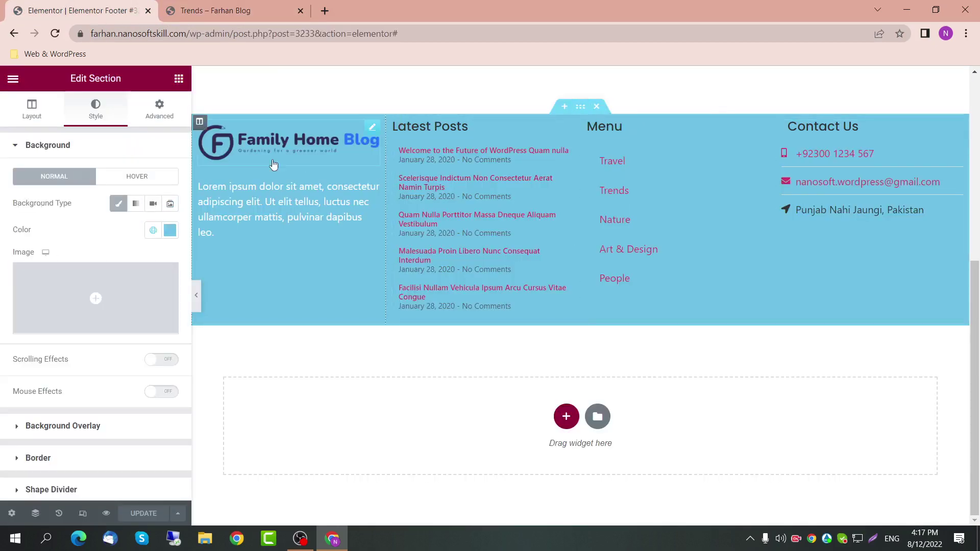
{"action": "left_click", "coordinate": [159, 109]}
{"action": "left_click", "coordinate": [85, 190]}
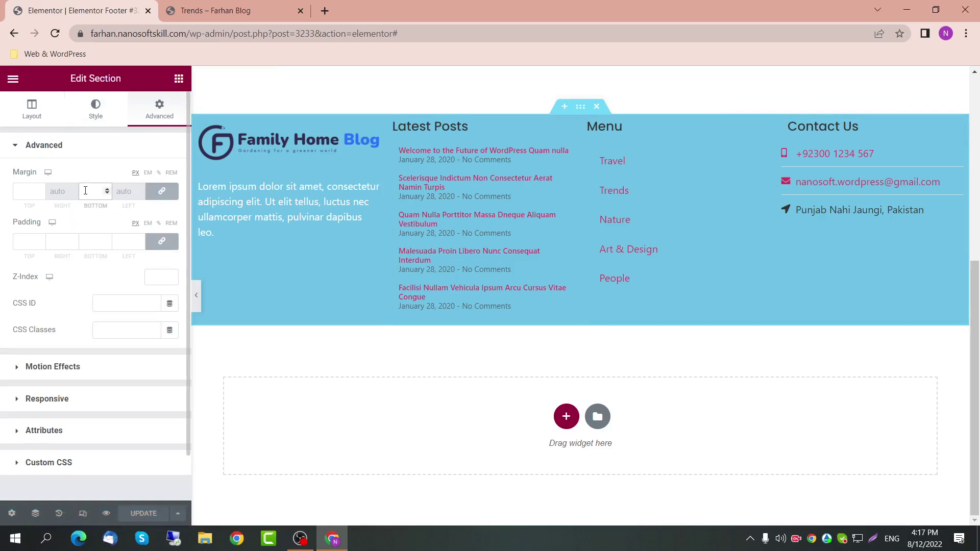
{"action": "type", "text": "20"}
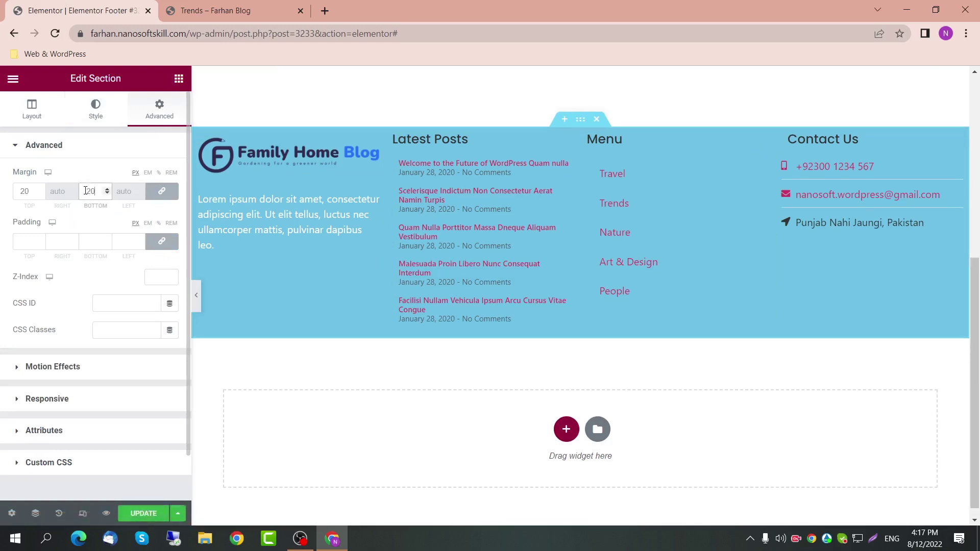
{"action": "key", "text": "BackSpace"}
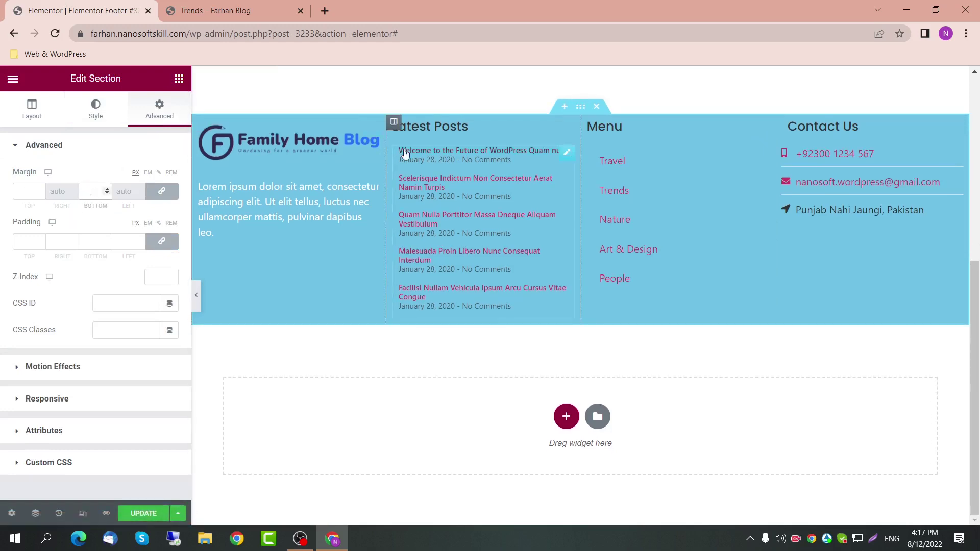
{"action": "left_click", "coordinate": [91, 239]}
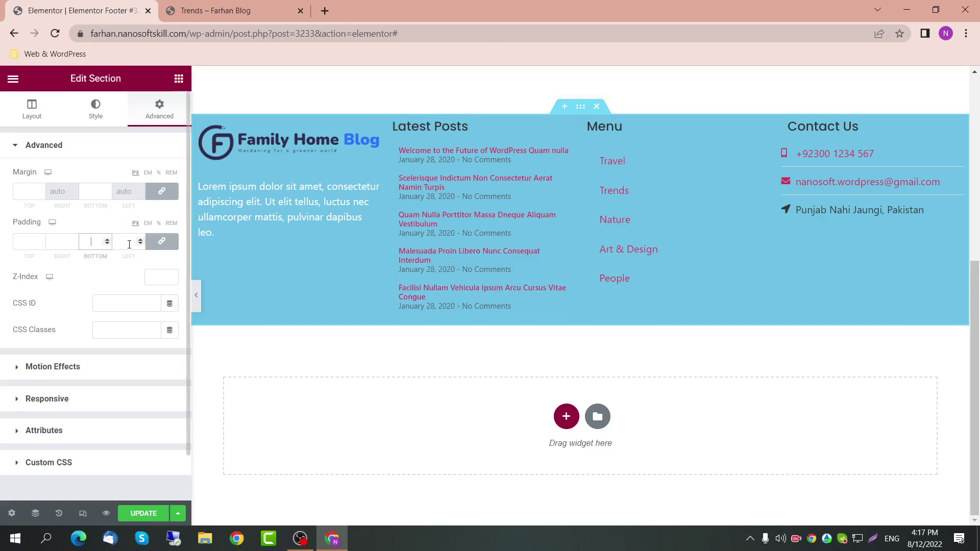
{"action": "type", "text": "50"}
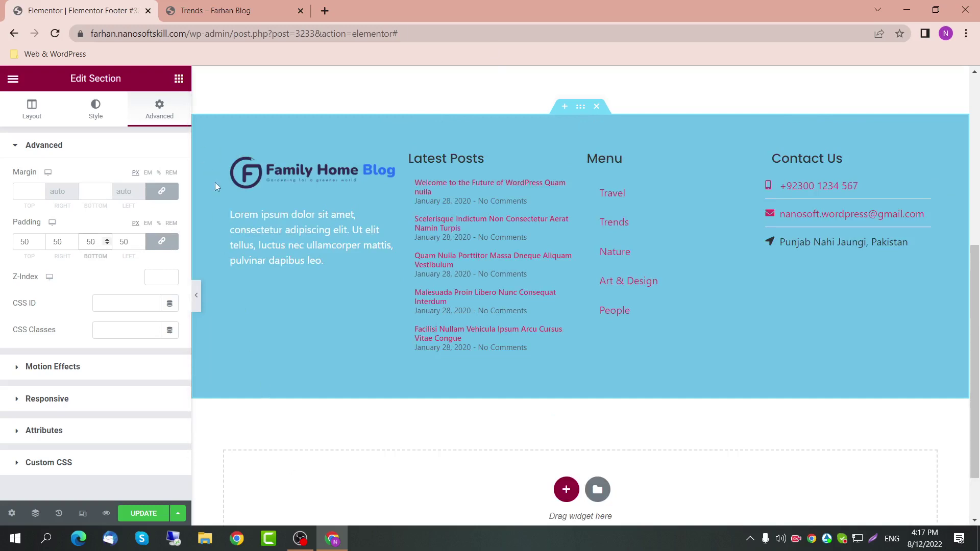
{"action": "left_click_drag", "start_coordinate": [215, 187], "coordinate": [381, 231]}
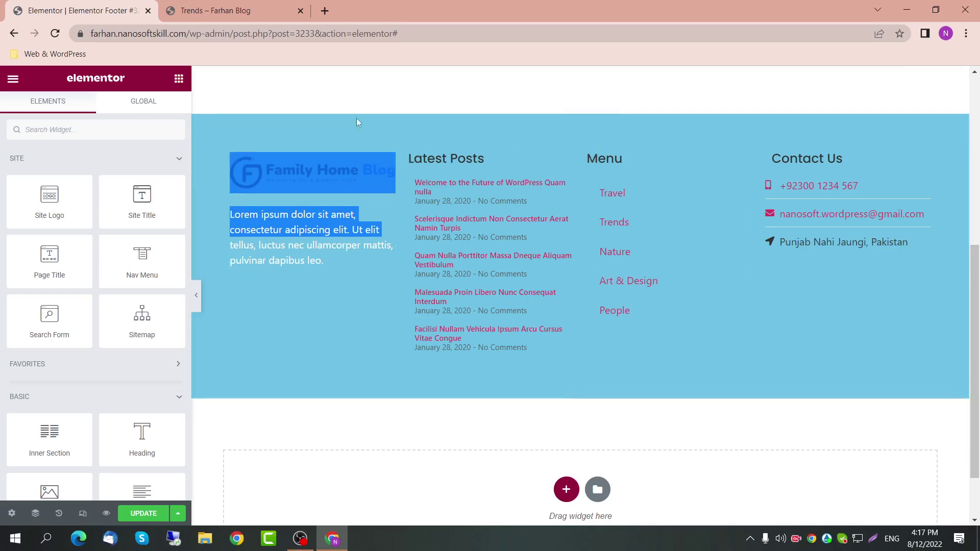
Step: Preview the footer without the editing panel, then bring the panel back
{"action": "left_click", "coordinate": [201, 301]}
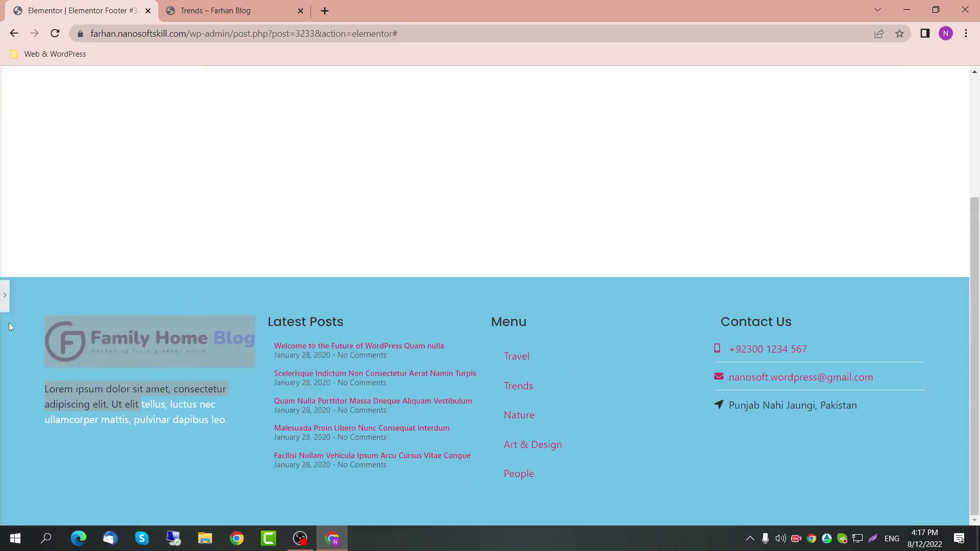
{"action": "left_click", "coordinate": [8, 323]}
{"action": "left_click", "coordinate": [5, 295]}
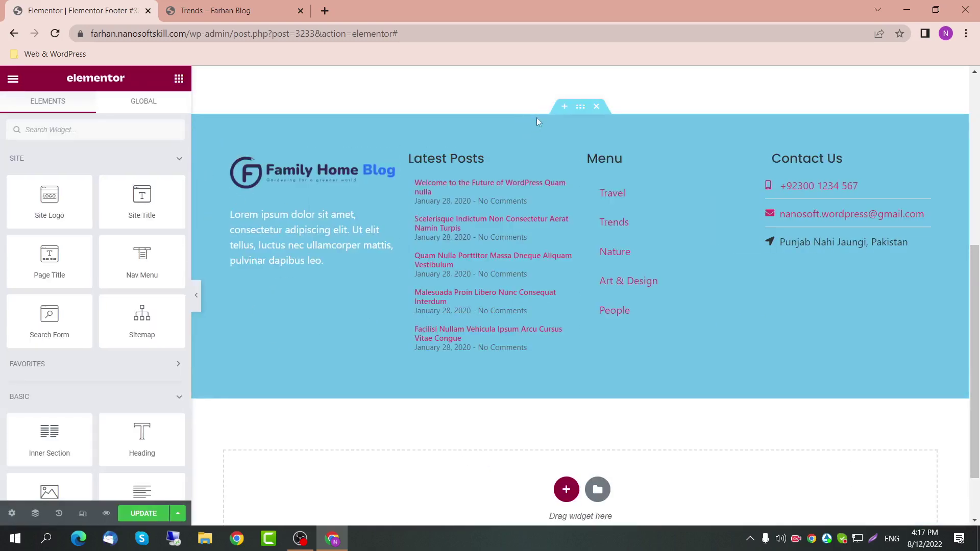
Step: Unlink the section padding, set left and right to 0, and save the footer
{"action": "left_click", "coordinate": [580, 106]}
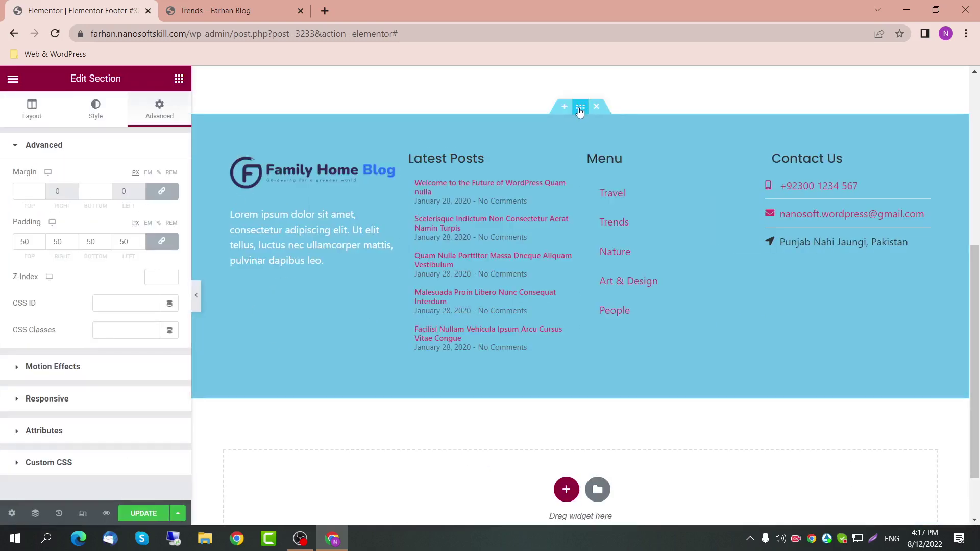
{"action": "left_click", "coordinate": [163, 243]}
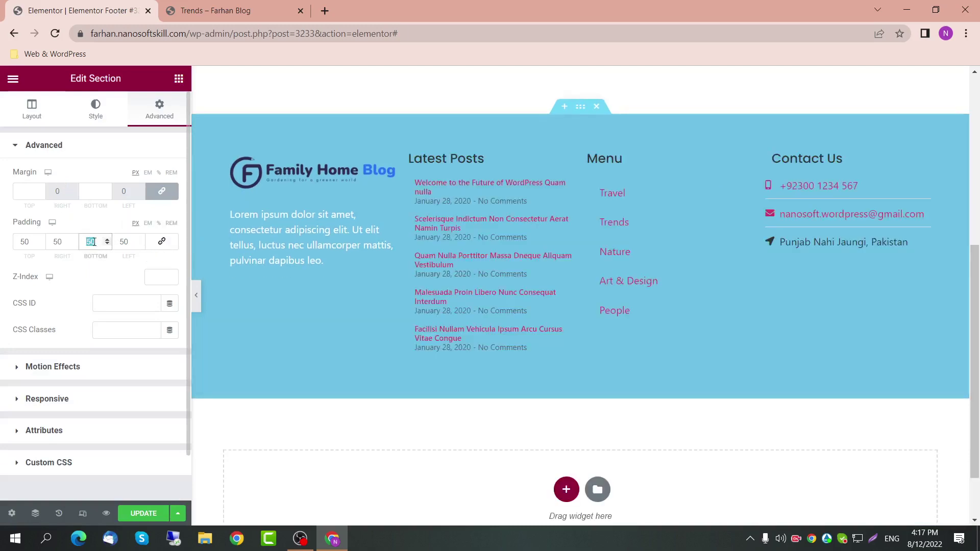
{"action": "double_click", "coordinate": [130, 241]}
{"action": "type", "text": "0"}
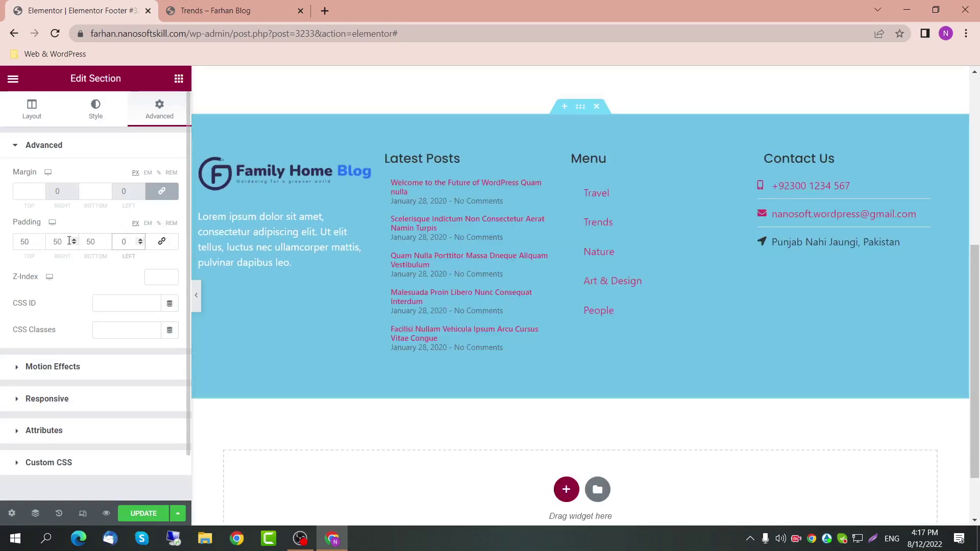
{"action": "double_click", "coordinate": [70, 241]}
{"action": "type", "text": "0"}
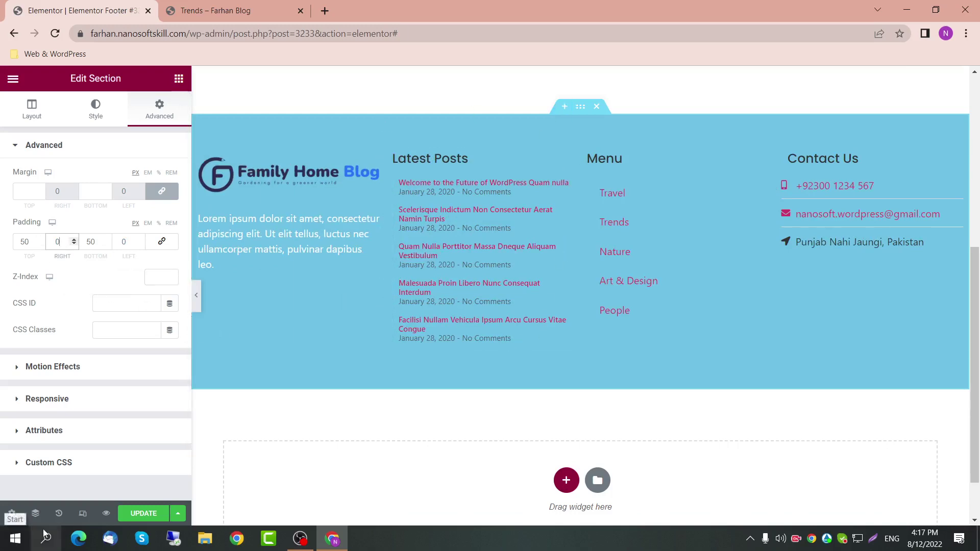
{"action": "left_click", "coordinate": [144, 513]}
{"action": "left_click", "coordinate": [277, 6]}
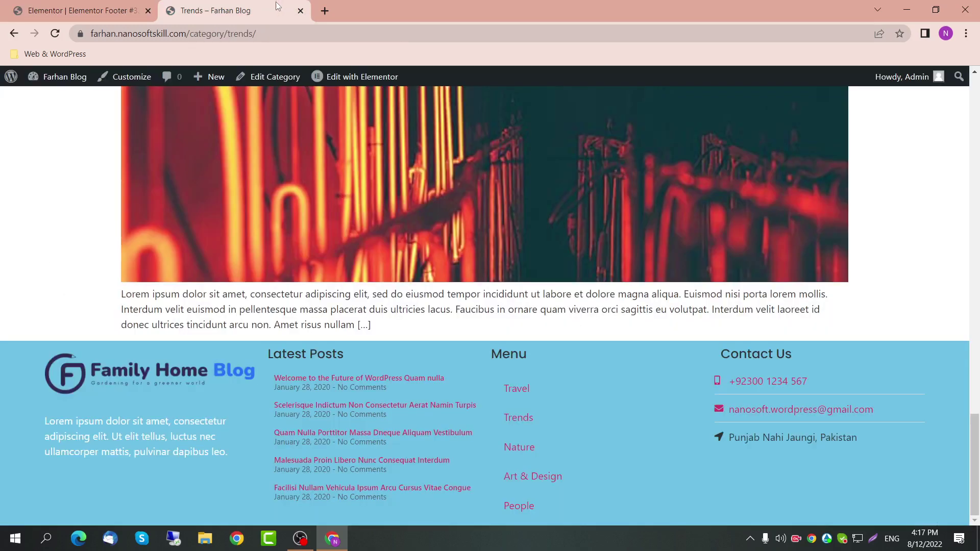
{"action": "key", "text": "F5"}
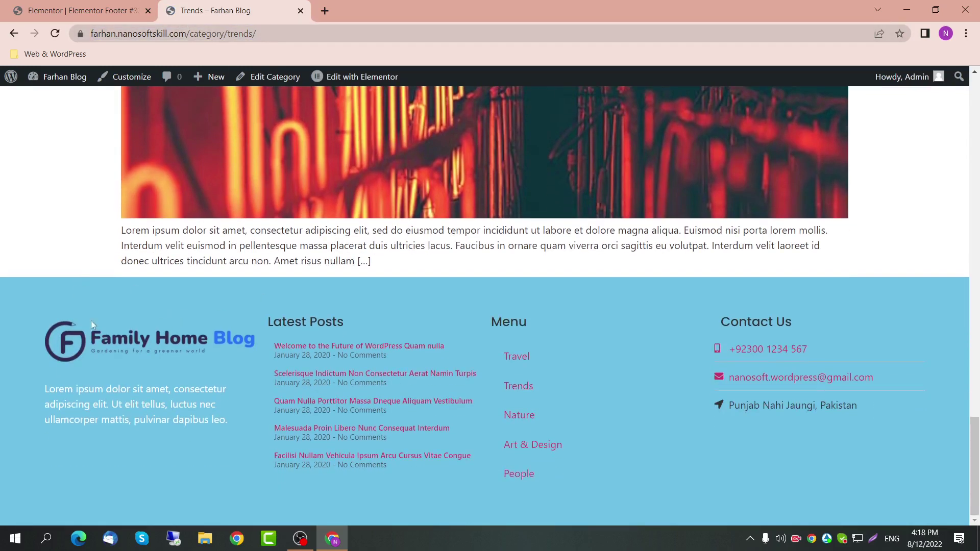
{"action": "left_click", "coordinate": [81, 10]}
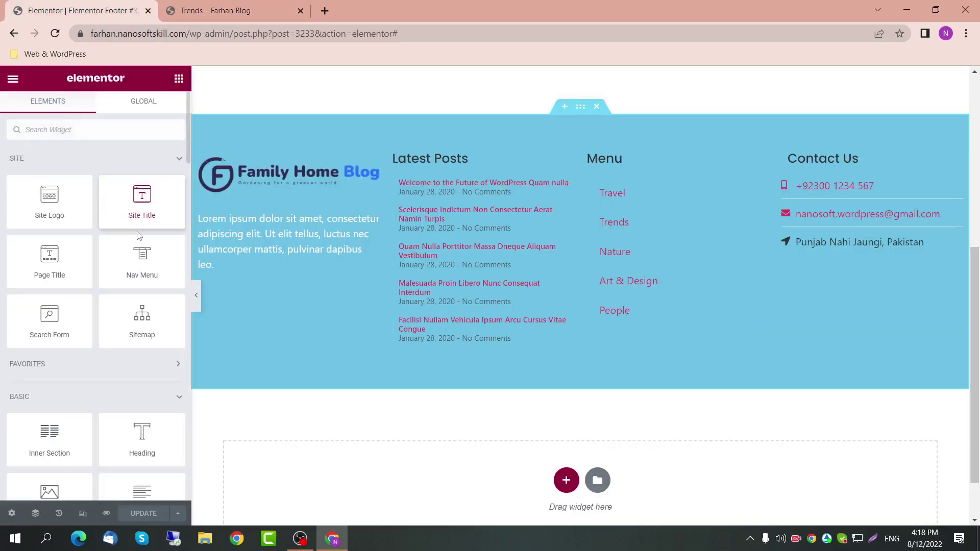
{"action": "scroll", "coordinate": [143, 306], "scroll_direction": "down", "scroll_amount": 2}
{"action": "mouse_move", "coordinate": [142, 357]}
{"action": "left_mouse_down"}
{"action": "mouse_move", "coordinate": [318, 398]}
{"action": "mouse_move", "coordinate": [488, 357]}
{"action": "mouse_move", "coordinate": [496, 338]}
{"action": "mouse_move", "coordinate": [501, 356]}
{"action": "mouse_move", "coordinate": [566, 367]}
{"action": "mouse_move", "coordinate": [601, 336]}
{"action": "mouse_move", "coordinate": [614, 381]}
{"action": "mouse_move", "coordinate": [595, 394]}
{"action": "mouse_move", "coordinate": [545, 478]}
{"action": "mouse_move", "coordinate": [499, 338]}
{"action": "mouse_move", "coordinate": [742, 334]}
{"action": "mouse_move", "coordinate": [682, 295]}
{"action": "mouse_move", "coordinate": [866, 309]}
{"action": "mouse_move", "coordinate": [873, 242]}
{"action": "mouse_move", "coordinate": [612, 151]}
{"action": "mouse_move", "coordinate": [557, 121]}
{"action": "mouse_move", "coordinate": [228, 175]}
{"action": "mouse_move", "coordinate": [116, 335]}
{"action": "mouse_move", "coordinate": [138, 358]}
{"action": "left_mouse_up"}
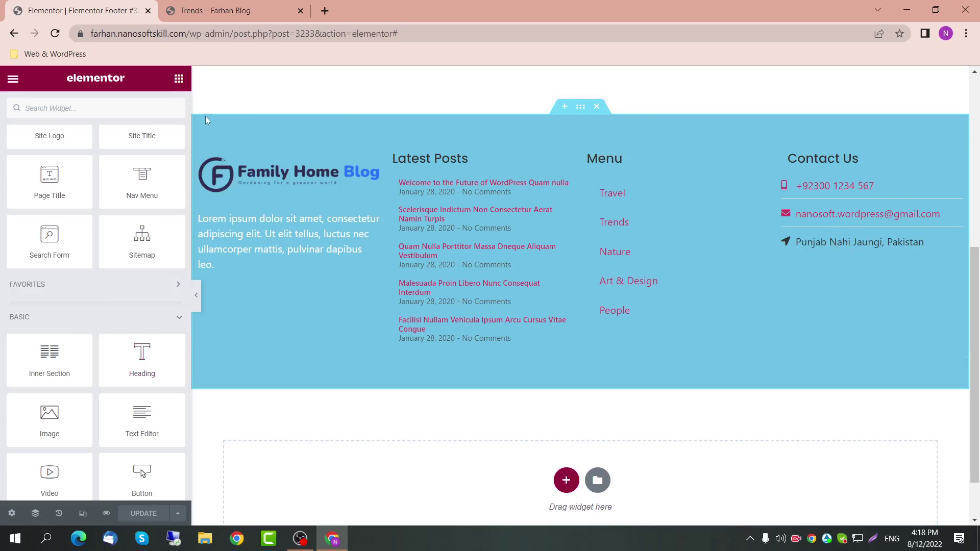
{"action": "scroll", "coordinate": [306, 256], "scroll_direction": "down", "scroll_amount": 1}
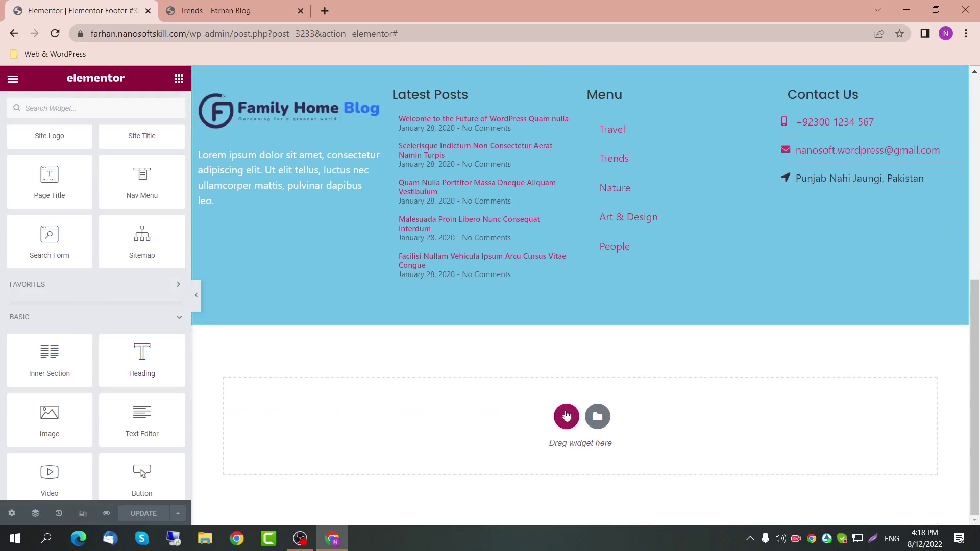
{"action": "left_click_drag", "start_coordinate": [141, 357], "coordinate": [557, 457]}
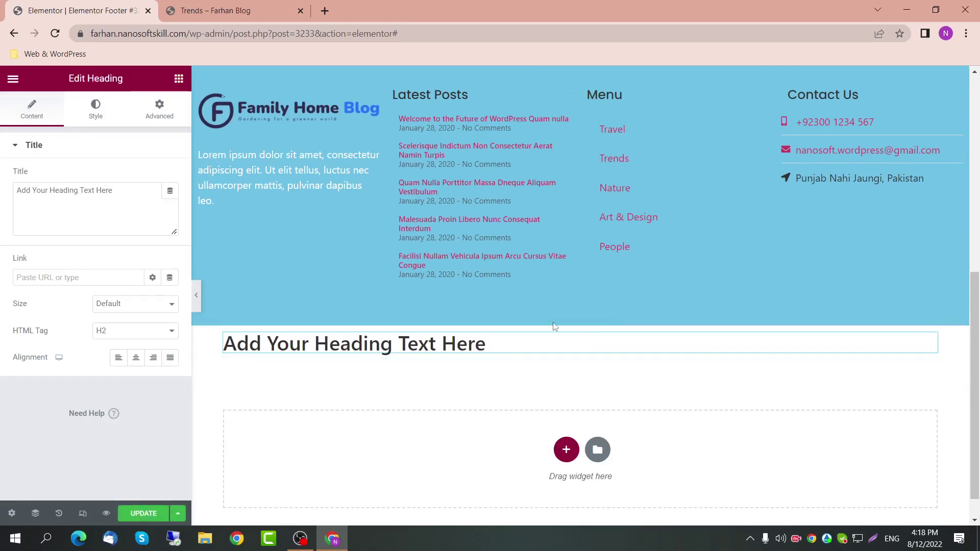
{"action": "left_click", "coordinate": [596, 319]}
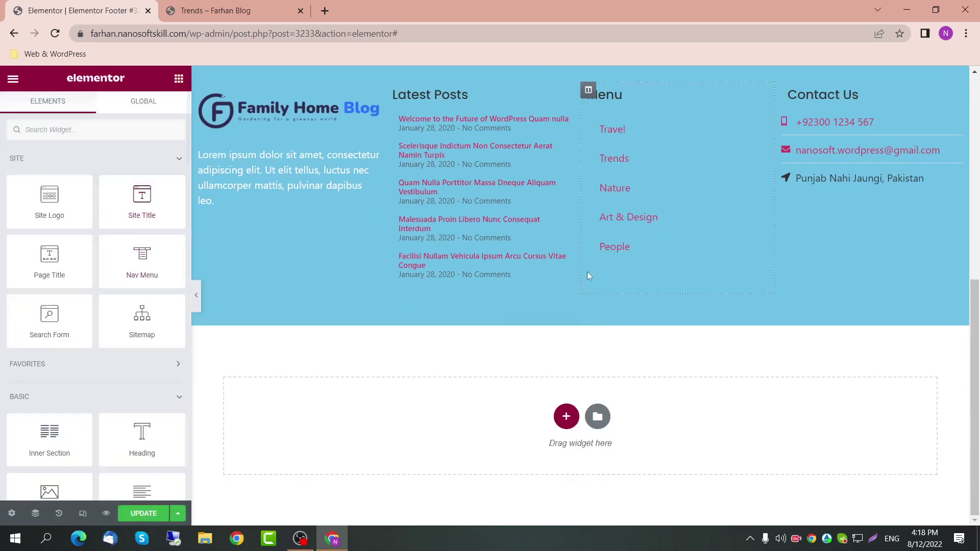
{"action": "scroll", "coordinate": [587, 272], "scroll_direction": "up", "scroll_amount": 2}
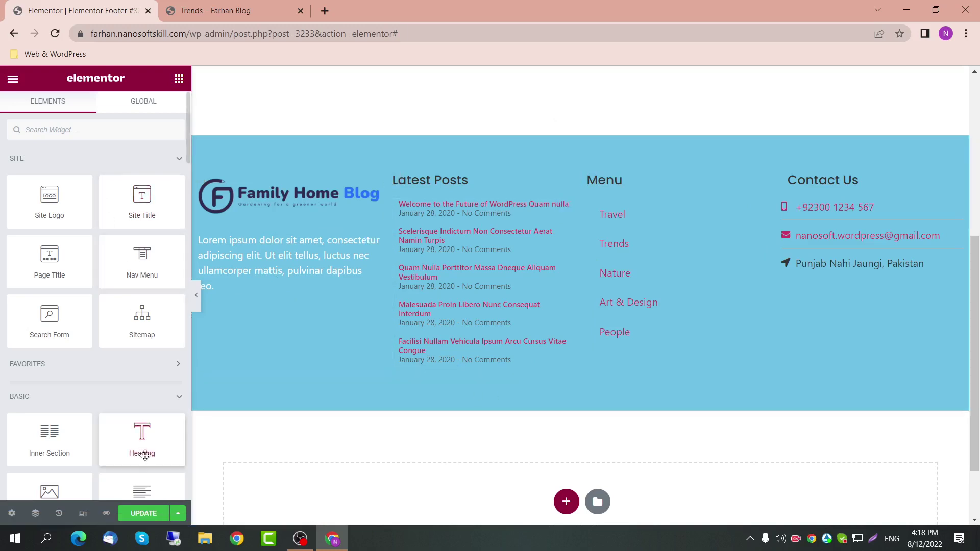
{"action": "left_click_drag", "start_coordinate": [141, 450], "coordinate": [567, 503]}
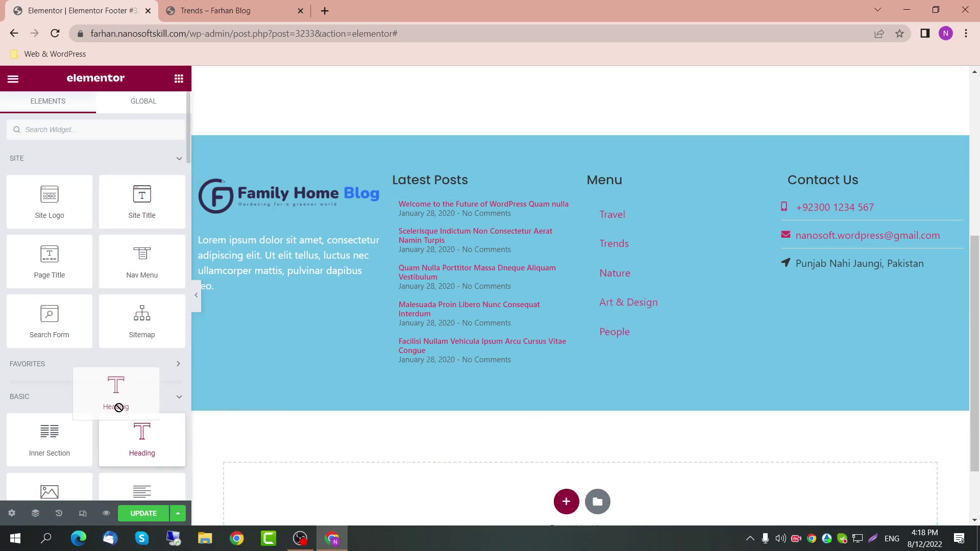
Step: Add a one-column section below the footer content
{"action": "left_click", "coordinate": [566, 502]}
{"action": "scroll", "coordinate": [614, 388], "scroll_direction": "down", "scroll_amount": 1}
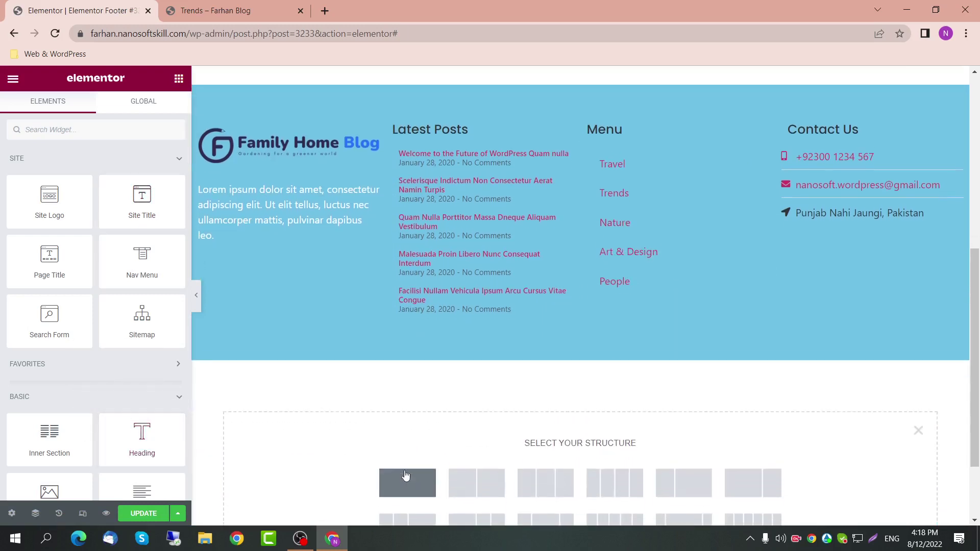
{"action": "left_click", "coordinate": [406, 475]}
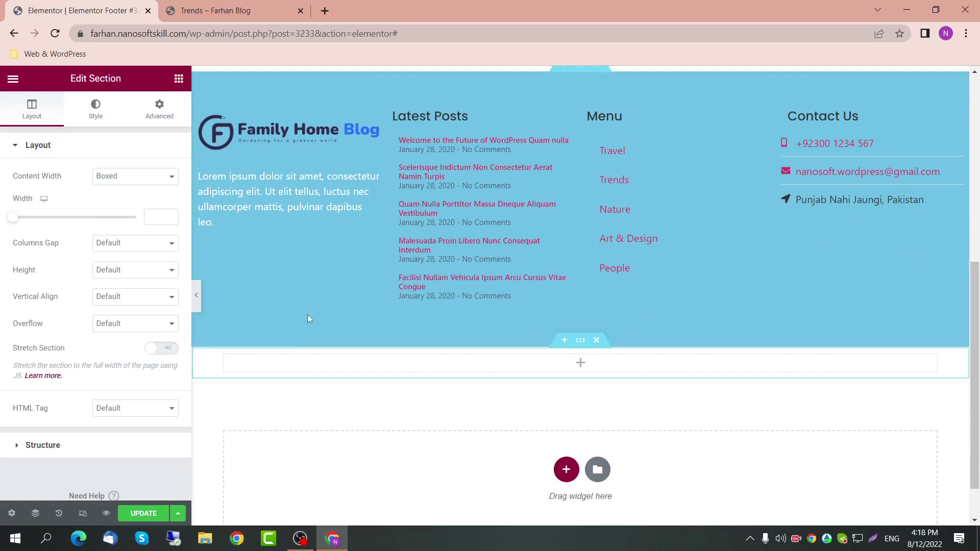
{"action": "left_click", "coordinate": [156, 218]}
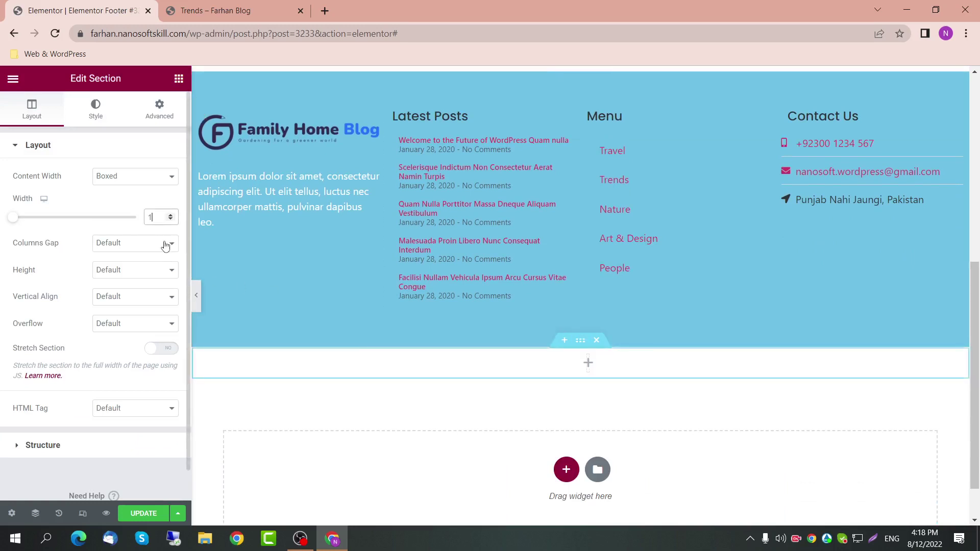
Step: Give the new section a Classic background using the global Primary colour
{"action": "left_click", "coordinate": [96, 112]}
{"action": "left_click", "coordinate": [119, 204]}
{"action": "left_click", "coordinate": [152, 230]}
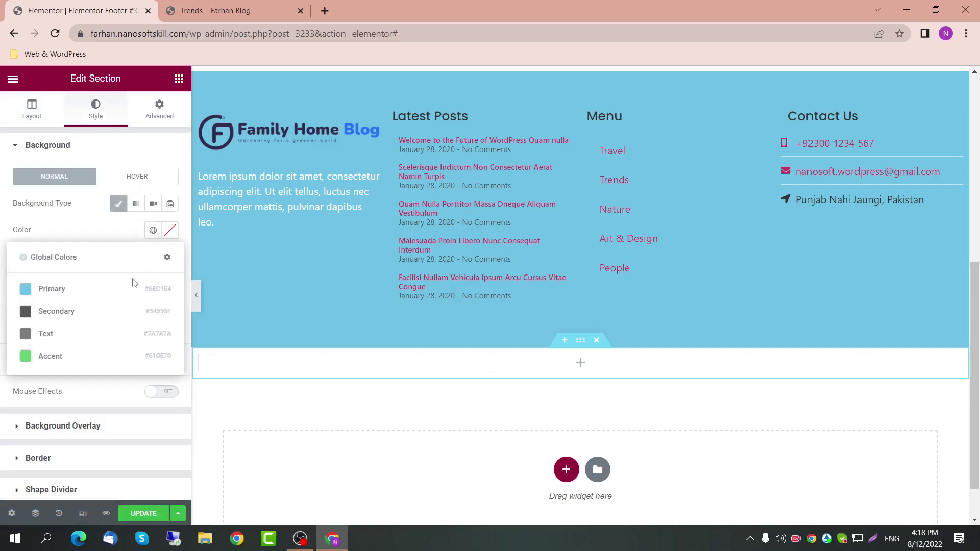
{"action": "left_click", "coordinate": [134, 284]}
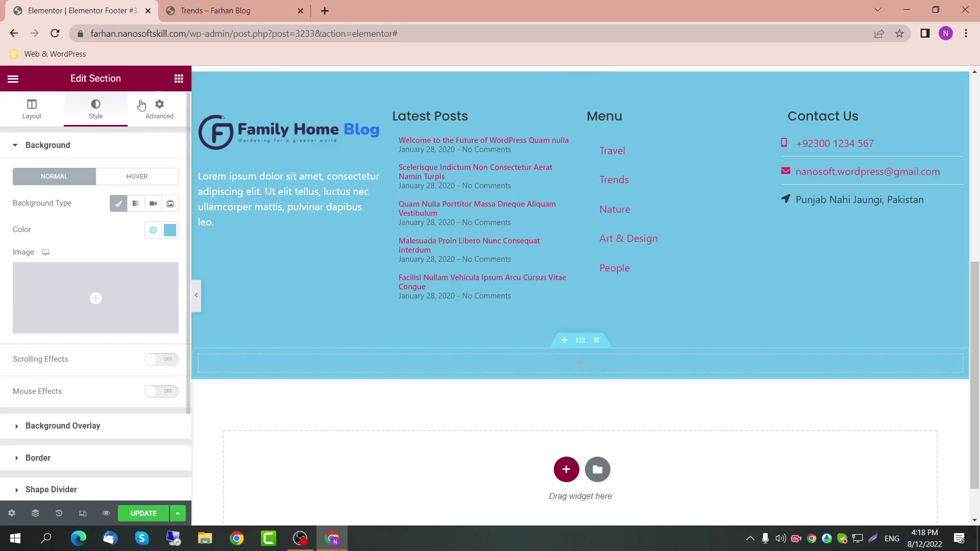
Step: Set the footer section's bottom padding to 0 and drop a Heading into the blue row
{"action": "left_click", "coordinate": [154, 107]}
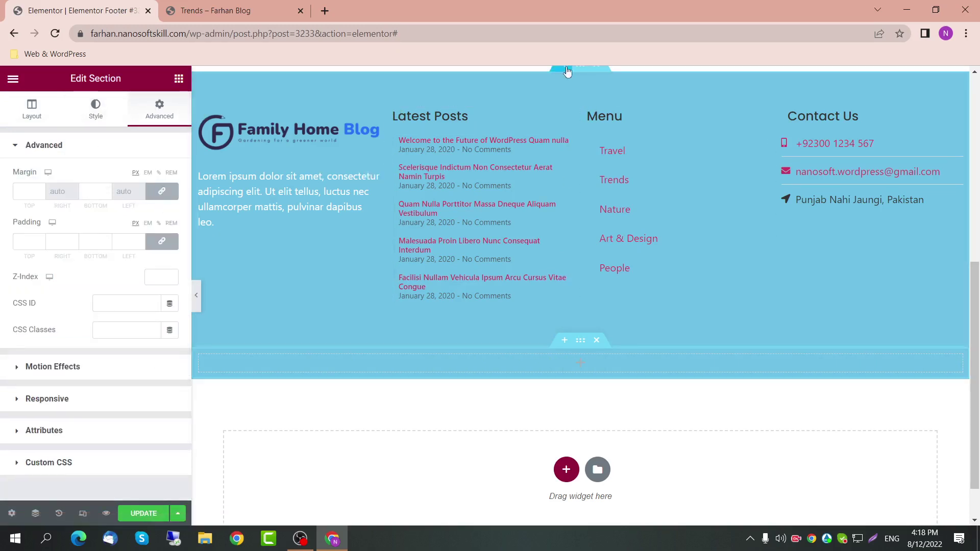
{"action": "left_click", "coordinate": [581, 68]}
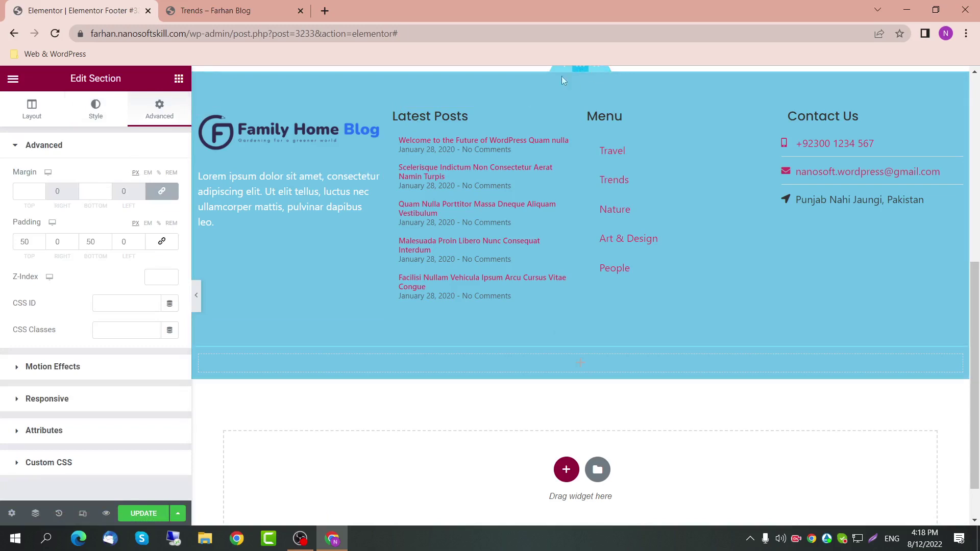
{"action": "type", "text": "0"}
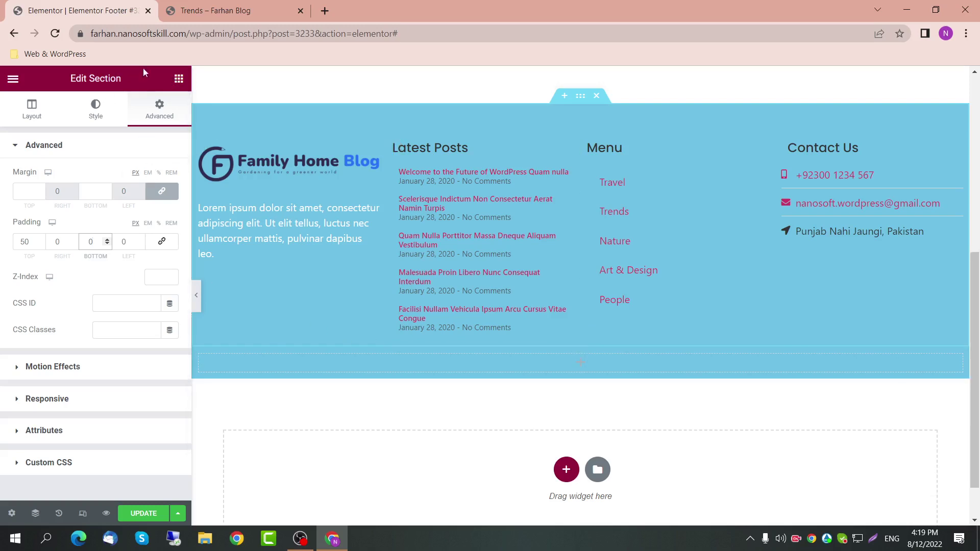
{"action": "left_click", "coordinate": [178, 79]}
{"action": "left_click_drag", "start_coordinate": [142, 436], "coordinate": [531, 363]}
Step: Centre the heading, try the title 'Copyright 2022', clear it, then delete the empty heading
{"action": "left_click", "coordinate": [134, 357]}
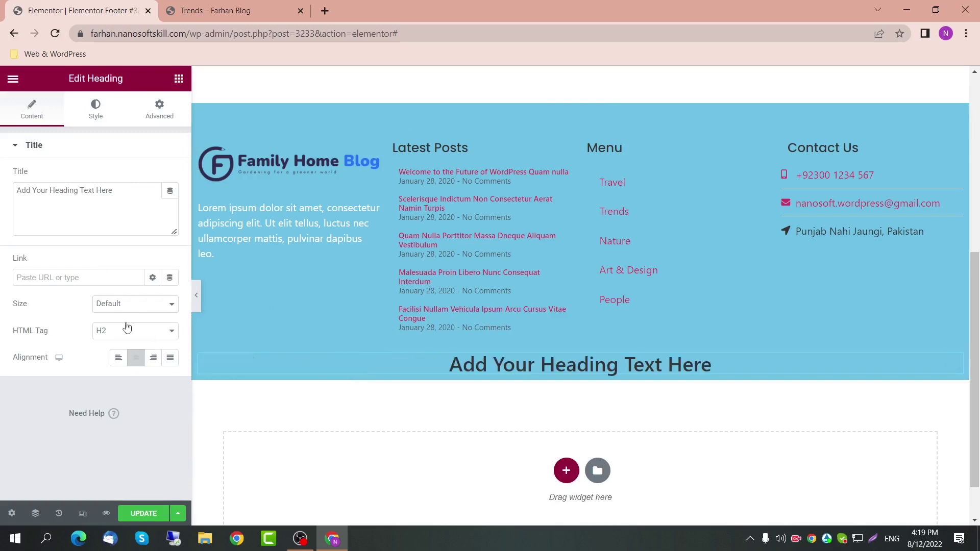
{"action": "left_click_drag", "start_coordinate": [114, 190], "coordinate": [2, 204]}
{"action": "type", "text": "Copyright "}
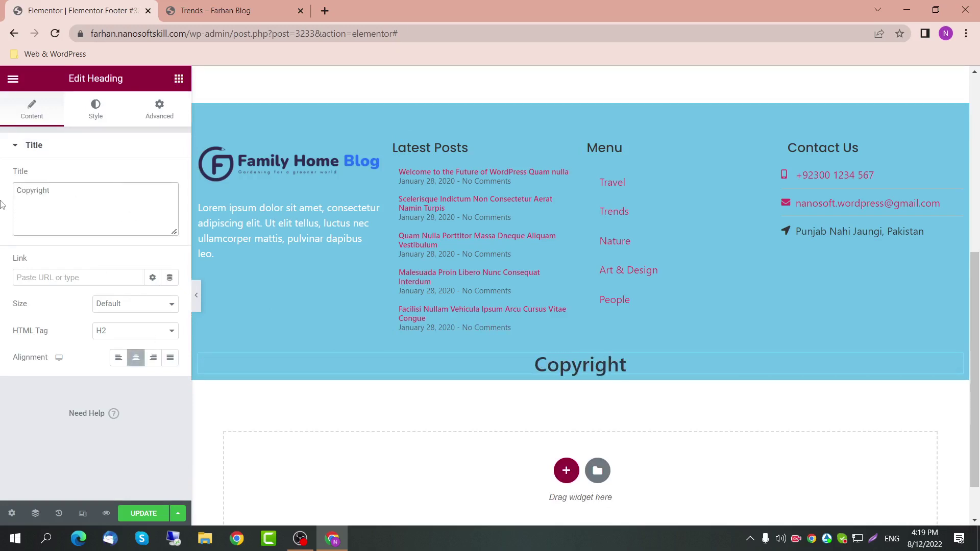
{"action": "type", "text": "2022"}
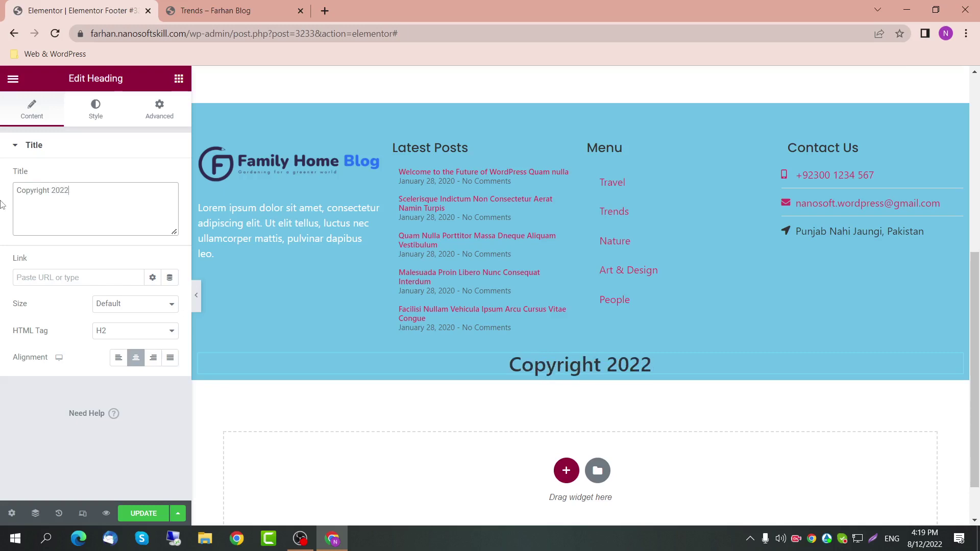
{"action": "key", "text": "ctrl+a"}
{"action": "key", "text": "BackSpace"}
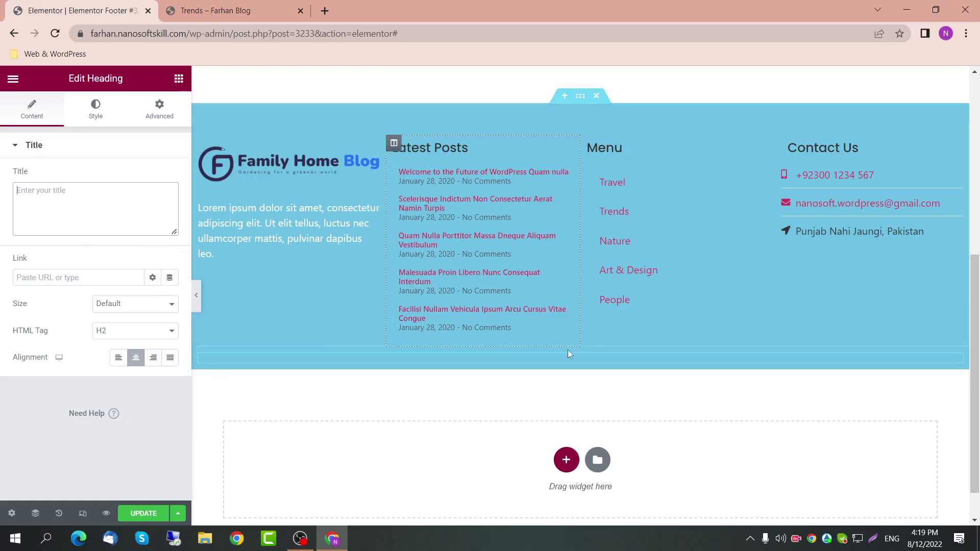
{"action": "left_click", "coordinate": [605, 357]}
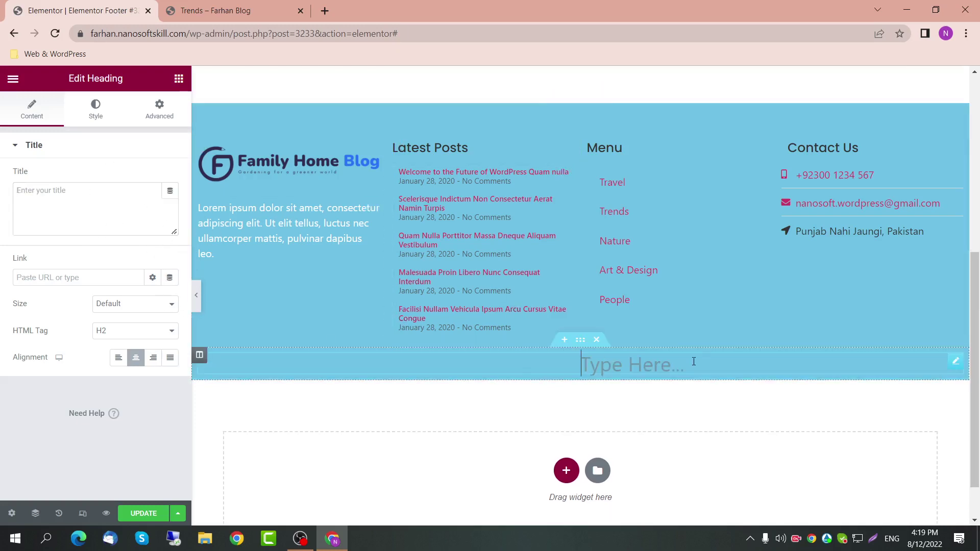
{"action": "left_click", "coordinate": [956, 361]}
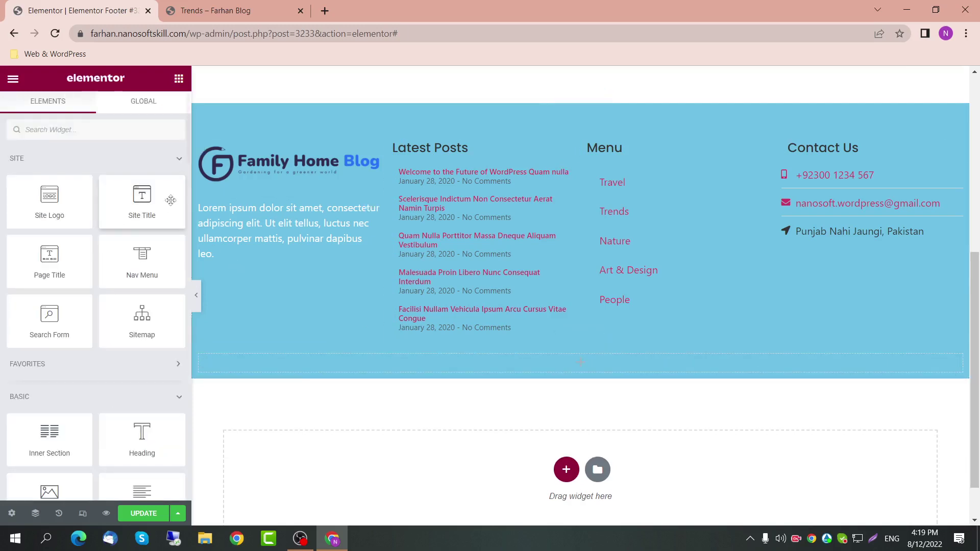
Step: Add a Heading to the blue row and try the Post Date dynamic tag, then remove it
{"action": "scroll", "coordinate": [143, 256], "scroll_direction": "down", "scroll_amount": 2}
{"action": "left_click_drag", "start_coordinate": [141, 332], "coordinate": [378, 364]}
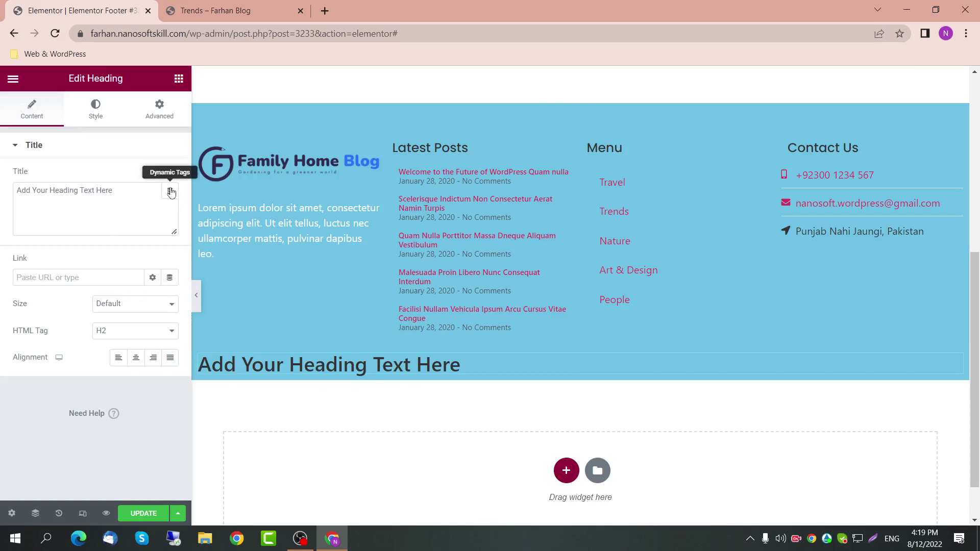
{"action": "left_click", "coordinate": [170, 192]}
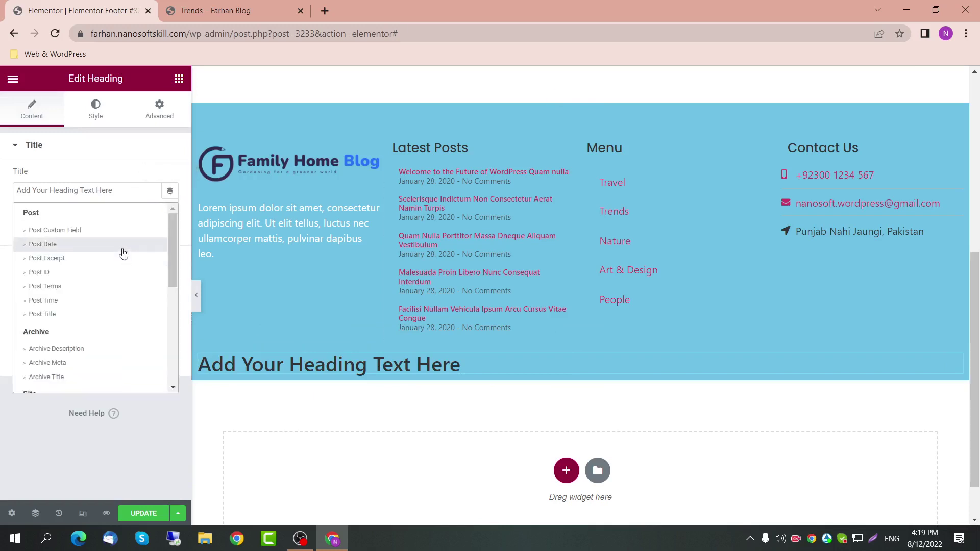
{"action": "left_click", "coordinate": [43, 244]}
{"action": "left_click", "coordinate": [86, 195]}
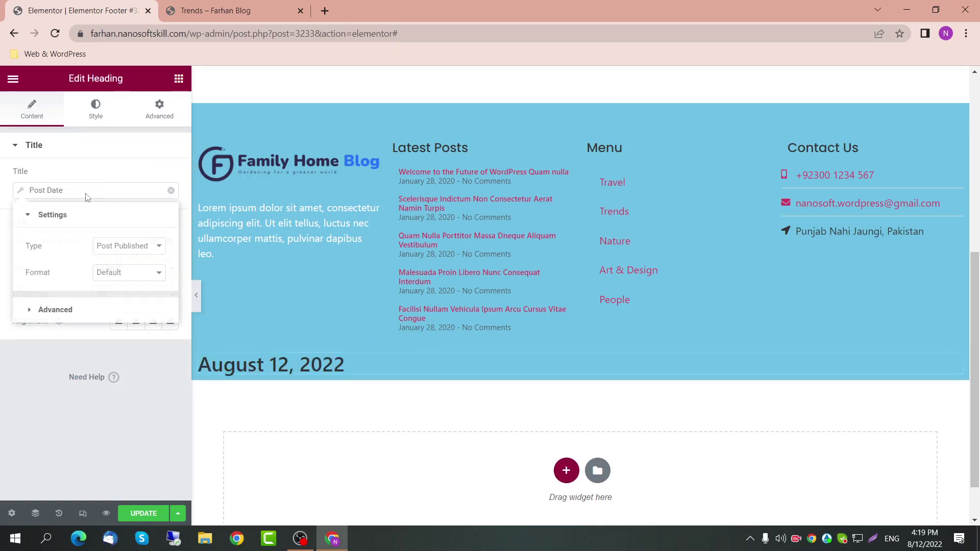
{"action": "left_click", "coordinate": [101, 249]}
{"action": "left_click", "coordinate": [125, 247]}
{"action": "left_click", "coordinate": [177, 196]}
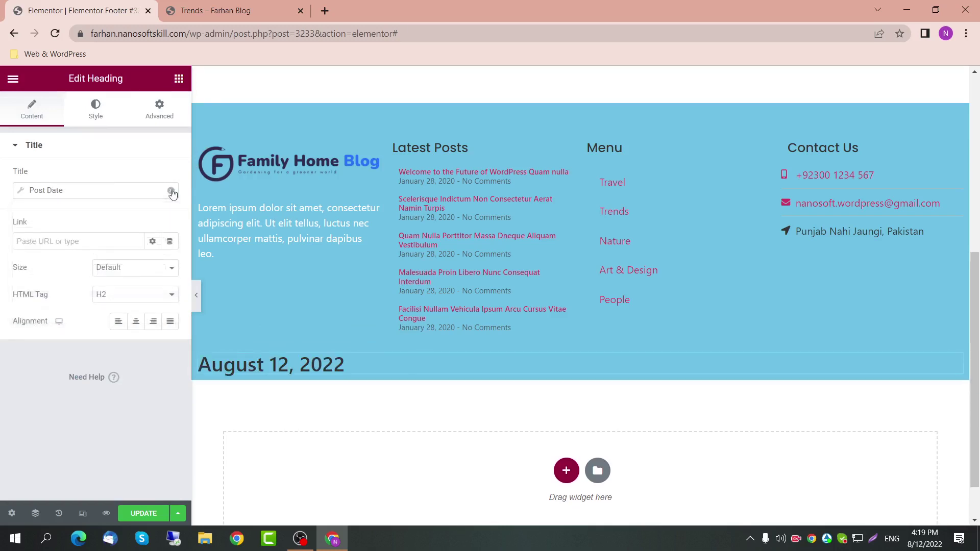
{"action": "left_click", "coordinate": [171, 190]}
Step: Fill the heading with the Current Date Time tag using custom date format Y
{"action": "left_click", "coordinate": [170, 191]}
{"action": "scroll", "coordinate": [91, 361], "scroll_direction": "down", "scroll_amount": 3}
{"action": "scroll", "coordinate": [91, 360], "scroll_direction": "down", "scroll_amount": 5}
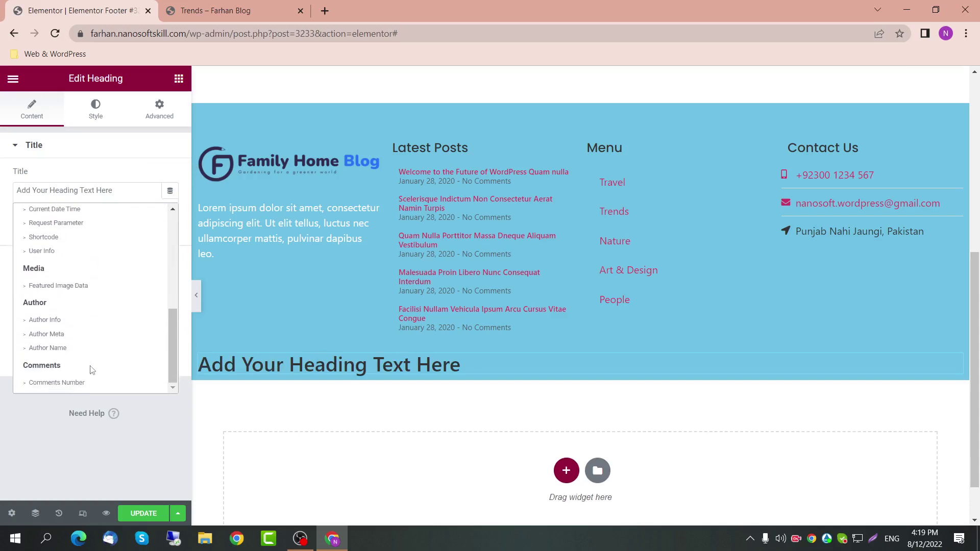
{"action": "scroll", "coordinate": [84, 306], "scroll_direction": "up", "scroll_amount": 1}
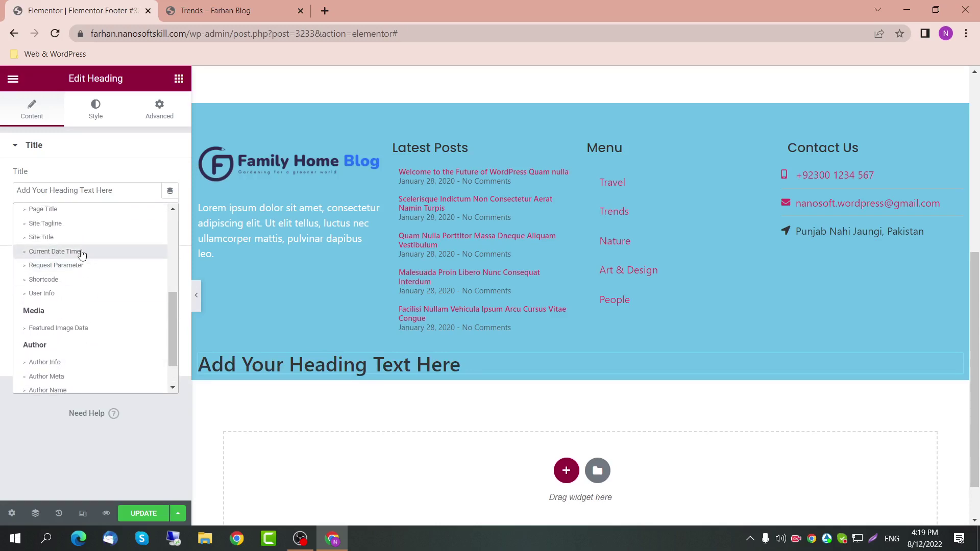
{"action": "left_click", "coordinate": [55, 252]}
{"action": "left_click", "coordinate": [95, 190]}
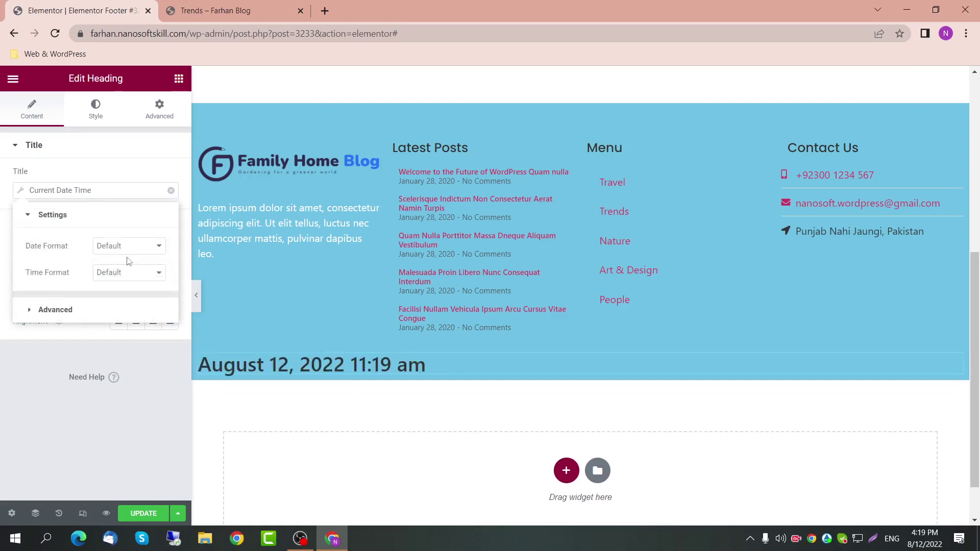
{"action": "left_click", "coordinate": [139, 250]}
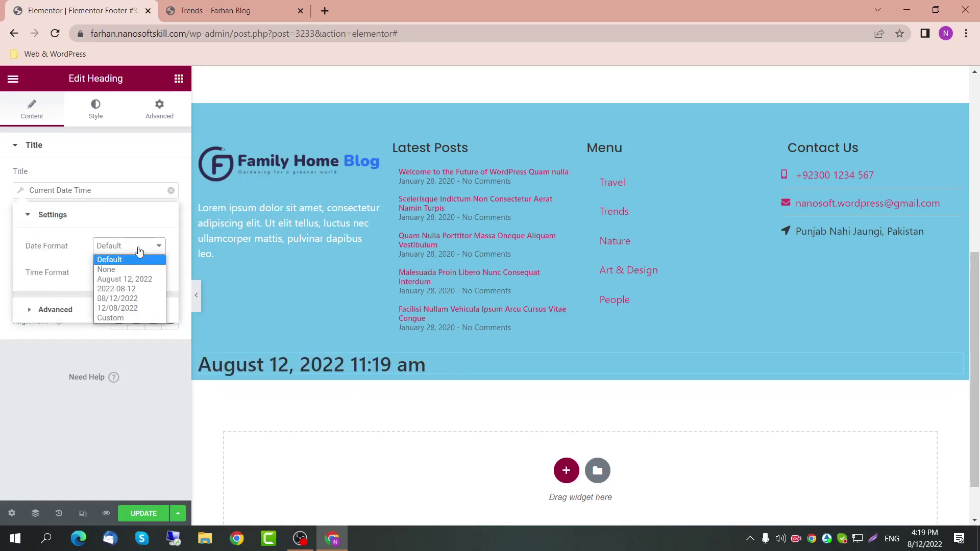
{"action": "left_click", "coordinate": [128, 316]}
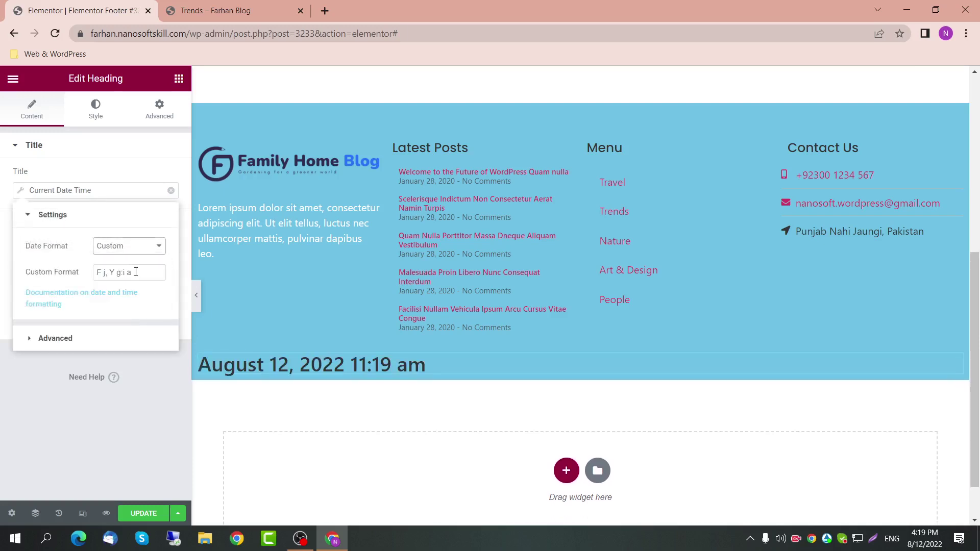
{"action": "left_click_drag", "start_coordinate": [136, 272], "coordinate": [108, 273]}
{"action": "key", "text": "BackSpace"}
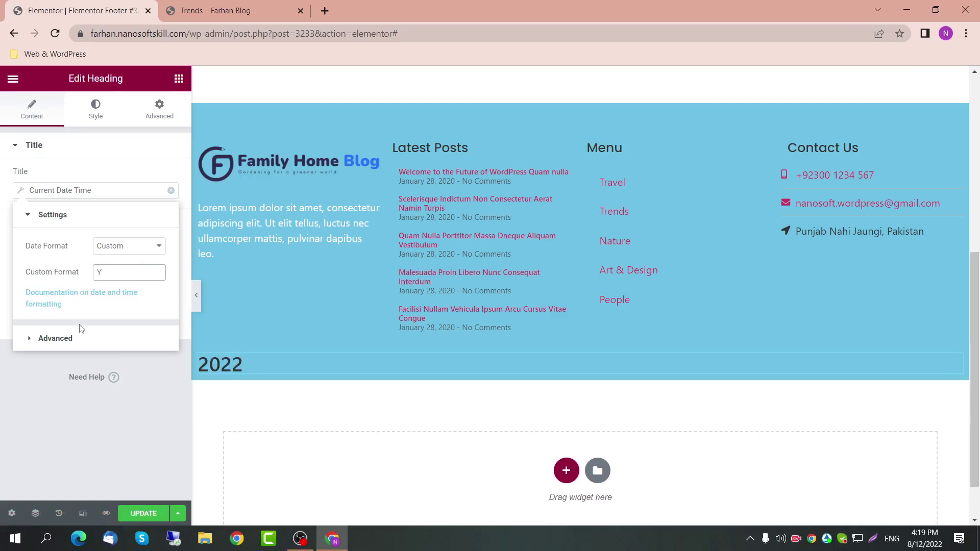
{"action": "left_click", "coordinate": [80, 336]}
{"action": "left_click", "coordinate": [102, 282]}
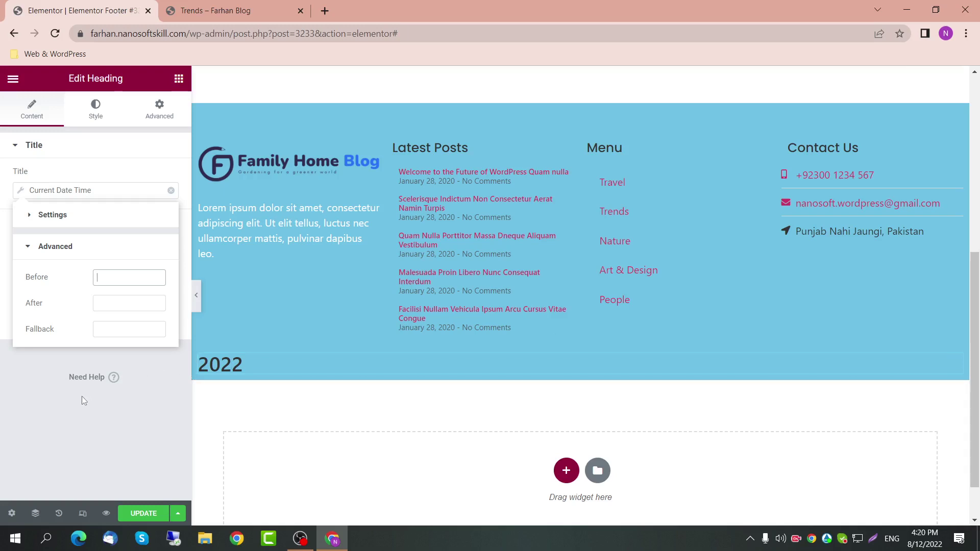
Step: Set the date tag's Before text to 'Copyright' and After text to '- Nanosoft'
{"action": "type", "text": "Copyrioght"}
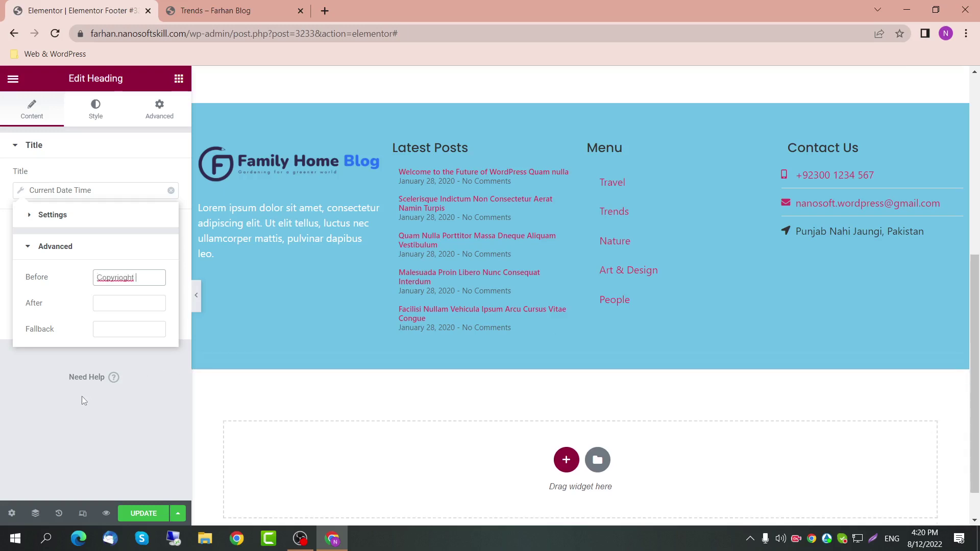
{"action": "key", "text": "BackSpace"}
{"action": "key", "text": "BackSpace"}
{"action": "key", "text": "BackSpace"}
{"action": "key", "text": "BackSpace"}
{"action": "type", "text": "ght &copy;"}
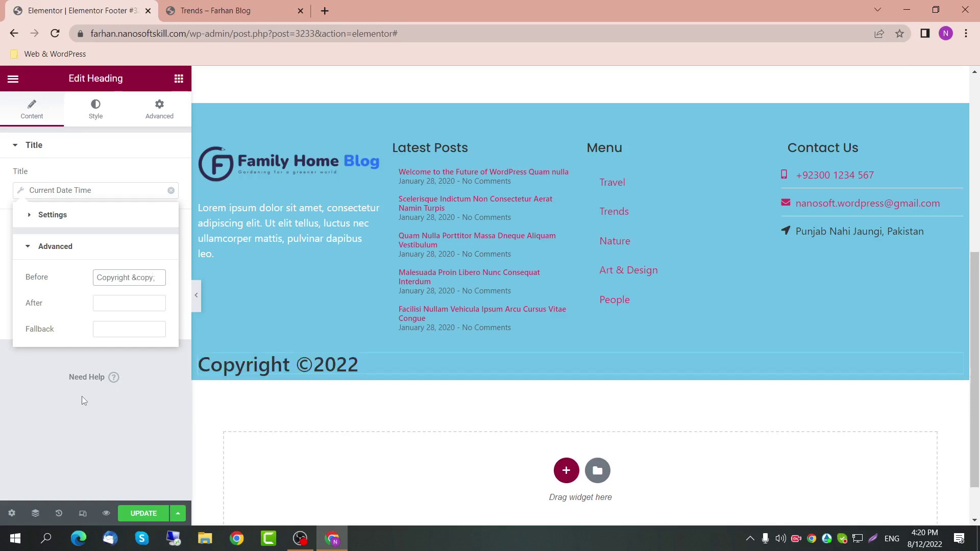
{"action": "key", "text": "shift+Left"}
{"action": "key", "text": "shift+Left"}
{"action": "key", "text": "shift+Left"}
{"action": "key", "text": "shift+Left"}
{"action": "key", "text": "shift+Left"}
{"action": "key", "text": "BackSpace"}
{"action": "key", "text": "BackSpace"}
{"action": "key", "text": "BackSpace"}
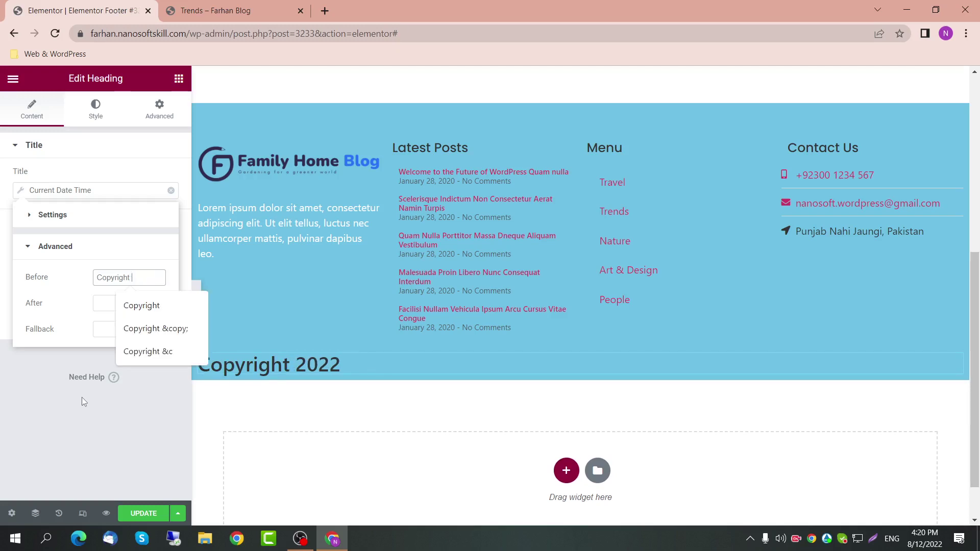
{"action": "left_click", "coordinate": [97, 303]}
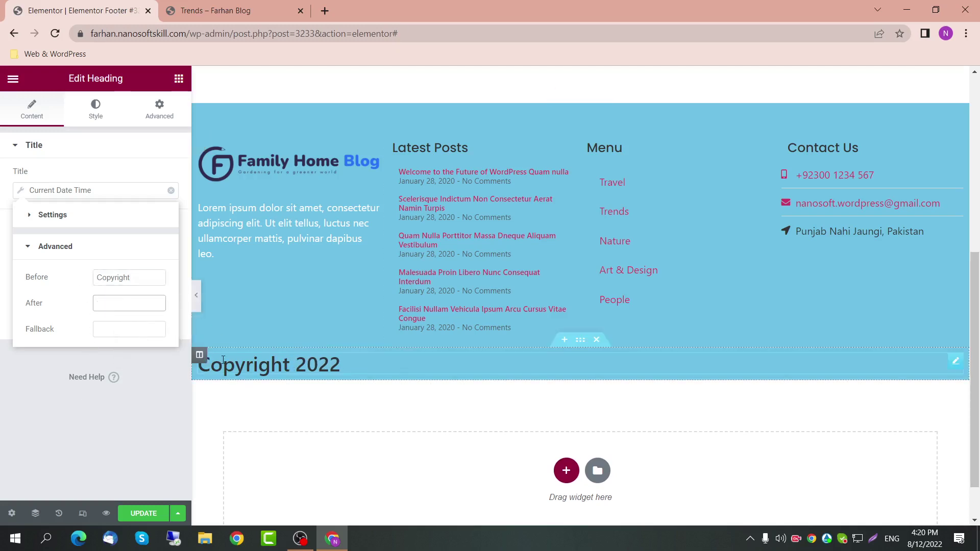
{"action": "type", "text": "- Nanosoft"}
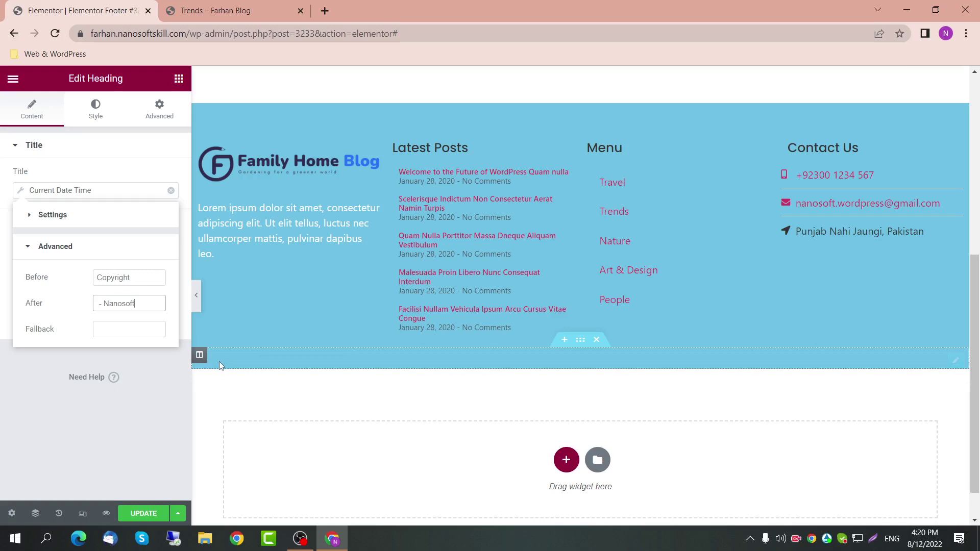
Step: Centre the copyright line and change its HTML tag to p
{"action": "left_click", "coordinate": [580, 339]}
{"action": "left_click", "coordinate": [48, 117]}
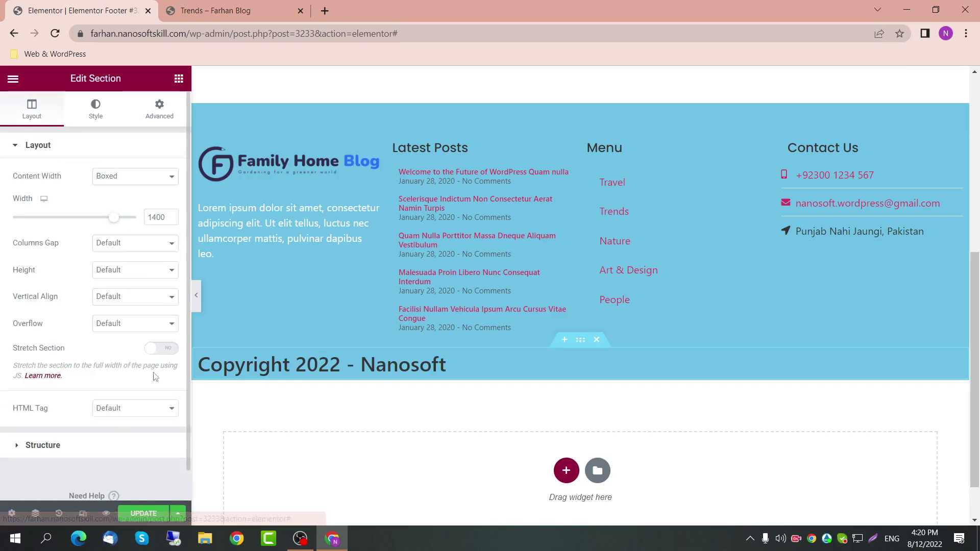
{"action": "left_click", "coordinate": [432, 369]}
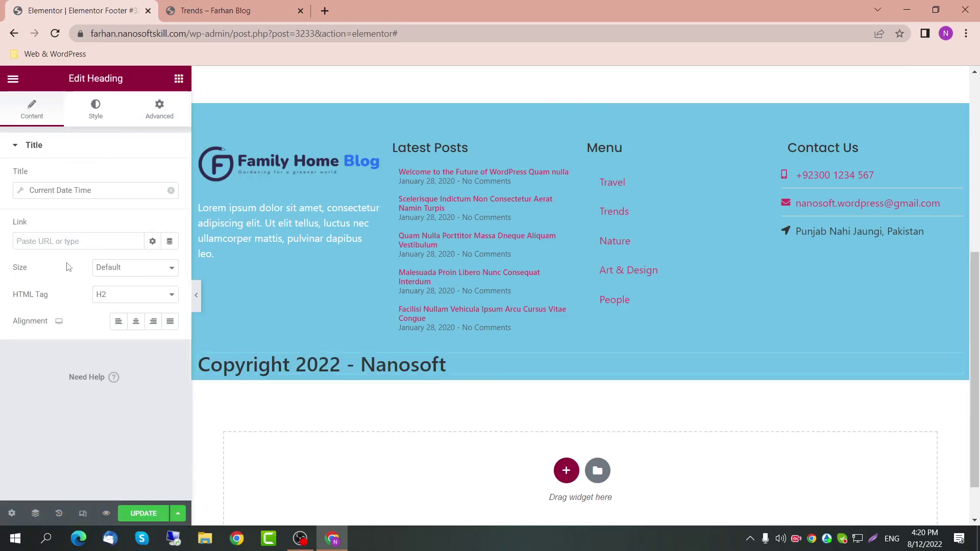
{"action": "left_click", "coordinate": [131, 323]}
{"action": "left_click", "coordinate": [137, 295]}
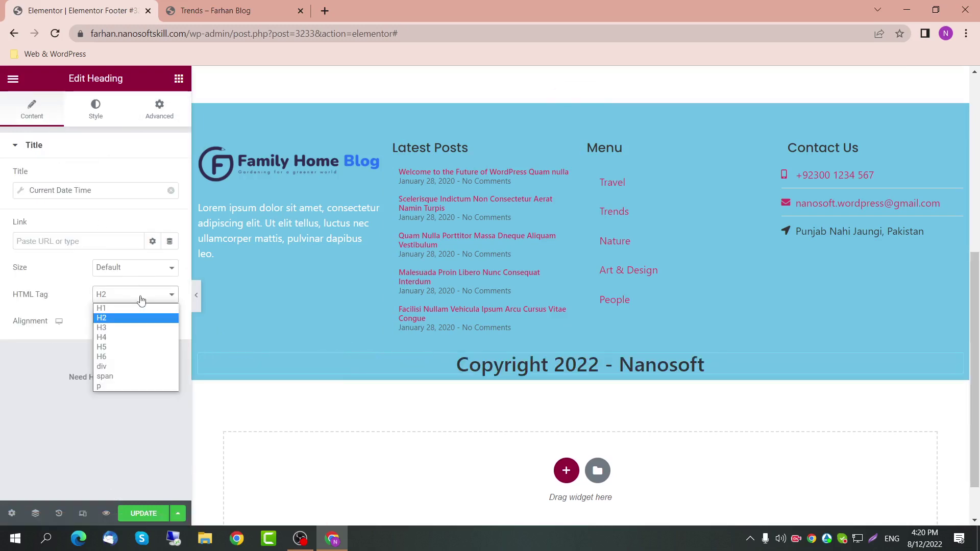
{"action": "left_click", "coordinate": [126, 387]}
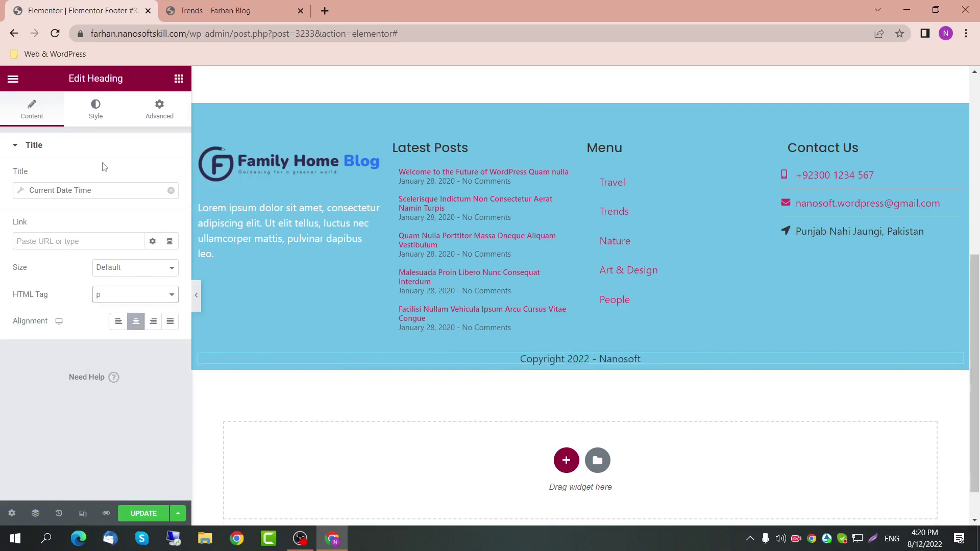
Step: Give the copyright line Poppins at size 20 and save the footer
{"action": "left_click", "coordinate": [96, 109]}
{"action": "left_click", "coordinate": [170, 204]}
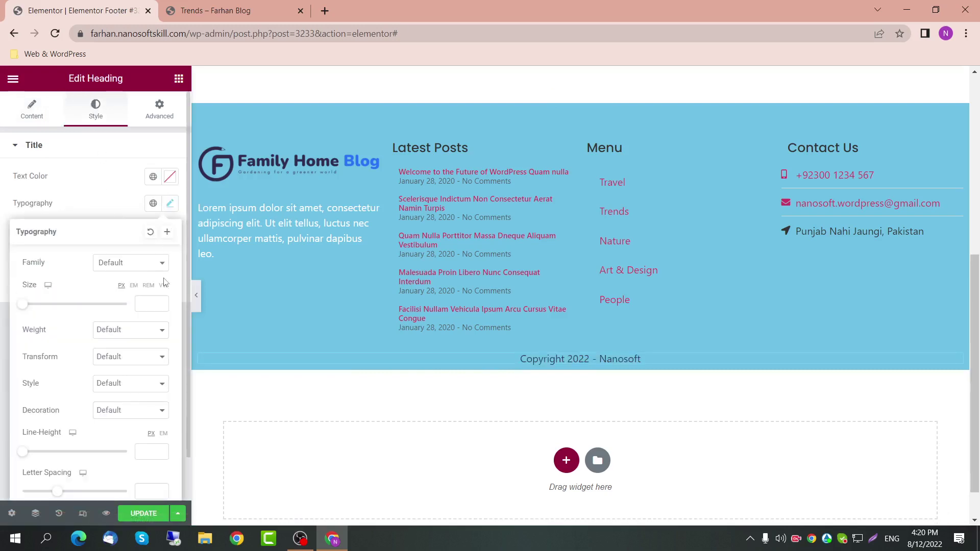
{"action": "left_click", "coordinate": [152, 263]}
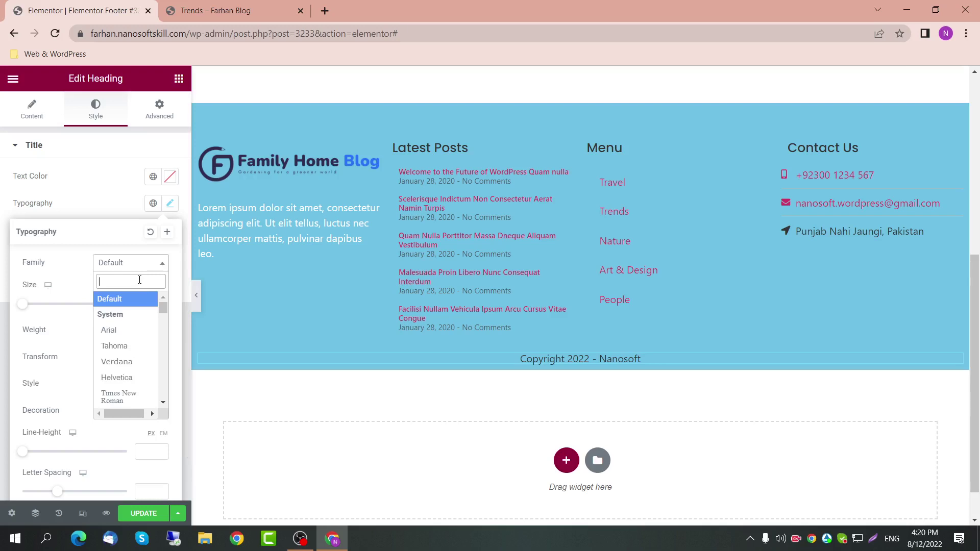
{"action": "type", "text": "pop"}
{"action": "left_click", "coordinate": [141, 390]}
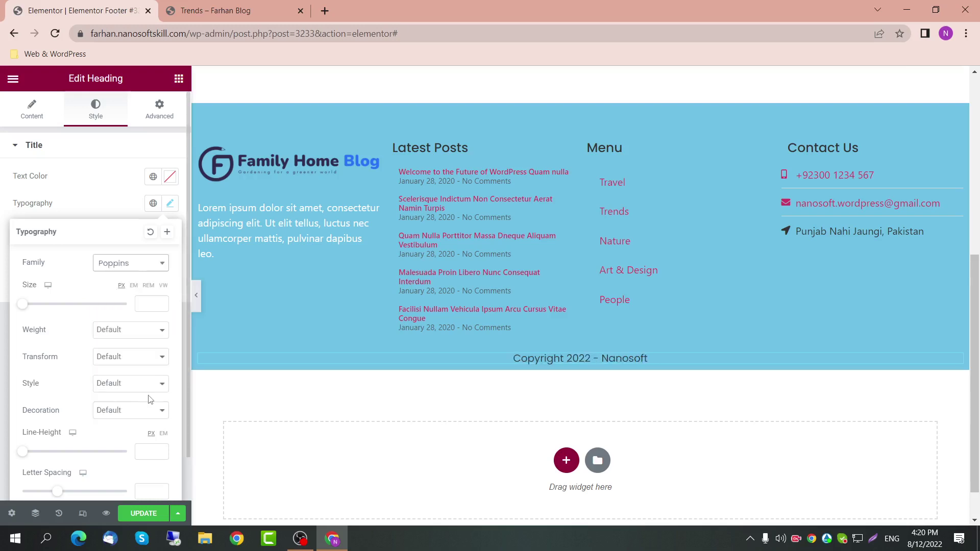
{"action": "left_click", "coordinate": [150, 303]}
{"action": "type", "text": "20"}
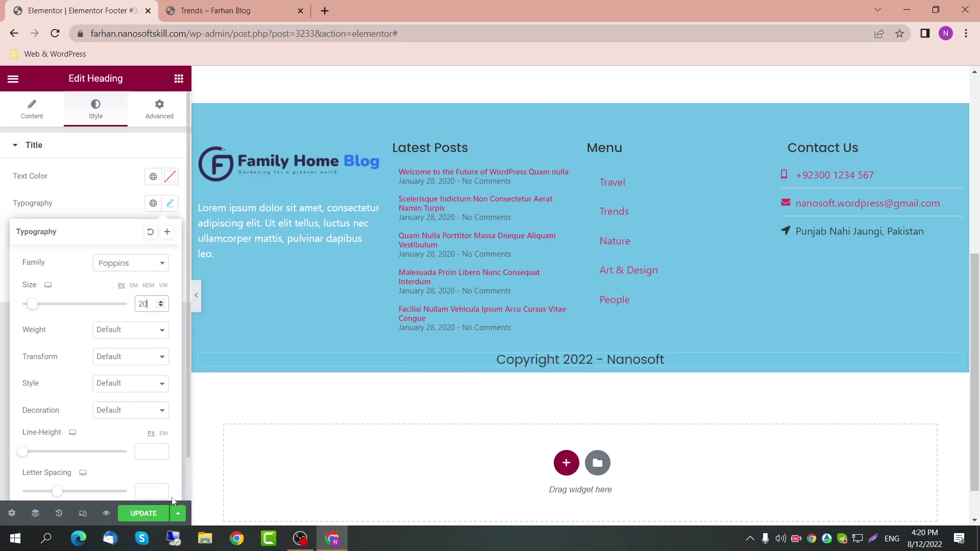
{"action": "left_click", "coordinate": [138, 517]}
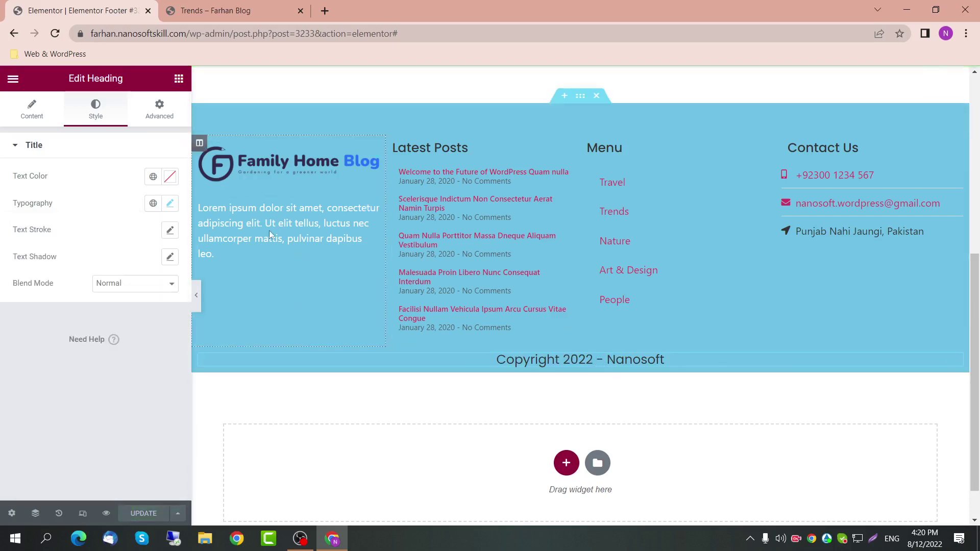
Step: Reload the live Trends page to inspect the copyright line in the footer
{"action": "left_click", "coordinate": [272, 6]}
{"action": "left_click", "coordinate": [265, 33]}
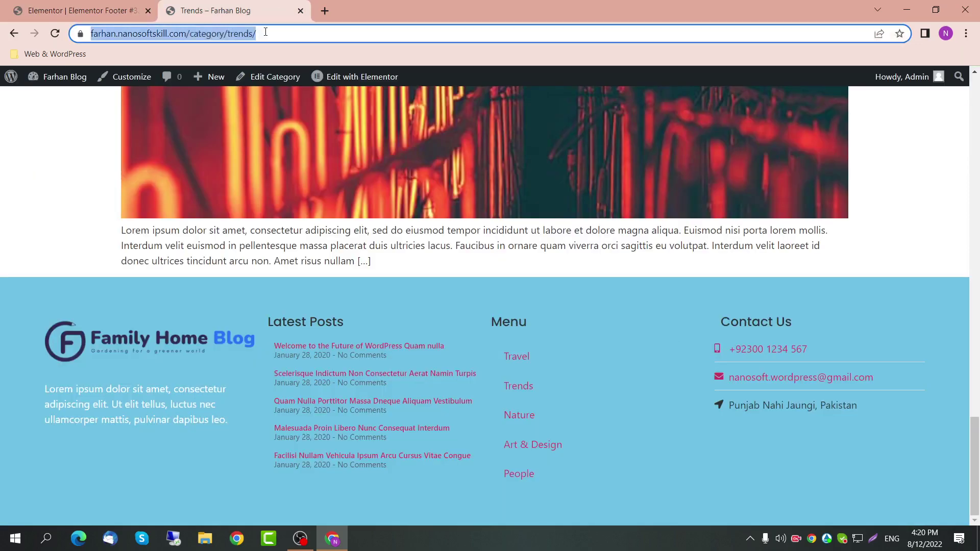
{"action": "key", "text": "Return"}
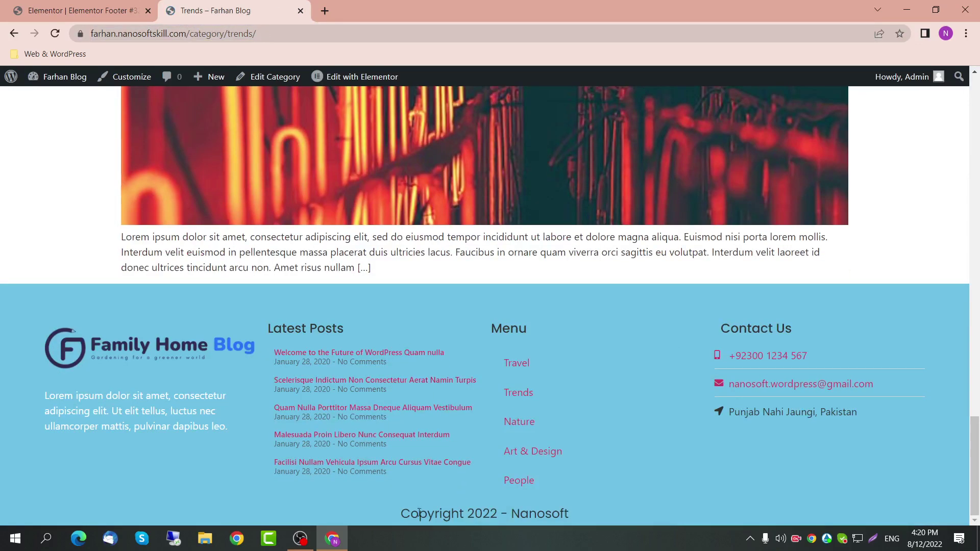
{"action": "triple_click", "coordinate": [618, 504]}
{"action": "key", "text": "ctrl+shift+Tab"}
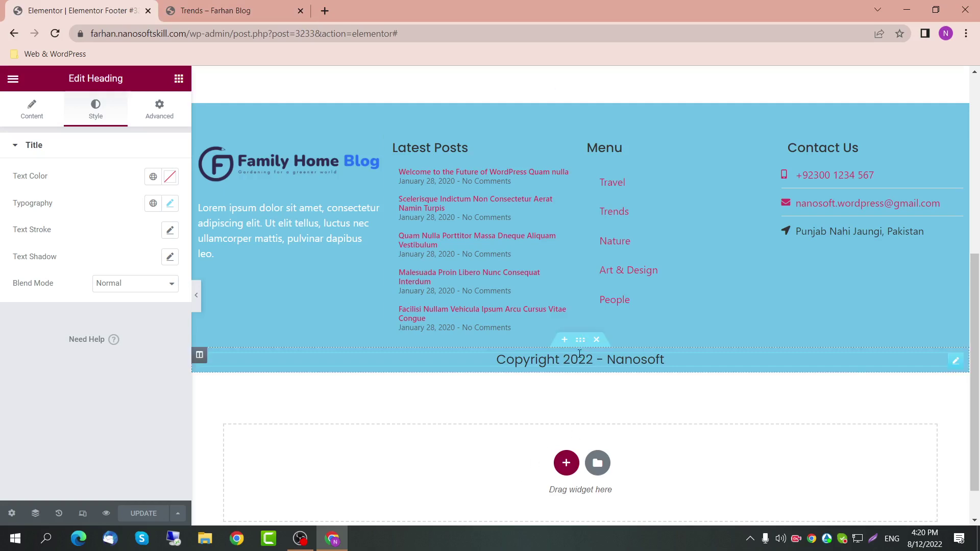
Step: Give the copyright section bottom margin 0 and bottom padding 20, then save
{"action": "left_click", "coordinate": [580, 340]}
{"action": "left_click", "coordinate": [159, 109]}
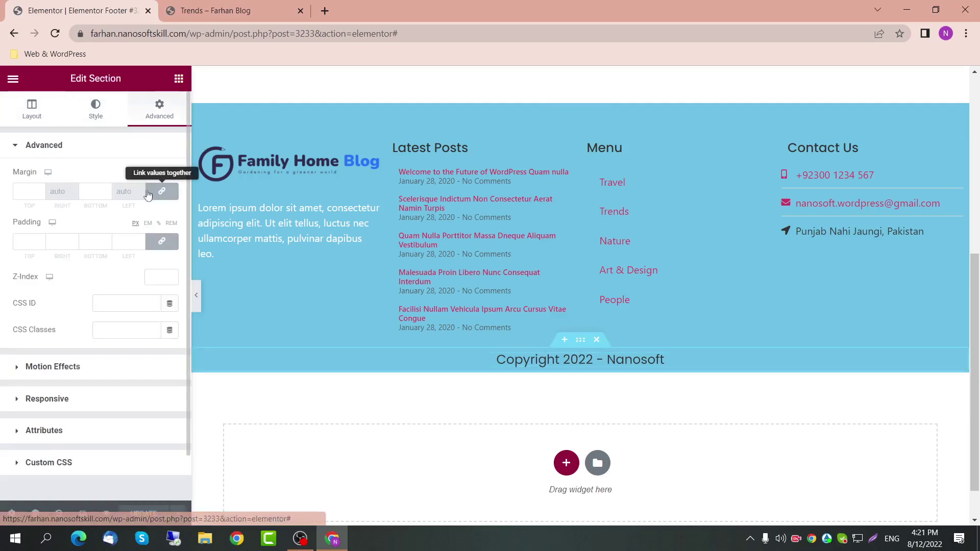
{"action": "left_click", "coordinate": [161, 191]}
{"action": "left_click", "coordinate": [92, 192]}
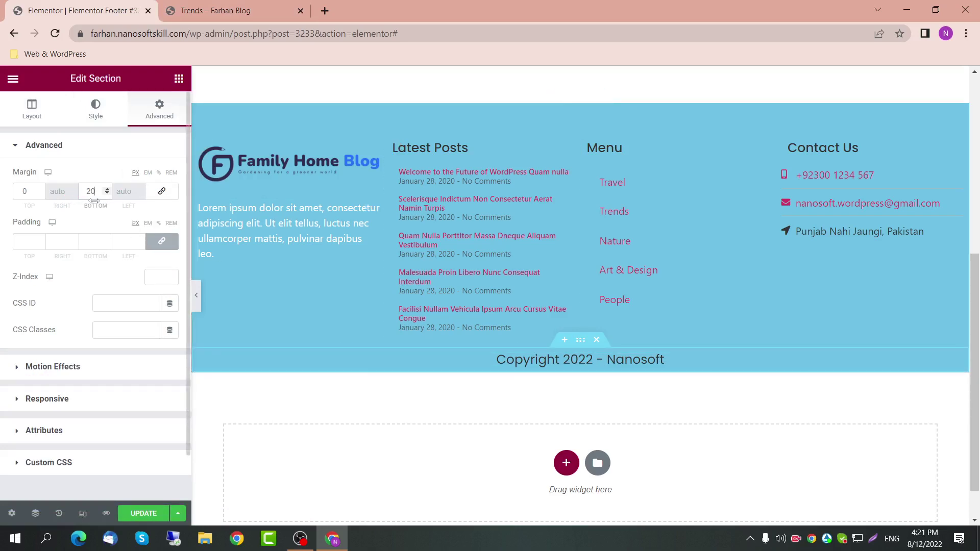
{"action": "left_click_drag", "start_coordinate": [97, 192], "coordinate": [72, 189]}
{"action": "type", "text": "0"}
{"action": "left_click", "coordinate": [107, 241]}
{"action": "left_click", "coordinate": [161, 241]}
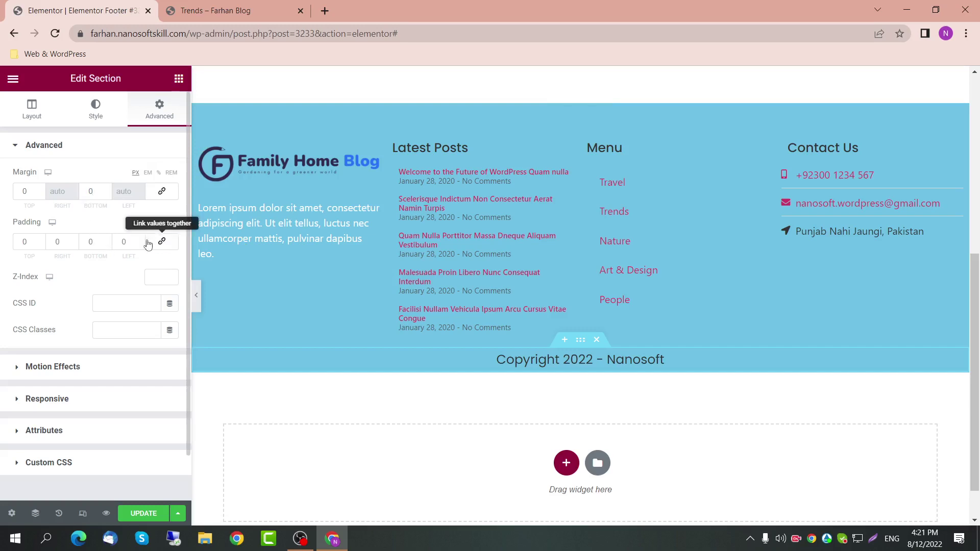
{"action": "double_click", "coordinate": [91, 242]}
{"action": "type", "text": "20"}
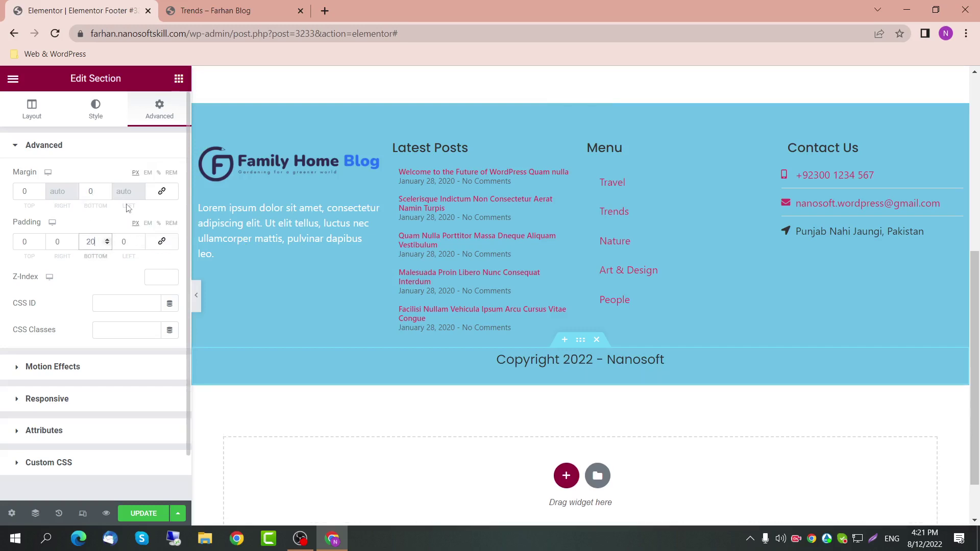
{"action": "left_click", "coordinate": [161, 190]}
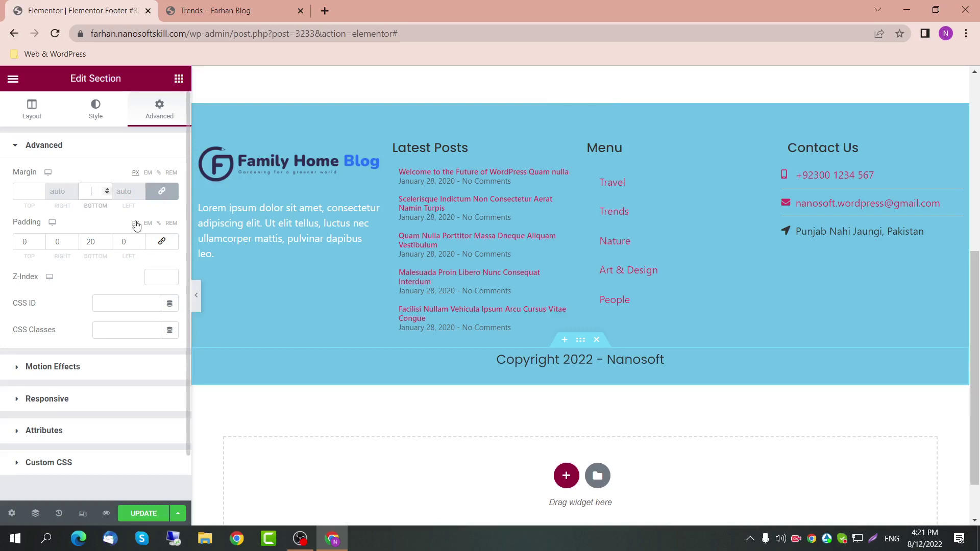
{"action": "key", "text": "ctrl+s"}
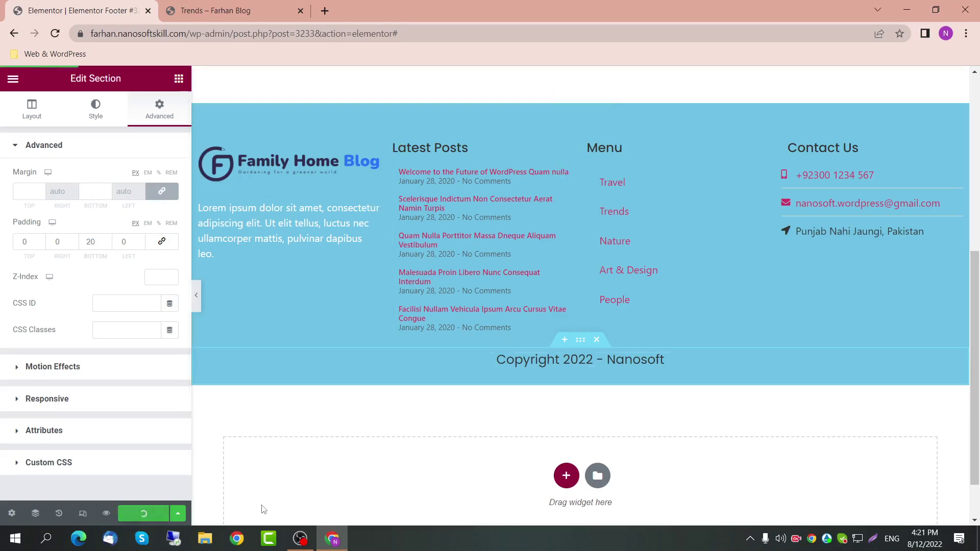
Step: Reload the live Trends page to check the updated footer spacing, then return to the editor
{"action": "left_click", "coordinate": [580, 96]}
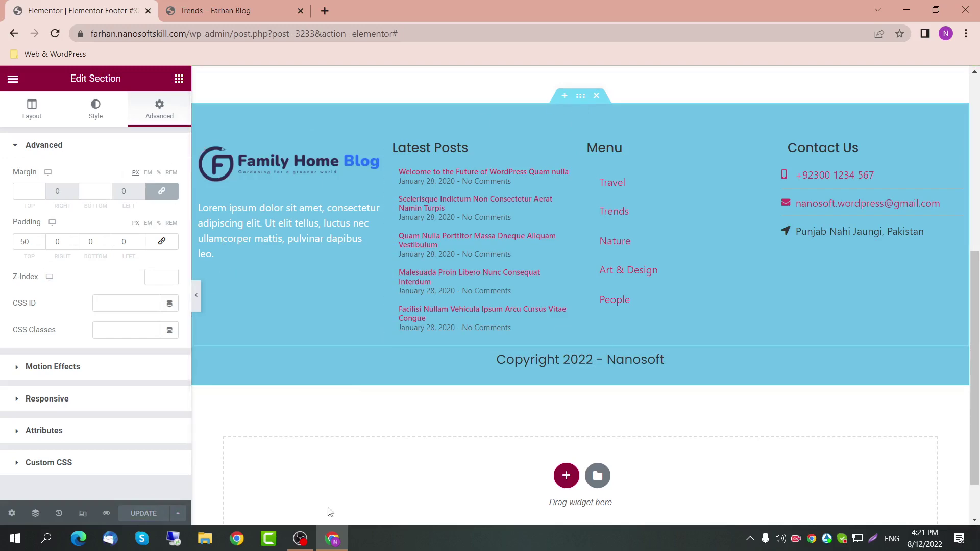
{"action": "left_click", "coordinate": [238, 14]}
{"action": "left_click", "coordinate": [259, 29]}
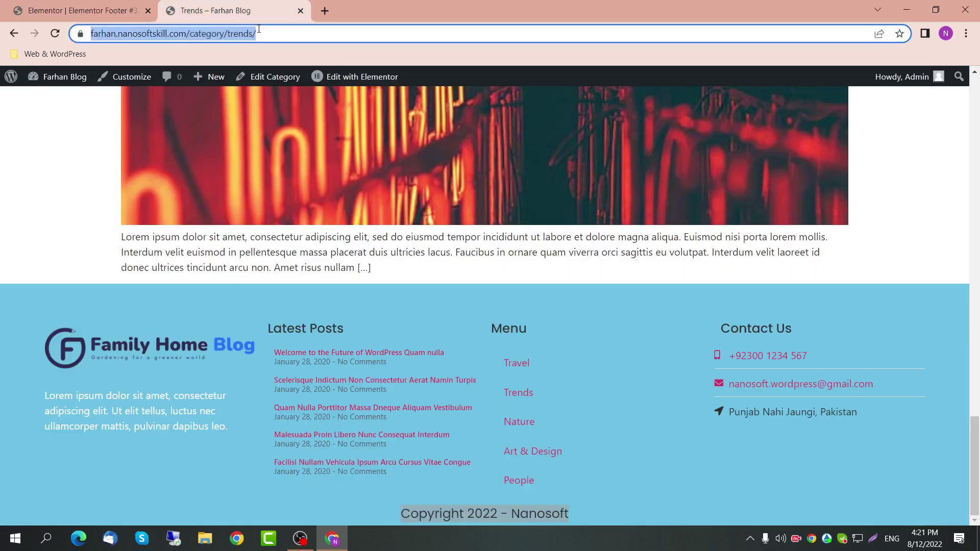
{"action": "key", "text": "Return"}
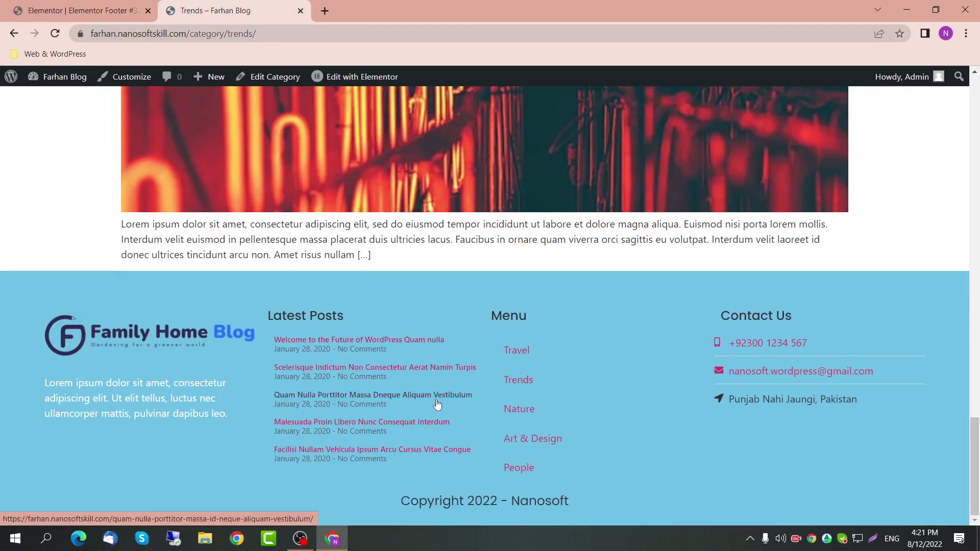
{"action": "scroll", "coordinate": [347, 438], "scroll_direction": "up", "scroll_amount": 10}
{"action": "scroll", "coordinate": [332, 401], "scroll_direction": "up", "scroll_amount": 15}
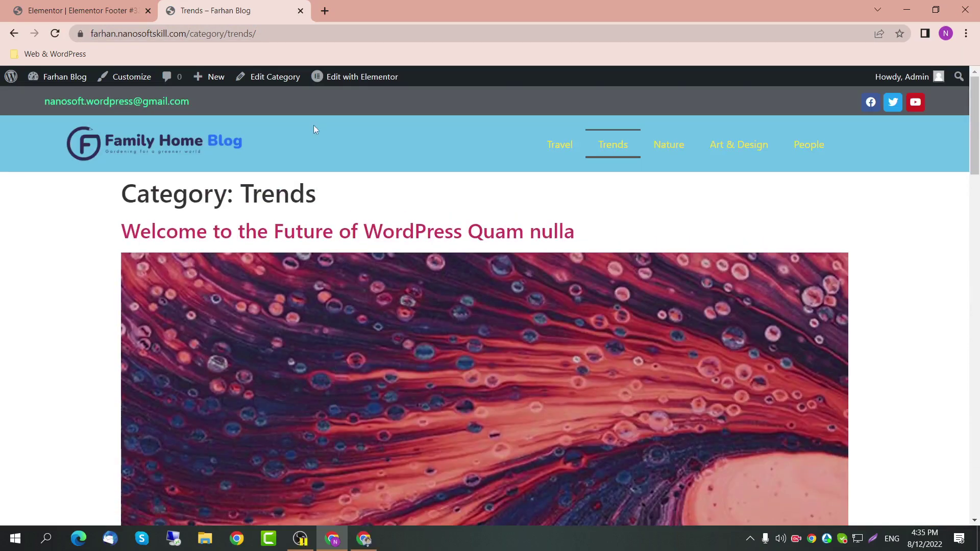
{"action": "scroll", "coordinate": [393, 270], "scroll_direction": "down", "scroll_amount": 20}
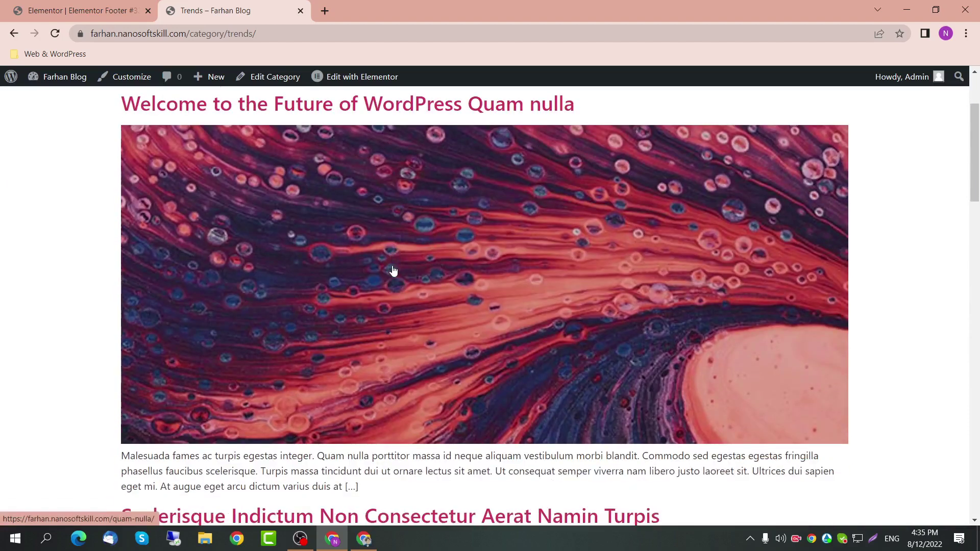
{"action": "scroll", "coordinate": [393, 270], "scroll_direction": "up", "scroll_amount": 10}
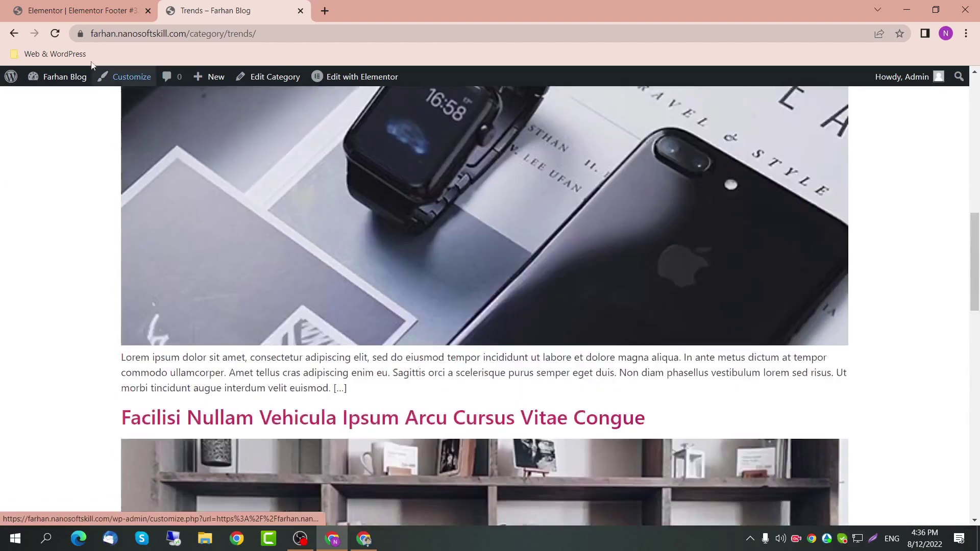
{"action": "left_click", "coordinate": [76, 10]}
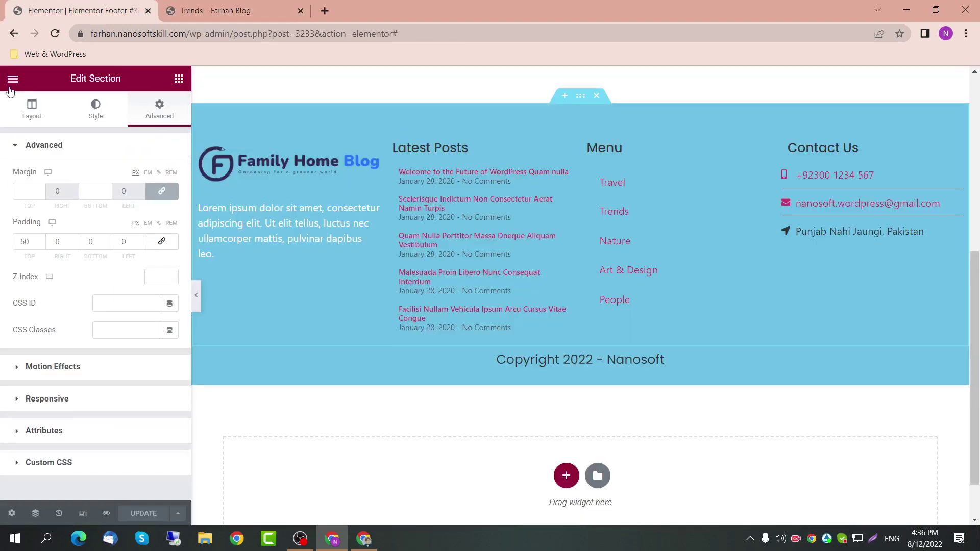
{"action": "left_click", "coordinate": [13, 78]}
Step: Title the page Home and publish it
{"action": "left_click", "coordinate": [63, 332]}
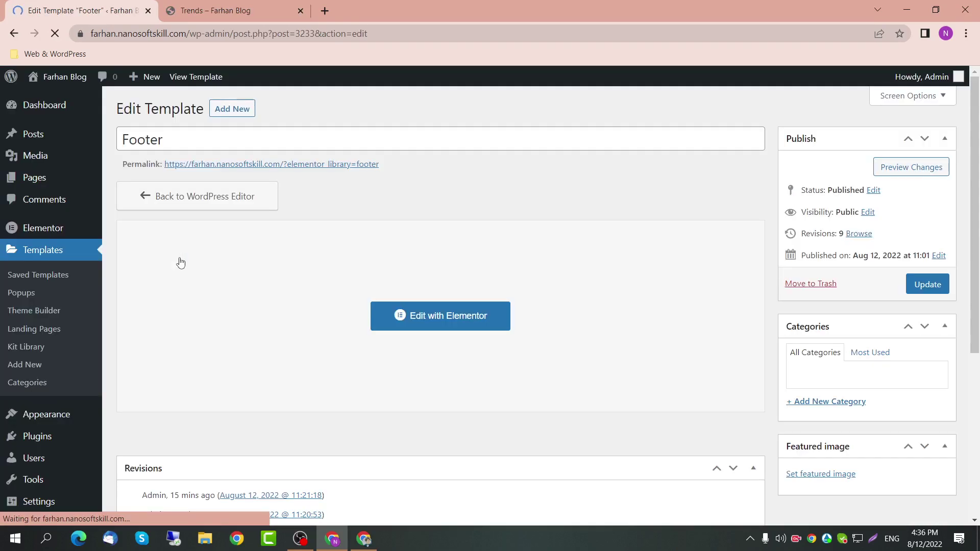
{"action": "left_click", "coordinate": [53, 182]}
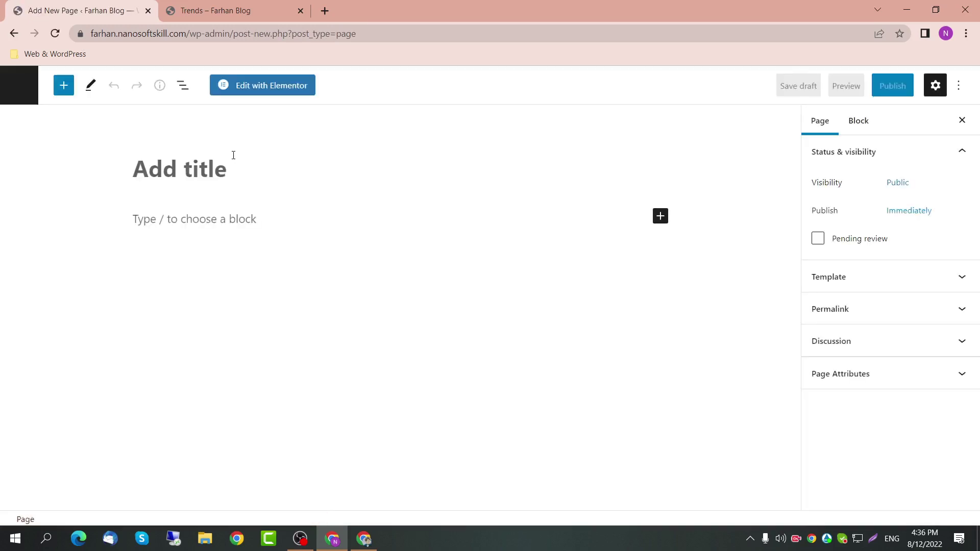
{"action": "type", "text": "Home"}
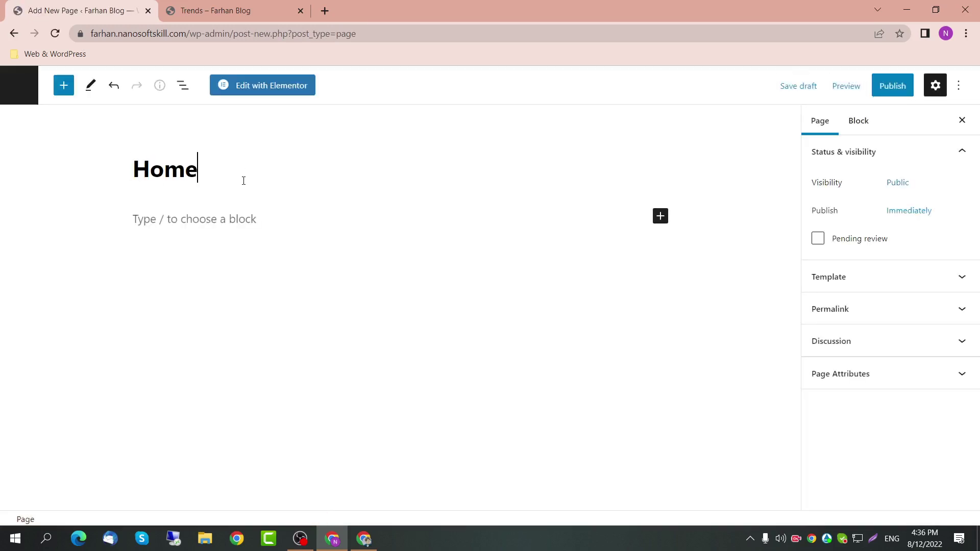
{"action": "left_click", "coordinate": [892, 86]}
{"action": "left_click", "coordinate": [837, 97]}
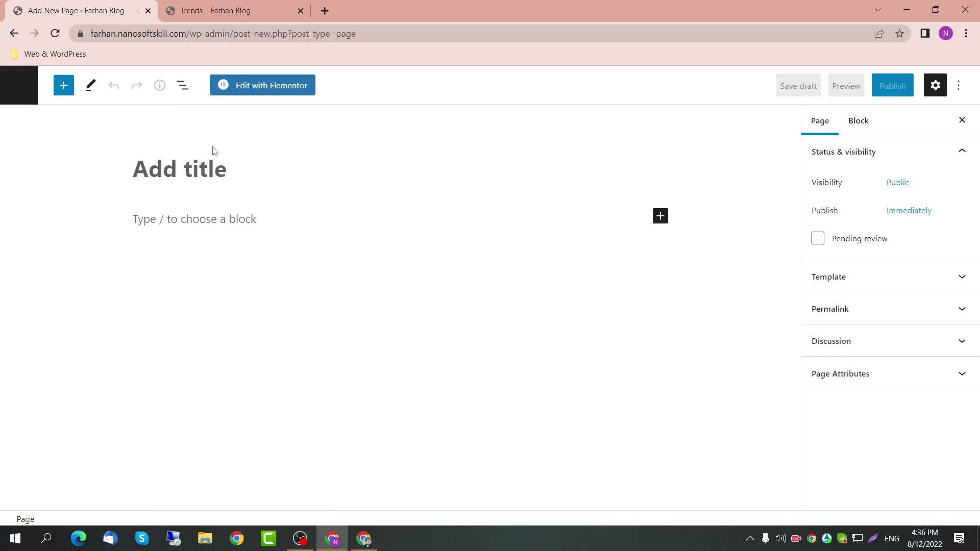
Step: Publish a new page titled 'Contact Us' and return to the Pages list
{"action": "type", "text": "Contact"}
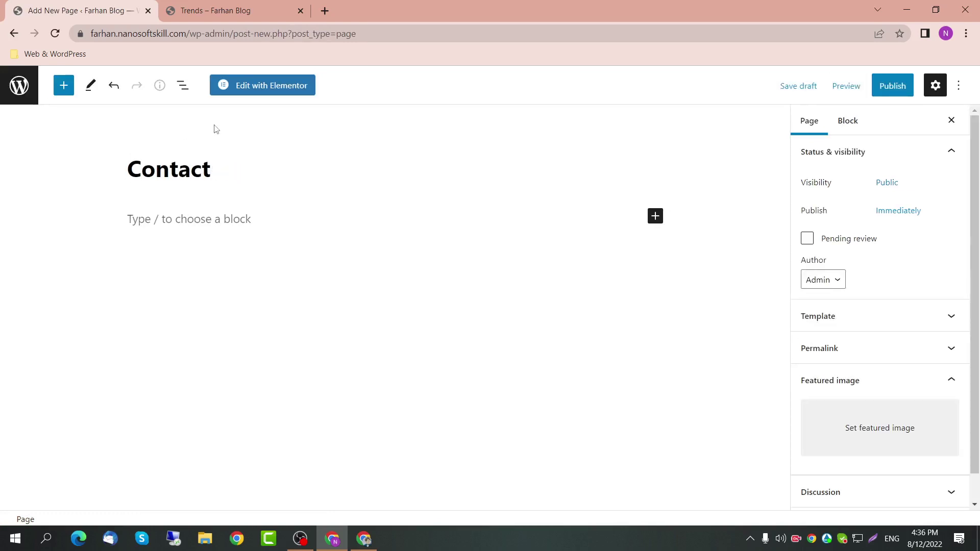
{"action": "type", "text": " us Us"}
{"action": "left_click", "coordinate": [893, 86]}
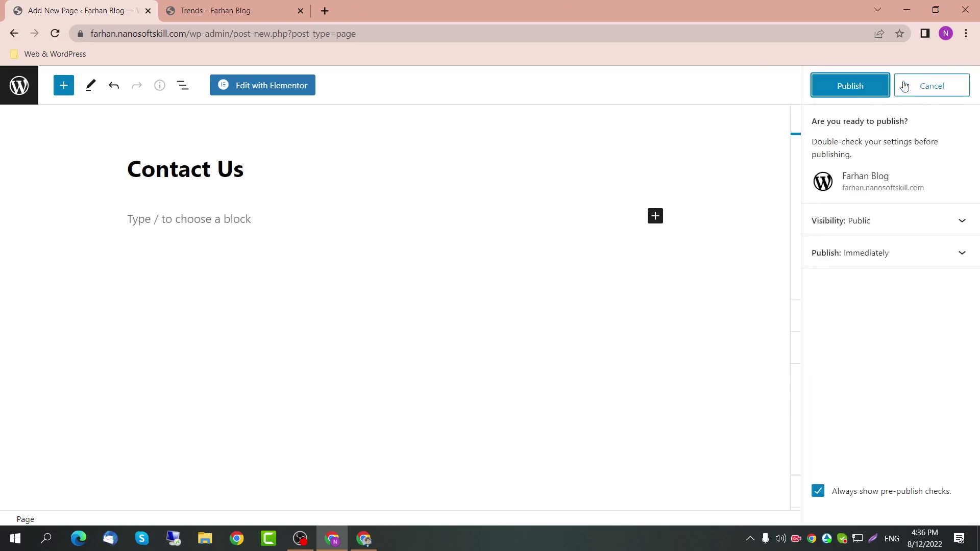
{"action": "left_click", "coordinate": [857, 87]}
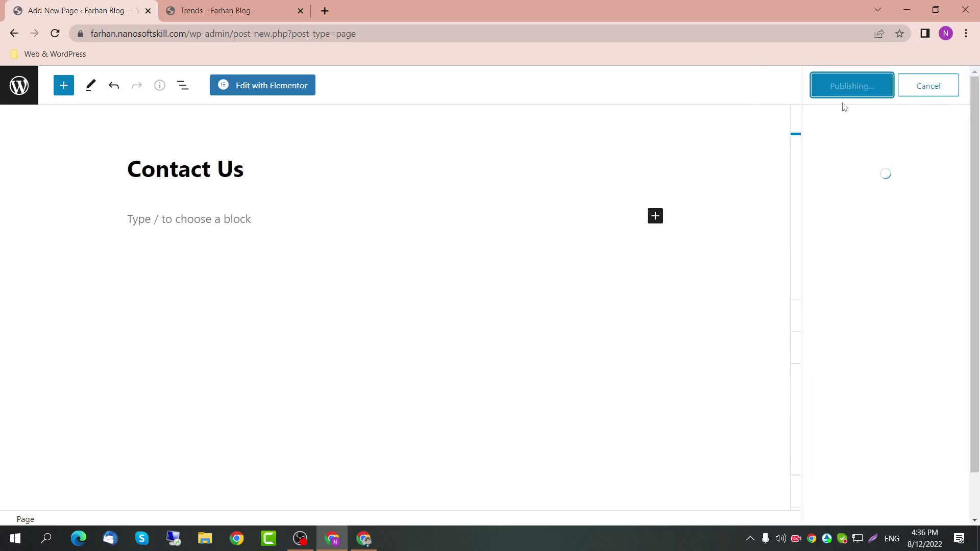
{"action": "left_click", "coordinate": [17, 92]}
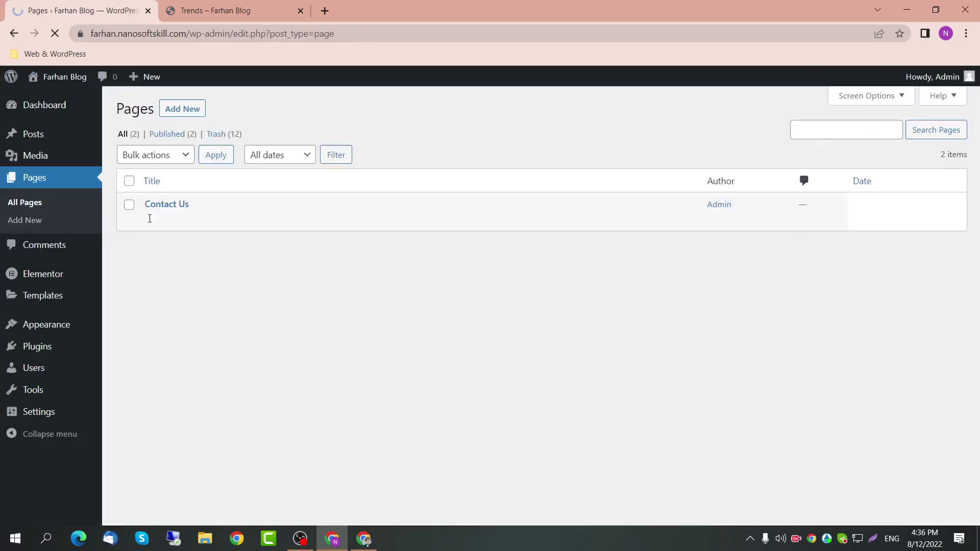
Step: Set Reading settings to a static homepage of Home, leave Posts page unset, and save
{"action": "left_click", "coordinate": [44, 417]}
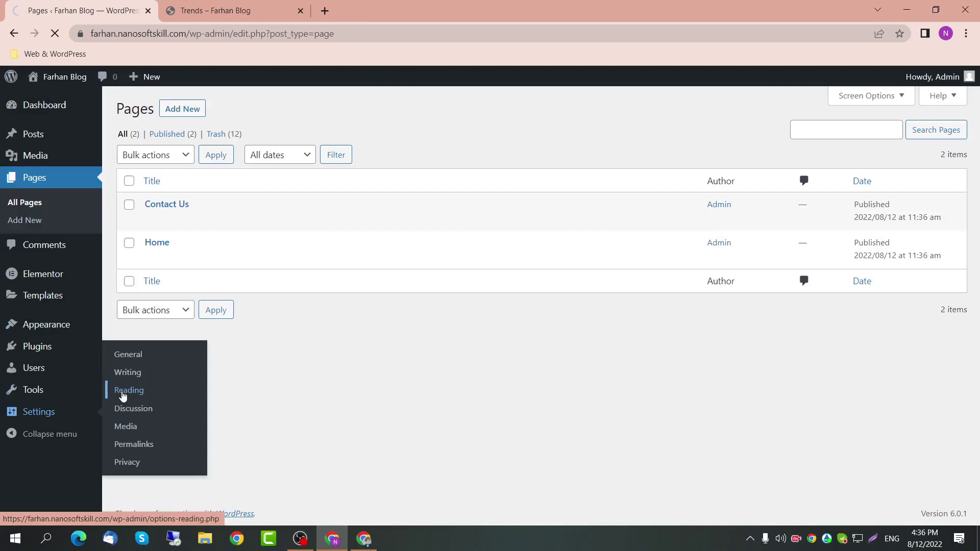
{"action": "left_click", "coordinate": [123, 393]}
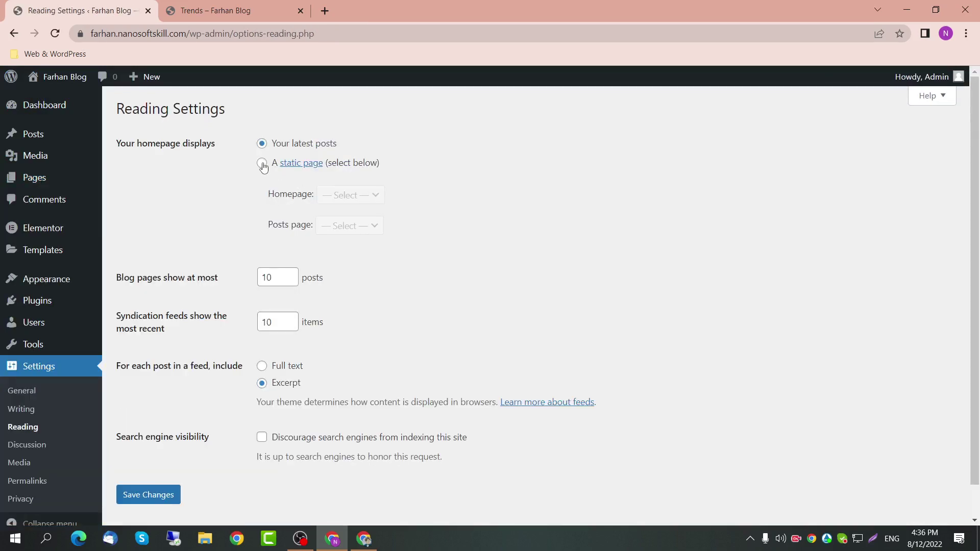
{"action": "left_click", "coordinate": [262, 164]}
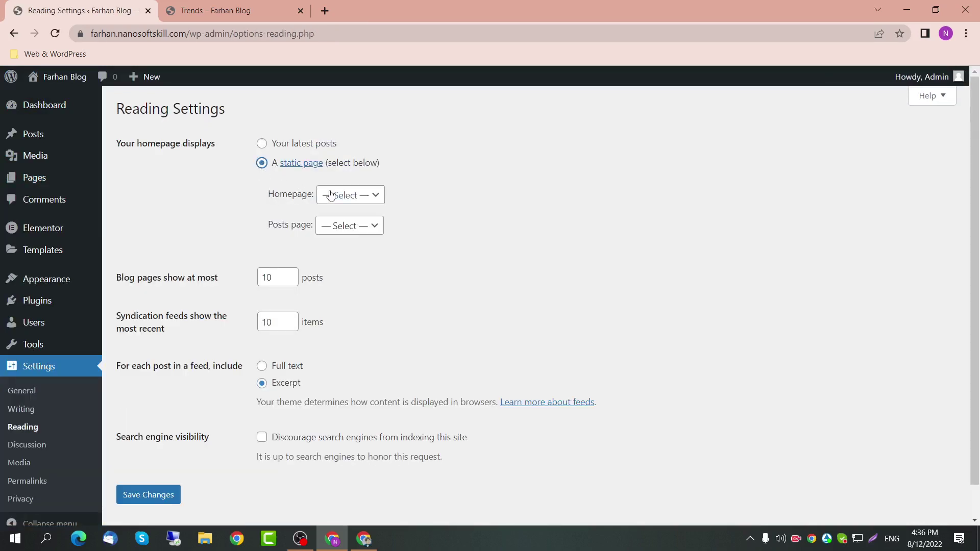
{"action": "left_click", "coordinate": [281, 5]}
{"action": "scroll", "coordinate": [216, 271], "scroll_direction": "up", "scroll_amount": 10}
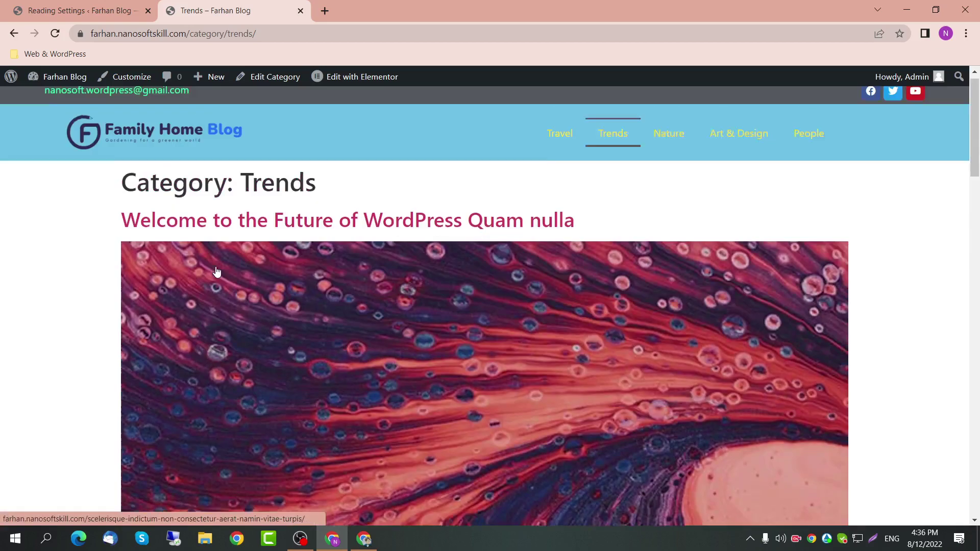
{"action": "scroll", "coordinate": [216, 270], "scroll_direction": "down", "scroll_amount": 10}
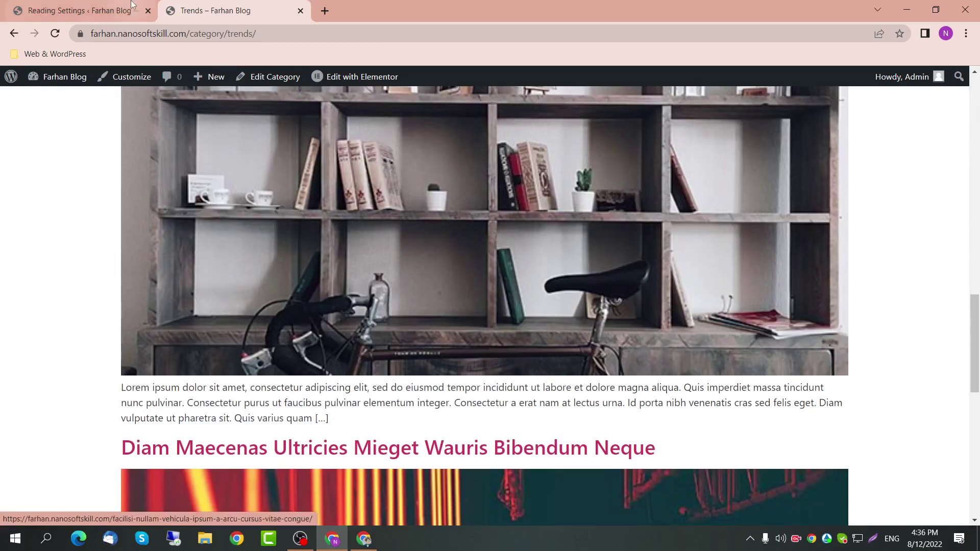
{"action": "key", "text": "ctrl+Page_Up"}
{"action": "left_click", "coordinate": [347, 196]}
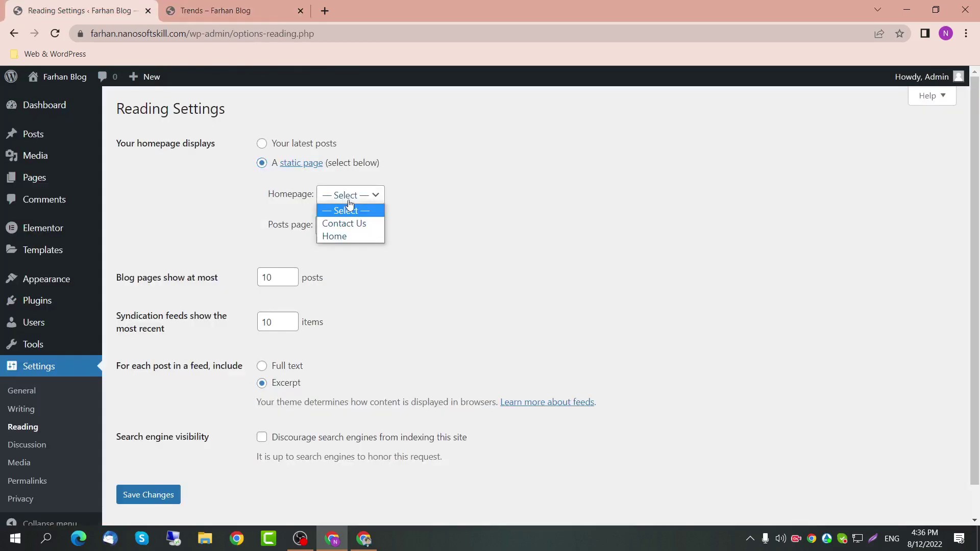
{"action": "left_click", "coordinate": [344, 237]}
{"action": "left_click", "coordinate": [355, 238]}
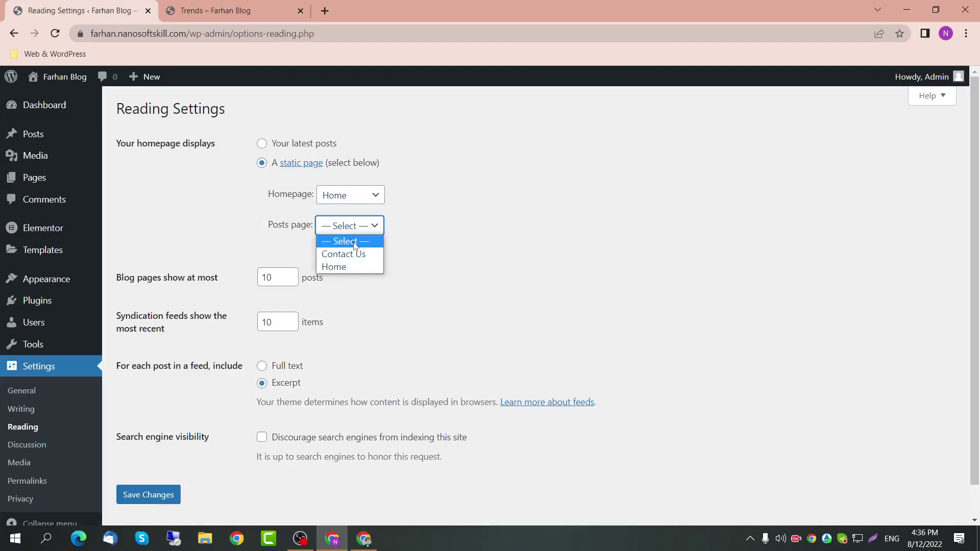
{"action": "left_click", "coordinate": [269, 231]}
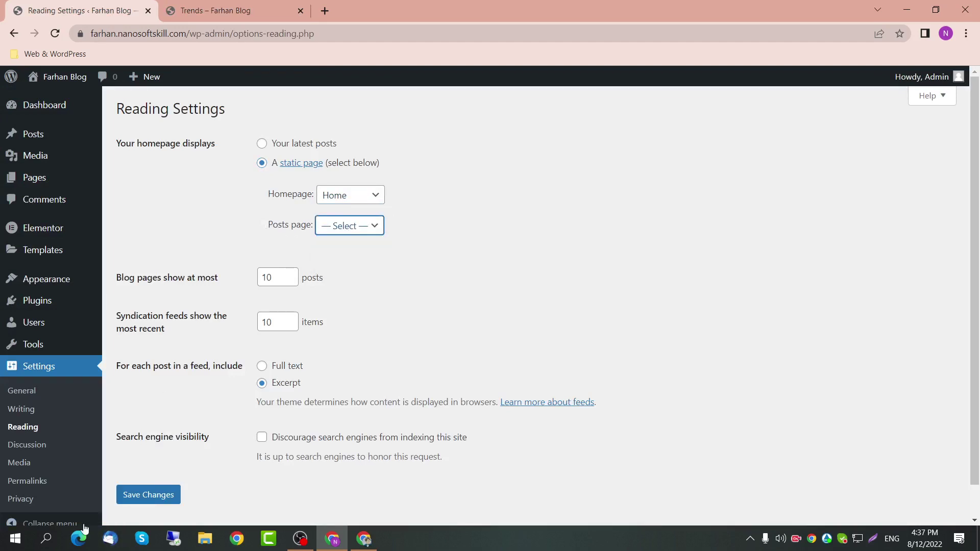
{"action": "left_click", "coordinate": [148, 502]}
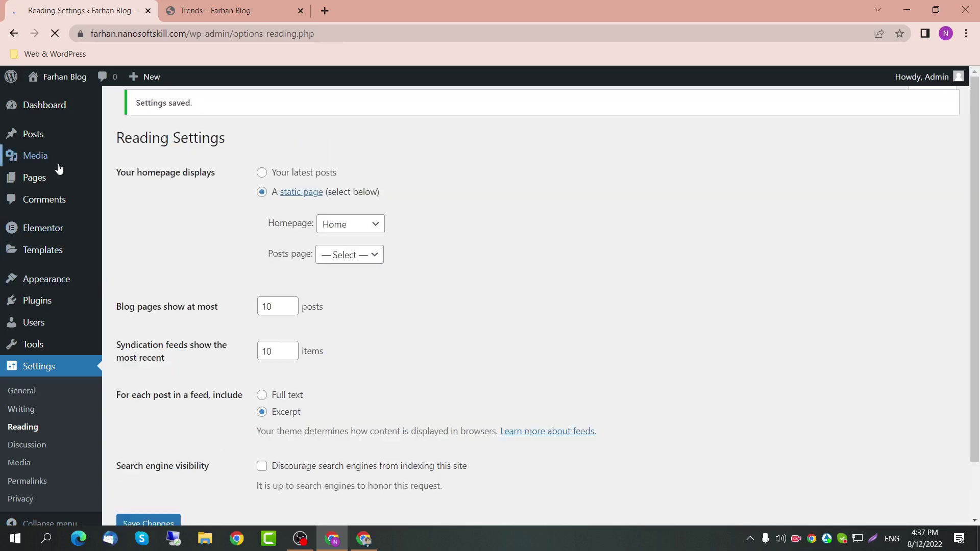
Step: Open the Home page in the Elementor editor
{"action": "mouse_move", "coordinate": [55, 178]}
{"action": "mouse_move", "coordinate": [237, 250]}
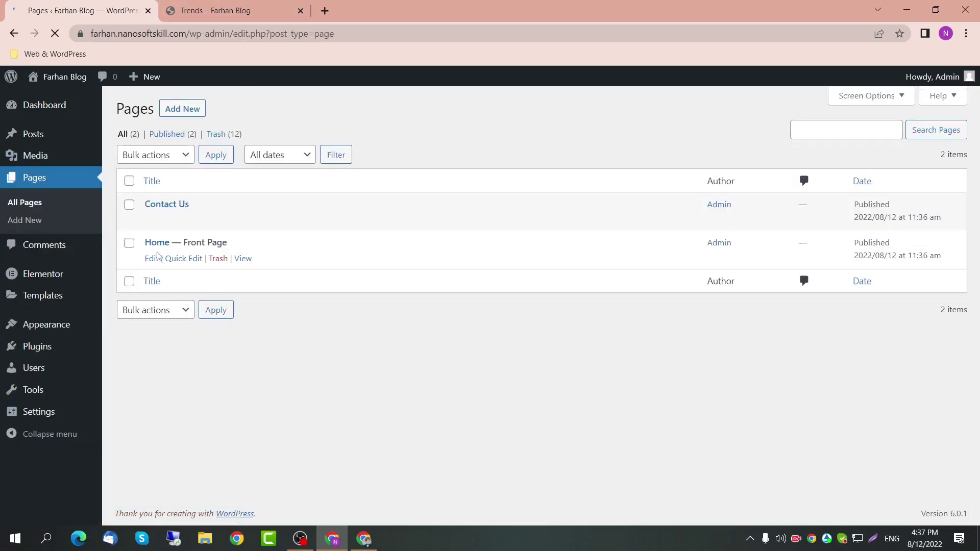
{"action": "left_click", "coordinate": [152, 259]}
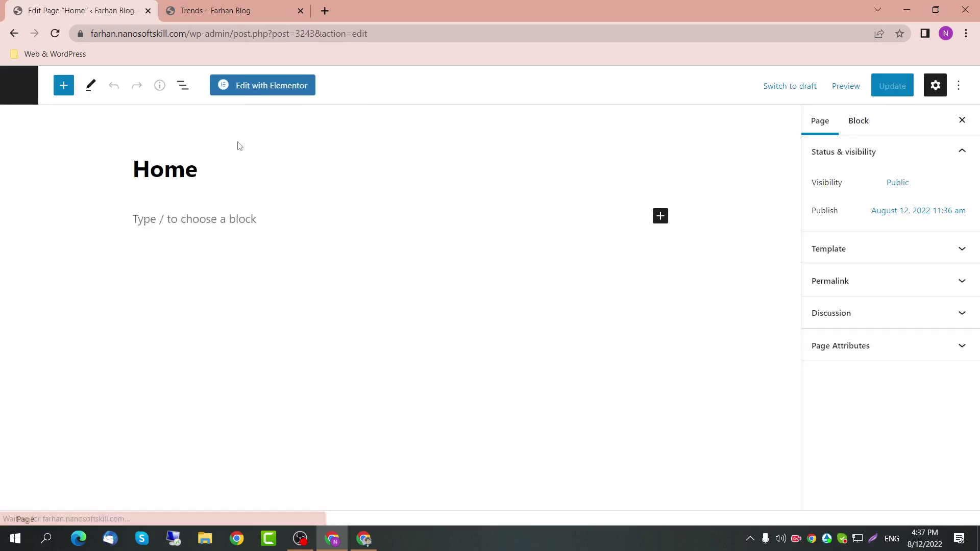
{"action": "left_click", "coordinate": [274, 97]}
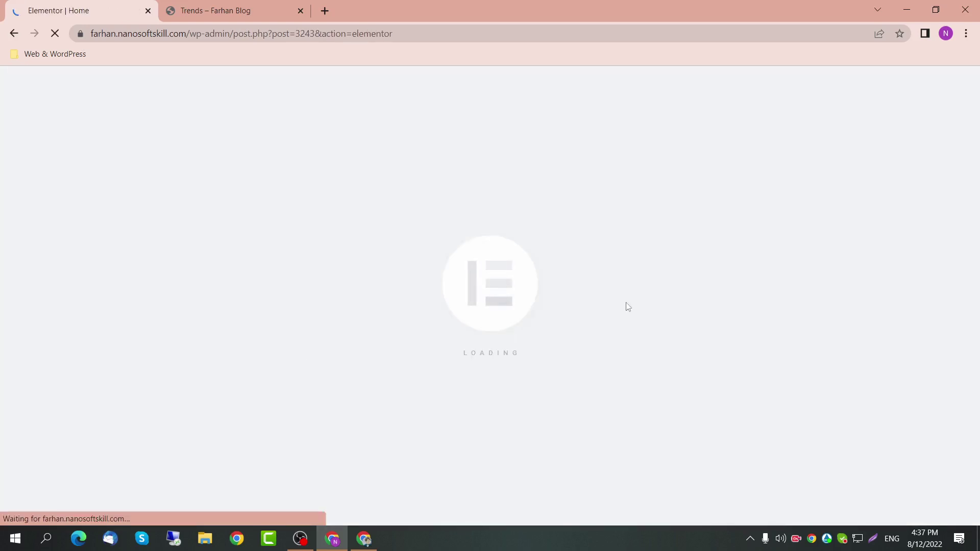
{"action": "left_click", "coordinate": [214, 10]}
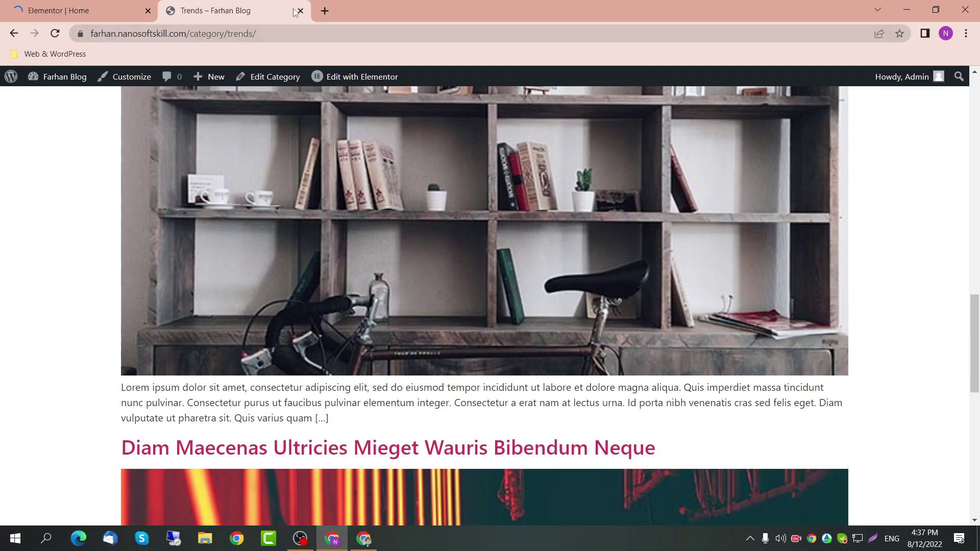
{"action": "scroll", "coordinate": [285, 212], "scroll_direction": "up", "scroll_amount": 15}
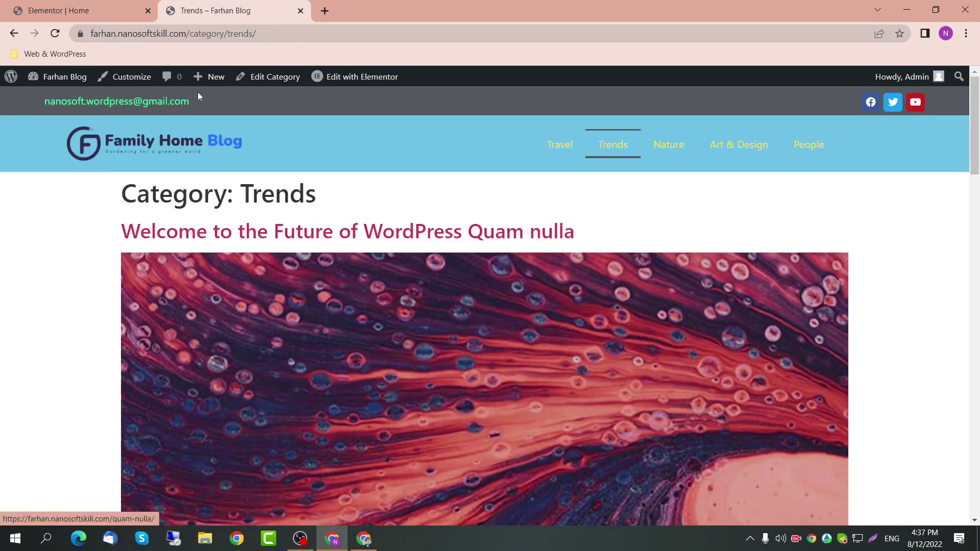
{"action": "left_click", "coordinate": [135, 4]}
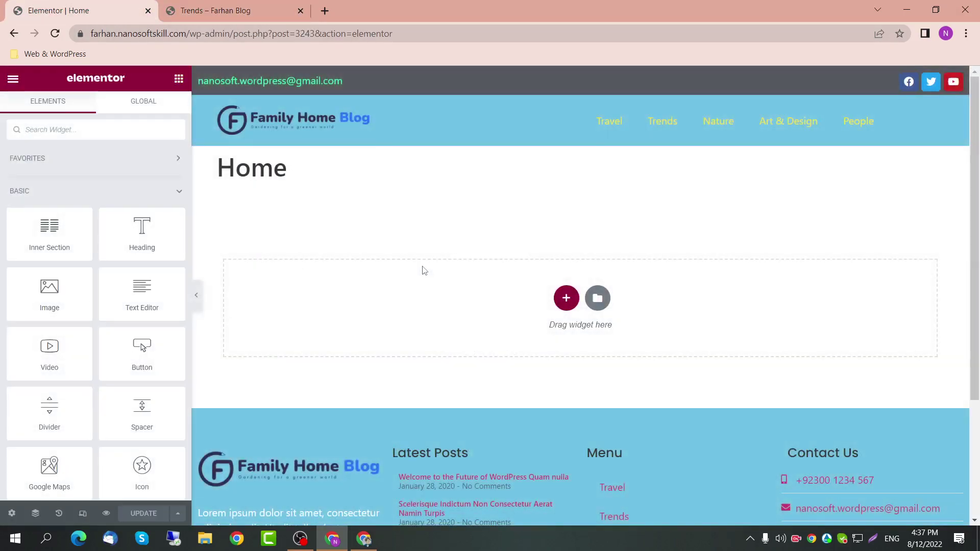
Step: Switch Hide Title to Yes in the Home page settings
{"action": "left_click_drag", "start_coordinate": [286, 167], "coordinate": [203, 164]}
{"action": "left_click", "coordinate": [21, 516]}
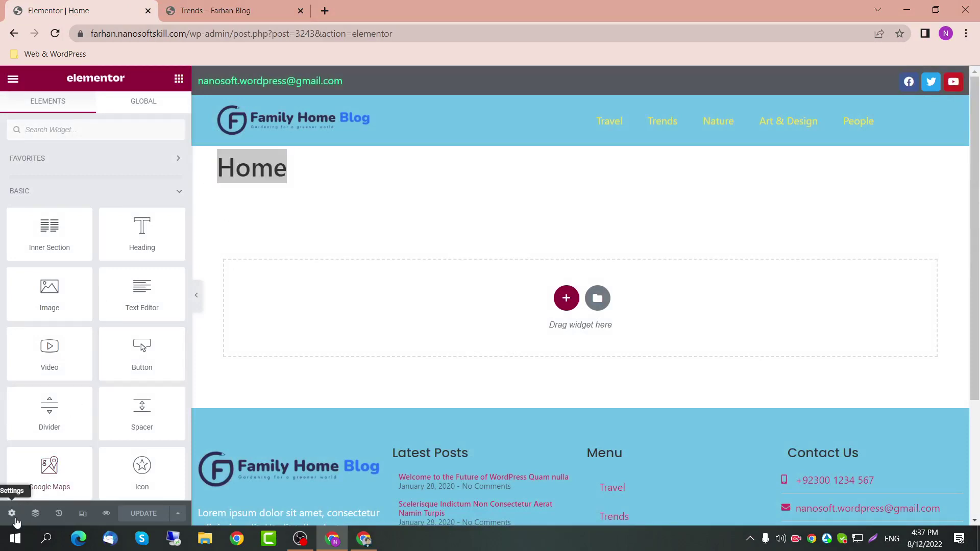
{"action": "left_click", "coordinate": [160, 338]}
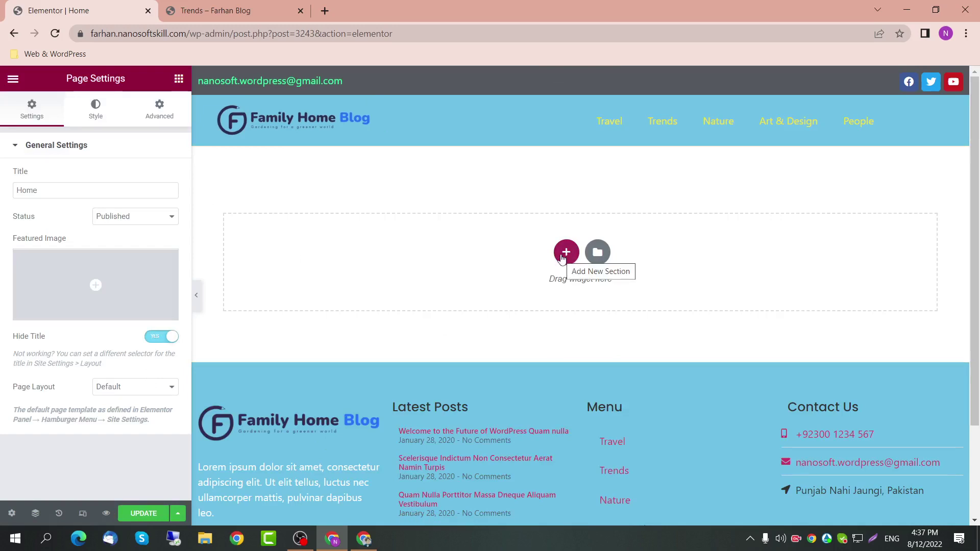
Step: Add a one-column section with the cliff photo as its classic background image
{"action": "left_click", "coordinate": [562, 258]}
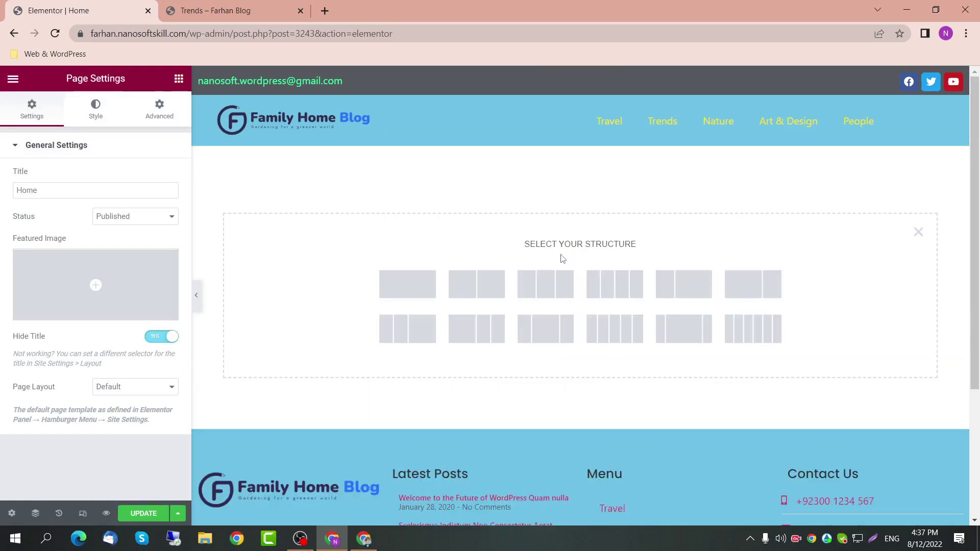
{"action": "left_click", "coordinate": [396, 290]}
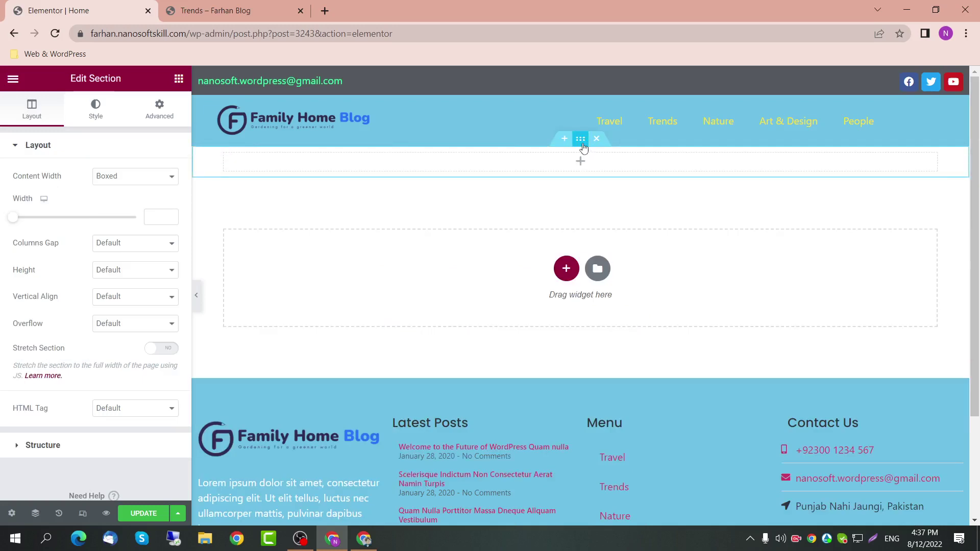
{"action": "left_click", "coordinate": [98, 107]}
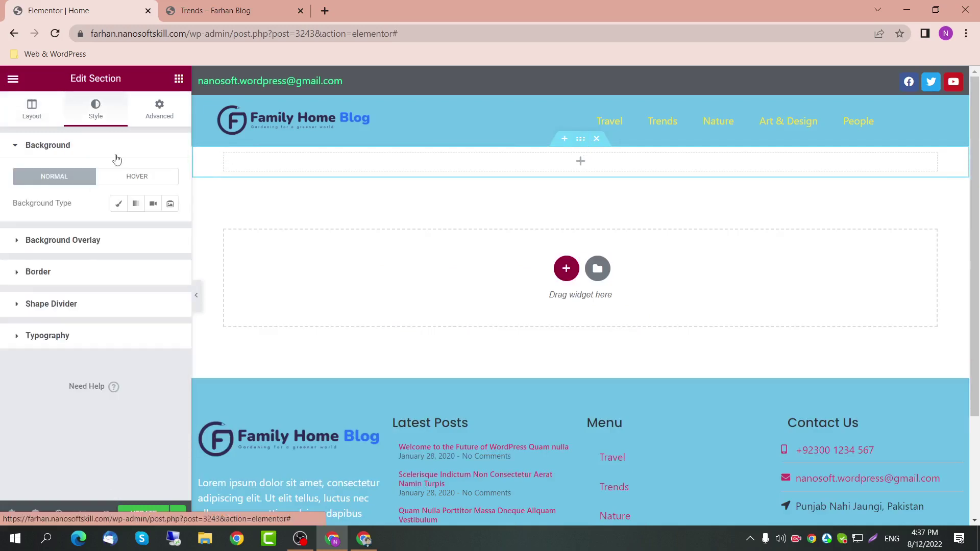
{"action": "left_click", "coordinate": [118, 204]}
{"action": "left_click", "coordinate": [120, 306]}
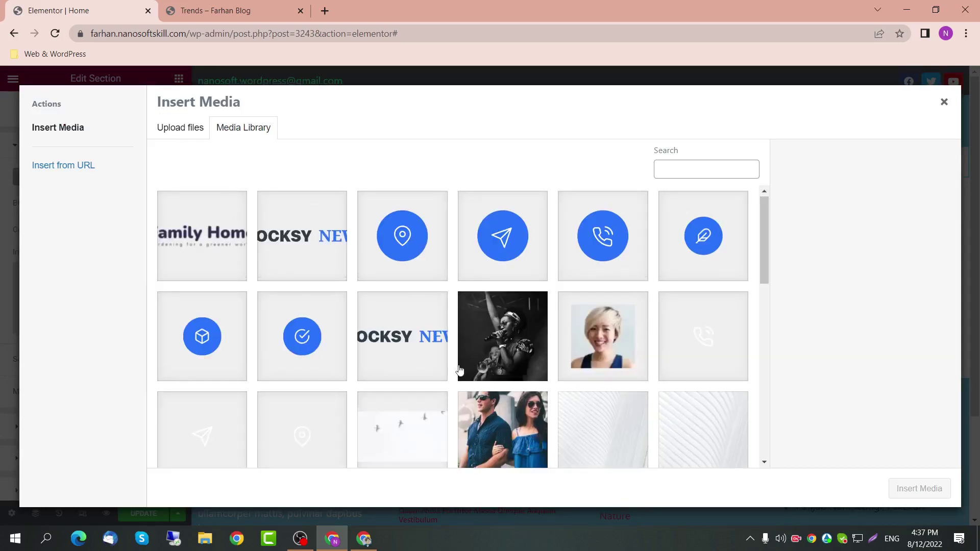
{"action": "scroll", "coordinate": [496, 318], "scroll_direction": "down", "scroll_amount": 2}
{"action": "scroll", "coordinate": [495, 318], "scroll_direction": "down", "scroll_amount": 4}
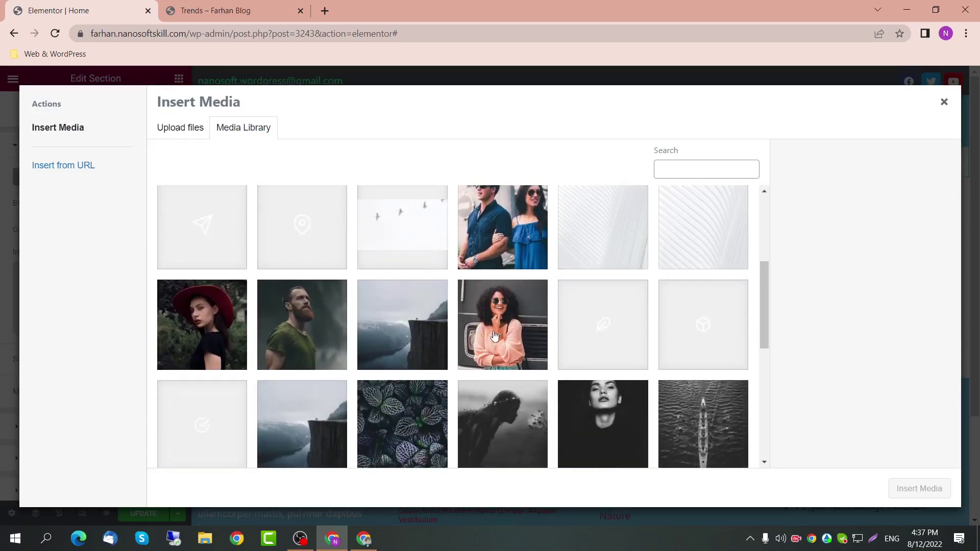
{"action": "left_click", "coordinate": [417, 279]}
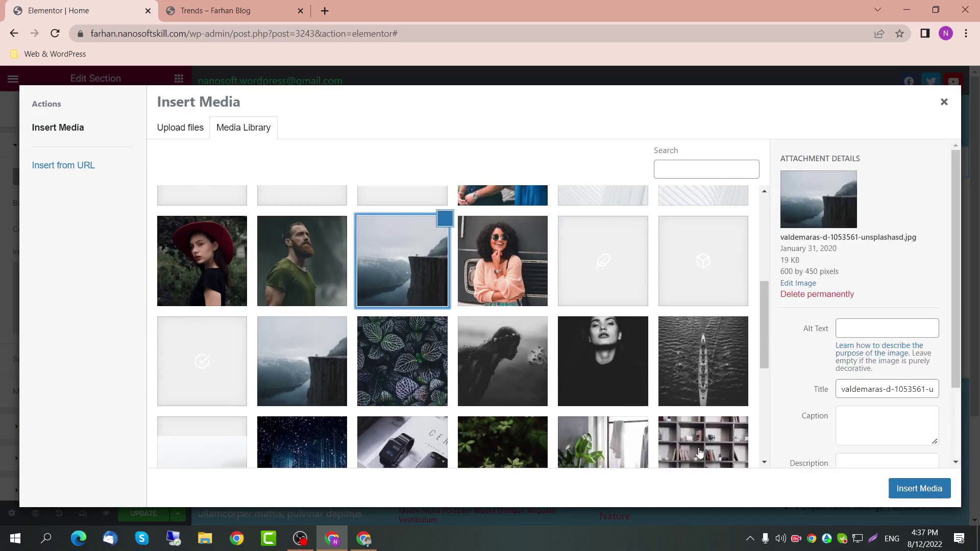
{"action": "left_click", "coordinate": [905, 495]}
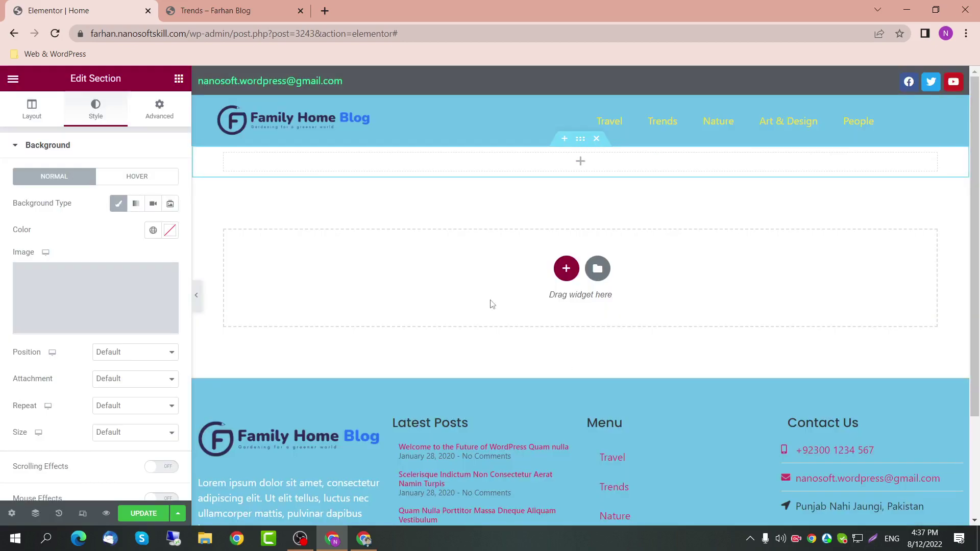
{"action": "scroll", "coordinate": [133, 347], "scroll_direction": "down", "scroll_amount": 1}
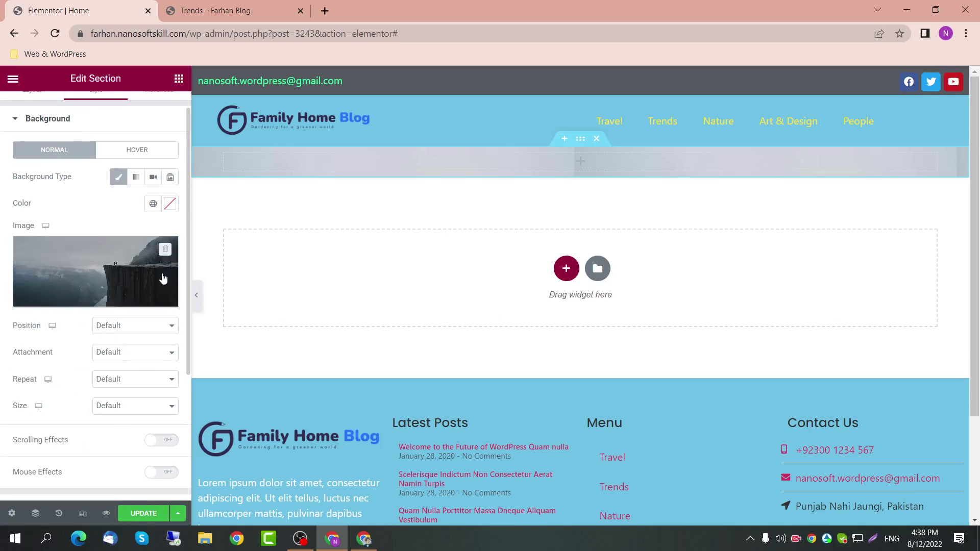
Step: Set the section's content width to Full Width and its columns gap to No Gap
{"action": "left_click", "coordinate": [580, 139]}
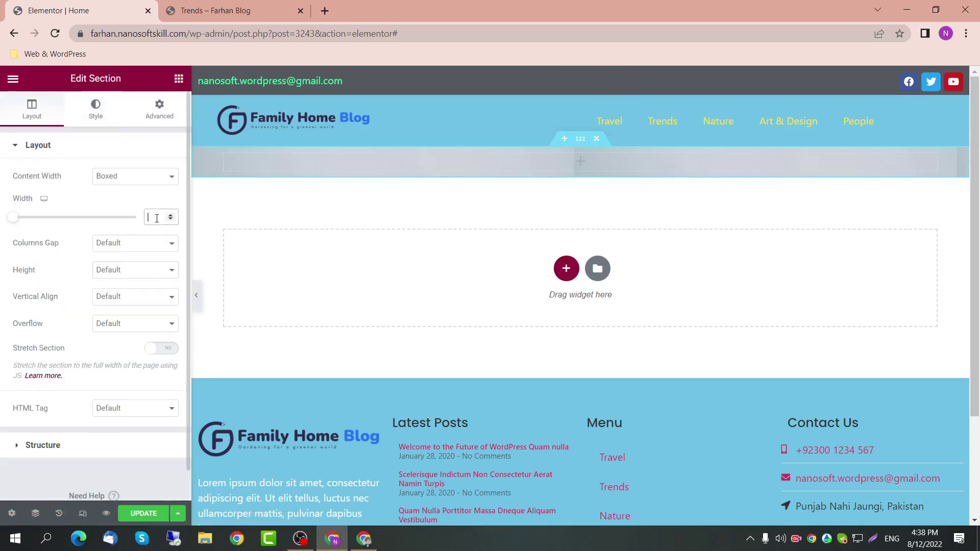
{"action": "left_click", "coordinate": [142, 187]}
{"action": "left_click", "coordinate": [142, 198]}
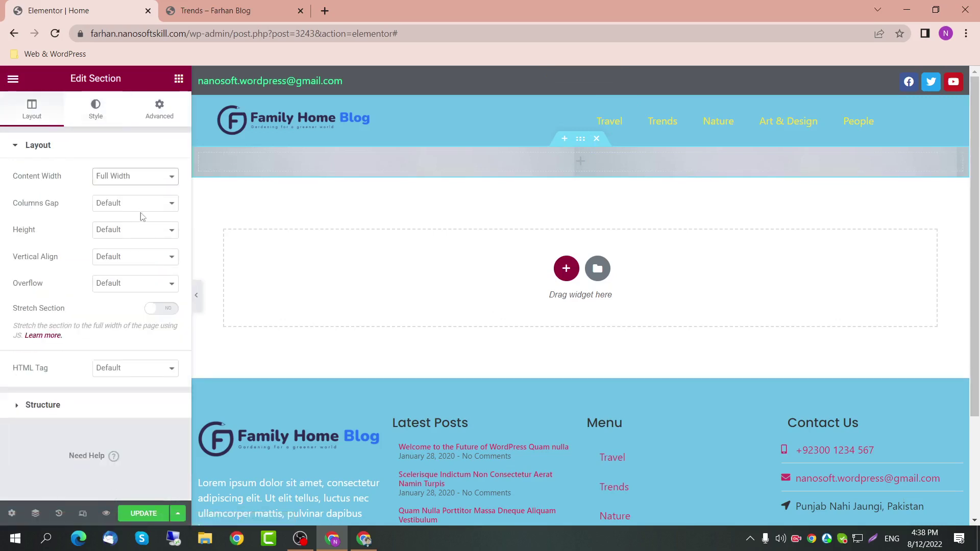
{"action": "left_click", "coordinate": [143, 204]}
{"action": "left_click", "coordinate": [143, 204]}
{"action": "left_click", "coordinate": [143, 204]}
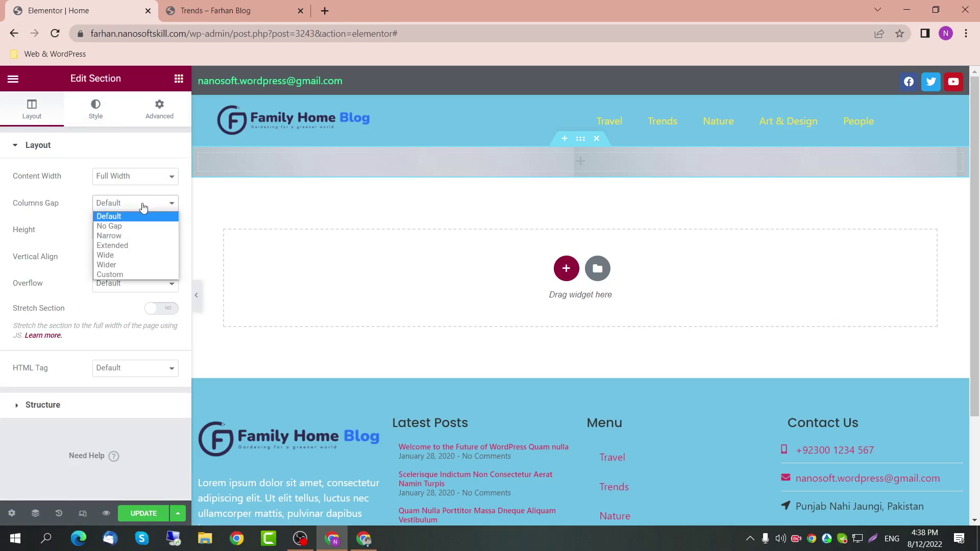
{"action": "left_click", "coordinate": [143, 204]}
{"action": "left_click", "coordinate": [143, 205]}
{"action": "left_click", "coordinate": [143, 225]}
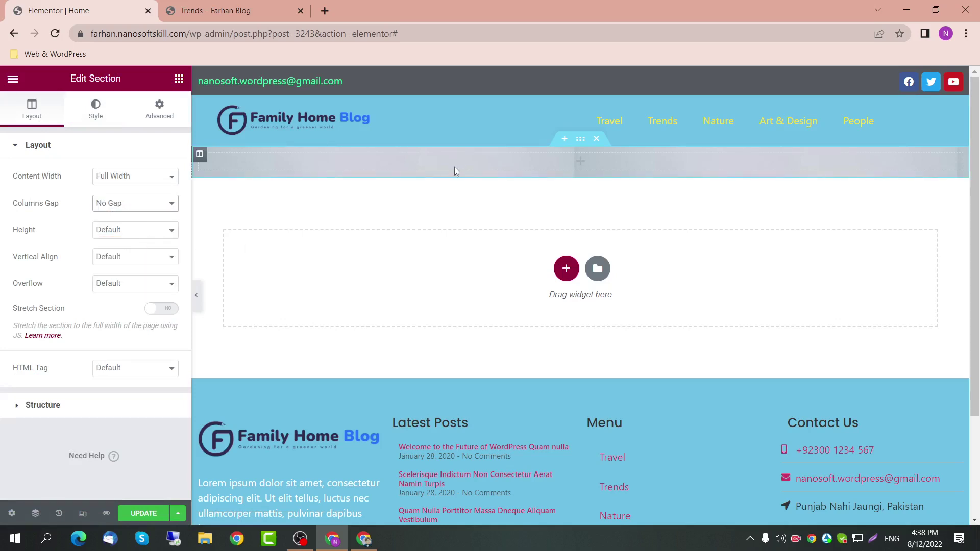
Step: Set the section height to Fit To Screen
{"action": "left_click", "coordinate": [128, 233]}
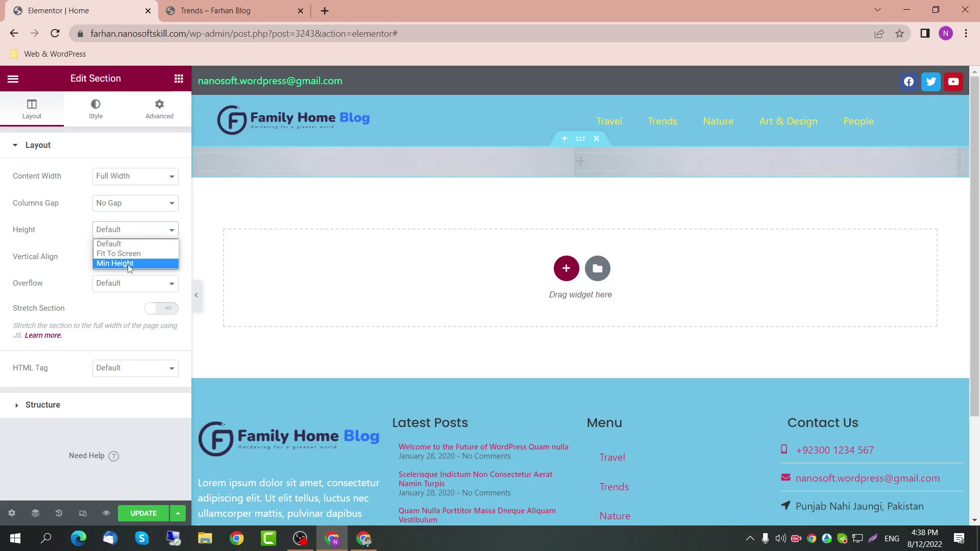
{"action": "left_click", "coordinate": [129, 264]}
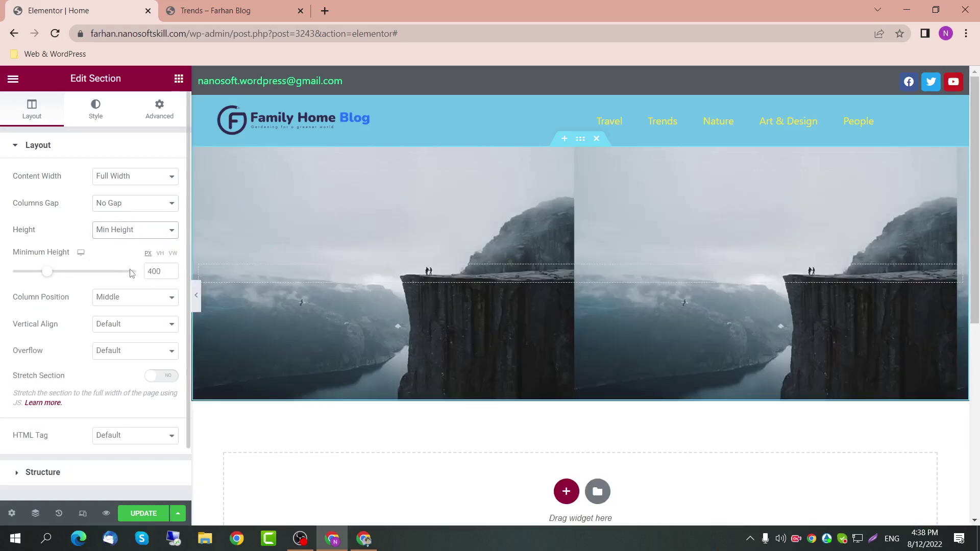
{"action": "left_click", "coordinate": [160, 253]}
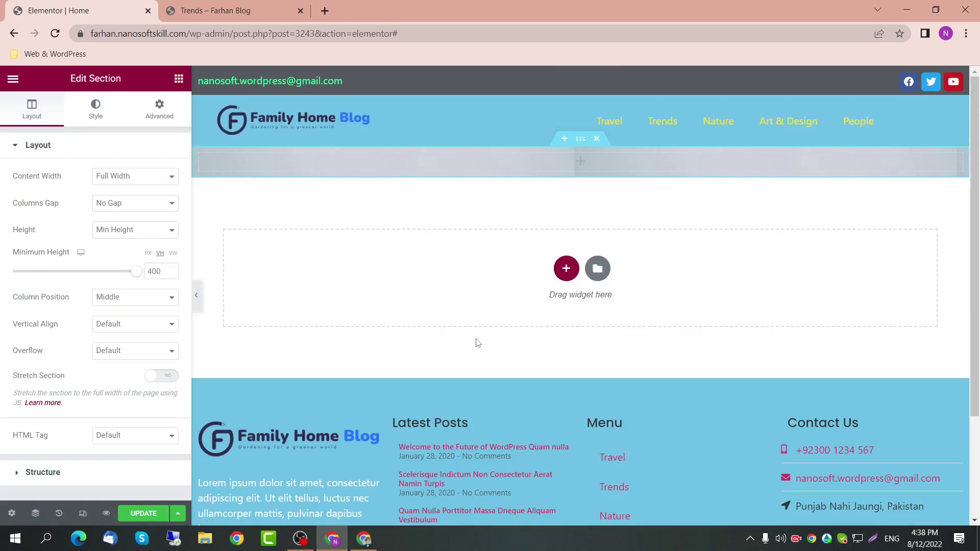
{"action": "left_click", "coordinate": [159, 231]}
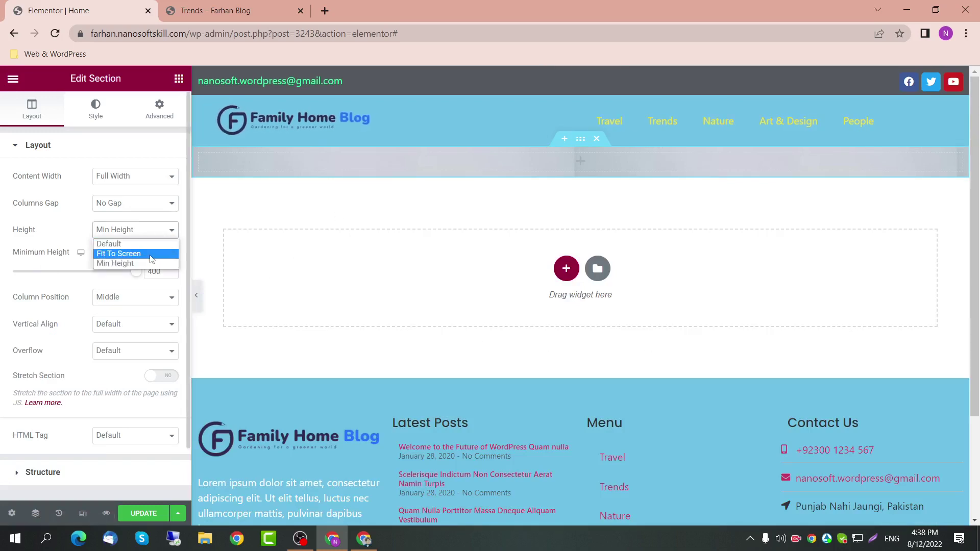
{"action": "left_click", "coordinate": [152, 254]}
{"action": "scroll", "coordinate": [543, 341], "scroll_direction": "down", "scroll_amount": 2}
{"action": "scroll", "coordinate": [544, 341], "scroll_direction": "down", "scroll_amount": 3}
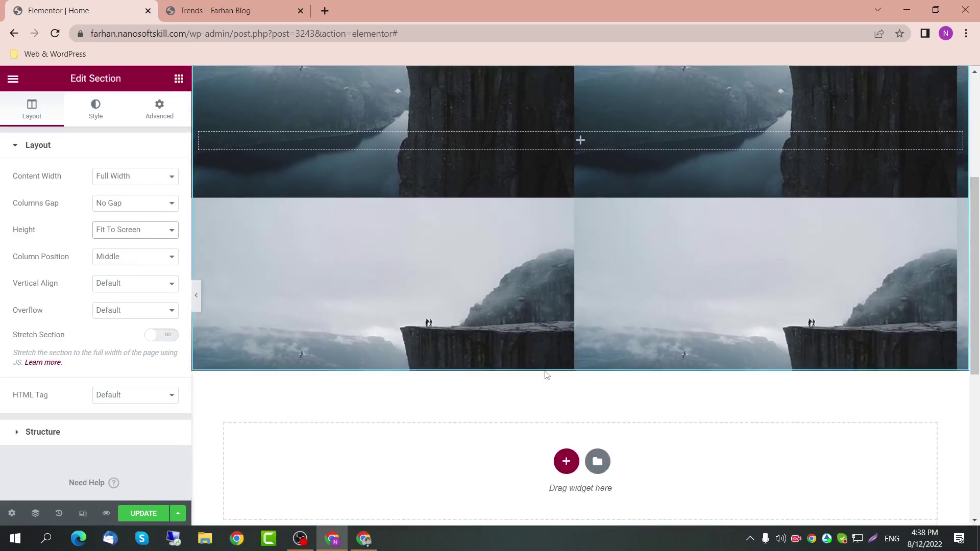
{"action": "scroll", "coordinate": [540, 359], "scroll_direction": "up", "scroll_amount": 5}
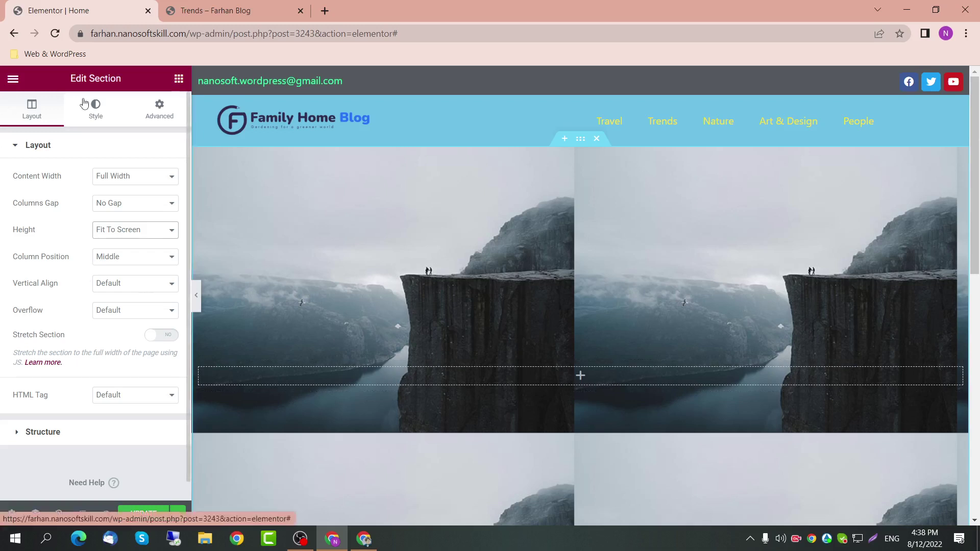
{"action": "left_click", "coordinate": [104, 118]}
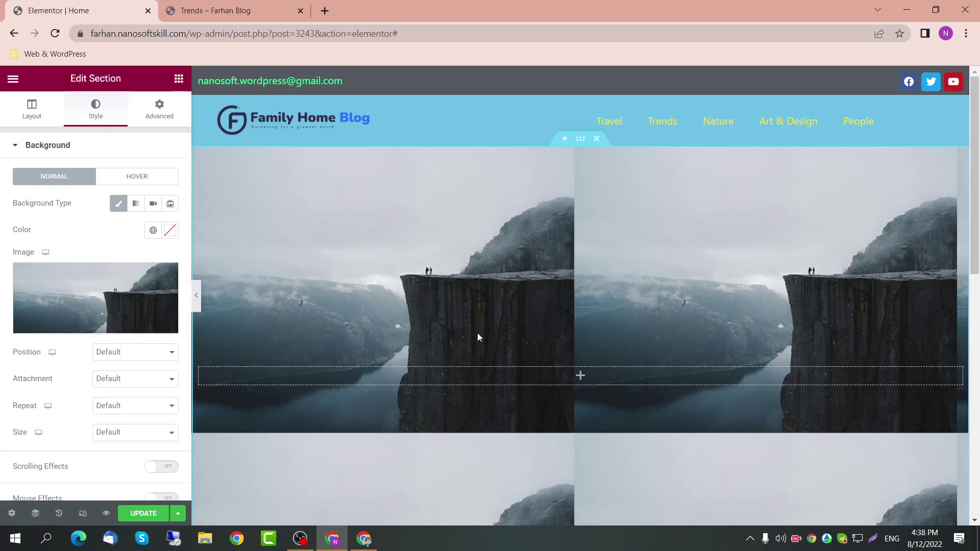
Step: Set the cliff background to No-repeat, Center Center position and Cover size
{"action": "scroll", "coordinate": [550, 387], "scroll_direction": "down", "scroll_amount": 1}
{"action": "scroll", "coordinate": [378, 289], "scroll_direction": "up", "scroll_amount": 1}
{"action": "left_click", "coordinate": [117, 407]}
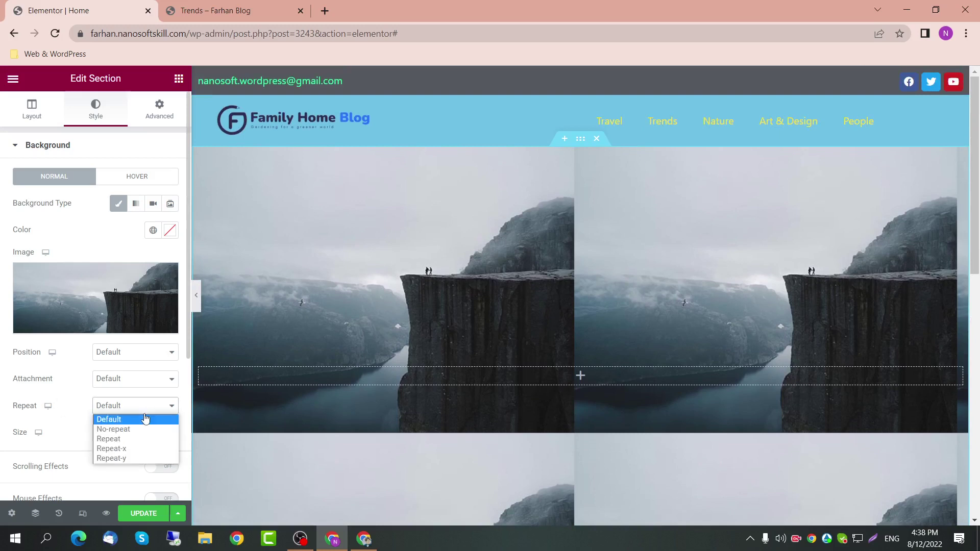
{"action": "left_click", "coordinate": [139, 430]}
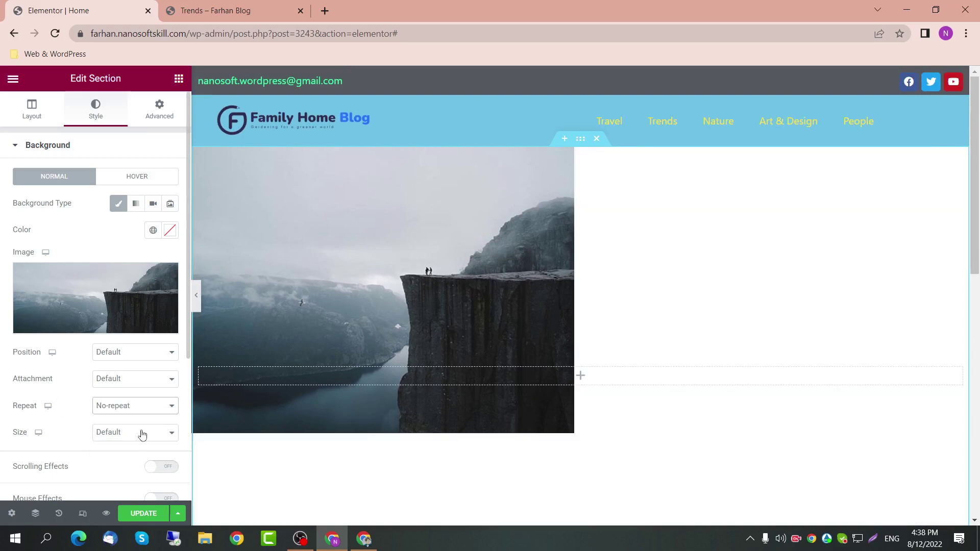
{"action": "left_click", "coordinate": [145, 384]}
{"action": "left_click", "coordinate": [141, 391]}
{"action": "left_click", "coordinate": [142, 357]}
{"action": "left_click", "coordinate": [142, 374]}
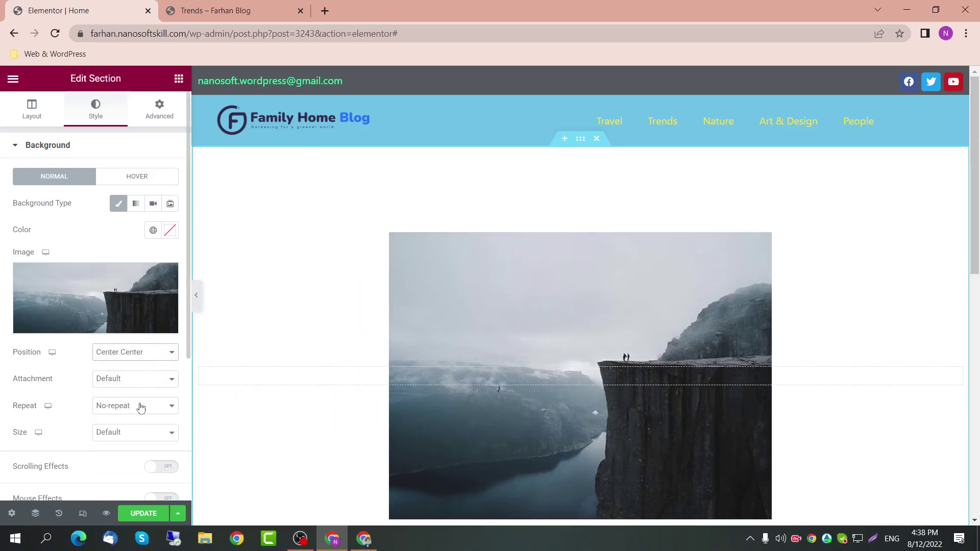
{"action": "left_click", "coordinate": [129, 435]}
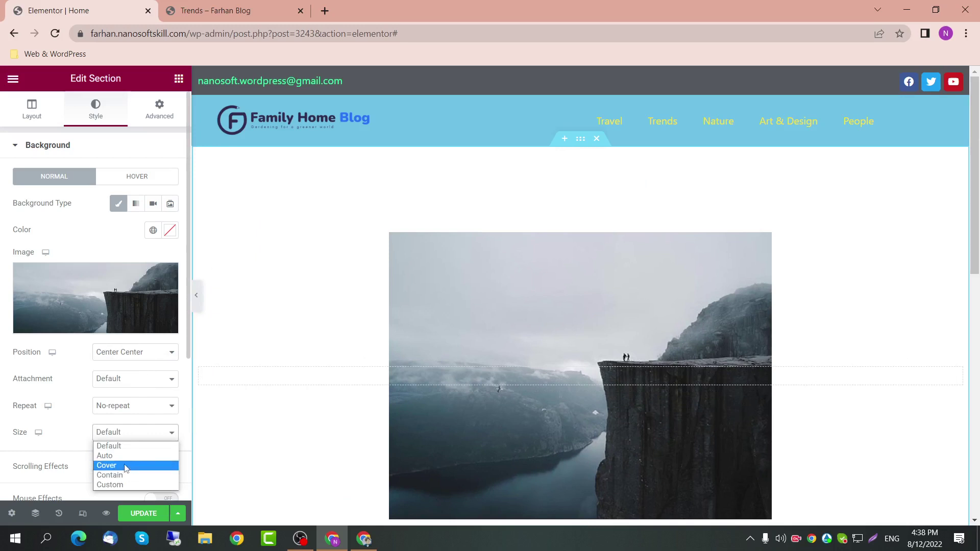
{"action": "left_click", "coordinate": [126, 467]}
{"action": "scroll", "coordinate": [605, 400], "scroll_direction": "down", "scroll_amount": 3}
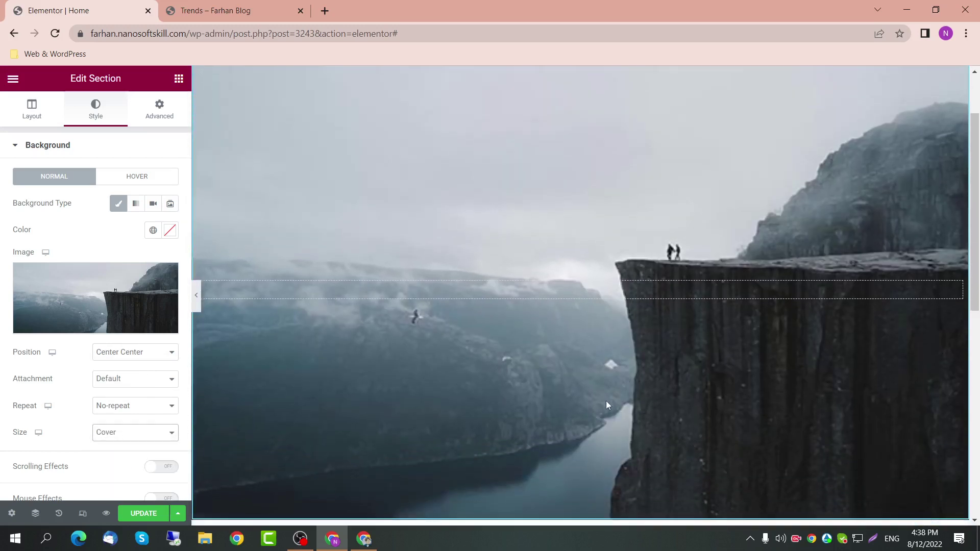
{"action": "scroll", "coordinate": [389, 347], "scroll_direction": "up", "scroll_amount": 1}
{"action": "scroll", "coordinate": [287, 259], "scroll_direction": "up", "scroll_amount": 3}
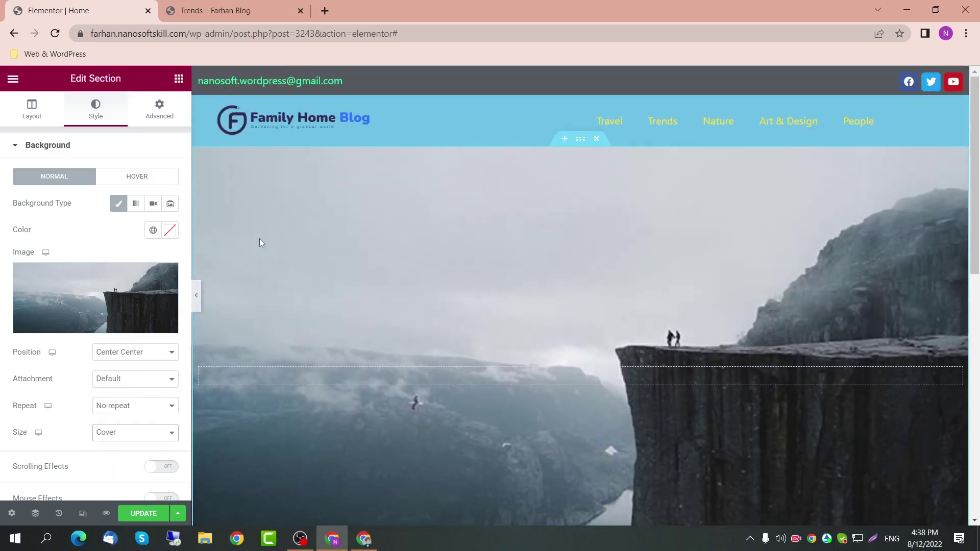
{"action": "scroll", "coordinate": [112, 386], "scroll_direction": "down", "scroll_amount": 2}
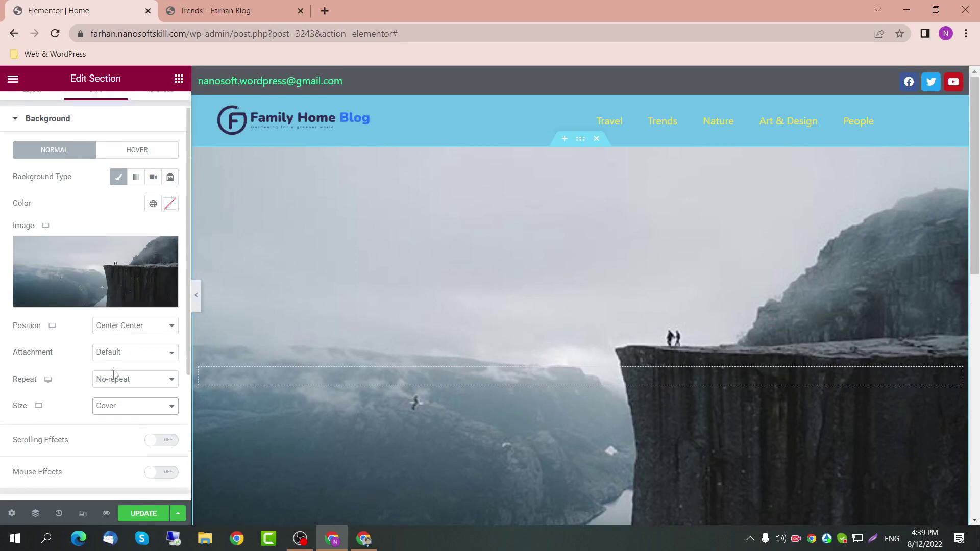
{"action": "scroll", "coordinate": [94, 396], "scroll_direction": "up", "scroll_amount": 2}
{"action": "scroll", "coordinate": [94, 394], "scroll_direction": "down", "scroll_amount": 3}
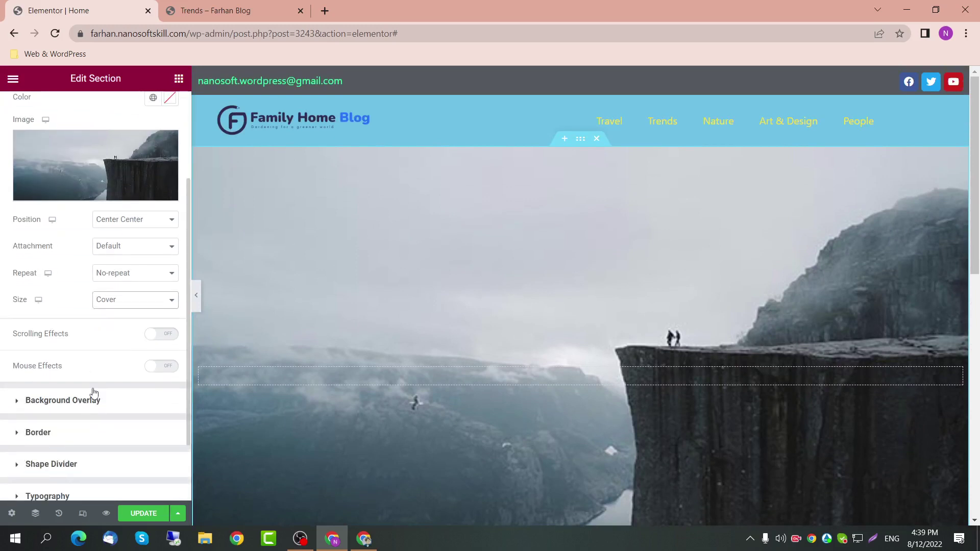
Step: Add a Classic overlay in the Secondary global colour at 0.7 opacity and update the page
{"action": "left_click", "coordinate": [100, 405]}
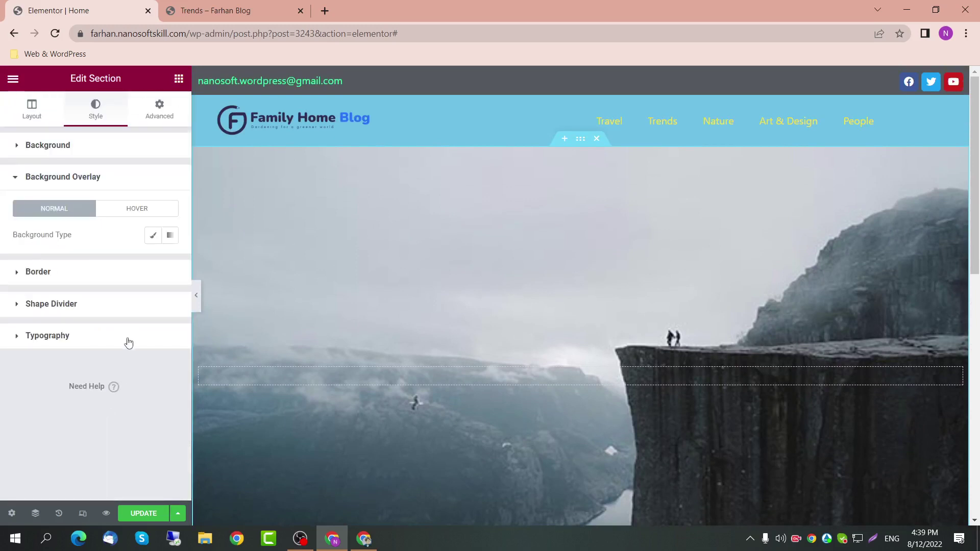
{"action": "left_click", "coordinate": [153, 235]}
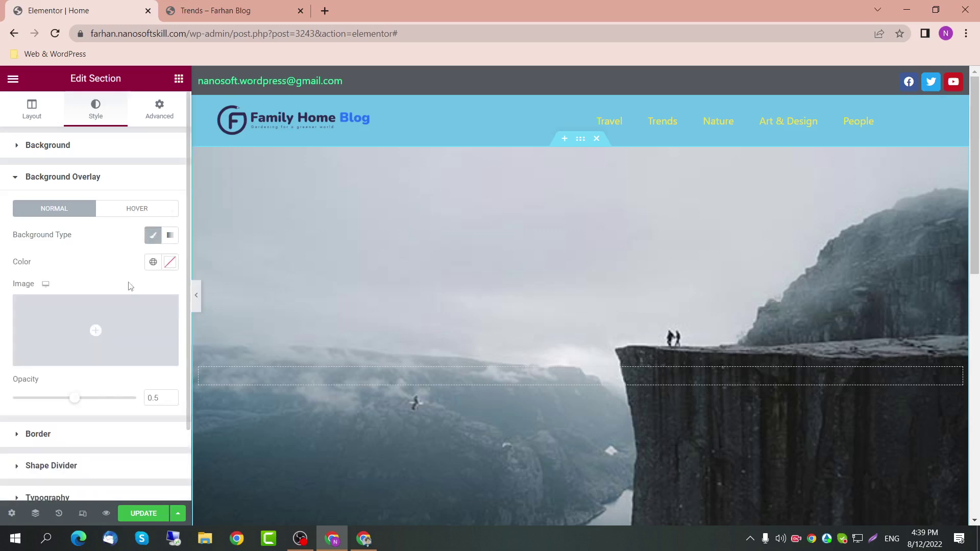
{"action": "left_click", "coordinate": [152, 262]}
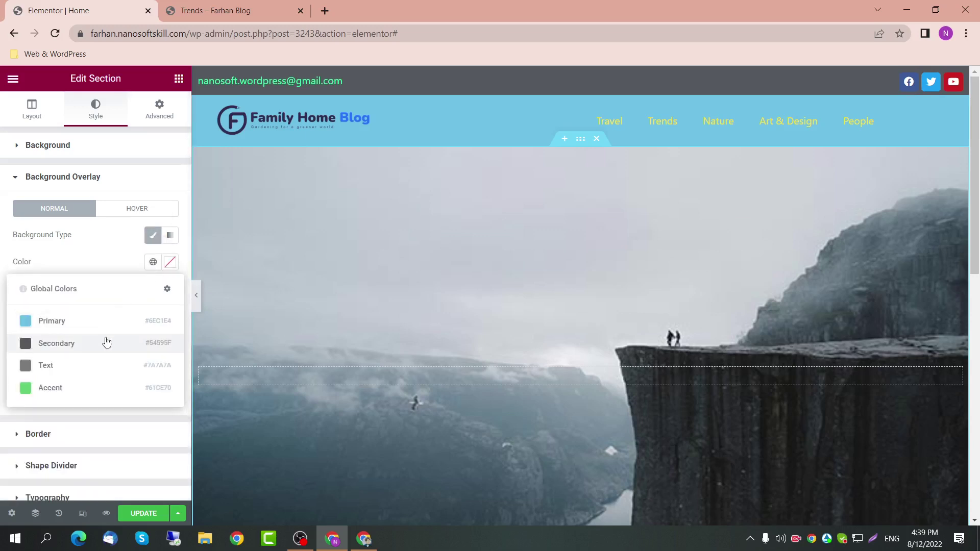
{"action": "left_click", "coordinate": [106, 343]}
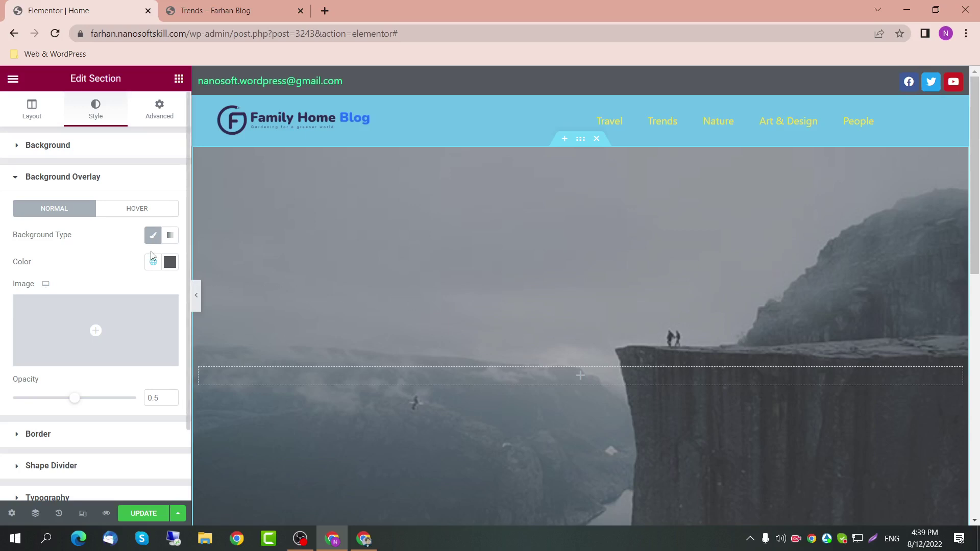
{"action": "scroll", "coordinate": [431, 342], "scroll_direction": "down", "scroll_amount": 1}
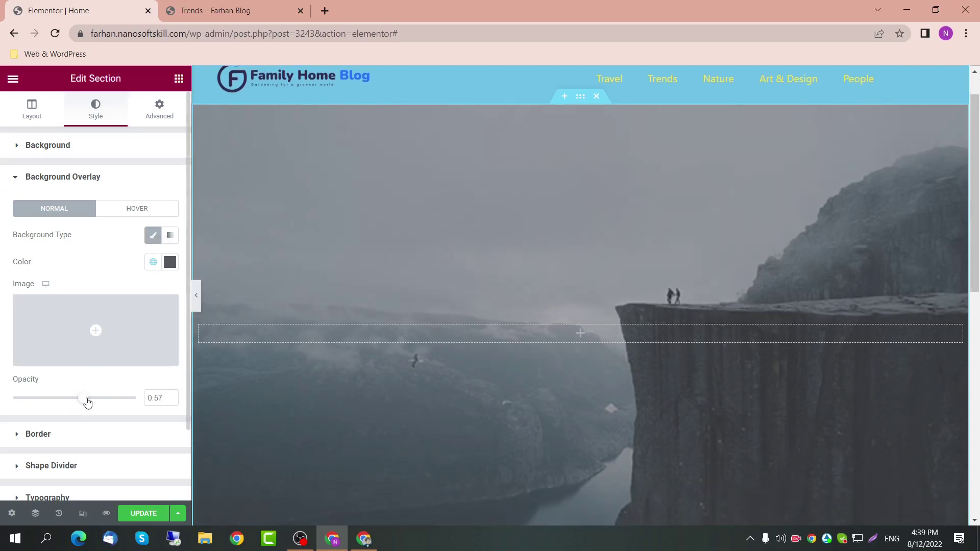
{"action": "mouse_move", "coordinate": [87, 403]}
{"action": "left_mouse_down"}
{"action": "mouse_move", "coordinate": [150, 394]}
{"action": "mouse_move", "coordinate": [98, 399]}
{"action": "left_mouse_up"}
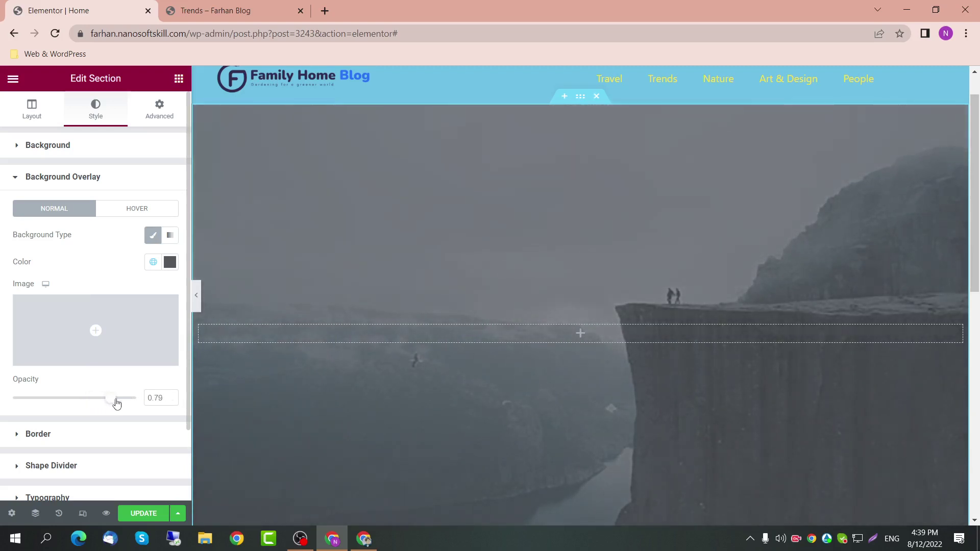
{"action": "mouse_move", "coordinate": [117, 404]}
{"action": "left_mouse_down"}
{"action": "mouse_move", "coordinate": [142, 402]}
{"action": "mouse_move", "coordinate": [104, 404]}
{"action": "left_mouse_up"}
{"action": "scroll", "coordinate": [503, 336], "scroll_direction": "down", "scroll_amount": 4}
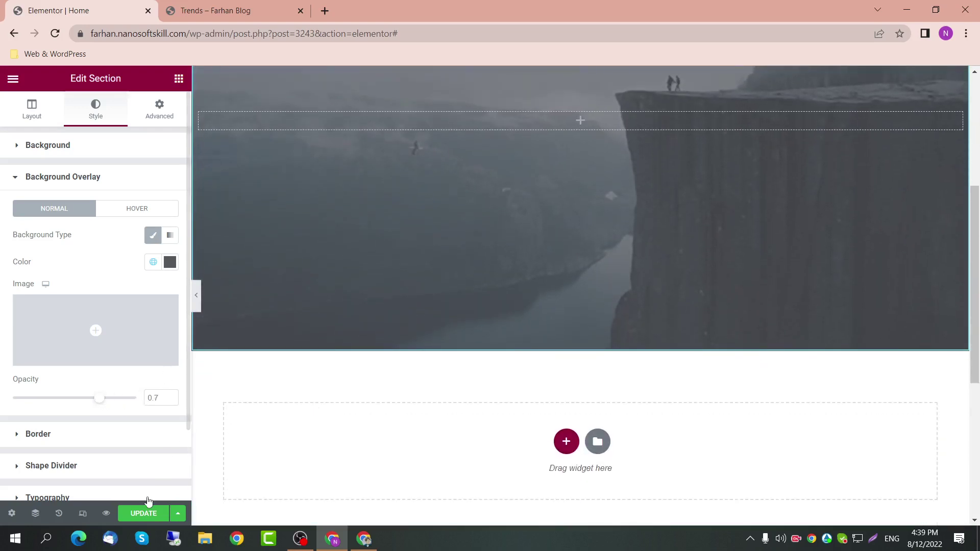
{"action": "left_click", "coordinate": [141, 513]}
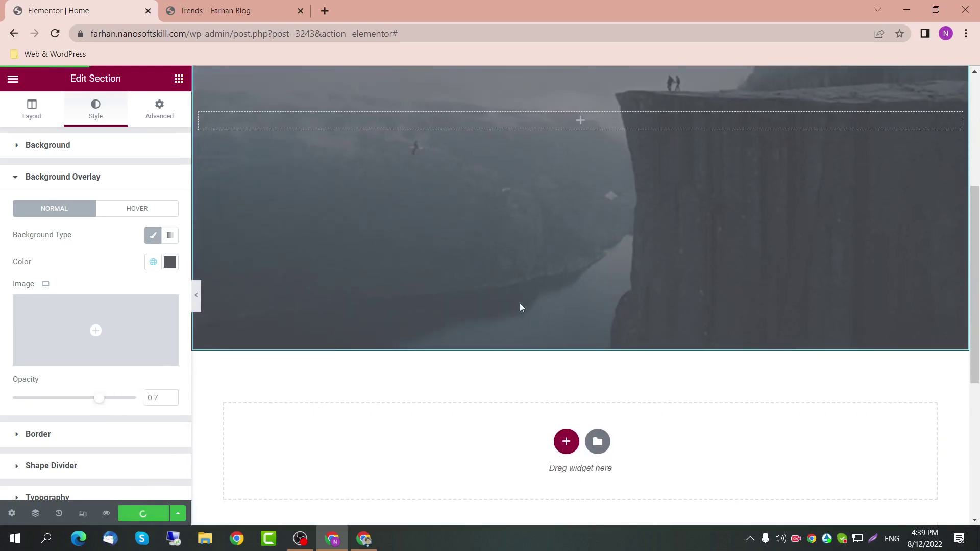
Step: Load the live home page by removing /category/trends/ from the Trends tab's address and review the hero
{"action": "left_click", "coordinate": [225, 11]}
{"action": "left_click_drag", "start_coordinate": [256, 33], "coordinate": [195, 35]}
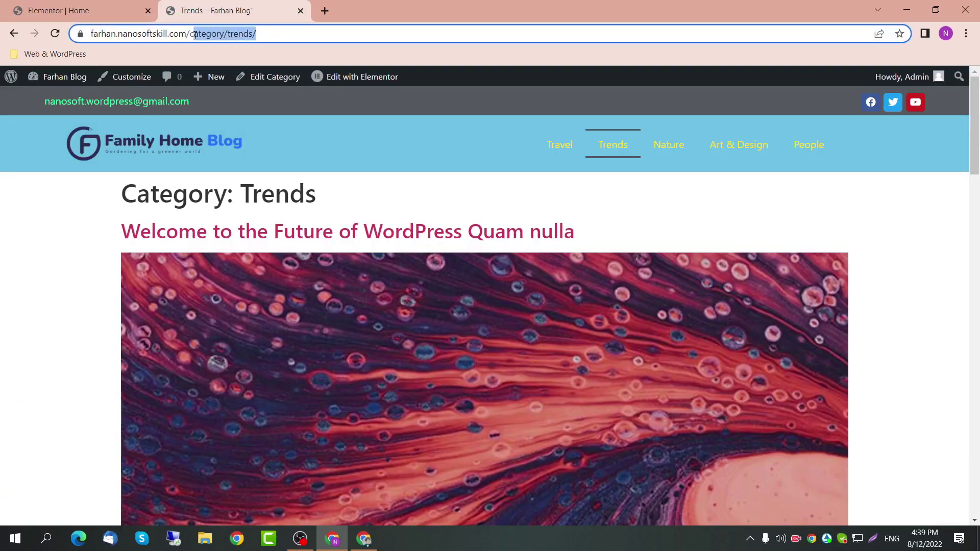
{"action": "key", "text": "BackSpace"}
{"action": "key", "text": "Return"}
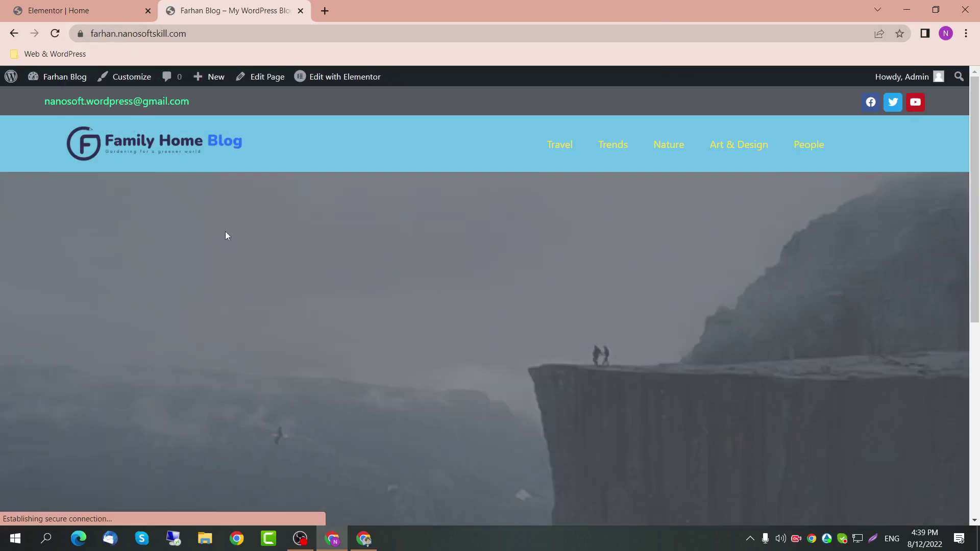
{"action": "scroll", "coordinate": [226, 233], "scroll_direction": "down", "scroll_amount": 1}
{"action": "scroll", "coordinate": [227, 238], "scroll_direction": "down", "scroll_amount": 5}
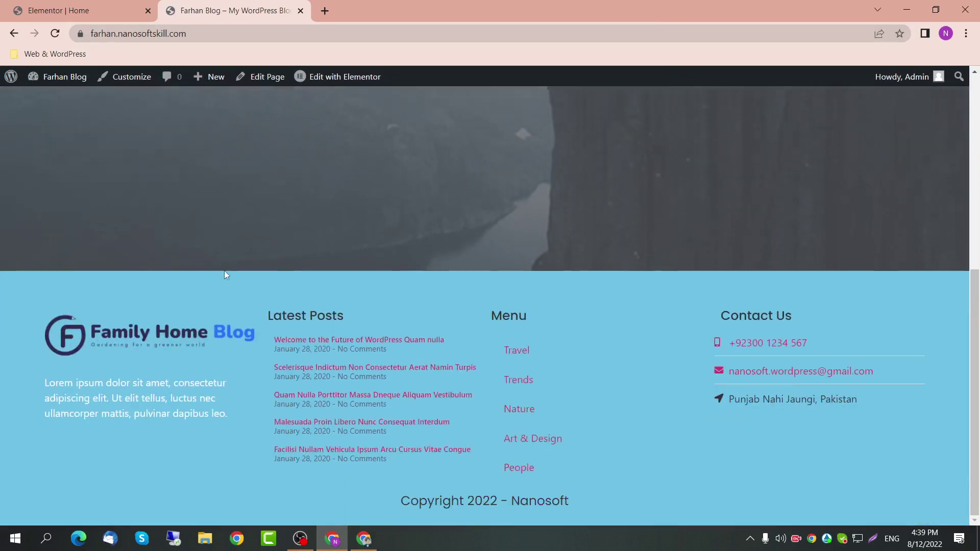
{"action": "scroll", "coordinate": [225, 276], "scroll_direction": "up", "scroll_amount": 6}
{"action": "scroll", "coordinate": [226, 274], "scroll_direction": "down", "scroll_amount": 1}
{"action": "scroll", "coordinate": [219, 276], "scroll_direction": "down", "scroll_amount": 2}
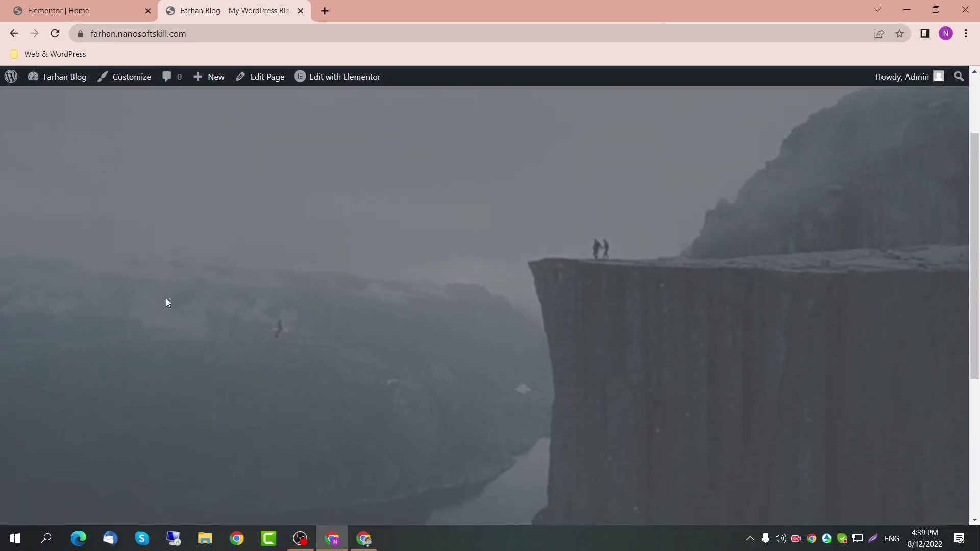
{"action": "scroll", "coordinate": [168, 302], "scroll_direction": "down", "scroll_amount": 2}
{"action": "scroll", "coordinate": [168, 302], "scroll_direction": "up", "scroll_amount": 2}
{"action": "scroll", "coordinate": [437, 302], "scroll_direction": "up", "scroll_amount": 2}
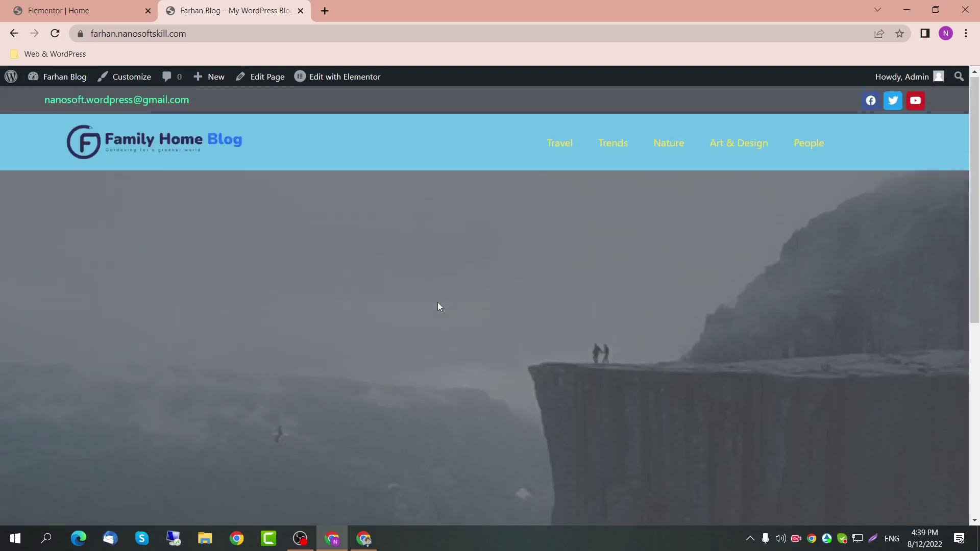
{"action": "left_click", "coordinate": [105, 5]}
{"action": "scroll", "coordinate": [512, 190], "scroll_direction": "up", "scroll_amount": 3}
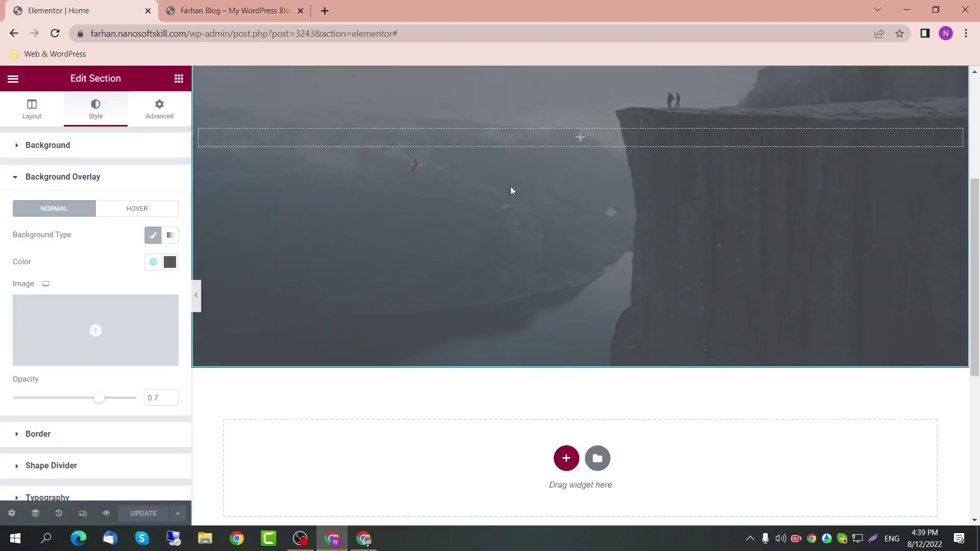
Step: Set the hero's Min Height to 85 vh (typed 80, stepped up) and update the page
{"action": "scroll", "coordinate": [621, 141], "scroll_direction": "up", "scroll_amount": 1}
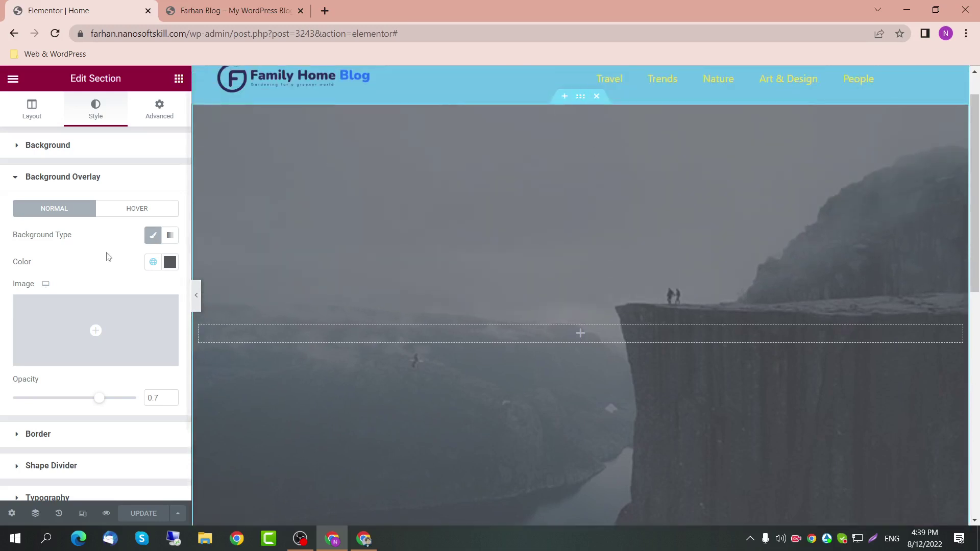
{"action": "left_click", "coordinate": [35, 106]}
{"action": "left_click", "coordinate": [153, 231]}
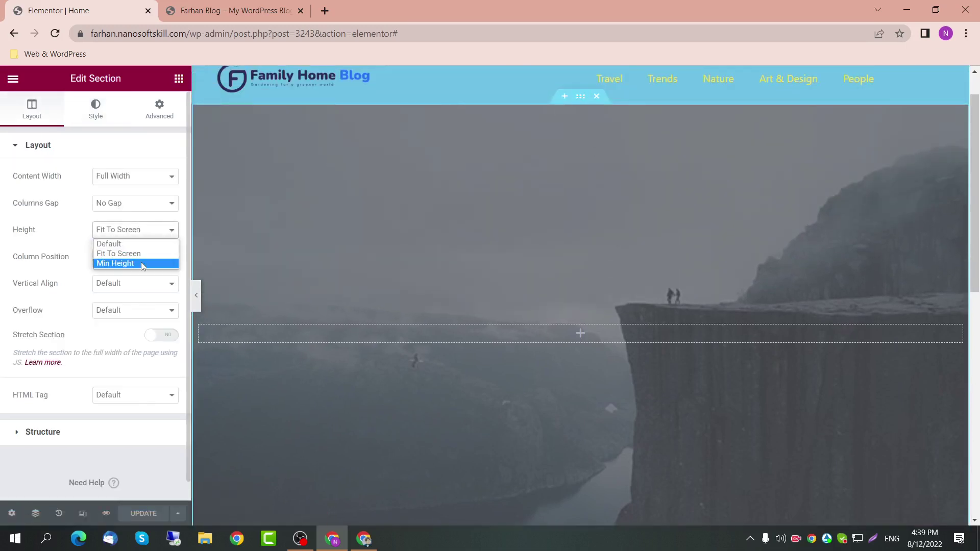
{"action": "left_click", "coordinate": [149, 263]}
{"action": "left_click", "coordinate": [159, 270]}
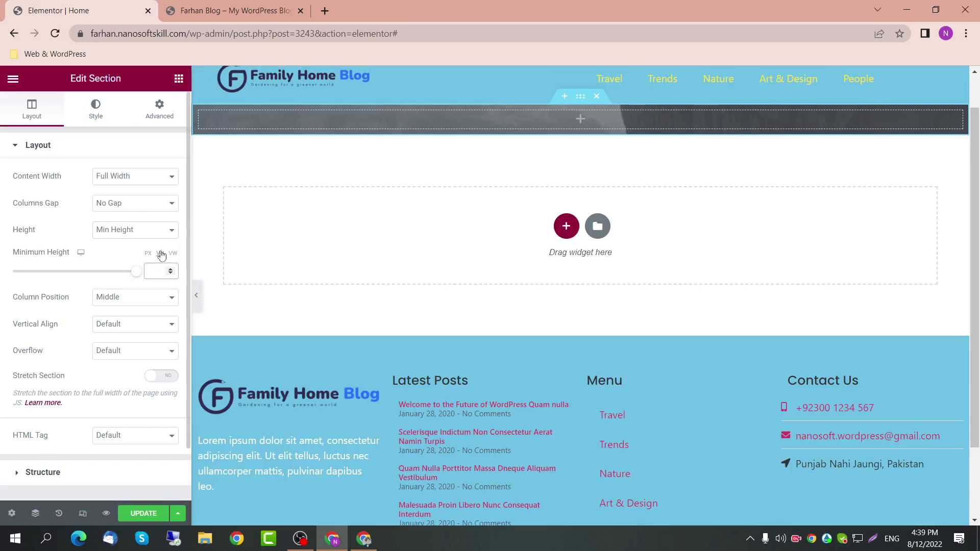
{"action": "type", "text": "80"}
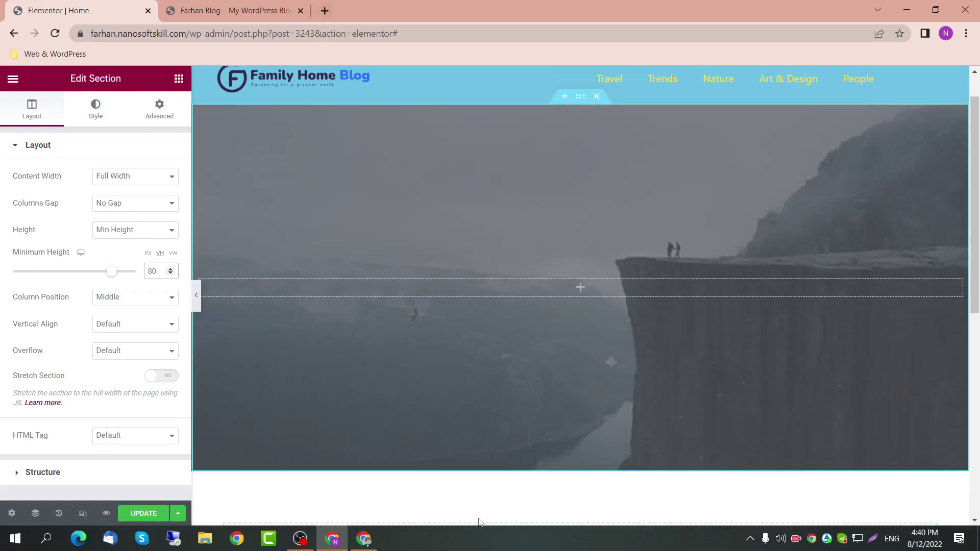
{"action": "scroll", "coordinate": [464, 473], "scroll_direction": "up", "scroll_amount": 1}
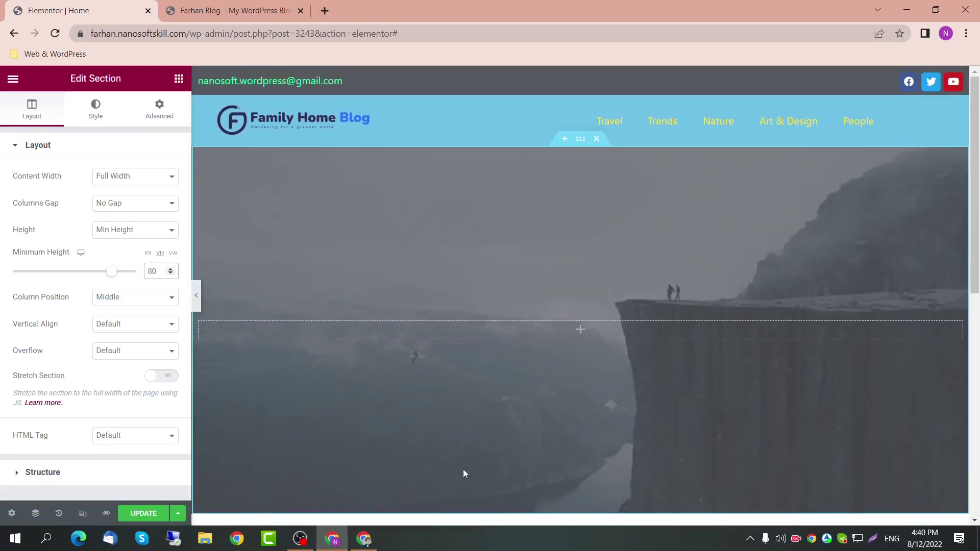
{"action": "key", "text": "Up"}
{"action": "key", "text": "Up"}
{"action": "key", "text": "Up"}
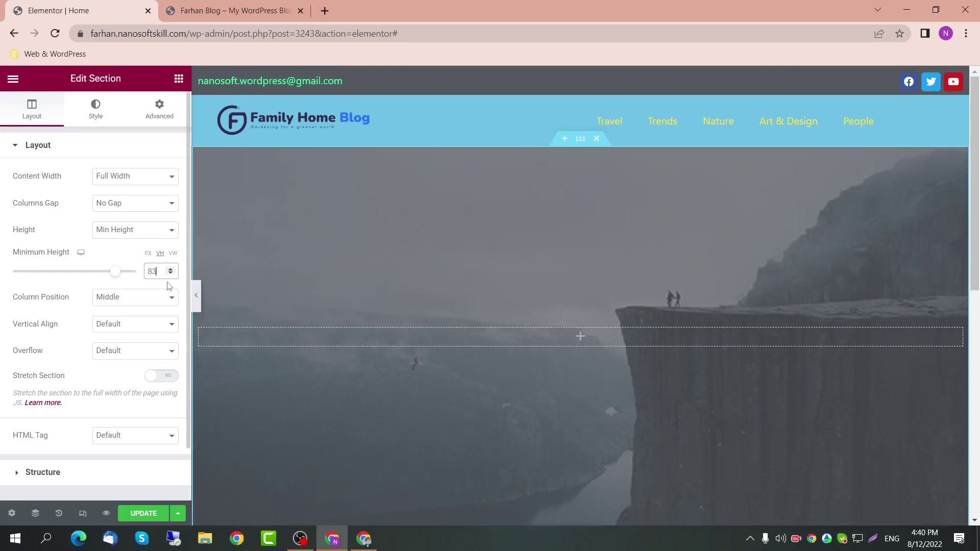
{"action": "key", "text": "Up"}
{"action": "key", "text": "Up"}
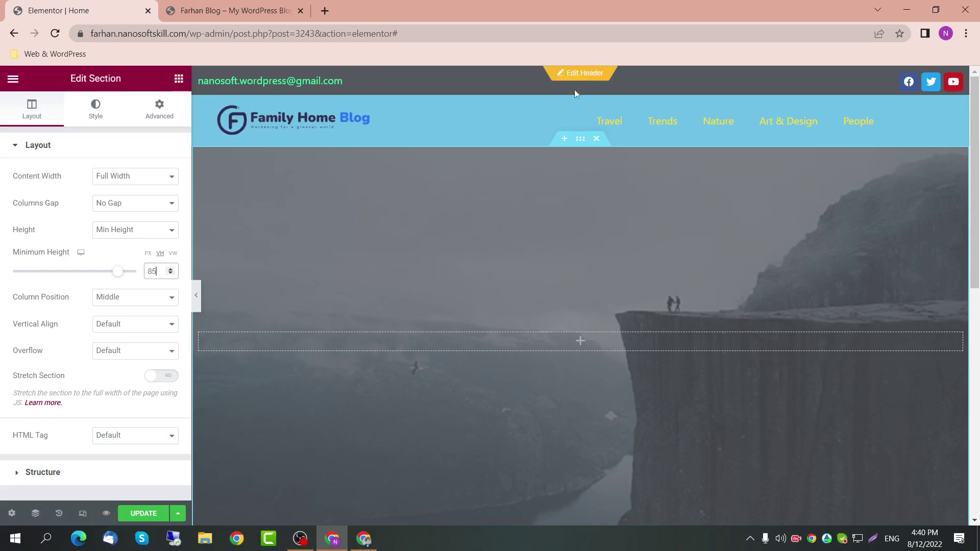
{"action": "left_click", "coordinate": [138, 508]}
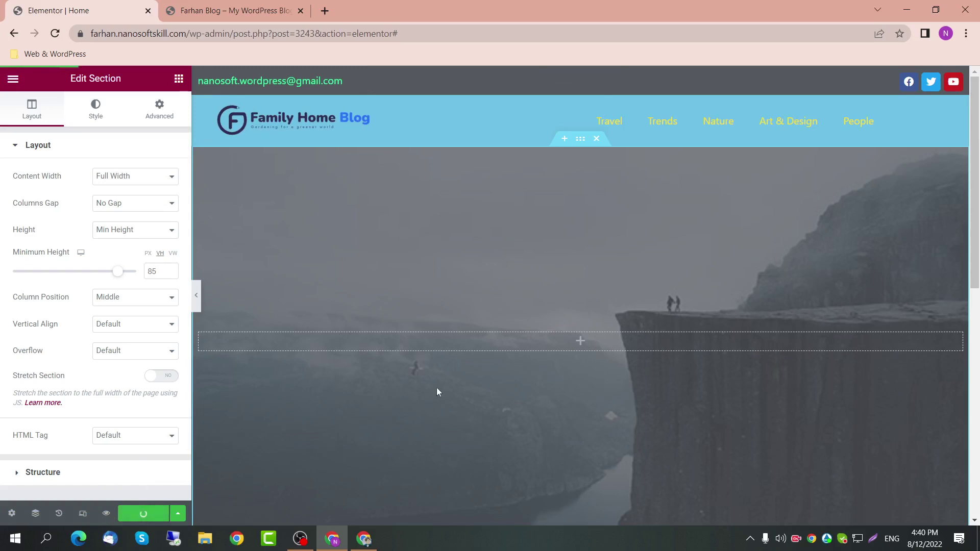
Step: Reload the live home page to check the 85 vh hero
{"action": "left_click", "coordinate": [184, 4]}
{"action": "left_click", "coordinate": [193, 33]}
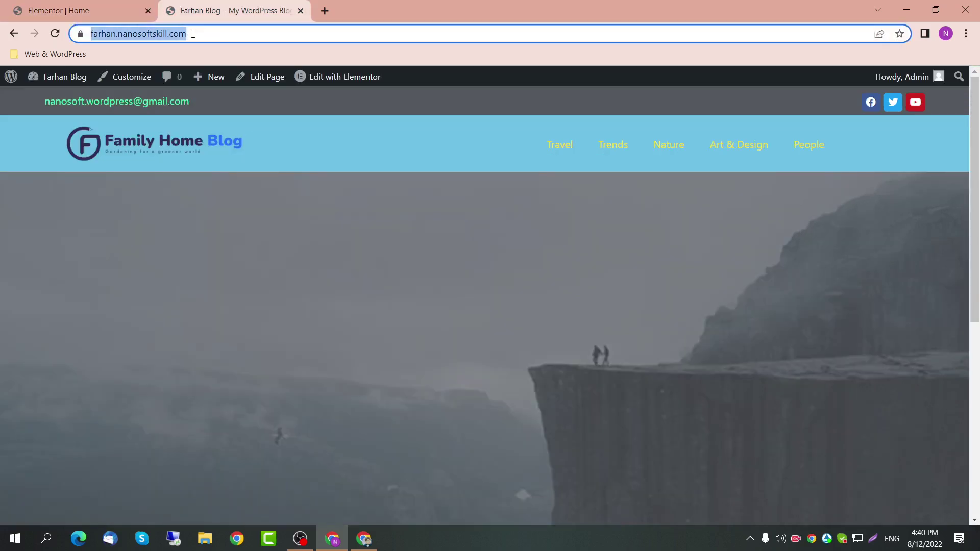
{"action": "key", "text": "Return"}
{"action": "scroll", "coordinate": [292, 243], "scroll_direction": "down", "scroll_amount": 5}
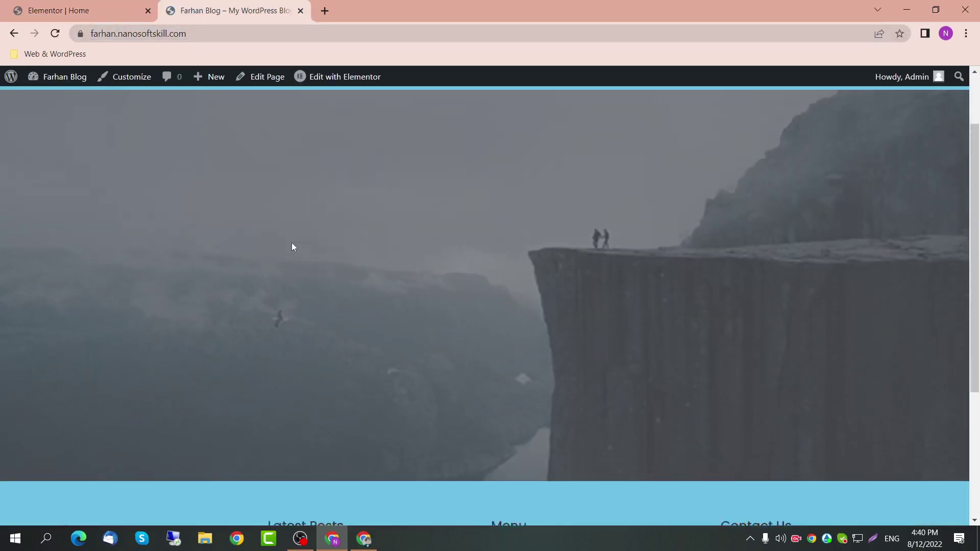
{"action": "scroll", "coordinate": [293, 247], "scroll_direction": "up", "scroll_amount": 3}
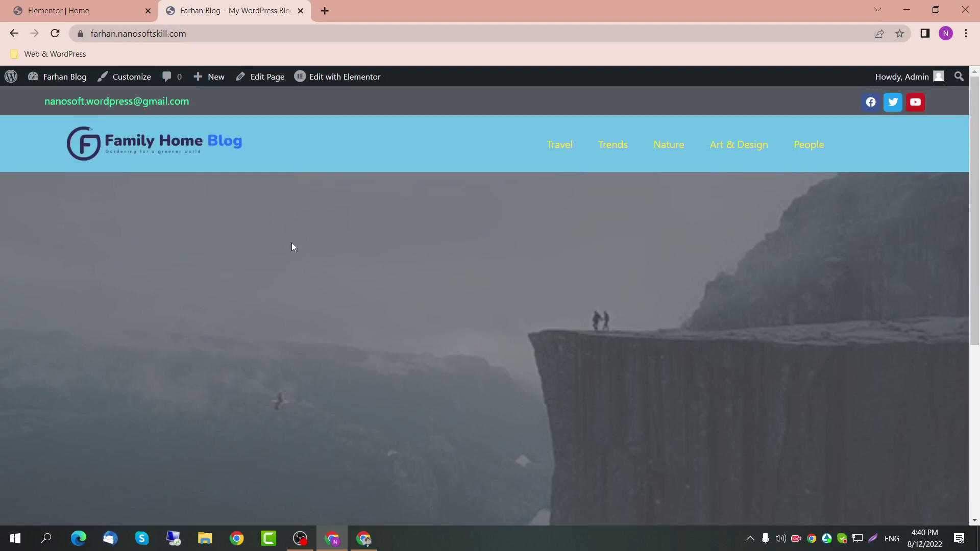
Step: Open Taskbar settings and turn on automatic taskbar hiding
{"action": "right_click", "coordinate": [449, 541]}
{"action": "left_click", "coordinate": [472, 526]}
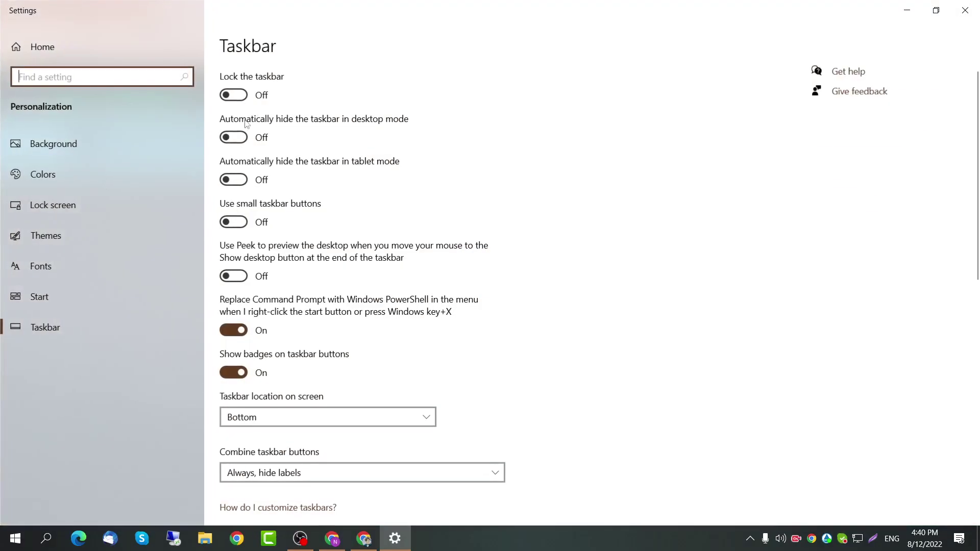
{"action": "left_click", "coordinate": [233, 138]}
Step: Recheck the taskbar auto-hide setting and close the Settings window
{"action": "left_click", "coordinate": [965, 10]}
{"action": "scroll", "coordinate": [443, 487], "scroll_direction": "down", "scroll_amount": 1}
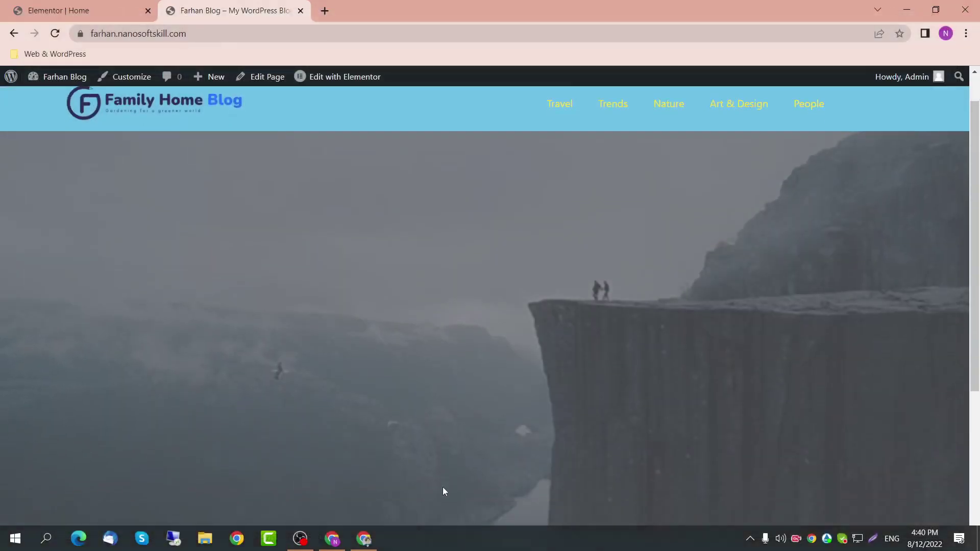
{"action": "scroll", "coordinate": [443, 487], "scroll_direction": "down", "scroll_amount": 1}
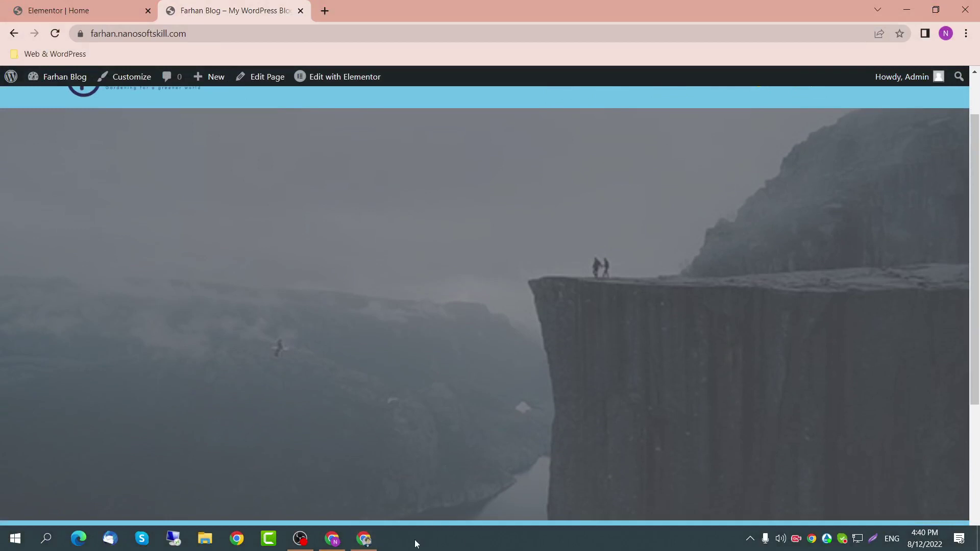
{"action": "right_click", "coordinate": [415, 542]}
{"action": "left_click", "coordinate": [423, 528]}
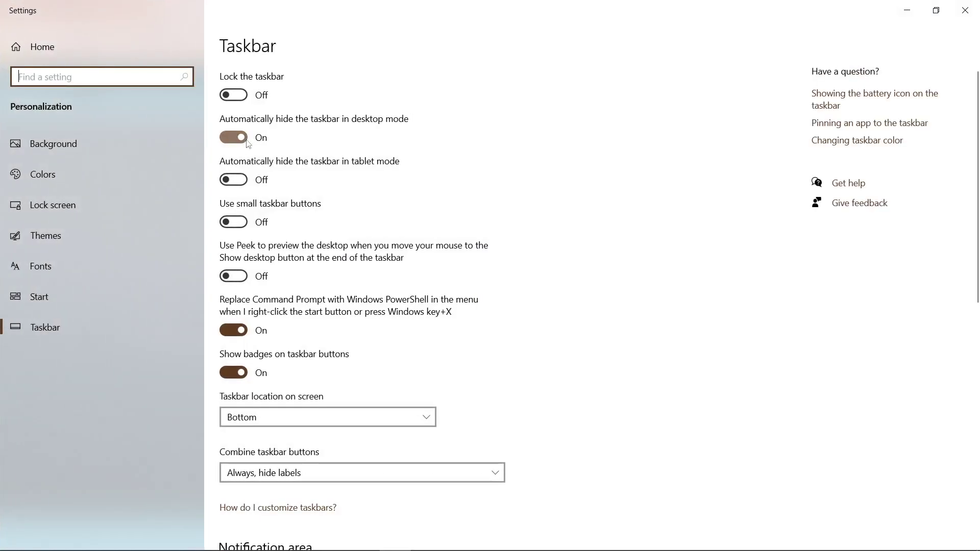
{"action": "left_click", "coordinate": [965, 10]}
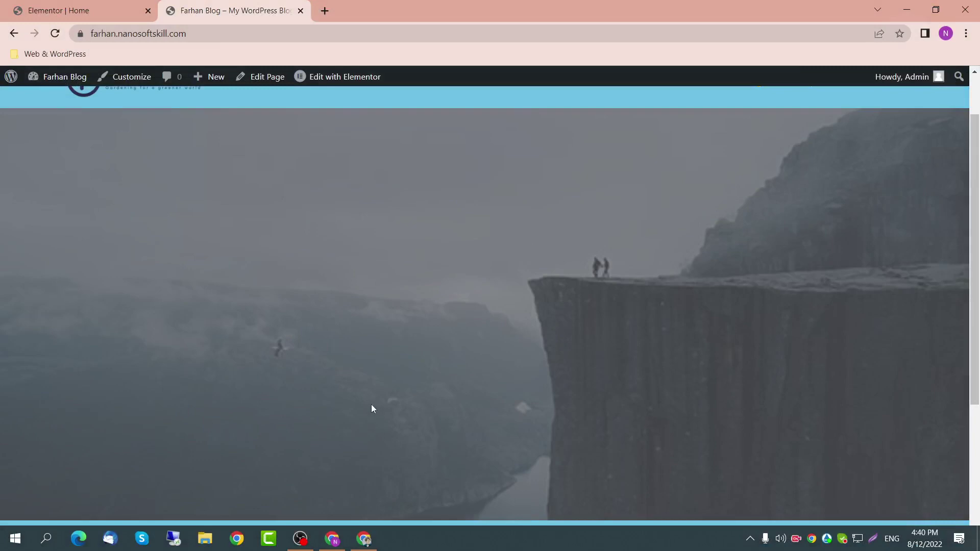
{"action": "scroll", "coordinate": [371, 404], "scroll_direction": "down", "scroll_amount": 2}
{"action": "scroll", "coordinate": [371, 404], "scroll_direction": "up", "scroll_amount": 3}
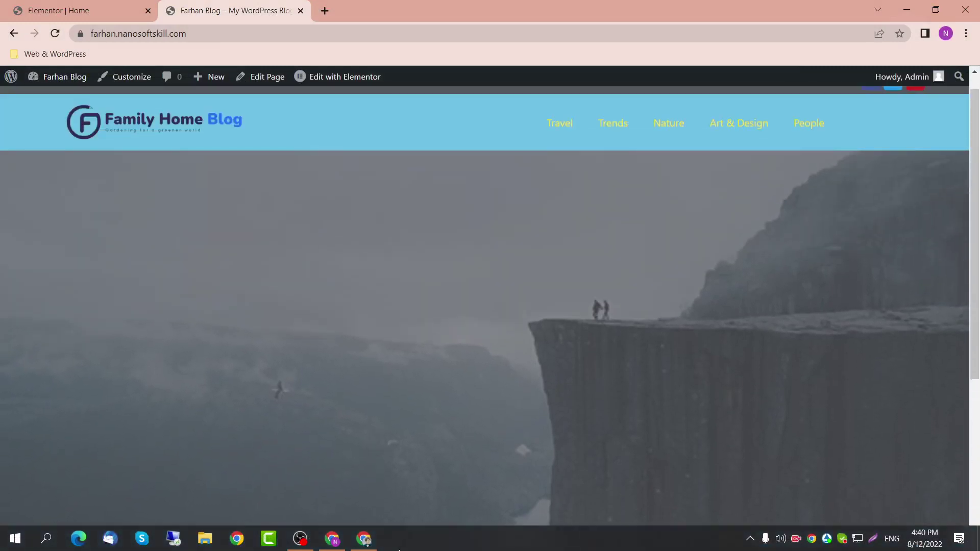
Step: Return to the Elementor | Home tab in the blog's browser window
{"action": "left_click", "coordinate": [363, 539]}
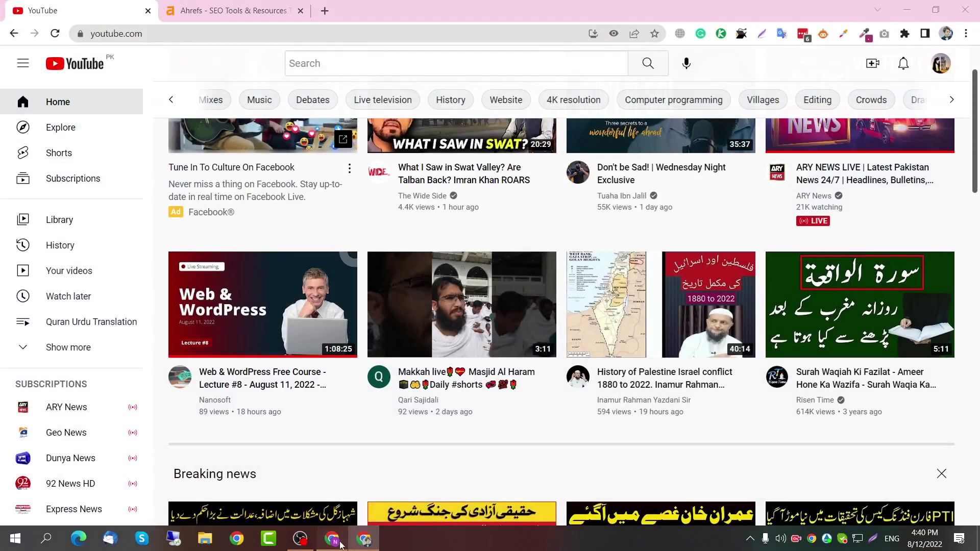
{"action": "left_click", "coordinate": [340, 544]}
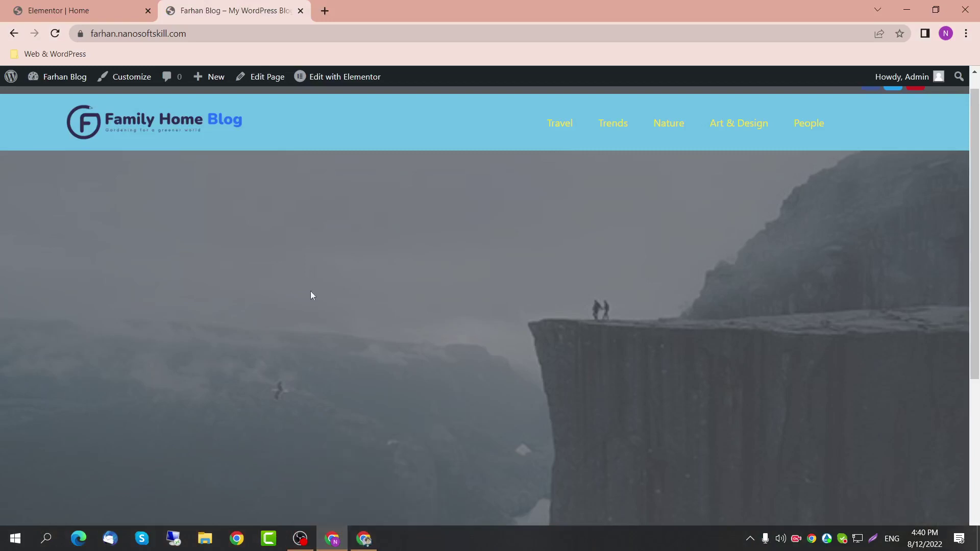
{"action": "key", "text": "ctrl+Tab"}
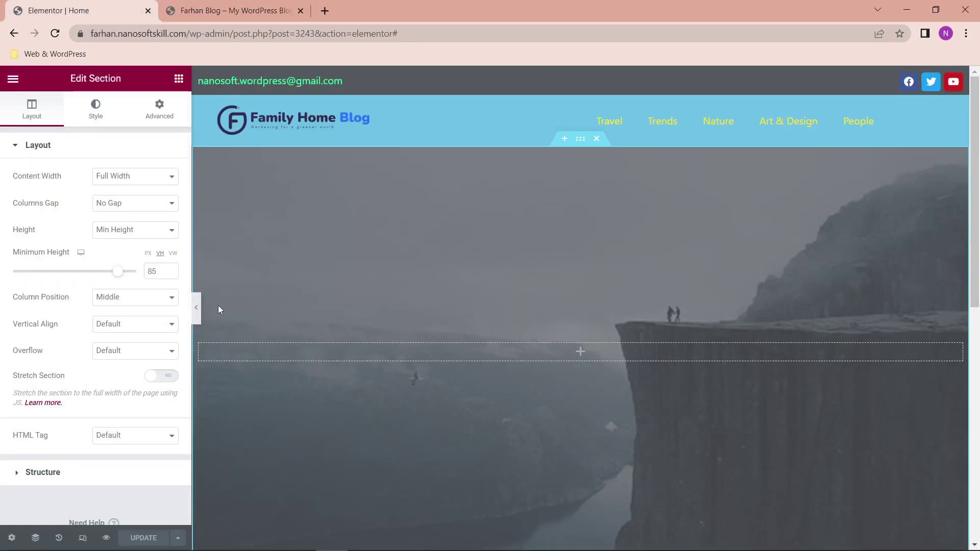
Step: Lower the hero's minimum height to 80 vh, previewing the page with the panel hidden
{"action": "left_click", "coordinate": [196, 308]}
{"action": "scroll", "coordinate": [155, 344], "scroll_direction": "down", "scroll_amount": 1}
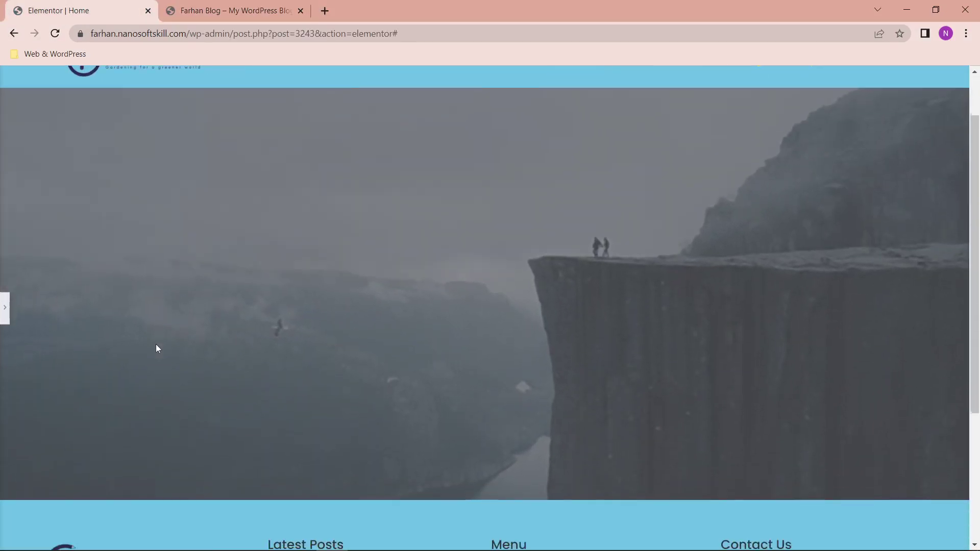
{"action": "scroll", "coordinate": [155, 344], "scroll_direction": "up", "scroll_amount": 1}
{"action": "left_click", "coordinate": [5, 314]}
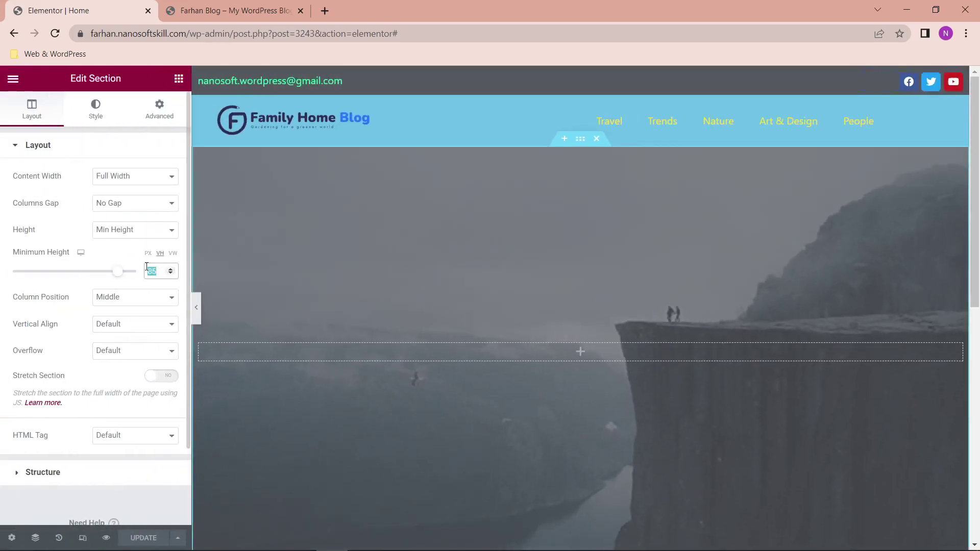
{"action": "type", "text": "80"}
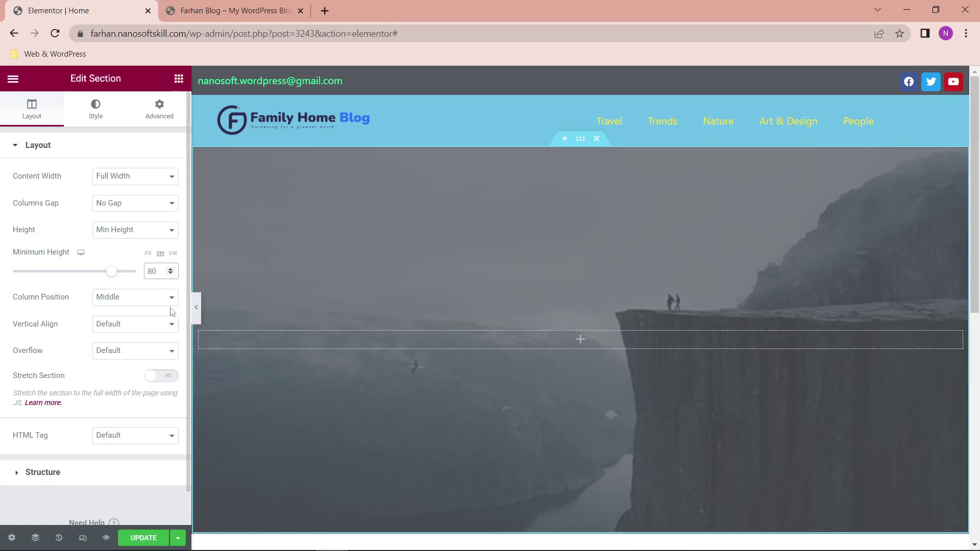
{"action": "left_click", "coordinate": [197, 308]}
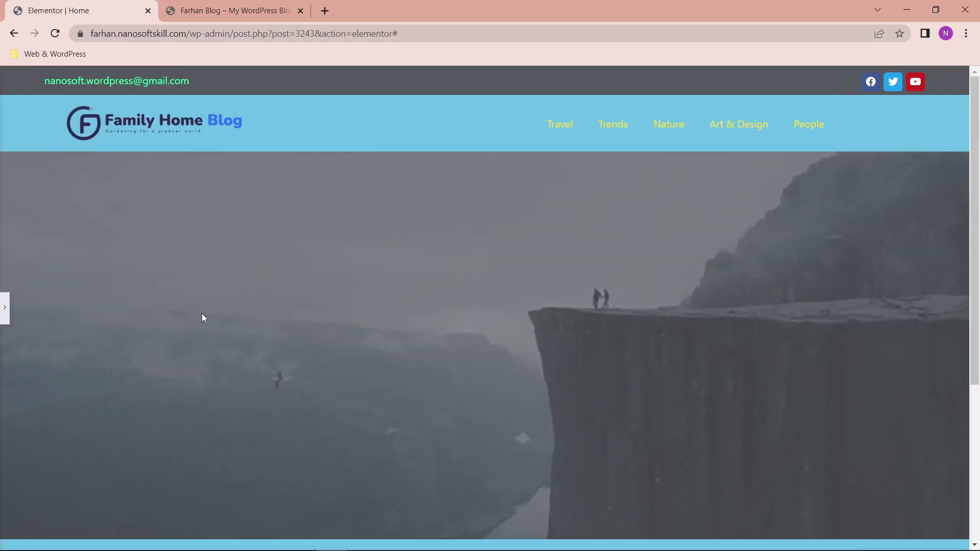
{"action": "left_click", "coordinate": [4, 308]}
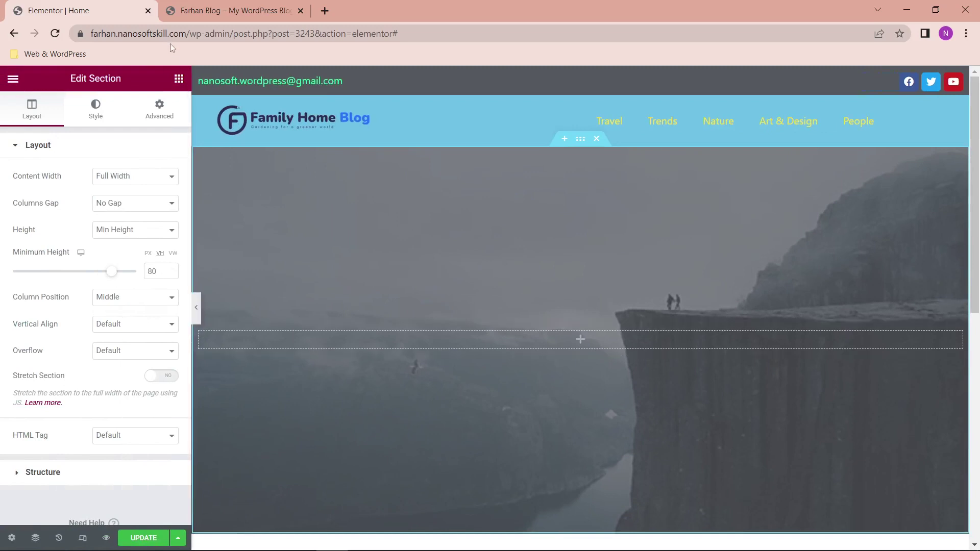
Step: Bring up the Elements panel and scroll through the widget list
{"action": "left_click", "coordinate": [179, 78]}
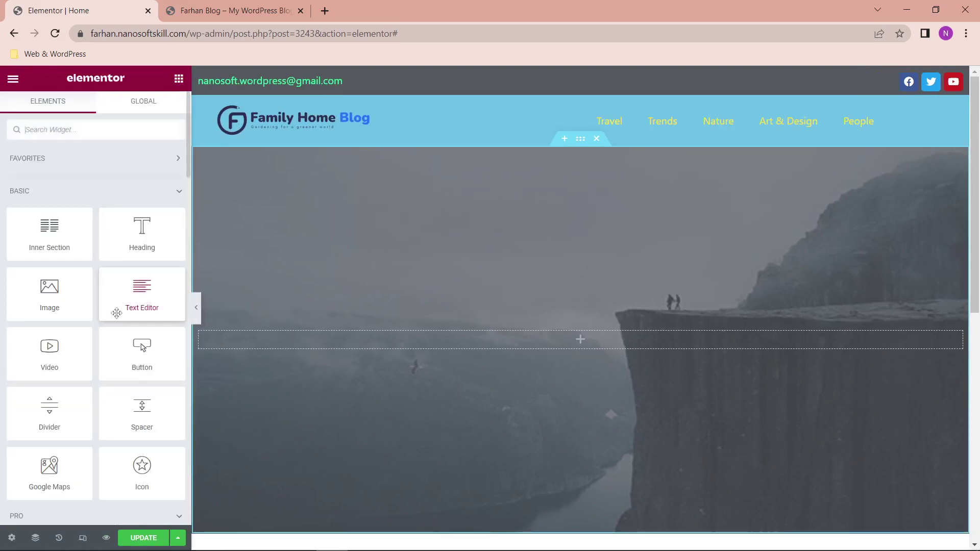
{"action": "scroll", "coordinate": [115, 309], "scroll_direction": "down", "scroll_amount": 4}
{"action": "scroll", "coordinate": [79, 377], "scroll_direction": "down", "scroll_amount": 3}
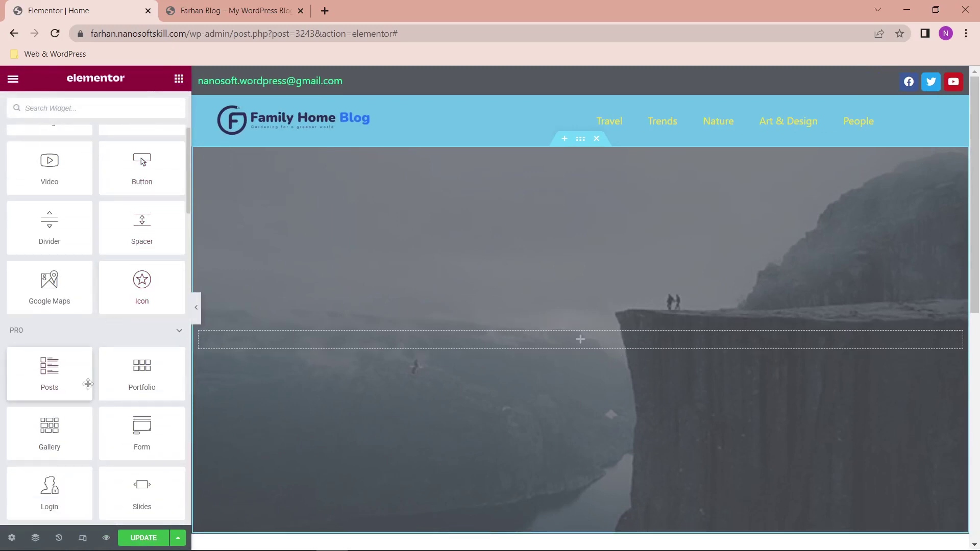
{"action": "scroll", "coordinate": [72, 337], "scroll_direction": "down", "scroll_amount": 2}
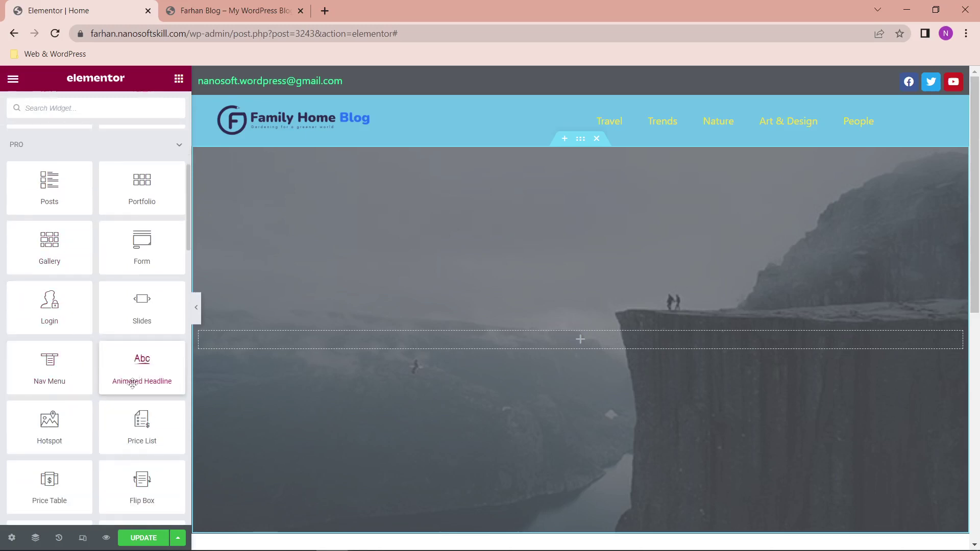
{"action": "scroll", "coordinate": [132, 384], "scroll_direction": "down", "scroll_amount": 2}
{"action": "scroll", "coordinate": [380, 437], "scroll_direction": "down", "scroll_amount": 3}
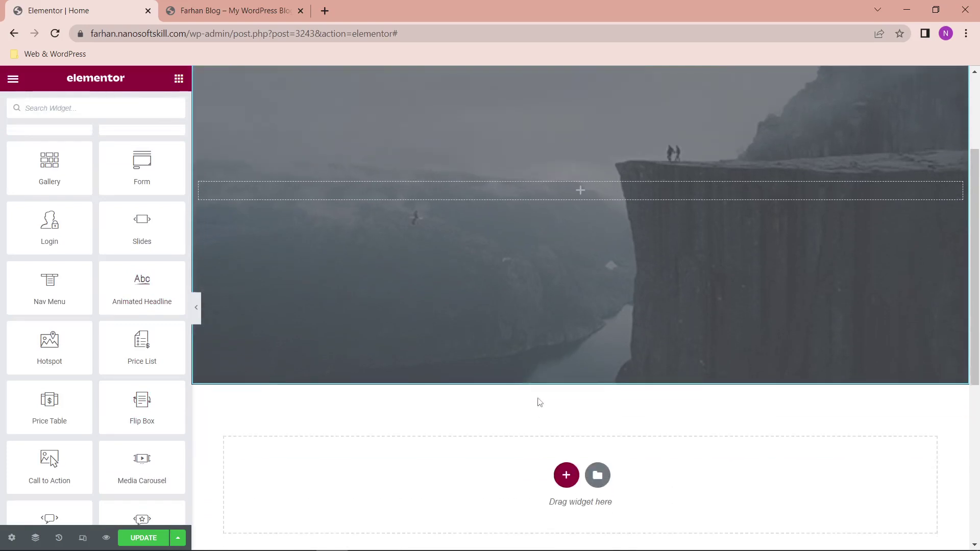
Step: Add a one-column section below the hero with width 1400 and drop a Heading widget into it
{"action": "scroll", "coordinate": [539, 402], "scroll_direction": "down", "scroll_amount": 2}
{"action": "left_click", "coordinate": [565, 368]}
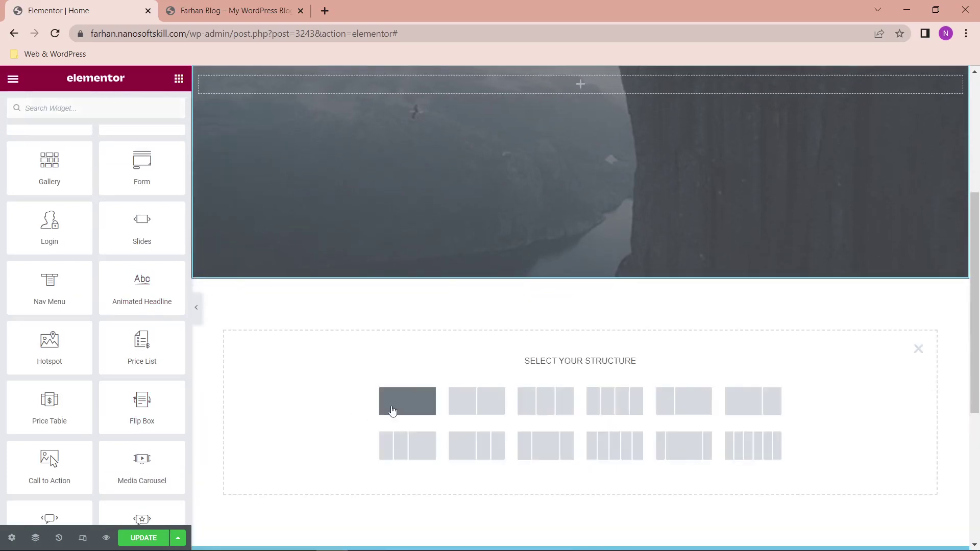
{"action": "left_click", "coordinate": [396, 407]}
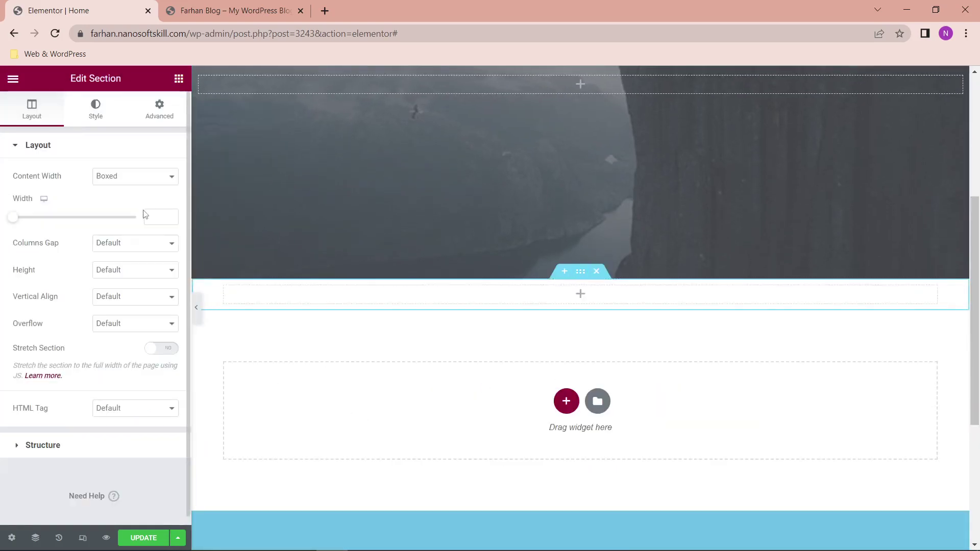
{"action": "left_click", "coordinate": [156, 217]}
{"action": "type", "text": "1400"}
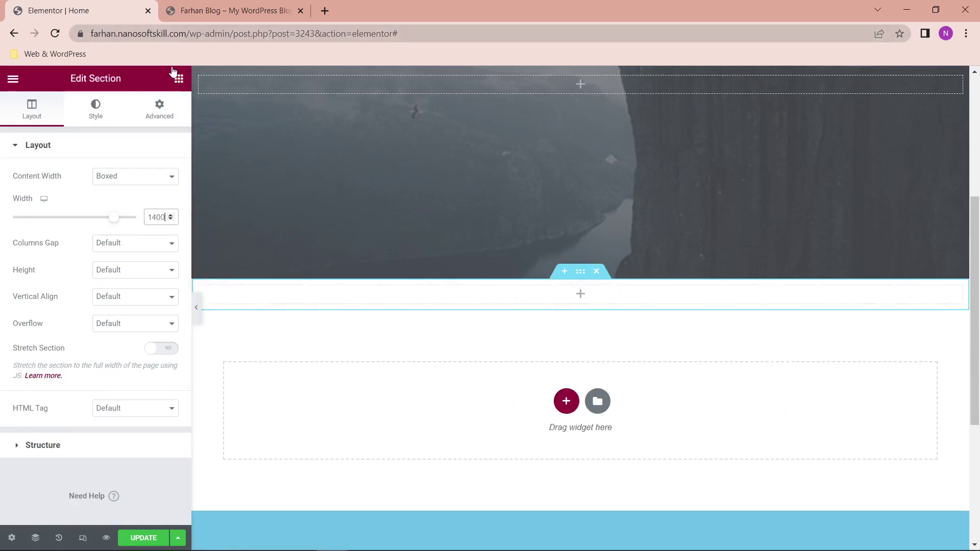
{"action": "left_click", "coordinate": [179, 88]}
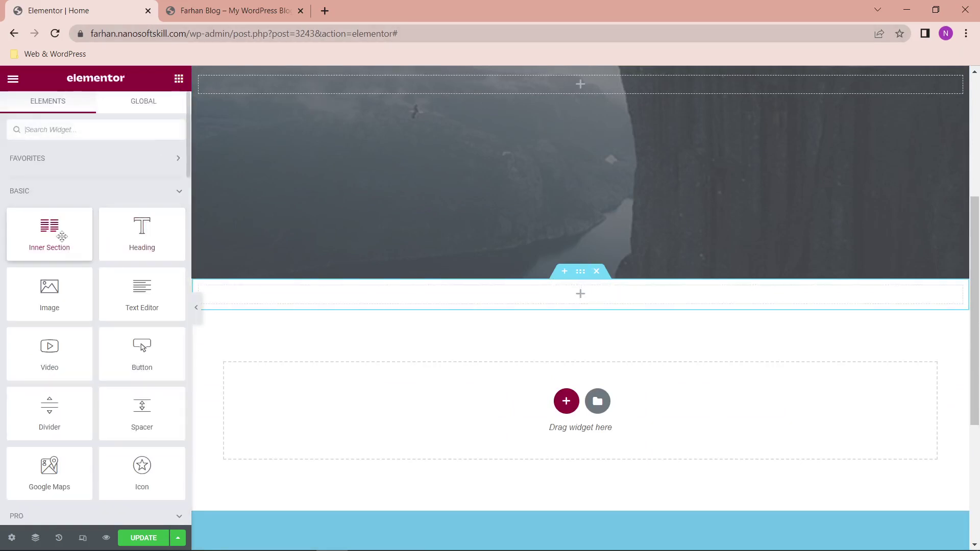
{"action": "left_click_drag", "start_coordinate": [61, 234], "coordinate": [468, 298]}
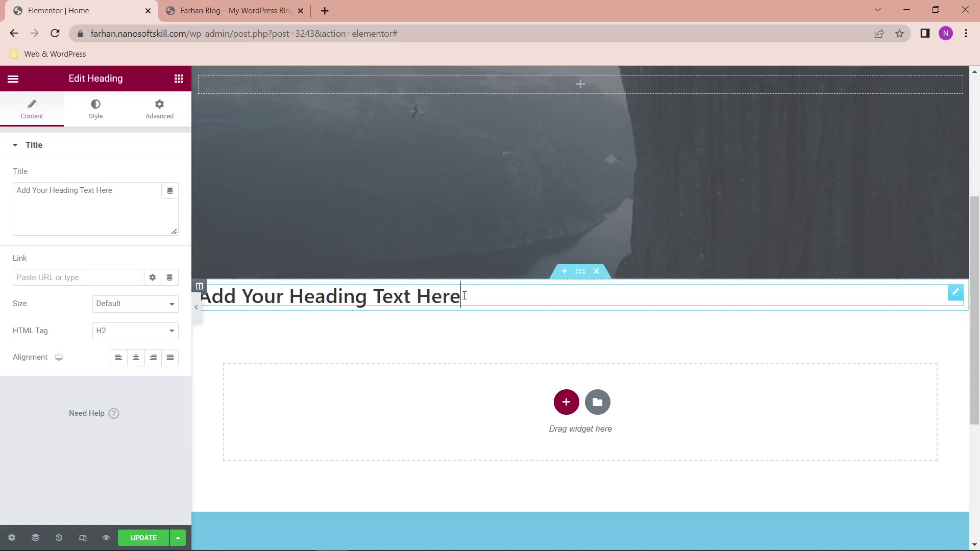
Step: Change the heading text to 'Latest Posts' and set its typography decoration to Underline
{"action": "left_click_drag", "start_coordinate": [131, 212], "coordinate": [2, 199]}
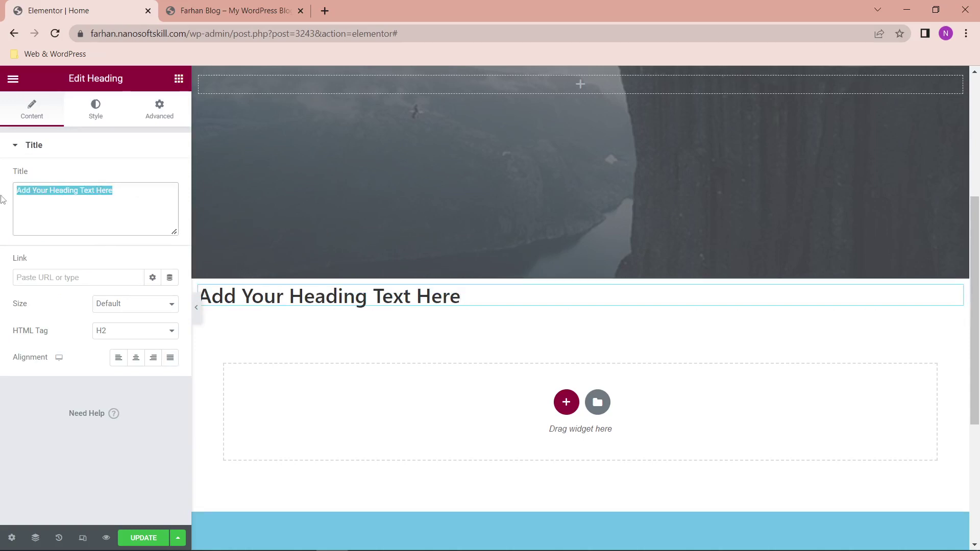
{"action": "type", "text": "Latest Posts"}
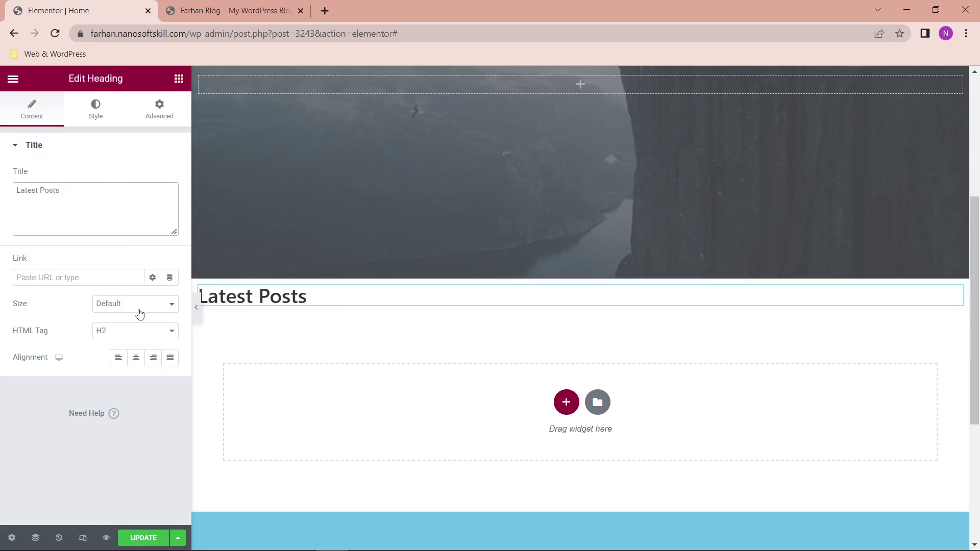
{"action": "left_click", "coordinate": [95, 109]}
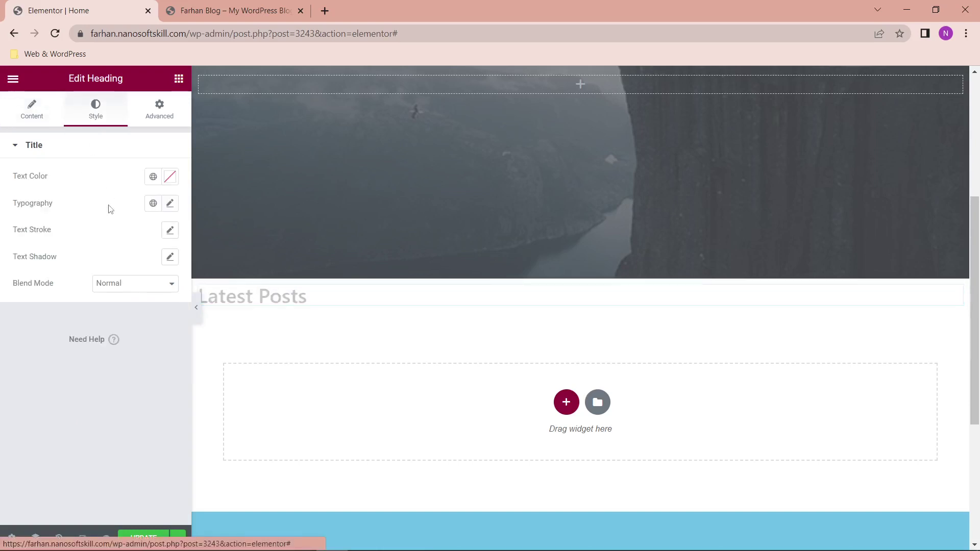
{"action": "left_click", "coordinate": [170, 204]}
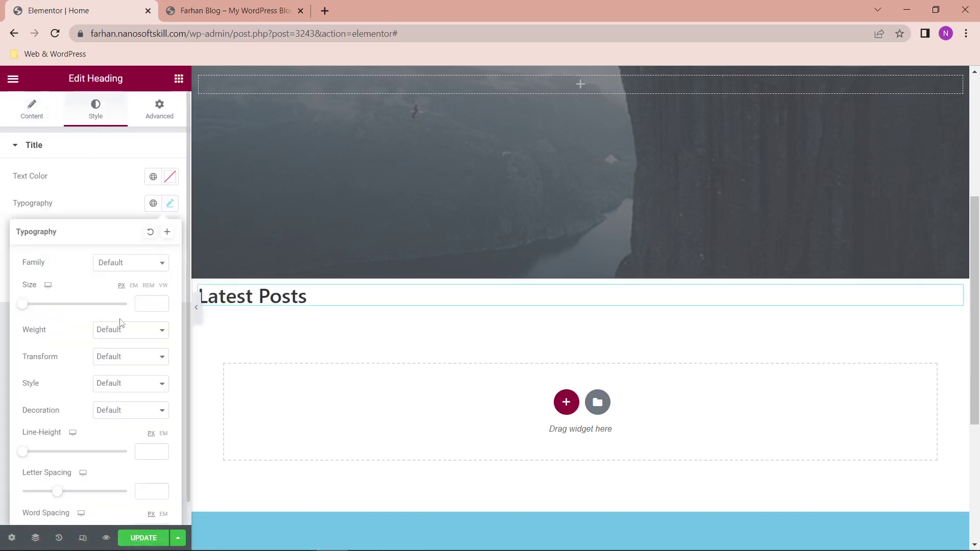
{"action": "left_click", "coordinate": [125, 388]}
{"action": "left_click", "coordinate": [131, 391]}
{"action": "left_click", "coordinate": [131, 391]}
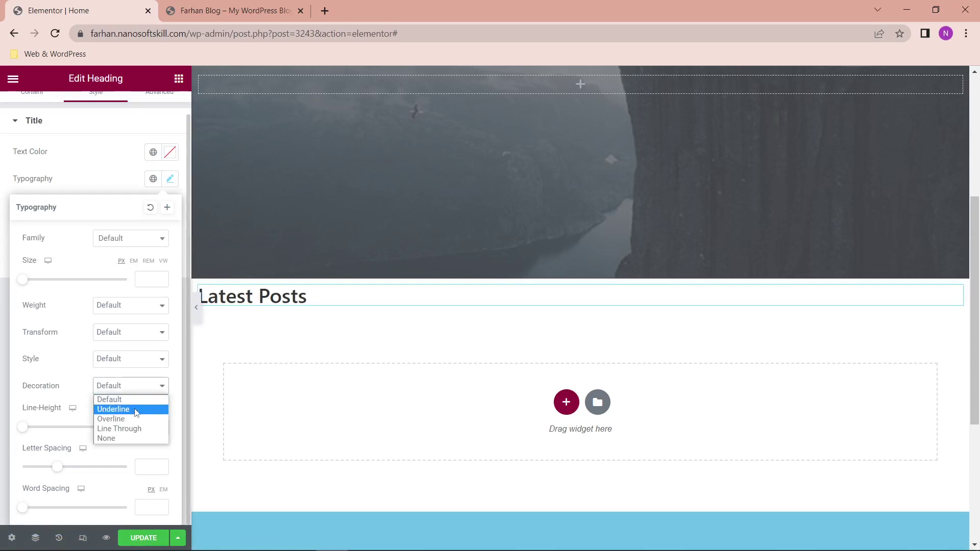
{"action": "left_click", "coordinate": [134, 411]}
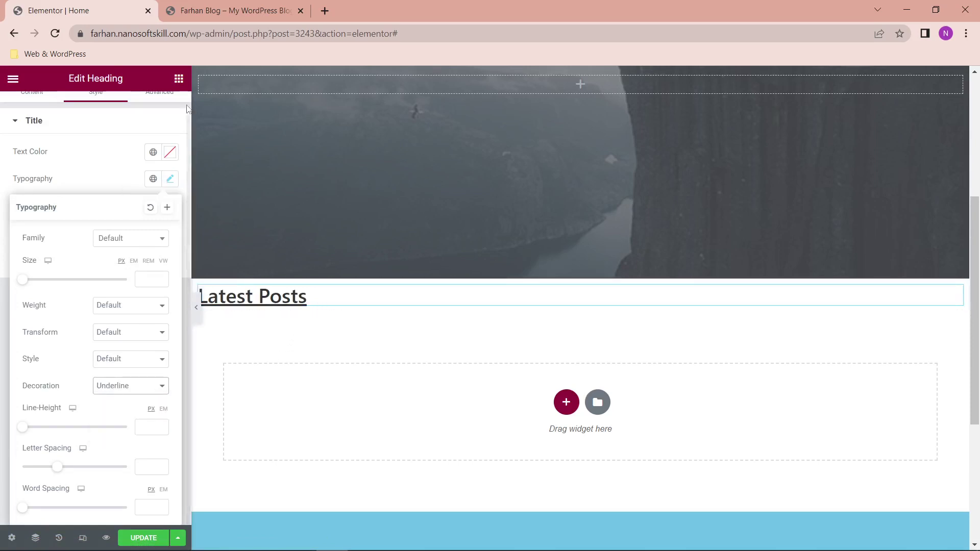
Step: Check the heading's font family list, then start and cancel creating a new global font
{"action": "left_click", "coordinate": [174, 85]}
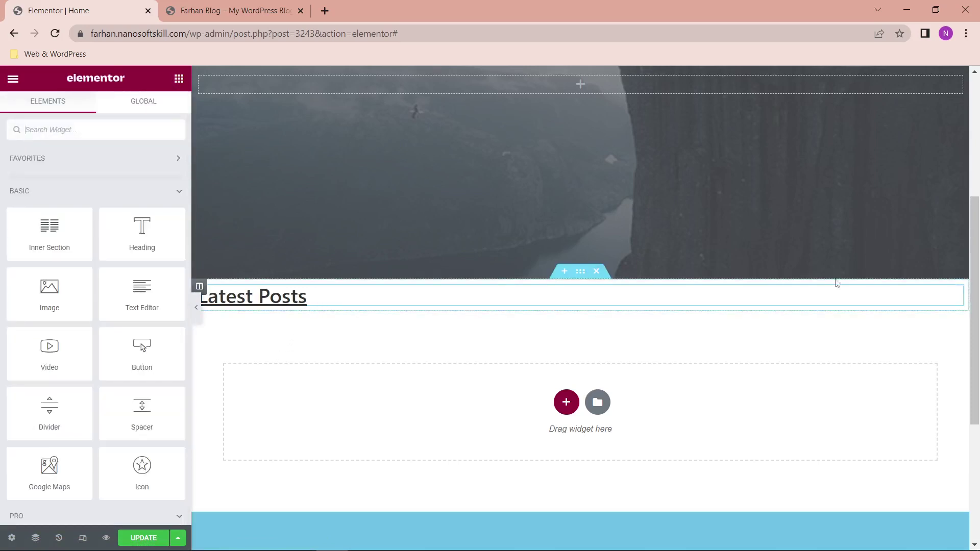
{"action": "left_click", "coordinate": [954, 292]}
{"action": "left_click", "coordinate": [170, 203]}
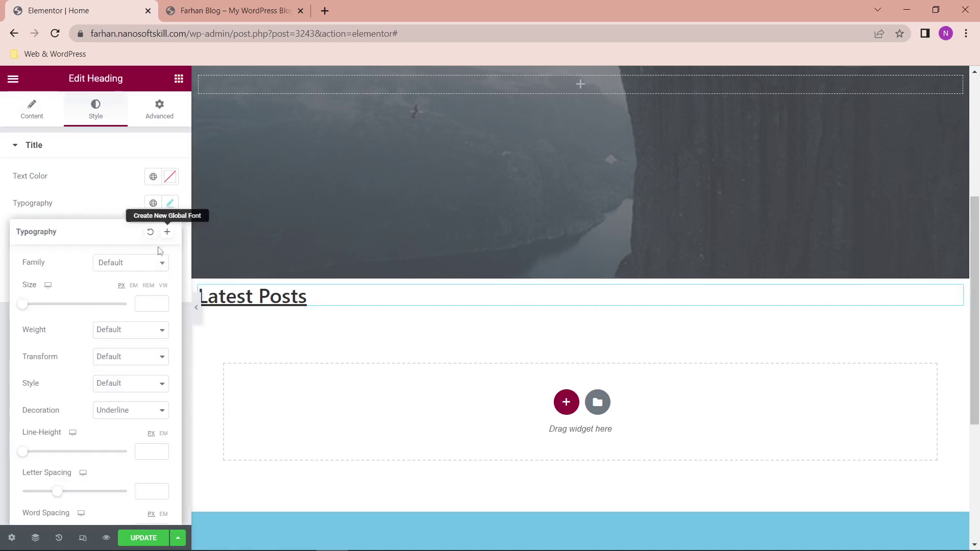
{"action": "left_click", "coordinate": [143, 268]}
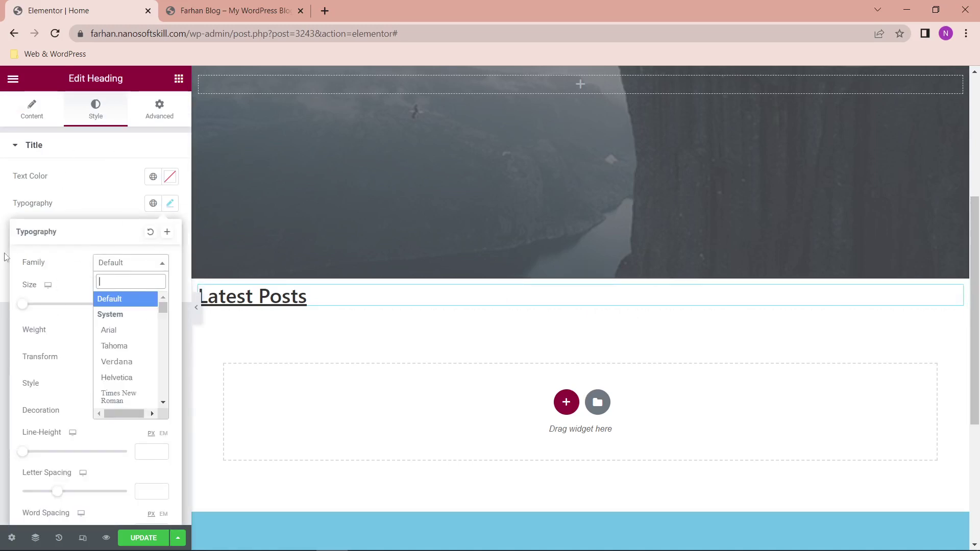
{"action": "left_click", "coordinate": [170, 233]}
{"action": "left_click_drag", "start_coordinate": [478, 312], "coordinate": [360, 319]}
{"action": "left_click", "coordinate": [430, 352]}
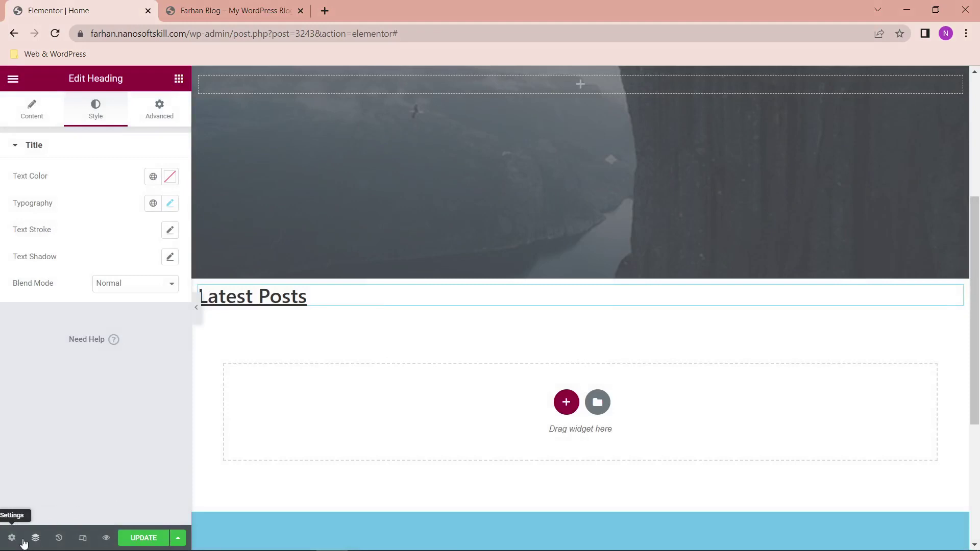
Step: Browse the Page Settings tabs, then open Site Settings from the Elementor main menu
{"action": "left_click", "coordinate": [12, 538]}
{"action": "left_click", "coordinate": [156, 110]}
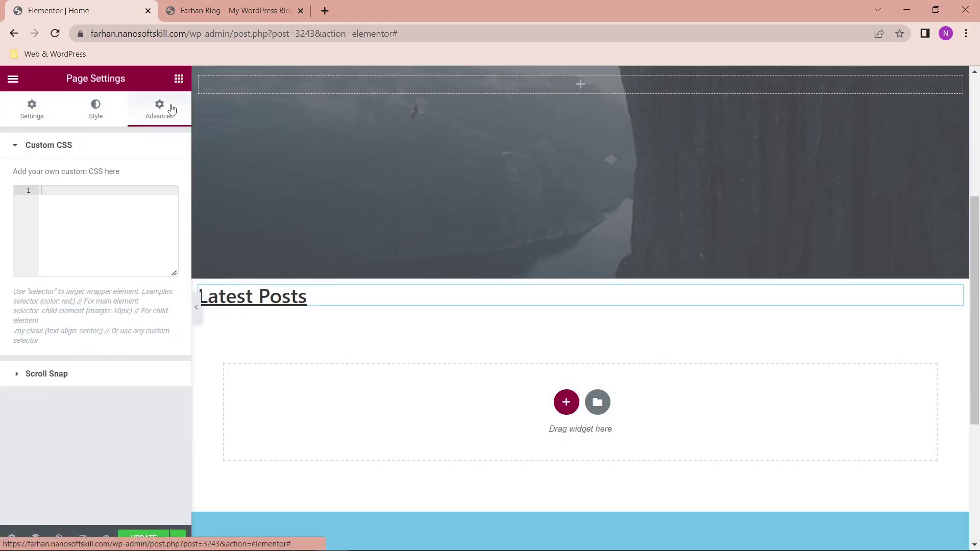
{"action": "left_click", "coordinate": [105, 117]}
{"action": "left_click", "coordinate": [43, 114]}
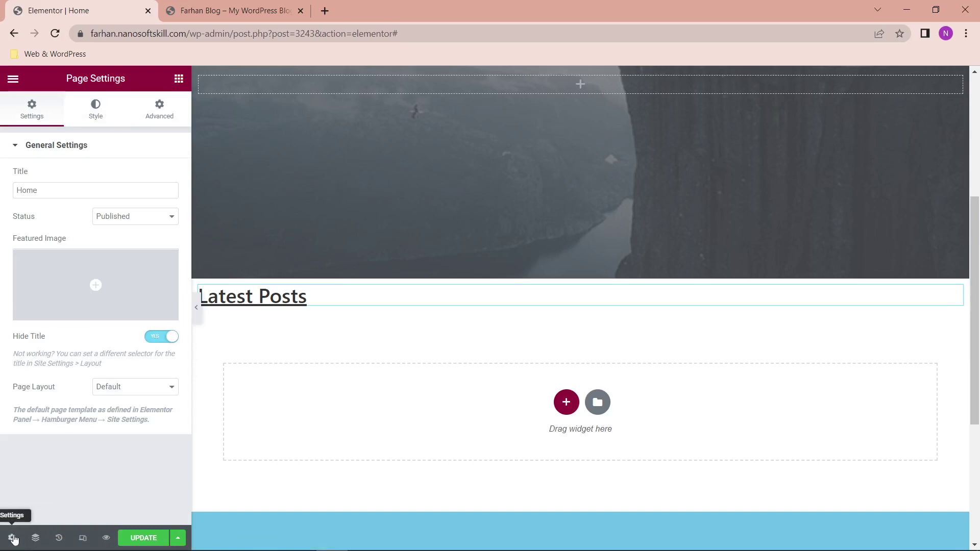
{"action": "left_click", "coordinate": [13, 79]}
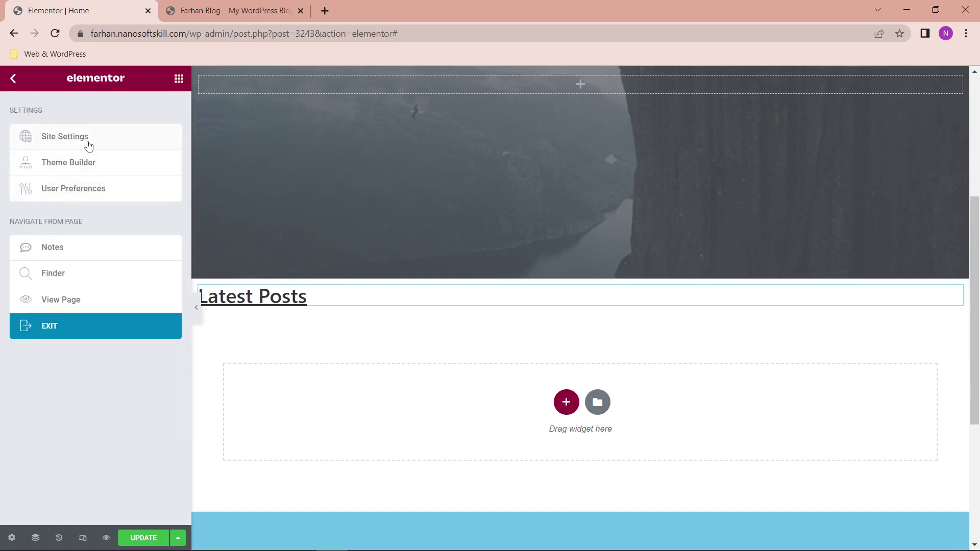
{"action": "left_click", "coordinate": [89, 142]}
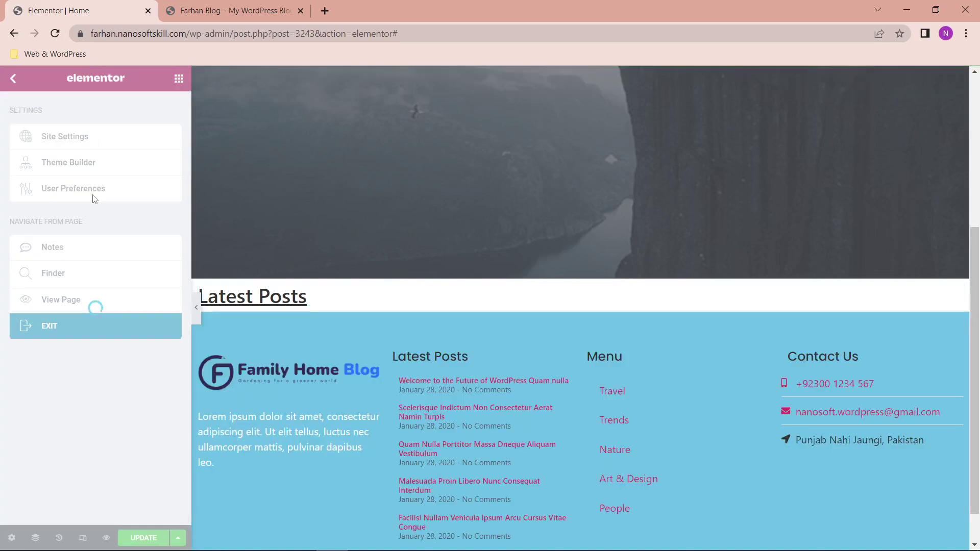
Step: In Global Typography, set the H1 heading font family to Poppins
{"action": "left_click", "coordinate": [84, 223]}
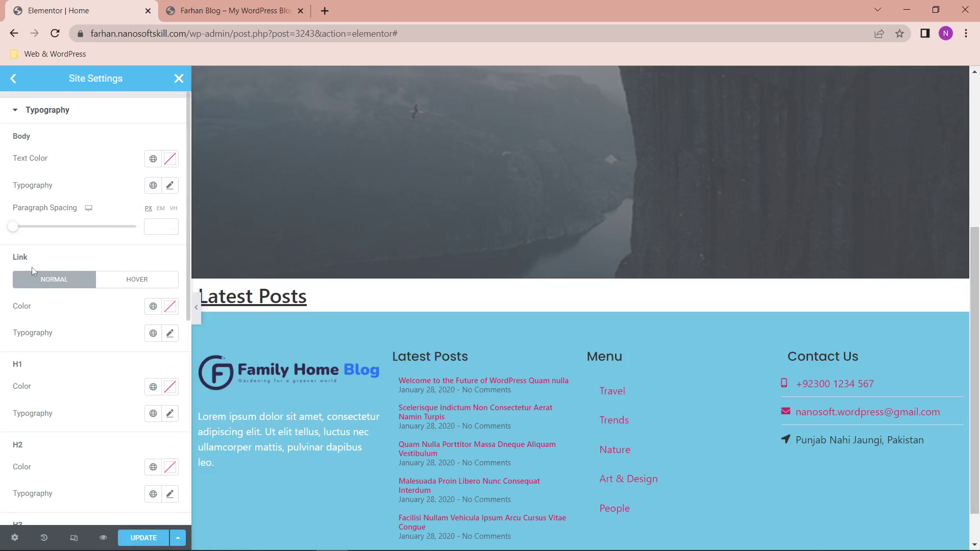
{"action": "scroll", "coordinate": [27, 377], "scroll_direction": "down", "scroll_amount": 1}
{"action": "scroll", "coordinate": [21, 418], "scroll_direction": "down", "scroll_amount": 3}
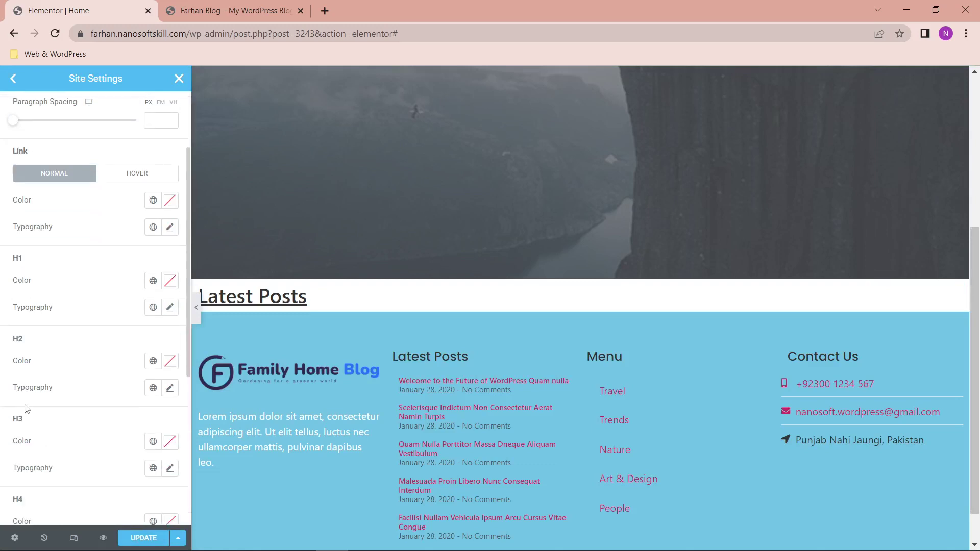
{"action": "scroll", "coordinate": [40, 285], "scroll_direction": "up", "scroll_amount": 4}
{"action": "scroll", "coordinate": [68, 340], "scroll_direction": "down", "scroll_amount": 10}
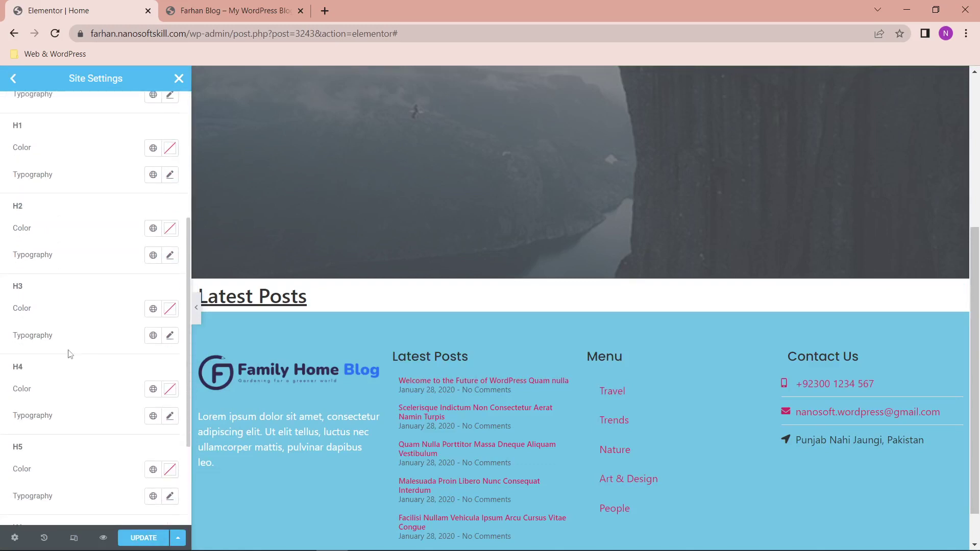
{"action": "scroll", "coordinate": [70, 351], "scroll_direction": "up", "scroll_amount": 7}
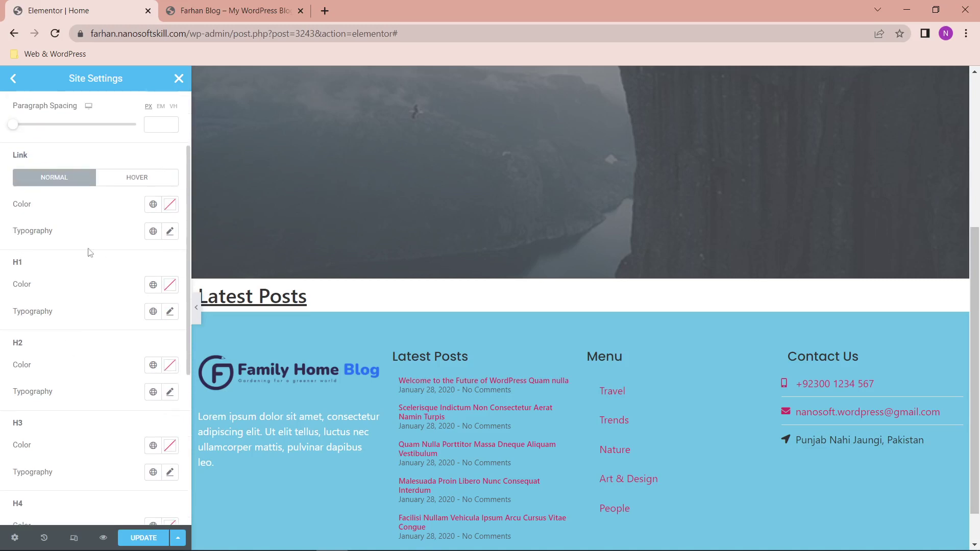
{"action": "left_click", "coordinate": [168, 311]}
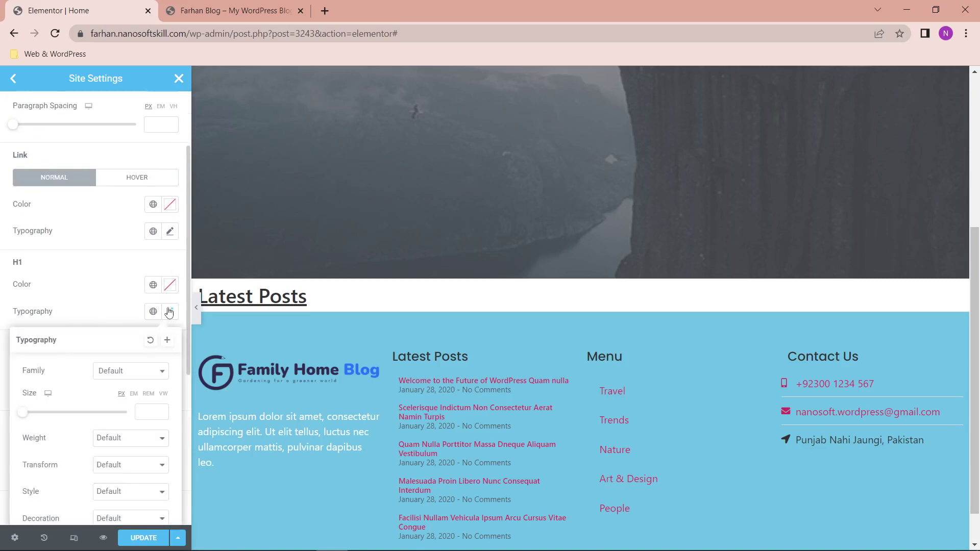
{"action": "left_click", "coordinate": [140, 371]}
{"action": "type", "text": "P"}
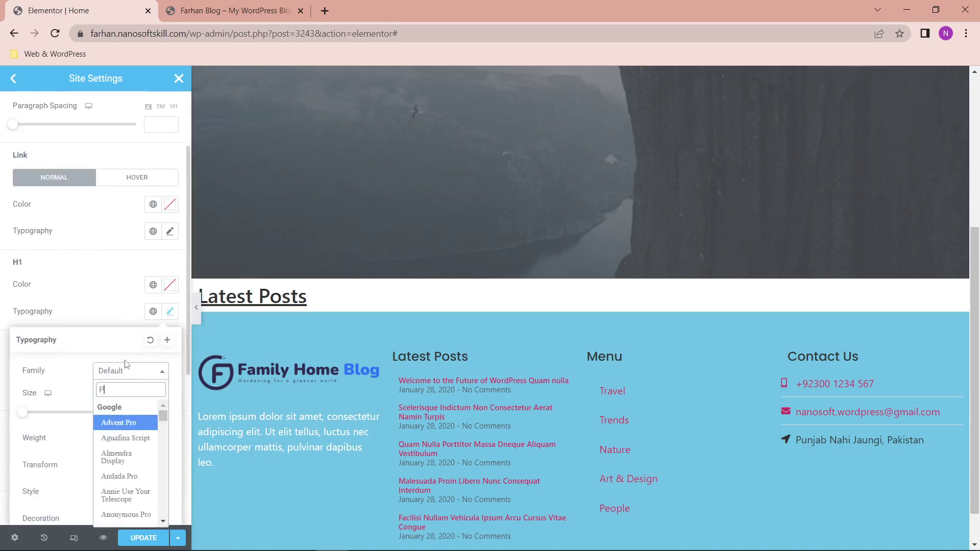
{"action": "type", "text": "op"}
{"action": "key", "text": "Down"}
{"action": "key", "text": "Down"}
{"action": "key", "text": "Down"}
{"action": "key", "text": "Return"}
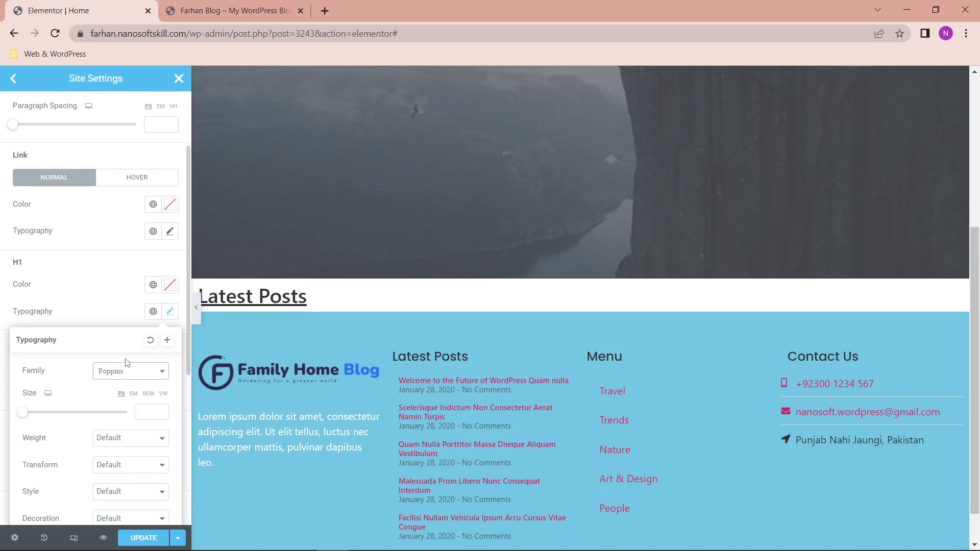
{"action": "scroll", "coordinate": [129, 445], "scroll_direction": "down", "scroll_amount": 1}
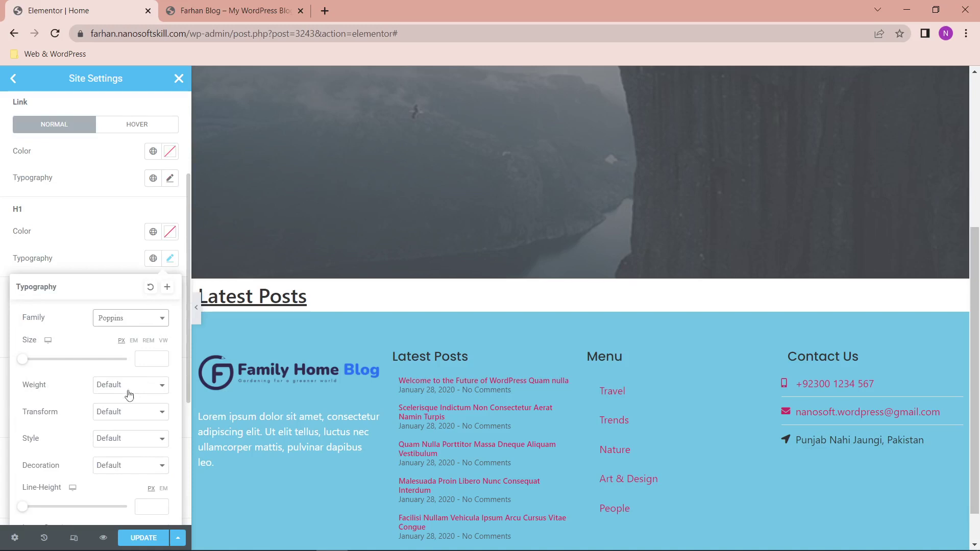
{"action": "scroll", "coordinate": [66, 488], "scroll_direction": "down", "scroll_amount": 3}
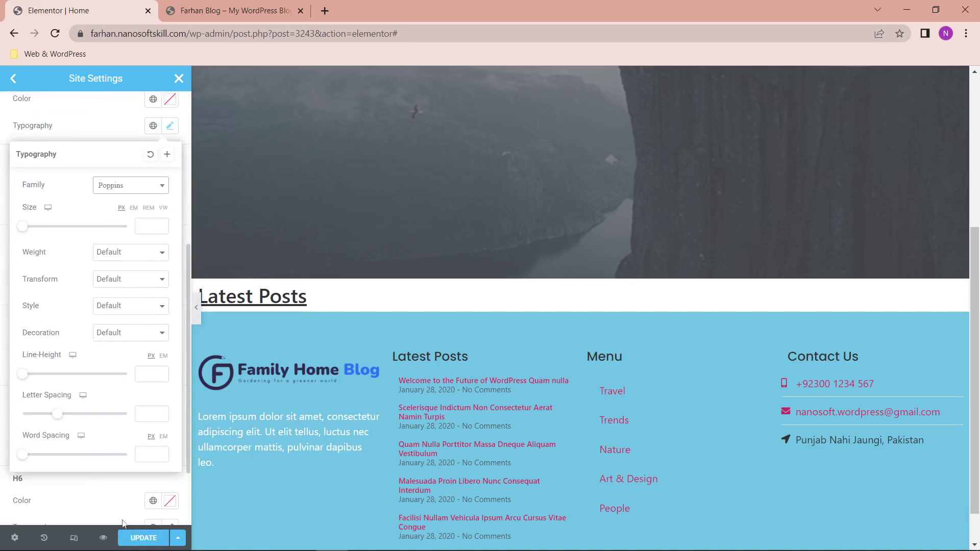
{"action": "left_click", "coordinate": [114, 500]}
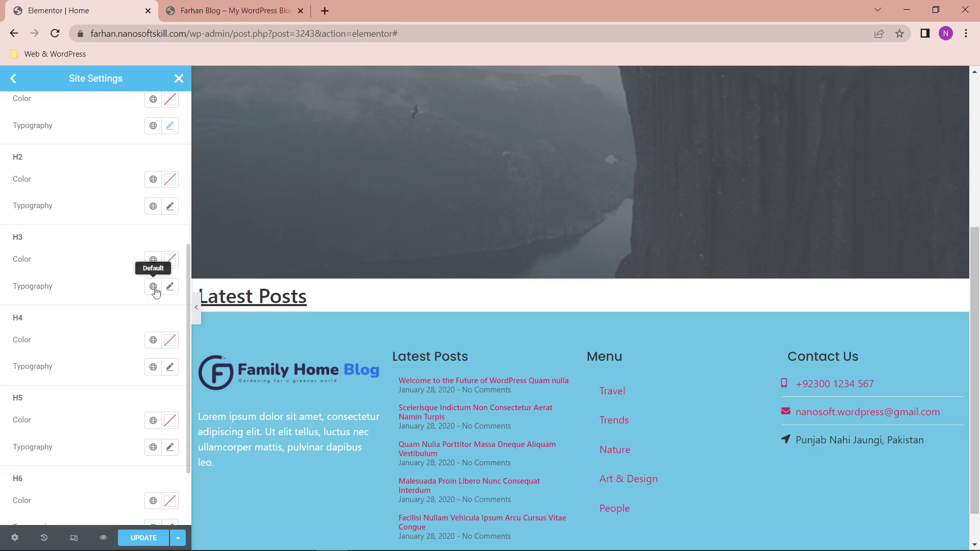
Step: Set the H2 and H3 heading font families to Poppins
{"action": "left_click", "coordinate": [170, 206]}
{"action": "left_click", "coordinate": [147, 263]}
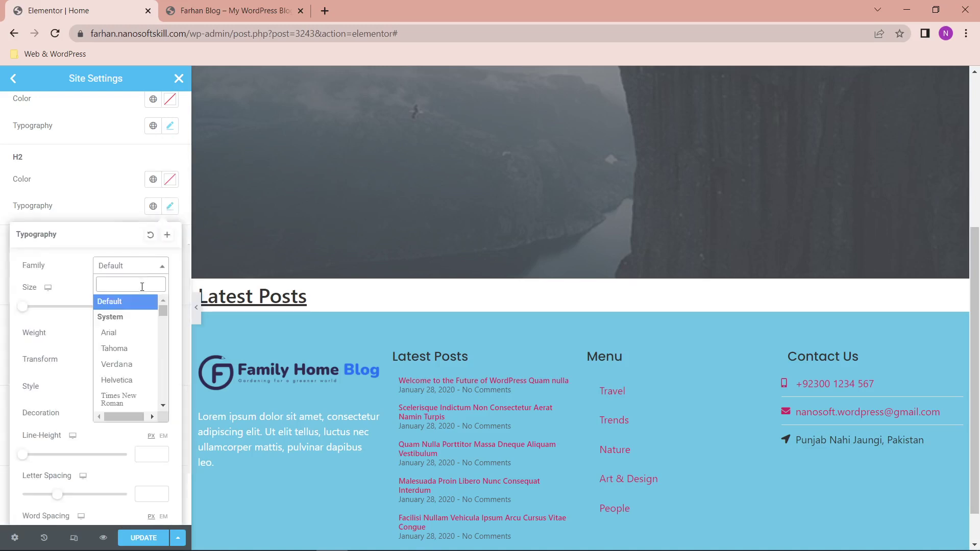
{"action": "type", "text": "pop"}
{"action": "key", "text": "Down"}
{"action": "key", "text": "Down"}
{"action": "key", "text": "Down"}
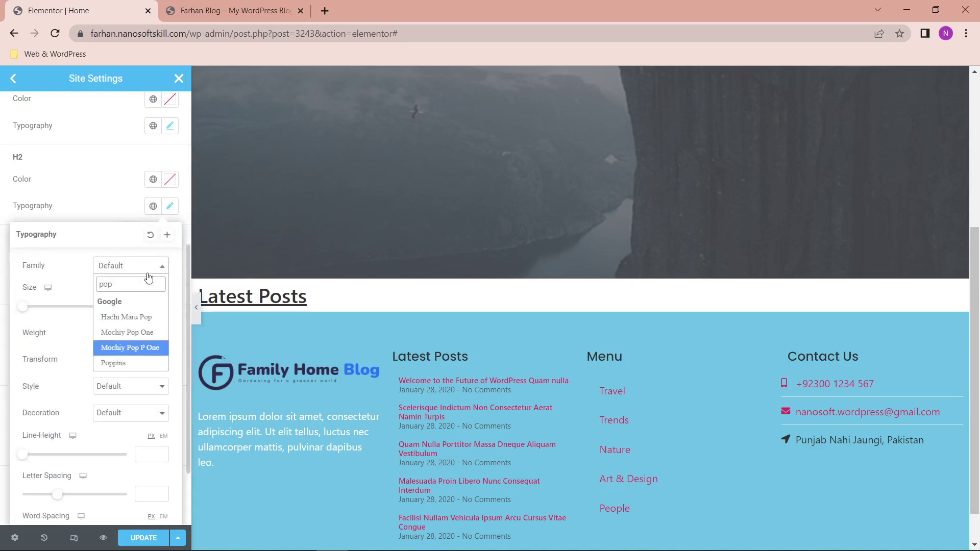
{"action": "key", "text": "Return"}
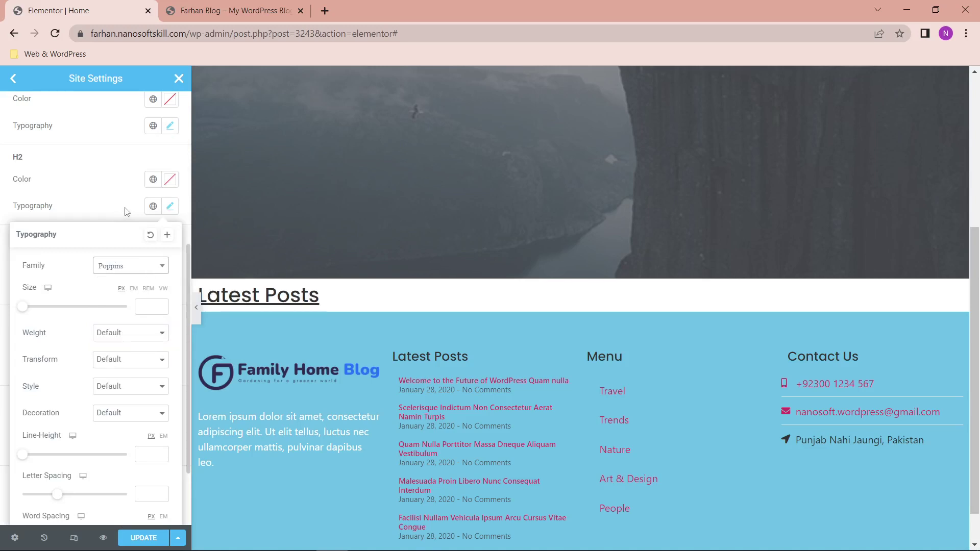
{"action": "left_click", "coordinate": [127, 211]}
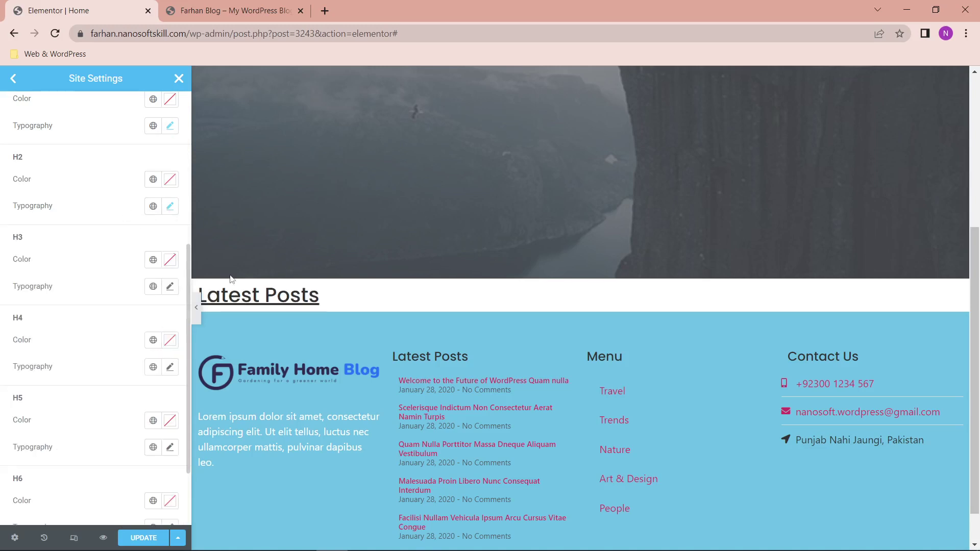
{"action": "left_click", "coordinate": [170, 288]}
{"action": "left_click", "coordinate": [152, 347]}
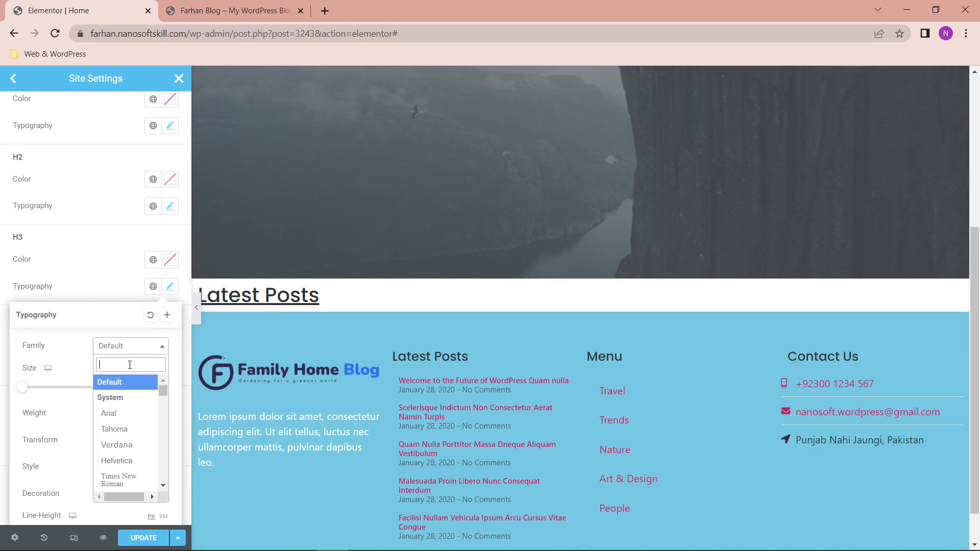
{"action": "type", "text": "pop"}
{"action": "key", "text": "Down"}
{"action": "key", "text": "Down"}
{"action": "key", "text": "Down"}
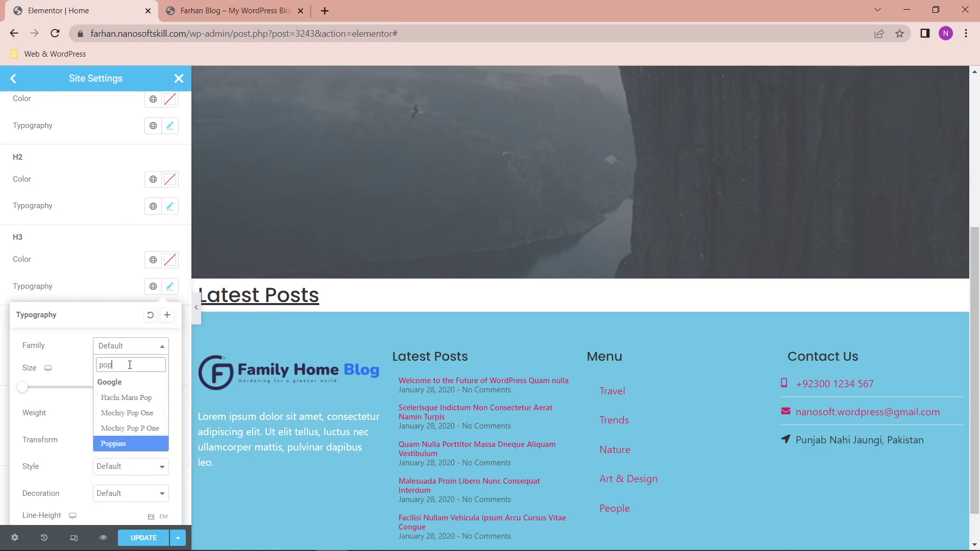
{"action": "key", "text": "Return"}
{"action": "left_click", "coordinate": [105, 292]}
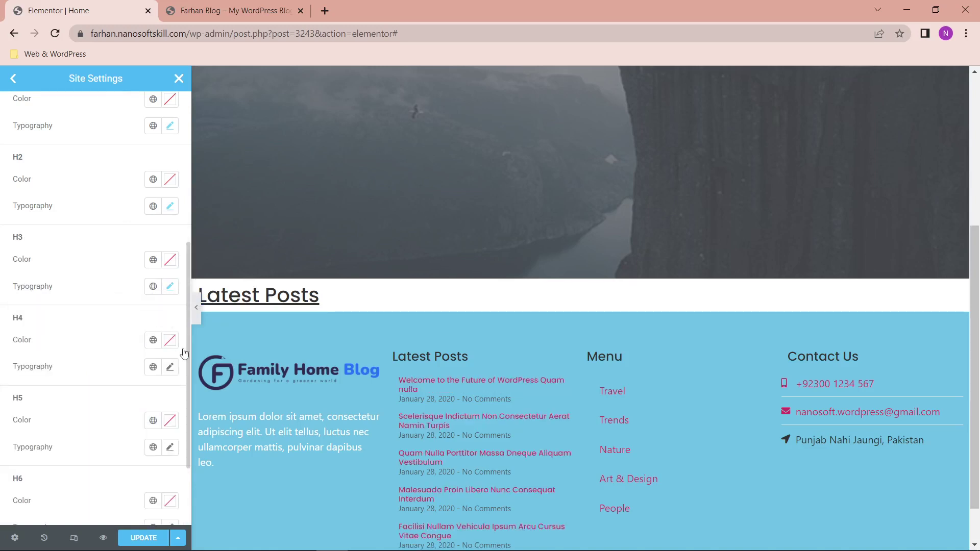
Step: Set the H4 heading font to Poppins and save the site settings with Update
{"action": "left_click", "coordinate": [170, 372]}
{"action": "left_click", "coordinate": [150, 427]}
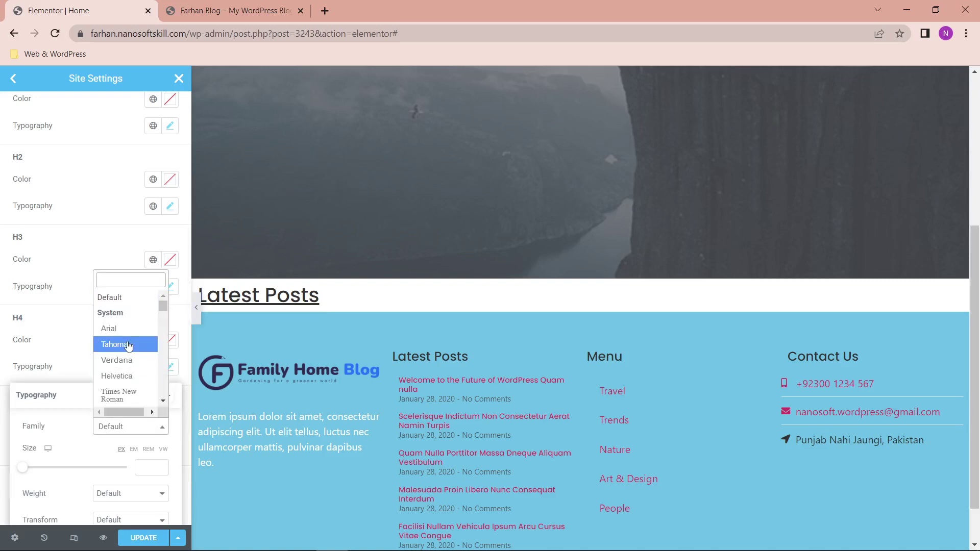
{"action": "type", "text": "pop"}
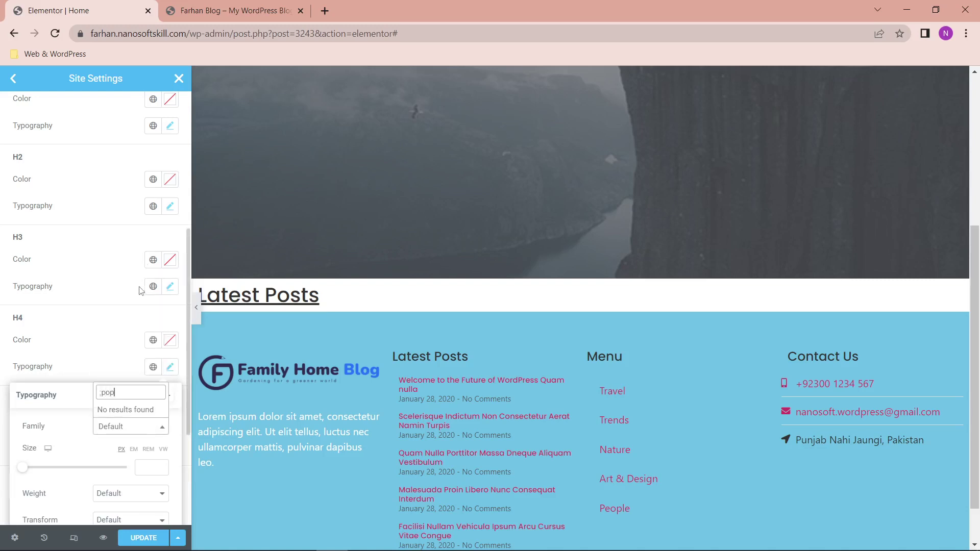
{"action": "key", "text": "BackSpace"}
{"action": "type", "text": "pop"}
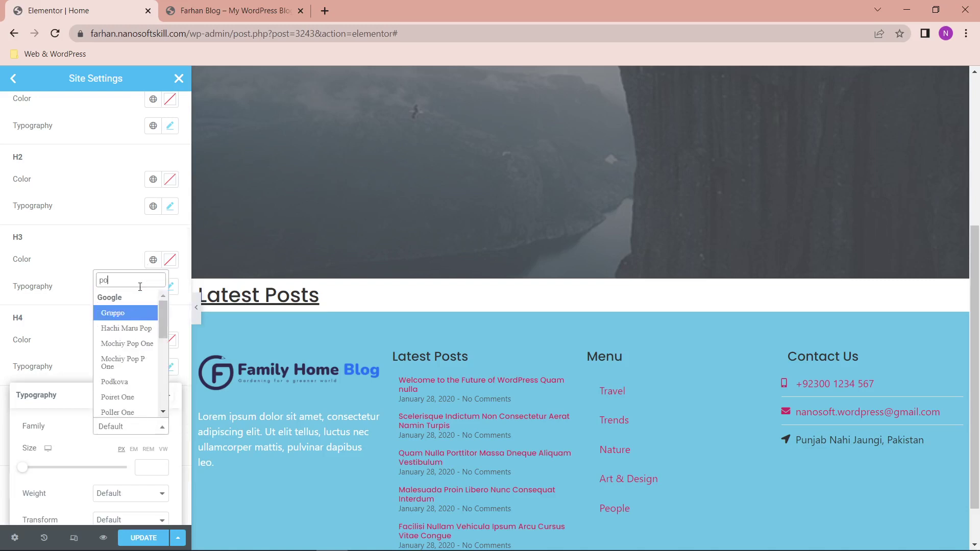
{"action": "key", "text": "Down"}
{"action": "key", "text": "Down"}
{"action": "key", "text": "Down"}
{"action": "key", "text": "Return"}
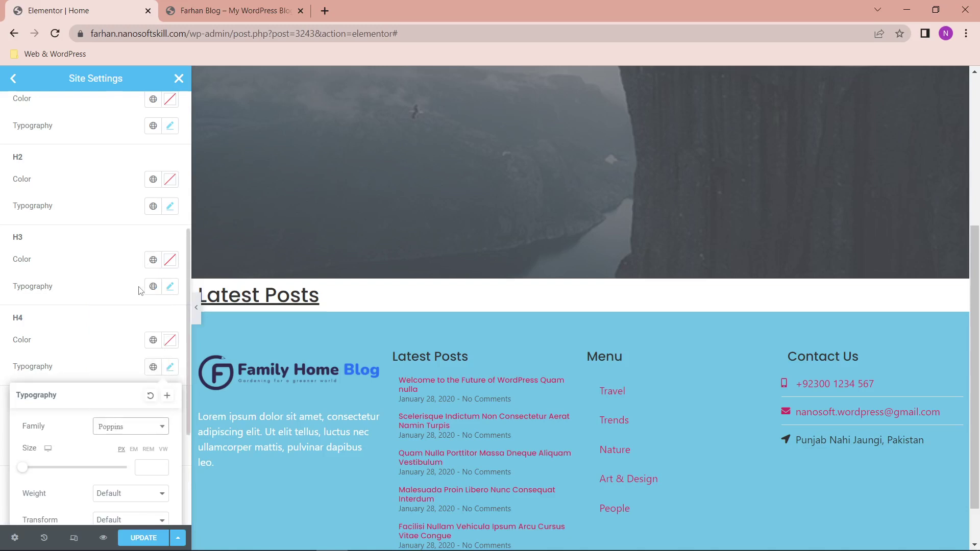
{"action": "left_click", "coordinate": [143, 538]}
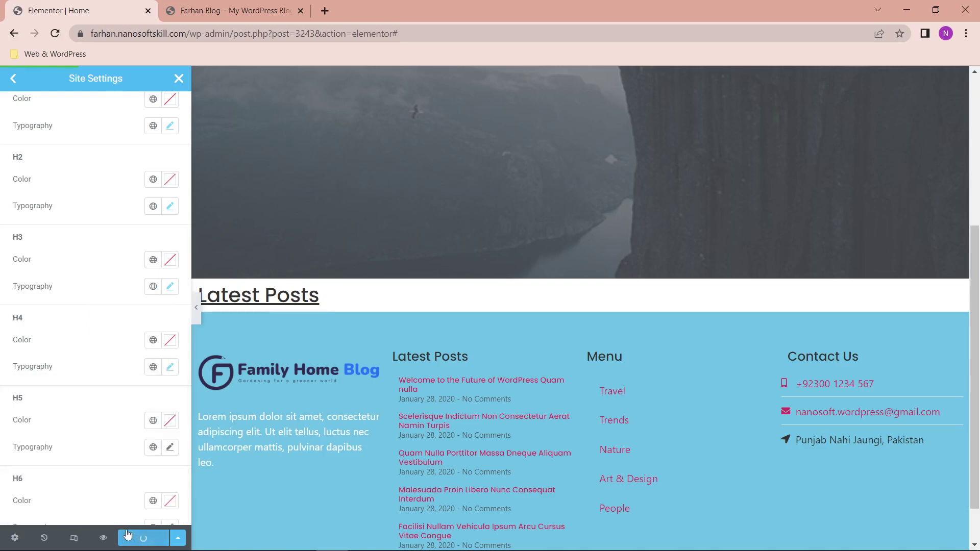
Step: Close Site Settings and return to the Latest Posts heading's typography
{"action": "left_click", "coordinate": [12, 79]}
{"action": "left_click", "coordinate": [179, 78]}
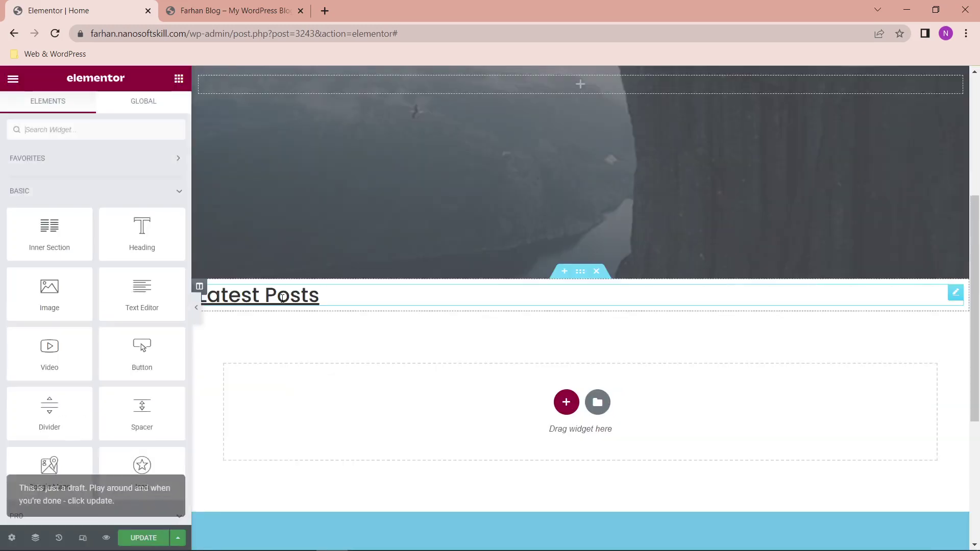
{"action": "left_click", "coordinate": [281, 298]}
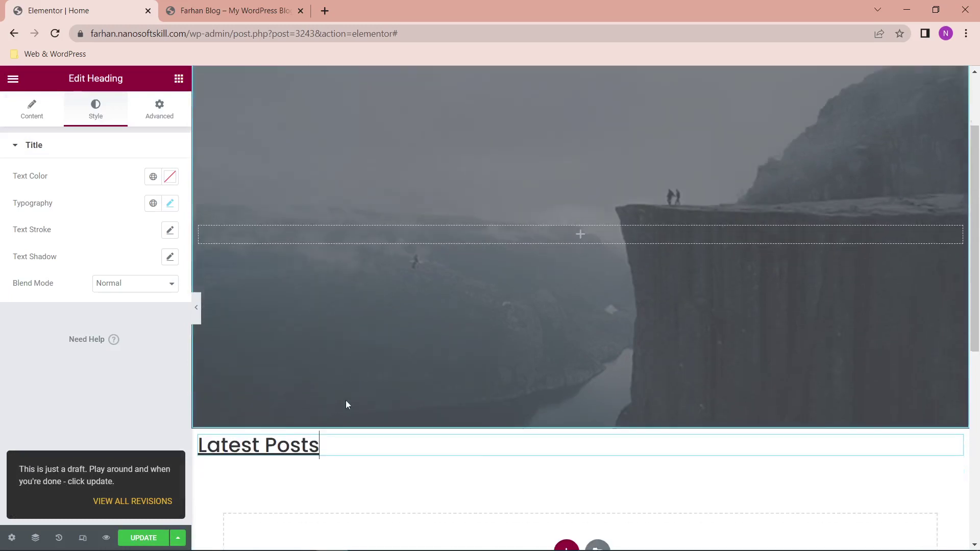
{"action": "left_click", "coordinate": [170, 203]}
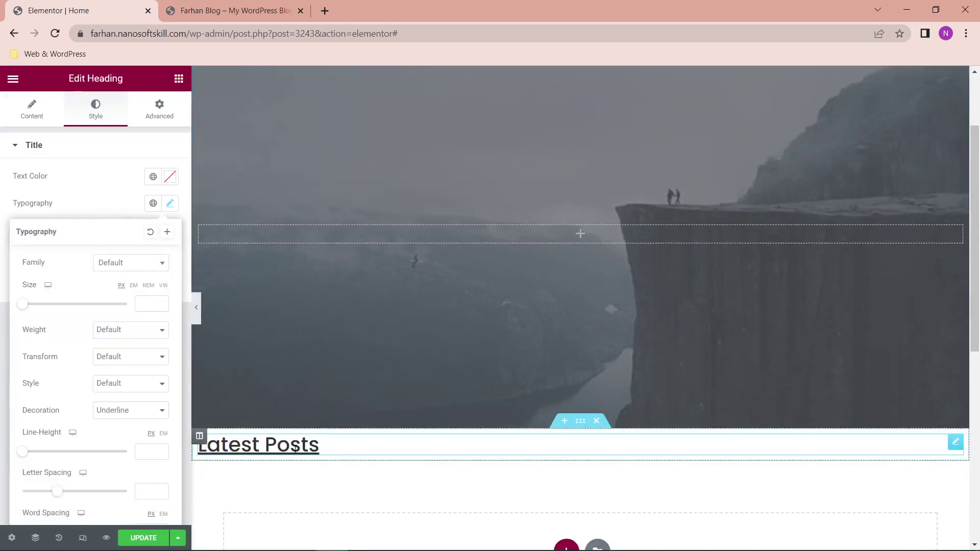
{"action": "triple_click", "coordinate": [327, 450]}
{"action": "left_click", "coordinate": [323, 481]}
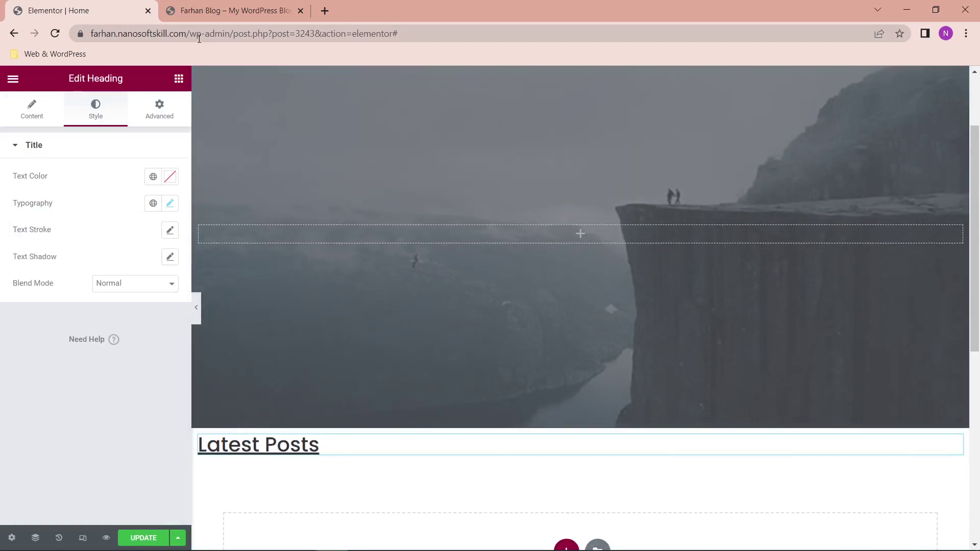
Step: Search widgets for 'pos' and drop an Archive Posts widget under Latest Posts
{"action": "left_click", "coordinate": [178, 79]}
{"action": "left_click", "coordinate": [133, 127]}
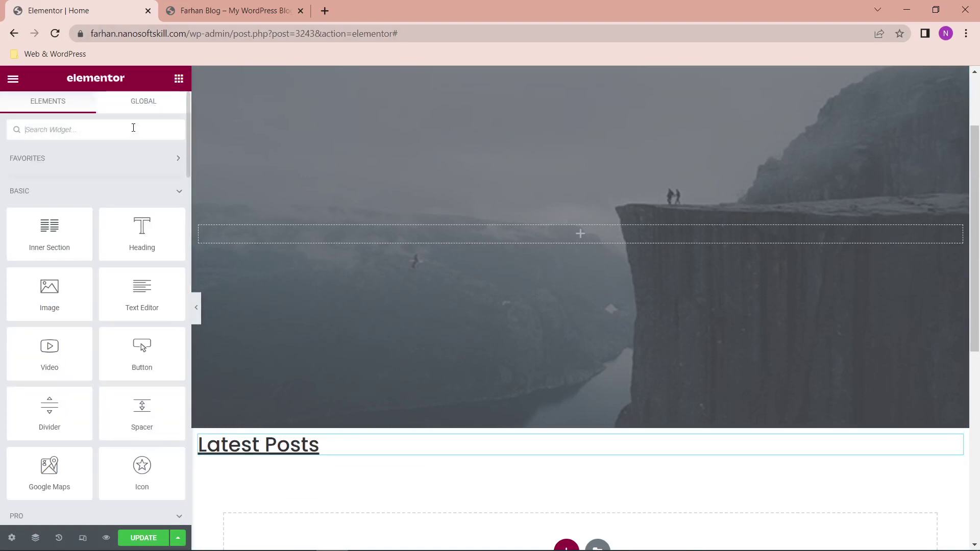
{"action": "type", "text": "pos"}
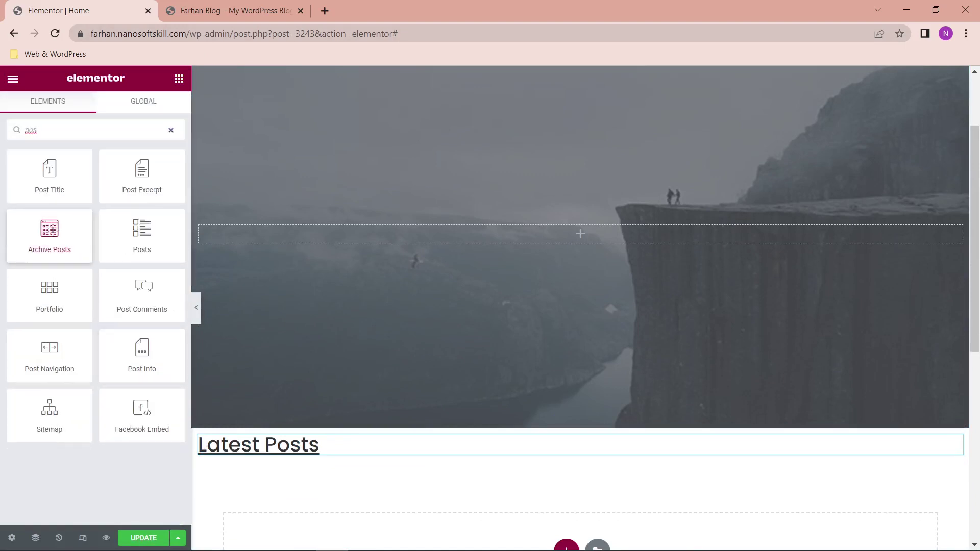
{"action": "left_click_drag", "start_coordinate": [66, 247], "coordinate": [312, 462]}
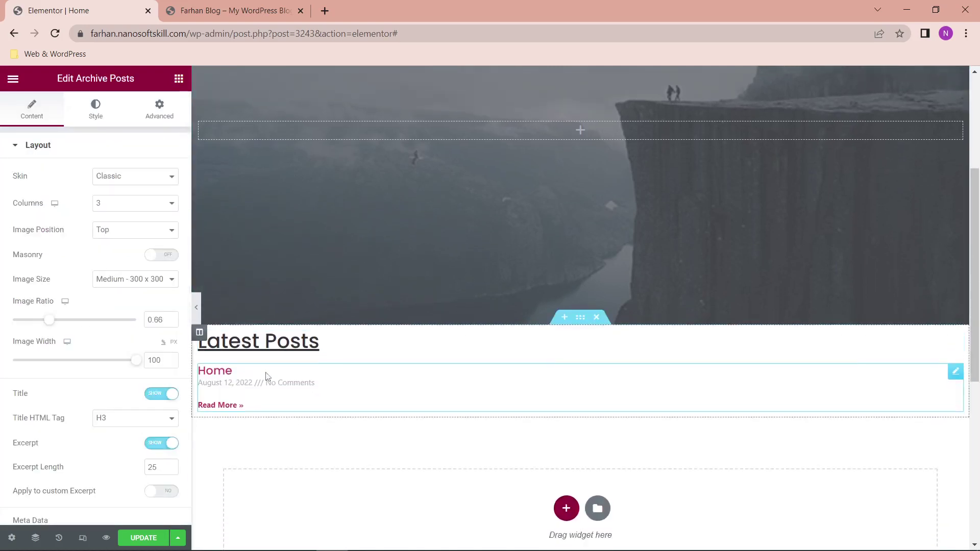
Step: Review the Archive Posts skin, pagination, advanced and layout options, keeping the Classic skin
{"action": "left_click", "coordinate": [172, 184]}
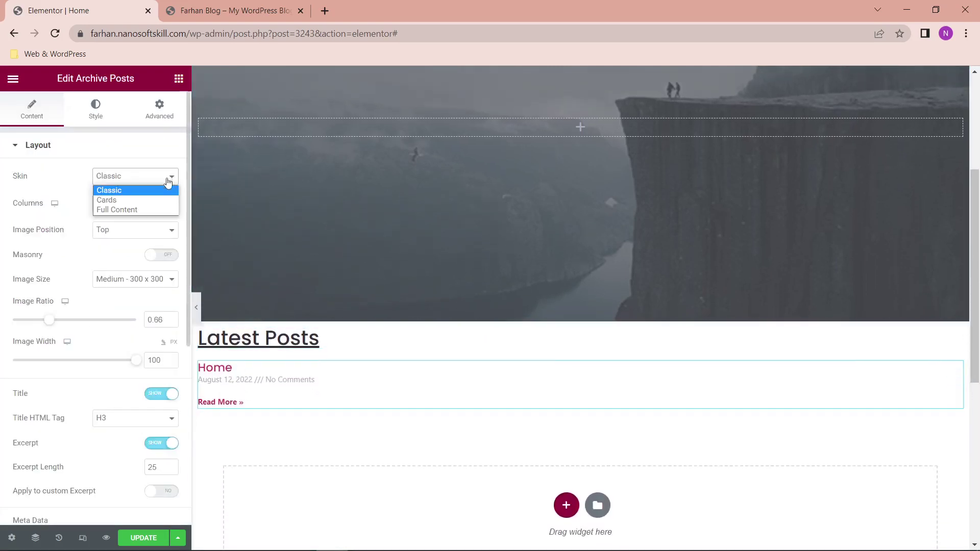
{"action": "left_click", "coordinate": [140, 230]}
{"action": "scroll", "coordinate": [102, 299], "scroll_direction": "down", "scroll_amount": 6}
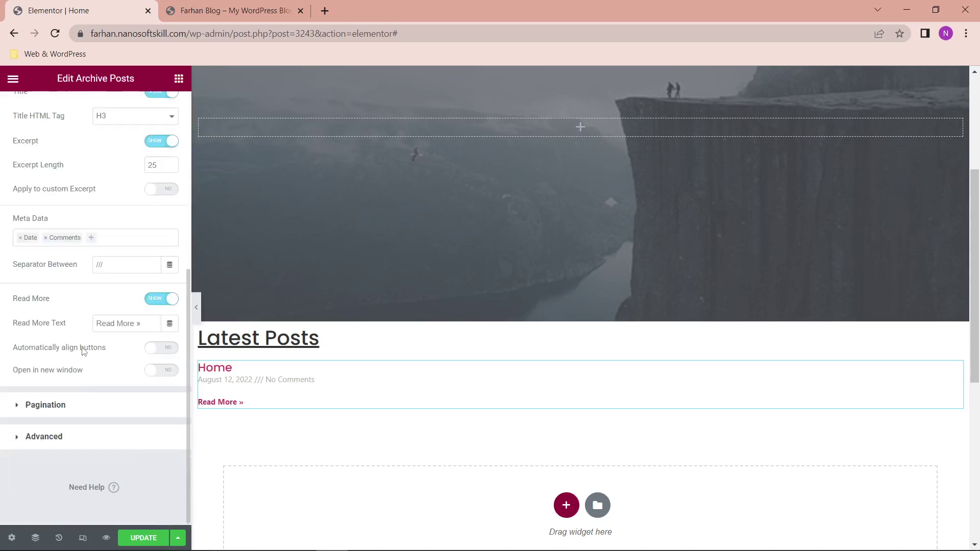
{"action": "left_click", "coordinate": [81, 404]}
{"action": "left_click", "coordinate": [80, 325]}
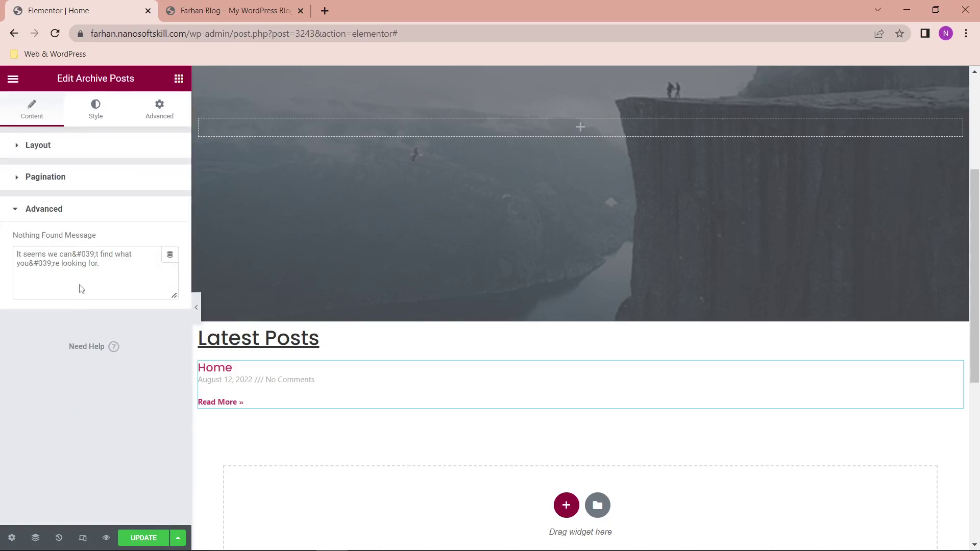
{"action": "left_click", "coordinate": [52, 149]}
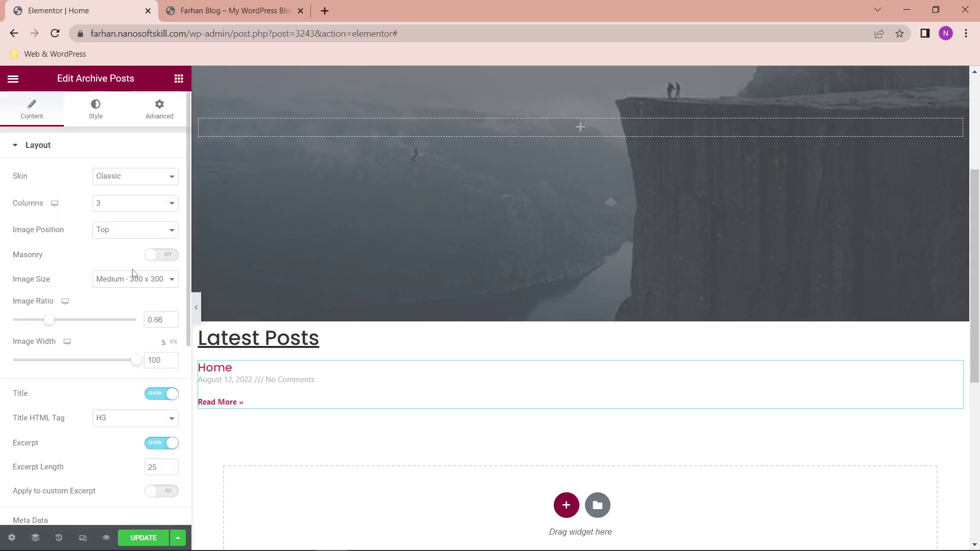
{"action": "scroll", "coordinate": [133, 286], "scroll_direction": "down", "scroll_amount": 3}
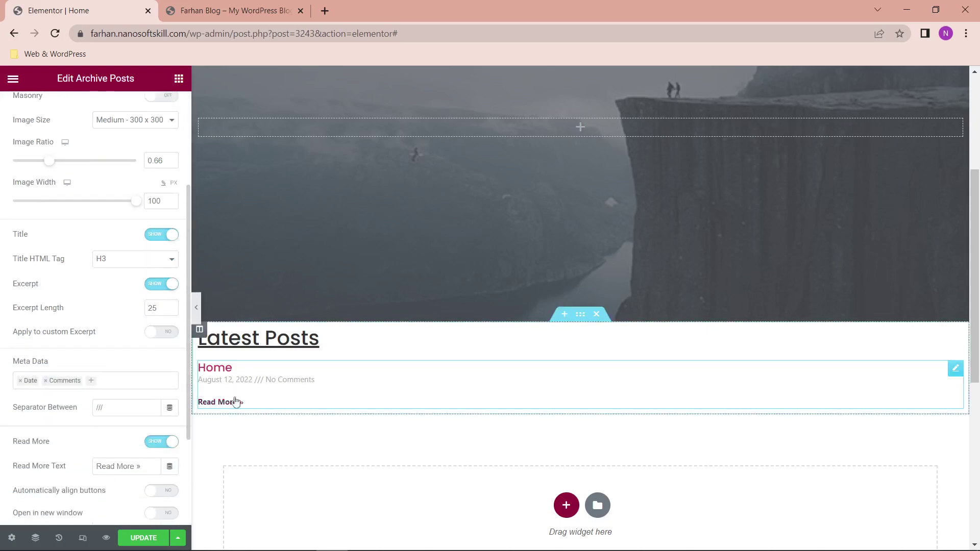
{"action": "scroll", "coordinate": [139, 357], "scroll_direction": "down", "scroll_amount": 2}
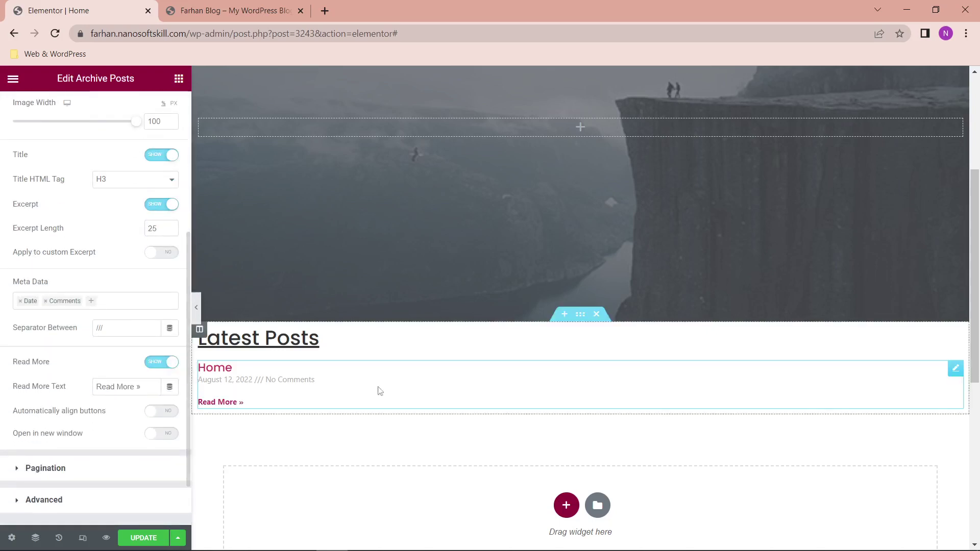
{"action": "scroll", "coordinate": [376, 391], "scroll_direction": "up", "scroll_amount": 3}
{"action": "scroll", "coordinate": [696, 481], "scroll_direction": "down", "scroll_amount": 1}
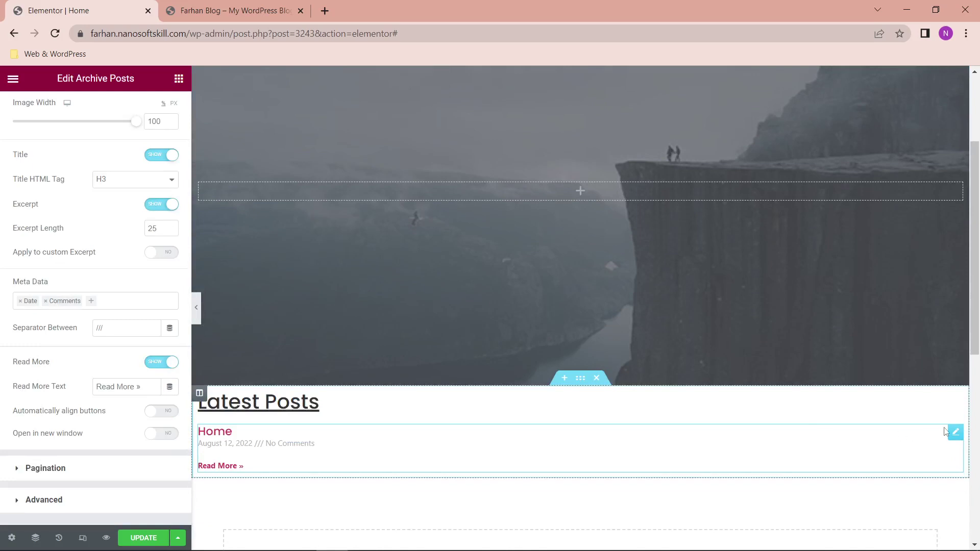
Step: Replace the Archive Posts widget with a Posts widget under Latest Posts
{"action": "key", "text": "Delete"}
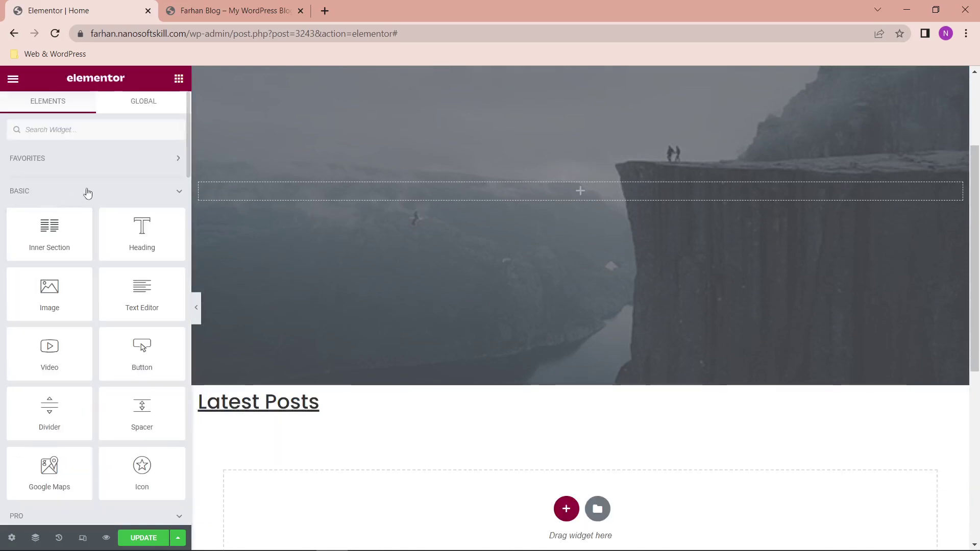
{"action": "type", "text": "pos"}
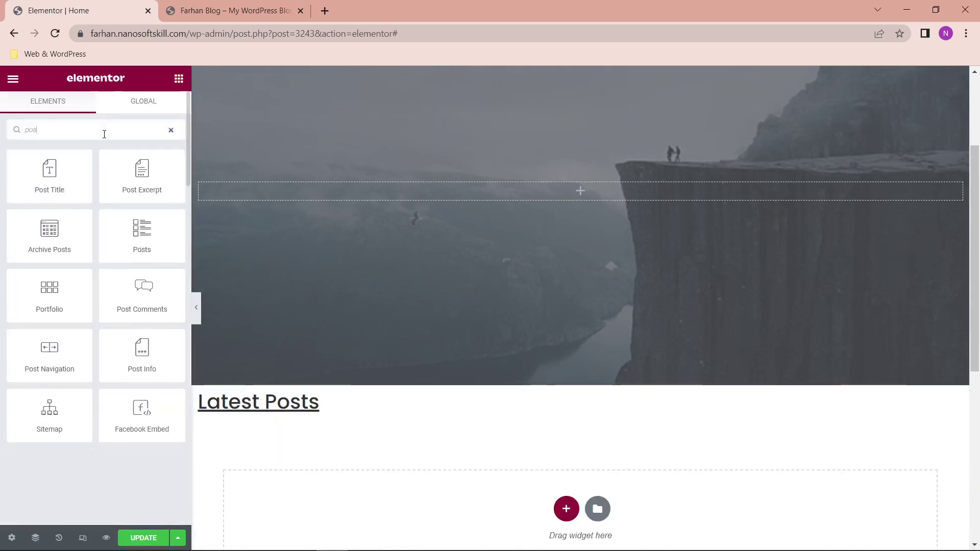
{"action": "left_click_drag", "start_coordinate": [142, 239], "coordinate": [316, 415]}
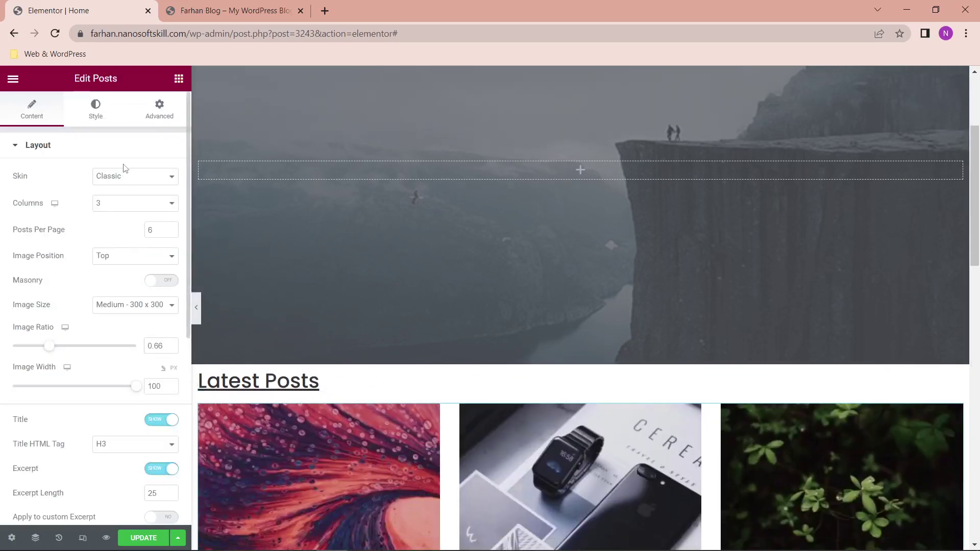
{"action": "scroll", "coordinate": [350, 405], "scroll_direction": "down", "scroll_amount": 4}
{"action": "scroll", "coordinate": [351, 404], "scroll_direction": "down", "scroll_amount": 1}
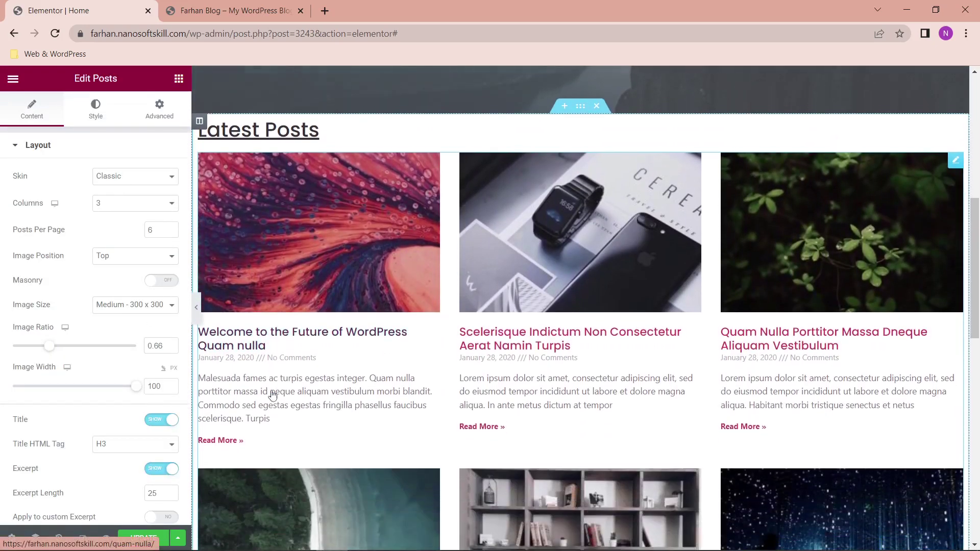
Step: Set Posts Per Page to 3 and switch the skin to Cards
{"action": "left_click", "coordinate": [158, 232]}
{"action": "type", "text": "3"}
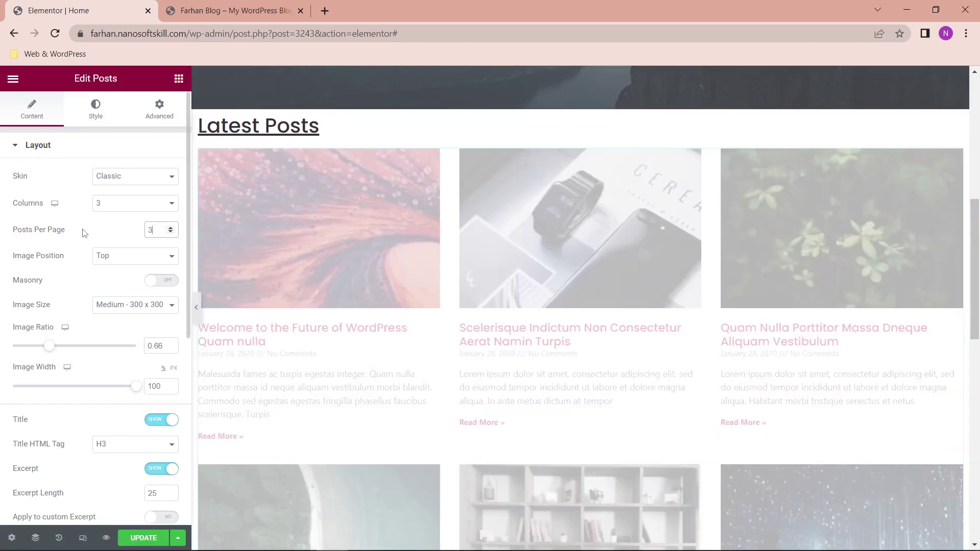
{"action": "left_click", "coordinate": [118, 179]}
{"action": "left_click", "coordinate": [120, 198]}
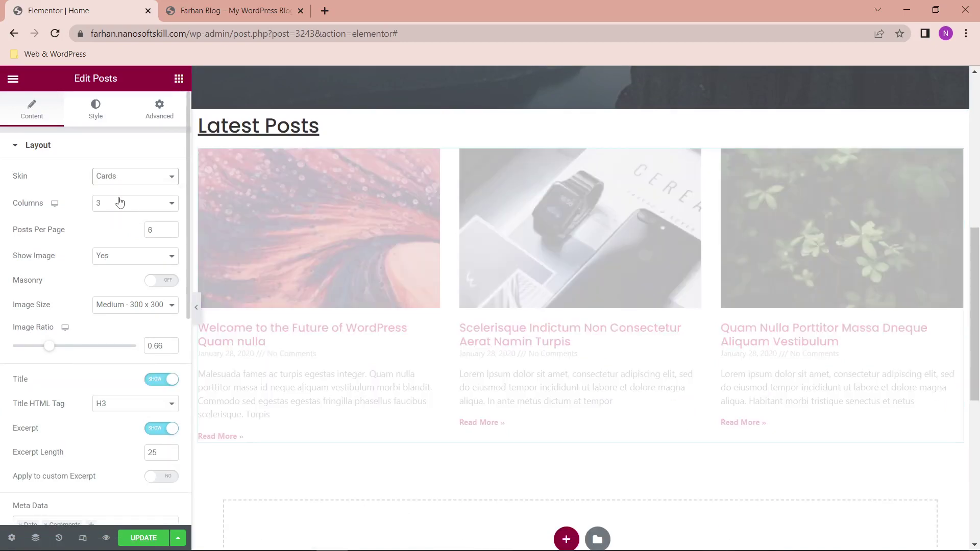
{"action": "double_click", "coordinate": [147, 229]}
{"action": "type", "text": "3"}
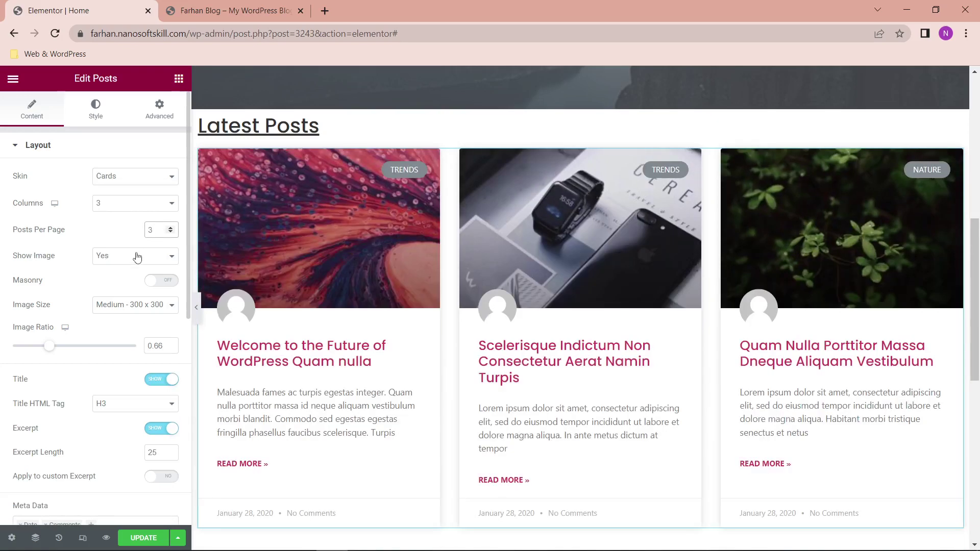
Step: Keep post images shown and leave Masonry turned off
{"action": "left_click", "coordinate": [163, 281]}
{"action": "scroll", "coordinate": [510, 401], "scroll_direction": "down", "scroll_amount": 2}
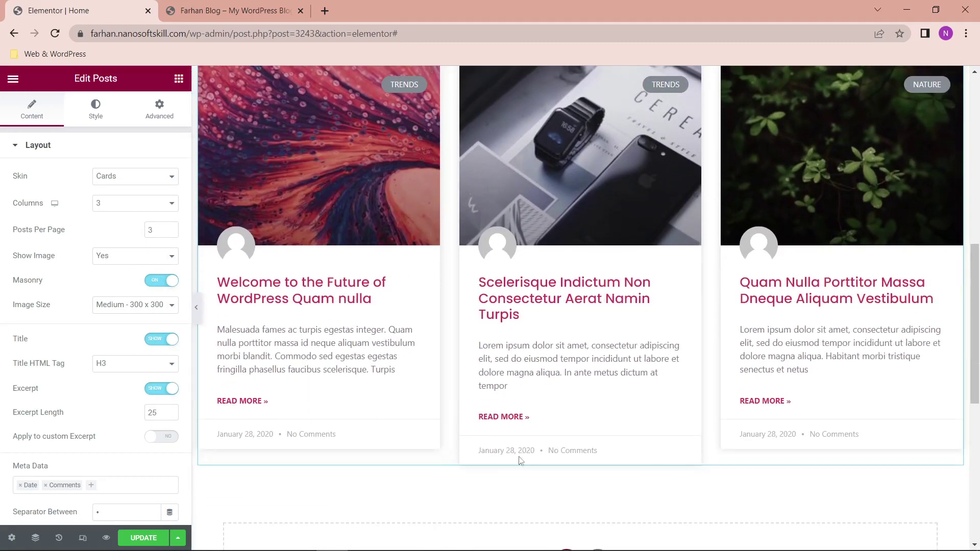
{"action": "scroll", "coordinate": [514, 392], "scroll_direction": "down", "scroll_amount": 5}
{"action": "scroll", "coordinate": [500, 372], "scroll_direction": "up", "scroll_amount": 5}
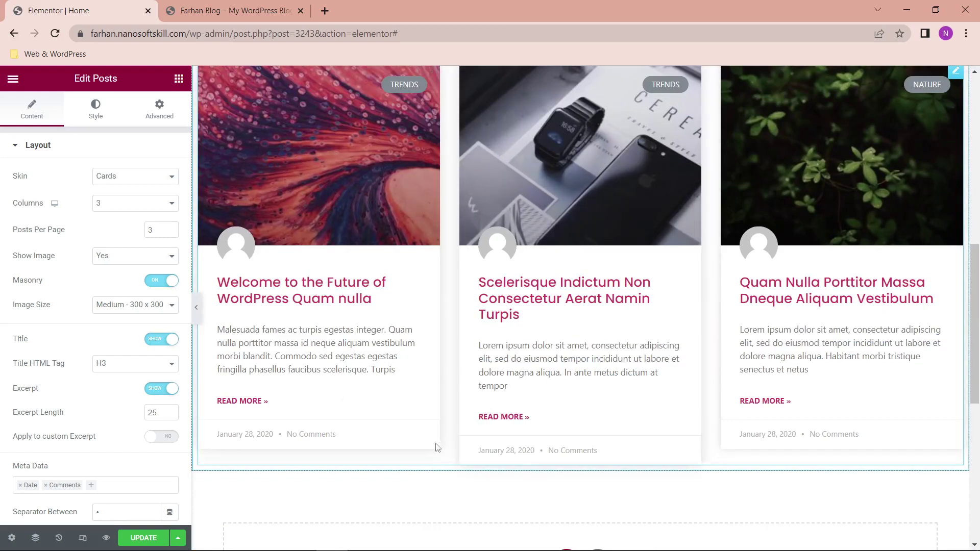
{"action": "left_click", "coordinate": [157, 263]}
{"action": "left_click", "coordinate": [161, 262]}
{"action": "left_click", "coordinate": [158, 281]}
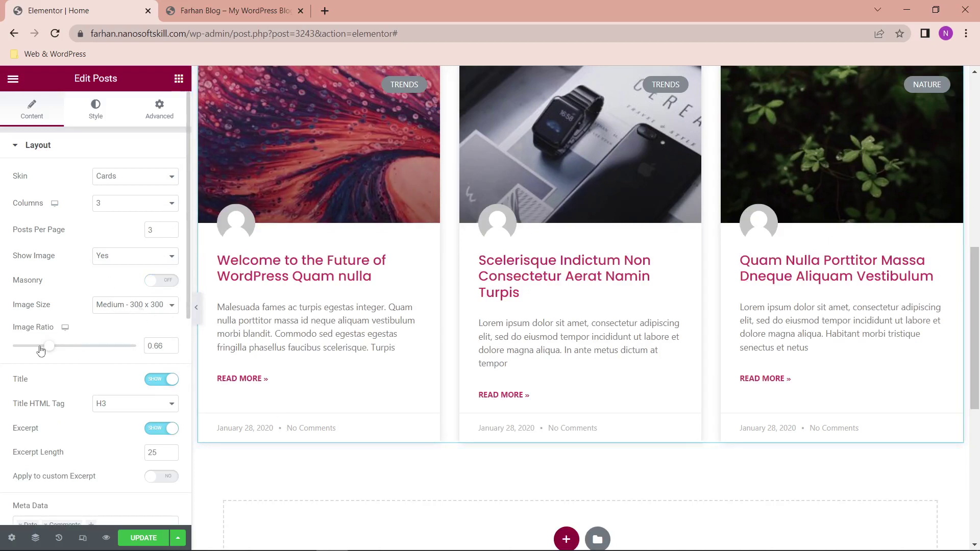
Step: Set the post card Image Ratio to 0.4 and hide the author avatars
{"action": "left_click_drag", "start_coordinate": [41, 350], "coordinate": [33, 346]}
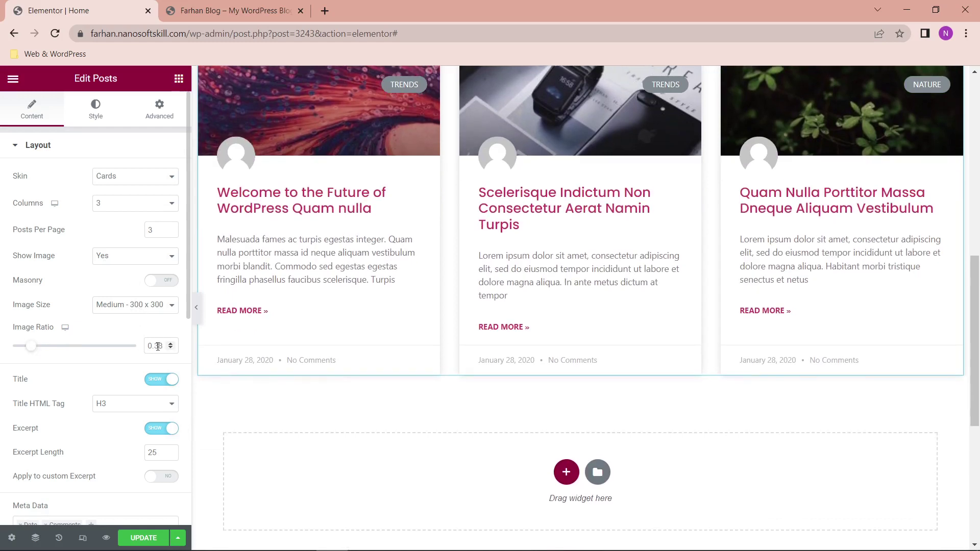
{"action": "left_click_drag", "start_coordinate": [161, 346], "coordinate": [156, 345]}
{"action": "type", "text": "4"}
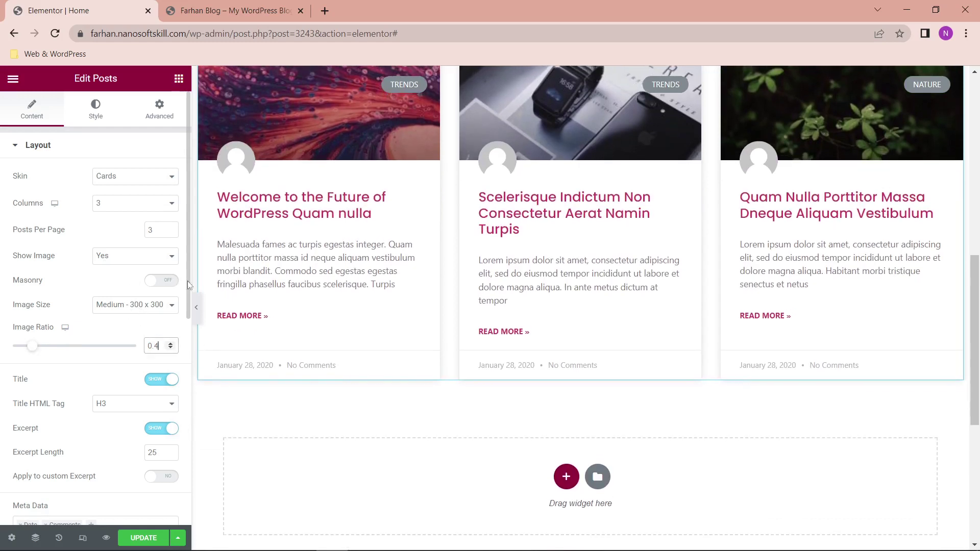
{"action": "scroll", "coordinate": [308, 263], "scroll_direction": "up", "scroll_amount": 5}
{"action": "scroll", "coordinate": [308, 264], "scroll_direction": "down", "scroll_amount": 1}
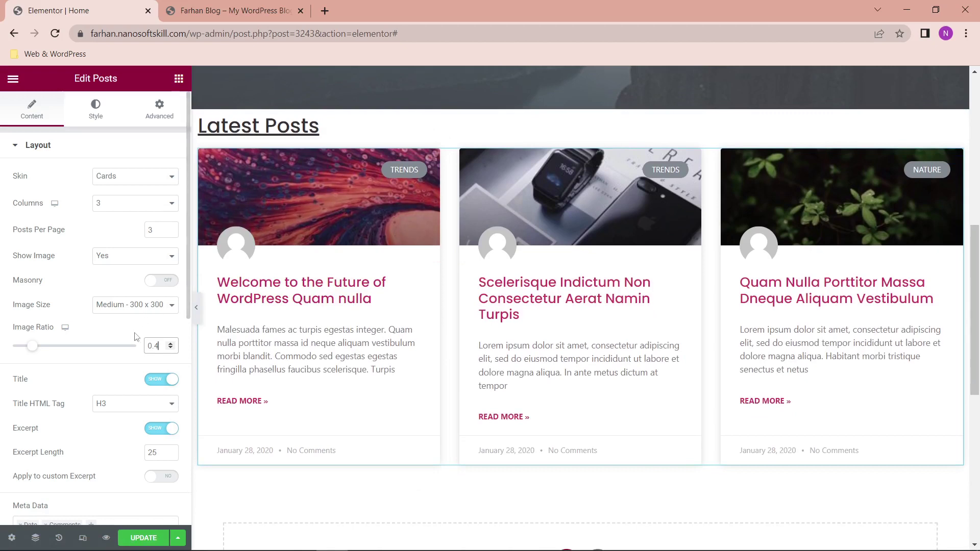
{"action": "scroll", "coordinate": [144, 444], "scroll_direction": "down", "scroll_amount": 3}
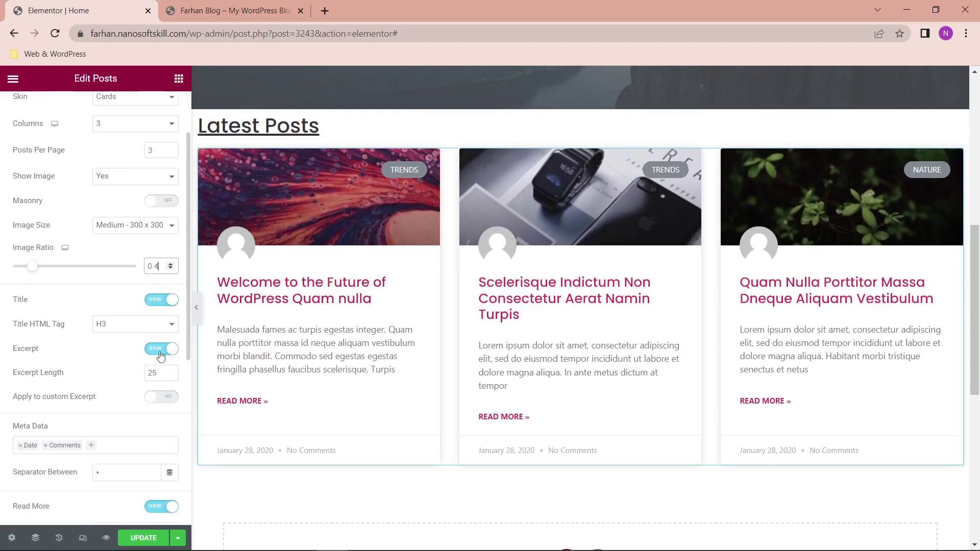
{"action": "scroll", "coordinate": [156, 449], "scroll_direction": "down", "scroll_amount": 3}
{"action": "scroll", "coordinate": [158, 432], "scroll_direction": "down", "scroll_amount": 3}
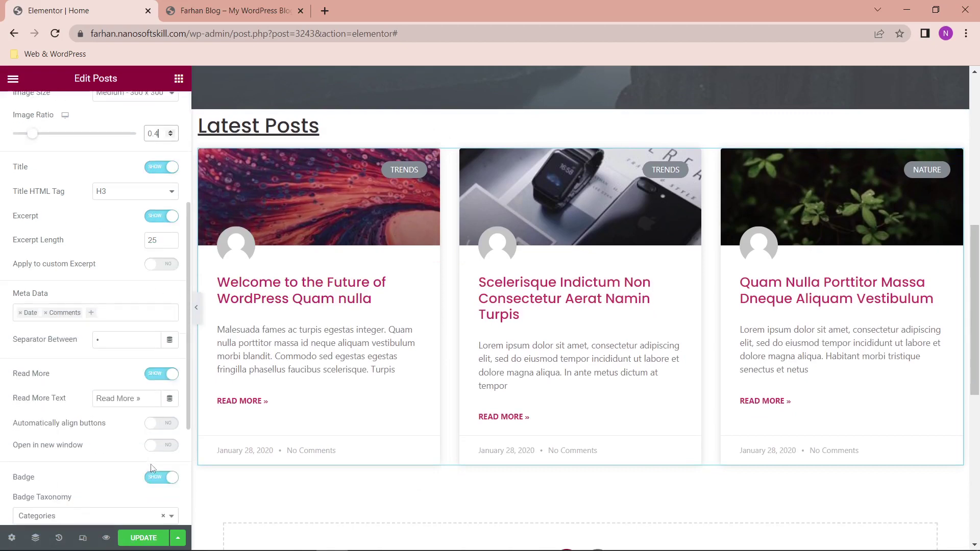
{"action": "scroll", "coordinate": [159, 454], "scroll_direction": "down", "scroll_amount": 2}
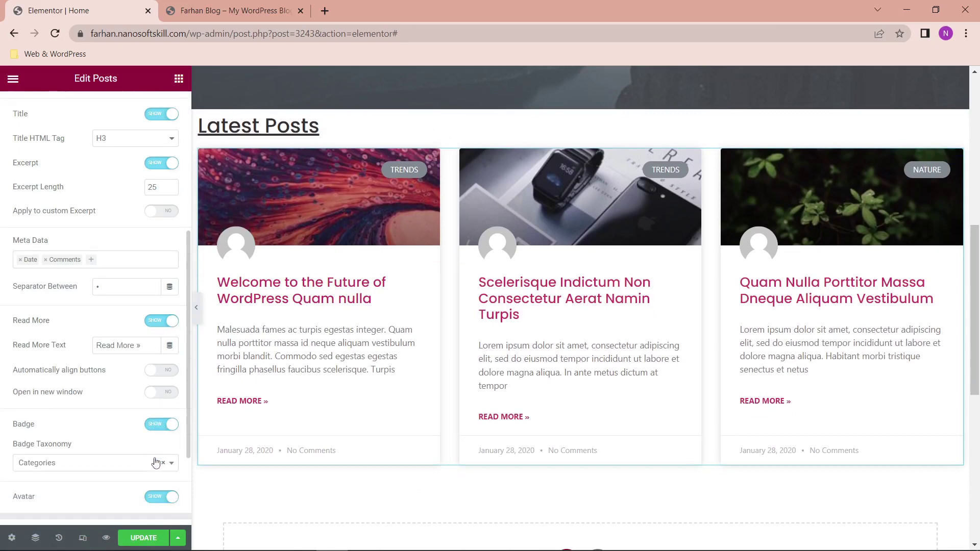
{"action": "left_click", "coordinate": [156, 470]}
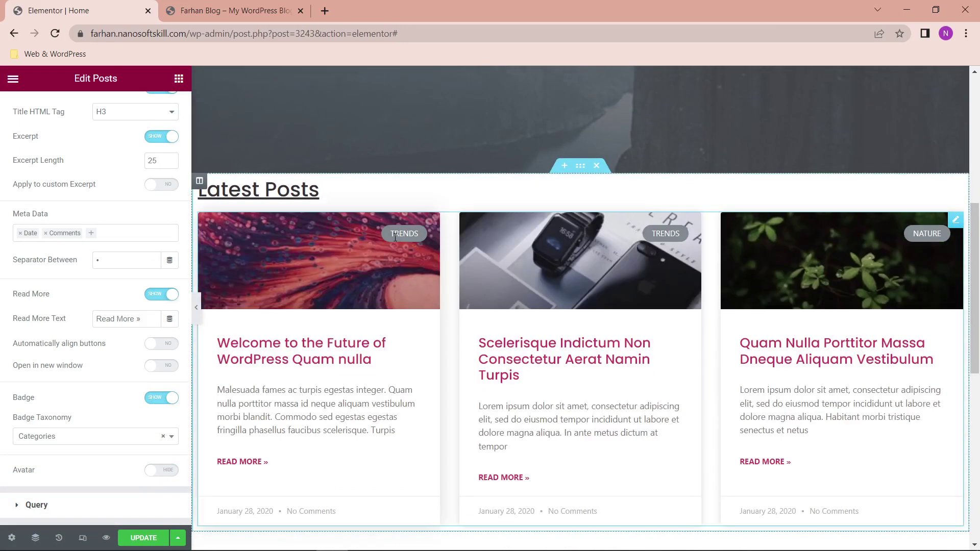
Step: Keep card badges on, trying Tags before setting Badge Taxonomy back to Categories
{"action": "scroll", "coordinate": [178, 466], "scroll_direction": "down", "scroll_amount": 2}
{"action": "scroll", "coordinate": [178, 466], "scroll_direction": "down", "scroll_amount": 1}
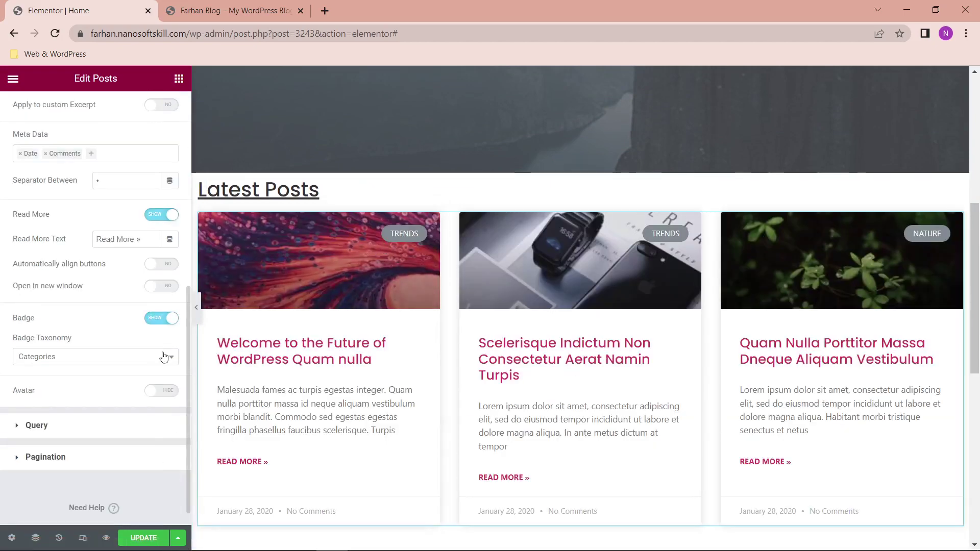
{"action": "left_click", "coordinate": [162, 319]}
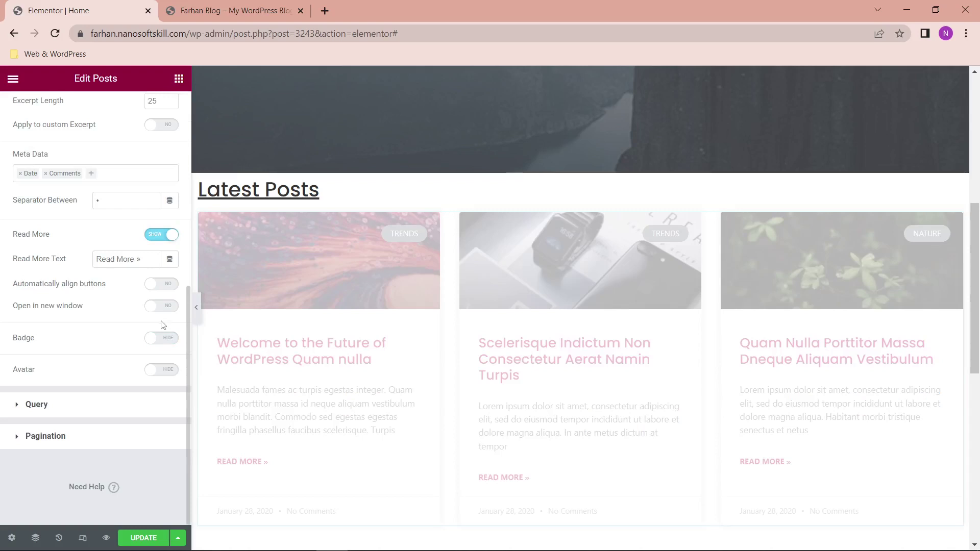
{"action": "left_click", "coordinate": [162, 338]}
{"action": "left_click", "coordinate": [145, 382]}
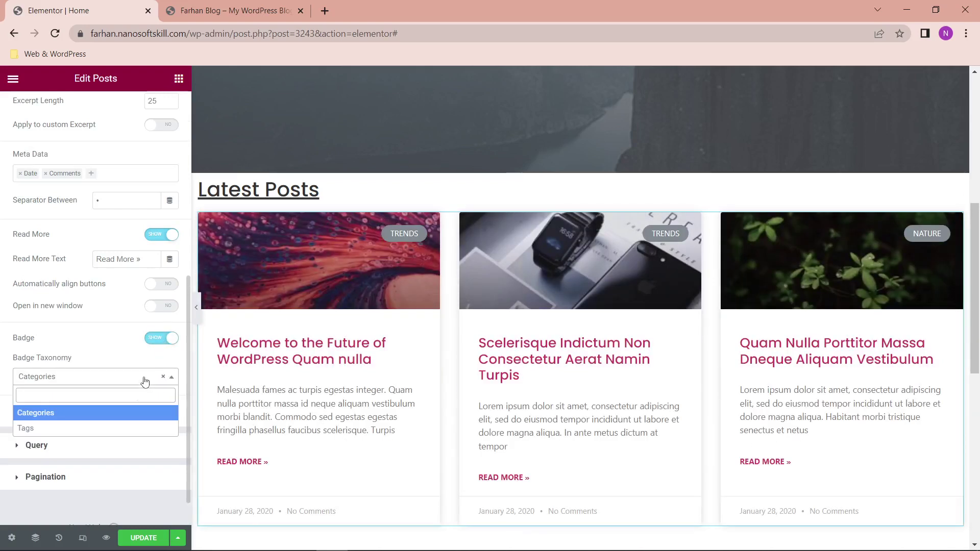
{"action": "left_click", "coordinate": [112, 429]}
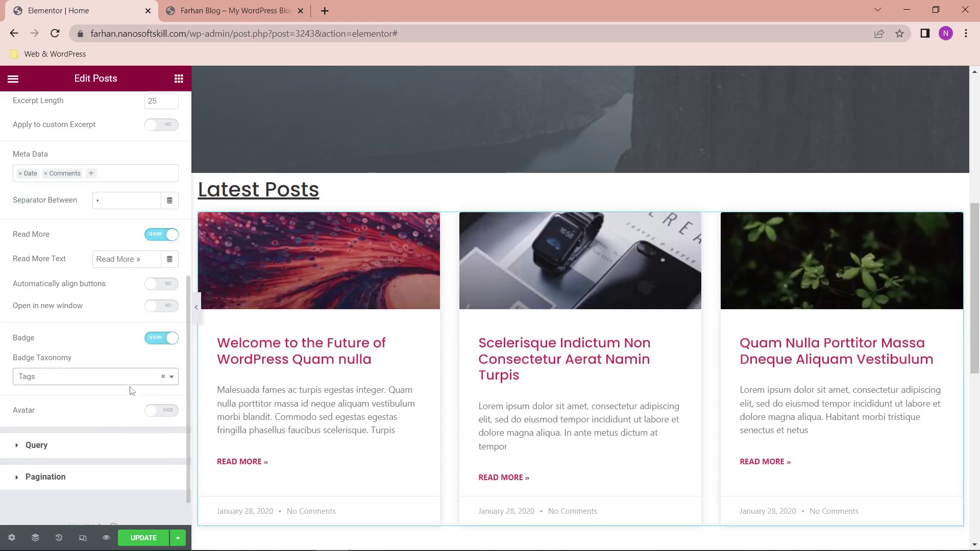
{"action": "left_click", "coordinate": [117, 376]}
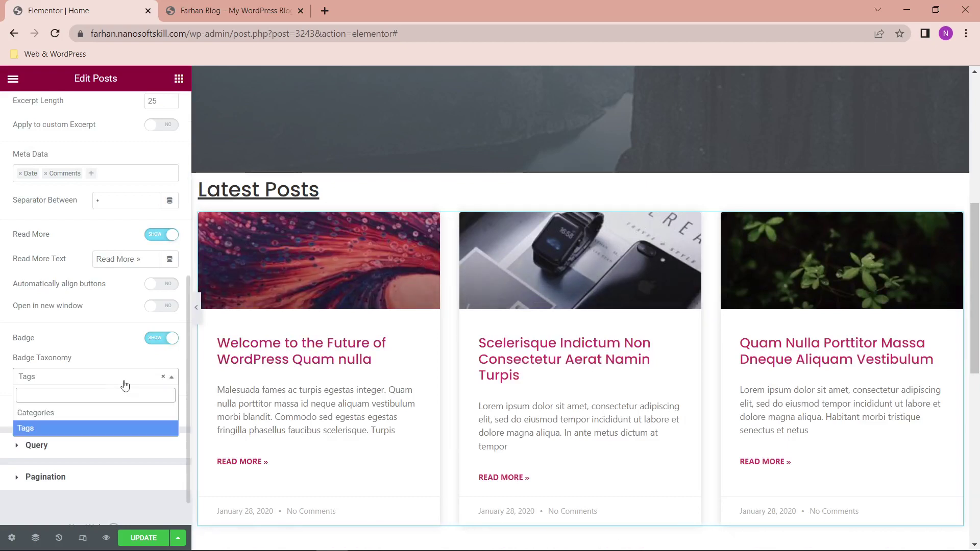
{"action": "left_click", "coordinate": [102, 412]}
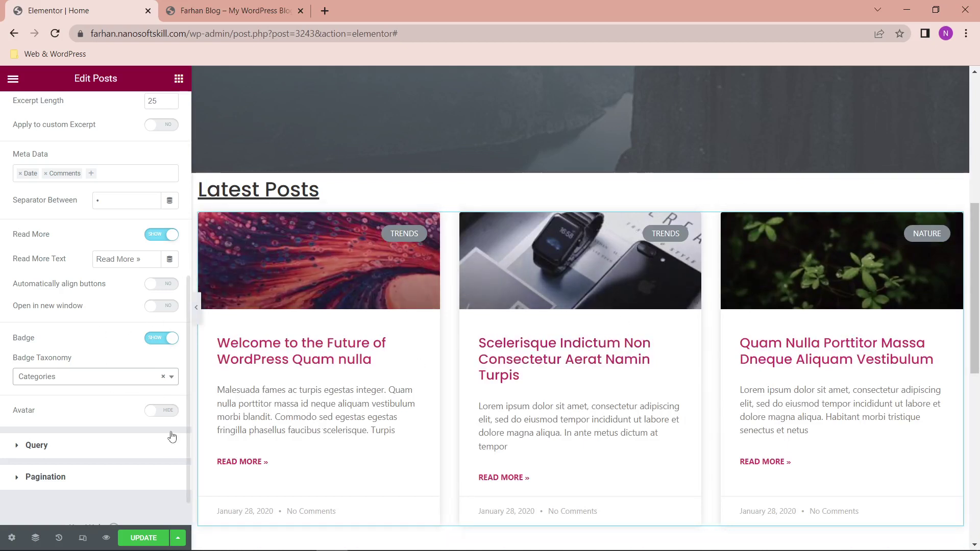
Step: Hide the Read More links and remove Date and Comments from the card meta data
{"action": "left_click", "coordinate": [156, 234]}
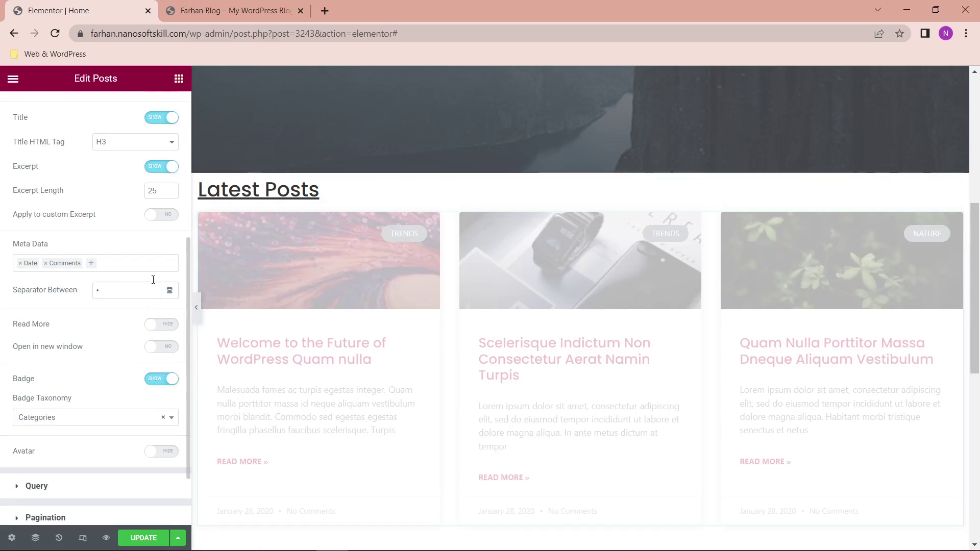
{"action": "left_click", "coordinate": [106, 259]}
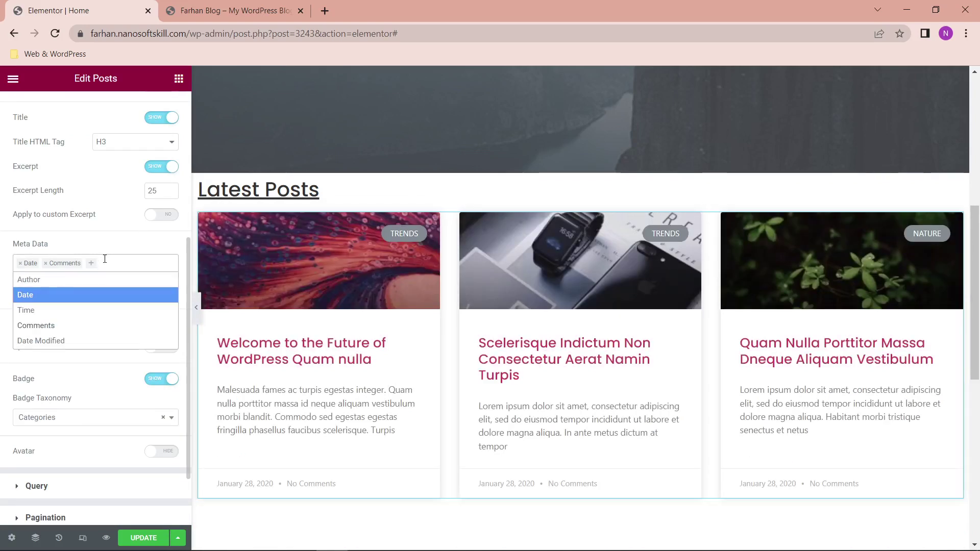
{"action": "left_click", "coordinate": [48, 263]}
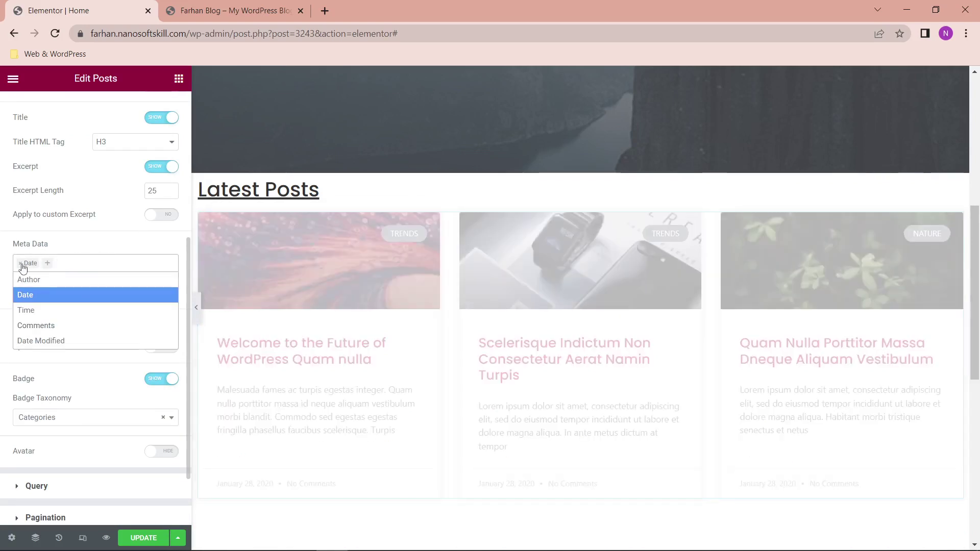
{"action": "left_click", "coordinate": [20, 263]}
{"action": "scroll", "coordinate": [102, 224], "scroll_direction": "up", "scroll_amount": 1}
{"action": "left_click", "coordinate": [154, 219]}
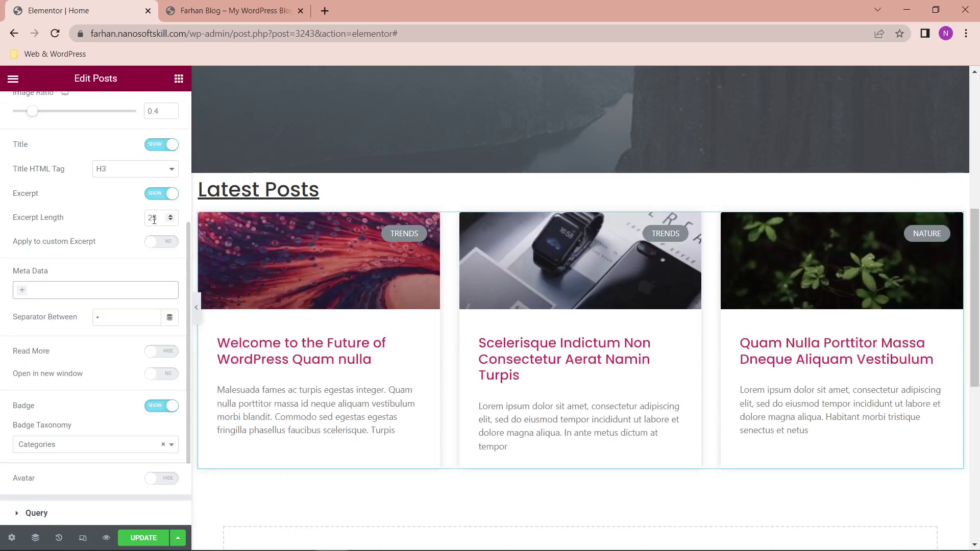
Step: Set the excerpt length to 10 words and keep post titles at H3
{"action": "left_click", "coordinate": [157, 217]}
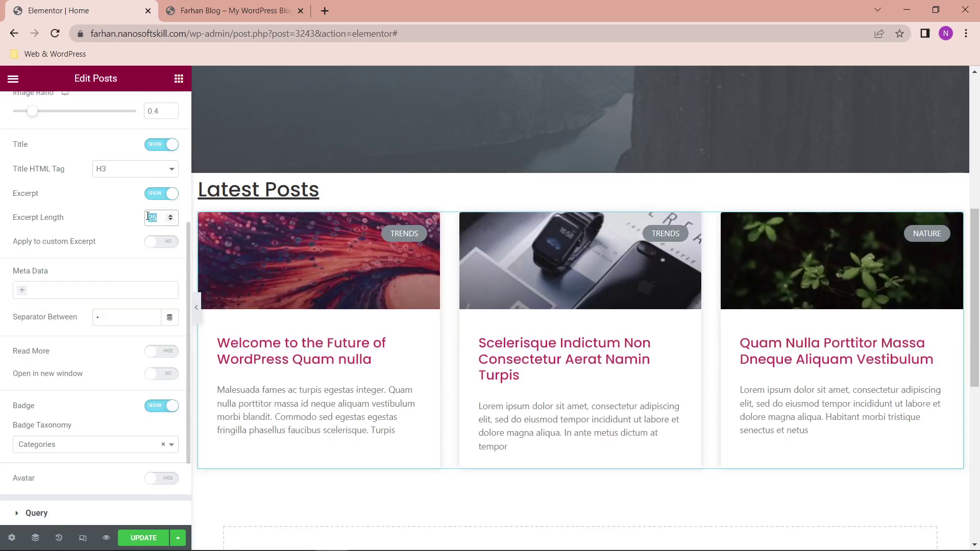
{"action": "type", "text": "10"}
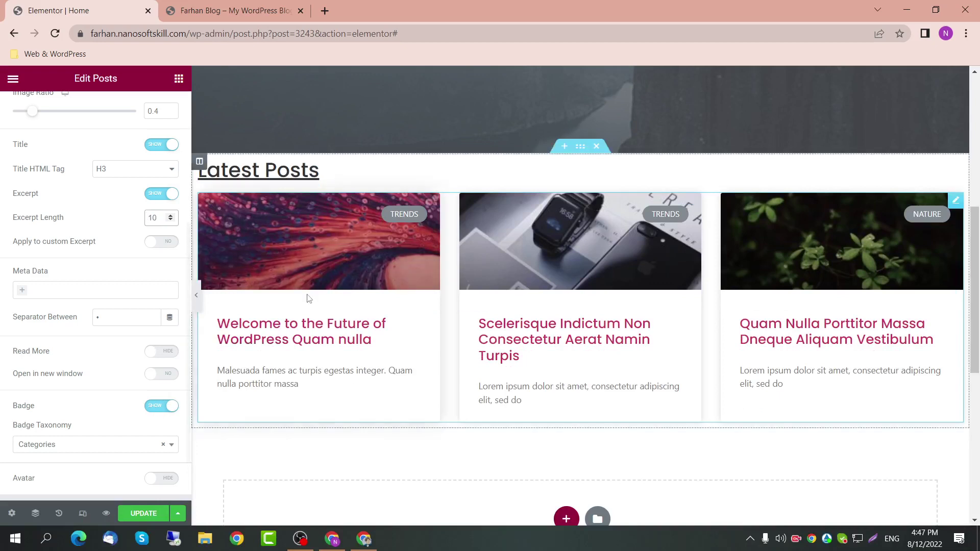
{"action": "scroll", "coordinate": [159, 255], "scroll_direction": "up", "scroll_amount": 1}
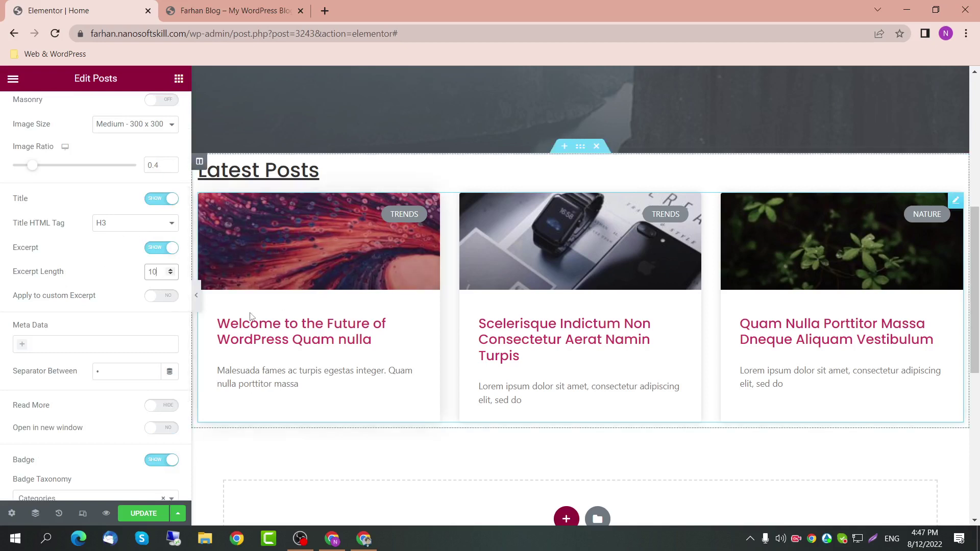
{"action": "left_click", "coordinate": [134, 224]}
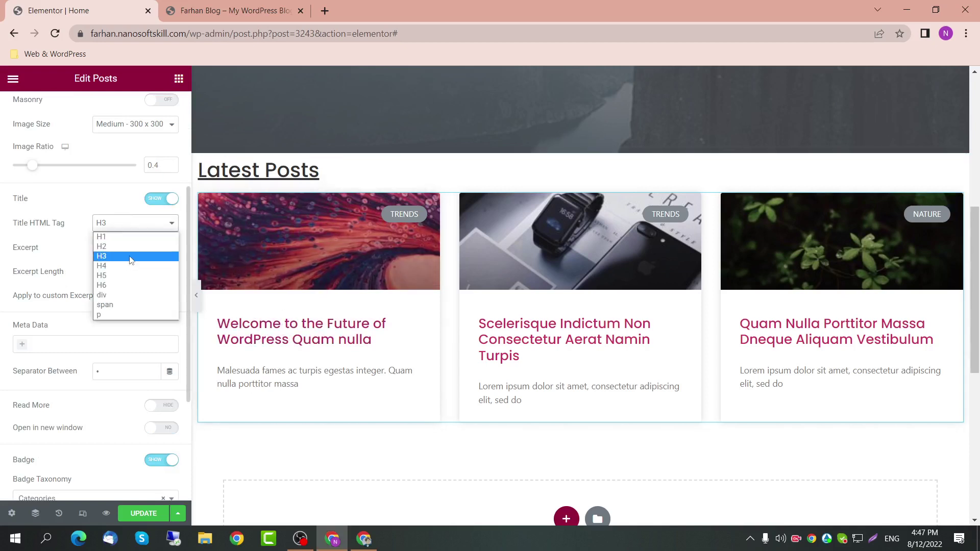
{"action": "left_click", "coordinate": [129, 257]}
{"action": "scroll", "coordinate": [148, 347], "scroll_direction": "up", "scroll_amount": 1}
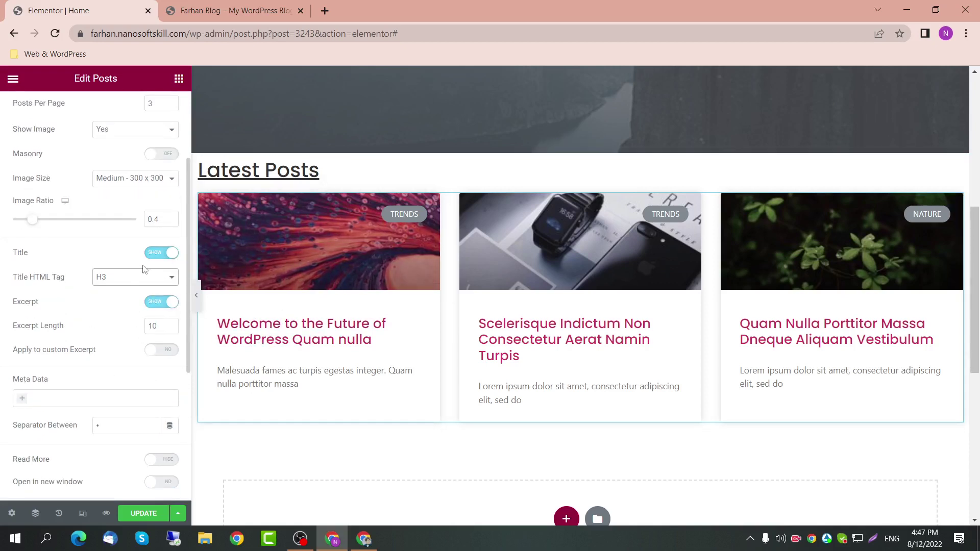
{"action": "scroll", "coordinate": [143, 269], "scroll_direction": "up", "scroll_amount": 3}
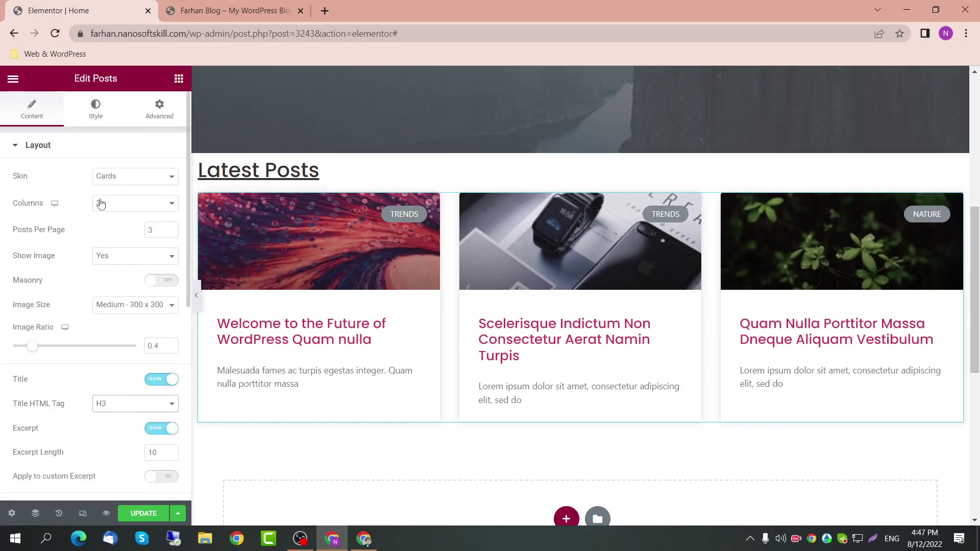
{"action": "left_click", "coordinate": [96, 113]}
{"action": "left_click", "coordinate": [48, 110]}
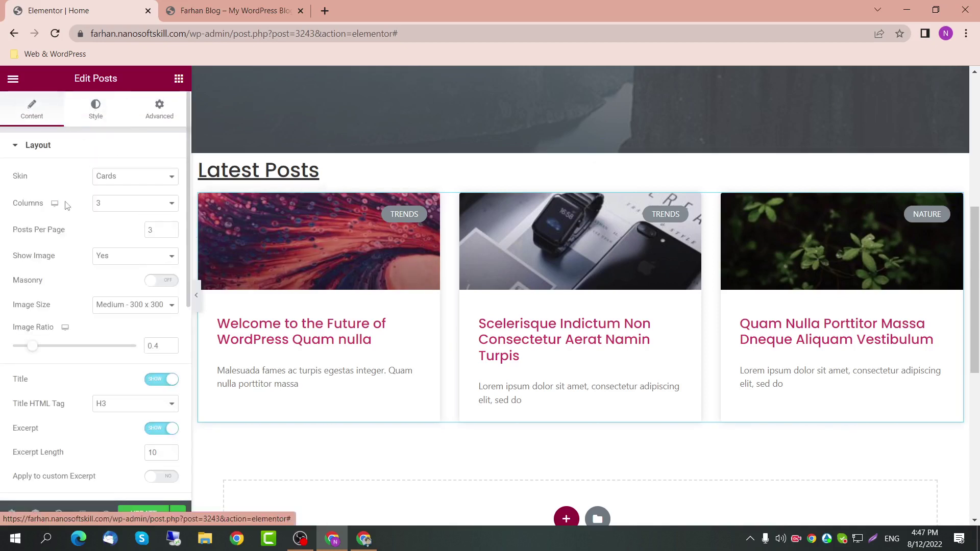
{"action": "scroll", "coordinate": [75, 311], "scroll_direction": "down", "scroll_amount": 7}
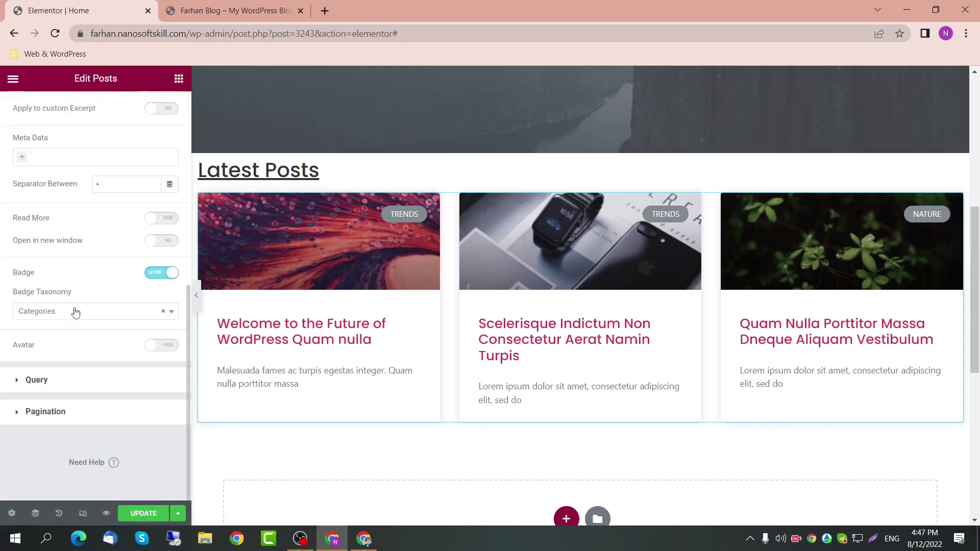
Step: Filter the posts query by Term to the Nature category
{"action": "left_click", "coordinate": [57, 386]}
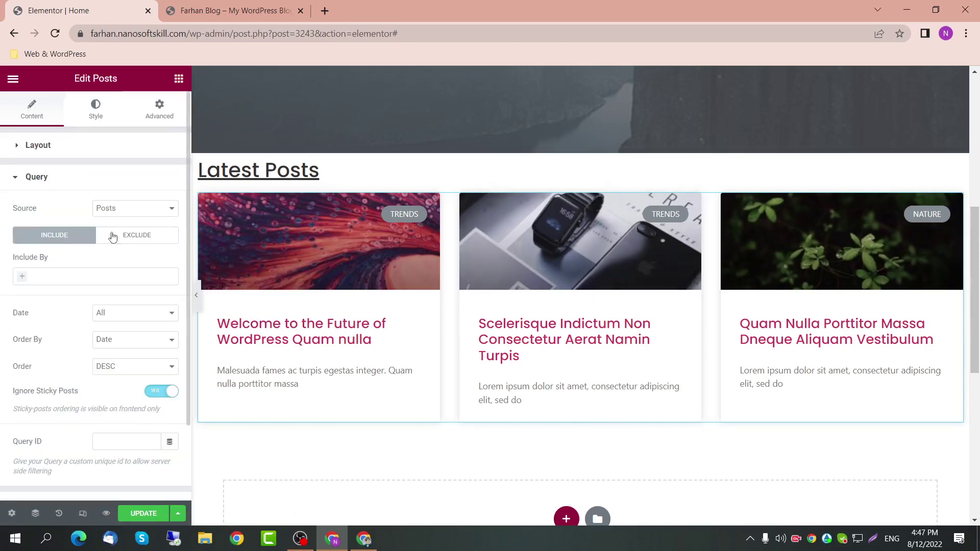
{"action": "left_click", "coordinate": [90, 276]}
{"action": "left_click", "coordinate": [66, 292]}
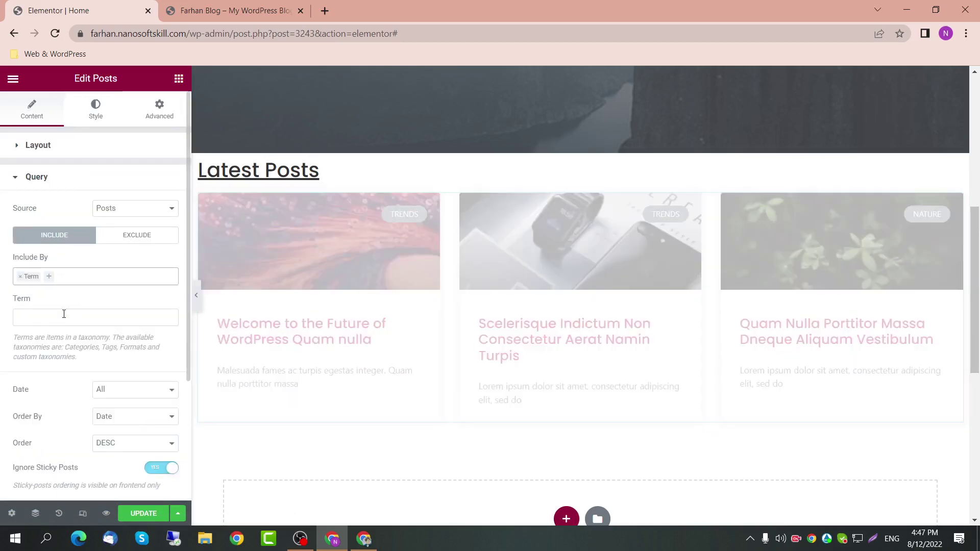
{"action": "left_click", "coordinate": [63, 314]}
{"action": "left_click", "coordinate": [65, 317]}
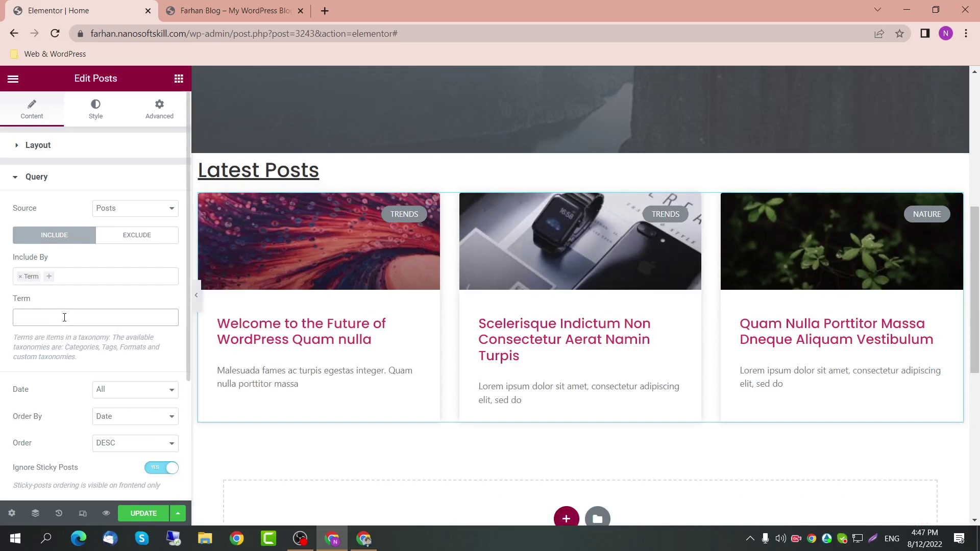
{"action": "left_click", "coordinate": [94, 320]}
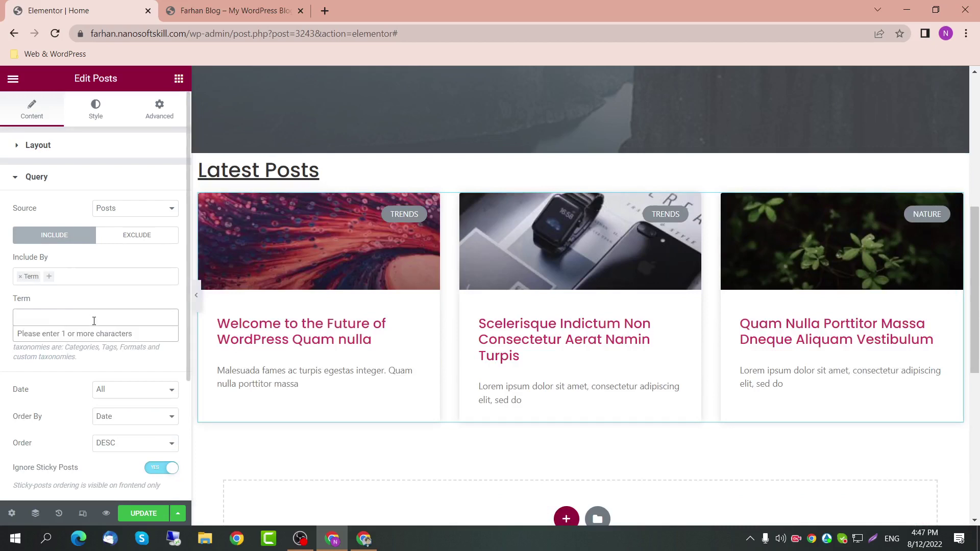
{"action": "type", "text": "nature"}
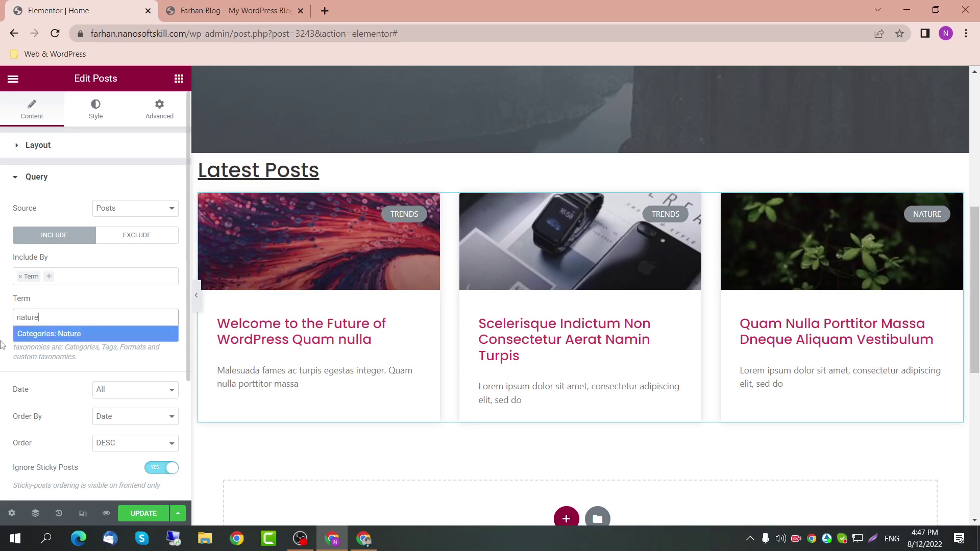
{"action": "left_click", "coordinate": [72, 337]}
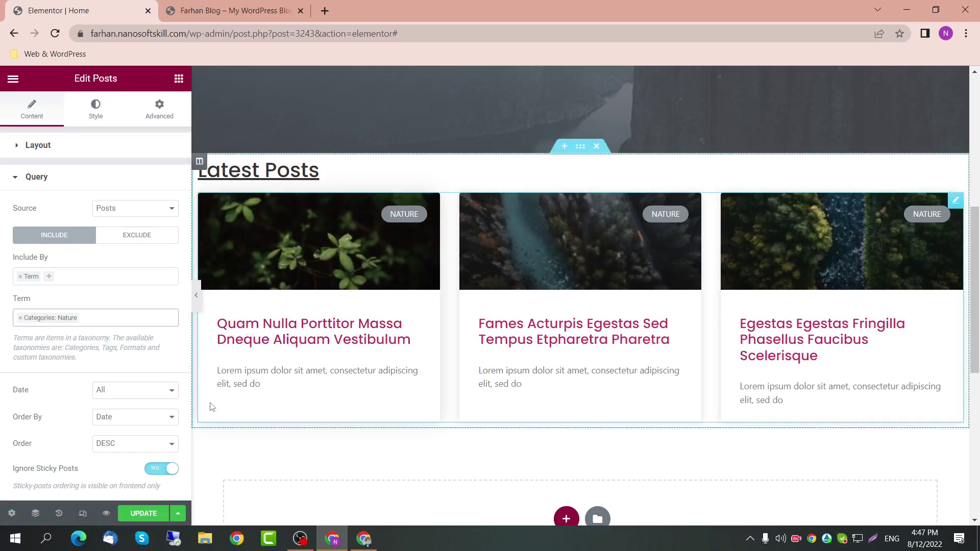
Step: Remove the Nature term and the Term rule from the query's Include By
{"action": "left_click", "coordinate": [31, 322]}
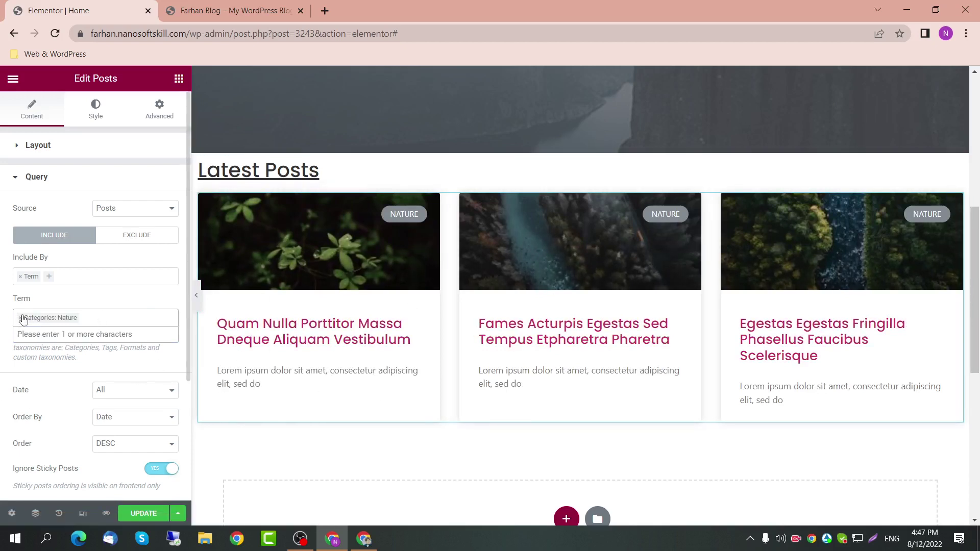
{"action": "left_click", "coordinate": [21, 318]}
{"action": "left_click", "coordinate": [20, 276]}
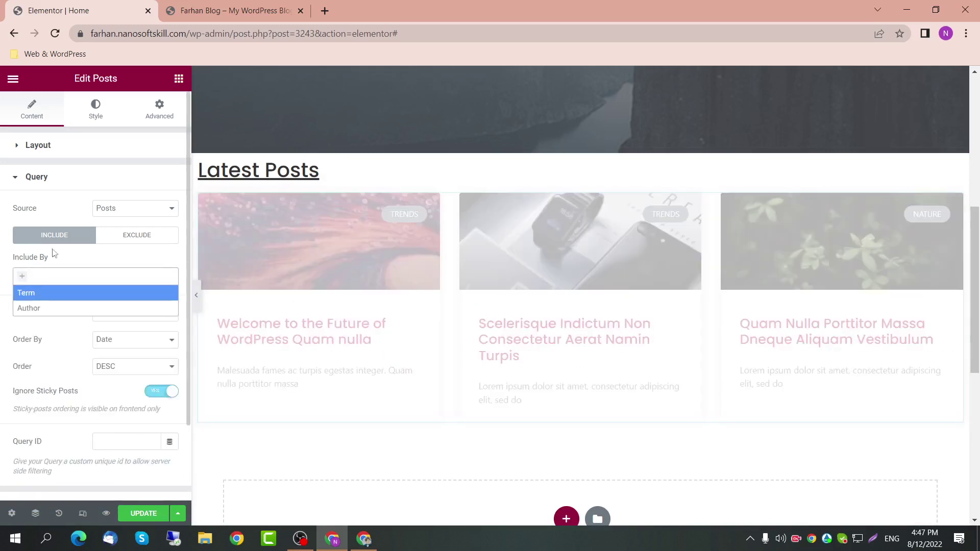
{"action": "left_click", "coordinate": [77, 178]}
{"action": "left_click", "coordinate": [66, 219]}
{"action": "left_click", "coordinate": [153, 241]}
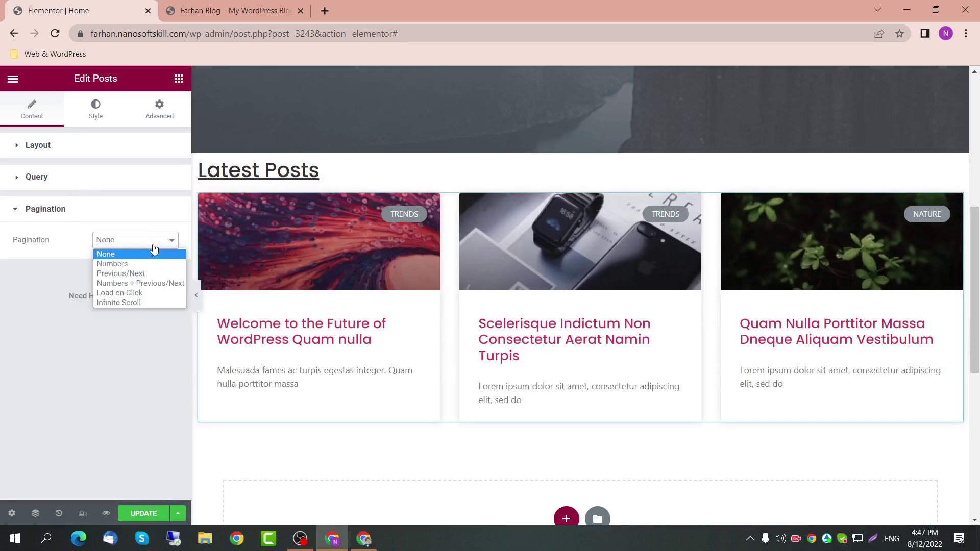
{"action": "left_click", "coordinate": [147, 284]}
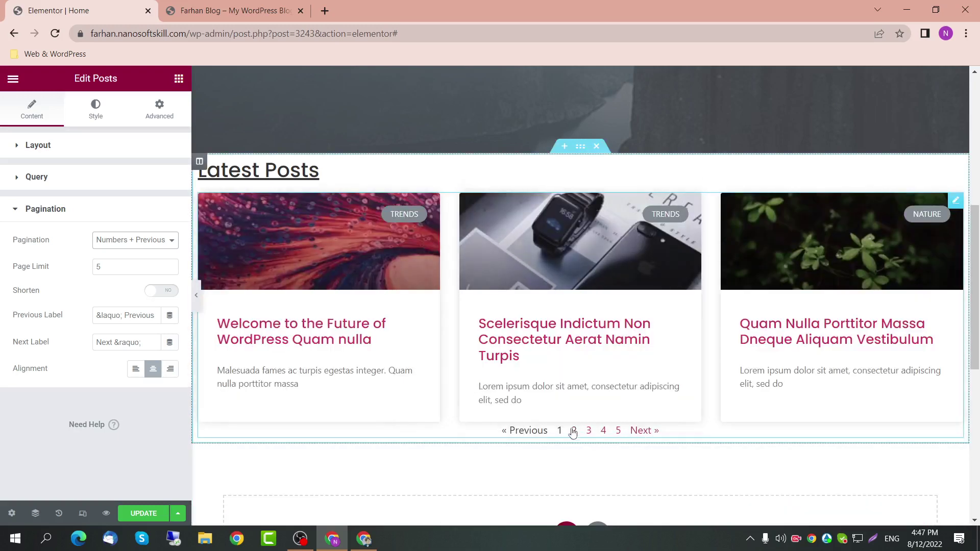
{"action": "left_click", "coordinate": [164, 240]}
{"action": "left_click", "coordinate": [143, 294]}
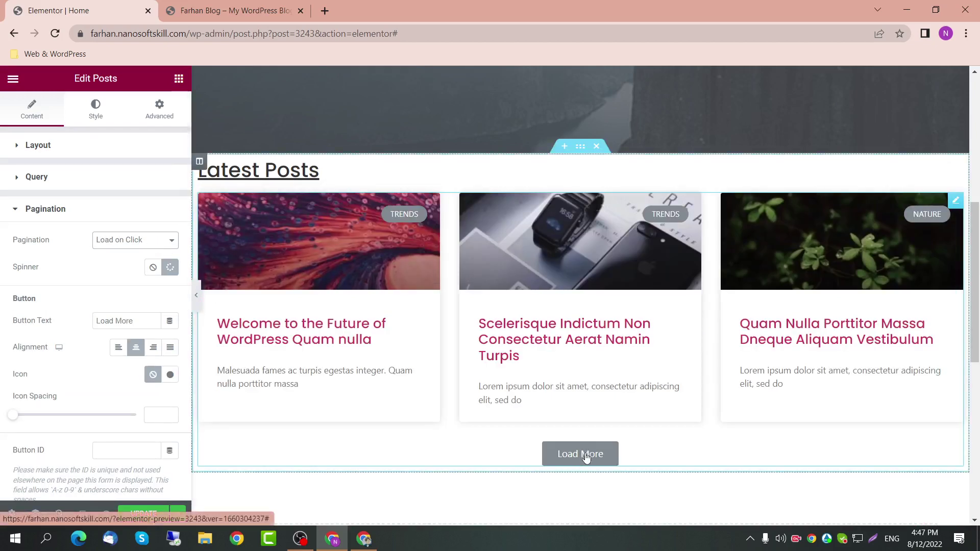
{"action": "left_click", "coordinate": [572, 456]}
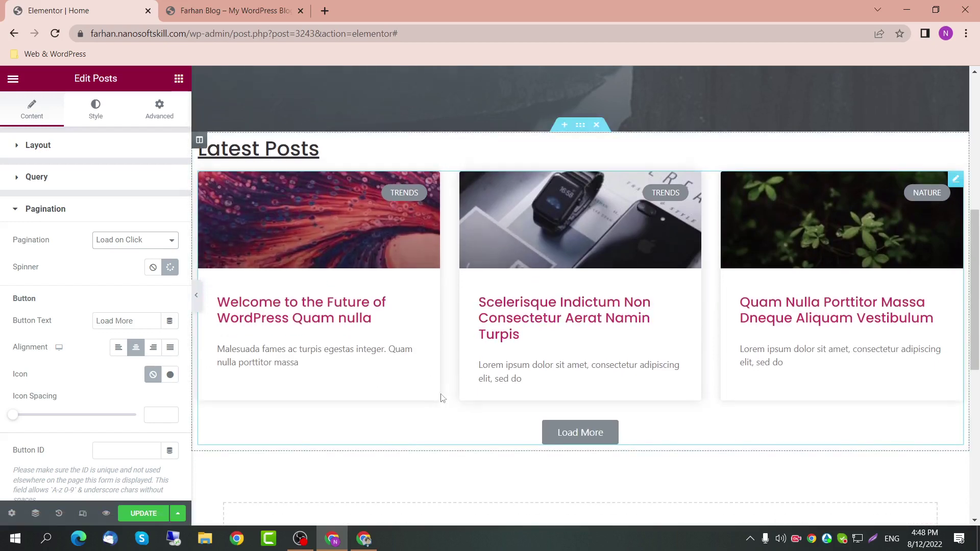
{"action": "left_click", "coordinate": [122, 209]}
{"action": "left_click", "coordinate": [70, 148]}
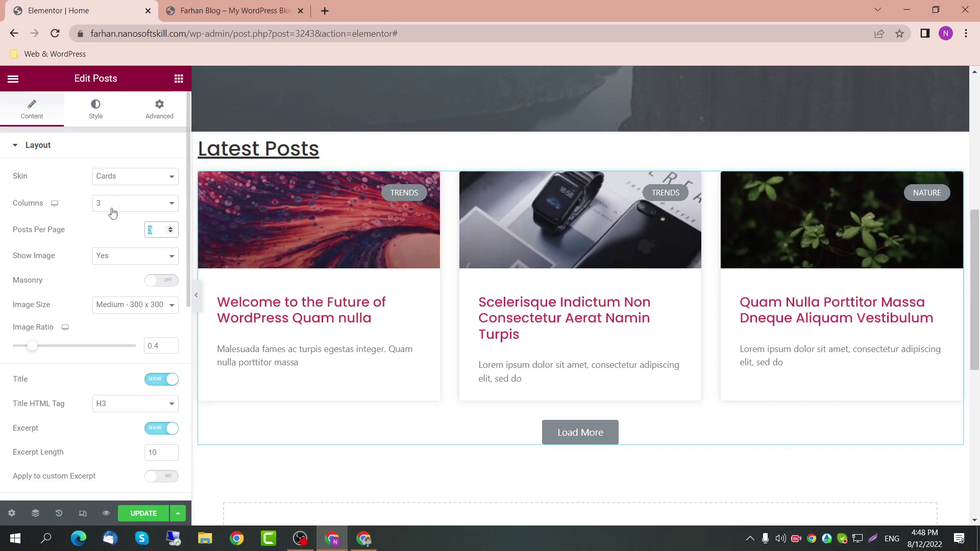
{"action": "scroll", "coordinate": [97, 286], "scroll_direction": "down", "scroll_amount": 6}
{"action": "scroll", "coordinate": [86, 326], "scroll_direction": "down", "scroll_amount": 2}
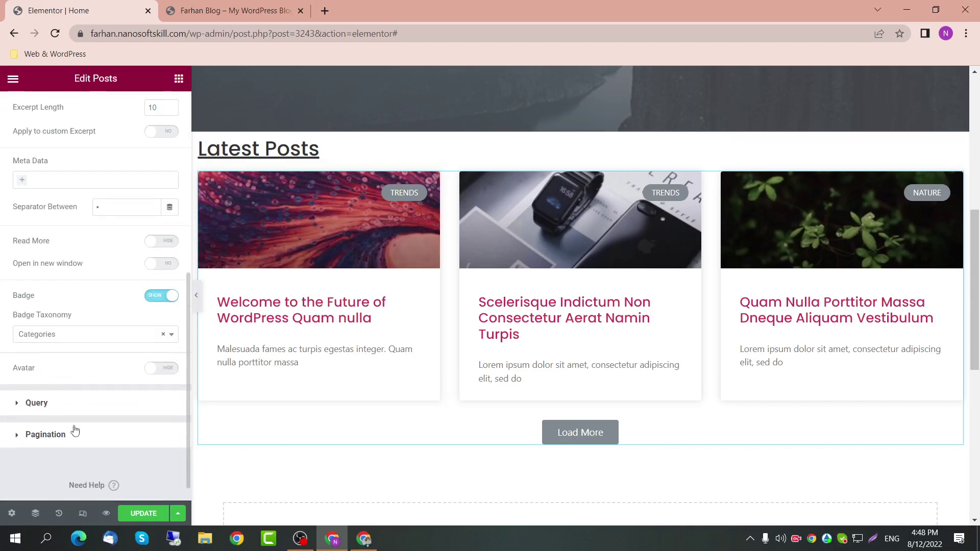
{"action": "left_click", "coordinate": [75, 433]}
{"action": "left_click", "coordinate": [153, 134]}
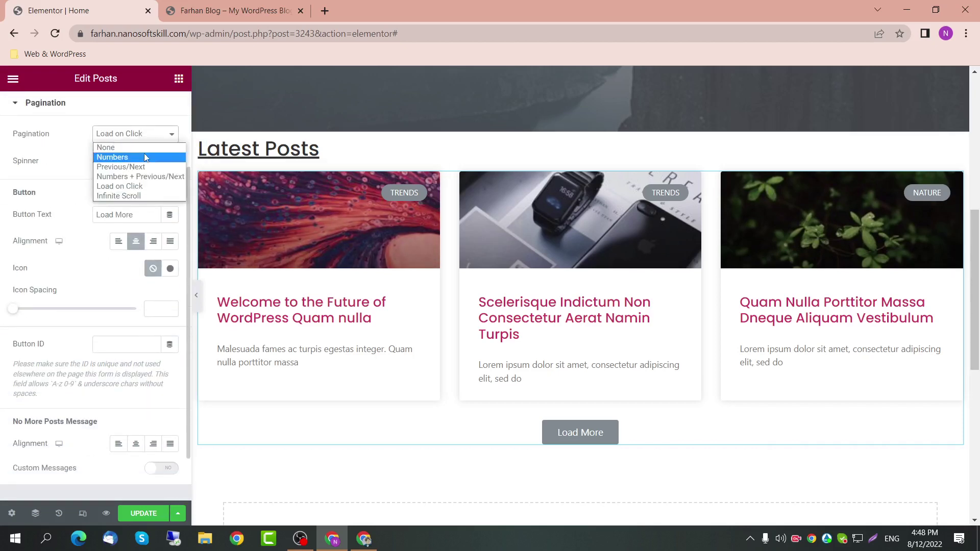
{"action": "left_click", "coordinate": [145, 156]}
{"action": "left_click", "coordinate": [121, 242]}
{"action": "left_click", "coordinate": [126, 254]}
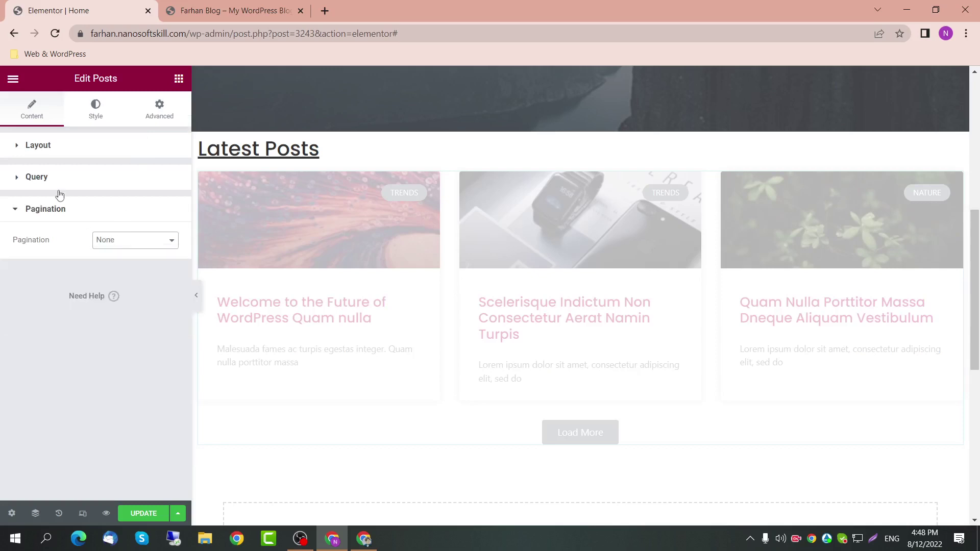
{"action": "left_click", "coordinate": [58, 208]}
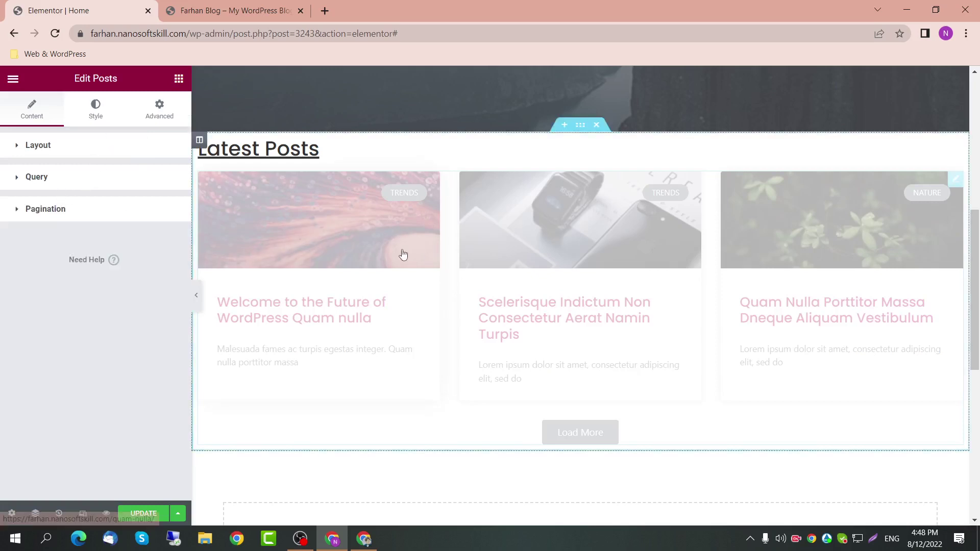
Step: Set the posts Columns Gap to 20 and clear the Rows Gap value
{"action": "left_click", "coordinate": [101, 115]}
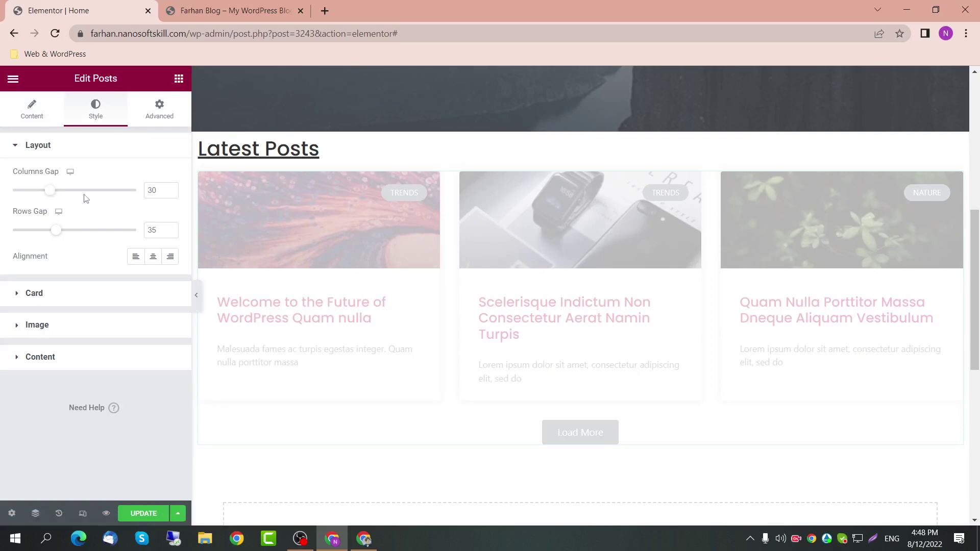
{"action": "left_click_drag", "start_coordinate": [164, 189], "coordinate": [147, 190]}
{"action": "type", "text": "20"}
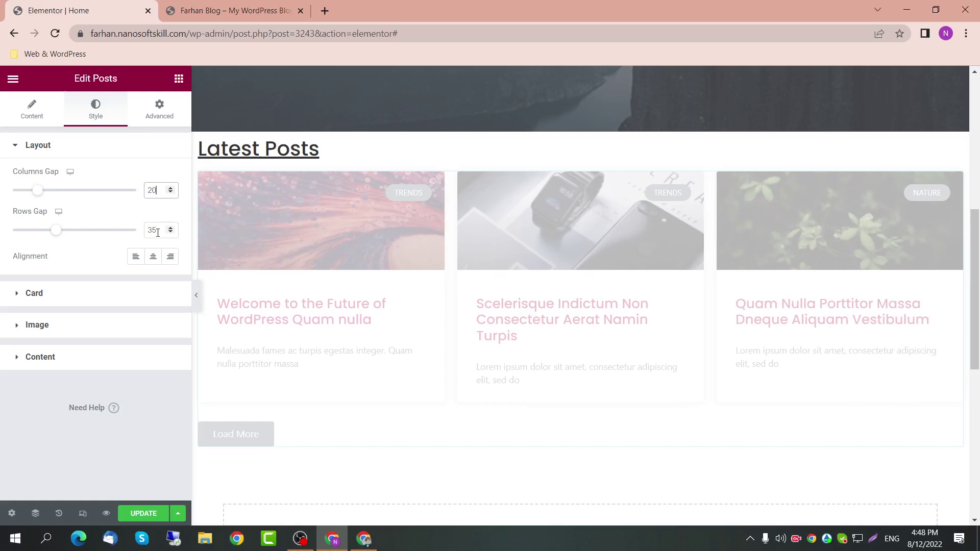
{"action": "left_click_drag", "start_coordinate": [157, 232], "coordinate": [148, 230]}
{"action": "key", "text": "BackSpace"}
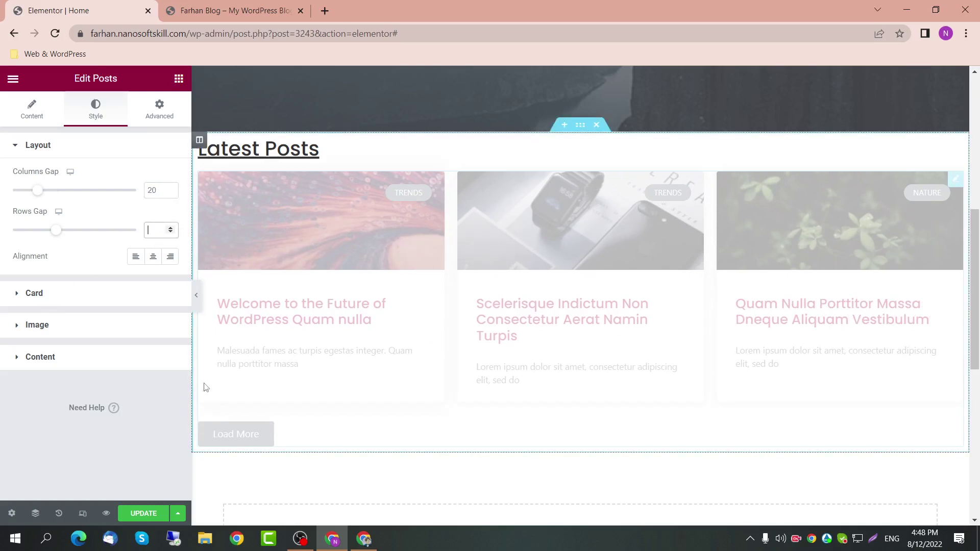
{"action": "left_click", "coordinate": [131, 296]}
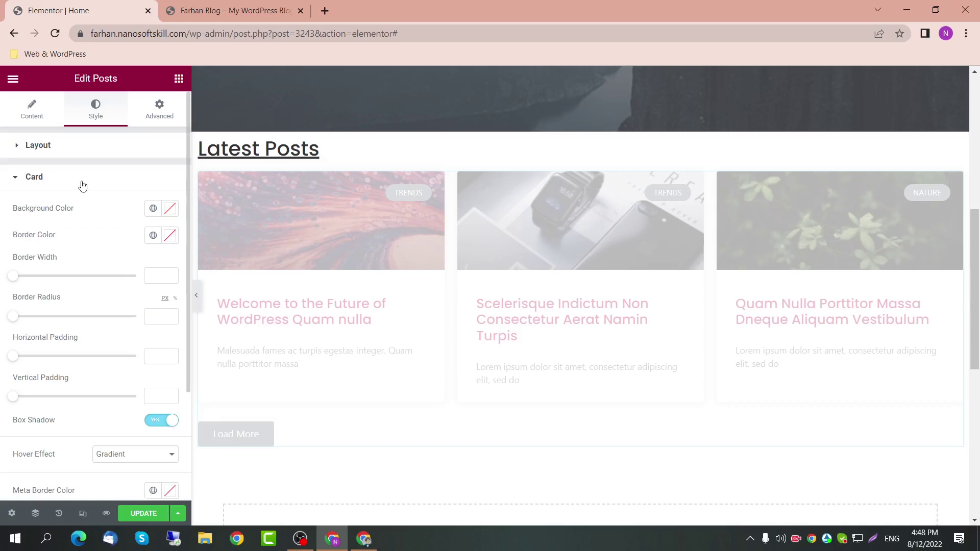
Step: Save the page changes with Update
{"action": "scroll", "coordinate": [108, 331], "scroll_direction": "down", "scroll_amount": 1}
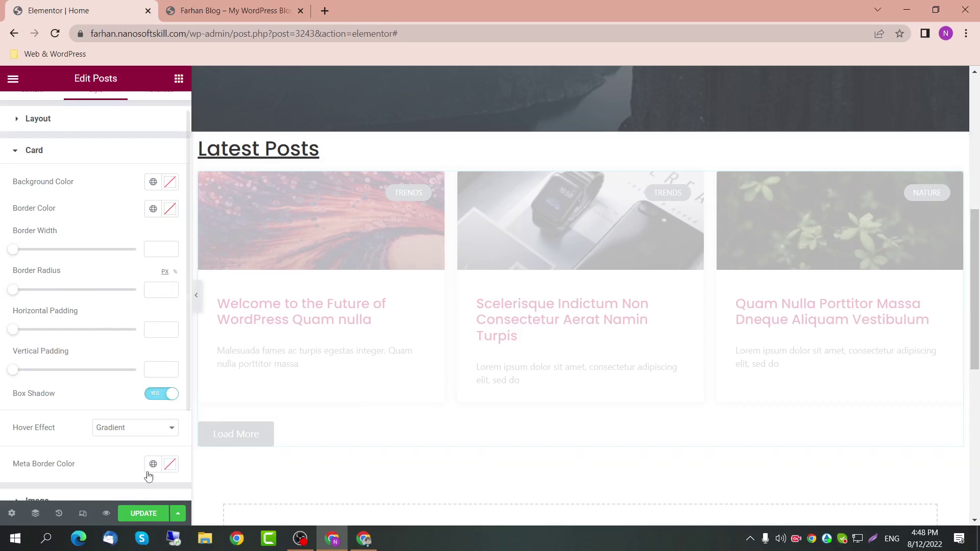
{"action": "left_click", "coordinate": [143, 513]}
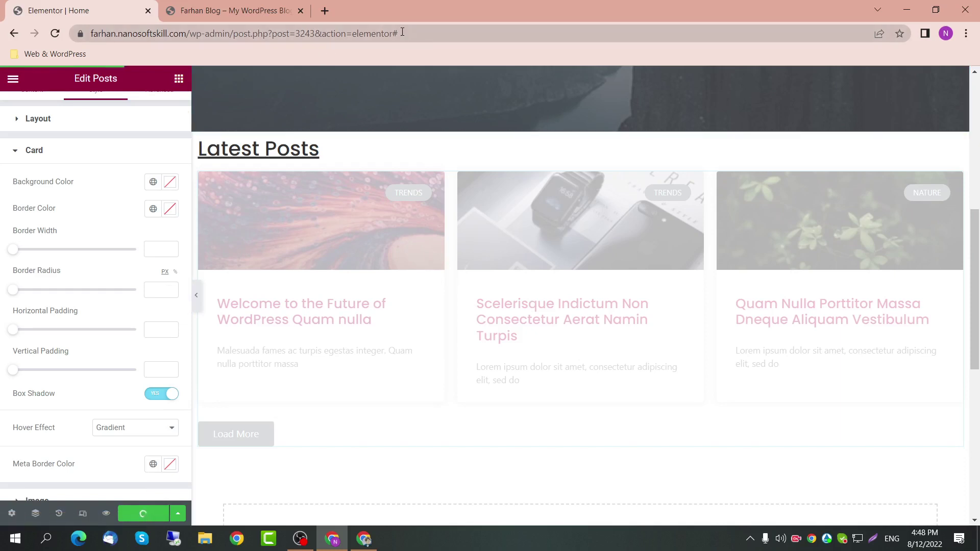
{"action": "scroll", "coordinate": [75, 217], "scroll_direction": "down", "scroll_amount": 1}
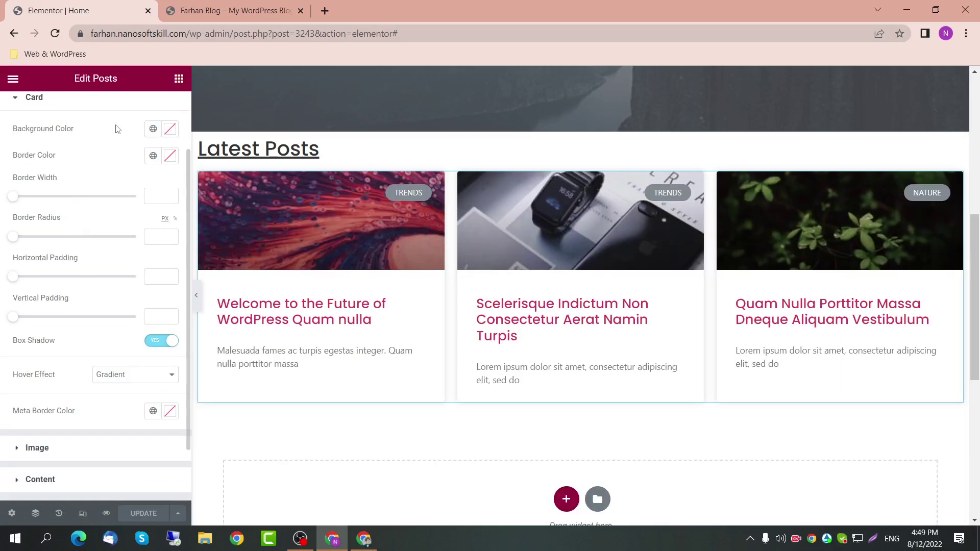
Step: Try a Primary card background and Accent card border, then clear both colours
{"action": "left_click", "coordinate": [154, 129]}
{"action": "left_click", "coordinate": [121, 192]}
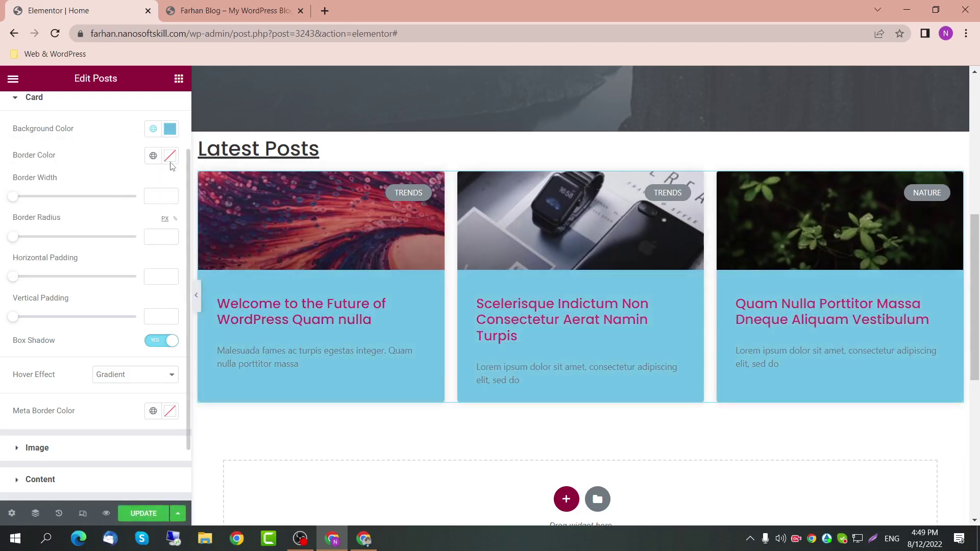
{"action": "left_click", "coordinate": [153, 155]}
{"action": "left_click", "coordinate": [101, 280]}
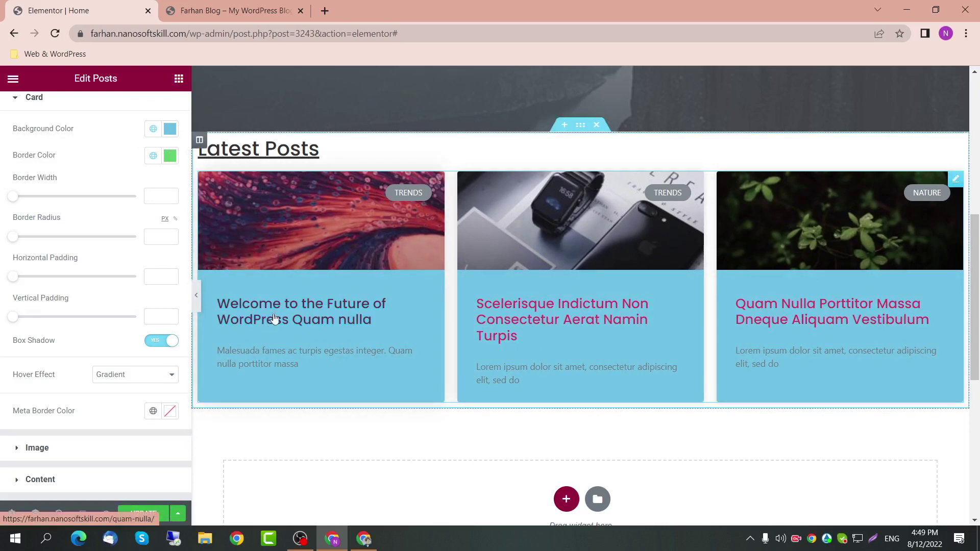
{"action": "left_click", "coordinate": [170, 156]}
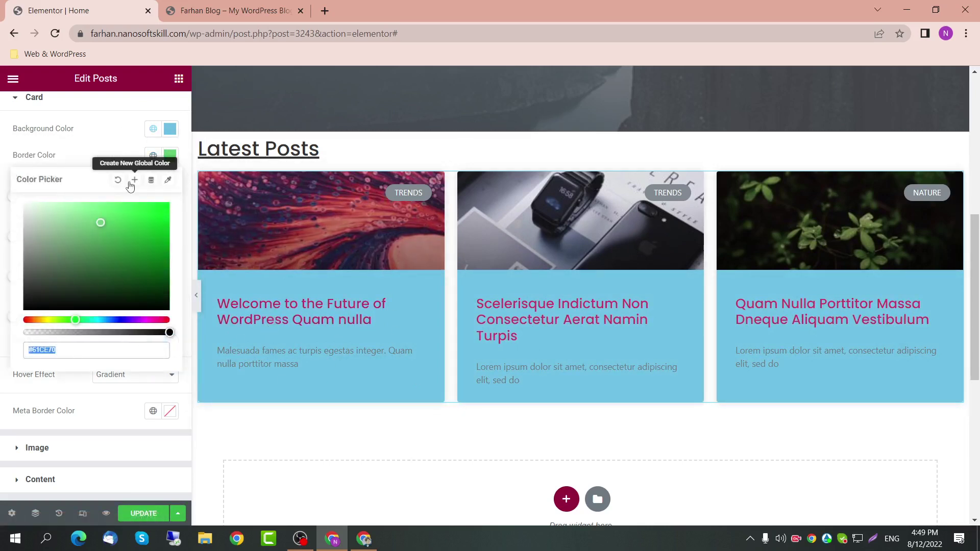
{"action": "left_click", "coordinate": [116, 190]}
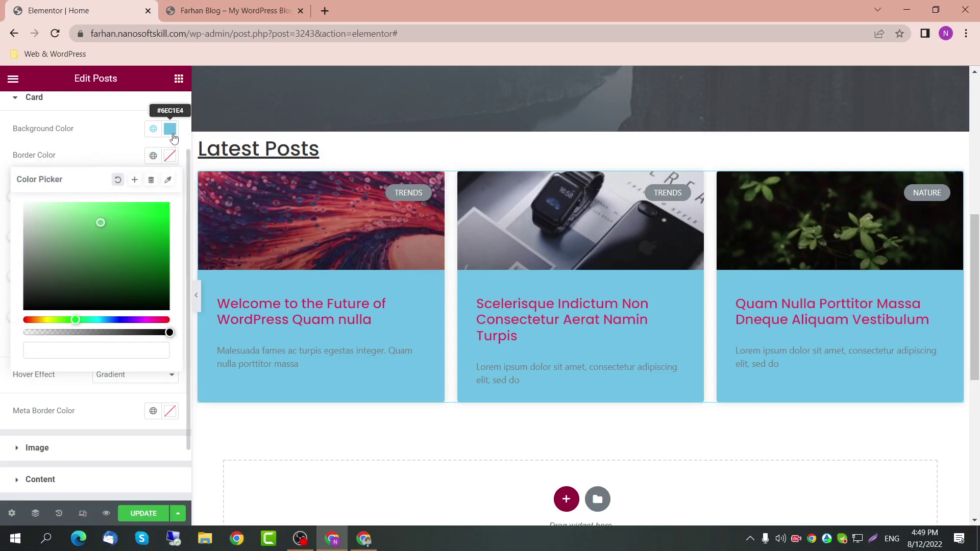
{"action": "left_click", "coordinate": [170, 128]}
{"action": "left_click", "coordinate": [120, 159]}
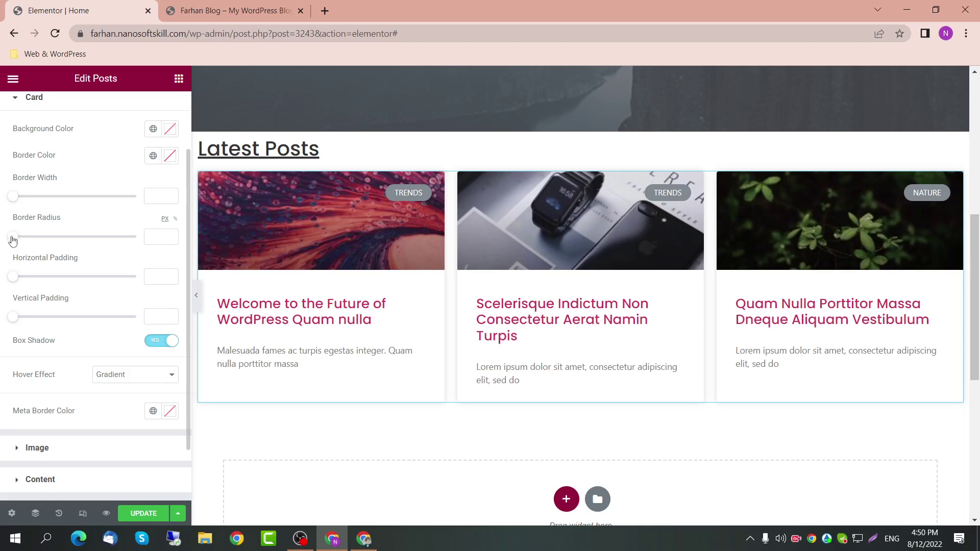
Step: Set the post cards' border radius to 10 after trying larger values
{"action": "left_click_drag", "start_coordinate": [13, 240], "coordinate": [188, 231]}
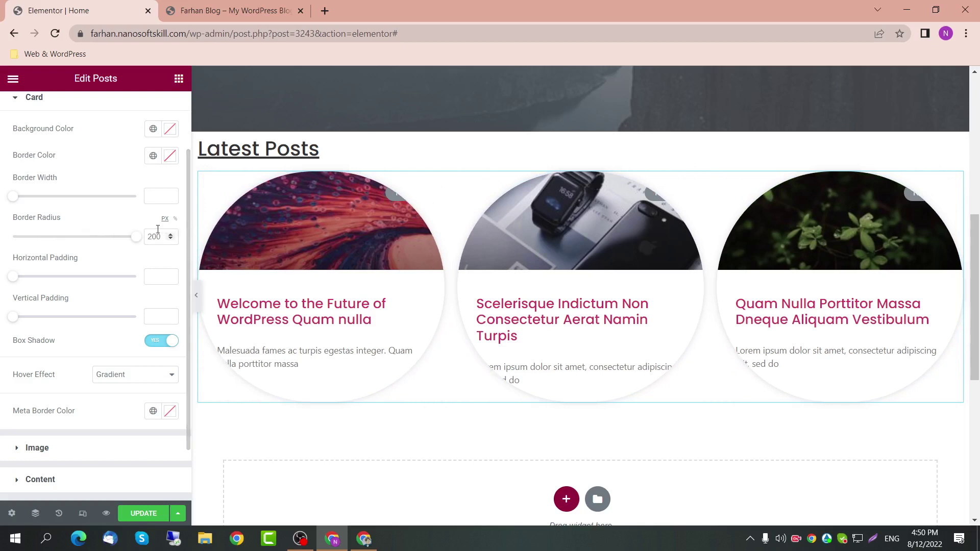
{"action": "left_click_drag", "start_coordinate": [135, 235], "coordinate": [24, 228]}
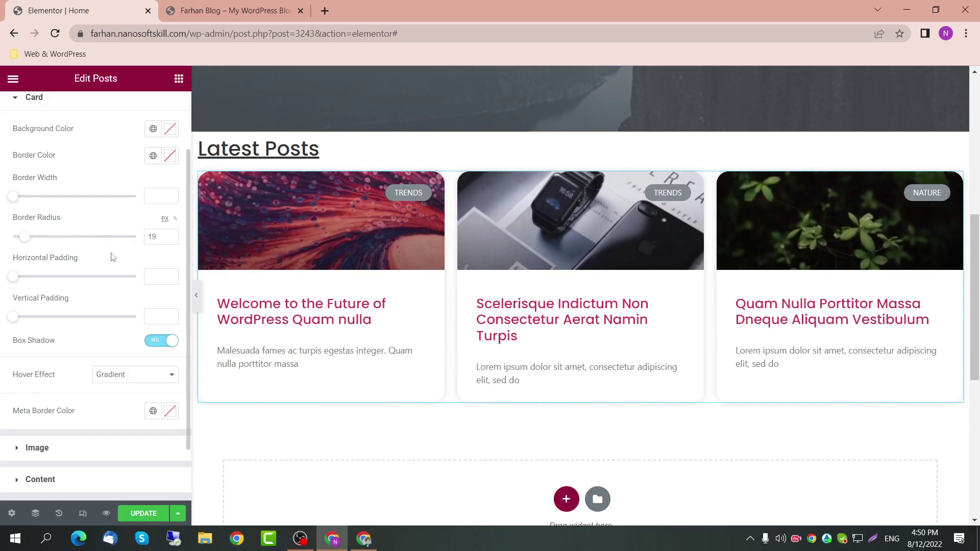
{"action": "left_click_drag", "start_coordinate": [156, 236], "coordinate": [149, 232]}
{"action": "type", "text": "10"}
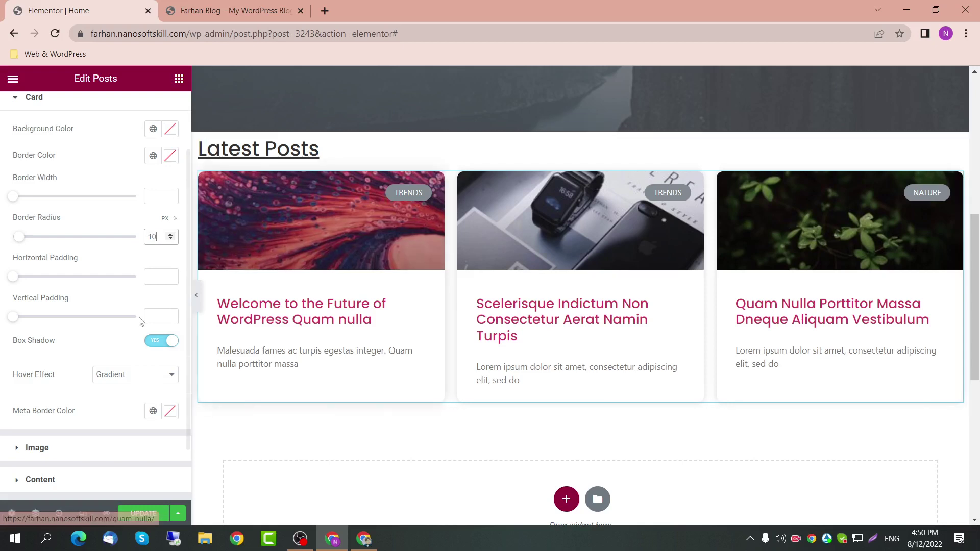
{"action": "left_click", "coordinate": [579, 128]}
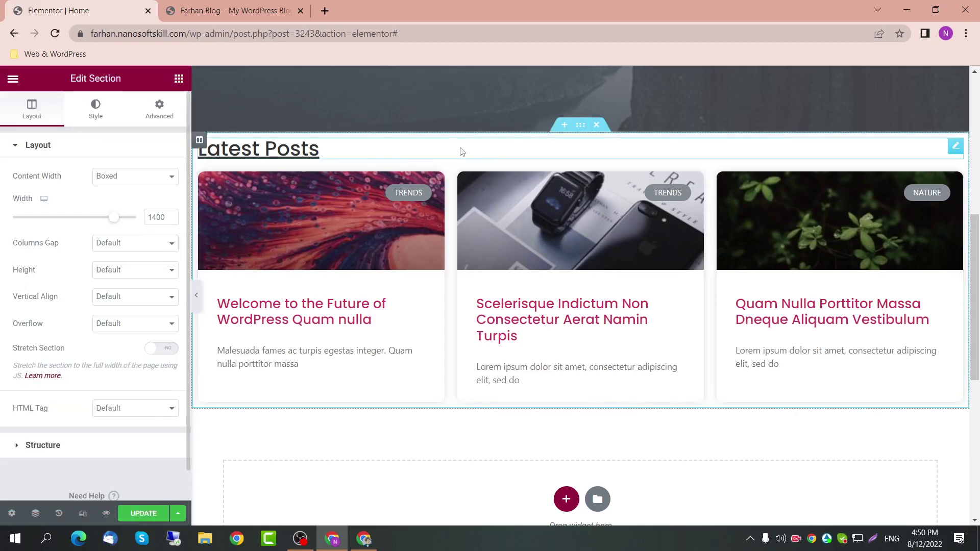
Step: Give the Latest Posts section a 20 px top margin and 50 px bottom margin
{"action": "left_click", "coordinate": [148, 121]}
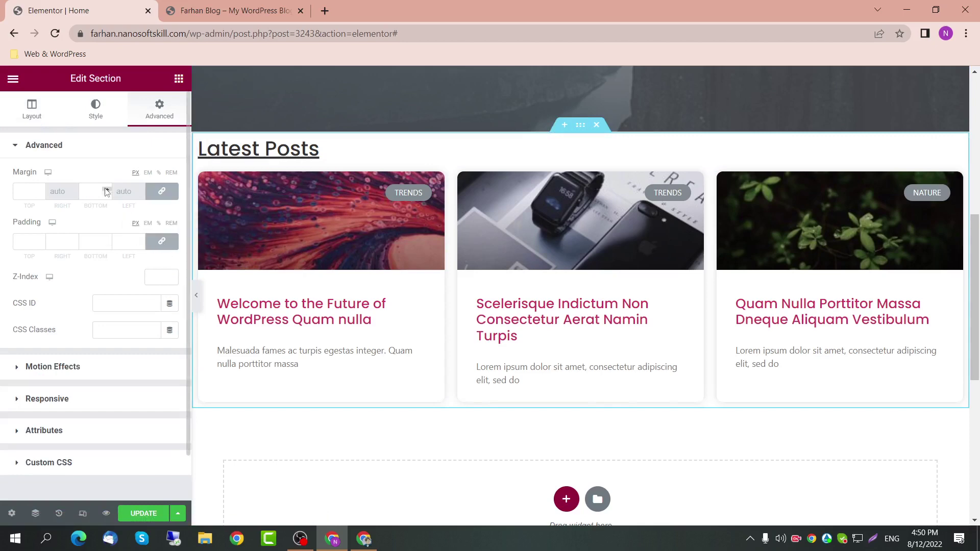
{"action": "left_click", "coordinate": [148, 191]}
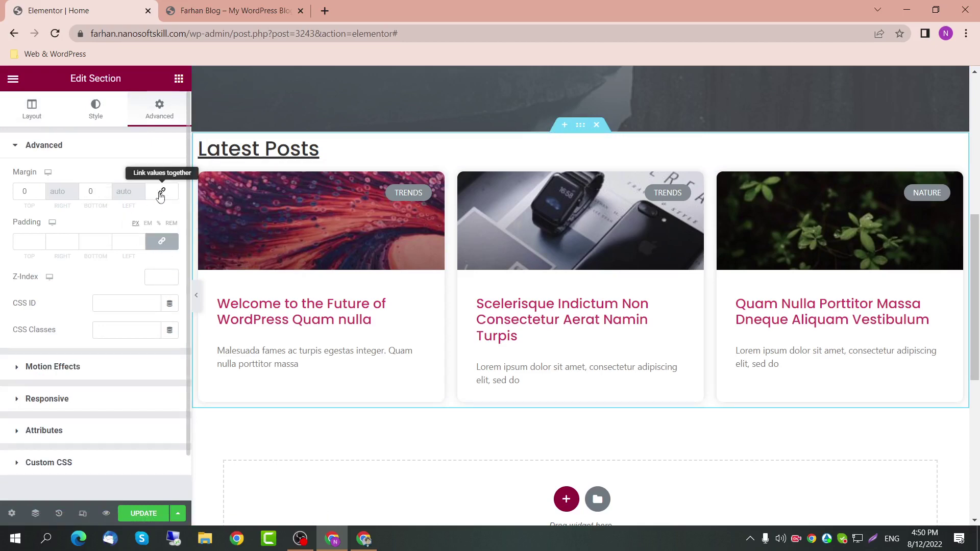
{"action": "left_click", "coordinate": [162, 191]}
{"action": "left_click", "coordinate": [90, 191]}
{"action": "type", "text": "20"}
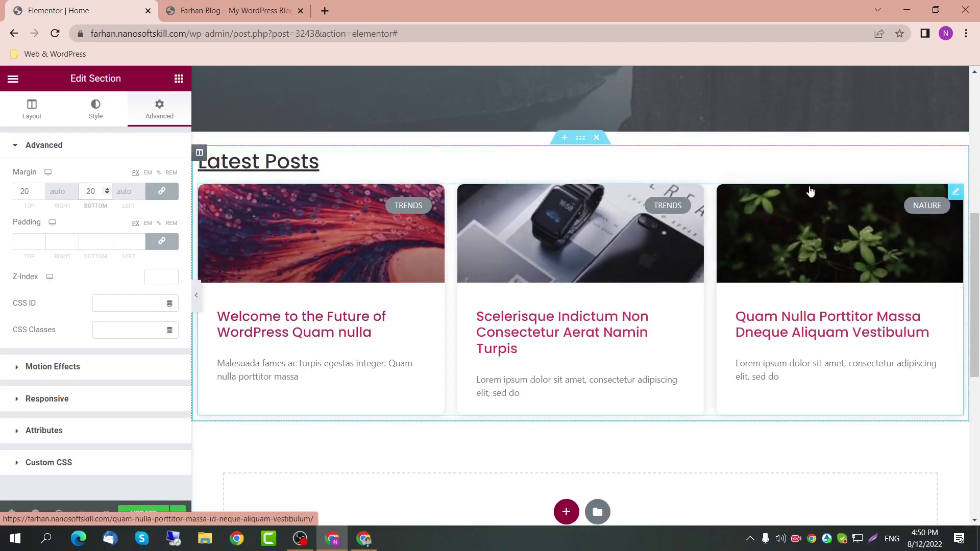
{"action": "left_click", "coordinate": [162, 191]}
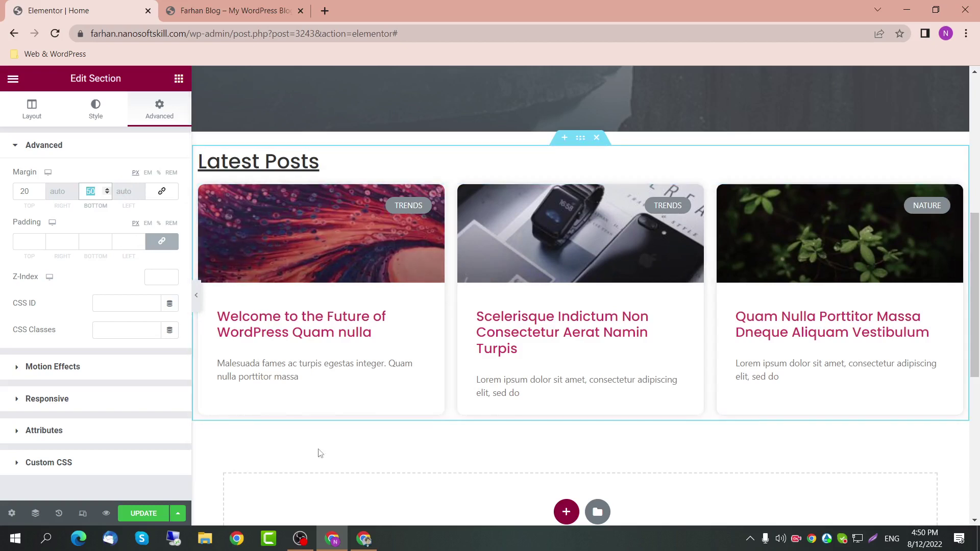
{"action": "scroll", "coordinate": [333, 467], "scroll_direction": "down", "scroll_amount": 1}
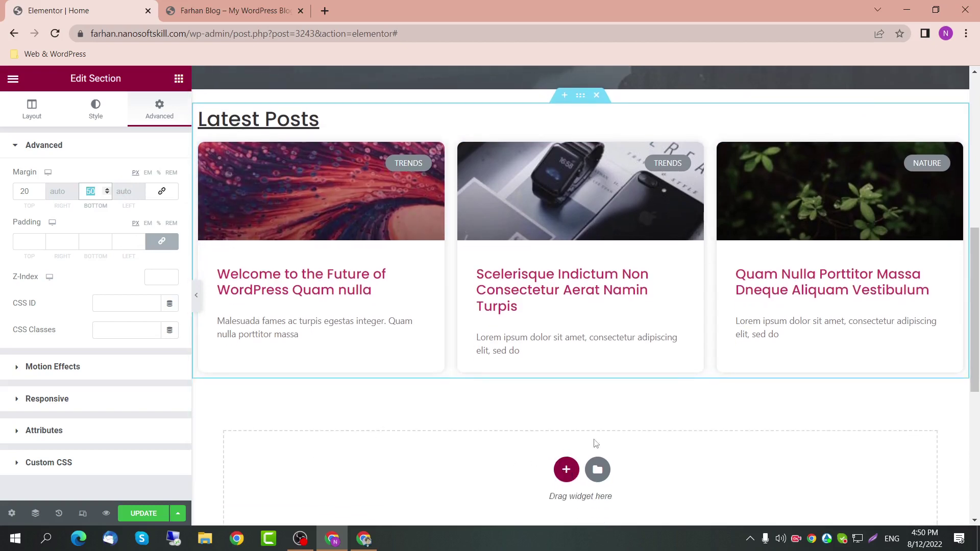
{"action": "scroll", "coordinate": [407, 404], "scroll_direction": "up", "scroll_amount": 1}
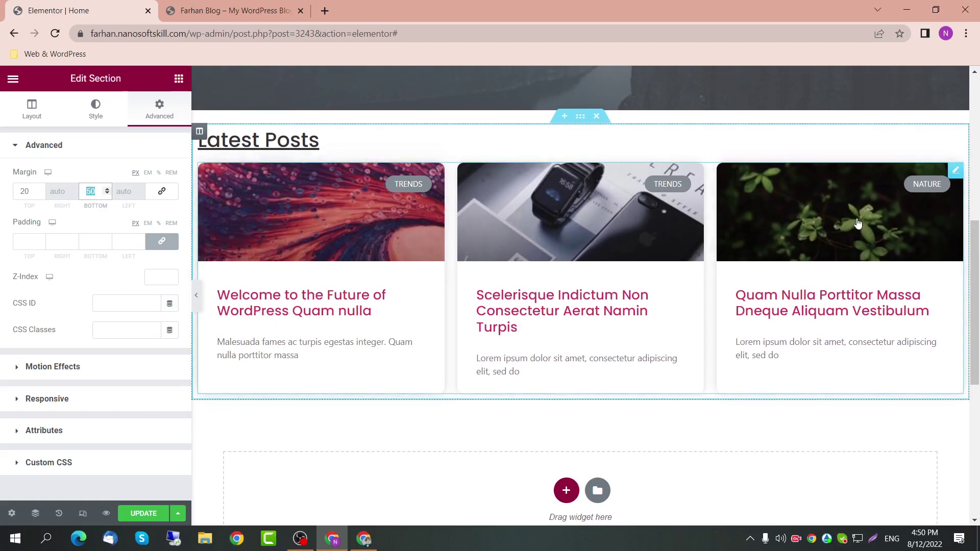
{"action": "left_click", "coordinate": [566, 490]}
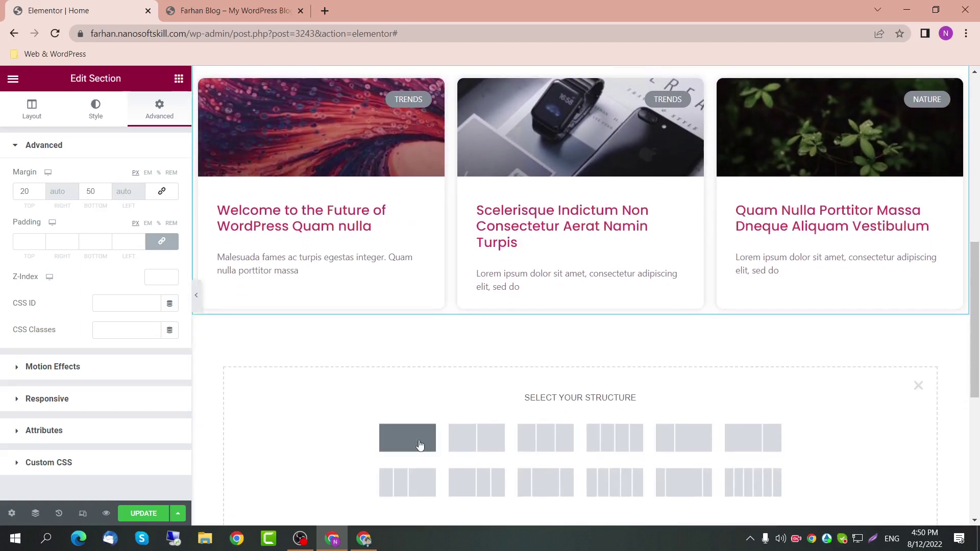
Step: Add a one-column Full Width section with a global Primary solid background colour
{"action": "left_click", "coordinate": [407, 435]}
{"action": "scroll", "coordinate": [374, 350], "scroll_direction": "down", "scroll_amount": 1}
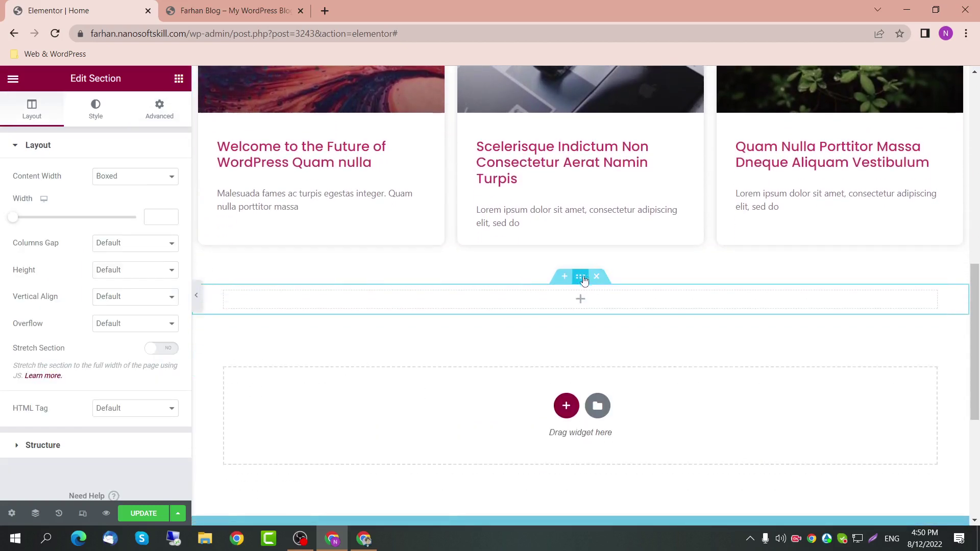
{"action": "left_click", "coordinate": [136, 176]}
{"action": "left_click", "coordinate": [130, 200]}
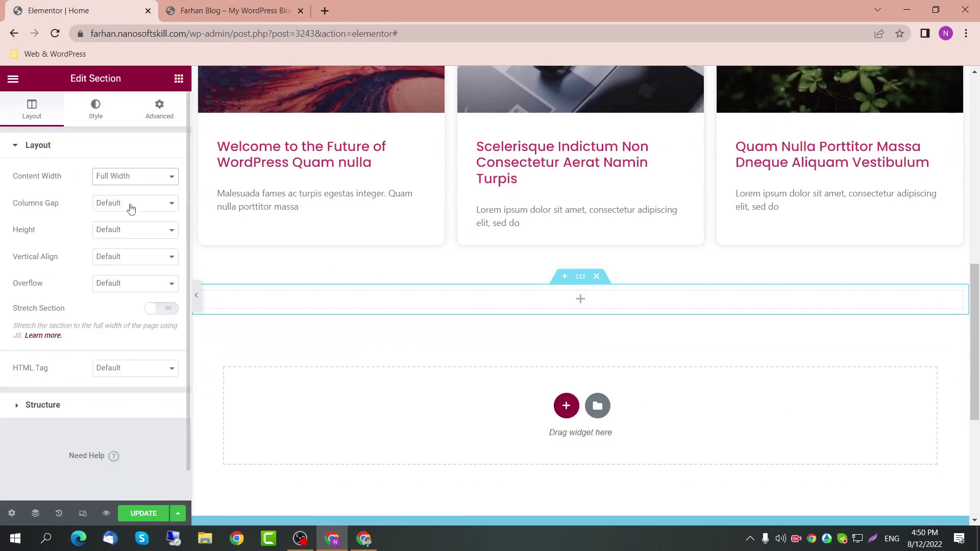
{"action": "left_click", "coordinate": [96, 108]}
{"action": "left_click", "coordinate": [118, 204]}
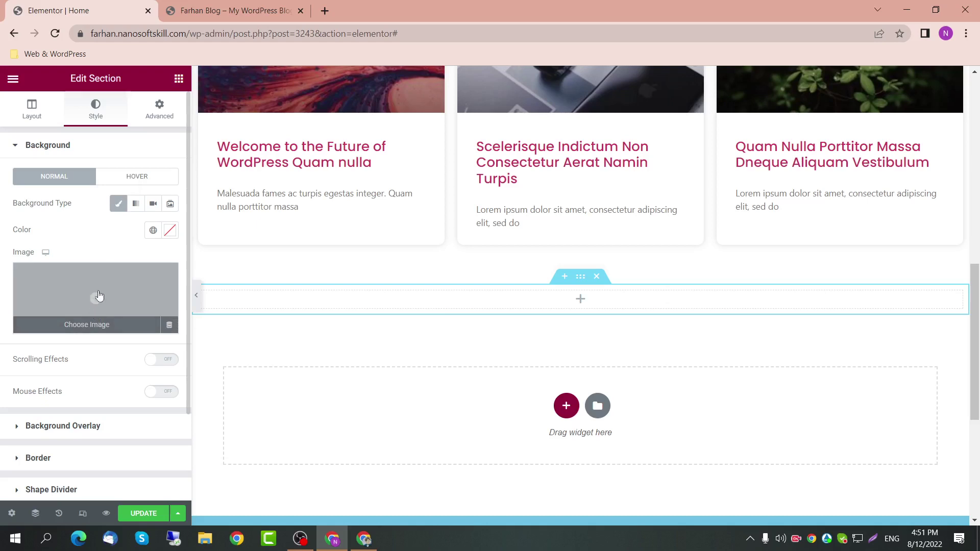
{"action": "left_click", "coordinate": [154, 230]}
{"action": "left_click", "coordinate": [125, 288]}
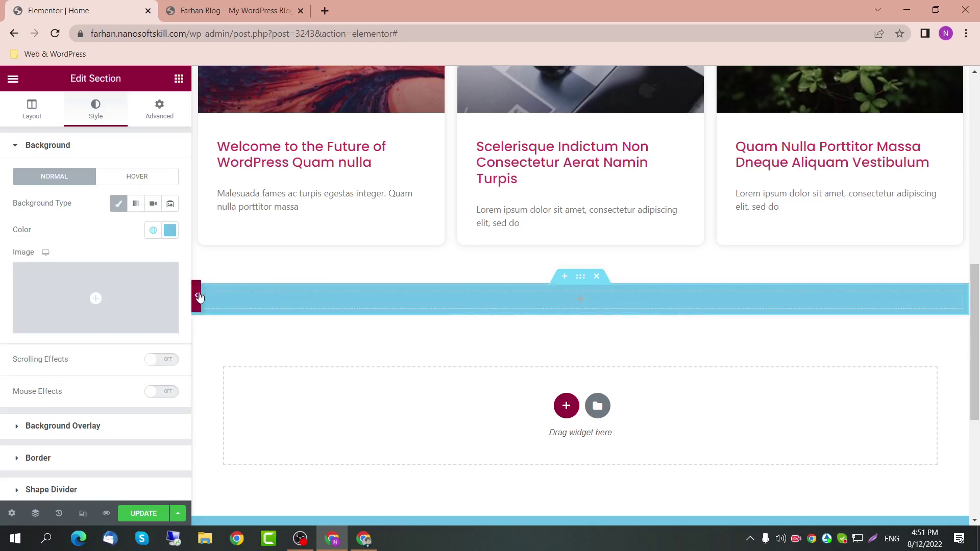
{"action": "left_click", "coordinate": [41, 115]}
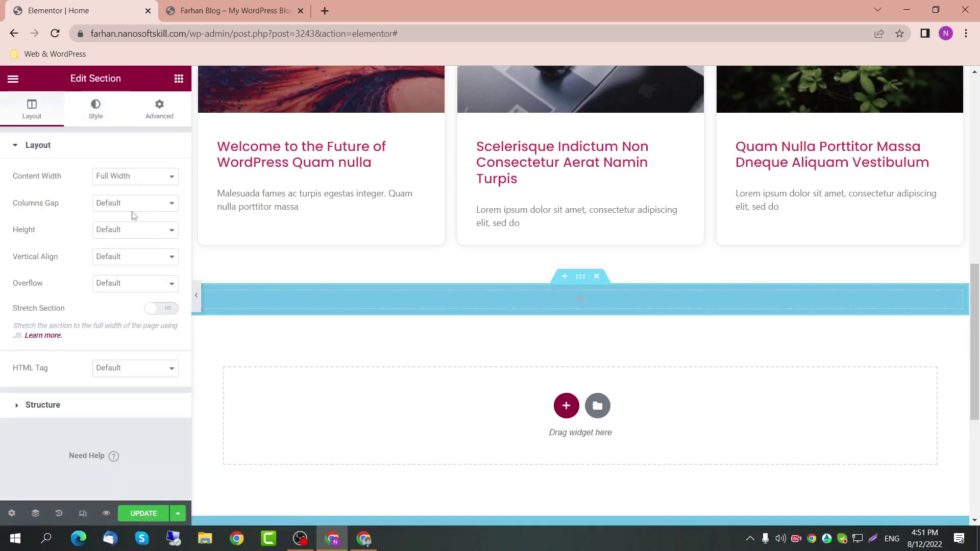
Step: Add a centred Heading reading 'Lorem Ipsum' to the blue section
{"action": "left_click", "coordinate": [179, 78]}
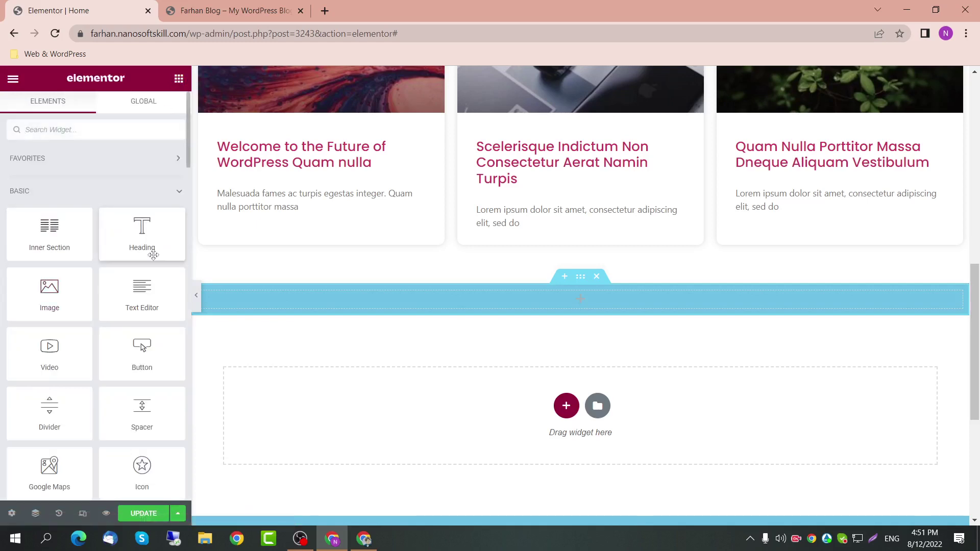
{"action": "scroll", "coordinate": [133, 245], "scroll_direction": "down", "scroll_amount": 1}
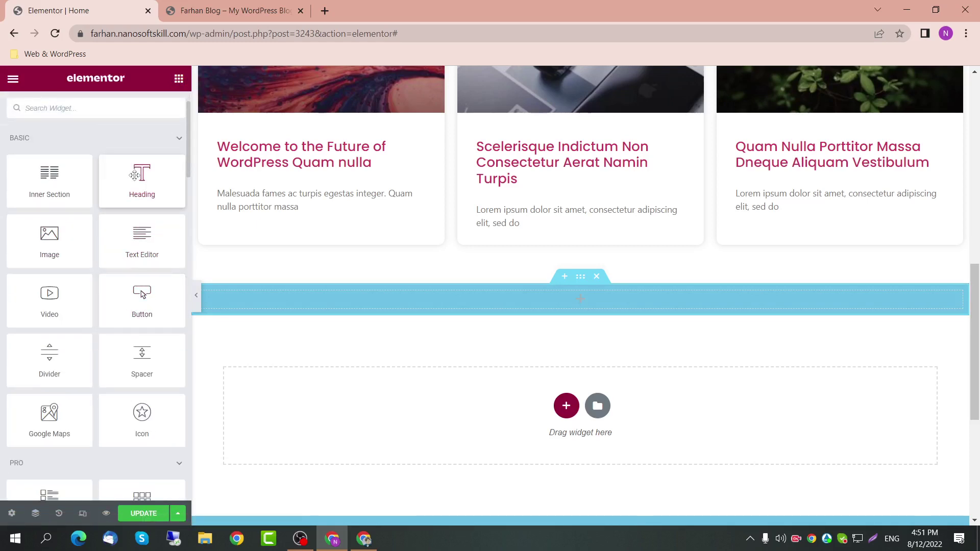
{"action": "left_click_drag", "start_coordinate": [135, 175], "coordinate": [452, 293]}
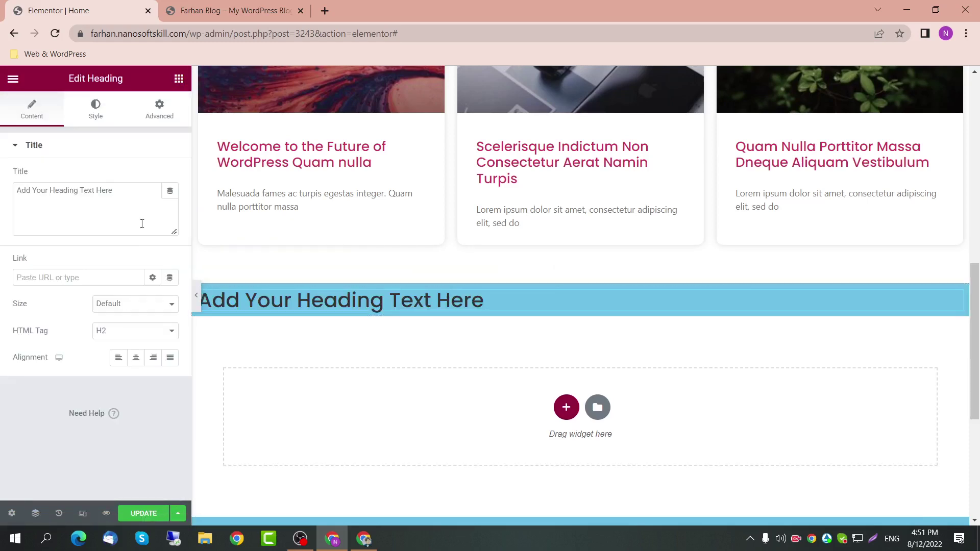
{"action": "left_click", "coordinate": [135, 357]}
{"action": "left_click_drag", "start_coordinate": [125, 192], "coordinate": [12, 183]}
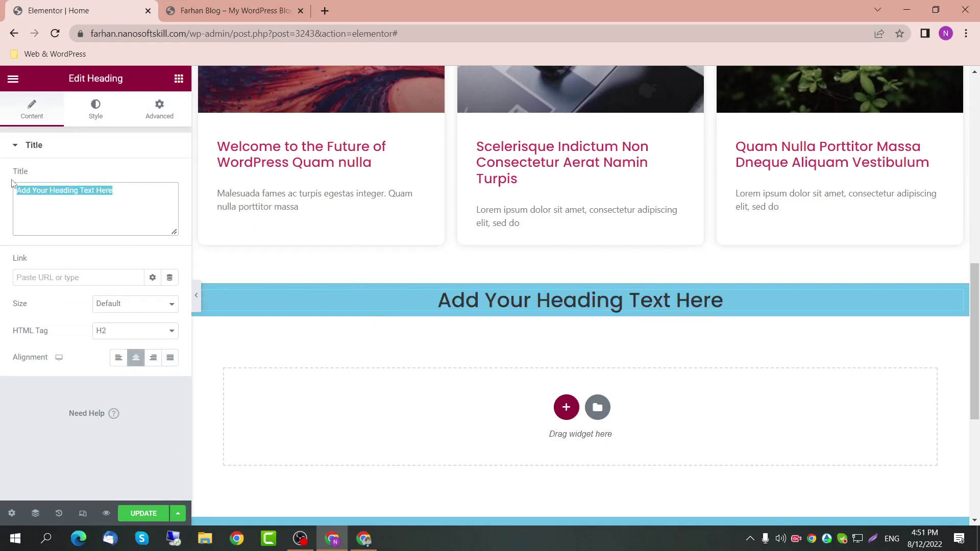
{"action": "type", "text": "Lorem I"}
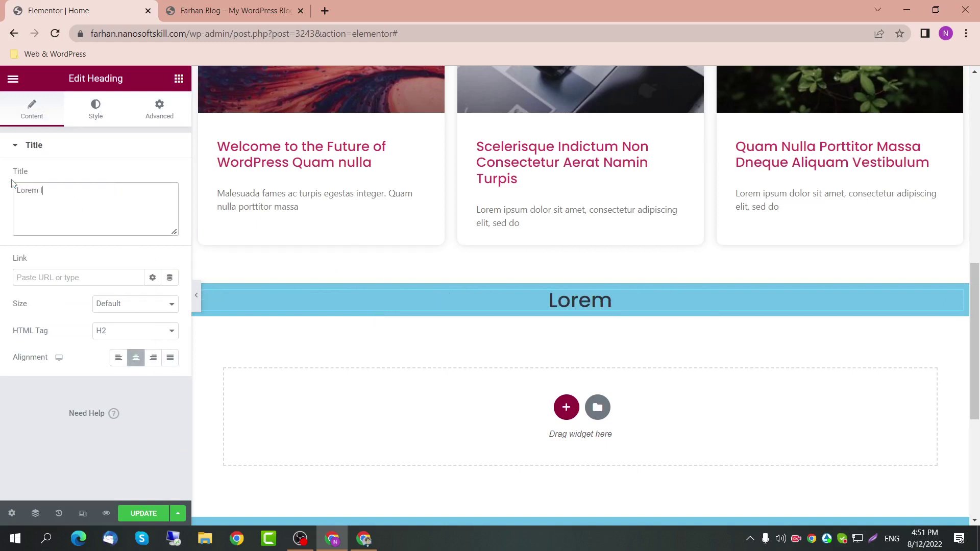
{"action": "type", "text": "psum"}
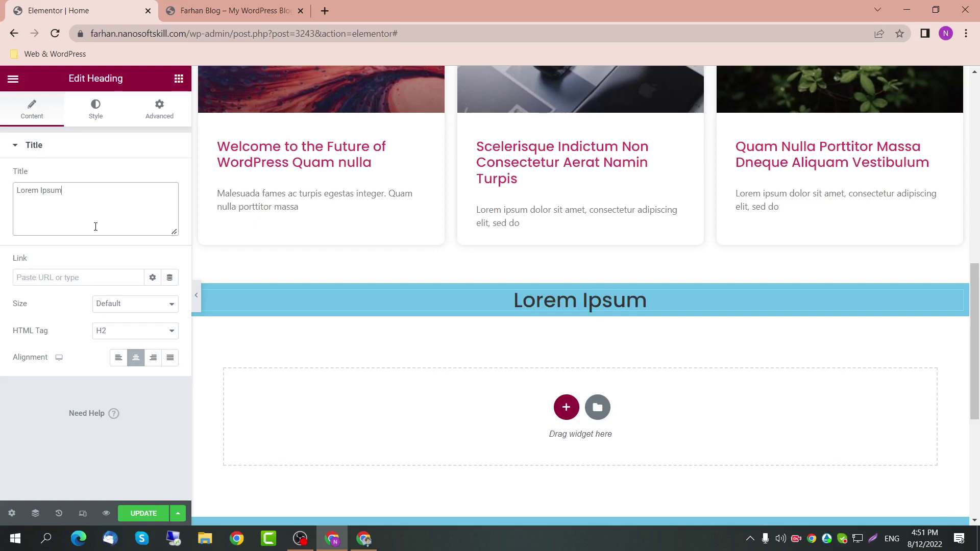
{"action": "left_click", "coordinate": [79, 282]}
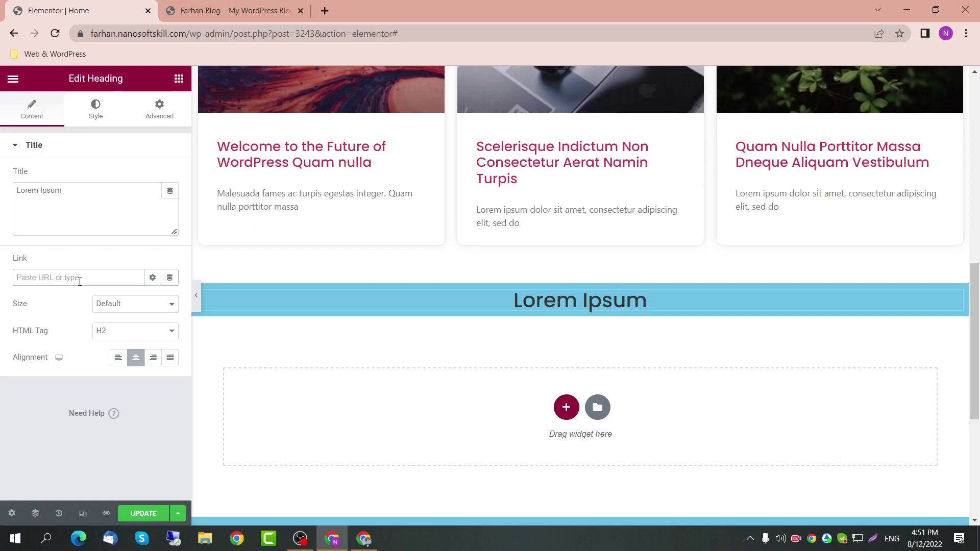
{"action": "type", "text": "#"}
{"action": "key", "text": "BackSpace"}
Step: Add a Text Editor paragraph below the heading and centre its text
{"action": "left_click", "coordinate": [179, 78]}
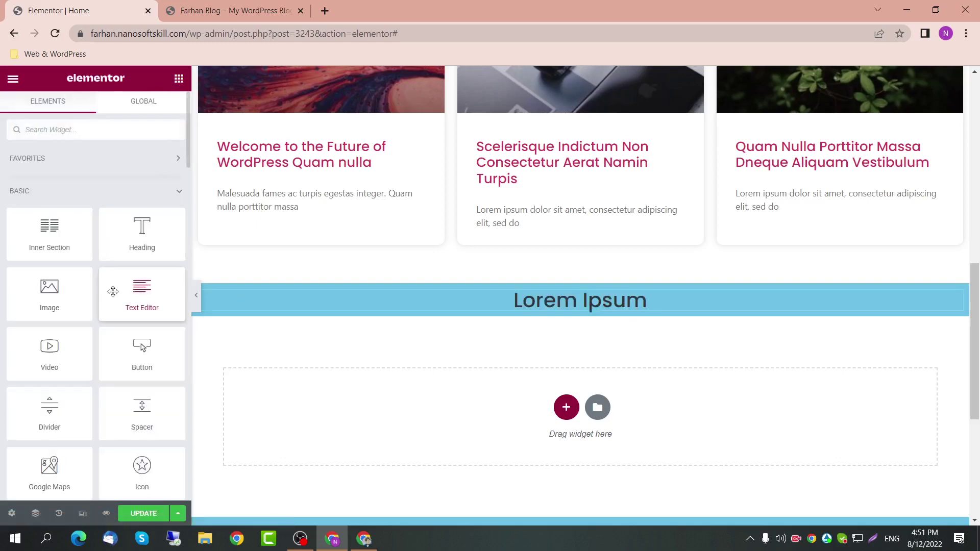
{"action": "left_click_drag", "start_coordinate": [113, 296], "coordinate": [550, 311]}
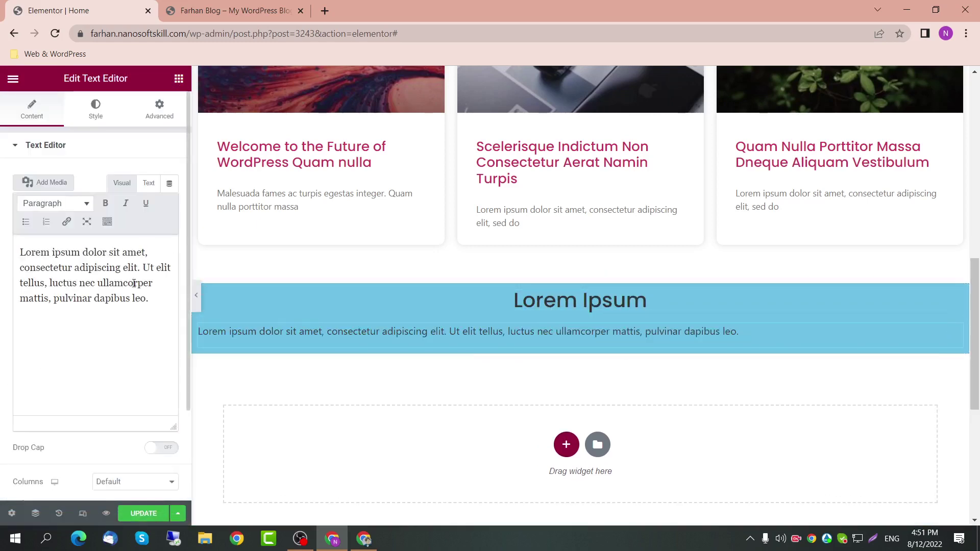
{"action": "left_click_drag", "start_coordinate": [149, 298], "coordinate": [1, 253]}
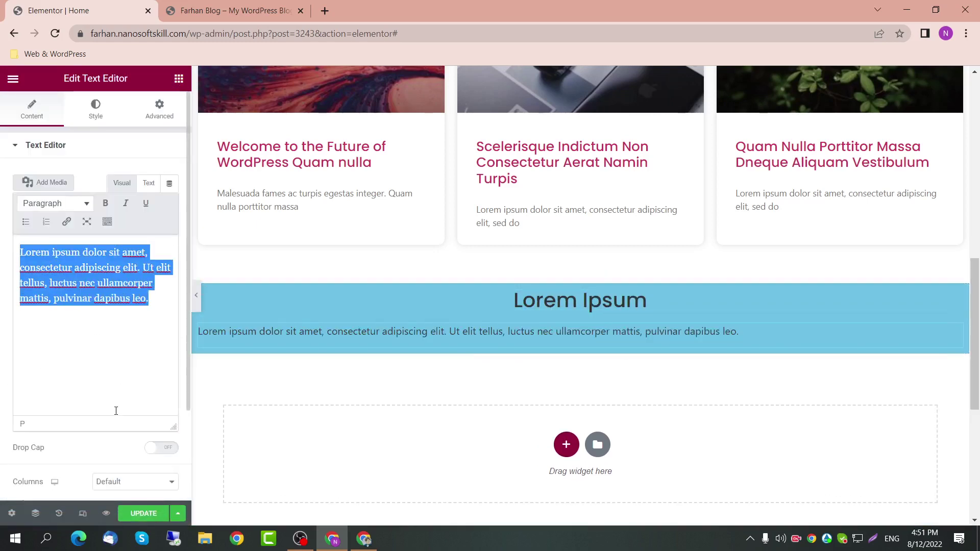
{"action": "left_click", "coordinate": [92, 107]}
{"action": "left_click", "coordinate": [136, 176]}
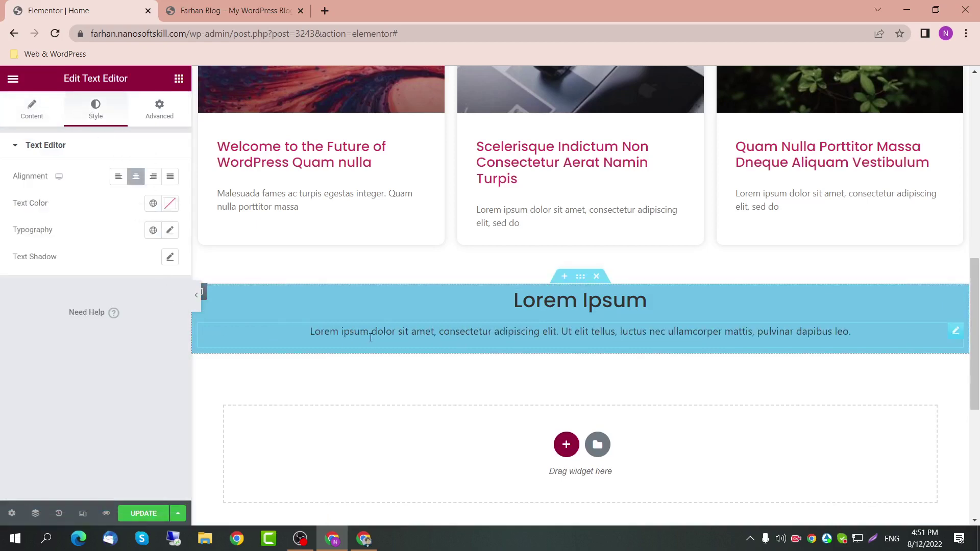
{"action": "left_click", "coordinate": [179, 78]}
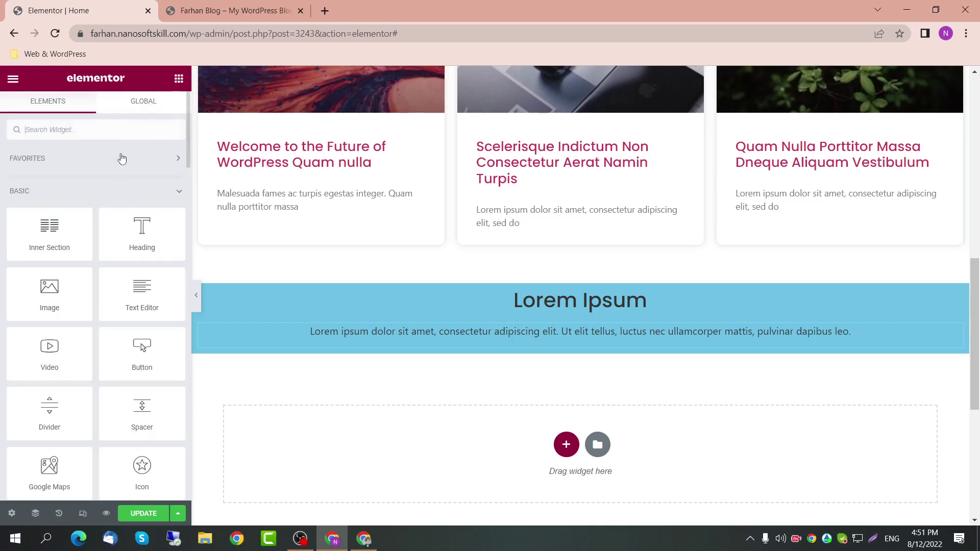
Step: Add a centred 'Click here' button below the paragraph
{"action": "type", "text": "button"}
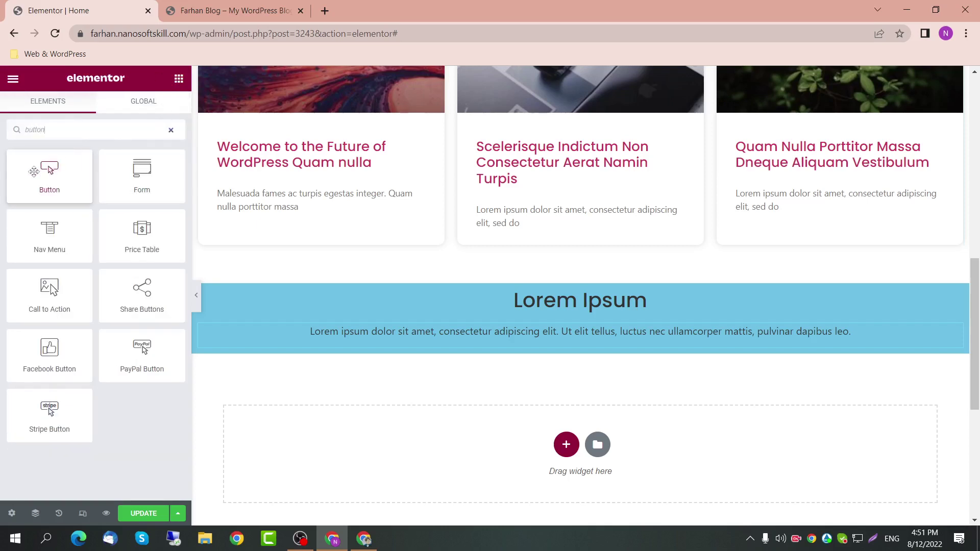
{"action": "left_click_drag", "start_coordinate": [49, 173], "coordinate": [537, 342]}
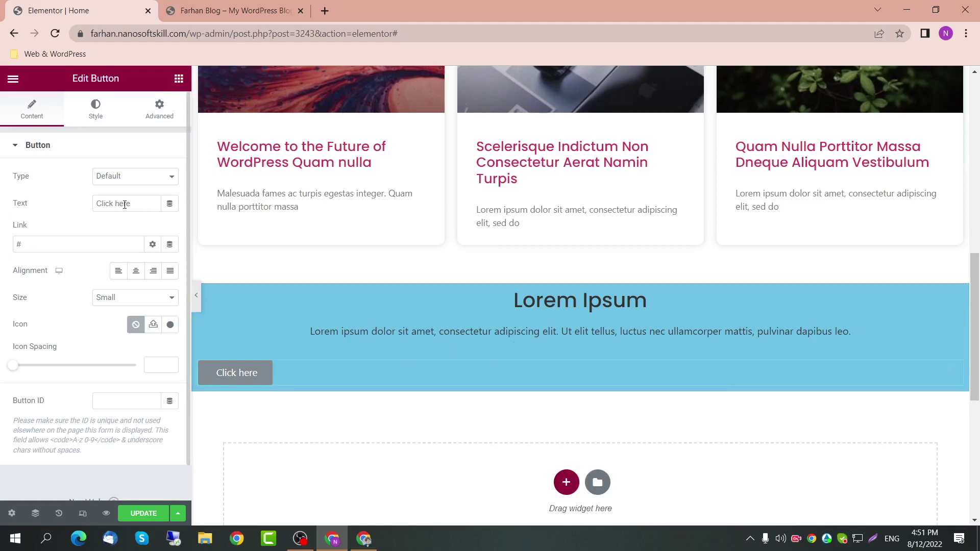
{"action": "left_click", "coordinate": [135, 271]}
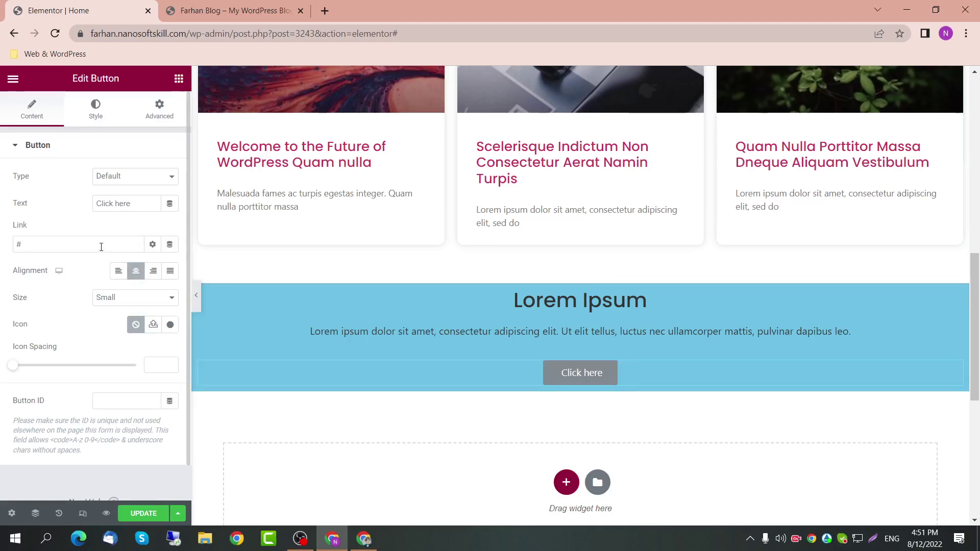
Step: Set the paragraph's bottom margin to -10 in its Advanced settings
{"action": "left_click", "coordinate": [516, 340]}
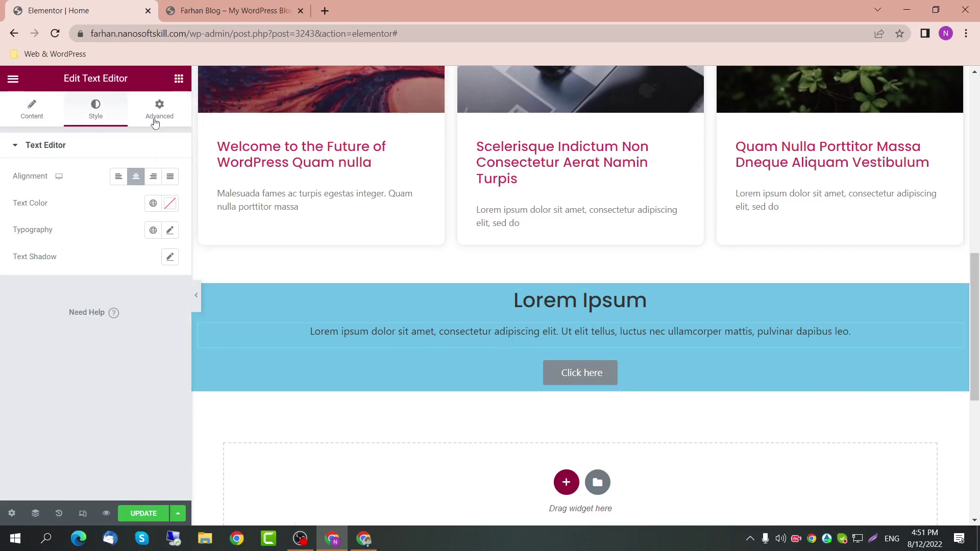
{"action": "left_click", "coordinate": [166, 104]}
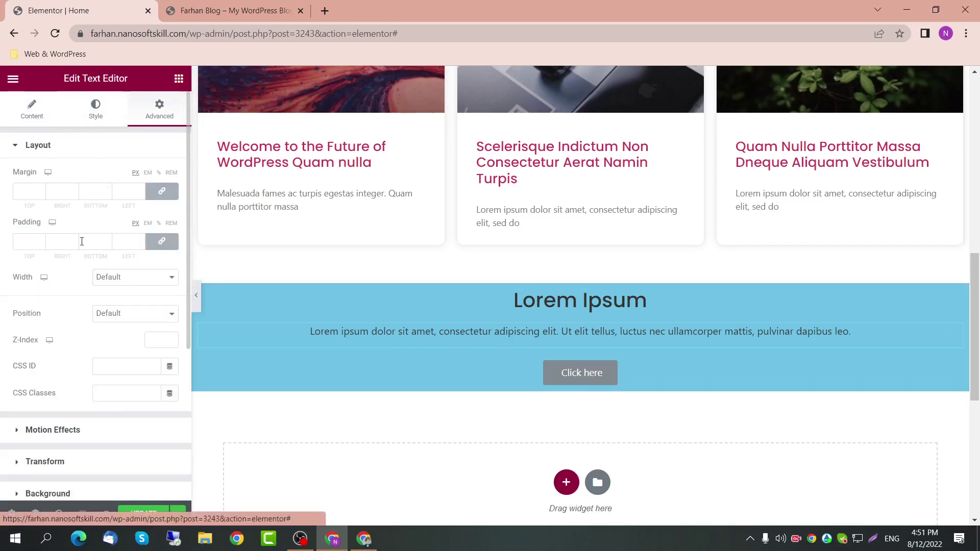
{"action": "scroll", "coordinate": [131, 316], "scroll_direction": "down", "scroll_amount": 3}
{"action": "scroll", "coordinate": [123, 260], "scroll_direction": "up", "scroll_amount": 2}
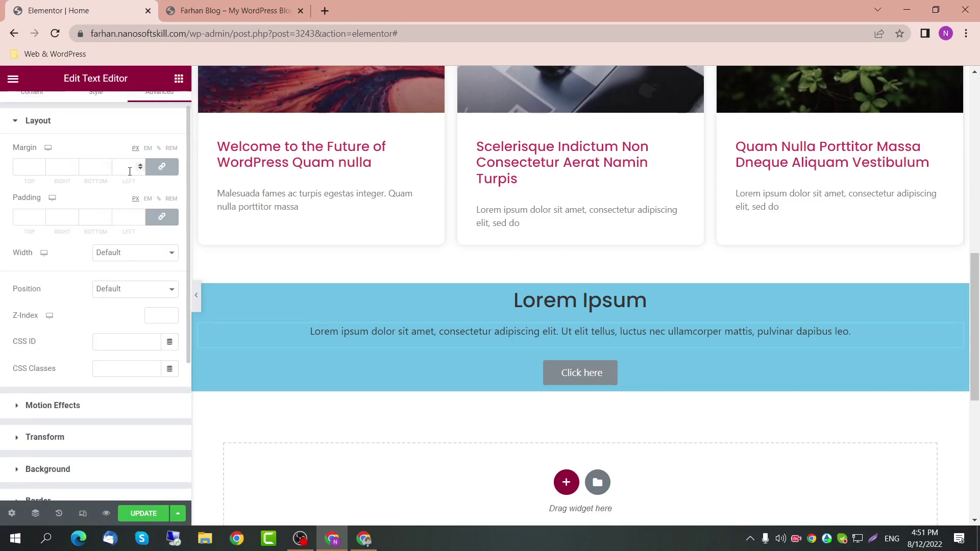
{"action": "left_click", "coordinate": [161, 167]}
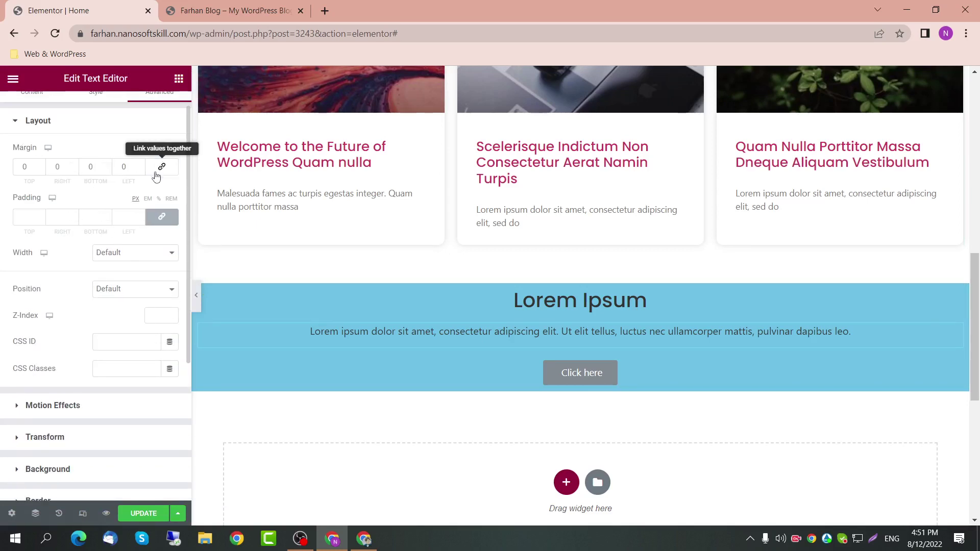
{"action": "left_click", "coordinate": [107, 166]}
{"action": "scroll", "coordinate": [107, 169], "scroll_direction": "down", "scroll_amount": 10}
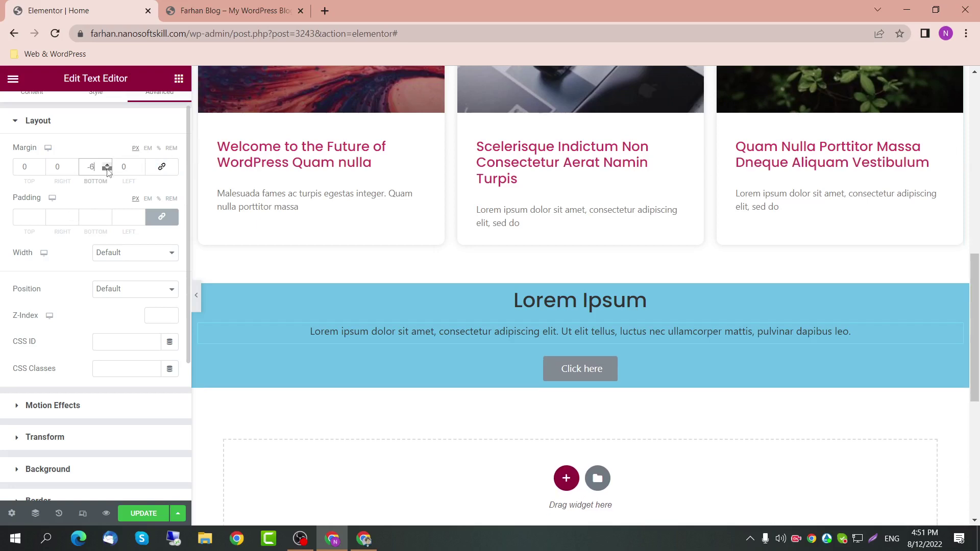
{"action": "scroll", "coordinate": [108, 172], "scroll_direction": "down", "scroll_amount": 1}
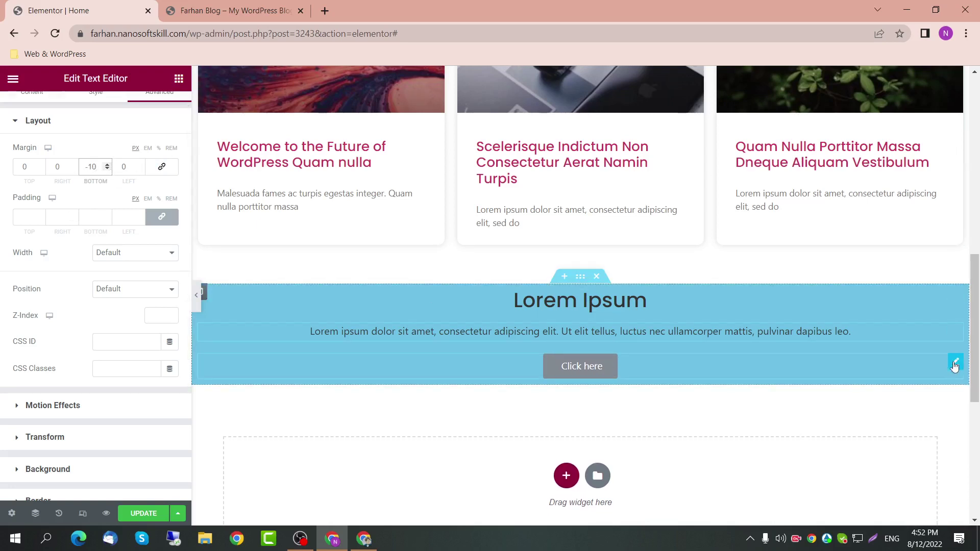
{"action": "left_click", "coordinate": [957, 362]}
Step: Make the button Extra Small, trying Warning and Info before keeping Type Default
{"action": "left_click", "coordinate": [142, 300]}
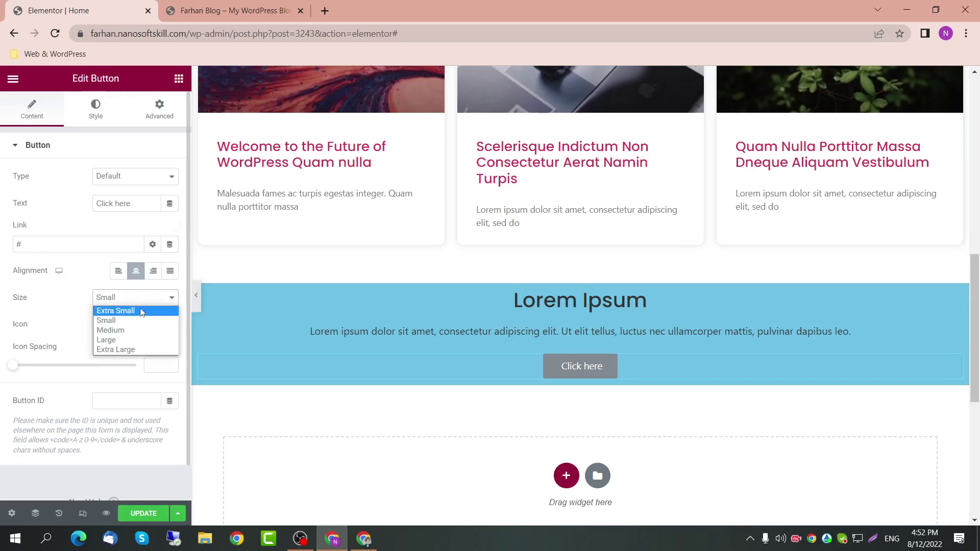
{"action": "left_click", "coordinate": [135, 315]}
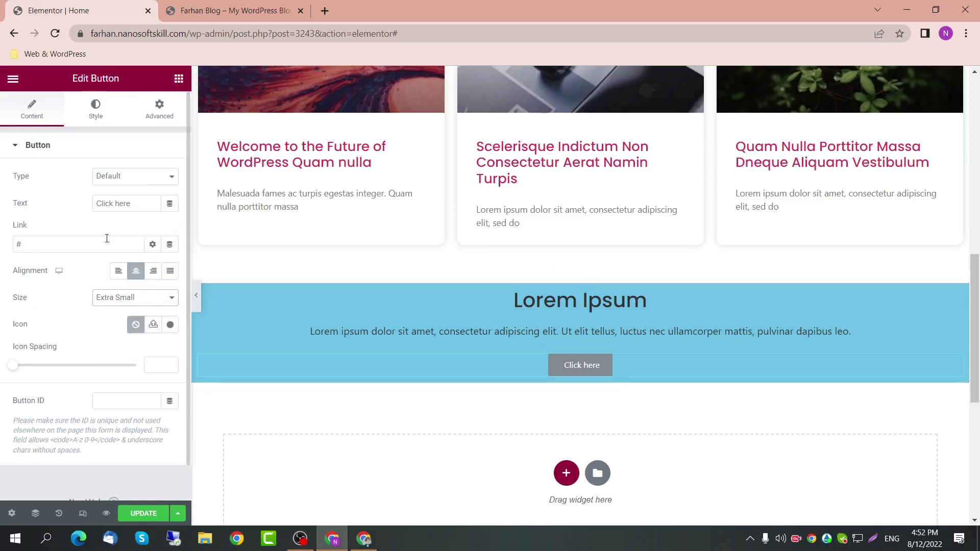
{"action": "left_click", "coordinate": [129, 176]}
{"action": "left_click", "coordinate": [130, 181]}
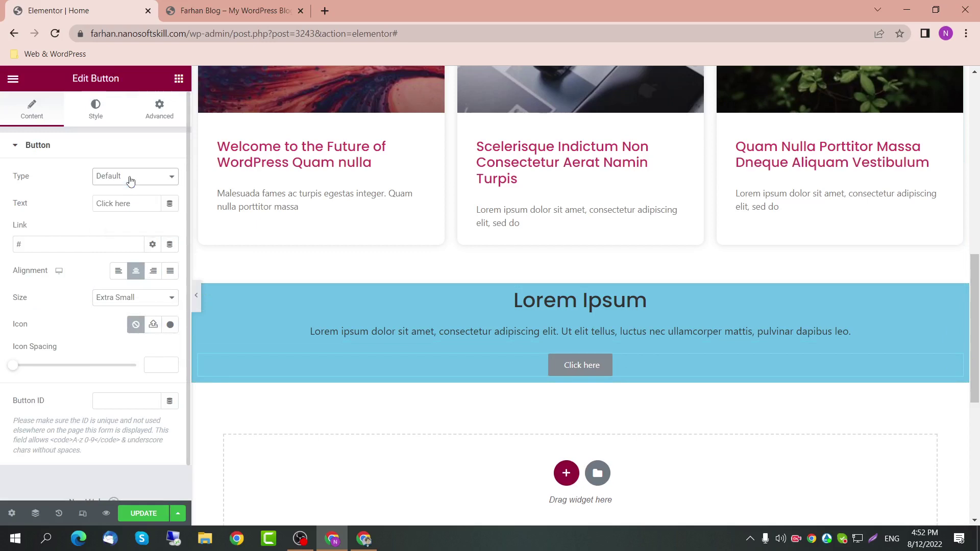
{"action": "left_click", "coordinate": [130, 183]}
{"action": "left_click", "coordinate": [126, 220]}
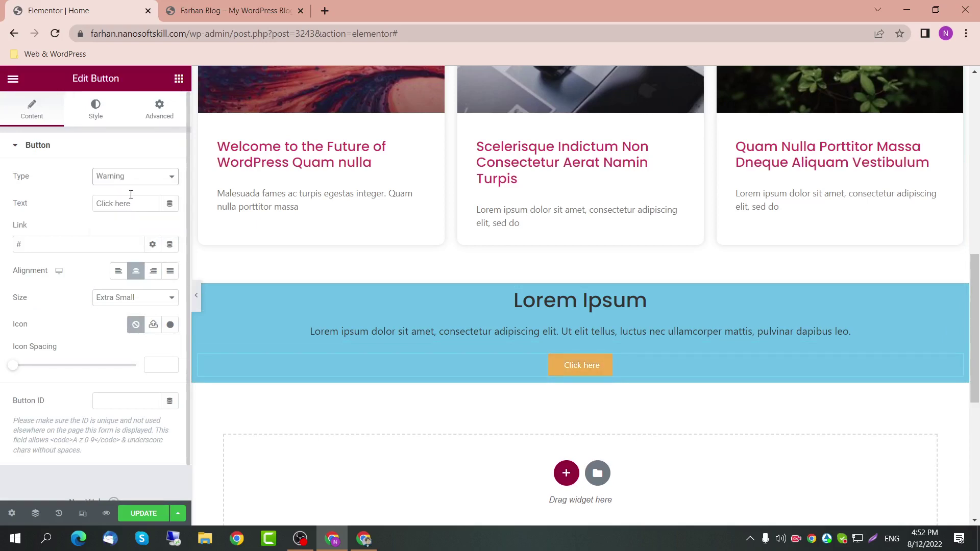
{"action": "left_click", "coordinate": [135, 181]}
{"action": "left_click", "coordinate": [135, 200]}
{"action": "left_click", "coordinate": [120, 177]}
{"action": "left_click", "coordinate": [115, 189]}
Step: Style the button text at weight 600 with a Grow hover animation
{"action": "left_click", "coordinate": [96, 114]}
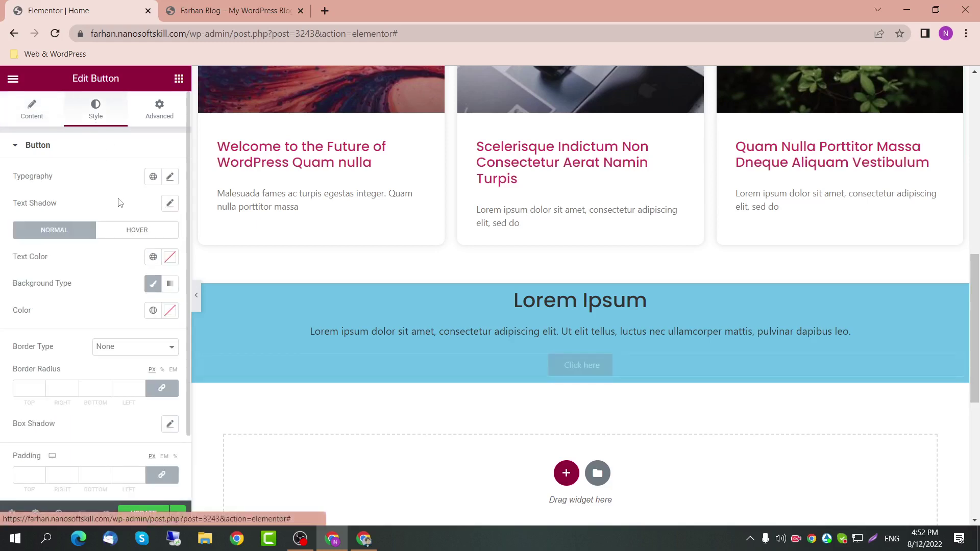
{"action": "left_click", "coordinate": [169, 177]}
{"action": "left_click", "coordinate": [127, 314]}
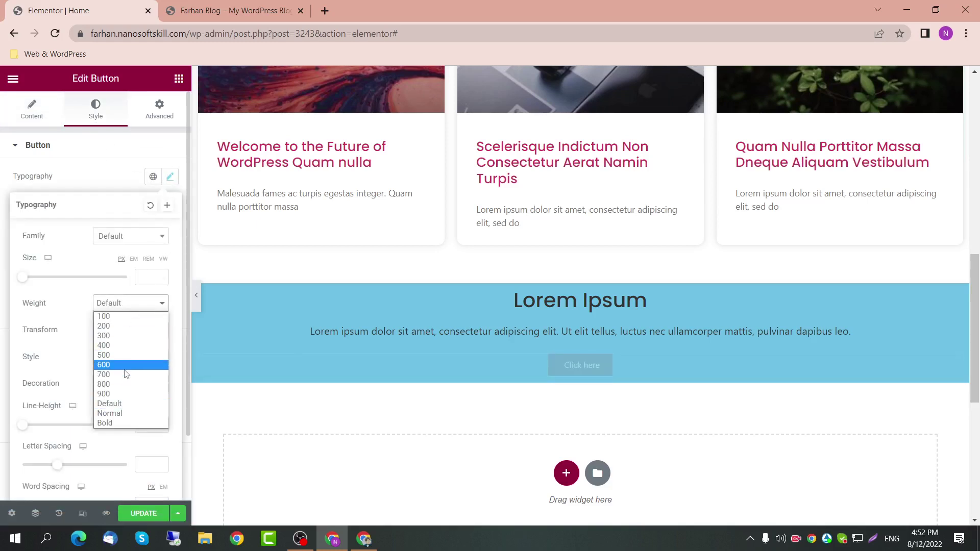
{"action": "left_click", "coordinate": [126, 364]}
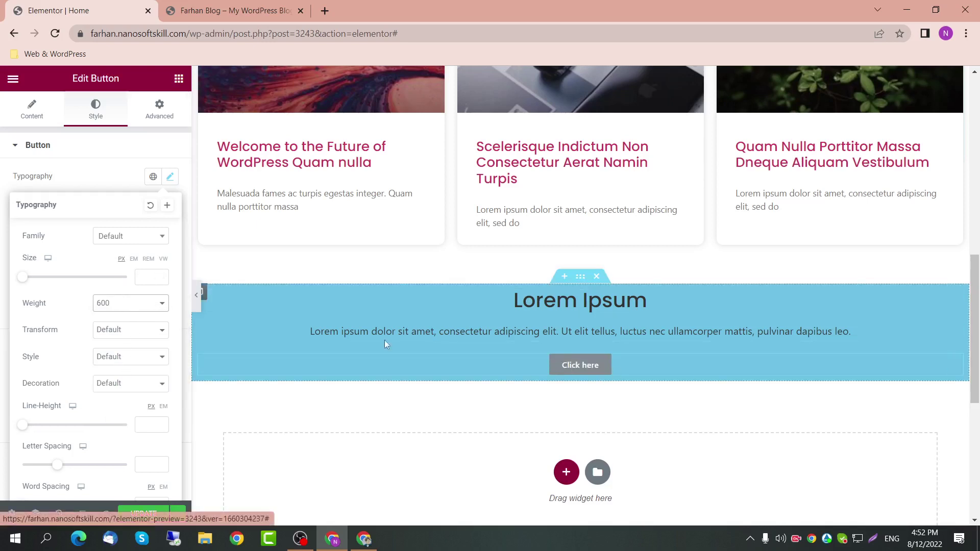
{"action": "left_click", "coordinate": [103, 183]}
{"action": "left_click", "coordinate": [114, 231]}
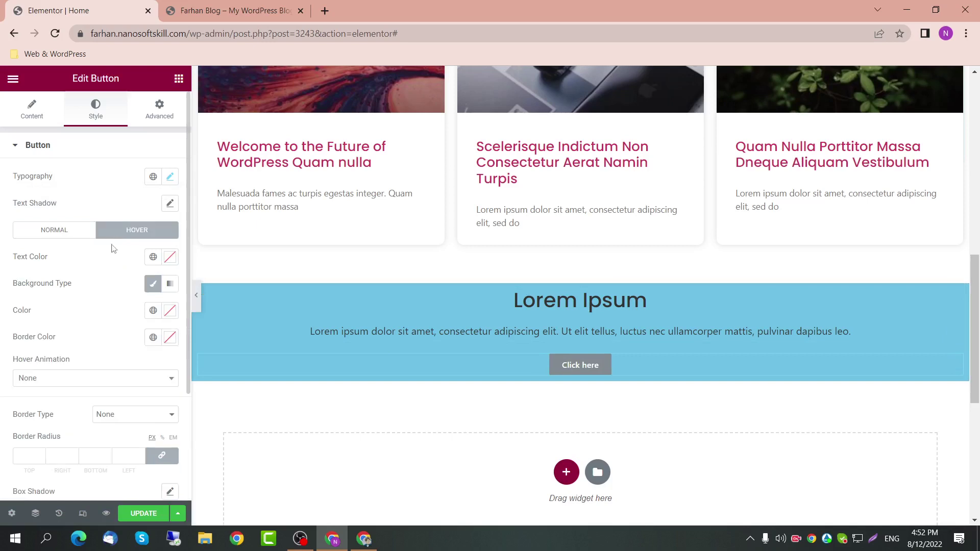
{"action": "left_click", "coordinate": [129, 378]}
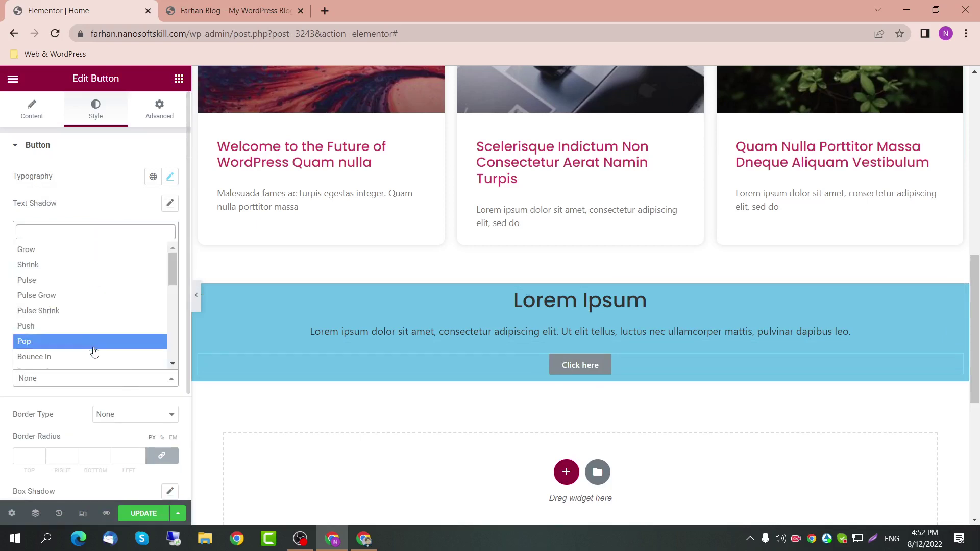
{"action": "left_click", "coordinate": [85, 250]}
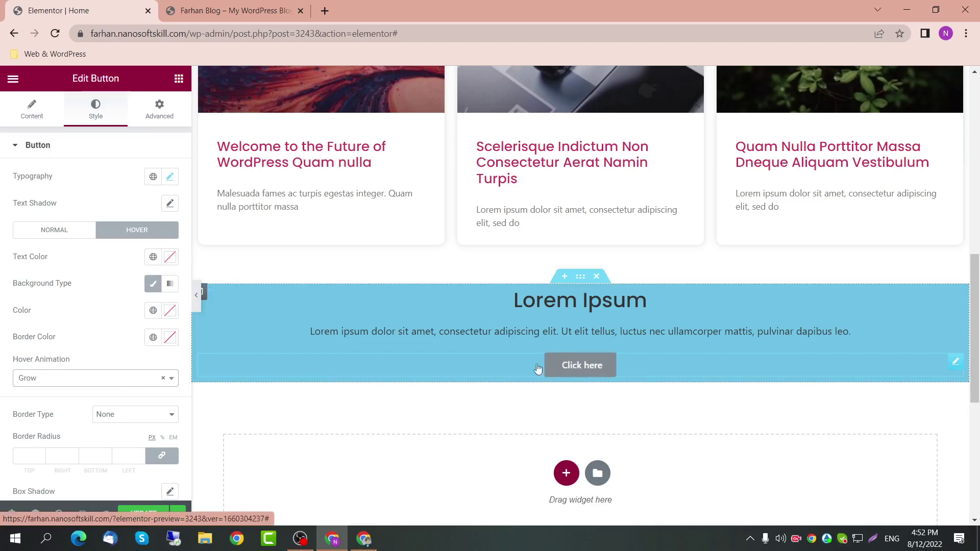
{"action": "left_click", "coordinate": [577, 279]}
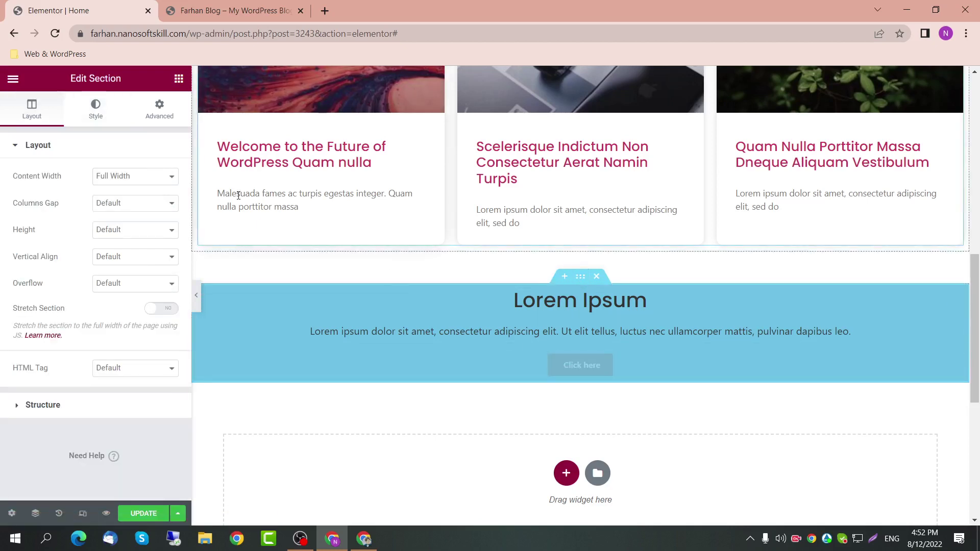
Step: Inspect the live home page container's box model in Chrome DevTools, then return to the section's spacing settings
{"action": "left_click", "coordinate": [159, 108]}
{"action": "left_click", "coordinate": [90, 243]}
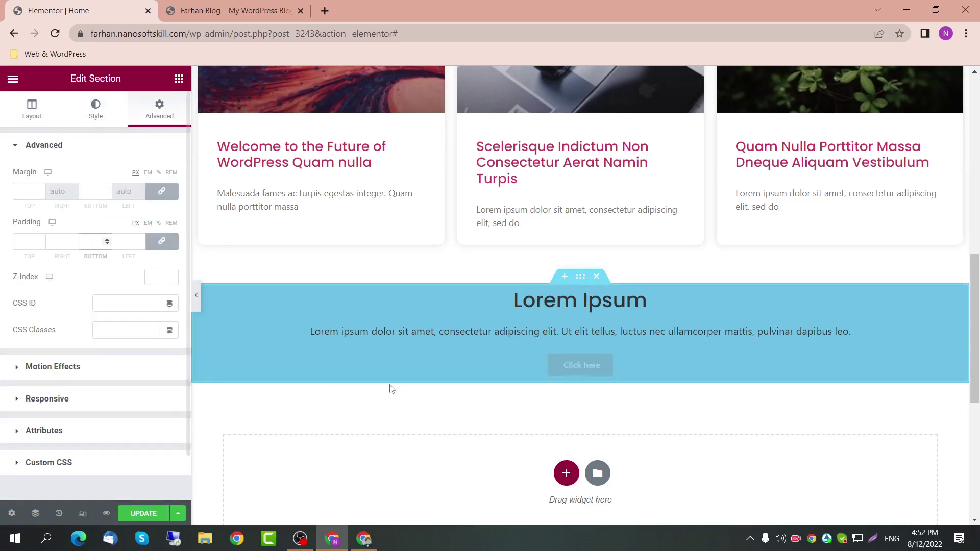
{"action": "left_click", "coordinate": [234, 10]}
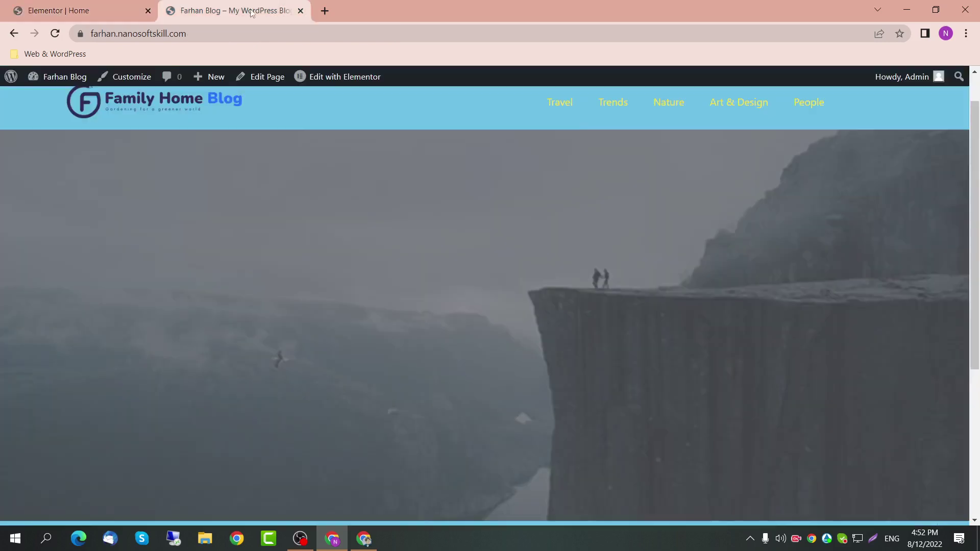
{"action": "right_click", "coordinate": [301, 164]}
{"action": "left_click", "coordinate": [378, 366]}
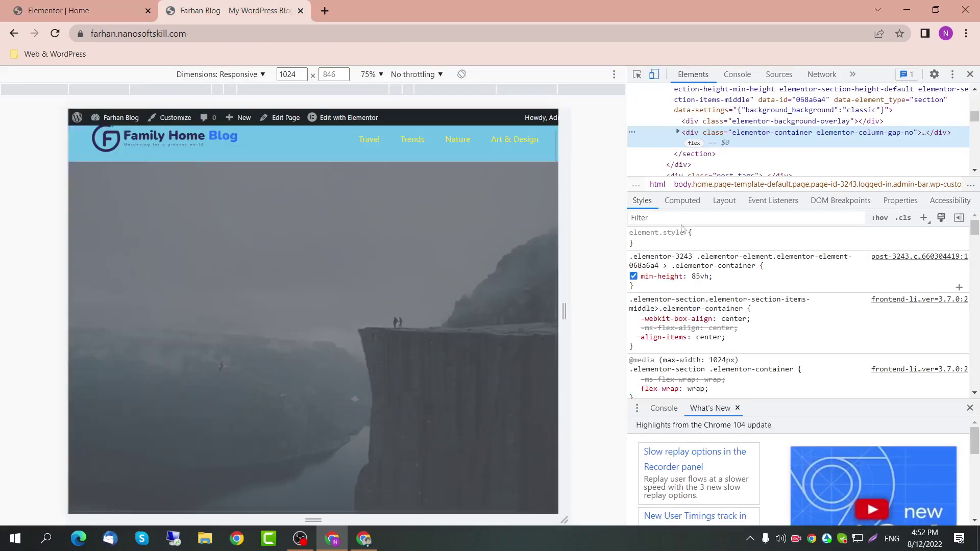
{"action": "scroll", "coordinate": [731, 343], "scroll_direction": "down", "scroll_amount": 5}
{"action": "scroll", "coordinate": [731, 343], "scroll_direction": "down", "scroll_amount": 10}
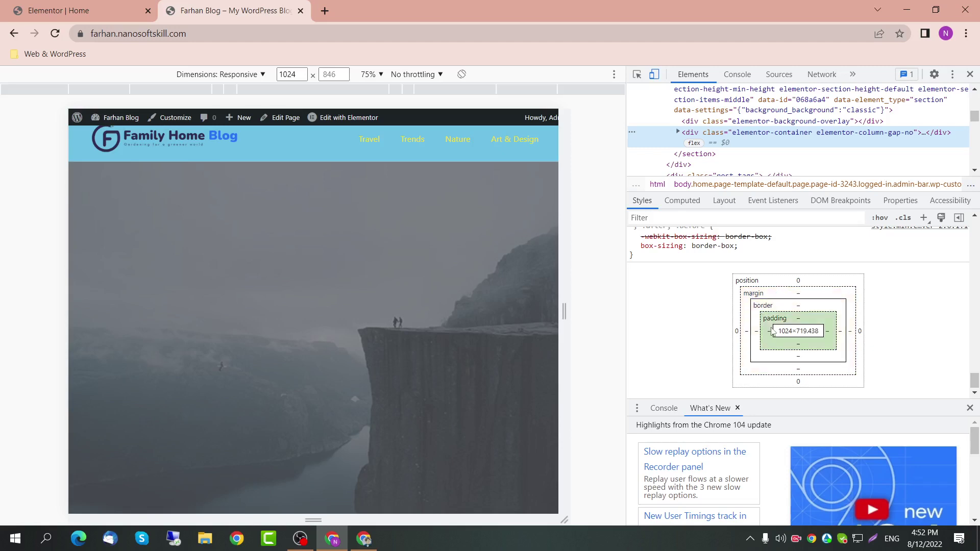
{"action": "left_click", "coordinate": [4, 7]}
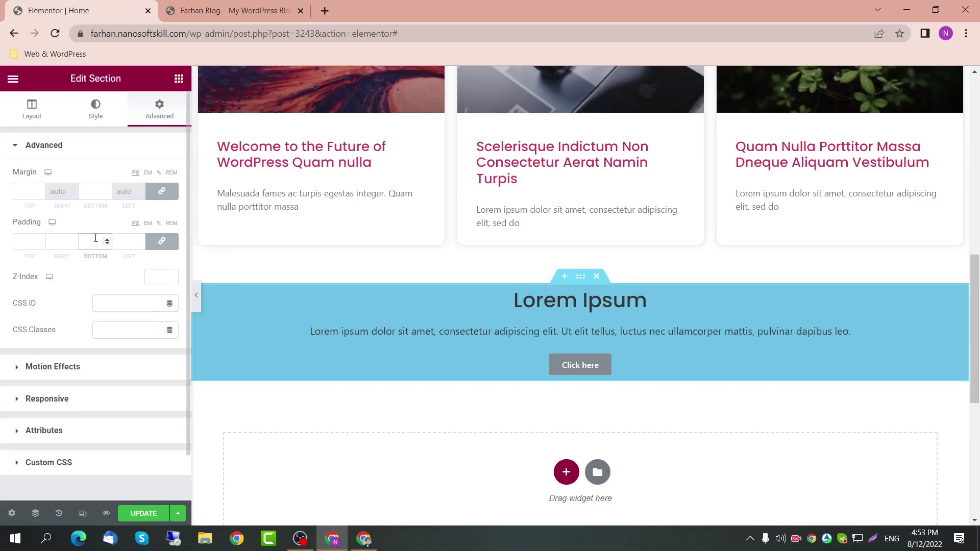
Step: Unlink the padding sides and give the blue section 30 px bottom and top padding
{"action": "left_click", "coordinate": [157, 243]}
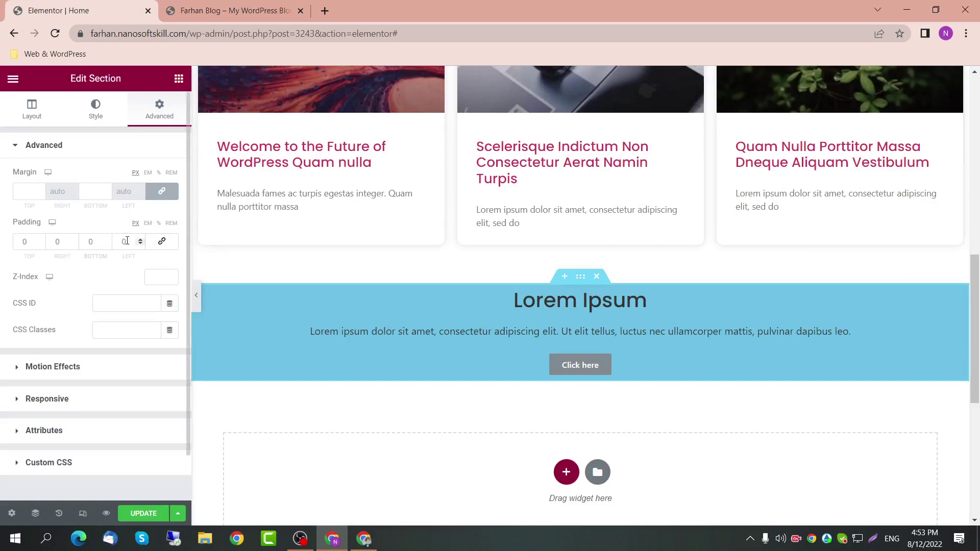
{"action": "left_click_drag", "start_coordinate": [127, 241], "coordinate": [91, 241]}
{"action": "type", "text": "30"}
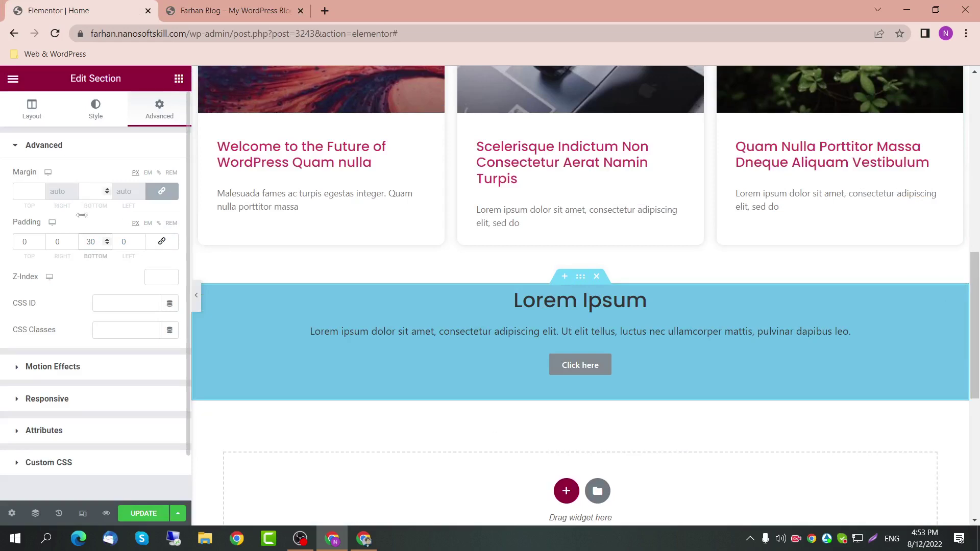
{"action": "left_click_drag", "start_coordinate": [28, 242], "coordinate": [6, 241]}
{"action": "type", "text": "30"}
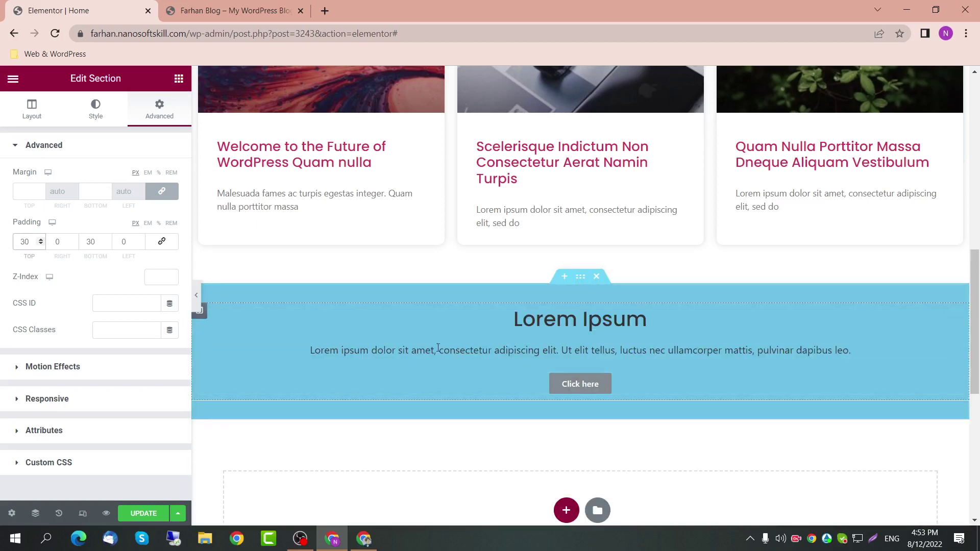
Step: Preview the page to check the padding, then return to the editor's widget list
{"action": "left_click", "coordinate": [196, 295]}
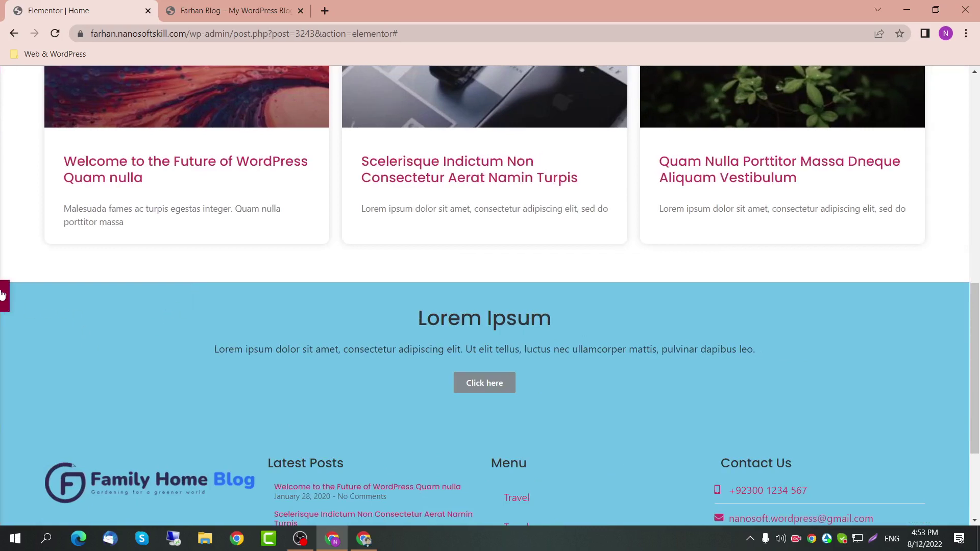
{"action": "left_click", "coordinate": [14, 295]}
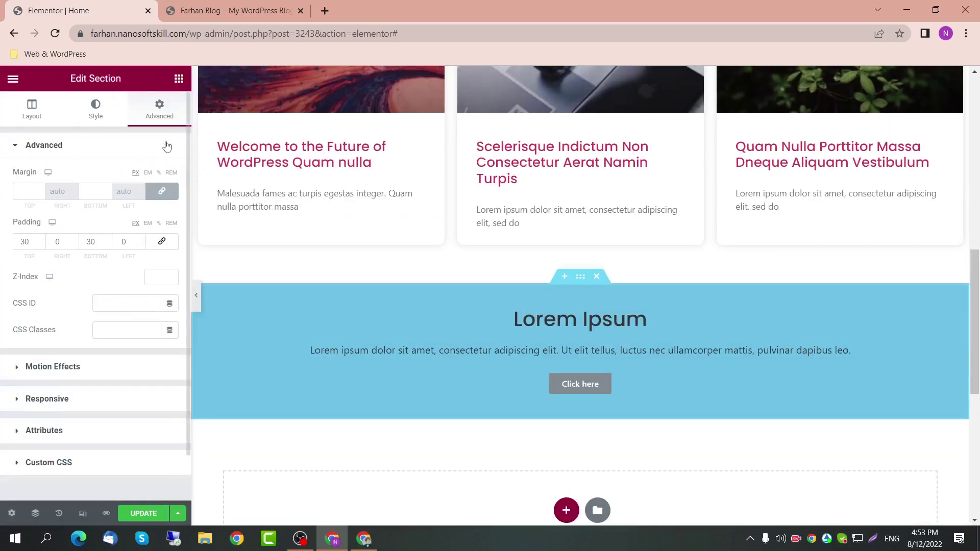
{"action": "left_click", "coordinate": [179, 79]}
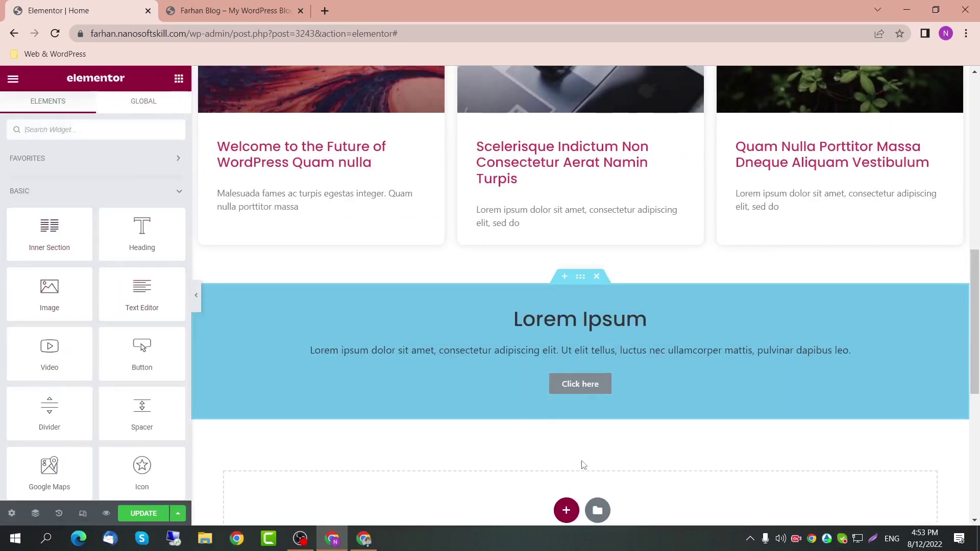
Step: Add a single-column section below Lorem Ipsum with a boxed content width of 1400
{"action": "scroll", "coordinate": [580, 461], "scroll_direction": "down", "scroll_amount": 2}
{"action": "left_click", "coordinate": [566, 424]}
{"action": "left_click", "coordinate": [426, 458]}
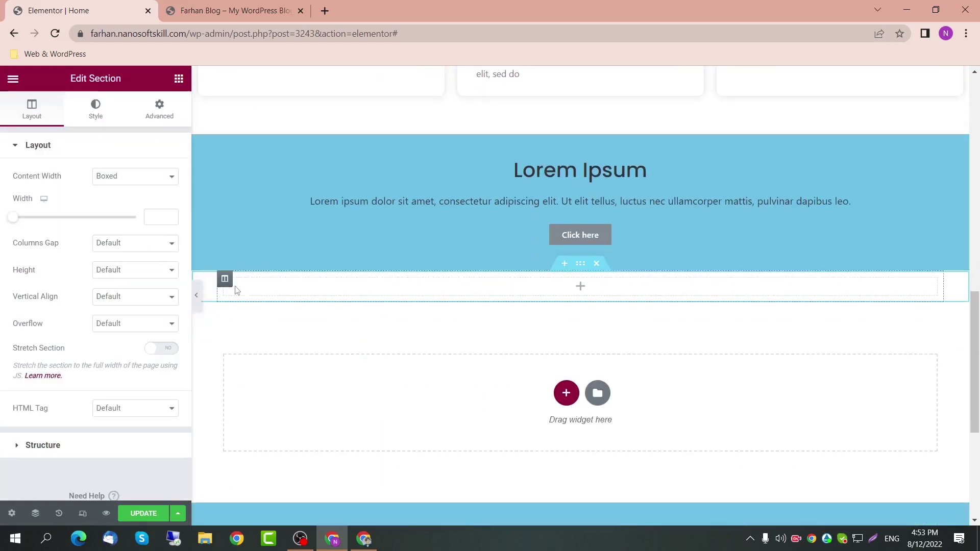
{"action": "left_click", "coordinate": [151, 217]}
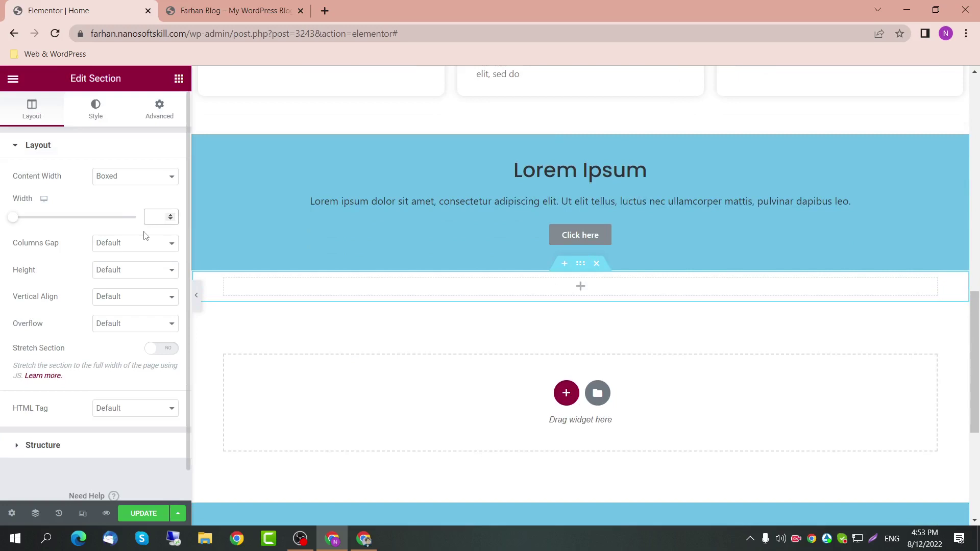
{"action": "type", "text": "1400"}
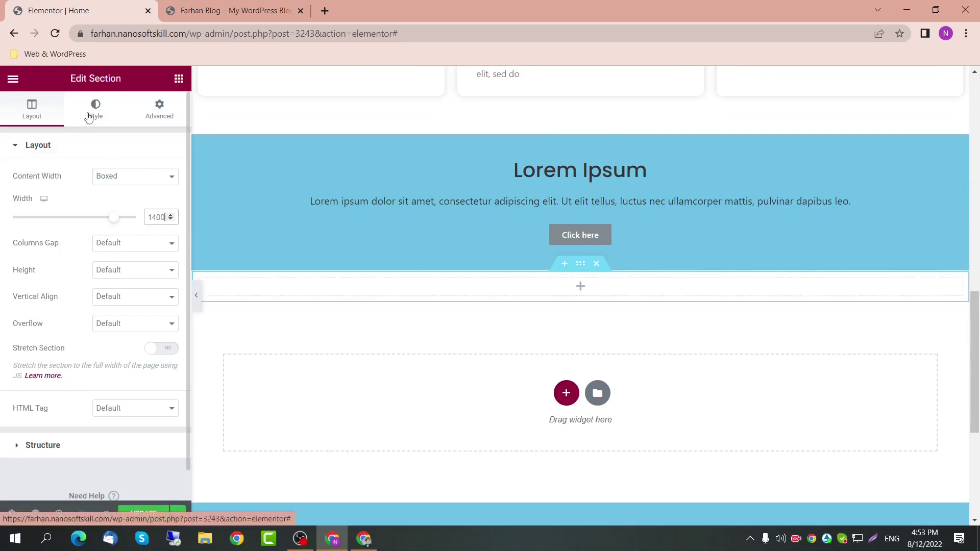
{"action": "left_click", "coordinate": [89, 118]}
{"action": "left_click", "coordinate": [178, 79]}
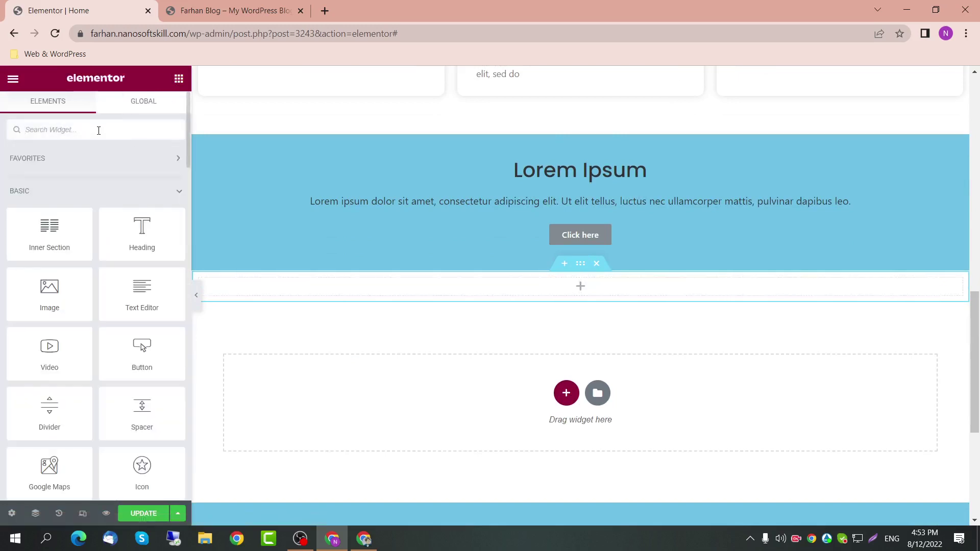
{"action": "scroll", "coordinate": [308, 216], "scroll_direction": "up", "scroll_amount": 6}
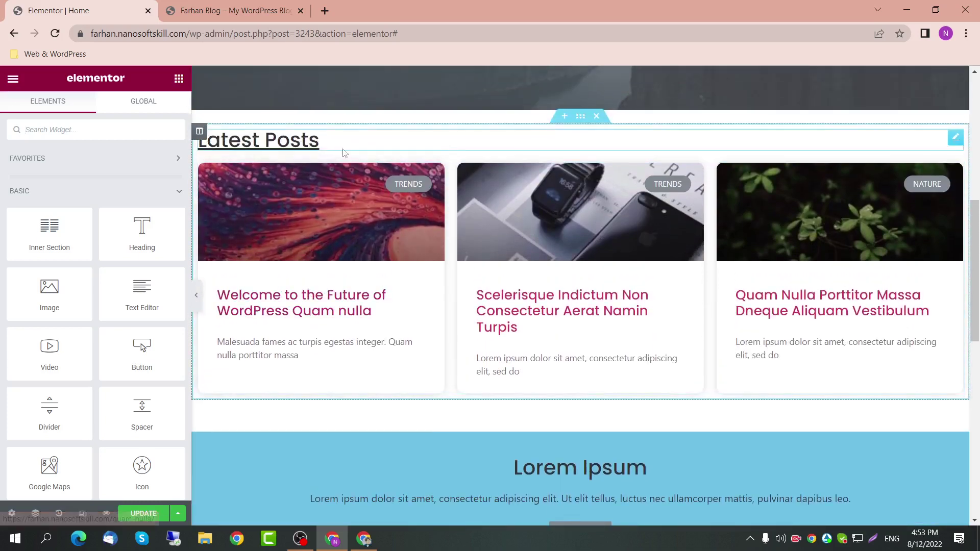
Step: Duplicate the Latest Posts section and move the copy below the Lorem Ipsum section
{"action": "left_click", "coordinate": [955, 138]}
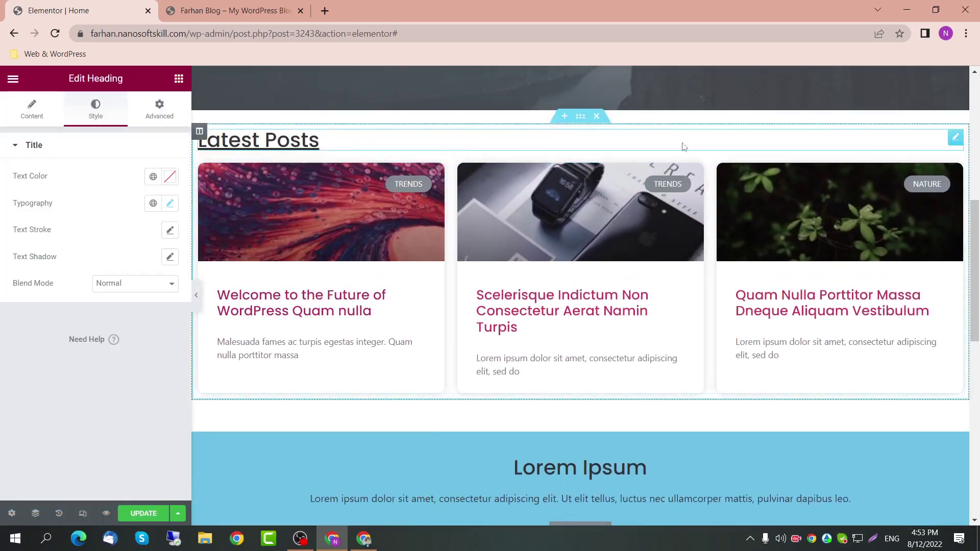
{"action": "left_click", "coordinate": [571, 117]}
{"action": "left_click", "coordinate": [563, 123]}
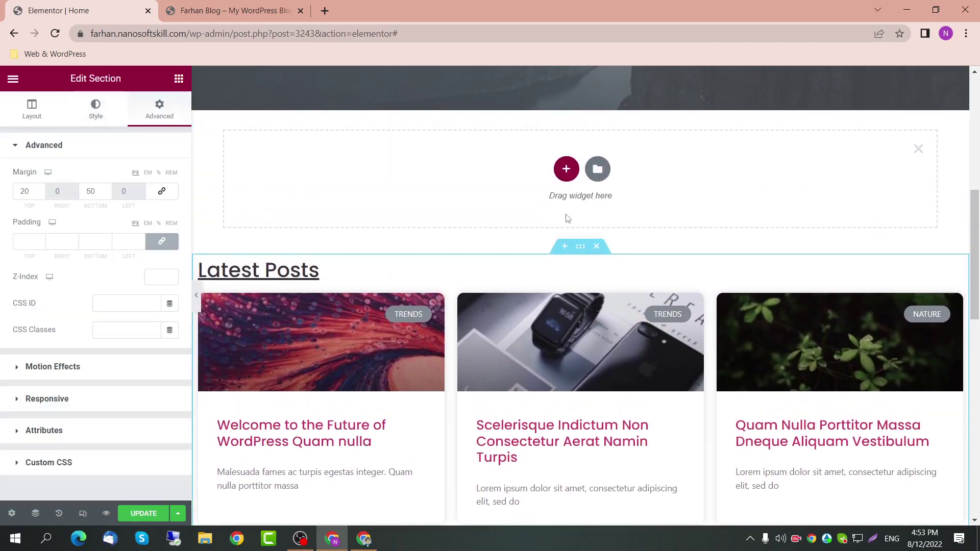
{"action": "left_click", "coordinate": [918, 106]}
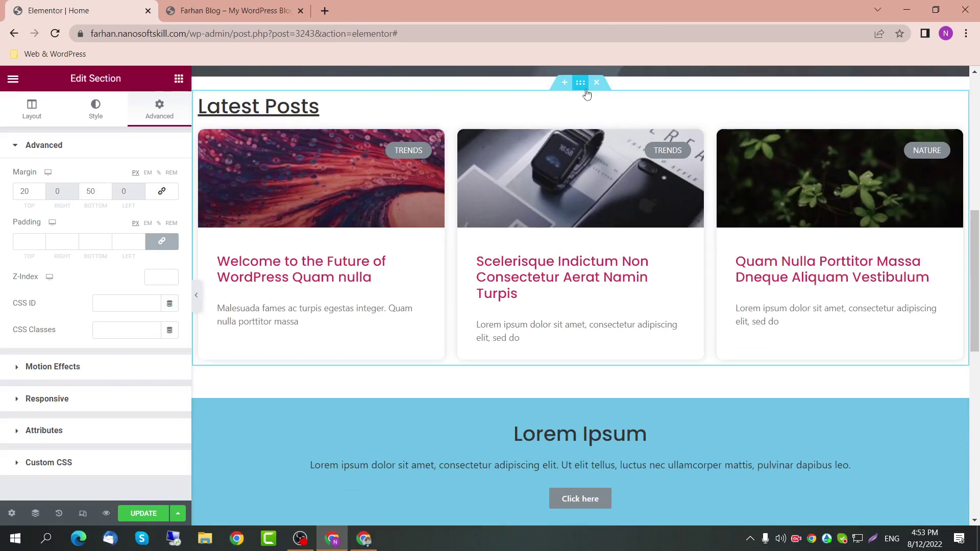
{"action": "key", "text": "ctrl+d"}
{"action": "scroll", "coordinate": [587, 306], "scroll_direction": "down", "scroll_amount": 5}
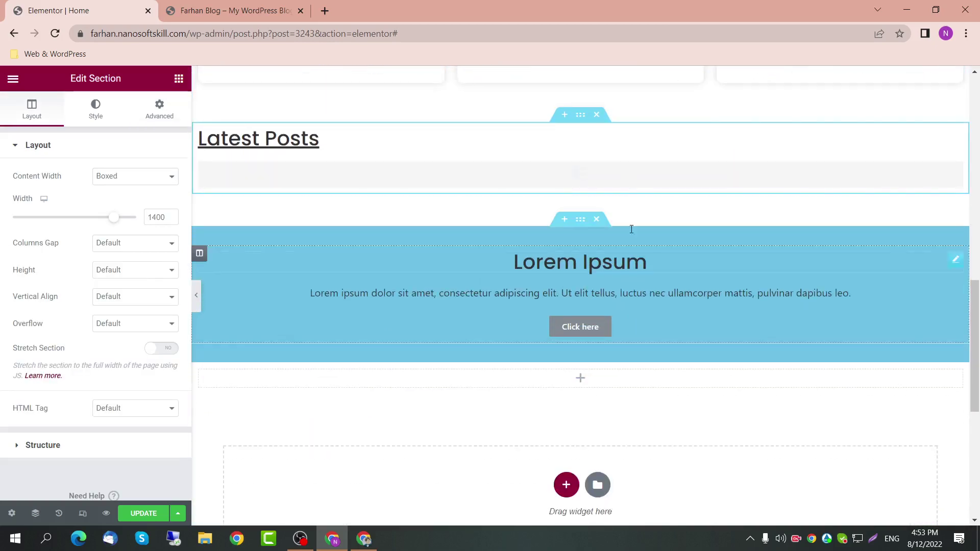
{"action": "left_click_drag", "start_coordinate": [580, 116], "coordinate": [580, 274]}
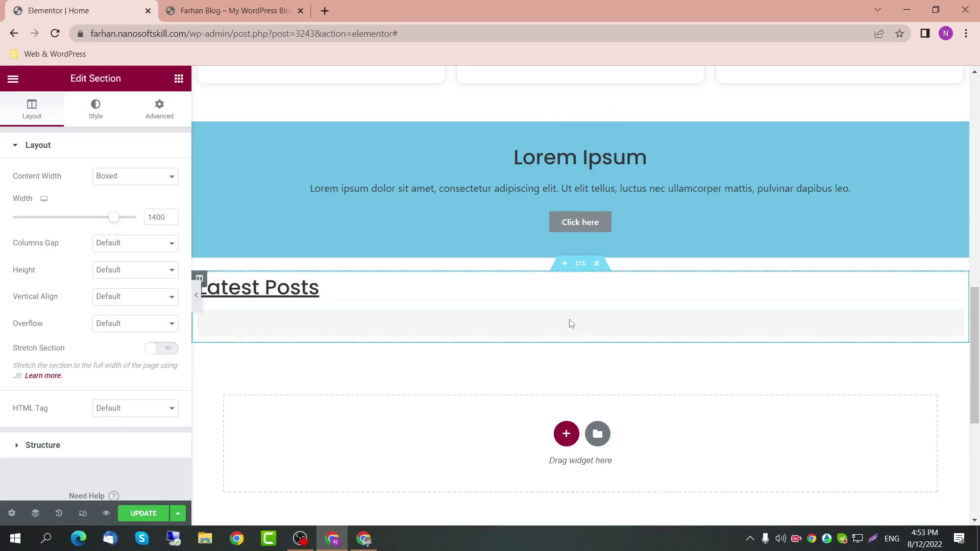
Step: Change the copied section's heading from 'Latest Posts' to 'Travel Posts'
{"action": "left_click", "coordinate": [468, 340]}
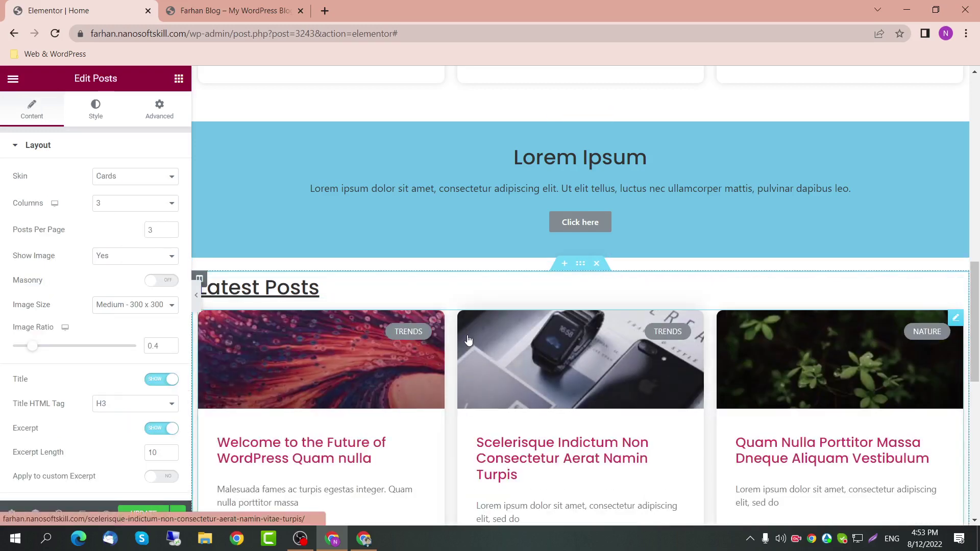
{"action": "left_click", "coordinate": [258, 289]}
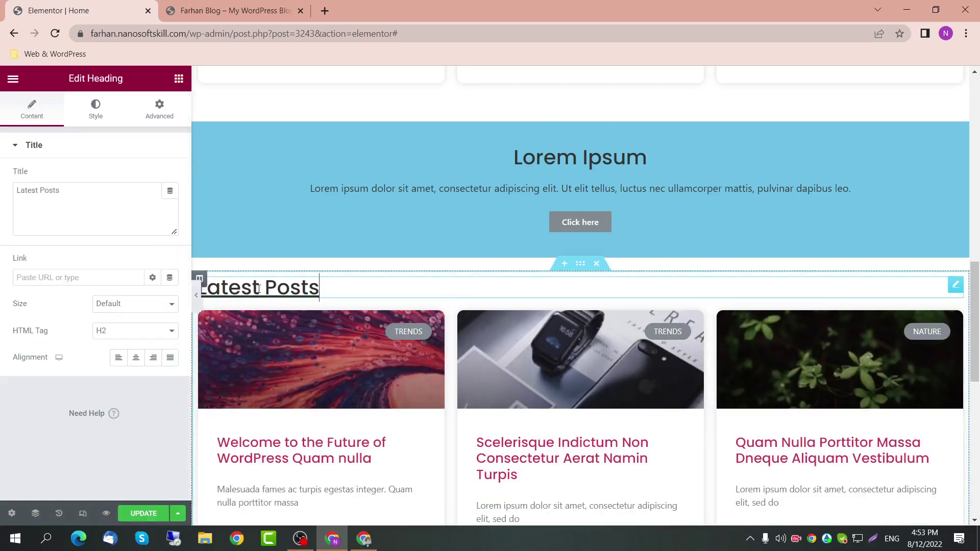
{"action": "left_click_drag", "start_coordinate": [258, 289], "coordinate": [201, 294]}
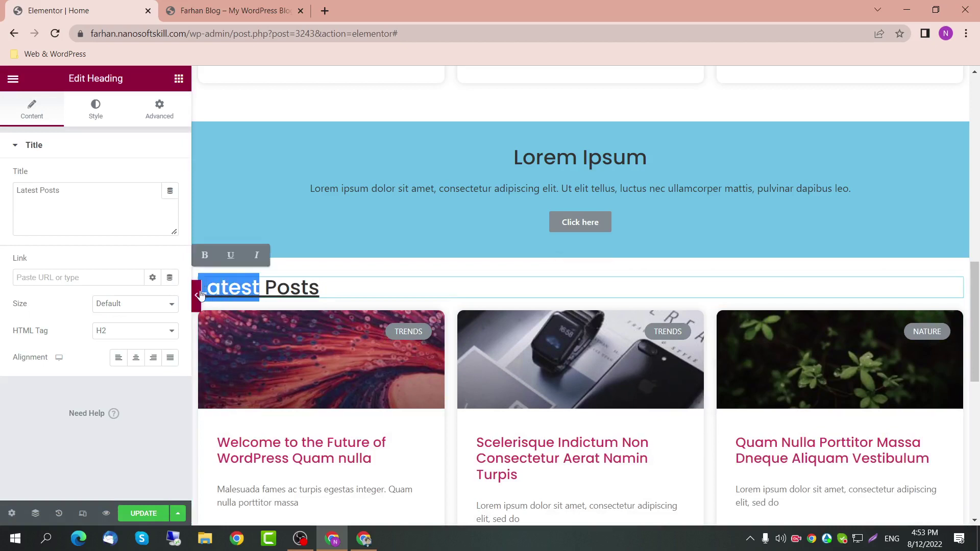
{"action": "type", "text": "Trave;"}
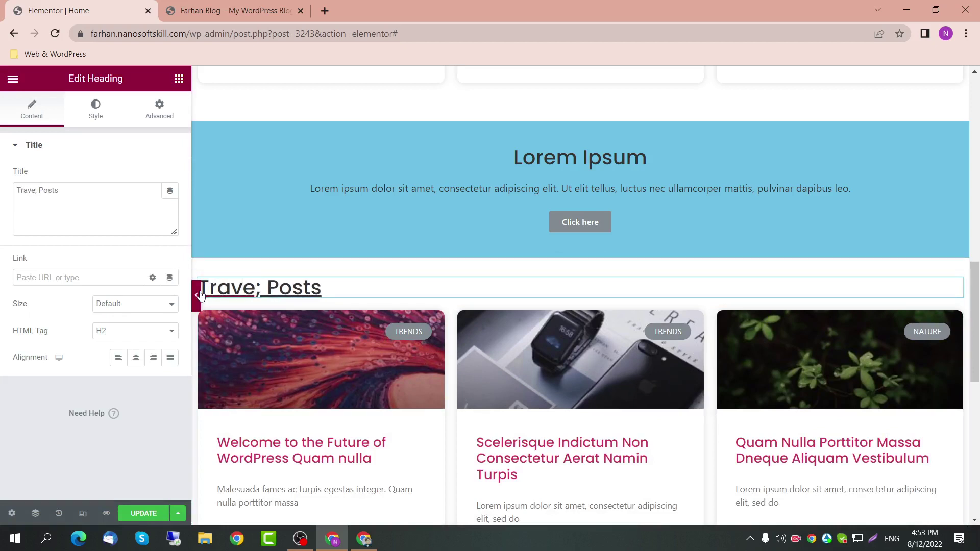
{"action": "key", "text": "BackSpace"}
{"action": "type", "text": "l"}
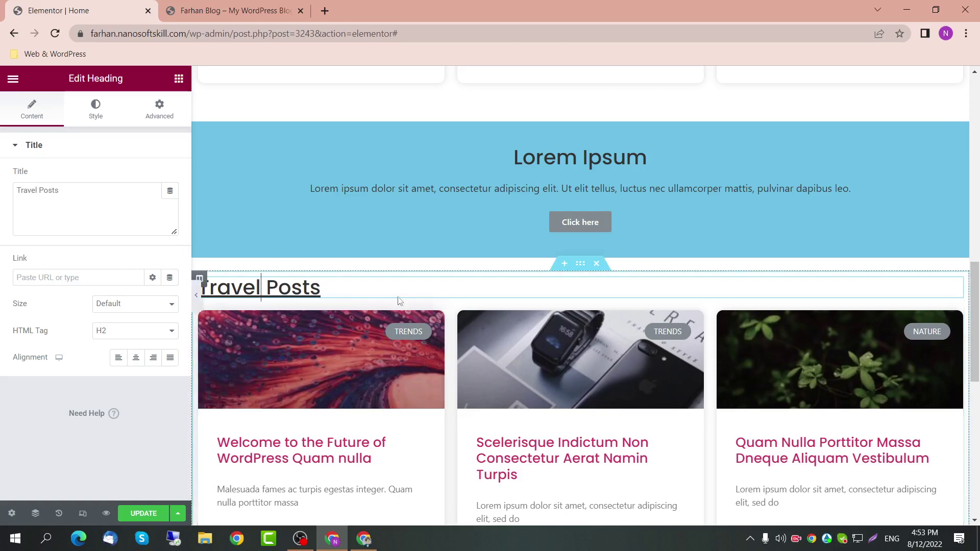
{"action": "scroll", "coordinate": [336, 331], "scroll_direction": "up", "scroll_amount": 4}
{"action": "scroll", "coordinate": [306, 245], "scroll_direction": "up", "scroll_amount": 2}
{"action": "scroll", "coordinate": [341, 326], "scroll_direction": "down", "scroll_amount": 6}
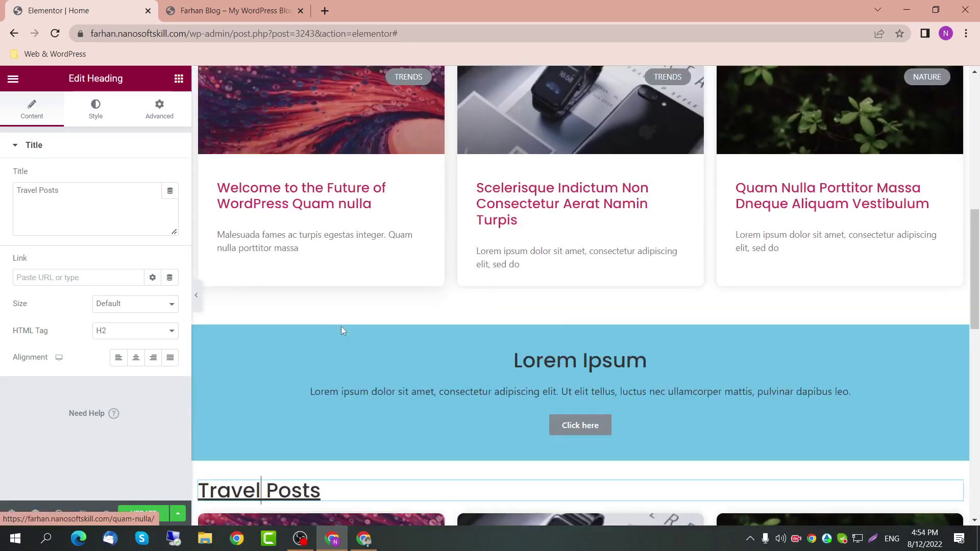
{"action": "scroll", "coordinate": [313, 346], "scroll_direction": "up", "scroll_amount": 1}
{"action": "scroll", "coordinate": [408, 306], "scroll_direction": "down", "scroll_amount": 3}
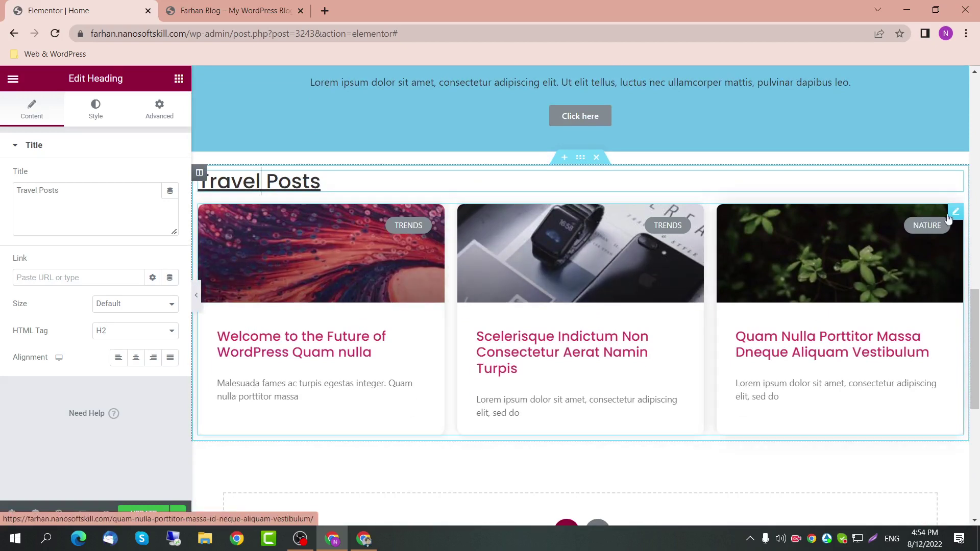
Step: Set the copied grid's query Include By to Term with Categories: Travel
{"action": "left_click", "coordinate": [955, 212]}
{"action": "scroll", "coordinate": [100, 266], "scroll_direction": "down", "scroll_amount": 7}
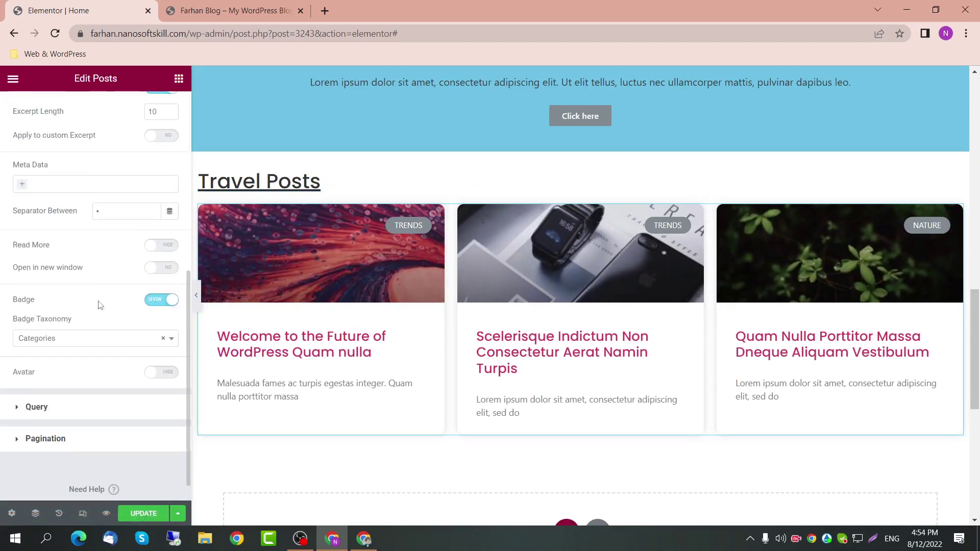
{"action": "left_click", "coordinate": [81, 380]}
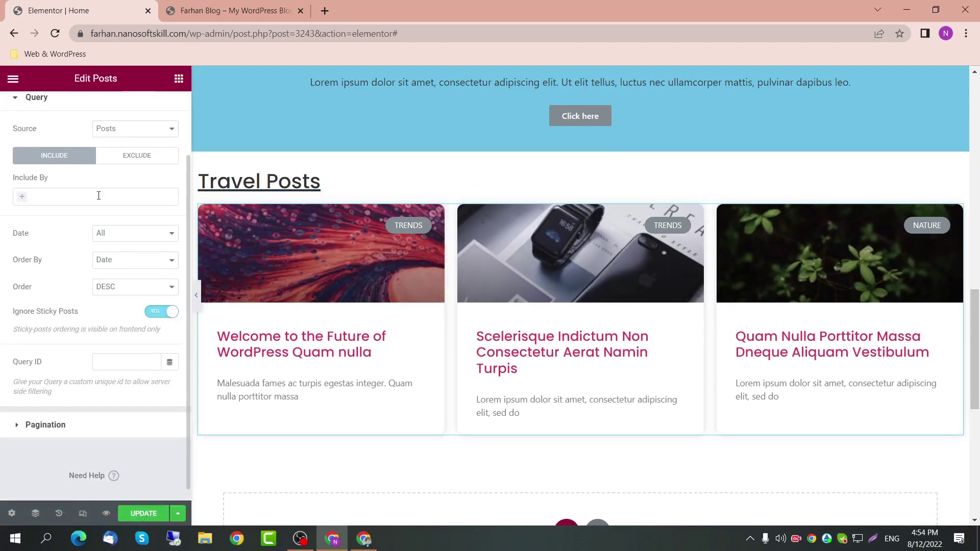
{"action": "left_click", "coordinate": [98, 196]}
{"action": "left_click", "coordinate": [59, 214]}
{"action": "left_click", "coordinate": [54, 236]}
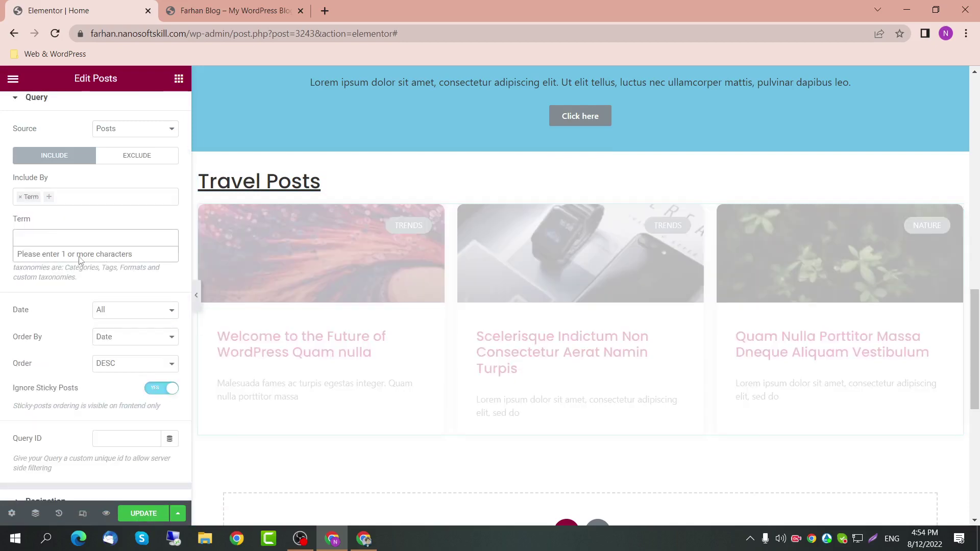
{"action": "left_click", "coordinate": [68, 235]}
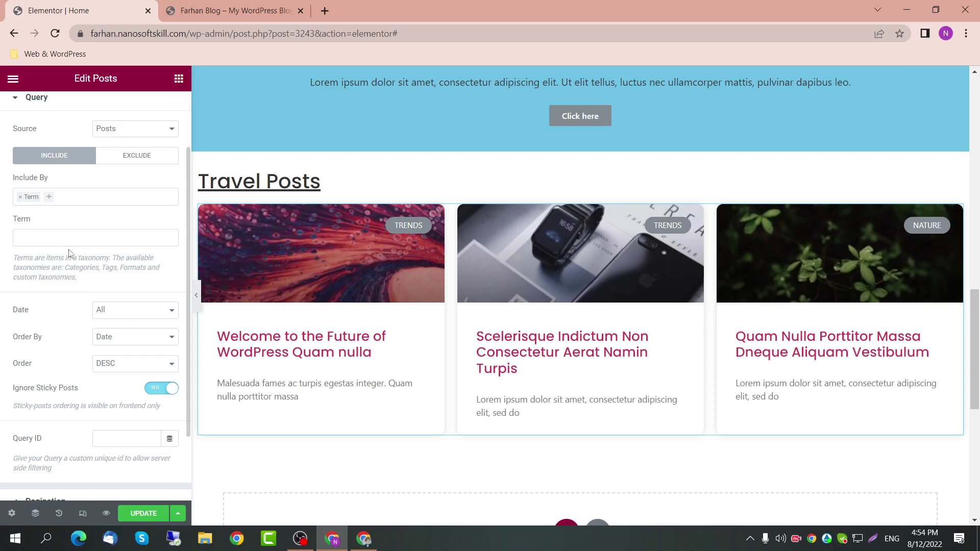
{"action": "left_click", "coordinate": [70, 237]}
{"action": "type", "text": "Tra"}
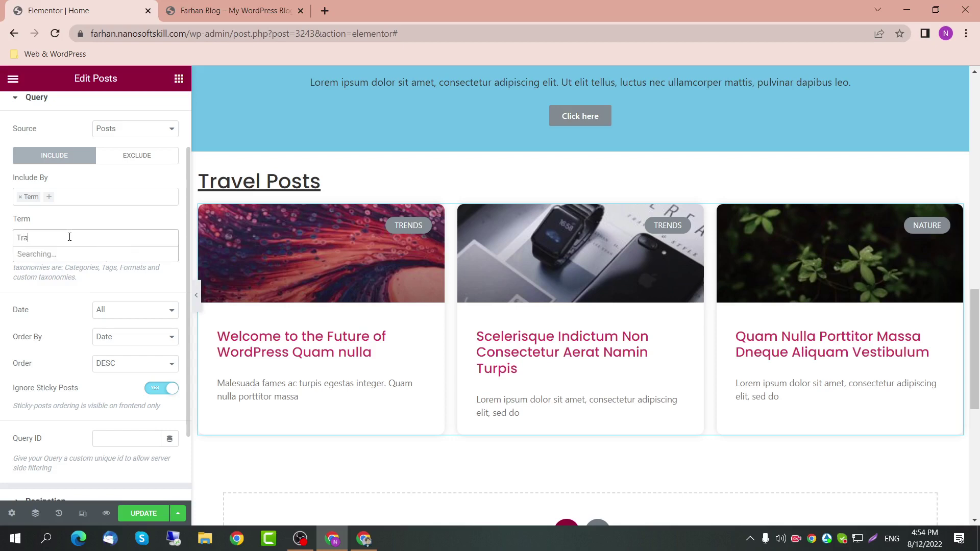
{"action": "type", "text": "vel"}
{"action": "key", "text": "Return"}
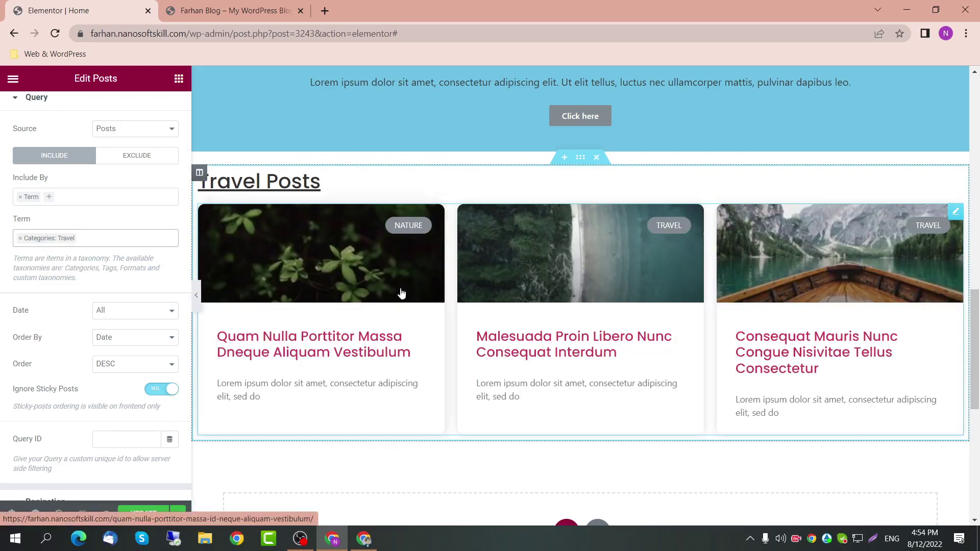
{"action": "scroll", "coordinate": [186, 411], "scroll_direction": "down", "scroll_amount": 1}
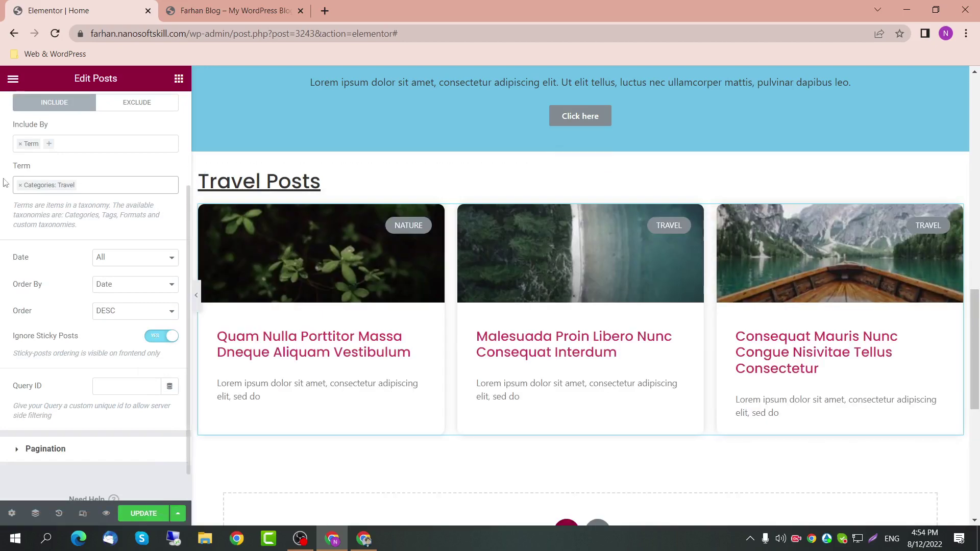
{"action": "scroll", "coordinate": [55, 124], "scroll_direction": "up", "scroll_amount": 3}
Step: Check the grid's card styling and add the post date to the cards' meta data
{"action": "left_click", "coordinate": [83, 116]}
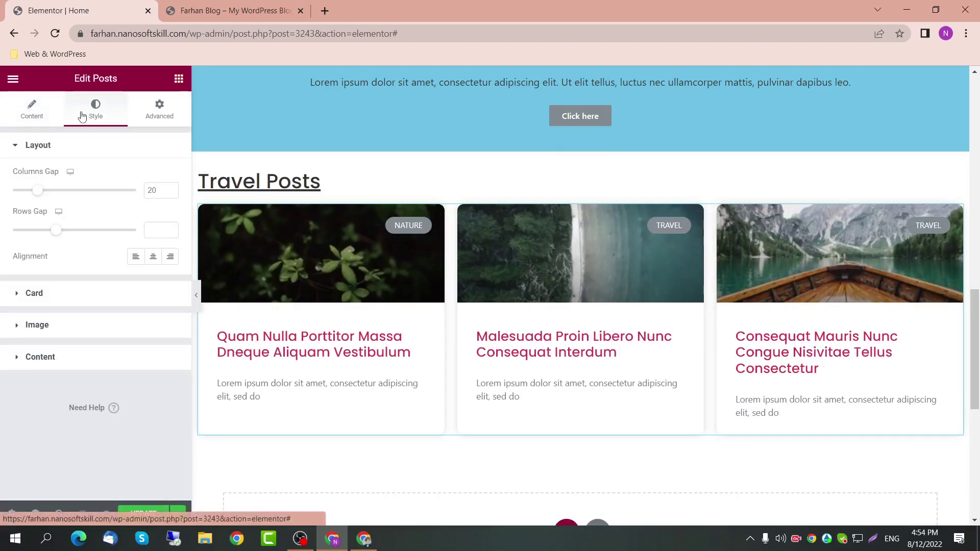
{"action": "left_click", "coordinate": [81, 294]}
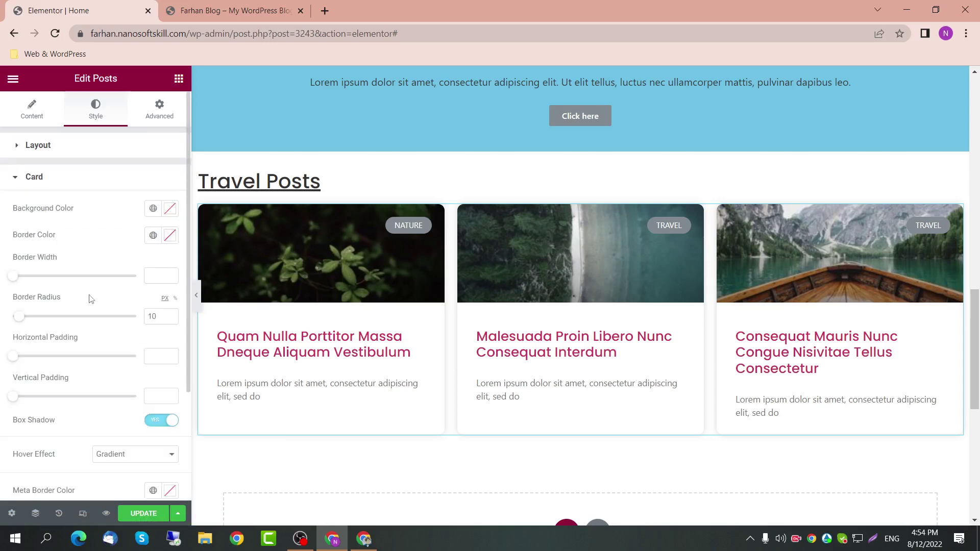
{"action": "scroll", "coordinate": [142, 373], "scroll_direction": "down", "scroll_amount": 3}
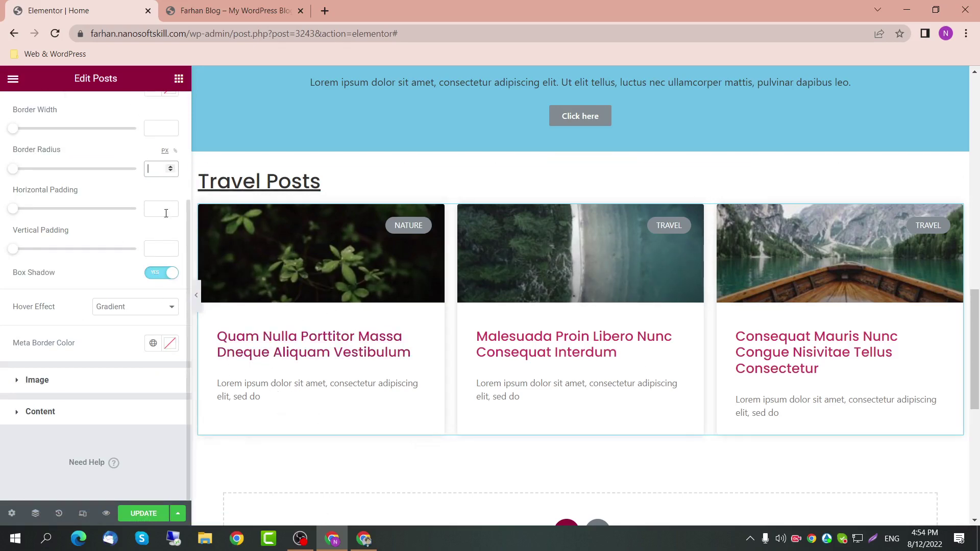
{"action": "scroll", "coordinate": [125, 182], "scroll_direction": "up", "scroll_amount": 3}
{"action": "left_click", "coordinate": [38, 119]}
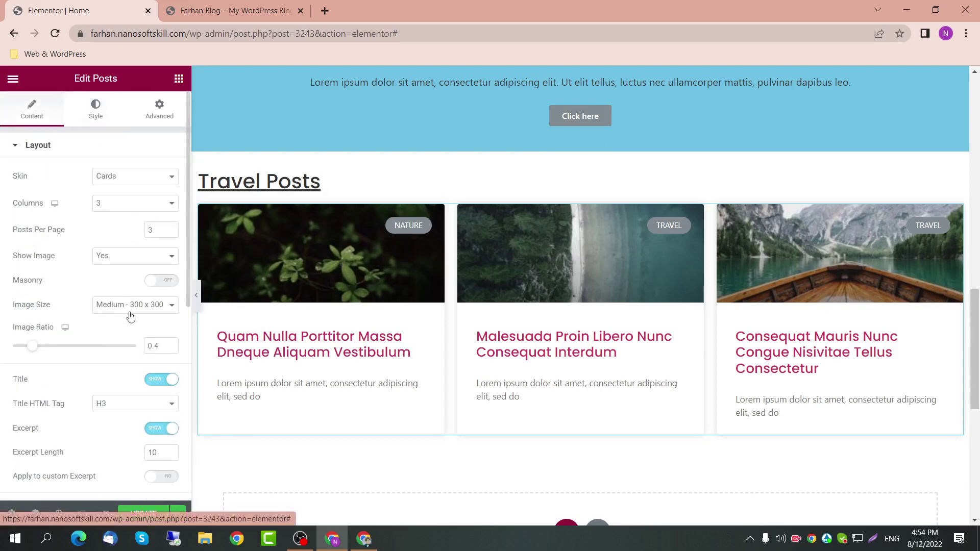
{"action": "scroll", "coordinate": [121, 327], "scroll_direction": "down", "scroll_amount": 5}
{"action": "left_click", "coordinate": [107, 312]}
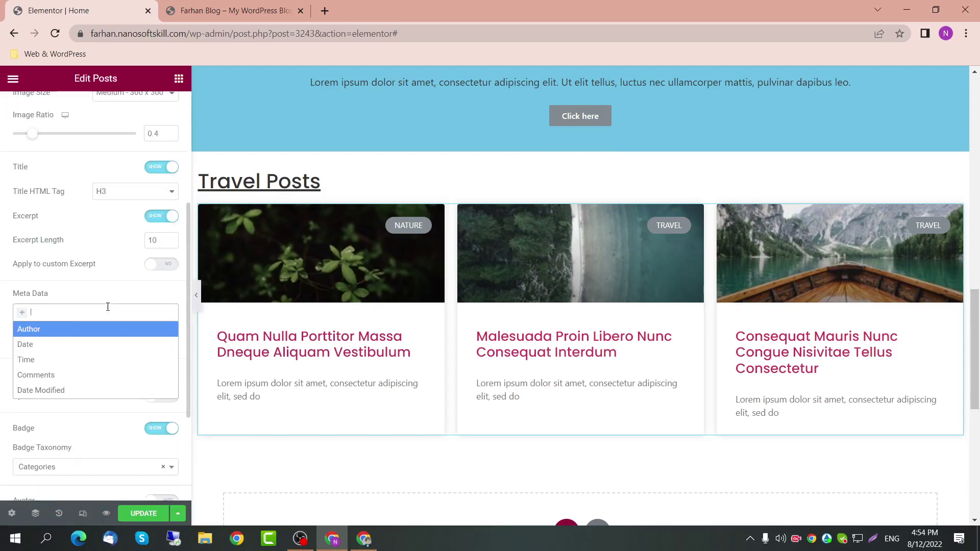
{"action": "left_click", "coordinate": [51, 345]}
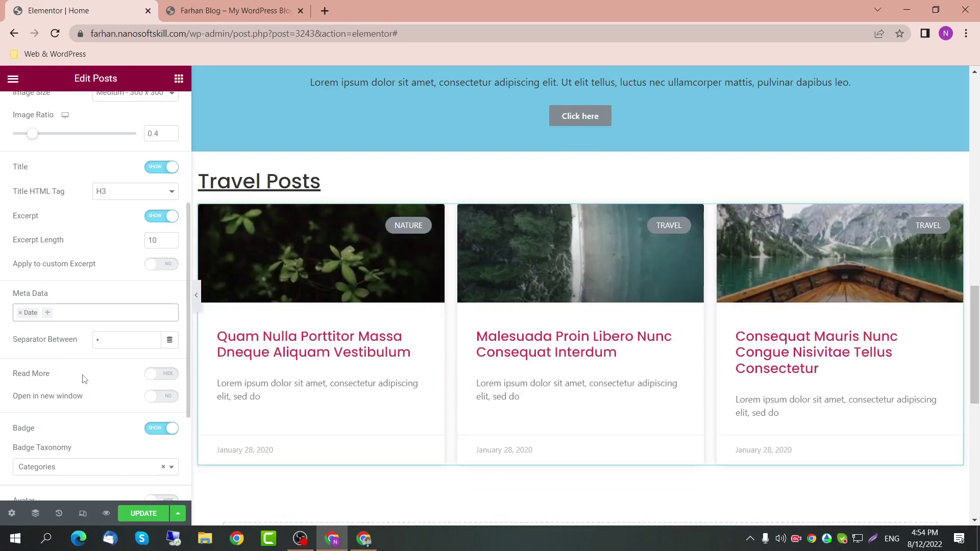
Step: Review the Travel Posts query settings: Include By Term, Categories: Travel
{"action": "scroll", "coordinate": [400, 350], "scroll_direction": "down", "scroll_amount": 2}
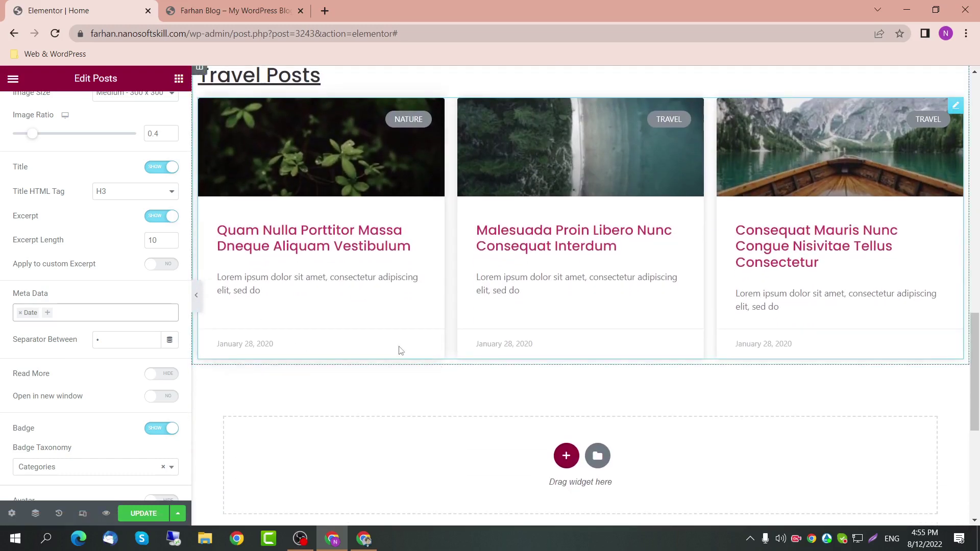
{"action": "scroll", "coordinate": [484, 365], "scroll_direction": "up", "scroll_amount": 2}
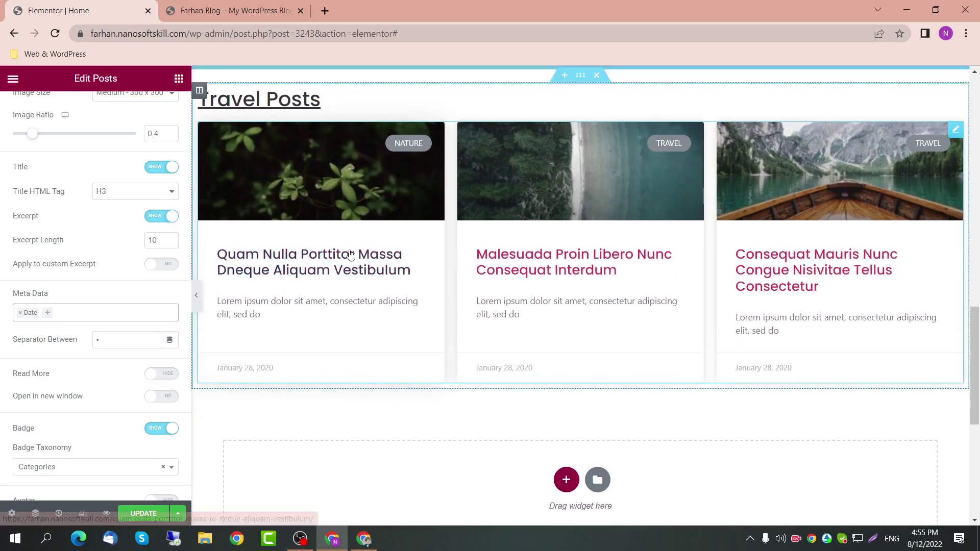
{"action": "scroll", "coordinate": [512, 388], "scroll_direction": "down", "scroll_amount": 2}
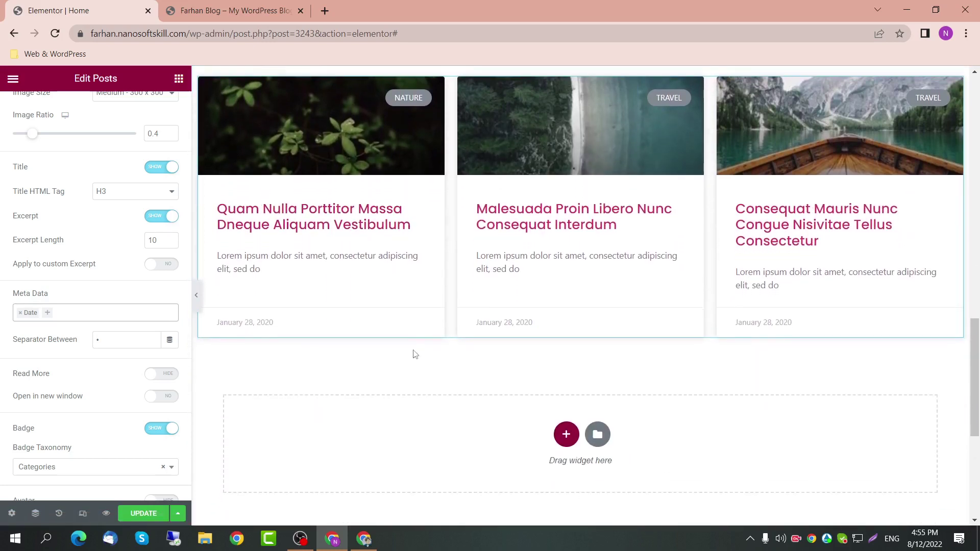
{"action": "scroll", "coordinate": [411, 326], "scroll_direction": "up", "scroll_amount": 1}
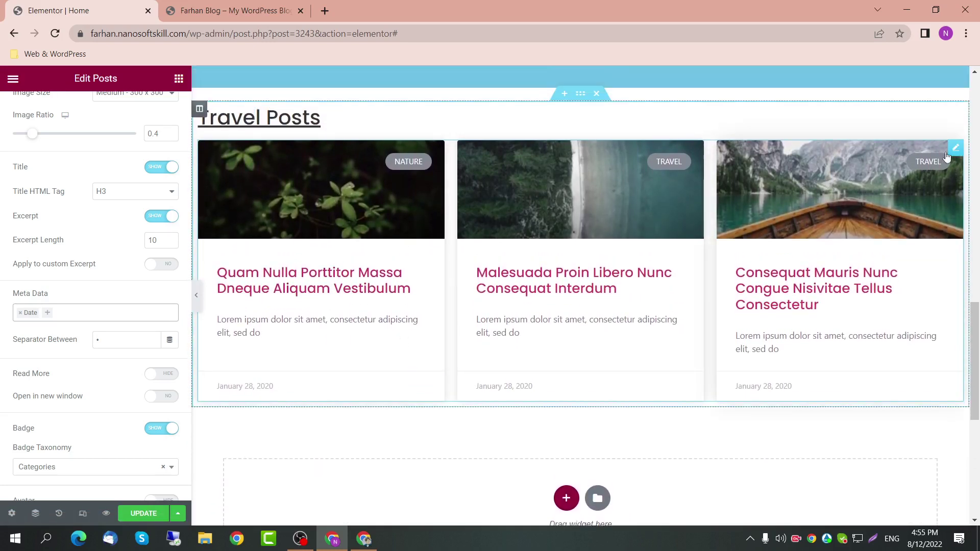
{"action": "scroll", "coordinate": [84, 345], "scroll_direction": "down", "scroll_amount": 3}
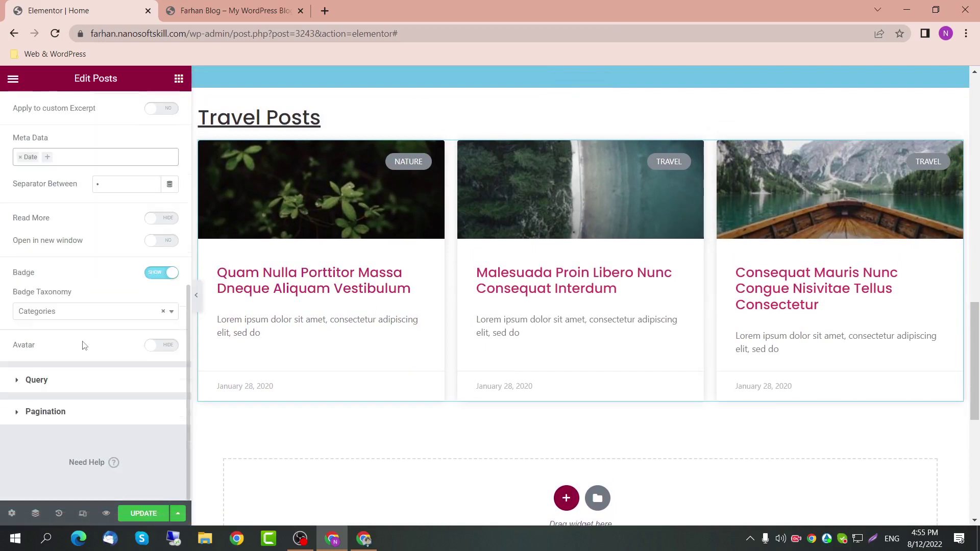
{"action": "left_click", "coordinate": [72, 378]}
{"action": "scroll", "coordinate": [100, 368], "scroll_direction": "down", "scroll_amount": 3}
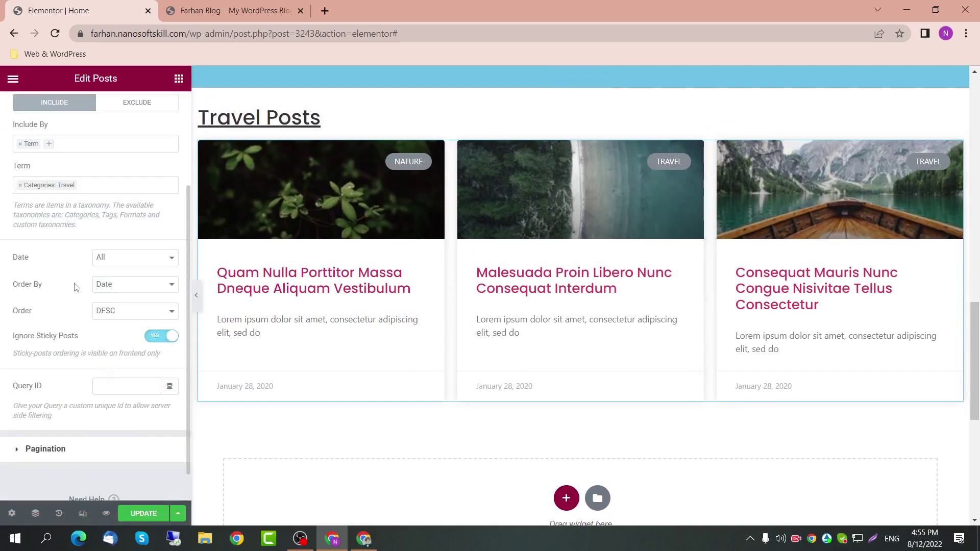
{"action": "scroll", "coordinate": [76, 288], "scroll_direction": "up", "scroll_amount": 1}
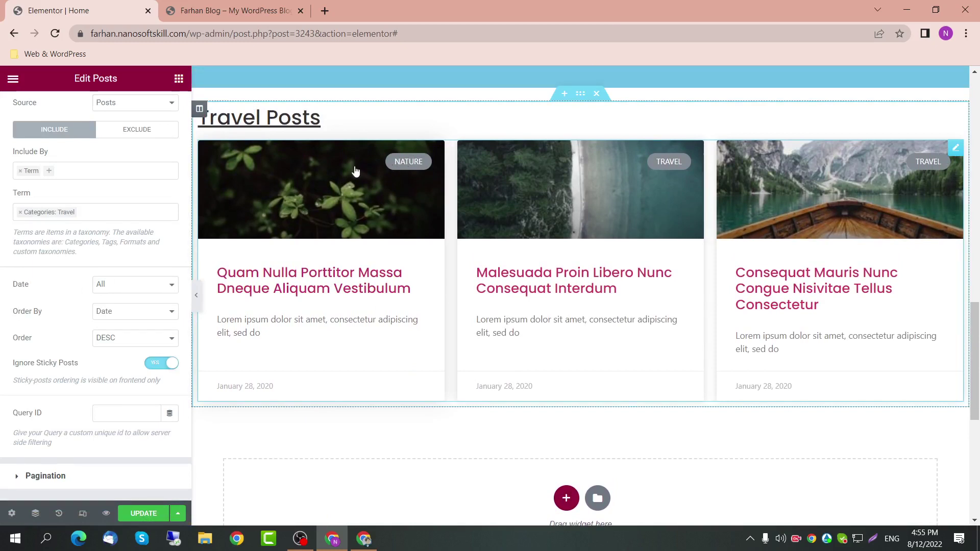
{"action": "scroll", "coordinate": [115, 187], "scroll_direction": "up", "scroll_amount": 1}
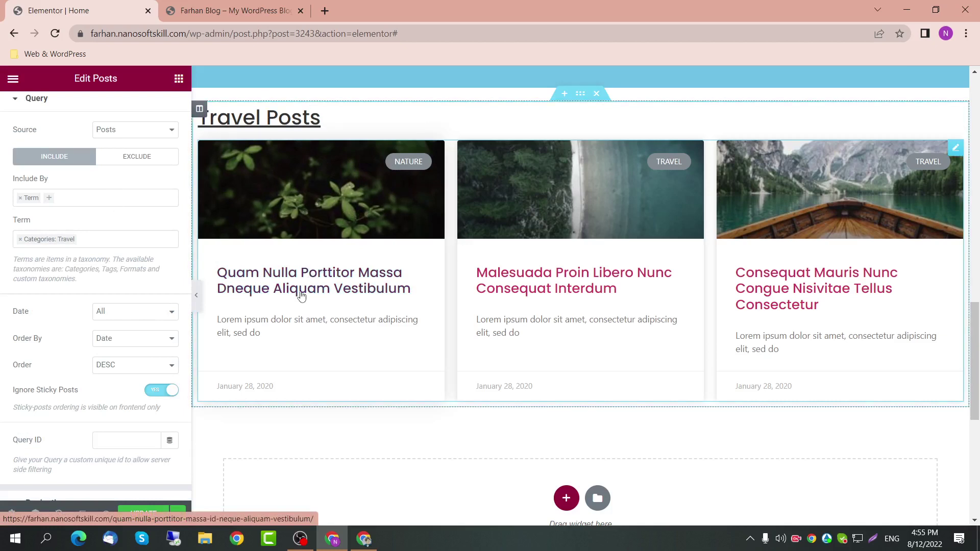
Step: Close DevTools on the live site and open the Travel category page
{"action": "right_click", "coordinate": [351, 284]}
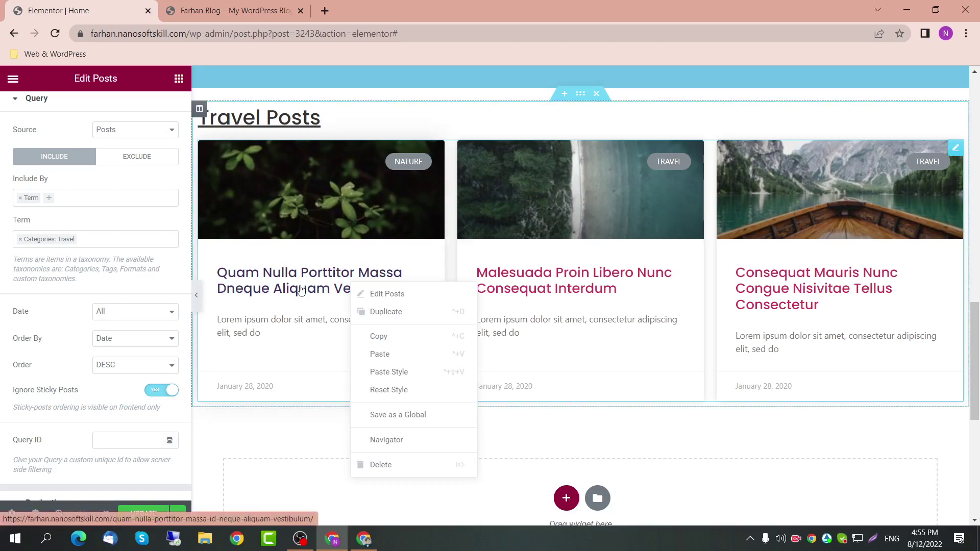
{"action": "left_click", "coordinate": [234, 11]}
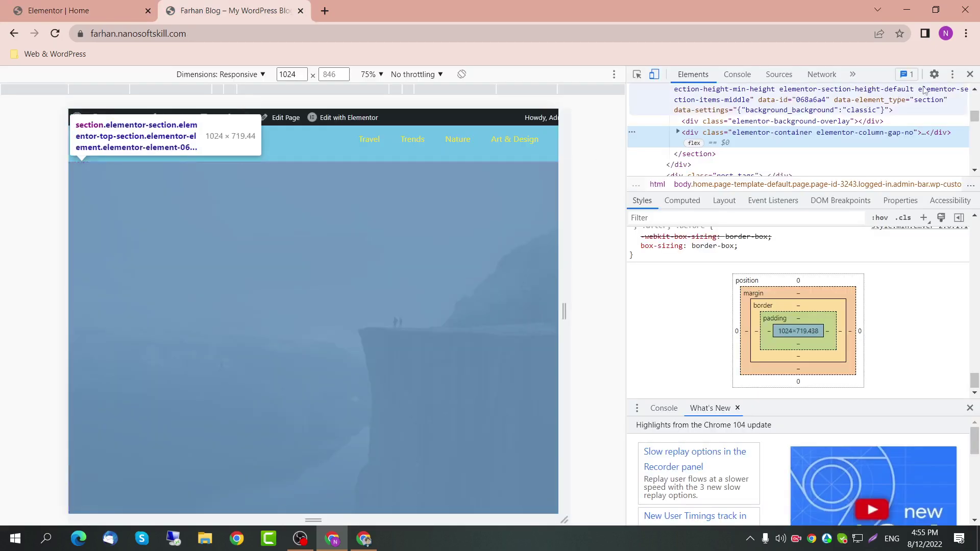
{"action": "left_click", "coordinate": [969, 74]}
{"action": "left_click", "coordinate": [574, 111]}
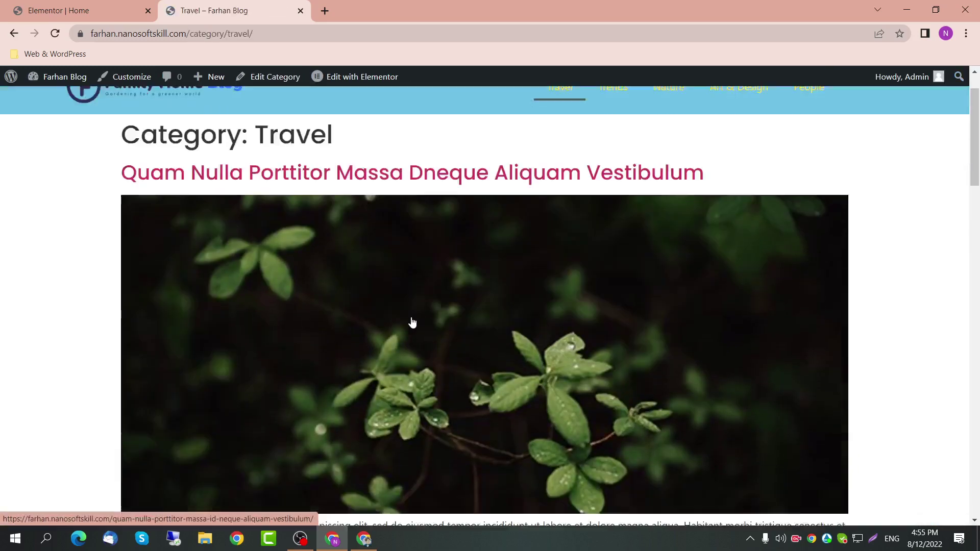
{"action": "scroll", "coordinate": [322, 248], "scroll_direction": "down", "scroll_amount": 1}
{"action": "scroll", "coordinate": [303, 242], "scroll_direction": "up", "scroll_amount": 3}
Step: View the first Travel post in a new tab, then go back to the Elementor editor
{"action": "middle_click", "coordinate": [305, 236]}
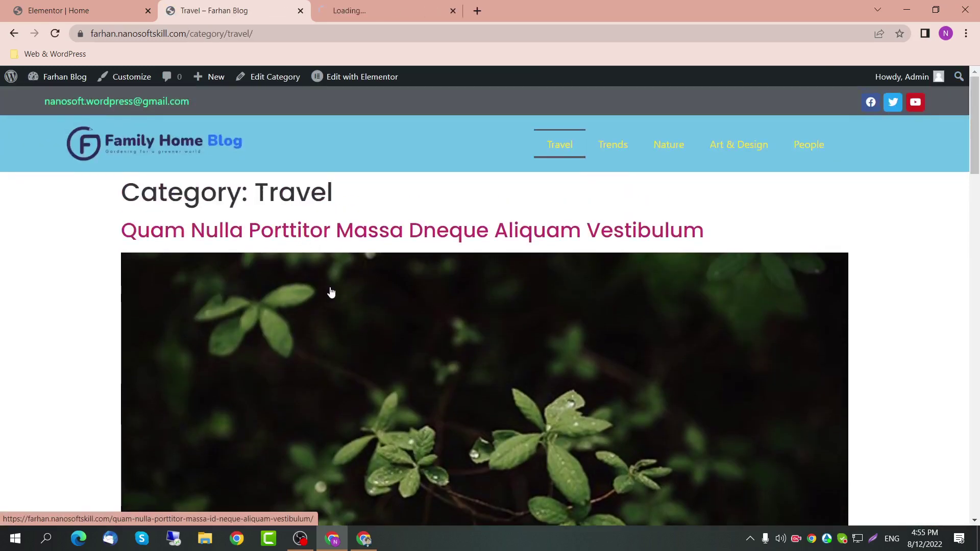
{"action": "key", "text": "ctrl+Tab"}
{"action": "scroll", "coordinate": [376, 288], "scroll_direction": "down", "scroll_amount": 15}
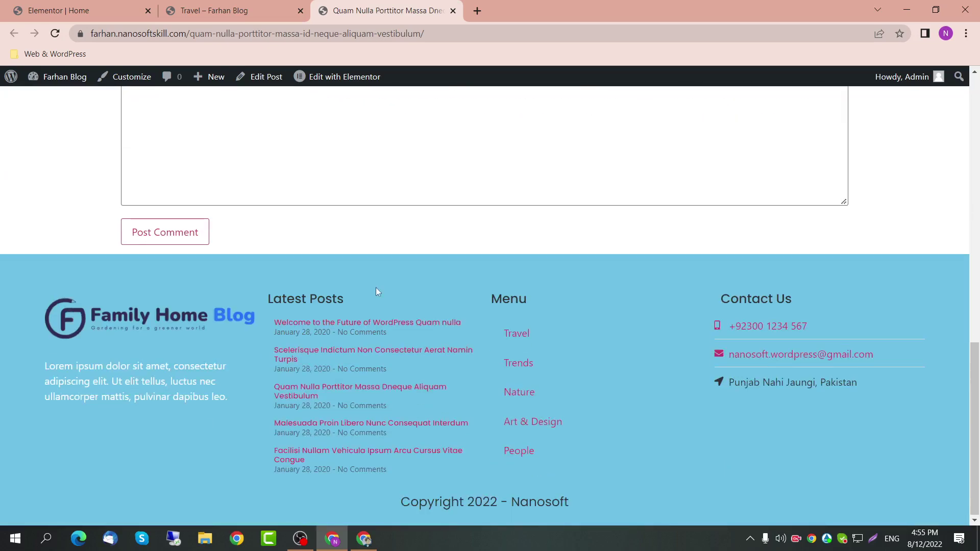
{"action": "scroll", "coordinate": [376, 288], "scroll_direction": "up", "scroll_amount": 13}
{"action": "scroll", "coordinate": [244, 228], "scroll_direction": "up", "scroll_amount": 2}
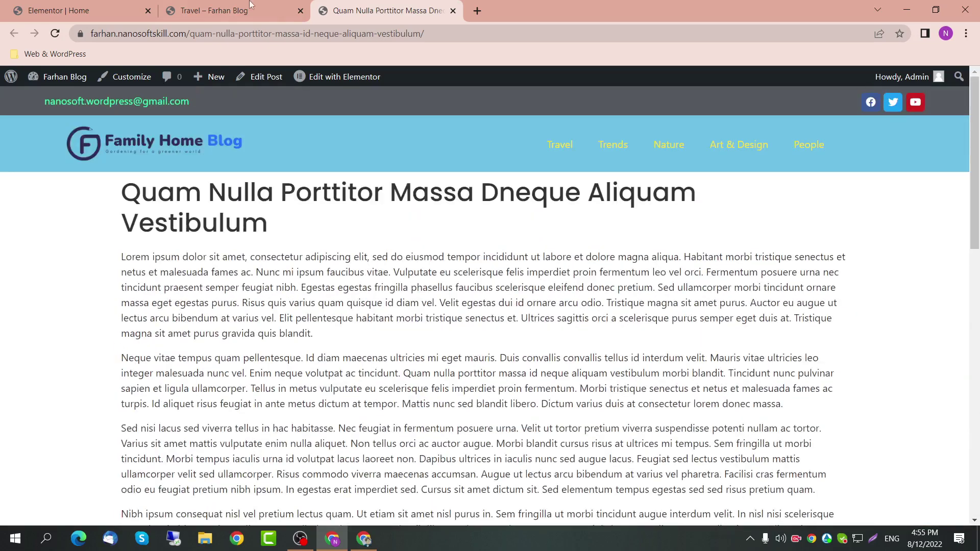
{"action": "left_click", "coordinate": [252, 9]}
{"action": "left_click", "coordinate": [57, 11]}
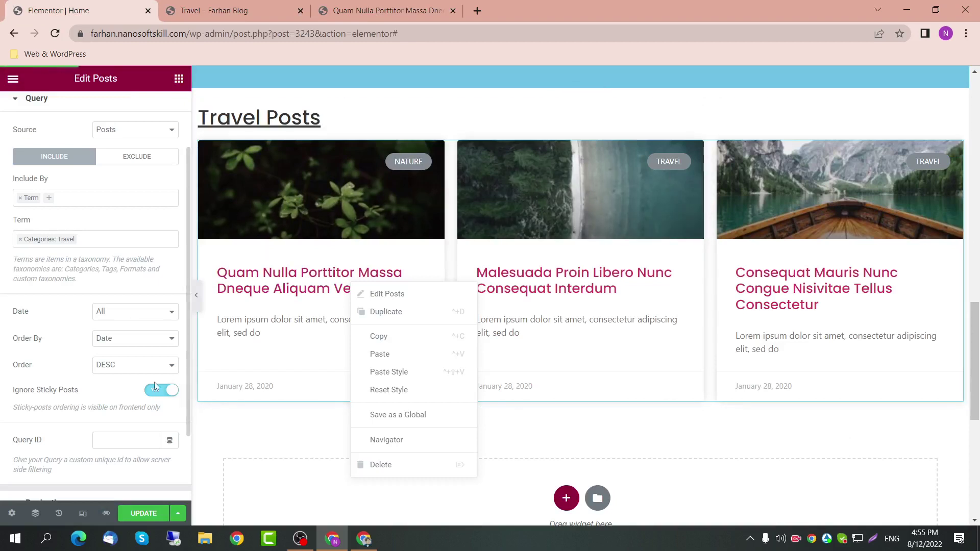
Step: In the Travel Posts grid's Layout settings, set the category Badge to HIDE
{"action": "scroll", "coordinate": [136, 384], "scroll_direction": "down", "scroll_amount": 2}
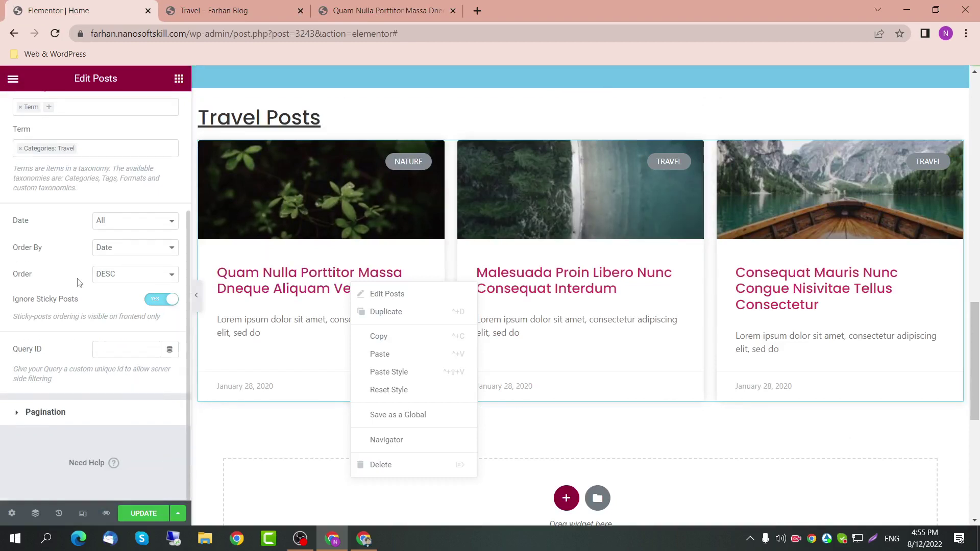
{"action": "scroll", "coordinate": [80, 266], "scroll_direction": "up", "scroll_amount": 4}
{"action": "left_click", "coordinate": [88, 177]}
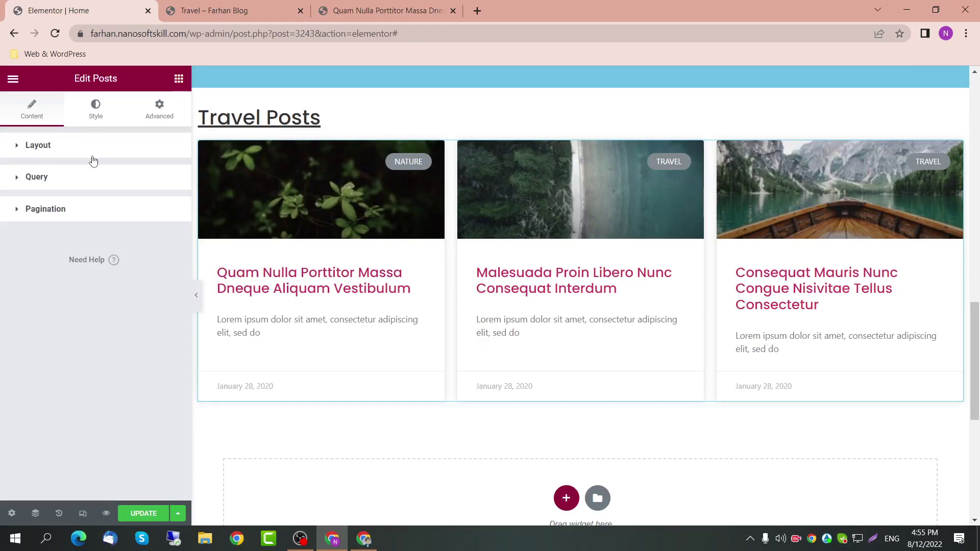
{"action": "left_click", "coordinate": [93, 153]}
{"action": "scroll", "coordinate": [151, 347], "scroll_direction": "down", "scroll_amount": 4}
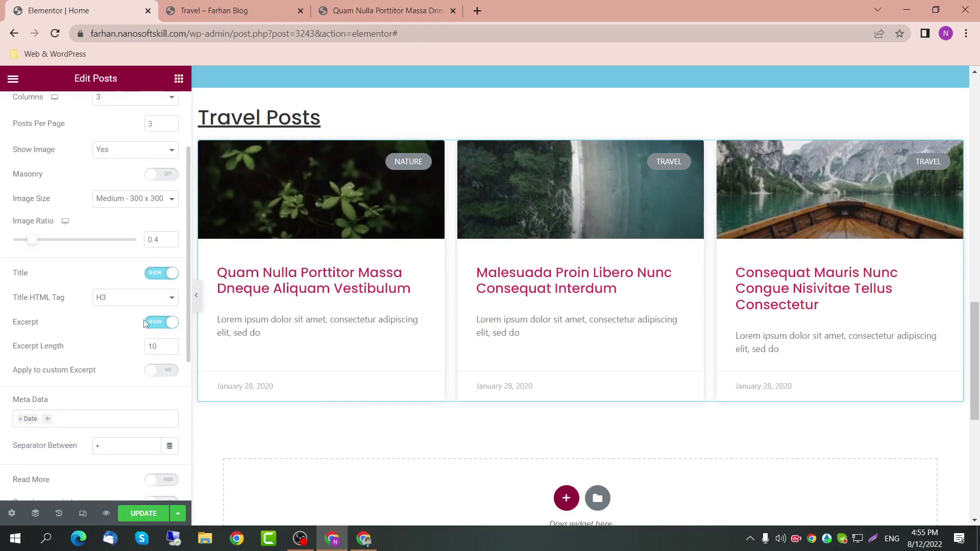
{"action": "scroll", "coordinate": [108, 357], "scroll_direction": "down", "scroll_amount": 2}
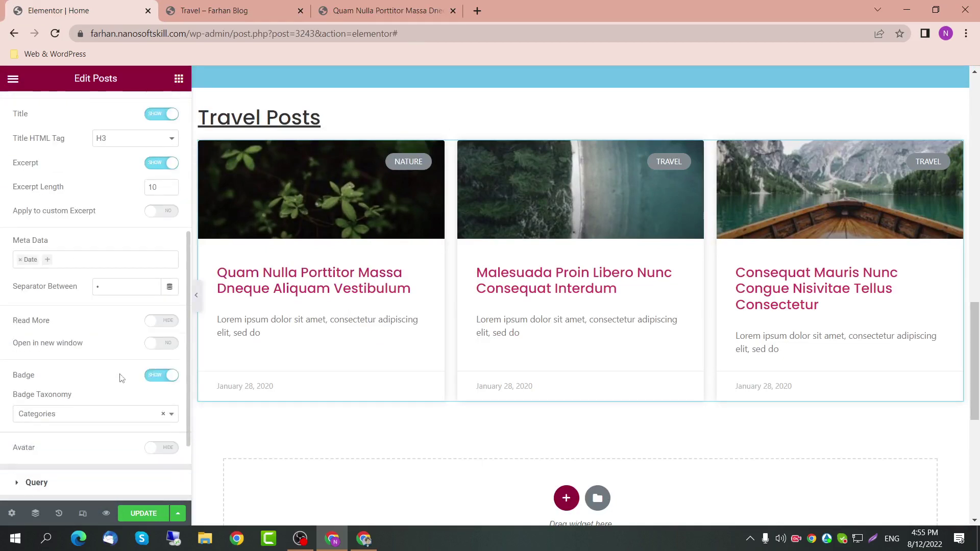
{"action": "scroll", "coordinate": [122, 377], "scroll_direction": "down", "scroll_amount": 1}
{"action": "left_click", "coordinate": [123, 362]}
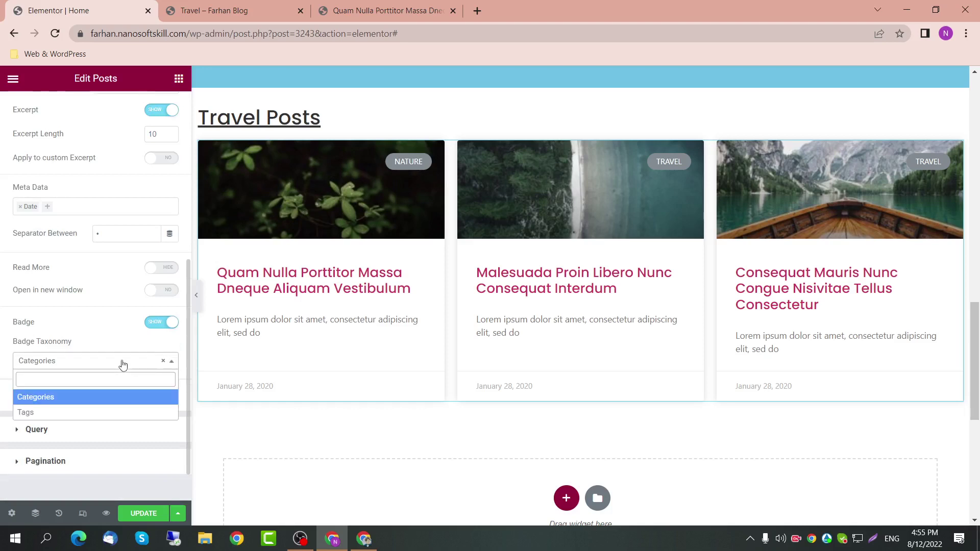
{"action": "left_click", "coordinate": [122, 364]}
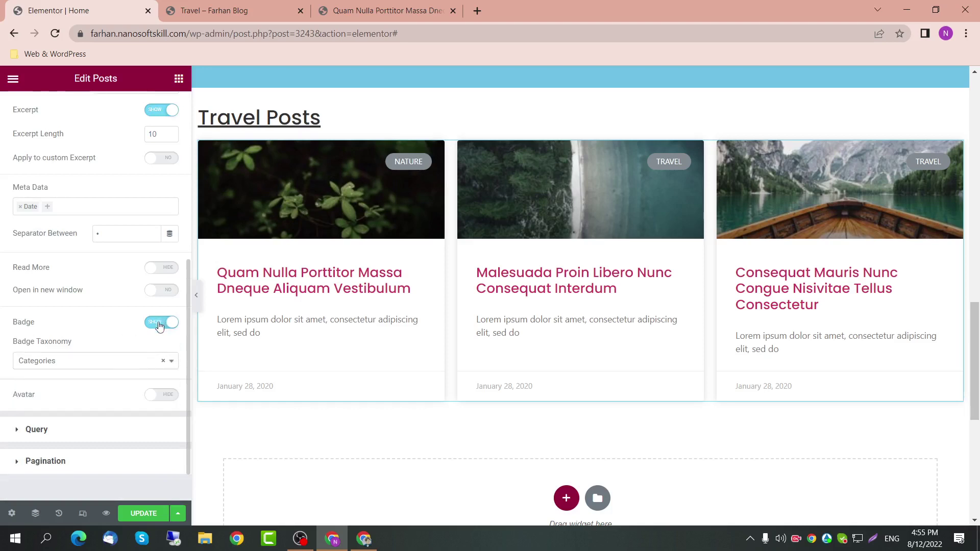
{"action": "left_click", "coordinate": [159, 322]}
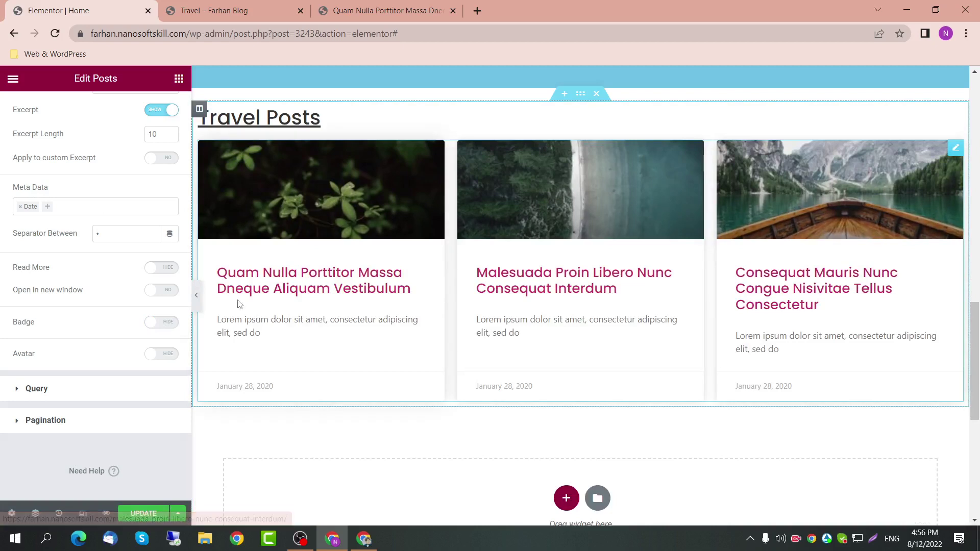
{"action": "scroll", "coordinate": [119, 353], "scroll_direction": "up", "scroll_amount": 6}
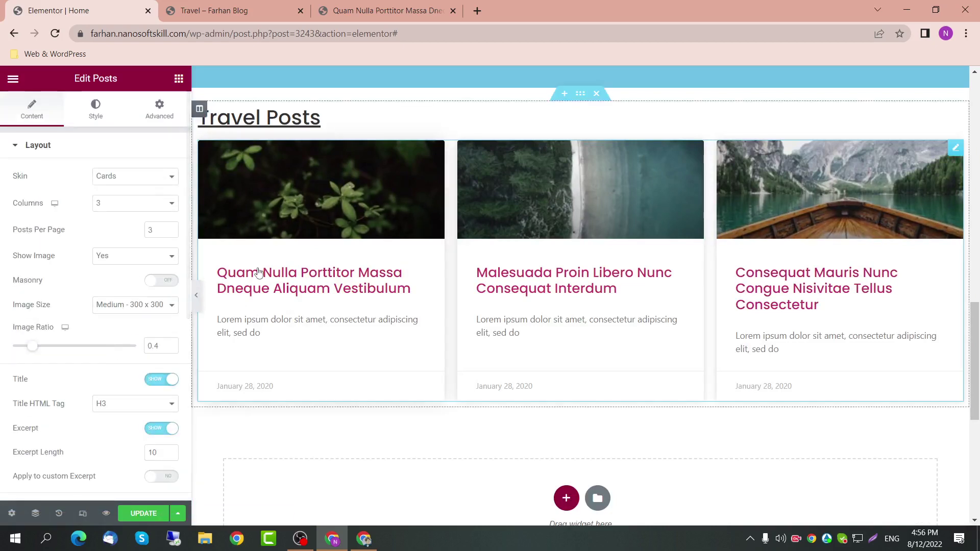
Step: Add a single-column section below the Travel Posts grid with a boxed width of 1400
{"action": "left_click", "coordinate": [267, 201]}
{"action": "scroll", "coordinate": [588, 431], "scroll_direction": "down", "scroll_amount": 2}
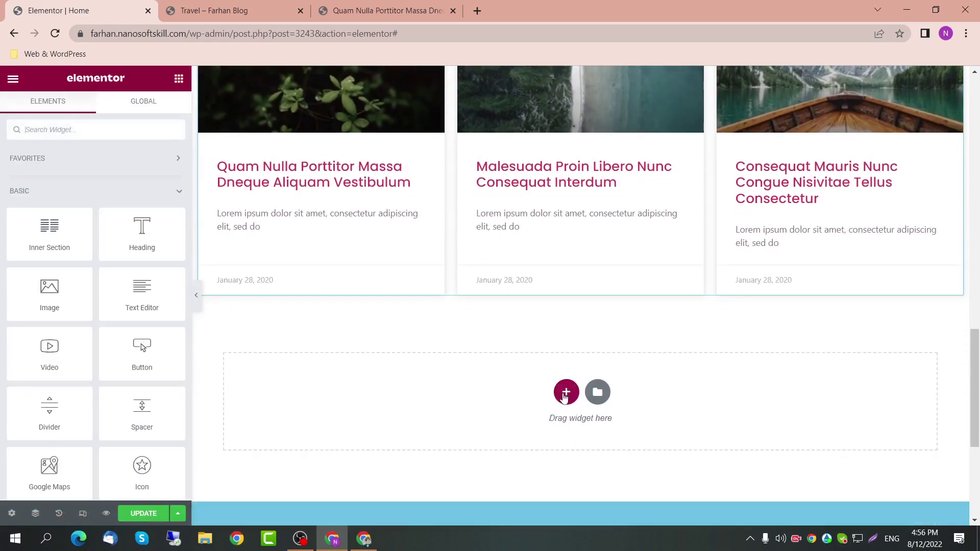
{"action": "left_click", "coordinate": [565, 391]}
{"action": "left_click", "coordinate": [406, 428]}
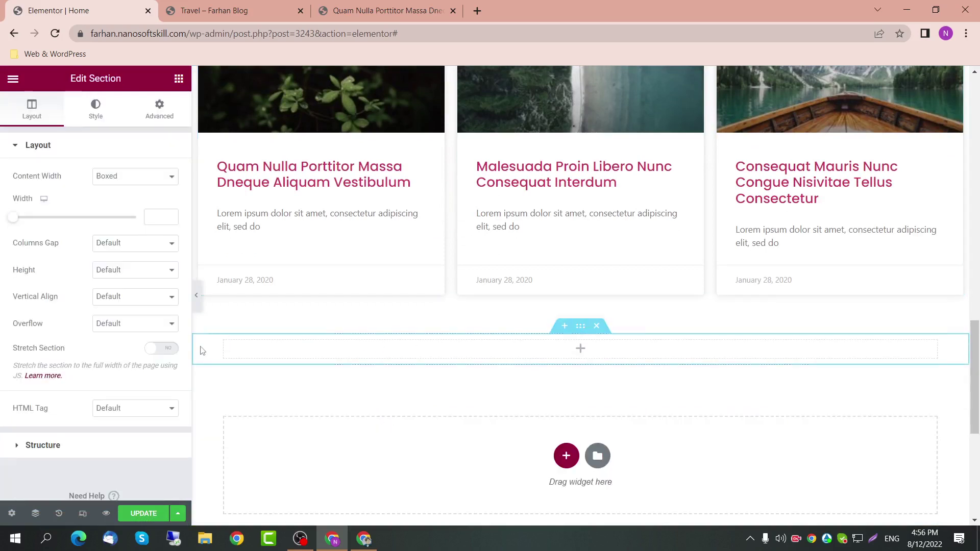
{"action": "left_click", "coordinate": [157, 221]}
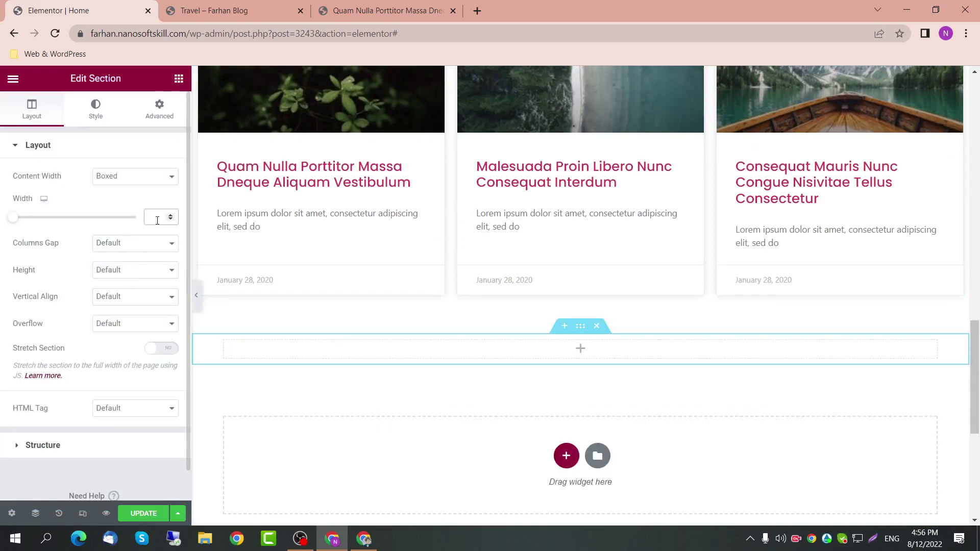
{"action": "type", "text": "1400"}
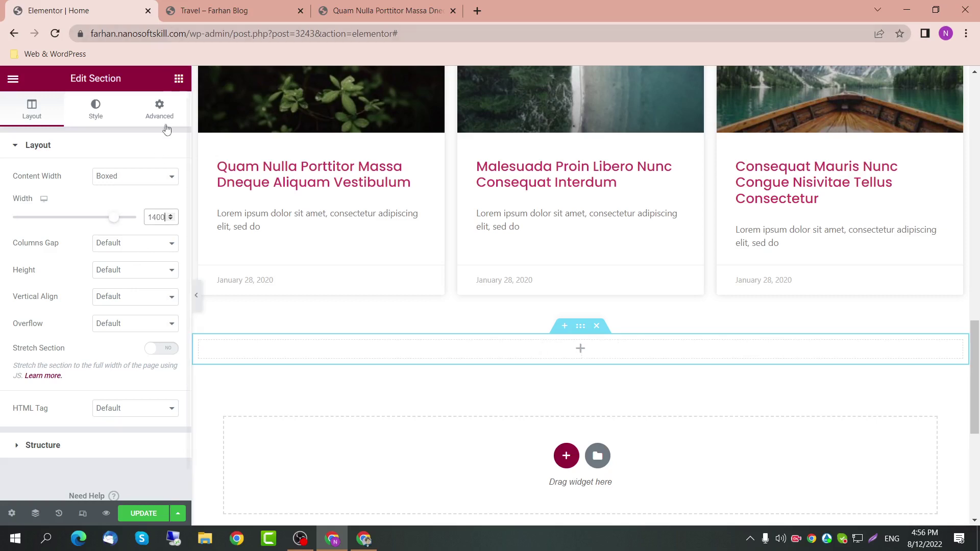
{"action": "left_click", "coordinate": [179, 79]}
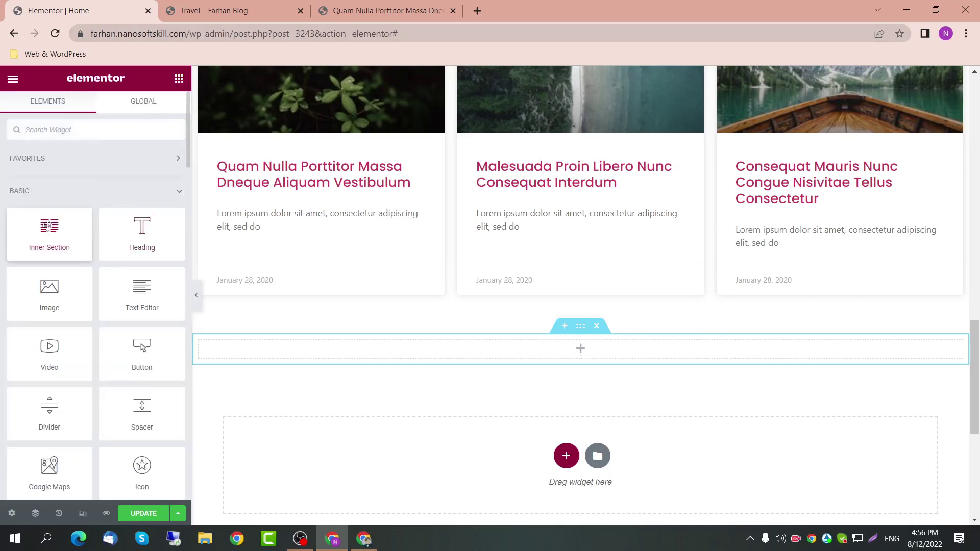
Step: Insert an inner section and set its first column's width to 60
{"action": "left_click_drag", "start_coordinate": [50, 232], "coordinate": [494, 346]}
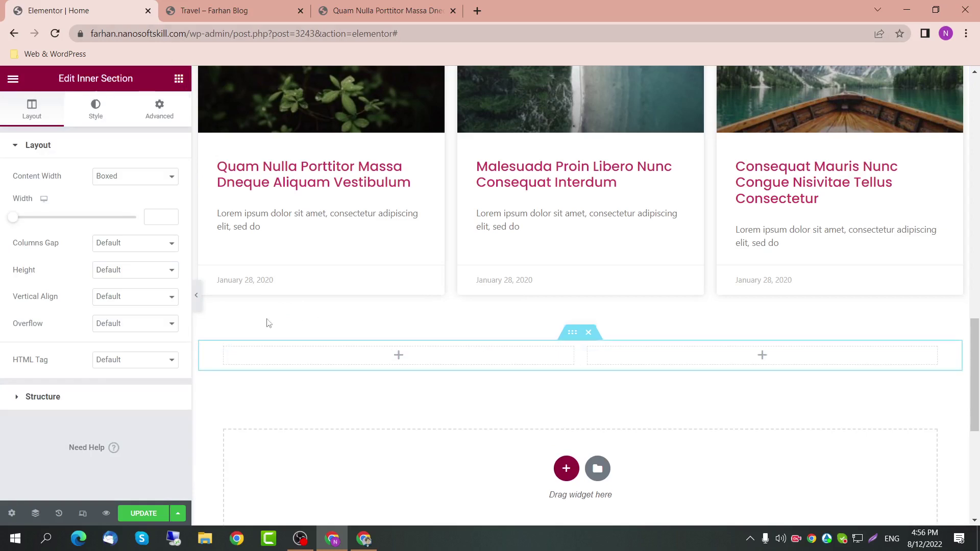
{"action": "left_click", "coordinate": [224, 351]}
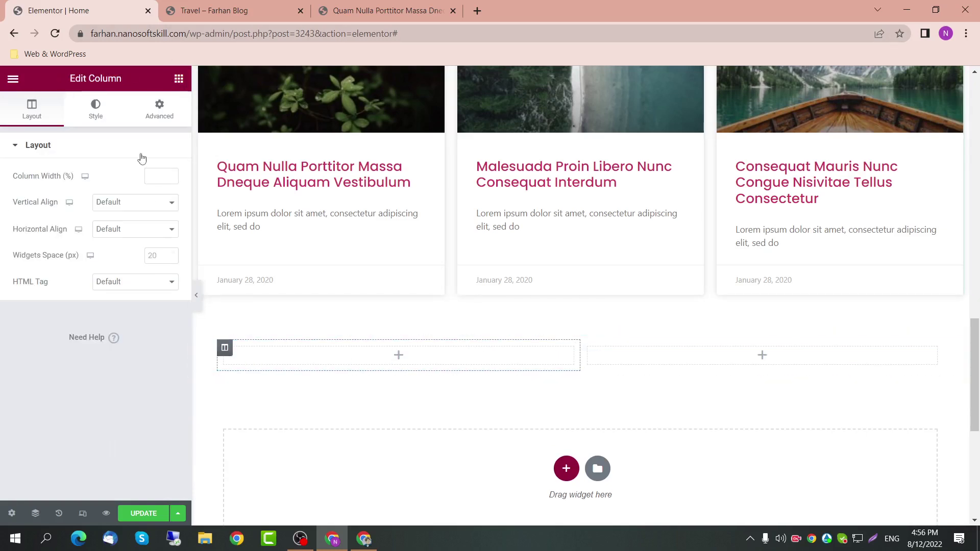
{"action": "left_click", "coordinate": [155, 176]}
{"action": "type", "text": "60"}
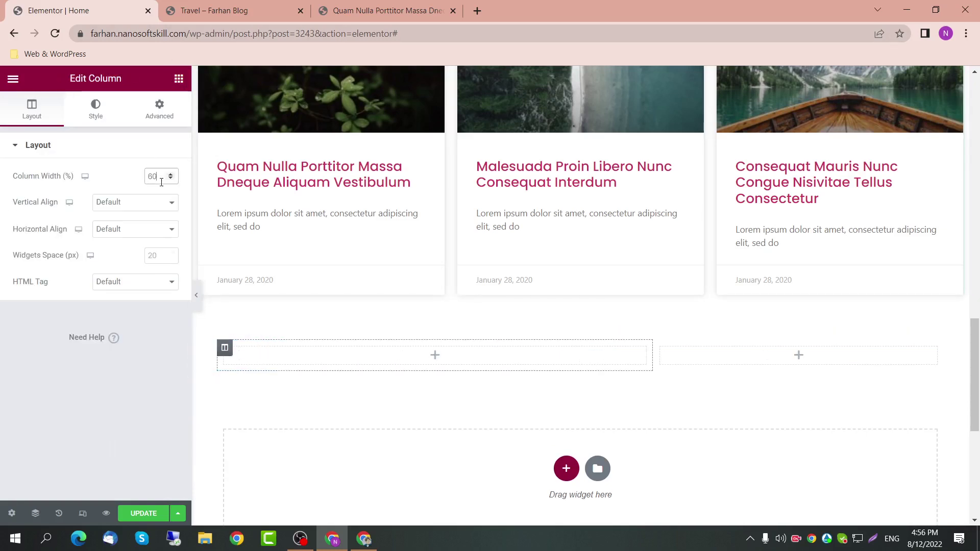
{"action": "left_click", "coordinate": [660, 347]}
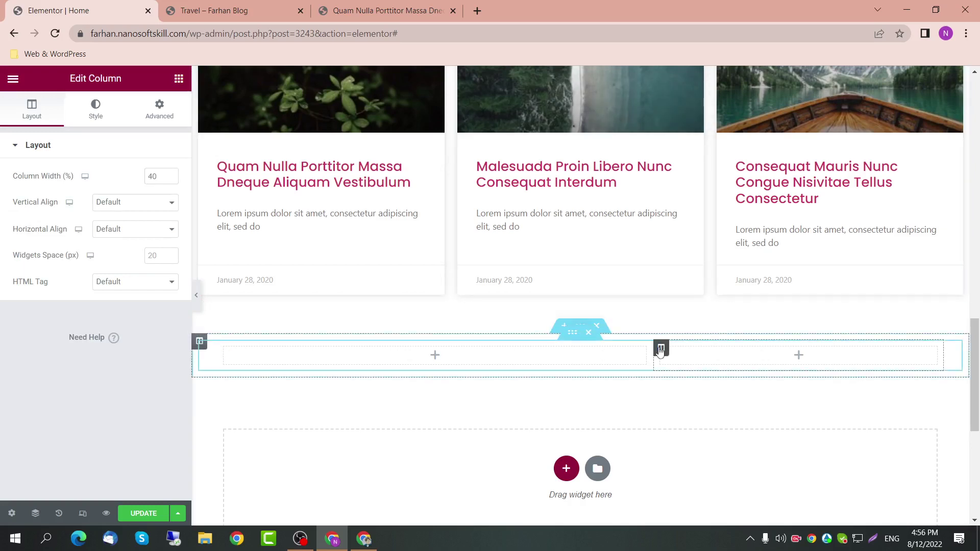
Step: Add a heading reading 'Nature' to the left inner column
{"action": "left_click", "coordinate": [179, 78]}
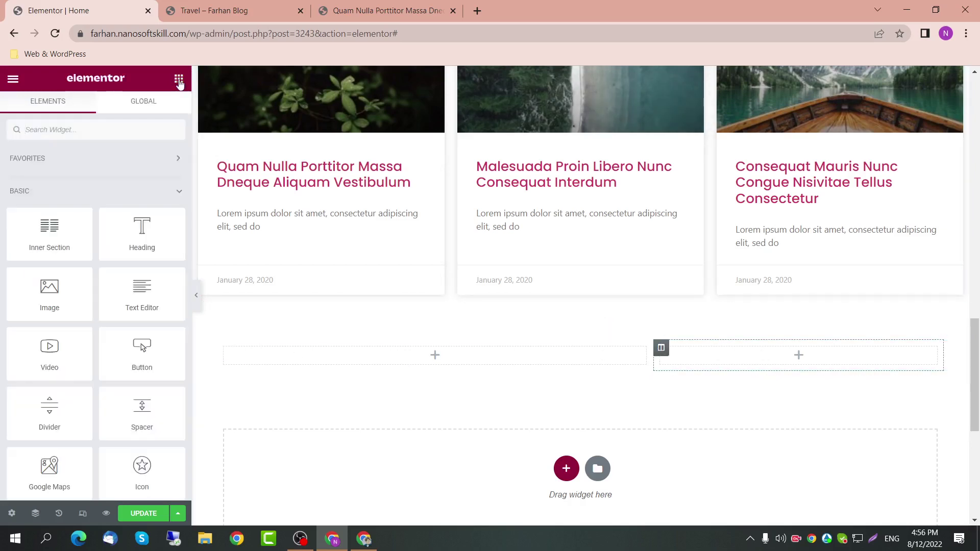
{"action": "right_click", "coordinate": [177, 97]}
{"action": "left_click_drag", "start_coordinate": [149, 232], "coordinate": [332, 356]}
{"action": "left_click_drag", "start_coordinate": [115, 191], "coordinate": [6, 198]}
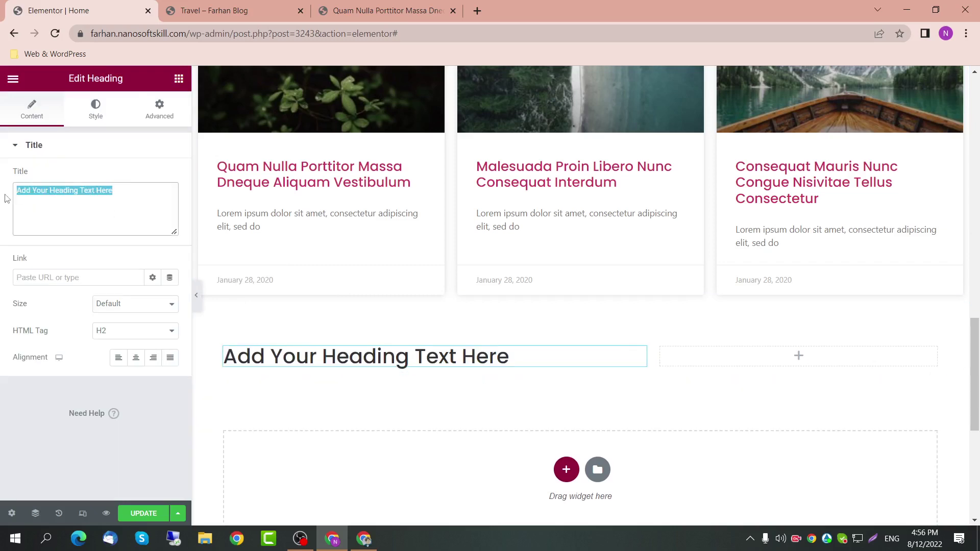
{"action": "type", "text": "Nature"}
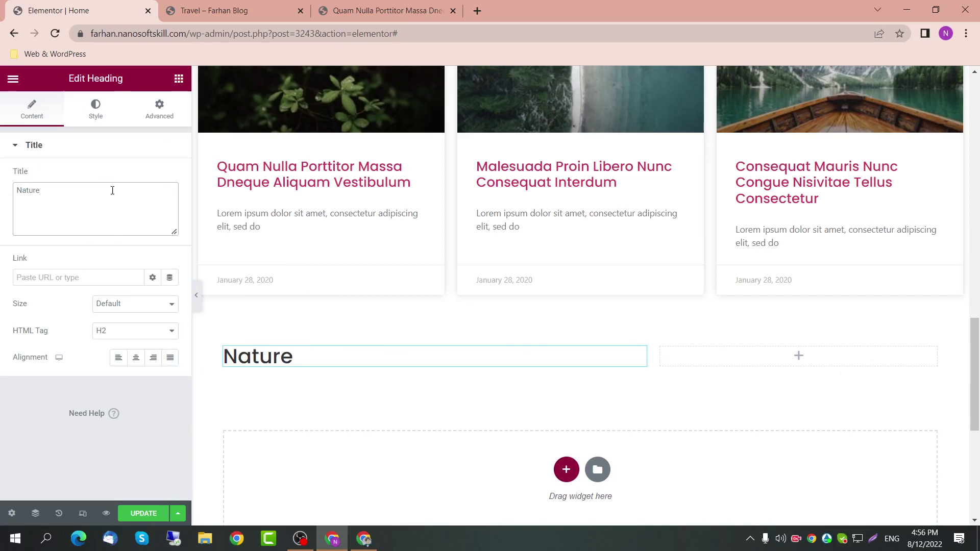
Step: Set the Nature heading's typography decoration to Underline
{"action": "left_click", "coordinate": [97, 118]}
{"action": "left_click", "coordinate": [169, 204]}
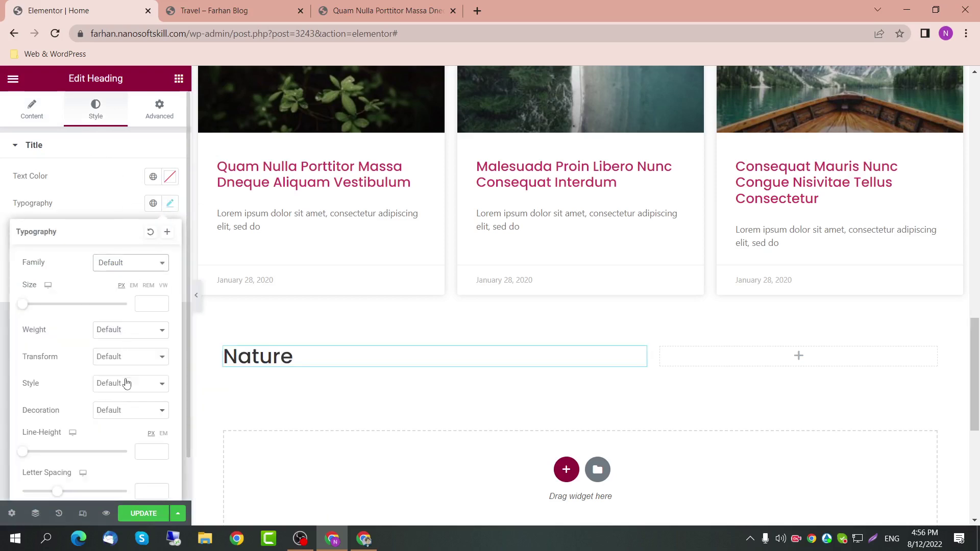
{"action": "left_click", "coordinate": [123, 410]}
{"action": "left_click", "coordinate": [123, 434]}
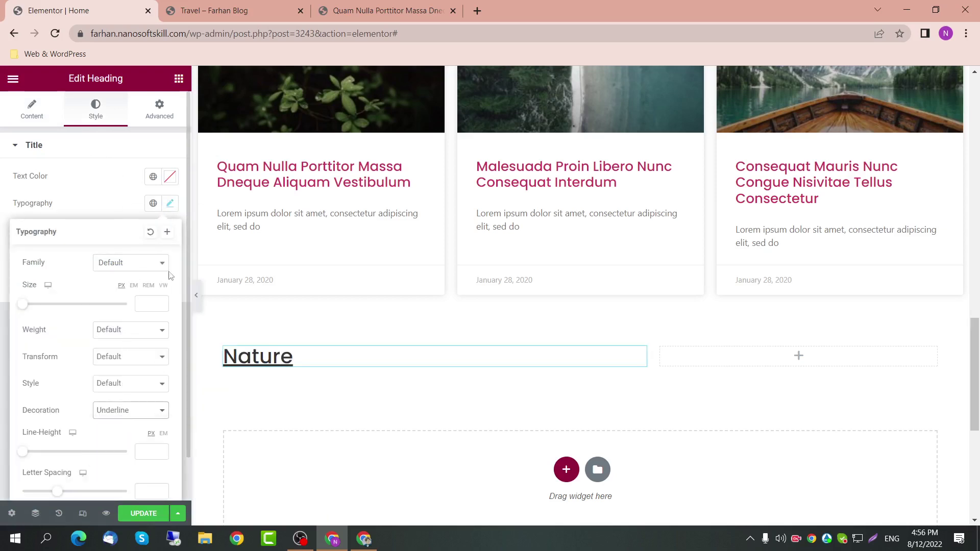
{"action": "left_click", "coordinate": [151, 112]}
{"action": "left_click", "coordinate": [179, 84]}
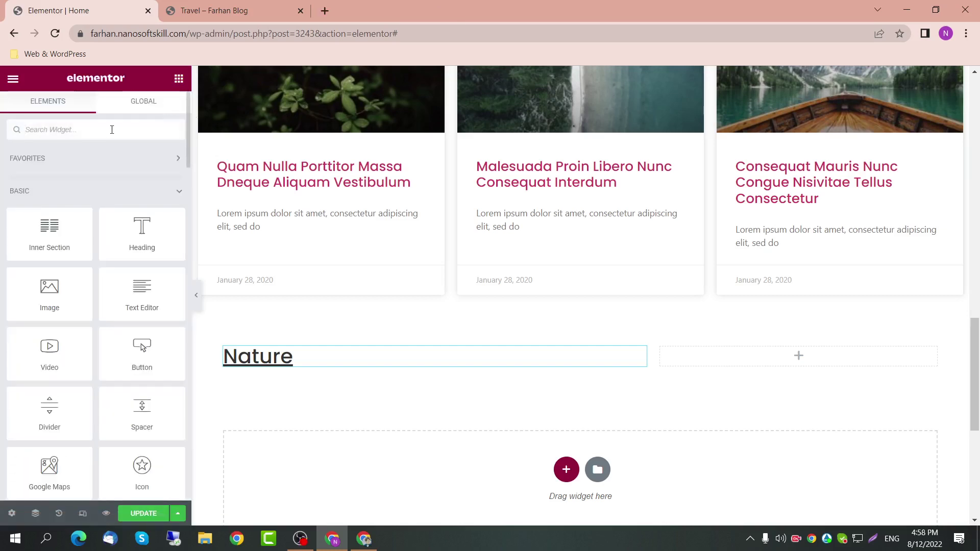
Step: Drag a Posts widget under the Nature heading, with 1 column and 3 posts per page
{"action": "type", "text": "pos"}
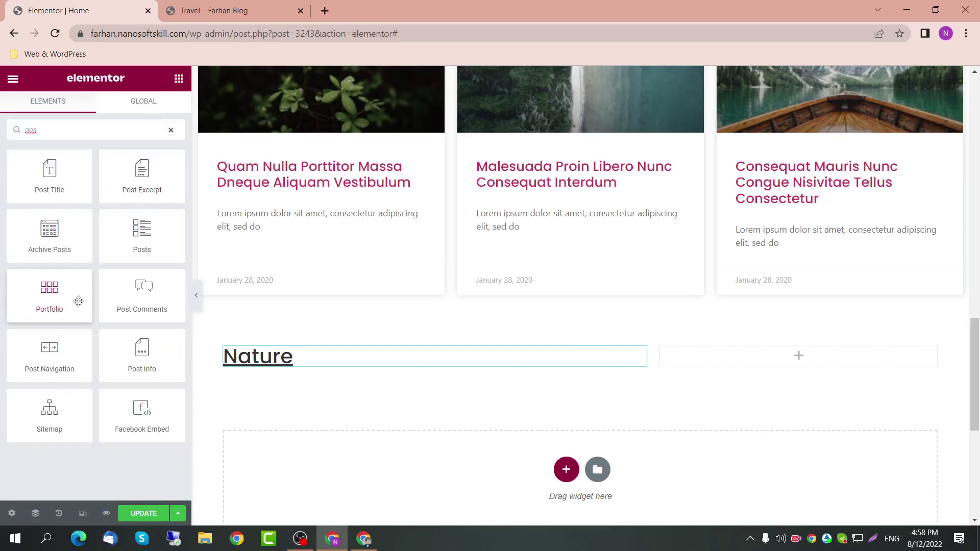
{"action": "left_click_drag", "start_coordinate": [137, 238], "coordinate": [259, 373]}
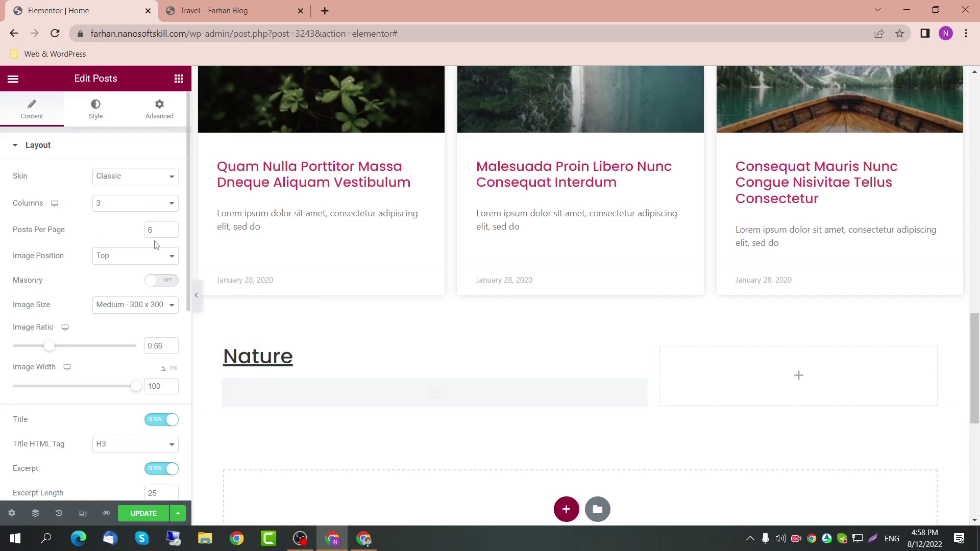
{"action": "left_click", "coordinate": [139, 205]}
{"action": "left_click", "coordinate": [138, 222]}
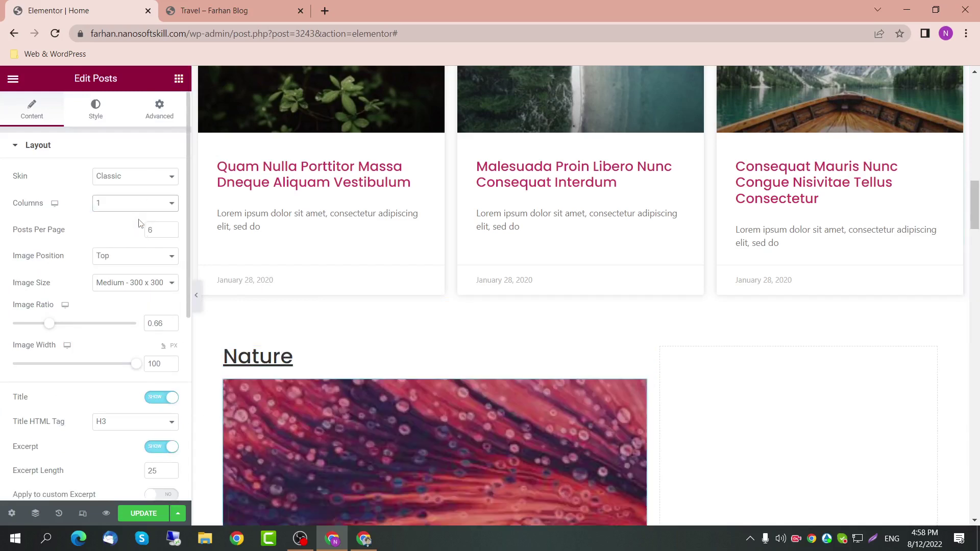
{"action": "double_click", "coordinate": [157, 232]}
{"action": "type", "text": "3"}
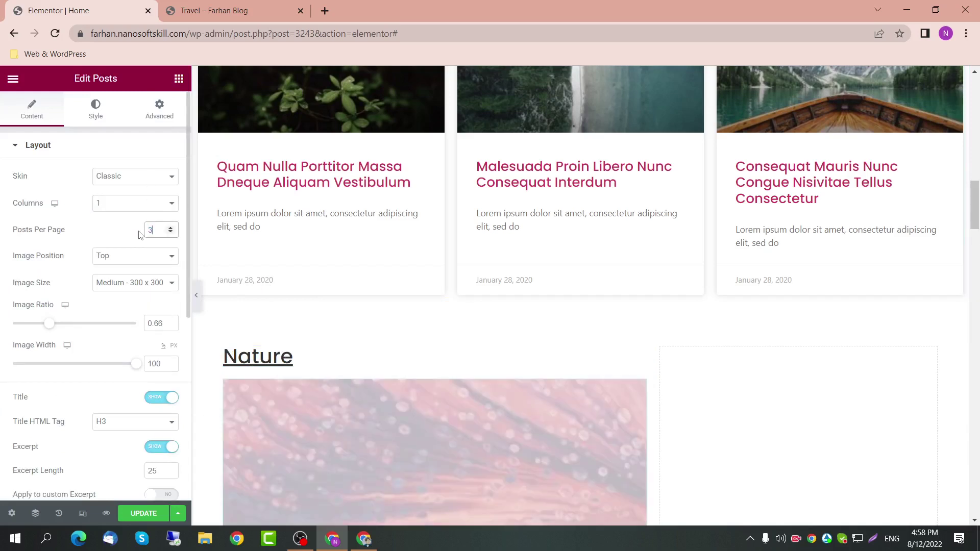
Step: Try removing the post images, then restore them above the text, keeping one column
{"action": "left_click", "coordinate": [135, 257]}
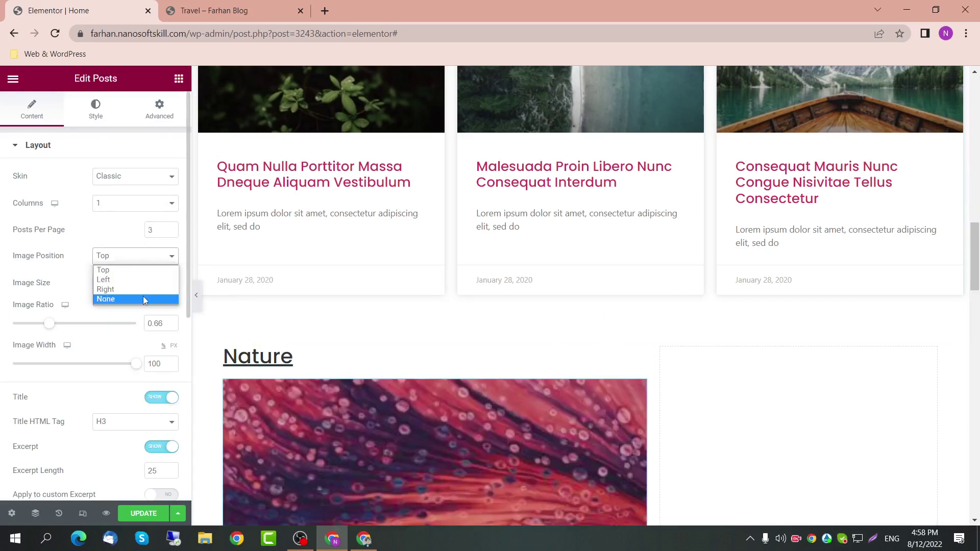
{"action": "left_click", "coordinate": [143, 298]}
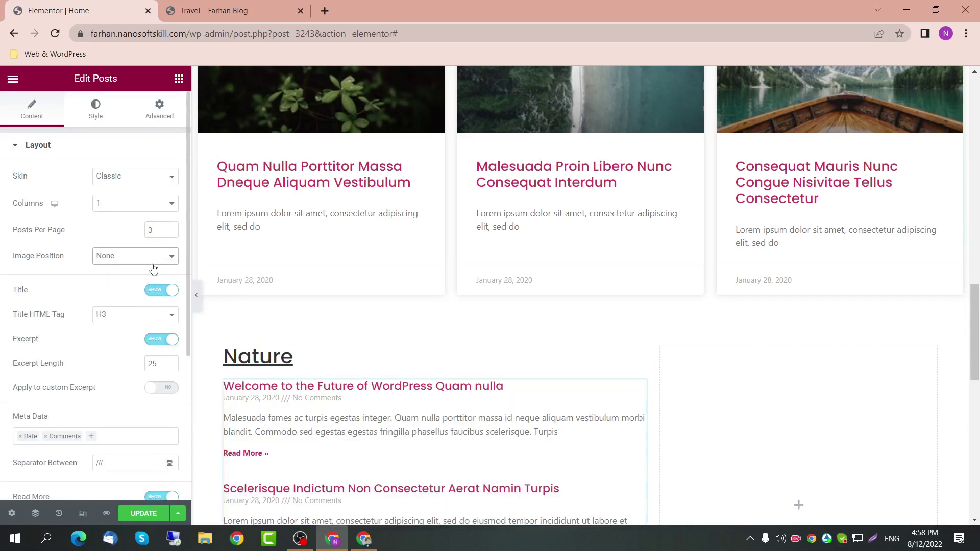
{"action": "scroll", "coordinate": [156, 292], "scroll_direction": "down", "scroll_amount": 1}
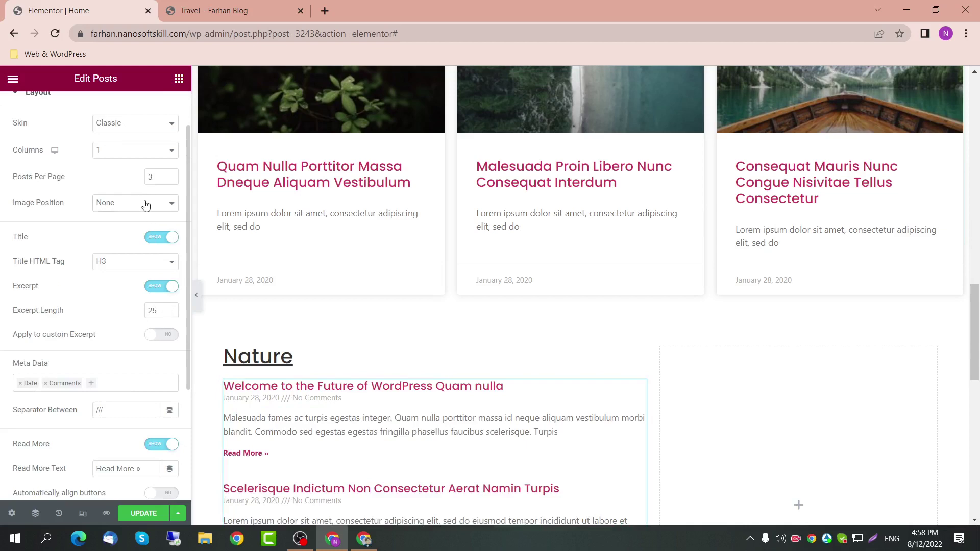
{"action": "left_click", "coordinate": [145, 203]}
{"action": "left_click", "coordinate": [142, 217]}
{"action": "left_click", "coordinate": [147, 153]}
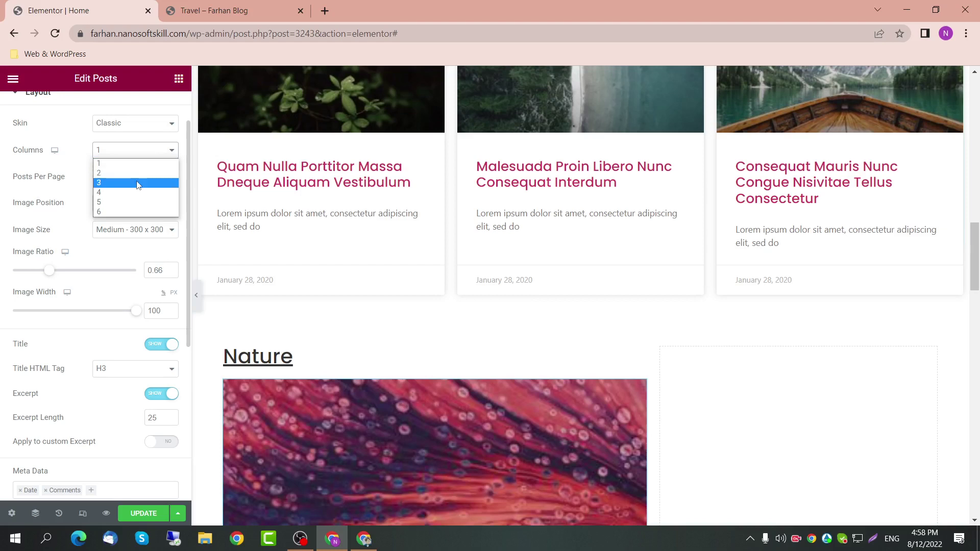
{"action": "left_click", "coordinate": [143, 164]}
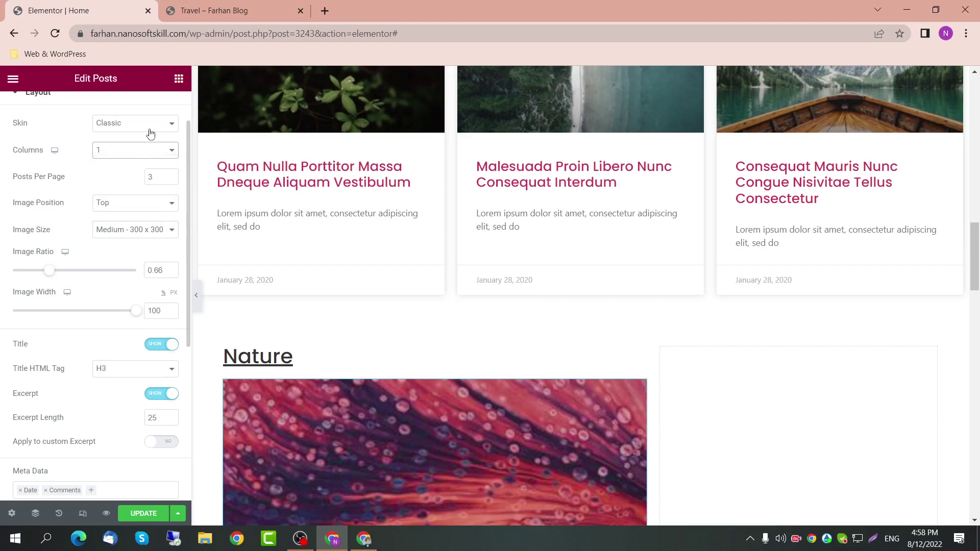
Step: Place the post images on the left at 40% width, keeping a 0.66 image ratio
{"action": "left_click", "coordinate": [168, 204]}
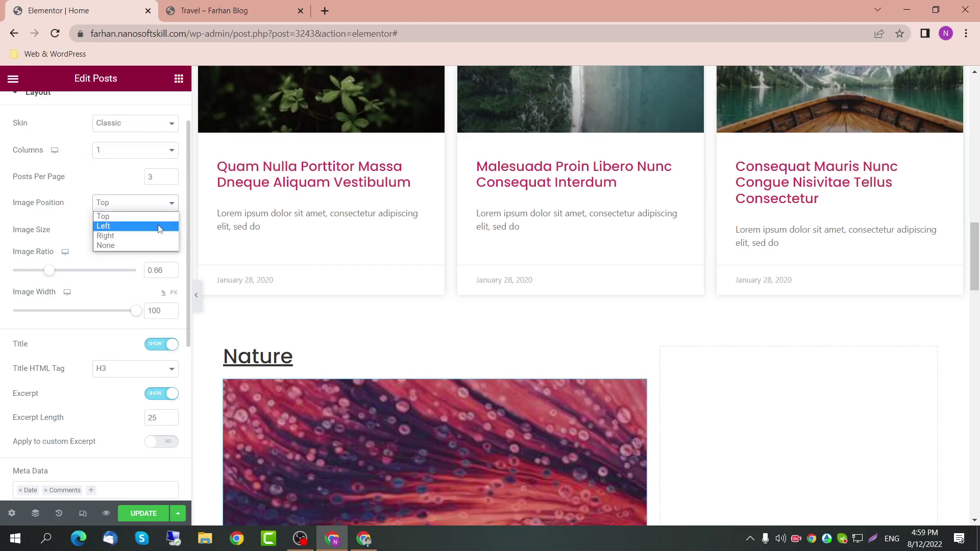
{"action": "left_click", "coordinate": [158, 225]}
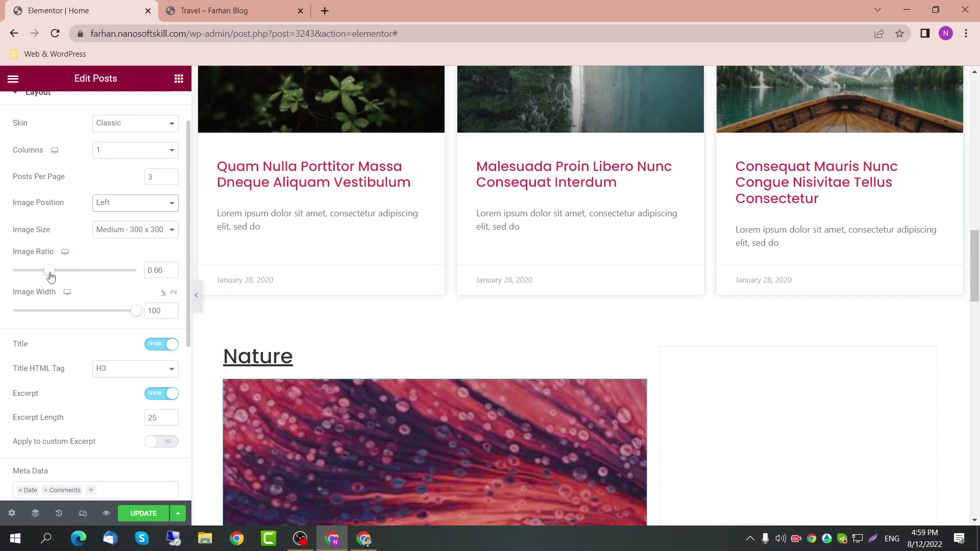
{"action": "left_click_drag", "start_coordinate": [50, 276], "coordinate": [28, 277]}
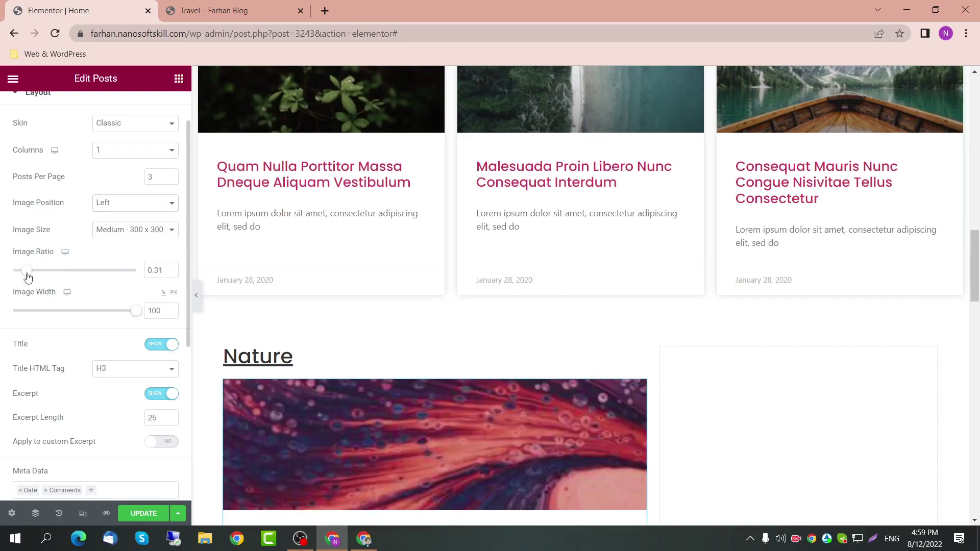
{"action": "left_click_drag", "start_coordinate": [132, 315], "coordinate": [61, 314]}
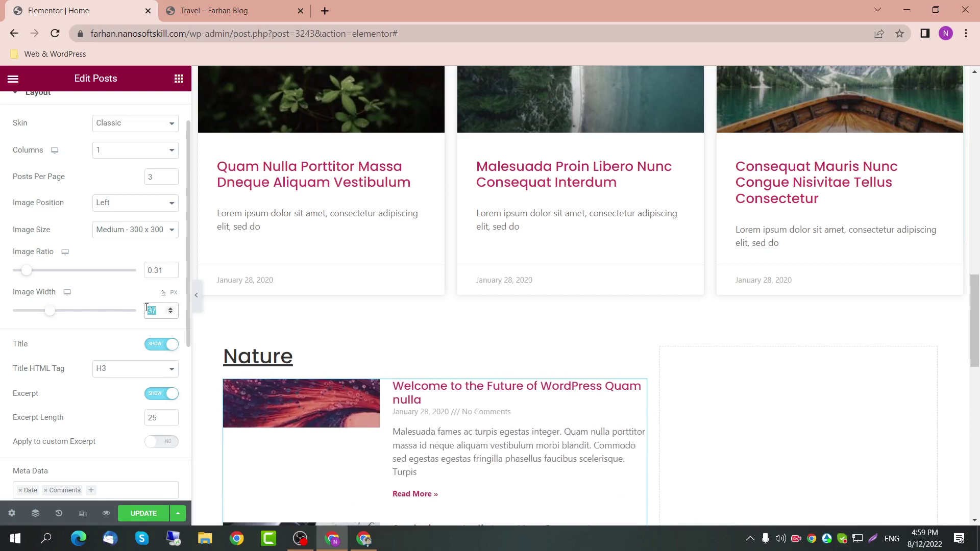
{"action": "type", "text": "40"}
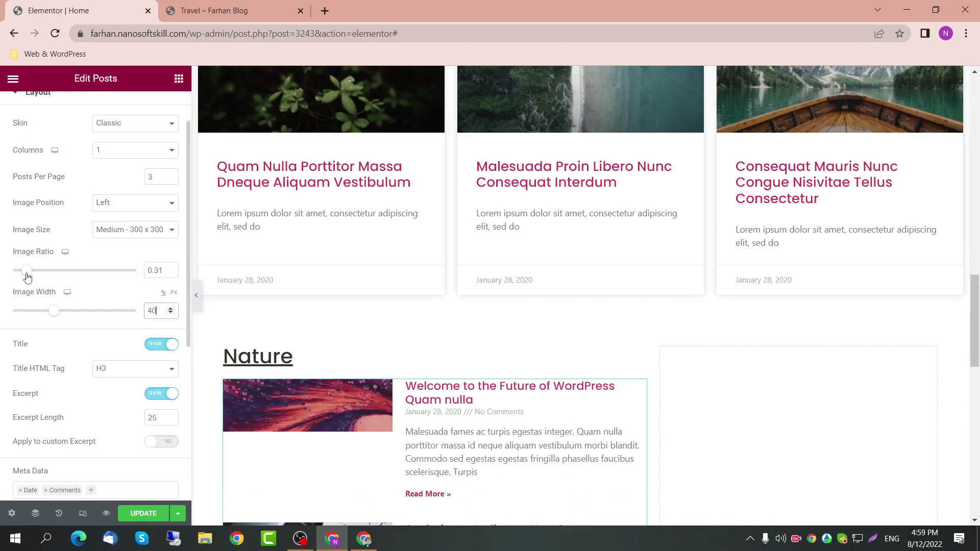
{"action": "left_click_drag", "start_coordinate": [27, 277], "coordinate": [50, 278]}
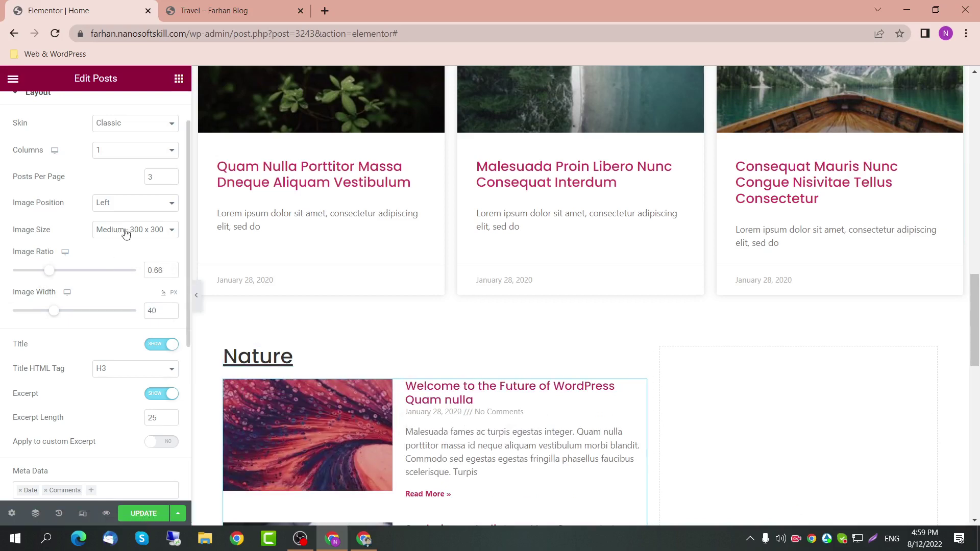
Step: Set the excerpt length to 20 words and hide the Read More links
{"action": "scroll", "coordinate": [173, 351], "scroll_direction": "down", "scroll_amount": 1}
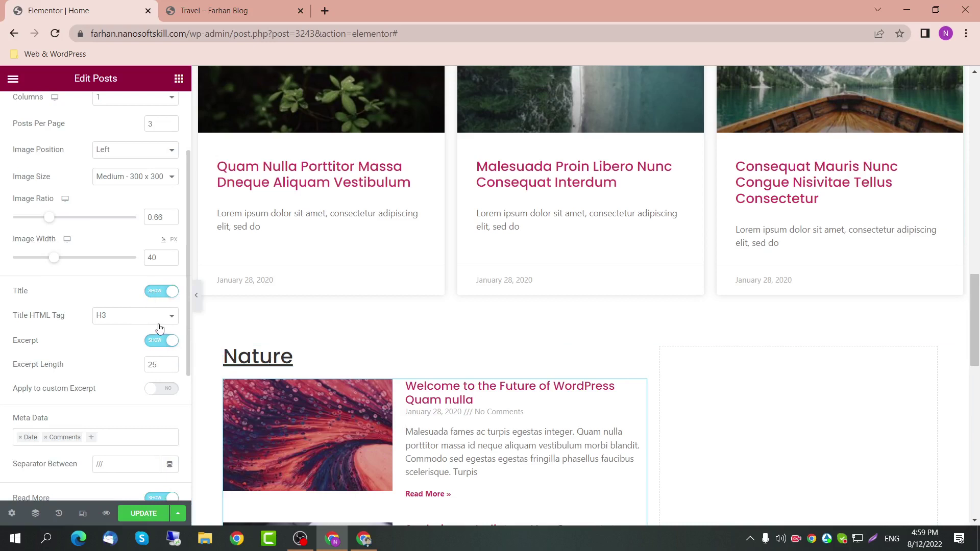
{"action": "scroll", "coordinate": [158, 357], "scroll_direction": "down", "scroll_amount": 1}
{"action": "left_click", "coordinate": [155, 341]}
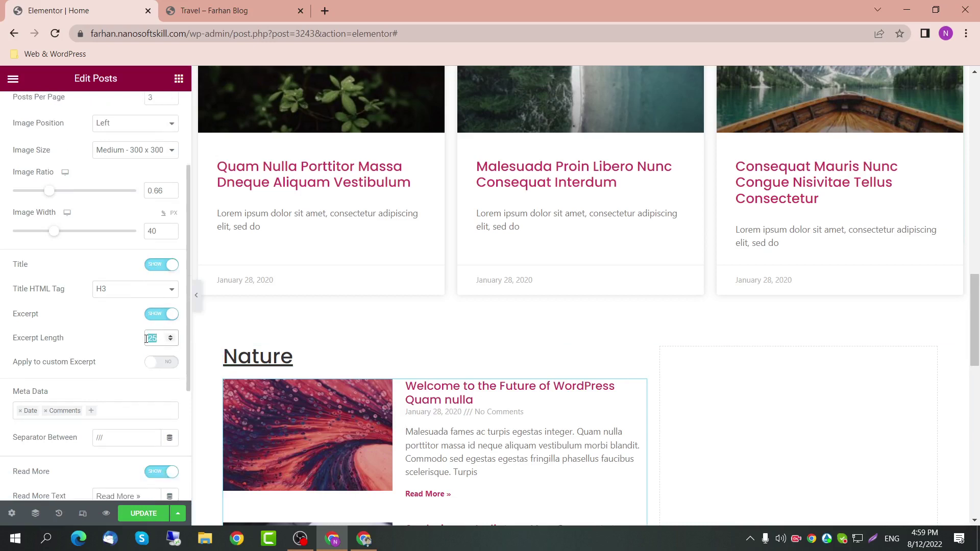
{"action": "key", "text": "BackSpace"}
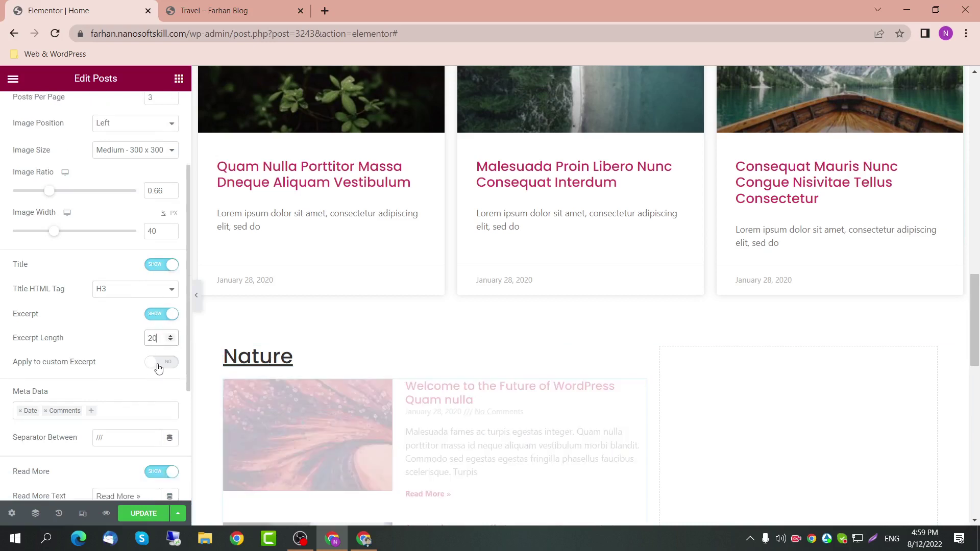
{"action": "scroll", "coordinate": [158, 367], "scroll_direction": "down", "scroll_amount": 1}
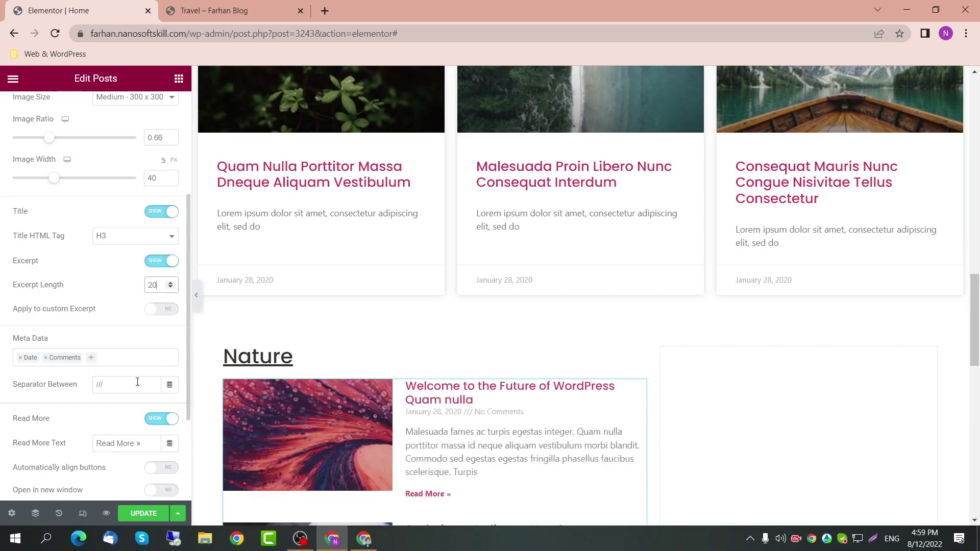
{"action": "scroll", "coordinate": [100, 403], "scroll_direction": "down", "scroll_amount": 1}
{"action": "left_click", "coordinate": [162, 393]}
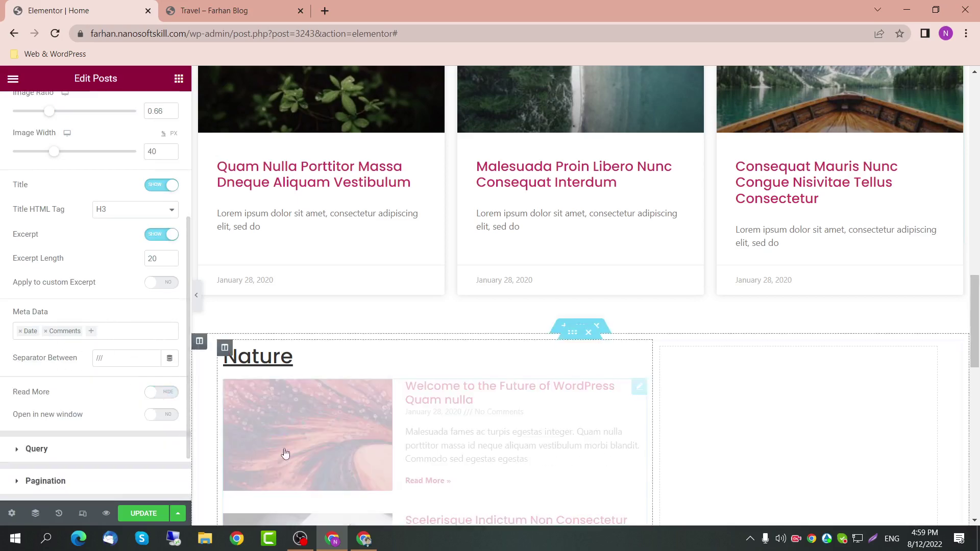
{"action": "scroll", "coordinate": [376, 460], "scroll_direction": "down", "scroll_amount": 2}
{"action": "scroll", "coordinate": [352, 424], "scroll_direction": "down", "scroll_amount": 2}
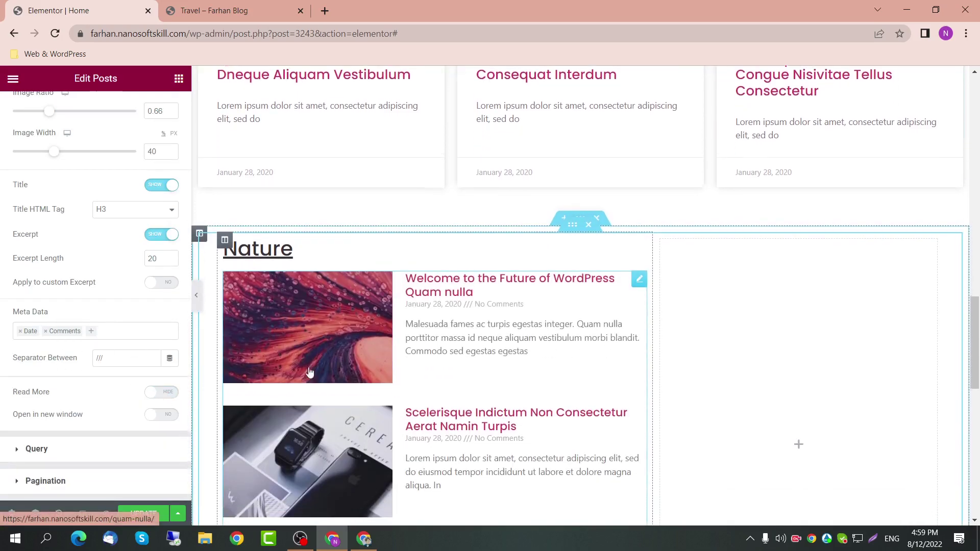
{"action": "scroll", "coordinate": [143, 255], "scroll_direction": "up", "scroll_amount": 4}
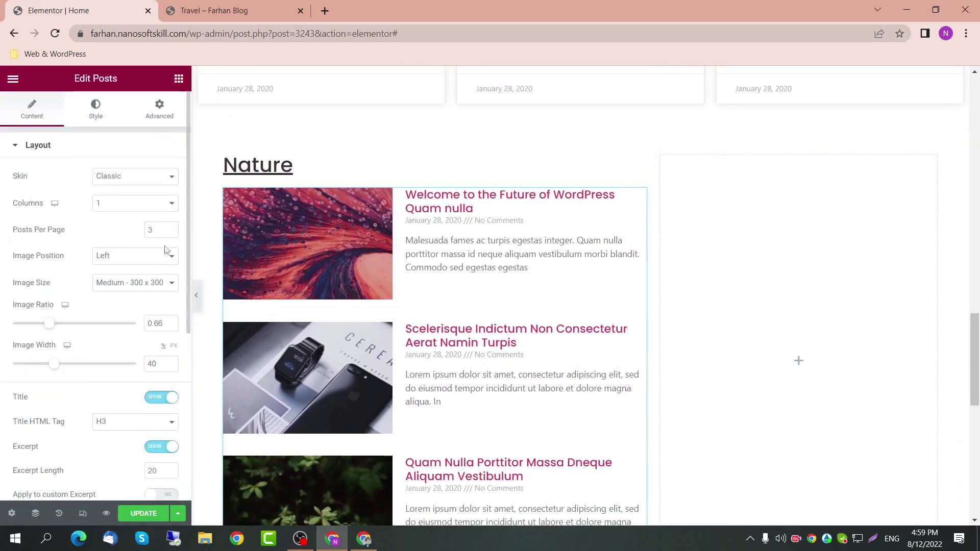
Step: Reduce the Nature posts list to a single post per page
{"action": "double_click", "coordinate": [145, 230]}
{"action": "type", "text": "1"}
{"action": "scroll", "coordinate": [123, 343], "scroll_direction": "down", "scroll_amount": 6}
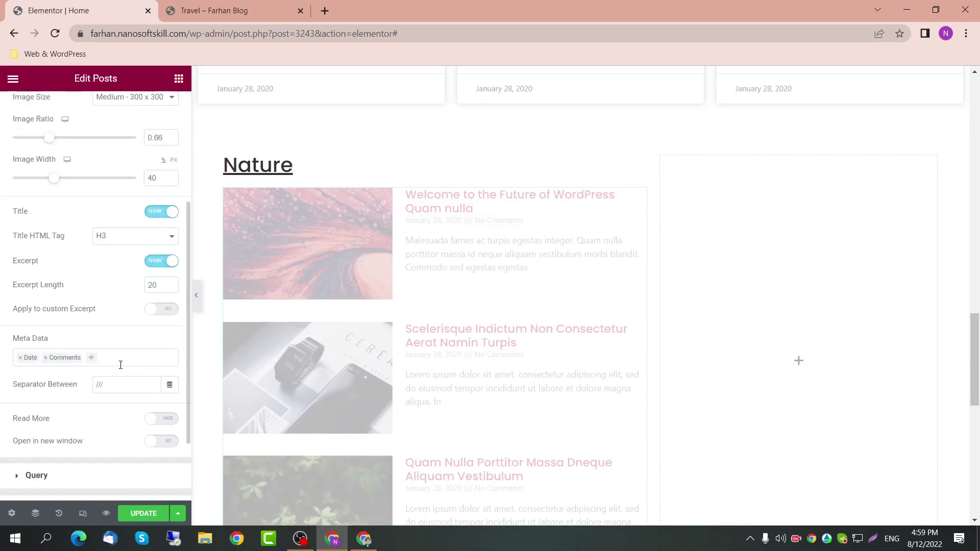
Step: Review the posts query include/exclude options, leaving Include, then bring up the widgets list
{"action": "left_click", "coordinate": [101, 384]}
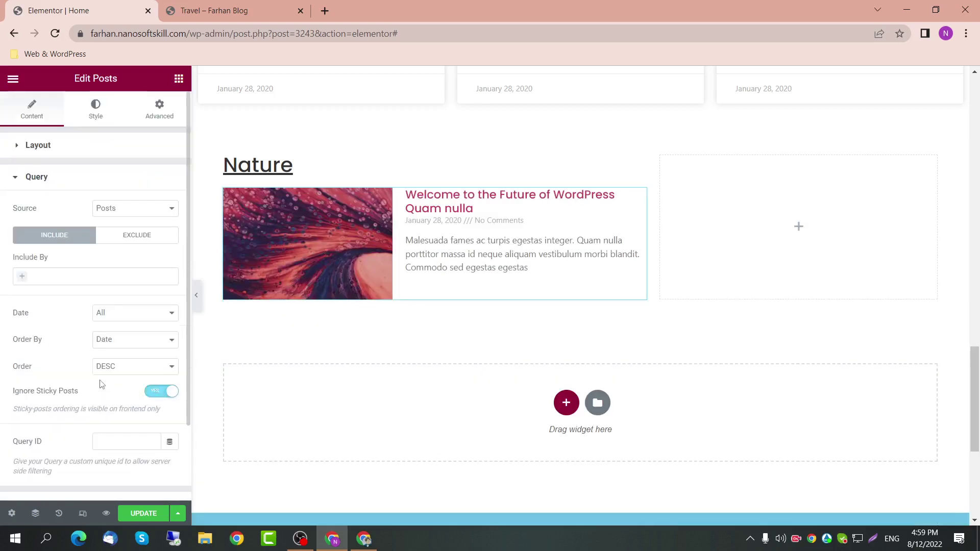
{"action": "scroll", "coordinate": [101, 383], "scroll_direction": "down", "scroll_amount": 1}
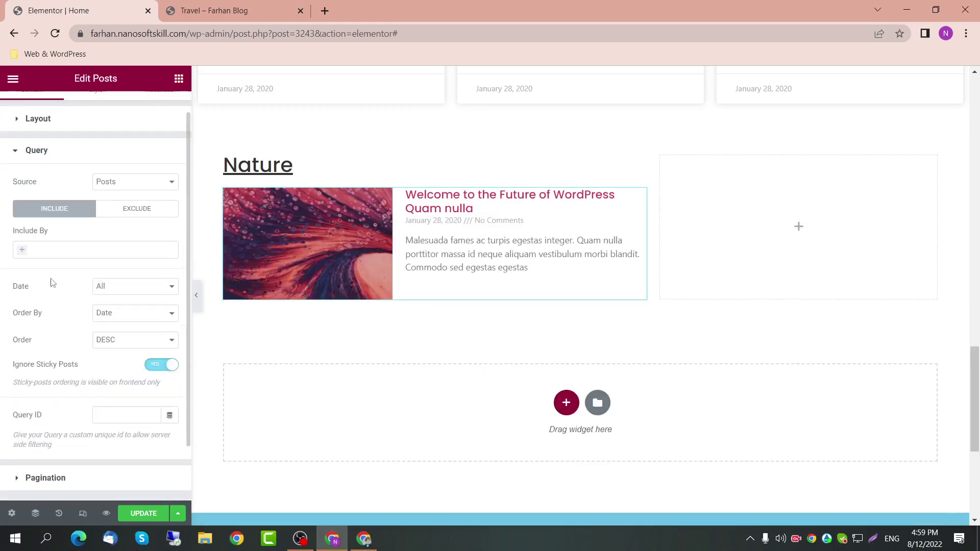
{"action": "left_click", "coordinate": [125, 211]}
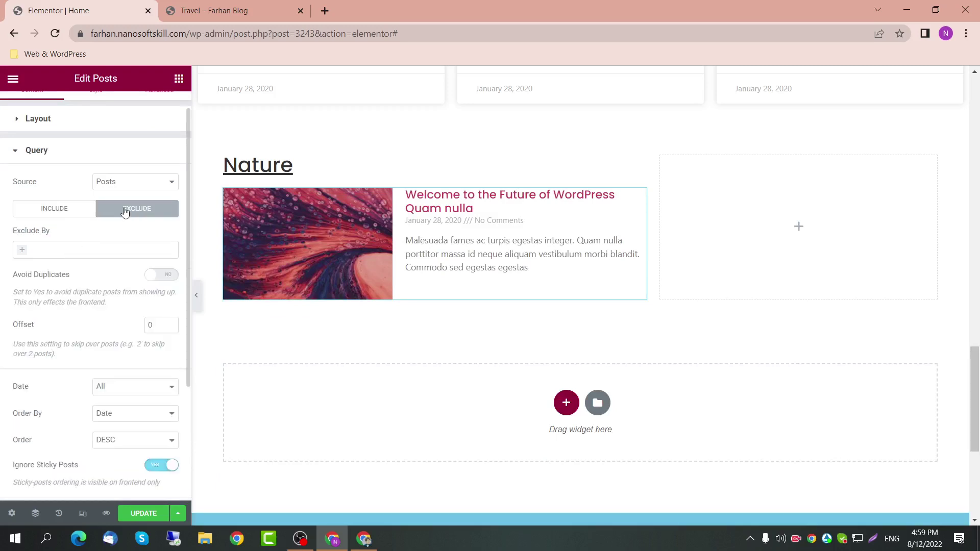
{"action": "left_click", "coordinate": [48, 214]}
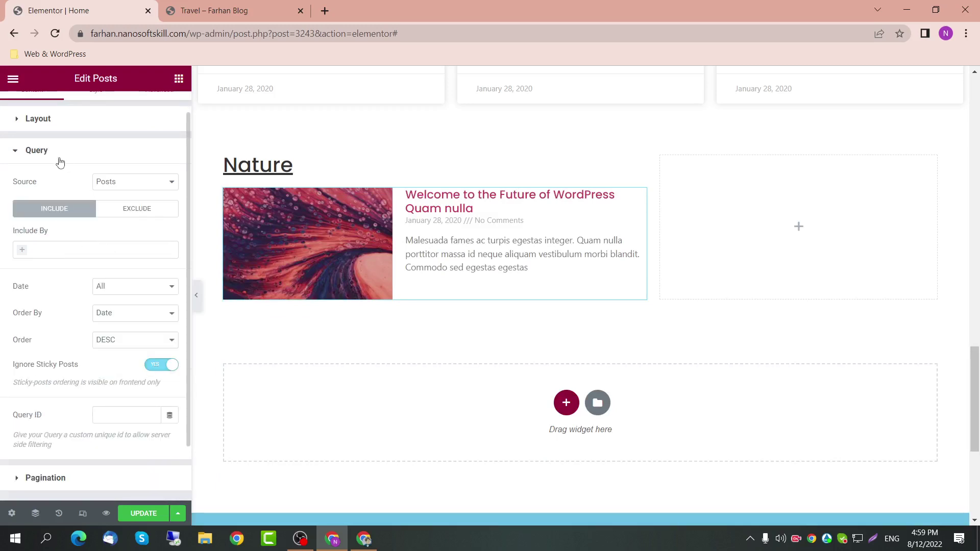
{"action": "left_click", "coordinate": [56, 152]}
{"action": "scroll", "coordinate": [356, 263], "scroll_direction": "up", "scroll_amount": 2}
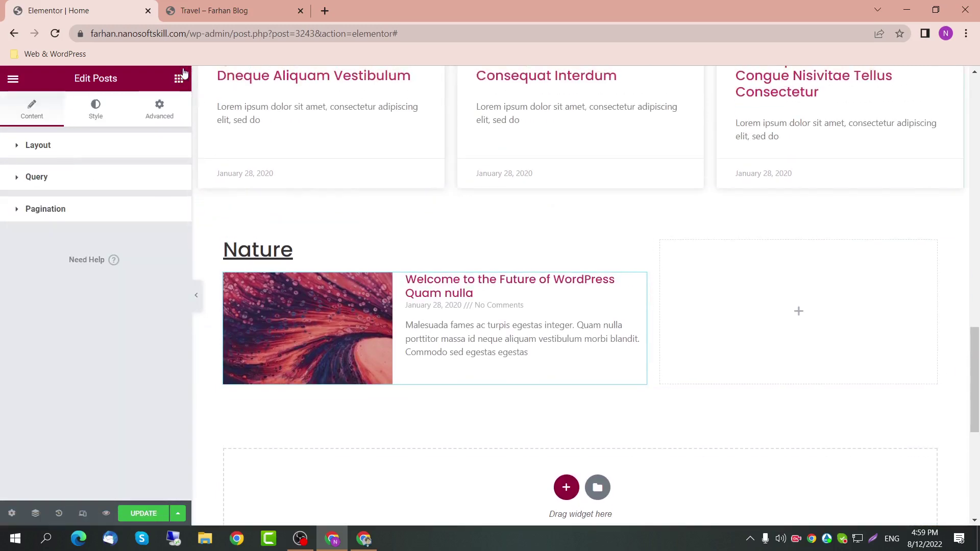
{"action": "left_click", "coordinate": [180, 79]}
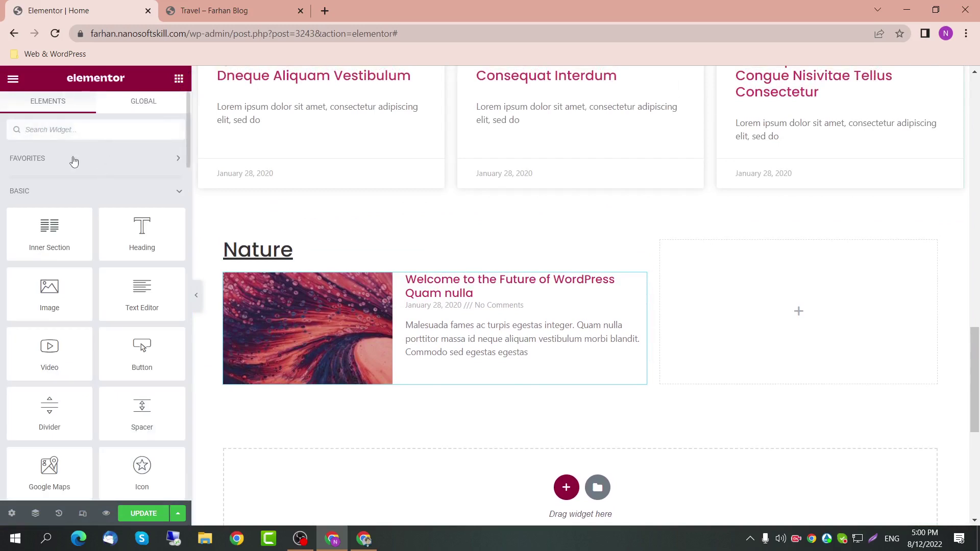
Step: Drag a Posts widget below the featured Nature post and set its query offset to 1
{"action": "type", "text": "posts"}
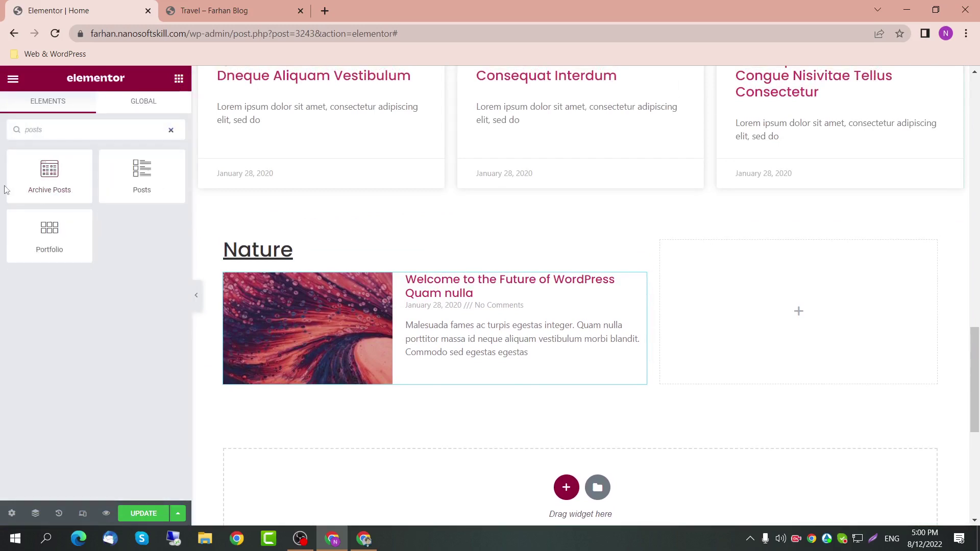
{"action": "left_click_drag", "start_coordinate": [147, 175], "coordinate": [349, 392]}
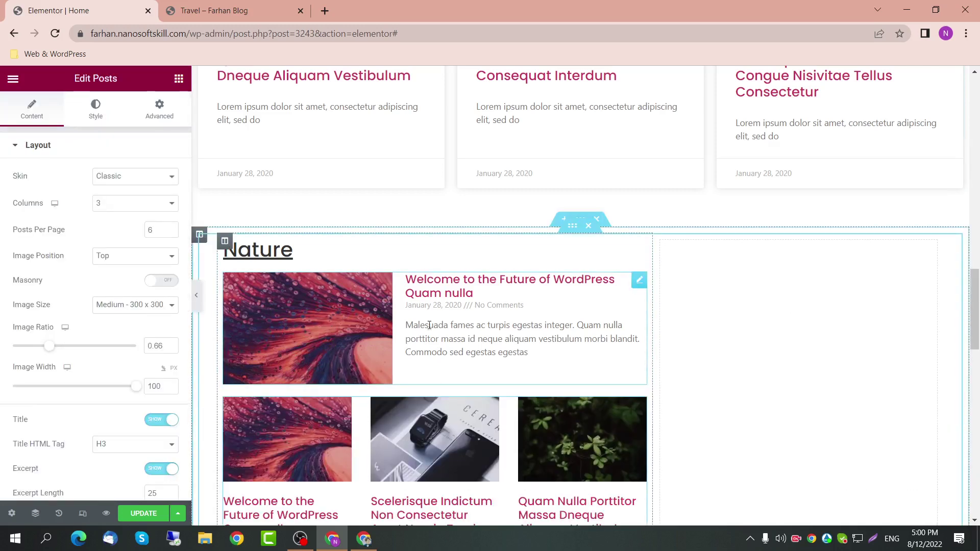
{"action": "scroll", "coordinate": [276, 426], "scroll_direction": "down", "scroll_amount": 1}
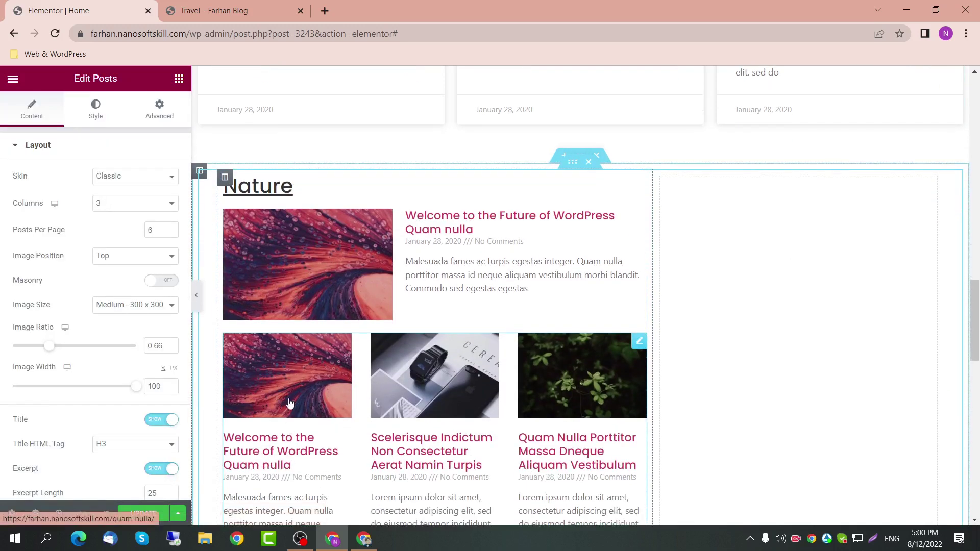
{"action": "scroll", "coordinate": [293, 399], "scroll_direction": "down", "scroll_amount": 1}
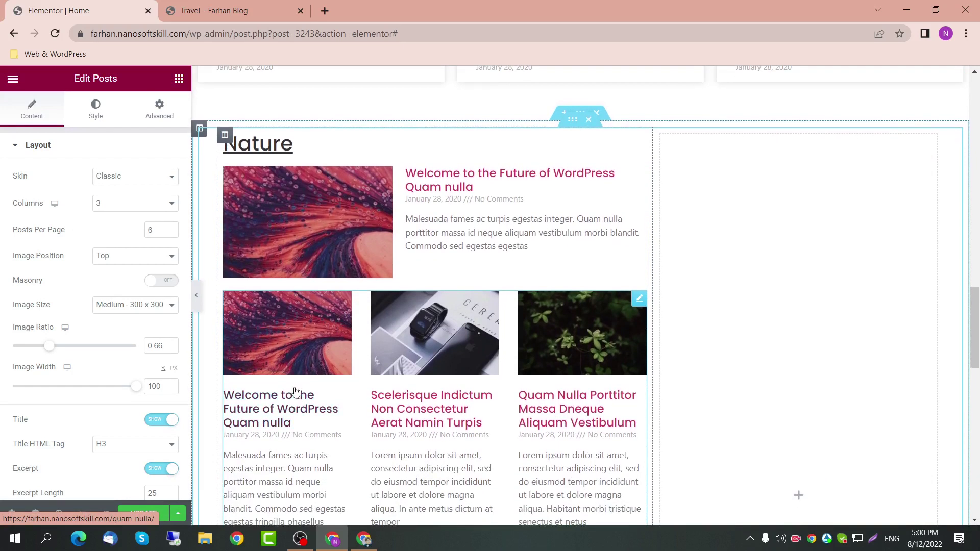
{"action": "left_click", "coordinate": [84, 152]}
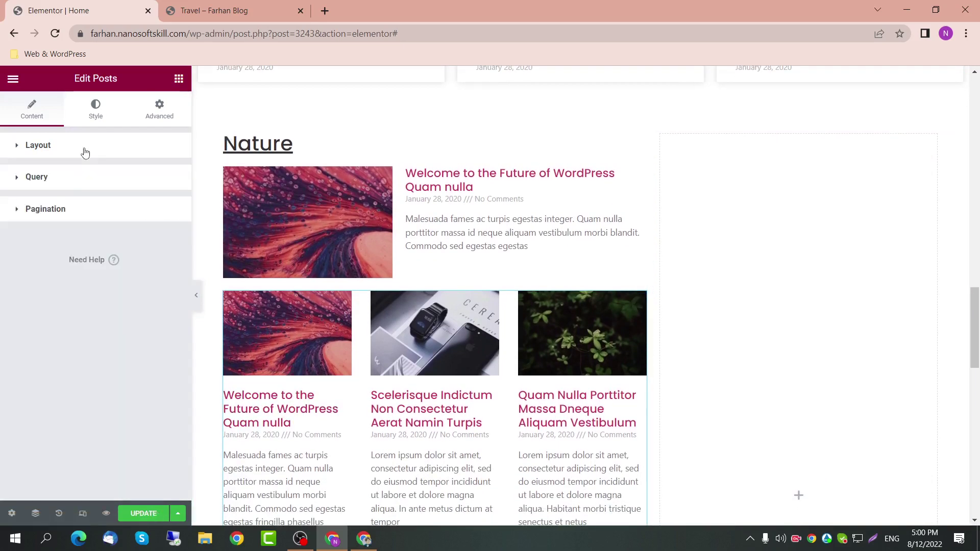
{"action": "left_click", "coordinate": [83, 178]}
{"action": "left_click", "coordinate": [147, 242]}
{"action": "scroll", "coordinate": [143, 286], "scroll_direction": "down", "scroll_amount": 1}
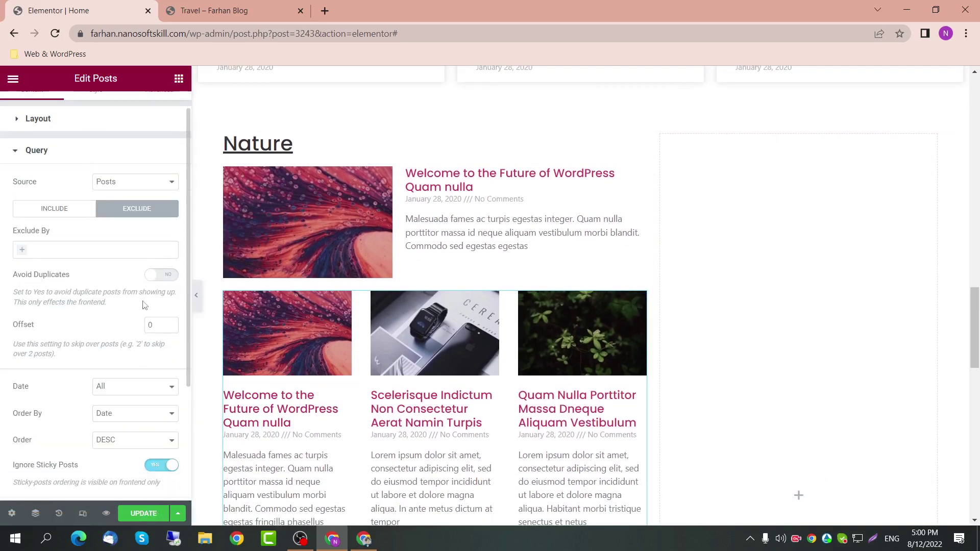
{"action": "double_click", "coordinate": [161, 326]}
{"action": "type", "text": "1"}
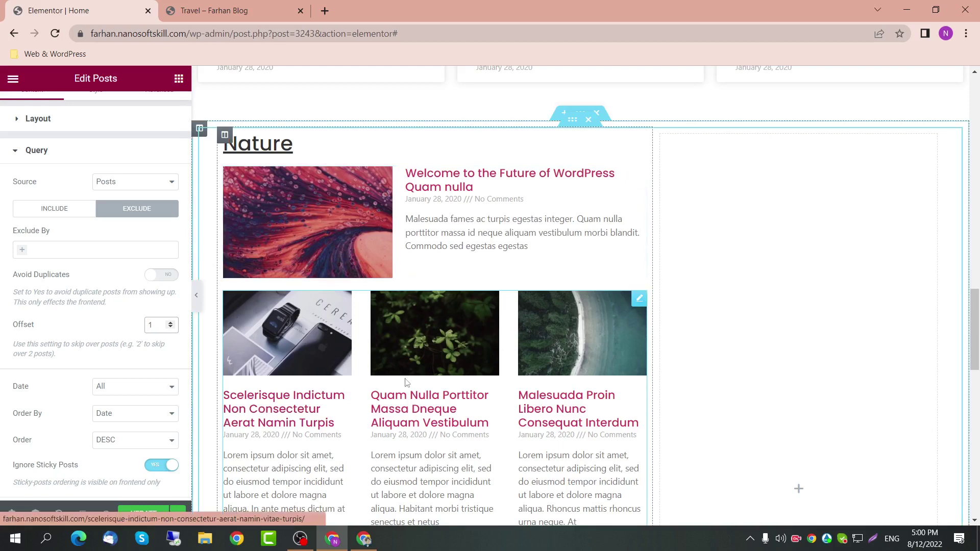
Step: Hide Read More, set a 20-word excerpt length and show 3 posts per page
{"action": "scroll", "coordinate": [443, 326], "scroll_direction": "down", "scroll_amount": 1}
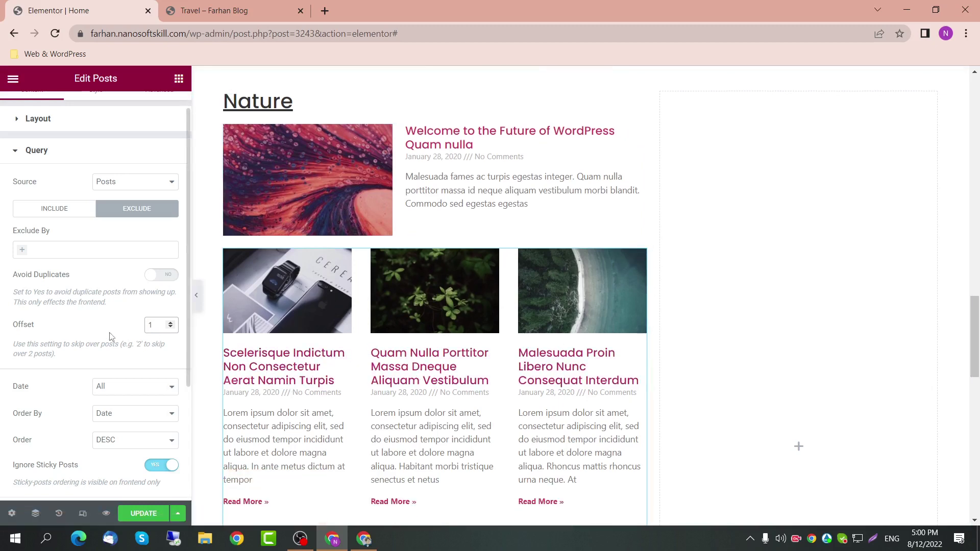
{"action": "scroll", "coordinate": [117, 353], "scroll_direction": "down", "scroll_amount": 1}
{"action": "scroll", "coordinate": [117, 353], "scroll_direction": "up", "scroll_amount": 2}
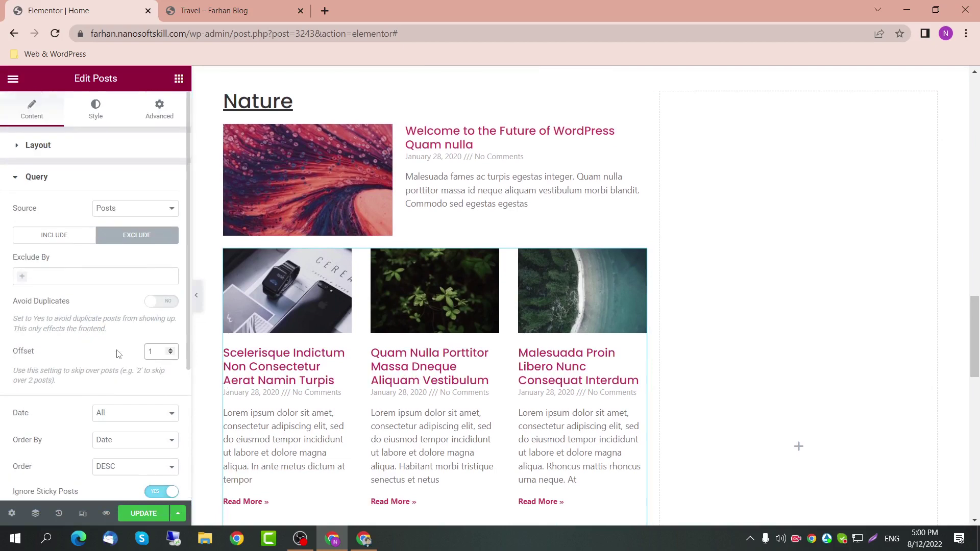
{"action": "left_click", "coordinate": [69, 144]}
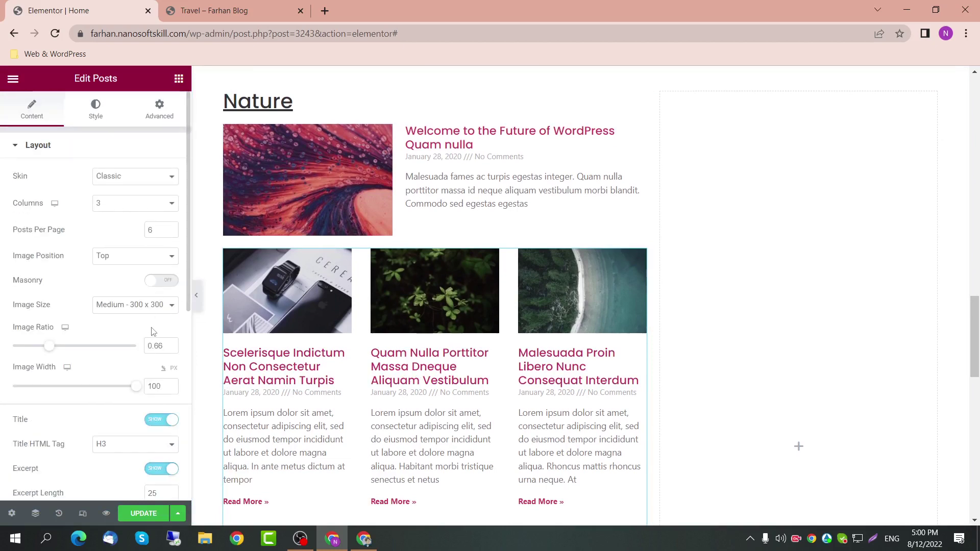
{"action": "scroll", "coordinate": [175, 403], "scroll_direction": "down", "scroll_amount": 4}
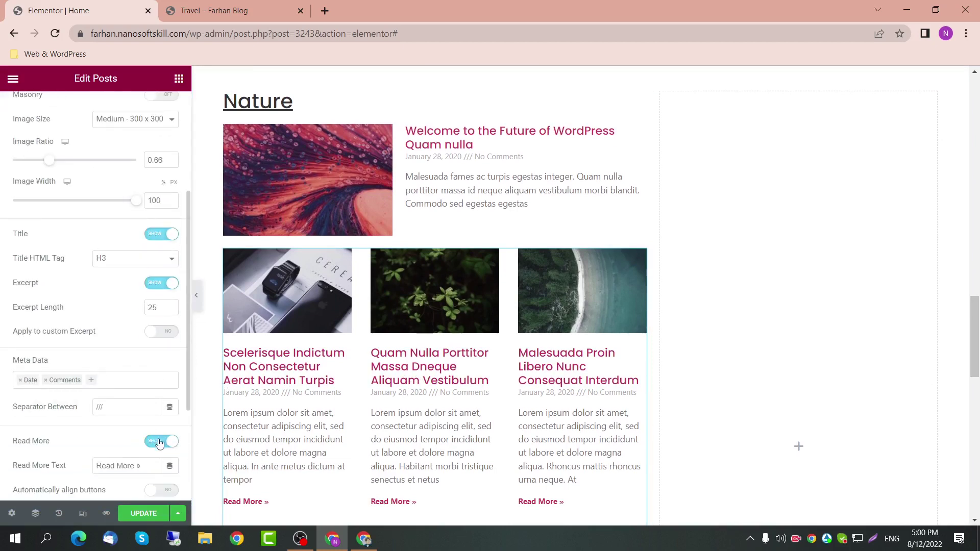
{"action": "left_click", "coordinate": [160, 441]}
{"action": "left_click_drag", "start_coordinate": [168, 307], "coordinate": [144, 309]}
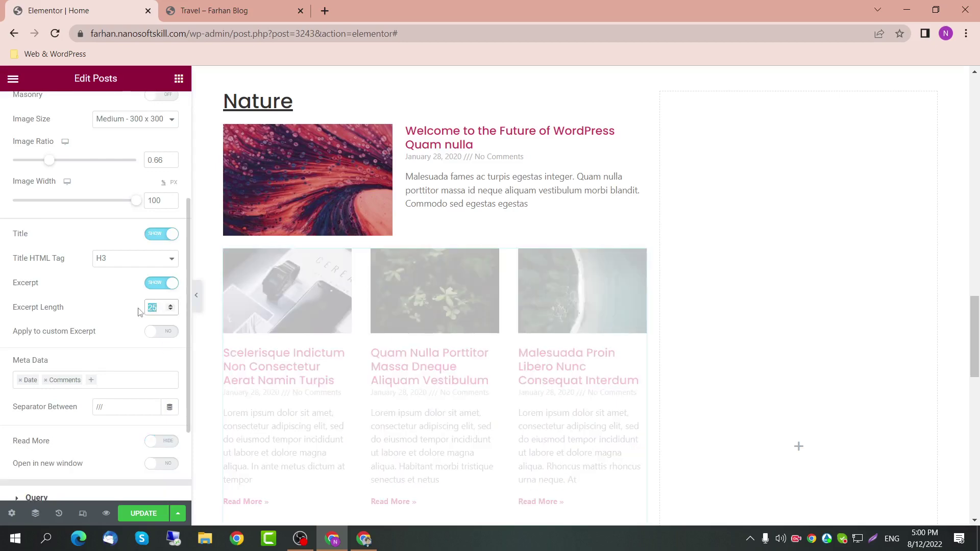
{"action": "type", "text": "20"}
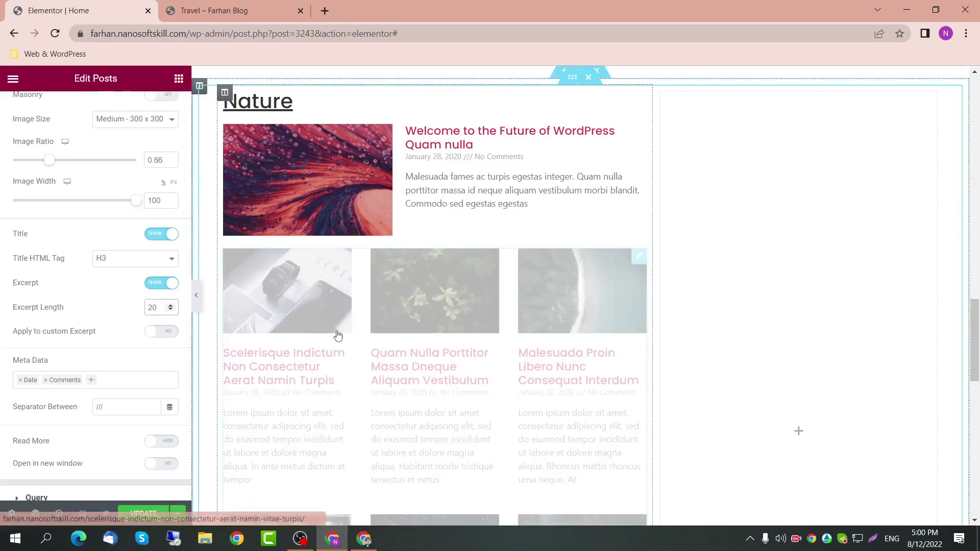
{"action": "scroll", "coordinate": [337, 334], "scroll_direction": "down", "scroll_amount": 2}
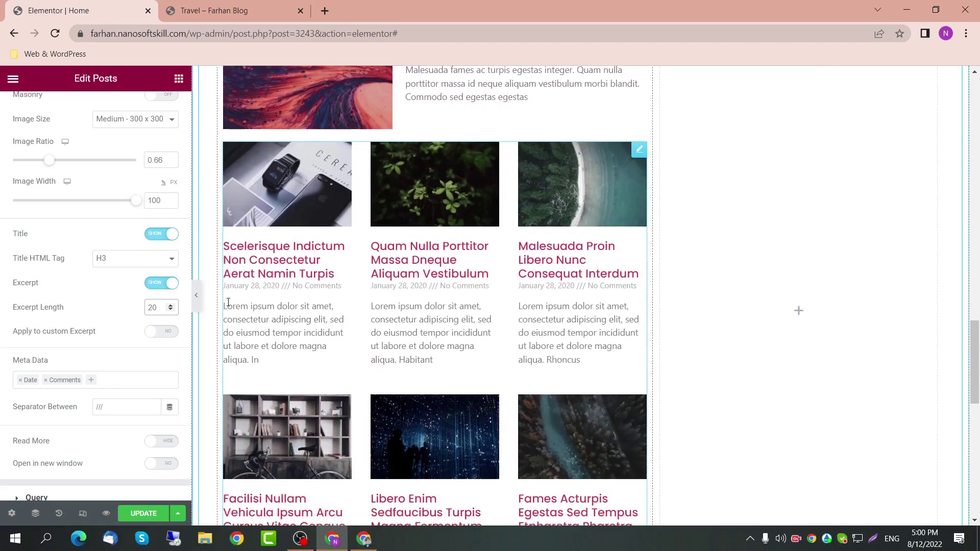
{"action": "scroll", "coordinate": [337, 335], "scroll_direction": "up", "scroll_amount": 1}
{"action": "scroll", "coordinate": [164, 225], "scroll_direction": "up", "scroll_amount": 4}
{"action": "left_click", "coordinate": [149, 230]}
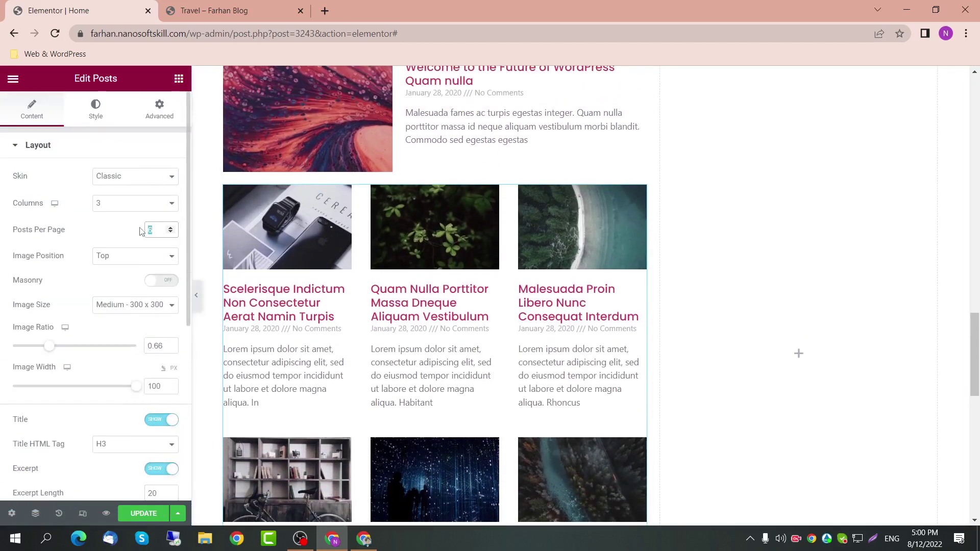
{"action": "type", "text": "3"}
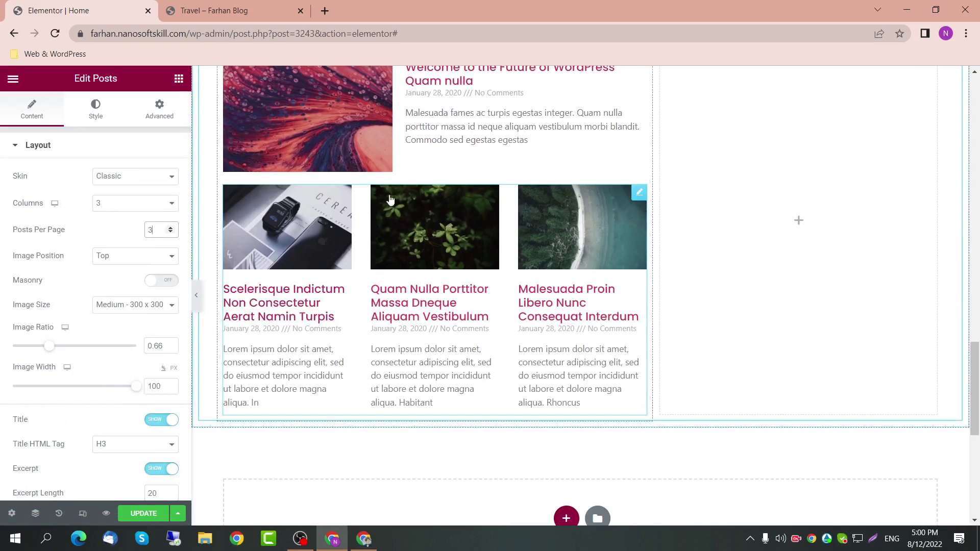
{"action": "scroll", "coordinate": [390, 199], "scroll_direction": "up", "scroll_amount": 1}
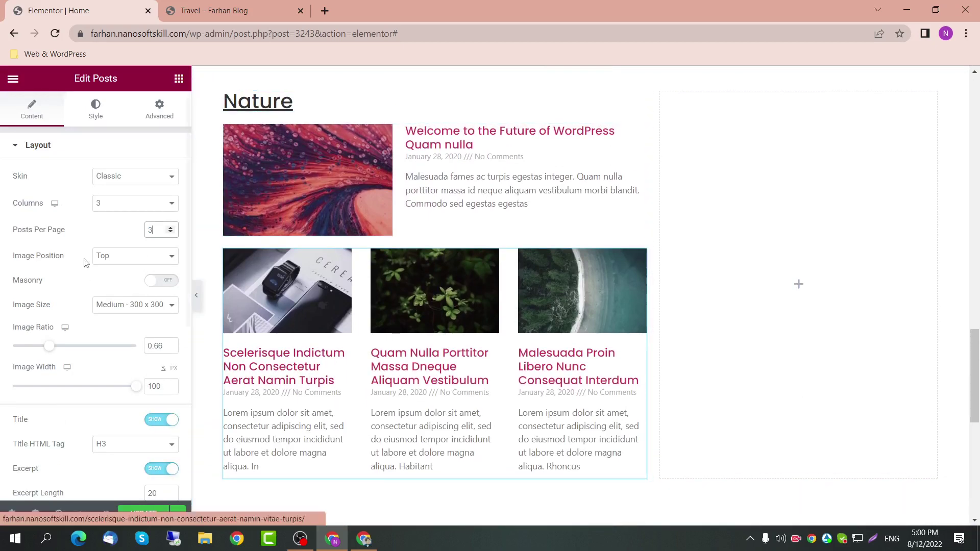
Step: Limit the featured post's query to the Nature category by term
{"action": "left_click", "coordinate": [639, 132]}
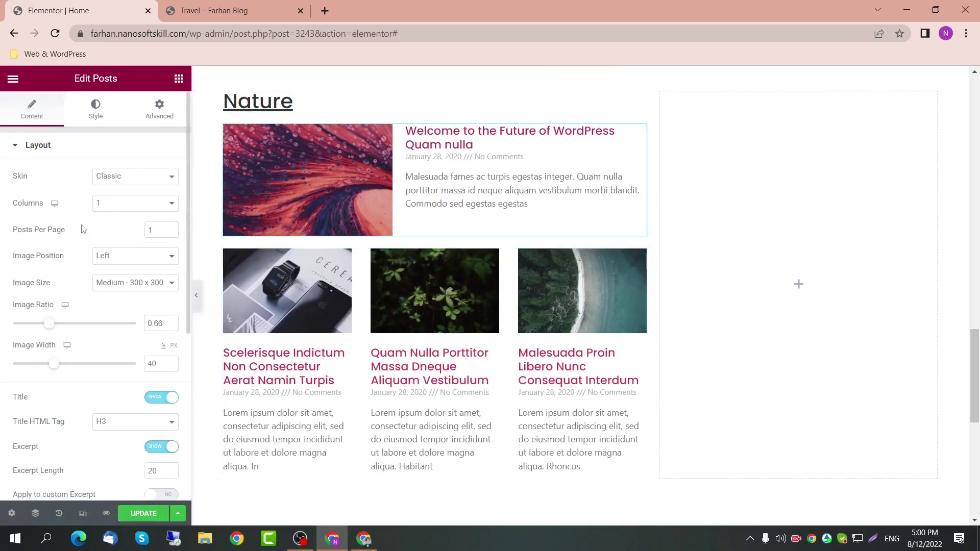
{"action": "scroll", "coordinate": [83, 229], "scroll_direction": "down", "scroll_amount": 5}
{"action": "left_click", "coordinate": [99, 389]}
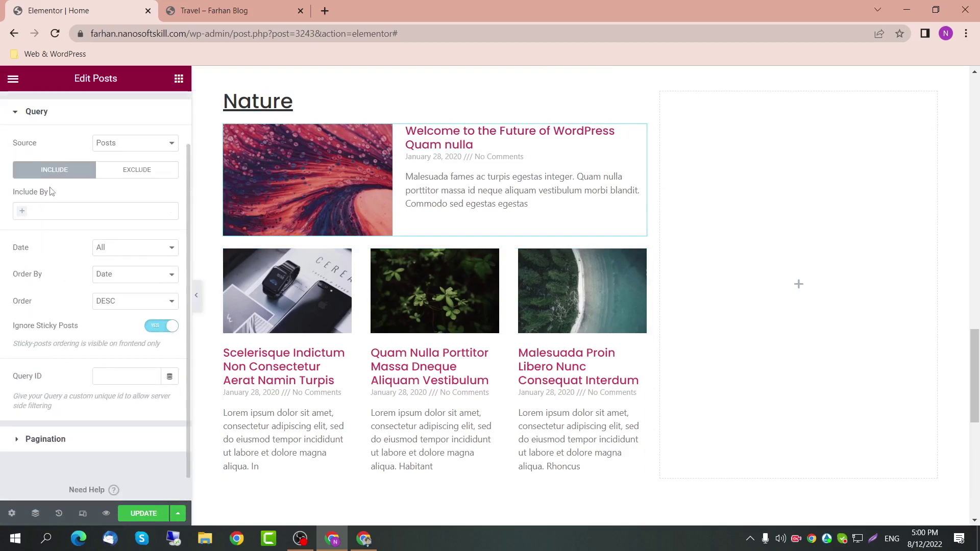
{"action": "left_click", "coordinate": [56, 211]}
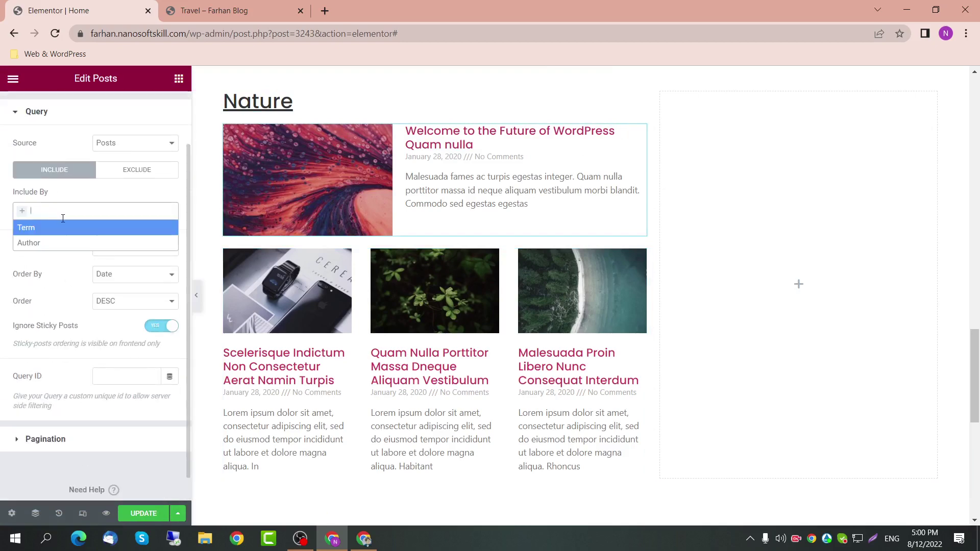
{"action": "left_click", "coordinate": [66, 231]}
{"action": "left_click", "coordinate": [50, 251]}
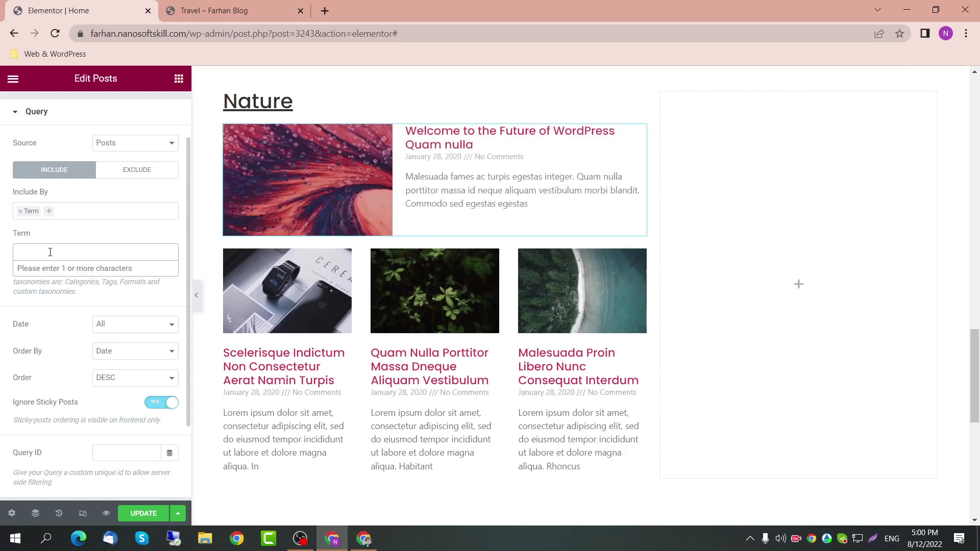
{"action": "type", "text": "nature"}
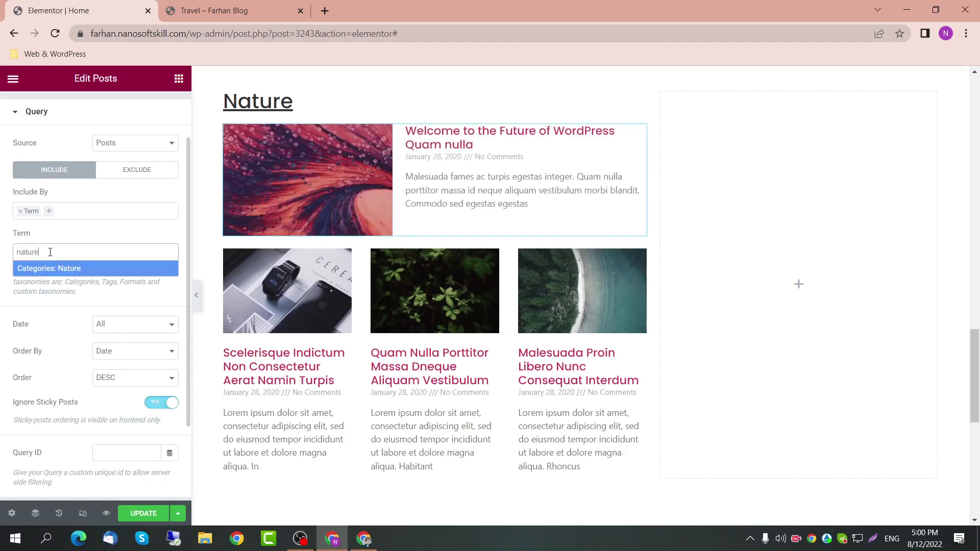
{"action": "left_click", "coordinate": [78, 267]}
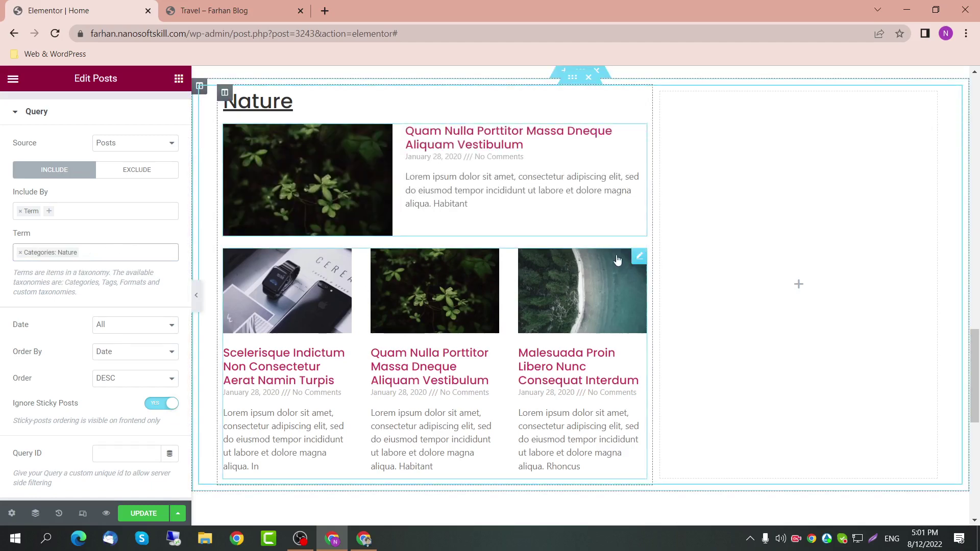
Step: Filter the three-post grid by term to the Nature and Travel categories
{"action": "left_click", "coordinate": [638, 256]}
{"action": "scroll", "coordinate": [101, 240], "scroll_direction": "down", "scroll_amount": 6}
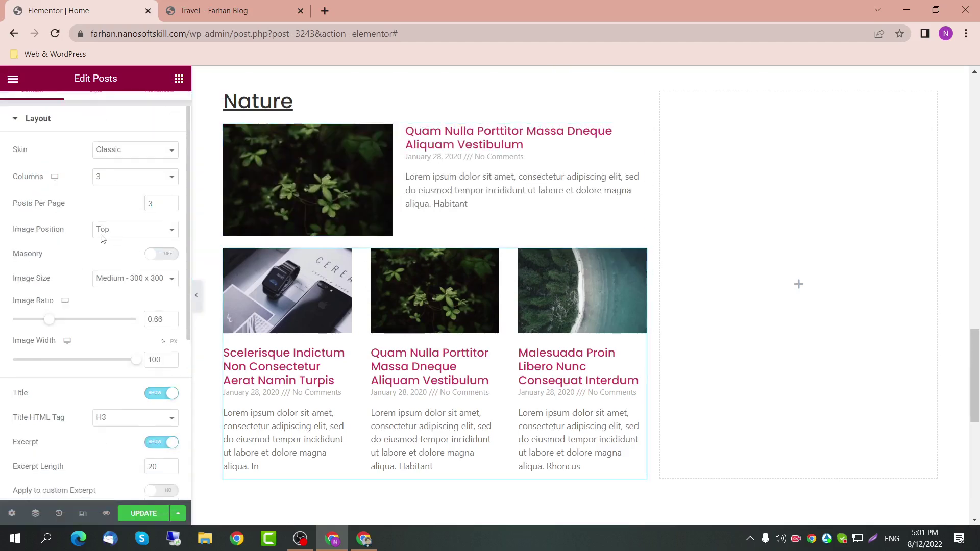
{"action": "left_click", "coordinate": [100, 392]}
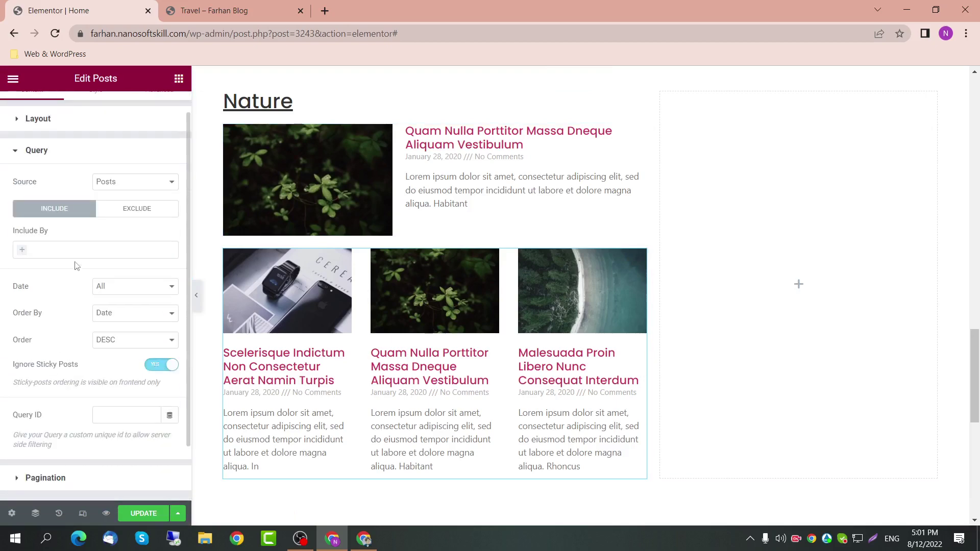
{"action": "left_click", "coordinate": [76, 252]}
{"action": "left_click", "coordinate": [67, 263]}
{"action": "left_click", "coordinate": [54, 294]}
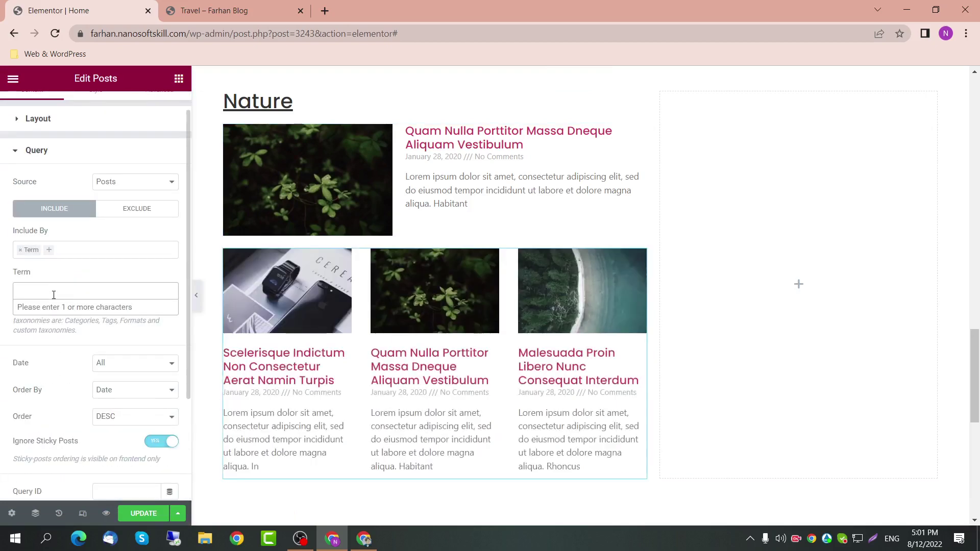
{"action": "type", "text": "nature"}
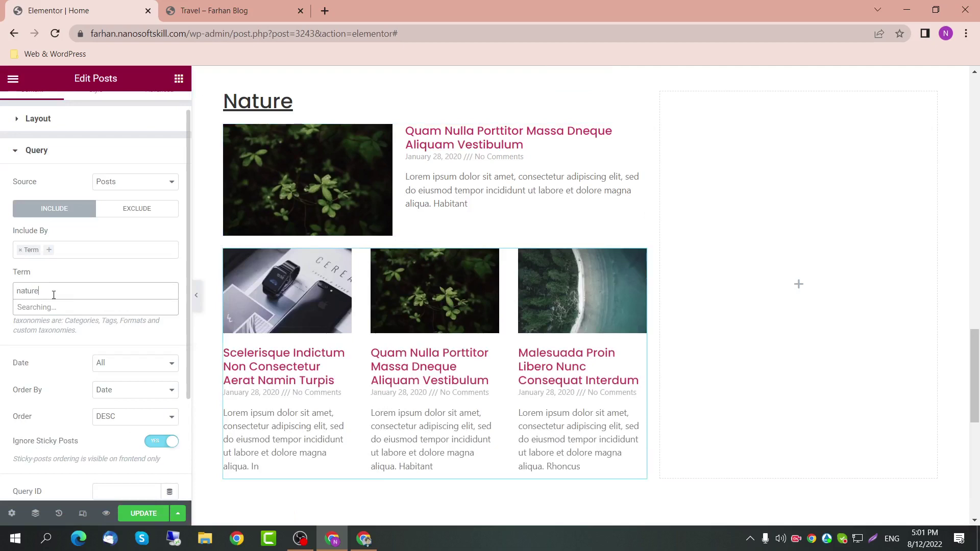
{"action": "key", "text": "Return"}
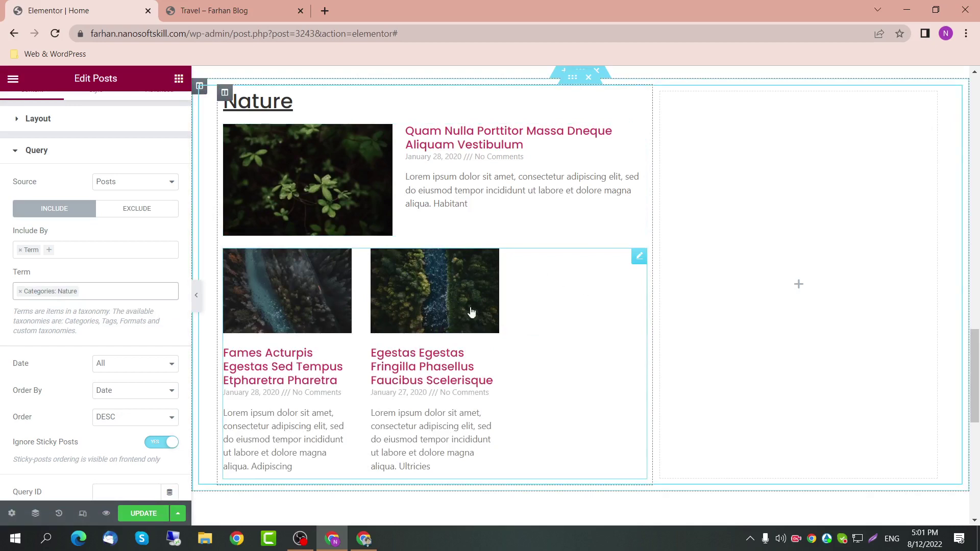
{"action": "left_click", "coordinate": [97, 292]}
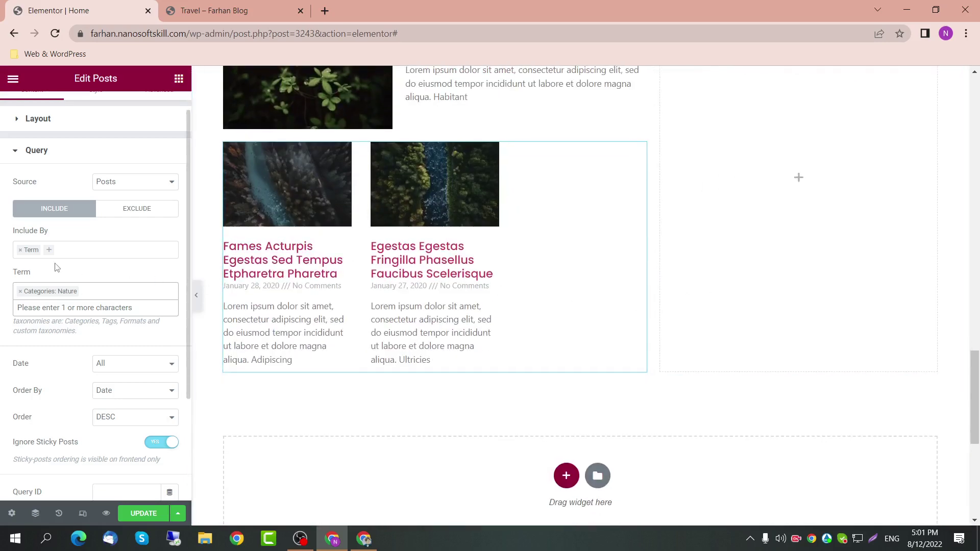
{"action": "type", "text": "tr"}
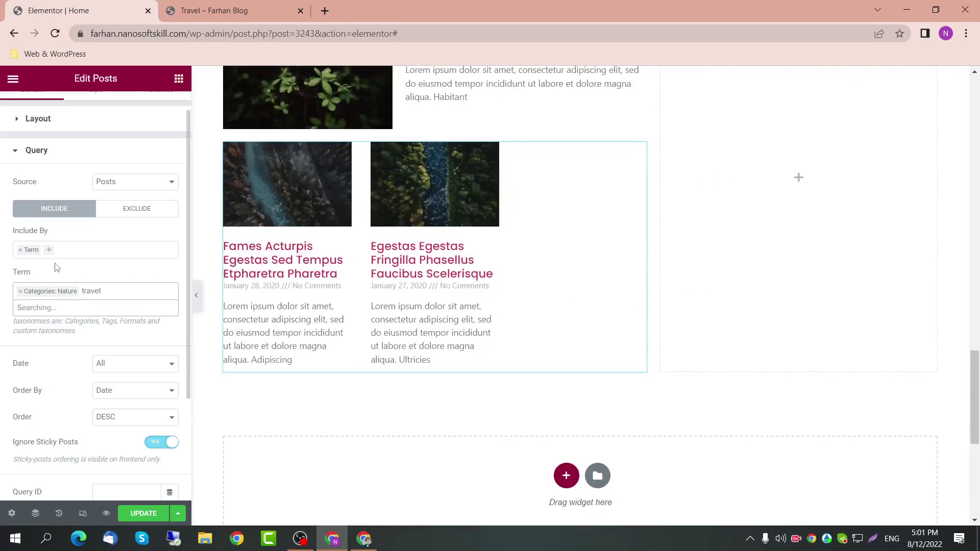
{"action": "type", "text": "avel"}
{"action": "key", "text": "Return"}
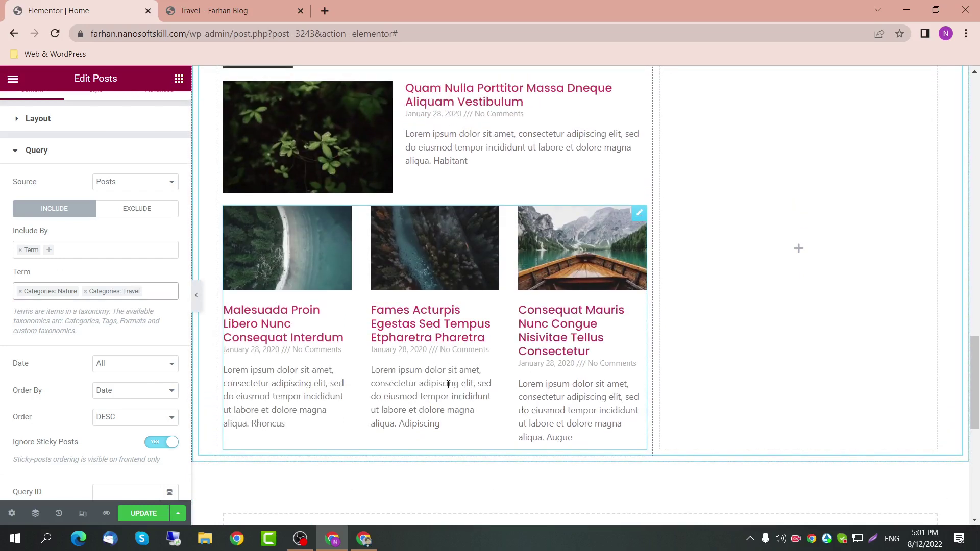
{"action": "scroll", "coordinate": [448, 384], "scroll_direction": "up", "scroll_amount": 1}
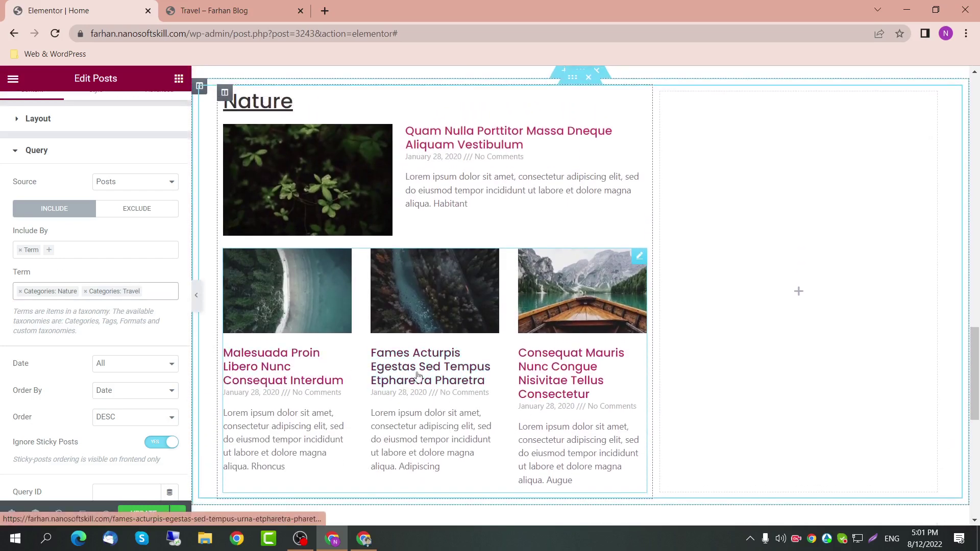
{"action": "scroll", "coordinate": [79, 158], "scroll_direction": "up", "scroll_amount": 1}
Step: Set the grid's title typography to size 16 in the Poppins font
{"action": "left_click", "coordinate": [96, 110]}
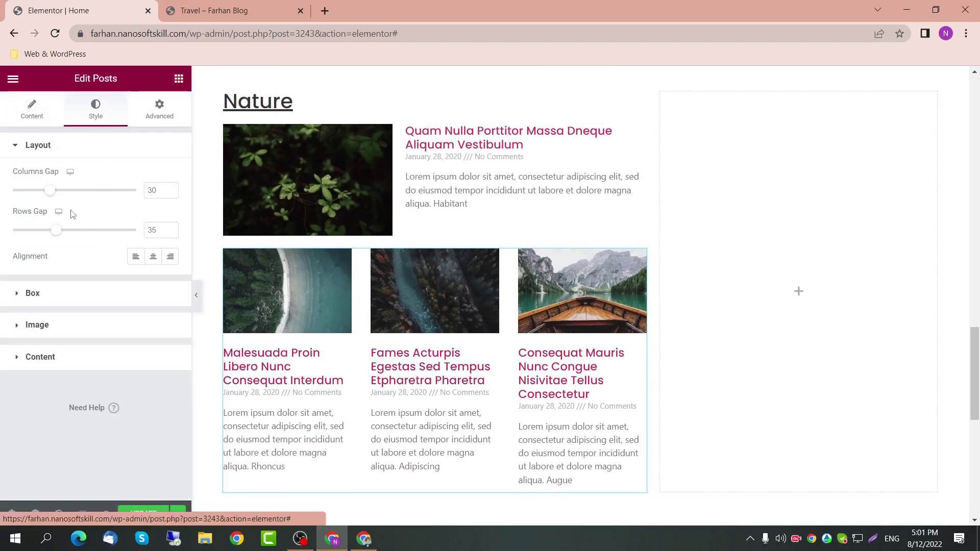
{"action": "left_click", "coordinate": [63, 357]}
{"action": "scroll", "coordinate": [75, 290], "scroll_direction": "down", "scroll_amount": 2}
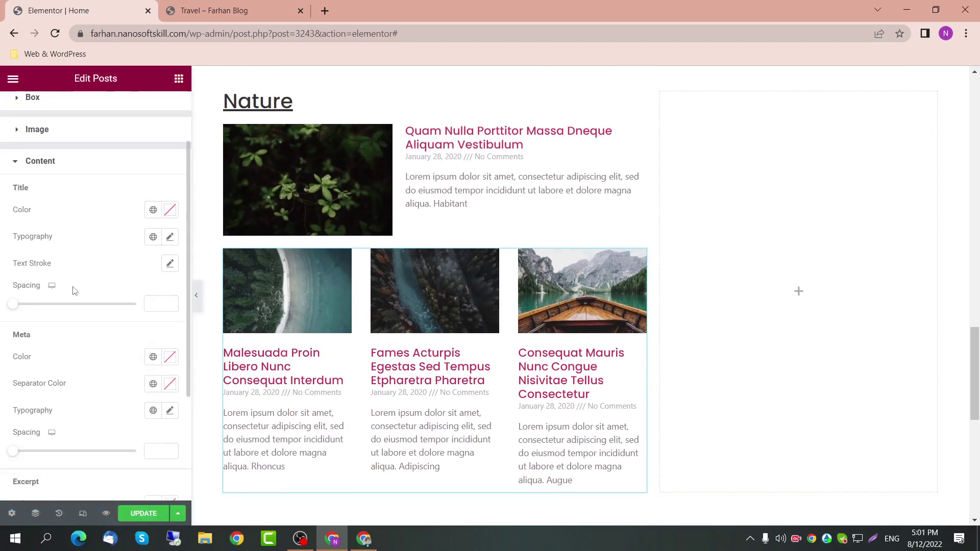
{"action": "left_click", "coordinate": [170, 237]}
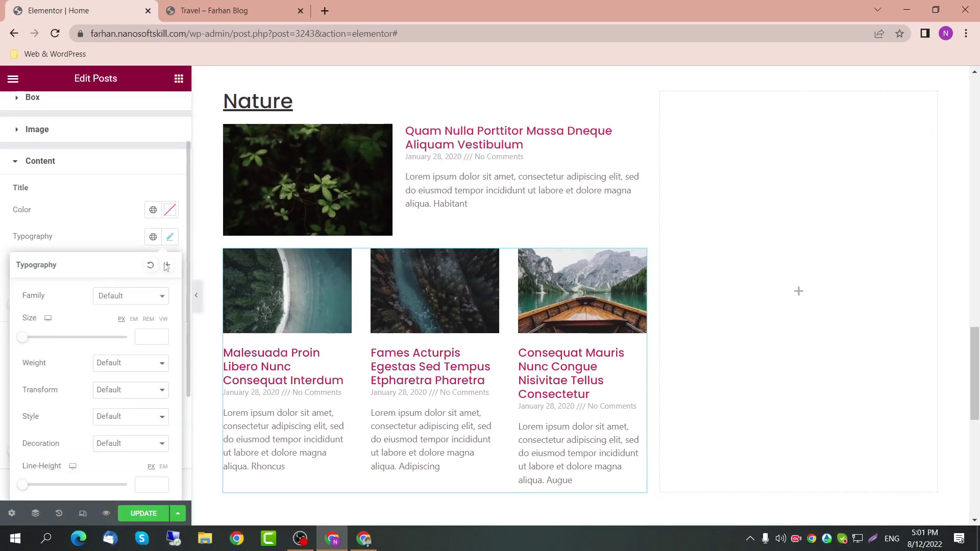
{"action": "left_click", "coordinate": [151, 300]}
{"action": "left_click", "coordinate": [151, 300]}
{"action": "left_click", "coordinate": [145, 339]}
{"action": "type", "text": "20"}
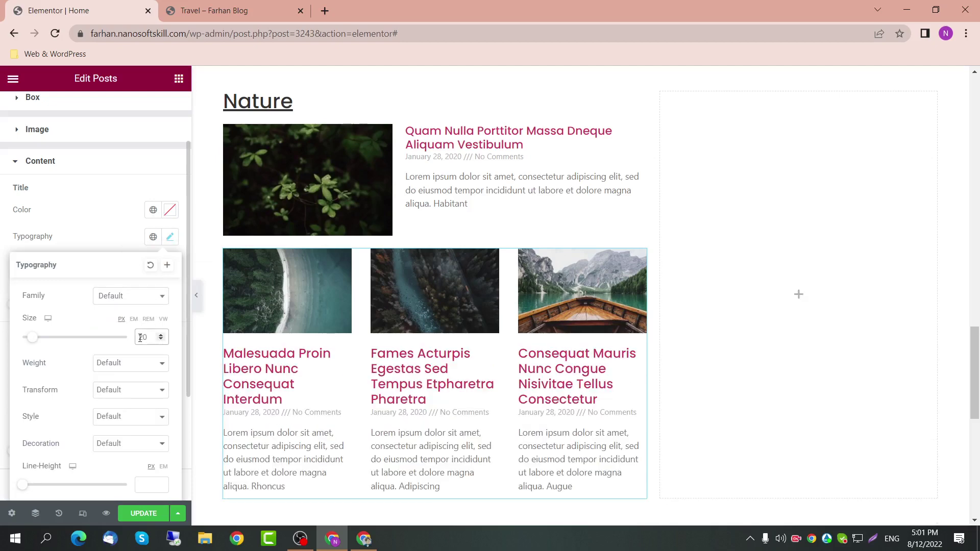
{"action": "type", "text": "16"}
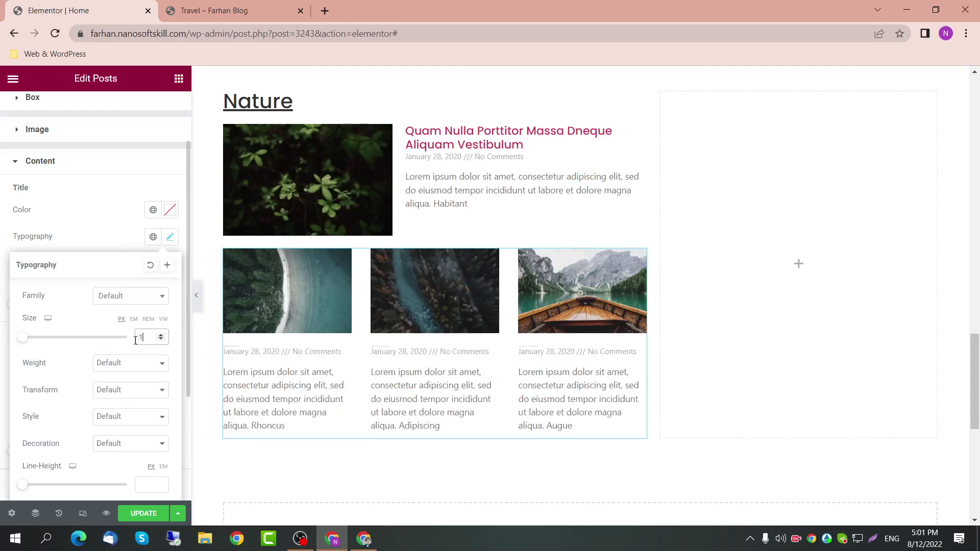
{"action": "left_click", "coordinate": [141, 295]}
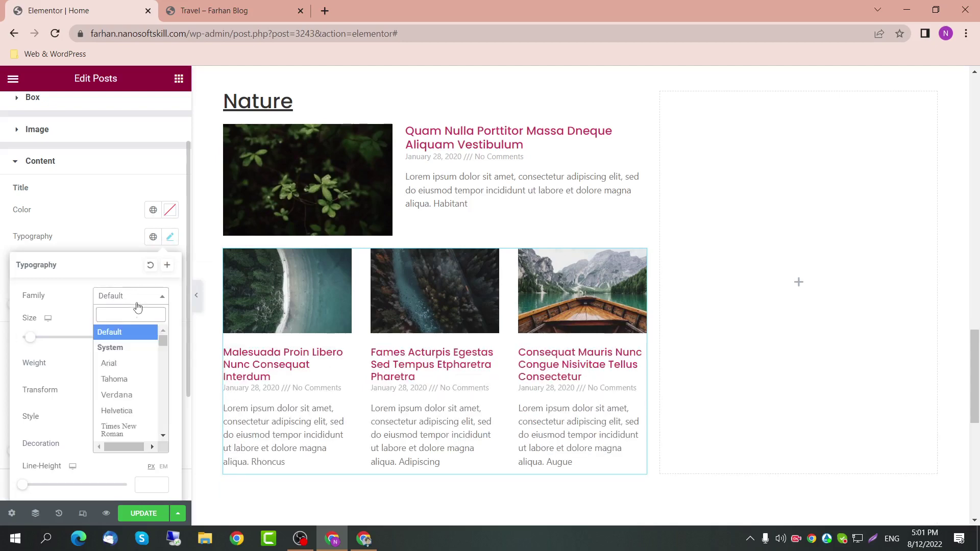
{"action": "type", "text": "pop"}
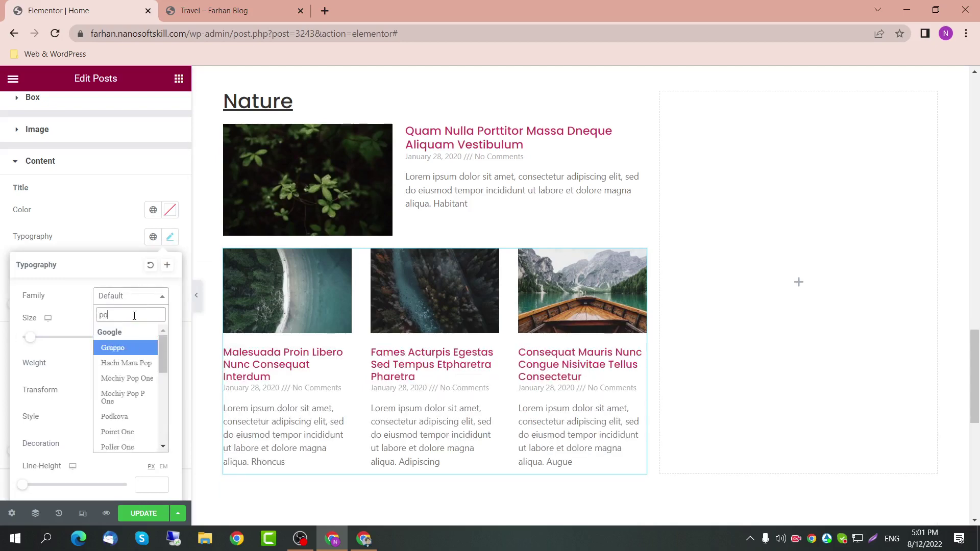
{"action": "key", "text": "Down"}
{"action": "key", "text": "Down"}
{"action": "key", "text": "Return"}
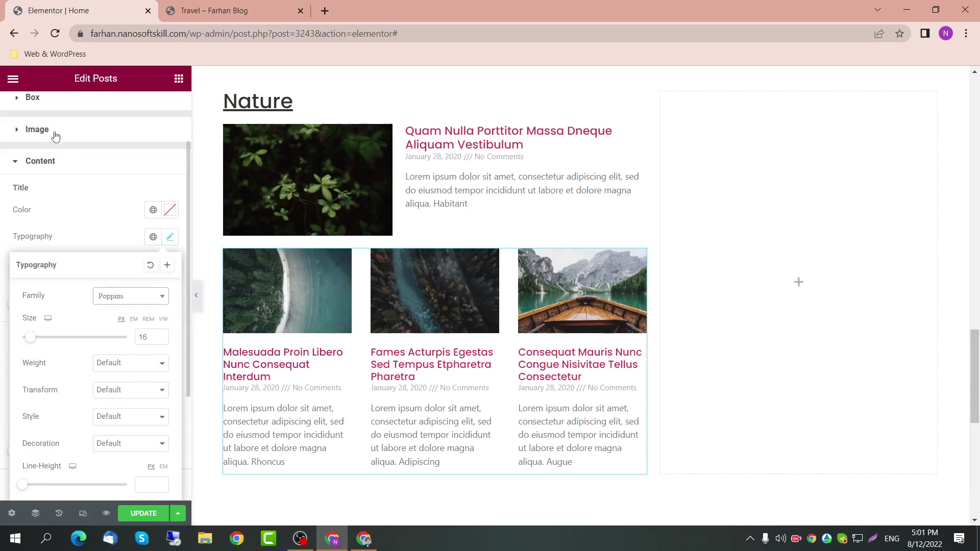
{"action": "left_click", "coordinate": [45, 161]}
Step: Remove the Date and Comments meta data and clear the meta separator
{"action": "left_click", "coordinate": [36, 106]}
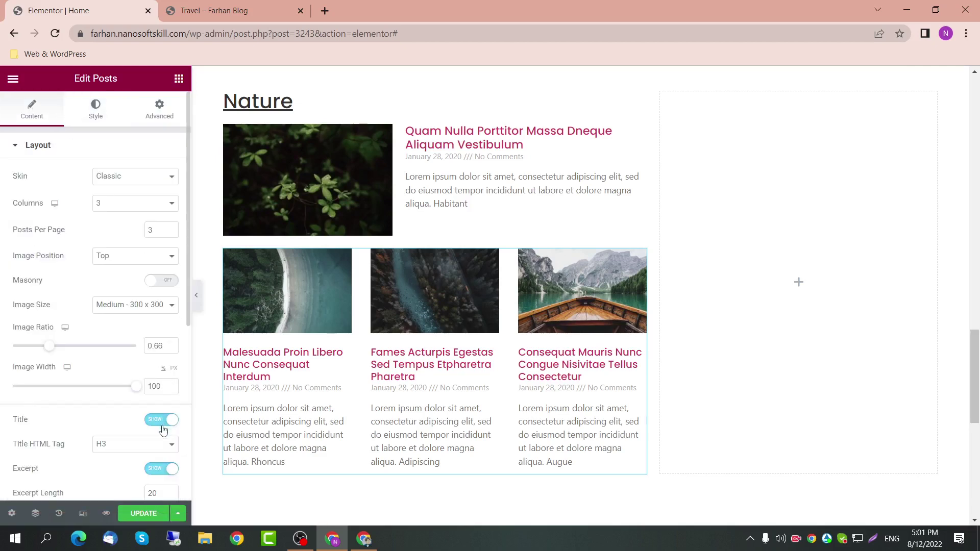
{"action": "scroll", "coordinate": [154, 429], "scroll_direction": "down", "scroll_amount": 2}
{"action": "scroll", "coordinate": [151, 392], "scroll_direction": "down", "scroll_amount": 3}
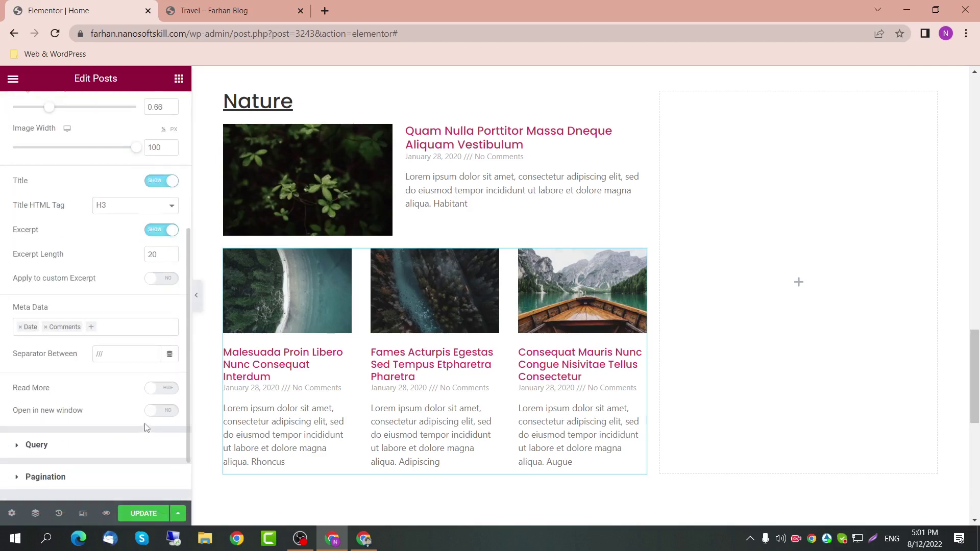
{"action": "left_click", "coordinate": [46, 327]}
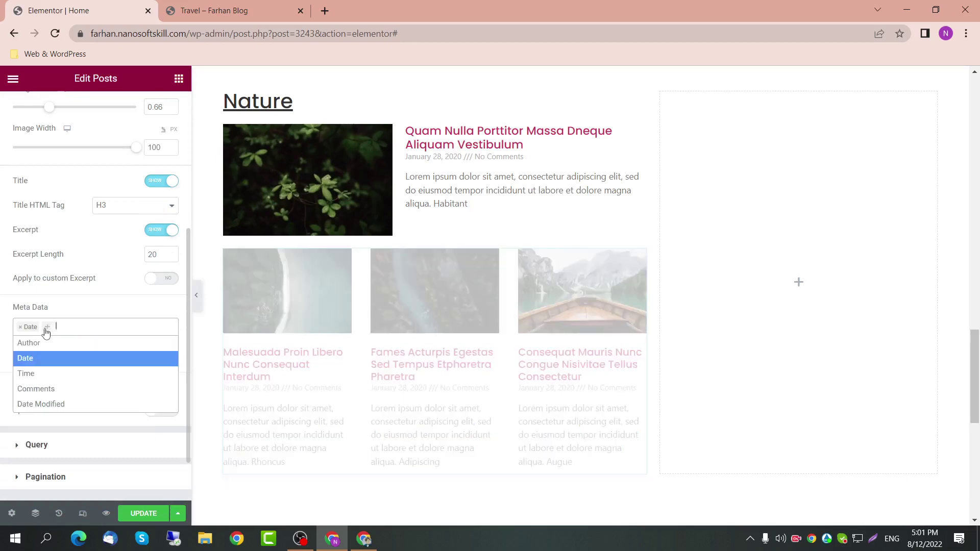
{"action": "left_click", "coordinate": [19, 327]}
{"action": "left_click", "coordinate": [160, 313]}
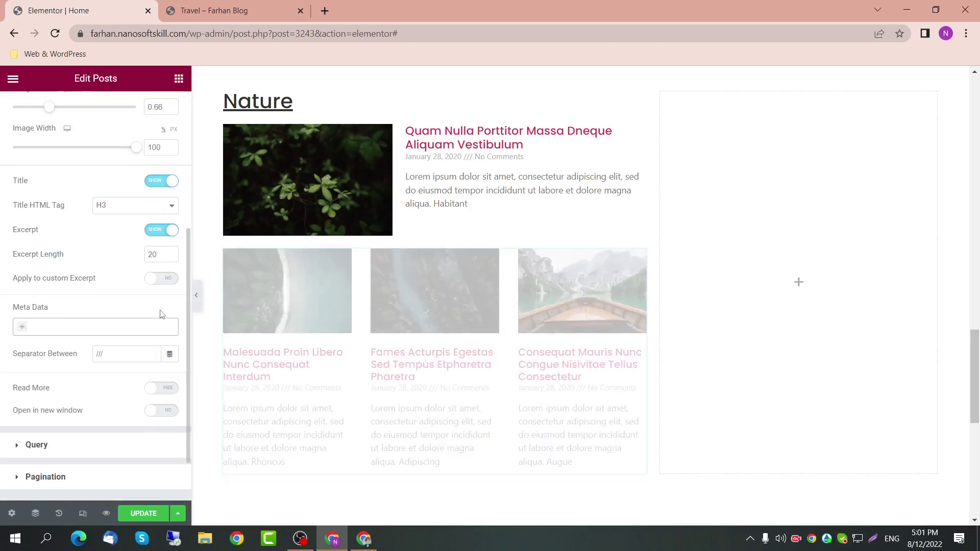
{"action": "left_click_drag", "start_coordinate": [122, 354], "coordinate": [39, 355]}
{"action": "key", "text": "BackSpace"}
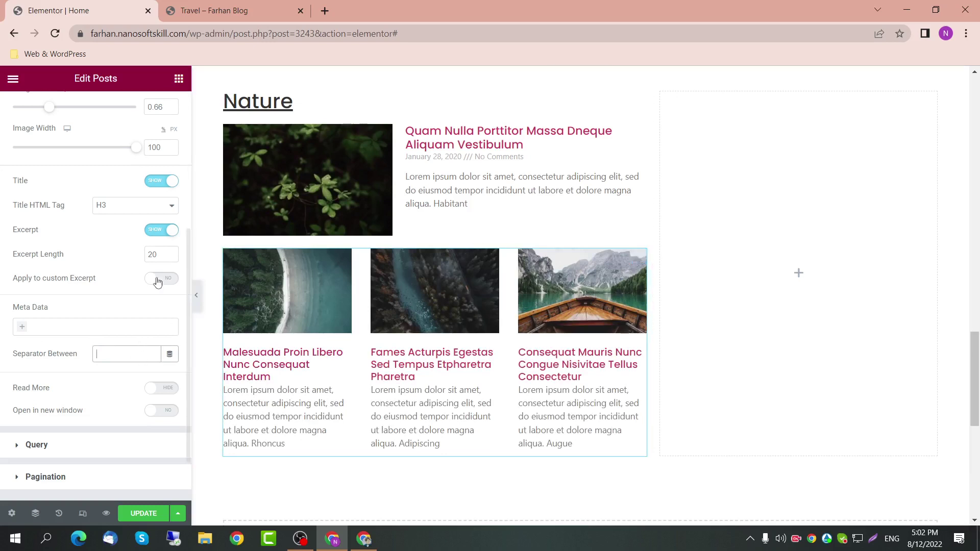
Step: Add 10 px title spacing below the grid's post titles
{"action": "scroll", "coordinate": [84, 168], "scroll_direction": "up", "scroll_amount": 5}
{"action": "left_click", "coordinate": [95, 110]}
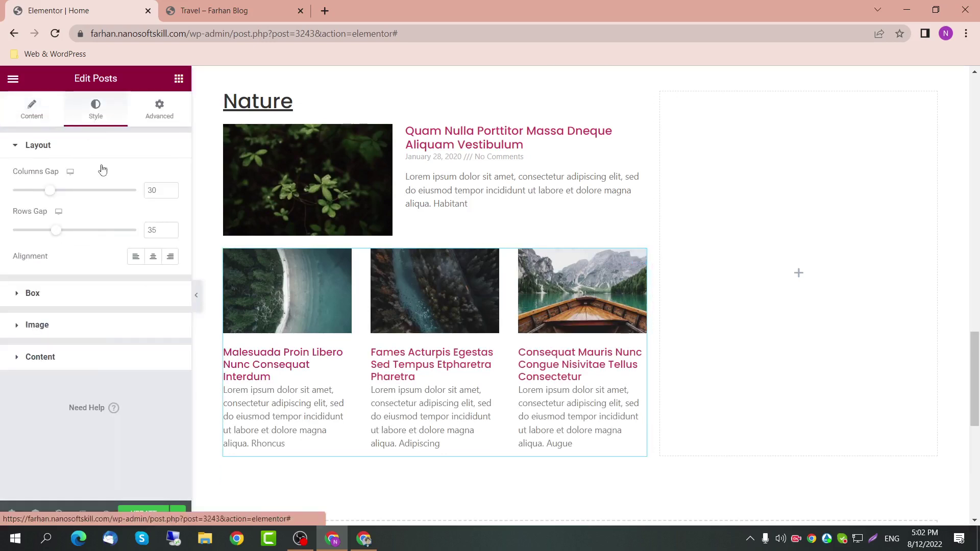
{"action": "left_click", "coordinate": [98, 366]}
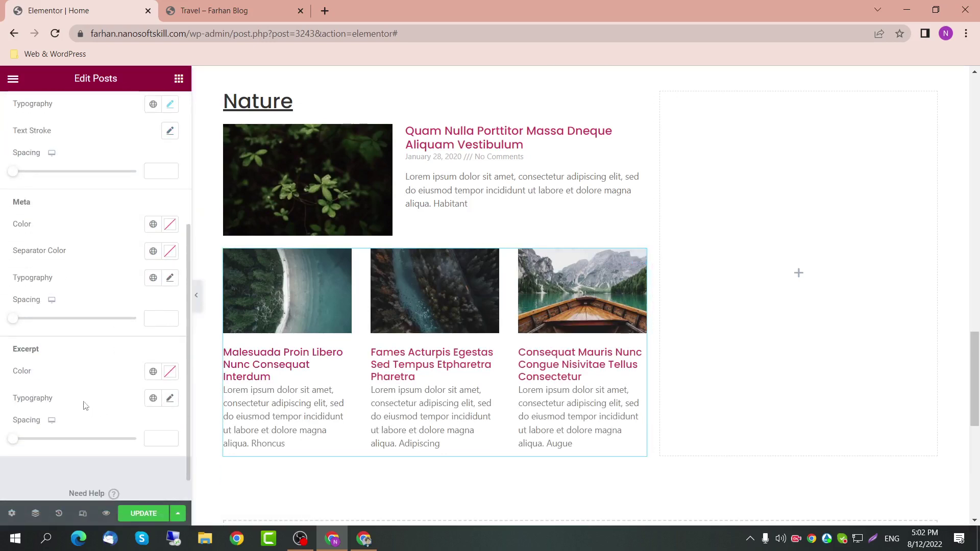
{"action": "scroll", "coordinate": [18, 206], "scroll_direction": "up", "scroll_amount": 2}
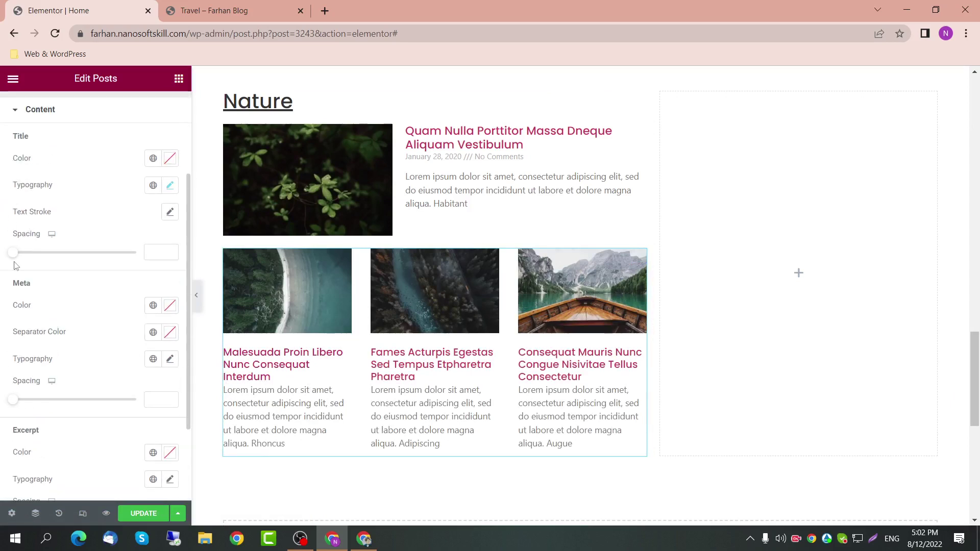
{"action": "left_click_drag", "start_coordinate": [12, 256], "coordinate": [24, 260]}
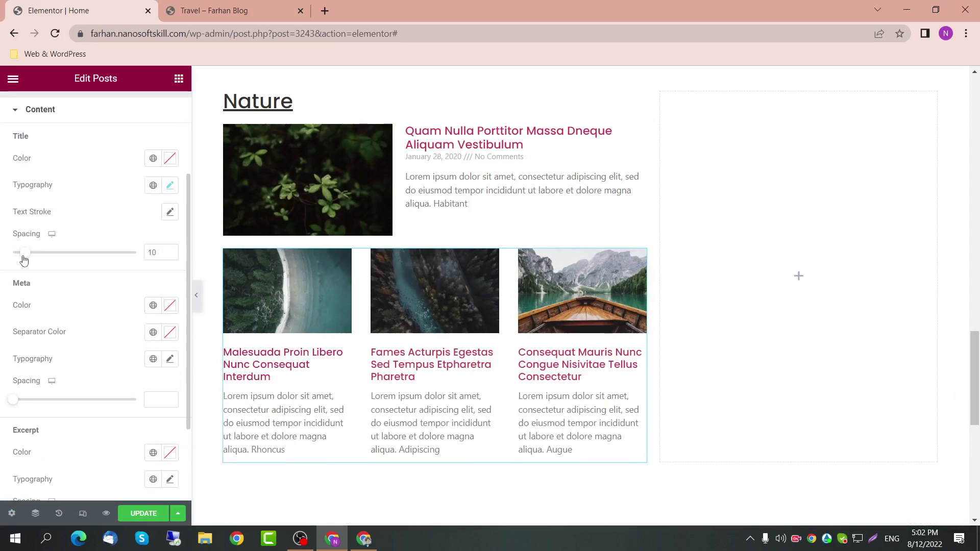
{"action": "scroll", "coordinate": [449, 335], "scroll_direction": "up", "scroll_amount": 2}
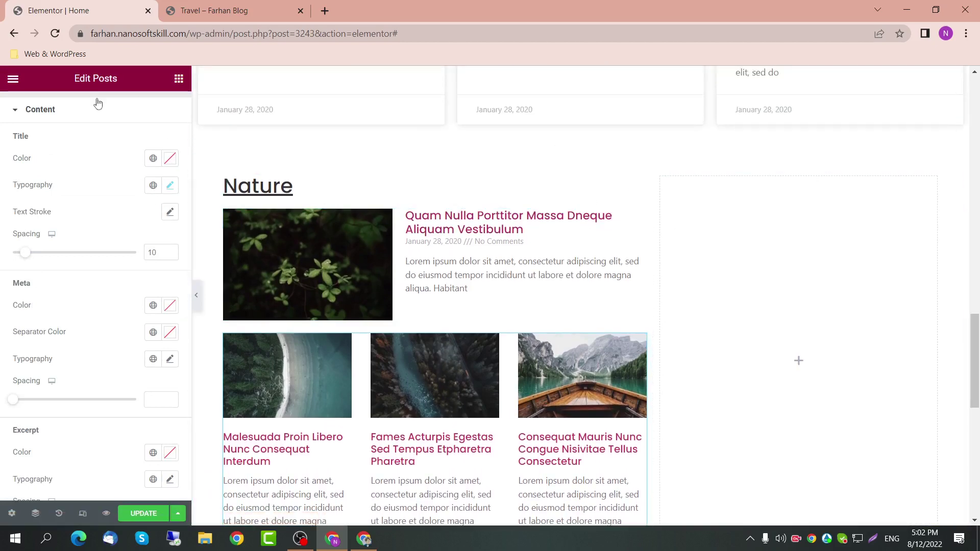
Step: Place a Heading widget atop the right column and change its title to 'Trends'
{"action": "left_click", "coordinate": [179, 78]}
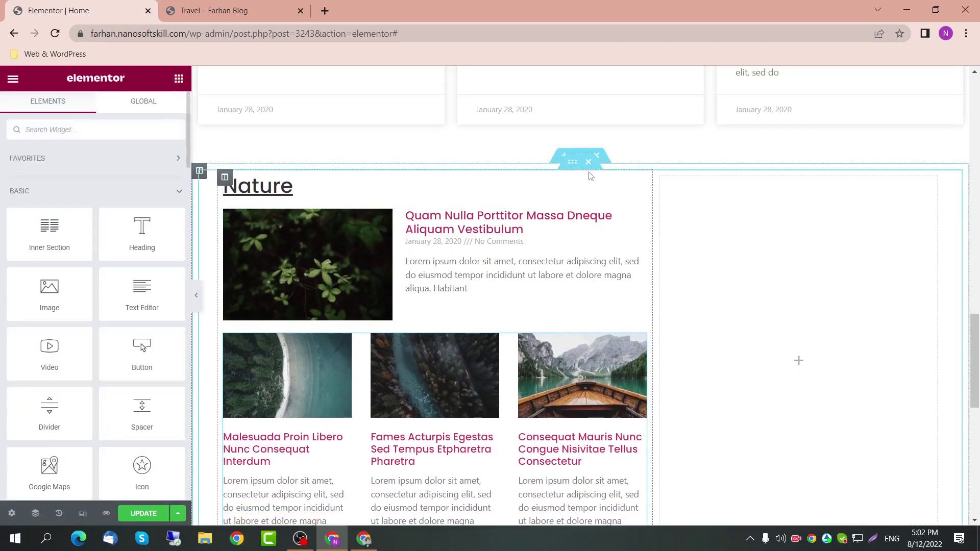
{"action": "left_click", "coordinate": [638, 185]}
{"action": "left_click_drag", "start_coordinate": [639, 185], "coordinate": [759, 220]}
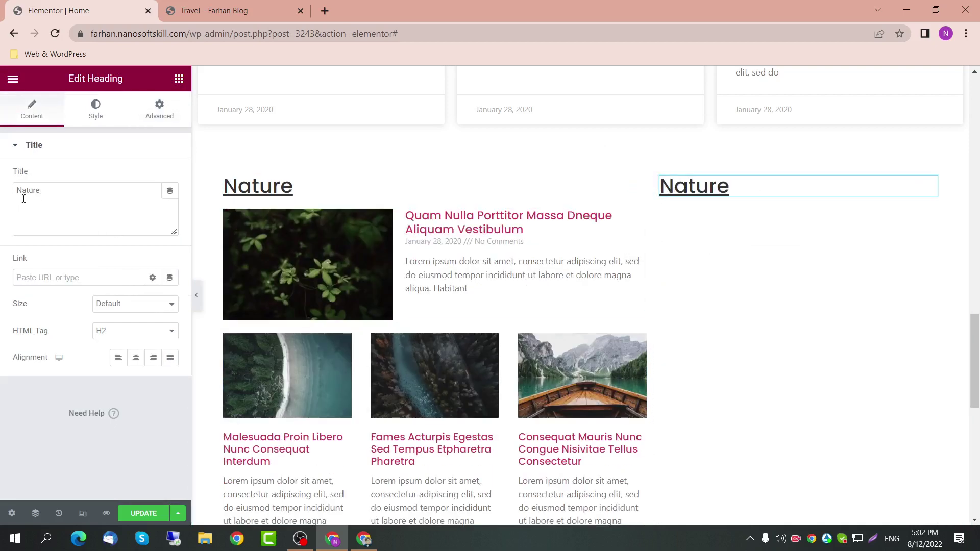
{"action": "left_click_drag", "start_coordinate": [43, 191], "coordinate": [3, 197]}
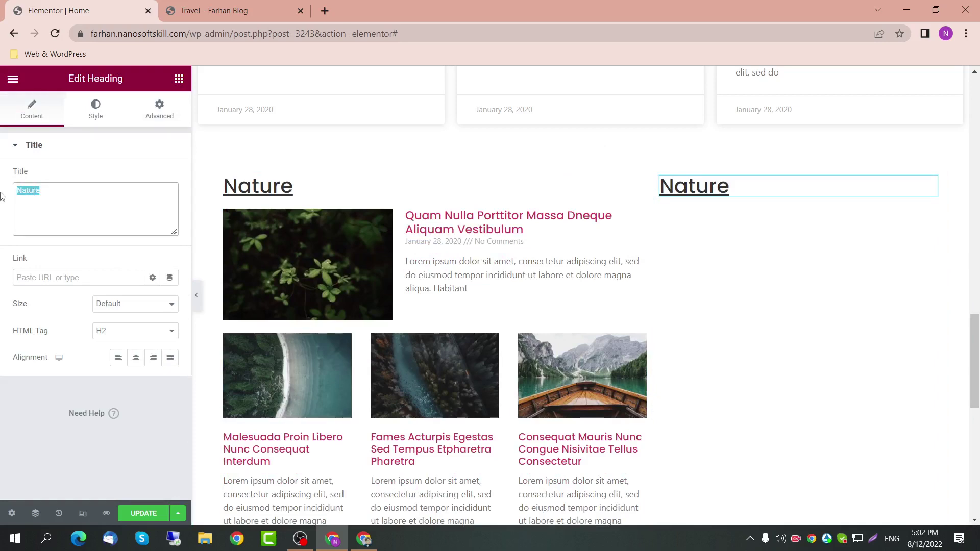
{"action": "scroll", "coordinate": [376, 299], "scroll_direction": "up", "scroll_amount": 15}
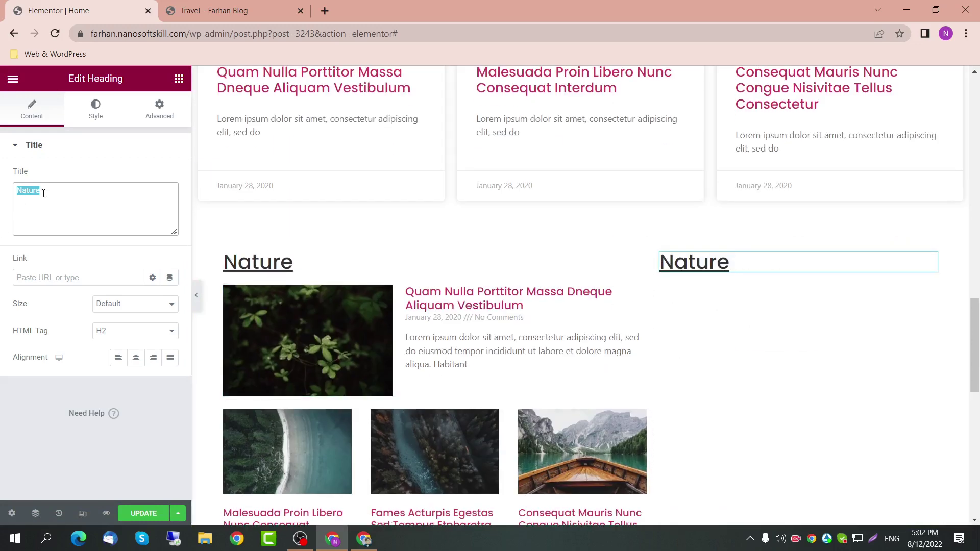
{"action": "type", "text": "Trends"}
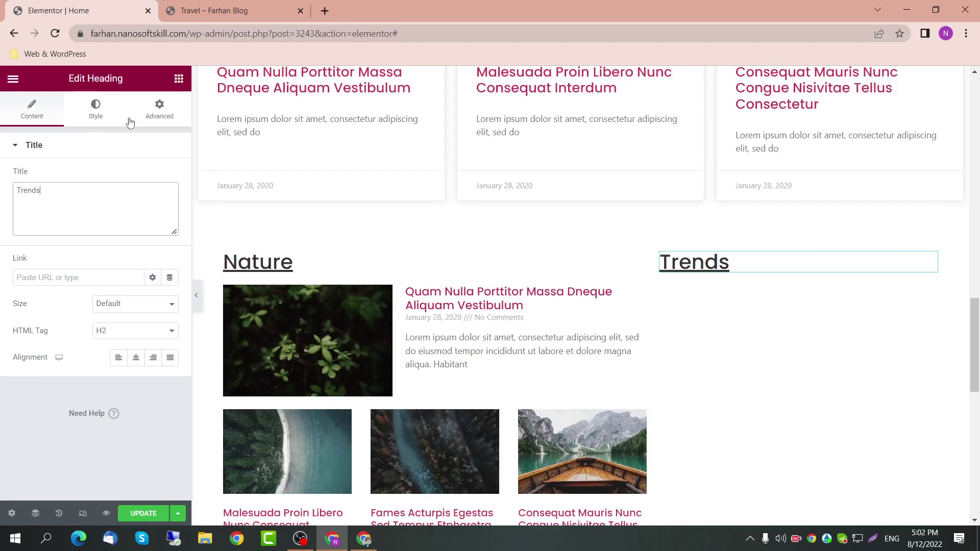
{"action": "left_click", "coordinate": [639, 293]}
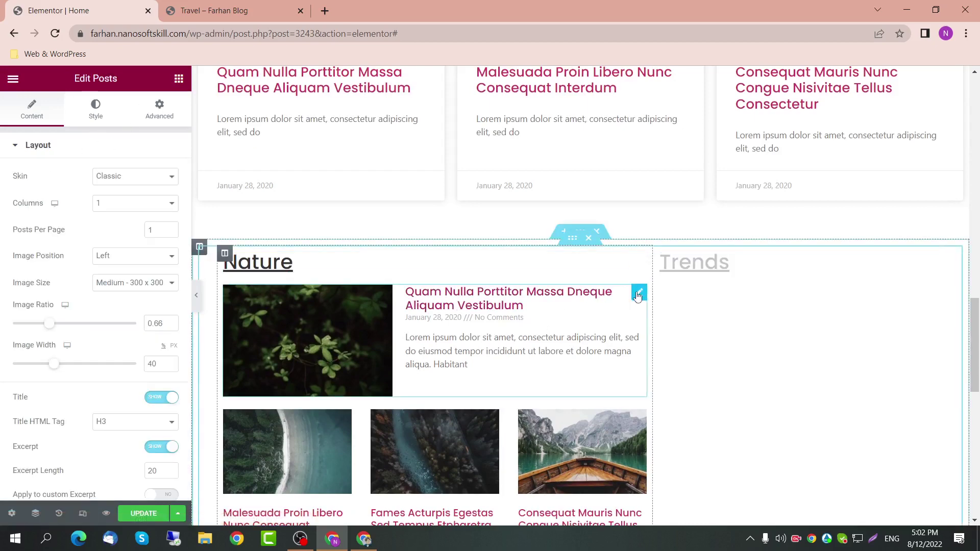
{"action": "scroll", "coordinate": [624, 367], "scroll_direction": "down", "scroll_amount": 2}
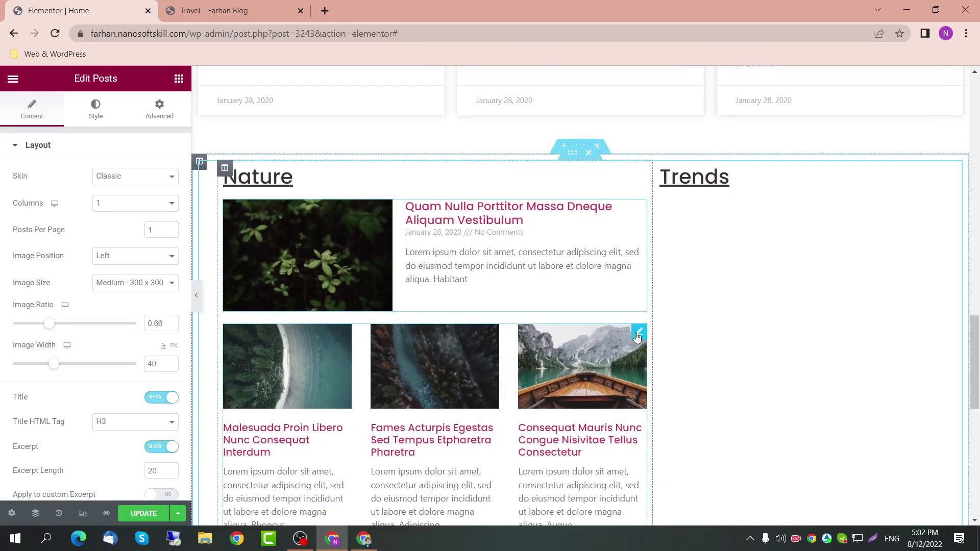
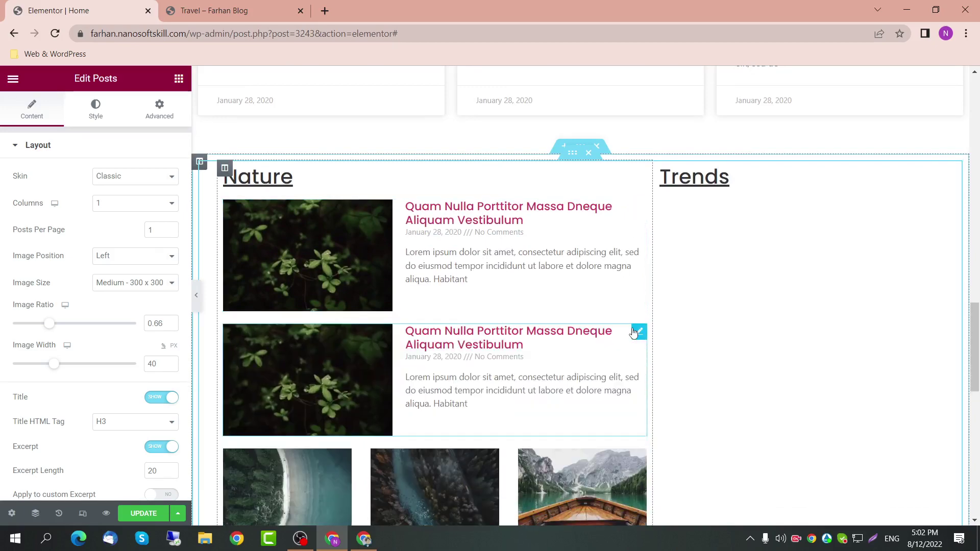
Step: Add a Posts widget to the Trends column with image on the right, ratio 1 and 15-word excerpt
{"action": "left_click_drag", "start_coordinate": [638, 333], "coordinate": [779, 217]}
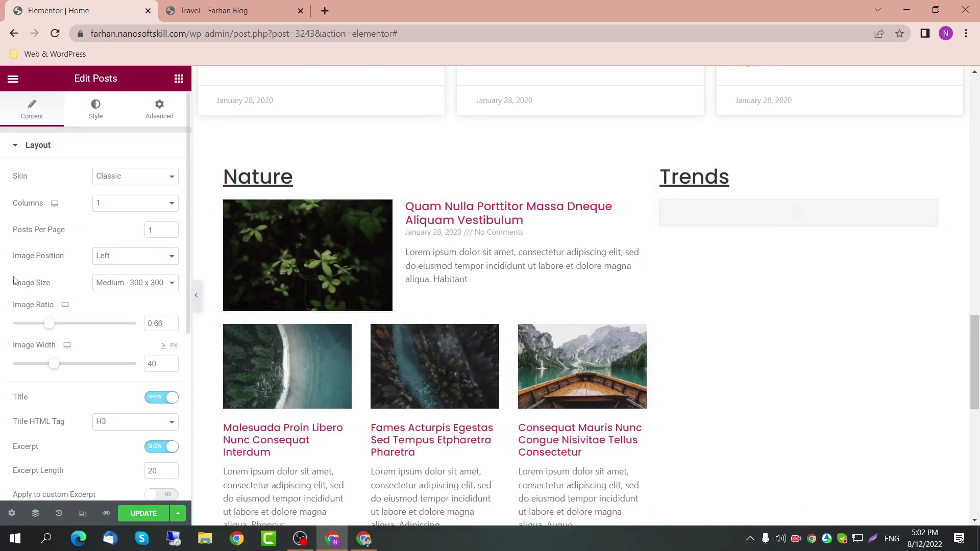
{"action": "left_click", "coordinate": [133, 259]}
{"action": "left_click", "coordinate": [129, 290]}
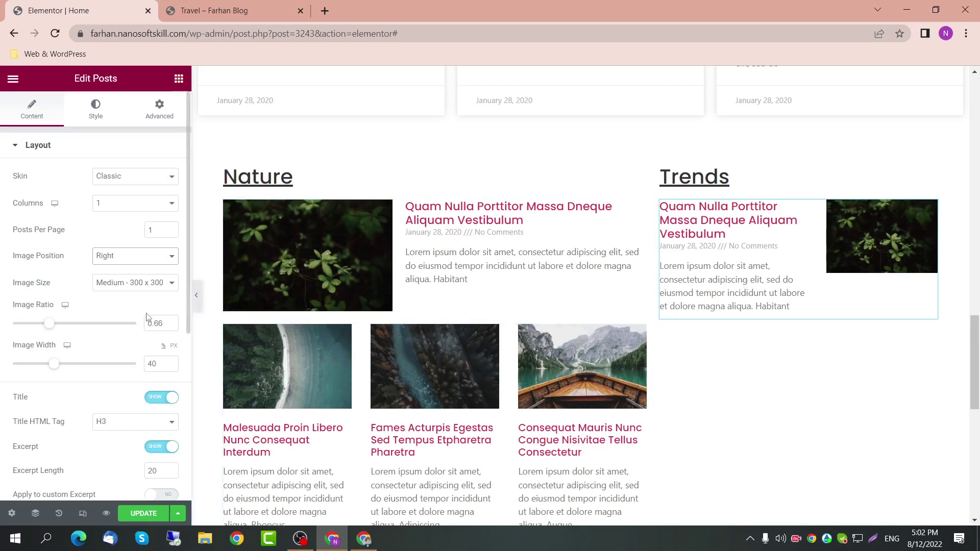
{"action": "left_click_drag", "start_coordinate": [171, 324], "coordinate": [172, 328]}
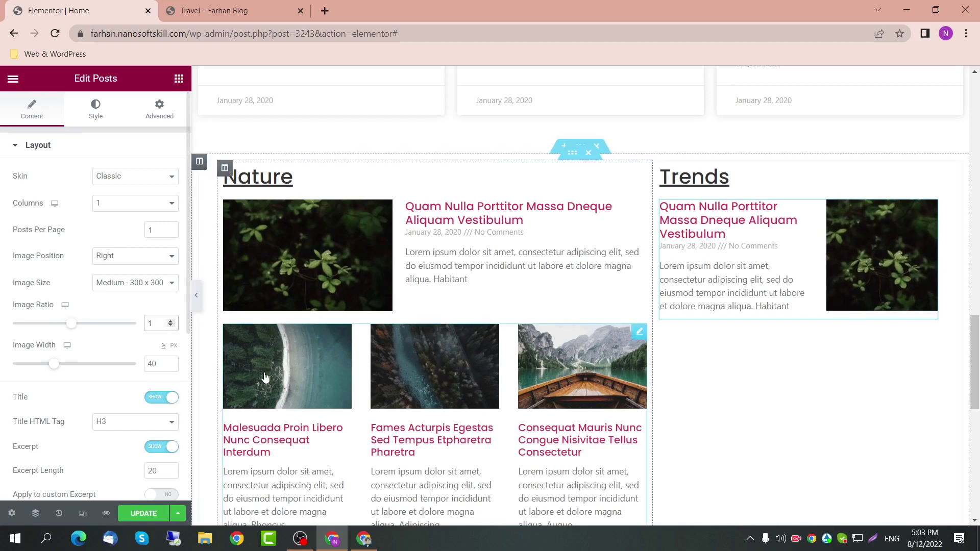
{"action": "scroll", "coordinate": [168, 433], "scroll_direction": "down", "scroll_amount": 2}
{"action": "left_click_drag", "start_coordinate": [170, 388], "coordinate": [171, 389]}
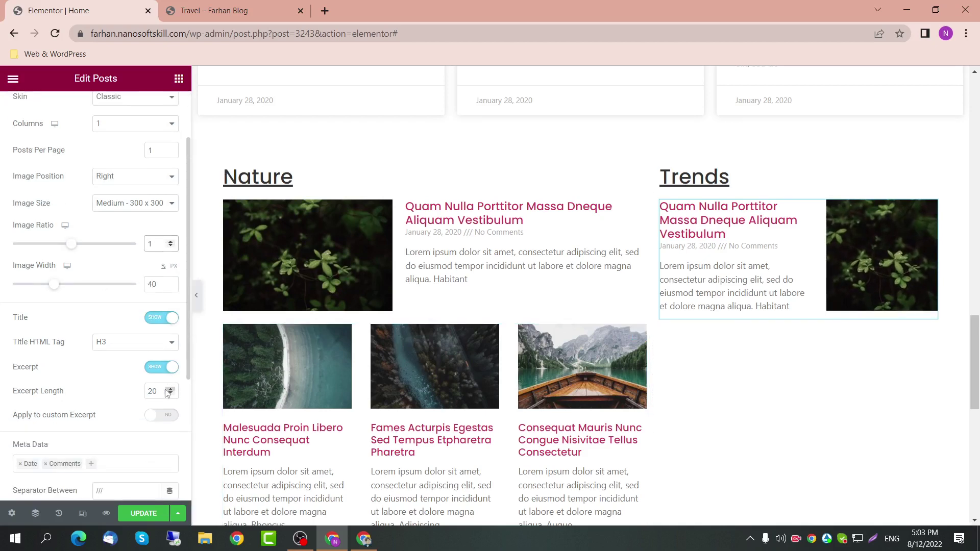
{"action": "double_click", "coordinate": [158, 394]}
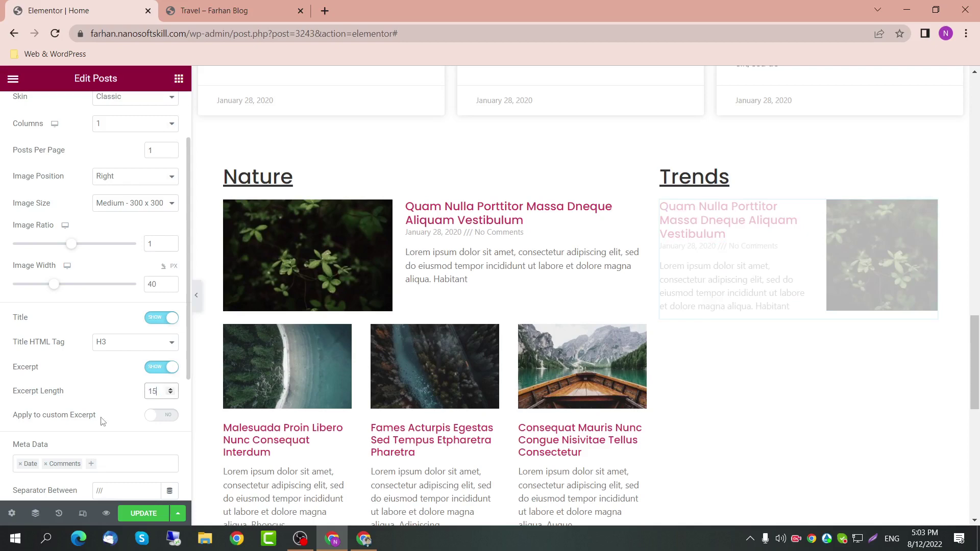
{"action": "type", "text": "15"}
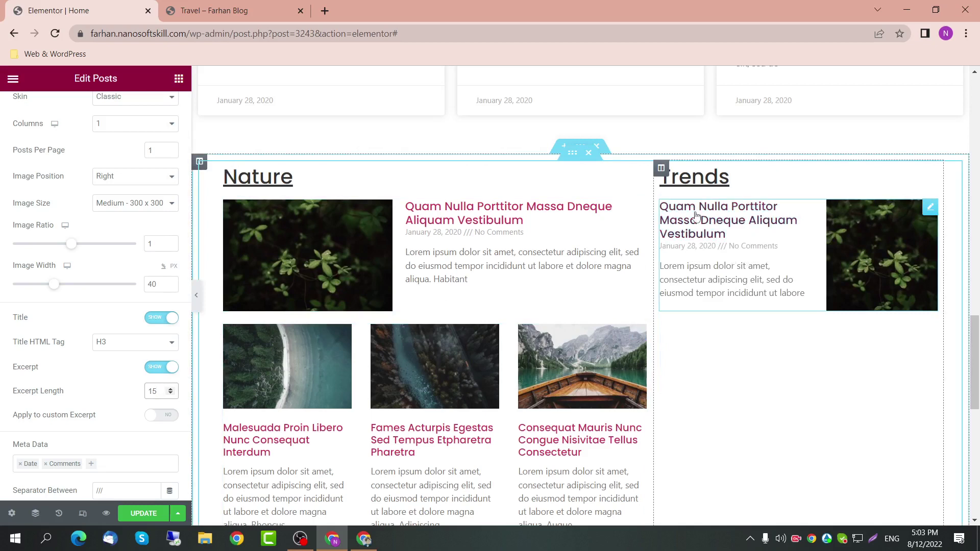
Step: Set the Trends post title typography size to 15 px
{"action": "scroll", "coordinate": [115, 240], "scroll_direction": "up", "scroll_amount": 2}
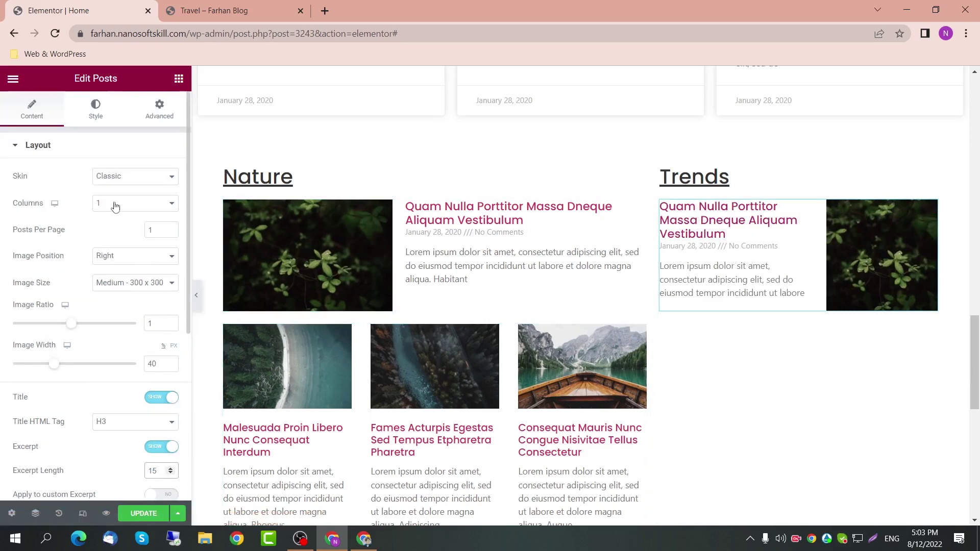
{"action": "left_click", "coordinate": [97, 117]}
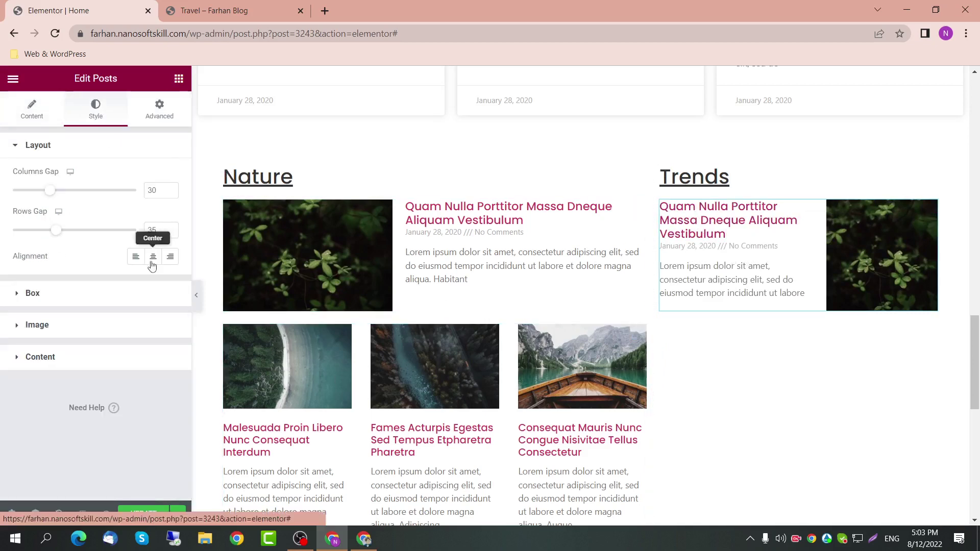
{"action": "left_click", "coordinate": [91, 359]}
{"action": "left_click", "coordinate": [170, 317]}
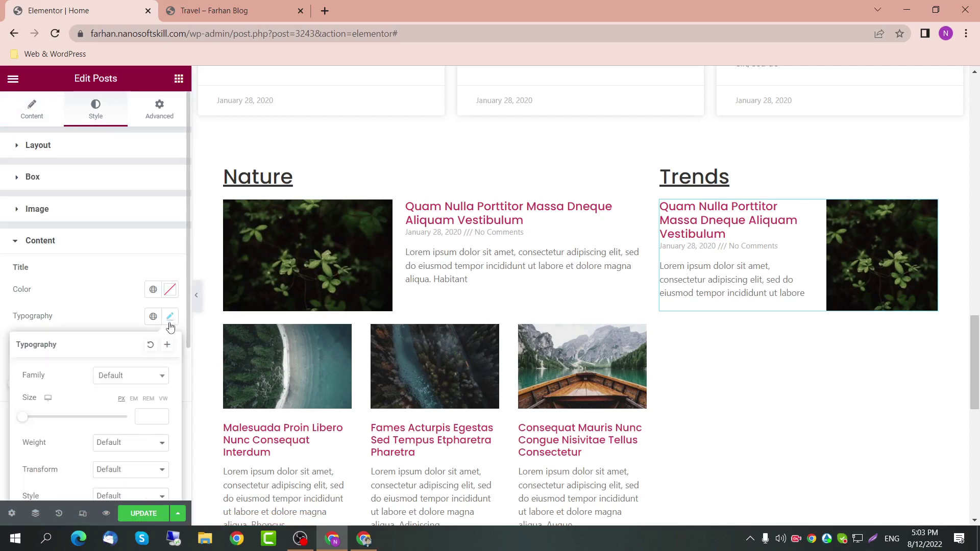
{"action": "type", "text": "15"}
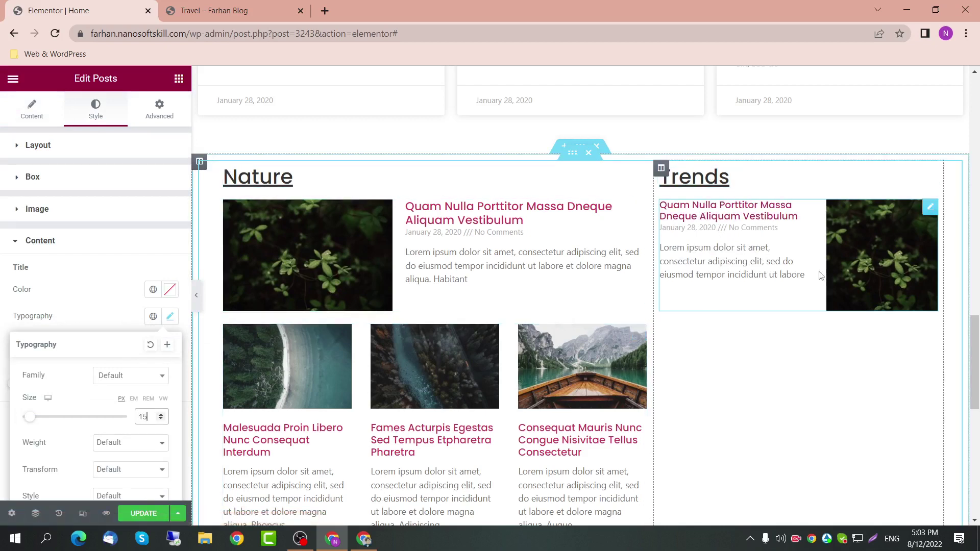
{"action": "left_click", "coordinate": [294, 311]}
{"action": "scroll", "coordinate": [52, 388], "scroll_direction": "down", "scroll_amount": 2}
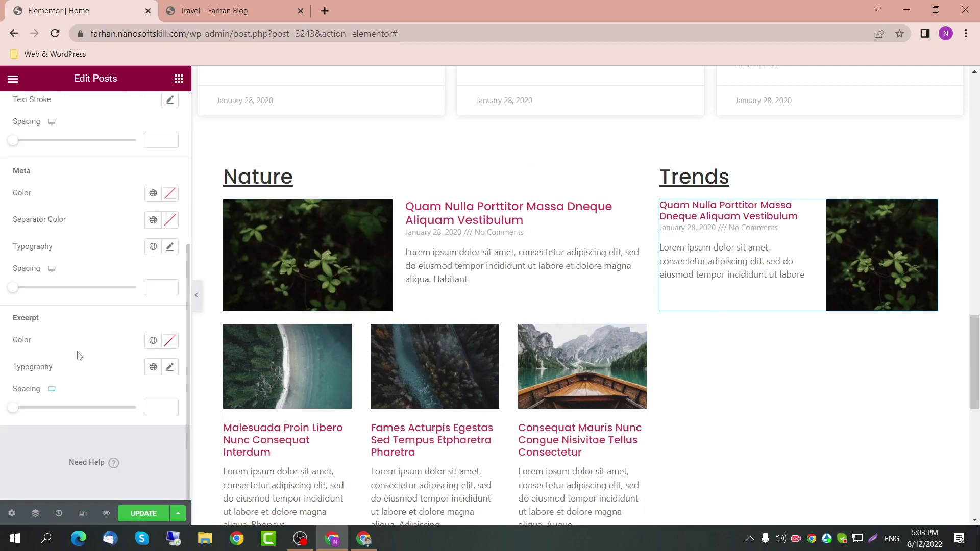
{"action": "scroll", "coordinate": [79, 354], "scroll_direction": "up", "scroll_amount": 5}
{"action": "left_click", "coordinate": [46, 107]}
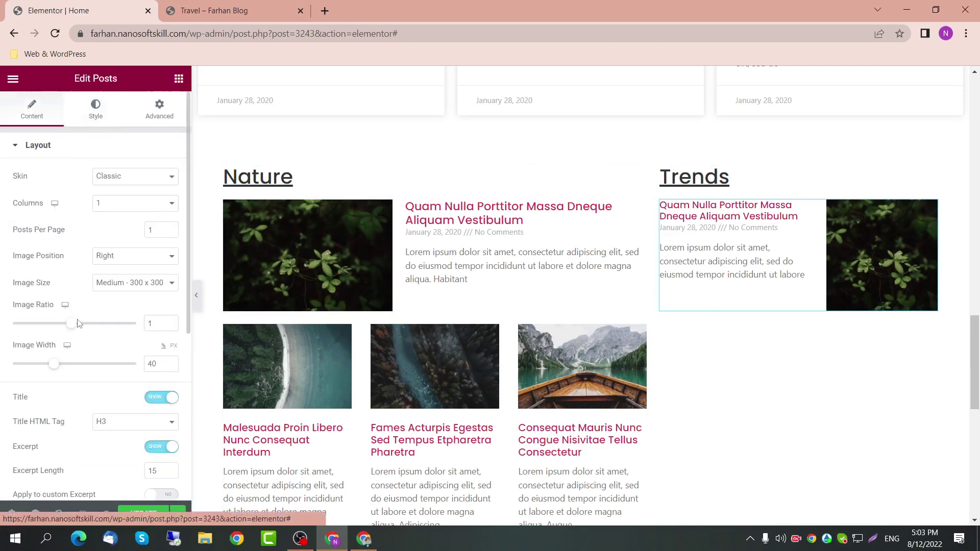
Step: Change the query term from 'Categories: Nature' to 'Categories: Trends'
{"action": "scroll", "coordinate": [79, 363], "scroll_direction": "down", "scroll_amount": 6}
{"action": "left_click", "coordinate": [76, 396]}
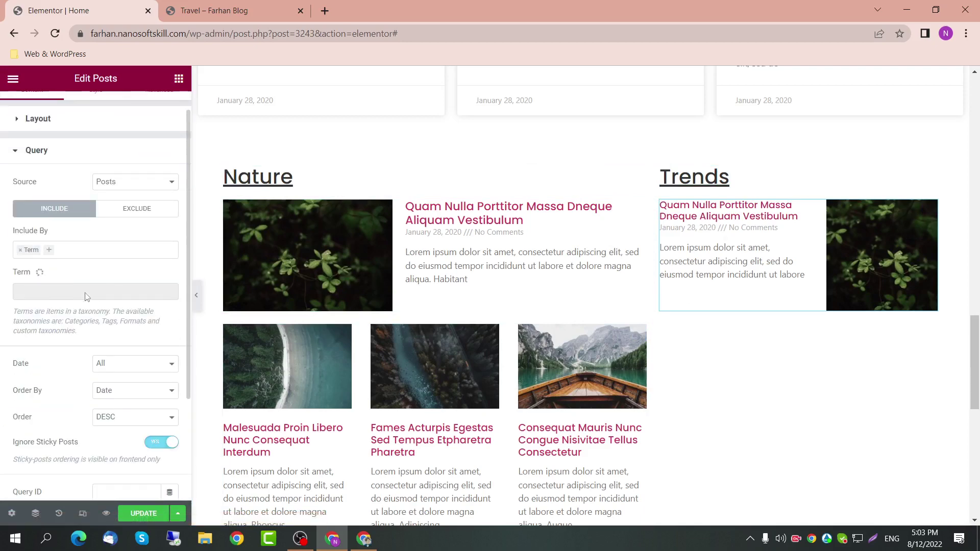
{"action": "left_click", "coordinate": [79, 291]}
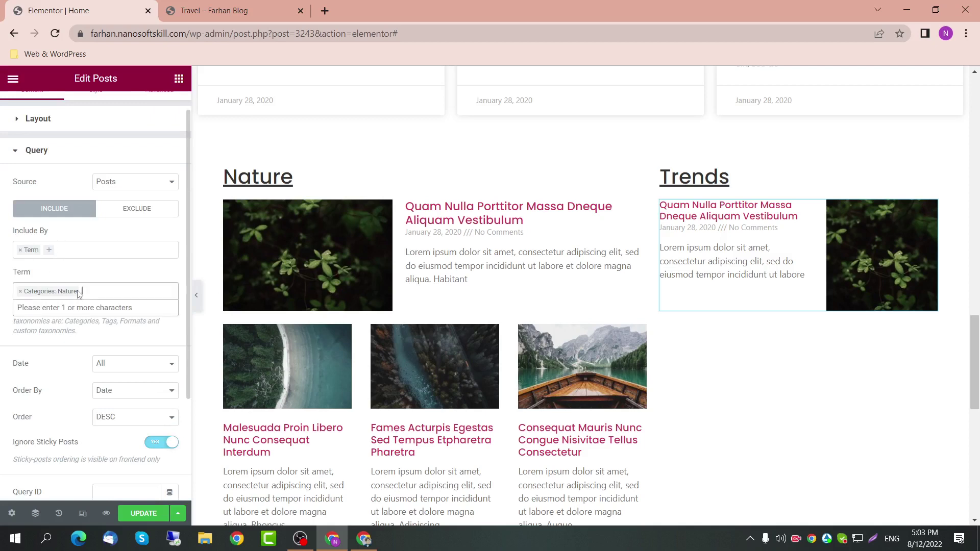
{"action": "key", "text": "BackSpace"}
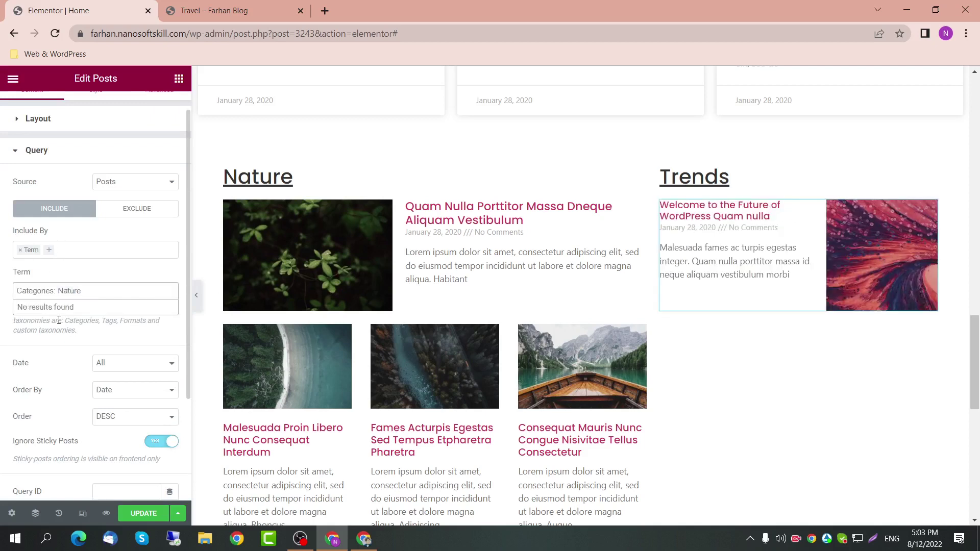
{"action": "left_click", "coordinate": [76, 289]}
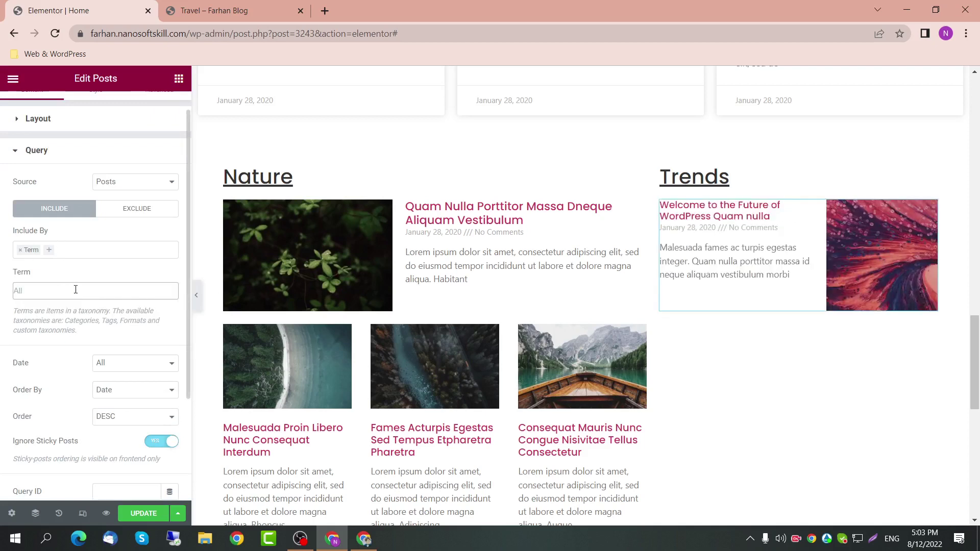
{"action": "type", "text": "t"}
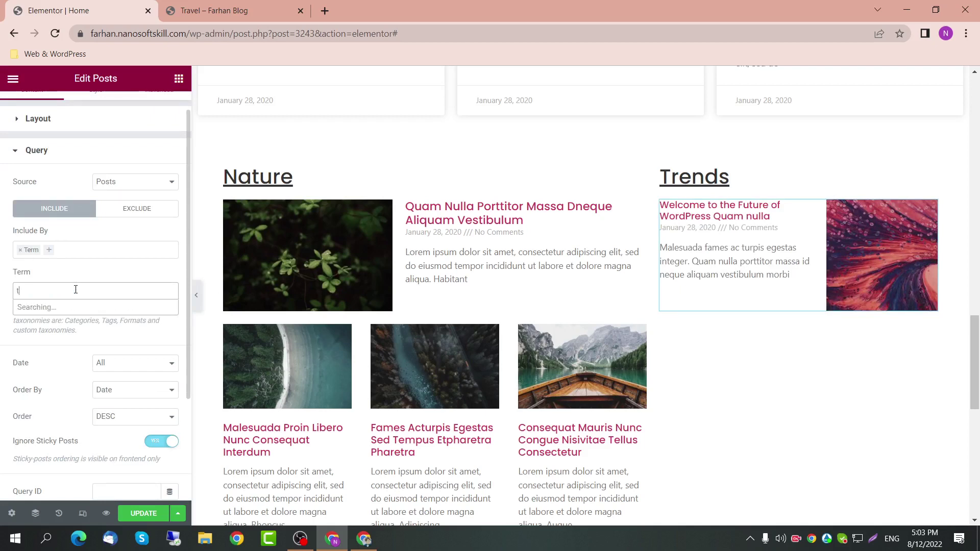
{"action": "type", "text": "ren"}
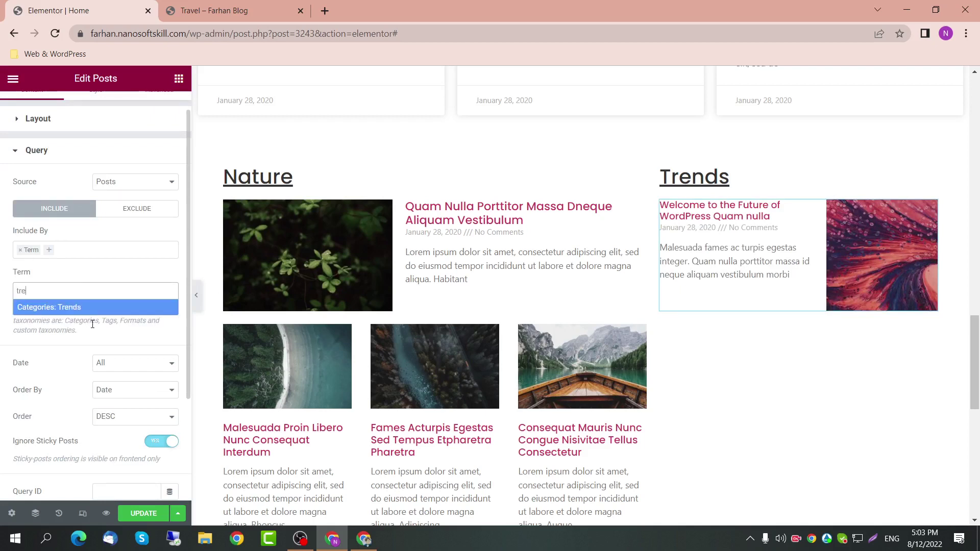
{"action": "left_click", "coordinate": [96, 308]}
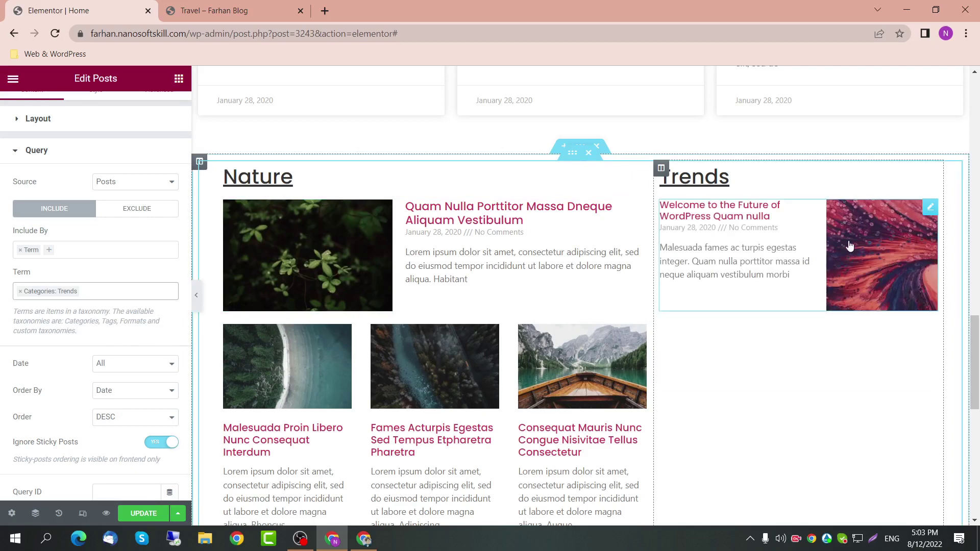
{"action": "scroll", "coordinate": [631, 376], "scroll_direction": "down", "scroll_amount": 1}
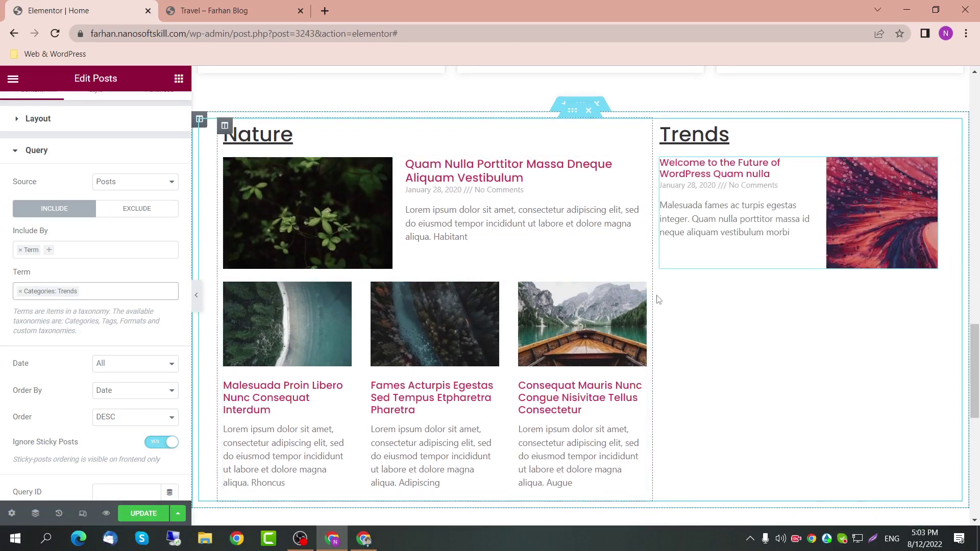
{"action": "left_click", "coordinate": [641, 294]}
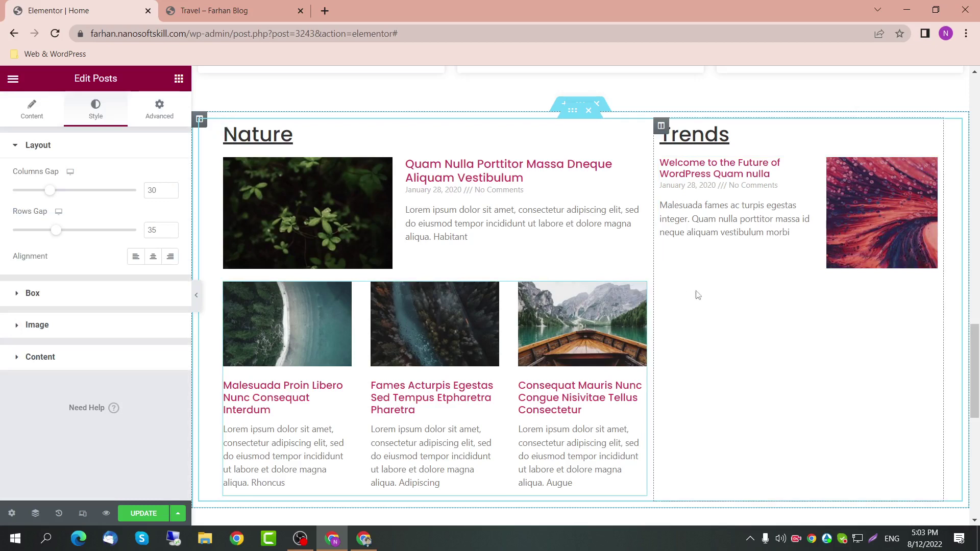
Step: Duplicate the Nature posts grid and move the copy into the Trends column
{"action": "key", "text": "ctrl+d"}
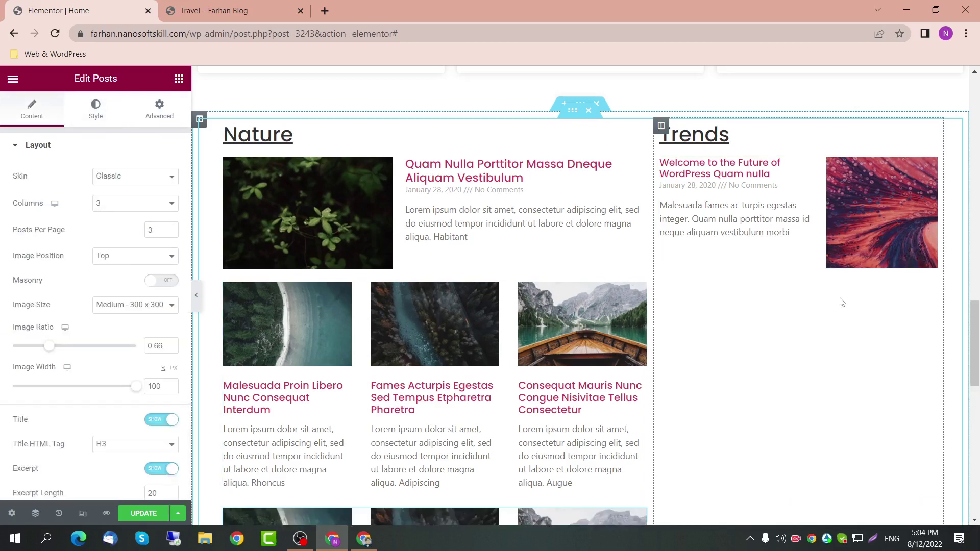
{"action": "scroll", "coordinate": [839, 305], "scroll_direction": "down", "scroll_amount": 2}
{"action": "left_click_drag", "start_coordinate": [636, 411], "coordinate": [782, 240]}
{"action": "scroll", "coordinate": [785, 241], "scroll_direction": "up", "scroll_amount": 1}
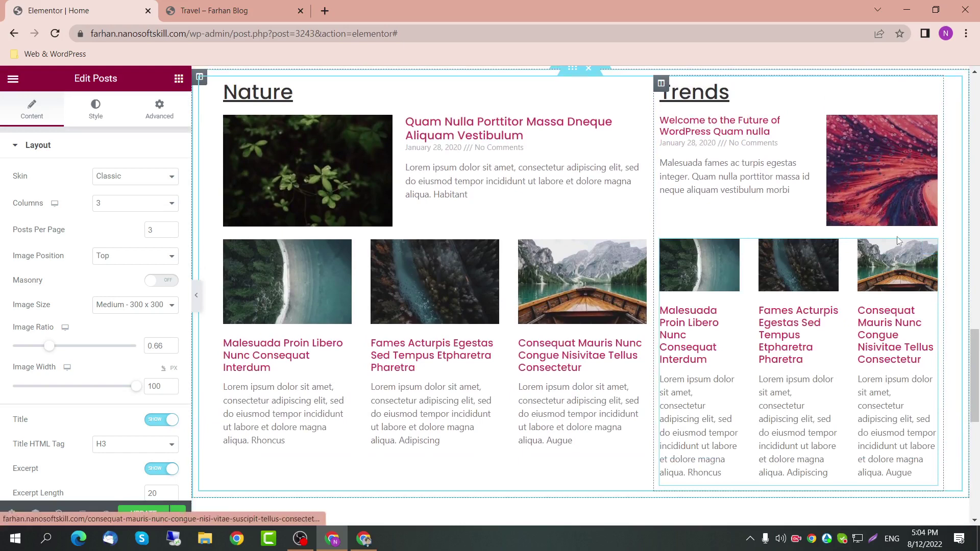
Step: Lay out the copied Trends posts in one column with images on the left
{"action": "left_click", "coordinate": [160, 257]}
{"action": "left_click", "coordinate": [148, 279]}
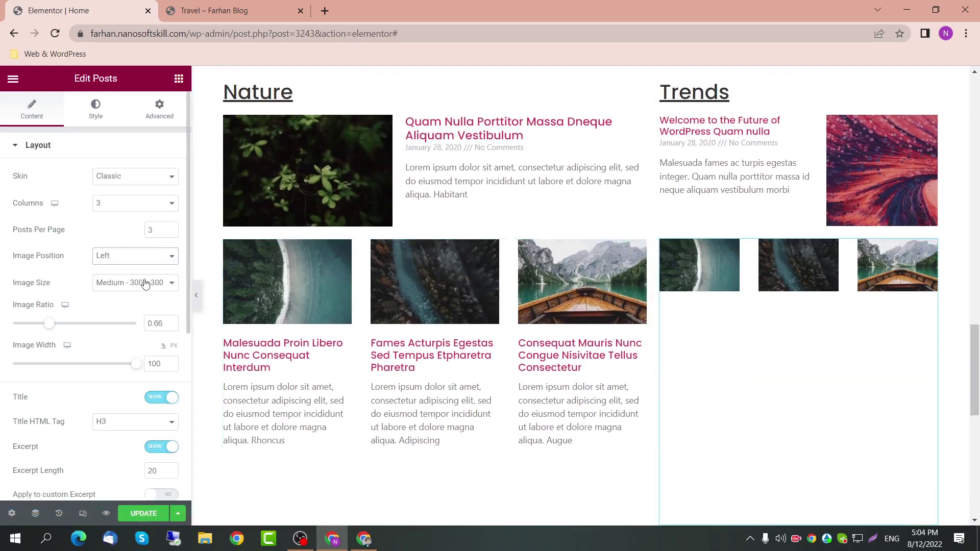
{"action": "left_click", "coordinate": [136, 258]}
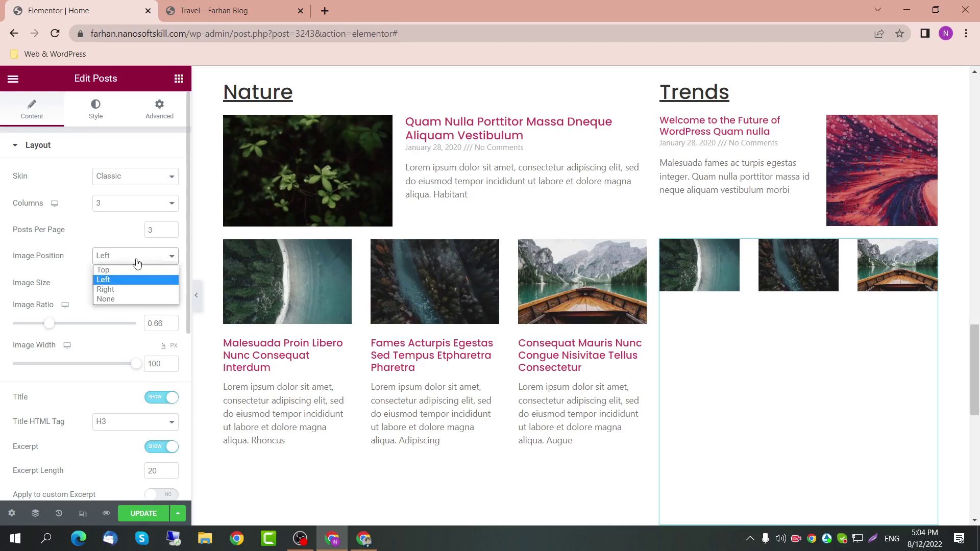
{"action": "left_click", "coordinate": [127, 301]}
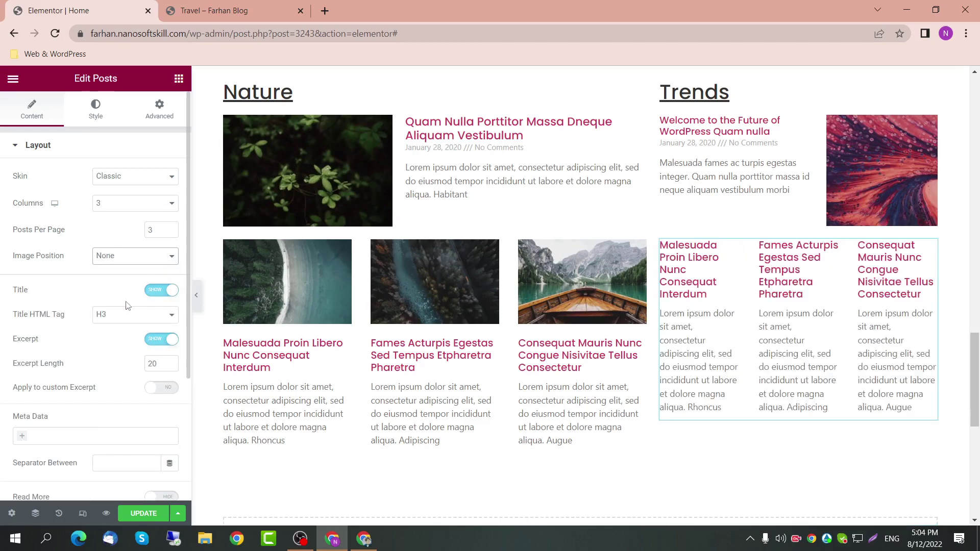
{"action": "left_click", "coordinate": [130, 209]}
{"action": "left_click", "coordinate": [130, 209]}
{"action": "left_click", "coordinate": [130, 210]}
{"action": "left_click", "coordinate": [131, 228]}
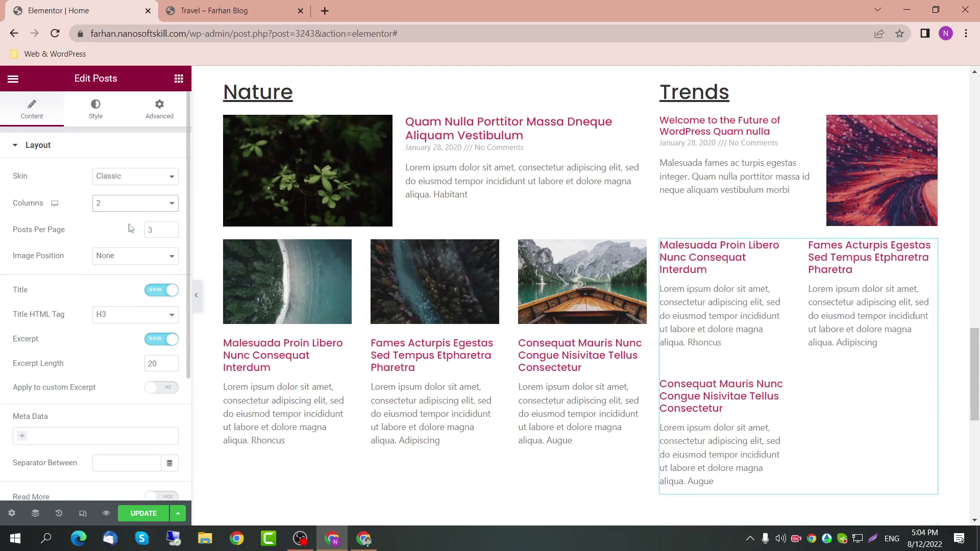
{"action": "left_click", "coordinate": [133, 210]}
{"action": "left_click", "coordinate": [131, 219]}
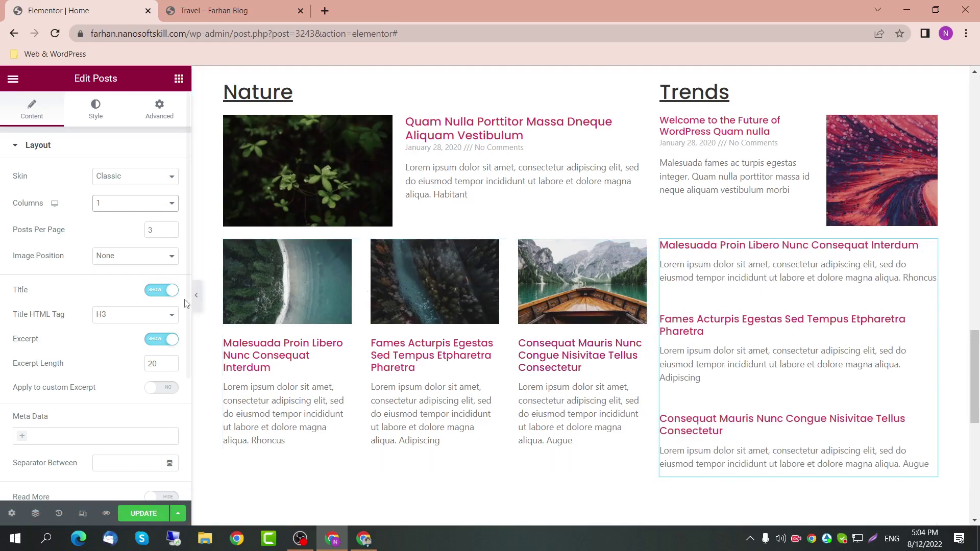
{"action": "left_click", "coordinate": [133, 255]}
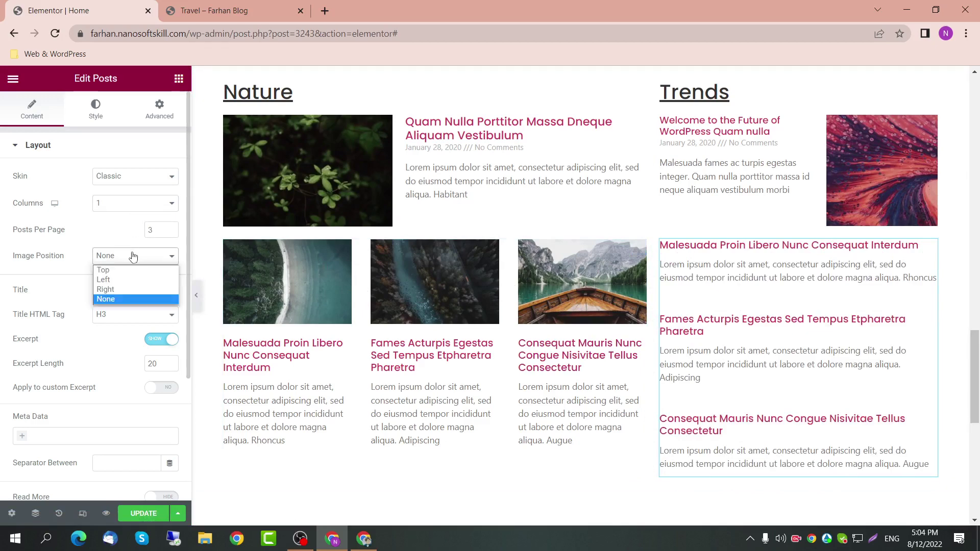
{"action": "left_click", "coordinate": [127, 276]}
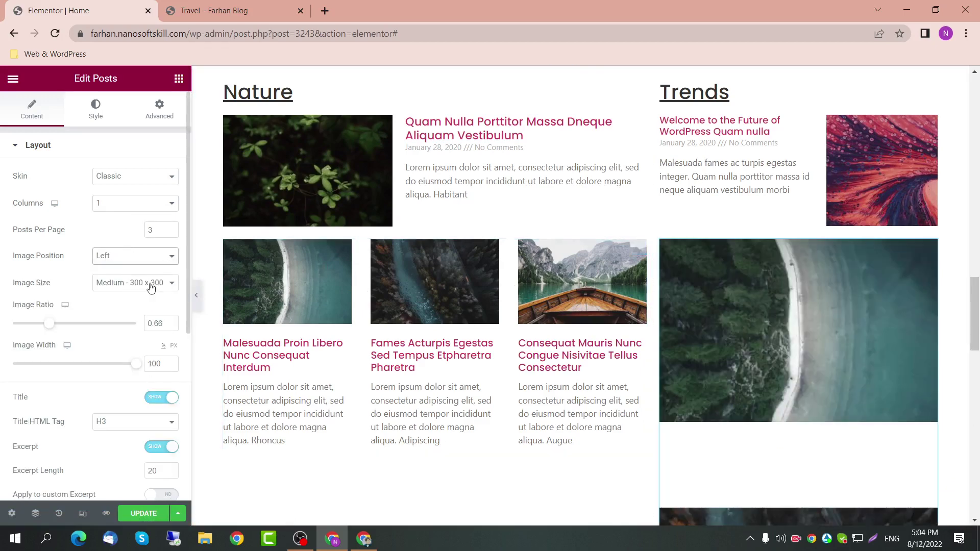
Step: Shrink the post images to width 40 and cut excerpts to 15 words
{"action": "left_click_drag", "start_coordinate": [139, 367], "coordinate": [56, 373]}
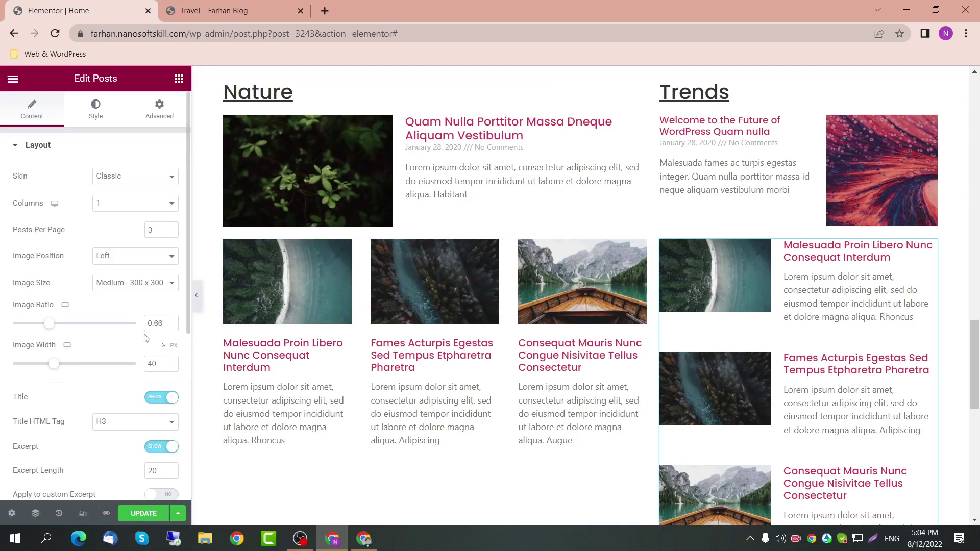
{"action": "scroll", "coordinate": [148, 358], "scroll_direction": "down", "scroll_amount": 2}
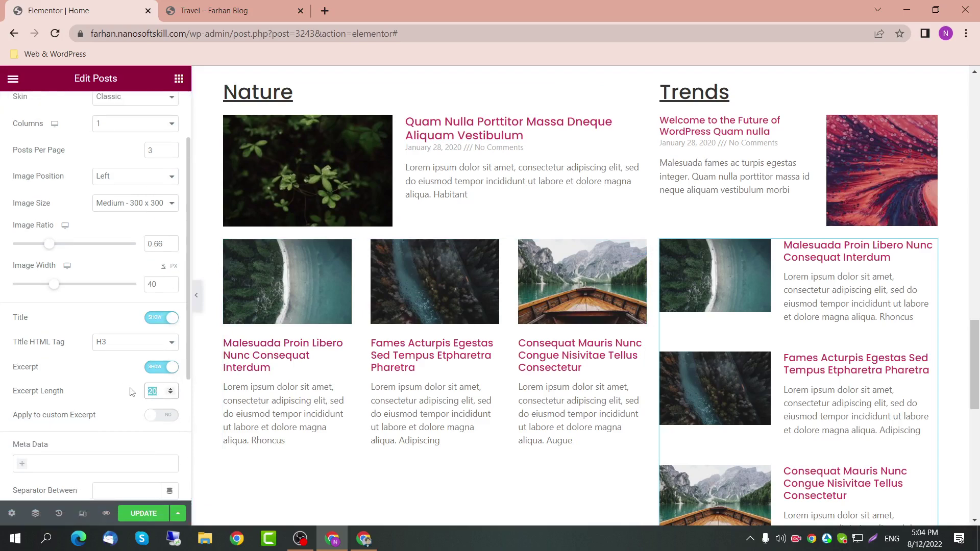
{"action": "type", "text": "15"}
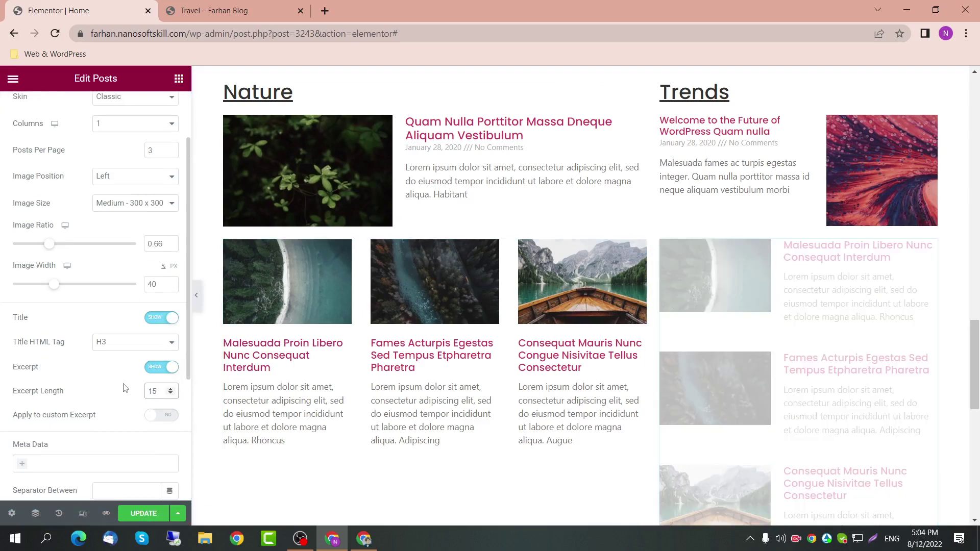
{"action": "scroll", "coordinate": [695, 354], "scroll_direction": "down", "scroll_amount": 2}
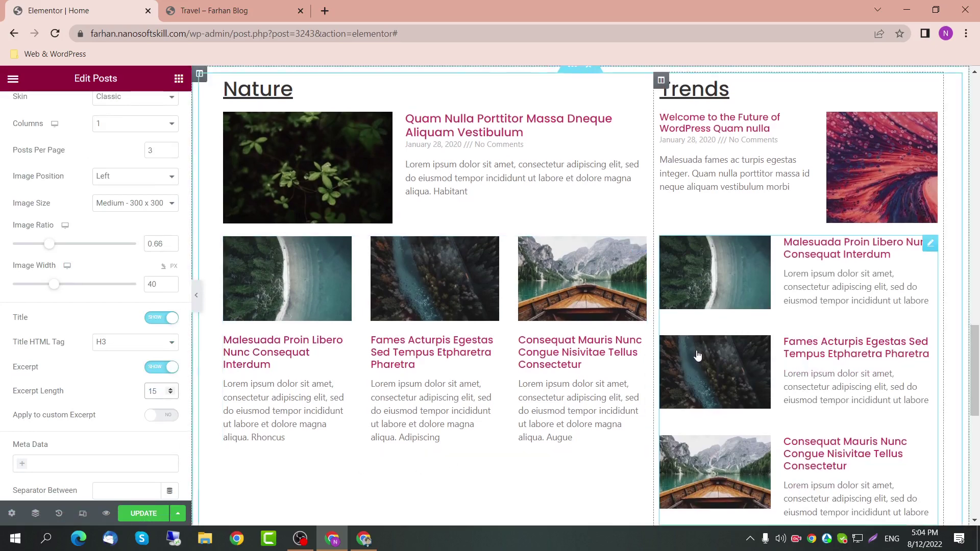
{"action": "scroll", "coordinate": [684, 385], "scroll_direction": "up", "scroll_amount": 2}
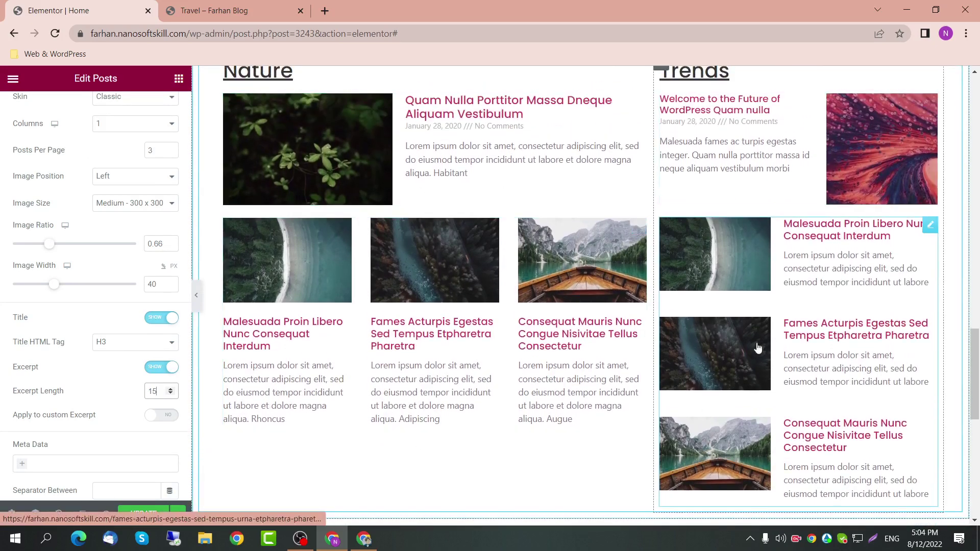
{"action": "scroll", "coordinate": [551, 412], "scroll_direction": "down", "scroll_amount": 1}
{"action": "scroll", "coordinate": [503, 393], "scroll_direction": "down", "scroll_amount": 2}
{"action": "scroll", "coordinate": [536, 368], "scroll_direction": "up", "scroll_amount": 2}
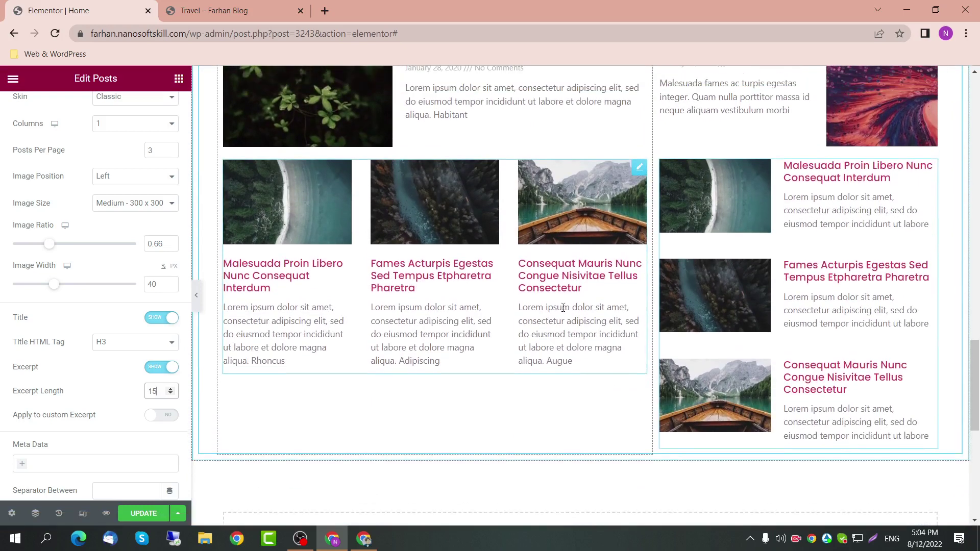
{"action": "scroll", "coordinate": [564, 424], "scroll_direction": "down", "scroll_amount": 4}
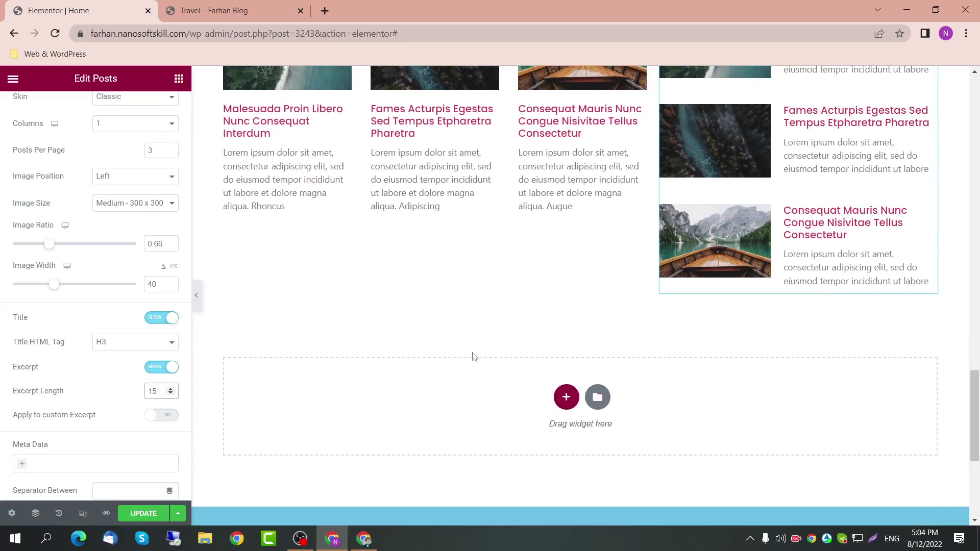
{"action": "scroll", "coordinate": [579, 274], "scroll_direction": "up", "scroll_amount": 6}
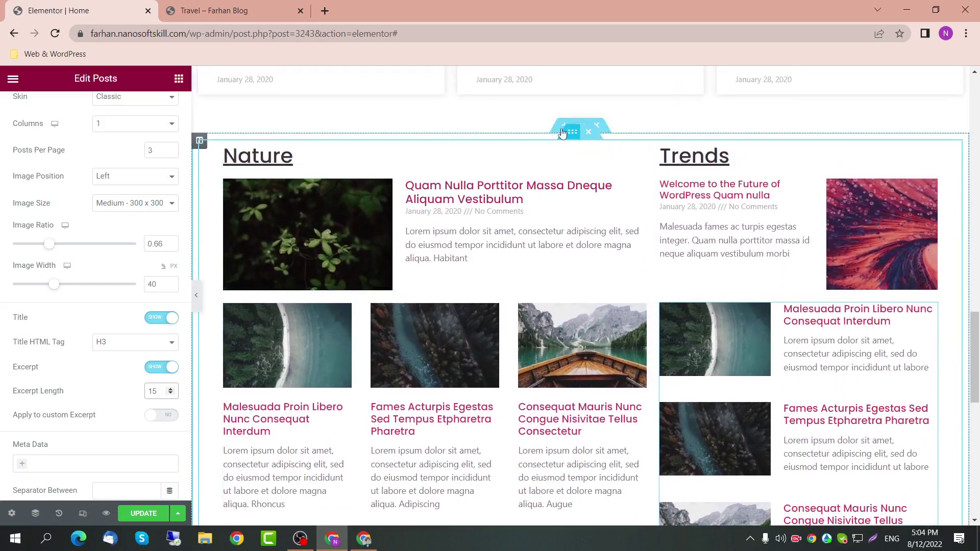
Step: Give the Nature and Trends section a 0 top and 20 px bottom margin, then save
{"action": "left_click", "coordinate": [579, 126]}
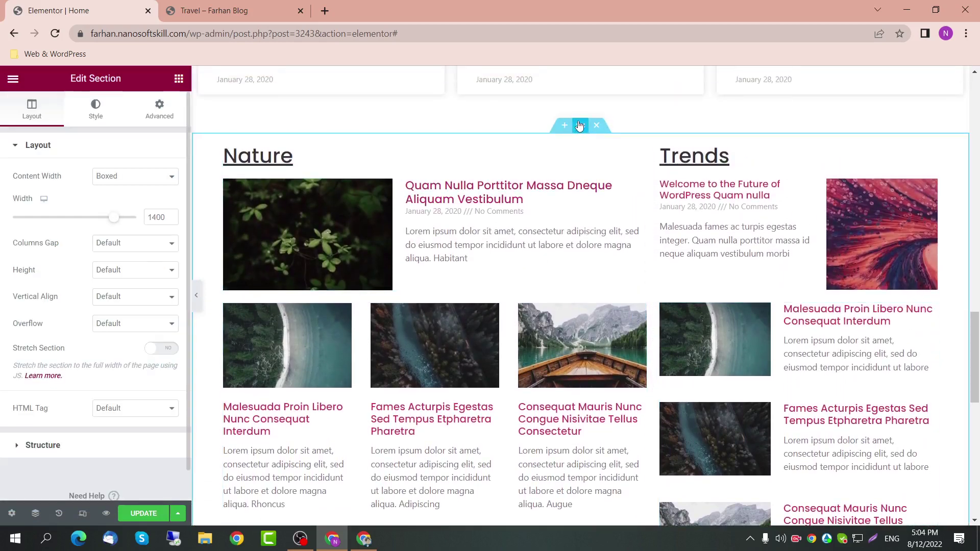
{"action": "left_click", "coordinate": [180, 115]}
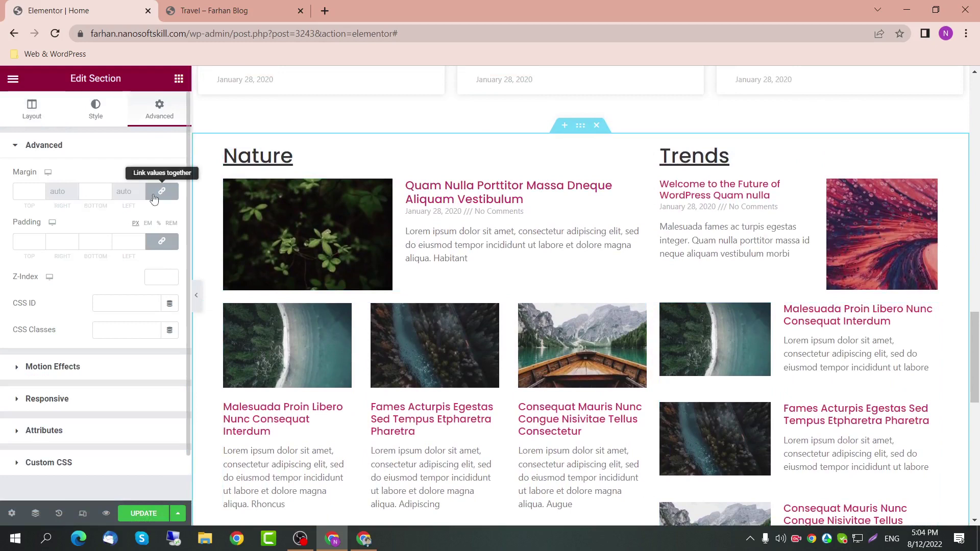
{"action": "left_click", "coordinate": [161, 191]}
{"action": "left_click", "coordinate": [94, 191]}
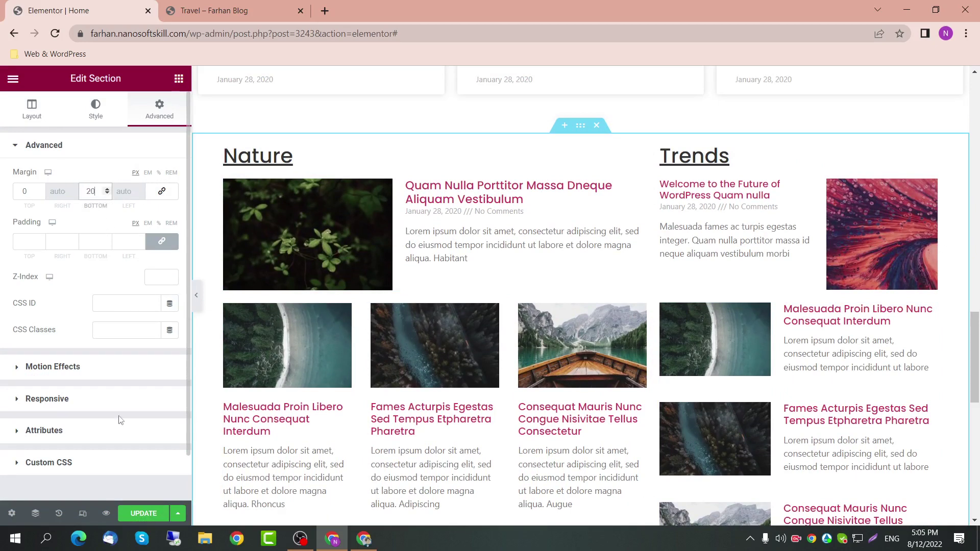
{"action": "left_click", "coordinate": [136, 513]}
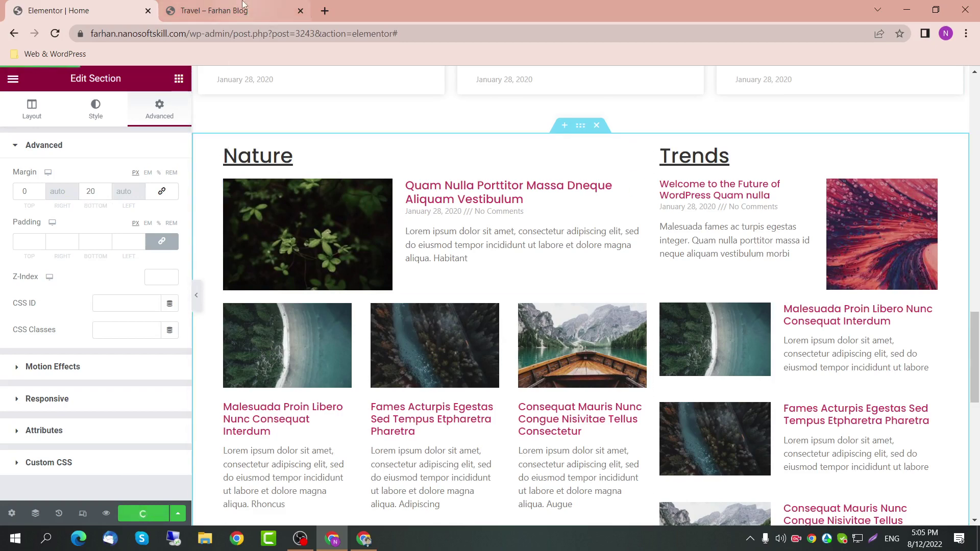
Step: Reload the live site's home page and review the Nature and Trends sections
{"action": "left_click", "coordinate": [243, 4]}
{"action": "key", "text": "F5"}
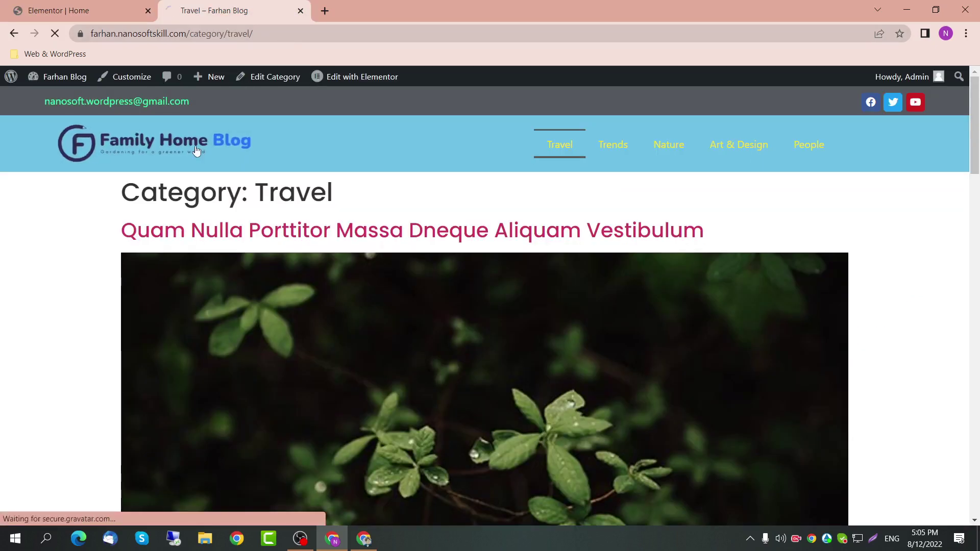
{"action": "left_click", "coordinate": [196, 148]}
{"action": "scroll", "coordinate": [236, 258], "scroll_direction": "down", "scroll_amount": 5}
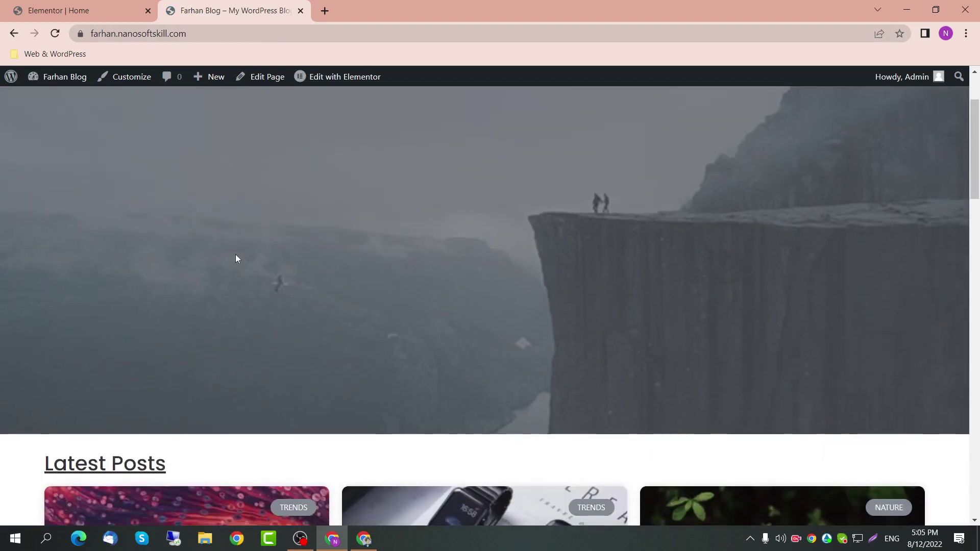
{"action": "scroll", "coordinate": [236, 258], "scroll_direction": "down", "scroll_amount": 4}
{"action": "scroll", "coordinate": [133, 244], "scroll_direction": "up", "scroll_amount": 2}
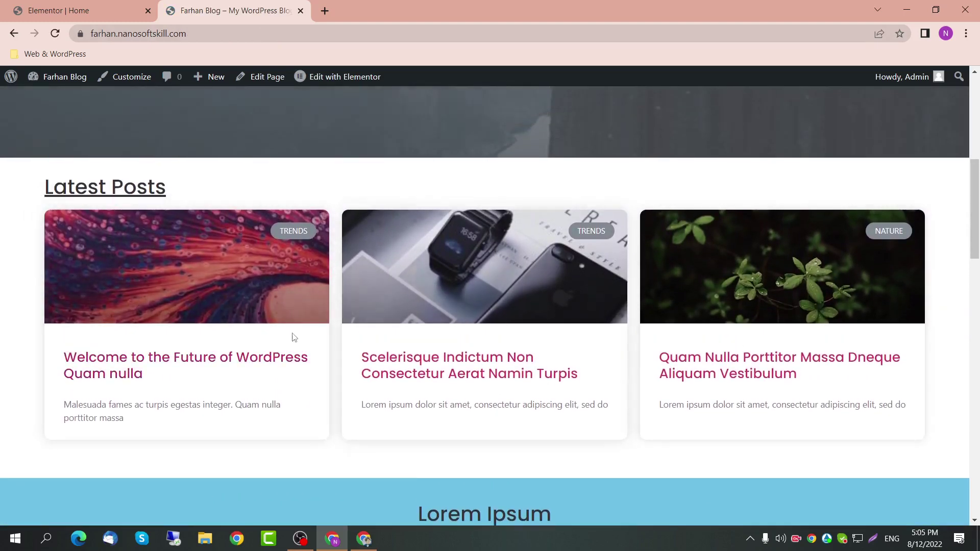
{"action": "scroll", "coordinate": [293, 337], "scroll_direction": "down", "scroll_amount": 2}
{"action": "scroll", "coordinate": [294, 337], "scroll_direction": "down", "scroll_amount": 2}
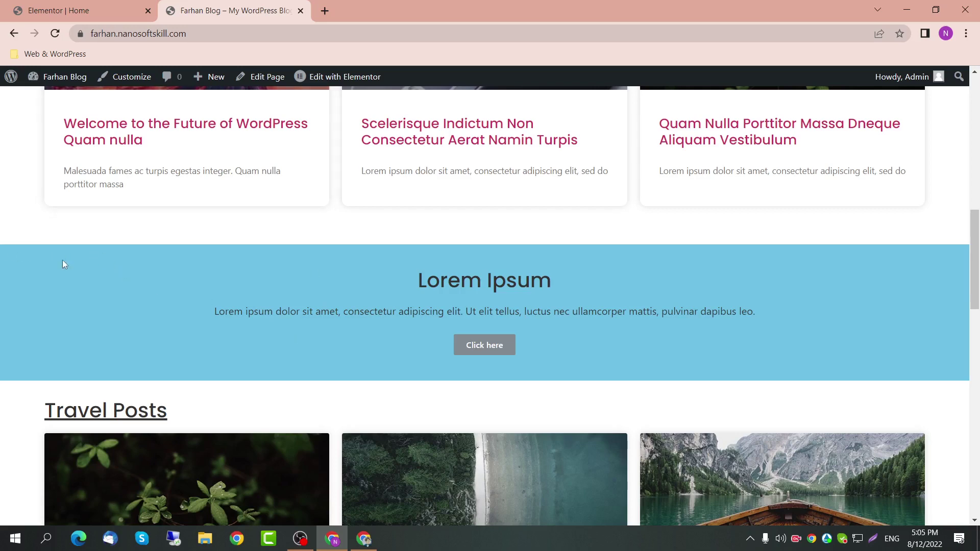
{"action": "left_click_drag", "start_coordinate": [63, 261], "coordinate": [588, 286]}
{"action": "left_click_drag", "start_coordinate": [216, 310], "coordinate": [748, 321]}
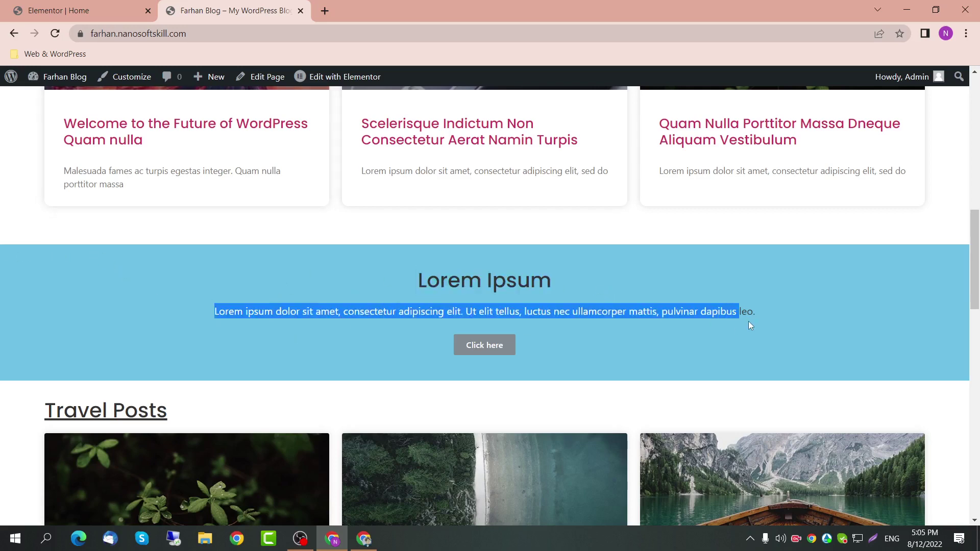
{"action": "left_click", "coordinate": [767, 315]}
{"action": "scroll", "coordinate": [533, 345], "scroll_direction": "down", "scroll_amount": 5}
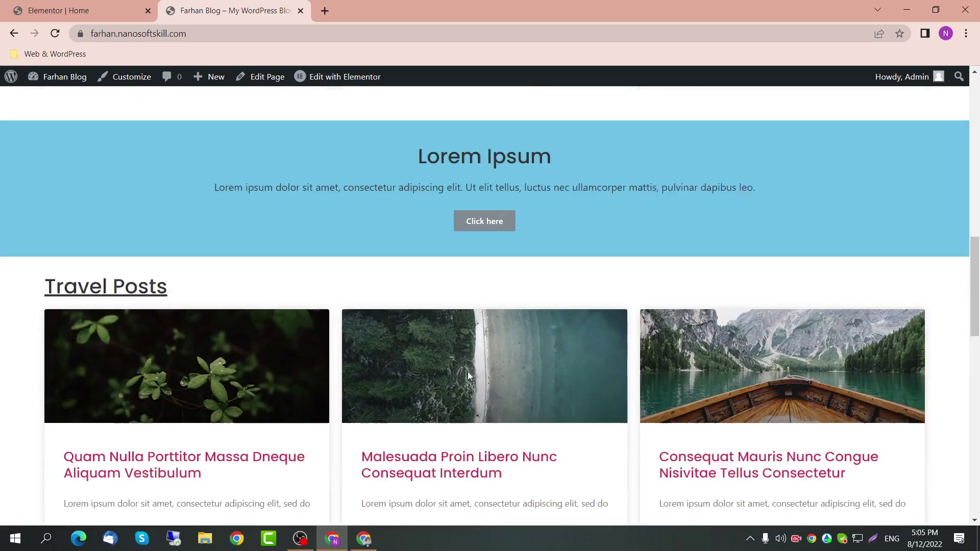
{"action": "scroll", "coordinate": [725, 340], "scroll_direction": "down", "scroll_amount": 5}
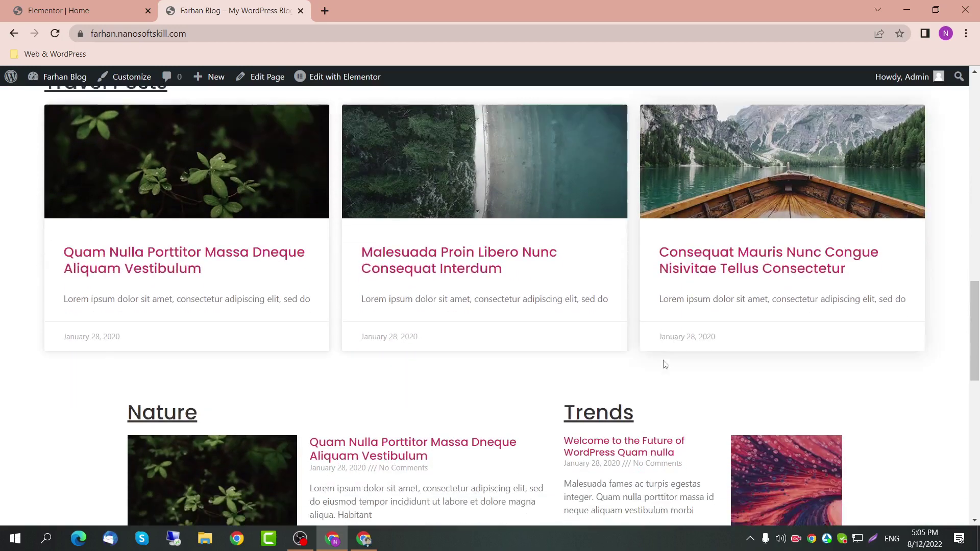
{"action": "scroll", "coordinate": [509, 280], "scroll_direction": "down", "scroll_amount": 3}
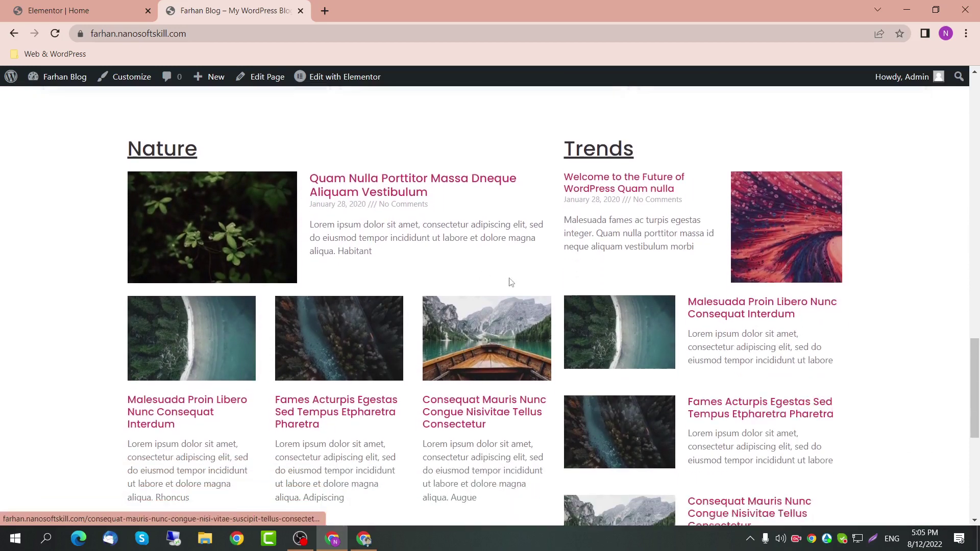
{"action": "scroll", "coordinate": [423, 336], "scroll_direction": "up", "scroll_amount": 2}
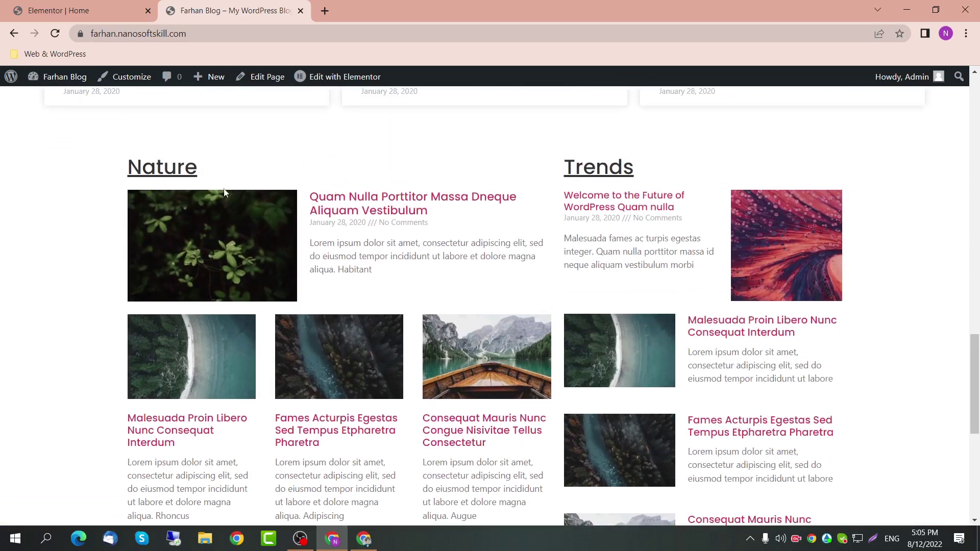
Step: Remove the column gap in the Nature and Trends section and preview the result
{"action": "left_click", "coordinate": [59, 10]}
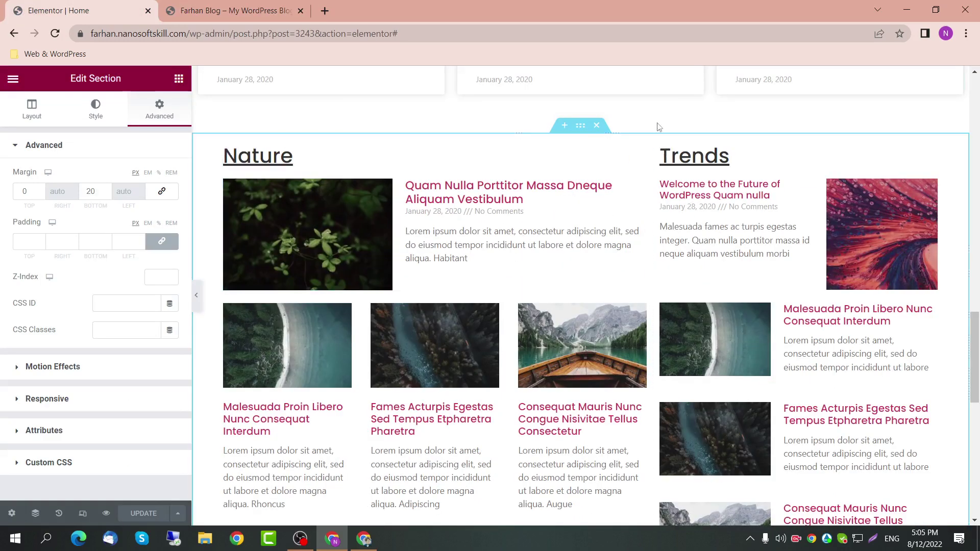
{"action": "left_click", "coordinate": [31, 109]}
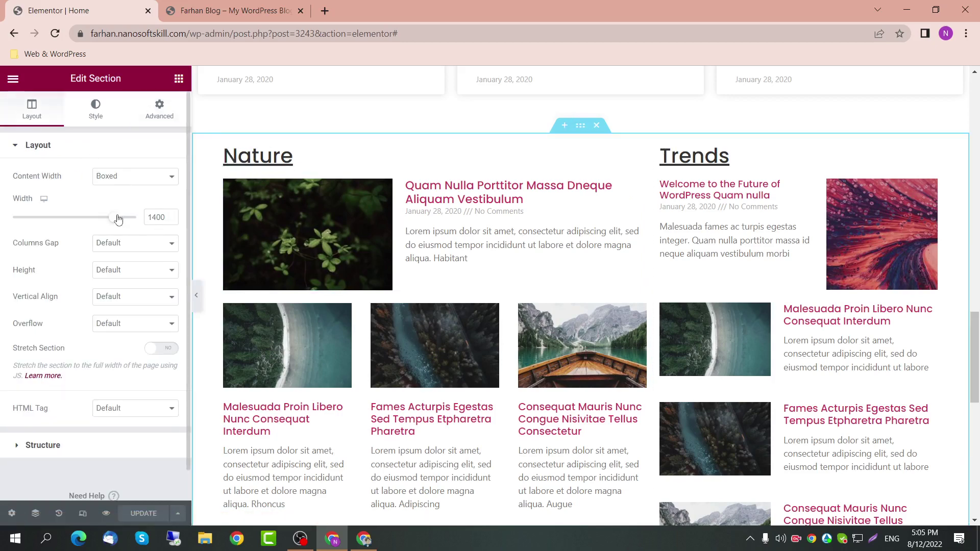
{"action": "left_click", "coordinate": [120, 243]}
{"action": "left_click", "coordinate": [118, 265]}
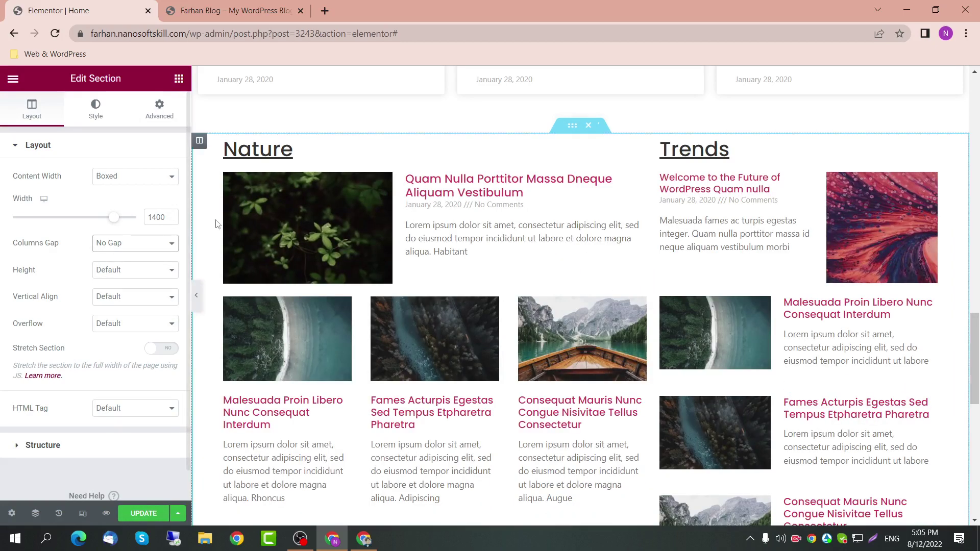
{"action": "left_click", "coordinate": [197, 296]}
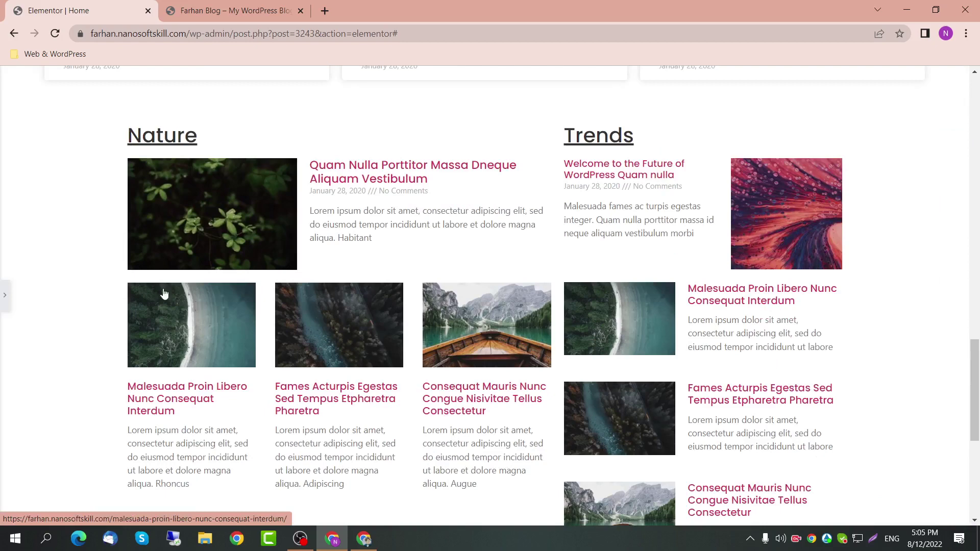
{"action": "left_click", "coordinate": [5, 295]}
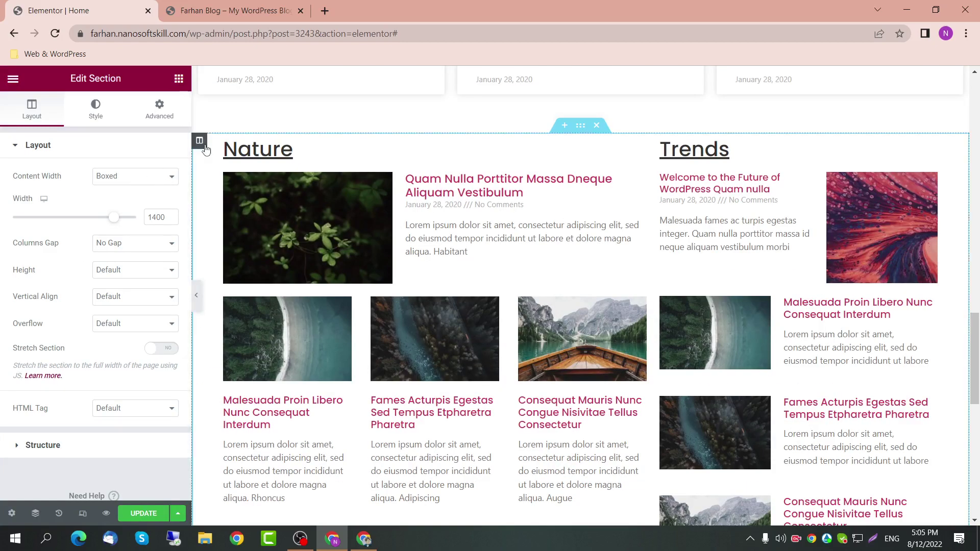
Step: Set the inner section to a boxed content width of 1400
{"action": "left_click", "coordinate": [199, 140]}
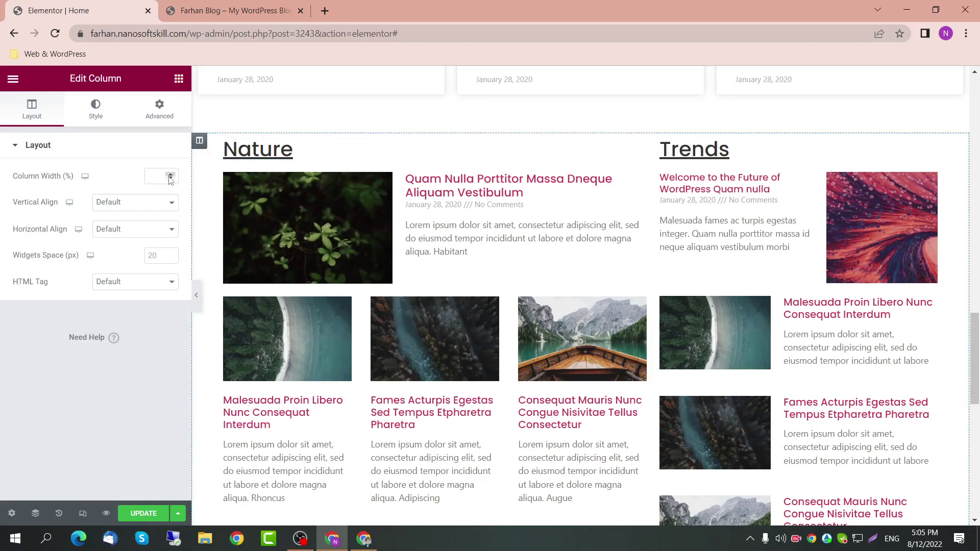
{"action": "left_click", "coordinate": [569, 132]}
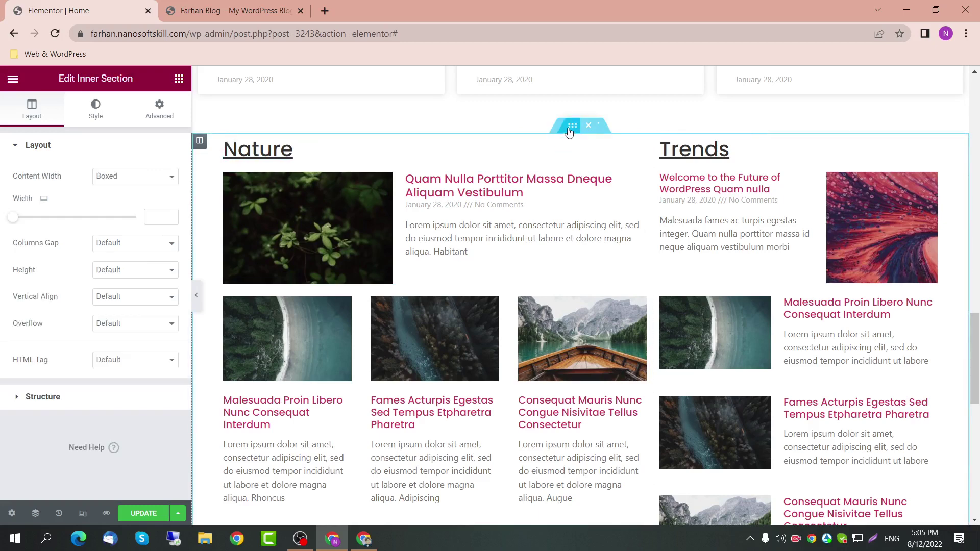
{"action": "left_click", "coordinate": [168, 179]}
{"action": "left_click", "coordinate": [149, 189]}
{"action": "left_click", "coordinate": [151, 217]}
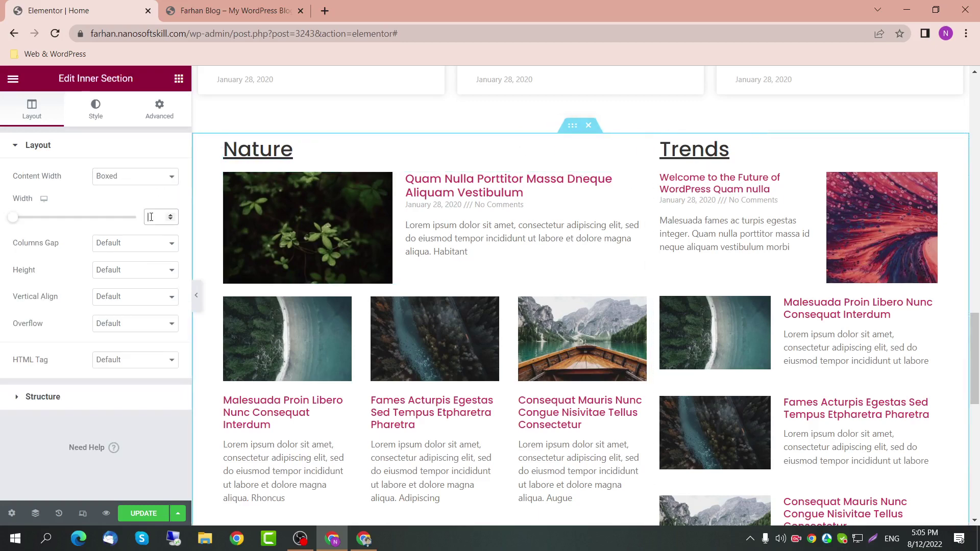
{"action": "type", "text": "1400"}
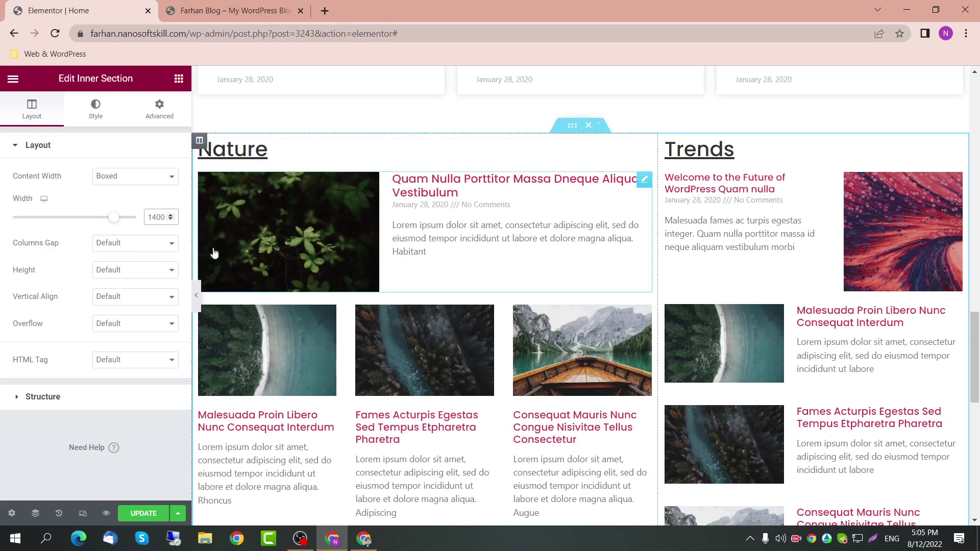
{"action": "left_click", "coordinate": [197, 299]}
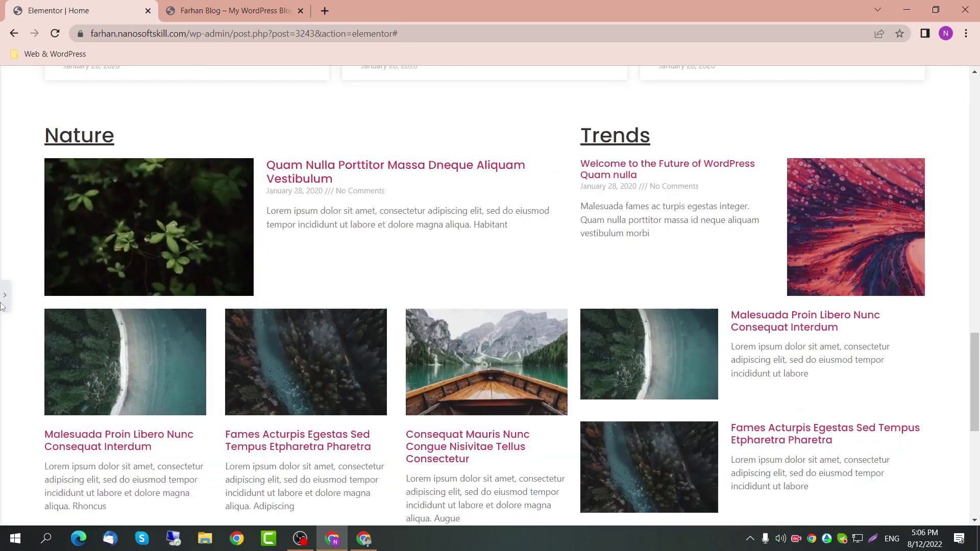
{"action": "left_click", "coordinate": [3, 298]}
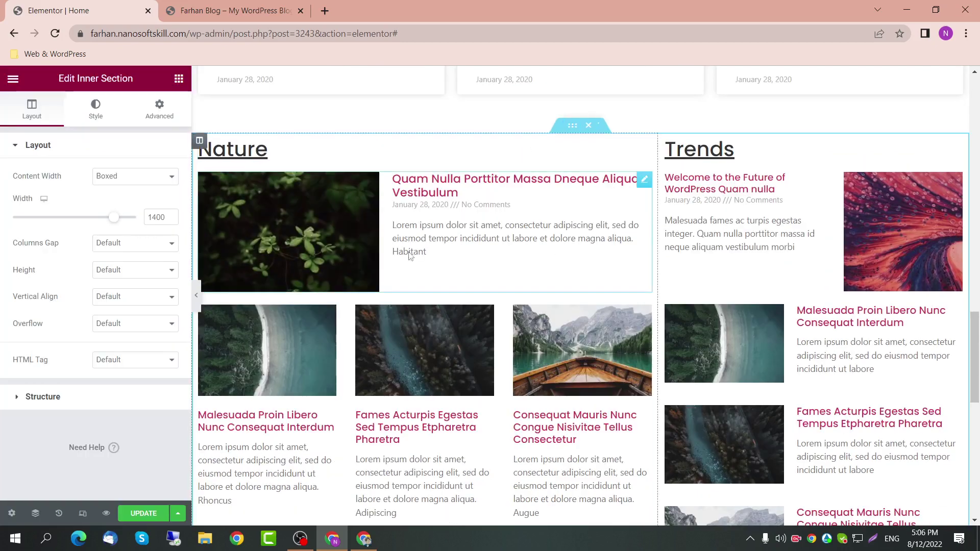
Step: Select the section and its inner section in the Navigator, then save the page
{"action": "left_click", "coordinate": [32, 518]}
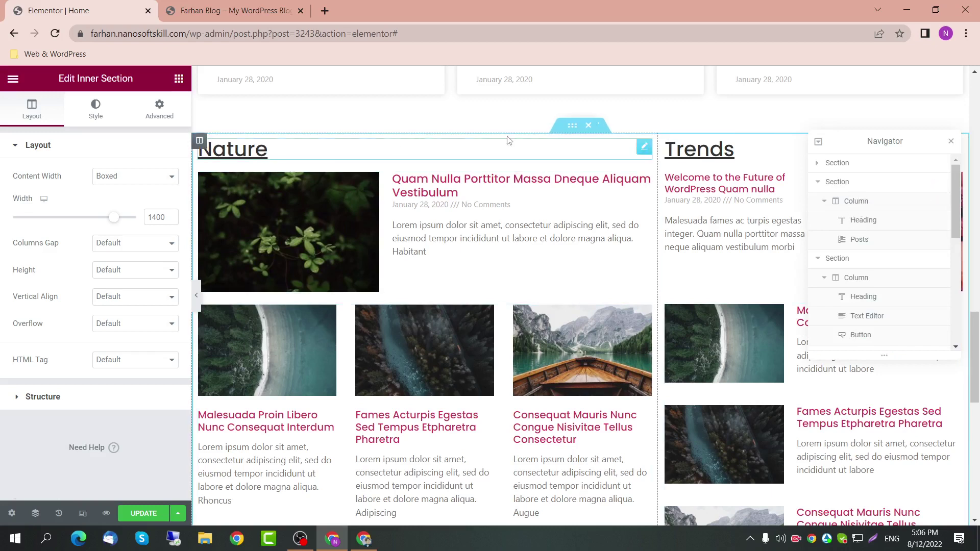
{"action": "scroll", "coordinate": [892, 278], "scroll_direction": "down", "scroll_amount": 4}
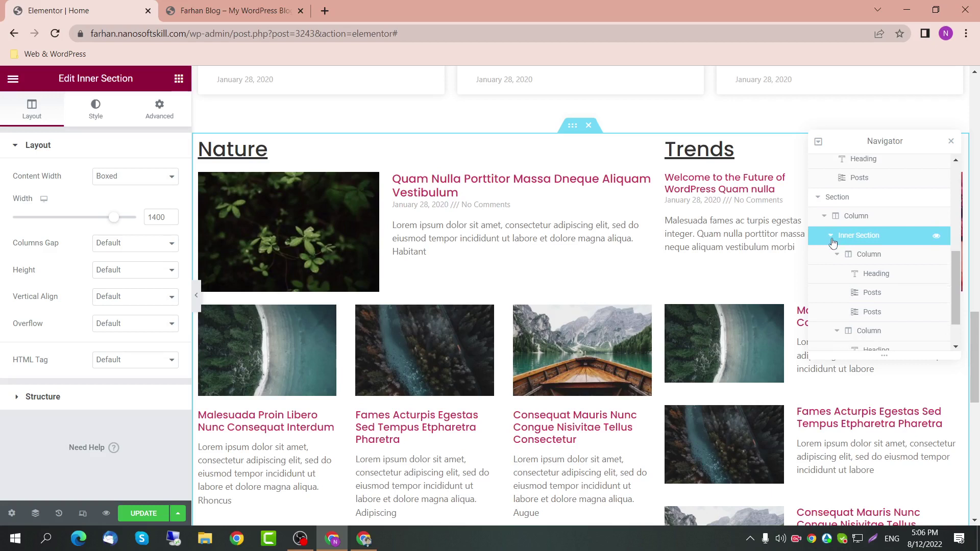
{"action": "left_click", "coordinate": [832, 238]}
{"action": "left_click", "coordinate": [823, 325]}
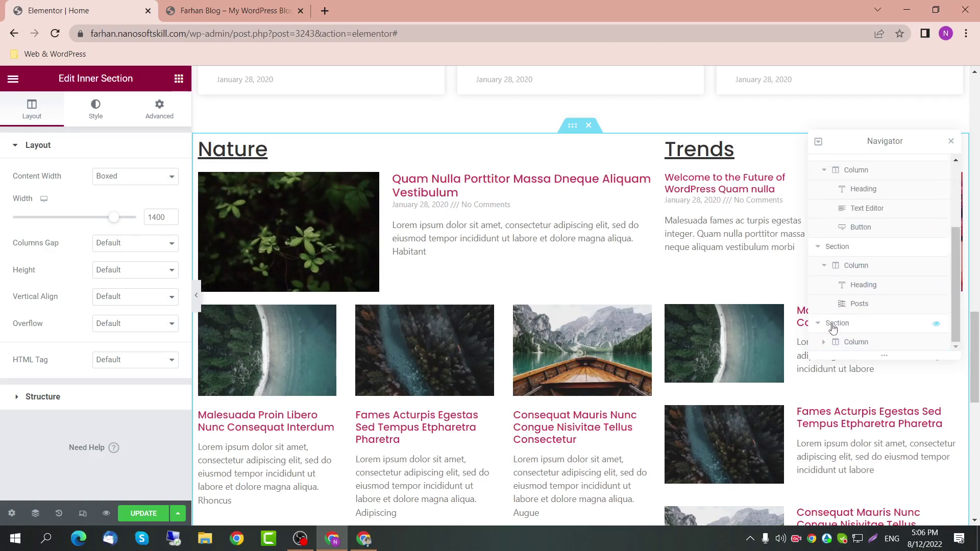
{"action": "left_click", "coordinate": [827, 322]}
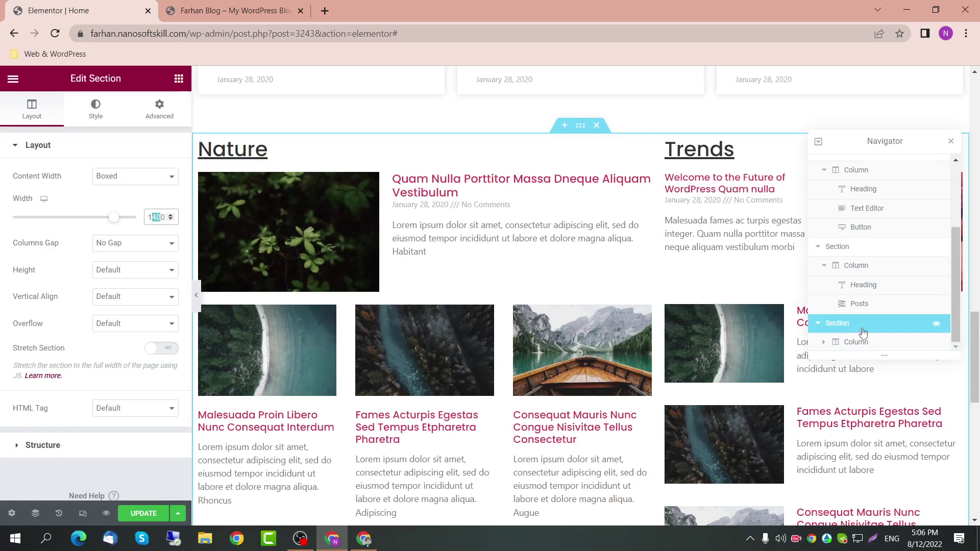
{"action": "left_click", "coordinate": [824, 343]}
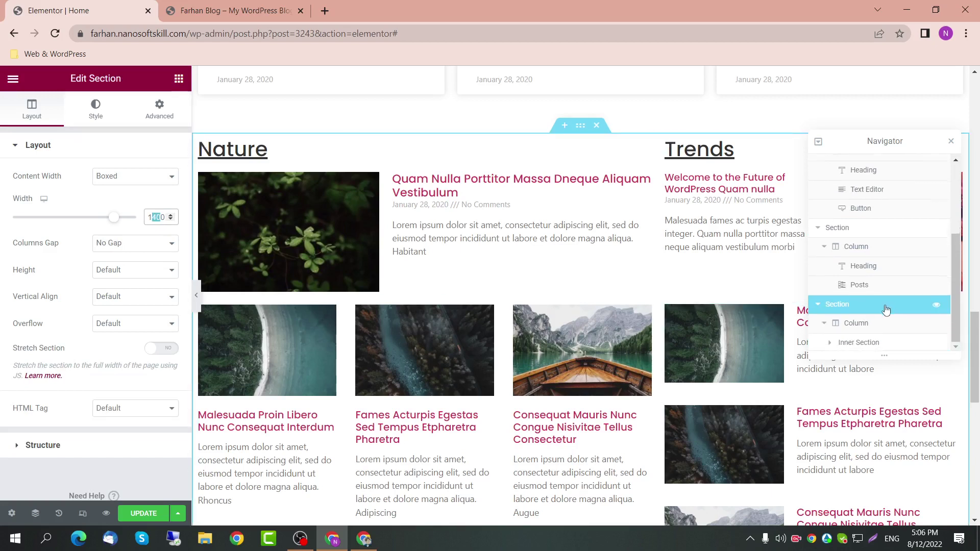
{"action": "left_click", "coordinate": [852, 345]}
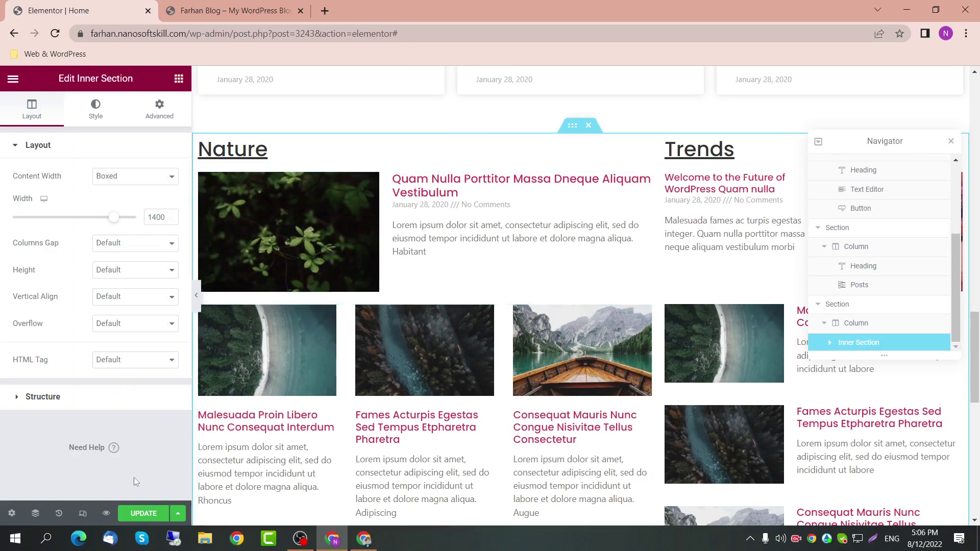
{"action": "left_click", "coordinate": [144, 513]}
{"action": "left_click", "coordinate": [234, 10]}
{"action": "scroll", "coordinate": [435, 388], "scroll_direction": "down", "scroll_amount": 2}
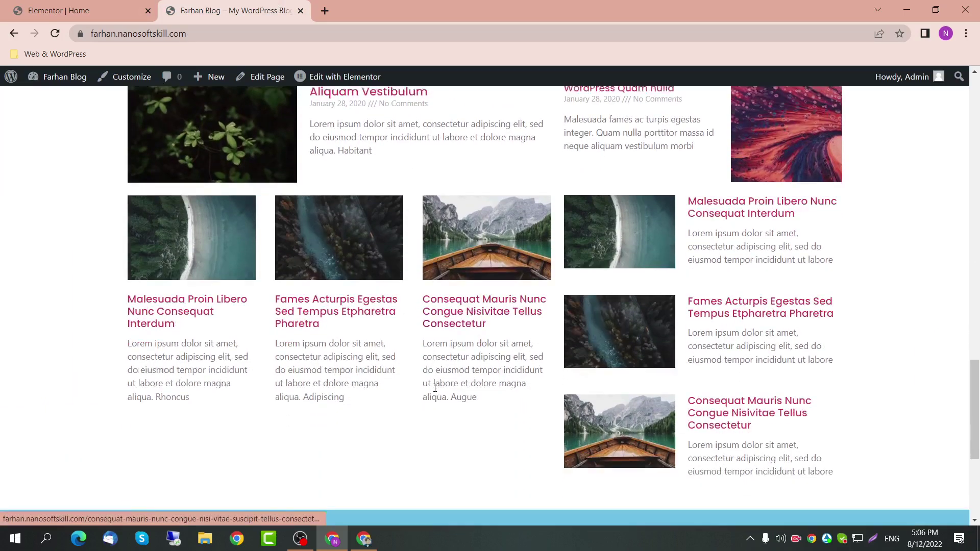
{"action": "scroll", "coordinate": [435, 388], "scroll_direction": "down", "scroll_amount": 1}
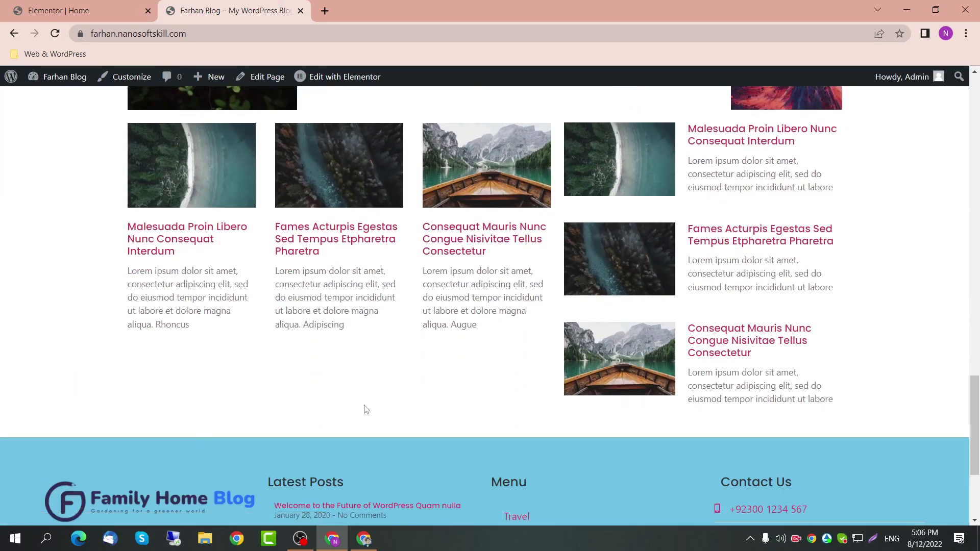
{"action": "left_click", "coordinate": [223, 38]}
{"action": "key", "text": "Return"}
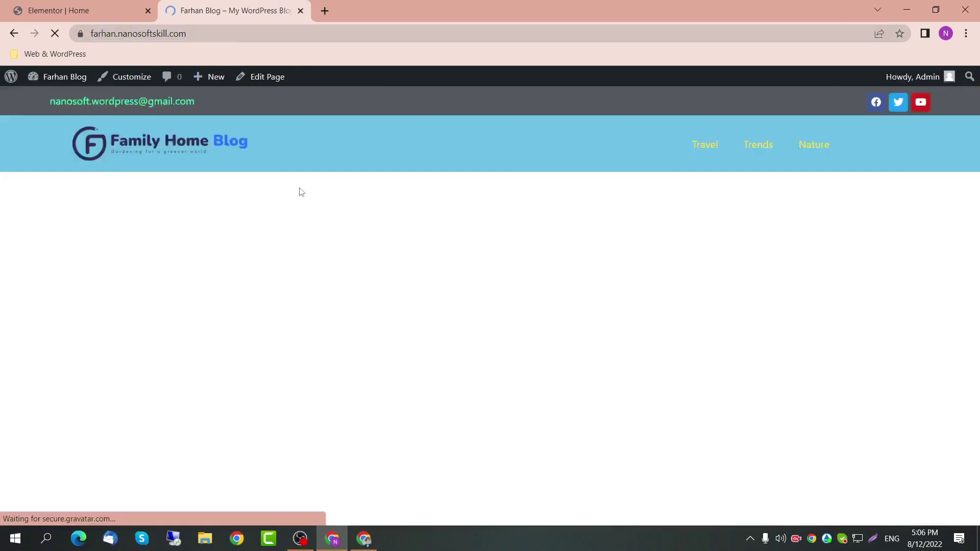
{"action": "scroll", "coordinate": [446, 319], "scroll_direction": "up", "scroll_amount": 5}
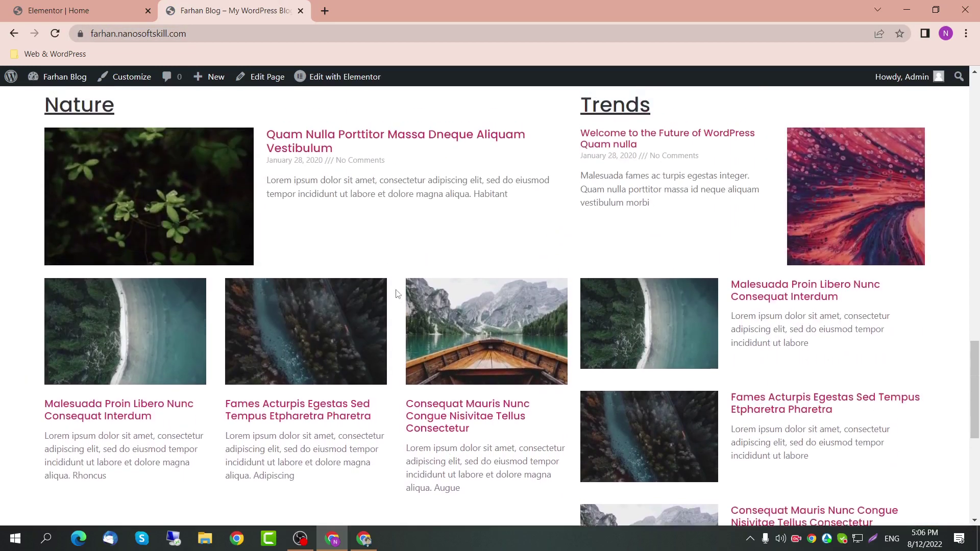
{"action": "scroll", "coordinate": [153, 317], "scroll_direction": "up", "scroll_amount": 2}
{"action": "scroll", "coordinate": [153, 319], "scroll_direction": "down", "scroll_amount": 3}
{"action": "scroll", "coordinate": [372, 332], "scroll_direction": "up", "scroll_amount": 1}
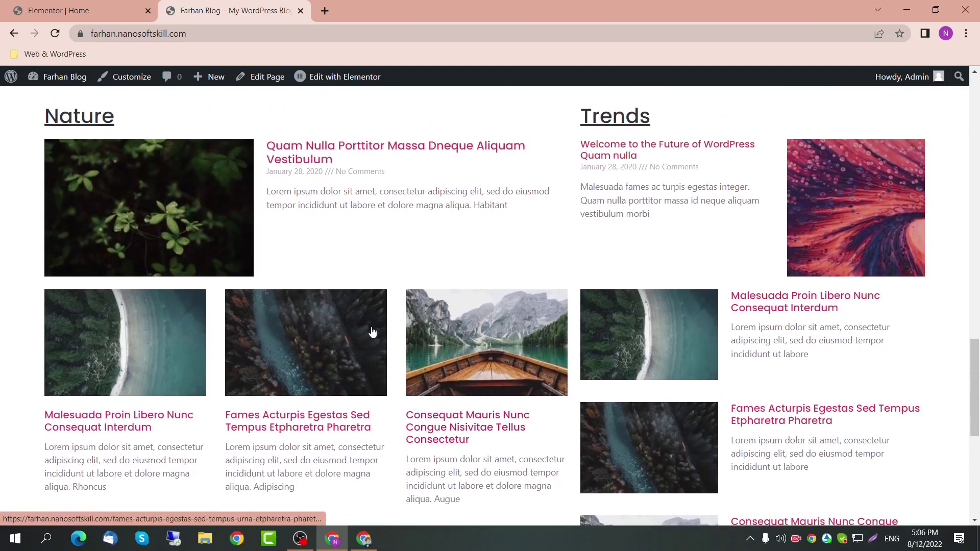
{"action": "scroll", "coordinate": [291, 271], "scroll_direction": "up", "scroll_amount": 10}
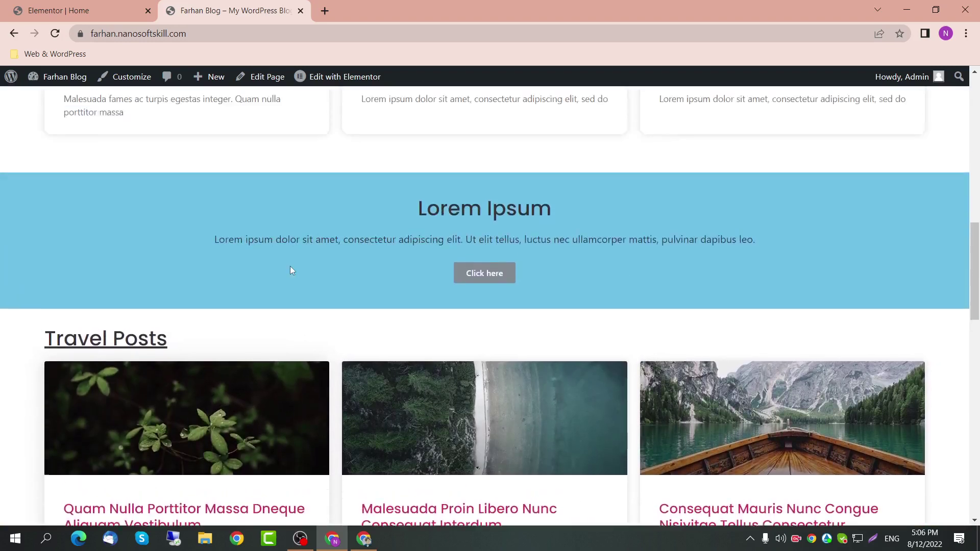
{"action": "scroll", "coordinate": [290, 265], "scroll_direction": "up", "scroll_amount": 15}
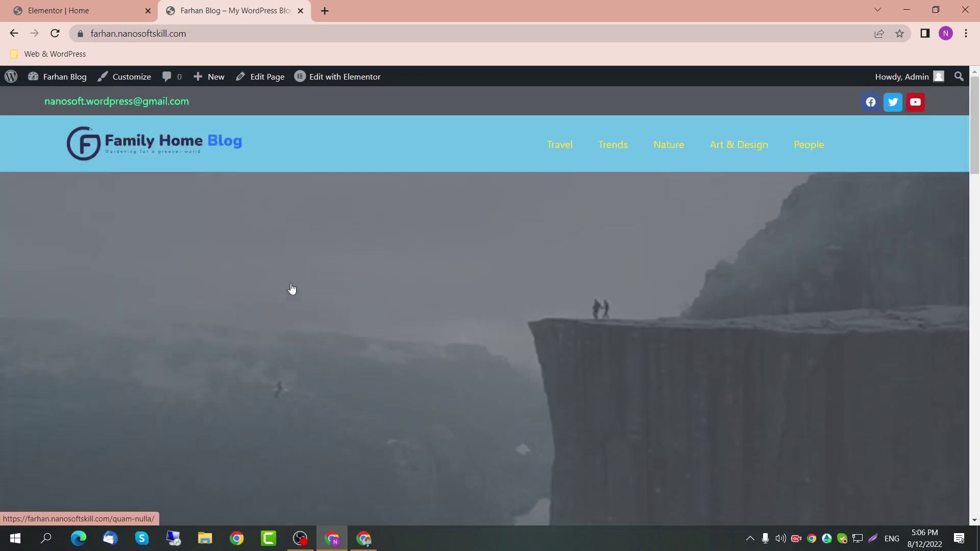
{"action": "scroll", "coordinate": [291, 286], "scroll_direction": "down", "scroll_amount": 1}
{"action": "key", "text": "ctrl+Tab"}
{"action": "scroll", "coordinate": [370, 207], "scroll_direction": "up", "scroll_amount": 5}
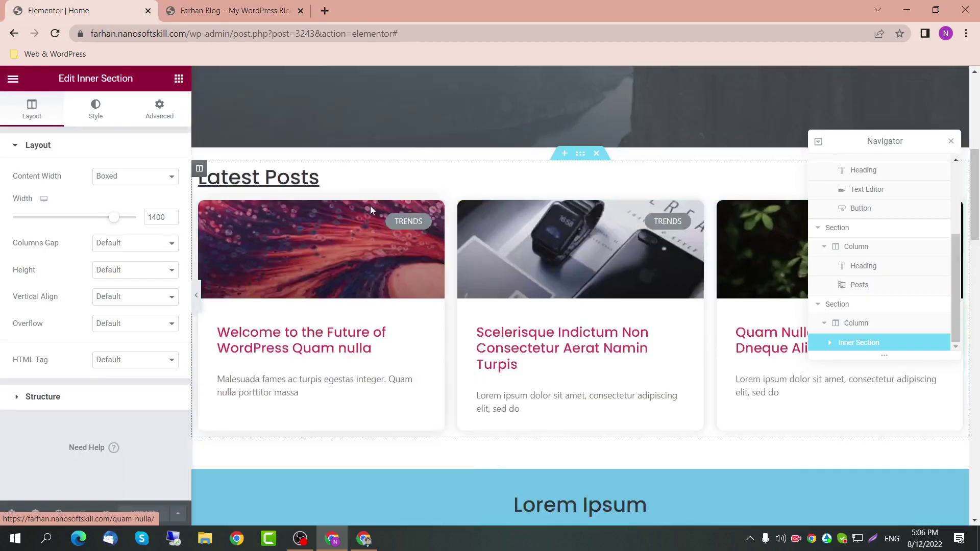
Step: Add a centred heading 'Lorem Ipsum Dummy Heading' over the hero image
{"action": "scroll", "coordinate": [369, 206], "scroll_direction": "up", "scroll_amount": 5}
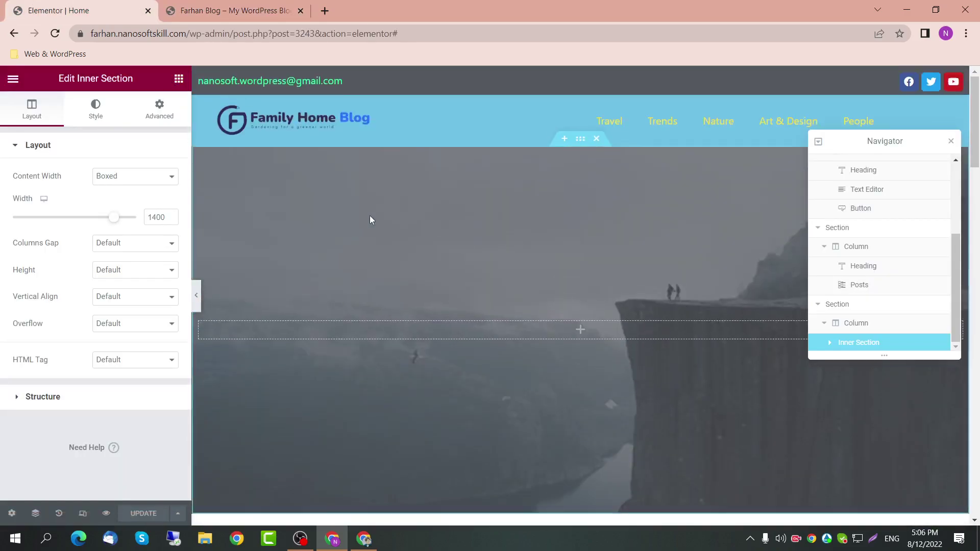
{"action": "left_click", "coordinate": [178, 80]}
{"action": "left_click_drag", "start_coordinate": [128, 244], "coordinate": [517, 340]}
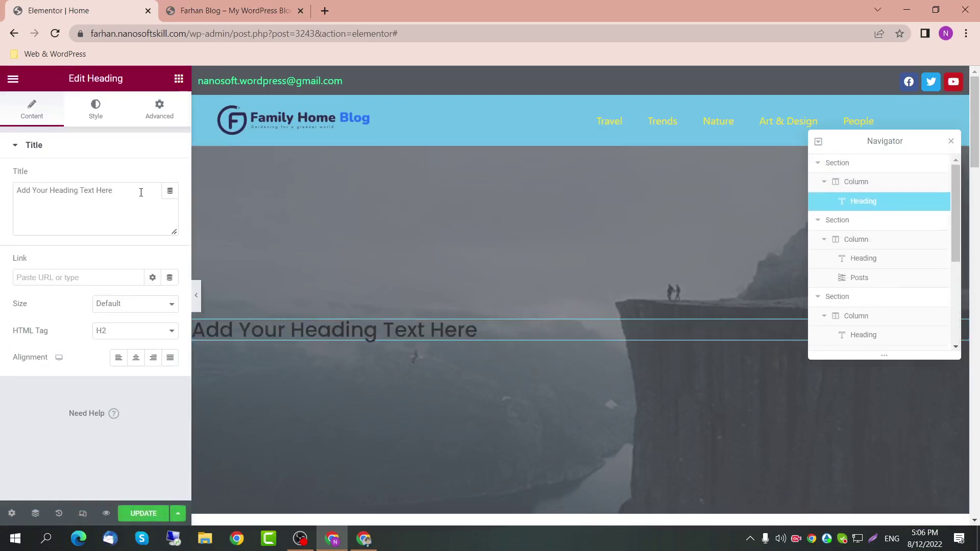
{"action": "left_click_drag", "start_coordinate": [141, 191], "coordinate": [1, 191]}
{"action": "type", "text": "Lorem Ipsum Dummy Heading"}
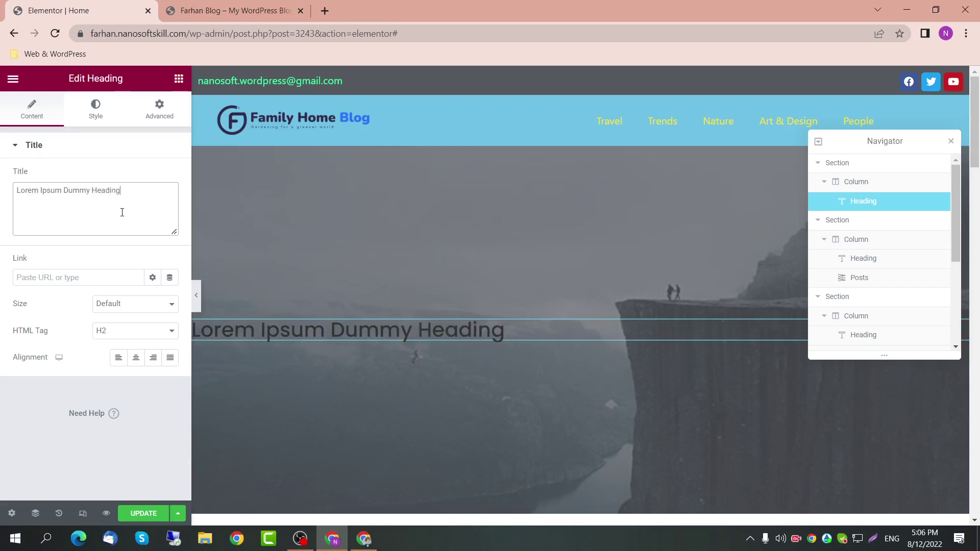
{"action": "left_click", "coordinate": [135, 357]}
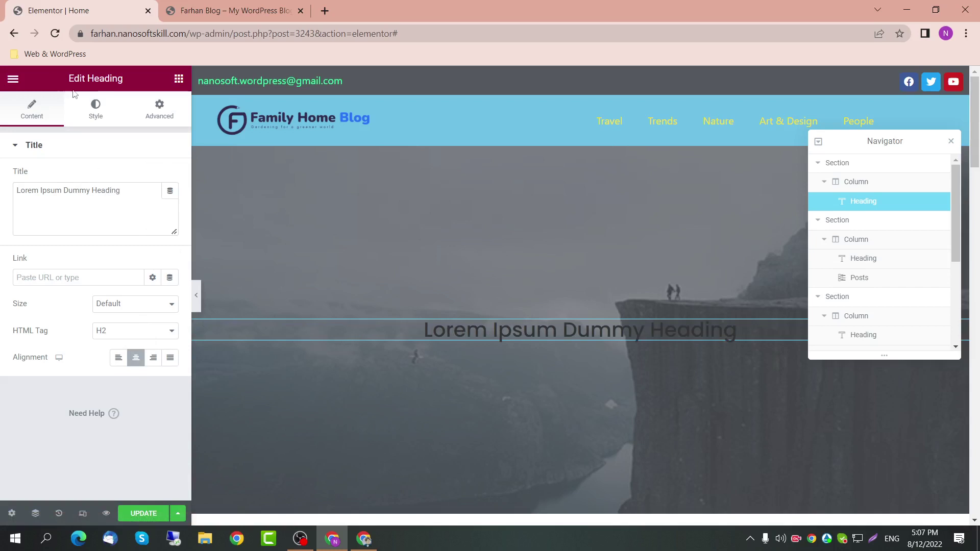
Step: Set the heading text colour to white #FFFFFF
{"action": "left_click", "coordinate": [93, 109]}
{"action": "left_click", "coordinate": [170, 203]}
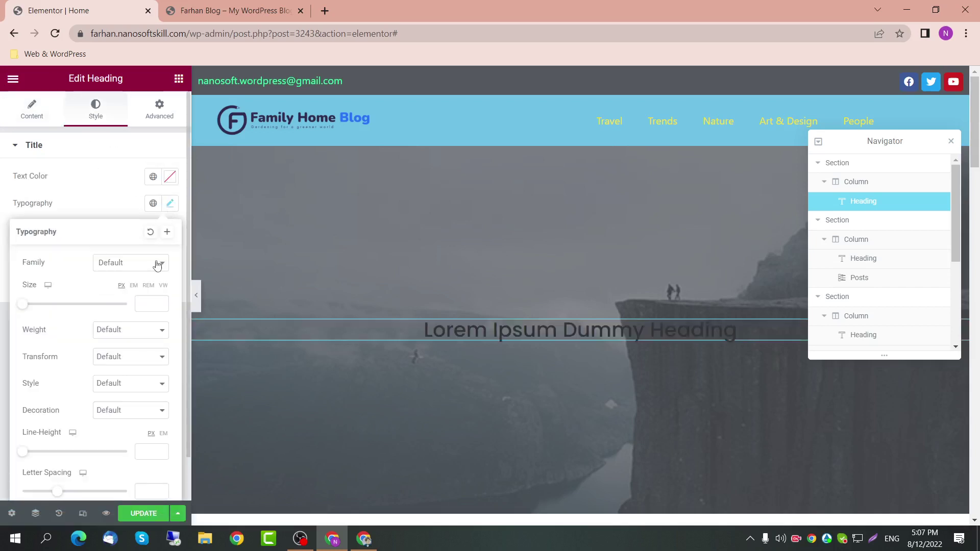
{"action": "left_click", "coordinate": [102, 185]}
{"action": "left_click", "coordinate": [153, 176]}
{"action": "left_click", "coordinate": [170, 177]}
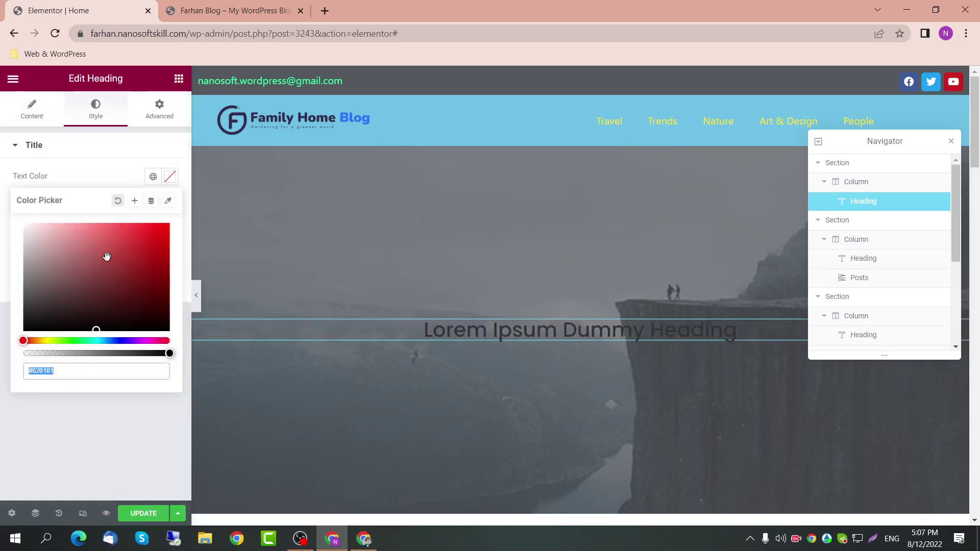
{"action": "type", "text": "#FFFFFF"}
{"action": "left_click", "coordinate": [61, 151]}
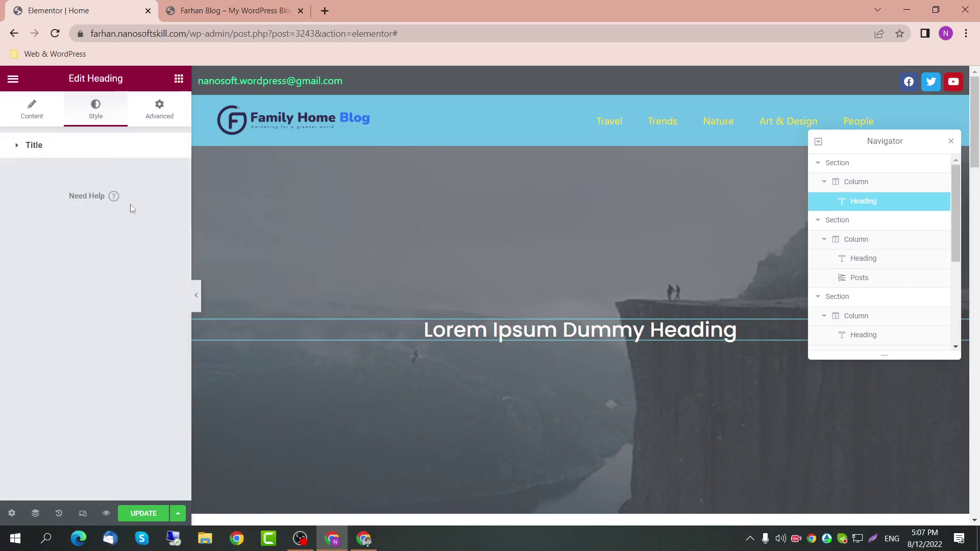
{"action": "left_click", "coordinate": [179, 79]}
{"action": "left_click_drag", "start_coordinate": [142, 293], "coordinate": [406, 356]}
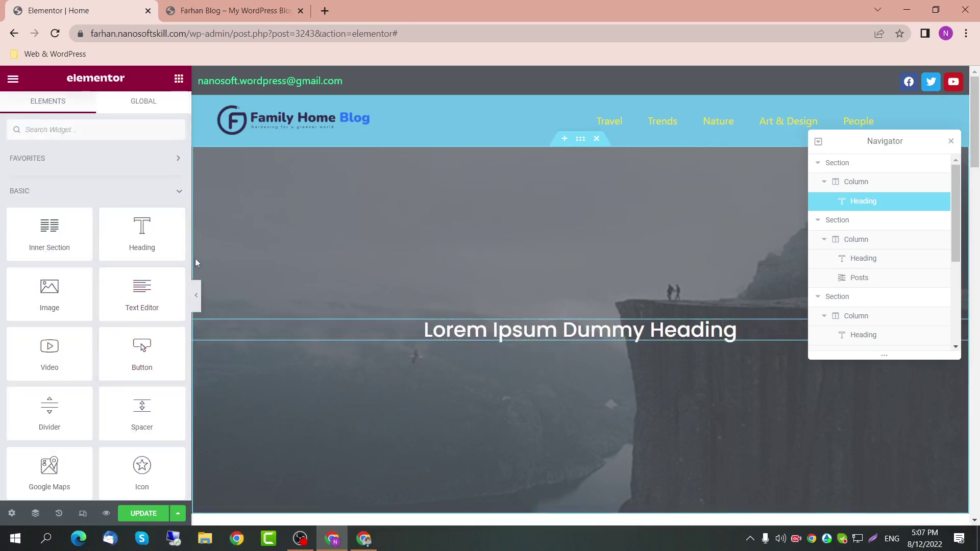
Step: Add a white, centred text paragraph below the hero heading
{"action": "left_click_drag", "start_coordinate": [168, 247], "coordinate": [107, 244]}
{"action": "left_click_drag", "start_coordinate": [142, 293], "coordinate": [504, 334]}
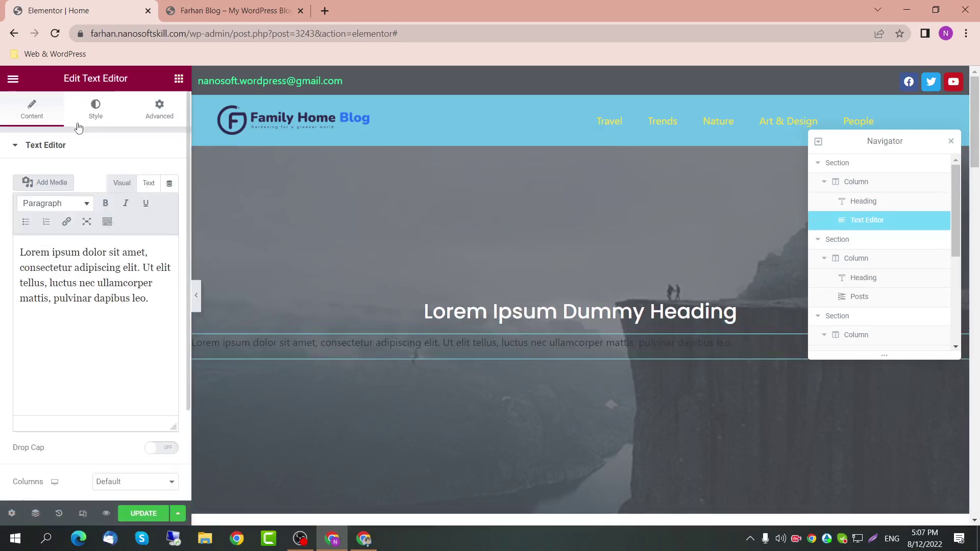
{"action": "left_click", "coordinate": [86, 115]}
{"action": "left_click", "coordinate": [169, 204]}
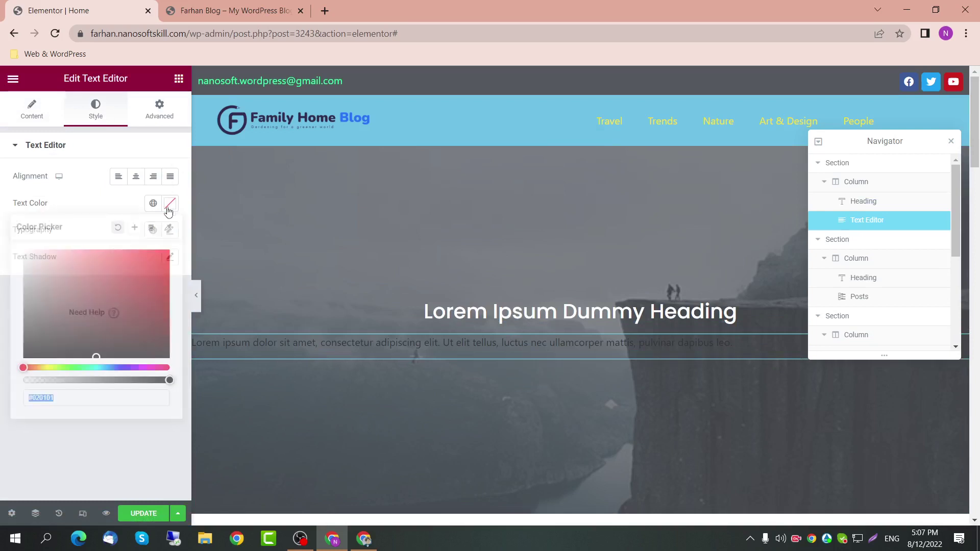
{"action": "left_click_drag", "start_coordinate": [103, 278], "coordinate": [26, 252]}
{"action": "left_click", "coordinate": [101, 201]}
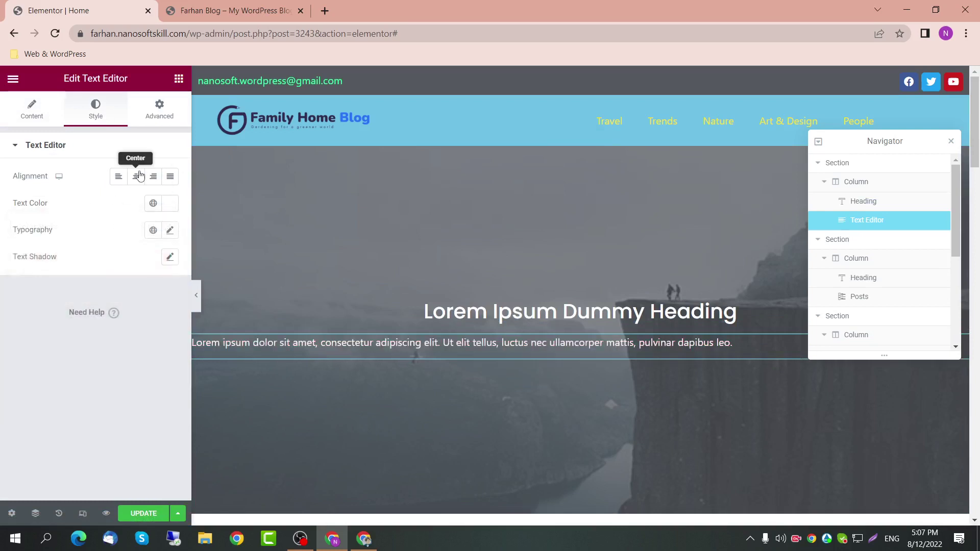
{"action": "left_click", "coordinate": [136, 176]}
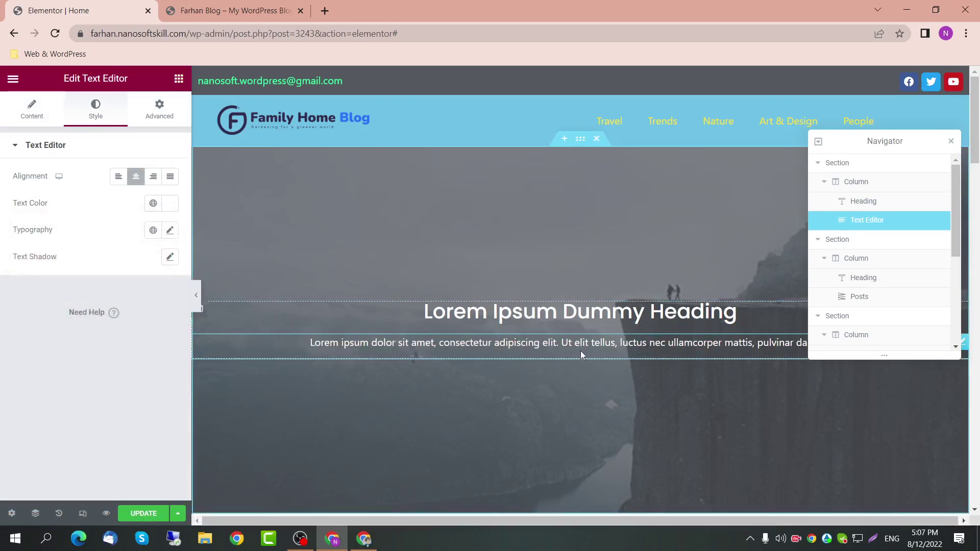
Step: Add a centred 'Click here' button of Info type below the paragraph
{"action": "left_click", "coordinate": [179, 78]}
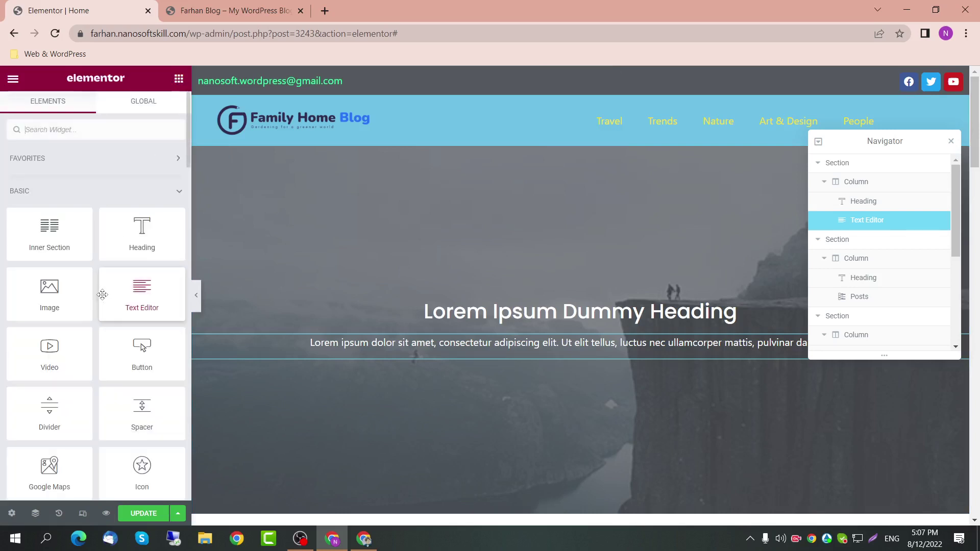
{"action": "left_click", "coordinate": [80, 130]}
{"action": "type", "text": "butt"}
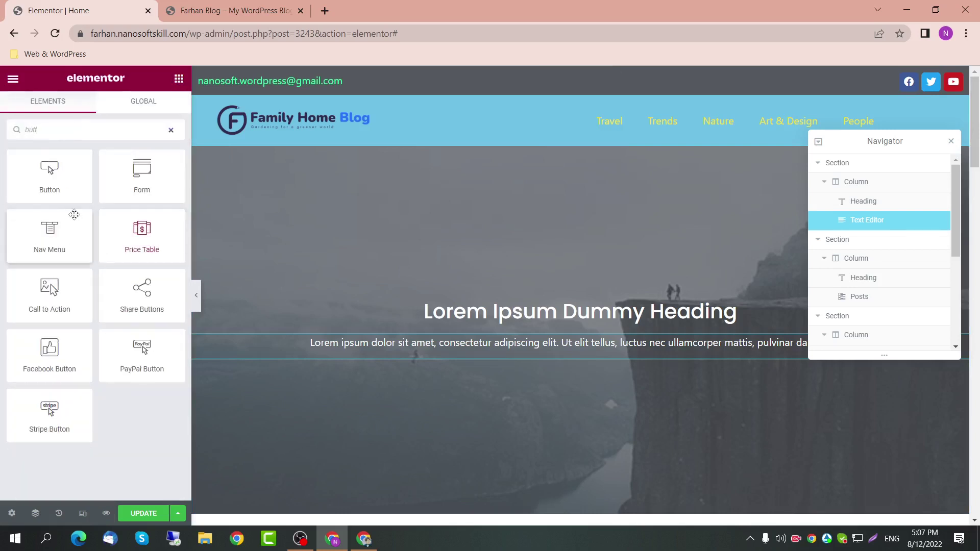
{"action": "left_click_drag", "start_coordinate": [53, 171], "coordinate": [546, 357]}
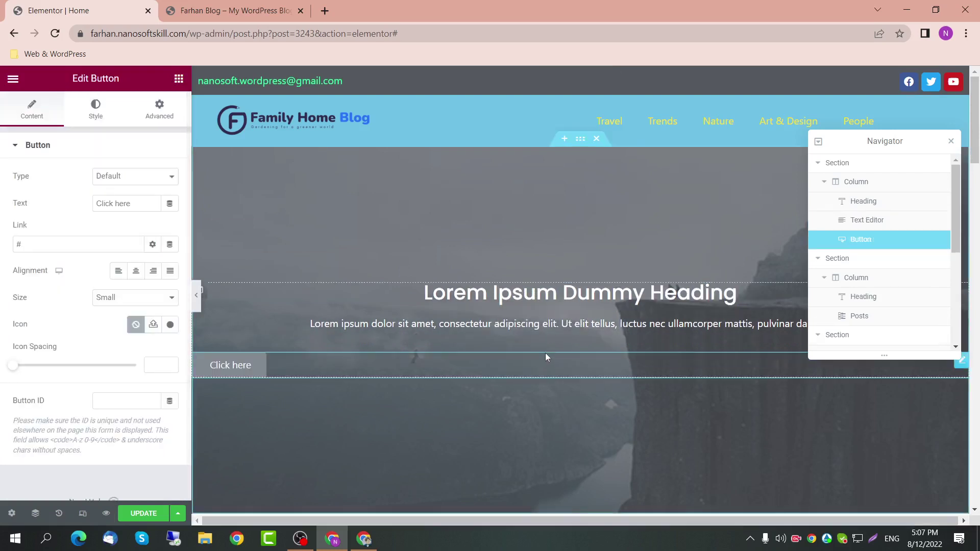
{"action": "left_click", "coordinate": [136, 270]}
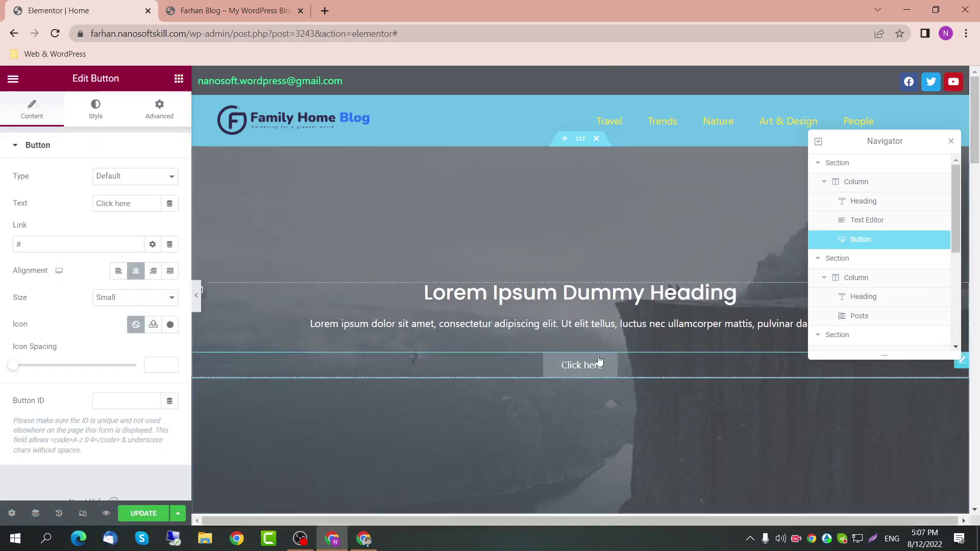
{"action": "left_click", "coordinate": [128, 178]}
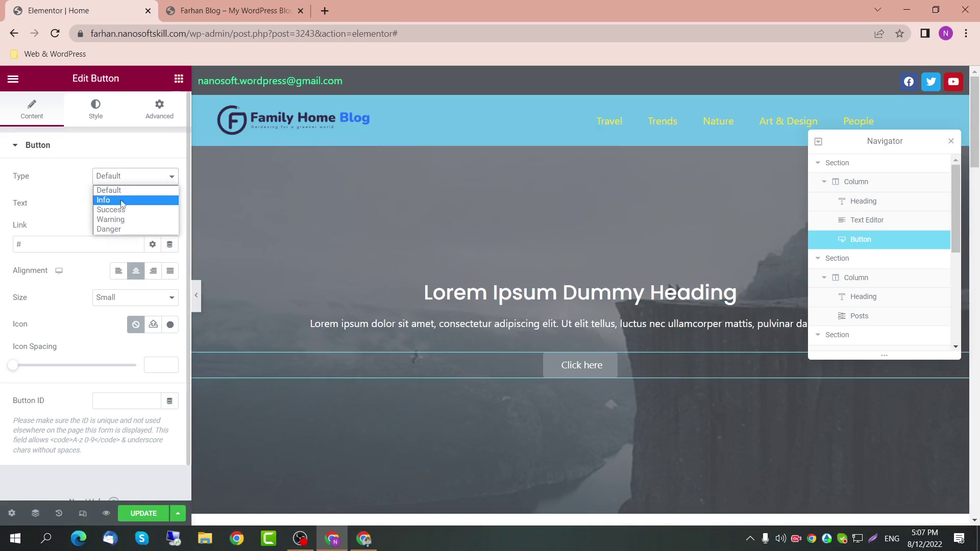
{"action": "left_click", "coordinate": [123, 198]}
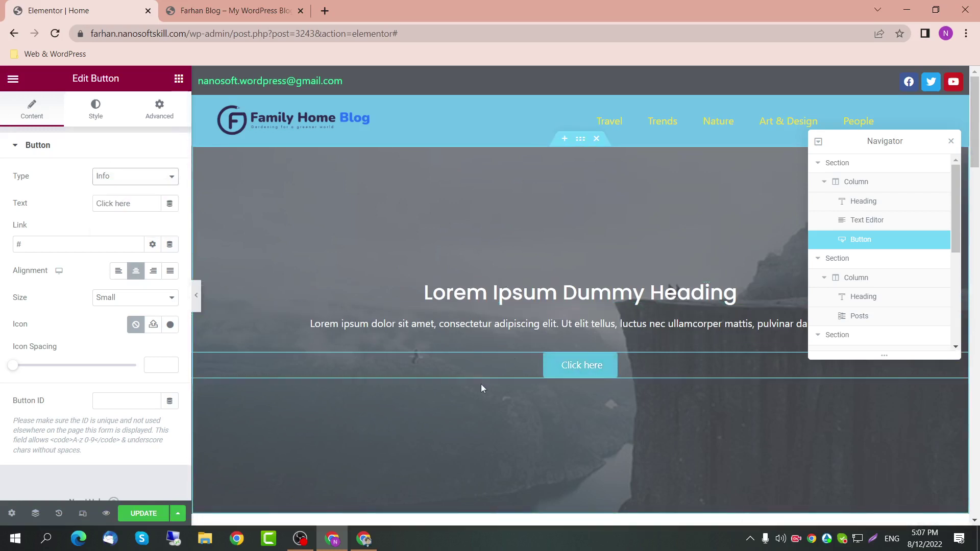
Step: Preview the page and save the hero changes
{"action": "left_click", "coordinate": [197, 296]}
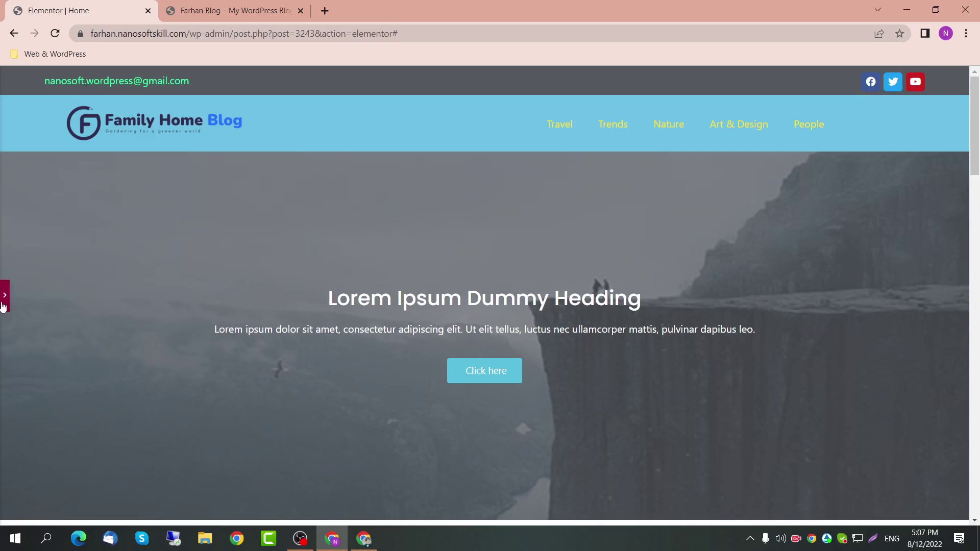
{"action": "left_click", "coordinate": [3, 304]}
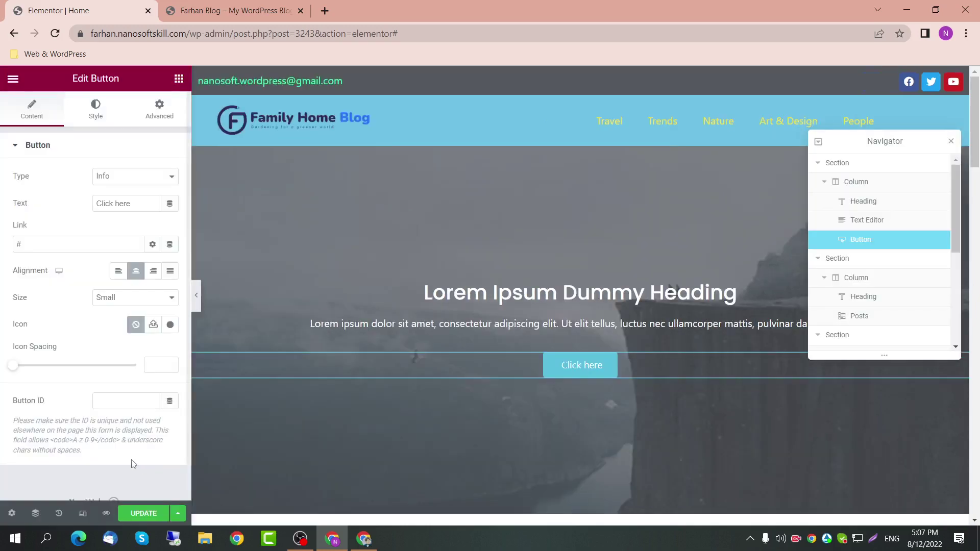
{"action": "left_click", "coordinate": [143, 514]}
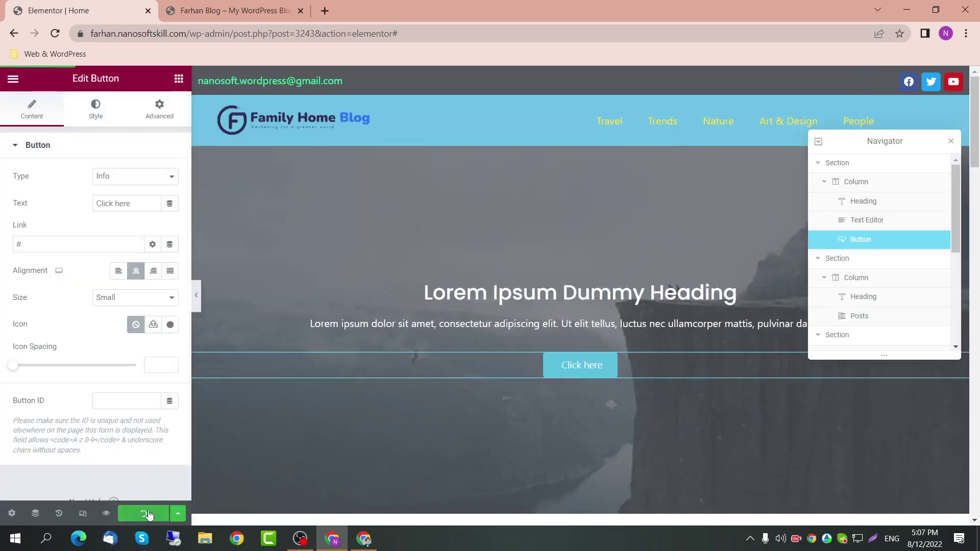
Step: Reload the live site and check the centred light-blue 'Click here' button
{"action": "left_click", "coordinate": [232, 10]}
{"action": "left_click", "coordinate": [232, 34]}
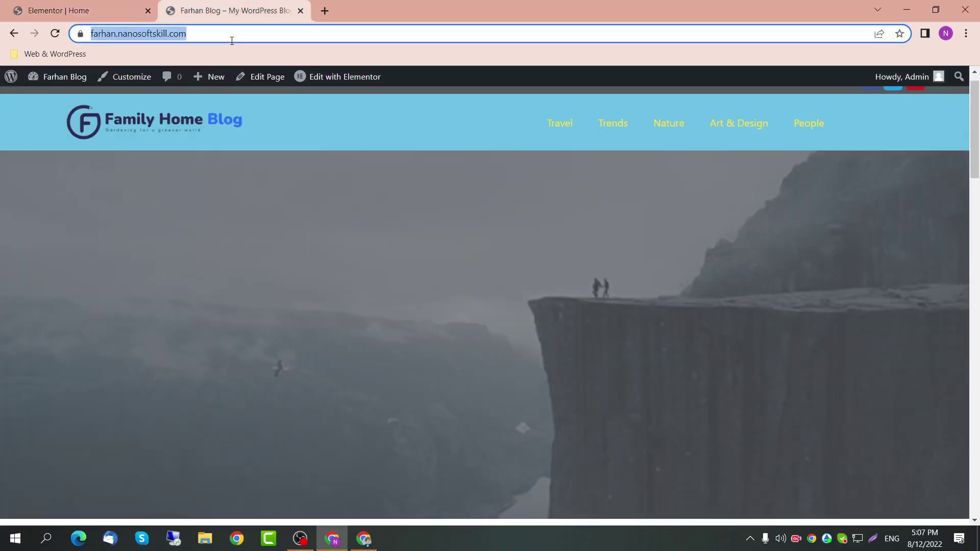
{"action": "key", "text": "Return"}
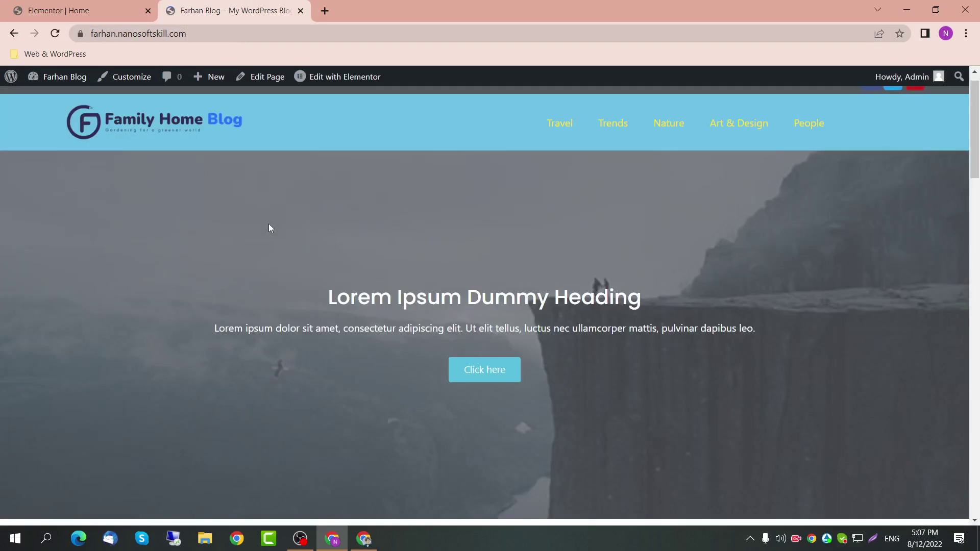
{"action": "scroll", "coordinate": [269, 223], "scroll_direction": "down", "scroll_amount": 15}
{"action": "scroll", "coordinate": [272, 237], "scroll_direction": "up", "scroll_amount": 15}
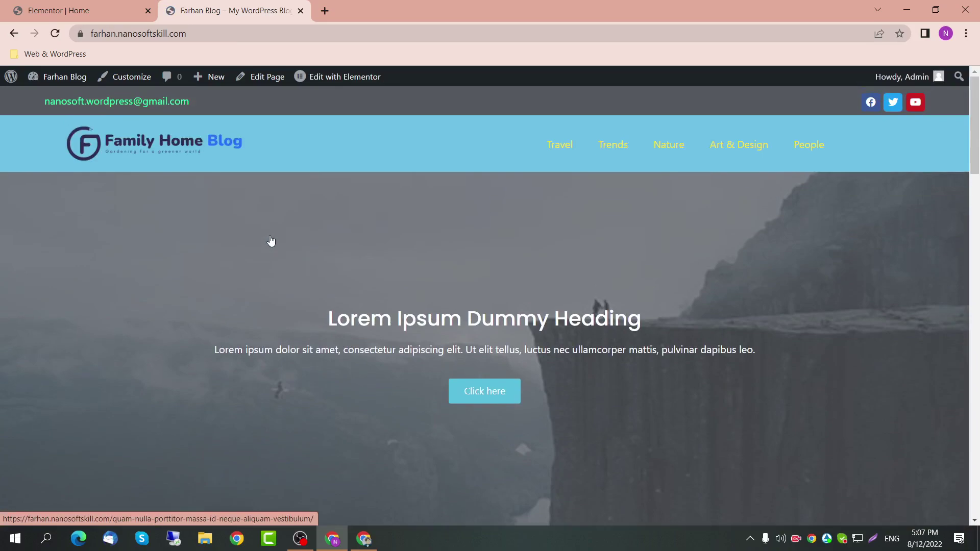
{"action": "scroll", "coordinate": [271, 242], "scroll_direction": "down", "scroll_amount": 15}
{"action": "left_click", "coordinate": [74, 5]}
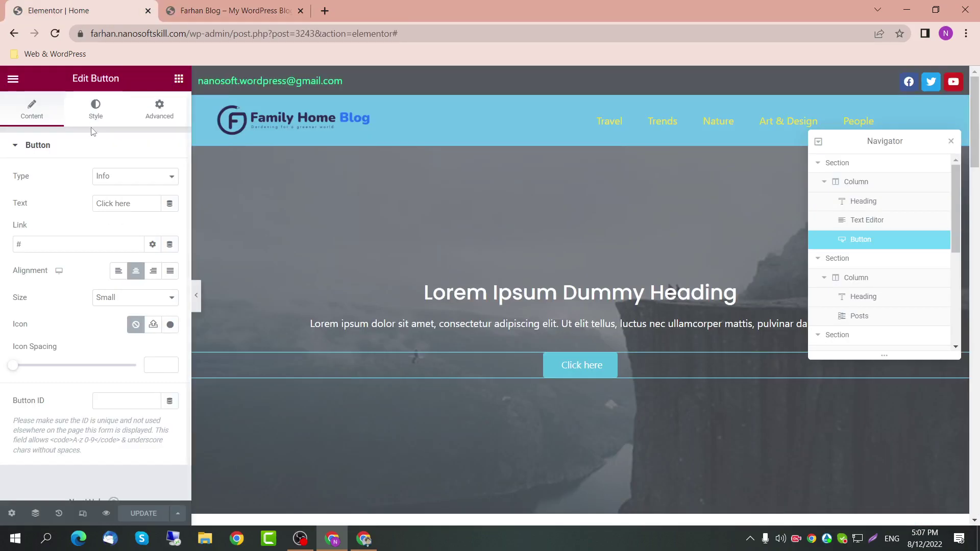
Step: Leave Elementor and start a new WordPress page titled 'Blog'
{"action": "left_click", "coordinate": [16, 79]}
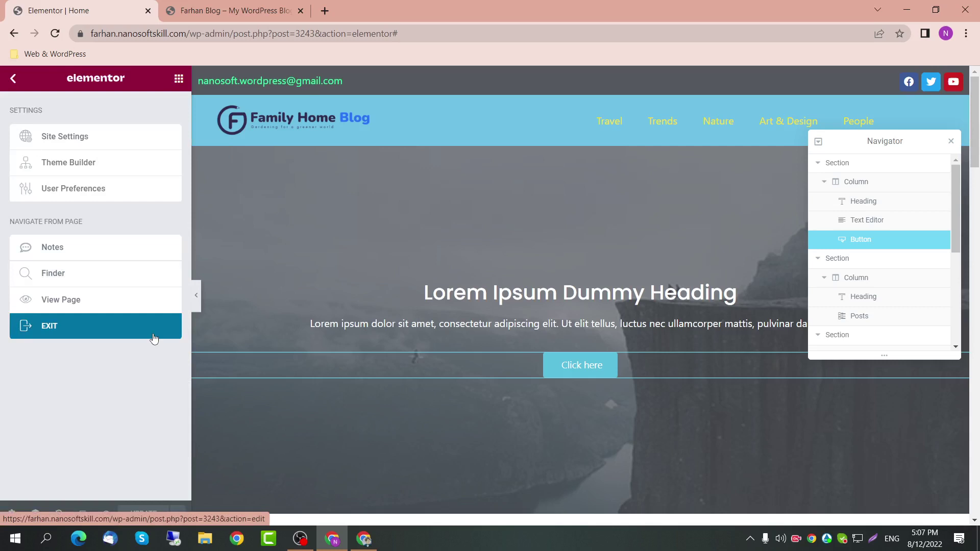
{"action": "left_click", "coordinate": [58, 332]}
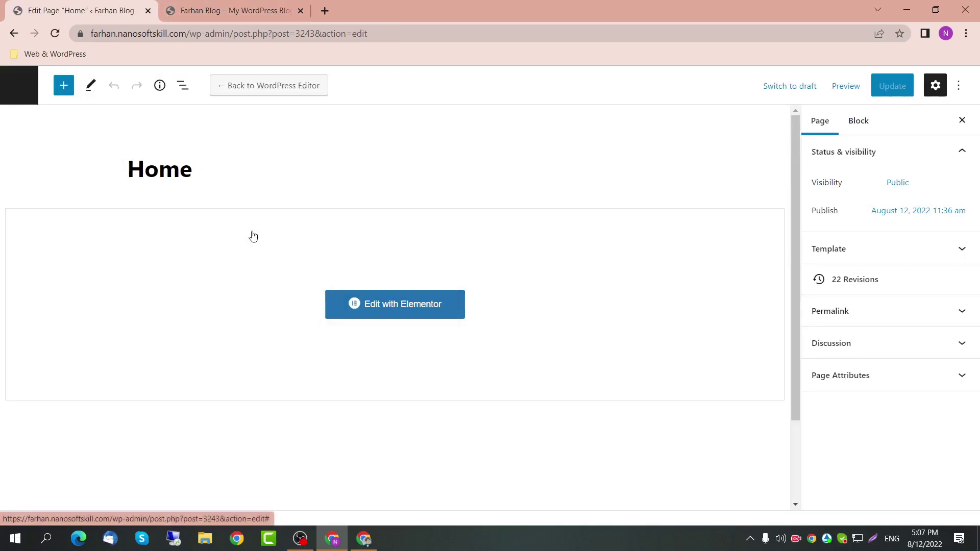
{"action": "left_click", "coordinate": [7, 90]}
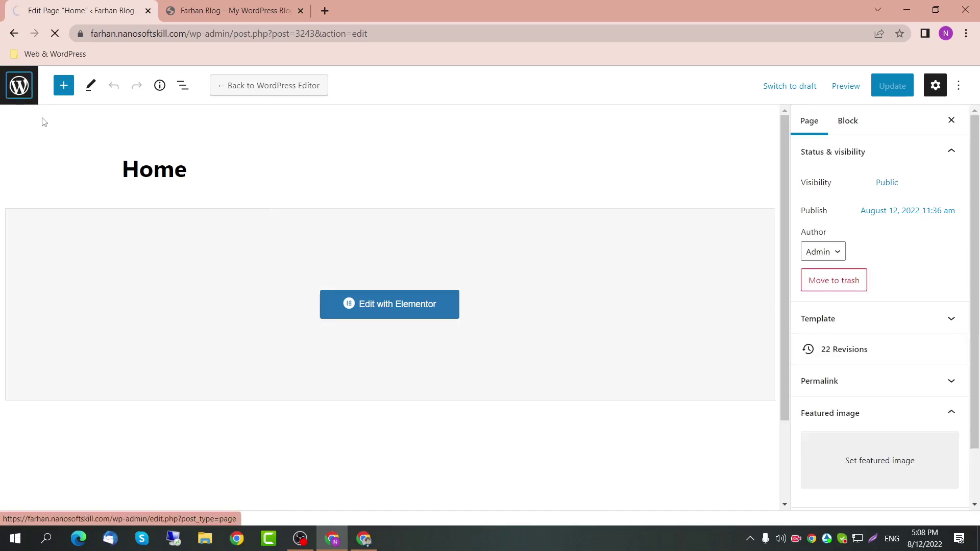
{"action": "left_click", "coordinate": [182, 109]}
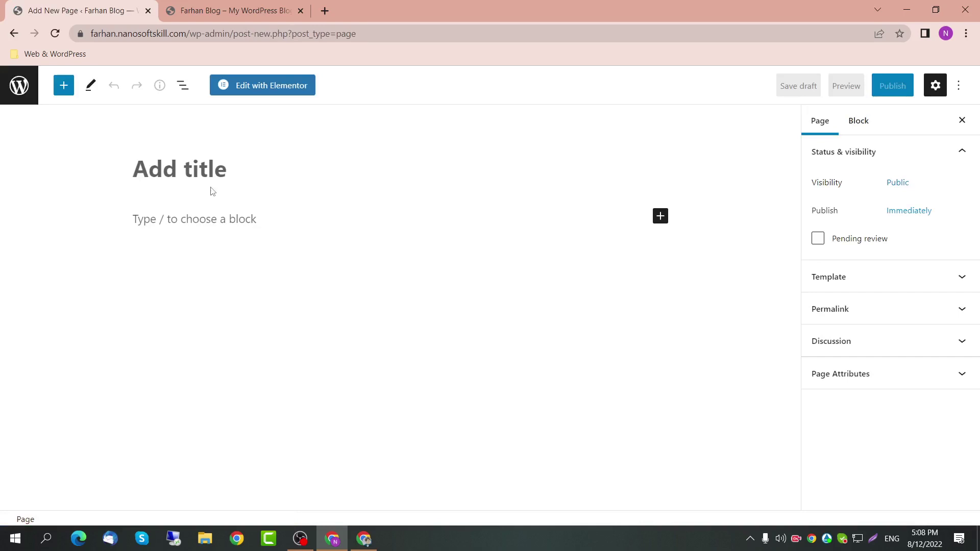
{"action": "type", "text": "Blog"}
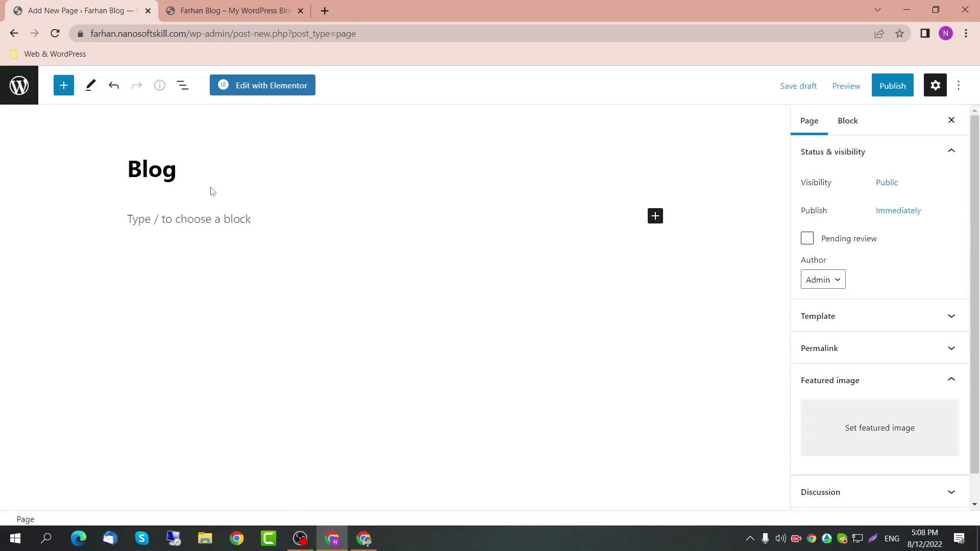
Step: Publish the Blog page and open it with Elementor
{"action": "left_click", "coordinate": [892, 86]}
{"action": "left_click", "coordinate": [862, 88]}
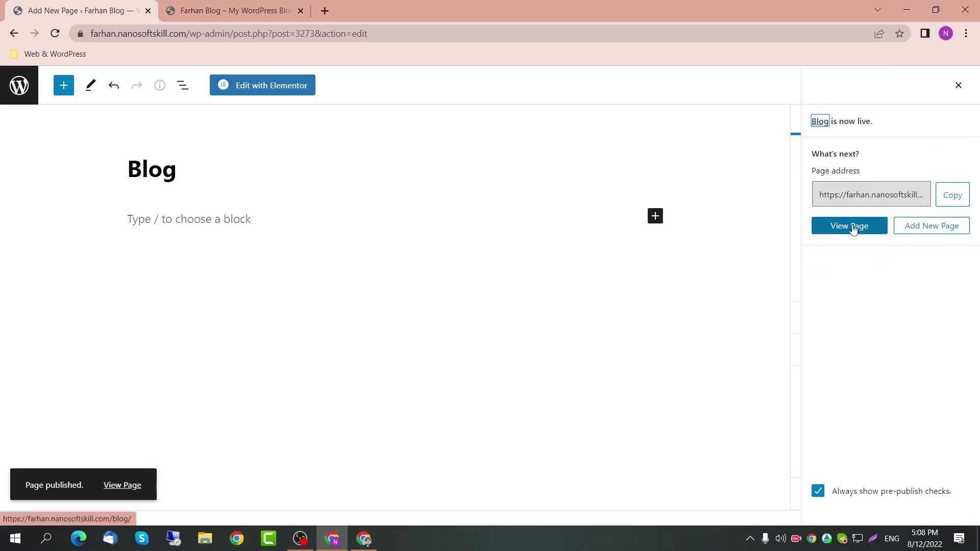
{"action": "left_click", "coordinate": [272, 86]}
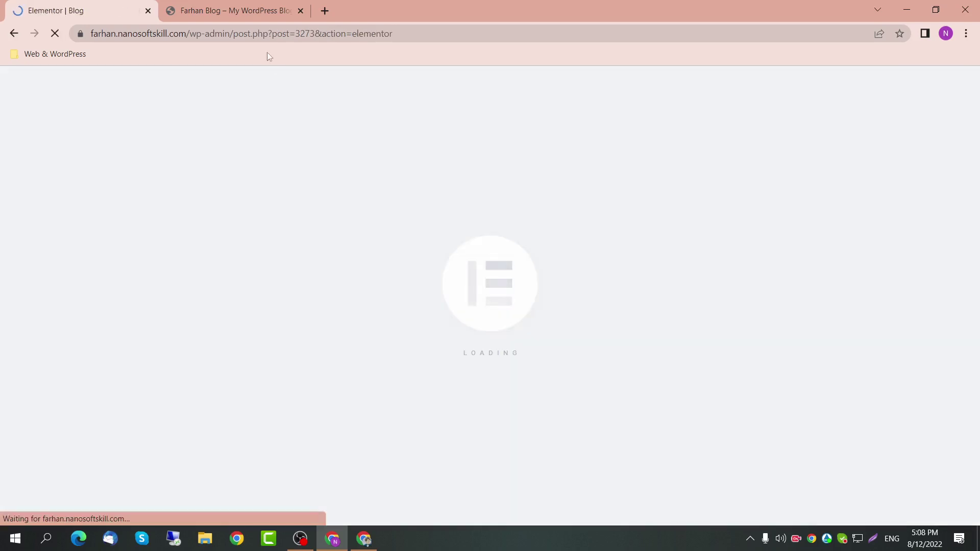
{"action": "left_click", "coordinate": [267, 11]}
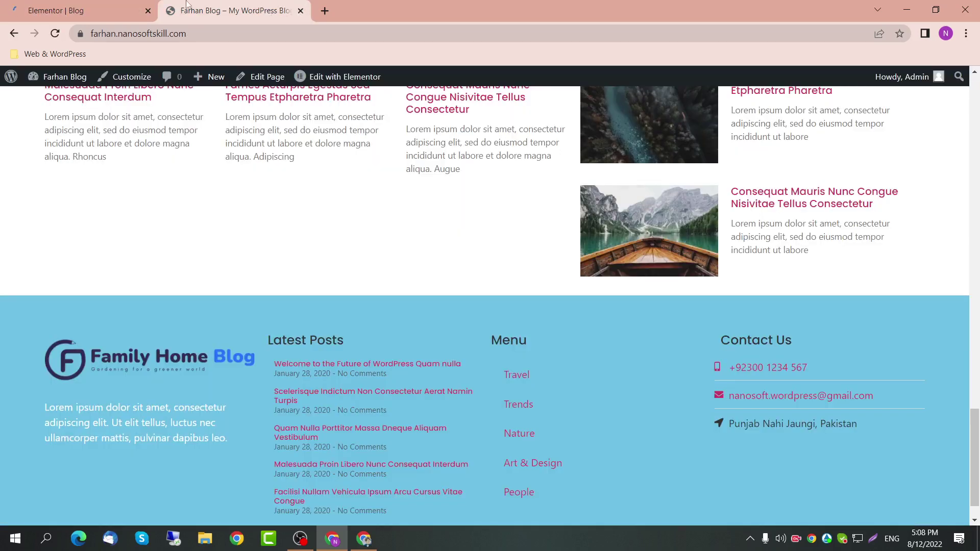
{"action": "left_click", "coordinate": [111, 6]}
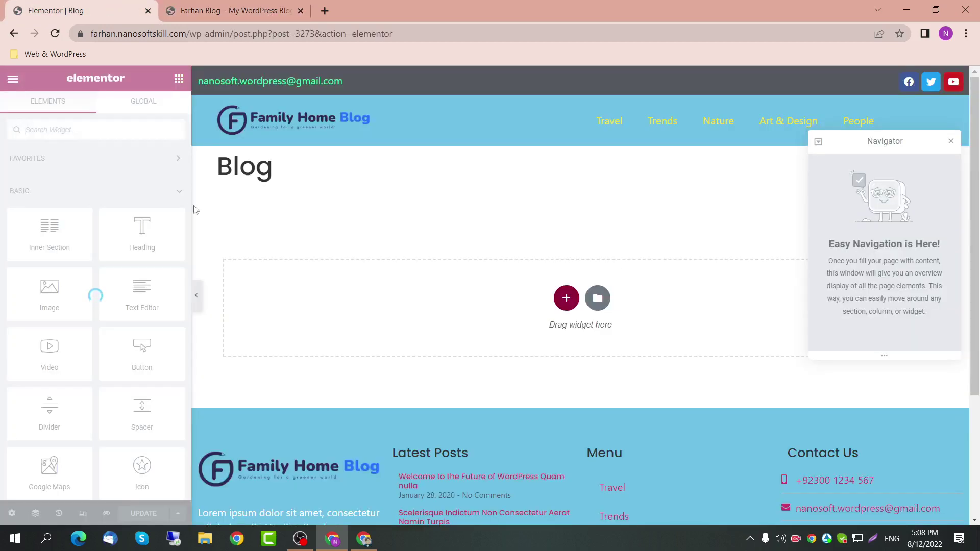
Step: Turn on Hide Title and add a single-column section
{"action": "left_click", "coordinate": [11, 513]}
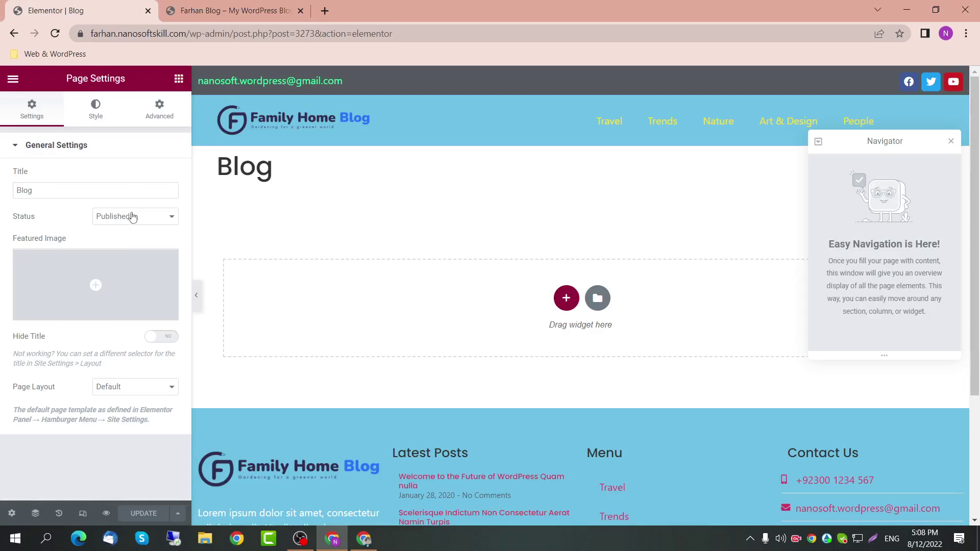
{"action": "left_click", "coordinate": [163, 337]}
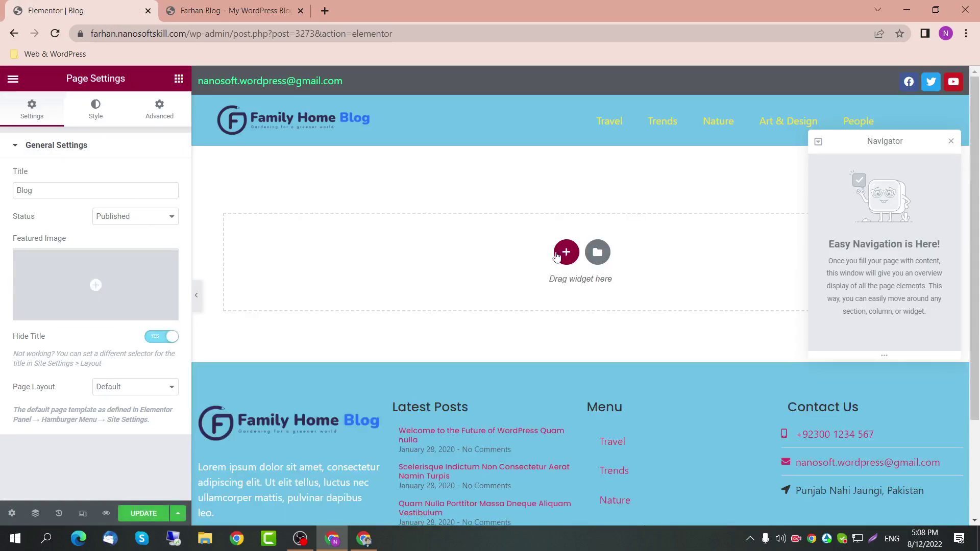
{"action": "left_click", "coordinate": [565, 252]}
{"action": "left_click", "coordinate": [407, 286]}
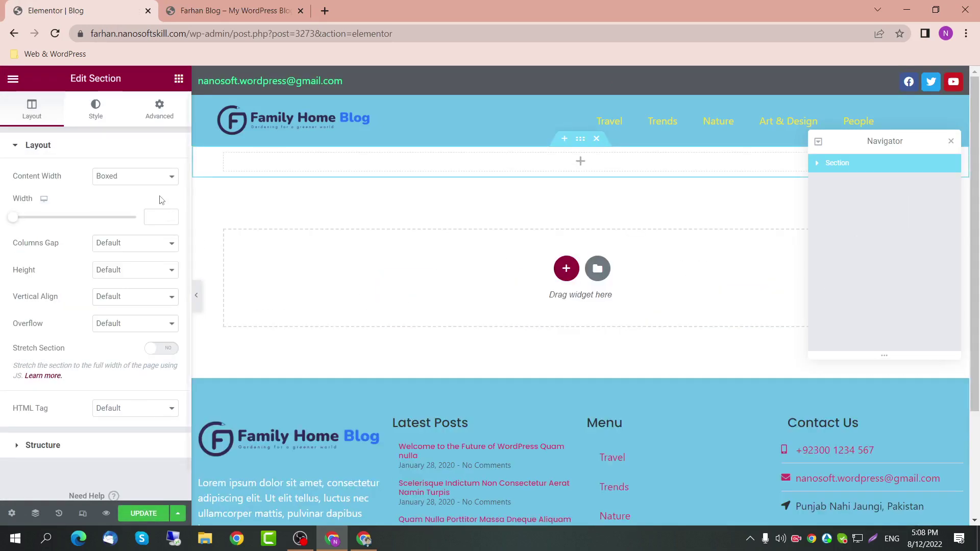
Step: Keep the section's content width Boxed at 1400 after trying Full Width
{"action": "left_click", "coordinate": [156, 177]}
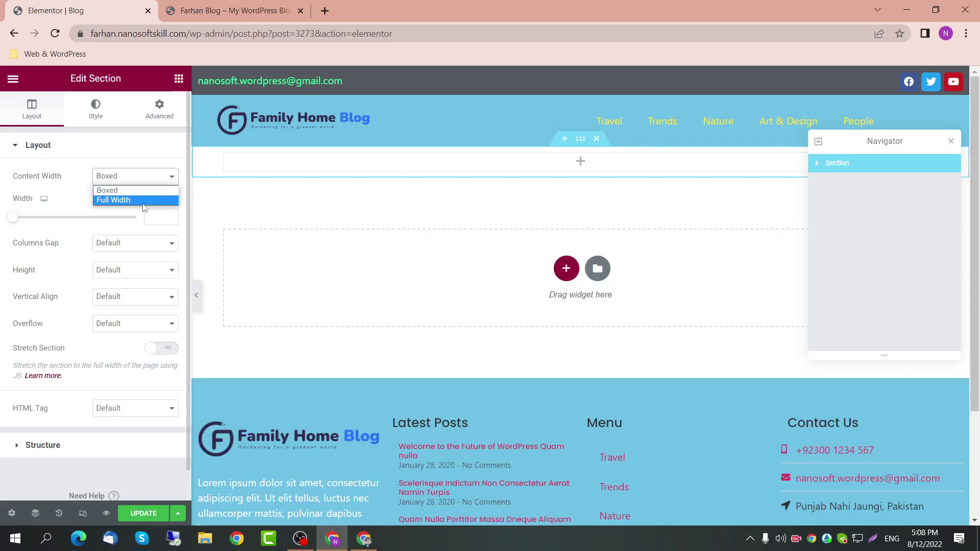
{"action": "left_click", "coordinate": [142, 200]}
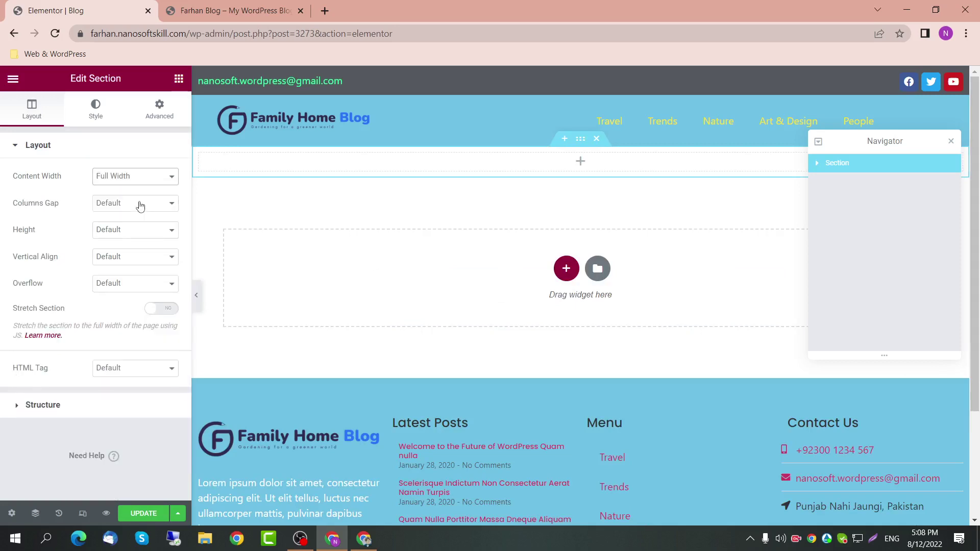
{"action": "left_click", "coordinate": [145, 177]}
{"action": "left_click", "coordinate": [146, 190]}
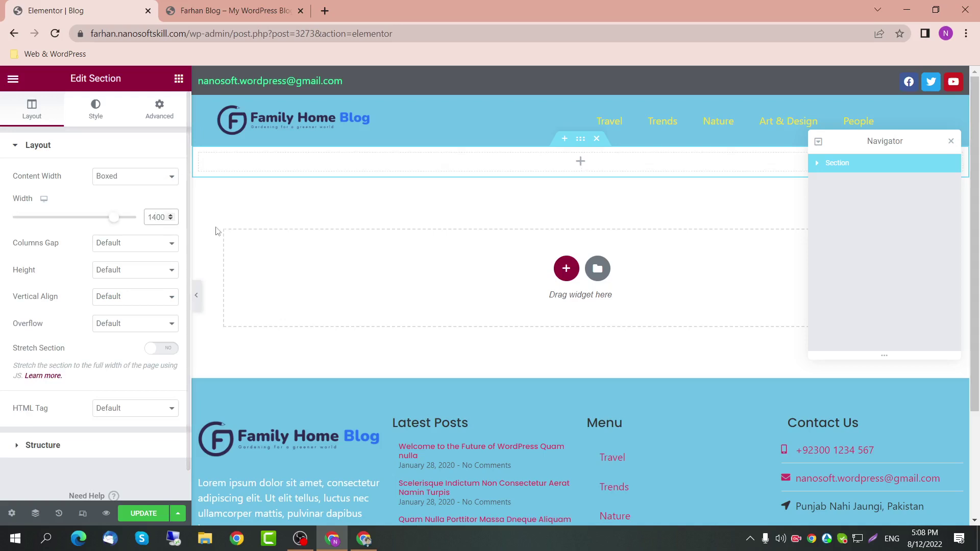
{"action": "left_click", "coordinate": [196, 295]}
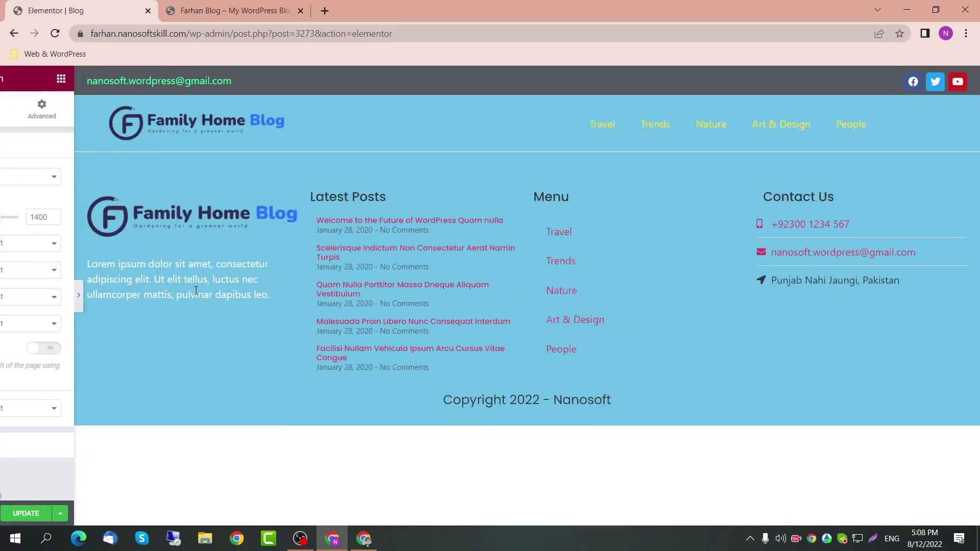
{"action": "left_click", "coordinate": [3, 295]}
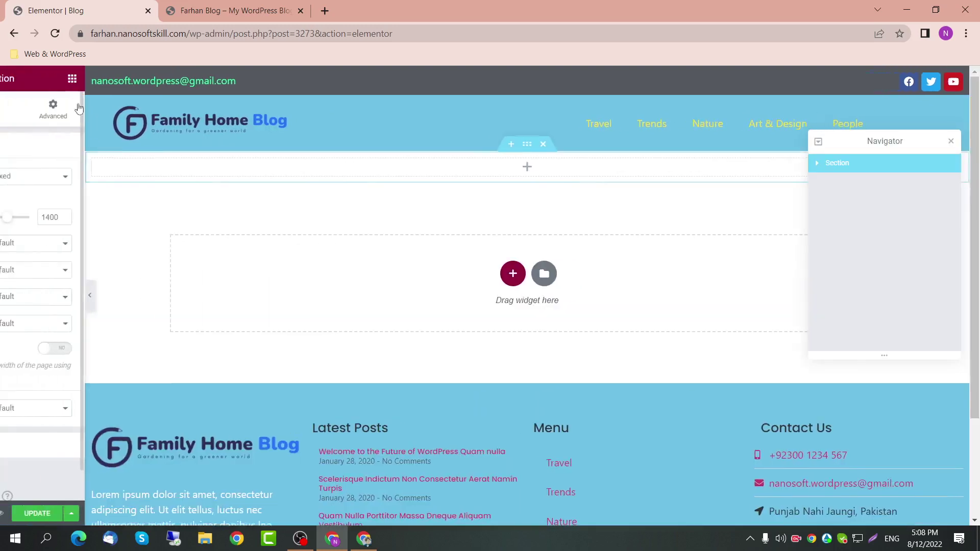
{"action": "left_click", "coordinate": [179, 78]}
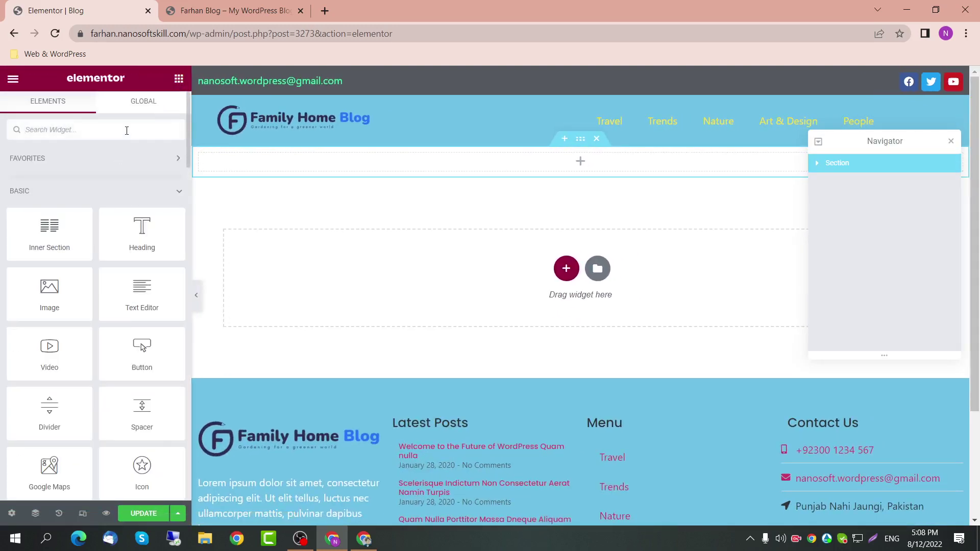
Step: Find the Posts widget by searching 'po' and drop it into the empty section
{"action": "left_click", "coordinate": [126, 130]}
{"action": "type", "text": "po"}
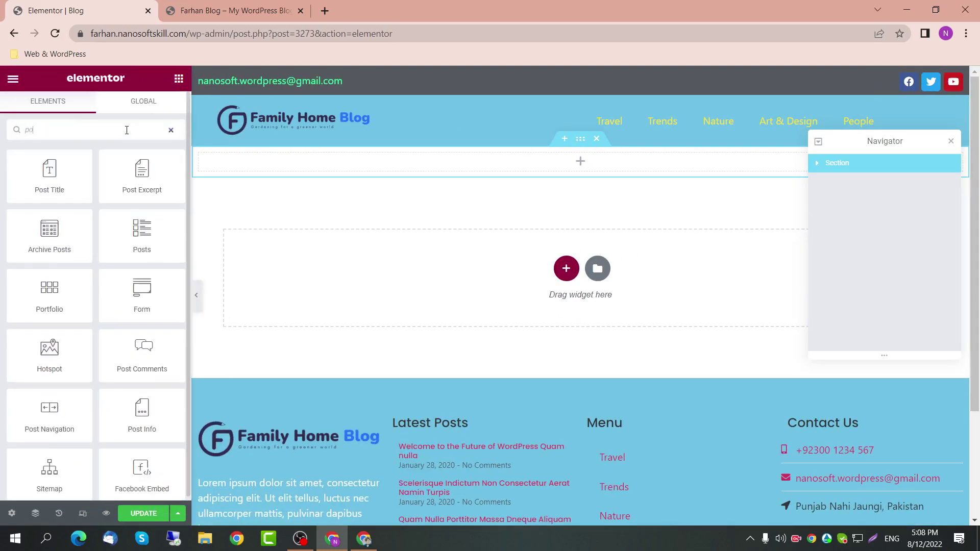
{"action": "left_click_drag", "start_coordinate": [142, 241], "coordinate": [278, 163]}
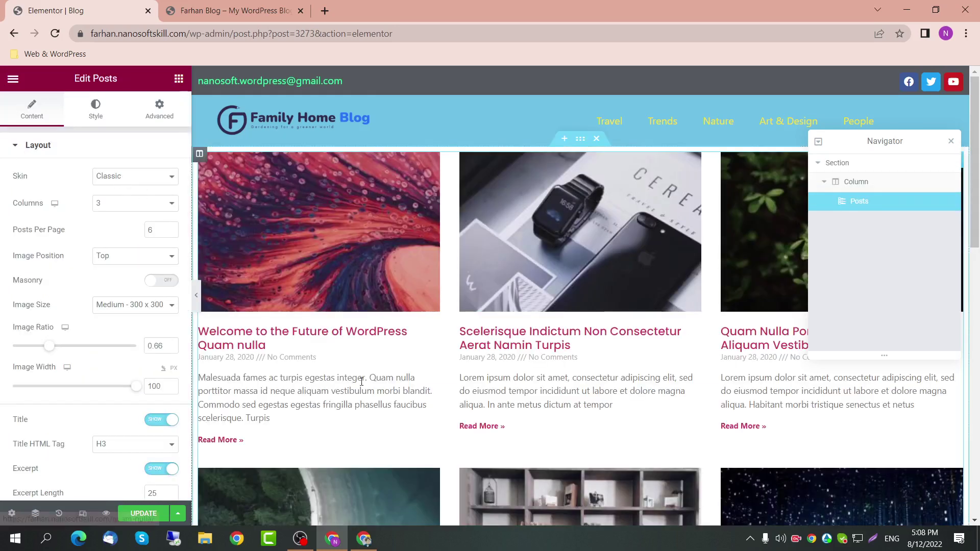
{"action": "scroll", "coordinate": [357, 378], "scroll_direction": "down", "scroll_amount": 3}
{"action": "scroll", "coordinate": [300, 339], "scroll_direction": "up", "scroll_amount": 3}
Step: Switch the posts to the Cards skin in 4 columns and expand Pagination
{"action": "left_click", "coordinate": [173, 176]}
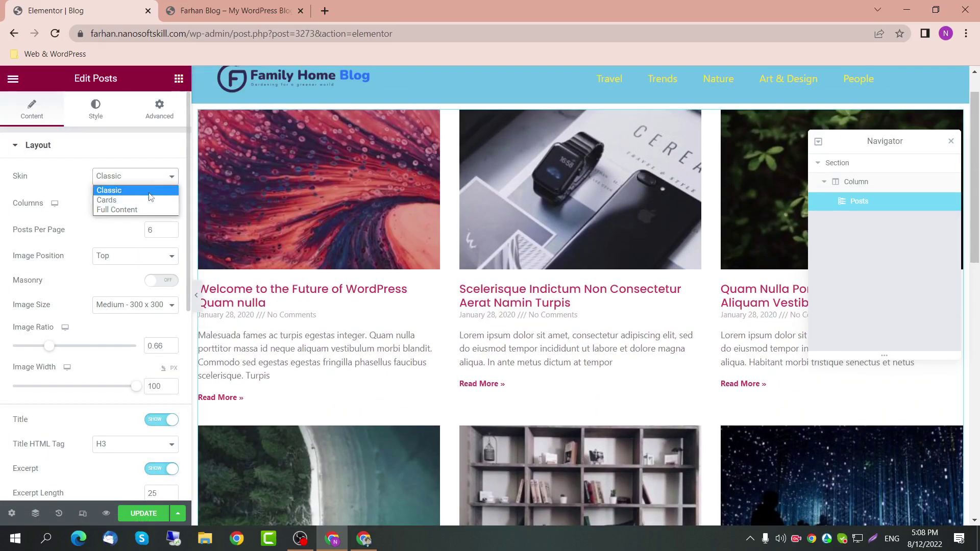
{"action": "left_click", "coordinate": [156, 177]}
{"action": "left_click", "coordinate": [156, 181]}
{"action": "left_click", "coordinate": [106, 200]}
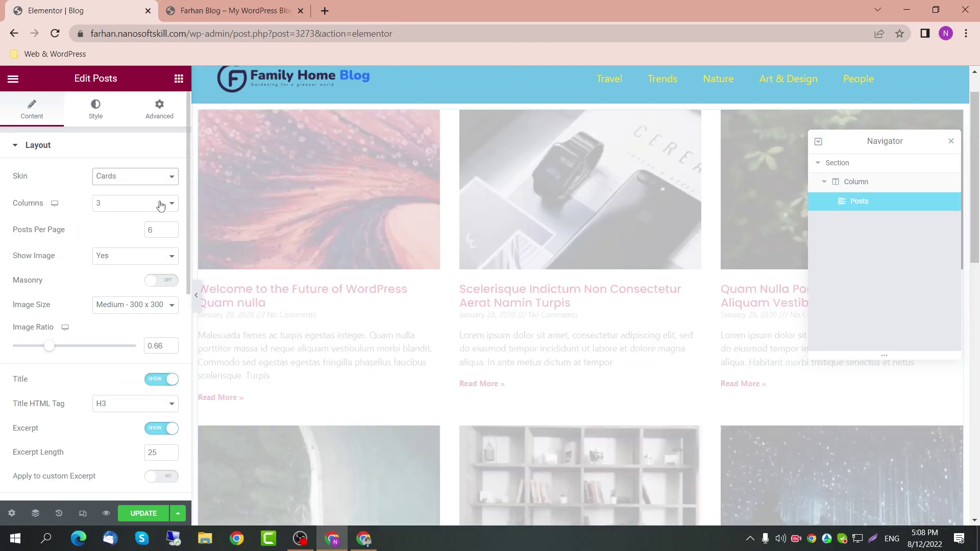
{"action": "left_click", "coordinate": [161, 205]}
{"action": "left_click", "coordinate": [106, 243]}
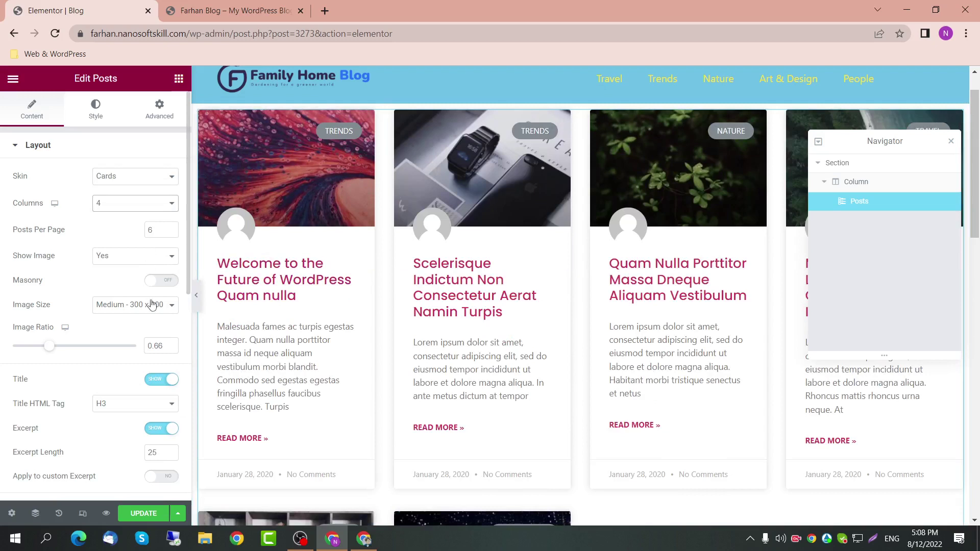
{"action": "scroll", "coordinate": [147, 374], "scroll_direction": "down", "scroll_amount": 1}
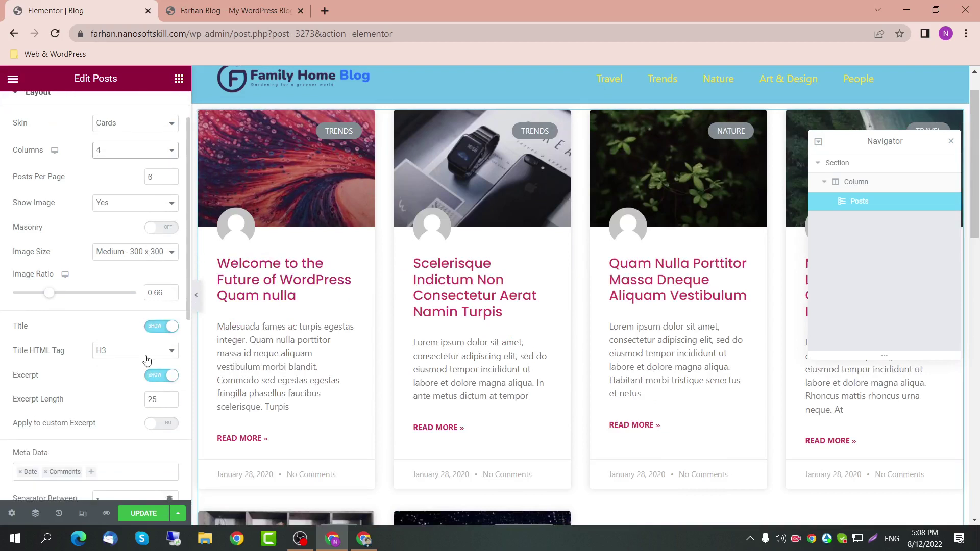
{"action": "scroll", "coordinate": [135, 388], "scroll_direction": "down", "scroll_amount": 7}
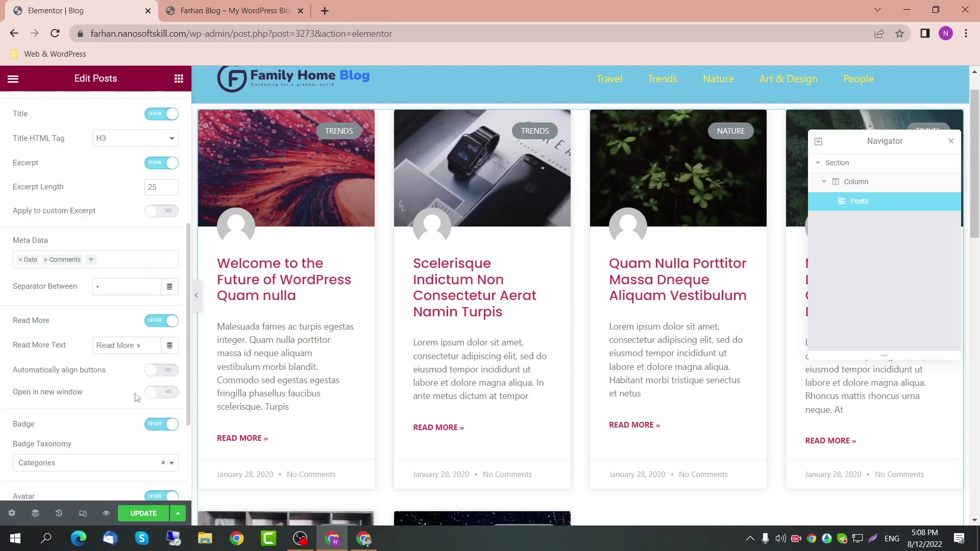
{"action": "scroll", "coordinate": [294, 436], "scroll_direction": "down", "scroll_amount": 1}
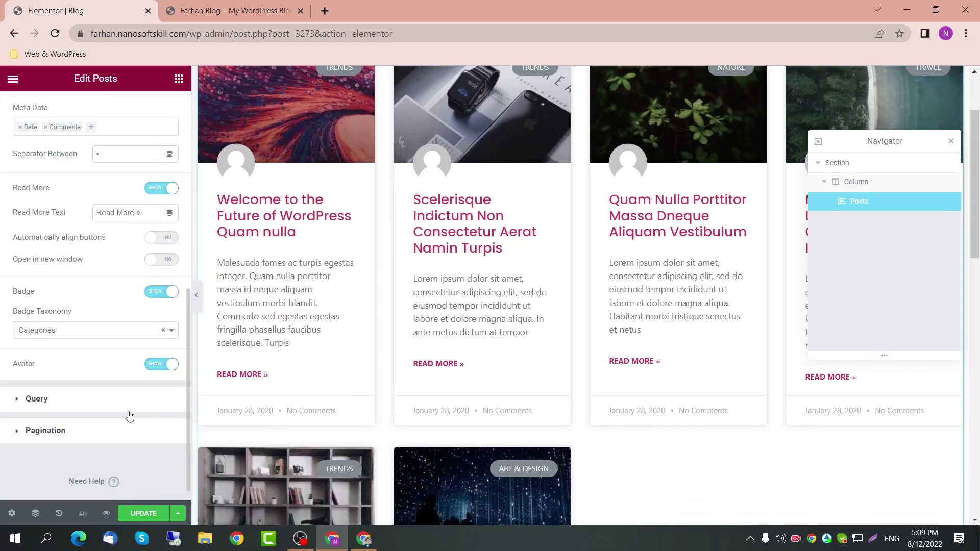
{"action": "left_click", "coordinate": [105, 430]}
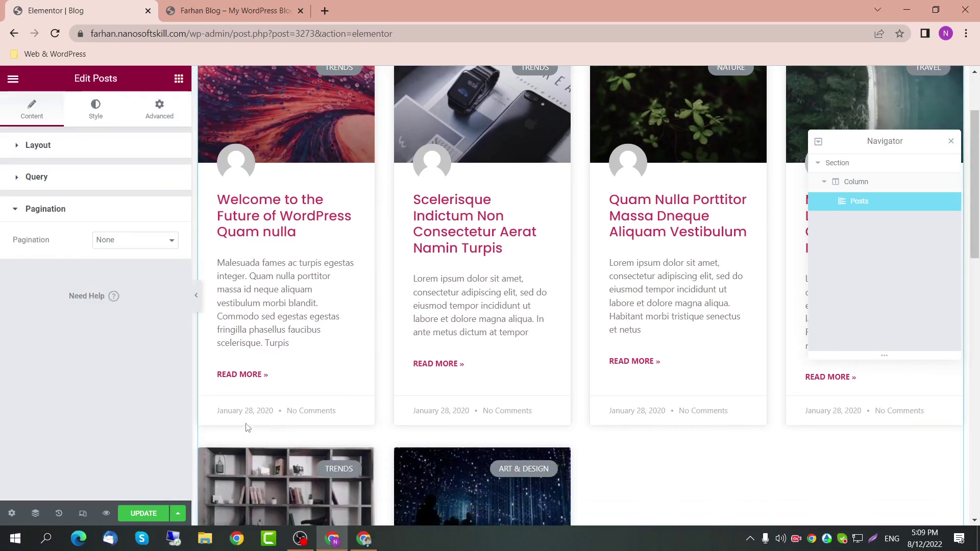
Step: Try Previous/Next, then Numbers + Previous/Next pagination, with 20 posts per page
{"action": "scroll", "coordinate": [494, 400], "scroll_direction": "down", "scroll_amount": 5}
{"action": "left_click", "coordinate": [145, 252]}
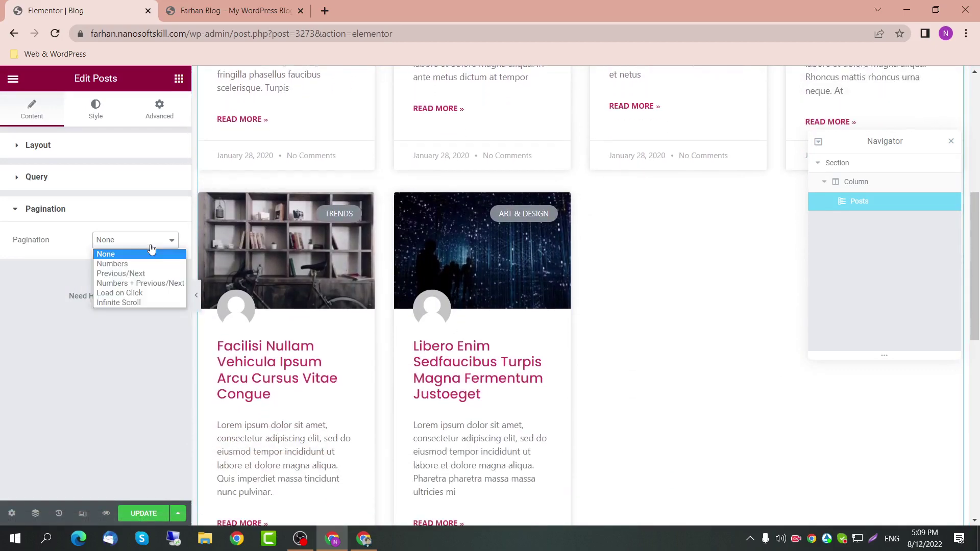
{"action": "left_click", "coordinate": [151, 275]}
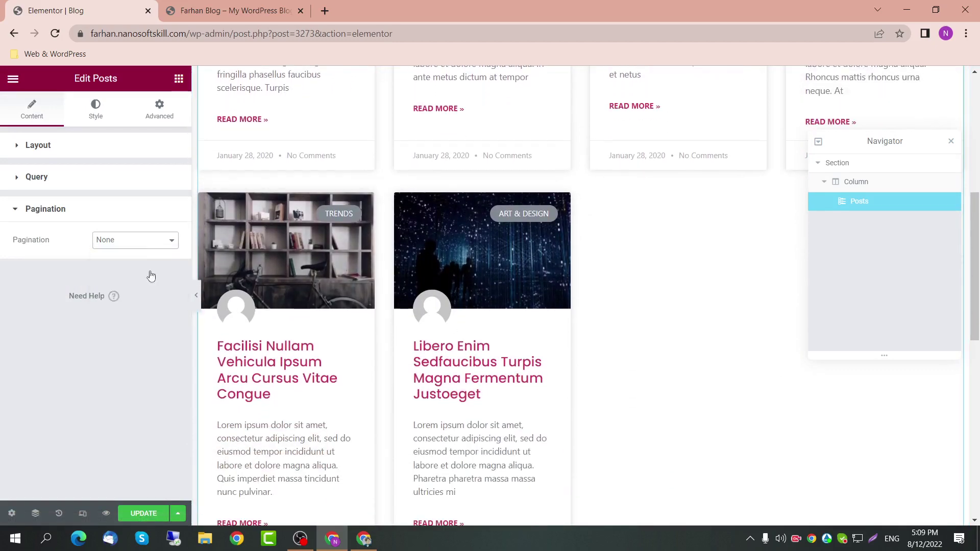
{"action": "scroll", "coordinate": [550, 357], "scroll_direction": "down", "scroll_amount": 4}
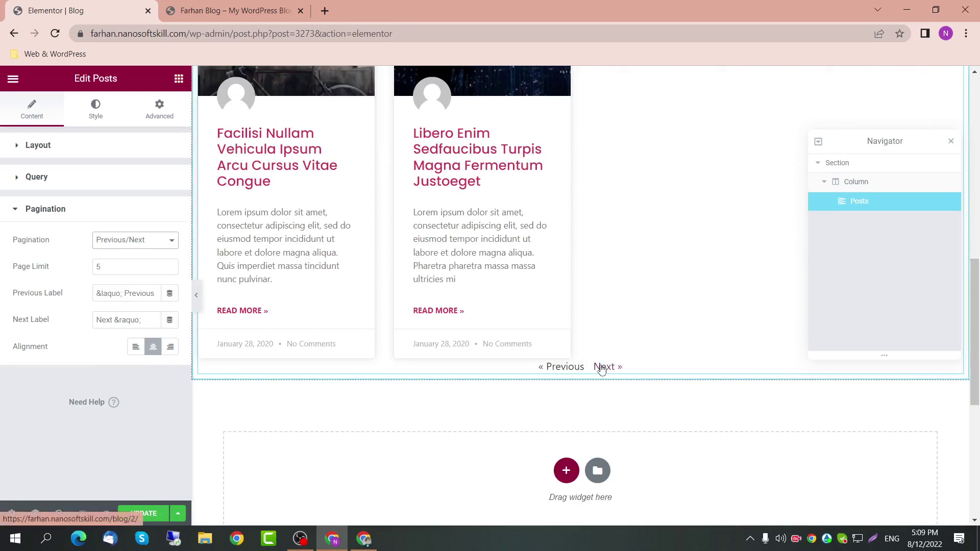
{"action": "left_click", "coordinate": [143, 247]}
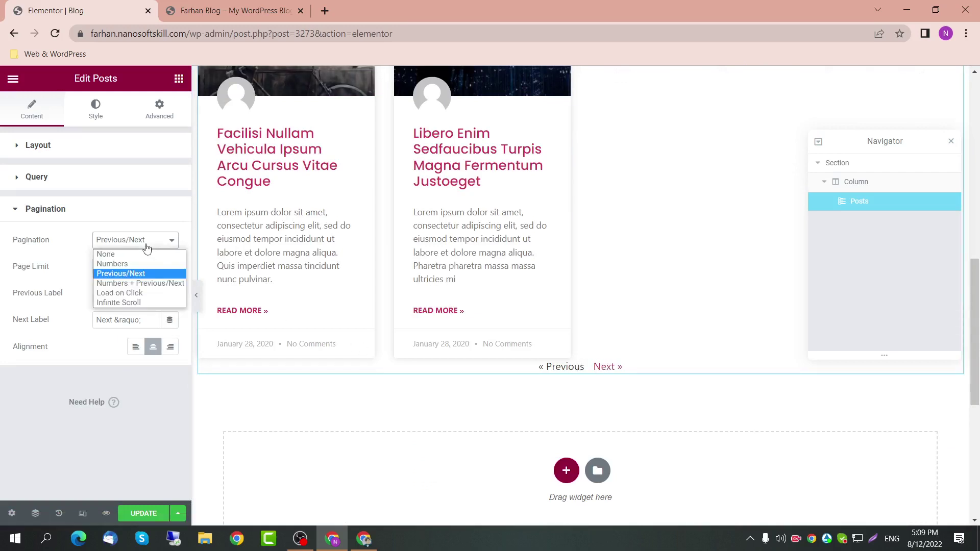
{"action": "left_click", "coordinate": [138, 284]}
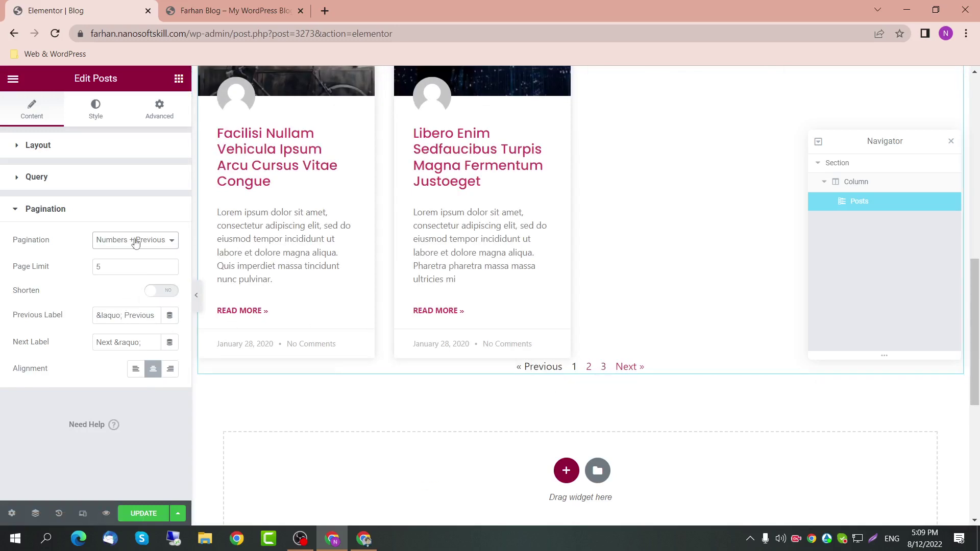
{"action": "left_click", "coordinate": [81, 145]}
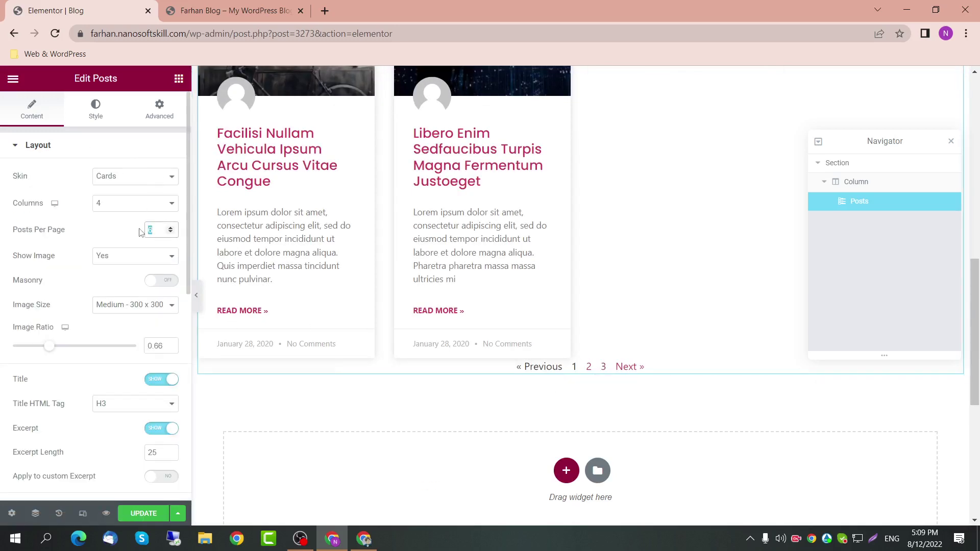
{"action": "type", "text": "20"}
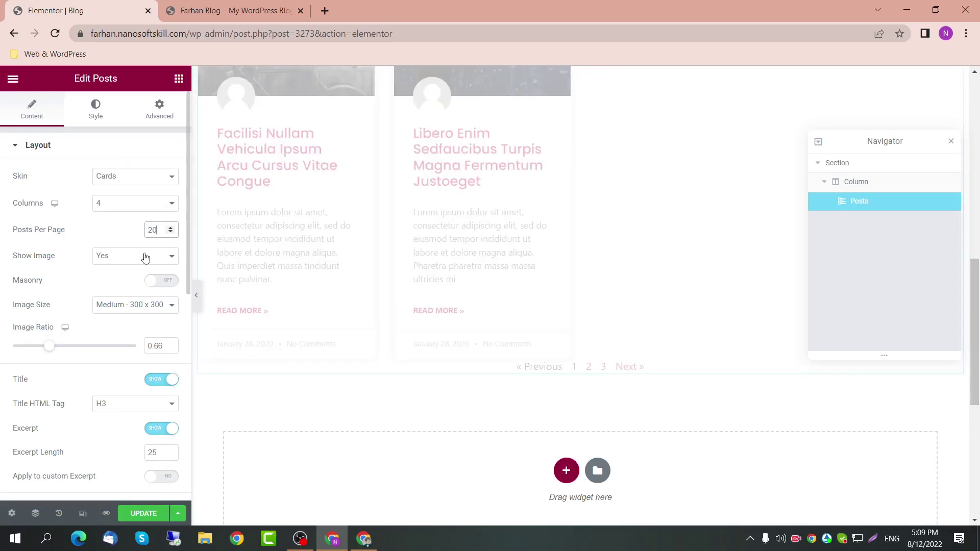
{"action": "scroll", "coordinate": [589, 431], "scroll_direction": "down", "scroll_amount": 3}
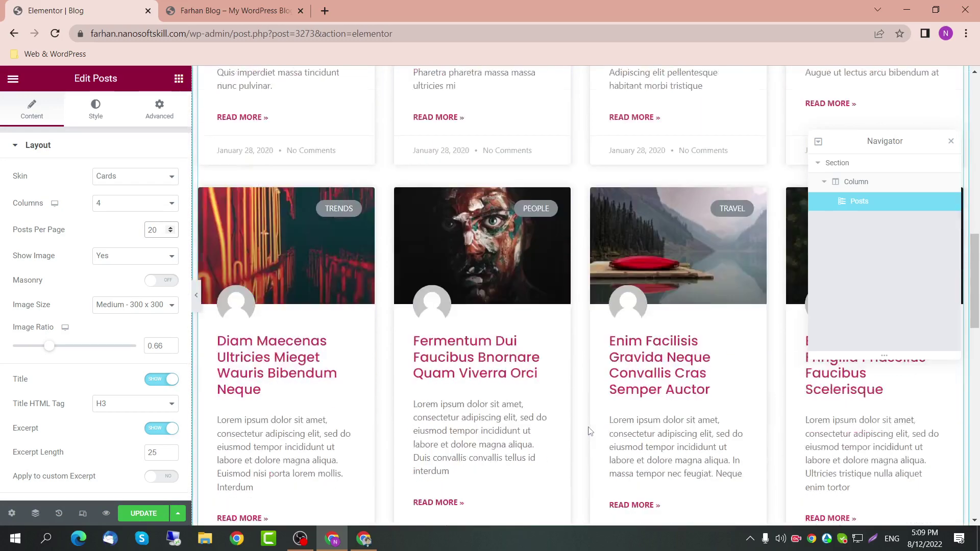
{"action": "scroll", "coordinate": [589, 431], "scroll_direction": "down", "scroll_amount": 5}
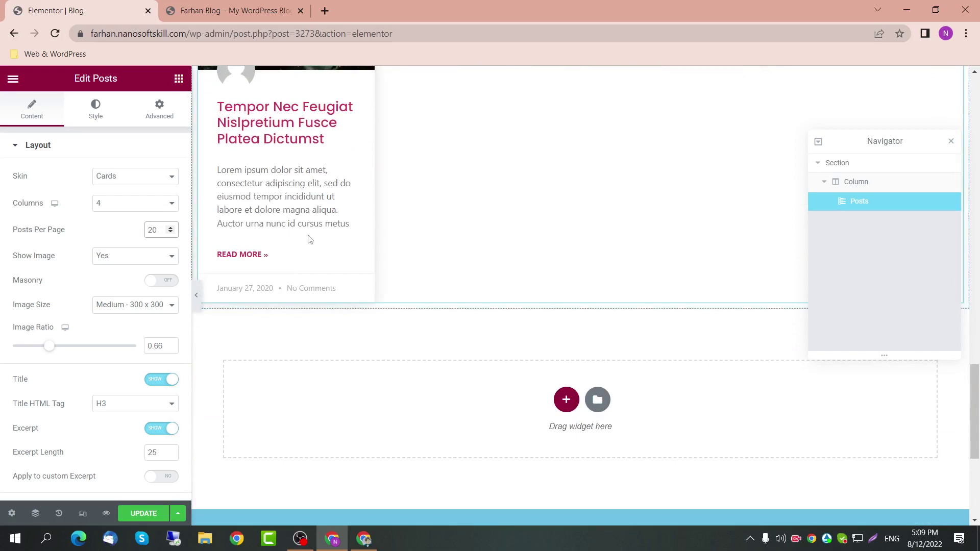
{"action": "scroll", "coordinate": [310, 240], "scroll_direction": "up", "scroll_amount": 1}
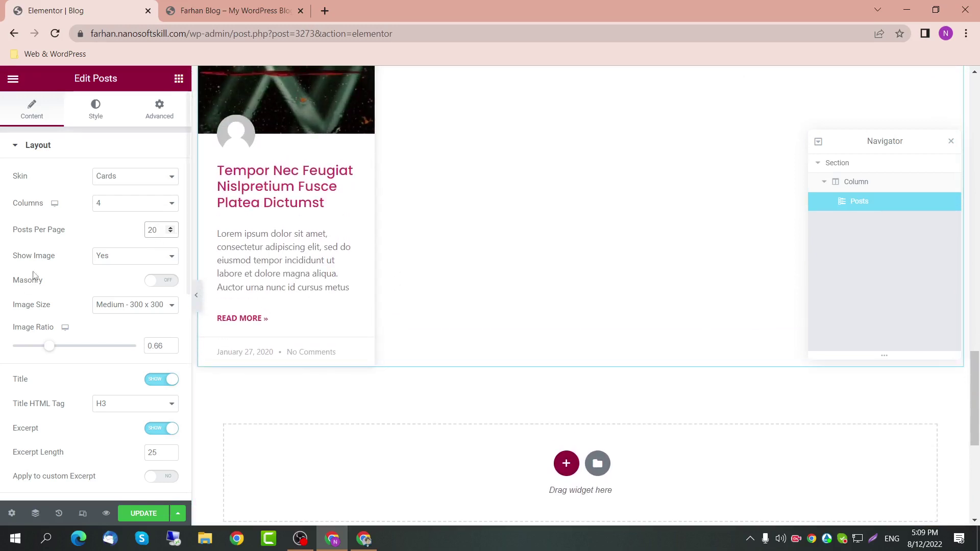
{"action": "scroll", "coordinate": [102, 365], "scroll_direction": "down", "scroll_amount": 8}
Step: Switch pagination to Infinite Scroll and set 10 posts per page
{"action": "left_click", "coordinate": [87, 407]}
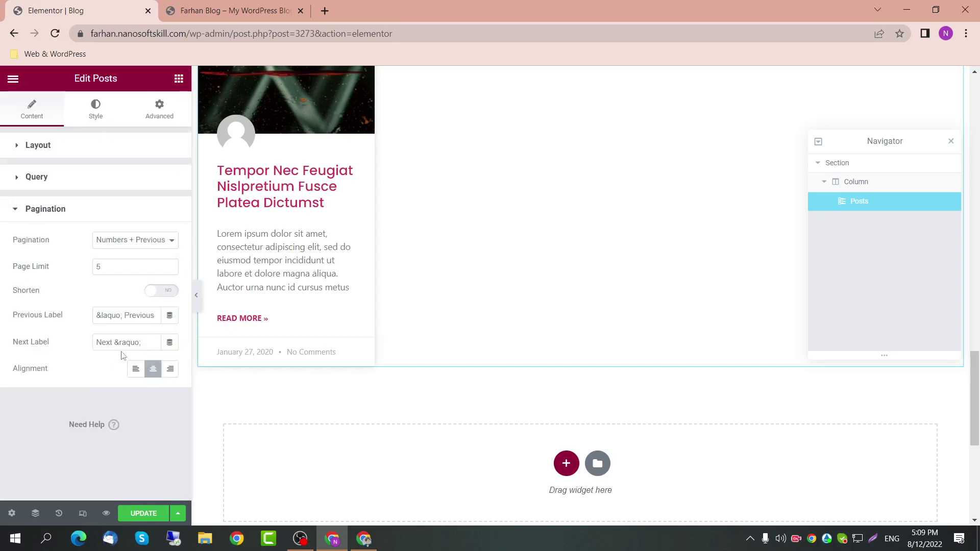
{"action": "left_click", "coordinate": [147, 240]}
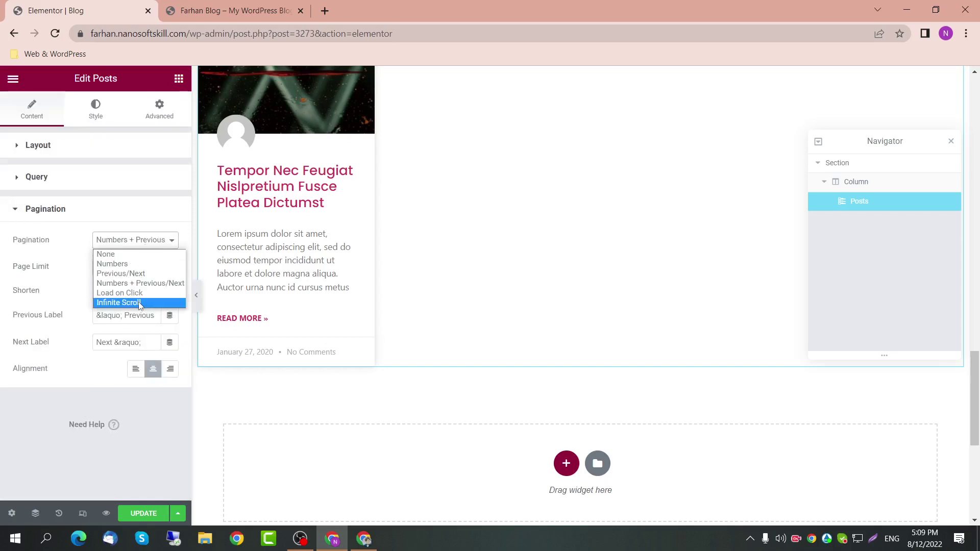
{"action": "left_click", "coordinate": [140, 305]}
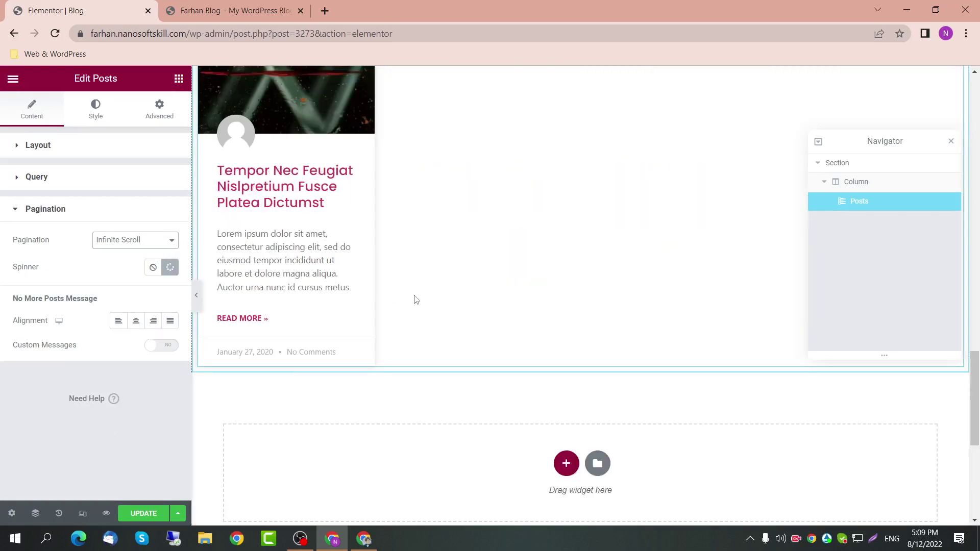
{"action": "left_click", "coordinate": [126, 142]}
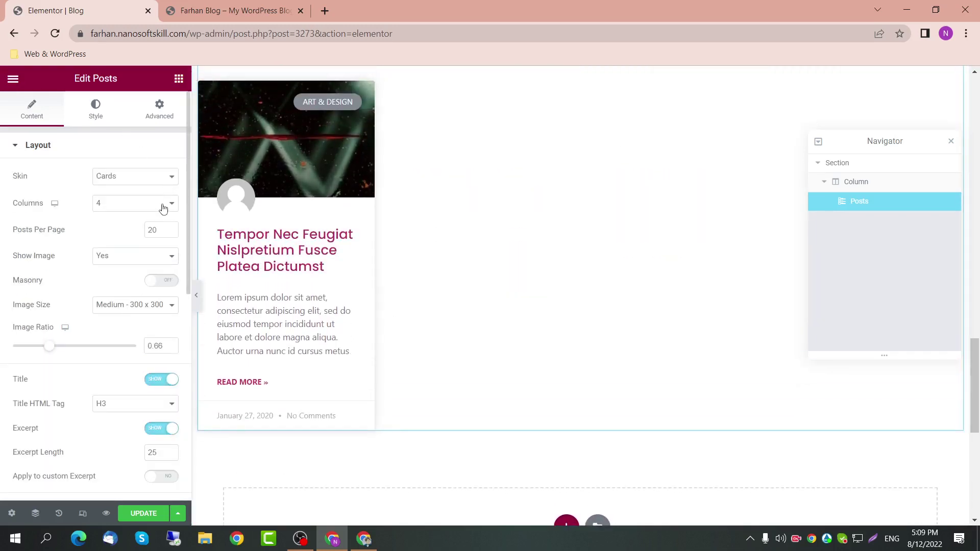
{"action": "type", "text": "10"}
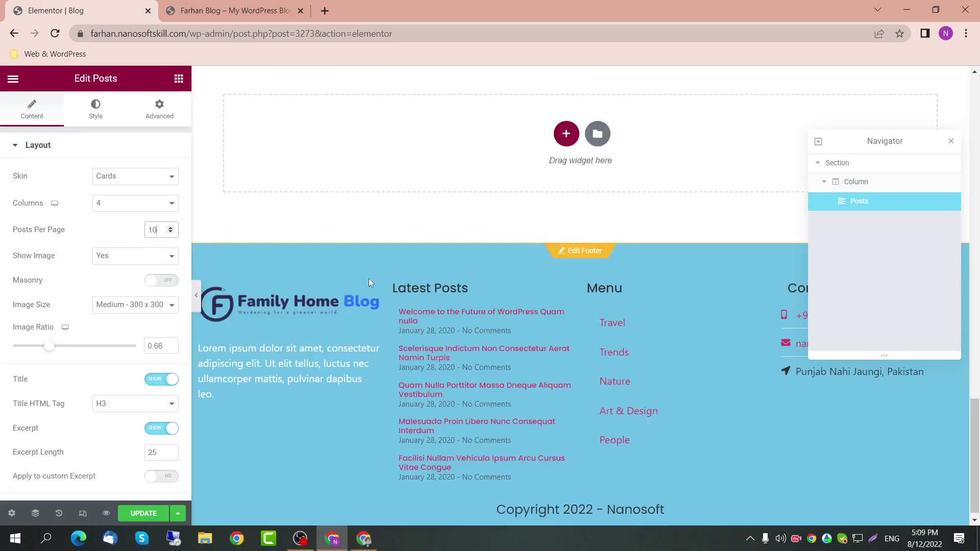
{"action": "scroll", "coordinate": [373, 273], "scroll_direction": "up", "scroll_amount": 7}
{"action": "scroll", "coordinate": [373, 276], "scroll_direction": "up", "scroll_amount": 8}
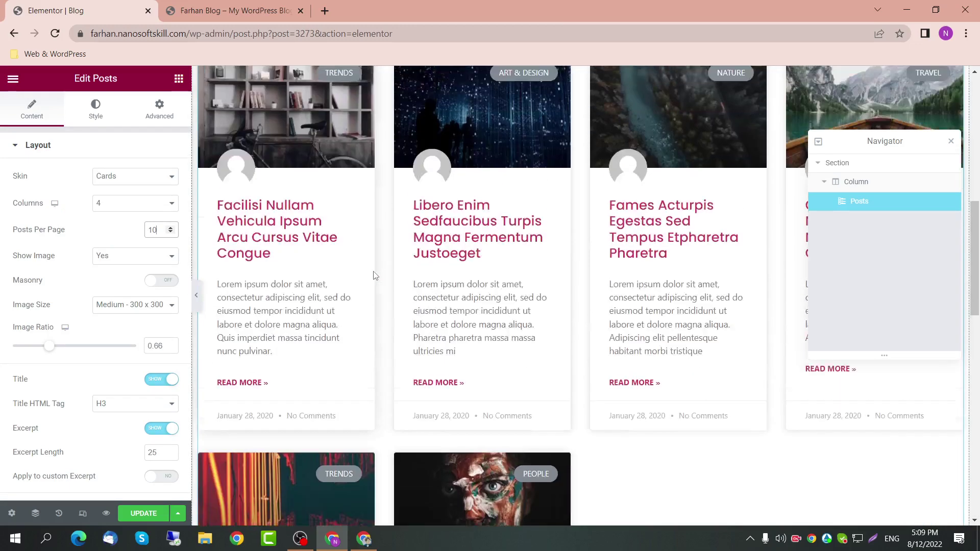
{"action": "scroll", "coordinate": [374, 275], "scroll_direction": "up", "scroll_amount": 3}
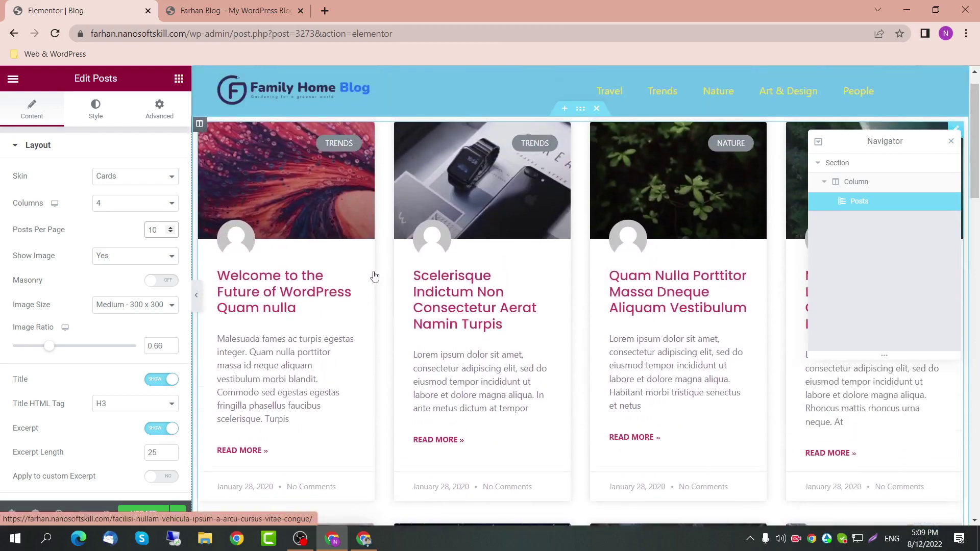
{"action": "scroll", "coordinate": [374, 275], "scroll_direction": "down", "scroll_amount": 10}
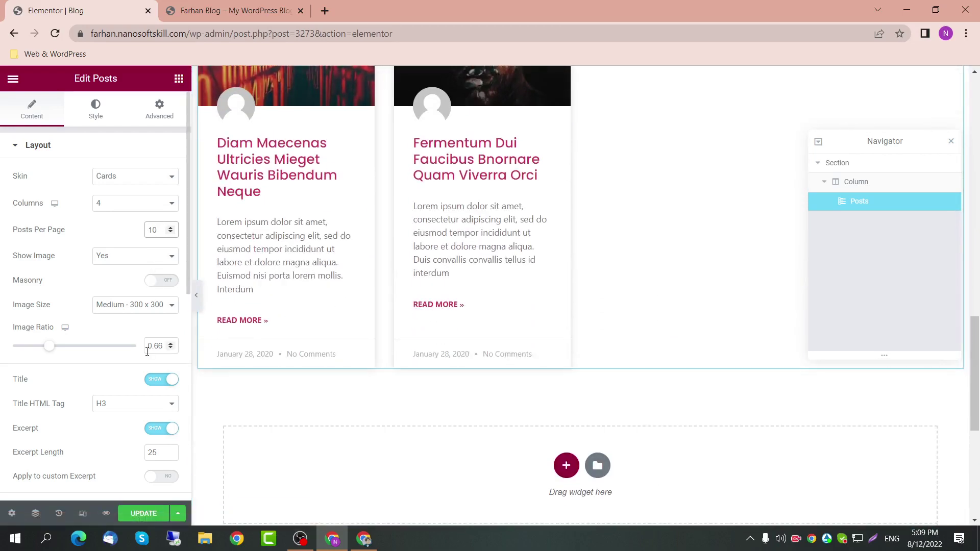
Step: Set the grid's columns gap and rows gap to 20
{"action": "left_click", "coordinate": [102, 120]}
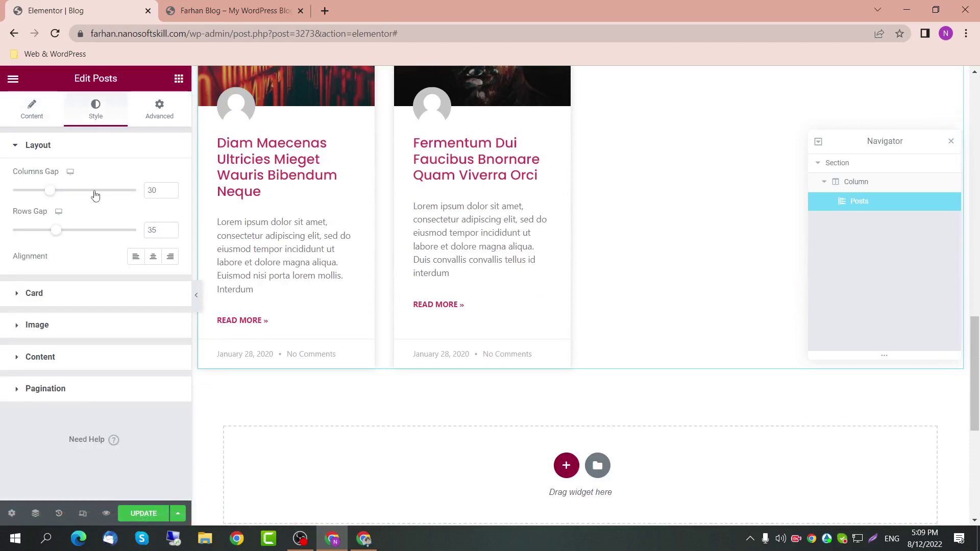
{"action": "left_click_drag", "start_coordinate": [55, 196], "coordinate": [32, 195]}
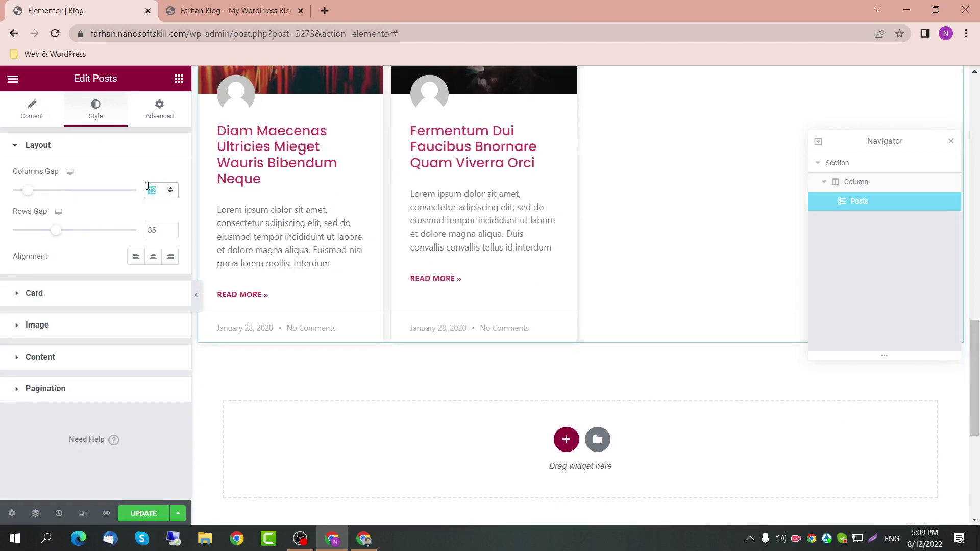
{"action": "type", "text": "20"}
{"action": "double_click", "coordinate": [150, 230]}
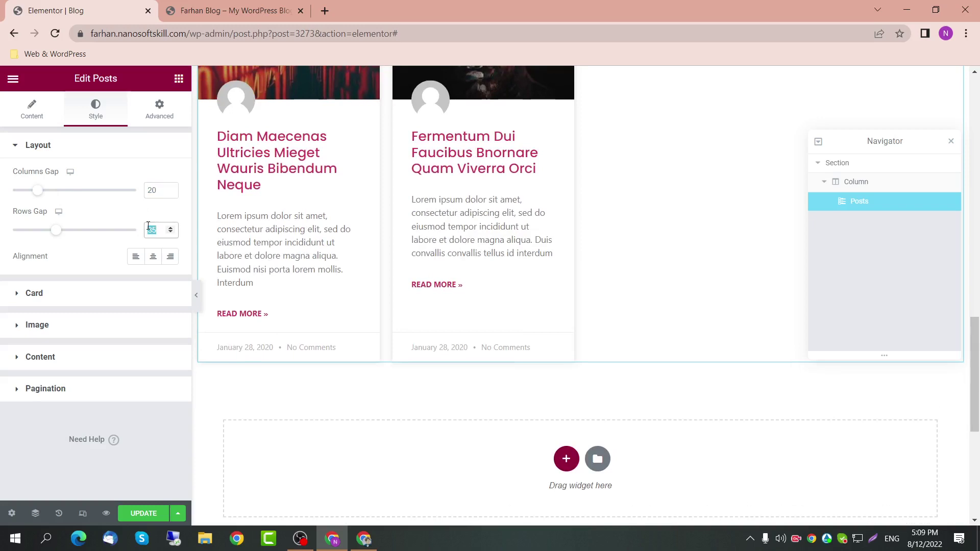
{"action": "type", "text": "20"}
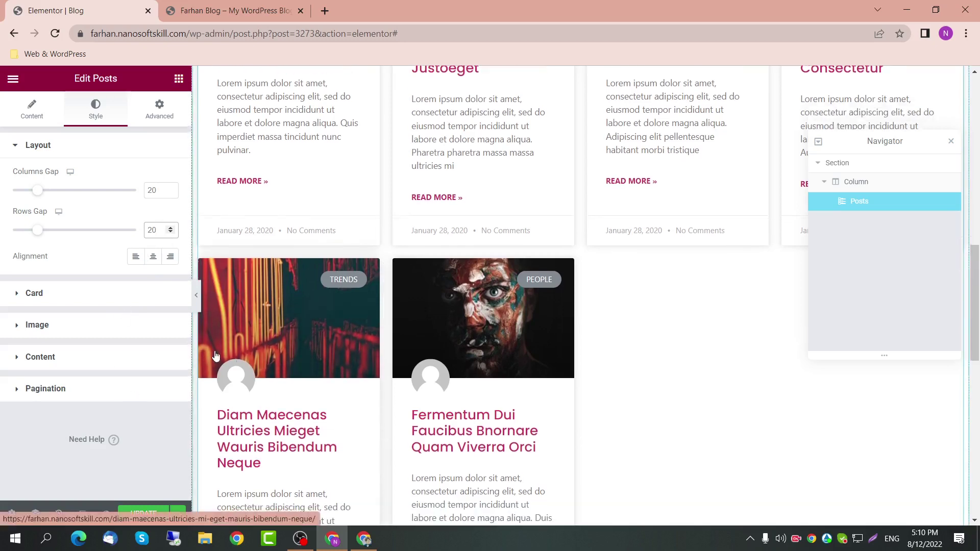
Step: Review the Content and Style settings, expand Style > Pagination, and save with UPDATE
{"action": "left_click", "coordinate": [31, 108]}
{"action": "scroll", "coordinate": [137, 358], "scroll_direction": "down", "scroll_amount": 4}
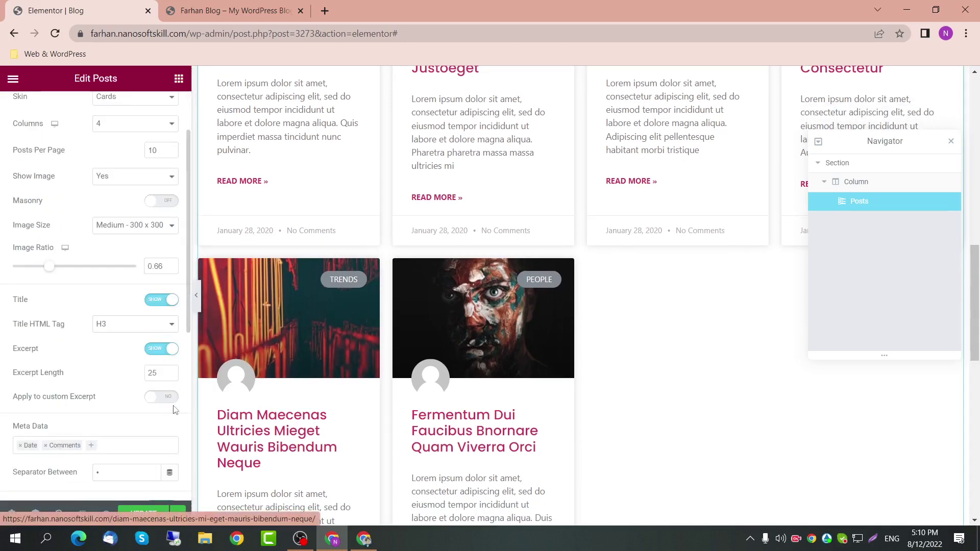
{"action": "scroll", "coordinate": [146, 412], "scroll_direction": "down", "scroll_amount": 3}
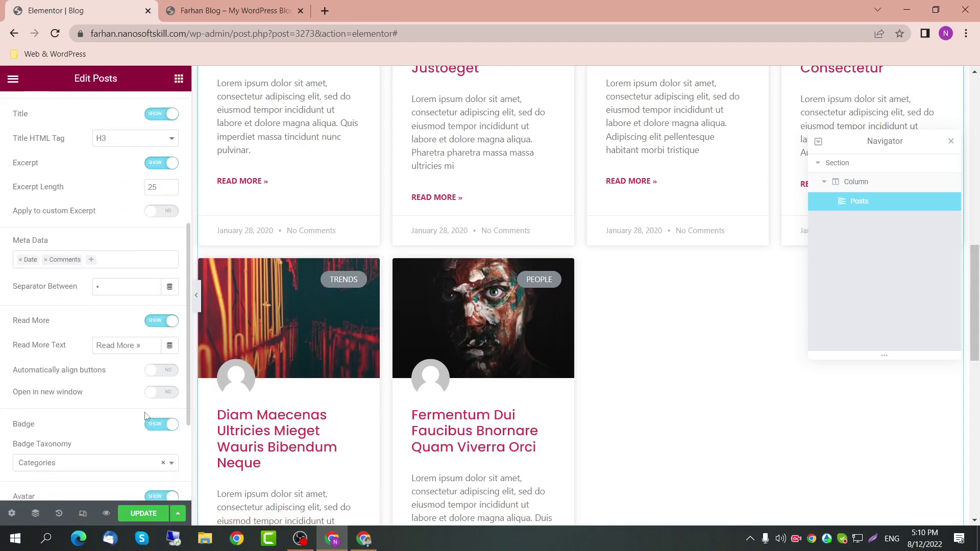
{"action": "scroll", "coordinate": [109, 312], "scroll_direction": "up", "scroll_amount": 10}
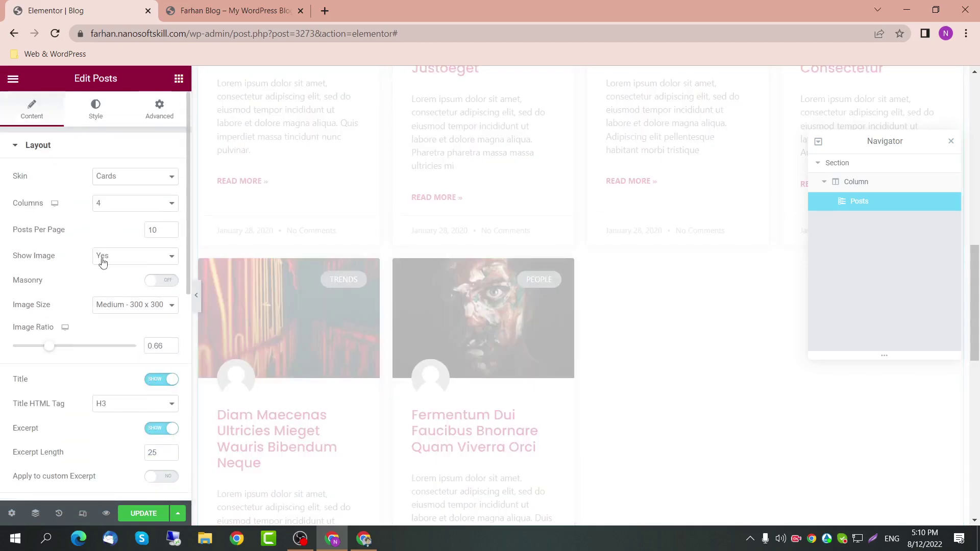
{"action": "left_click", "coordinate": [95, 108]}
{"action": "scroll", "coordinate": [320, 430], "scroll_direction": "down", "scroll_amount": 2}
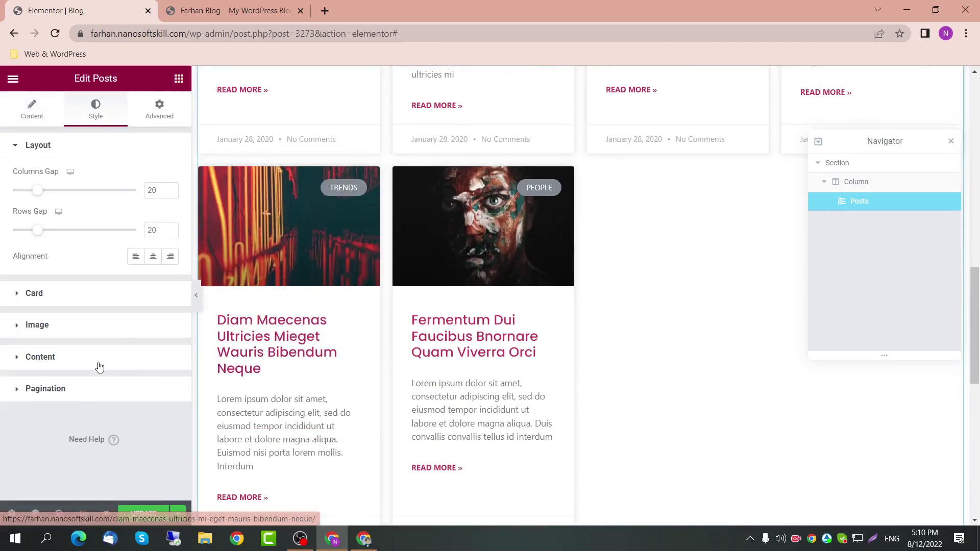
{"action": "scroll", "coordinate": [308, 381], "scroll_direction": "down", "scroll_amount": 4}
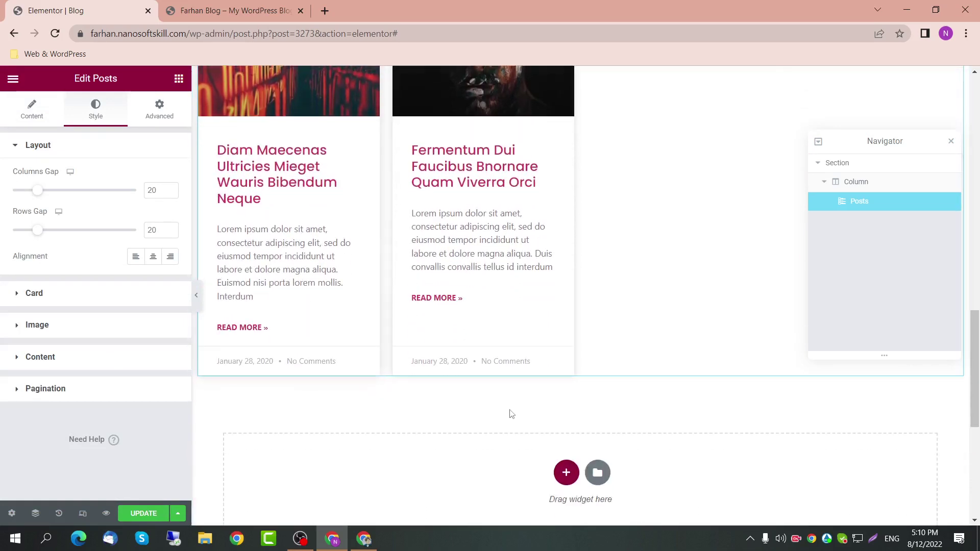
{"action": "left_click", "coordinate": [66, 390]}
{"action": "scroll", "coordinate": [113, 364], "scroll_direction": "down", "scroll_amount": 1}
{"action": "scroll", "coordinate": [287, 311], "scroll_direction": "up", "scroll_amount": 5}
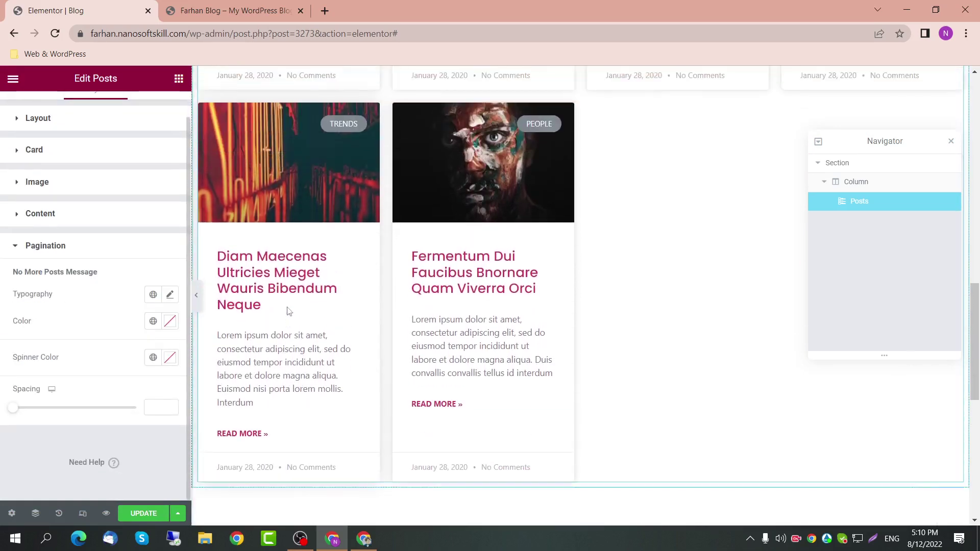
{"action": "left_click", "coordinate": [137, 515]}
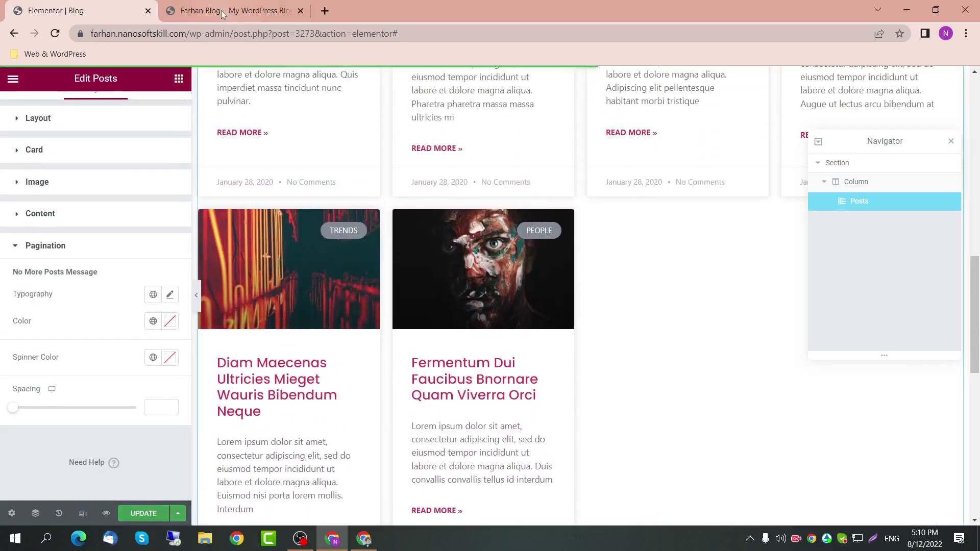
{"action": "scroll", "coordinate": [313, 208], "scroll_direction": "up", "scroll_amount": 1}
{"action": "scroll", "coordinate": [313, 204], "scroll_direction": "up", "scroll_amount": 2}
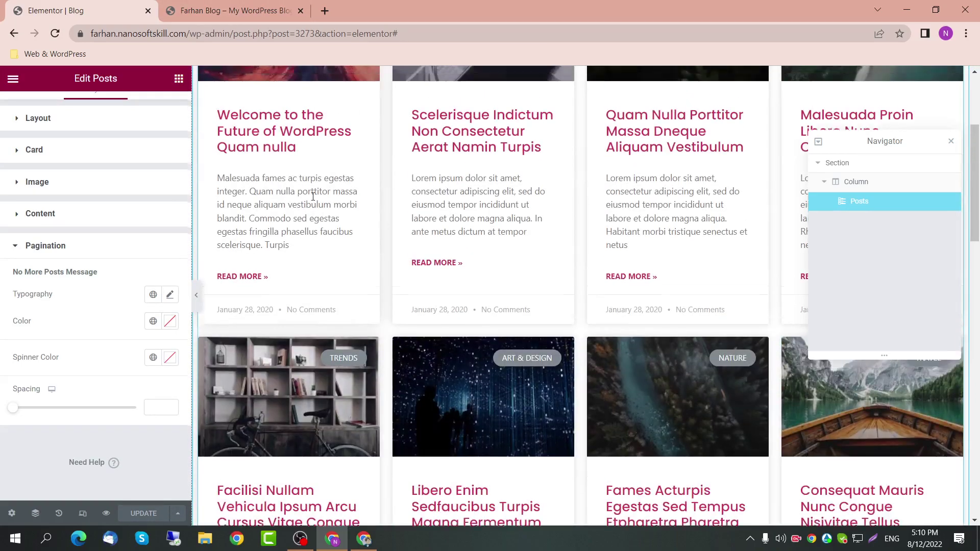
{"action": "left_click", "coordinate": [235, 10]}
Step: Reload the live site and go to its /blog address
{"action": "scroll", "coordinate": [293, 235], "scroll_direction": "up", "scroll_amount": 20}
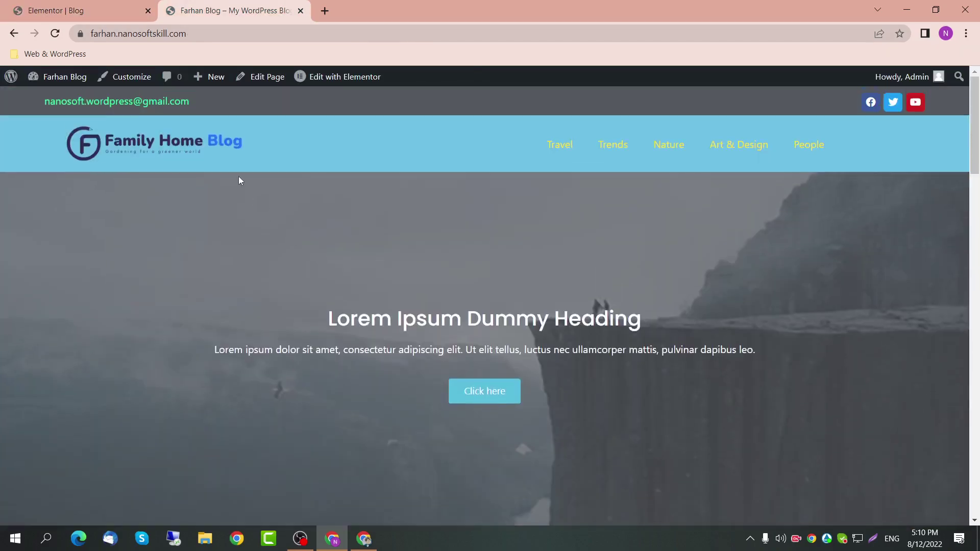
{"action": "left_click", "coordinate": [164, 153]}
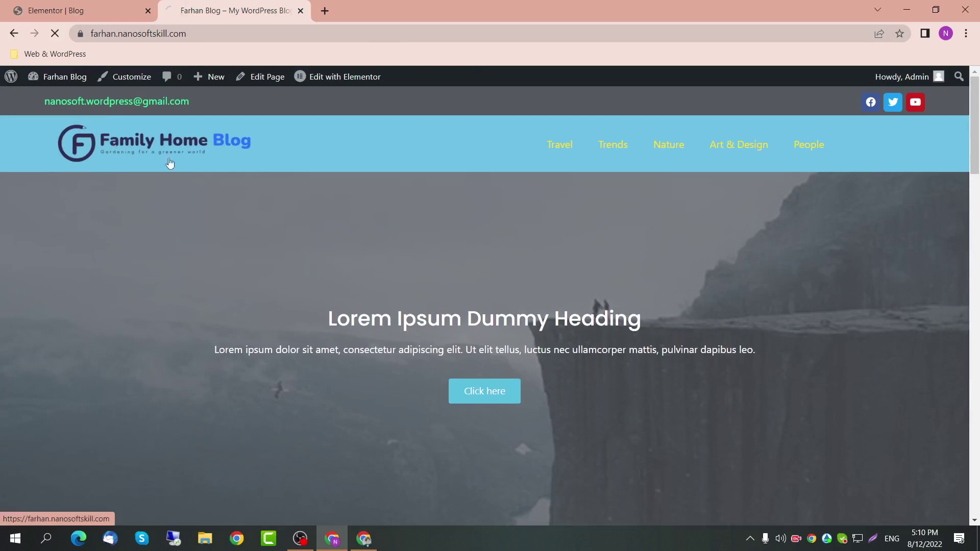
{"action": "left_click", "coordinate": [231, 31]}
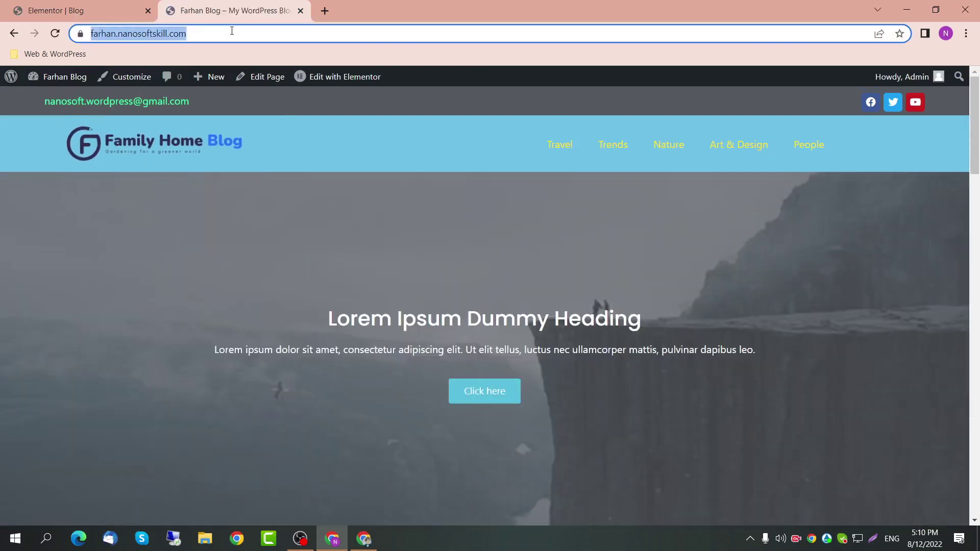
{"action": "left_click", "coordinate": [231, 31]}
{"action": "type", "text": "/blog"}
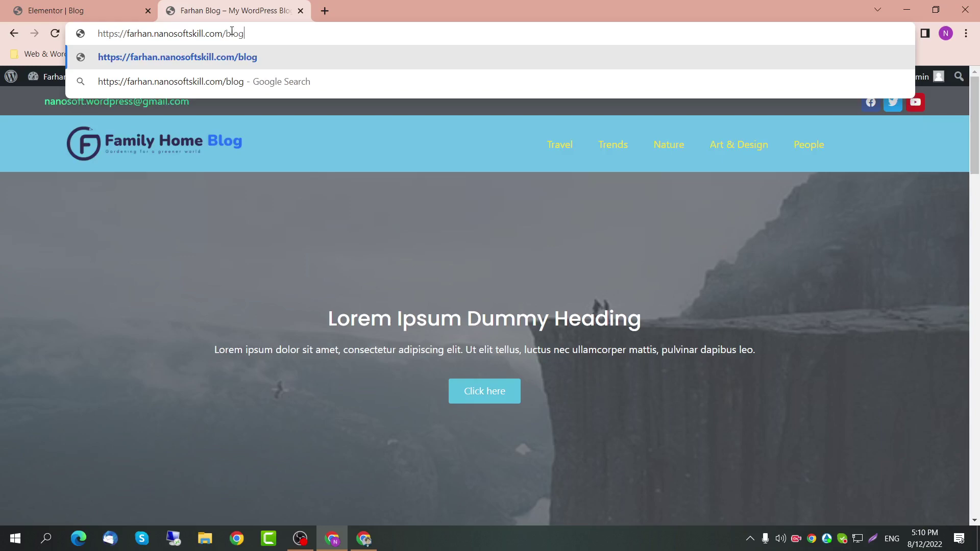
{"action": "key", "text": "Return"}
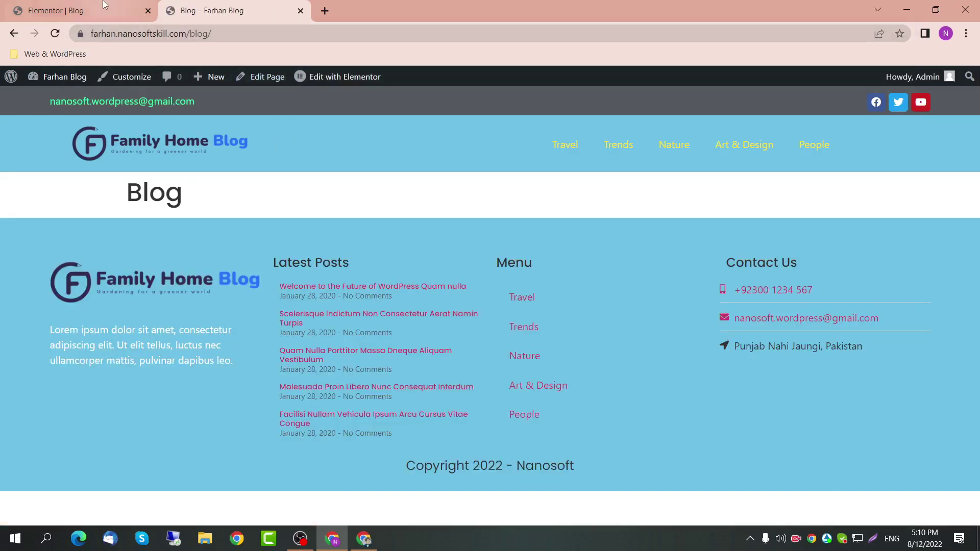
Step: Close the Navigator, scroll through the live blog's four-column cards, and return to the editor
{"action": "left_click", "coordinate": [106, 7]}
{"action": "left_click", "coordinate": [214, 10]}
{"action": "left_click", "coordinate": [106, 7]}
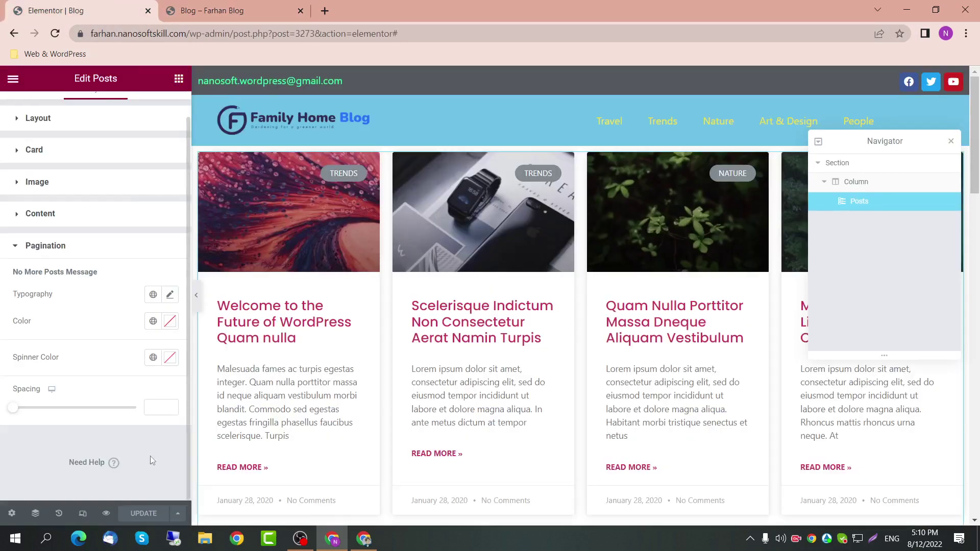
{"action": "left_click", "coordinate": [951, 142]}
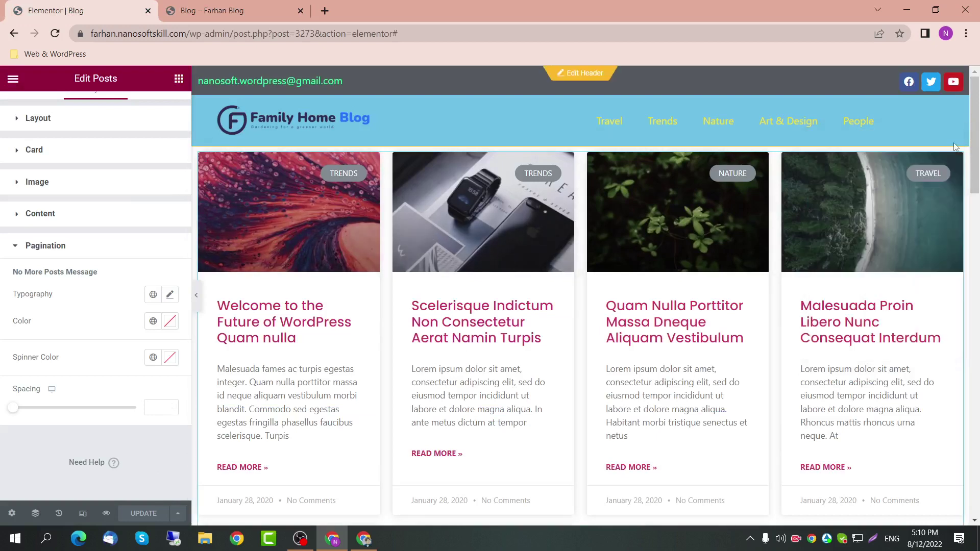
{"action": "key", "text": "ctrl+Tab"}
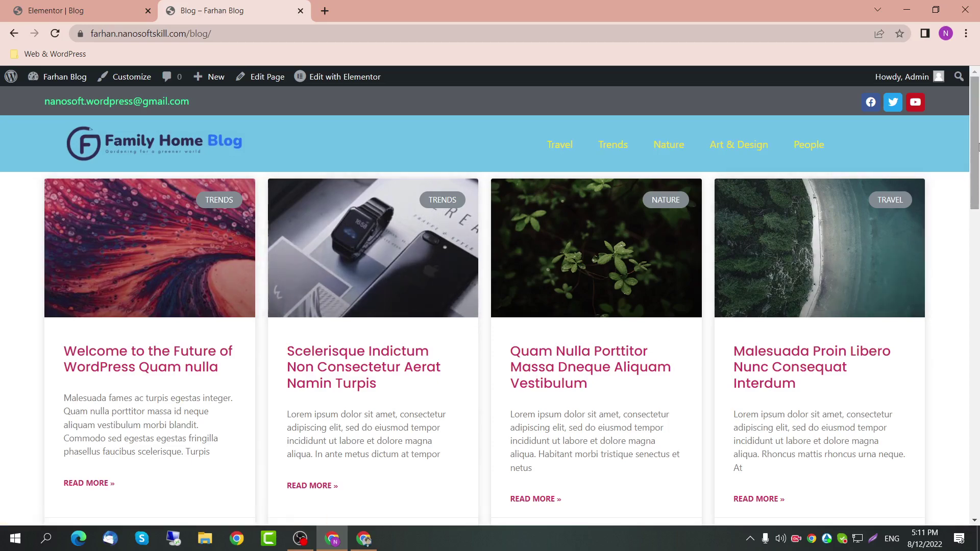
{"action": "left_click_drag", "start_coordinate": [978, 148], "coordinate": [924, 408]}
{"action": "scroll", "coordinate": [512, 441], "scroll_direction": "down", "scroll_amount": 5}
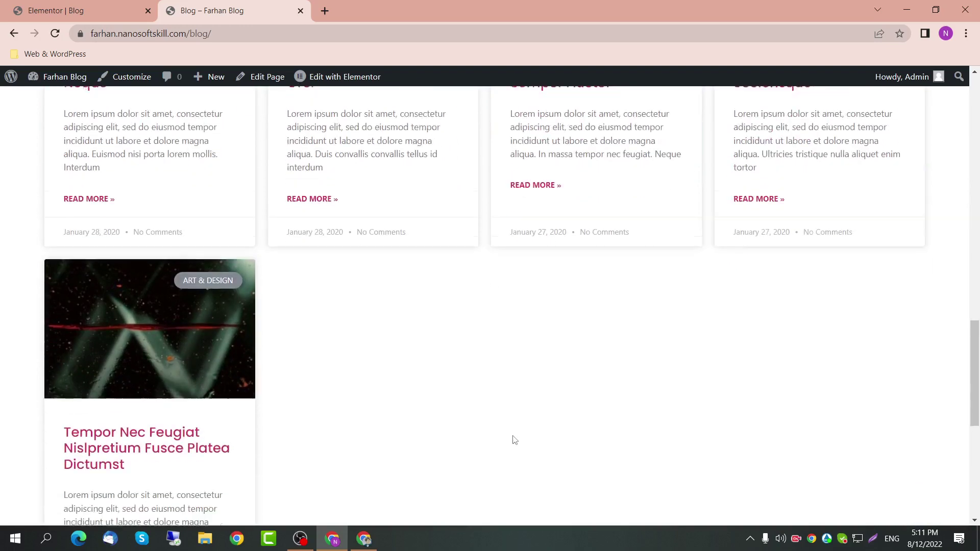
{"action": "scroll", "coordinate": [276, 428], "scroll_direction": "down", "scroll_amount": 1}
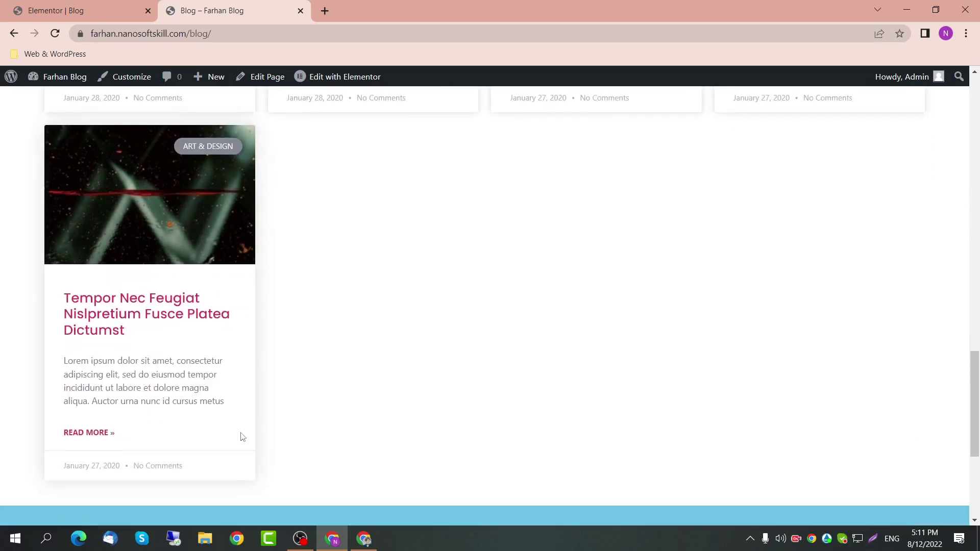
{"action": "scroll", "coordinate": [243, 431], "scroll_direction": "down", "scroll_amount": 1}
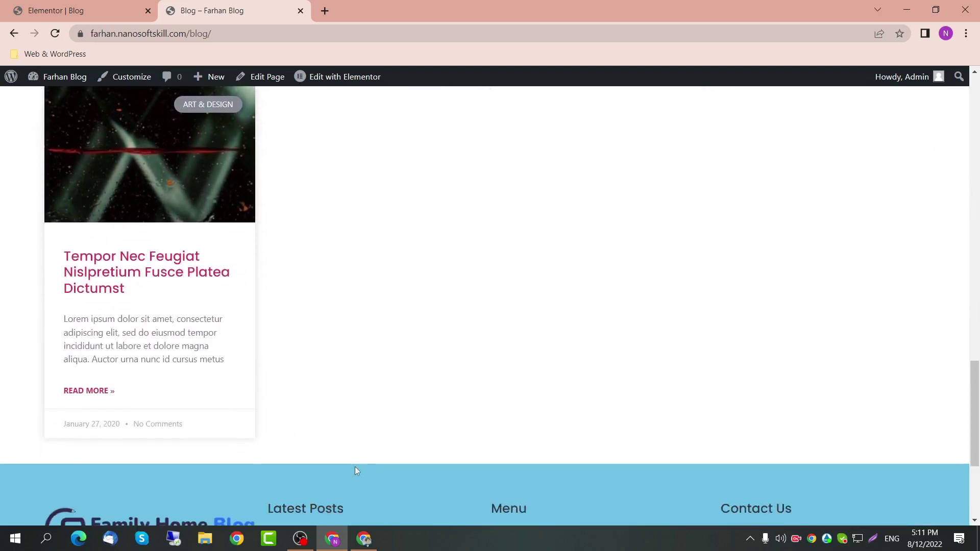
{"action": "left_click", "coordinate": [77, 10]}
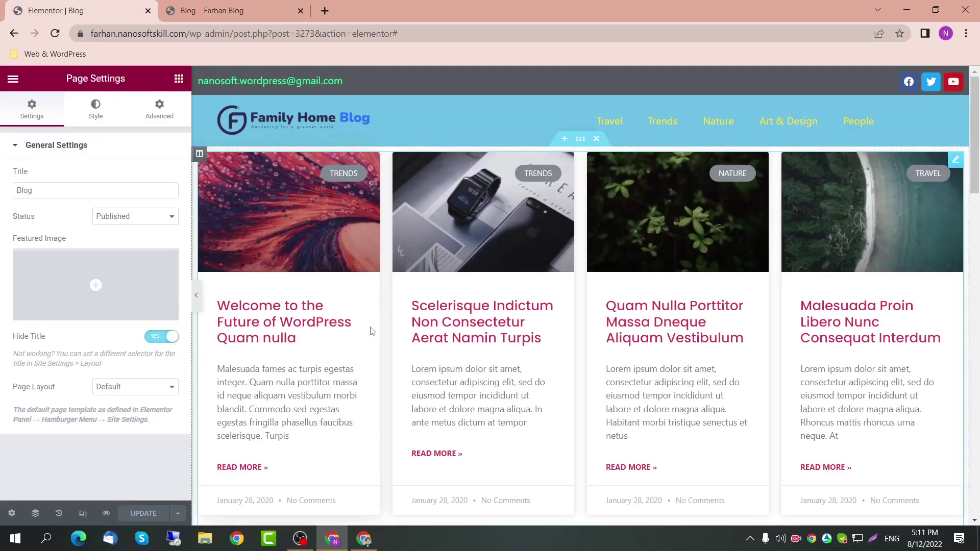
Step: Try Load on Click pagination, save, and load more posts on the live blog
{"action": "left_click", "coordinate": [958, 160]}
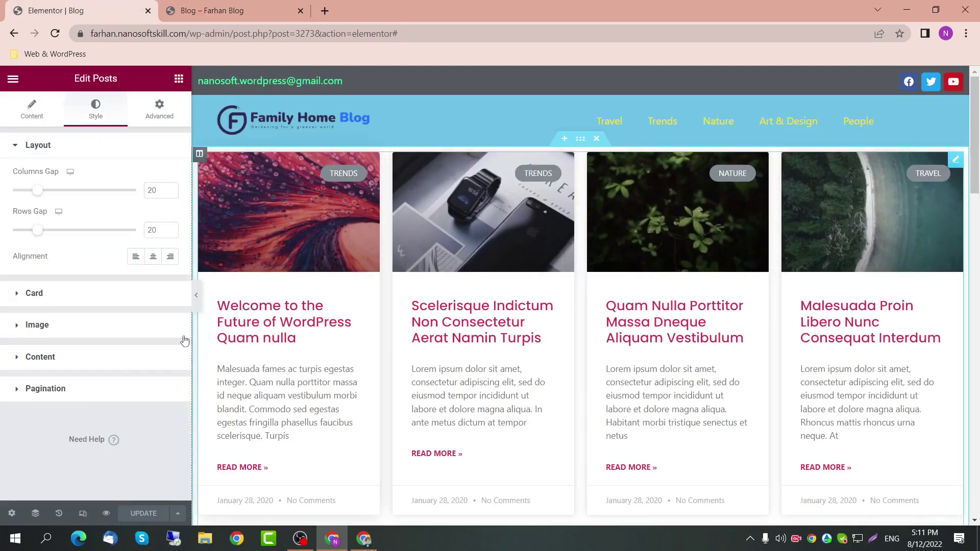
{"action": "left_click", "coordinate": [32, 116]}
{"action": "scroll", "coordinate": [151, 418], "scroll_direction": "down", "scroll_amount": 8}
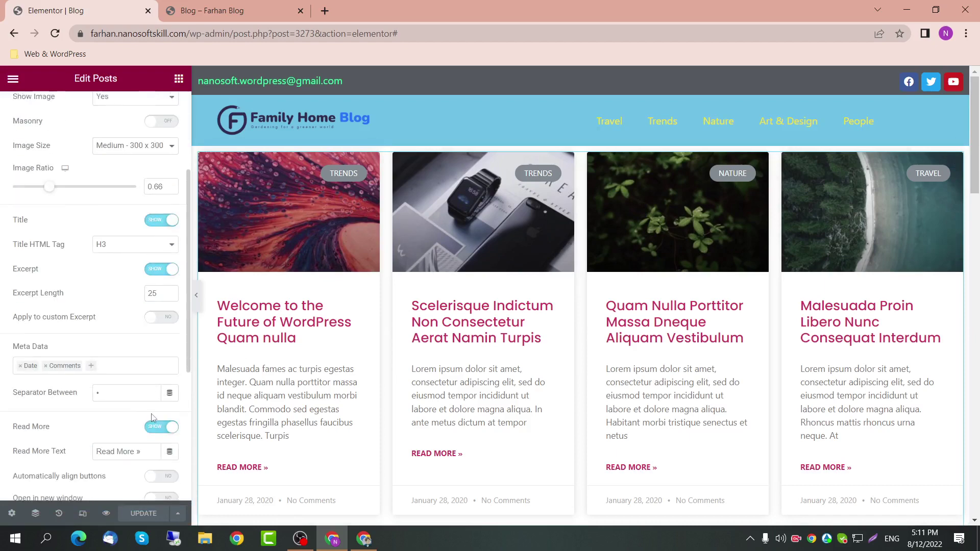
{"action": "left_click", "coordinate": [116, 418]}
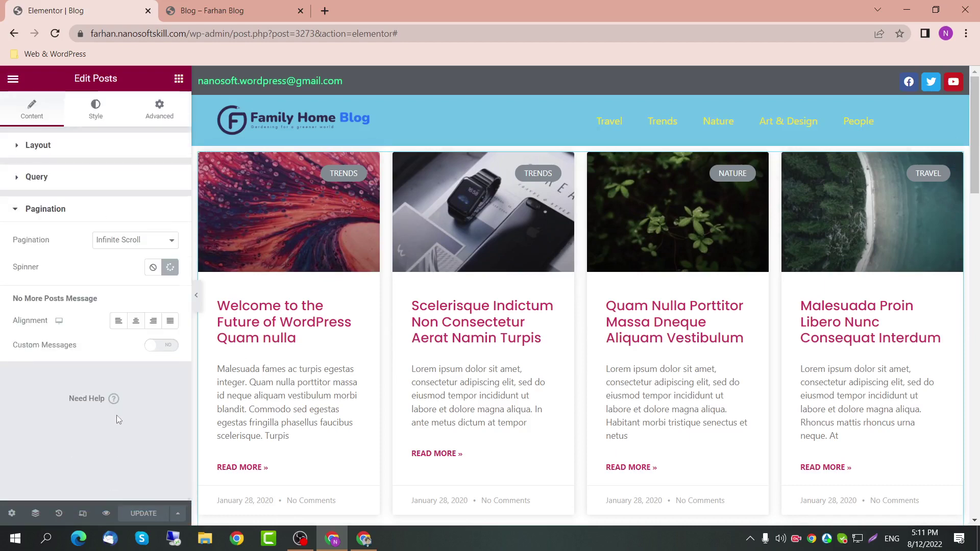
{"action": "left_click", "coordinate": [143, 243]}
{"action": "left_click", "coordinate": [128, 293]}
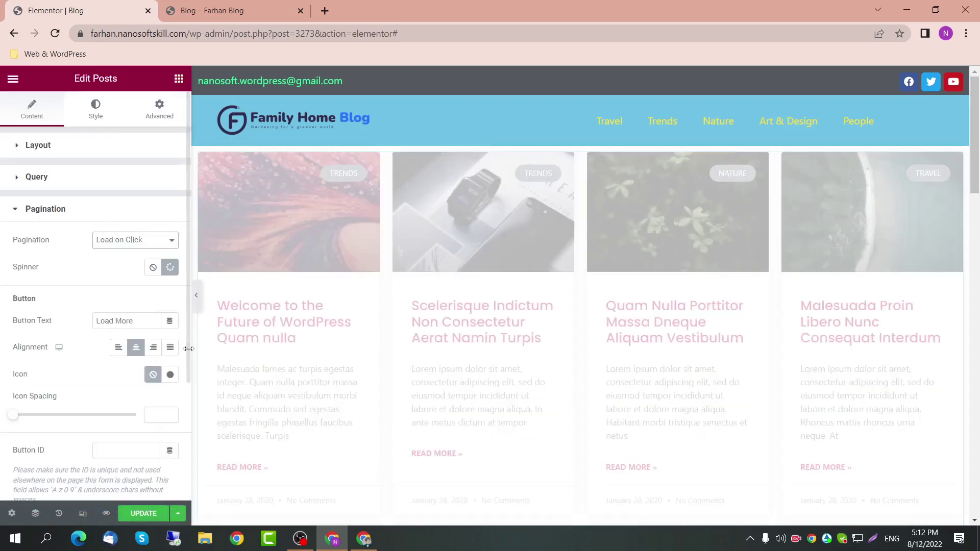
{"action": "left_click", "coordinate": [136, 515]}
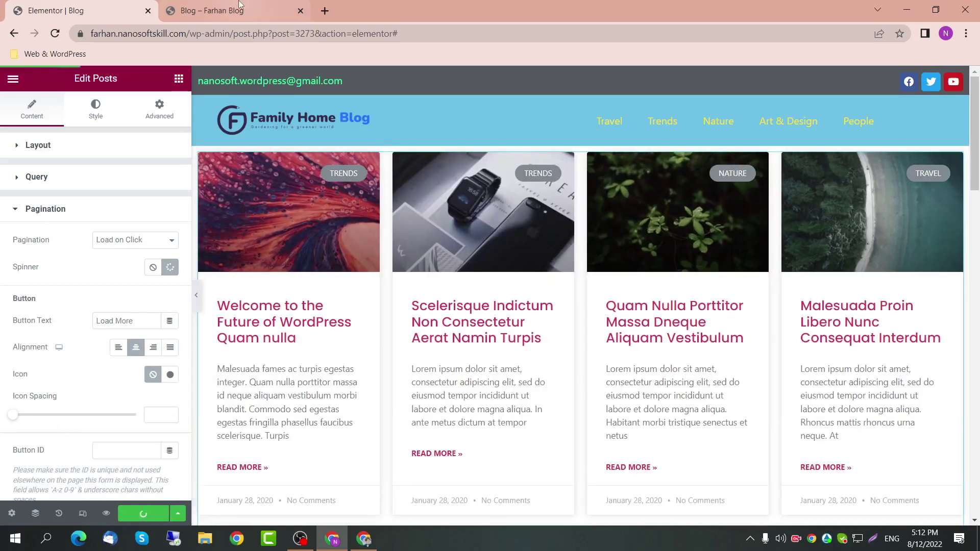
{"action": "left_click", "coordinate": [240, 9]}
{"action": "left_click", "coordinate": [270, 36]}
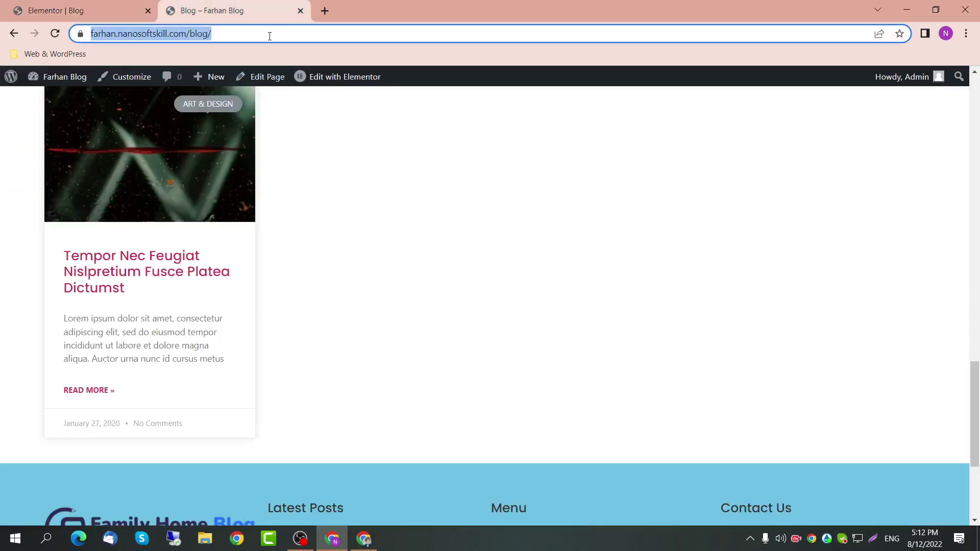
{"action": "key", "text": "Return"}
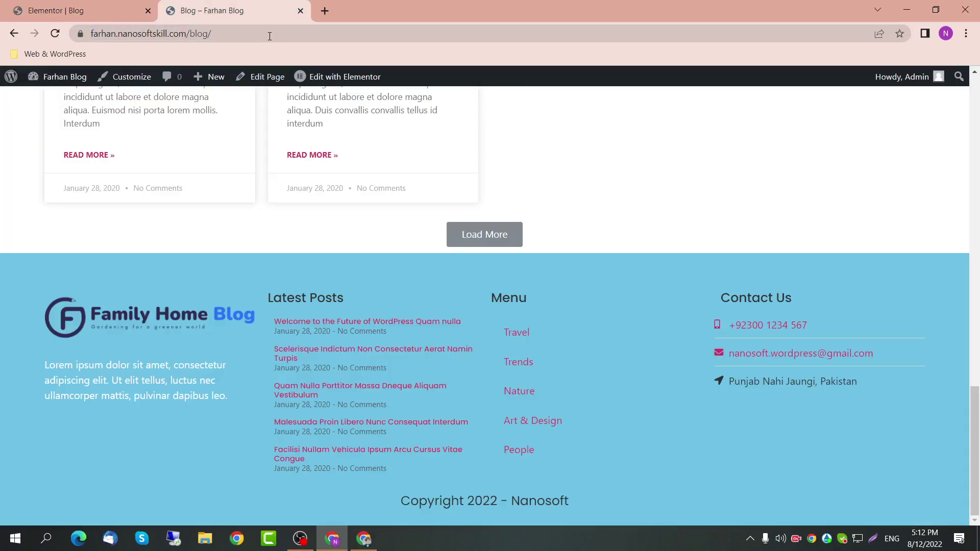
{"action": "left_click", "coordinate": [494, 245]}
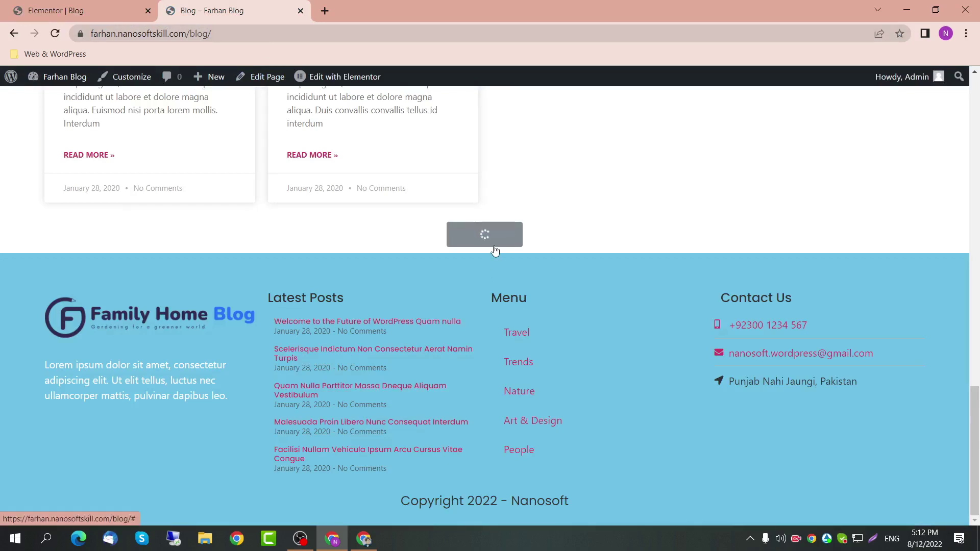
{"action": "scroll", "coordinate": [338, 333], "scroll_direction": "down", "scroll_amount": 3}
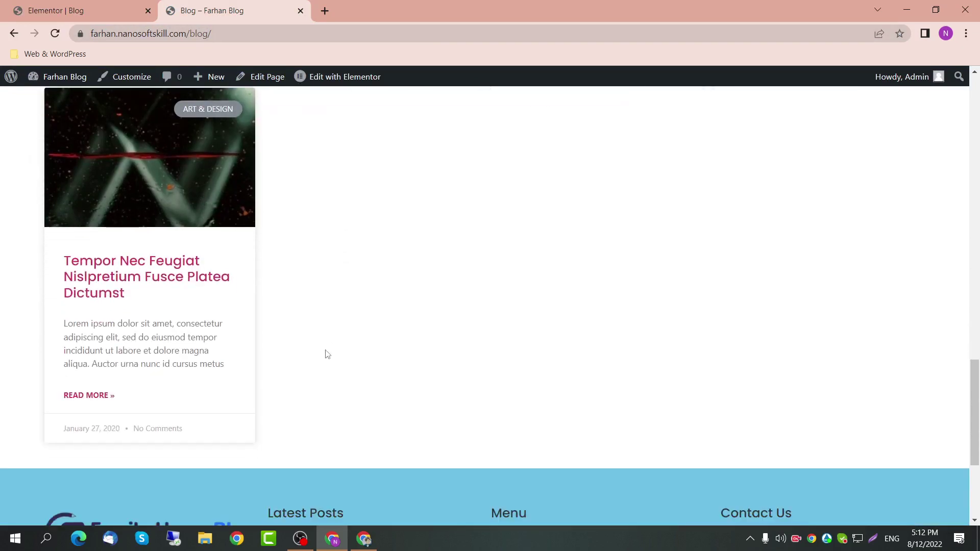
{"action": "left_click", "coordinate": [102, 10]}
Step: Change pagination to Numbers + Previous/Next, save, and reload the live blog
{"action": "left_click", "coordinate": [140, 244]}
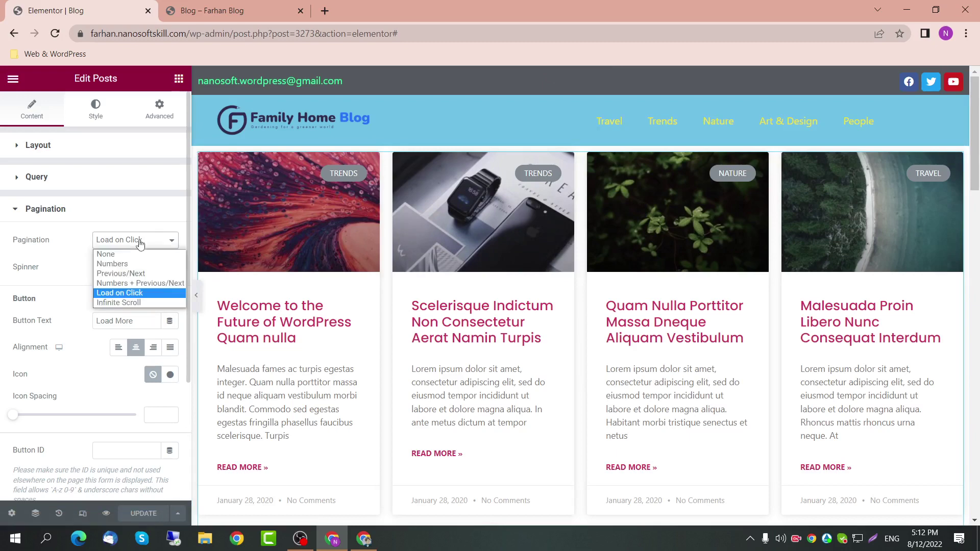
{"action": "left_click", "coordinate": [138, 283]}
{"action": "left_click", "coordinate": [143, 513]}
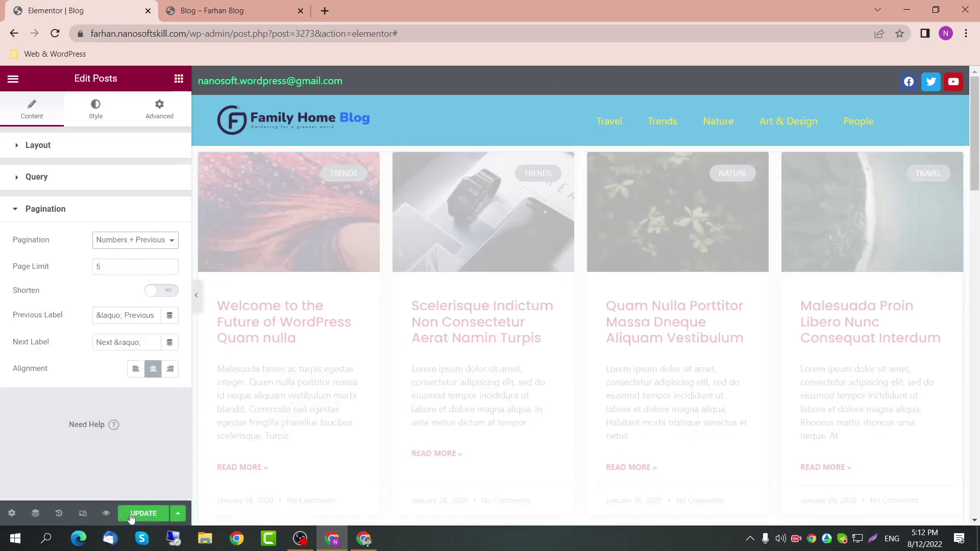
{"action": "left_click", "coordinate": [201, 7]}
{"action": "left_click", "coordinate": [279, 33]}
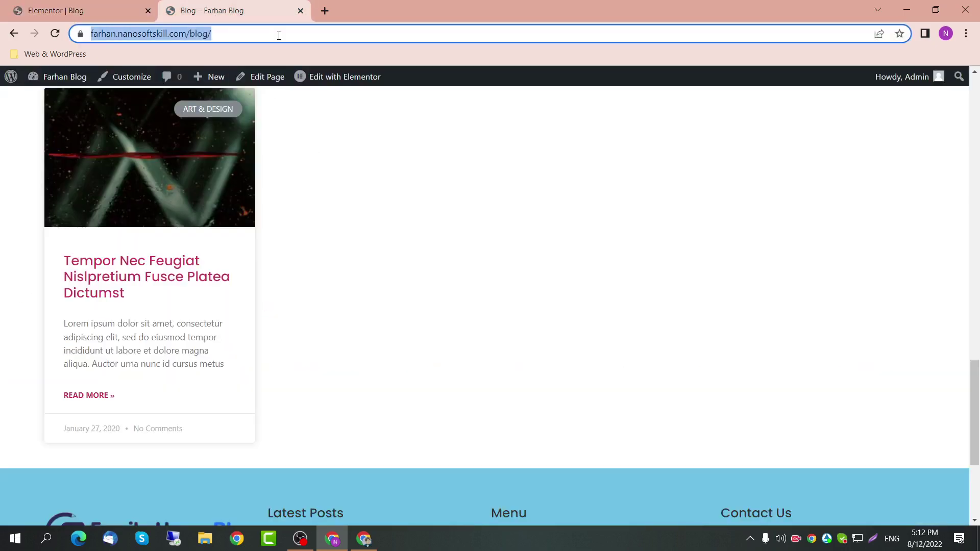
{"action": "key", "text": "Return"}
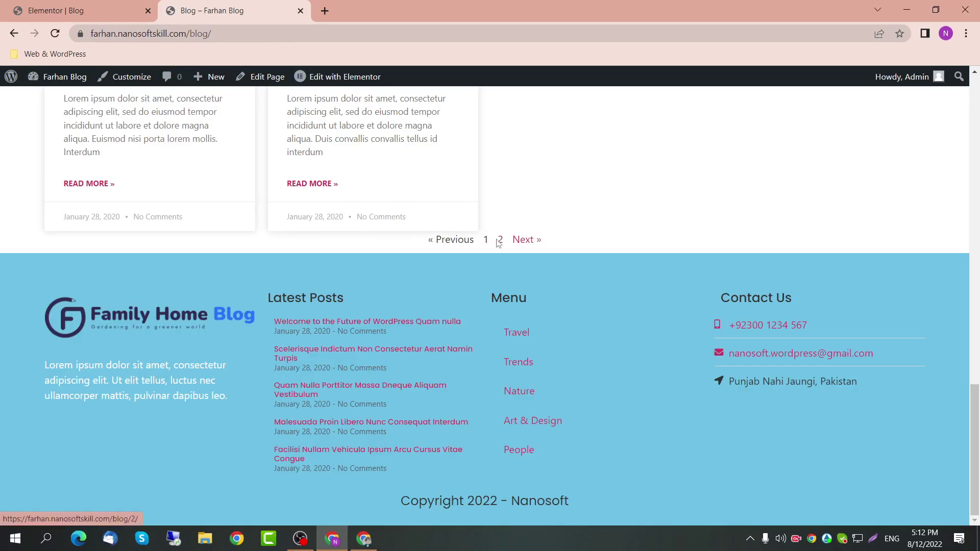
{"action": "left_click", "coordinate": [98, 9]}
Step: Set pagination Space Between to 20 and Spacing to 20 in Style > Pagination
{"action": "left_click", "coordinate": [90, 107]}
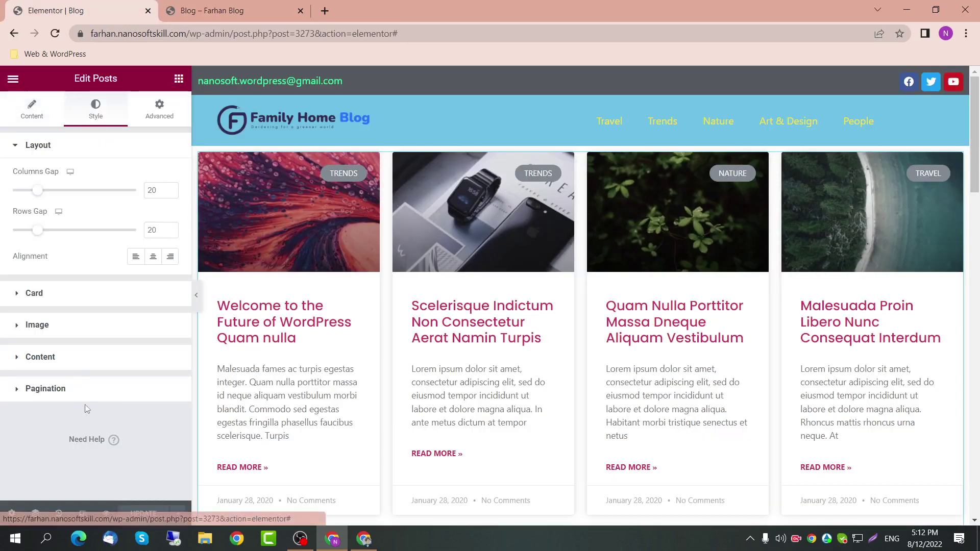
{"action": "left_click", "coordinate": [72, 390]}
{"action": "scroll", "coordinate": [87, 365], "scroll_direction": "down", "scroll_amount": 2}
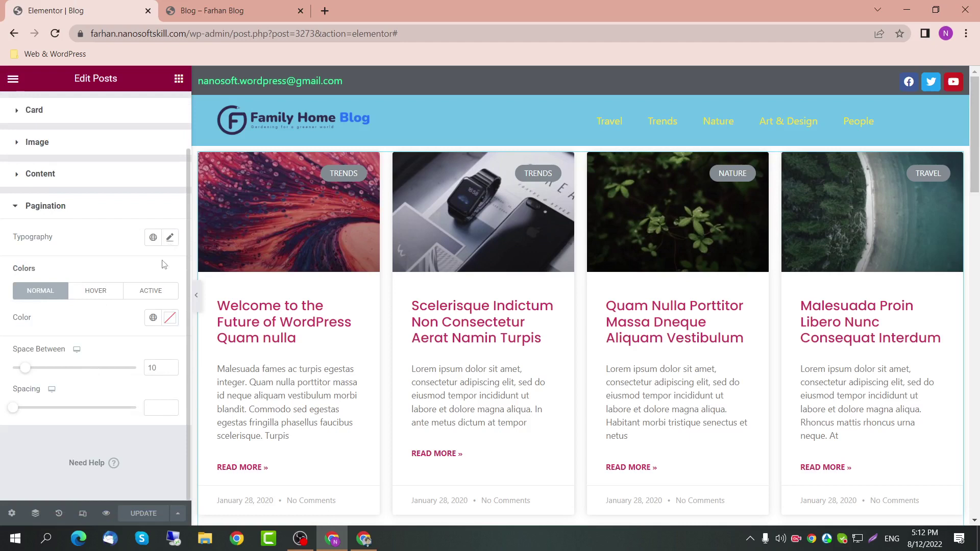
{"action": "left_click_drag", "start_coordinate": [26, 369], "coordinate": [44, 370]}
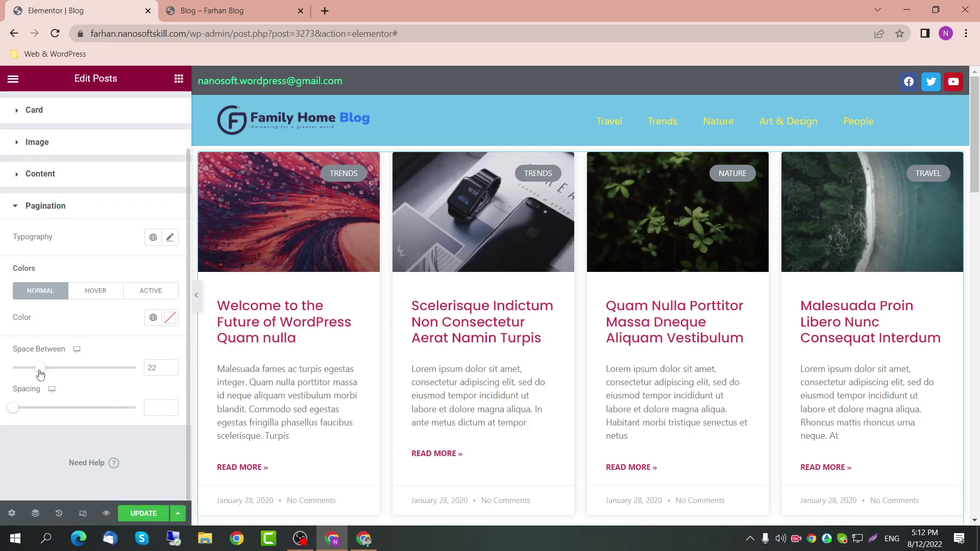
{"action": "left_click_drag", "start_coordinate": [43, 369], "coordinate": [44, 370]}
{"action": "scroll", "coordinate": [402, 411], "scroll_direction": "down", "scroll_amount": 10}
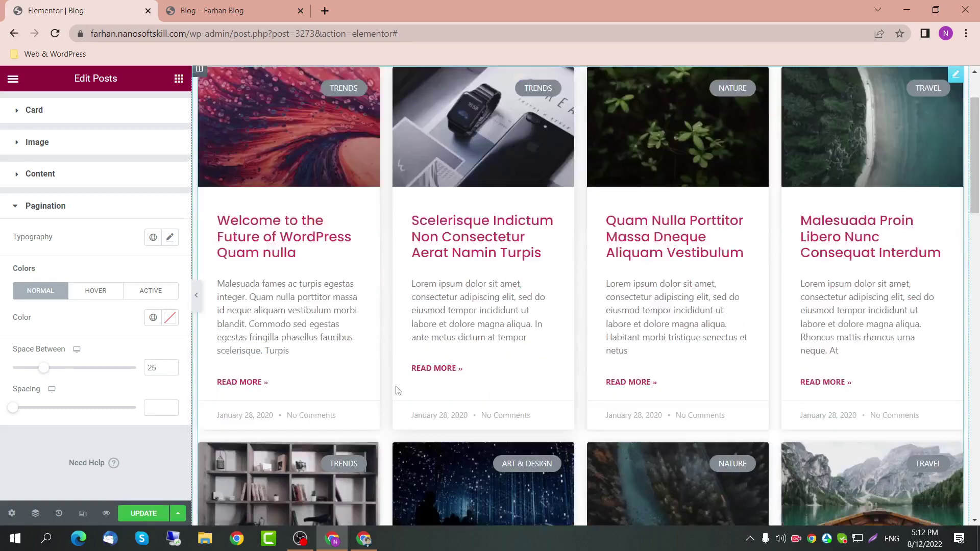
{"action": "scroll", "coordinate": [403, 410], "scroll_direction": "down", "scroll_amount": 6}
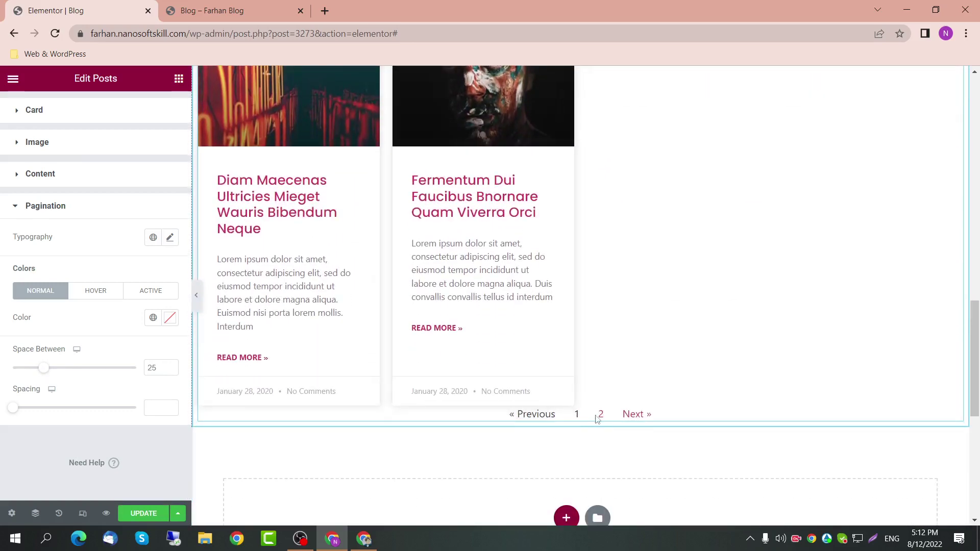
{"action": "left_click", "coordinate": [164, 368]}
{"action": "type", "text": "20"}
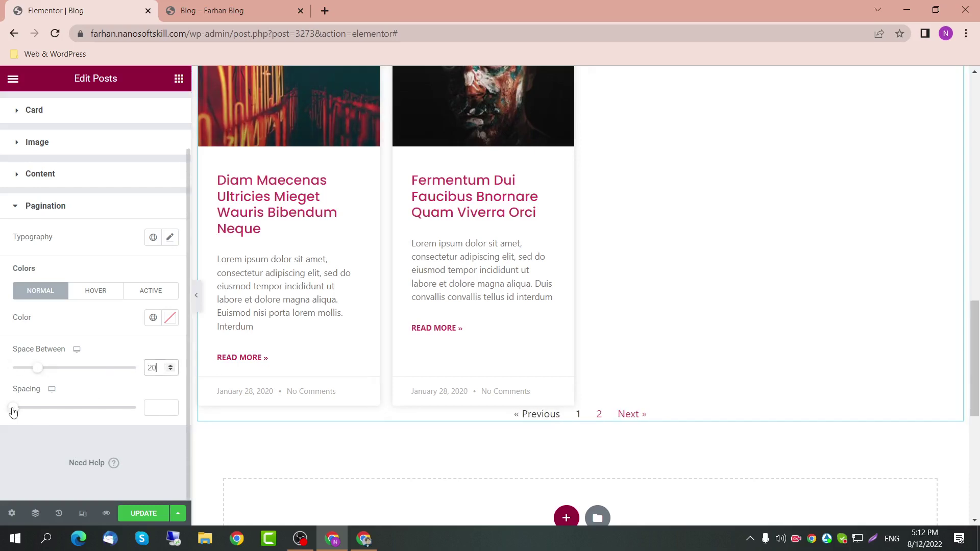
{"action": "left_click_drag", "start_coordinate": [13, 411], "coordinate": [37, 413]}
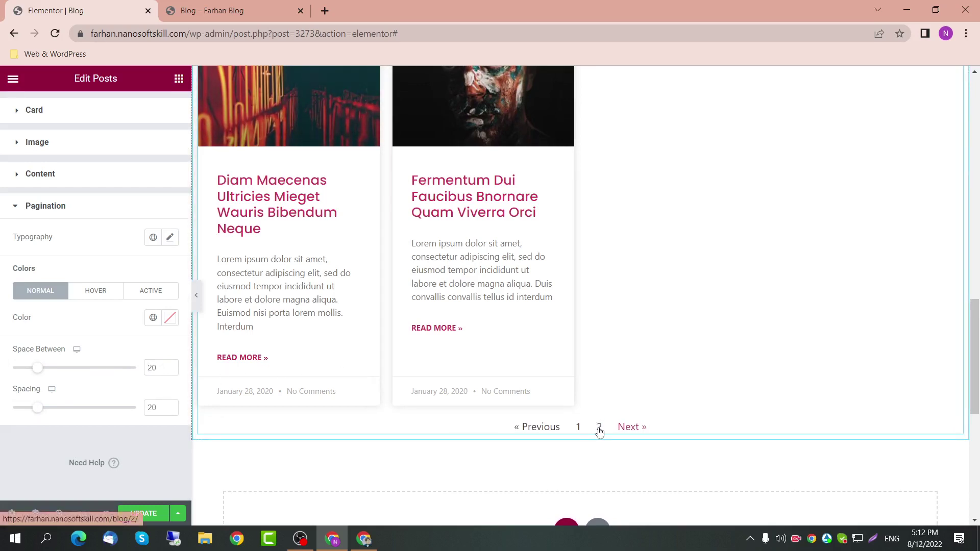
Step: Give the active page number the Primary global colour
{"action": "left_click", "coordinate": [170, 291]}
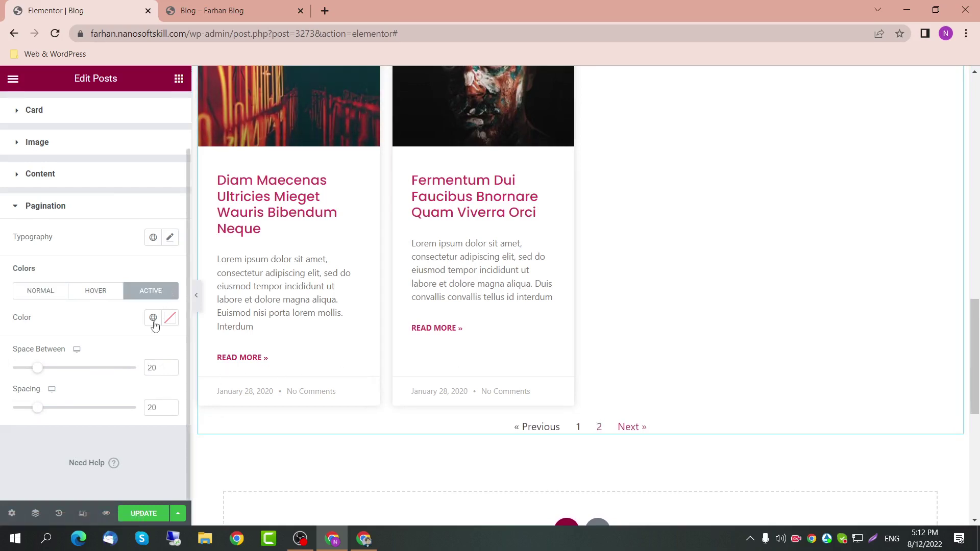
{"action": "left_click", "coordinate": [153, 323]}
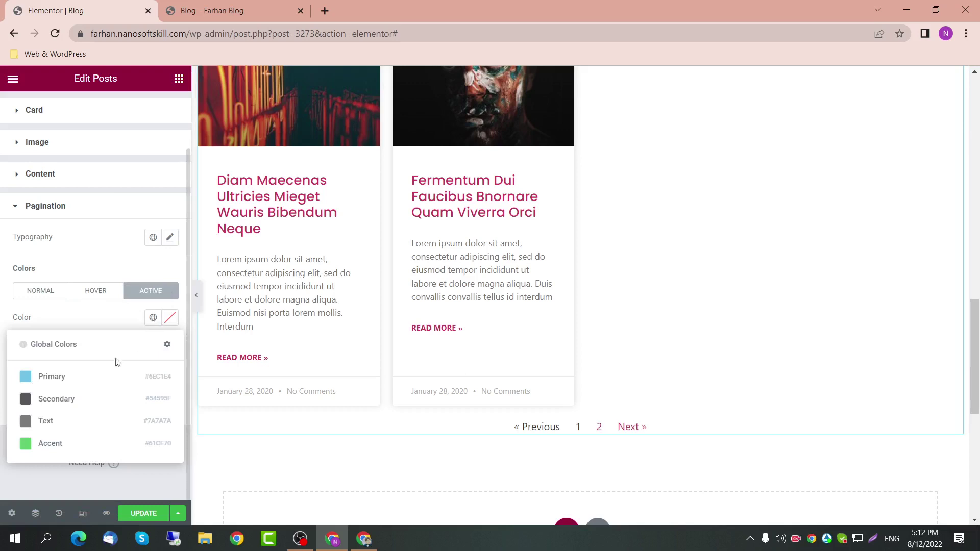
{"action": "left_click", "coordinate": [95, 377]}
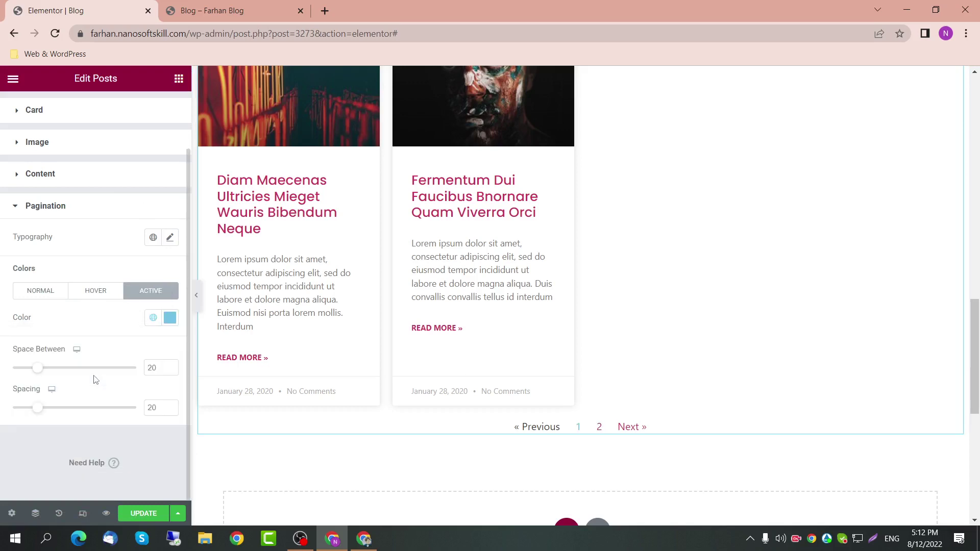
{"action": "left_click", "coordinate": [105, 296]}
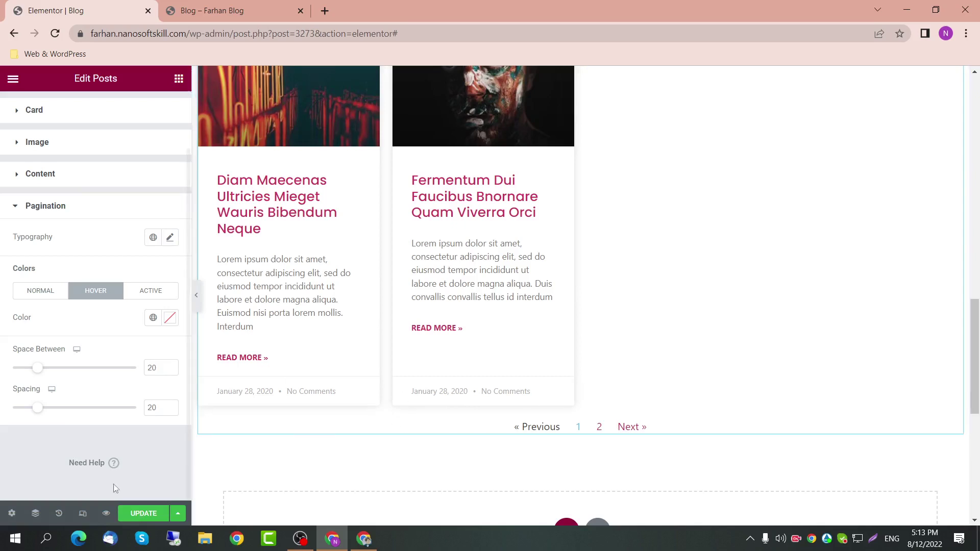
Step: Save with UPDATE, reload the live blog, open page 2, then return to the editor
{"action": "left_click", "coordinate": [149, 513]}
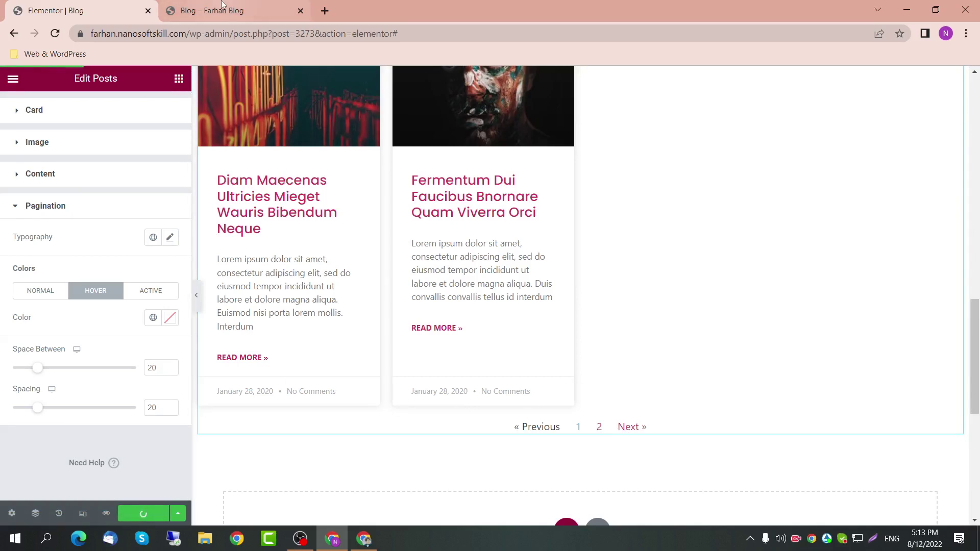
{"action": "left_click", "coordinate": [232, 11]}
{"action": "left_click", "coordinate": [240, 30]}
{"action": "key", "text": "Return"}
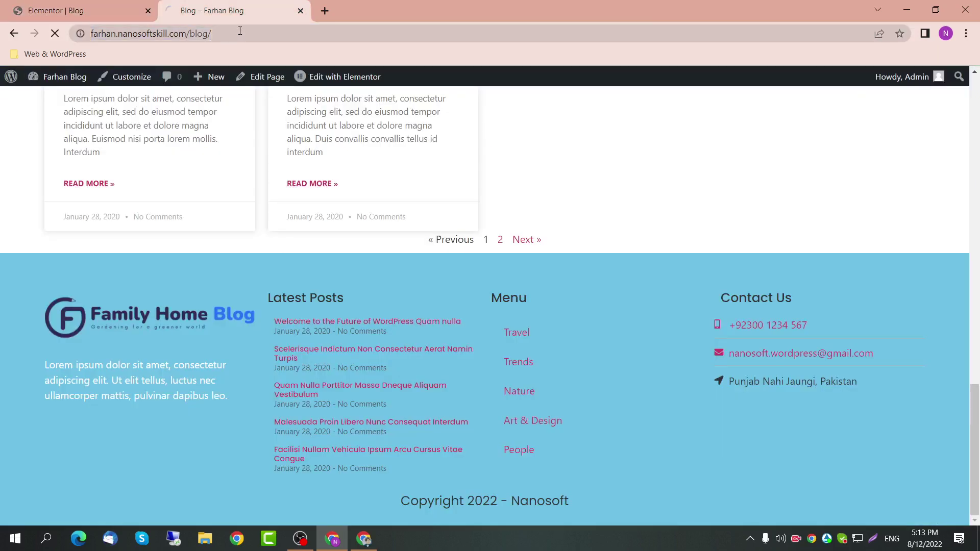
{"action": "left_click", "coordinate": [501, 239]}
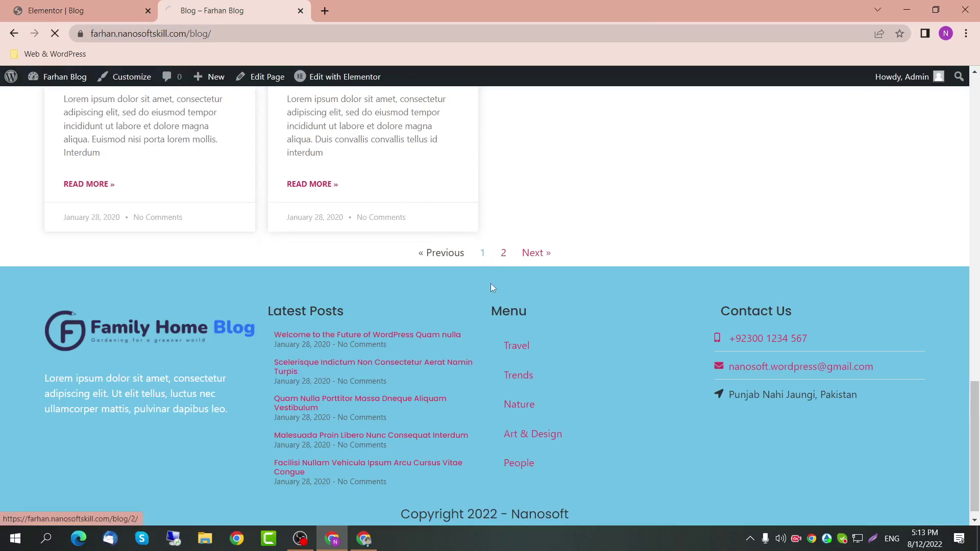
{"action": "scroll", "coordinate": [404, 347], "scroll_direction": "down", "scroll_amount": 3}
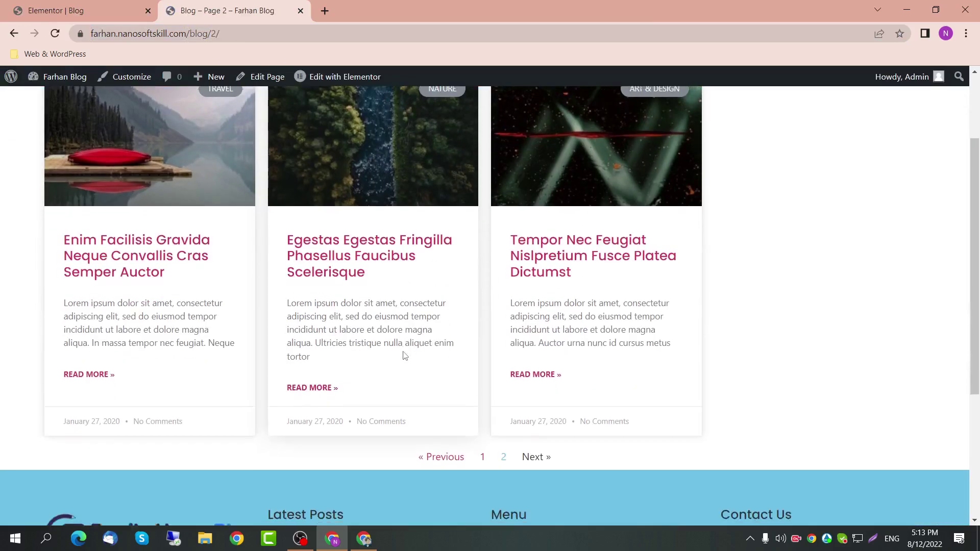
{"action": "scroll", "coordinate": [80, 307], "scroll_direction": "down", "scroll_amount": 1}
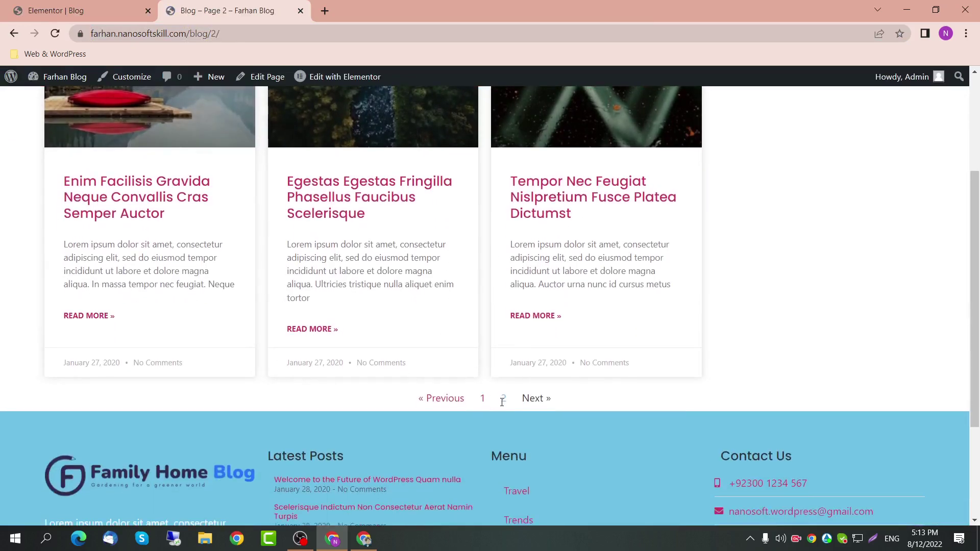
{"action": "scroll", "coordinate": [499, 401], "scroll_direction": "up", "scroll_amount": 10}
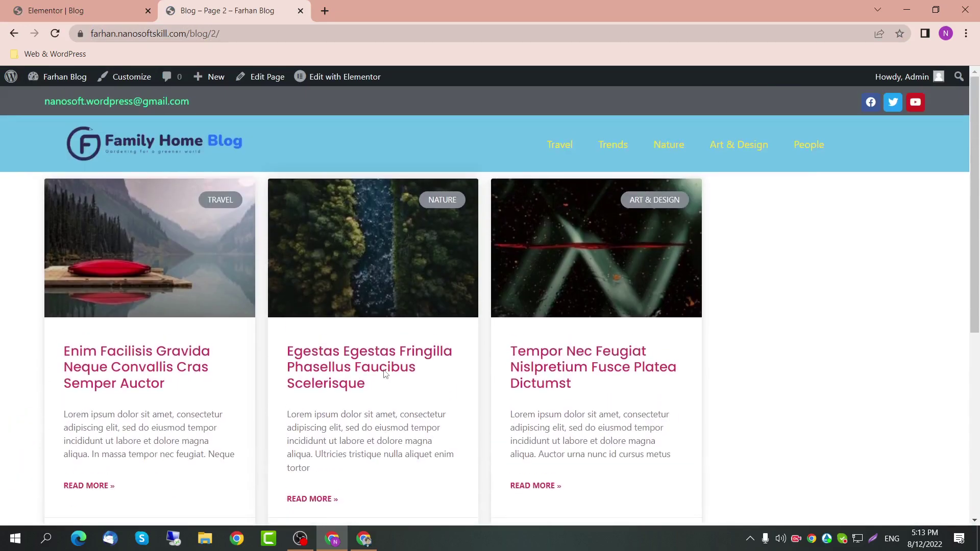
{"action": "key", "text": "ctrl+shift+Tab"}
{"action": "scroll", "coordinate": [335, 137], "scroll_direction": "up", "scroll_amount": 10}
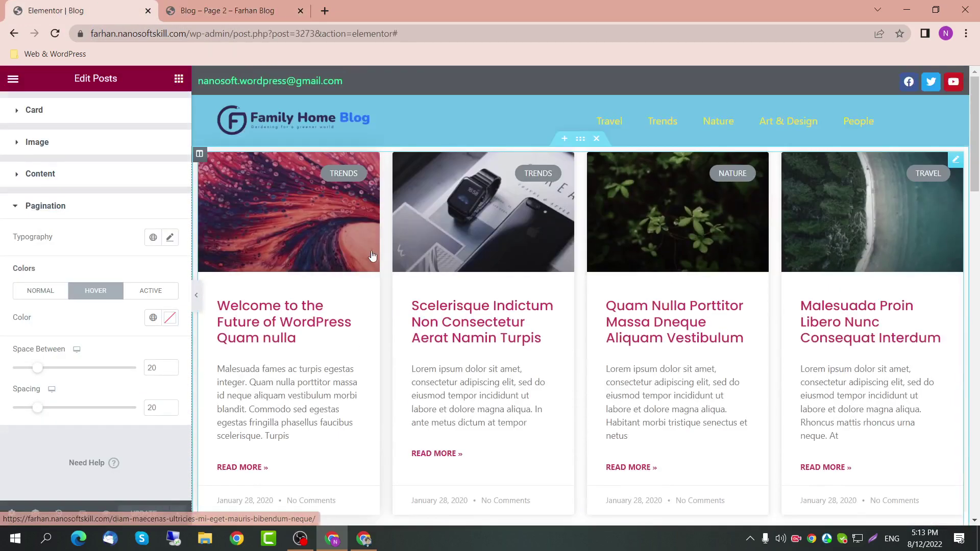
Step: Add a new single-column, full-width section above the posts grid
{"action": "left_click", "coordinate": [179, 78]}
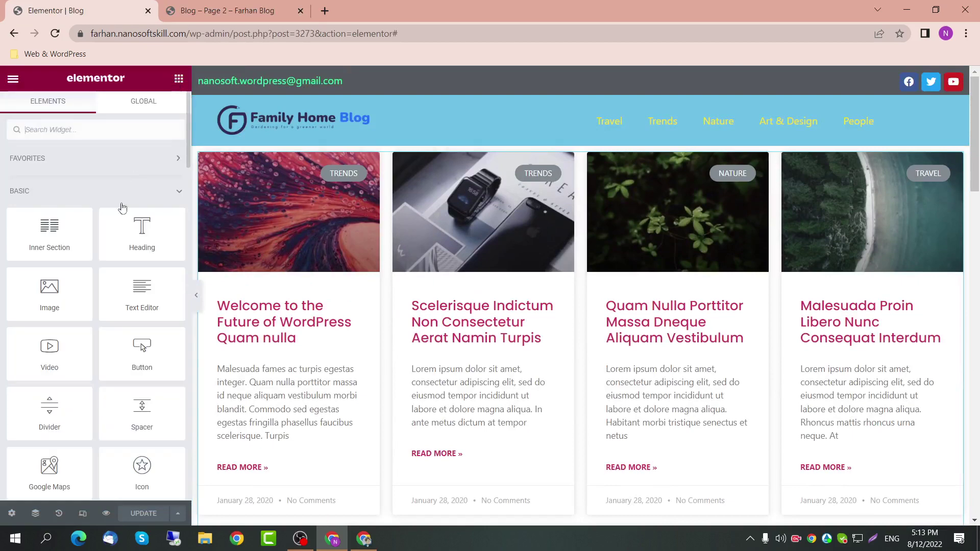
{"action": "left_click", "coordinate": [564, 138]}
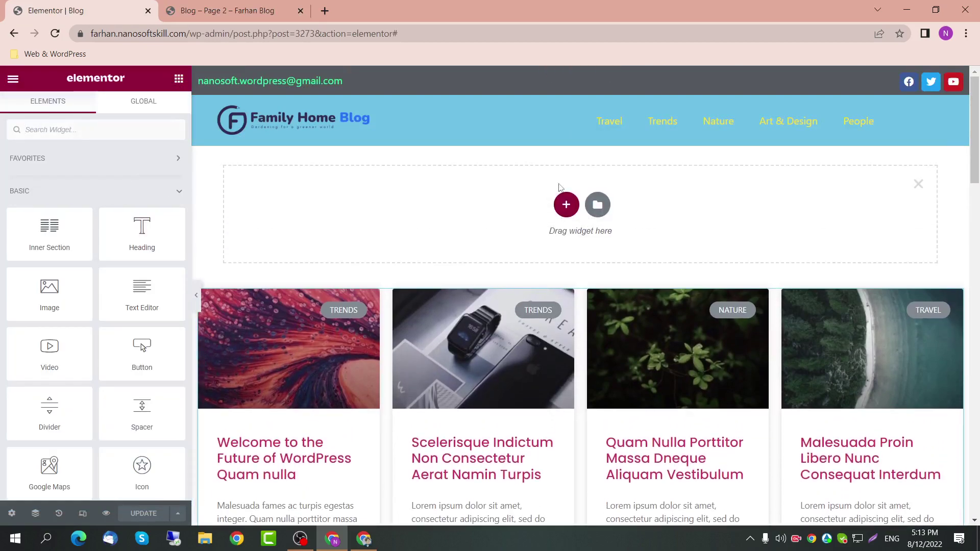
{"action": "left_click", "coordinate": [564, 202]}
{"action": "left_click", "coordinate": [418, 235]}
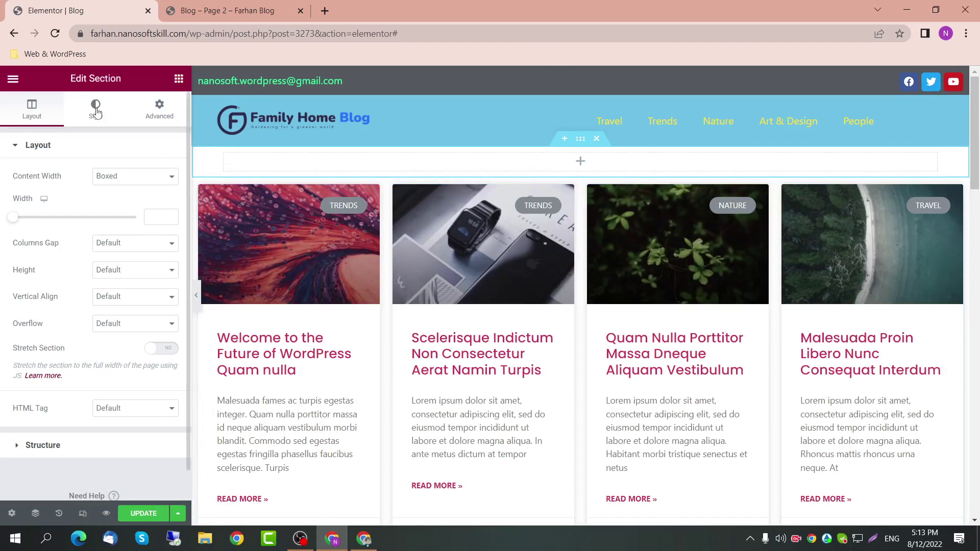
{"action": "left_click", "coordinate": [107, 176]}
{"action": "left_click", "coordinate": [126, 200]}
{"action": "left_click", "coordinate": [113, 174]}
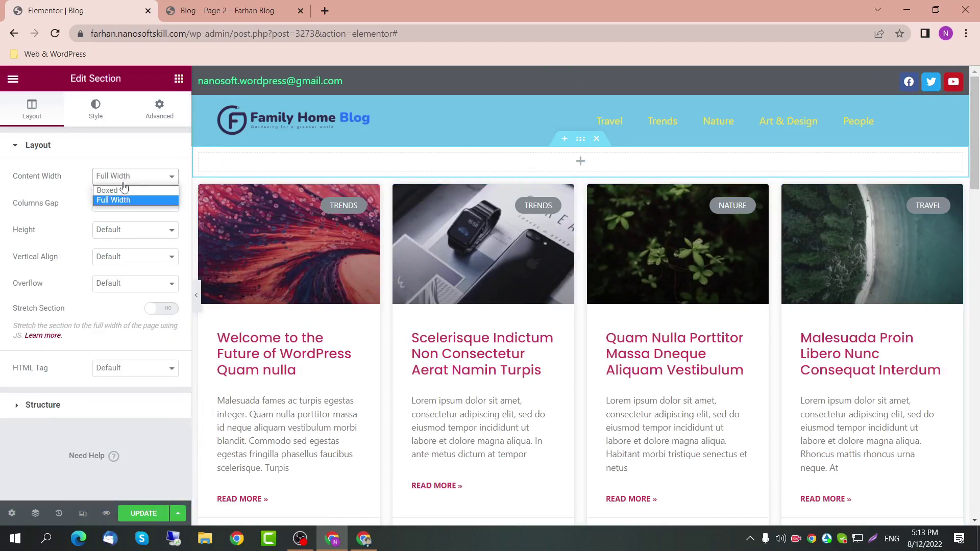
Step: Give the new section a classic background filled with the primary blue global colour
{"action": "left_click", "coordinate": [97, 108]}
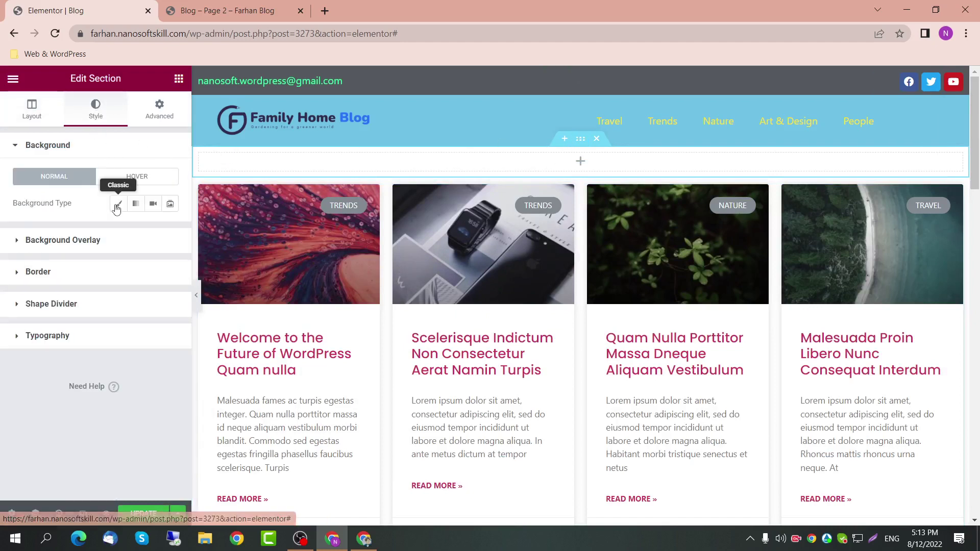
{"action": "left_click", "coordinate": [117, 203]}
{"action": "left_click", "coordinate": [153, 231]}
{"action": "left_click", "coordinate": [123, 289]}
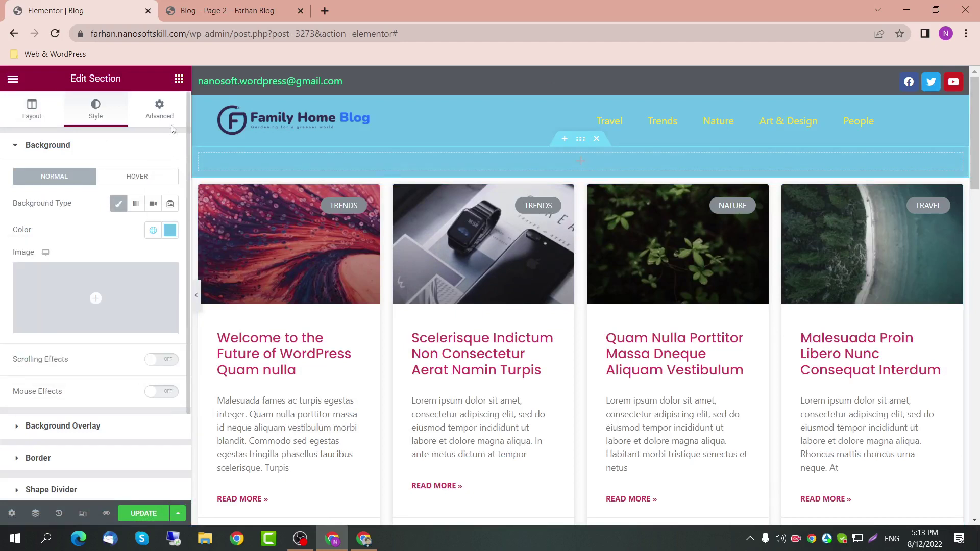
{"action": "left_click", "coordinate": [163, 111]}
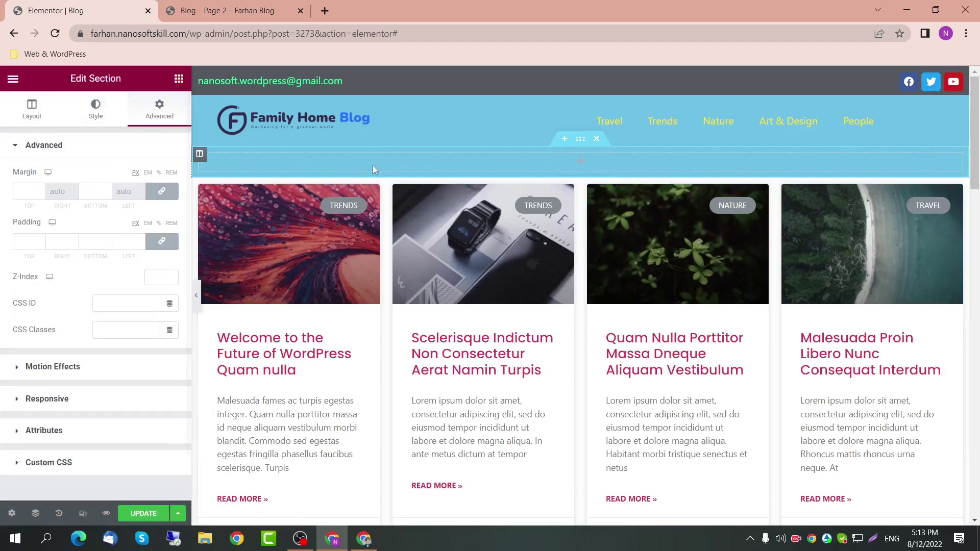
Step: Place a heading in the section reading 'All Blog Posts' and centre it
{"action": "left_click", "coordinate": [180, 82]}
{"action": "left_click_drag", "start_coordinate": [140, 232], "coordinate": [426, 167]}
{"action": "left_click_drag", "start_coordinate": [113, 191], "coordinate": [3, 185]}
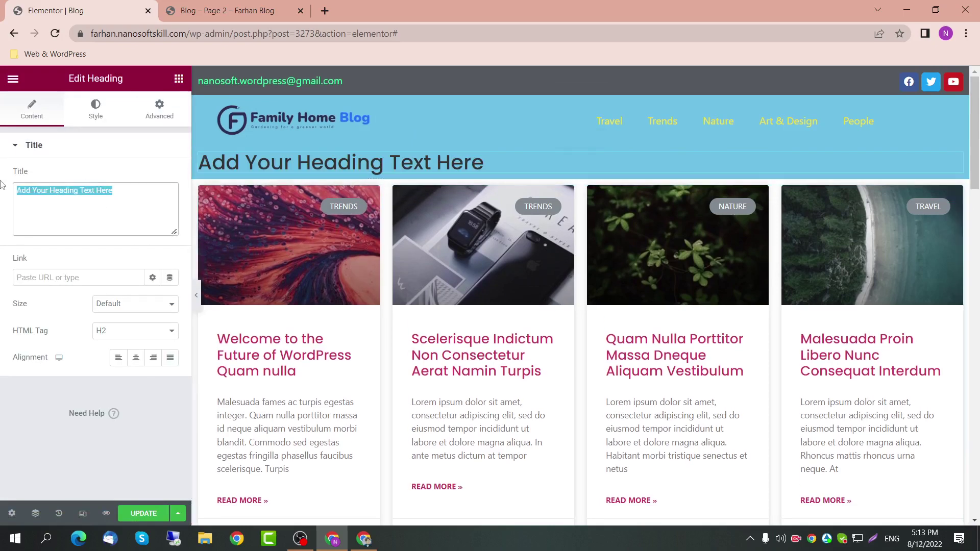
{"action": "type", "text": "All"}
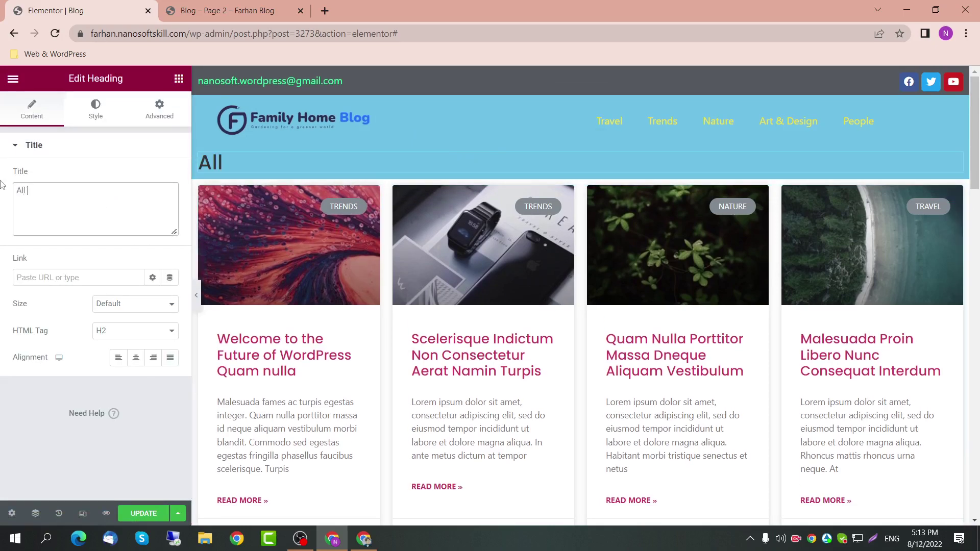
{"action": "type", "text": " Blog Posts"}
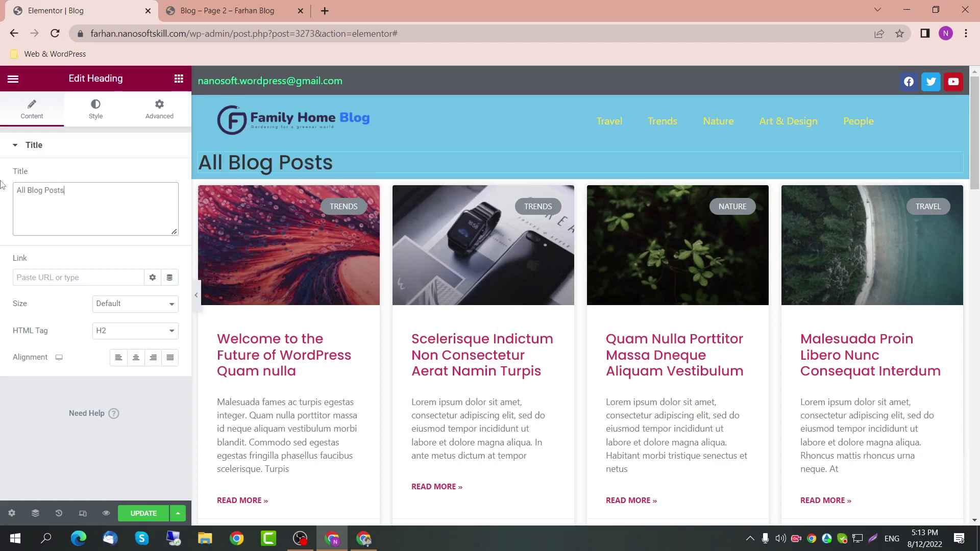
{"action": "left_click", "coordinate": [136, 357]}
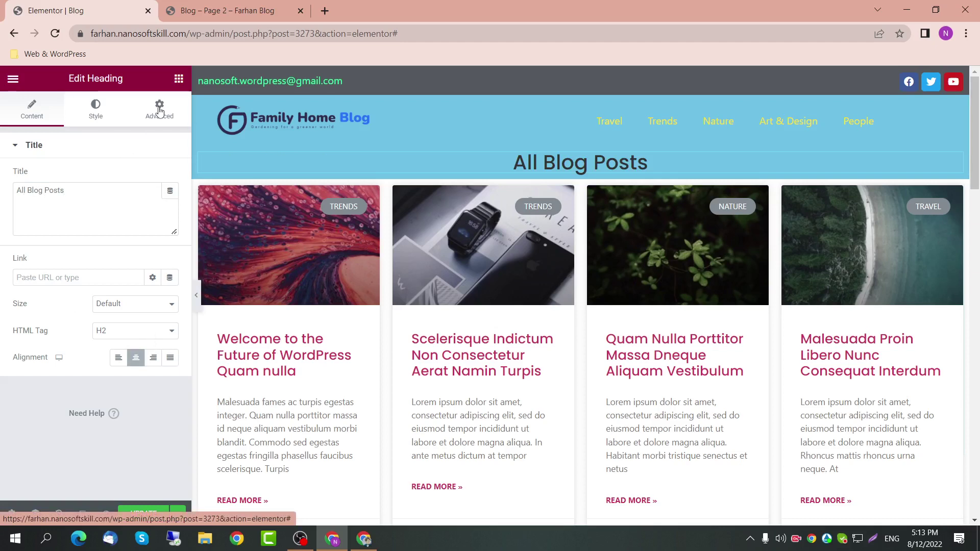
Step: Change the section background to the dark grey Secondary global colour
{"action": "left_click", "coordinate": [95, 108]}
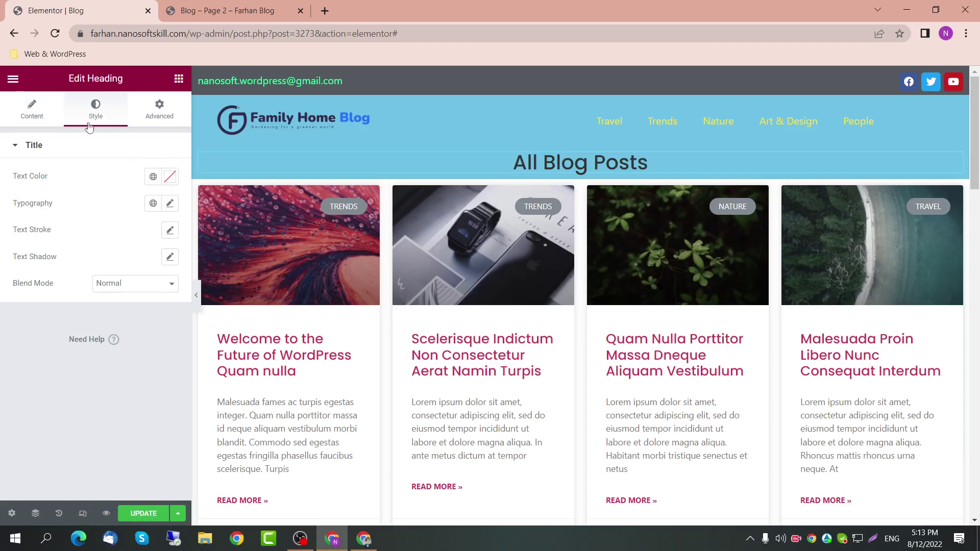
{"action": "left_click", "coordinate": [571, 146]}
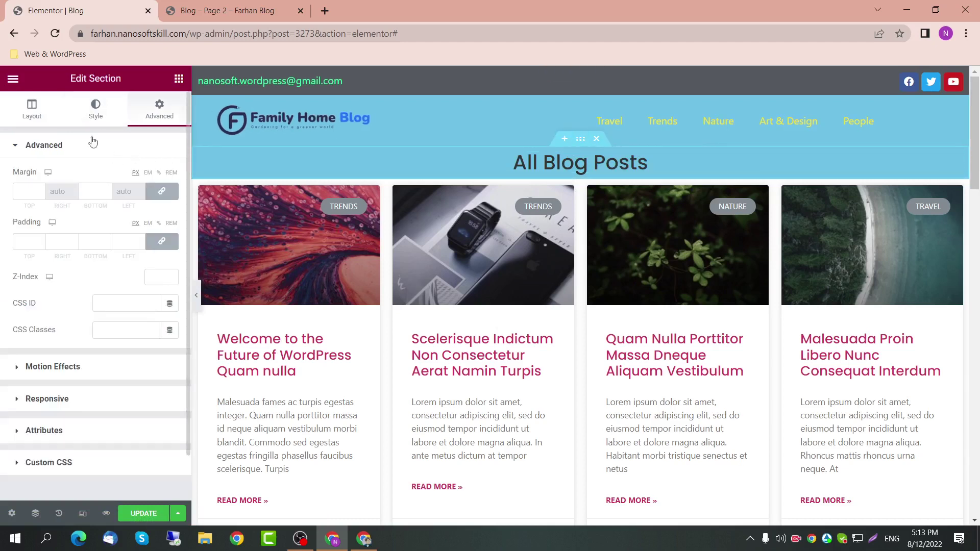
{"action": "left_click", "coordinate": [93, 106]}
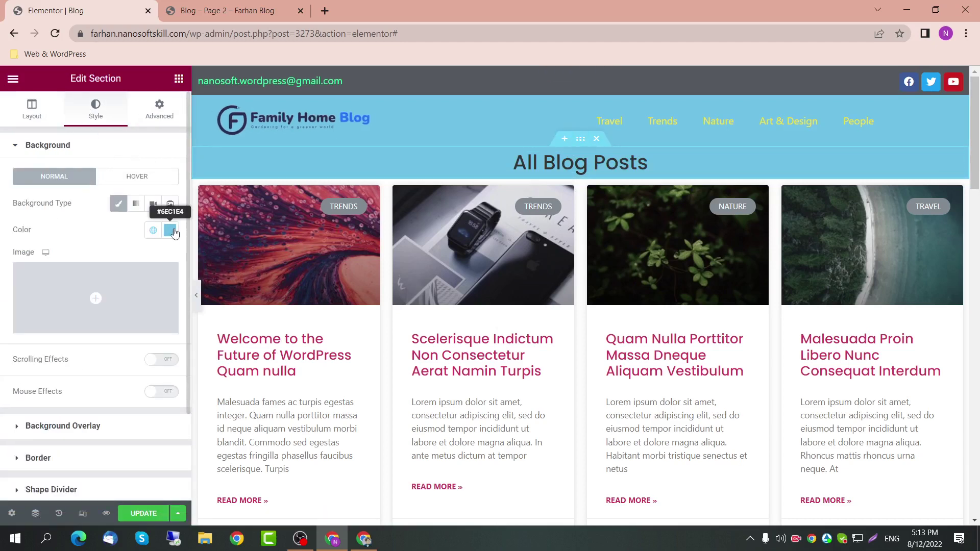
{"action": "left_click", "coordinate": [153, 230]}
{"action": "left_click", "coordinate": [97, 312]}
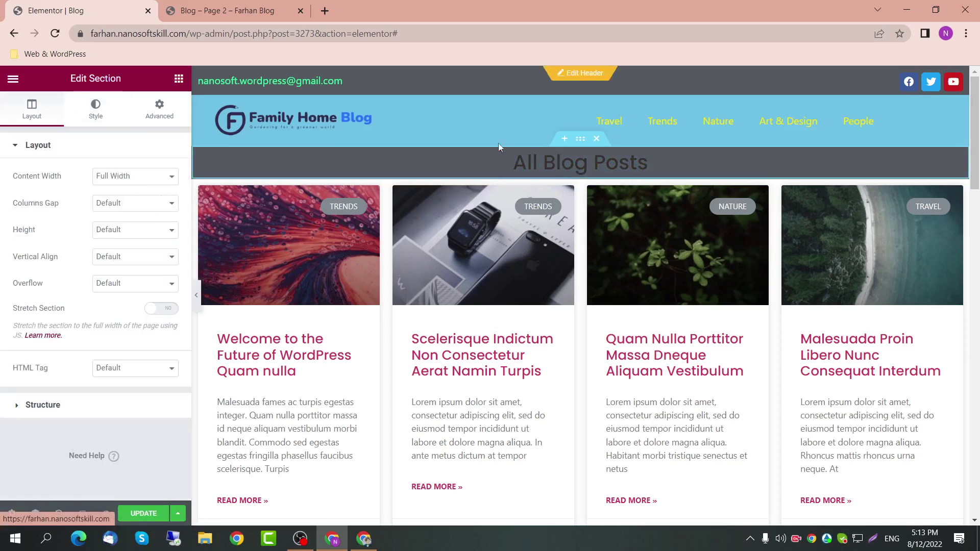
Step: Set the All Blog Posts heading text colour to white #FFFFFF
{"action": "left_click", "coordinate": [638, 162]}
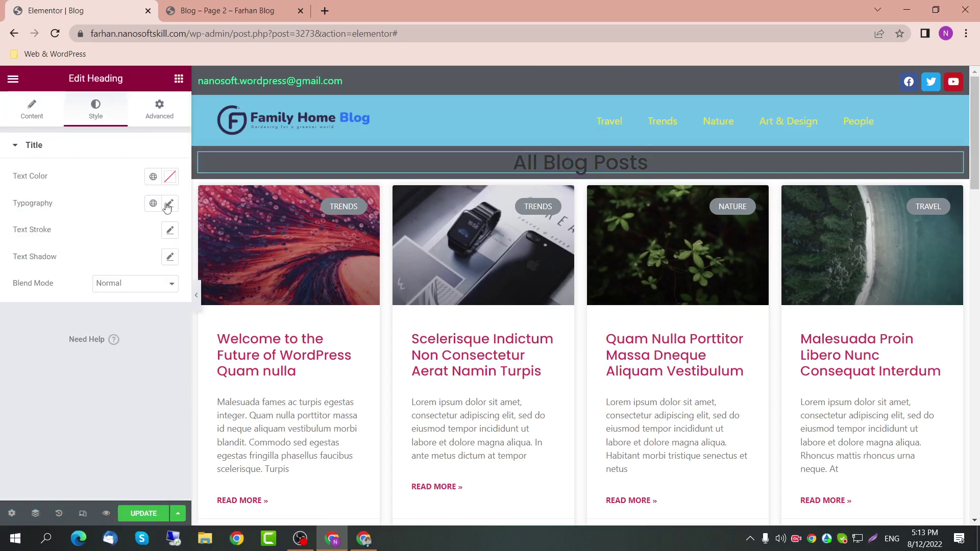
{"action": "left_click", "coordinate": [168, 204]}
{"action": "left_click", "coordinate": [168, 204]}
{"action": "left_click", "coordinate": [169, 176]}
{"action": "type", "text": "#FFFFFF"}
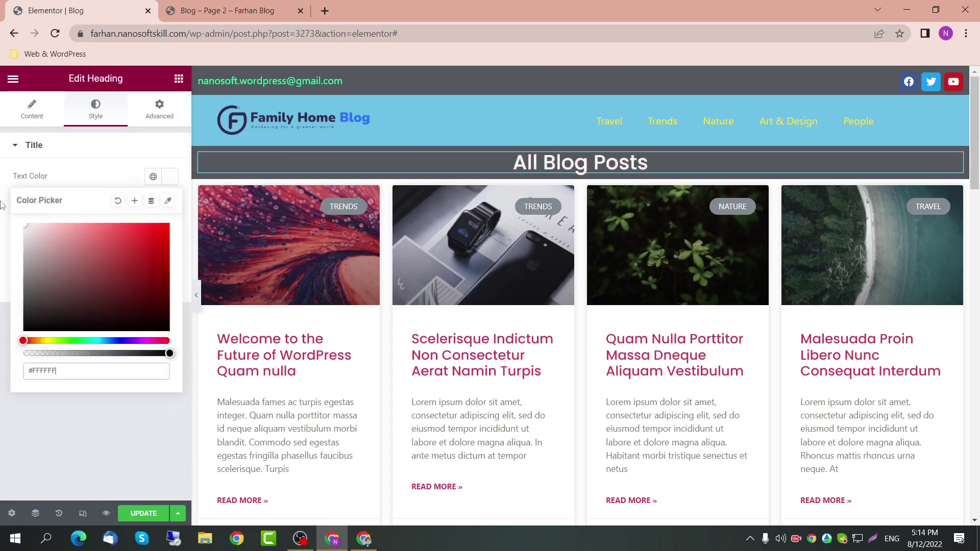
{"action": "left_click", "coordinate": [49, 122]}
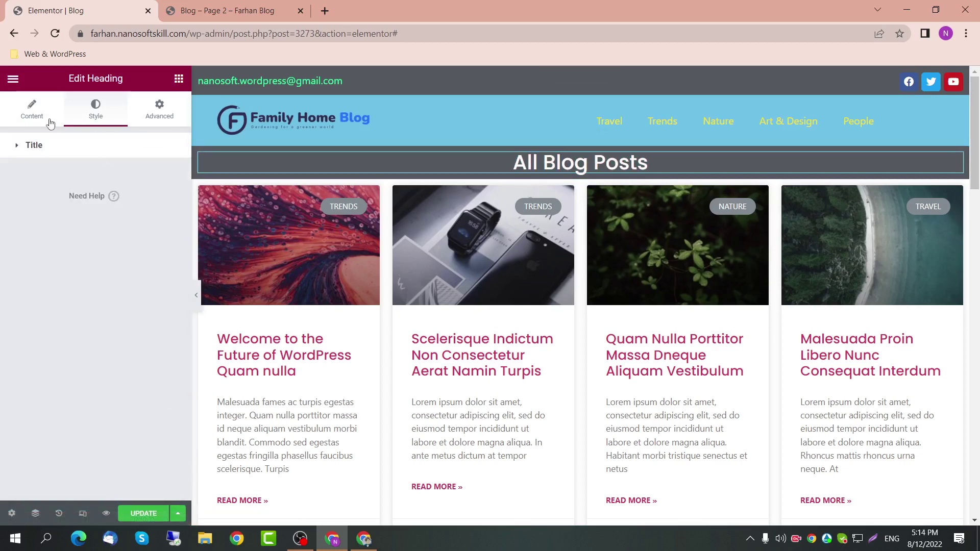
{"action": "left_click", "coordinate": [580, 139]}
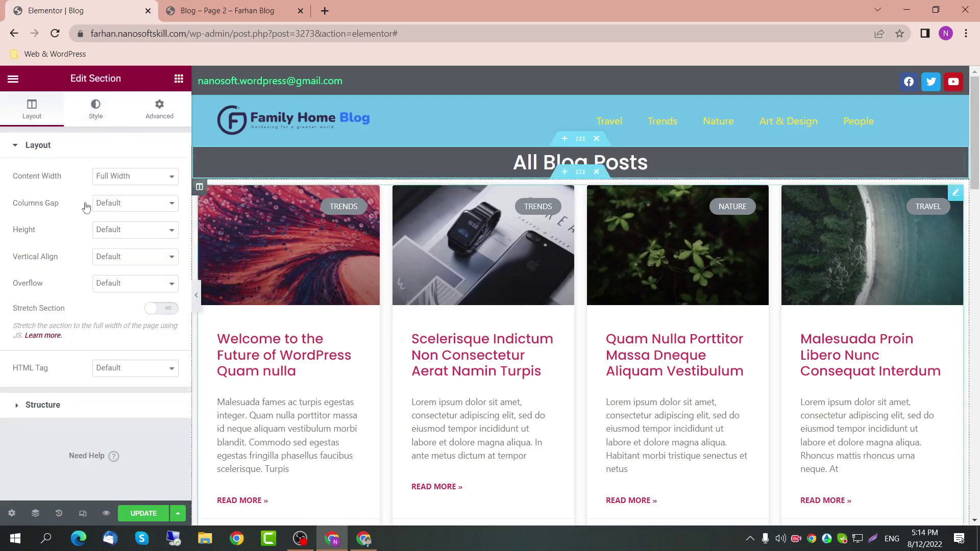
Step: Set the banner section's top and bottom padding to 50 px
{"action": "left_click", "coordinate": [132, 122]}
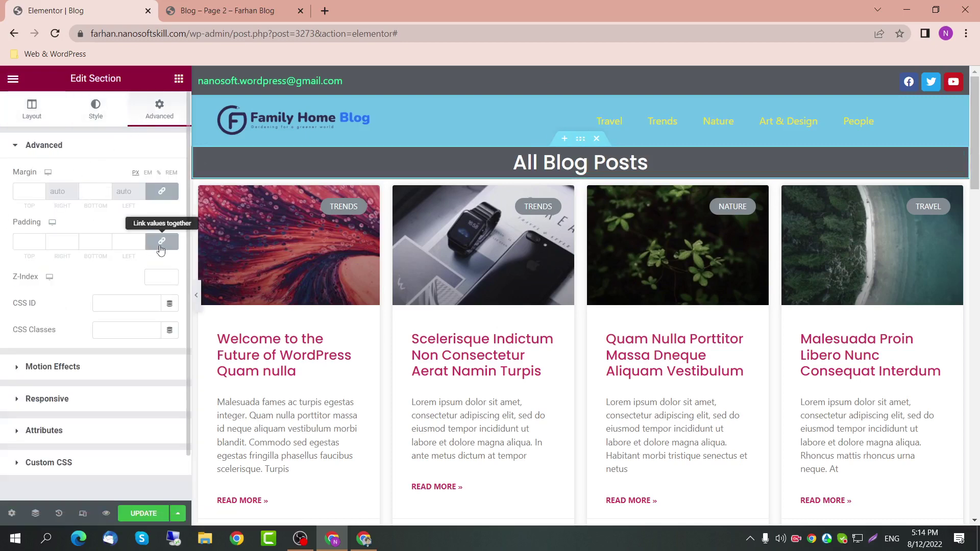
{"action": "left_click_drag", "start_coordinate": [97, 243], "coordinate": [80, 244]}
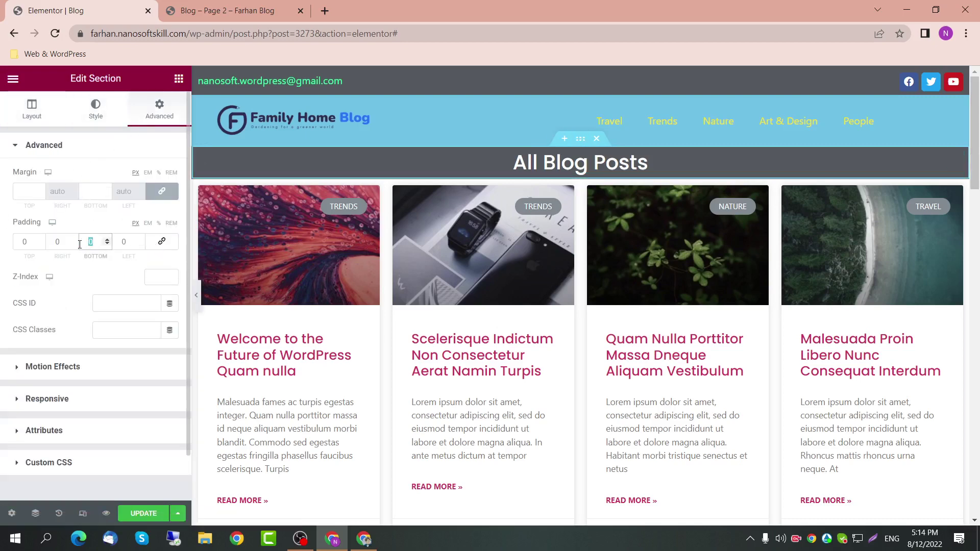
{"action": "type", "text": "50"}
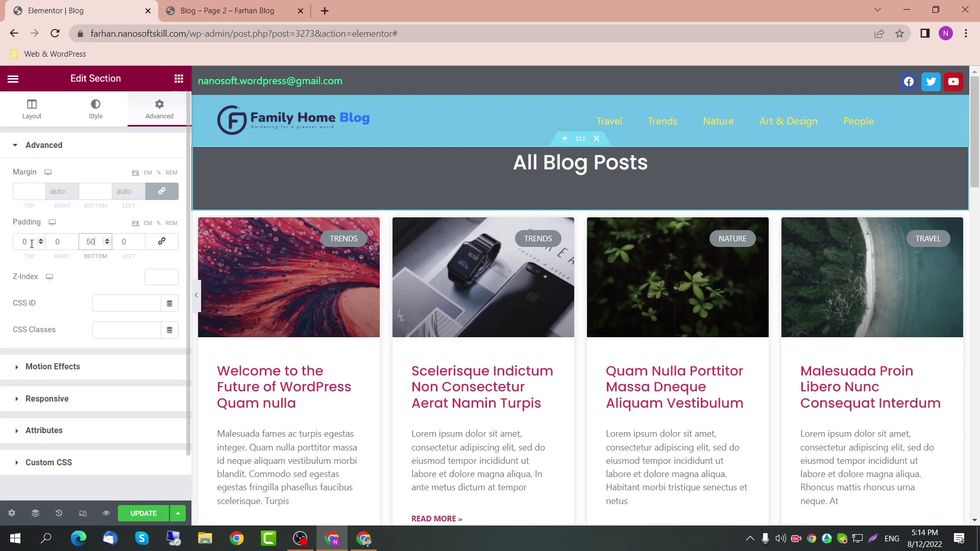
{"action": "left_click_drag", "start_coordinate": [32, 244], "coordinate": [4, 246]}
{"action": "type", "text": "50"}
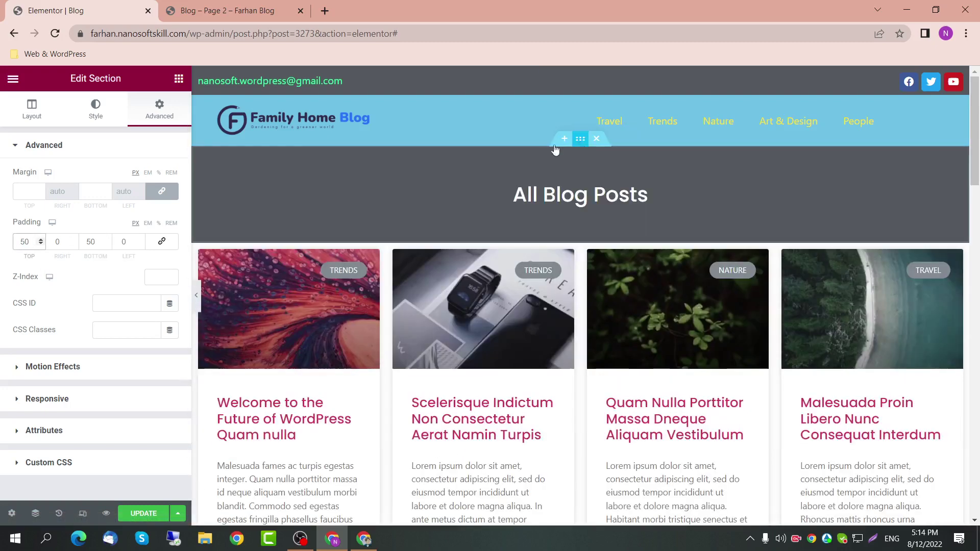
Step: Set the section margin to 10 px, update the page, and go to the Blog – Page 2 tab
{"action": "left_click", "coordinate": [92, 192]}
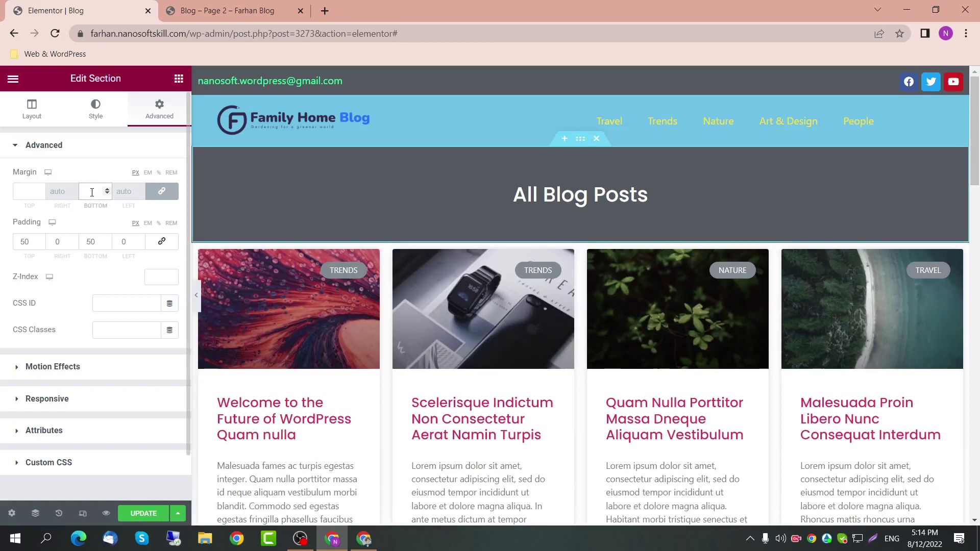
{"action": "type", "text": "10"}
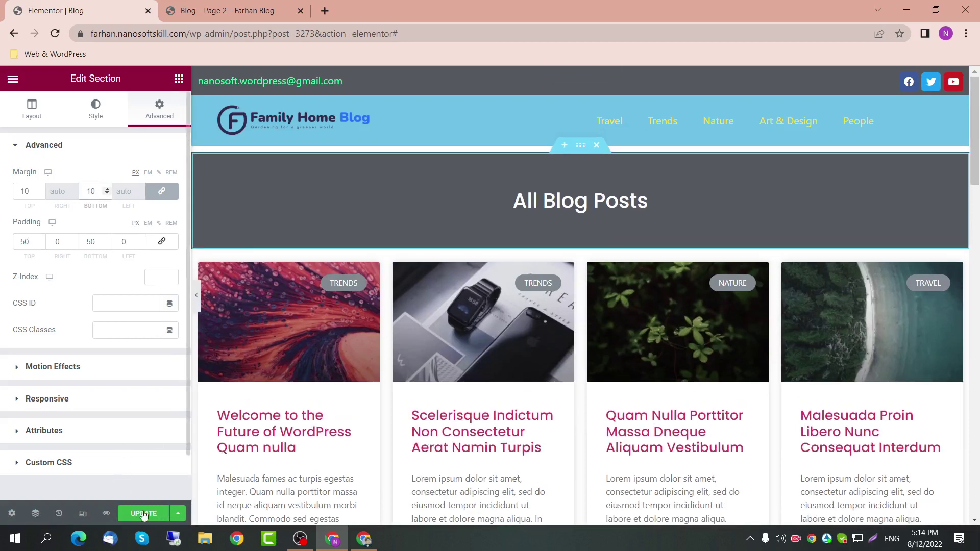
{"action": "left_click", "coordinate": [144, 515]}
{"action": "left_click", "coordinate": [258, 7]}
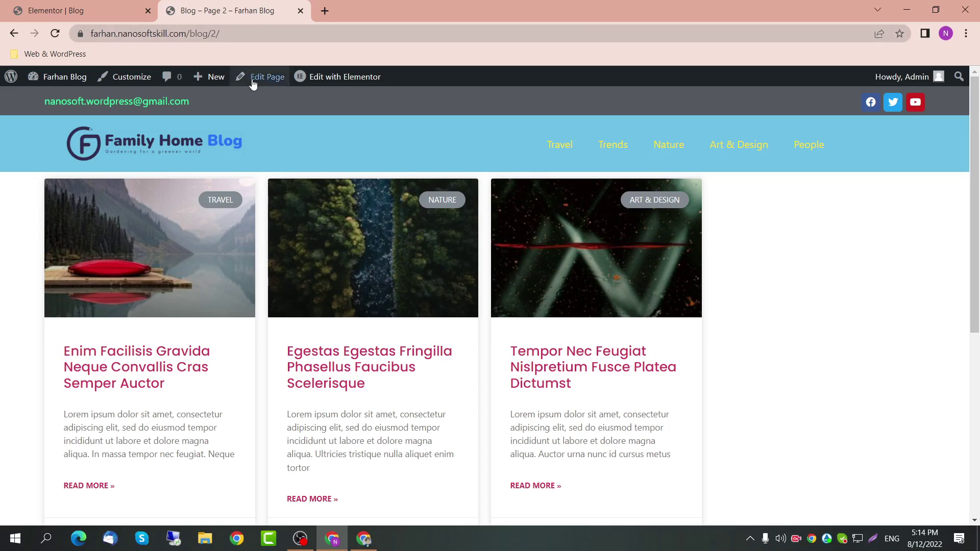
Step: Reload the live blog and scroll through it, checking the grey All Blog Posts banner above the cards
{"action": "left_click", "coordinate": [280, 32]}
{"action": "key", "text": "Return"}
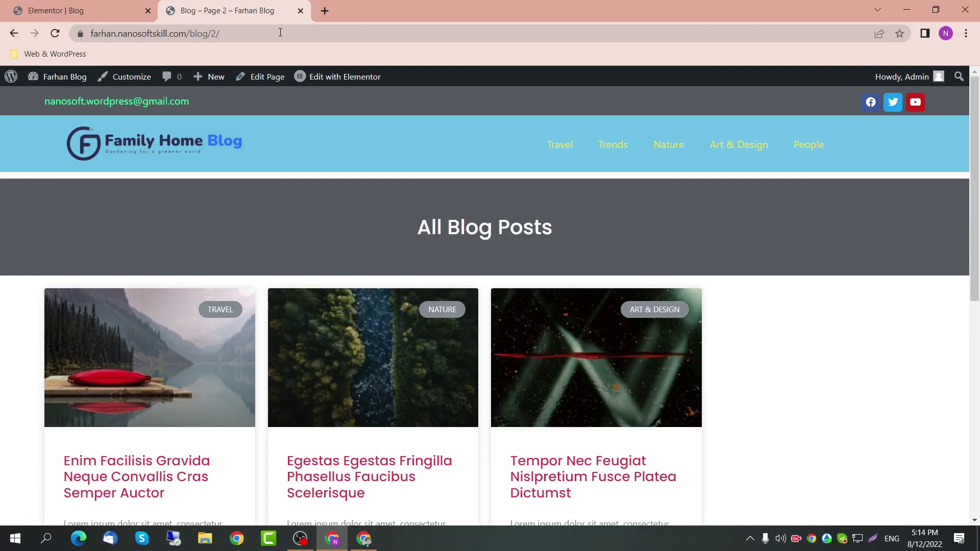
{"action": "left_click_drag", "start_coordinate": [547, 223], "coordinate": [371, 206]}
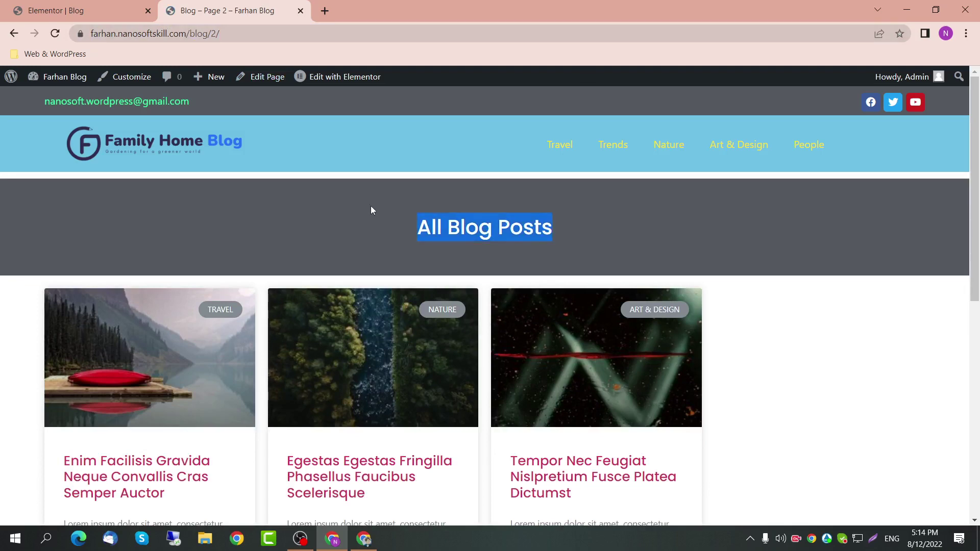
{"action": "scroll", "coordinate": [446, 341], "scroll_direction": "down", "scroll_amount": 7}
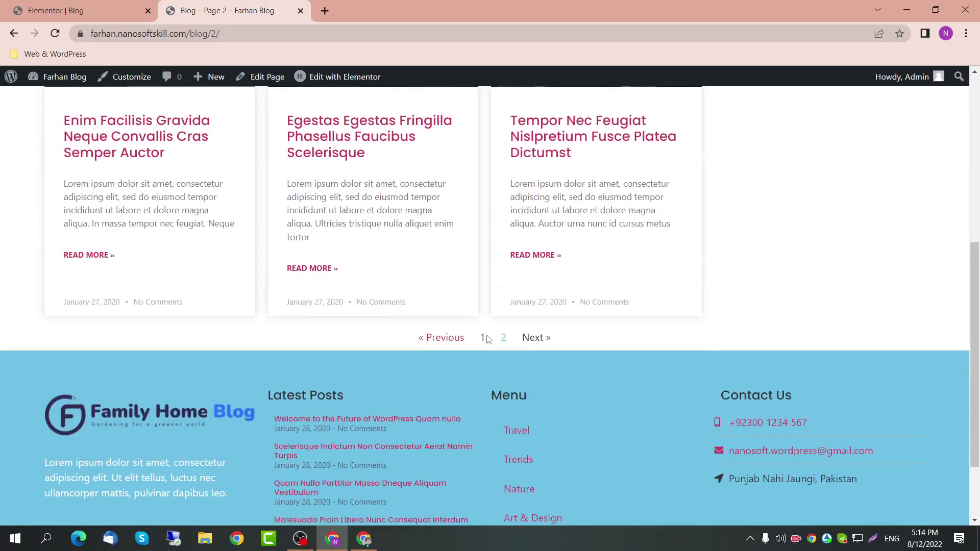
{"action": "scroll", "coordinate": [372, 340], "scroll_direction": "down", "scroll_amount": 15}
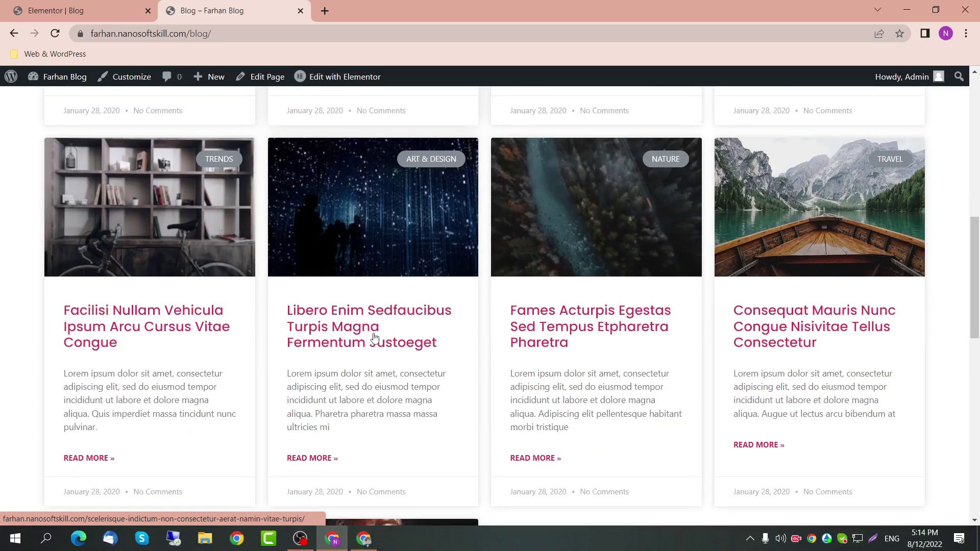
{"action": "scroll", "coordinate": [374, 338], "scroll_direction": "up", "scroll_amount": 12}
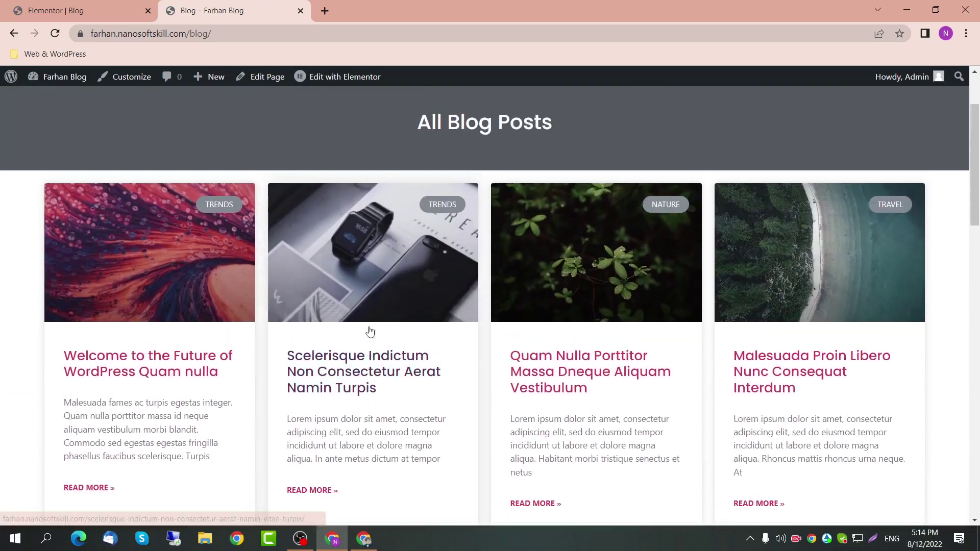
{"action": "scroll", "coordinate": [370, 332], "scroll_direction": "up", "scroll_amount": 3}
{"action": "left_click_drag", "start_coordinate": [326, 210], "coordinate": [573, 233]}
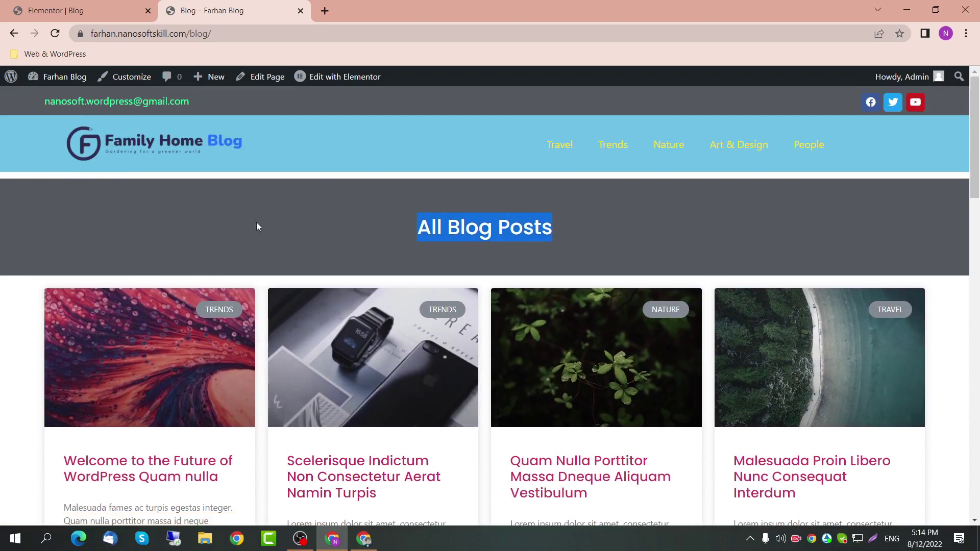
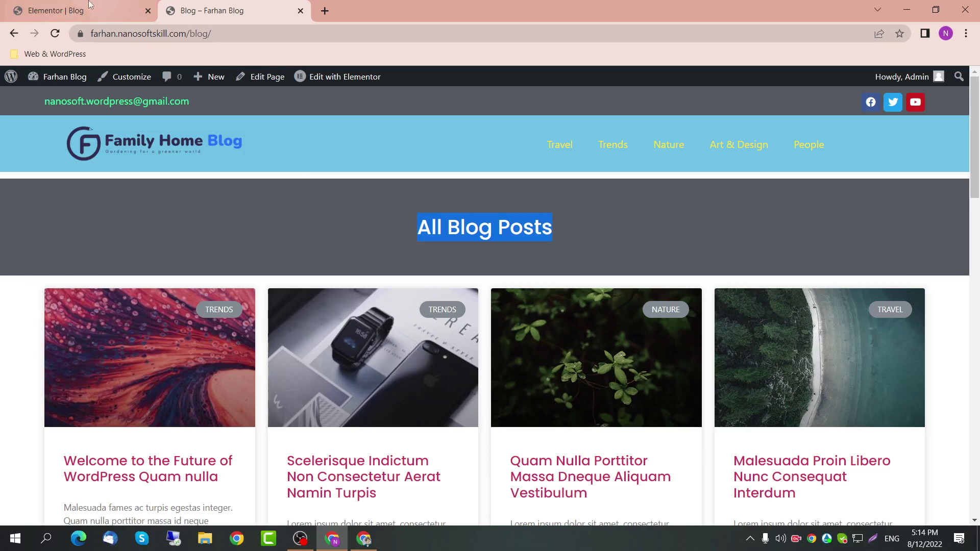
Step: Back in the Blog page's Elementor tab, exit Elementor to the WordPress page editor
{"action": "left_click", "coordinate": [66, 9]}
{"action": "left_click", "coordinate": [10, 82]}
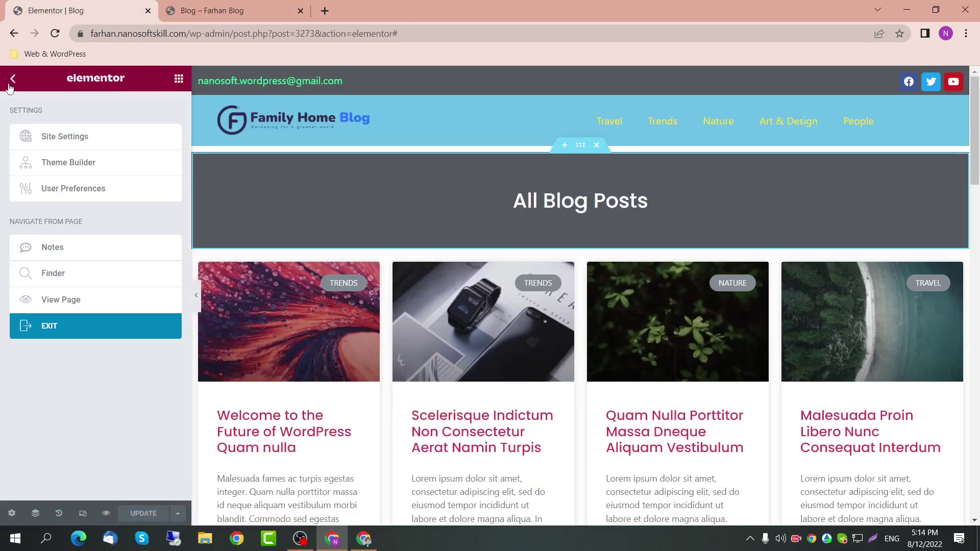
{"action": "left_click", "coordinate": [47, 329]}
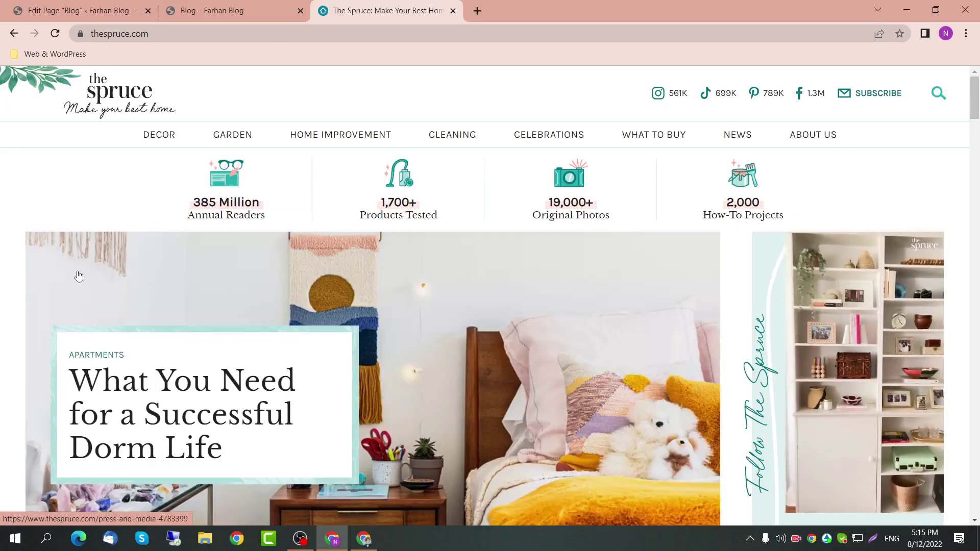
Step: Scroll through The Spruce homepage's trending and organizing sections
{"action": "scroll", "coordinate": [164, 349], "scroll_direction": "down", "scroll_amount": 3}
{"action": "scroll", "coordinate": [164, 349], "scroll_direction": "down", "scroll_amount": 10}
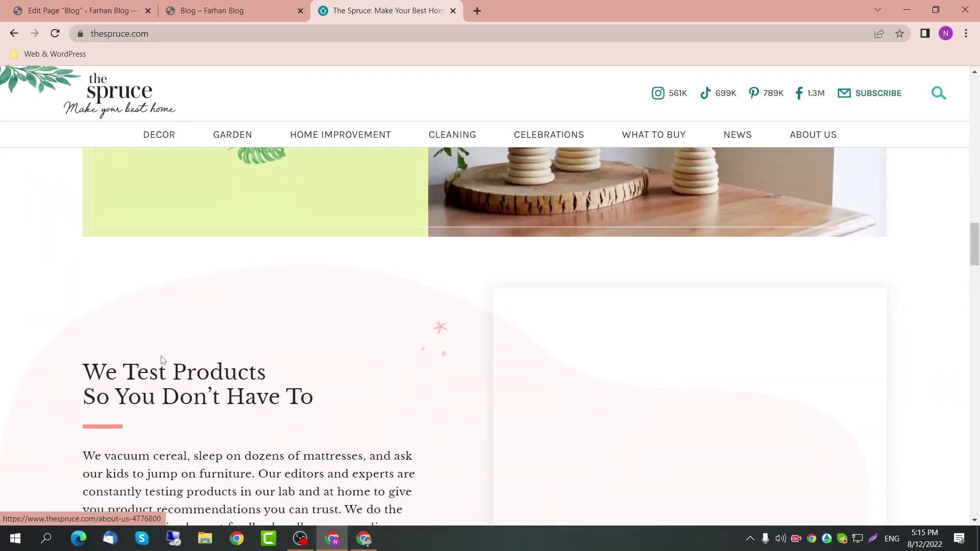
{"action": "scroll", "coordinate": [162, 361], "scroll_direction": "down", "scroll_amount": 5}
{"action": "scroll", "coordinate": [163, 362], "scroll_direction": "down", "scroll_amount": 2}
{"action": "scroll", "coordinate": [162, 362], "scroll_direction": "up", "scroll_amount": 15}
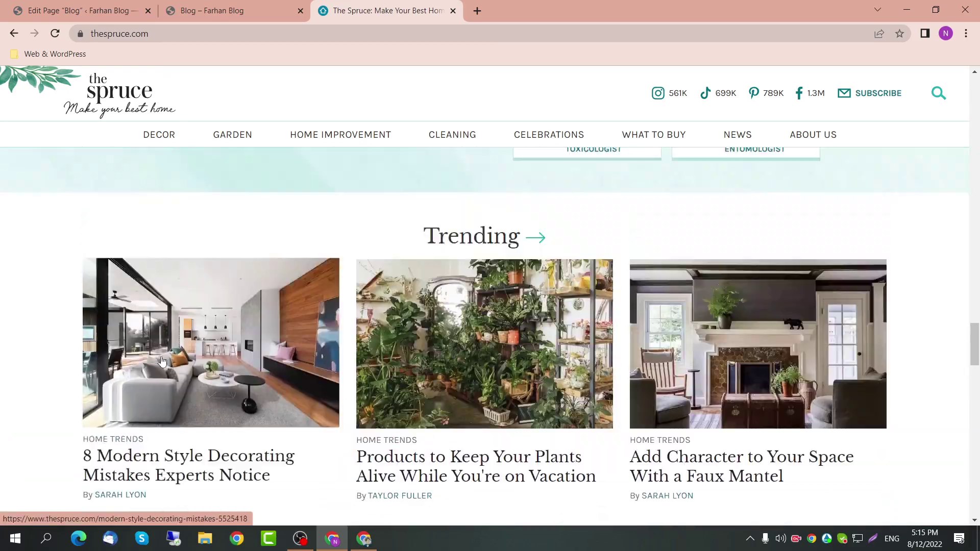
{"action": "scroll", "coordinate": [160, 361], "scroll_direction": "up", "scroll_amount": 13}
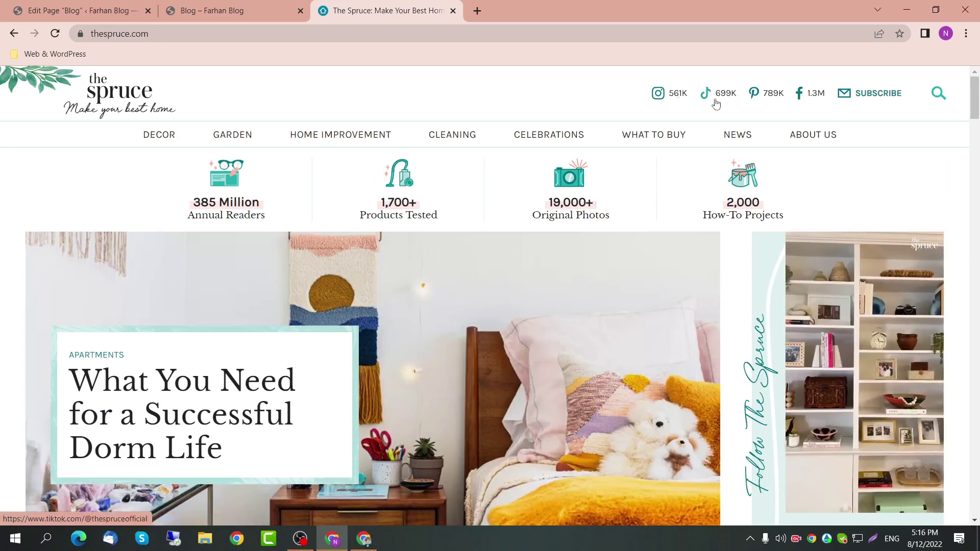
{"action": "left_click_drag", "start_coordinate": [975, 110], "coordinate": [966, 355]}
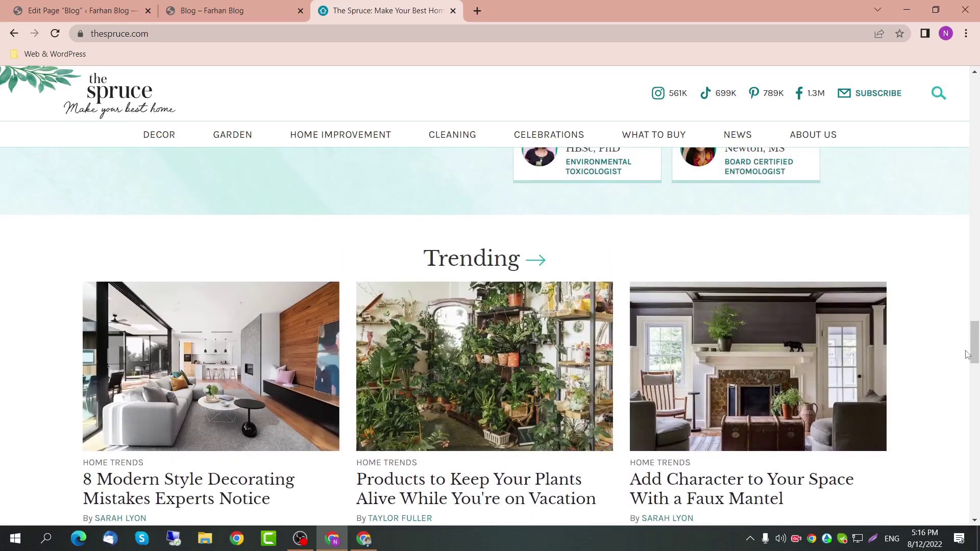
Step: Continue down to the Spruce footer, then return to the top of the homepage
{"action": "scroll", "coordinate": [548, 269], "scroll_direction": "down", "scroll_amount": 12}
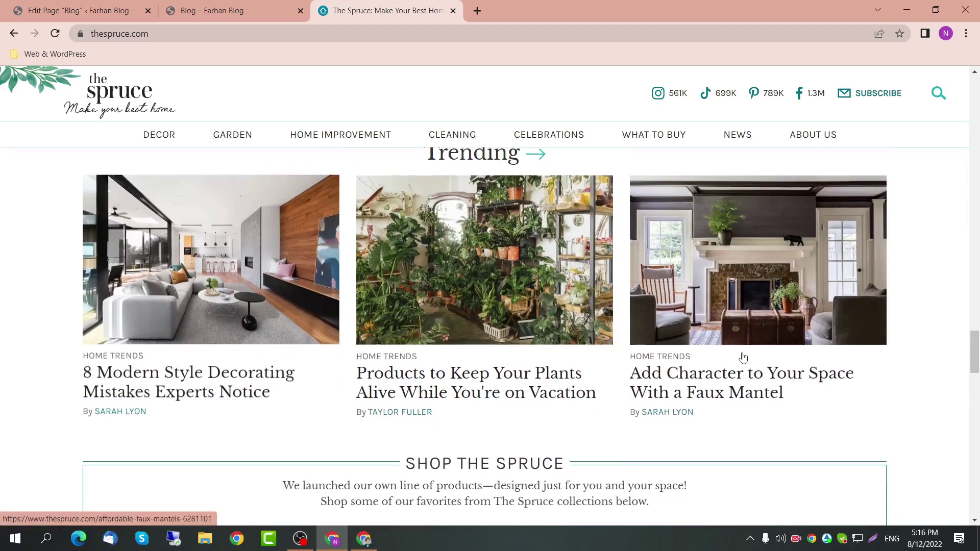
{"action": "scroll", "coordinate": [361, 403], "scroll_direction": "down", "scroll_amount": 3}
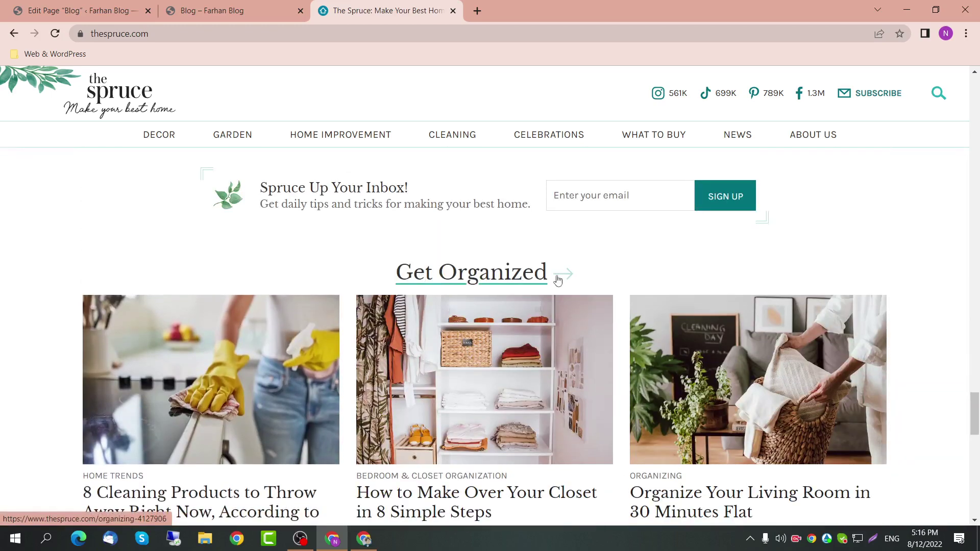
{"action": "scroll", "coordinate": [558, 278], "scroll_direction": "down", "scroll_amount": 2}
{"action": "scroll", "coordinate": [540, 385], "scroll_direction": "down", "scroll_amount": 12}
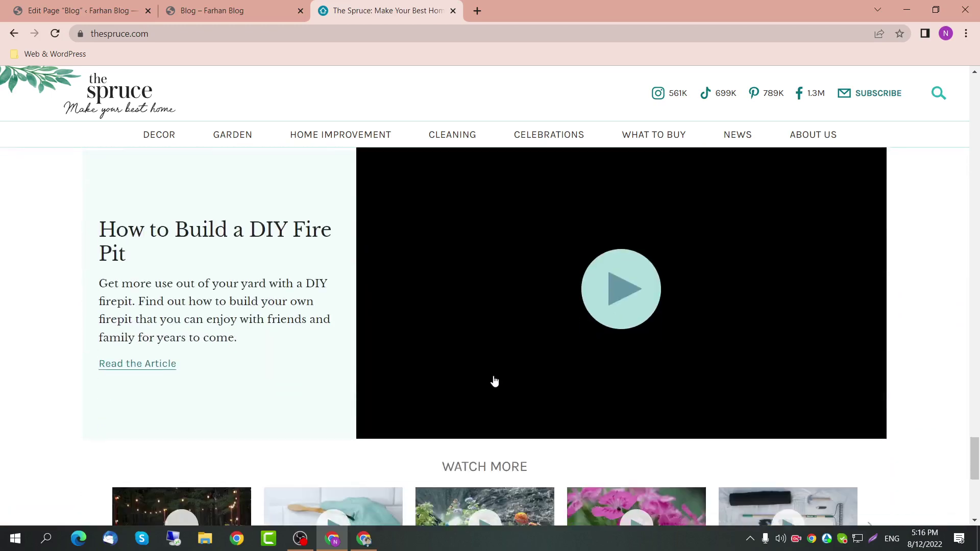
{"action": "scroll", "coordinate": [464, 347], "scroll_direction": "down", "scroll_amount": 3}
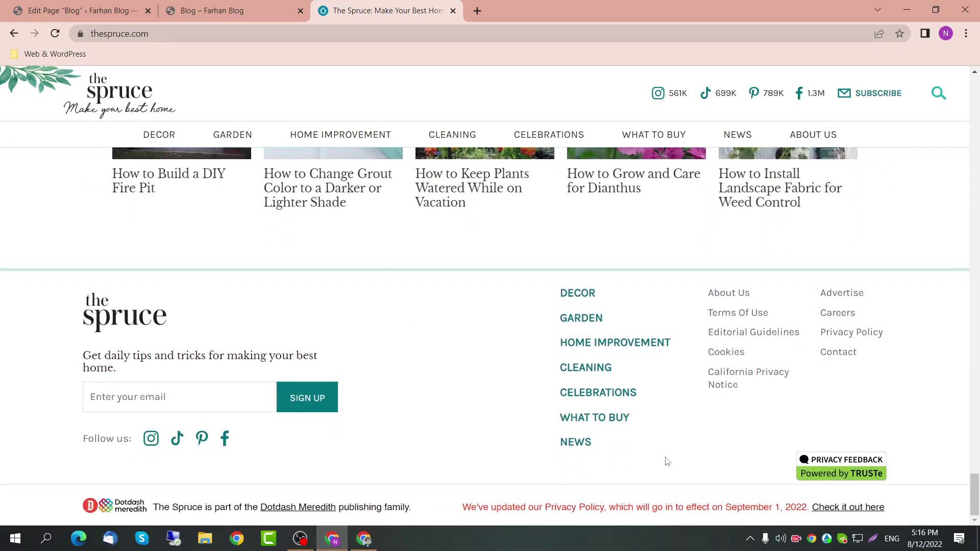
{"action": "left_click_drag", "start_coordinate": [976, 459], "coordinate": [975, 82]}
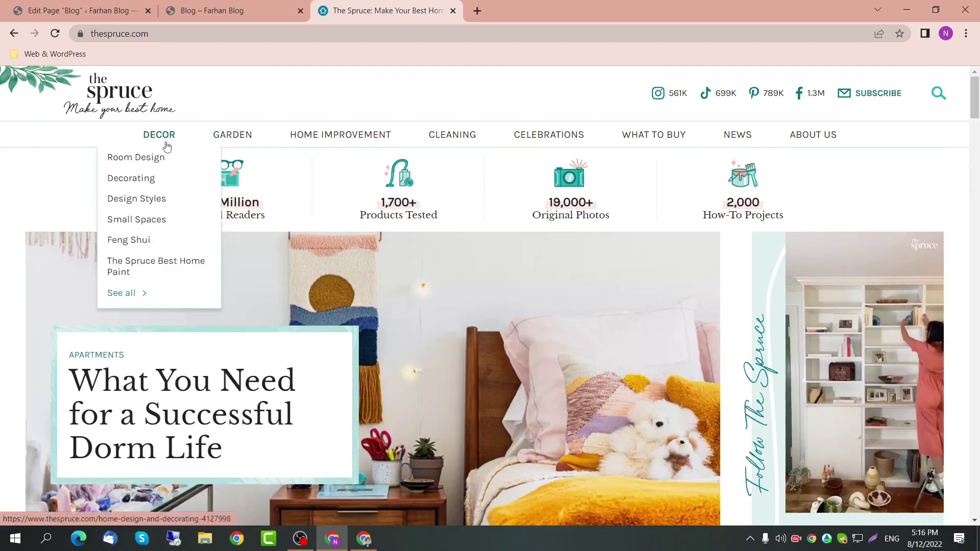
{"action": "mouse_move", "coordinate": [361, 143]}
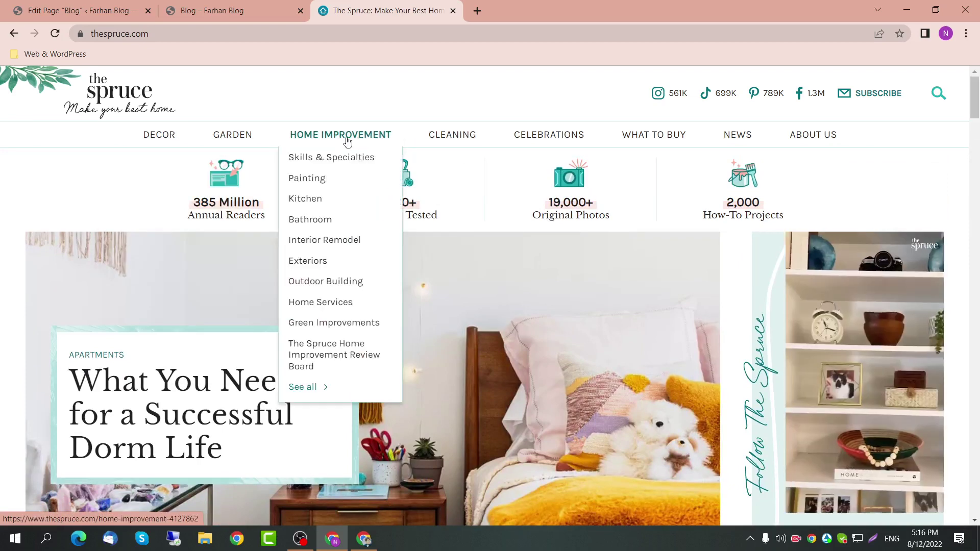
Step: Open the Home Improvement category page and look over its heading, description and articles
{"action": "left_click", "coordinate": [346, 138]}
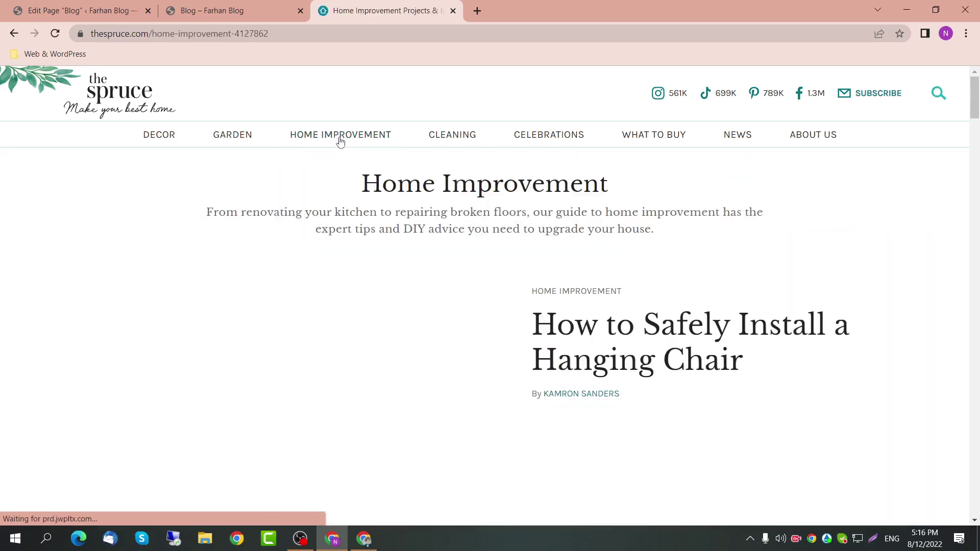
{"action": "left_click_drag", "start_coordinate": [354, 187], "coordinate": [619, 184]}
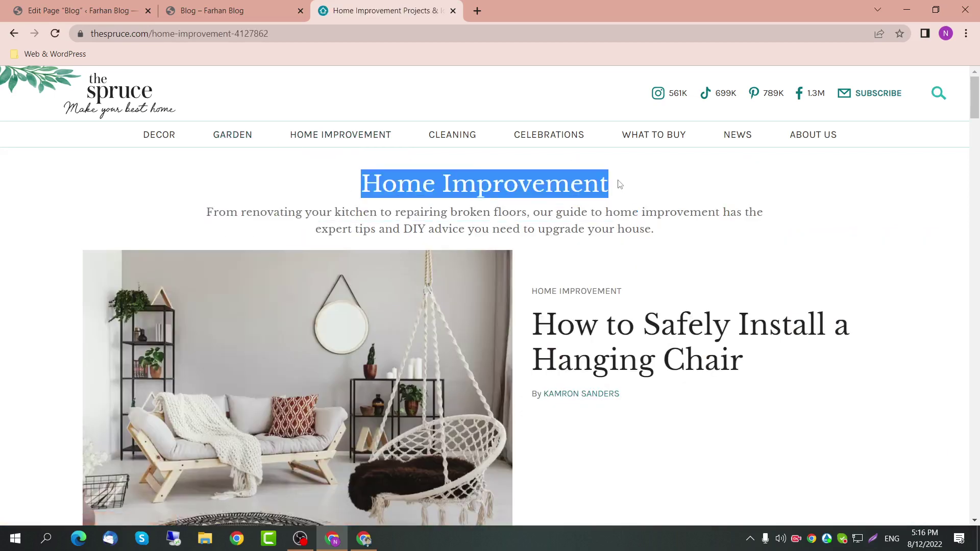
{"action": "left_click_drag", "start_coordinate": [190, 208], "coordinate": [634, 240]}
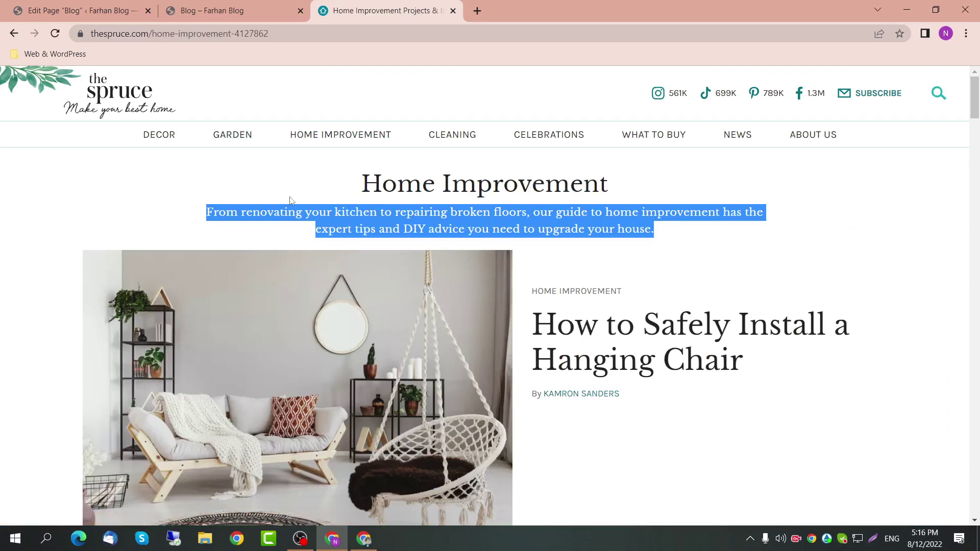
{"action": "scroll", "coordinate": [421, 263], "scroll_direction": "down", "scroll_amount": 2}
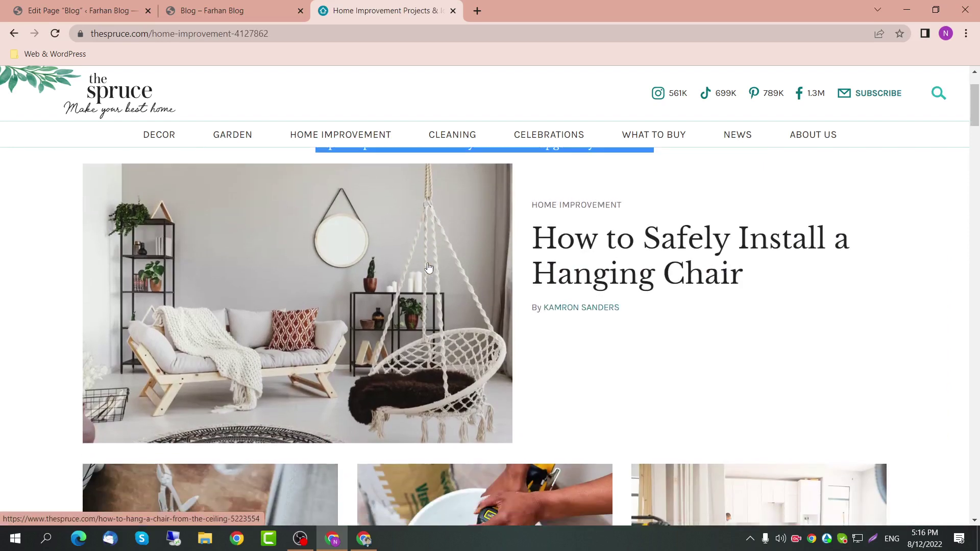
{"action": "scroll", "coordinate": [372, 341], "scroll_direction": "down", "scroll_amount": 6}
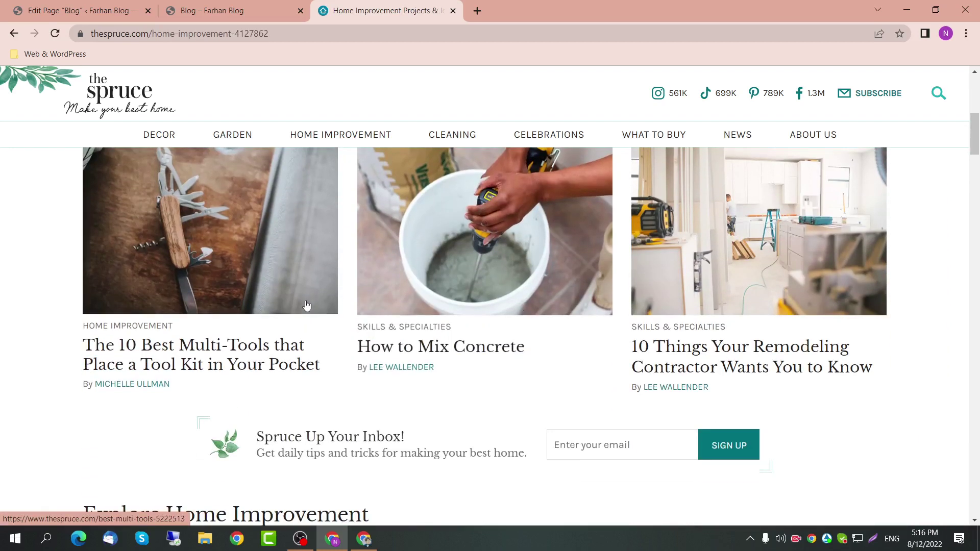
{"action": "scroll", "coordinate": [444, 332], "scroll_direction": "down", "scroll_amount": 9}
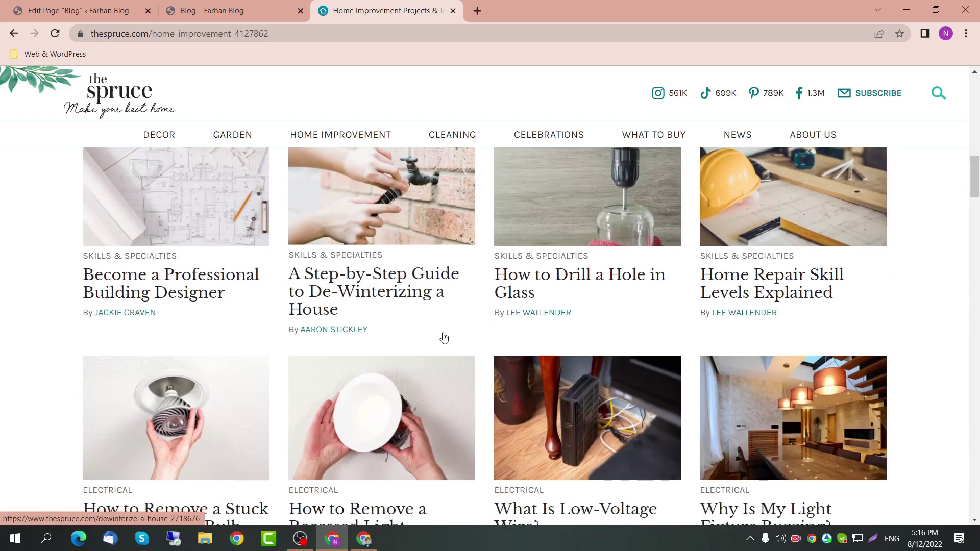
{"action": "scroll", "coordinate": [444, 335], "scroll_direction": "up", "scroll_amount": 10}
{"action": "scroll", "coordinate": [445, 315], "scroll_direction": "up", "scroll_amount": 8}
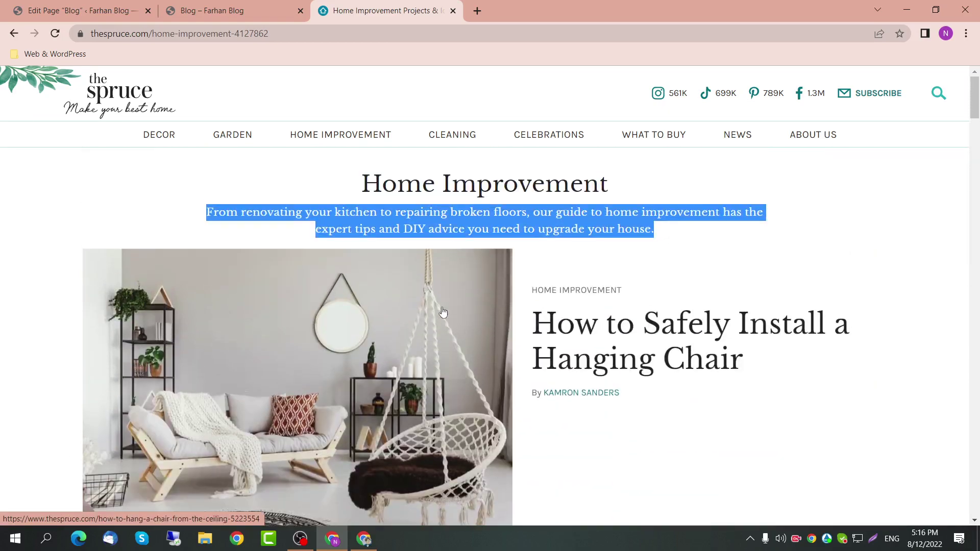
Step: Open the Cleaning & Organizing category page and browse its heading and article grid
{"action": "left_click", "coordinate": [442, 137]}
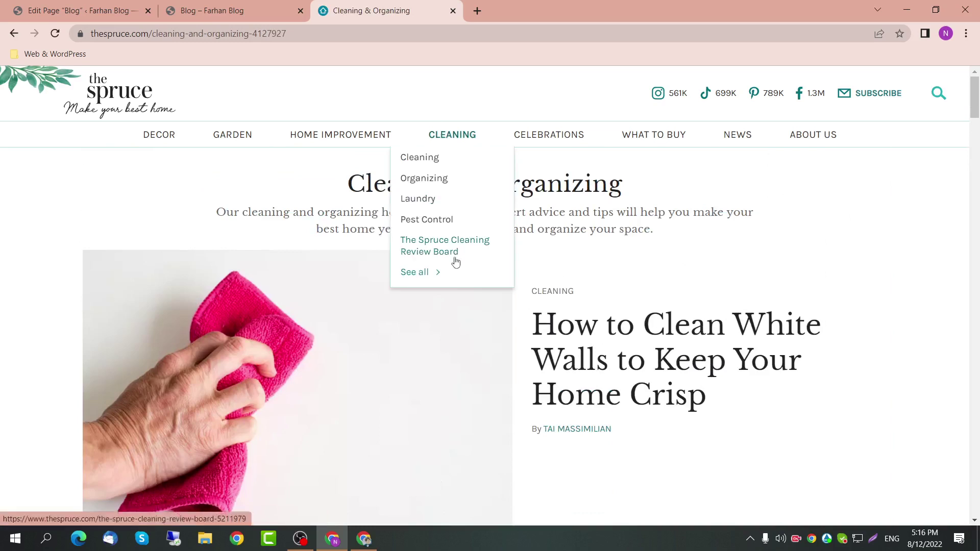
{"action": "scroll", "coordinate": [592, 282], "scroll_direction": "down", "scroll_amount": 1}
{"action": "scroll", "coordinate": [592, 283], "scroll_direction": "down", "scroll_amount": 2}
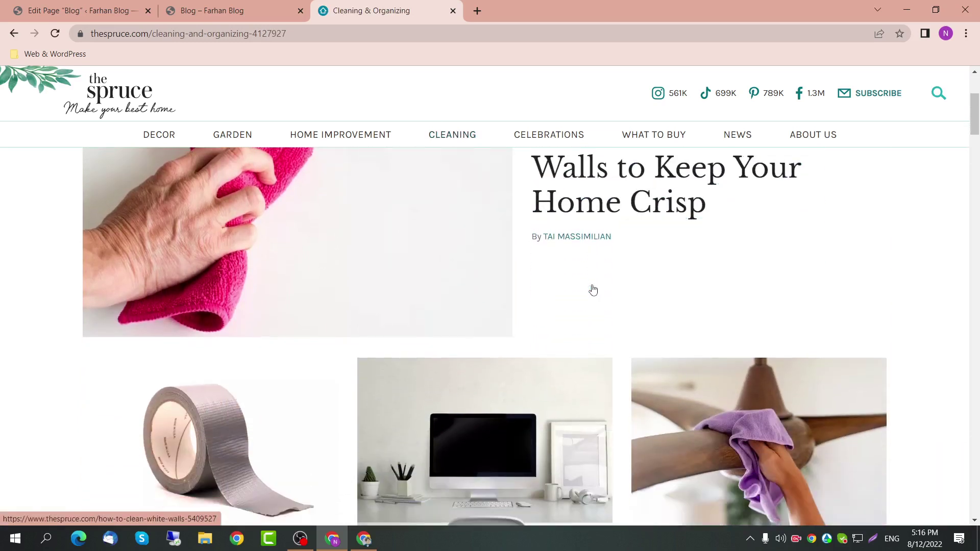
{"action": "scroll", "coordinate": [593, 290], "scroll_direction": "up", "scroll_amount": 3}
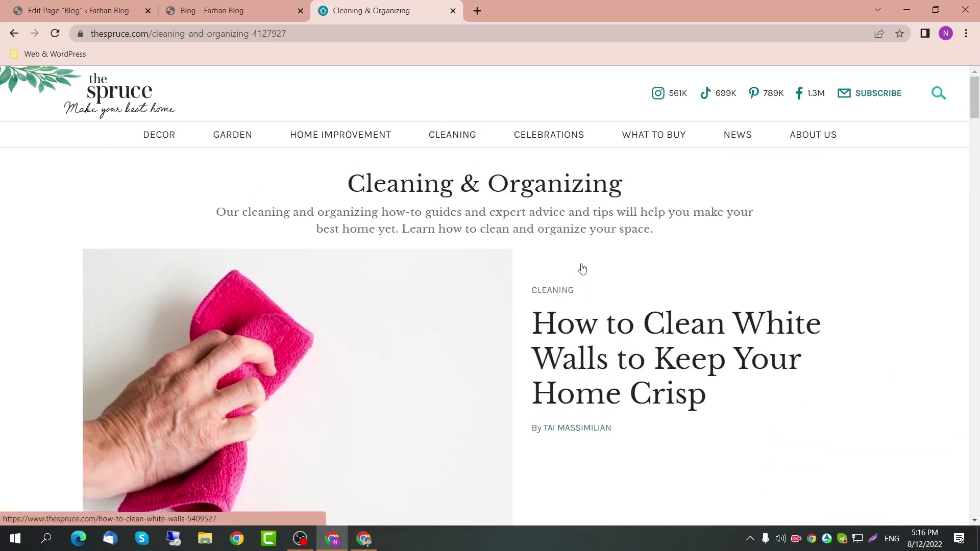
{"action": "left_click_drag", "start_coordinate": [318, 212], "coordinate": [601, 203]}
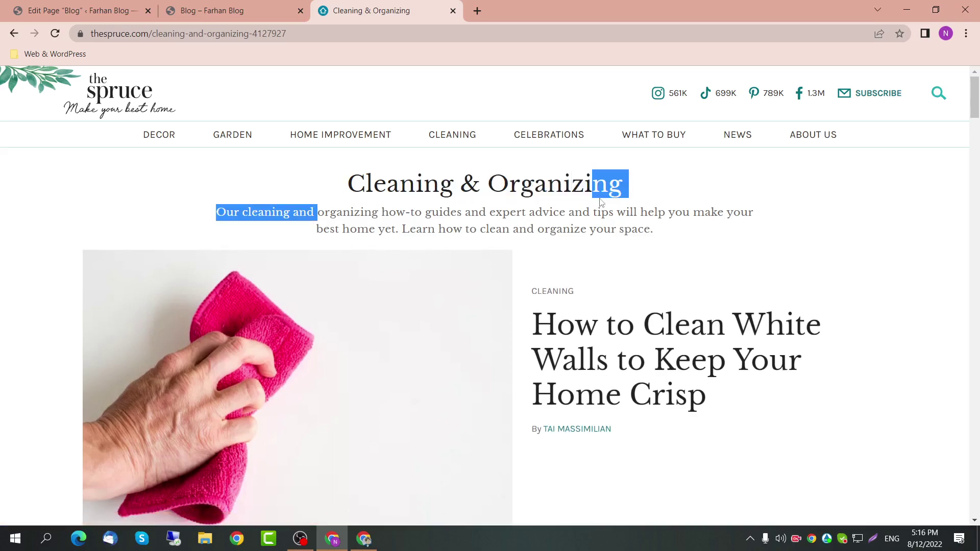
{"action": "scroll", "coordinate": [601, 214], "scroll_direction": "down", "scroll_amount": 18}
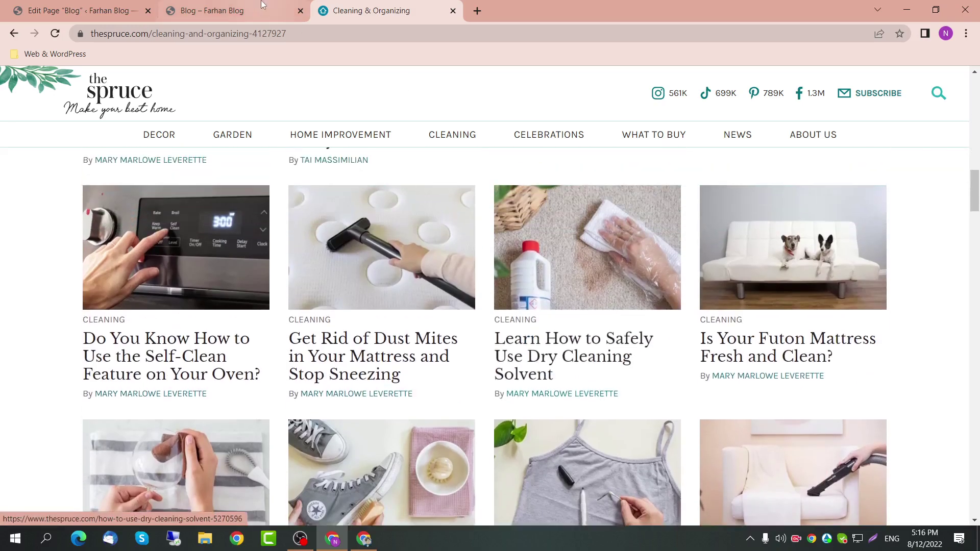
Step: Leave the Blog page editor and go to Elementor's Theme Builder in the admin
{"action": "left_click", "coordinate": [194, 5]}
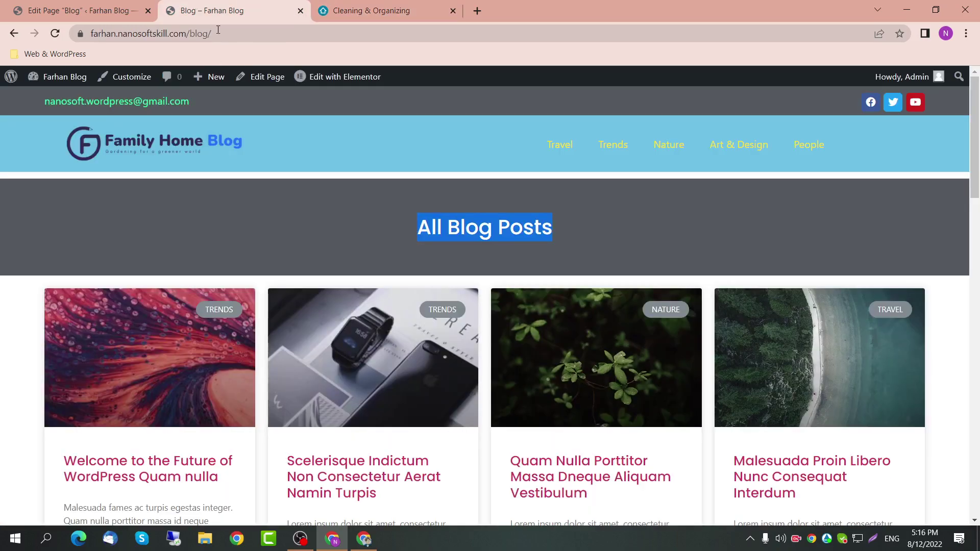
{"action": "left_click", "coordinate": [67, 12]}
{"action": "left_click", "coordinate": [15, 89]}
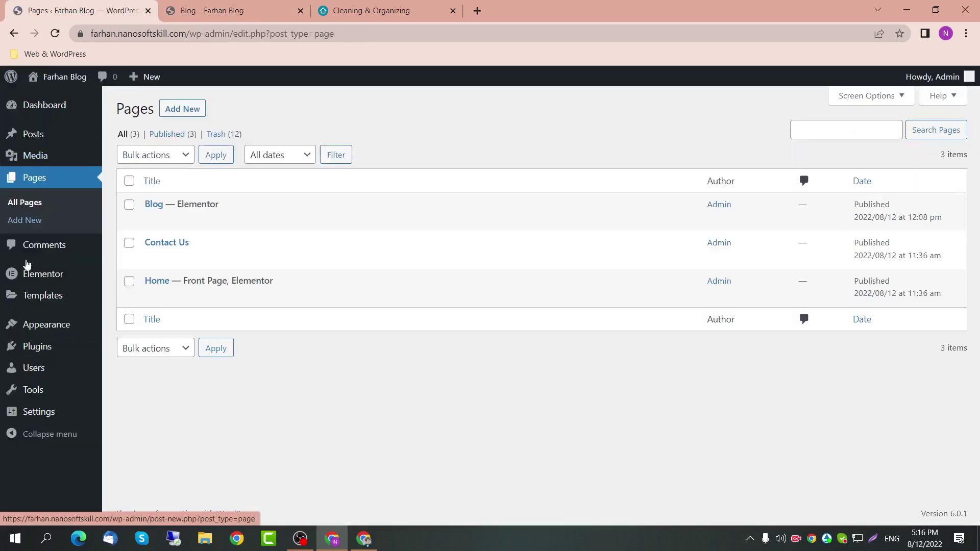
{"action": "mouse_move", "coordinate": [34, 276]}
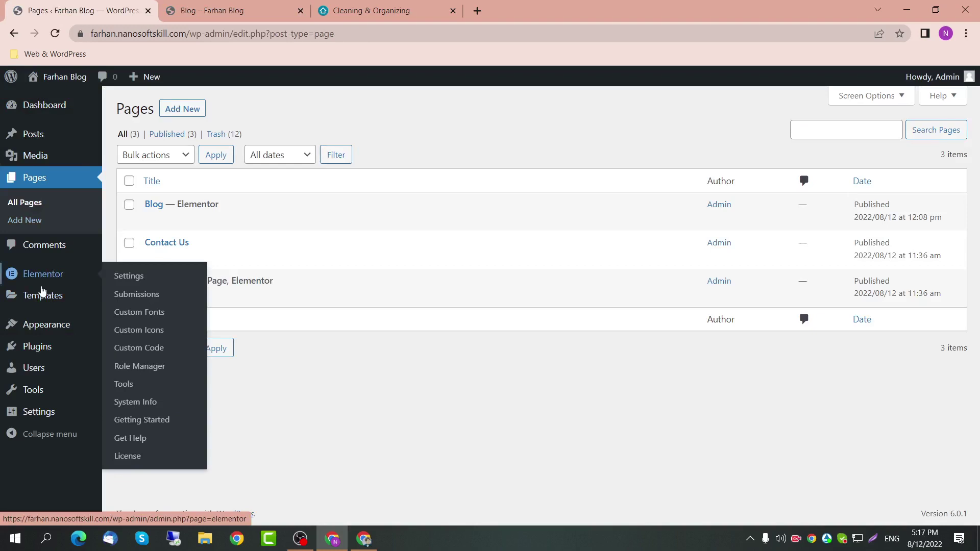
{"action": "mouse_move", "coordinate": [43, 297]}
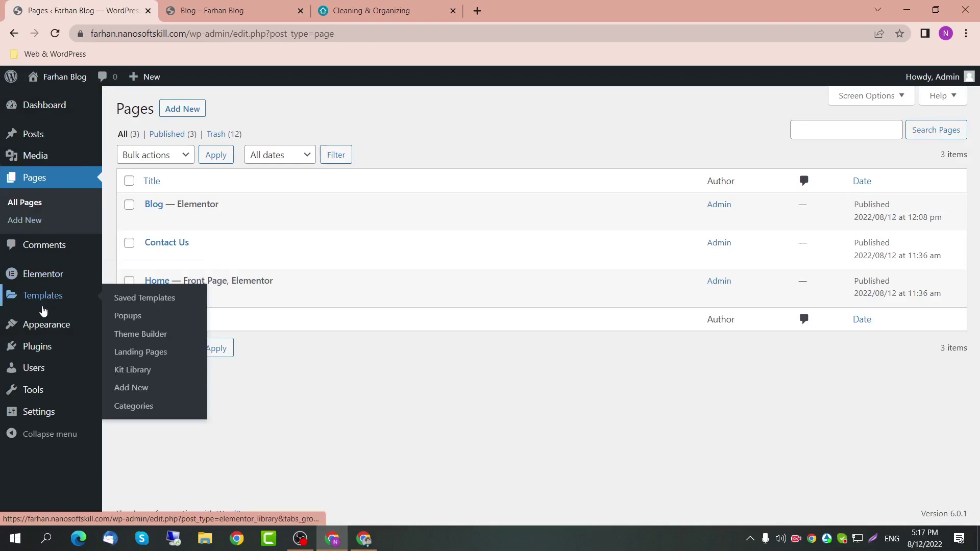
{"action": "left_click", "coordinate": [151, 334]}
Step: Close the Spruce tab and add a new Archive template in the Theme Builder
{"action": "left_click", "coordinate": [388, 10]}
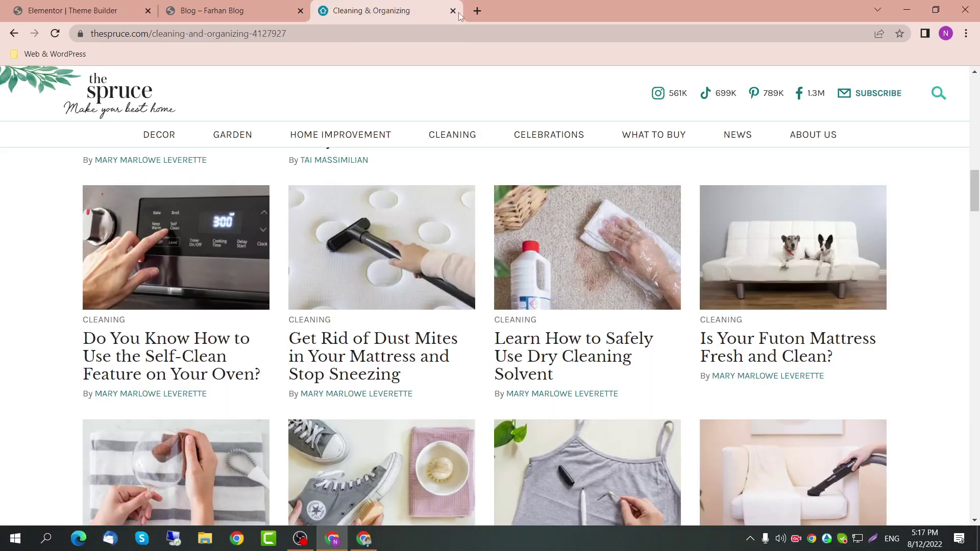
{"action": "left_click", "coordinate": [453, 11]}
{"action": "left_click", "coordinate": [56, 6]}
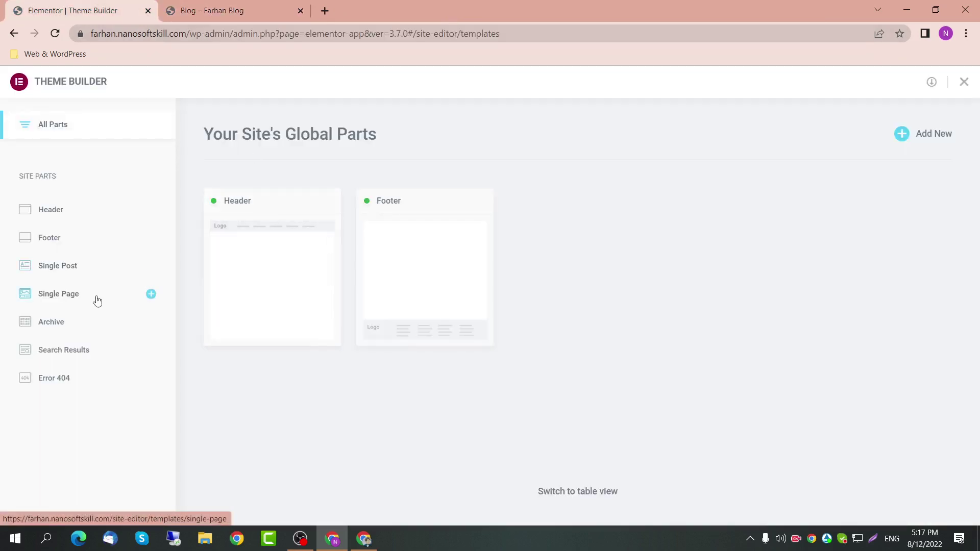
{"action": "left_click", "coordinate": [89, 319]}
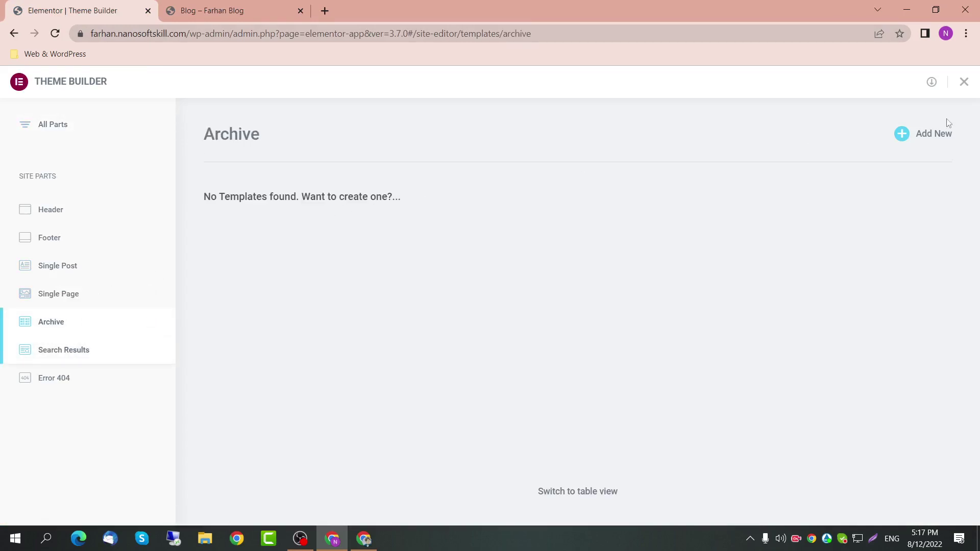
{"action": "left_click", "coordinate": [937, 133]}
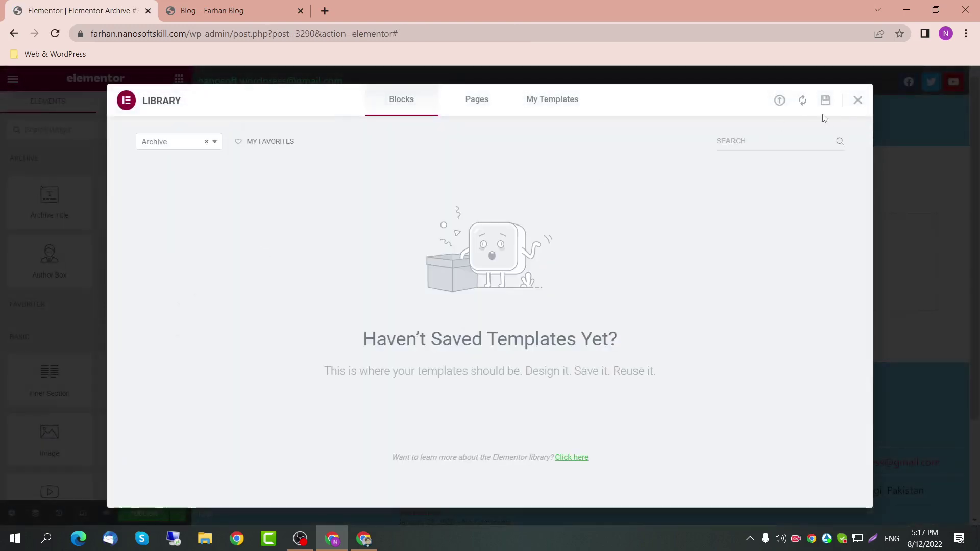
Step: Add a boxed one-column section with 10 px margin and 50/50 top-bottom padding
{"action": "left_click", "coordinate": [857, 101]}
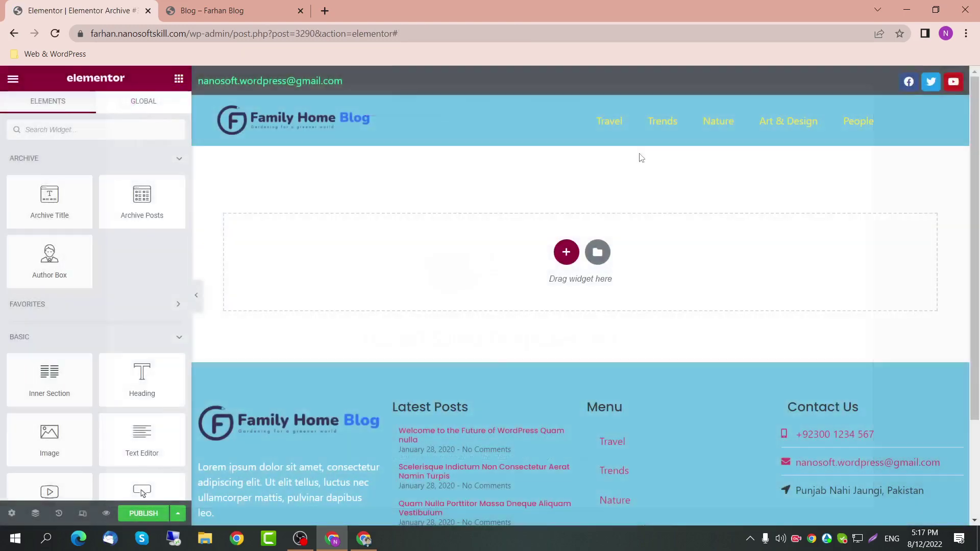
{"action": "left_click", "coordinate": [565, 251]}
{"action": "left_click", "coordinate": [413, 289]}
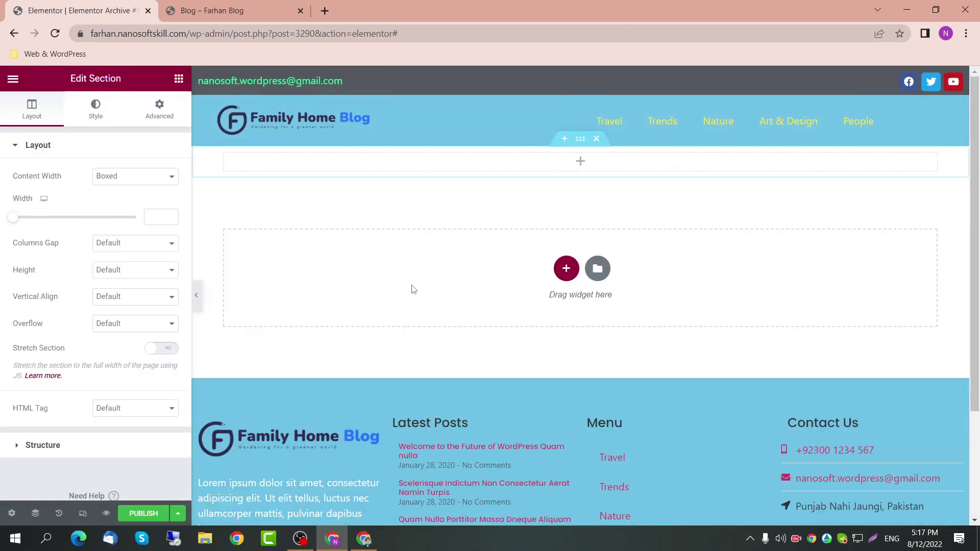
{"action": "left_click", "coordinate": [159, 109]}
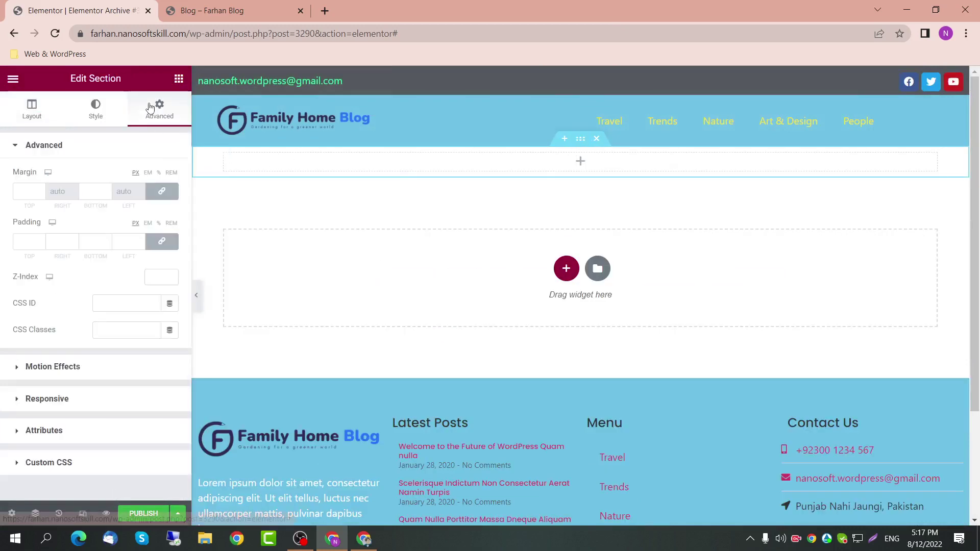
{"action": "left_click", "coordinate": [94, 192]}
{"action": "type", "text": "10"}
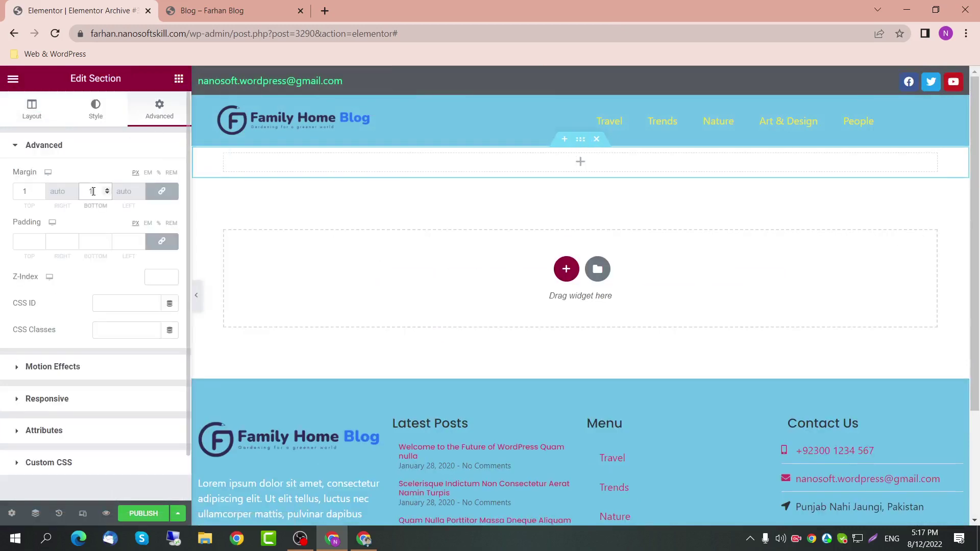
{"action": "left_click", "coordinate": [162, 242]}
{"action": "type", "text": "50"}
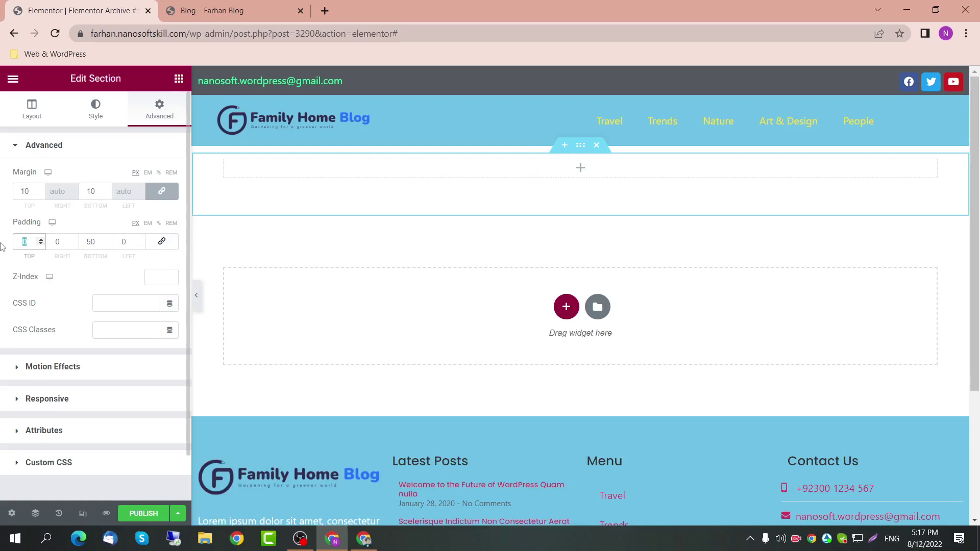
{"action": "type", "text": "50"}
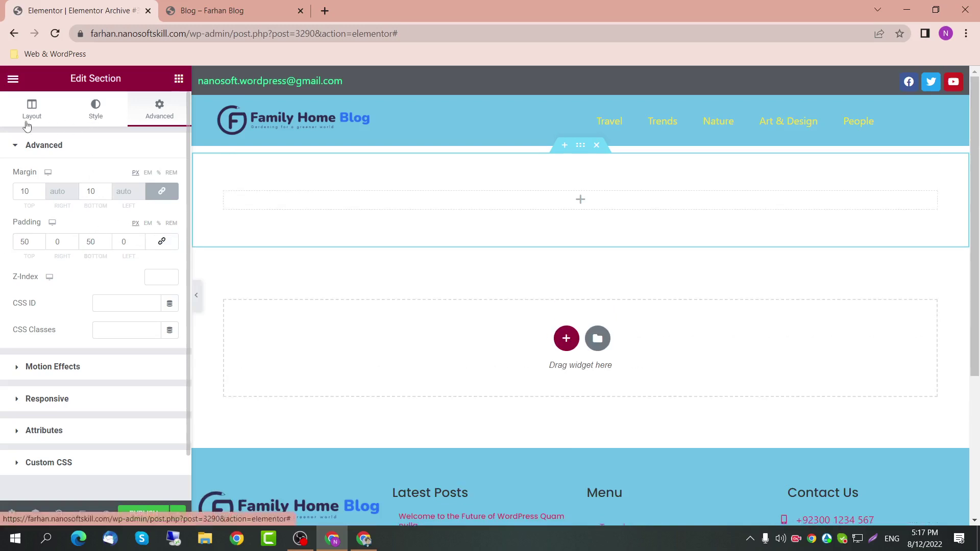
{"action": "left_click", "coordinate": [30, 113]}
{"action": "left_click", "coordinate": [148, 177]}
{"action": "left_click", "coordinate": [151, 188]}
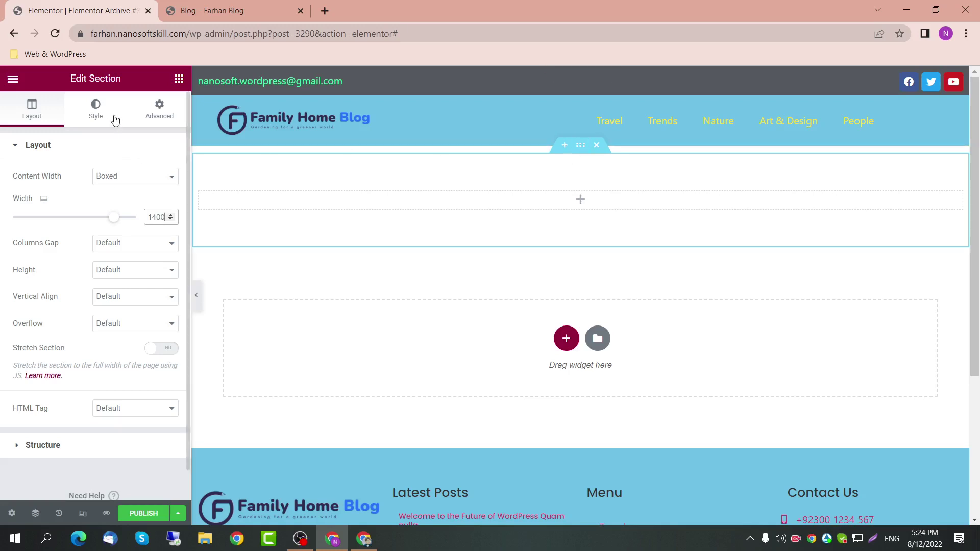
Step: Give the section a classic background in the dark Secondary global colour
{"action": "left_click", "coordinate": [110, 115]}
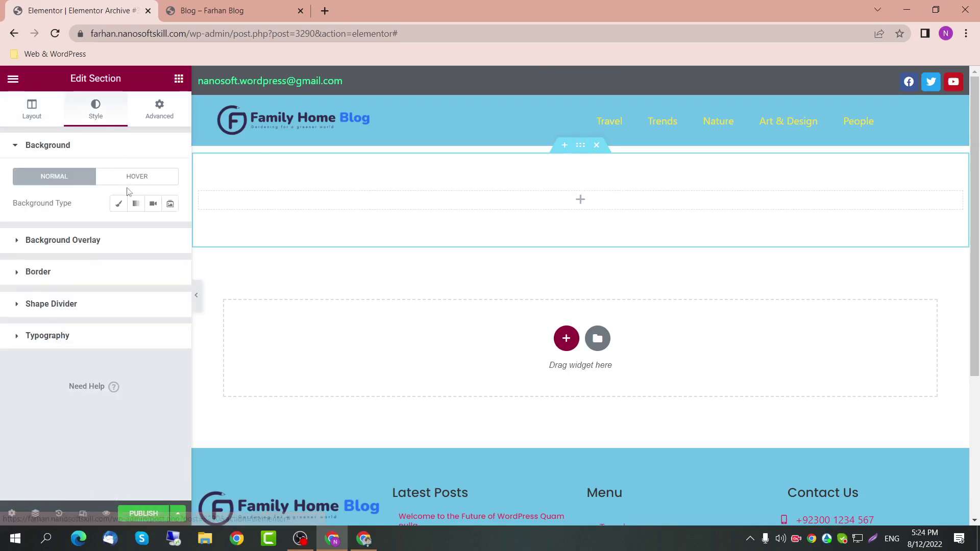
{"action": "left_click", "coordinate": [118, 204]}
{"action": "left_click", "coordinate": [153, 230]}
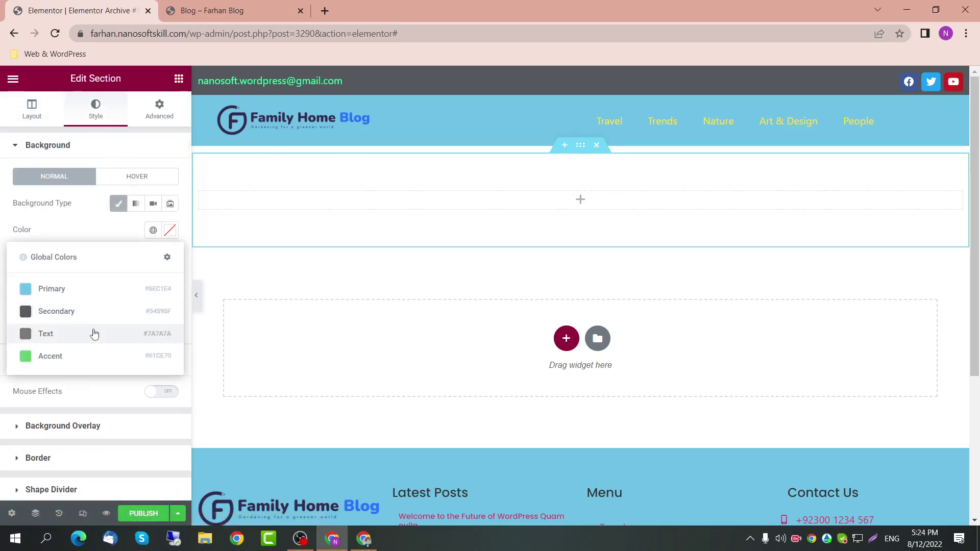
{"action": "left_click", "coordinate": [94, 334]}
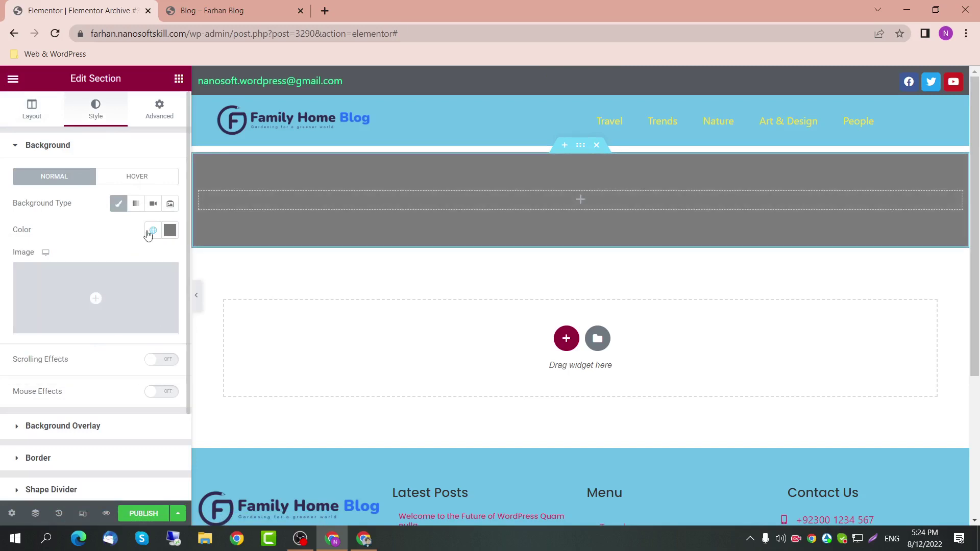
{"action": "left_click", "coordinate": [149, 232]}
{"action": "left_click", "coordinate": [97, 310]}
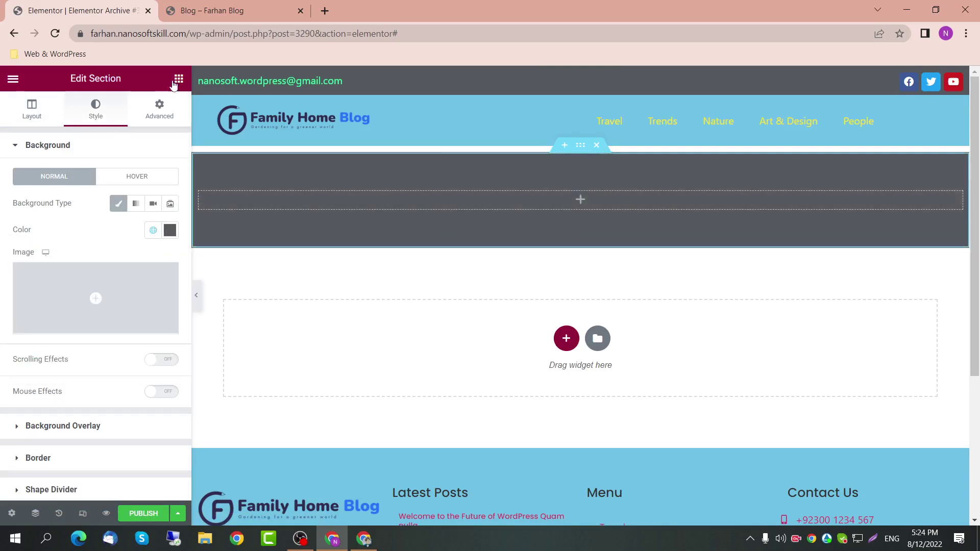
{"action": "left_click", "coordinate": [178, 80]}
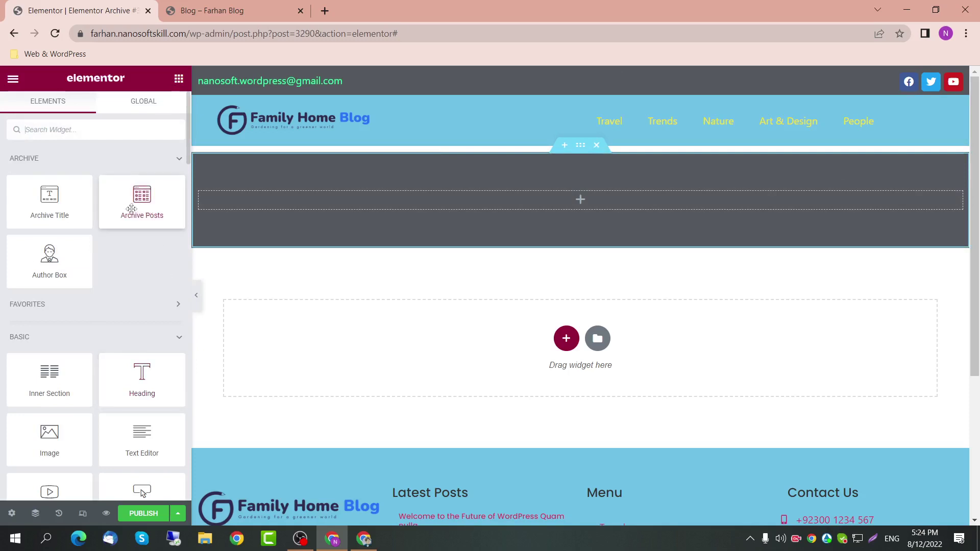
Step: Place a centred Archive Title widget in the dark section and check the preview settings
{"action": "left_click_drag", "start_coordinate": [55, 217], "coordinate": [510, 209]}
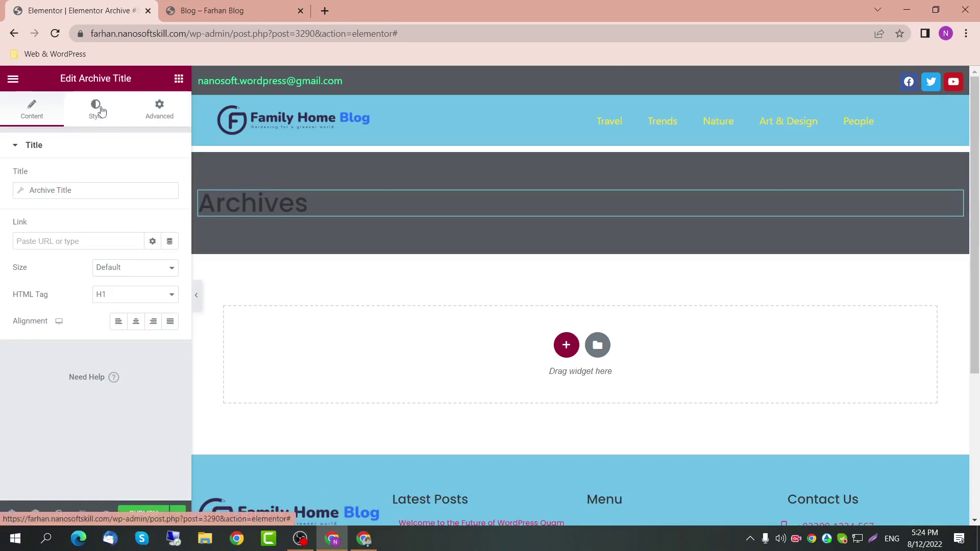
{"action": "left_click", "coordinate": [136, 322]}
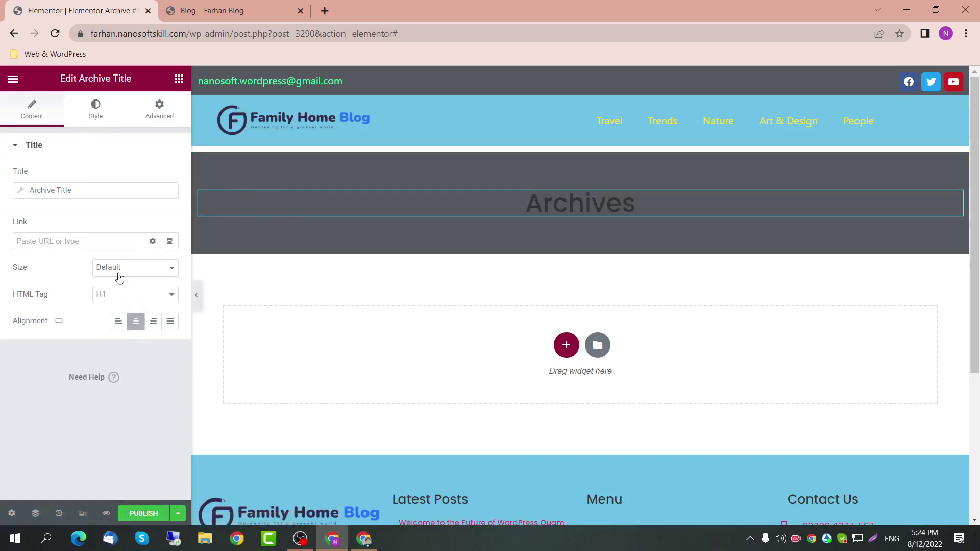
{"action": "left_click", "coordinate": [11, 512]}
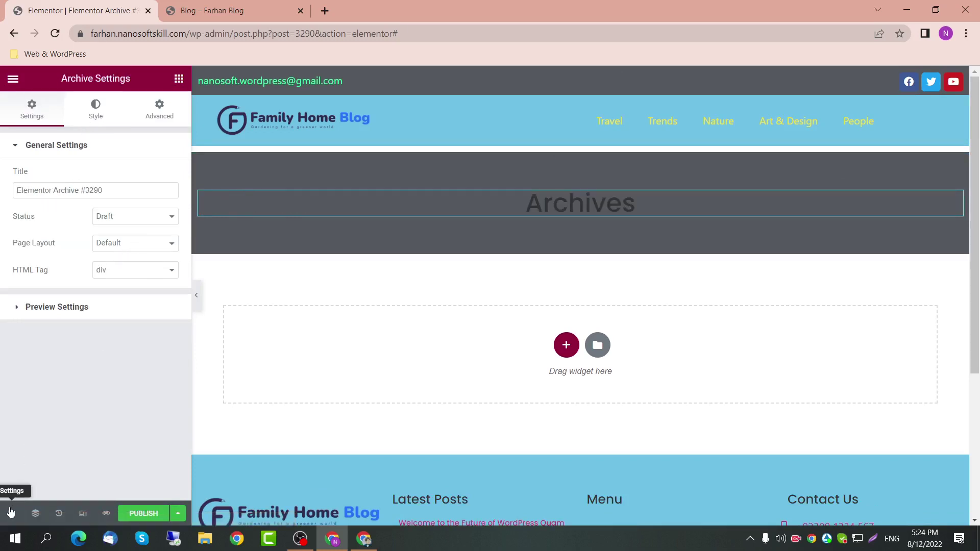
{"action": "left_click", "coordinate": [109, 307]}
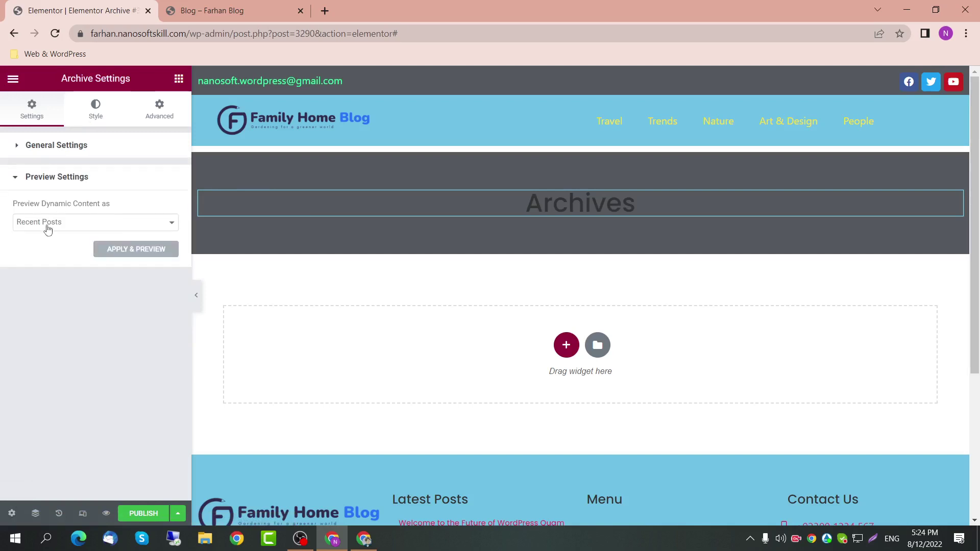
{"action": "left_click", "coordinate": [14, 178]}
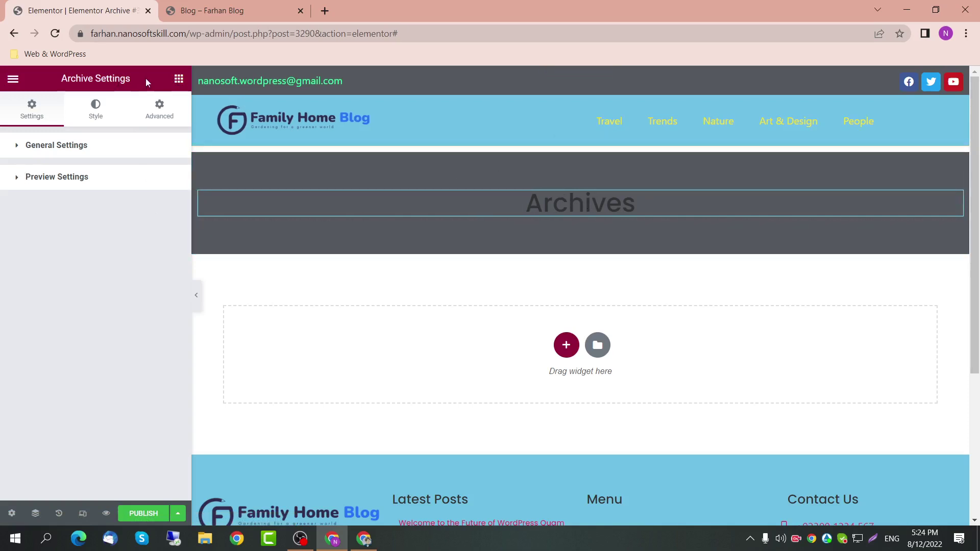
Step: Change the Archives title's text colour to #F4F4F4
{"action": "left_click", "coordinate": [495, 194]}
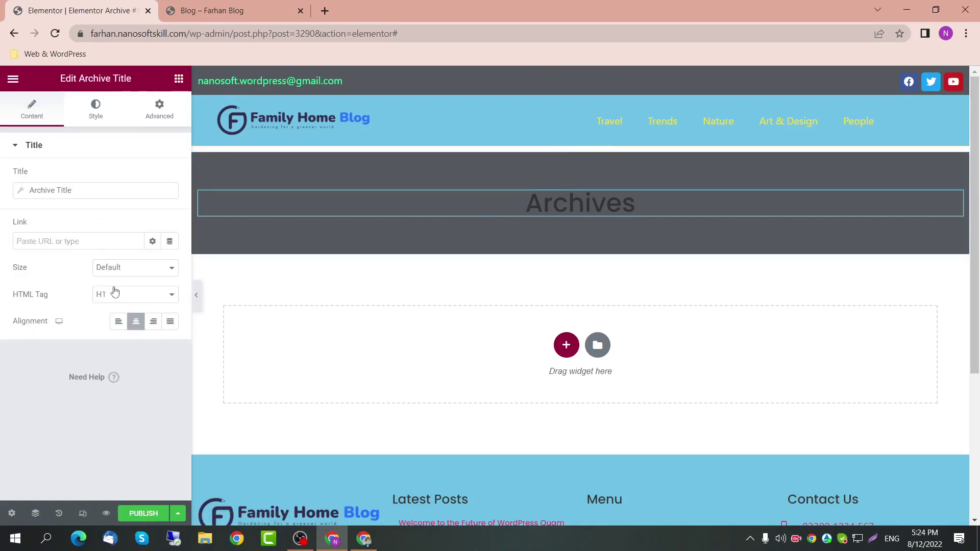
{"action": "left_click", "coordinate": [94, 108]}
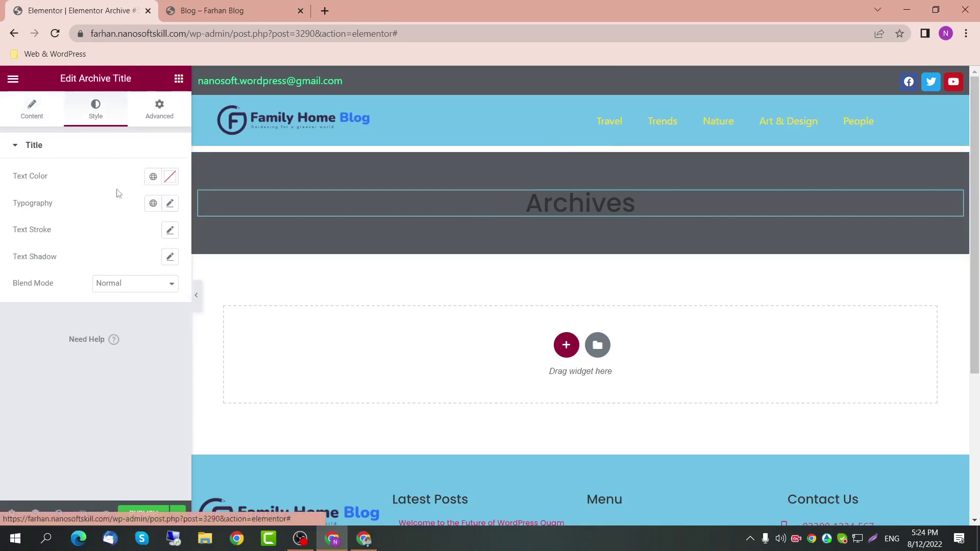
{"action": "left_click", "coordinate": [169, 204]}
{"action": "left_click", "coordinate": [170, 204]}
{"action": "left_click", "coordinate": [170, 177]}
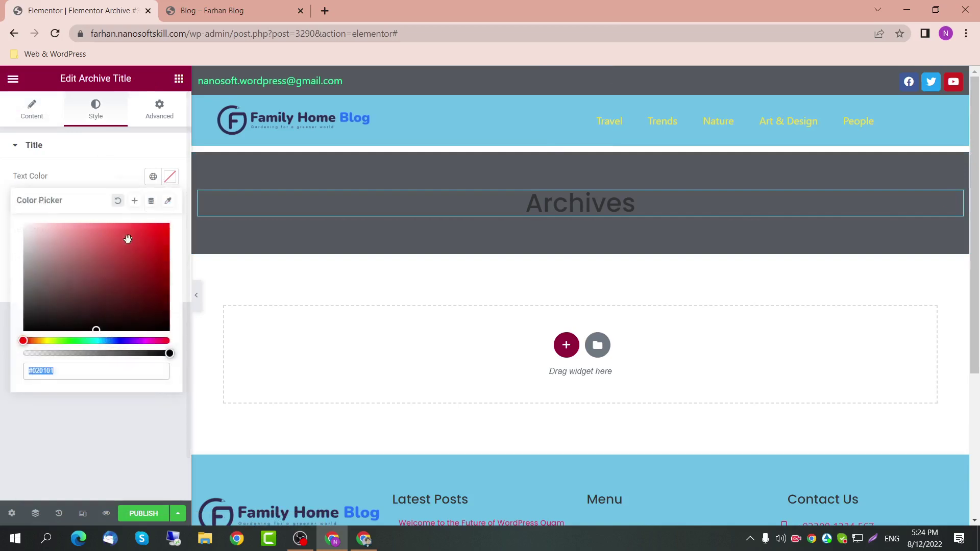
{"action": "type", "text": "#F4F4F4"}
{"action": "left_click", "coordinate": [79, 152]}
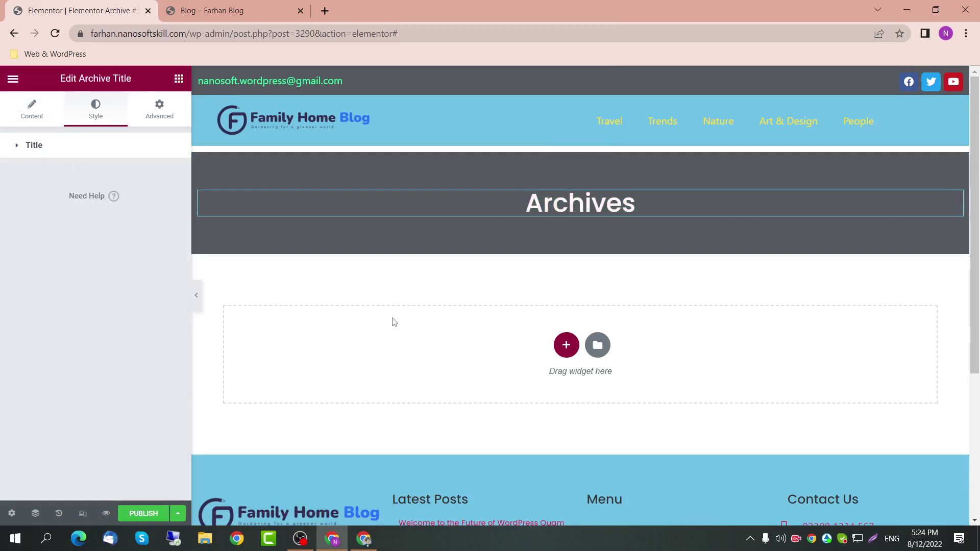
{"action": "left_click", "coordinate": [565, 346]}
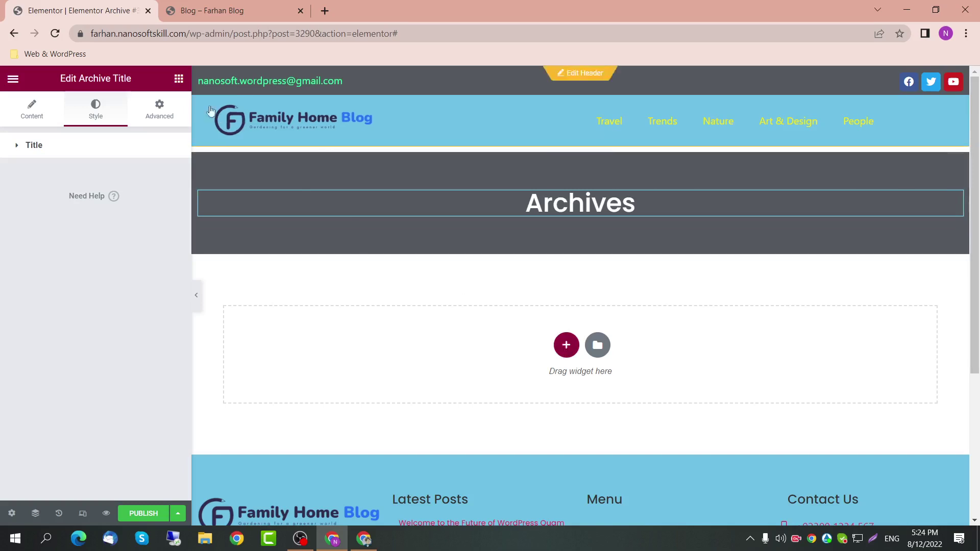
Step: Add an Archive Posts widget below the header using the Cards layout
{"action": "left_click_drag", "start_coordinate": [127, 208], "coordinate": [512, 376]}
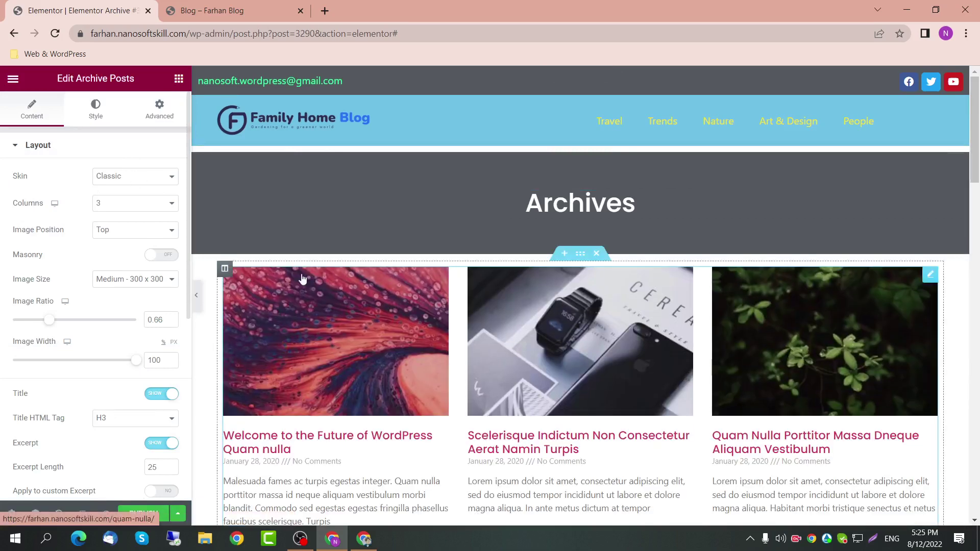
{"action": "left_click", "coordinate": [141, 177]}
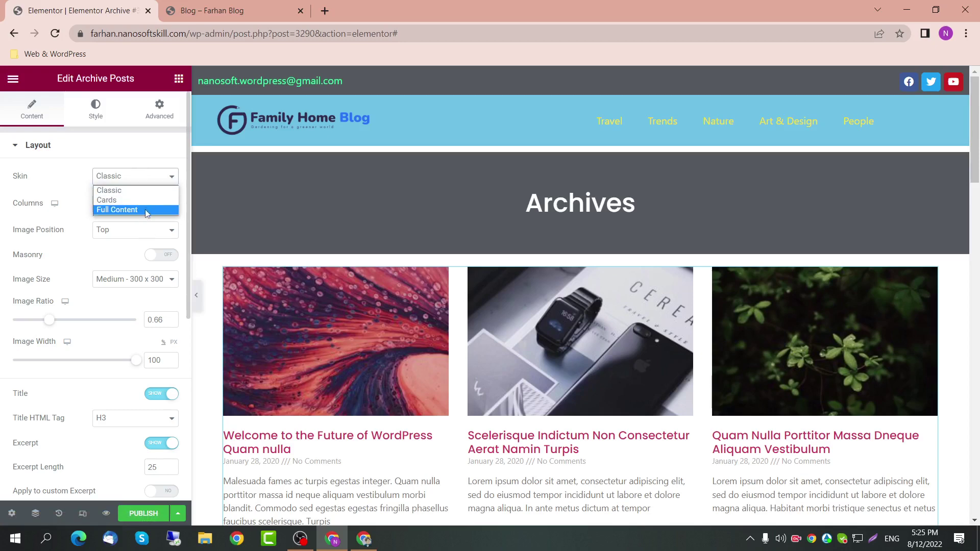
{"action": "left_click", "coordinate": [146, 204]}
Step: Set the post cards' Avatar option to Hide
{"action": "scroll", "coordinate": [423, 367], "scroll_direction": "down", "scroll_amount": 3}
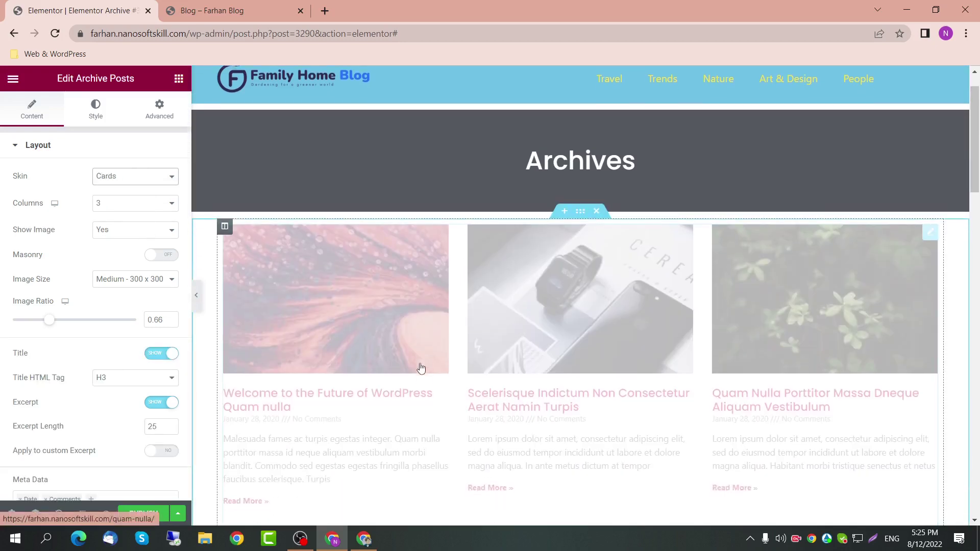
{"action": "scroll", "coordinate": [293, 403], "scroll_direction": "down", "scroll_amount": 1}
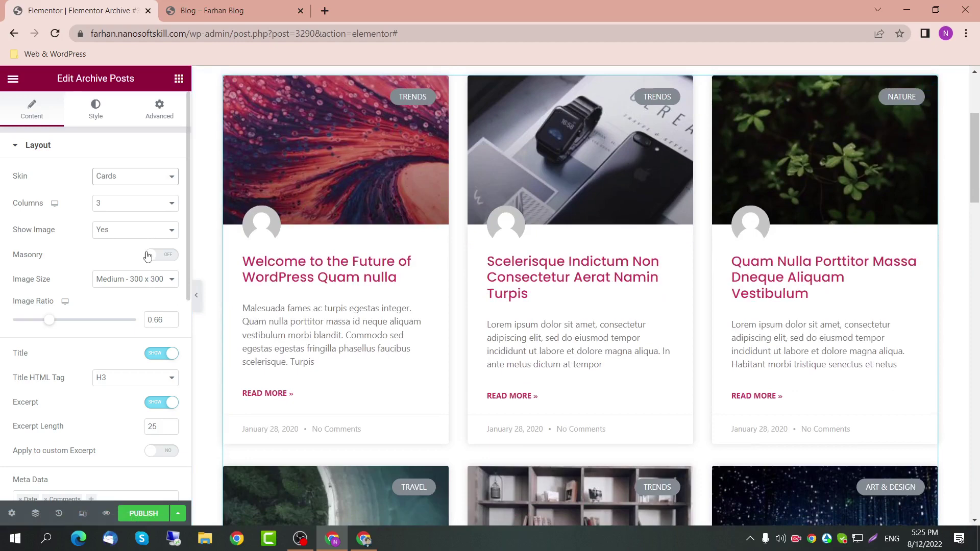
{"action": "scroll", "coordinate": [427, 350], "scroll_direction": "up", "scroll_amount": 1}
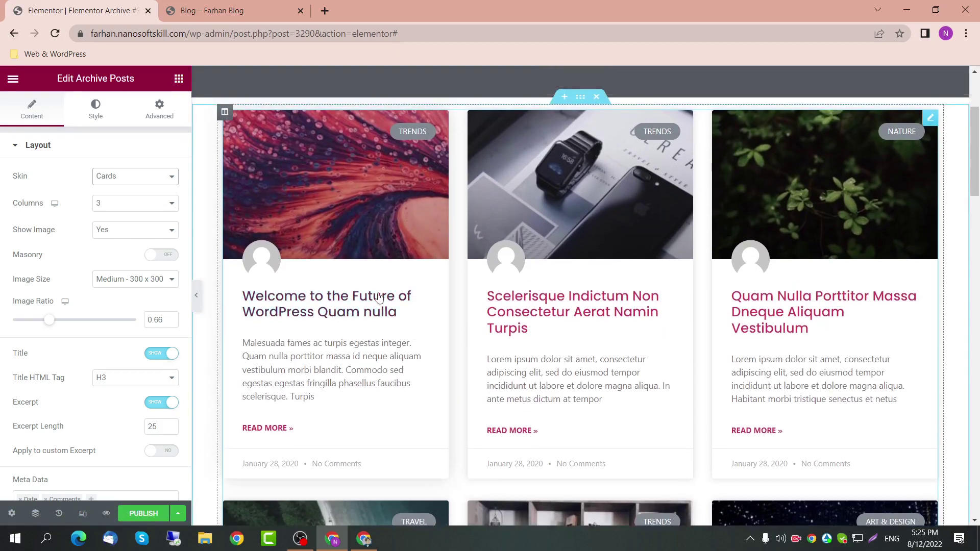
{"action": "scroll", "coordinate": [149, 402], "scroll_direction": "down", "scroll_amount": 3}
{"action": "scroll", "coordinate": [149, 402], "scroll_direction": "down", "scroll_amount": 5}
{"action": "left_click", "coordinate": [161, 391]}
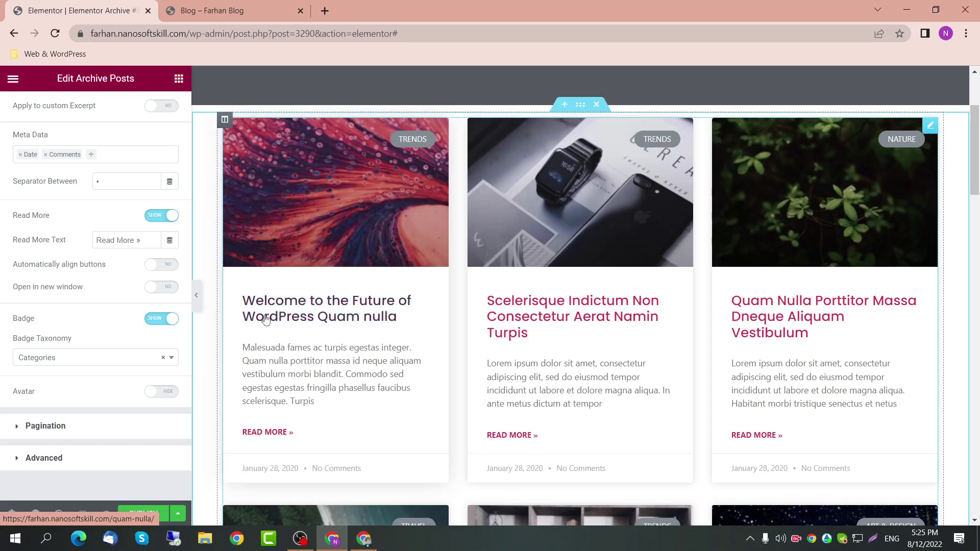
Step: Add Author to the front of the post cards' meta data
{"action": "scroll", "coordinate": [265, 318], "scroll_direction": "down", "scroll_amount": 2}
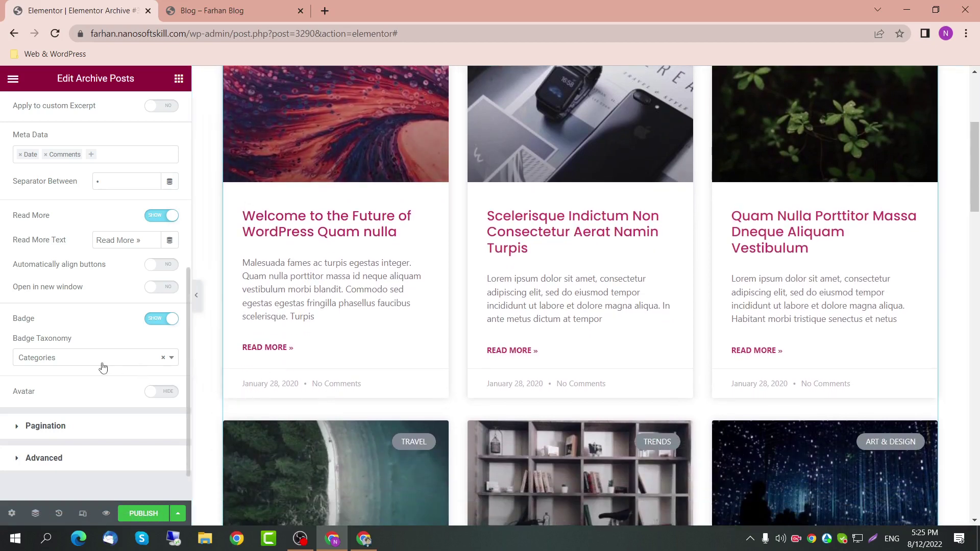
{"action": "scroll", "coordinate": [86, 323], "scroll_direction": "down", "scroll_amount": 1}
{"action": "scroll", "coordinate": [88, 327], "scroll_direction": "up", "scroll_amount": 2}
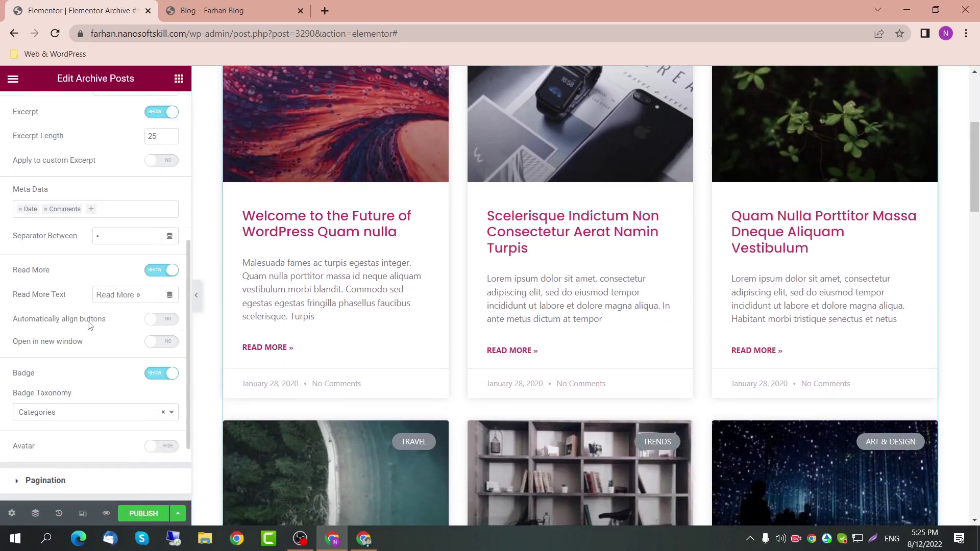
{"action": "left_click", "coordinate": [41, 209]}
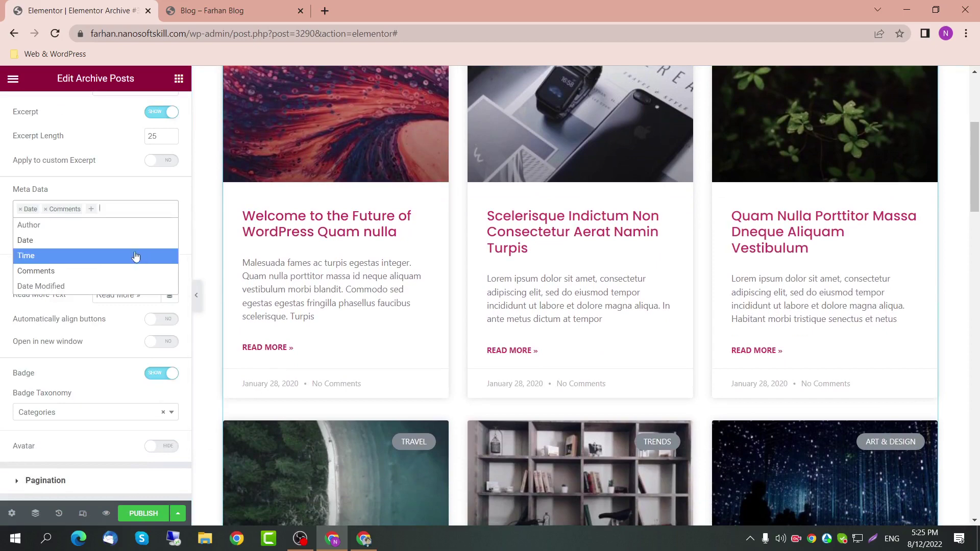
{"action": "left_click", "coordinate": [120, 227]}
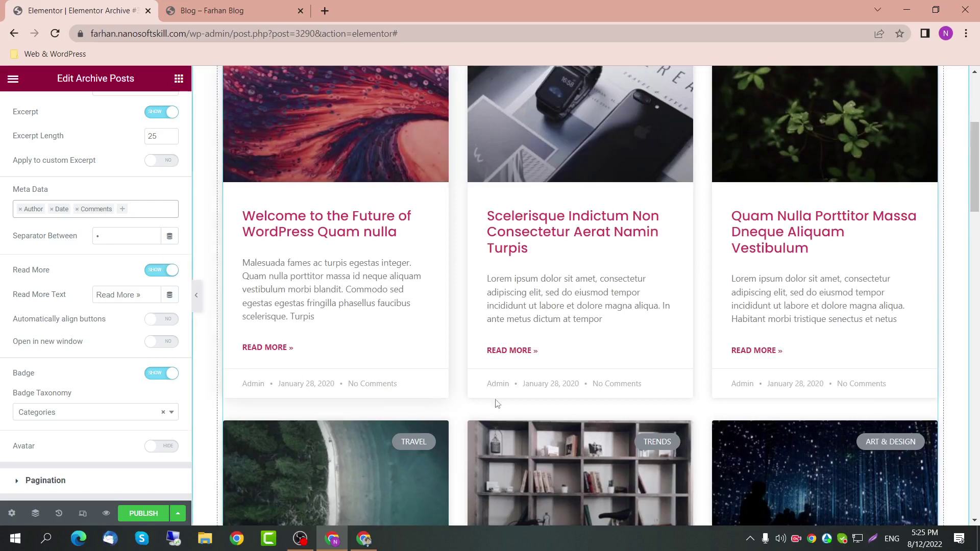
Step: Try '|' and '.' as the meta separator, settling on '-', and review the grid
{"action": "double_click", "coordinate": [98, 236]}
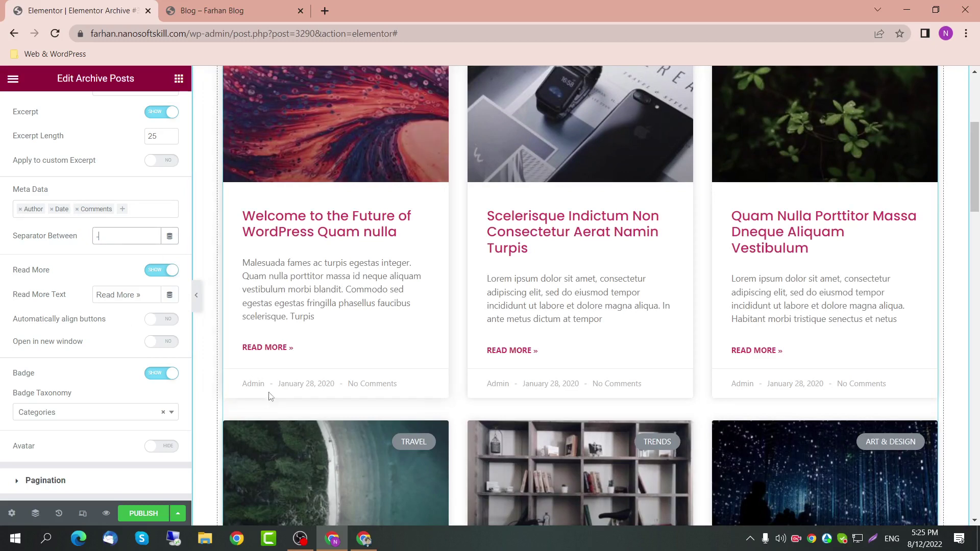
{"action": "type", "text": "-"}
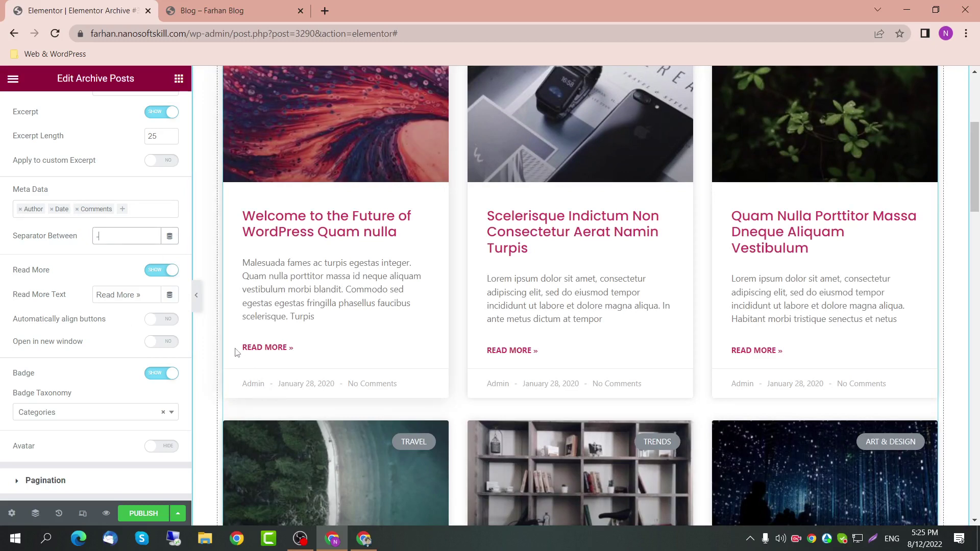
{"action": "key", "text": "BackSpace"}
{"action": "type", "text": "|"}
{"action": "key", "text": "BackSpace"}
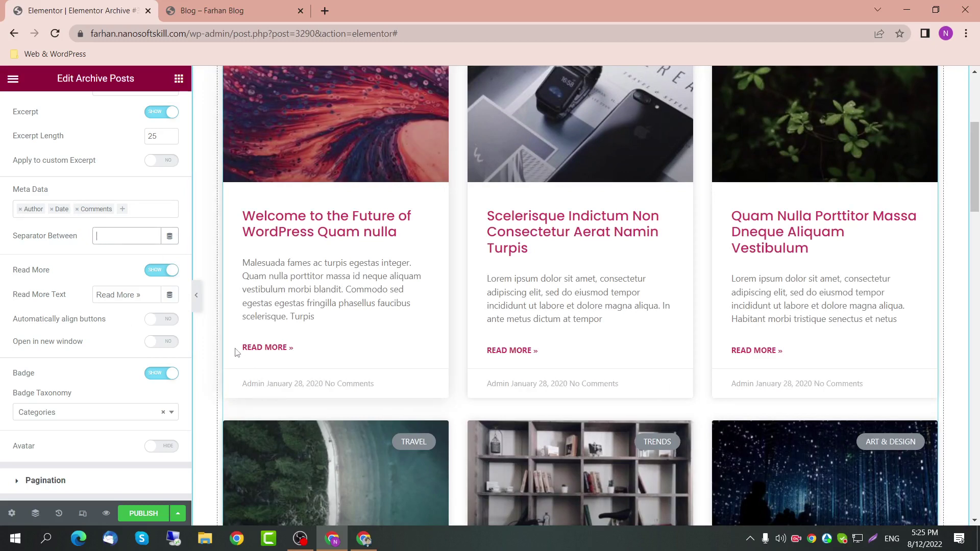
{"action": "type", "text": "."}
{"action": "key", "text": "BackSpace"}
{"action": "type", "text": "-"}
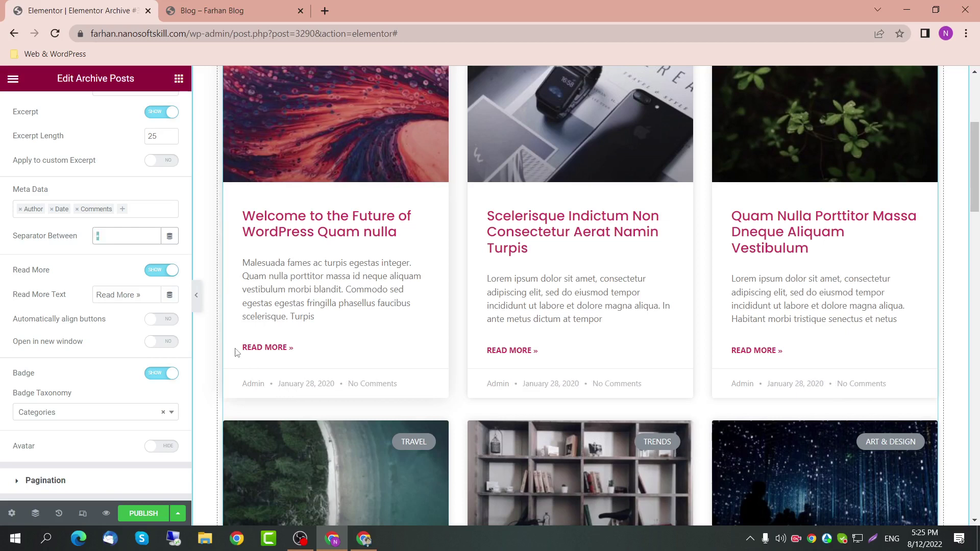
{"action": "scroll", "coordinate": [667, 453], "scroll_direction": "down", "scroll_amount": 5}
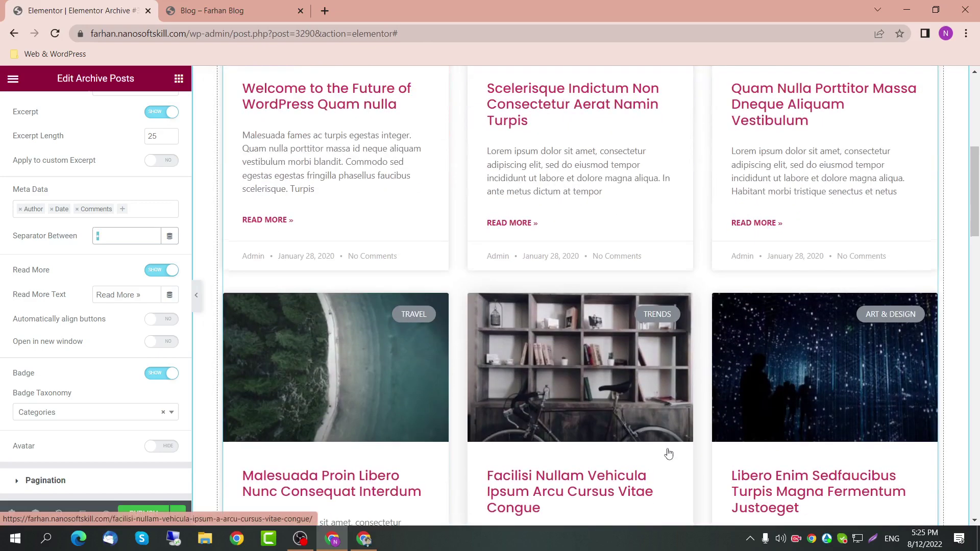
{"action": "scroll", "coordinate": [668, 467], "scroll_direction": "down", "scroll_amount": 10}
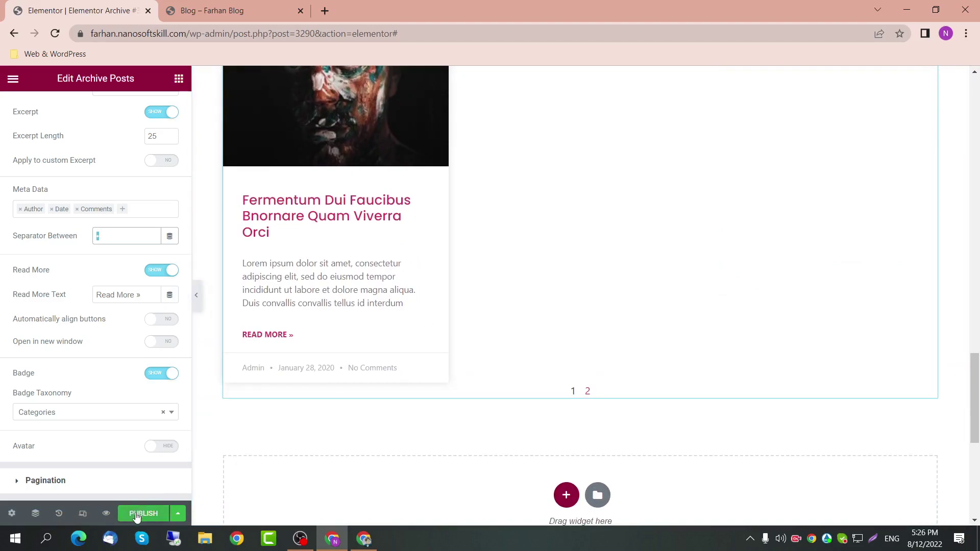
{"action": "scroll", "coordinate": [580, 343], "scroll_direction": "up", "scroll_amount": 15}
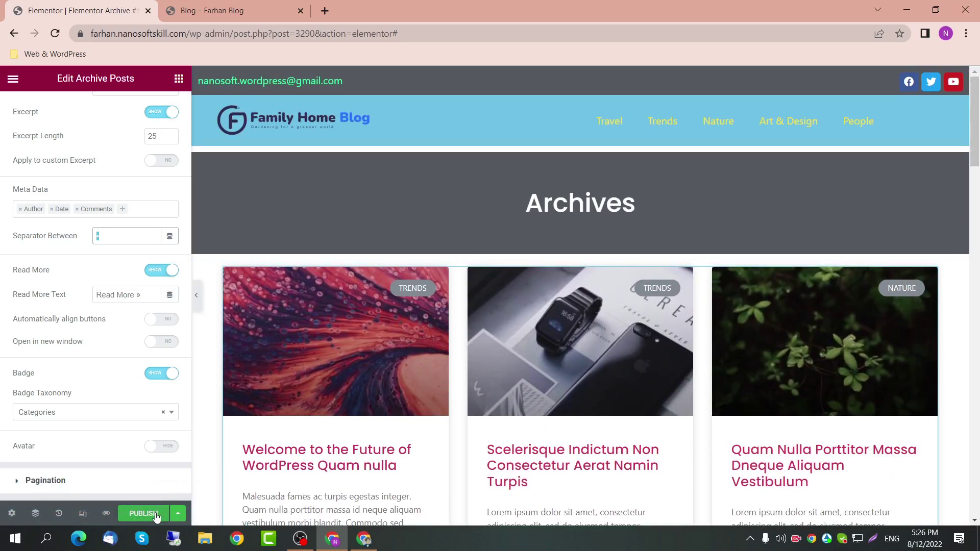
Step: Publish the template with an Include All Archives display condition
{"action": "left_click", "coordinate": [143, 513]}
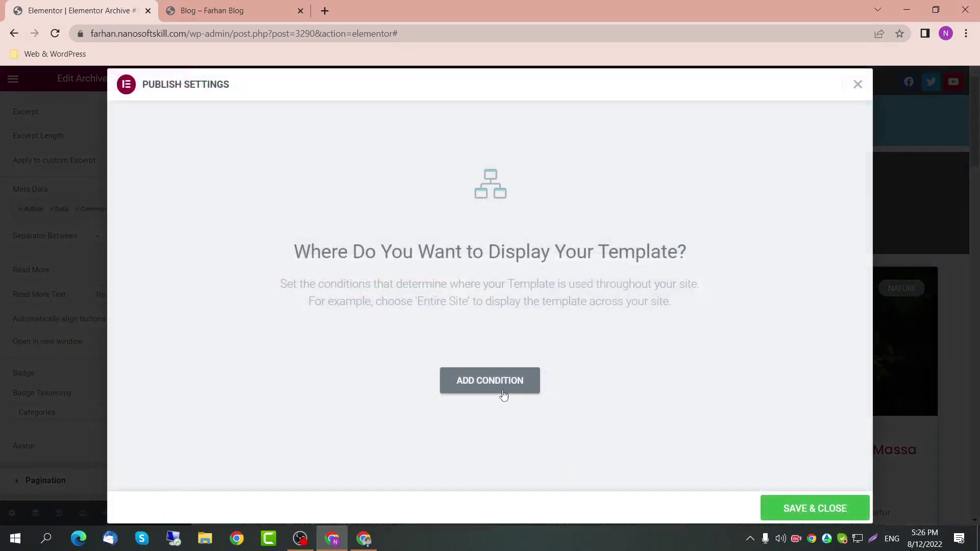
{"action": "left_click", "coordinate": [503, 395]}
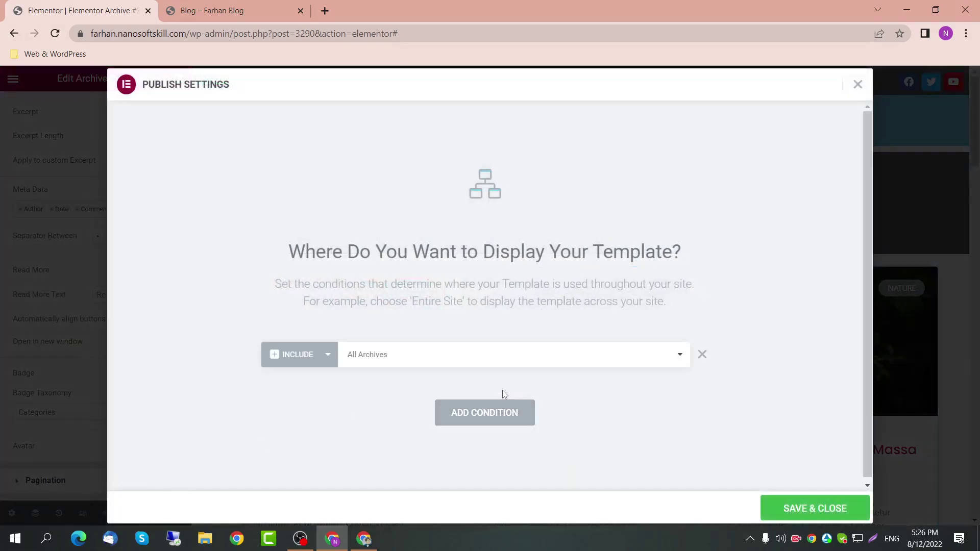
{"action": "left_click", "coordinate": [412, 367]}
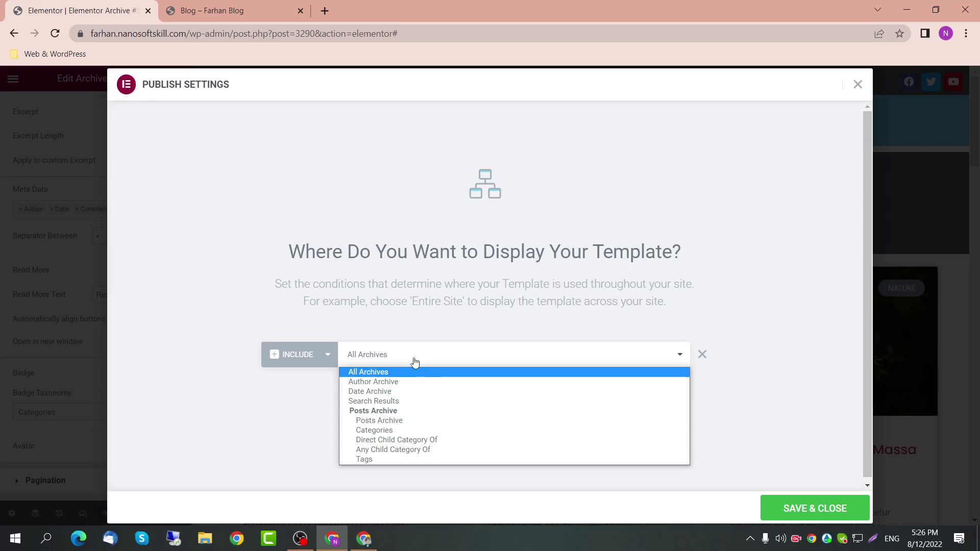
{"action": "left_click", "coordinate": [414, 361]}
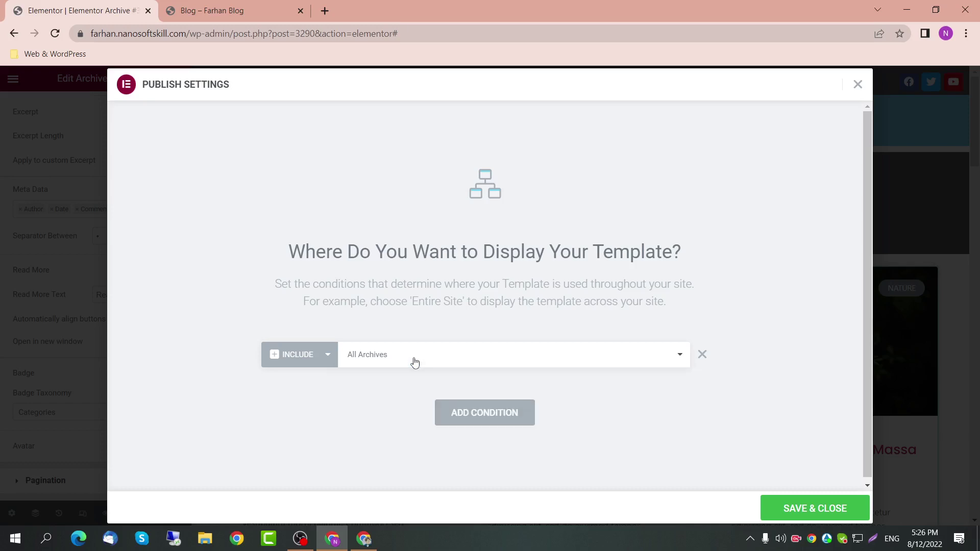
Step: Add an Exclude Author Archive condition, then save and close
{"action": "left_click", "coordinate": [485, 419]}
{"action": "left_click", "coordinate": [327, 387]}
{"action": "left_click", "coordinate": [313, 414]}
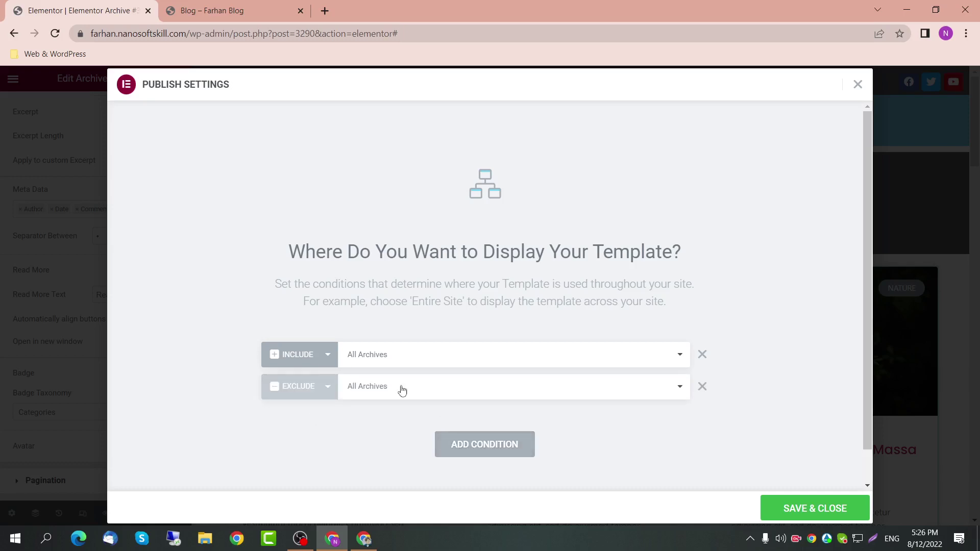
{"action": "left_click", "coordinate": [401, 388]}
{"action": "left_click", "coordinate": [399, 415]}
{"action": "left_click", "coordinate": [796, 505]}
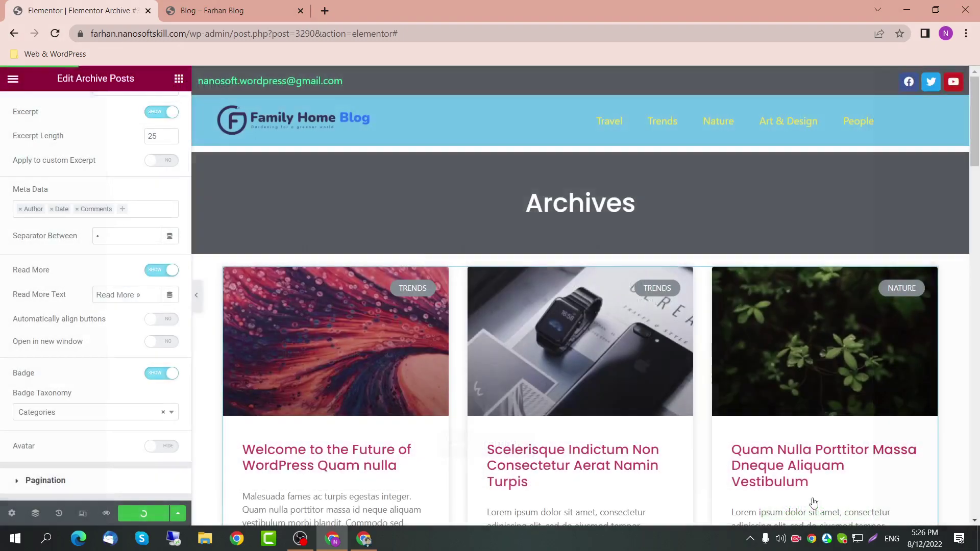
Step: View the live Travel category archive page with the new template
{"action": "left_click", "coordinate": [215, 10]}
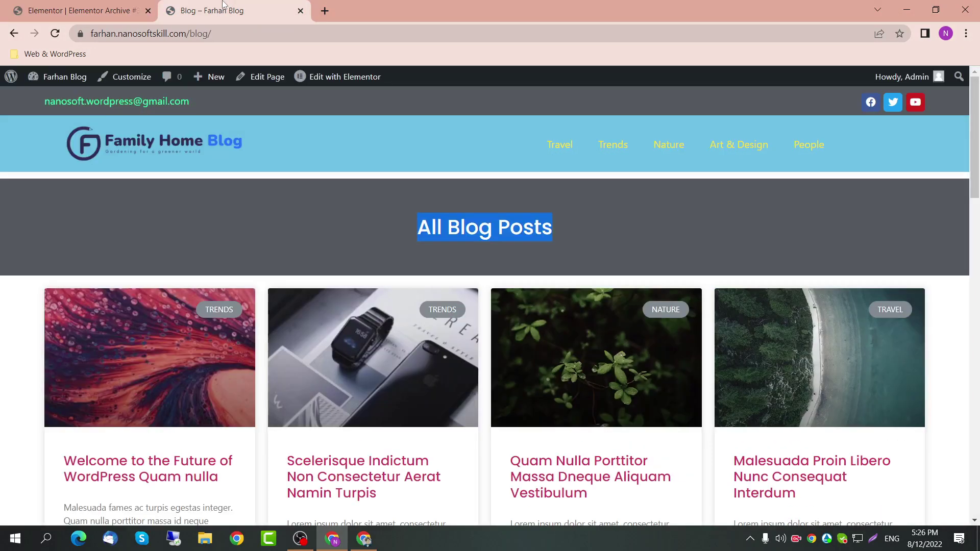
{"action": "left_click", "coordinate": [577, 153]}
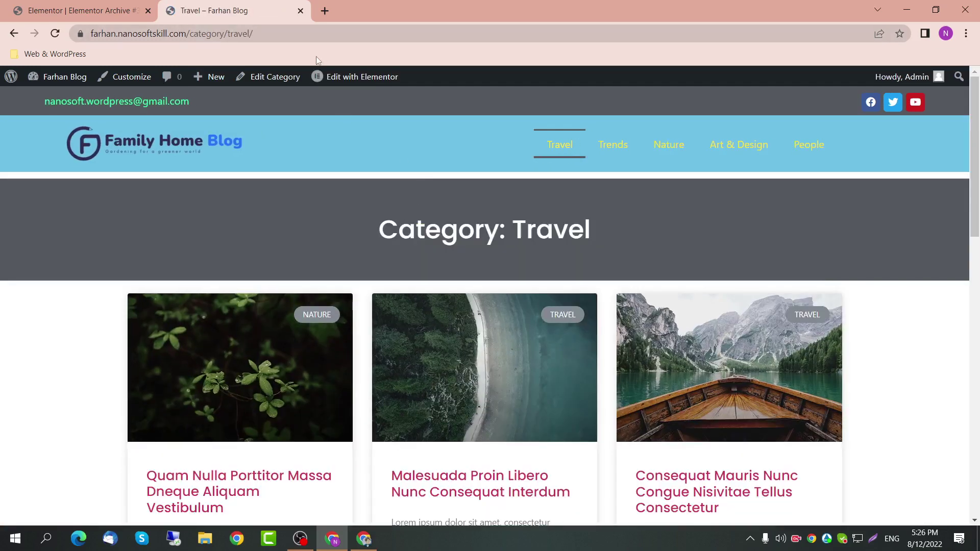
{"action": "left_click_drag", "start_coordinate": [388, 215], "coordinate": [629, 235]}
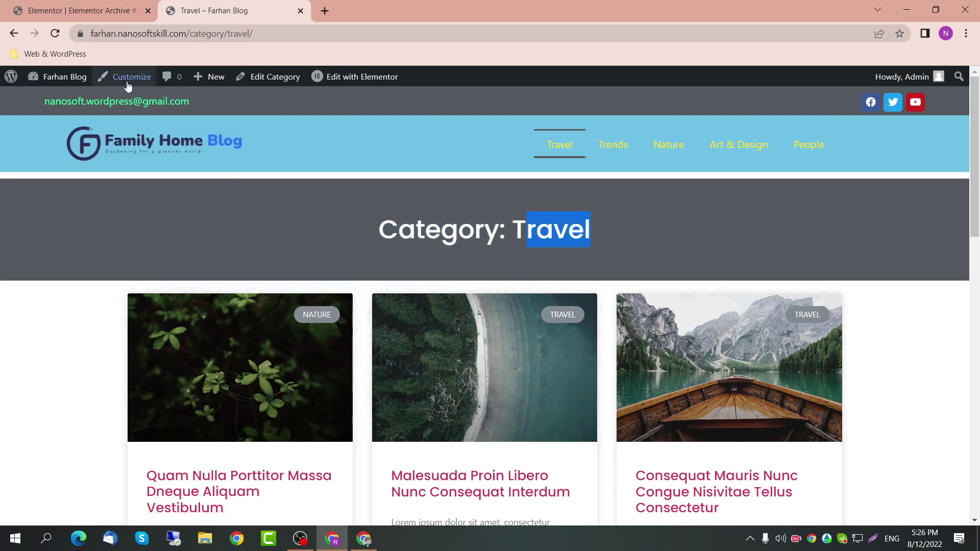
Step: Open the admin Dashboard from the Farhan Blog admin bar menu in a new tab
{"action": "mouse_move", "coordinate": [60, 79]}
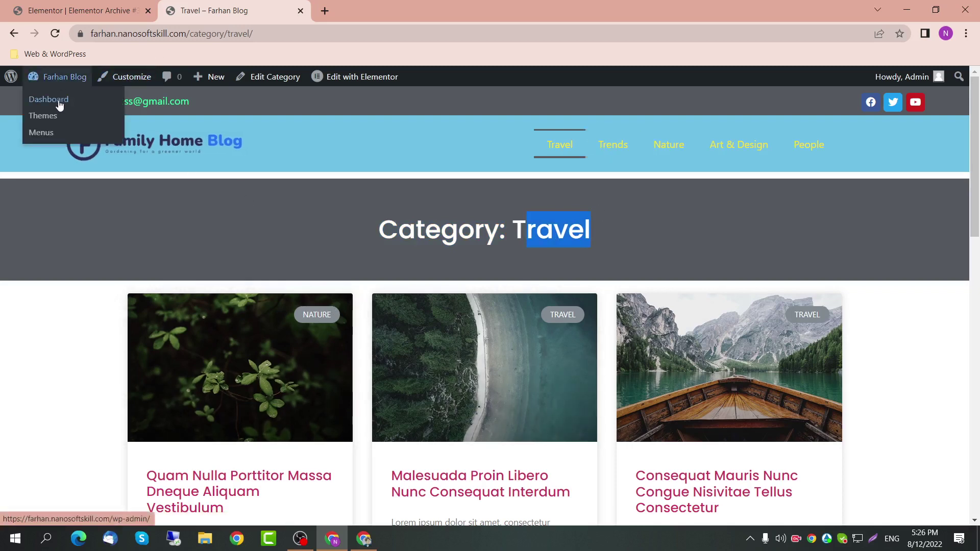
{"action": "left_click", "coordinate": [59, 104], "text": "ctrl"}
{"action": "key", "text": "ctrl+Tab"}
Step: Quick-edit the first post's tags to 'Trends' and update it
{"action": "mouse_move", "coordinate": [28, 271]}
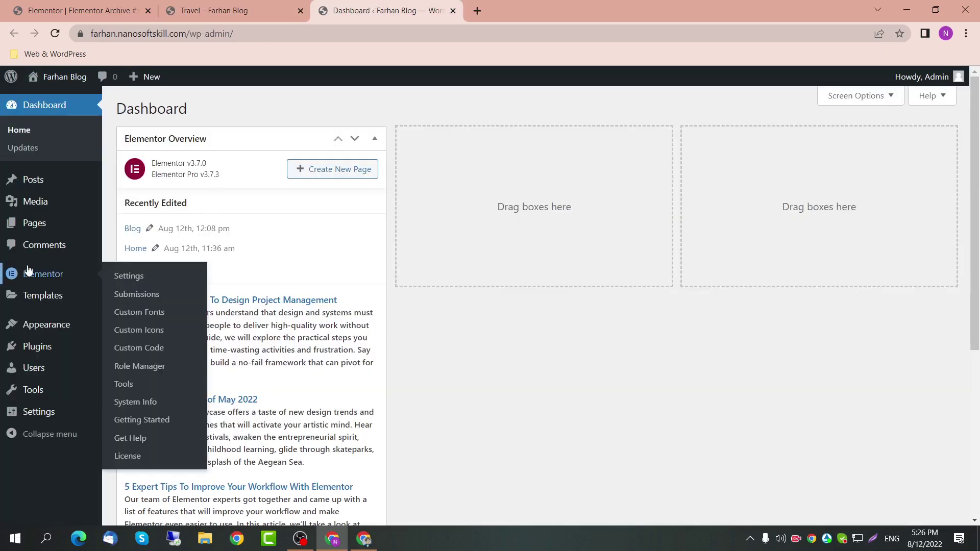
{"action": "left_click", "coordinate": [35, 180]}
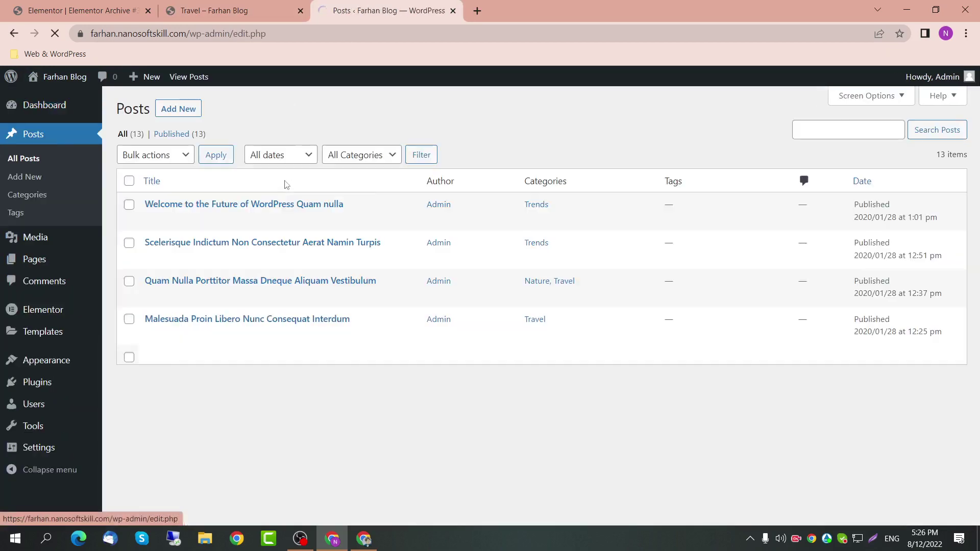
{"action": "left_click", "coordinate": [184, 221]}
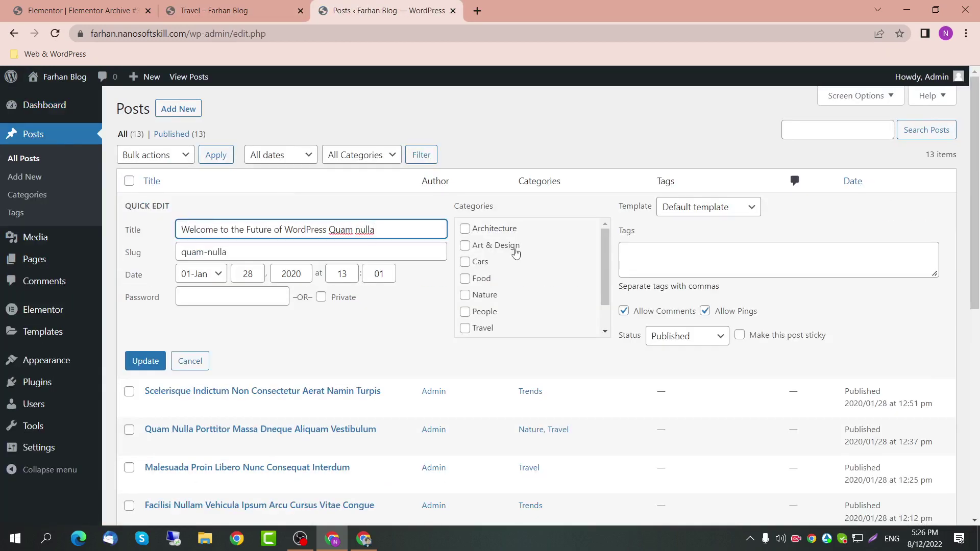
{"action": "left_click", "coordinate": [721, 266]}
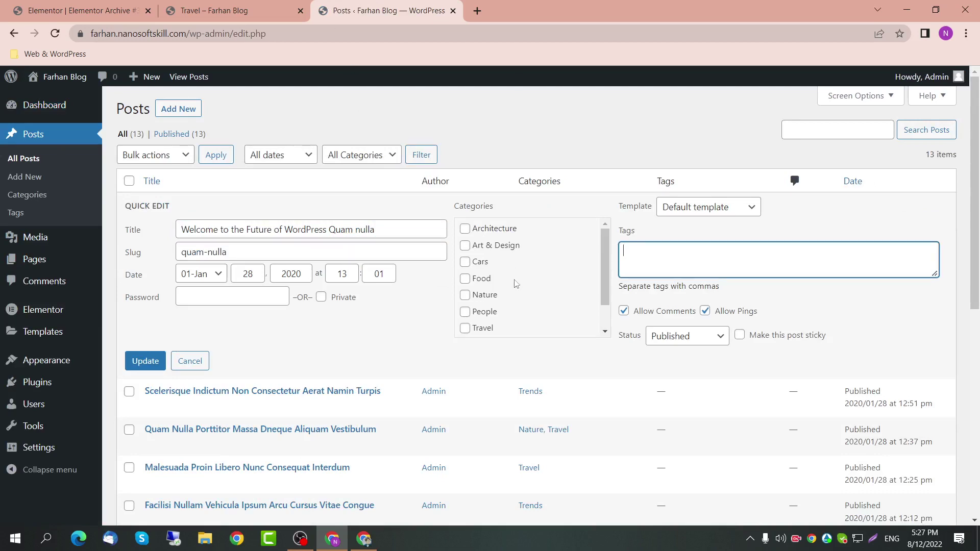
{"action": "scroll", "coordinate": [518, 286], "scroll_direction": "down", "scroll_amount": 1}
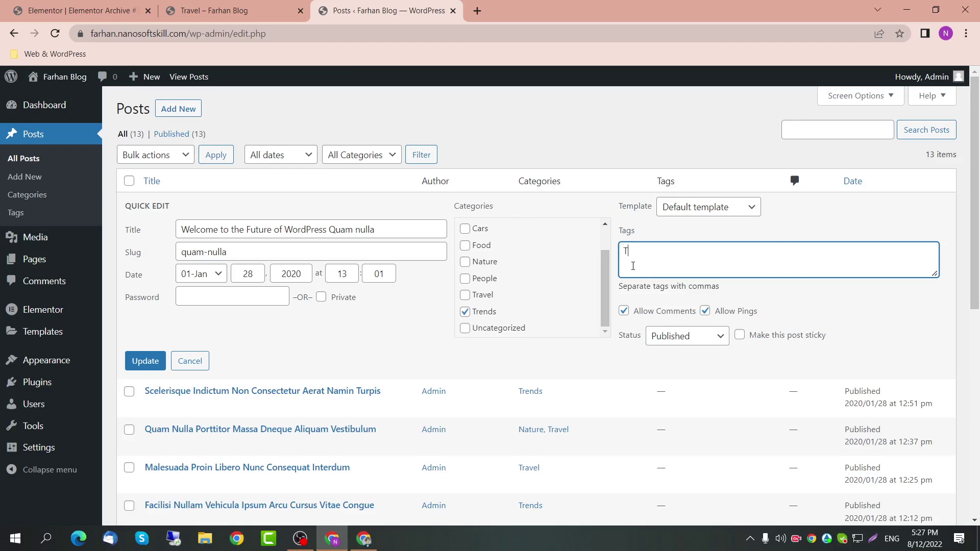
{"action": "type", "text": "Trens"}
{"action": "key", "text": "BackSpace"}
{"action": "type", "text": "ds"}
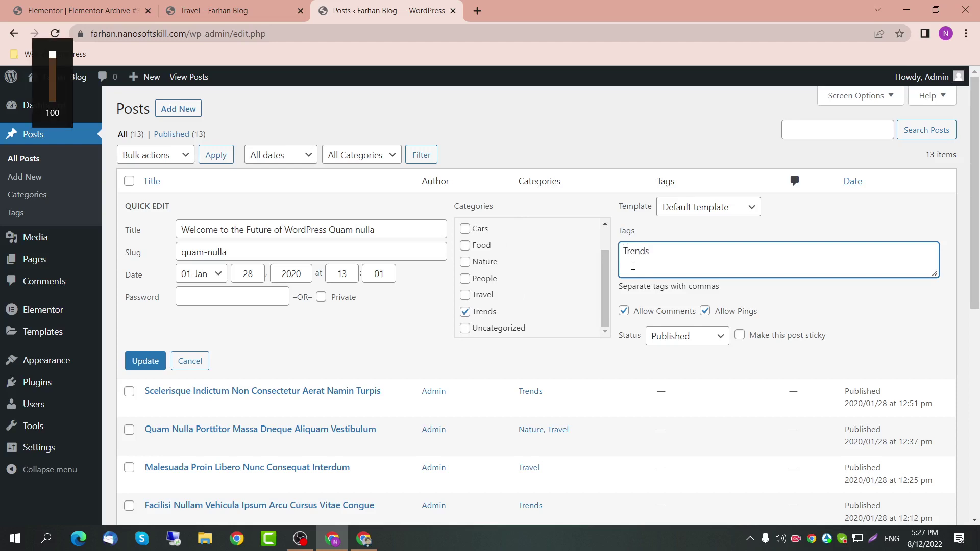
{"action": "left_click", "coordinate": [145, 361]}
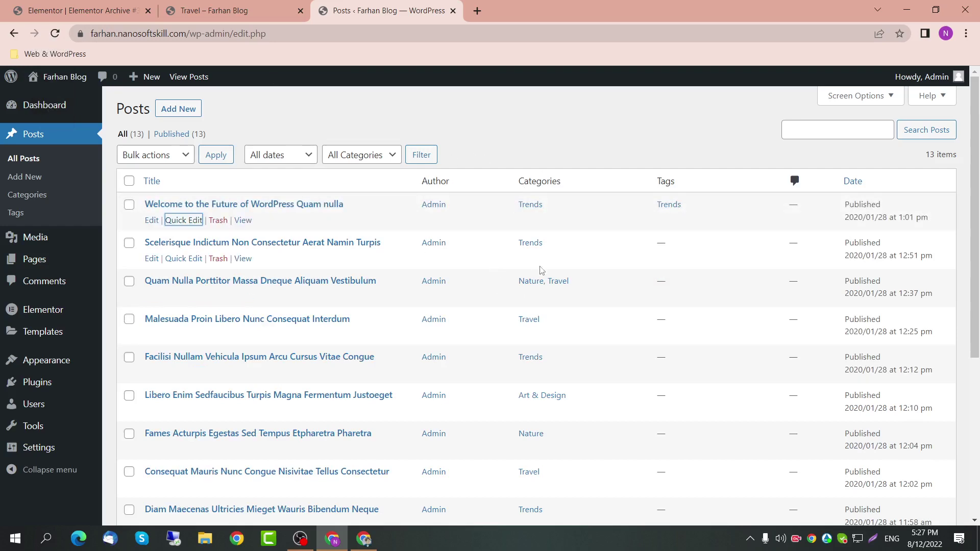
Step: On the live blog, view the Trends category page and its first post
{"action": "left_click", "coordinate": [224, 10]}
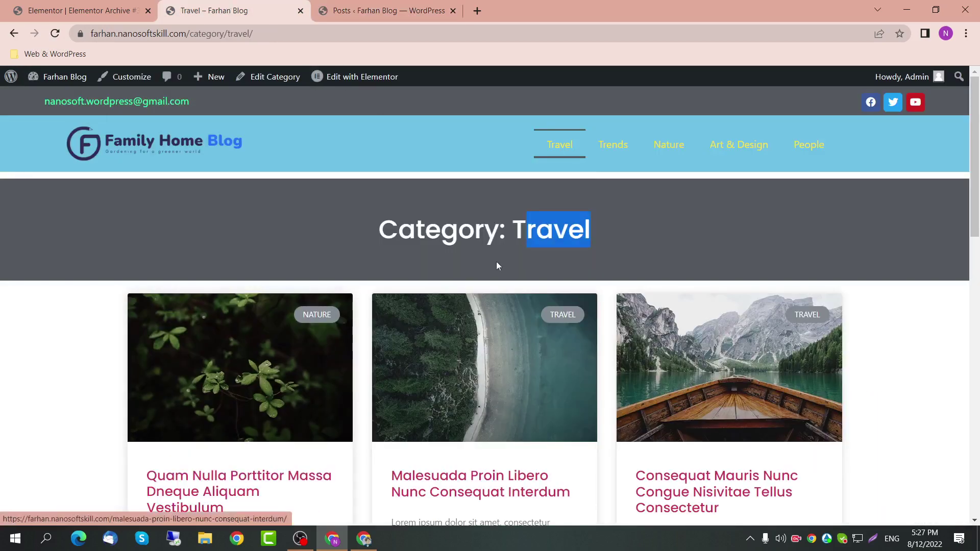
{"action": "left_click", "coordinate": [613, 144]}
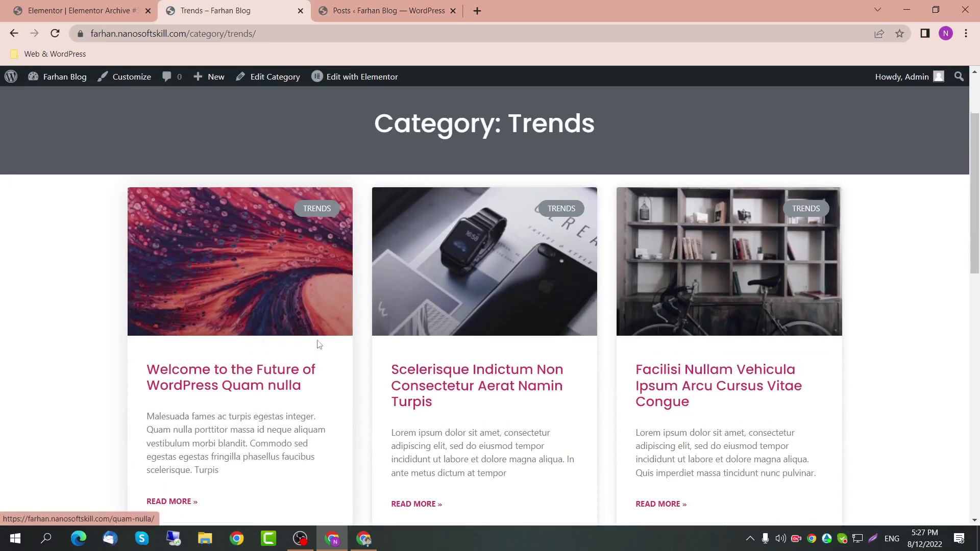
{"action": "left_click", "coordinate": [298, 324]}
{"action": "scroll", "coordinate": [479, 345], "scroll_direction": "down", "scroll_amount": 10}
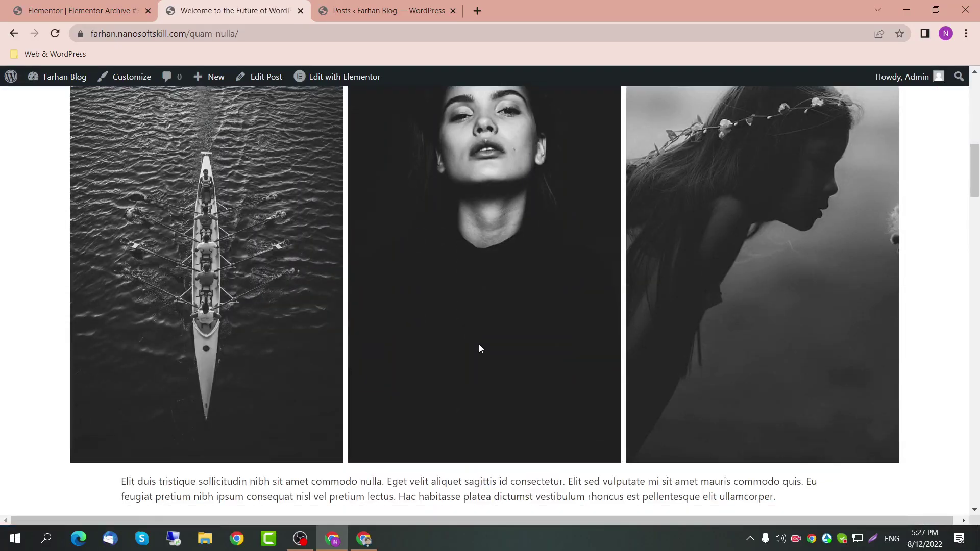
{"action": "scroll", "coordinate": [479, 348], "scroll_direction": "down", "scroll_amount": 19}
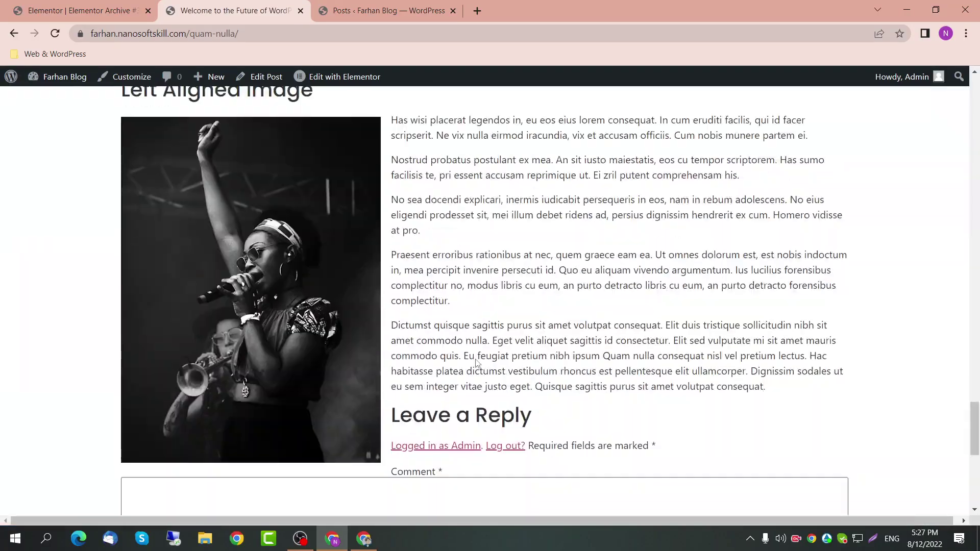
{"action": "scroll", "coordinate": [475, 359], "scroll_direction": "up", "scroll_amount": 20}
{"action": "scroll", "coordinate": [475, 360], "scroll_direction": "up", "scroll_amount": 10}
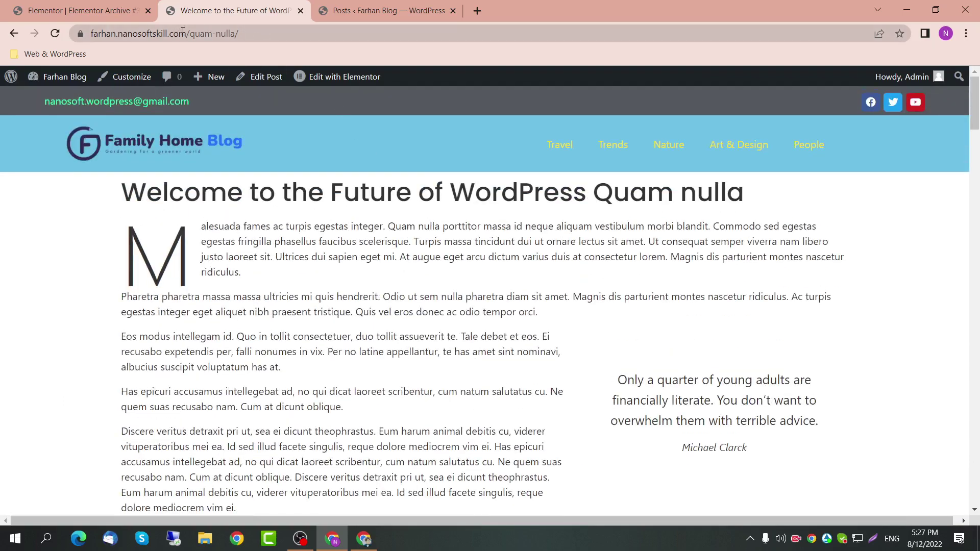
{"action": "left_click", "coordinate": [613, 145]}
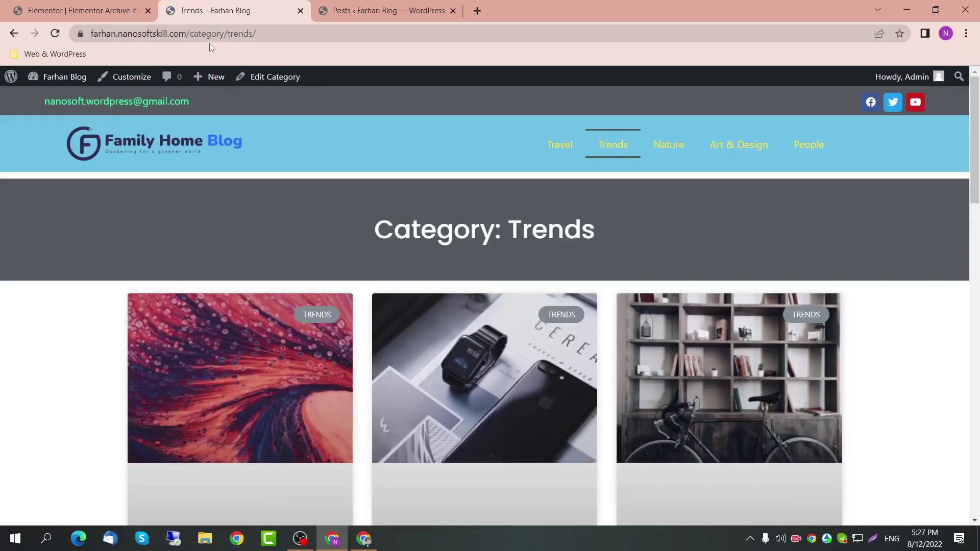
Step: Change the address from category/trends to /tag/trends/ to load the tag archive
{"action": "left_click", "coordinate": [209, 37]}
{"action": "double_click", "coordinate": [210, 34]}
{"action": "type", "text": "tags"}
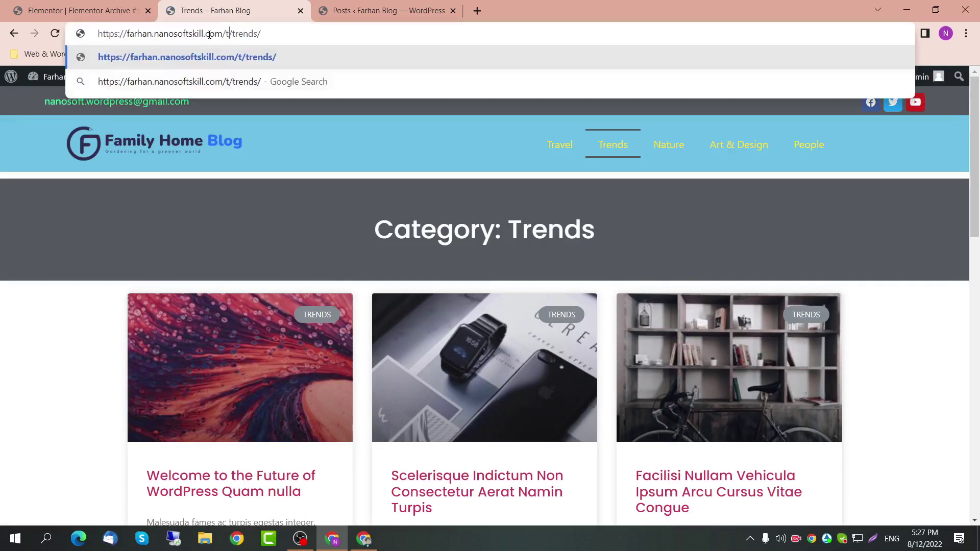
{"action": "key", "text": "Return"}
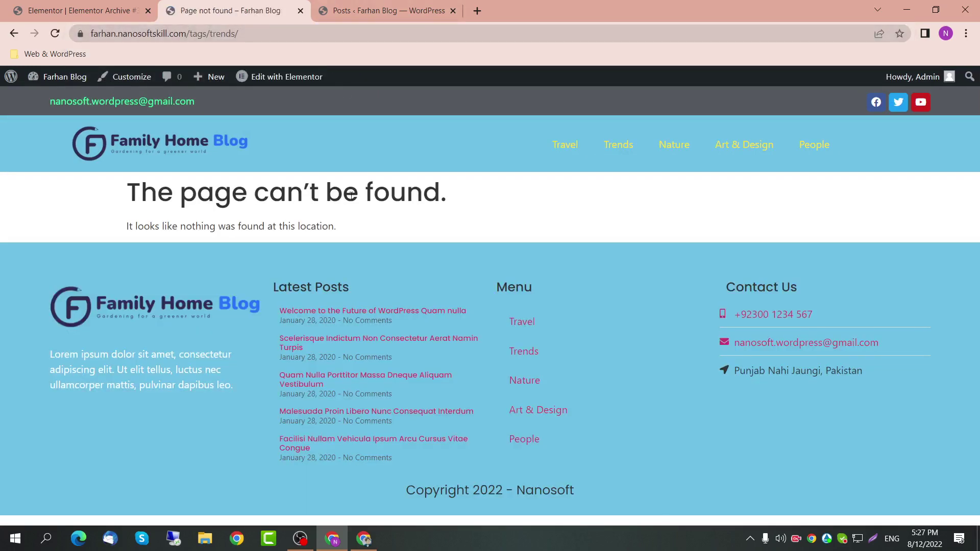
{"action": "left_click", "coordinate": [206, 35]}
{"action": "left_click", "coordinate": [206, 35]}
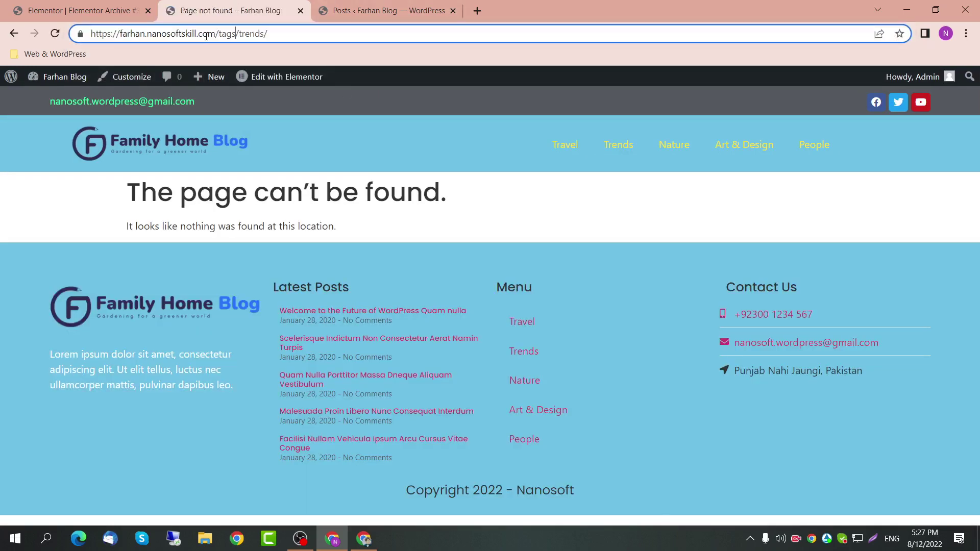
{"action": "key", "text": "BackSpace"}
{"action": "key", "text": "Return"}
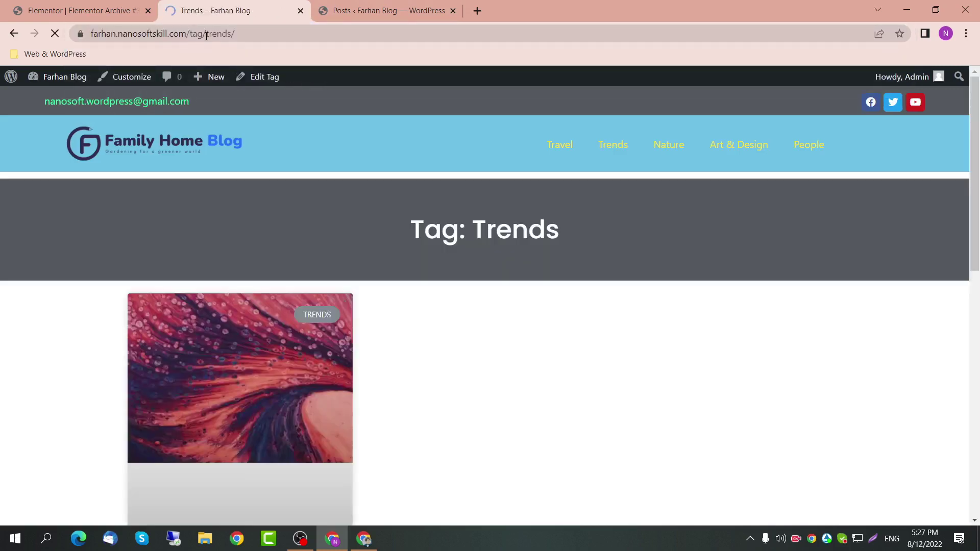
Step: Inspect the Tag: Trends heading and the post's author details on the archive page
{"action": "left_click_drag", "start_coordinate": [458, 221], "coordinate": [472, 222]}
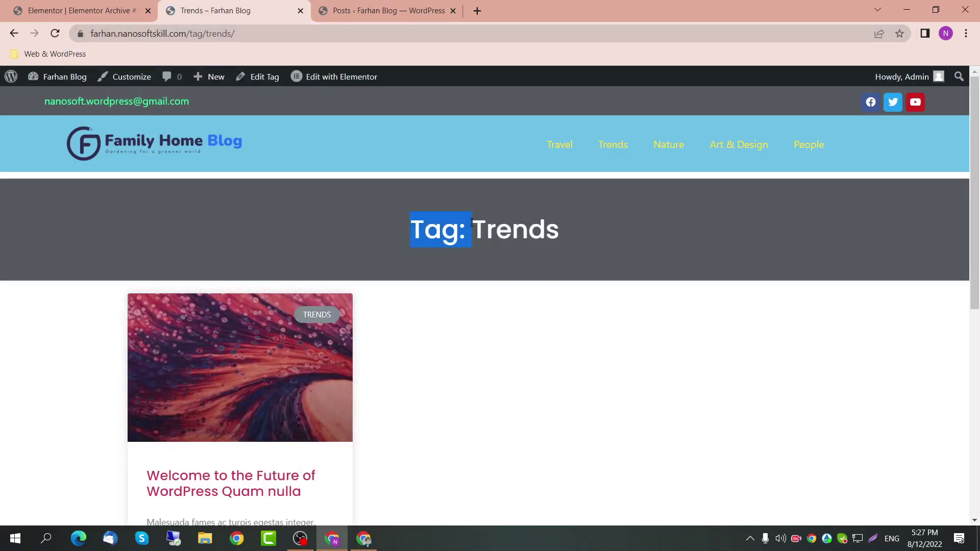
{"action": "left_click_drag", "start_coordinate": [565, 232], "coordinate": [409, 232]}
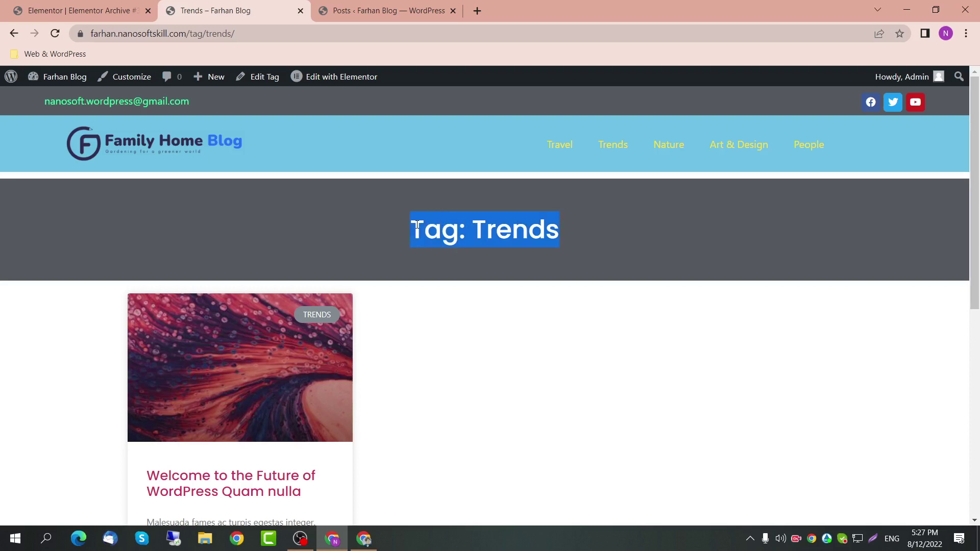
{"action": "scroll", "coordinate": [521, 311], "scroll_direction": "down", "scroll_amount": 1}
{"action": "scroll", "coordinate": [517, 302], "scroll_direction": "down", "scroll_amount": 1}
{"action": "scroll", "coordinate": [516, 289], "scroll_direction": "up", "scroll_amount": 1}
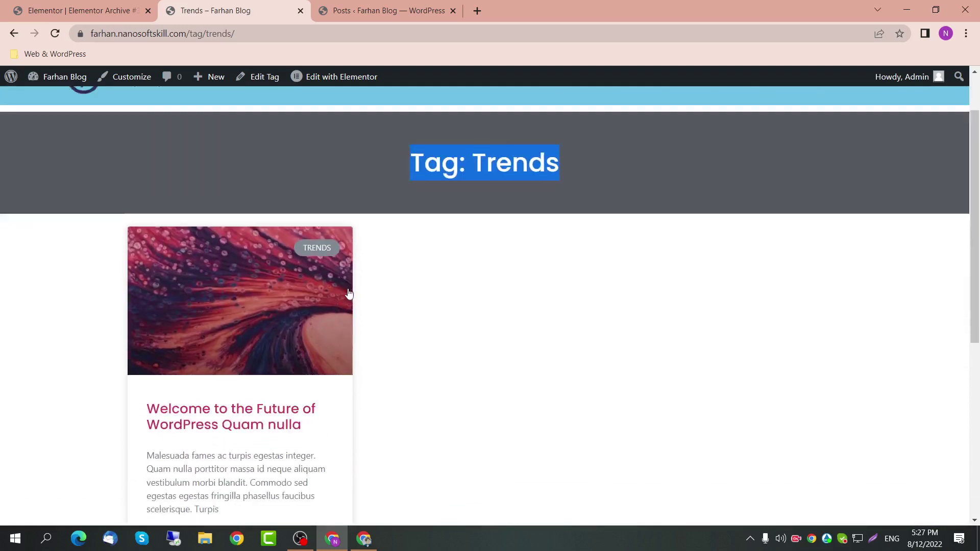
{"action": "scroll", "coordinate": [460, 296], "scroll_direction": "down", "scroll_amount": 3}
{"action": "scroll", "coordinate": [273, 306], "scroll_direction": "up", "scroll_amount": 4}
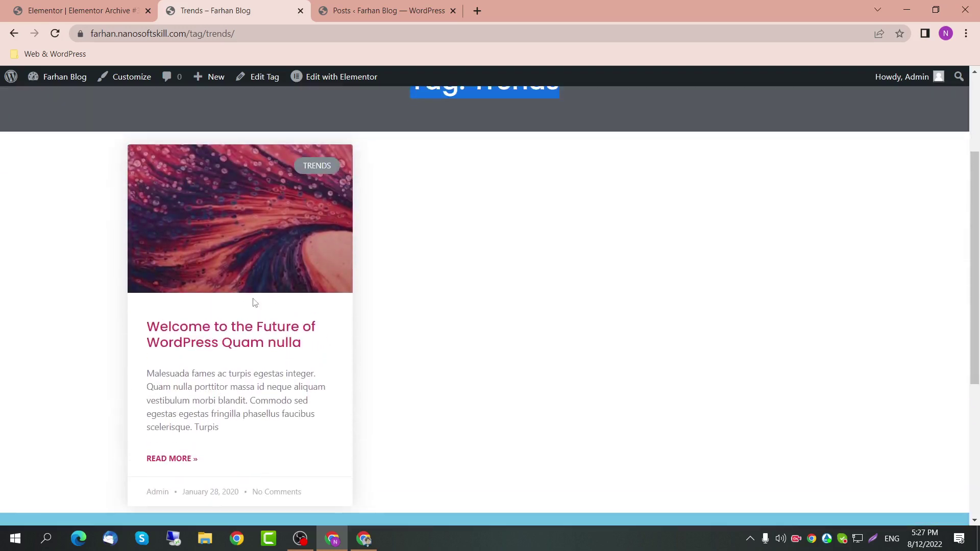
{"action": "scroll", "coordinate": [396, 265], "scroll_direction": "up", "scroll_amount": 1}
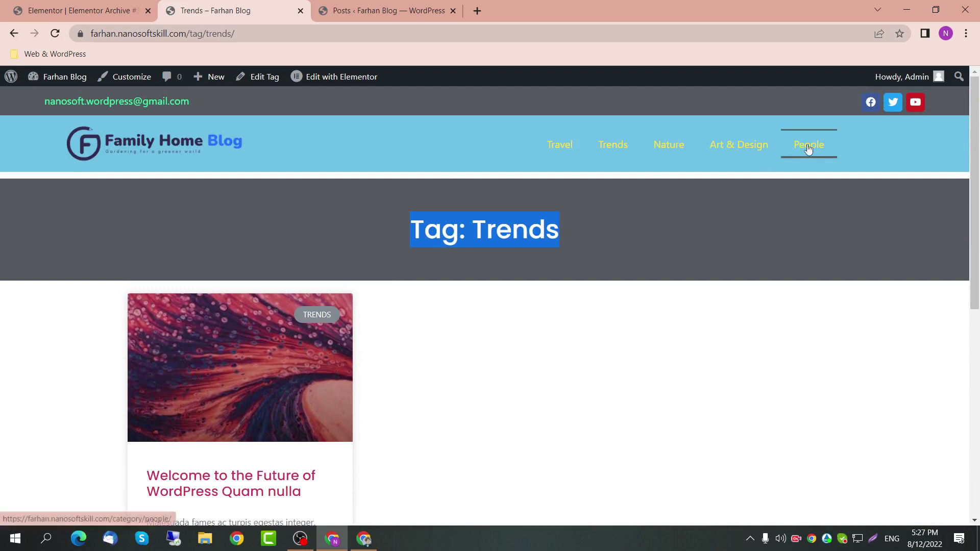
{"action": "scroll", "coordinate": [320, 345], "scroll_direction": "down", "scroll_amount": 3}
{"action": "scroll", "coordinate": [202, 362], "scroll_direction": "down", "scroll_amount": 1}
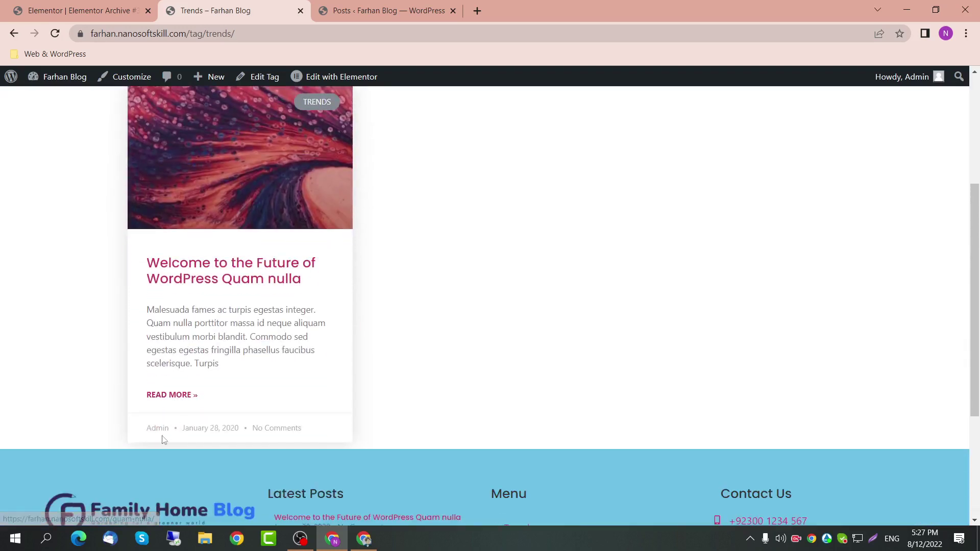
{"action": "double_click", "coordinate": [156, 428]}
{"action": "scroll", "coordinate": [402, 440], "scroll_direction": "down", "scroll_amount": 2}
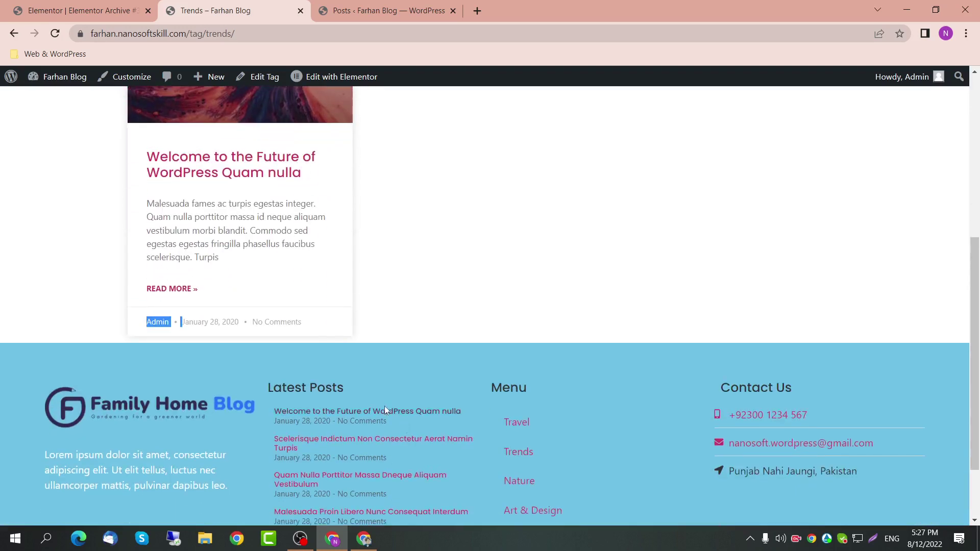
{"action": "scroll", "coordinate": [450, 187], "scroll_direction": "up", "scroll_amount": 6}
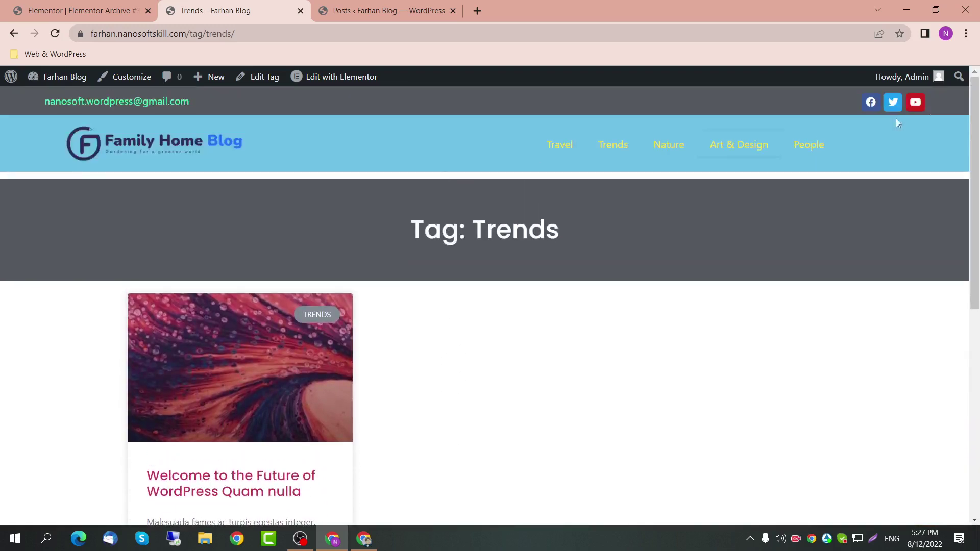
Step: Try the /author/ and author?=1 addresses on the live site
{"action": "left_click_drag", "start_coordinate": [236, 33], "coordinate": [191, 35]}
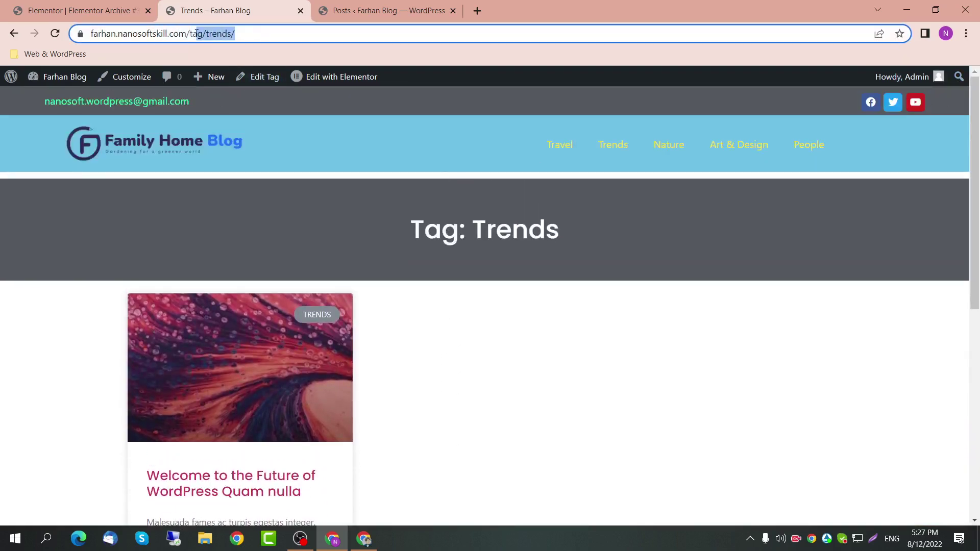
{"action": "type", "text": "author"}
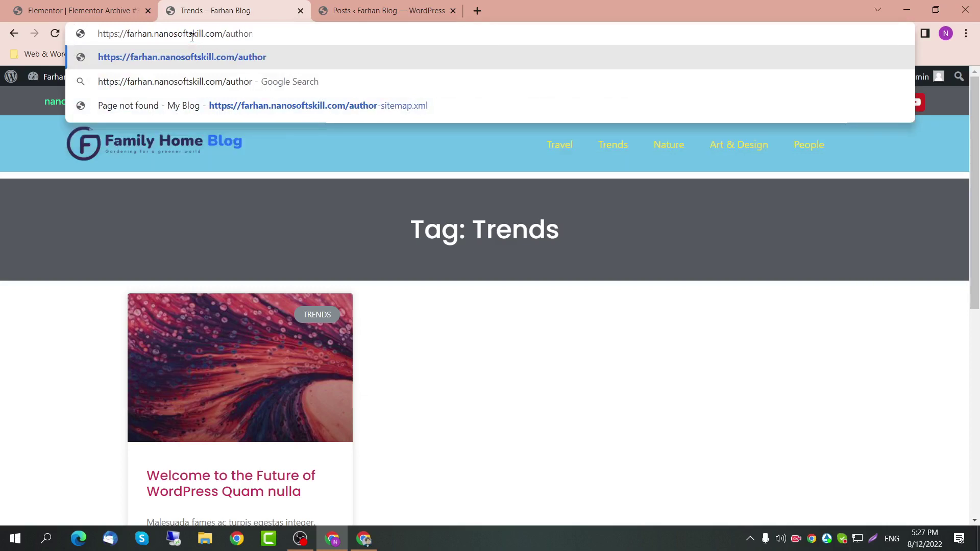
{"action": "key", "text": "Return"}
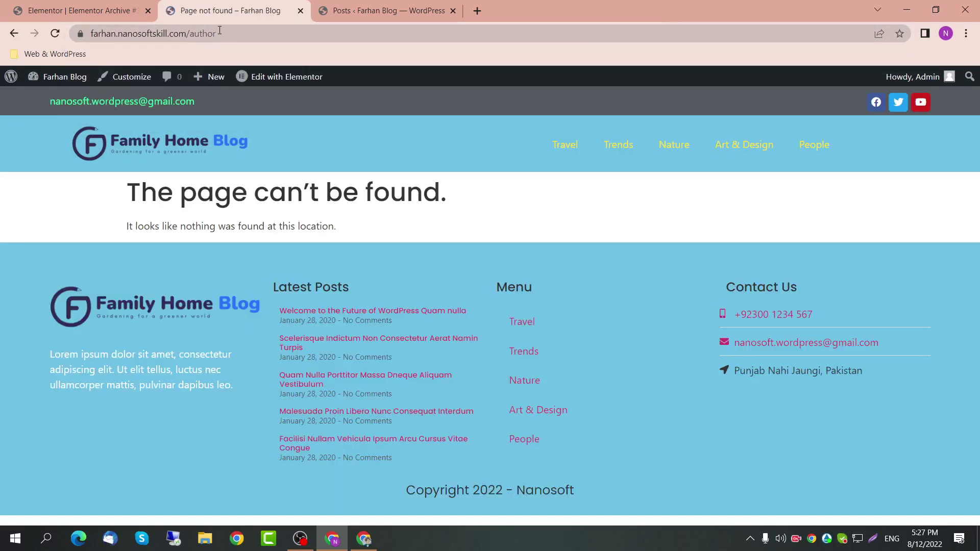
{"action": "double_click", "coordinate": [229, 34]}
{"action": "key", "text": "End"}
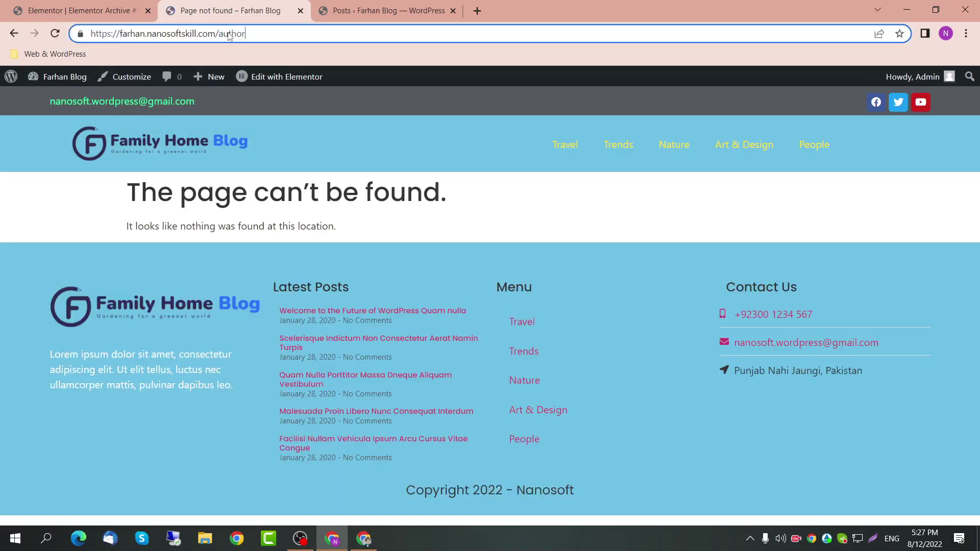
{"action": "type", "text": "?=1"}
{"action": "key", "text": "Return"}
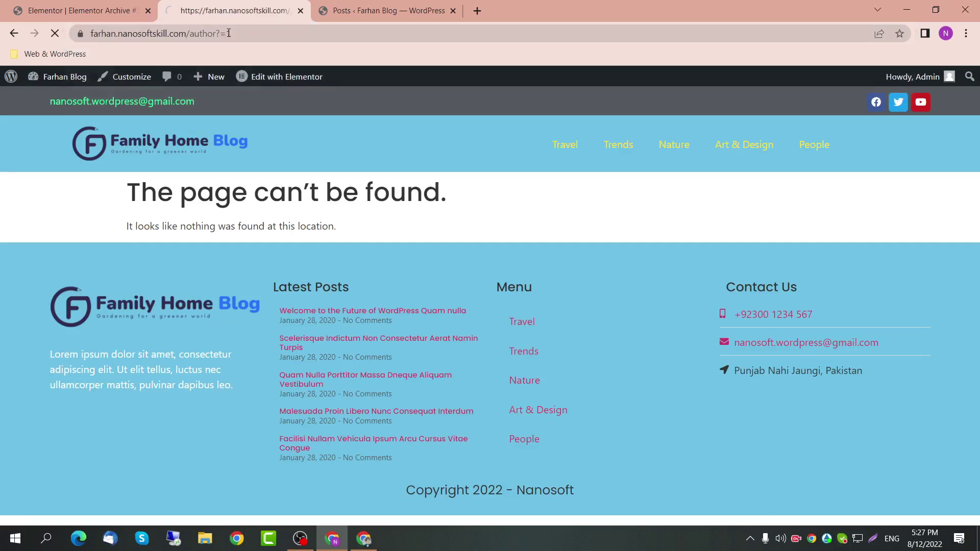
Step: Open the admin user's public author page from the Users list
{"action": "left_click", "coordinate": [77, 11]}
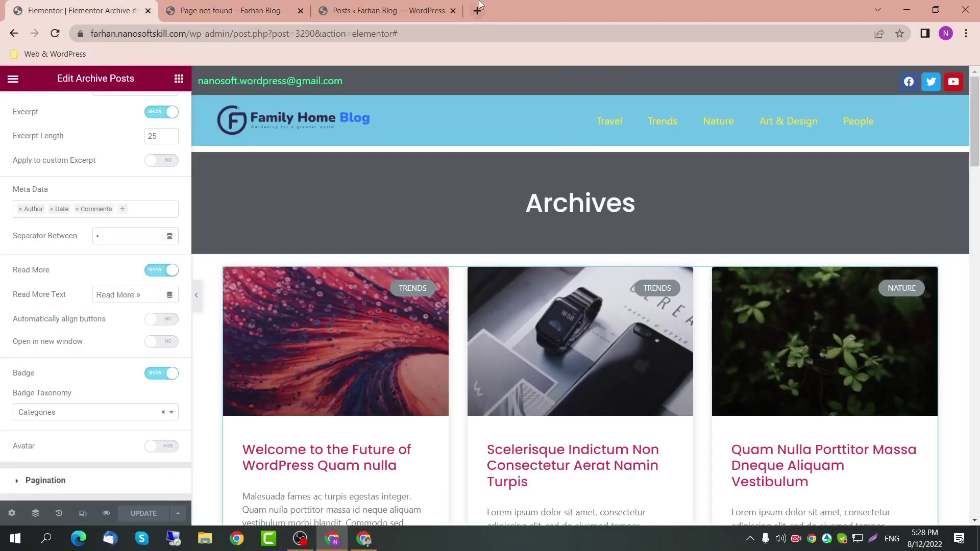
{"action": "left_click", "coordinate": [388, 10]}
{"action": "mouse_move", "coordinate": [63, 411]}
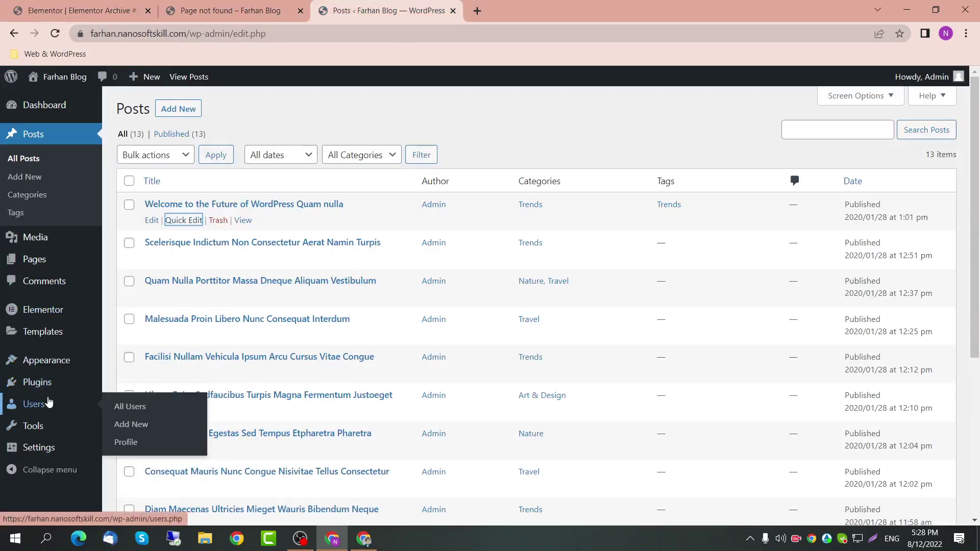
{"action": "left_click", "coordinate": [129, 407]}
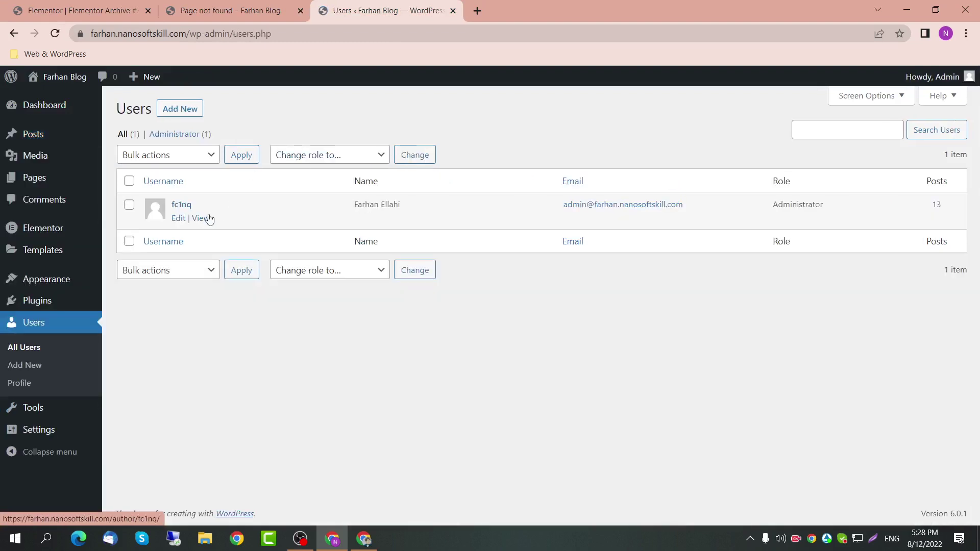
{"action": "left_click", "coordinate": [205, 217], "text": "ctrl"}
{"action": "left_click", "coordinate": [541, 10]}
{"action": "left_click_drag", "start_coordinate": [242, 33], "coordinate": [224, 33]}
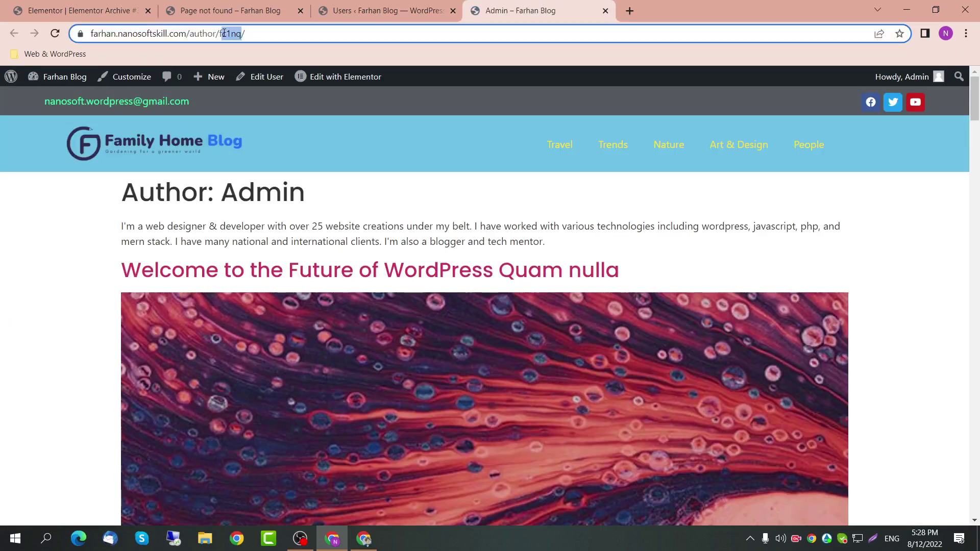
Step: Close the Users tab, check the Author: Admin heading, and return to the template editor
{"action": "left_click", "coordinate": [425, 11]}
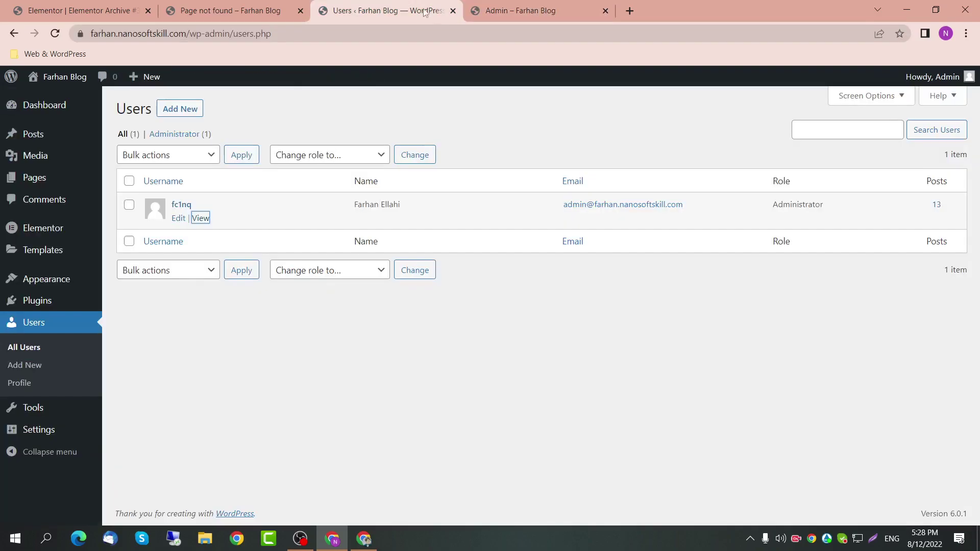
{"action": "left_click", "coordinate": [452, 10]}
{"action": "left_click_drag", "start_coordinate": [308, 193], "coordinate": [179, 219]}
{"action": "scroll", "coordinate": [254, 305], "scroll_direction": "down", "scroll_amount": 20}
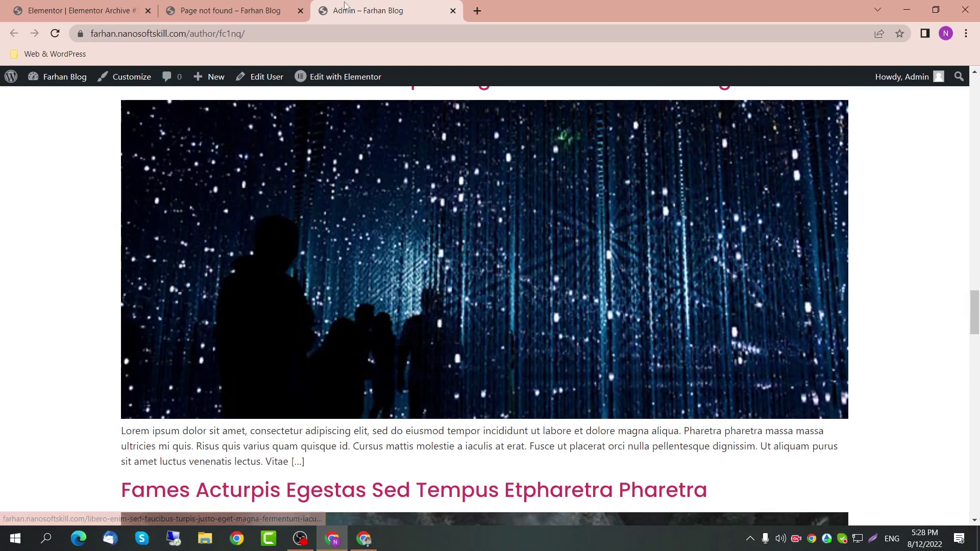
{"action": "left_click", "coordinate": [258, 10]}
{"action": "left_click", "coordinate": [67, 10]}
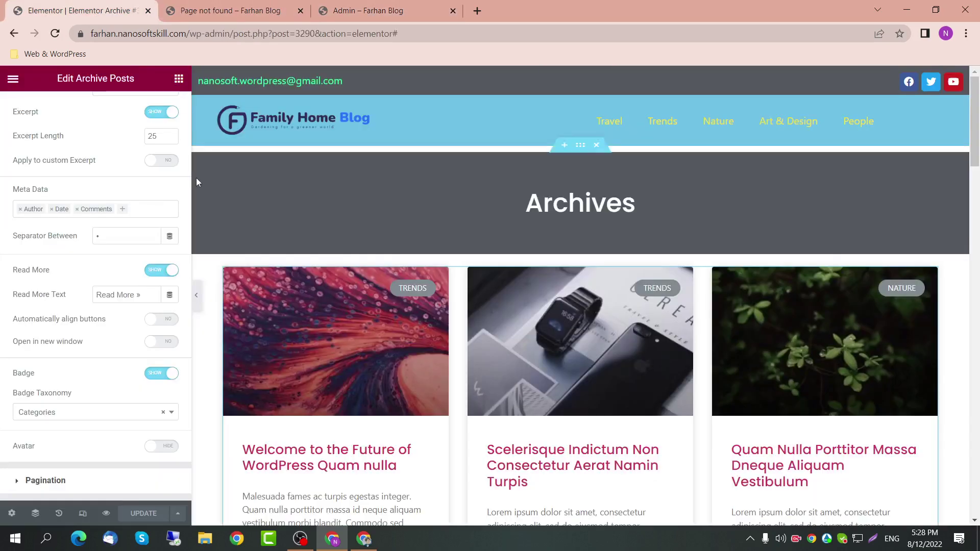
Step: Exit Elementor and check the Category heading on the live Trends archive page
{"action": "left_click", "coordinate": [13, 79]}
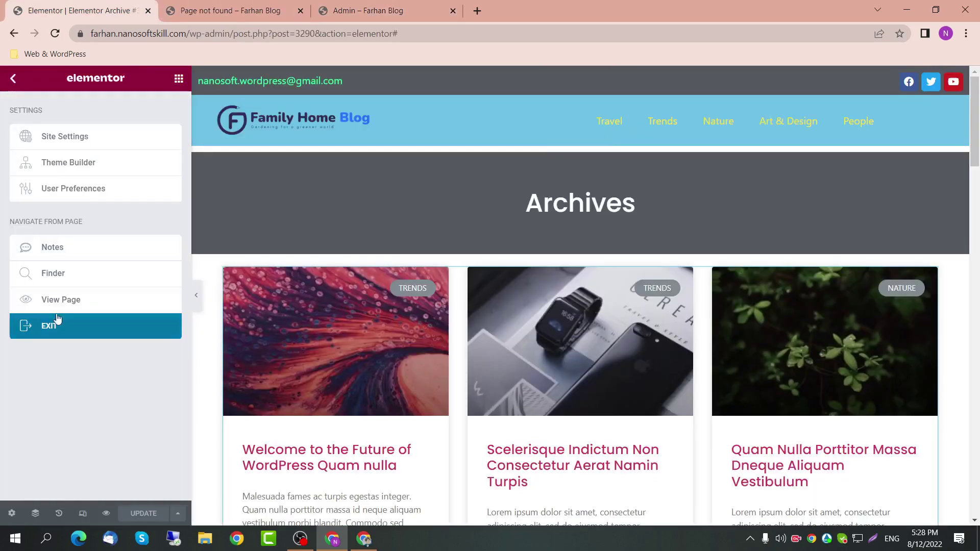
{"action": "left_click", "coordinate": [57, 324]}
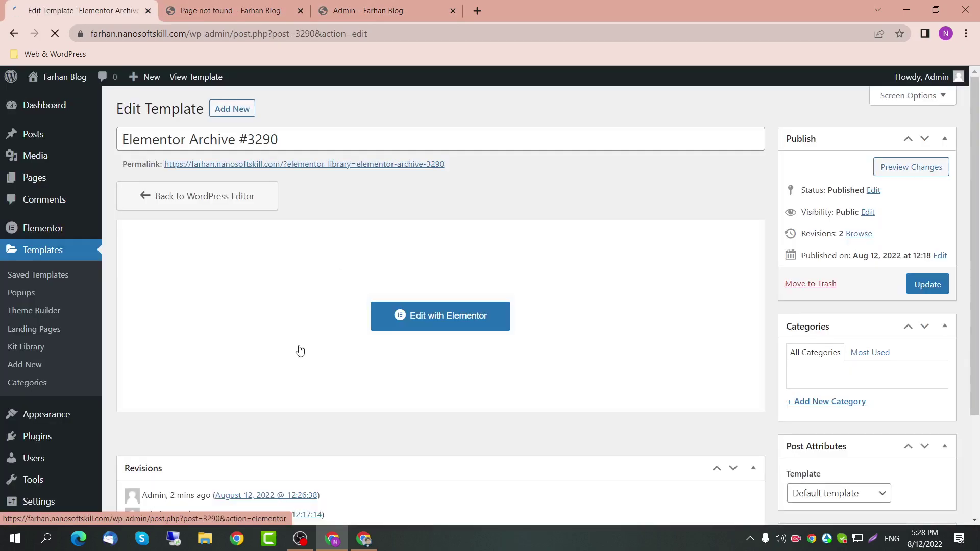
{"action": "left_click", "coordinate": [235, 10]}
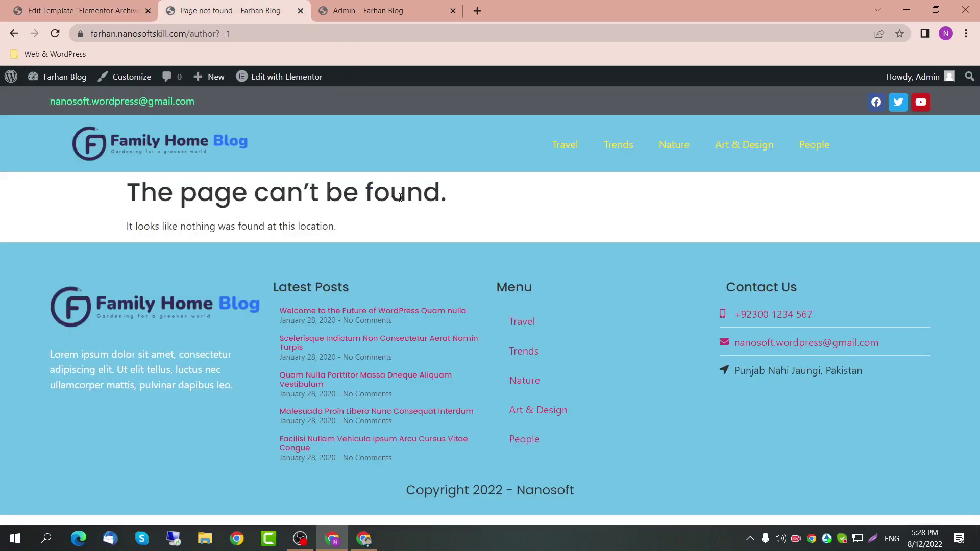
{"action": "left_click", "coordinate": [615, 144]}
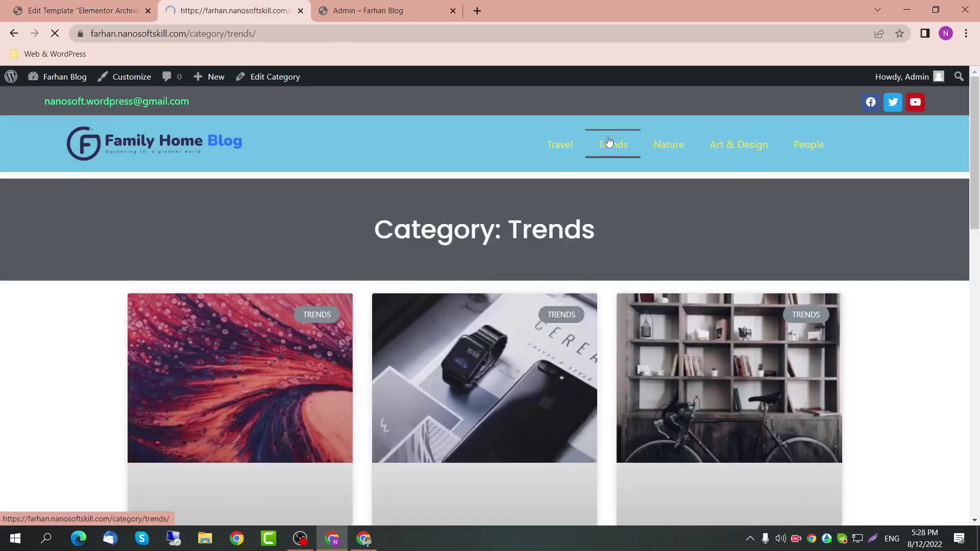
{"action": "left_click_drag", "start_coordinate": [498, 234], "coordinate": [380, 243]}
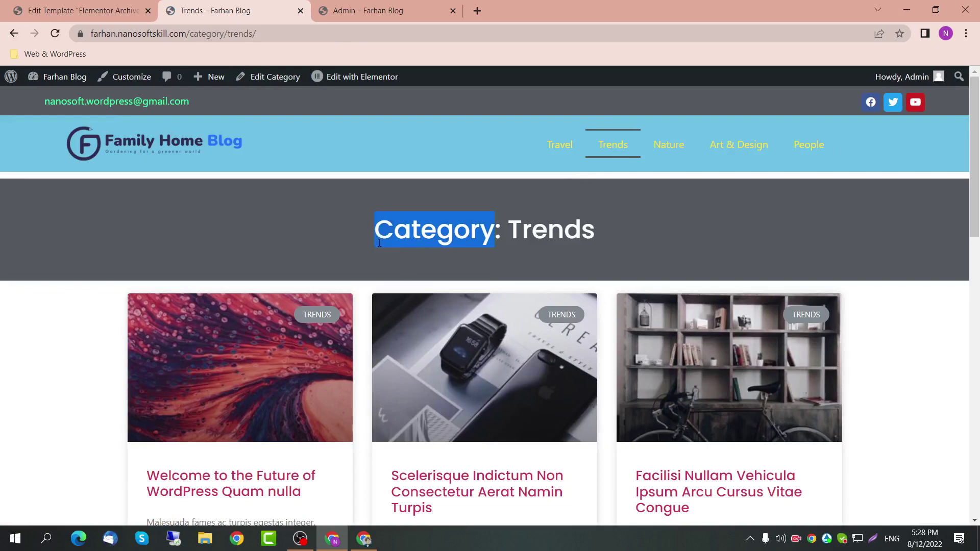
{"action": "left_click", "coordinate": [122, 11]}
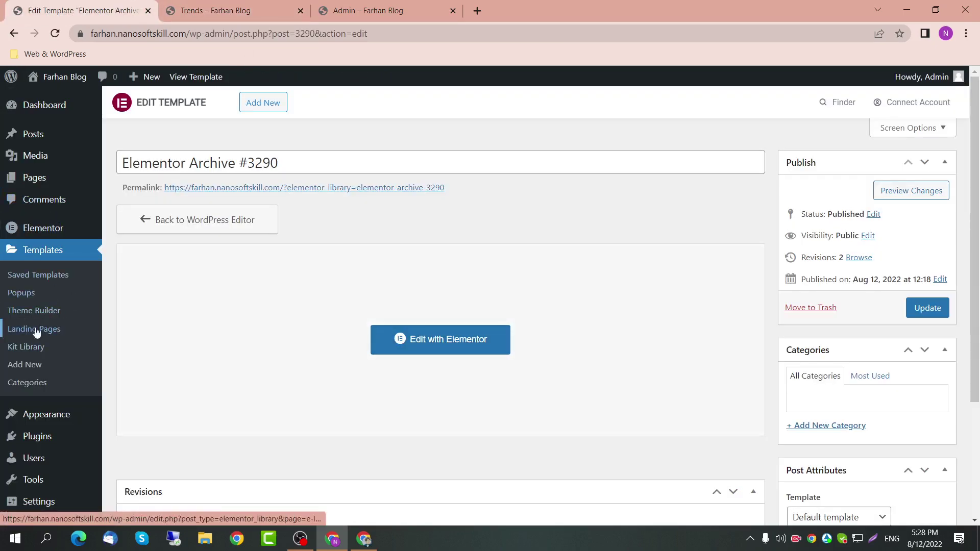
Step: Filter the Theme Builder to Archive templates and add a new one
{"action": "left_click", "coordinate": [46, 312]}
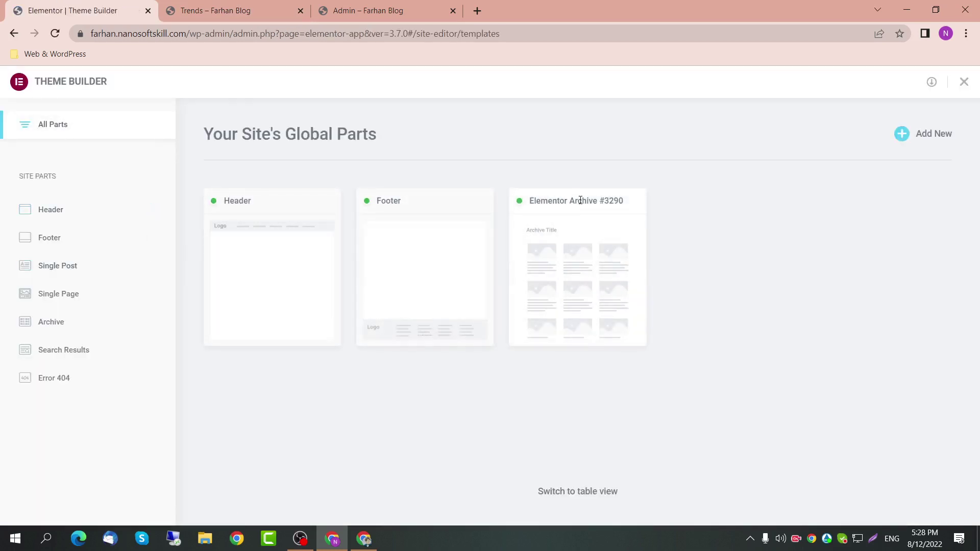
{"action": "double_click", "coordinate": [616, 203]}
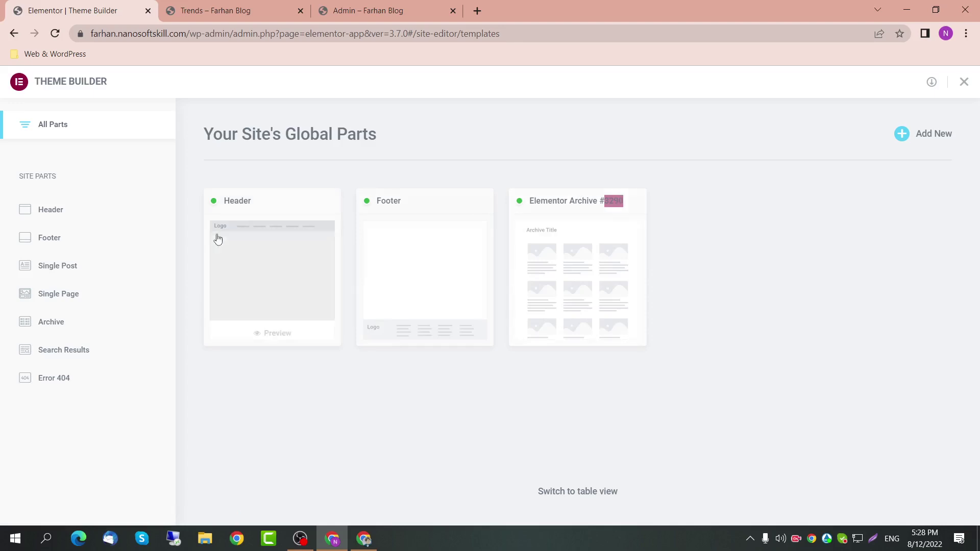
{"action": "left_click", "coordinate": [61, 332]}
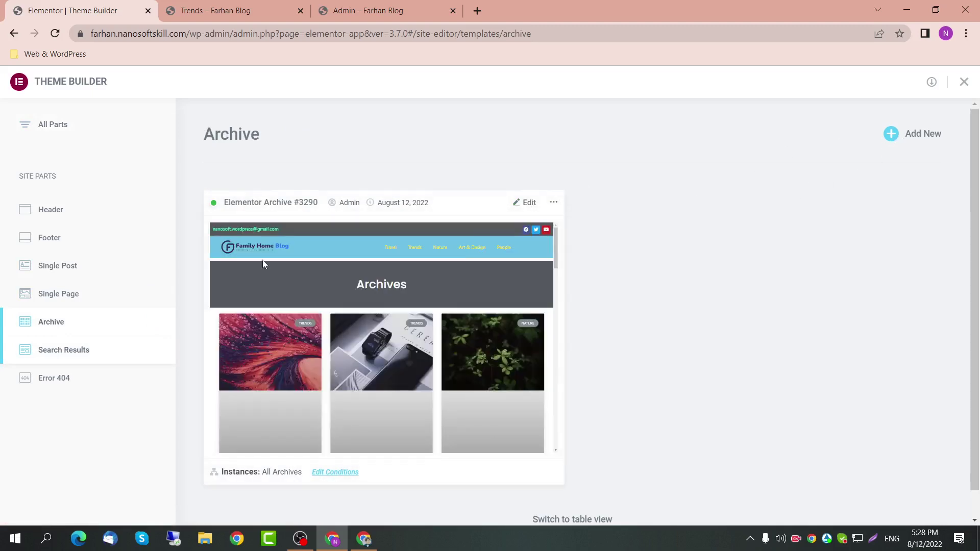
{"action": "left_click", "coordinate": [913, 133]}
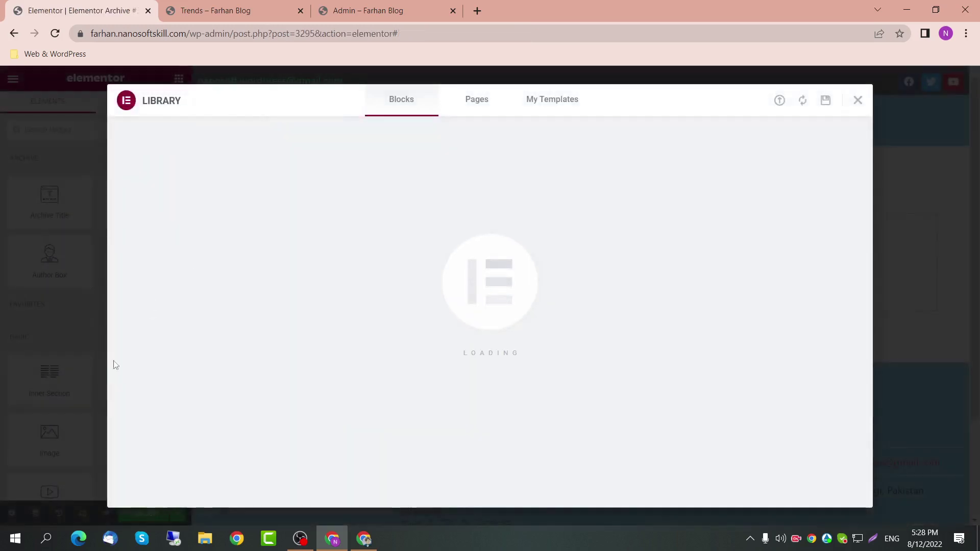
Step: Close the template library and retitle the template 'Author Archives' in its settings
{"action": "left_click", "coordinate": [857, 101]}
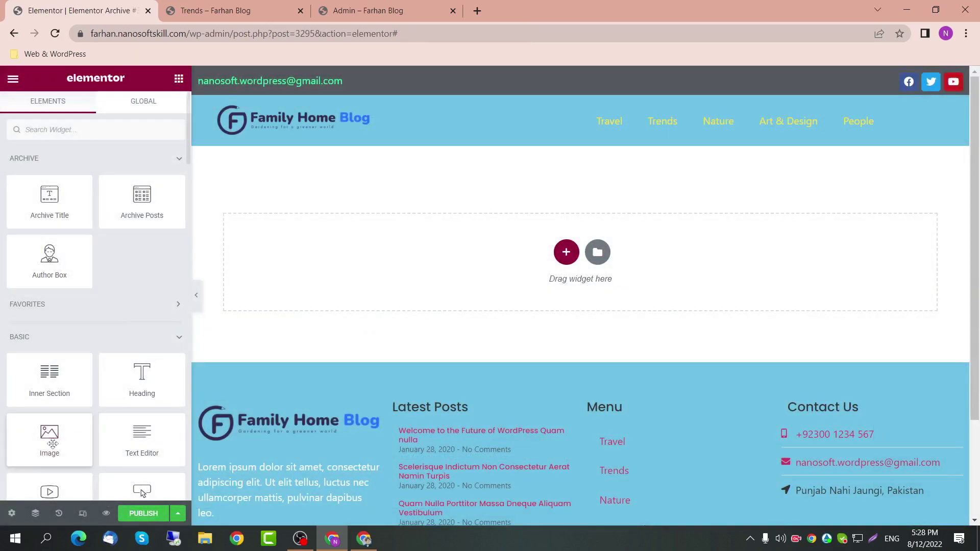
{"action": "left_click", "coordinate": [12, 513]}
{"action": "triple_click", "coordinate": [120, 187]}
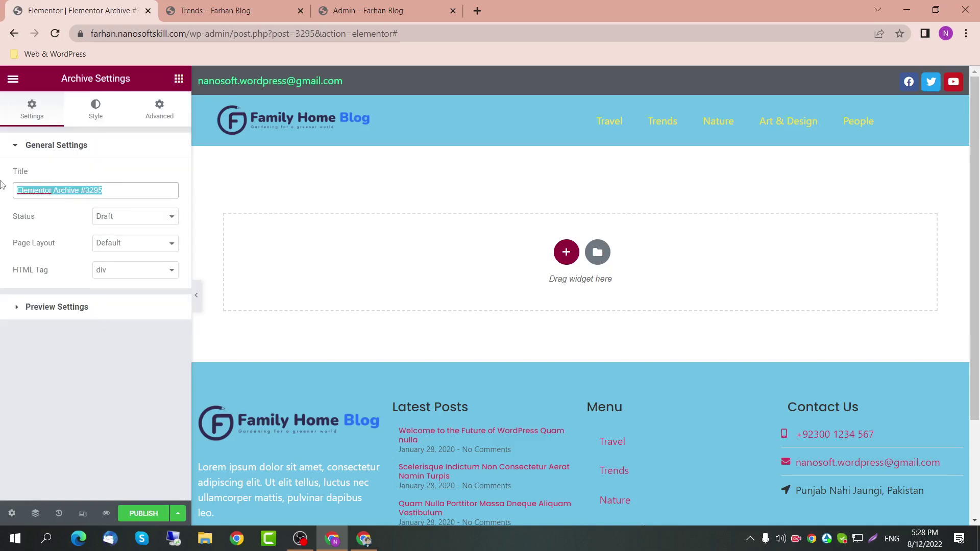
{"action": "key", "text": "Caps_Lock"}
{"action": "key", "text": "Caps_Lock"}
{"action": "type", "text": "Autgh"}
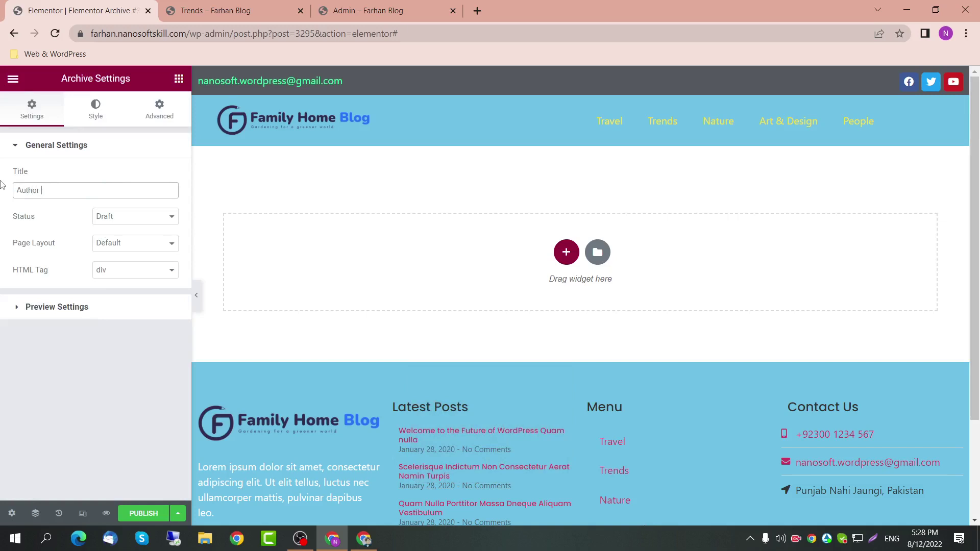
{"action": "key", "text": "Caps_Lock"}
{"action": "key", "text": "Caps_Lock"}
{"action": "type", "text": "A"}
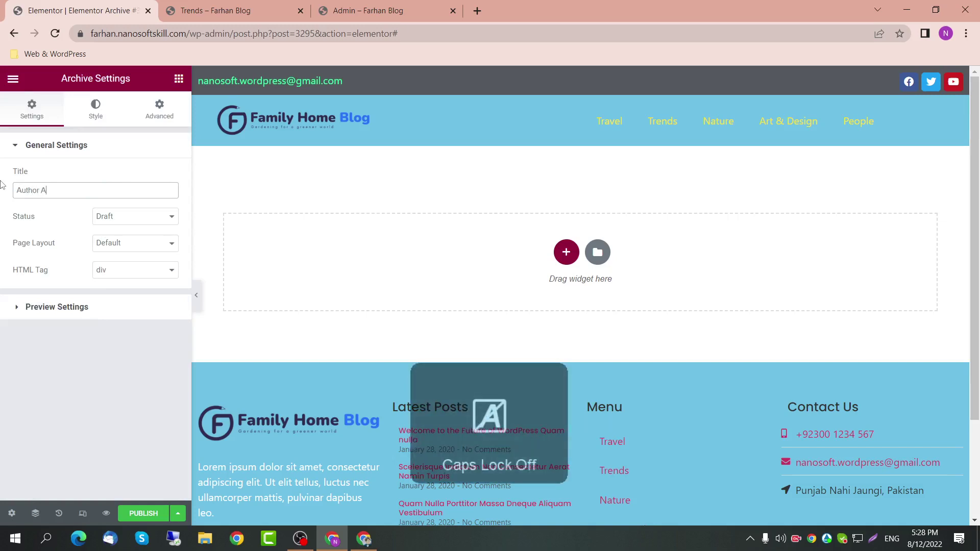
{"action": "type", "text": "rchives"}
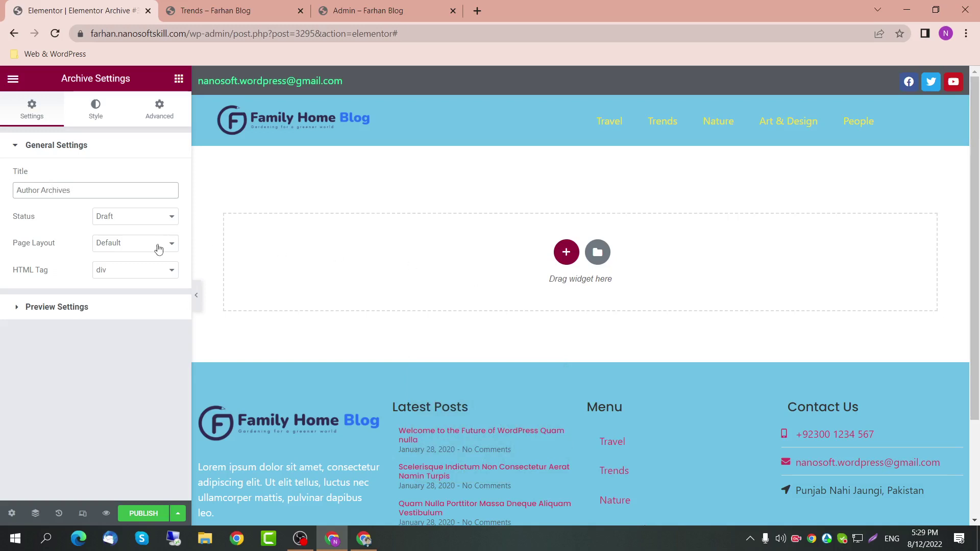
{"action": "left_click", "coordinate": [142, 513]}
Step: Add two display conditions: an All Archives exclusion and an Author Archive condition
{"action": "left_click", "coordinate": [142, 514]}
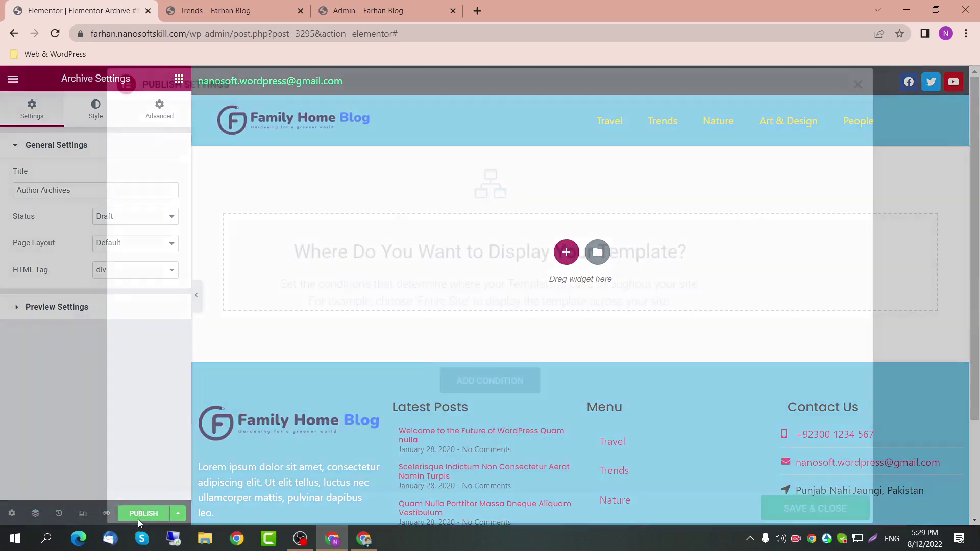
{"action": "left_click", "coordinate": [513, 380]}
{"action": "left_click", "coordinate": [443, 355]}
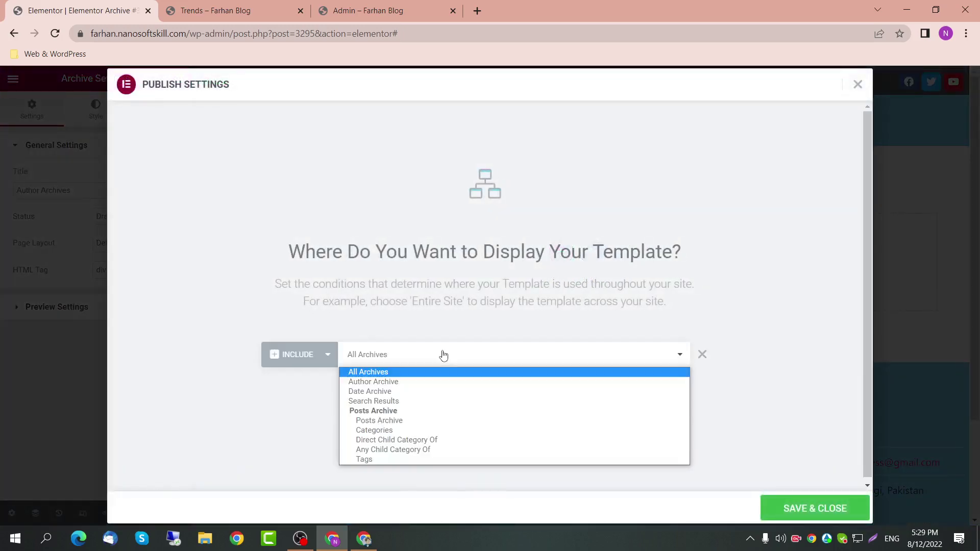
{"action": "left_click", "coordinate": [291, 351]}
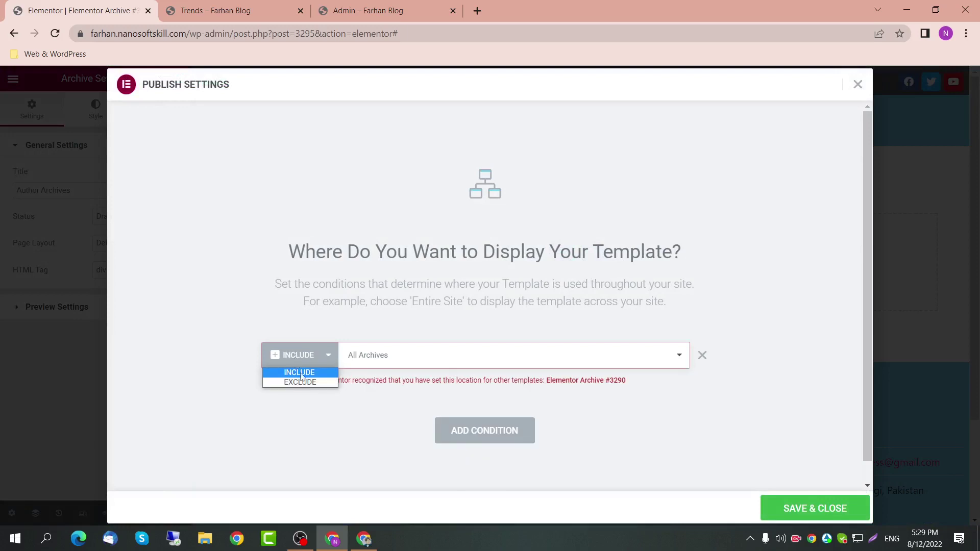
{"action": "left_click", "coordinate": [304, 381]}
{"action": "left_click", "coordinate": [476, 411]}
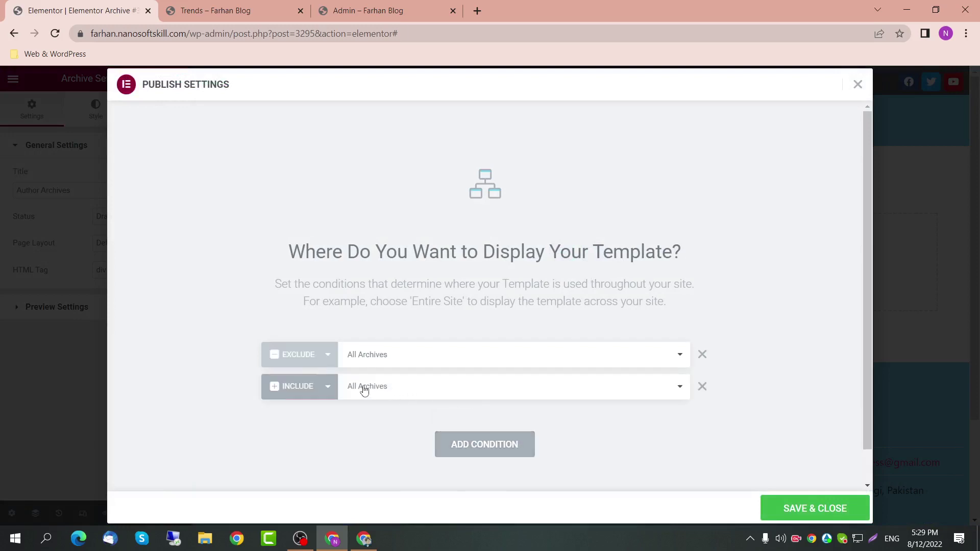
{"action": "left_click", "coordinate": [383, 392]}
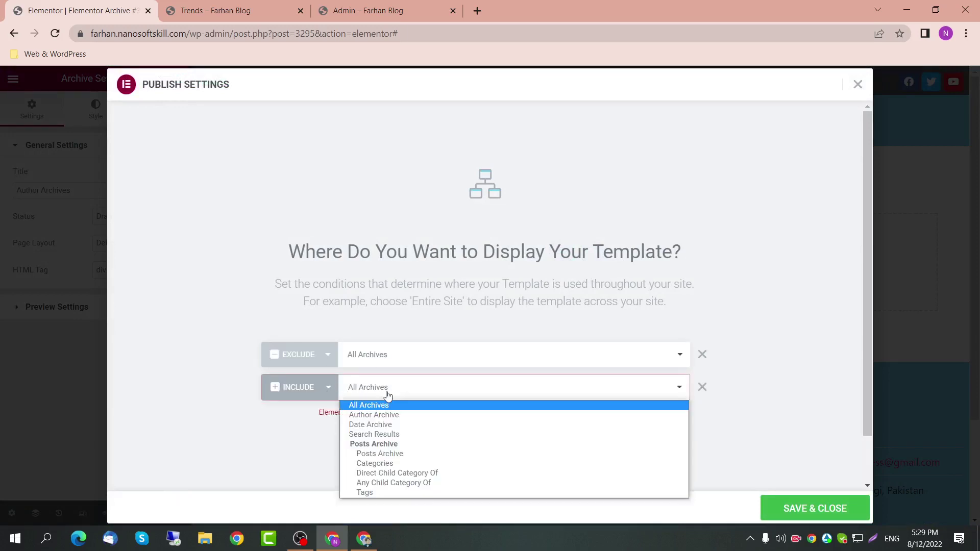
{"action": "left_click", "coordinate": [381, 415]}
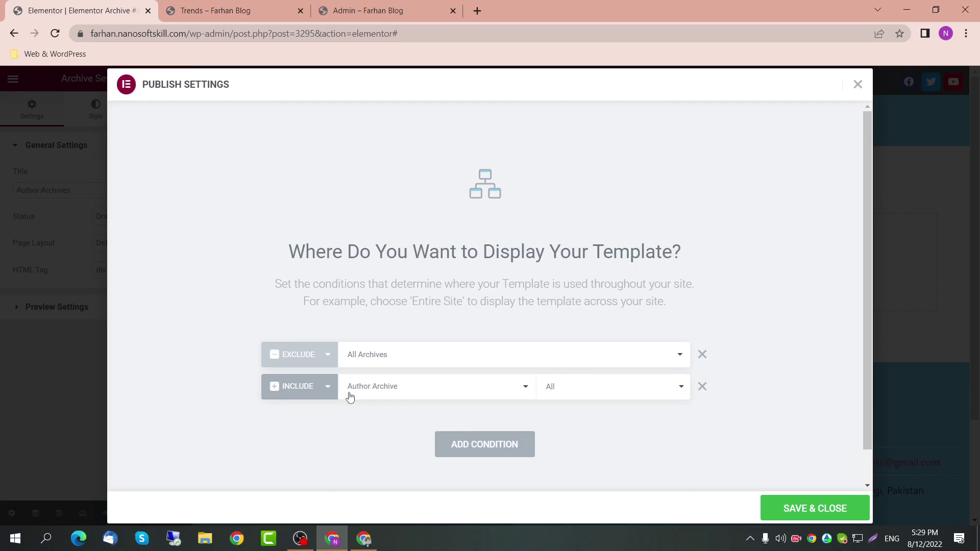
Step: Set All Archives to Exclude and Author Archive to Include, then save and publish
{"action": "left_click", "coordinate": [327, 359]}
{"action": "left_click", "coordinate": [300, 377]}
{"action": "left_click", "coordinate": [301, 384]}
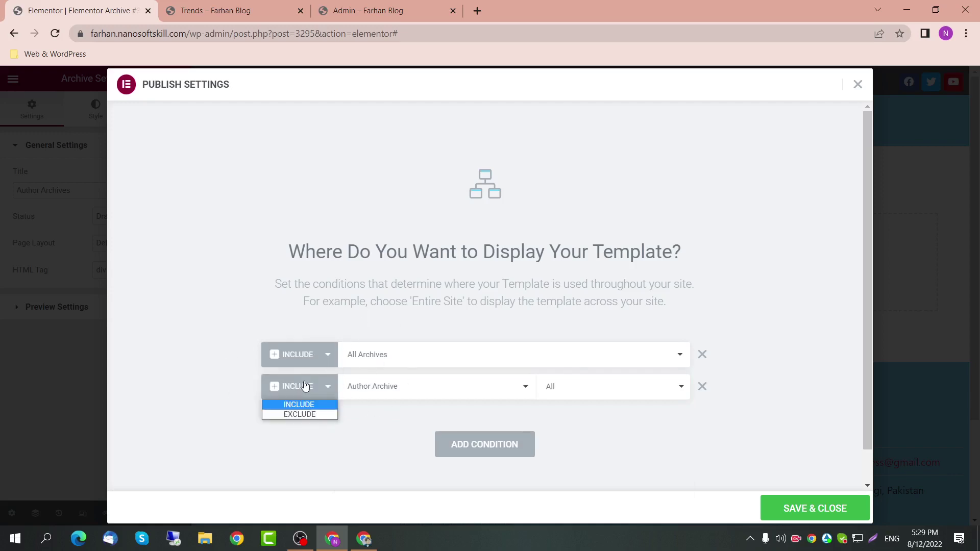
{"action": "left_click", "coordinate": [291, 432]}
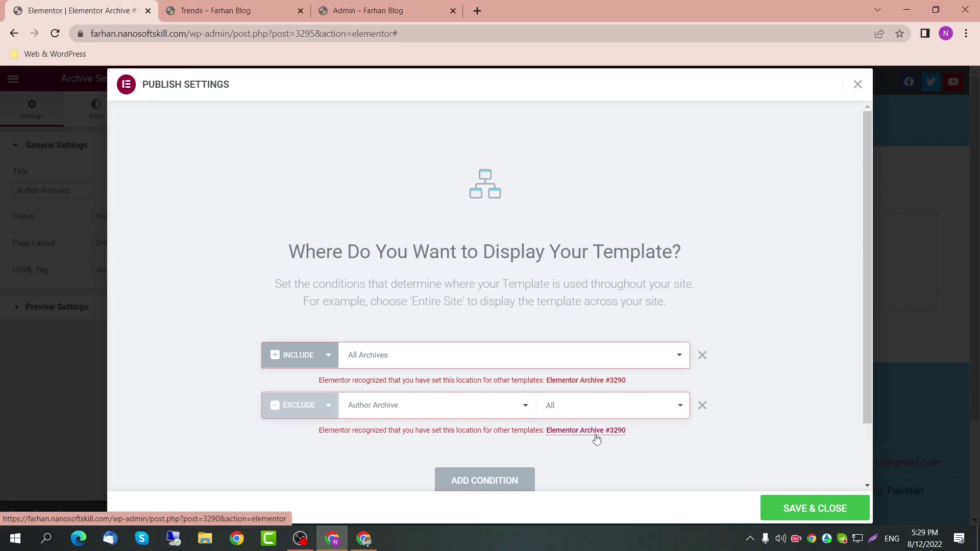
{"action": "left_click", "coordinate": [308, 363]}
{"action": "left_click", "coordinate": [304, 382]}
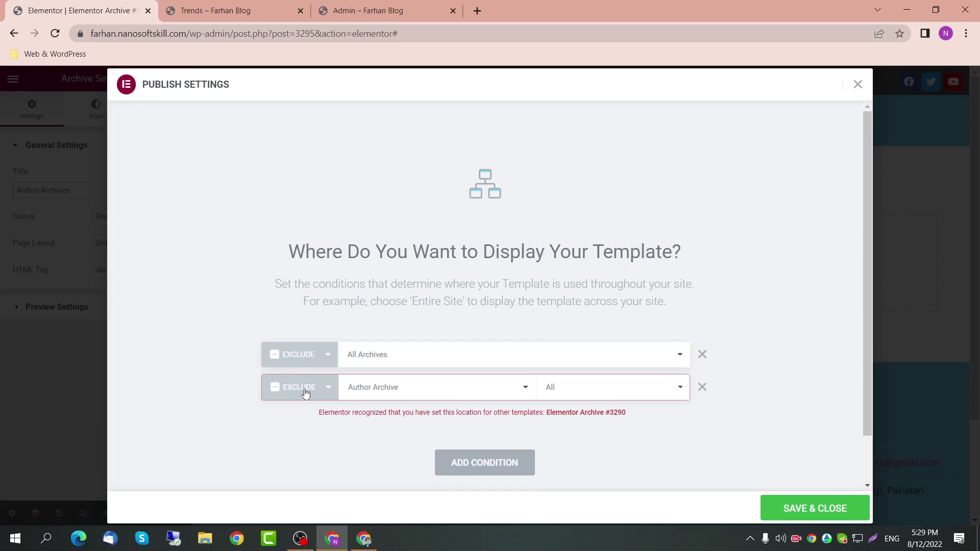
{"action": "left_click", "coordinate": [305, 392]}
{"action": "left_click", "coordinate": [302, 404]}
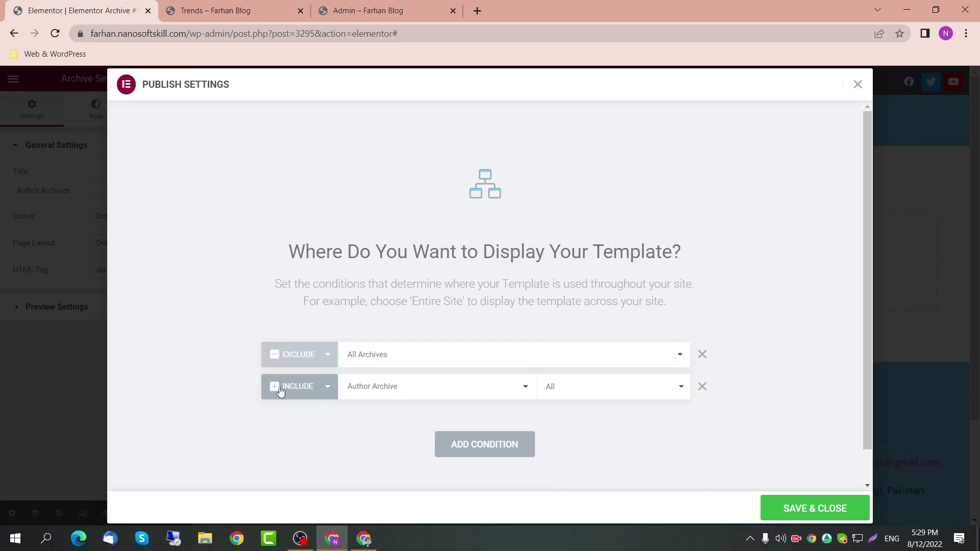
{"action": "left_click", "coordinate": [796, 509]}
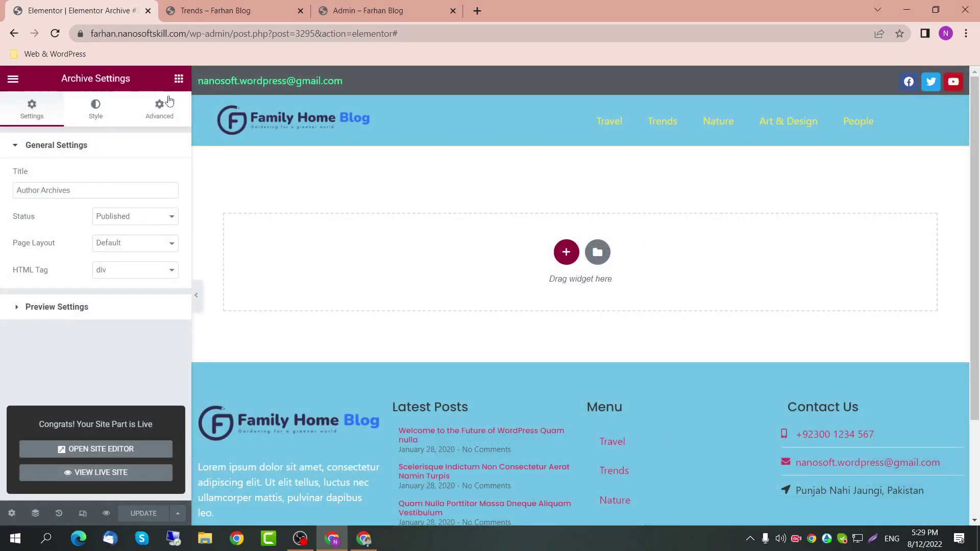
Step: Place an Author Box showing the current author with an All Posts archive button
{"action": "left_click", "coordinate": [178, 78]}
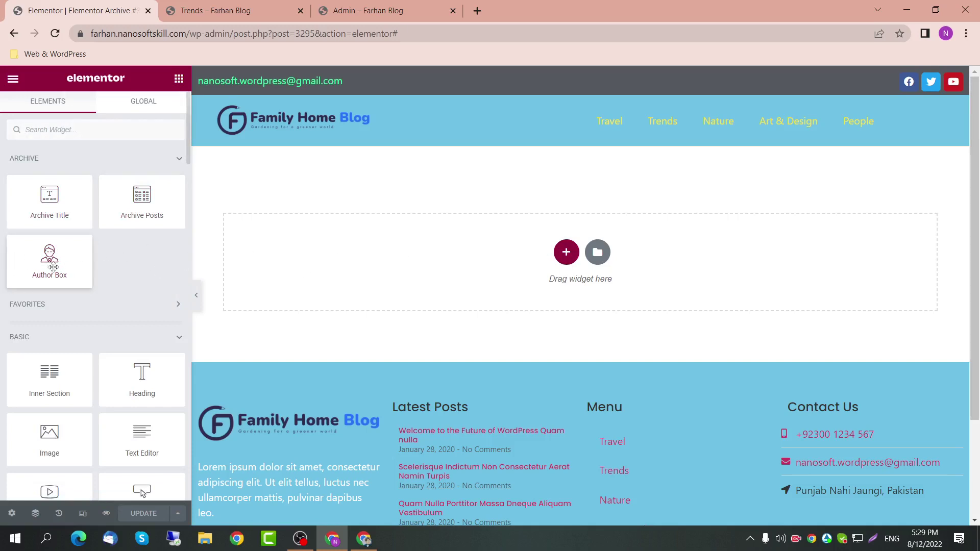
{"action": "left_click_drag", "start_coordinate": [53, 267], "coordinate": [508, 286]}
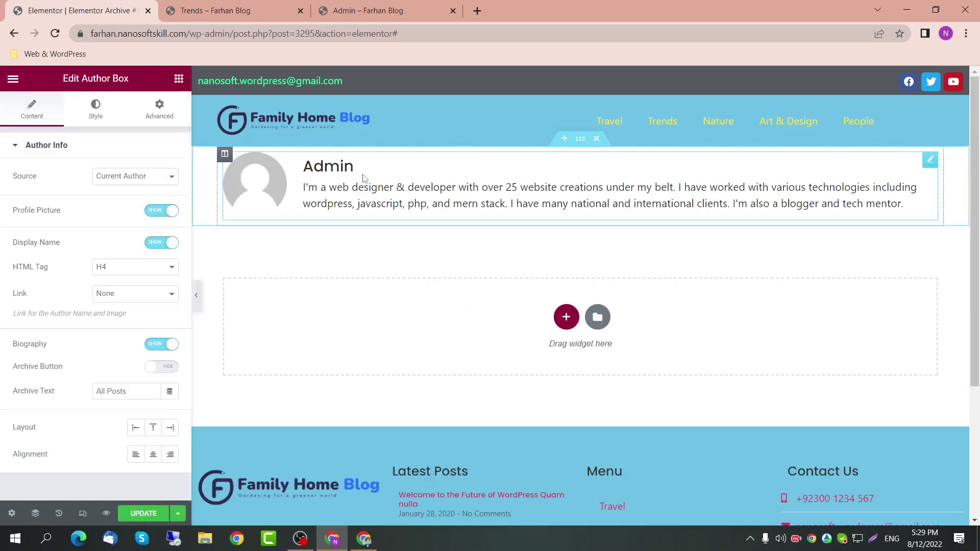
{"action": "left_click", "coordinate": [168, 180]}
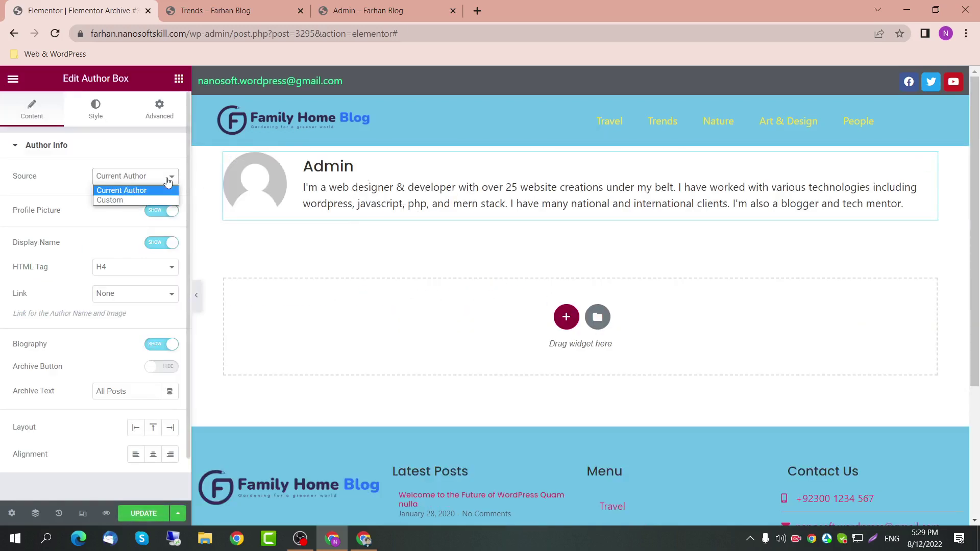
{"action": "left_click", "coordinate": [168, 180]}
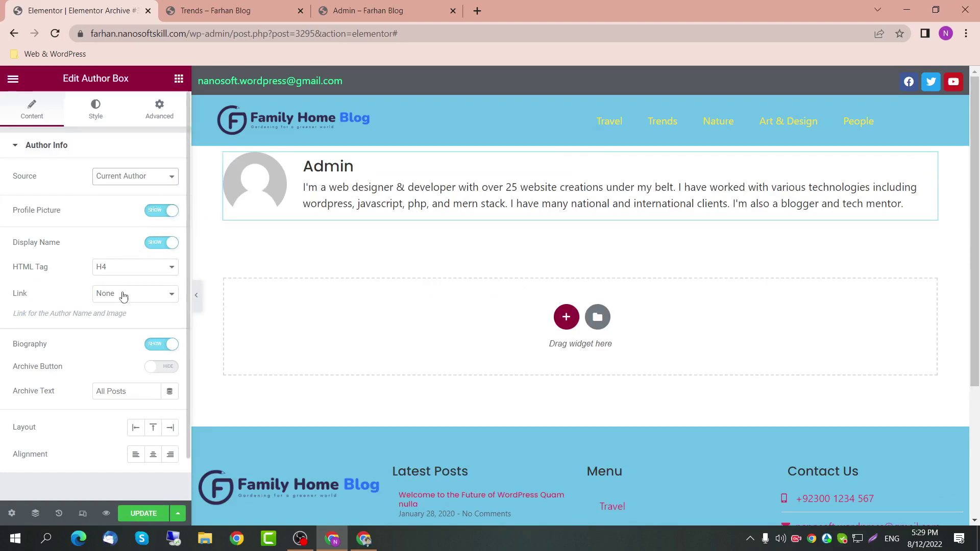
{"action": "left_click", "coordinate": [158, 373]}
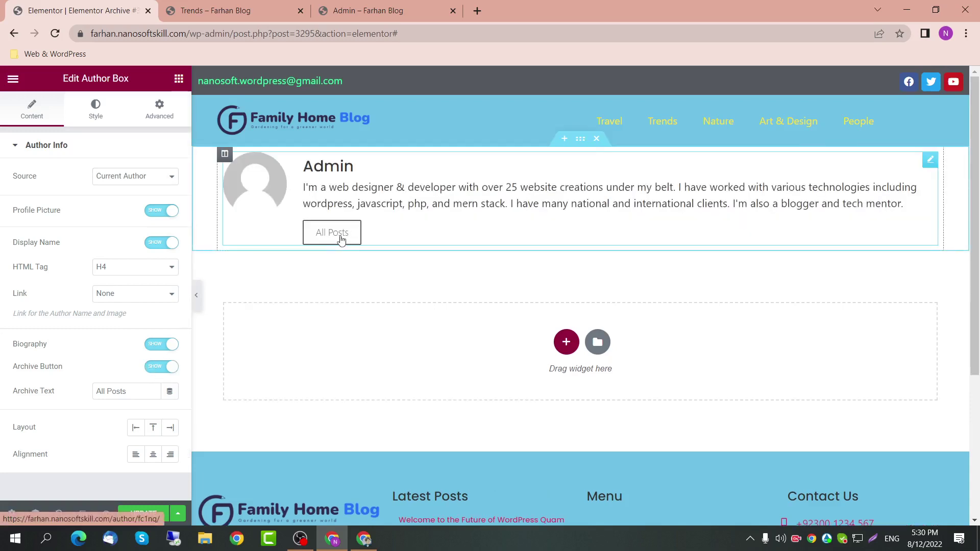
{"action": "scroll", "coordinate": [133, 403], "scroll_direction": "down", "scroll_amount": 2}
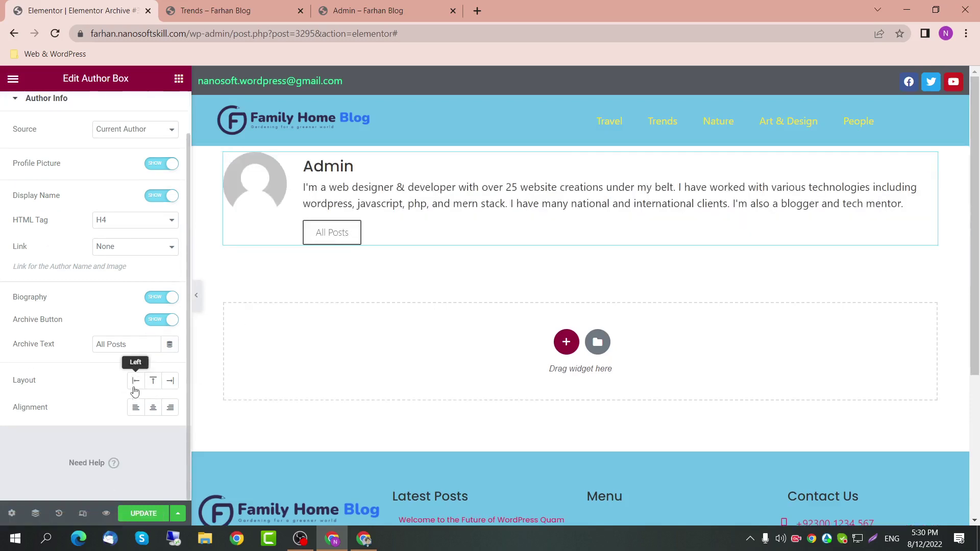
{"action": "scroll", "coordinate": [131, 390], "scroll_direction": "up", "scroll_amount": 2}
Step: Delete the Author Box, leaving the top section empty
{"action": "left_click", "coordinate": [230, 261]}
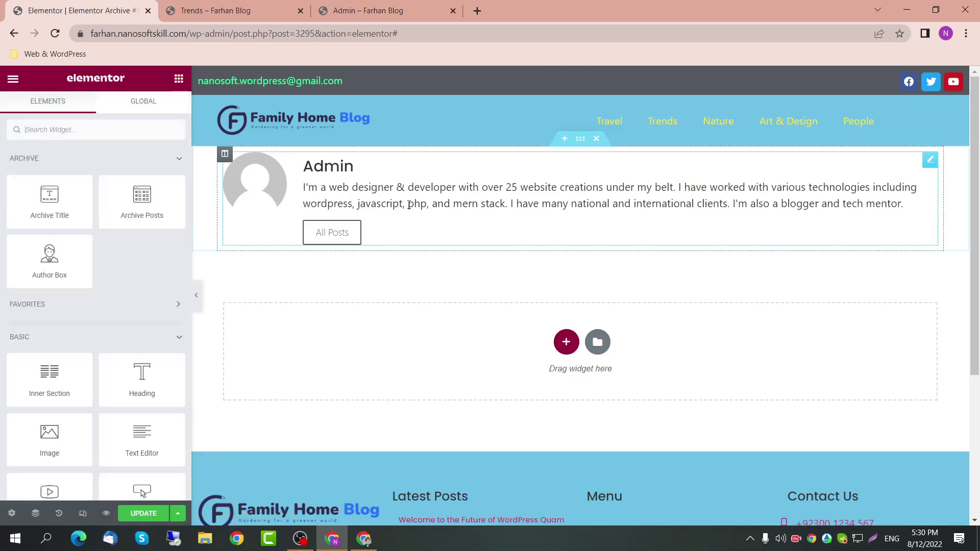
{"action": "left_click", "coordinate": [655, 198]}
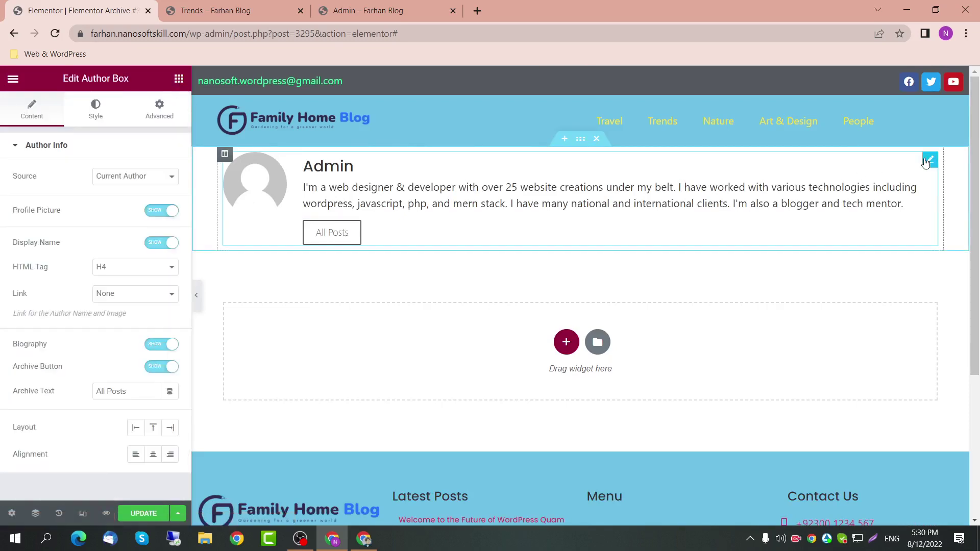
{"action": "key", "text": "Delete"}
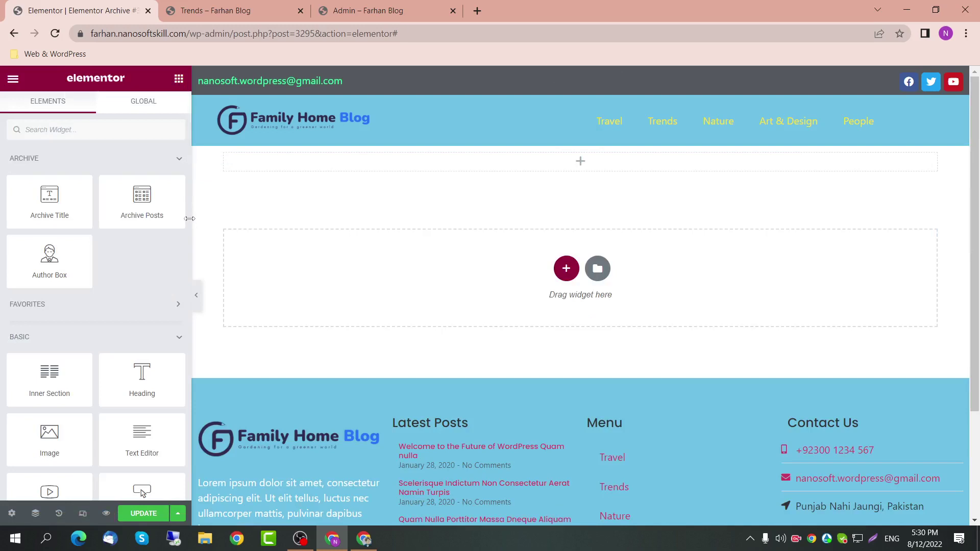
Step: Unlink the section's padding and set top and bottom padding to 50
{"action": "mouse_move", "coordinate": [580, 162]}
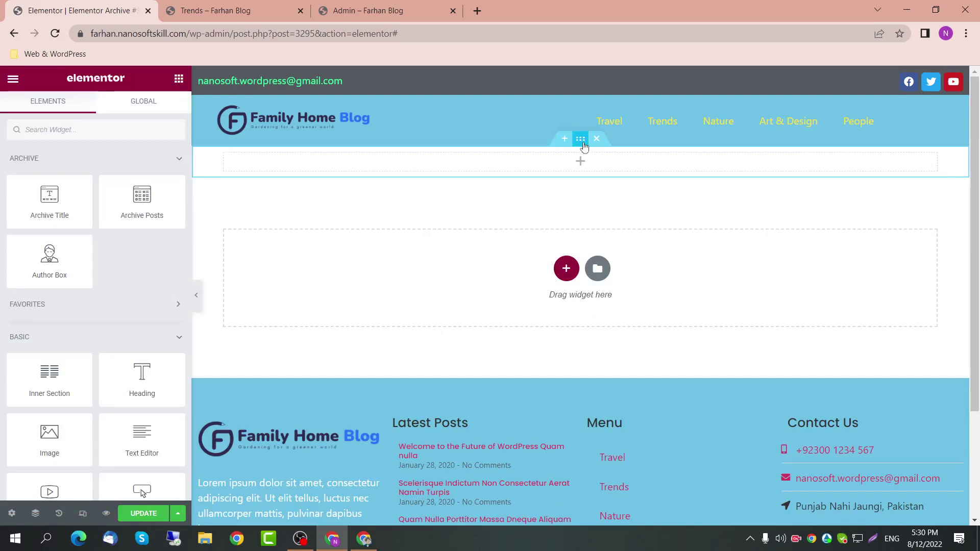
{"action": "left_click", "coordinate": [580, 139]}
{"action": "left_click", "coordinate": [157, 108]}
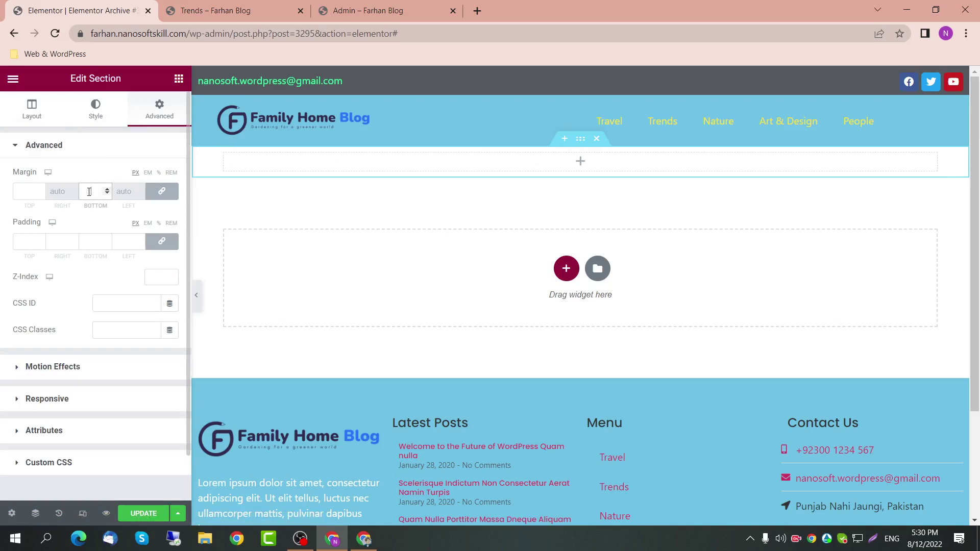
{"action": "left_click", "coordinate": [162, 241]}
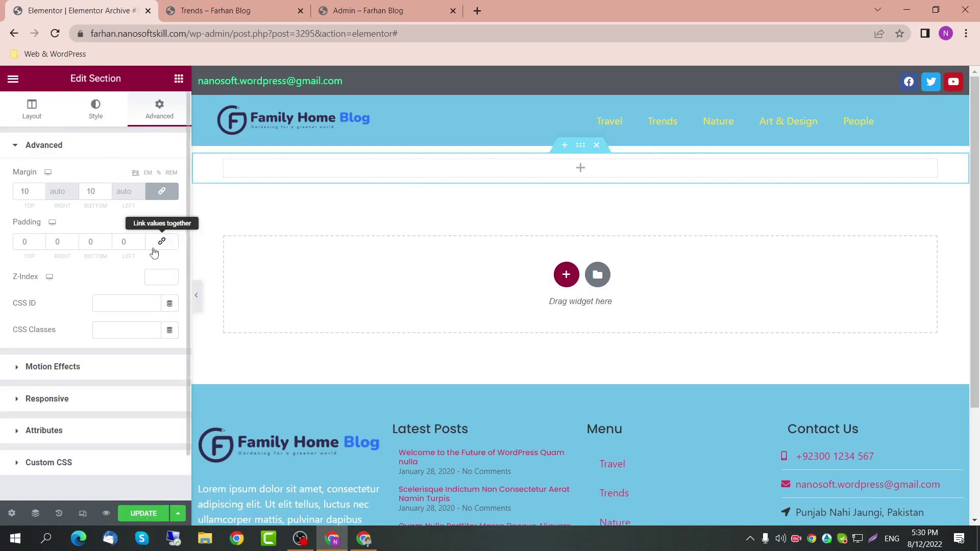
{"action": "double_click", "coordinate": [95, 242]}
{"action": "type", "text": "50"}
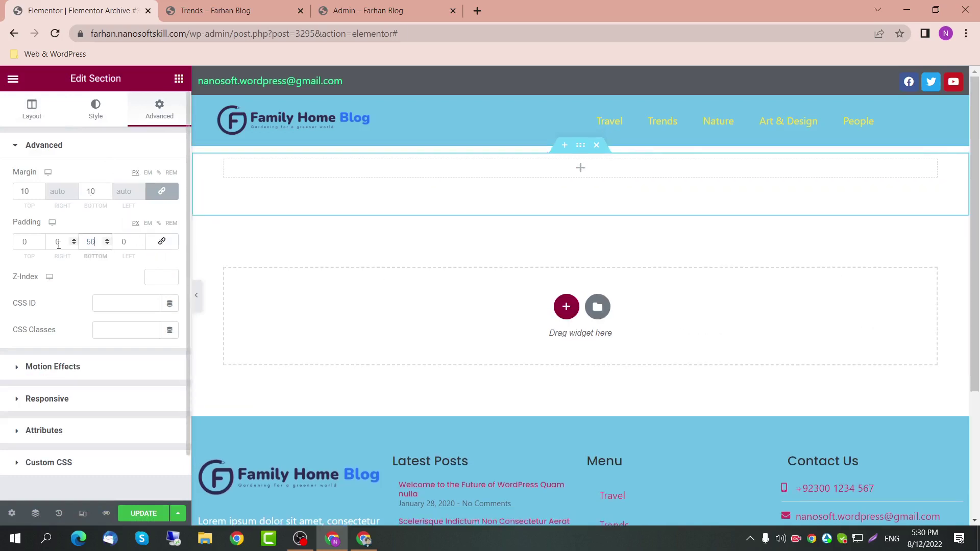
{"action": "double_click", "coordinate": [14, 244]}
{"action": "type", "text": "50"}
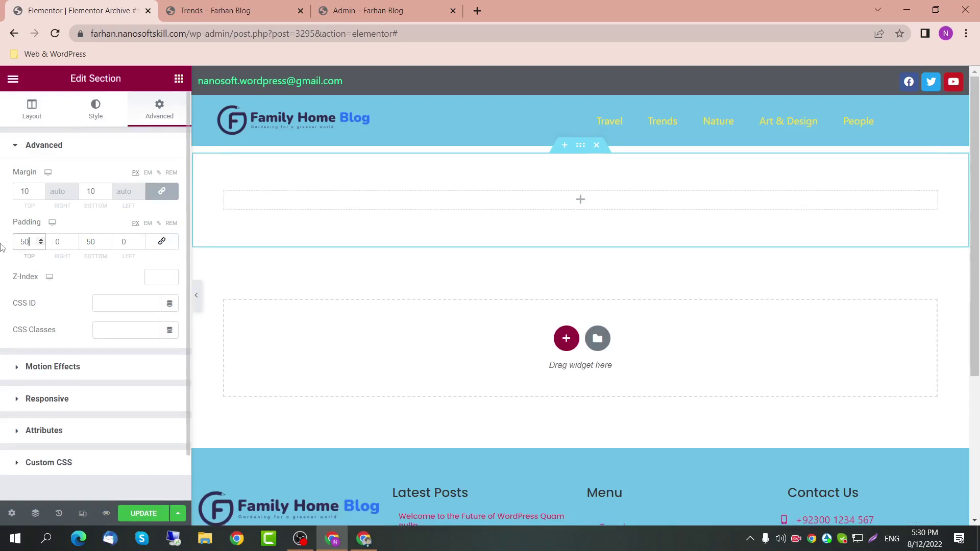
Step: Give the section a classic background in the dark grey global colour
{"action": "left_click", "coordinate": [95, 109]}
{"action": "left_click", "coordinate": [118, 203]}
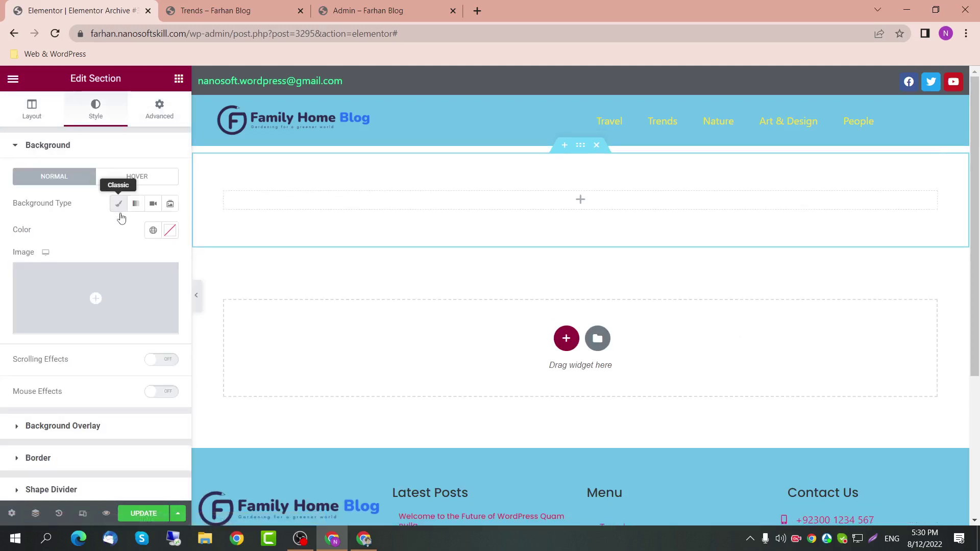
{"action": "left_click", "coordinate": [151, 230]}
{"action": "left_click", "coordinate": [97, 332]}
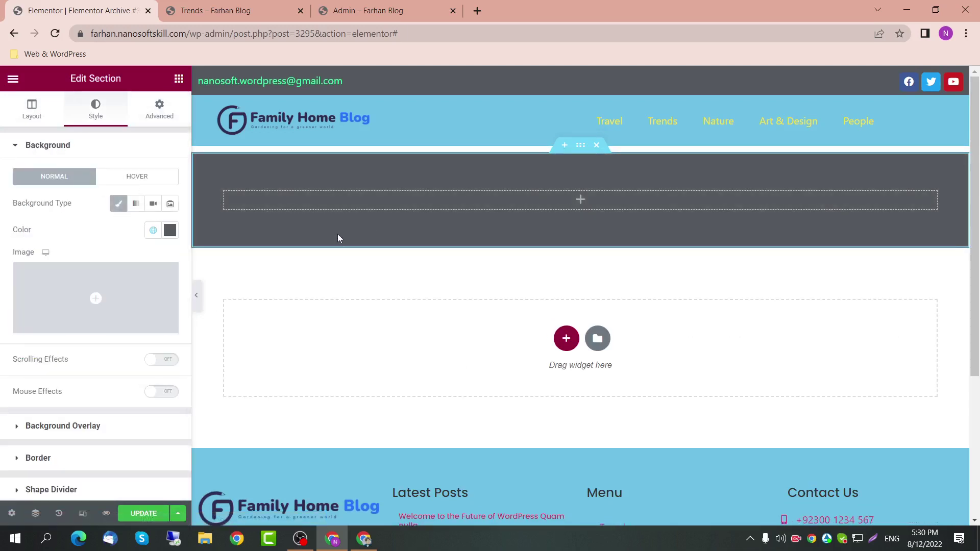
Step: Set the section's content width to 1400 px
{"action": "left_click", "coordinate": [179, 78]}
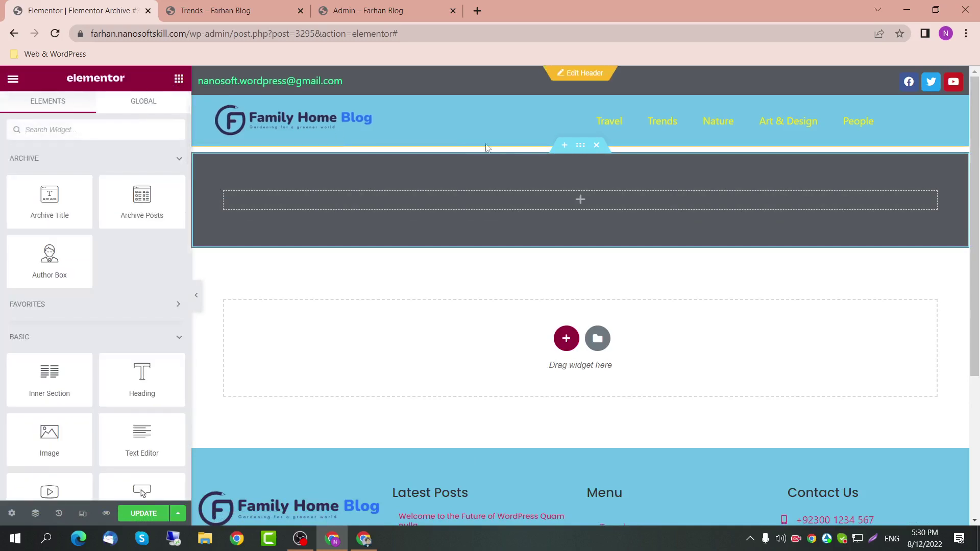
{"action": "left_click", "coordinate": [582, 148]}
{"action": "left_click", "coordinate": [35, 109]}
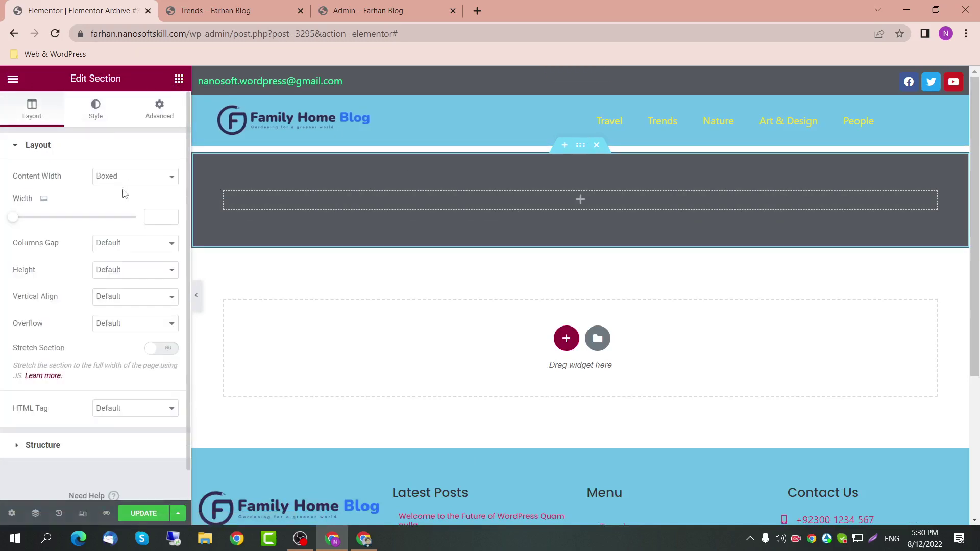
{"action": "left_click", "coordinate": [151, 215]}
{"action": "type", "text": "1400"}
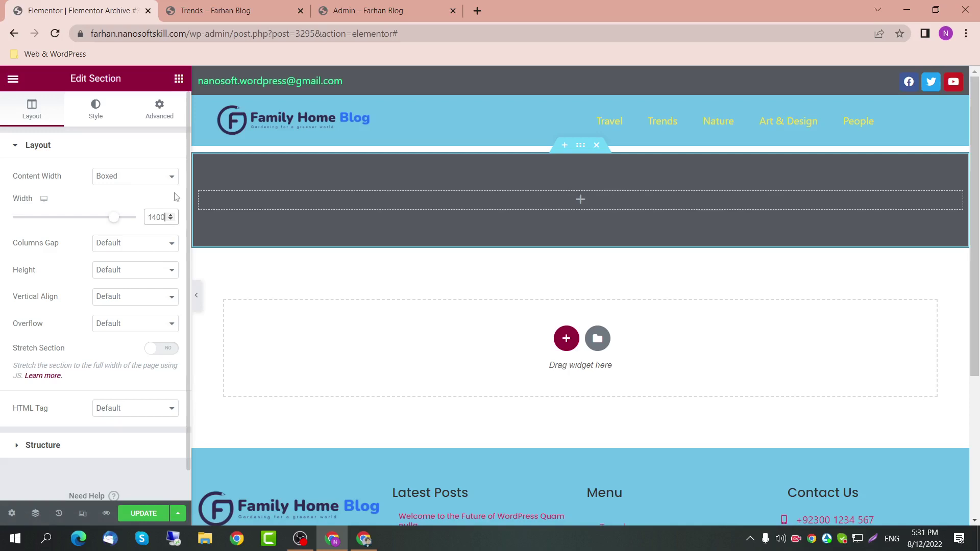
{"action": "left_click", "coordinate": [179, 78]}
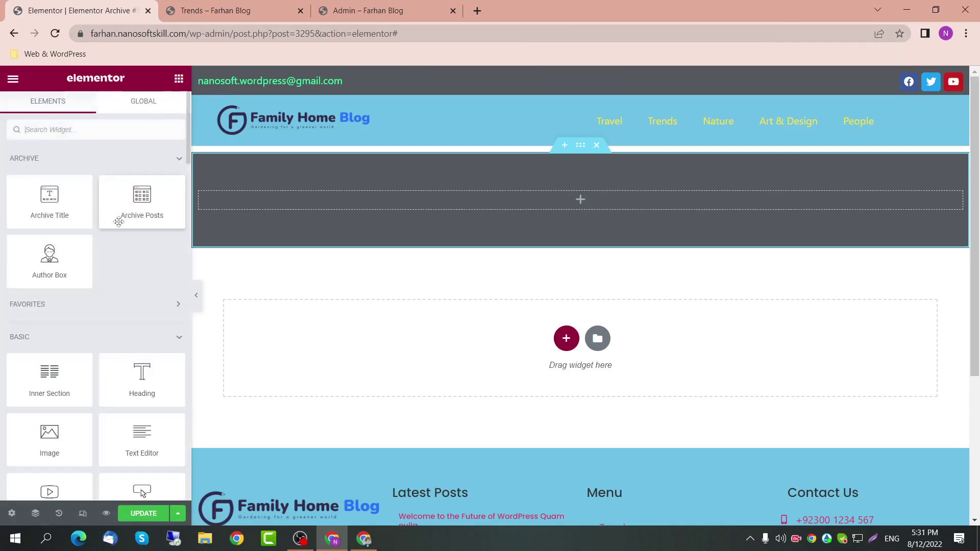
{"action": "scroll", "coordinate": [142, 367], "scroll_direction": "down", "scroll_amount": 1}
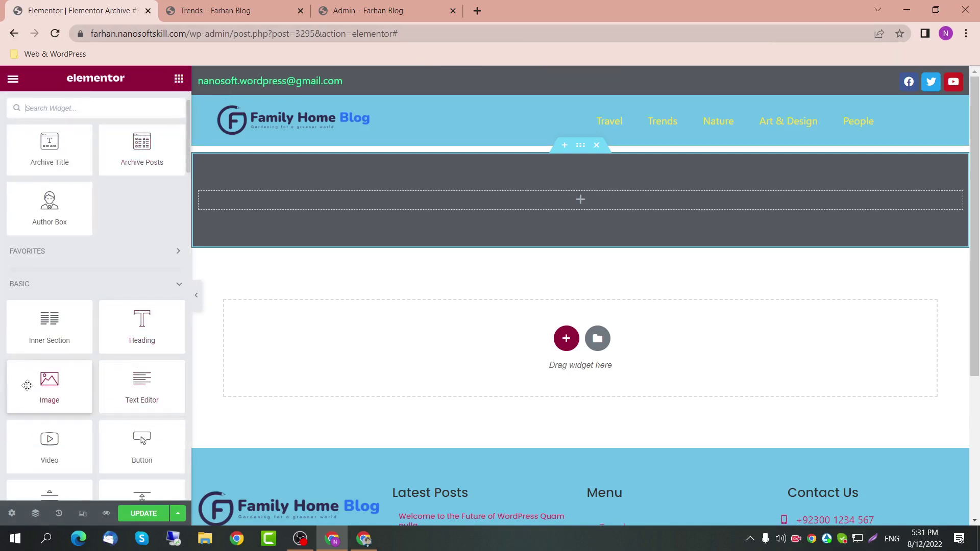
Step: Add an Image widget to the dark section showing the author's profile picture at Medium 300 x 300
{"action": "left_click_drag", "start_coordinate": [27, 385], "coordinate": [567, 204]}
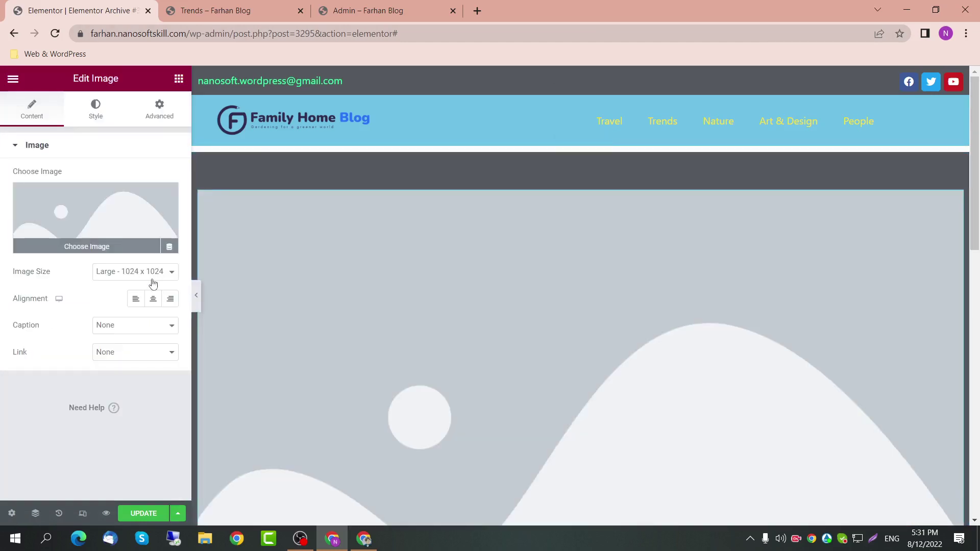
{"action": "left_click", "coordinate": [153, 275]}
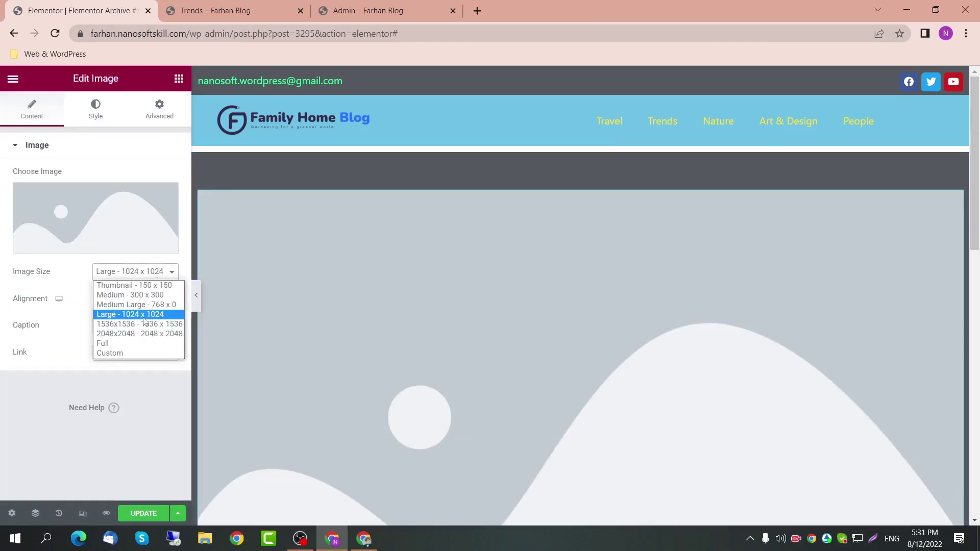
{"action": "left_click", "coordinate": [145, 285]}
{"action": "left_click", "coordinate": [138, 272]}
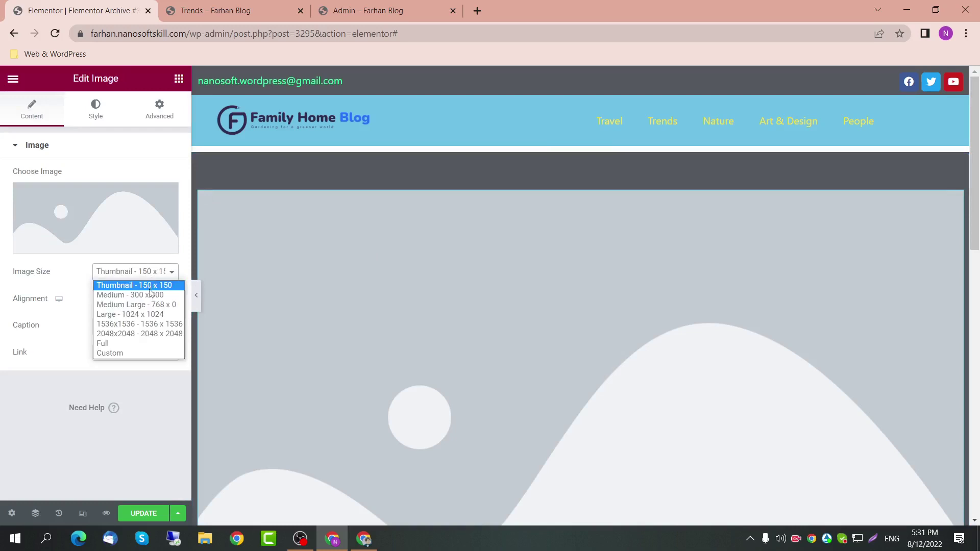
{"action": "left_click", "coordinate": [147, 291]}
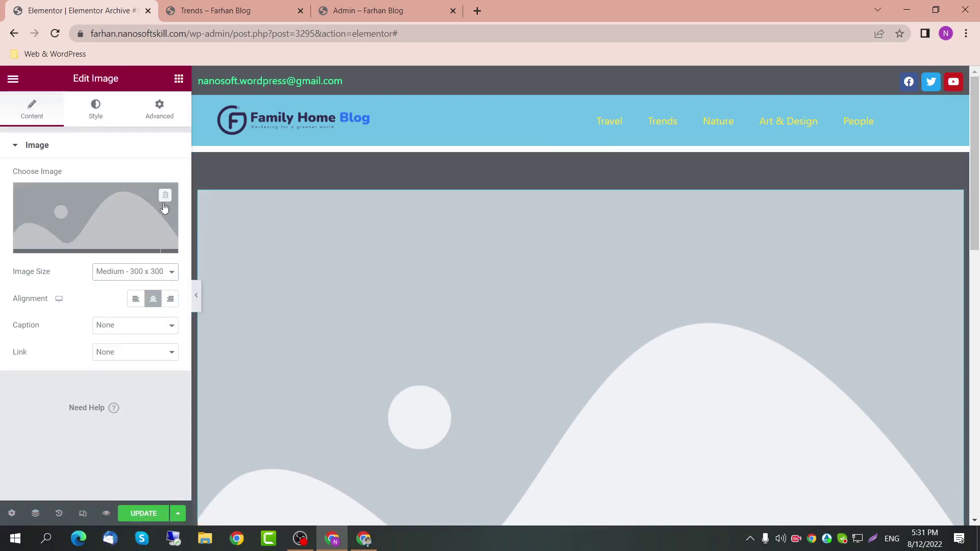
{"action": "left_click", "coordinate": [169, 248]}
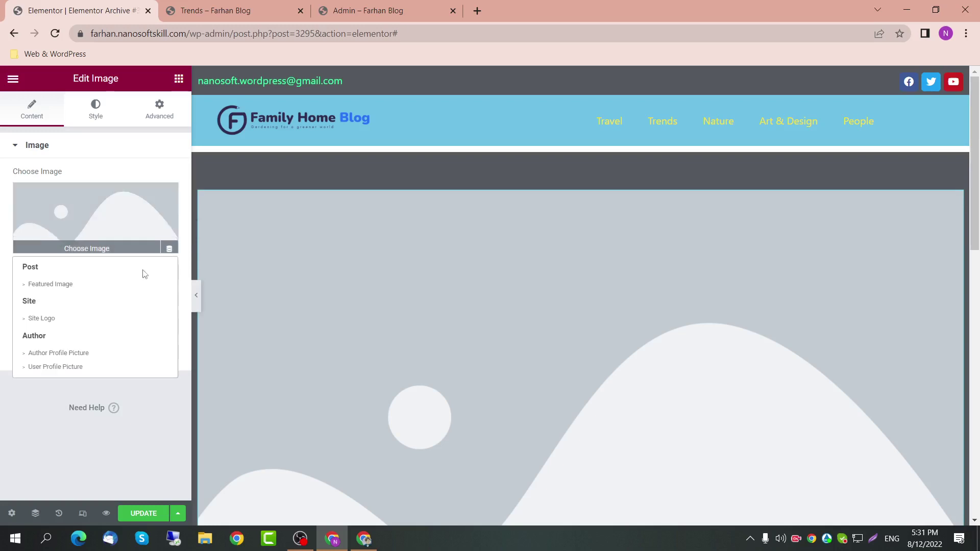
{"action": "left_click", "coordinate": [101, 357]}
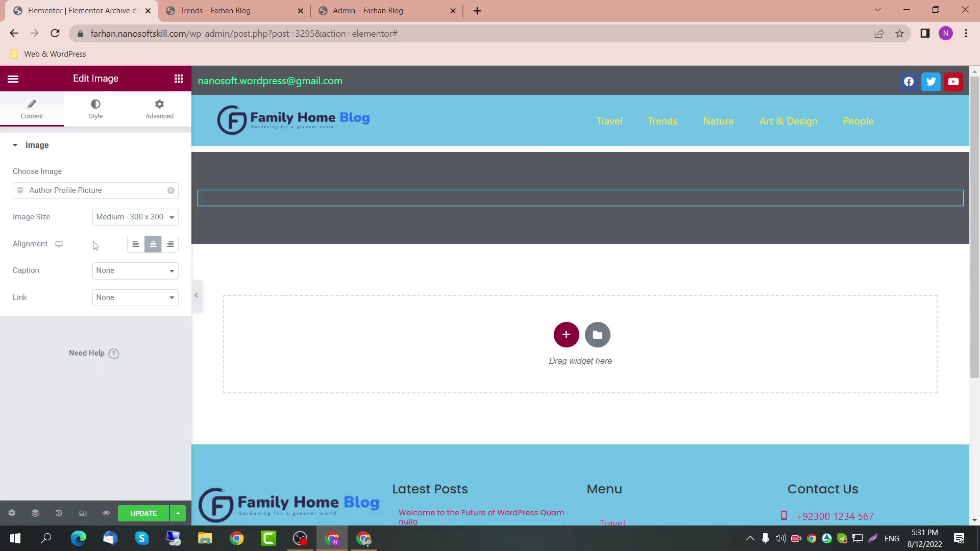
Step: Set the picture's style value to 50 and give it a solid 3 px Primary light-blue border
{"action": "left_click", "coordinate": [104, 124]}
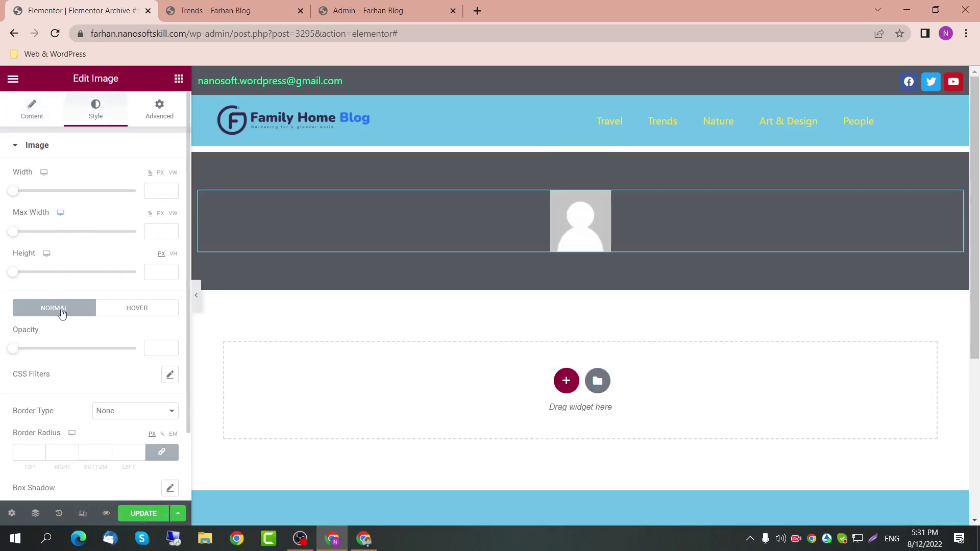
{"action": "scroll", "coordinate": [62, 313], "scroll_direction": "down", "scroll_amount": 3}
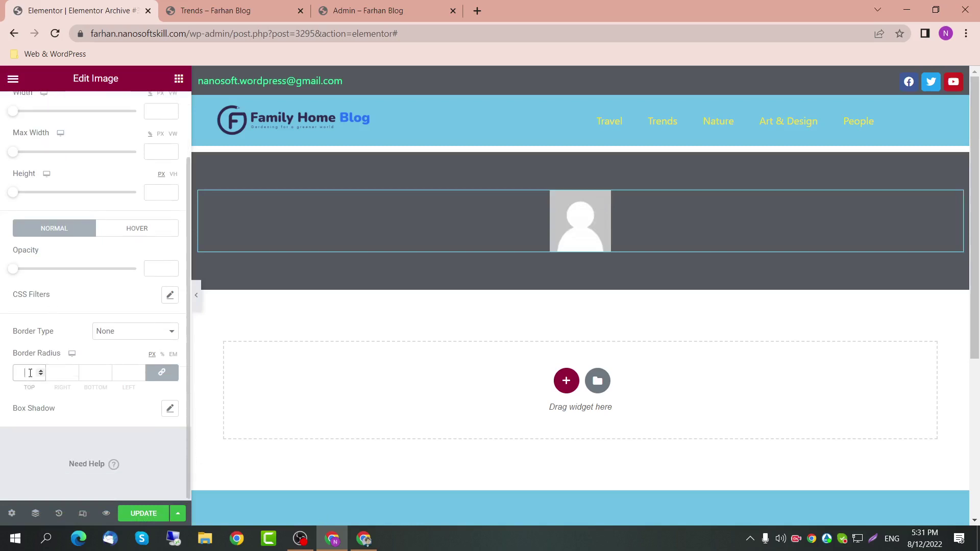
{"action": "type", "text": "50"}
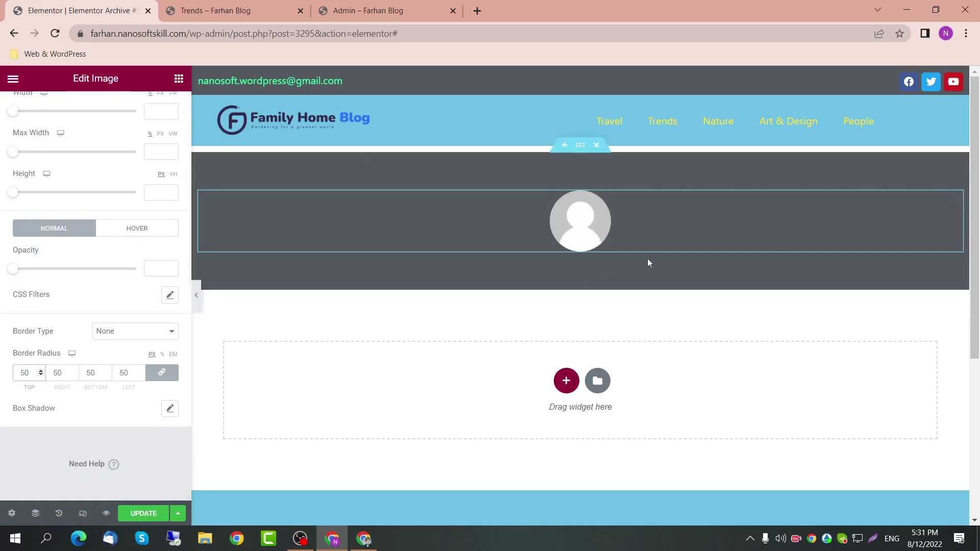
{"action": "left_click", "coordinate": [140, 338]}
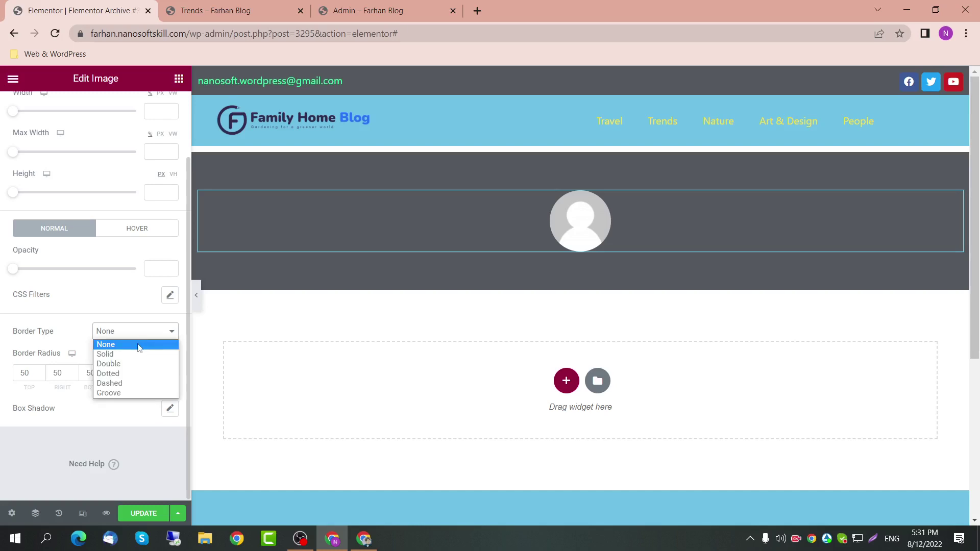
{"action": "left_click", "coordinate": [100, 354]}
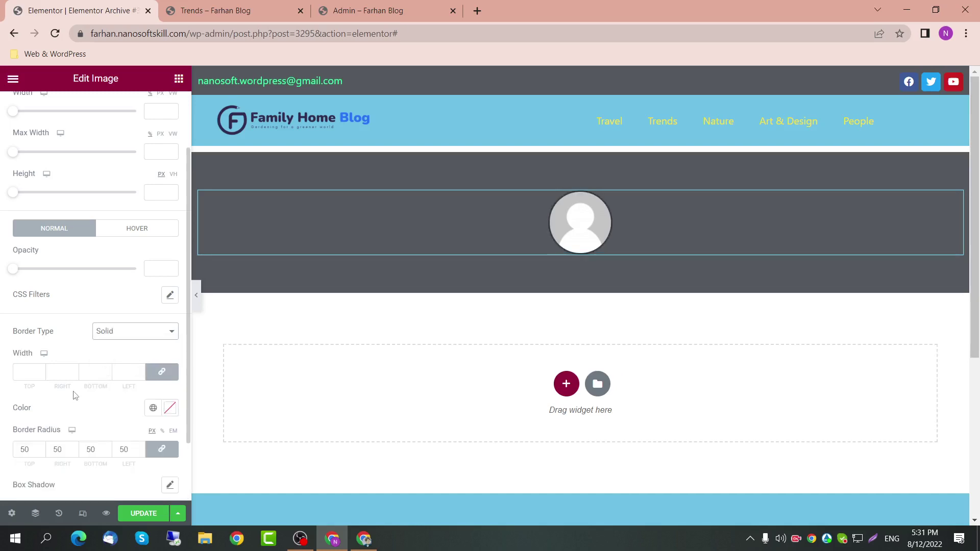
{"action": "scroll", "coordinate": [89, 426], "scroll_direction": "down", "scroll_amount": 1}
{"action": "left_click", "coordinate": [31, 345]}
{"action": "type", "text": "5"}
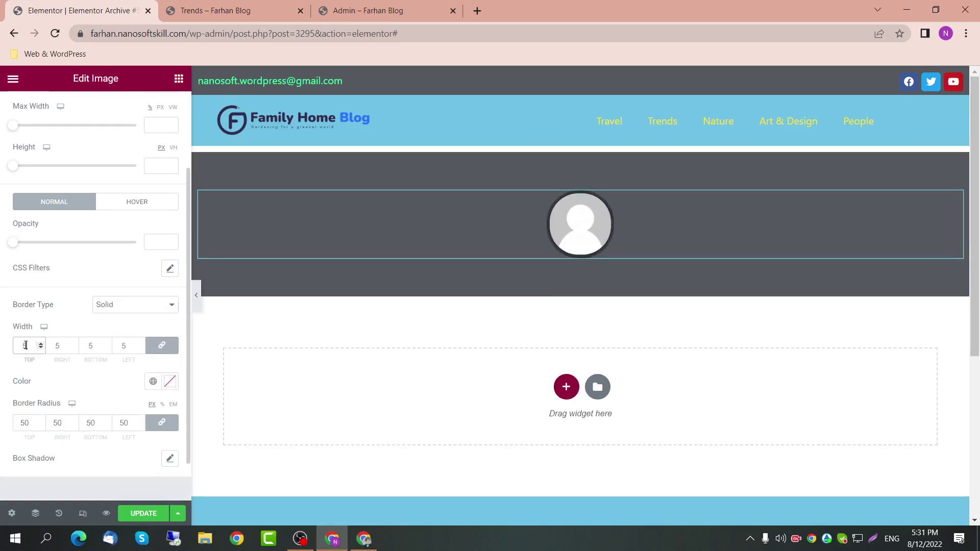
{"action": "key", "text": "BackSpace"}
{"action": "type", "text": "3"}
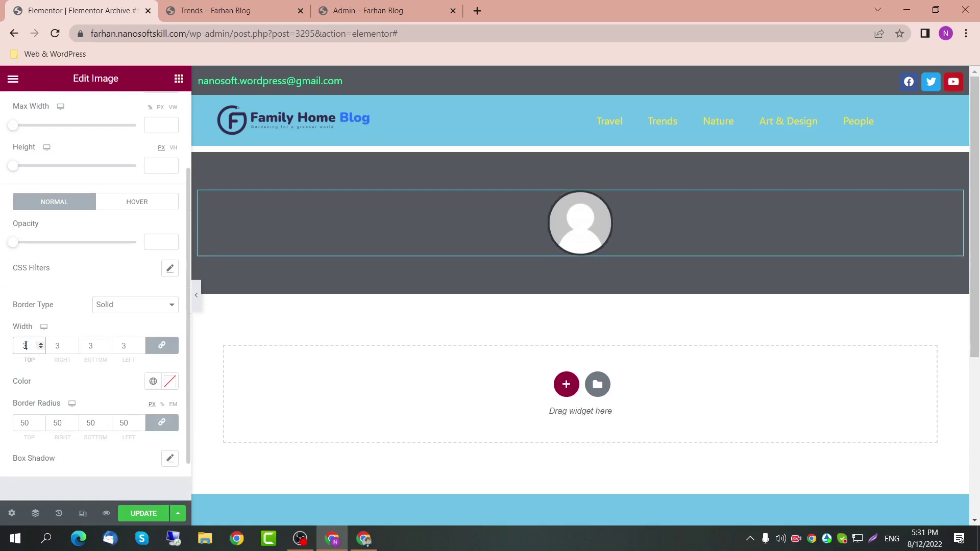
{"action": "left_click", "coordinate": [153, 382]}
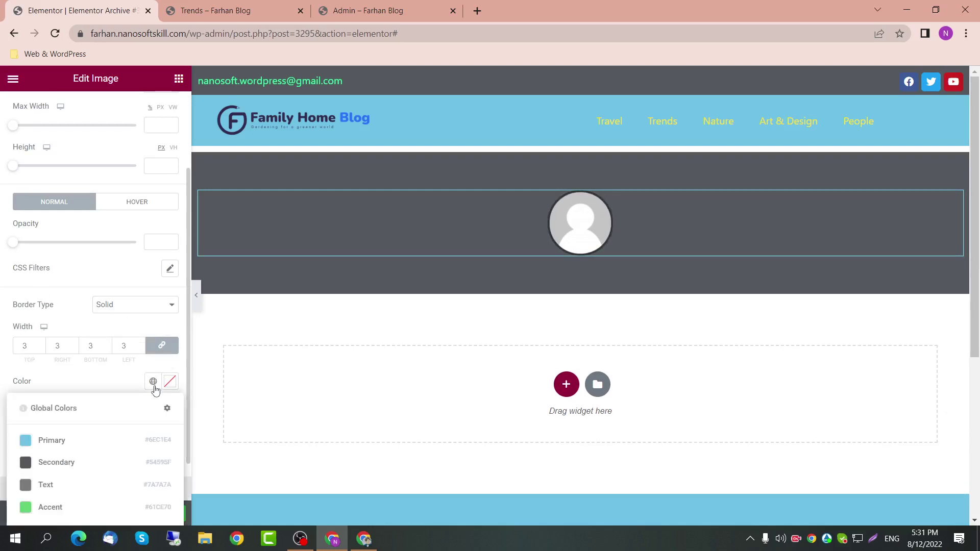
{"action": "left_click", "coordinate": [111, 440]}
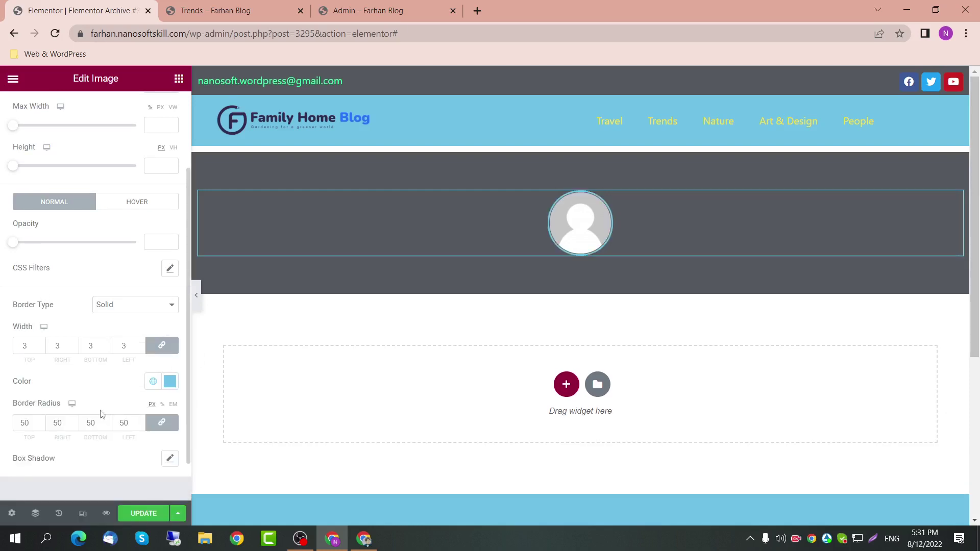
{"action": "scroll", "coordinate": [138, 163], "scroll_direction": "up", "scroll_amount": 3}
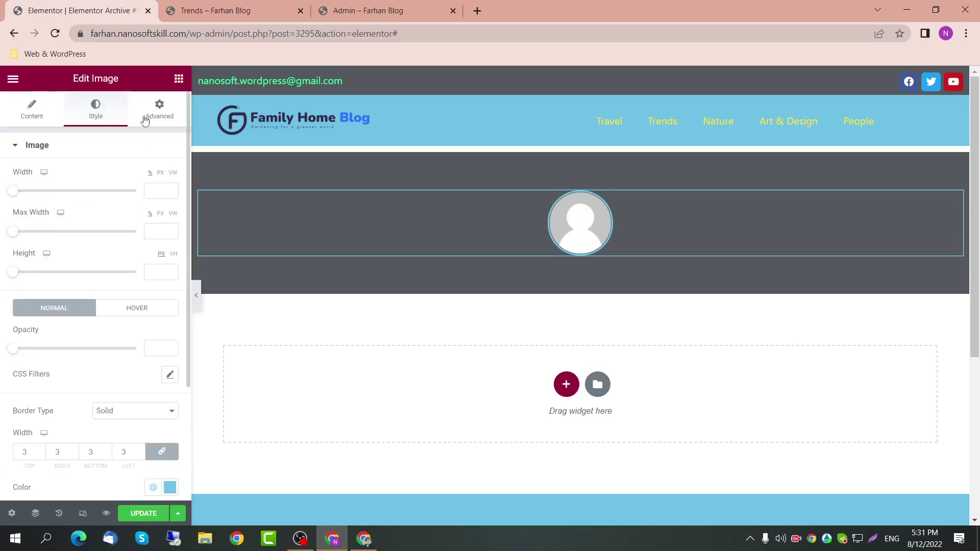
{"action": "left_click", "coordinate": [179, 78]}
Step: Add a centred heading below the picture filled with the Author Name dynamic tag
{"action": "left_click_drag", "start_coordinate": [138, 380], "coordinate": [567, 249]}
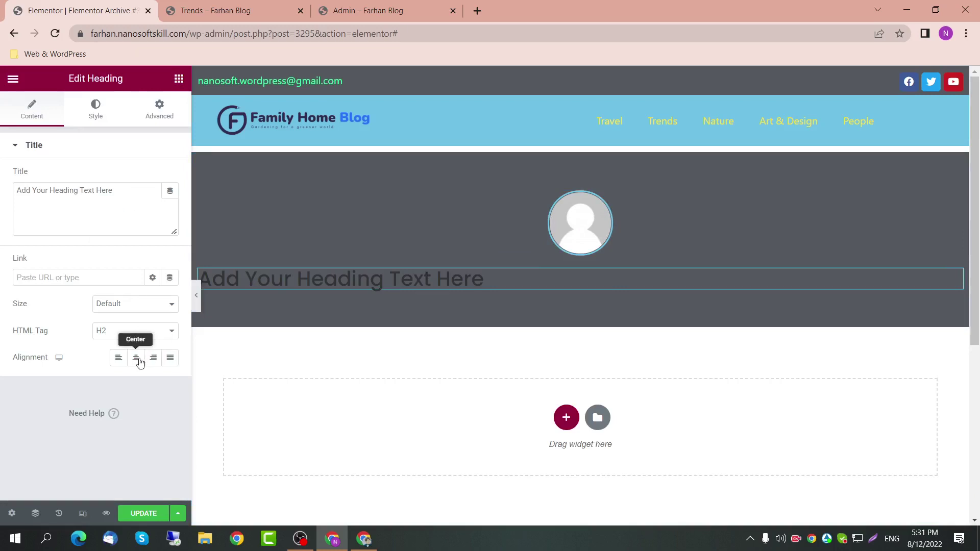
{"action": "left_click", "coordinate": [137, 358]}
{"action": "left_click", "coordinate": [170, 191]}
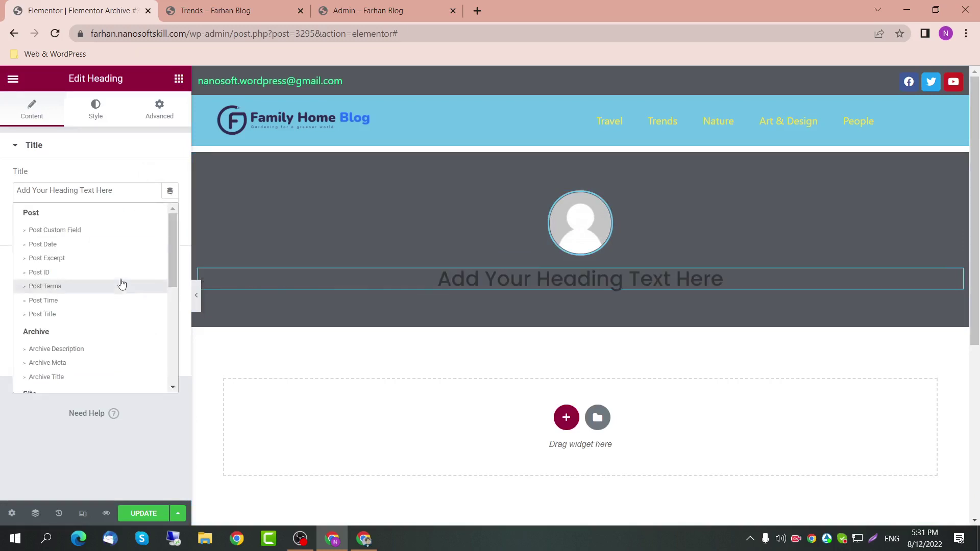
{"action": "scroll", "coordinate": [109, 332], "scroll_direction": "down", "scroll_amount": 2}
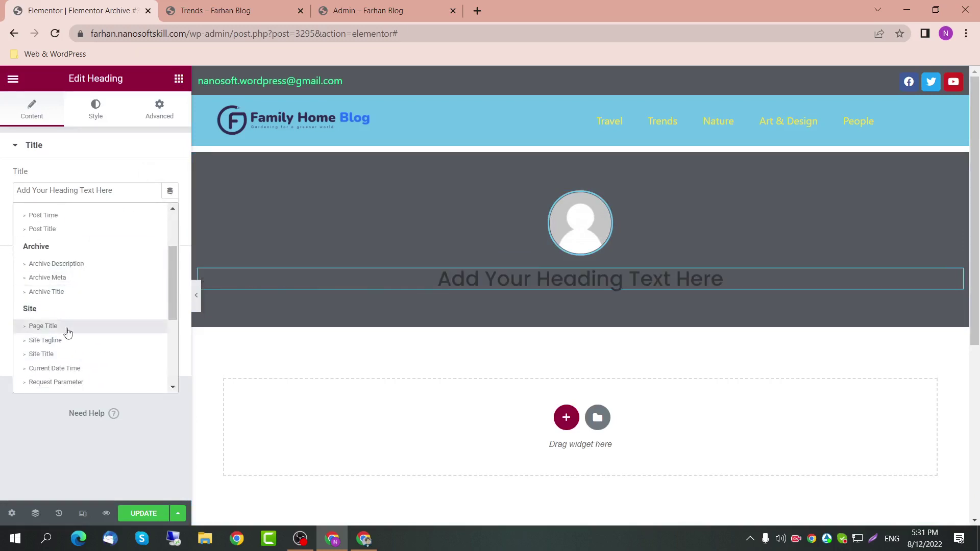
{"action": "scroll", "coordinate": [68, 332], "scroll_direction": "down", "scroll_amount": 3}
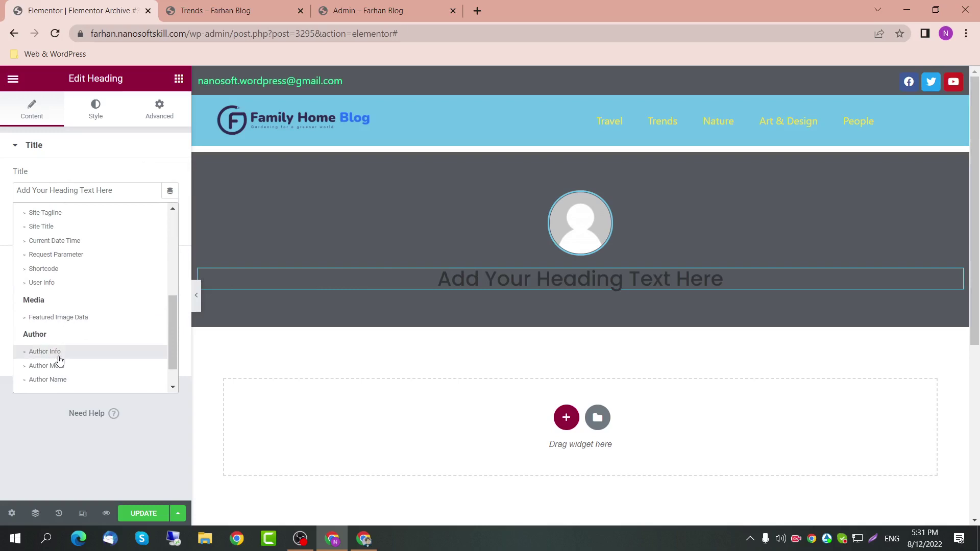
{"action": "scroll", "coordinate": [60, 361], "scroll_direction": "down", "scroll_amount": 1}
{"action": "left_click", "coordinate": [64, 354]}
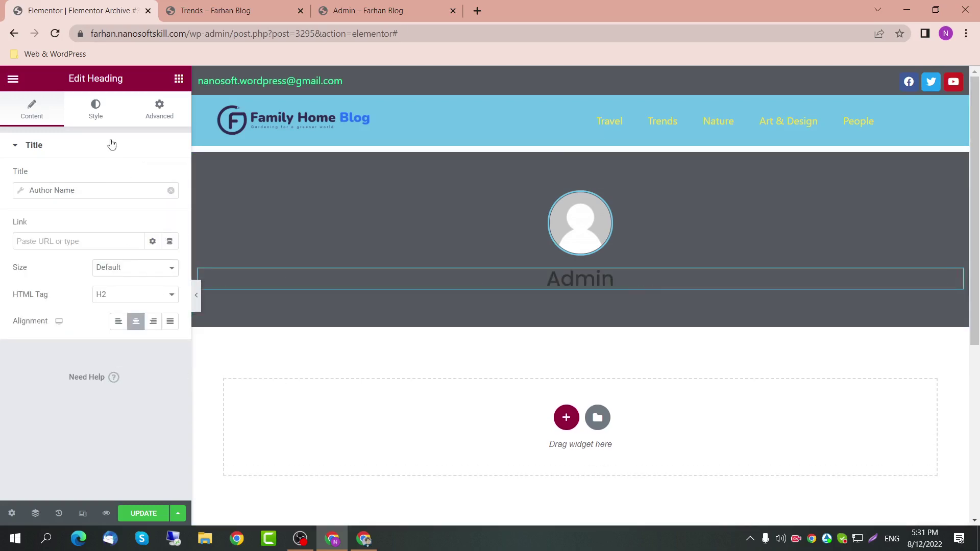
Step: Make the Admin heading text white
{"action": "left_click", "coordinate": [95, 109]}
{"action": "left_click", "coordinate": [170, 203]}
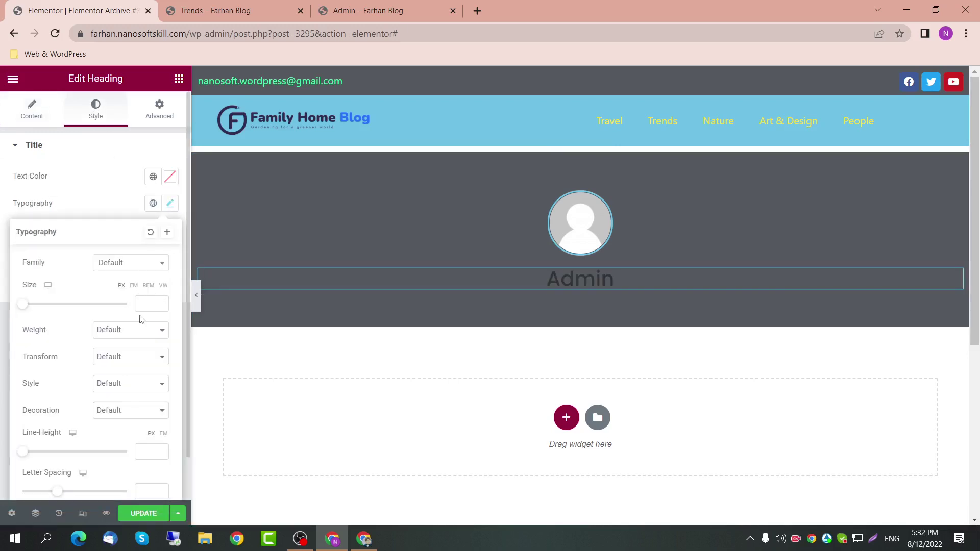
{"action": "left_click", "coordinate": [102, 196]}
{"action": "left_click", "coordinate": [170, 176]}
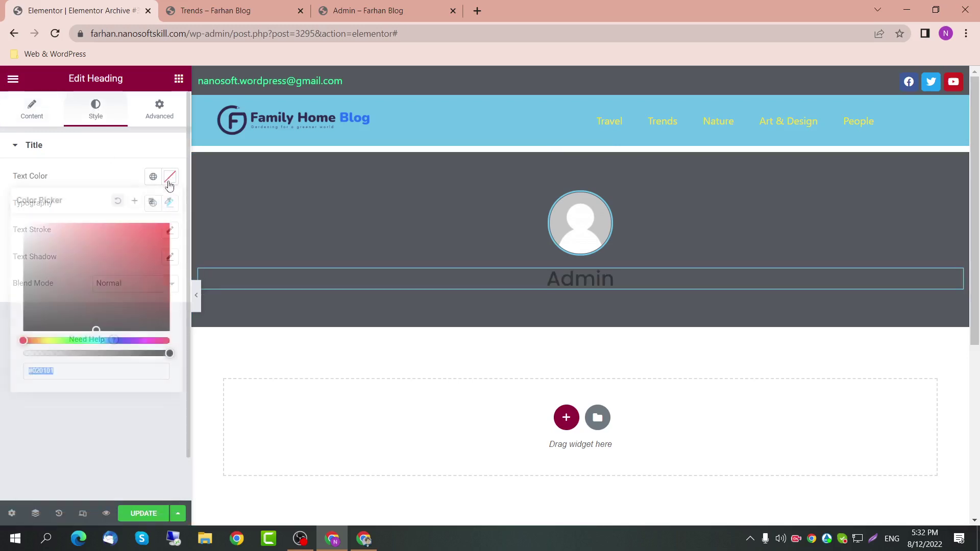
{"action": "left_click_drag", "start_coordinate": [72, 255], "coordinate": [2, 186]}
{"action": "left_click", "coordinate": [57, 151]}
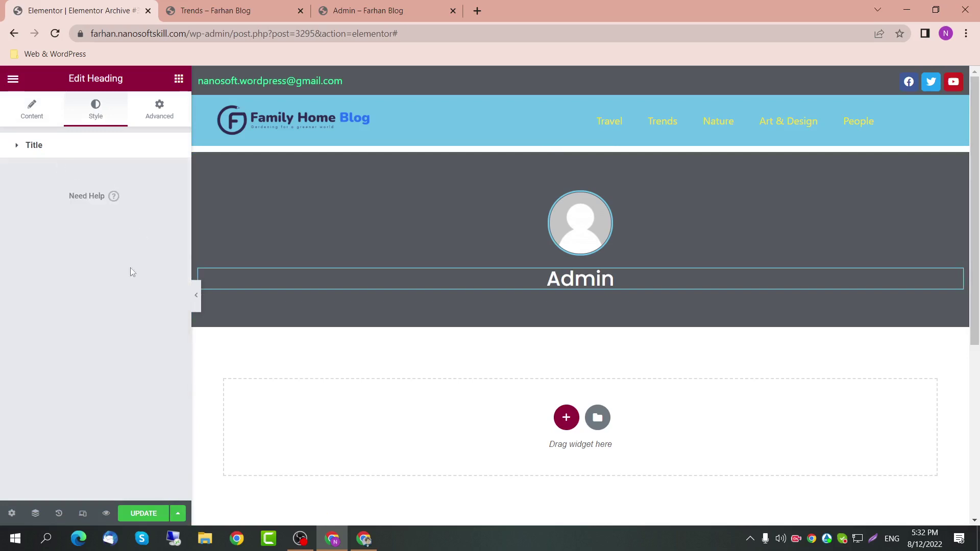
{"action": "left_click", "coordinate": [178, 79]}
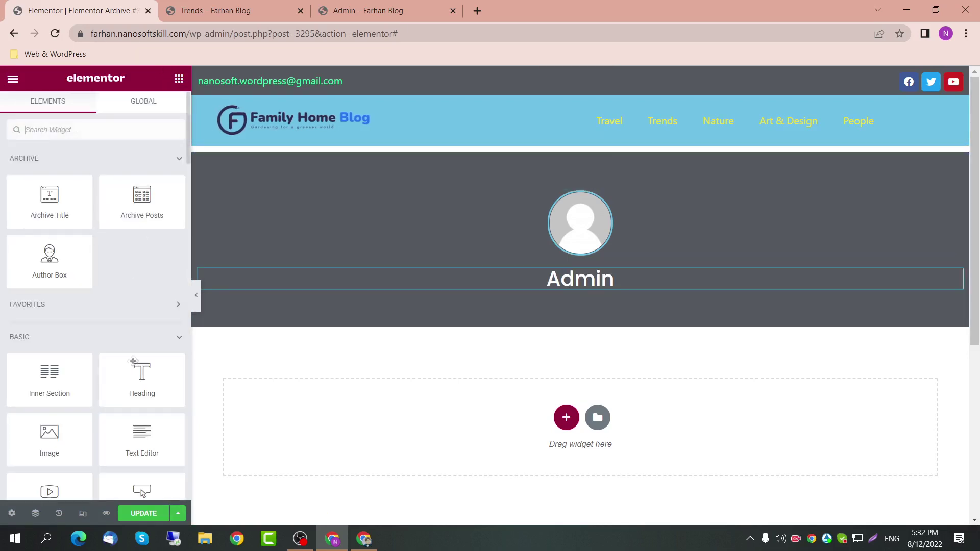
Step: Add a centred p-tag heading below Admin filled with the Author Info bio
{"action": "left_click_drag", "start_coordinate": [139, 387], "coordinate": [546, 288]}
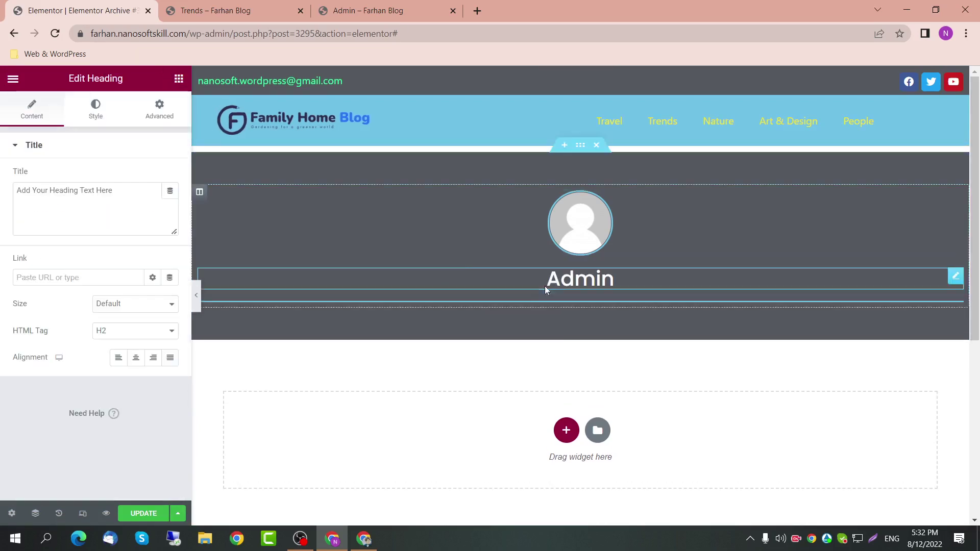
{"action": "left_click", "coordinate": [143, 332]}
{"action": "left_click", "coordinate": [130, 421]}
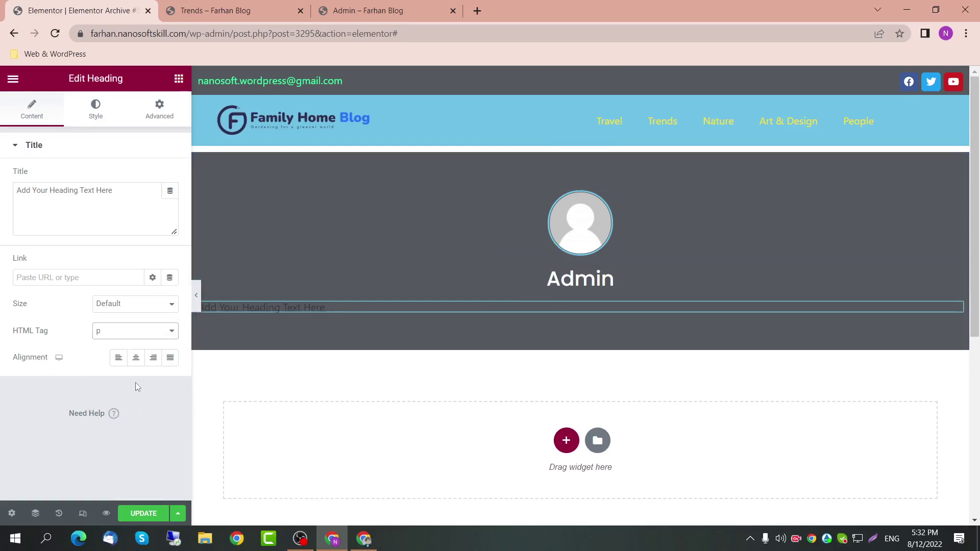
{"action": "left_click", "coordinate": [170, 191]}
{"action": "scroll", "coordinate": [96, 376], "scroll_direction": "down", "scroll_amount": 5}
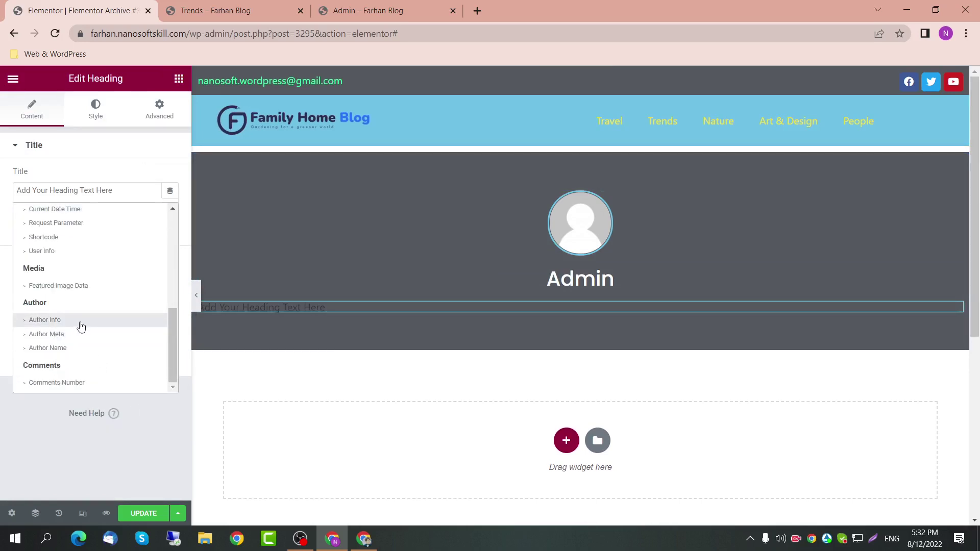
{"action": "left_click", "coordinate": [80, 321]}
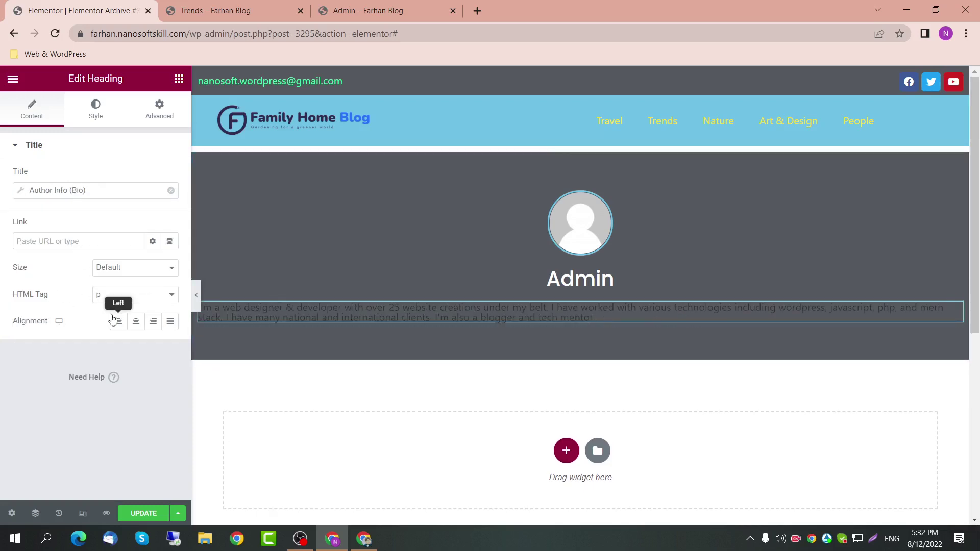
{"action": "left_click", "coordinate": [134, 322]}
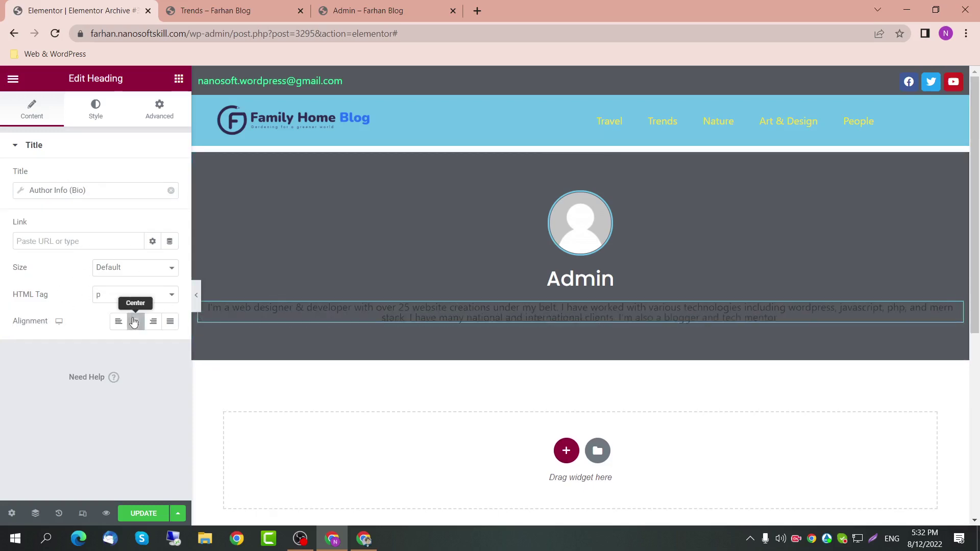
Step: Make the bio text white
{"action": "left_click", "coordinate": [104, 123]}
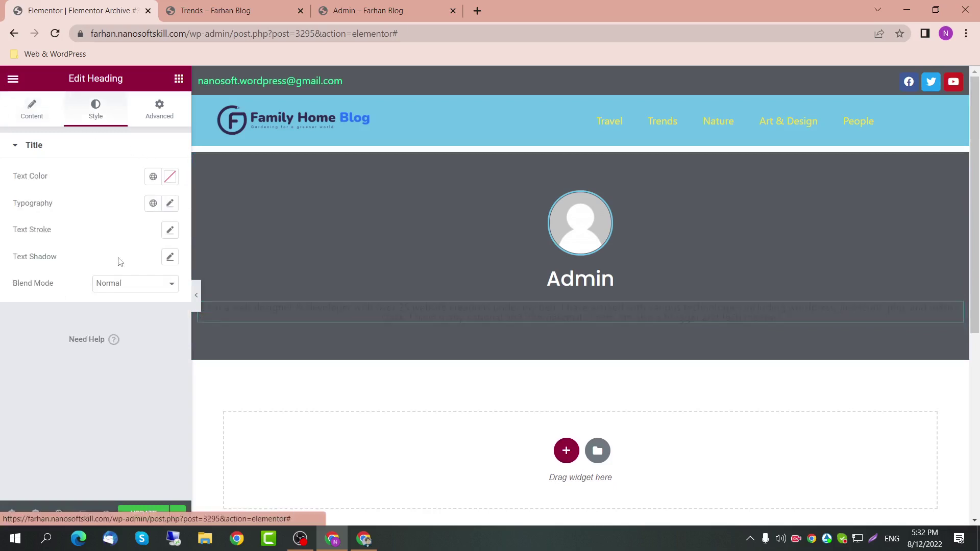
{"action": "left_click", "coordinate": [170, 183]}
{"action": "left_click_drag", "start_coordinate": [99, 276], "coordinate": [2, 193]}
{"action": "left_click", "coordinate": [117, 152]}
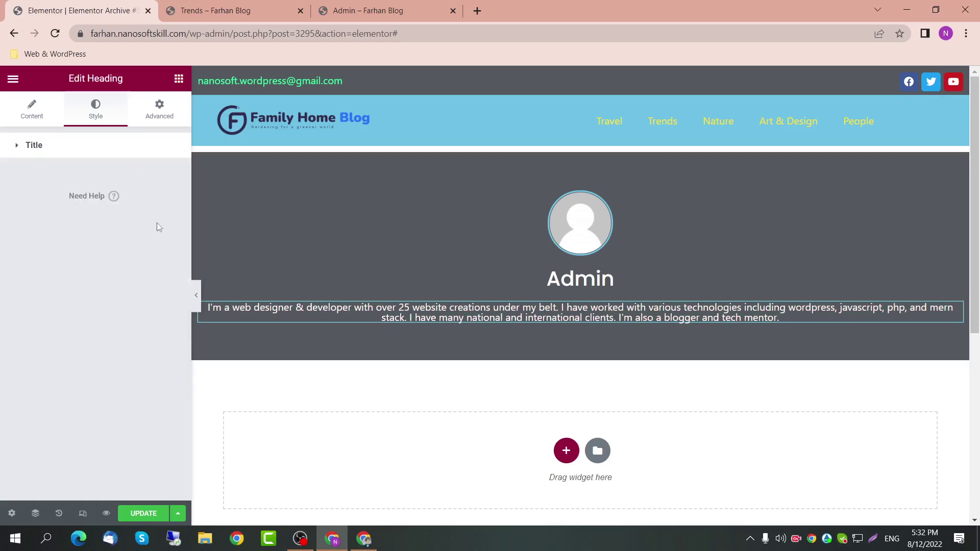
Step: Set the bio's line height to 25 and letter spacing to 0.5, leaving word spacing cleared
{"action": "left_click", "coordinate": [110, 148]}
{"action": "left_click", "coordinate": [170, 204]}
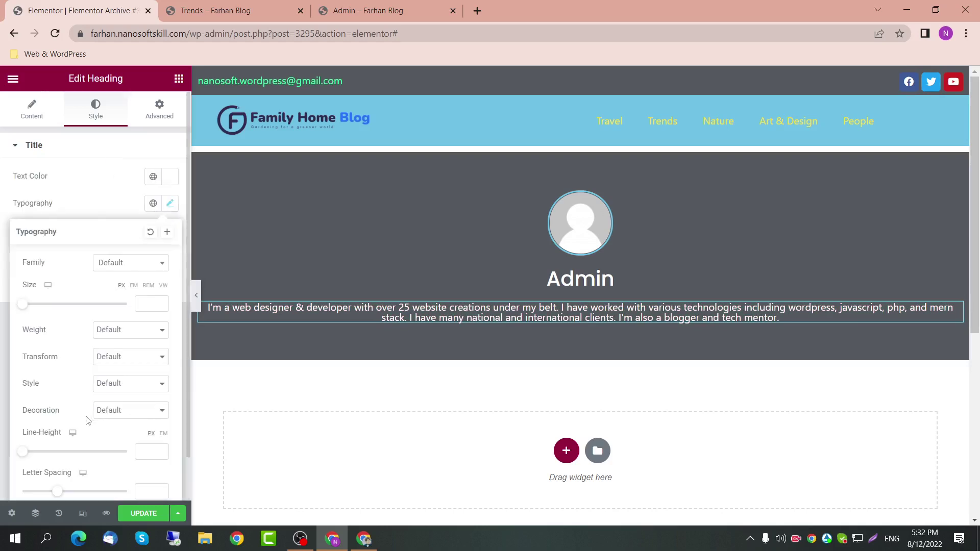
{"action": "scroll", "coordinate": [77, 428], "scroll_direction": "down", "scroll_amount": 1}
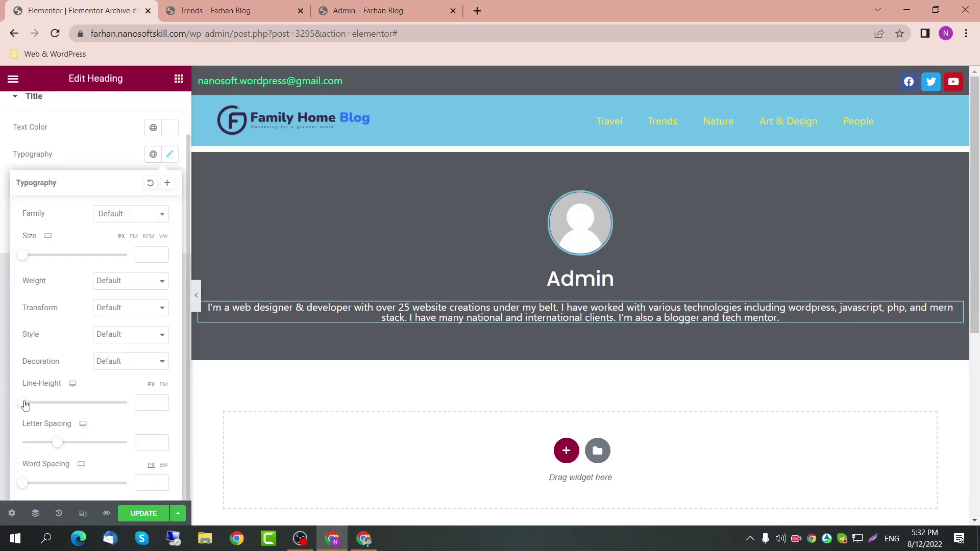
{"action": "left_click_drag", "start_coordinate": [24, 405], "coordinate": [50, 399]}
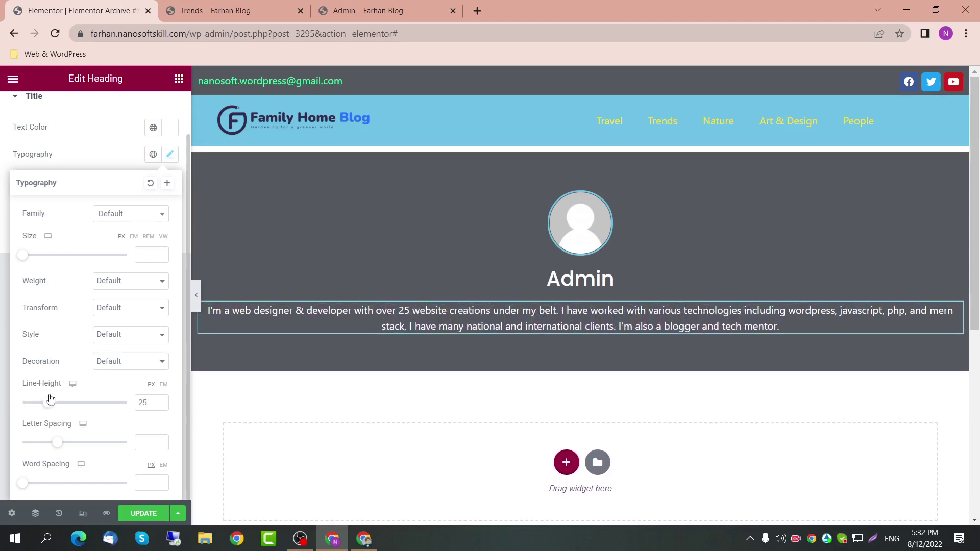
{"action": "left_click_drag", "start_coordinate": [56, 447], "coordinate": [60, 444]}
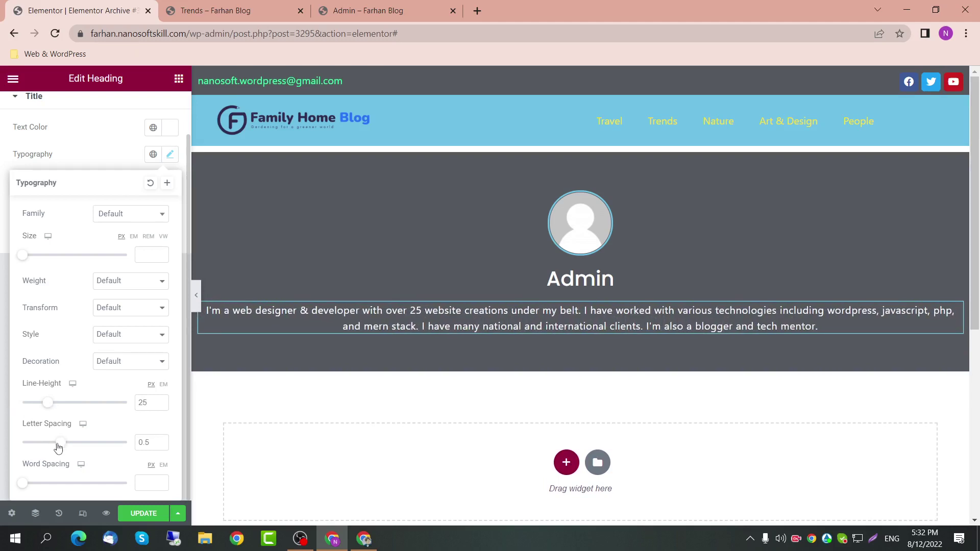
{"action": "mouse_move", "coordinate": [23, 485]}
{"action": "left_mouse_down"}
{"action": "mouse_move", "coordinate": [47, 484]}
{"action": "mouse_move", "coordinate": [16, 482]}
{"action": "left_mouse_up"}
{"action": "left_click", "coordinate": [152, 482]}
{"action": "left_click", "coordinate": [125, 162]}
{"action": "scroll", "coordinate": [124, 162], "scroll_direction": "up", "scroll_amount": 1}
{"action": "left_click", "coordinate": [160, 108]}
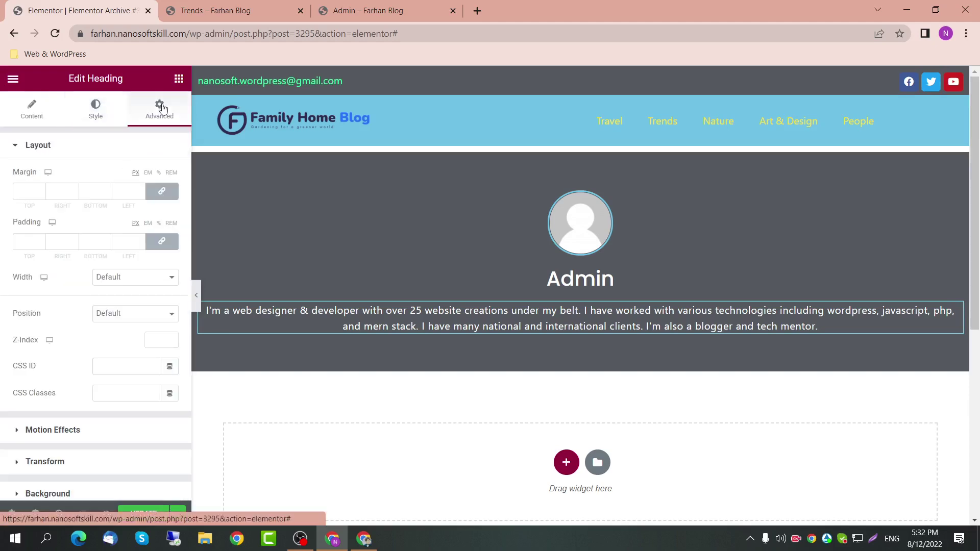
Step: Try a custom width of 50 on the bio block, then revert it to Default
{"action": "left_click", "coordinate": [148, 277]}
{"action": "left_click", "coordinate": [122, 318]}
{"action": "left_click", "coordinate": [158, 321]}
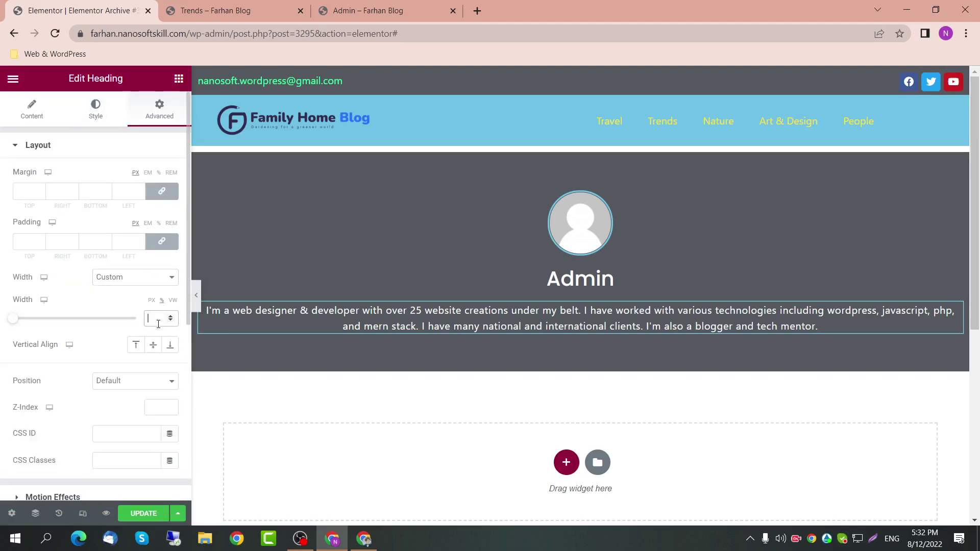
{"action": "type", "text": "50"}
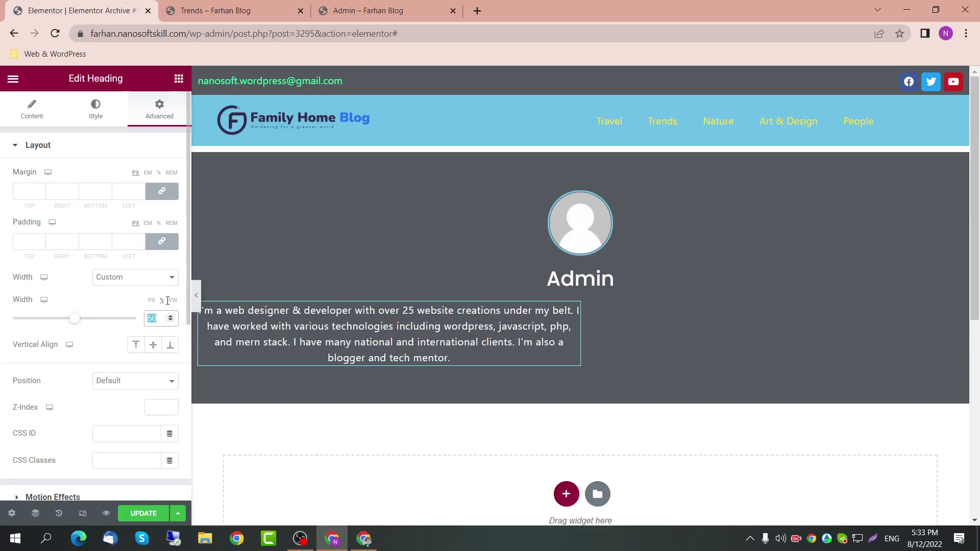
{"action": "left_click", "coordinate": [149, 283]}
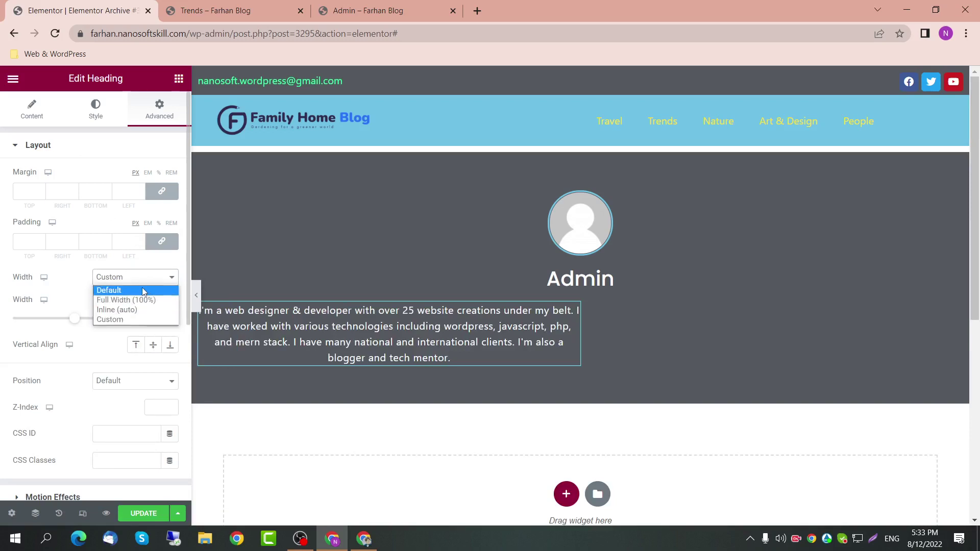
{"action": "left_click", "coordinate": [142, 287]}
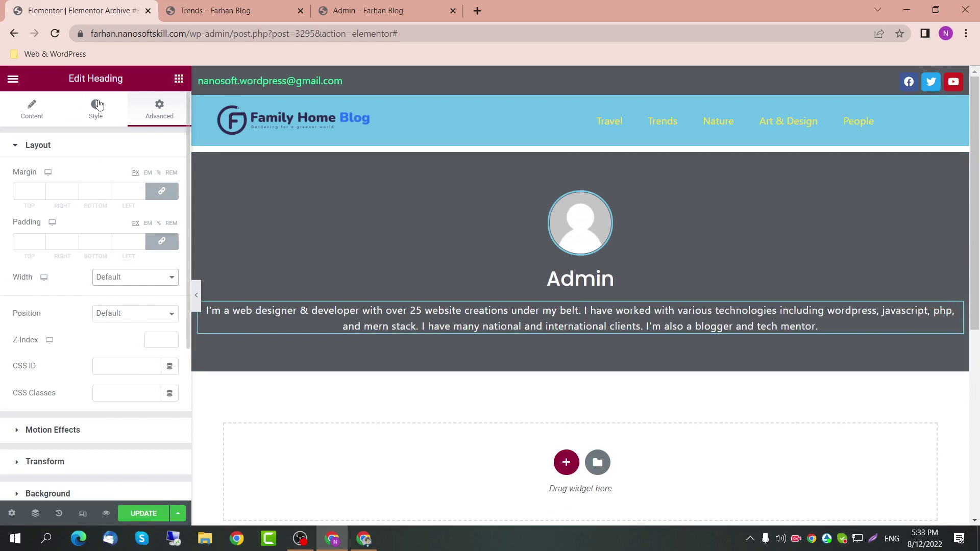
Step: Unlink the bio's padding and set 200 px on the left and right sides
{"action": "left_click", "coordinate": [161, 241]}
{"action": "double_click", "coordinate": [113, 242]}
{"action": "type", "text": "100"}
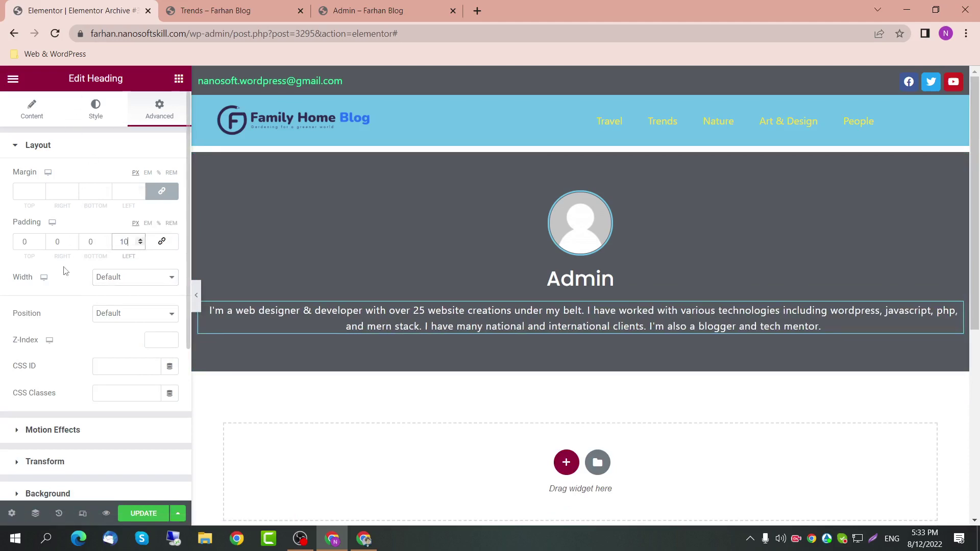
{"action": "double_click", "coordinate": [69, 246]}
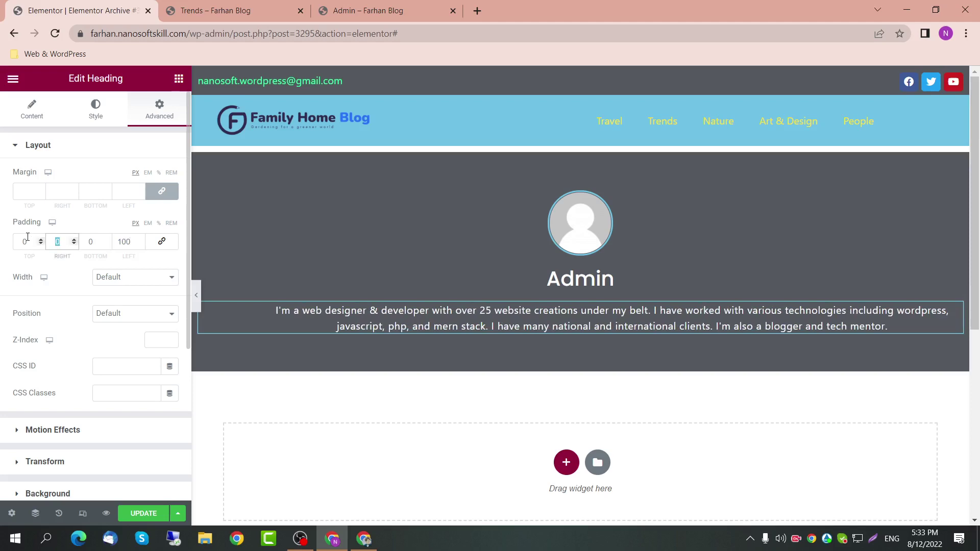
{"action": "type", "text": "100"}
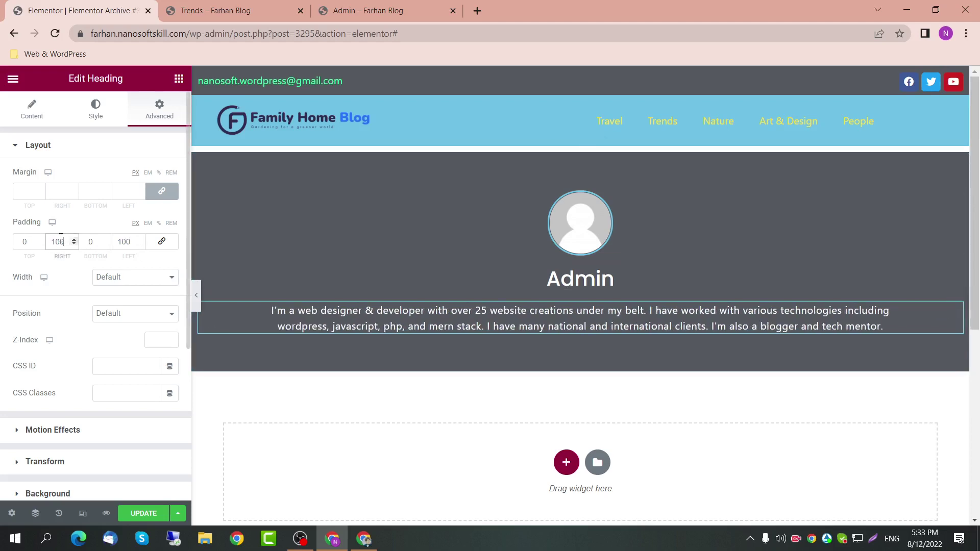
{"action": "type", "text": "200"}
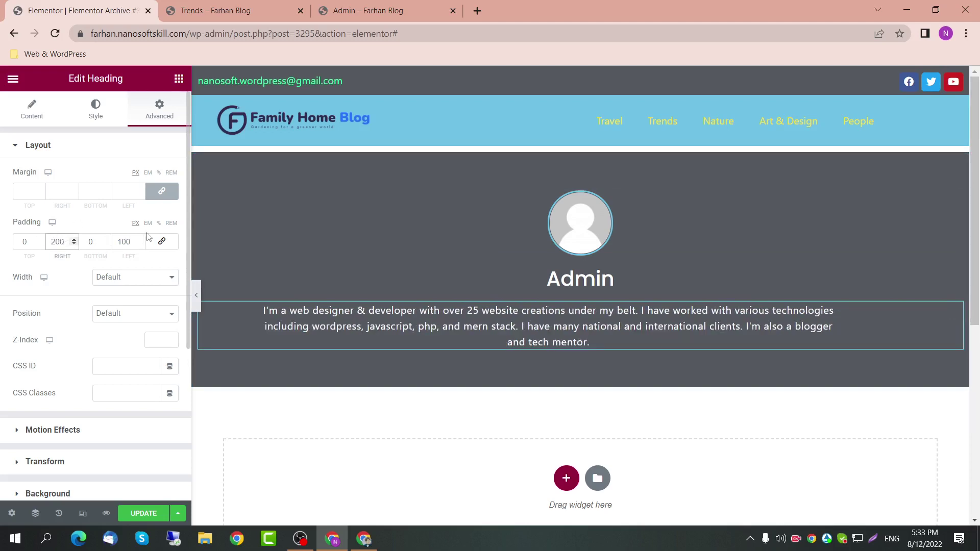
{"action": "double_click", "coordinate": [133, 241]}
{"action": "type", "text": "200"}
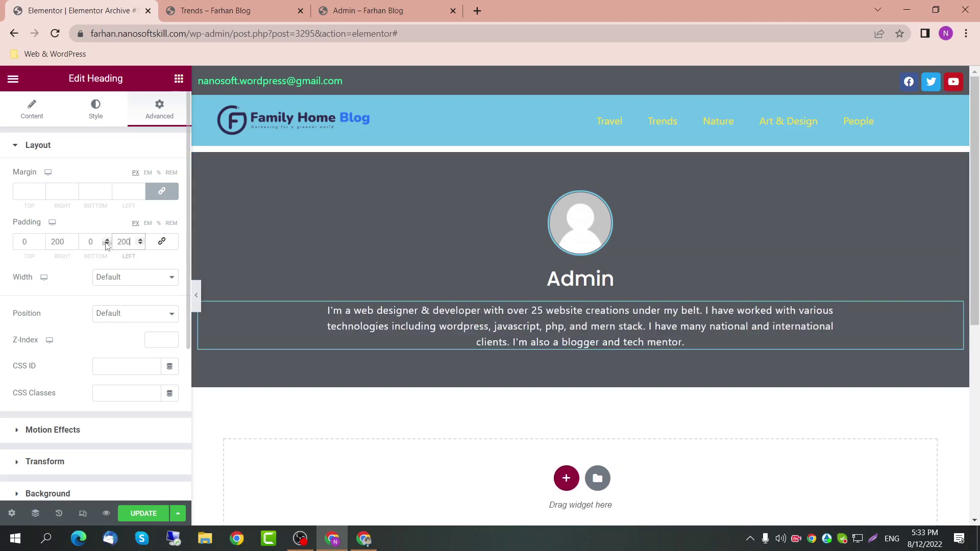
Step: Set the bio's padding to 0 in the mobile view
{"action": "left_click", "coordinate": [83, 513]}
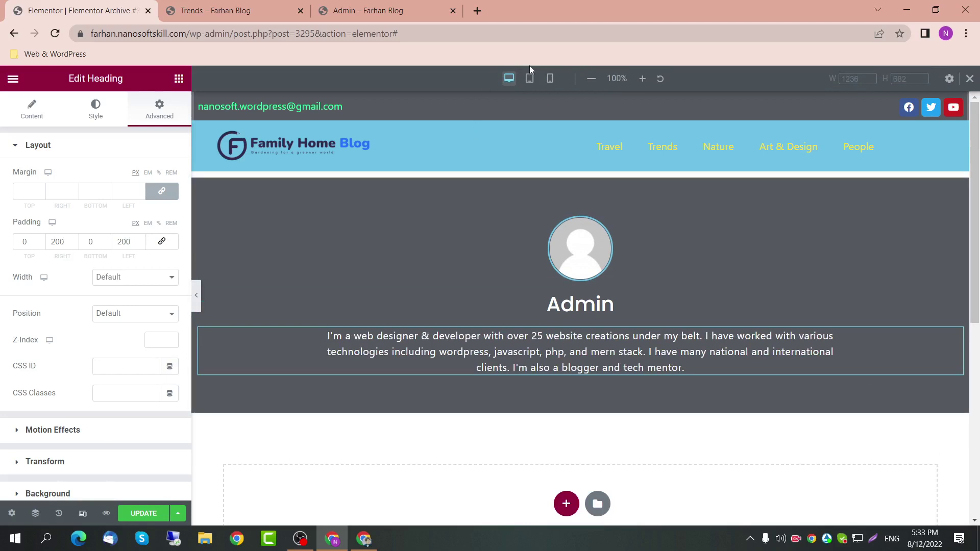
{"action": "left_click", "coordinate": [549, 79]}
{"action": "scroll", "coordinate": [558, 327], "scroll_direction": "down", "scroll_amount": 5}
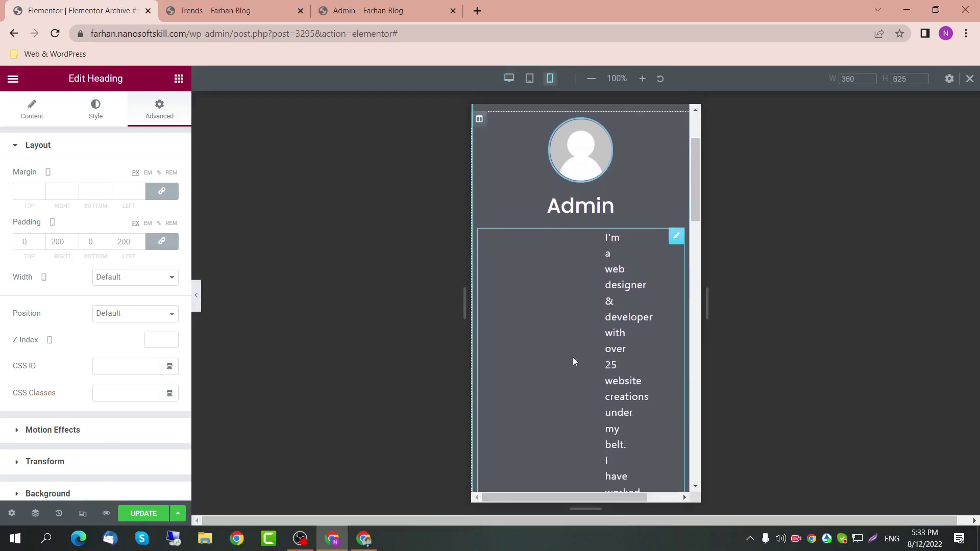
{"action": "scroll", "coordinate": [552, 292], "scroll_direction": "up", "scroll_amount": 1}
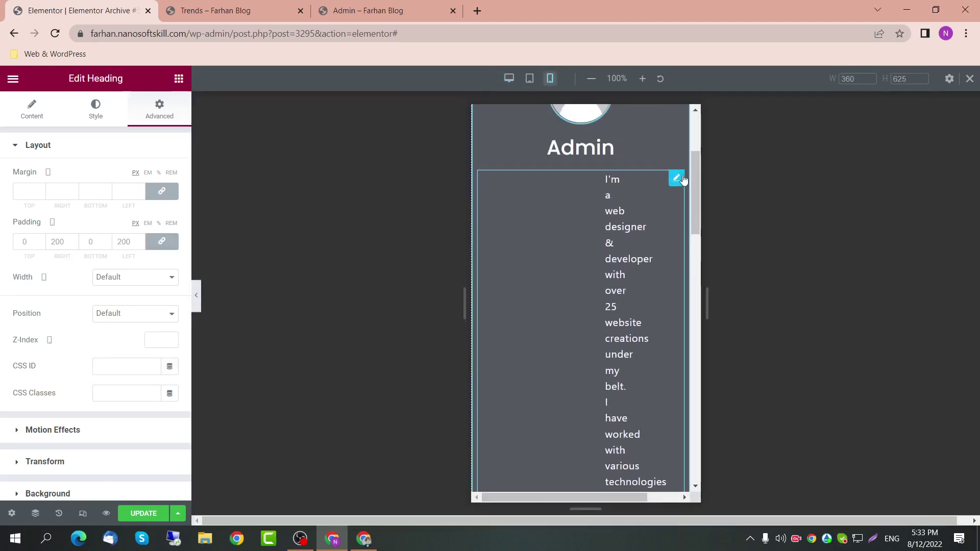
{"action": "double_click", "coordinate": [121, 240]}
{"action": "type", "text": "0"}
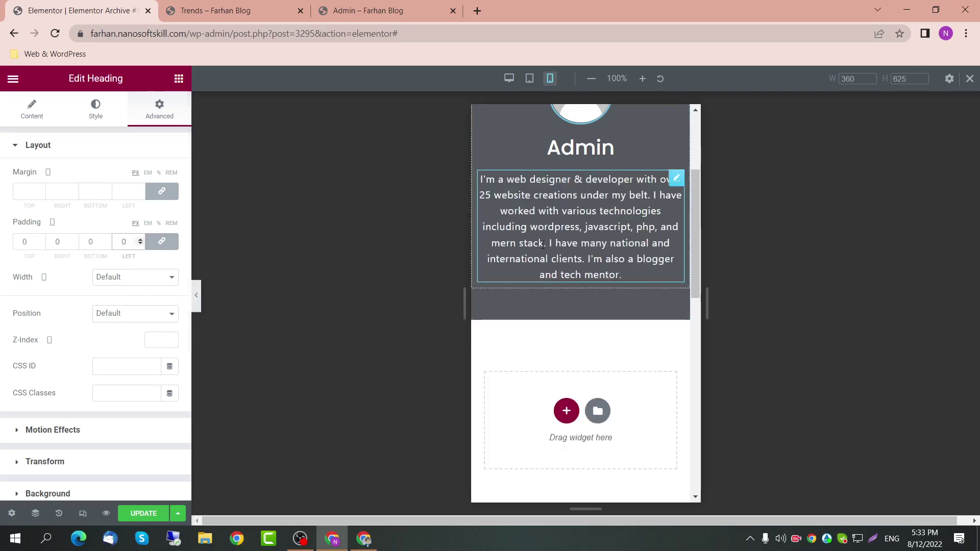
{"action": "scroll", "coordinate": [536, 237], "scroll_direction": "up", "scroll_amount": 4}
{"action": "scroll", "coordinate": [479, 285], "scroll_direction": "down", "scroll_amount": 2}
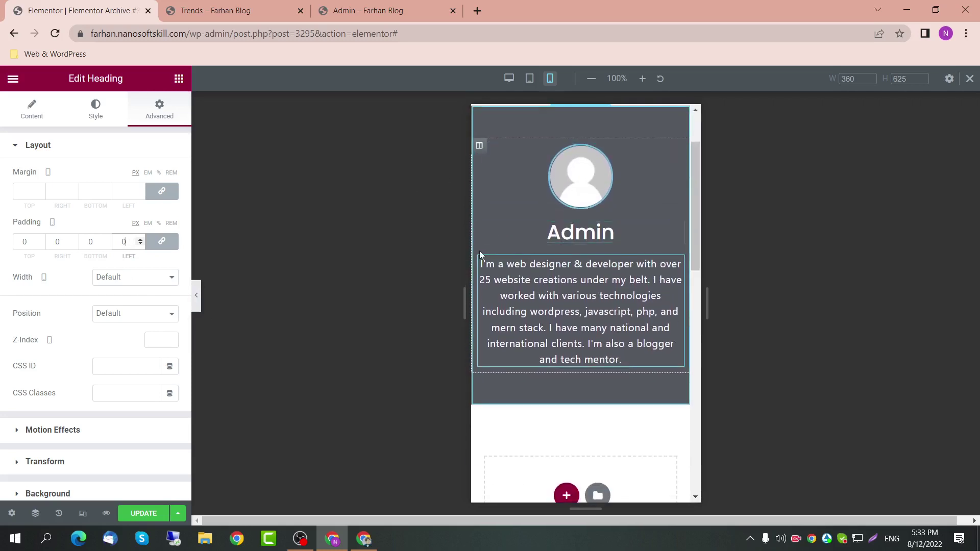
{"action": "scroll", "coordinate": [500, 189], "scroll_direction": "up", "scroll_amount": 1}
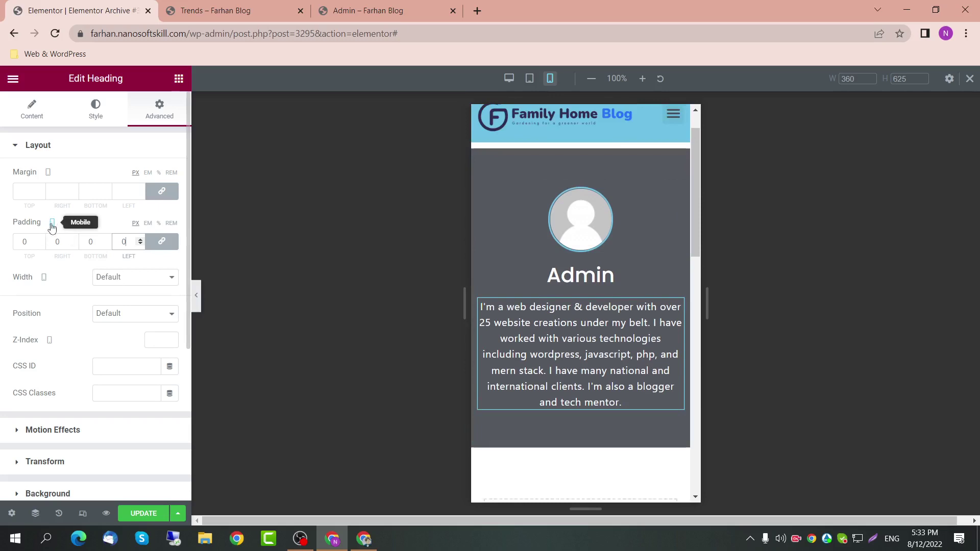
{"action": "scroll", "coordinate": [56, 349], "scroll_direction": "down", "scroll_amount": 1}
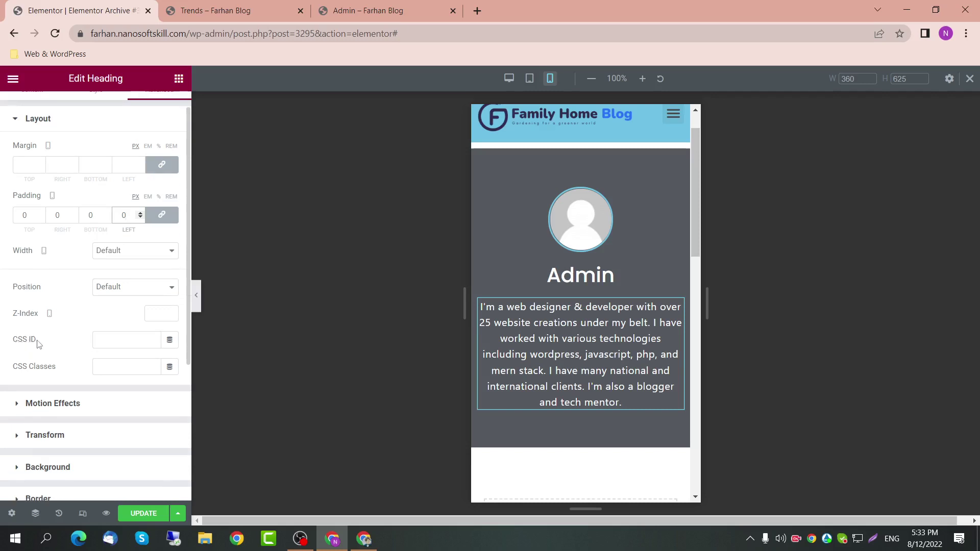
{"action": "left_click", "coordinate": [100, 337]}
{"action": "left_click", "coordinate": [508, 78]}
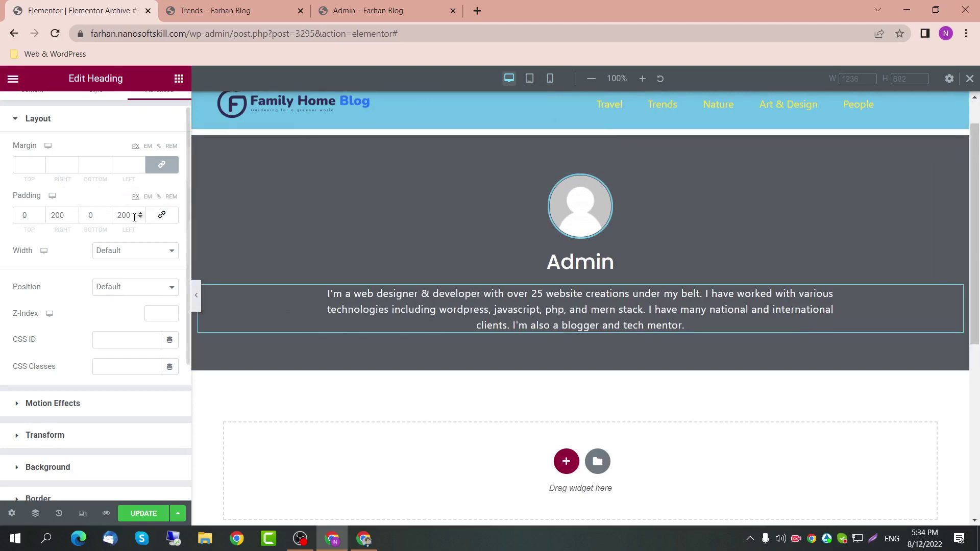
Step: Set the tablet padding to 0/100/0/100 px unlinked, then check mobile and return to desktop
{"action": "left_click", "coordinate": [529, 79]}
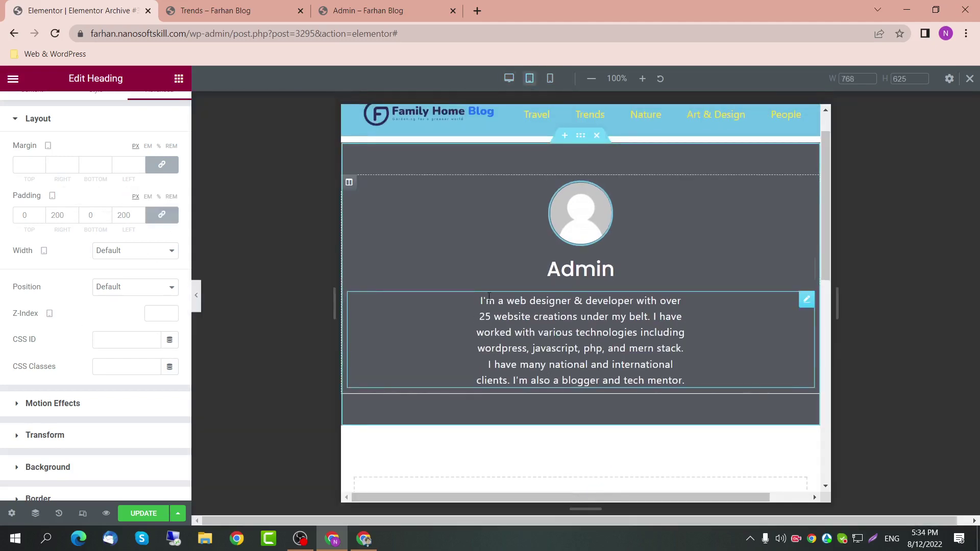
{"action": "double_click", "coordinate": [128, 214]}
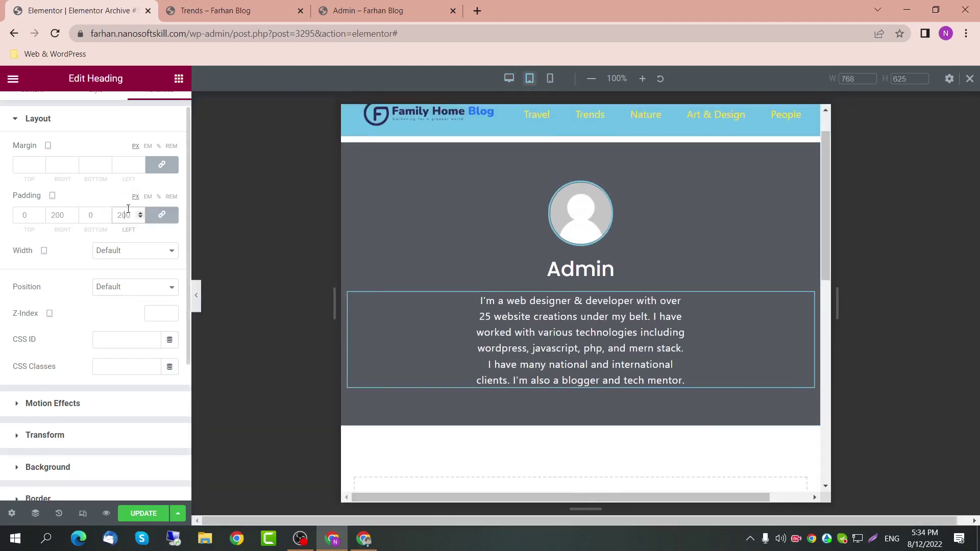
{"action": "type", "text": "100"}
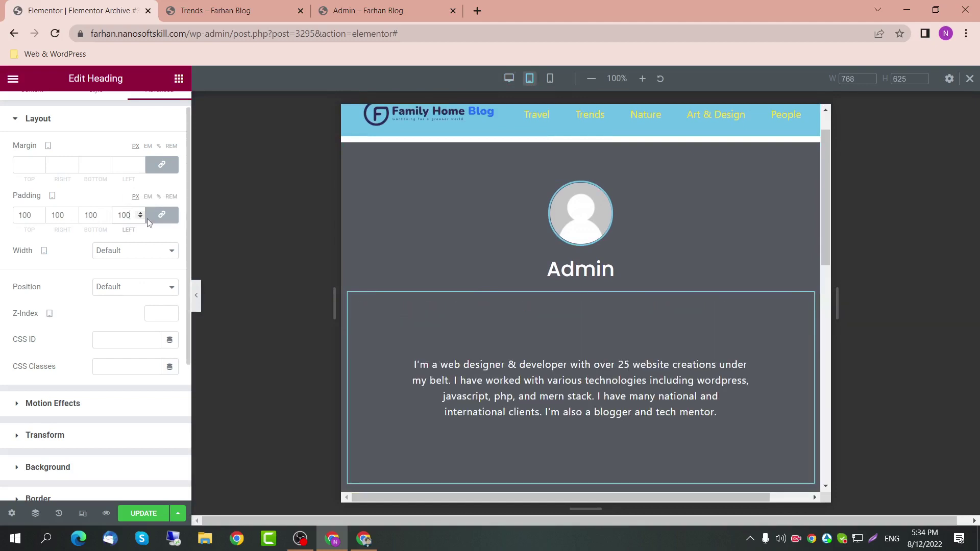
{"action": "left_click", "coordinate": [161, 215]}
{"action": "double_click", "coordinate": [91, 214]}
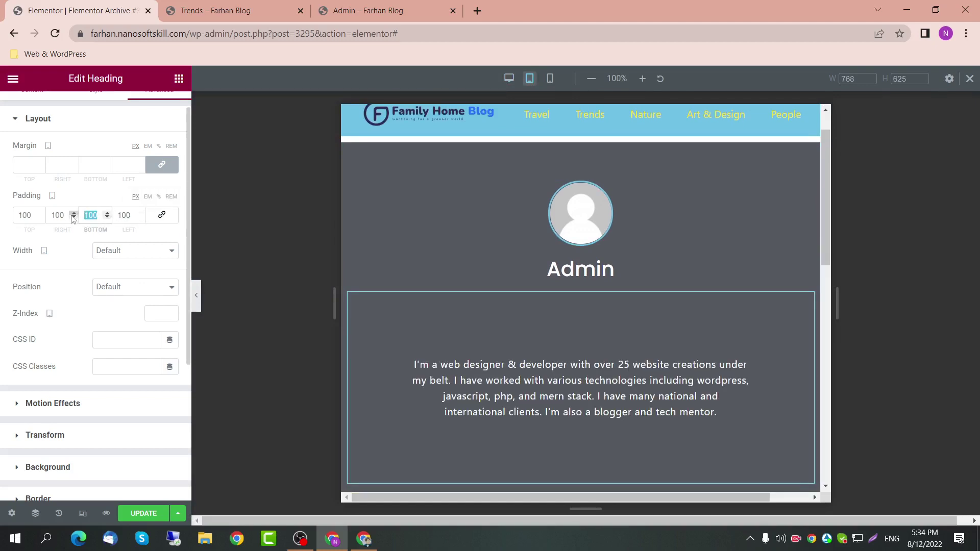
{"action": "type", "text": "0"}
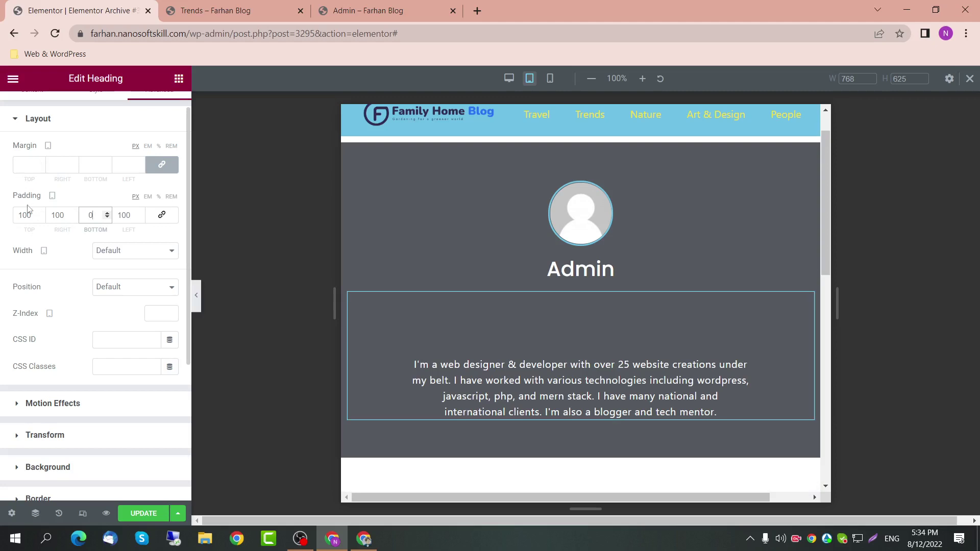
{"action": "double_click", "coordinate": [32, 214]}
{"action": "type", "text": "0"}
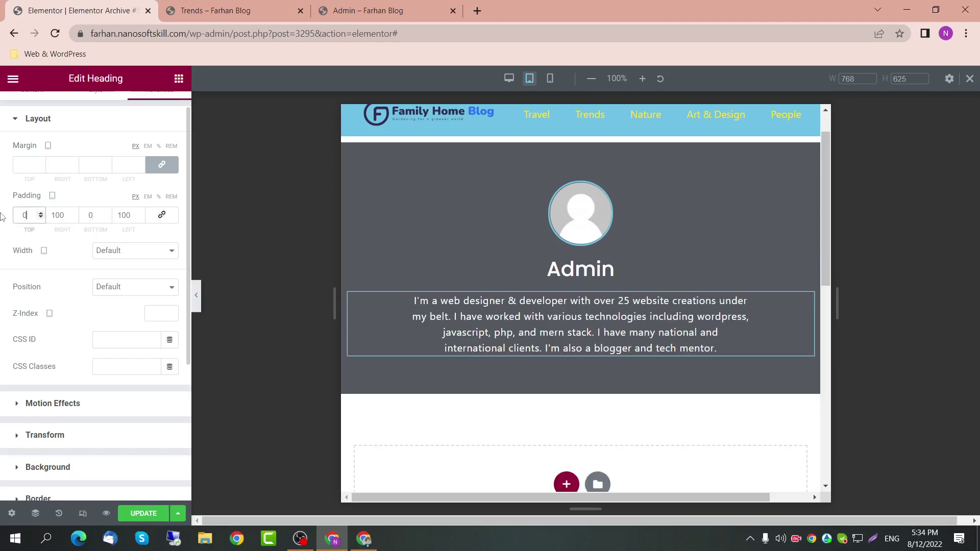
{"action": "left_click", "coordinate": [550, 78]}
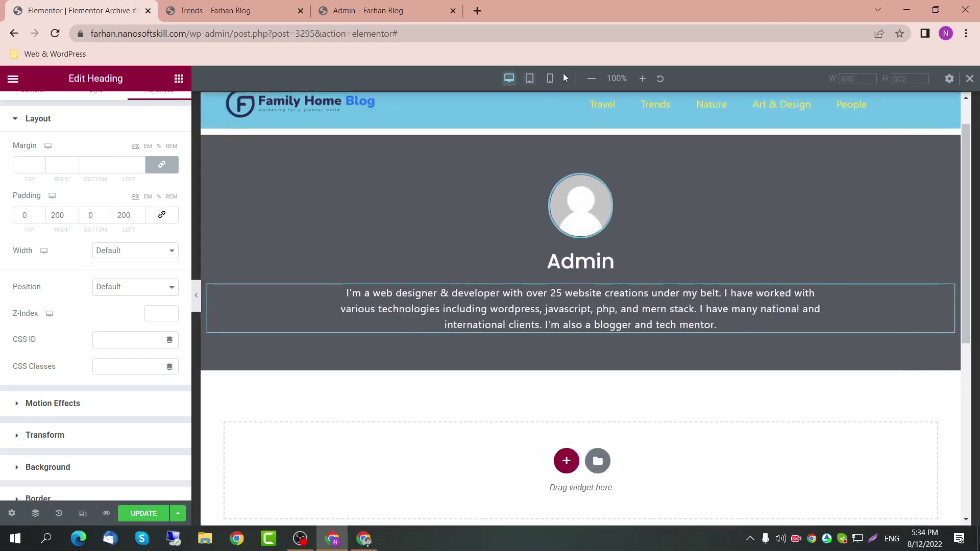
{"action": "left_click", "coordinate": [509, 78]}
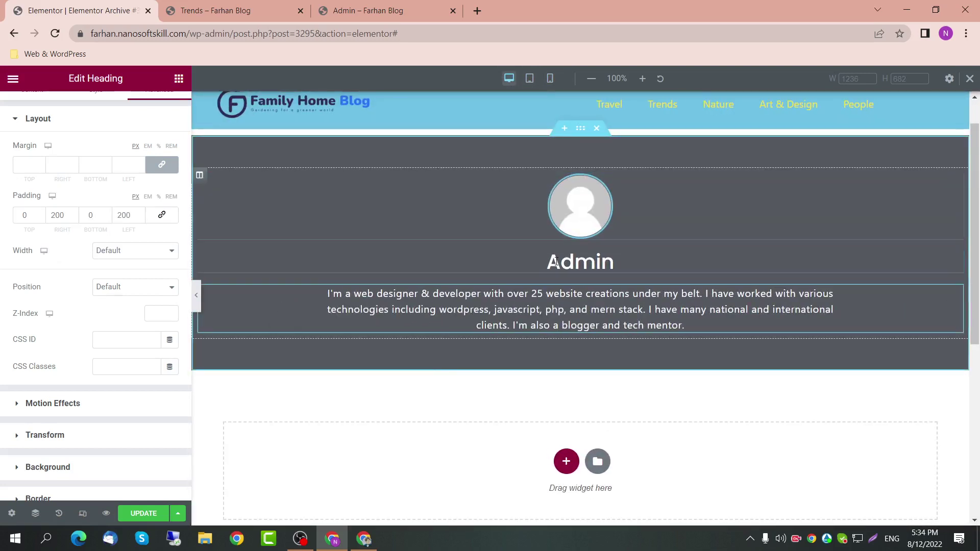
{"action": "scroll", "coordinate": [526, 444], "scroll_direction": "down", "scroll_amount": 1}
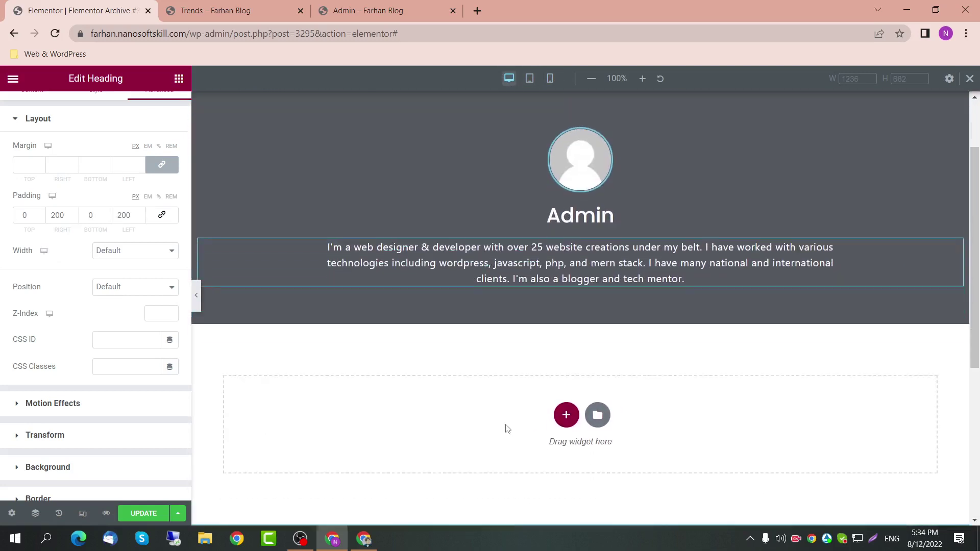
{"action": "scroll", "coordinate": [162, 278], "scroll_direction": "up", "scroll_amount": 1}
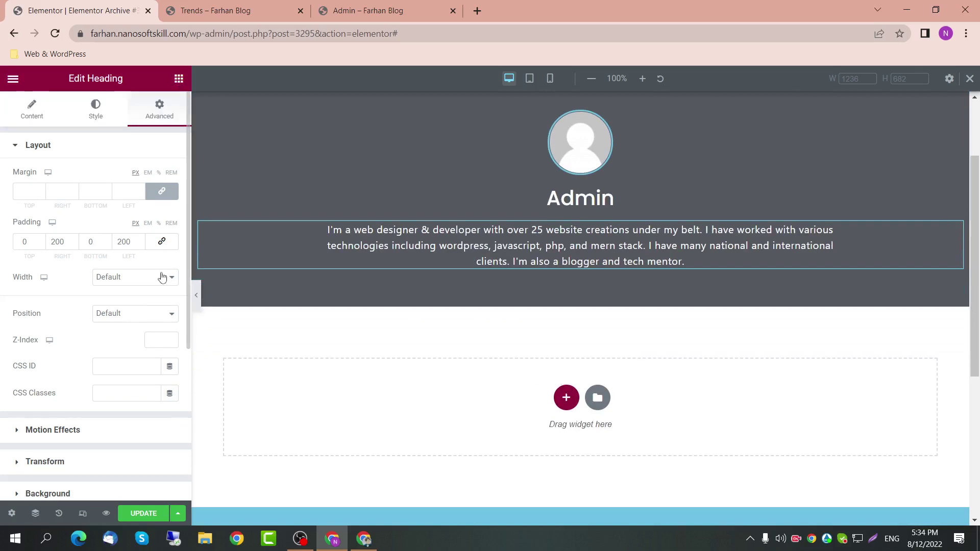
Step: Add a trial heading below the bio with the Author Meta tag, then remove the tag
{"action": "left_click", "coordinate": [178, 78]}
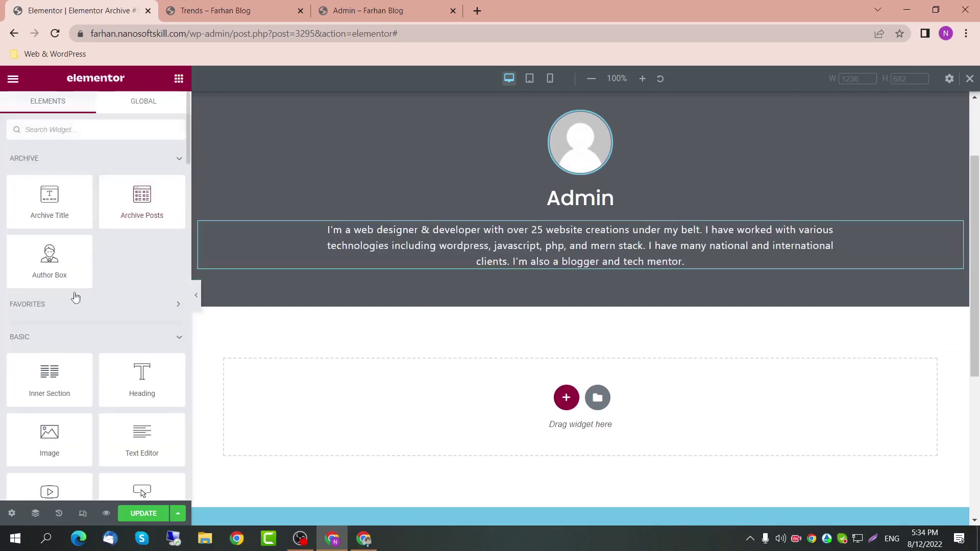
{"action": "left_click_drag", "start_coordinate": [142, 375], "coordinate": [607, 271]}
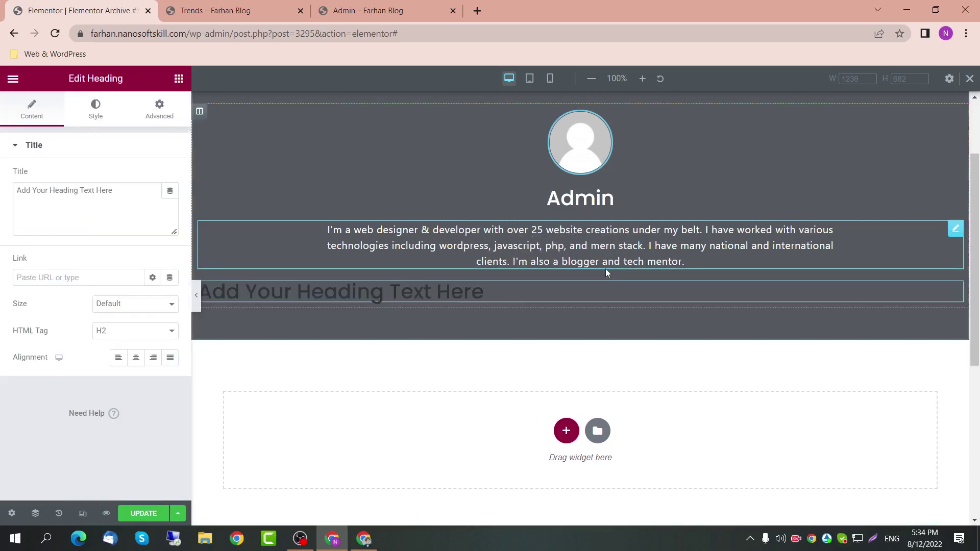
{"action": "left_click", "coordinate": [170, 191]}
{"action": "scroll", "coordinate": [116, 352], "scroll_direction": "down", "scroll_amount": 3}
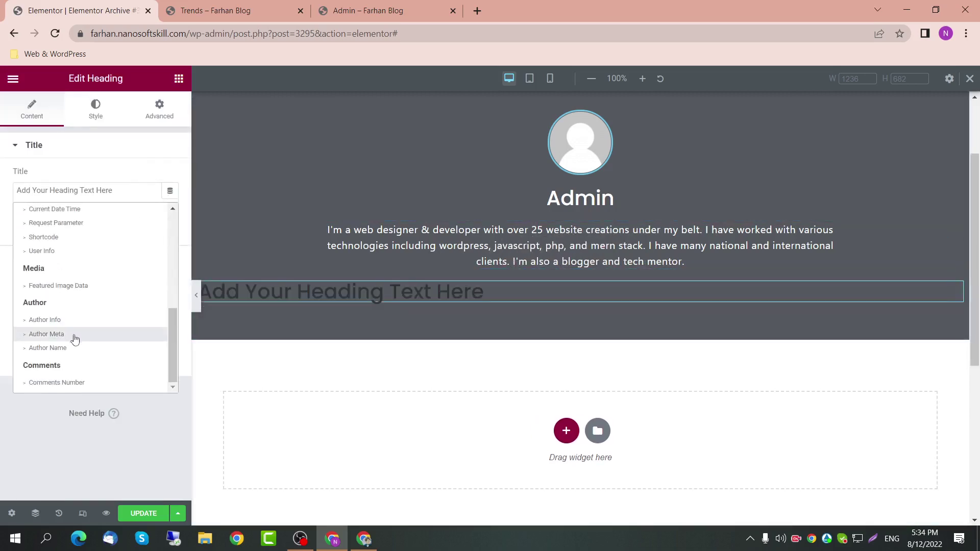
{"action": "left_click", "coordinate": [74, 338]}
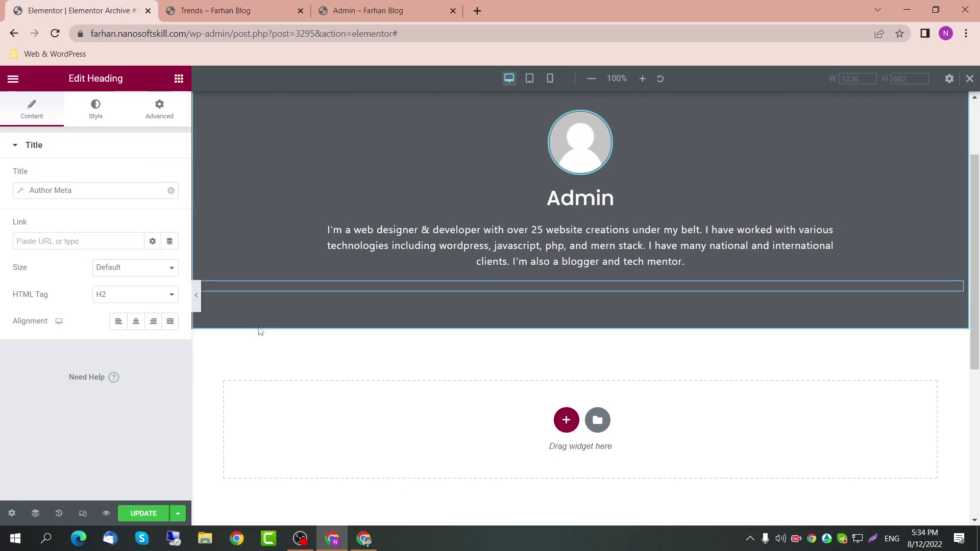
{"action": "left_click", "coordinate": [118, 194]}
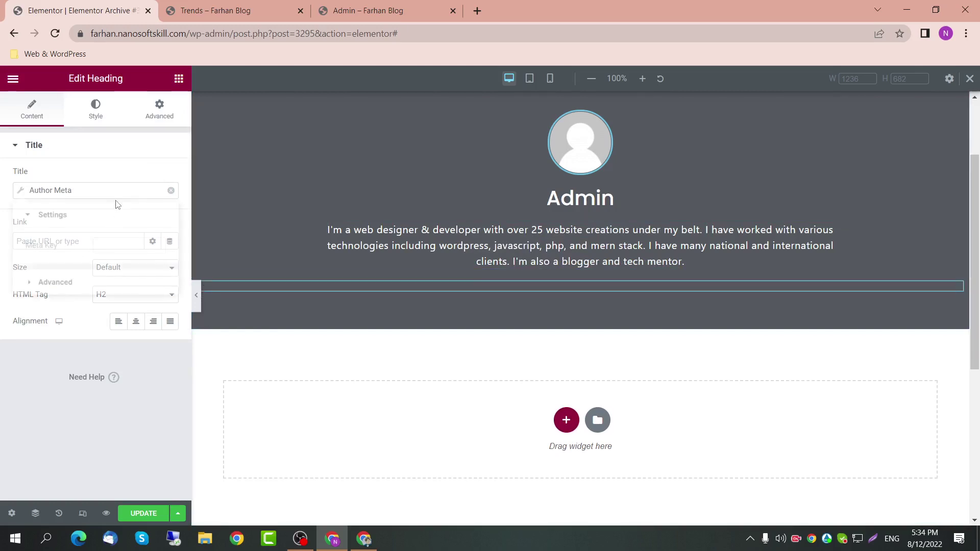
{"action": "left_click", "coordinate": [111, 246]}
{"action": "left_click", "coordinate": [55, 282]}
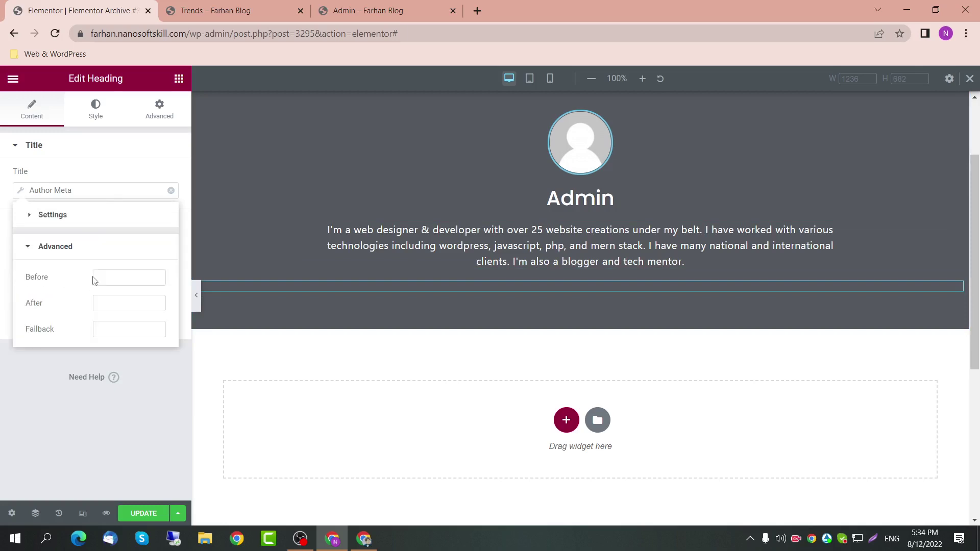
{"action": "left_click", "coordinate": [96, 219]}
{"action": "left_click", "coordinate": [106, 244]}
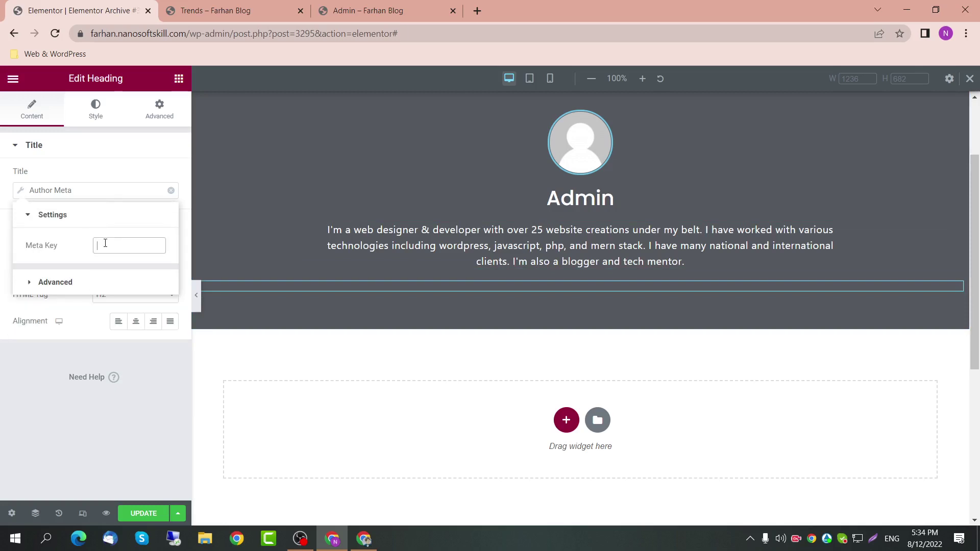
{"action": "left_click", "coordinate": [170, 190]}
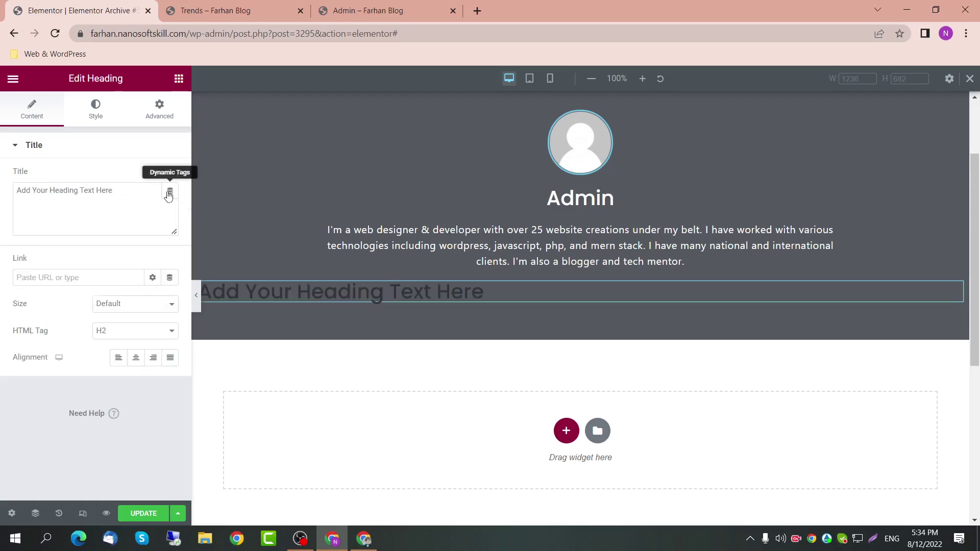
Step: Select the empty heading under the bio and delete it
{"action": "left_click", "coordinate": [170, 190]}
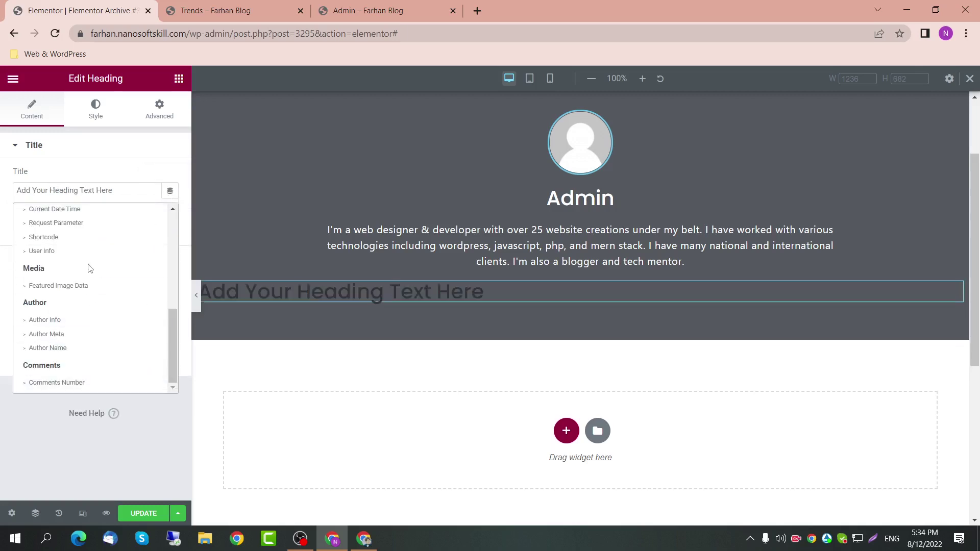
{"action": "scroll", "coordinate": [89, 268], "scroll_direction": "up", "scroll_amount": 1}
{"action": "scroll", "coordinate": [89, 269], "scroll_direction": "up", "scroll_amount": 3}
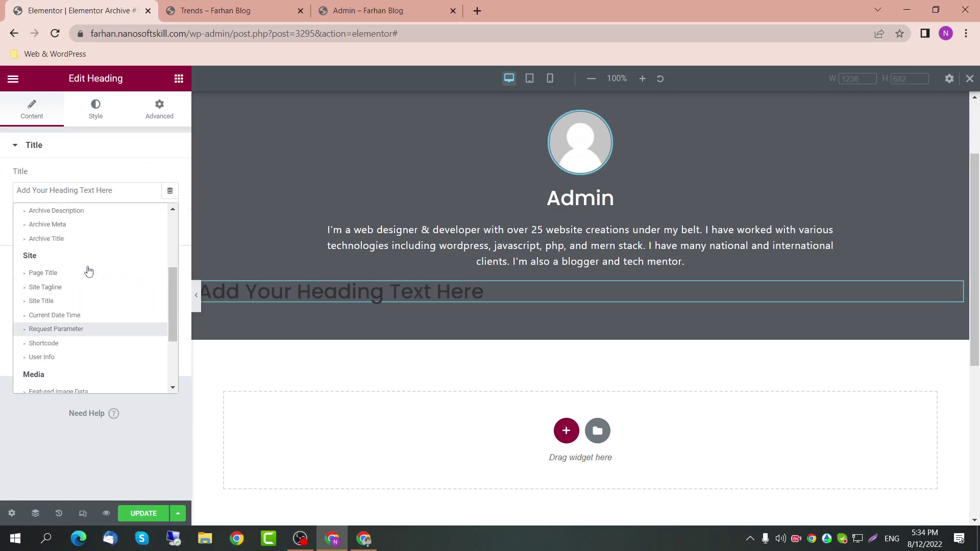
{"action": "scroll", "coordinate": [89, 271], "scroll_direction": "up", "scroll_amount": 1}
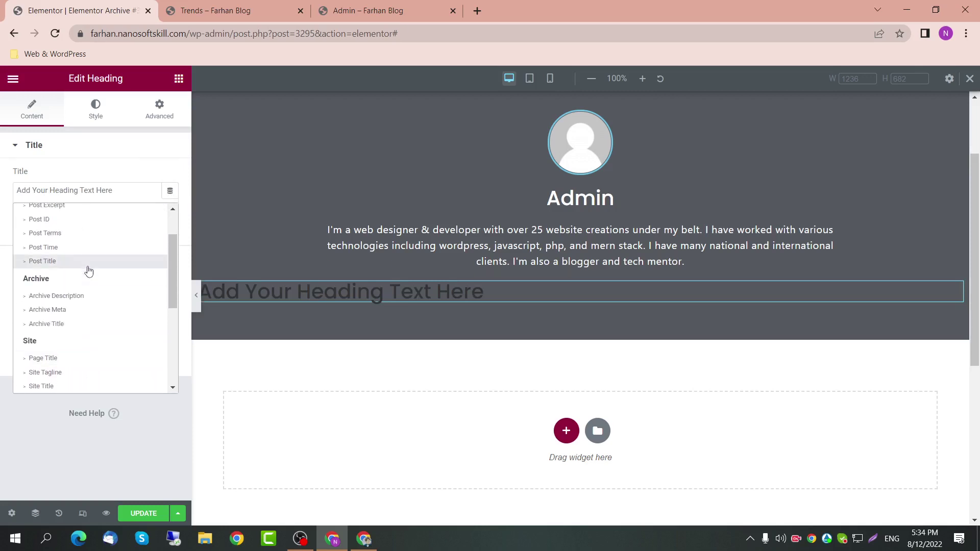
{"action": "scroll", "coordinate": [89, 271], "scroll_direction": "up", "scroll_amount": 2}
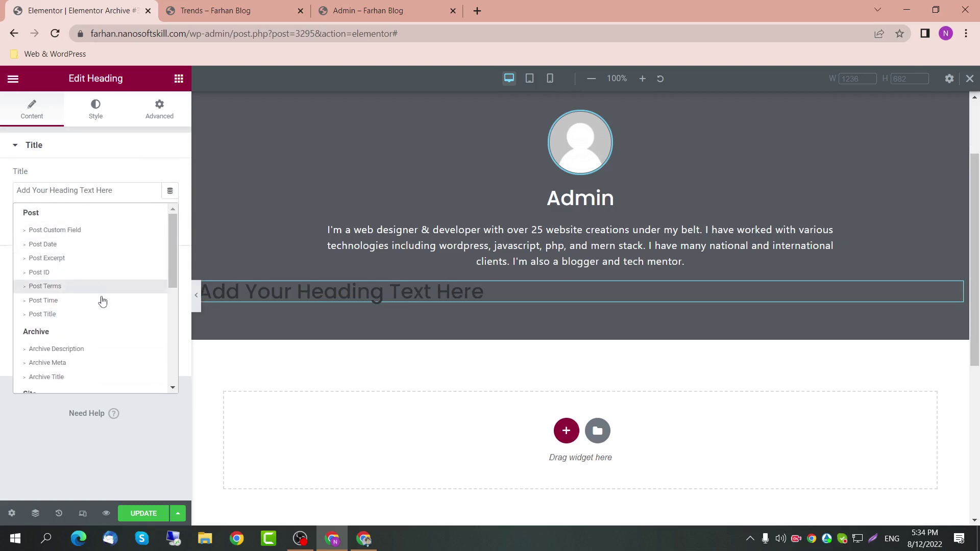
{"action": "scroll", "coordinate": [101, 305], "scroll_direction": "down", "scroll_amount": 2}
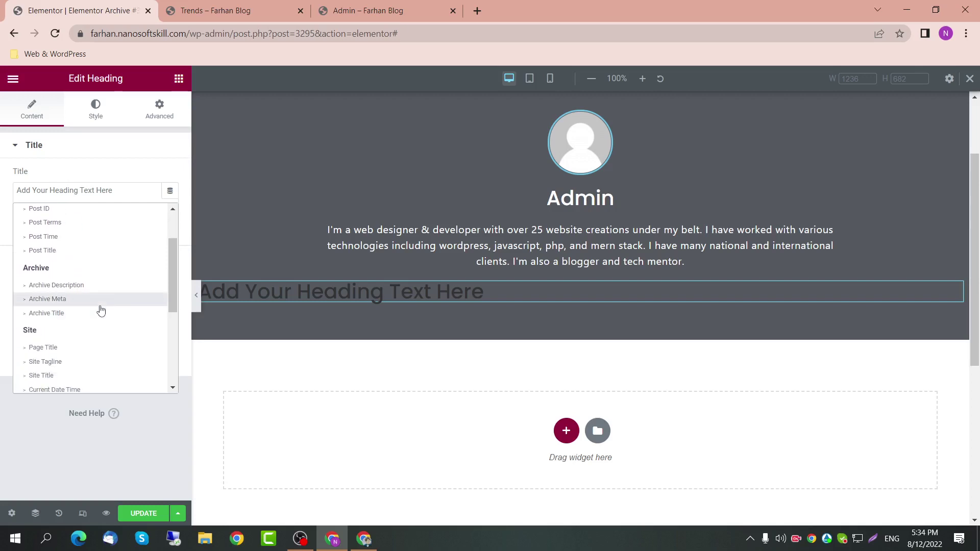
{"action": "scroll", "coordinate": [101, 311], "scroll_direction": "down", "scroll_amount": 2}
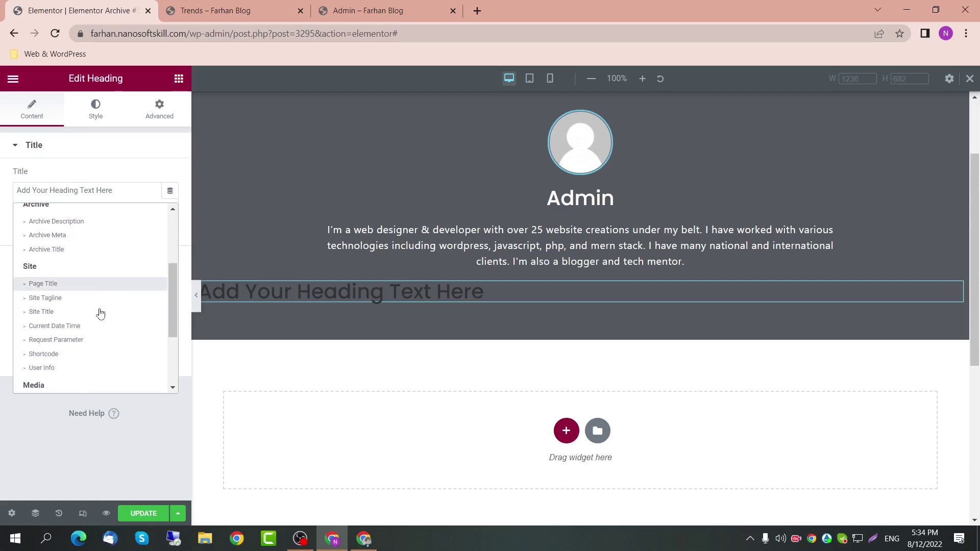
{"action": "scroll", "coordinate": [100, 313], "scroll_direction": "down", "scroll_amount": 1}
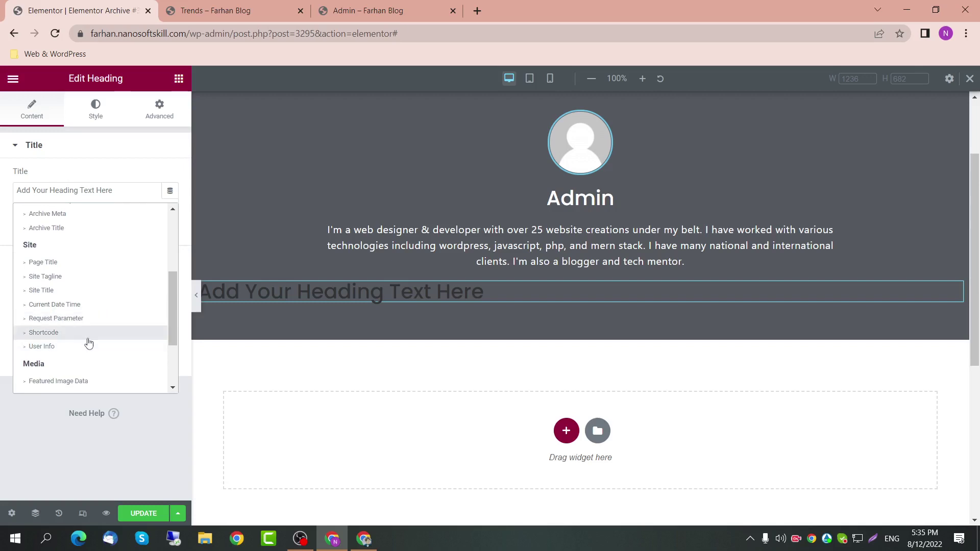
{"action": "left_click", "coordinate": [496, 291]}
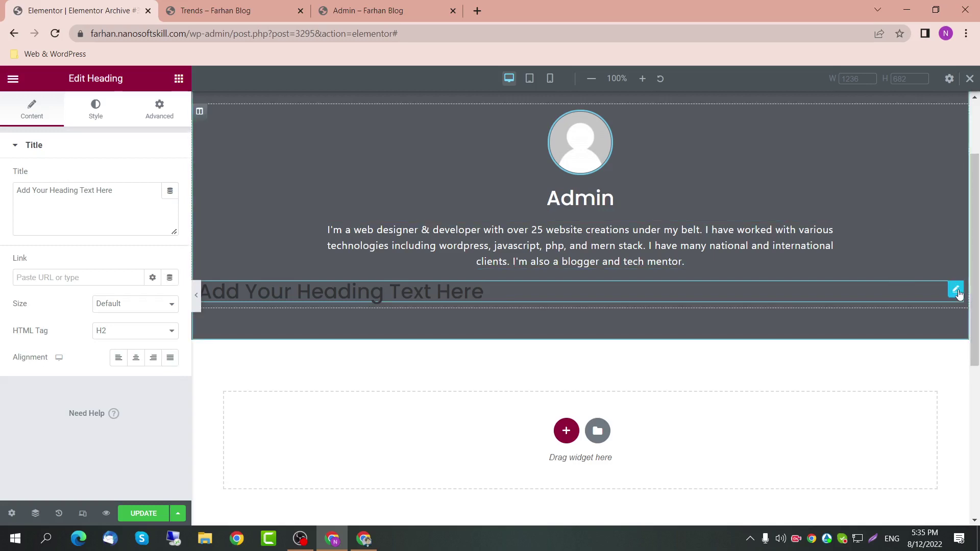
{"action": "key", "text": "Delete"}
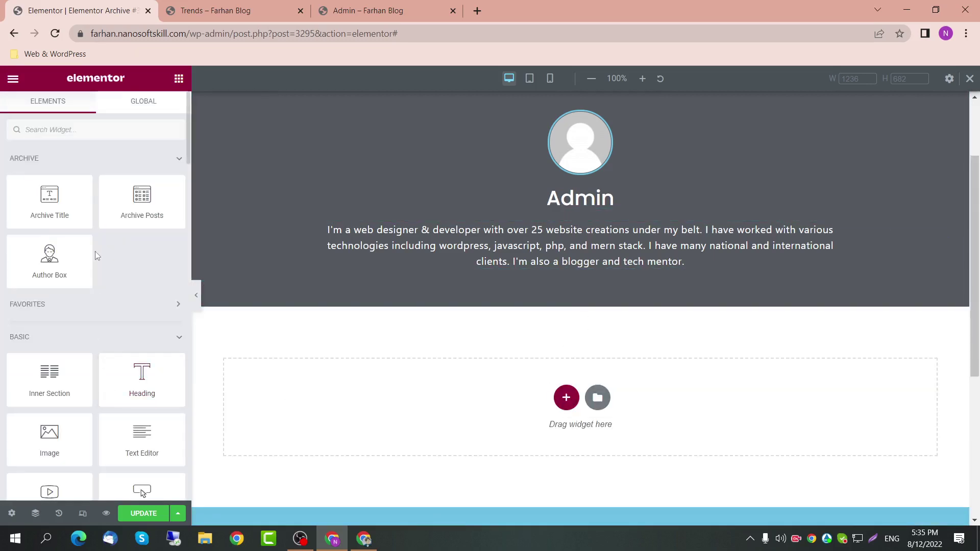
Step: Drop an Archive Posts widget below the dark header, showing a three-column grid of post cards
{"action": "scroll", "coordinate": [101, 223], "scroll_direction": "down", "scroll_amount": 2}
{"action": "scroll", "coordinate": [100, 222], "scroll_direction": "up", "scroll_amount": 2}
{"action": "left_click_drag", "start_coordinate": [142, 203], "coordinate": [492, 394]}
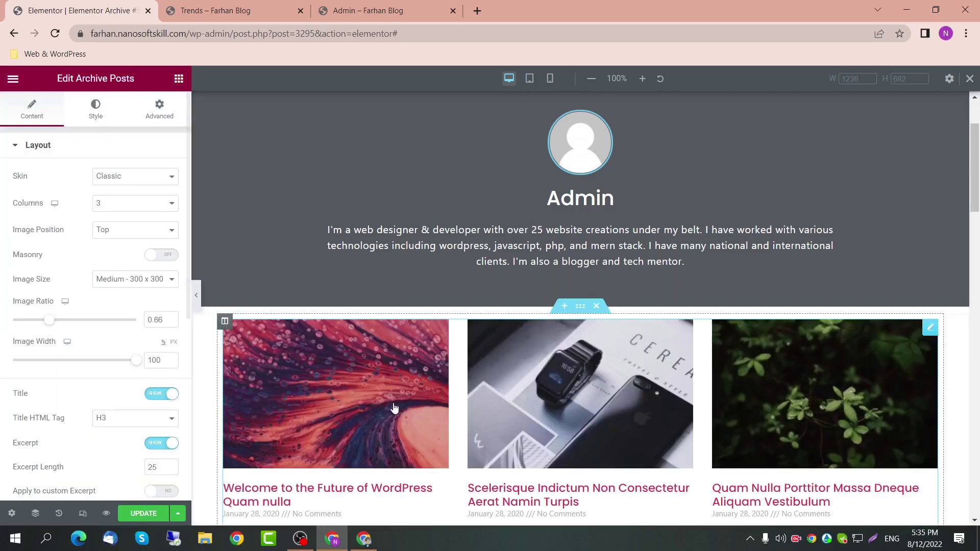
{"action": "scroll", "coordinate": [394, 413], "scroll_direction": "down", "scroll_amount": 2}
{"action": "scroll", "coordinate": [394, 414], "scroll_direction": "down", "scroll_amount": 15}
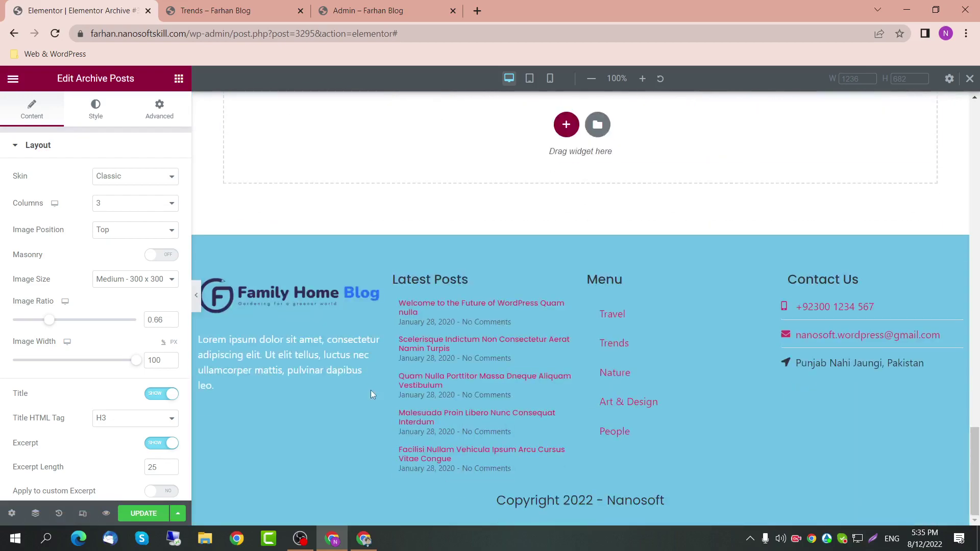
{"action": "scroll", "coordinate": [372, 385], "scroll_direction": "up", "scroll_amount": 15}
{"action": "scroll", "coordinate": [256, 264], "scroll_direction": "down", "scroll_amount": 5}
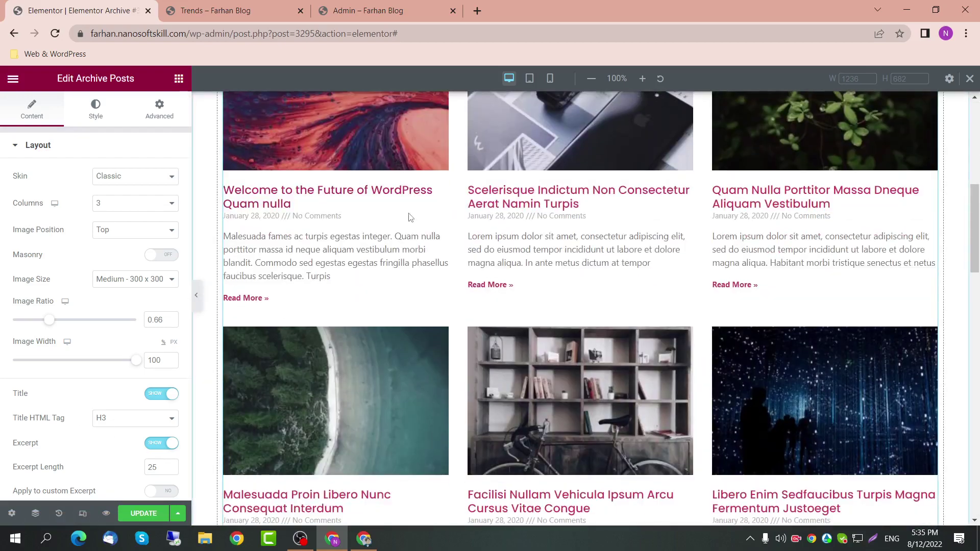
{"action": "scroll", "coordinate": [105, 331], "scroll_direction": "down", "scroll_amount": 6}
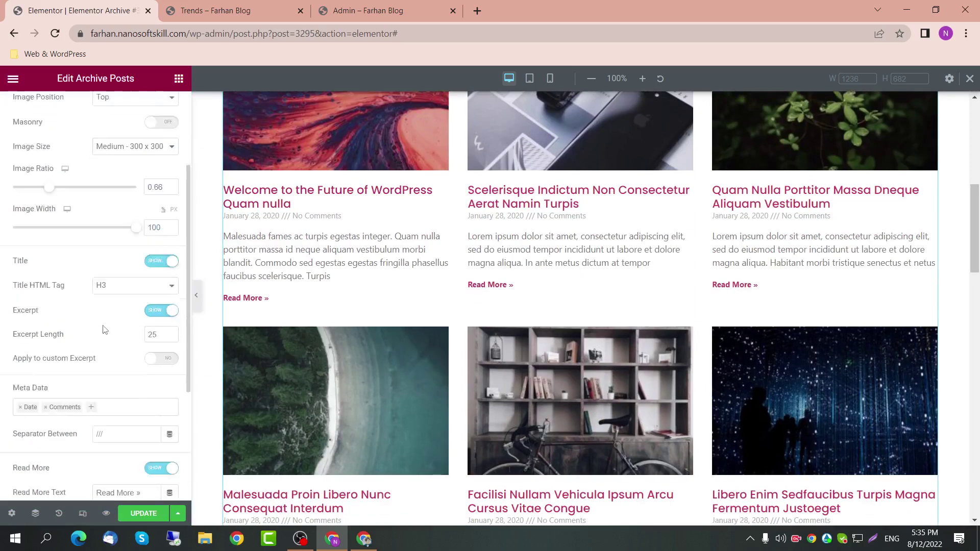
Step: Update the template and reload the author archive page to check it
{"action": "left_click", "coordinate": [143, 514]}
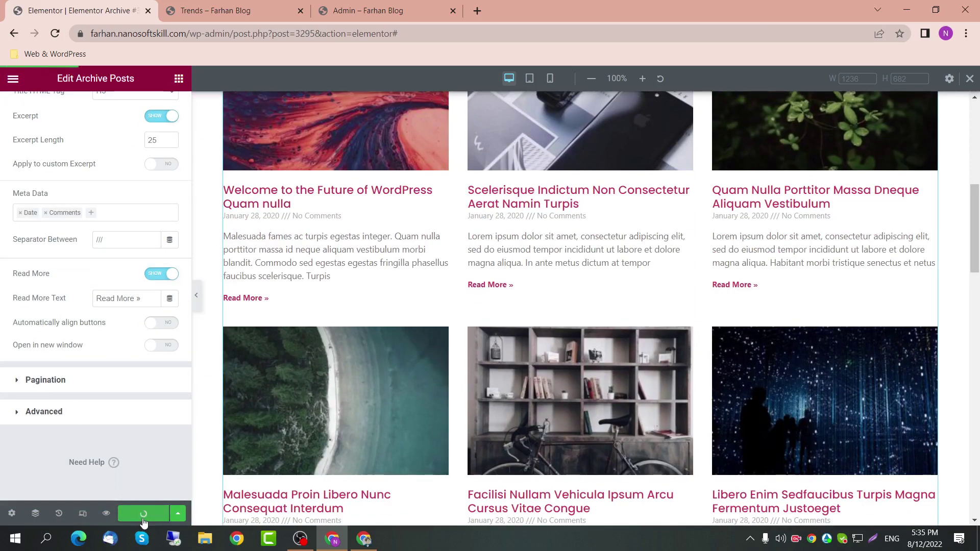
{"action": "left_click", "coordinate": [174, 511]}
{"action": "left_click", "coordinate": [215, 11]}
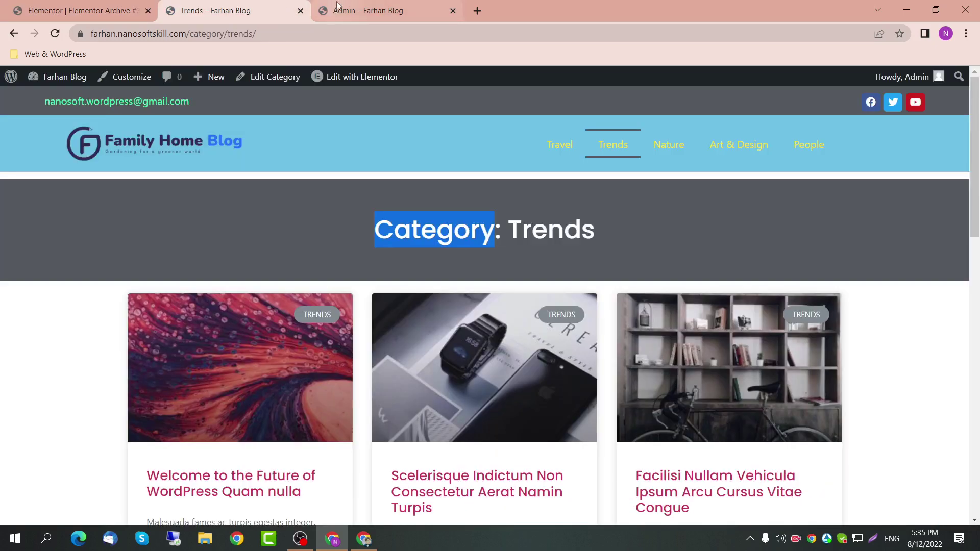
{"action": "left_click", "coordinate": [350, 12]}
{"action": "left_click", "coordinate": [253, 34]}
{"action": "key", "text": "Return"}
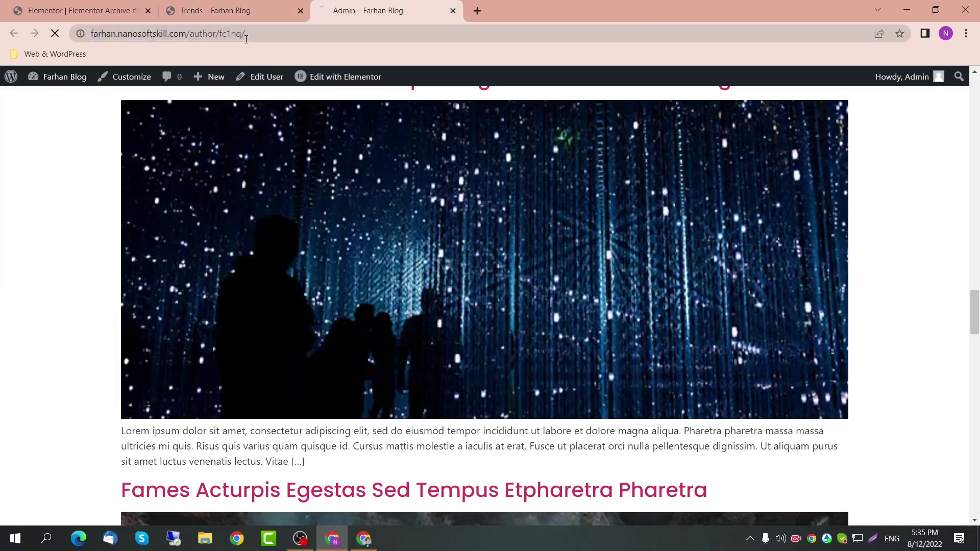
{"action": "scroll", "coordinate": [293, 230], "scroll_direction": "up", "scroll_amount": 20}
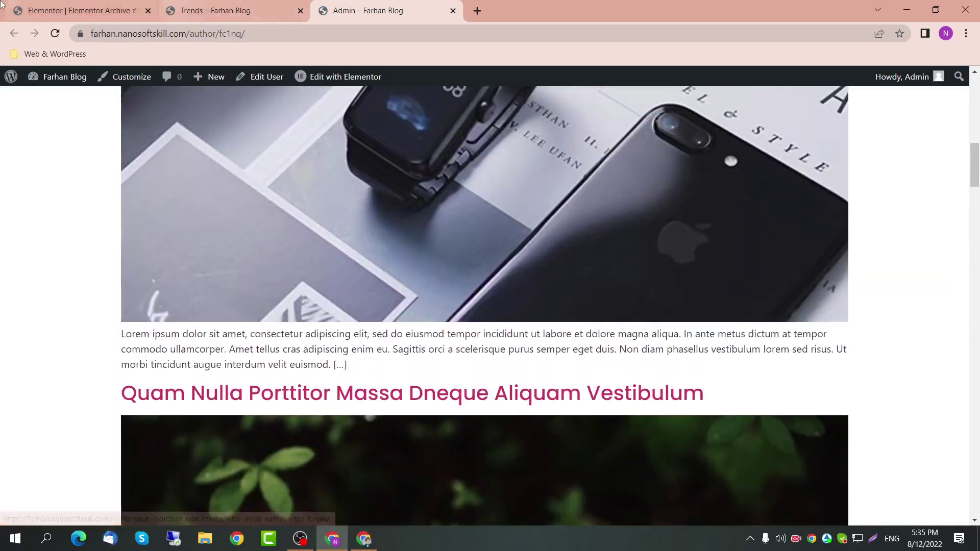
Step: Include Author Archive in the template's display conditions and save and close
{"action": "left_click", "coordinate": [1, 5]}
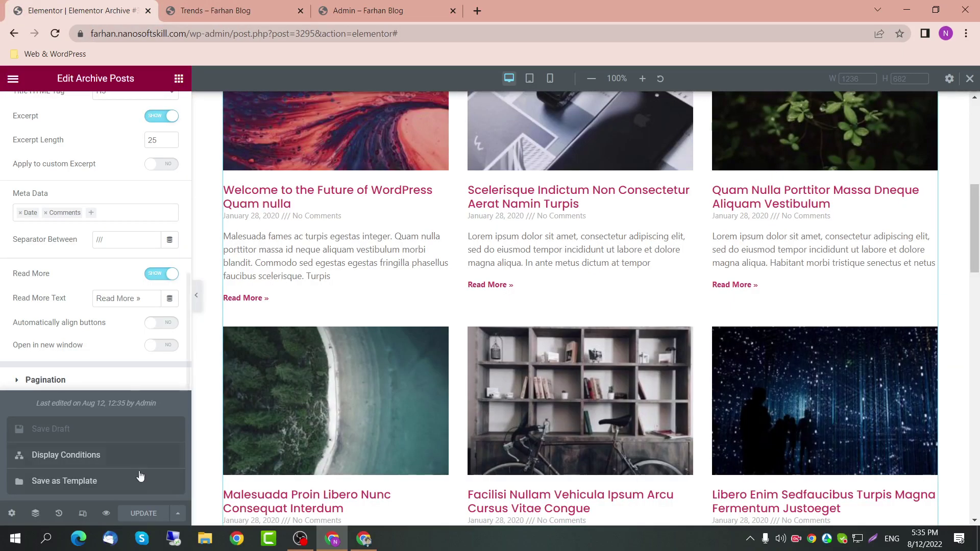
{"action": "left_click", "coordinate": [176, 514]}
{"action": "left_click", "coordinate": [178, 513]}
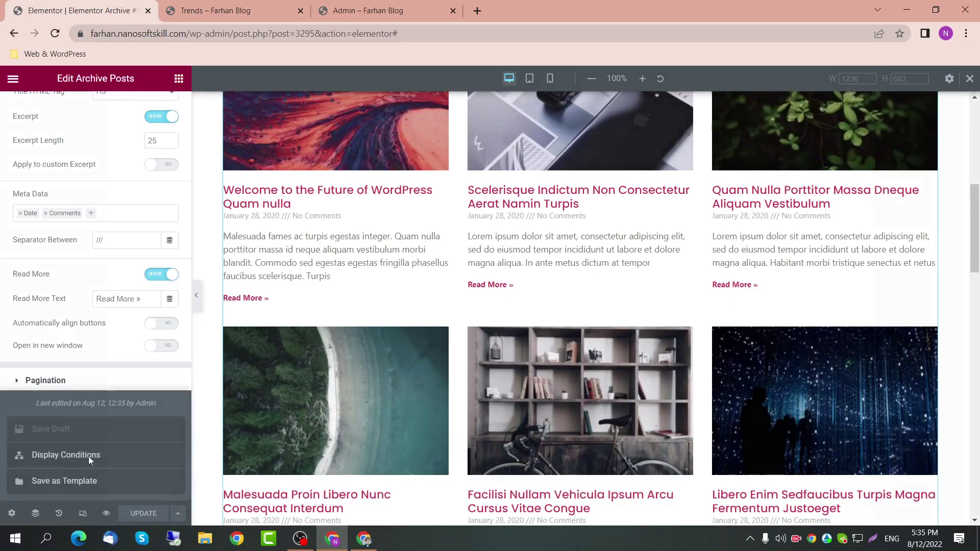
{"action": "left_click", "coordinate": [88, 455]}
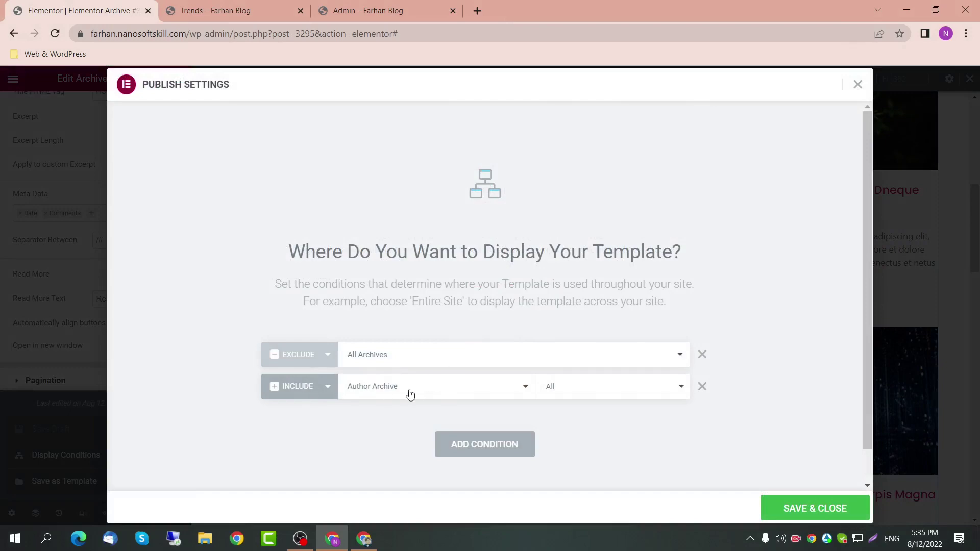
{"action": "left_click", "coordinate": [795, 500]}
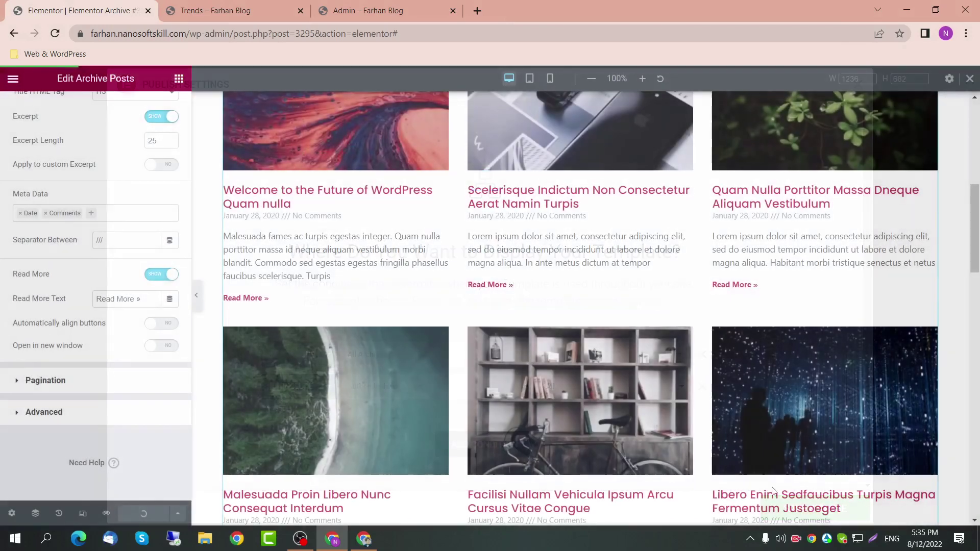
{"action": "left_click", "coordinate": [364, 10]}
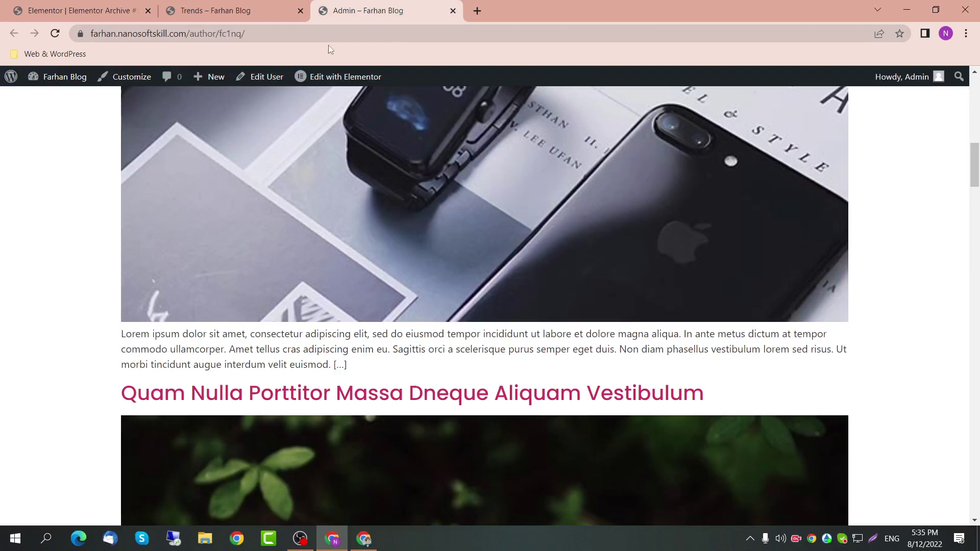
Step: Reload the author archive and Trends category pages to check how the template displays
{"action": "key", "text": "F5"}
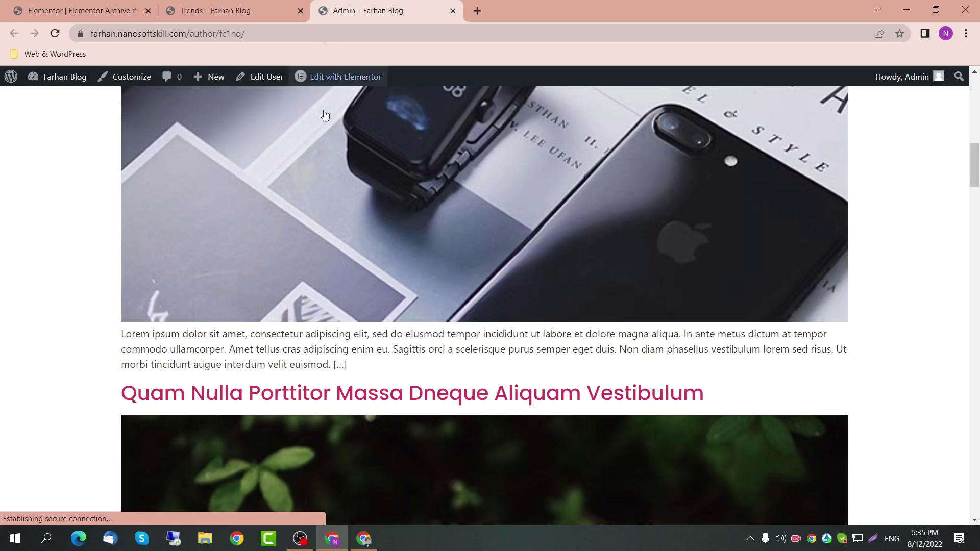
{"action": "scroll", "coordinate": [329, 146], "scroll_direction": "up", "scroll_amount": 5}
{"action": "scroll", "coordinate": [328, 146], "scroll_direction": "up", "scroll_amount": 9}
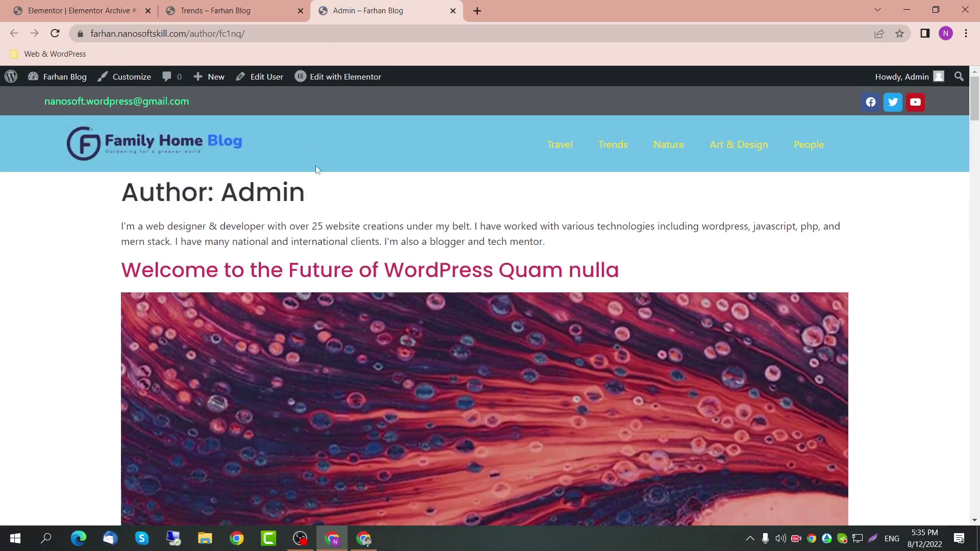
{"action": "key", "text": "F5"}
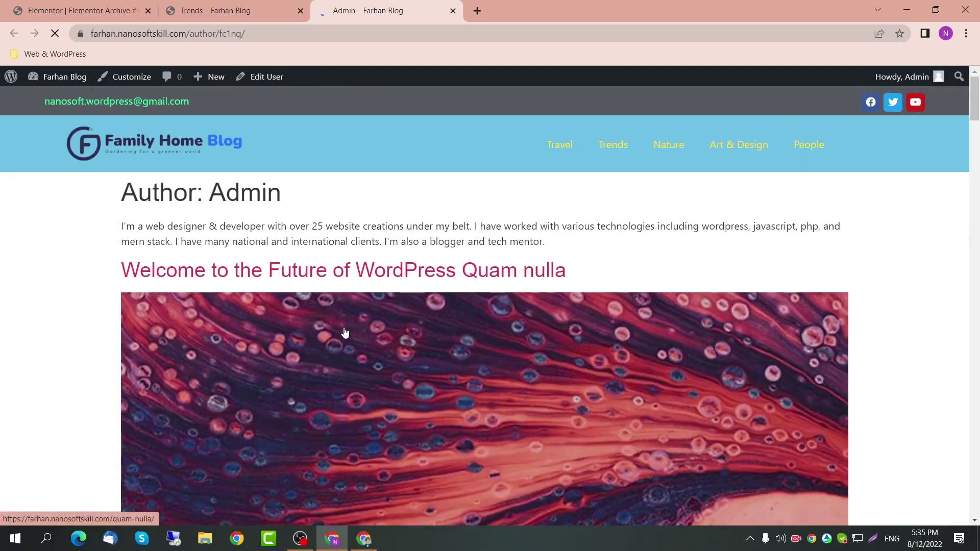
{"action": "left_click", "coordinate": [214, 10]}
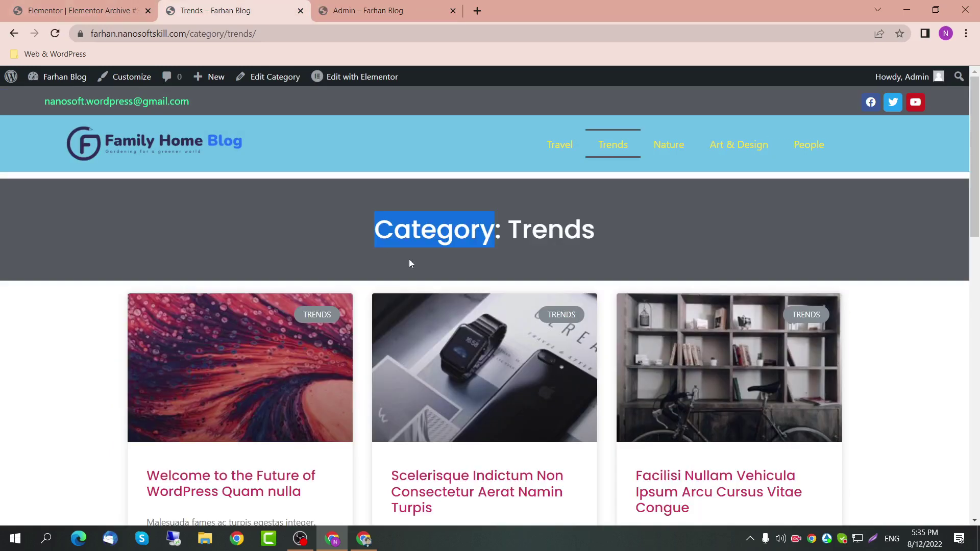
{"action": "key", "text": "F5"}
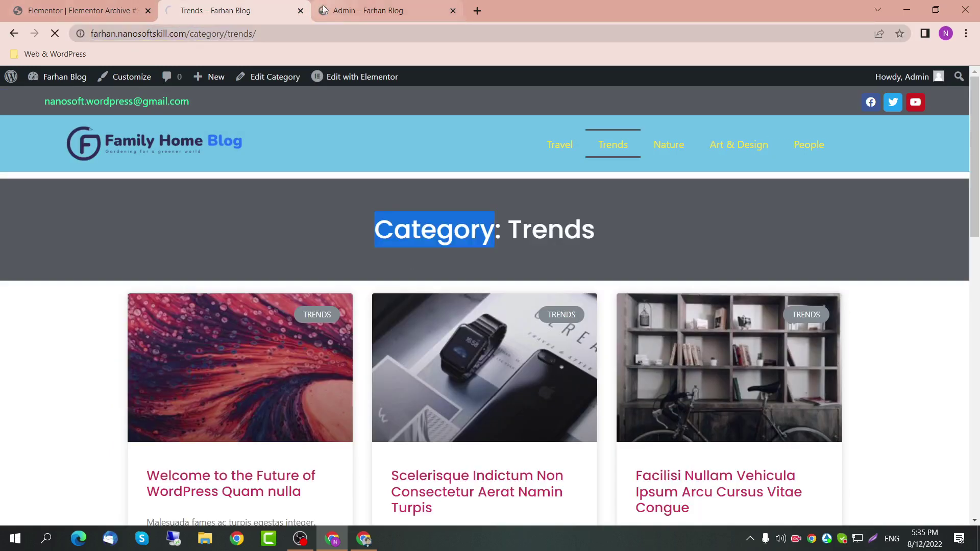
{"action": "left_click_drag", "start_coordinate": [361, 238], "coordinate": [595, 235]}
{"action": "left_click", "coordinate": [358, 7]}
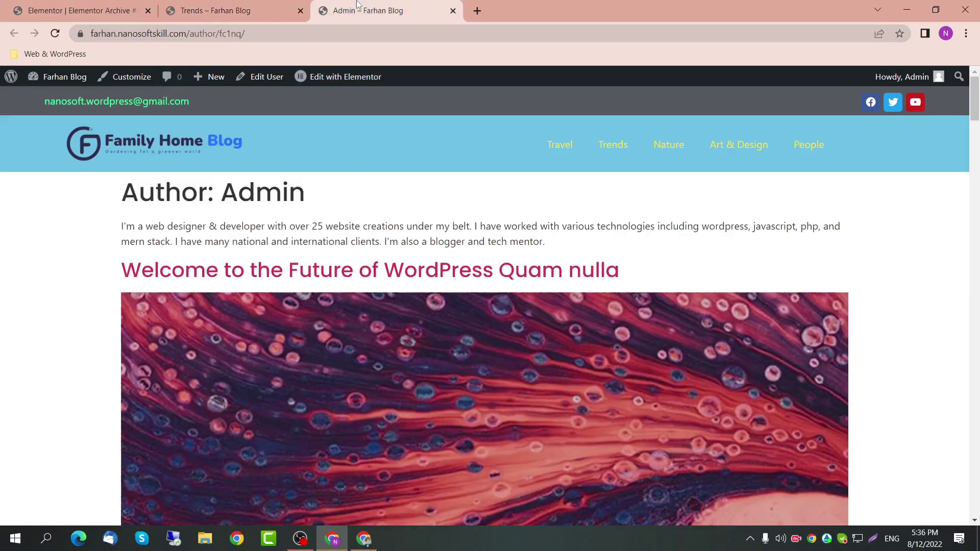
Step: Delete the EXCLUDE All Archives row from the template's Display Conditions, then save and close
{"action": "left_click", "coordinate": [84, 10]}
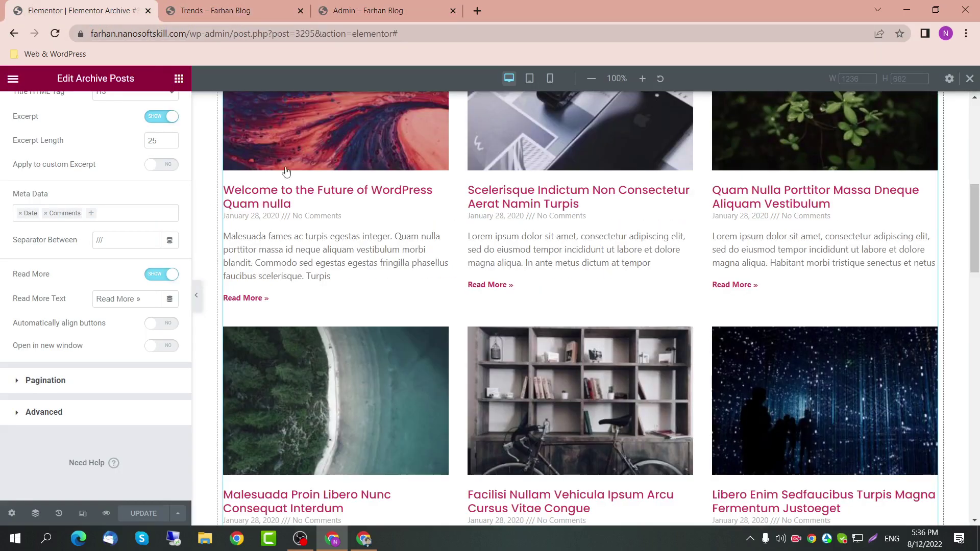
{"action": "left_click", "coordinate": [178, 513]}
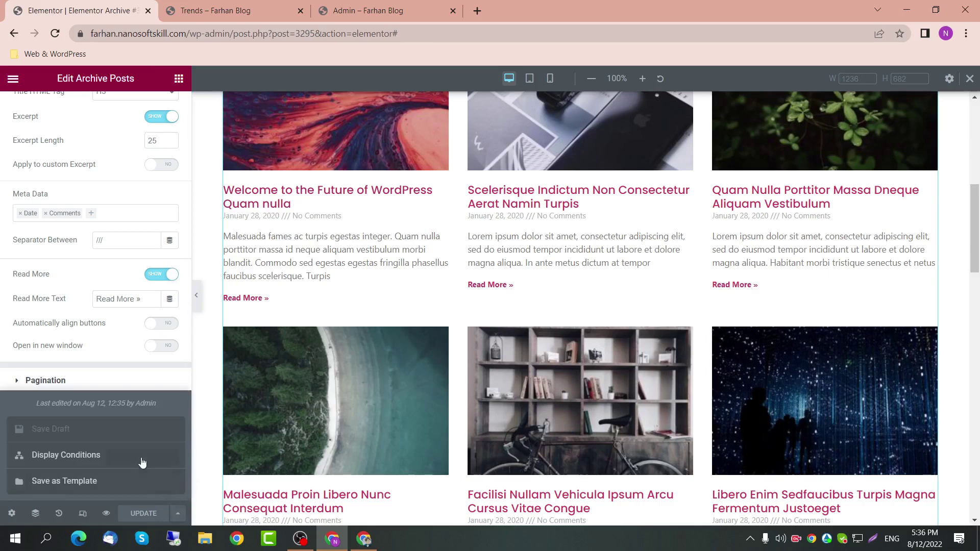
{"action": "left_click", "coordinate": [139, 457]}
{"action": "left_click", "coordinate": [702, 354]}
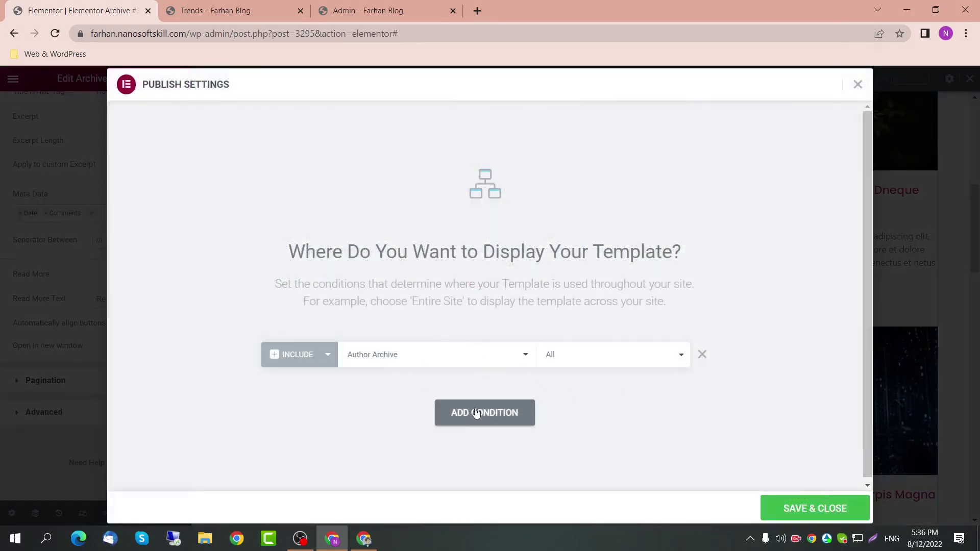
{"action": "left_click", "coordinate": [811, 508]}
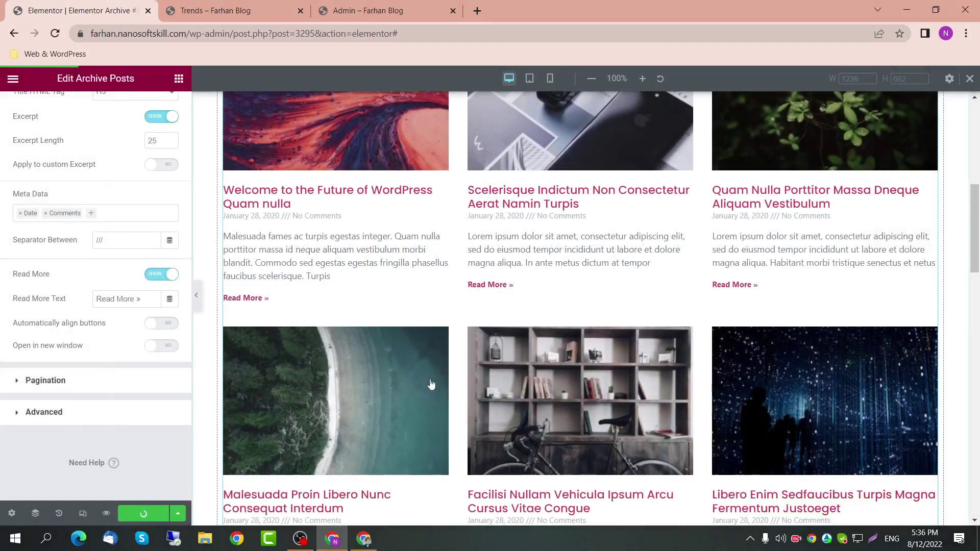
{"action": "left_click", "coordinate": [13, 80]}
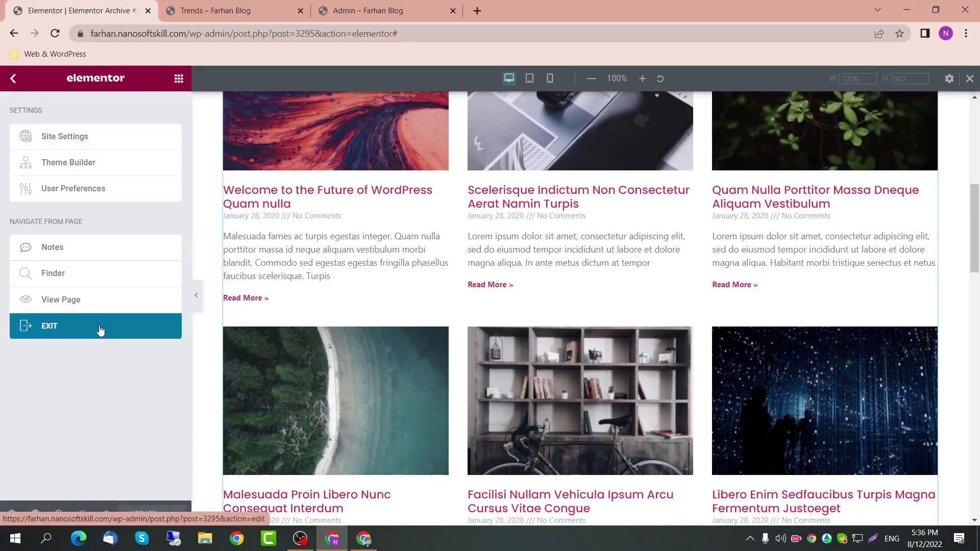
{"action": "left_click", "coordinate": [215, 11]}
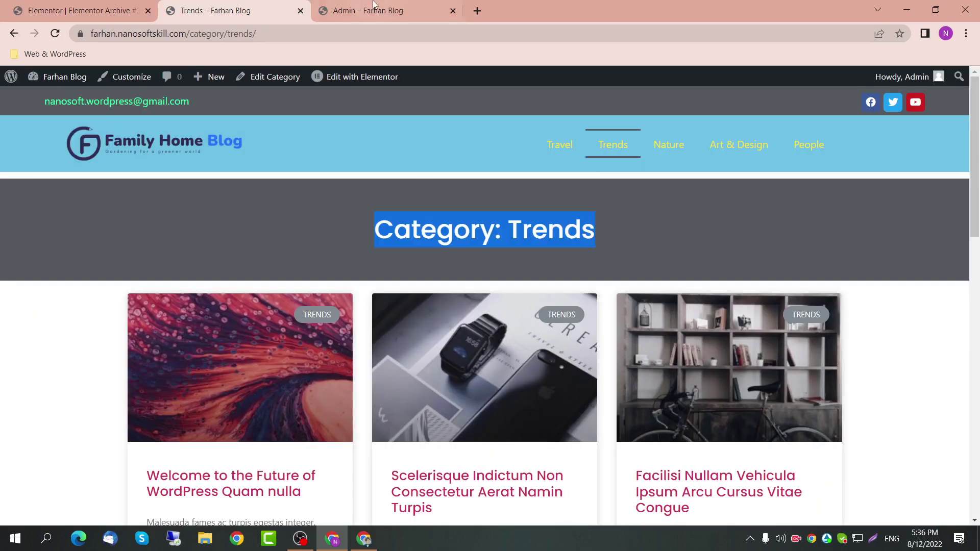
Step: Reload the Admin author archive and check the author name heading
{"action": "left_click", "coordinate": [367, 11]}
{"action": "left_click", "coordinate": [306, 32]}
{"action": "key", "text": "Return"}
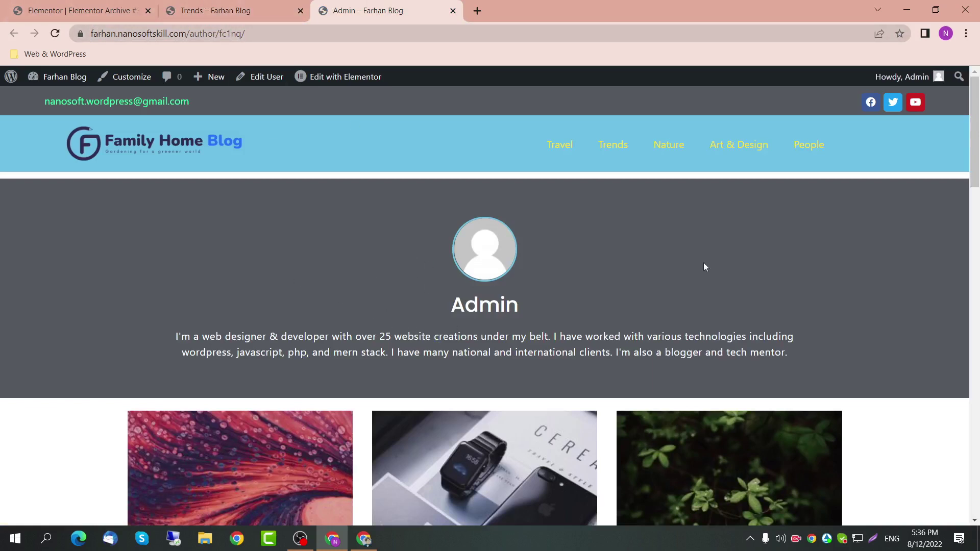
{"action": "left_click_drag", "start_coordinate": [561, 313], "coordinate": [360, 297]}
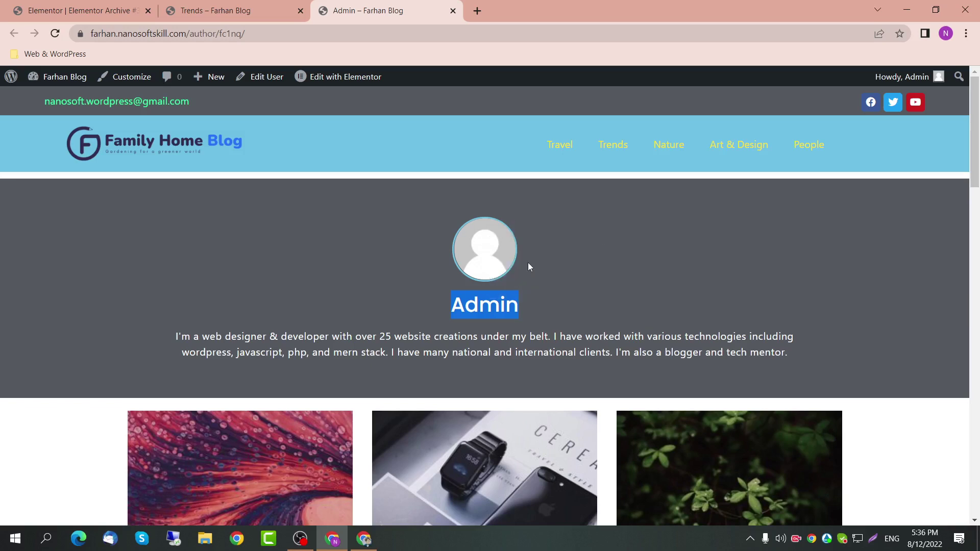
{"action": "left_click", "coordinate": [434, 254]}
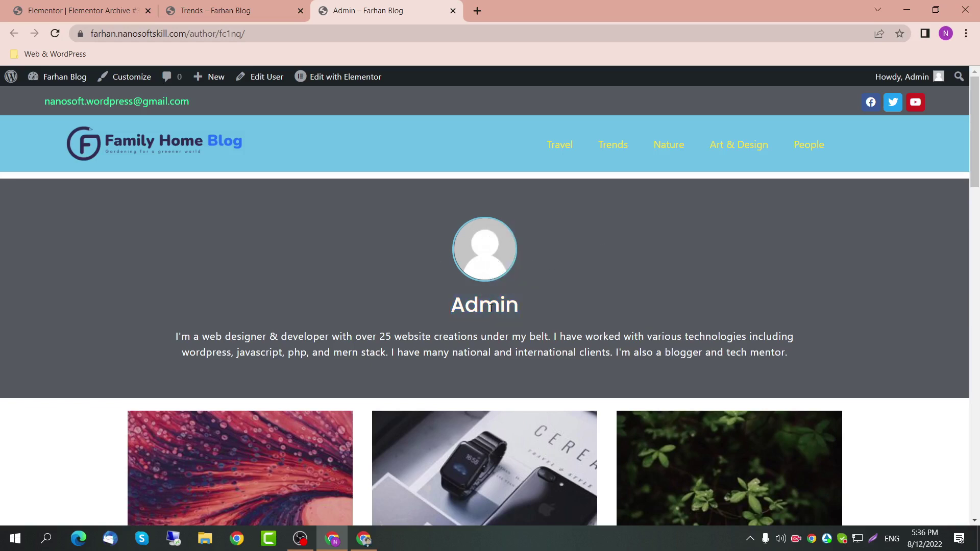
{"action": "left_click_drag", "start_coordinate": [489, 307], "coordinate": [398, 292]}
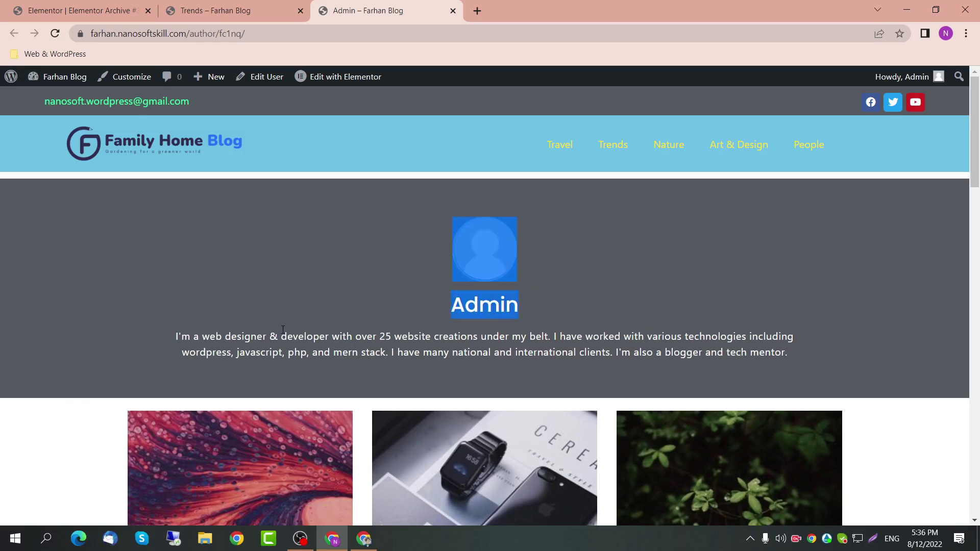
Step: Review the author bio and scroll through the three-column post grid
{"action": "left_click_drag", "start_coordinate": [164, 340], "coordinate": [811, 374]}
{"action": "scroll", "coordinate": [482, 347], "scroll_direction": "down", "scroll_amount": 3}
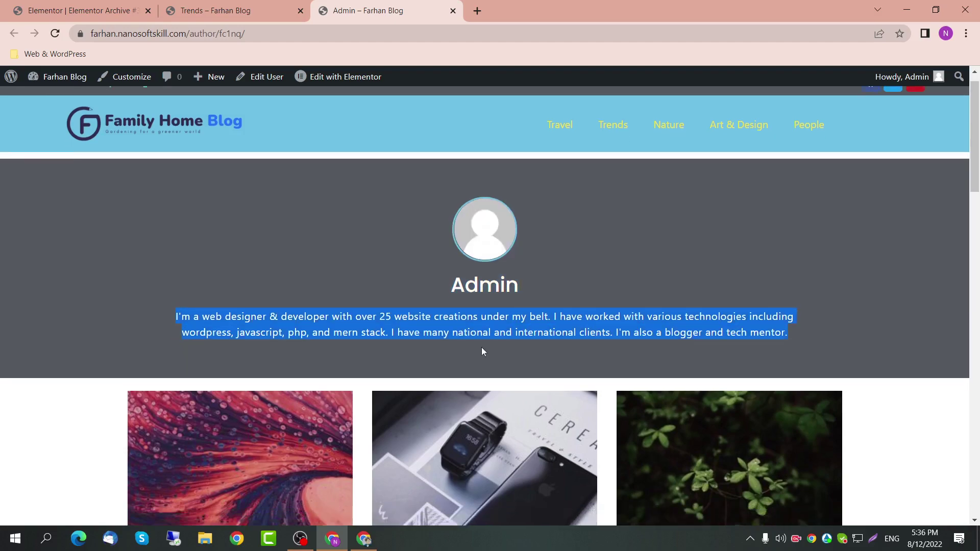
{"action": "scroll", "coordinate": [386, 327], "scroll_direction": "down", "scroll_amount": 5}
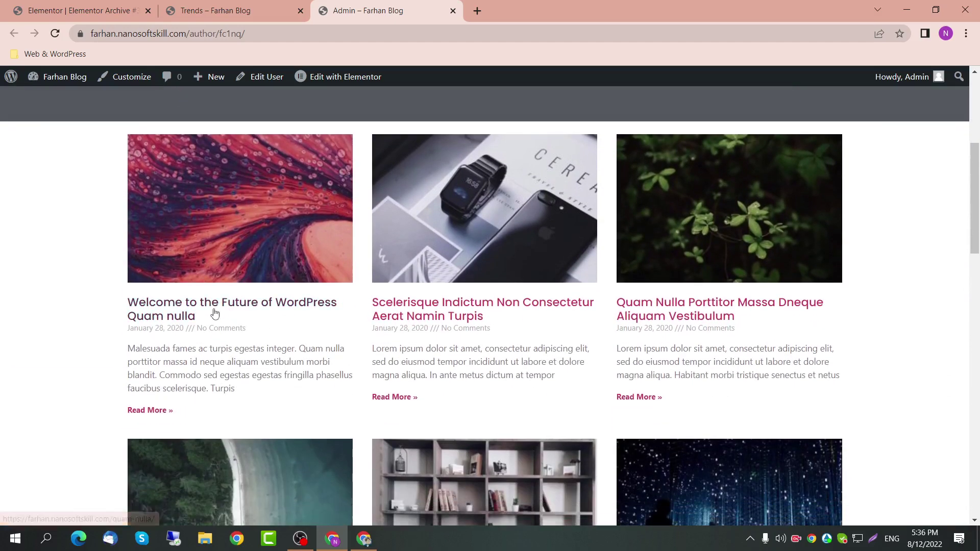
{"action": "scroll", "coordinate": [255, 311], "scroll_direction": "down", "scroll_amount": 18}
{"action": "scroll", "coordinate": [289, 231], "scroll_direction": "up", "scroll_amount": 20}
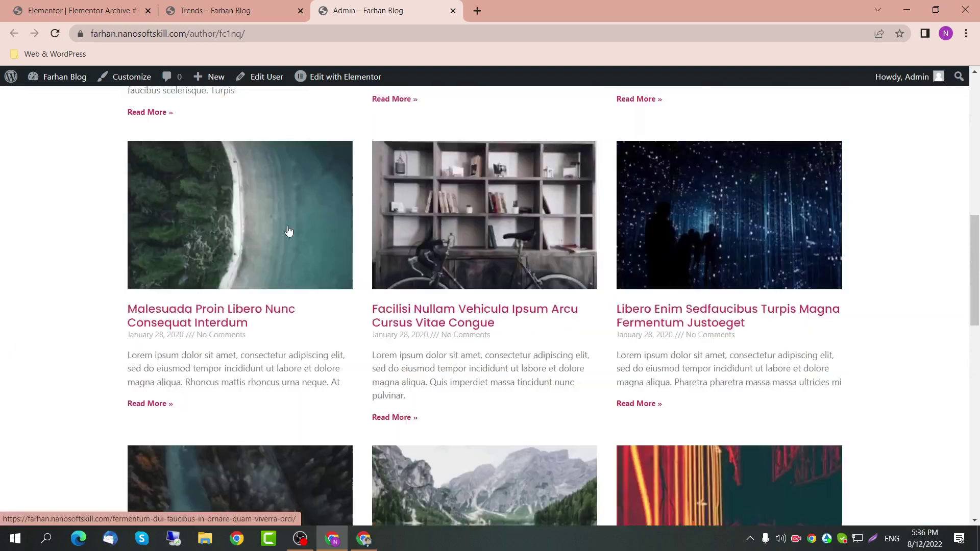
{"action": "scroll", "coordinate": [301, 250], "scroll_direction": "down", "scroll_amount": 3}
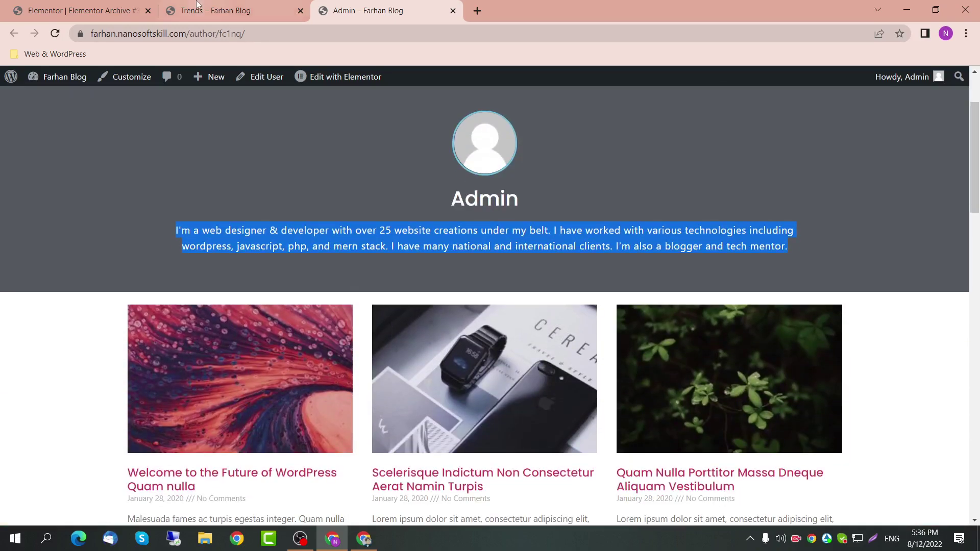
{"action": "left_click", "coordinate": [199, 11]}
{"action": "left_click", "coordinate": [101, 4]}
{"action": "left_click", "coordinate": [174, 18]}
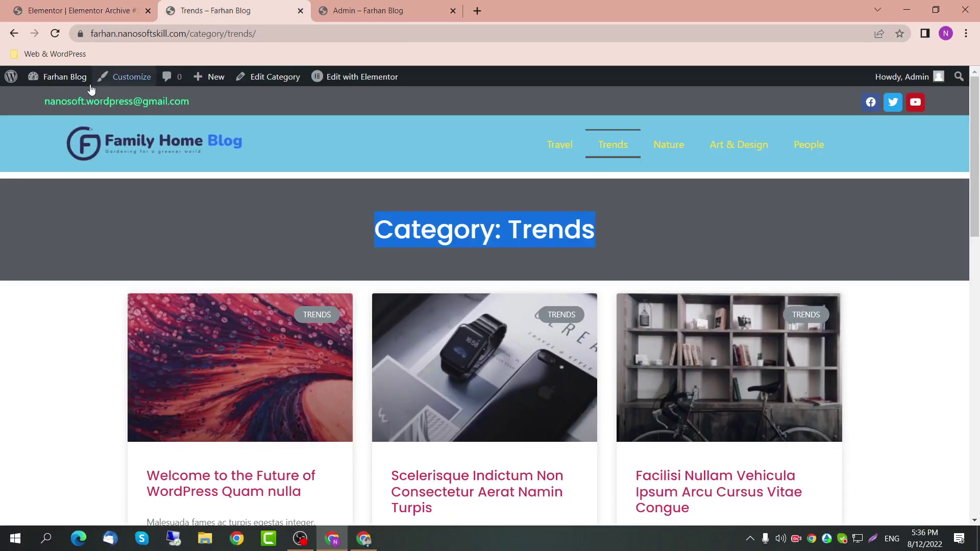
Step: Go to Users > Add New User from the admin dashboard
{"action": "mouse_move", "coordinate": [83, 81]}
{"action": "left_click", "coordinate": [72, 100]}
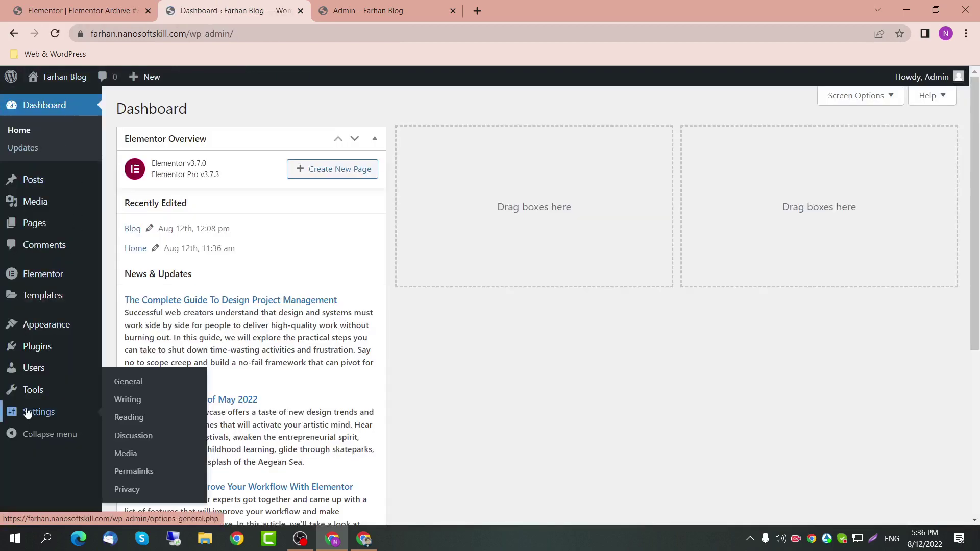
{"action": "mouse_move", "coordinate": [42, 371]}
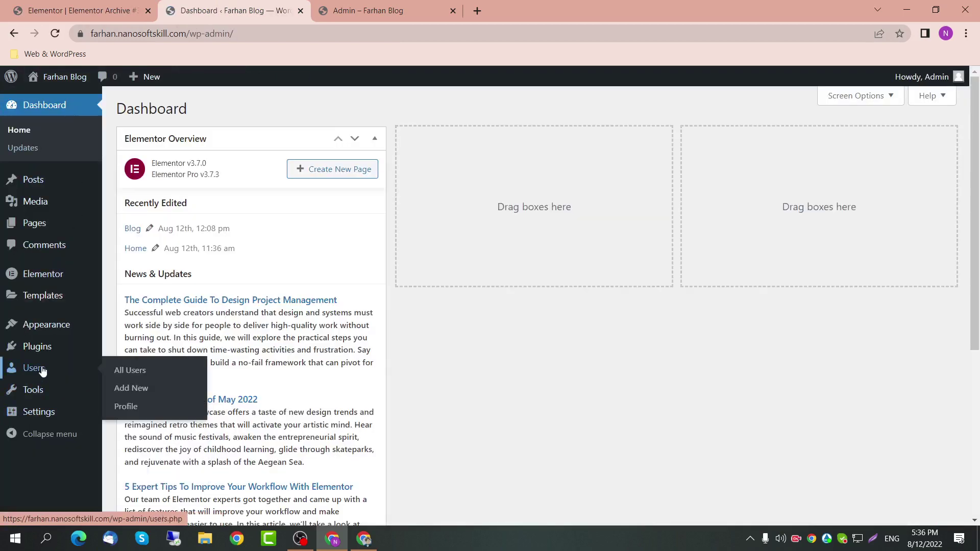
{"action": "left_click", "coordinate": [133, 388]}
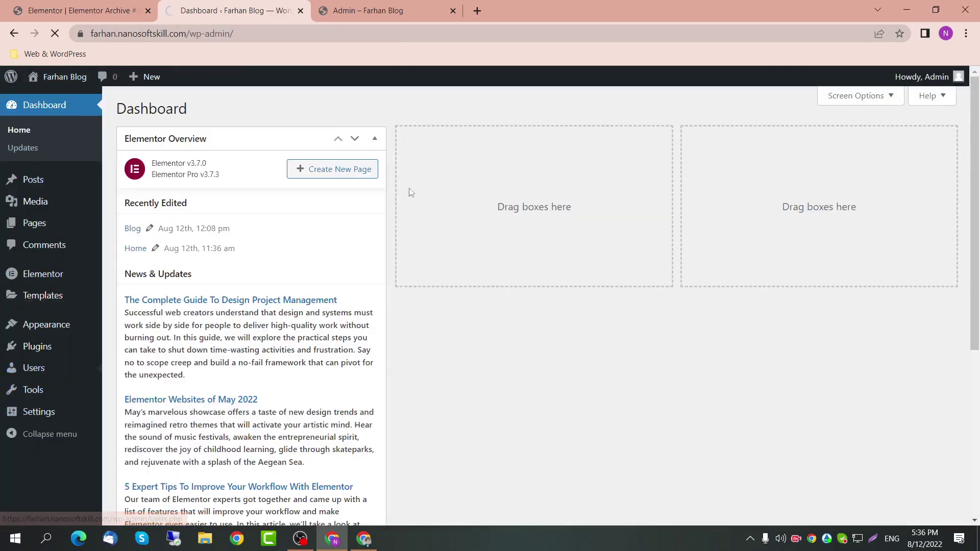
Step: Enter the new user's username, e-mail address, first name and last name
{"action": "left_click", "coordinate": [366, 171]}
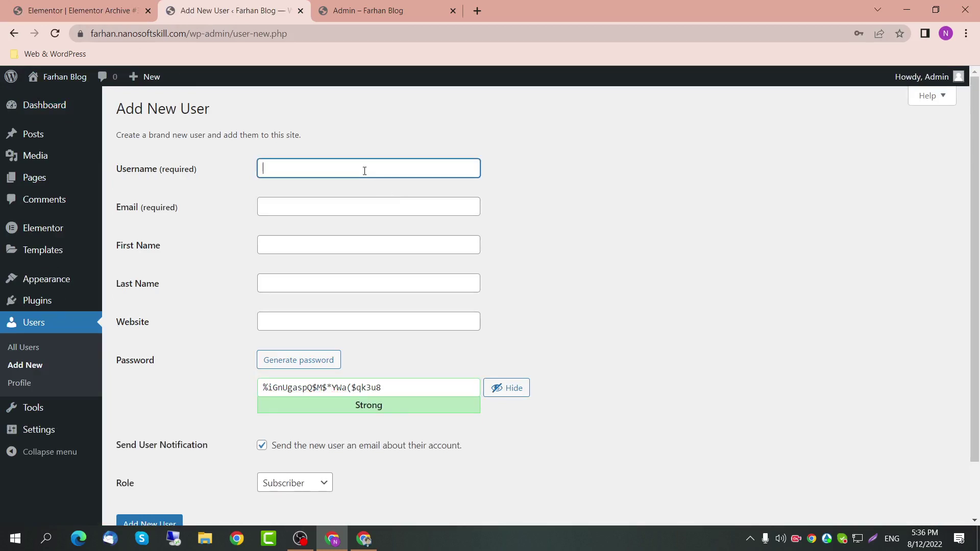
{"action": "key", "text": "Tab"}
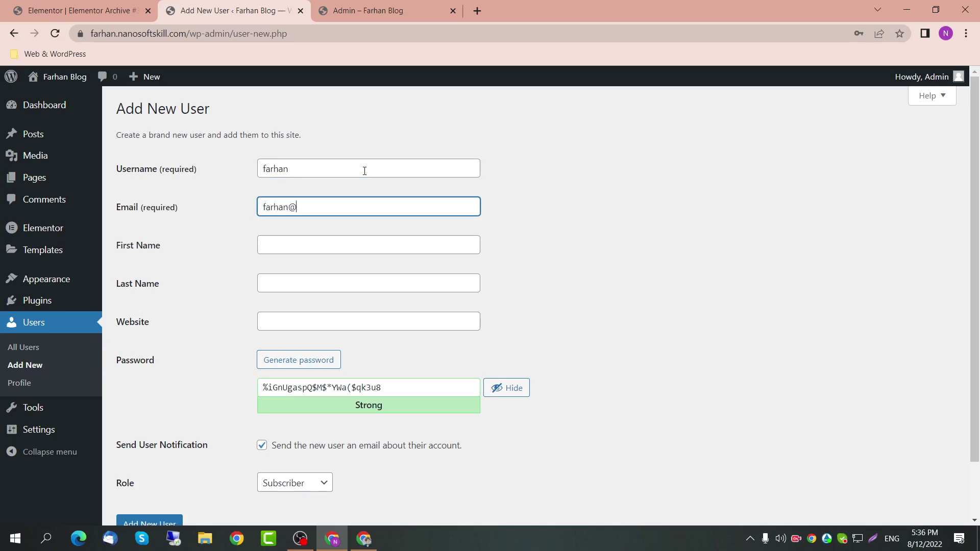
{"action": "key", "text": "Tab"}
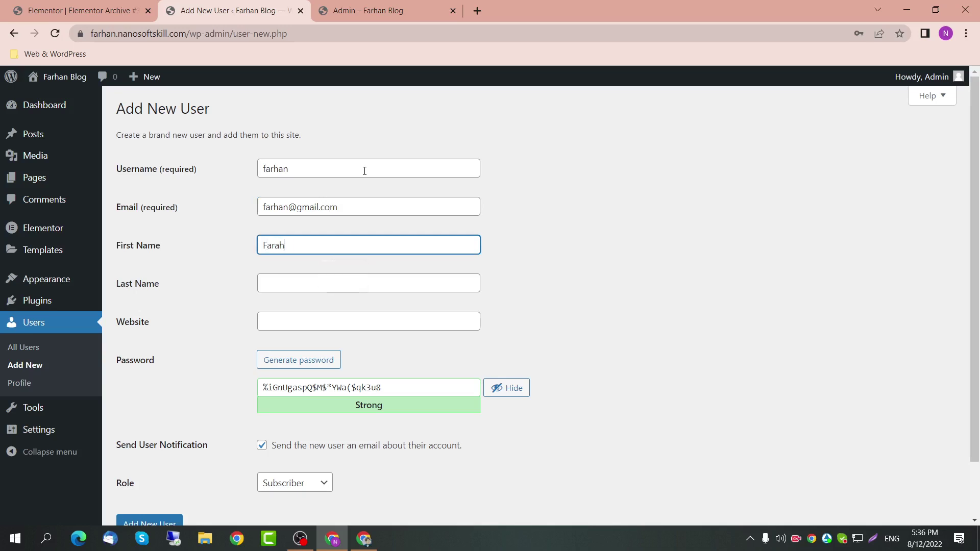
{"action": "key", "text": "BackSpace"}
{"action": "key", "text": "Tab"}
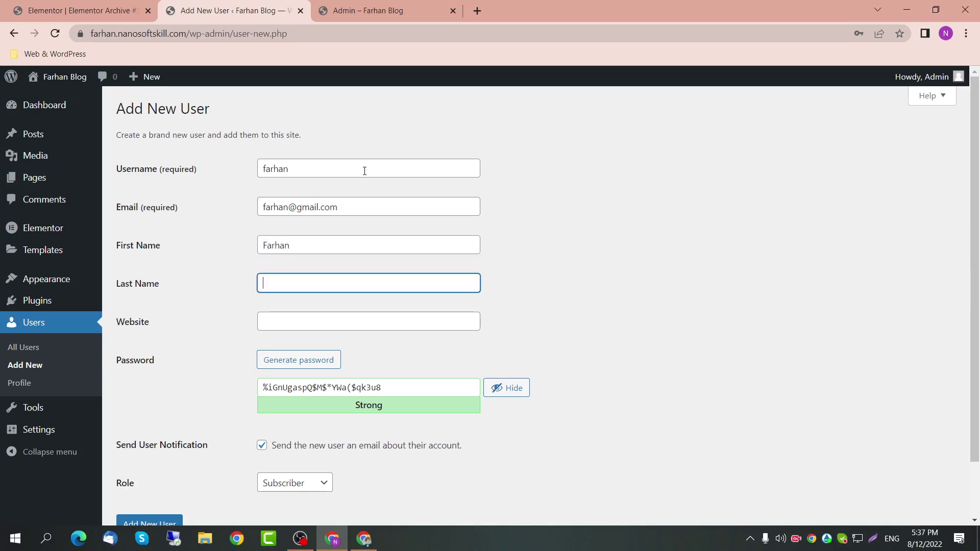
{"action": "key", "text": "Tab"}
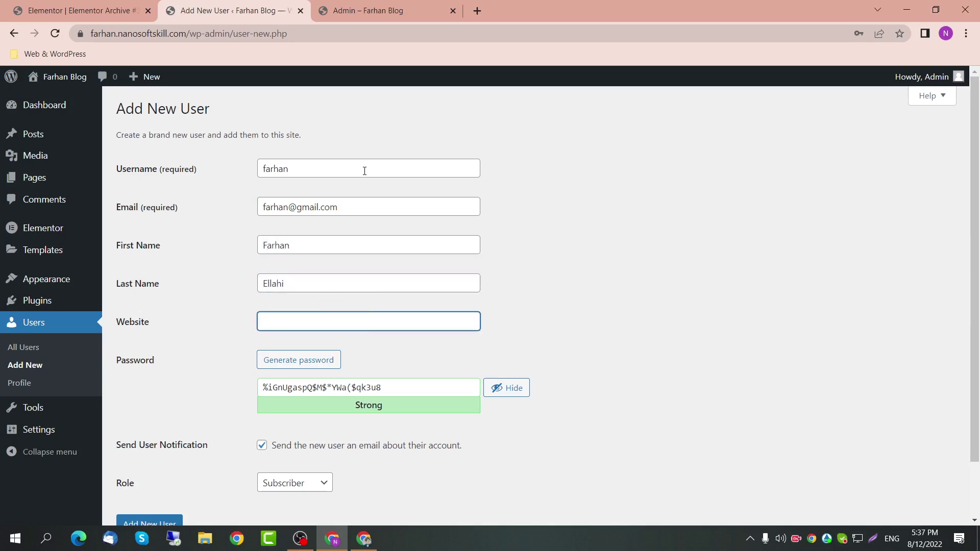
Step: Keep the generated password, assign the Author role, create the user and save the password in Chrome
{"action": "scroll", "coordinate": [429, 380], "scroll_direction": "down", "scroll_amount": 1}
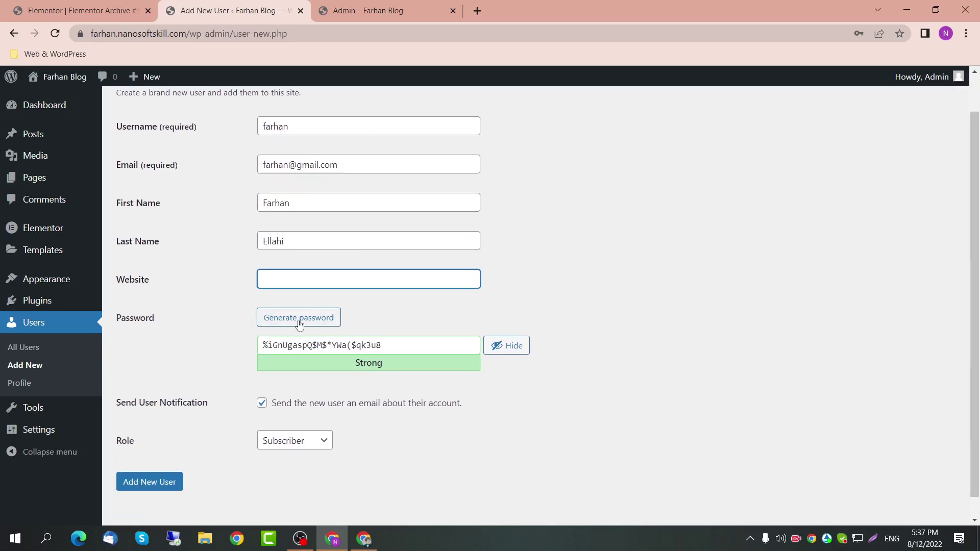
{"action": "left_click_drag", "start_coordinate": [469, 352], "coordinate": [221, 344]}
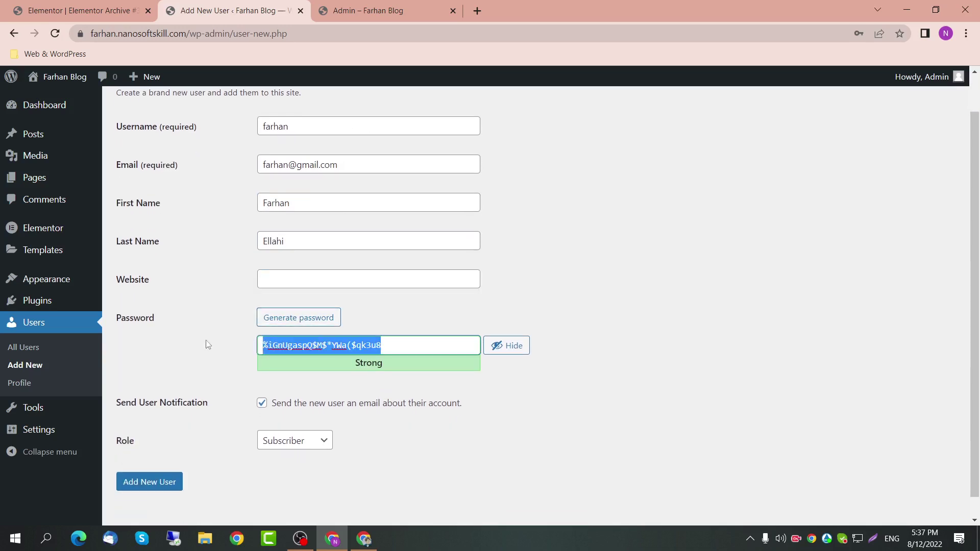
{"action": "scroll", "coordinate": [308, 458], "scroll_direction": "down", "scroll_amount": 1}
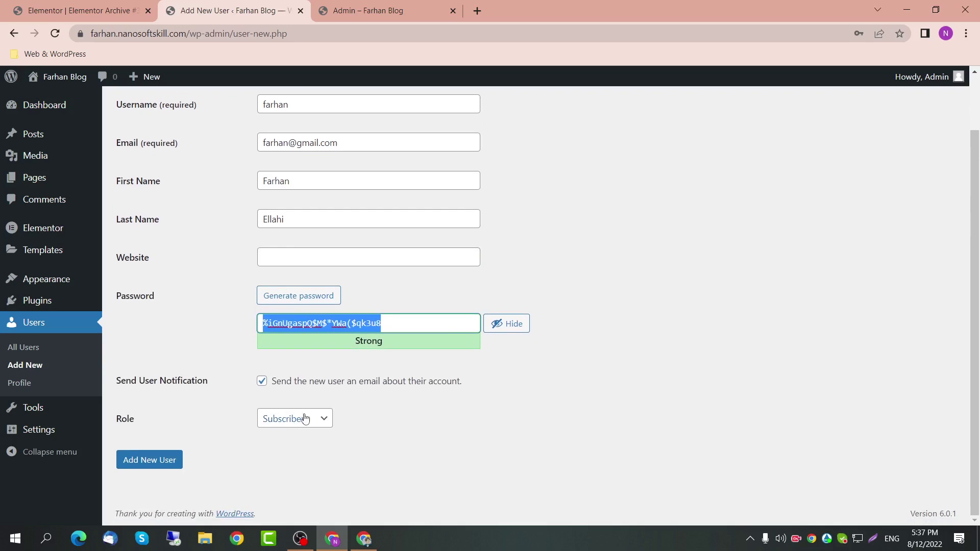
{"action": "left_click", "coordinate": [304, 418]}
{"action": "left_click", "coordinate": [302, 461]}
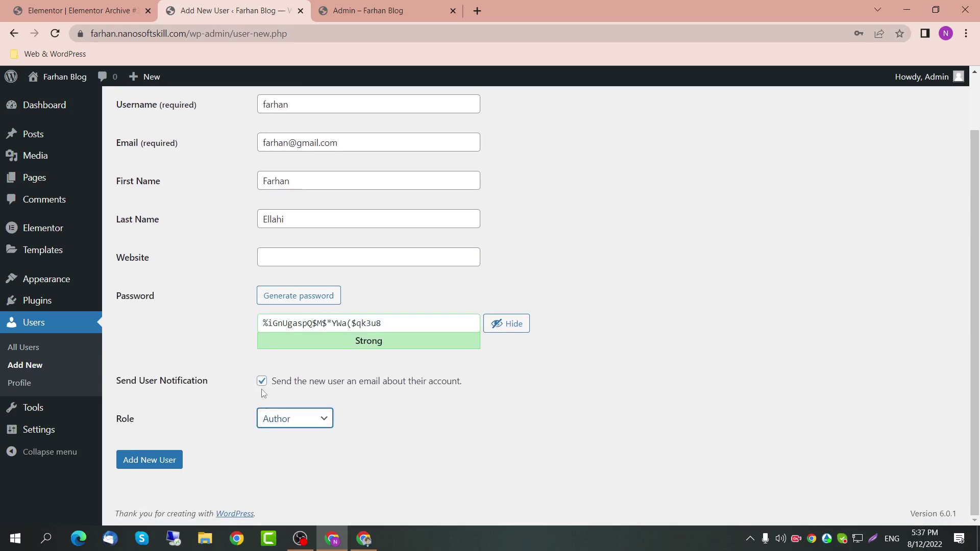
{"action": "left_click", "coordinate": [153, 465]}
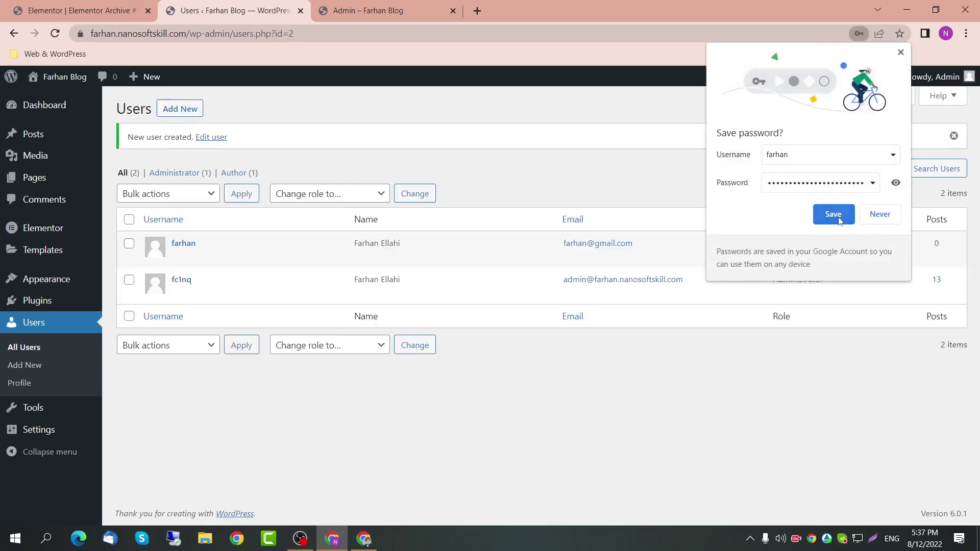
{"action": "left_click", "coordinate": [838, 219]}
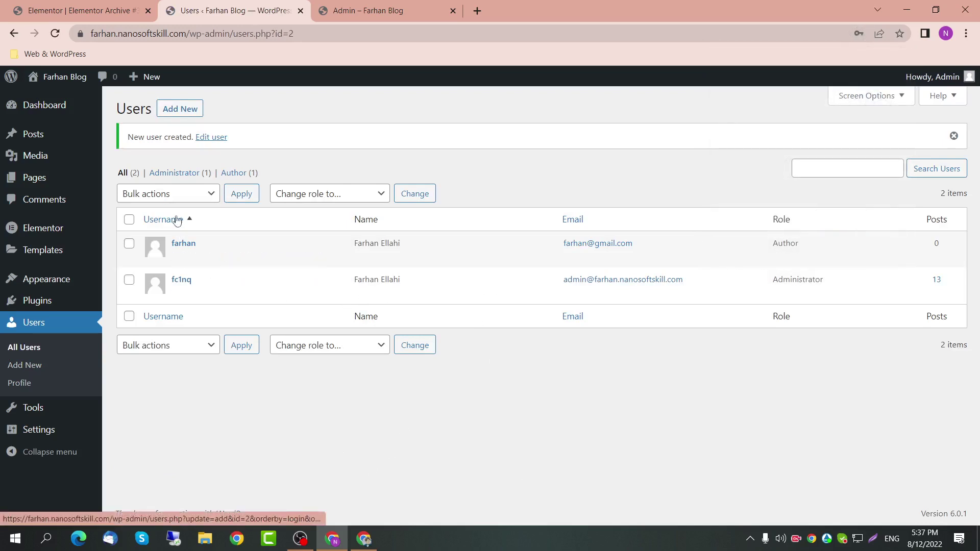
Step: Quick Edit 'Welcome to the Future of WordPress Quam nulla' to set its author to the new user
{"action": "left_click", "coordinate": [17, 142]}
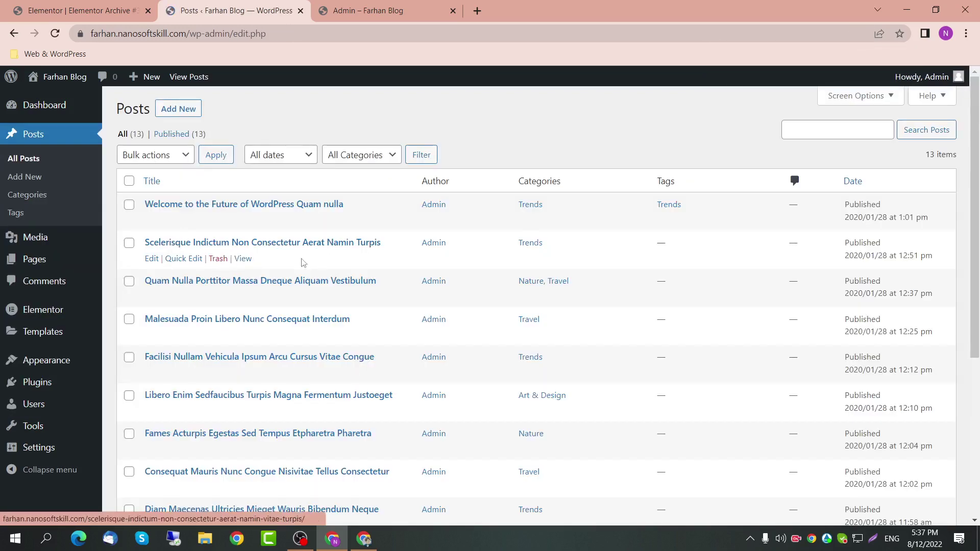
{"action": "left_click", "coordinate": [182, 220]}
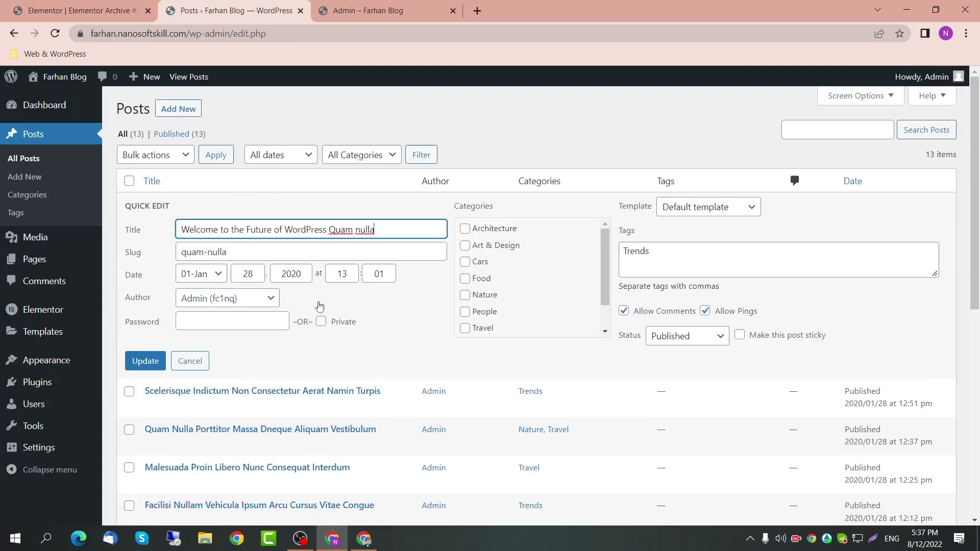
{"action": "left_click", "coordinate": [256, 300]}
{"action": "left_click", "coordinate": [219, 324]}
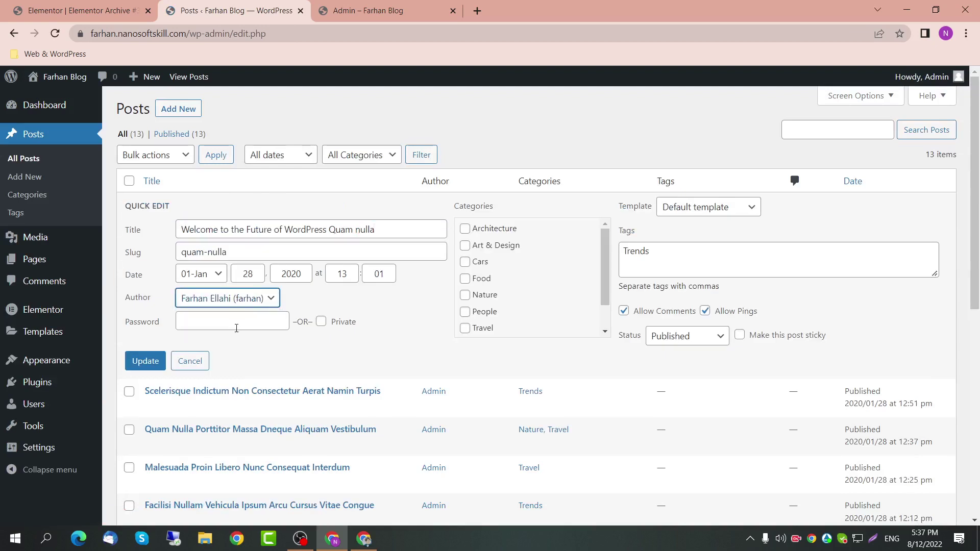
{"action": "left_click", "coordinate": [145, 361]}
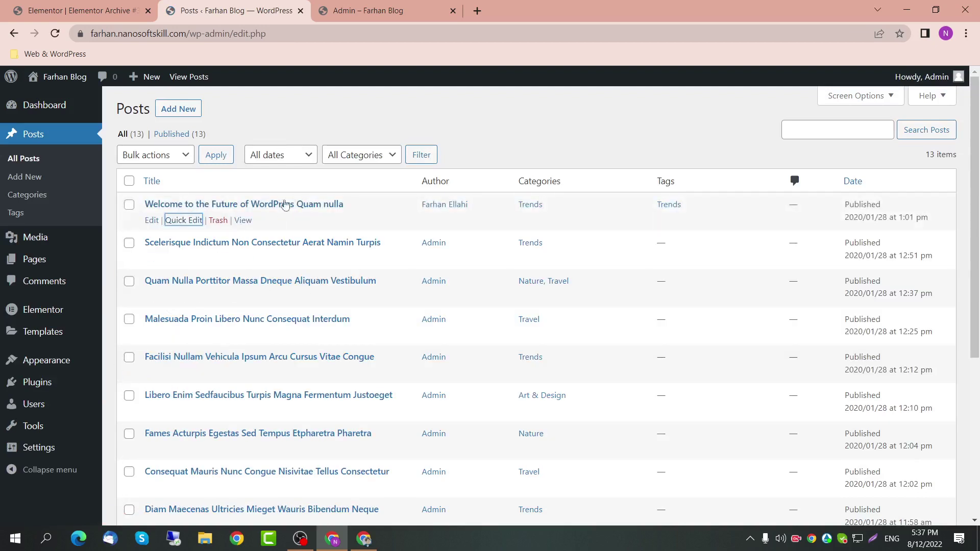
Step: Load the new author's archive by putting their username in the /author/ address
{"action": "left_click", "coordinate": [429, 4]}
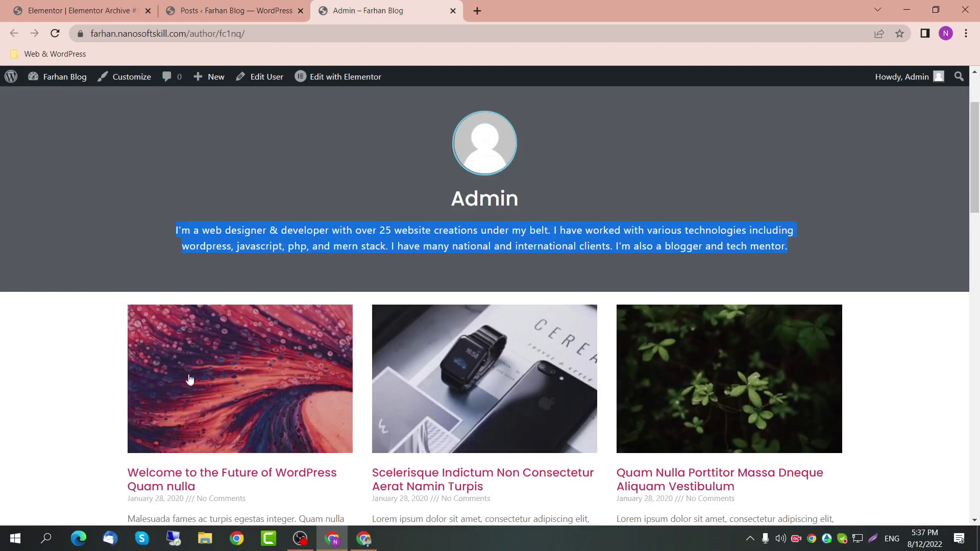
{"action": "left_click", "coordinate": [282, 42]}
{"action": "key", "text": "Return"}
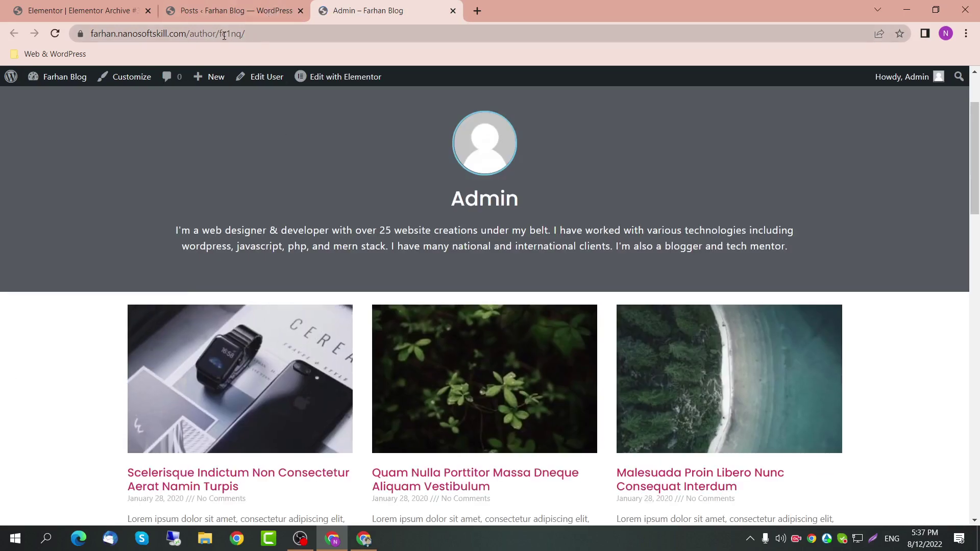
{"action": "double_click", "coordinate": [224, 34]}
{"action": "type", "text": "farhan"}
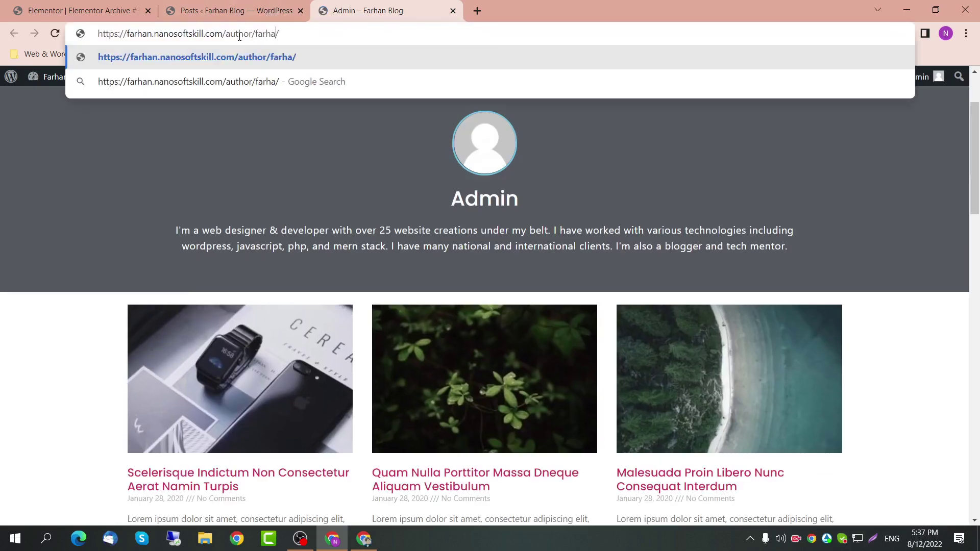
{"action": "key", "text": "Return"}
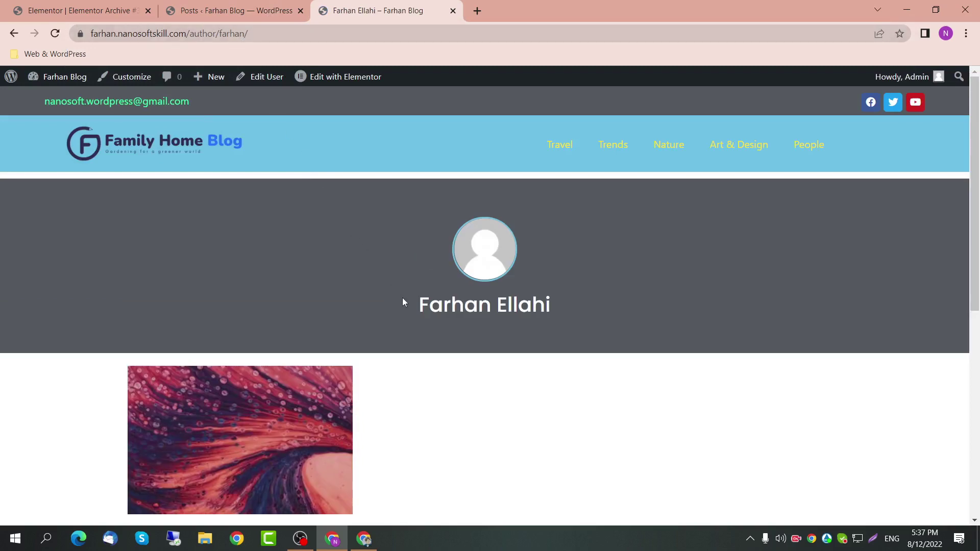
{"action": "left_click_drag", "start_coordinate": [412, 304], "coordinate": [558, 293]}
{"action": "scroll", "coordinate": [297, 396], "scroll_direction": "down", "scroll_amount": 3}
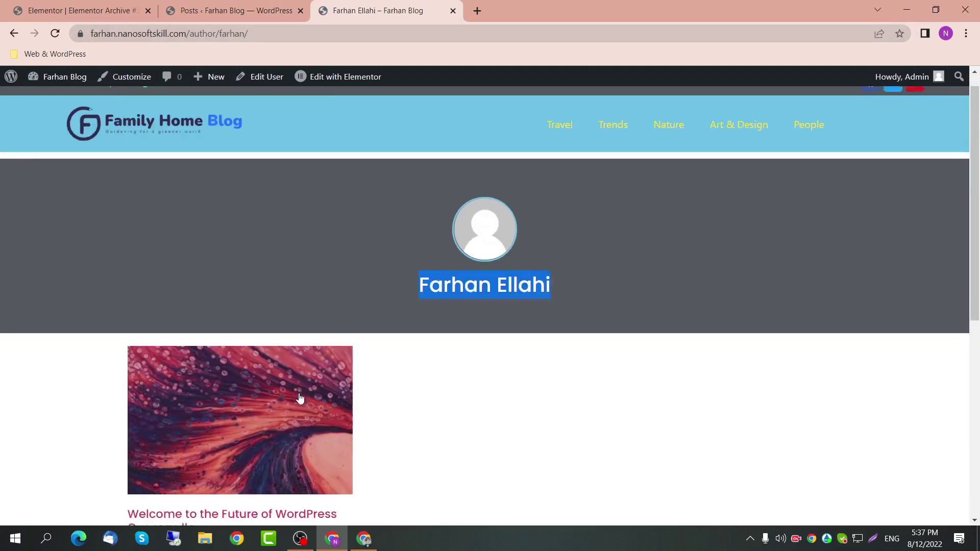
{"action": "left_click", "coordinate": [225, 11]}
{"action": "left_click", "coordinate": [105, 4]}
{"action": "left_click", "coordinate": [388, 9]}
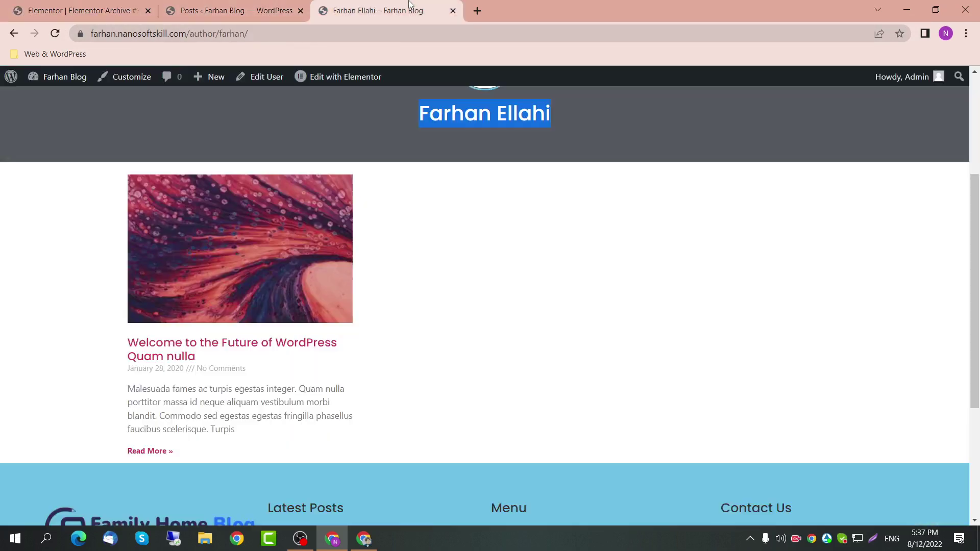
{"action": "left_click", "coordinate": [102, 8]}
{"action": "left_click", "coordinate": [208, 4]}
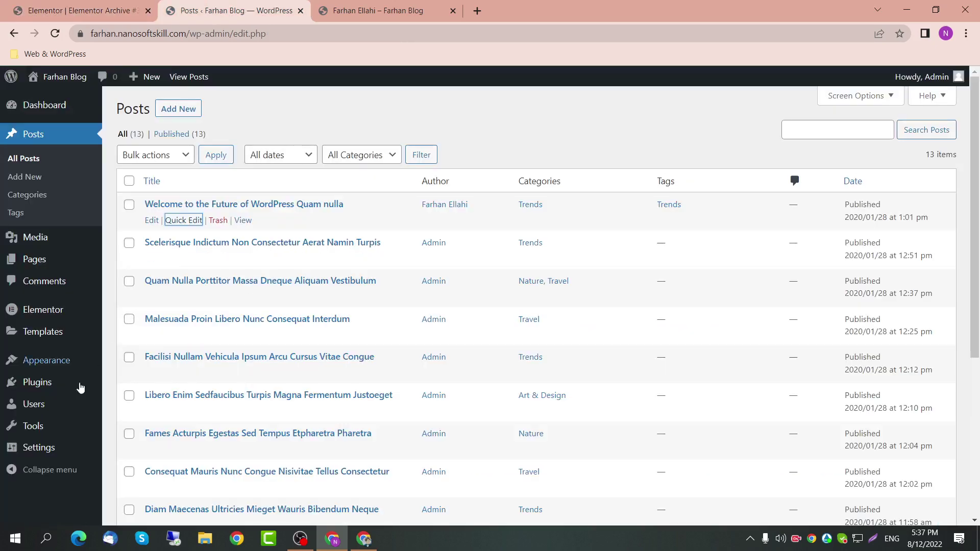
Step: Open the new author's account for editing from the All Users list
{"action": "mouse_move", "coordinate": [71, 408]}
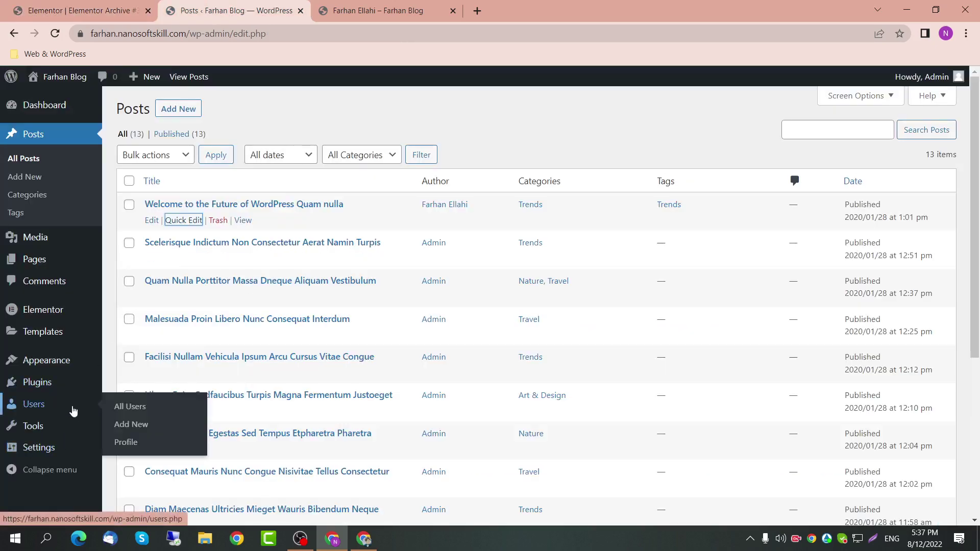
{"action": "left_click", "coordinate": [130, 443]}
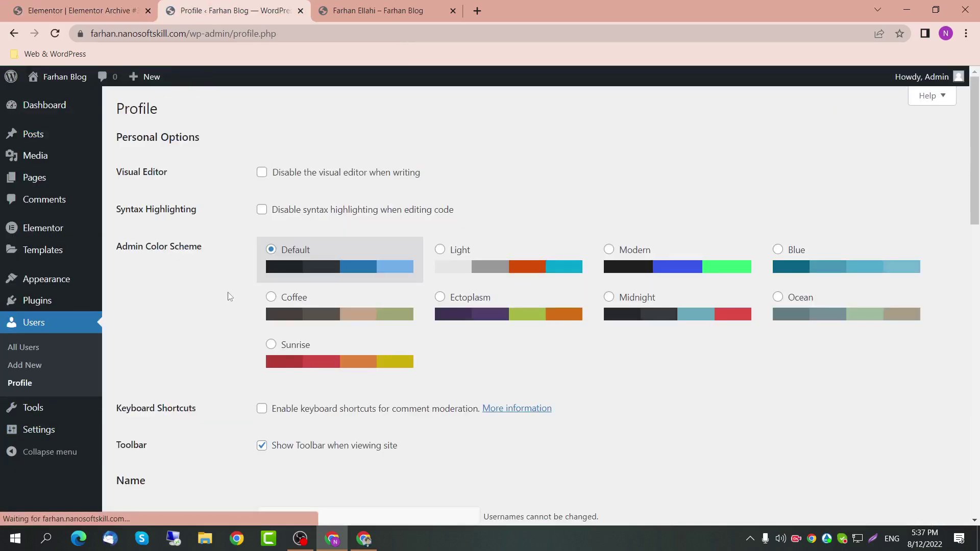
{"action": "scroll", "coordinate": [197, 389], "scroll_direction": "down", "scroll_amount": 3}
{"action": "left_click", "coordinate": [51, 342]}
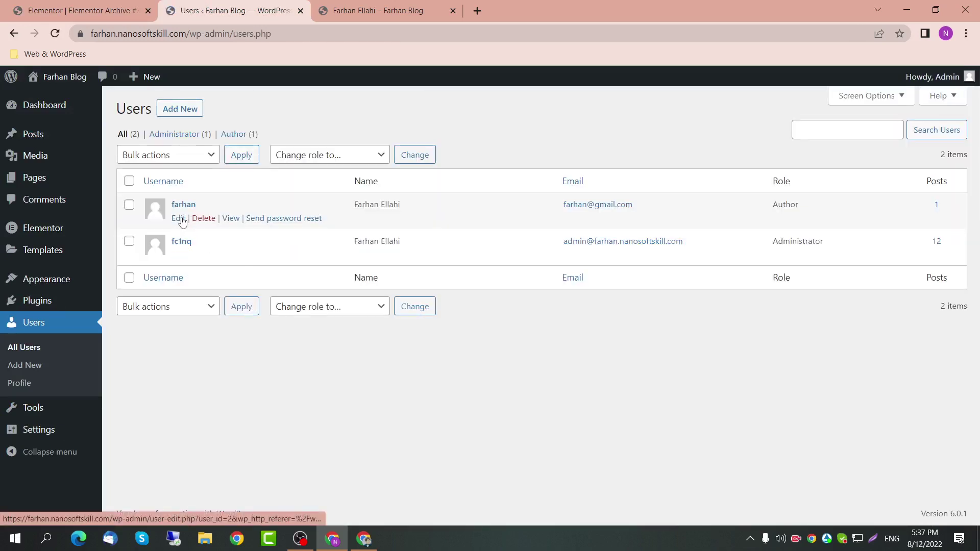
{"action": "left_click", "coordinate": [180, 218]}
{"action": "scroll", "coordinate": [329, 279], "scroll_direction": "down", "scroll_amount": 12}
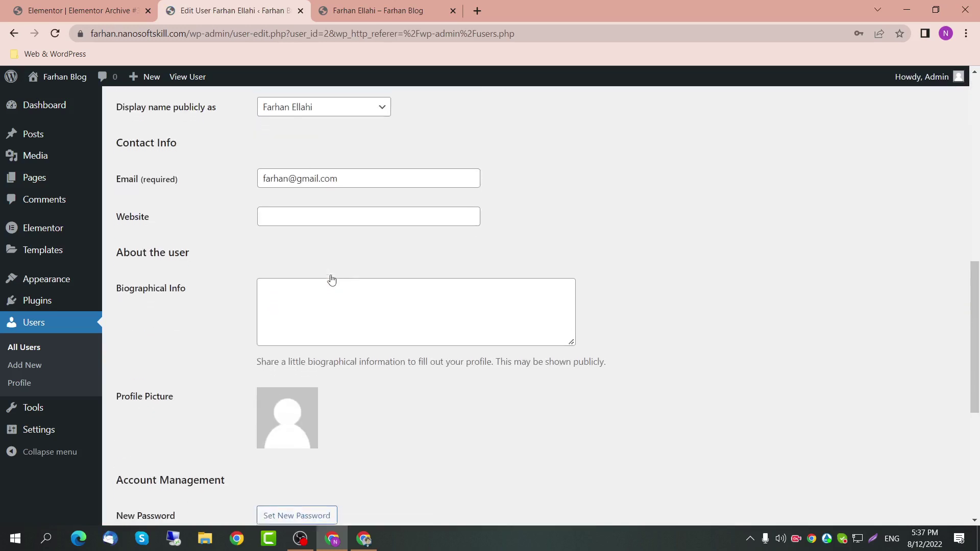
{"action": "scroll", "coordinate": [310, 218], "scroll_direction": "up", "scroll_amount": 2}
Step: Set the author's Biographical Info to 'Lorem Ipsum Dummy bio' and update the profile
{"action": "left_click", "coordinate": [317, 191]}
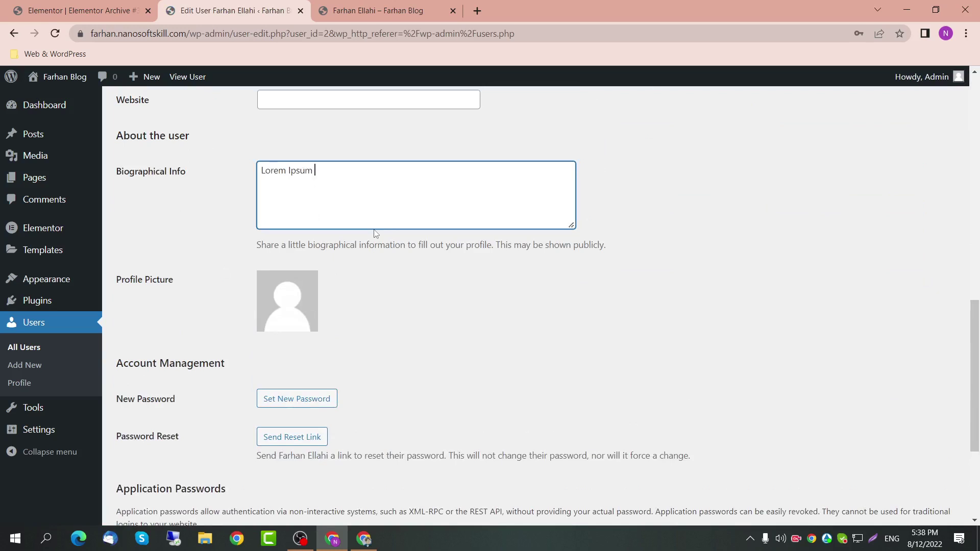
{"action": "type", "text": "Lorem Ipsum Dumy b"}
{"action": "type", "text": "m"}
{"action": "key", "text": "BackSpace"}
{"action": "type", "text": "m"}
{"action": "scroll", "coordinate": [372, 230], "scroll_direction": "down", "scroll_amount": 4}
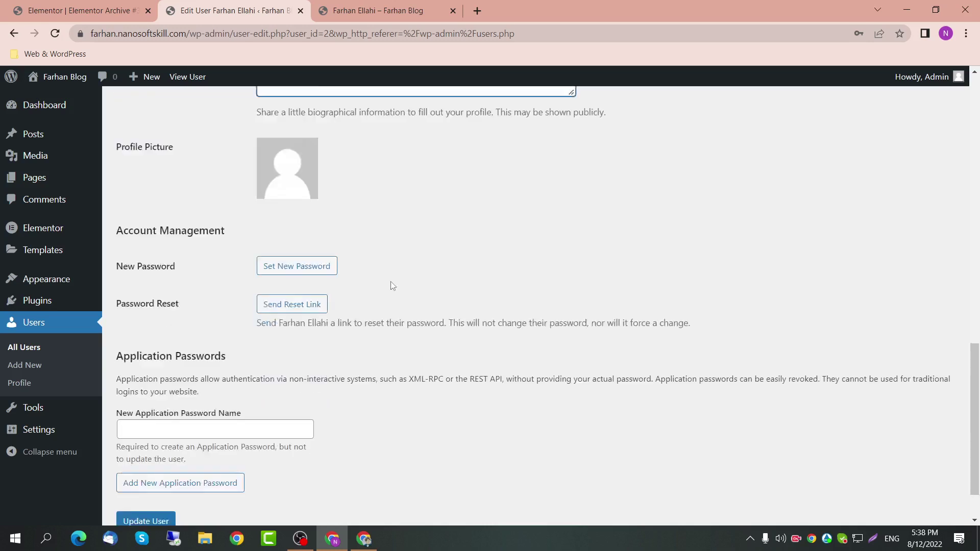
{"action": "left_click", "coordinate": [139, 462]}
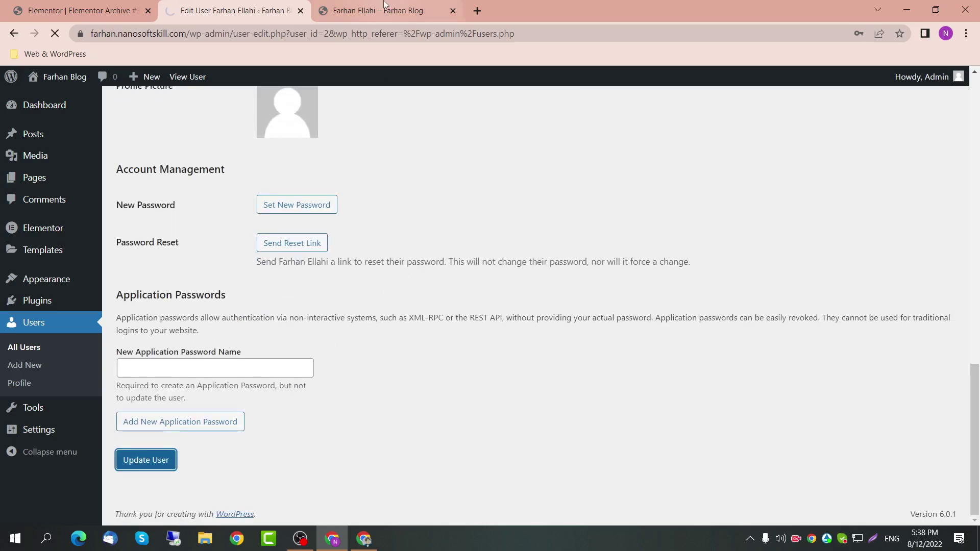
Step: Reload the author archive to confirm the bio under the name, then close that tab
{"action": "left_click", "coordinate": [385, 7]}
{"action": "left_click", "coordinate": [336, 30]}
{"action": "key", "text": "Return"}
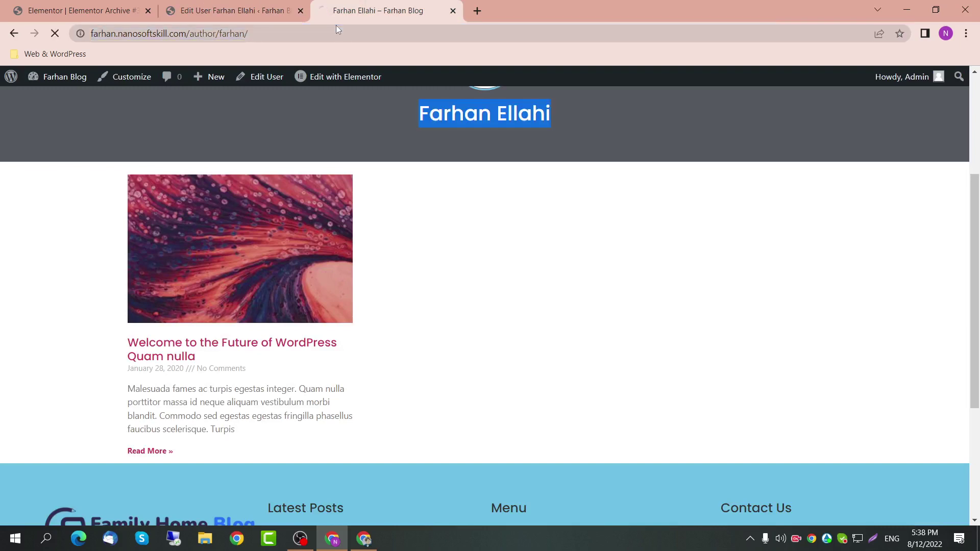
{"action": "left_click_drag", "start_coordinate": [421, 145], "coordinate": [577, 145]}
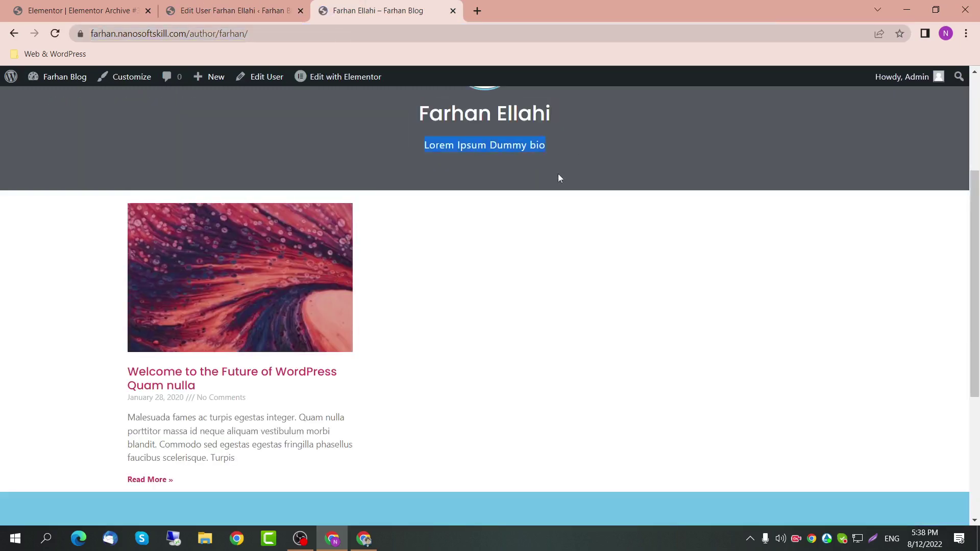
{"action": "scroll", "coordinate": [404, 302], "scroll_direction": "down", "scroll_amount": 5}
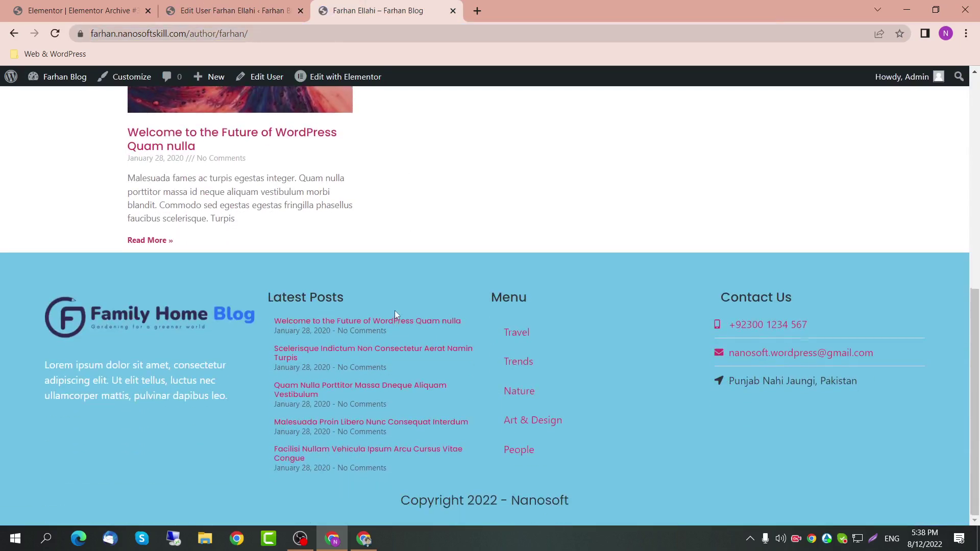
{"action": "scroll", "coordinate": [396, 311], "scroll_direction": "up", "scroll_amount": 9}
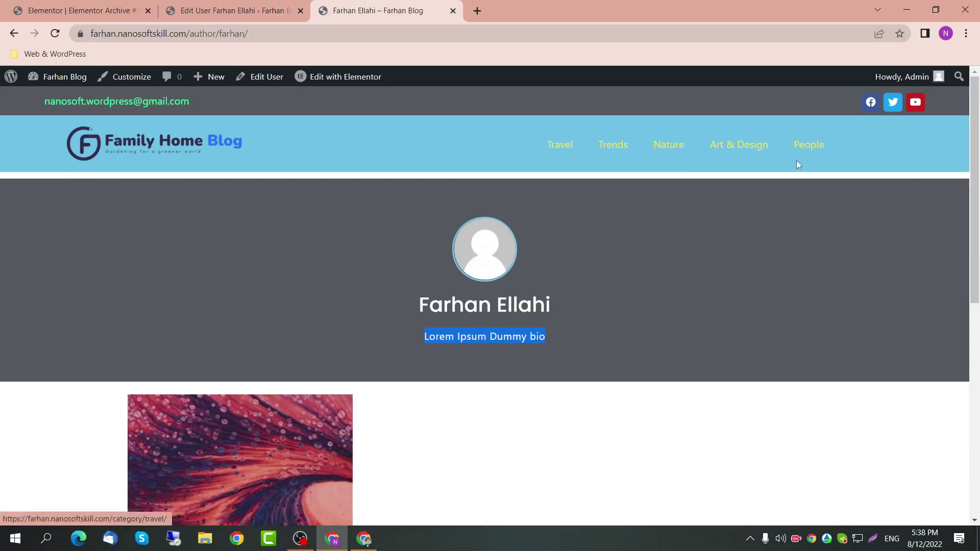
{"action": "left_click", "coordinate": [235, 10]}
{"action": "left_click", "coordinate": [437, 11]}
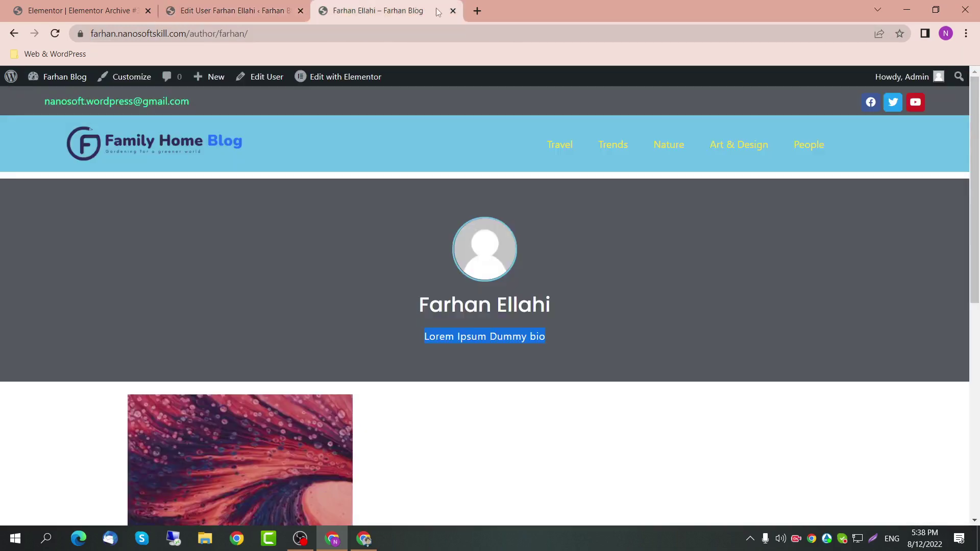
{"action": "left_click", "coordinate": [453, 11]}
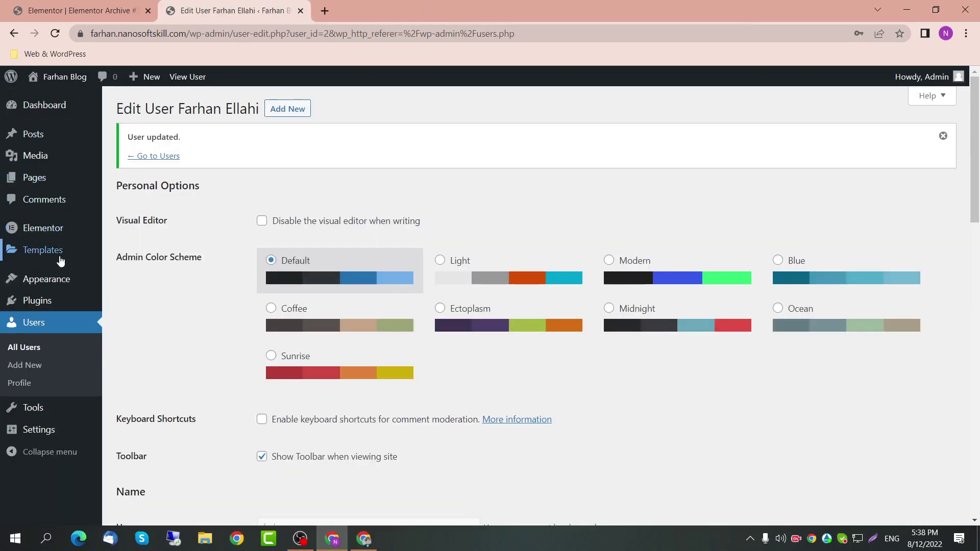
Step: Add the Blog page to the Categories menu and save the menu
{"action": "mouse_move", "coordinate": [61, 279]}
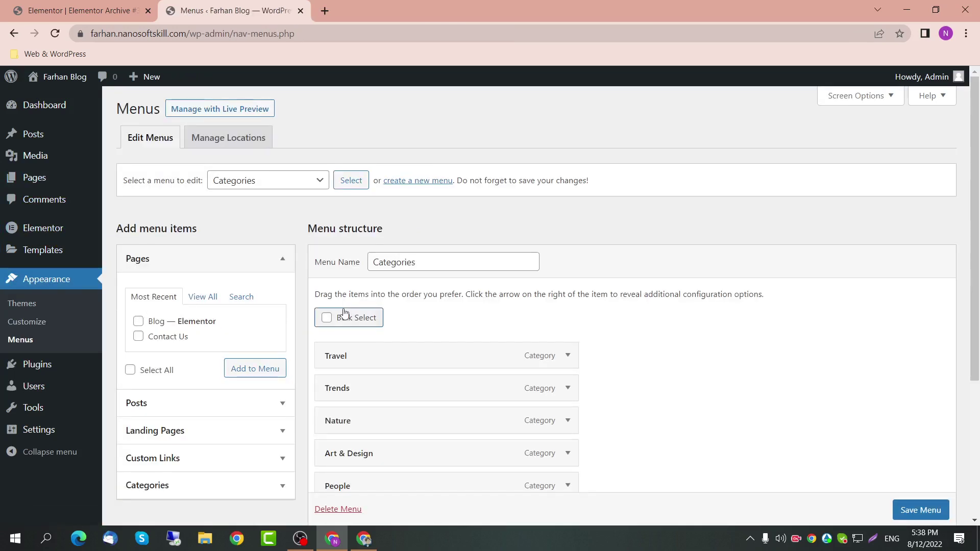
{"action": "scroll", "coordinate": [235, 284], "scroll_direction": "down", "scroll_amount": 2}
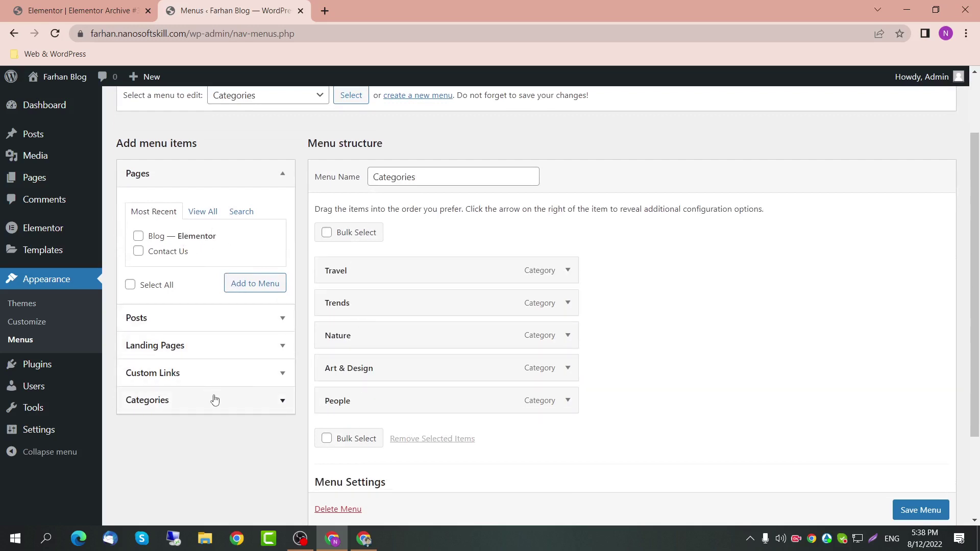
{"action": "left_click", "coordinate": [138, 236]}
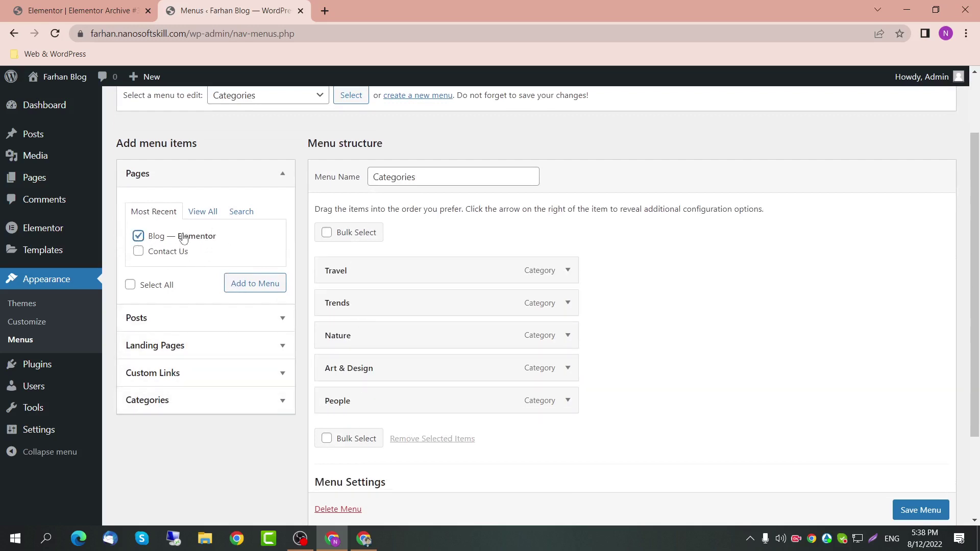
{"action": "left_click", "coordinate": [237, 284]}
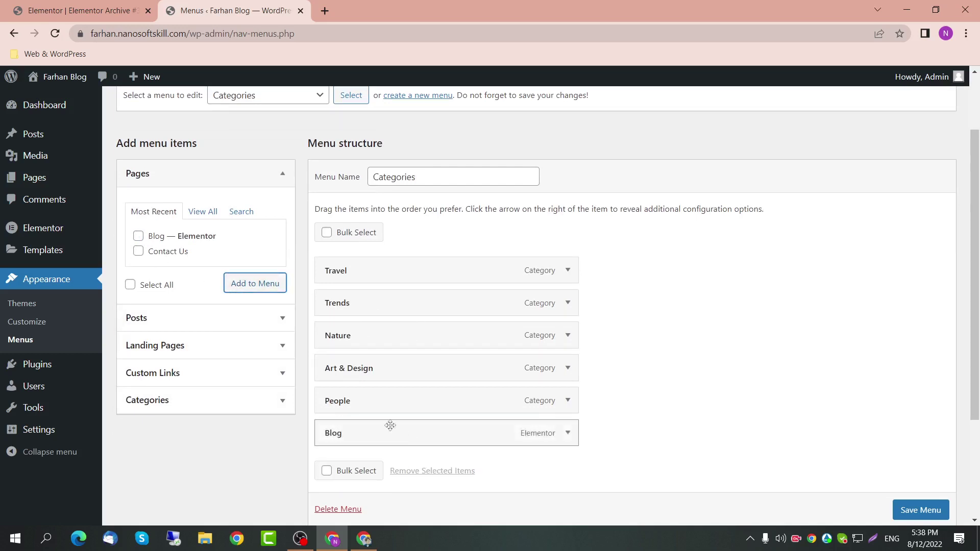
{"action": "left_click", "coordinate": [920, 509]}
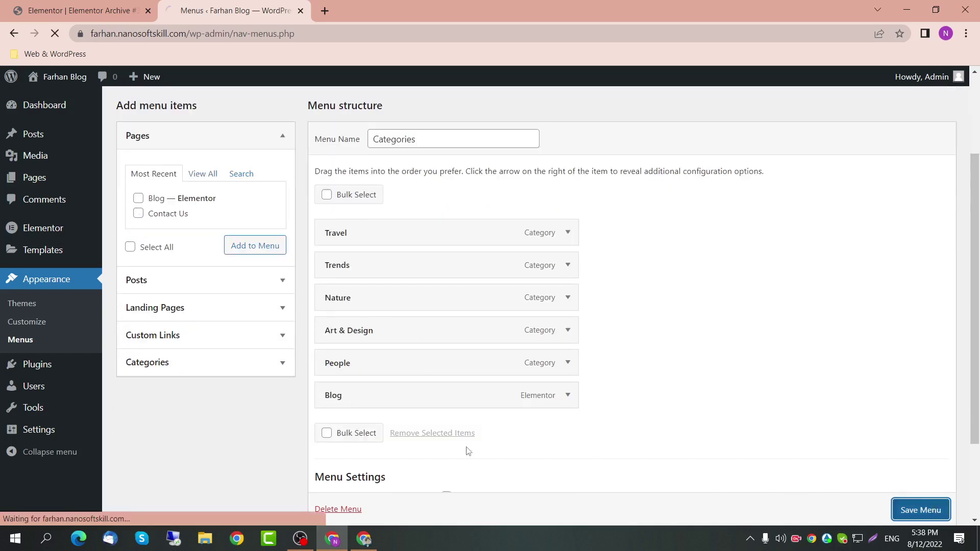
Step: Load the site home page and open Blog and Art & Design from the header
{"action": "key", "text": "ctrl+shift+Tab"}
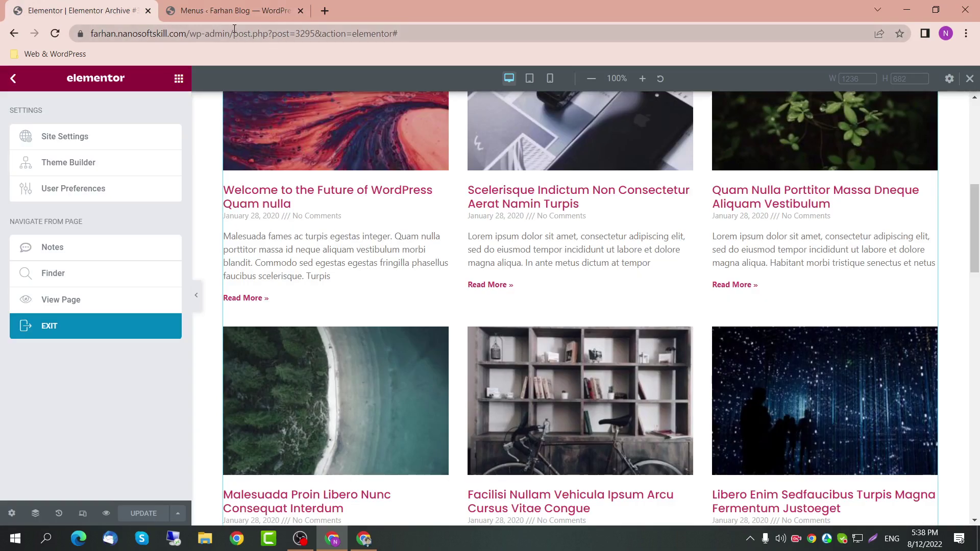
{"action": "left_click_drag", "start_coordinate": [187, 35], "coordinate": [560, 31]}
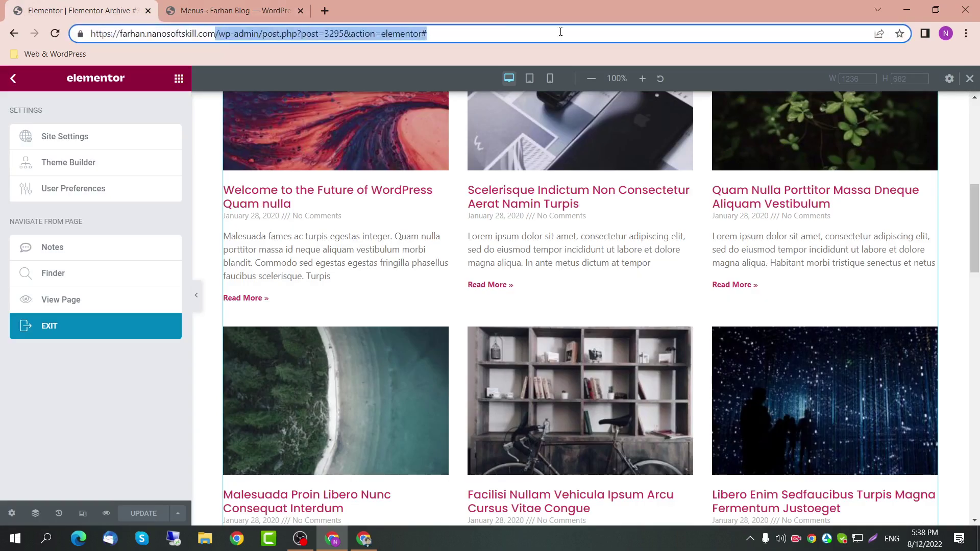
{"action": "key", "text": "BackSpace"}
{"action": "key", "text": "Return"}
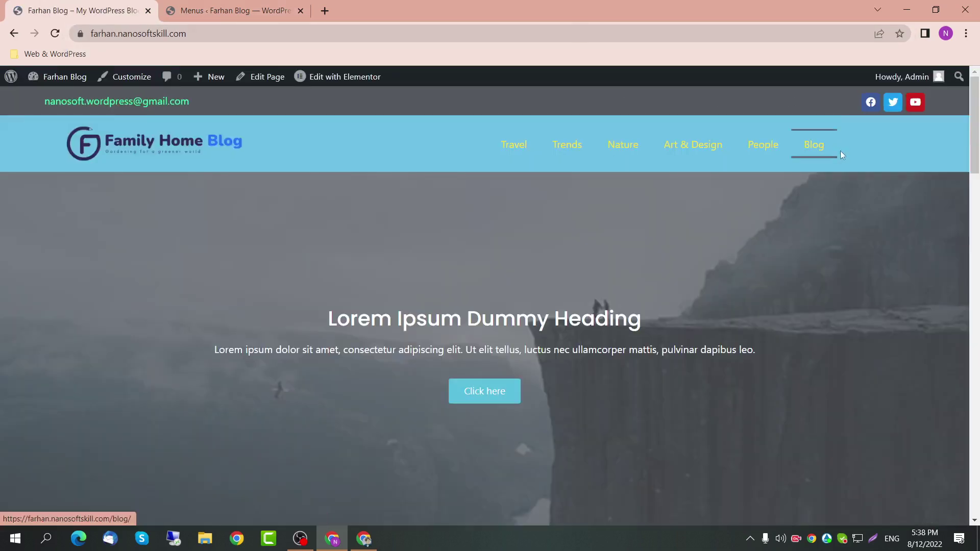
{"action": "left_click", "coordinate": [821, 149]}
{"action": "scroll", "coordinate": [430, 249], "scroll_direction": "down", "scroll_amount": 1}
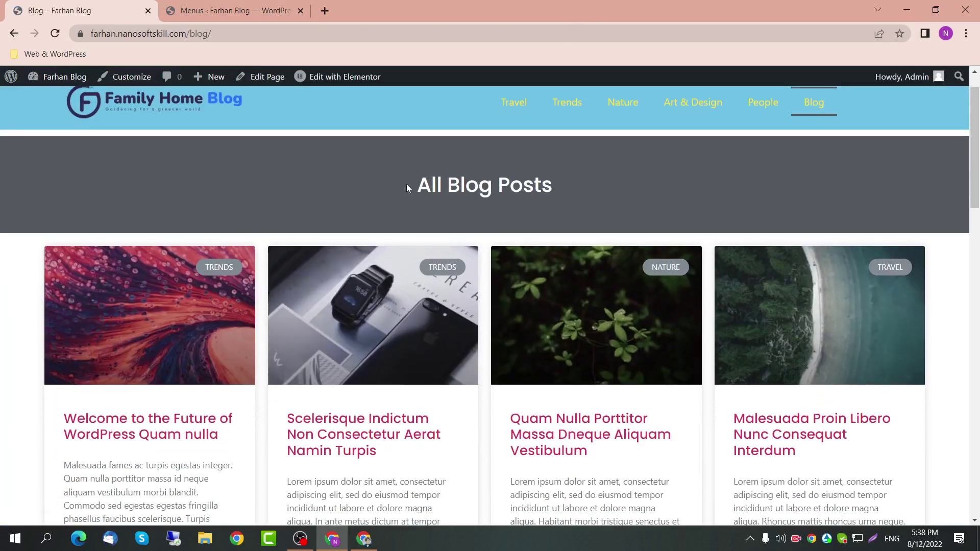
{"action": "double_click", "coordinate": [524, 185]}
{"action": "left_click", "coordinate": [666, 102]}
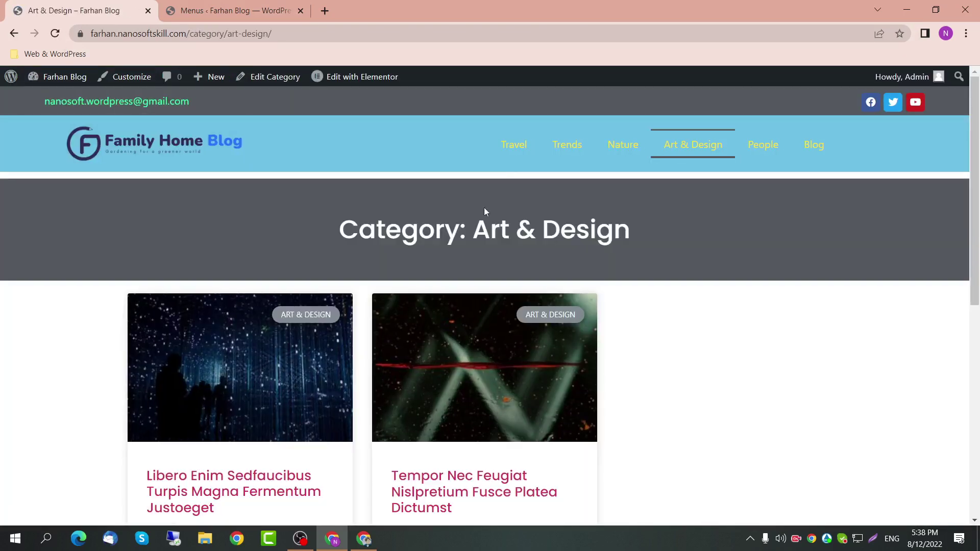
{"action": "left_click_drag", "start_coordinate": [535, 225], "coordinate": [652, 219]}
{"action": "left_click", "coordinate": [240, 9]}
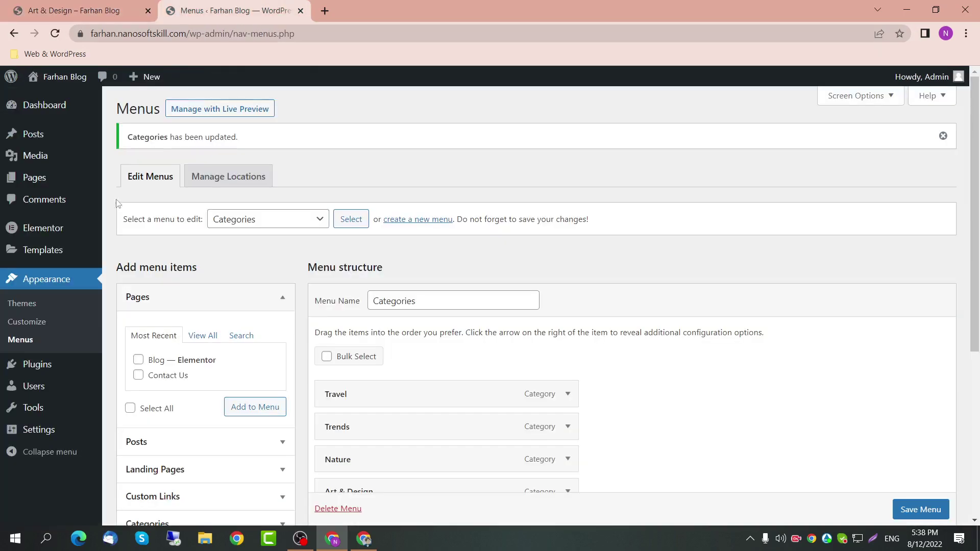
Step: Open Settings > Reading and compare it against the Art & Design category page
{"action": "mouse_move", "coordinate": [56, 425]}
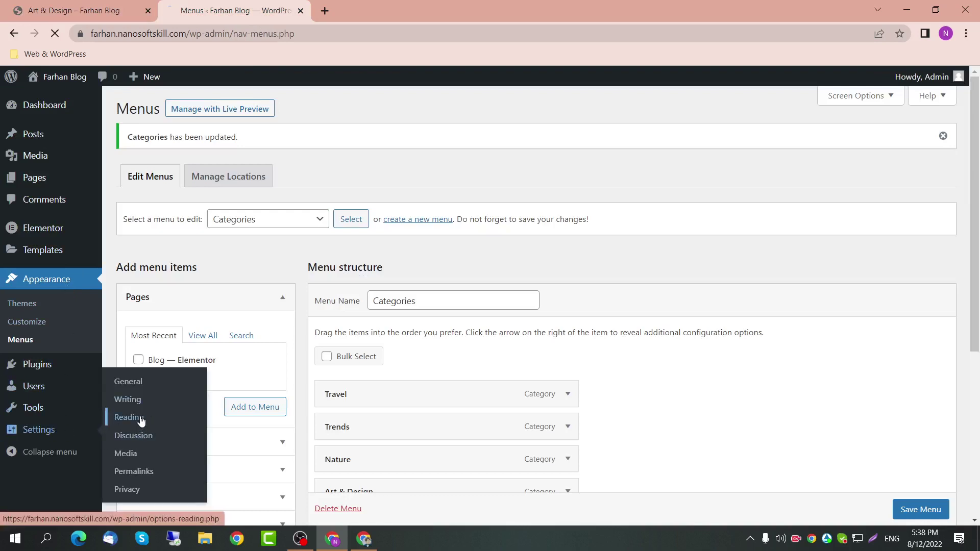
{"action": "left_click", "coordinate": [139, 417]}
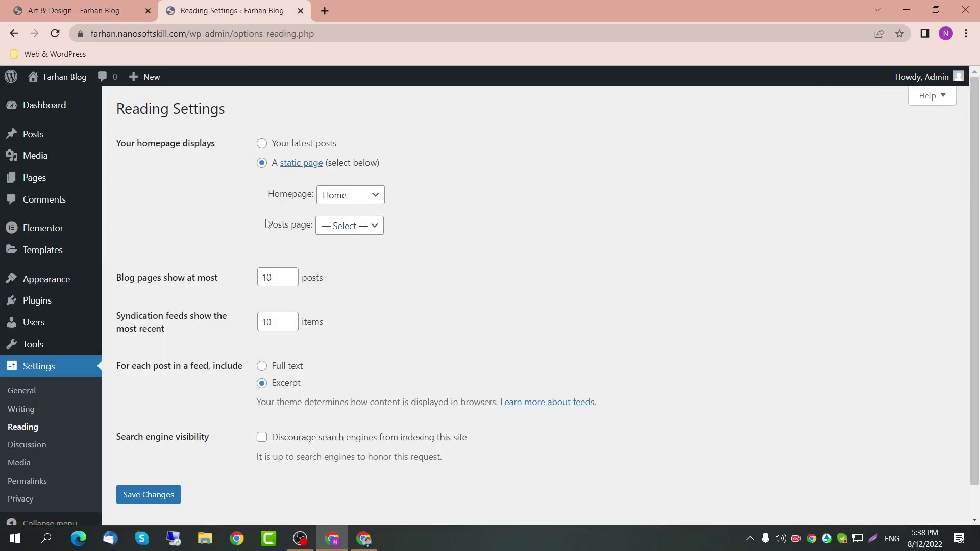
{"action": "left_click_drag", "start_coordinate": [266, 223], "coordinate": [312, 223]}
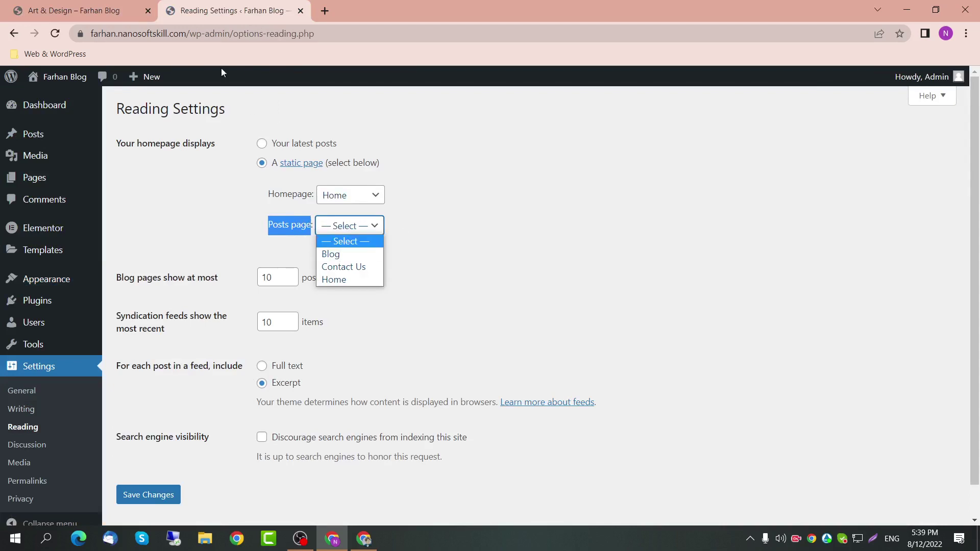
{"action": "left_click", "coordinate": [76, 10]}
{"action": "scroll", "coordinate": [297, 449], "scroll_direction": "down", "scroll_amount": 1}
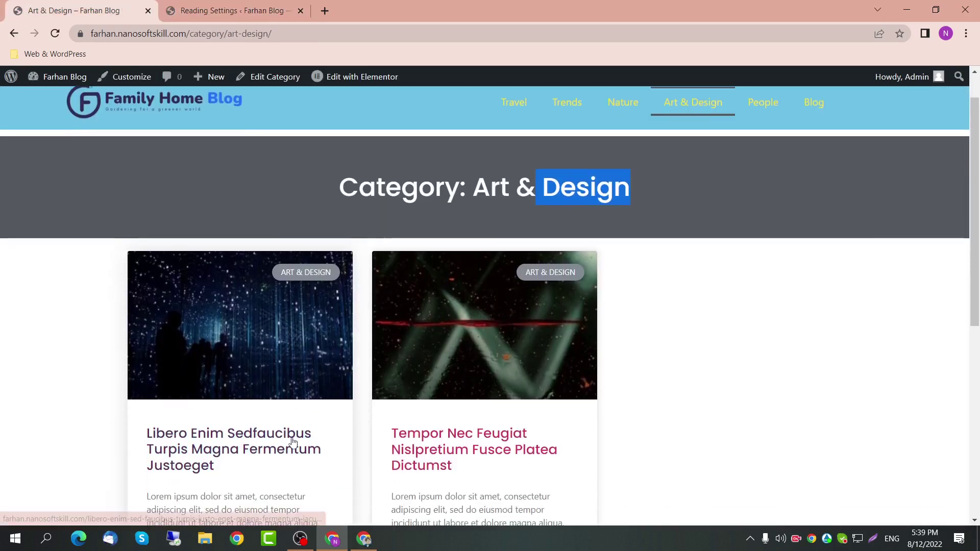
{"action": "scroll", "coordinate": [273, 409], "scroll_direction": "down", "scroll_amount": 1}
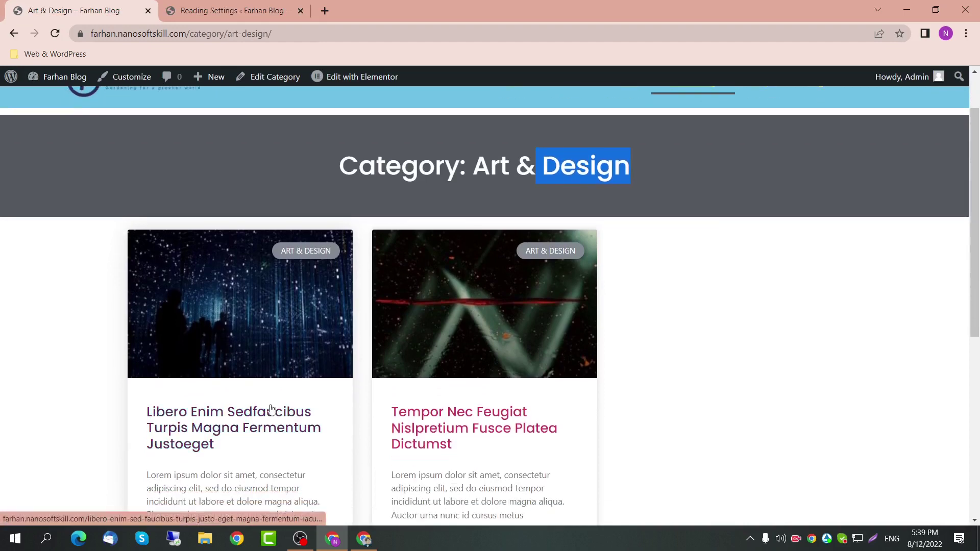
{"action": "scroll", "coordinate": [259, 383], "scroll_direction": "down", "scroll_amount": 6}
{"action": "left_click", "coordinate": [205, 6]}
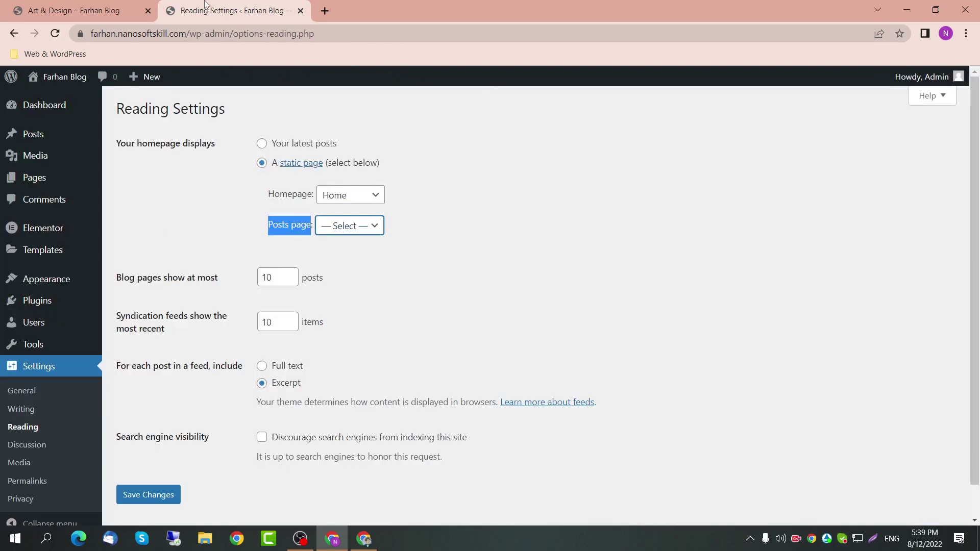
Step: Inspect the Posts page and Homepage dropdown choices without changing them
{"action": "left_click", "coordinate": [374, 230]}
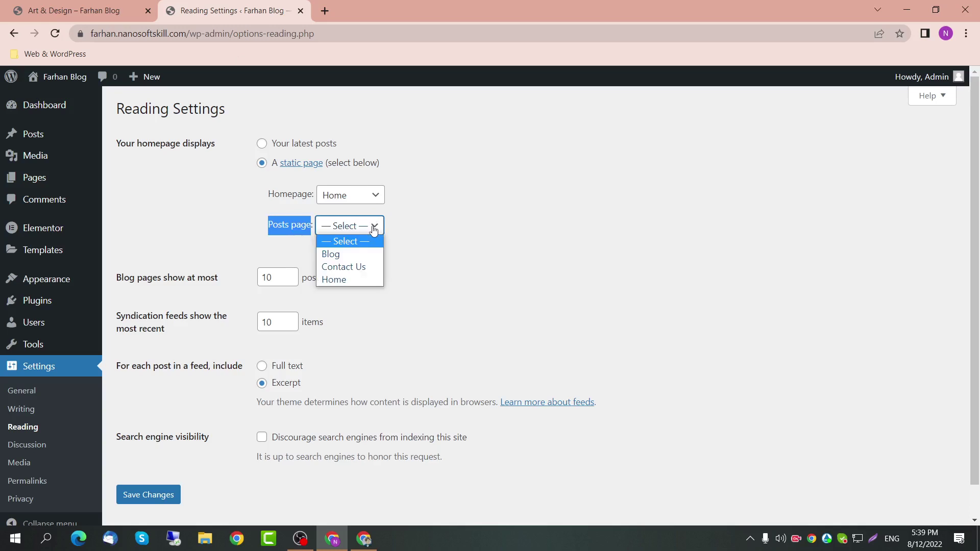
{"action": "left_click", "coordinate": [374, 229]}
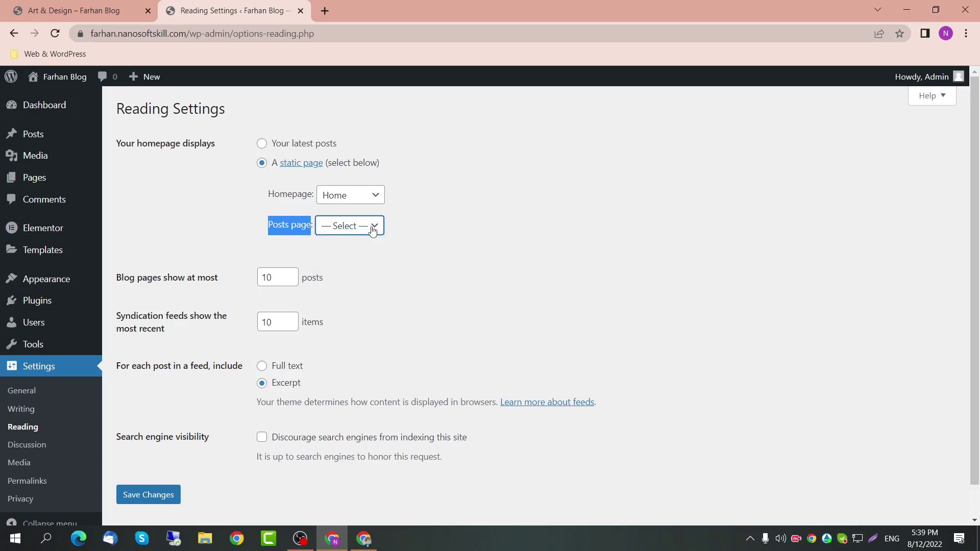
{"action": "left_click", "coordinate": [102, 10]}
{"action": "scroll", "coordinate": [371, 339], "scroll_direction": "up", "scroll_amount": 20}
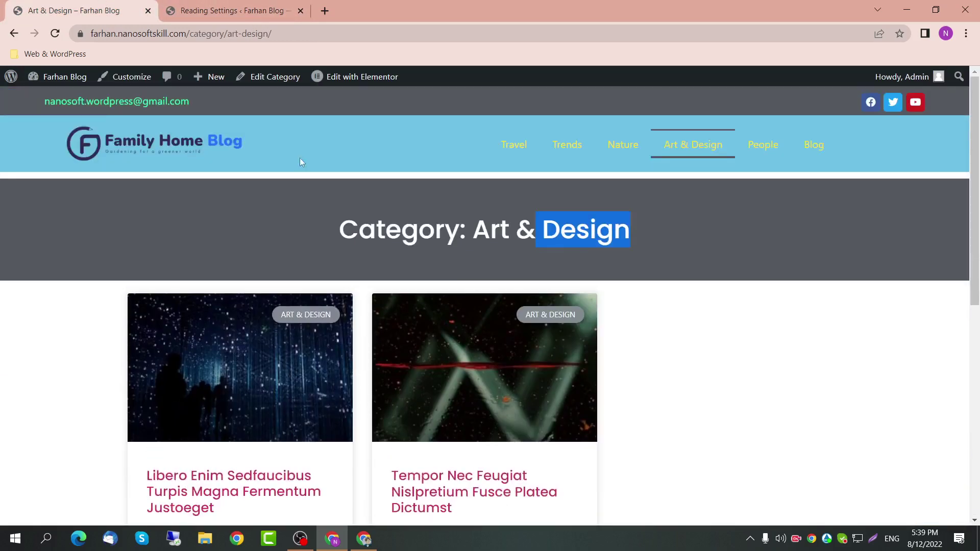
{"action": "left_click", "coordinate": [233, 10]}
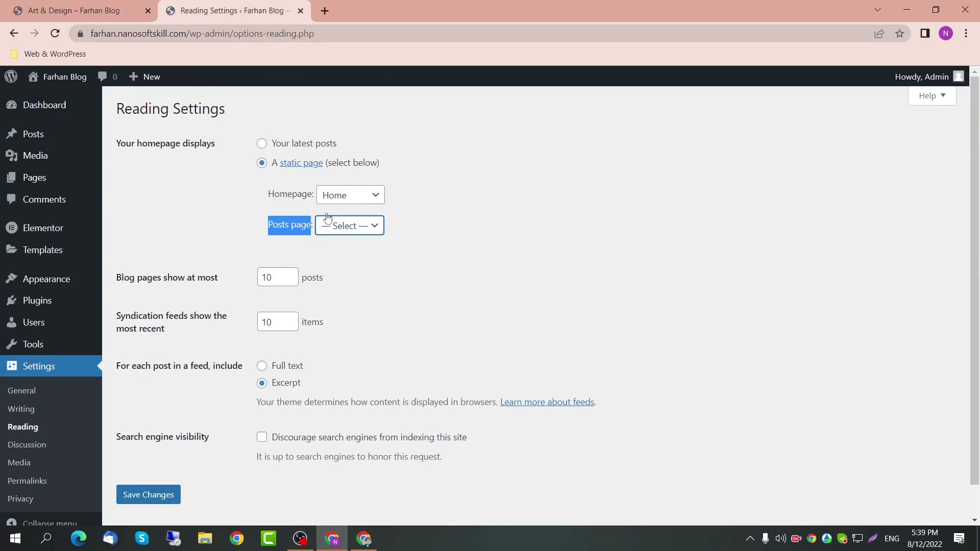
{"action": "left_click", "coordinate": [371, 198]}
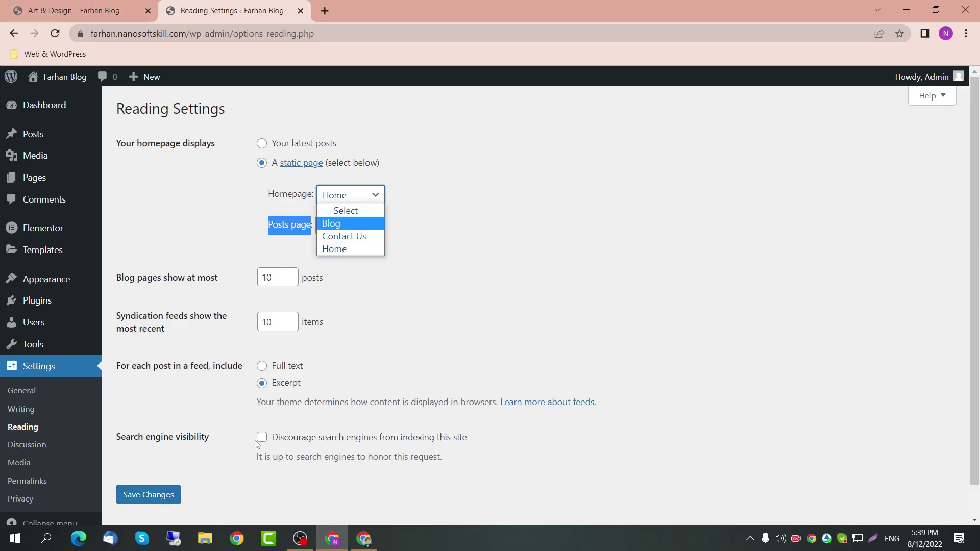
{"action": "mouse_move", "coordinate": [63, 323]}
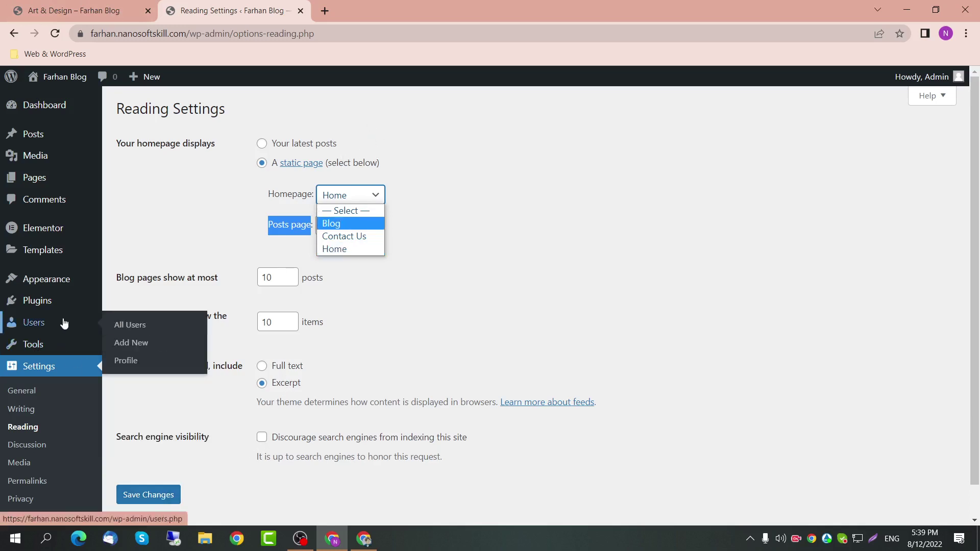
{"action": "scroll", "coordinate": [168, 310], "scroll_direction": "down", "scroll_amount": 1}
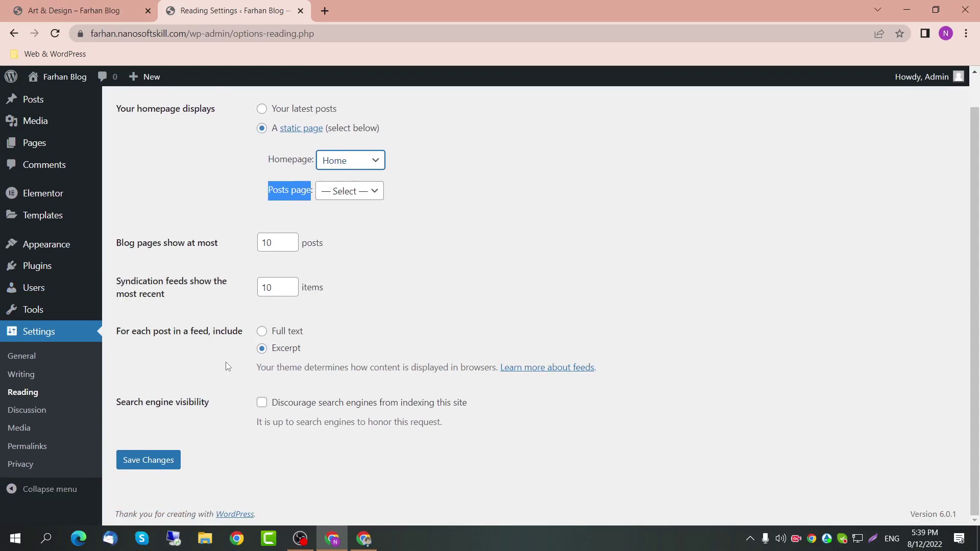